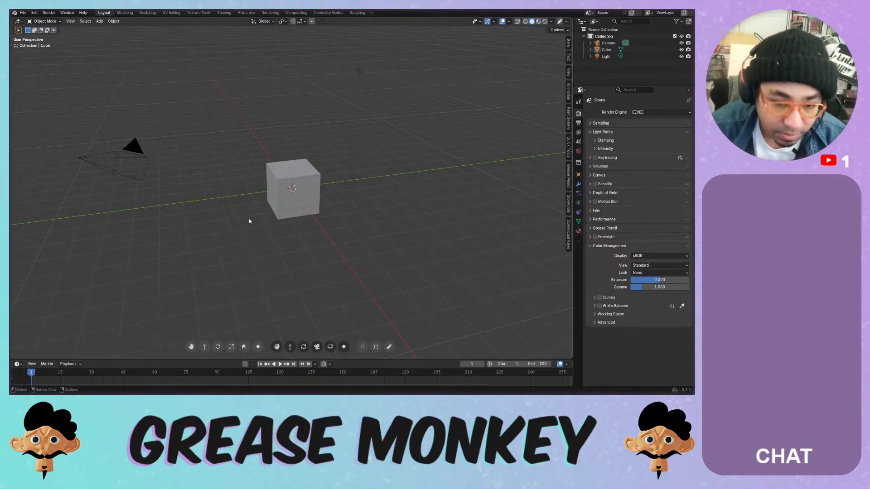
# - Enable Screencast Keys from the viewport sidebar, then hide and reopen the sidebar
pyautogui.moveTo(248, 221); pyautogui.dragTo(309, 191, button='middle')
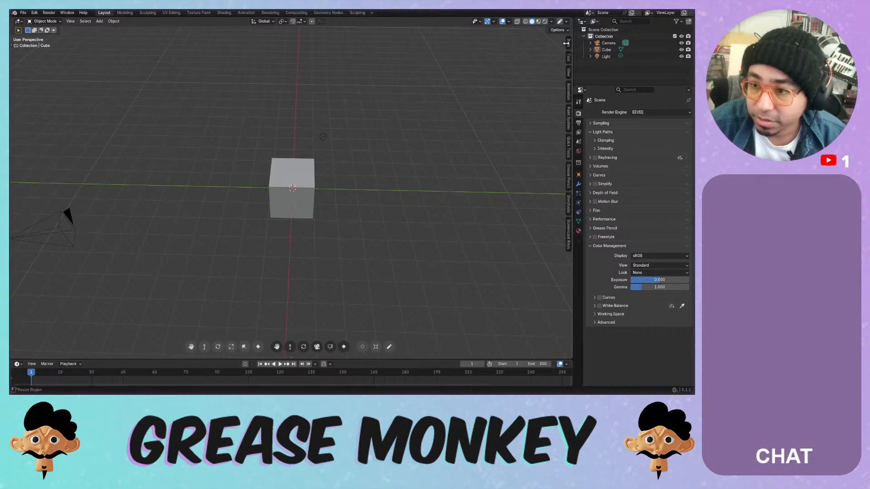
pyautogui.click(568, 229)
pyautogui.click(491, 39)
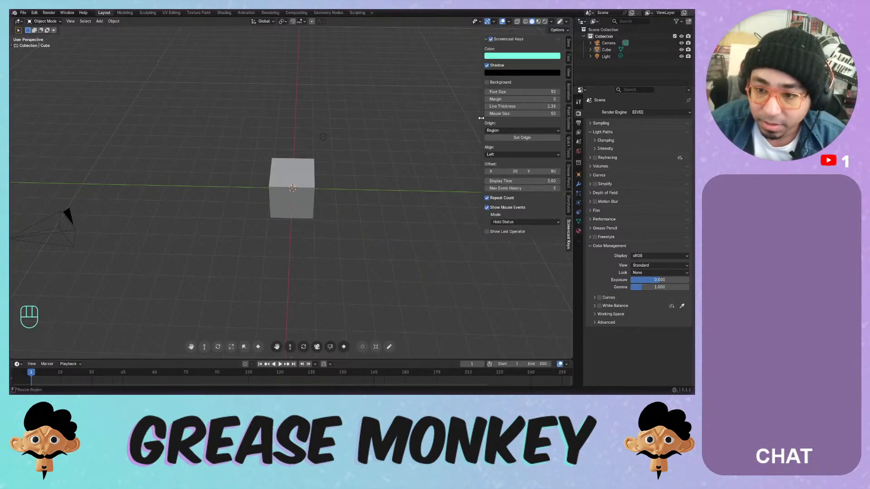
pyautogui.moveTo(481, 119); pyautogui.dragTo(559, 124)
pyautogui.moveTo(411, 126); pyautogui.dragTo(433, 110, button='middle')
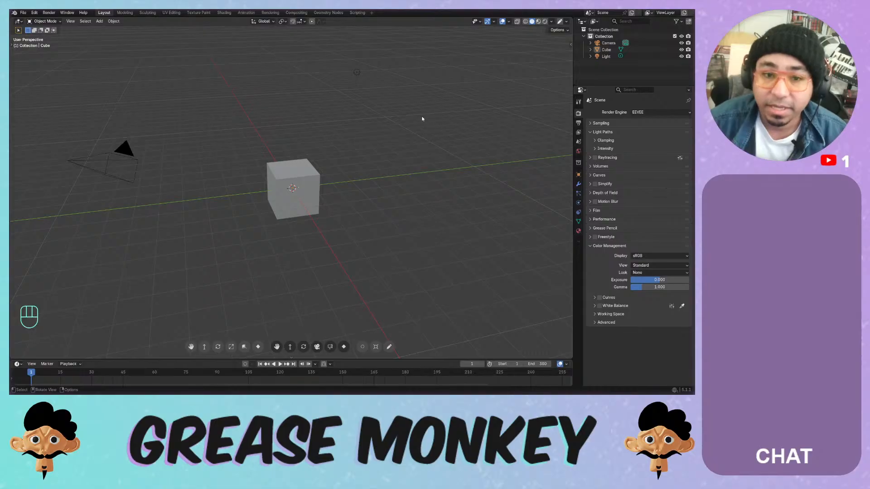
pyautogui.click(570, 44)
# - Show the Paint System sidebar panel, then expand Paint System under Preferences > Get Extensions
pyautogui.click(568, 114)
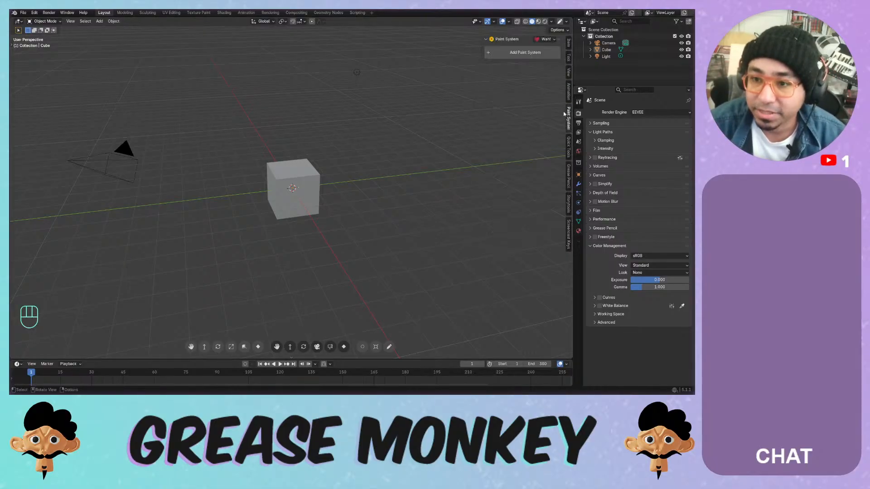
pyautogui.click(35, 12)
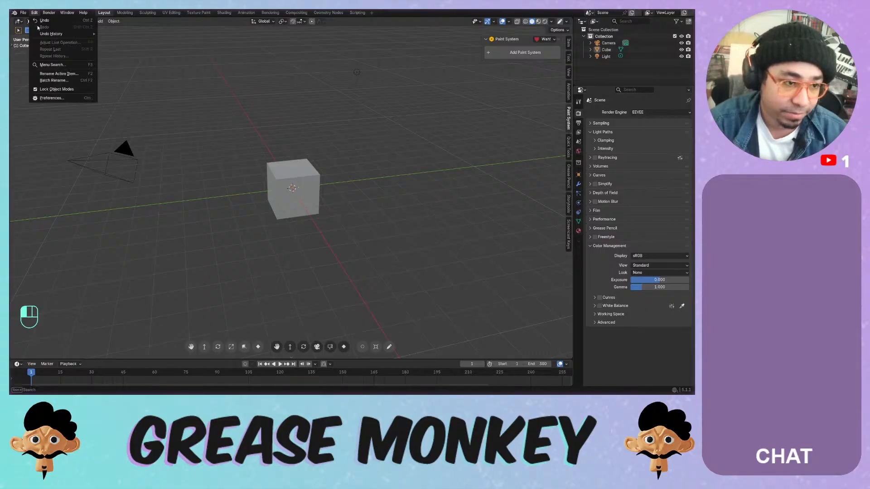
pyautogui.click(53, 98)
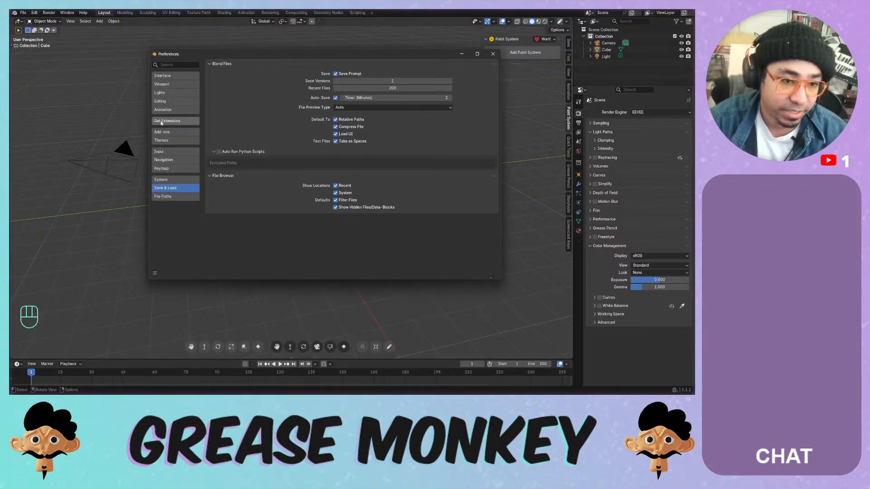
pyautogui.click(193, 120)
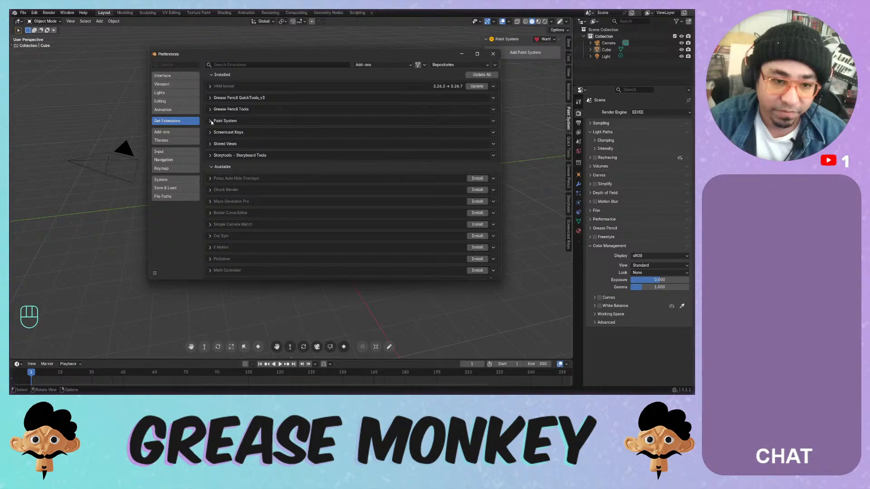
pyautogui.click(210, 121)
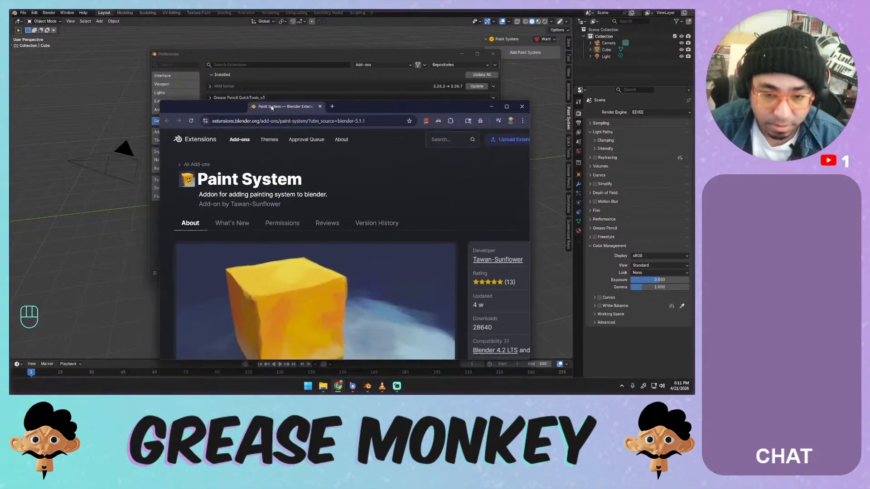
# - Scroll down the Paint System extension page to read its version and compatibility details
pyautogui.scroll(-3, 264, 177)
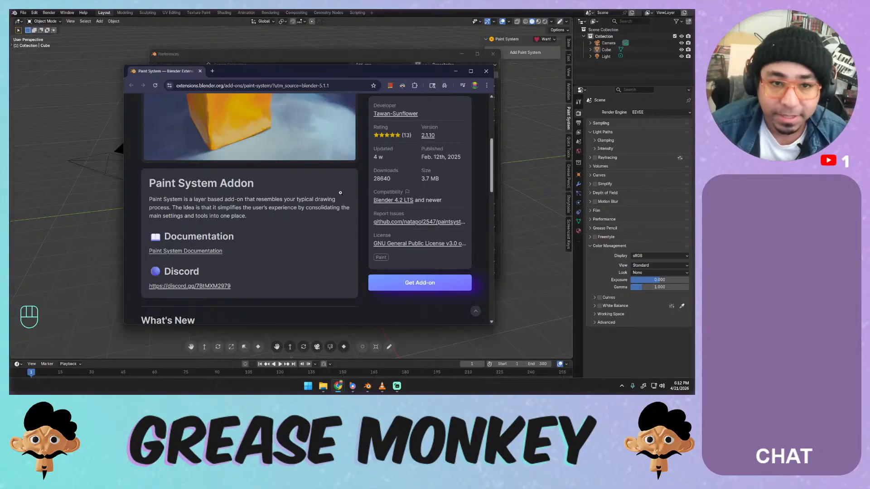
# - Close the add-on web page and Preferences, switch to Texture Paint, and widen the 3D view
pyautogui.click(486, 72)
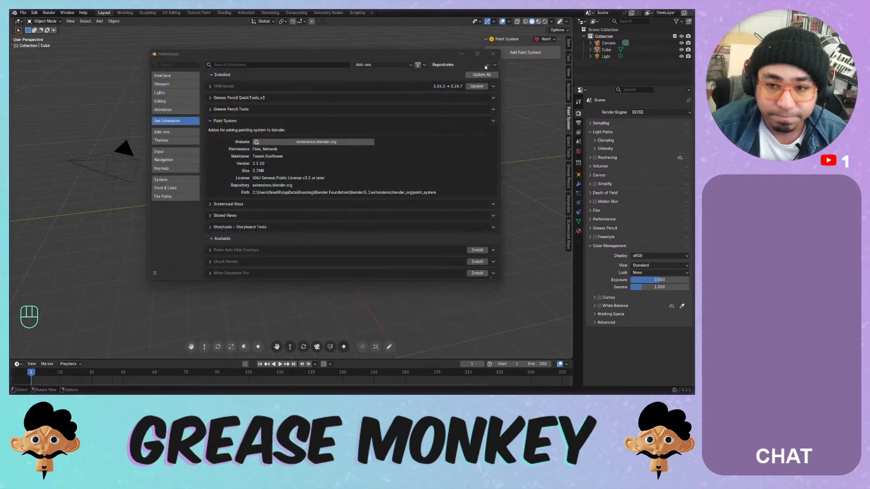
pyautogui.click(493, 55)
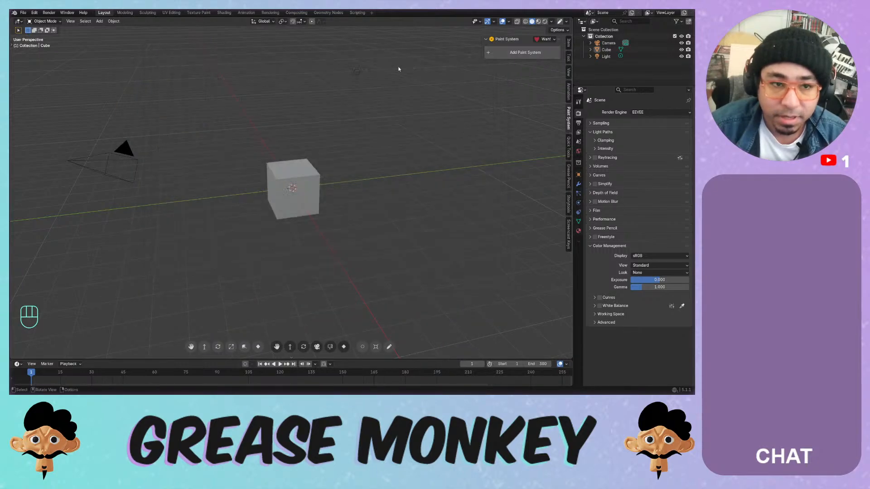
pyautogui.click(198, 13)
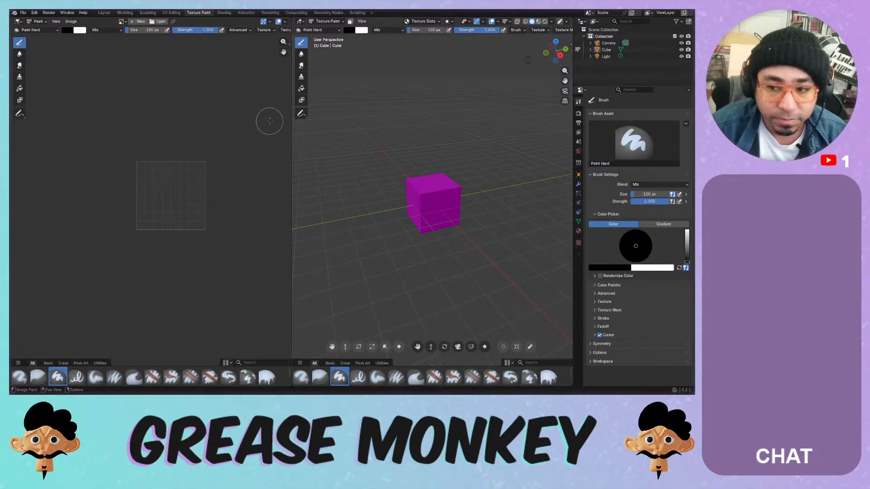
pyautogui.moveTo(292, 122); pyautogui.dragTo(169, 132)
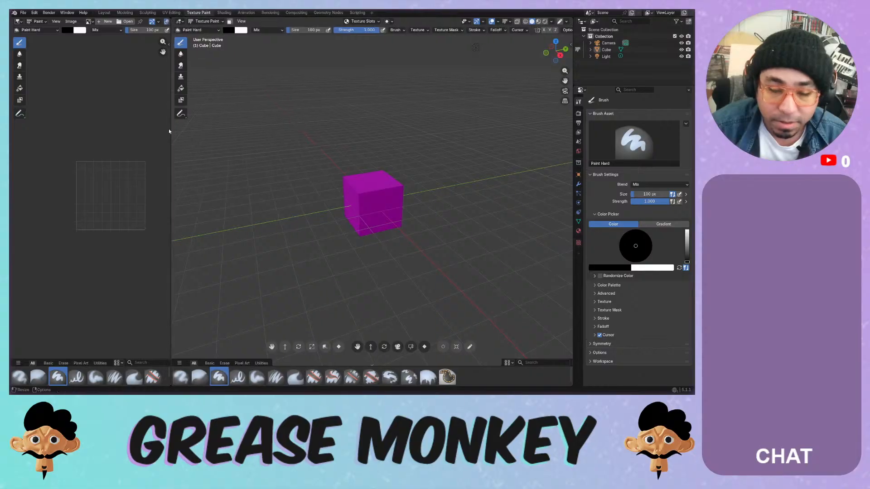
# - Show the cube's Material tab, return to Object Mode, and view the cube's transform values
pyautogui.click(578, 231)
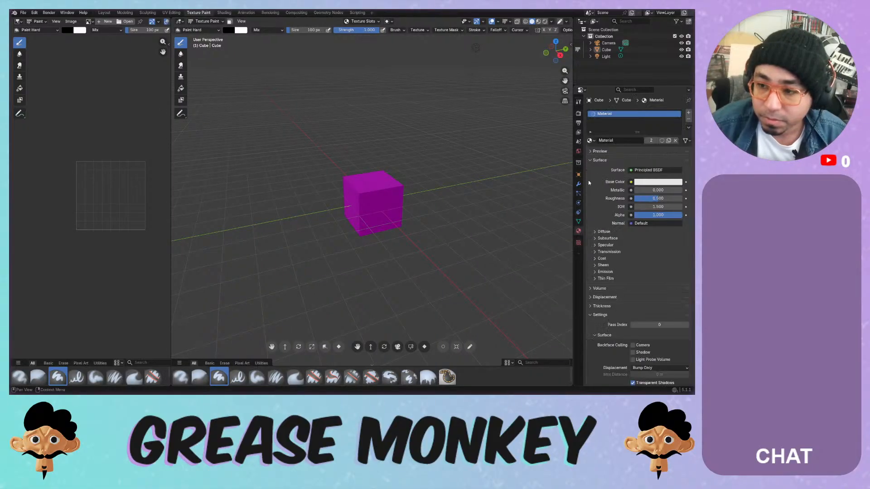
pyautogui.click(590, 141)
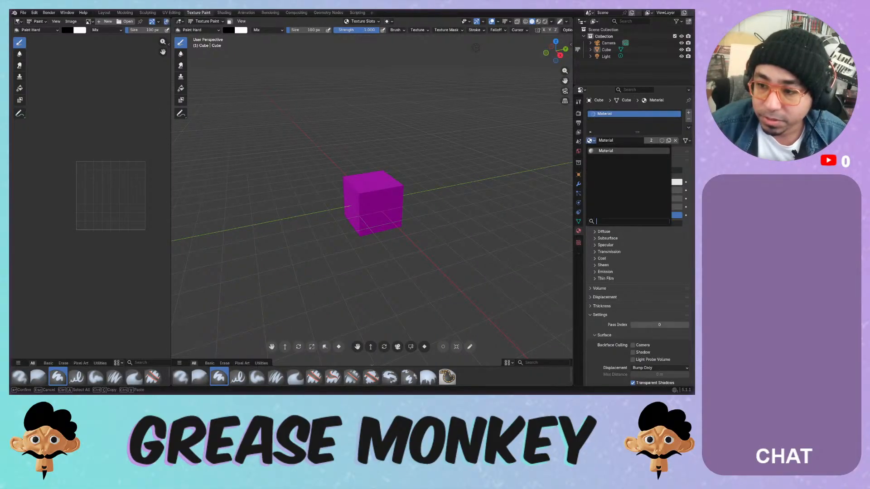
pyautogui.click(595, 152)
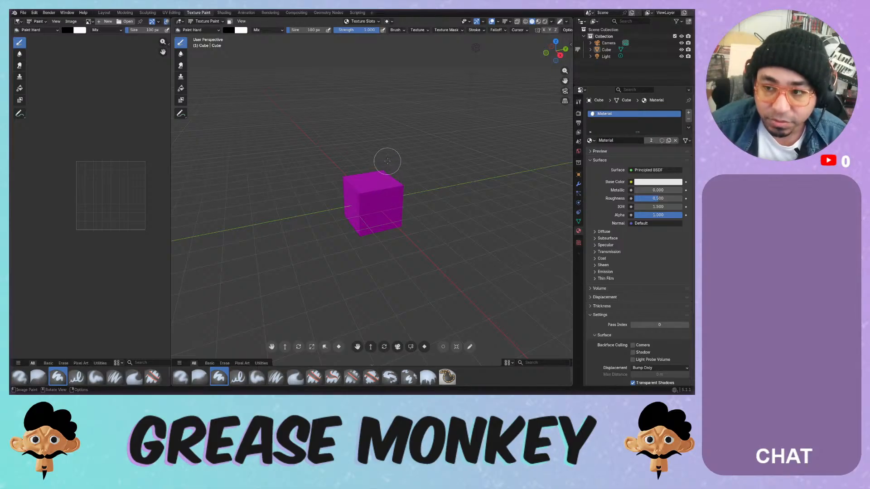
pyautogui.click(206, 21)
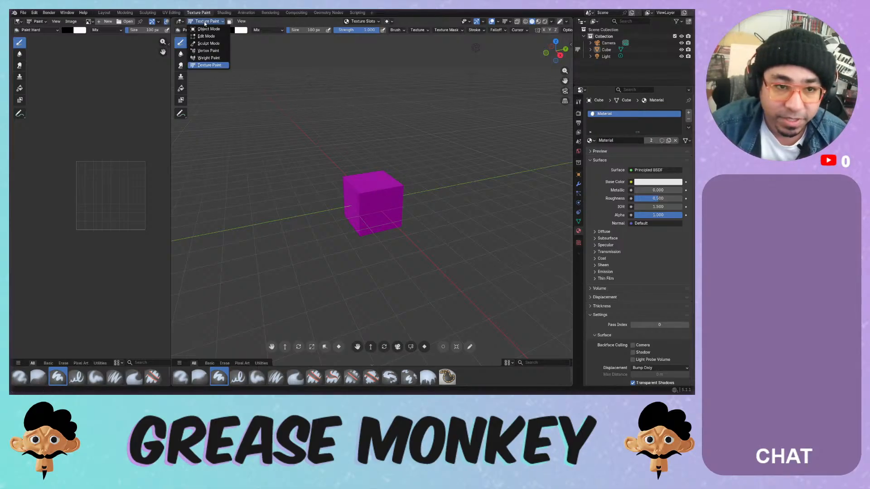
pyautogui.click(208, 28)
pyautogui.click(394, 190)
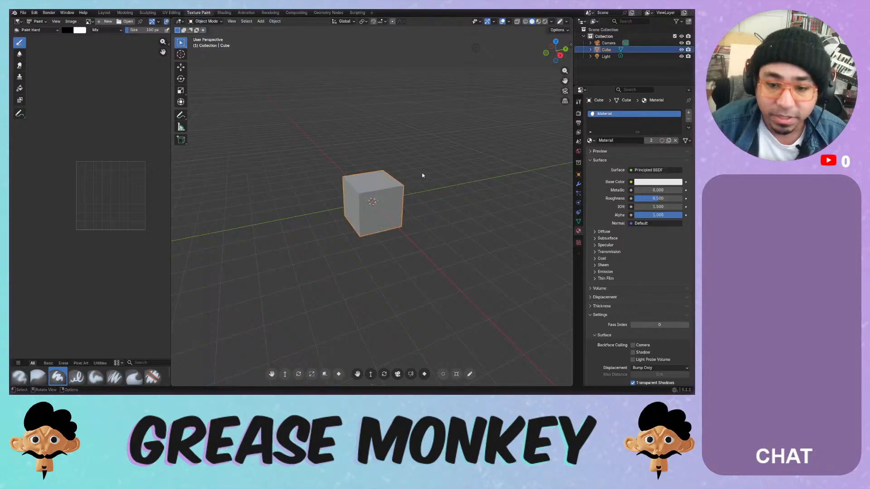
pyautogui.click(495, 23)
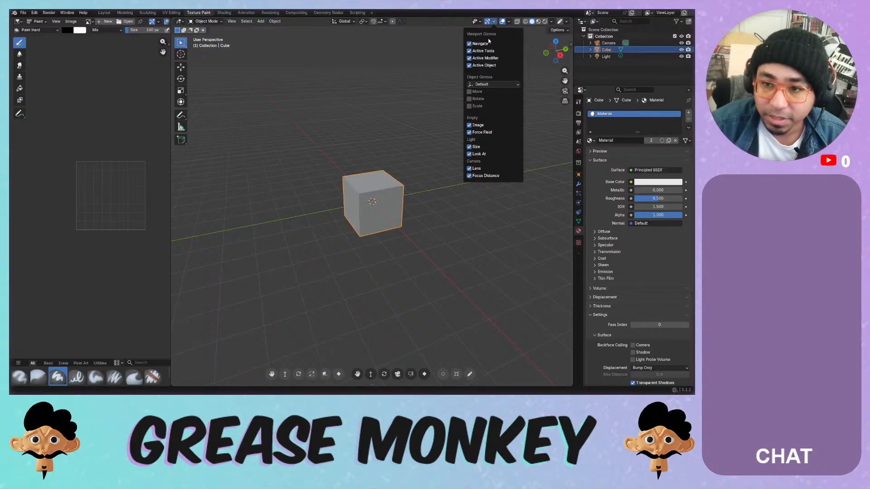
pyautogui.click(569, 39)
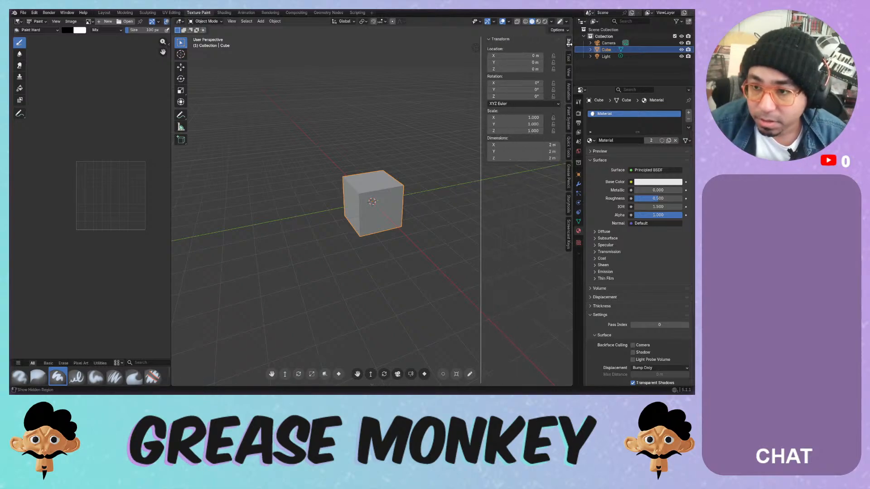
# - Add a Blank Canvas paint system to the cube, creating the paint group New Group
pyautogui.click(569, 118)
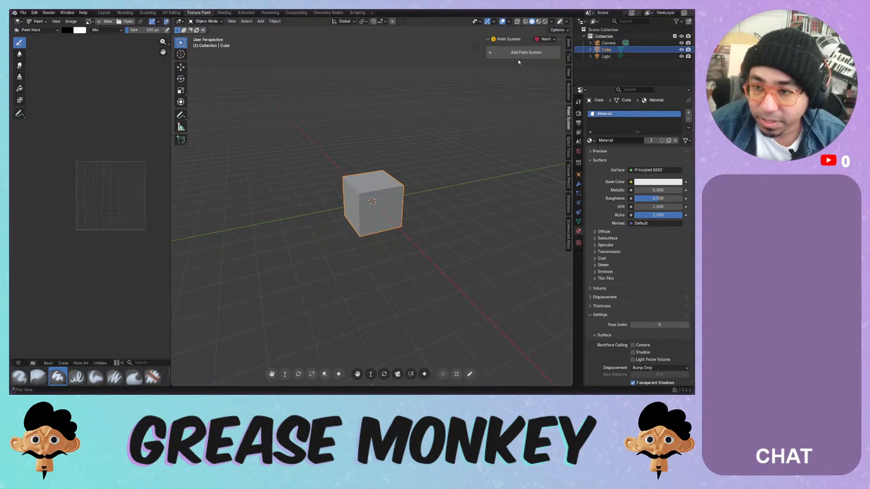
pyautogui.click(503, 53)
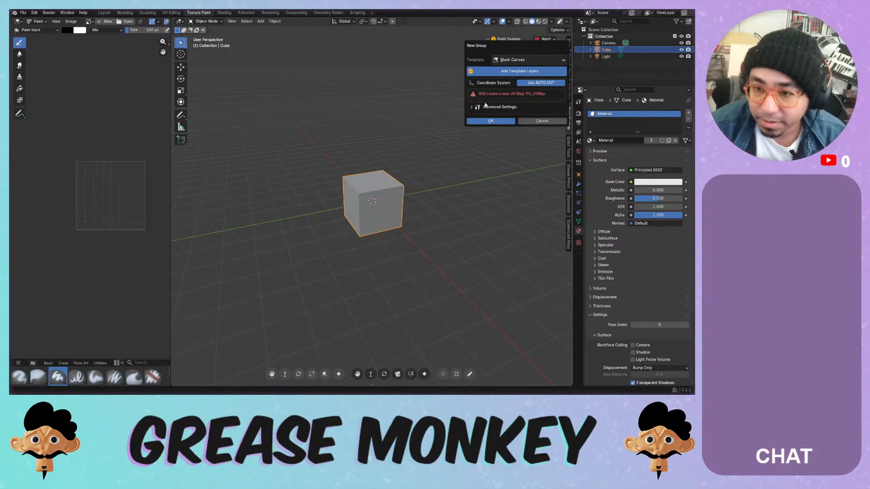
pyautogui.click(507, 60)
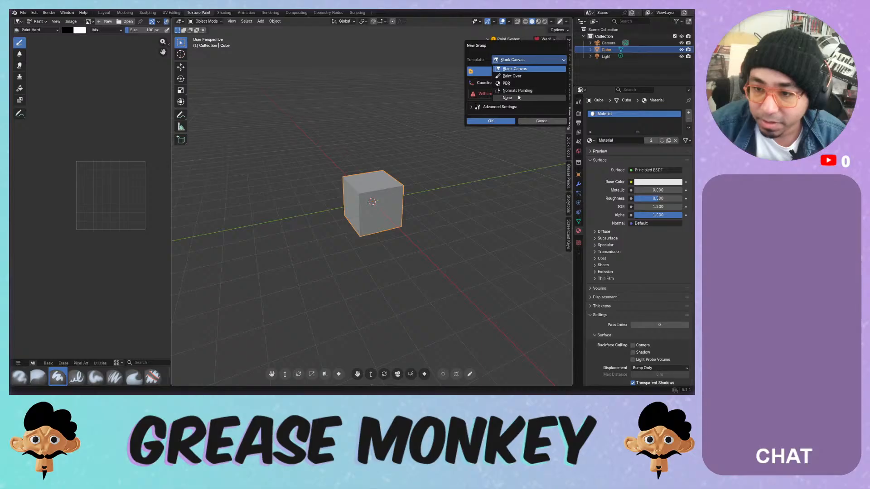
pyautogui.click(522, 62)
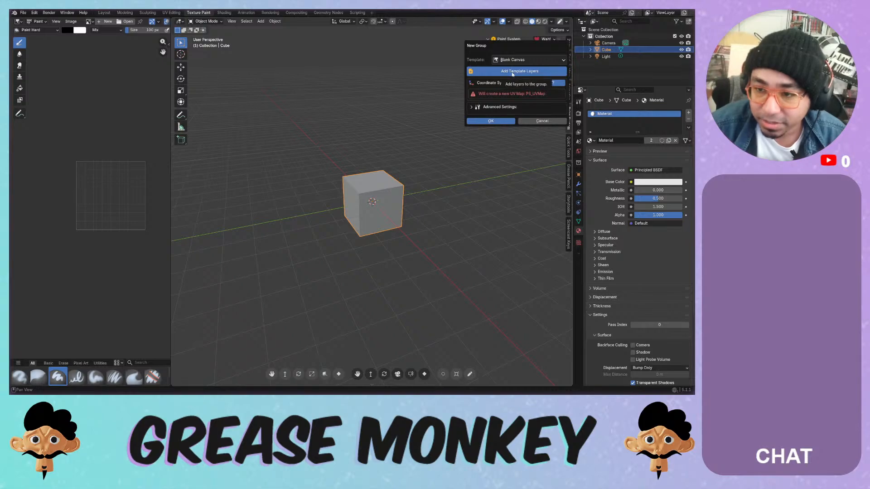
pyautogui.click(471, 107)
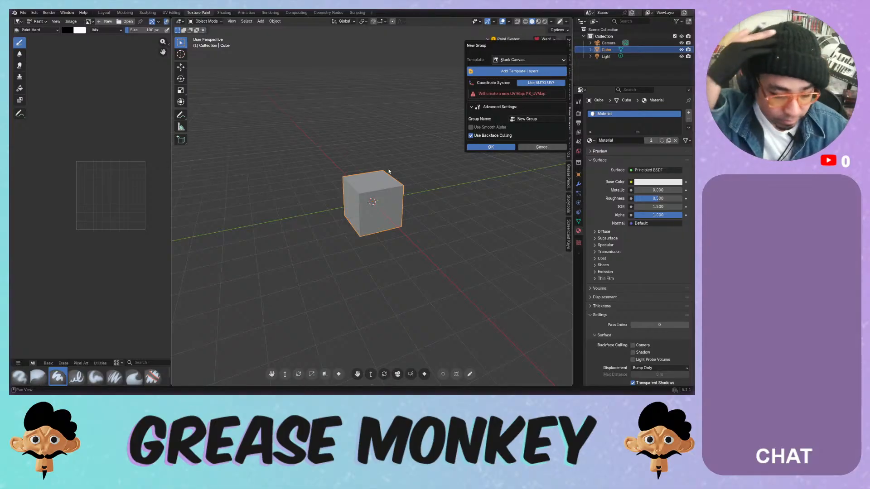
pyautogui.click(492, 147)
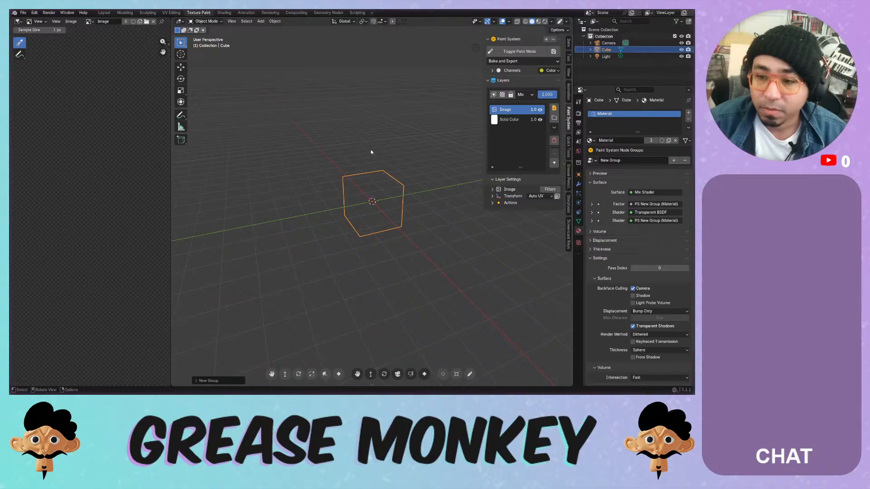
# - Hide the floor grid and X/Y axis lines in the overlays, and zoom in on the cube
pyautogui.moveTo(384, 143)
pyautogui.mouseDown(button='middle')
pyautogui.moveTo(420, 146)
pyautogui.moveTo(388, 154)
pyautogui.moveTo(393, 140)
pyautogui.moveTo(384, 146)
pyautogui.mouseUp(button='middle')
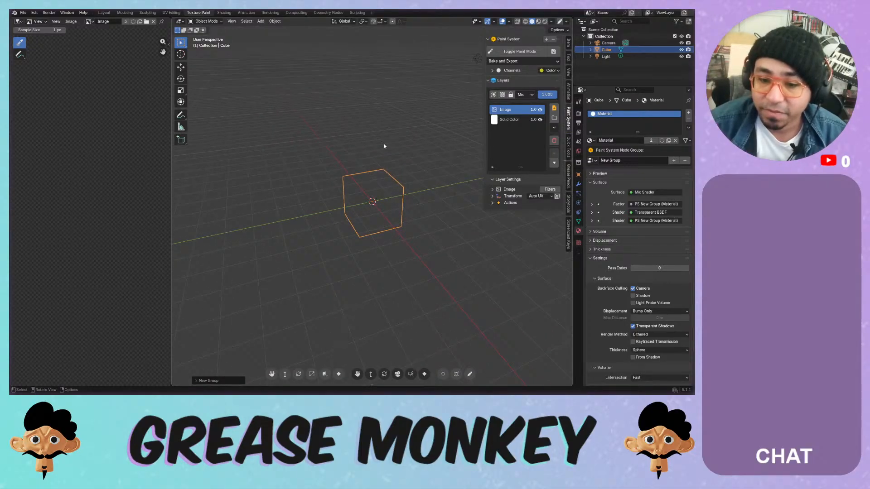
pyautogui.click(508, 22)
pyautogui.click(508, 23)
pyautogui.click(509, 23)
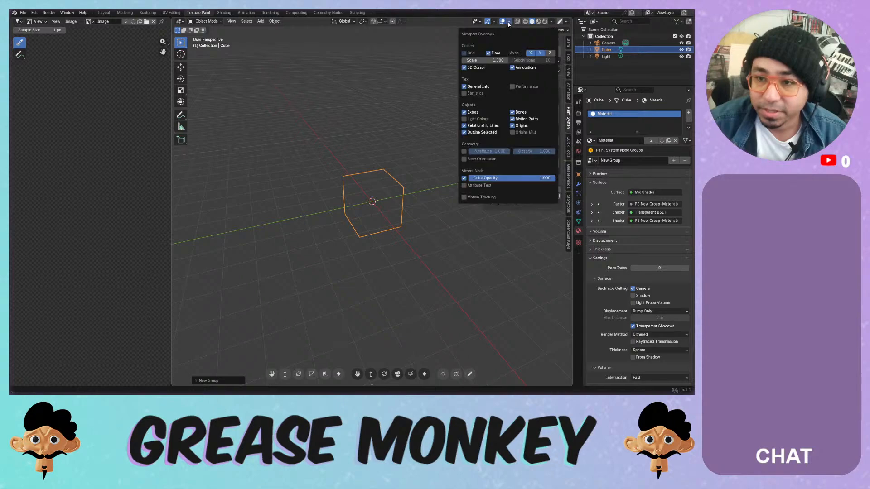
pyautogui.click(489, 53)
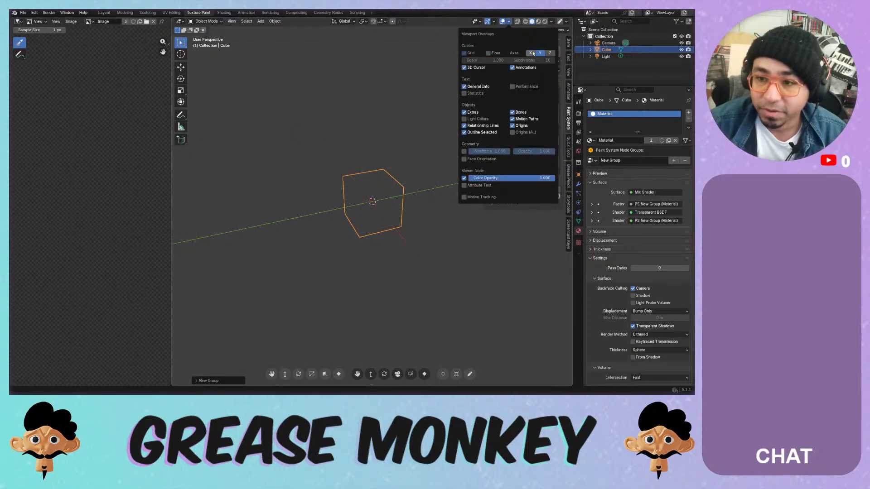
pyautogui.moveTo(532, 53); pyautogui.dragTo(541, 53)
pyautogui.middleClick(385, 145)
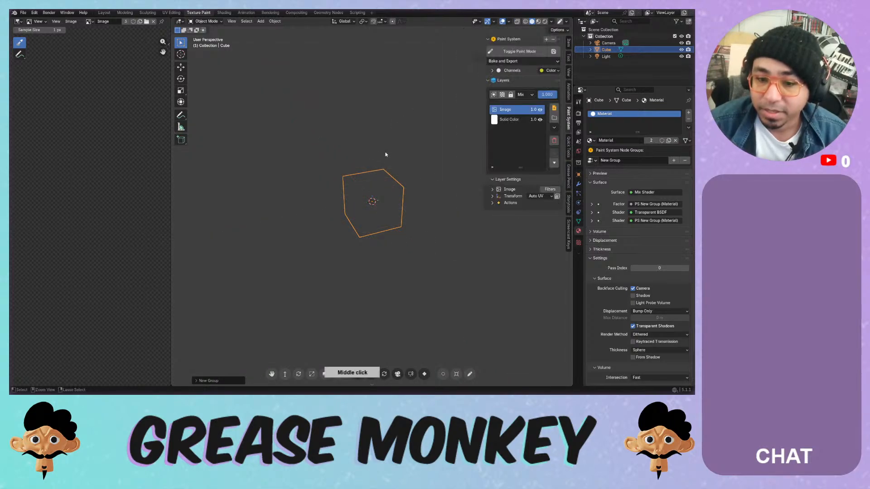
pyautogui.keyDown('ctrl'); pyautogui.moveTo(386, 152); pyautogui.dragTo(377, 132, button='middle'); pyautogui.keyUp('ctrl')
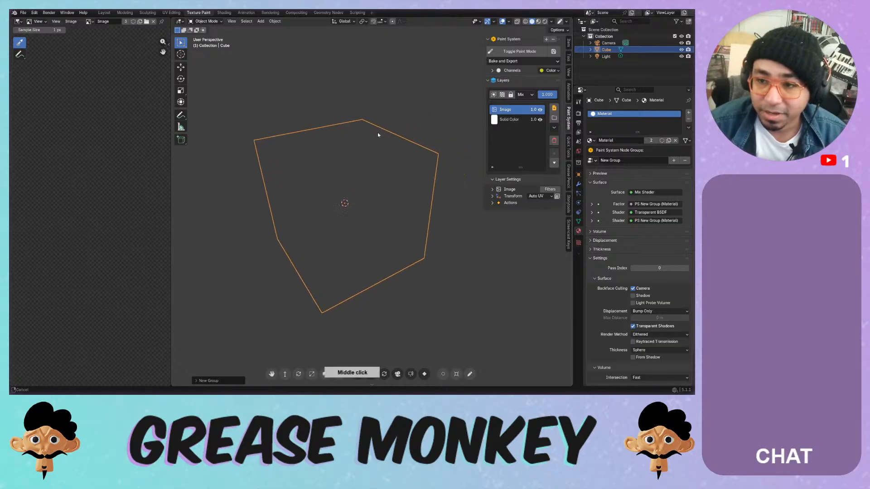
# - Reselect the cube and select its Solid Color paint layer
pyautogui.click(410, 116)
pyautogui.click(375, 158)
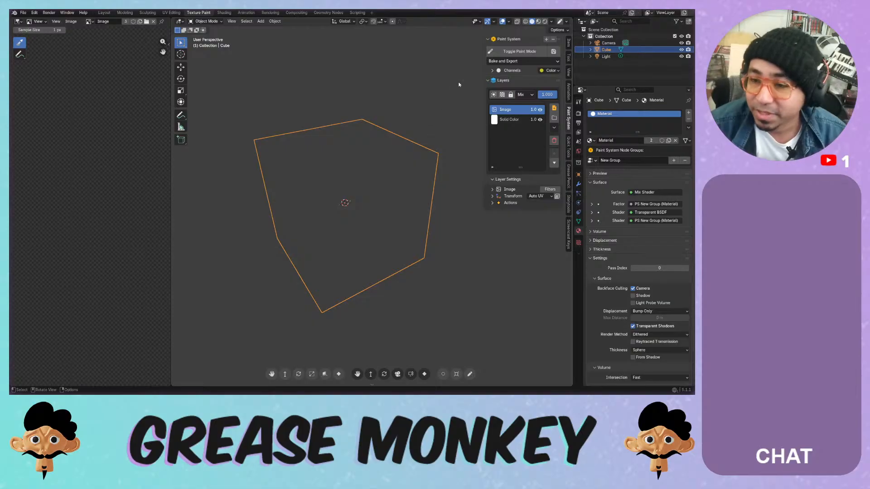
pyautogui.click(502, 120)
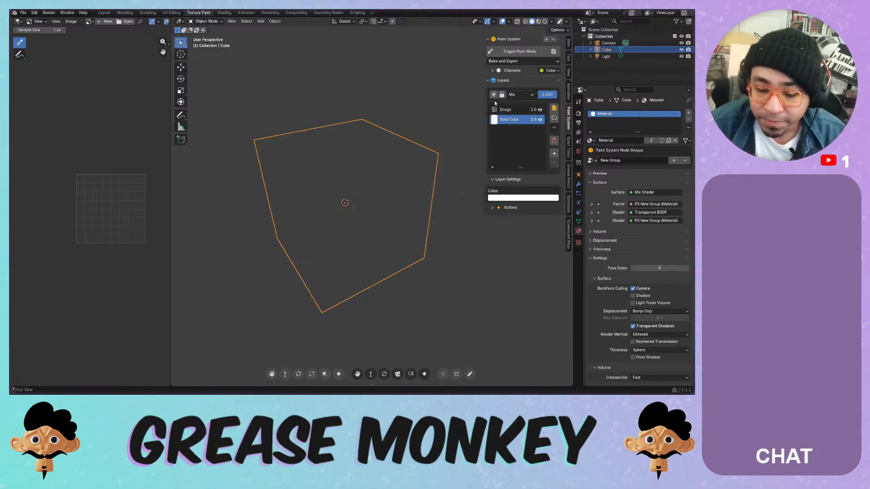
# - Expand Channels and adjust the Color channel's brightness in its colour picker
pyautogui.click(499, 70)
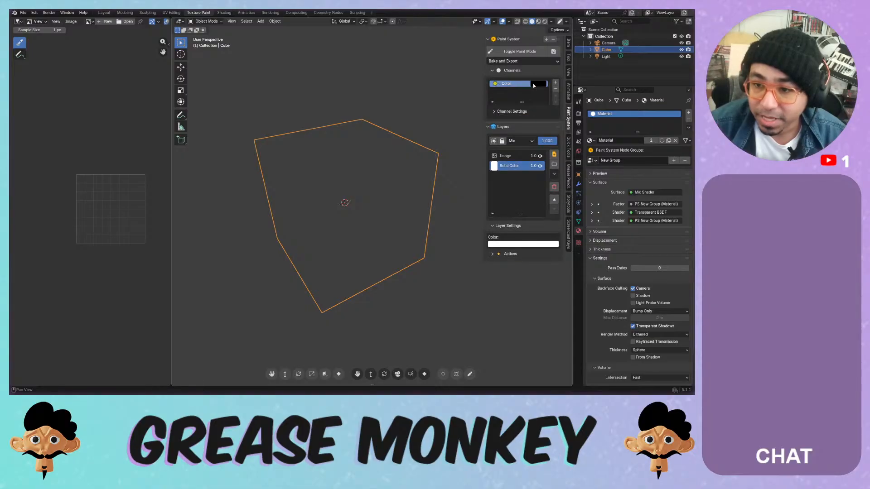
pyautogui.click(533, 87)
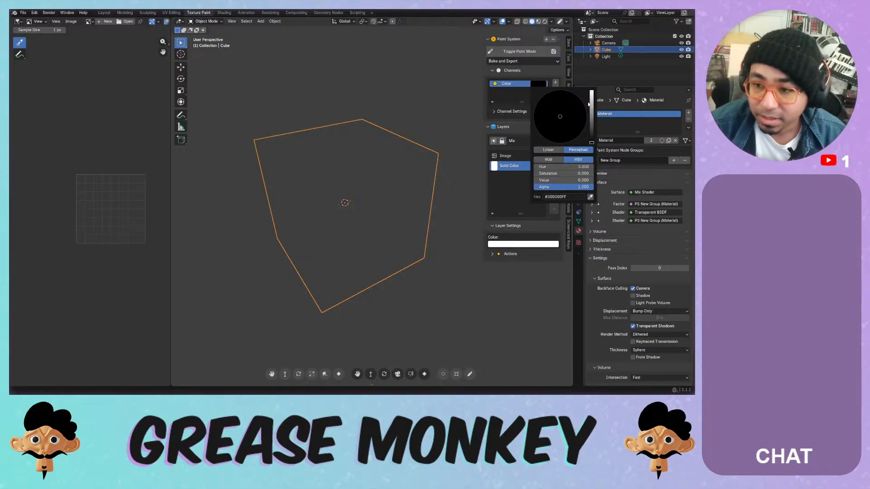
pyautogui.moveTo(591, 114)
pyautogui.mouseDown()
pyautogui.moveTo(591, 93)
pyautogui.moveTo(592, 100)
pyautogui.mouseUp()
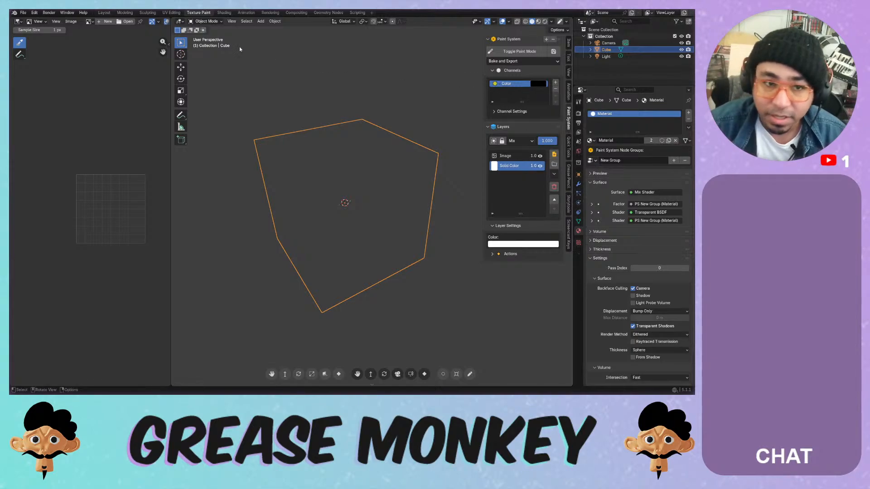
# - Put the cube in Texture Paint mode, toggling to Object Mode and back while testing strokes
pyautogui.click(206, 21)
pyautogui.click(208, 66)
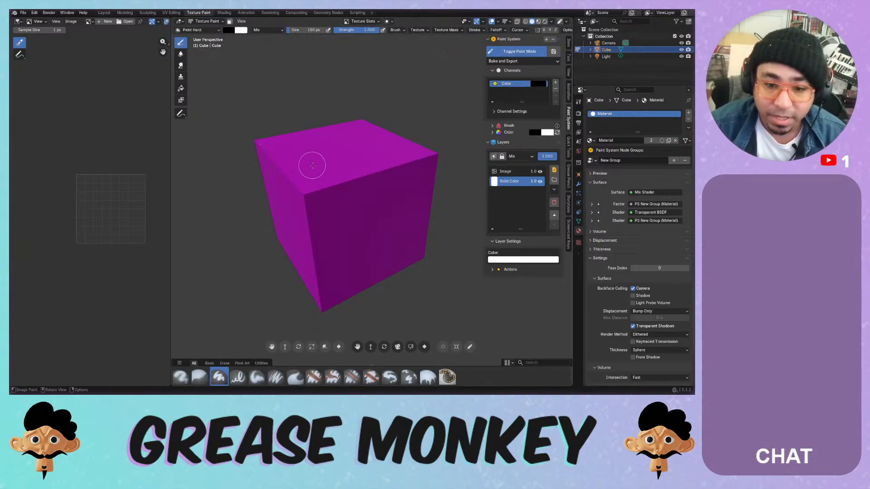
pyautogui.moveTo(304, 216)
pyautogui.mouseDown()
pyautogui.moveTo(335, 198)
pyautogui.moveTo(339, 179)
pyautogui.mouseUp()
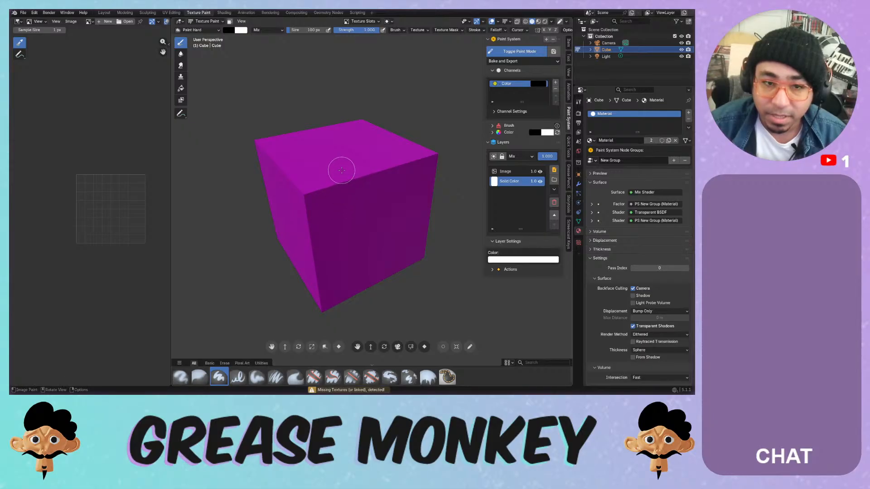
pyautogui.click(209, 21)
pyautogui.click(209, 28)
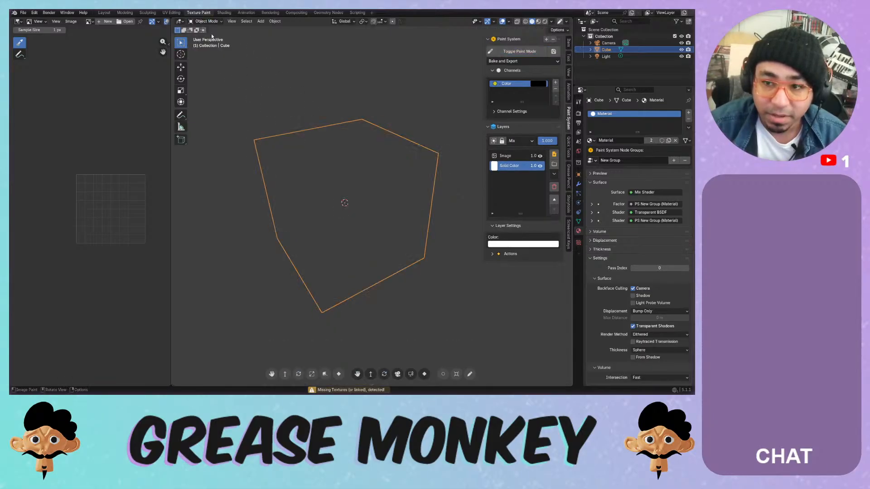
pyautogui.click(504, 52)
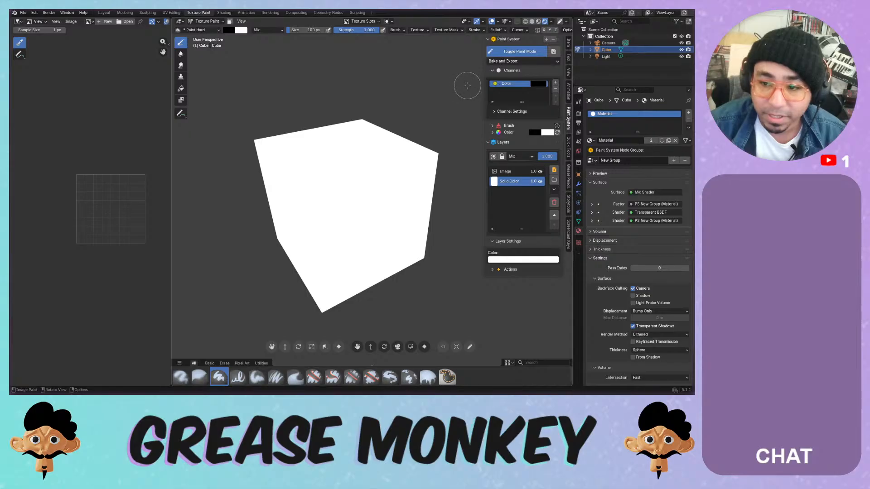
pyautogui.click(358, 159)
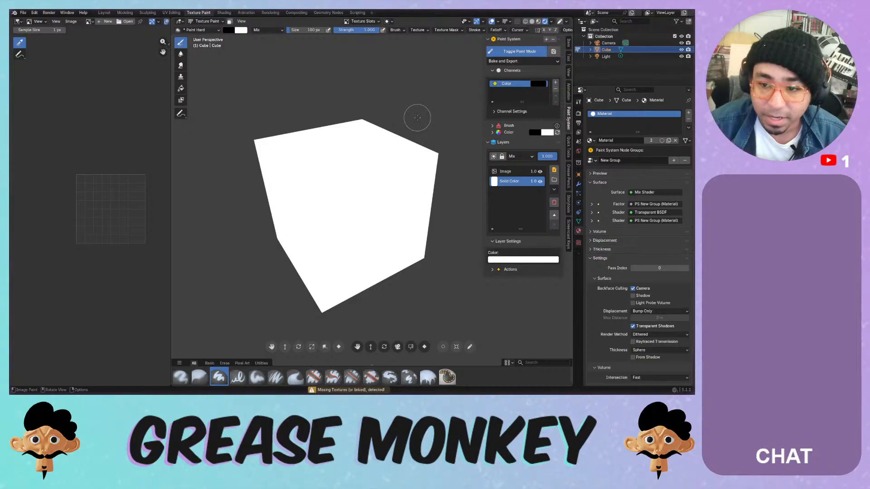
# - Set the brush colour to green in the Brush > Color wheel and test strokes on the cube
pyautogui.click(492, 126)
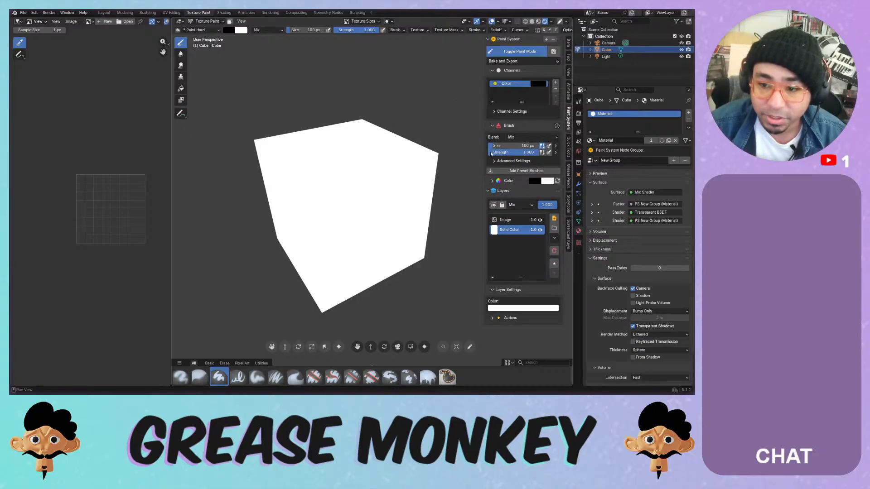
pyautogui.click(492, 180)
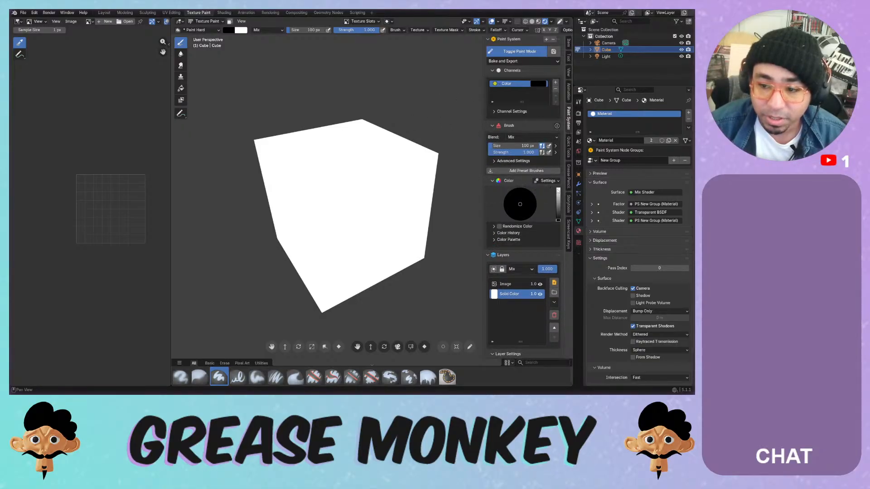
pyautogui.moveTo(558, 191)
pyautogui.mouseDown()
pyautogui.moveTo(558, 205)
pyautogui.moveTo(560, 192)
pyautogui.mouseUp()
pyautogui.click(530, 210)
pyautogui.click(525, 211)
pyautogui.click(505, 198)
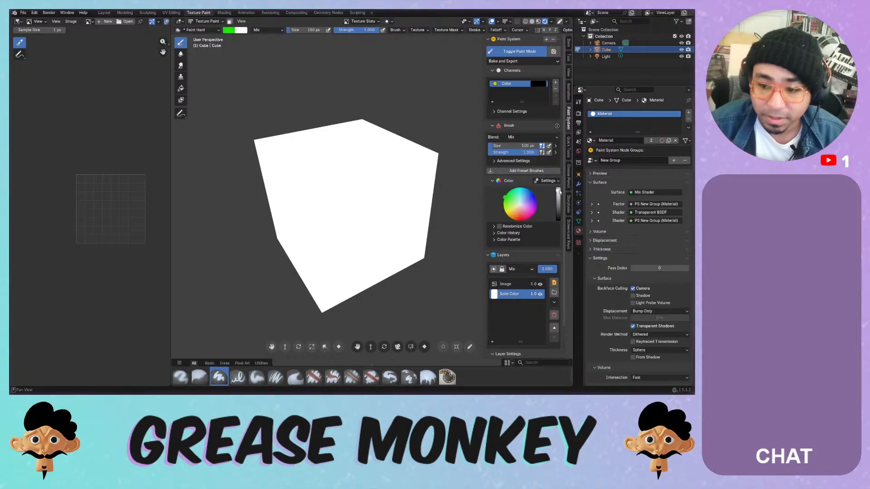
pyautogui.click(355, 193)
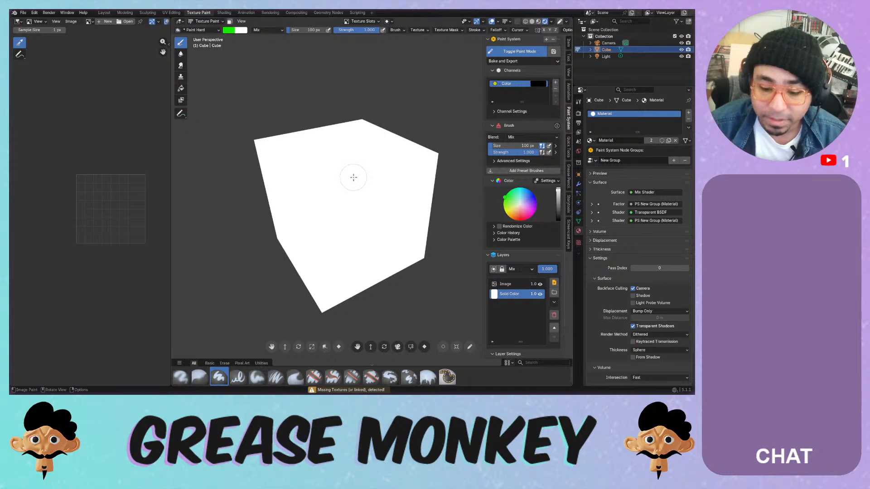
pyautogui.moveTo(355, 177)
pyautogui.mouseDown()
pyautogui.moveTo(361, 183)
pyautogui.moveTo(356, 165)
pyautogui.moveTo(357, 182)
pyautogui.moveTo(343, 198)
pyautogui.mouseUp()
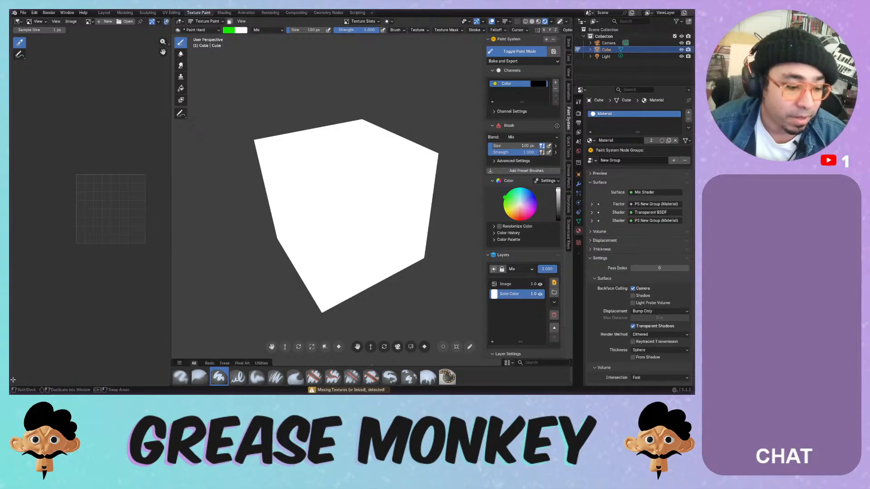
# - Split the image editor and make the lower area a Shader Editor framing the material nodes
pyautogui.moveTo(12, 385); pyautogui.dragTo(60, 209)
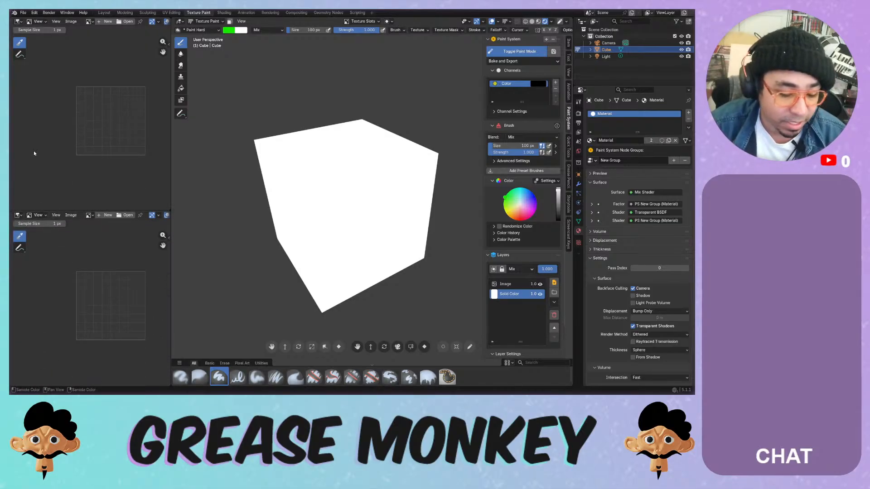
pyautogui.click(18, 215)
pyautogui.click(35, 270)
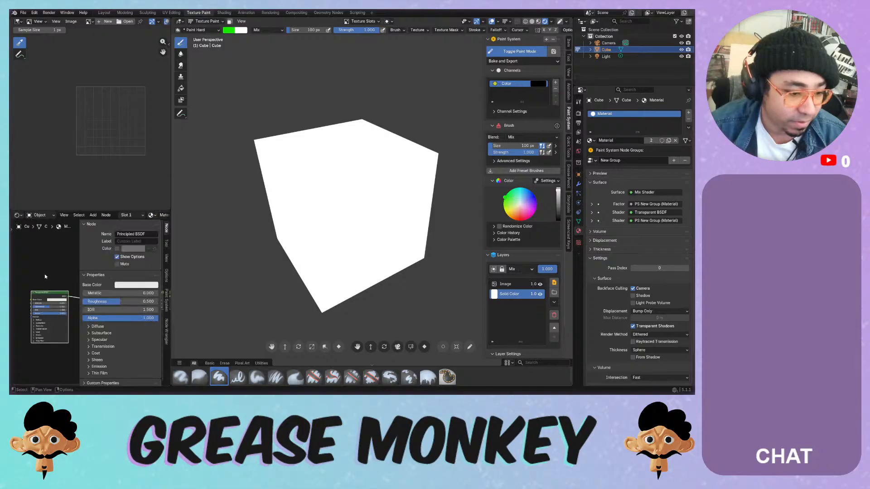
pyautogui.moveTo(78, 256); pyautogui.dragTo(157, 246)
pyautogui.moveTo(124, 241); pyautogui.dragTo(64, 242, button='middle')
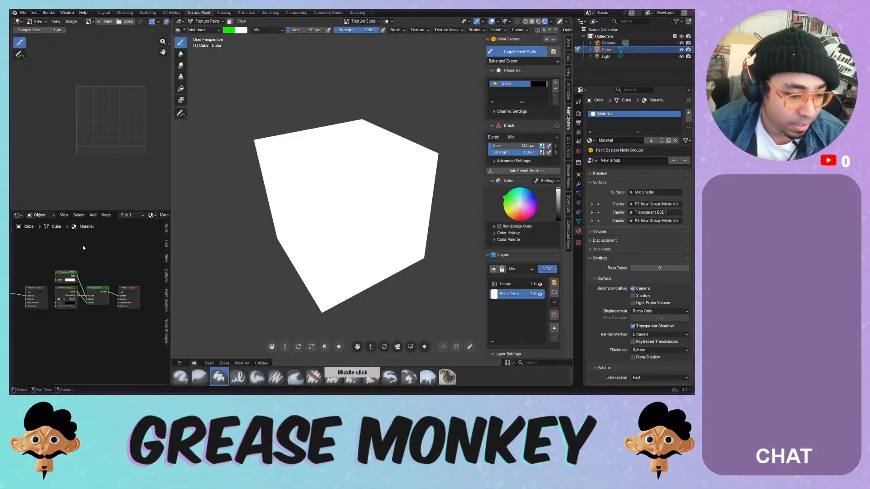
pyautogui.scroll(3, 91, 247)
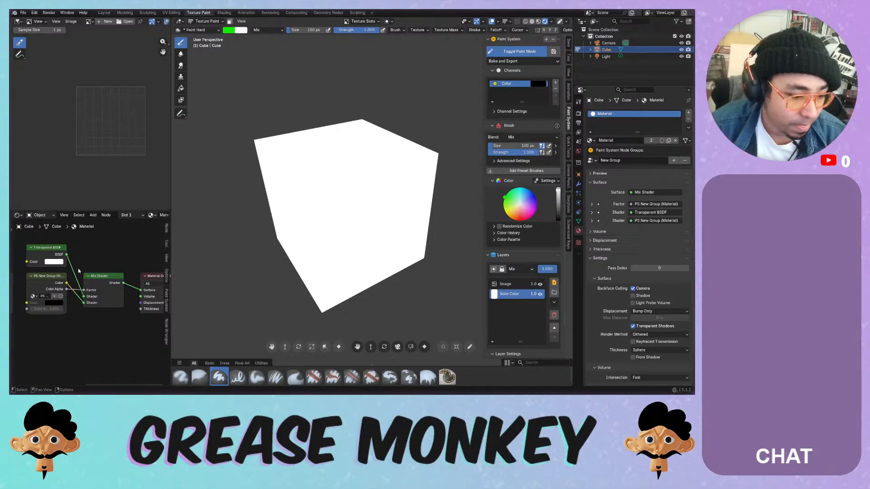
# - Retry painting the cube after toggling Texture Paint mode off and on, then open the File menu
pyautogui.moveTo(315, 190)
pyautogui.mouseDown()
pyautogui.moveTo(320, 166)
pyautogui.moveTo(318, 195)
pyautogui.mouseUp()
pyautogui.moveTo(317, 200)
pyautogui.mouseDown()
pyautogui.moveTo(322, 178)
pyautogui.moveTo(327, 197)
pyautogui.mouseUp()
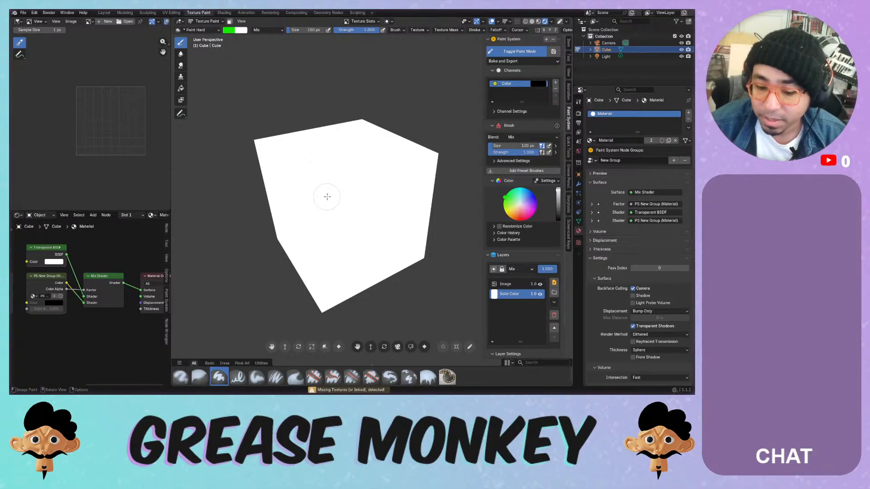
pyautogui.click(530, 52)
pyautogui.click(529, 53)
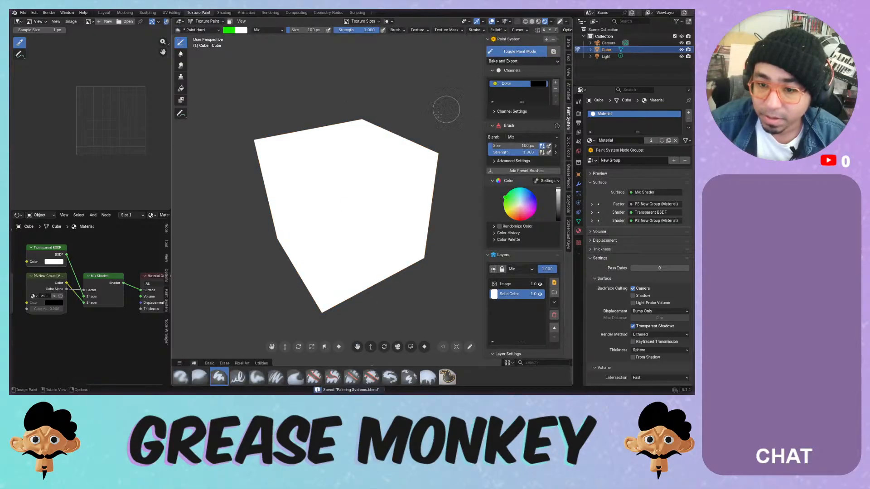
pyautogui.moveTo(445, 107)
pyautogui.mouseDown()
pyautogui.moveTo(360, 172)
pyautogui.moveTo(366, 181)
pyautogui.mouseUp()
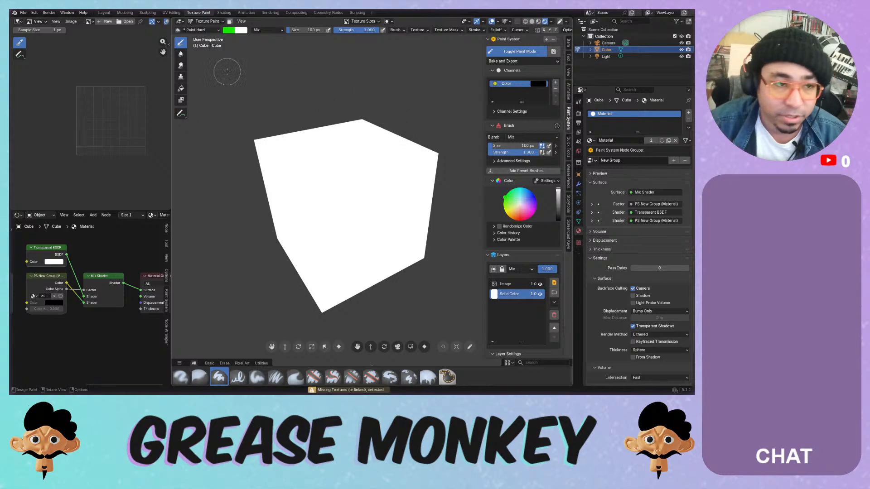
pyautogui.click(22, 12)
# - Start a new General file, switch to the Texture Paint workspace, and set Object Mode
pyautogui.moveTo(32, 20)
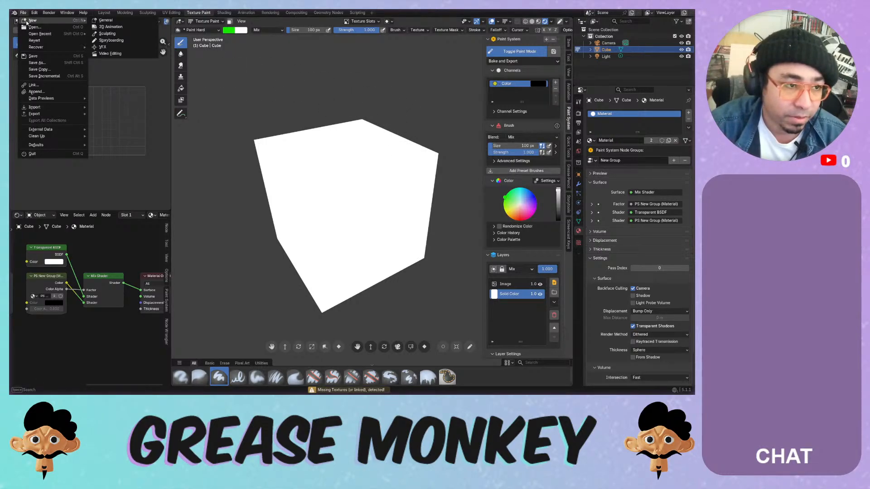
pyautogui.click(103, 21)
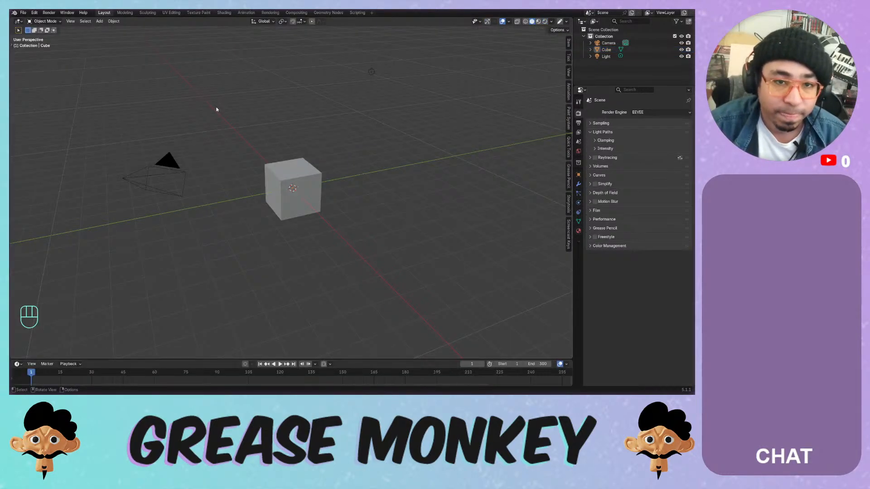
pyautogui.click(198, 12)
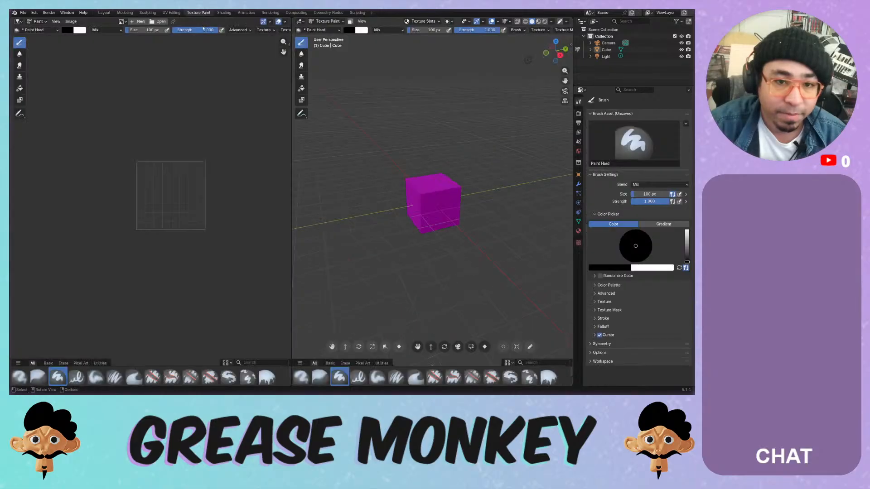
pyautogui.click(325, 21)
pyautogui.click(325, 28)
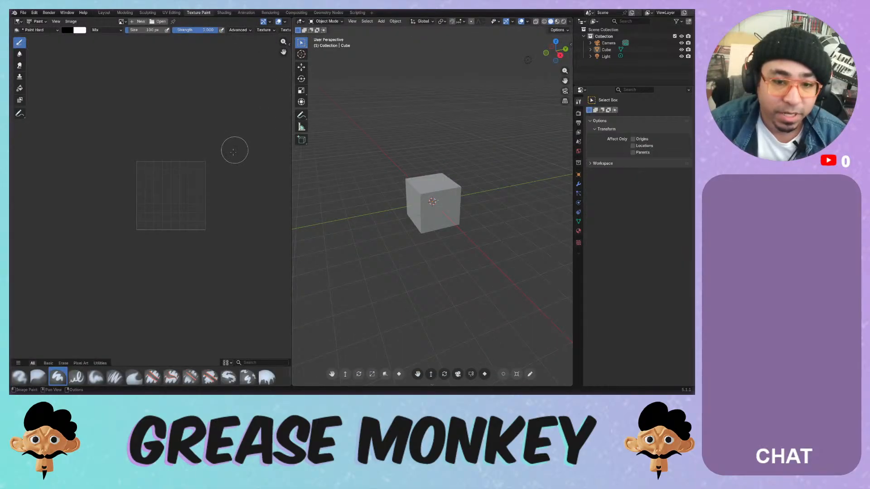
# - Restore box select, collapse the viewport tool strip, and hide the navigation gizmo
pyautogui.click(303, 80)
pyautogui.click(305, 45)
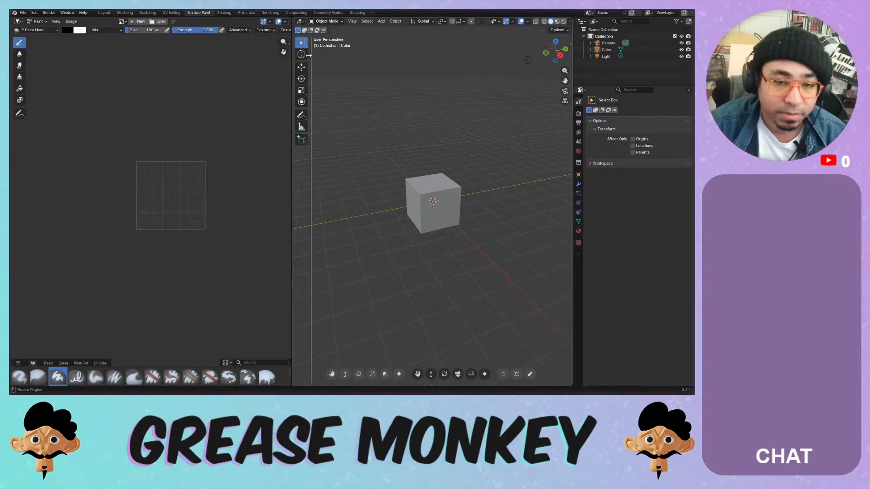
pyautogui.moveTo(310, 56); pyautogui.dragTo(296, 59)
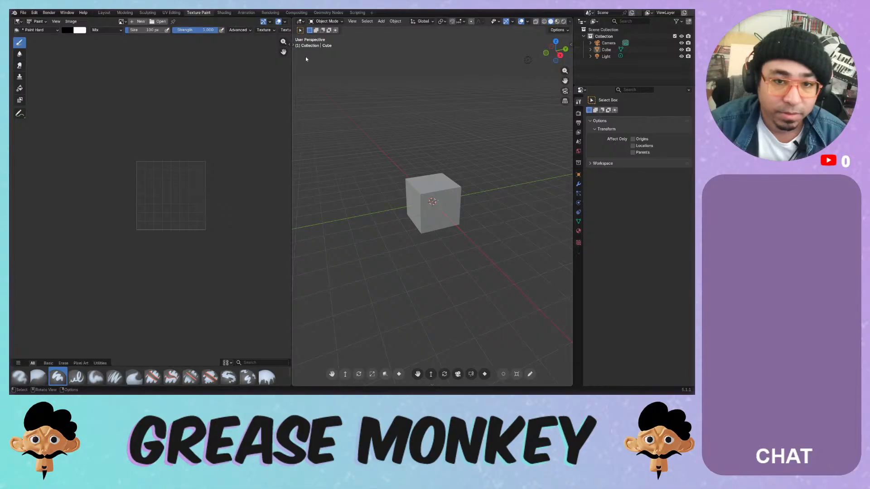
pyautogui.click(513, 21)
pyautogui.click(503, 43)
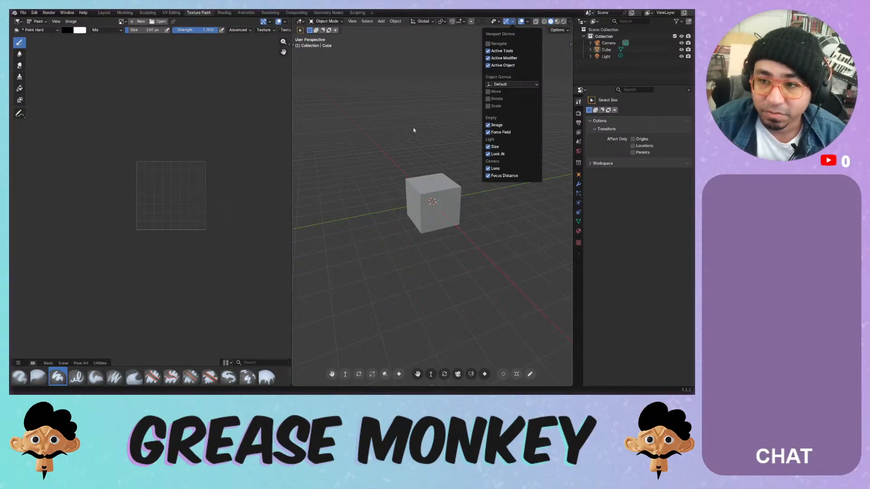
# - Turn off the floor grid and X and Y axis lines in Viewport Overlays
pyautogui.click(528, 21)
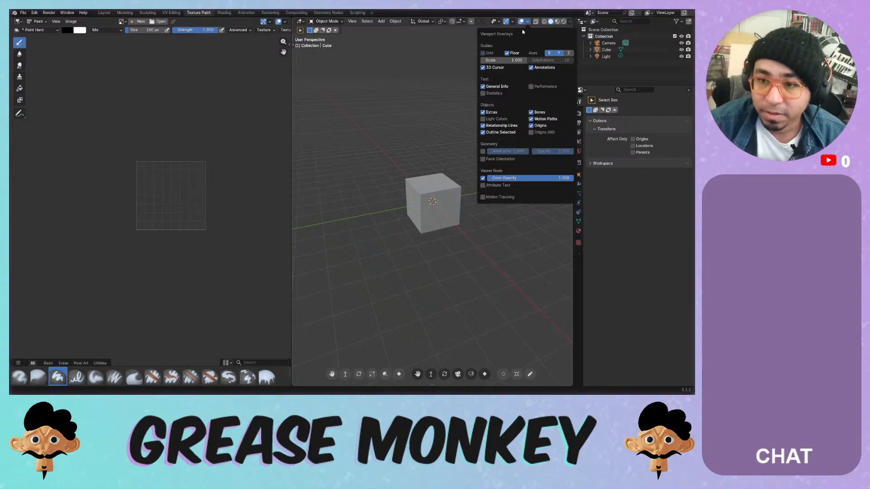
pyautogui.click(514, 53)
pyautogui.click(557, 53)
pyautogui.click(549, 53)
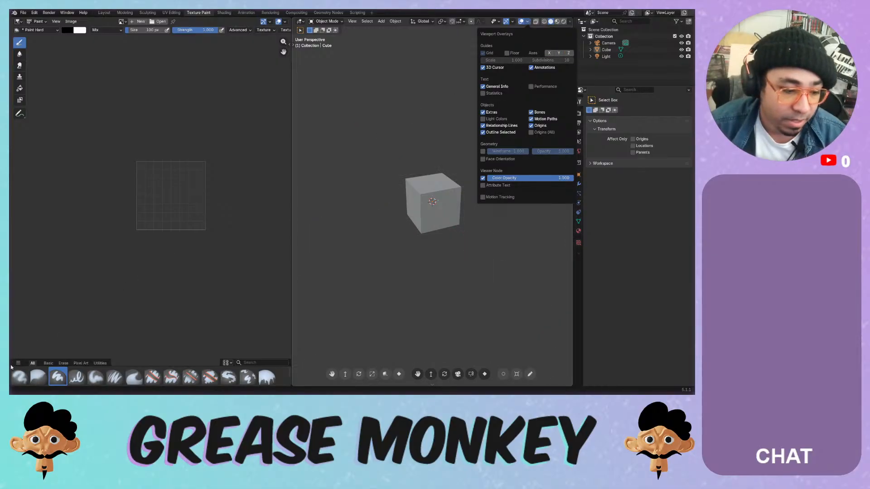
pyautogui.click(11, 367)
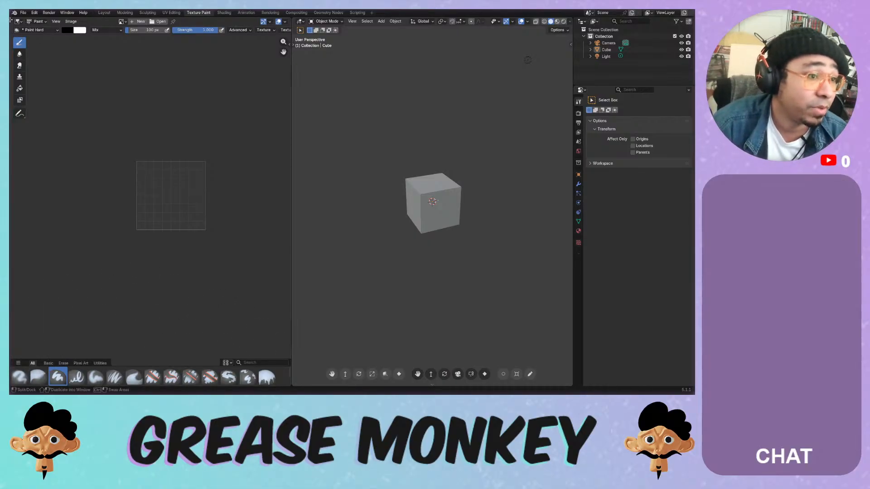
# - Add a Shader Editor below the image editor and save over Painting Systems.blend
pyautogui.moveTo(11, 21); pyautogui.dragTo(14, 189)
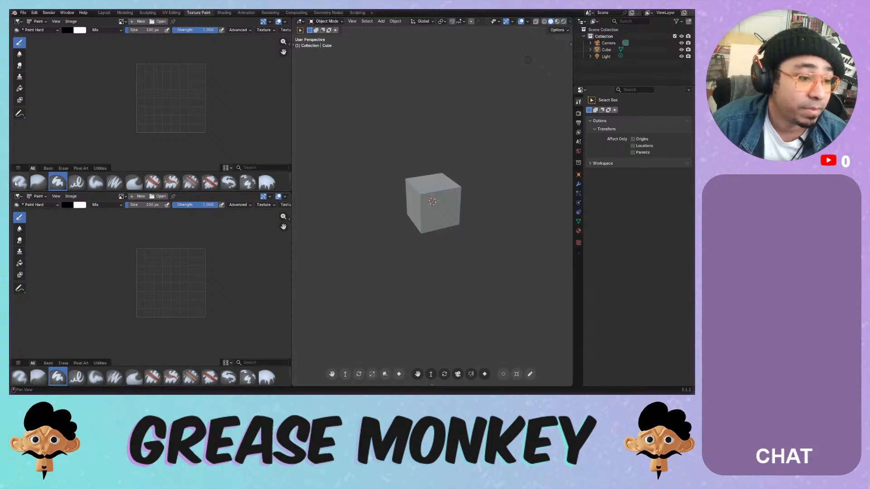
pyautogui.click(18, 197)
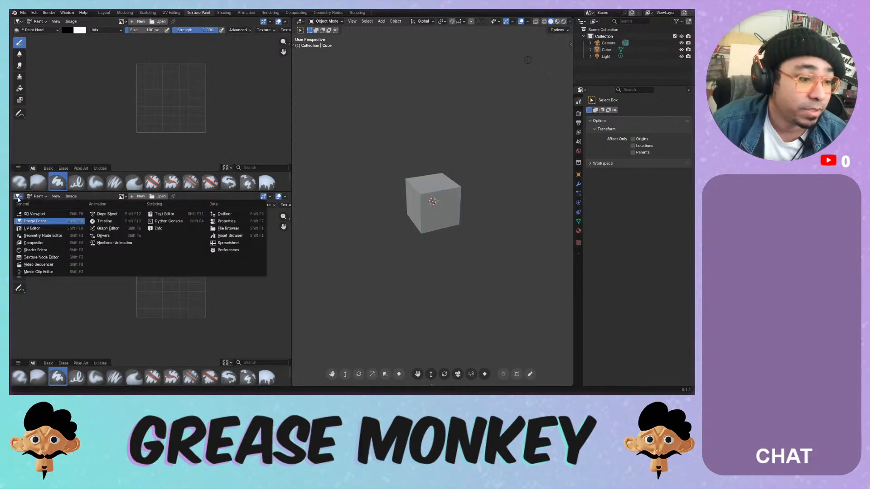
pyautogui.click(70, 251)
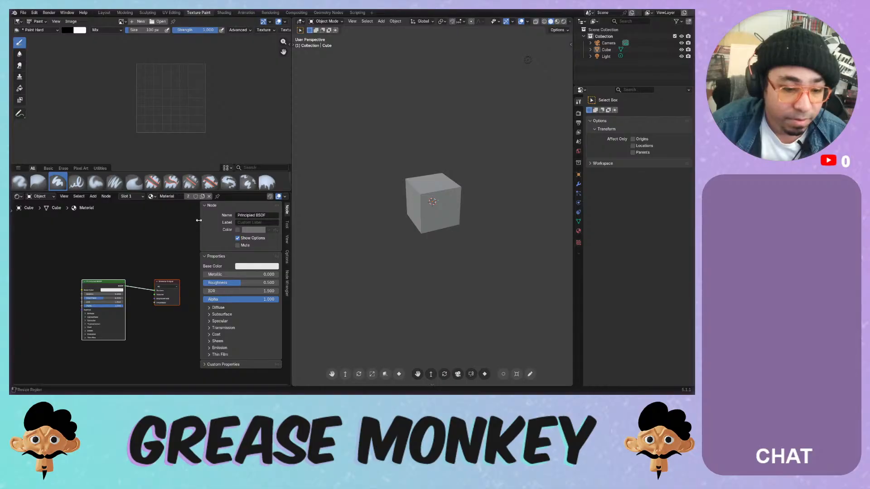
pyautogui.moveTo(164, 229); pyautogui.dragTo(109, 232, button='middle')
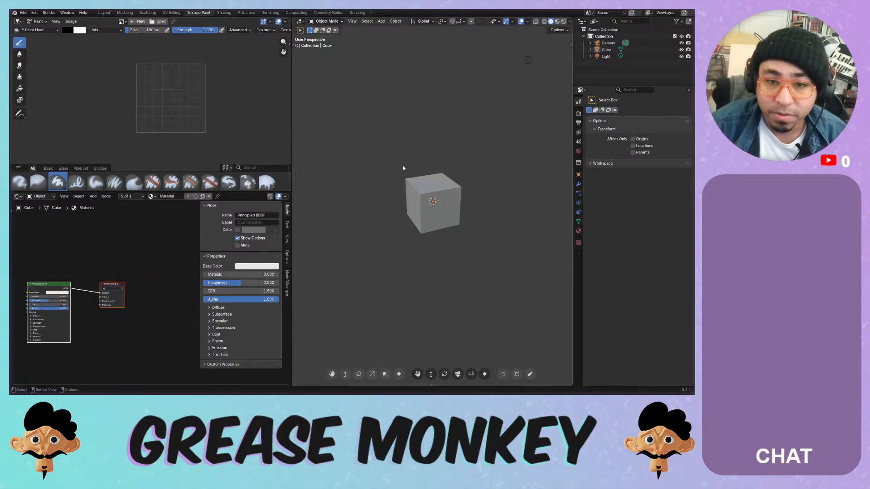
pyautogui.click(415, 185)
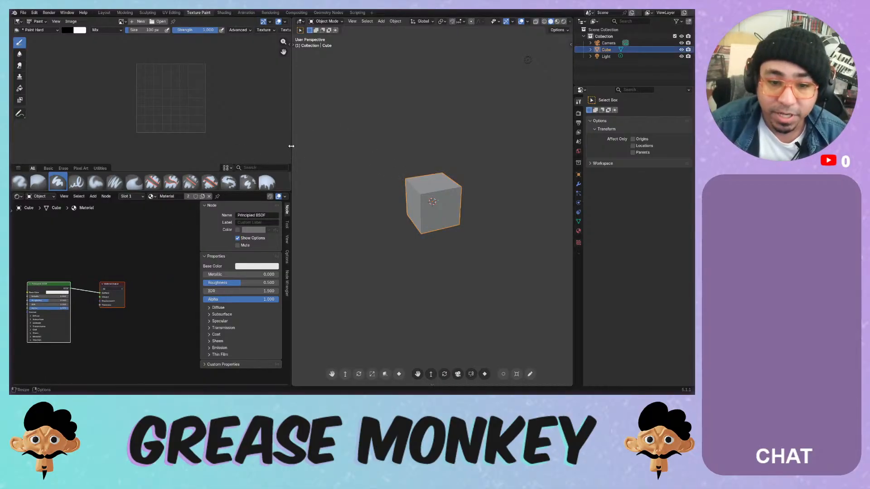
pyautogui.moveTo(292, 146); pyautogui.dragTo(199, 147)
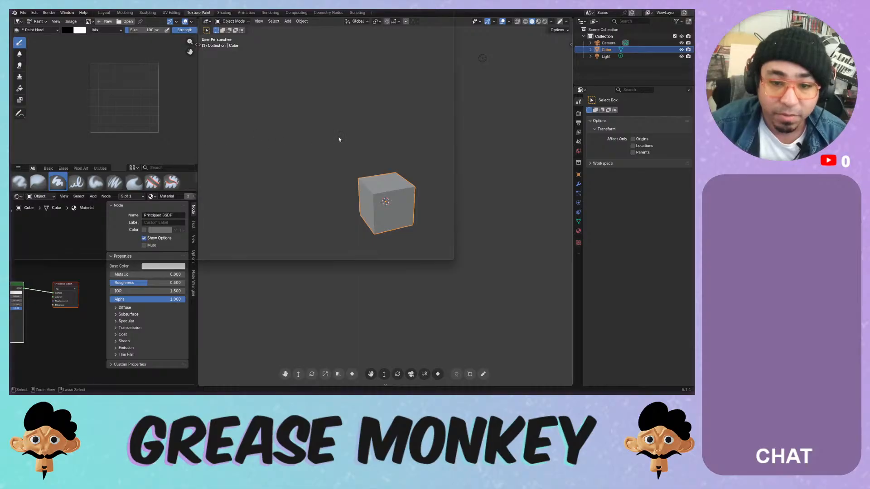
pyautogui.hotkey('ctrl', 's')
pyautogui.doubleClick(198, 83)
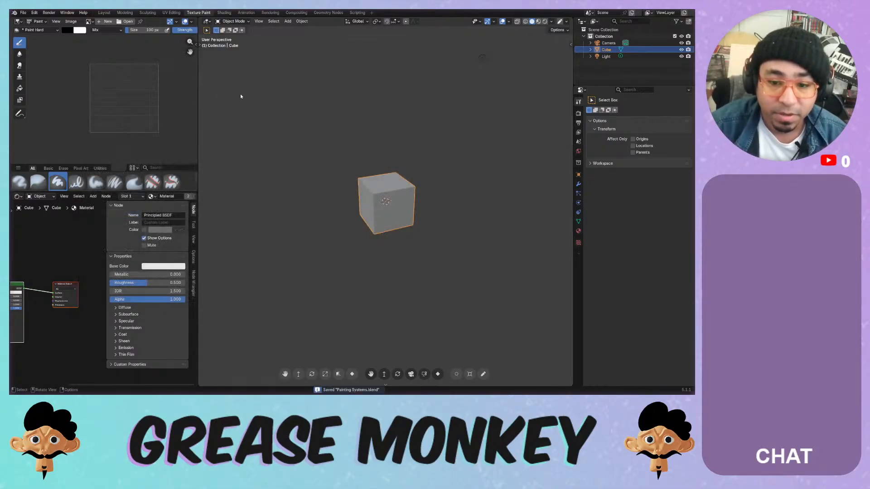
# - Set the Color Management view transform to Standard and save the file again
pyautogui.click(578, 114)
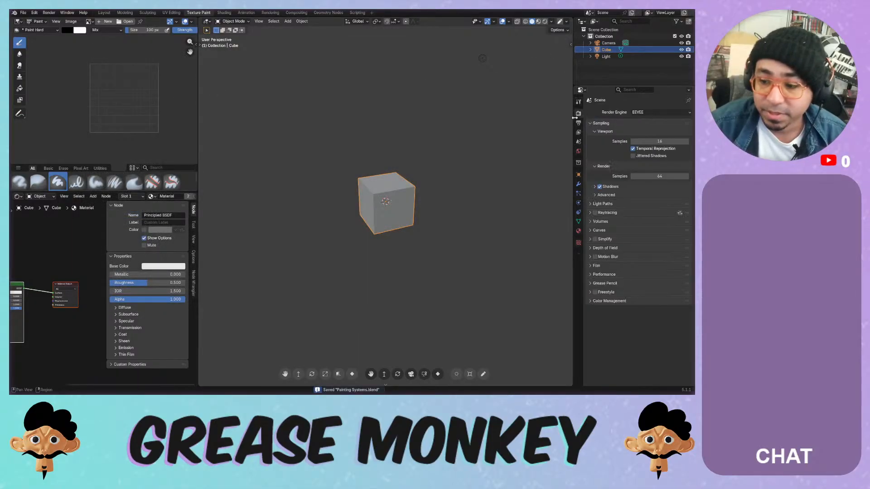
pyautogui.click(609, 300)
pyautogui.click(637, 321)
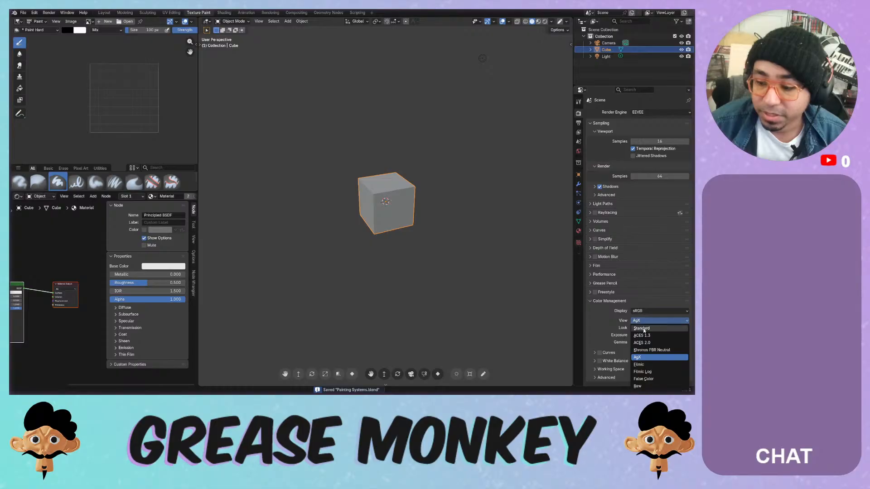
pyautogui.click(641, 328)
pyautogui.hotkey('ctrl', 's')
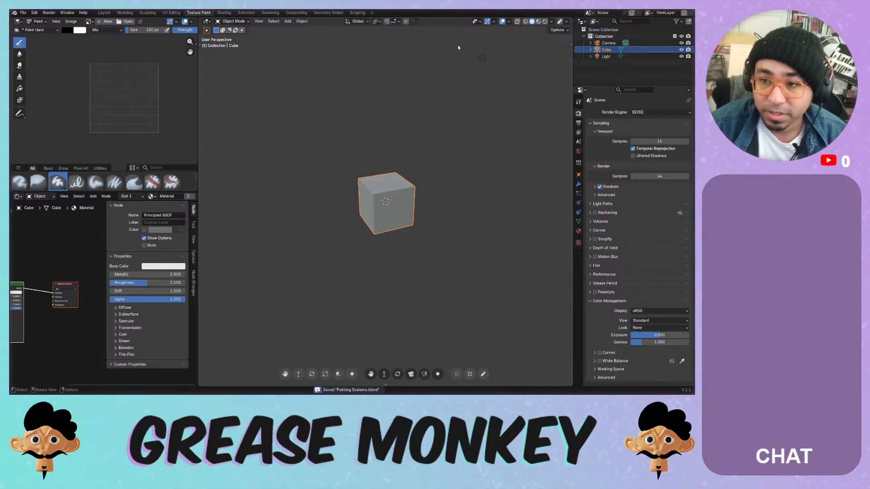
# - Add a Paint System with the Paint Over template from the sidebar and enter texture painting
pyautogui.press('n')
pyautogui.click(569, 118)
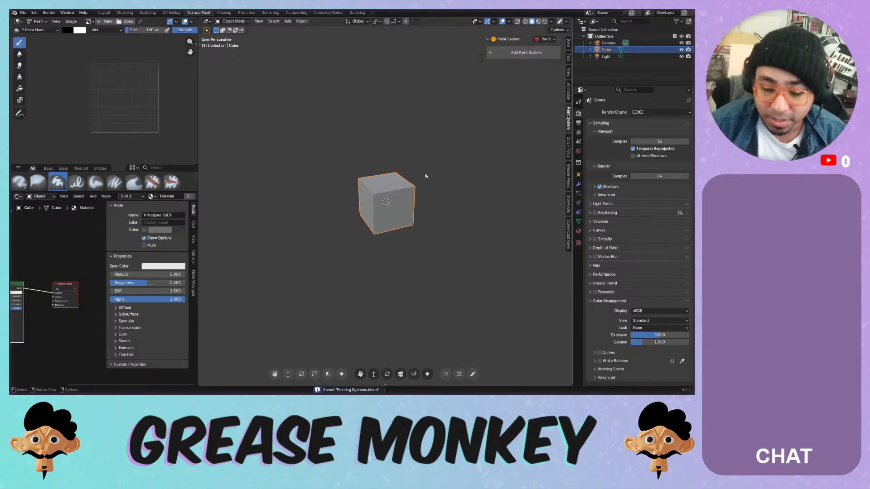
pyautogui.click(509, 54)
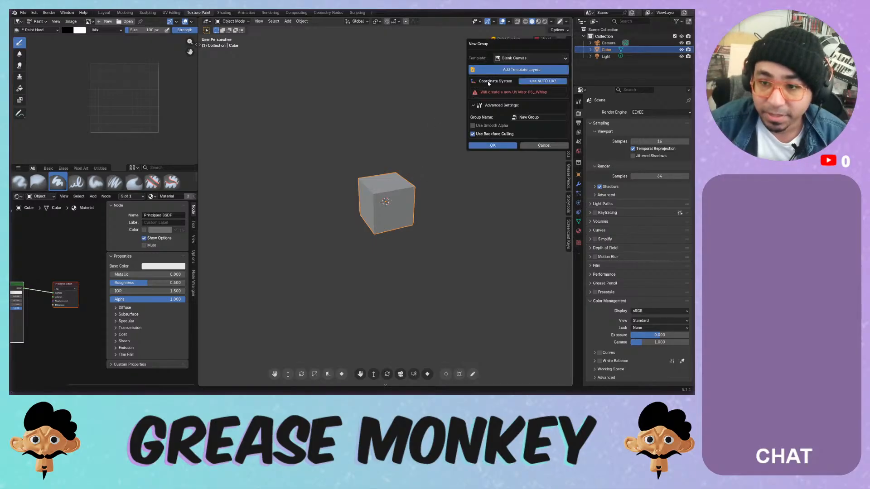
pyautogui.click(517, 59)
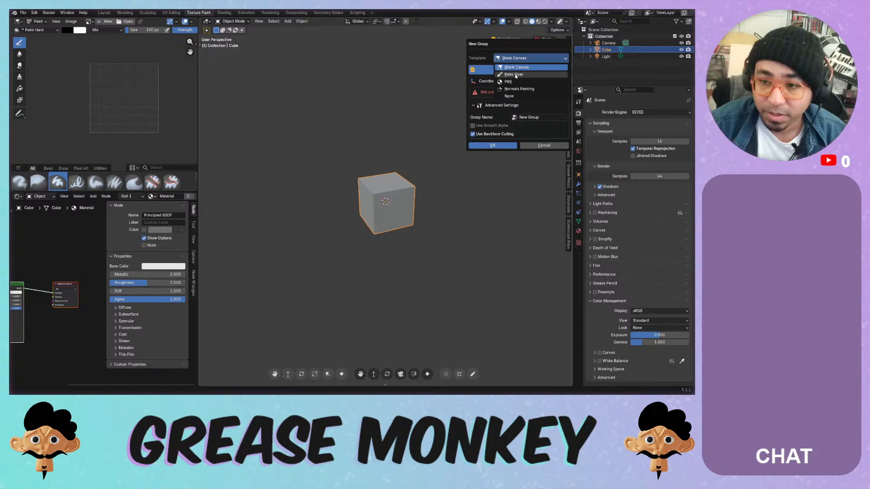
pyautogui.click(513, 74)
pyautogui.click(481, 129)
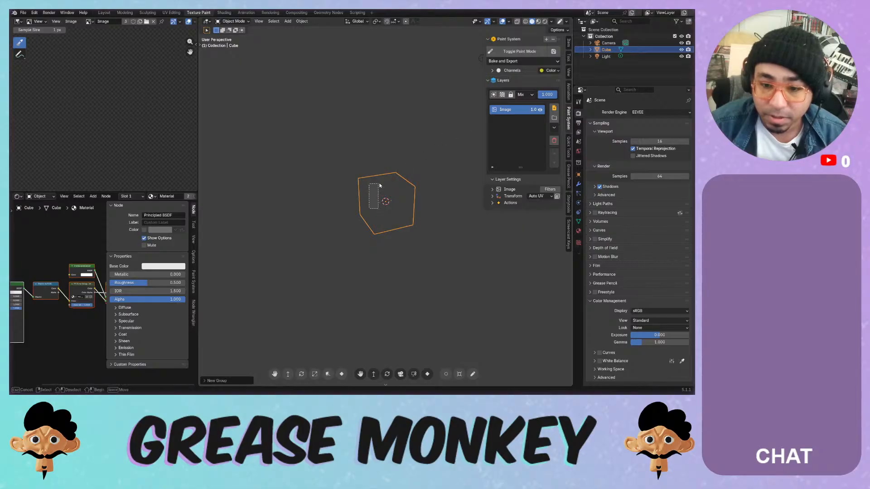
pyautogui.click(516, 53)
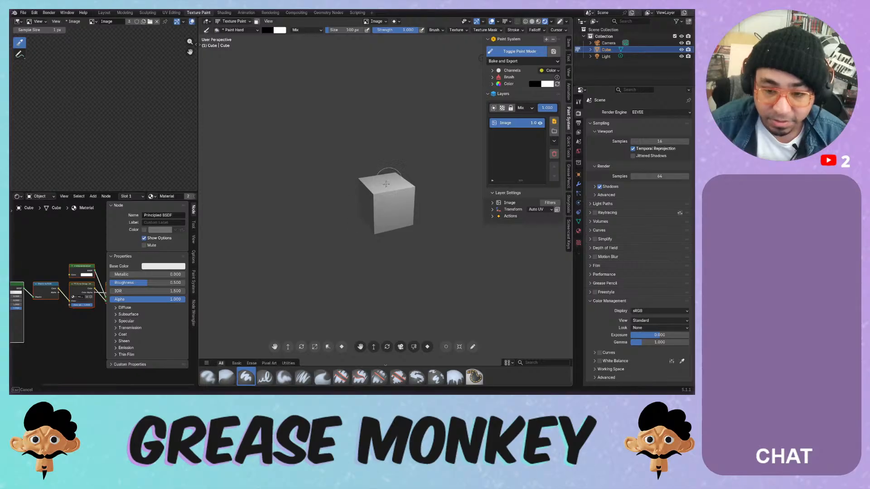
# - Add a Solid Color layer and set its colour to yellow
pyautogui.moveTo(386, 152)
pyautogui.mouseDown(button='middle')
pyautogui.moveTo(378, 167)
pyautogui.moveTo(399, 158)
pyautogui.mouseUp(button='middle')
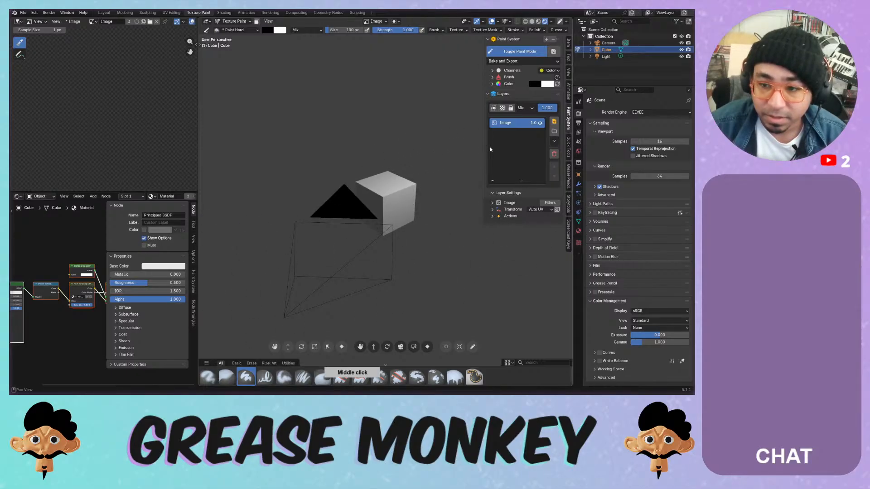
pyautogui.click(554, 121)
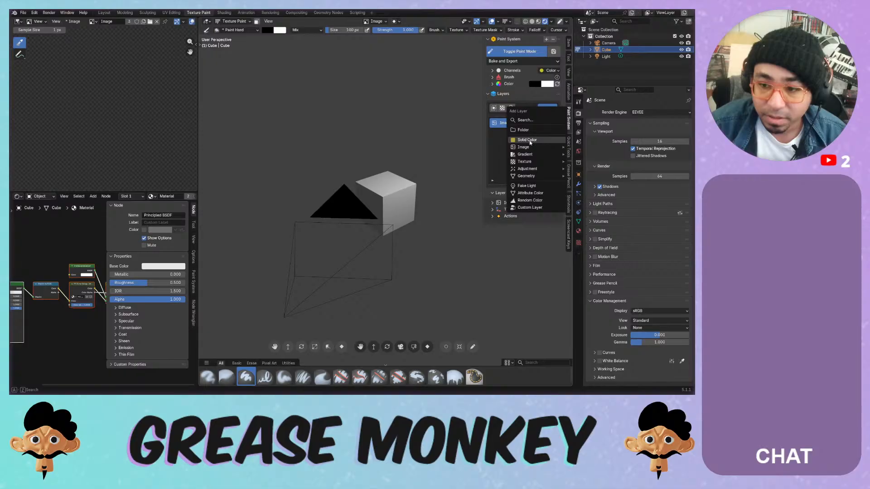
pyautogui.click(531, 141)
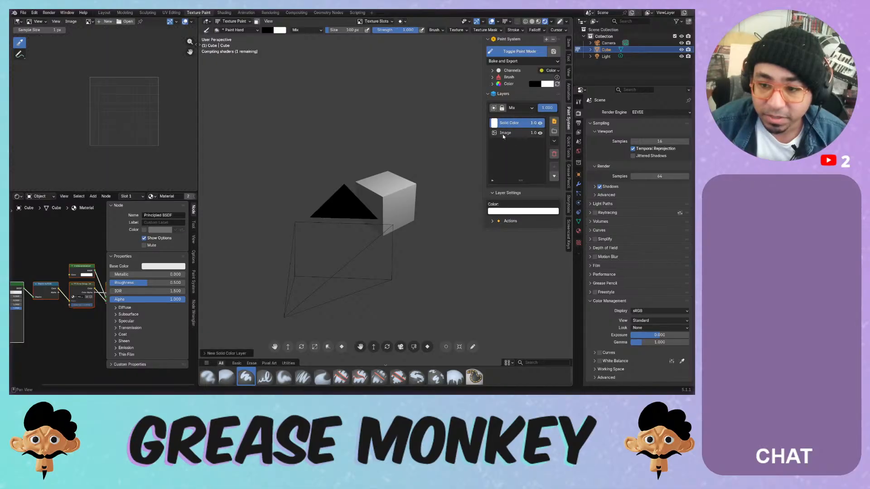
pyautogui.click(519, 139)
pyautogui.moveTo(519, 139); pyautogui.dragTo(504, 127)
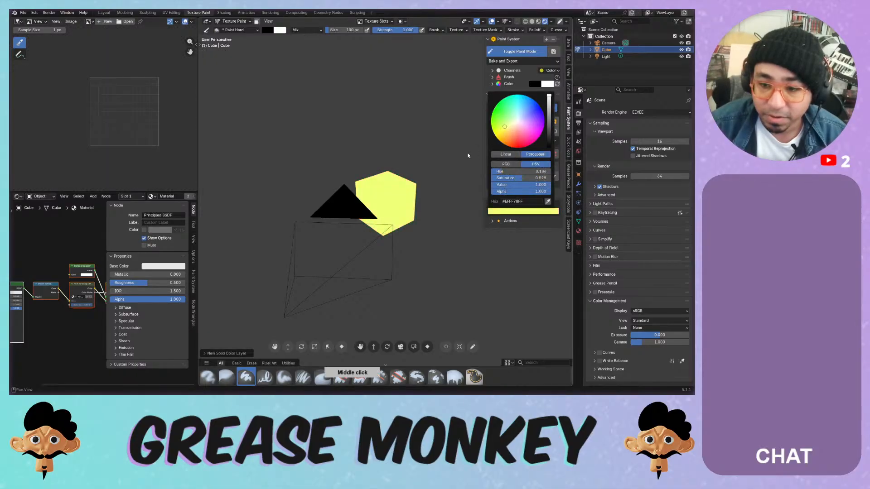
# - Delete the yellow Solid Color layer after a test stroke
pyautogui.moveTo(401, 184); pyautogui.dragTo(394, 193)
pyautogui.click(555, 143)
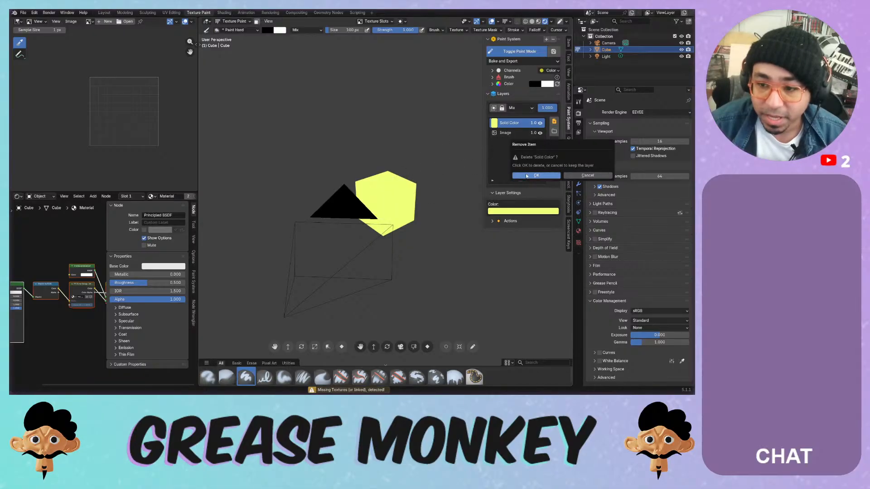
pyautogui.click(529, 158)
# - Add a new image layer, Image 1, with default settings
pyautogui.click(554, 123)
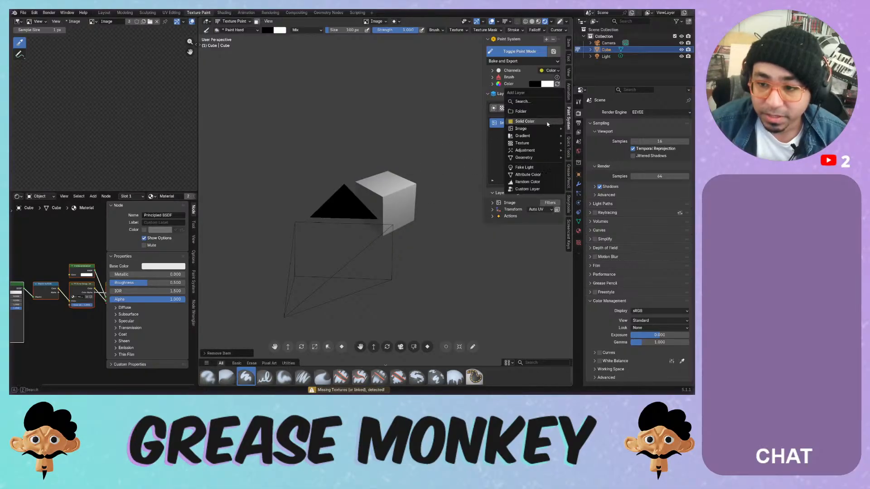
pyautogui.moveTo(543, 129)
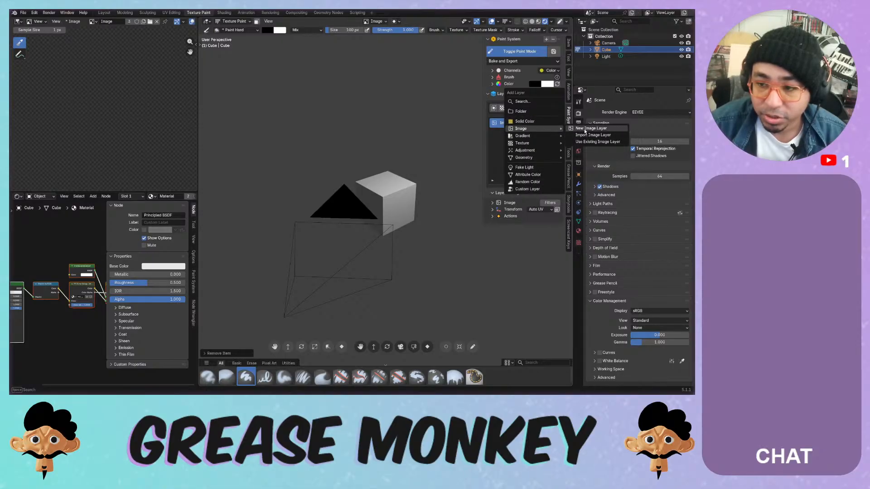
pyautogui.click(591, 128)
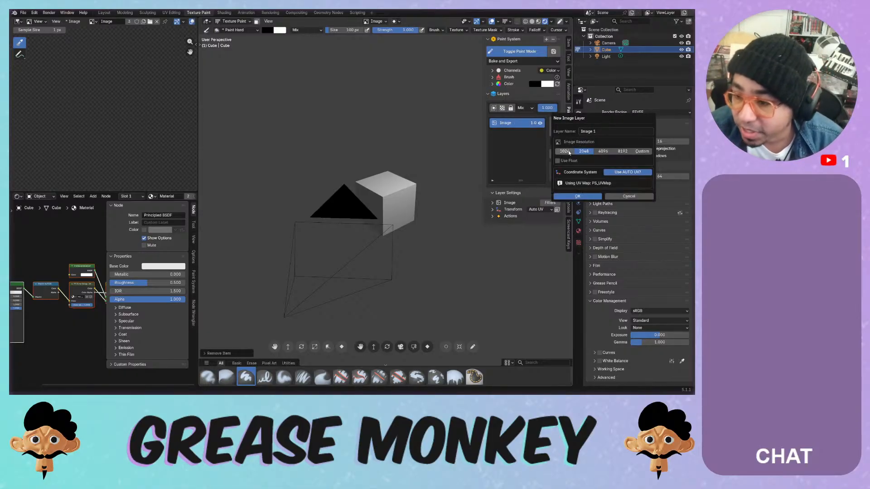
pyautogui.click(570, 196)
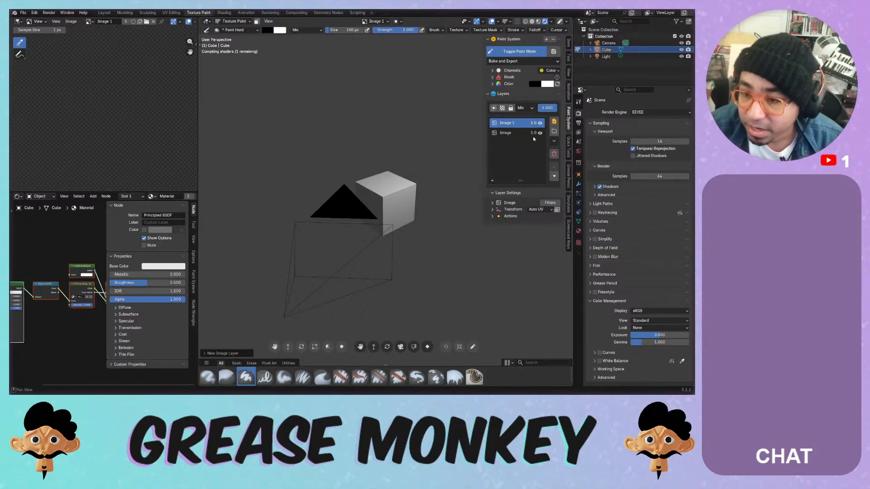
# - Select the Image 1 layer, test a few strokes, and enlarge the image canvas view
pyautogui.click(510, 133)
pyautogui.click(508, 124)
pyautogui.click(508, 132)
pyautogui.click(509, 124)
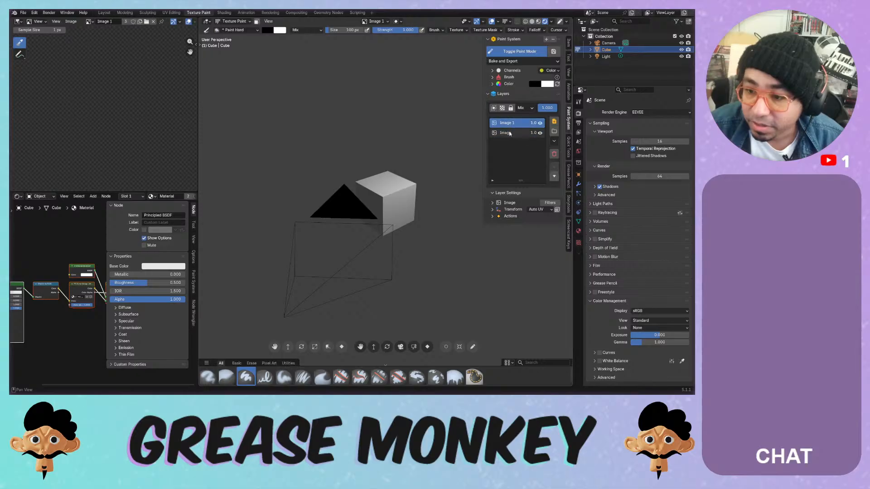
pyautogui.click(509, 134)
pyautogui.click(509, 124)
pyautogui.moveTo(380, 207)
pyautogui.mouseDown()
pyautogui.moveTo(374, 203)
pyautogui.moveTo(393, 202)
pyautogui.mouseUp()
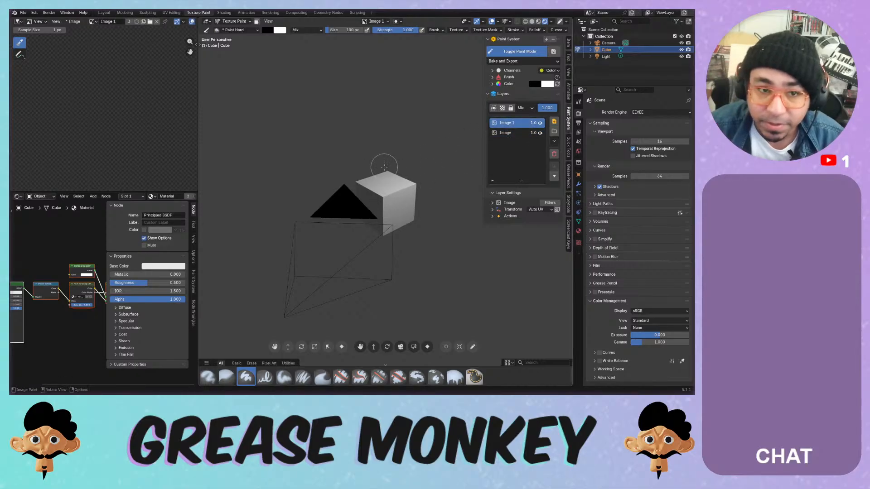
pyautogui.moveTo(393, 191)
pyautogui.keyDown('ctrl'); pyautogui.mouseDown(button='middle')
pyautogui.moveTo(437, 124)
pyautogui.moveTo(431, 129)
pyautogui.mouseUp(button='middle'); pyautogui.keyUp('ctrl')
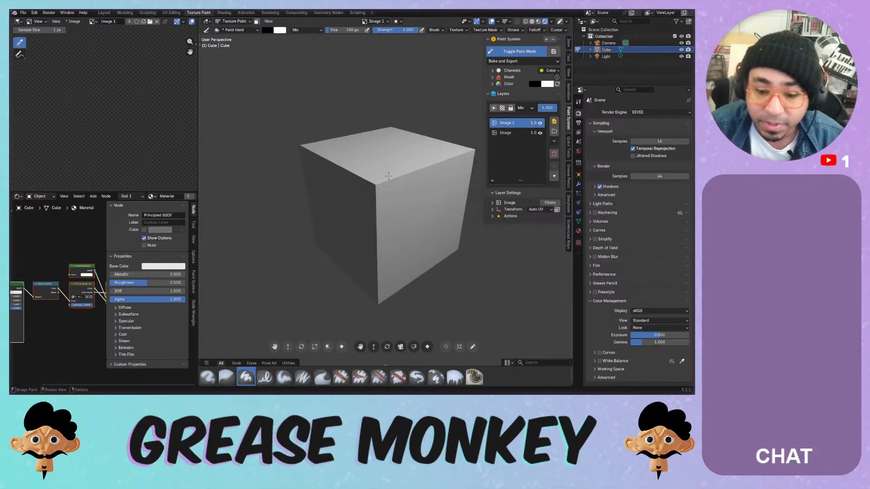
pyautogui.moveTo(370, 219)
pyautogui.mouseDown()
pyautogui.moveTo(390, 217)
pyautogui.moveTo(385, 213)
pyautogui.mouseUp()
pyautogui.moveTo(381, 180); pyautogui.dragTo(386, 171)
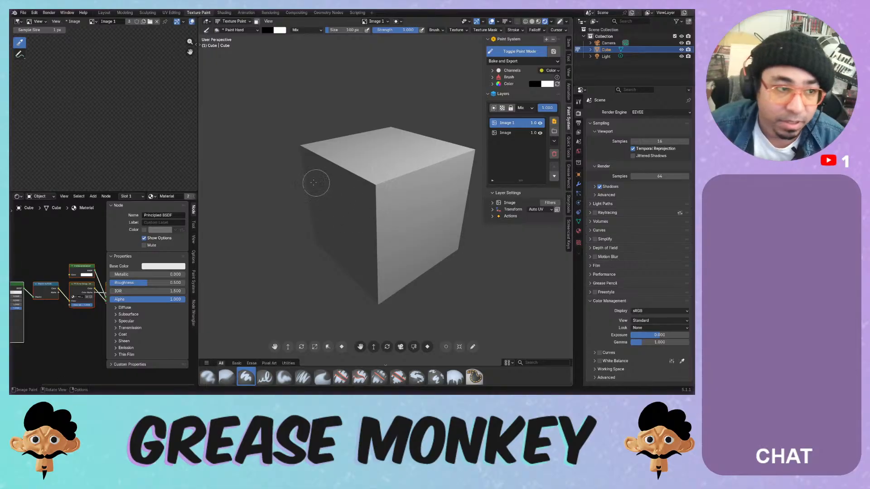
pyautogui.moveTo(93, 167); pyautogui.dragTo(93, 174, button='middle')
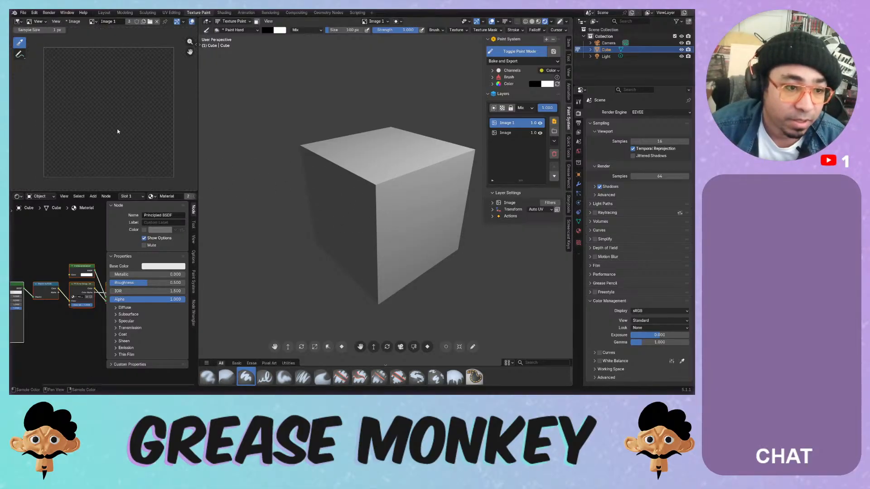
pyautogui.moveTo(119, 131); pyautogui.dragTo(94, 127)
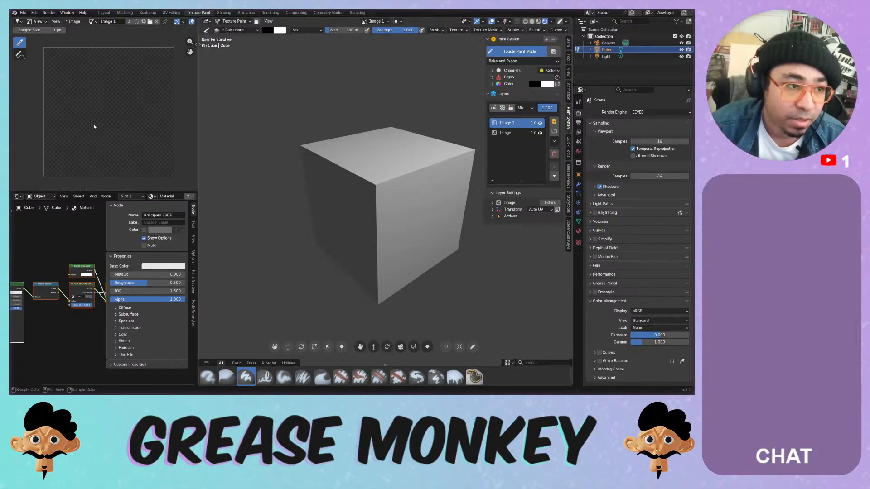
# - Change the brush colour from black to white
pyautogui.click(92, 99)
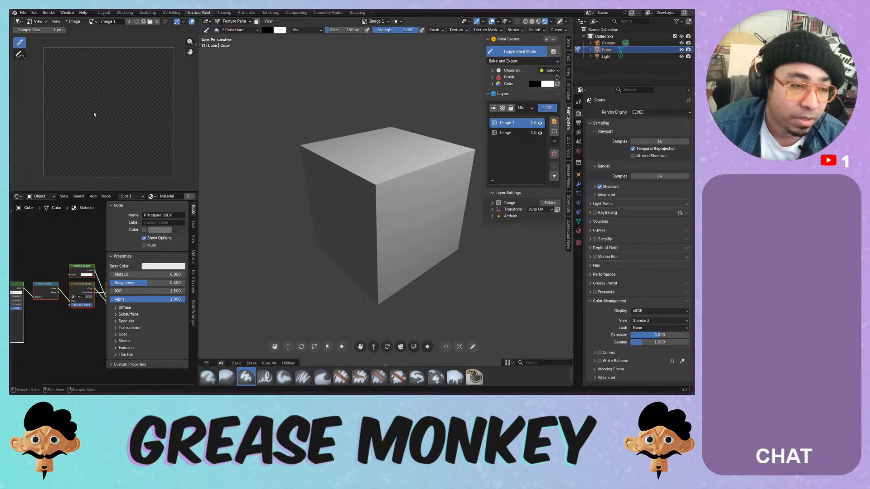
pyautogui.click(517, 51)
pyautogui.click(516, 52)
pyautogui.click(493, 84)
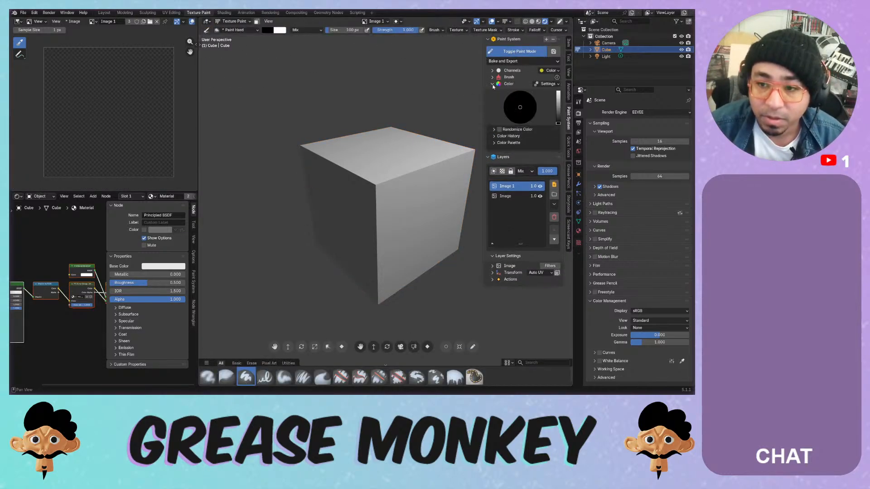
pyautogui.moveTo(558, 119); pyautogui.dragTo(558, 91)
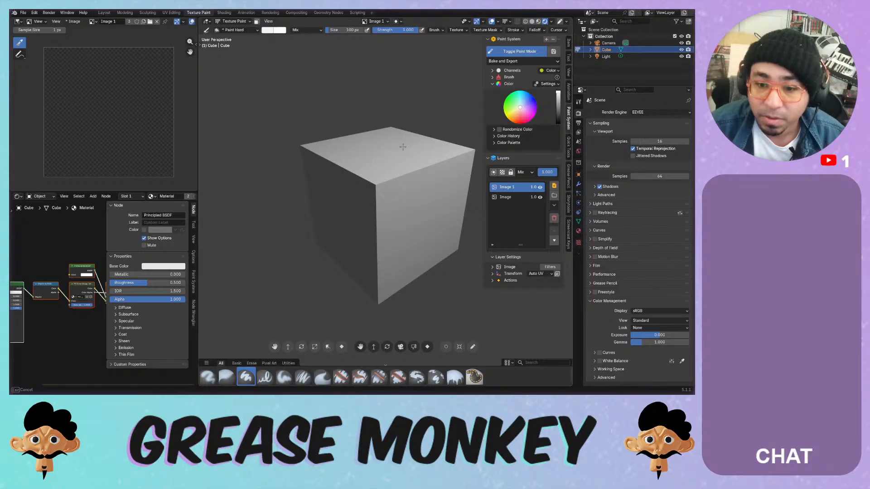
# - Try white strokes across the cube's faces and undo them
pyautogui.moveTo(363, 158)
pyautogui.mouseDown()
pyautogui.moveTo(383, 213)
pyautogui.moveTo(424, 204)
pyautogui.mouseUp()
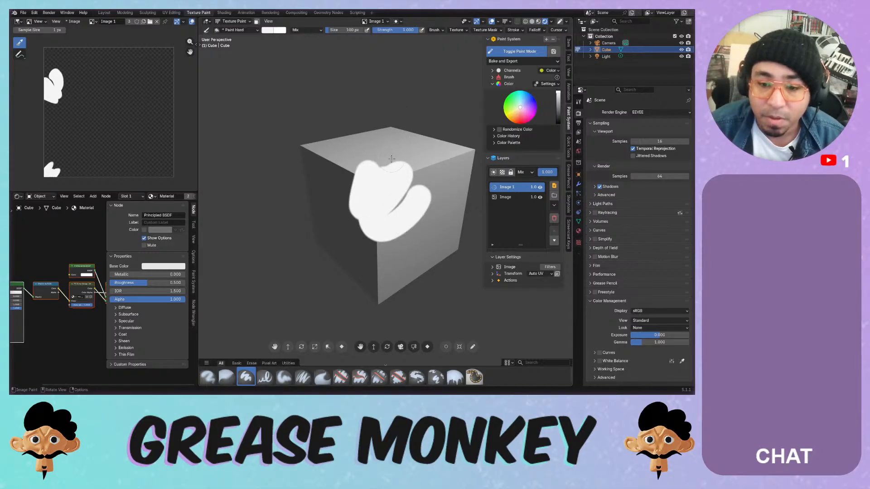
pyautogui.hotkey('ctrl', 'z')
pyautogui.moveTo(373, 159)
pyautogui.mouseDown()
pyautogui.moveTo(373, 179)
pyautogui.moveTo(379, 168)
pyautogui.mouseUp()
pyautogui.moveTo(368, 208)
pyautogui.mouseDown()
pyautogui.moveTo(357, 164)
pyautogui.moveTo(331, 197)
pyautogui.mouseUp()
pyautogui.moveTo(373, 145)
pyautogui.mouseDown()
pyautogui.moveTo(376, 185)
pyautogui.moveTo(346, 208)
pyautogui.moveTo(327, 200)
pyautogui.moveTo(320, 154)
pyautogui.moveTo(324, 200)
pyautogui.moveTo(332, 155)
pyautogui.moveTo(357, 141)
pyautogui.moveTo(320, 173)
pyautogui.moveTo(343, 234)
pyautogui.mouseUp()
pyautogui.moveTo(344, 233)
pyautogui.mouseDown()
pyautogui.moveTo(322, 171)
pyautogui.moveTo(363, 224)
pyautogui.moveTo(309, 181)
pyautogui.moveTo(339, 235)
pyautogui.moveTo(440, 220)
pyautogui.mouseUp()
pyautogui.hotkey('ctrl', 'z')
# - Shrink the brush to 16 px, paint a hooked stroke down the right face, then pick Blur at 94 px
pyautogui.press('f')
pyautogui.click(407, 209)
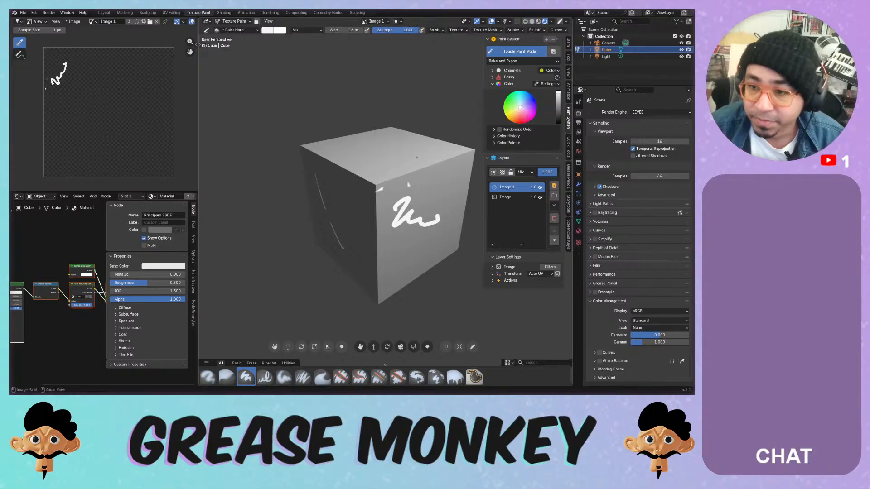
pyautogui.hotkey('ctrl', 'z')
pyautogui.moveTo(401, 194); pyautogui.dragTo(387, 265)
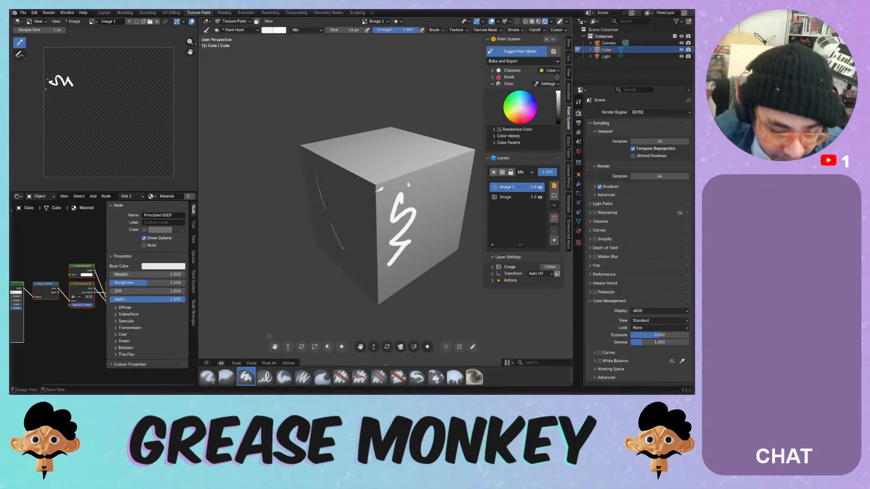
pyautogui.hotkey('ctrl', 'z')
pyautogui.moveTo(424, 177); pyautogui.dragTo(387, 256)
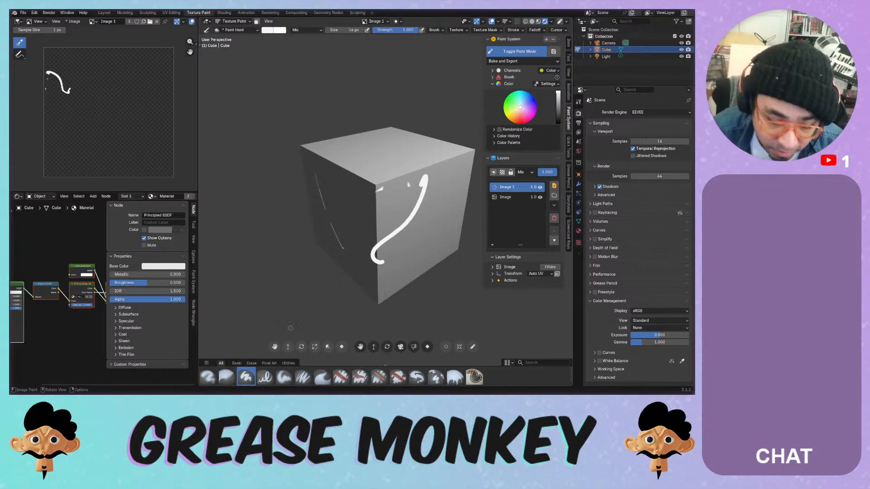
pyautogui.click(227, 377)
pyautogui.press('f')
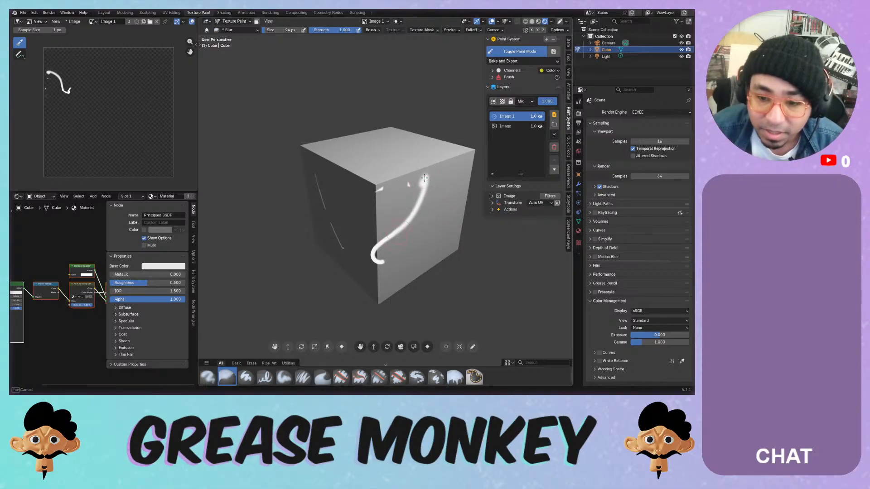
# - Blur the hooked stroke and expand the brush size, strength and advanced settings
pyautogui.moveTo(424, 196); pyautogui.dragTo(411, 184)
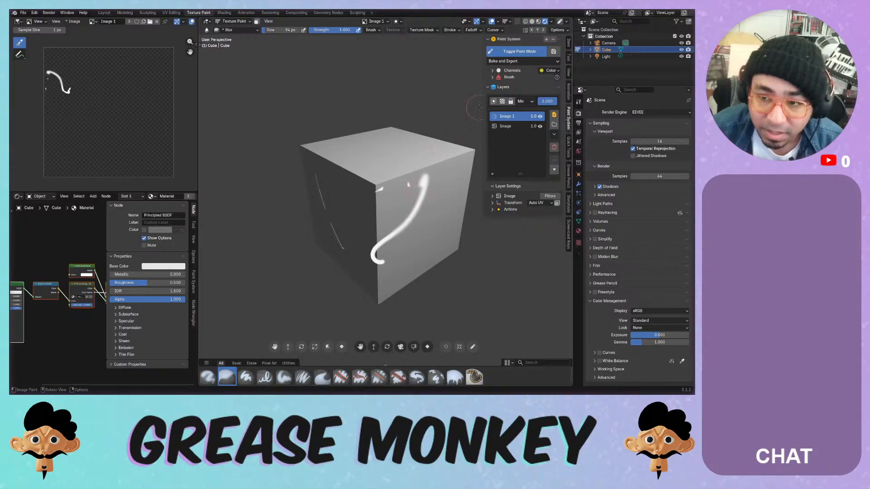
pyautogui.click(503, 77)
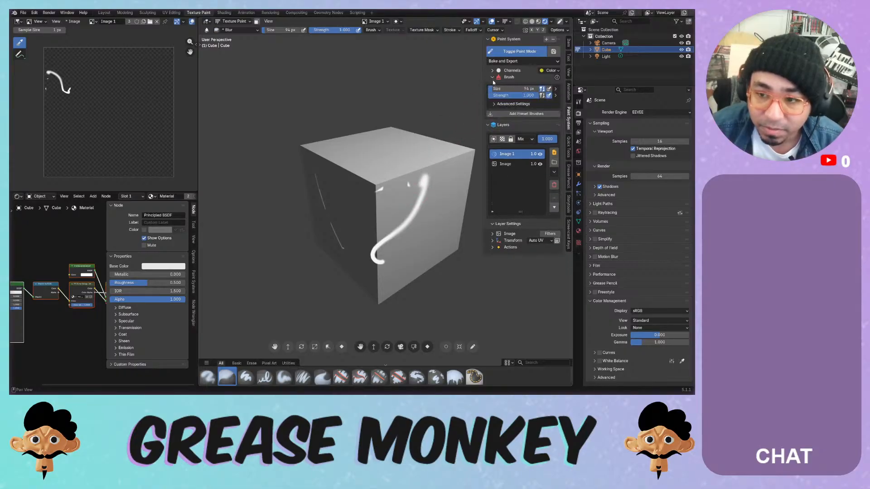
pyautogui.click(498, 105)
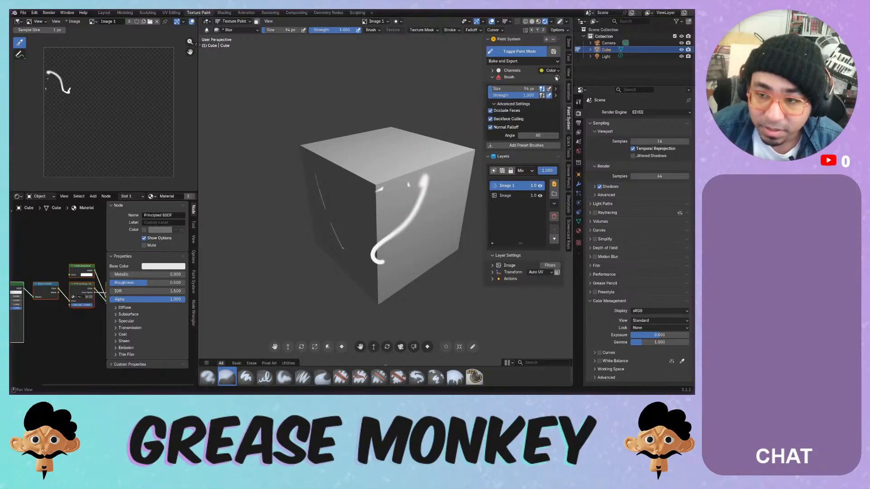
pyautogui.click(557, 78)
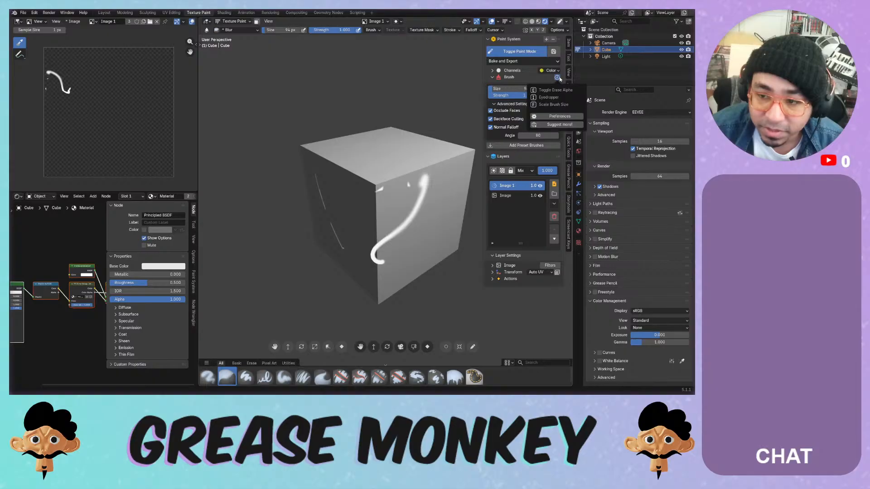
# - Enable Use Compact Design and Use Legacy UI in Paint System preferences, then blur near the corner
pyautogui.click(558, 117)
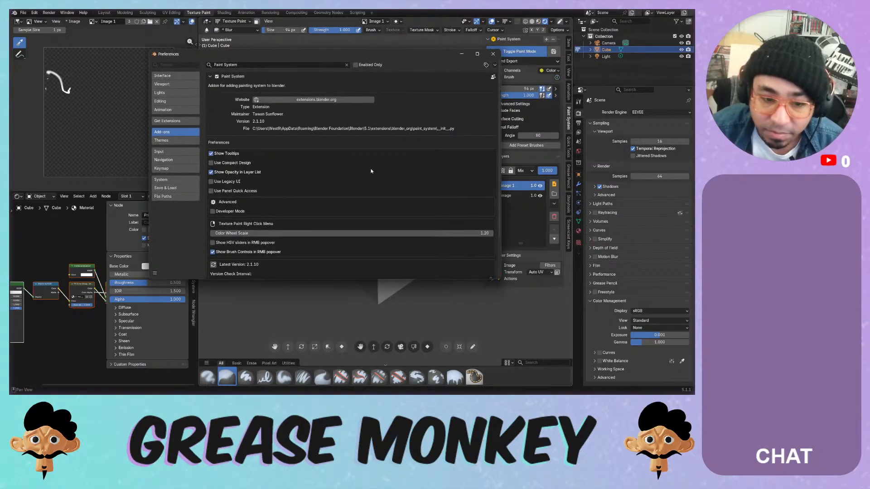
pyautogui.click(347, 163)
pyautogui.click(347, 180)
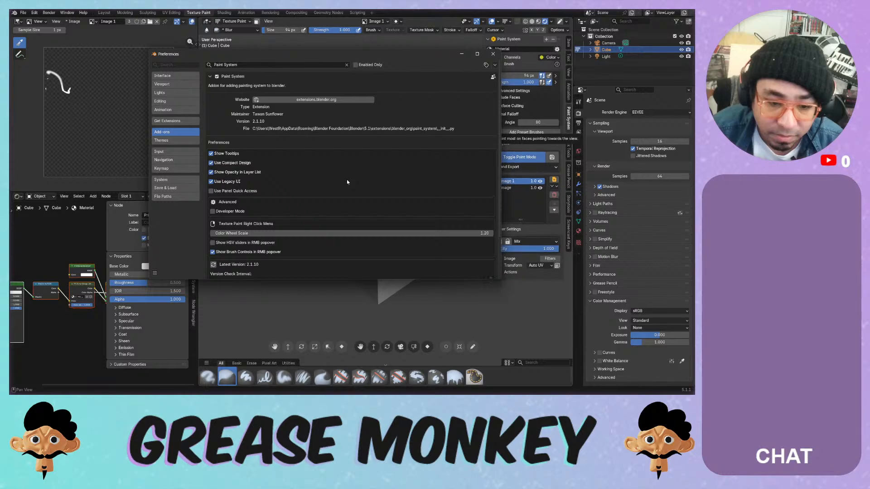
pyautogui.click(493, 54)
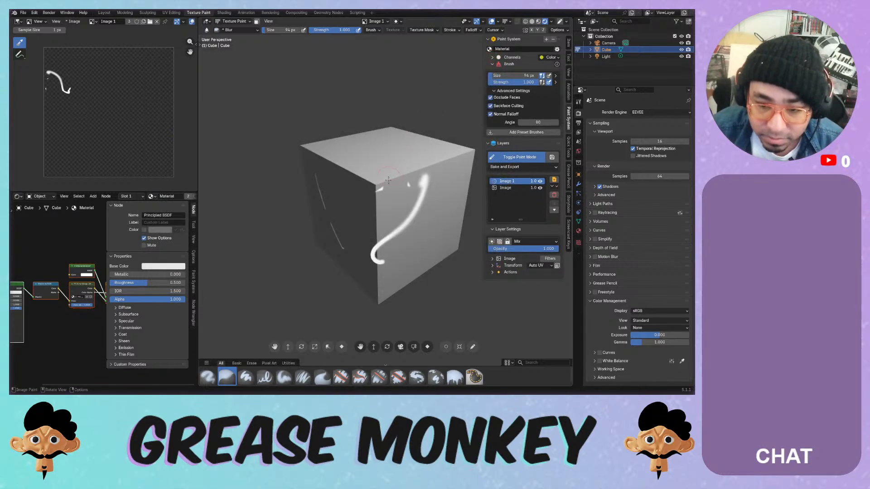
pyautogui.moveTo(388, 181); pyautogui.dragTo(367, 253)
# - Paint soft white strokes down the cube's left face with the Paint Soft brush
pyautogui.click(246, 377)
pyautogui.hotkey('ctrl', 'z')
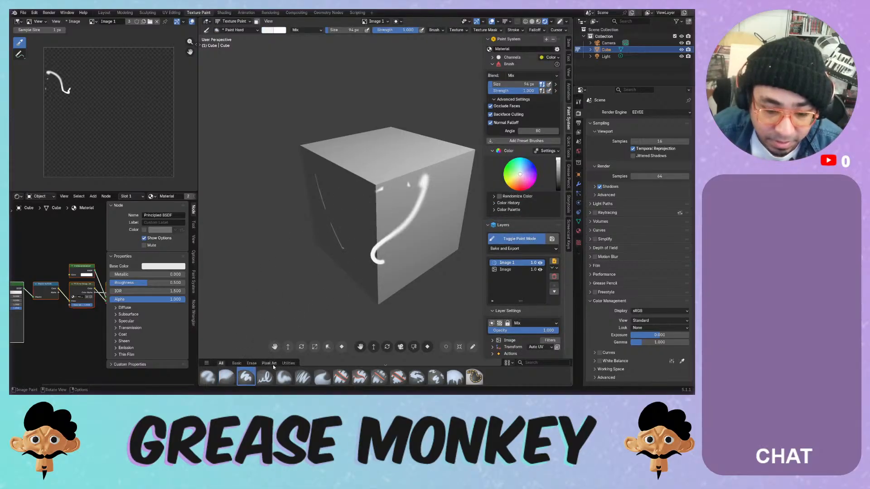
pyautogui.click(284, 377)
pyautogui.moveTo(394, 190)
pyautogui.mouseDown()
pyautogui.moveTo(376, 256)
pyautogui.moveTo(370, 232)
pyautogui.mouseUp()
pyautogui.hotkey('ctrl', 'z')
pyautogui.moveTo(362, 195); pyautogui.dragTo(355, 253)
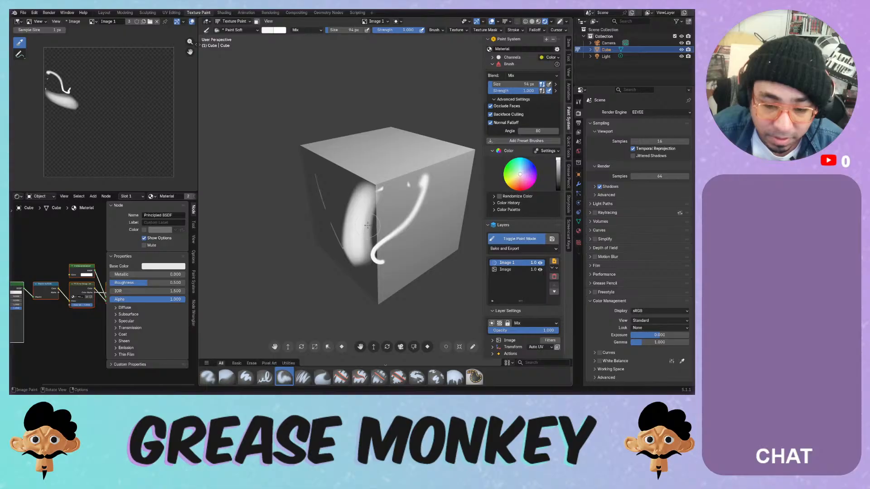
# - Toggle the blend to Erase Alpha and back to Mix, then show the Screencast Keys settings
pyautogui.press('e')
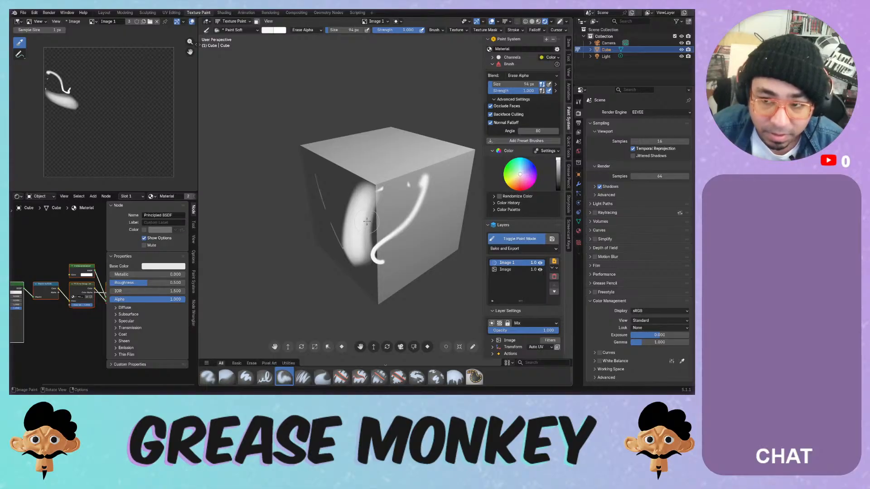
pyautogui.press('e')
pyautogui.press('e')
pyautogui.press('e')
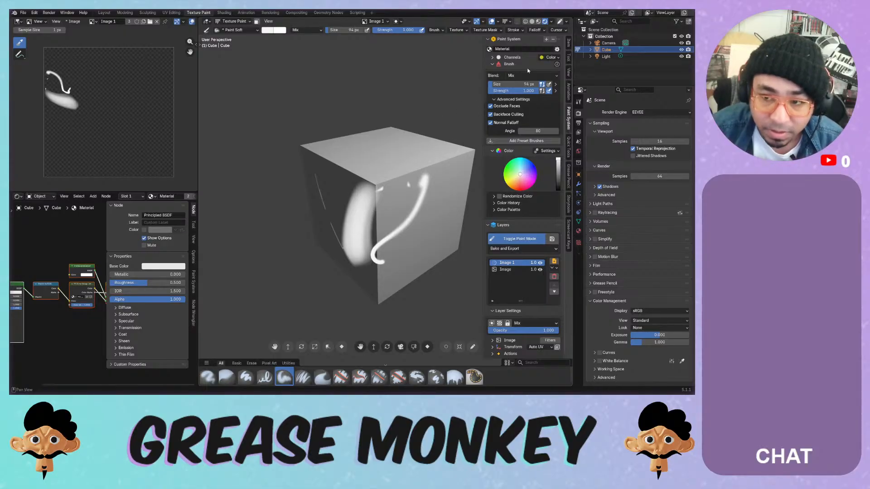
pyautogui.click(523, 75)
pyautogui.click(524, 77)
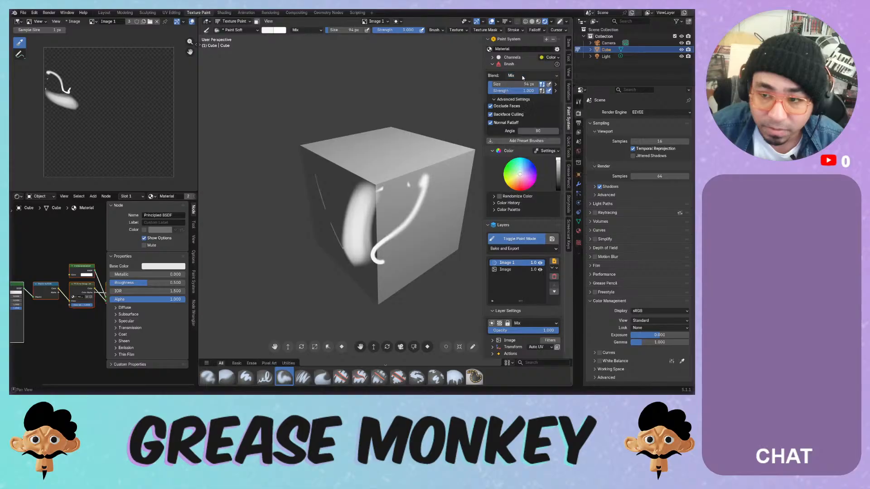
pyautogui.click(557, 64)
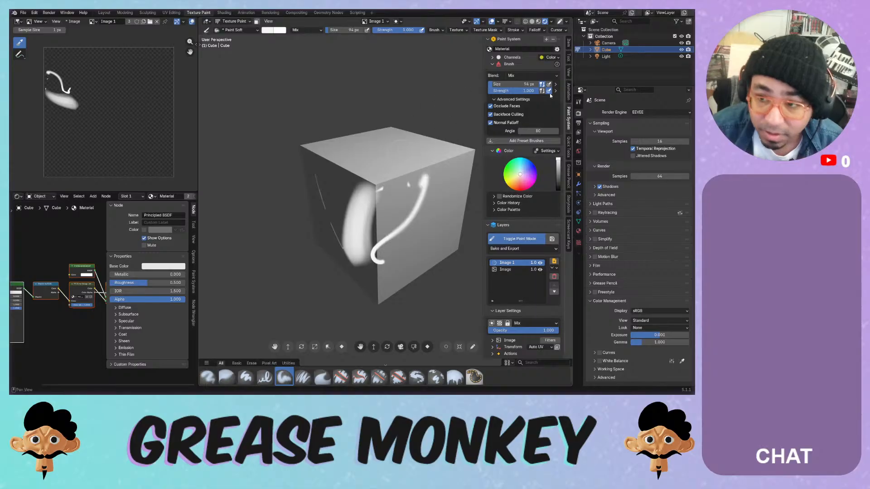
pyautogui.click(569, 234)
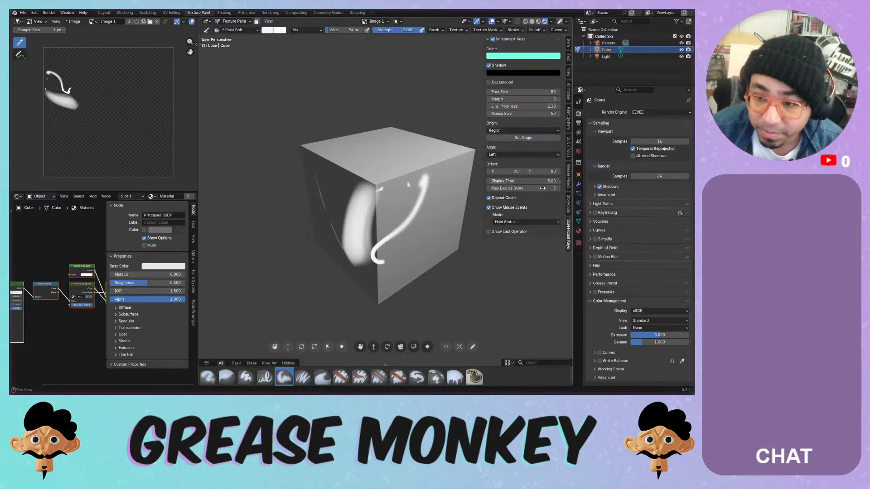
# - Turn on the keystroke display, sample the brush colour from the cube, and paint light strokes
pyautogui.click(493, 40)
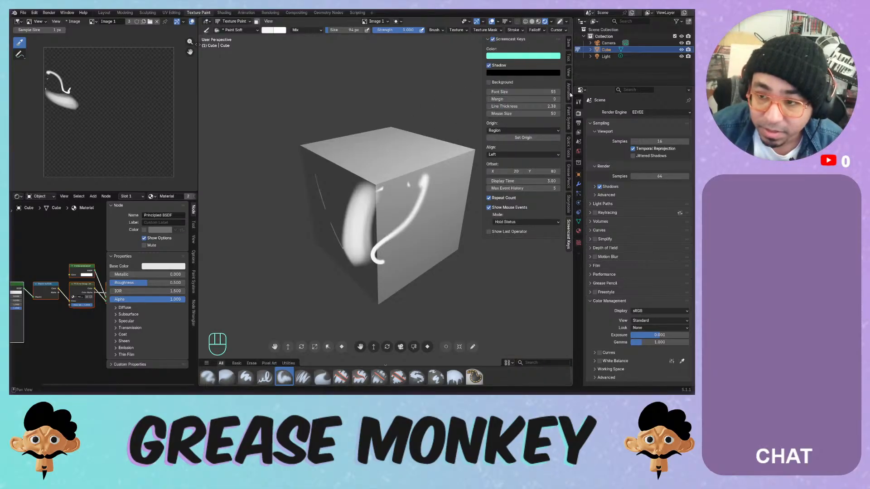
pyautogui.click(568, 119)
pyautogui.press('u')
pyautogui.press('i')
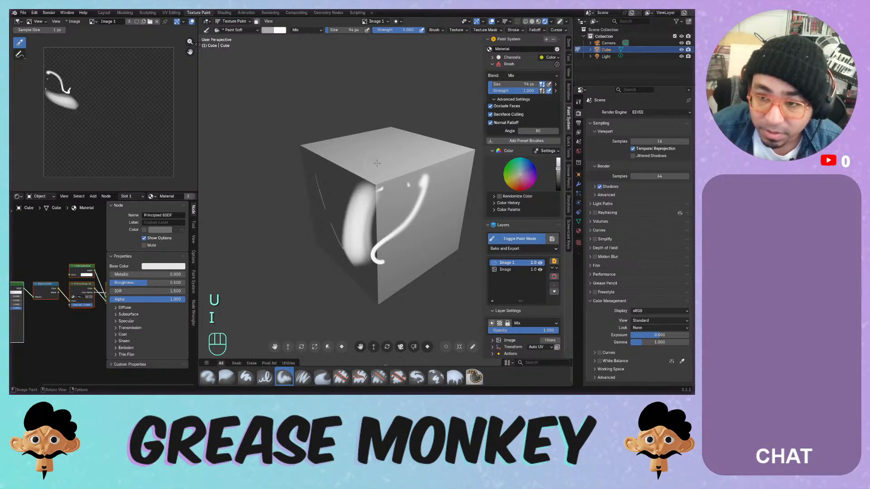
pyautogui.press('i')
pyautogui.press('i')
pyautogui.press('i')
pyautogui.press('i')
pyautogui.press('i')
pyautogui.press('i')
pyautogui.press('i')
pyautogui.press('i')
pyautogui.press('i')
pyautogui.press('i')
pyautogui.press('i')
pyautogui.press('i')
pyautogui.press('i')
pyautogui.press('i')
pyautogui.press('i')
pyautogui.press('i')
pyautogui.press('i')
pyautogui.press('i')
pyautogui.press('i')
pyautogui.press('i')
pyautogui.press('i')
pyautogui.press('i')
pyautogui.press('i')
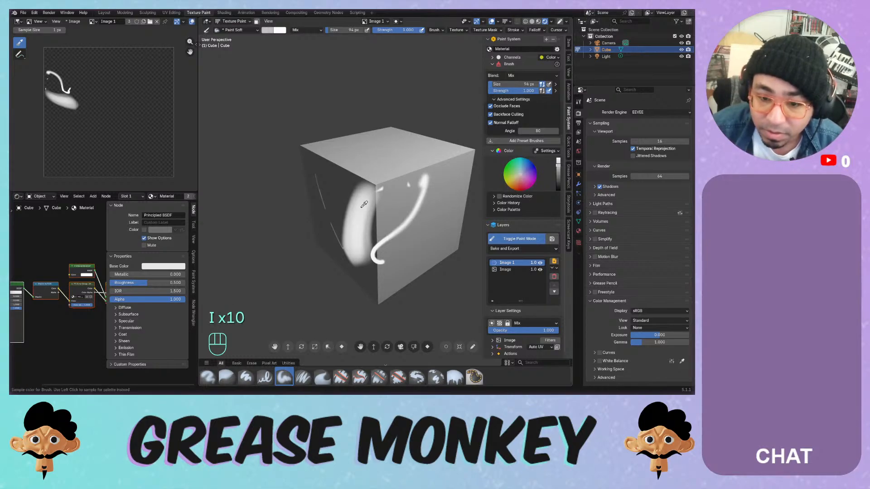
pyautogui.moveTo(381, 196); pyautogui.dragTo(365, 242)
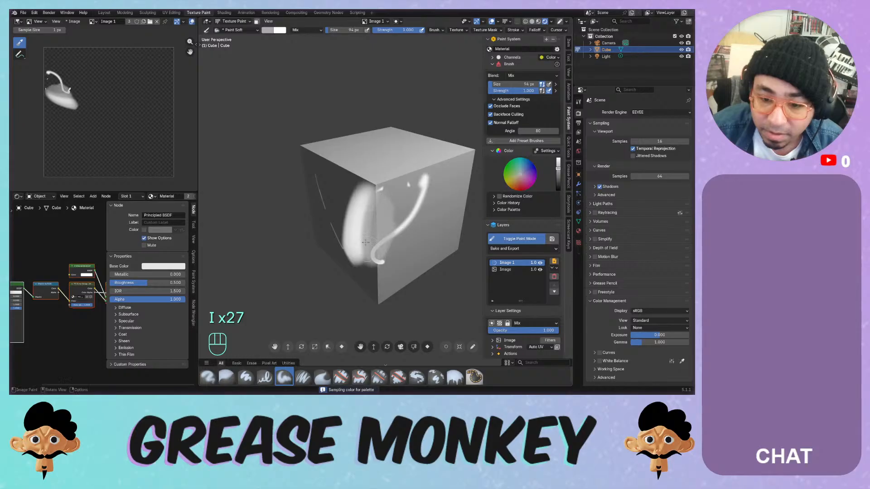
pyautogui.press('i')
pyautogui.press('i')
pyautogui.press('i')
pyautogui.press('i')
pyautogui.press('i')
pyautogui.press('i')
pyautogui.press('i')
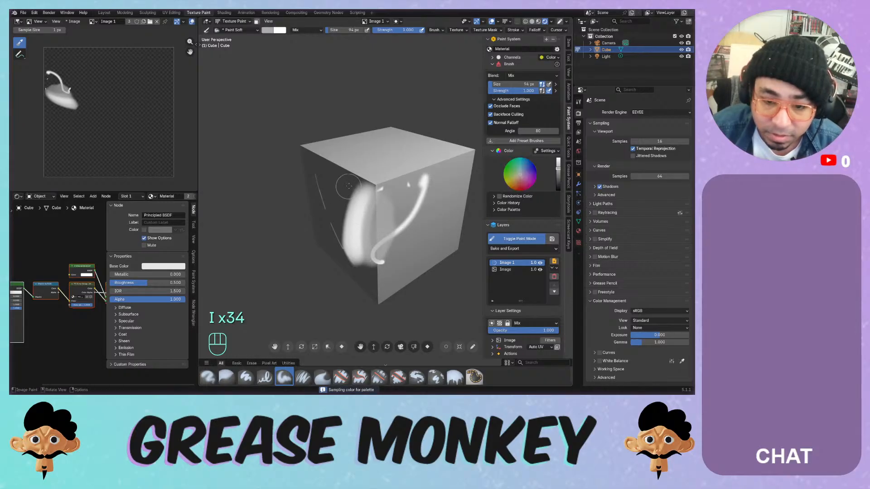
pyautogui.moveTo(350, 183)
pyautogui.mouseDown()
pyautogui.moveTo(342, 235)
pyautogui.moveTo(355, 232)
pyautogui.mouseUp()
pyautogui.press('i')
pyautogui.moveTo(334, 203); pyautogui.dragTo(334, 241)
# - Paint more sampled-grey strokes across the cube's front and top faces
pyautogui.moveTo(339, 215); pyautogui.dragTo(399, 190, button='middle')
pyautogui.moveTo(361, 199)
pyautogui.mouseDown()
pyautogui.moveTo(355, 229)
pyautogui.moveTo(389, 248)
pyautogui.moveTo(322, 154)
pyautogui.moveTo(361, 207)
pyautogui.mouseUp()
pyautogui.moveTo(361, 207); pyautogui.dragTo(381, 162, button='middle')
pyautogui.moveTo(361, 207)
pyautogui.mouseDown()
pyautogui.moveTo(364, 177)
pyautogui.moveTo(336, 192)
pyautogui.moveTo(352, 176)
pyautogui.mouseUp()
pyautogui.moveTo(352, 176); pyautogui.dragTo(375, 176, button='middle')
pyautogui.moveTo(375, 146)
pyautogui.mouseDown()
pyautogui.moveTo(327, 218)
pyautogui.moveTo(381, 225)
pyautogui.mouseUp()
pyautogui.moveTo(381, 225); pyautogui.dragTo(344, 175, button='middle')
pyautogui.moveTo(366, 161)
pyautogui.mouseDown()
pyautogui.moveTo(379, 175)
pyautogui.moveTo(384, 165)
pyautogui.moveTo(368, 168)
pyautogui.mouseUp()
# - Switch the brush to orange and paint zigzags over the front, top, right and dark faces
pyautogui.click(513, 183)
pyautogui.moveTo(373, 157)
pyautogui.mouseDown(button='middle')
pyautogui.moveTo(358, 180)
pyautogui.moveTo(341, 170)
pyautogui.mouseUp(button='middle')
pyautogui.moveTo(357, 188)
pyautogui.mouseDown()
pyautogui.moveTo(351, 209)
pyautogui.moveTo(381, 201)
pyautogui.mouseUp()
pyautogui.moveTo(382, 198); pyautogui.dragTo(347, 172, button='middle')
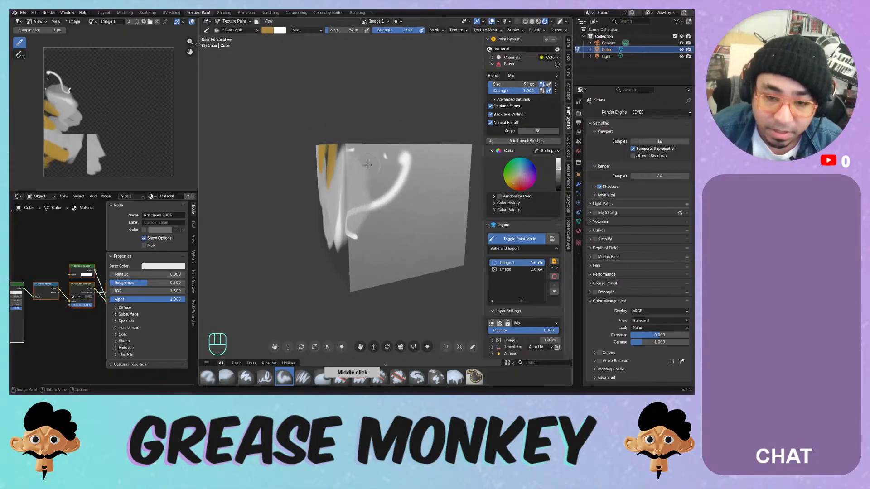
pyautogui.moveTo(372, 171)
pyautogui.mouseDown()
pyautogui.moveTo(368, 164)
pyautogui.moveTo(388, 230)
pyautogui.mouseUp()
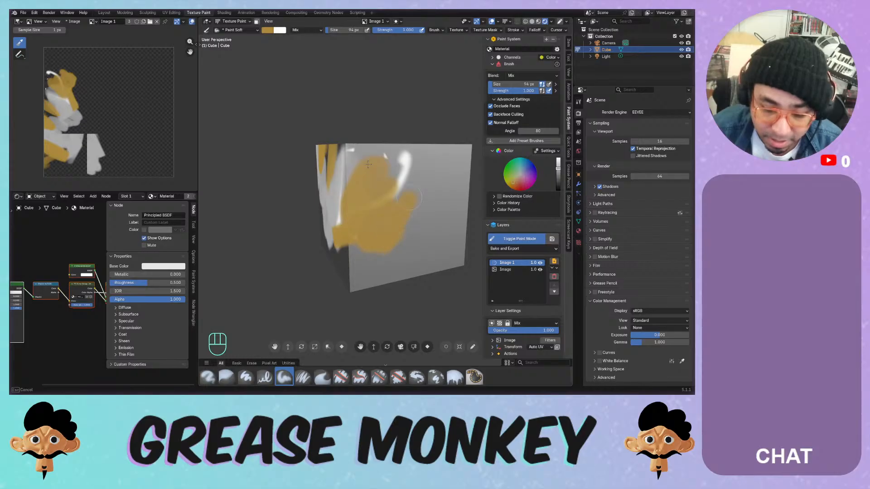
pyautogui.moveTo(412, 150); pyautogui.dragTo(388, 172, button='middle')
pyautogui.moveTo(389, 170)
pyautogui.mouseDown()
pyautogui.moveTo(393, 229)
pyautogui.moveTo(350, 220)
pyautogui.mouseUp()
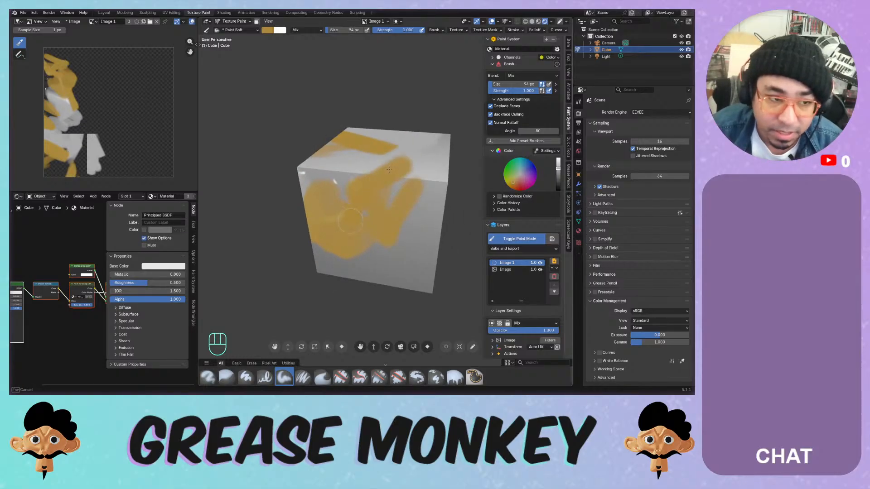
pyautogui.moveTo(398, 200); pyautogui.dragTo(354, 177, button='middle')
pyautogui.moveTo(376, 192)
pyautogui.mouseDown()
pyautogui.moveTo(363, 236)
pyautogui.moveTo(349, 231)
pyautogui.moveTo(393, 158)
pyautogui.mouseUp()
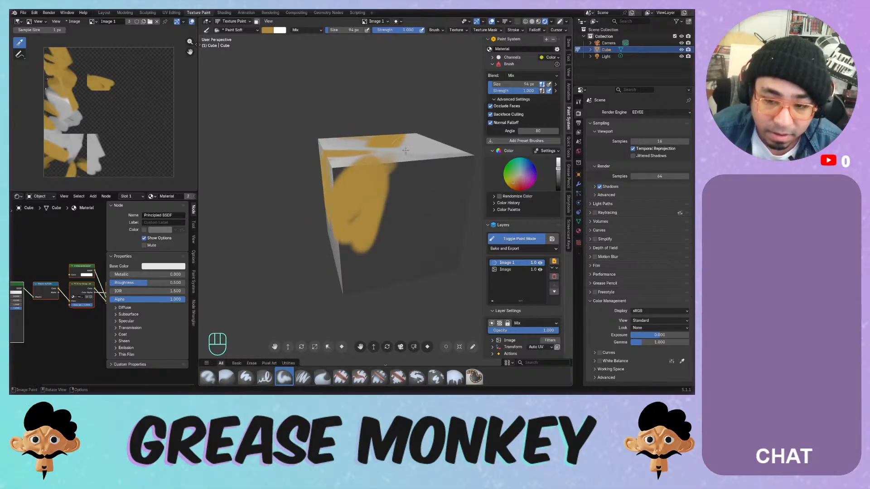
pyautogui.moveTo(438, 176)
pyautogui.mouseDown()
pyautogui.moveTo(421, 204)
pyautogui.moveTo(447, 221)
pyautogui.mouseUp()
# - Enable Randomize Color with hue 0.49 and paint multicoloured swirls on the dark face
pyautogui.click(500, 197)
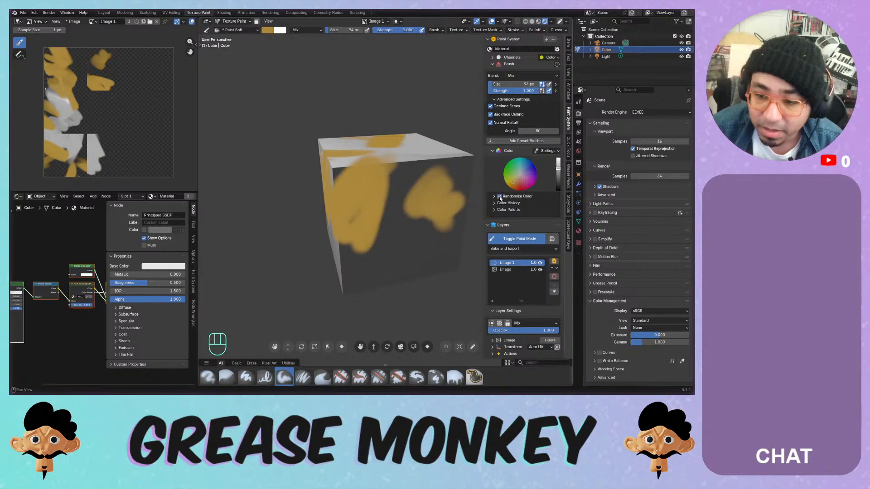
pyautogui.moveTo(408, 174)
pyautogui.mouseDown()
pyautogui.moveTo(385, 224)
pyautogui.moveTo(408, 254)
pyautogui.moveTo(449, 217)
pyautogui.mouseUp()
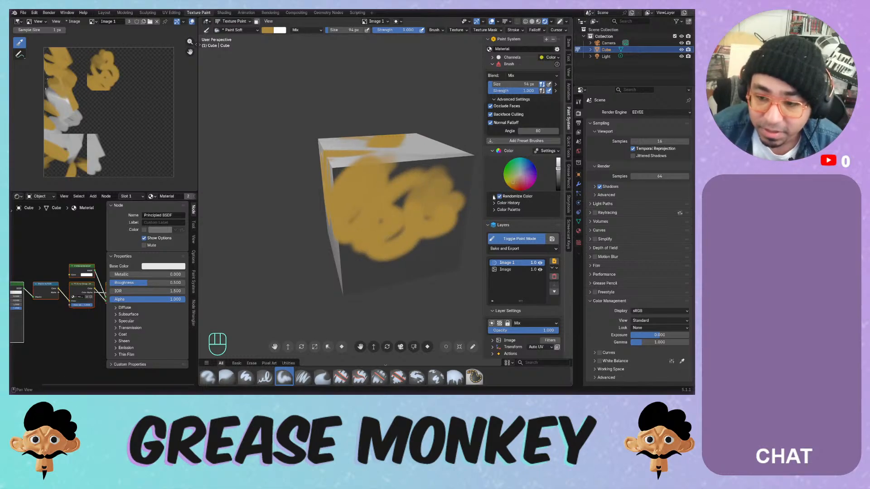
pyautogui.click(494, 197)
pyautogui.moveTo(528, 209); pyautogui.dragTo(542, 209)
pyautogui.moveTo(411, 192)
pyautogui.mouseDown()
pyautogui.moveTo(415, 263)
pyautogui.moveTo(383, 221)
pyautogui.moveTo(437, 247)
pyautogui.mouseUp()
# - Reset hue, paint with saturation randomness 1.00, then reset it to 0.00 and disable Randomize Color
pyautogui.moveTo(533, 209)
pyautogui.mouseDown()
pyautogui.moveTo(509, 222)
pyautogui.moveTo(534, 215)
pyautogui.mouseUp()
pyautogui.moveTo(395, 205)
pyautogui.mouseDown()
pyautogui.moveTo(409, 186)
pyautogui.moveTo(424, 184)
pyautogui.mouseUp()
pyautogui.moveTo(530, 215); pyautogui.dragTo(554, 216)
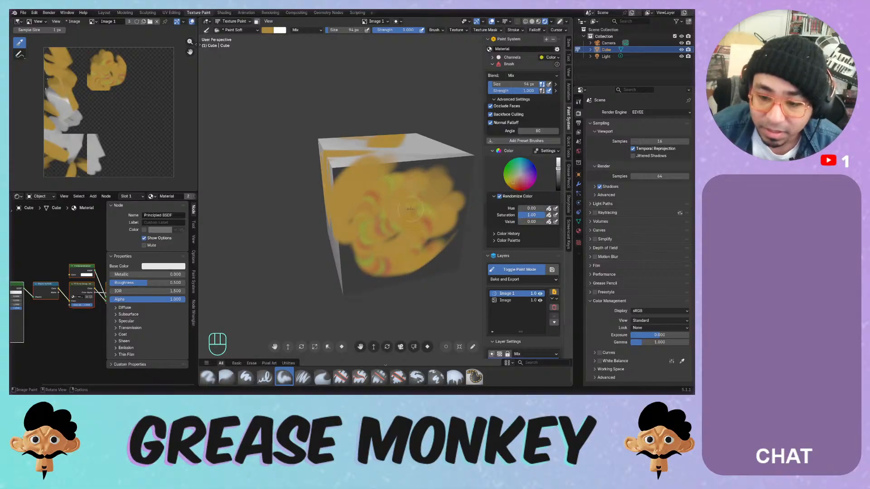
pyautogui.moveTo(393, 220)
pyautogui.mouseDown()
pyautogui.moveTo(345, 277)
pyautogui.moveTo(449, 249)
pyautogui.moveTo(454, 197)
pyautogui.mouseUp()
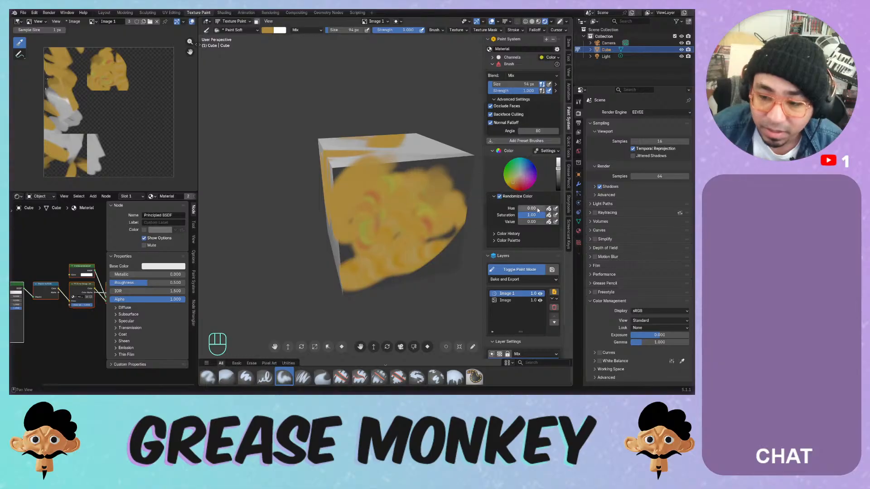
pyautogui.moveTo(533, 216); pyautogui.dragTo(508, 216)
pyautogui.click(499, 196)
# - Load the Palette swatch set, pick its yellow swatch and paint a yellow blob on the front face
pyautogui.click(510, 196)
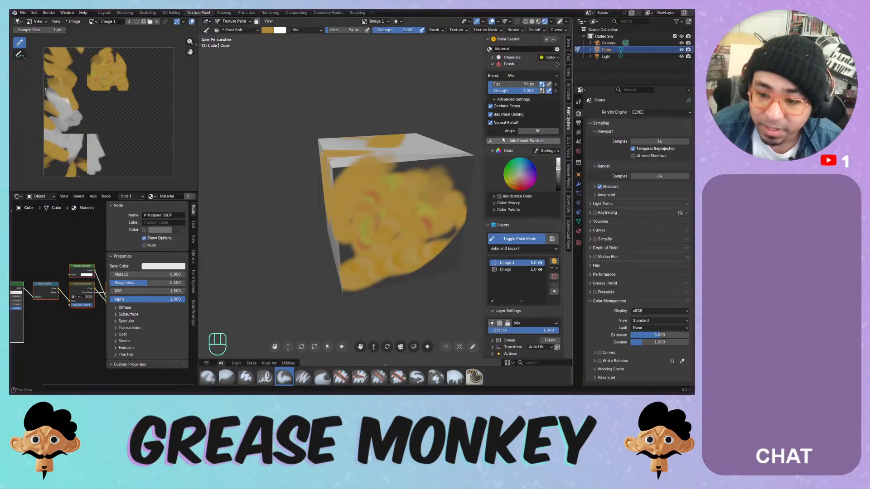
pyautogui.click(502, 210)
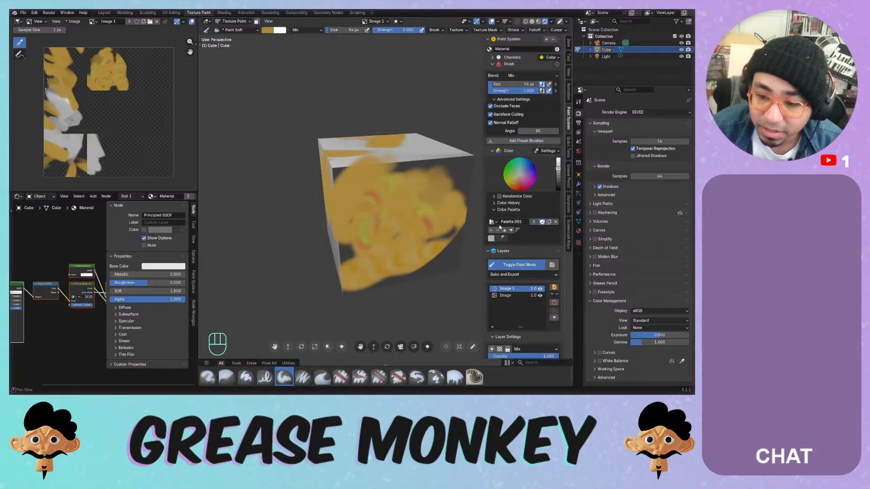
pyautogui.click(492, 222)
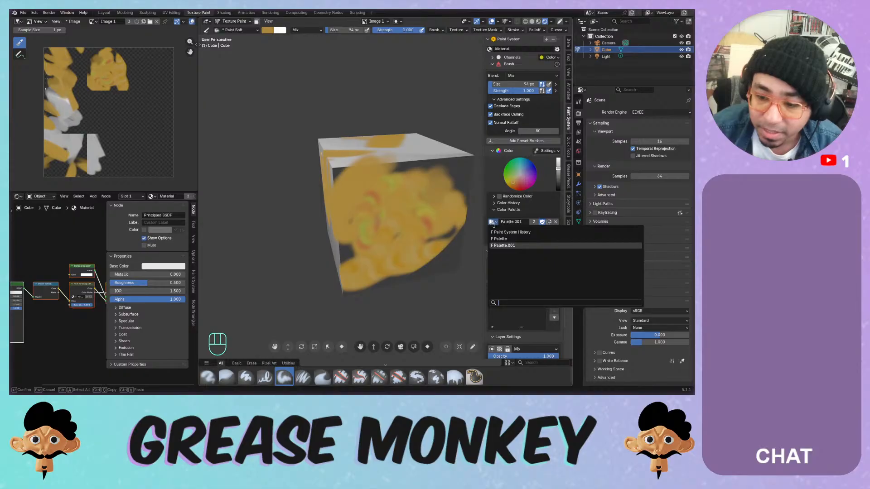
pyautogui.click(501, 239)
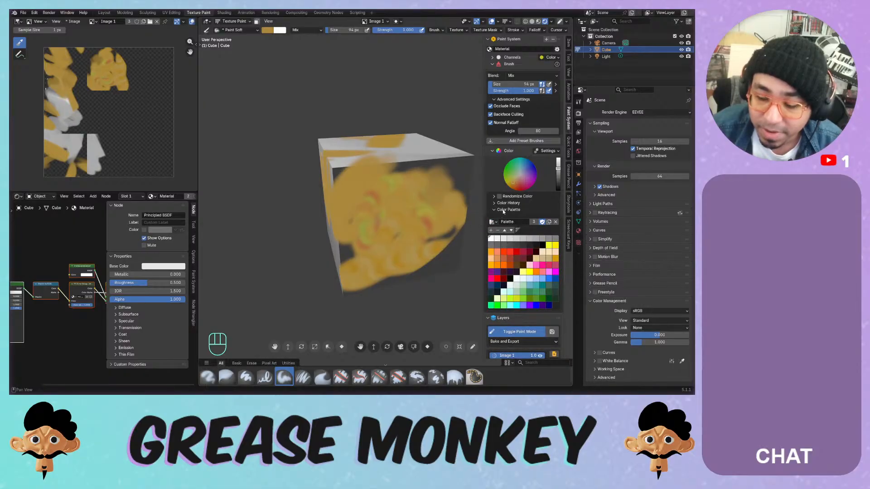
pyautogui.click(493, 223)
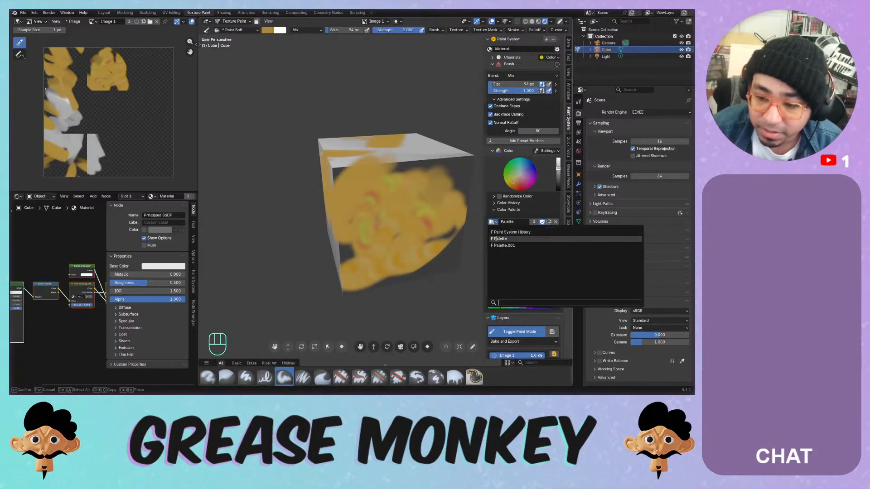
pyautogui.click(504, 240)
pyautogui.click(523, 272)
pyautogui.moveTo(401, 207)
pyautogui.mouseDown()
pyautogui.moveTo(358, 202)
pyautogui.moveTo(403, 190)
pyautogui.moveTo(409, 247)
pyautogui.moveTo(388, 220)
pyautogui.mouseUp()
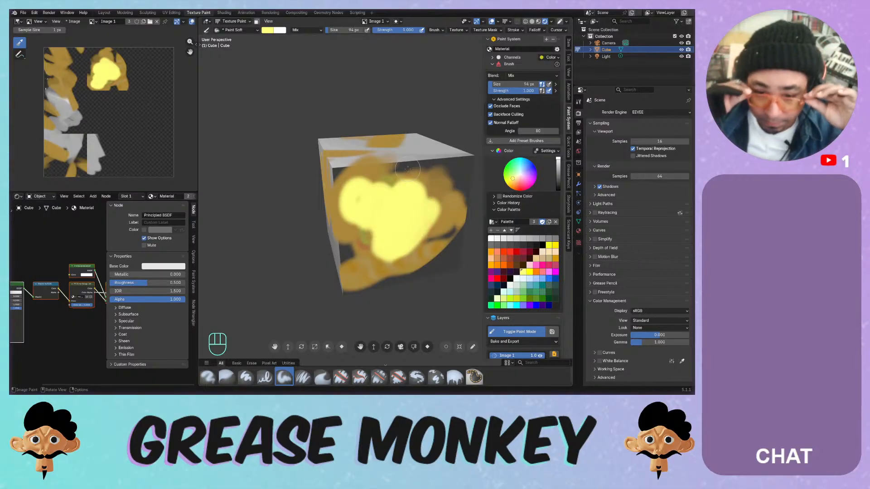
# - Switch the brush to red and paint over the cube's top, side and most of its front face
pyautogui.moveTo(407, 126)
pyautogui.mouseDown(button='middle')
pyautogui.moveTo(405, 152)
pyautogui.moveTo(360, 160)
pyautogui.mouseUp(button='middle')
pyautogui.moveTo(365, 183)
pyautogui.mouseDown()
pyautogui.moveTo(386, 162)
pyautogui.moveTo(381, 206)
pyautogui.mouseUp()
pyautogui.click(523, 252)
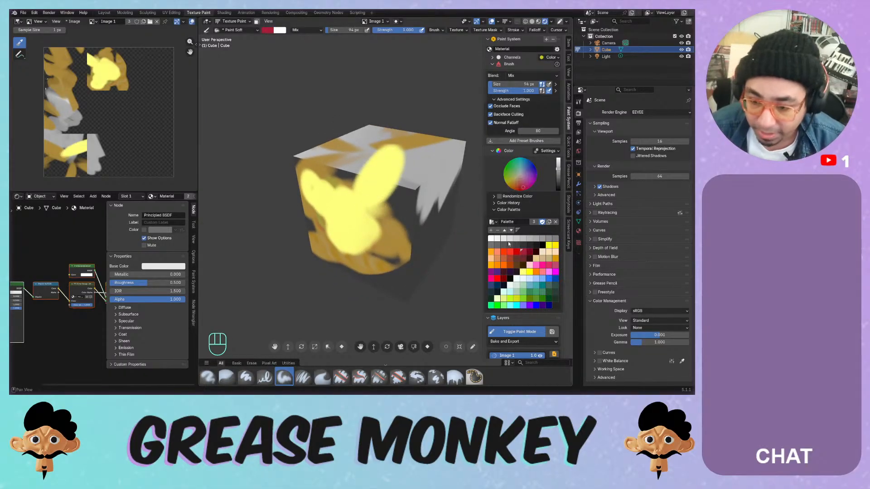
pyautogui.moveTo(404, 159)
pyautogui.mouseDown()
pyautogui.moveTo(406, 196)
pyautogui.moveTo(424, 171)
pyautogui.mouseUp()
pyautogui.moveTo(421, 186); pyautogui.dragTo(380, 158, button='middle')
pyautogui.moveTo(380, 159); pyautogui.dragTo(360, 190)
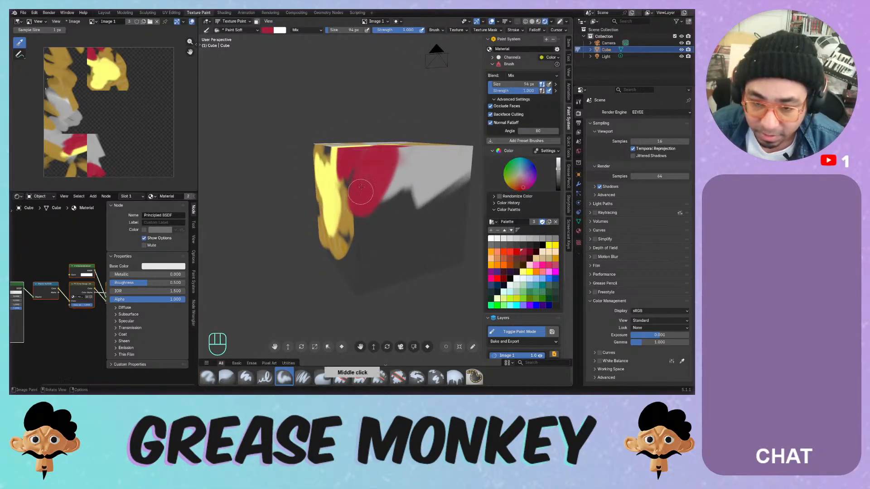
pyautogui.moveTo(360, 190); pyautogui.dragTo(374, 204, button='middle')
pyautogui.moveTo(374, 198)
pyautogui.mouseDown()
pyautogui.moveTo(388, 171)
pyautogui.moveTo(395, 243)
pyautogui.mouseUp()
pyautogui.moveTo(394, 229); pyautogui.dragTo(360, 171, button='middle')
pyautogui.moveTo(360, 171)
pyautogui.mouseDown()
pyautogui.moveTo(335, 234)
pyautogui.moveTo(419, 242)
pyautogui.moveTo(372, 268)
pyautogui.mouseUp()
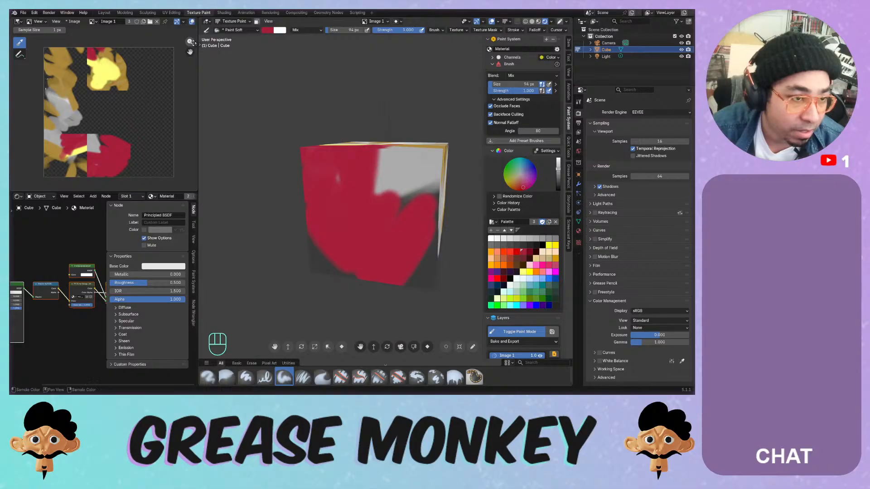
pyautogui.click(56, 22)
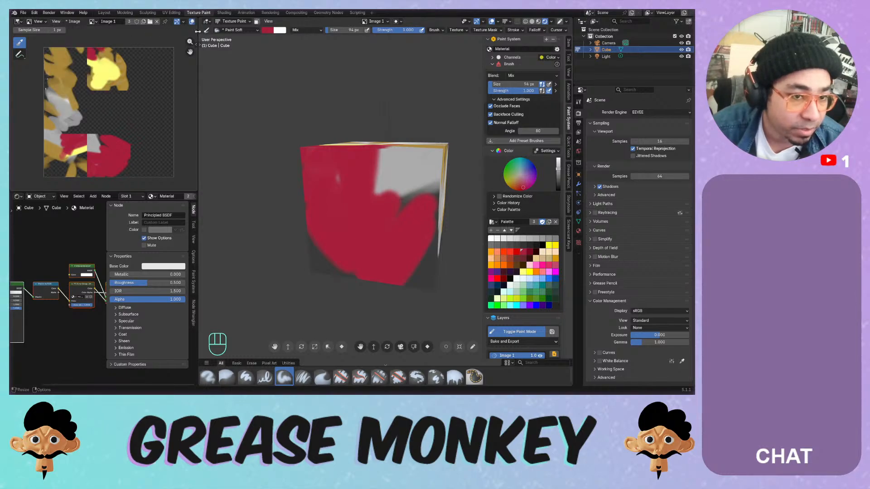
# - Widen the image editor and review its channel, overlay and sidebar settings
pyautogui.moveTo(199, 31); pyautogui.dragTo(269, 22)
pyautogui.click(266, 21)
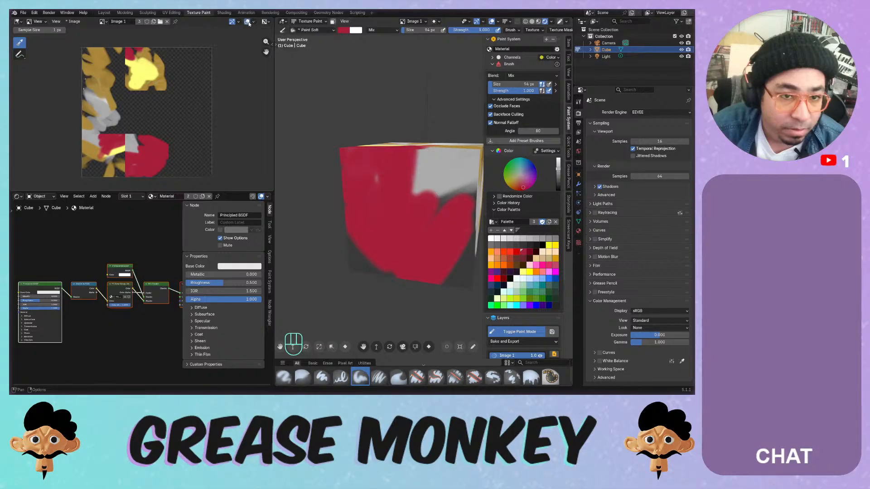
pyautogui.click(253, 22)
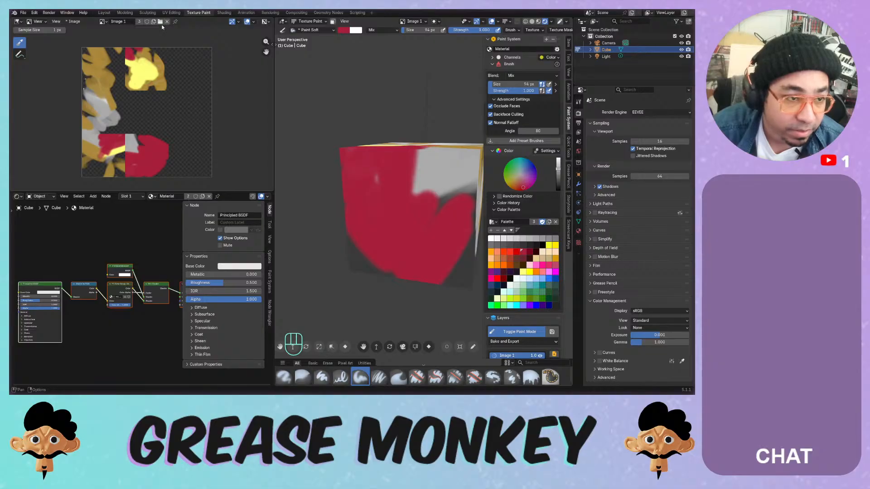
pyautogui.click(272, 44)
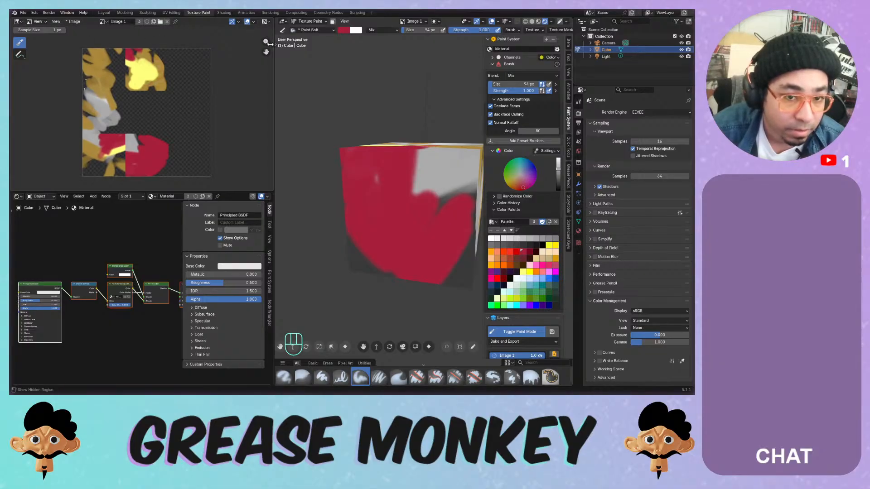
pyautogui.click(270, 58)
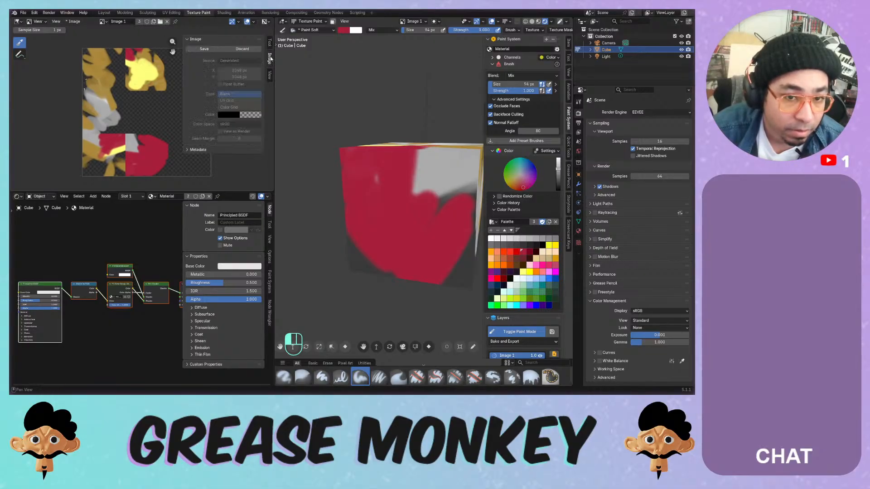
pyautogui.click(270, 74)
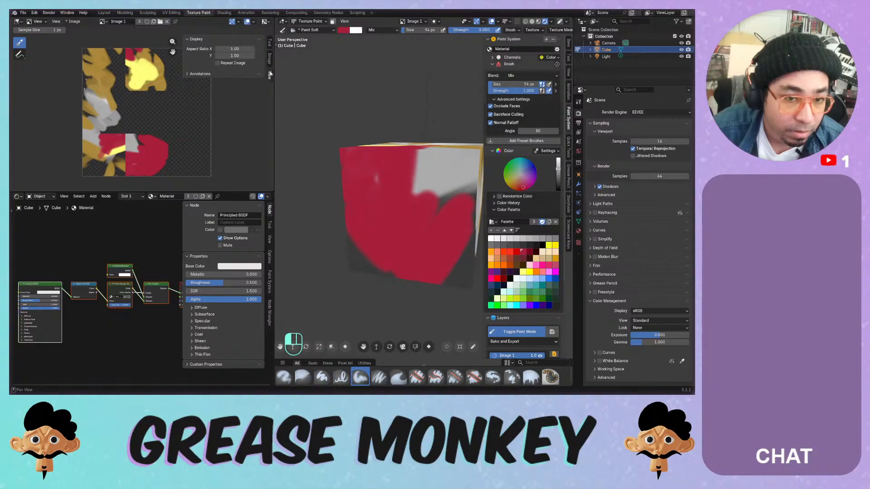
pyautogui.click(240, 75)
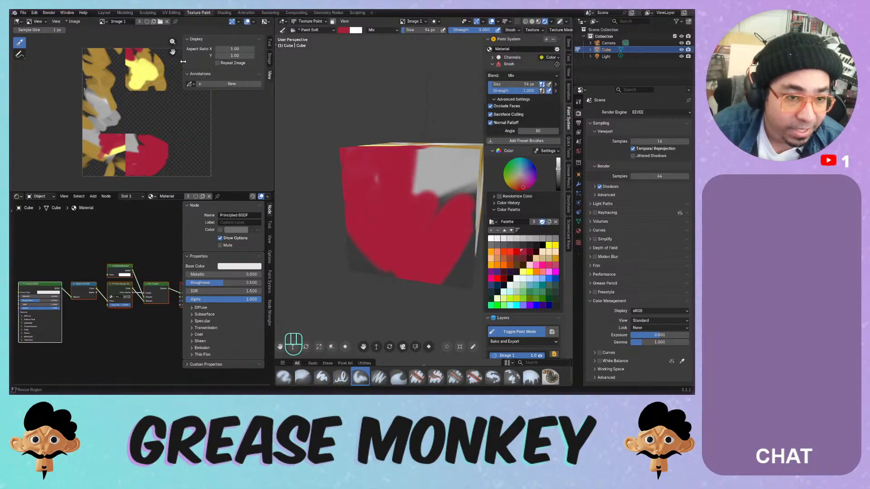
pyautogui.moveTo(182, 64); pyautogui.dragTo(210, 64)
# - Merge the node editor area into the image editor and set its mode to Paint
pyautogui.click(56, 24)
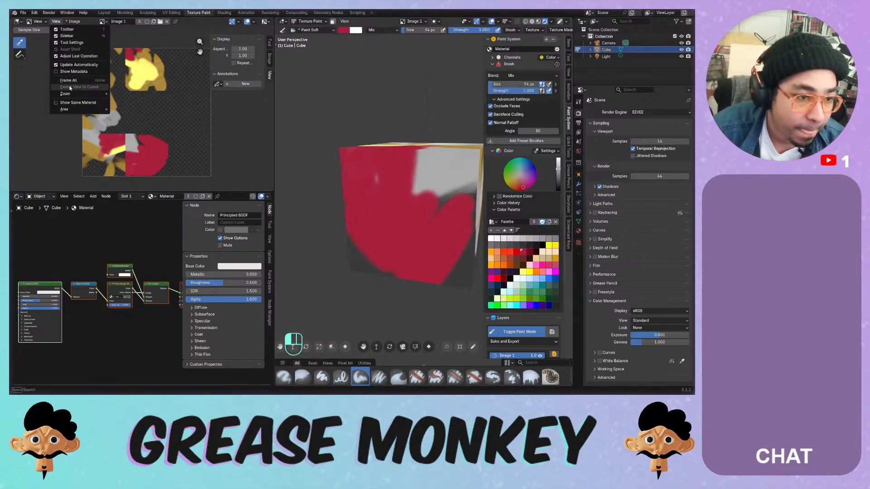
pyautogui.moveTo(67, 111)
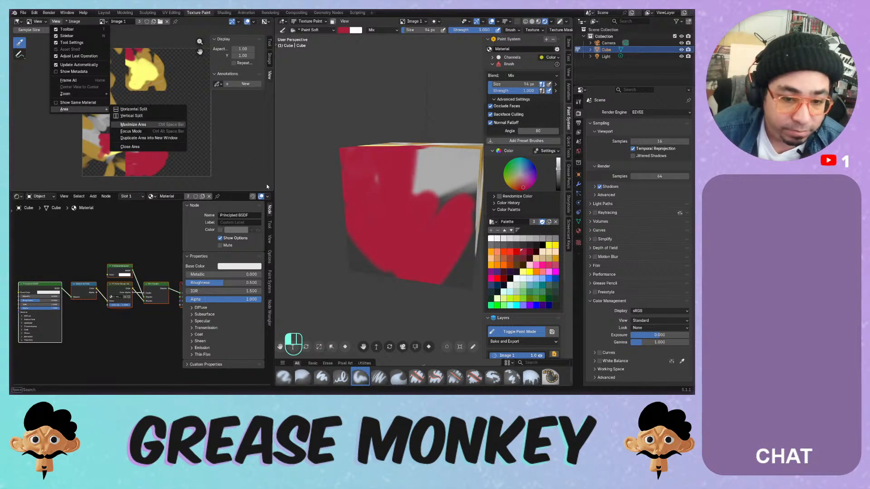
pyautogui.moveTo(270, 191); pyautogui.dragTo(190, 189)
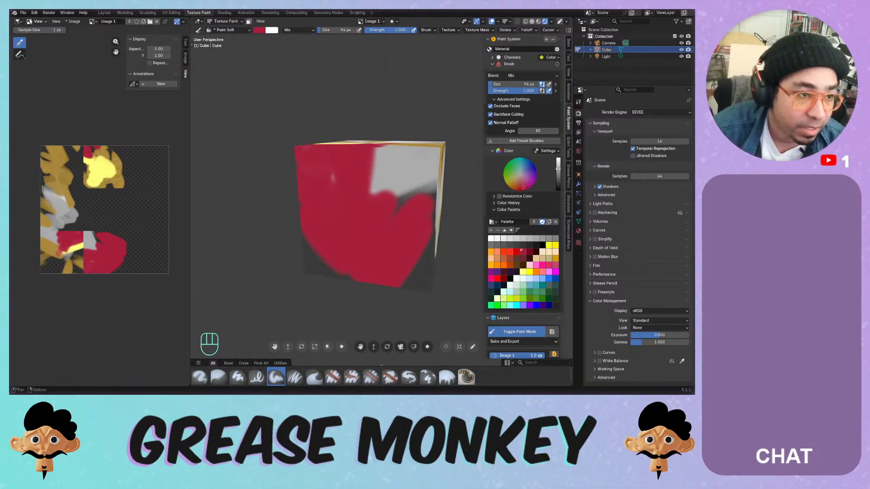
pyautogui.click(35, 21)
pyautogui.click(39, 46)
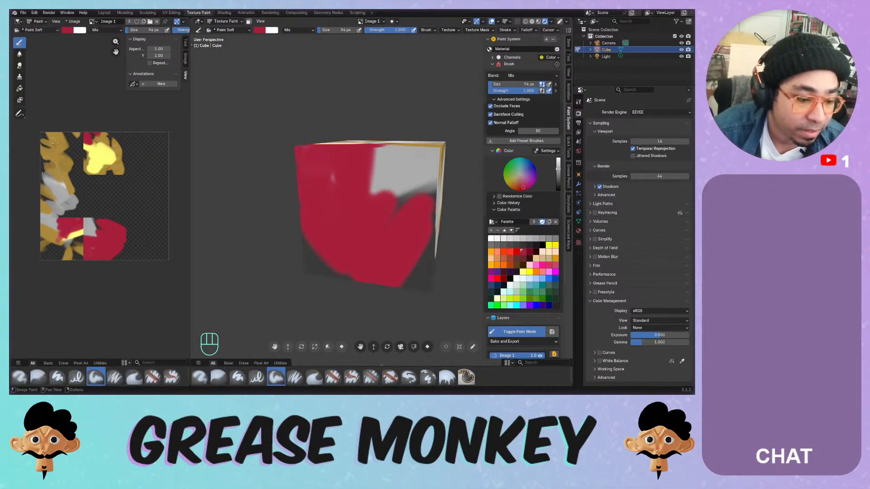
# - Try several red strokes on the UV image and cube, undoing each one
pyautogui.moveTo(67, 151)
pyautogui.mouseDown()
pyautogui.moveTo(68, 178)
pyautogui.moveTo(127, 185)
pyautogui.moveTo(136, 227)
pyautogui.moveTo(129, 250)
pyautogui.moveTo(79, 177)
pyautogui.moveTo(136, 213)
pyautogui.mouseUp()
pyautogui.hotkey('ctrl', 'z')
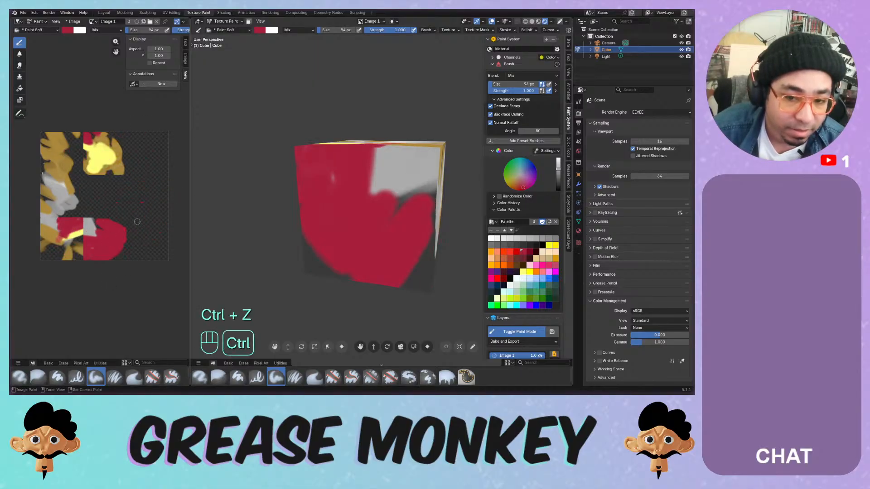
pyautogui.moveTo(104, 183)
pyautogui.mouseDown()
pyautogui.moveTo(126, 234)
pyautogui.moveTo(149, 248)
pyautogui.mouseUp()
pyautogui.hotkey('ctrl', 'z')
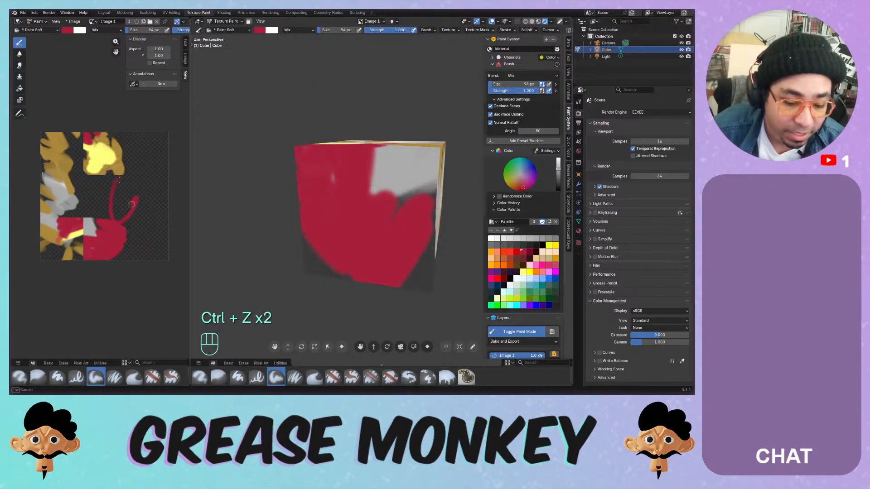
pyautogui.moveTo(115, 188); pyautogui.dragTo(149, 229)
pyautogui.hotkey('ctrl', 'z')
pyautogui.moveTo(93, 169); pyautogui.dragTo(136, 223)
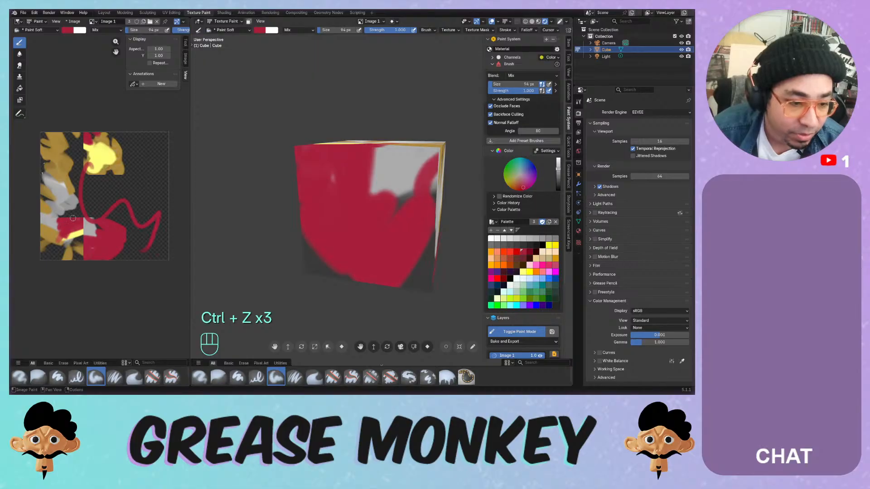
pyautogui.hotkey('ctrl', 'z')
pyautogui.hotkey('ctrl', 'z')
pyautogui.moveTo(358, 154)
pyautogui.mouseDown()
pyautogui.moveTo(390, 195)
pyautogui.moveTo(408, 256)
pyautogui.moveTo(389, 252)
pyautogui.mouseUp()
pyautogui.hotkey('ctrl', 'z')
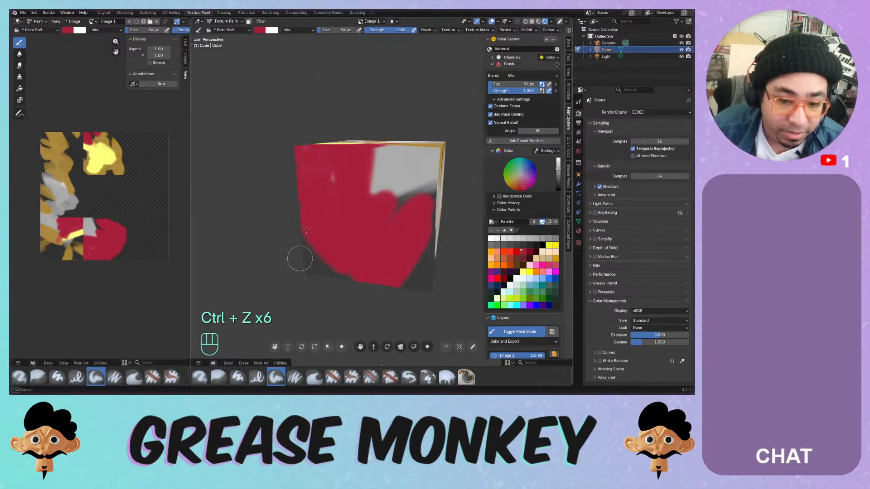
# - Paint red over the dark and grey areas on the cube's front and right faces
pyautogui.moveTo(320, 251)
pyautogui.mouseDown()
pyautogui.moveTo(322, 210)
pyautogui.moveTo(324, 238)
pyautogui.moveTo(337, 188)
pyautogui.moveTo(326, 251)
pyautogui.mouseUp()
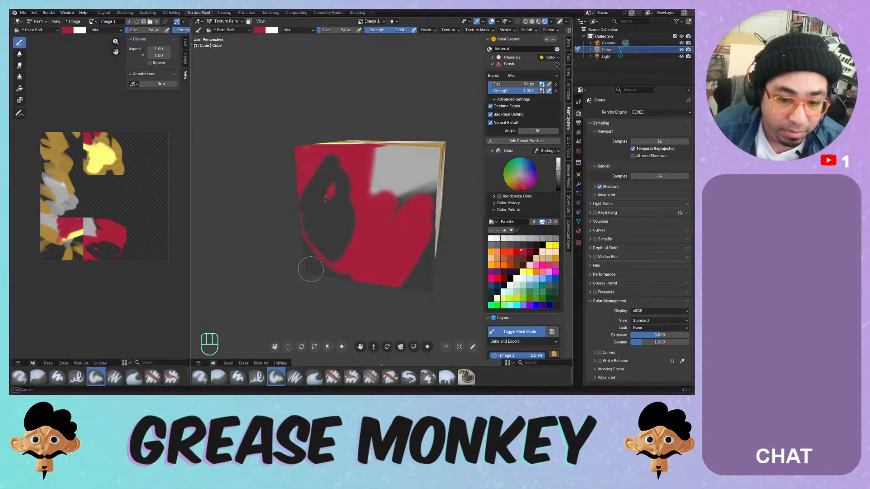
pyautogui.moveTo(330, 207); pyautogui.dragTo(346, 198, button='middle')
pyautogui.moveTo(347, 235)
pyautogui.mouseDown()
pyautogui.moveTo(334, 264)
pyautogui.moveTo(325, 247)
pyautogui.mouseUp()
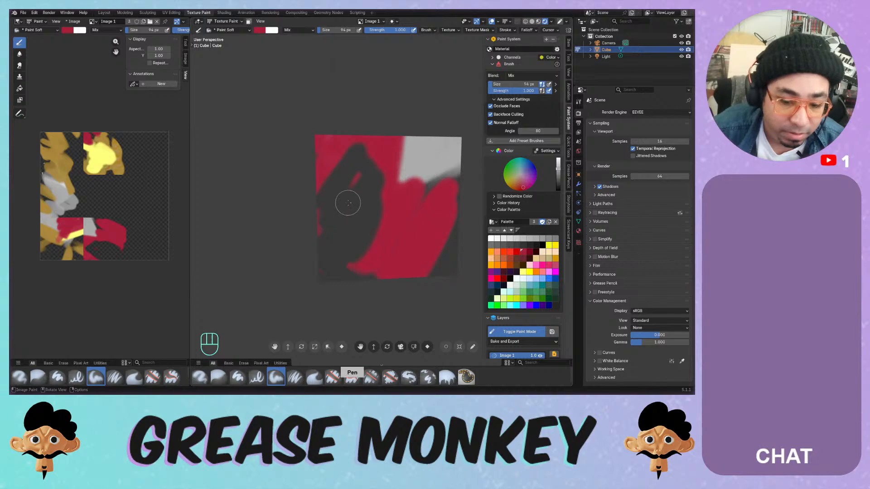
pyautogui.moveTo(348, 203)
pyautogui.mouseDown()
pyautogui.moveTo(352, 232)
pyautogui.moveTo(399, 226)
pyautogui.mouseUp()
pyautogui.moveTo(393, 197); pyautogui.dragTo(323, 215, button='middle')
pyautogui.moveTo(373, 183)
pyautogui.mouseDown()
pyautogui.moveTo(356, 235)
pyautogui.moveTo(338, 228)
pyautogui.mouseUp()
pyautogui.moveTo(393, 202)
pyautogui.mouseDown(button='middle')
pyautogui.moveTo(338, 163)
pyautogui.moveTo(315, 165)
pyautogui.mouseUp(button='middle')
pyautogui.moveTo(369, 199)
pyautogui.mouseDown()
pyautogui.moveTo(351, 226)
pyautogui.moveTo(337, 222)
pyautogui.moveTo(327, 236)
pyautogui.mouseUp()
pyautogui.moveTo(380, 219); pyautogui.dragTo(374, 179, button='middle')
pyautogui.moveTo(386, 197)
pyautogui.mouseDown()
pyautogui.moveTo(372, 215)
pyautogui.moveTo(379, 245)
pyautogui.mouseUp()
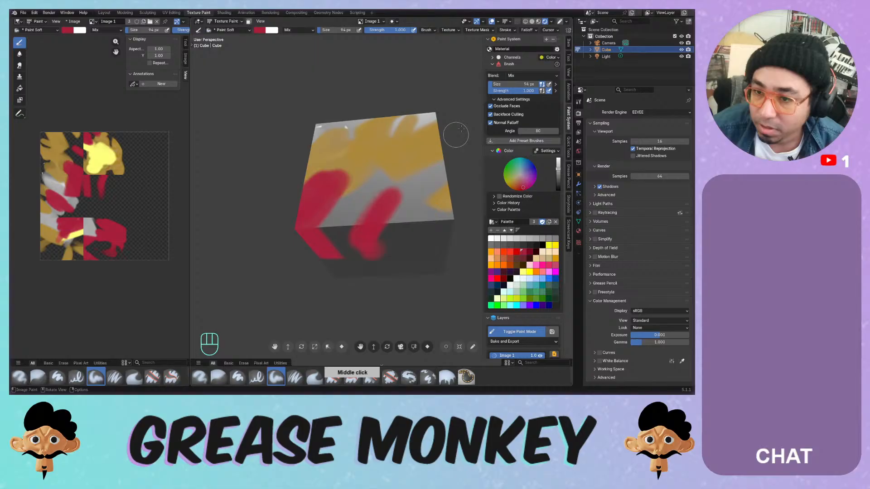
# - Inspect the texture channel, Color colour space and brush blend settings, keeping blend mode Mix
pyautogui.click(497, 65)
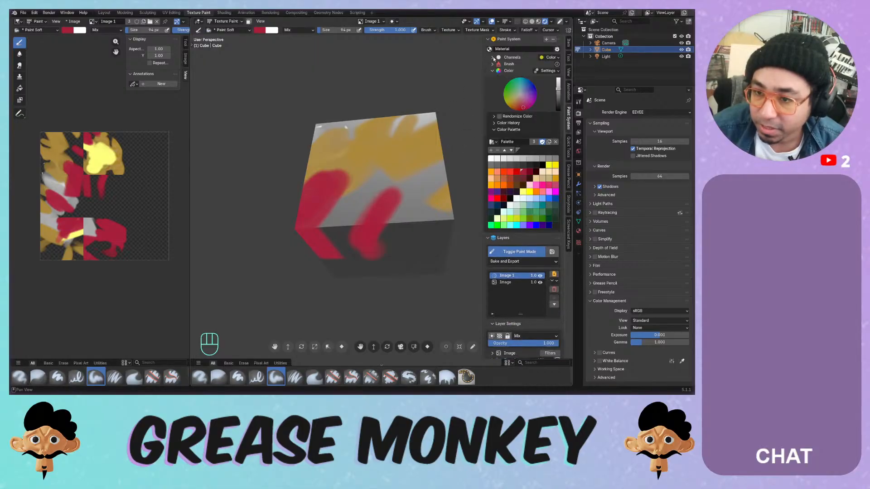
pyautogui.click(493, 57)
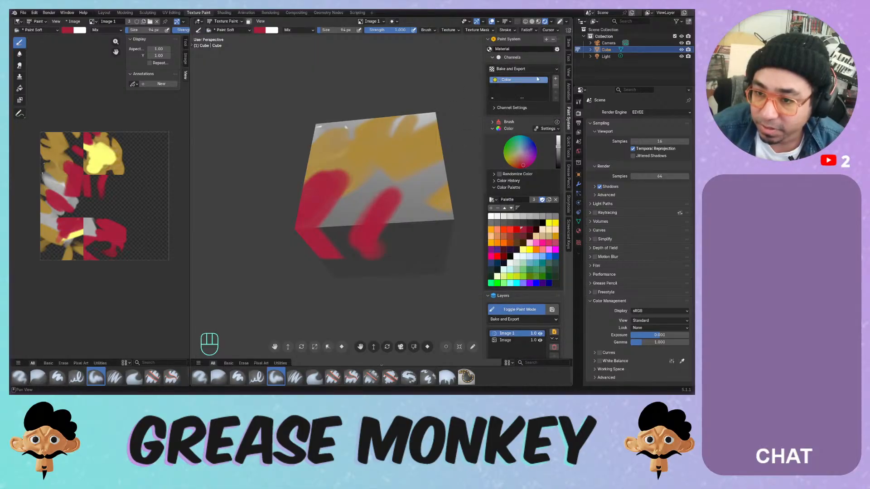
pyautogui.click(556, 81)
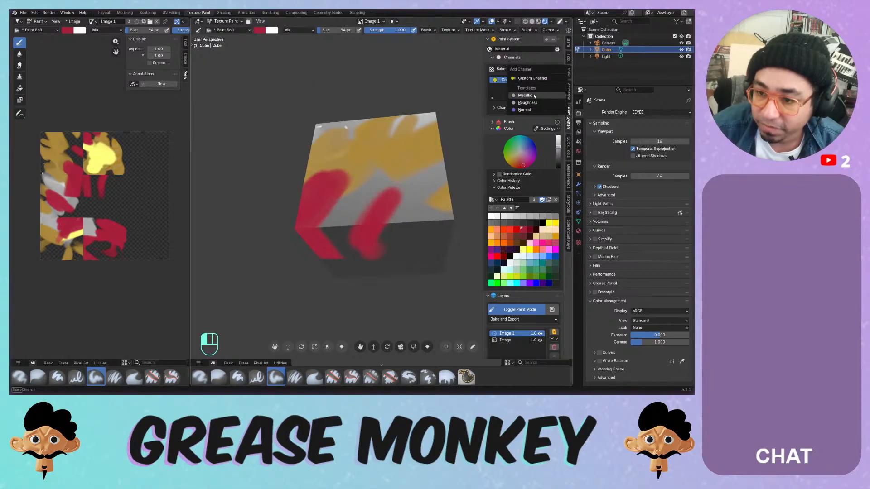
pyautogui.click(494, 84)
pyautogui.click(495, 108)
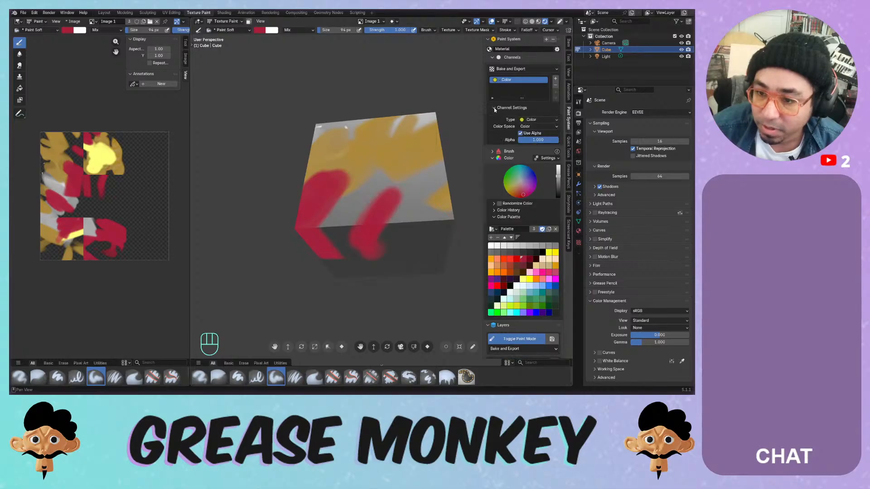
pyautogui.click(526, 126)
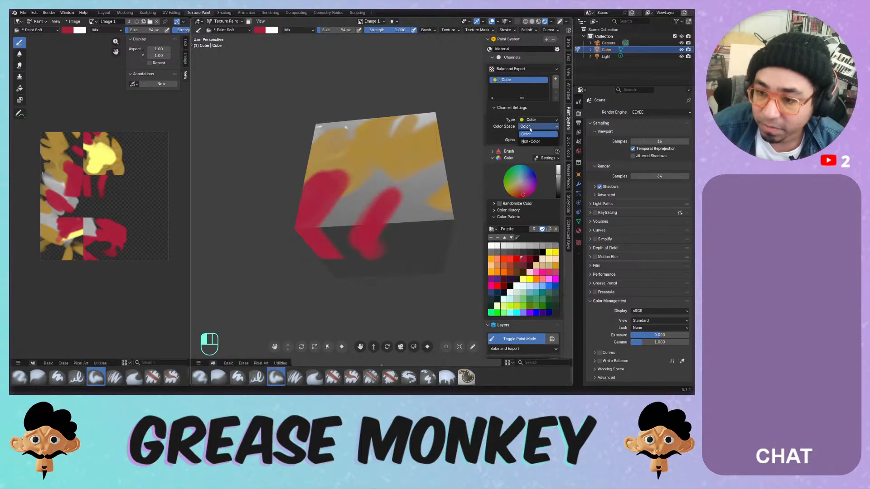
pyautogui.click(501, 152)
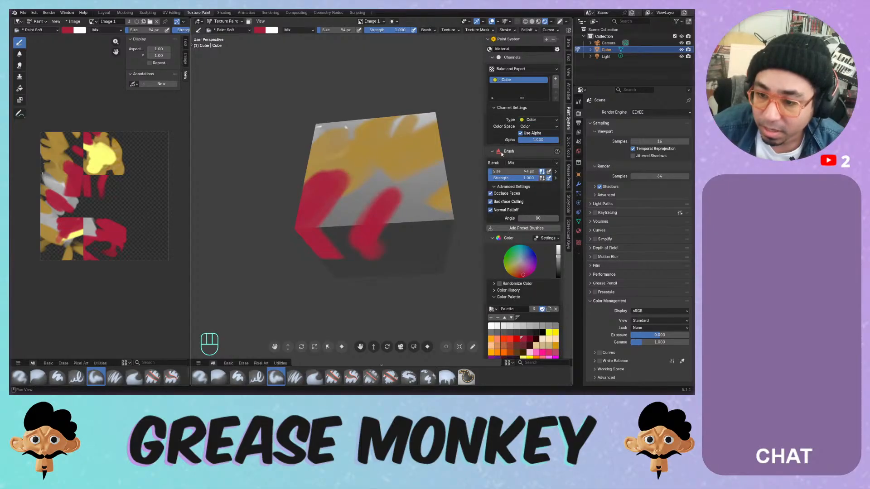
pyautogui.click(524, 164)
pyautogui.click(521, 165)
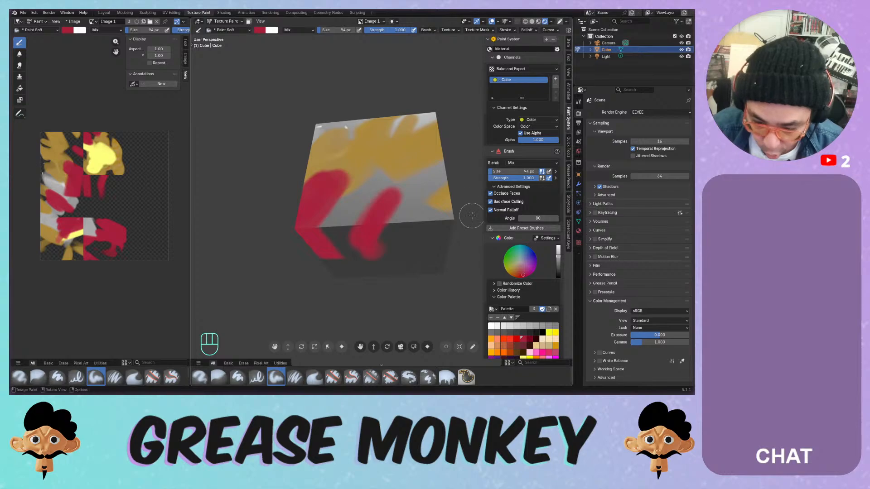
# - Choose the Paint Pixel Art brush, undo its test stroke, and set size to 6 px
pyautogui.click(409, 377)
pyautogui.moveTo(371, 167)
pyautogui.mouseDown()
pyautogui.moveTo(359, 212)
pyautogui.moveTo(414, 193)
pyautogui.mouseUp()
pyautogui.hotkey('ctrl', 'z')
pyautogui.press('f')
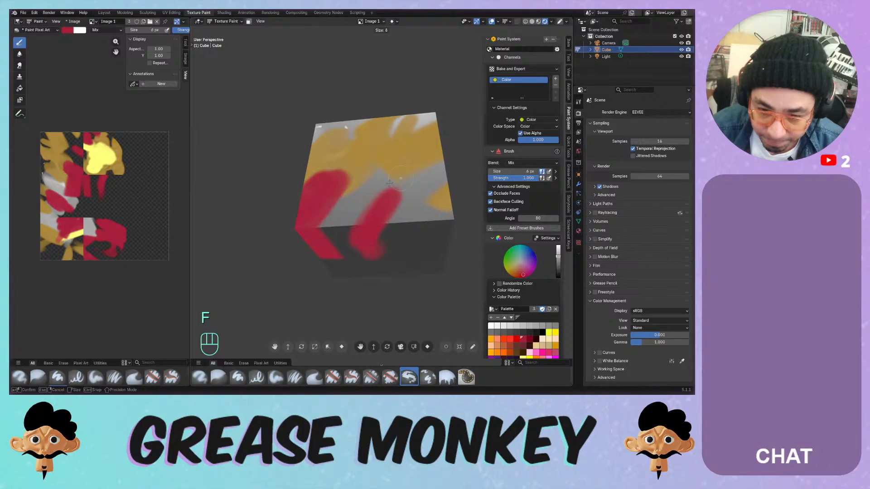
pyautogui.click(372, 186)
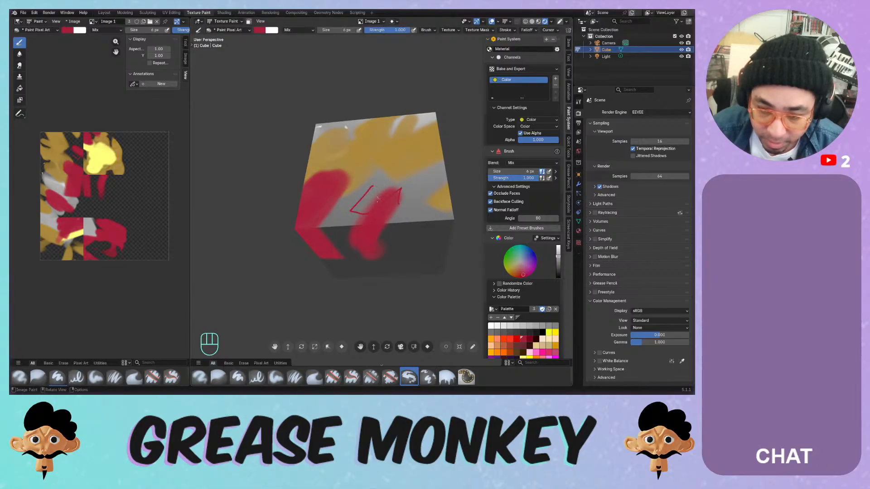
# - Zoom in, set the brush to 8 px, and draw a thin red line on the face
pyautogui.keyDown('ctrl'); pyautogui.moveTo(372, 185); pyautogui.dragTo(346, 154, button='middle'); pyautogui.keyUp('ctrl')
pyautogui.press('f')
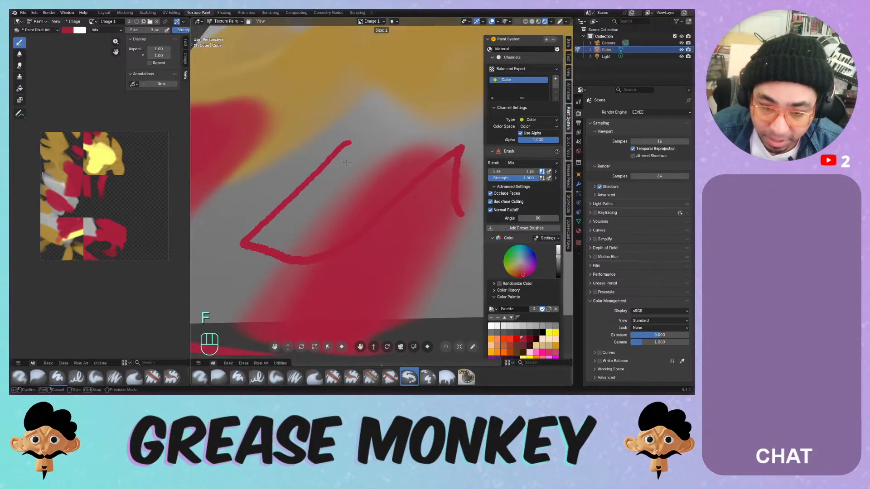
pyautogui.click(346, 162)
pyautogui.press('f')
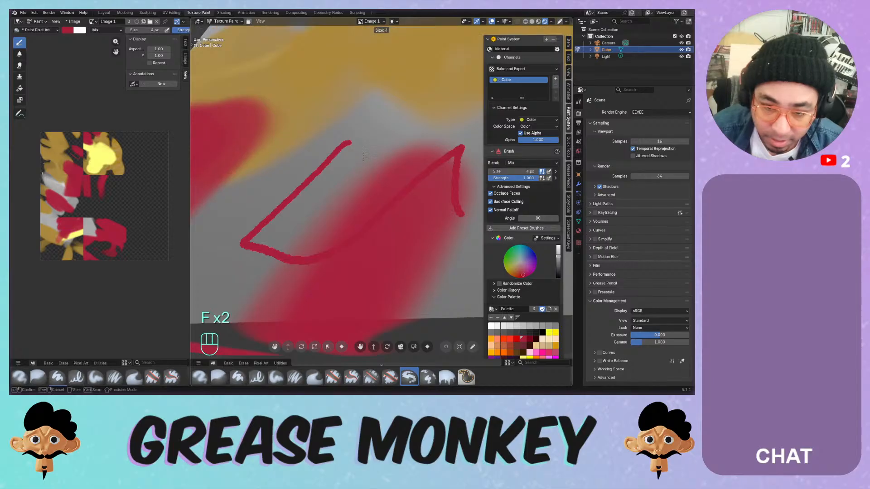
pyautogui.click(370, 150)
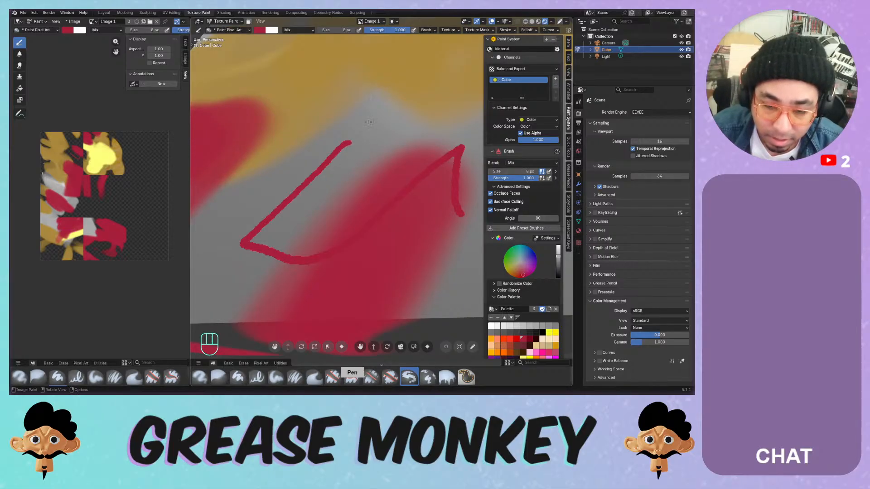
pyautogui.moveTo(376, 135); pyautogui.dragTo(344, 171)
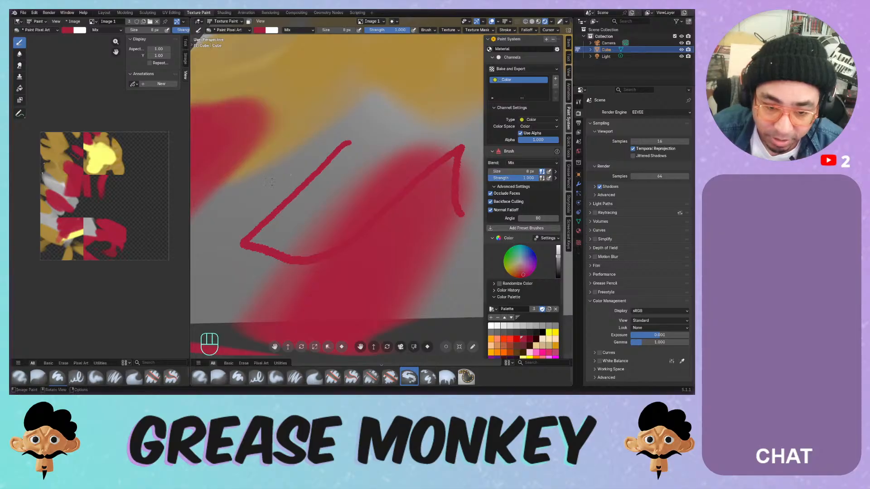
# - Raise the brush to 86 px, paint a thick diagonal red stroke, then a broad grey shape
pyautogui.moveTo(355, 159)
pyautogui.mouseDown(button='middle')
pyautogui.moveTo(318, 199)
pyautogui.moveTo(322, 222)
pyautogui.mouseUp(button='middle')
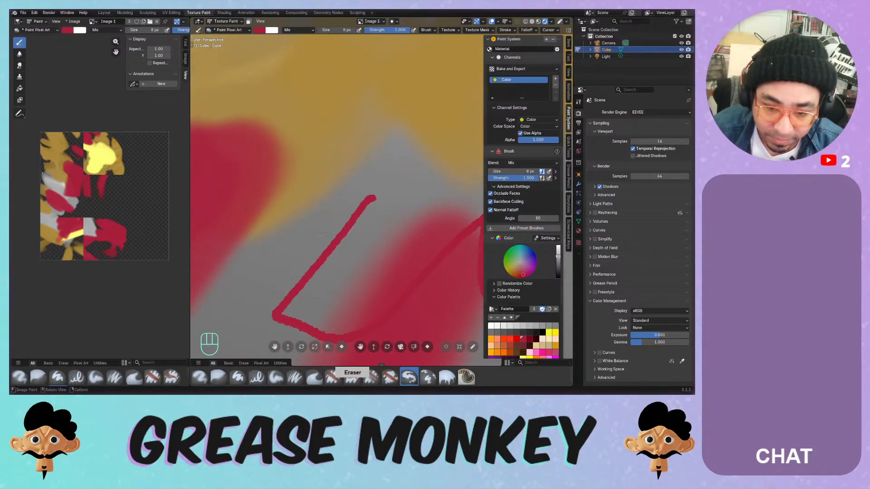
pyautogui.press('f')
pyautogui.click(335, 202)
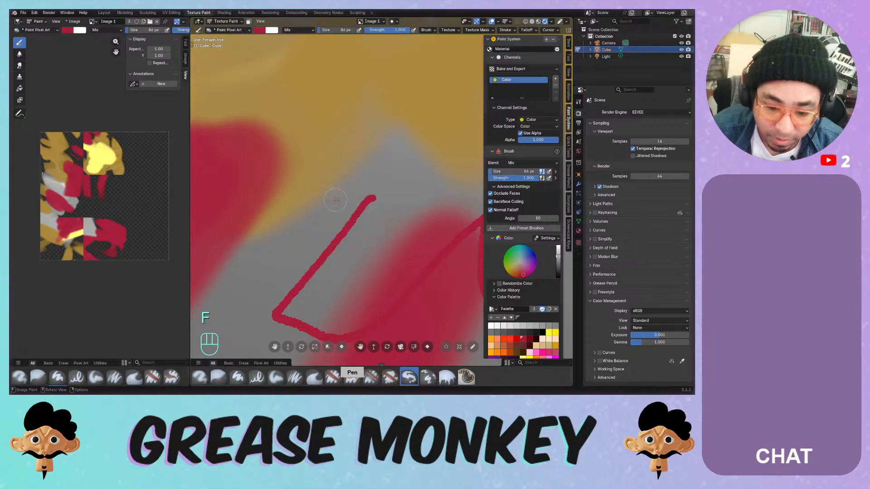
pyautogui.keyDown('ctrl'); pyautogui.moveTo(337, 213); pyautogui.dragTo(342, 268, button='middle'); pyautogui.keyUp('ctrl')
pyautogui.moveTo(378, 178); pyautogui.dragTo(367, 212)
pyautogui.hotkey('ctrl', 'z')
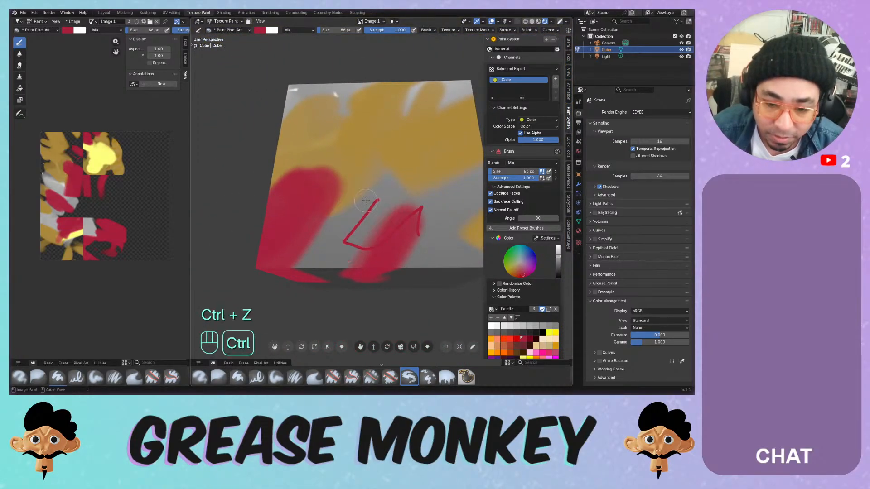
pyautogui.moveTo(373, 193); pyautogui.dragTo(342, 233)
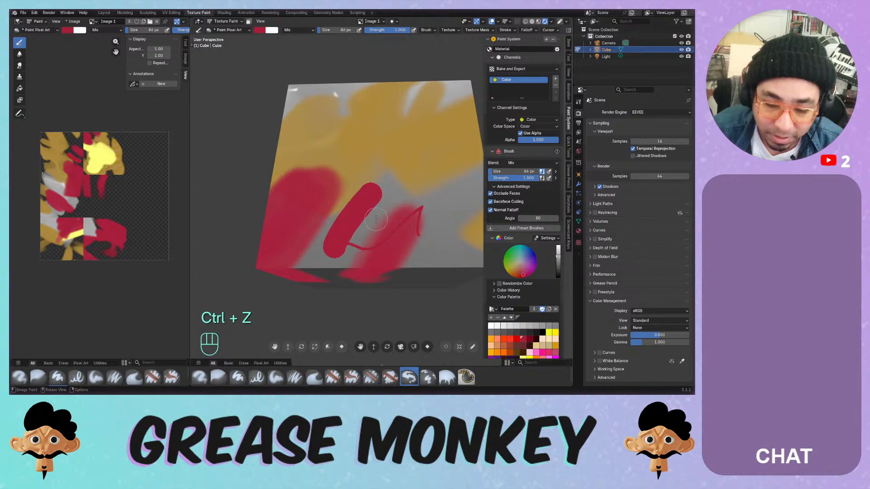
pyautogui.moveTo(376, 220)
pyautogui.keyDown('ctrl'); pyautogui.mouseDown(button='middle')
pyautogui.moveTo(397, 180)
pyautogui.moveTo(361, 212)
pyautogui.moveTo(362, 199)
pyautogui.moveTo(344, 268)
pyautogui.mouseUp(button='middle'); pyautogui.keyUp('ctrl')
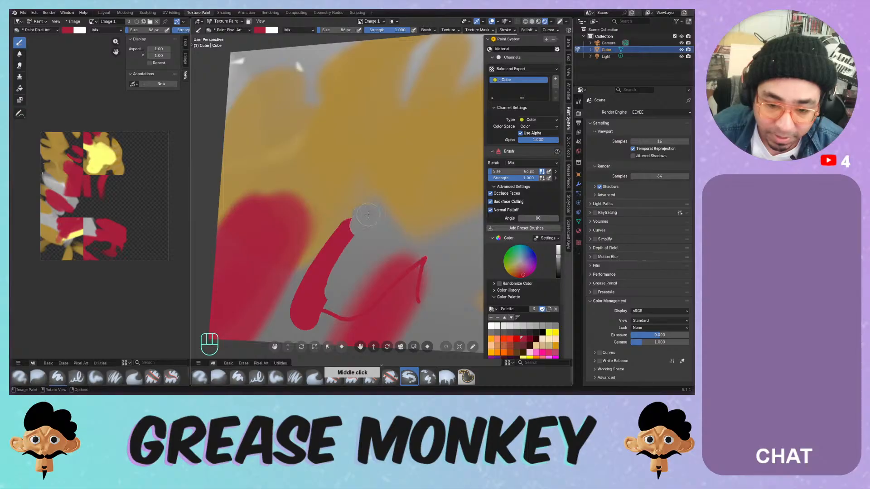
pyautogui.moveTo(351, 201)
pyautogui.mouseDown()
pyautogui.moveTo(322, 227)
pyautogui.moveTo(429, 169)
pyautogui.mouseUp()
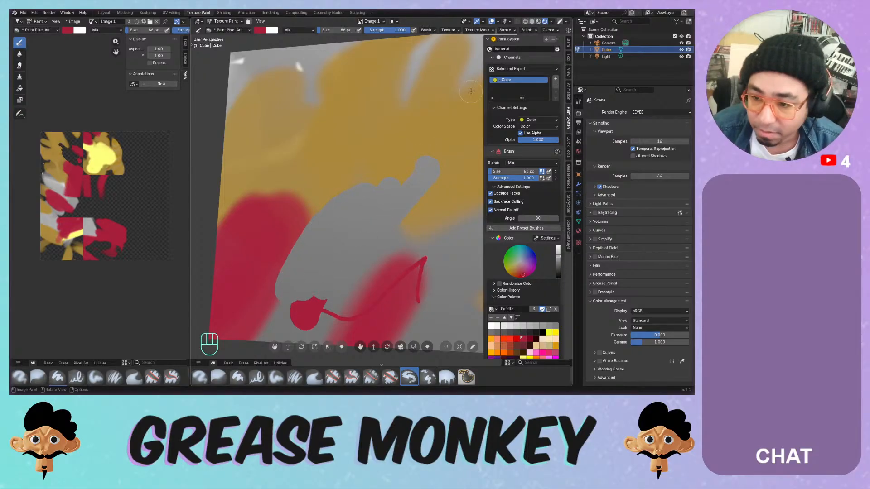
# - With the Erase Hard Pressure brush, erase hook, curve, S and V shapes from the yellow and red paint
pyautogui.click(351, 377)
pyautogui.moveTo(324, 155); pyautogui.dragTo(338, 172)
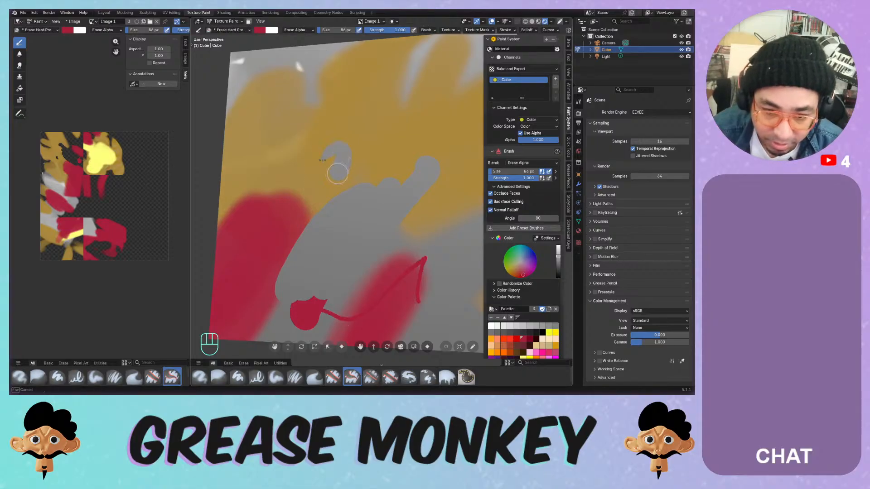
pyautogui.moveTo(308, 122); pyautogui.dragTo(323, 129, button='middle')
pyautogui.moveTo(331, 144); pyautogui.dragTo(322, 183)
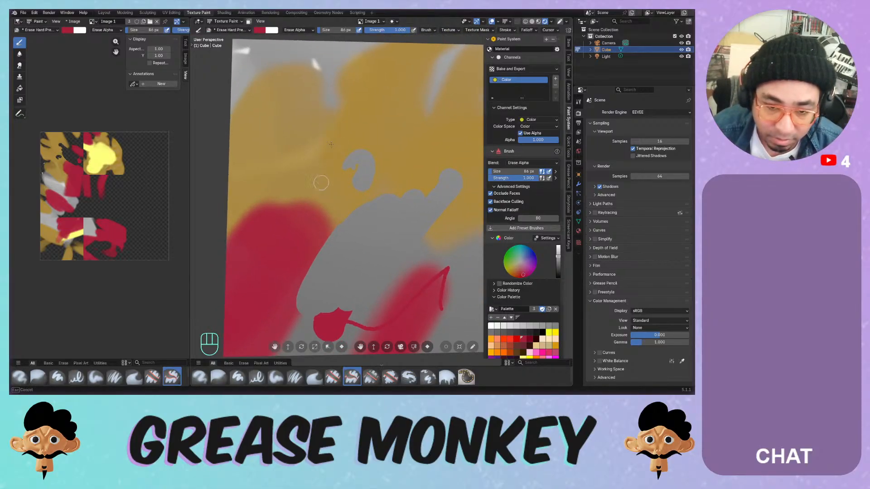
pyautogui.keyDown('ctrl'); pyautogui.moveTo(334, 179); pyautogui.dragTo(338, 205, button='middle'); pyautogui.keyUp('ctrl')
pyautogui.moveTo(361, 154)
pyautogui.mouseDown()
pyautogui.moveTo(331, 237)
pyautogui.moveTo(341, 233)
pyautogui.mouseUp()
pyautogui.moveTo(341, 233)
pyautogui.keyDown('shift'); pyautogui.mouseDown(button='middle')
pyautogui.moveTo(277, 254)
pyautogui.moveTo(290, 272)
pyautogui.moveTo(314, 211)
pyautogui.moveTo(337, 218)
pyautogui.mouseUp(button='middle'); pyautogui.keyUp('shift')
pyautogui.moveTo(315, 182)
pyautogui.mouseDown()
pyautogui.moveTo(304, 262)
pyautogui.moveTo(317, 312)
pyautogui.mouseUp()
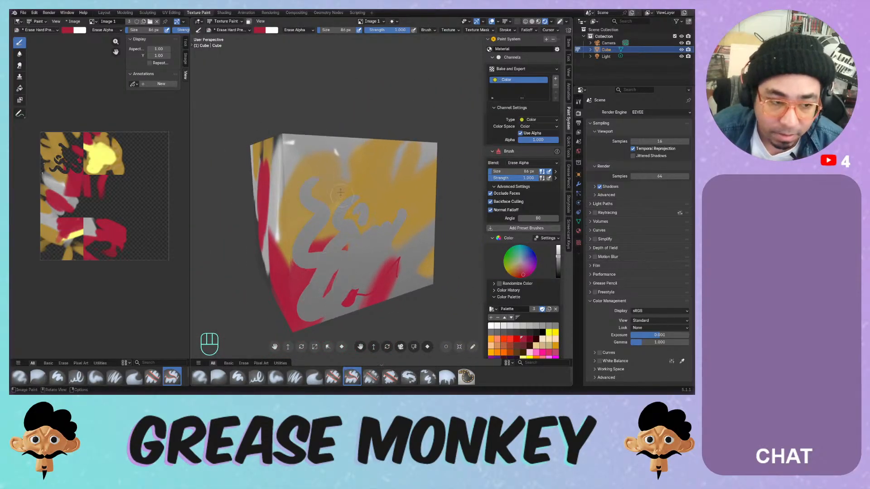
pyautogui.moveTo(341, 165); pyautogui.dragTo(336, 177)
pyautogui.moveTo(355, 212); pyautogui.dragTo(359, 237)
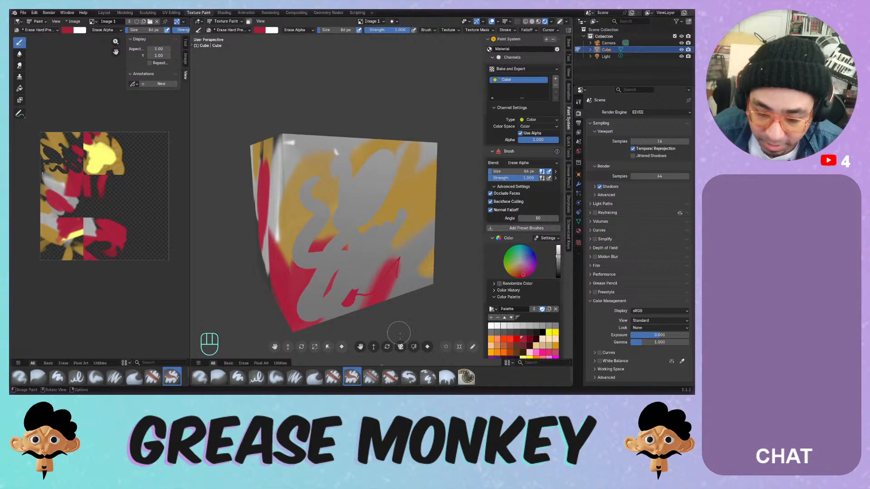
# - With the Clone brush, set a source point and clone grey, yellow and red patches onto the face's left area
pyautogui.click(429, 377)
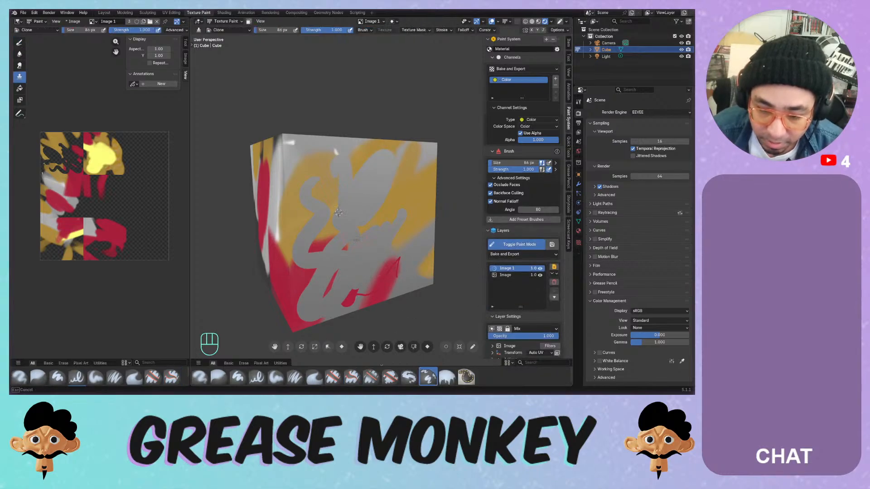
pyautogui.moveTo(355, 239); pyautogui.dragTo(325, 233, button='middle')
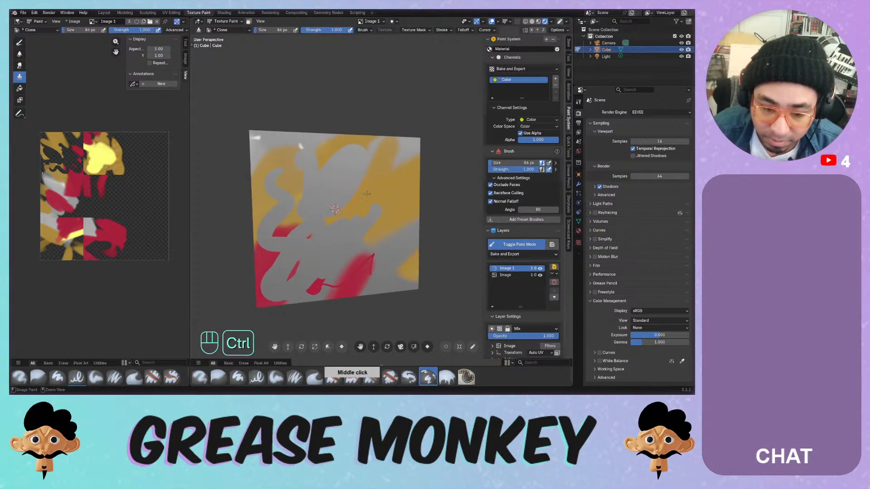
pyautogui.moveTo(375, 208)
pyautogui.keyDown('ctrl'); pyautogui.mouseDown()
pyautogui.moveTo(371, 191)
pyautogui.moveTo(365, 210)
pyautogui.mouseUp(); pyautogui.keyUp('ctrl')
pyautogui.keyDown('alt'); pyautogui.click(375, 194); pyautogui.keyUp('alt')
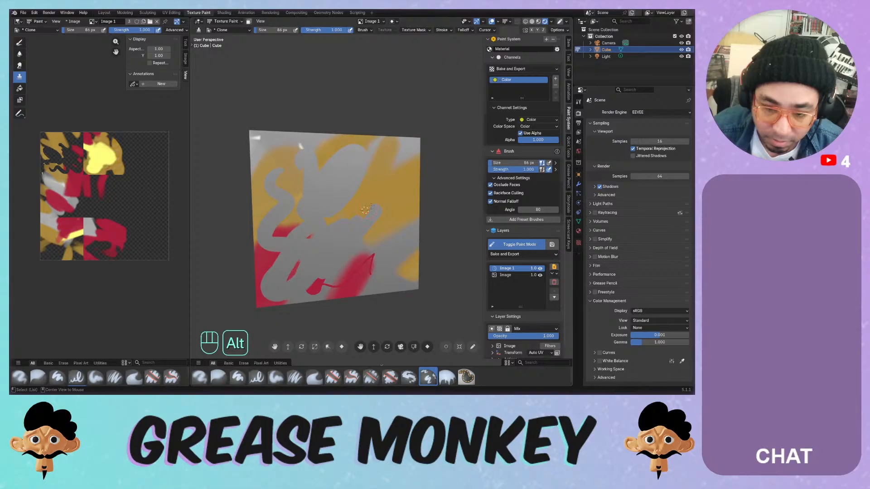
pyautogui.moveTo(321, 198); pyautogui.dragTo(329, 180, button='middle')
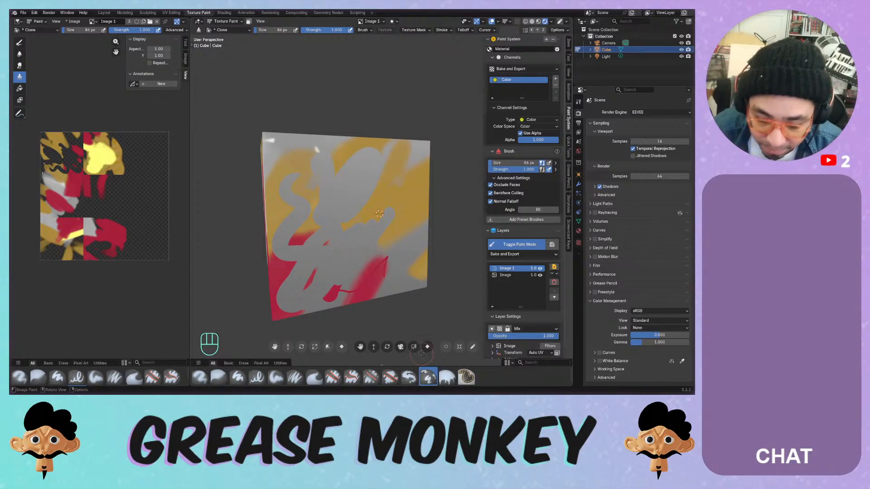
pyautogui.moveTo(313, 183)
pyautogui.mouseDown()
pyautogui.moveTo(301, 238)
pyautogui.moveTo(337, 217)
pyautogui.mouseUp()
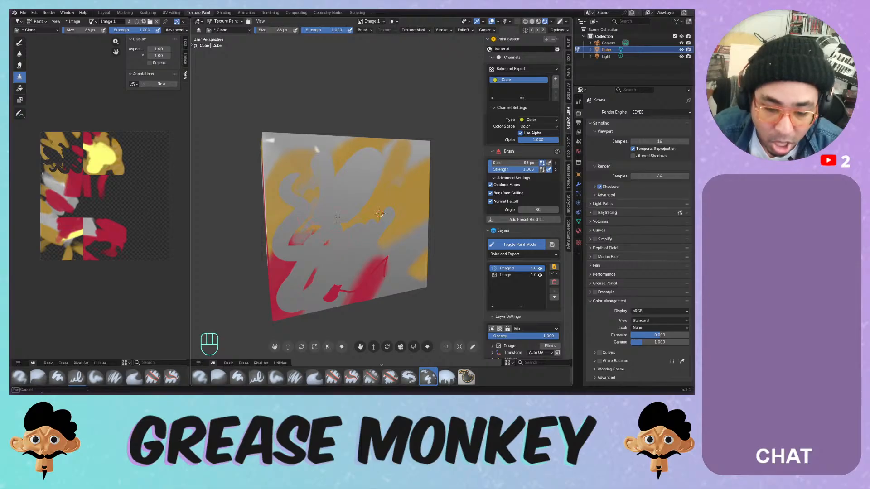
pyautogui.moveTo(301, 172); pyautogui.dragTo(310, 213)
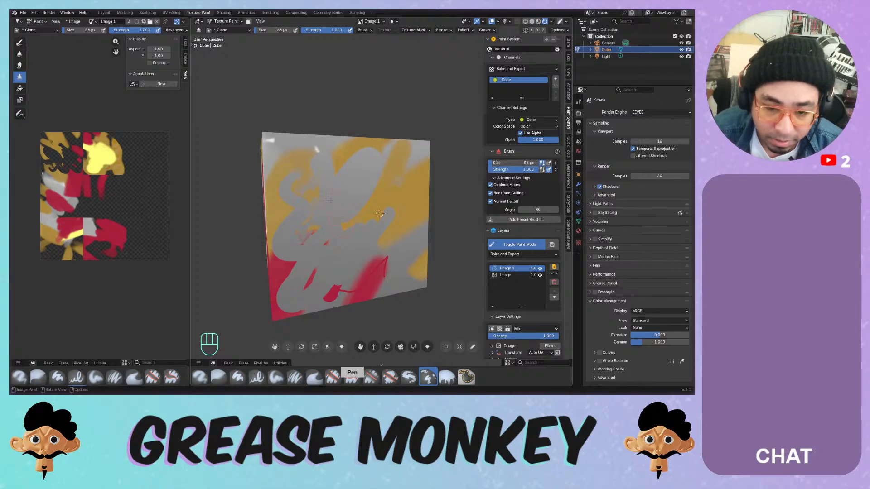
pyautogui.moveTo(304, 183)
pyautogui.mouseDown()
pyautogui.moveTo(313, 199)
pyautogui.moveTo(325, 200)
pyautogui.moveTo(319, 247)
pyautogui.moveTo(320, 219)
pyautogui.mouseUp()
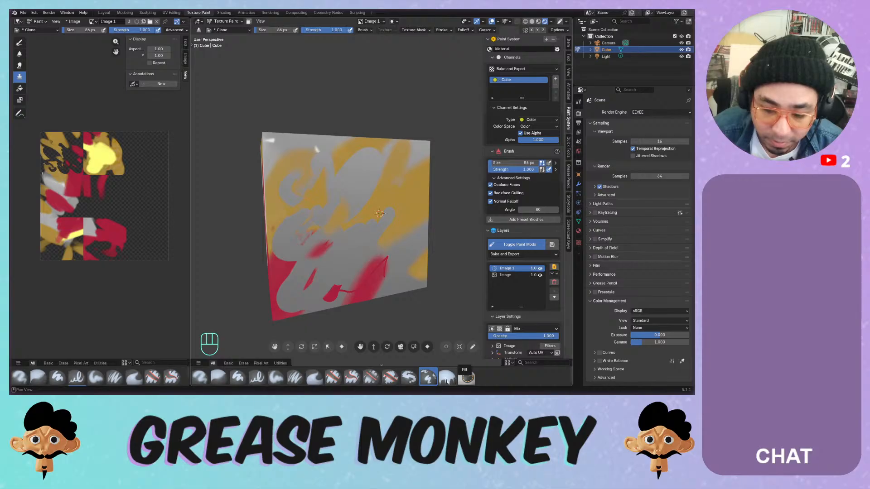
pyautogui.click(447, 380)
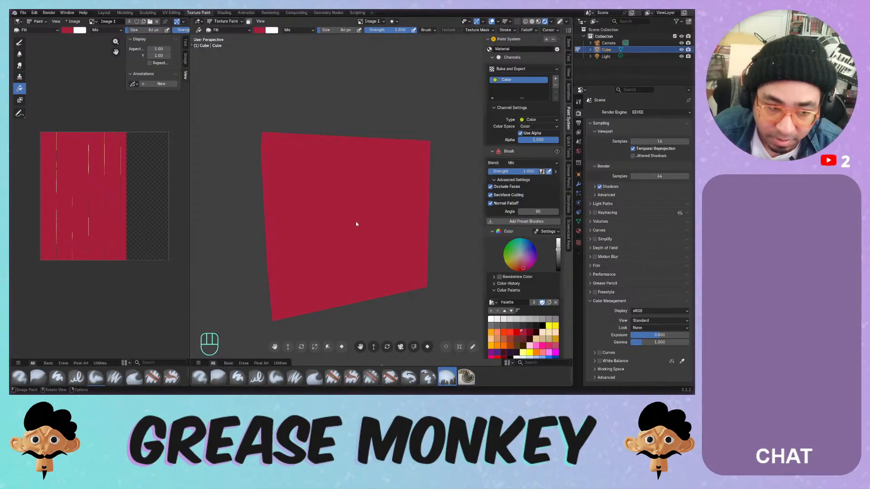
# - Pick blue and spray a test ring onto the cube with the Airbrush
pyautogui.moveTo(357, 224)
pyautogui.mouseDown(button='middle')
pyautogui.moveTo(395, 225)
pyautogui.moveTo(370, 211)
pyautogui.moveTo(370, 192)
pyautogui.mouseUp(button='middle')
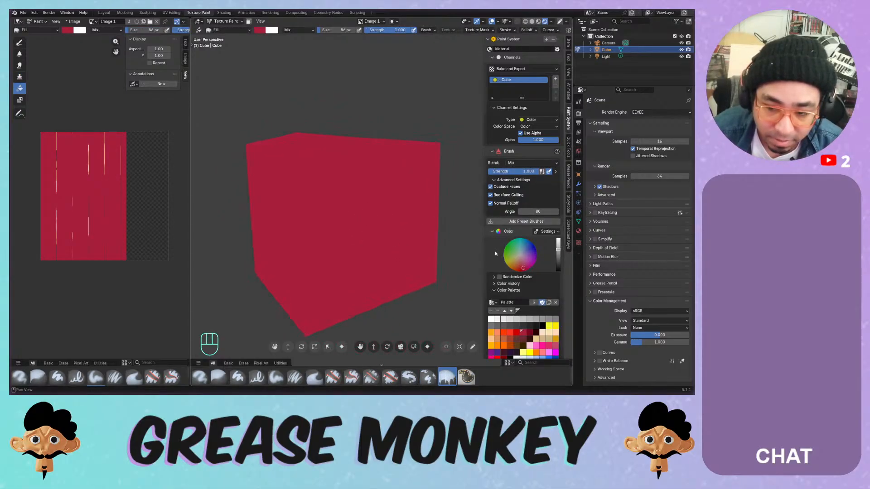
pyautogui.moveTo(512, 256); pyautogui.dragTo(525, 248)
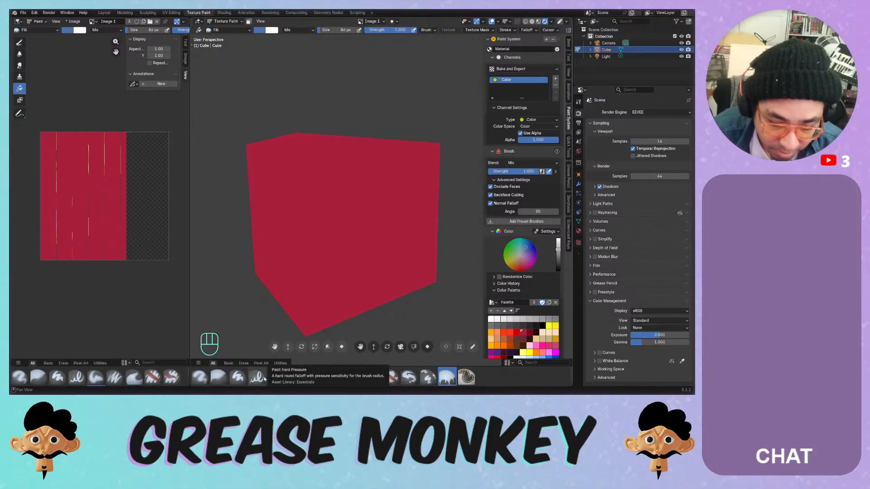
pyautogui.click(199, 377)
pyautogui.moveTo(323, 195)
pyautogui.mouseDown()
pyautogui.moveTo(317, 240)
pyautogui.moveTo(331, 229)
pyautogui.moveTo(357, 265)
pyautogui.moveTo(395, 182)
pyautogui.moveTo(344, 249)
pyautogui.moveTo(351, 234)
pyautogui.mouseUp()
# - Undo the airbrush spray, switch to Paint Soft, and paint a blue dollar sign on the cube
pyautogui.hotkey('ctrl', 'z')
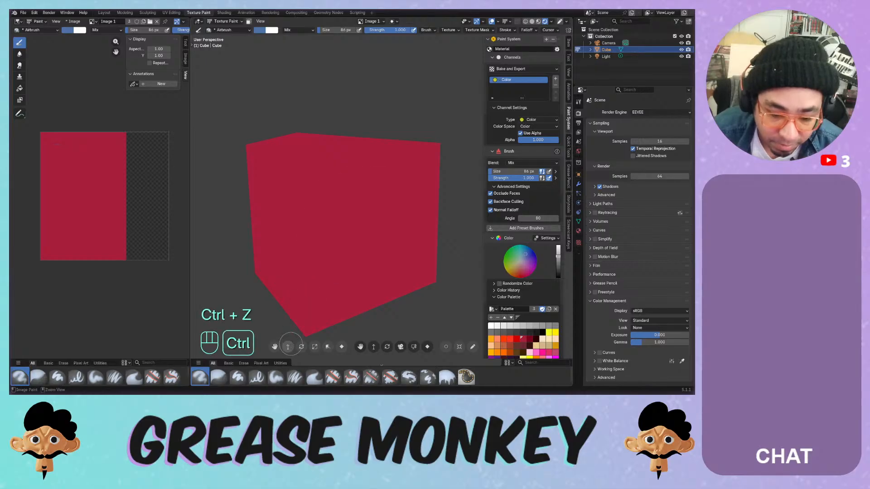
pyautogui.click(275, 377)
pyautogui.moveTo(352, 185)
pyautogui.mouseDown()
pyautogui.moveTo(349, 254)
pyautogui.moveTo(375, 238)
pyautogui.moveTo(337, 254)
pyautogui.mouseUp()
pyautogui.hotkey('ctrl', 'z')
pyautogui.moveTo(376, 172)
pyautogui.mouseDown()
pyautogui.moveTo(347, 165)
pyautogui.moveTo(353, 254)
pyautogui.moveTo(297, 216)
pyautogui.moveTo(325, 216)
pyautogui.mouseUp()
pyautogui.moveTo(325, 216)
pyautogui.mouseDown(button='middle')
pyautogui.moveTo(355, 247)
pyautogui.moveTo(389, 245)
pyautogui.moveTo(318, 205)
pyautogui.mouseUp(button='middle')
pyautogui.moveTo(318, 152)
pyautogui.mouseDown()
pyautogui.moveTo(314, 325)
pyautogui.moveTo(306, 285)
pyautogui.mouseUp()
pyautogui.moveTo(374, 188)
pyautogui.mouseDown(button='middle')
pyautogui.moveTo(324, 220)
pyautogui.moveTo(323, 212)
pyautogui.mouseUp(button='middle')
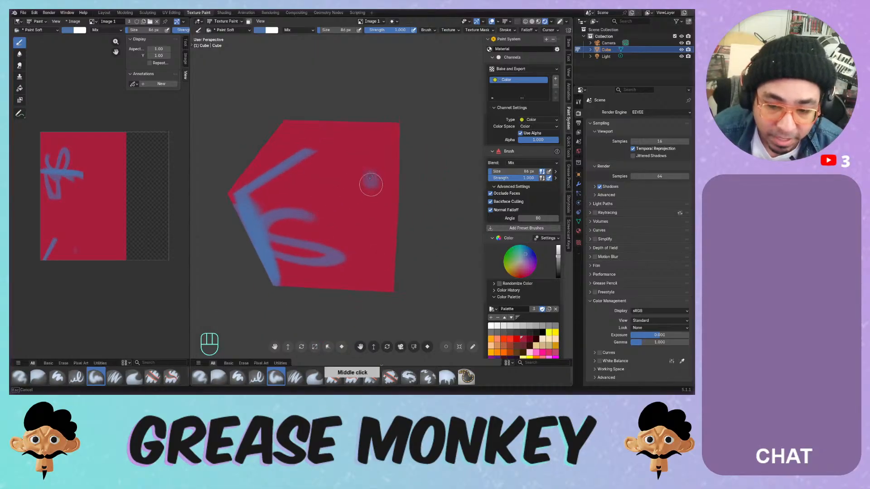
pyautogui.moveTo(371, 182)
pyautogui.mouseDown()
pyautogui.moveTo(389, 192)
pyautogui.moveTo(383, 218)
pyautogui.mouseUp()
# - Paint blue loops and scribbles across the front face, down to the corner and underside
pyautogui.moveTo(366, 193); pyautogui.dragTo(352, 165, button='middle')
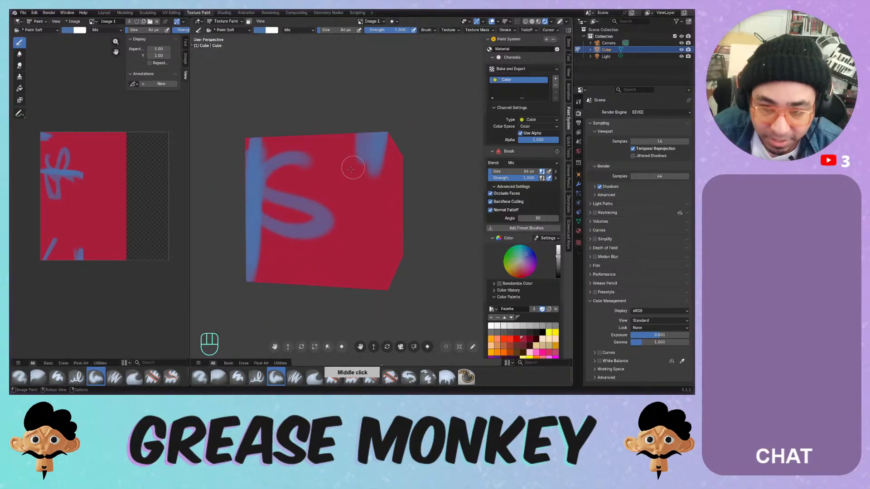
pyautogui.click(550, 22)
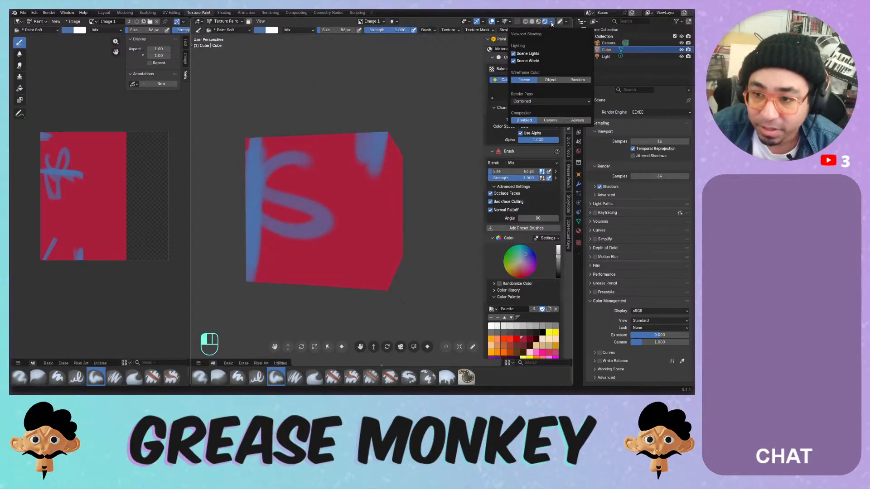
pyautogui.moveTo(303, 209)
pyautogui.mouseDown()
pyautogui.moveTo(313, 185)
pyautogui.moveTo(361, 191)
pyautogui.moveTo(378, 232)
pyautogui.mouseUp()
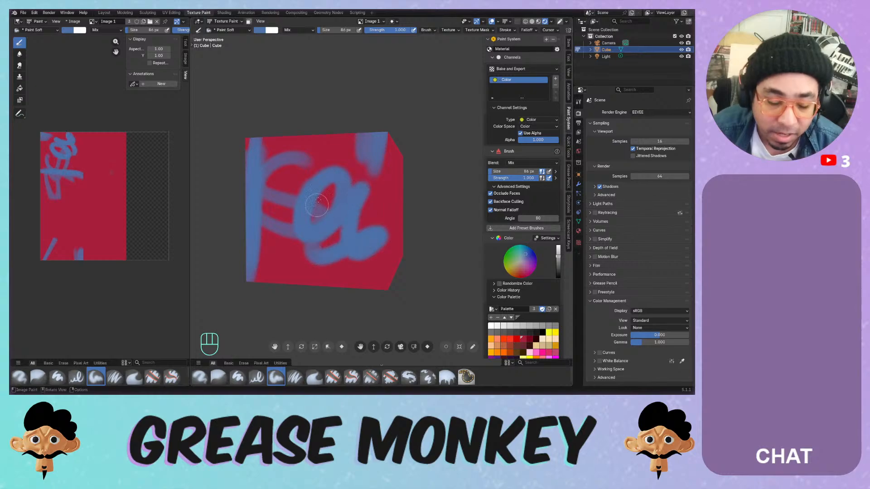
pyautogui.moveTo(379, 229); pyautogui.dragTo(346, 192, button='middle')
pyautogui.moveTo(343, 190)
pyautogui.mouseDown()
pyautogui.moveTo(371, 221)
pyautogui.moveTo(371, 277)
pyautogui.mouseUp()
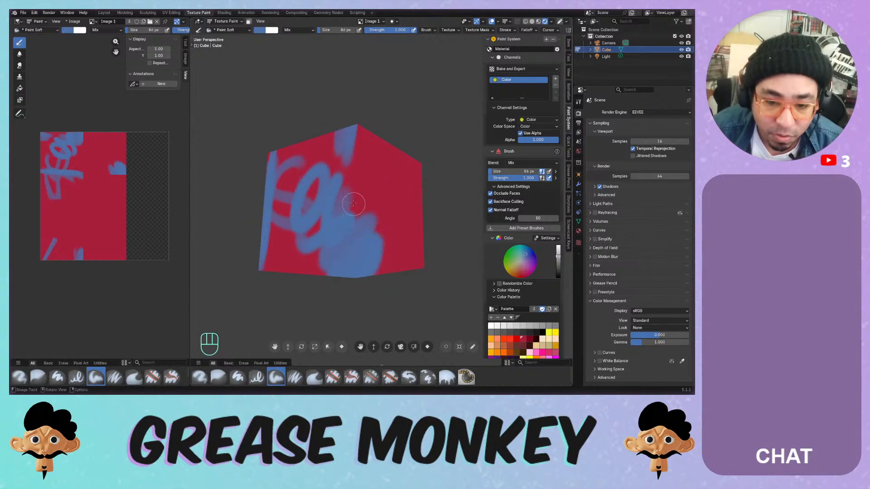
pyautogui.moveTo(353, 204); pyautogui.dragTo(347, 161, button='middle')
pyautogui.moveTo(346, 187)
pyautogui.mouseDown()
pyautogui.moveTo(341, 202)
pyautogui.moveTo(352, 174)
pyautogui.moveTo(301, 253)
pyautogui.mouseUp()
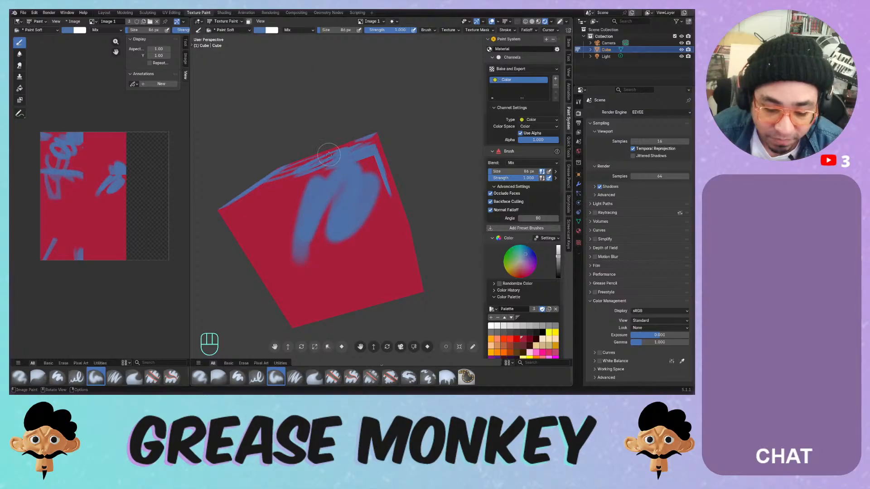
pyautogui.moveTo(320, 180); pyautogui.dragTo(327, 213, button='middle')
pyautogui.moveTo(326, 194); pyautogui.dragTo(292, 258)
# - Paint a blue zigzag, oval, diagonal stroke and large m on another side of the cube
pyautogui.moveTo(299, 203); pyautogui.dragTo(363, 186, button='middle')
pyautogui.moveTo(346, 190)
pyautogui.mouseDown()
pyautogui.moveTo(330, 236)
pyautogui.moveTo(265, 145)
pyautogui.mouseUp()
pyautogui.moveTo(265, 145); pyautogui.dragTo(325, 171, button='middle')
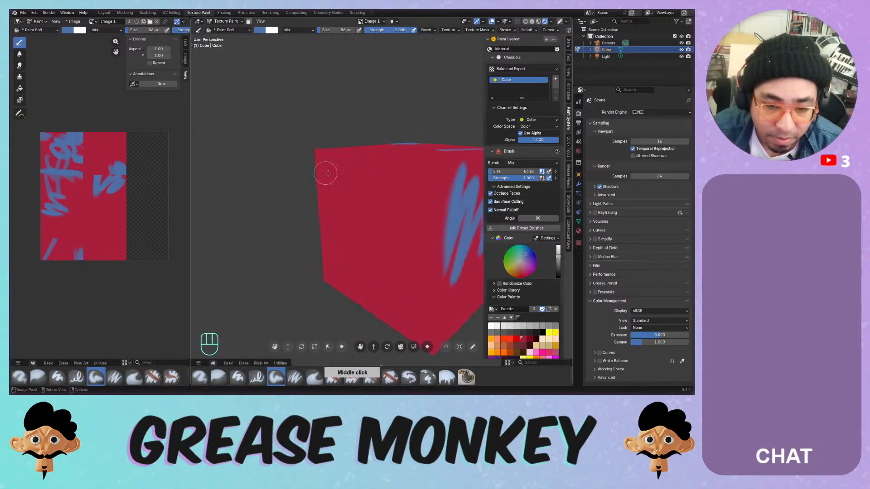
pyautogui.moveTo(325, 171)
pyautogui.mouseDown()
pyautogui.moveTo(349, 155)
pyautogui.moveTo(347, 209)
pyautogui.mouseUp()
pyautogui.keyDown('shift'); pyautogui.moveTo(414, 156); pyautogui.dragTo(339, 177, button='middle'); pyautogui.keyUp('shift')
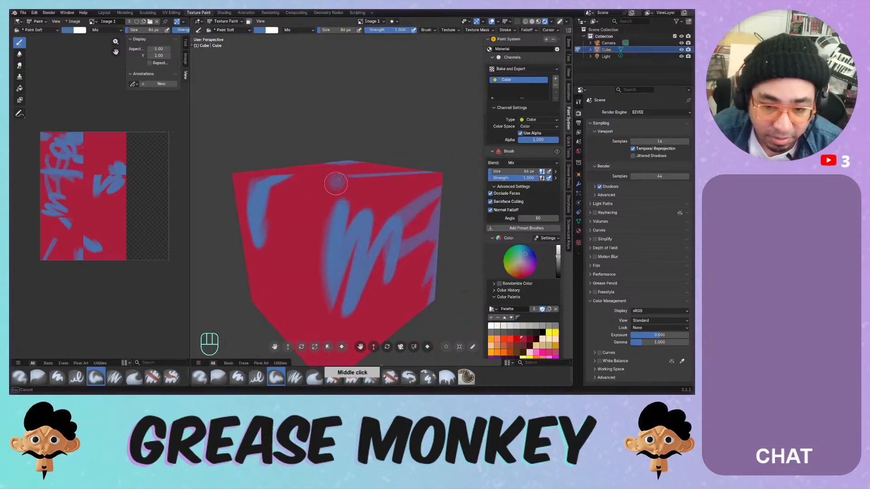
pyautogui.moveTo(339, 176)
pyautogui.mouseDown()
pyautogui.moveTo(301, 185)
pyautogui.moveTo(358, 177)
pyautogui.moveTo(328, 185)
pyautogui.moveTo(349, 174)
pyautogui.mouseUp()
pyautogui.moveTo(332, 208); pyautogui.dragTo(389, 159, button='middle')
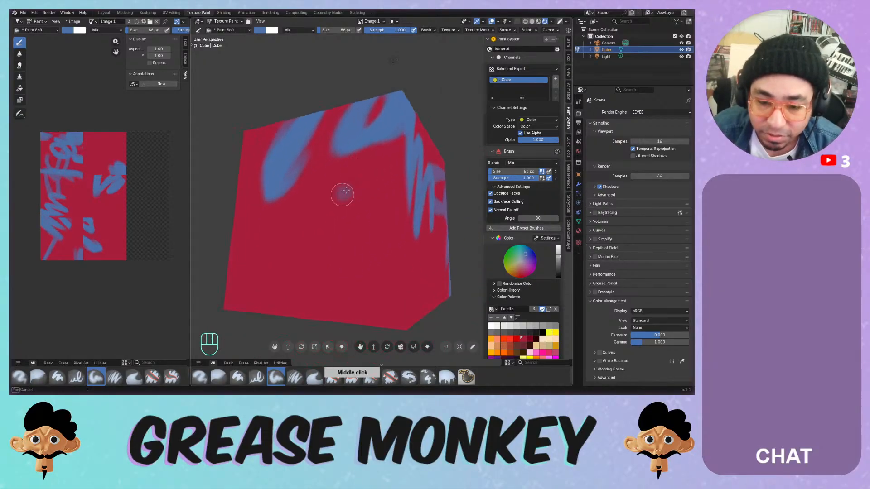
pyautogui.moveTo(343, 192)
pyautogui.mouseDown()
pyautogui.moveTo(357, 213)
pyautogui.moveTo(405, 175)
pyautogui.mouseUp()
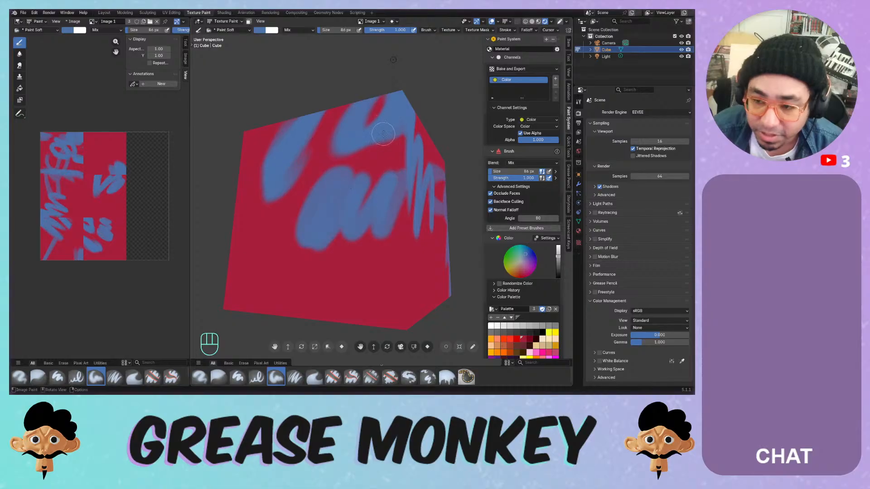
pyautogui.moveTo(384, 135); pyautogui.dragTo(339, 158, button='middle')
pyautogui.moveTo(339, 159)
pyautogui.mouseDown()
pyautogui.moveTo(326, 243)
pyautogui.moveTo(313, 190)
pyautogui.moveTo(276, 263)
pyautogui.moveTo(317, 186)
pyautogui.mouseUp()
pyautogui.moveTo(386, 180); pyautogui.dragTo(349, 204, button='middle')
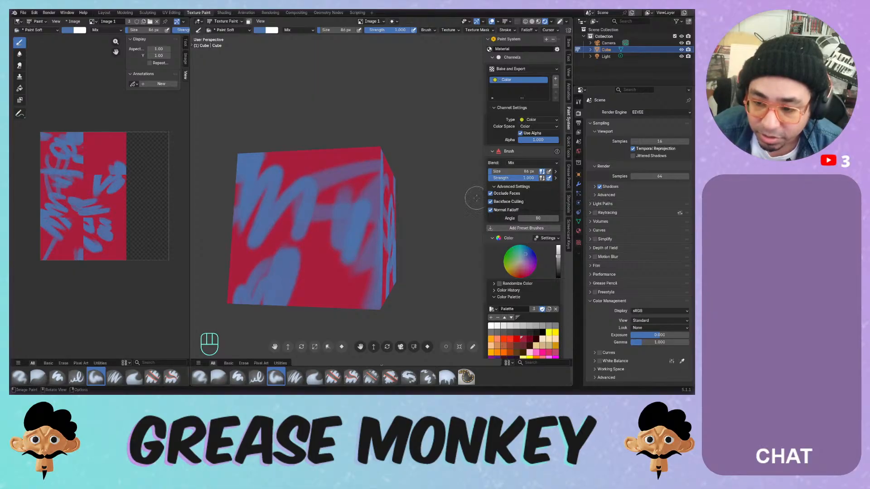
# - Turn off Occlude Faces and paint a blue heart shape and filled oval on the cube
pyautogui.click(500, 194)
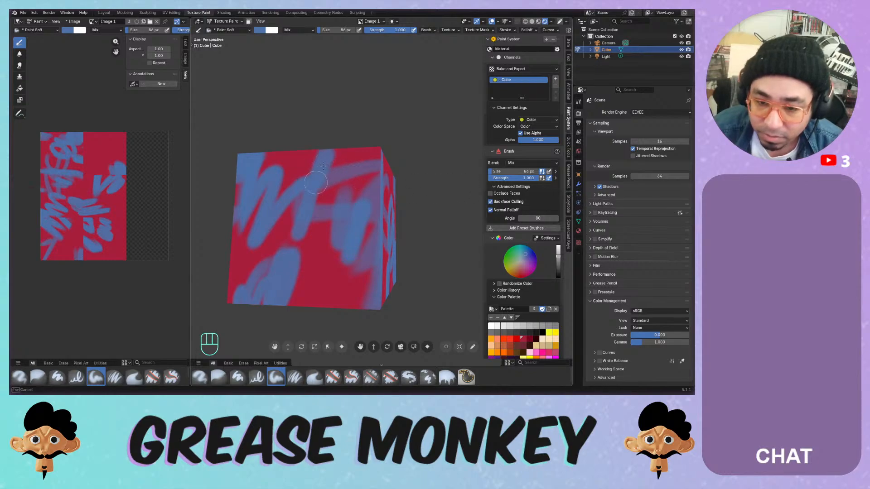
pyautogui.moveTo(323, 172); pyautogui.dragTo(436, 172, button='middle')
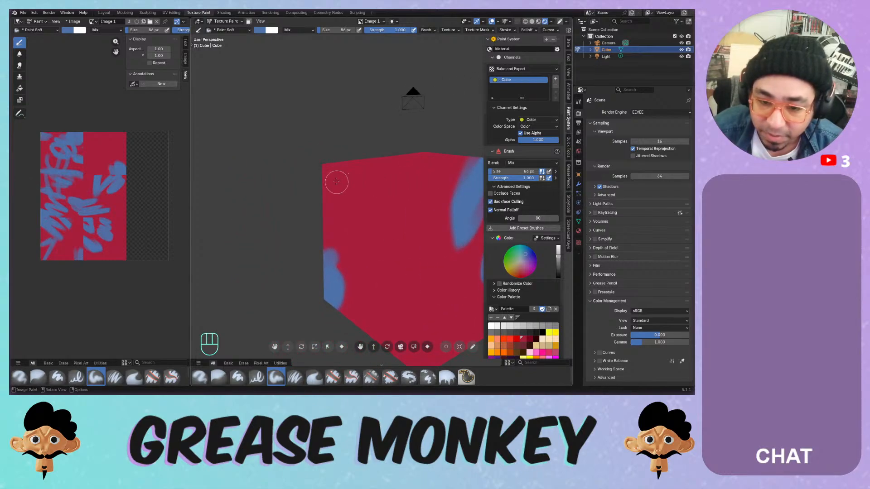
pyautogui.moveTo(337, 182); pyautogui.dragTo(363, 188)
pyautogui.moveTo(363, 189)
pyautogui.mouseDown(button='middle')
pyautogui.moveTo(394, 208)
pyautogui.moveTo(435, 213)
pyautogui.moveTo(389, 213)
pyautogui.mouseUp(button='middle')
pyautogui.moveTo(389, 214); pyautogui.dragTo(395, 204)
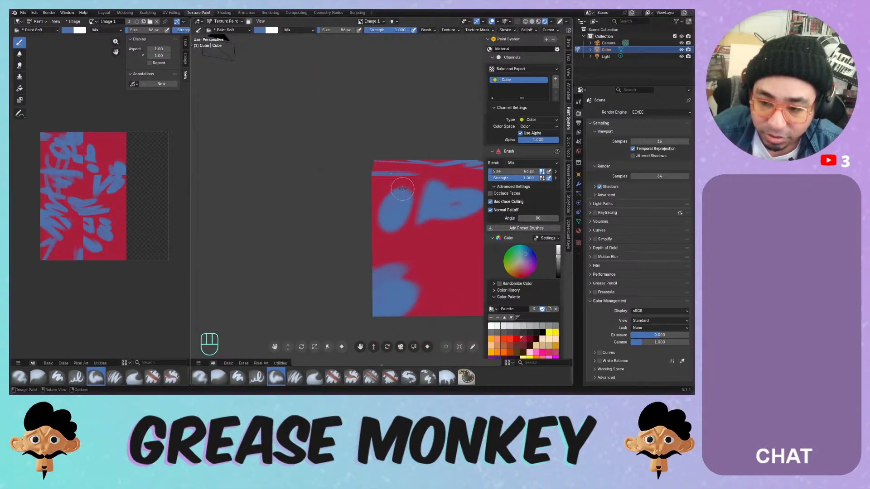
pyautogui.keyDown('shift'); pyautogui.moveTo(402, 189); pyautogui.dragTo(327, 187, button='middle'); pyautogui.keyUp('shift')
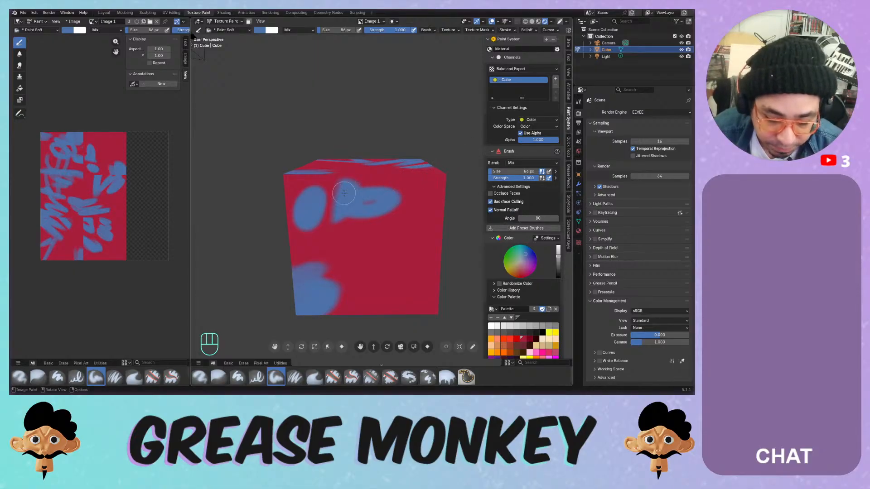
pyautogui.moveTo(340, 192)
pyautogui.mouseDown(button='middle')
pyautogui.moveTo(317, 172)
pyautogui.moveTo(375, 175)
pyautogui.mouseUp(button='middle')
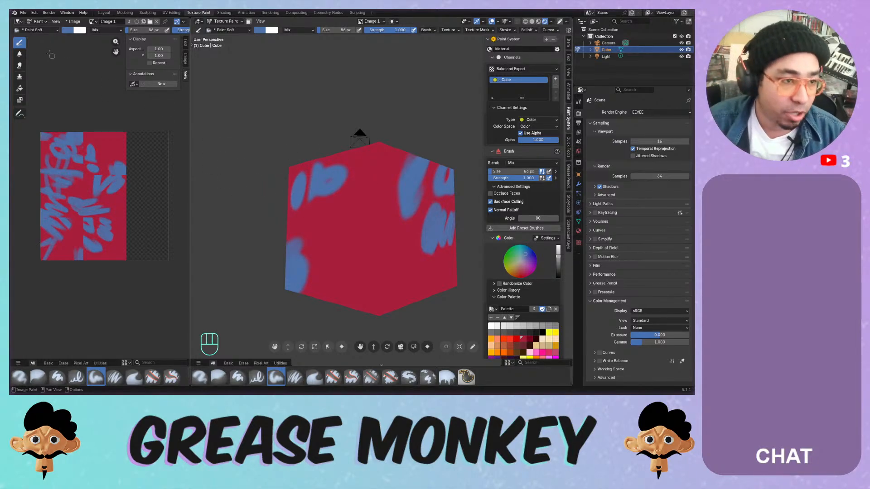
# - Start a new General file from the File > New menu
pyautogui.click(23, 12)
pyautogui.moveTo(29, 21)
pyautogui.click(107, 23)
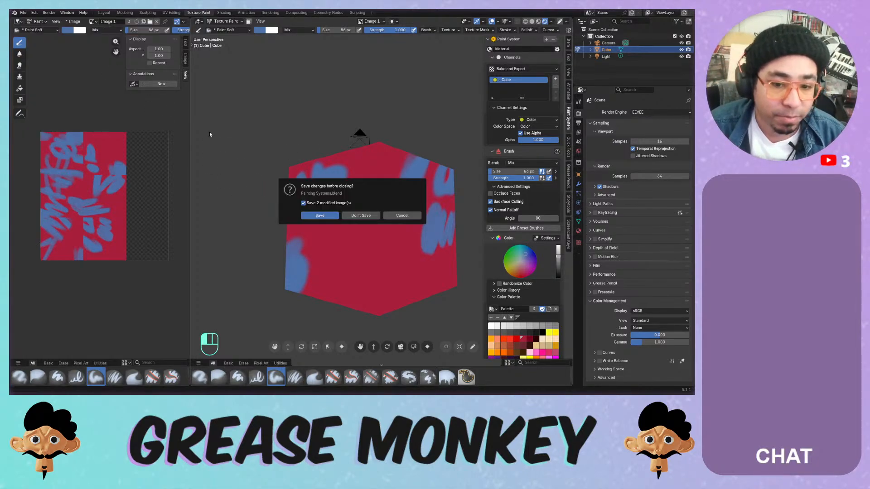
# - Discard the painted cube without saving and hide the navigation gizmo in the new scene
pyautogui.click(358, 215)
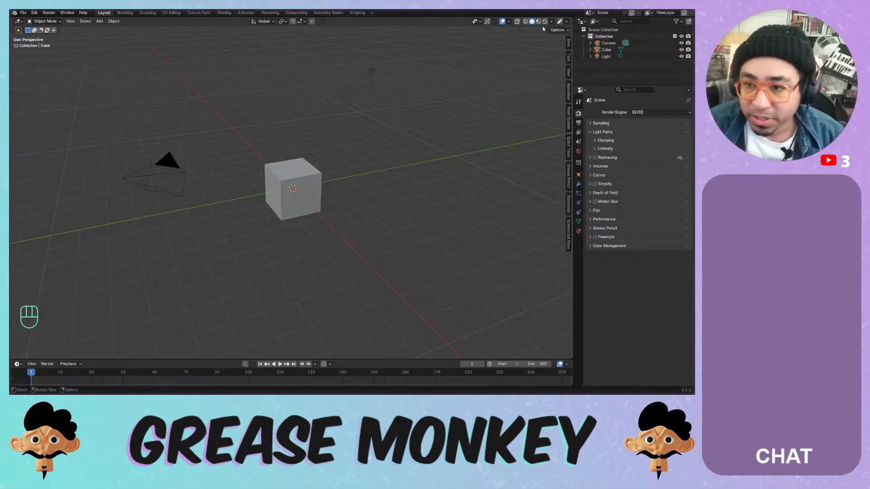
pyautogui.click(487, 21)
pyautogui.click(494, 21)
pyautogui.click(483, 43)
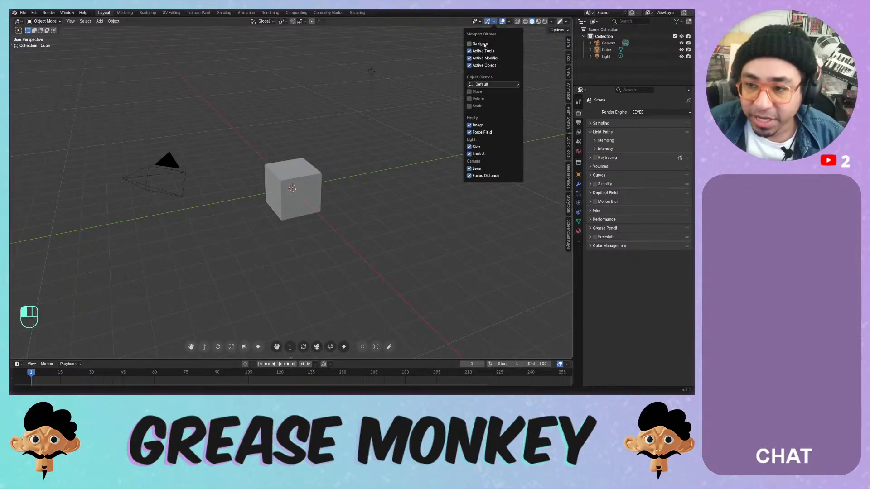
# - Set the Color Management view transform to Standard
pyautogui.click(609, 246)
pyautogui.click(641, 266)
pyautogui.click(641, 273)
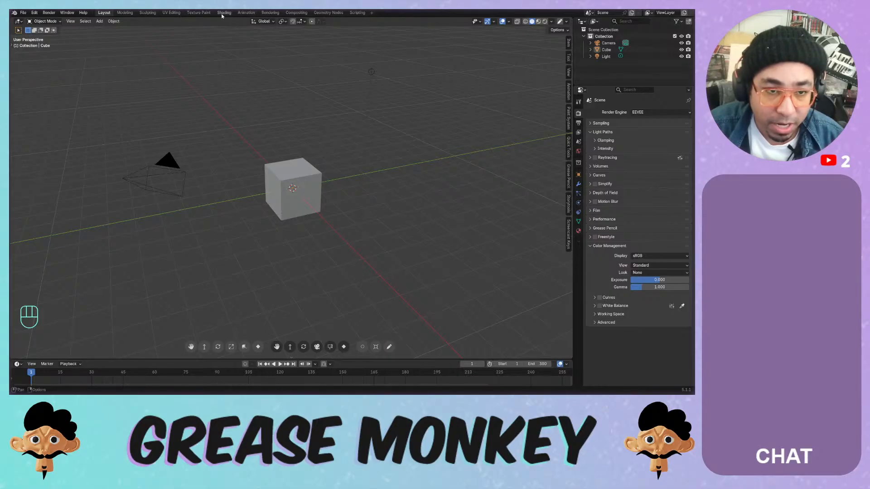
# - Switch to the Texture Paint workspace and widen the 3D viewport over the image editor
pyautogui.click(202, 15)
pyautogui.moveTo(291, 132); pyautogui.dragTo(141, 134)
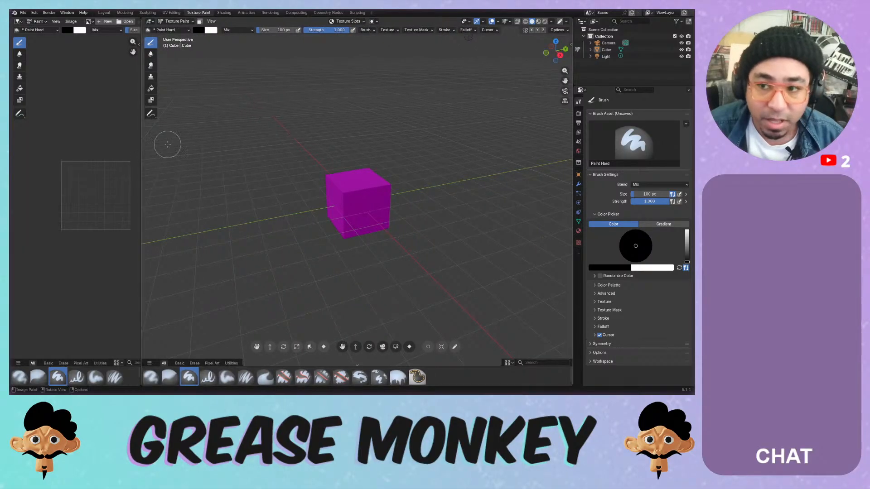
pyautogui.click(483, 21)
# - Hide the navigation gizmos and show the sidebar's Paint System panel
pyautogui.click(467, 43)
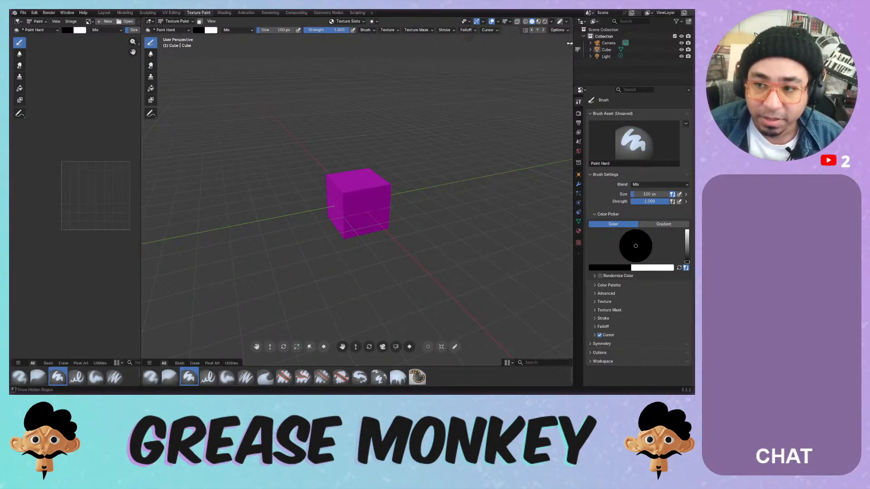
pyautogui.press('n')
pyautogui.click(568, 116)
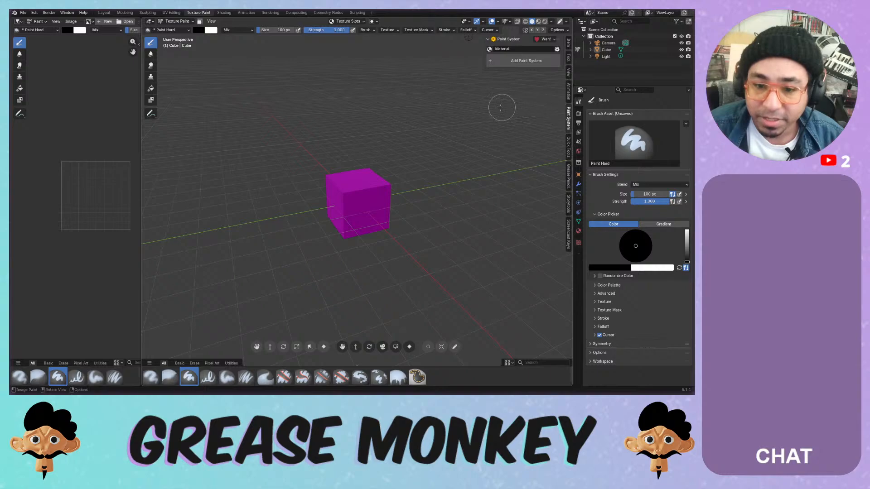
# - Return the cube to Object Mode, select it, and hide the tools panel
pyautogui.click(176, 22)
pyautogui.click(179, 30)
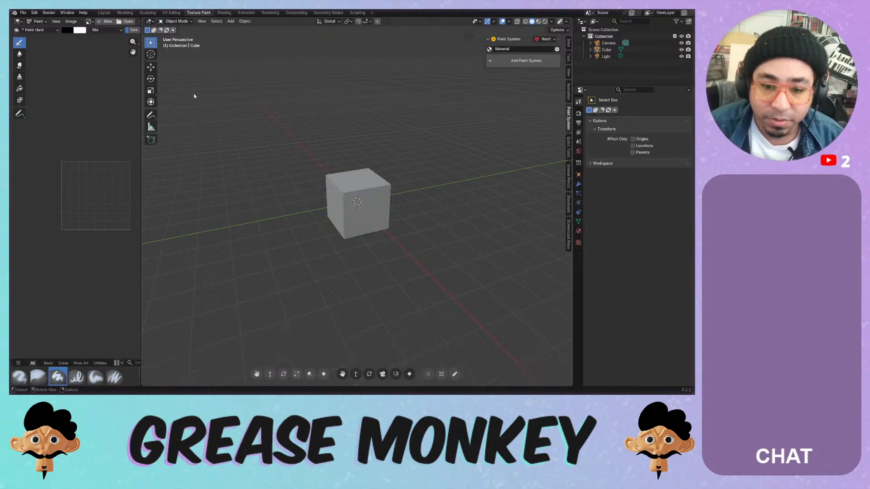
pyautogui.click(350, 184)
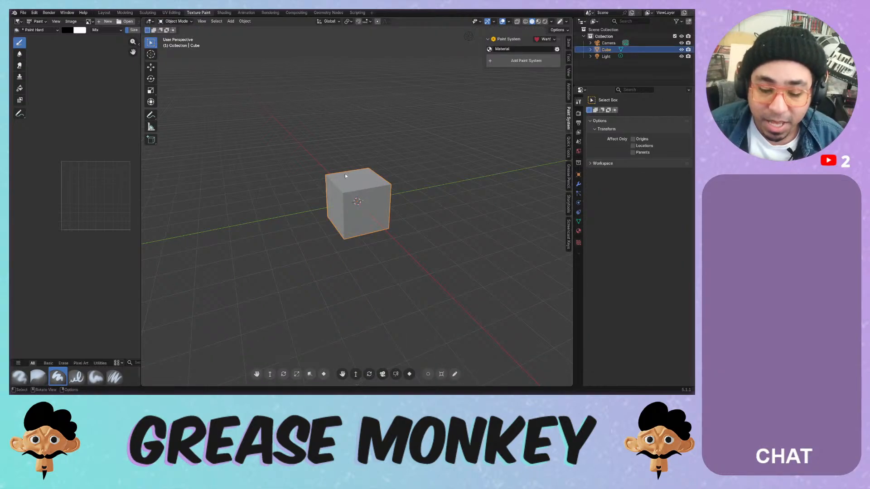
pyautogui.press('t')
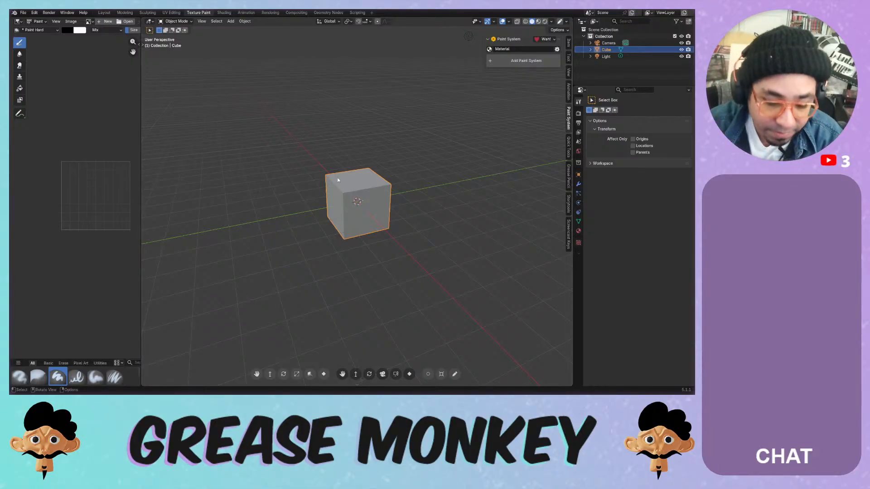
pyautogui.click(35, 12)
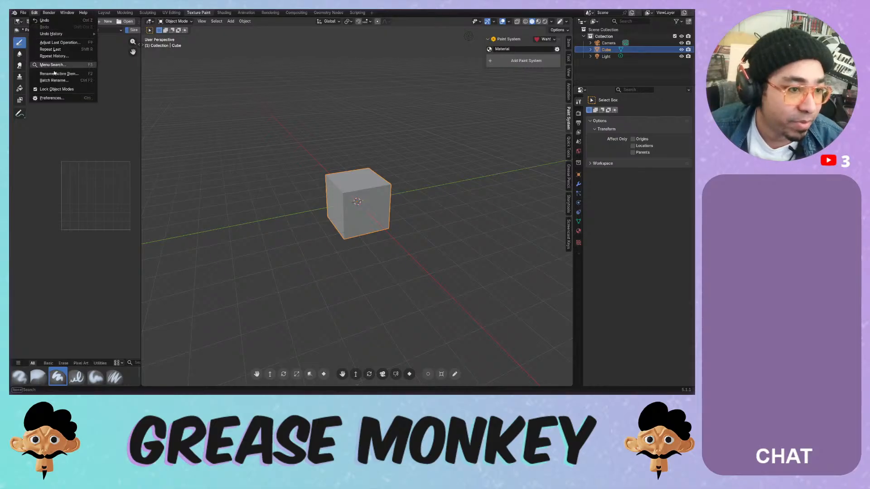
# - In Preferences, search the available extensions and installed add-ons for 'extra'
pyautogui.click(55, 99)
pyautogui.click(181, 121)
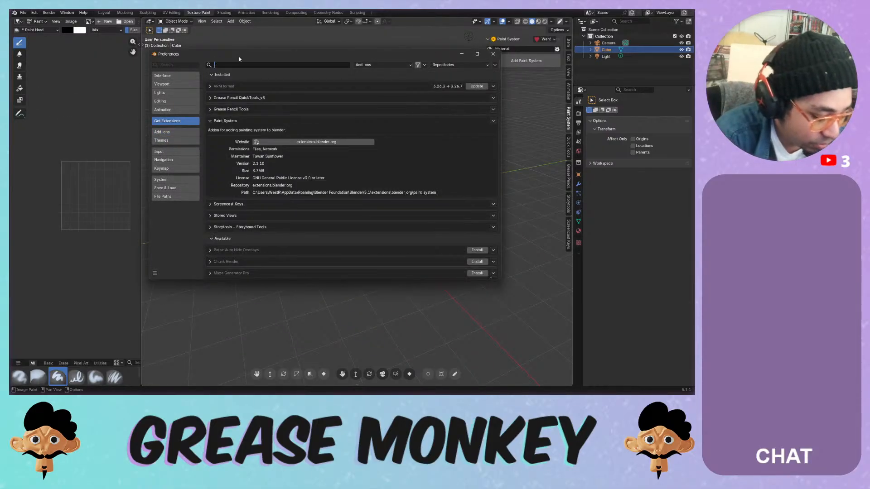
pyautogui.write('extr5aa')
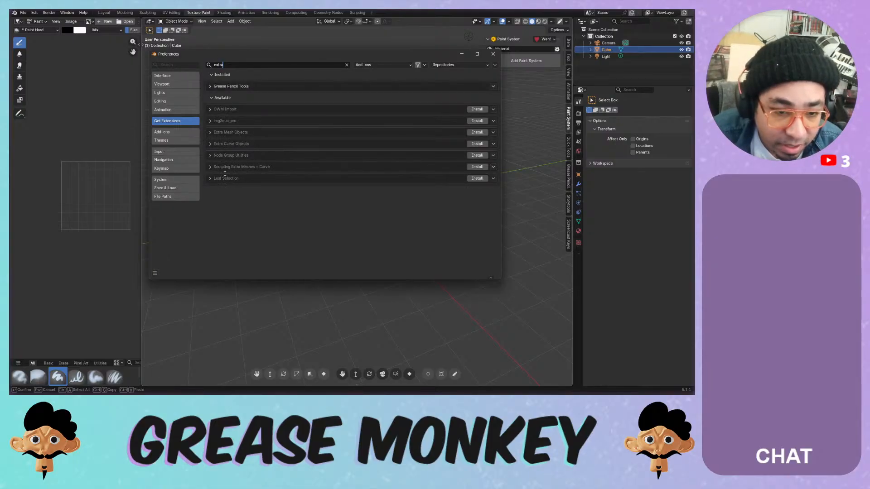
pyautogui.click(180, 132)
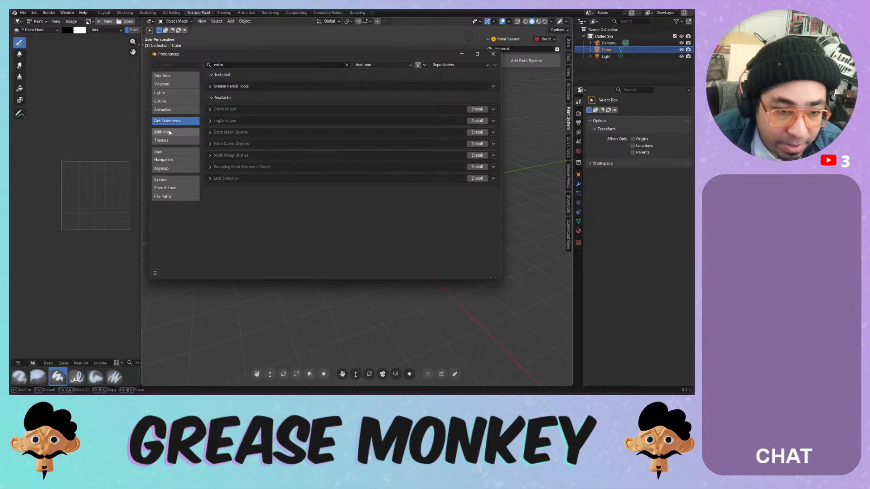
pyautogui.click(248, 64)
pyautogui.write('ext')
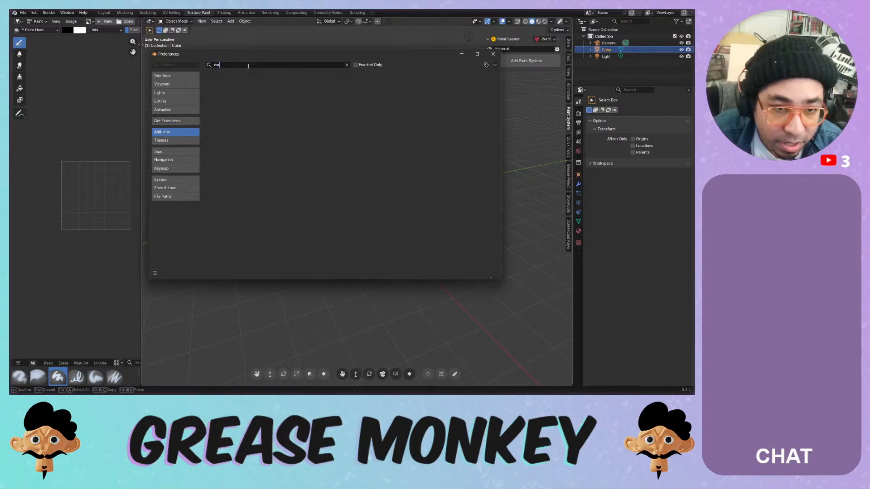
pyautogui.write('ra')
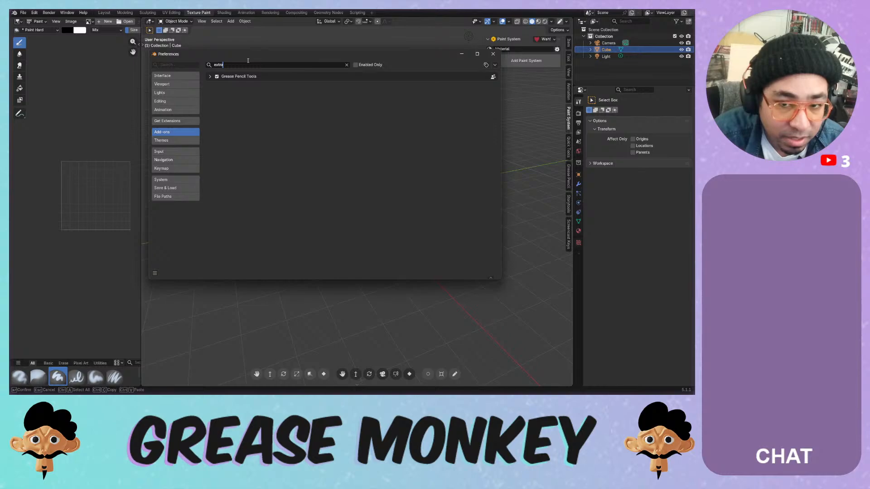
pyautogui.press('BackSpace')
pyautogui.press('BackSpace')
pyautogui.press('BackSpace')
pyautogui.press('BackSpace')
pyautogui.press('BackSpace')
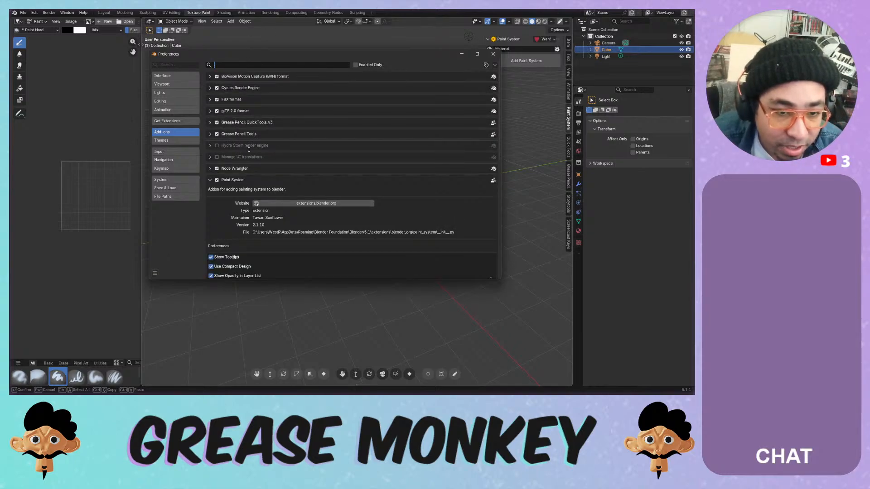
pyautogui.click(209, 181)
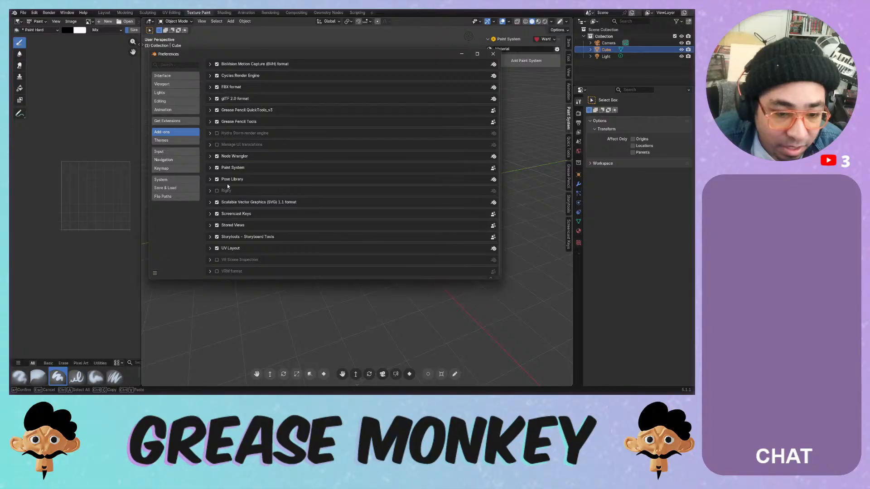
# - Install the Extra Mesh Objects extension from Get Extensions
pyautogui.click(170, 121)
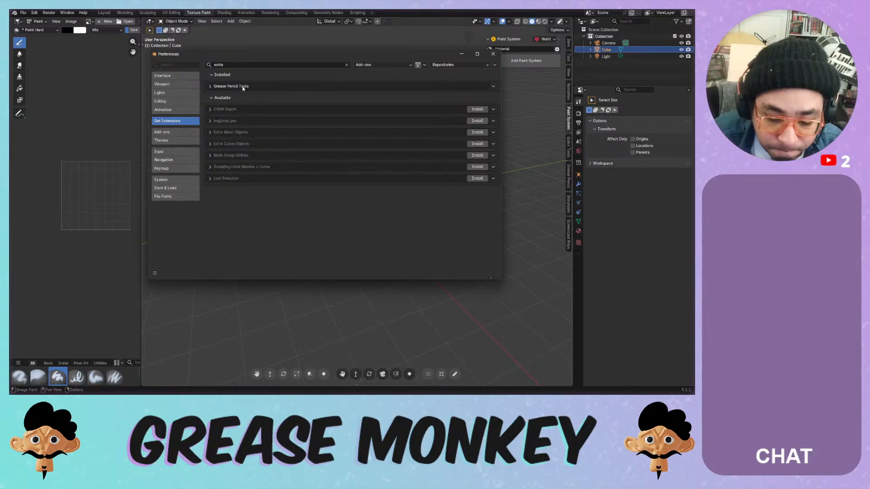
pyautogui.click(239, 65)
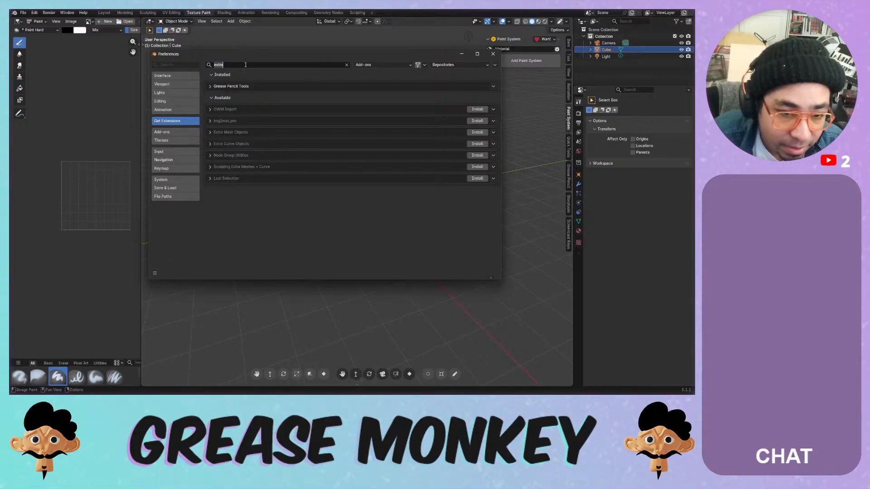
pyautogui.click(229, 137)
pyautogui.click(210, 132)
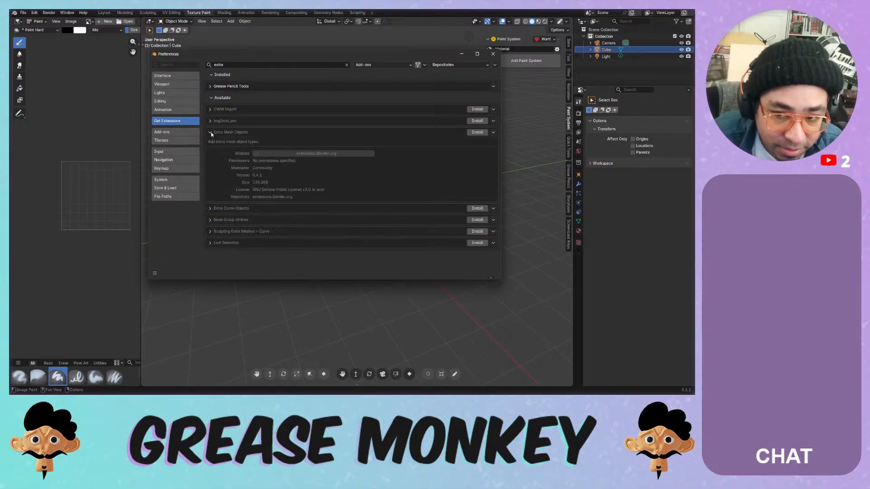
pyautogui.click(211, 132)
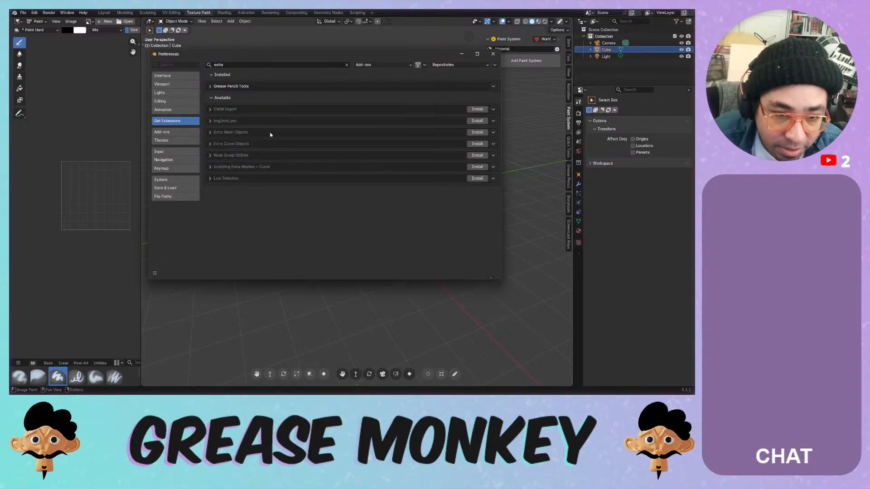
pyautogui.click(477, 131)
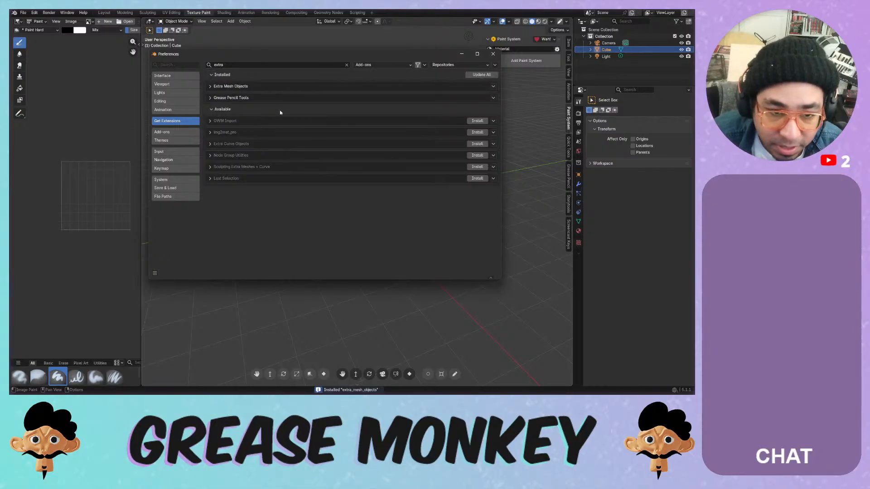
pyautogui.click(210, 86)
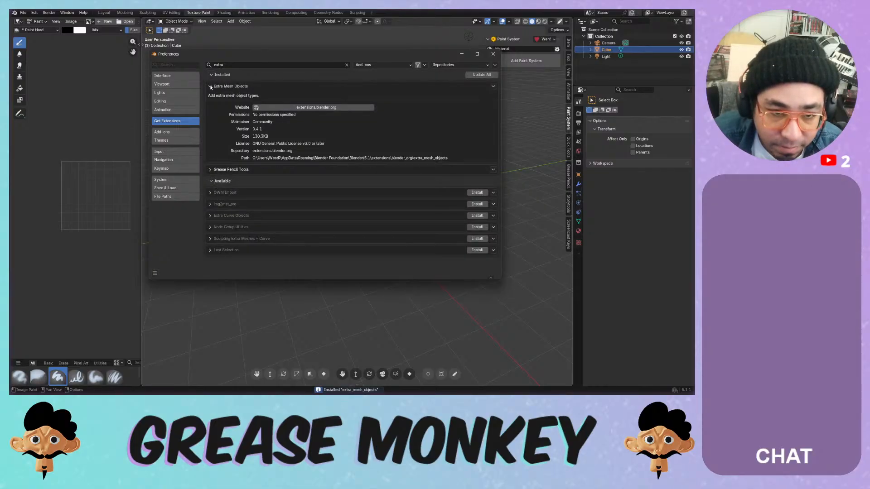
pyautogui.click(211, 86)
# - Close Preferences and save the file over Painting Systems.blend
pyautogui.click(493, 53)
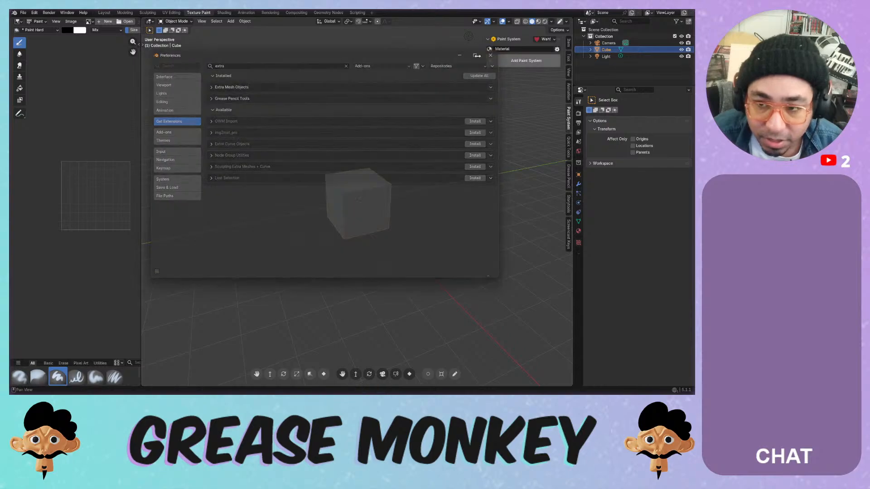
pyautogui.hotkey('ctrl', 's')
pyautogui.doubleClick(204, 83)
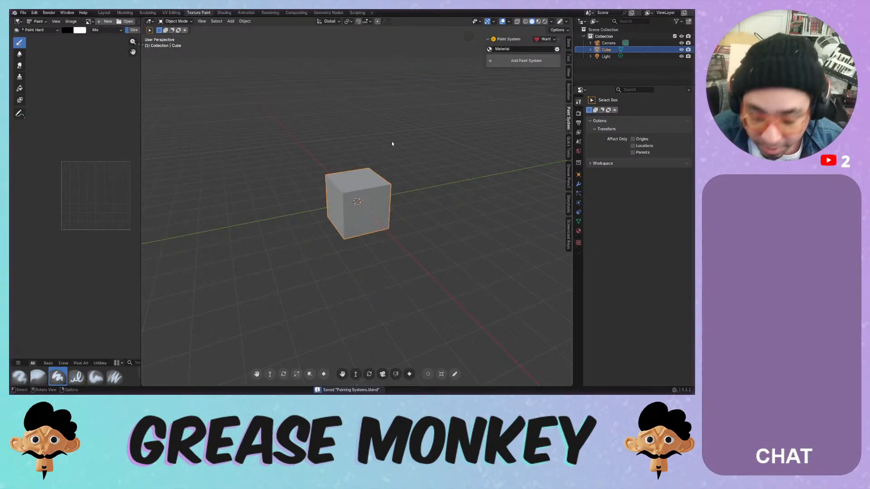
# - Pack external resources into the .blend file
pyautogui.click(23, 12)
pyautogui.moveTo(54, 130)
pyautogui.click(124, 130)
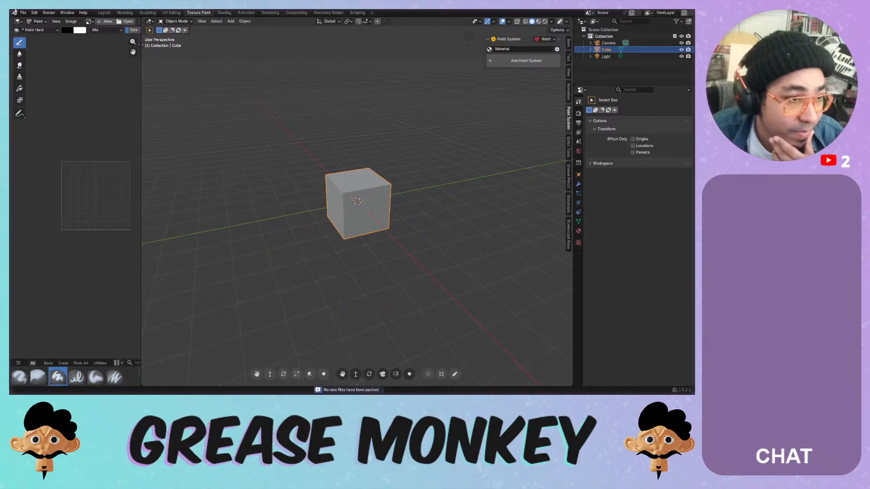
pyautogui.click(23, 13)
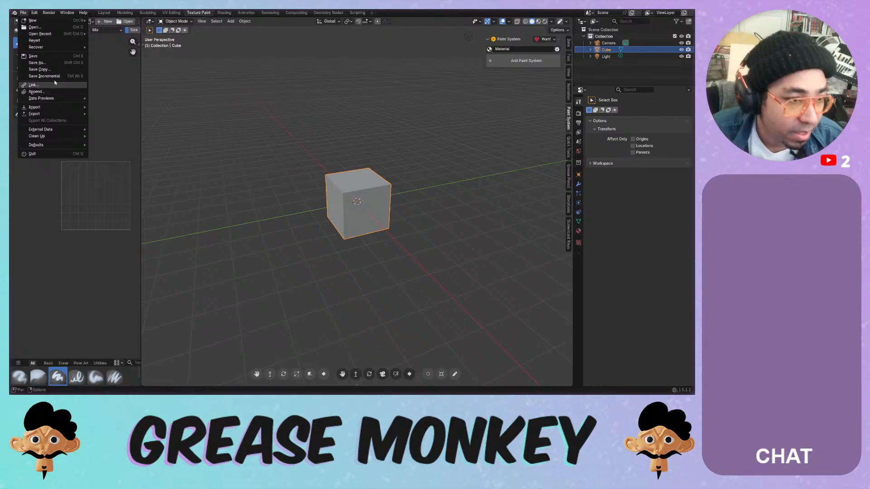
pyautogui.moveTo(49, 99)
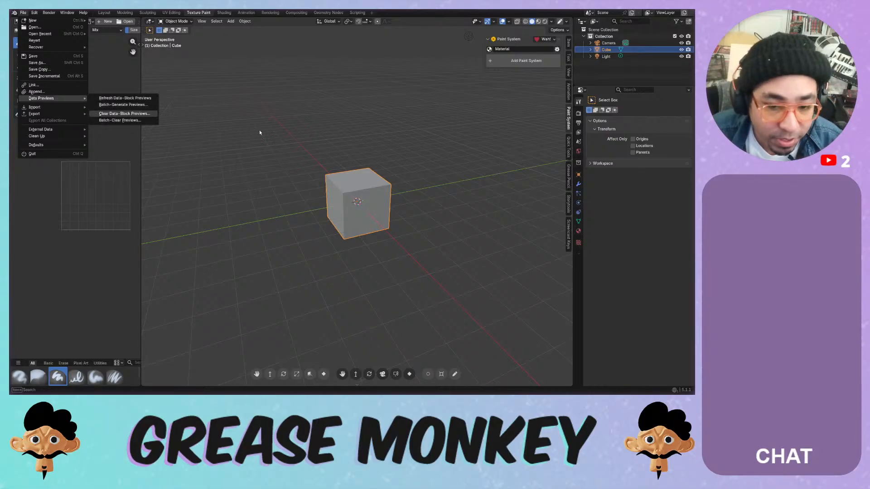
# - Delete the cube and light, then add a new collection under the scene collection
pyautogui.press('x')
pyautogui.click(353, 172)
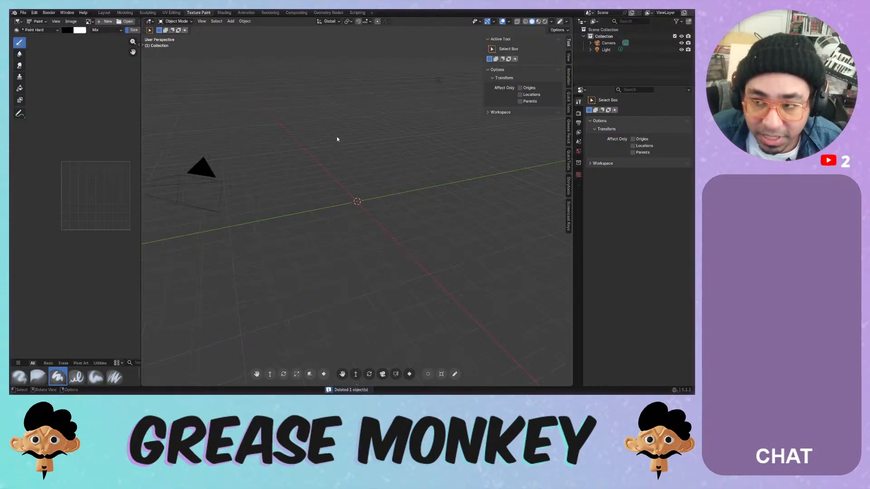
pyautogui.press('x')
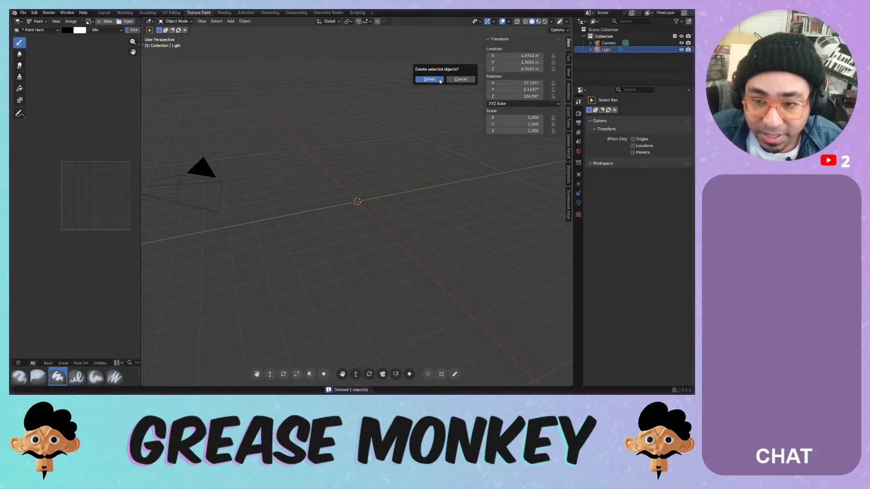
pyautogui.click(439, 80)
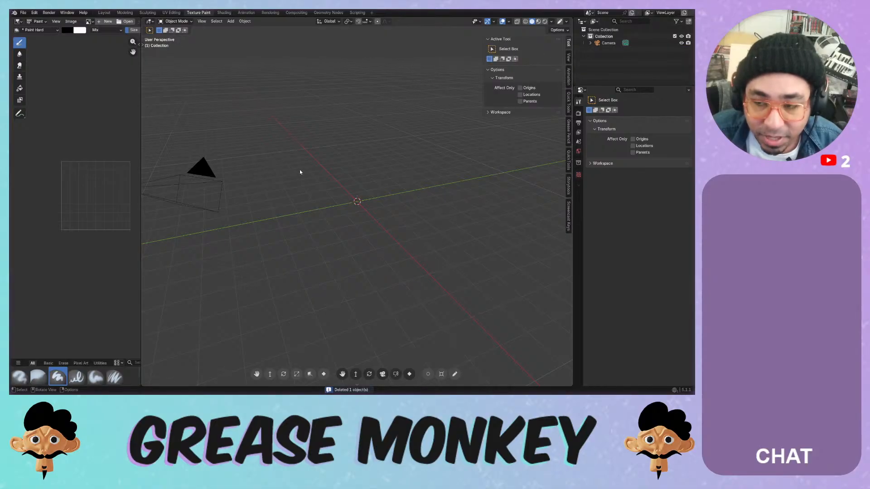
pyautogui.click(603, 29)
pyautogui.press('c')
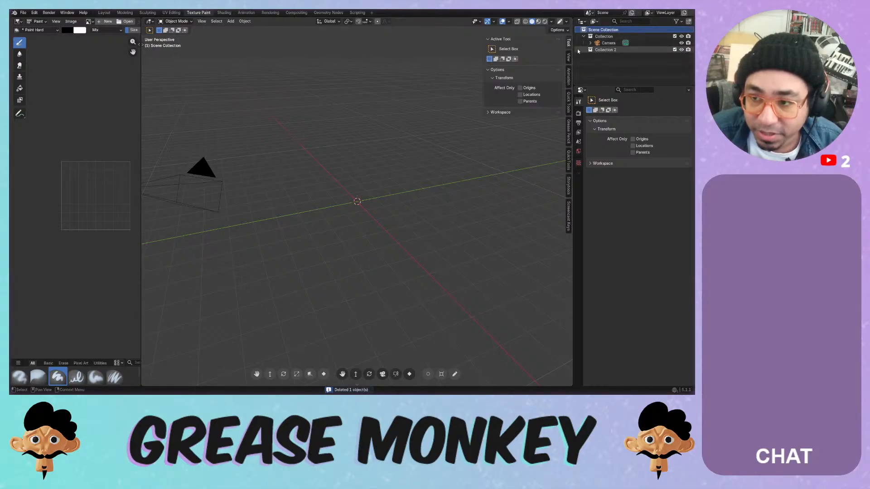
# - Turn on Screencast Keys, hide the sidebar, and make Collection 2 active
pyautogui.click(569, 212)
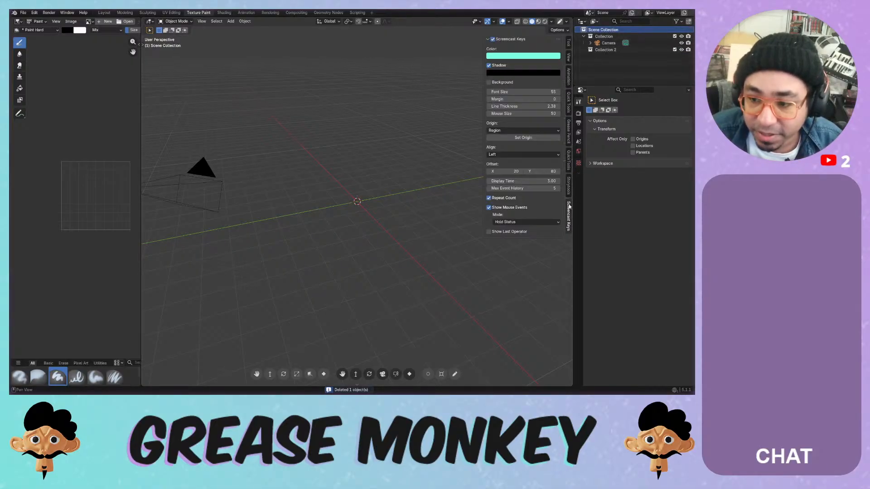
pyautogui.click(492, 39)
pyautogui.click(488, 39)
pyautogui.moveTo(482, 41); pyautogui.dragTo(572, 47)
pyautogui.click(609, 50)
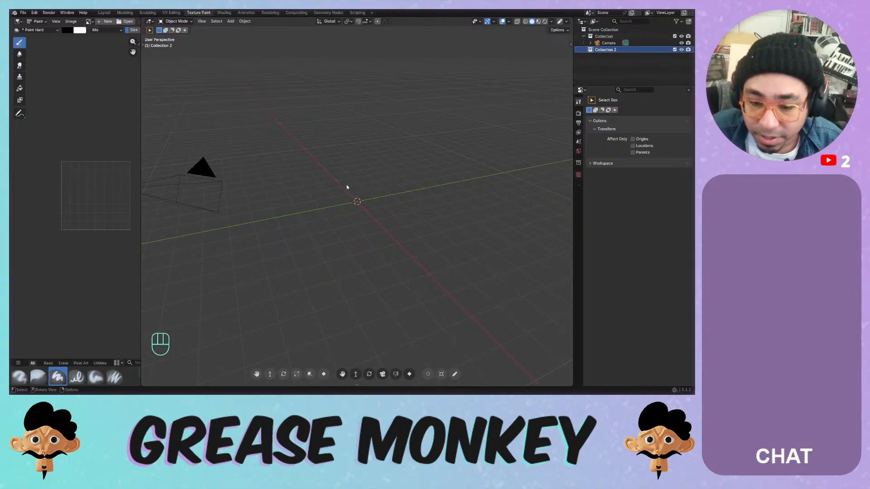
pyautogui.hotkey('shift', 'a')
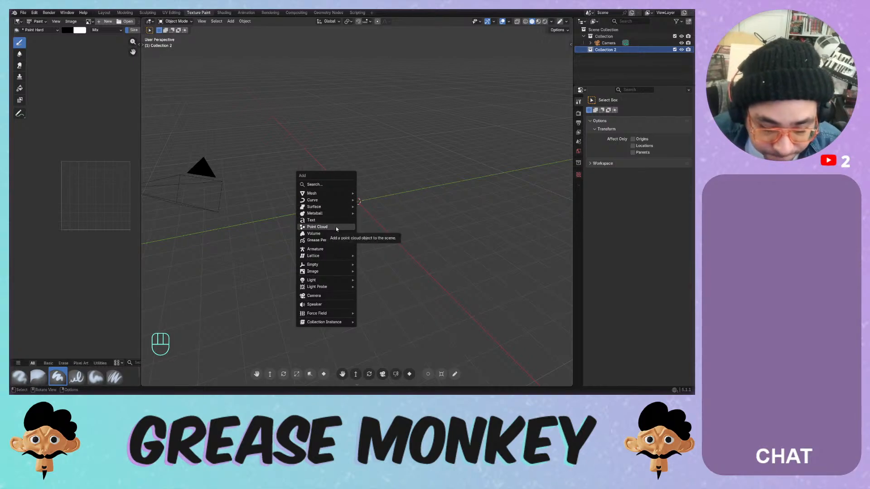
# - Show the Mesh > Extras submenu listing Rock Generator, Beam Builder and other extra meshes
pyautogui.moveTo(330, 193)
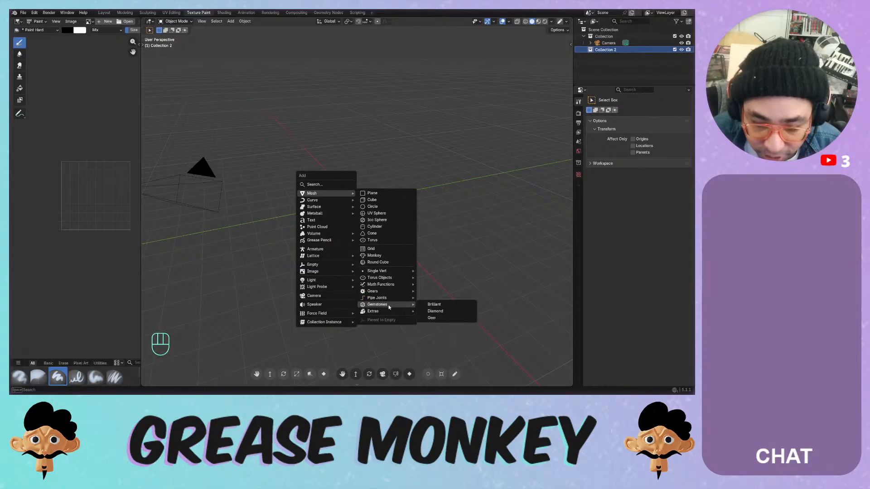
pyautogui.moveTo(389, 312)
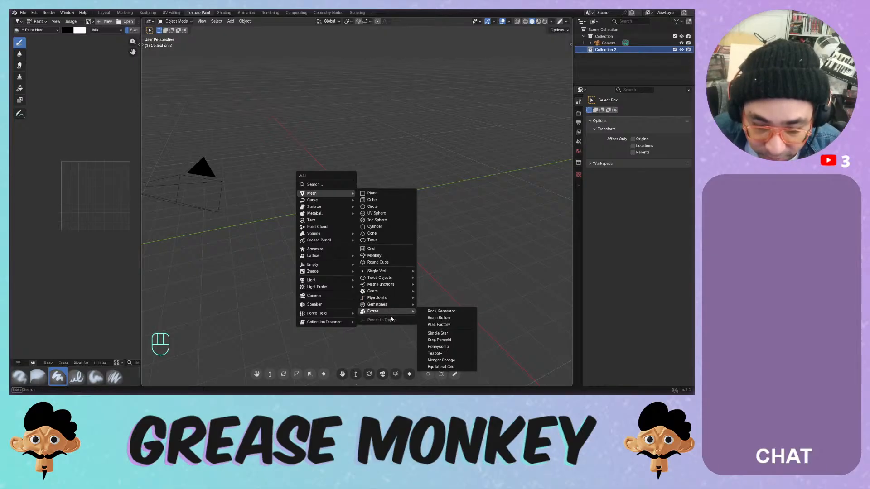
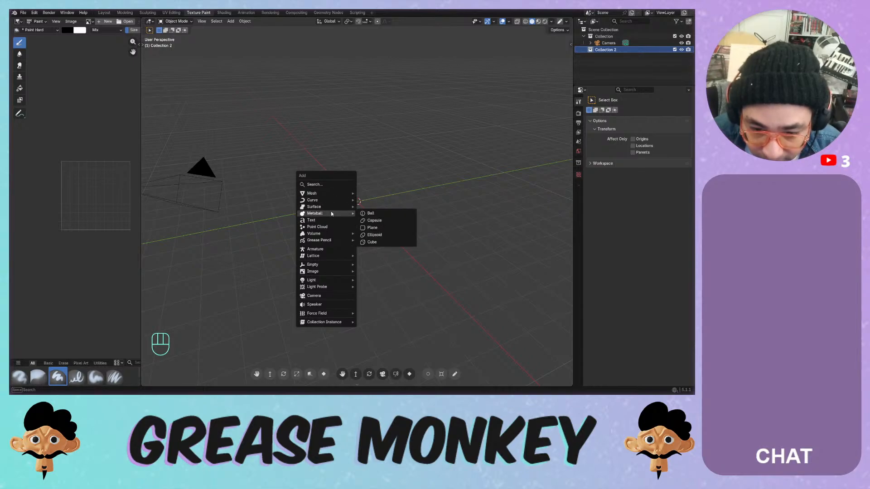
# - Add a capsule metaball, delete its element in edit mode, then delete the empty metaball object
pyautogui.click(376, 221)
pyautogui.moveTo(375, 220); pyautogui.dragTo(379, 202, button='middle')
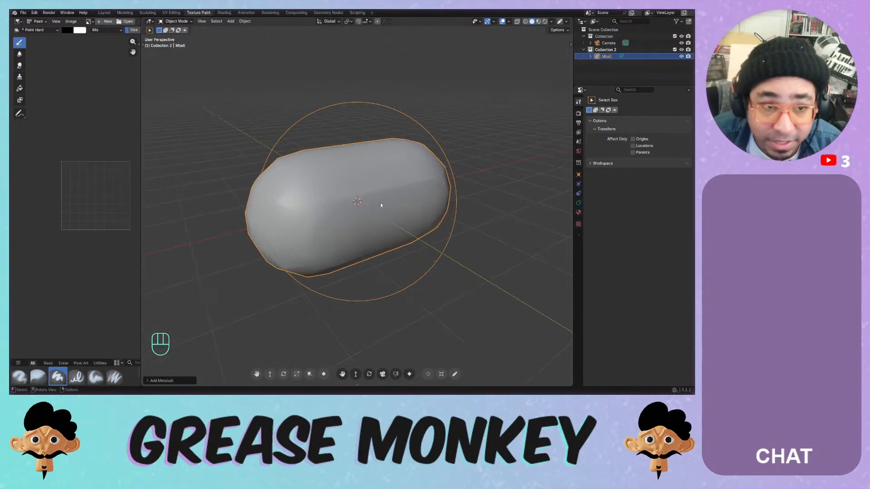
pyautogui.press('Tab')
pyautogui.click(373, 125)
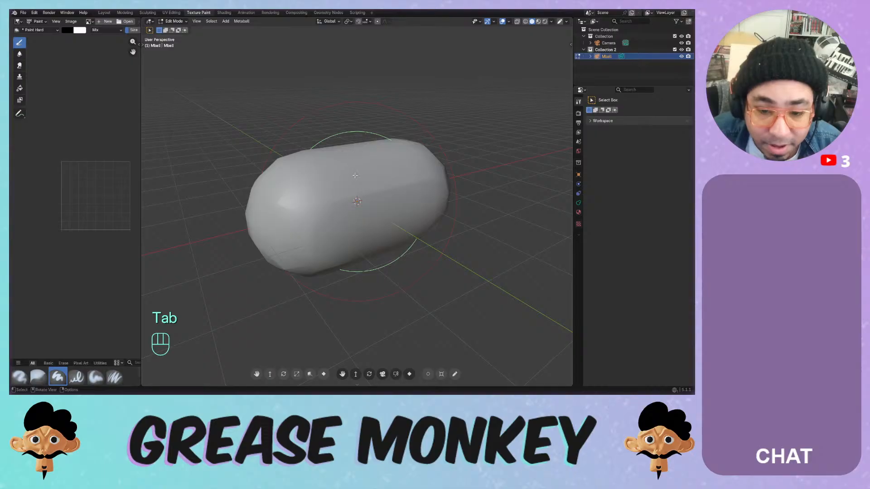
pyautogui.press('g')
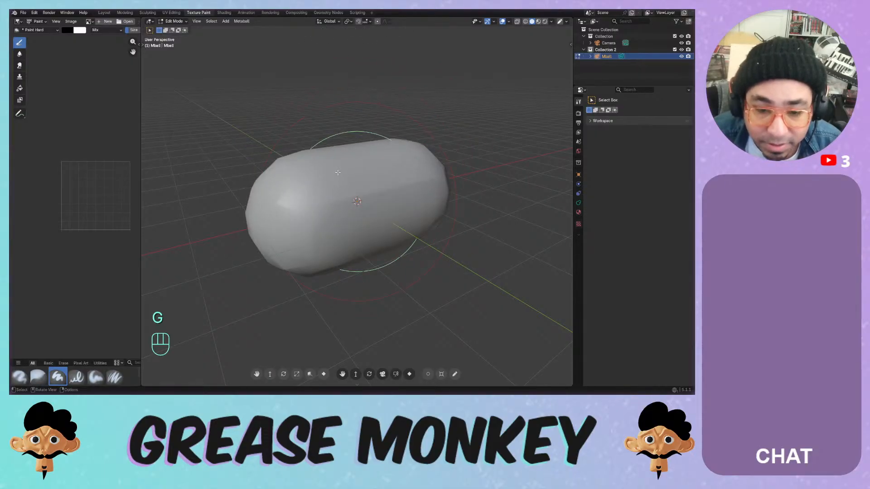
pyautogui.press('x')
pyautogui.click(338, 174)
pyautogui.press('Tab')
pyautogui.press('x')
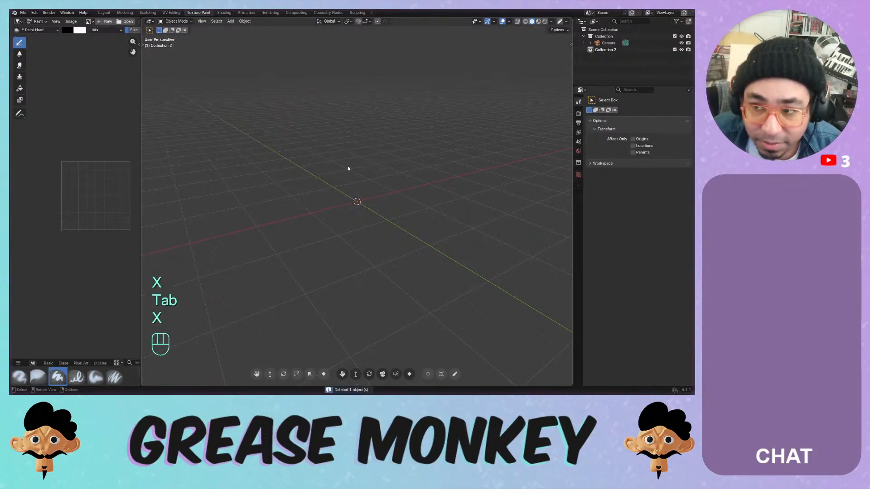
# - Add a Menger Sponge mesh, look around it, then delete it
pyautogui.hotkey('shift', 'a')
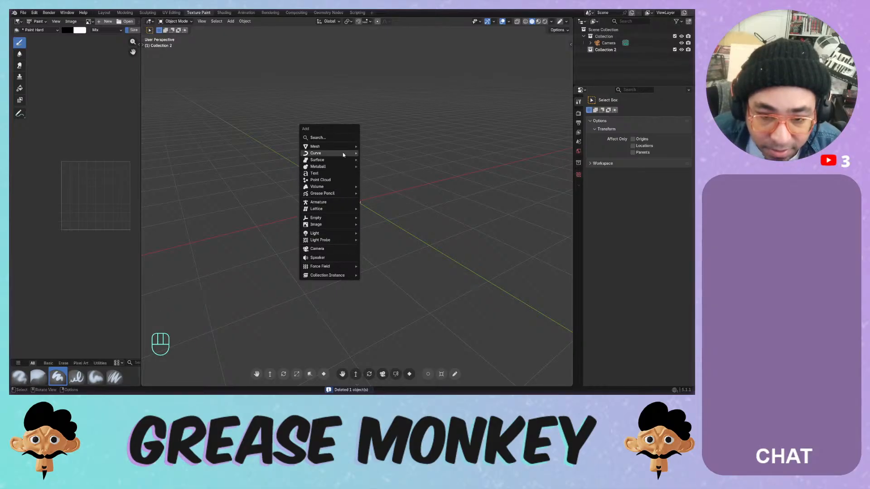
pyautogui.moveTo(342, 152)
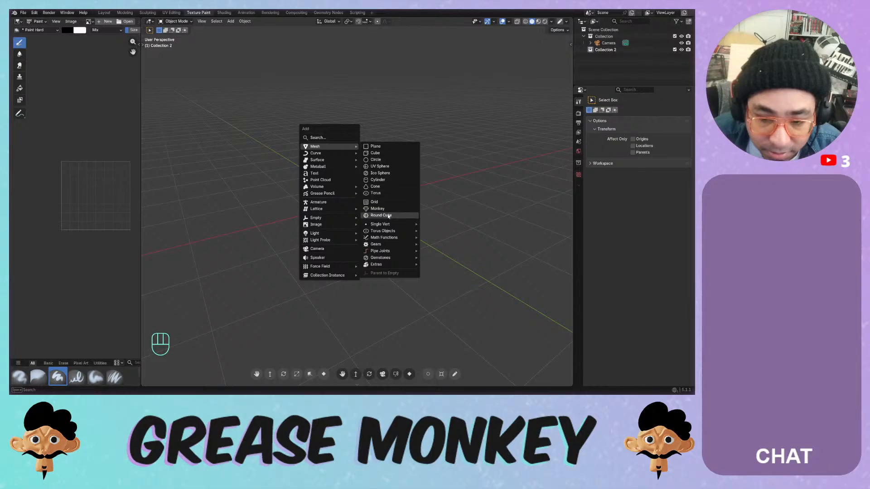
pyautogui.moveTo(391, 233)
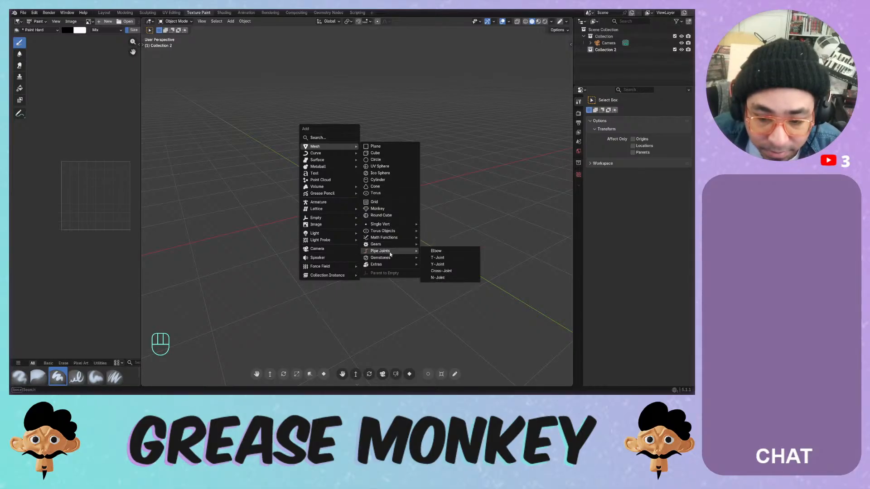
pyautogui.moveTo(386, 268)
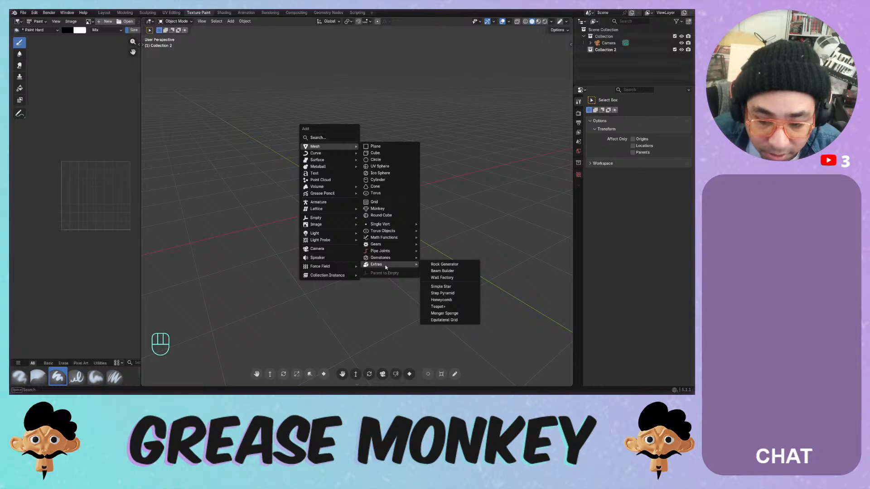
pyautogui.click(444, 313)
pyautogui.moveTo(419, 282); pyautogui.dragTo(335, 239, button='middle')
pyautogui.press('x')
pyautogui.click(348, 179)
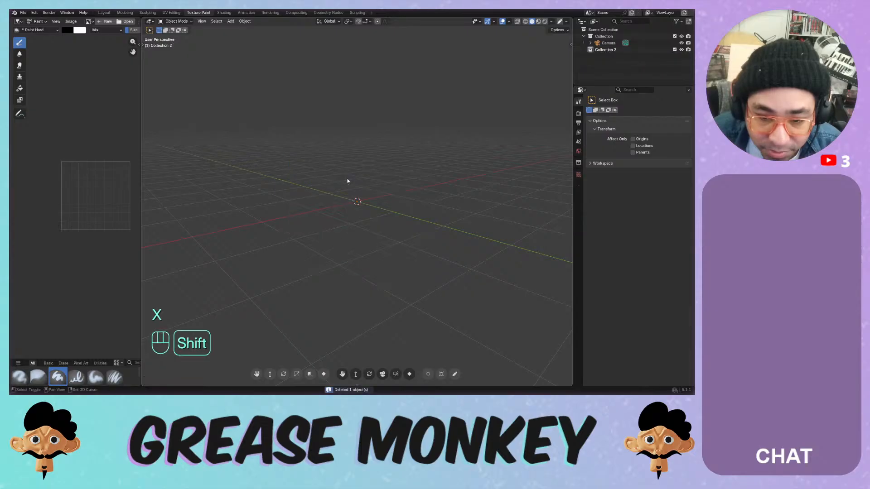
# - Add an Equilateral Grid mesh, inspect it, then delete it
pyautogui.hotkey('shift', 'a')
pyautogui.moveTo(396, 297)
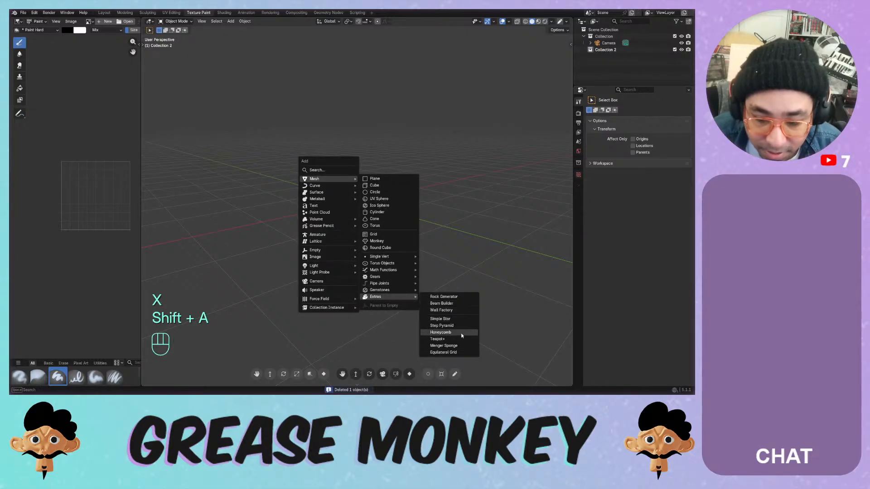
pyautogui.click(458, 353)
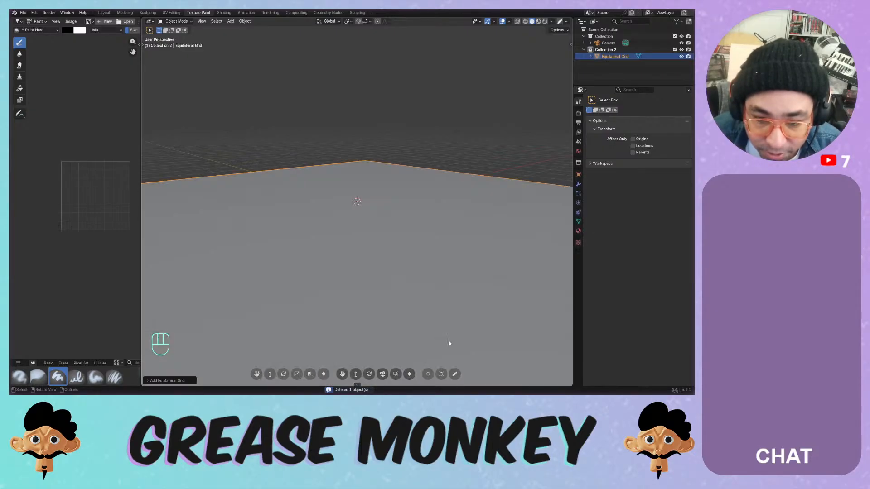
pyautogui.moveTo(321, 260)
pyautogui.mouseDown(button='middle')
pyautogui.moveTo(366, 282)
pyautogui.moveTo(325, 252)
pyautogui.mouseUp(button='middle')
pyautogui.scroll(-4, 366, 282)
pyautogui.press('Tab')
pyautogui.press('Tab')
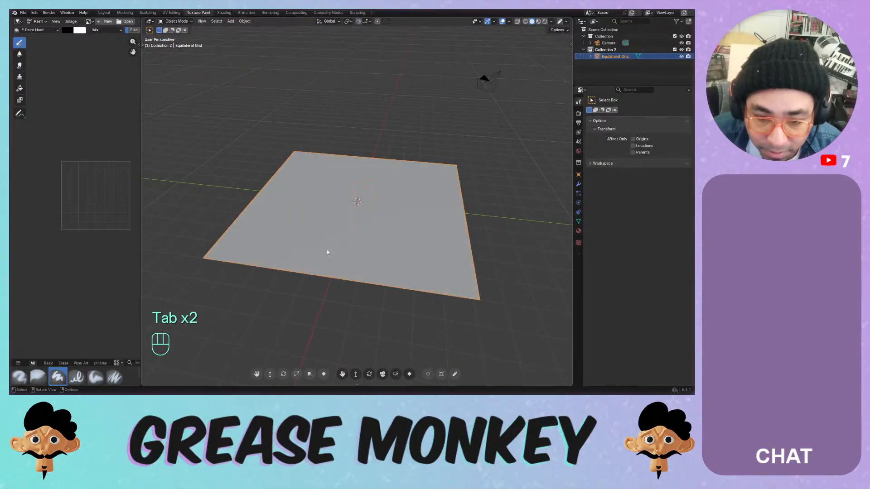
pyautogui.press('x')
pyautogui.click(328, 249)
pyautogui.press('a')
# - Add a Round Cube, apply a tall capsule preset, smooth-shade it, then delete it
pyautogui.hotkey('shift', 'a')
pyautogui.moveTo(351, 203)
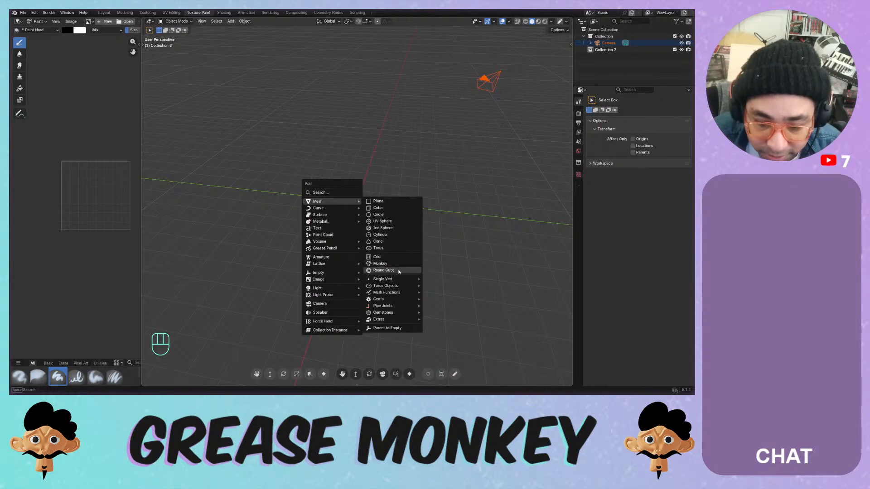
pyautogui.moveTo(400, 294)
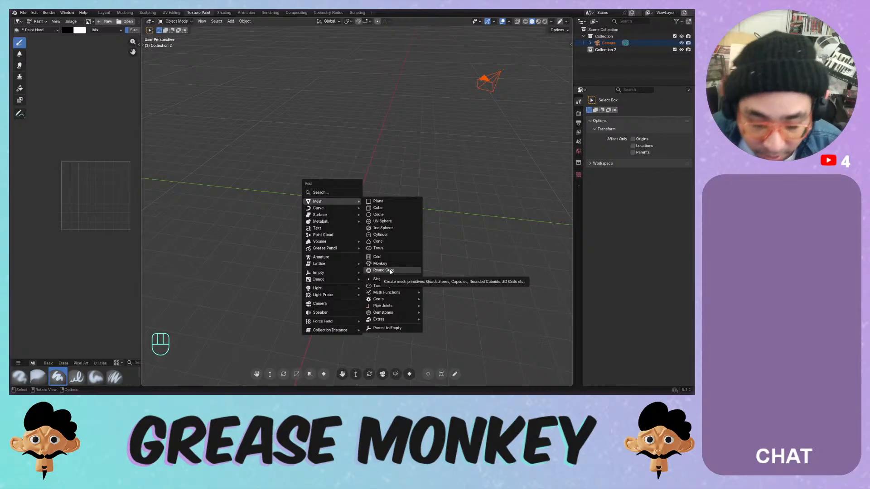
pyautogui.click(384, 271)
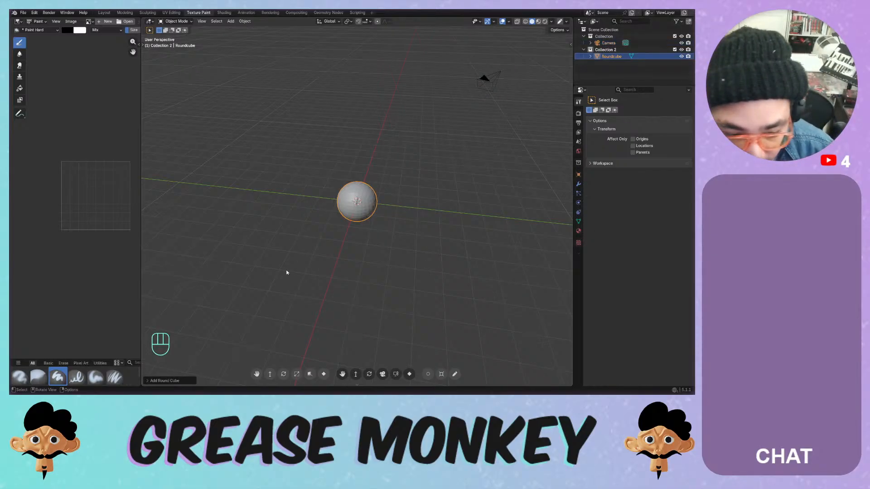
pyautogui.click(164, 380)
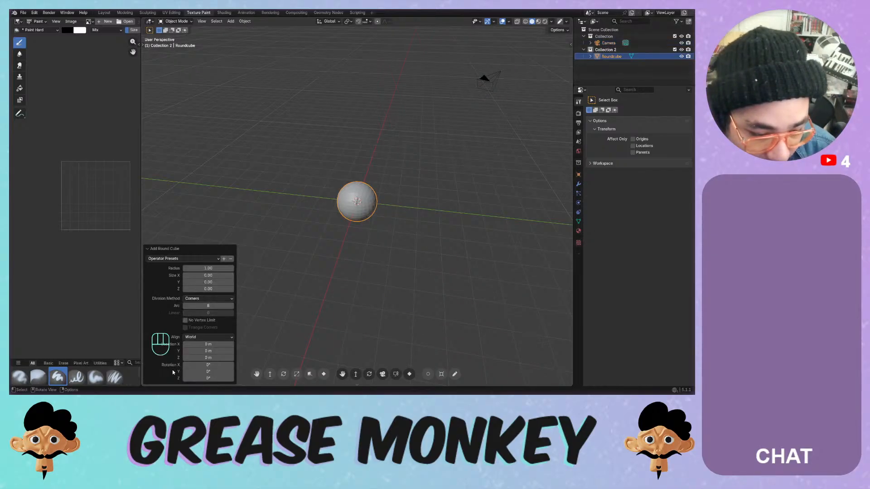
pyautogui.click(185, 259)
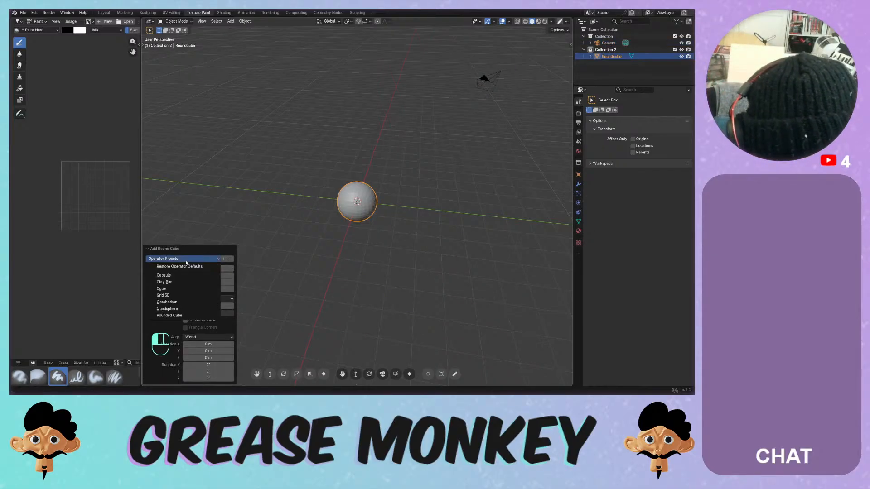
pyautogui.click(167, 275)
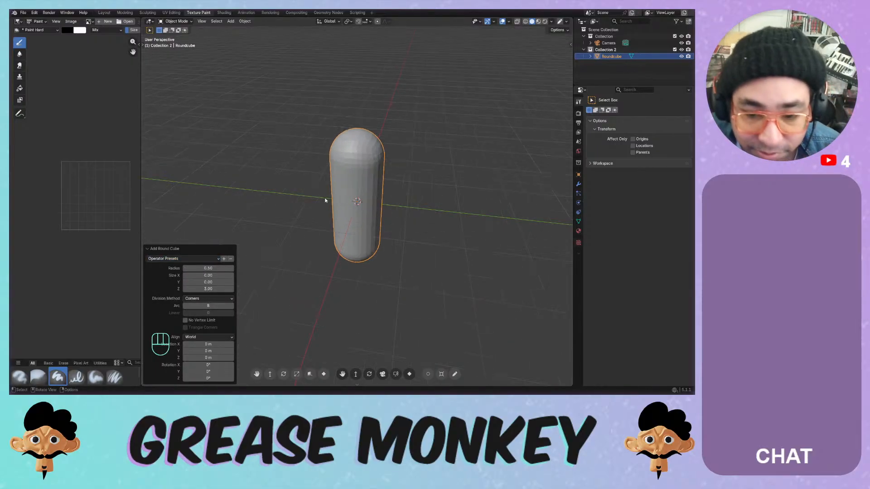
pyautogui.scroll(4, 342, 194)
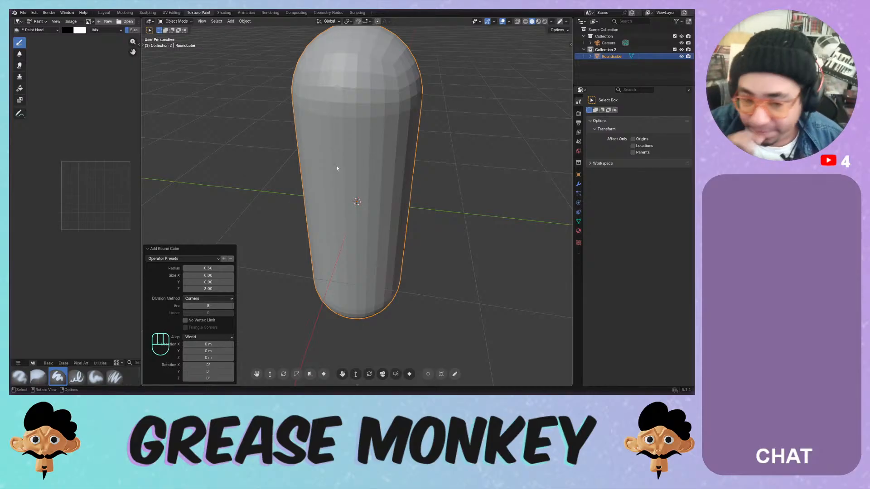
pyautogui.rightClick(337, 92)
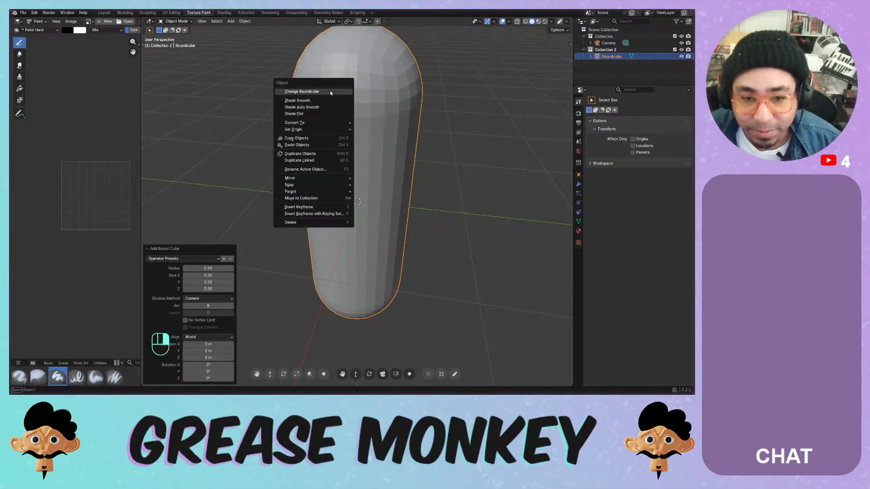
pyautogui.click(301, 101)
pyautogui.moveTo(335, 140)
pyautogui.mouseDown(button='middle')
pyautogui.moveTo(420, 117)
pyautogui.moveTo(305, 123)
pyautogui.moveTo(367, 130)
pyautogui.moveTo(357, 126)
pyautogui.mouseUp(button='middle')
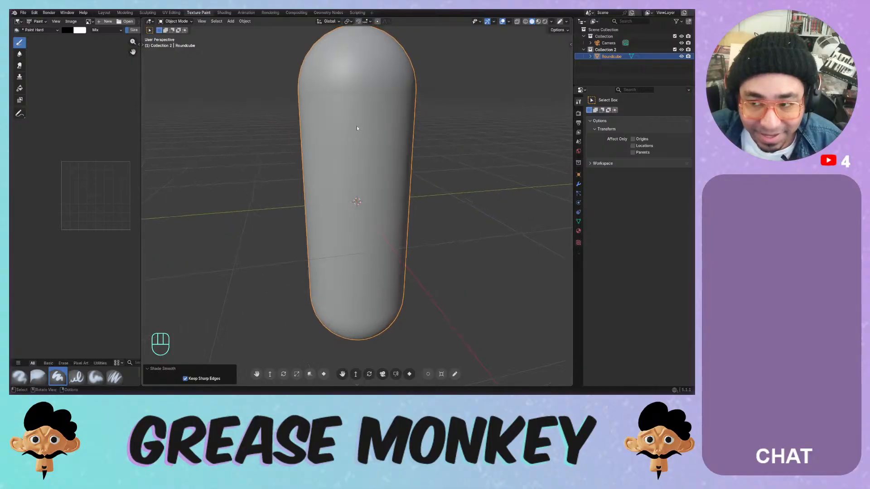
pyautogui.press('c')
pyautogui.press('x')
# - Add a Round Cube with the Clay Bar preset, then delete it
pyautogui.hotkey('shift', 'a')
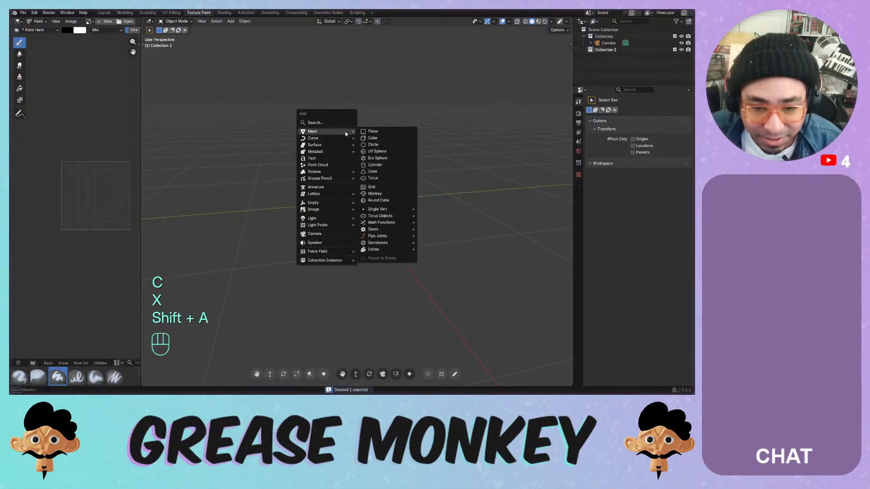
pyautogui.moveTo(336, 131)
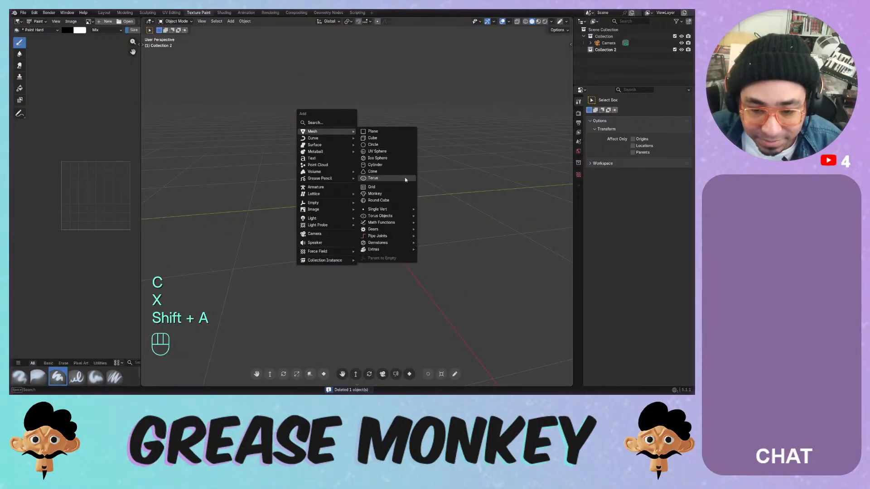
pyautogui.click(388, 200)
pyautogui.click(186, 259)
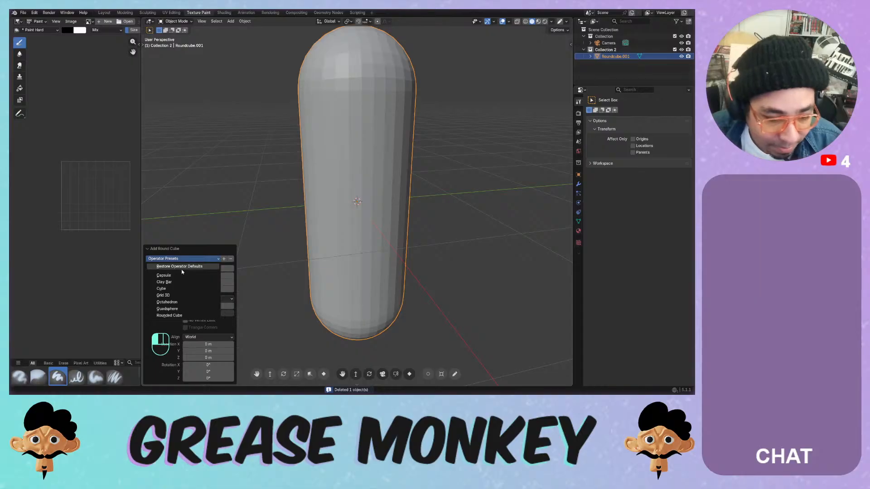
pyautogui.click(179, 282)
pyautogui.moveTo(291, 246)
pyautogui.mouseDown(button='middle')
pyautogui.moveTo(320, 233)
pyautogui.moveTo(285, 238)
pyautogui.mouseUp(button='middle')
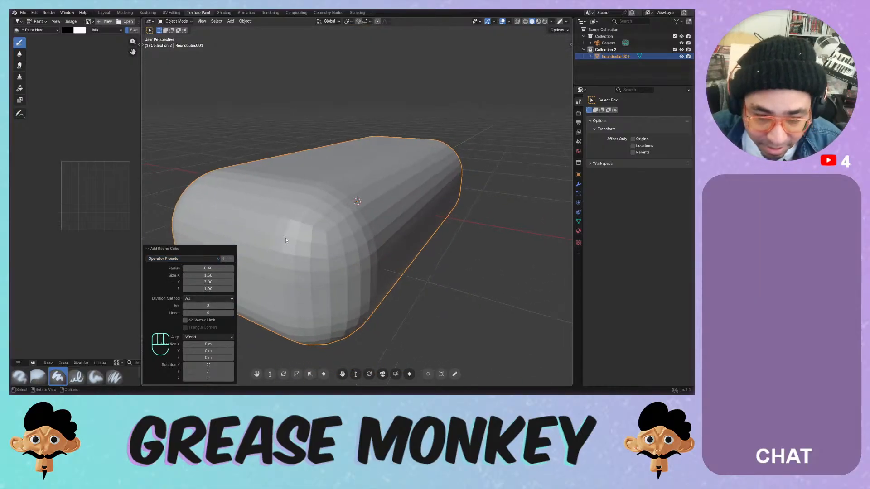
pyautogui.press('x')
pyautogui.click(325, 186)
# - Add a Round Cube with the Octahedron preset, then delete it
pyautogui.hotkey('shift', 'a')
pyautogui.moveTo(299, 186)
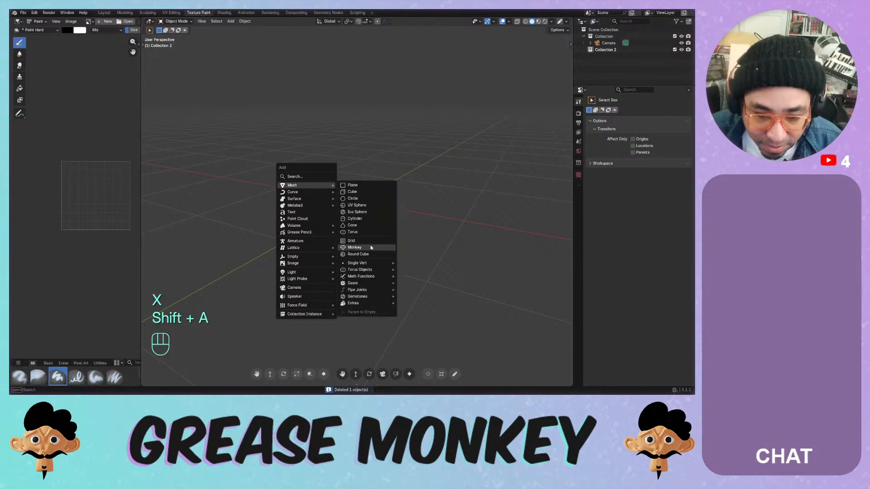
pyautogui.click(367, 256)
pyautogui.click(183, 258)
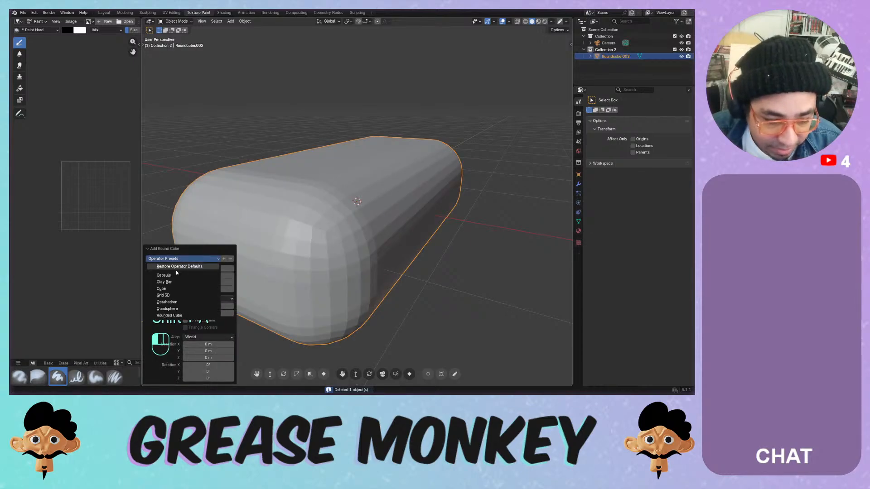
pyautogui.click(179, 302)
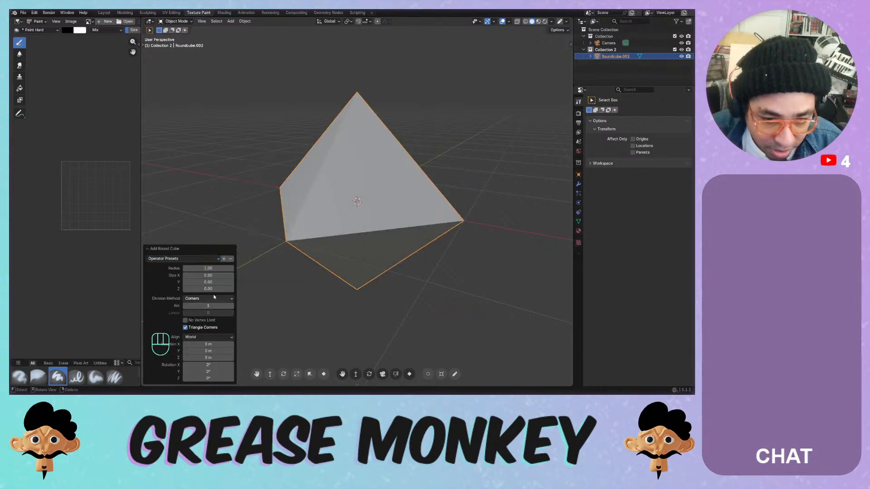
pyautogui.moveTo(380, 244); pyautogui.dragTo(295, 238, button='middle')
pyautogui.press('x')
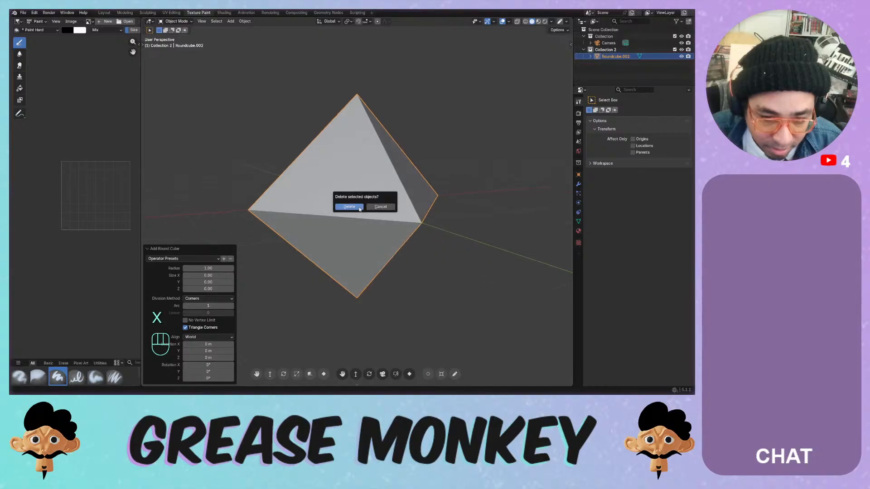
pyautogui.click(361, 205)
# - Add a Round Cube with the Quadsphere preset, then delete it
pyautogui.hotkey('shift', 'a')
pyautogui.moveTo(336, 186)
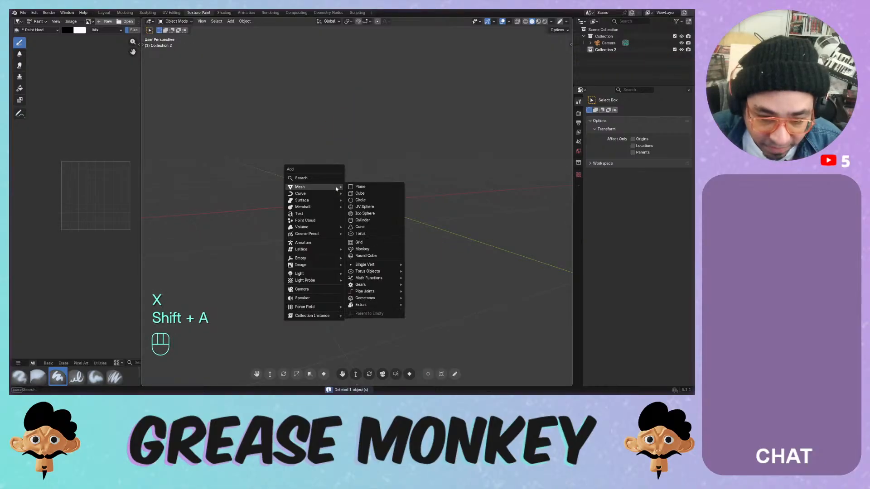
pyautogui.click(372, 255)
pyautogui.click(182, 258)
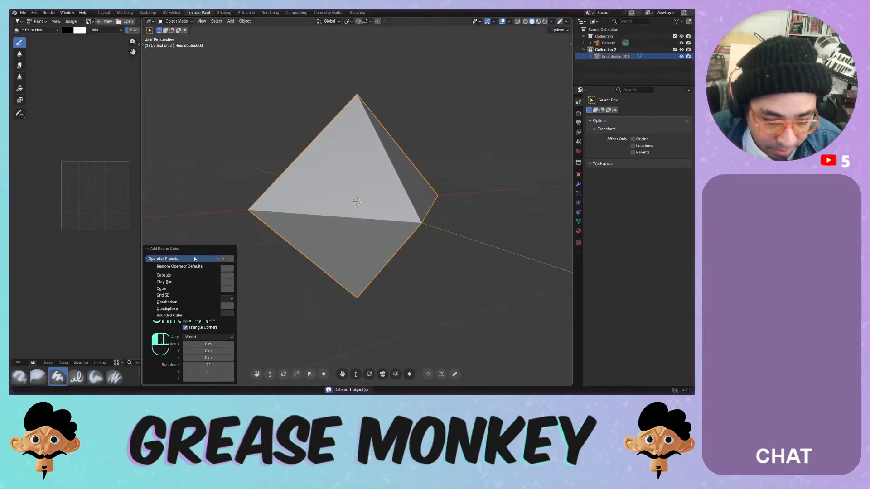
pyautogui.click(179, 309)
pyautogui.moveTo(281, 249); pyautogui.dragTo(333, 180, button='middle')
pyautogui.press('x')
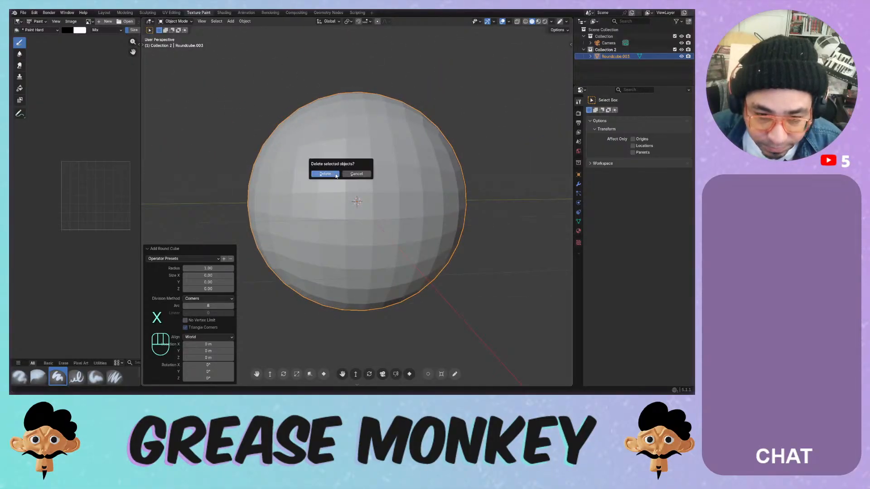
pyautogui.click(341, 171)
# - Add a Round Cube with the Rounded Cube preset and apply Shade Smooth
pyautogui.hotkey('shift', 'a')
pyautogui.moveTo(341, 170)
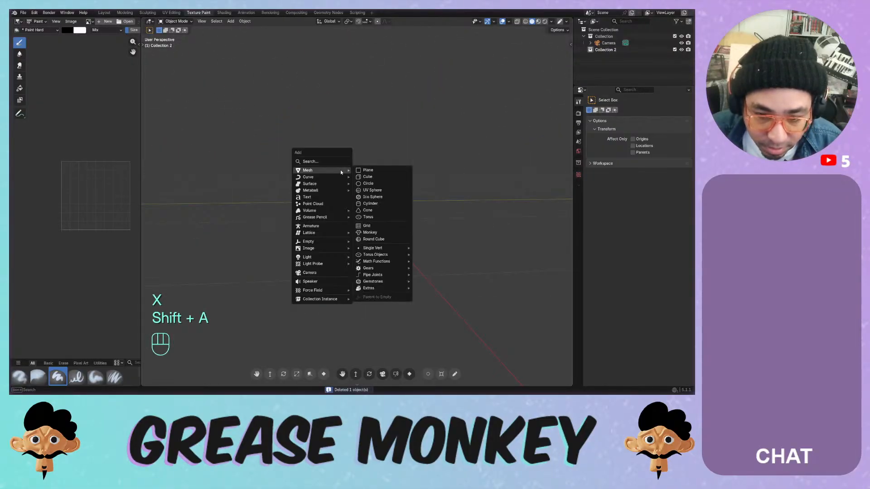
pyautogui.click(374, 240)
pyautogui.click(183, 259)
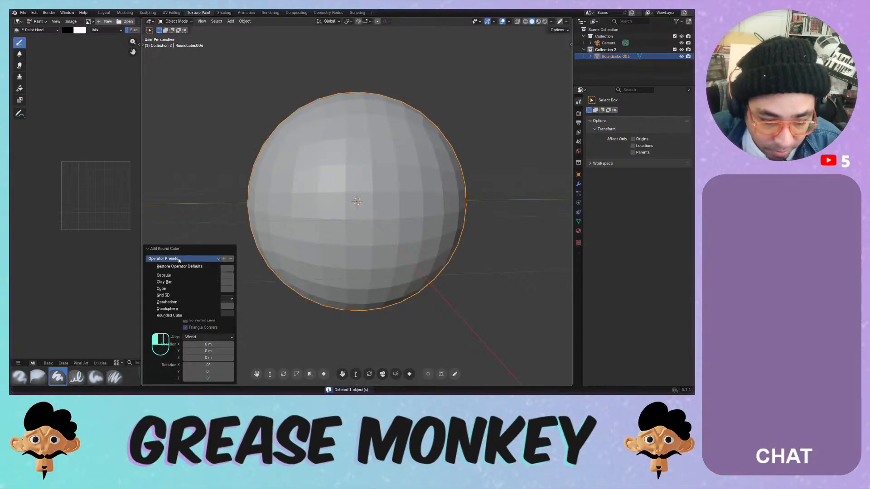
pyautogui.click(169, 315)
pyautogui.moveTo(264, 295); pyautogui.dragTo(395, 276, button='middle')
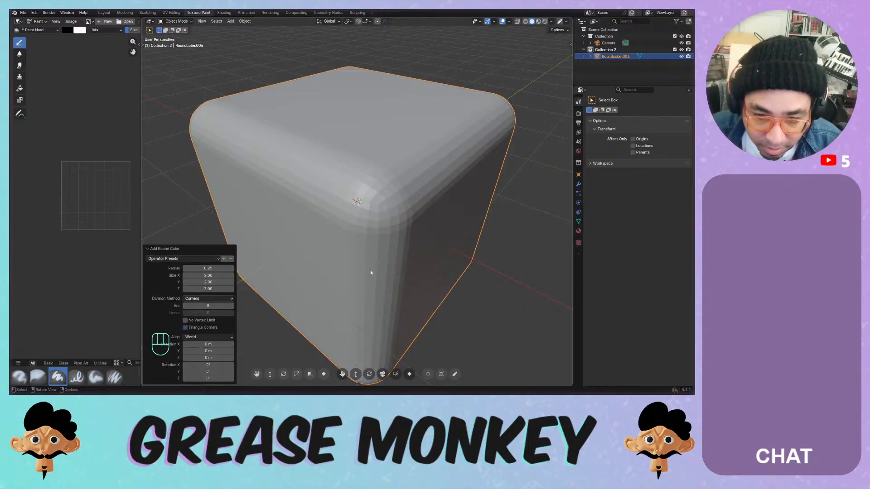
pyautogui.scroll(-6, 353, 259)
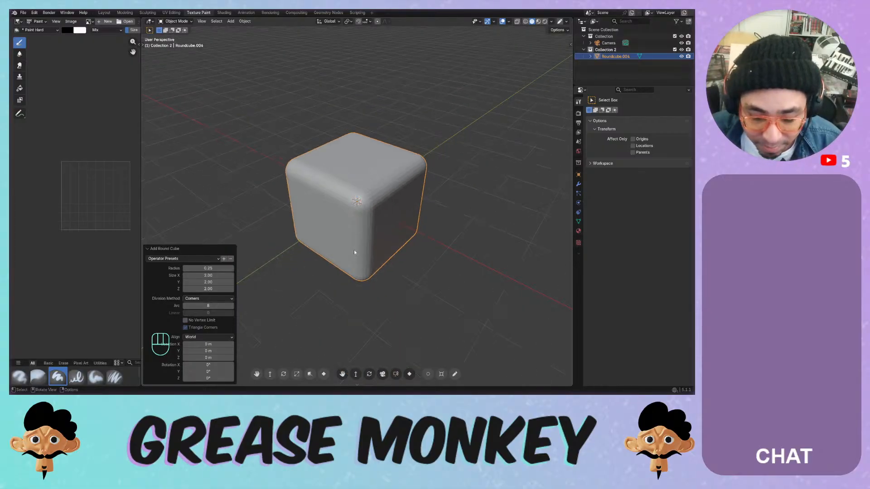
pyautogui.moveTo(354, 249); pyautogui.dragTo(359, 220, button='middle')
pyautogui.rightClick(359, 220)
pyautogui.click(352, 181)
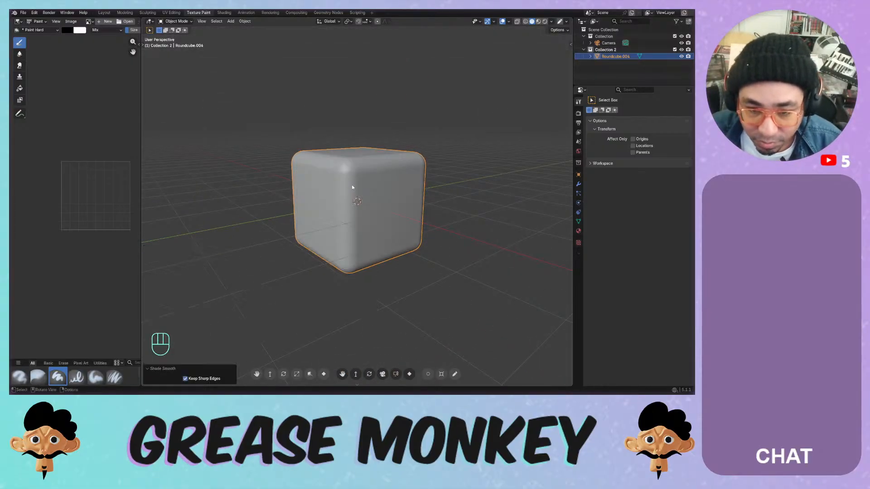
# - Delete the smooth-shaded rounded cube
pyautogui.scroll(4, 352, 184)
pyautogui.moveTo(426, 205); pyautogui.dragTo(363, 193, button='middle')
pyautogui.press('x')
pyautogui.click(362, 192)
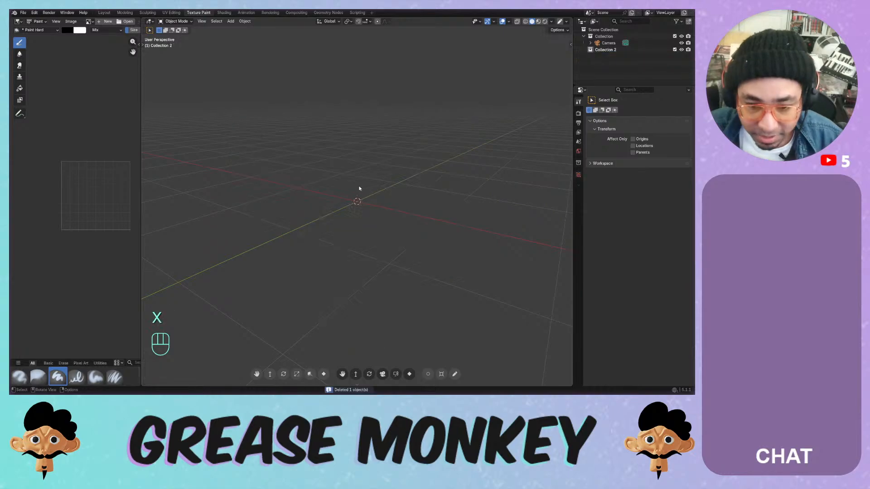
pyautogui.hotkey('shift', 'a')
pyautogui.moveTo(342, 179)
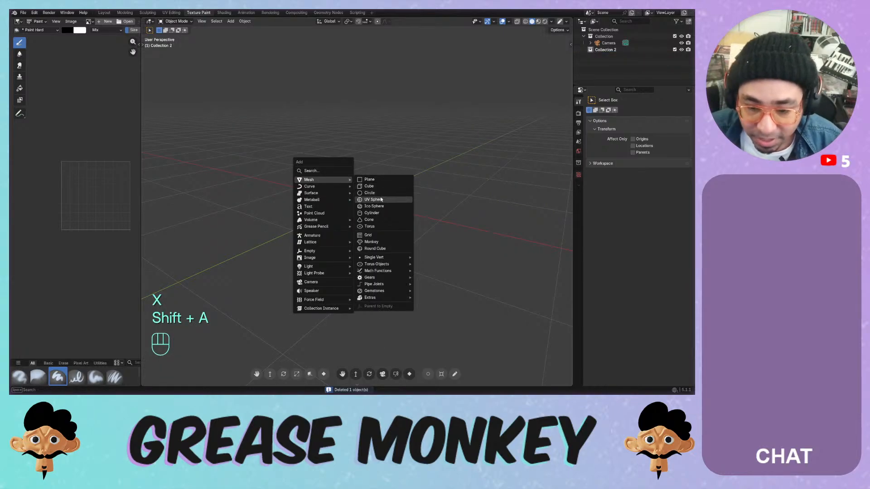
# - Add a test cylinder and hide the grid floor and X, Y, Z axis lines in Viewport Overlays
pyautogui.click(376, 211)
pyautogui.moveTo(377, 213); pyautogui.dragTo(341, 194, button='middle')
pyautogui.click(494, 22)
pyautogui.click(510, 22)
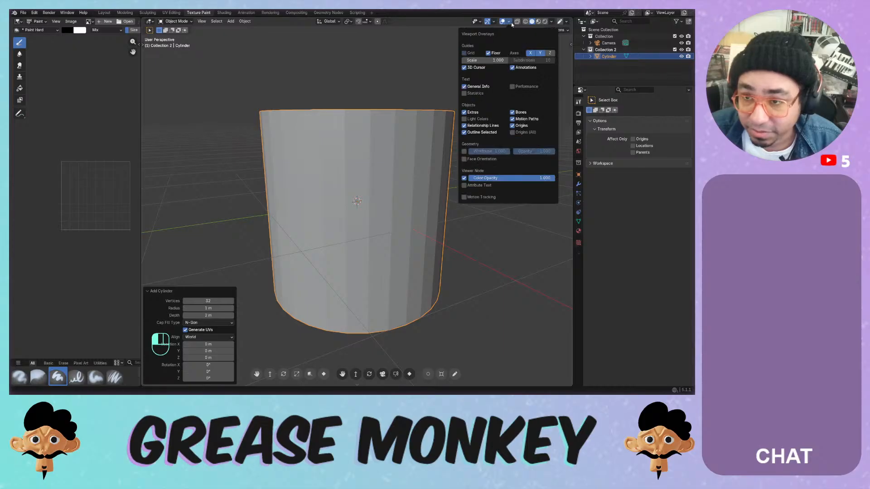
pyautogui.click(488, 53)
pyautogui.click(530, 53)
pyautogui.click(547, 53)
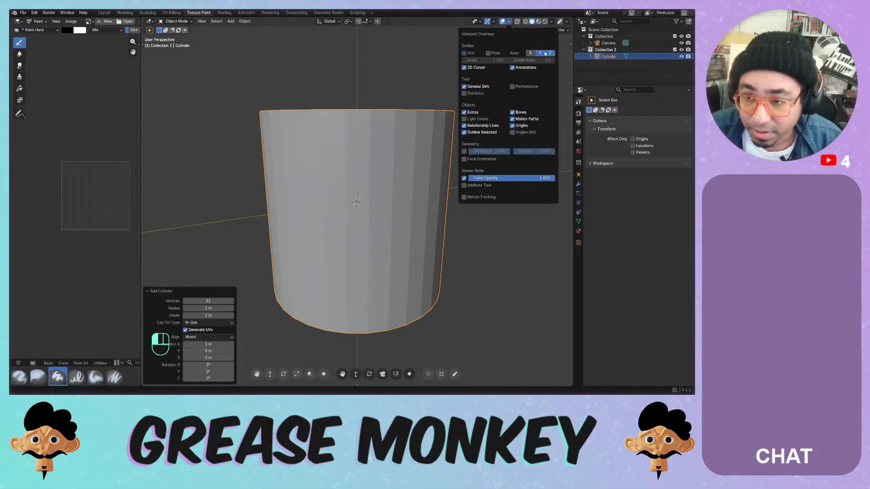
pyautogui.moveTo(546, 53); pyautogui.dragTo(532, 54)
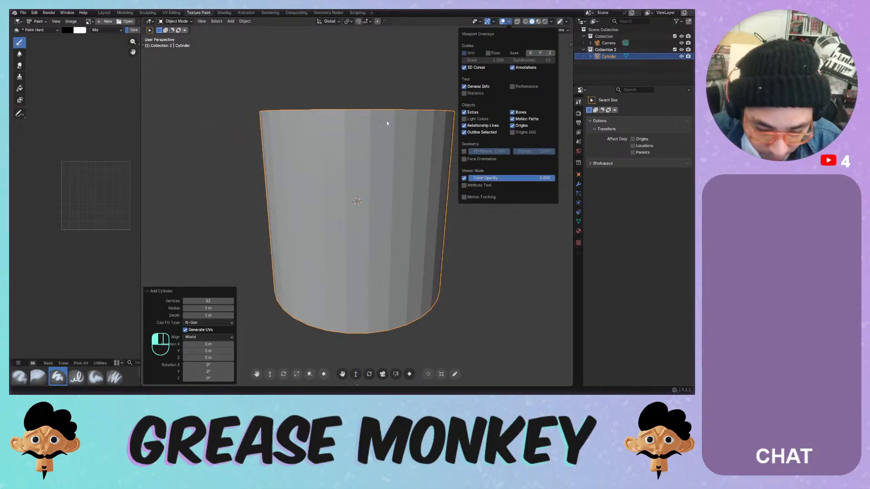
# - Apply Shade Auto Smooth to the test cylinder, then delete it
pyautogui.moveTo(365, 134); pyautogui.dragTo(357, 138, button='middle')
pyautogui.click(362, 130)
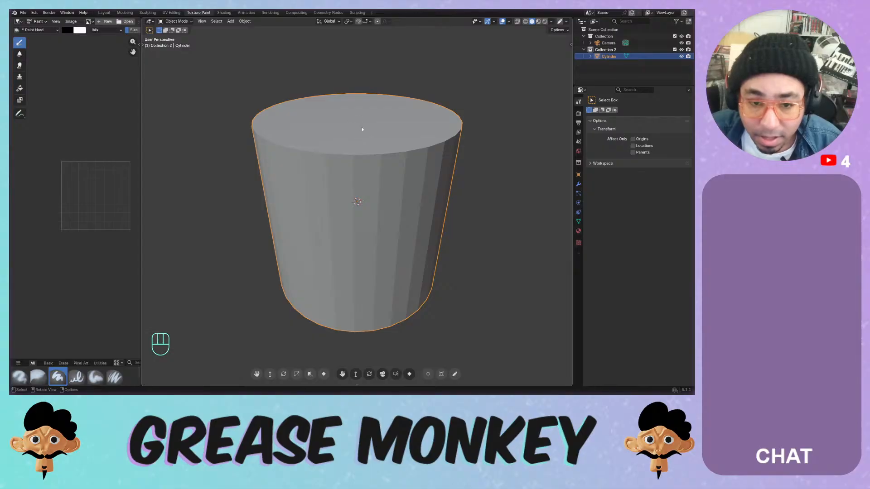
pyautogui.rightClick(363, 162)
pyautogui.click(358, 167)
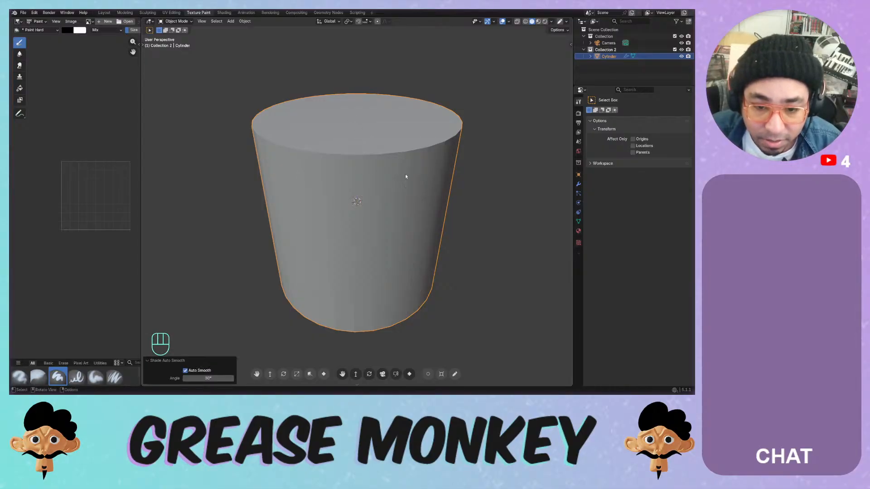
pyautogui.moveTo(405, 173); pyautogui.dragTo(370, 163, button='middle')
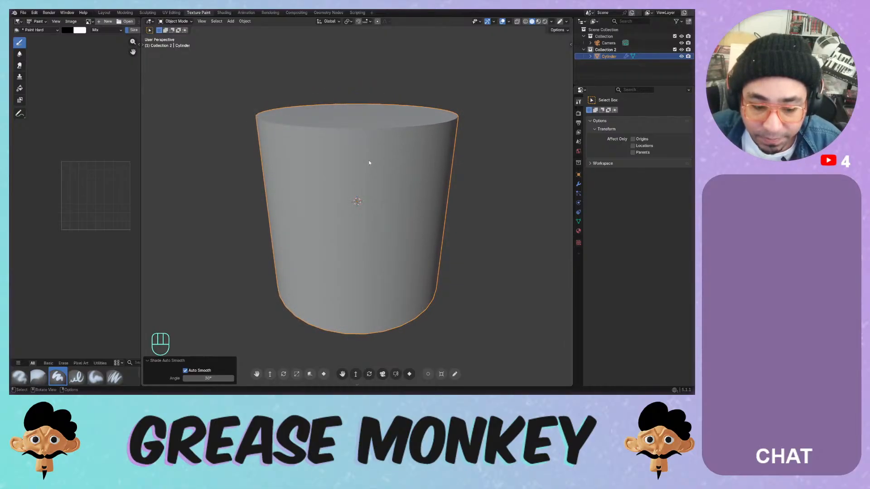
pyautogui.press('x')
pyautogui.click(369, 163)
# - Save Painting Systems.blend and add a new cylinder mesh
pyautogui.hotkey('ctrl', 's')
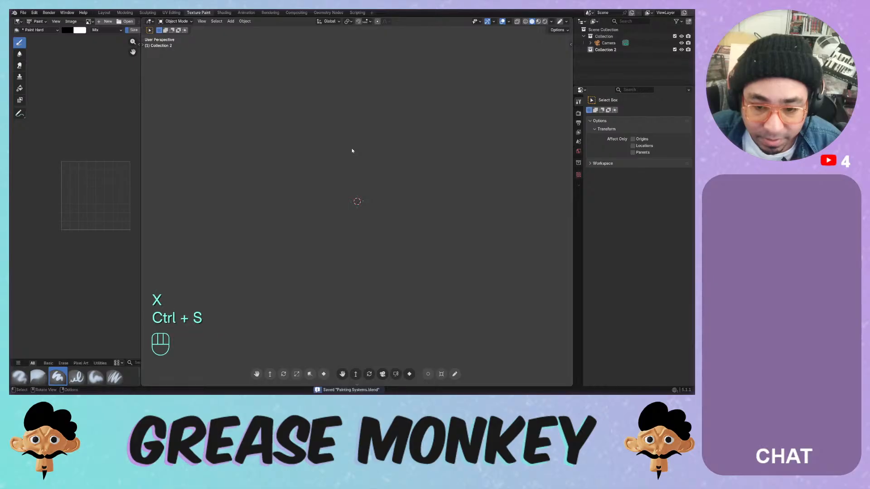
pyautogui.hotkey('shift', 'a')
pyautogui.moveTo(352, 150)
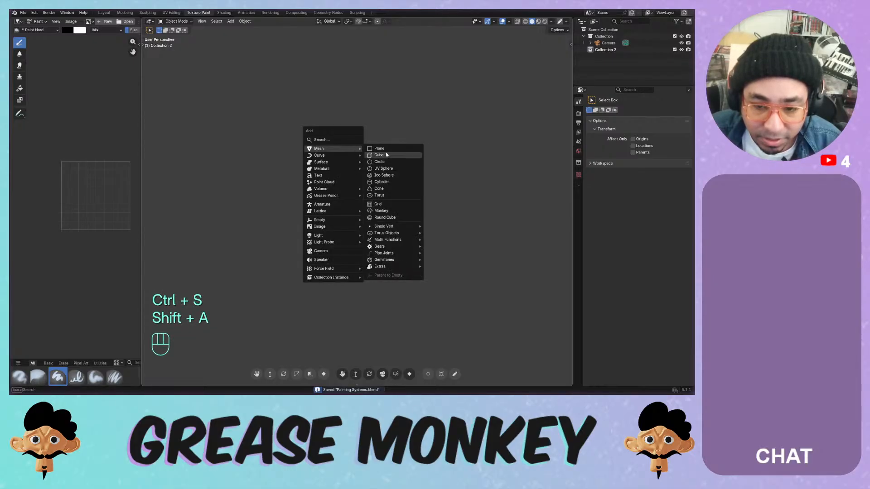
pyautogui.click(382, 183)
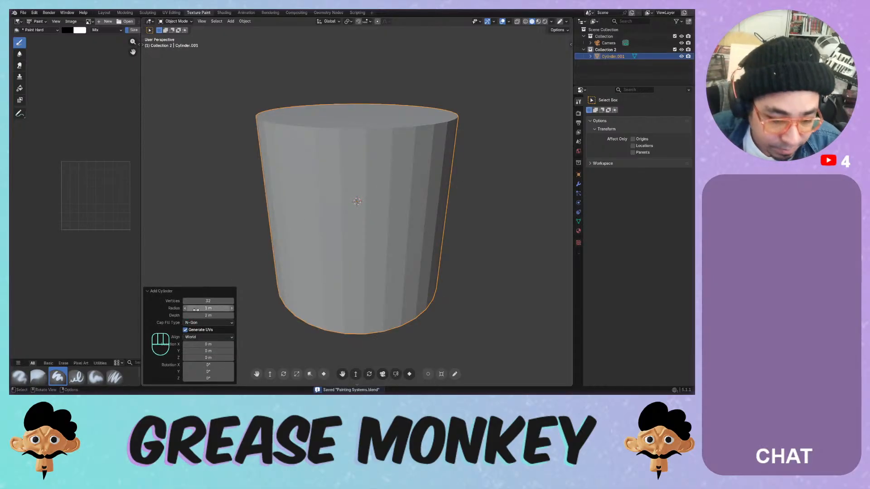
# - Set the cylinder to 32 vertices, 2.94 m depth and N-Gon cap fill
pyautogui.moveTo(208, 301)
pyautogui.mouseDown()
pyautogui.moveTo(191, 301)
pyautogui.moveTo(208, 301)
pyautogui.mouseUp()
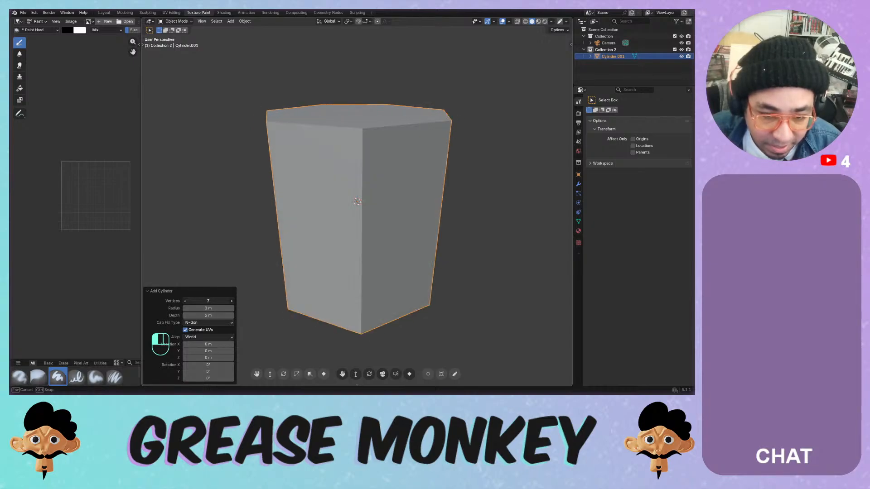
pyautogui.click(185, 301)
pyautogui.click(185, 301)
pyautogui.moveTo(301, 136); pyautogui.dragTo(265, 209, button='middle')
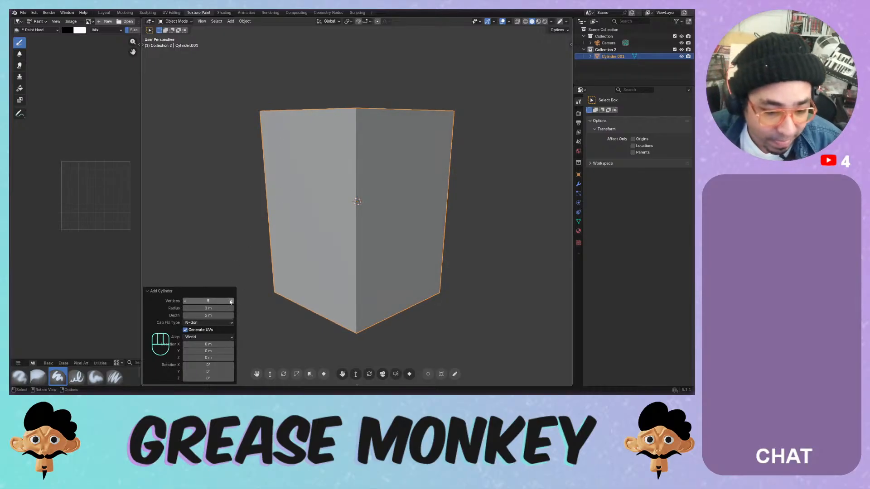
pyautogui.moveTo(229, 301); pyautogui.dragTo(289, 301)
pyautogui.click(185, 302)
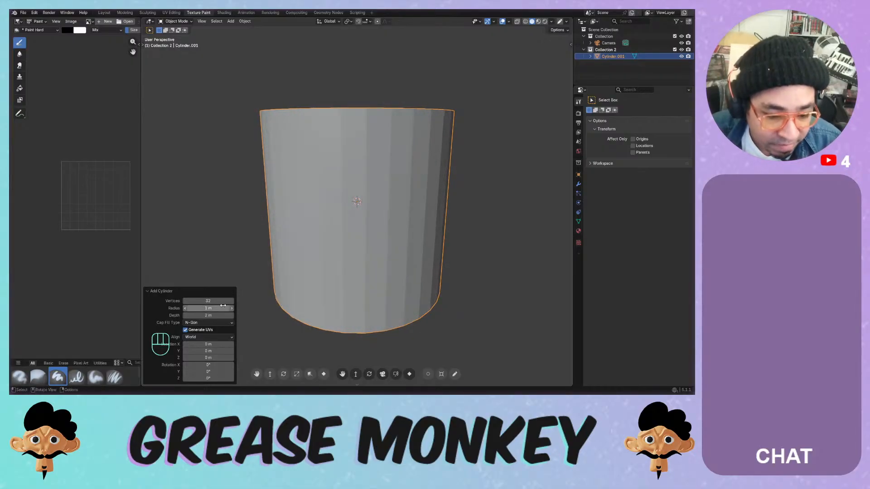
pyautogui.moveTo(212, 315); pyautogui.dragTo(253, 315)
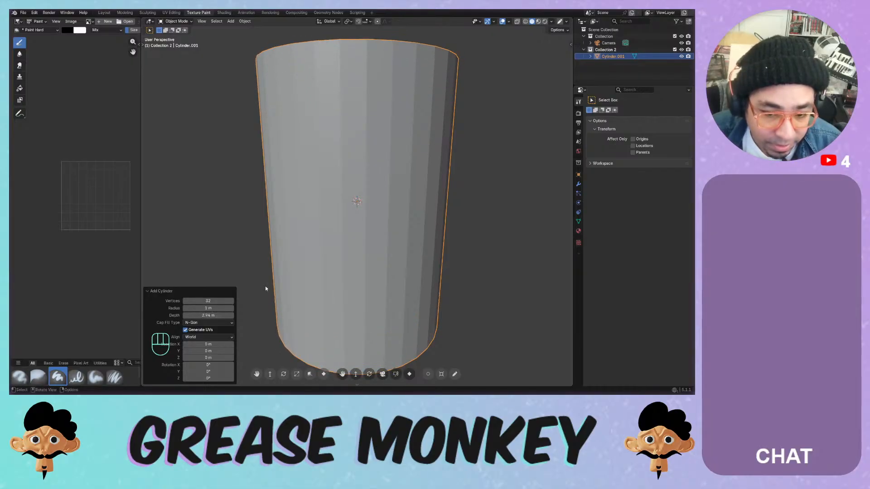
pyautogui.scroll(-4, 276, 281)
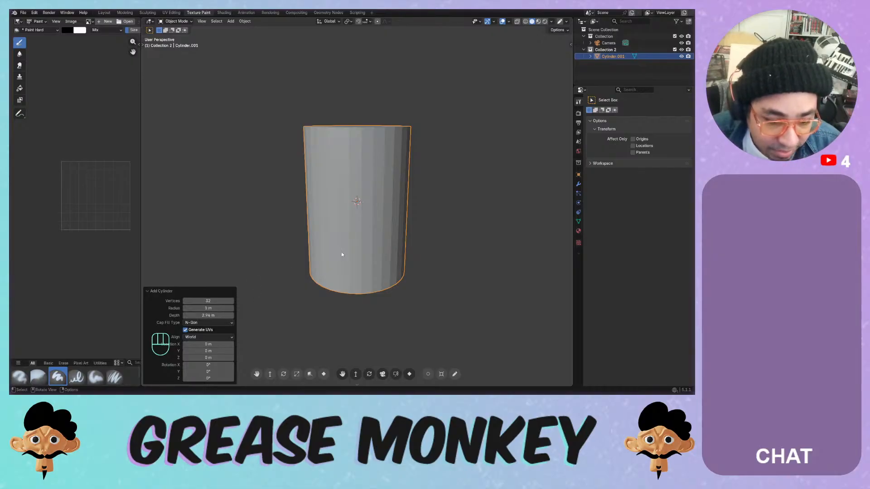
pyautogui.click(206, 323)
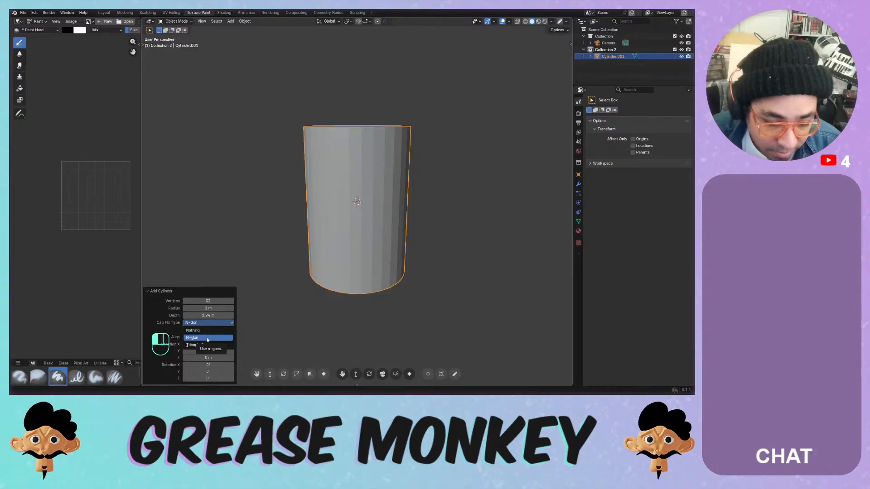
pyautogui.click(207, 339)
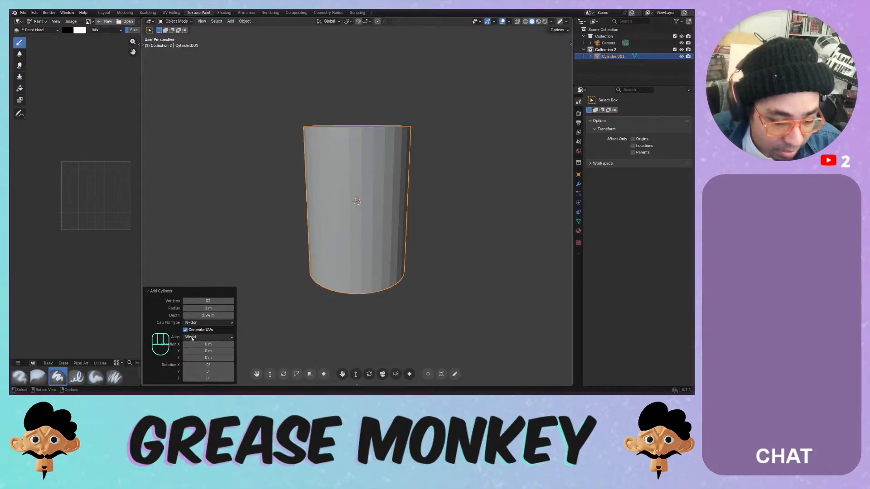
# - Apply Shade Auto Smooth to the cylinder
pyautogui.moveTo(358, 190); pyautogui.dragTo(364, 148, button='middle')
pyautogui.rightClick(364, 148)
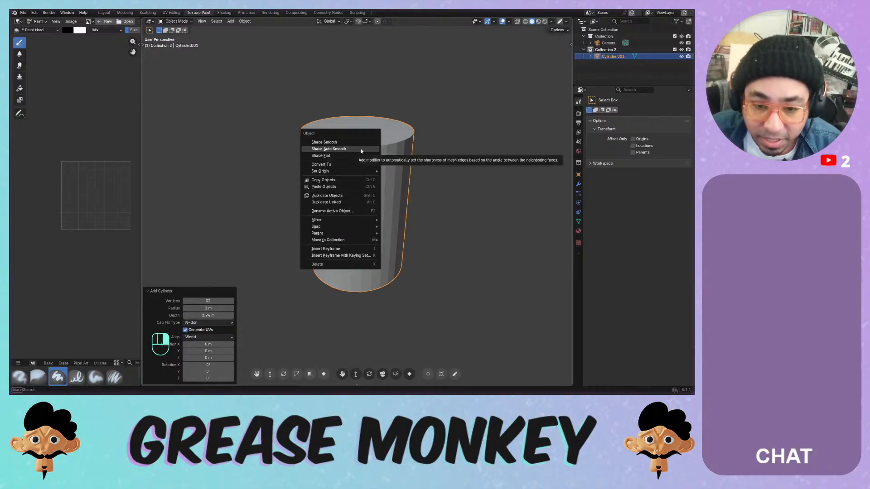
pyautogui.click(344, 149)
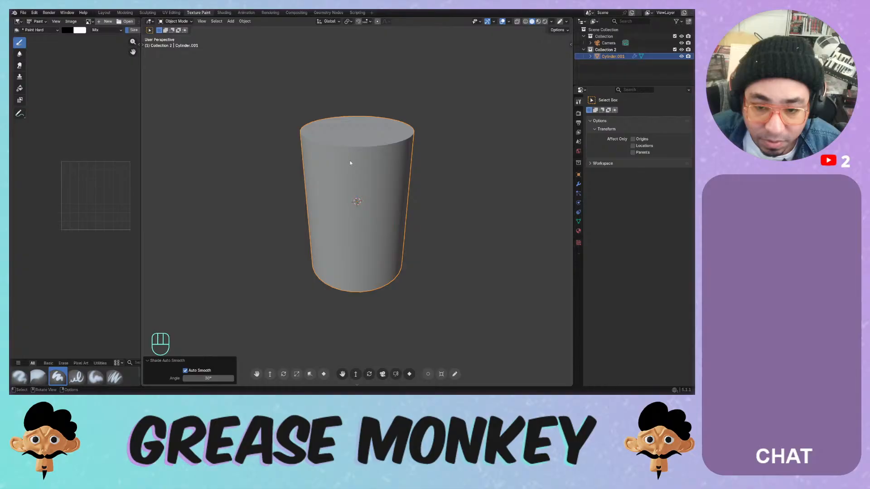
# - Open the viewport sidebar on its View tab, then switch to front view
pyautogui.click(569, 46)
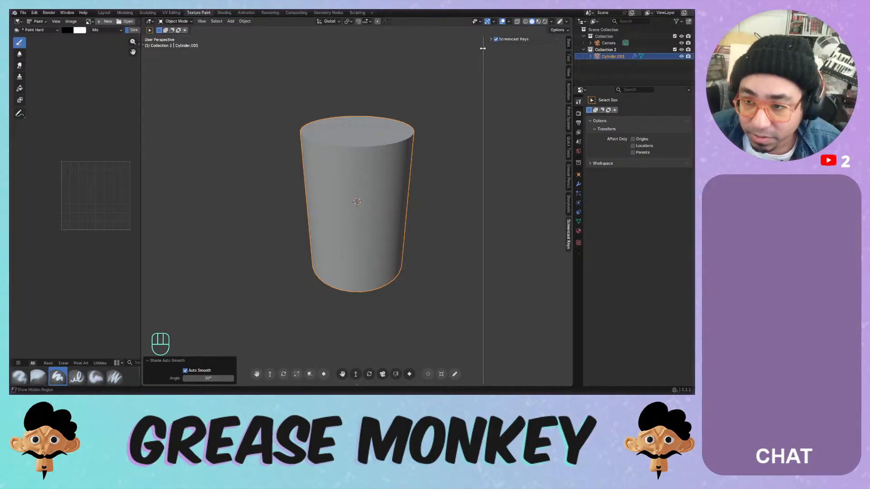
pyautogui.click(568, 43)
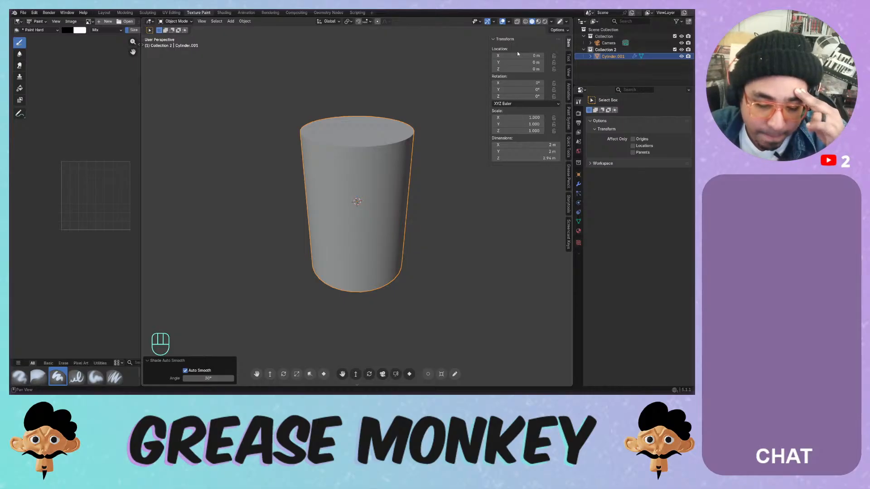
pyautogui.click(569, 59)
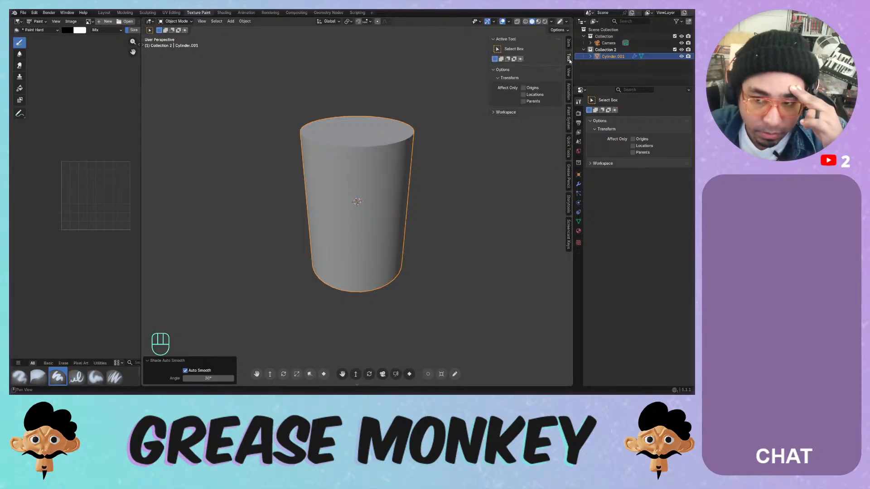
pyautogui.click(569, 72)
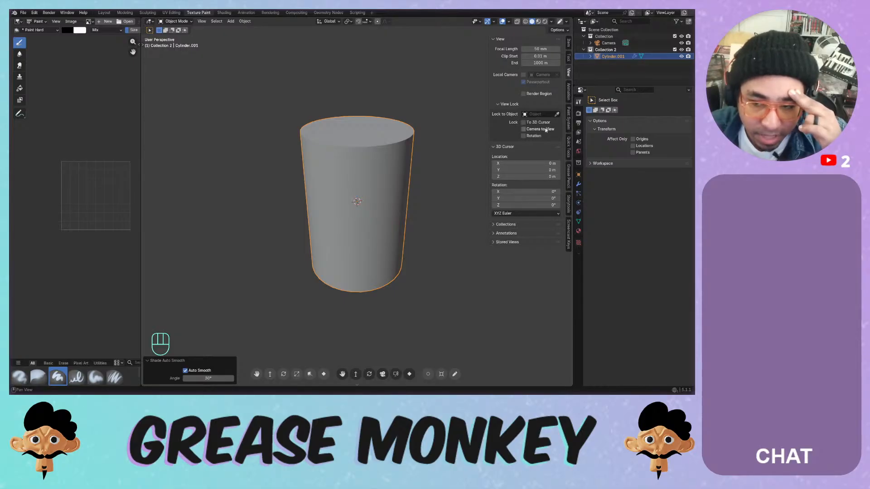
pyautogui.moveTo(364, 160)
pyautogui.mouseDown(button='middle')
pyautogui.moveTo(339, 156)
pyautogui.moveTo(351, 161)
pyautogui.mouseUp(button='middle')
pyautogui.press('KP_1')
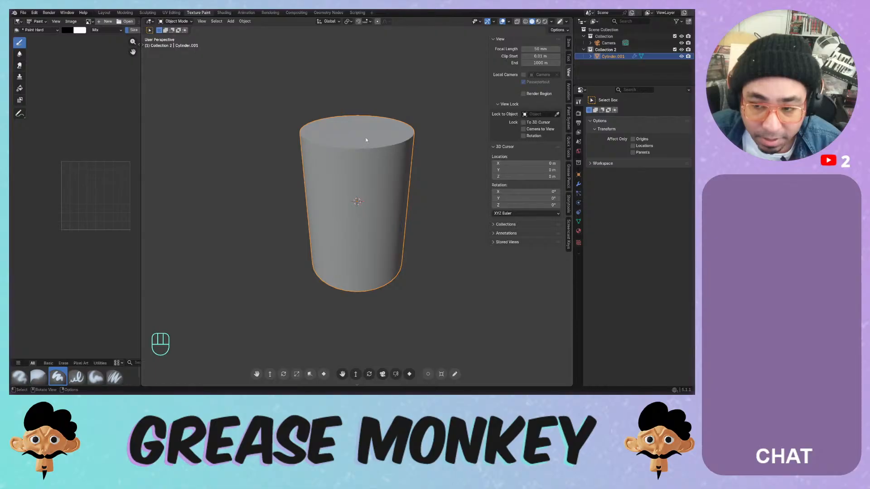
pyautogui.press('Tab')
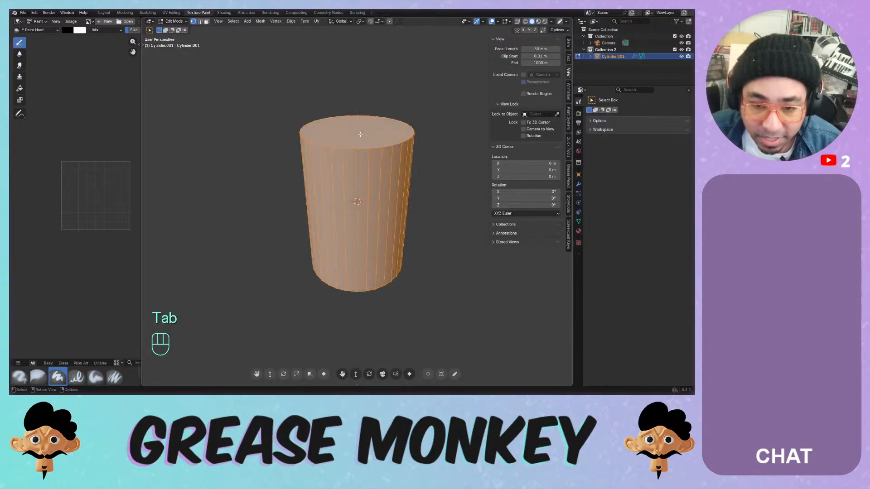
pyautogui.press('3')
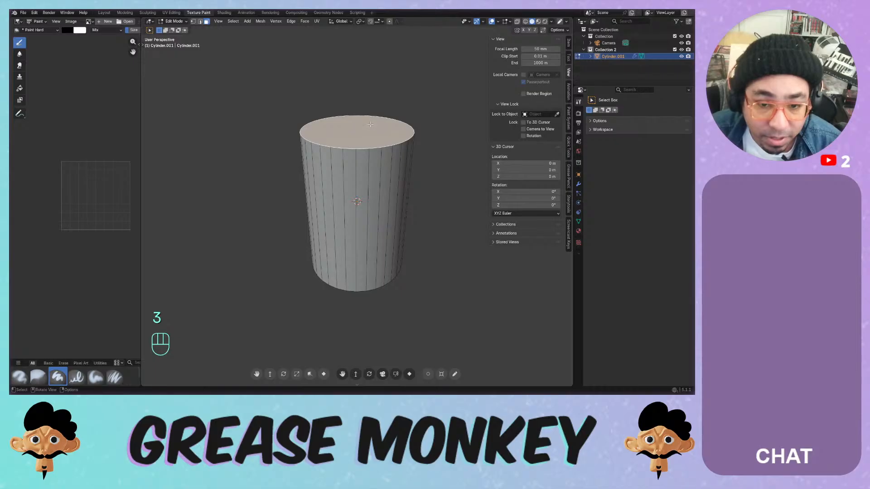
pyautogui.press('i')
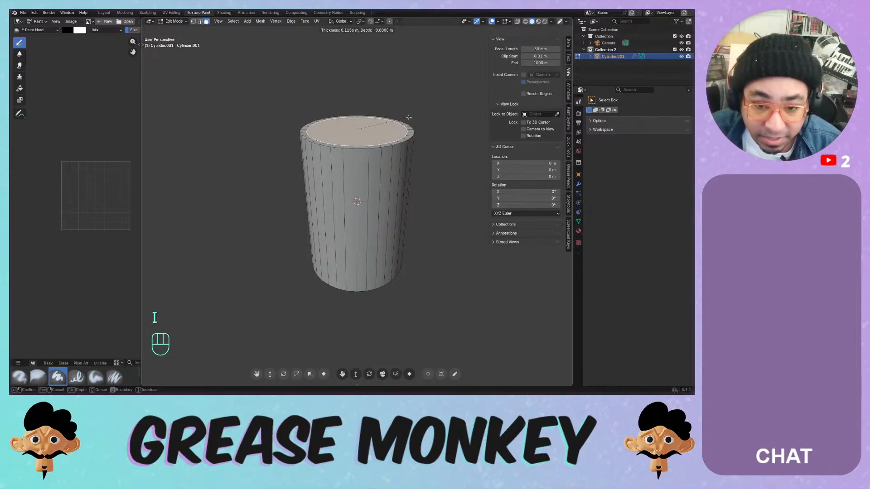
pyautogui.click(409, 119)
pyautogui.press('g')
pyautogui.press('z')
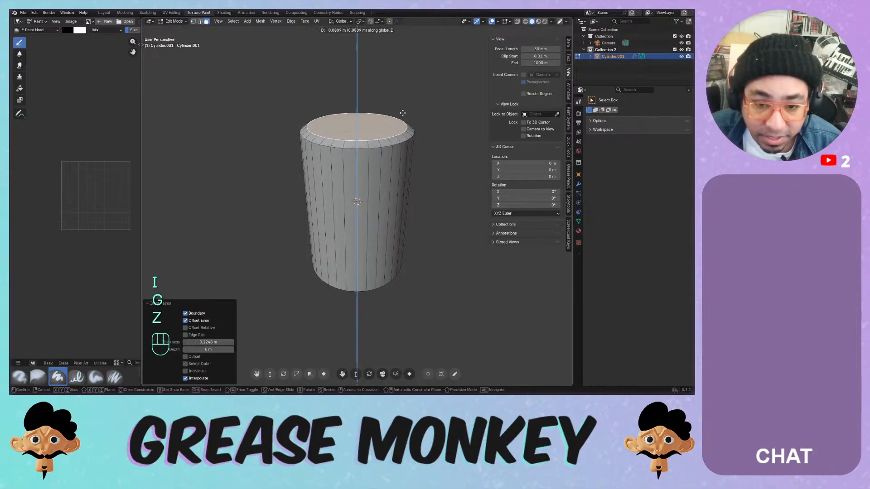
pyautogui.click(402, 104)
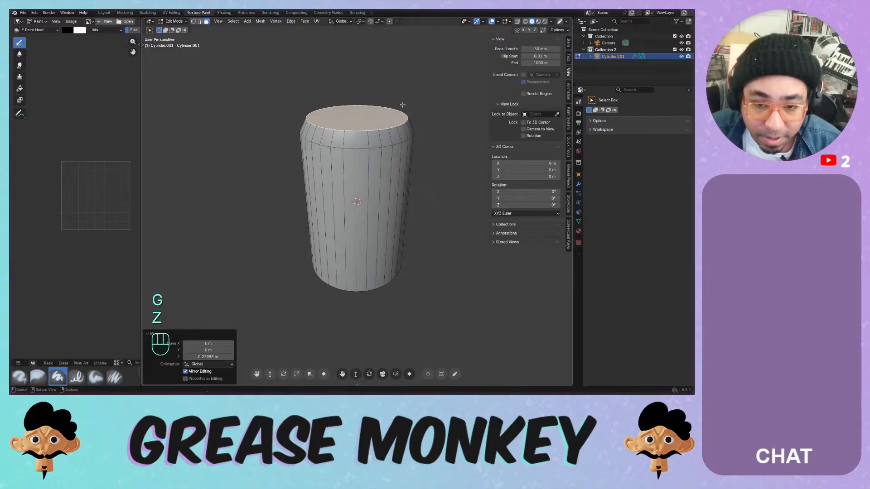
pyautogui.moveTo(402, 103); pyautogui.dragTo(376, 147, button='middle')
pyautogui.hotkey('ctrl', 'z')
pyautogui.hotkey('ctrl', 'z')
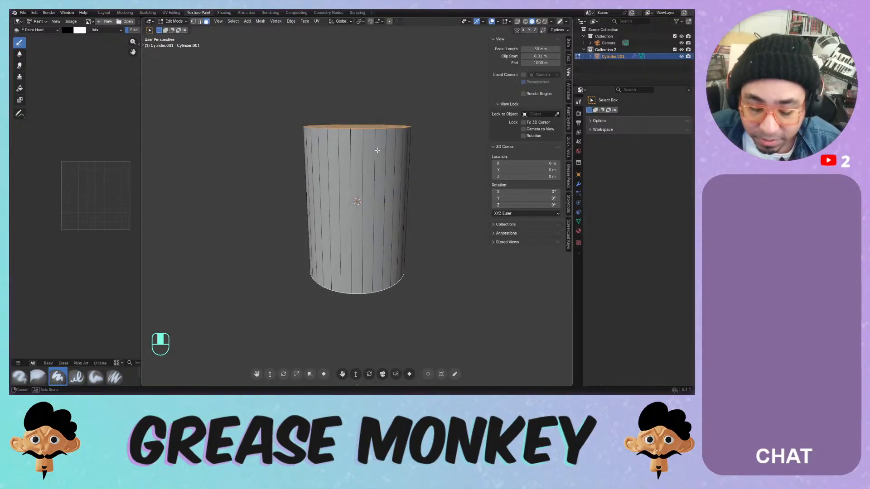
pyautogui.hotkey('ctrl', 'f')
# - Add a loop cut around the cylinder's middle and switch to front orthographic view
pyautogui.hotkey('ctrl', 'r')
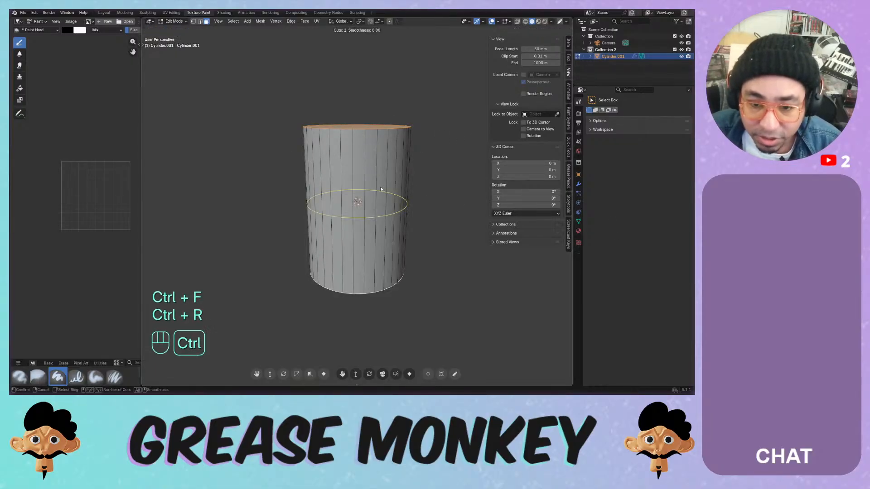
pyautogui.click(383, 186)
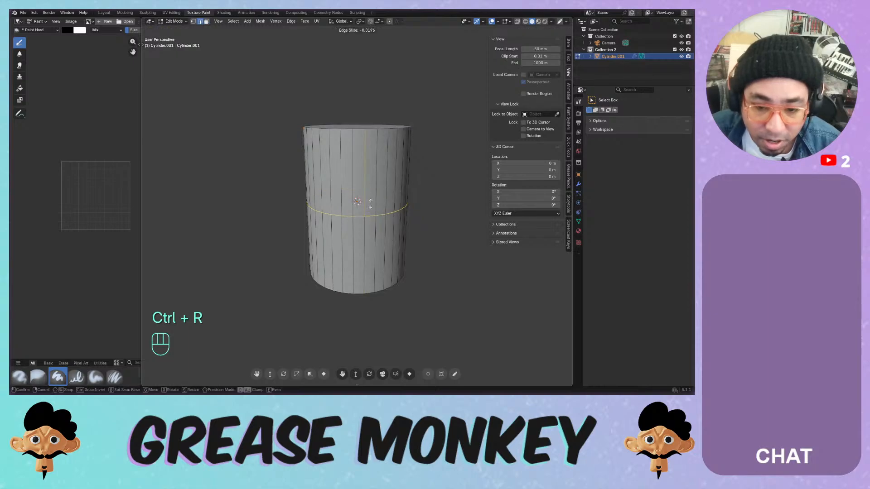
pyautogui.rightClick(449, 197)
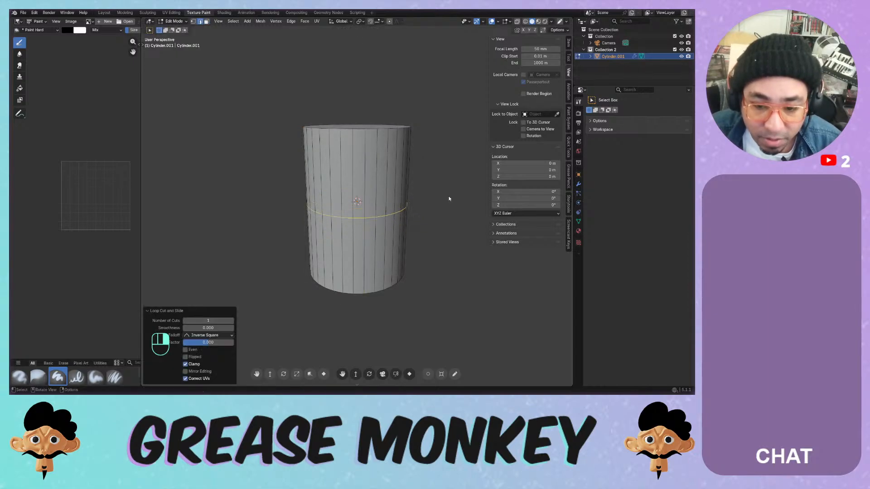
pyautogui.moveTo(448, 196); pyautogui.dragTo(379, 190, button='middle')
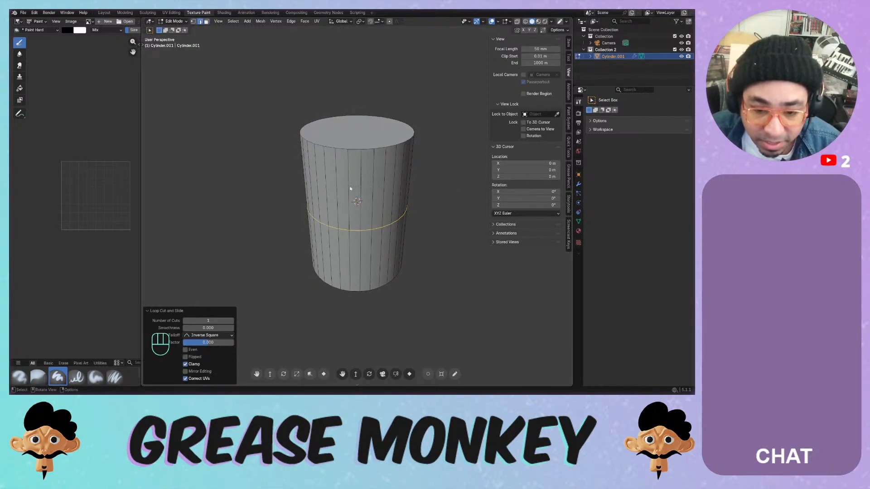
pyautogui.moveTo(365, 226); pyautogui.dragTo(402, 221, button='middle')
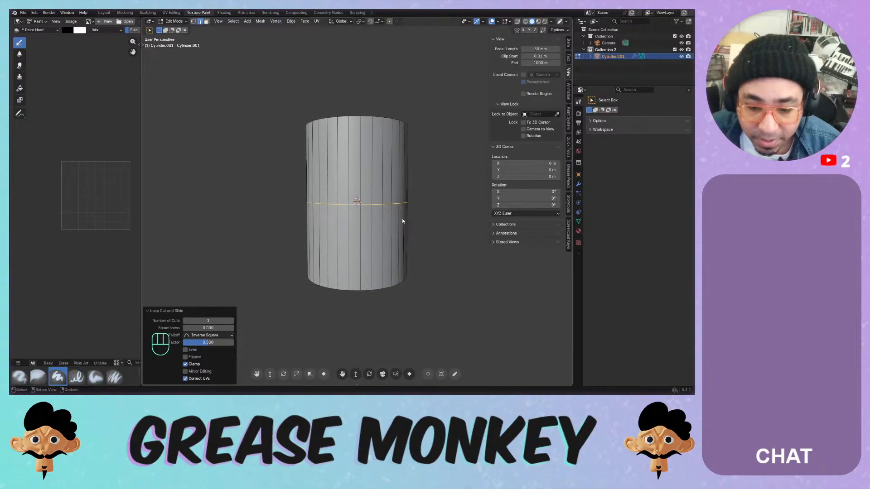
pyautogui.press('KP_1')
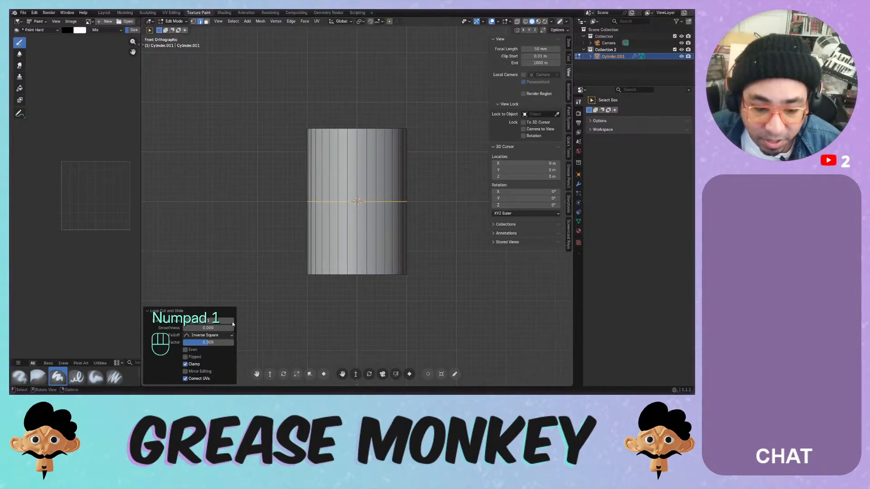
# - In wireframe vertex mode, box-select and delete the lower half's vertices, then return to solid shading
pyautogui.press('1')
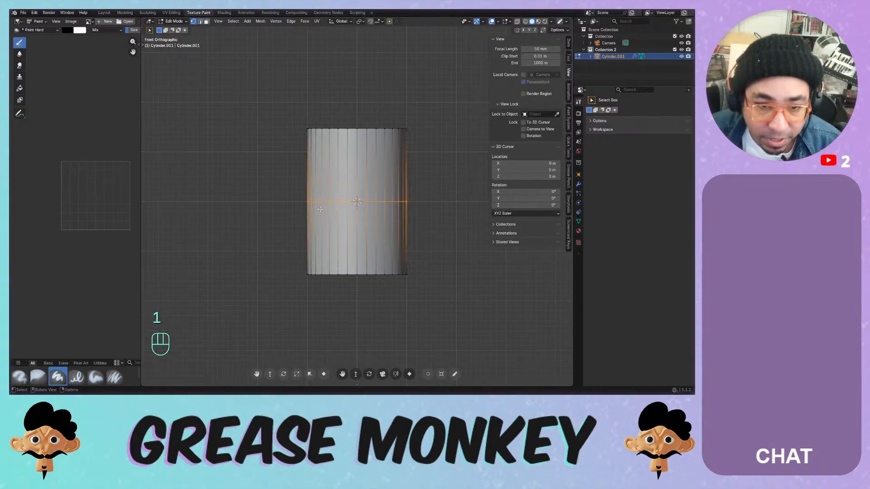
pyautogui.press('z')
pyautogui.press('z')
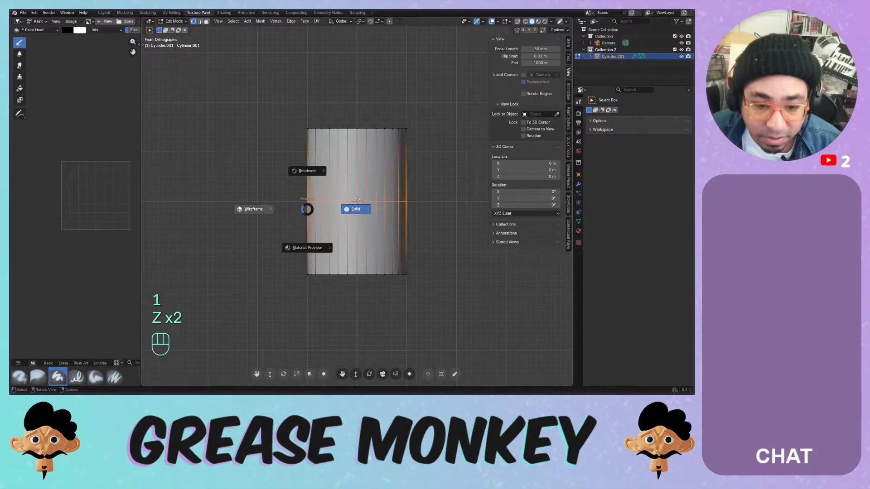
pyautogui.click(283, 224)
pyautogui.moveTo(274, 255); pyautogui.dragTo(445, 289)
pyautogui.press('x')
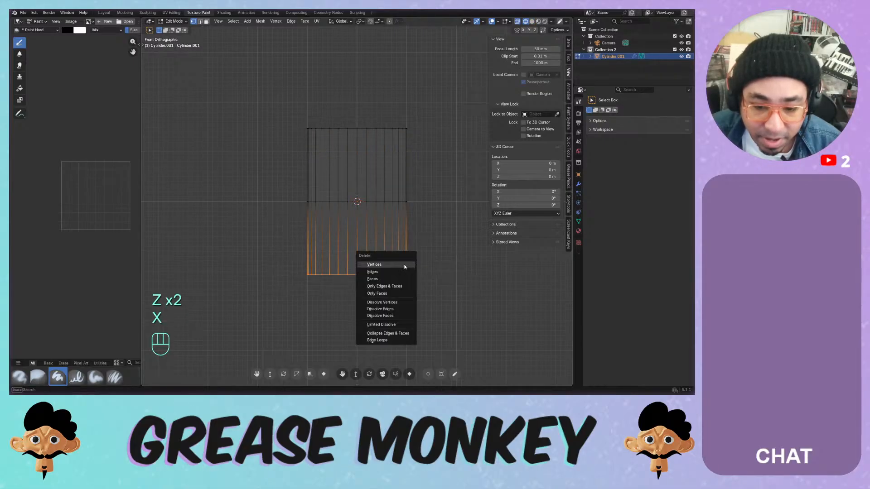
pyautogui.click(386, 263)
pyautogui.moveTo(385, 263); pyautogui.dragTo(336, 219, button='middle')
pyautogui.press('Tab')
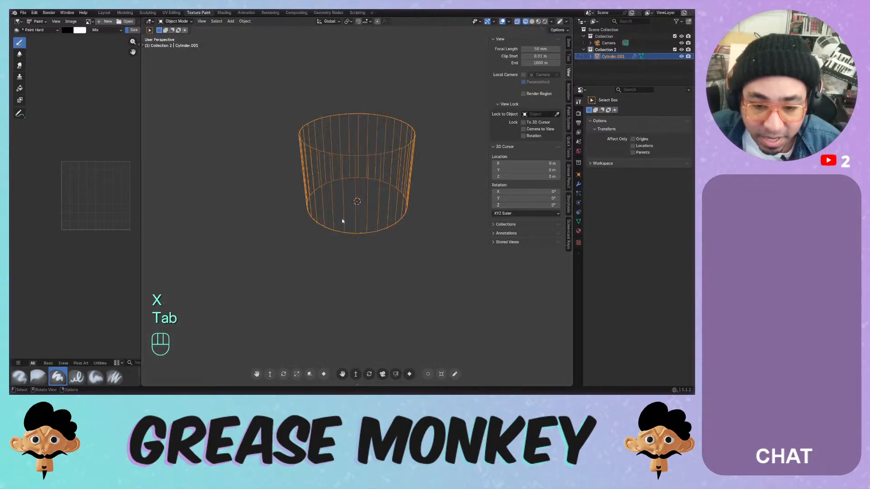
pyautogui.press('Tab')
pyautogui.press('z')
pyautogui.moveTo(408, 220); pyautogui.dragTo(469, 226, button='middle')
# - Add a Mirror modifier that mirrors along Z only, with Clipping turned on
pyautogui.click(579, 184)
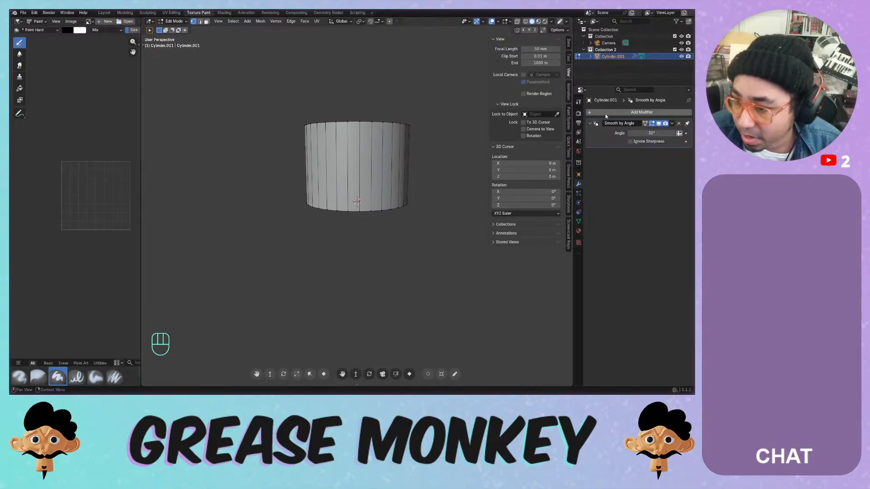
pyautogui.click(641, 112)
pyautogui.moveTo(584, 129)
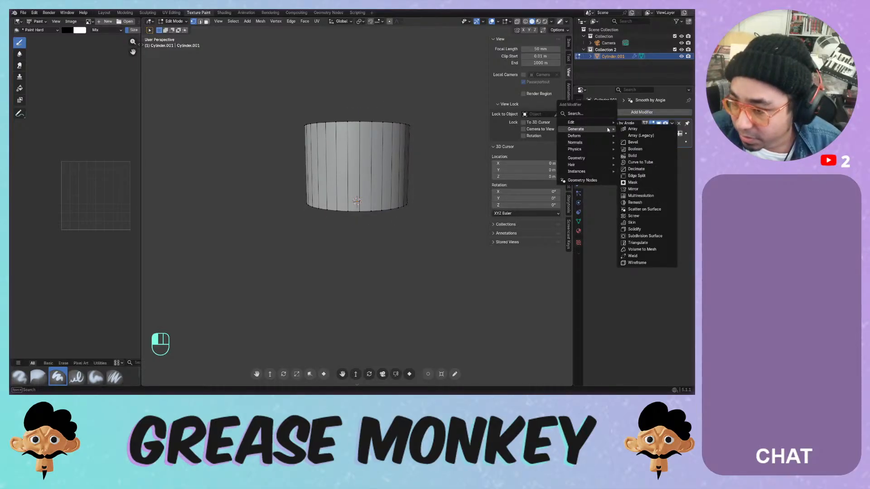
pyautogui.click(651, 187)
pyautogui.click(636, 133)
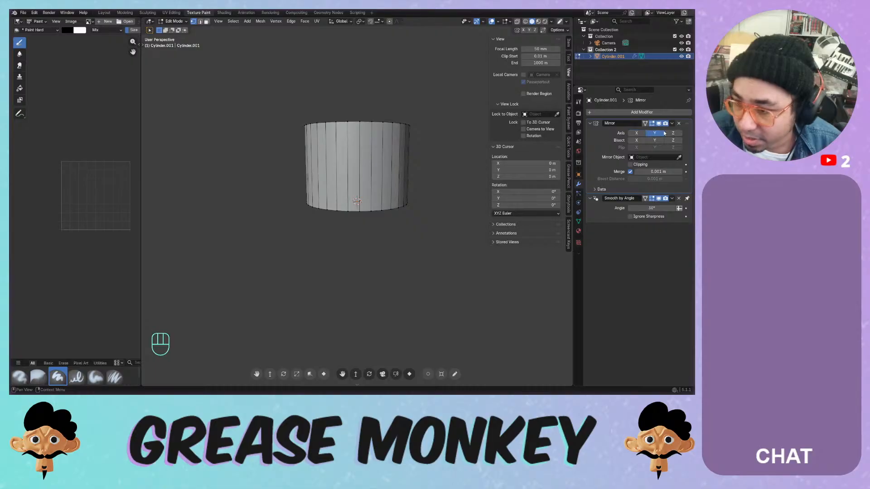
pyautogui.click(671, 133)
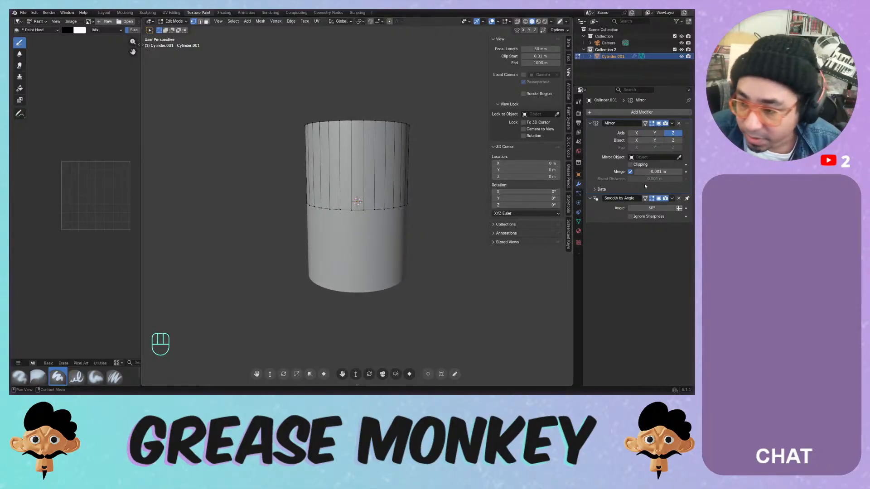
pyautogui.click(640, 166)
# - Select the cylinder's top face in face mode and begin insetting it
pyautogui.moveTo(407, 205); pyautogui.dragTo(392, 188, button='middle')
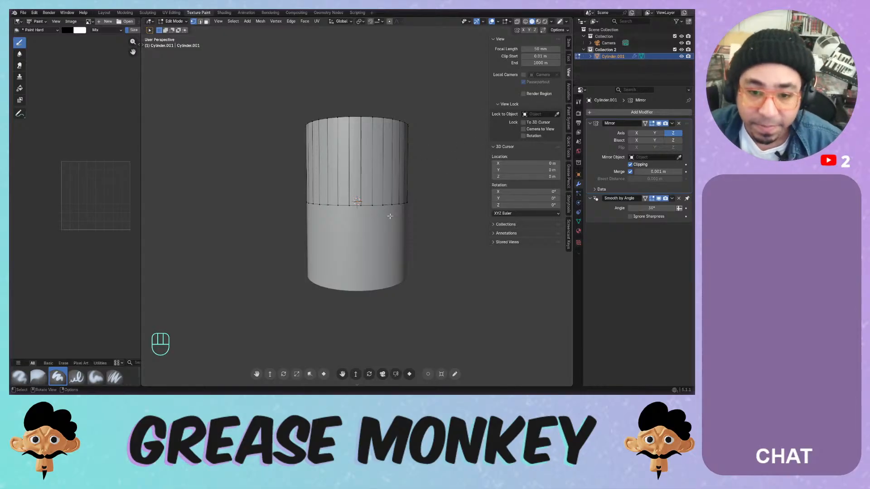
pyautogui.moveTo(390, 217); pyautogui.dragTo(364, 225, button='middle')
pyautogui.press('3')
pyautogui.click(364, 132)
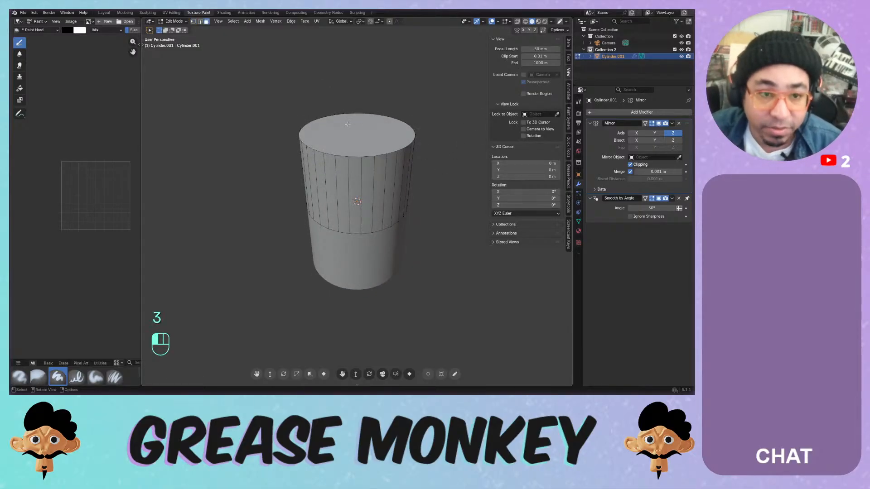
pyautogui.press('u')
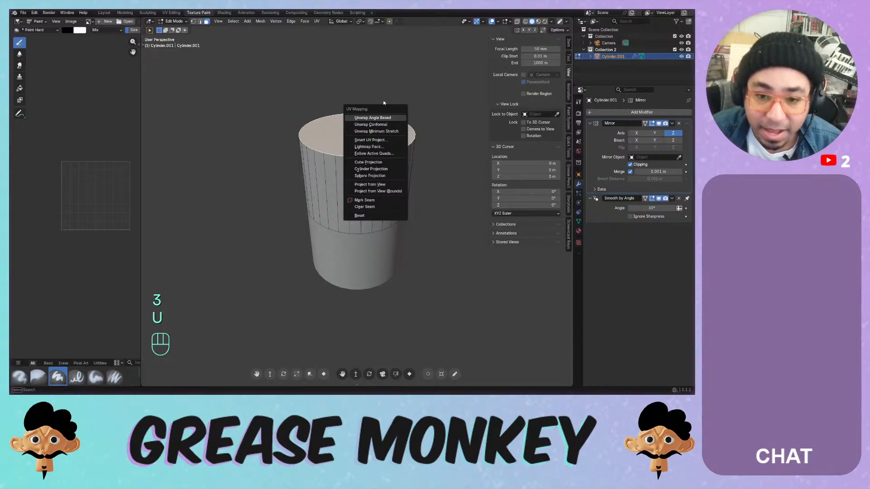
pyautogui.press('i')
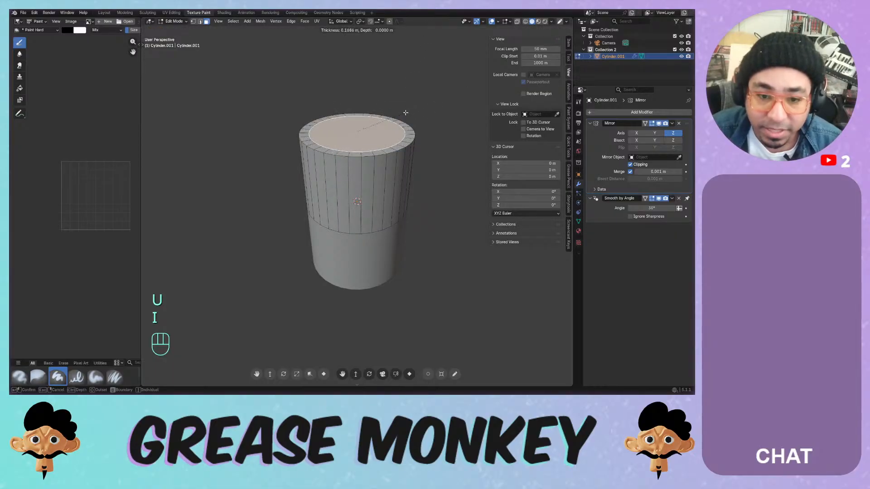
# - Build two stepped inset-and-raise tiers on the top face (0.22709 m, then 0.24248 m)
pyautogui.click(403, 114)
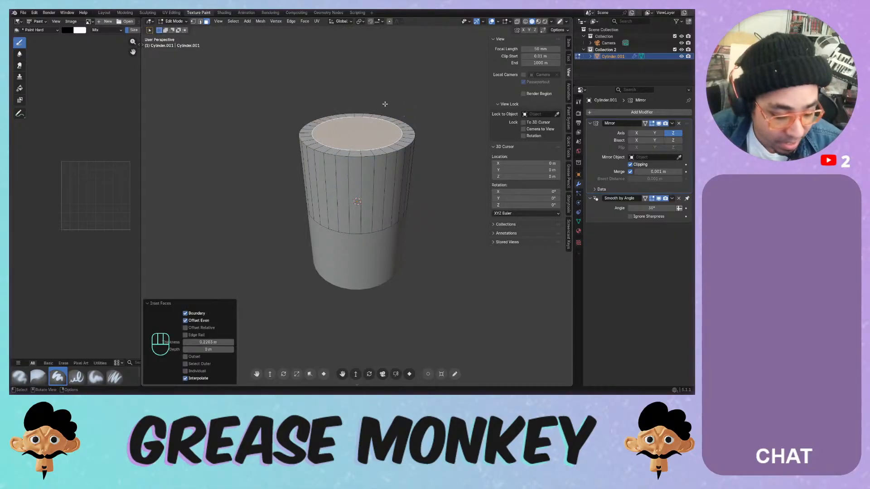
pyautogui.press('g')
pyautogui.press('z')
pyautogui.click(391, 90)
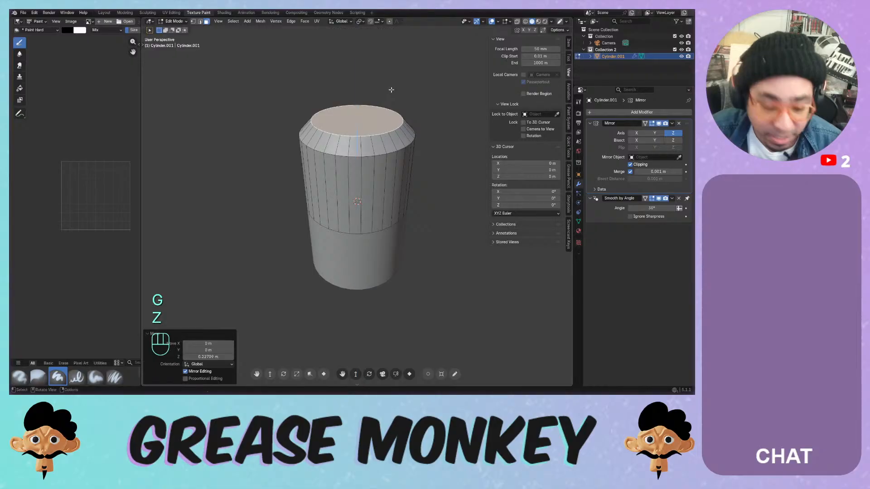
pyautogui.press('i')
pyautogui.click(410, 87)
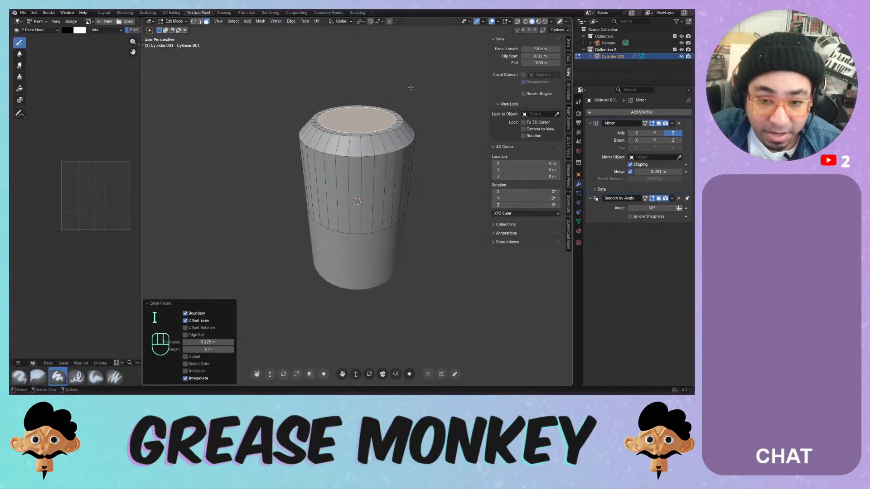
pyautogui.press('g')
pyautogui.press('z')
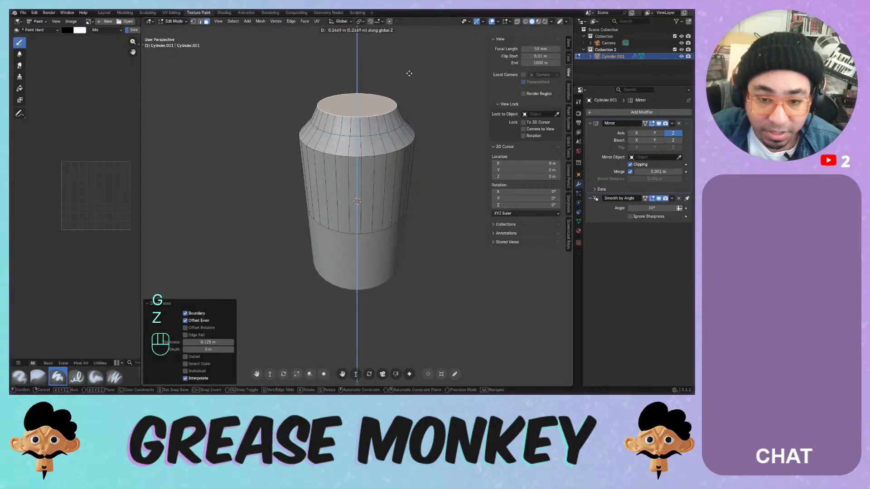
pyautogui.click(413, 73)
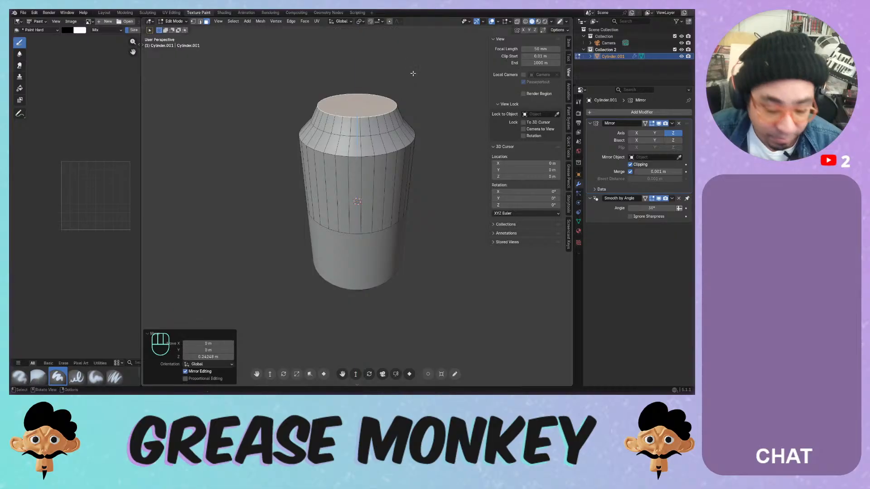
# - Extrude a neck 0.25456 m upward and inset its top cap
pyautogui.press('i')
pyautogui.press('e')
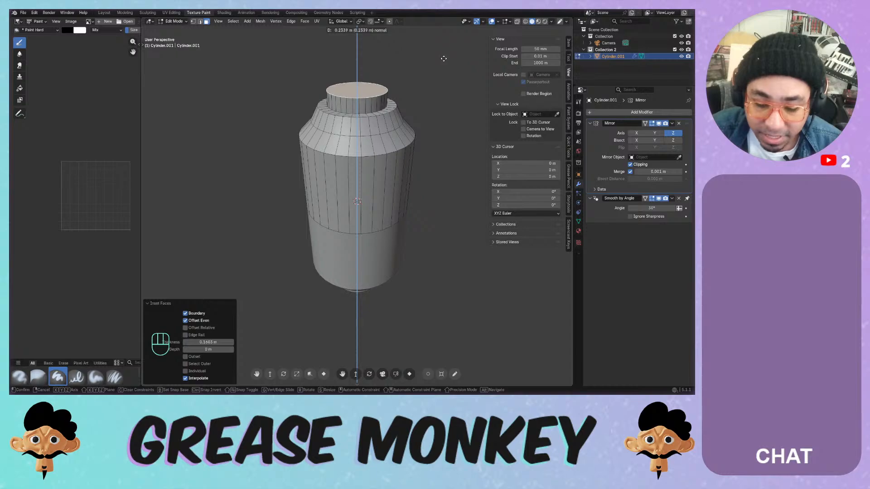
pyautogui.click(443, 57)
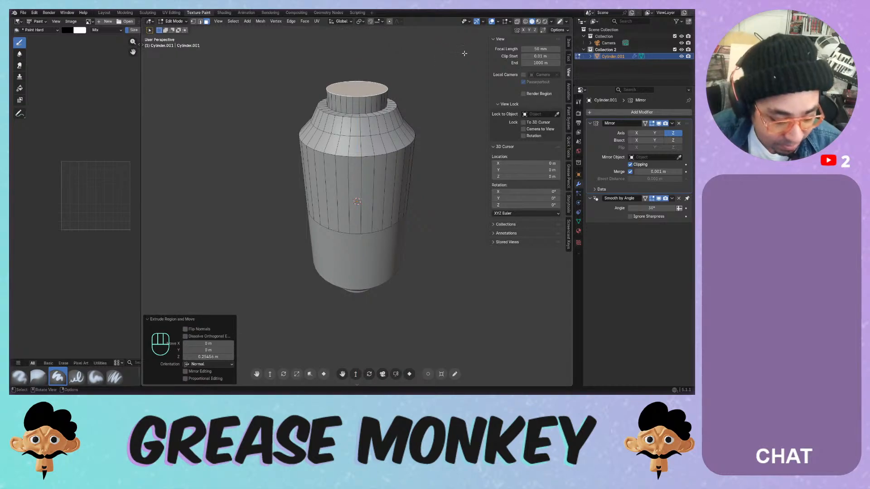
pyautogui.press('i')
pyautogui.click(463, 57)
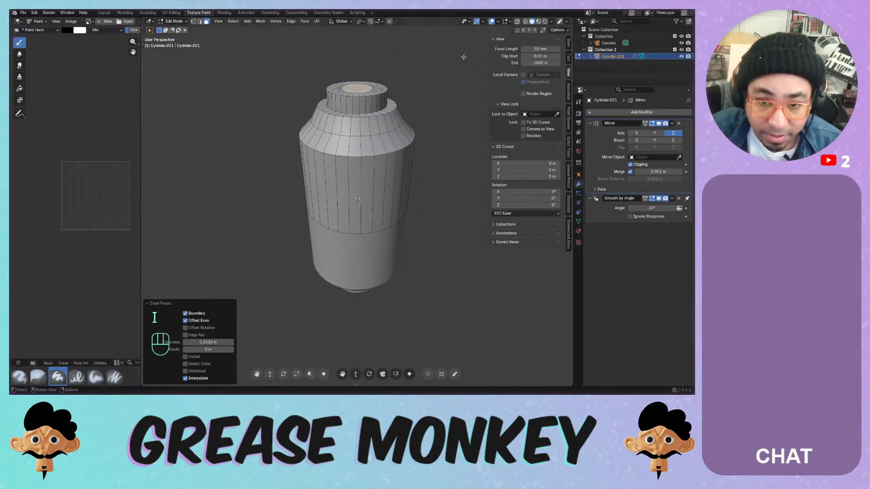
pyautogui.press('r')
pyautogui.rightClick(445, 42)
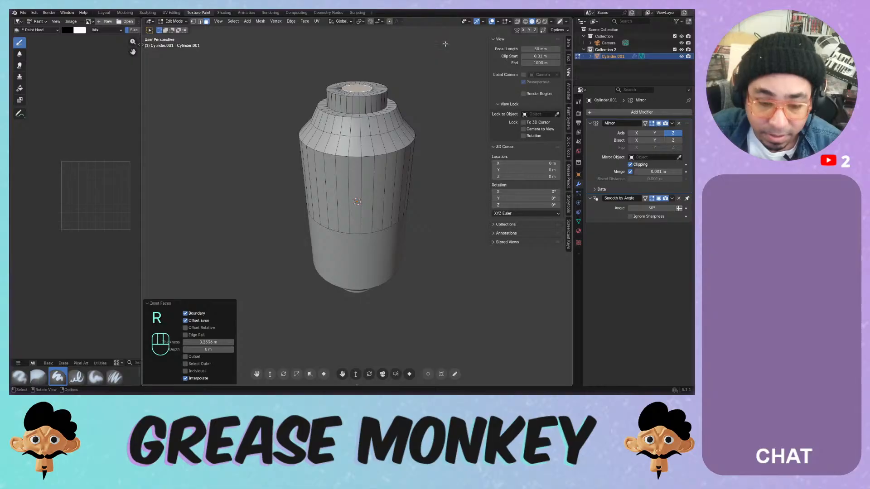
# - Extrude a short cap straight up along Z, scale it to about half, and return to Object Mode
pyautogui.press('e')
pyautogui.press('z')
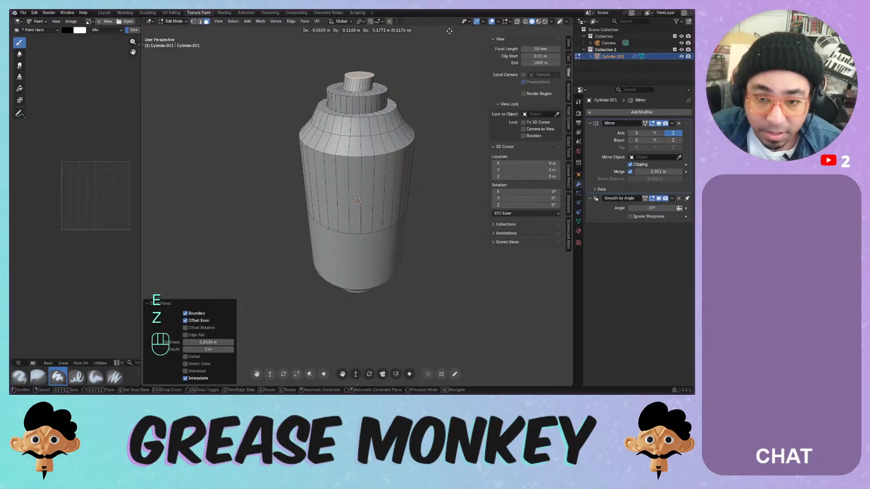
pyautogui.press('z')
pyautogui.click(447, 29)
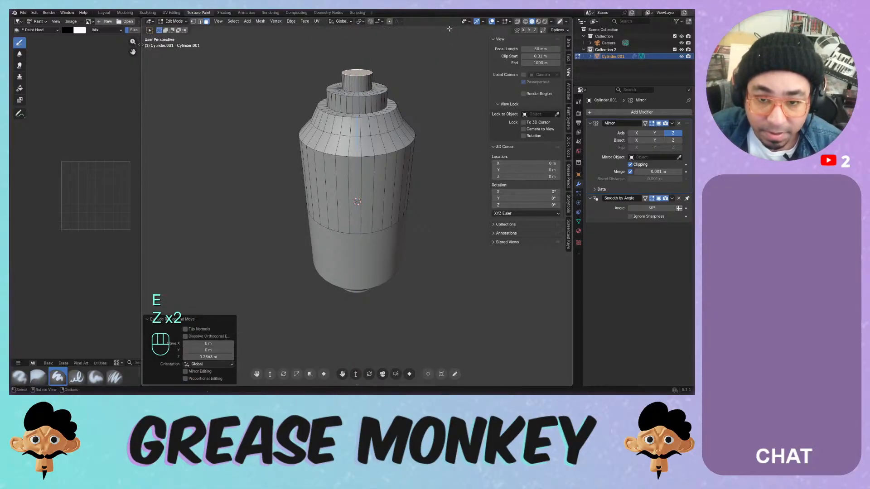
pyautogui.press('s')
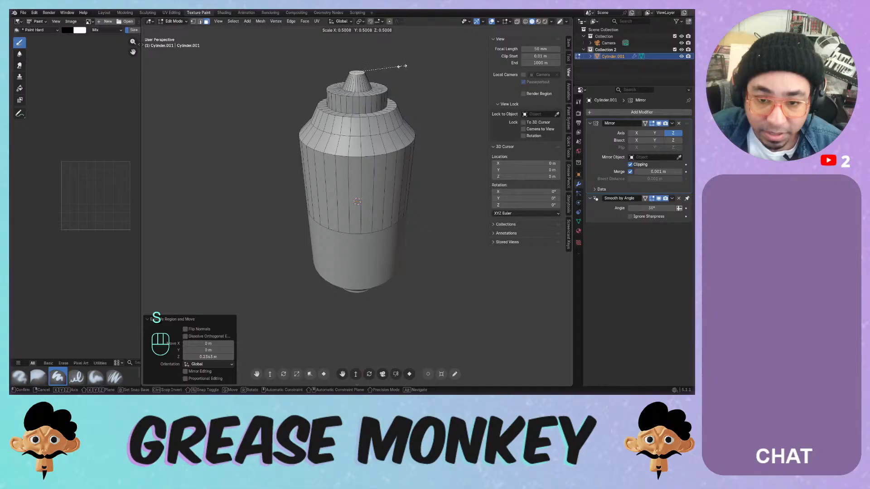
pyautogui.click(402, 66)
pyautogui.moveTo(402, 66); pyautogui.dragTo(374, 120, button='middle')
pyautogui.press('Tab')
# - Back in Edit Mode, switch to edge select and pick the shoulder's horizontal edge ring
pyautogui.scroll(4, 371, 121)
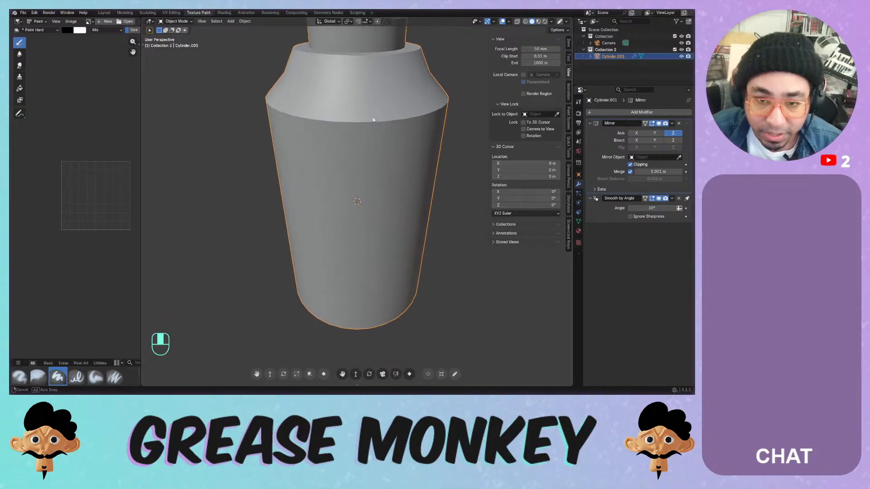
pyautogui.press('Tab')
pyautogui.scroll(-2, 367, 104)
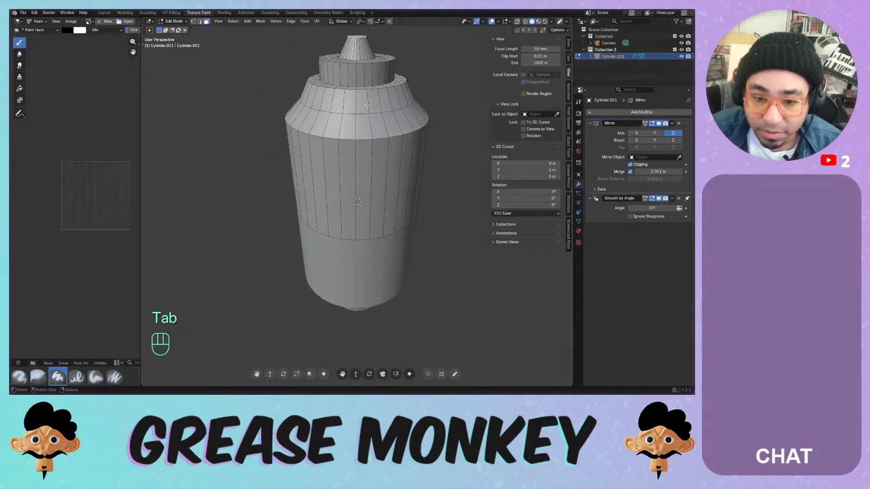
pyautogui.keyDown('shift'); pyautogui.click(361, 145); pyautogui.keyUp('shift')
pyautogui.keyDown('alt'); pyautogui.click(360, 138); pyautogui.keyUp('alt')
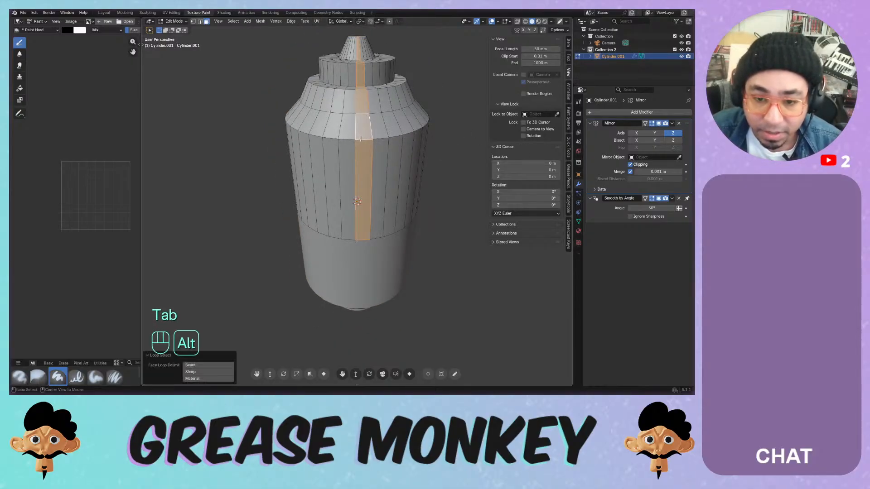
pyautogui.press('2')
pyautogui.click(344, 139)
pyautogui.keyDown('alt'); pyautogui.click(340, 139); pyautogui.keyUp('alt')
pyautogui.keyDown('alt'); pyautogui.click(349, 138); pyautogui.keyUp('alt')
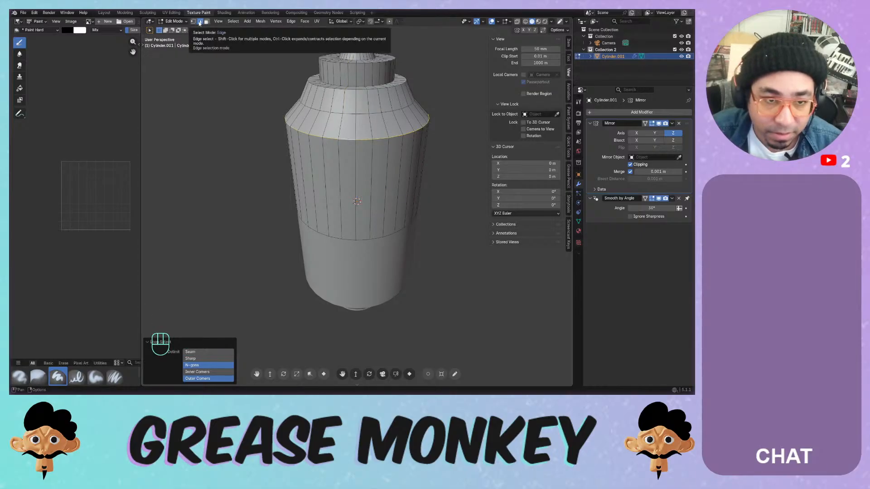
pyautogui.hotkey('ctrl', 'v')
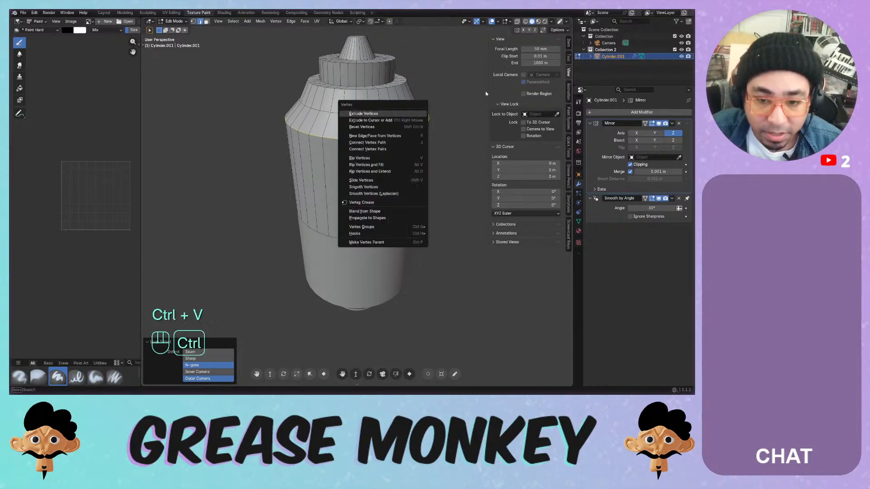
# - Bevel the shoulder edge ring to a 0.1227 m offset with 4 segments and a profile near 0.5
pyautogui.hotkey('ctrl', 'b')
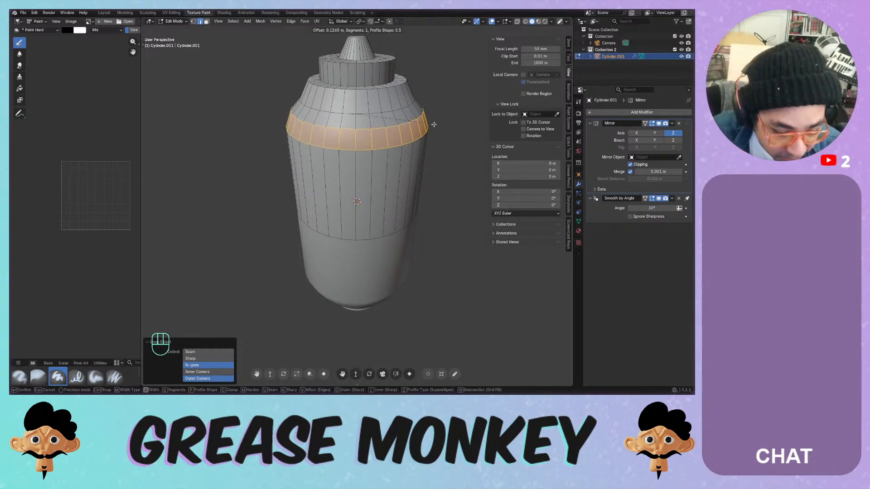
pyautogui.press('p')
pyautogui.press('p')
pyautogui.press('p')
pyautogui.press('p')
pyautogui.press('p')
pyautogui.press('p')
pyautogui.press('p')
pyautogui.press('p')
pyautogui.press('p')
pyautogui.press('p')
pyautogui.press('p')
pyautogui.press('p')
pyautogui.press('p')
pyautogui.press('p')
pyautogui.press('p')
pyautogui.press('p')
pyautogui.press('p')
pyautogui.press('p')
pyautogui.press('p')
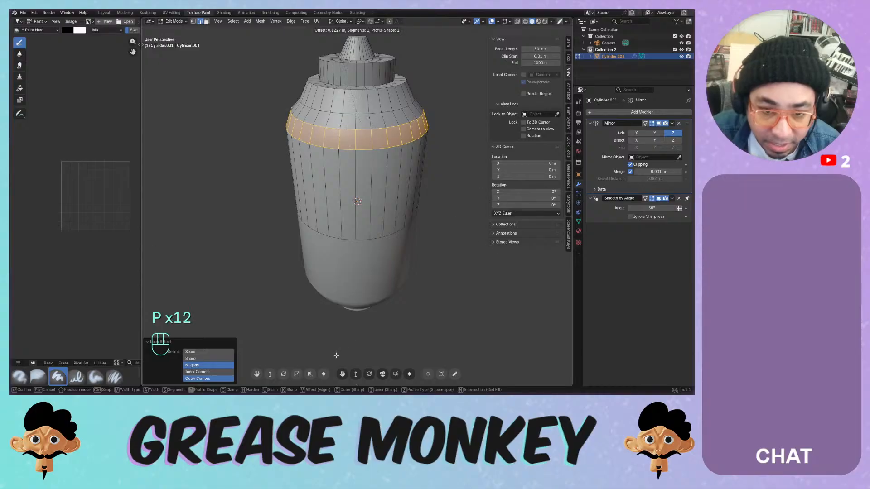
pyautogui.press('p')
pyautogui.press('p')
pyautogui.press('p')
pyautogui.press('p')
pyautogui.press('p')
pyautogui.press('p')
pyautogui.press('p')
pyautogui.press('p')
pyautogui.press('p')
pyautogui.press('p')
pyautogui.press('p')
pyautogui.press('p')
pyautogui.press('p')
pyautogui.press('p')
pyautogui.press('p')
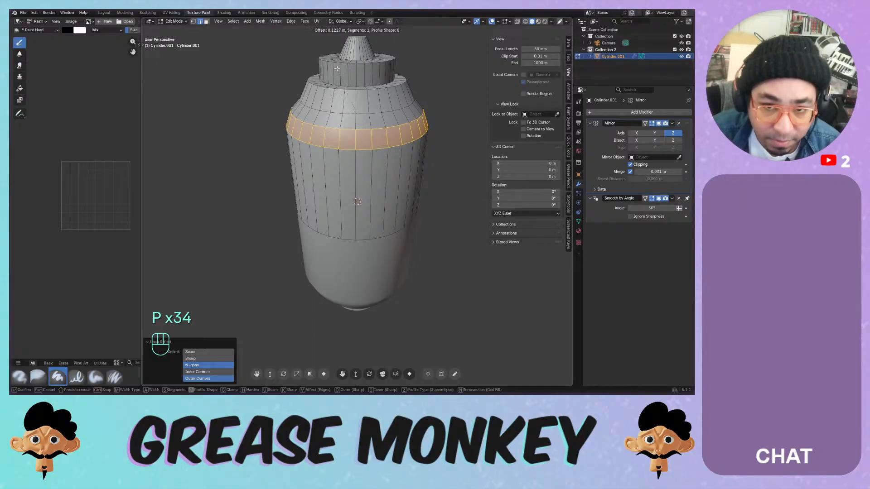
pyautogui.press('p')
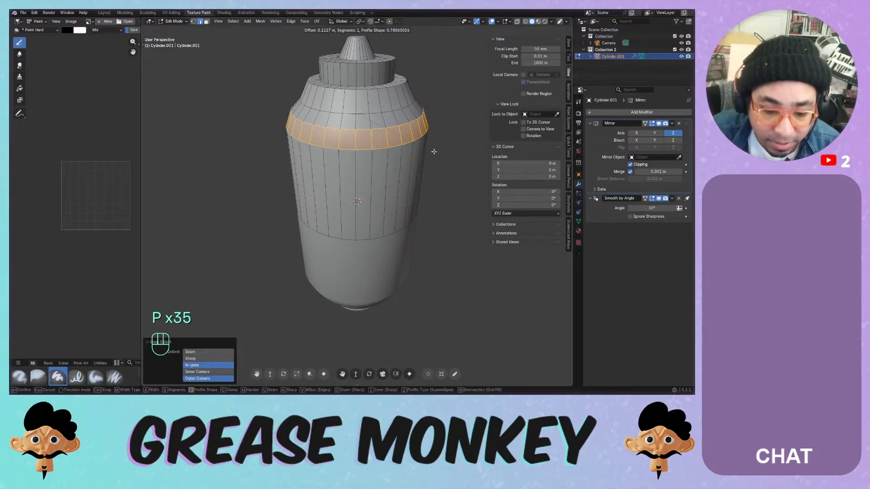
pyautogui.press('s')
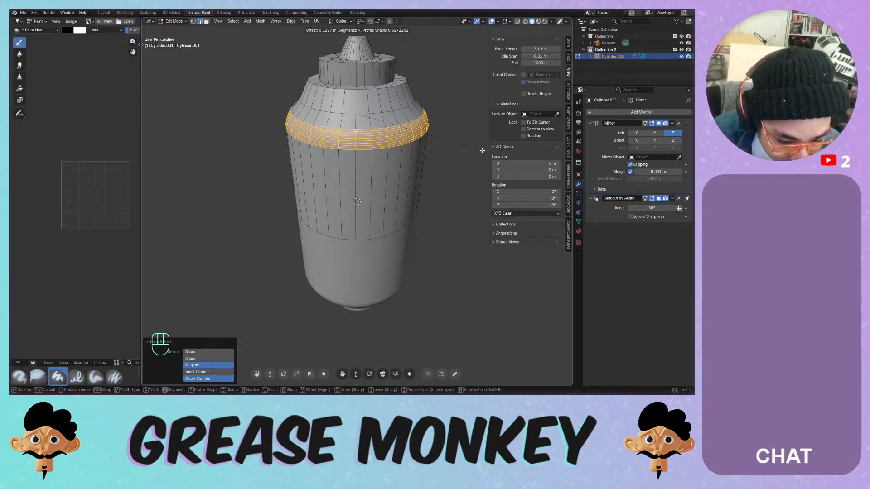
pyautogui.press('g')
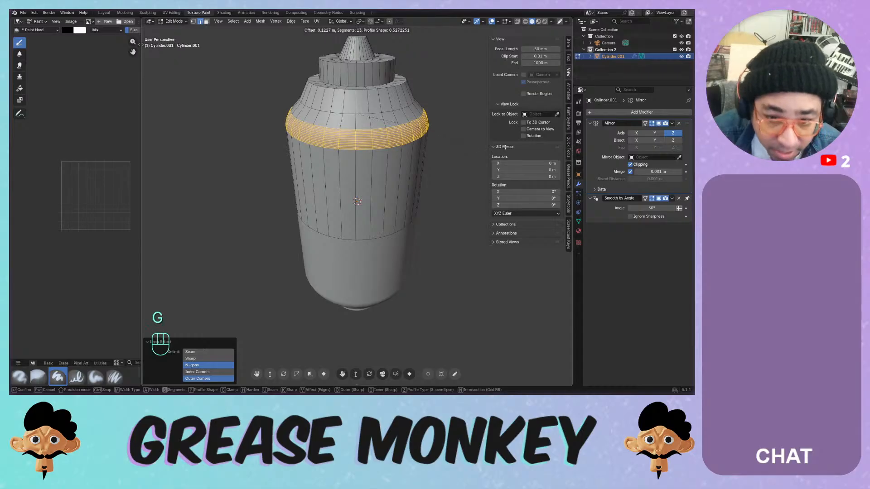
pyautogui.press('h')
pyautogui.press('h')
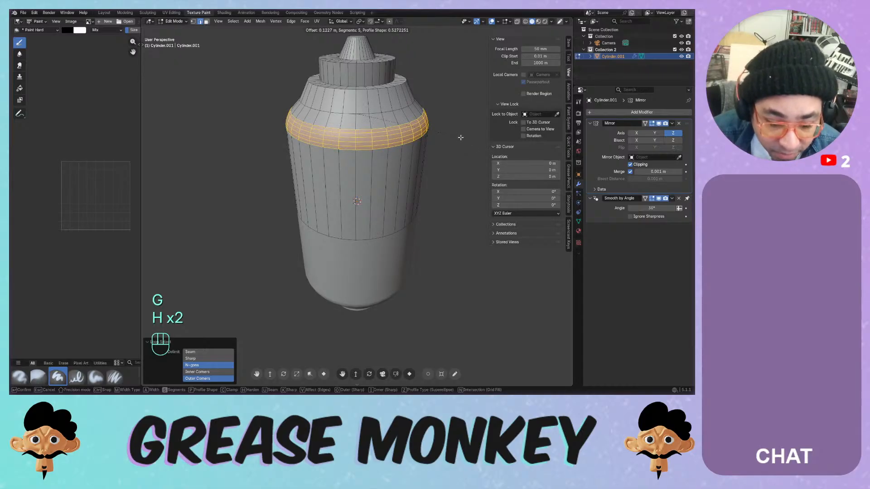
pyautogui.scroll(-1, 458, 137)
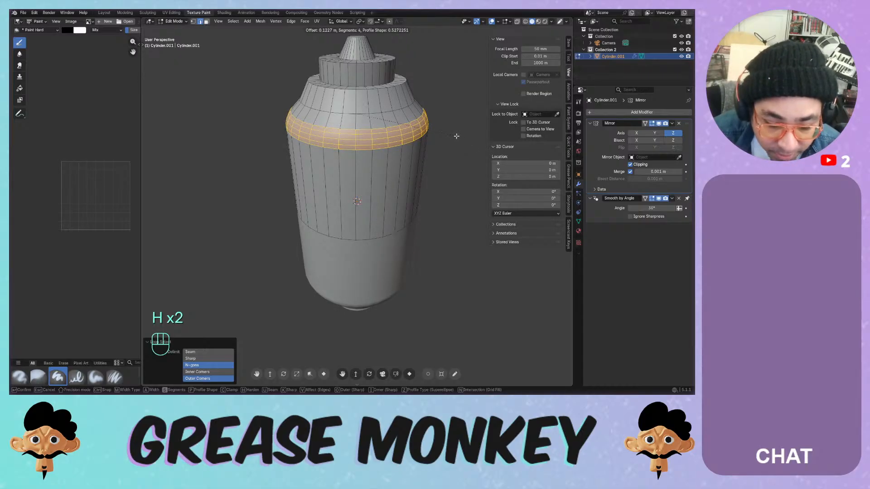
# - Toggle the bevel between vertex and edge modes, ending on edges at 0.1656 m with 5 segments
pyautogui.press('v')
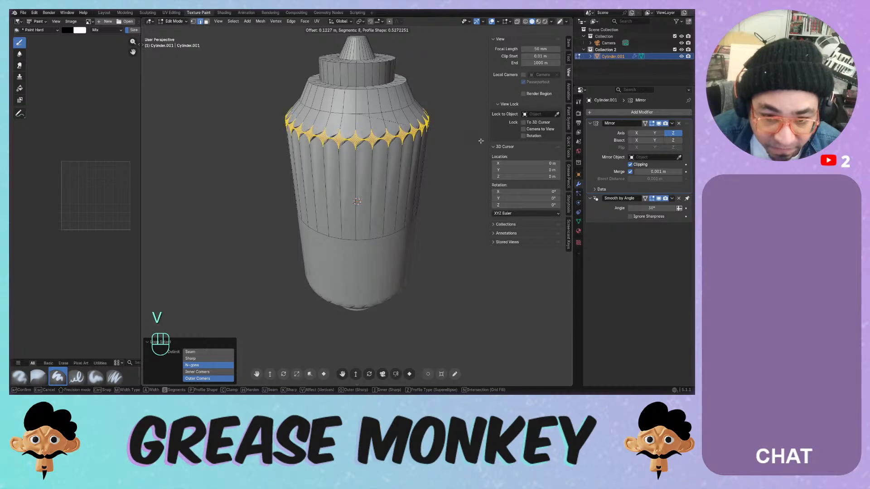
pyautogui.scroll(-2, 451, 137)
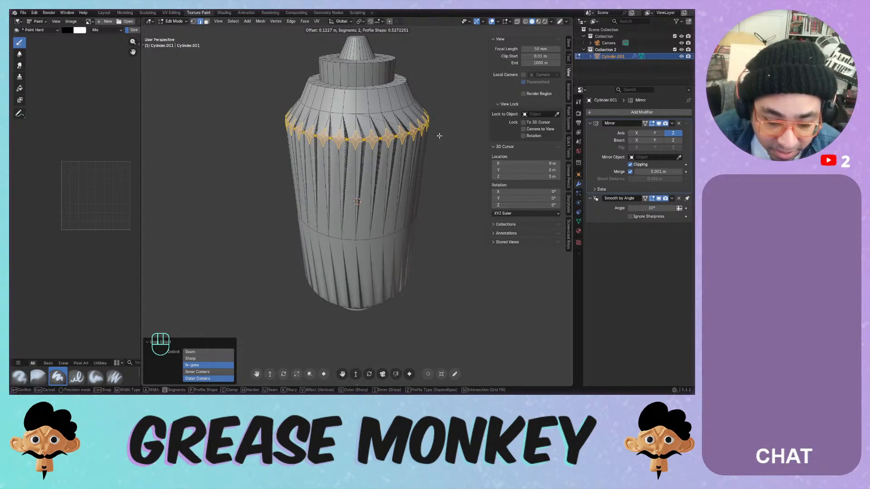
pyautogui.scroll(1, 439, 136)
pyautogui.press('v')
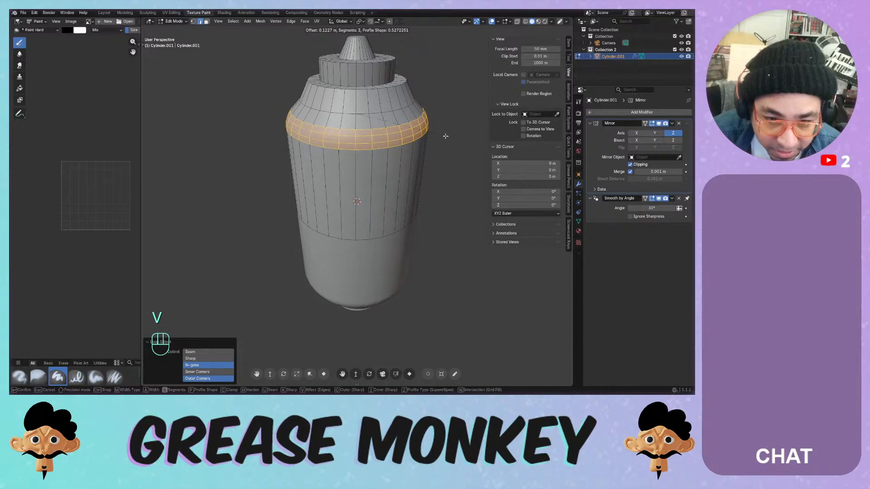
pyautogui.press('v')
pyautogui.scroll(-1, 445, 135)
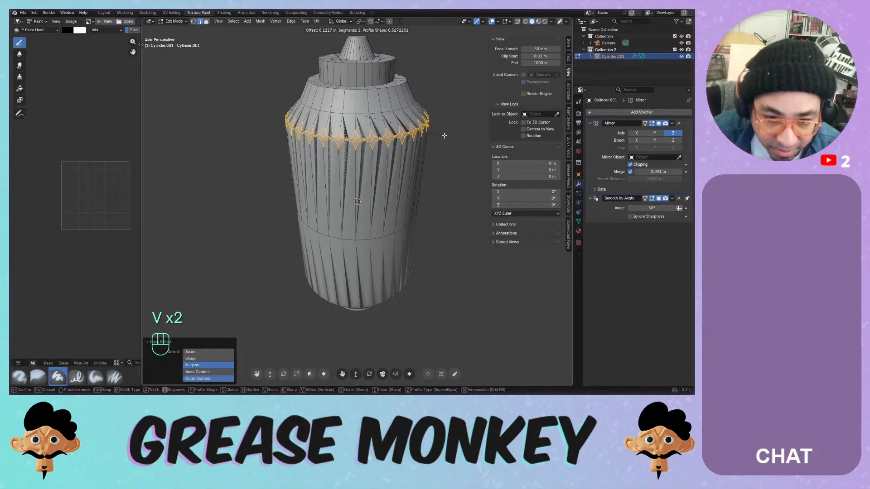
pyautogui.scroll(2, 446, 135)
pyautogui.press('v')
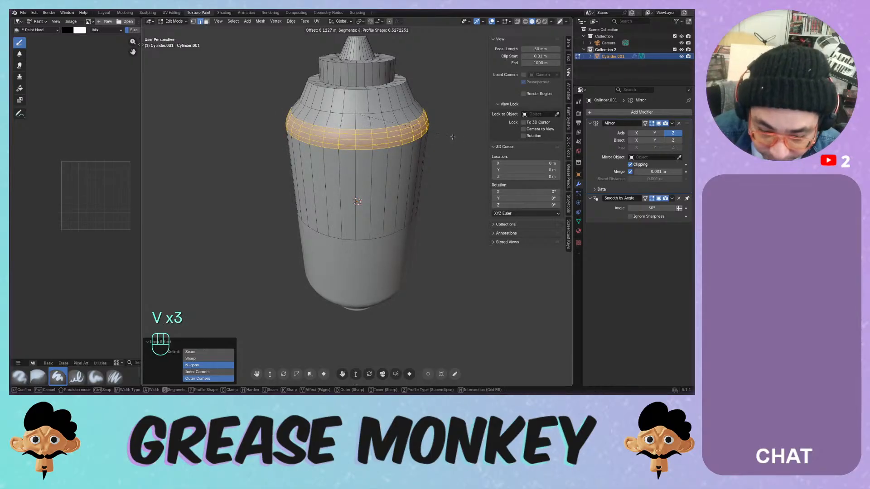
pyautogui.scroll(1, 453, 137)
pyautogui.press('s')
pyautogui.press('s')
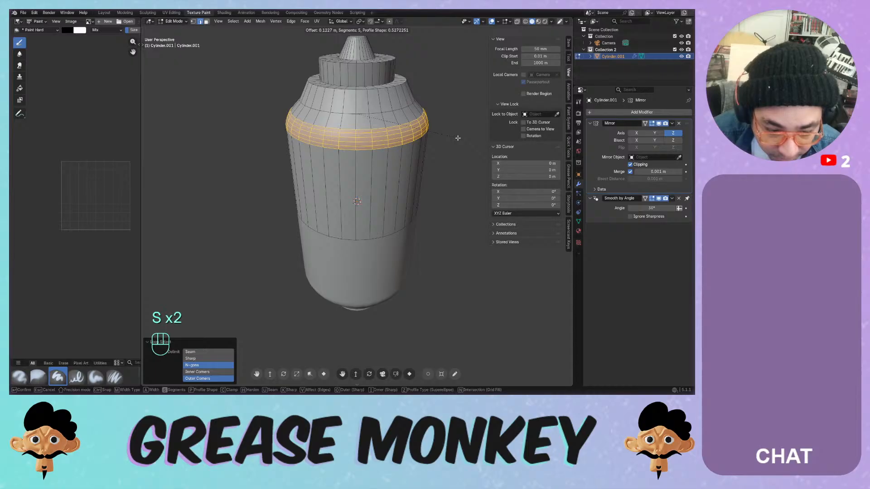
pyautogui.press('a')
pyautogui.press('a')
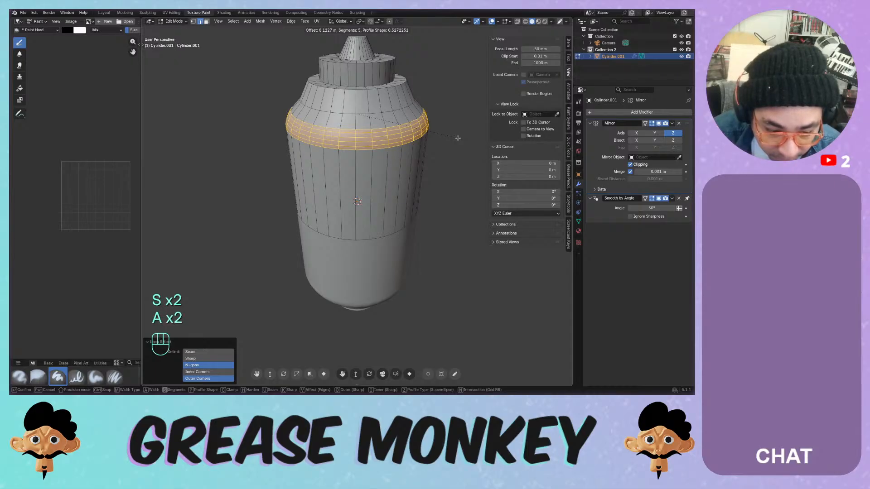
pyautogui.press('v')
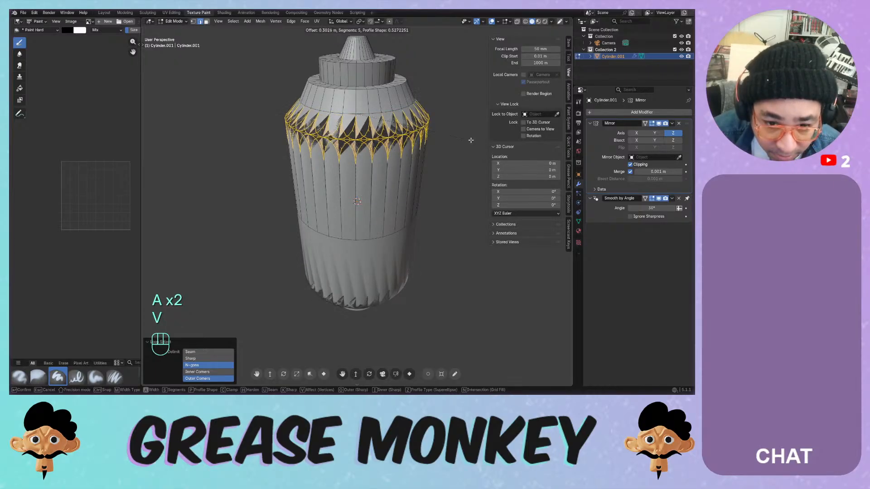
pyautogui.press('v')
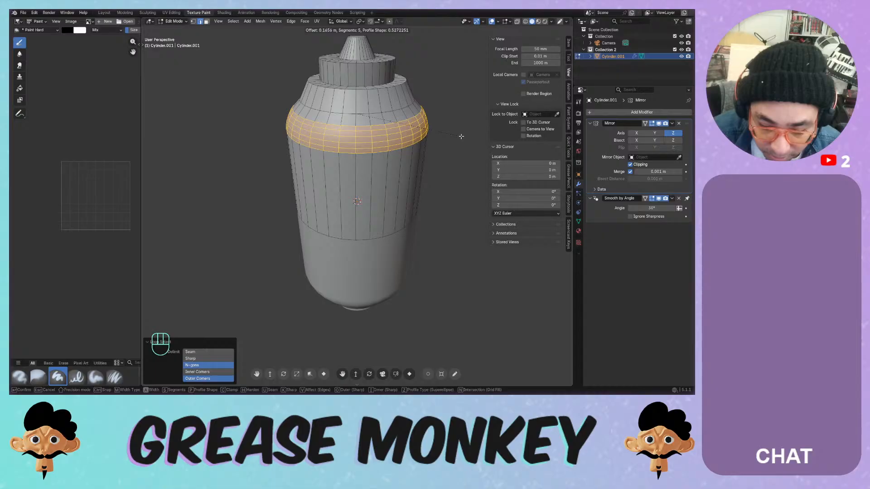
# - Try Custom and Superellipse profiles and a Cutoff intersection, then confirm a thin 0.02 m Superellipse shoulder bevel
pyautogui.press('z')
pyautogui.press('z')
pyautogui.press('z')
pyautogui.press('z')
pyautogui.press('z')
pyautogui.press('z')
pyautogui.press('z')
pyautogui.press('z')
pyautogui.press('z')
pyautogui.press('z')
pyautogui.press('z')
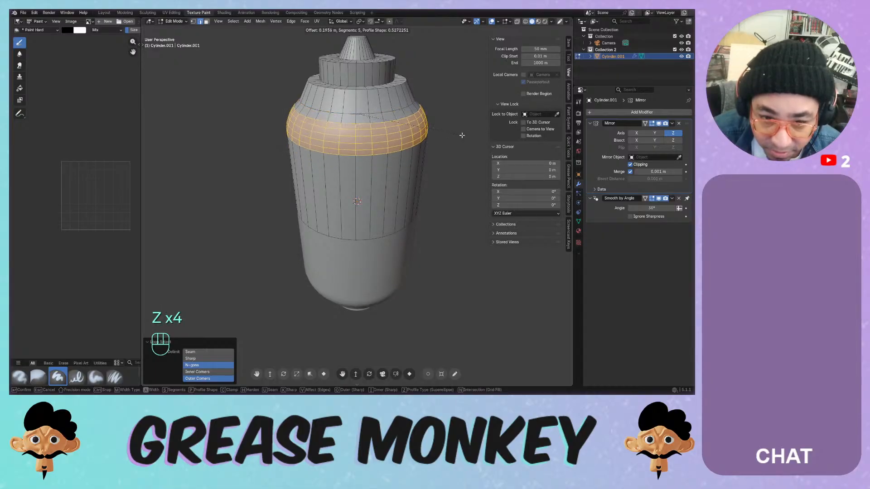
pyautogui.press('z')
pyautogui.press('z')
pyautogui.press('z')
pyautogui.press('z')
pyautogui.press('z')
pyautogui.press('z')
pyautogui.press('z')
pyautogui.press('z')
pyautogui.press('z')
pyautogui.press('z')
pyautogui.press('z')
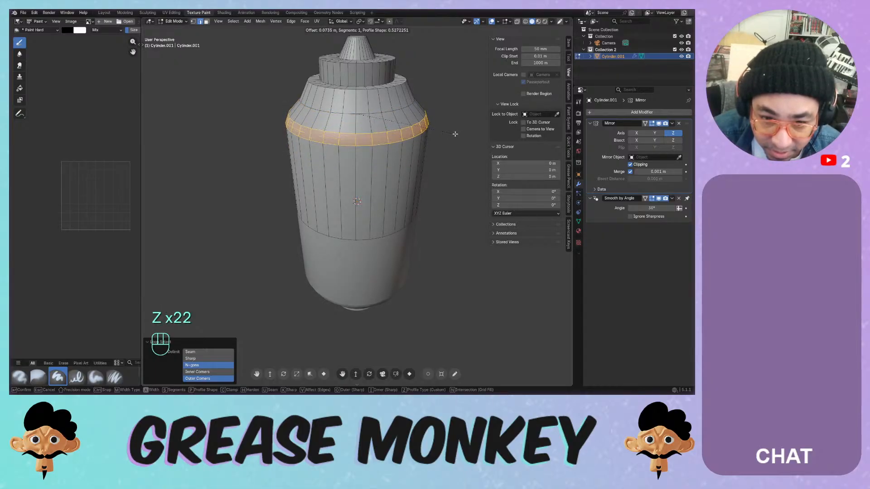
pyautogui.press('z')
pyautogui.press('z')
pyautogui.press('z')
pyautogui.press('z')
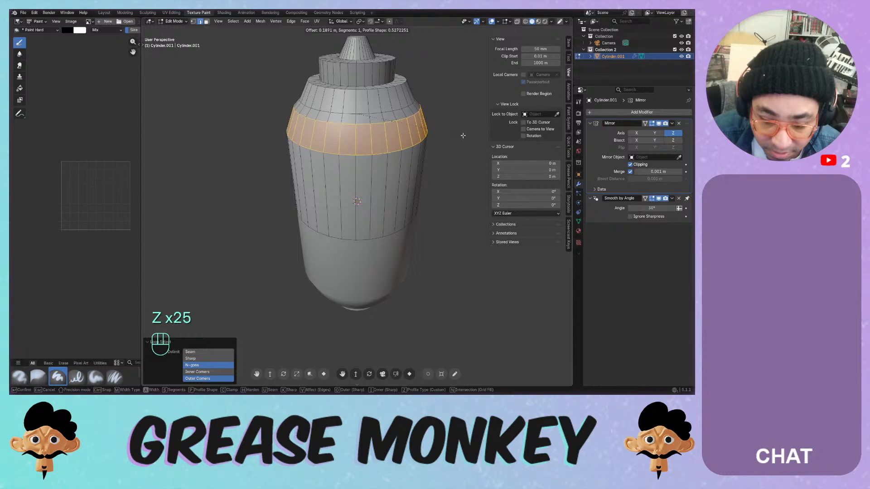
pyautogui.press('z')
pyautogui.press('z')
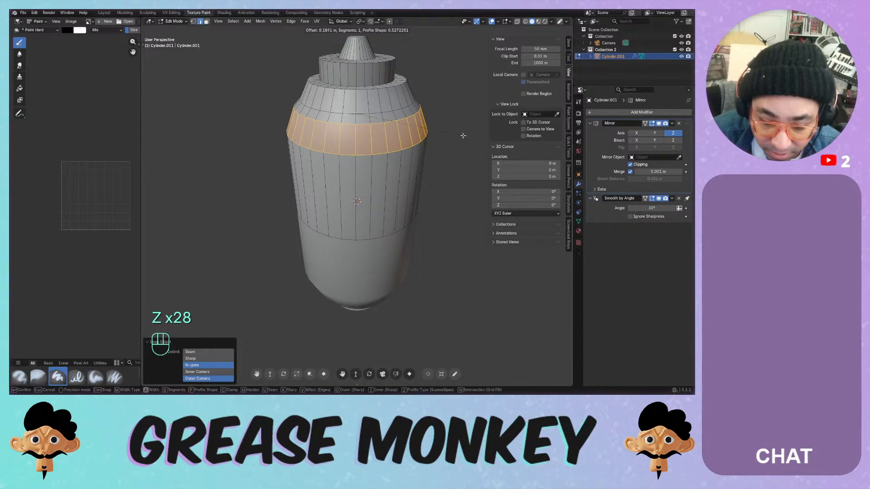
pyautogui.press('z')
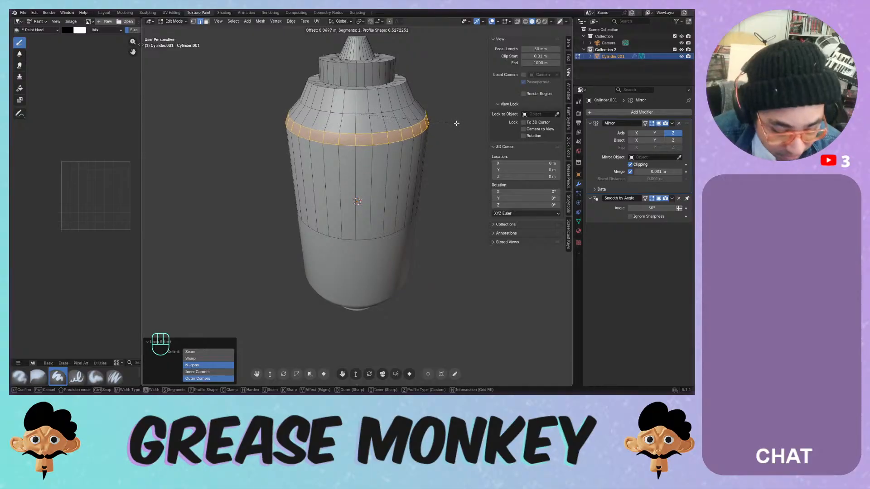
pyautogui.press('n')
pyautogui.press('n')
pyautogui.press('n')
pyautogui.press('n')
pyautogui.press('n')
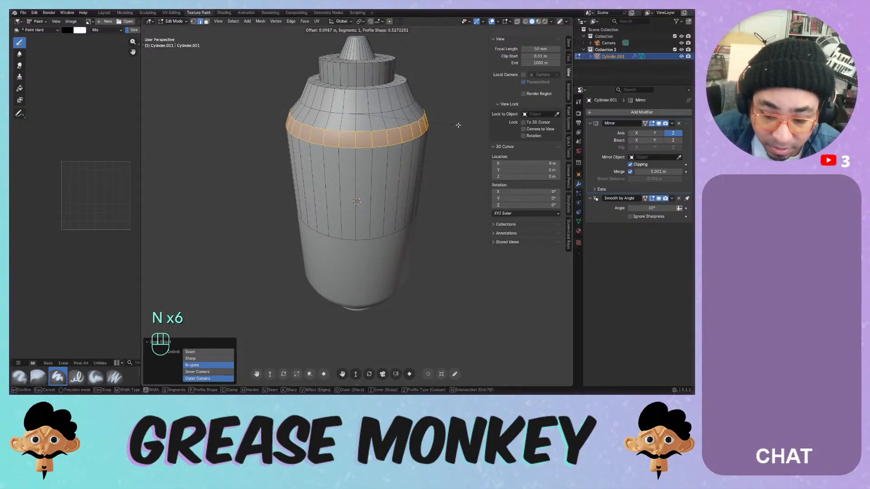
pyautogui.press('z')
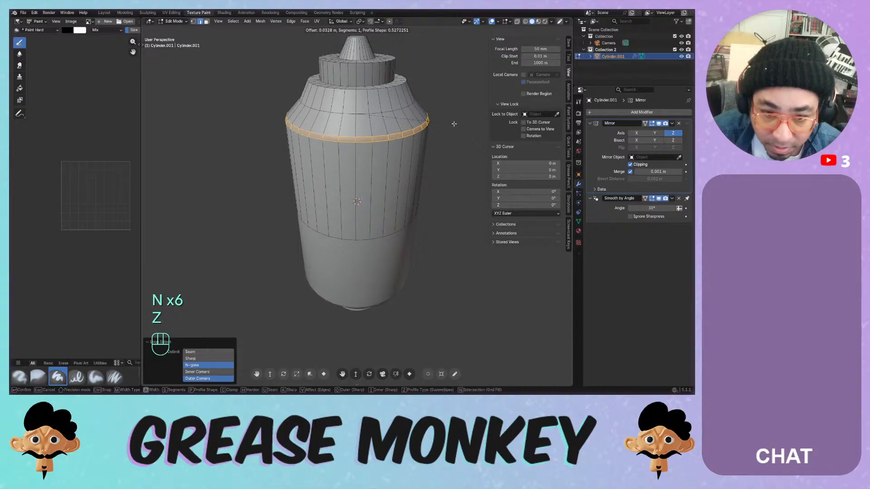
pyautogui.scroll(3, 454, 124)
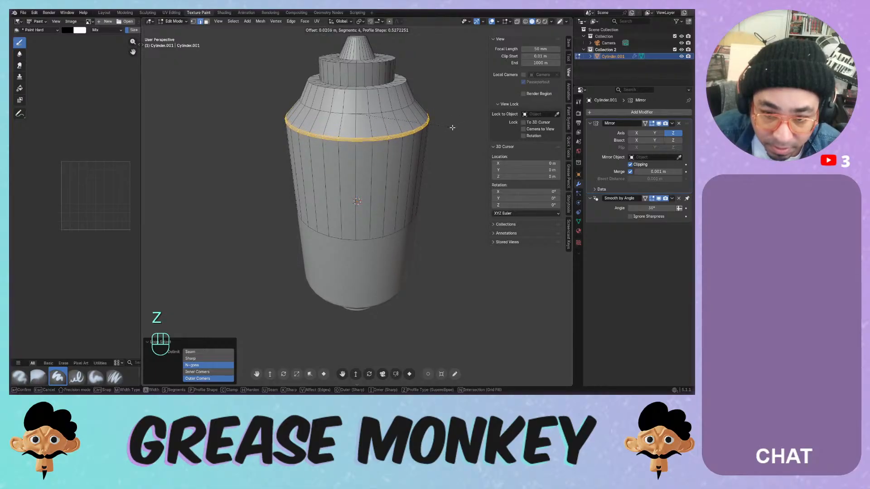
pyautogui.click(452, 127)
# - Undo the shoulder bevel and add a loop cut around the middle of the cylinder
pyautogui.press('Tab')
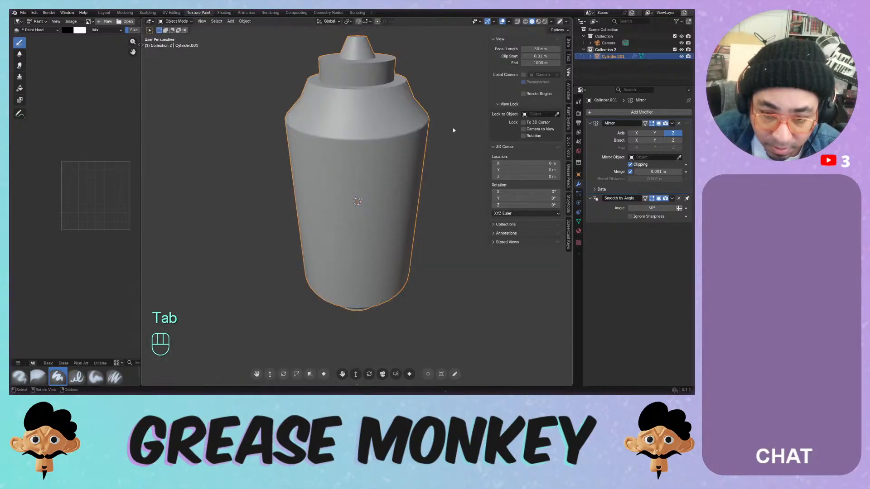
pyautogui.moveTo(452, 126); pyautogui.dragTo(397, 135, button='middle')
pyautogui.hotkey('ctrl', 'z')
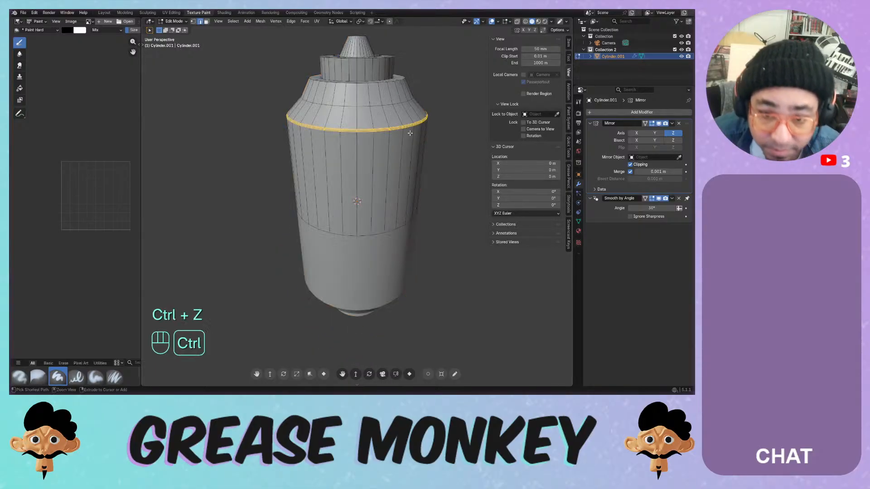
pyautogui.hotkey('ctrl', 'z')
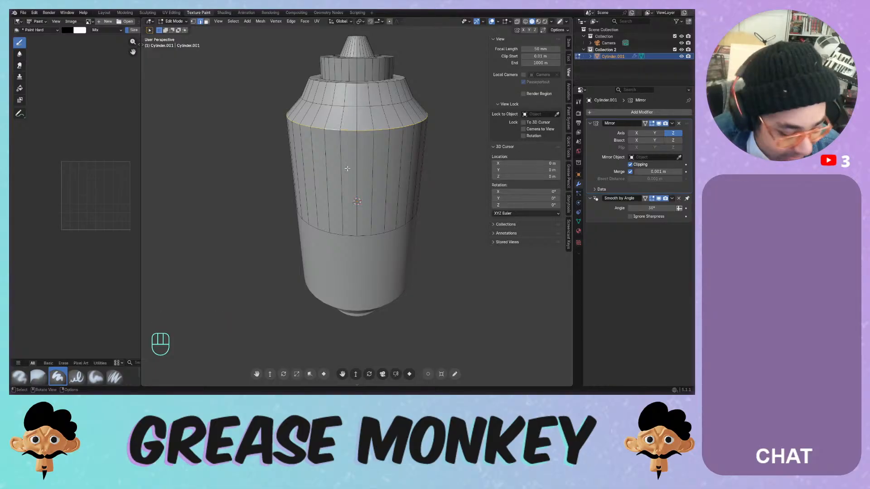
pyautogui.hotkey('ctrl', 'r')
pyautogui.click(383, 163)
pyautogui.click(388, 167)
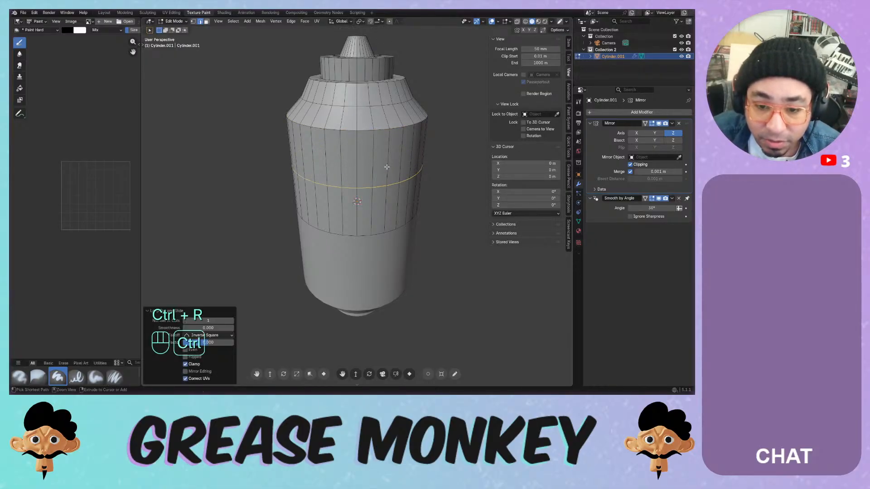
# - Bevel the new loop, push the band inward along normals as a trial groove, then undo it
pyautogui.hotkey('ctrl', 'b')
pyautogui.scroll(-3, 408, 167)
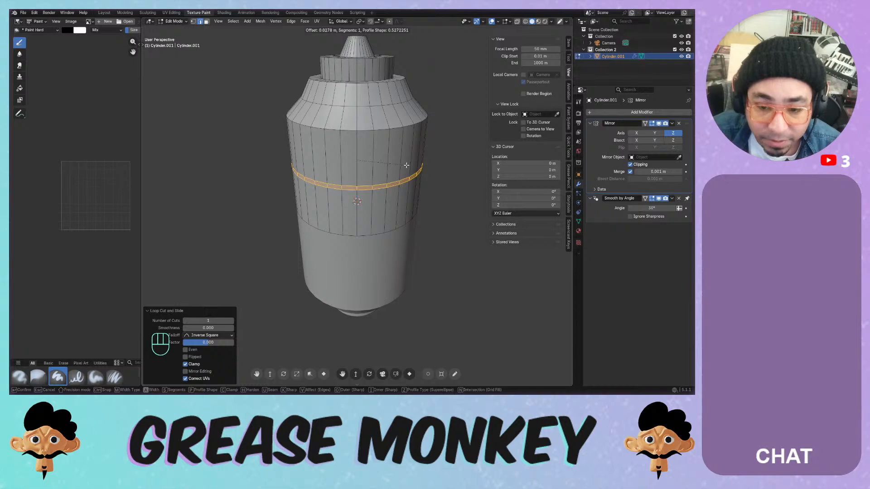
pyautogui.click(406, 165)
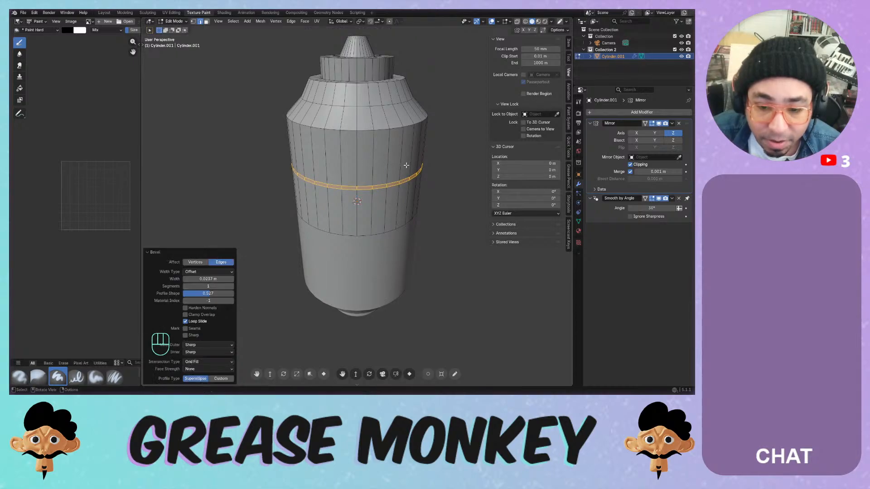
pyautogui.hotkey('alt', 'r')
pyautogui.hotkey('alt', 'r')
pyautogui.hotkey('alt', 'e')
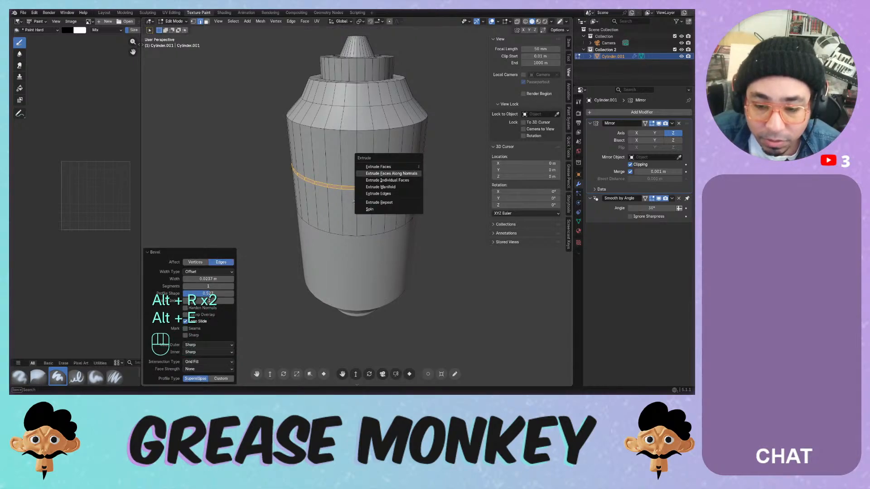
pyautogui.click(413, 173)
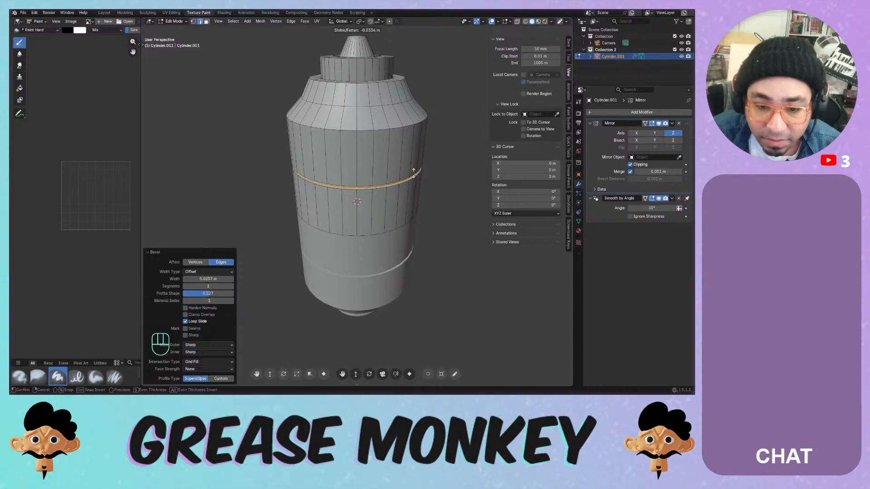
pyautogui.click(406, 175)
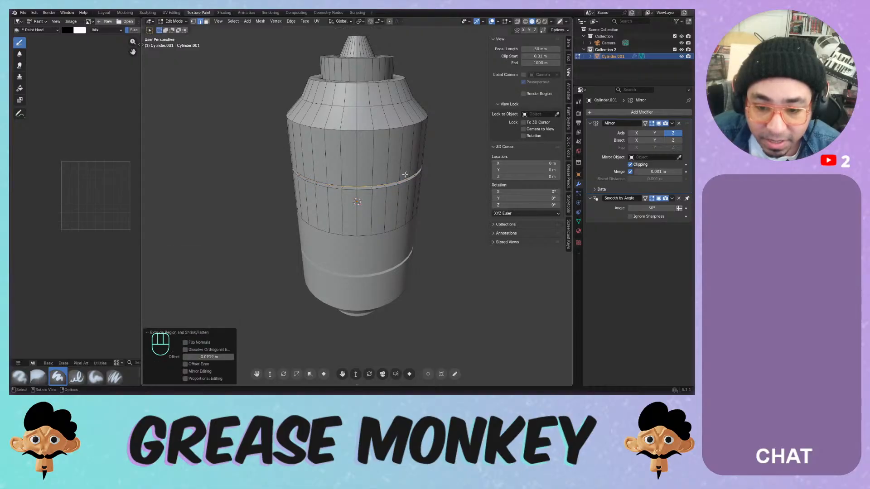
pyautogui.moveTo(406, 175); pyautogui.dragTo(392, 163, button='middle')
pyautogui.press('Tab')
pyautogui.hotkey('ctrl', 'z')
pyautogui.hotkey('ctrl', 'z')
pyautogui.hotkey('ctrl', 'z')
pyautogui.hotkey('ctrl', 'z')
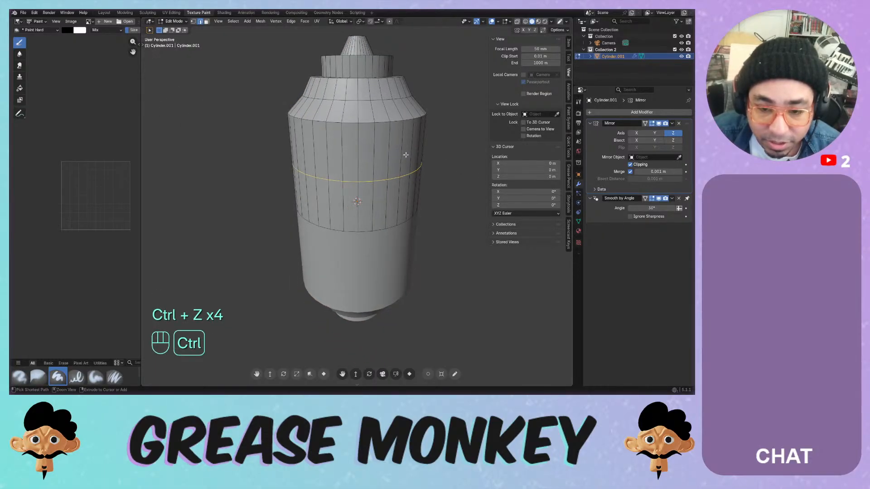
# - Undo the mid-body loop and place a new loop cut up near the shoulder
pyautogui.hotkey('ctrl', 'z')
pyautogui.hotkey('ctrl', 'r')
pyautogui.click(388, 148)
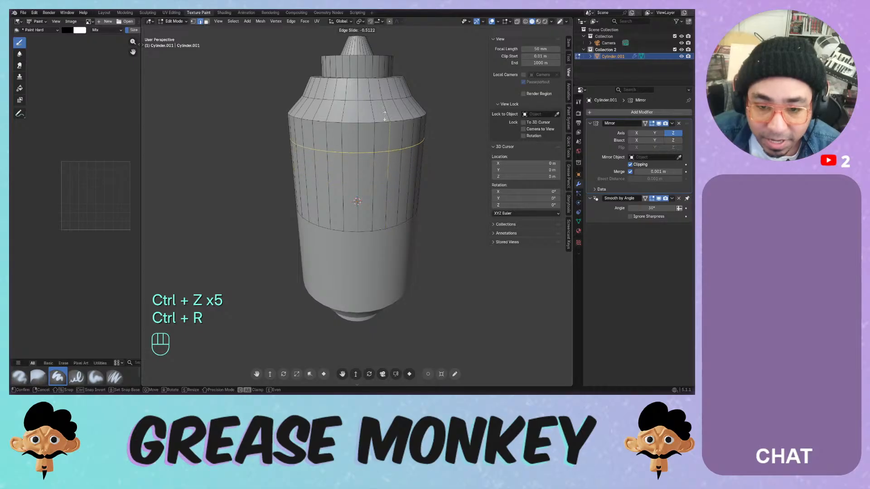
pyautogui.click(389, 136)
# - Bevel the new loop with a width of 0.03 m
pyautogui.hotkey('ctrl', 'b')
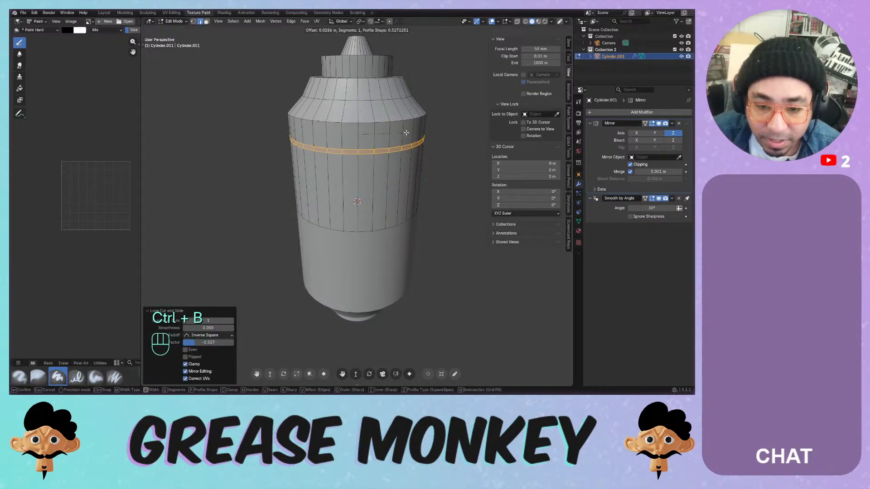
pyautogui.press('KP_Decimal')
pyautogui.press('KP_1')
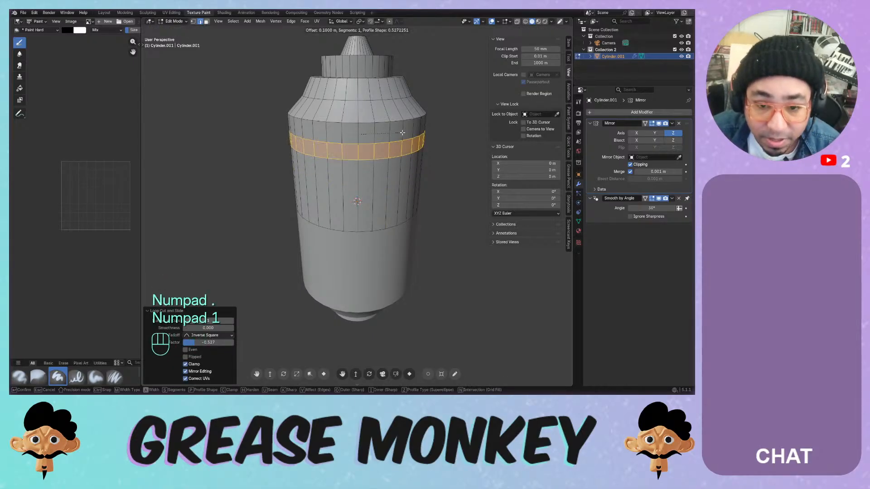
pyautogui.press('BackSpace')
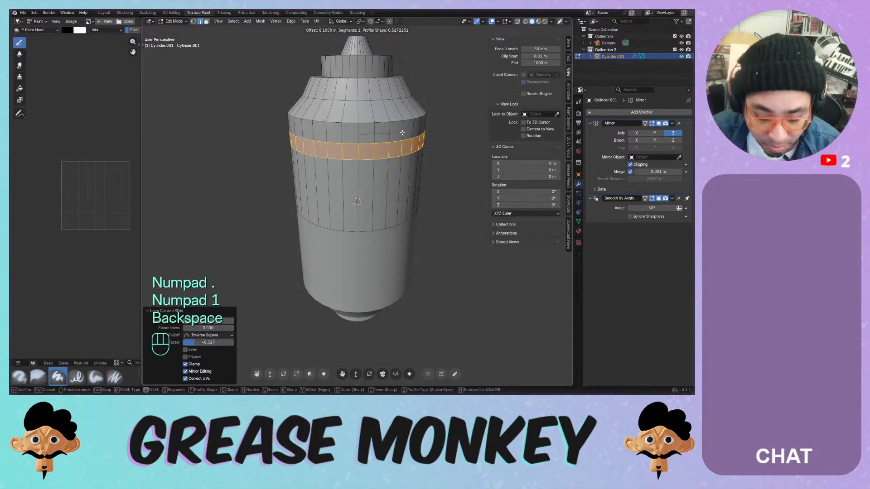
pyautogui.press('KP_0')
pyautogui.press('KP_5')
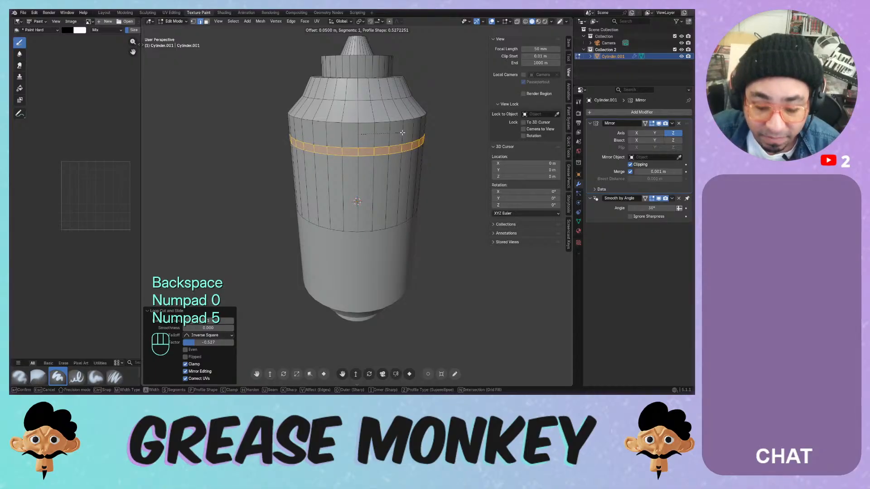
pyautogui.press('BackSpace')
pyautogui.press('KP_1')
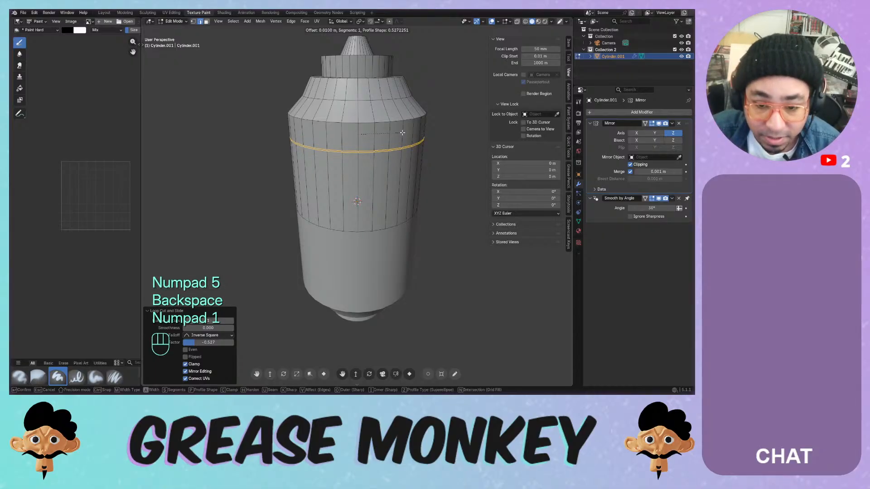
pyautogui.press('BackSpace')
pyautogui.press('KP_3')
pyautogui.press('Return')
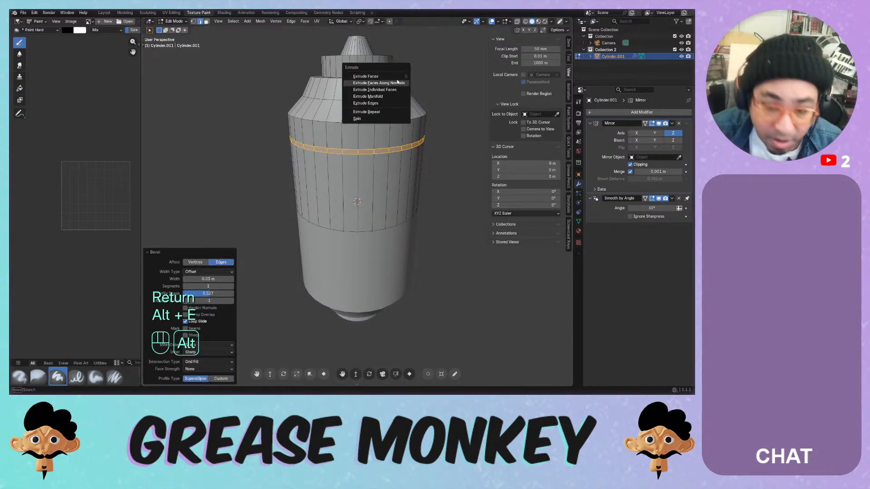
# - Extrude the bevelled band inward along its normals to form the groove and return to Object Mode
pyautogui.hotkey('alt', 'e')
pyautogui.click(396, 83)
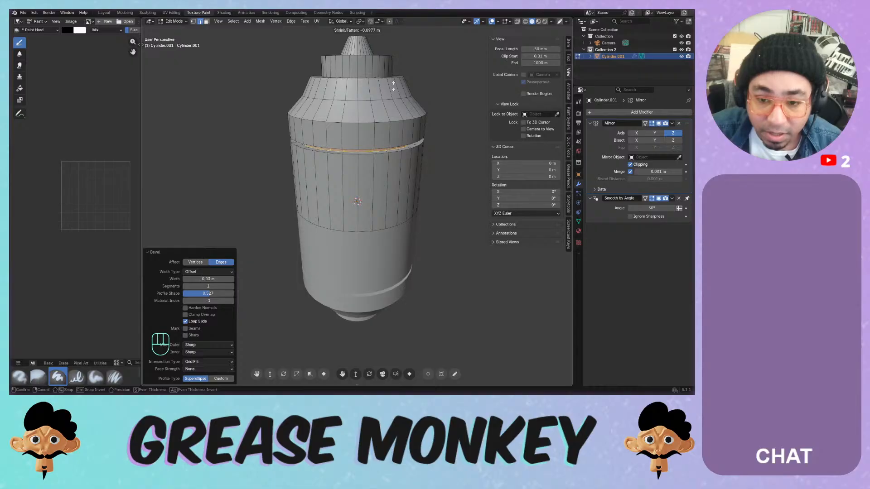
pyautogui.click(393, 86)
pyautogui.press('Tab')
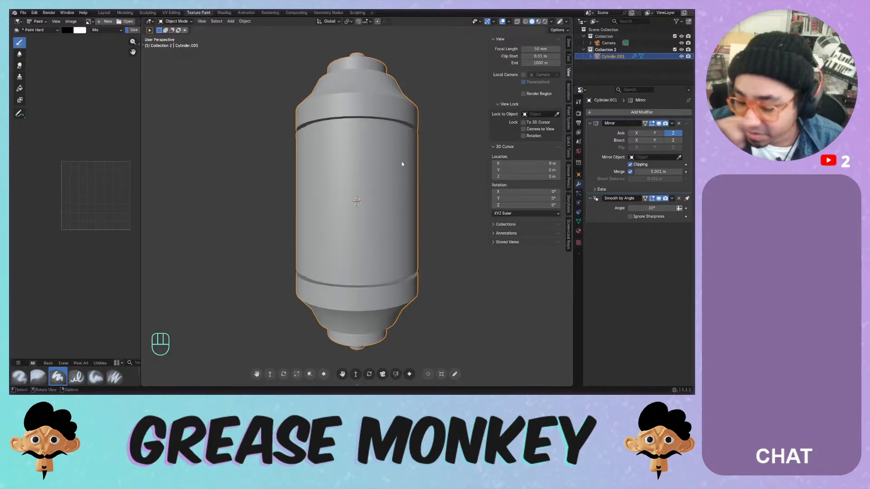
# - Change the viewport focal length from 50 mm to 100 mm
pyautogui.moveTo(388, 95); pyautogui.dragTo(366, 153, button='middle')
pyautogui.press('KP_1')
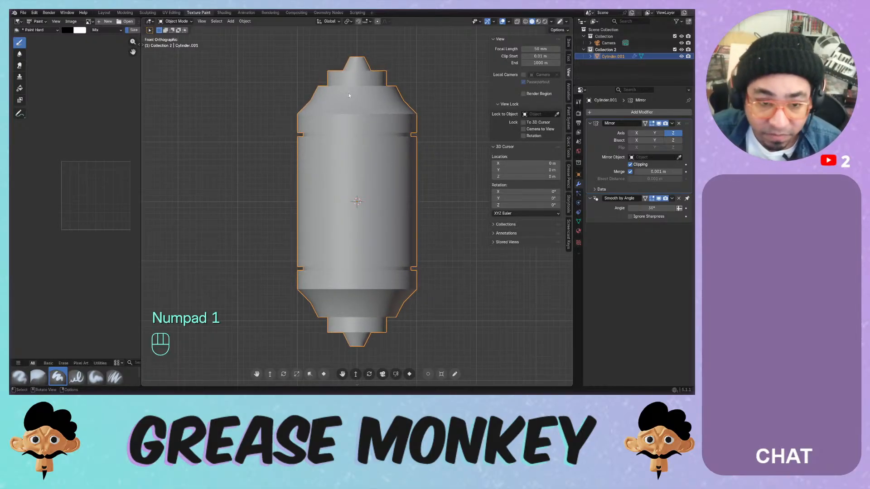
pyautogui.moveTo(335, 123)
pyautogui.mouseDown(button='middle')
pyautogui.moveTo(337, 142)
pyautogui.moveTo(340, 131)
pyautogui.mouseUp(button='middle')
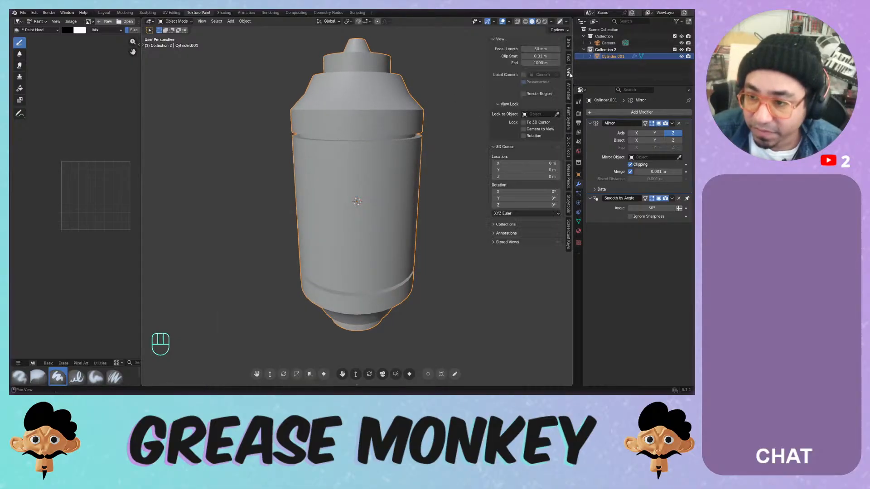
pyautogui.moveTo(536, 48)
pyautogui.mouseDown()
pyautogui.moveTo(546, 49)
pyautogui.moveTo(536, 48)
pyautogui.mouseUp()
pyautogui.click(537, 49)
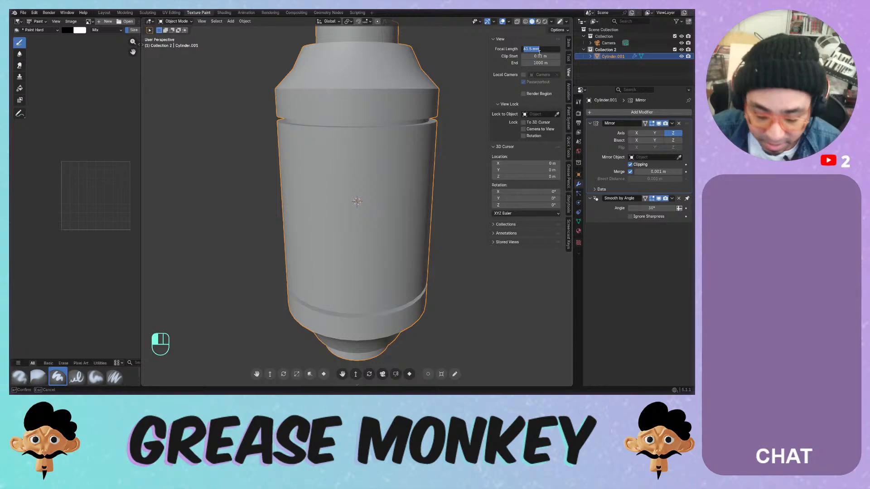
pyautogui.write('100')
pyautogui.press('Return')
# - Snap to the front orthographic view and open the Viewport Overlays menu
pyautogui.scroll(-4, 394, 91)
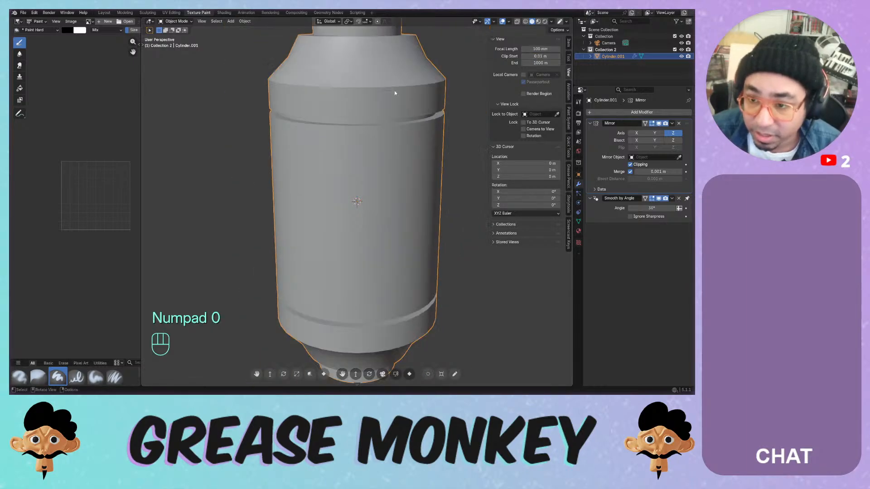
pyautogui.moveTo(376, 131); pyautogui.dragTo(419, 115, button='middle')
pyautogui.press('KP_1')
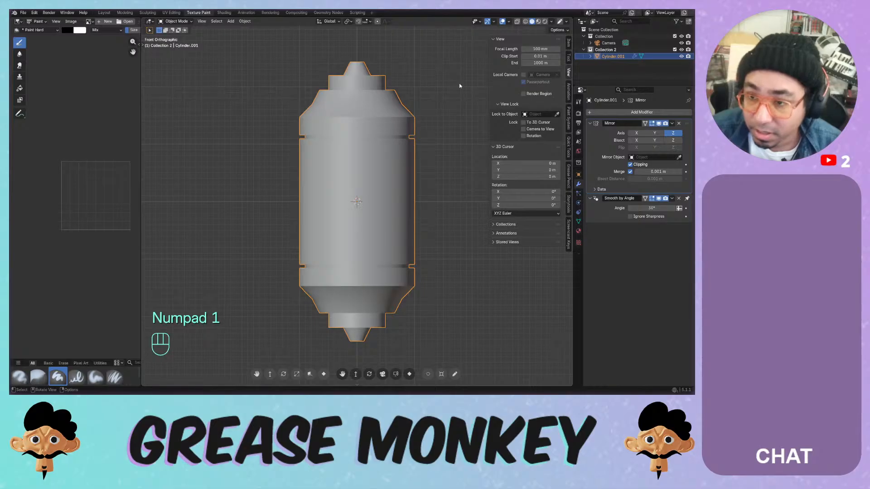
pyautogui.click(510, 21)
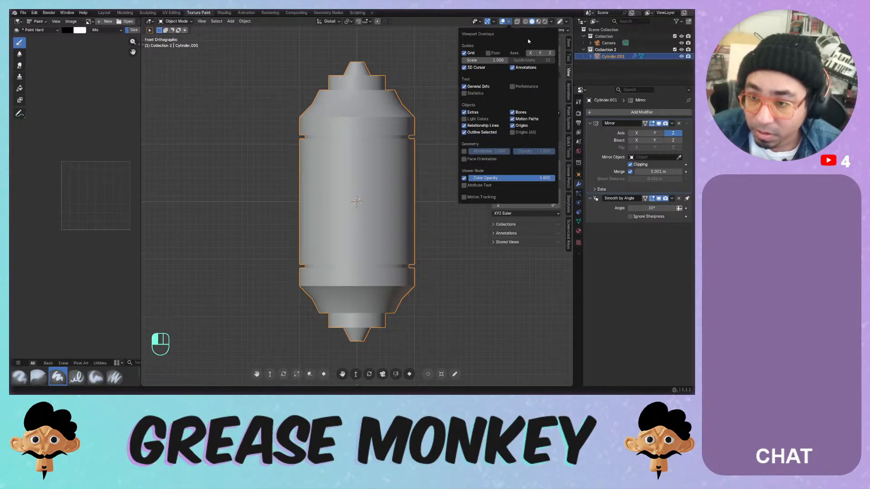
# - Hide the grid, floor, and X and Y axis lines in the viewport overlays
pyautogui.click(530, 53)
pyautogui.moveTo(437, 59); pyautogui.dragTo(450, 100, button='middle')
pyautogui.click(552, 21)
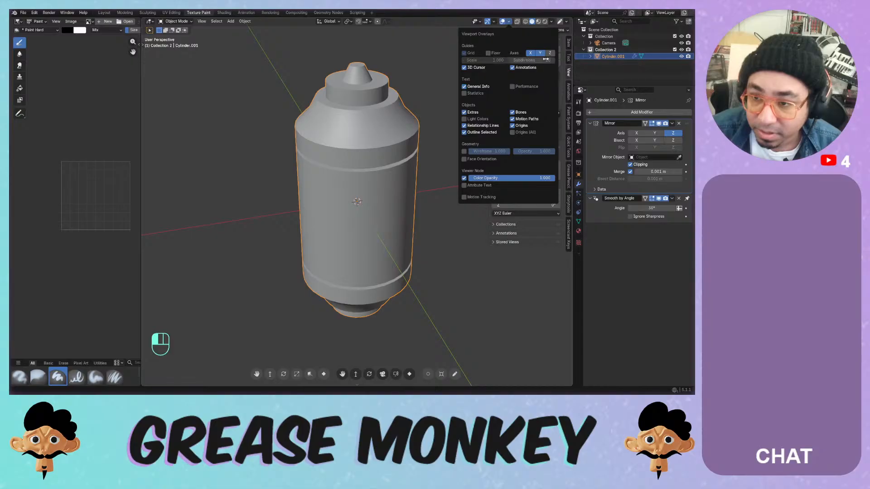
pyautogui.click(492, 53)
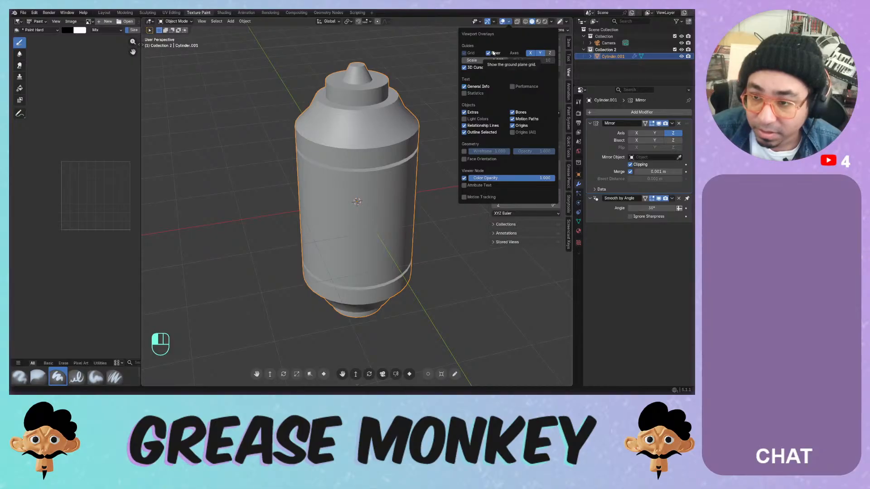
pyautogui.click(492, 53)
pyautogui.click(530, 53)
pyautogui.click(540, 54)
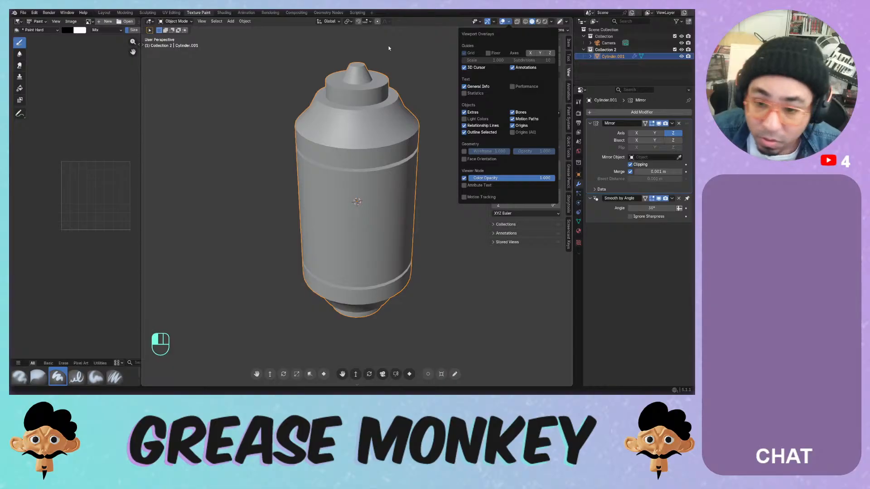
# - Turn on cavity shading, check it from the front view, then go back to Edit Mode
pyautogui.moveTo(405, 176); pyautogui.dragTo(408, 157, button='middle')
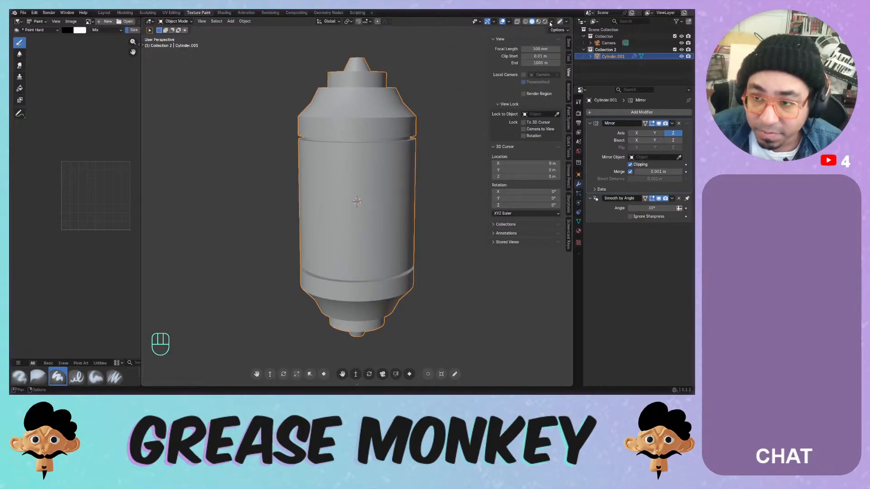
pyautogui.click(551, 21)
pyautogui.click(514, 212)
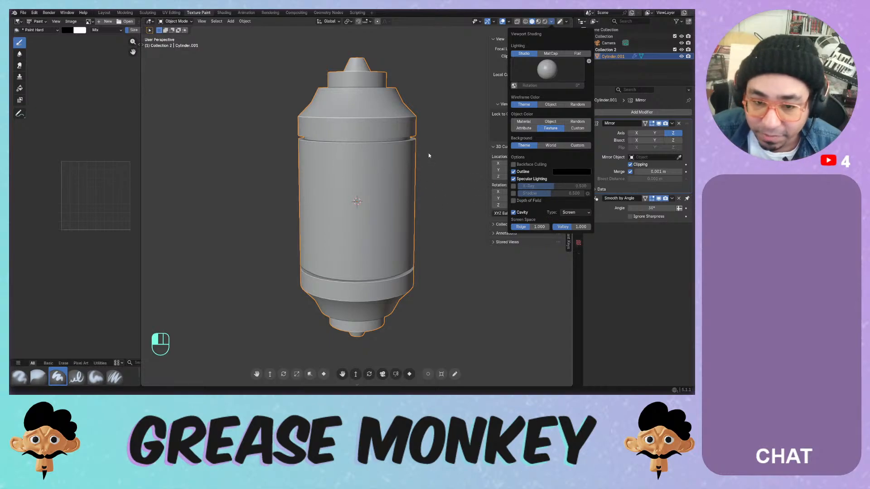
pyautogui.moveTo(430, 155)
pyautogui.mouseDown(button='middle')
pyautogui.moveTo(474, 179)
pyautogui.moveTo(391, 166)
pyautogui.moveTo(436, 164)
pyautogui.moveTo(417, 146)
pyautogui.moveTo(445, 137)
pyautogui.moveTo(460, 158)
pyautogui.moveTo(369, 162)
pyautogui.moveTo(378, 154)
pyautogui.moveTo(354, 113)
pyautogui.mouseUp(button='middle')
pyautogui.press('KP_1')
pyautogui.scroll(4, 369, 161)
pyautogui.scroll(-1, 375, 154)
pyautogui.scroll(4, 376, 102)
pyautogui.press('Tab')
# - Select the groove's upper and lower edge loops and bevel them with an adjusted profile
pyautogui.click(353, 114)
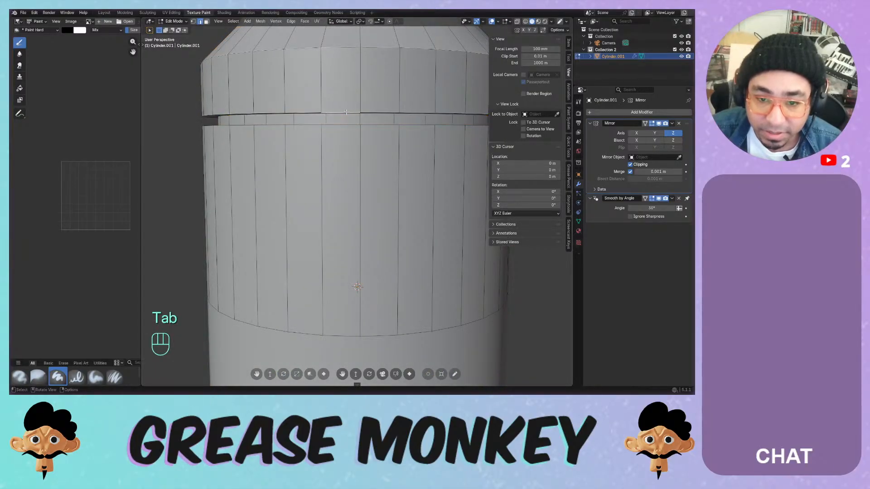
pyautogui.press('2')
pyautogui.click(349, 115)
pyautogui.keyDown('alt'); pyautogui.click(335, 110); pyautogui.keyUp('alt')
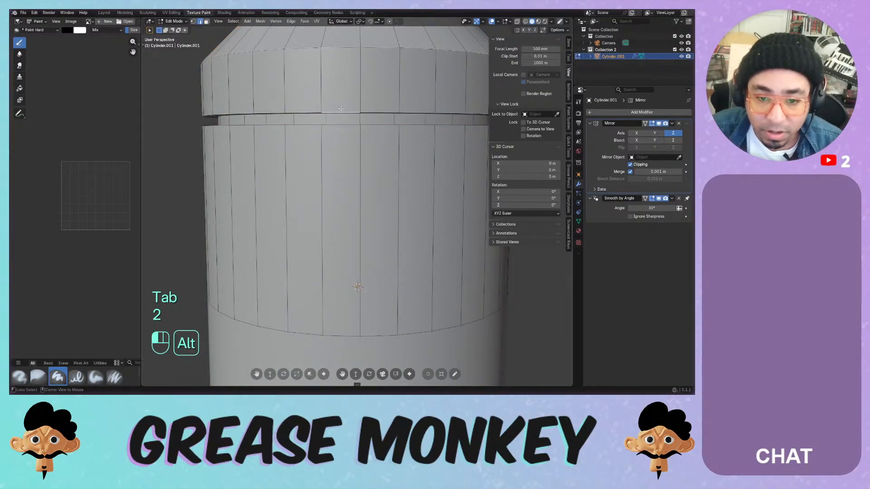
pyautogui.keyDown('alt'); pyautogui.keyDown('shift'); pyautogui.click(335, 125); pyautogui.keyUp('shift'); pyautogui.keyUp('alt')
pyautogui.scroll(-3, 336, 156)
pyautogui.scroll(-1, 335, 155)
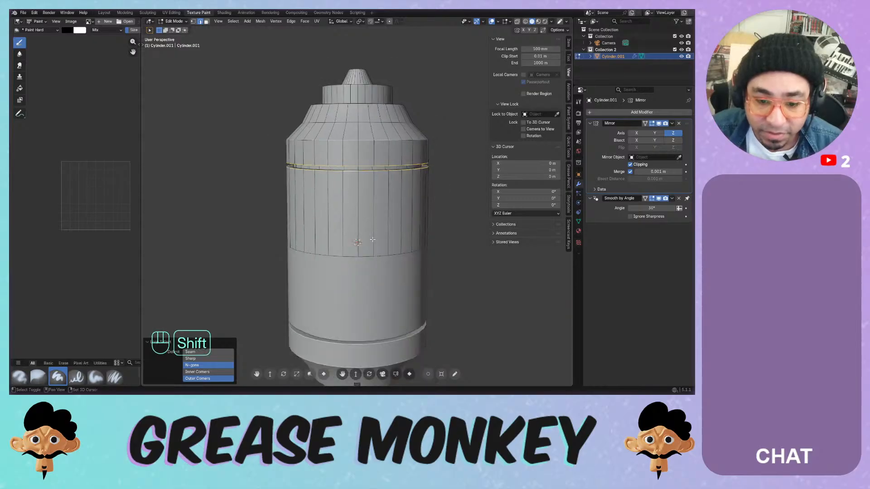
pyautogui.moveTo(335, 156)
pyautogui.keyDown('shift'); pyautogui.mouseDown(button='middle')
pyautogui.moveTo(324, 78)
pyautogui.moveTo(330, 160)
pyautogui.mouseUp(button='middle'); pyautogui.keyUp('shift')
pyautogui.scroll(3, 330, 160)
pyautogui.scroll(-2, 330, 160)
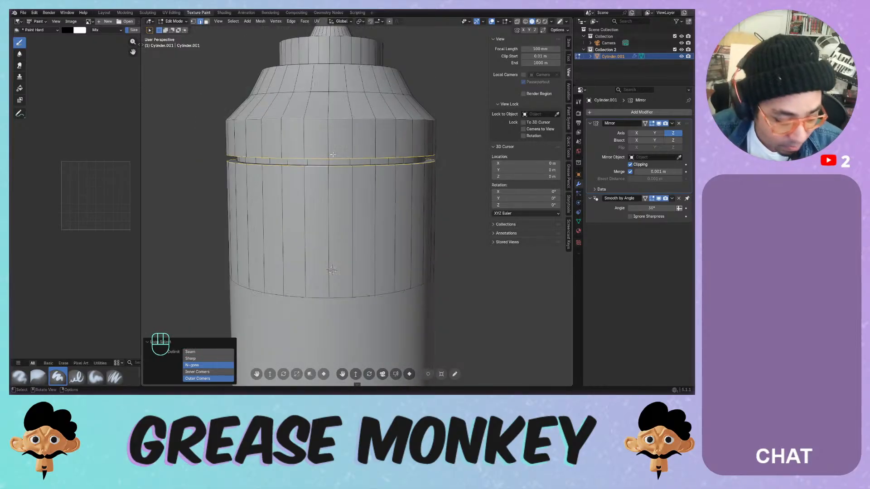
pyautogui.hotkey('ctrl', 'b')
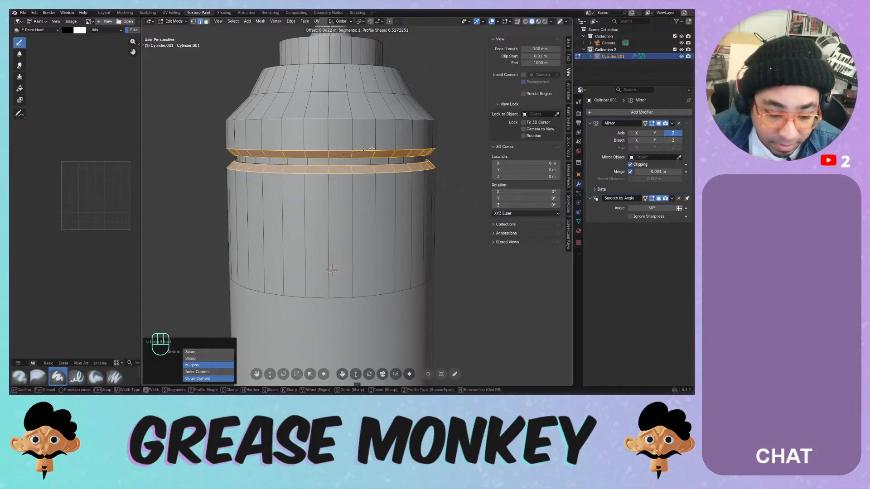
pyautogui.press('p')
pyautogui.press('p')
pyautogui.press('p')
pyautogui.press('p')
pyautogui.press('p')
pyautogui.press('p')
pyautogui.press('p')
pyautogui.press('p')
pyautogui.press('p')
pyautogui.press('p')
pyautogui.press('p')
pyautogui.press('p')
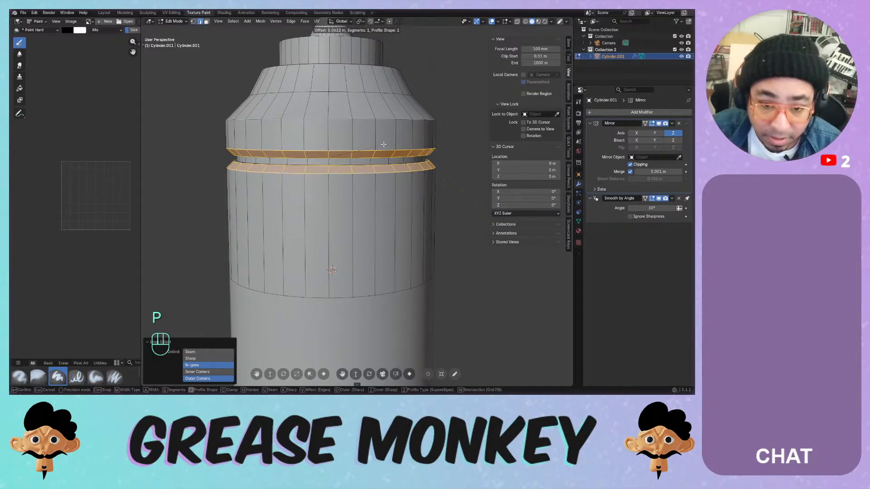
pyautogui.press('p')
pyautogui.press('p')
pyautogui.press('p')
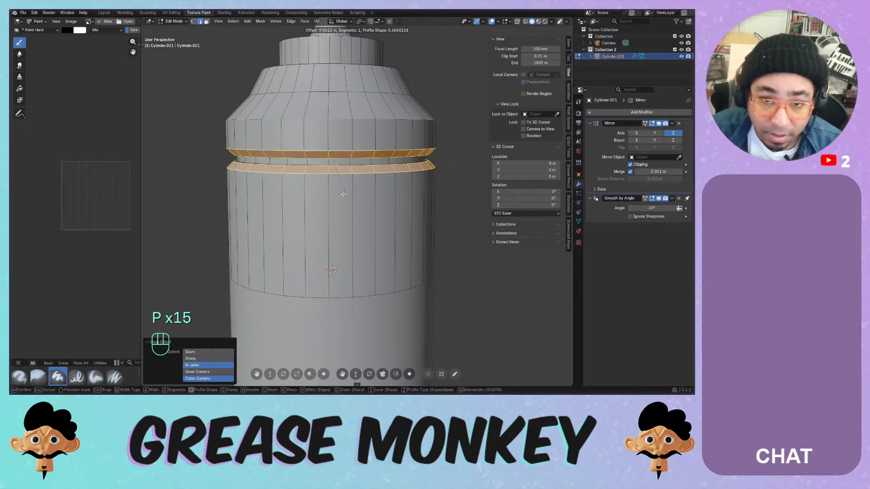
pyautogui.click(377, 147)
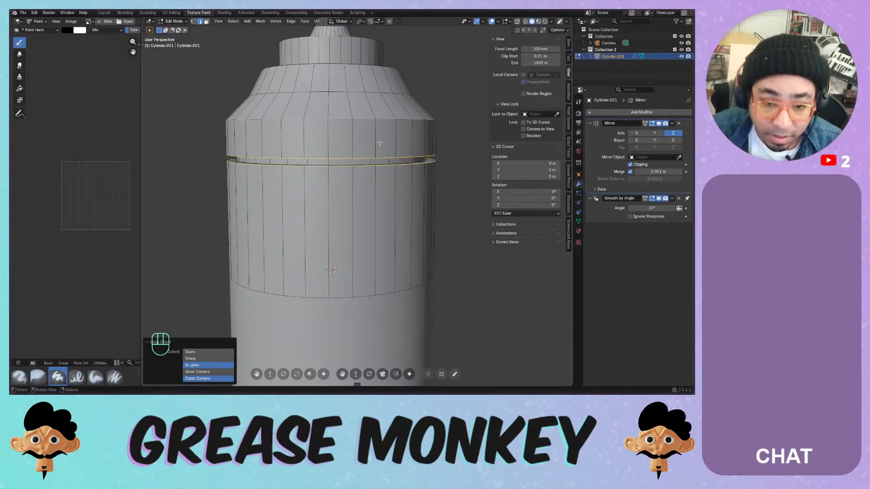
# - Re-bevel the groove loop with more segments and a flatter profile, then inspect it shaded in Object Mode
pyautogui.press('g')
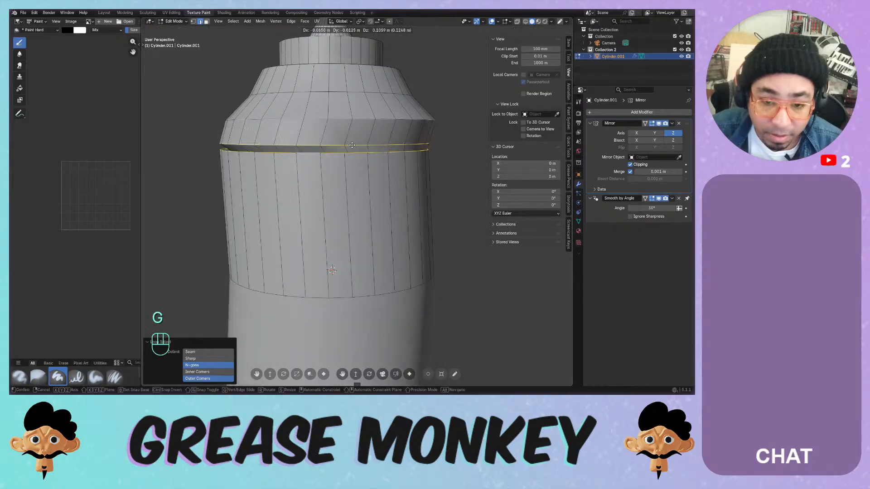
pyautogui.hotkey('ctrl', 'b')
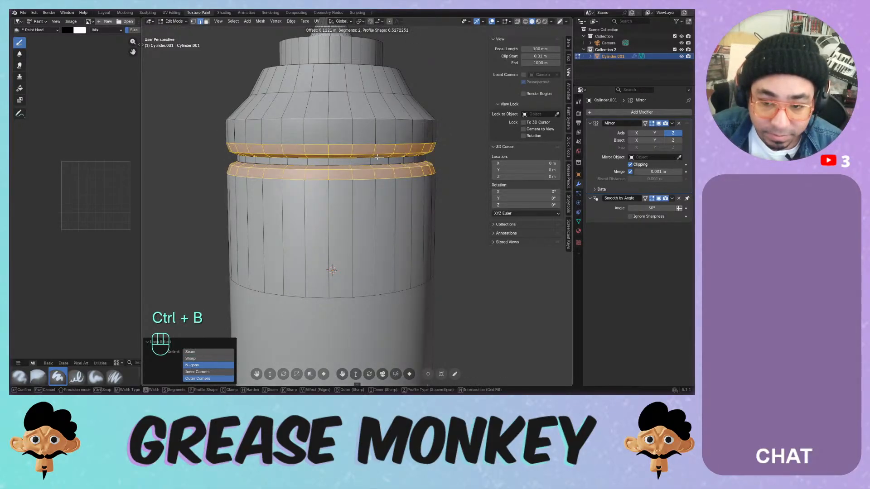
pyautogui.scroll(3, 377, 157)
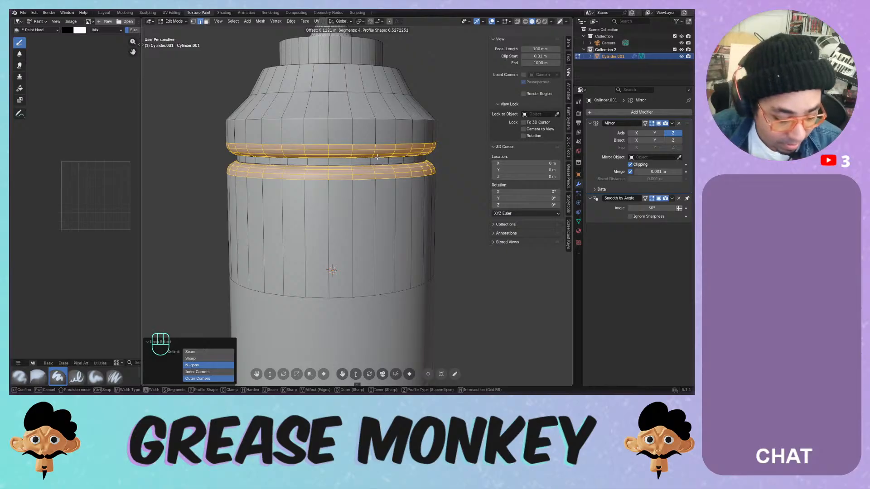
pyautogui.press('p')
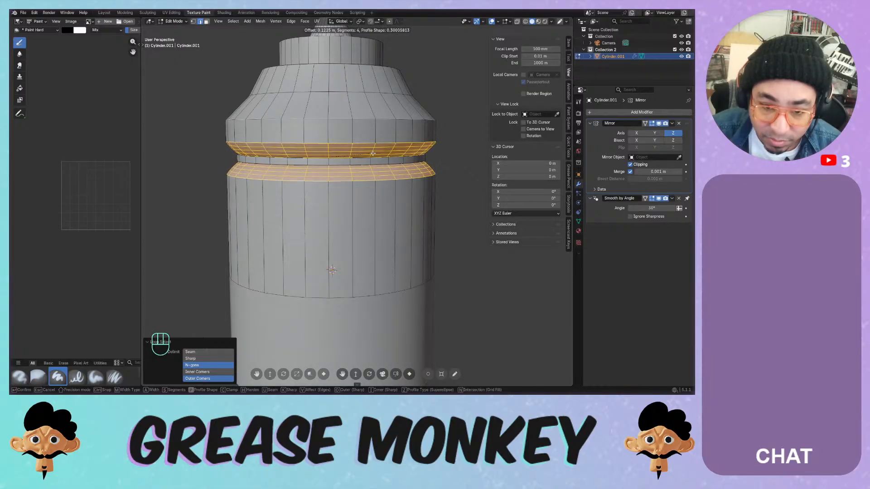
pyautogui.click(368, 154)
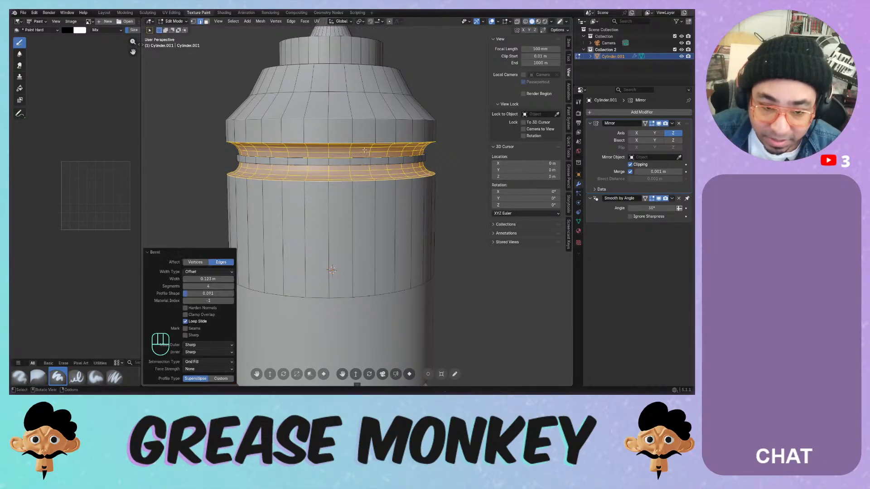
pyautogui.press('Tab')
pyautogui.moveTo(370, 154); pyautogui.dragTo(338, 176, button='middle')
pyautogui.scroll(-4, 363, 146)
pyautogui.scroll(6, 353, 211)
# - Undo the multi-segment bevel, apply a simpler groove bevel, and inspect it before returning to Edit Mode
pyautogui.hotkey('ctrl', 'z')
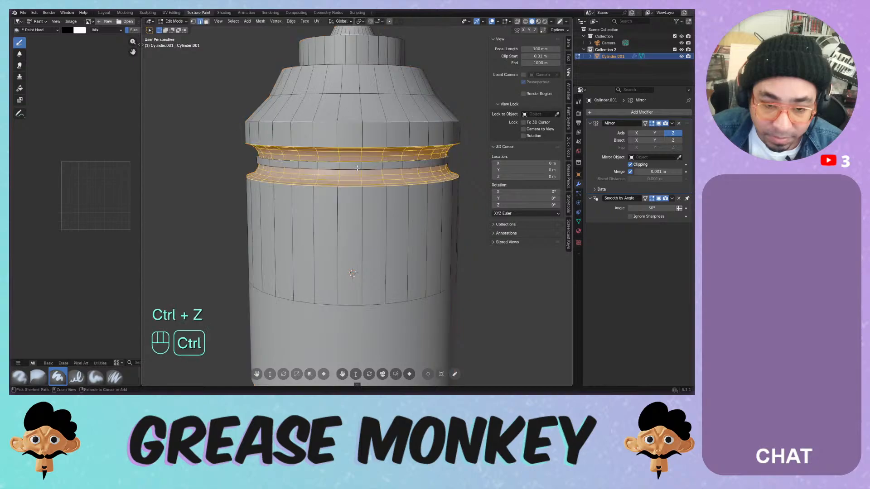
pyautogui.hotkey('ctrl', 'z')
pyautogui.hotkey('ctrl', 'b')
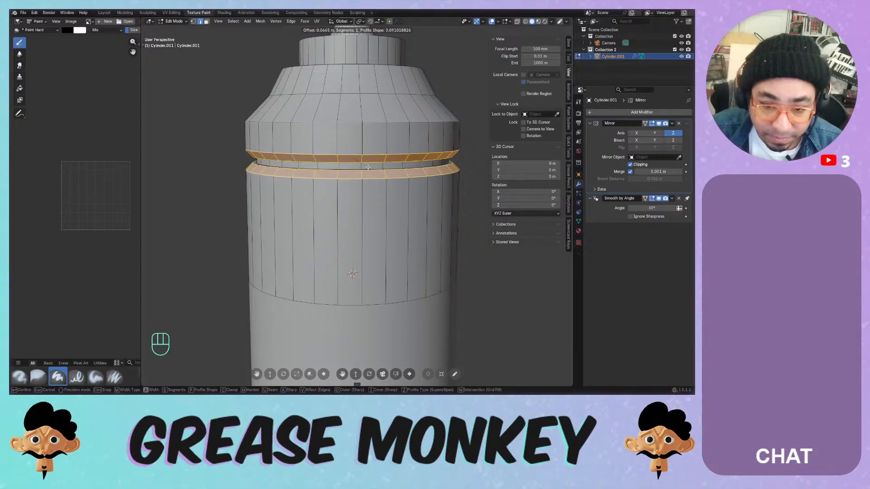
pyautogui.click(368, 167)
pyautogui.press('Tab')
pyautogui.scroll(-3, 363, 171)
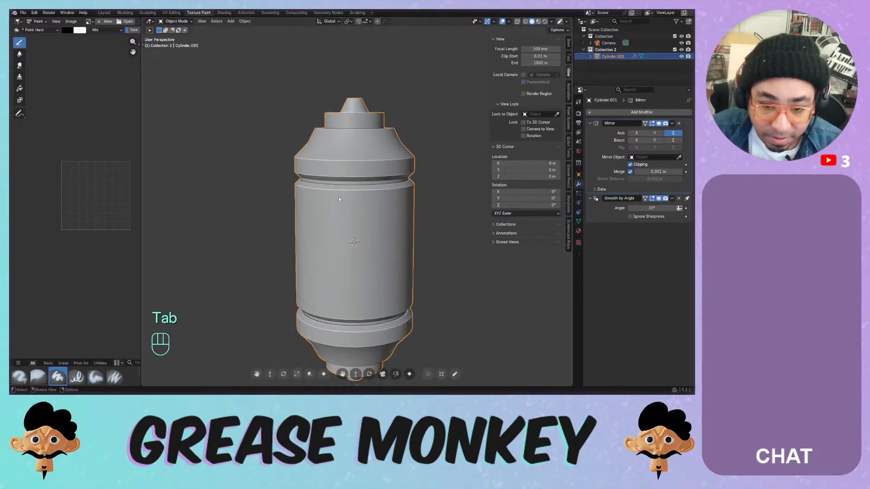
pyautogui.moveTo(339, 197); pyautogui.dragTo(379, 197, button='middle')
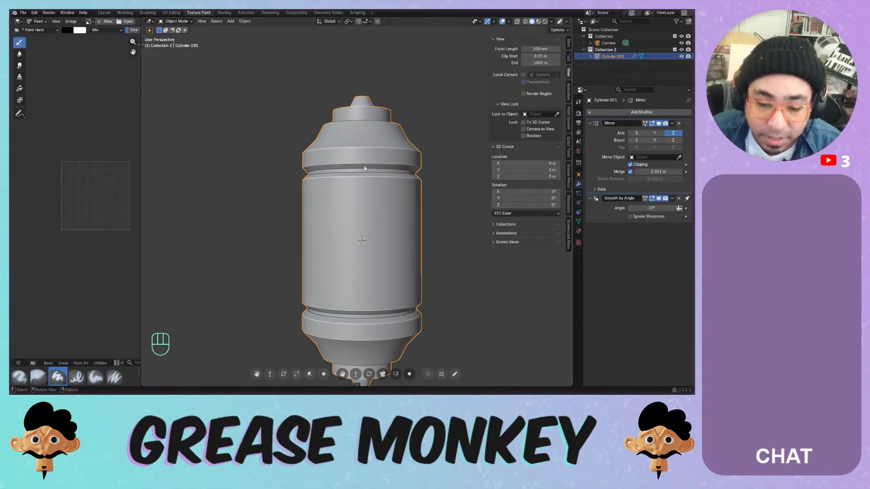
pyautogui.press('Tab')
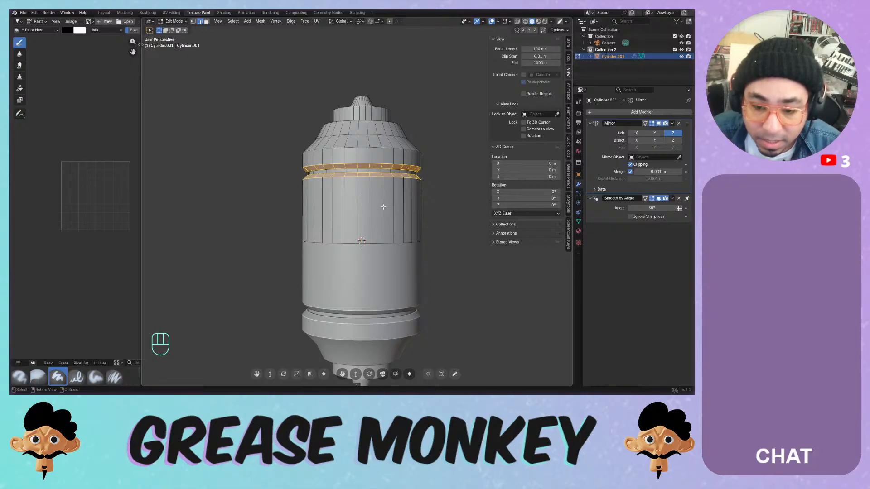
pyautogui.scroll(2, 383, 207)
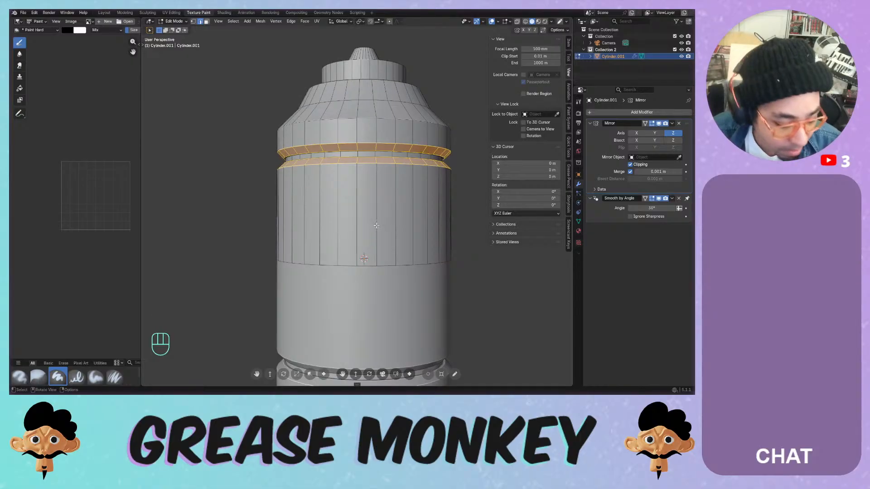
pyautogui.hotkey('ctrl', 'r')
# - Add an edge loop around the body and poke the selected ring of faces
pyautogui.click(376, 225)
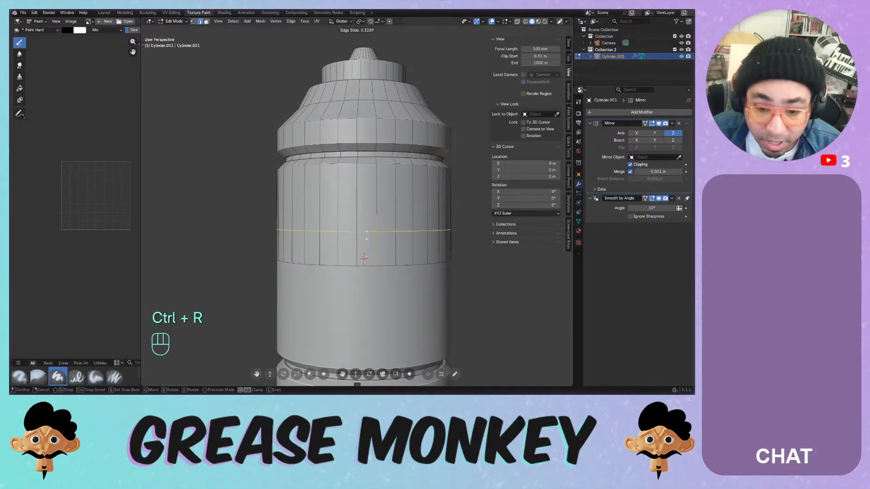
pyautogui.click(378, 256)
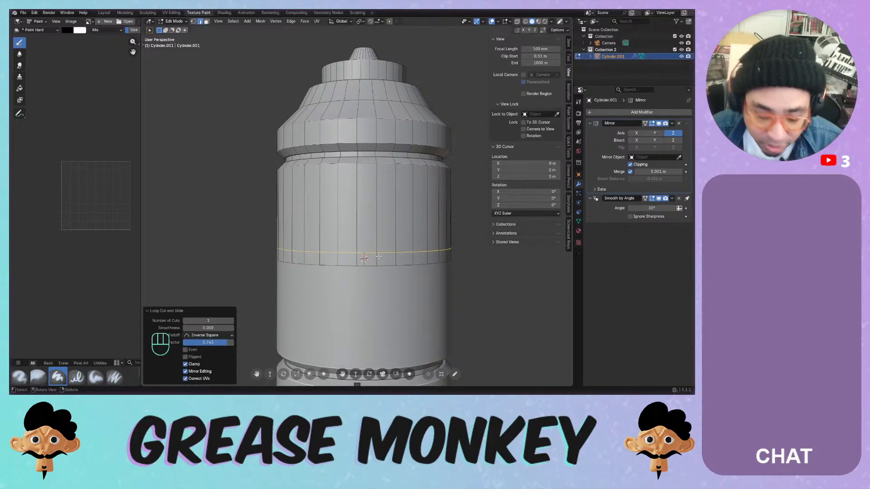
pyautogui.press('3')
pyautogui.keyDown('alt'); pyautogui.click(357, 252); pyautogui.keyUp('alt')
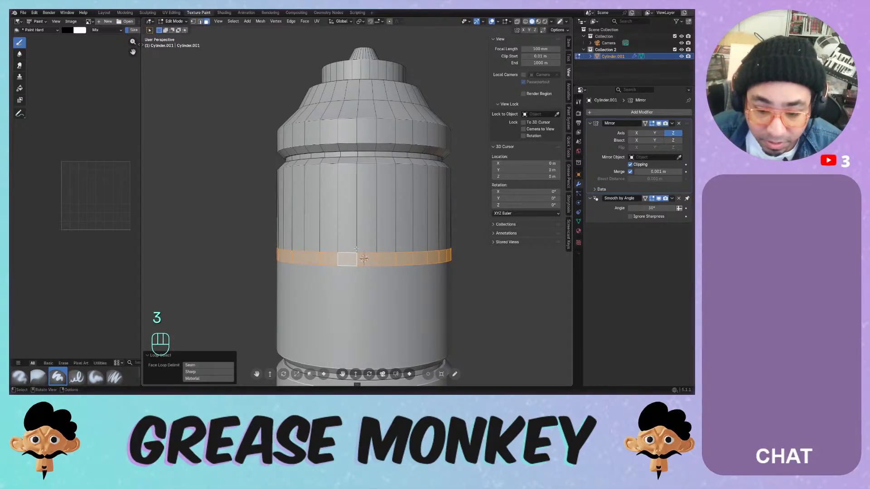
pyautogui.scroll(3, 360, 250)
pyautogui.keyDown('shift'); pyautogui.moveTo(368, 282); pyautogui.dragTo(370, 240, button='middle'); pyautogui.keyUp('shift')
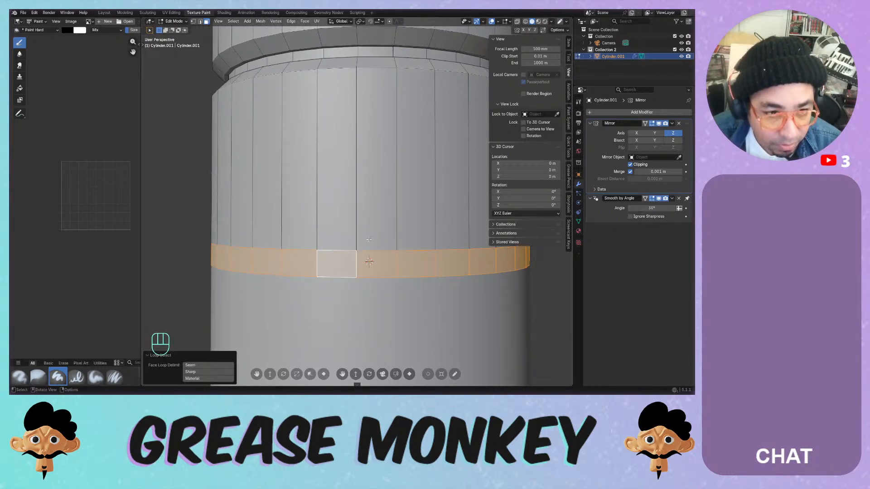
pyautogui.hotkey('ctrl', 'e')
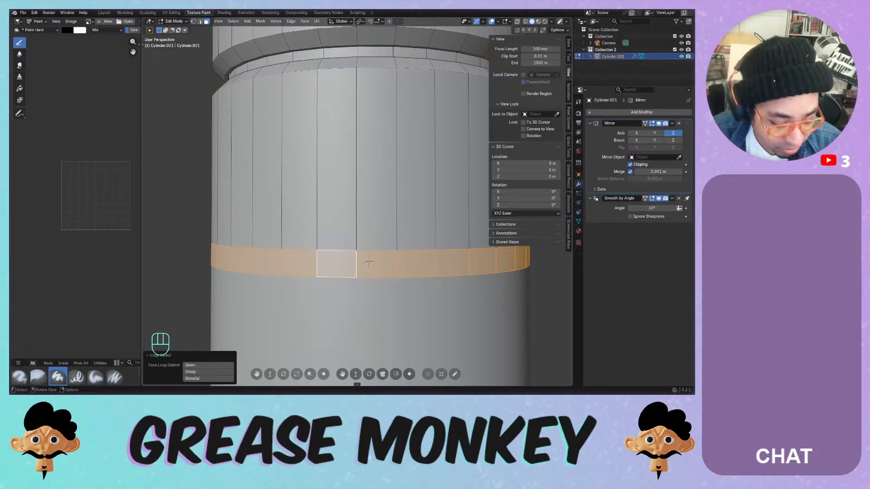
pyautogui.hotkey('ctrl', 'f')
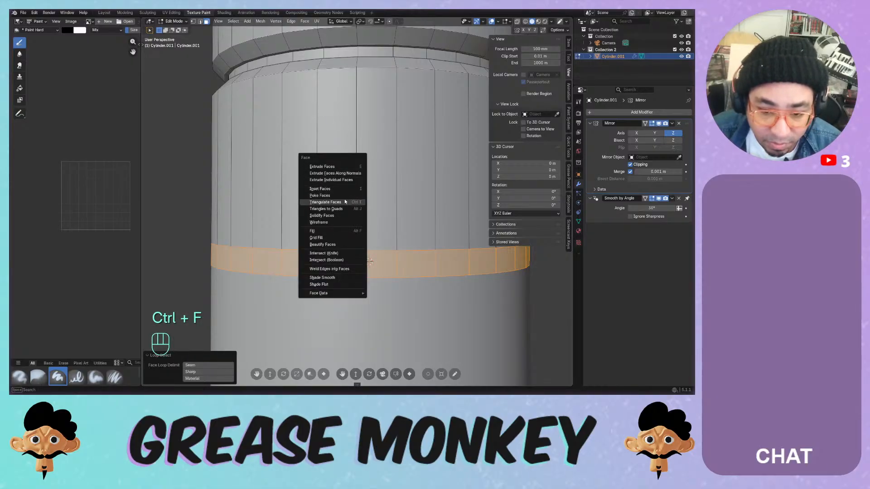
pyautogui.click(345, 195)
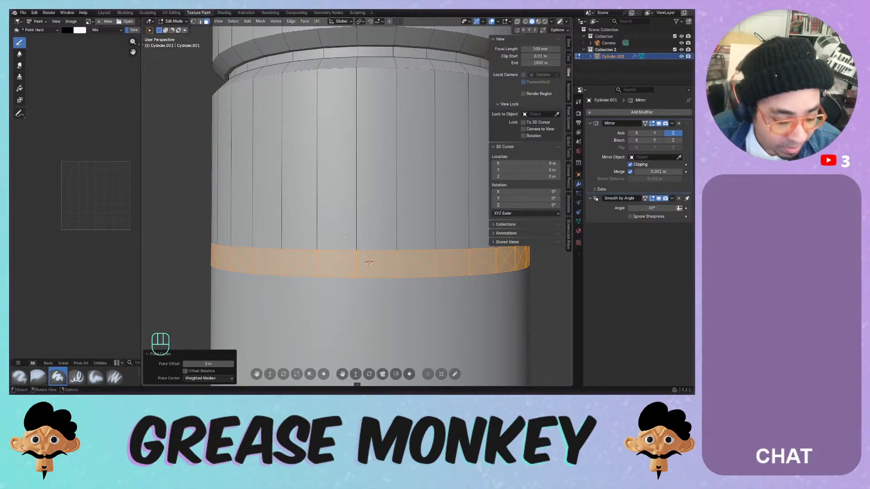
# - Select all vertices with matching connecting-edge counts using Select Similar
pyautogui.press('1')
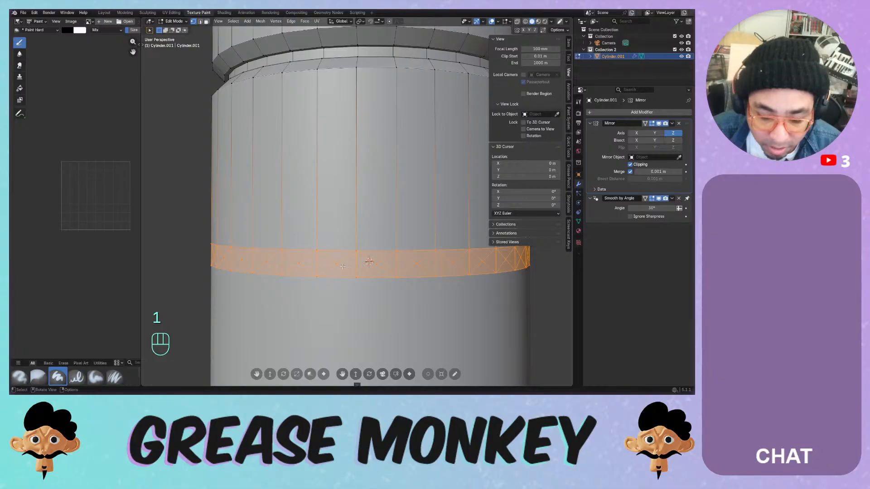
pyautogui.scroll(-1, 343, 265)
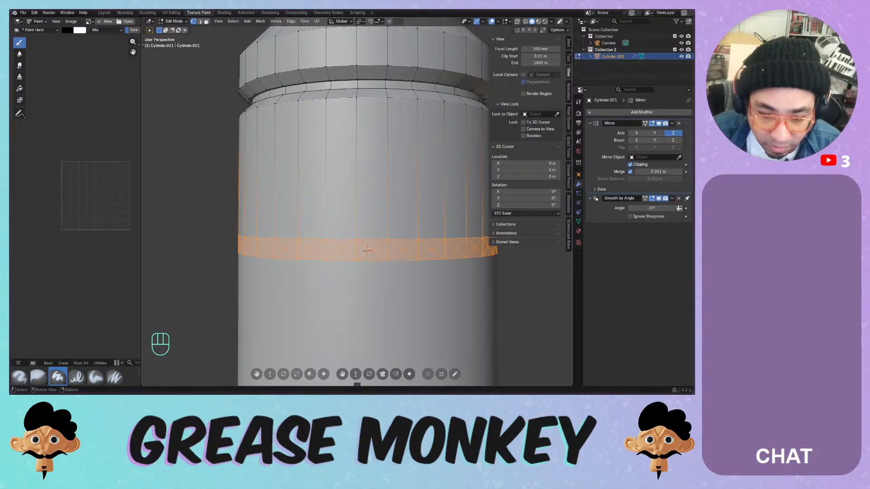
pyautogui.hotkey('alt', 'a')
pyautogui.hotkey('shift', 'h')
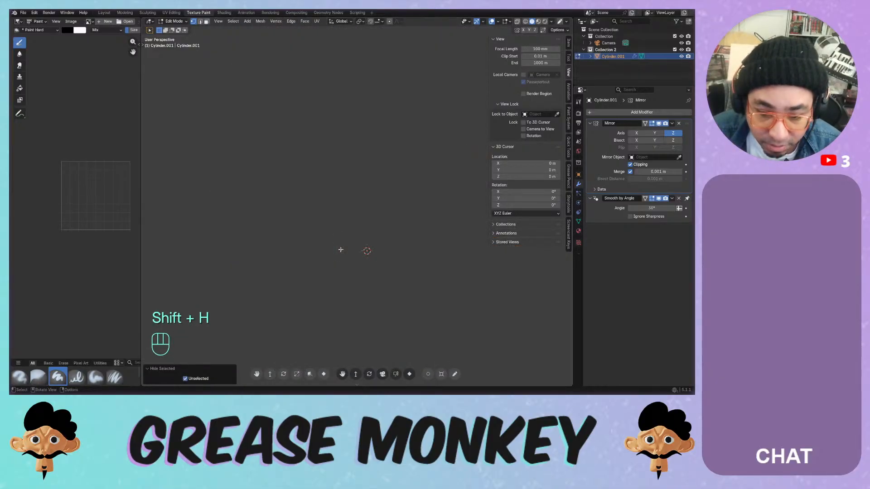
pyautogui.hotkey('ctrl', 'z')
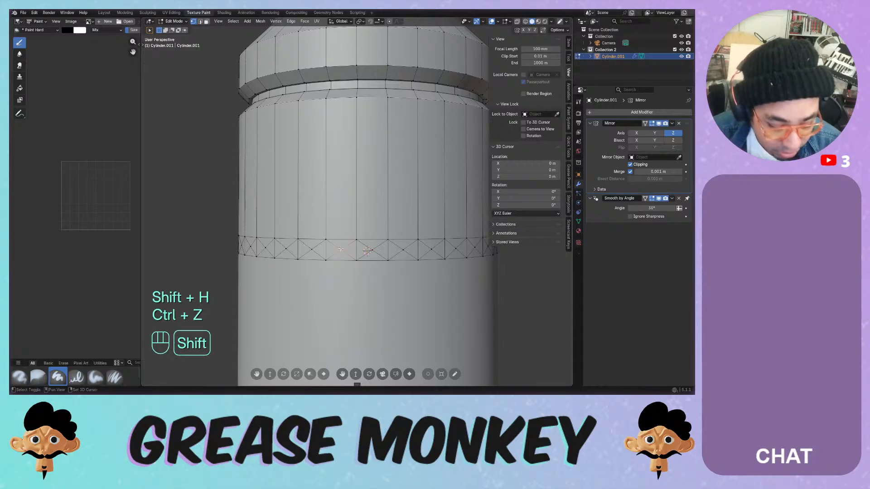
pyautogui.hotkey('shift', 'g')
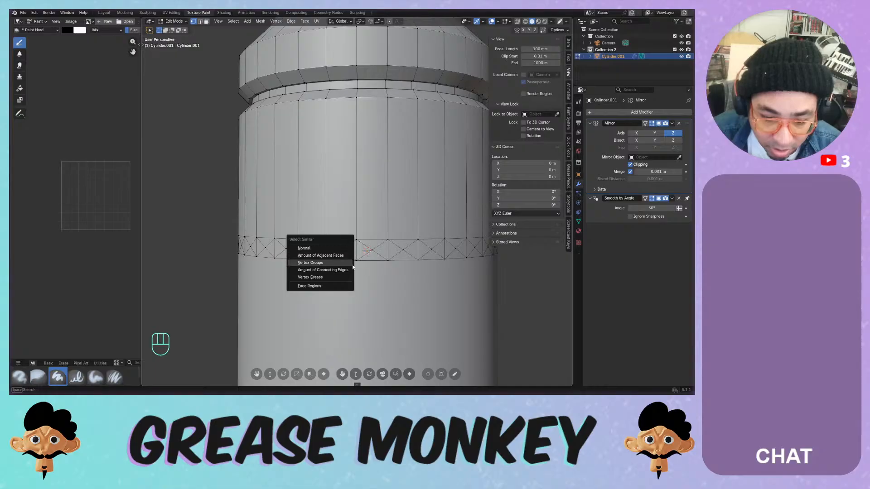
pyautogui.click(345, 269)
# - In front wireframe view, deselect all but the lower vertex ring, then return to solid shading
pyautogui.scroll(-5, 341, 245)
pyautogui.moveTo(341, 245); pyautogui.dragTo(427, 224, button='middle')
pyautogui.press('KP_1')
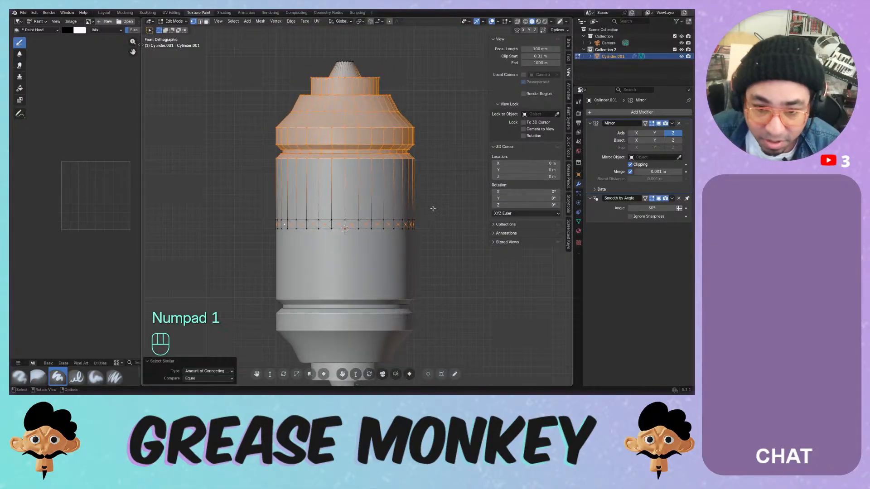
pyautogui.press('z')
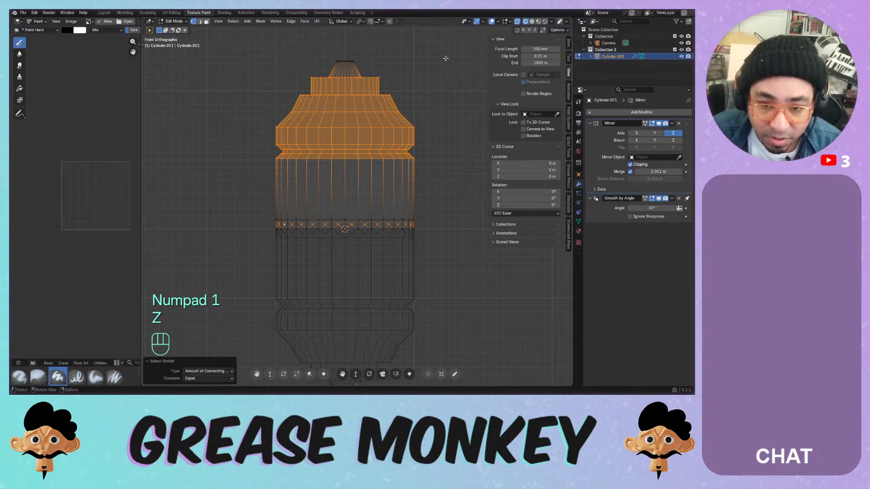
pyautogui.keyDown('ctrl'); pyautogui.moveTo(445, 50); pyautogui.dragTo(246, 173); pyautogui.keyUp('ctrl')
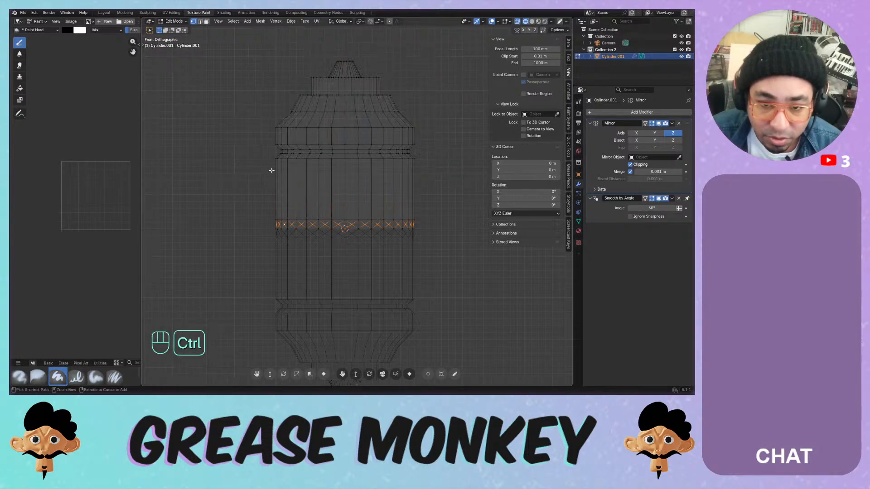
pyautogui.scroll(4, 272, 170)
pyautogui.moveTo(322, 247)
pyautogui.mouseDown(button='middle')
pyautogui.moveTo(378, 236)
pyautogui.moveTo(309, 238)
pyautogui.mouseUp(button='middle')
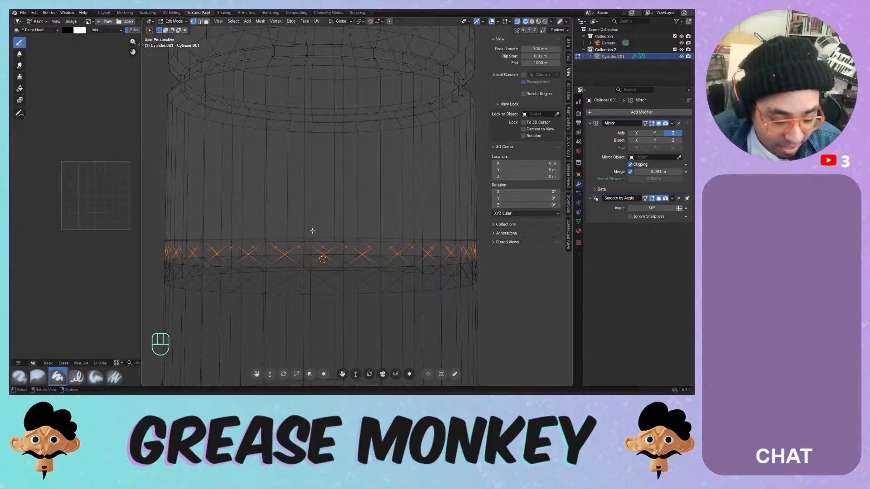
pyautogui.press('z')
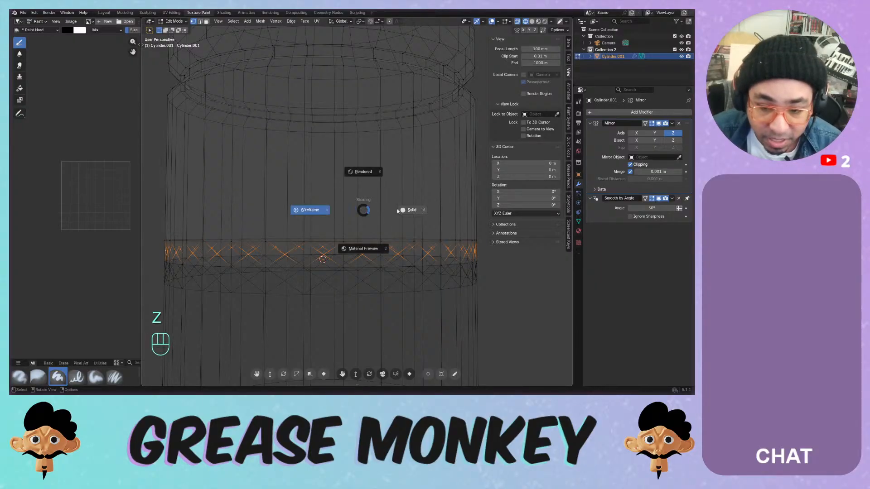
pyautogui.click(404, 210)
pyautogui.moveTo(403, 210); pyautogui.dragTo(348, 228, button='middle')
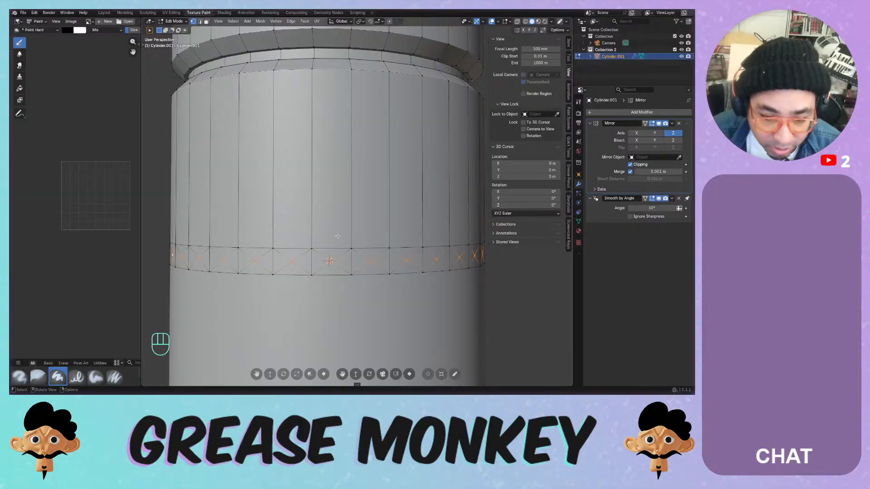
# - Vertex-bevel the selected lower ring, adjusting its profile and segment count
pyautogui.hotkey('shift', 'ctrl', 'b')
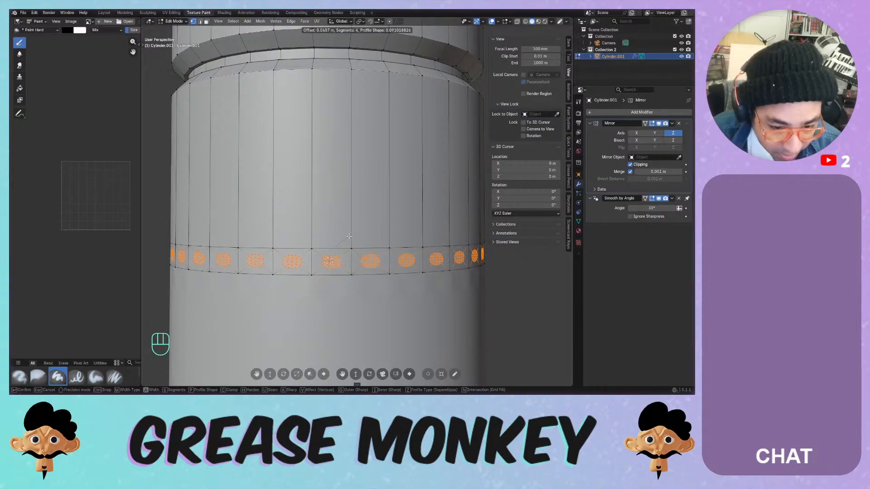
pyautogui.press('p')
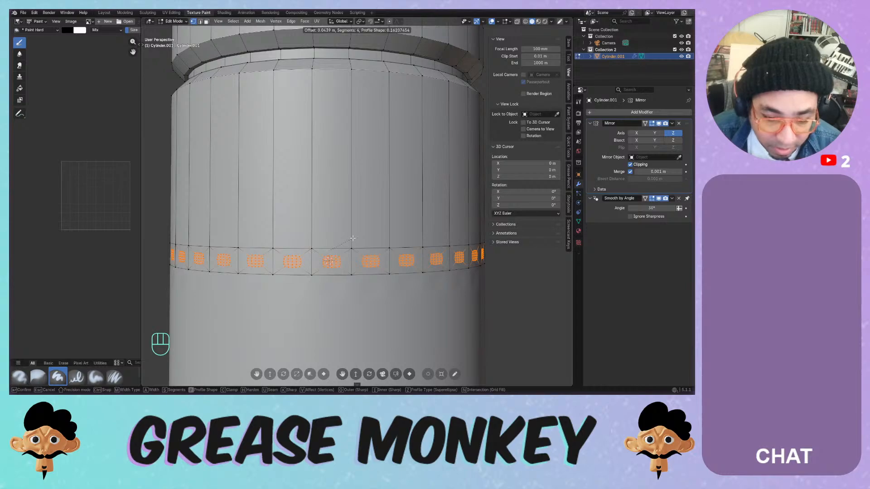
pyautogui.scroll(-2, 352, 238)
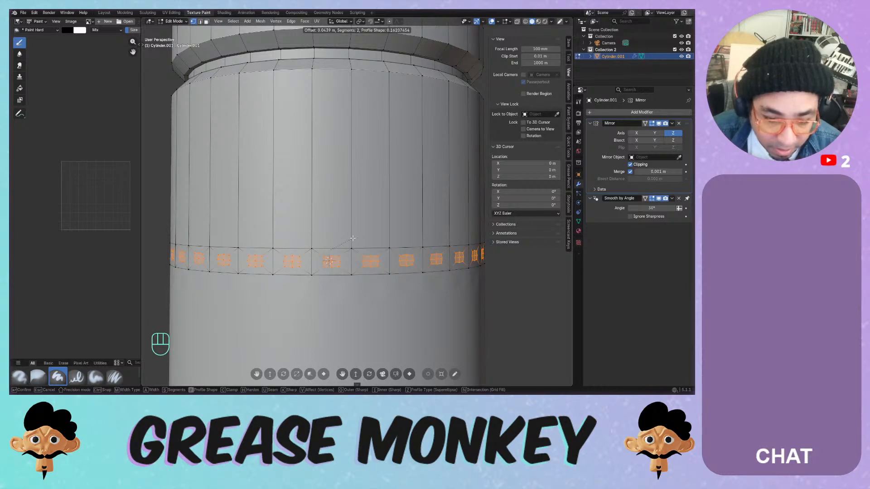
pyautogui.click(353, 238)
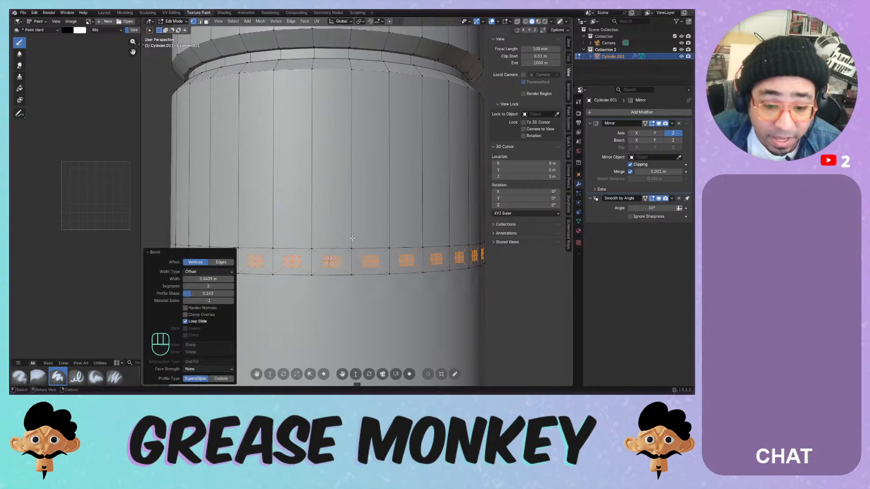
# - Extrude the bevel patches along their normals and view the studs in Object Mode
pyautogui.scroll(-3, 344, 227)
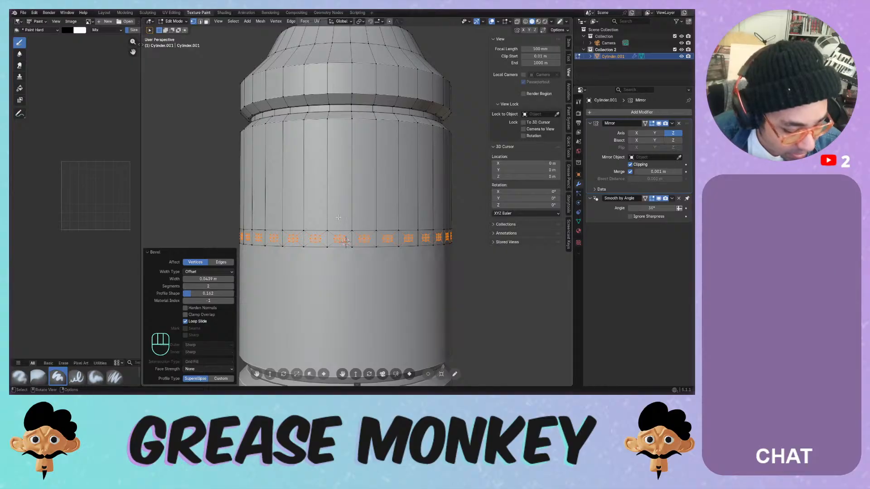
pyautogui.press('z')
pyautogui.hotkey('alt', 'e')
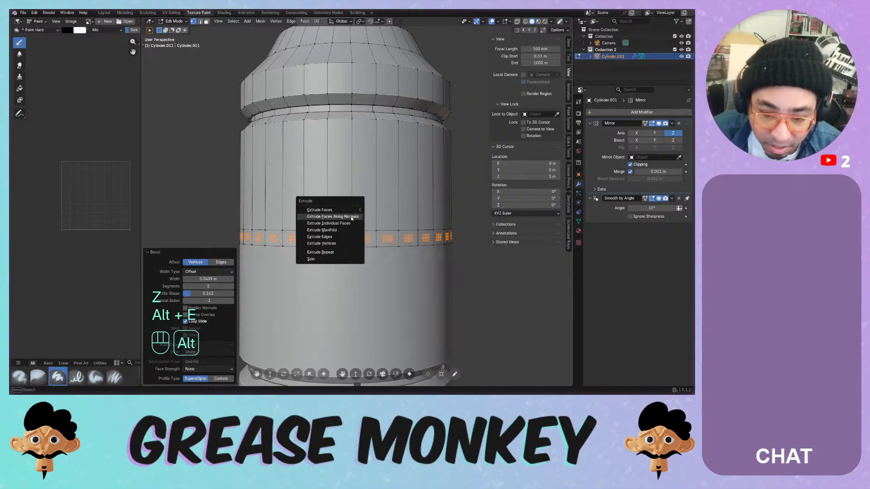
pyautogui.click(349, 215)
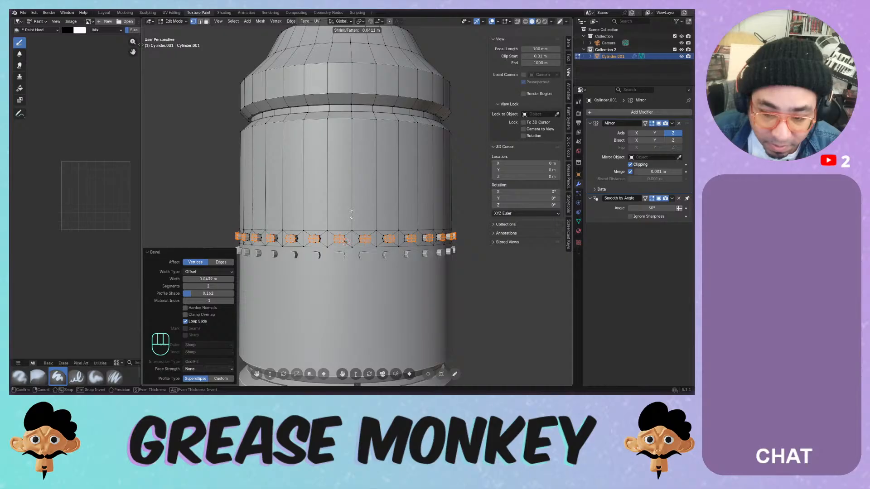
pyautogui.click(352, 215)
pyautogui.press('Tab')
pyautogui.scroll(-5, 369, 199)
pyautogui.moveTo(369, 199); pyautogui.dragTo(416, 197, button='middle')
# - Undo the studs back to the plain cylinder and save Painting Systems.blend
pyautogui.hotkey('ctrl', 'z')
pyautogui.hotkey('ctrl', 'z')
pyautogui.hotkey('ctrl', 'z')
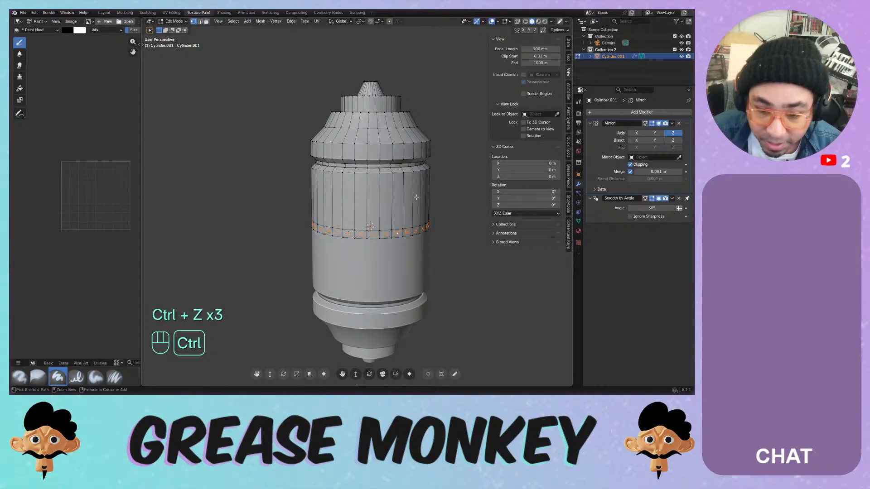
pyautogui.hotkey('ctrl', 'z')
pyautogui.hotkey('ctrl', 'z')
pyautogui.hotkey('ctrl', 'z')
pyautogui.hotkey('ctrl', 'z')
pyautogui.hotkey('ctrl', 'z')
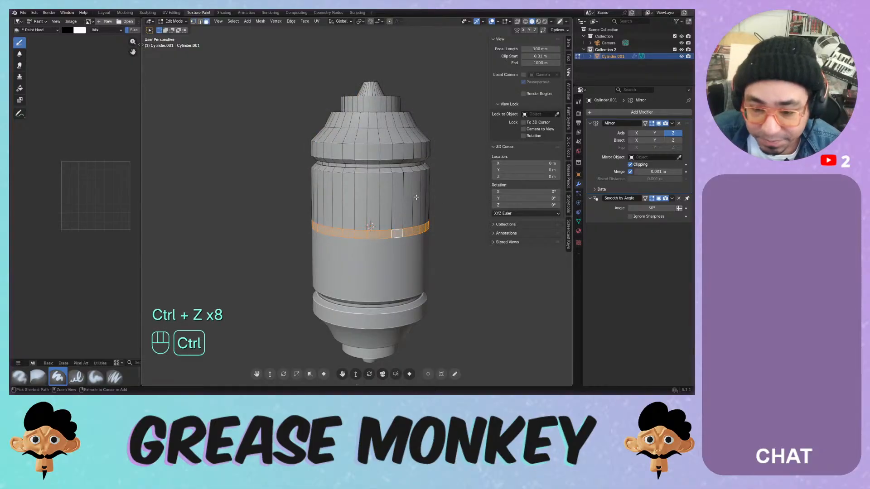
pyautogui.hotkey('ctrl', 'z')
pyautogui.hotkey('ctrl', 's')
pyautogui.hotkey('ctrl', 'z')
pyautogui.hotkey('ctrl', 's')
pyautogui.hotkey('ctrl', 'z')
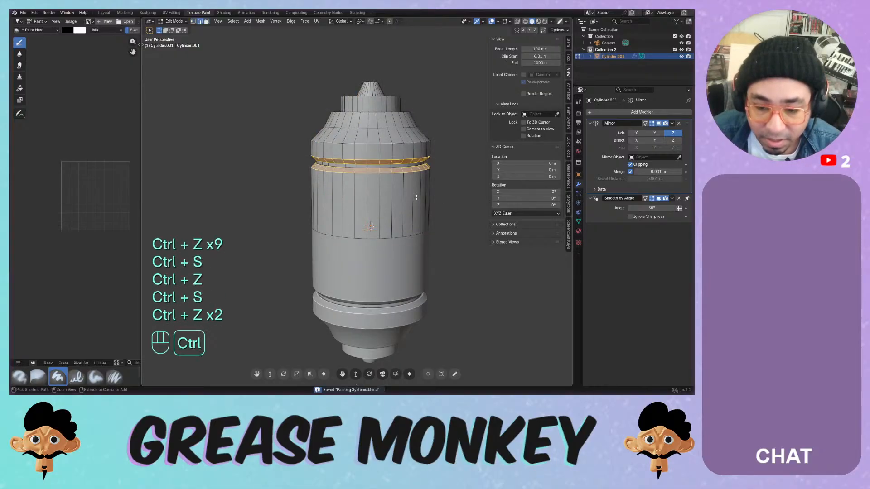
pyautogui.hotkey('ctrl', 's')
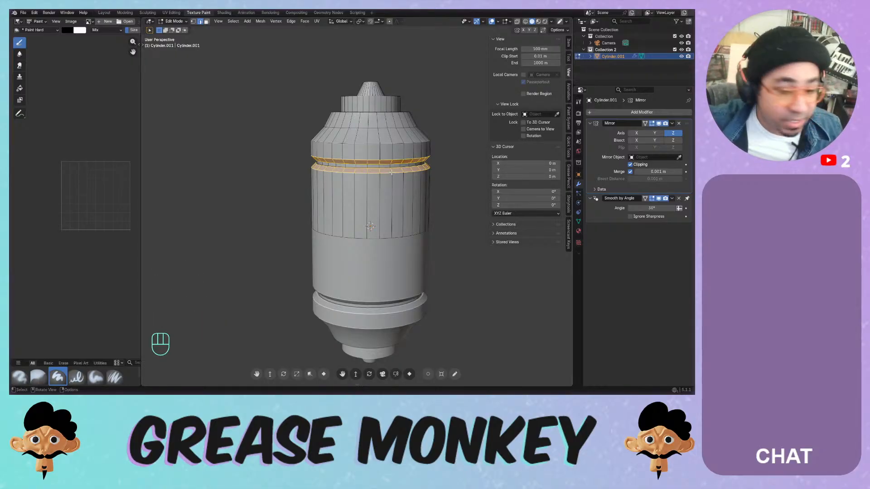
# - Switch viewport lighting to MatCap and try pinkish, red, light orange and grey-white MatCaps
pyautogui.click(551, 21)
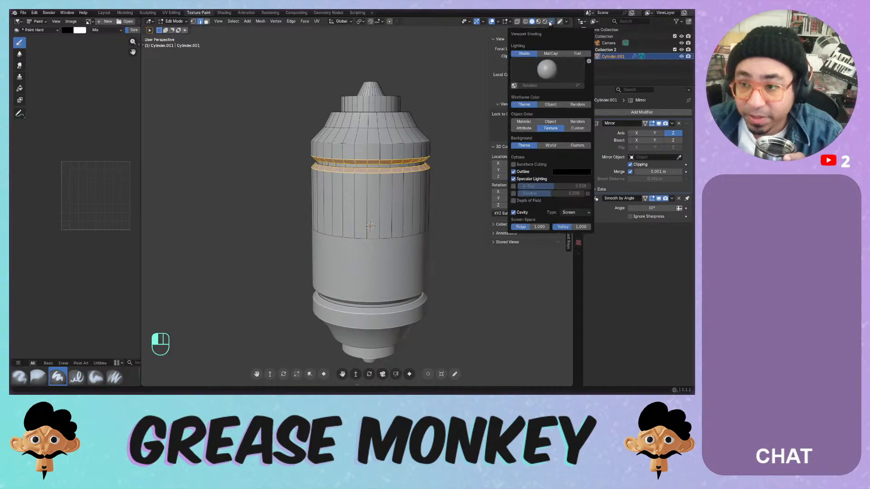
pyautogui.click(550, 53)
pyautogui.click(547, 69)
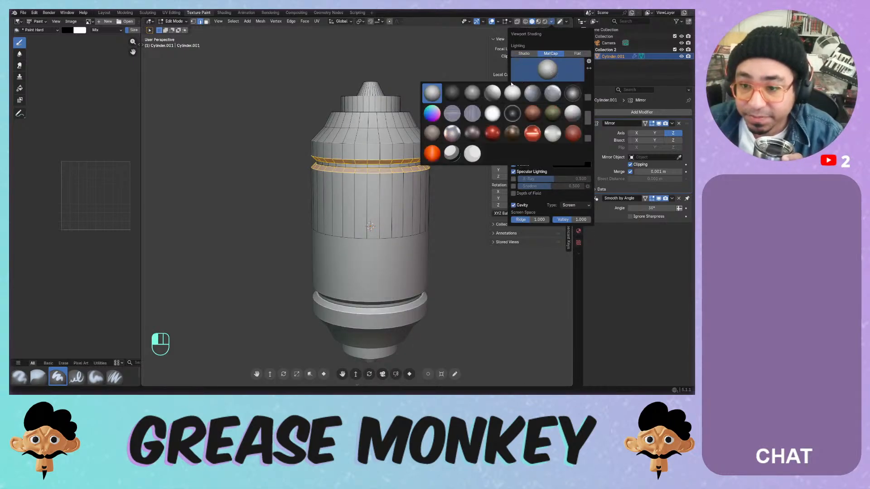
pyautogui.click(473, 131)
pyautogui.moveTo(469, 96); pyautogui.dragTo(429, 101, button='middle')
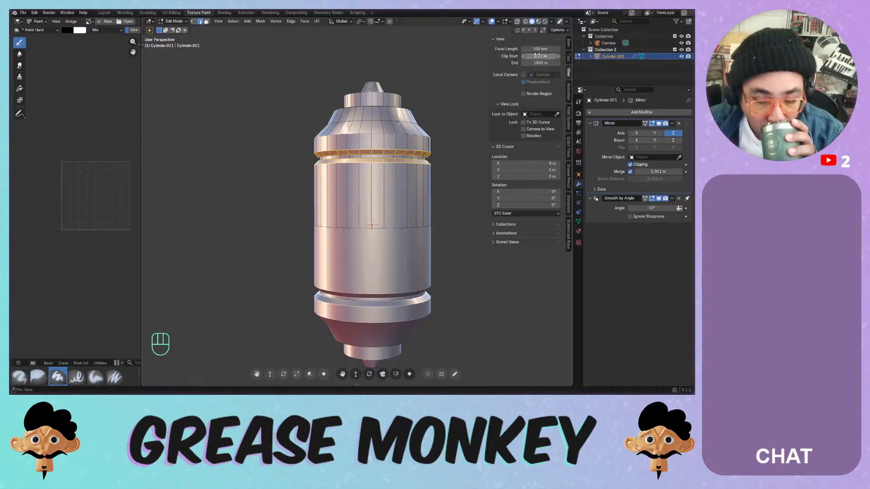
pyautogui.click(551, 21)
pyautogui.click(547, 69)
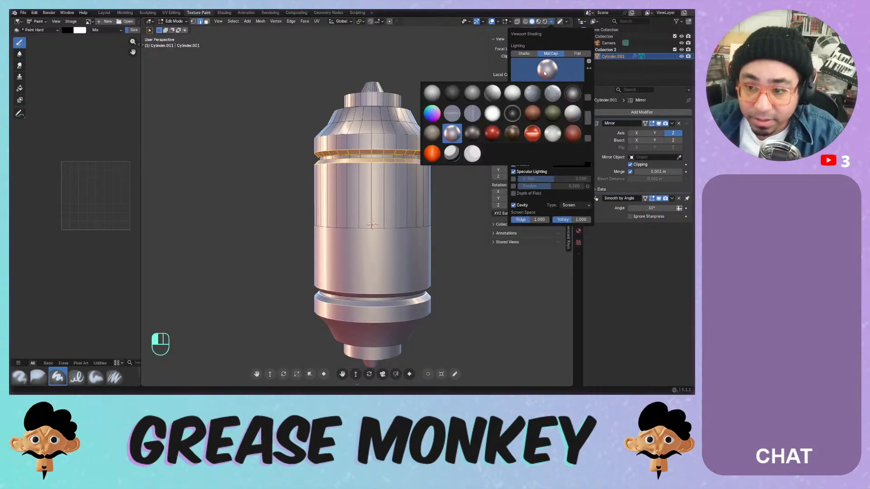
pyautogui.click(492, 134)
pyautogui.click(552, 73)
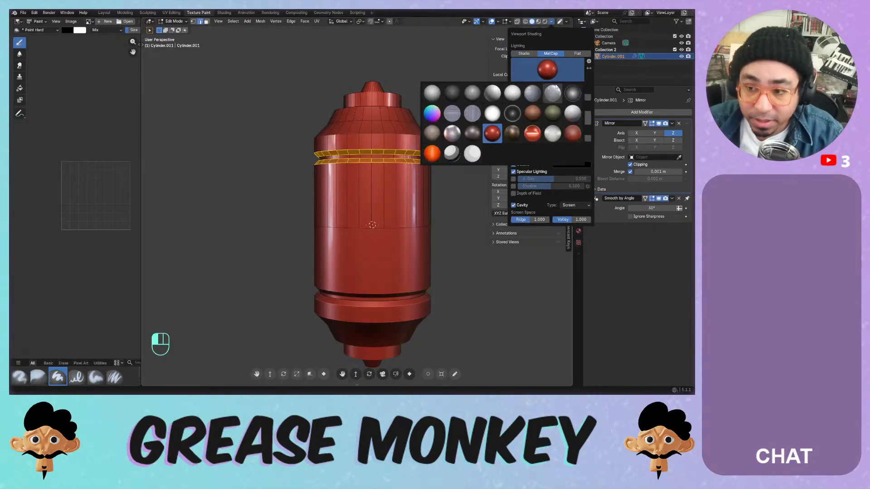
pyautogui.click(533, 134)
pyautogui.click(556, 67)
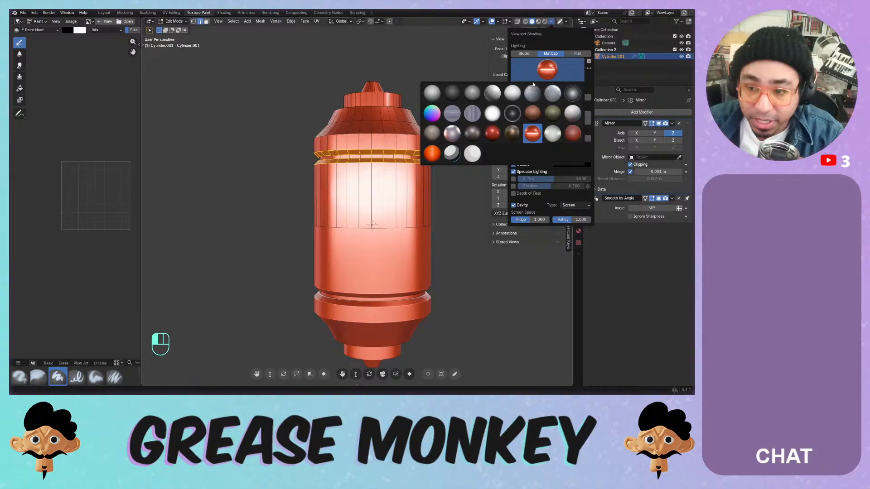
pyautogui.click(451, 154)
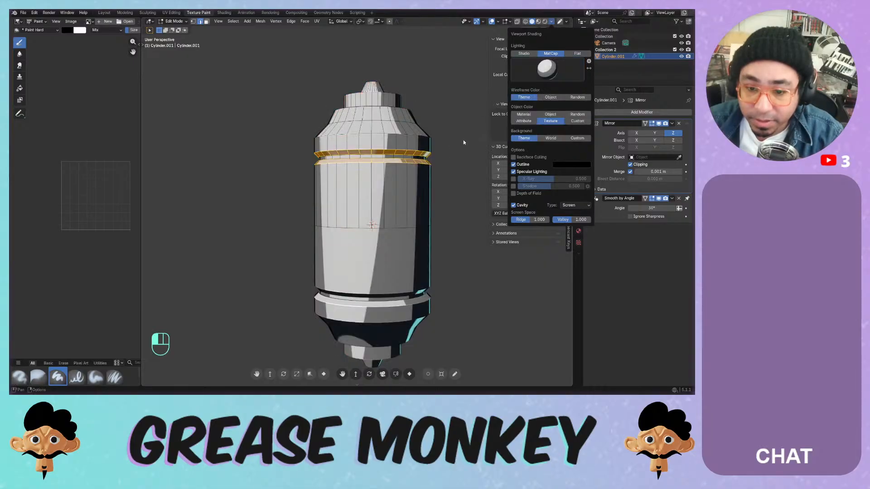
pyautogui.moveTo(442, 147)
pyautogui.mouseDown(button='middle')
pyautogui.moveTo(436, 113)
pyautogui.moveTo(438, 155)
pyautogui.moveTo(456, 136)
pyautogui.mouseUp(button='middle')
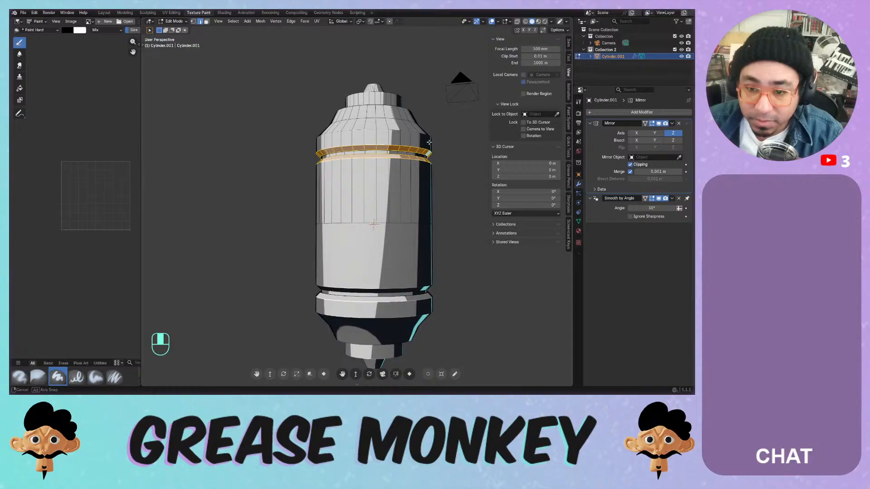
# - Preview Rendered and Material Preview shading, then go back to Solid shading
pyautogui.click(546, 22)
pyautogui.click(551, 22)
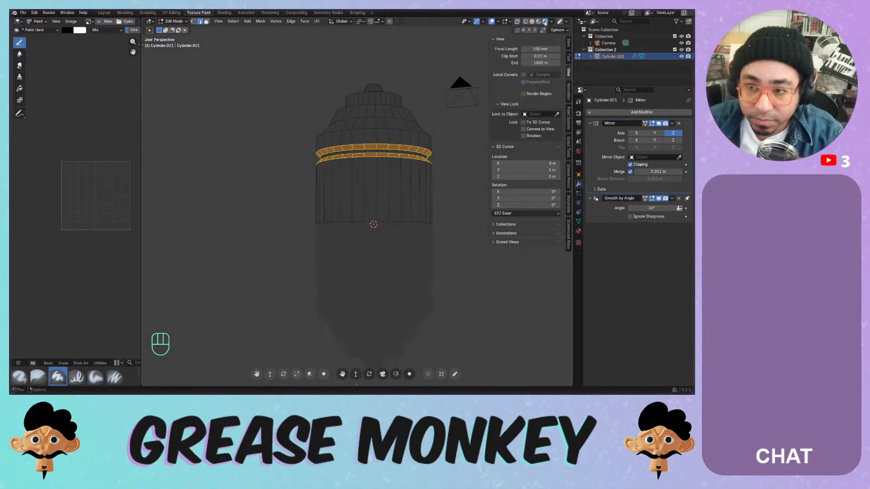
pyautogui.click(551, 22)
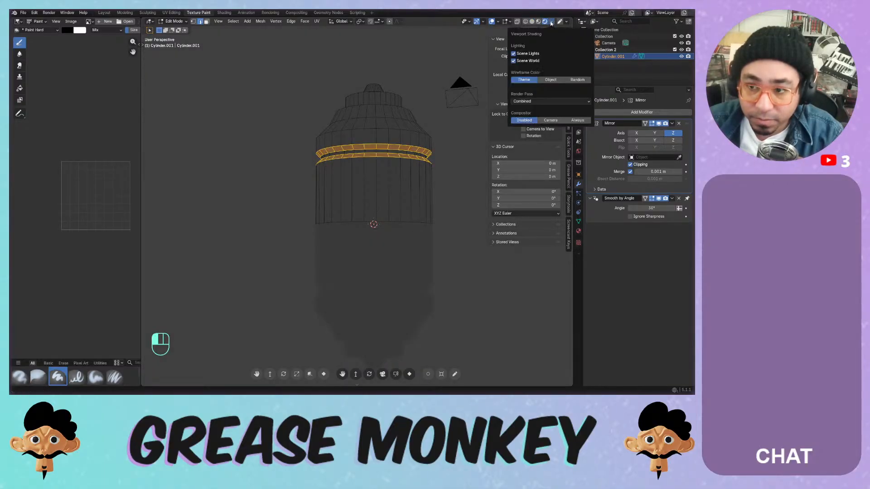
pyautogui.click(539, 23)
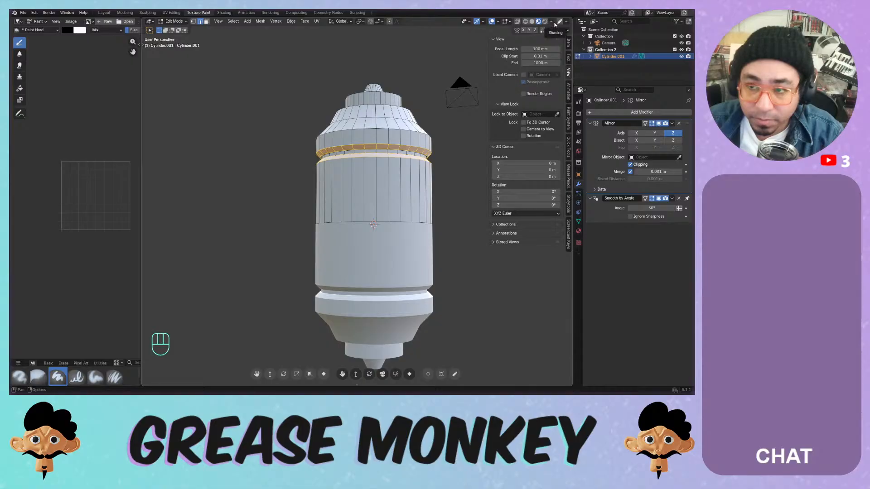
pyautogui.click(551, 22)
pyautogui.click(532, 23)
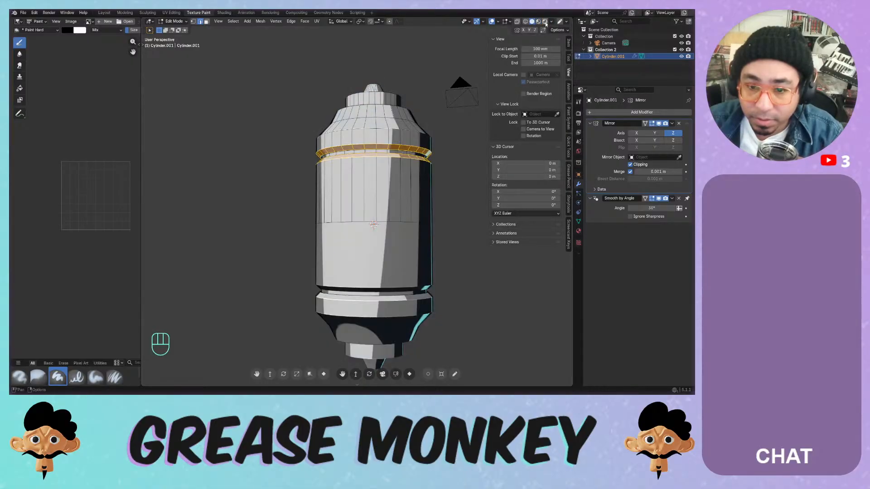
# - Try white matte, orange, rainbow normal and brown MatCaps on the model
pyautogui.click(551, 22)
pyautogui.click(547, 69)
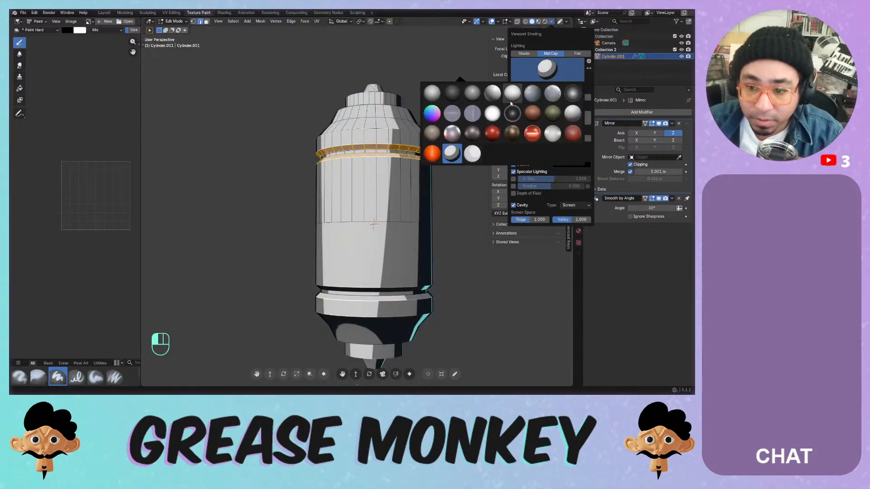
pyautogui.click(472, 154)
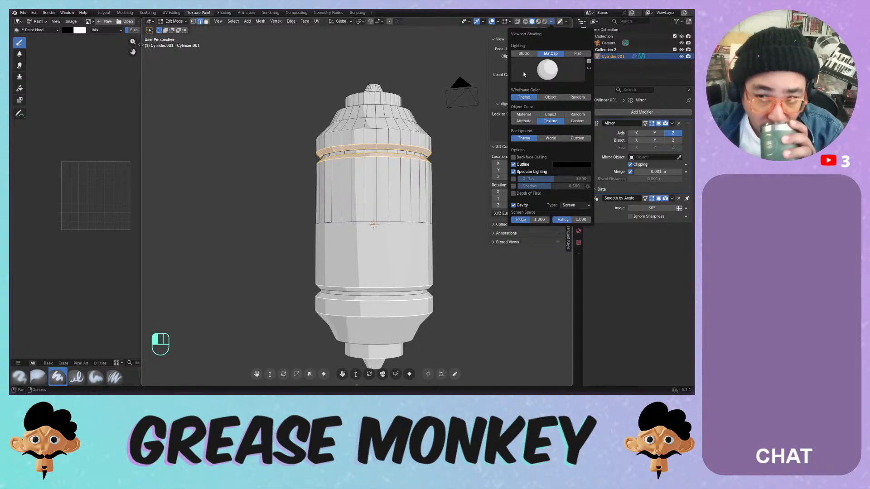
pyautogui.click(547, 69)
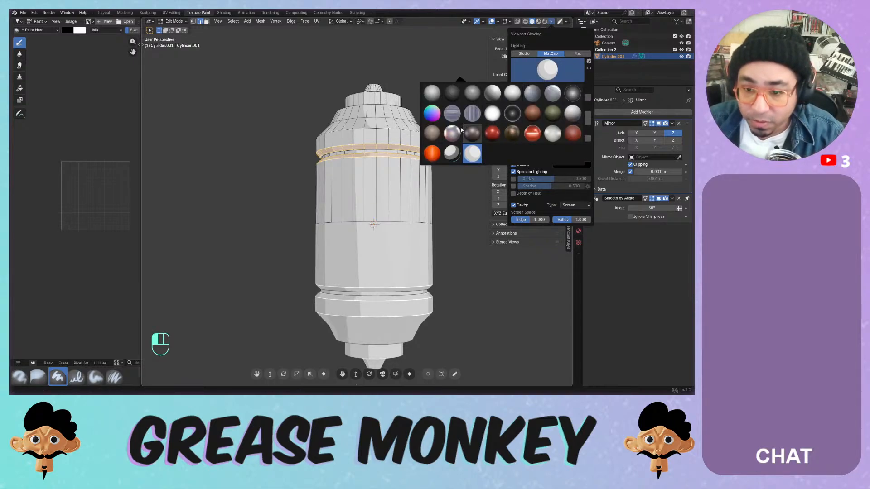
pyautogui.click(439, 145)
pyautogui.click(547, 68)
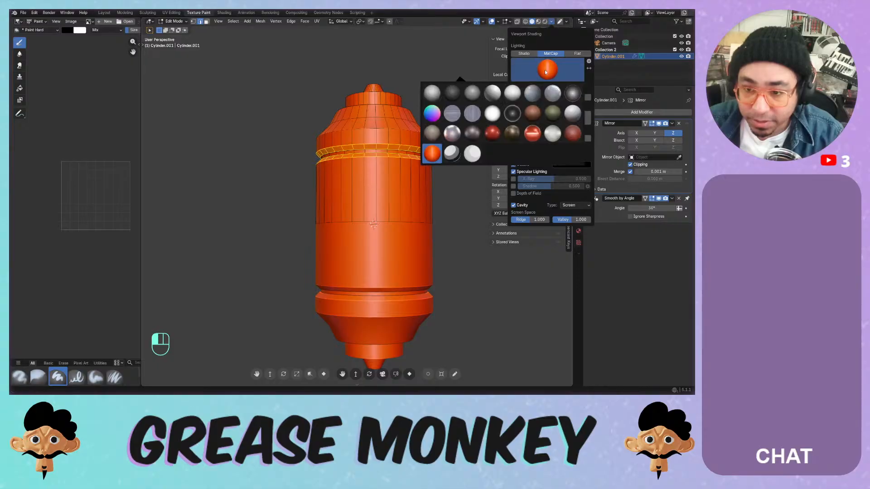
pyautogui.click(435, 113)
pyautogui.click(529, 59)
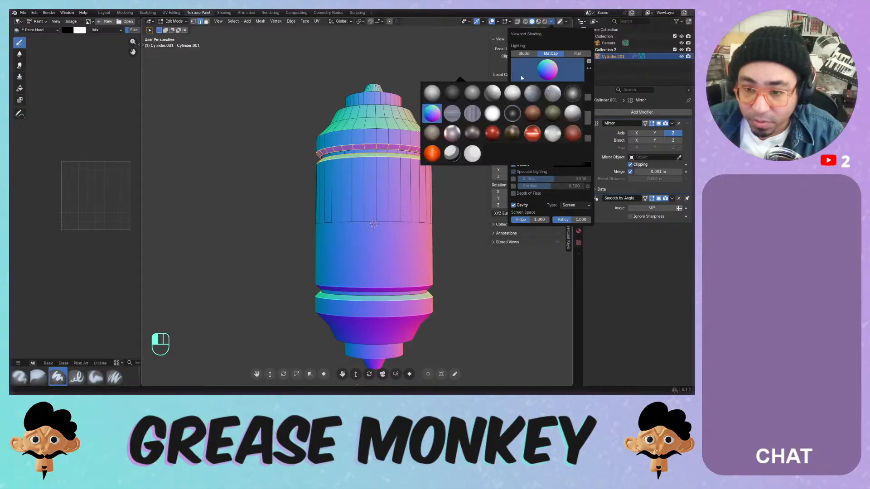
# - Compare silver, white and blue-grey MatCaps, settling on the lighter white one
pyautogui.click(432, 134)
pyautogui.click(530, 58)
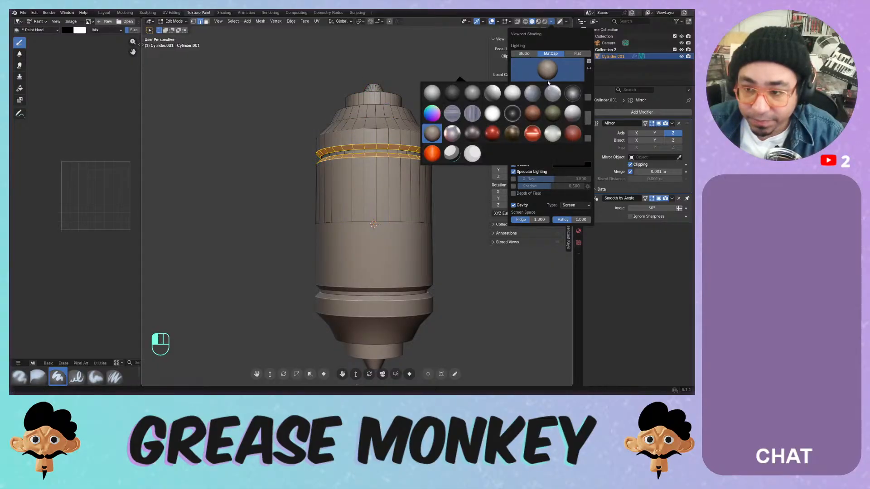
pyautogui.click(548, 90)
pyautogui.click(541, 76)
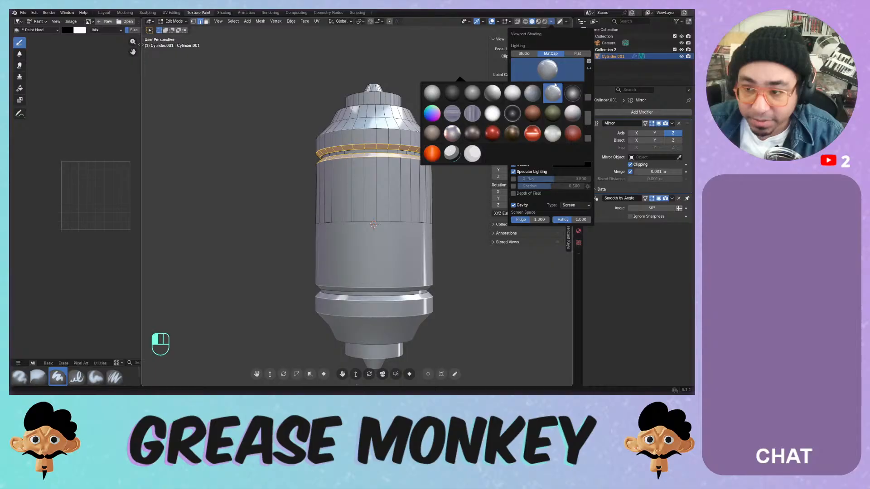
pyautogui.click(572, 113)
pyautogui.click(543, 73)
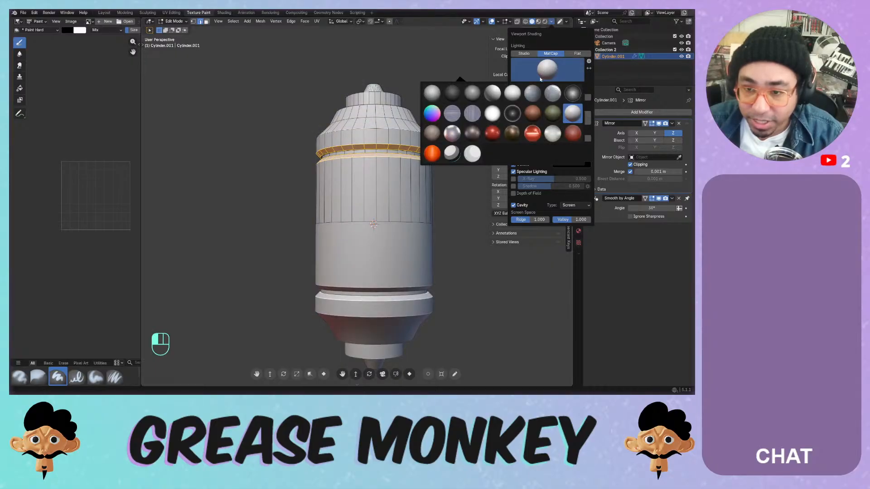
pyautogui.click(532, 93)
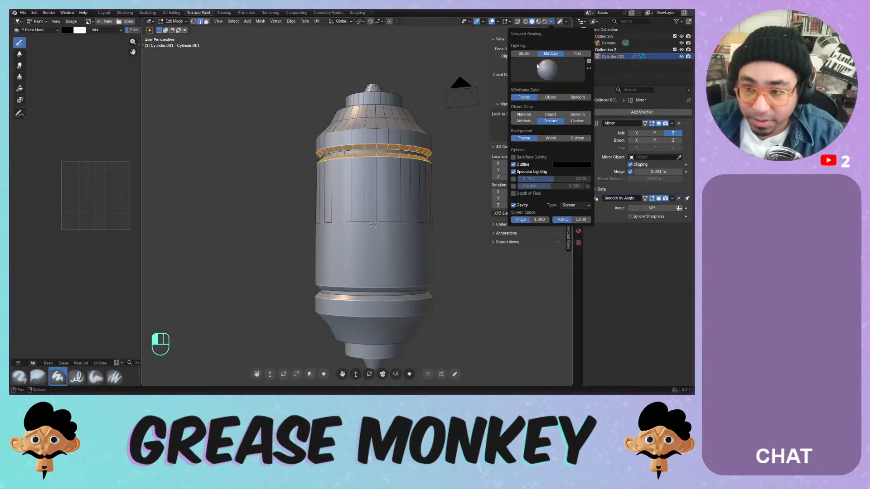
pyautogui.click(537, 66)
pyautogui.click(552, 93)
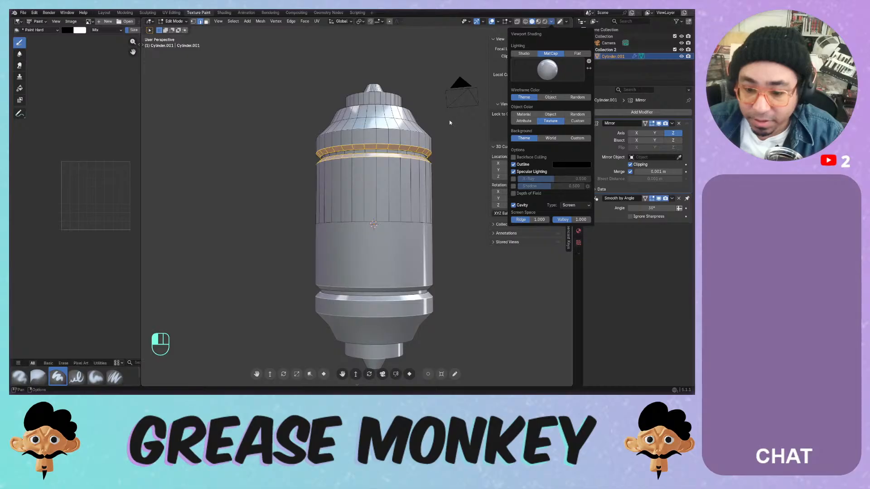
pyautogui.moveTo(450, 123); pyautogui.dragTo(341, 151, button='middle')
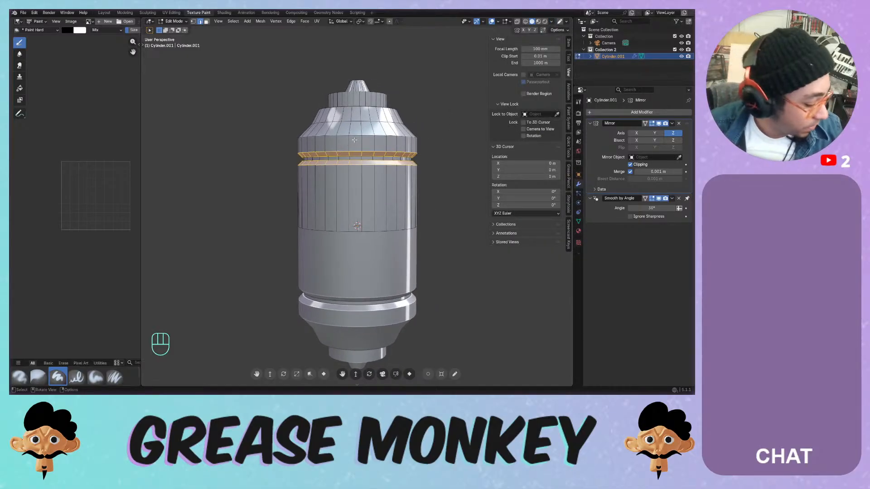
# - Return to Object Mode and split the left Image Editor, making the lower half a 3D Viewport
pyautogui.press('Tab')
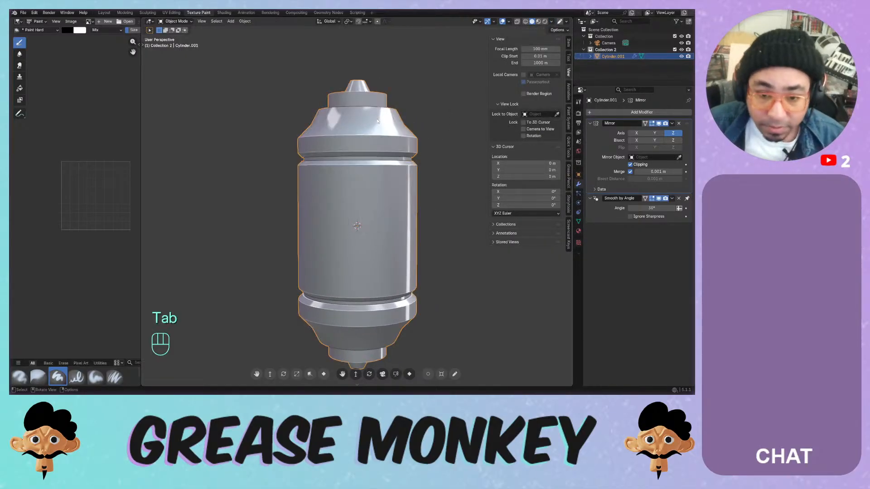
pyautogui.moveTo(142, 149); pyautogui.dragTo(180, 149)
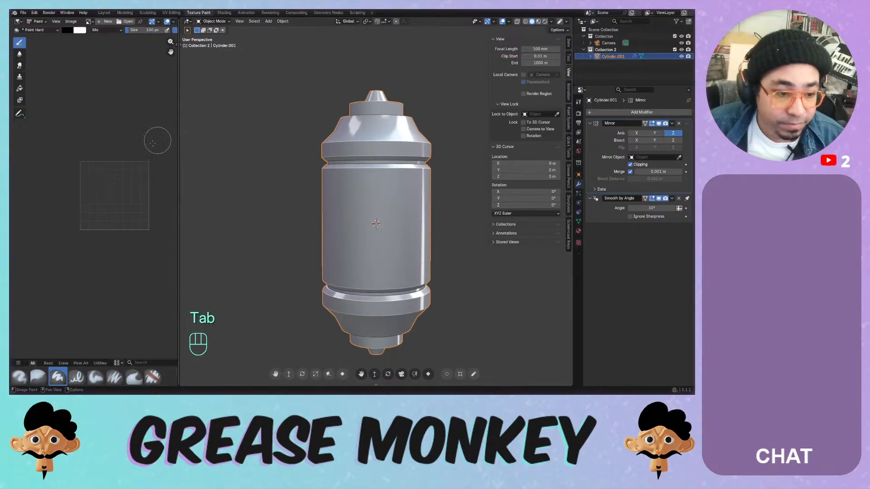
pyautogui.scroll(-1, 110, 162)
pyautogui.scroll(2, 118, 167)
pyautogui.keyDown('shift'); pyautogui.moveTo(123, 172); pyautogui.dragTo(87, 134, button='middle'); pyautogui.keyUp('shift')
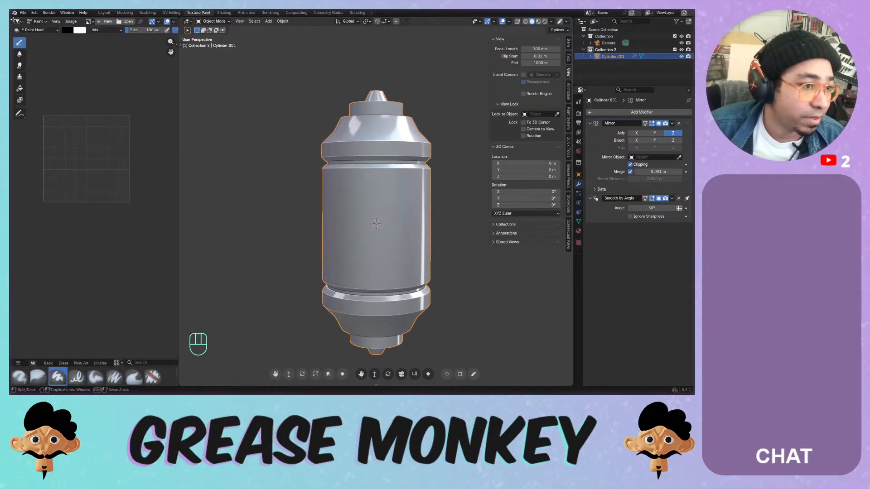
pyautogui.moveTo(11, 19); pyautogui.dragTo(19, 190)
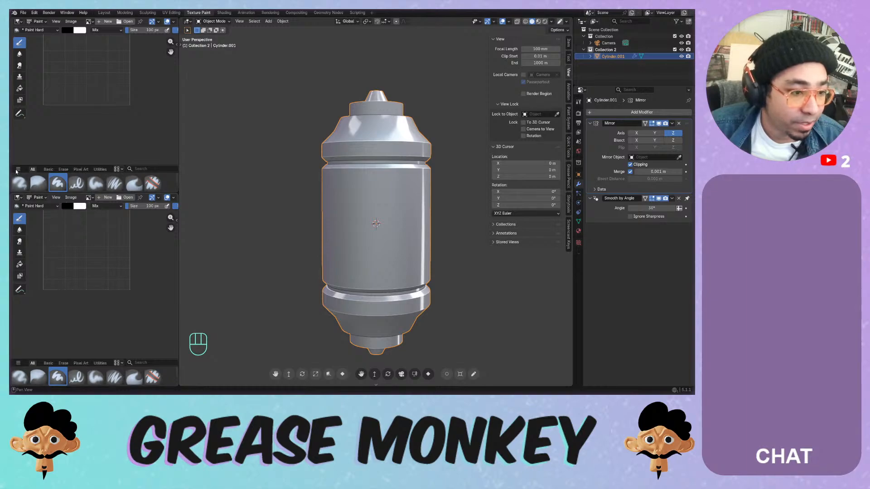
pyautogui.click(18, 198)
pyautogui.click(32, 214)
# - Orbit the new lower view onto the cylinder and set its focal length to 100 mm
pyautogui.scroll(1, 96, 304)
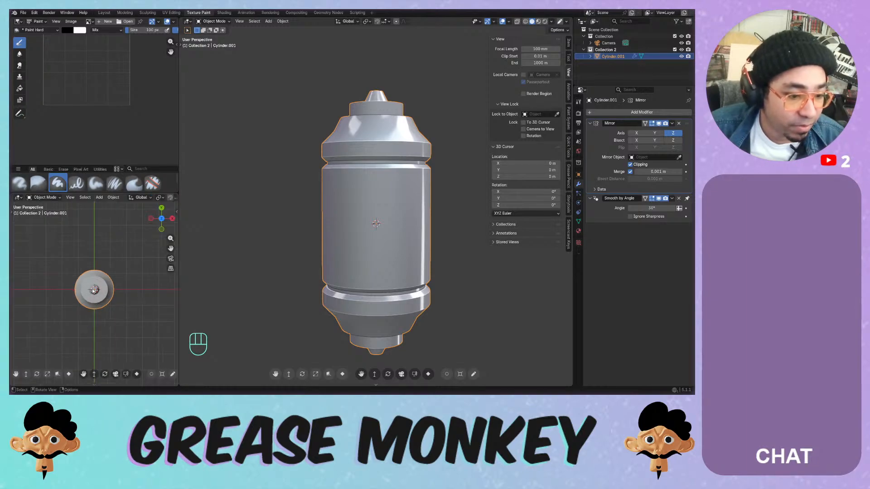
pyautogui.moveTo(98, 313); pyautogui.dragTo(109, 245, button='middle')
pyautogui.keyDown('shift'); pyautogui.moveTo(104, 276); pyautogui.dragTo(106, 256, button='middle'); pyautogui.keyUp('shift')
pyautogui.scroll(2, 107, 240)
pyautogui.scroll(-5, 112, 199)
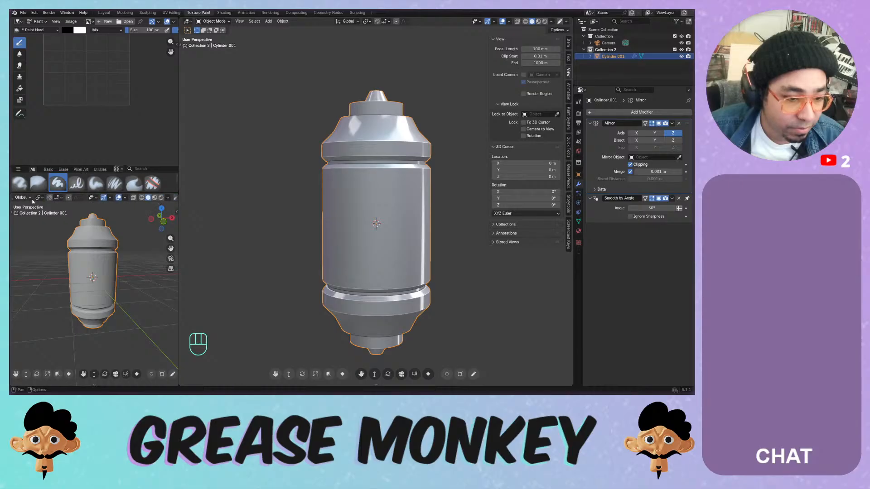
pyautogui.click(112, 198)
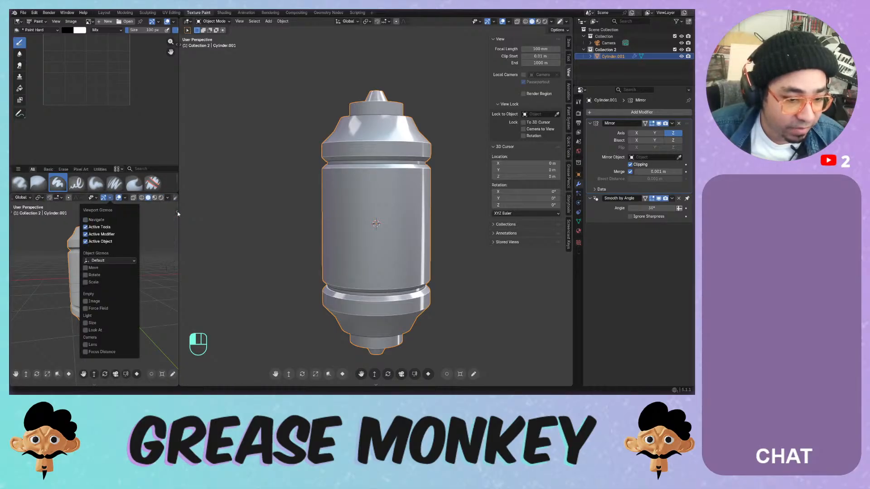
pyautogui.moveTo(176, 212); pyautogui.dragTo(99, 211)
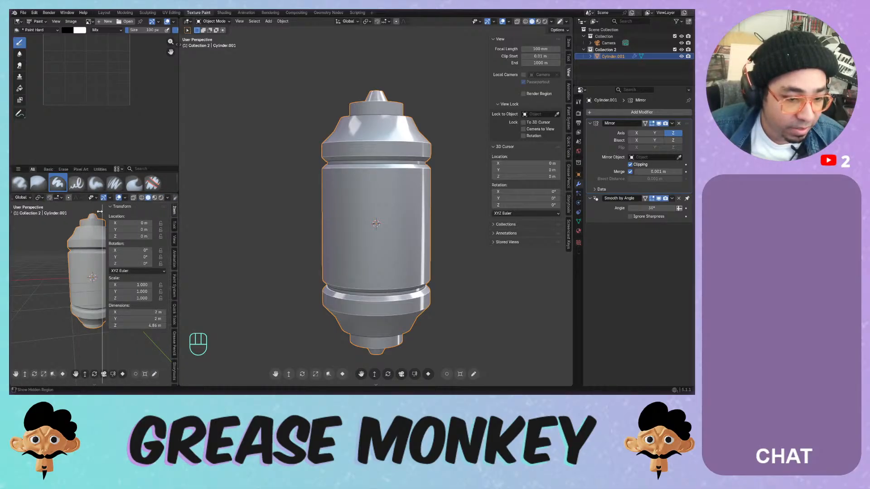
pyautogui.click(176, 233)
pyautogui.click(162, 217)
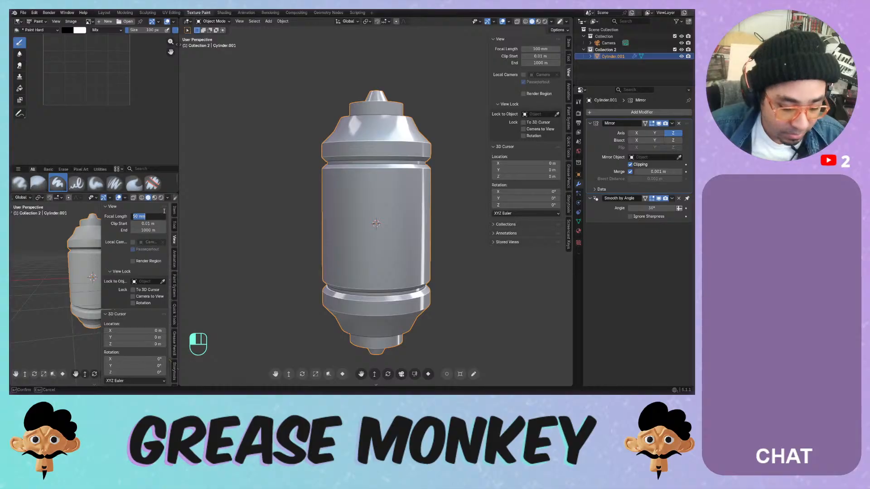
pyautogui.write('100')
pyautogui.press('Return')
# - Frame the cylinder, hide the sidebar and disable overlays in the lower view
pyautogui.scroll(-3, 72, 230)
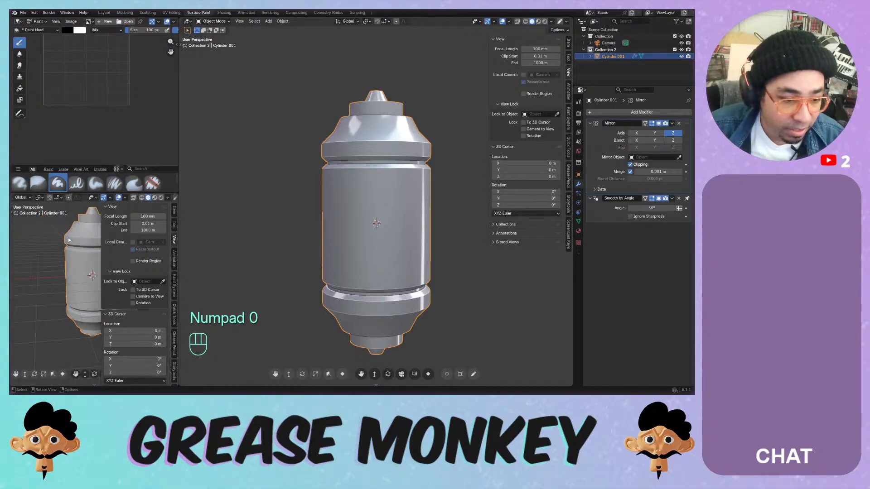
pyautogui.keyDown('shift'); pyautogui.moveTo(100, 228); pyautogui.dragTo(83, 243, button='middle'); pyautogui.keyUp('shift')
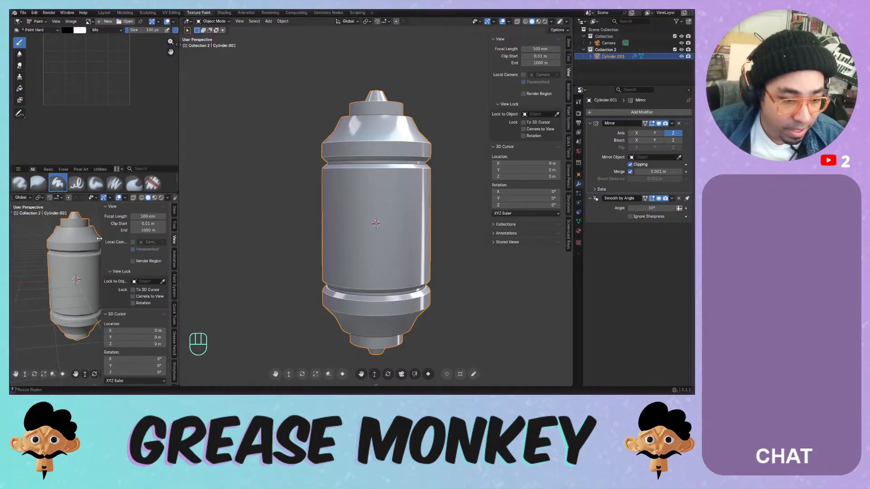
pyautogui.moveTo(101, 241); pyautogui.dragTo(215, 245)
pyautogui.click(118, 197)
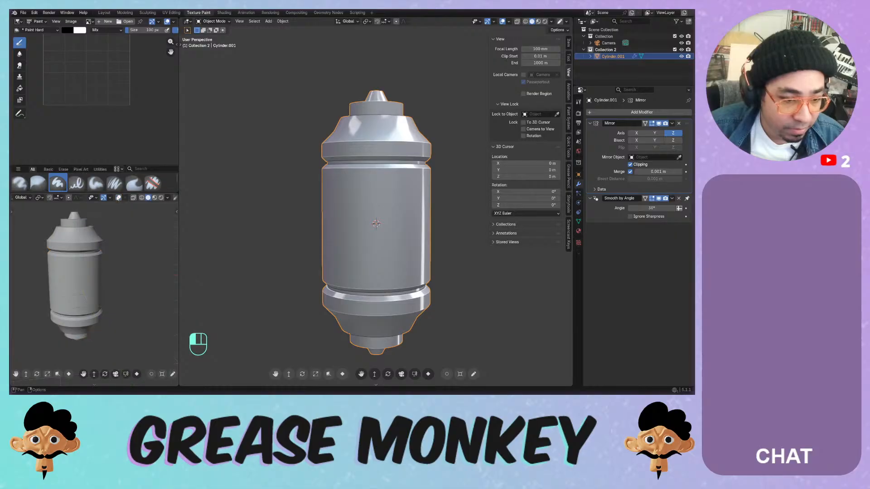
# - Frame the cylinder front-on in the lower viewport with Rendered shading, then save as Painting Systems.blend
pyautogui.moveTo(92, 245)
pyautogui.keyDown('shift'); pyautogui.mouseDown(button='middle')
pyautogui.moveTo(153, 240)
pyautogui.moveTo(45, 232)
pyautogui.moveTo(104, 246)
pyautogui.moveTo(68, 286)
pyautogui.moveTo(105, 270)
pyautogui.moveTo(90, 263)
pyautogui.moveTo(110, 275)
pyautogui.moveTo(109, 268)
pyautogui.mouseUp(button='middle'); pyautogui.keyUp('shift')
pyautogui.press('KP_Decimal')
pyautogui.press('KP_1')
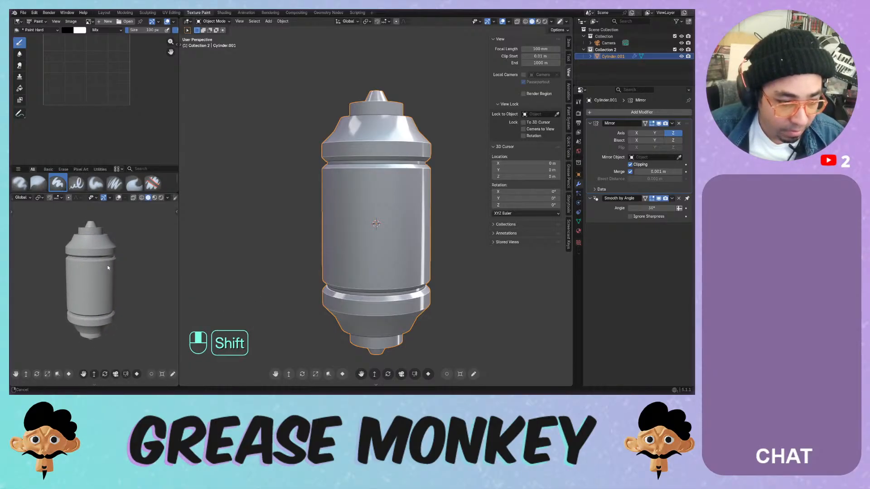
pyautogui.click(162, 198)
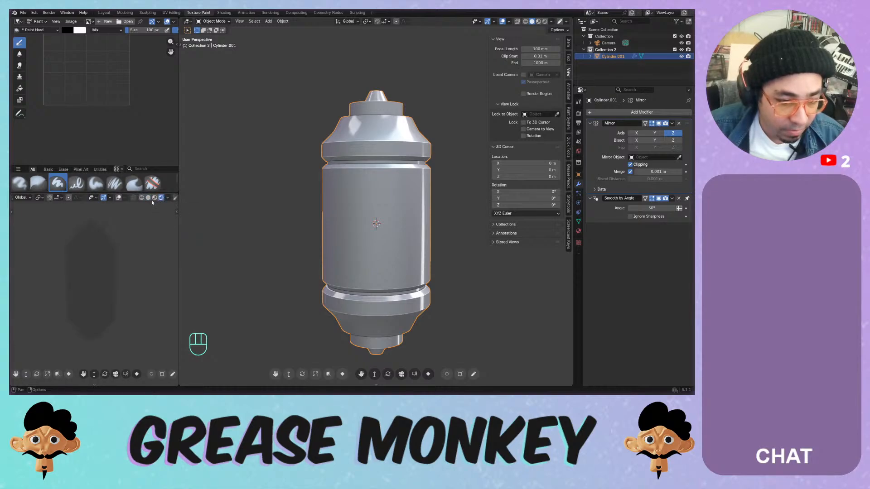
pyautogui.click(154, 198)
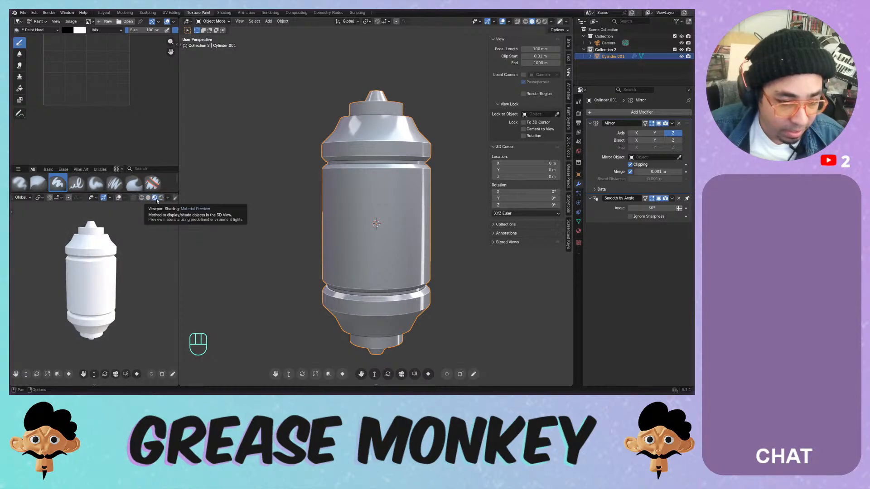
pyautogui.click(161, 198)
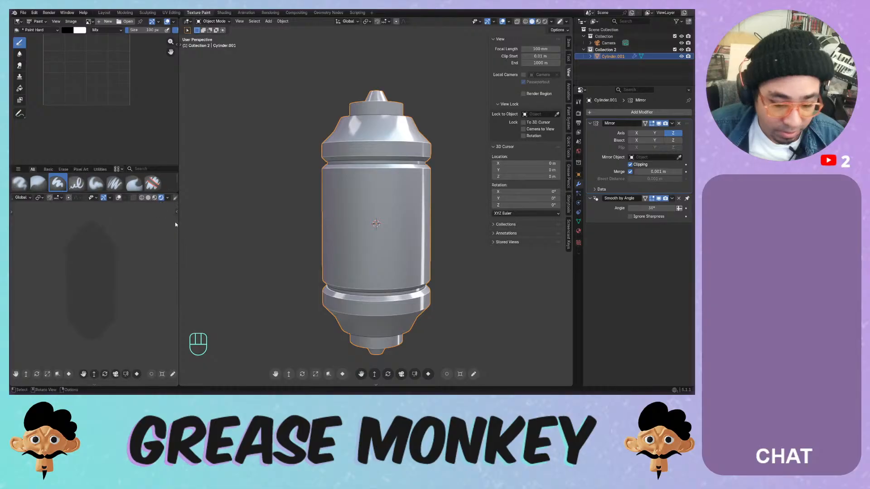
pyautogui.hotkey('ctrl', 's')
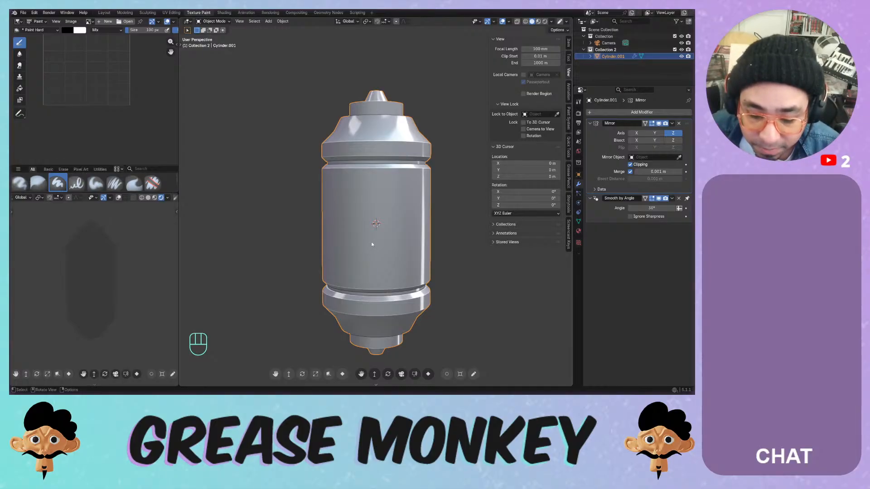
# - Deselect the cylinder and zoom the main view in from the front orthographic angle
pyautogui.click(436, 154)
pyautogui.moveTo(328, 204); pyautogui.dragTo(360, 176, button='middle')
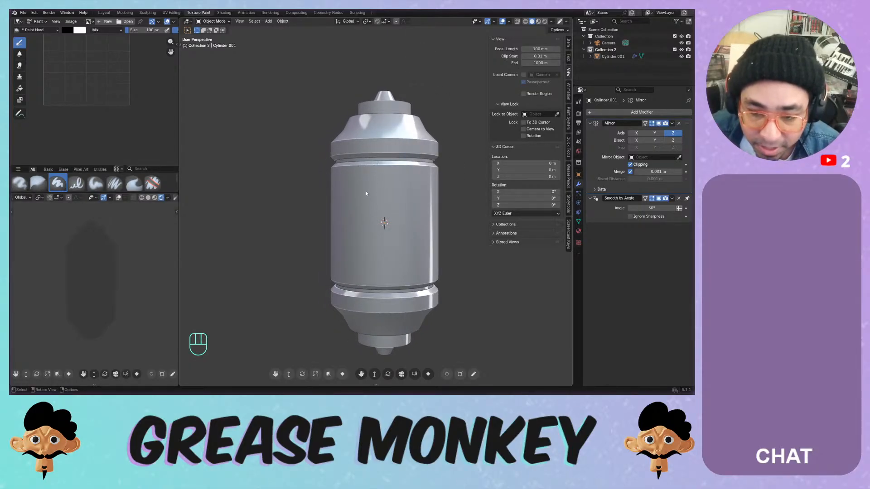
pyautogui.moveTo(382, 190); pyautogui.dragTo(396, 168, button='middle')
pyautogui.press('KP_1')
pyautogui.scroll(5, 376, 135)
# - Put the cylinder in Edit Mode and zoom in on its upper tiers
pyautogui.click(377, 110)
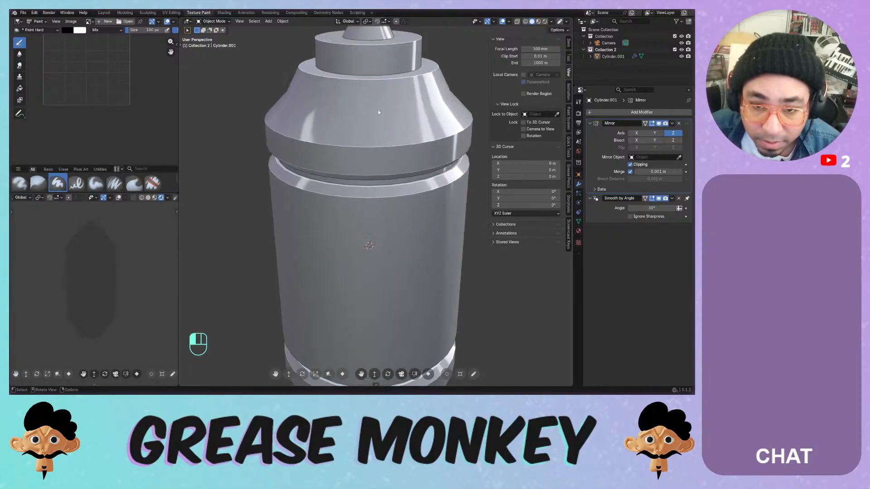
pyautogui.press('Tab')
pyautogui.keyDown('shift'); pyautogui.moveTo(373, 110); pyautogui.dragTo(369, 198, button='middle'); pyautogui.keyUp('shift')
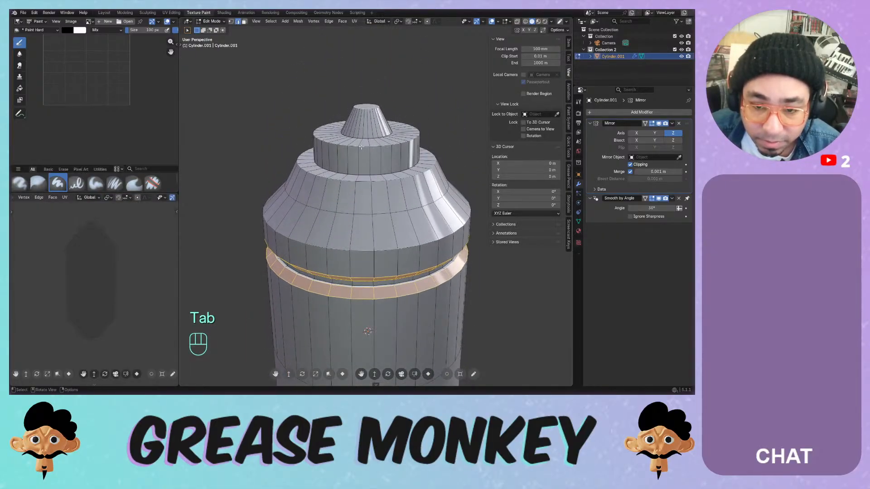
pyautogui.scroll(1, 368, 136)
pyautogui.keyDown('shift'); pyautogui.moveTo(367, 125); pyautogui.dragTo(366, 158, button='middle'); pyautogui.keyUp('shift')
pyautogui.scroll(2, 365, 157)
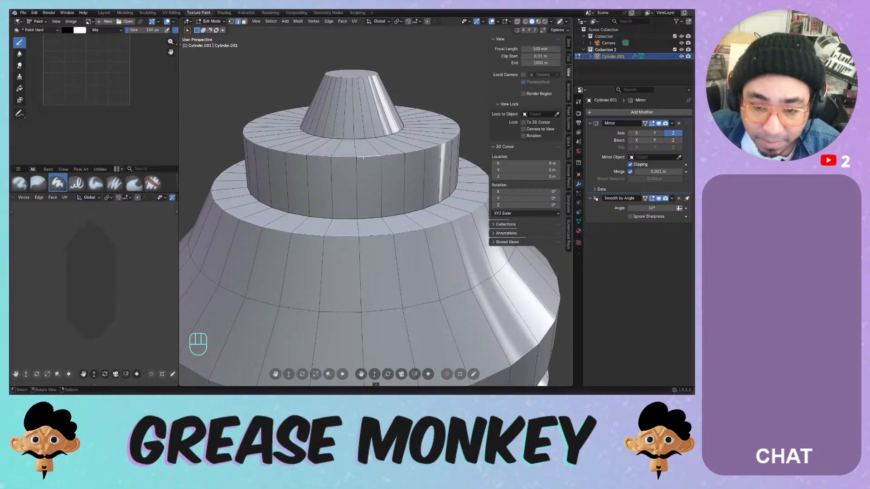
# - Bevel the upper tier's and cone's top rim loops by 0.0195 m, one segment, then exit to Object Mode
pyautogui.keyDown('alt'); pyautogui.click(364, 156); pyautogui.keyUp('alt')
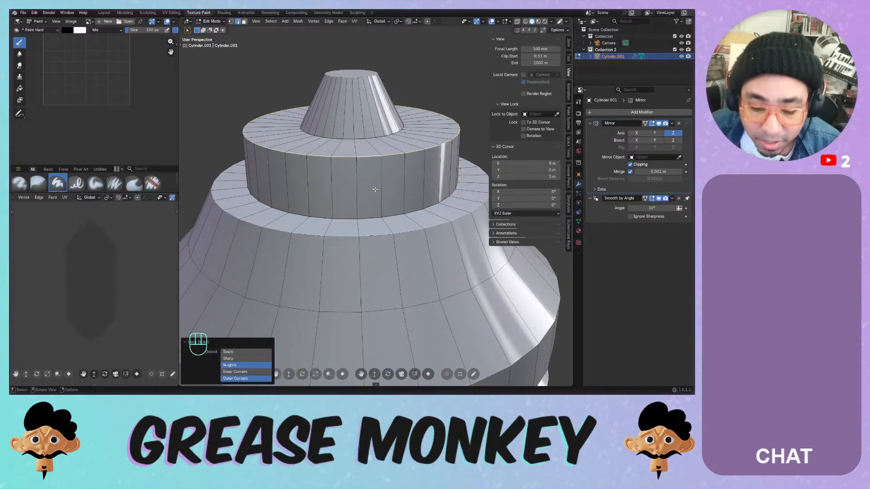
pyautogui.press('2')
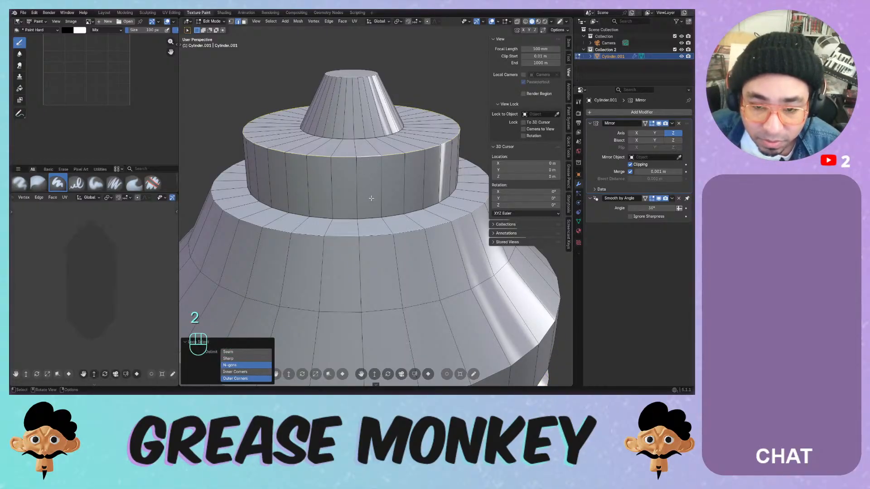
pyautogui.keyDown('alt'); pyautogui.keyDown('shift'); pyautogui.click(358, 75); pyautogui.keyUp('shift'); pyautogui.keyUp('alt')
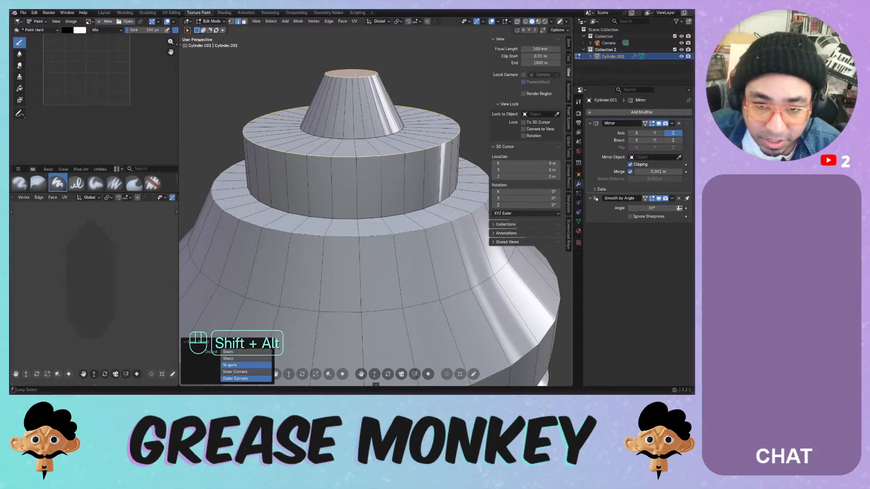
pyautogui.hotkey('ctrl', 'b')
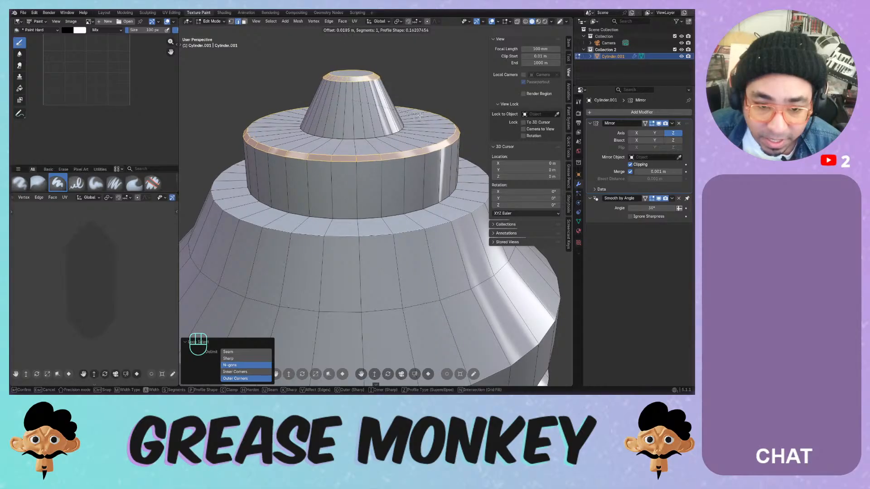
pyautogui.click(425, 118)
pyautogui.press('Tab')
# - Orbit the view to inspect the beveled cylinder from below
pyautogui.scroll(-7, 410, 177)
pyautogui.moveTo(403, 188); pyautogui.dragTo(304, 182, button='middle')
pyautogui.keyDown('shift'); pyautogui.moveTo(349, 254); pyautogui.dragTo(371, 183, button='middle'); pyautogui.keyUp('shift')
pyautogui.moveTo(380, 199); pyautogui.dragTo(426, 158, button='middle')
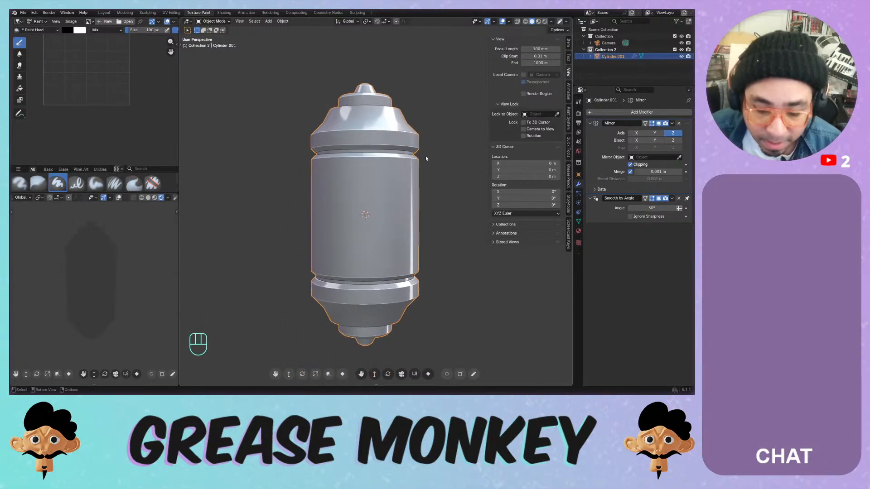
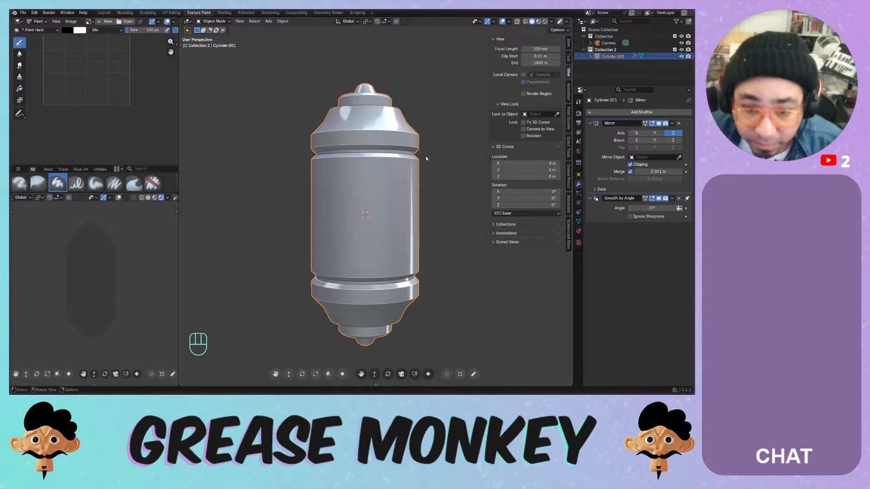
# - Switch to the UV Editing workspace and pack the capsule's UV islands
pyautogui.click(363, 125)
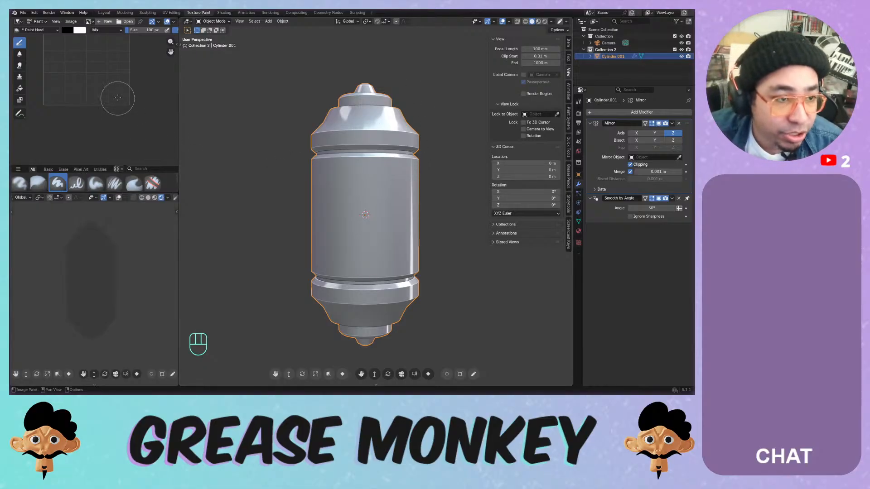
pyautogui.hotkey('ctrl', 'pageup')
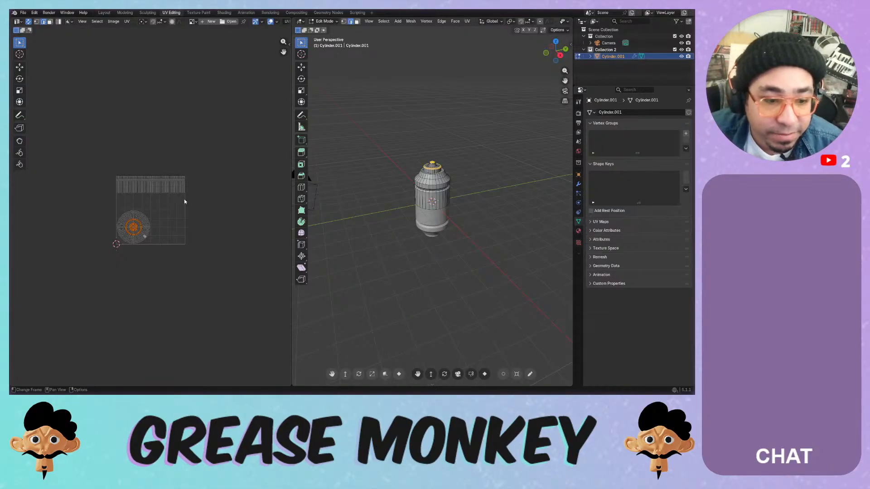
pyautogui.scroll(4, 150, 211)
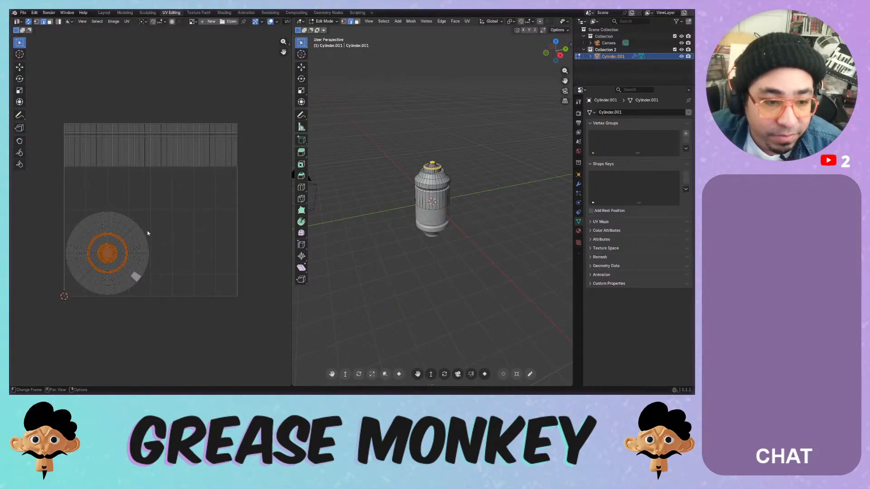
pyautogui.click(164, 213)
pyautogui.scroll(2, 162, 205)
pyautogui.scroll(-2, 161, 206)
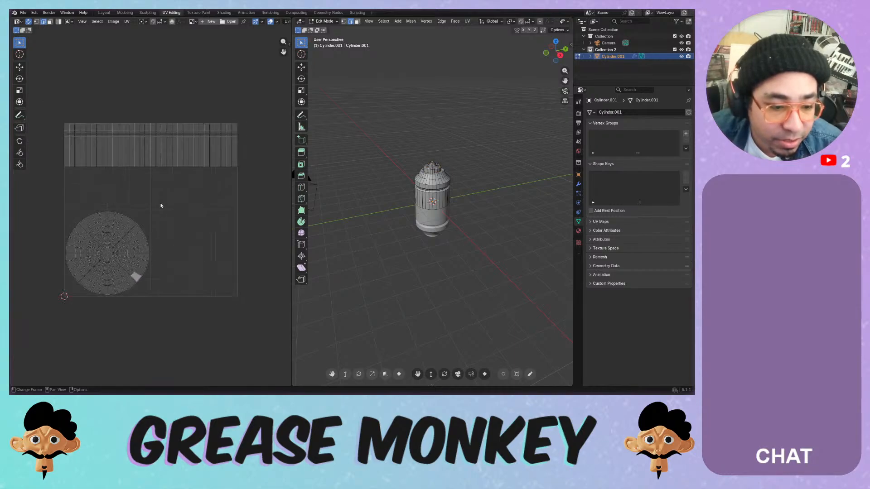
pyautogui.scroll(1, 161, 205)
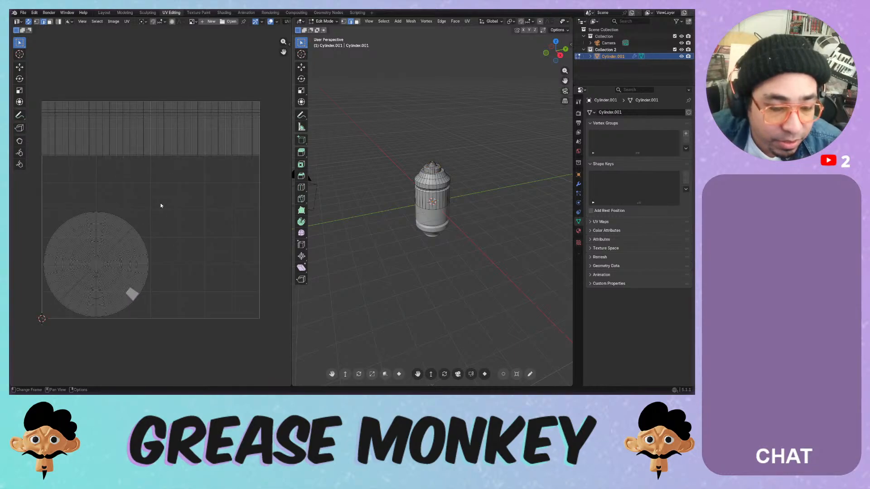
pyautogui.click(127, 21)
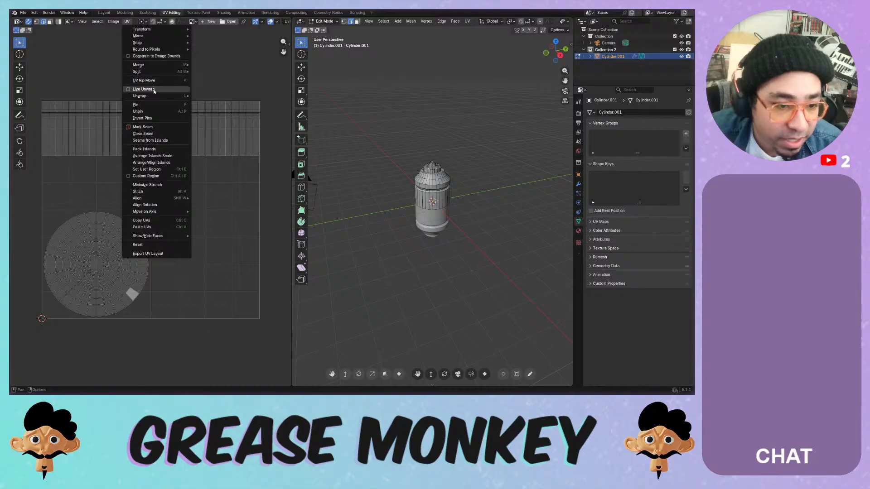
pyautogui.click(149, 149)
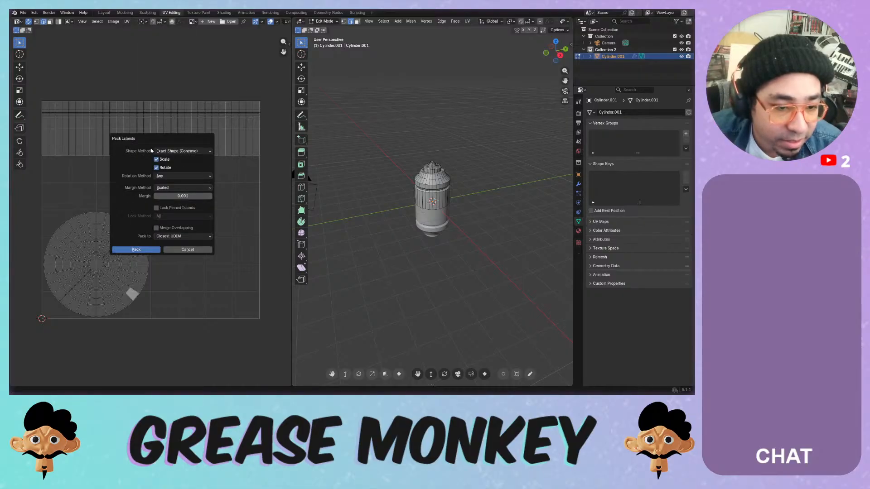
pyautogui.click(142, 250)
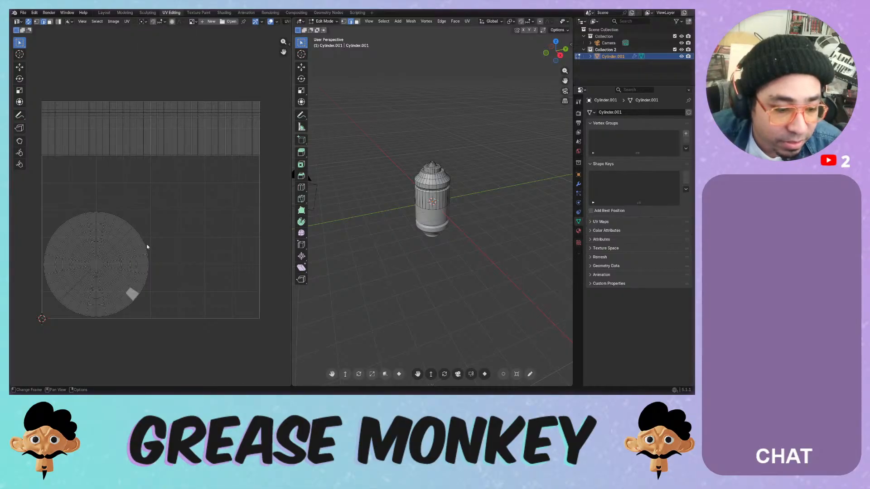
# - Average the island scale, select all UVs and repack them with the Bounding Box shape method
pyautogui.click(127, 22)
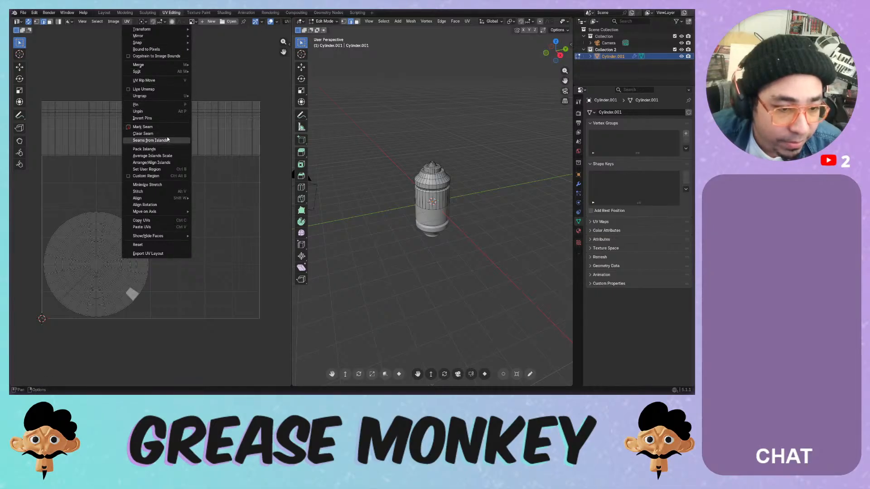
pyautogui.click(169, 157)
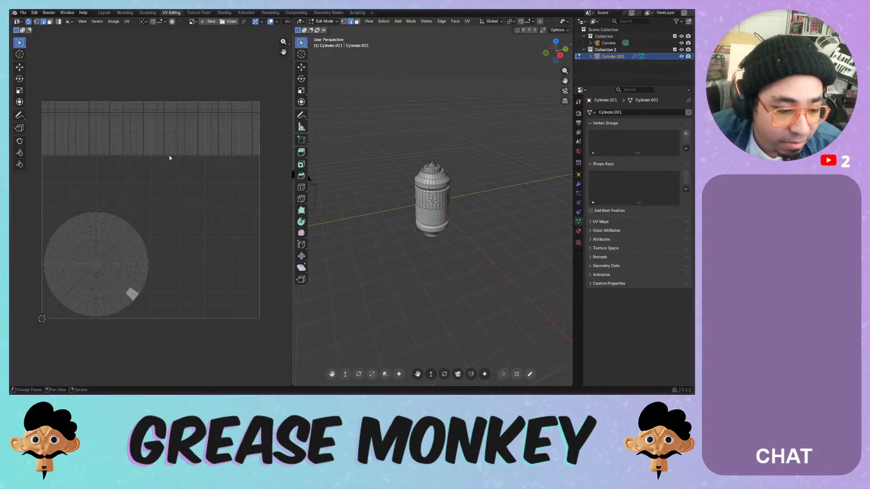
pyautogui.press('a')
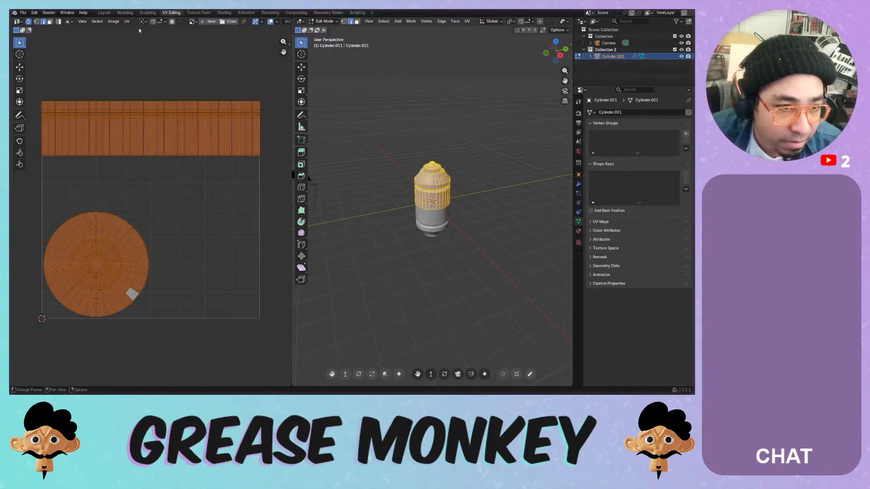
pyautogui.click(127, 21)
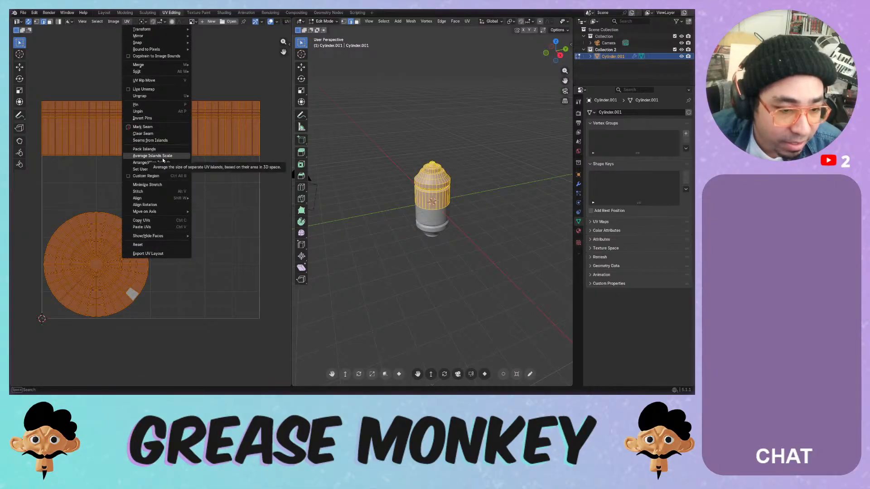
pyautogui.click(144, 149)
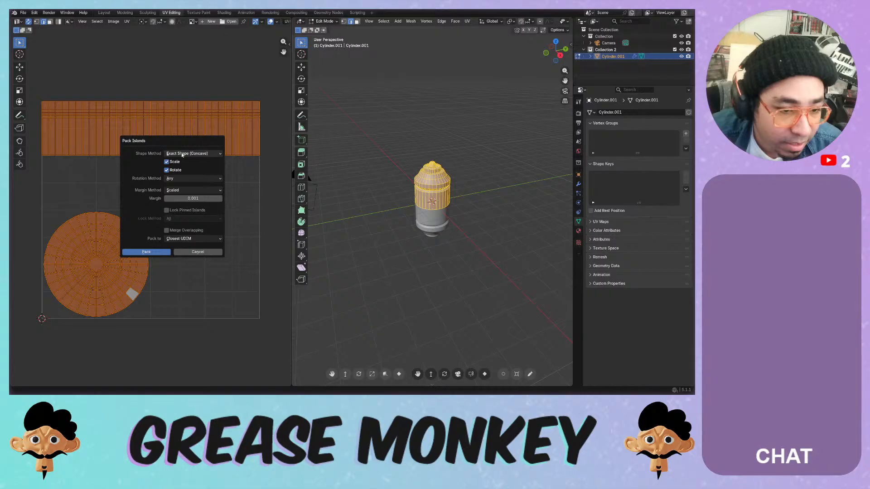
pyautogui.click(183, 154)
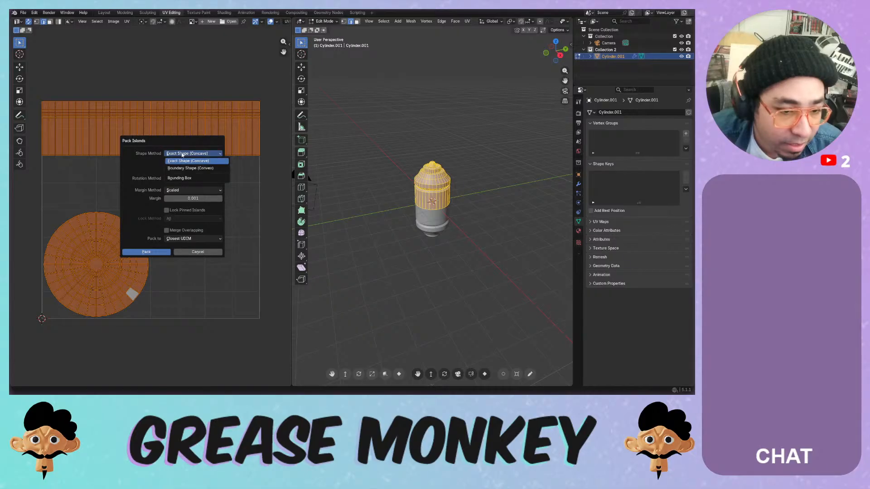
pyautogui.click(180, 179)
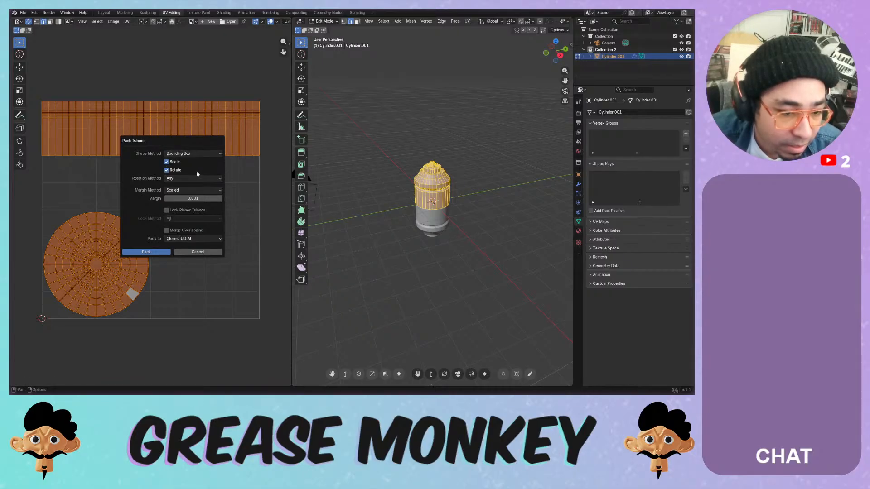
pyautogui.click(169, 251)
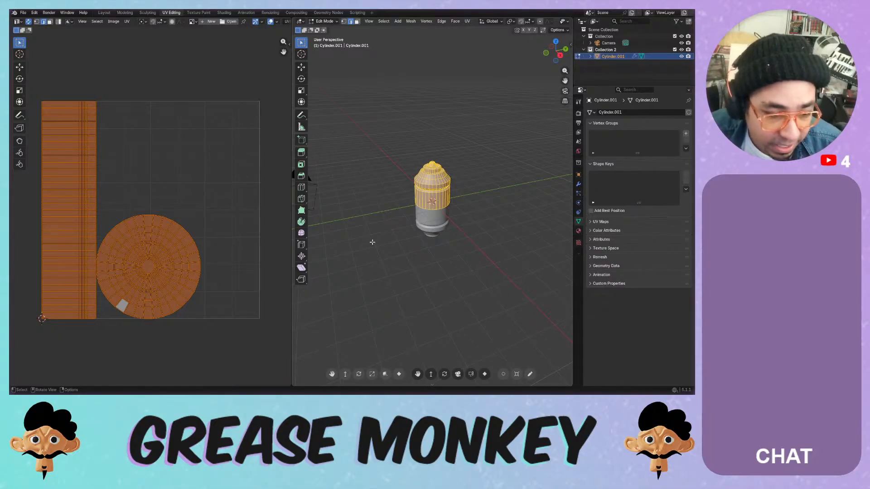
# - Return to Object Mode and rename the Cylinder.001 object to Capsule.000
pyautogui.scroll(2, 427, 247)
pyautogui.press('Tab')
pyautogui.scroll(3, 426, 247)
pyautogui.moveTo(427, 246); pyautogui.dragTo(451, 218, button='middle')
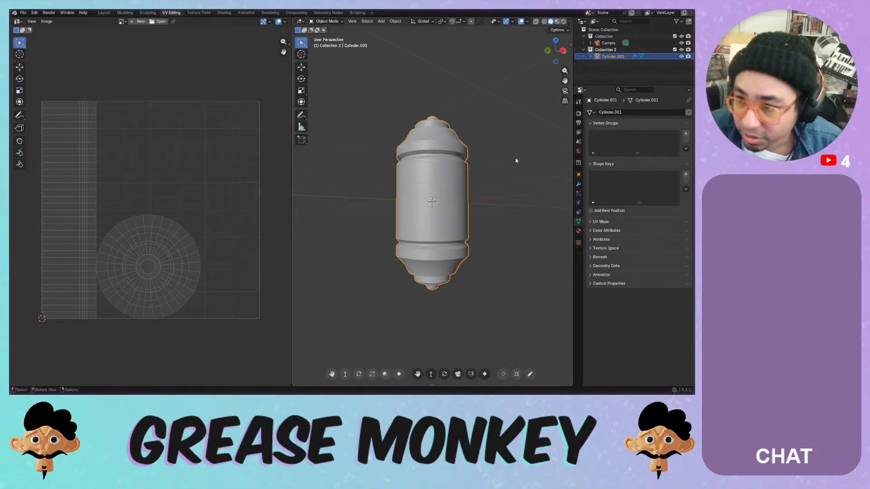
pyautogui.doubleClick(612, 56)
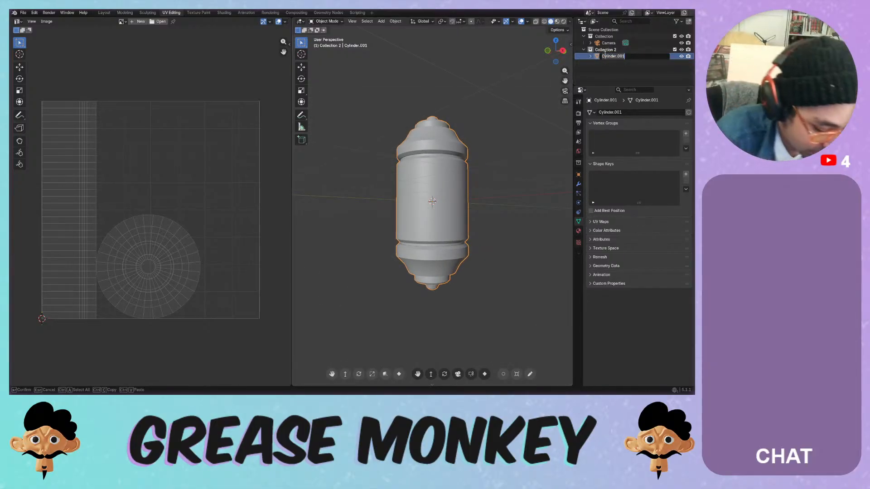
pyautogui.write('Capsule')
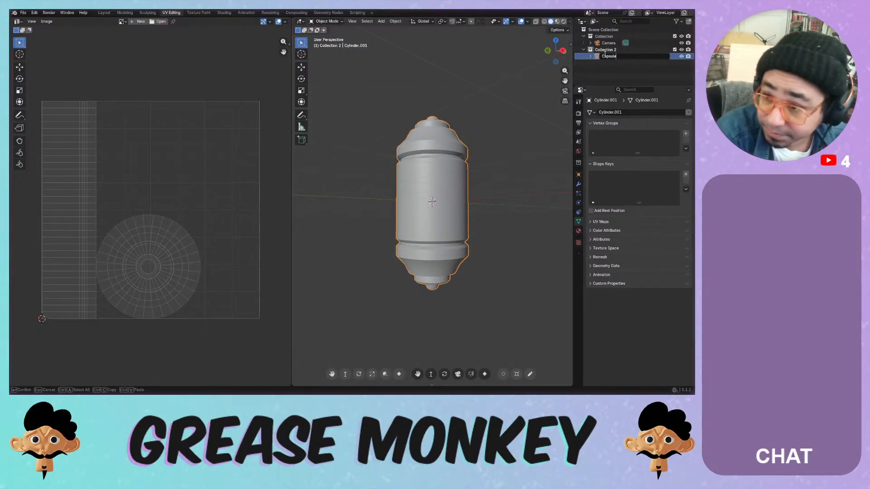
pyautogui.press('Return')
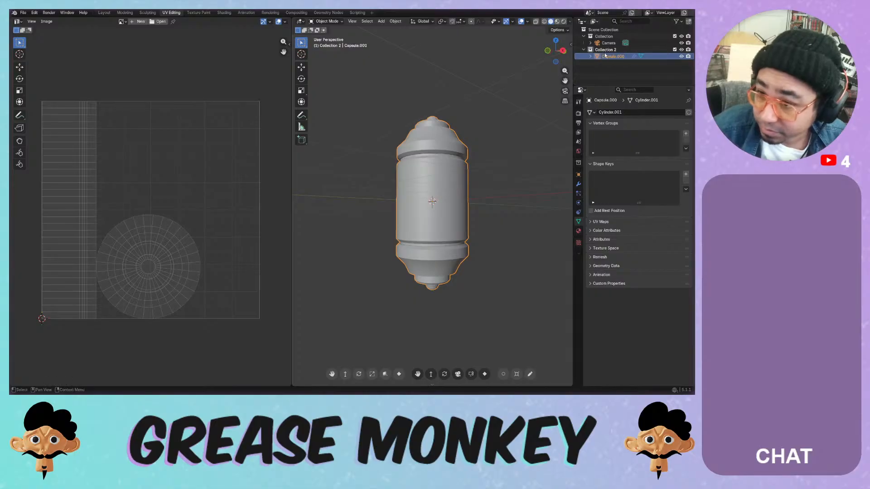
# - Rename Collection 2 to MAIN and give it a green colour tag
pyautogui.click(604, 49)
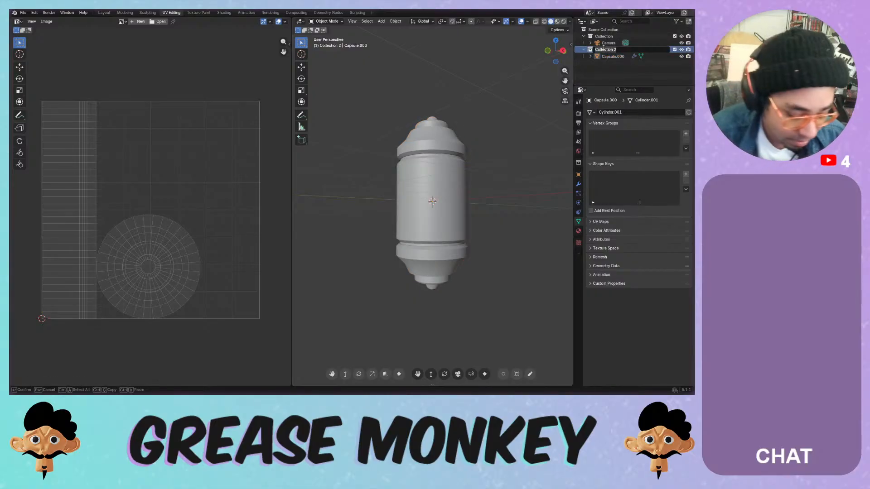
pyautogui.write('MAIN')
pyautogui.press('Return')
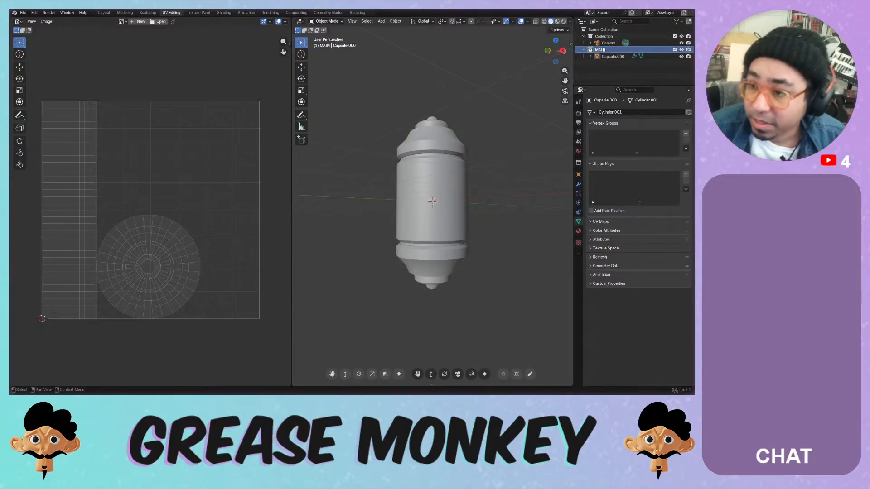
pyautogui.rightClick(608, 51)
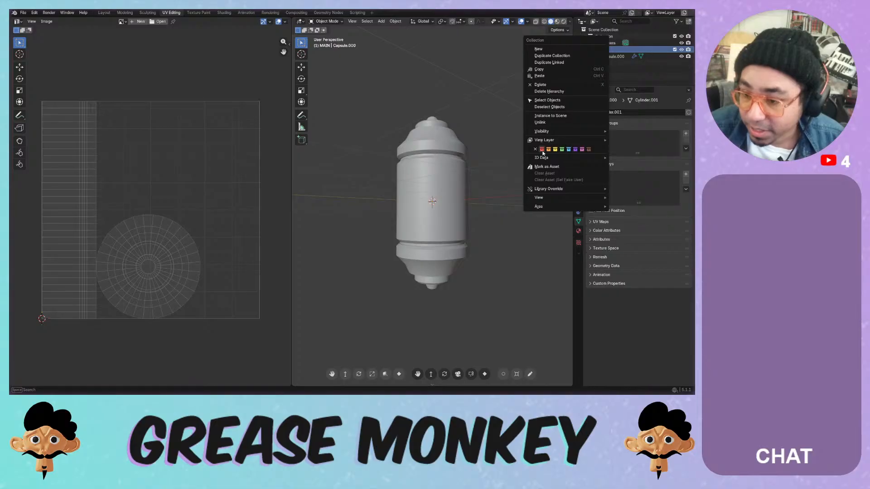
pyautogui.click(561, 150)
pyautogui.click(611, 74)
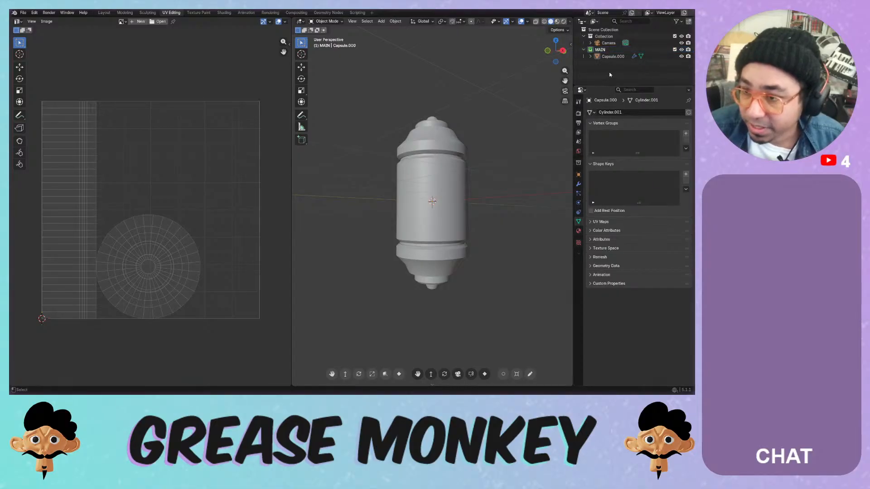
# - Add a new collection and name it BACKUP
pyautogui.hotkey('ctrl', 'v')
pyautogui.press('c')
pyautogui.press('c')
pyautogui.hotkey('ctrl', 'z')
pyautogui.doubleClick(610, 62)
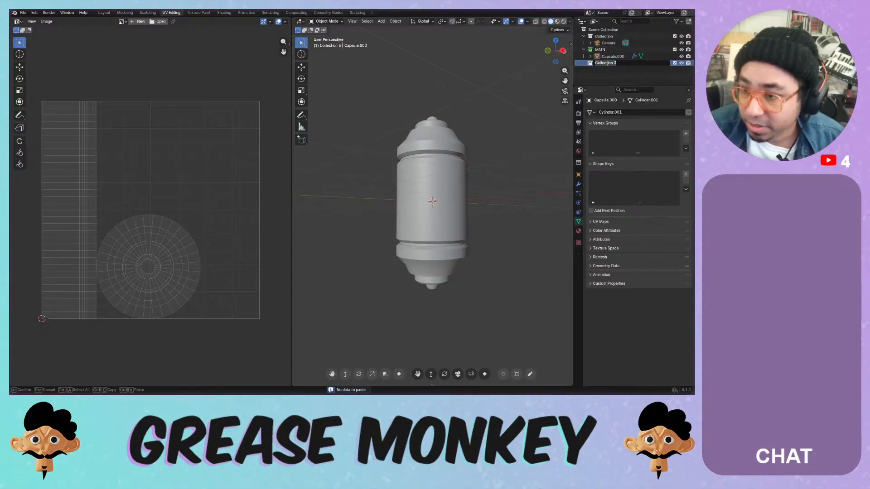
pyautogui.write('BACK')
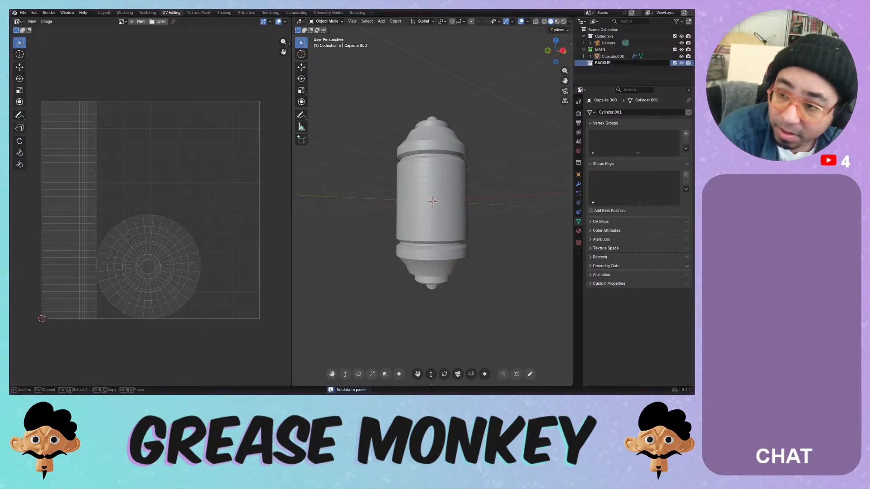
pyautogui.write('UP')
pyautogui.press('Return')
# - Name the capsule's mesh data Capsule.000 to match the object
pyautogui.doubleClick(608, 56)
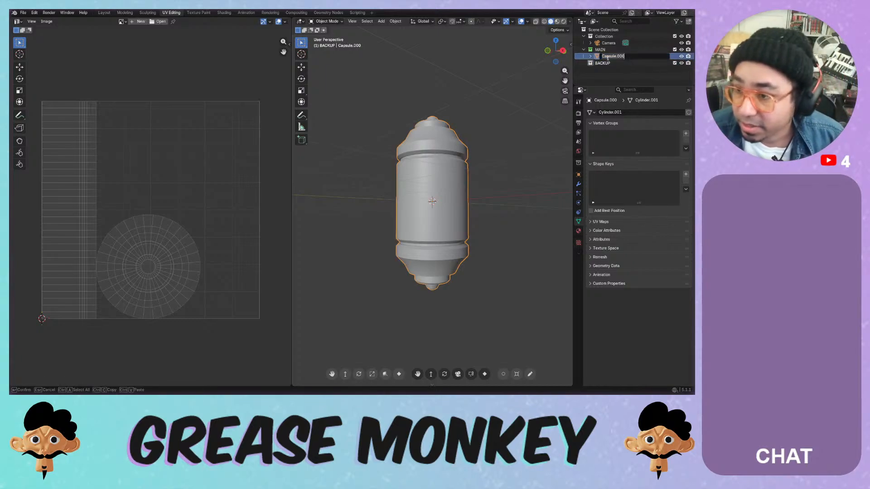
pyautogui.hotkey('ctrl', 'c')
pyautogui.press('Return')
pyautogui.doubleClick(627, 113)
pyautogui.hotkey('ctrl', 'v')
pyautogui.press('Return')
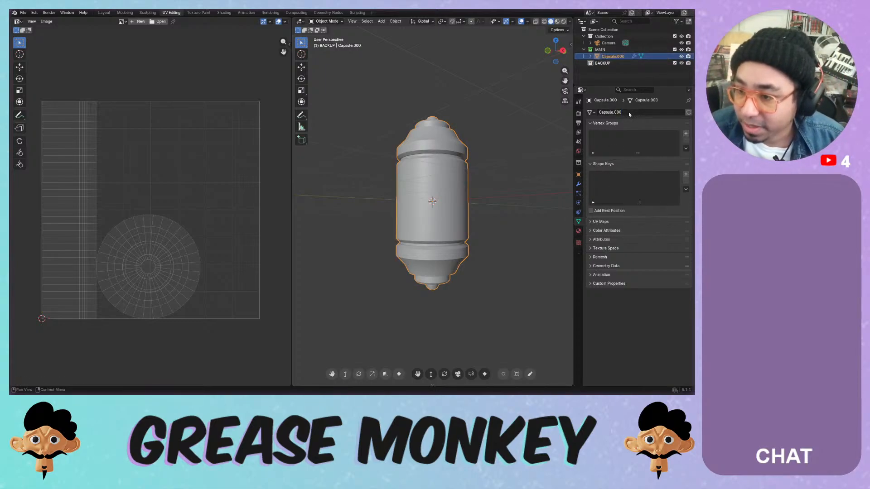
# - Duplicate the capsule in place and move the copy into the BACKUP collection
pyautogui.click(609, 43)
pyautogui.click(613, 56)
pyautogui.hotkey('shift', 'd')
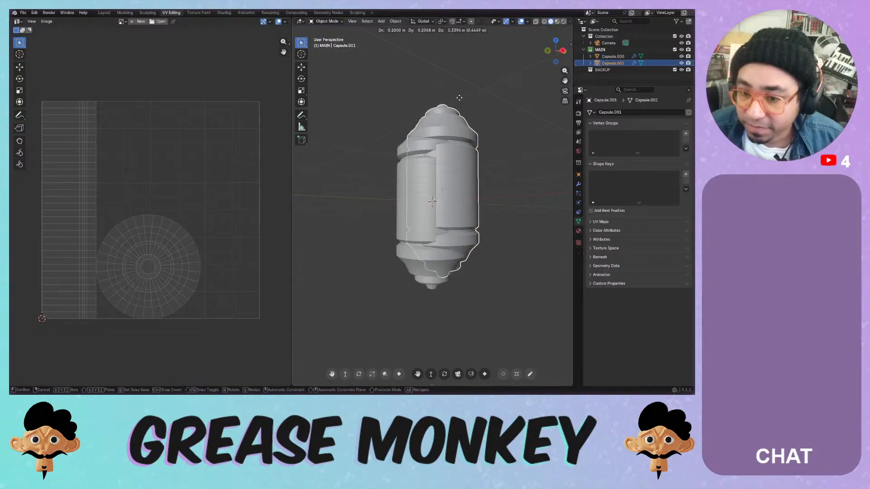
pyautogui.press('Escape')
pyautogui.press('m')
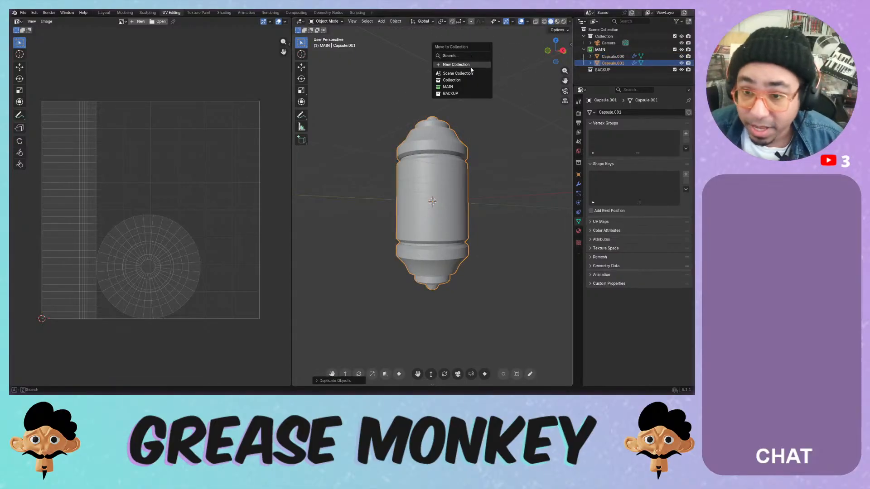
pyautogui.click(450, 93)
# - Give the BACKUP collection a red colour tag and exclude it from the scene
pyautogui.rightClick(603, 63)
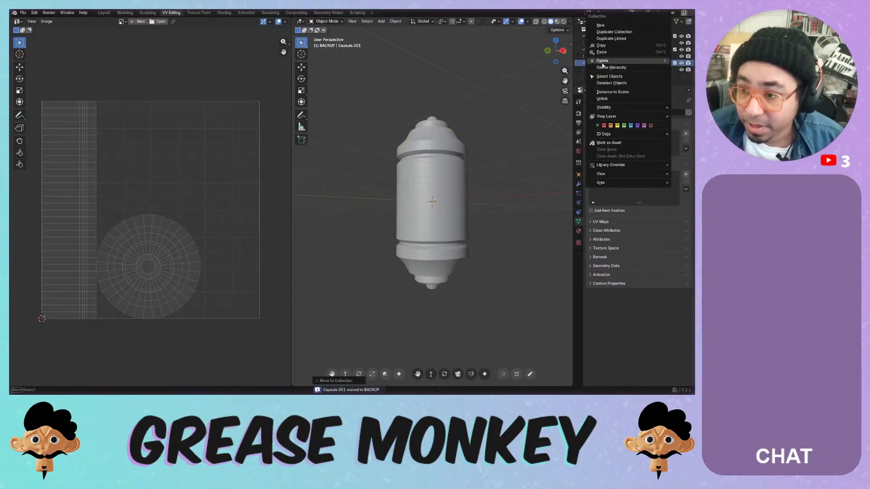
pyautogui.click(604, 126)
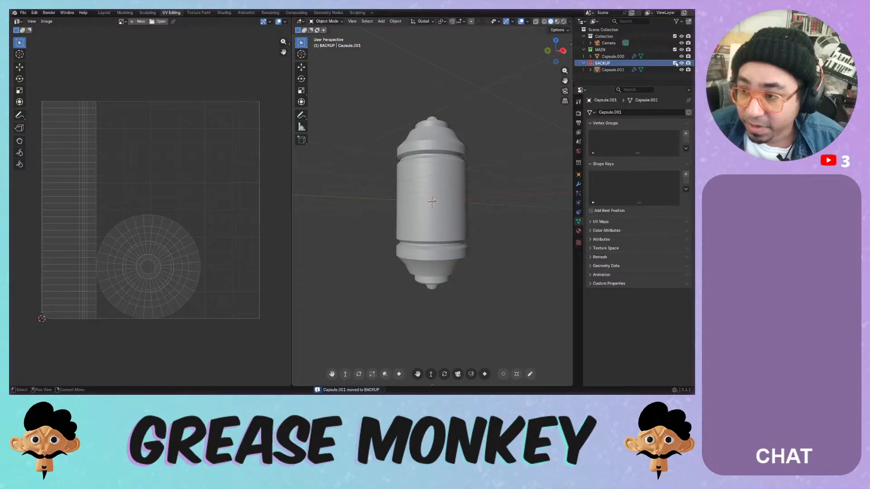
pyautogui.click(675, 63)
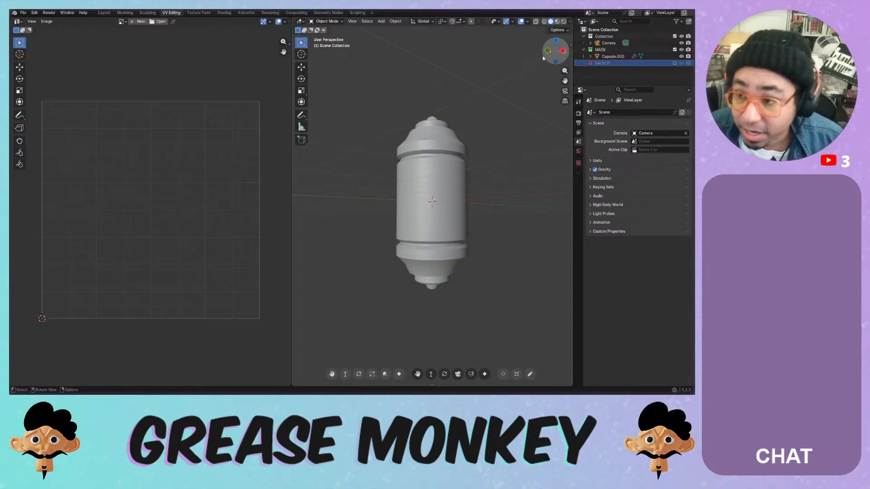
# - Delete the Mirror modifier from Capsule.000
pyautogui.click(609, 56)
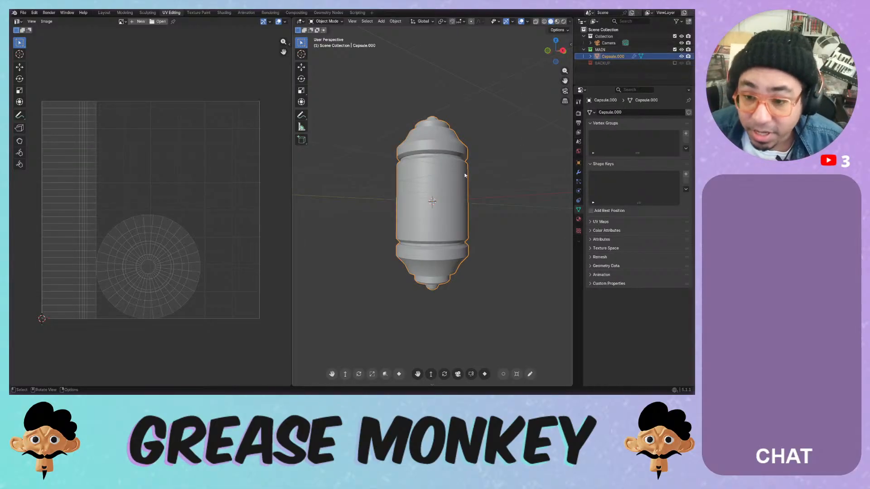
pyautogui.click(578, 173)
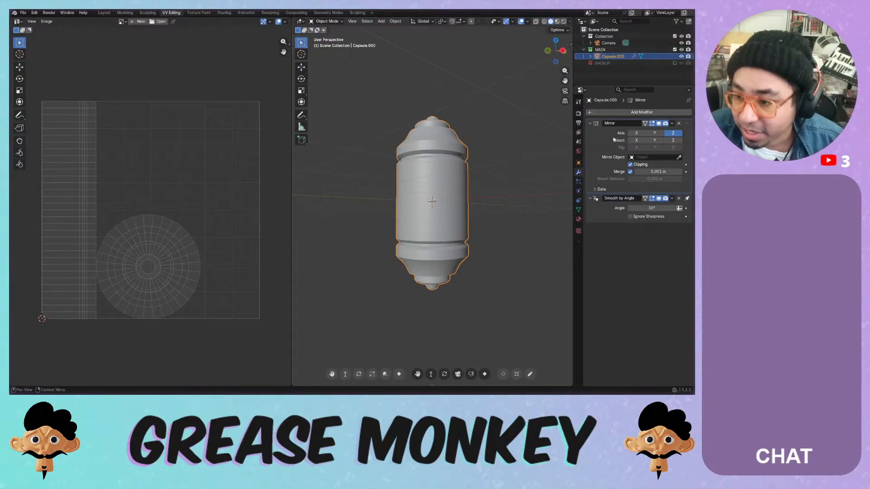
pyautogui.press('a')
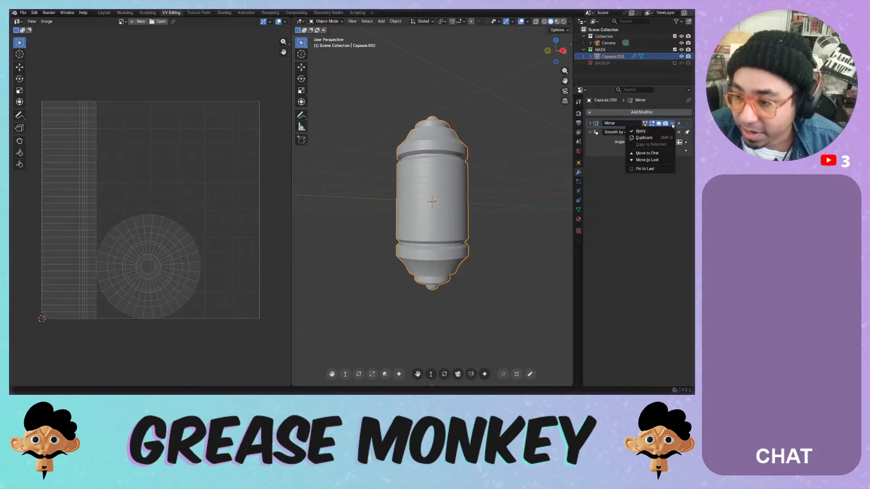
pyautogui.click(679, 125)
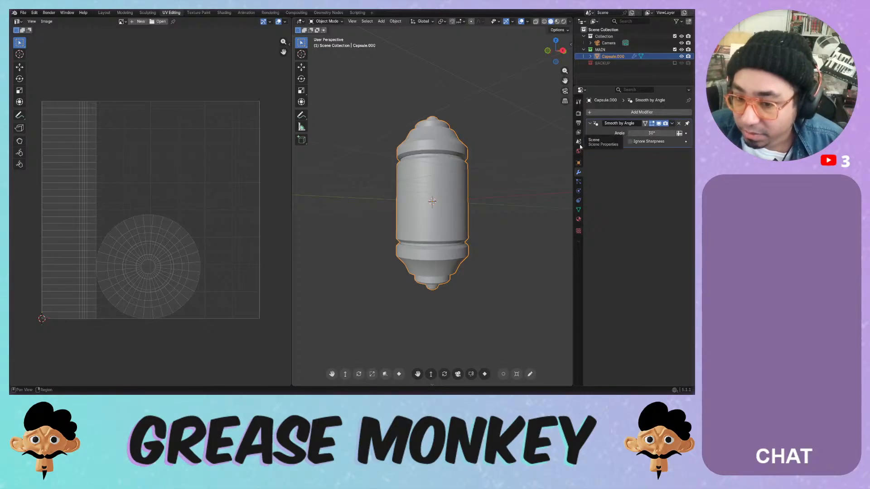
# - In Edit Mode, dissolve the capsule's middle horizontal edge loop
pyautogui.press('Tab')
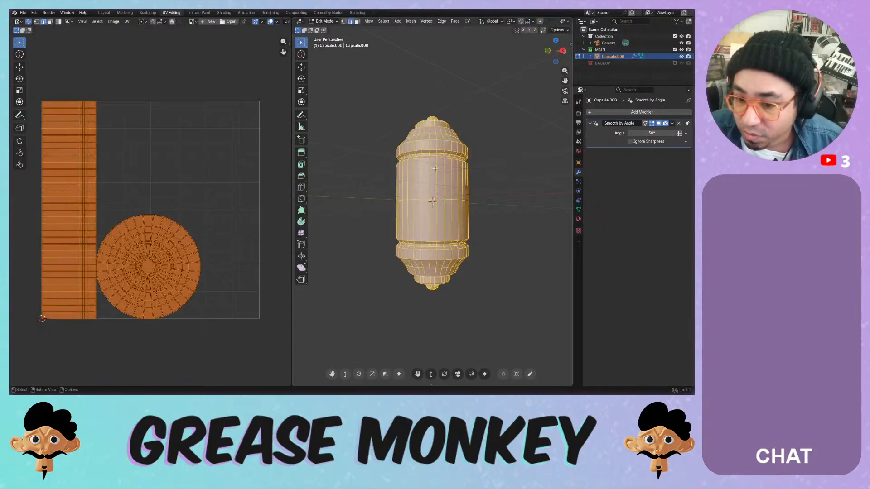
pyautogui.scroll(3, 433, 200)
pyautogui.click(434, 198)
pyautogui.click(433, 197)
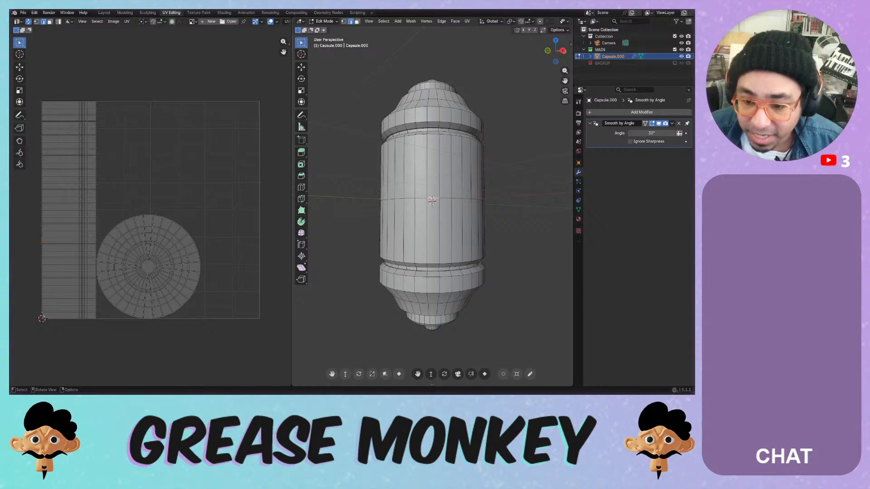
pyautogui.keyDown('alt'); pyautogui.click(432, 198); pyautogui.keyUp('alt')
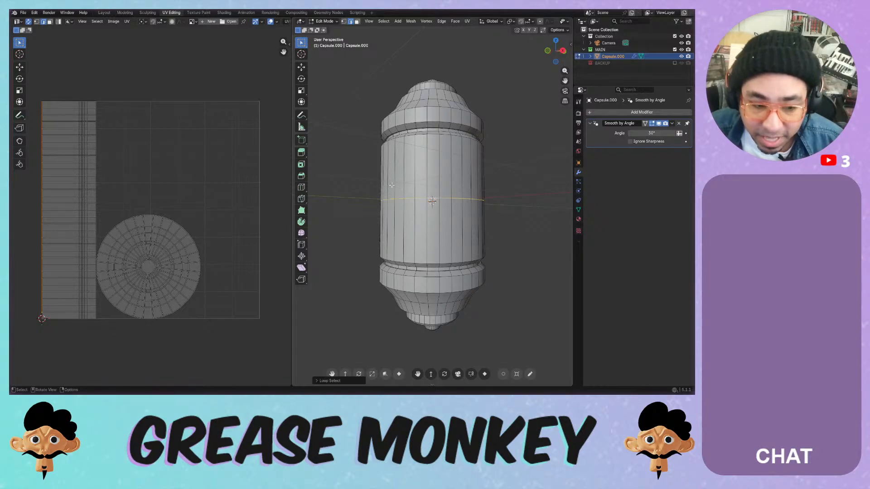
pyautogui.press('x')
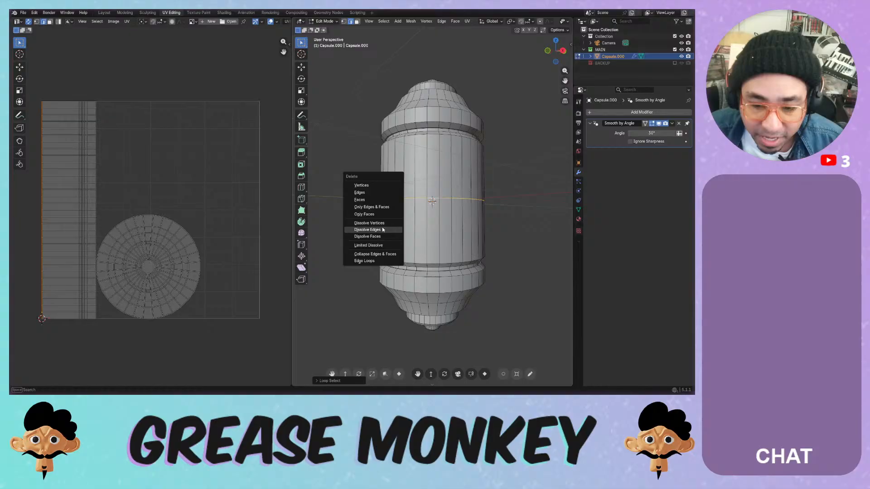
pyautogui.click(383, 229)
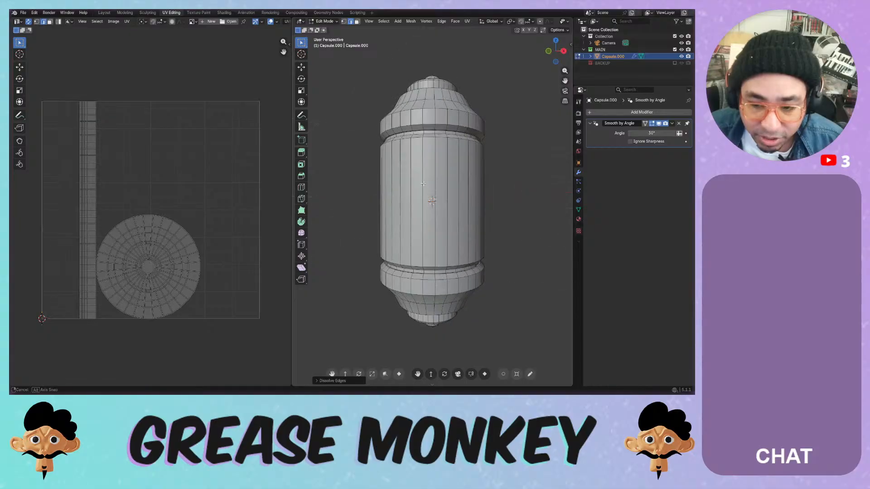
# - Look over the capsule and select the edge loop at its neck
pyautogui.moveTo(383, 229); pyautogui.dragTo(414, 184, button='middle')
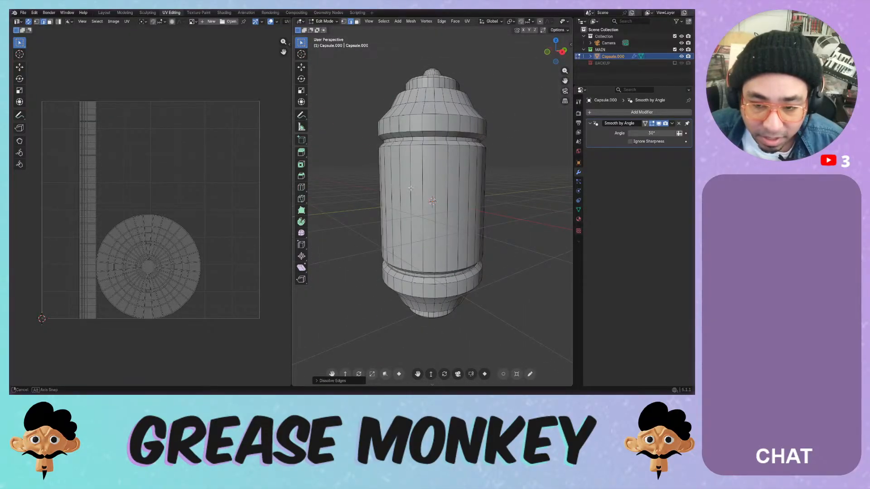
pyautogui.press('a')
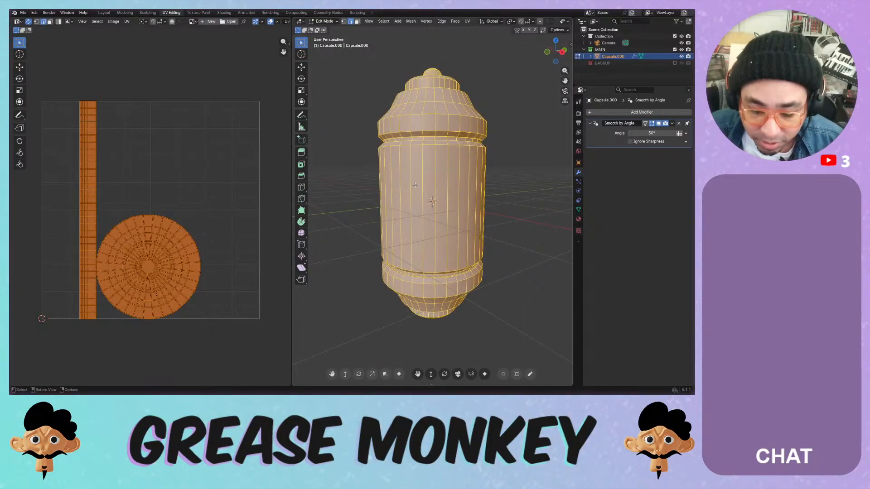
pyautogui.moveTo(410, 179); pyautogui.dragTo(439, 143, button='middle')
pyautogui.scroll(4, 435, 135)
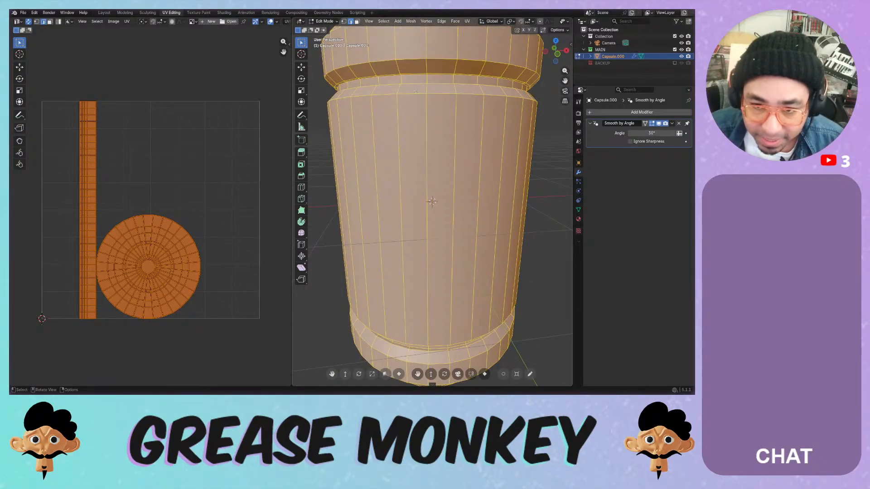
pyautogui.scroll(4, 416, 91)
pyautogui.keyDown('shift'); pyautogui.moveTo(415, 91); pyautogui.dragTo(427, 217, button='middle'); pyautogui.keyUp('shift')
pyautogui.moveTo(428, 186); pyautogui.dragTo(426, 138, button='middle')
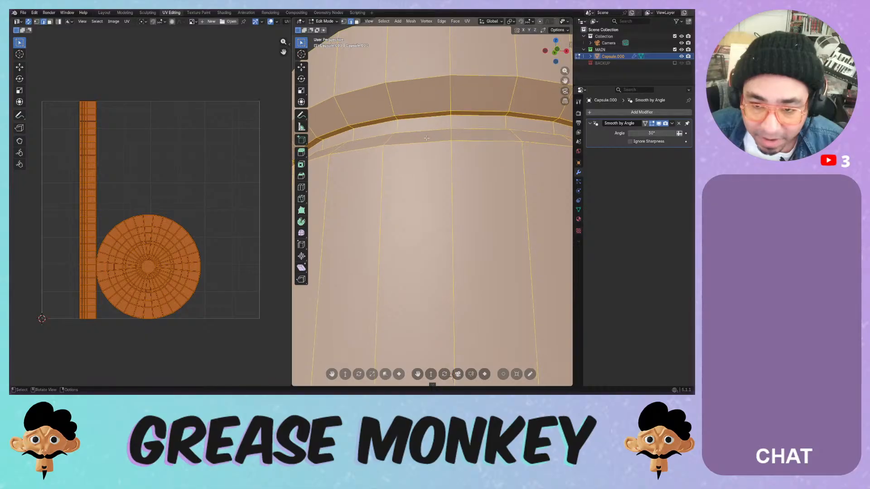
pyautogui.click(422, 119)
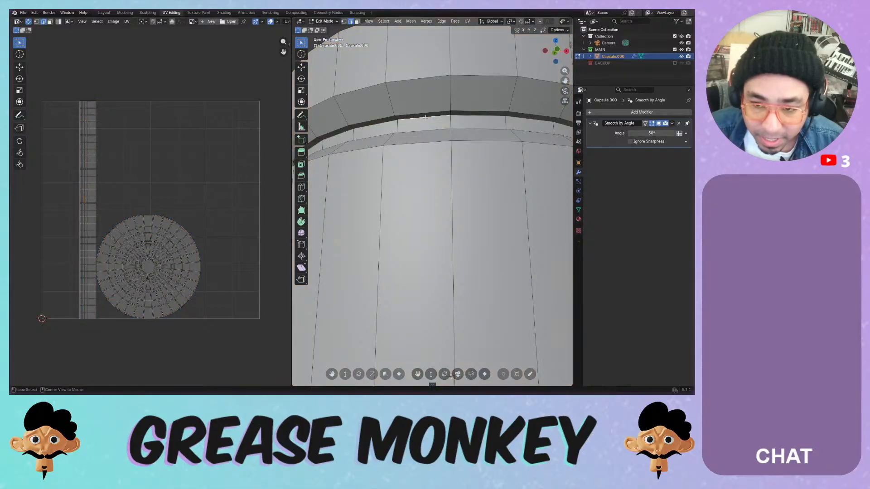
pyautogui.keyDown('alt'); pyautogui.click(422, 118); pyautogui.keyUp('alt')
# - Mark the loop along the lower groove as a UV seam
pyautogui.scroll(-5, 463, 253)
pyautogui.keyDown('shift'); pyautogui.moveTo(463, 252); pyautogui.dragTo(405, 157, button='middle'); pyautogui.keyUp('shift')
pyautogui.scroll(4, 409, 206)
pyautogui.keyDown('alt'); pyautogui.click(406, 136); pyautogui.keyUp('alt')
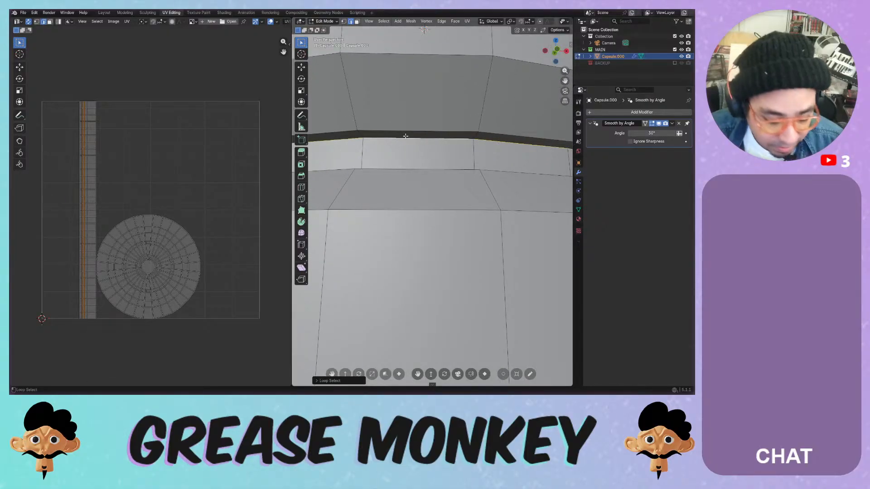
pyautogui.hotkey('ctrl', 'e')
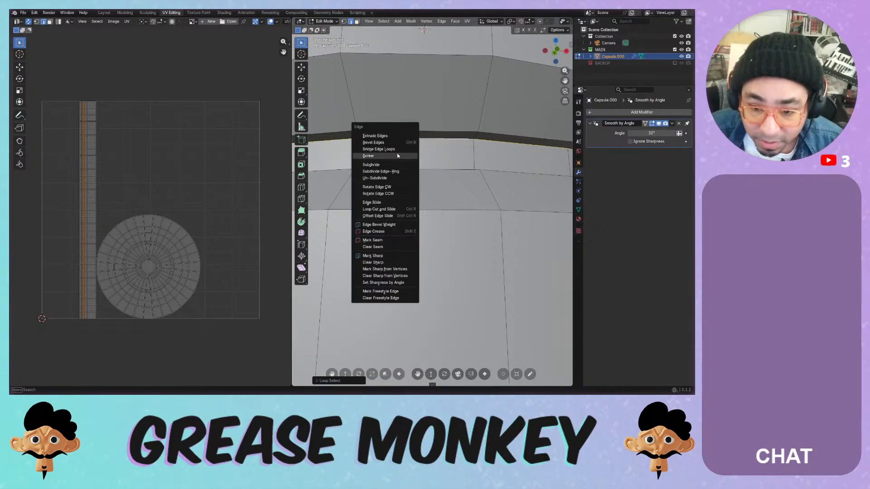
pyautogui.click(373, 240)
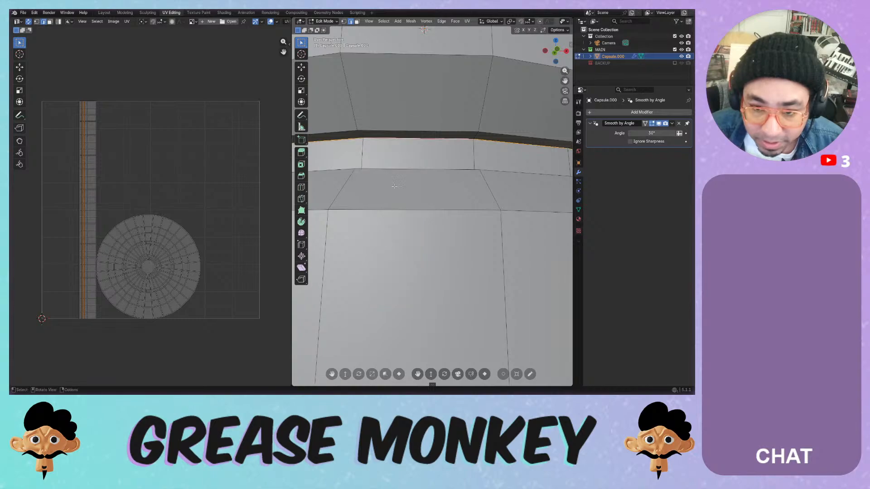
# - Clear the selection and hide the navigation gizmo, floor grid and Y axis line
pyautogui.scroll(-8, 393, 185)
pyautogui.click(335, 131)
pyautogui.moveTo(335, 131); pyautogui.dragTo(340, 156, button='middle')
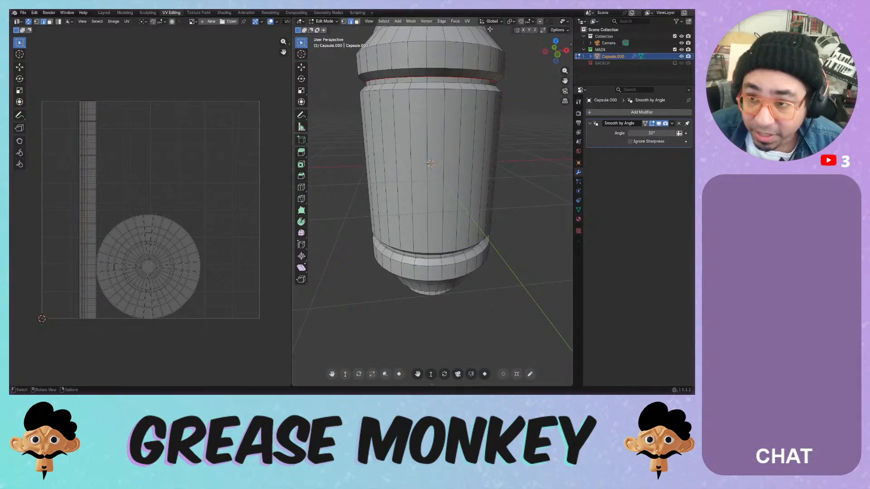
pyautogui.scroll(-5, 483, 23)
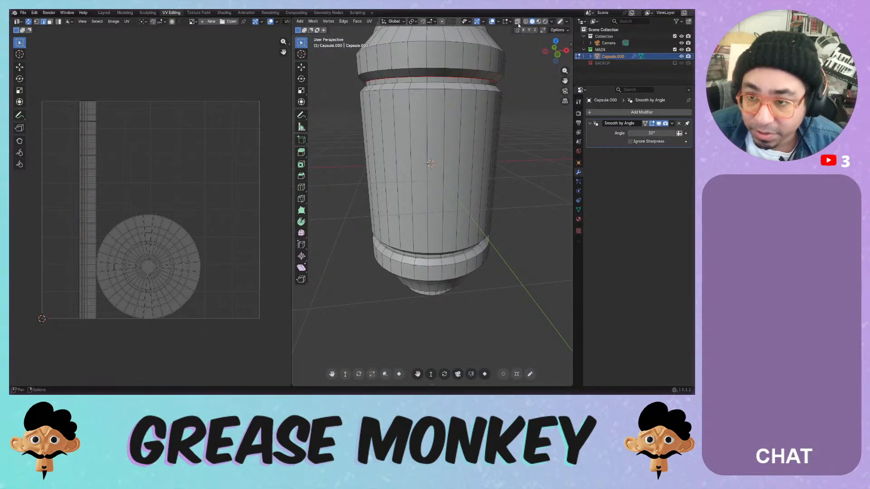
pyautogui.click(483, 22)
pyautogui.click(467, 44)
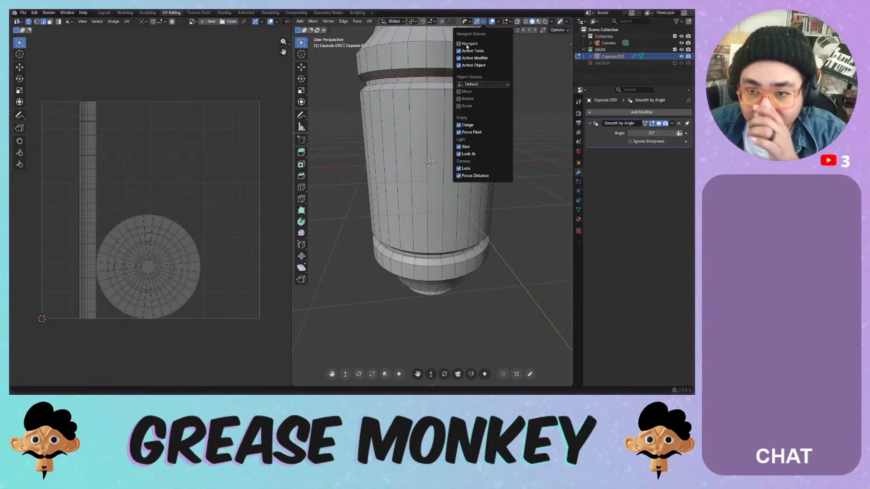
pyautogui.click(499, 26)
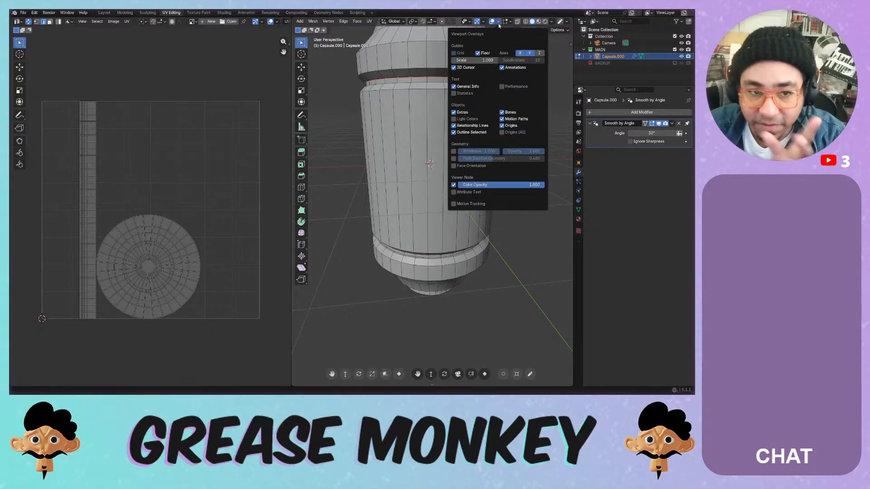
pyautogui.click(482, 54)
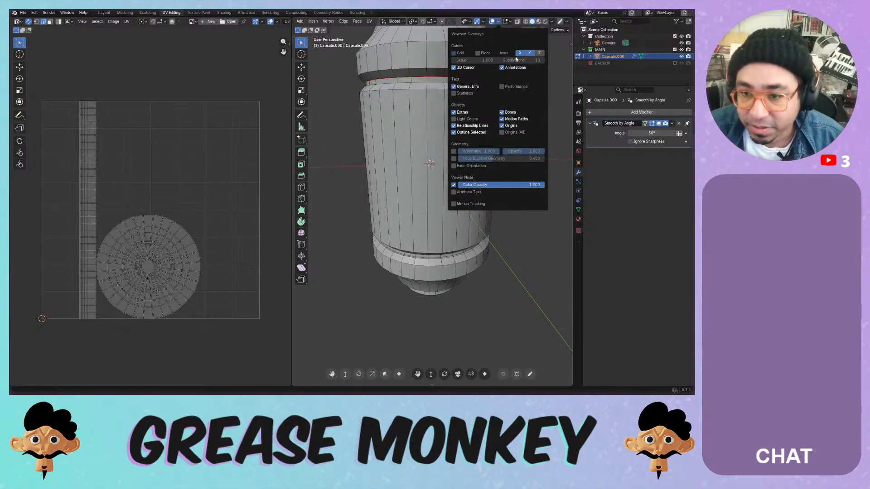
pyautogui.click(529, 53)
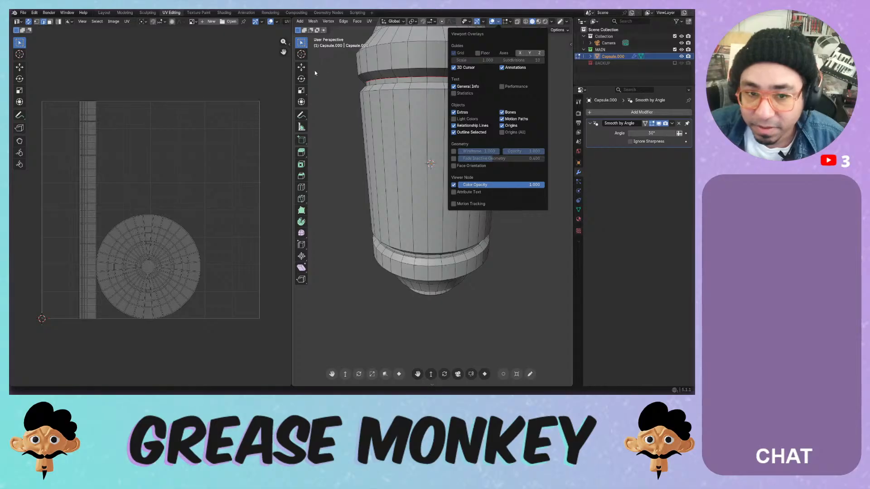
# - Hide the tool strip, save the Painting Systems file and switch to front orthographic view
pyautogui.press('t')
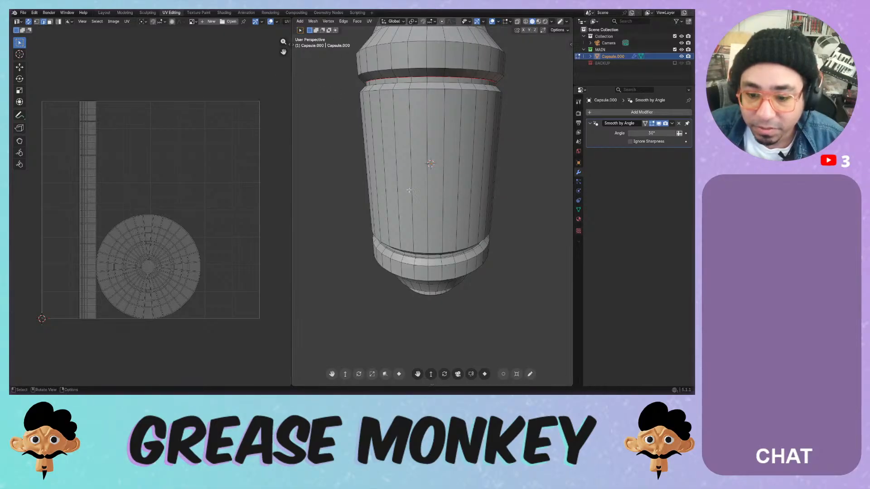
pyautogui.hotkey('ctrl', 's')
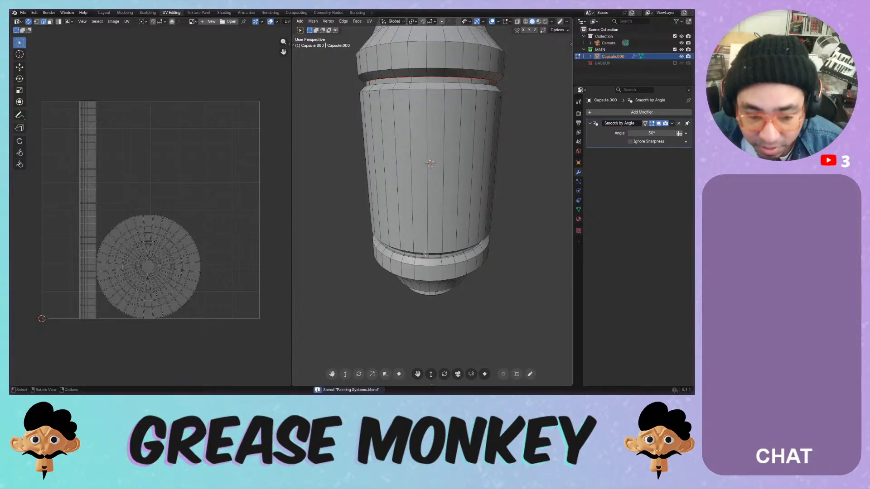
pyautogui.moveTo(431, 221)
pyautogui.mouseDown(button='middle')
pyautogui.moveTo(433, 120)
pyautogui.moveTo(437, 175)
pyautogui.moveTo(436, 163)
pyautogui.moveTo(429, 175)
pyautogui.moveTo(433, 165)
pyautogui.moveTo(436, 194)
pyautogui.moveTo(444, 180)
pyautogui.mouseUp(button='middle')
pyautogui.scroll(-6, 430, 170)
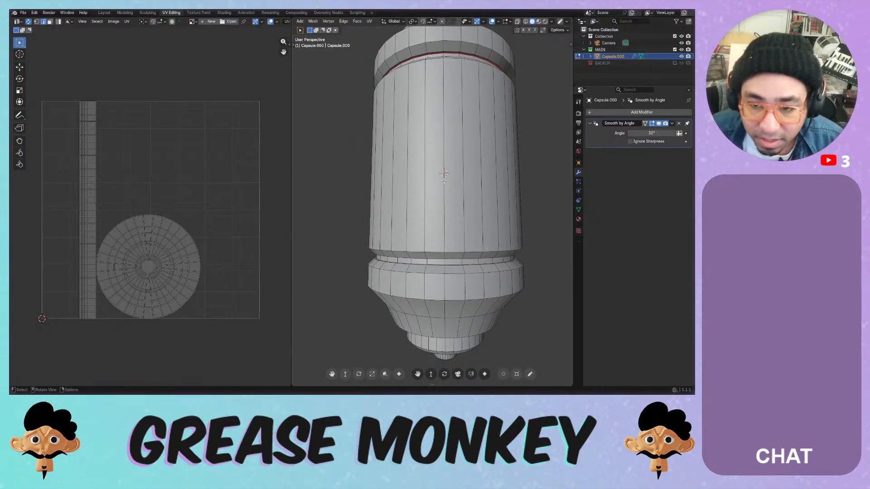
pyautogui.scroll(-4, 430, 157)
pyautogui.press('KP_1')
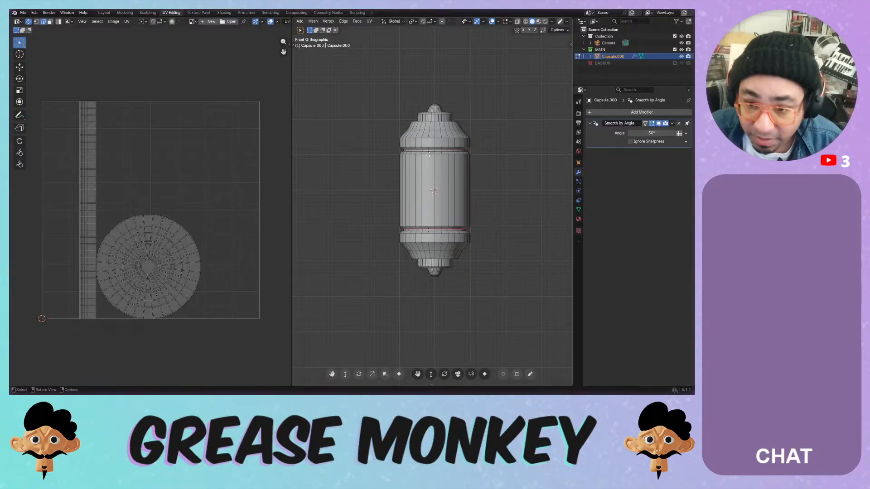
# - Inspect the capsule's end cap, trying edge-loop and face selections, then clear them
pyautogui.keyDown('alt'); pyautogui.click(438, 209); pyautogui.keyUp('alt')
pyautogui.moveTo(438, 208); pyautogui.dragTo(441, 118, button='middle')
pyautogui.scroll(9, 463, 181)
pyautogui.moveTo(462, 179); pyautogui.dragTo(454, 151, button='middle')
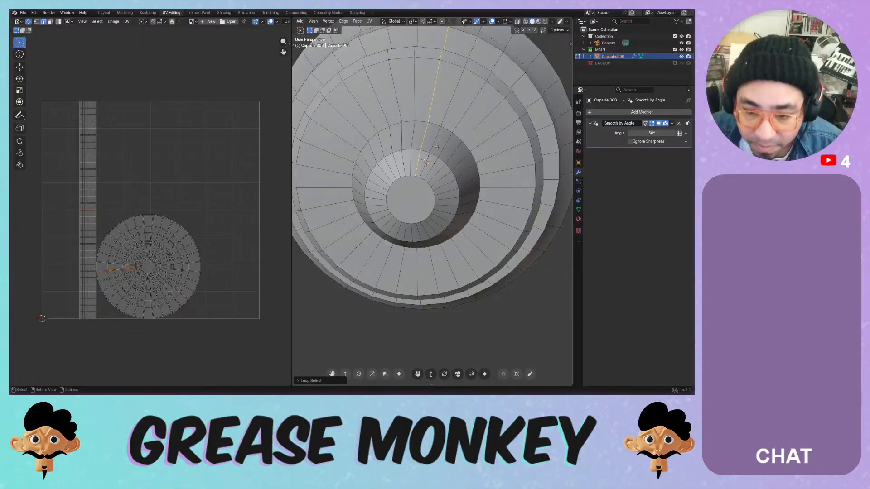
pyautogui.hotkey('ctrl', 'z')
pyautogui.click(409, 188)
pyautogui.moveTo(408, 188); pyautogui.dragTo(422, 184, button='middle')
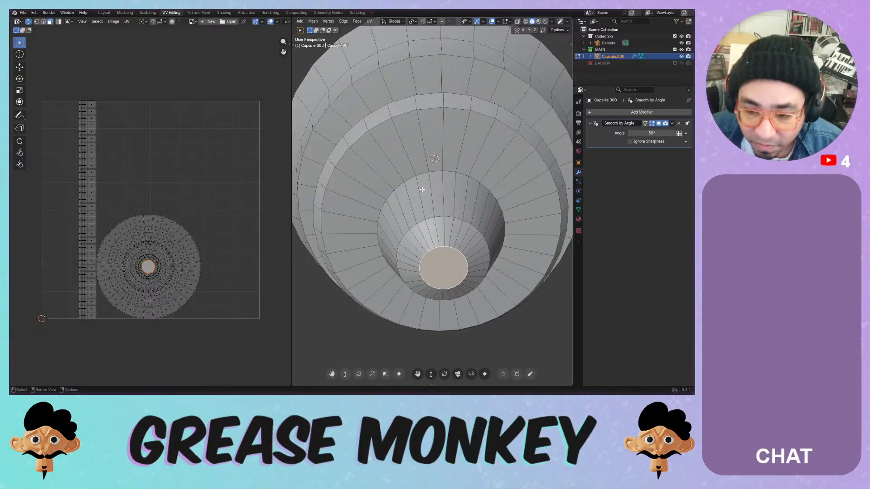
pyautogui.hotkey('ctrl', 'z')
pyautogui.press('a')
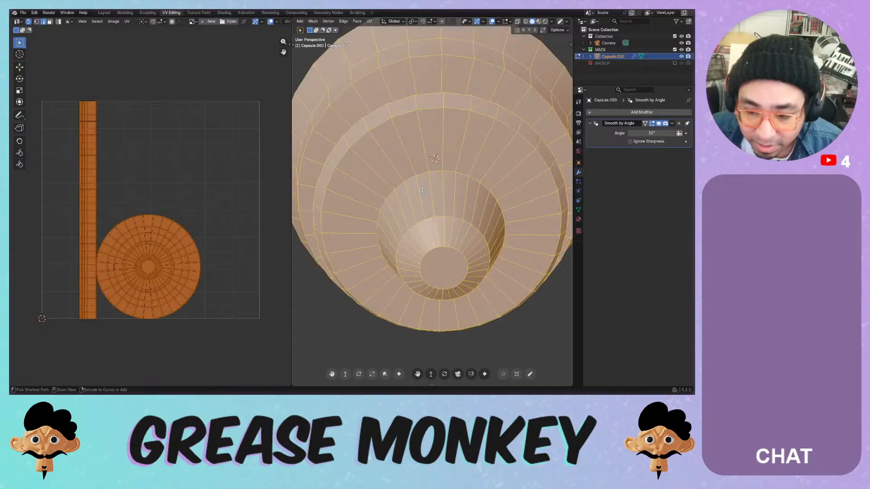
pyautogui.hotkey('alt', 'a')
# - Undo until the Mirror modifier returns, re-enter Edit Mode and select an edge on the cap rim
pyautogui.hotkey('ctrl', 'z')
pyautogui.hotkey('ctrl', 'z')
pyautogui.hotkey('ctrl', 'z')
pyautogui.hotkey('ctrl', 'z')
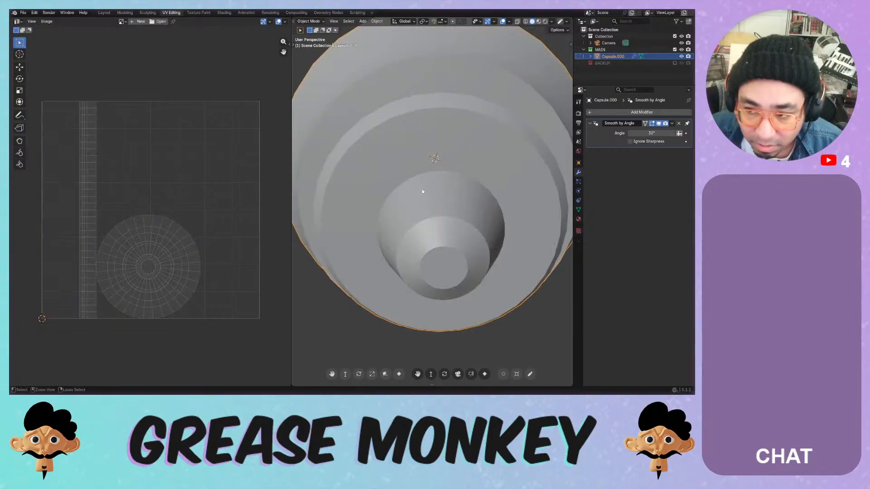
pyautogui.press('Tab')
pyautogui.moveTo(434, 225); pyautogui.dragTo(430, 299, button='middle')
pyautogui.scroll(-5, 429, 272)
pyautogui.keyDown('shift'); pyautogui.moveTo(414, 177); pyautogui.dragTo(433, 236, button='middle'); pyautogui.keyUp('shift')
pyautogui.scroll(8, 434, 236)
pyautogui.moveTo(494, 246); pyautogui.dragTo(406, 229, button='middle')
pyautogui.click(406, 226)
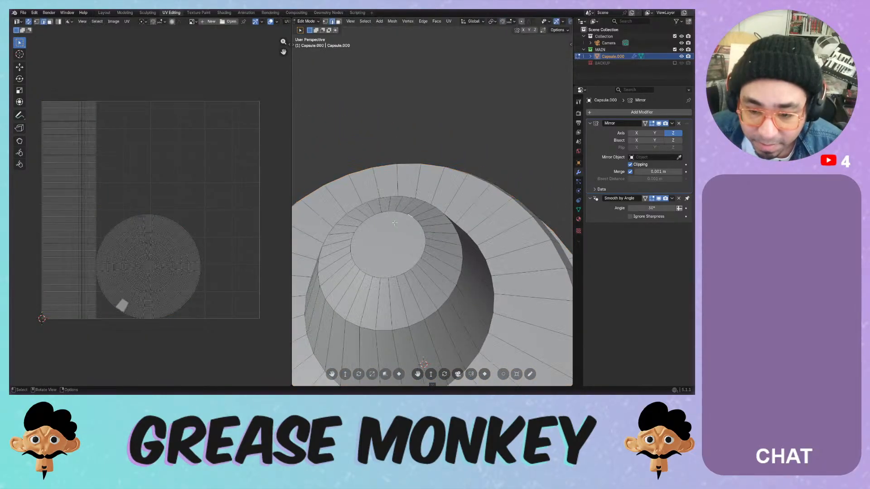
# - Select the capsule's end-cap rim loop and delete its faces, leaving an open hole
pyautogui.keyDown('alt'); pyautogui.click(377, 213); pyautogui.keyUp('alt')
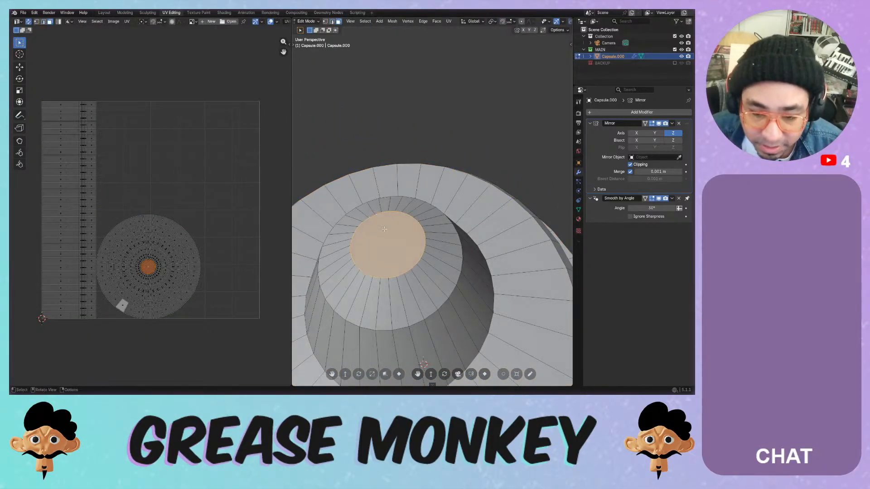
pyautogui.press('x')
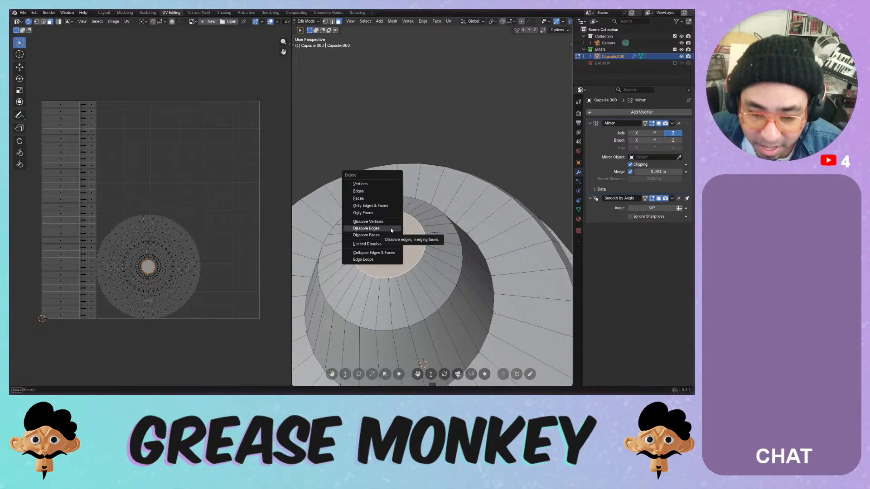
pyautogui.click(386, 199)
# - Select the edge loop around the hole and Grid Fill it with quad faces
pyautogui.moveTo(395, 217); pyautogui.dragTo(397, 209, button='middle')
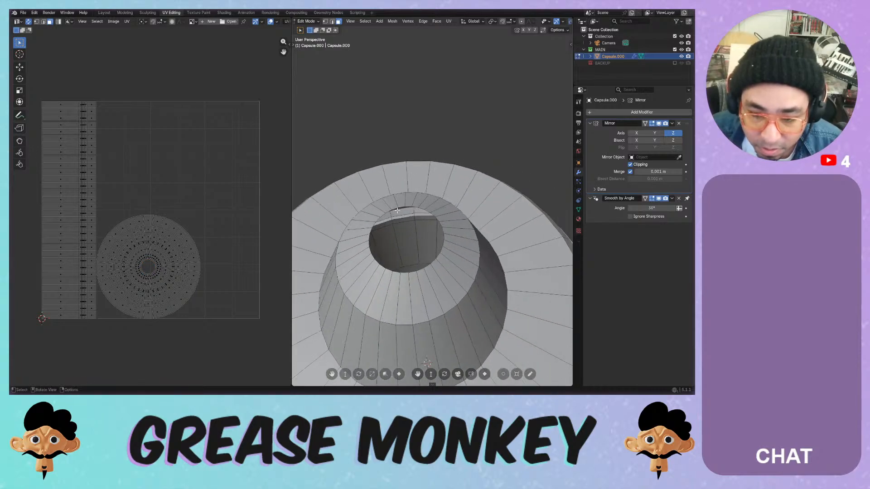
pyautogui.click(397, 209)
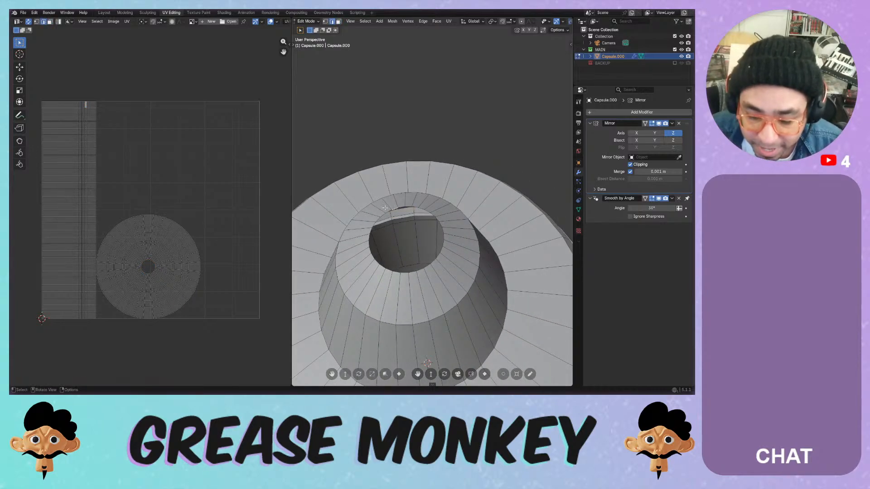
pyautogui.keyDown('alt'); pyautogui.click(404, 208); pyautogui.keyUp('alt')
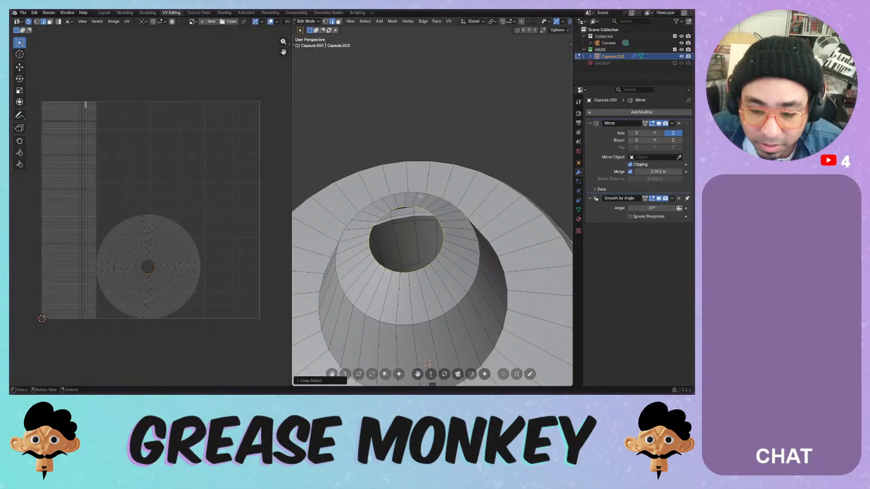
pyautogui.click(570, 44)
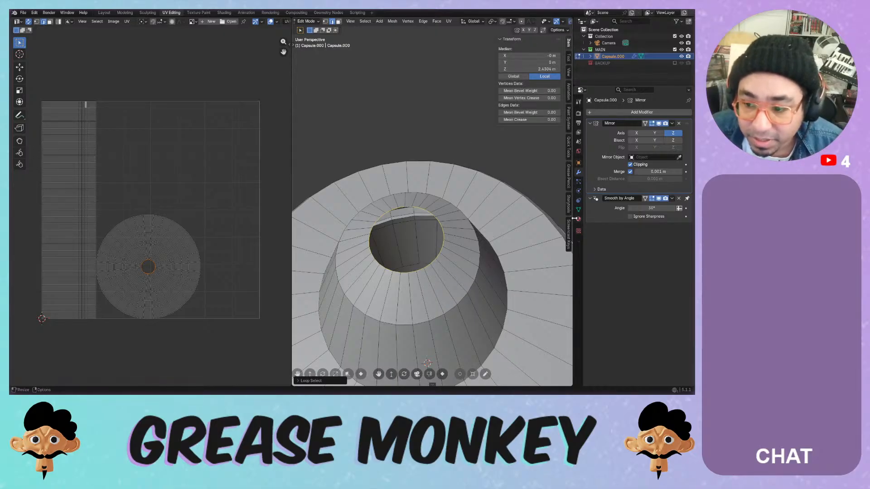
pyautogui.click(507, 39)
pyautogui.click(505, 39)
pyautogui.click(506, 39)
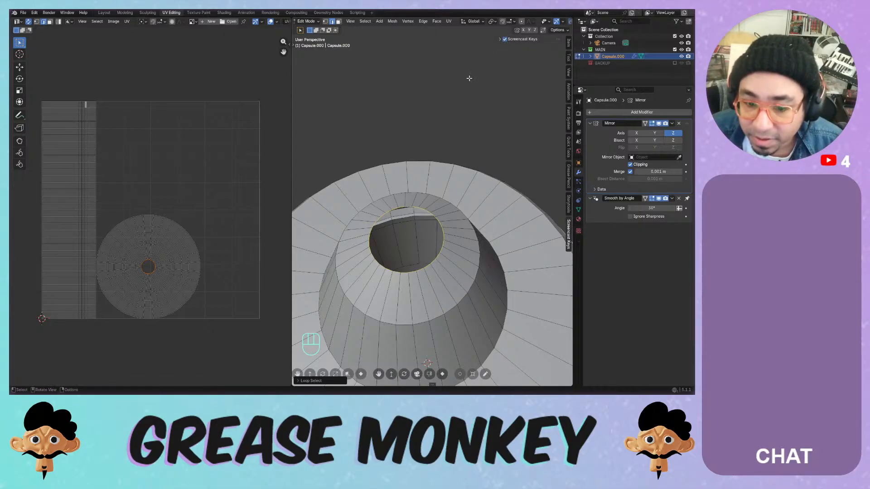
pyautogui.press('n')
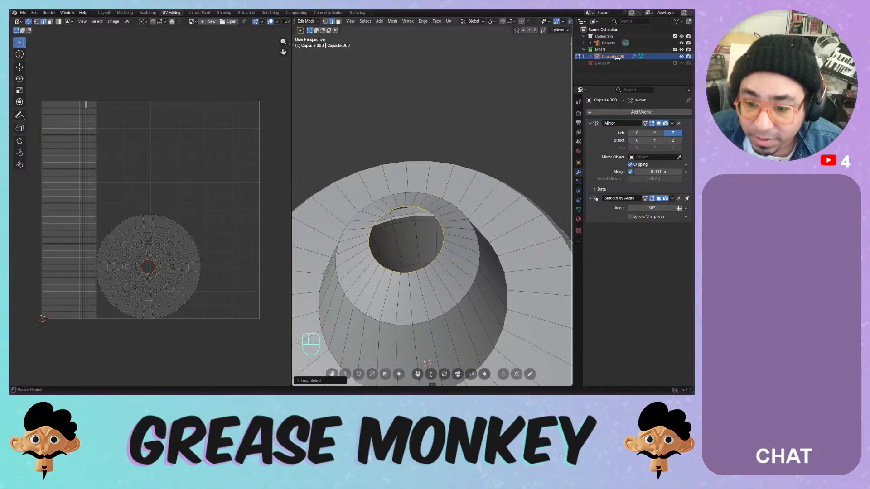
pyautogui.click(403, 206)
pyautogui.keyDown('alt'); pyautogui.click(403, 206); pyautogui.keyUp('alt')
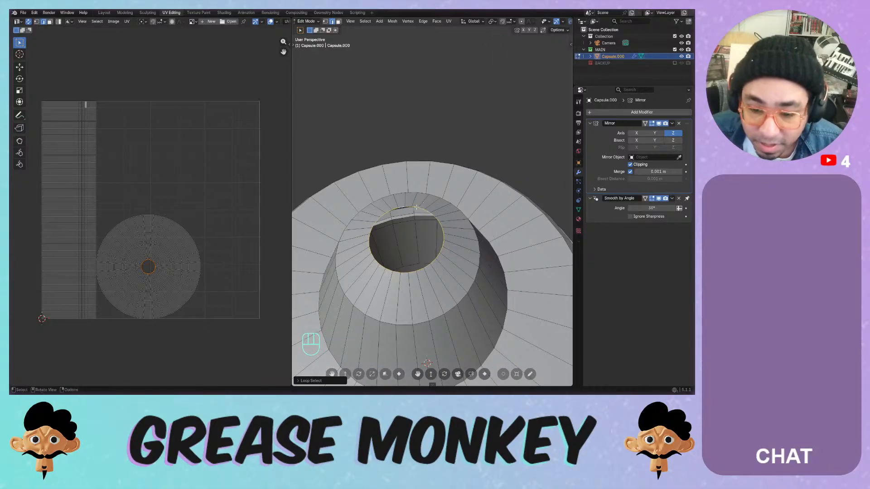
pyautogui.hotkey('ctrl', 'f')
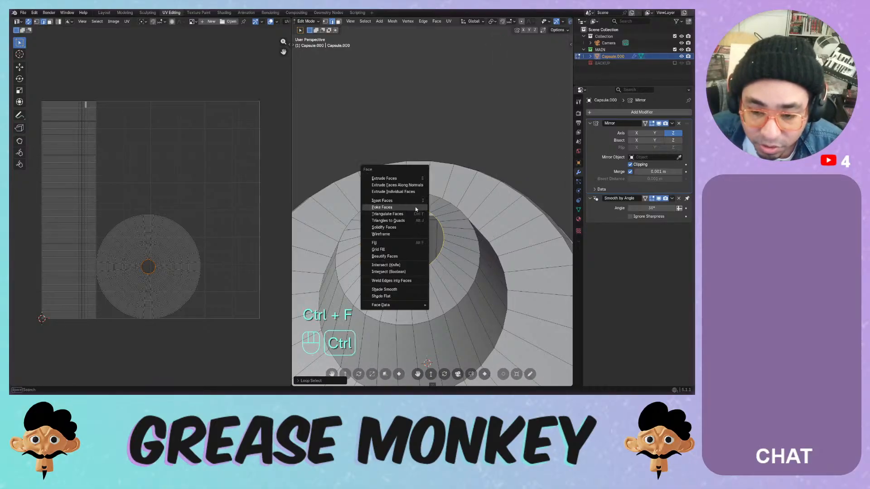
pyautogui.click(404, 250)
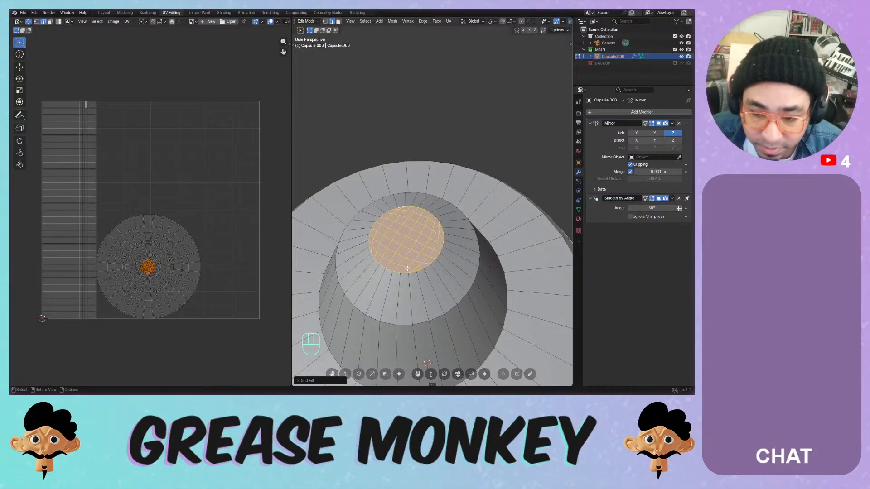
# - Redo the Grid Fill on the top opening and raise its Offset to rotate the grid
pyautogui.click(319, 380)
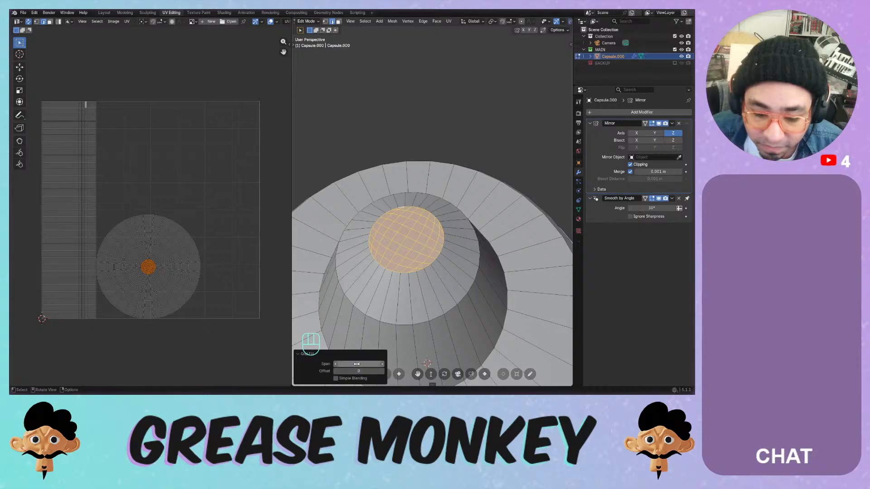
pyautogui.press('1')
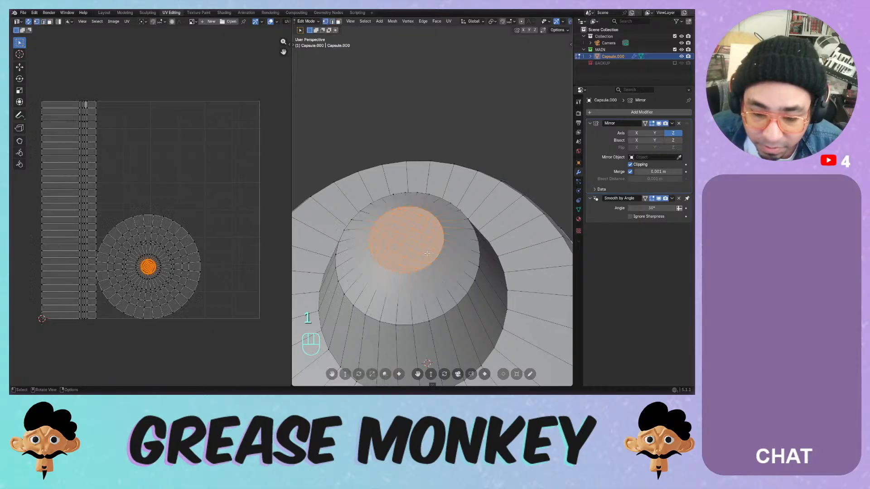
pyautogui.hotkey('ctrl', 'z')
pyautogui.hotkey('ctrl', 'z')
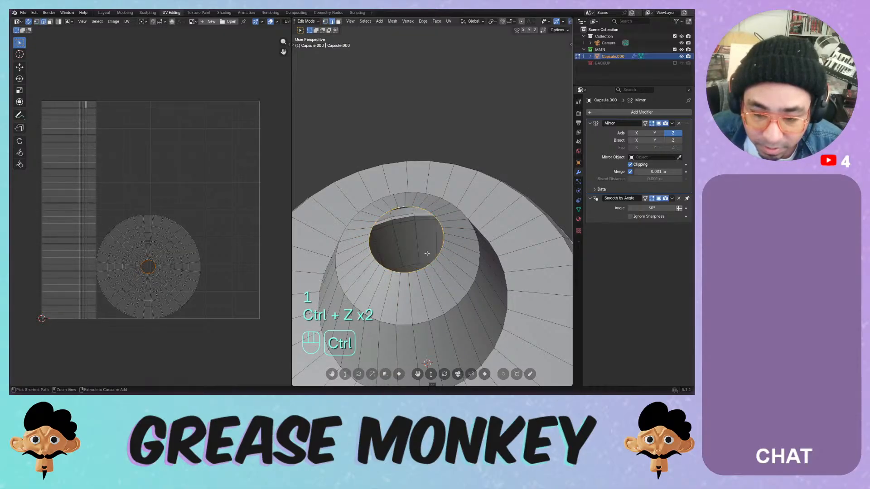
pyautogui.press('KP_1')
pyautogui.scroll(8, 420, 155)
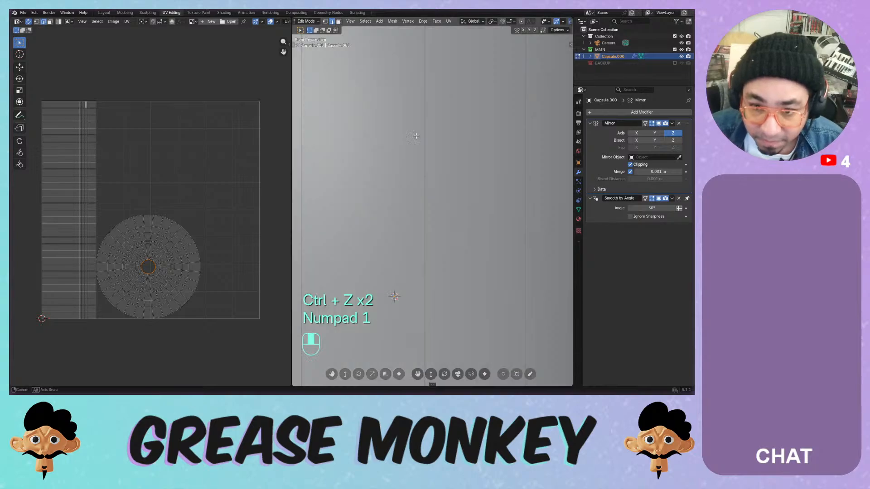
pyautogui.scroll(-8, 420, 155)
pyautogui.moveTo(419, 155); pyautogui.dragTo(443, 243, button='middle')
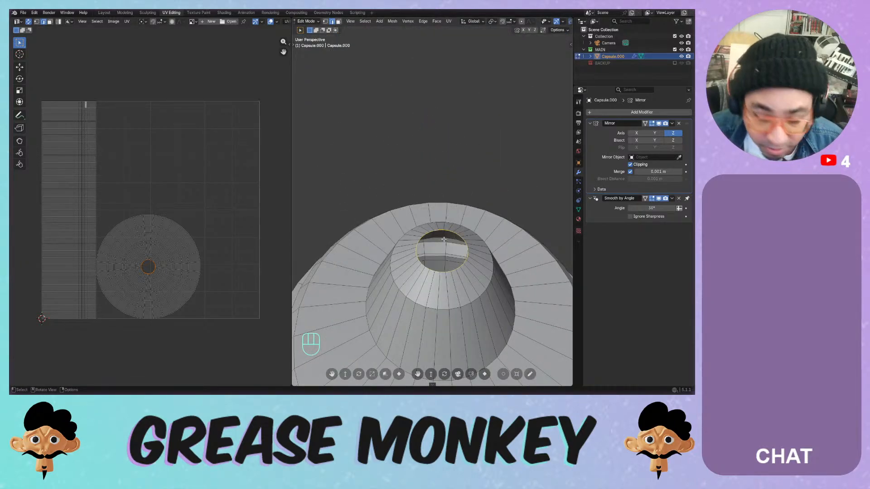
pyautogui.hotkey('ctrl', 'f')
pyautogui.click(444, 238)
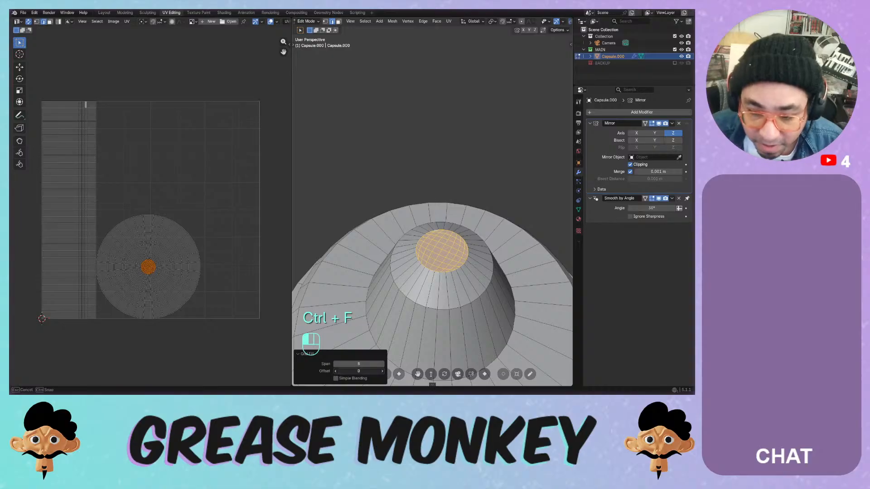
pyautogui.moveTo(358, 371); pyautogui.dragTo(368, 371)
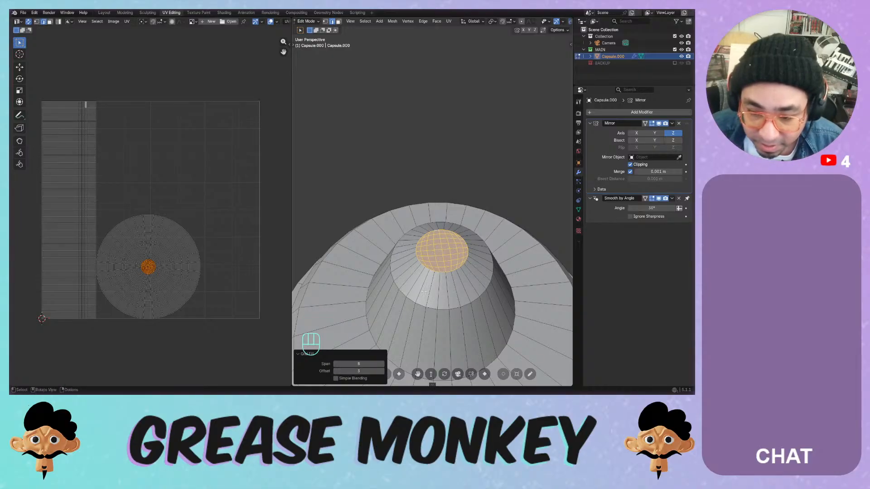
pyautogui.click(453, 280)
# - Check the capsule's edge loops from several angles, then return to Object Mode
pyautogui.keyDown('alt'); pyautogui.click(450, 303); pyautogui.keyUp('alt')
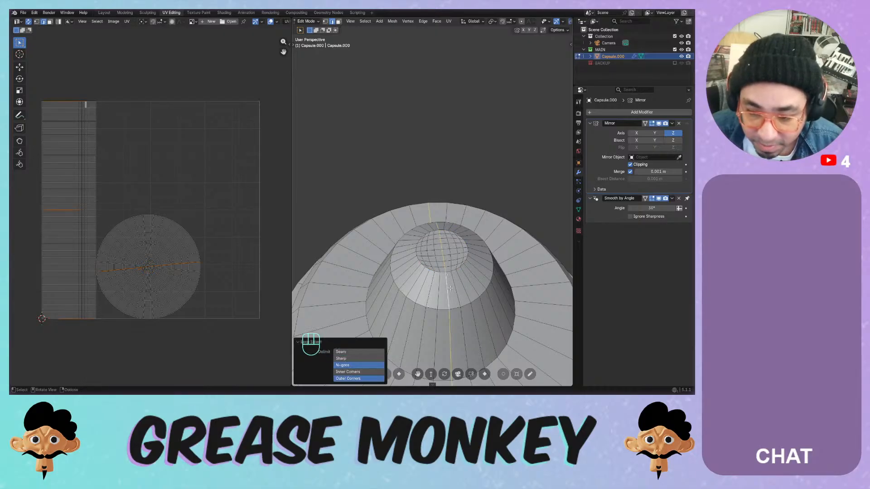
pyautogui.scroll(-8, 453, 307)
pyautogui.moveTo(455, 310); pyautogui.dragTo(524, 268, button='middle')
pyautogui.moveTo(300, 280); pyautogui.dragTo(467, 279, button='middle')
pyautogui.press('KP_1')
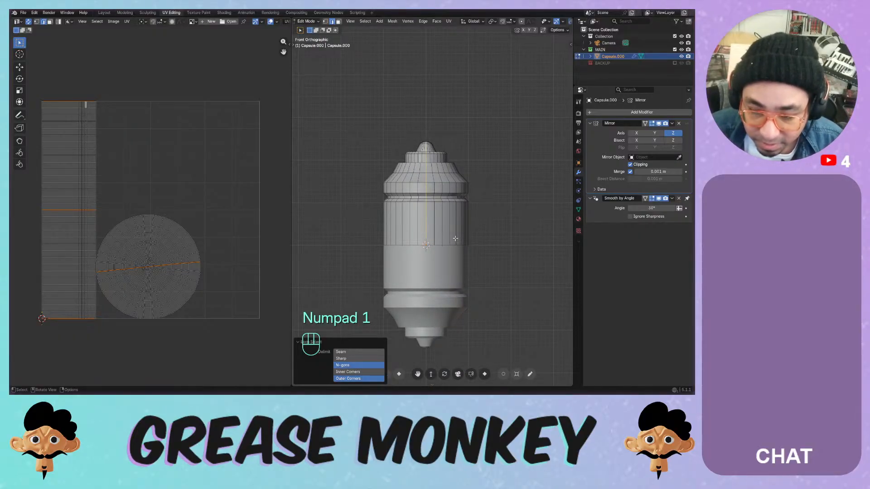
pyautogui.moveTo(444, 208); pyautogui.dragTo(449, 290, button='middle')
pyautogui.scroll(6, 450, 296)
pyautogui.keyDown('shift'); pyautogui.moveTo(456, 326); pyautogui.dragTo(485, 255, button='middle'); pyautogui.keyUp('shift')
pyautogui.keyDown('alt'); pyautogui.click(454, 258); pyautogui.keyUp('alt')
pyautogui.scroll(-6, 454, 258)
pyautogui.press('Tab')
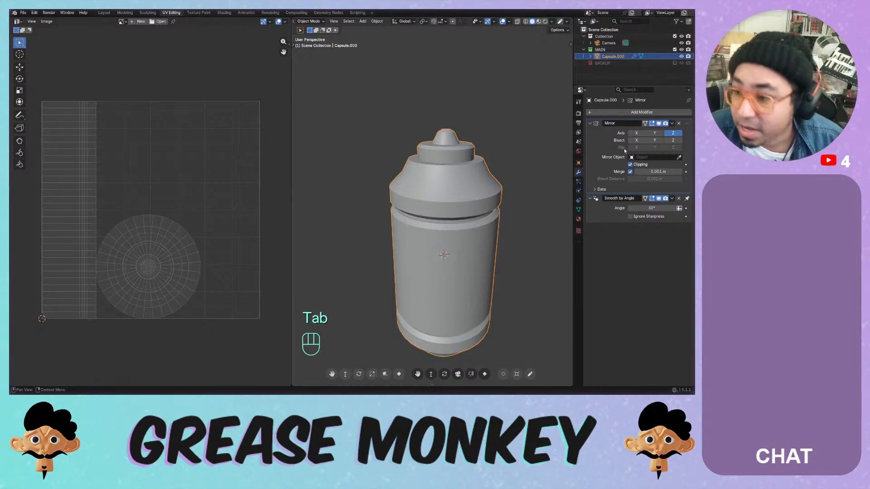
# - Apply the Mirror modifier and dissolve a horizontal edge loop around the capsule
pyautogui.click(672, 124)
pyautogui.click(663, 131)
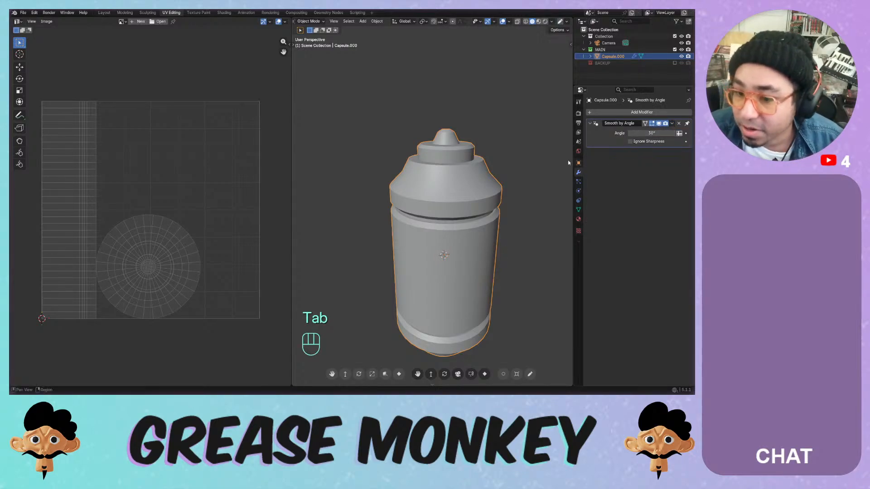
pyautogui.press('Tab')
pyautogui.press('2')
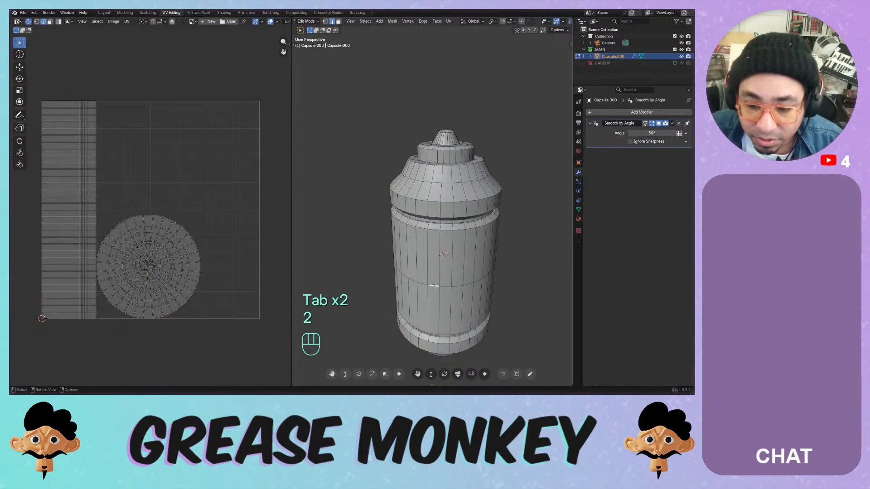
pyautogui.keyDown('alt'); pyautogui.click(433, 286); pyautogui.keyUp('alt')
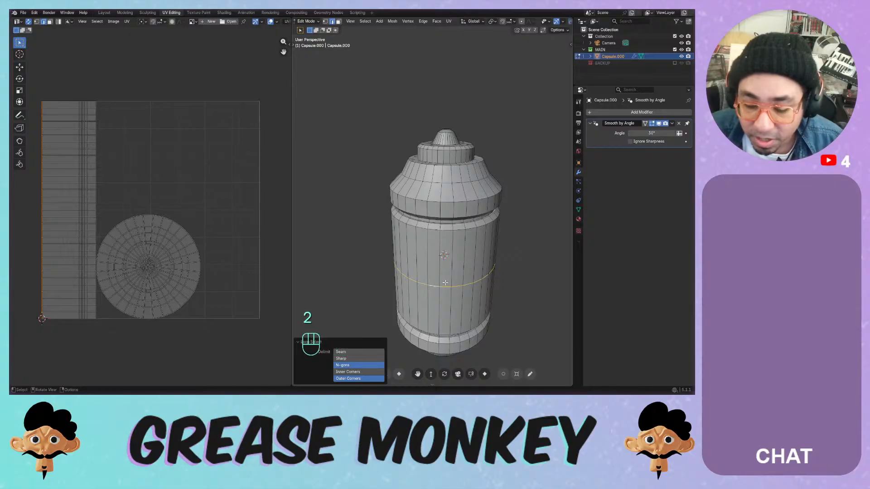
pyautogui.scroll(2, 433, 286)
pyautogui.press('x')
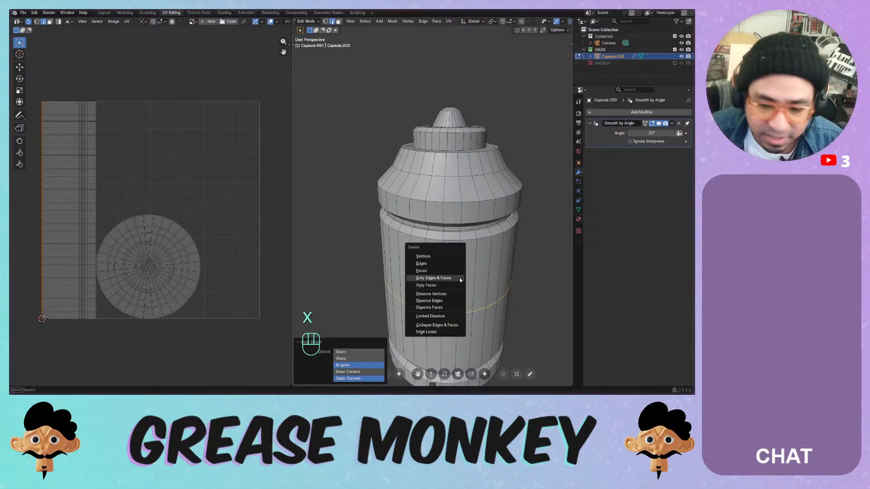
pyautogui.click(448, 300)
pyautogui.moveTo(454, 283); pyautogui.dragTo(434, 253, button='middle')
pyautogui.scroll(4, 435, 253)
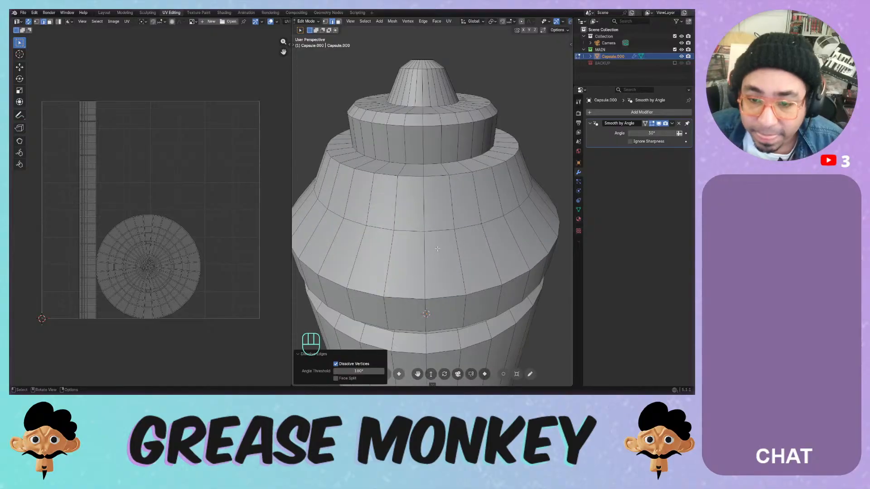
# - Save the file with Ctrl+S
pyautogui.hotkey('ctrl', 's')
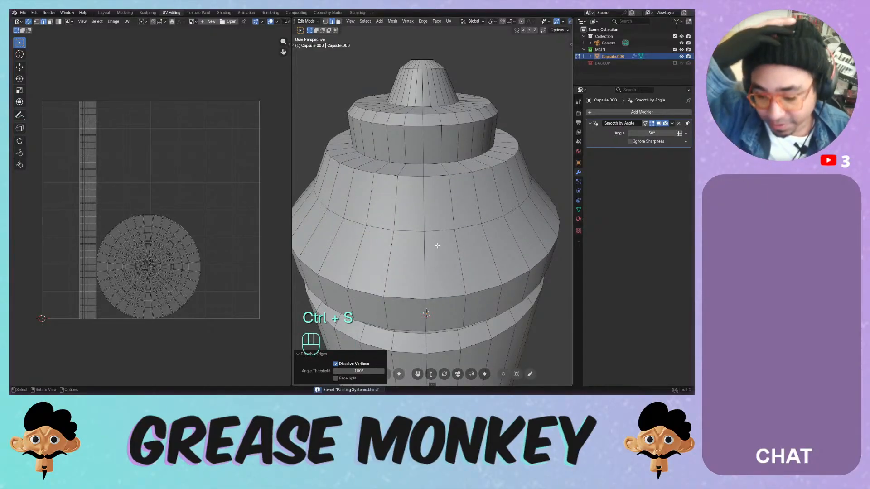
pyautogui.scroll(-3, 414, 217)
pyautogui.keyDown('shift'); pyautogui.moveTo(414, 217); pyautogui.dragTo(424, 198, button='middle'); pyautogui.keyUp('shift')
# - Mark the edge loop near the capsule's top as a UV seam
pyautogui.press('KP_1')
pyautogui.scroll(2, 422, 159)
pyautogui.keyDown('alt'); pyautogui.click(427, 243); pyautogui.keyUp('alt')
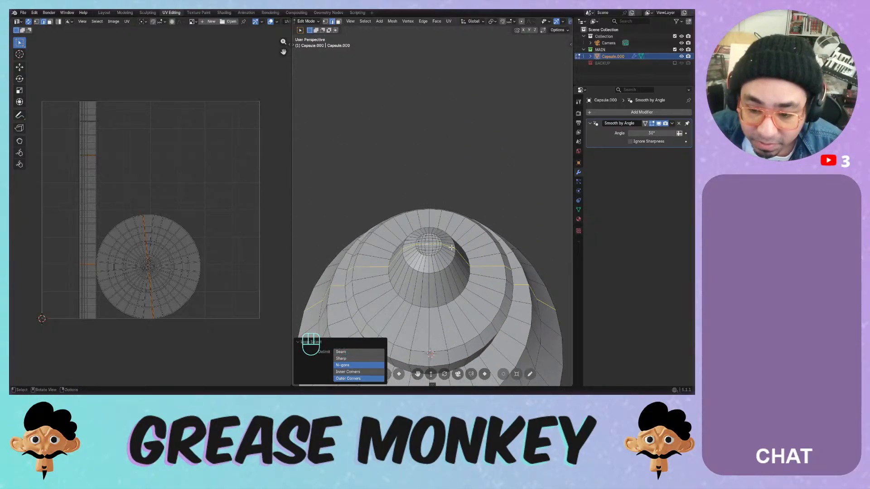
pyautogui.moveTo(428, 243); pyautogui.dragTo(439, 223, button='middle')
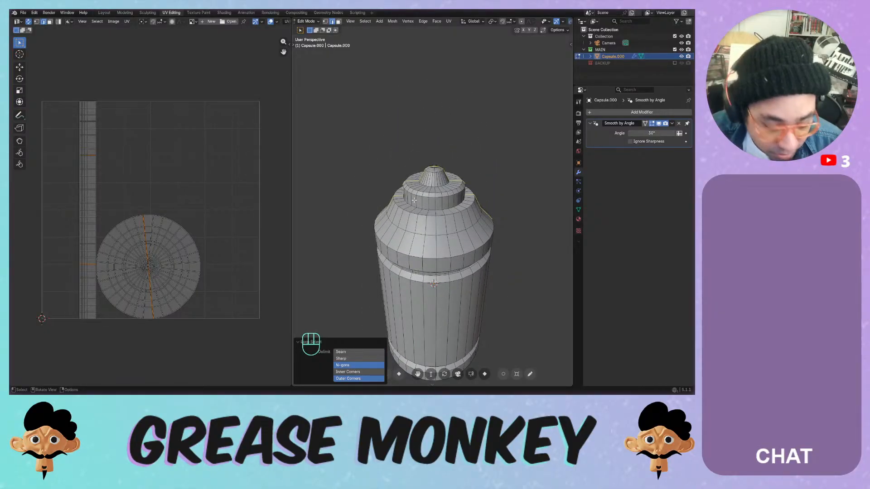
pyautogui.hotkey('ctrl', 'e')
pyautogui.click(414, 199)
pyautogui.click(428, 213)
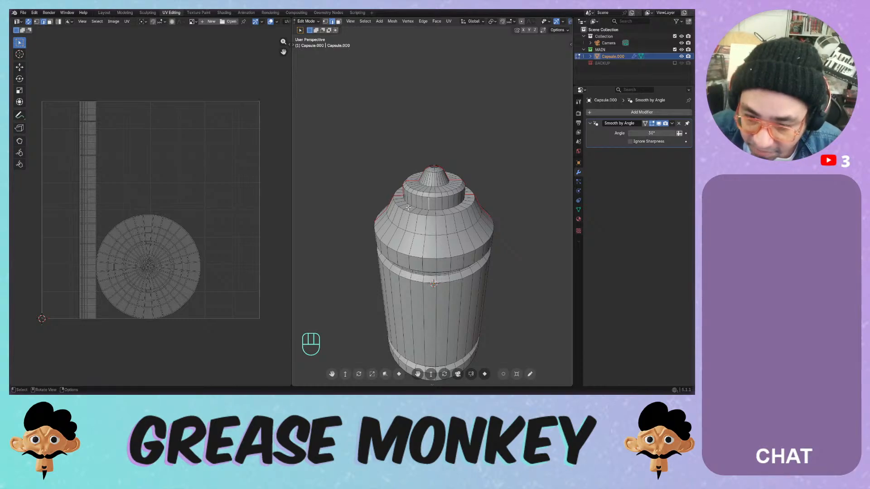
pyautogui.moveTo(408, 207); pyautogui.dragTo(394, 141, button='middle')
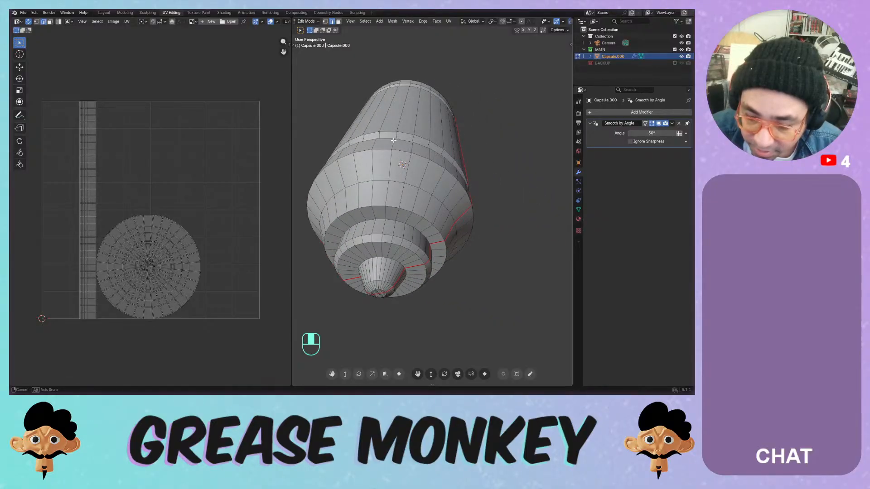
pyautogui.moveTo(394, 141); pyautogui.dragTo(407, 176, button='middle')
# - Select the whole mesh and test Angle Based, Conformal, Minimum Stretch and Smart UV Project unwraps
pyautogui.press('a')
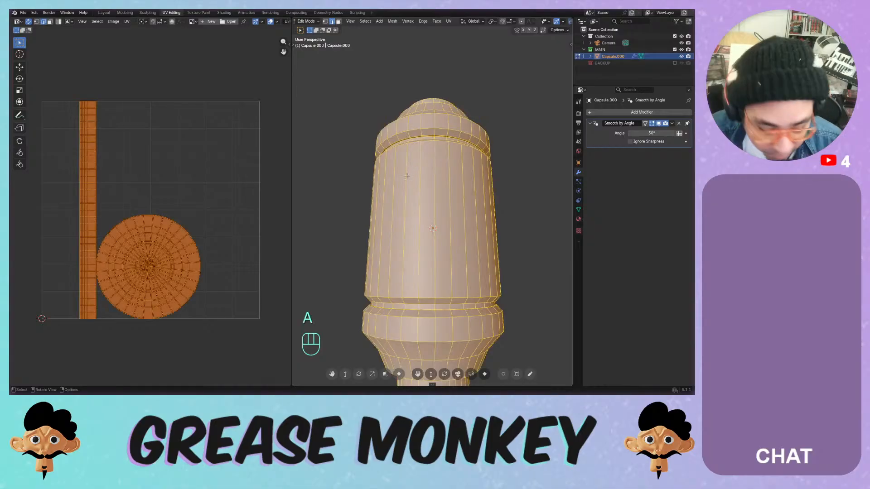
pyautogui.press('i')
pyautogui.press('u')
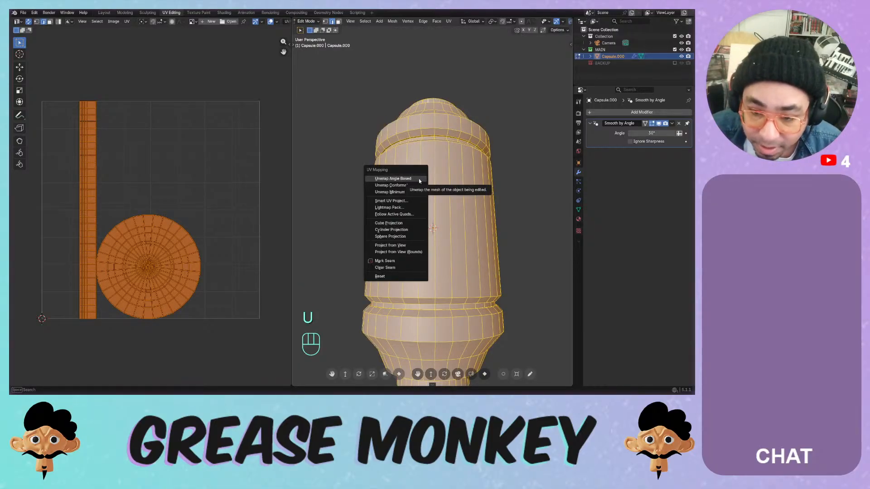
pyautogui.click(424, 180)
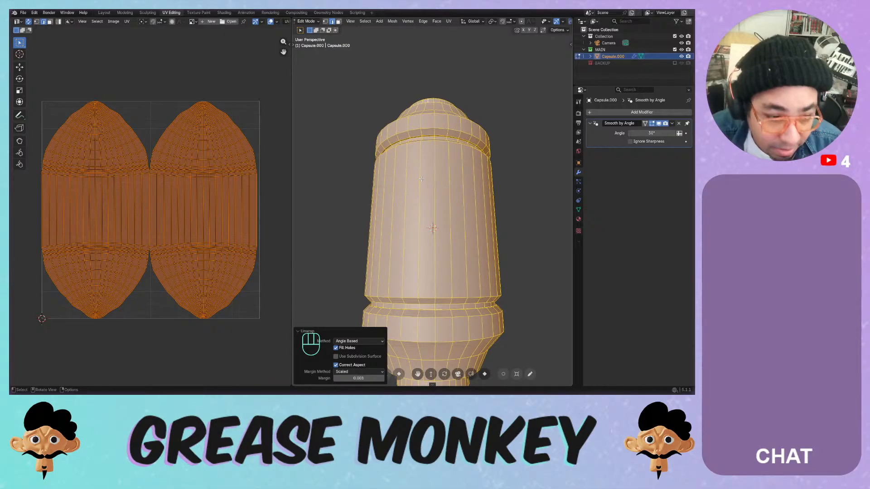
pyautogui.press('u')
pyautogui.click(416, 184)
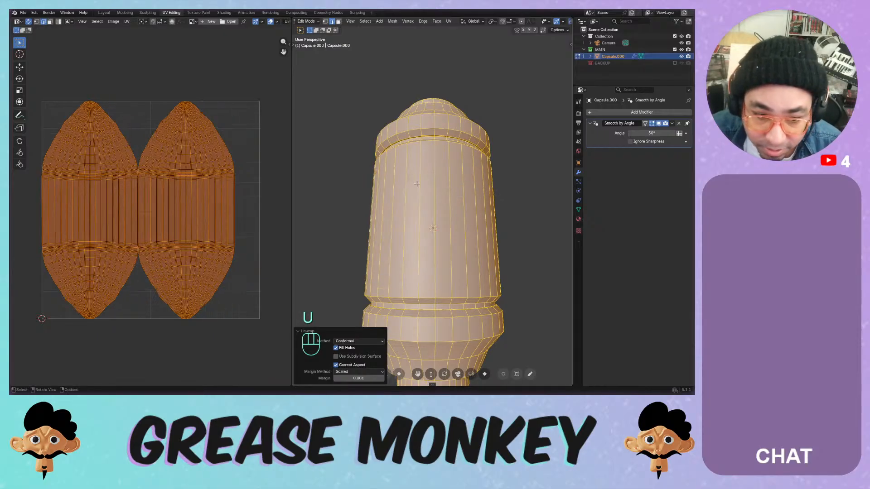
pyautogui.press('u')
pyautogui.click(411, 190)
pyautogui.press('u')
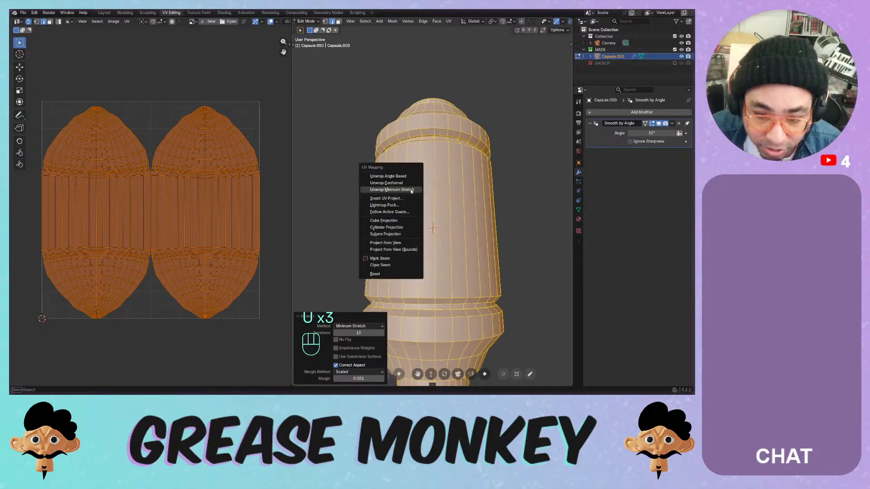
pyautogui.click(406, 198)
pyautogui.click(398, 260)
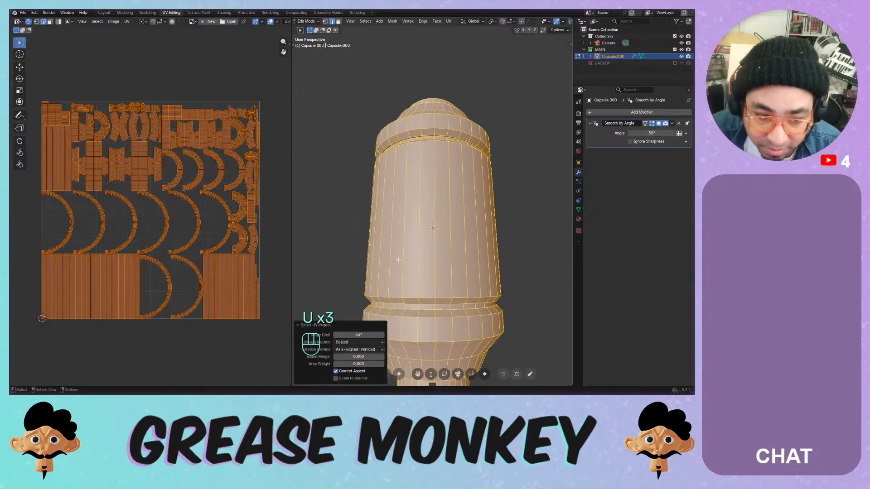
# - Try Follow Active Quads, Cube and Cylinder projections, then settle on Angle Based unwrap
pyautogui.press('u')
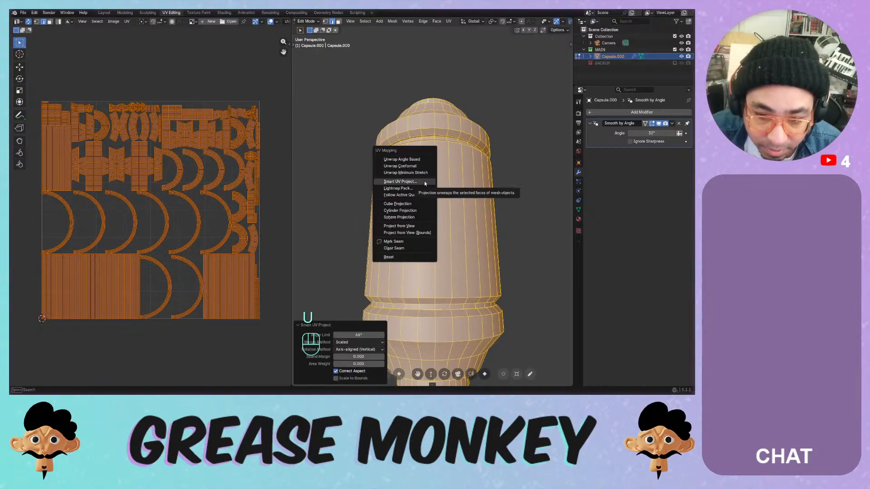
pyautogui.click(414, 194)
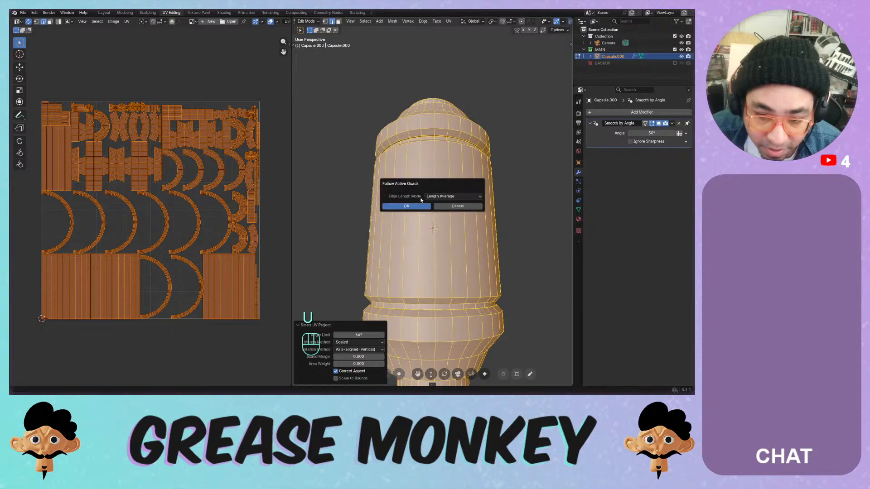
pyautogui.click(407, 206)
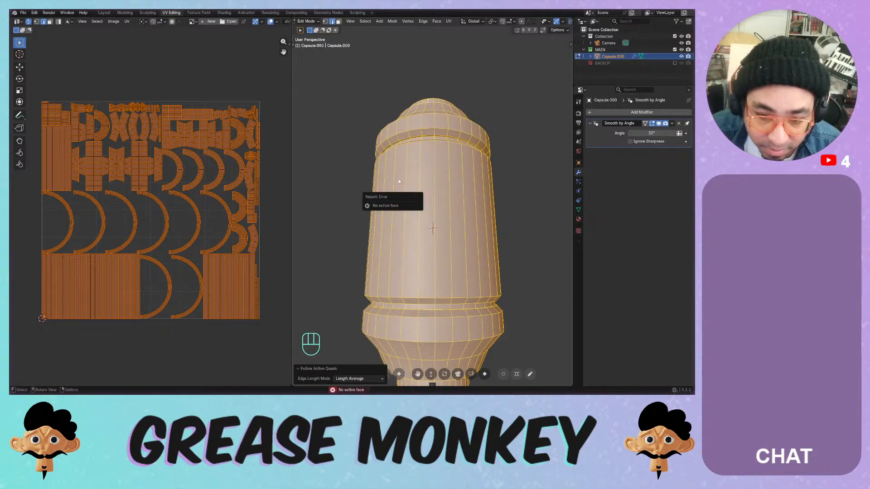
pyautogui.press('u')
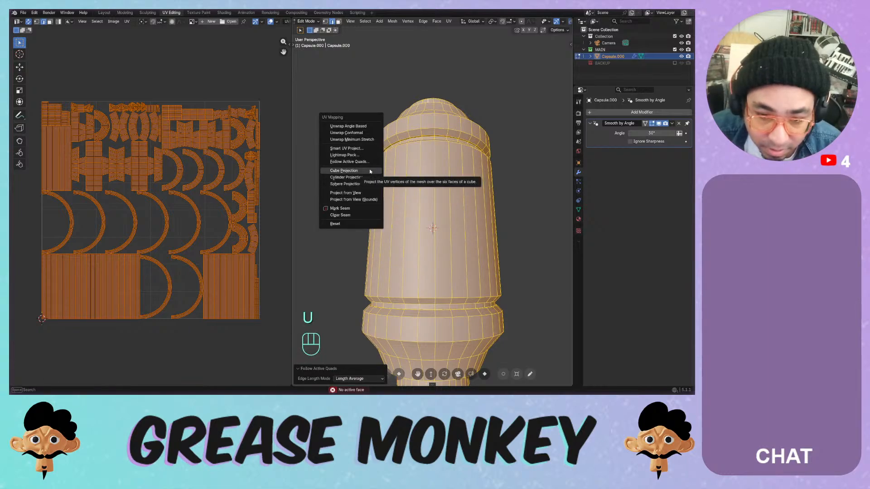
pyautogui.click(369, 171)
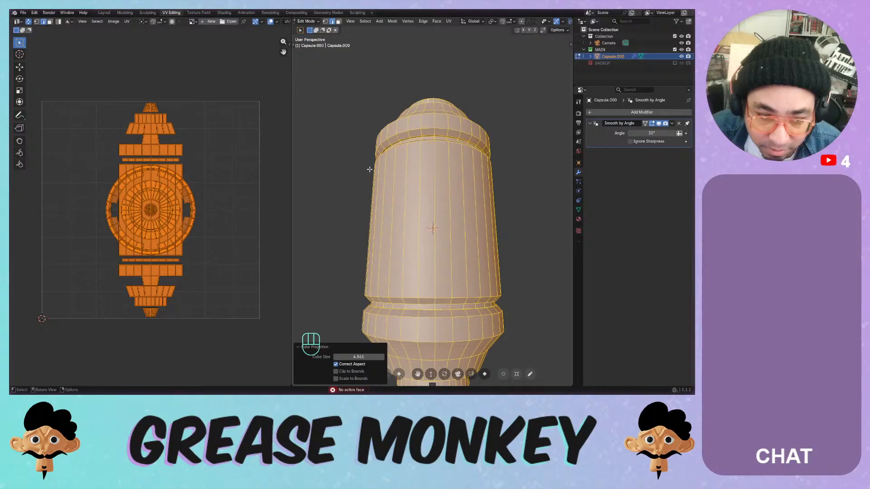
pyautogui.press('u')
pyautogui.click(366, 176)
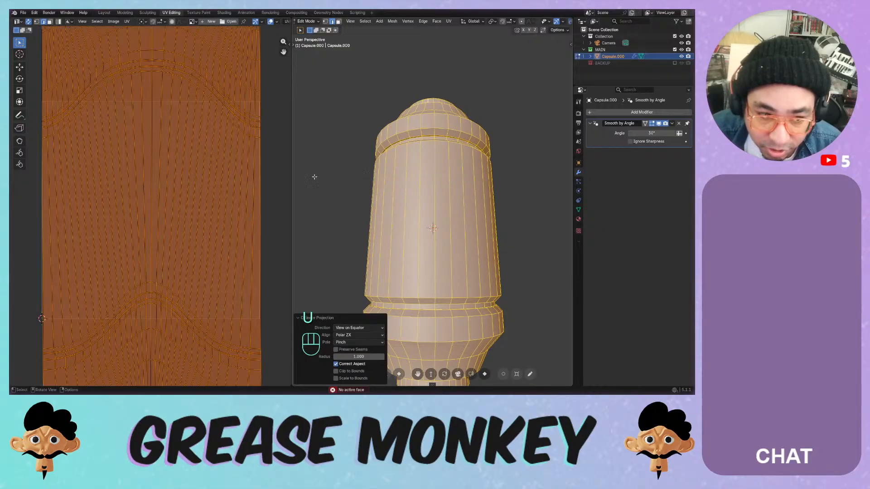
pyautogui.scroll(-4, 175, 187)
pyautogui.scroll(2, 178, 195)
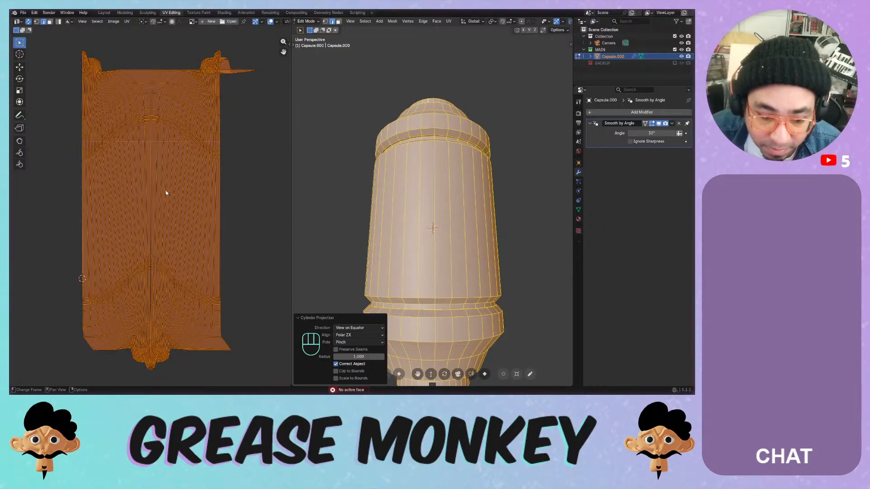
pyautogui.press('u')
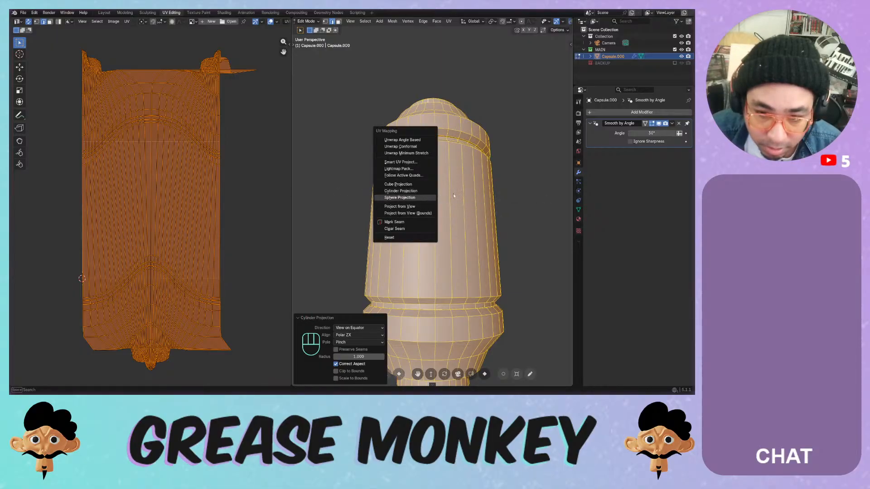
pyautogui.click(424, 139)
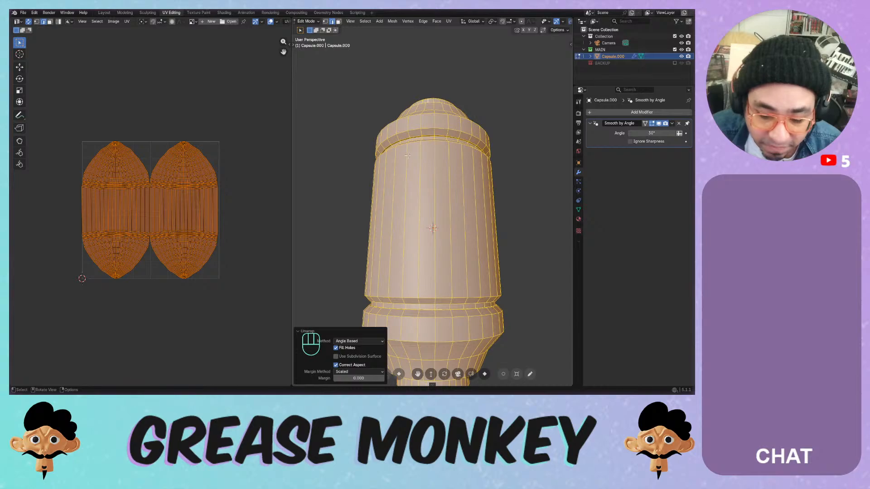
# - Project the UVs from a cylinder, then re-unwrap with the Angle Based method
pyautogui.press('u')
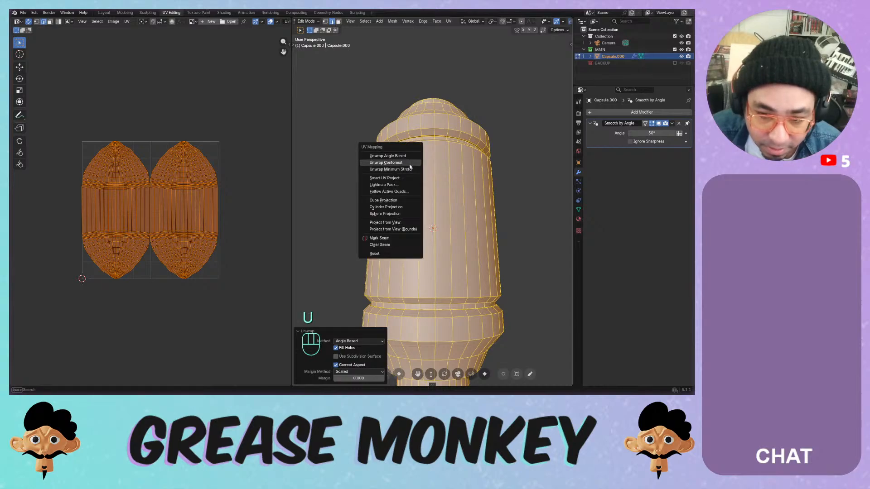
pyautogui.click(402, 208)
pyautogui.press('s')
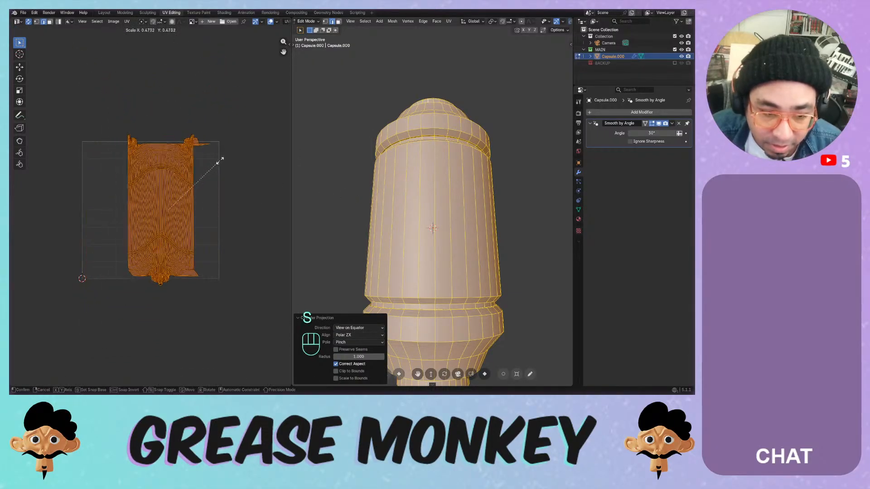
pyautogui.rightClick(219, 162)
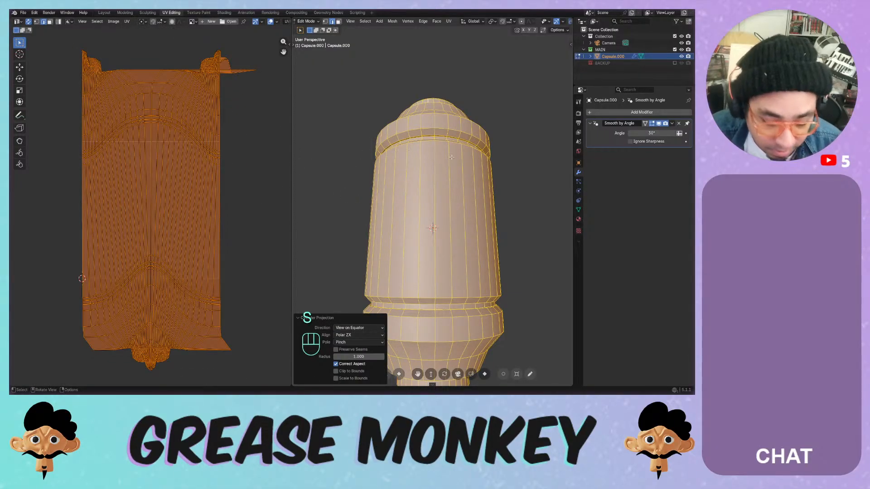
pyautogui.press('u')
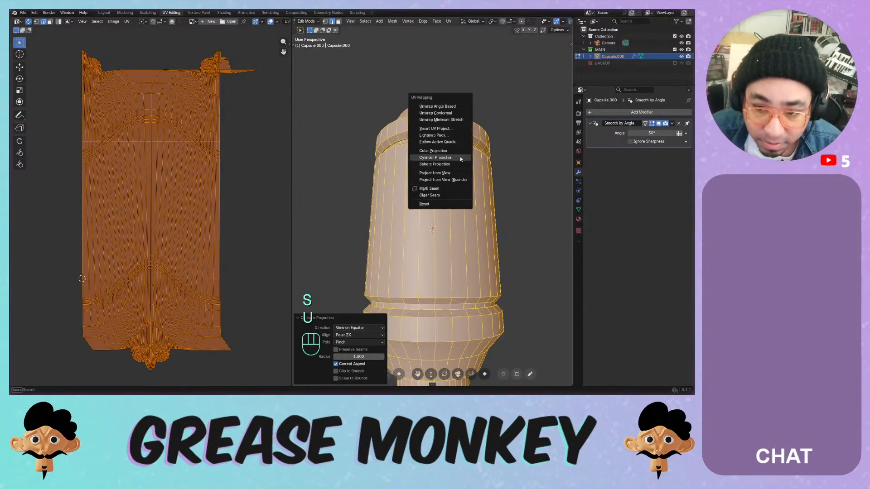
pyautogui.click(454, 107)
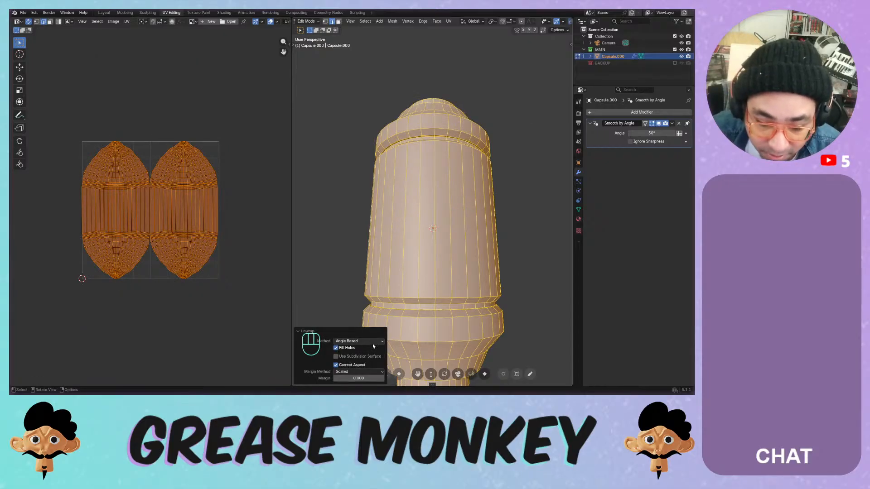
pyautogui.click(372, 343)
pyautogui.click(371, 342)
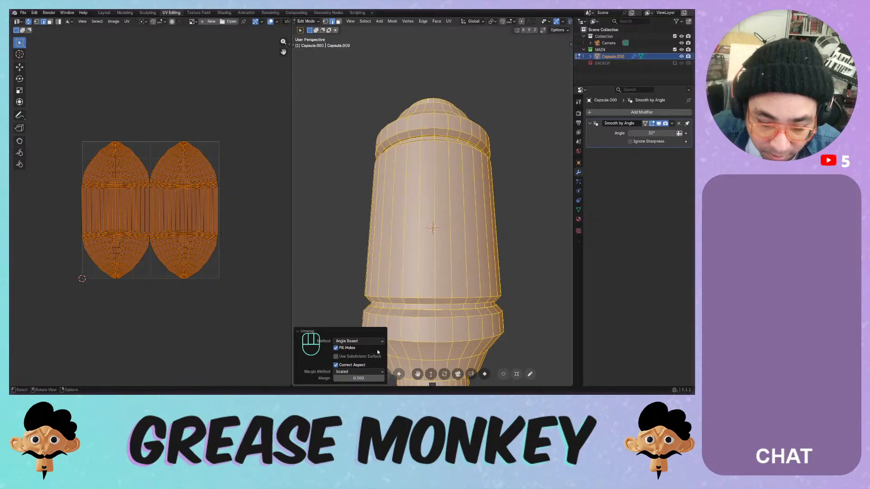
# - Try subdivision-surface unwrapping, adjust island margin, and cycle margin method through Add, Fraction, back to Scaled
pyautogui.click(379, 356)
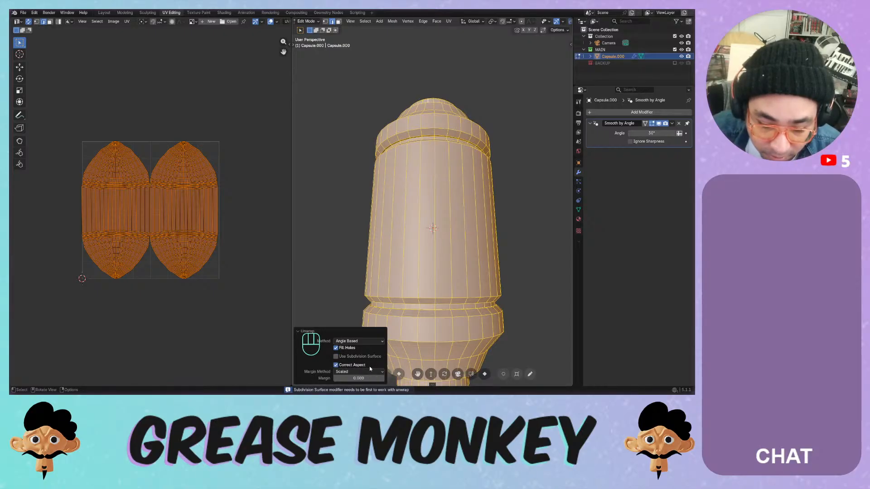
pyautogui.moveTo(363, 378)
pyautogui.mouseDown()
pyautogui.moveTo(383, 378)
pyautogui.moveTo(348, 378)
pyautogui.mouseUp()
pyautogui.click(349, 372)
pyautogui.click(352, 357)
pyautogui.click(349, 372)
pyautogui.click(344, 364)
pyautogui.click(340, 372)
pyautogui.click(343, 349)
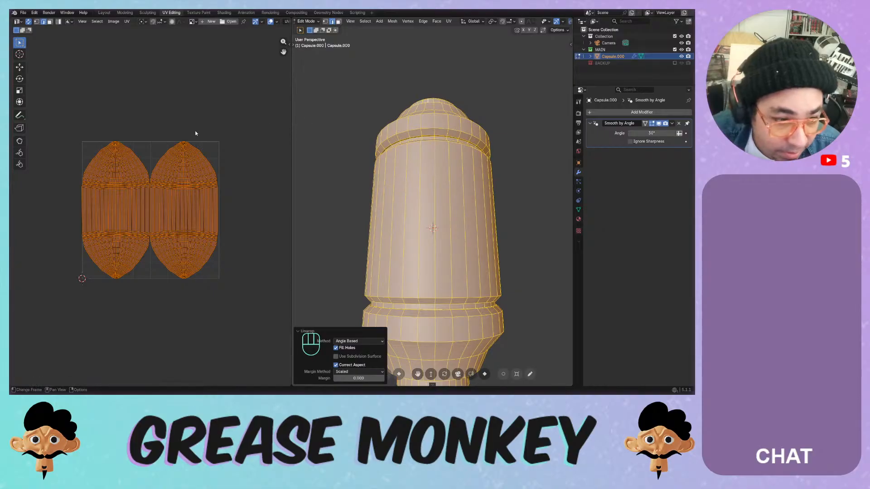
pyautogui.scroll(6, 195, 131)
pyautogui.moveTo(155, 130); pyautogui.dragTo(215, 165, button='middle')
pyautogui.scroll(1, 143, 124)
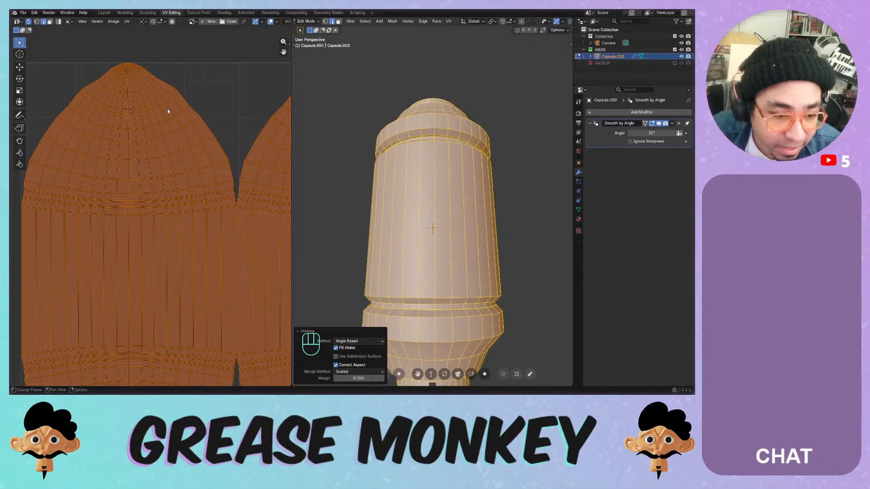
pyautogui.scroll(-4, 167, 111)
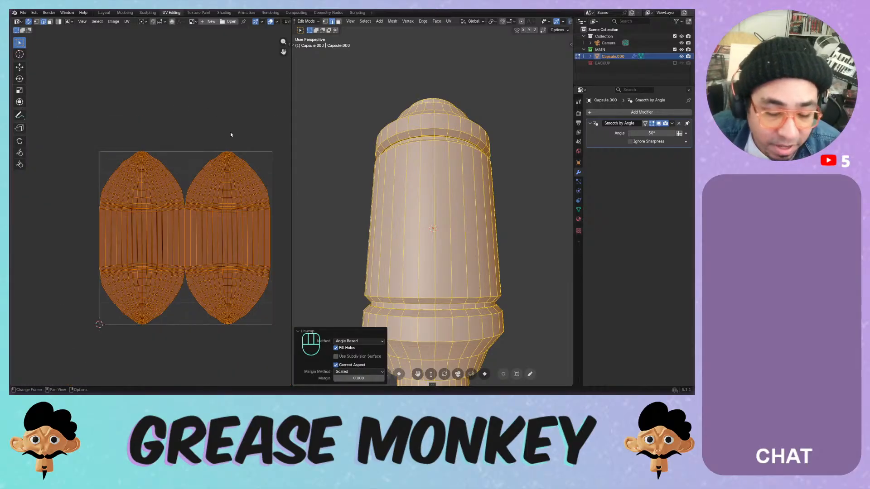
pyautogui.moveTo(393, 272); pyautogui.dragTo(397, 173, button='middle')
# - Undo the earlier unwrap attempts back to the strip-and-disc UV layout
pyautogui.hotkey('ctrl', 'z')
pyautogui.hotkey('ctrl', 'z')
pyautogui.hotkey('ctrl', 'z')
pyautogui.hotkey('ctrl', 'z')
pyautogui.hotkey('ctrl', 'z')
pyautogui.hotkey('ctrl', 'z')
pyautogui.hotkey('ctrl', 'z')
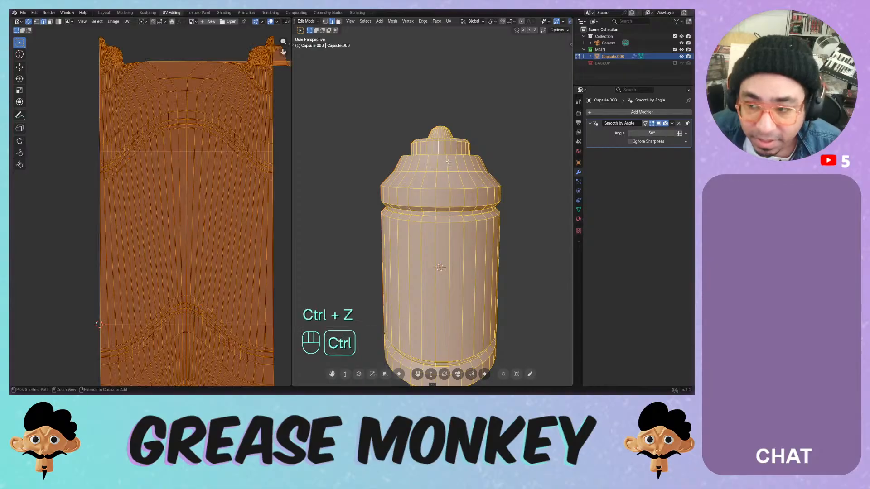
pyautogui.hotkey('ctrl', 'z')
pyautogui.hotkey('ctrl', 'z')
pyautogui.hotkey('ctrl', 'z')
pyautogui.hotkey('ctrl', 'z')
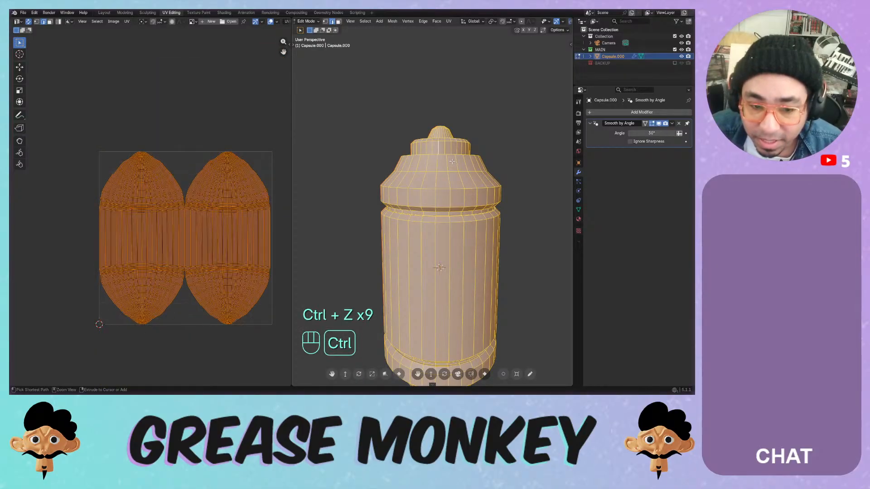
pyautogui.moveTo(452, 162); pyautogui.dragTo(451, 173, button='middle')
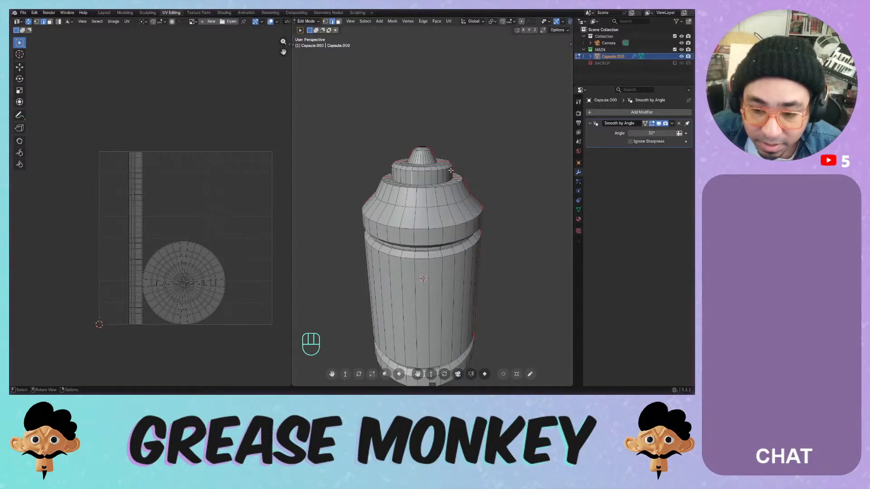
pyautogui.hotkey('ctrl', 'z')
pyautogui.hotkey('ctrl', 'z')
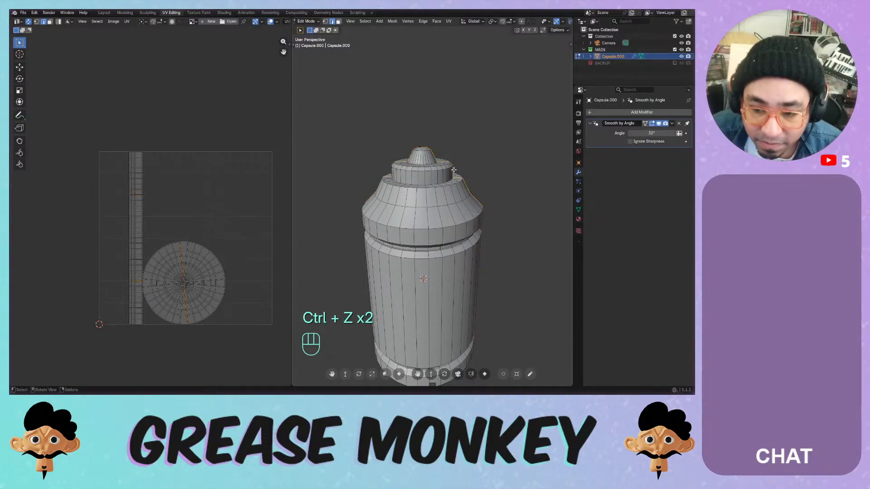
pyautogui.scroll(5, 441, 168)
pyautogui.scroll(-2, 441, 168)
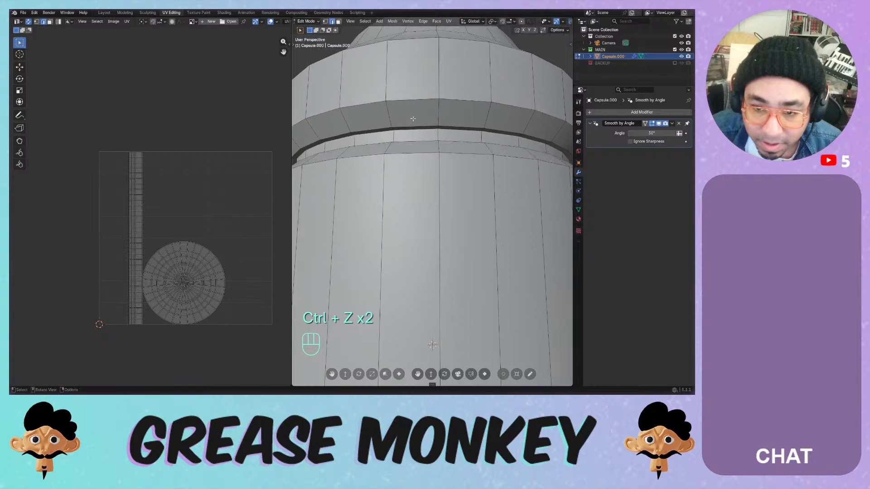
# - Mark the upper and lower ring edge loops as seams, test-unwrap, then undo the unwrap
pyautogui.keyDown('alt'); pyautogui.click(404, 128); pyautogui.keyUp('alt')
pyautogui.scroll(-5, 403, 128)
pyautogui.keyDown('shift'); pyautogui.moveTo(421, 349); pyautogui.dragTo(411, 175, button='middle'); pyautogui.keyUp('shift')
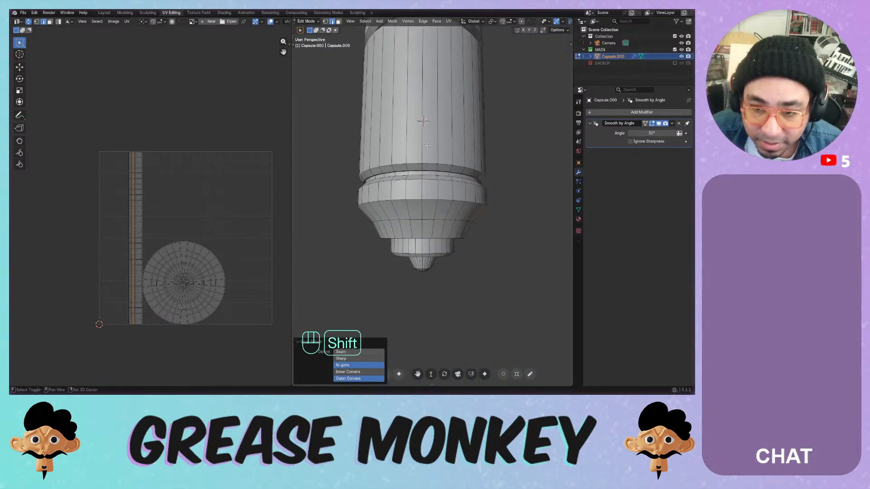
pyautogui.scroll(4, 411, 175)
pyautogui.keyDown('alt'); pyautogui.keyDown('shift'); pyautogui.click(399, 132); pyautogui.keyUp('shift'); pyautogui.keyUp('alt')
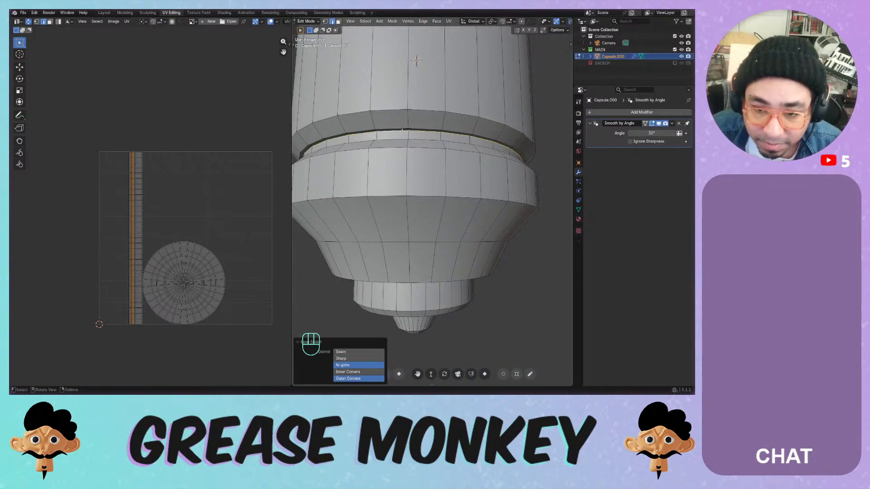
pyautogui.hotkey('ctrl', 'e')
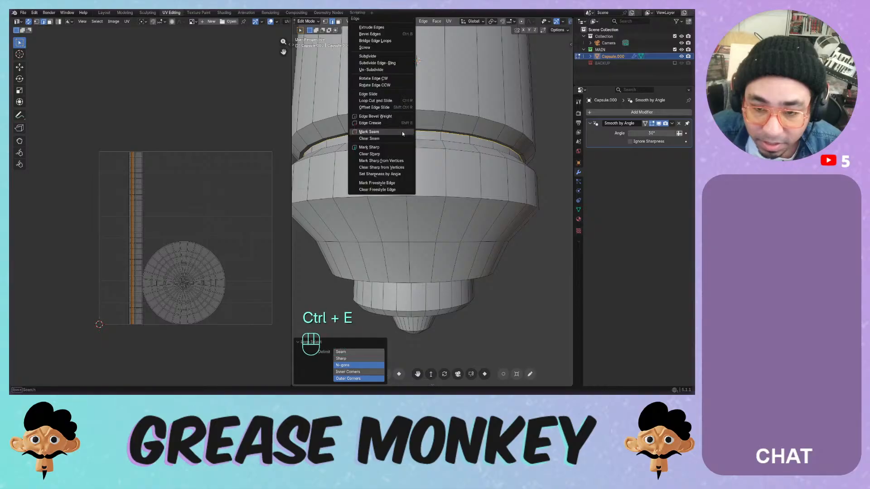
pyautogui.click(401, 132)
pyautogui.press('a')
pyautogui.press('u')
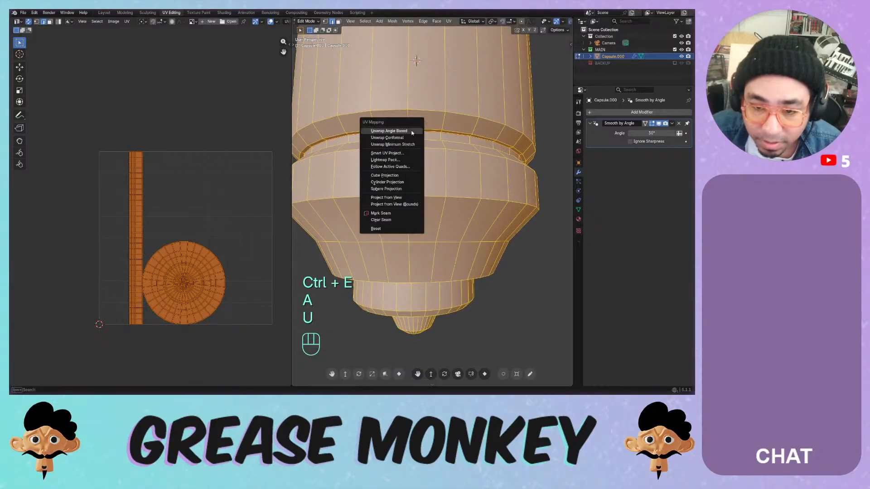
pyautogui.click(410, 130)
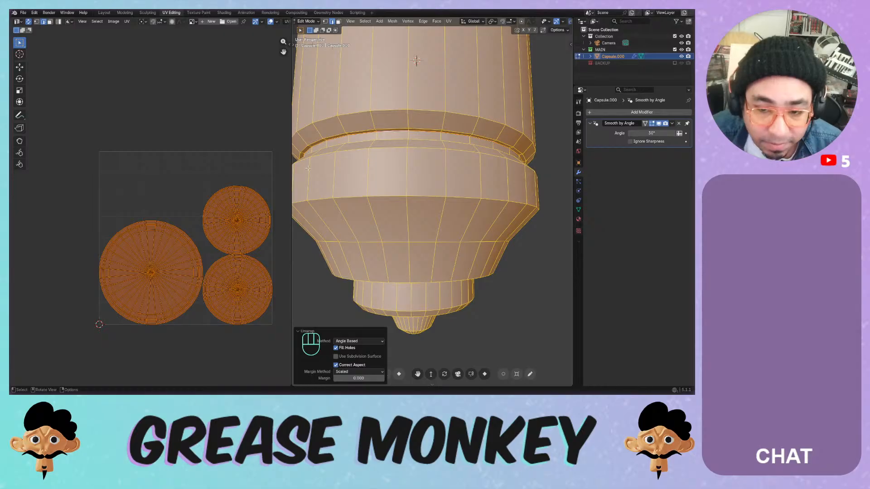
pyautogui.hotkey('ctrl', 'z')
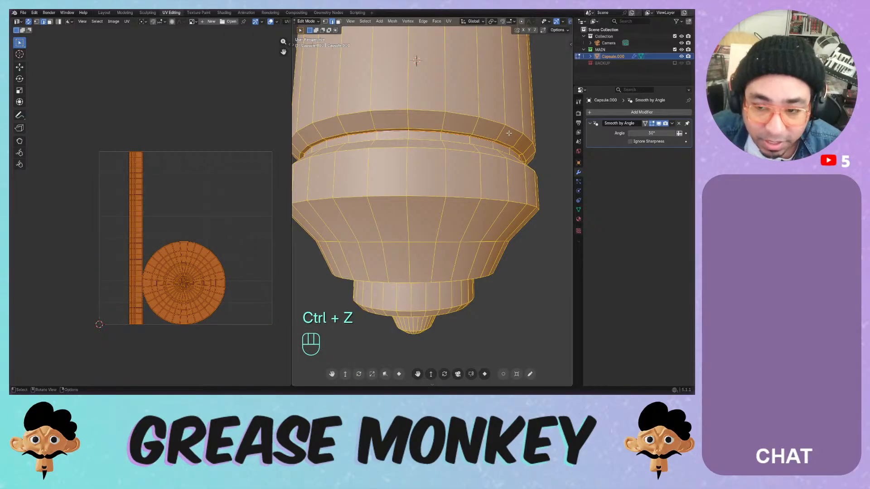
# - Clear the selection and, from the front view, select the small bottom ring's horizontal loop
pyautogui.click(546, 94)
pyautogui.scroll(-4, 474, 149)
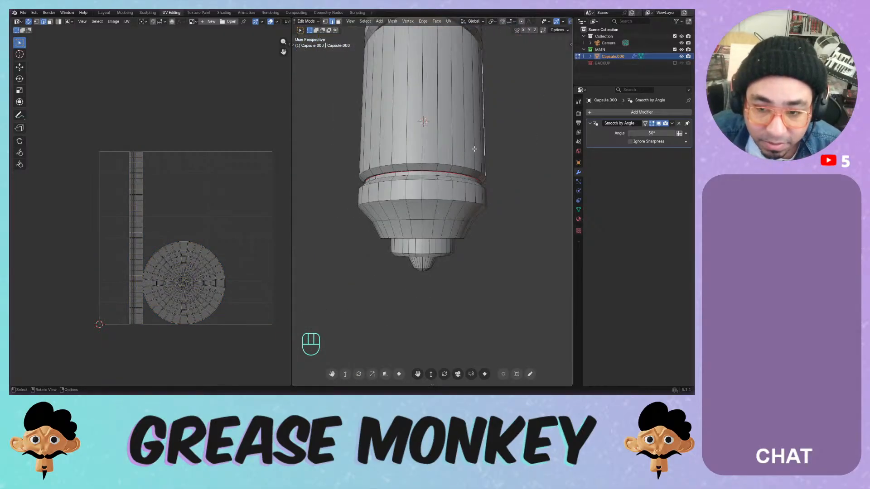
pyautogui.scroll(-2, 443, 149)
pyautogui.press('KP_1')
pyautogui.moveTo(446, 145); pyautogui.dragTo(424, 217, button='middle')
pyautogui.scroll(5, 423, 216)
pyautogui.scroll(-3, 424, 217)
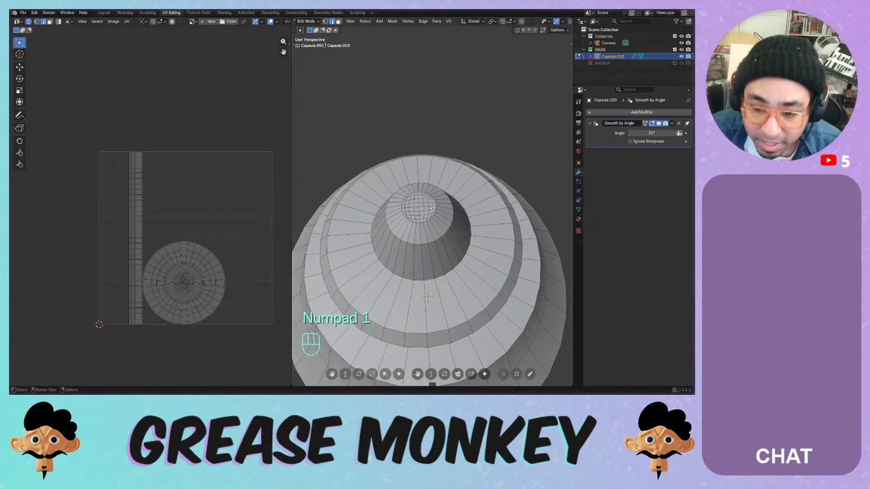
pyautogui.scroll(3, 433, 208)
pyautogui.scroll(-3, 430, 211)
pyautogui.keyDown('alt'); pyautogui.click(420, 221); pyautogui.keyUp('alt')
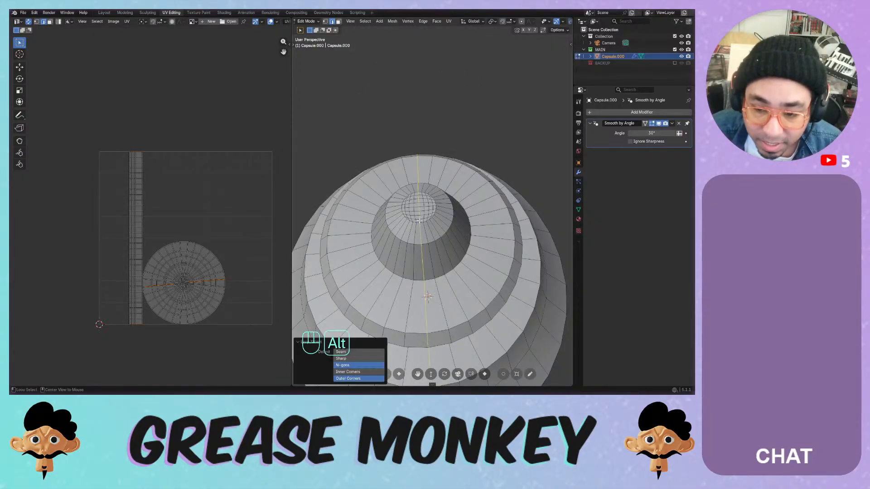
pyautogui.keyDown('alt'); pyautogui.click(423, 222); pyautogui.keyUp('alt')
pyautogui.keyDown('alt'); pyautogui.click(428, 221); pyautogui.keyUp('alt')
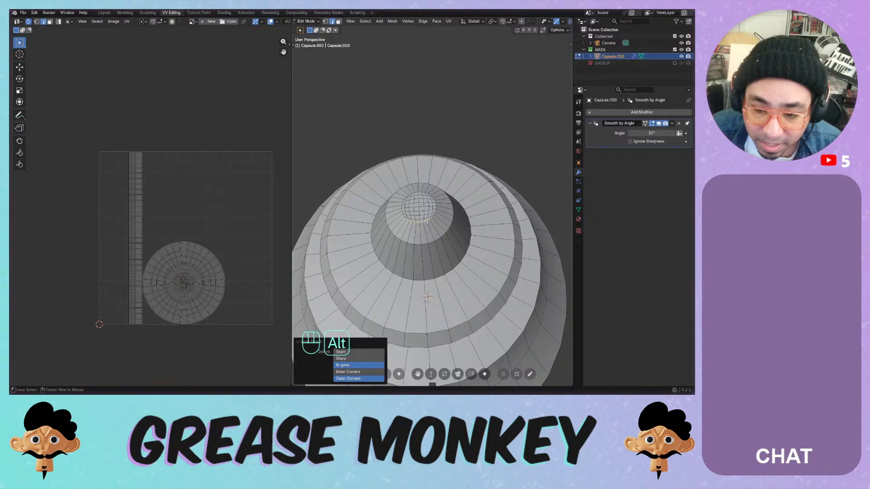
pyautogui.scroll(5, 428, 221)
pyautogui.keyDown('alt'); pyautogui.click(444, 228); pyautogui.keyUp('alt')
pyautogui.scroll(-10, 445, 228)
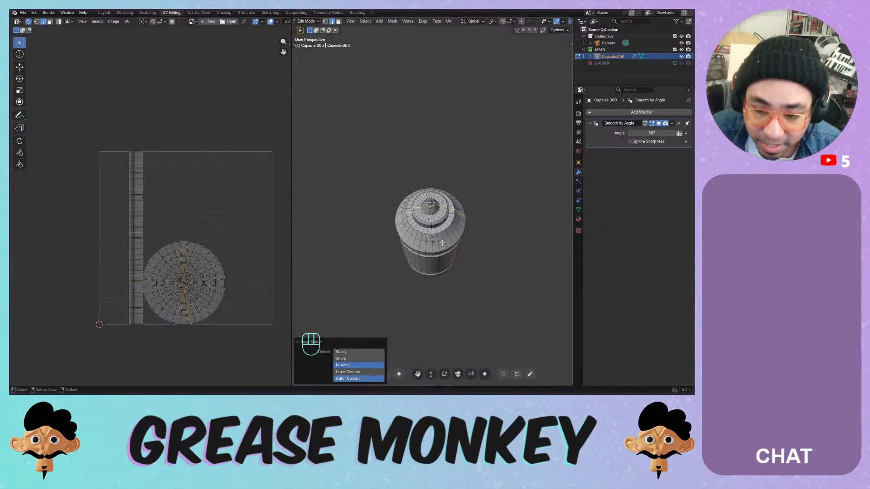
pyautogui.moveTo(444, 228); pyautogui.dragTo(439, 188, button='middle')
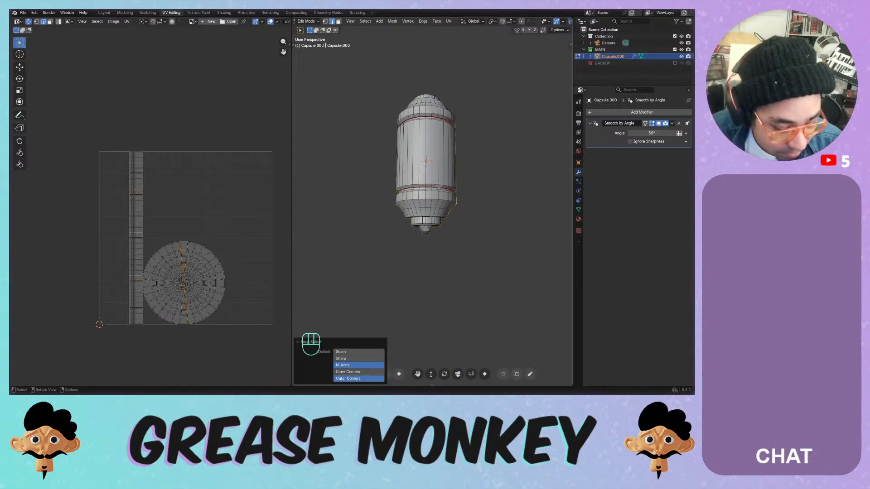
# - Mark the bottom ring loop as a seam, test-unwrap the capsule, then undo
pyautogui.hotkey('ctrl', 'e')
pyautogui.click(439, 184)
pyautogui.press('a')
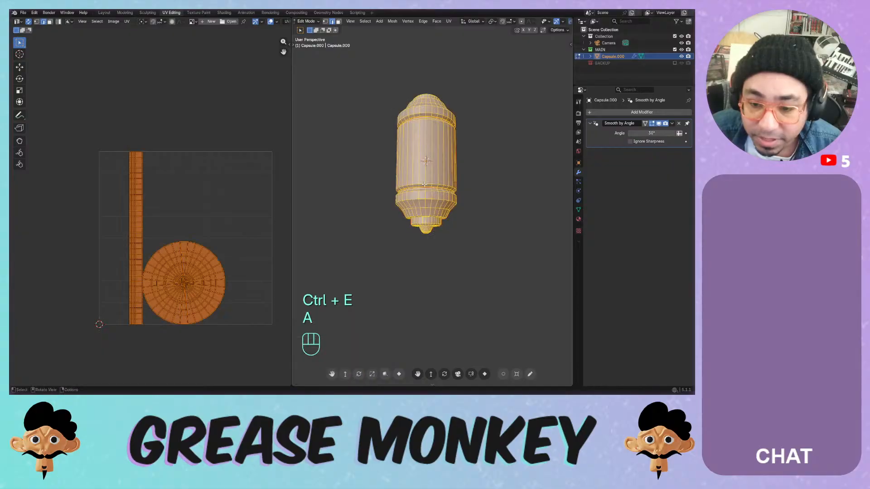
pyautogui.press('u')
pyautogui.click(424, 181)
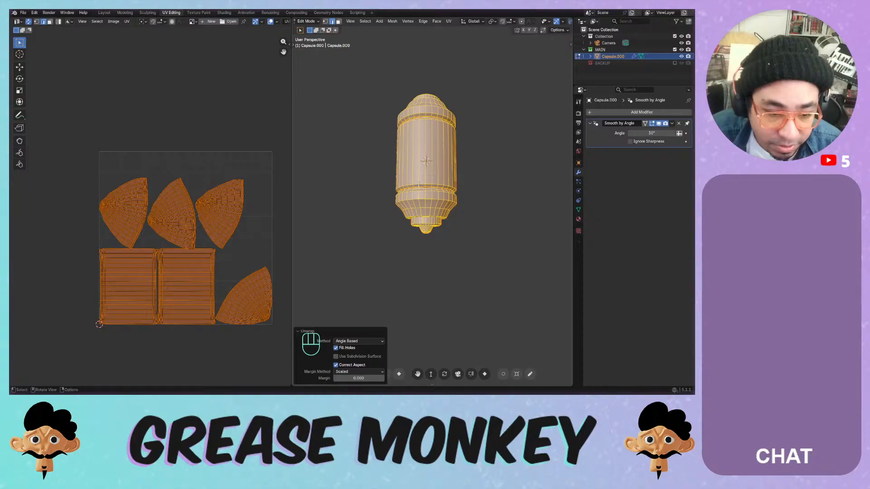
pyautogui.hotkey('ctrl', 'z')
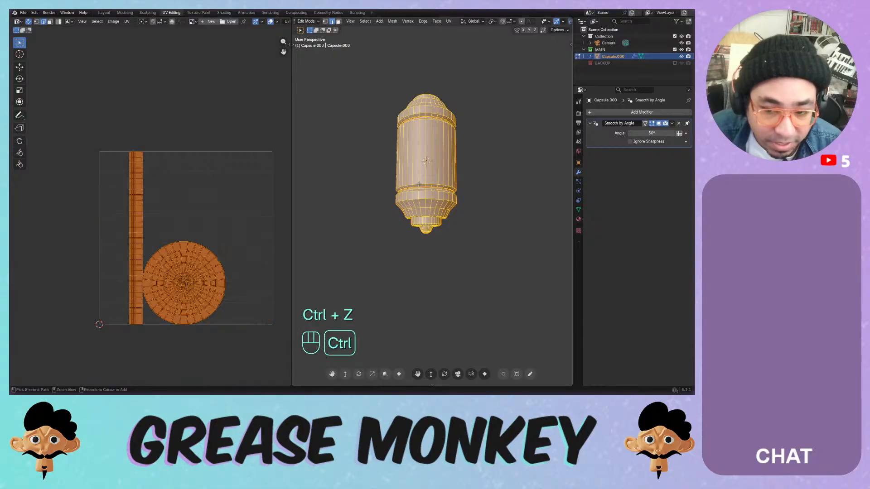
# - Select a vertical edge loop running down the capsule's body
pyautogui.moveTo(419, 183); pyautogui.dragTo(433, 192, button='middle')
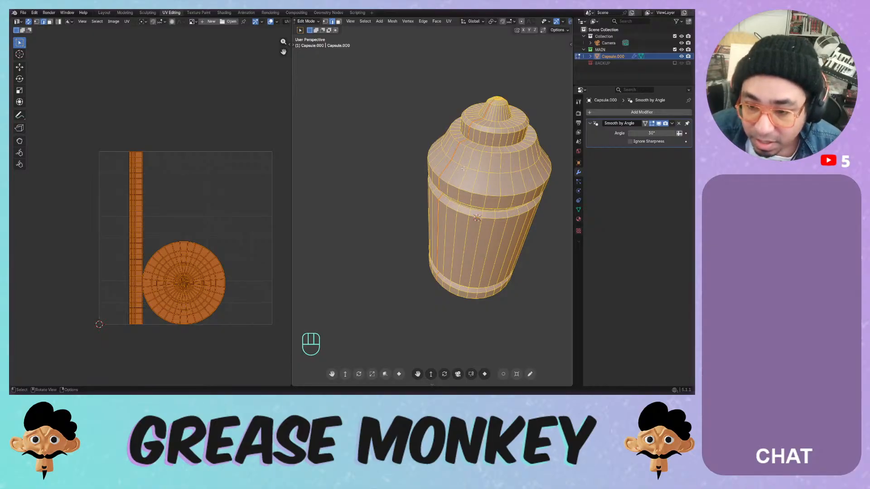
pyautogui.moveTo(463, 168); pyautogui.dragTo(432, 184, button='middle')
pyautogui.scroll(4, 430, 186)
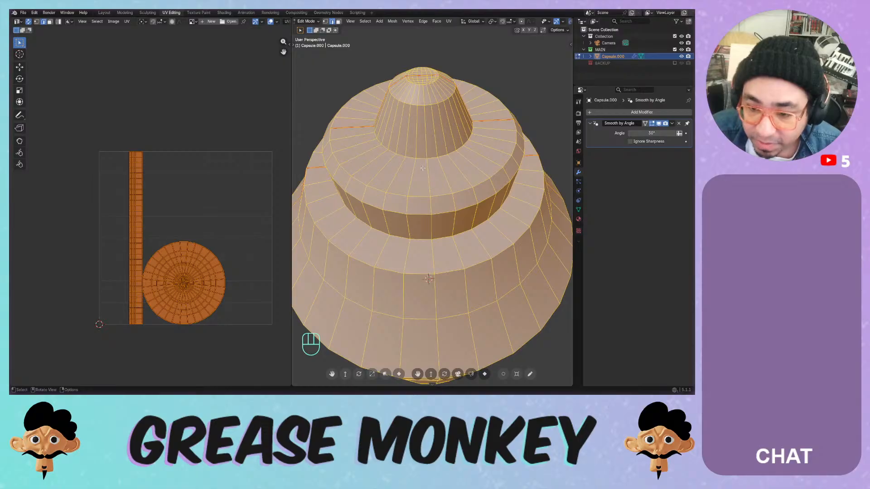
pyautogui.keyDown('alt'); pyautogui.click(427, 166); pyautogui.keyUp('alt')
pyautogui.moveTo(427, 167); pyautogui.dragTo(437, 140, button='middle')
pyautogui.scroll(-6, 422, 148)
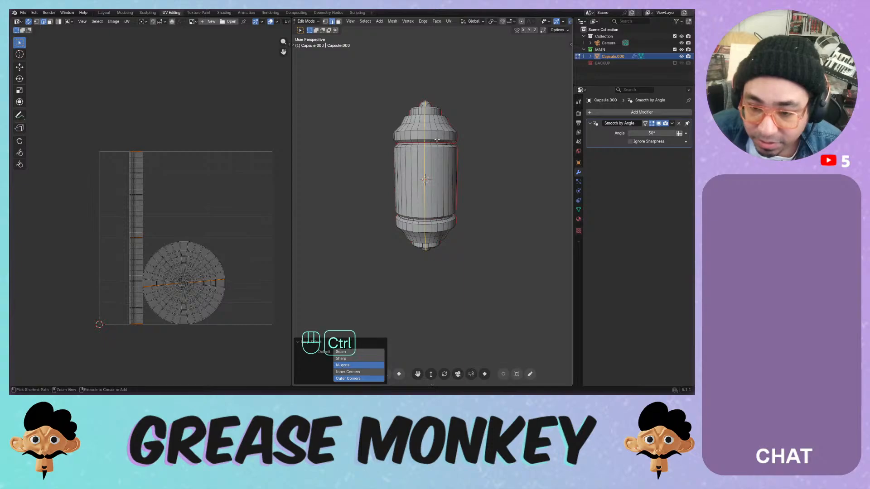
# - Mark the vertical loop as a seam and Angle Based unwrap the whole capsule
pyautogui.hotkey('ctrl', 'r')
pyautogui.hotkey('ctrl', 'e')
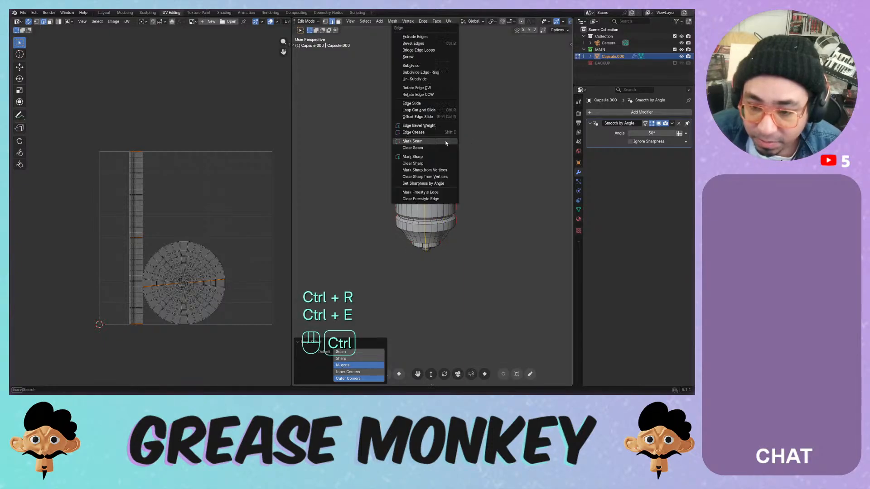
pyautogui.click(446, 144)
pyautogui.scroll(5, 442, 150)
pyautogui.press('a')
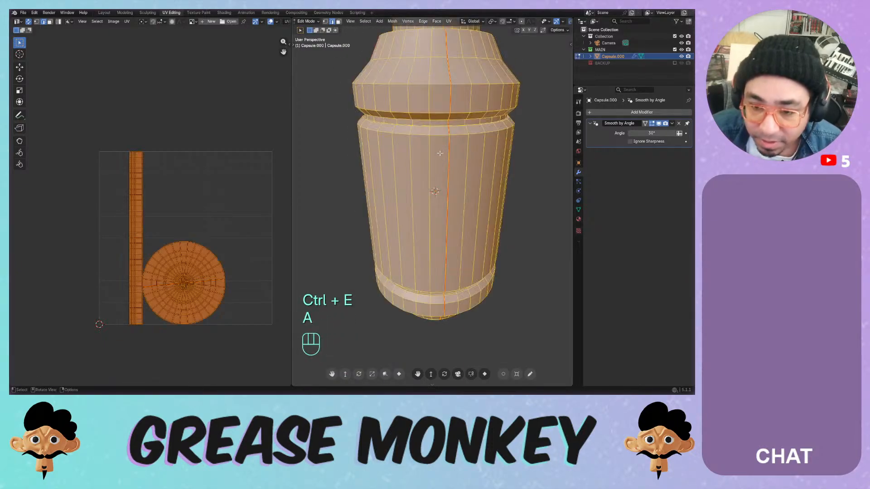
pyautogui.press('u')
pyautogui.click(440, 152)
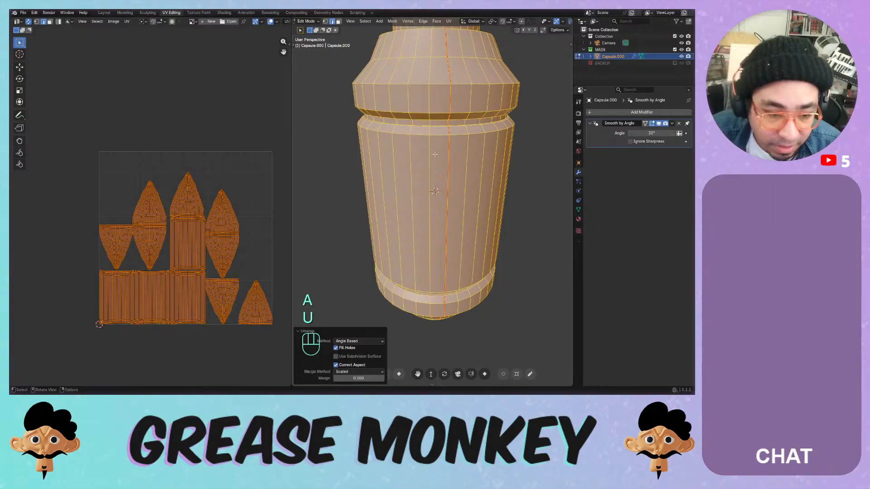
pyautogui.click(127, 22)
# - Pack the UV islands with Exact Shape (Concave) and Any rotation
pyautogui.click(167, 149)
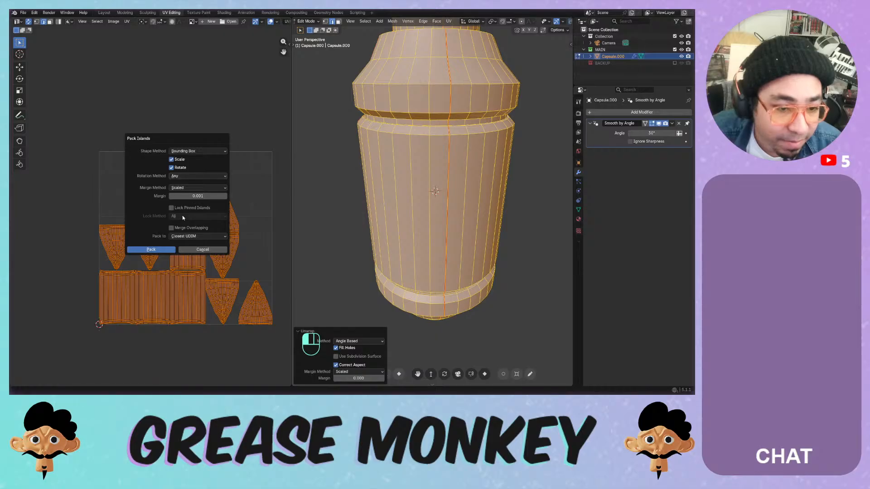
pyautogui.click(159, 250)
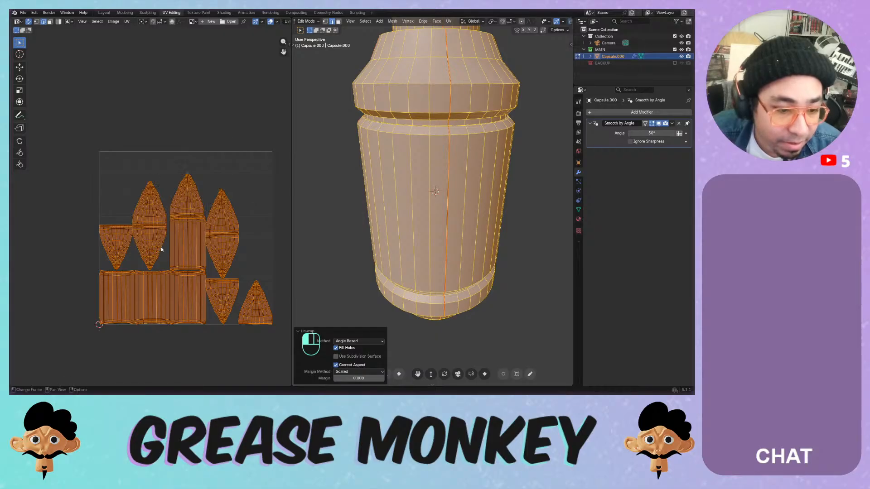
pyautogui.click(127, 22)
pyautogui.click(159, 142)
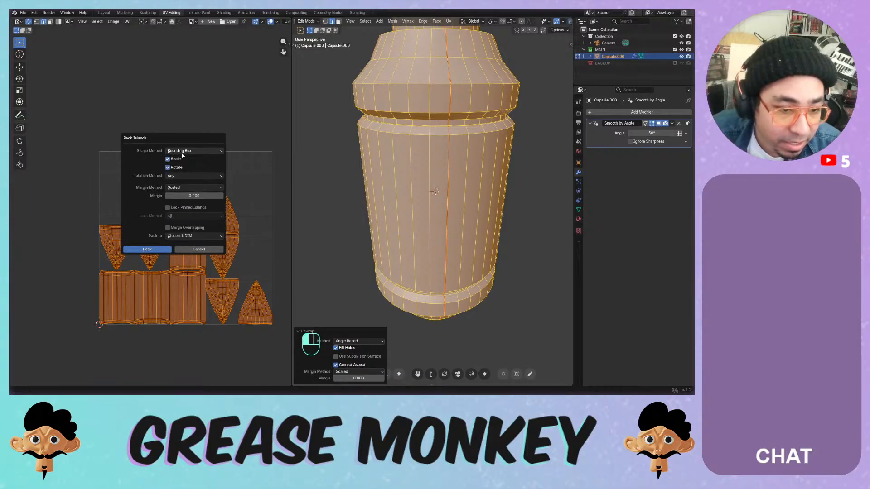
pyautogui.click(184, 152)
pyautogui.click(194, 160)
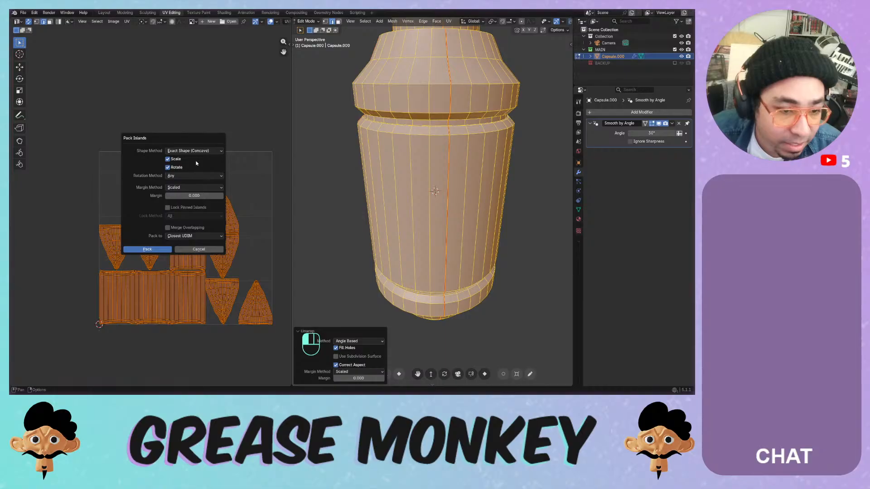
pyautogui.click(192, 176)
pyautogui.click(192, 176)
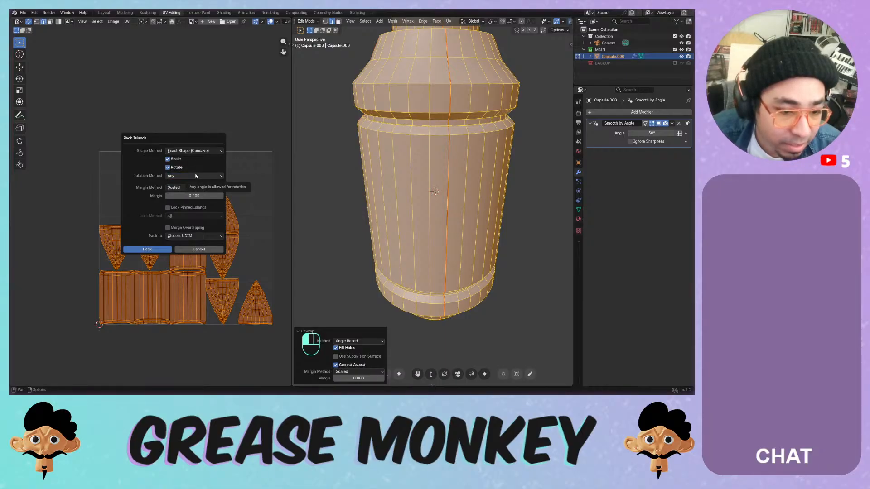
pyautogui.click(148, 248)
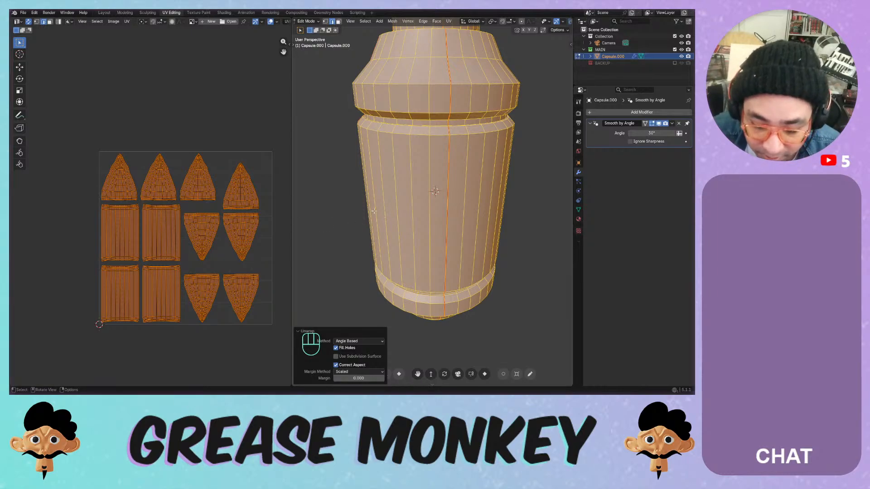
# - Return the capsule to Object Mode
pyautogui.scroll(-3, 372, 201)
pyautogui.scroll(1, 375, 196)
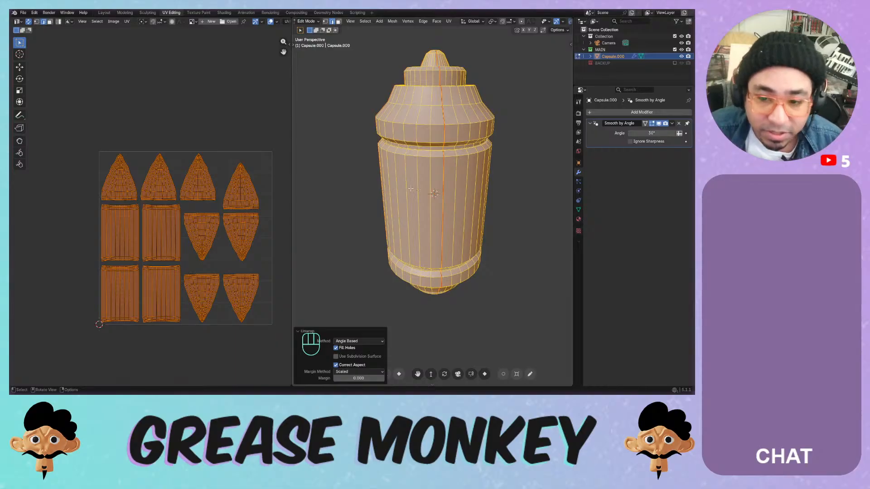
pyautogui.press('Tab')
pyautogui.moveTo(424, 183)
pyautogui.mouseDown(button='middle')
pyautogui.moveTo(453, 172)
pyautogui.moveTo(430, 169)
pyautogui.moveTo(408, 189)
pyautogui.moveTo(422, 185)
pyautogui.moveTo(434, 234)
pyautogui.moveTo(437, 167)
pyautogui.moveTo(391, 160)
pyautogui.moveTo(413, 187)
pyautogui.mouseUp(button='middle')
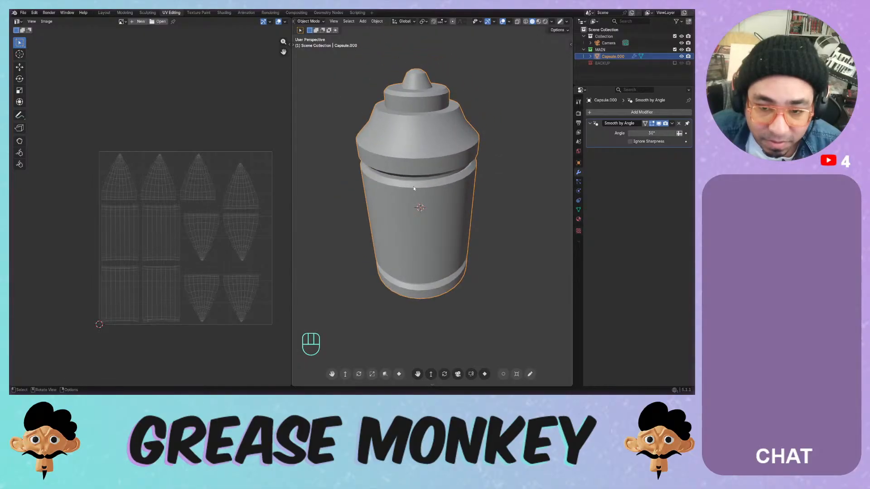
# - Check the capsule's UVMap in Object Data Properties and save the file
pyautogui.click(578, 209)
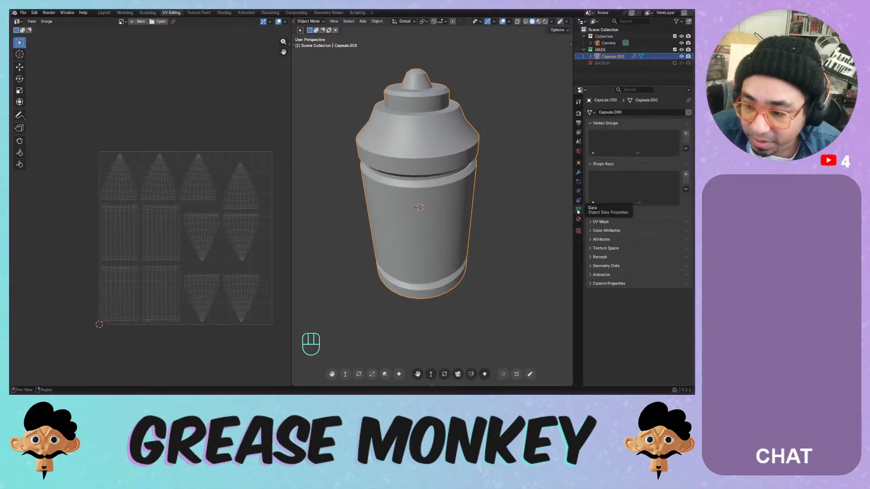
pyautogui.click(607, 222)
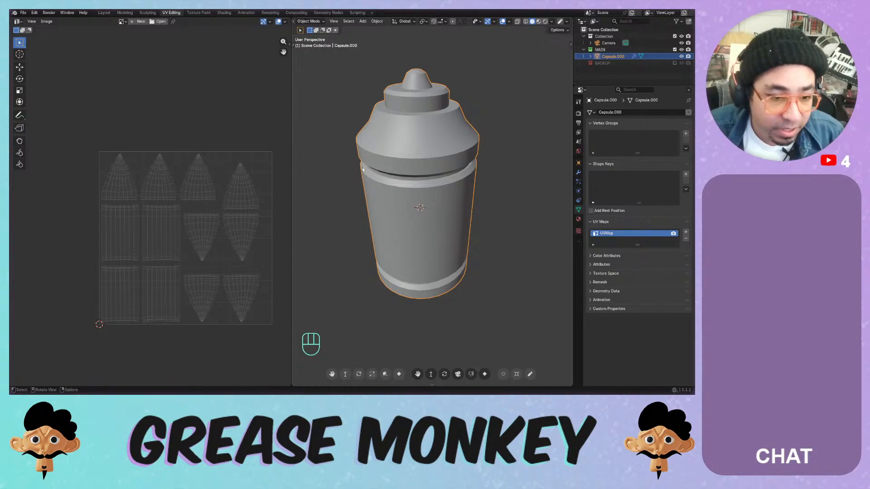
pyautogui.hotkey('ctrl', 's')
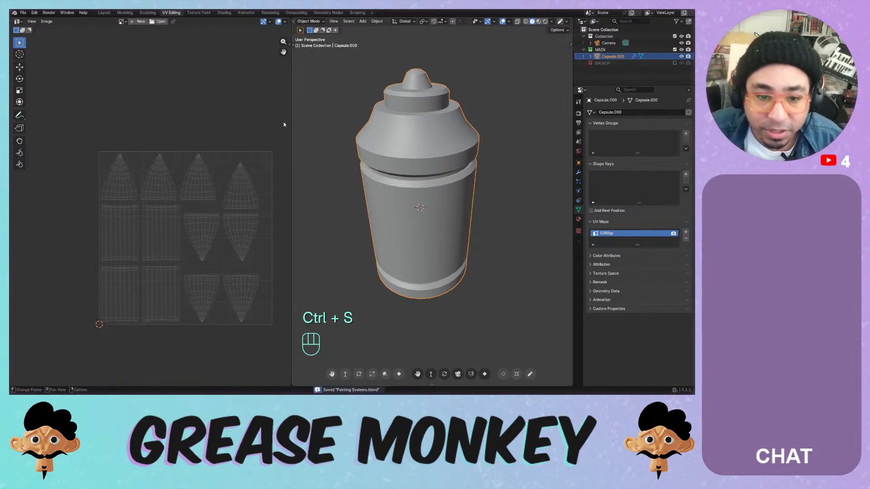
# - Narrow the UV editor, hide its toolbar, and frame the whole UV layout
pyautogui.moveTo(292, 140); pyautogui.dragTo(182, 140)
pyautogui.scroll(-1, 131, 140)
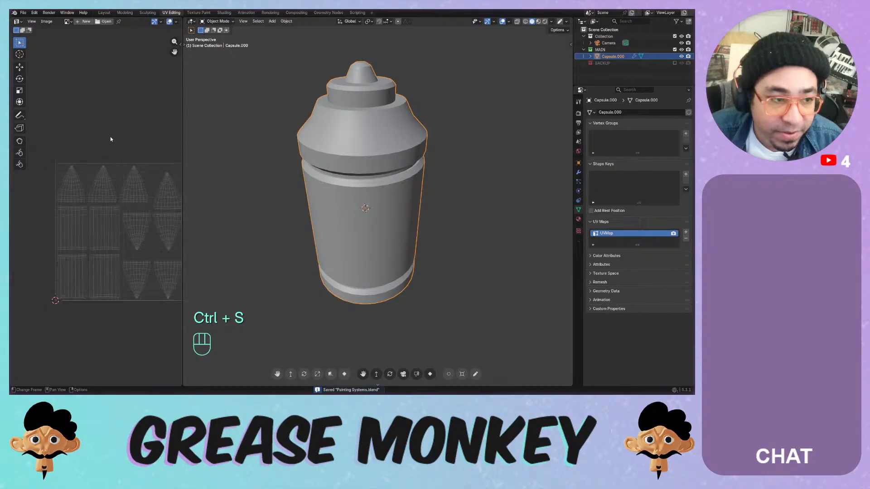
pyautogui.press('t')
pyautogui.scroll(1, 86, 117)
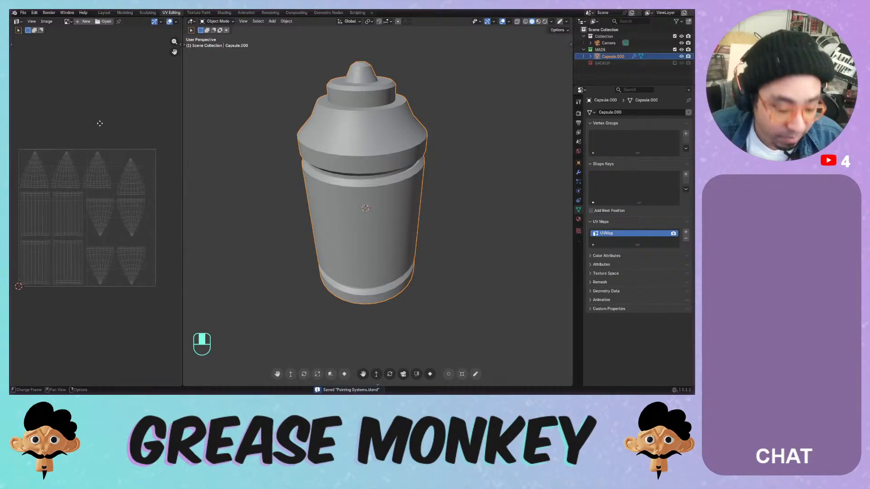
pyautogui.press('Home')
pyautogui.scroll(2, 91, 219)
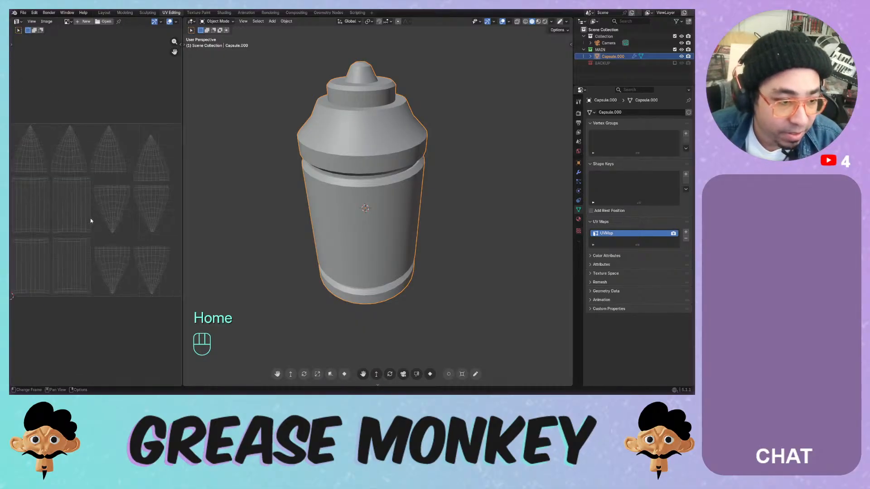
pyautogui.scroll(-1, 92, 205)
pyautogui.moveTo(92, 198); pyautogui.dragTo(87, 127, button='middle')
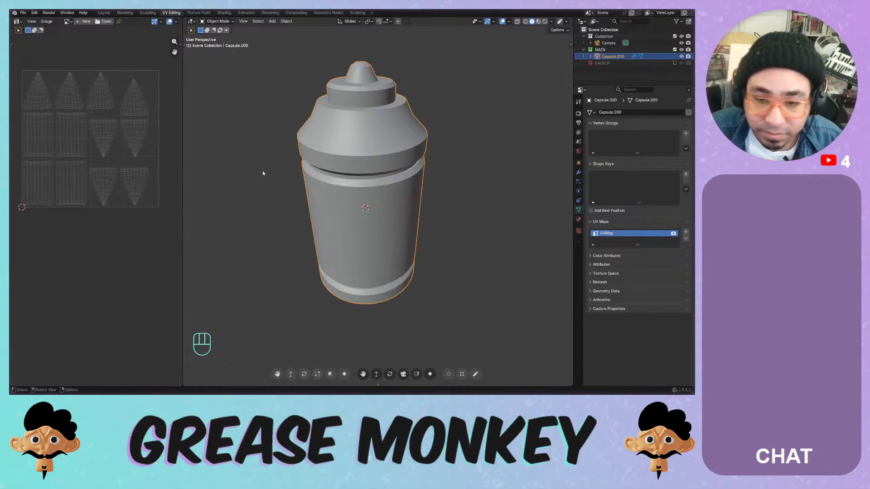
pyautogui.moveTo(263, 170); pyautogui.dragTo(388, 158, button='middle')
# - Set the solid viewport lighting to a shiny bluish MatCap
pyautogui.click(544, 22)
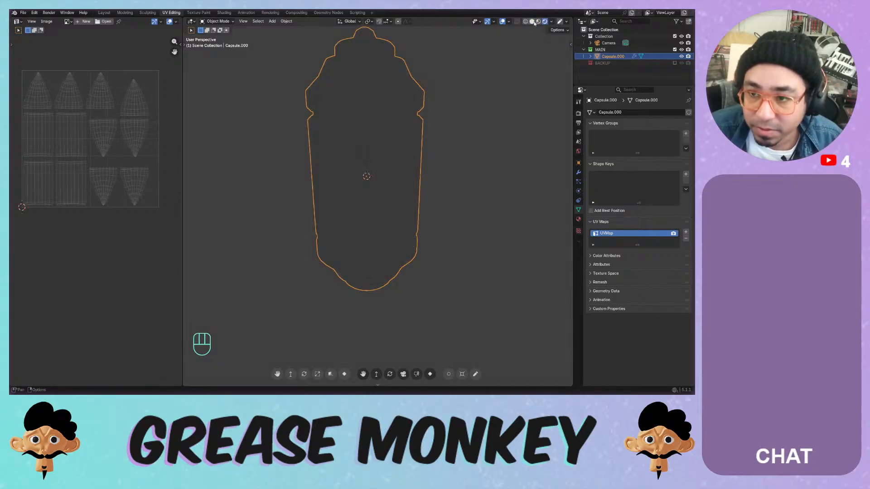
pyautogui.click(532, 22)
pyautogui.click(551, 21)
pyautogui.click(546, 69)
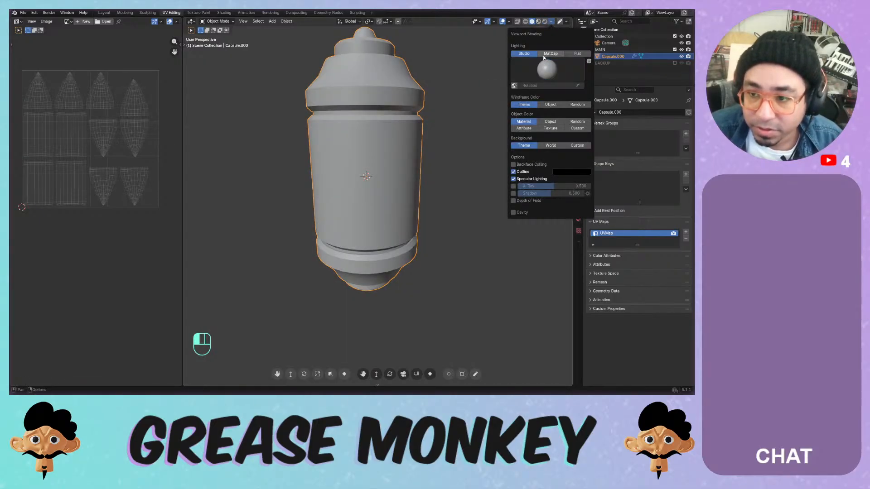
pyautogui.click(551, 53)
pyautogui.click(547, 69)
pyautogui.click(553, 93)
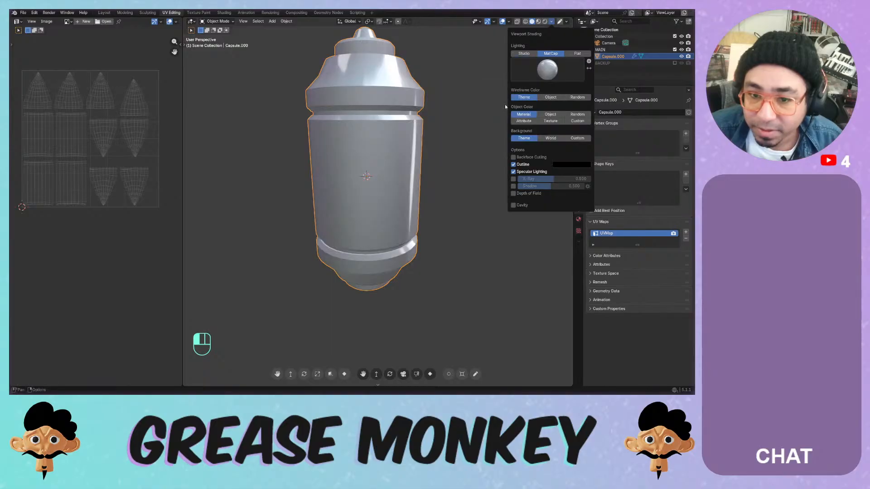
pyautogui.moveTo(458, 126); pyautogui.dragTo(406, 134, button='middle')
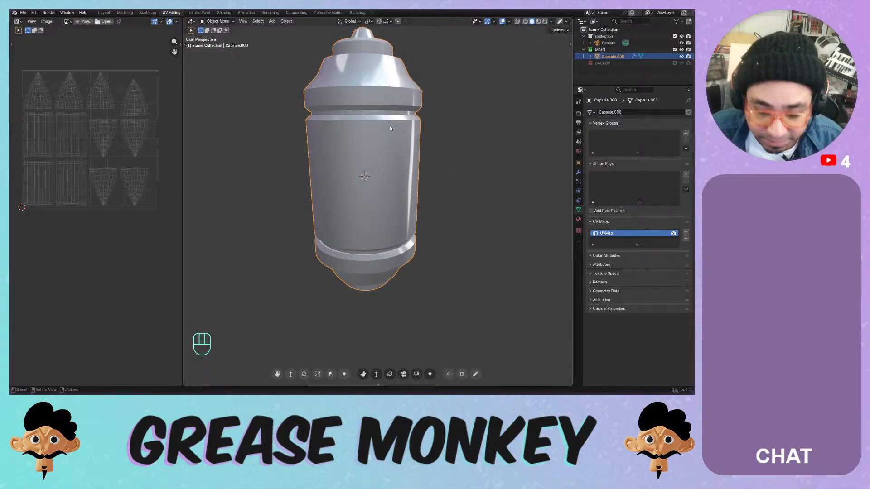
# - Set the viewport Object Color to Random and save the file
pyautogui.click(551, 22)
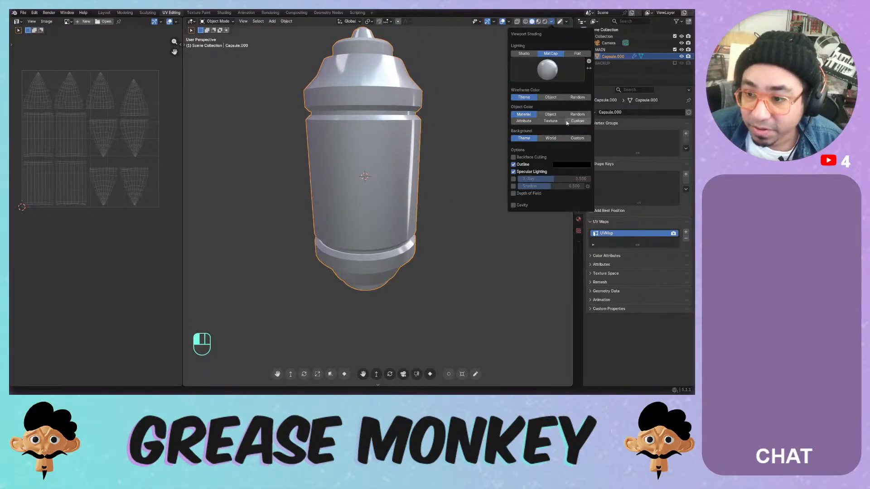
pyautogui.click(545, 122)
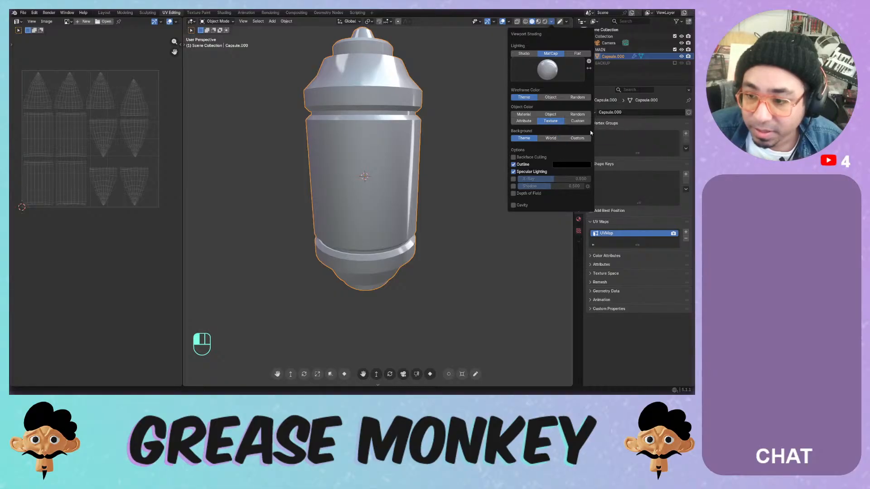
pyautogui.click(577, 115)
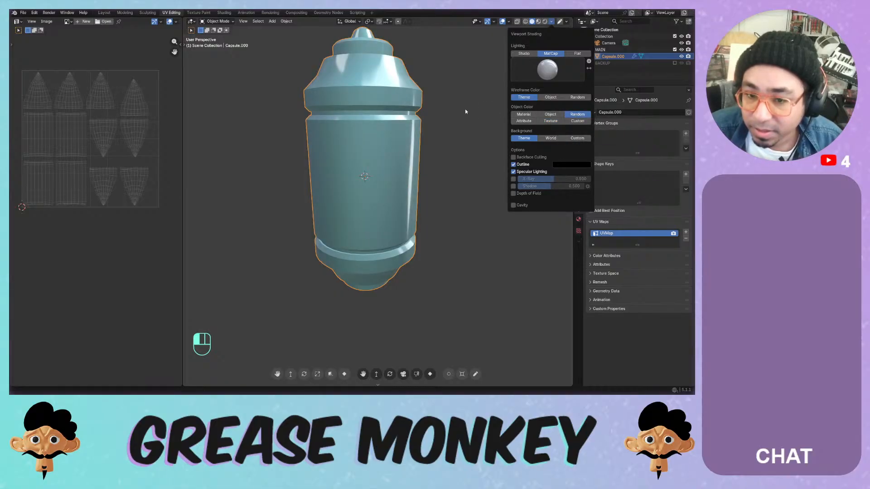
pyautogui.hotkey('ctrl', 's')
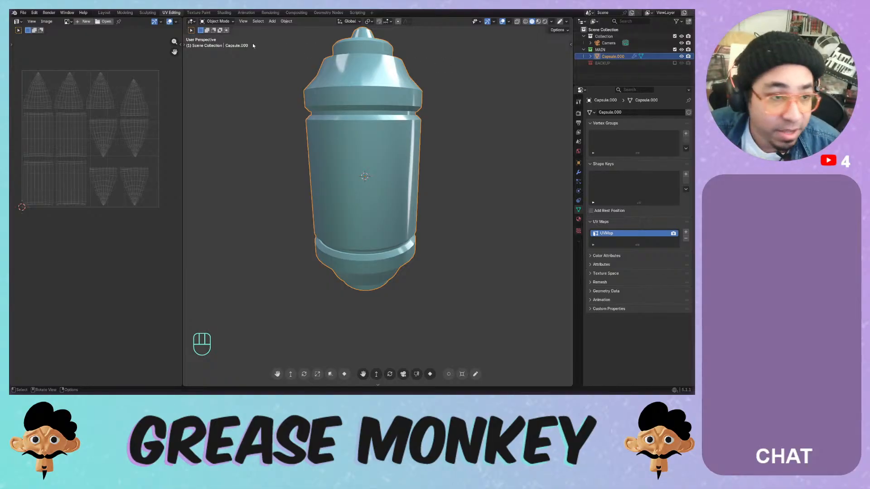
pyautogui.click(34, 12)
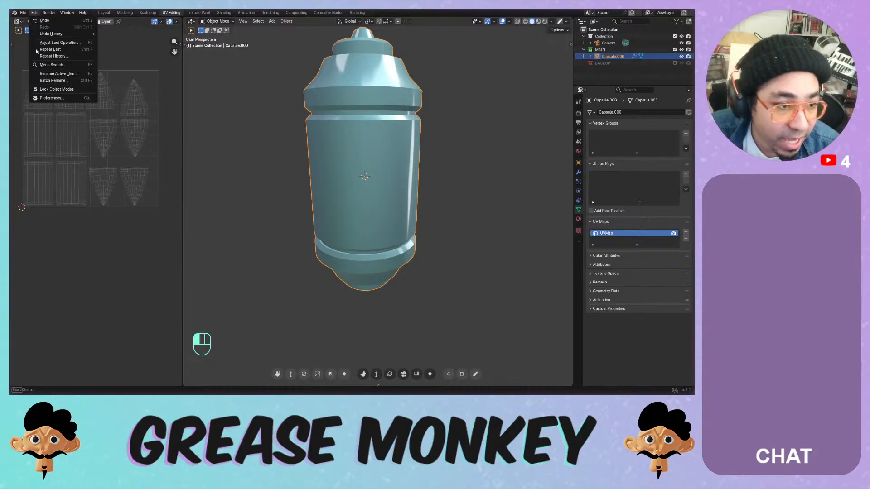
pyautogui.click(51, 98)
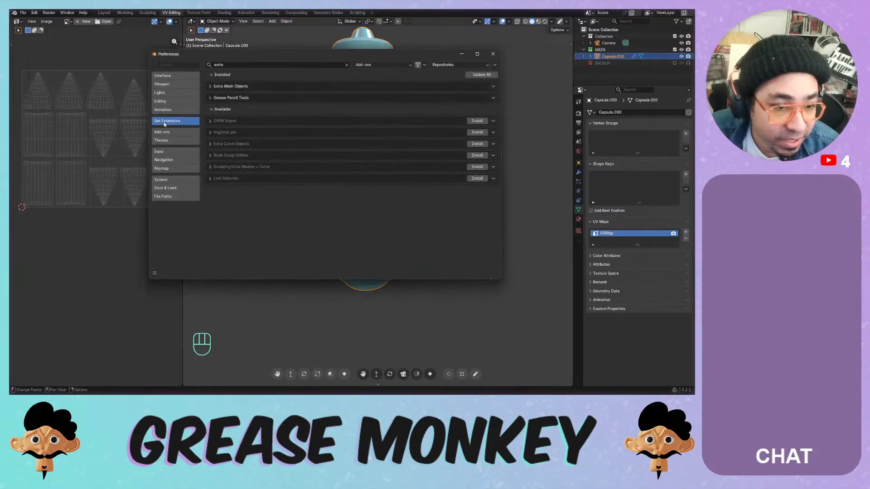
pyautogui.click(229, 66)
pyautogui.write('pau')
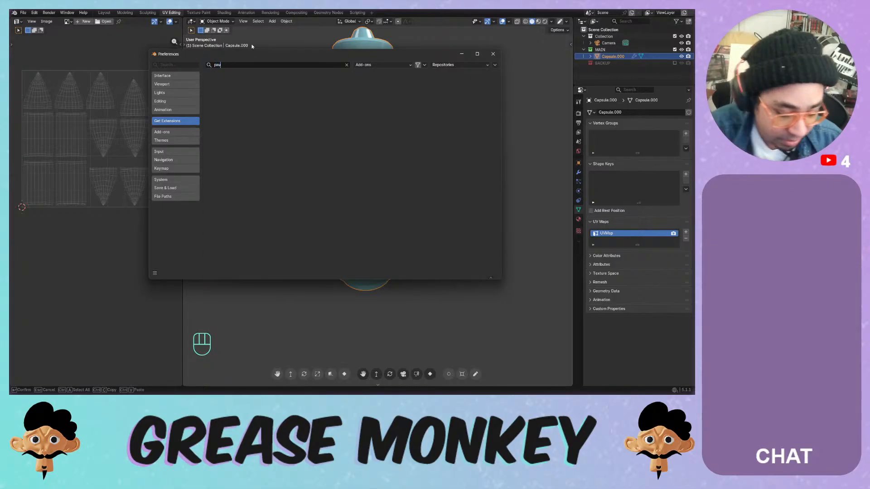
pyautogui.press('BackSpace')
pyautogui.write('int')
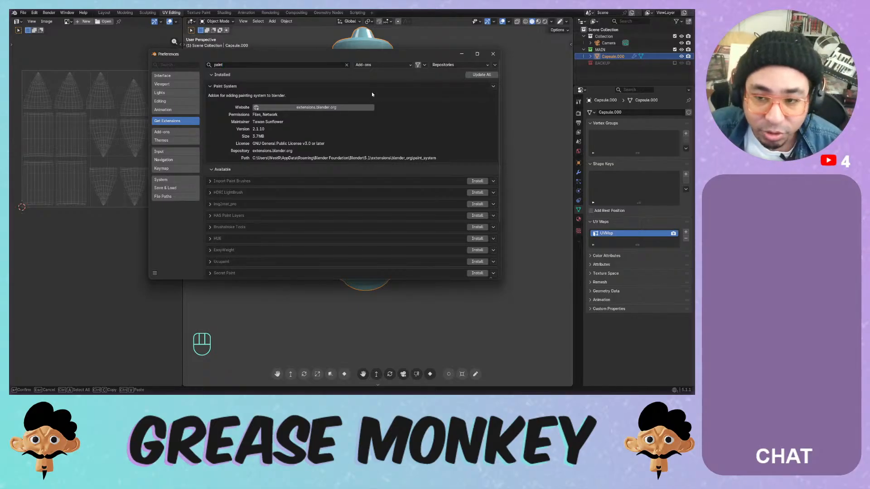
pyautogui.click(493, 55)
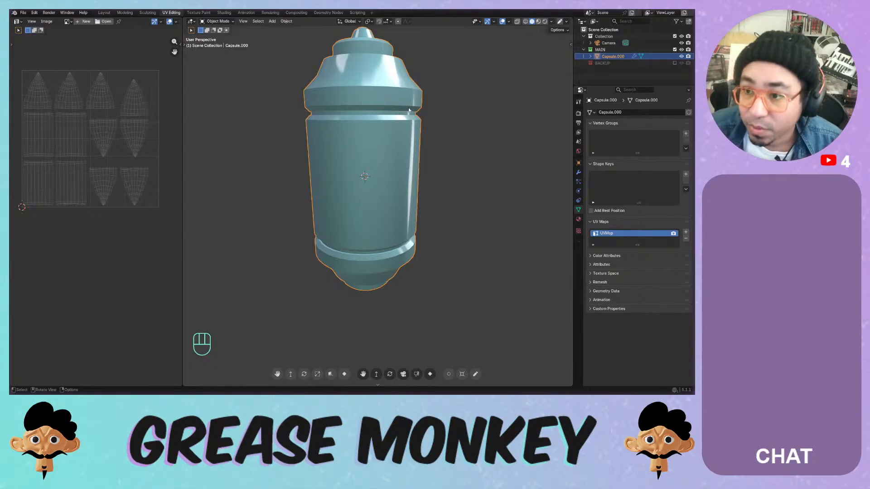
# - Set the viewport focal length to 100 mm in the N sidebar
pyautogui.click(571, 44)
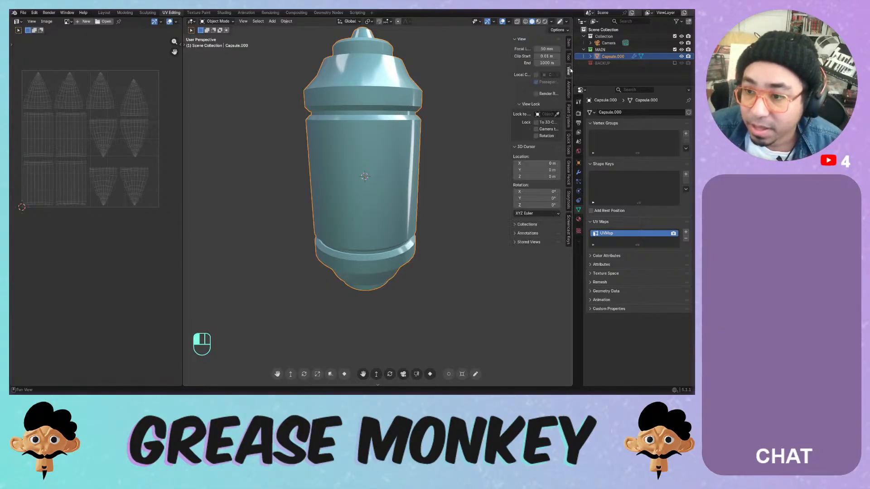
pyautogui.click(546, 48)
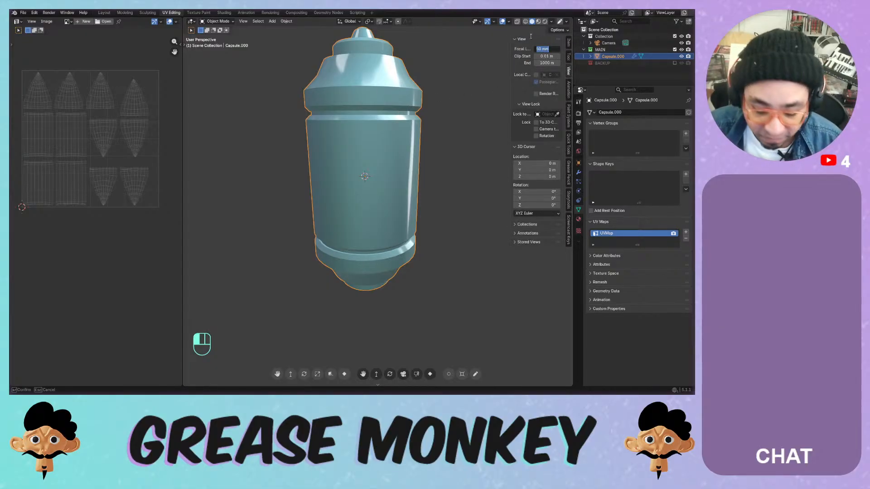
pyautogui.click(536, 40)
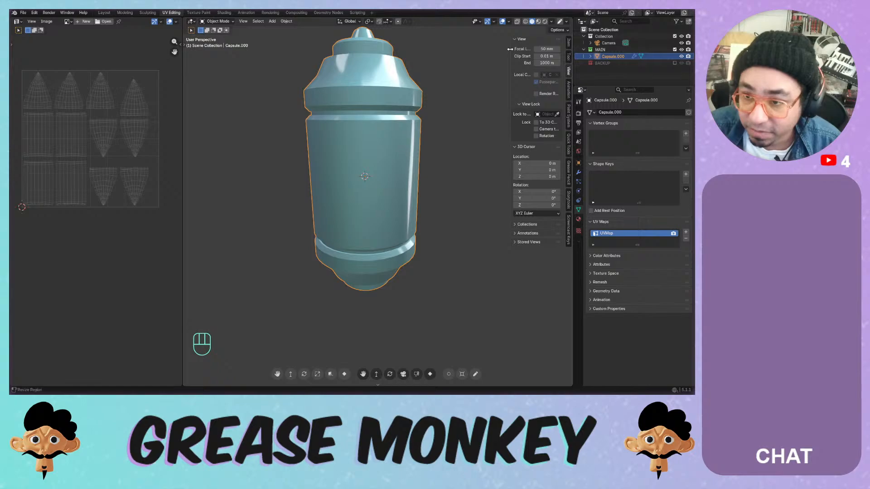
pyautogui.moveTo(511, 50); pyautogui.dragTo(549, 49)
pyautogui.click(539, 49)
pyautogui.write('100')
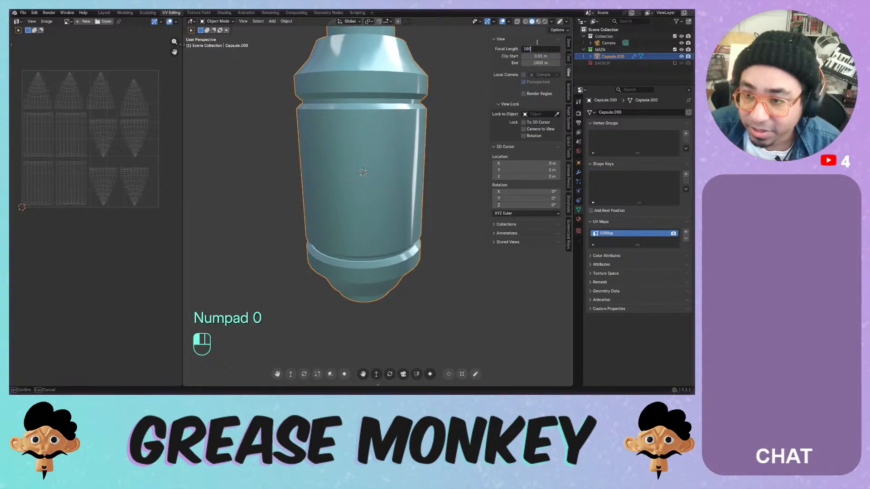
pyautogui.press('Return')
# - Move the capsule lower in view, save, and show the Paint System tab
pyautogui.scroll(-4, 362, 82)
pyautogui.scroll(1, 364, 85)
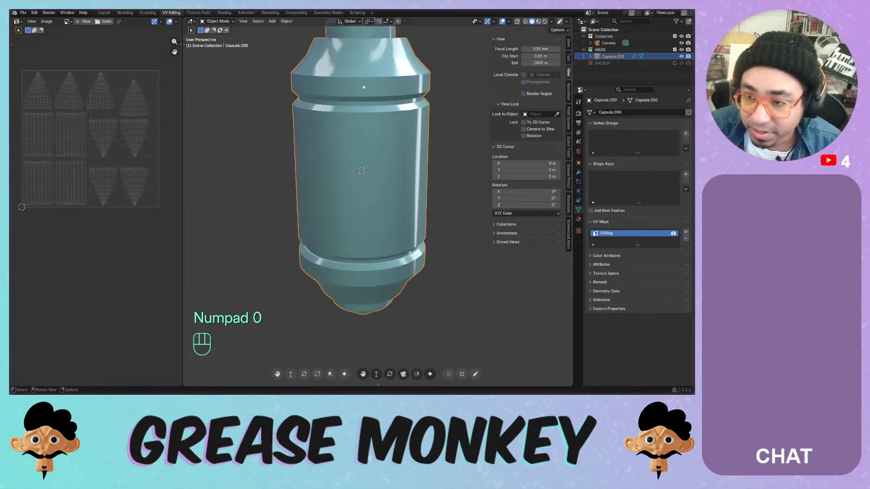
pyautogui.keyDown('shift'); pyautogui.moveTo(367, 85); pyautogui.dragTo(367, 114, button='middle'); pyautogui.keyUp('shift')
pyautogui.hotkey('ctrl', 's')
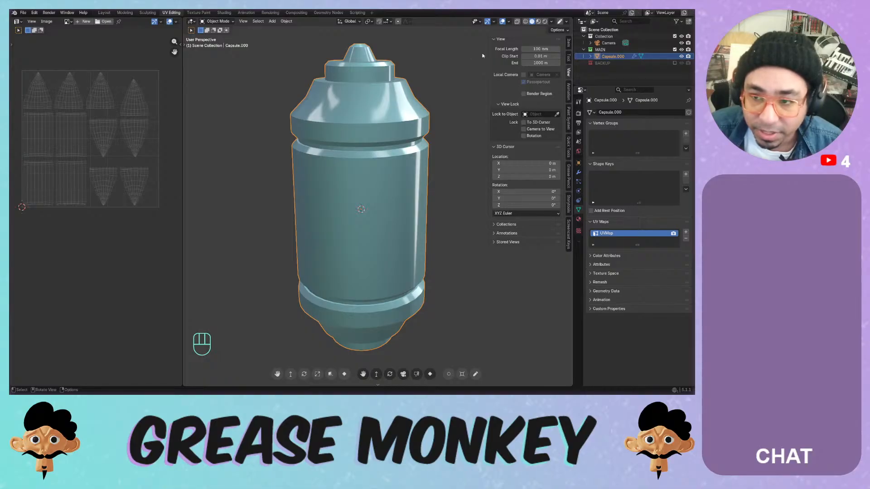
pyautogui.click(569, 113)
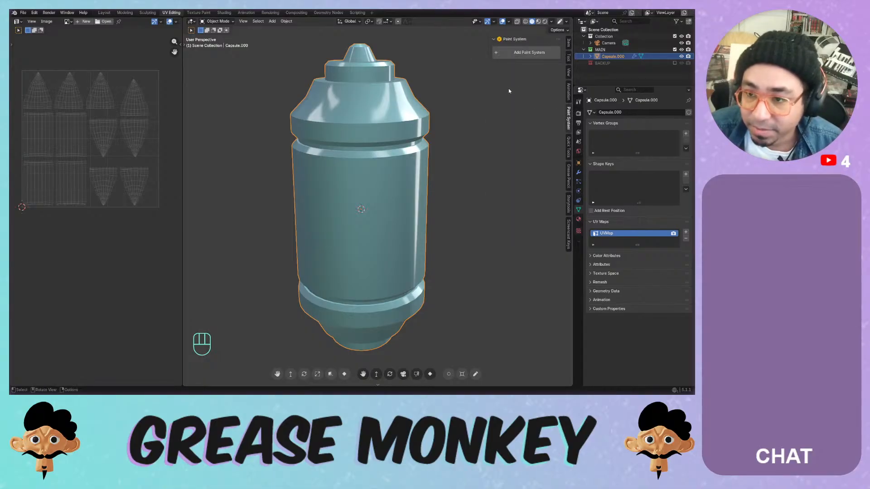
# - Assign the existing 'Material' to the capsule and rename it 'Capsule'
pyautogui.click(492, 100)
pyautogui.click(391, 109)
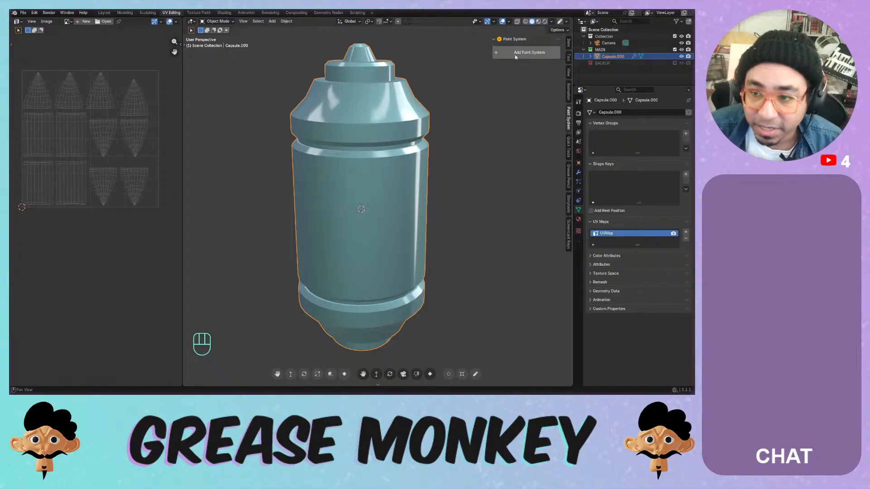
pyautogui.click(529, 52)
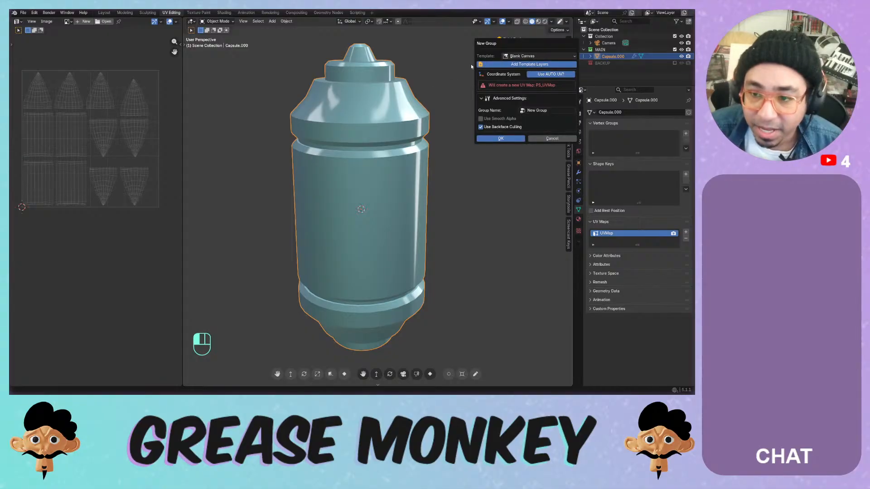
pyautogui.click(532, 56)
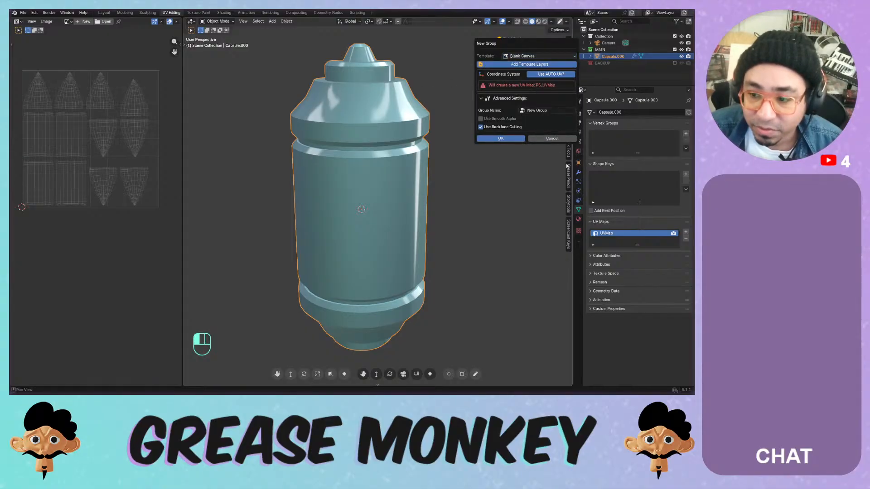
pyautogui.click(553, 138)
pyautogui.click(579, 219)
pyautogui.click(591, 141)
pyautogui.click(605, 151)
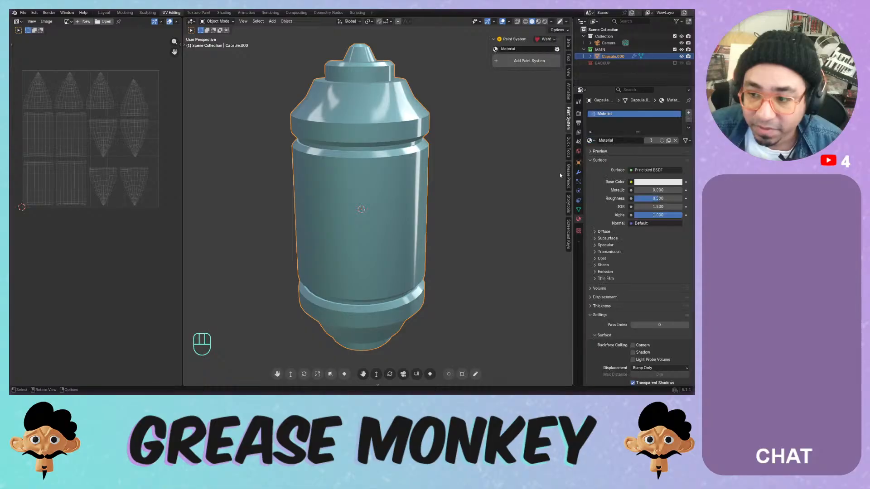
pyautogui.click(614, 140)
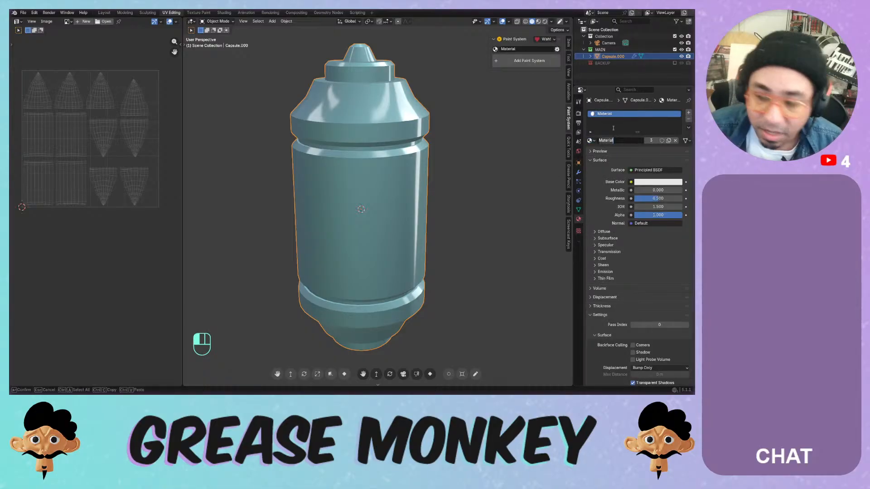
pyautogui.write('Capsule')
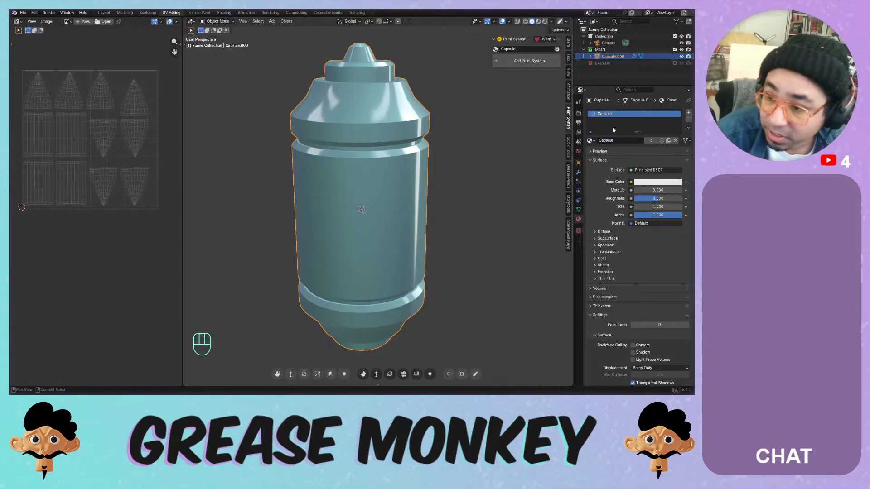
pyautogui.press('Return')
# - Add a paint system using the Paint Over template
pyautogui.click(520, 62)
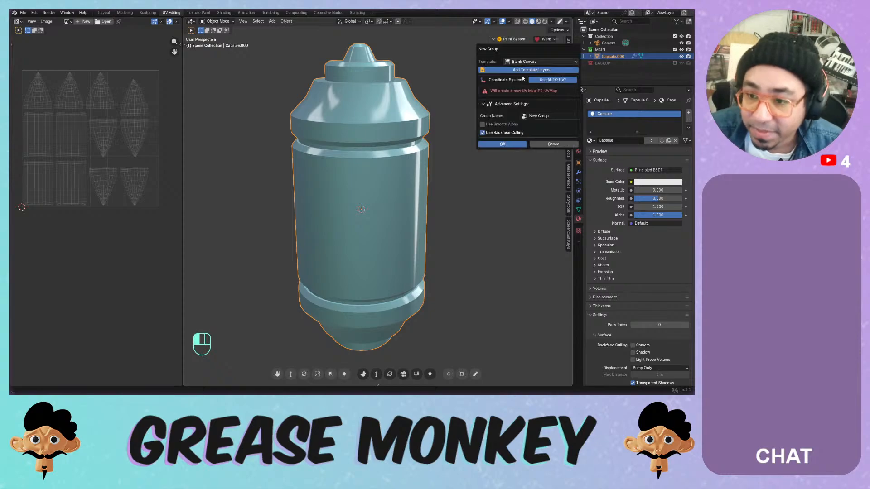
pyautogui.click(526, 61)
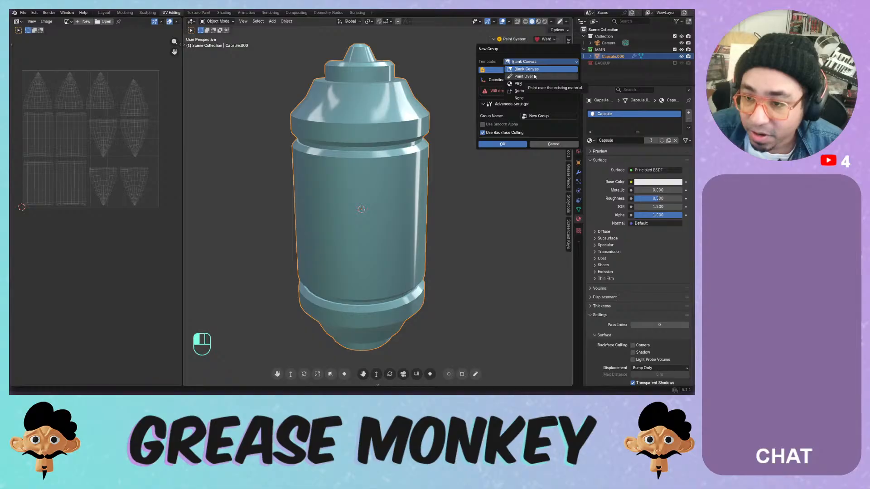
pyautogui.click(535, 77)
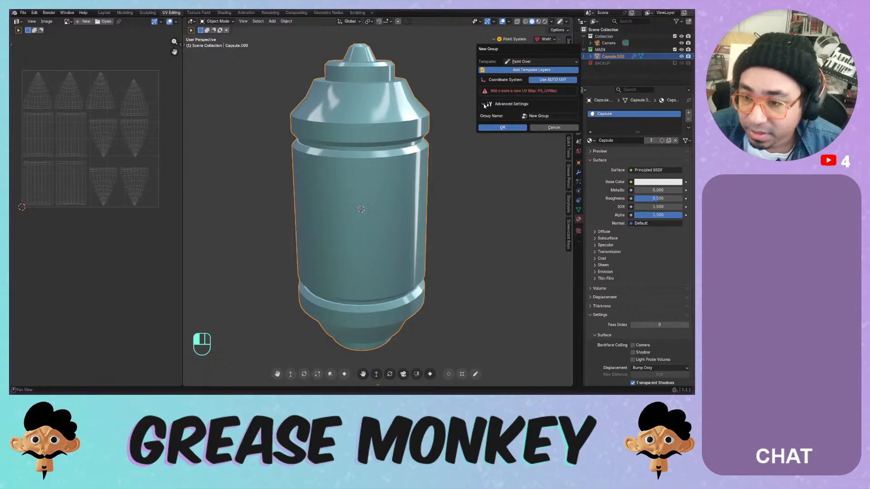
pyautogui.click(502, 127)
# - Select the Paint System's Image layer and switch the capsule into Texture Paint mode
pyautogui.scroll(-6, 135, 141)
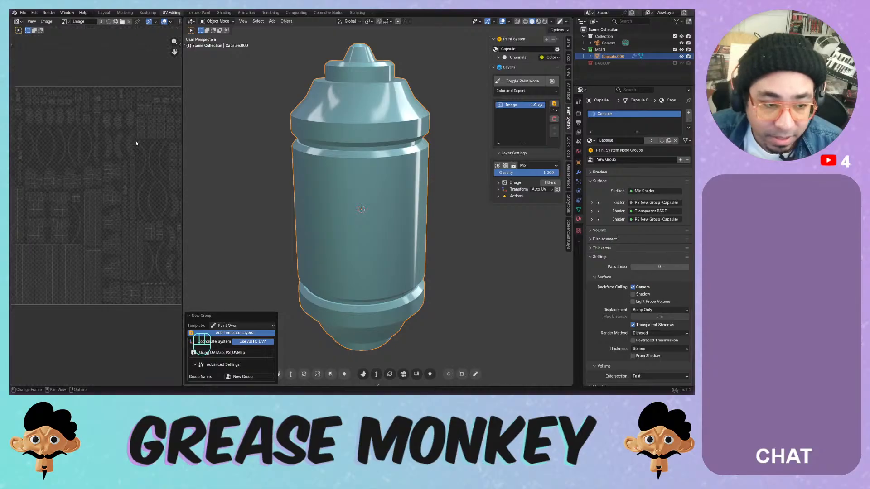
pyautogui.scroll(3, 99, 150)
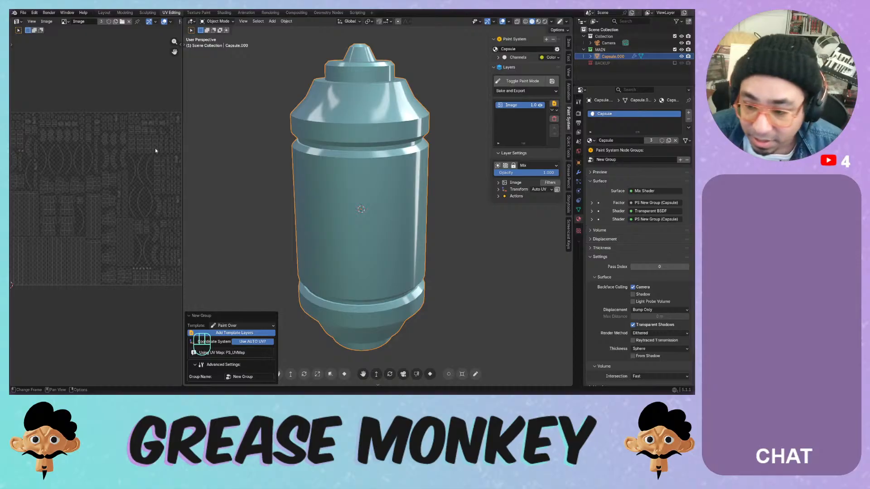
pyautogui.click(517, 108)
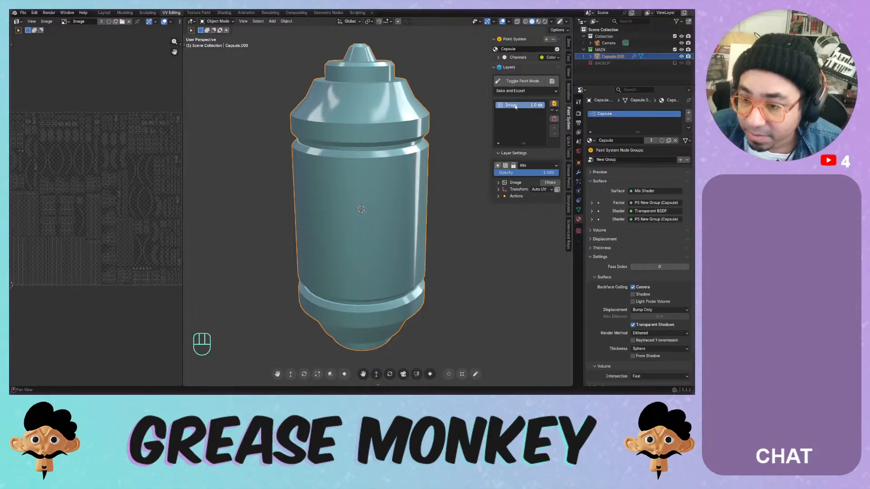
pyautogui.rightClick(517, 108)
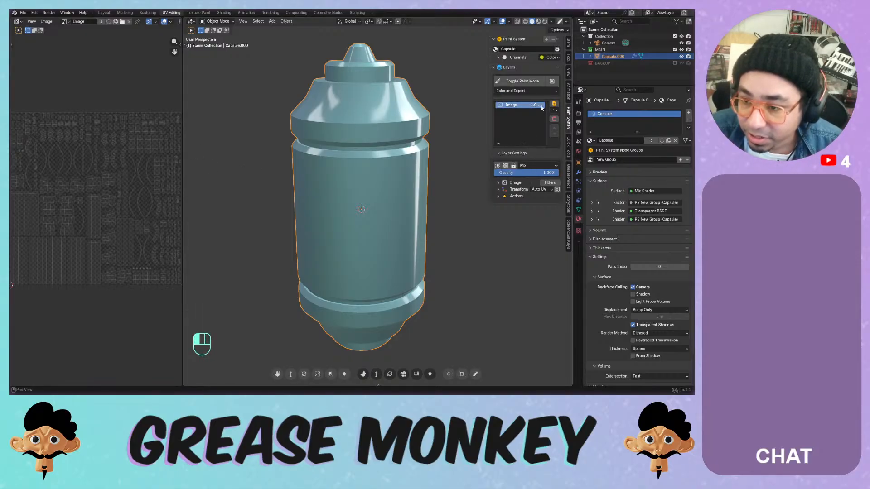
pyautogui.click(556, 110)
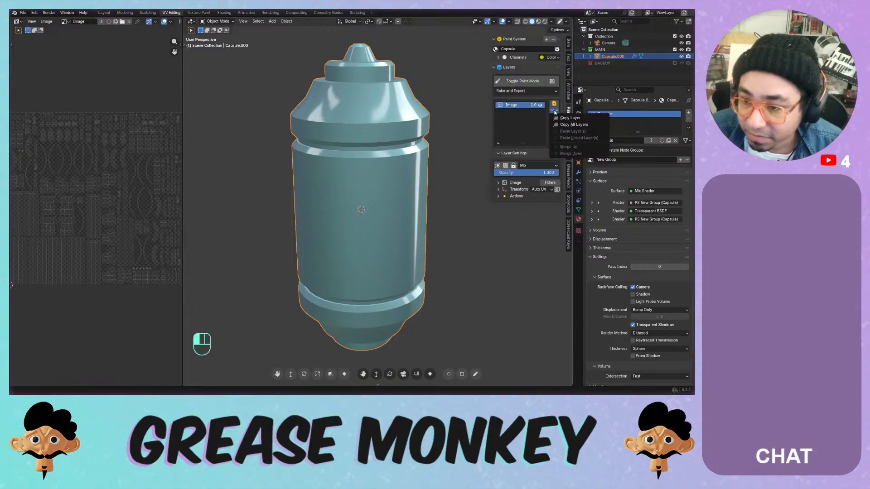
pyautogui.click(510, 106)
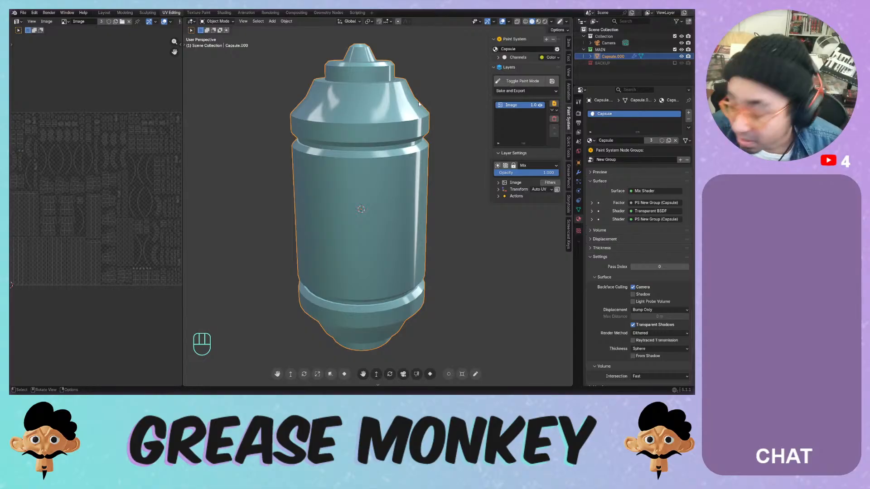
pyautogui.click(514, 84)
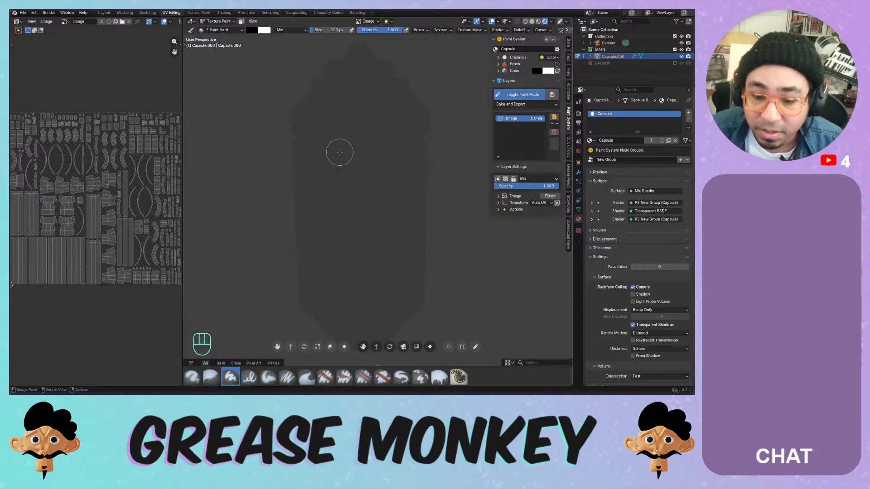
# - Split a new 3D viewport below the UV layout and paint a black stroke across the capsule
pyautogui.moveTo(344, 158)
pyautogui.mouseDown()
pyautogui.moveTo(323, 210)
pyautogui.moveTo(372, 300)
pyautogui.mouseUp()
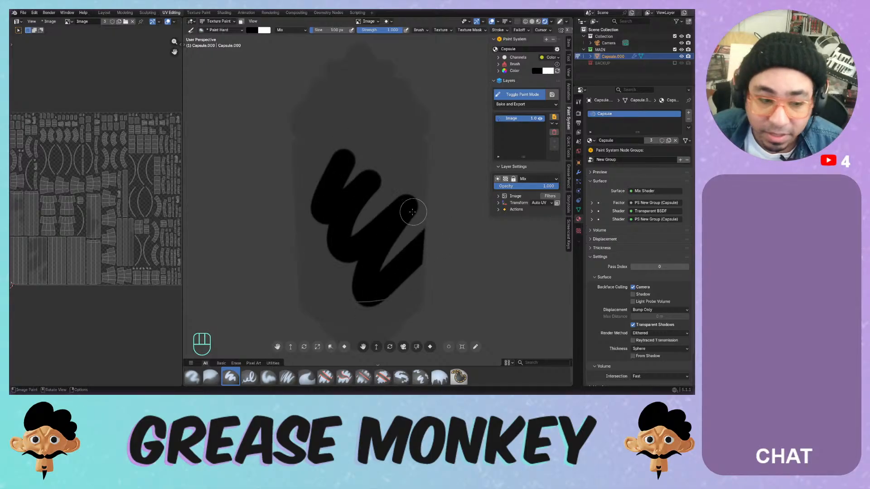
pyautogui.hotkey('ctrl', 'z')
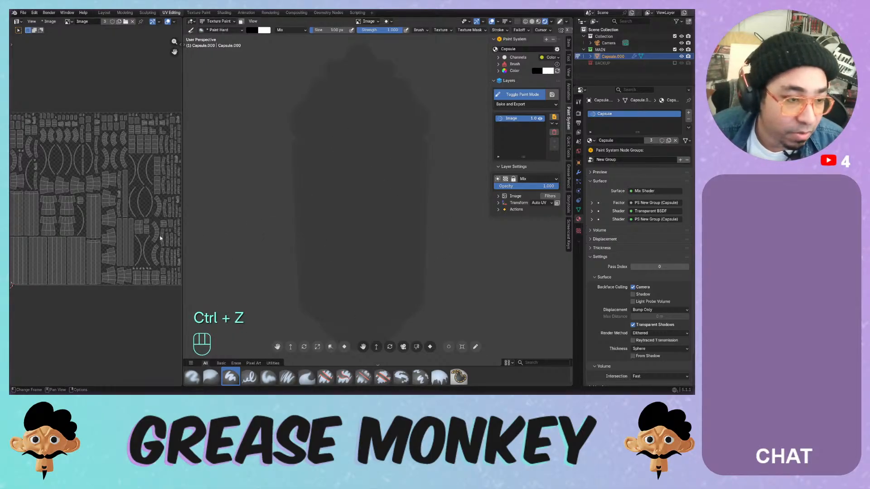
pyautogui.moveTo(11, 382); pyautogui.dragTo(11, 168)
pyautogui.click(17, 173)
pyautogui.click(26, 190)
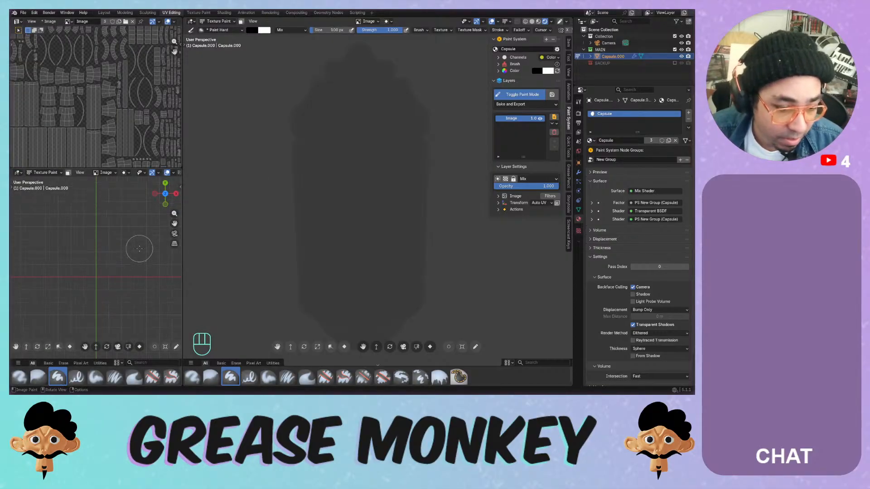
pyautogui.moveTo(380, 206)
pyautogui.mouseDown()
pyautogui.moveTo(351, 225)
pyautogui.moveTo(346, 272)
pyautogui.mouseUp()
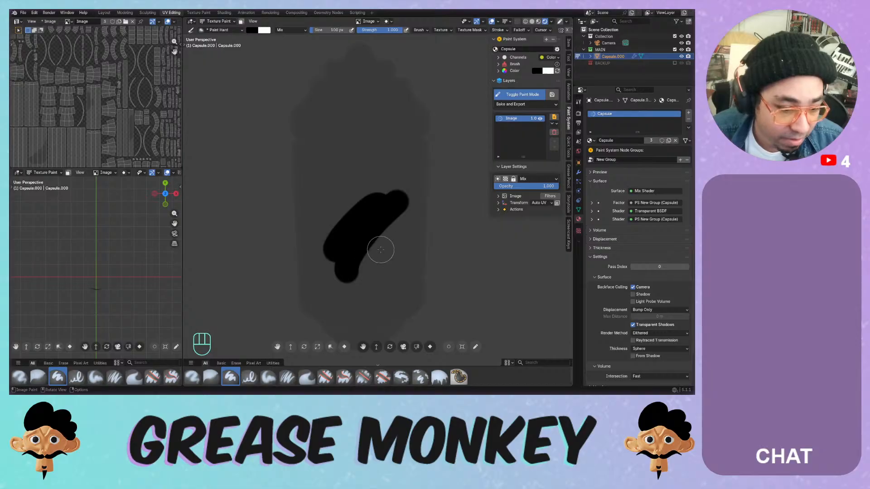
# - Show the new view from the front in Material Preview, without overlays or gizmos, and save
pyautogui.press('KP_1')
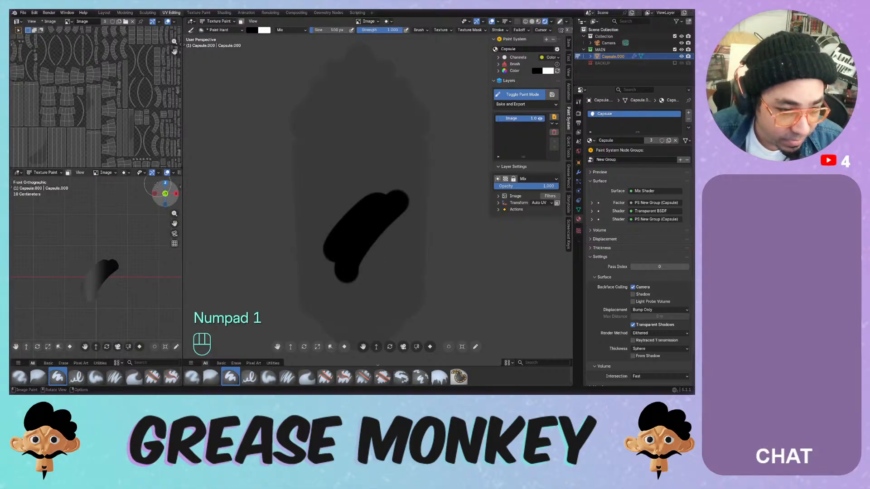
pyautogui.scroll(-3, 154, 174)
pyautogui.click(154, 174)
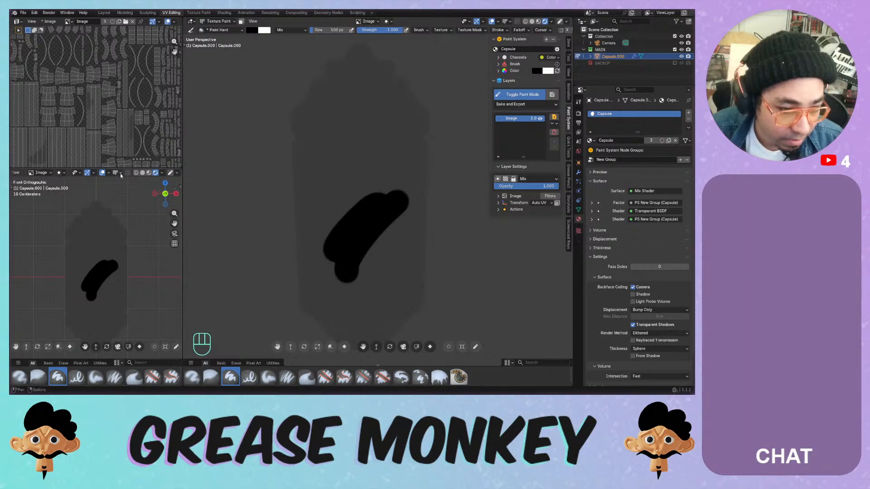
pyautogui.click(102, 173)
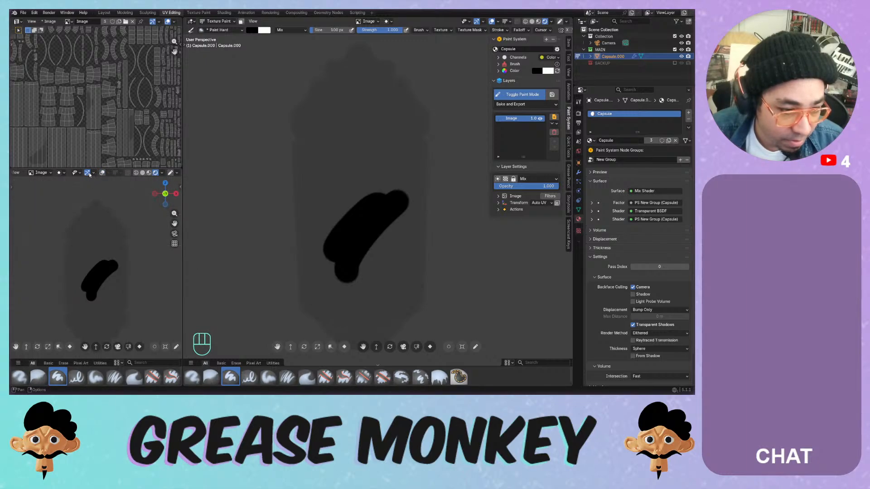
pyautogui.click(88, 173)
pyautogui.keyDown('shift'); pyautogui.moveTo(113, 258); pyautogui.dragTo(112, 249, button='middle'); pyautogui.keyUp('shift')
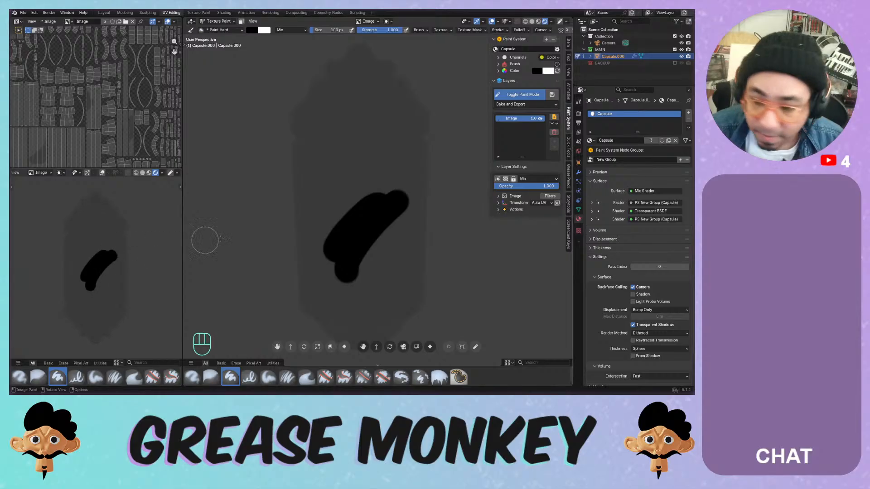
pyautogui.hotkey('ctrl', 's')
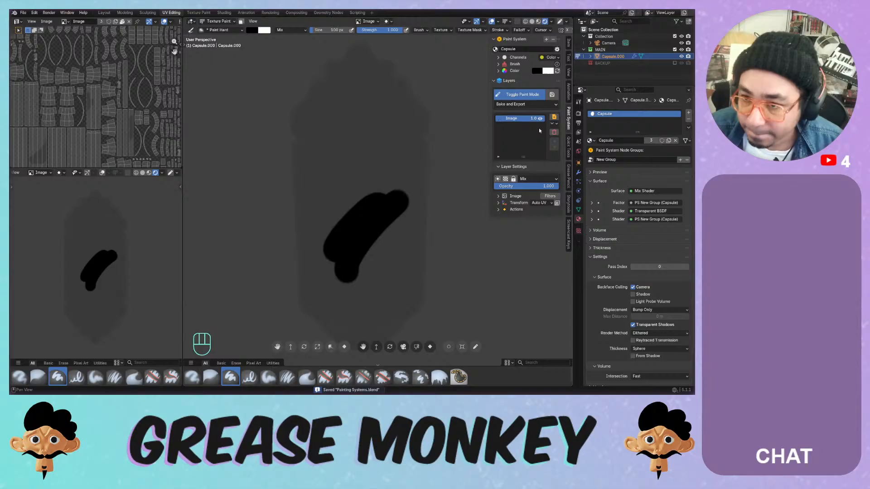
pyautogui.click(17, 21)
# - Show the material's shader nodes and remove the capsule's existing paint system
pyautogui.click(27, 70)
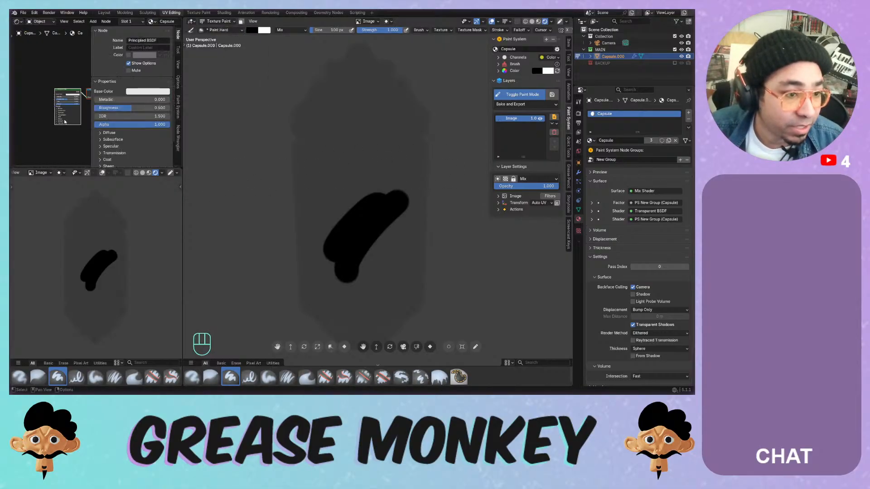
pyautogui.moveTo(64, 121)
pyautogui.mouseDown(button='middle')
pyautogui.moveTo(17, 124)
pyautogui.moveTo(82, 131)
pyautogui.moveTo(21, 132)
pyautogui.moveTo(176, 129)
pyautogui.moveTo(59, 127)
pyautogui.mouseUp(button='middle')
pyautogui.scroll(6, 51, 121)
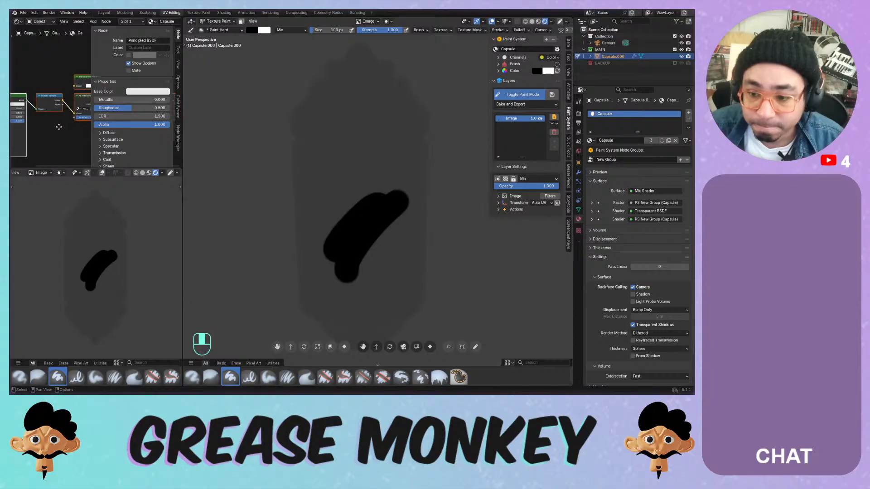
pyautogui.click(554, 40)
pyautogui.click(555, 40)
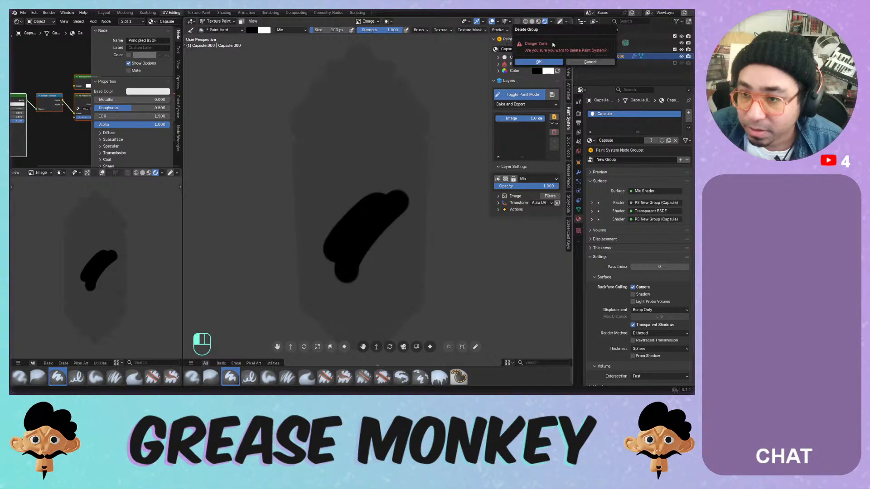
pyautogui.click(546, 60)
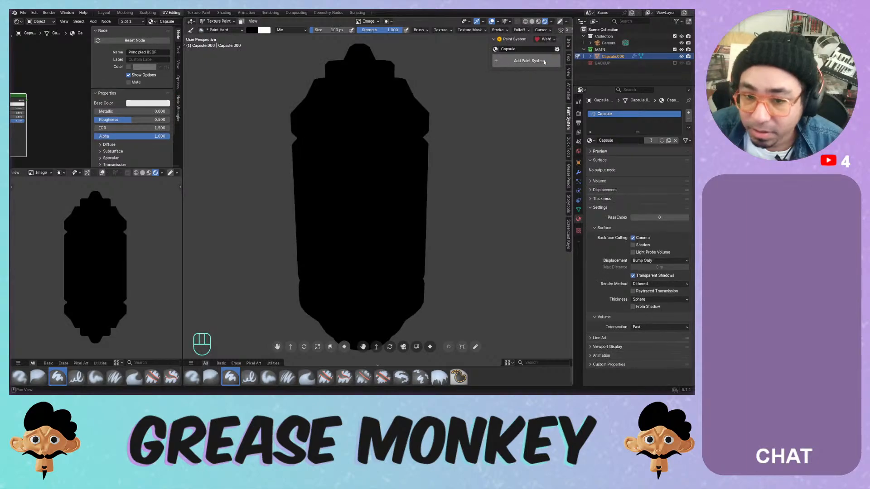
# - Delete the Principled BSDF node and add a Blank Canvas paint system, keeping auto UV on
pyautogui.scroll(-5, 42, 99)
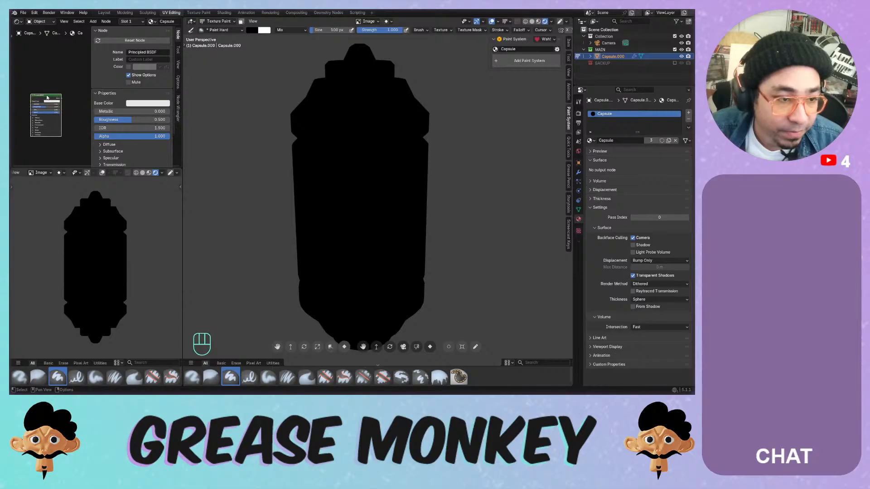
pyautogui.press('x')
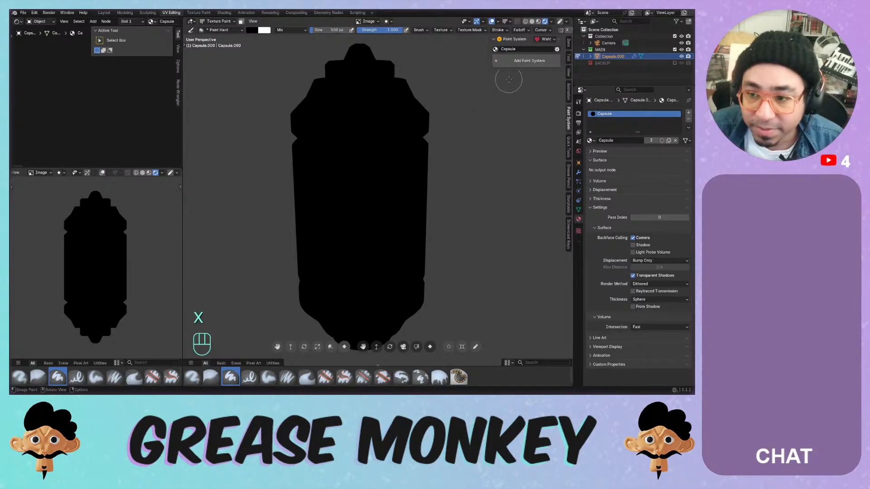
pyautogui.click(525, 63)
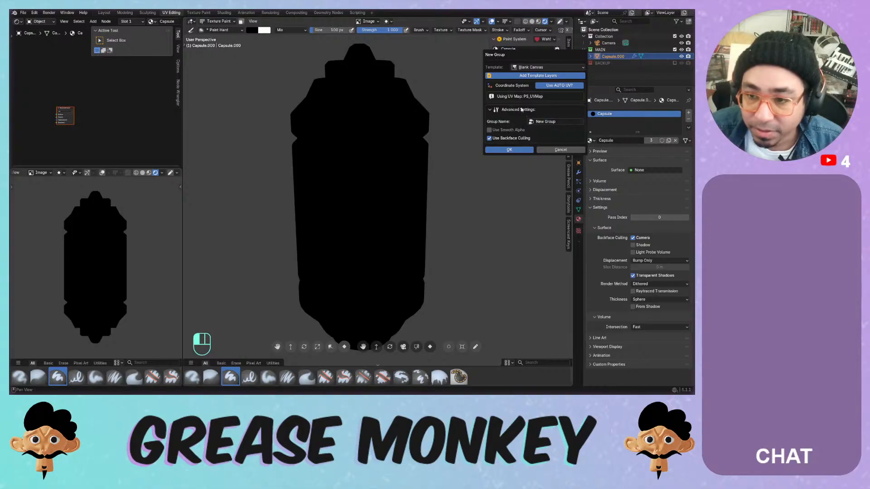
pyautogui.click(551, 86)
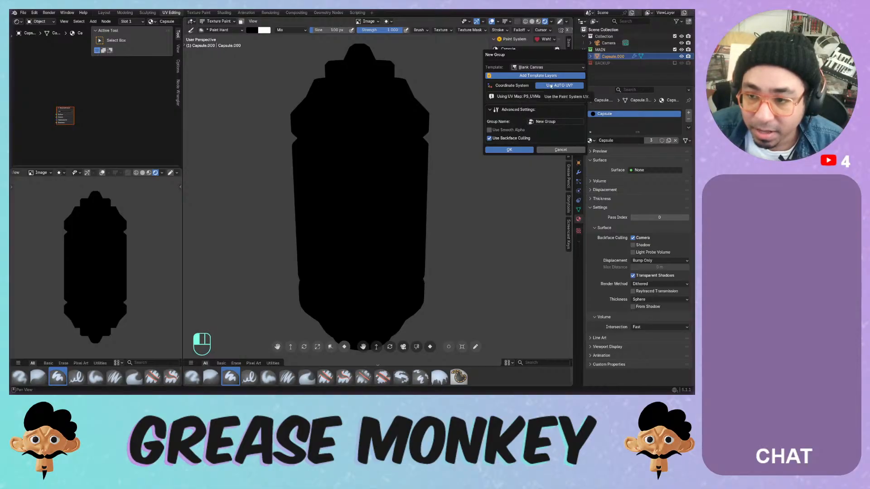
pyautogui.click(551, 86)
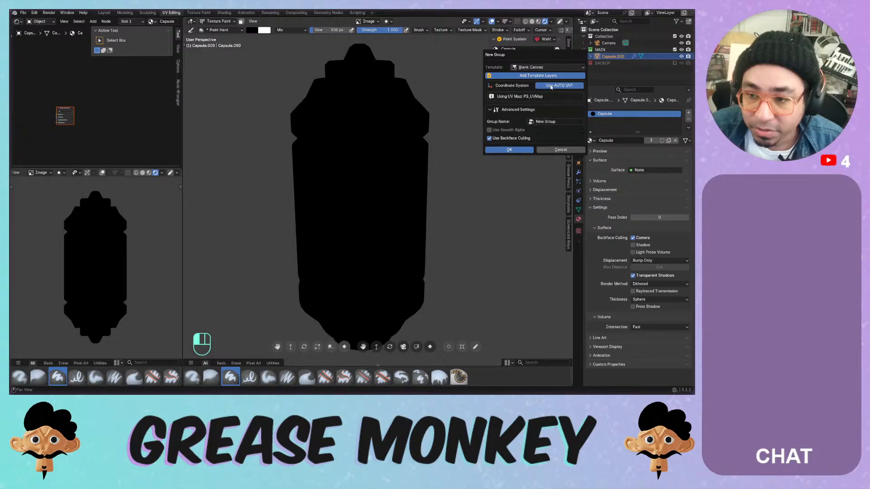
pyautogui.press('Return')
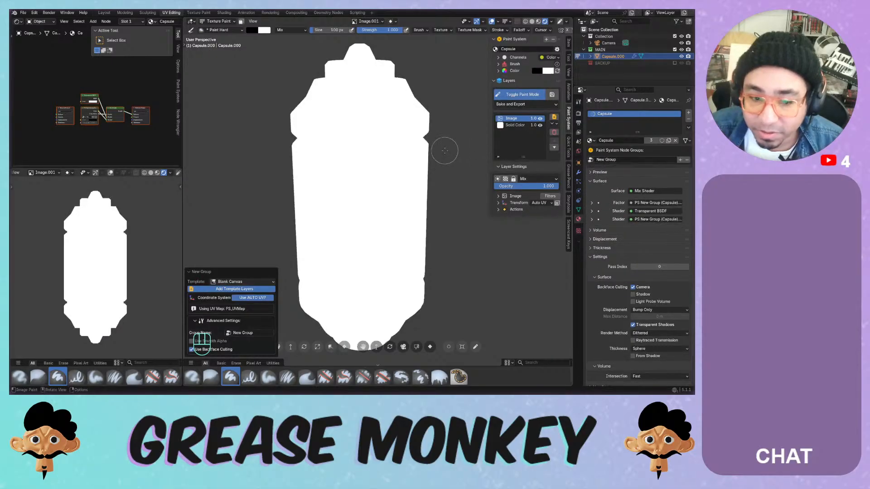
# - Switch the Shader Editor to the World shader and hide the side panel
pyautogui.click(510, 126)
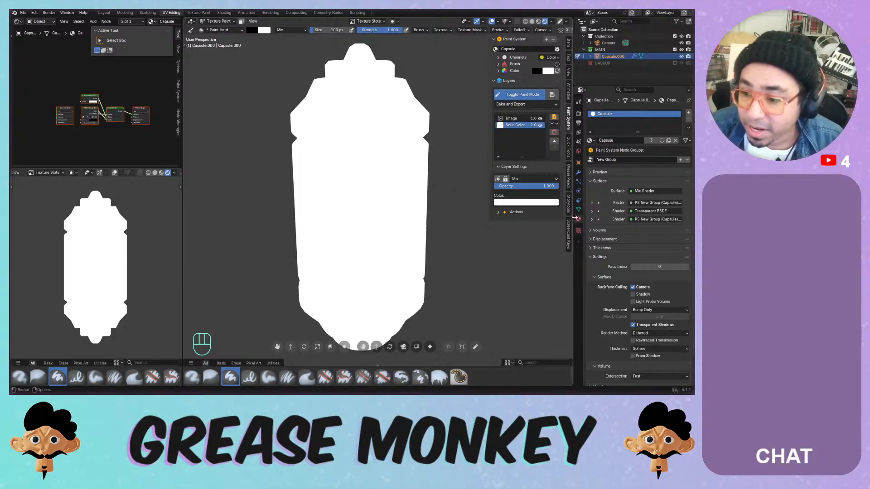
pyautogui.click(40, 21)
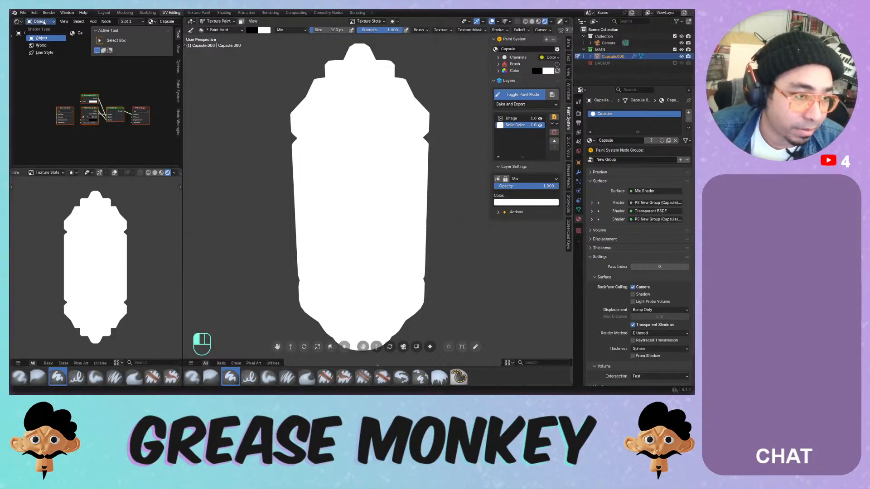
pyautogui.click(42, 45)
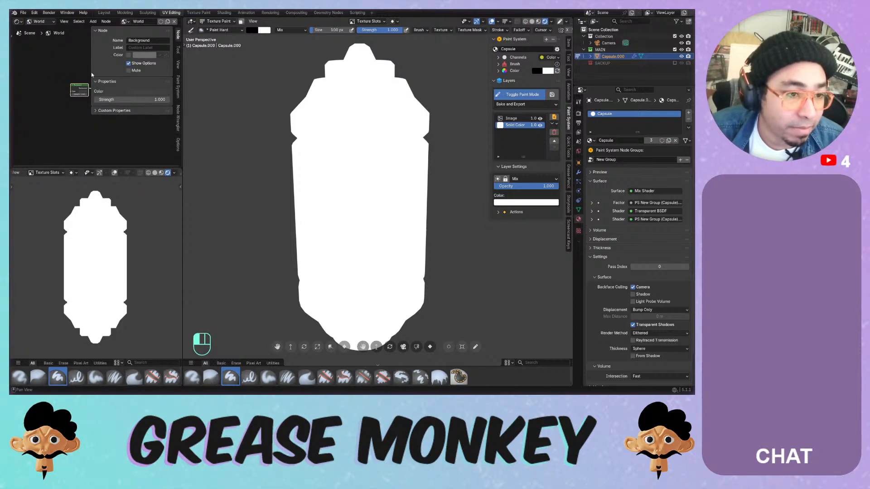
pyautogui.press('n')
pyautogui.scroll(3, 107, 117)
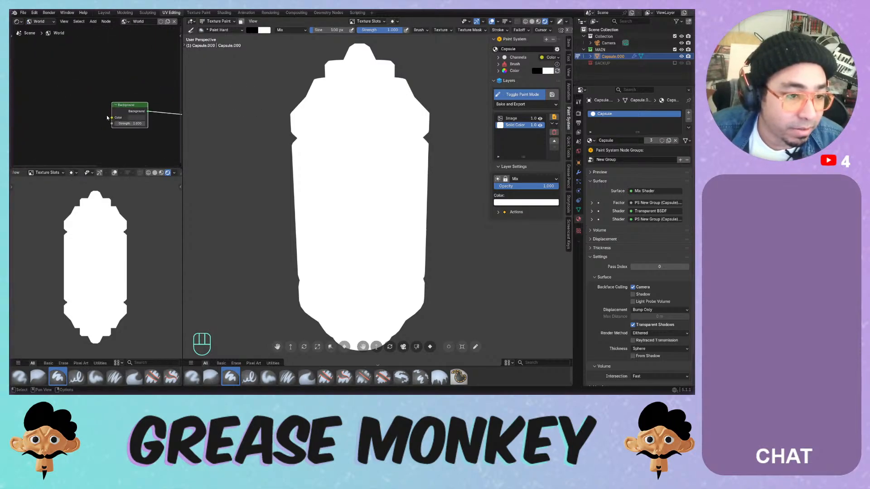
pyautogui.scroll(2, 84, 91)
# - Add Texture Coordinate and Mapping nodes with Ctrl+T and delete the Environment Texture node
pyautogui.hotkey('ctrl', 't')
pyautogui.scroll(-4, 91, 87)
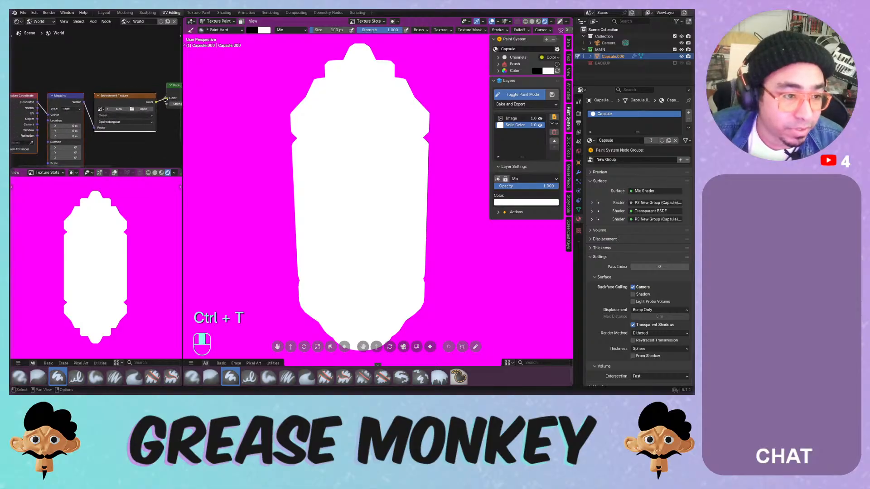
pyautogui.moveTo(95, 71); pyautogui.dragTo(39, 87)
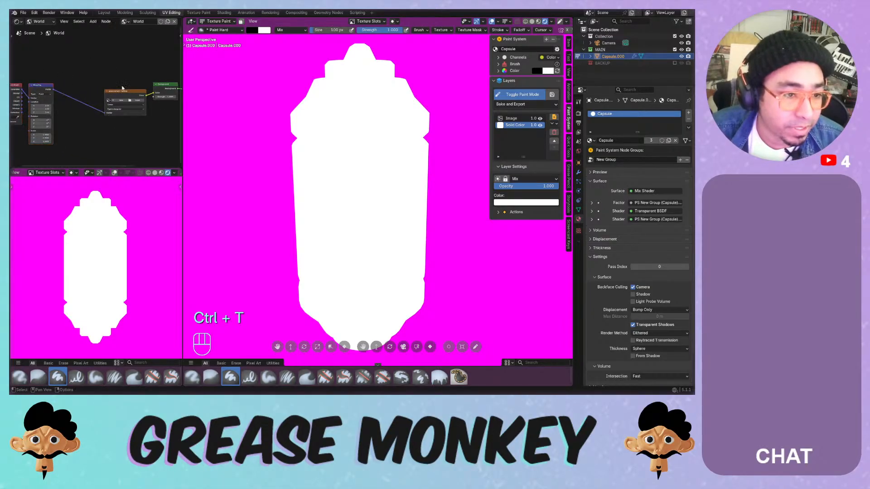
pyautogui.click(123, 91)
pyautogui.press('x')
# - Add a Color Ramp node and arrange it beside the Mapping and Texture Coordinate nodes
pyautogui.hotkey('shift', 'a')
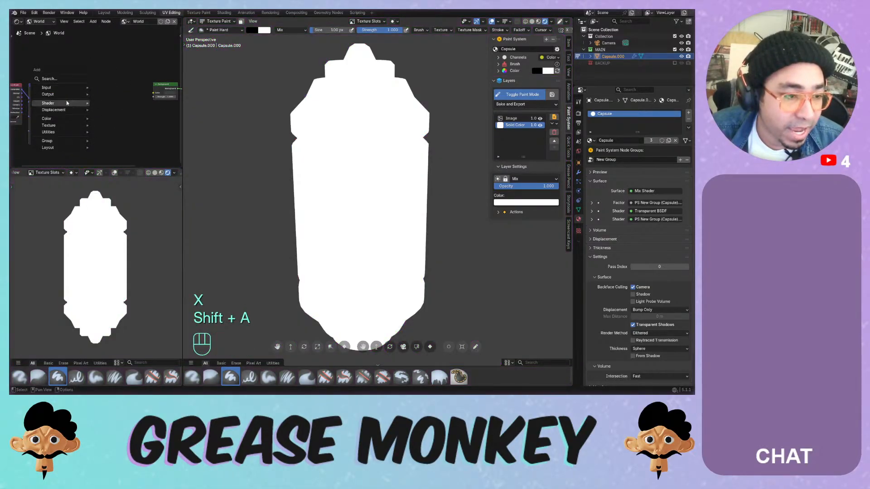
pyautogui.moveTo(66, 103)
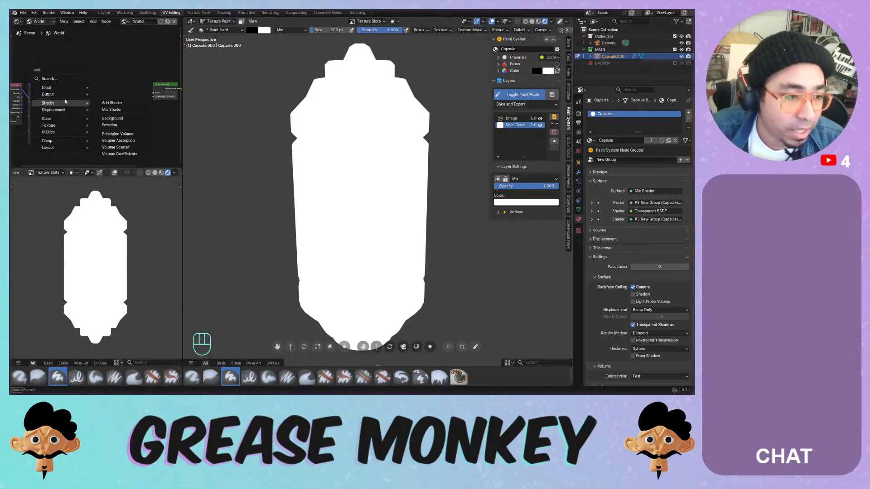
pyautogui.moveTo(62, 119)
pyautogui.click(131, 132)
pyautogui.click(76, 69)
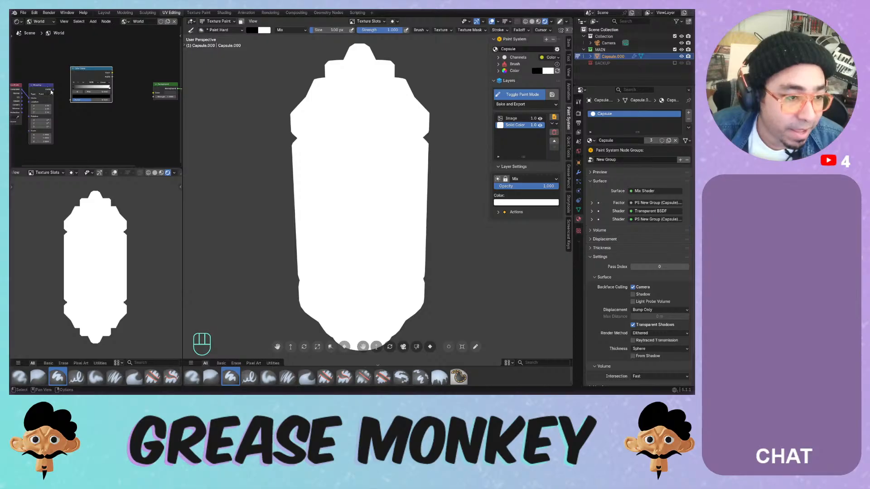
pyautogui.moveTo(81, 71); pyautogui.dragTo(91, 86)
pyautogui.moveTo(41, 65); pyautogui.dragTo(119, 67, button='middle')
pyautogui.moveTo(111, 64); pyautogui.dragTo(100, 100)
pyautogui.moveTo(113, 87); pyautogui.dragTo(65, 88)
# - Add a Separate XYZ node, linking Z to the ramp Factor and the ramp to Background Color
pyautogui.hotkey('shift', 'a')
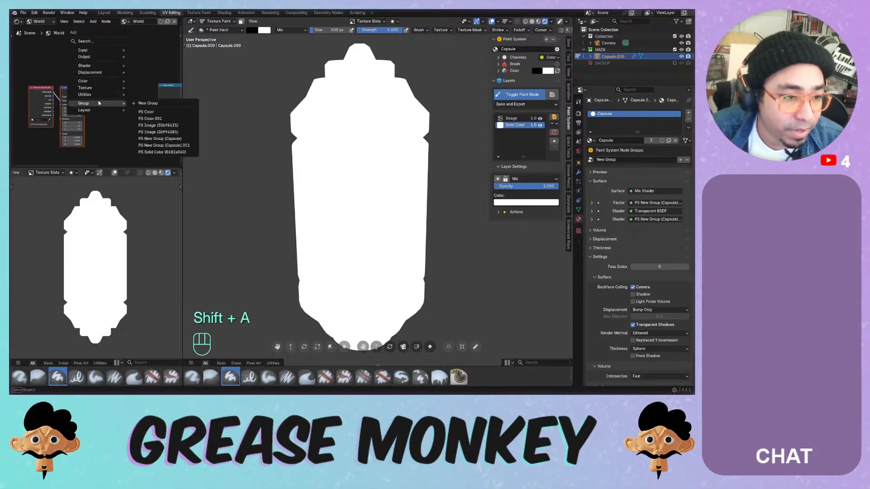
pyautogui.moveTo(99, 94)
pyautogui.moveTo(159, 101)
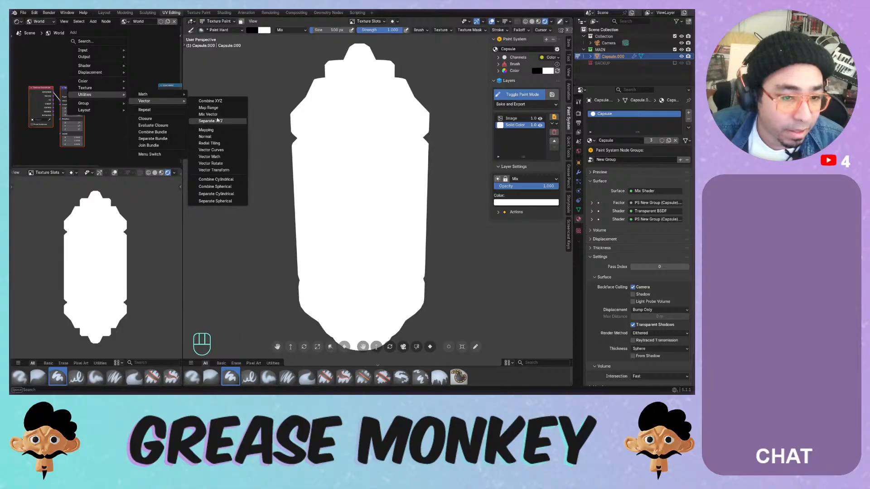
pyautogui.click(213, 122)
pyautogui.click(149, 89)
pyautogui.moveTo(85, 92); pyautogui.dragTo(158, 117)
pyautogui.moveTo(159, 116); pyautogui.dragTo(63, 117, button='middle')
pyautogui.moveTo(104, 91); pyautogui.dragTo(136, 96)
# - Orbit the viewport to check the black-to-white height gradient behind the capsule
pyautogui.scroll(-2, 134, 114)
pyautogui.moveTo(338, 154); pyautogui.dragTo(346, 136, button='middle')
pyautogui.scroll(-3, 346, 136)
pyautogui.moveTo(128, 230)
pyautogui.mouseDown(button='middle')
pyautogui.moveTo(128, 238)
pyautogui.moveTo(126, 201)
pyautogui.mouseUp(button='middle')
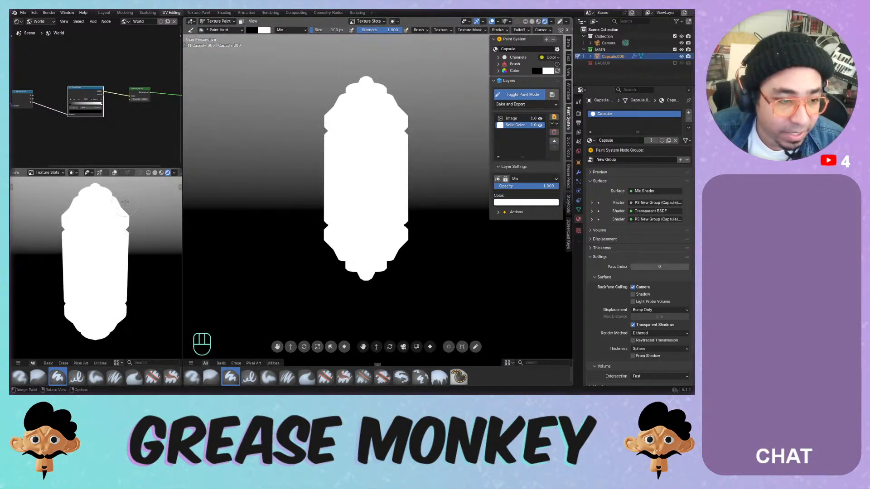
pyautogui.scroll(1, 65, 105)
# - Colour the Color Ramp stops blue at the bottom and pink at the top
pyautogui.click(71, 115)
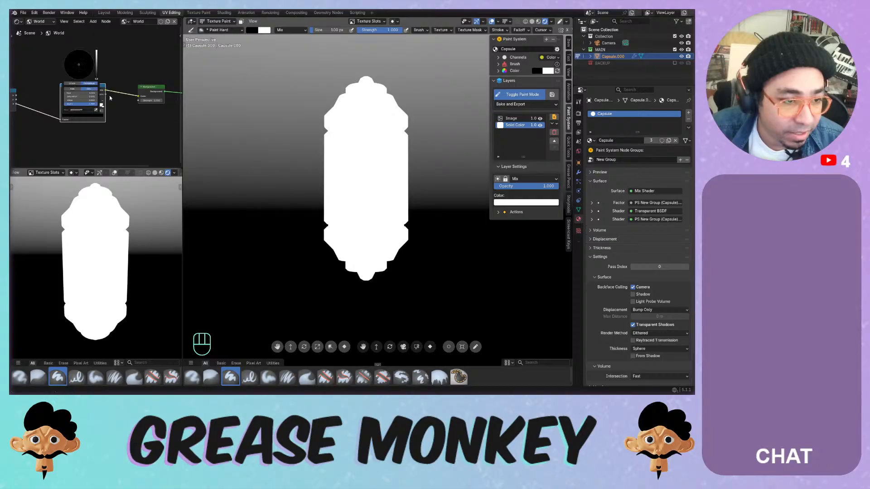
pyautogui.moveTo(96, 77)
pyautogui.mouseDown()
pyautogui.moveTo(96, 50)
pyautogui.moveTo(73, 64)
pyautogui.moveTo(83, 71)
pyautogui.moveTo(87, 58)
pyautogui.mouseUp()
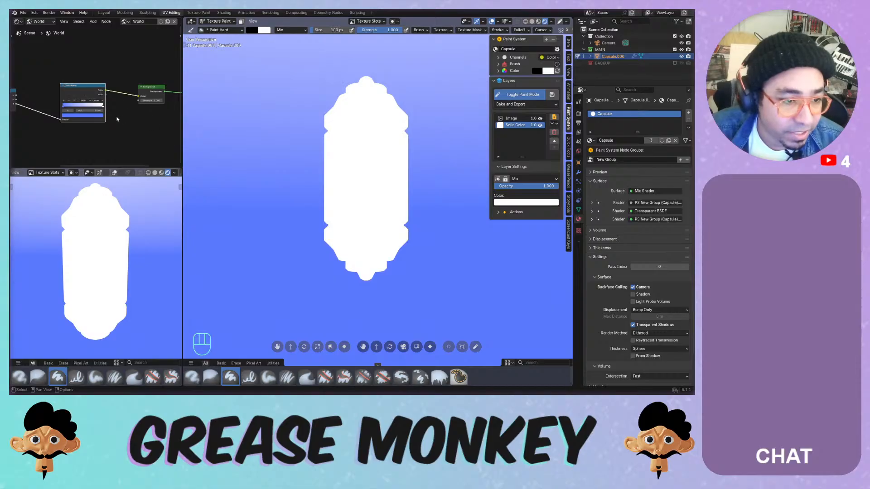
pyautogui.click(102, 107)
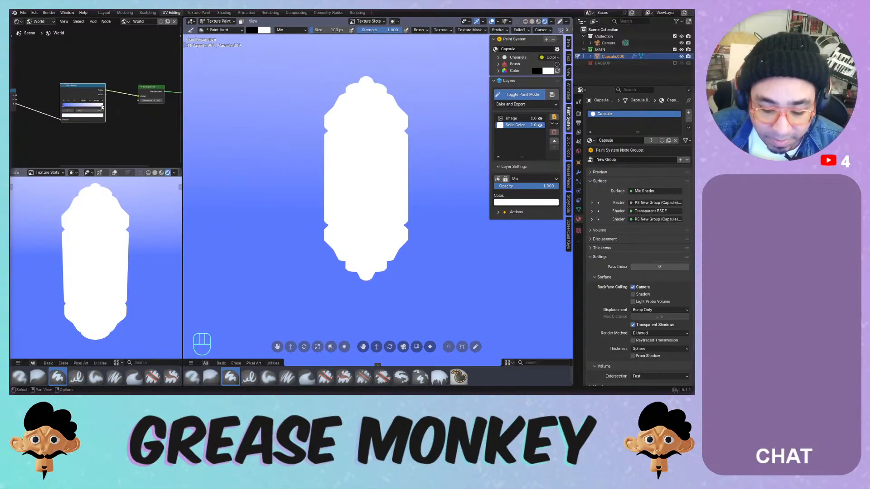
pyautogui.click(88, 115)
pyautogui.moveTo(82, 68); pyautogui.dragTo(83, 72)
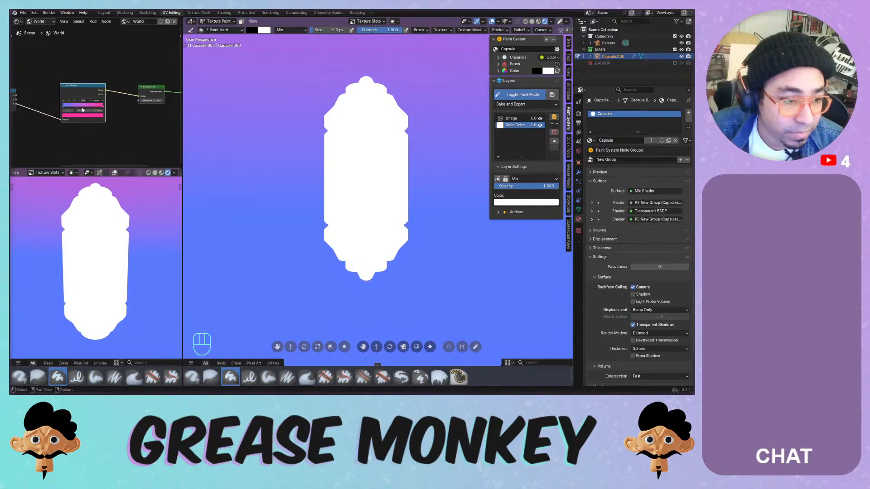
pyautogui.click(69, 107)
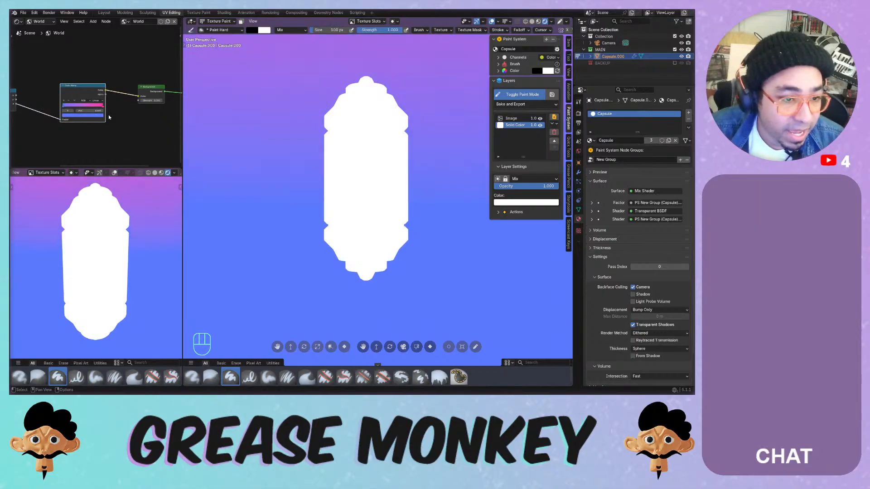
# - Raise the gradient with Mapping Location Z 0.1 m and save Painting Systems.blend
pyautogui.moveTo(108, 117); pyautogui.dragTo(93, 121, button='middle')
pyautogui.moveTo(145, 105); pyautogui.dragTo(182, 105)
pyautogui.hotkey('ctrl', 'z')
pyautogui.moveTo(86, 142); pyautogui.dragTo(106, 130, button='middle')
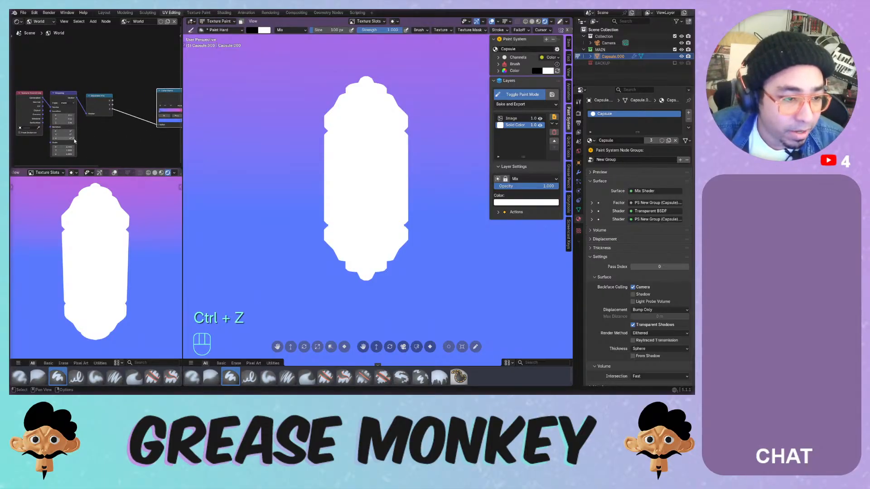
pyautogui.moveTo(68, 123)
pyautogui.mouseDown()
pyautogui.moveTo(81, 123)
pyautogui.moveTo(71, 122)
pyautogui.mouseUp()
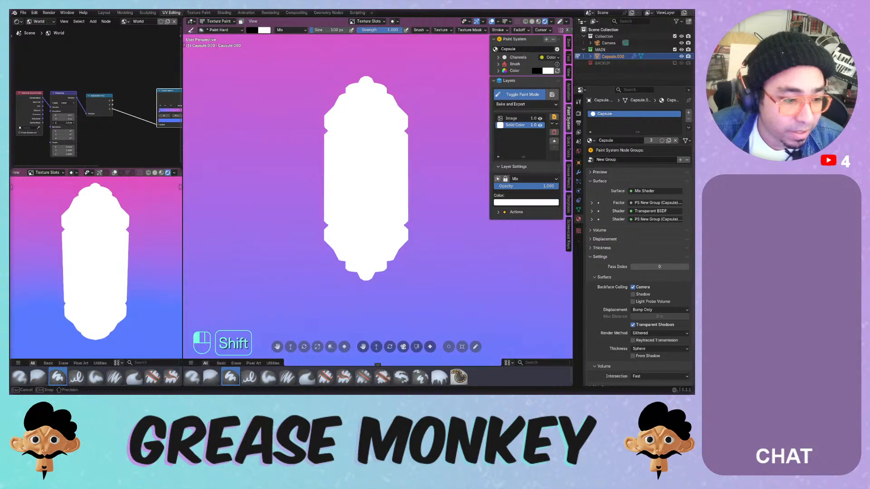
pyautogui.keyDown('shift'); pyautogui.moveTo(71, 123); pyautogui.dragTo(93, 127); pyautogui.keyUp('shift')
pyautogui.hotkey('ctrl', 's')
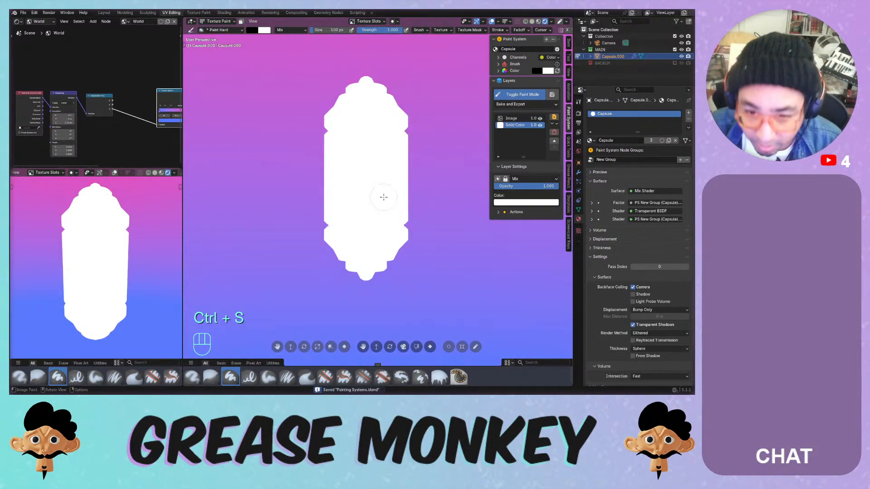
pyautogui.press('KP_1')
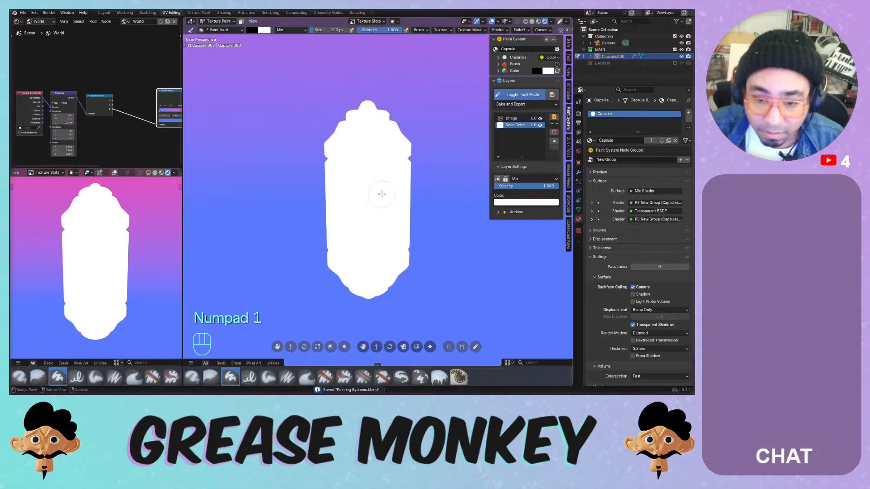
# - Put the centred capsule into Texture Paint mode on its Image layer
pyautogui.scroll(1, 382, 194)
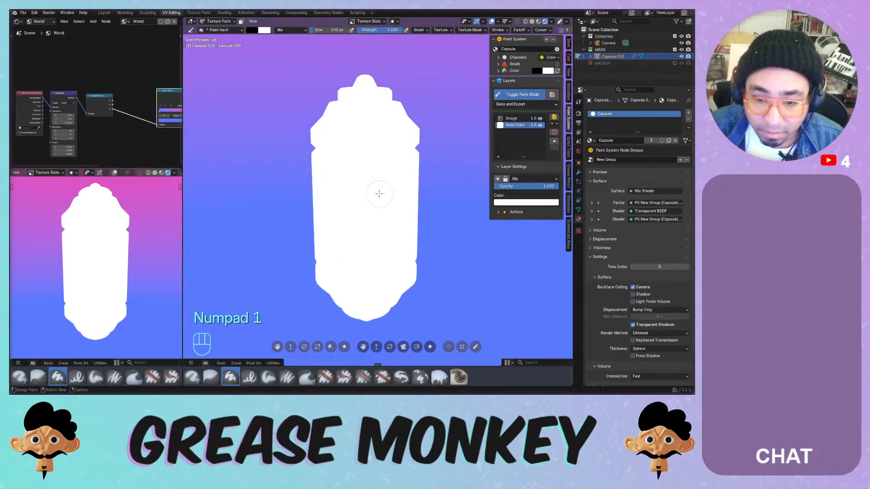
pyautogui.click(518, 92)
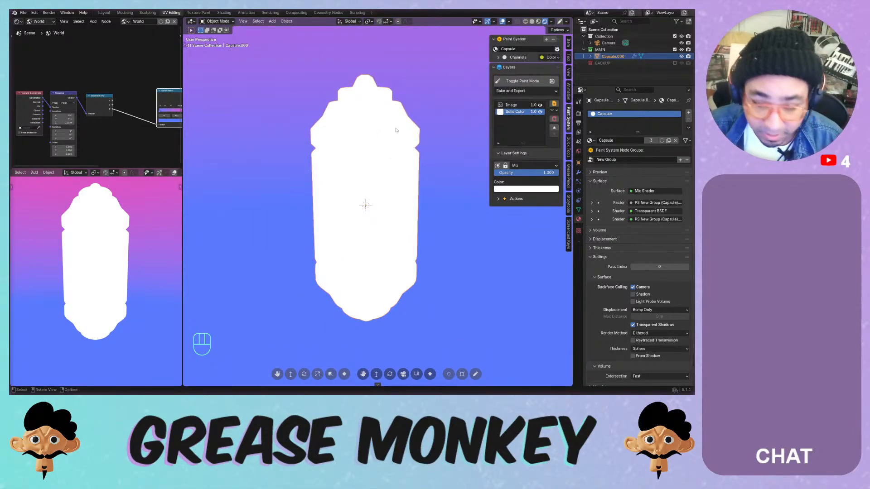
pyautogui.press('KP_Decimal')
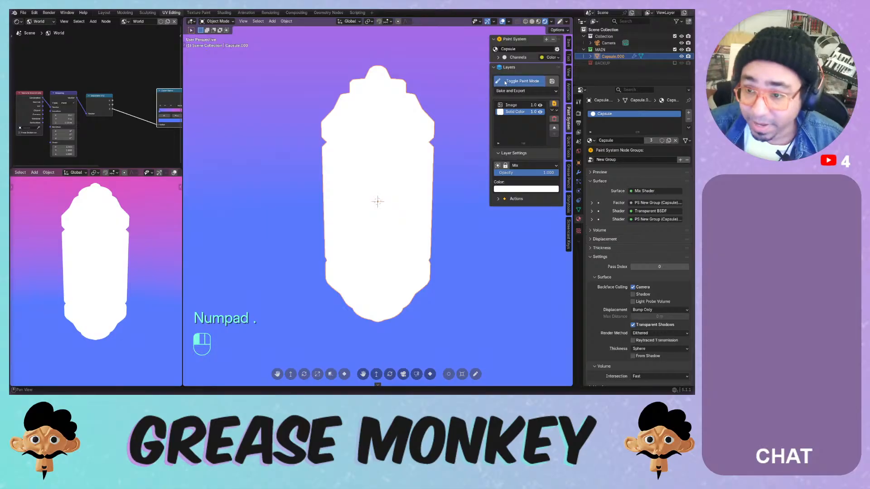
pyautogui.click(500, 81)
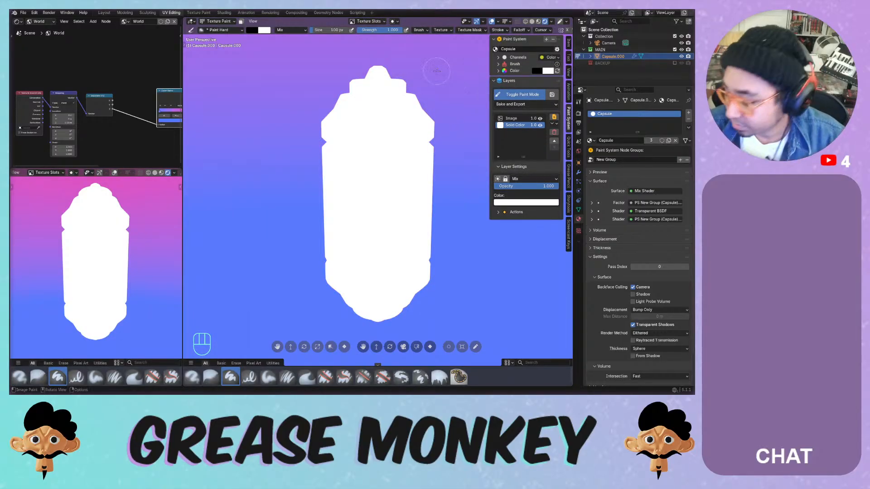
pyautogui.click(512, 118)
# - Paint four black test strokes, undo each one, and expand the brush Color options
pyautogui.moveTo(346, 179)
pyautogui.mouseDown()
pyautogui.moveTo(358, 217)
pyautogui.moveTo(408, 186)
pyautogui.moveTo(390, 157)
pyautogui.mouseUp()
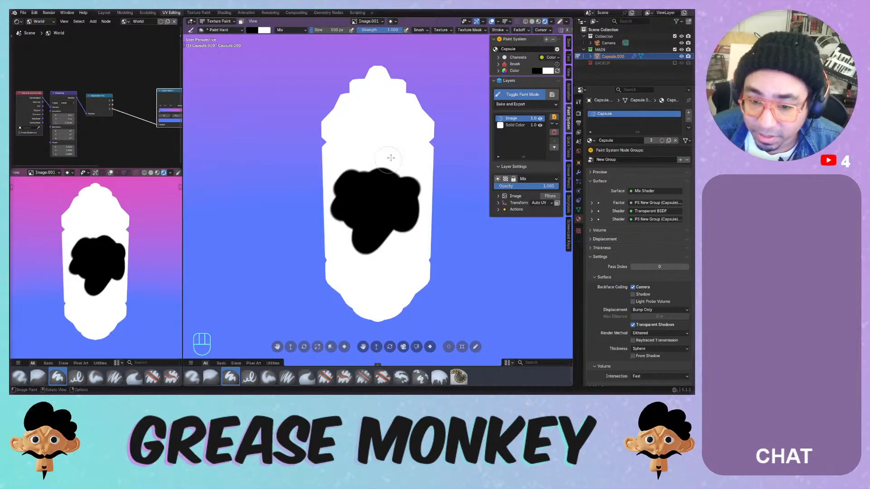
pyautogui.hotkey('ctrl', 'z')
pyautogui.moveTo(331, 138); pyautogui.dragTo(324, 281)
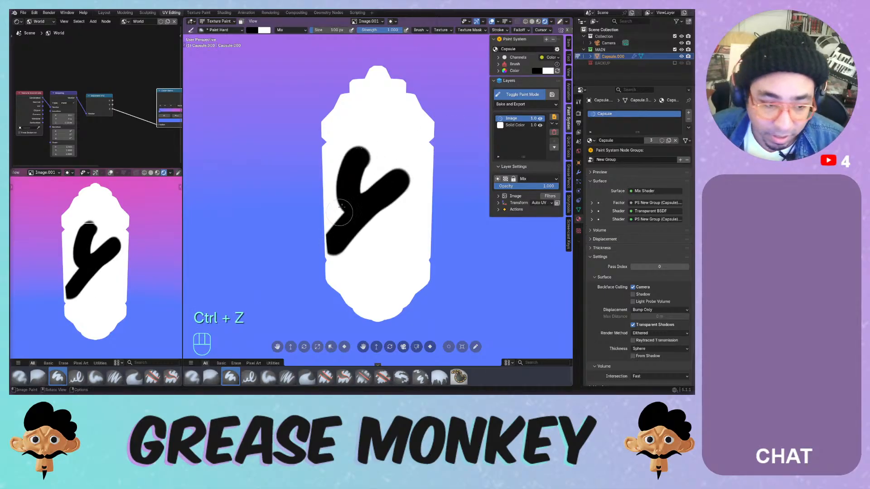
pyautogui.hotkey('ctrl', 'z')
pyautogui.moveTo(360, 181); pyautogui.dragTo(378, 169)
pyautogui.hotkey('ctrl', 'z')
pyautogui.moveTo(389, 107); pyautogui.dragTo(363, 213)
pyautogui.hotkey('ctrl', 'z')
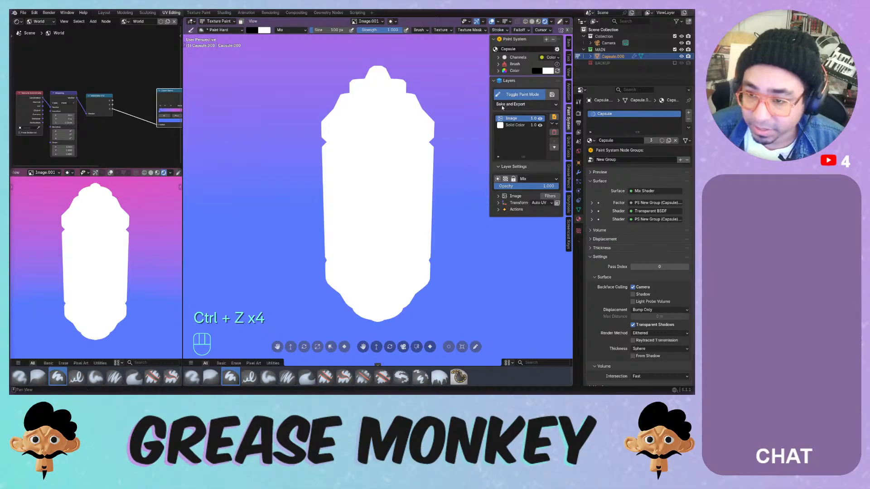
pyautogui.click(498, 71)
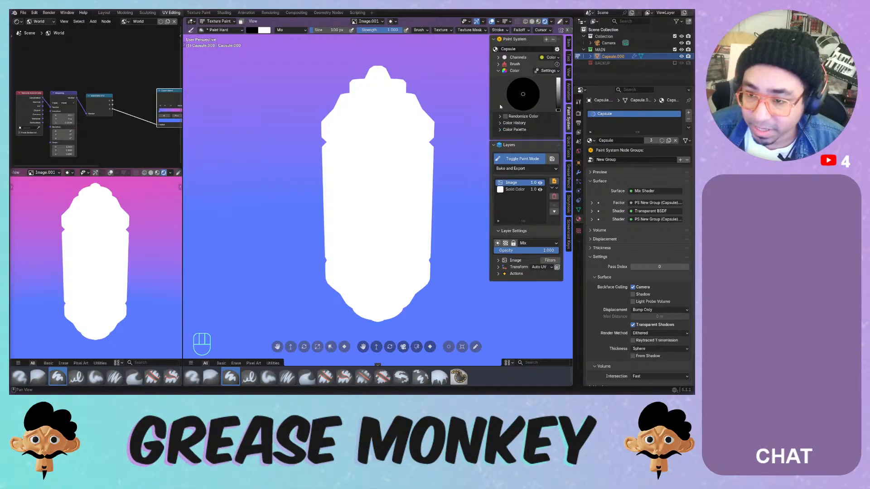
# - Load the colour palette named 'Palette' and try black test strokes, undoing each
pyautogui.click(501, 130)
pyautogui.click(499, 142)
pyautogui.click(505, 156)
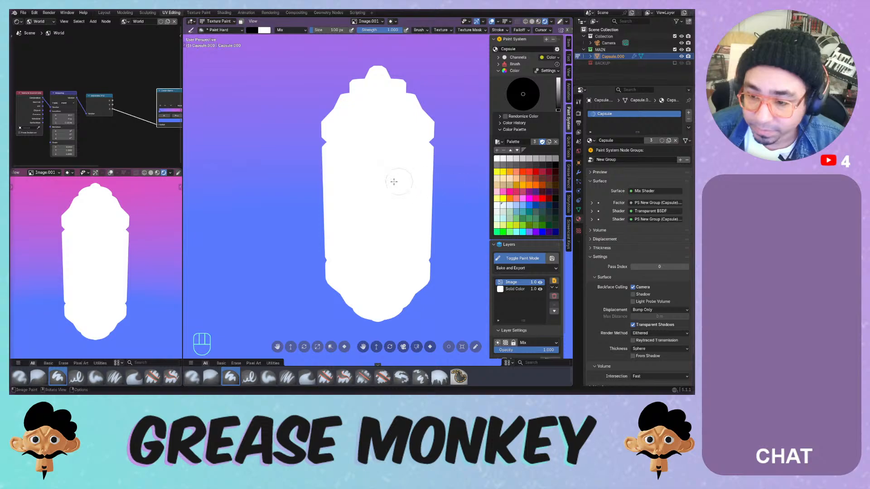
pyautogui.moveTo(393, 179)
pyautogui.mouseDown()
pyautogui.moveTo(333, 235)
pyautogui.moveTo(392, 190)
pyautogui.mouseUp()
pyautogui.hotkey('ctrl', 'z')
pyautogui.moveTo(406, 153)
pyautogui.mouseDown()
pyautogui.moveTo(408, 184)
pyautogui.moveTo(344, 272)
pyautogui.mouseUp()
pyautogui.hotkey('ctrl', 'z')
pyautogui.moveTo(396, 155)
pyautogui.mouseDown()
pyautogui.moveTo(387, 233)
pyautogui.moveTo(398, 200)
pyautogui.mouseUp()
pyautogui.hotkey('ctrl', 'z')
# - Try pinkish red, orange and pale-blue palette swatches, undoing most test strokes
pyautogui.click(522, 192)
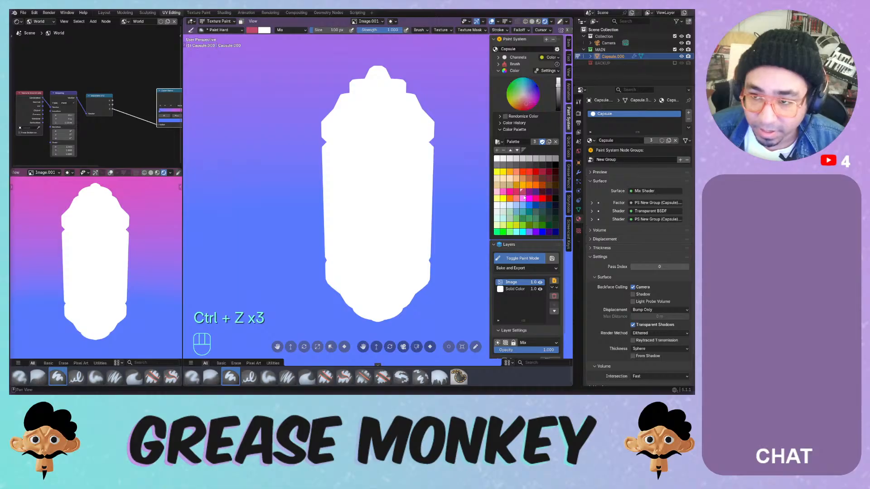
pyautogui.click(508, 199)
pyautogui.moveTo(358, 190); pyautogui.dragTo(394, 236)
pyautogui.hotkey('ctrl', 'z')
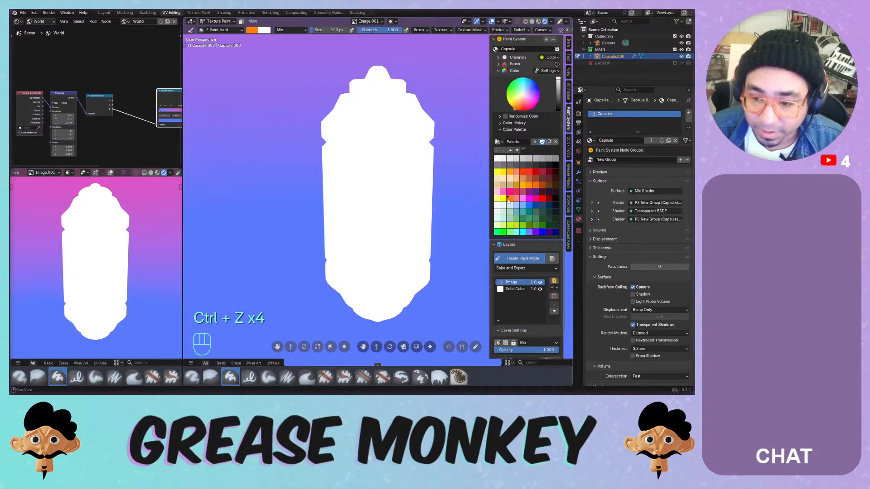
pyautogui.moveTo(370, 173); pyautogui.dragTo(382, 185)
pyautogui.moveTo(382, 199); pyautogui.dragTo(378, 242)
pyautogui.hotkey('ctrl', 'z')
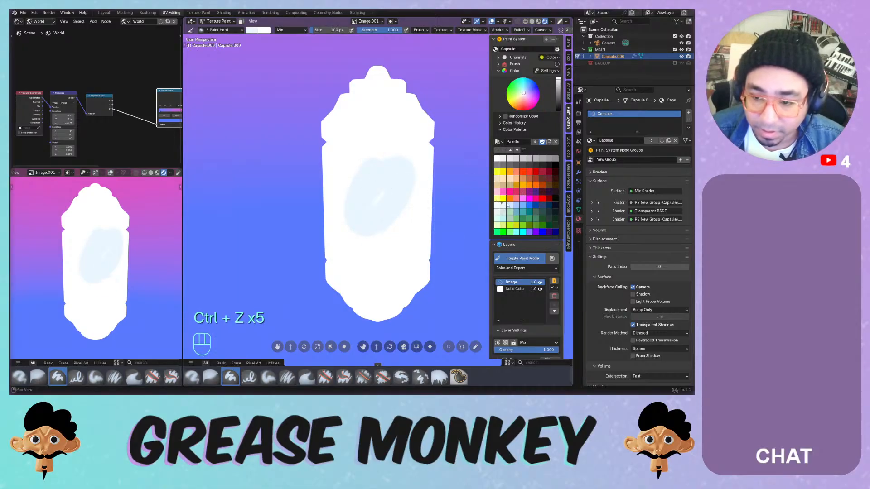
pyautogui.moveTo(421, 141)
pyautogui.mouseDown()
pyautogui.moveTo(349, 236)
pyautogui.moveTo(398, 182)
pyautogui.mouseUp()
pyautogui.hotkey('ctrl', 'z')
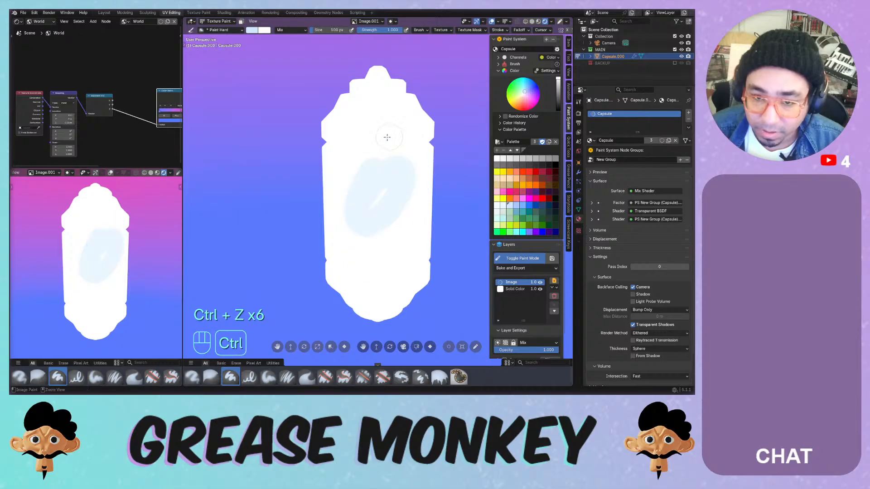
pyautogui.moveTo(386, 136)
pyautogui.mouseDown()
pyautogui.moveTo(344, 157)
pyautogui.moveTo(358, 165)
pyautogui.mouseUp()
pyautogui.hotkey('ctrl', 'z')
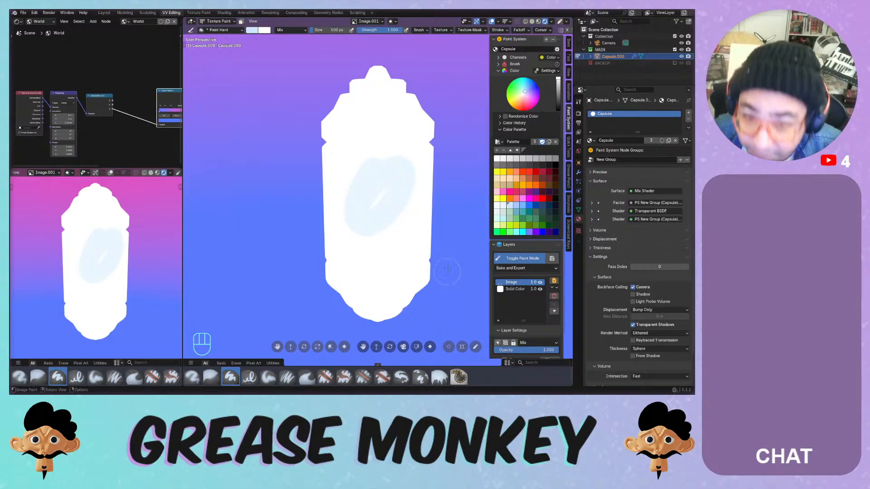
# - Fill the whole capsule with light grey using the Fill brush
pyautogui.click(530, 160)
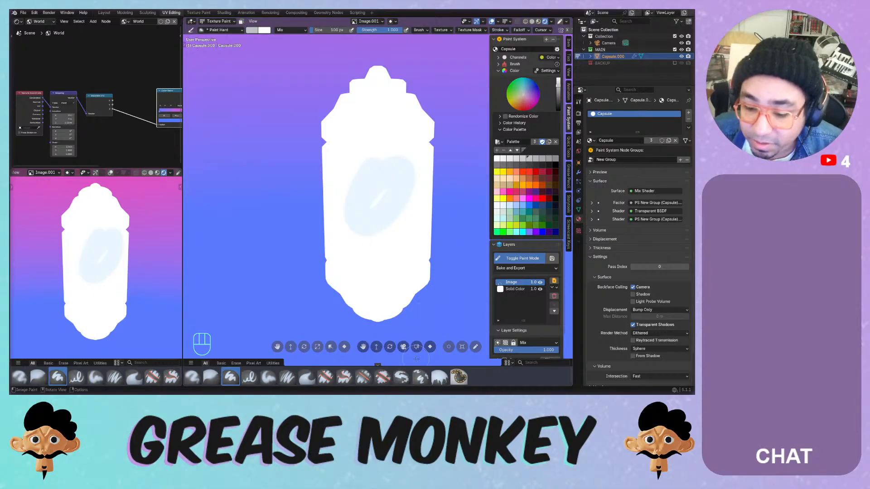
pyautogui.click(438, 378)
pyautogui.click(406, 222)
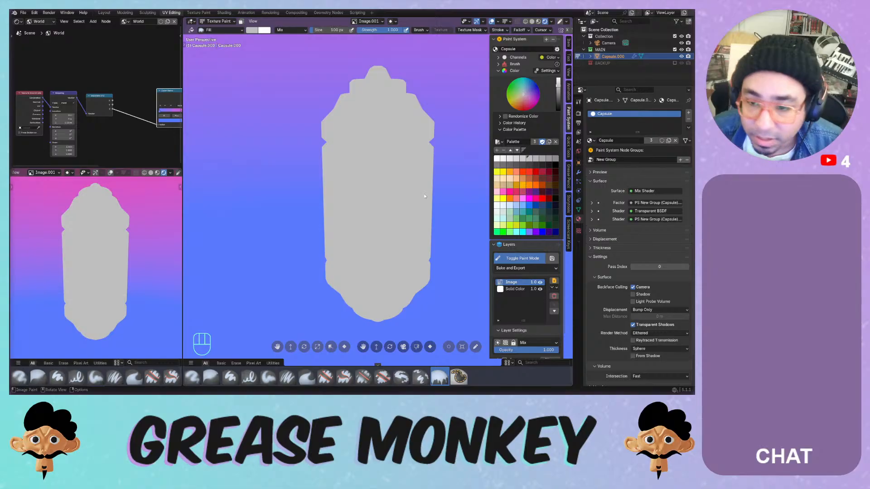
# - Select the Mask brush, try it on the grey capsule, and toggle the Image sub-panel
pyautogui.click(459, 377)
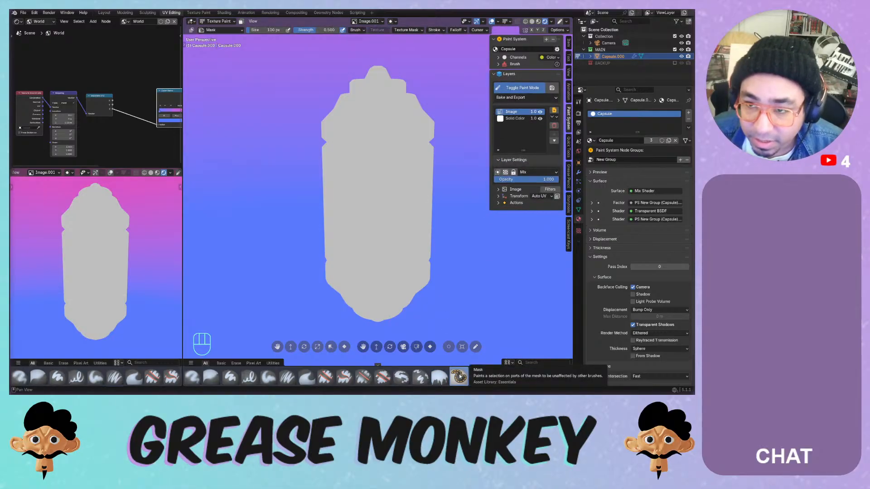
pyautogui.click(399, 175)
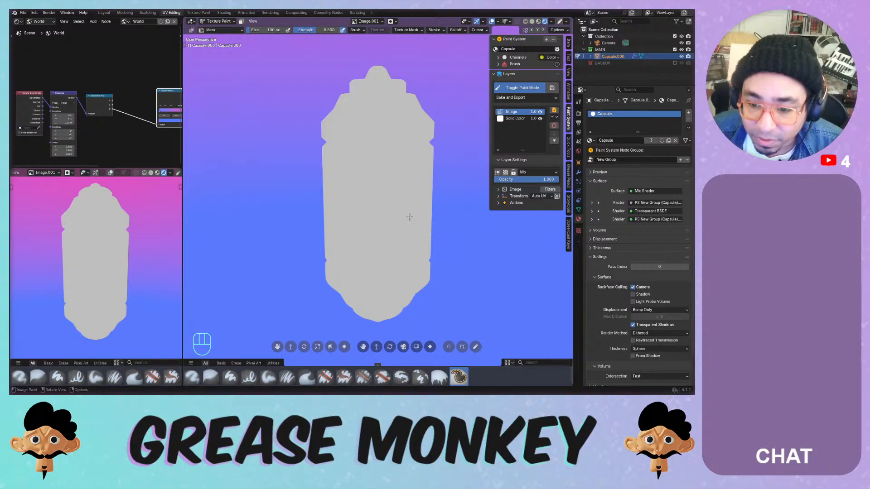
pyautogui.click(411, 203)
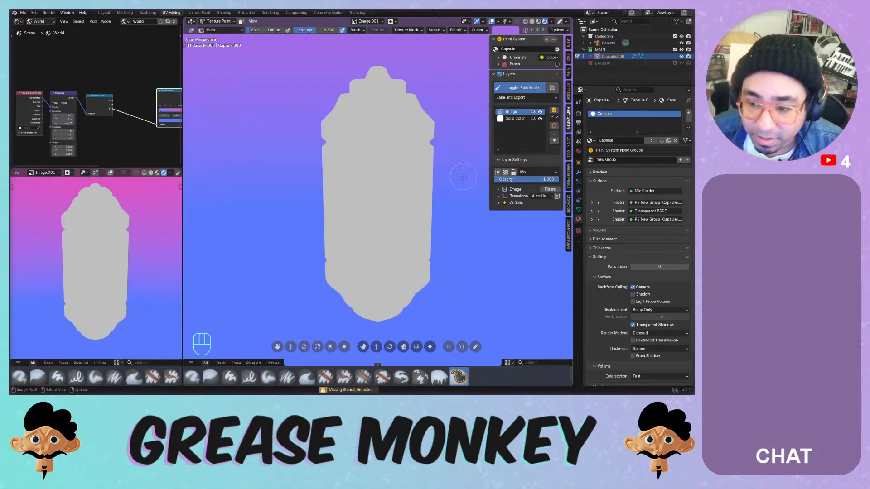
pyautogui.click(498, 190)
pyautogui.click(498, 190)
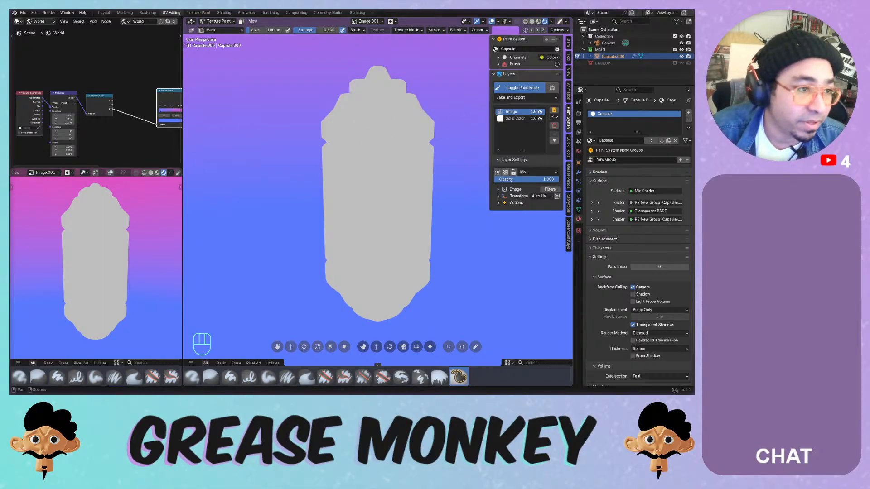
pyautogui.click(21, 14)
# - Turn the top-left world node area into a Texture Node Editor and zoom out
pyautogui.click(17, 21)
pyautogui.click(18, 22)
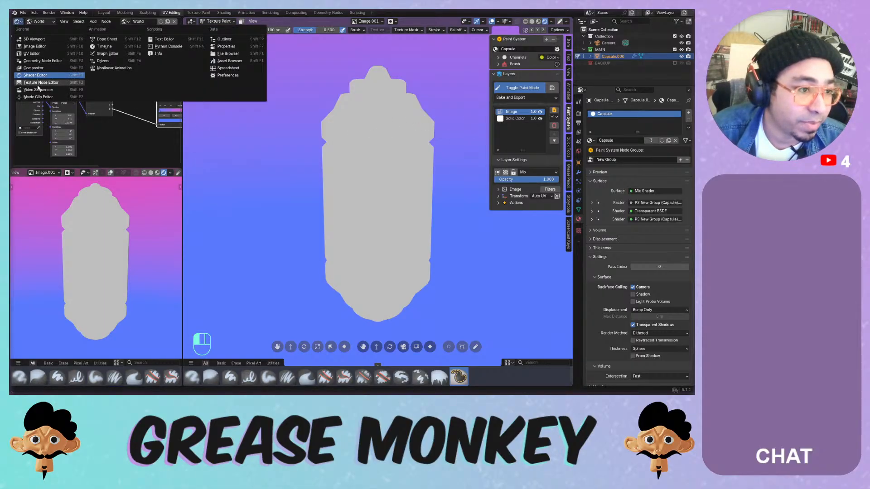
pyautogui.click(51, 80)
pyautogui.keyDown('ctrl'); pyautogui.moveTo(80, 79); pyautogui.dragTo(66, 145, button='middle'); pyautogui.keyUp('ctrl')
pyautogui.keyDown('ctrl'); pyautogui.middleClick(86, 101); pyautogui.keyUp('ctrl')
pyautogui.keyDown('ctrl'); pyautogui.moveTo(87, 102); pyautogui.dragTo(68, 164, button='middle'); pyautogui.keyUp('ctrl')
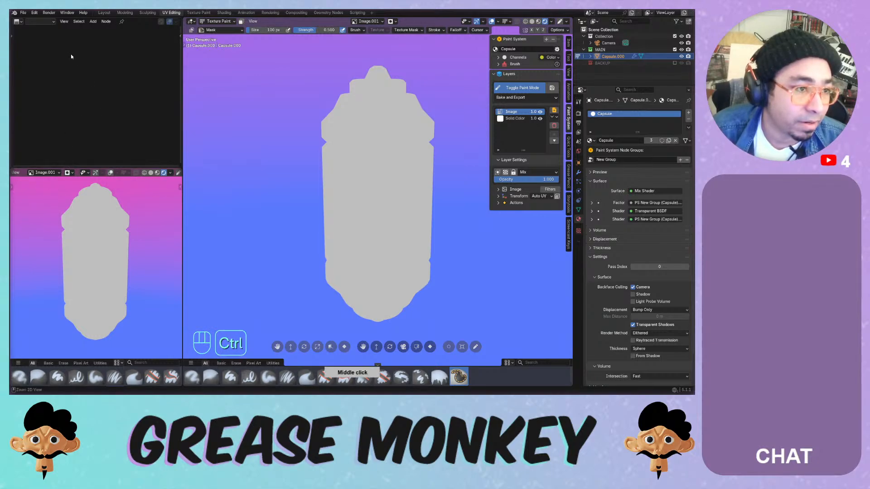
# - Cycle the texture type through Brush, World and Line Style, ending on Brush
pyautogui.click(43, 21)
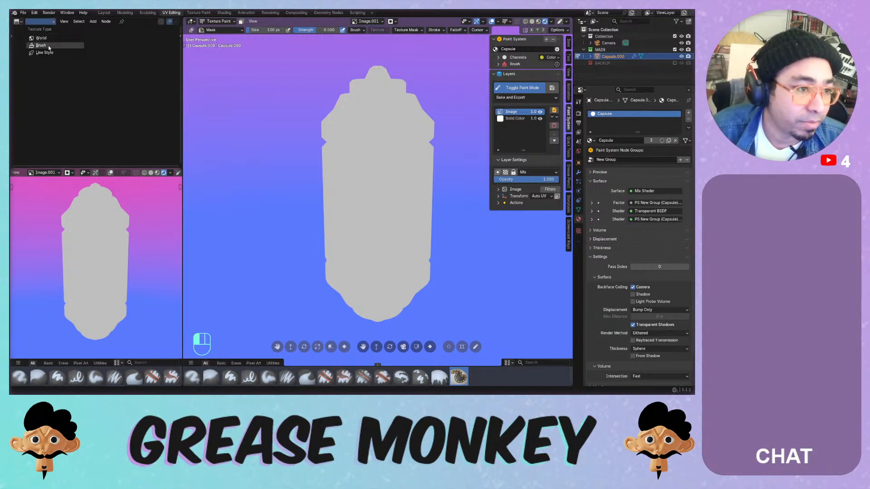
pyautogui.click(47, 45)
pyautogui.click(122, 21)
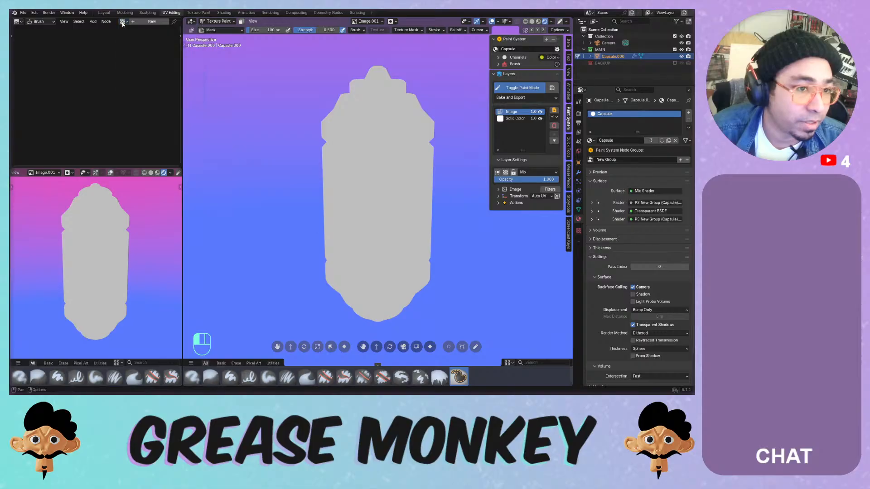
pyautogui.click(43, 22)
pyautogui.click(43, 38)
pyautogui.click(43, 21)
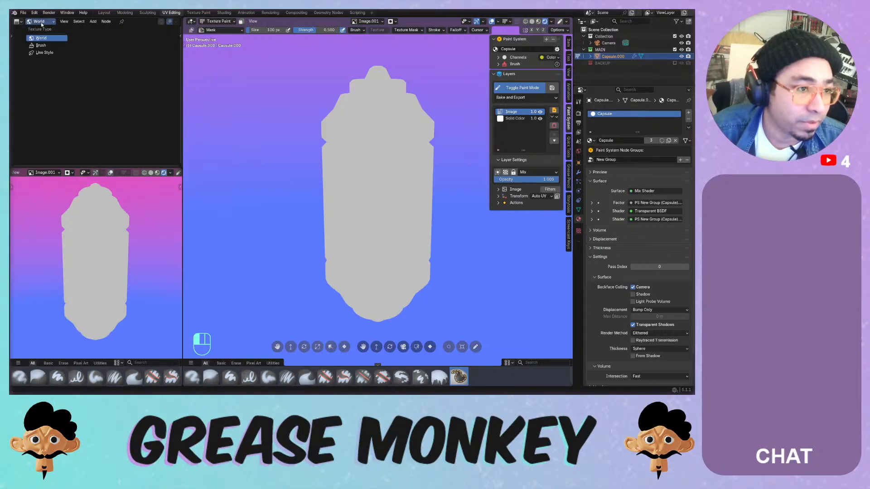
pyautogui.click(45, 52)
pyautogui.click(41, 21)
pyautogui.click(41, 45)
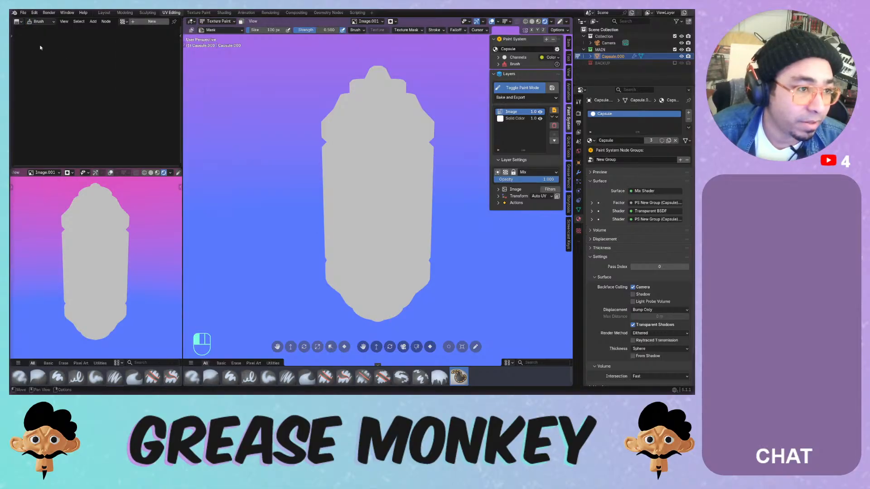
# - Switch the area to the UV Editor and zoom out to the full UV layout
pyautogui.click(19, 21)
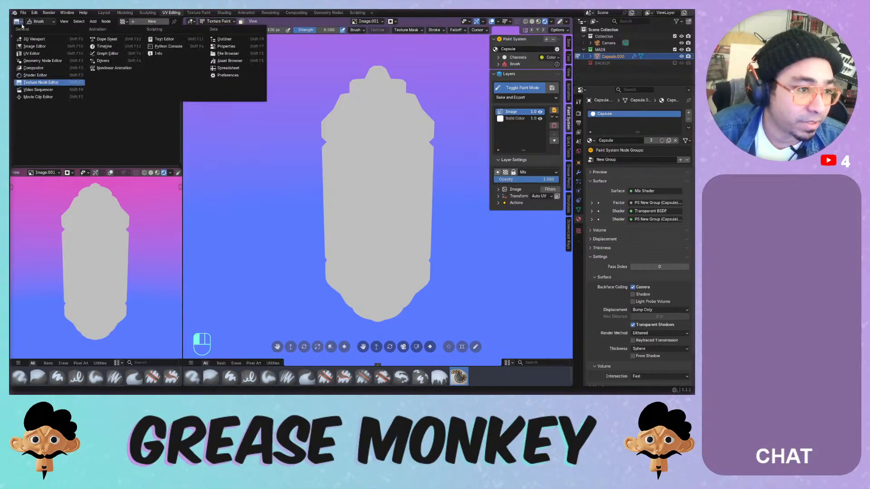
pyautogui.click(37, 54)
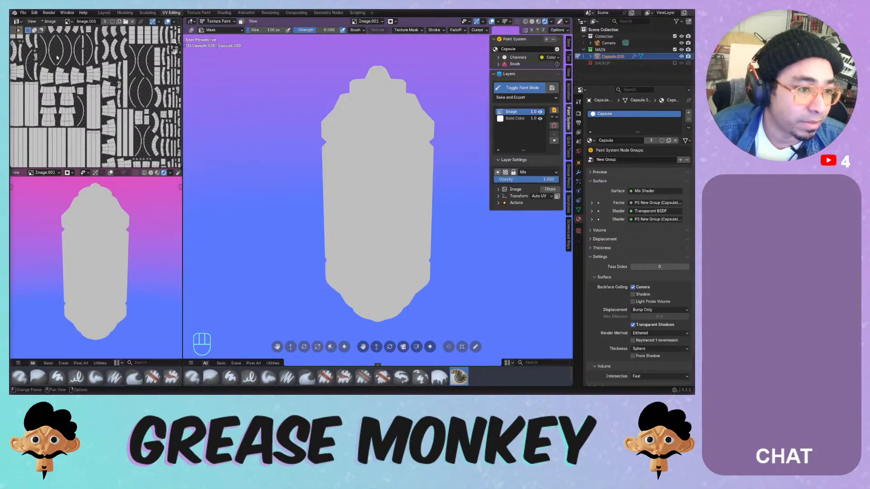
pyautogui.keyDown('ctrl'); pyautogui.moveTo(57, 57); pyautogui.dragTo(58, 87, button='middle'); pyautogui.keyUp('ctrl')
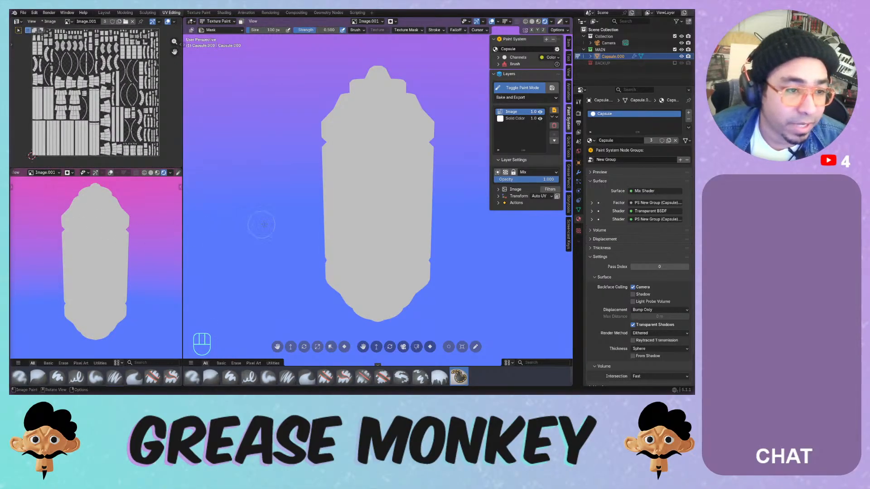
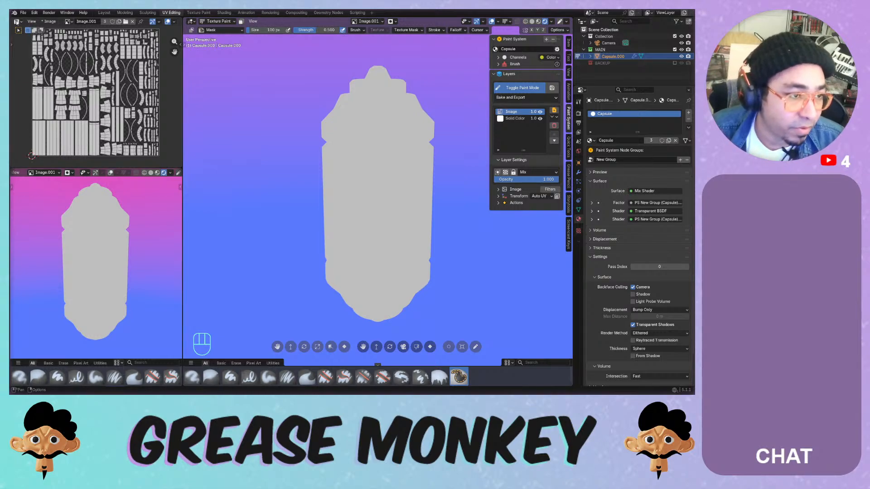
# - Switch the image view to the Shader Editor, framing the world's Color Ramp and Background nodes
pyautogui.click(17, 21)
pyautogui.click(35, 75)
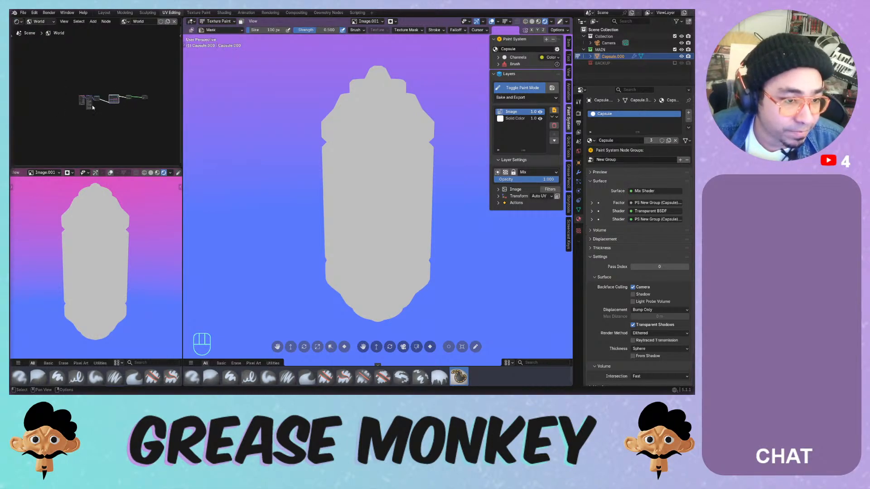
pyautogui.scroll(4, 92, 74)
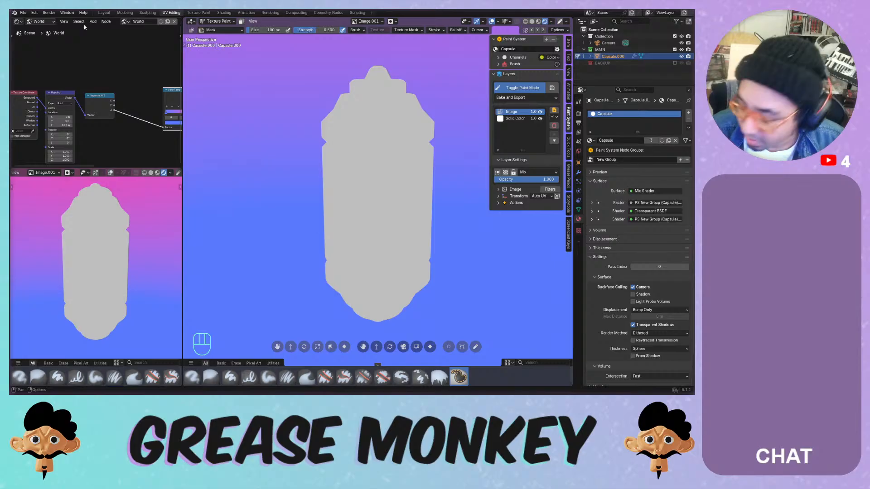
pyautogui.scroll(-3, 104, 91)
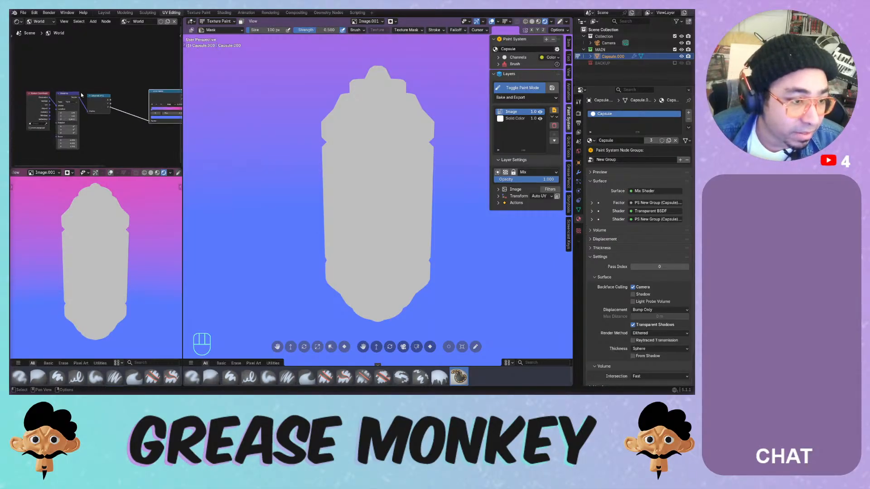
pyautogui.moveTo(104, 92); pyautogui.dragTo(43, 97, button='middle')
# - Show the Capsule object's material nodes, deselect them, and save Painting Systems.blend
pyautogui.click(105, 75)
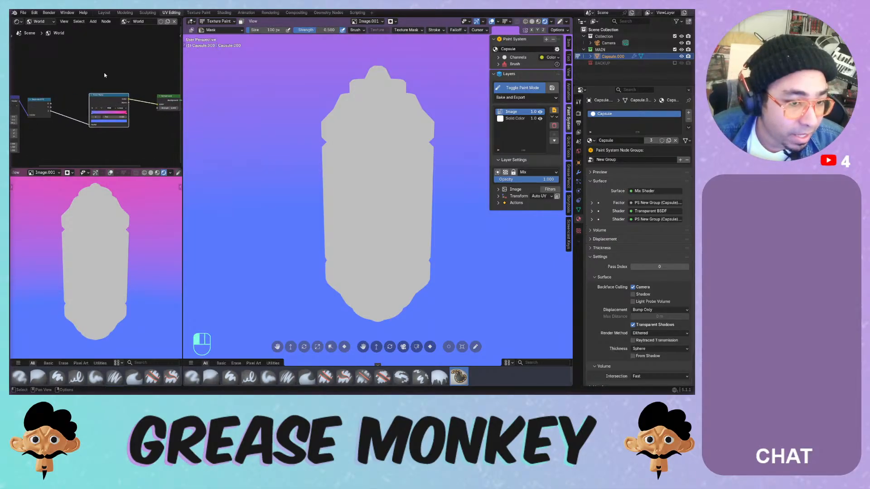
pyautogui.click(42, 21)
pyautogui.click(44, 39)
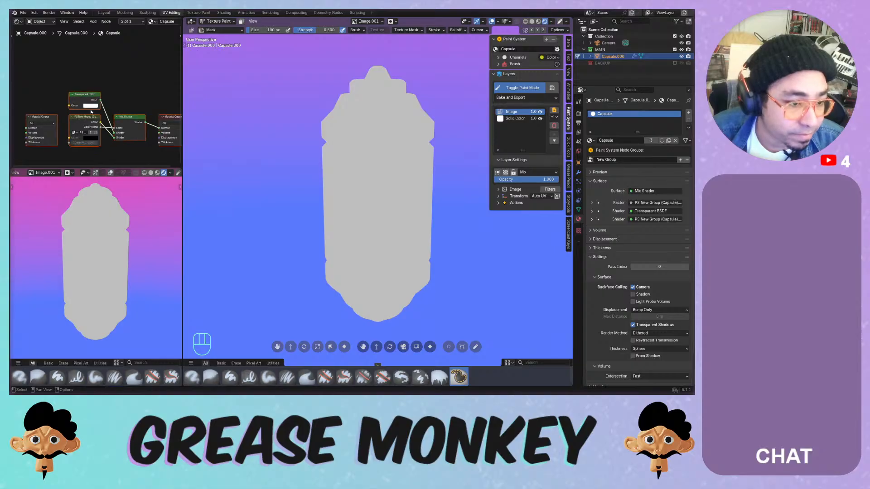
pyautogui.click(127, 85)
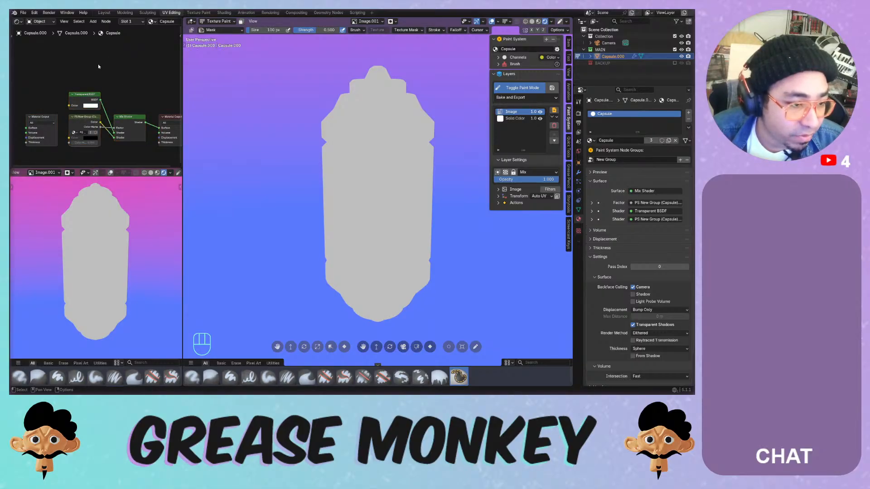
pyautogui.moveTo(112, 83); pyautogui.dragTo(101, 82, button='middle')
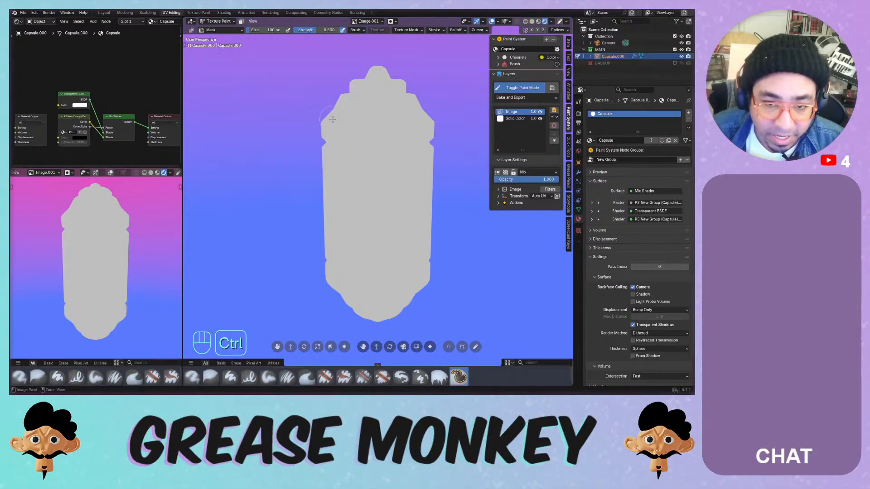
pyautogui.hotkey('ctrl', 's')
pyautogui.hotkey('ctrl', 's')
pyautogui.hotkey('ctrl', 's')
pyautogui.hotkey('ctrl', 's')
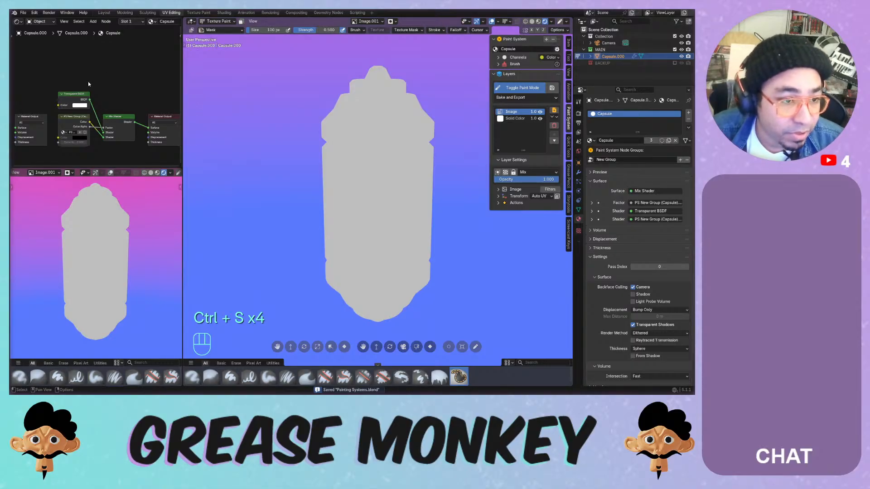
pyautogui.hotkey('shift', 'a')
# - Add a Geometry input node above the shaders and move the Material Output further right
pyautogui.moveTo(67, 55)
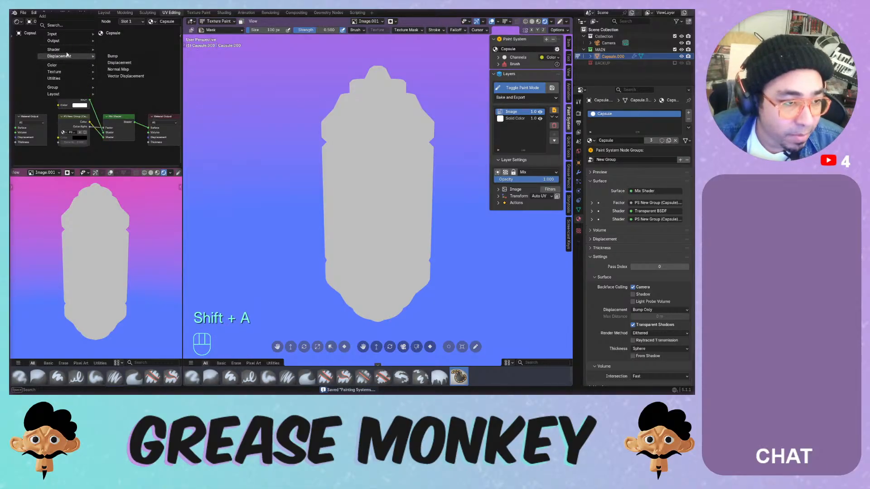
pyautogui.moveTo(59, 34)
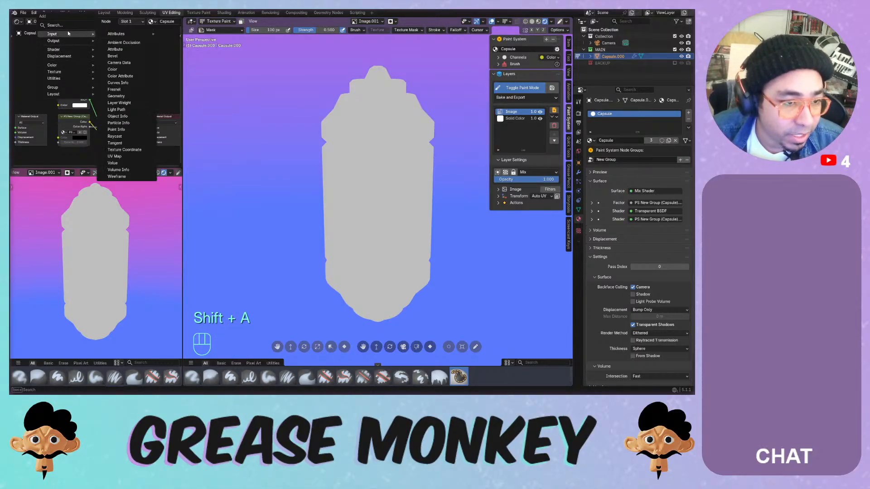
pyautogui.click(126, 97)
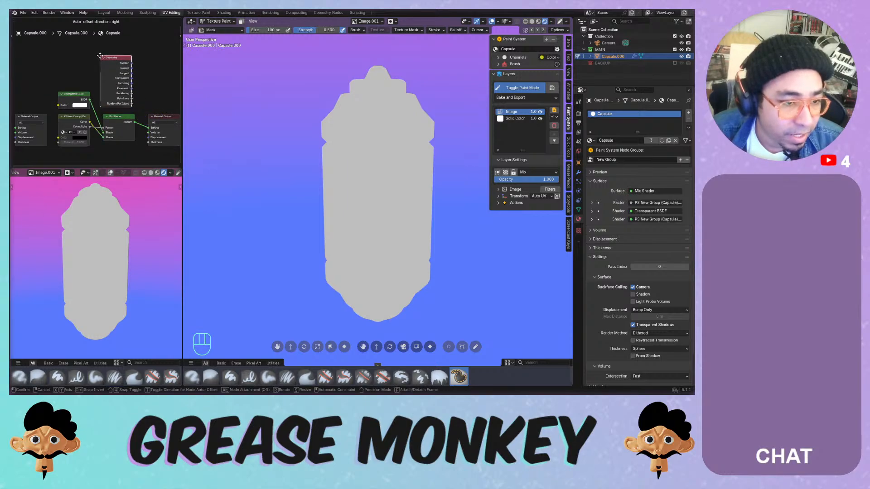
pyautogui.click(100, 56)
pyautogui.scroll(1, 128, 82)
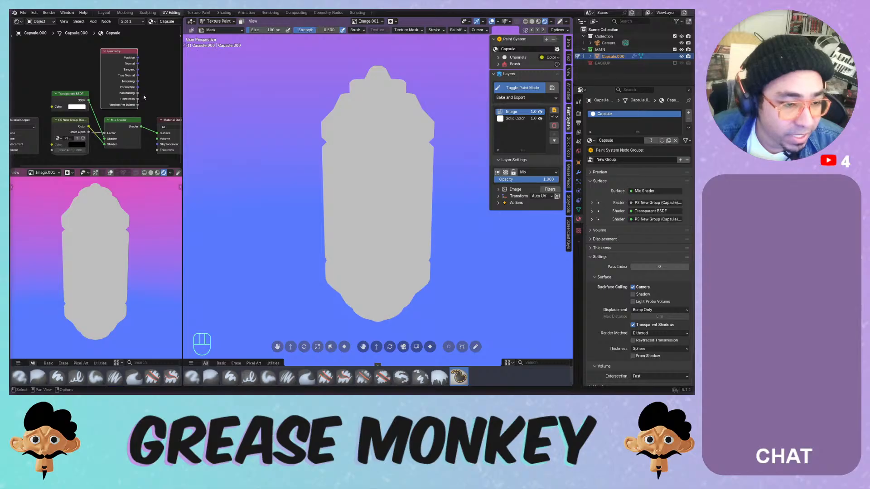
pyautogui.scroll(-1, 144, 95)
pyautogui.moveTo(148, 94)
pyautogui.mouseDown(button='middle')
pyautogui.moveTo(72, 95)
pyautogui.moveTo(147, 93)
pyautogui.mouseUp(button='middle')
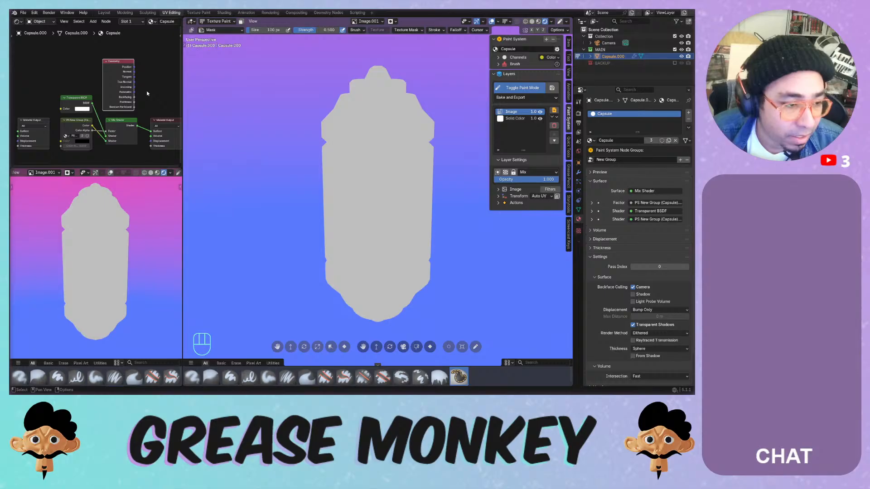
pyautogui.moveTo(147, 93); pyautogui.dragTo(78, 96, button='middle')
pyautogui.moveTo(82, 118); pyautogui.dragTo(135, 114)
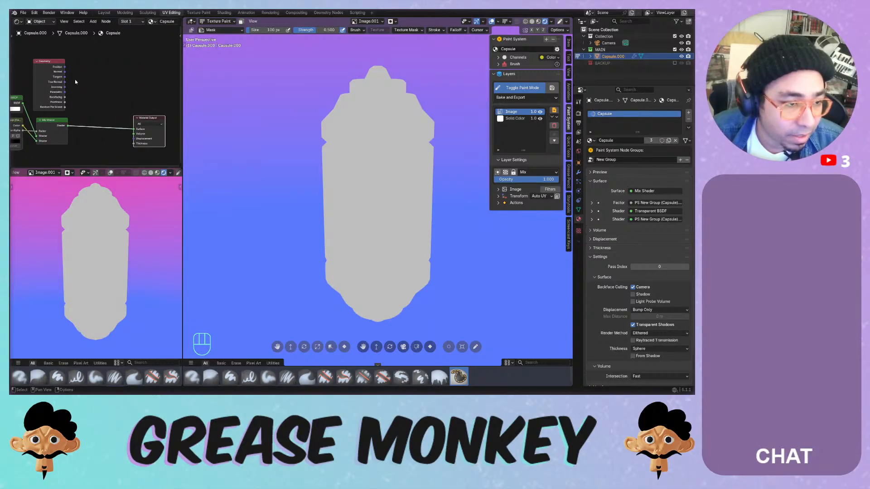
# - Add a Mix Shader node and reposition the Geometry node up and left
pyautogui.hotkey('shift', 'a')
pyautogui.moveTo(96, 69)
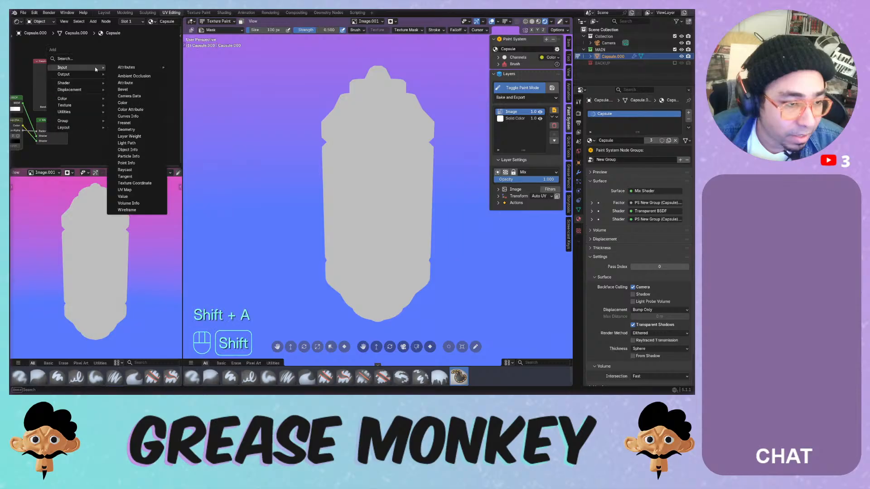
pyautogui.moveTo(80, 83)
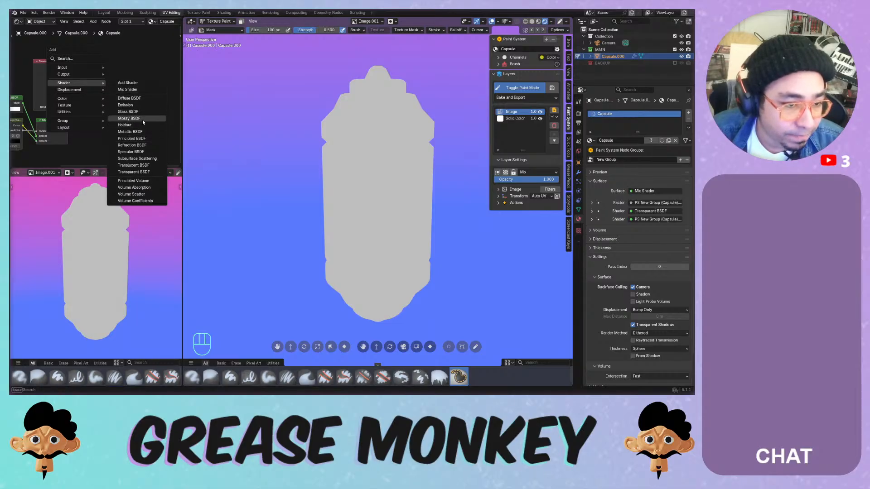
pyautogui.click(136, 89)
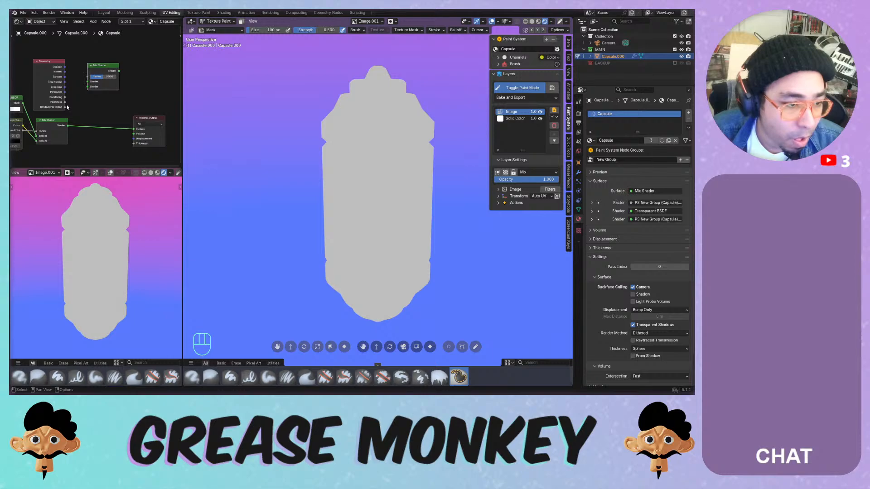
pyautogui.click(44, 96)
pyautogui.moveTo(44, 95); pyautogui.dragTo(92, 114, button='middle')
pyautogui.moveTo(93, 114); pyautogui.dragTo(125, 104)
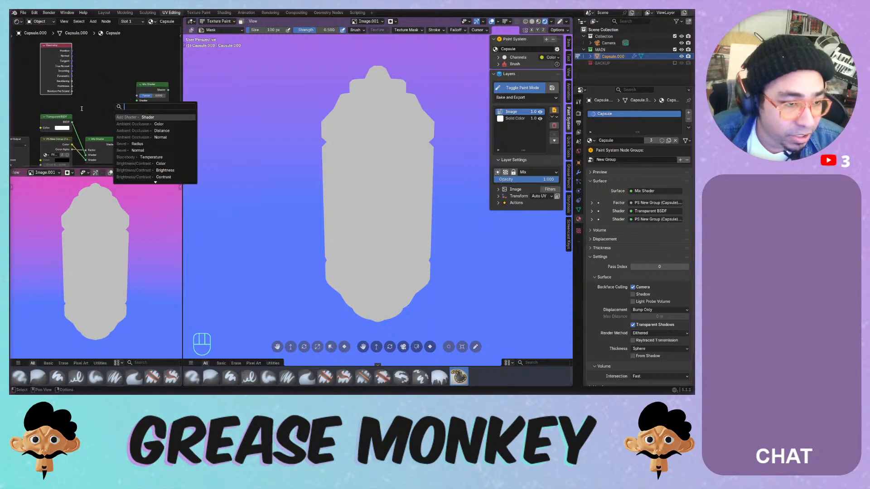
# - Add a Color Ramp fed by Pointiness and link its Color to the material Surface
pyautogui.moveTo(101, 106); pyautogui.dragTo(67, 87, button='middle')
pyautogui.hotkey('shift', 'a')
pyautogui.moveTo(61, 84)
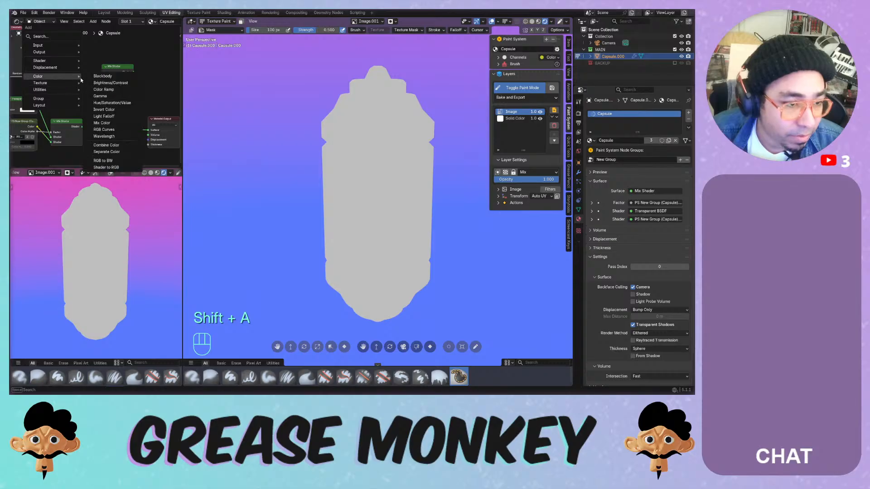
pyautogui.click(103, 89)
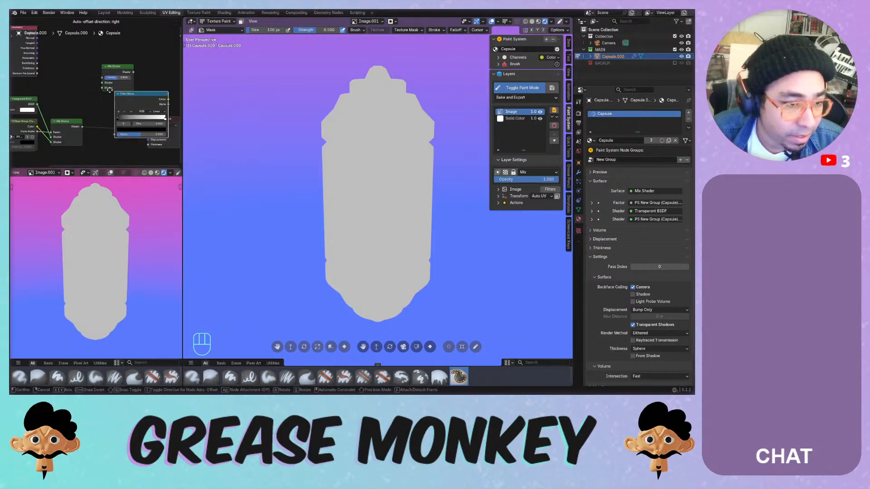
pyautogui.click(48, 47)
pyautogui.moveTo(37, 69); pyautogui.dragTo(48, 88)
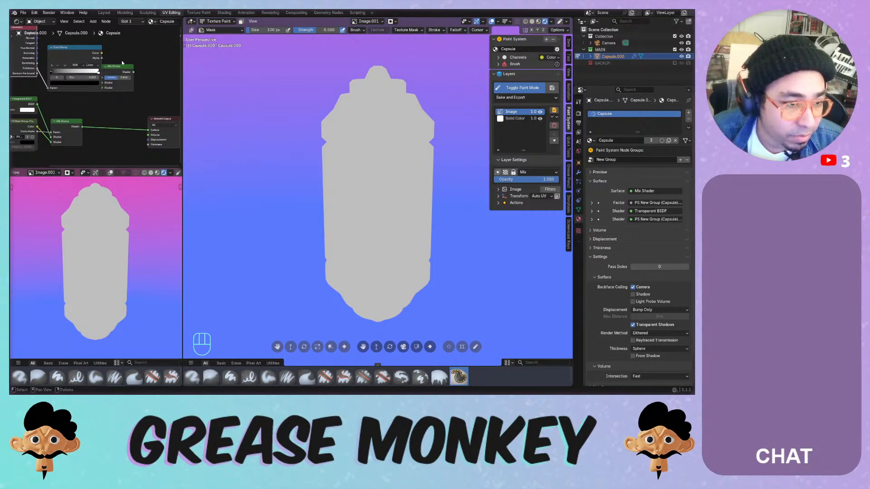
pyautogui.moveTo(119, 67); pyautogui.dragTo(153, 61)
pyautogui.moveTo(102, 53); pyautogui.dragTo(148, 130)
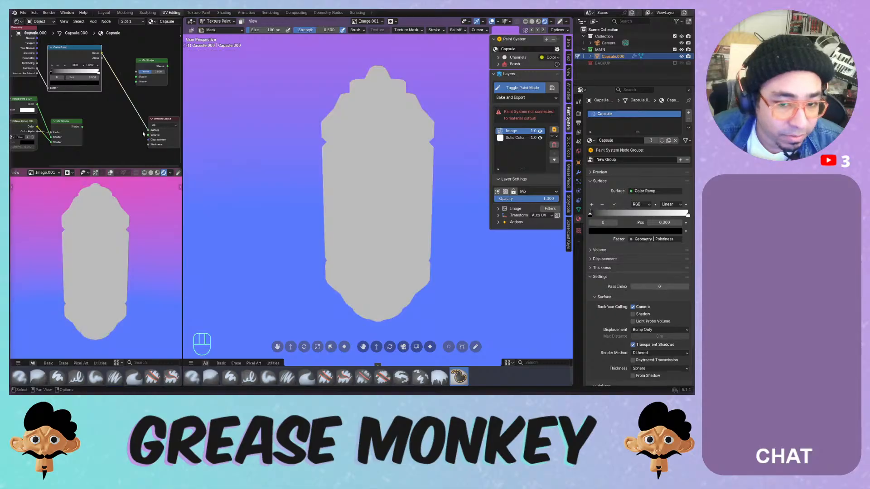
# - Make the Color Ramp Constant, with the white stop near 0.74 and the black stop at 0.149
pyautogui.click(61, 77)
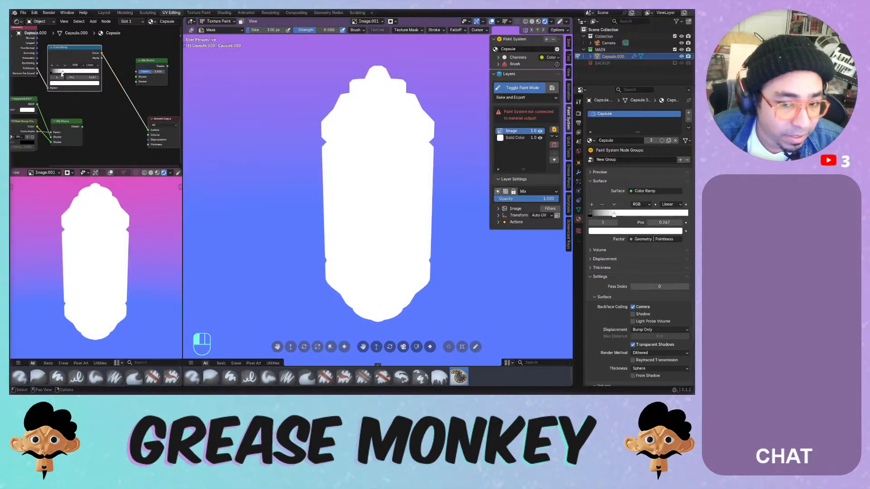
pyautogui.moveTo(64, 71); pyautogui.dragTo(87, 74)
pyautogui.click(92, 65)
pyautogui.click(94, 95)
pyautogui.moveTo(71, 73); pyautogui.dragTo(59, 75)
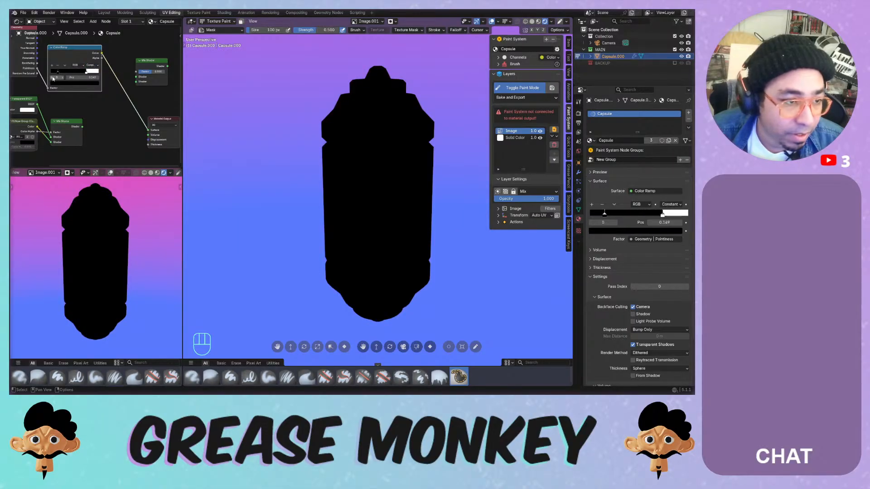
pyautogui.moveTo(65, 95); pyautogui.dragTo(106, 121, button='middle')
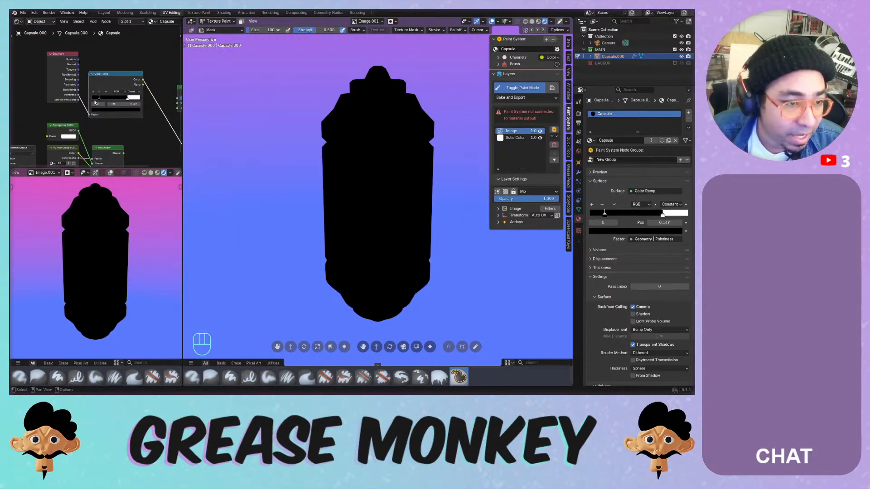
# - Drive the ramp's Fac from Random Per Island, then from Geometry Incoming
pyautogui.moveTo(78, 101); pyautogui.dragTo(125, 101)
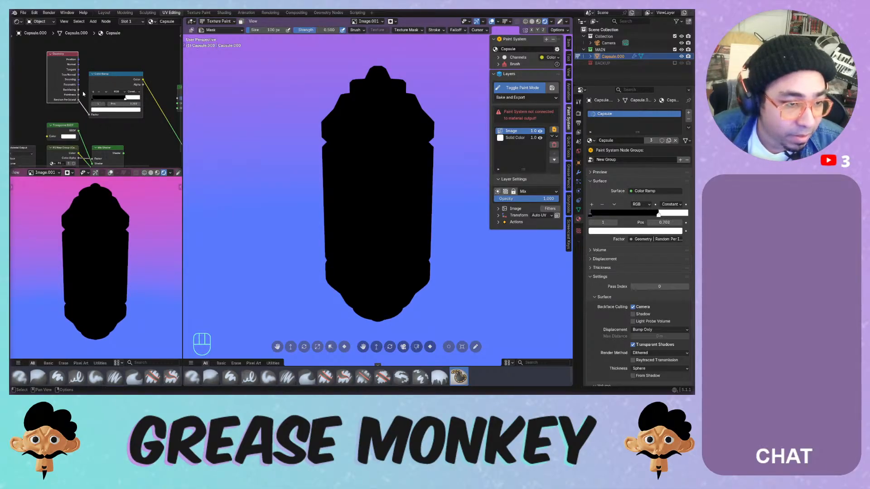
pyautogui.moveTo(78, 79); pyautogui.dragTo(89, 114)
pyautogui.moveTo(145, 106); pyautogui.dragTo(116, 103, button='middle')
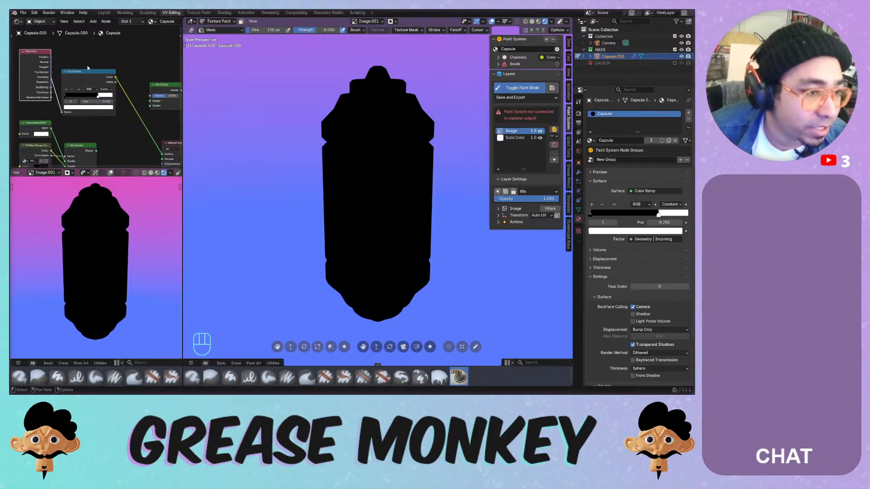
pyautogui.hotkey('shift', 'a')
pyautogui.moveTo(71, 35)
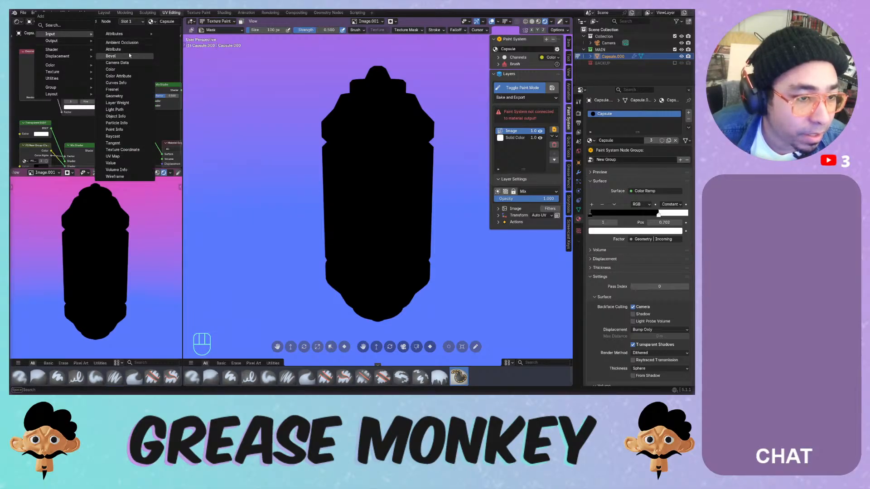
# - Add a Bevel node above the Color Ramp and preview the ramp directly on the capsule
pyautogui.click(130, 54)
pyautogui.click(69, 44)
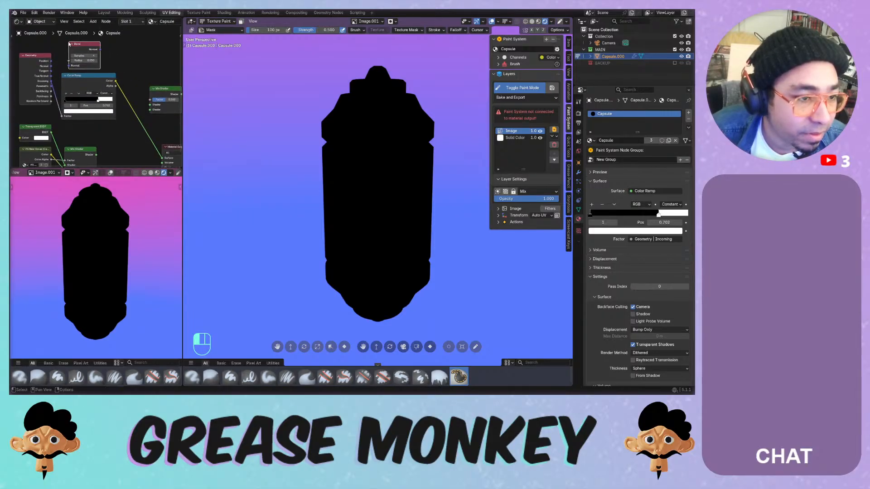
pyautogui.scroll(-2, 69, 44)
pyautogui.moveTo(84, 39); pyautogui.dragTo(136, 130)
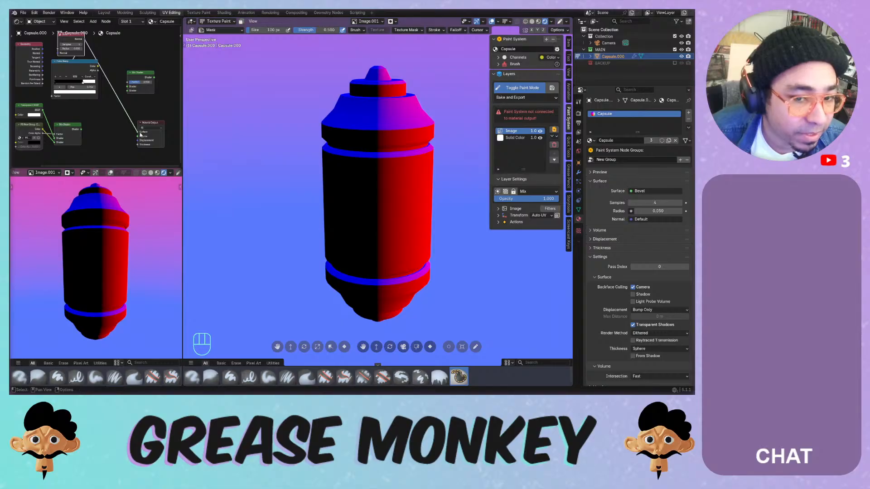
pyautogui.click(98, 67)
pyautogui.moveTo(98, 67); pyautogui.dragTo(137, 132)
# - Set the ramp to Linear with a stop at 0.469 and lower the Bevel samples to 2
pyautogui.moveTo(83, 82)
pyautogui.mouseDown()
pyautogui.moveTo(62, 85)
pyautogui.moveTo(77, 85)
pyautogui.mouseUp()
pyautogui.click(88, 76)
pyautogui.click(92, 97)
pyautogui.moveTo(290, 159); pyautogui.dragTo(311, 143, button='middle')
pyautogui.moveTo(64, 47); pyautogui.dragTo(26, 121)
pyautogui.moveTo(32, 129); pyautogui.dragTo(63, 119, button='middle')
pyautogui.moveTo(63, 120); pyautogui.dragTo(89, 116)
pyautogui.hotkey('shift', 'a')
pyautogui.moveTo(105, 56)
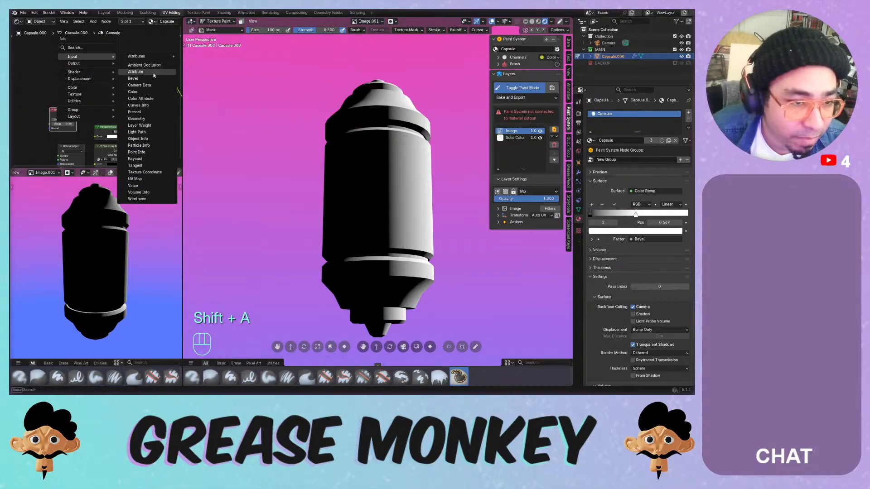
# - Add a Geometry input node and an Object Info node to the material
pyautogui.click(137, 118)
pyautogui.click(108, 69)
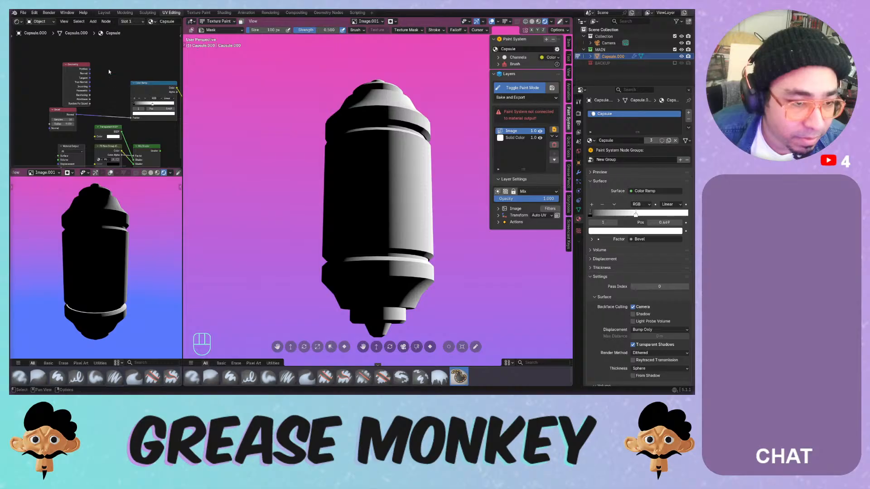
pyautogui.hotkey('shift', 'a')
pyautogui.moveTo(108, 69)
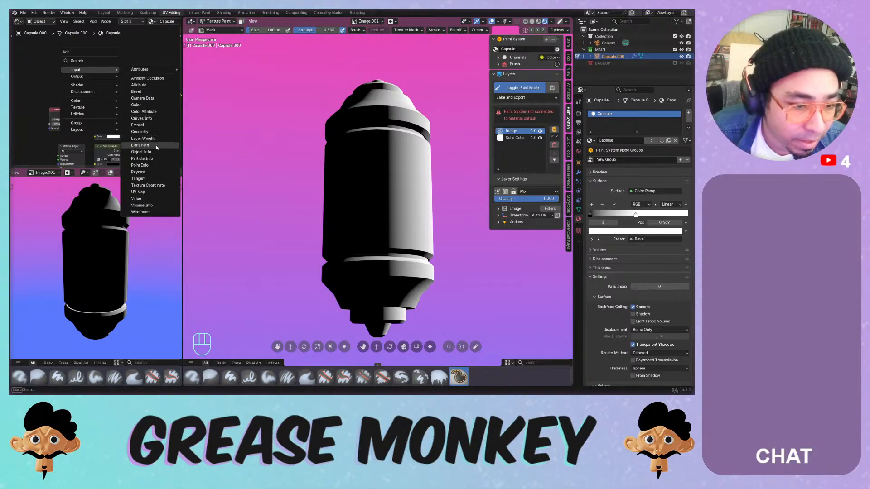
pyautogui.click(141, 152)
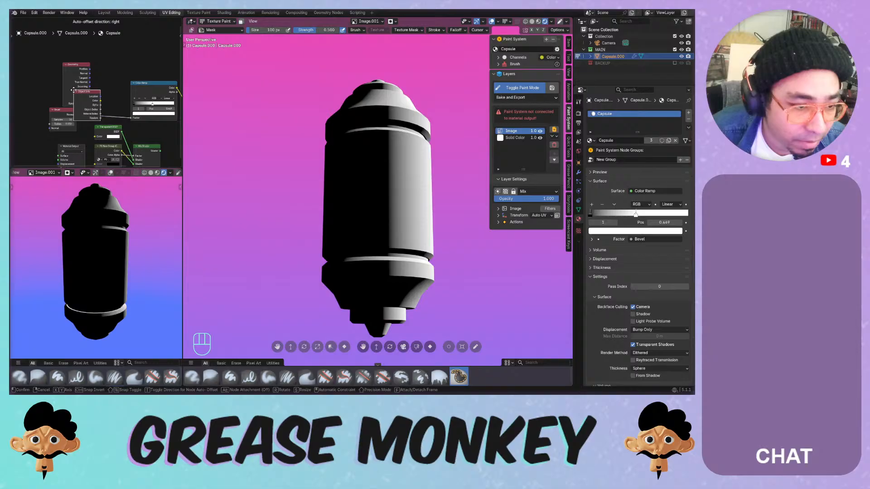
pyautogui.click(73, 91)
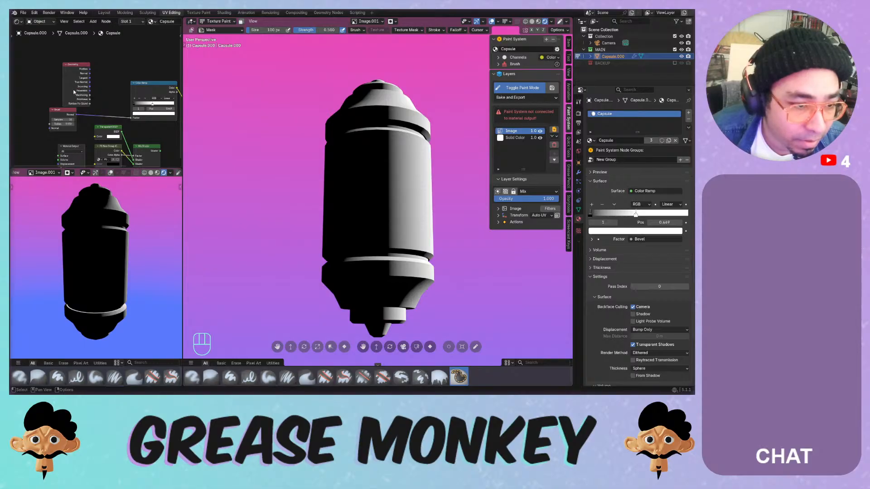
# - Try a Point Info node's Position on the ramp factor, then delete it
pyautogui.hotkey('shift', 'a')
pyautogui.moveTo(98, 73)
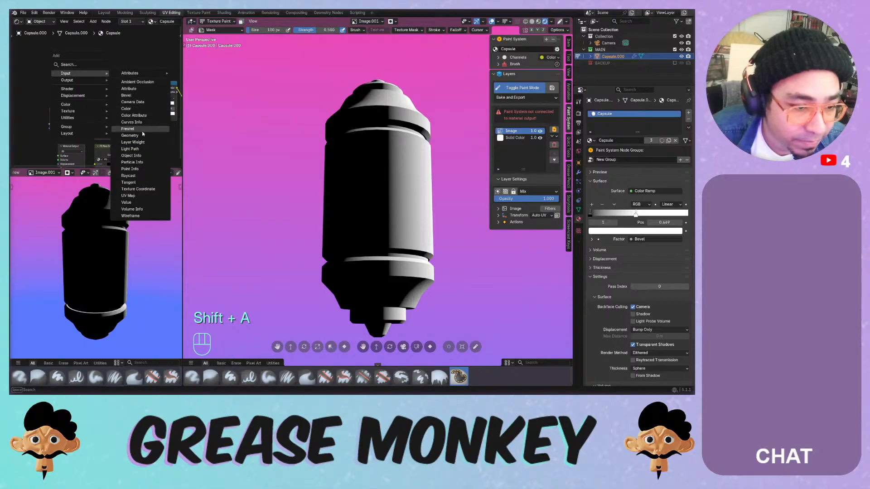
pyautogui.click(152, 168)
pyautogui.click(92, 102)
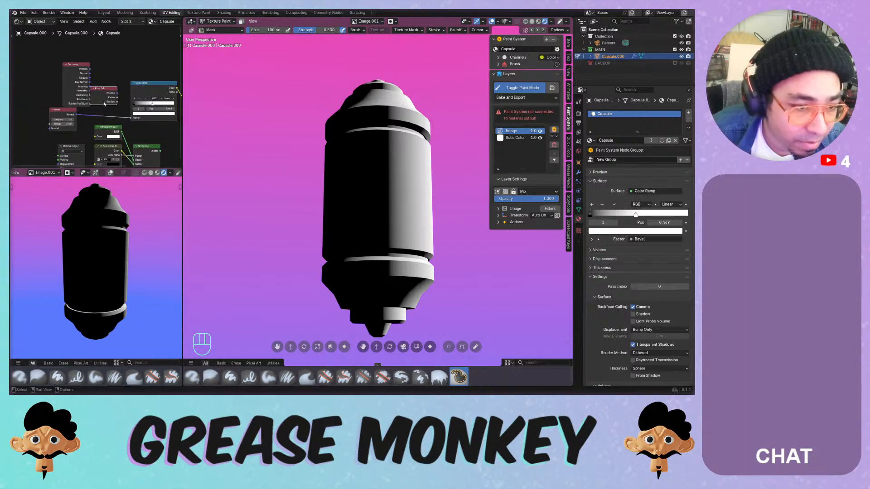
pyautogui.moveTo(118, 93); pyautogui.dragTo(140, 102)
pyautogui.press('x')
pyautogui.hotkey('shift', 'a')
pyautogui.moveTo(102, 89)
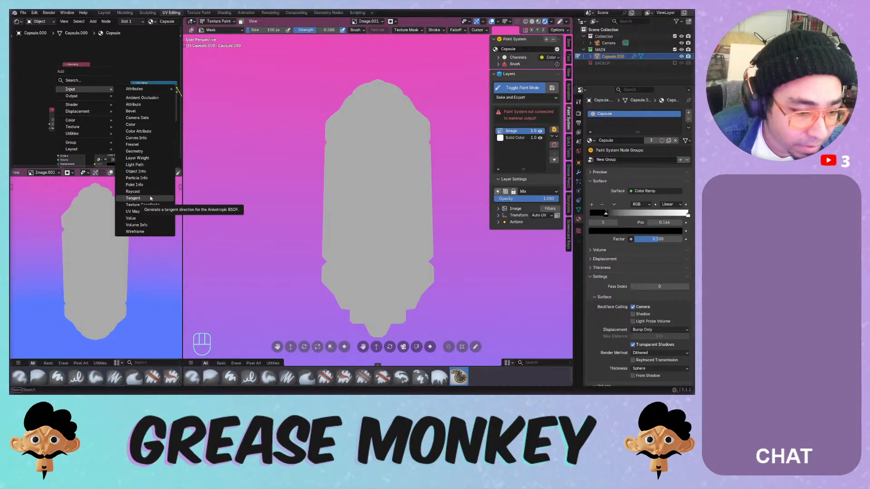
pyautogui.click(135, 231)
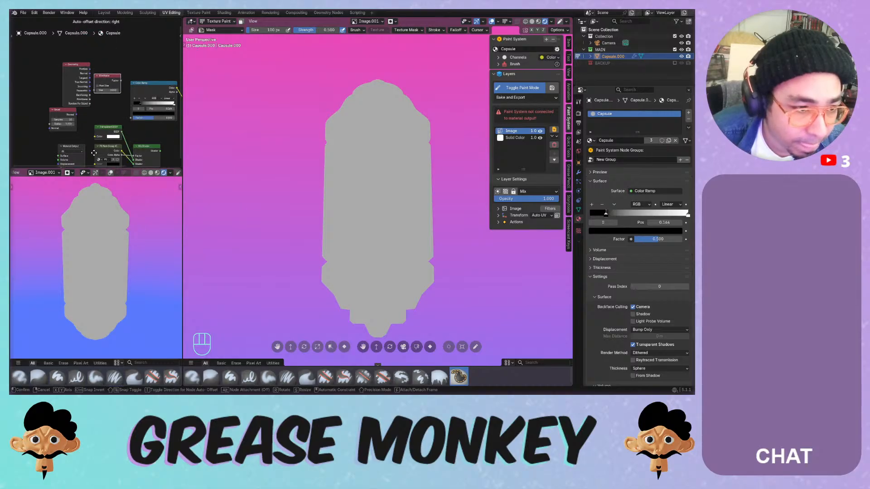
pyautogui.click(122, 89)
pyautogui.moveTo(120, 80); pyautogui.dragTo(130, 117)
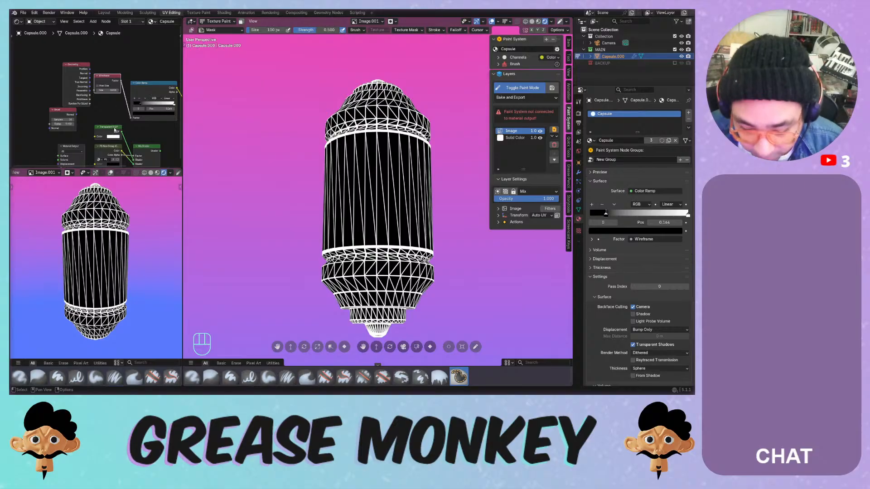
pyautogui.moveTo(107, 90)
pyautogui.mouseDown()
pyautogui.moveTo(90, 90)
pyautogui.moveTo(145, 90)
pyautogui.moveTo(114, 90)
pyautogui.mouseUp()
pyautogui.press('x')
pyautogui.hotkey('shift', 'a')
pyautogui.moveTo(105, 77)
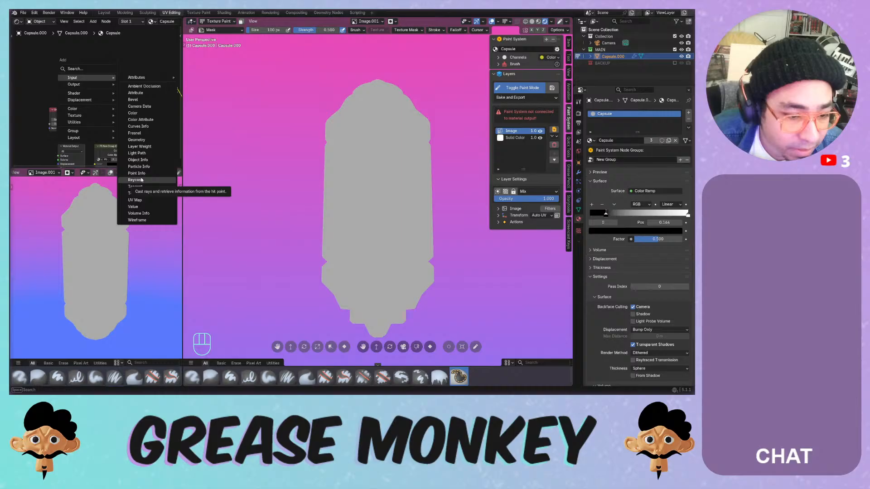
pyautogui.press('Escape')
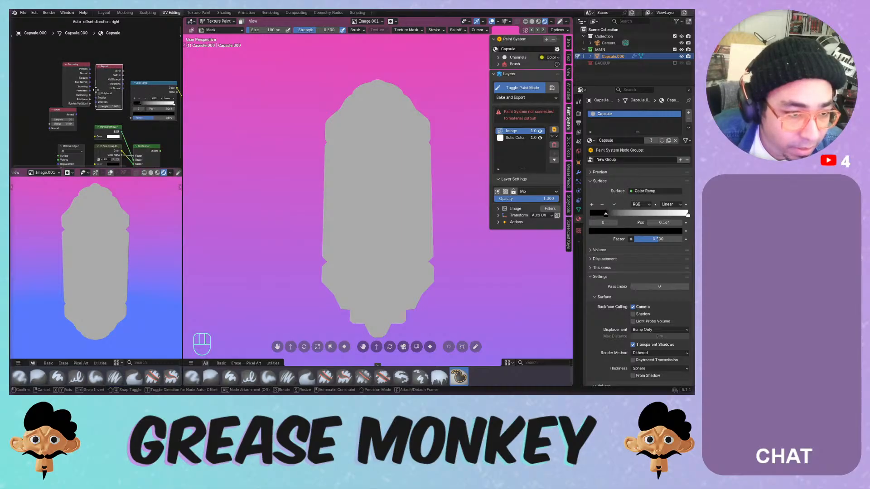
pyautogui.hotkey('shift', 'a')
pyautogui.moveTo(96, 92)
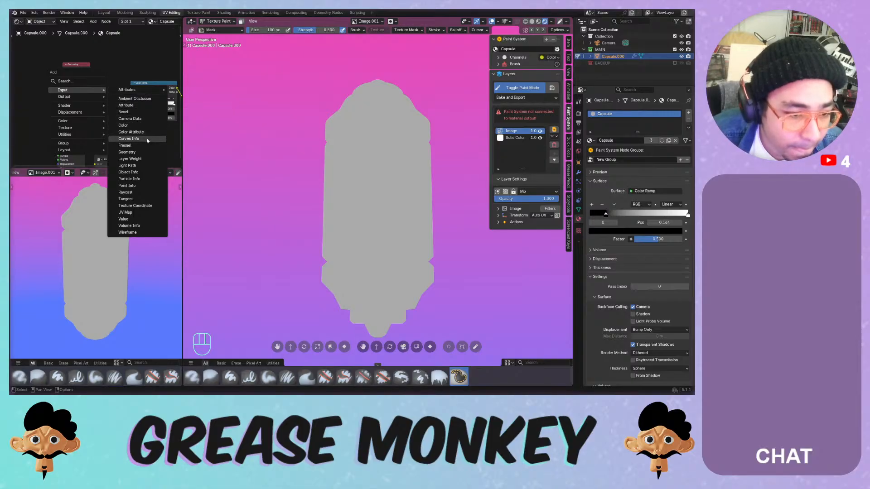
pyautogui.hotkey('shift', 'q')
pyautogui.hotkey('shift', 'a')
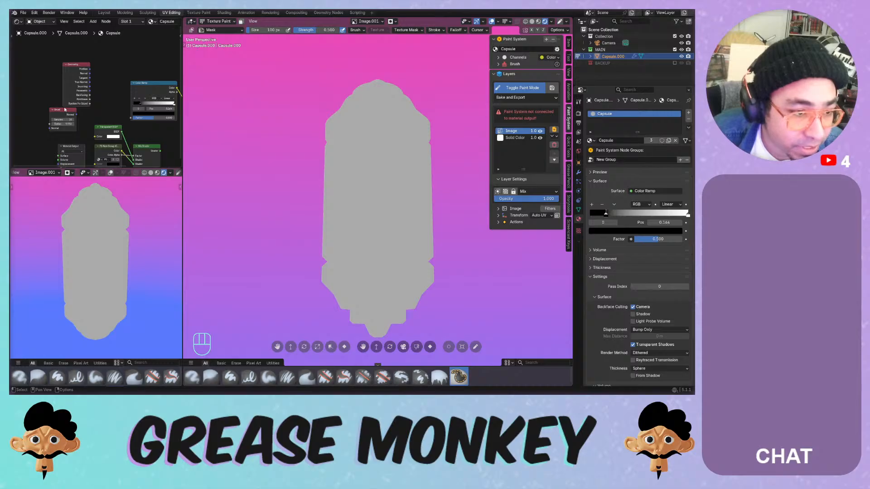
# - Delete the Bevel node, link Pointiness straight to the Surface, and delete the Color Ramp
pyautogui.press('x')
pyautogui.click(60, 110)
pyautogui.press('x')
pyautogui.scroll(1, 77, 107)
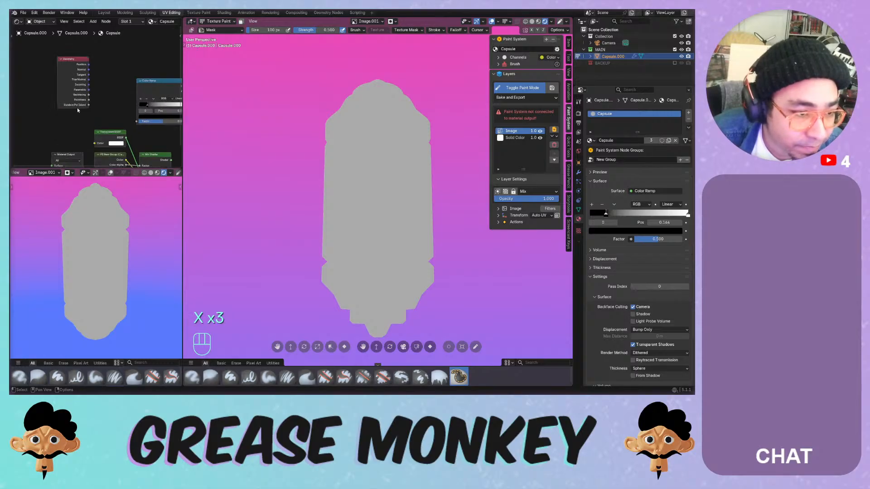
pyautogui.moveTo(99, 108); pyautogui.dragTo(29, 91, button='middle')
pyautogui.moveTo(16, 85); pyautogui.dragTo(150, 140)
pyautogui.moveTo(73, 119); pyautogui.dragTo(113, 121, button='middle')
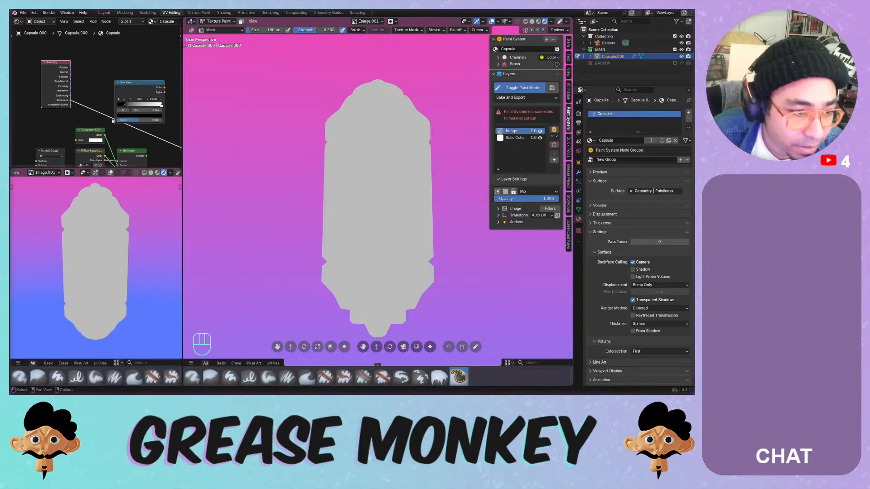
pyautogui.click(127, 87)
pyautogui.press('x')
# - Try a Map Range on the Pointiness link with From Min 0.030, then delete it
pyautogui.hotkey('shift', 'a')
pyautogui.moveTo(89, 63)
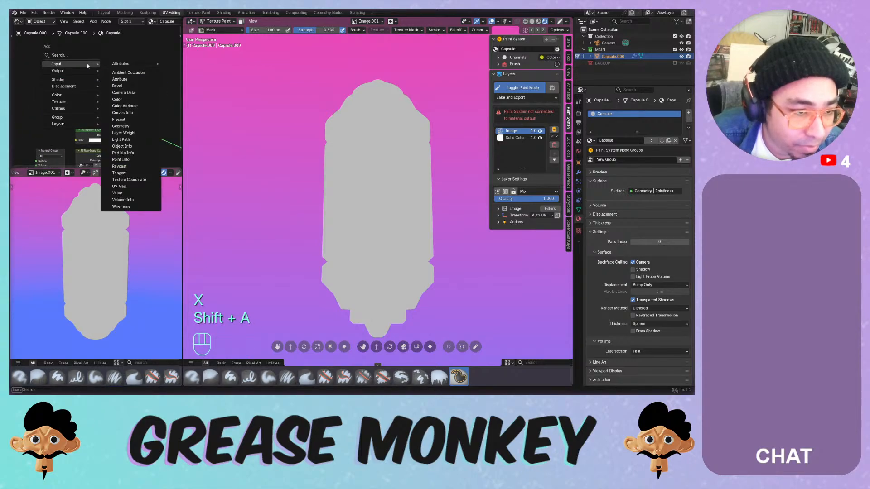
pyautogui.moveTo(91, 109)
pyautogui.moveTo(157, 111)
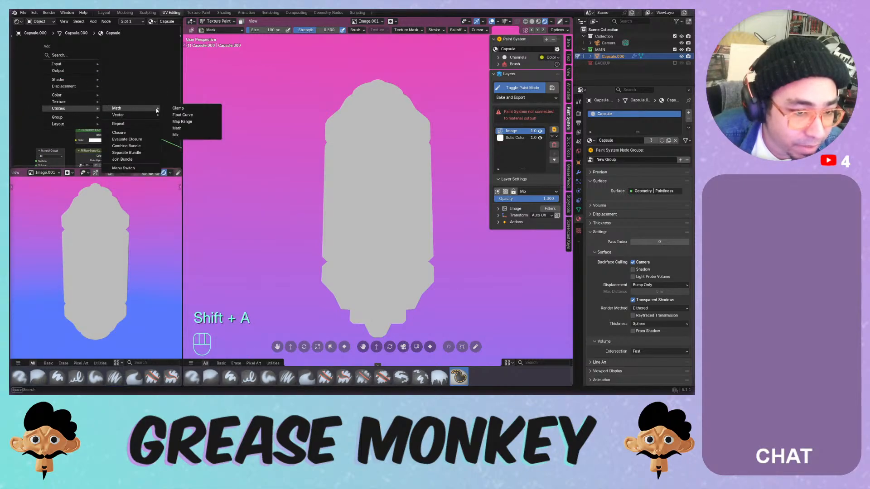
pyautogui.click(182, 121)
pyautogui.click(139, 95)
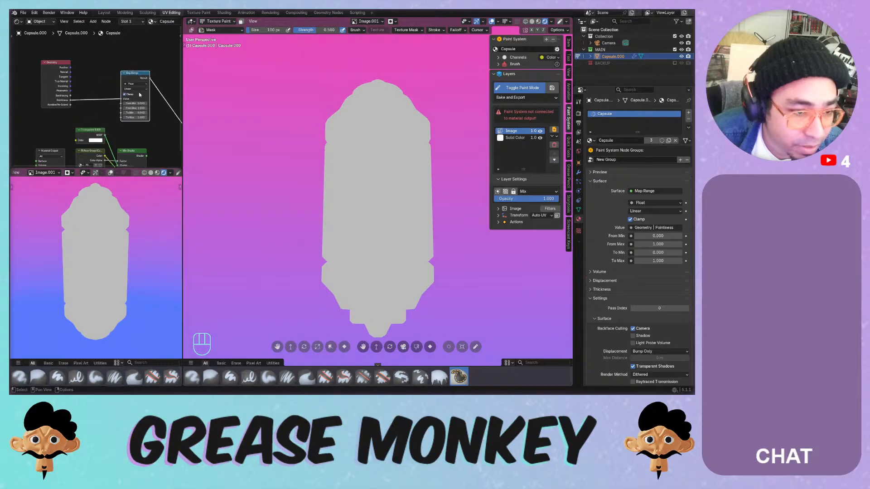
pyautogui.moveTo(135, 103)
pyautogui.mouseDown()
pyautogui.moveTo(154, 103)
pyautogui.moveTo(48, 113)
pyautogui.mouseUp()
pyautogui.moveTo(135, 118)
pyautogui.keyDown('shift'); pyautogui.mouseDown()
pyautogui.moveTo(178, 117)
pyautogui.moveTo(136, 118)
pyautogui.mouseUp(); pyautogui.keyUp('shift')
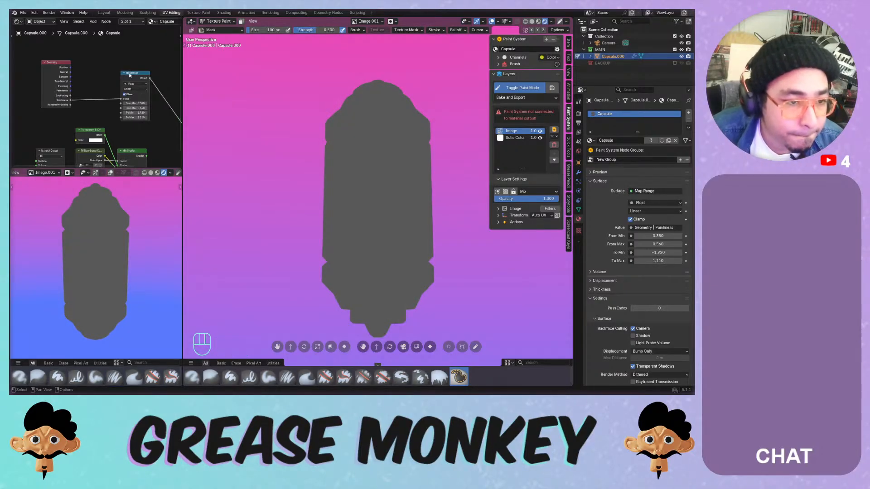
pyautogui.click(130, 75)
pyautogui.press('x')
pyautogui.moveTo(98, 115); pyautogui.dragTo(64, 103, button='middle')
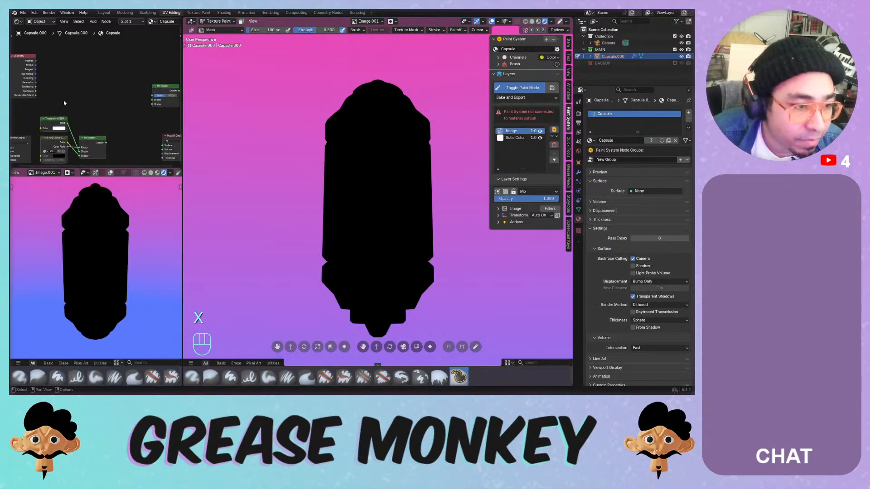
# - Add a new Color Ramp fed by the Geometry node's output and shift both nodes left
pyautogui.hotkey('shift', 'a')
pyautogui.moveTo(56, 81)
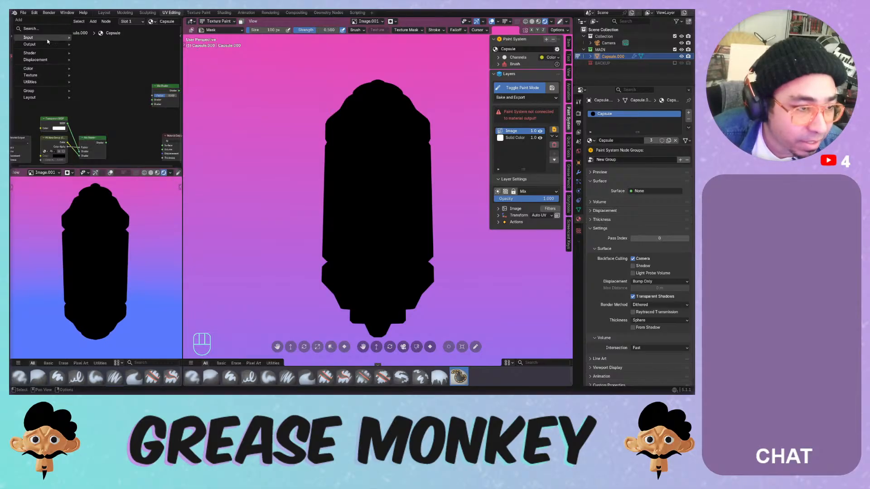
pyautogui.moveTo(45, 54)
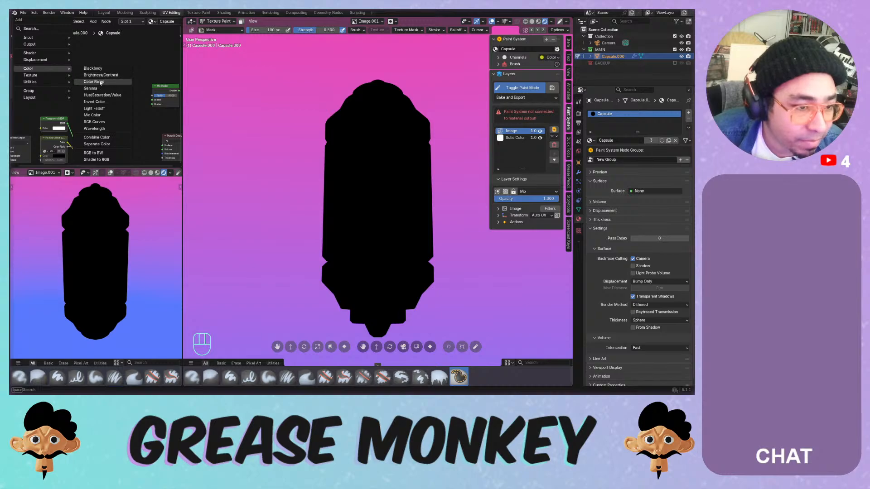
pyautogui.click(101, 82)
pyautogui.click(99, 84)
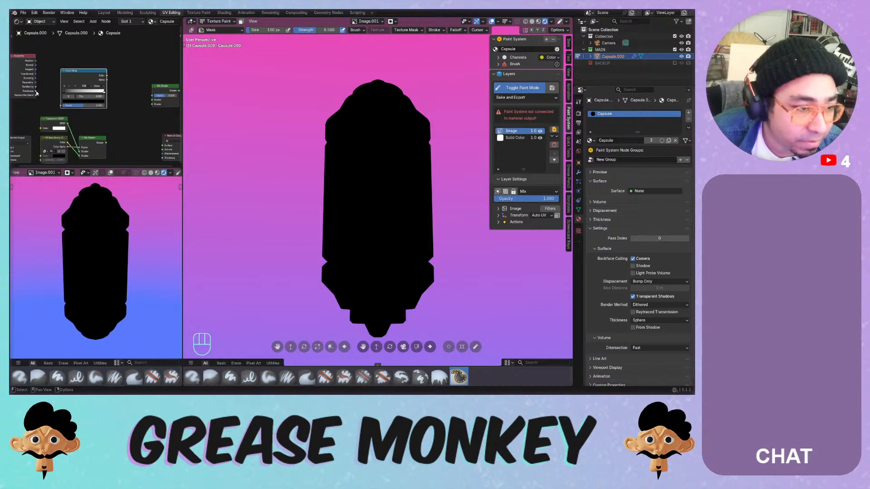
pyautogui.moveTo(36, 92); pyautogui.dragTo(61, 105)
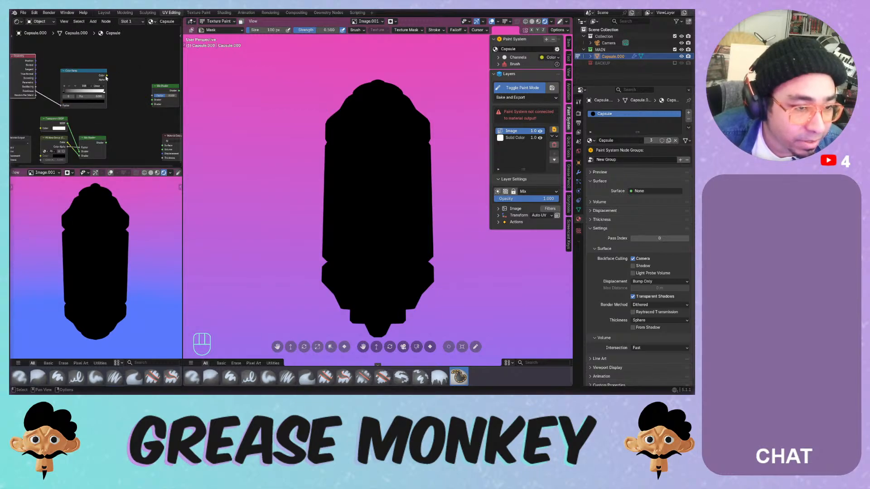
pyautogui.moveTo(82, 113); pyautogui.dragTo(112, 114, button='middle')
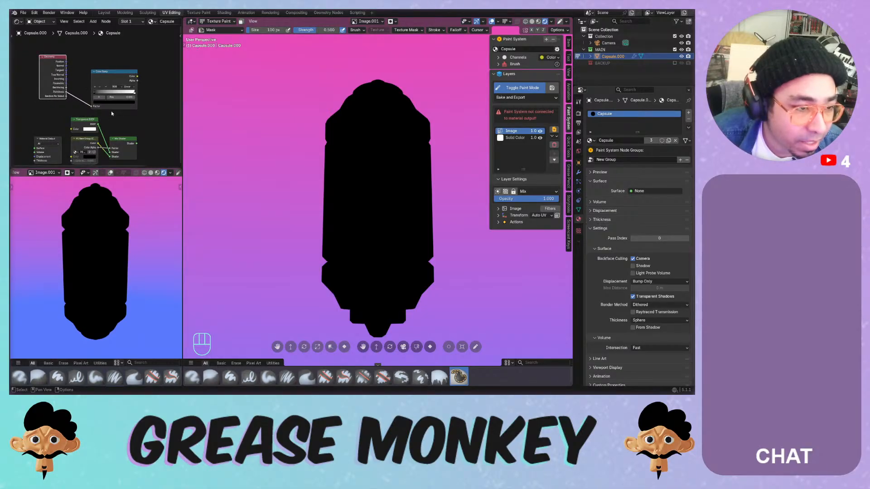
pyautogui.moveTo(57, 67); pyautogui.dragTo(27, 72)
pyautogui.moveTo(109, 75); pyautogui.dragTo(71, 70)
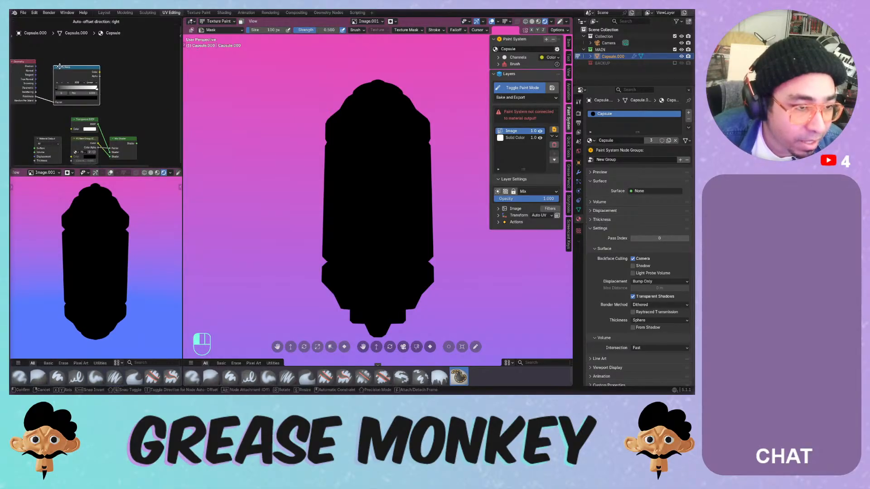
pyautogui.hotkey('shift', 'a')
# - Add a Principled BSDF taking the ramp colour as Base Color, output to Surface, with Roughness 0
pyautogui.moveTo(104, 50)
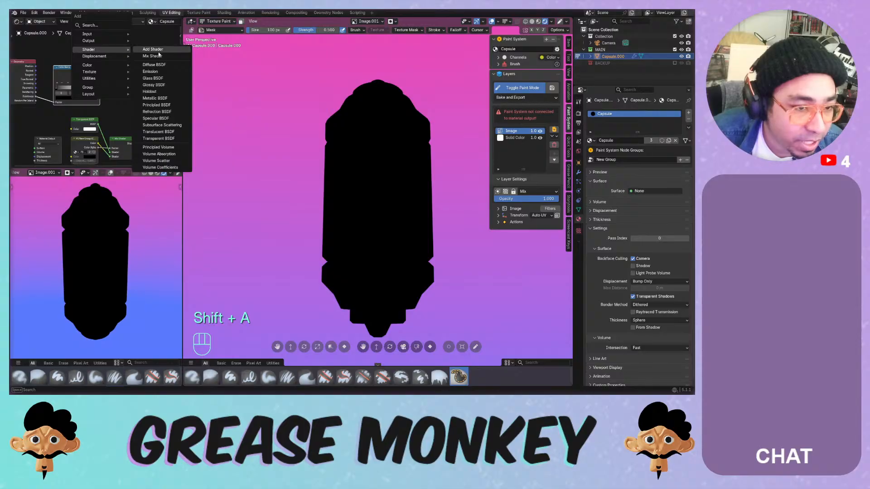
pyautogui.click(164, 108)
pyautogui.click(113, 58)
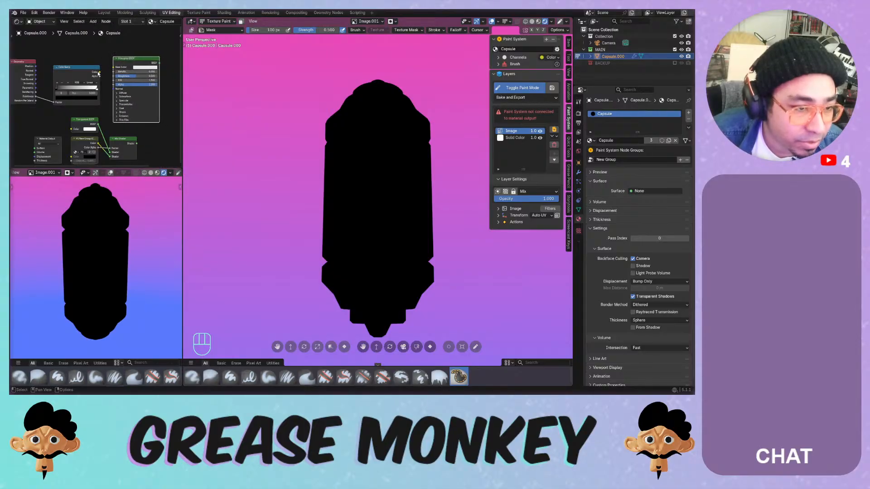
pyautogui.moveTo(100, 73); pyautogui.dragTo(113, 68)
pyautogui.scroll(-3, 140, 123)
pyautogui.moveTo(140, 123); pyautogui.dragTo(116, 115, button='middle')
pyautogui.moveTo(121, 64)
pyautogui.mouseDown()
pyautogui.moveTo(138, 126)
pyautogui.moveTo(150, 129)
pyautogui.mouseUp()
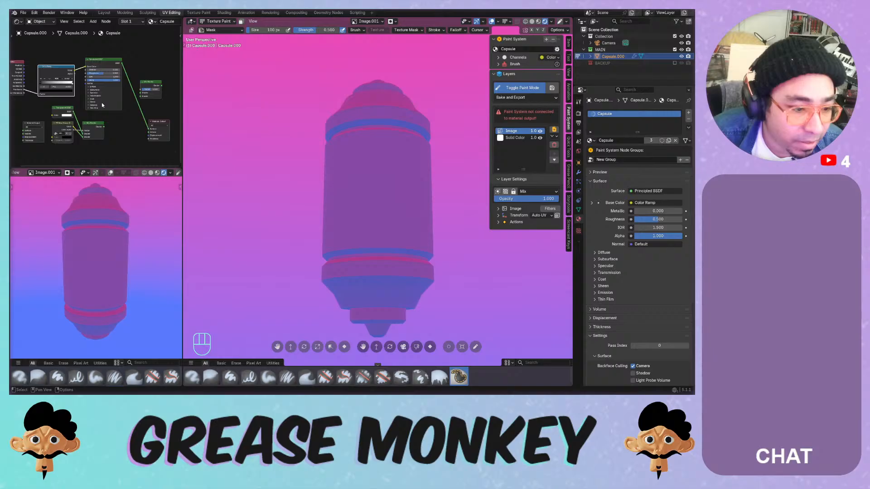
pyautogui.scroll(3, 102, 102)
pyautogui.scroll(2, 97, 102)
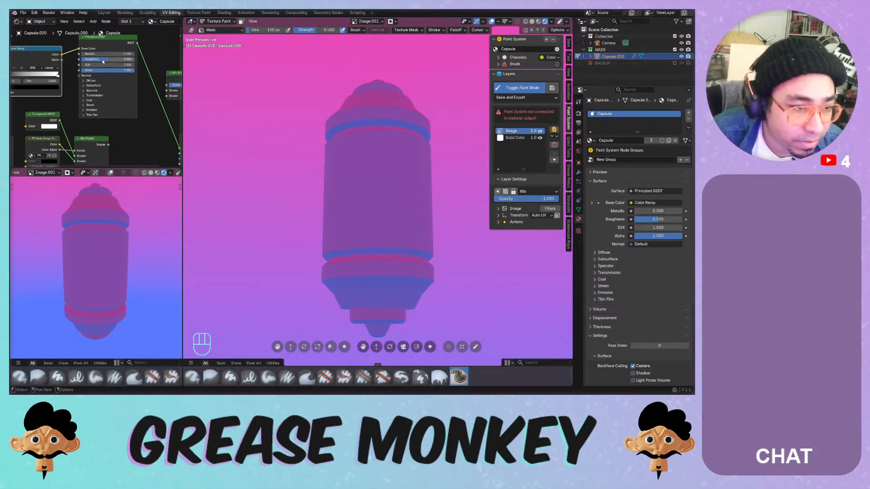
pyautogui.moveTo(94, 58)
pyautogui.mouseDown()
pyautogui.moveTo(77, 58)
pyautogui.moveTo(131, 54)
pyautogui.moveTo(83, 54)
pyautogui.mouseUp()
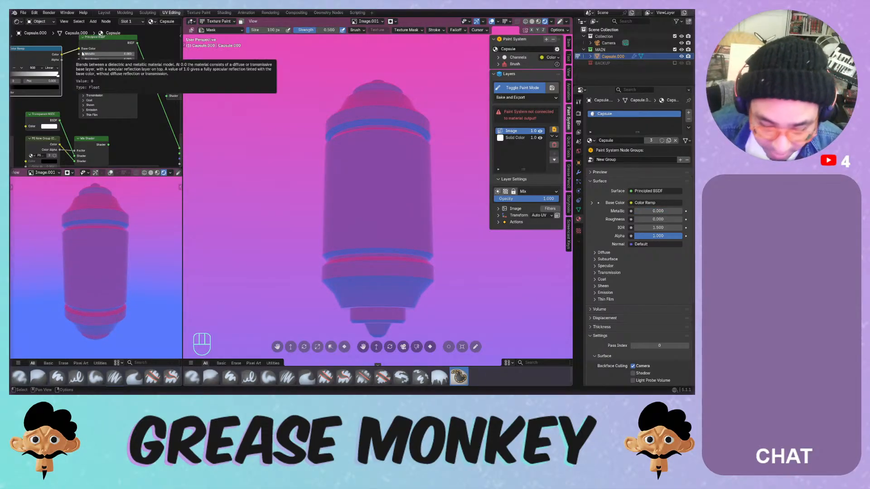
# - Make the ramp a Constant step, with the black stop near 0.255 and the white at 0.673
pyautogui.moveTo(12, 75); pyautogui.dragTo(31, 76)
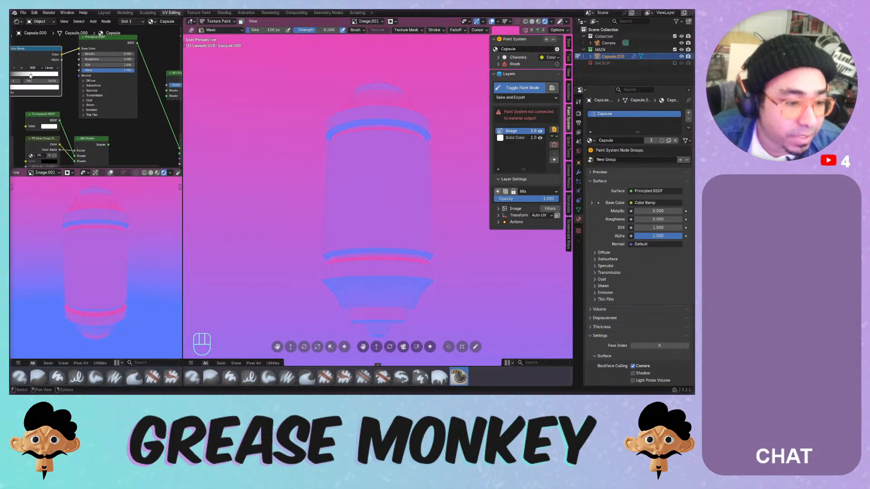
pyautogui.moveTo(30, 76); pyautogui.dragTo(64, 78, button='middle')
pyautogui.moveTo(41, 79); pyautogui.dragTo(65, 79)
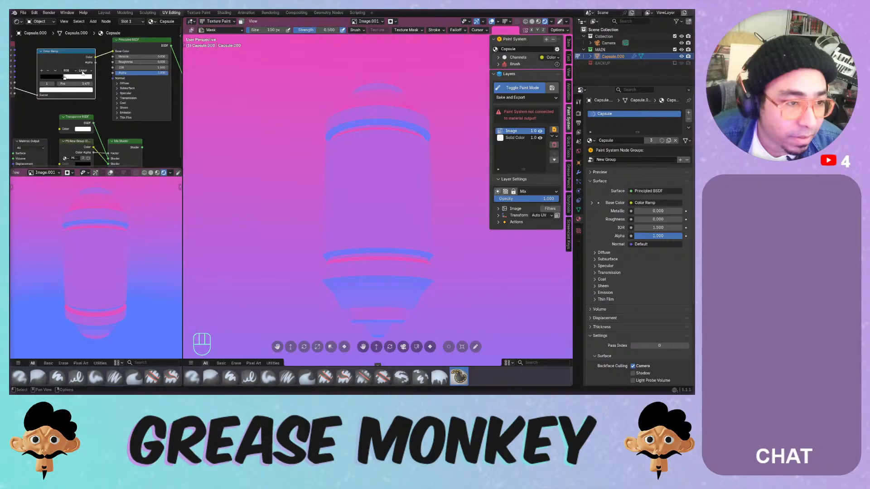
pyautogui.click(83, 71)
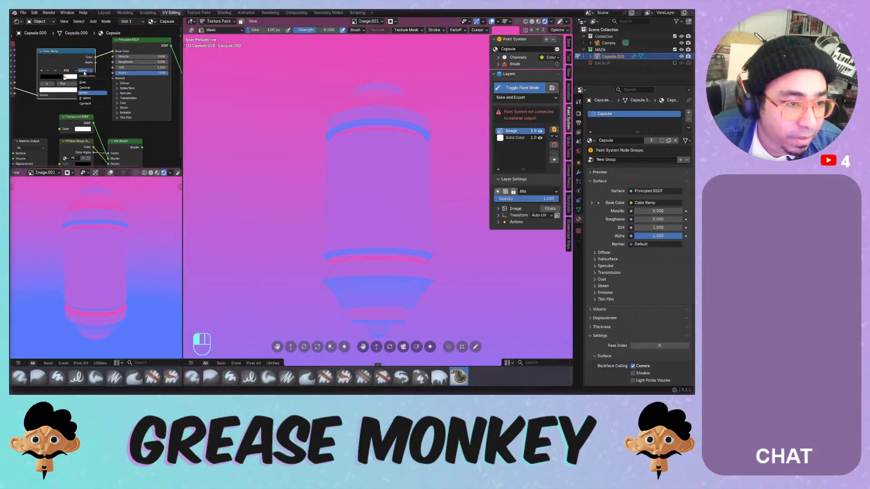
pyautogui.click(93, 104)
pyautogui.moveTo(67, 85)
pyautogui.mouseDown()
pyautogui.moveTo(77, 80)
pyautogui.moveTo(50, 78)
pyautogui.moveTo(70, 79)
pyautogui.mouseUp()
pyautogui.click(45, 78)
pyautogui.scroll(-1, 70, 80)
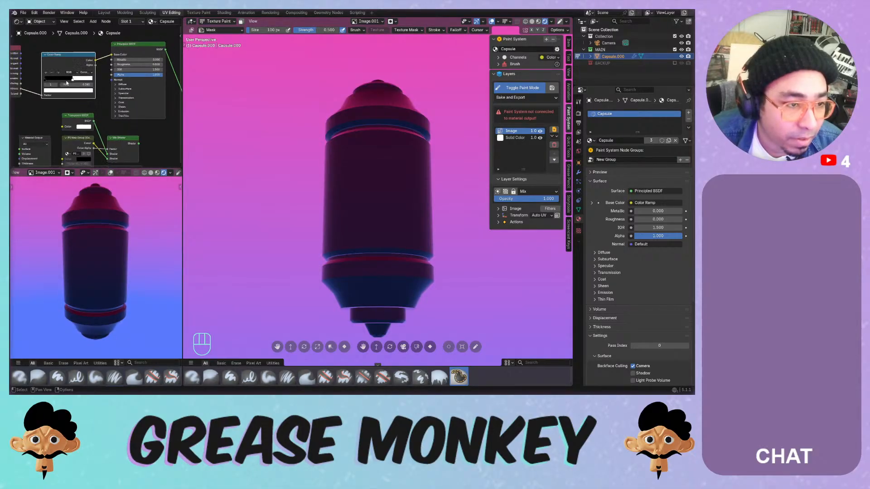
pyautogui.scroll(-3, 68, 83)
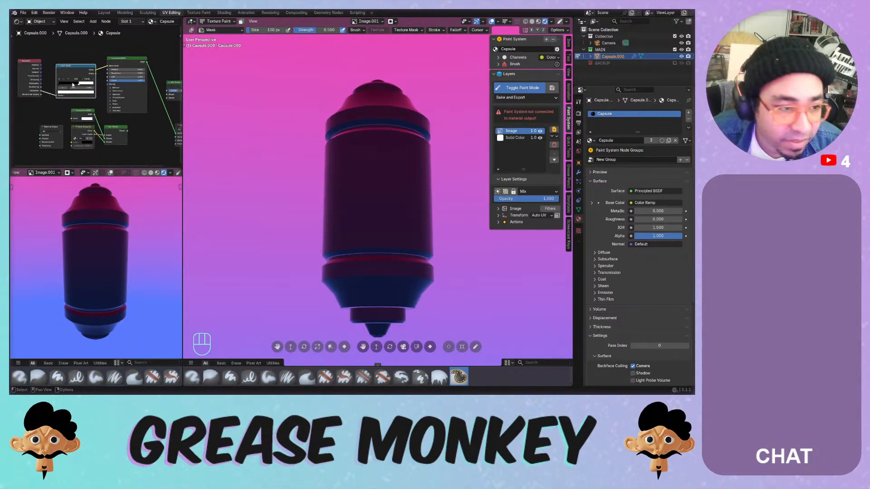
pyautogui.scroll(5, 61, 94)
pyautogui.moveTo(61, 95); pyautogui.dragTo(132, 109, button='middle')
pyautogui.scroll(2, 96, 99)
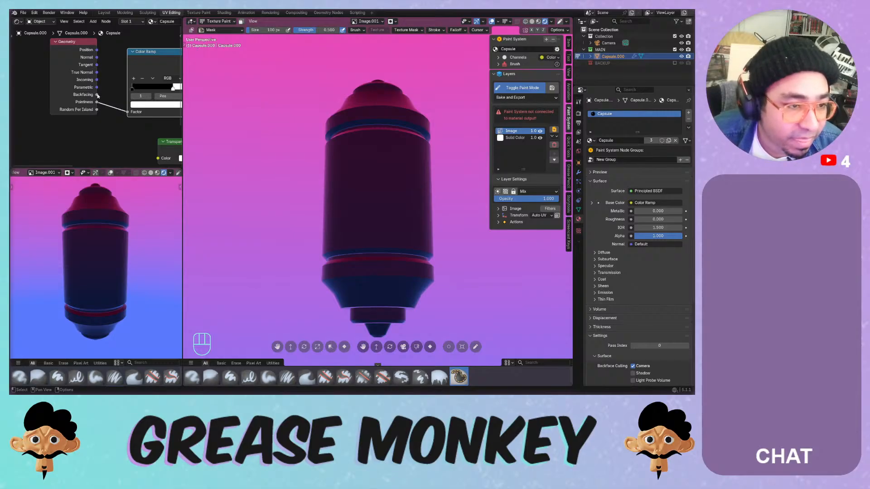
# - Add a Geometry Pointiness node to the Capsule material through the node search
pyautogui.hotkey('shift', 'a')
pyautogui.moveTo(28, 77)
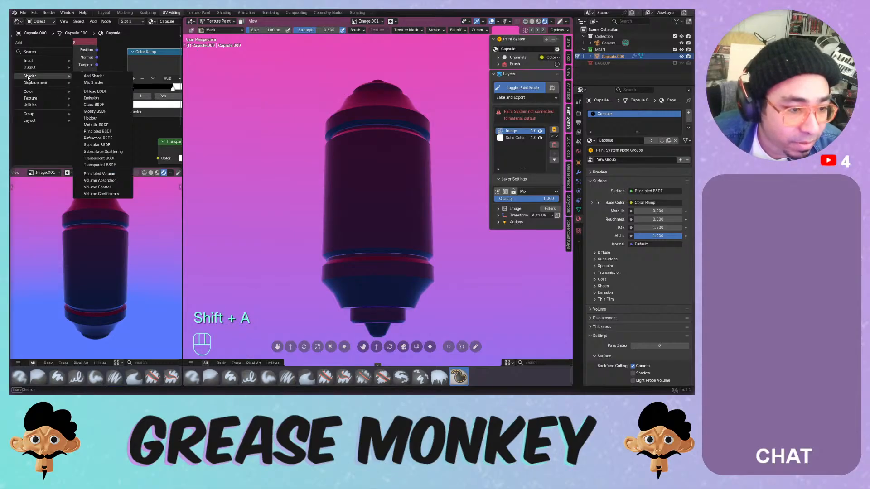
pyautogui.click(40, 52)
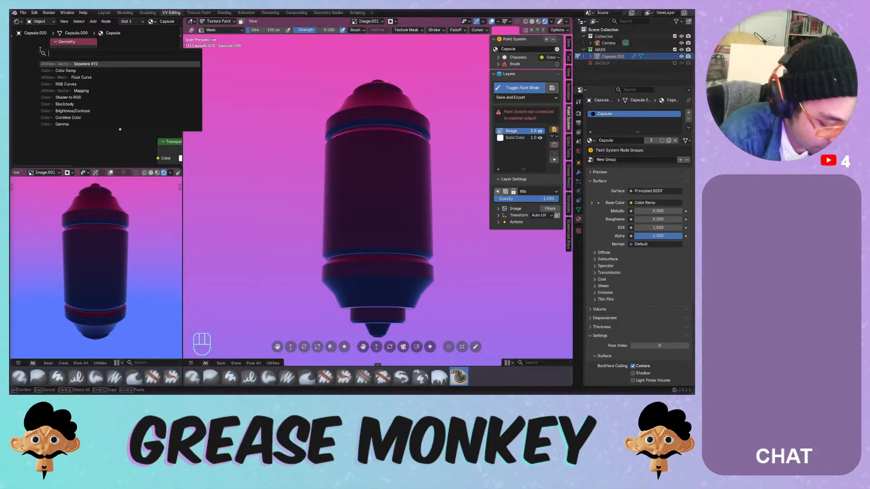
pyautogui.write('point')
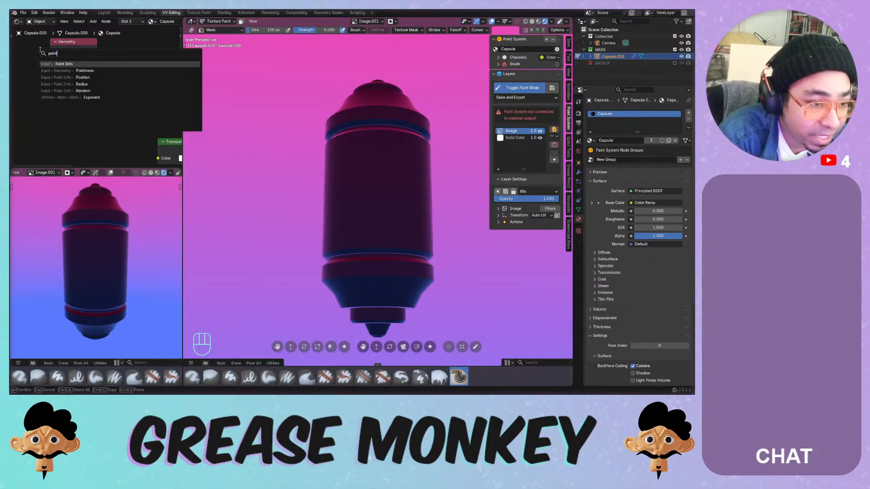
pyautogui.press('BackSpace')
pyautogui.press('BackSpace')
pyautogui.press('BackSpace')
pyautogui.press('BackSpace')
pyautogui.press('BackSpace')
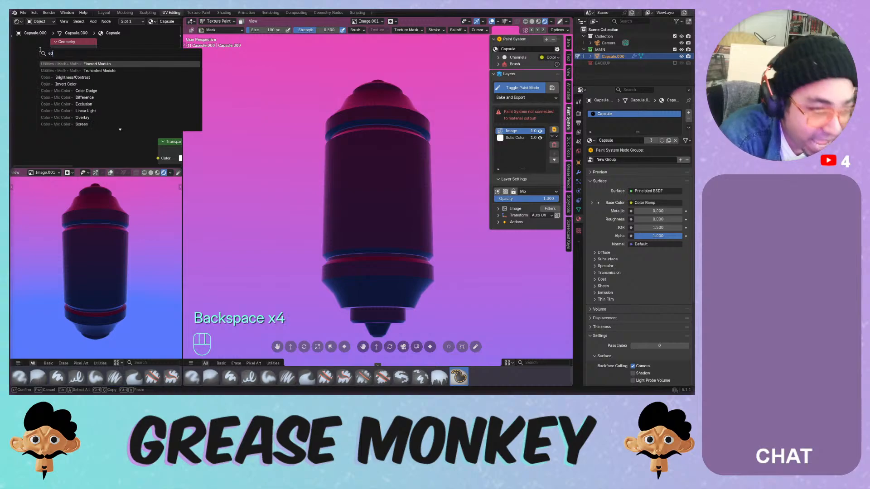
pyautogui.write('edge')
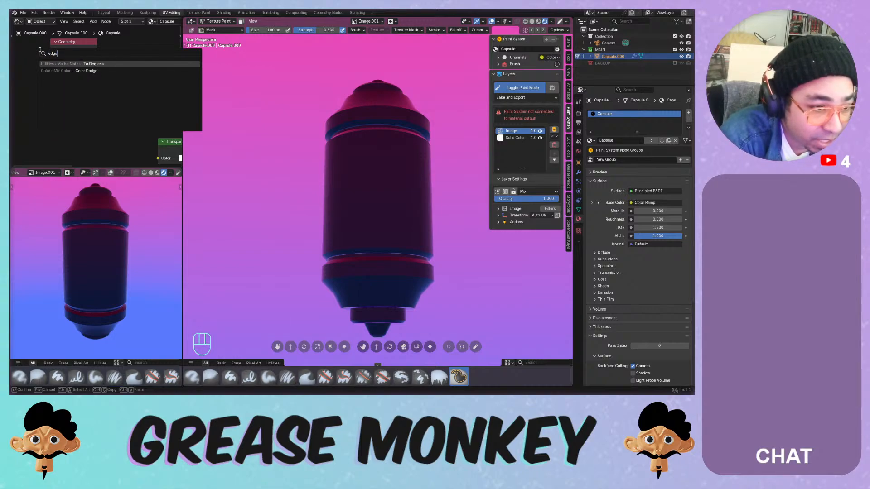
pyautogui.press('BackSpace')
pyautogui.press('BackSpace')
pyautogui.press('BackSpace')
pyautogui.press('BackSpace')
pyautogui.write('po')
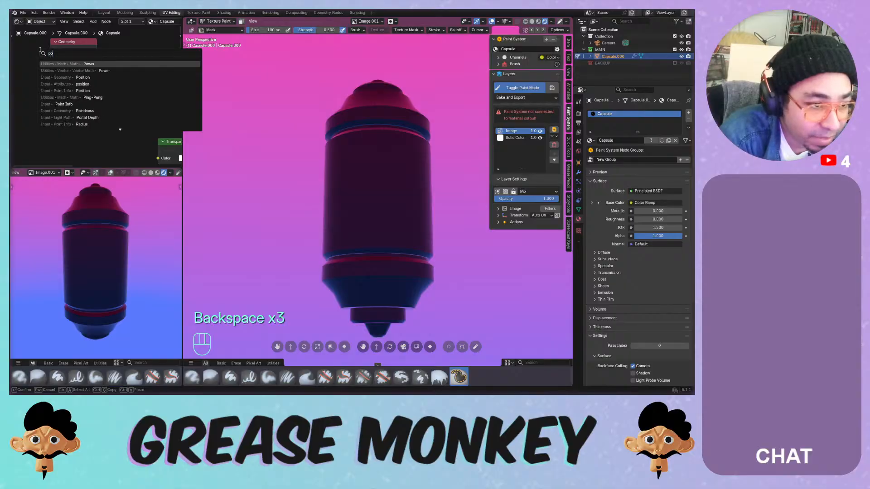
pyautogui.write('int')
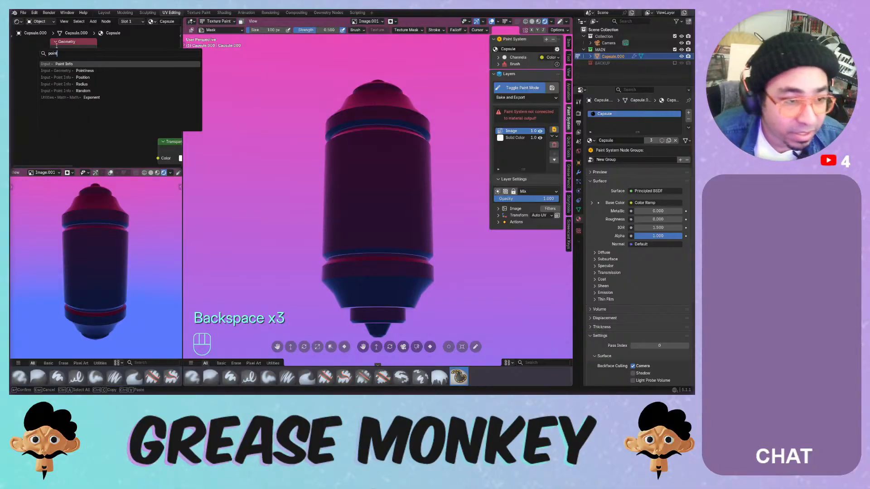
pyautogui.click(85, 71)
pyautogui.click(58, 121)
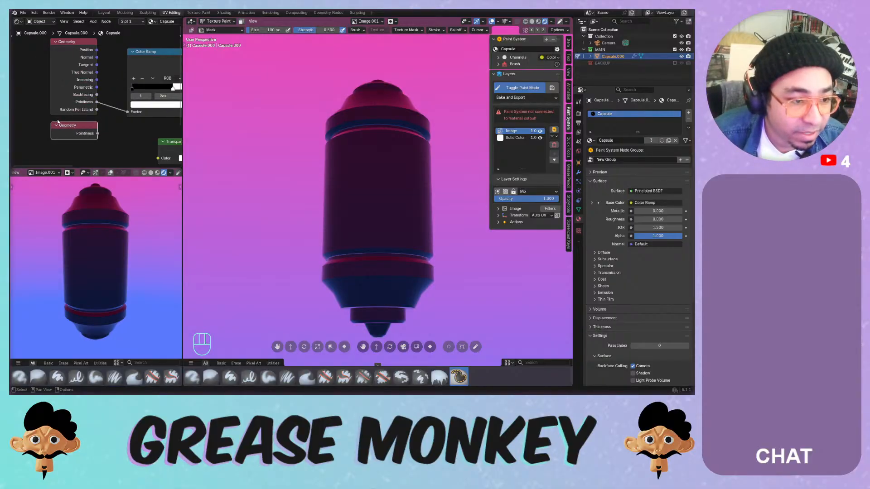
# - Delete the old Geometry node and wire Pointiness → Color Ramp Factor → Material Output Surface
pyautogui.click(67, 76)
pyautogui.press('x')
pyautogui.moveTo(98, 134); pyautogui.dragTo(82, 100)
pyautogui.scroll(-1, 132, 127)
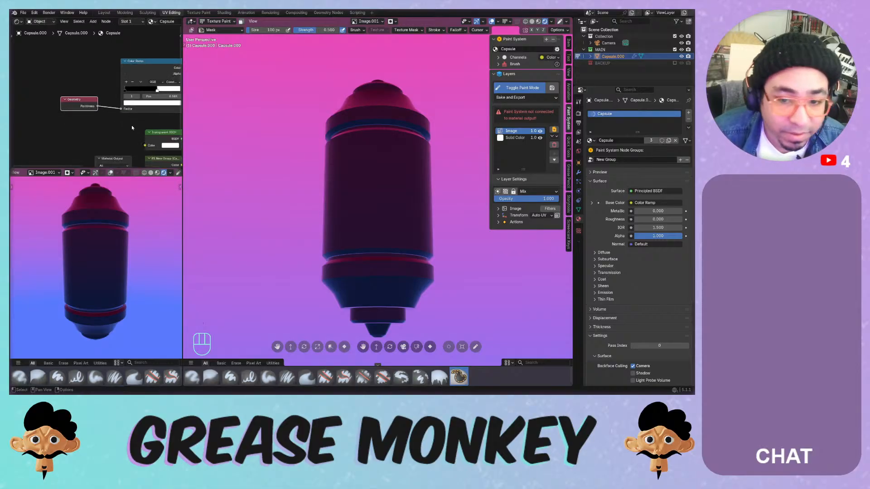
pyautogui.moveTo(132, 128); pyautogui.dragTo(107, 113, button='middle')
pyautogui.scroll(-5, 74, 125)
pyautogui.moveTo(103, 80); pyautogui.dragTo(89, 78, button='middle')
pyautogui.moveTo(79, 68); pyautogui.dragTo(176, 139)
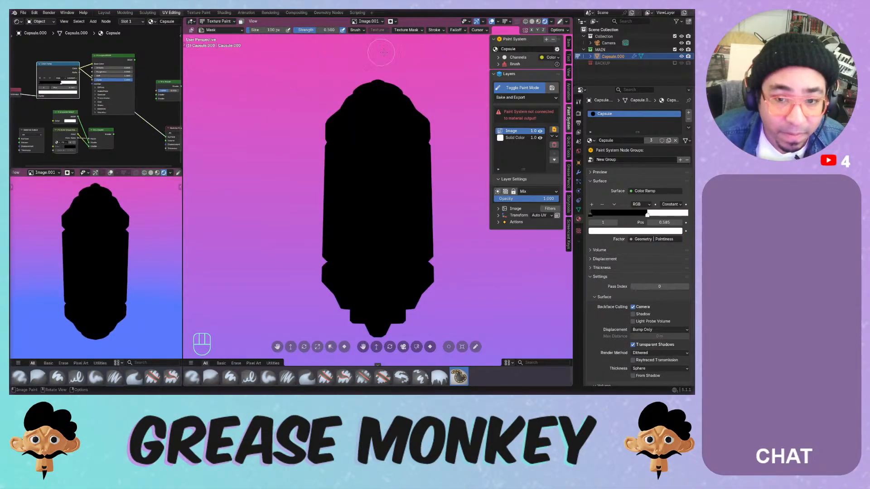
# - Check the rendered view and settle the ramp stop at about 0.474
pyautogui.click(538, 22)
pyautogui.click(545, 21)
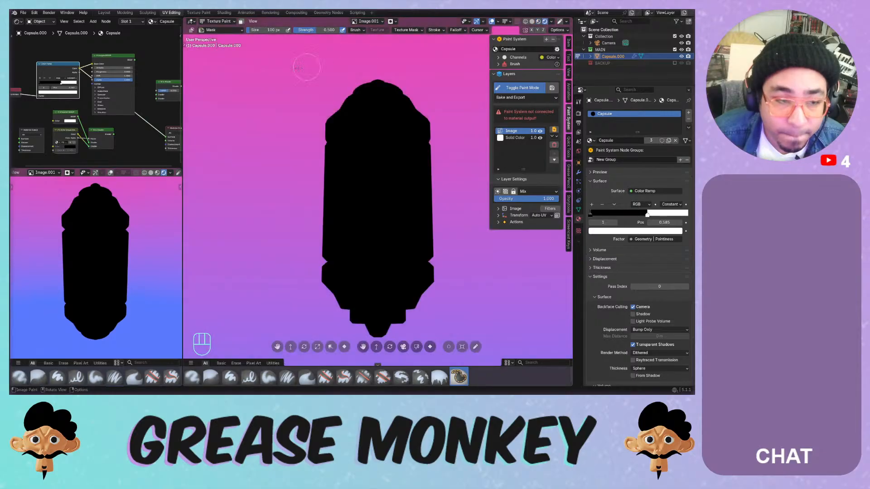
pyautogui.moveTo(61, 85); pyautogui.dragTo(57, 84)
pyautogui.moveTo(42, 85); pyautogui.dragTo(56, 86)
pyautogui.moveTo(53, 74); pyautogui.dragTo(109, 87, button='middle')
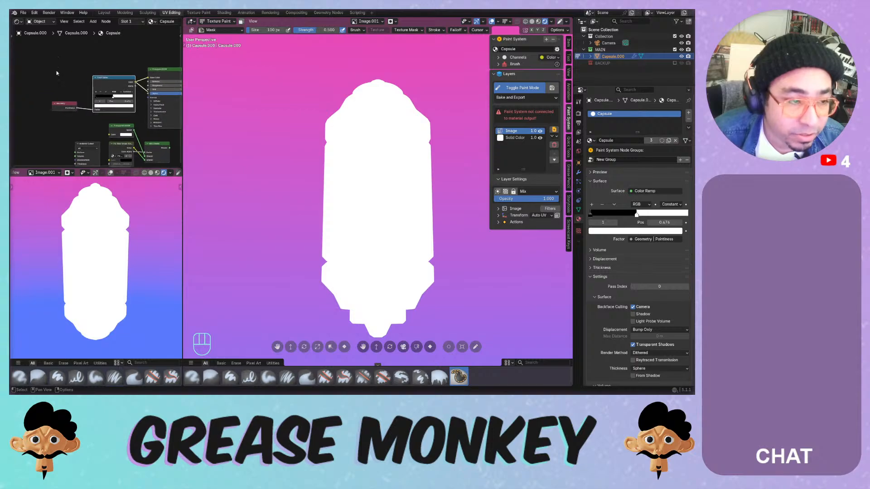
pyautogui.hotkey('shift', 'a')
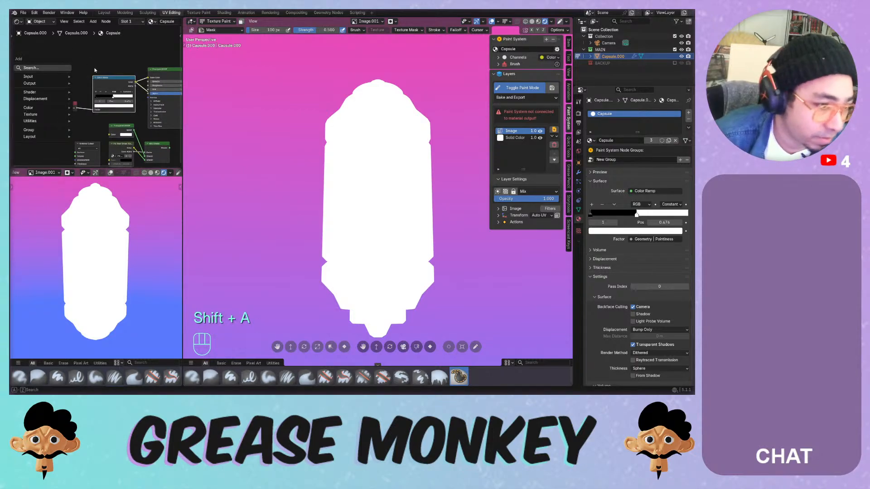
# - Add a Map Range node, abandoning an initial Normalize node
pyautogui.click(32, 68)
pyautogui.write('normal')
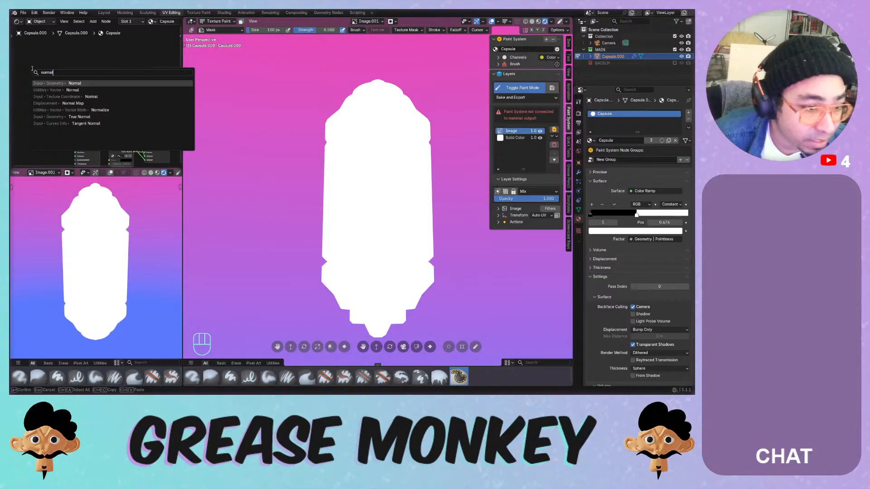
pyautogui.click(98, 109)
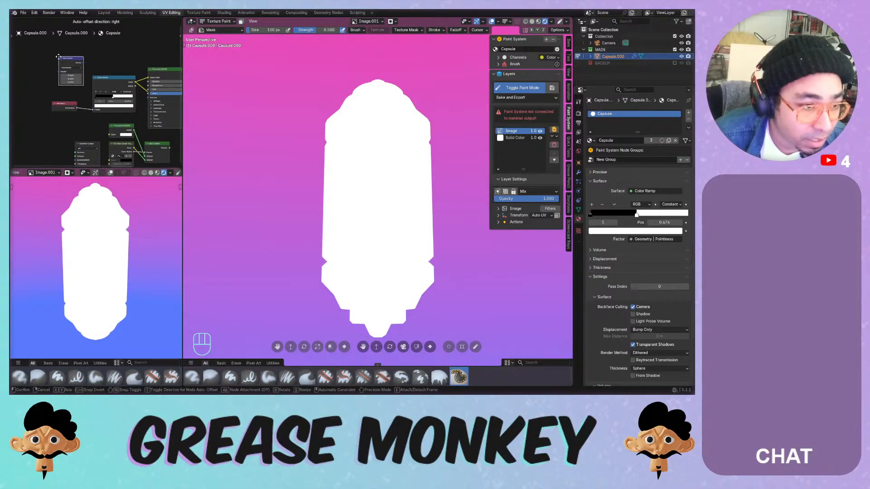
pyautogui.rightClick(58, 57)
pyautogui.hotkey('shift', 'a')
pyautogui.write('no')
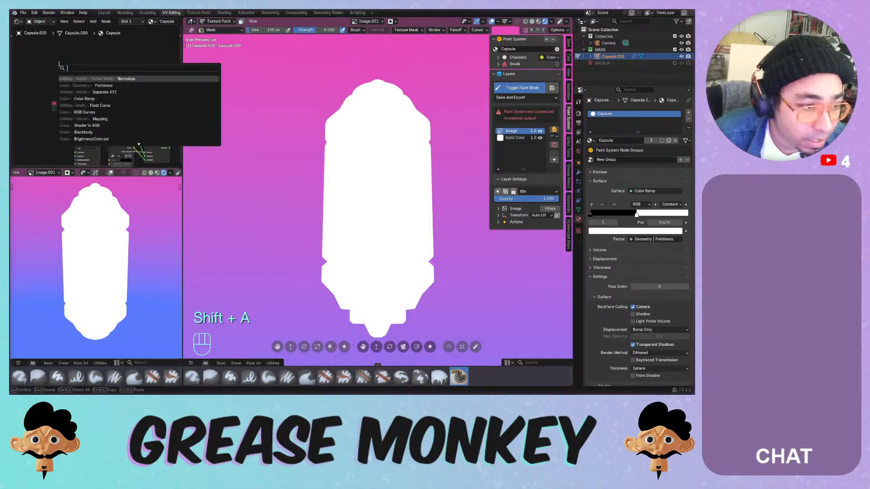
pyautogui.write('rma')
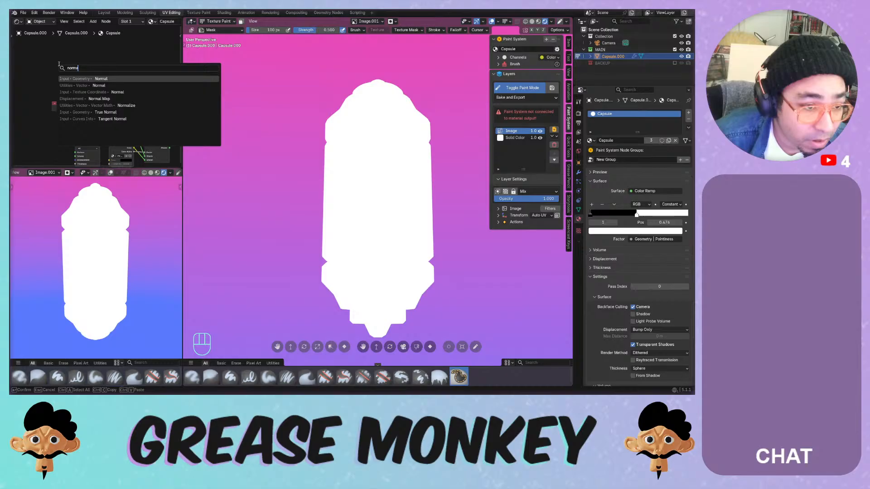
pyautogui.hotkey('ctrl', 'a')
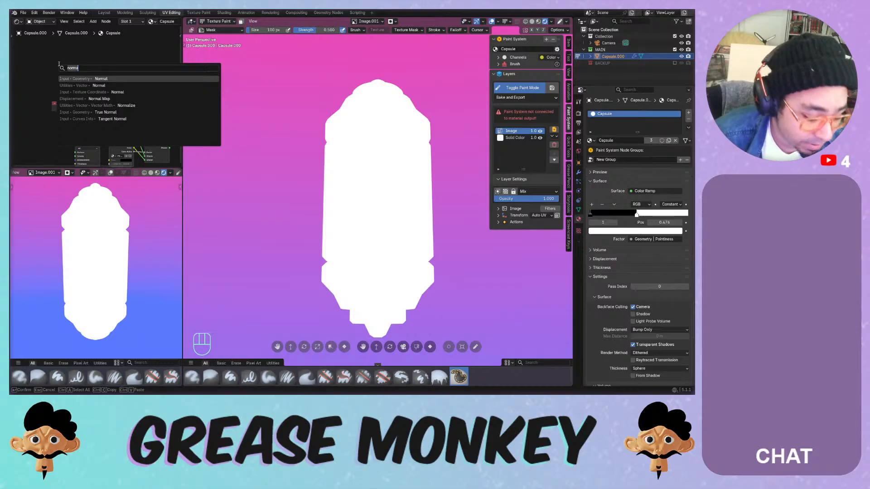
pyautogui.write('map ran')
pyautogui.press('Return')
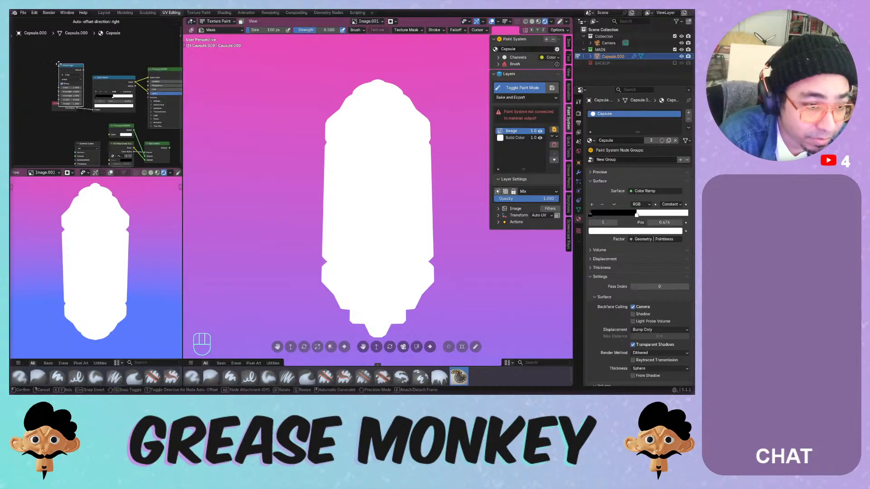
# - Insert Map Range between Pointiness and the ramp, unclamped Float, From Max -0.900
pyautogui.click(82, 76)
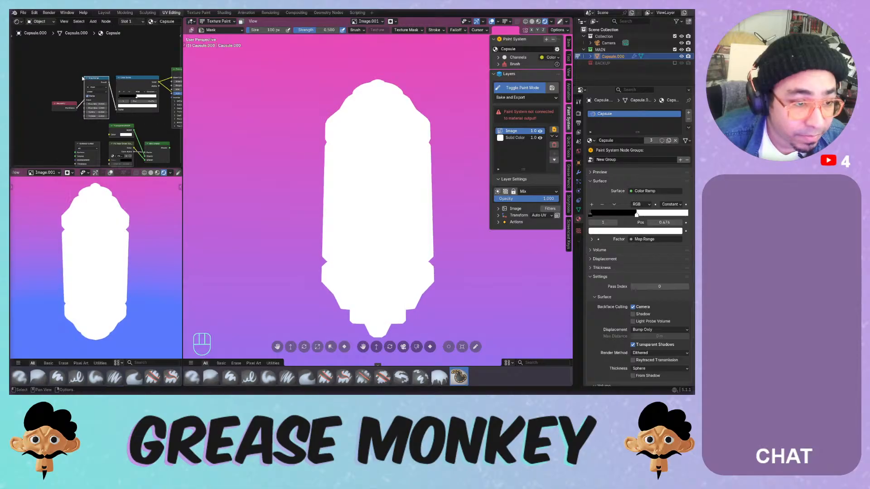
pyautogui.moveTo(116, 97); pyautogui.dragTo(104, 79, button='middle')
pyautogui.click(28, 80)
pyautogui.scroll(7, 104, 78)
pyautogui.click(104, 79)
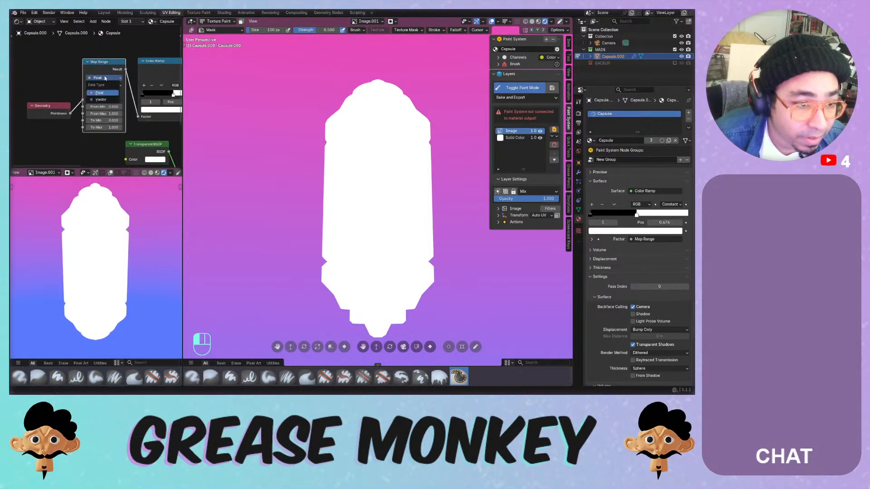
pyautogui.click(105, 79)
pyautogui.moveTo(110, 113)
pyautogui.mouseDown()
pyautogui.moveTo(84, 113)
pyautogui.moveTo(120, 114)
pyautogui.moveTo(74, 121)
pyautogui.mouseUp()
pyautogui.moveTo(72, 117); pyautogui.dragTo(18, 115, button='middle')
# - Delete Map Range, reconnect Pointiness to the ramp Factor, and move the stop to 0.520
pyautogui.press('x')
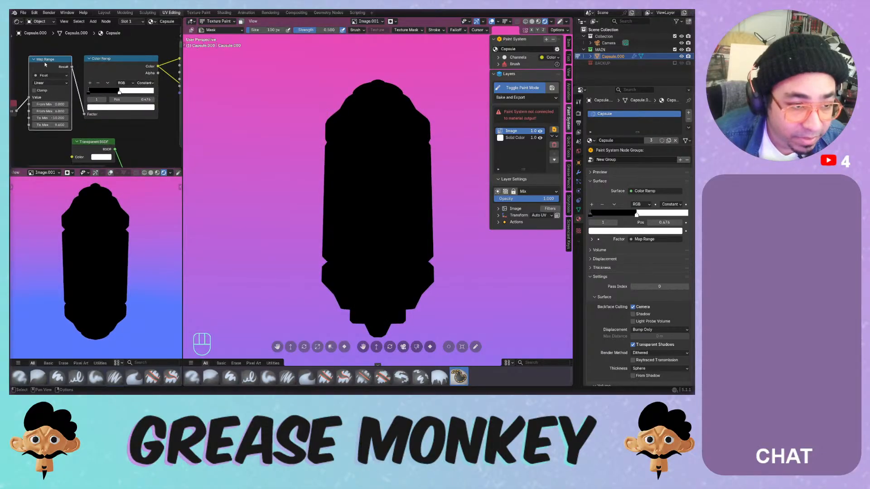
pyautogui.moveTo(16, 111); pyautogui.dragTo(84, 114)
pyautogui.moveTo(119, 92); pyautogui.dragTo(121, 92)
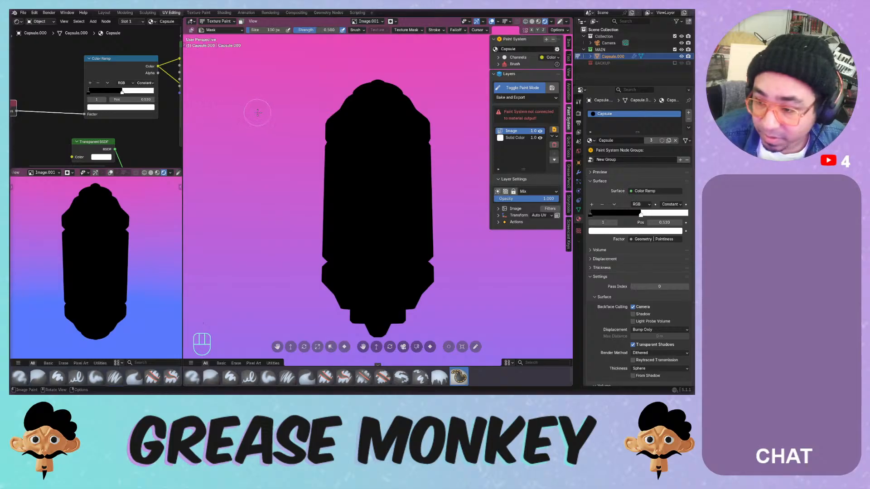
# - Enable Raytracing in the EEVEE Render properties
pyautogui.click(578, 113)
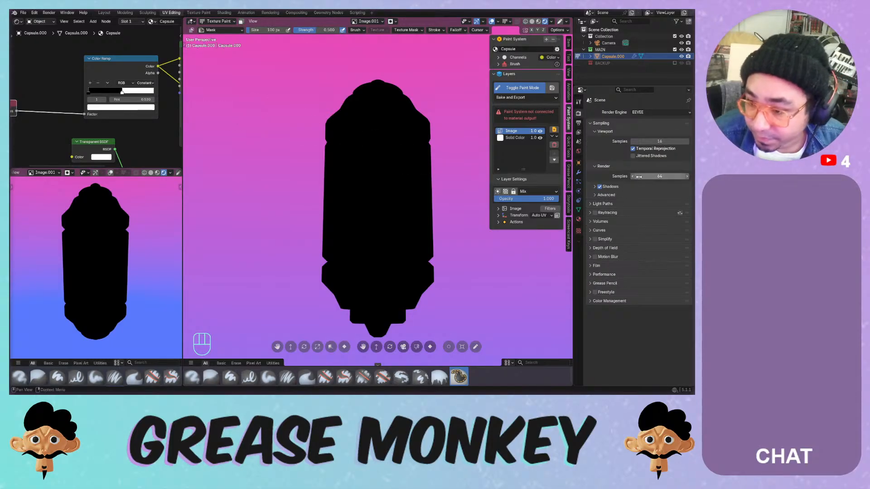
pyautogui.click(595, 213)
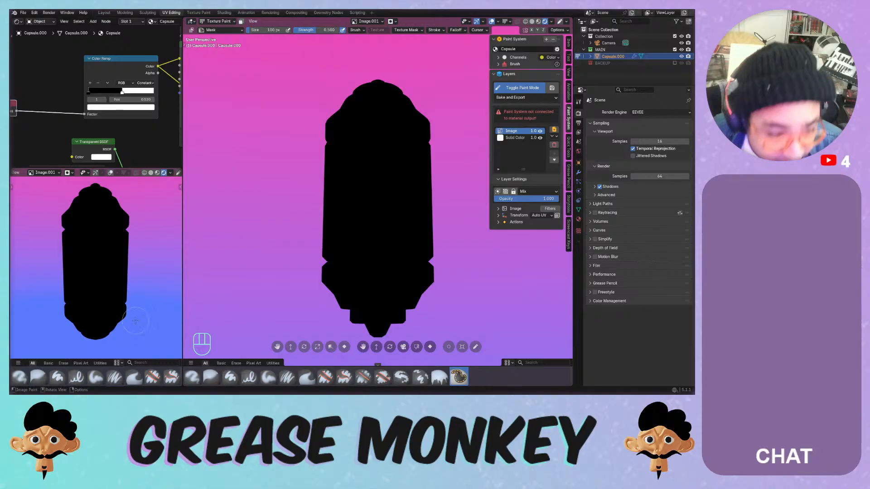
pyautogui.scroll(-3, 95, 104)
pyautogui.scroll(2, 48, 104)
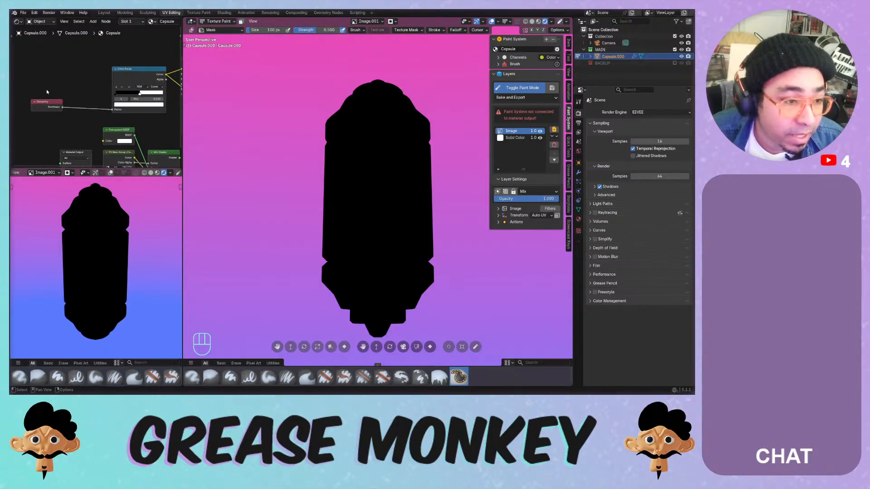
# - Add a Bevel input node to the Capsule material
pyautogui.hotkey('shift', 'a')
pyautogui.write('b')
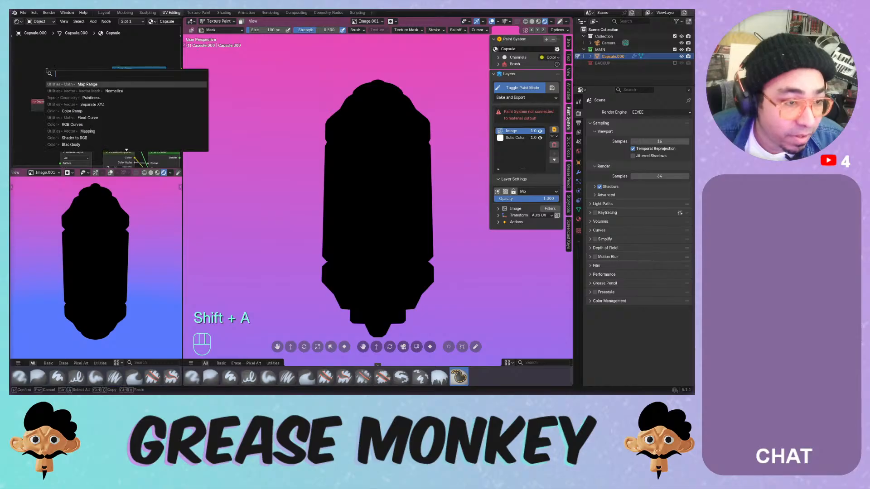
pyautogui.write('e')
pyautogui.click(64, 84)
# - Position the Bevel node beside the Geometry node
pyautogui.click(46, 69)
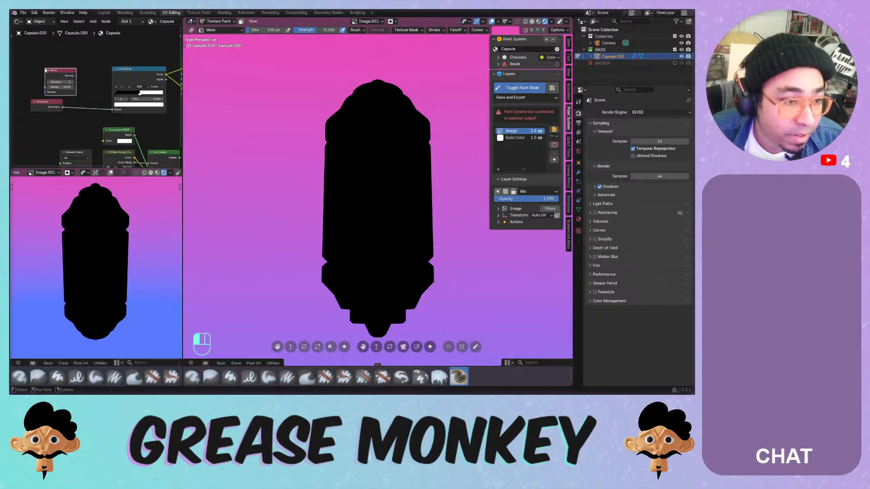
pyautogui.moveTo(44, 103); pyautogui.dragTo(62, 124)
pyautogui.moveTo(55, 70); pyautogui.dragTo(36, 92)
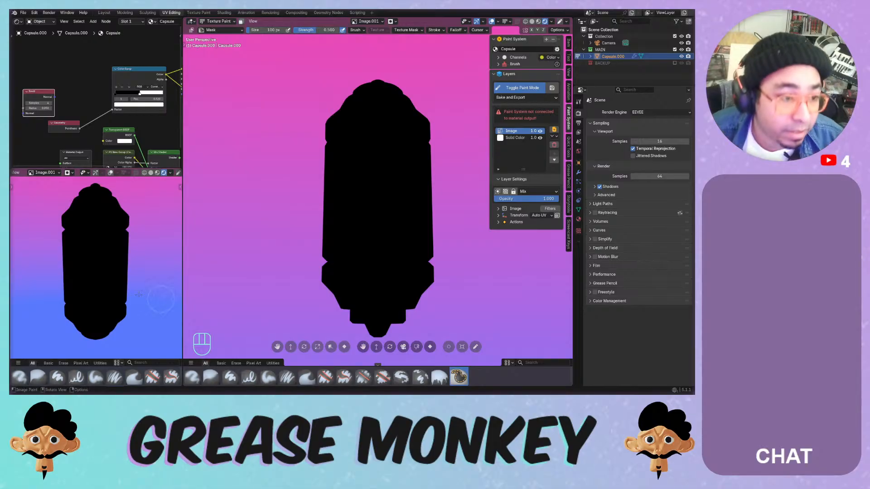
pyautogui.click(74, 93)
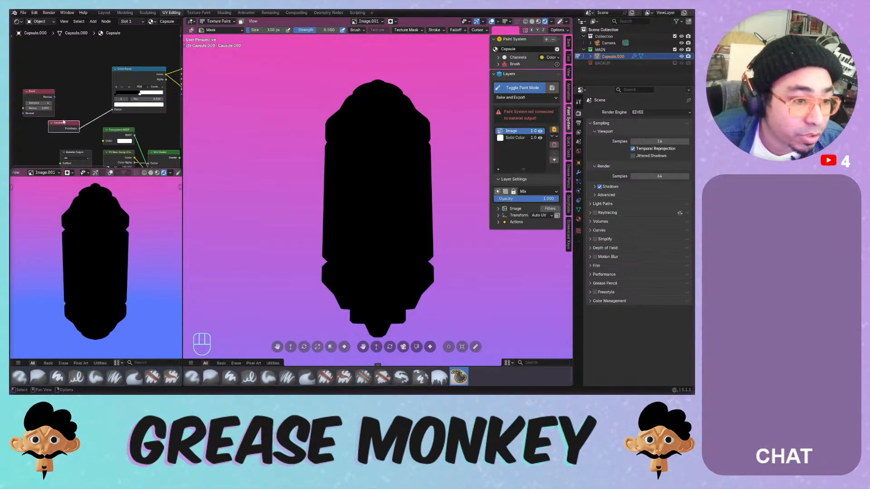
# - Delete the Geometry node and bring up the Input node list
pyautogui.press('x')
pyautogui.hotkey('shift', 'a')
pyautogui.moveTo(45, 76)
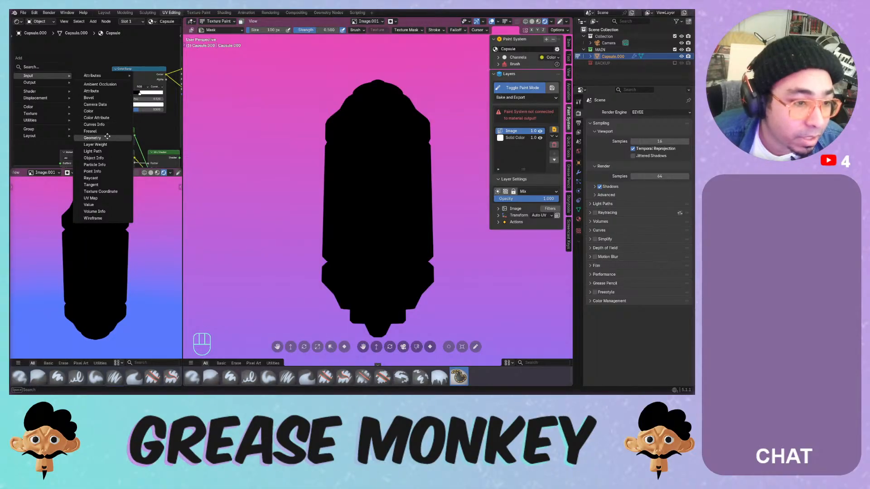
# - Add a Geometry node and a Dot Product node fed by both Normals
pyautogui.click(92, 138)
pyautogui.click(26, 52)
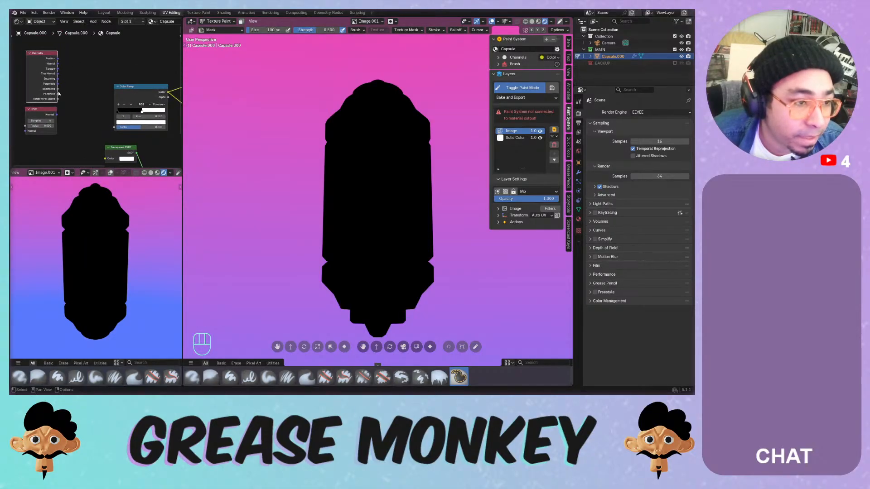
pyautogui.moveTo(78, 83); pyautogui.dragTo(103, 87, button='middle')
pyautogui.hotkey('shift', 'a')
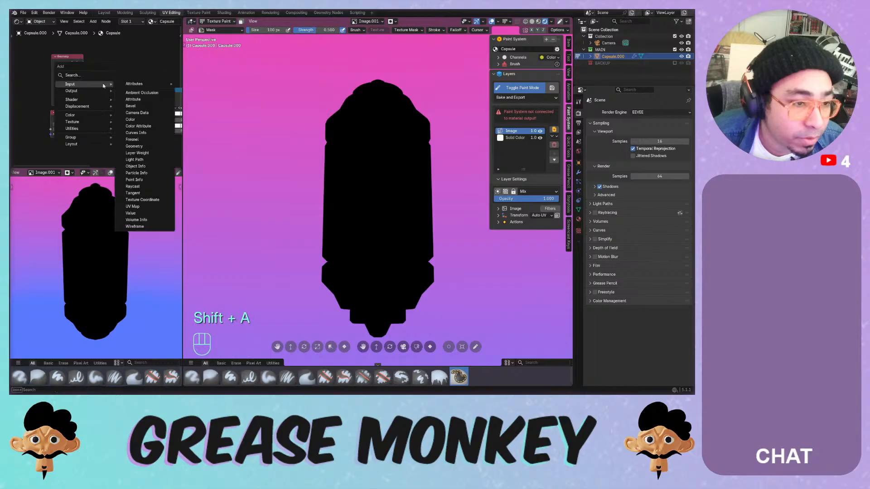
pyautogui.write('dot')
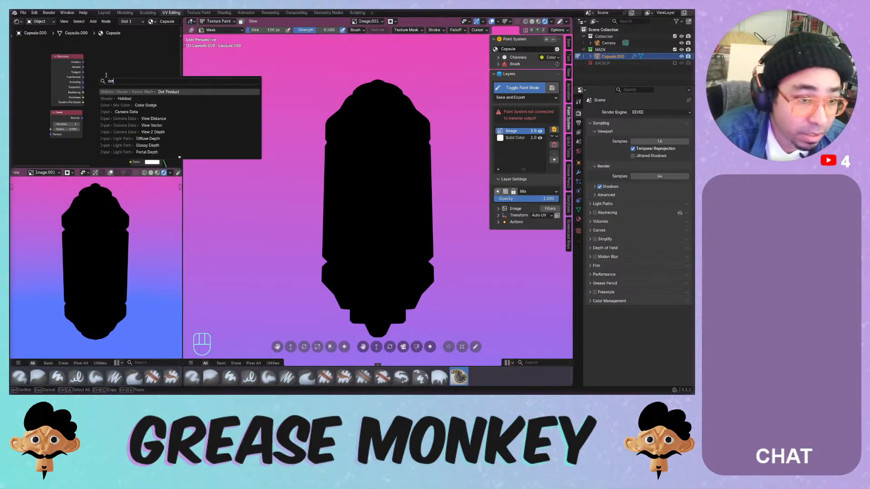
pyautogui.press('Return')
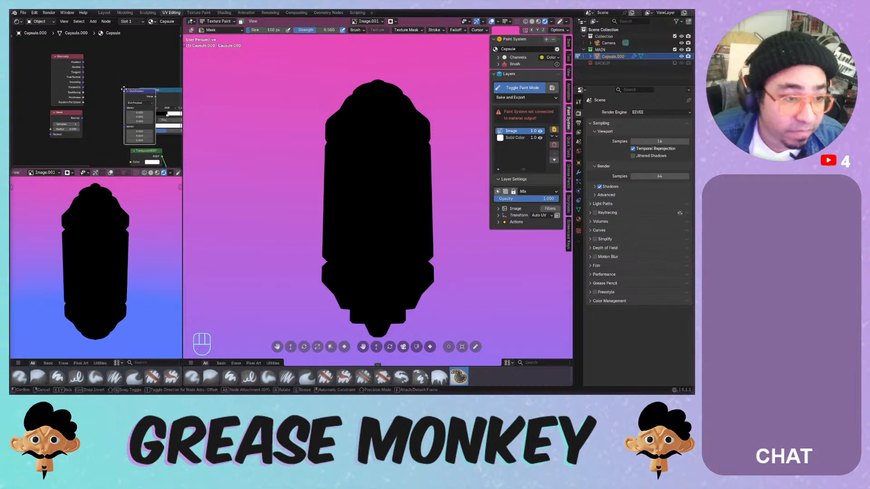
pyautogui.click(114, 86)
pyautogui.moveTo(83, 67); pyautogui.dragTo(96, 103)
# - Remove the Color Ramp and connect the Dot Product value to the Material Output Surface
pyautogui.scroll(1, 116, 121)
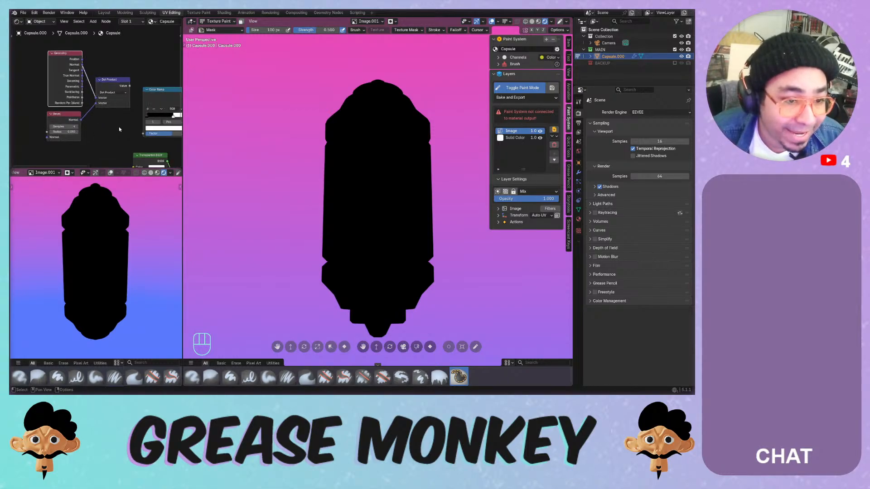
pyautogui.moveTo(118, 125); pyautogui.dragTo(74, 119, button='middle')
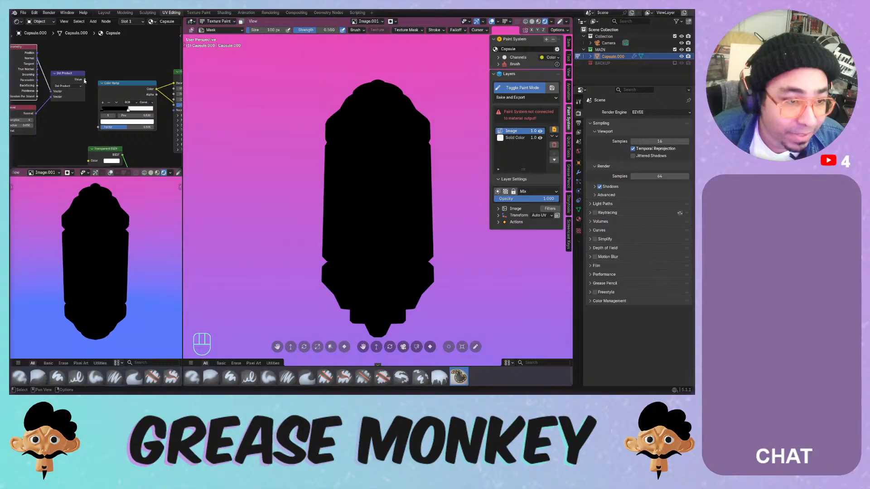
pyautogui.moveTo(84, 80); pyautogui.dragTo(161, 110)
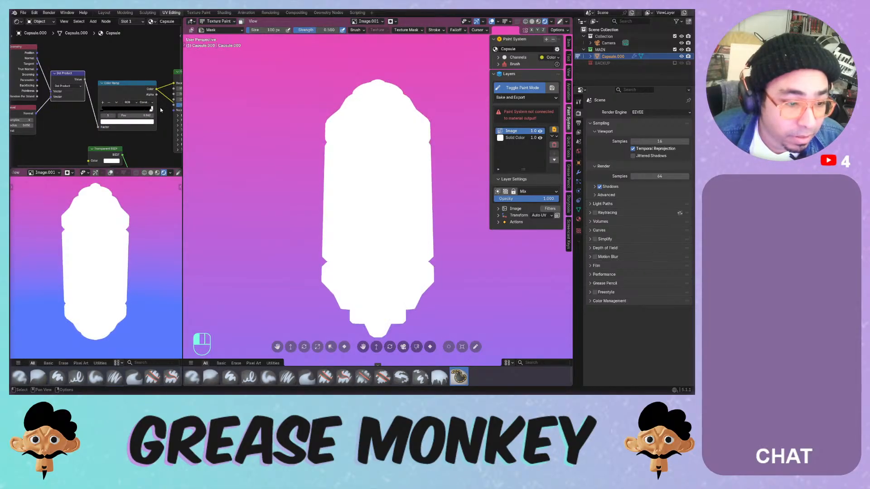
pyautogui.press('x')
pyautogui.moveTo(84, 80); pyautogui.dragTo(173, 84)
pyautogui.scroll(-3, 124, 107)
pyautogui.moveTo(118, 103); pyautogui.dragTo(57, 93, button='middle')
pyautogui.scroll(-2, 55, 91)
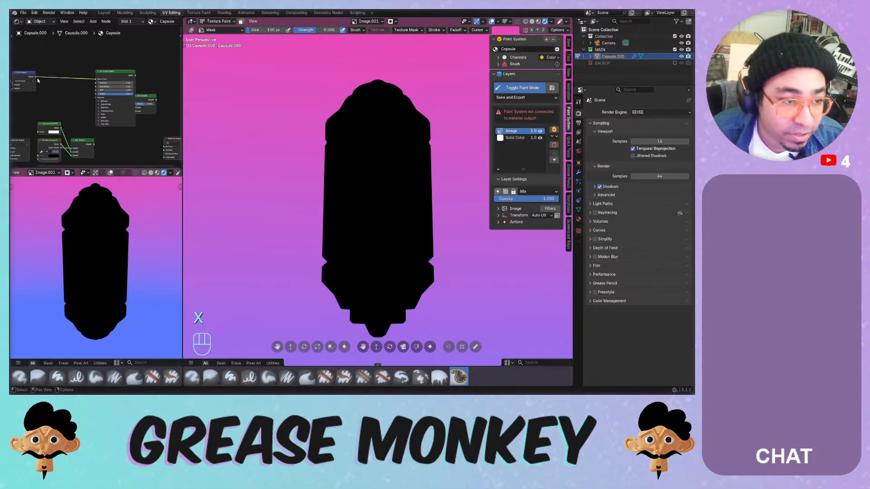
pyautogui.moveTo(36, 77); pyautogui.dragTo(164, 147)
# - Delete the Principled BSDF and the two unused Mix Shader nodes
pyautogui.moveTo(63, 77); pyautogui.dragTo(116, 77, button='middle')
pyautogui.click(145, 84)
pyautogui.press('x')
pyautogui.click(83, 86)
pyautogui.press('x')
pyautogui.click(118, 84)
pyautogui.press('x')
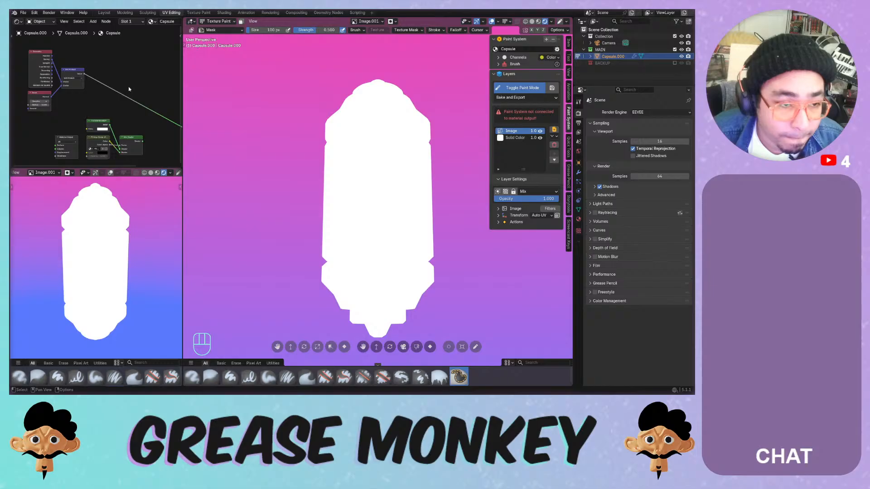
pyautogui.hotkey('shift', 'a')
pyautogui.moveTo(108, 110)
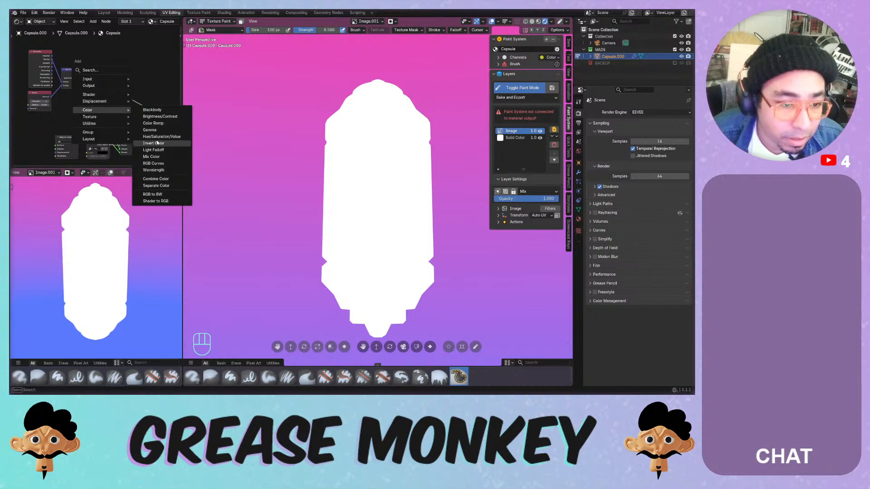
# - Insert a Color Ramp after the Dot Product with black stop 1.000, white 0.764
pyautogui.click(153, 123)
pyautogui.click(140, 86)
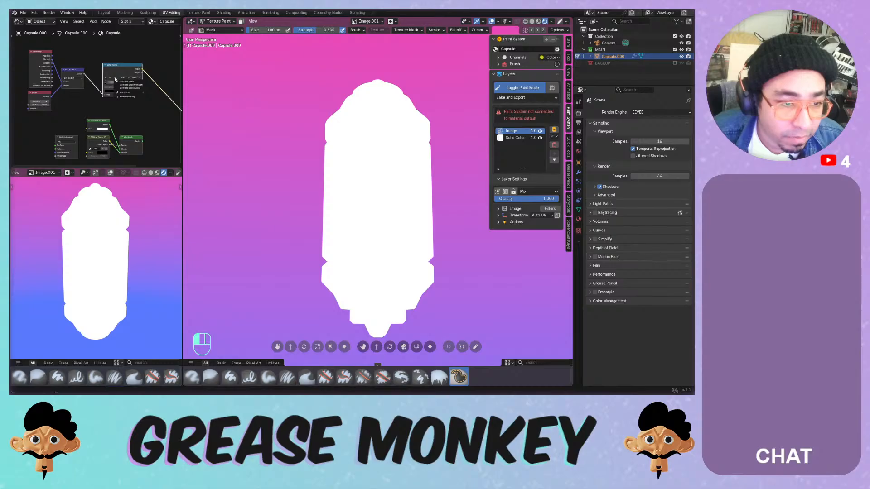
pyautogui.scroll(4, 136, 88)
pyautogui.moveTo(163, 92); pyautogui.dragTo(197, 94)
pyautogui.moveTo(100, 91); pyautogui.dragTo(148, 94)
# - Set Bevel samples to 12, keeping the radius at 0.050
pyautogui.moveTo(66, 136); pyautogui.dragTo(144, 144, button='middle')
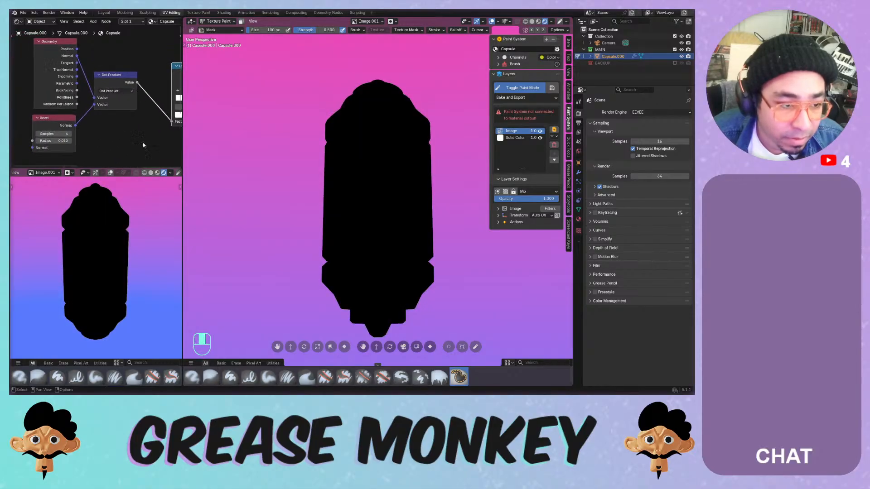
pyautogui.moveTo(60, 135); pyautogui.dragTo(91, 135)
pyautogui.moveTo(53, 142); pyautogui.dragTo(46, 141)
pyautogui.hotkey('ctrl', 'z')
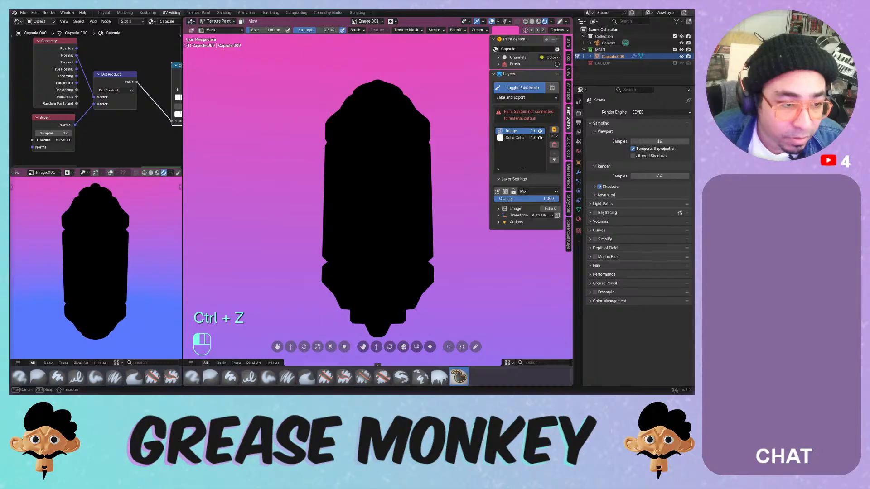
pyautogui.hotkey('ctrl', 'z')
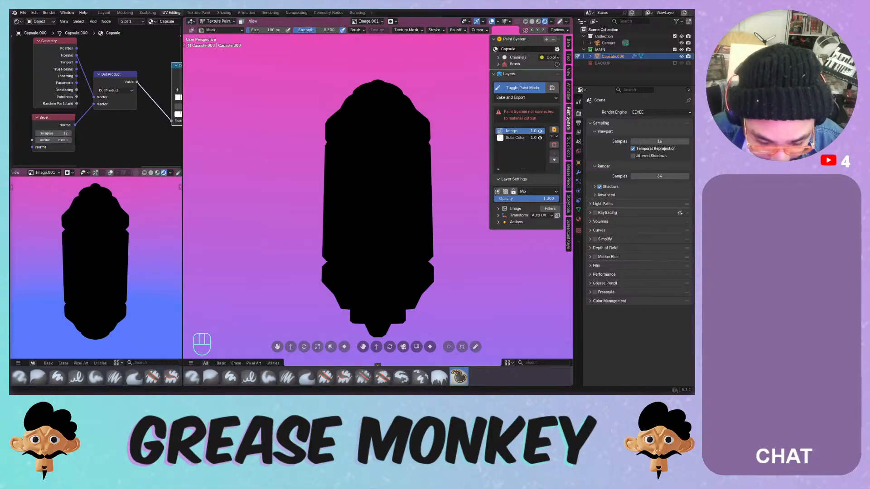
# - Flip the Color Ramp, make it Constant, and set its stop to about 0.387
pyautogui.scroll(-8, 100, 133)
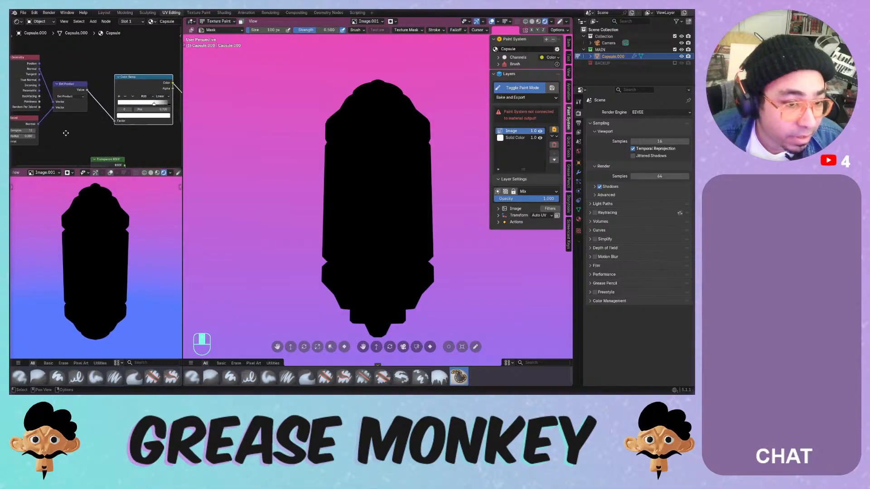
pyautogui.scroll(6, 105, 123)
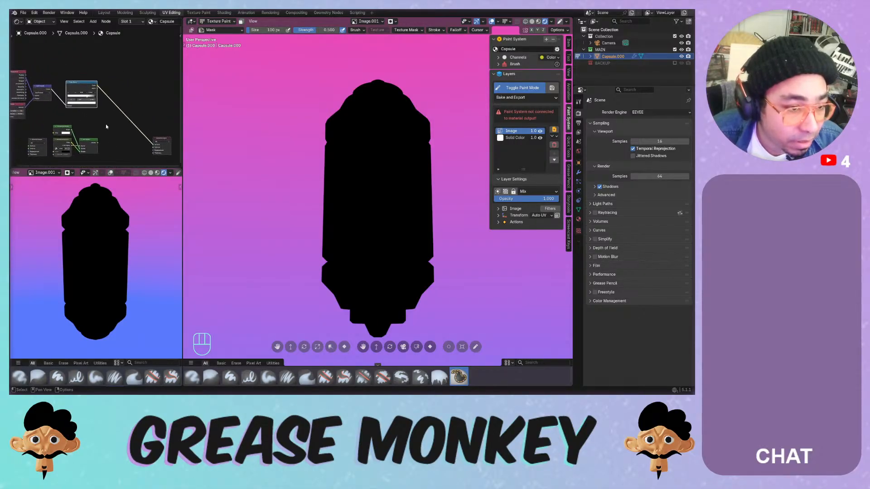
pyautogui.click(64, 91)
pyautogui.click(71, 96)
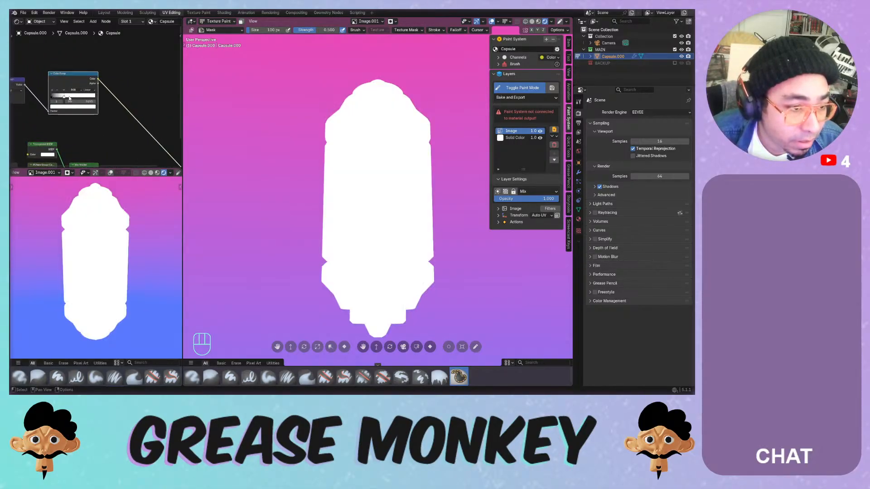
pyautogui.click(88, 90)
pyautogui.click(91, 118)
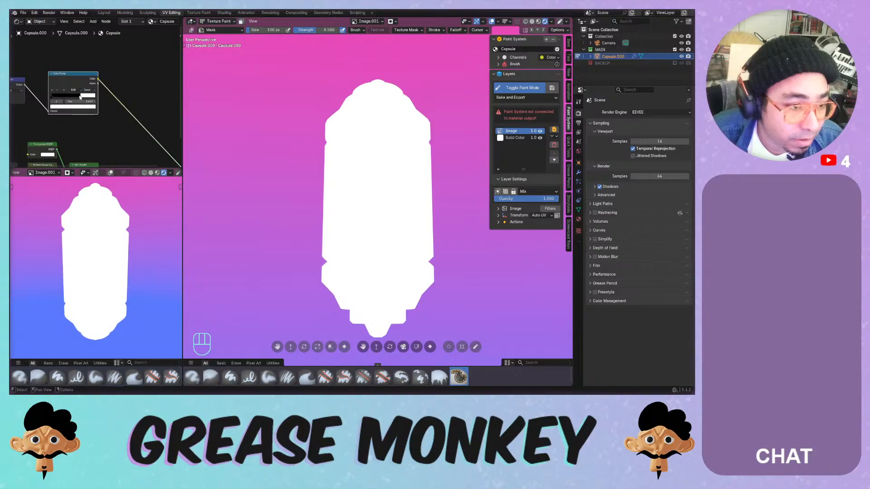
pyautogui.moveTo(52, 98); pyautogui.dragTo(134, 105)
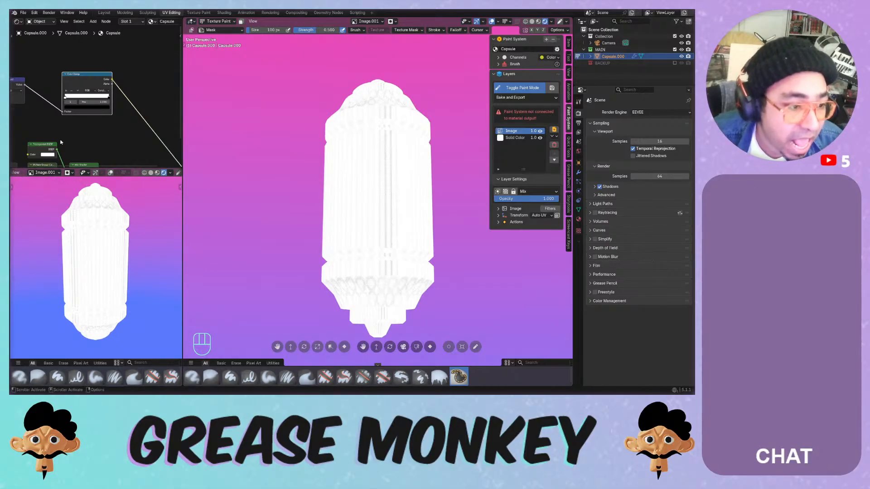
# - Delete the selected node so the capsule renders black, discarding a trial Surface link
pyautogui.scroll(-2, 66, 122)
pyautogui.moveTo(66, 122); pyautogui.dragTo(112, 125, button='middle')
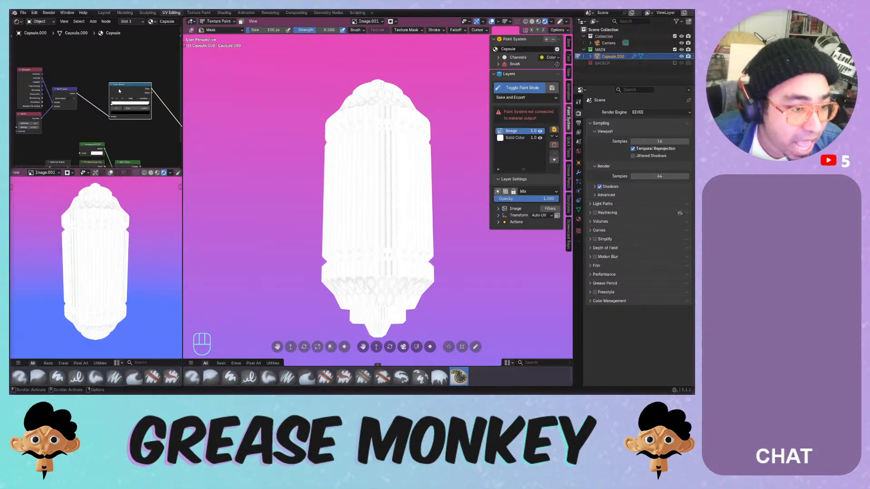
pyautogui.press('x')
pyautogui.scroll(-3, 114, 99)
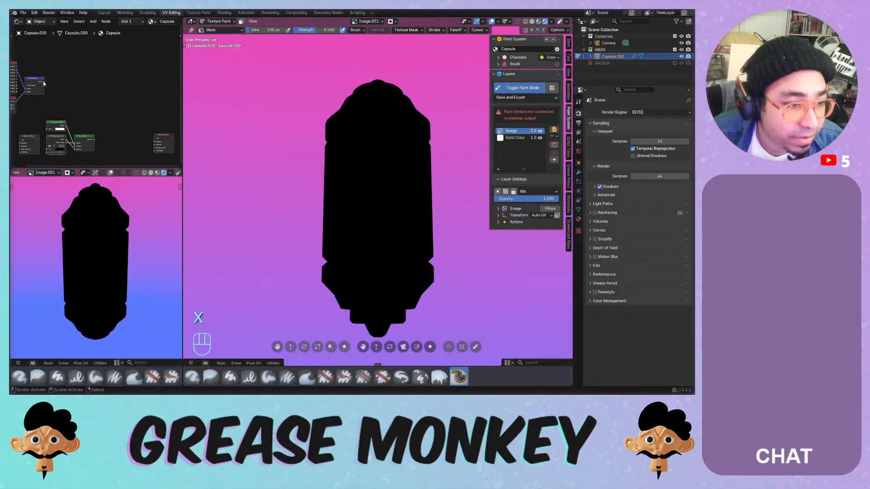
pyautogui.moveTo(44, 83); pyautogui.dragTo(155, 141)
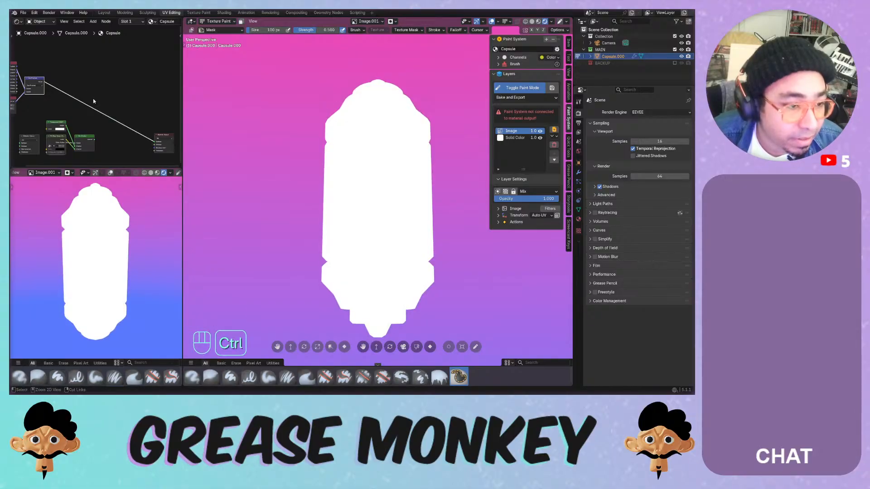
pyautogui.hotkey('ctrl', 'z')
pyautogui.hotkey('shift', 'a')
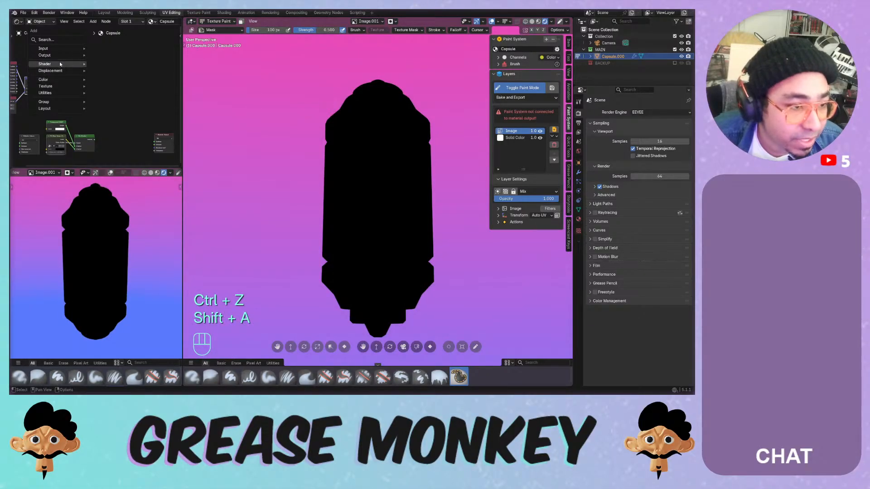
# - Add an Emission shader and connect it to the Material Output Surface
pyautogui.moveTo(60, 65)
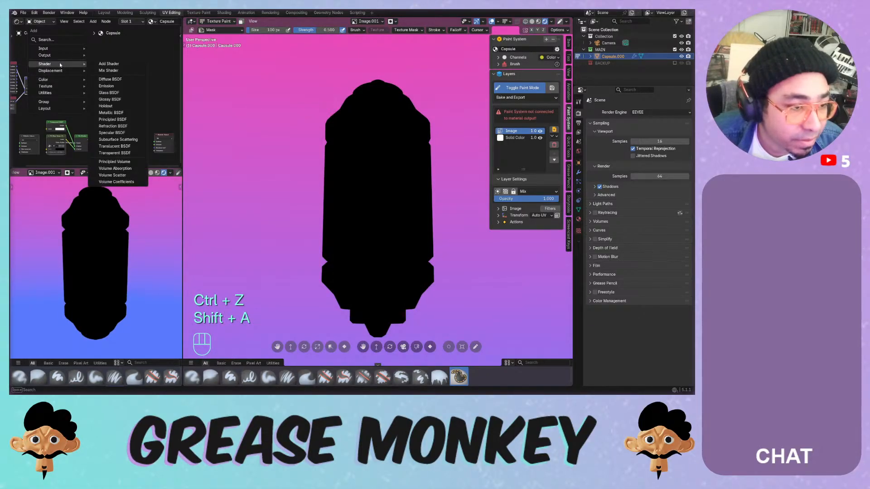
pyautogui.click(107, 86)
pyautogui.click(45, 68)
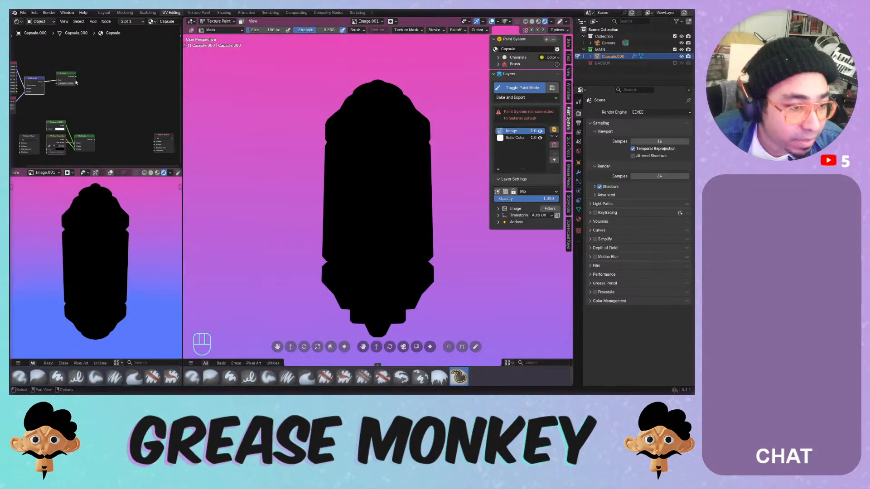
pyautogui.moveTo(77, 78); pyautogui.dragTo(156, 141)
pyautogui.moveTo(68, 97); pyautogui.dragTo(124, 124, button='middle')
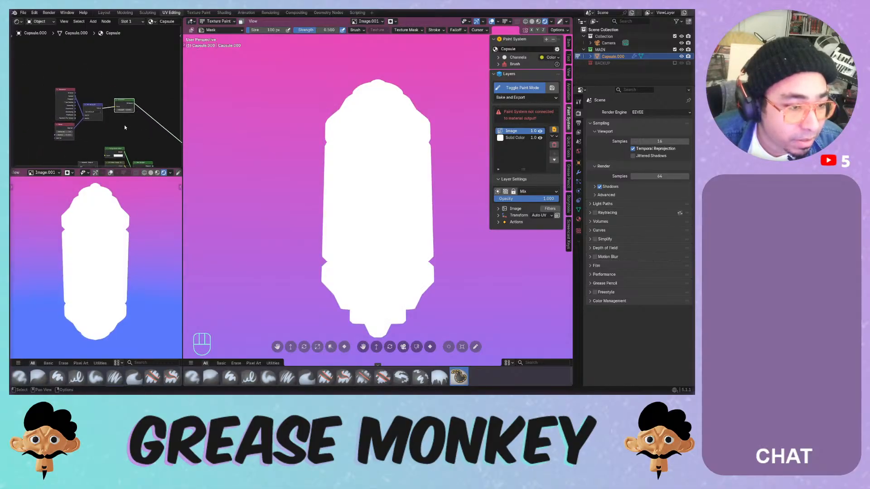
pyautogui.click(117, 100)
pyautogui.moveTo(120, 100); pyautogui.dragTo(165, 116)
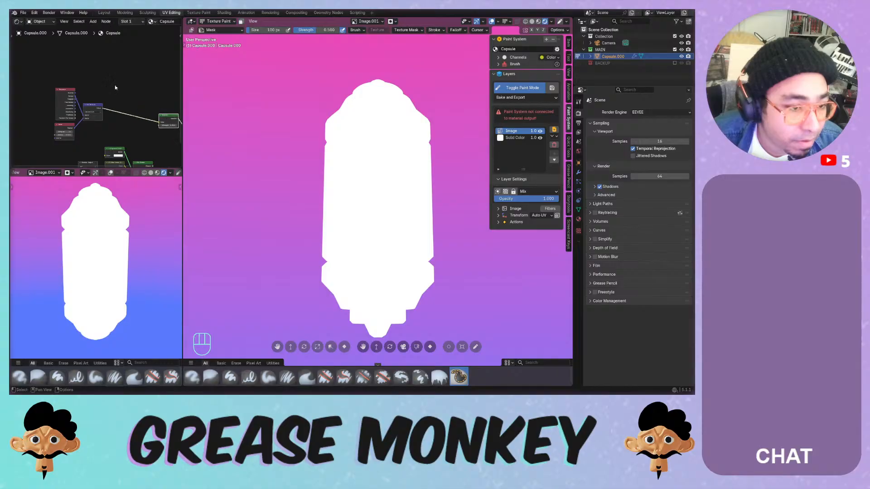
pyautogui.click(115, 85)
# - Insert a Color Ramp on the link into Emission and flip its colours
pyautogui.hotkey('shift', 'a')
pyautogui.moveTo(103, 102)
pyautogui.click(138, 114)
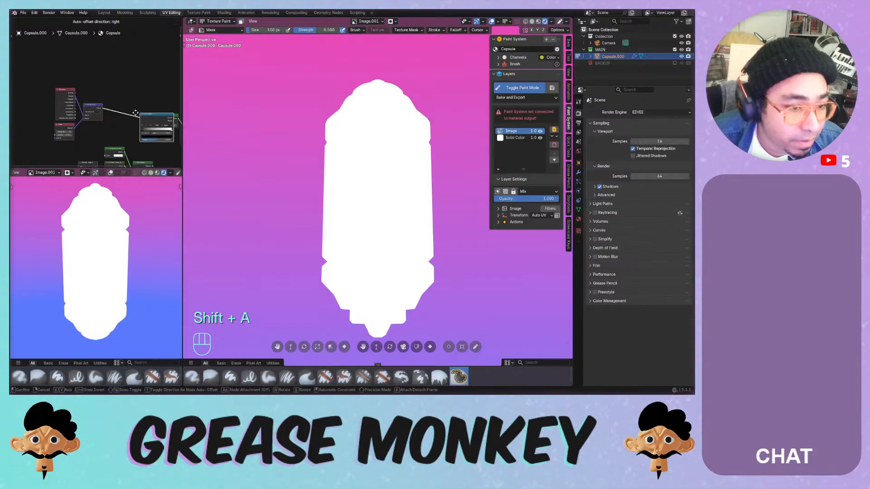
pyautogui.click(117, 108)
pyautogui.moveTo(147, 123)
pyautogui.mouseDown()
pyautogui.moveTo(117, 124)
pyautogui.moveTo(144, 126)
pyautogui.mouseUp()
pyautogui.click(125, 119)
pyautogui.click(139, 123)
# - Switch the ramp to B-Spline and place the black stop at 0.924
pyautogui.click(145, 120)
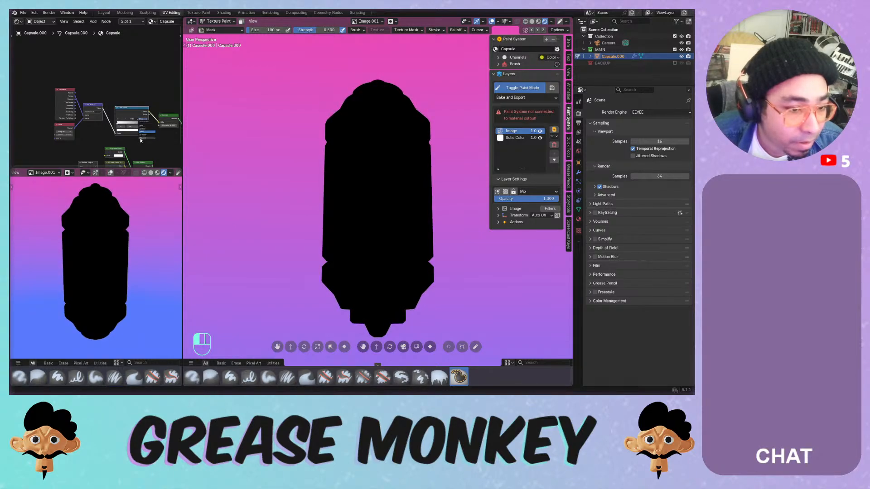
pyautogui.click(141, 135)
pyautogui.scroll(4, 130, 133)
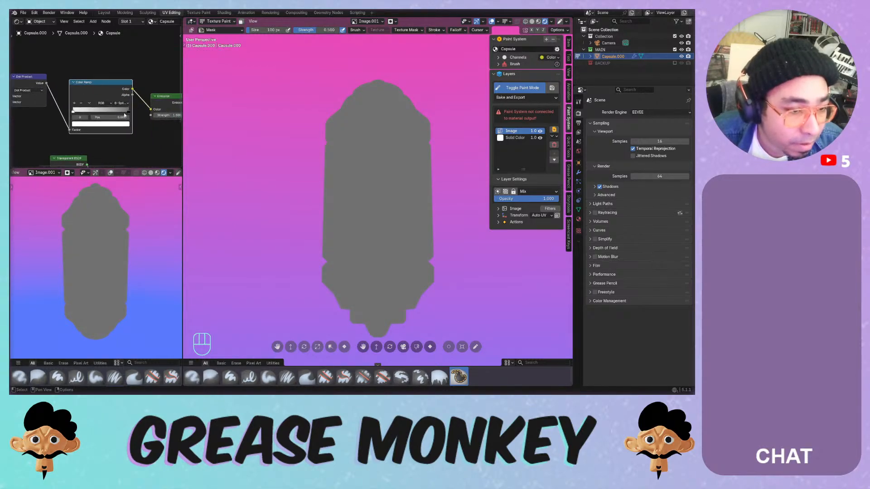
pyautogui.moveTo(128, 113)
pyautogui.mouseDown()
pyautogui.moveTo(120, 114)
pyautogui.moveTo(128, 115)
pyautogui.mouseUp()
pyautogui.moveTo(113, 113); pyautogui.dragTo(173, 117, button='middle')
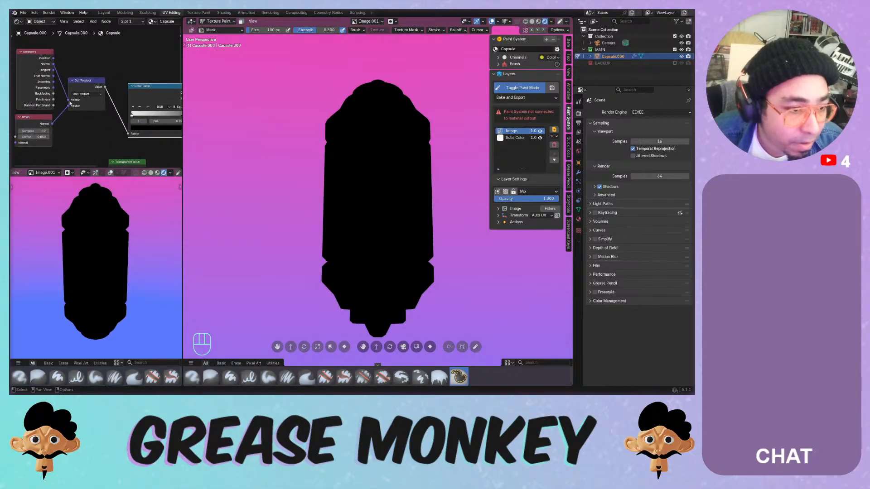
# - Swap the Dot Product inputs, move the white stop to 1.000, and use Linear interpolation
pyautogui.click(89, 104)
pyautogui.hotkey('alt', 's')
pyautogui.hotkey('alt', 's')
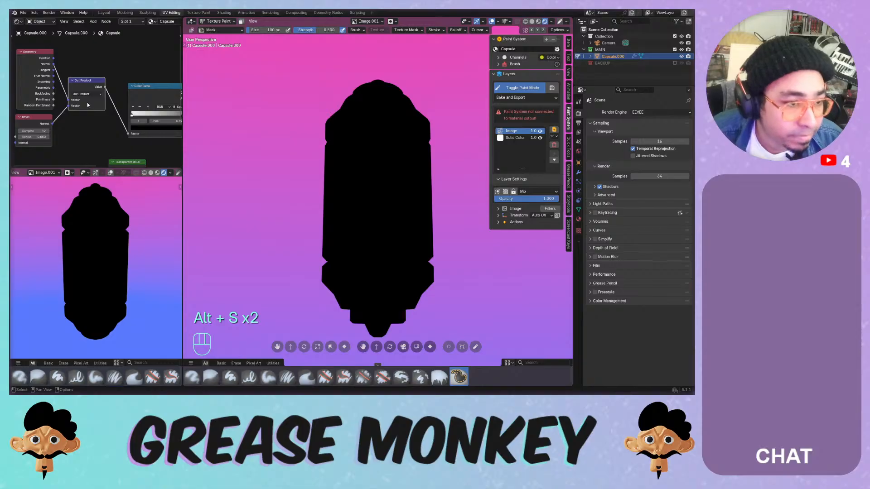
pyautogui.scroll(-2, 107, 122)
pyautogui.moveTo(127, 127); pyautogui.dragTo(93, 125, button='middle')
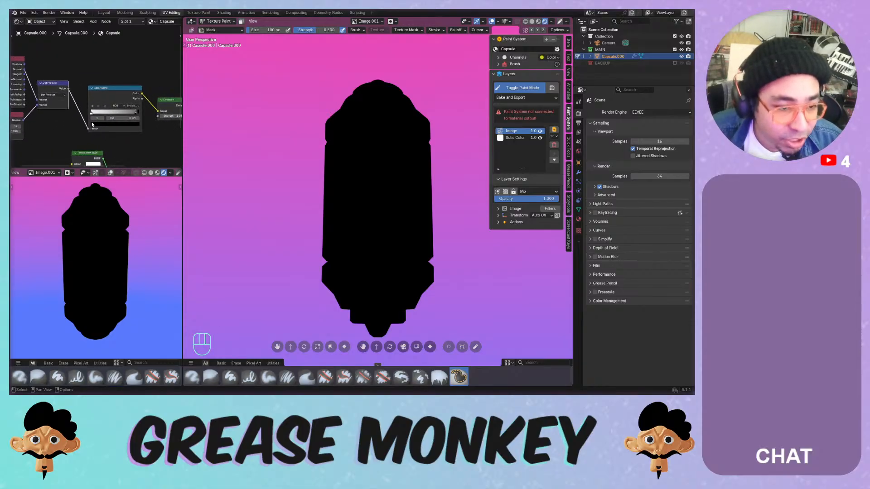
pyautogui.moveTo(92, 113); pyautogui.dragTo(169, 116)
pyautogui.click(132, 106)
pyautogui.click(130, 122)
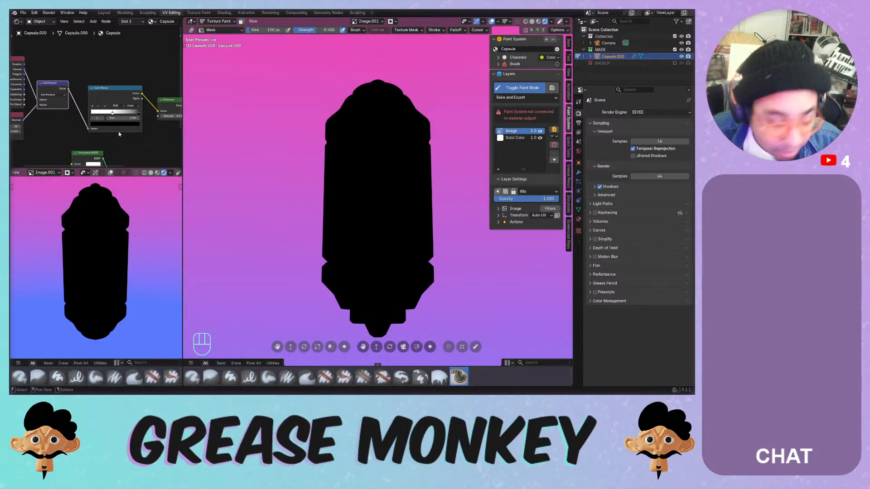
# - Delete the Emission node from the capsule material and bring up the Add menu's Color nodes
pyautogui.scroll(-2, 138, 127)
pyautogui.moveTo(139, 127); pyautogui.dragTo(72, 106, button='middle')
pyautogui.scroll(4, 93, 106)
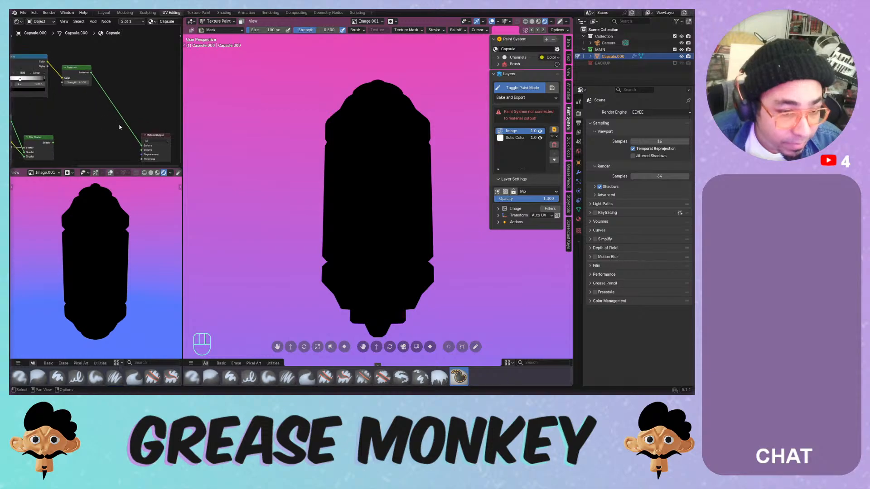
pyautogui.moveTo(85, 116); pyautogui.dragTo(135, 116, button='middle')
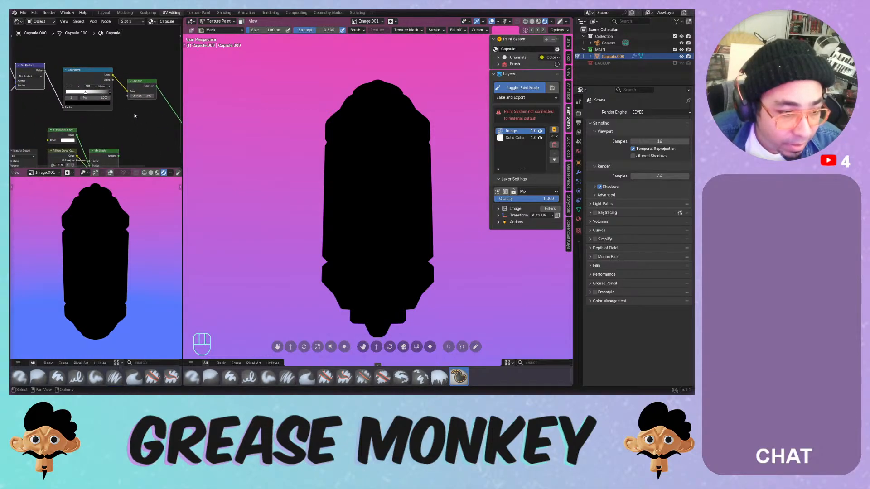
pyautogui.click(134, 81)
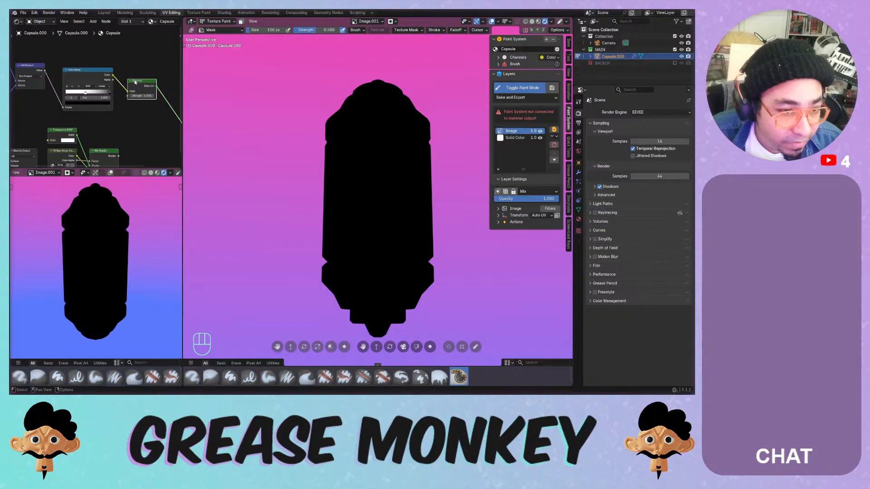
pyautogui.press('x')
pyautogui.hotkey('shift', 'a')
pyautogui.moveTo(131, 79)
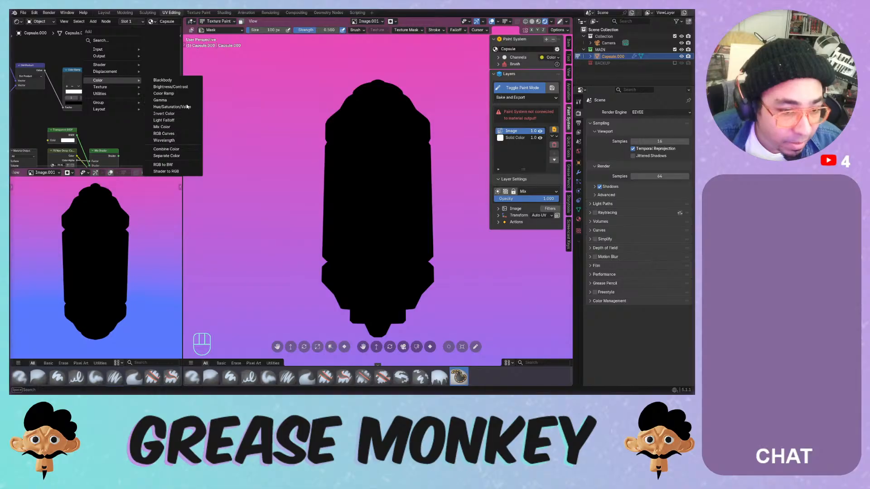
# - Add a Principled BSDF with the Color Ramp as Base Color, wired into Surface
pyautogui.moveTo(114, 65)
pyautogui.click(170, 120)
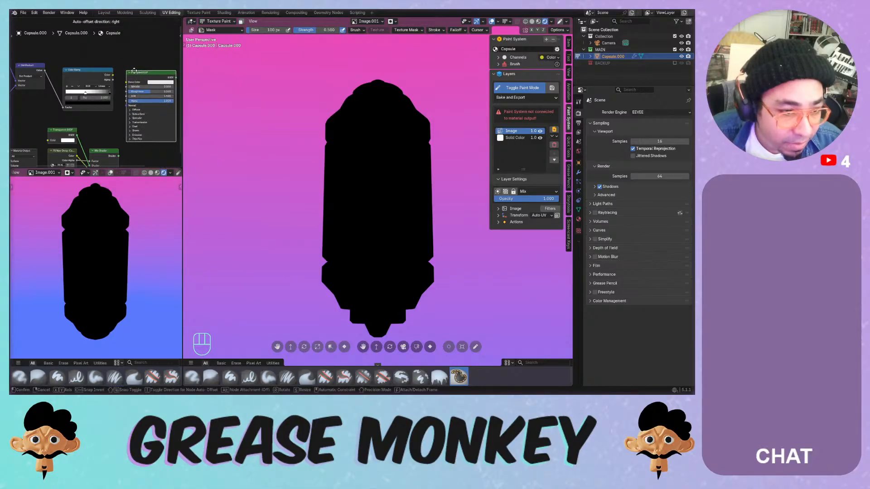
pyautogui.click(128, 72)
pyautogui.moveTo(112, 75); pyautogui.dragTo(126, 83)
pyautogui.scroll(-4, 151, 117)
pyautogui.moveTo(151, 117); pyautogui.dragTo(130, 98, button='middle')
pyautogui.moveTo(131, 70); pyautogui.dragTo(158, 129)
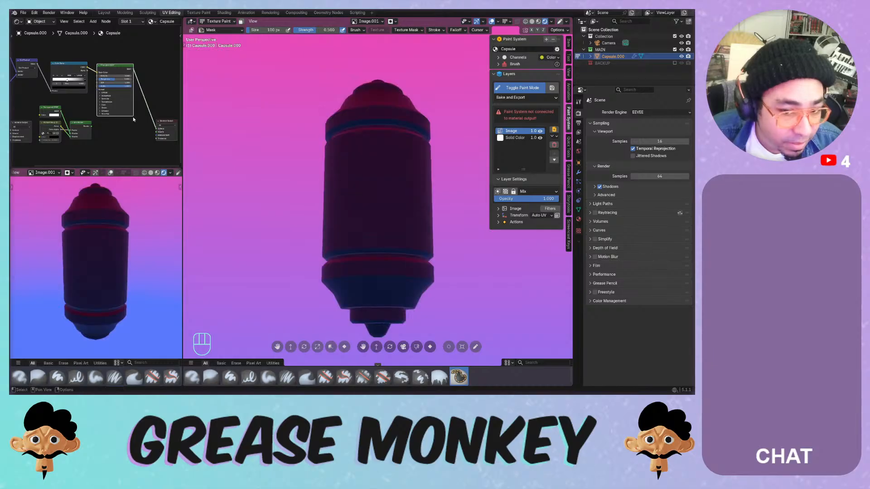
pyautogui.moveTo(65, 93); pyautogui.dragTo(99, 112, button='middle')
pyautogui.moveTo(101, 98); pyautogui.dragTo(124, 97)
# - Set the BSDF base colour to black, then replace it with a direct Color Ramp-to-output link
pyautogui.click(154, 91)
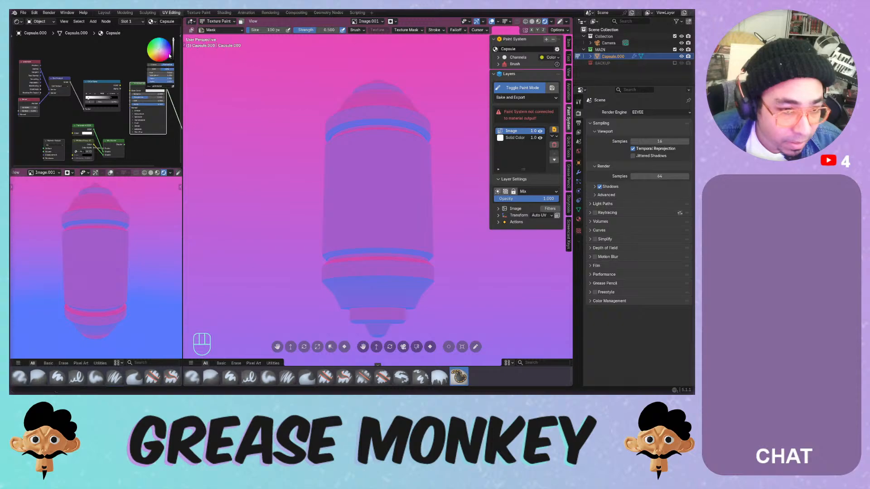
pyautogui.moveTo(174, 49); pyautogui.dragTo(173, 61)
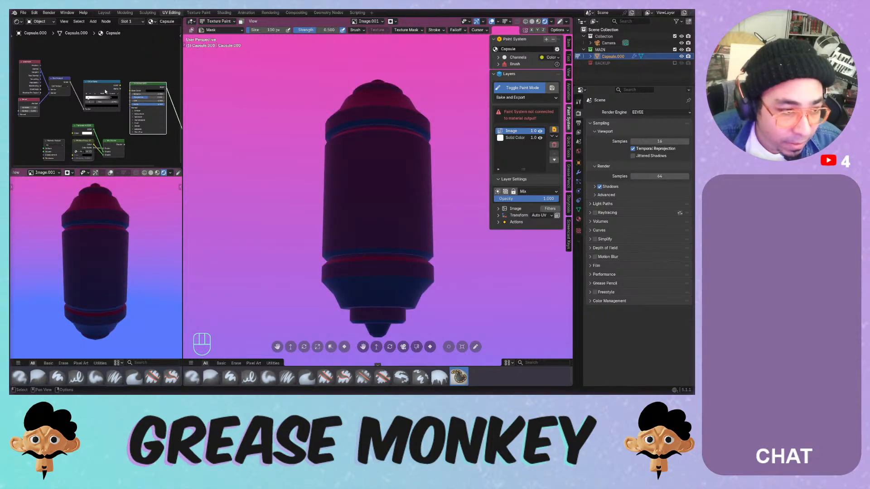
pyautogui.press('x')
pyautogui.moveTo(130, 84); pyautogui.dragTo(105, 81, button='middle')
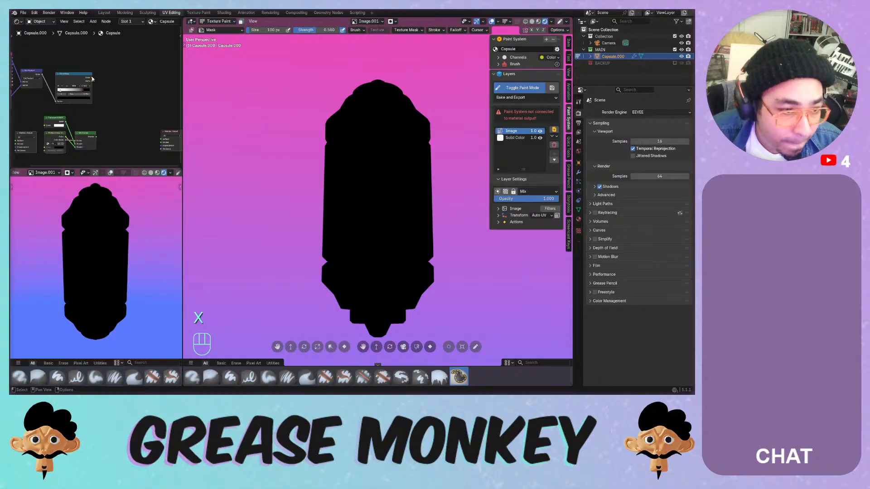
pyautogui.moveTo(92, 79); pyautogui.dragTo(156, 136)
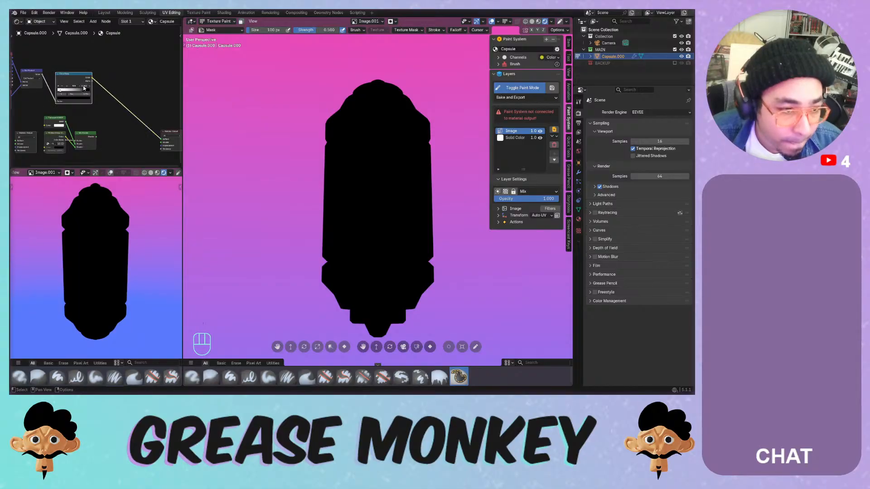
pyautogui.scroll(1, 82, 89)
pyautogui.moveTo(62, 67); pyautogui.dragTo(81, 74)
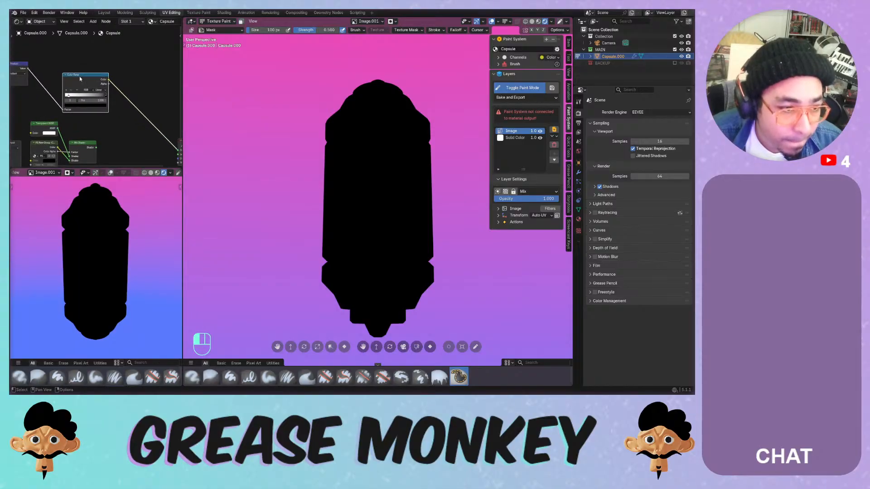
# - Replace the Color Ramp with a Map Range node on the Dot Product, To Max 1
pyautogui.press('x')
pyautogui.hotkey('shift', 'a')
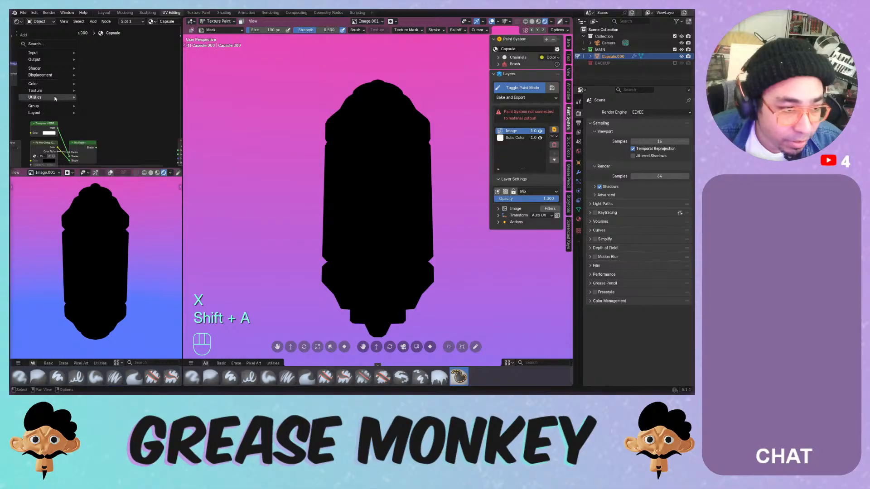
pyautogui.moveTo(55, 98)
pyautogui.moveTo(99, 98)
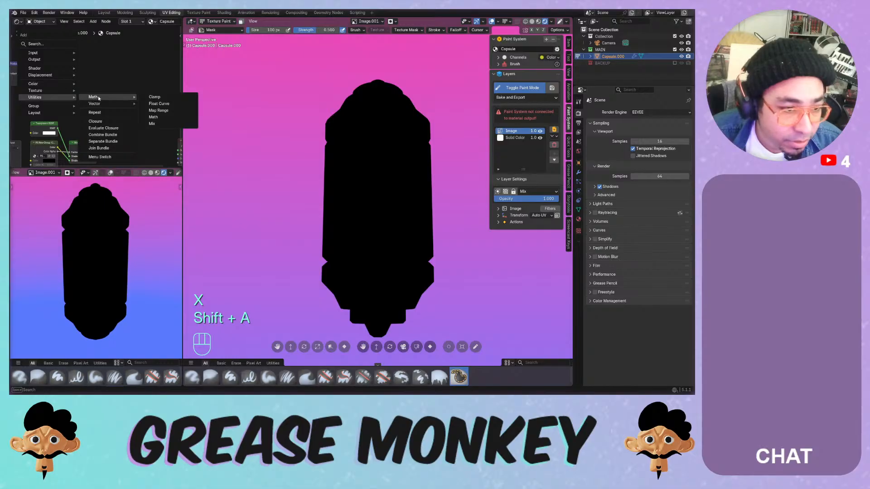
pyautogui.click(158, 110)
pyautogui.click(70, 74)
pyautogui.moveTo(28, 68); pyautogui.dragTo(151, 150)
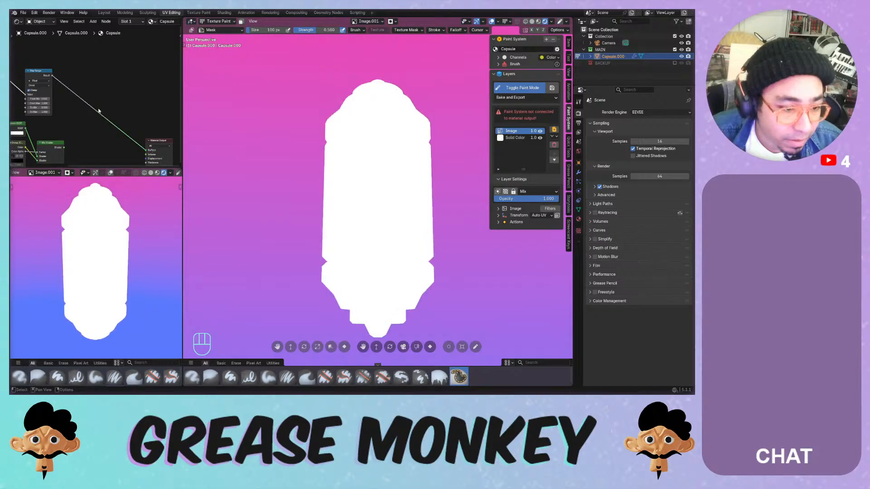
pyautogui.scroll(4, 113, 118)
pyautogui.moveTo(118, 120); pyautogui.dragTo(161, 109)
pyautogui.doubleClick(117, 122)
pyautogui.write('1')
pyautogui.press('Return')
# - Undo the Map Range edits and earlier node changes, then save the file
pyautogui.hotkey('ctrl', 'z')
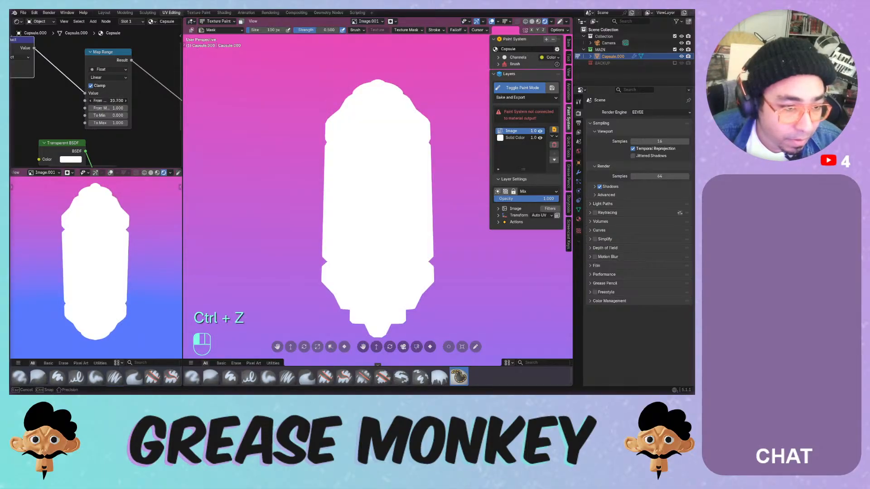
pyautogui.hotkey('ctrl', 'z')
pyautogui.hotkey('ctrl', 'z')
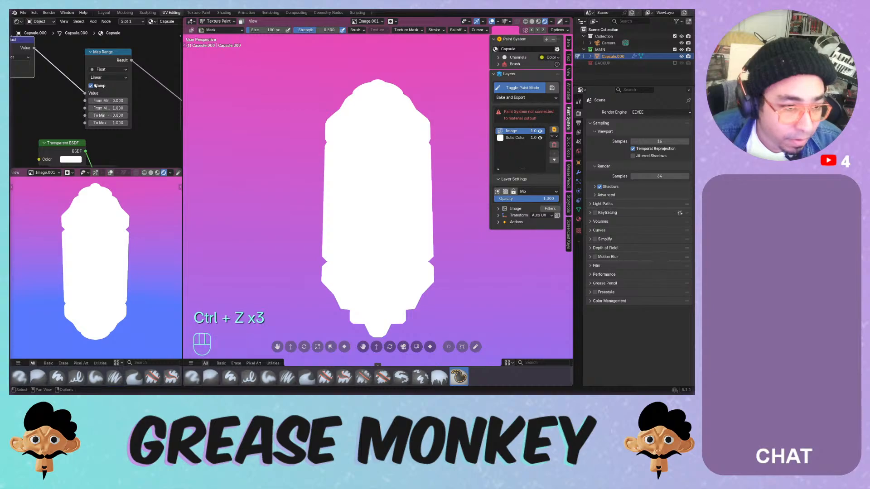
pyautogui.moveTo(115, 101); pyautogui.dragTo(45, 101)
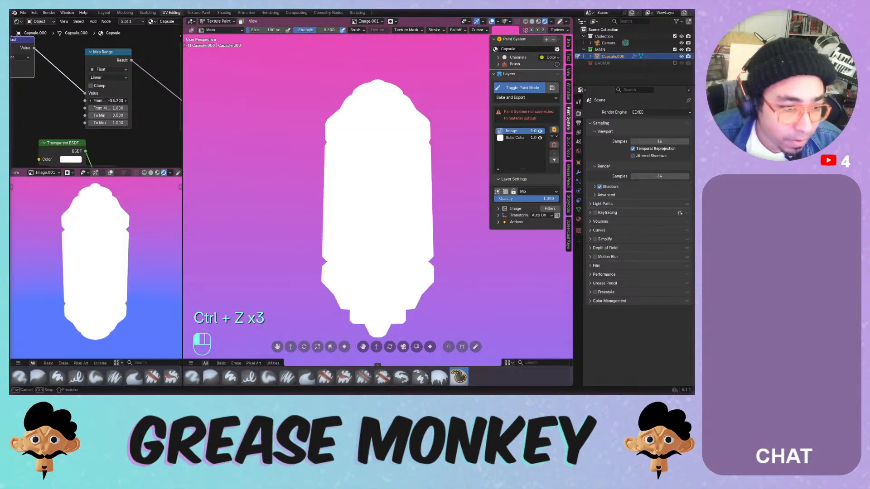
pyautogui.hotkey('ctrl', 'z')
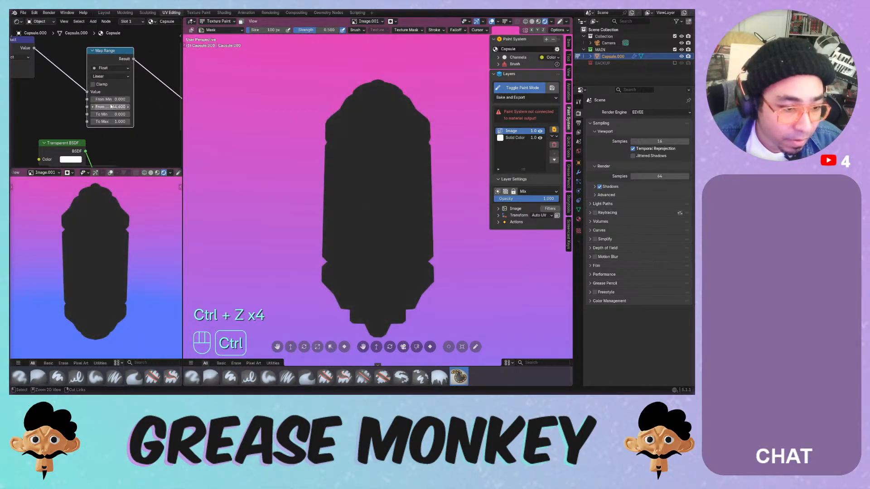
pyautogui.hotkey('ctrl', 'z')
pyautogui.hotkey('ctrl', 'z')
pyautogui.hotkey('ctrl', 'z')
pyautogui.hotkey('ctrl', 'z')
pyautogui.hotkey('ctrl', 'z')
pyautogui.hotkey('ctrl', 'z')
pyautogui.hotkey('ctrl', 'z')
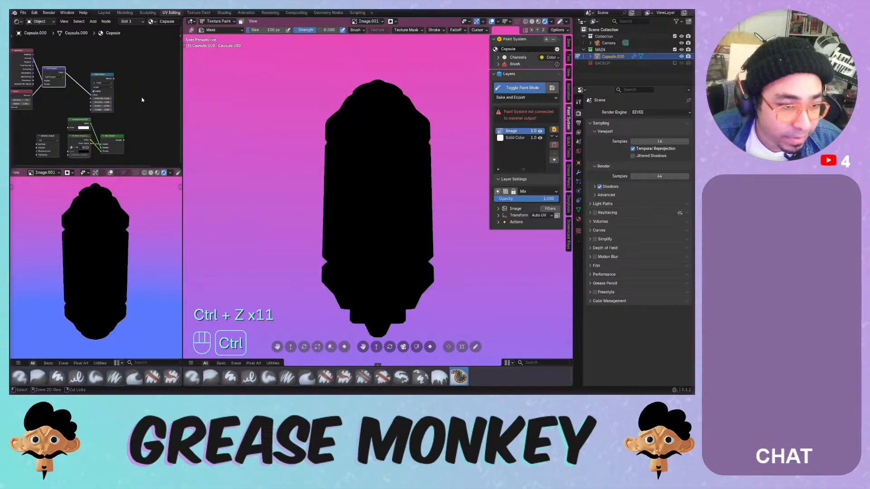
pyautogui.hotkey('ctrl', 'z')
pyautogui.hotkey('ctrl', 'z')
pyautogui.hotkey('ctrl', 'z')
pyautogui.hotkey('ctrl', 'z')
pyautogui.hotkey('ctrl', 'z')
pyautogui.hotkey('ctrl', 'z')
pyautogui.hotkey('ctrl', 's')
# - Keep undoing back to the Emission node setup and save Painting Systems.blend again
pyautogui.hotkey('ctrl', 'a')
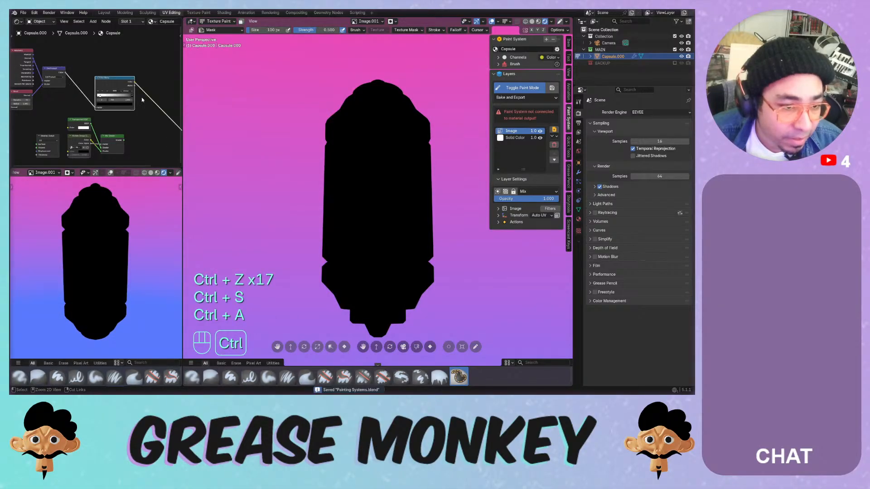
pyautogui.hotkey('ctrl', 'z')
pyautogui.hotkey('ctrl', 'z')
pyautogui.hotkey('ctrl', 'z')
pyautogui.hotkey('ctrl', 'z')
pyautogui.hotkey('ctrl', 'z')
pyautogui.hotkey('ctrl', 'z')
pyautogui.hotkey('ctrl', 'z')
pyautogui.hotkey('ctrl', 'z')
pyautogui.hotkey('ctrl', 'z')
pyautogui.hotkey('ctrl', 'z')
pyautogui.hotkey('ctrl', 'z')
pyautogui.hotkey('ctrl', 'z')
pyautogui.hotkey('ctrl', 'z')
pyautogui.hotkey('ctrl', 'z')
pyautogui.hotkey('ctrl', 'z')
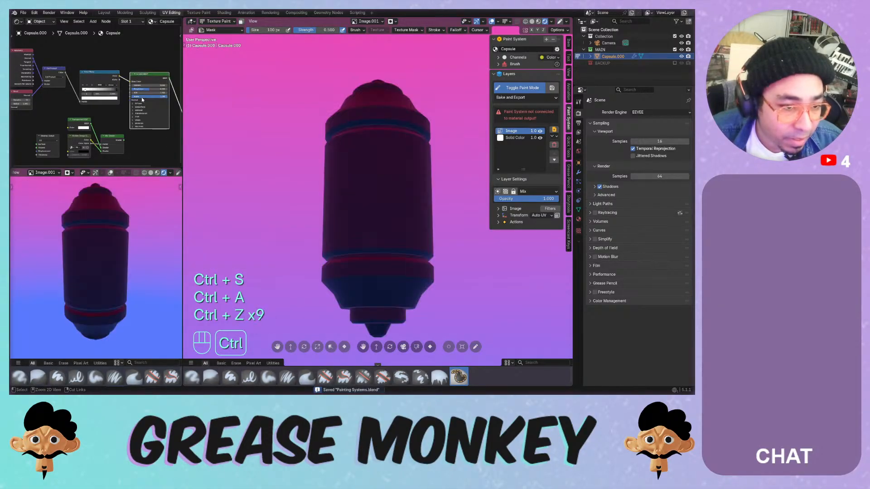
pyautogui.hotkey('ctrl', 'z')
pyautogui.hotkey('ctrl', 'z')
pyautogui.hotkey('ctrl', 'z')
pyautogui.hotkey('ctrl', 'z')
pyautogui.hotkey('ctrl', 'z')
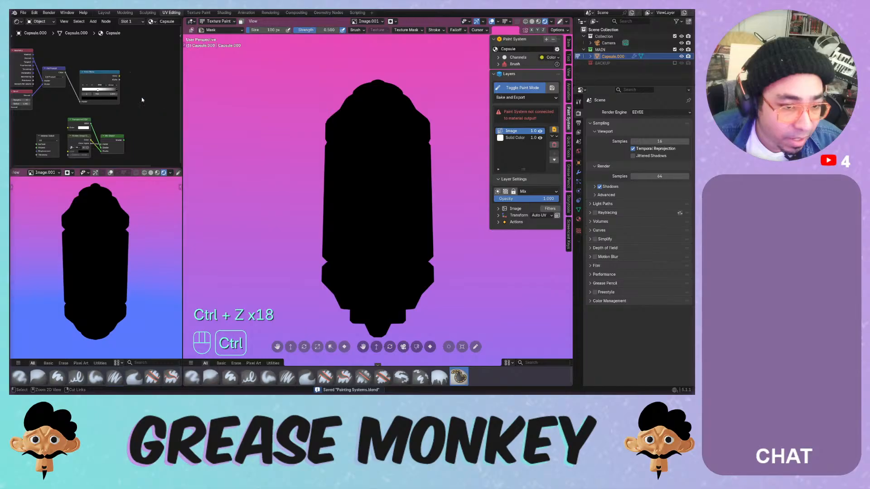
pyautogui.hotkey('ctrl', 'z')
pyautogui.hotkey('ctrl', 'z')
pyautogui.hotkey('ctrl', 'z')
pyautogui.hotkey('ctrl', 'z')
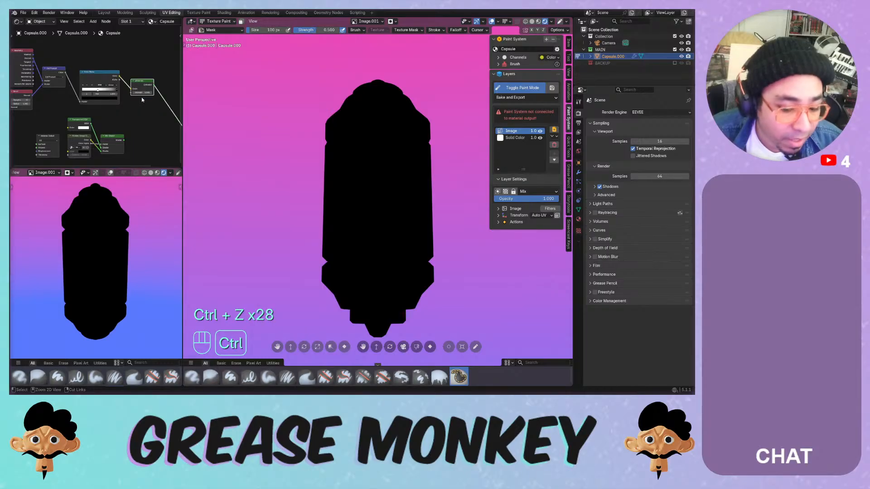
pyautogui.hotkey('ctrl', 's')
pyautogui.hotkey('ctrl', 'z')
pyautogui.hotkey('ctrl', 'z')
pyautogui.hotkey('ctrl', 'z')
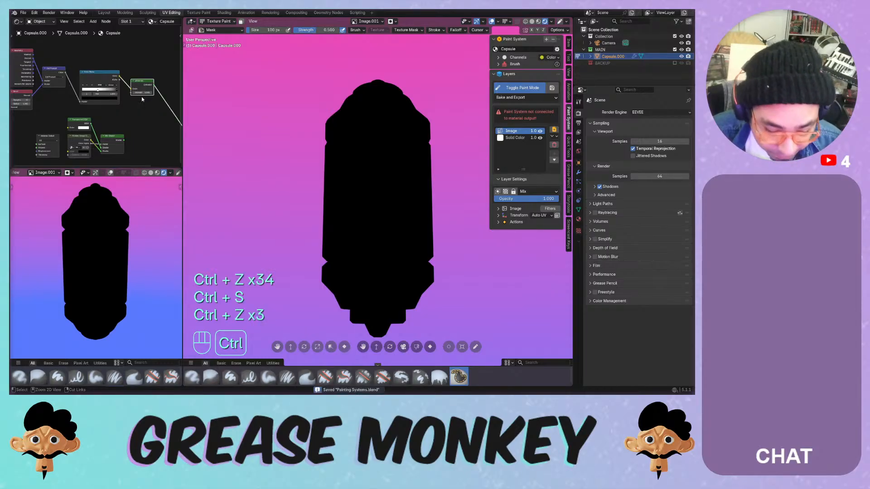
pyautogui.hotkey('ctrl', 'z')
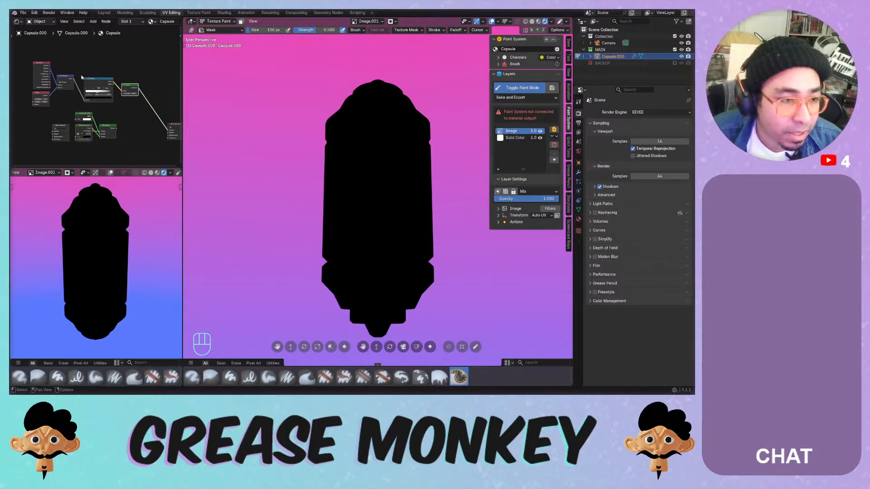
# - Cycle the viewport through solid, material preview and rendered shading to check the capsule
pyautogui.scroll(3, 82, 78)
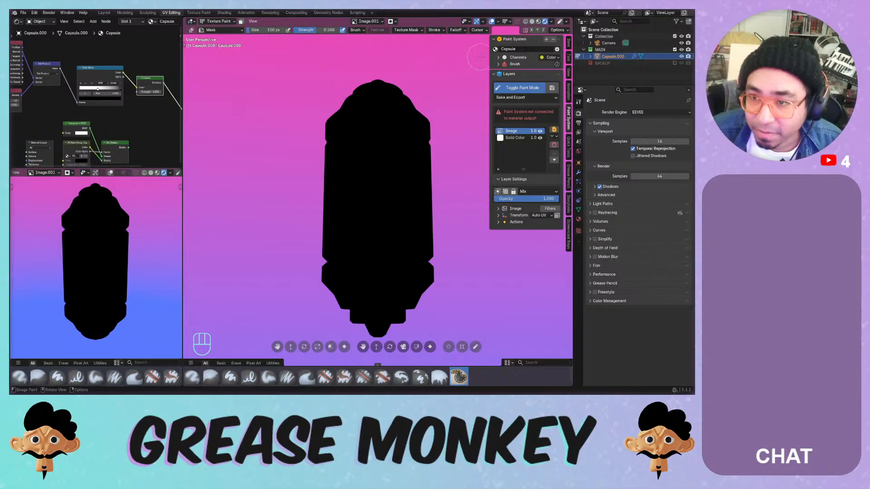
pyautogui.click(532, 21)
pyautogui.click(538, 21)
pyautogui.click(544, 22)
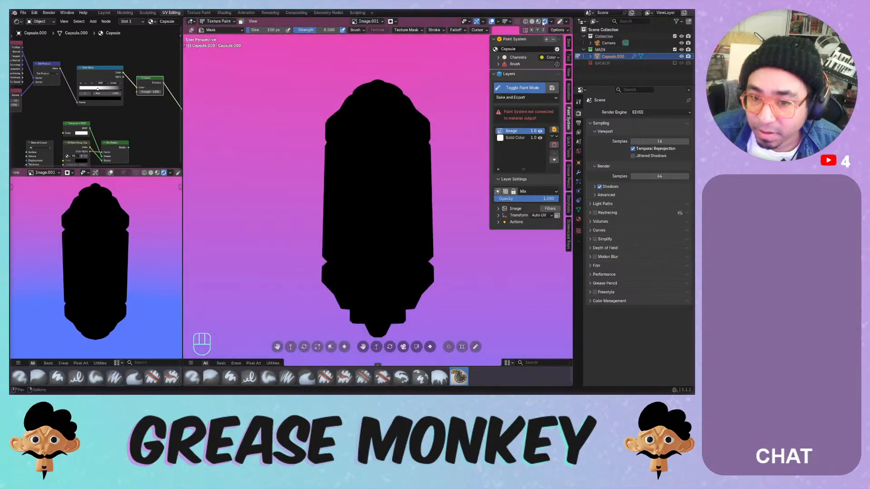
pyautogui.click(538, 21)
pyautogui.click(545, 21)
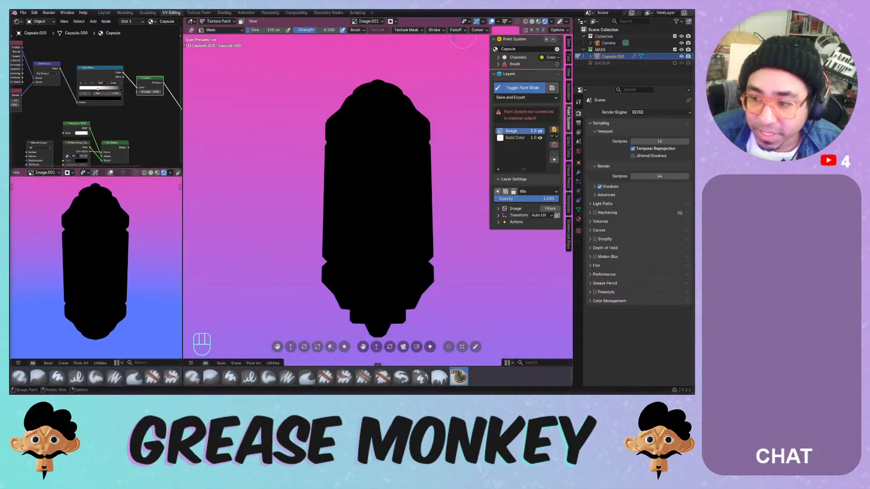
# - Feed Geometry True Normal into the Dot Product, testing and undoing a Bevel samples change
pyautogui.moveTo(60, 107); pyautogui.dragTo(120, 138, button='middle')
pyautogui.scroll(4, 82, 112)
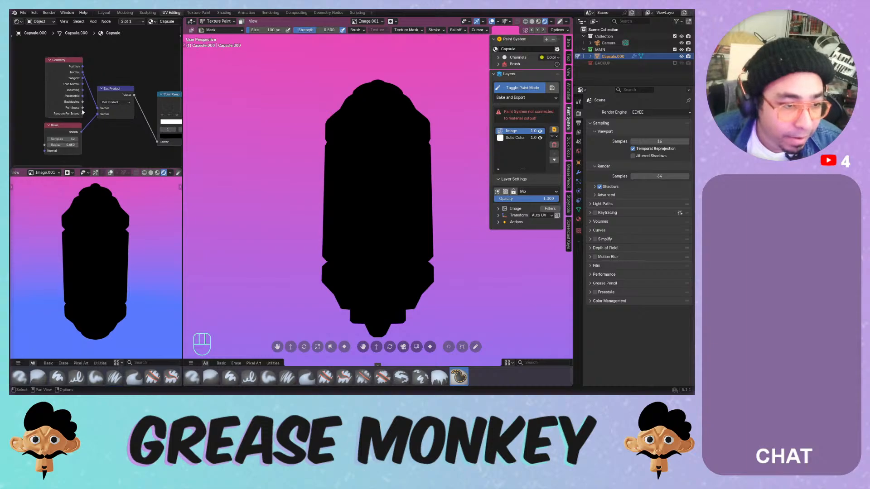
pyautogui.moveTo(83, 87); pyautogui.dragTo(99, 103)
pyautogui.moveTo(83, 72); pyautogui.dragTo(100, 105)
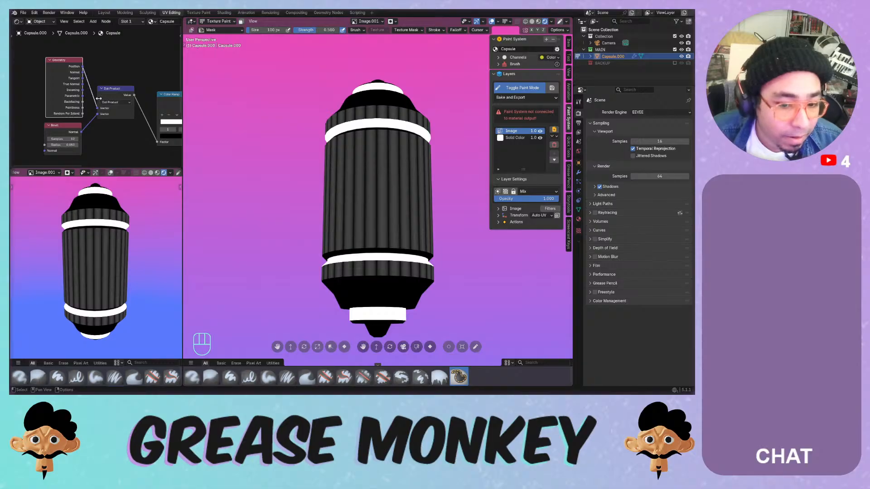
pyautogui.moveTo(75, 79)
pyautogui.mouseDown()
pyautogui.moveTo(68, 78)
pyautogui.moveTo(97, 107)
pyautogui.mouseUp()
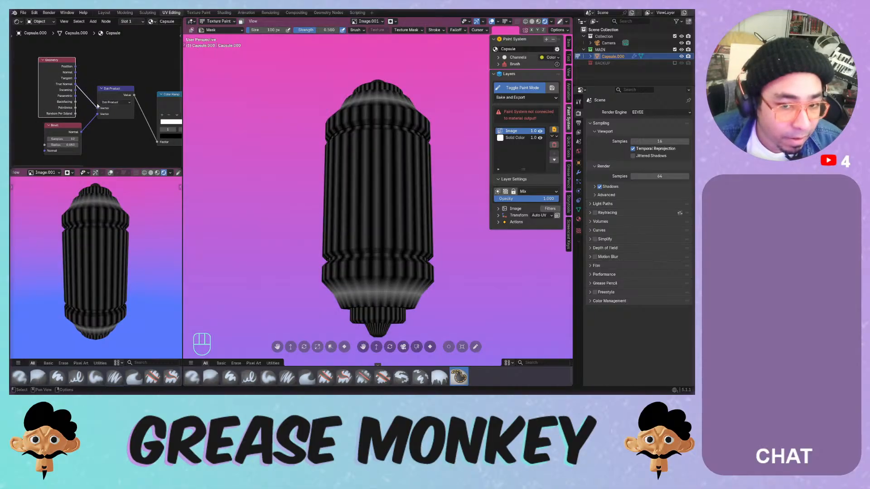
pyautogui.moveTo(305, 101); pyautogui.dragTo(308, 133, button='middle')
pyautogui.scroll(1, 129, 132)
pyautogui.moveTo(71, 142); pyautogui.dragTo(68, 148)
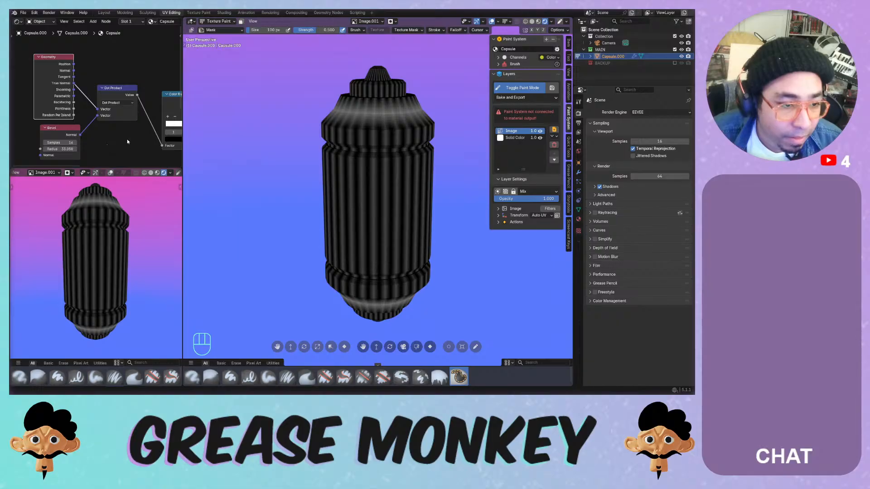
pyautogui.hotkey('ctrl', 'z')
# - Drag a Color Ramp stop to about 0.807 to add bright white rim bands
pyautogui.moveTo(133, 140); pyautogui.dragTo(68, 138, button='middle')
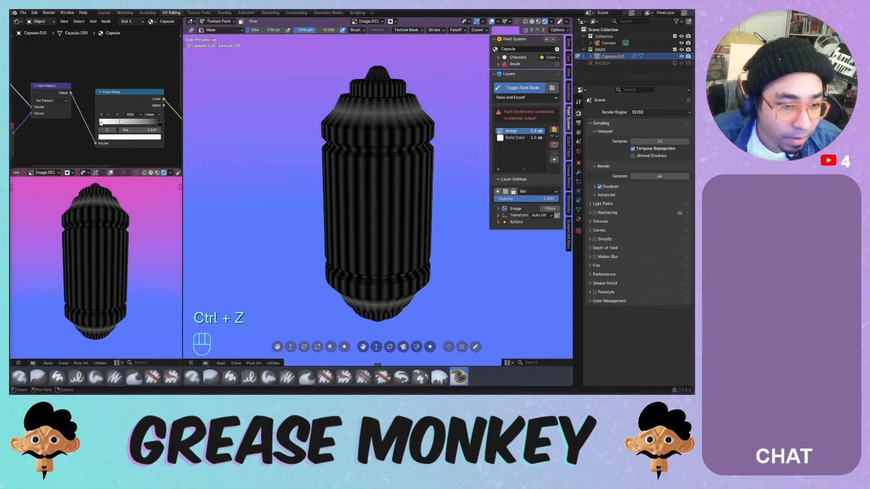
pyautogui.moveTo(161, 121); pyautogui.dragTo(160, 124)
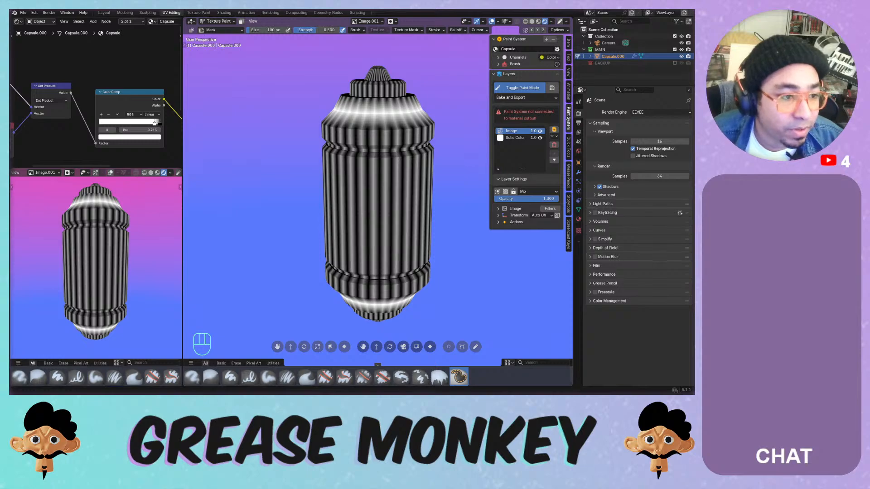
pyautogui.scroll(-2, 48, 83)
# - Replace the Geometry node with a Texture Coordinate node whose Normal feeds the Dot Product
pyautogui.moveTo(48, 84); pyautogui.dragTo(98, 100, button='middle')
pyautogui.click(91, 93)
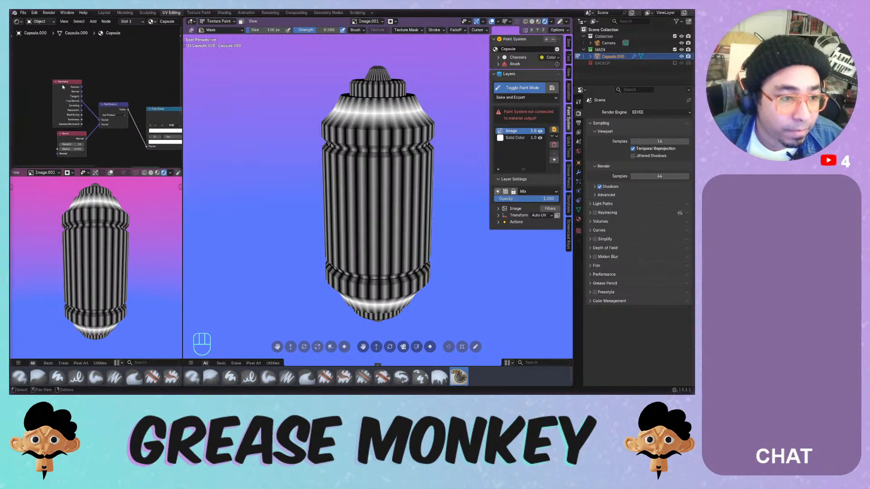
pyautogui.click(71, 88)
pyautogui.press('x')
pyautogui.hotkey('shift', 'a')
pyautogui.moveTo(61, 78)
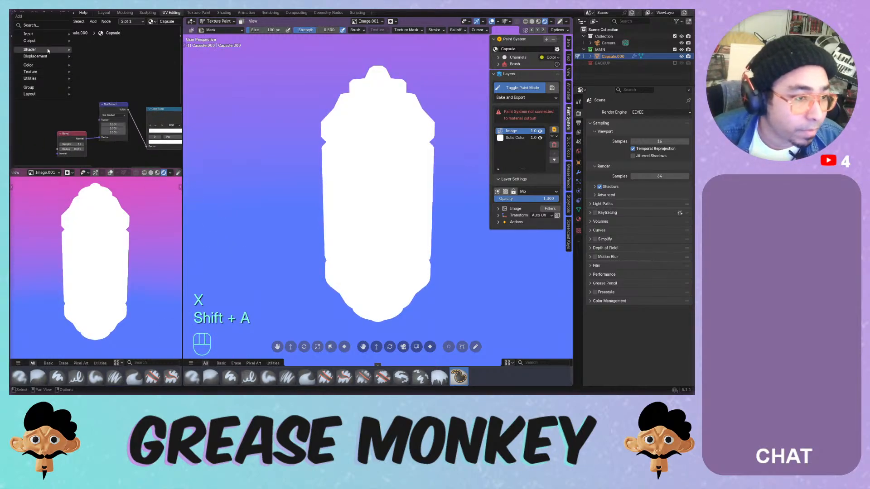
pyautogui.moveTo(46, 35)
pyautogui.click(104, 150)
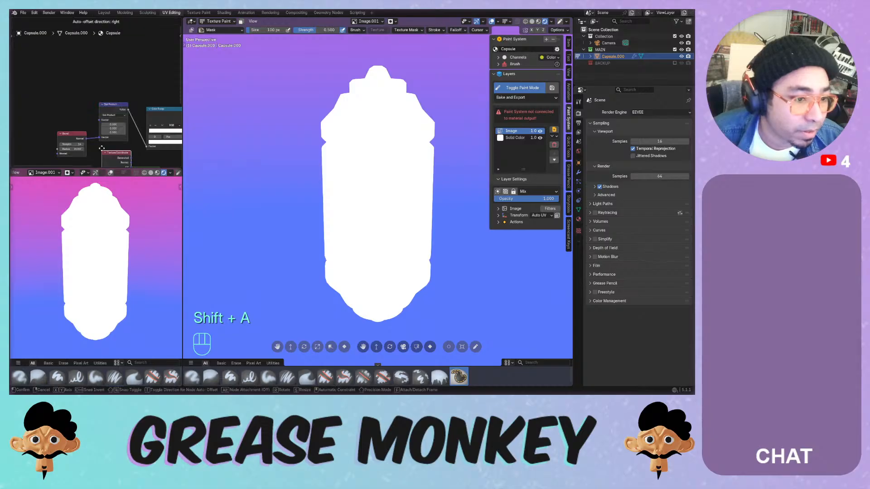
pyautogui.click(58, 82)
pyautogui.moveTo(80, 88); pyautogui.dragTo(99, 120)
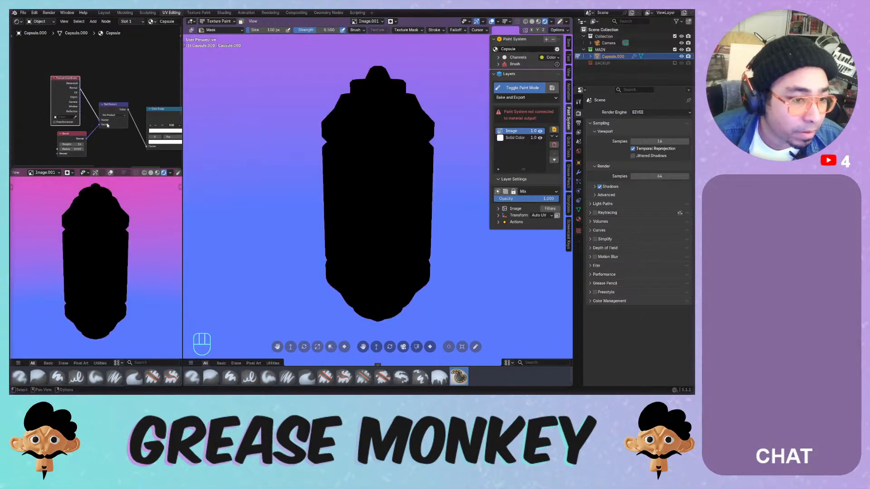
pyautogui.moveTo(158, 138); pyautogui.dragTo(117, 137, button='middle')
# - Swap the ramp's black and white stops, delete Emission, and link the Color Ramp to Surface
pyautogui.moveTo(147, 131)
pyautogui.mouseDown()
pyautogui.moveTo(107, 131)
pyautogui.moveTo(158, 140)
pyautogui.mouseUp()
pyautogui.moveTo(157, 140); pyautogui.dragTo(109, 134, button='middle')
pyautogui.moveTo(132, 128); pyautogui.dragTo(134, 128)
pyautogui.click(130, 121)
pyautogui.press('x')
pyautogui.scroll(-3, 126, 131)
pyautogui.moveTo(126, 131); pyautogui.dragTo(97, 94, button='middle')
pyautogui.moveTo(79, 74); pyautogui.dragTo(154, 140)
# - Flip the Color Ramp, change its interpolation, and fine-tune a stop near 1.0
pyautogui.moveTo(19, 85); pyautogui.dragTo(91, 101, button='middle')
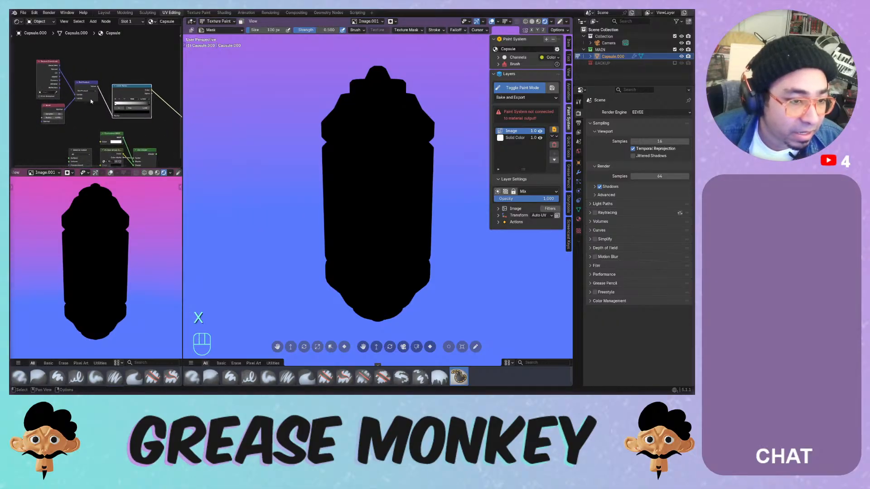
pyautogui.click(125, 99)
pyautogui.click(127, 104)
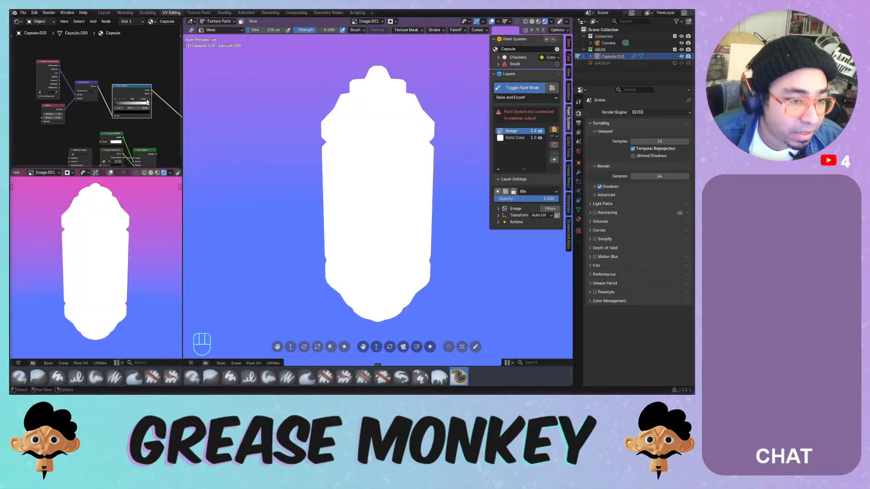
pyautogui.click(145, 99)
pyautogui.click(142, 121)
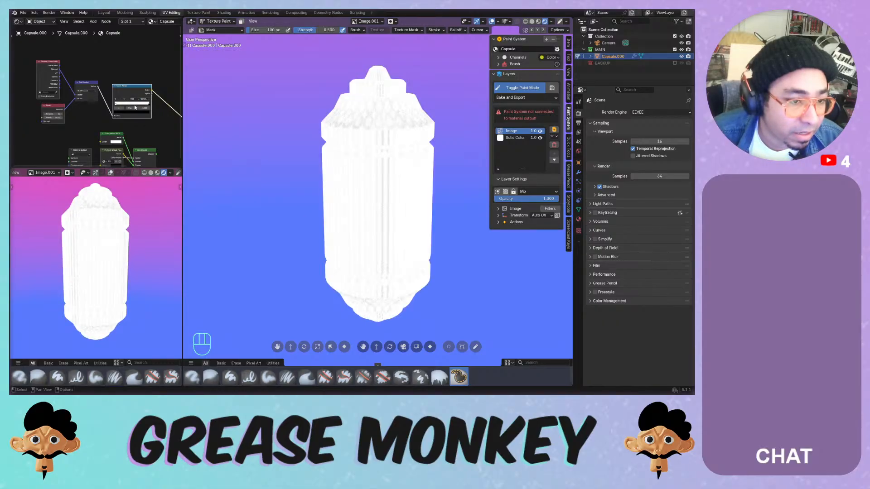
pyautogui.moveTo(148, 104)
pyautogui.mouseDown()
pyautogui.moveTo(130, 106)
pyautogui.moveTo(146, 108)
pyautogui.mouseUp()
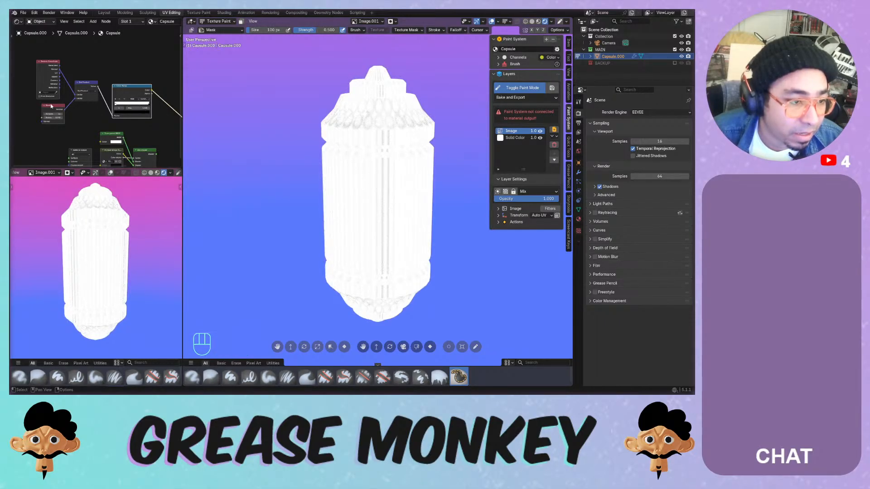
pyautogui.scroll(2, 58, 101)
# - Set the Texture Coordinate object to Capsule.000, raise Bevel samples, and try then undo Snap
pyautogui.scroll(2, 58, 101)
pyautogui.click(70, 99)
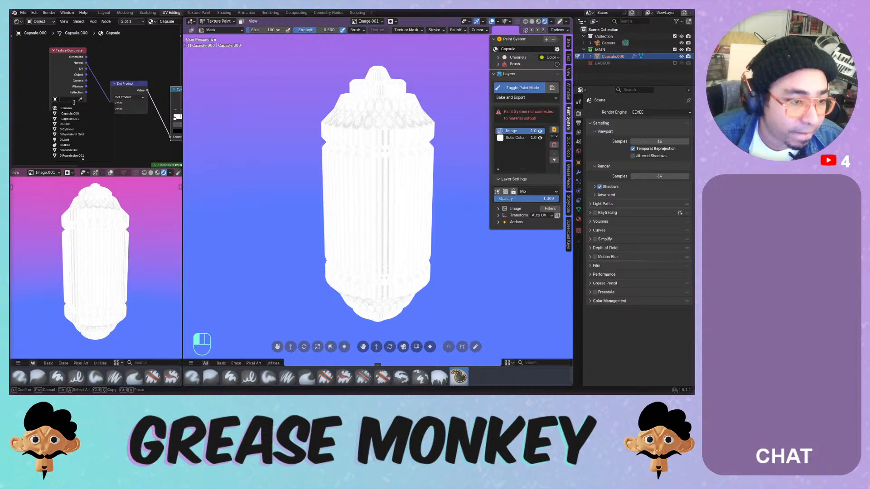
pyautogui.click(70, 114)
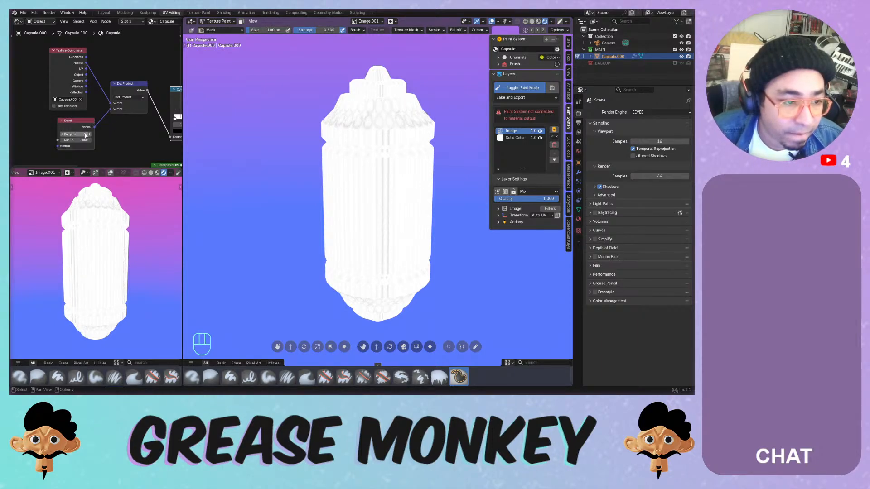
pyautogui.moveTo(86, 135); pyautogui.dragTo(89, 135)
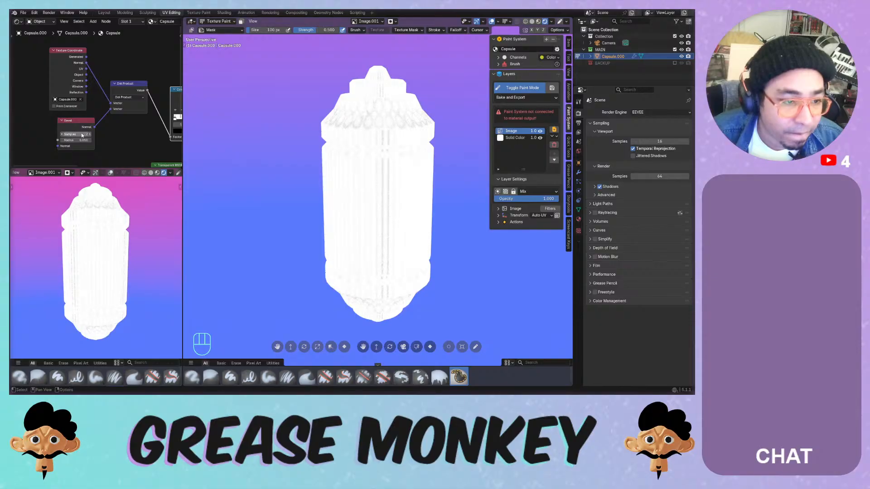
pyautogui.click(122, 98)
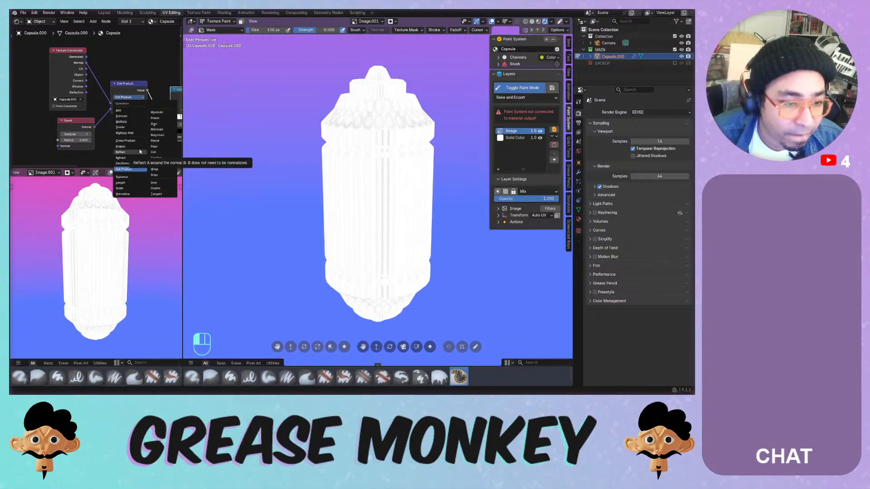
pyautogui.click(155, 175)
pyautogui.hotkey('ctrl', 'z')
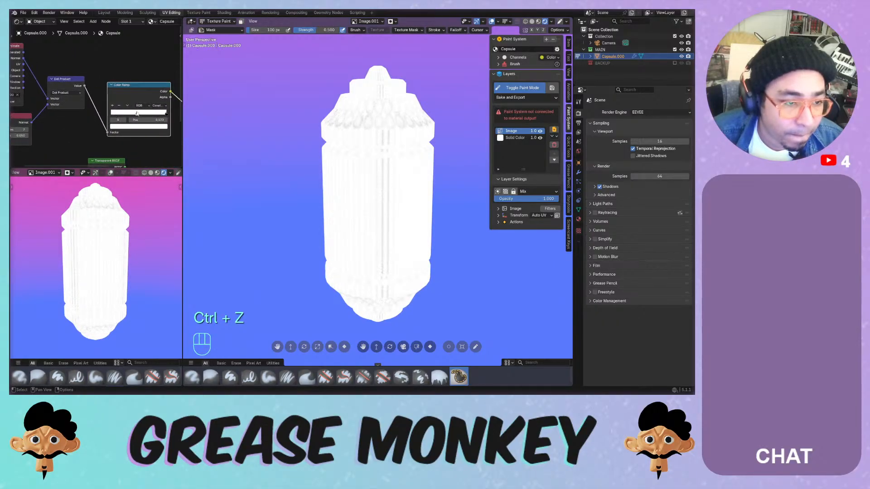
# - Connect the Dot Product value directly to the material Surface and inspect the white capsule
pyautogui.scroll(-3, 63, 93)
pyautogui.moveTo(61, 90); pyautogui.dragTo(154, 149)
pyautogui.scroll(4, 253, 158)
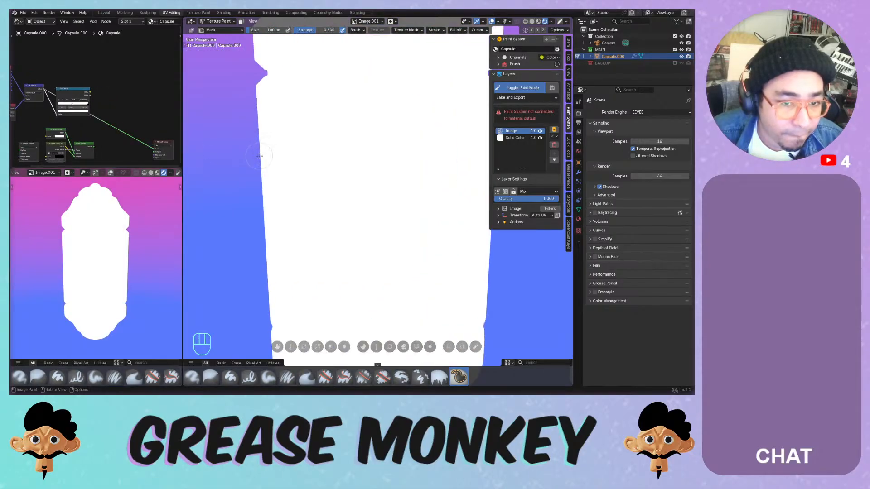
pyautogui.moveTo(272, 153); pyautogui.dragTo(307, 134, button='middle')
# - Zoom the view out while inspecting the white capsule
pyautogui.scroll(-1, 125, 126)
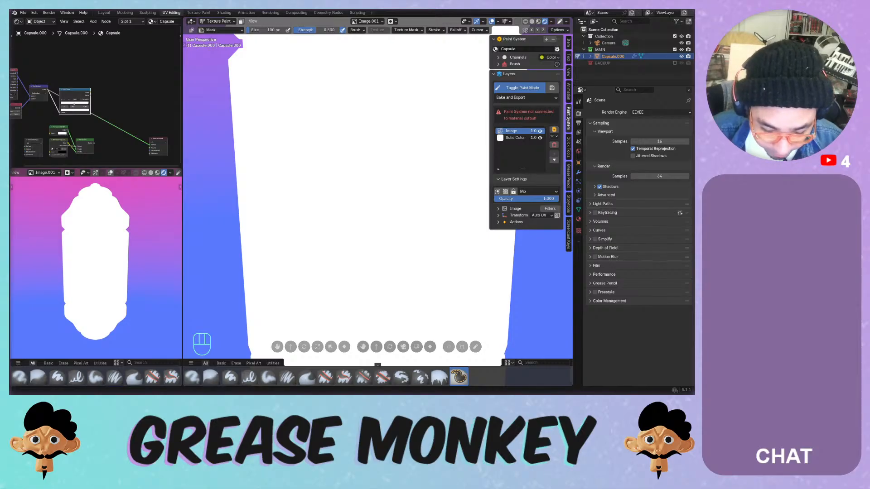
# - Revert to the saved file and set both viewports to Rendered shading
pyautogui.click(23, 12)
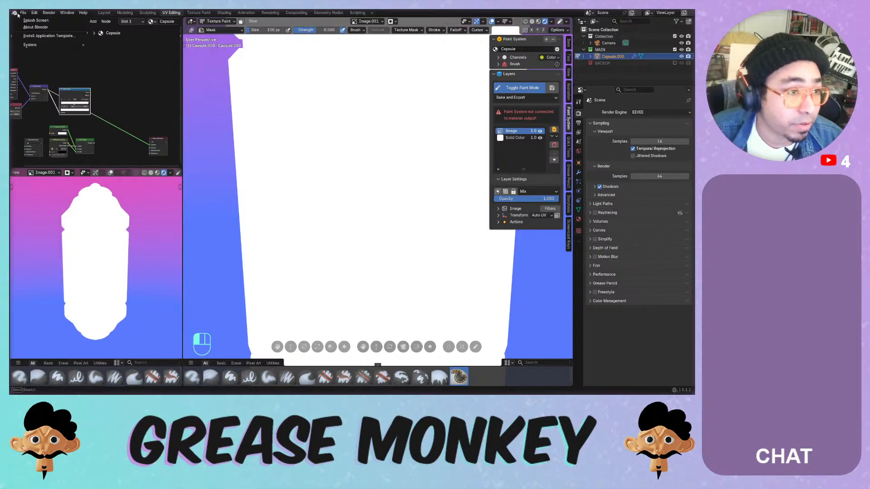
pyautogui.click(34, 40)
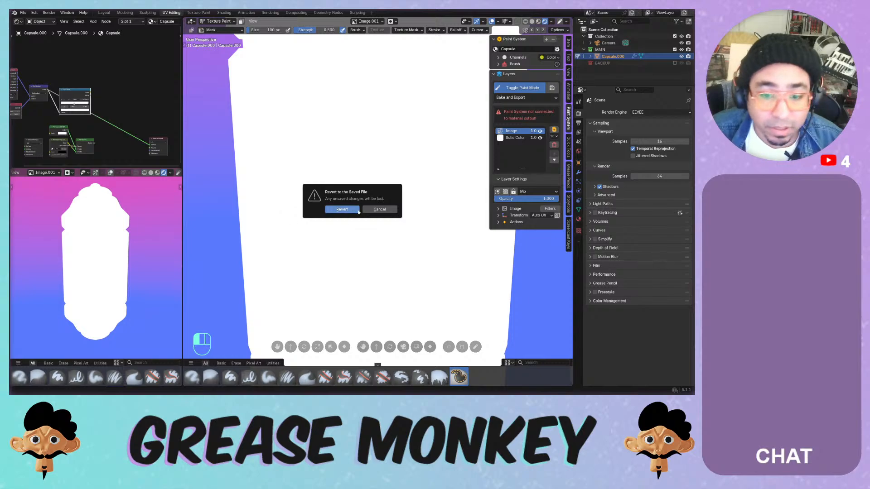
pyautogui.click(343, 209)
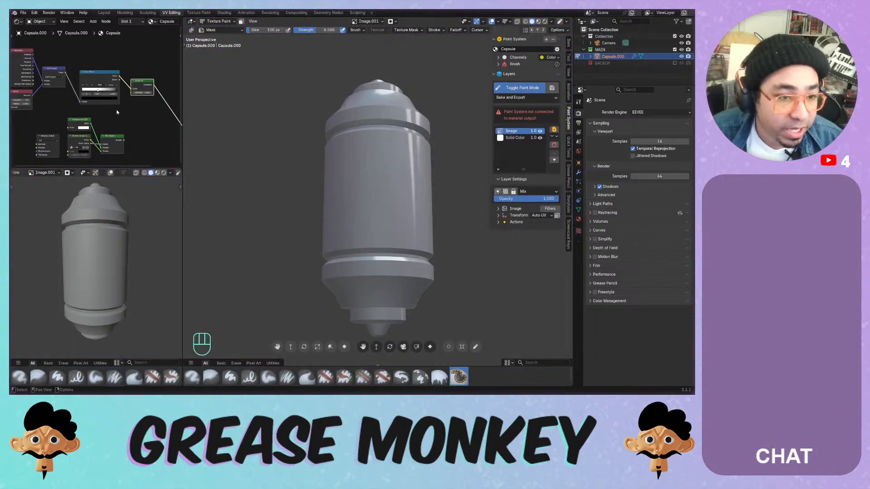
pyautogui.moveTo(116, 112); pyautogui.dragTo(125, 136, button='middle')
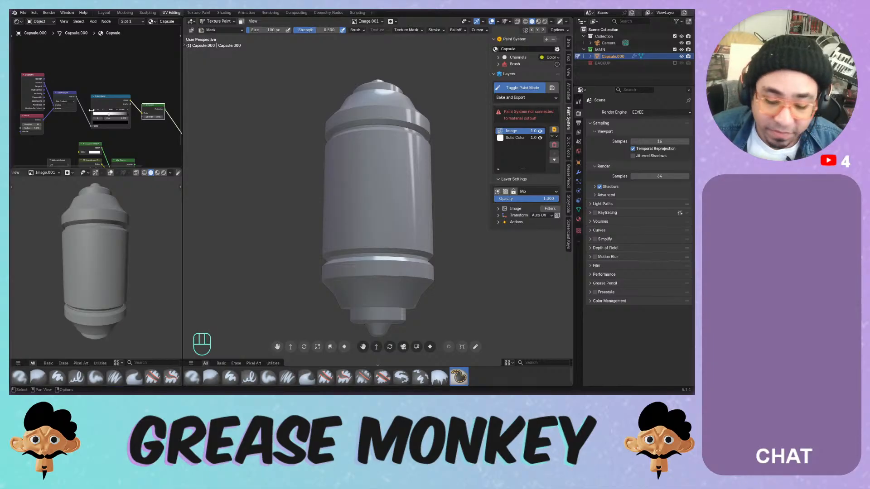
pyautogui.scroll(1, 54, 123)
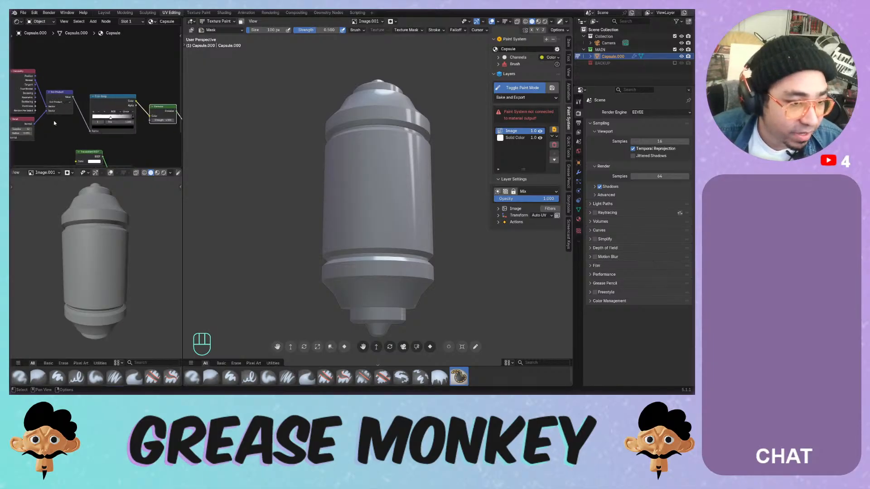
pyautogui.click(545, 21)
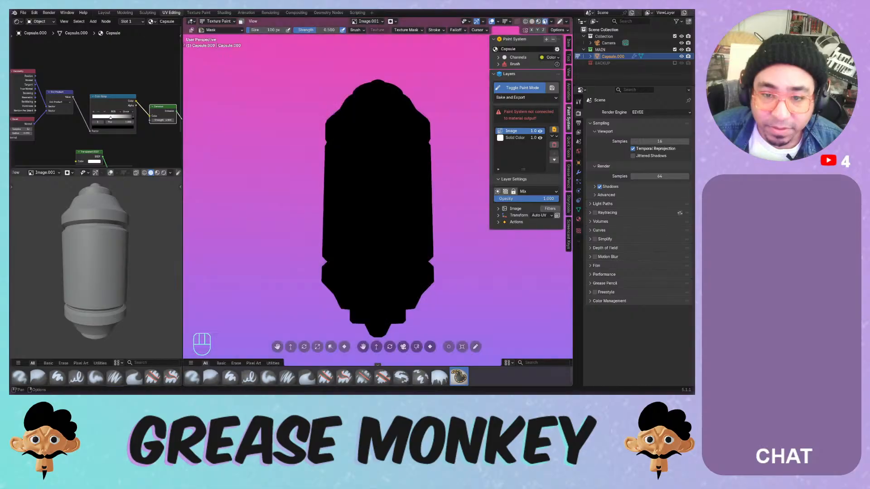
pyautogui.press('z')
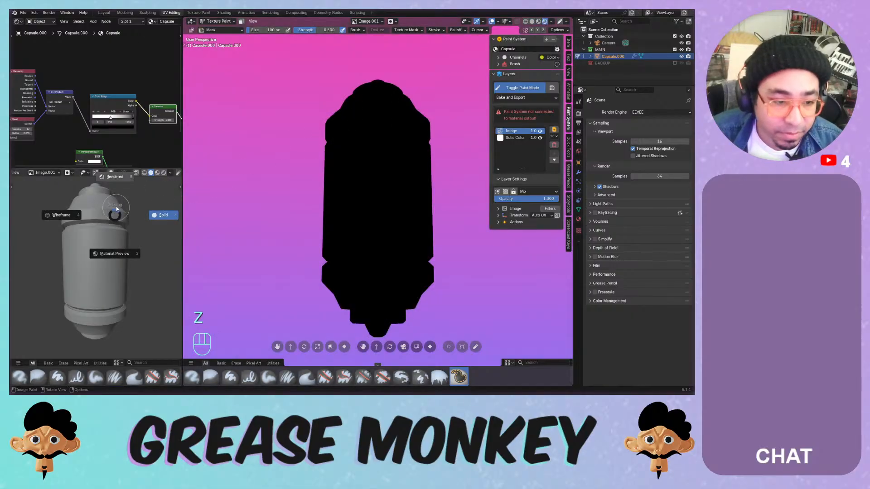
# - Slide the Color Ramp's white stop to 0.547
pyautogui.moveTo(137, 131); pyautogui.dragTo(129, 111, button='middle')
pyautogui.click(125, 99)
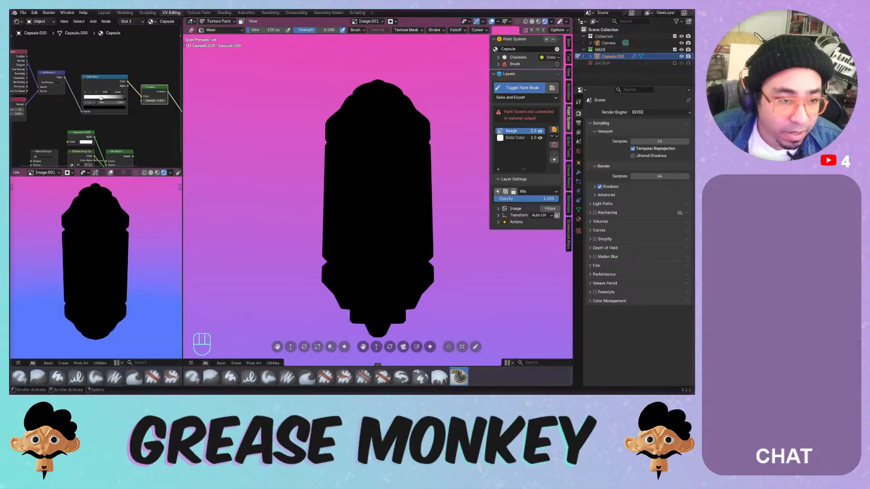
pyautogui.moveTo(103, 98); pyautogui.dragTo(126, 101)
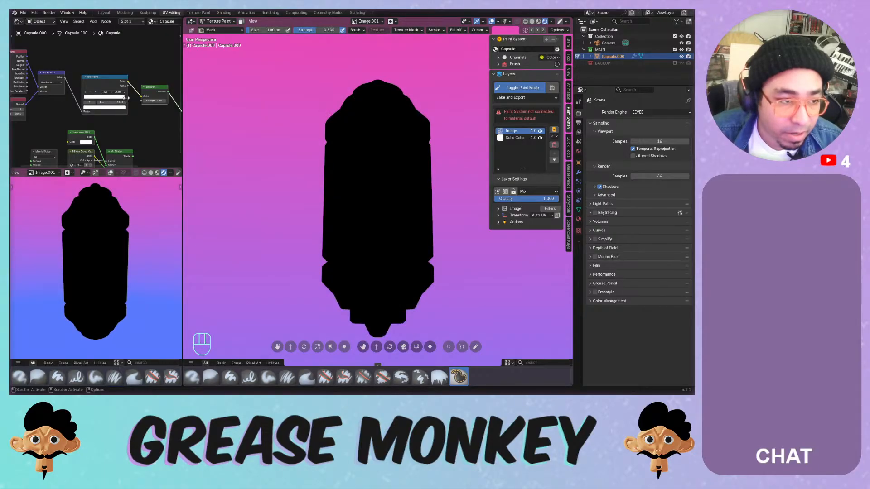
pyautogui.moveTo(78, 92); pyautogui.dragTo(121, 126, button='middle')
pyautogui.scroll(2, 124, 99)
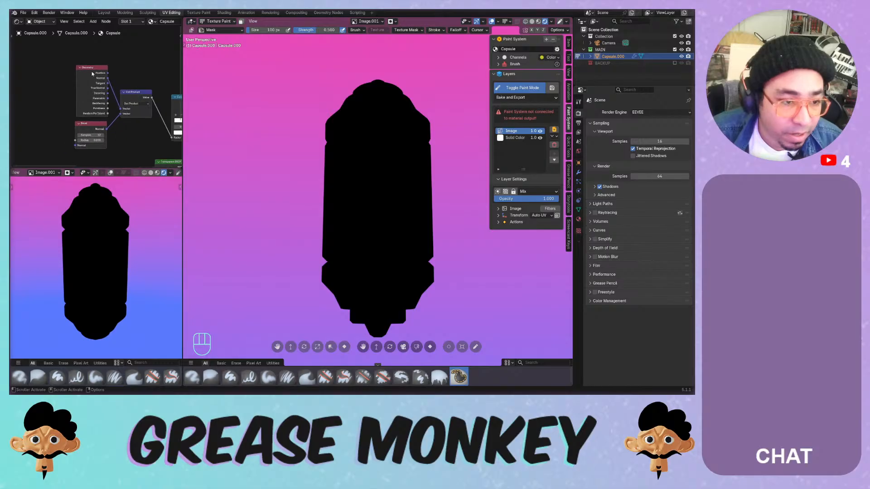
# - Swap the Geometry node for a Texture Coordinate node whose Normal feeds the Dot Product
pyautogui.press('x')
pyautogui.press('x')
pyautogui.hotkey('shift', 'a')
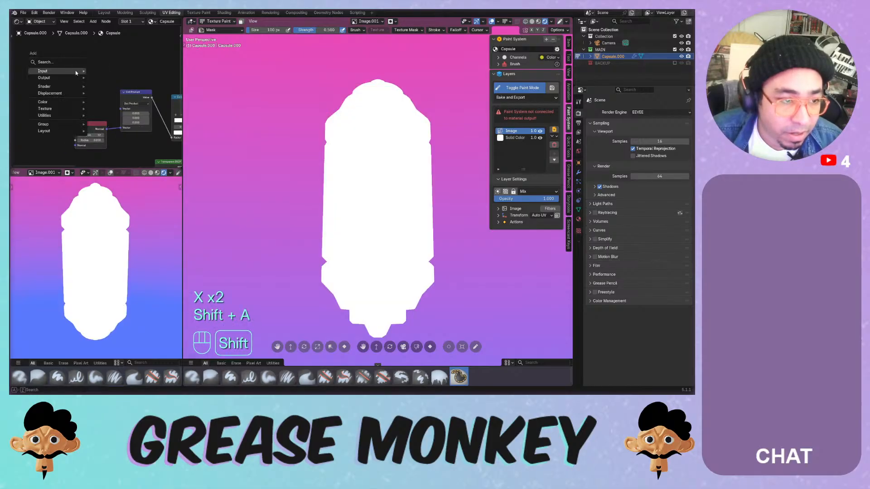
pyautogui.click(115, 186)
pyautogui.click(73, 93)
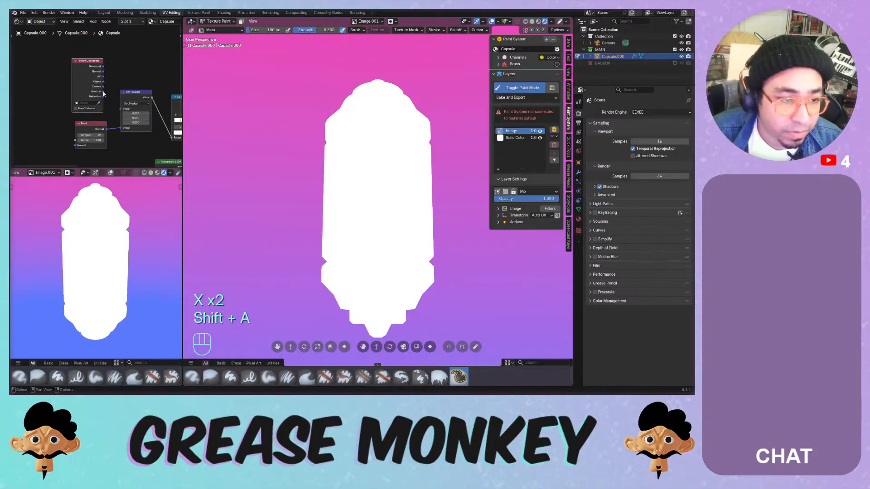
pyautogui.moveTo(103, 71); pyautogui.dragTo(121, 109)
# - Move the Color Ramp's black stop past the white one
pyautogui.moveTo(140, 142); pyautogui.dragTo(68, 129, button='middle')
pyautogui.moveTo(122, 131); pyautogui.dragTo(76, 127, button='middle')
pyautogui.moveTo(103, 104); pyautogui.dragTo(104, 105)
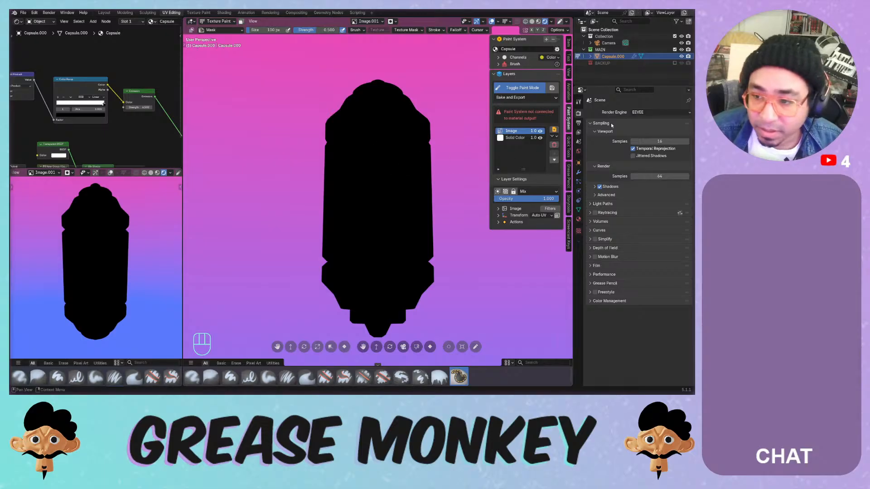
# - Preview in Cycles on the GPU Compute device, then return the render engine to EEVEE
pyautogui.click(578, 123)
pyautogui.click(579, 114)
pyautogui.click(652, 113)
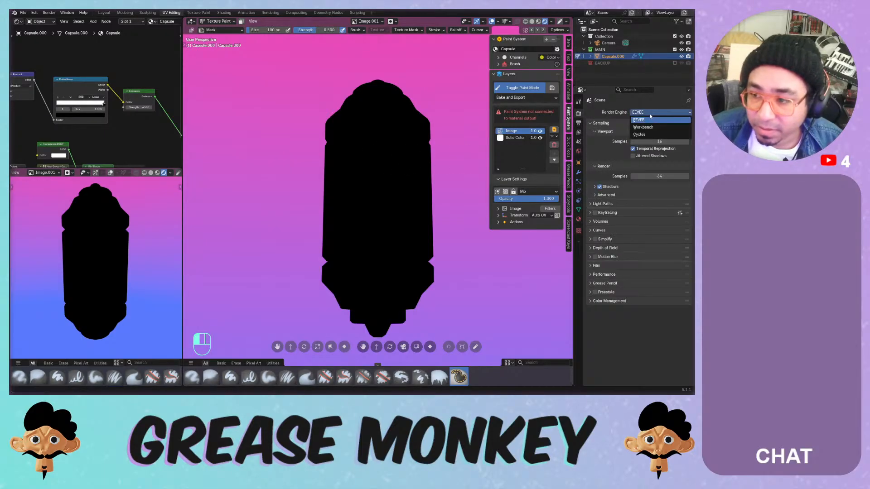
pyautogui.click(634, 134)
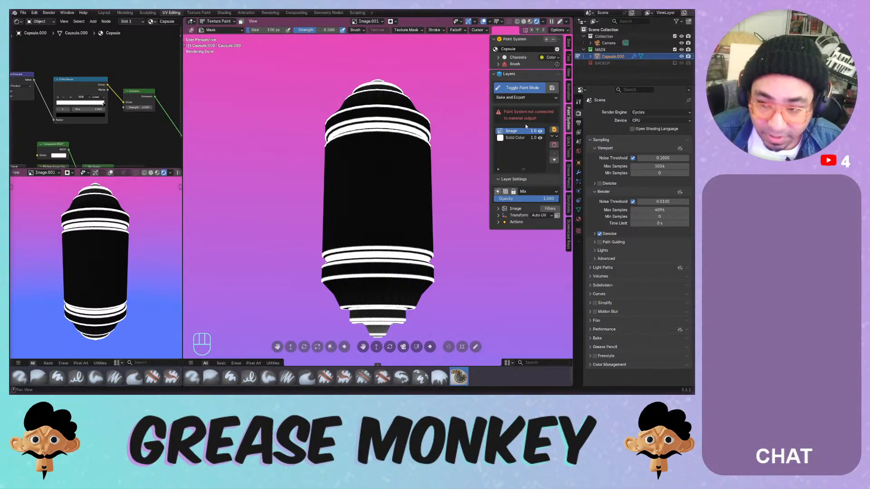
pyautogui.click(660, 120)
pyautogui.click(661, 133)
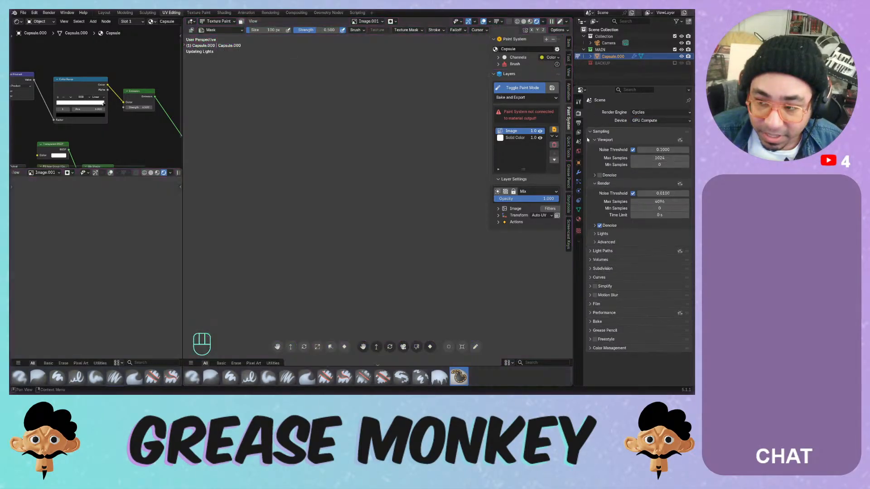
pyautogui.click(661, 112)
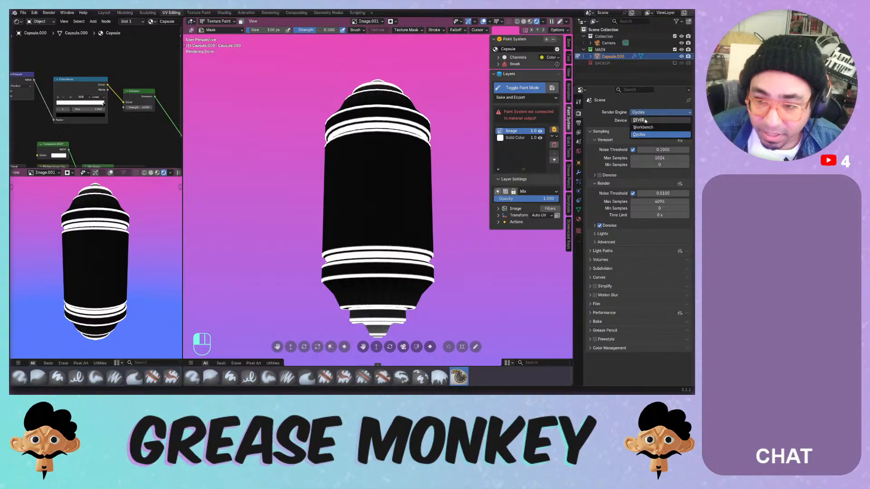
pyautogui.click(627, 120)
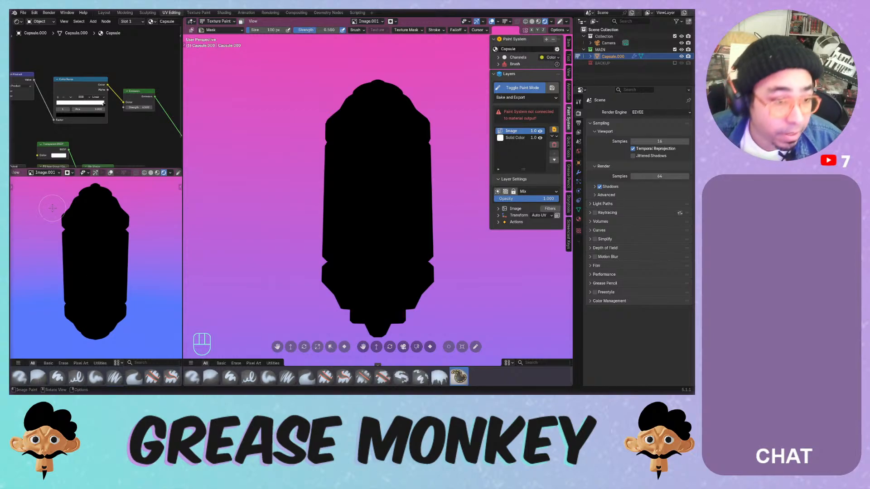
# - Revert to the last saved file and reconnect the Mix Shader output to the material Surface
pyautogui.scroll(-2, 100, 97)
pyautogui.click(23, 12)
pyautogui.click(45, 41)
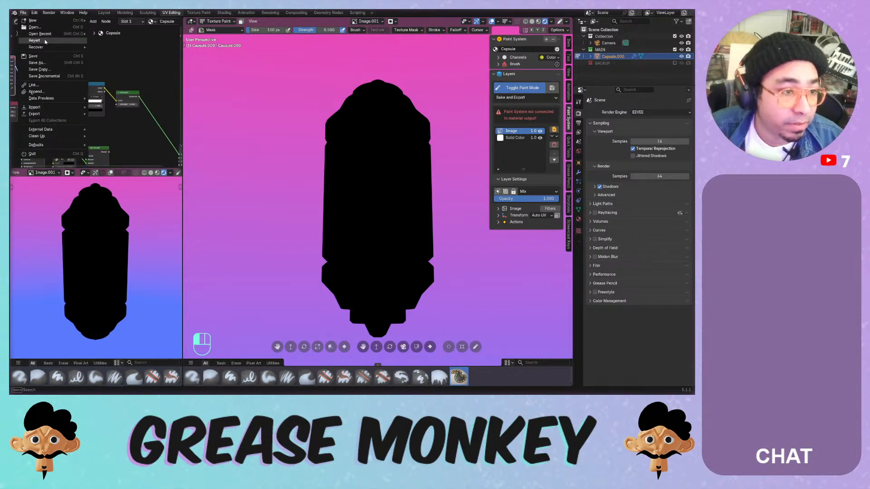
pyautogui.click(336, 209)
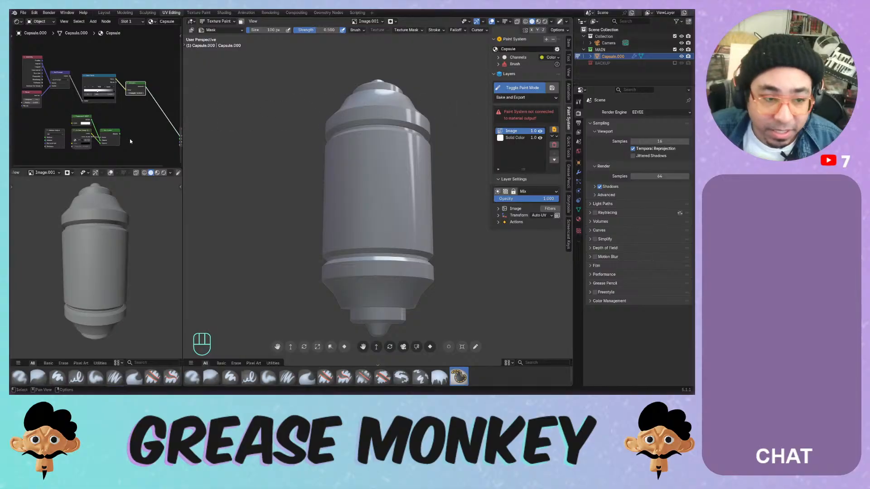
pyautogui.moveTo(130, 142); pyautogui.dragTo(106, 134, button='middle')
pyautogui.moveTo(95, 126); pyautogui.dragTo(154, 130)
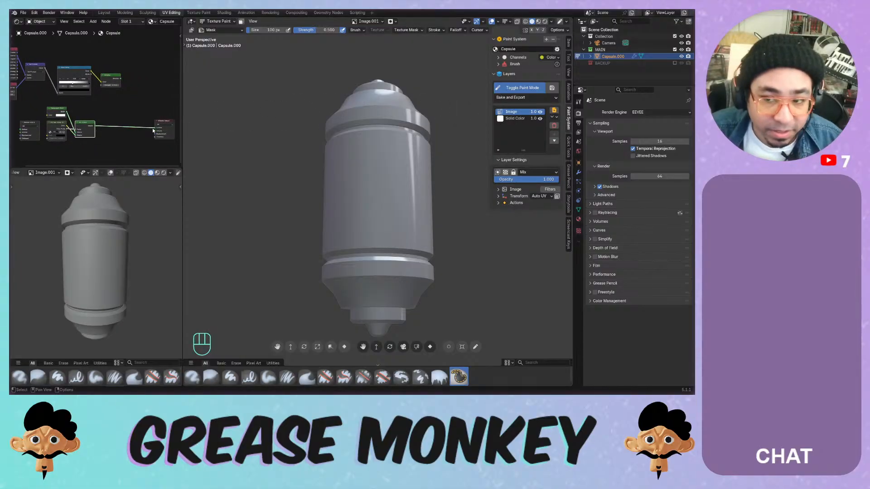
pyautogui.moveTo(95, 105); pyautogui.dragTo(74, 91, button='middle')
# - Add an Ambient Occlusion input node and delete the Dot Product, Color Ramp and Emission nodes
pyautogui.hotkey('shift', 'a')
pyautogui.moveTo(68, 76)
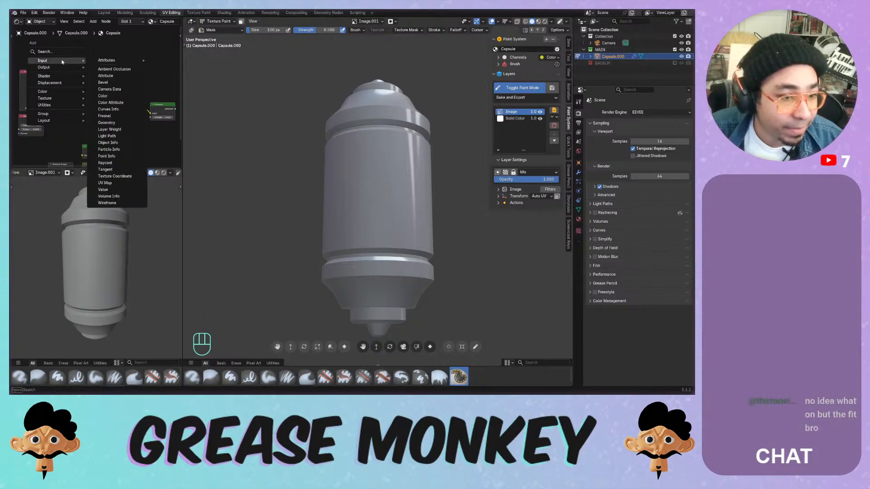
pyautogui.click(108, 62)
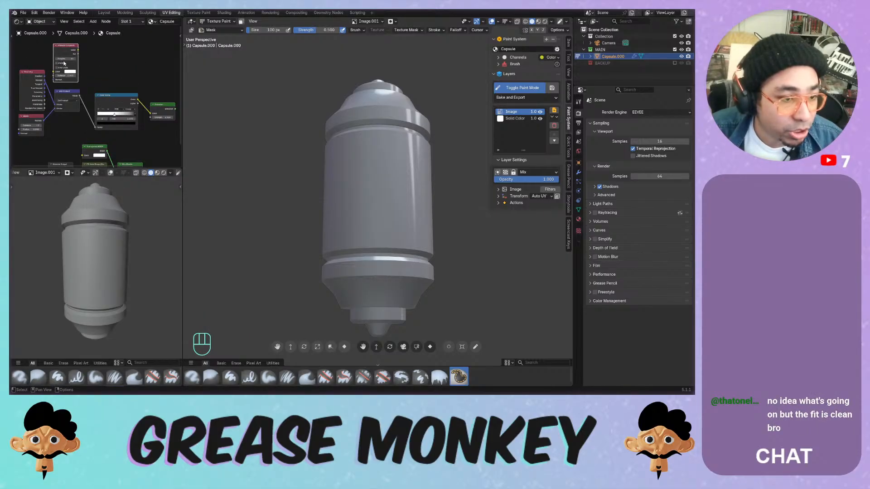
pyautogui.moveTo(118, 75); pyautogui.dragTo(80, 75, button='middle')
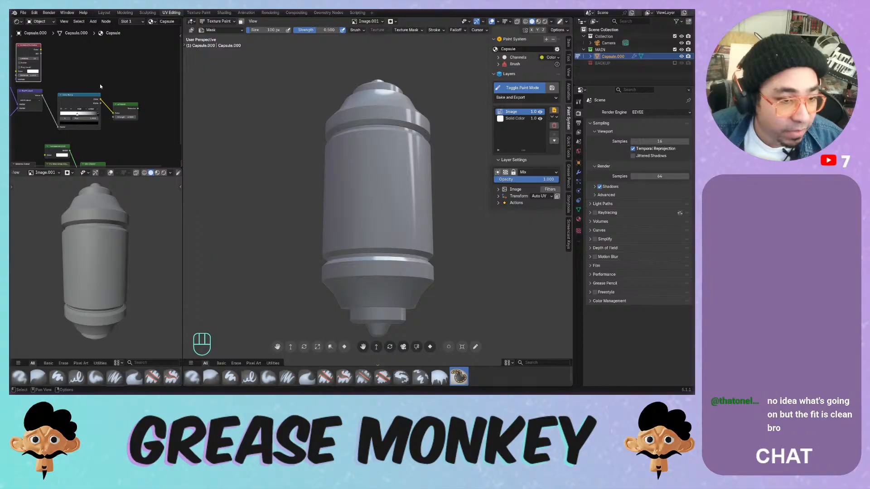
pyautogui.scroll(-3, 100, 85)
pyautogui.moveTo(149, 97); pyautogui.dragTo(15, 121)
pyautogui.press('x')
pyautogui.press('x')
# - Move the Ambient Occlusion node beside the output and connect its colour toward the Material Output
pyautogui.moveTo(49, 80); pyautogui.dragTo(135, 135)
pyautogui.scroll(4, 142, 140)
pyautogui.moveTo(147, 146); pyautogui.dragTo(99, 84, button='middle')
pyautogui.moveTo(106, 59); pyautogui.dragTo(138, 114)
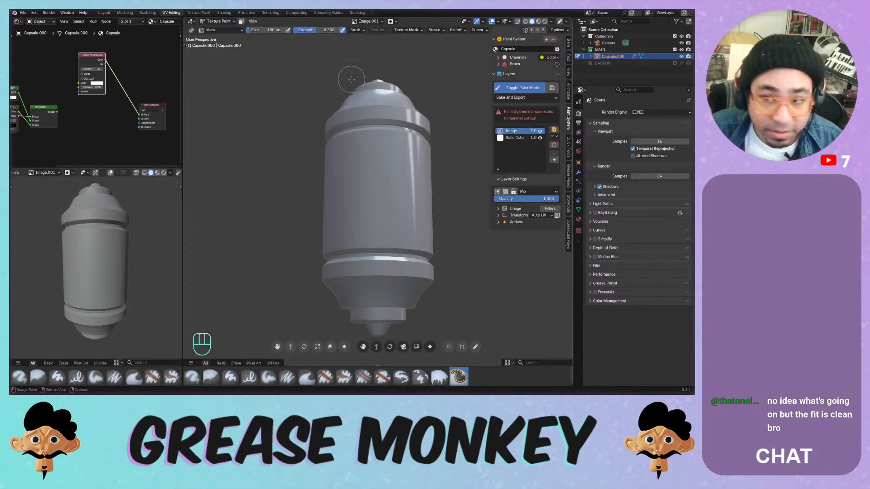
# - Switch the main viewport to rendered shading and connect the AO output to the Surface
pyautogui.click(545, 21)
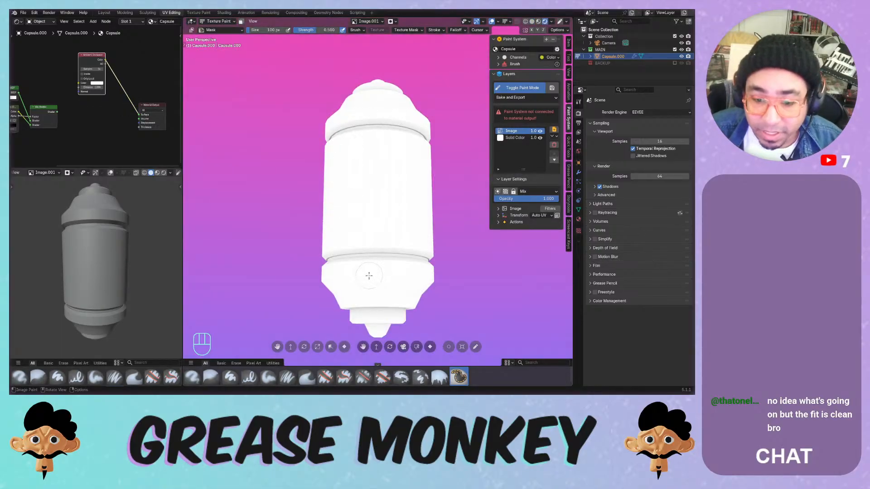
pyautogui.scroll(2, 369, 275)
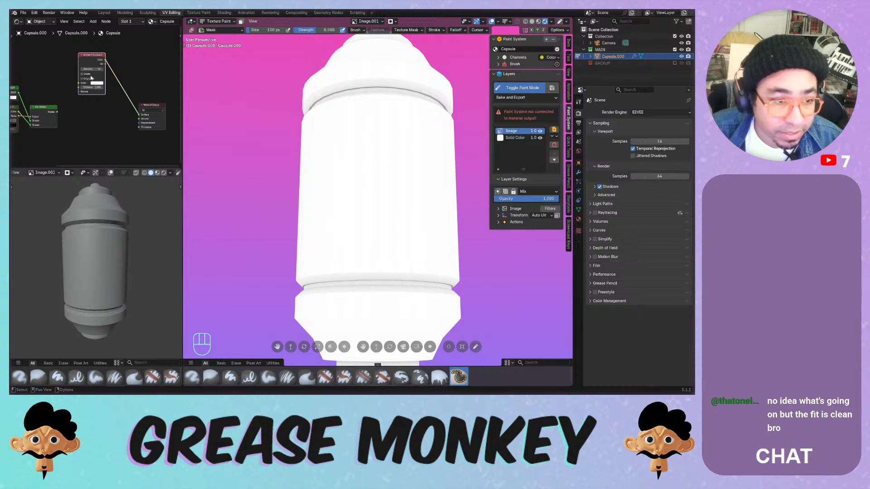
pyautogui.scroll(1, 91, 78)
pyautogui.moveTo(108, 56); pyautogui.dragTo(151, 119)
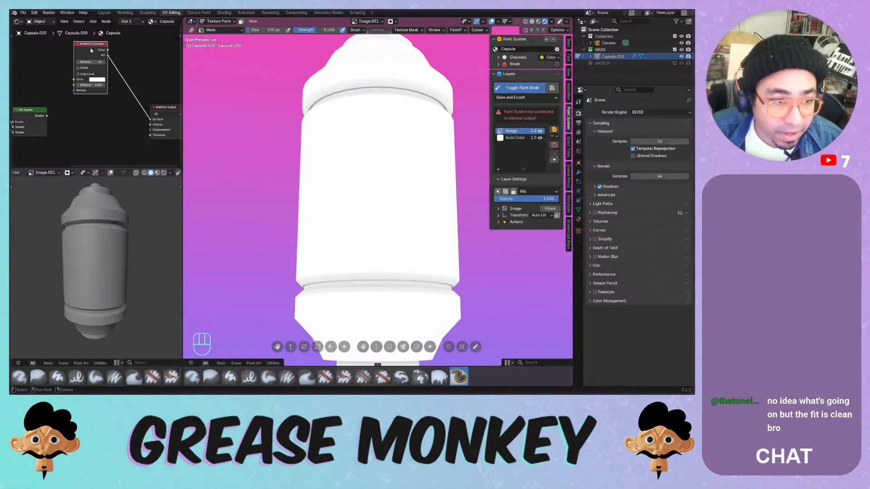
# - Add a Color Ramp after the AO node with Constant interpolation, moving stops so only creases stay dark
pyautogui.hotkey('shift', 'a')
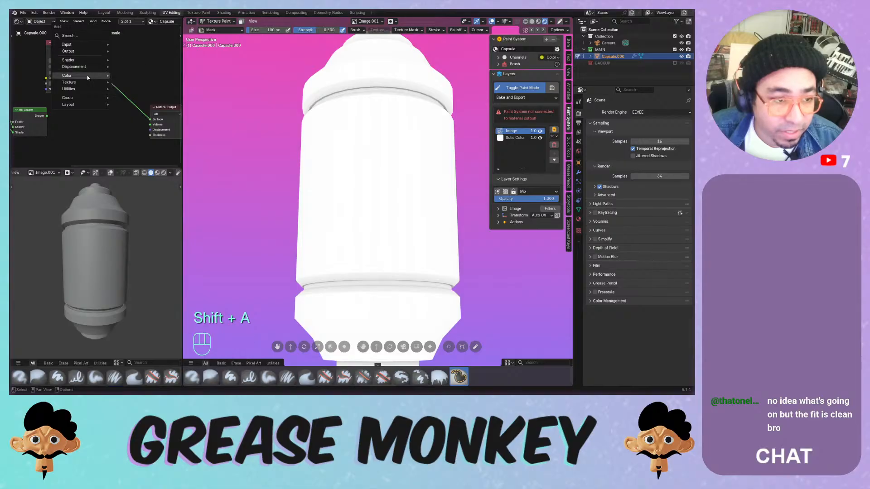
pyautogui.moveTo(91, 75)
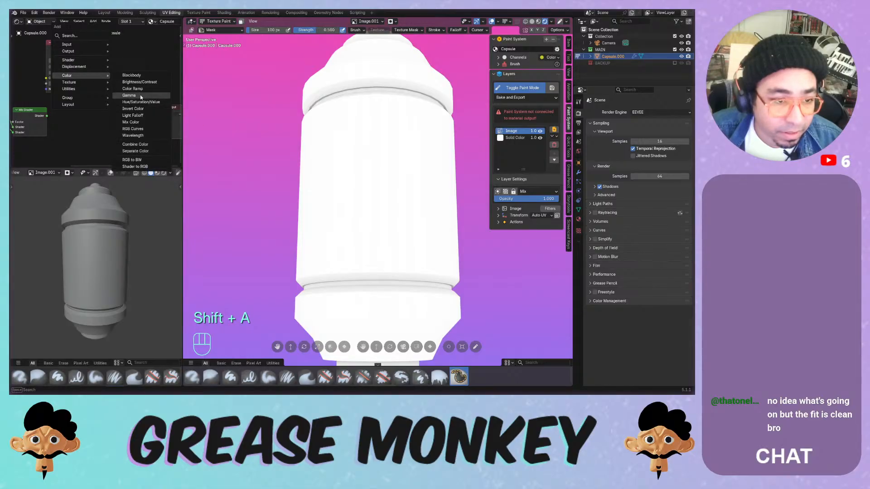
pyautogui.click(133, 89)
pyautogui.click(124, 70)
pyautogui.moveTo(104, 92); pyautogui.dragTo(139, 92)
pyautogui.click(145, 86)
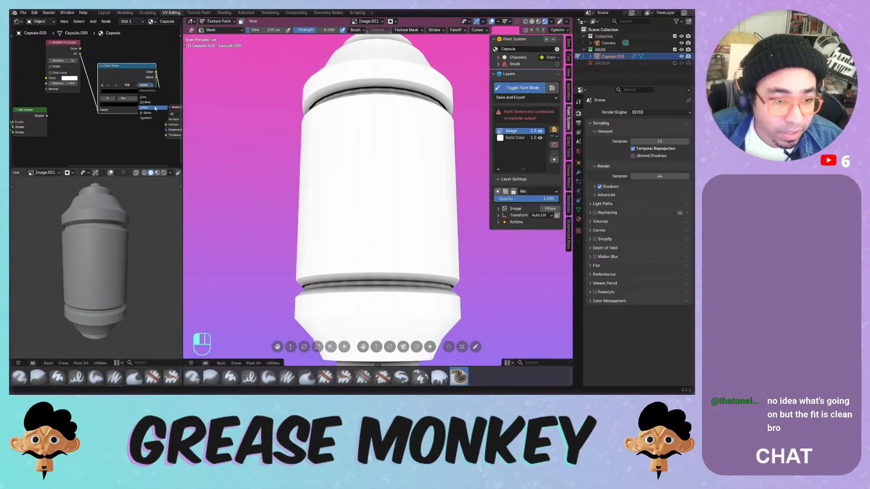
pyautogui.click(151, 104)
pyautogui.moveTo(148, 93)
pyautogui.mouseDown()
pyautogui.moveTo(129, 93)
pyautogui.moveTo(141, 93)
pyautogui.mouseUp()
# - Set the Ambient Occlusion samples to 32 and enable Inside
pyautogui.click(66, 61)
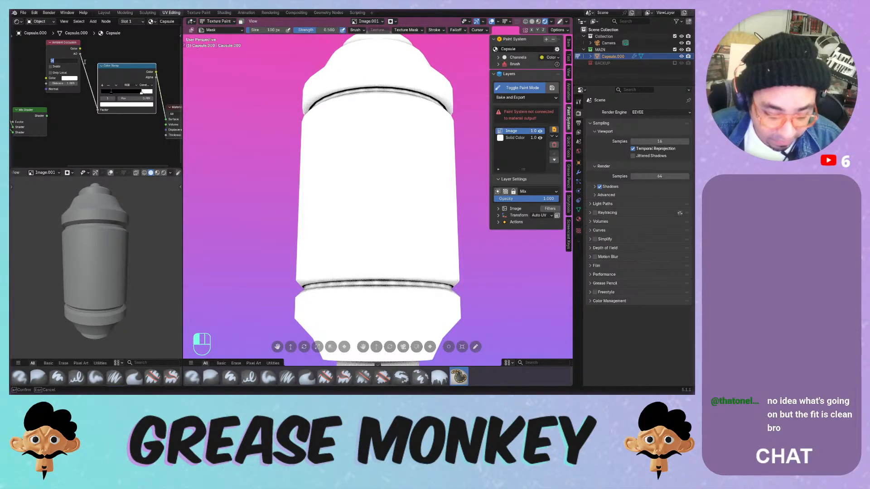
pyautogui.write('32')
pyautogui.press('Return')
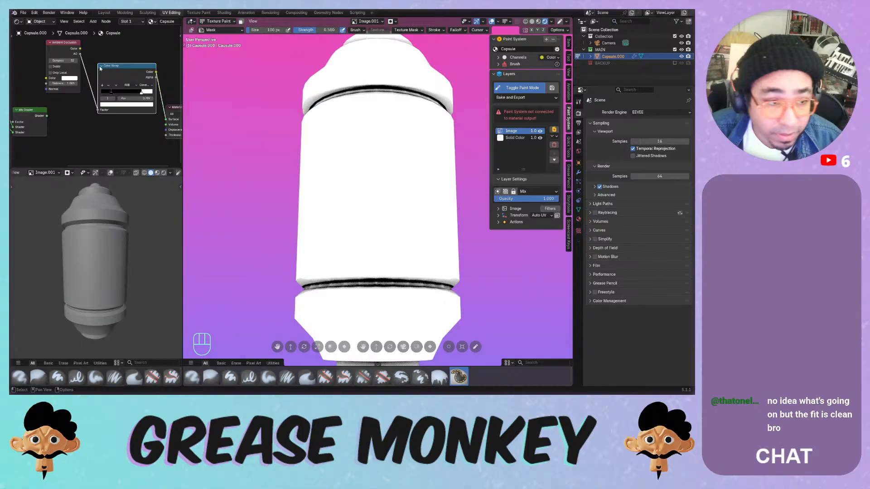
pyautogui.click(58, 67)
# - Move the white ramp stop to 0.220, disable Only Local, and raise AO Distance to 1.2
pyautogui.moveTo(362, 169); pyautogui.dragTo(337, 167, button='middle')
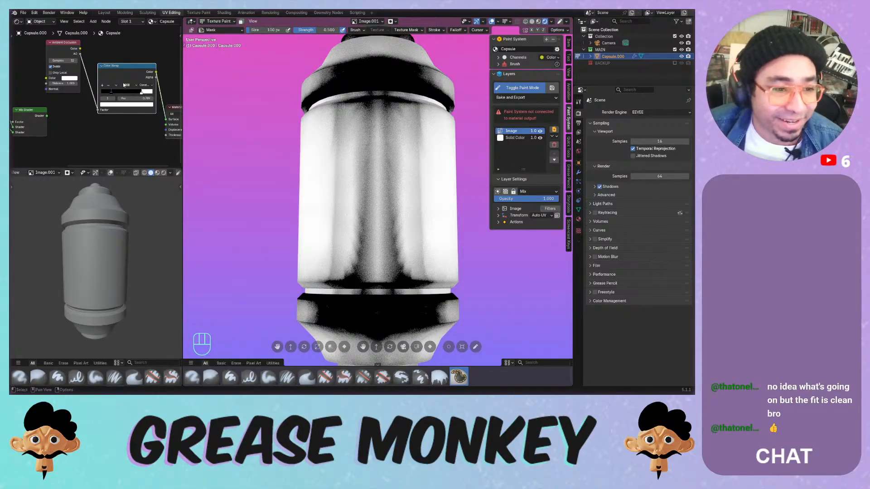
pyautogui.moveTo(142, 93); pyautogui.dragTo(119, 93)
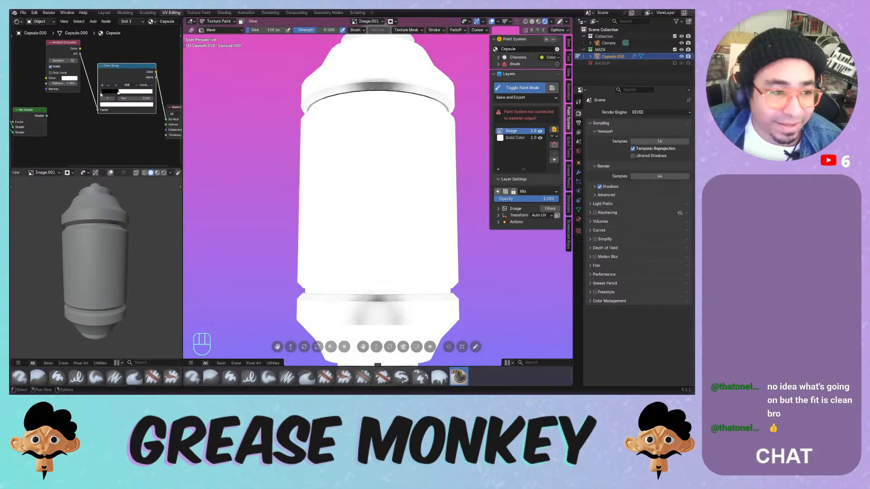
pyautogui.click(60, 72)
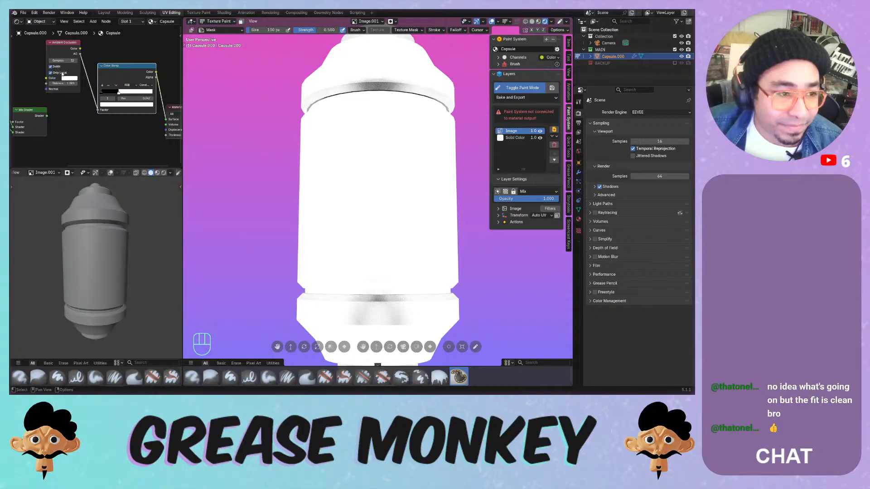
pyautogui.moveTo(68, 83)
pyautogui.mouseDown()
pyautogui.moveTo(81, 84)
pyautogui.moveTo(70, 84)
pyautogui.mouseUp()
# - Feed AO Color into the ramp Factor, disable Inside, and refine the ramp stop to 0.702
pyautogui.moveTo(80, 48); pyautogui.dragTo(97, 108)
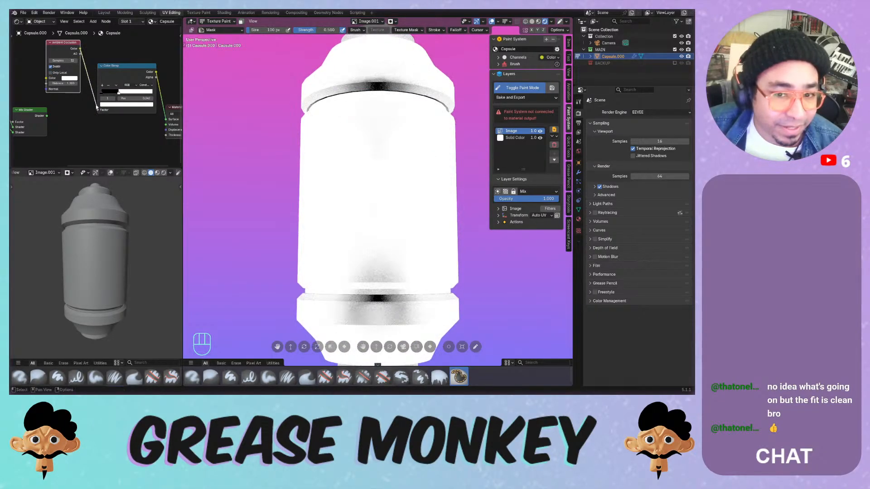
pyautogui.click(52, 67)
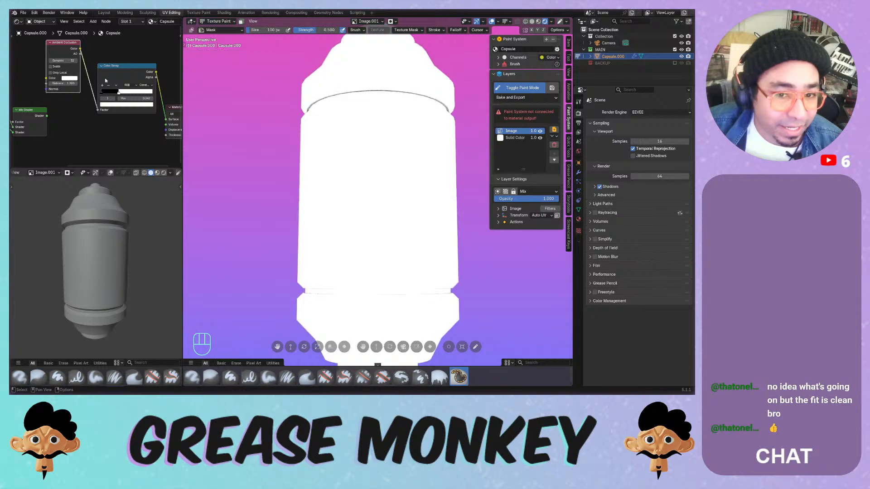
pyautogui.moveTo(119, 92); pyautogui.dragTo(138, 95)
pyautogui.moveTo(310, 191); pyautogui.dragTo(338, 207, button='middle')
# - Rearrange the node graph and duplicate the Mix Shader, placing the copy to the right
pyautogui.scroll(-5, 114, 116)
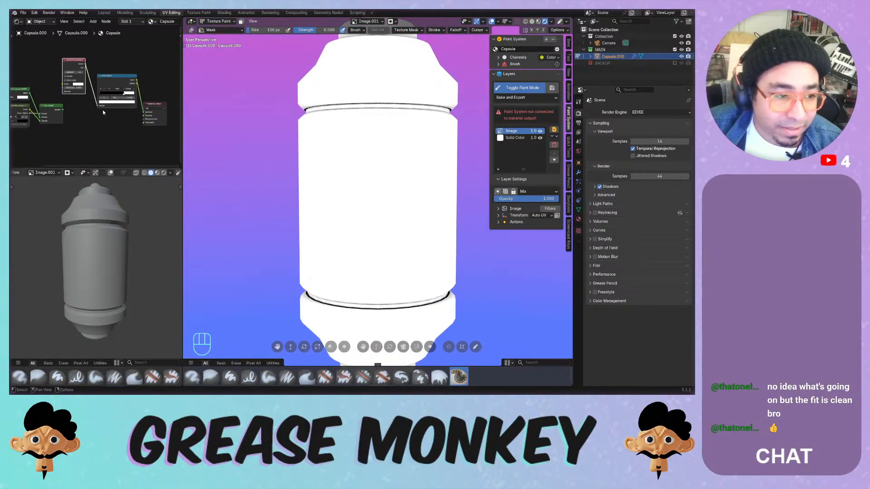
pyautogui.moveTo(105, 111); pyautogui.dragTo(138, 126, button='middle')
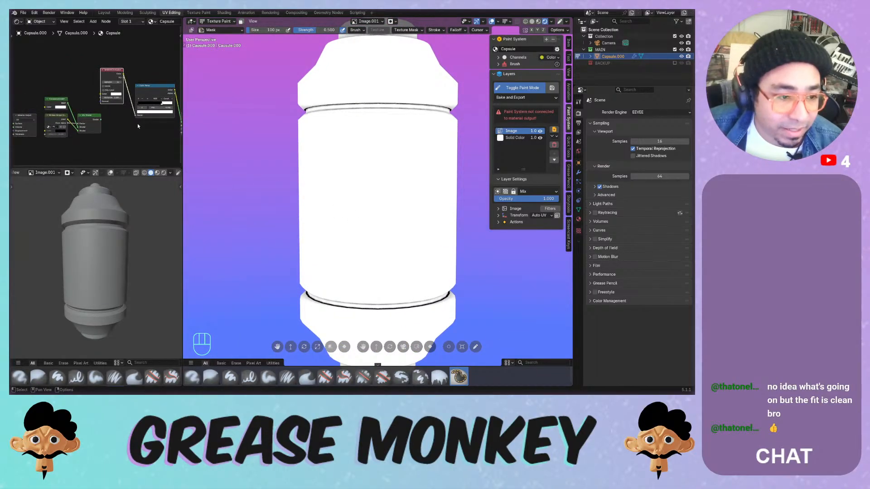
pyautogui.moveTo(94, 54); pyautogui.dragTo(67, 52)
pyautogui.click(111, 94)
pyautogui.click(93, 119)
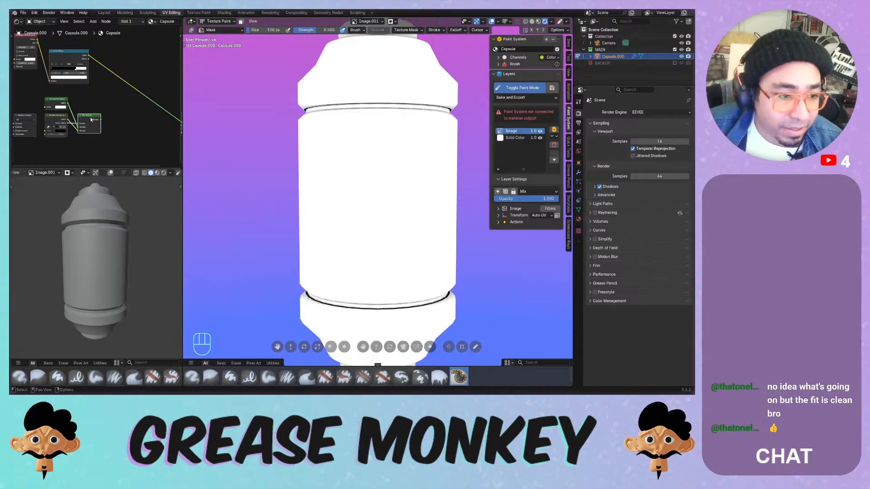
pyautogui.hotkey('shift', 'd')
pyautogui.click(140, 119)
# - Link the ramp Alpha to the new Mix Shader's Fac, send it to the Surface, and swap its inputs
pyautogui.moveTo(90, 59)
pyautogui.mouseDown()
pyautogui.moveTo(116, 122)
pyautogui.moveTo(126, 122)
pyautogui.moveTo(109, 123)
pyautogui.moveTo(138, 129)
pyautogui.mouseUp()
pyautogui.moveTo(163, 123); pyautogui.dragTo(137, 111, button='middle')
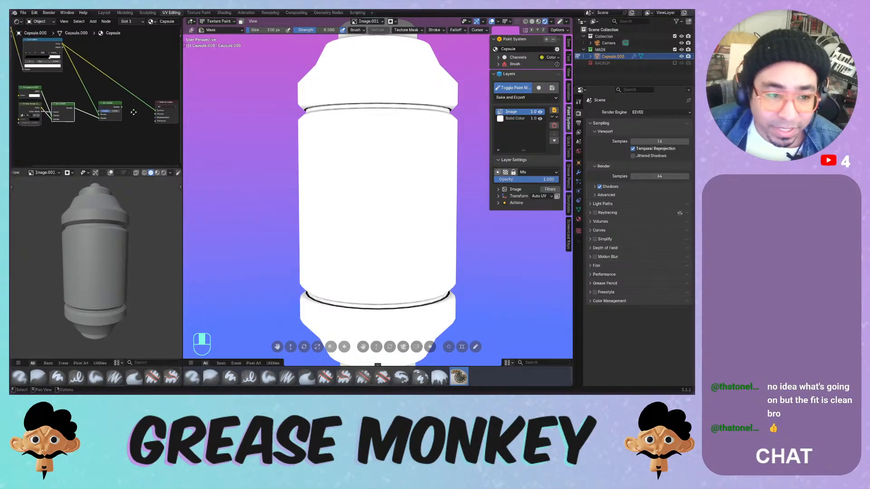
pyautogui.moveTo(121, 109); pyautogui.dragTo(153, 111)
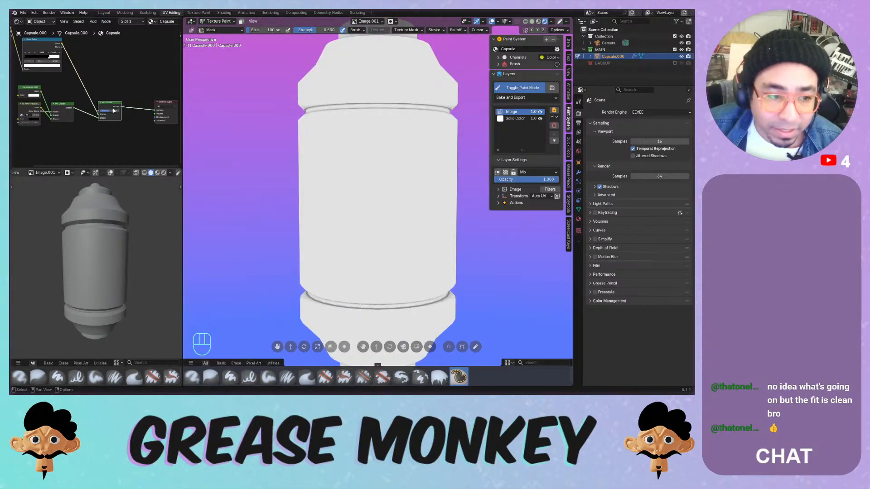
pyautogui.hotkey('alt', 's')
pyautogui.hotkey('alt', 's')
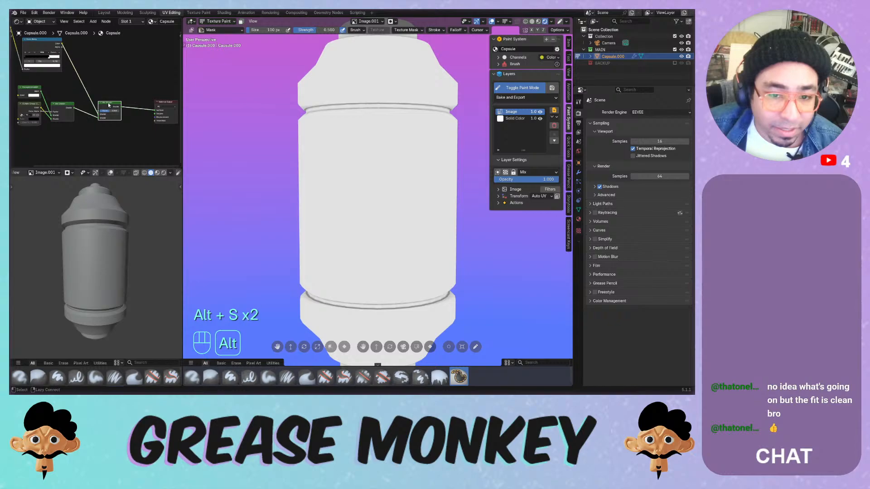
# - Test thicker and thinner outline bands and different mix factor values, undoing the factor change
pyautogui.moveTo(87, 89); pyautogui.dragTo(109, 92, button='middle')
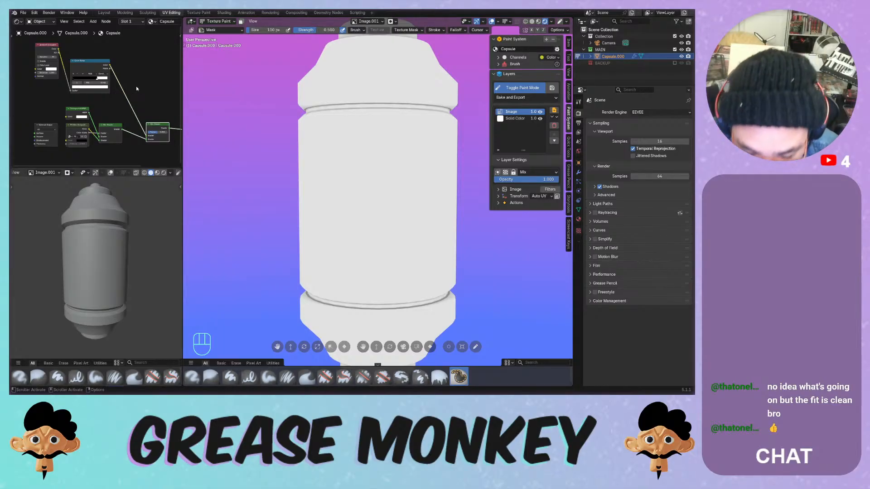
pyautogui.click(136, 46)
pyautogui.moveTo(136, 42); pyautogui.dragTo(121, 70)
pyautogui.scroll(1, 120, 87)
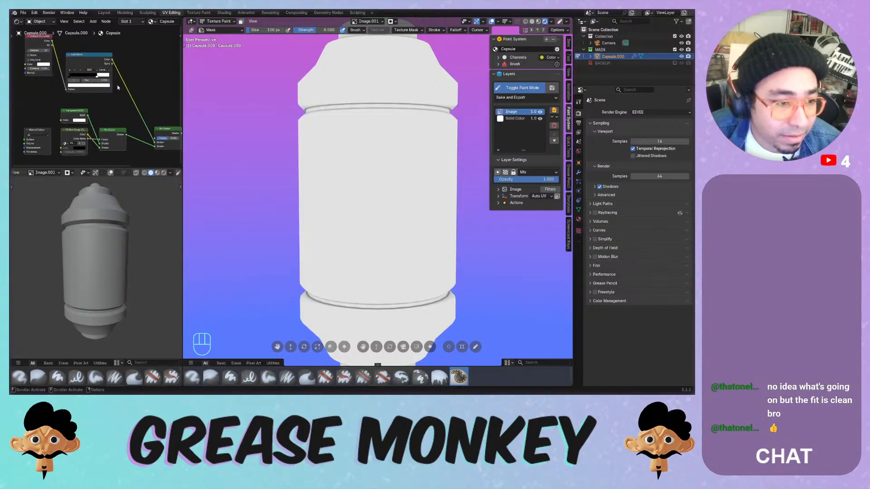
pyautogui.moveTo(97, 76); pyautogui.dragTo(98, 79)
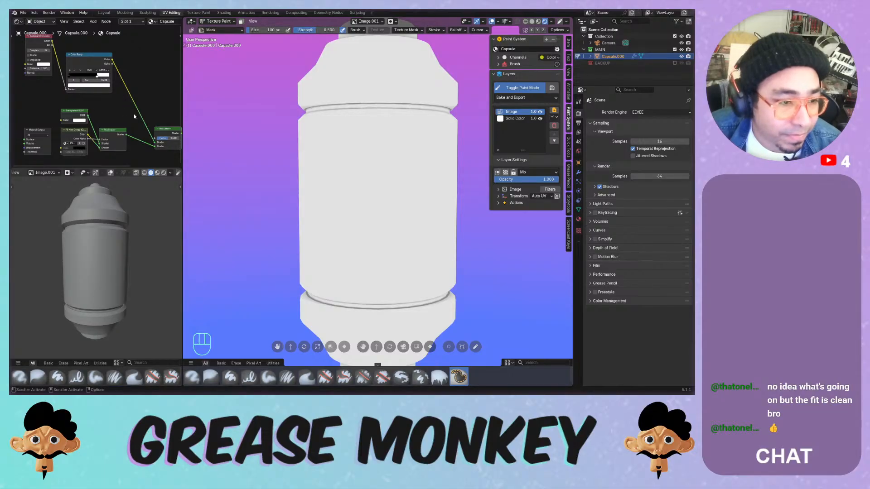
pyautogui.moveTo(152, 123); pyautogui.dragTo(123, 112, button='middle')
pyautogui.moveTo(139, 127)
pyautogui.mouseDown()
pyautogui.moveTo(129, 128)
pyautogui.moveTo(151, 128)
pyautogui.moveTo(136, 128)
pyautogui.mouseUp()
pyautogui.hotkey('ctrl', 'z')
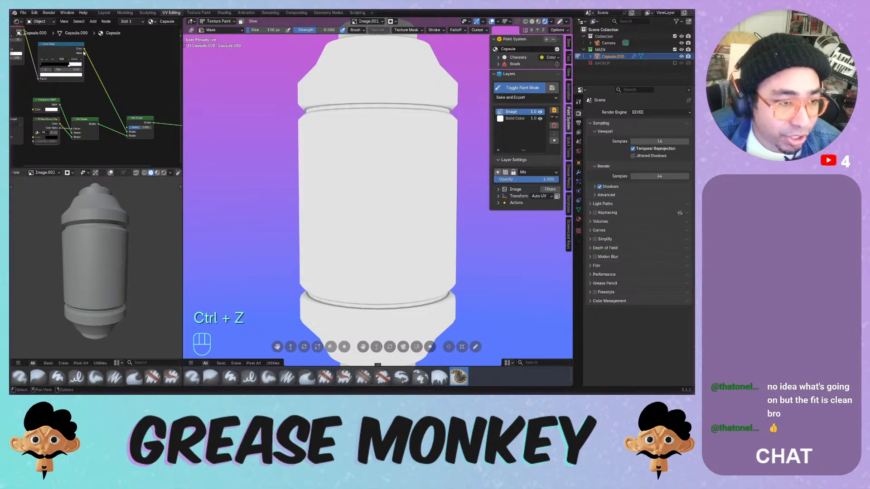
# - Drive the Mix Shader factor with the ramp Color and keep the link on the lower shader input
pyautogui.moveTo(84, 49); pyautogui.dragTo(92, 103)
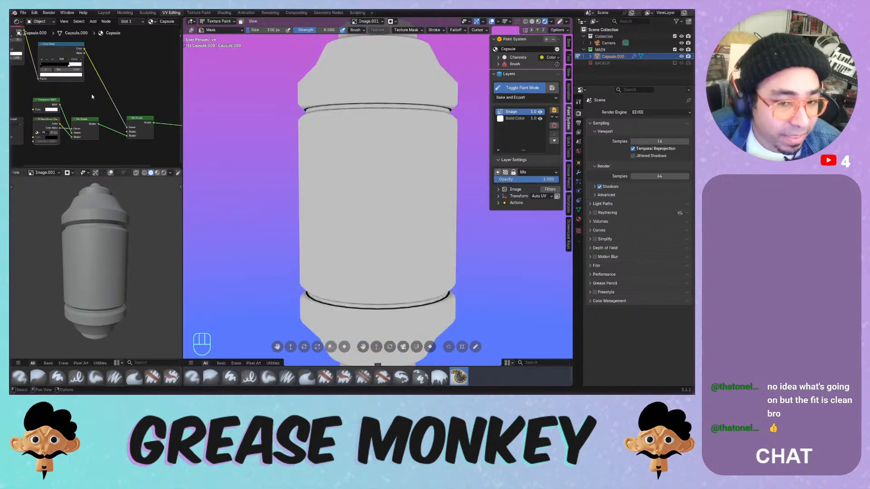
pyautogui.moveTo(126, 136); pyautogui.dragTo(126, 132)
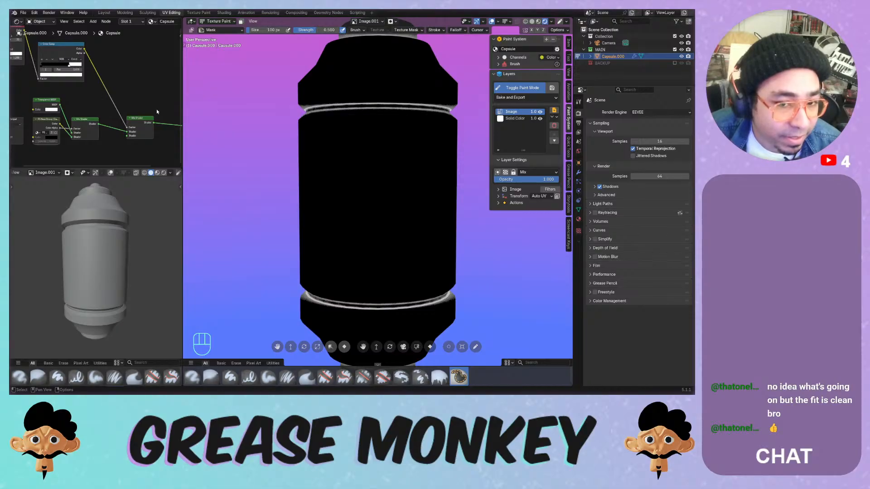
pyautogui.moveTo(127, 133); pyautogui.dragTo(149, 99)
# - Add an Emission shader and plug it into the Mix Shader's upper input
pyautogui.hotkey('shift', 'a')
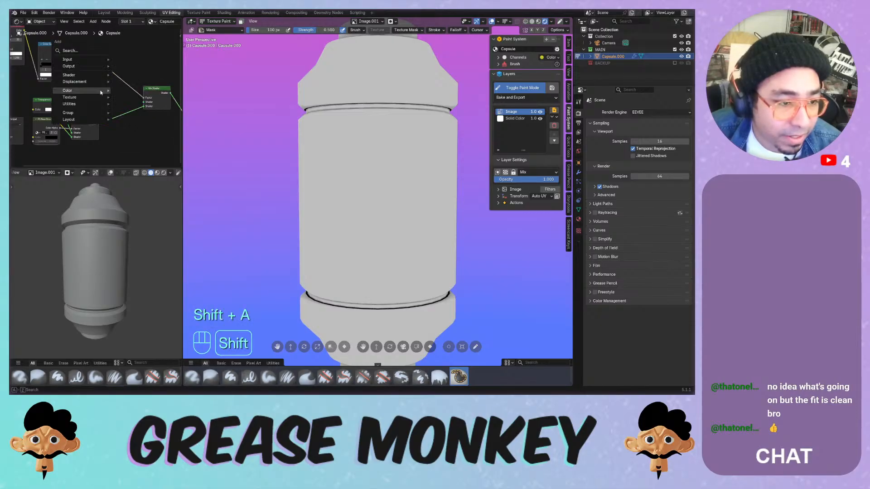
pyautogui.moveTo(93, 84)
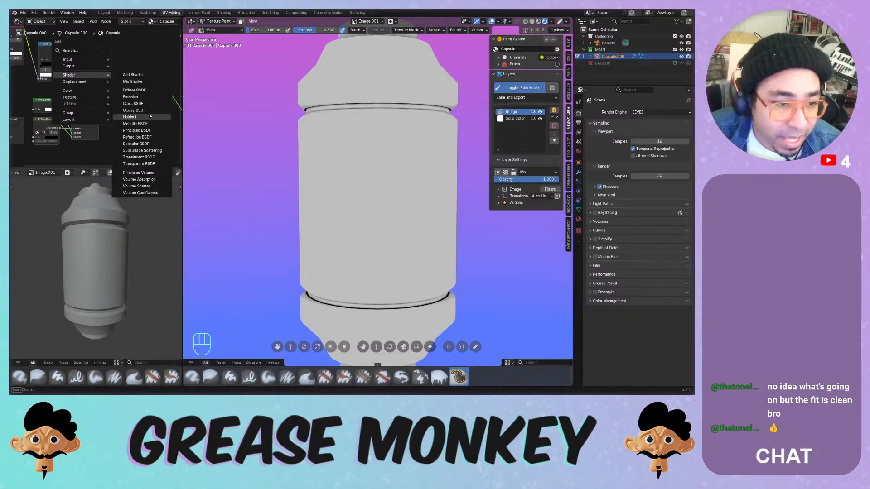
pyautogui.click(131, 97)
pyautogui.click(76, 158)
pyautogui.moveTo(89, 159); pyautogui.dragTo(142, 103)
pyautogui.moveTo(142, 113); pyautogui.dragTo(159, 82, button='middle')
# - Make the Emission colour a neutral grey with value 0.621
pyautogui.click(98, 134)
pyautogui.moveTo(109, 82); pyautogui.dragTo(121, 85)
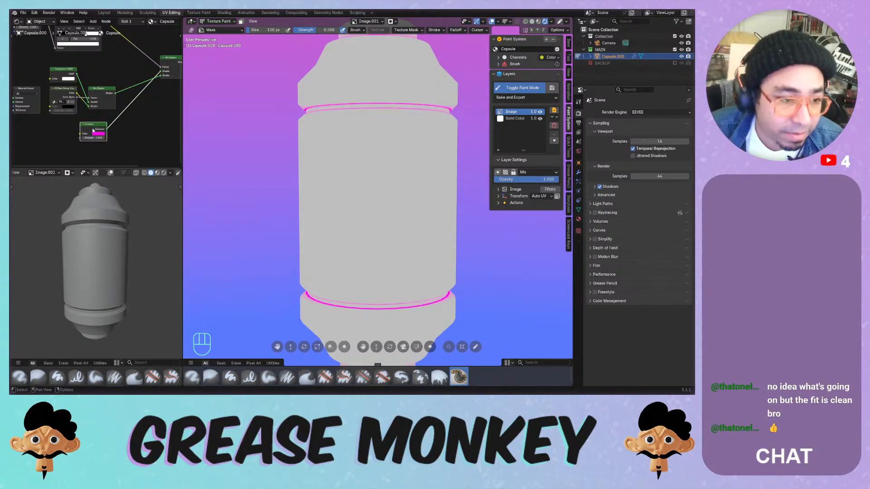
pyautogui.moveTo(93, 131); pyautogui.dragTo(109, 65)
pyautogui.click(116, 67)
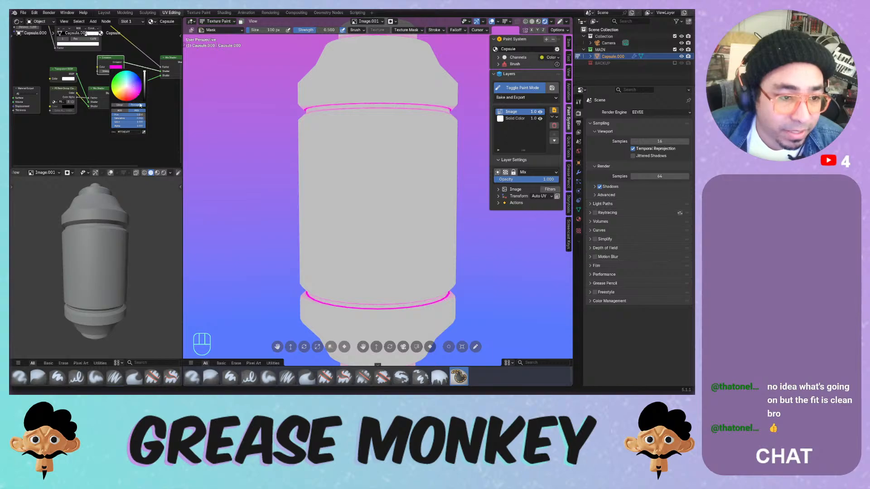
pyautogui.press('BackSpace')
pyautogui.press('BackSpace')
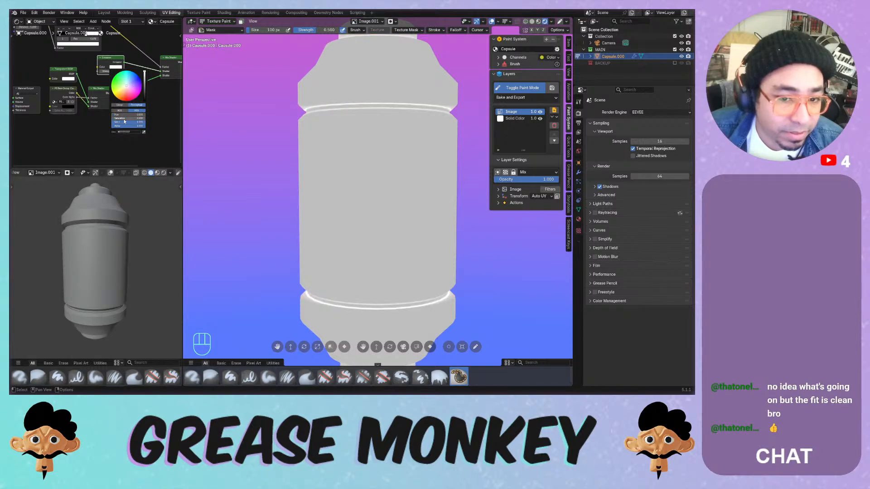
pyautogui.moveTo(126, 122); pyautogui.dragTo(111, 124)
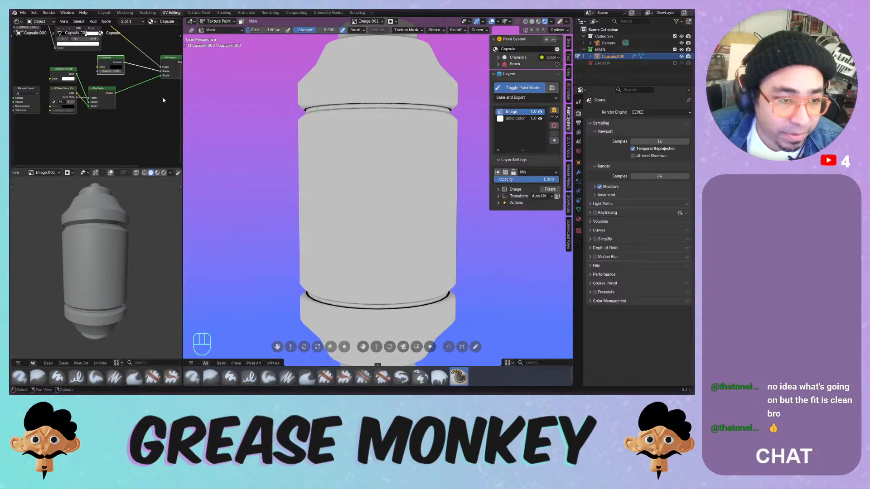
pyautogui.scroll(-3, 117, 119)
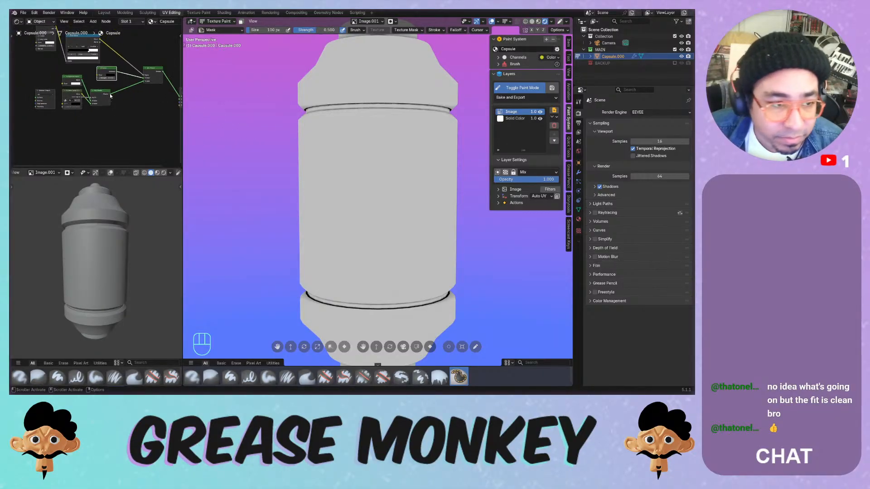
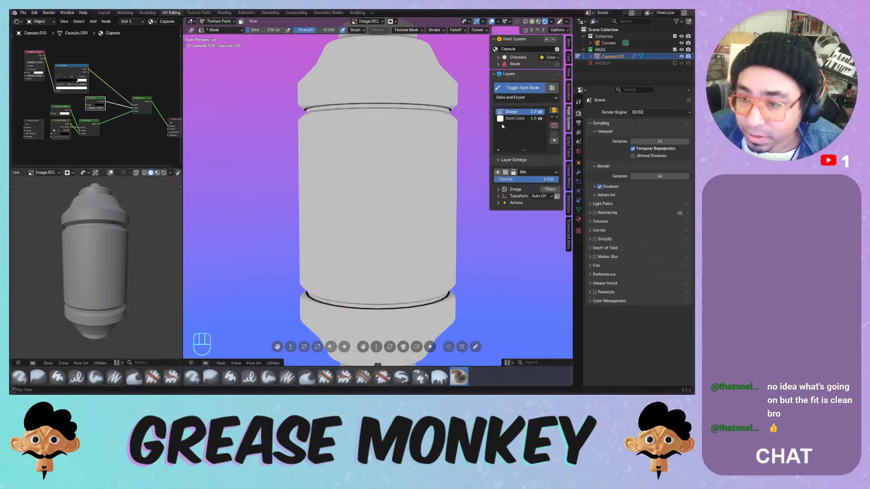
# - Briefly toggle the layer settings, texture paint mode and Image layer panel, restoring each
pyautogui.click(498, 160)
pyautogui.click(497, 161)
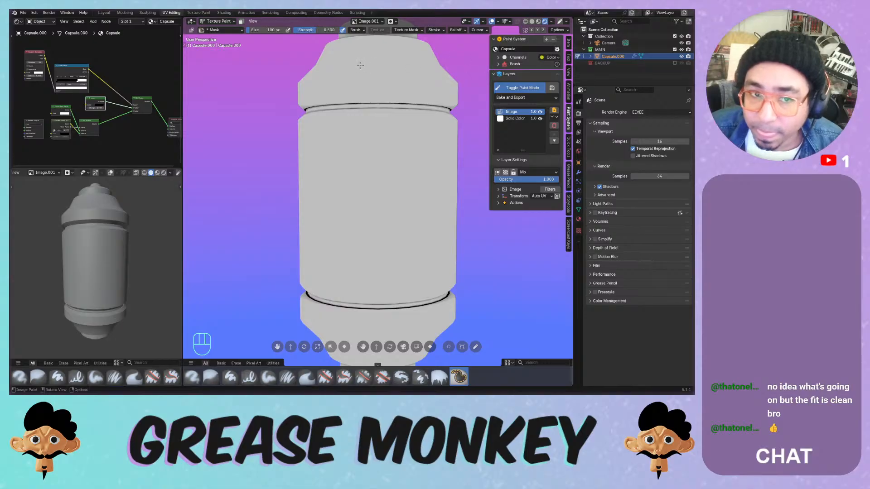
pyautogui.click(528, 88)
pyautogui.click(524, 85)
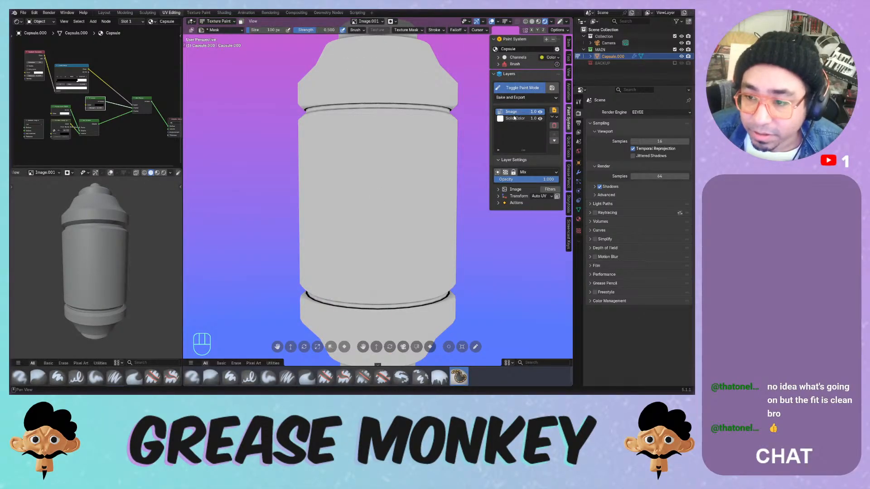
pyautogui.click(499, 189)
pyautogui.click(499, 189)
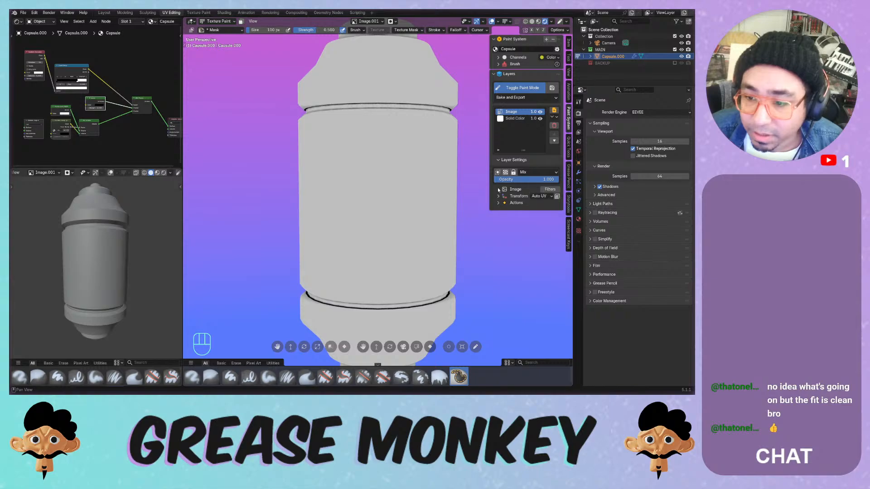
# - Show the Brush and Advanced Settings panels and try Airbrush strokes on the capsule
pyautogui.click(500, 64)
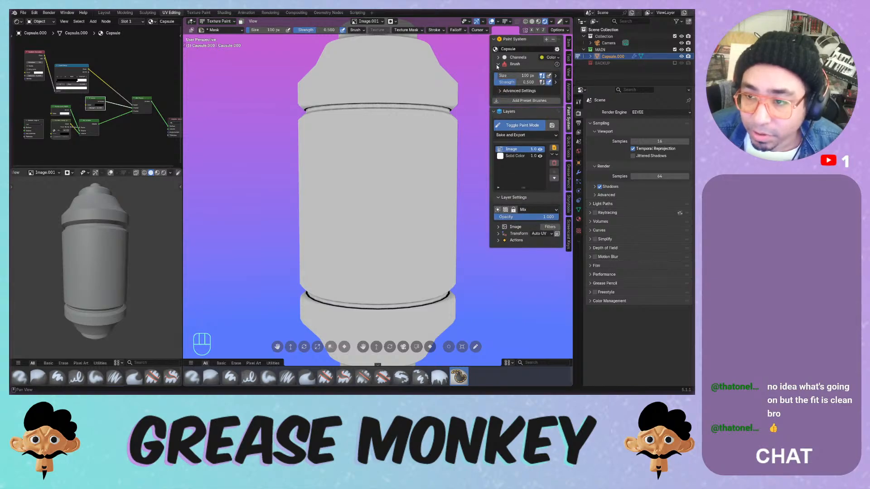
pyautogui.click(500, 91)
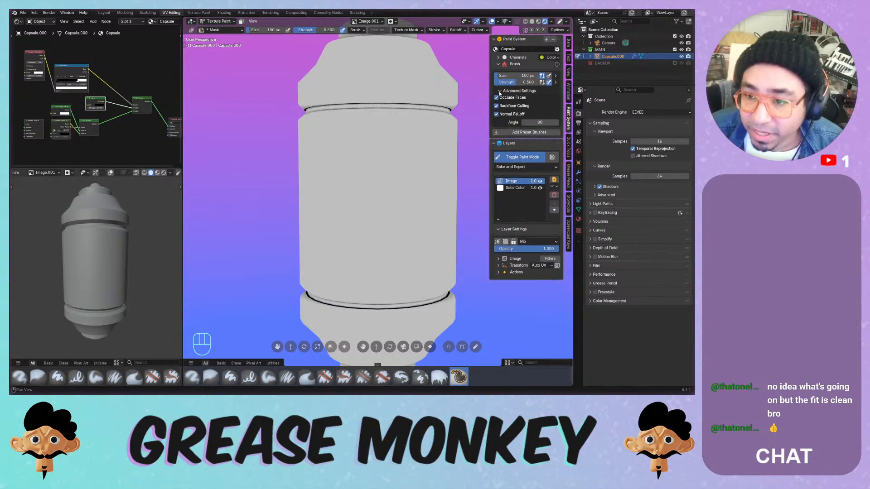
pyautogui.click(380, 164)
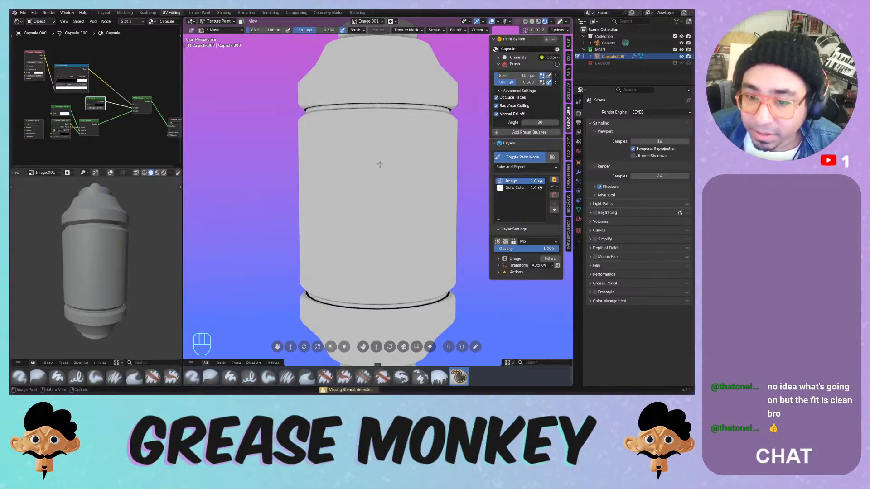
pyautogui.click(192, 376)
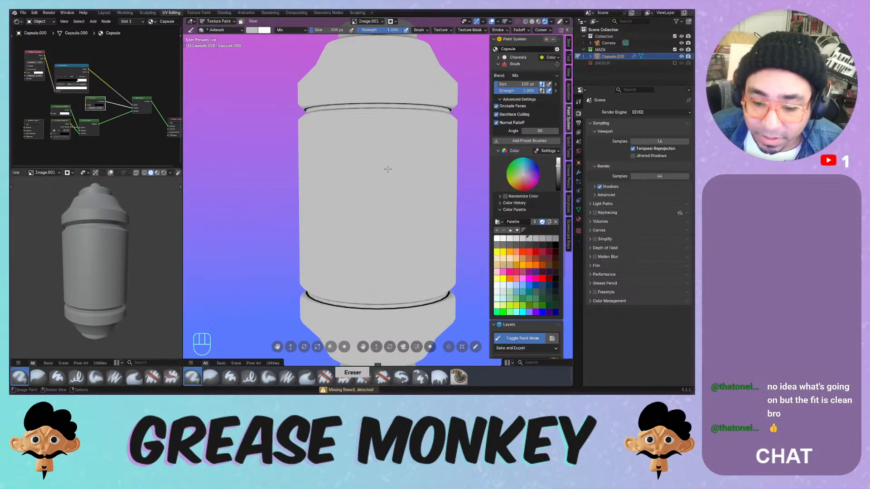
pyautogui.moveTo(387, 171); pyautogui.dragTo(390, 170)
pyautogui.moveTo(380, 179); pyautogui.dragTo(376, 187)
# - Airbrush with light peach, then red, and undo the red strokes
pyautogui.click(504, 259)
pyautogui.moveTo(439, 209); pyautogui.dragTo(443, 235)
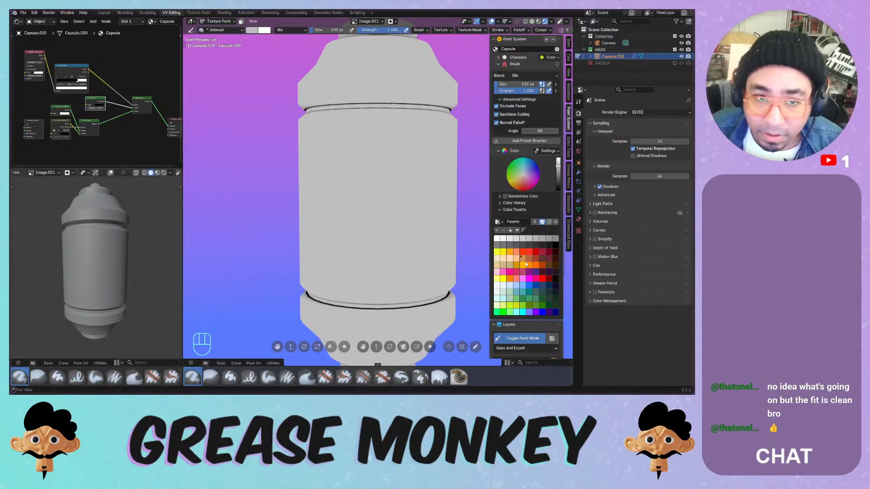
pyautogui.click(536, 252)
pyautogui.moveTo(358, 169)
pyautogui.mouseDown()
pyautogui.moveTo(360, 206)
pyautogui.moveTo(399, 256)
pyautogui.mouseUp()
pyautogui.hotkey('ctrl', 'z')
# - Switch to the Paint Hard brush, test red strokes on the capsule and undo them
pyautogui.click(230, 376)
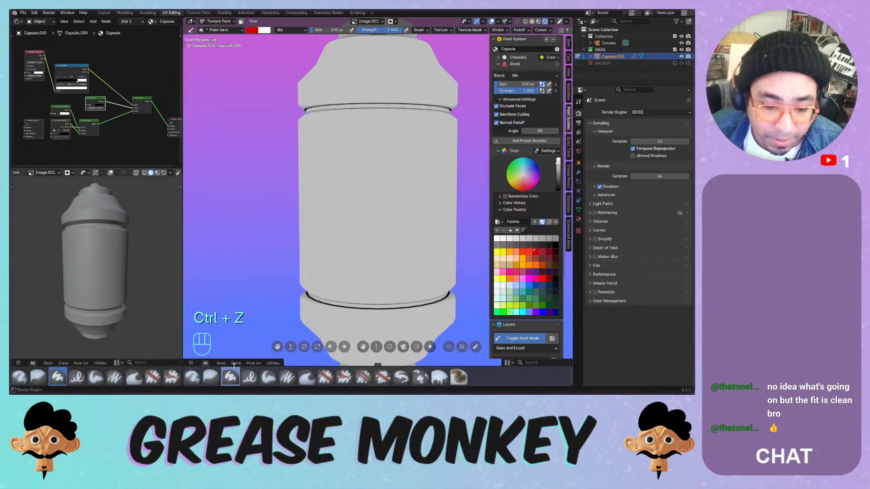
pyautogui.moveTo(396, 158)
pyautogui.mouseDown()
pyautogui.moveTo(325, 240)
pyautogui.moveTo(315, 140)
pyautogui.moveTo(328, 91)
pyautogui.moveTo(354, 57)
pyautogui.mouseUp()
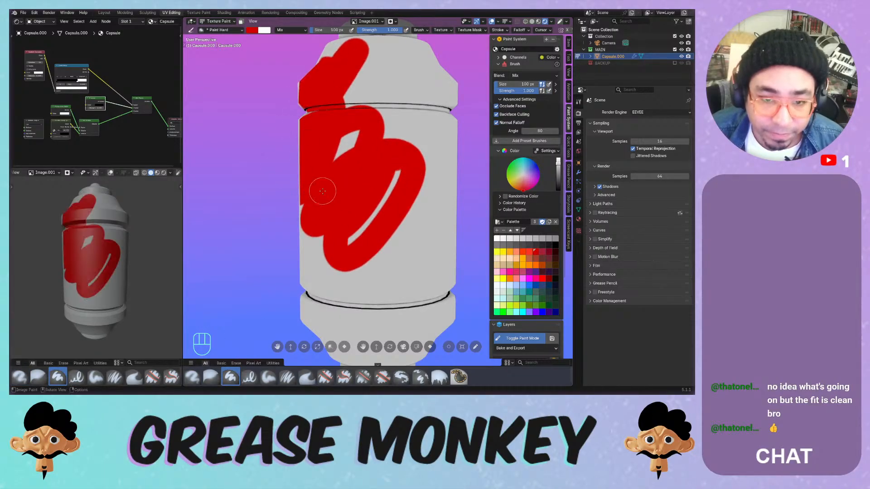
pyautogui.moveTo(362, 181); pyautogui.dragTo(388, 179, button='middle')
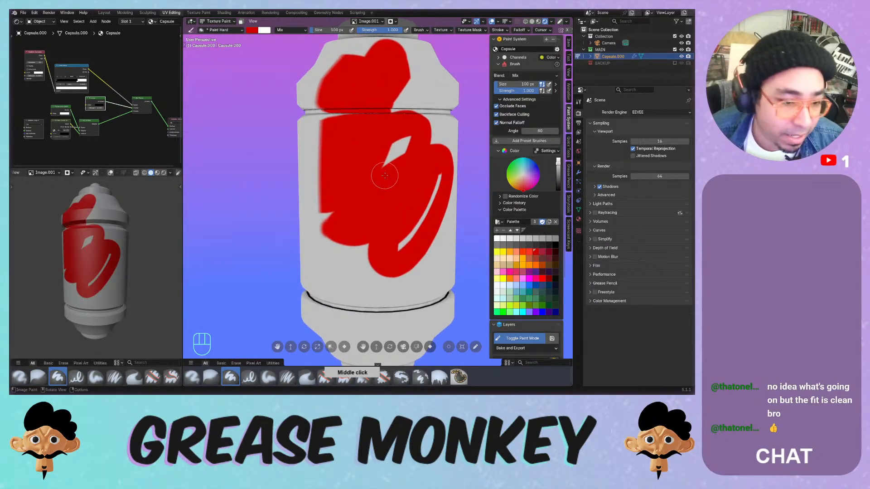
pyautogui.hotkey('ctrl', 'z')
# - Set the small preview to Solid shading coloured by Texture, then undo a white test stroke
pyautogui.click(157, 172)
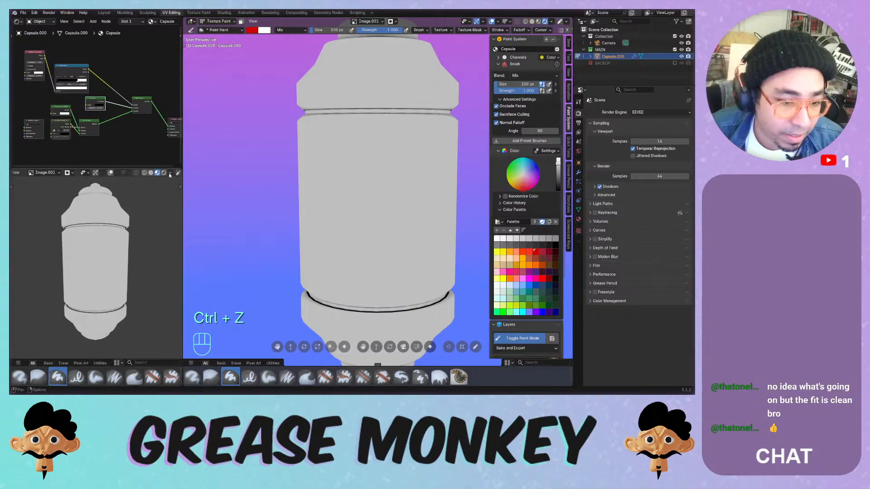
pyautogui.click(170, 173)
pyautogui.click(150, 173)
pyautogui.click(170, 173)
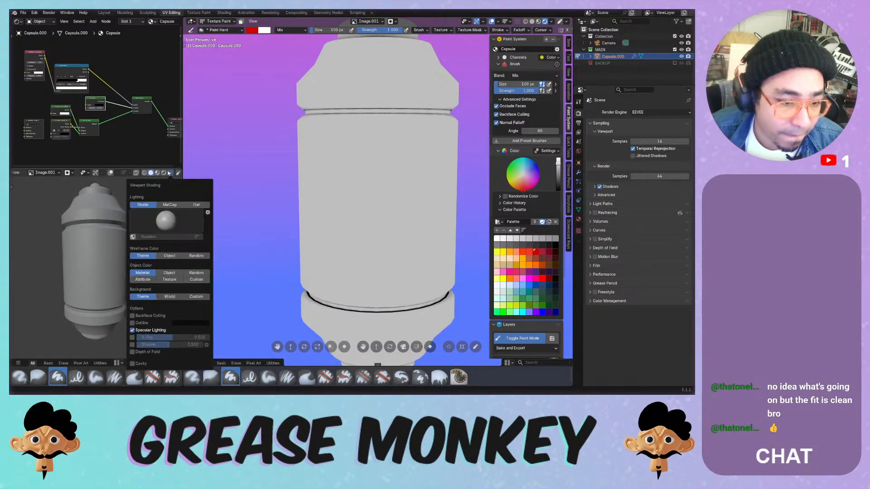
pyautogui.click(172, 279)
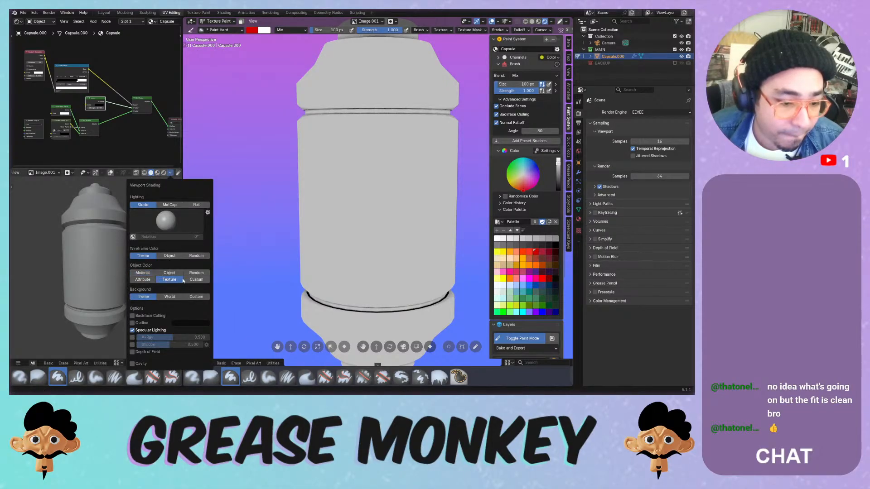
pyautogui.moveTo(340, 181)
pyautogui.mouseDown()
pyautogui.moveTo(353, 215)
pyautogui.moveTo(406, 247)
pyautogui.mouseUp()
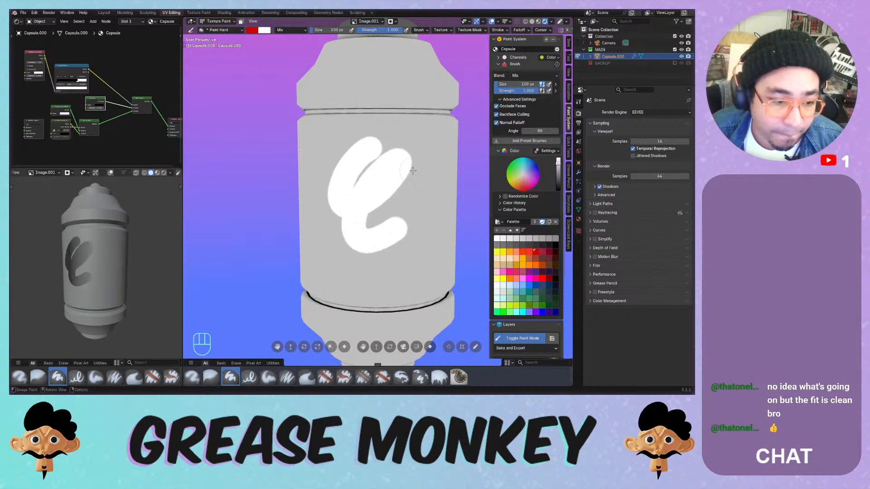
pyautogui.hotkey('ctrl', 'z')
# - Switch the small preview to Material Preview shading and undo further white test strokes
pyautogui.click(170, 173)
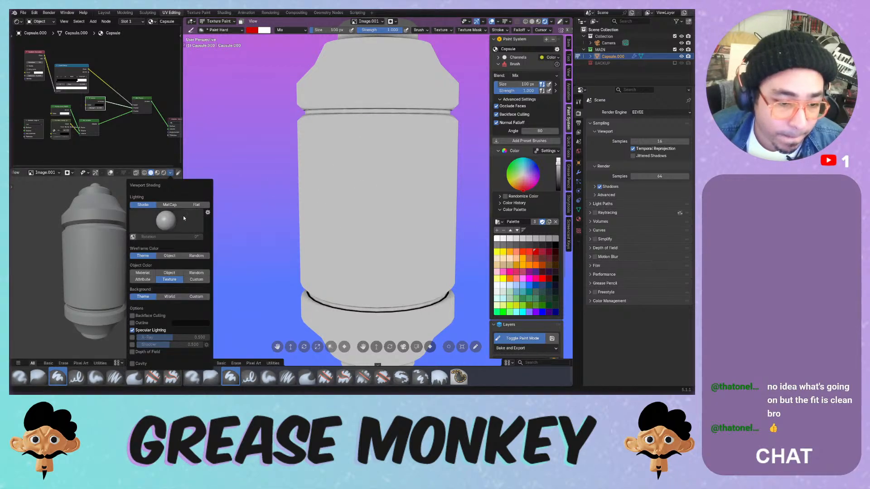
pyautogui.click(157, 173)
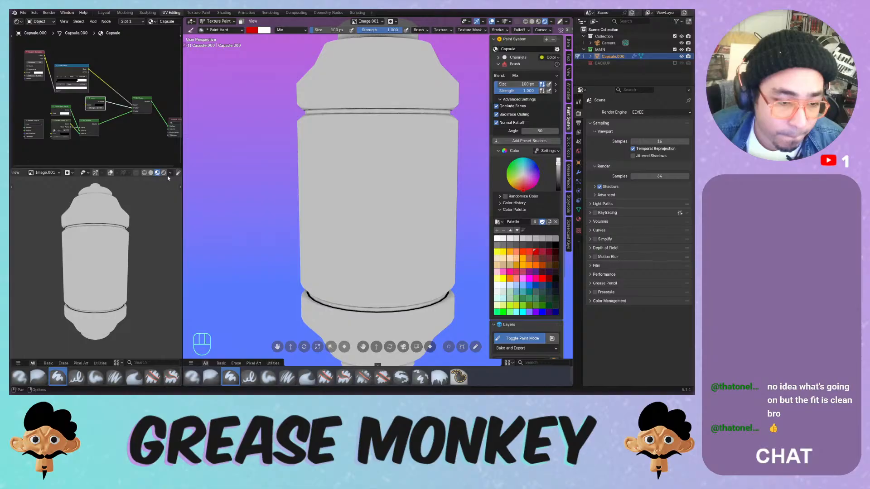
pyautogui.moveTo(389, 160)
pyautogui.mouseDown()
pyautogui.moveTo(347, 203)
pyautogui.moveTo(334, 243)
pyautogui.mouseUp()
pyautogui.hotkey('ctrl', 'z')
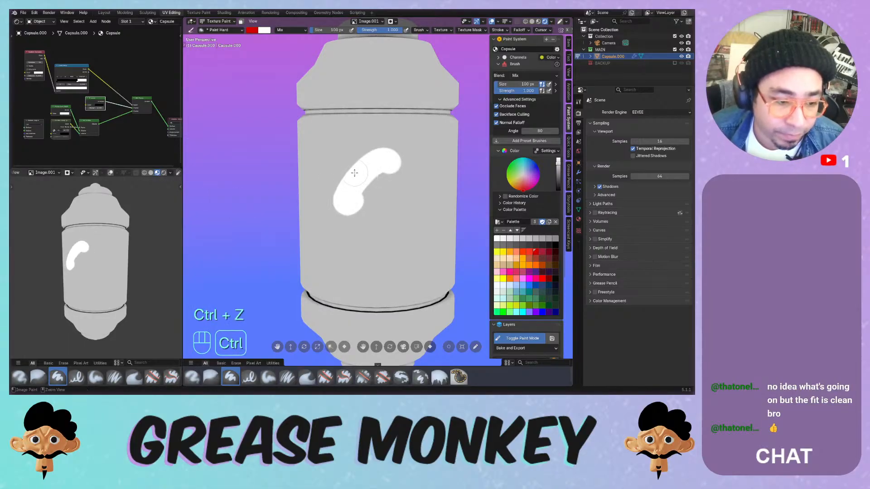
pyautogui.hotkey('ctrl', 'z')
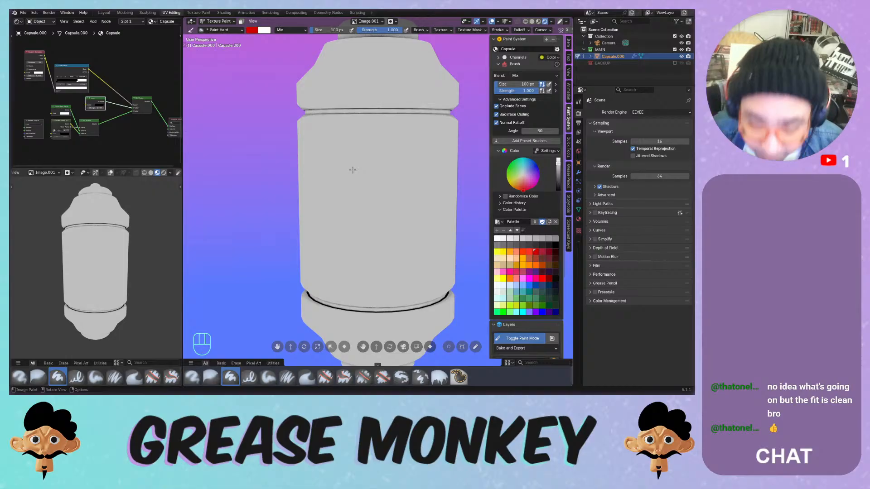
pyautogui.moveTo(356, 144)
pyautogui.mouseDown()
pyautogui.moveTo(387, 195)
pyautogui.moveTo(349, 227)
pyautogui.mouseUp()
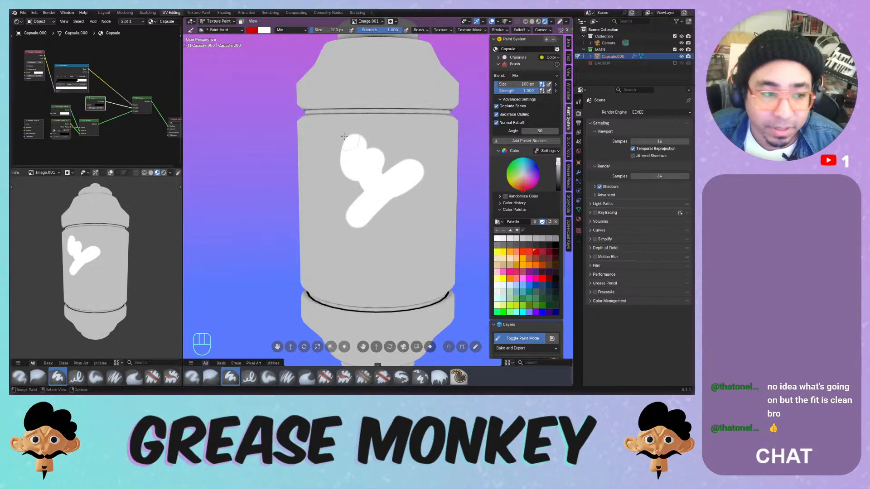
pyautogui.hotkey('ctrl', 'z')
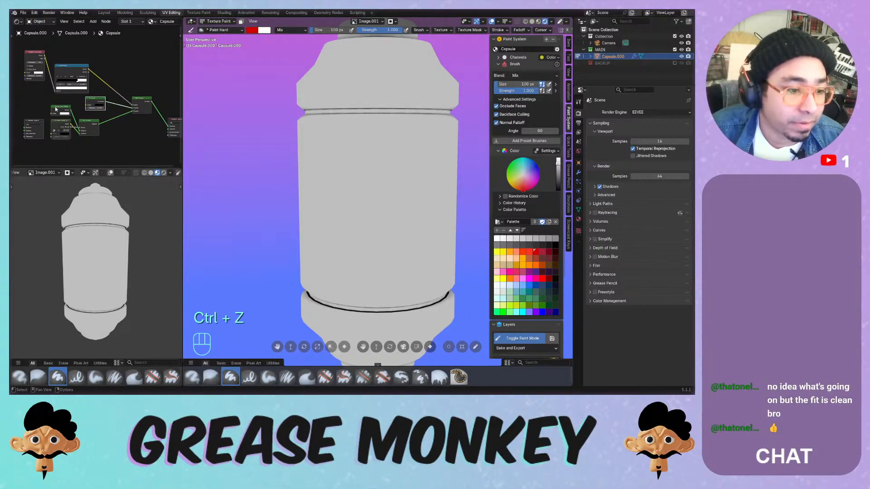
# - Enlarge the node editor and split off a UV Editor area with navigation gizmos hidden
pyautogui.moveTo(115, 169); pyautogui.dragTo(115, 212)
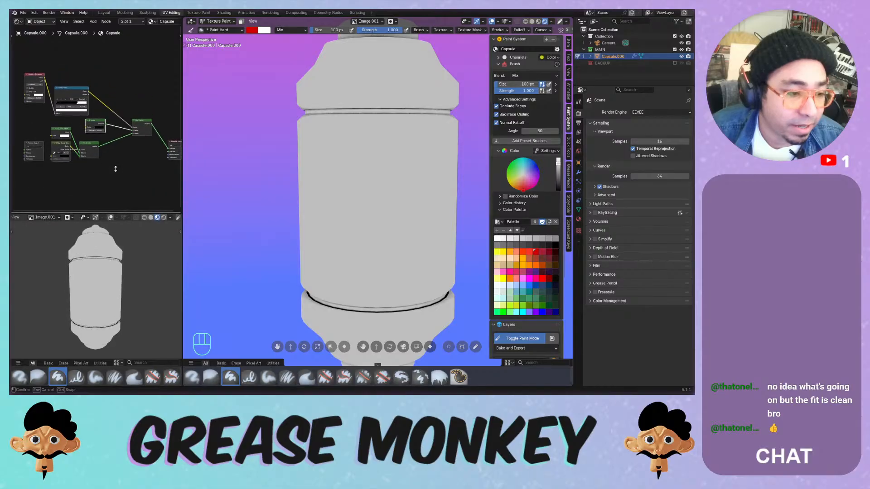
pyautogui.moveTo(11, 209); pyautogui.dragTo(13, 95)
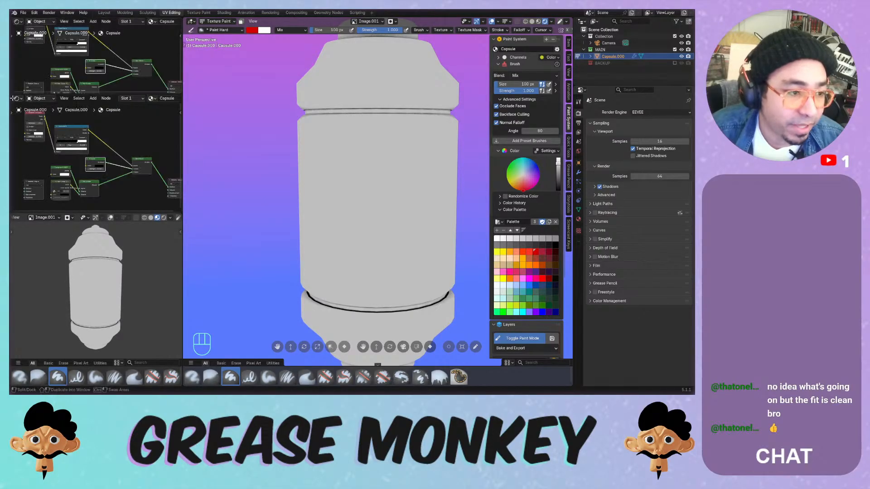
pyautogui.click(17, 98)
pyautogui.click(30, 130)
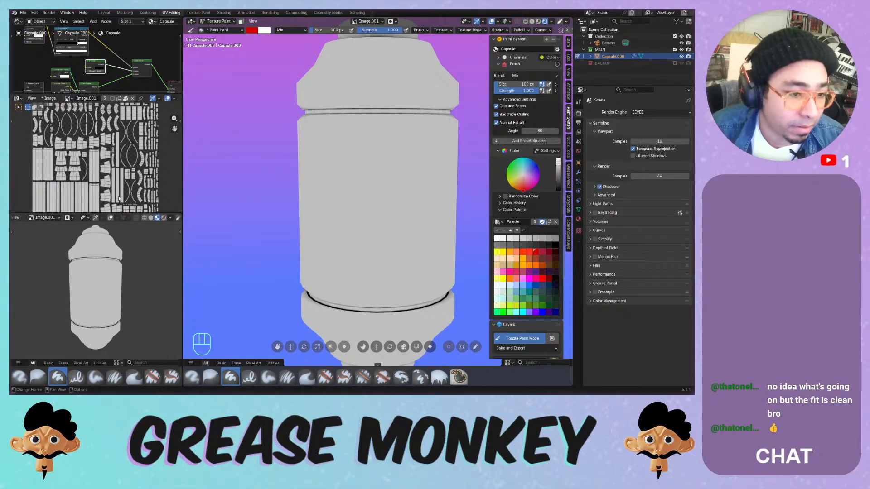
pyautogui.click(168, 100)
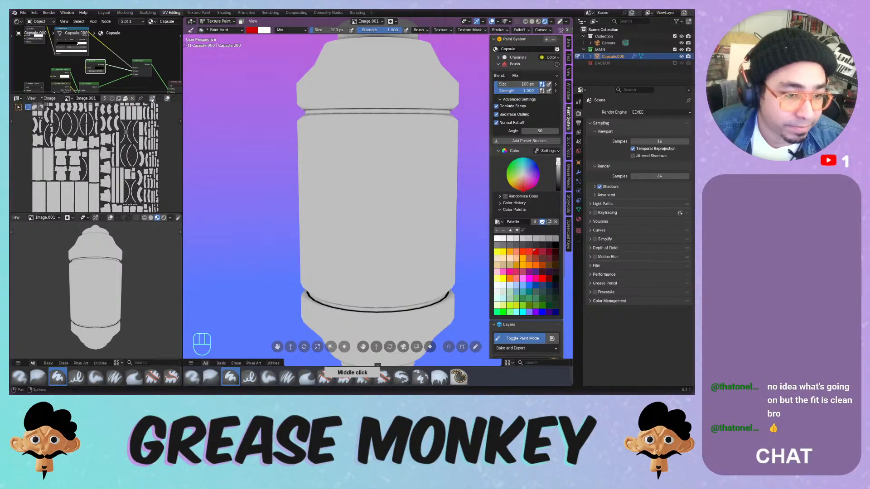
# - Hide the headers of the UV editor, preview viewport and node editor, then resize the areas
pyautogui.rightClick(153, 99)
pyautogui.moveTo(125, 109)
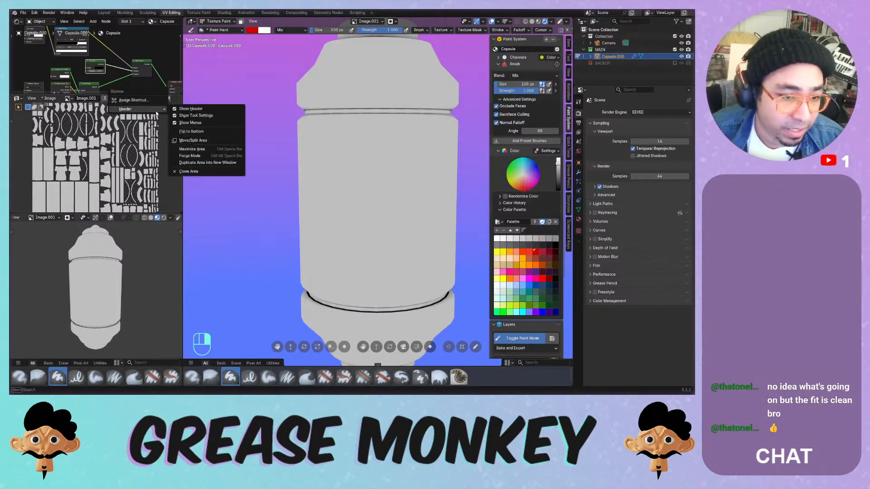
pyautogui.click(190, 110)
pyautogui.rightClick(140, 220)
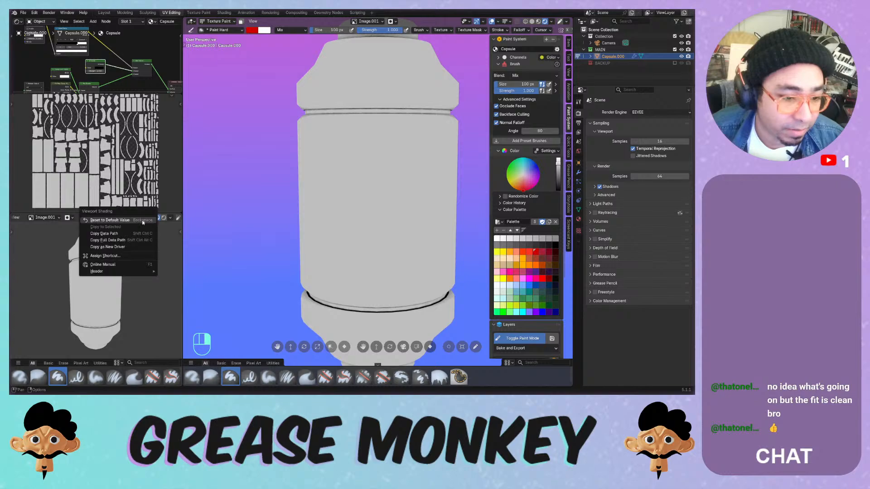
pyautogui.moveTo(140, 268)
pyautogui.click(195, 269)
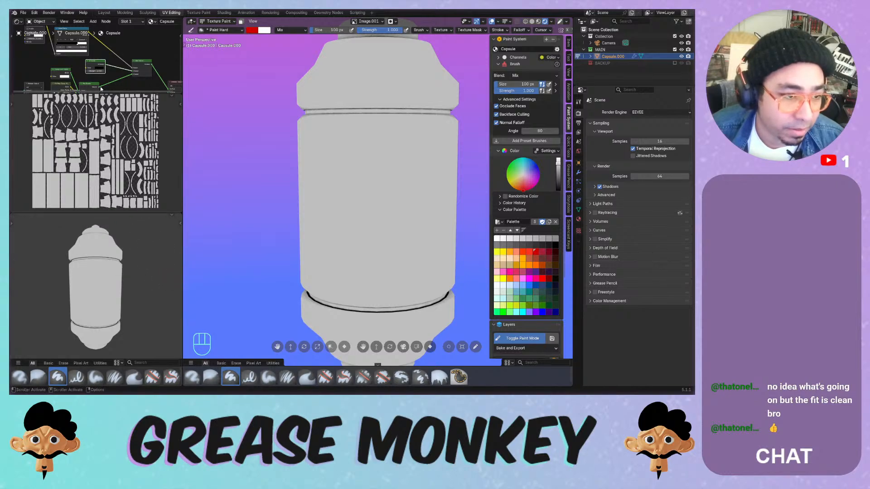
pyautogui.rightClick(134, 23)
pyautogui.moveTo(109, 33)
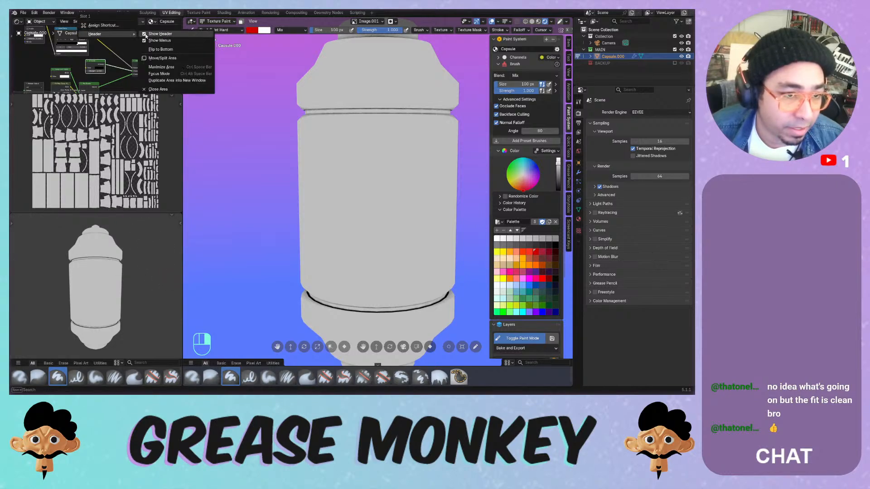
pyautogui.click(181, 34)
pyautogui.moveTo(124, 93); pyautogui.dragTo(125, 122)
# - Frame the UV layout, the capsule in the small preview, and all shader nodes
pyautogui.press('Home')
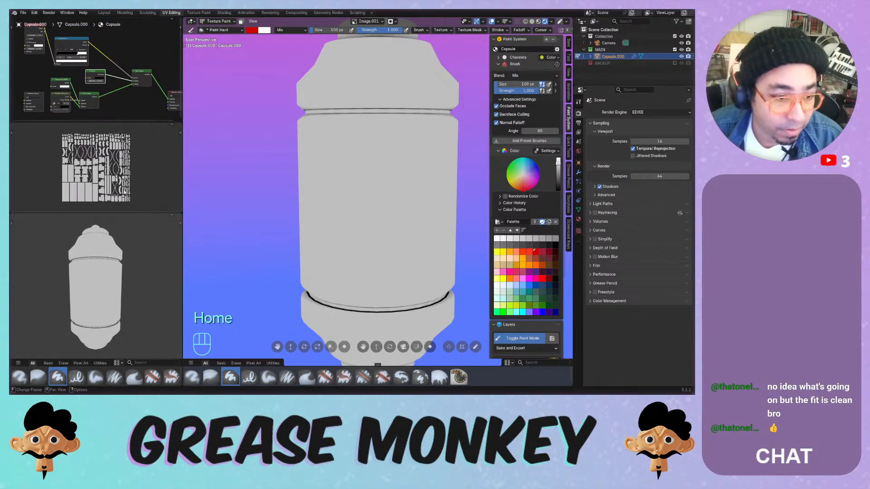
pyautogui.press('Home')
pyautogui.press('Home')
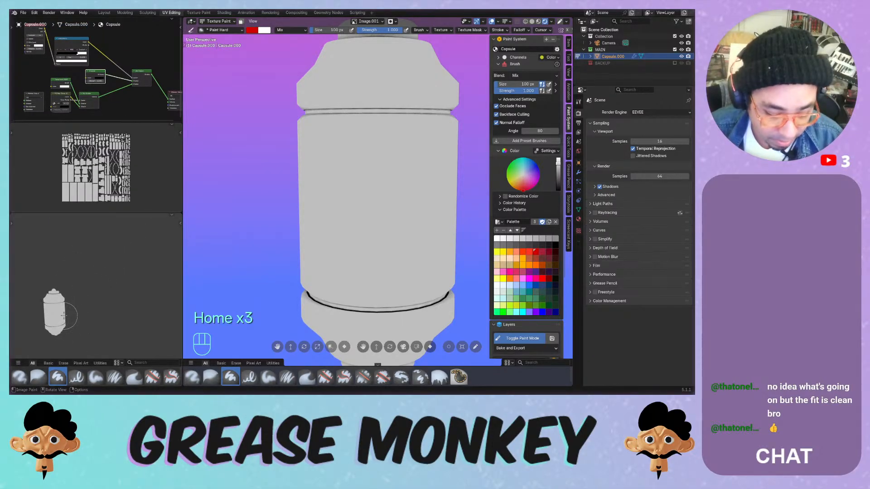
pyautogui.press('KP_Decimal')
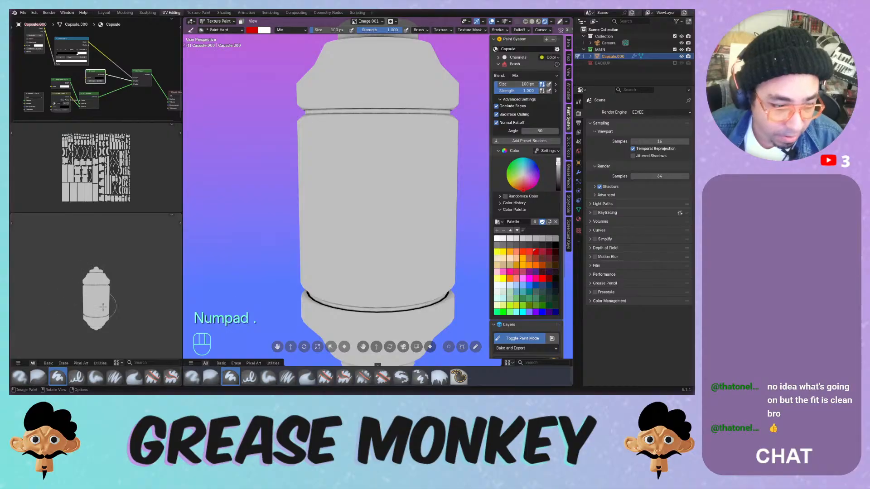
pyautogui.scroll(3, 103, 308)
pyautogui.keyDown('shift'); pyautogui.moveTo(104, 306); pyautogui.dragTo(102, 296); pyautogui.keyUp('shift')
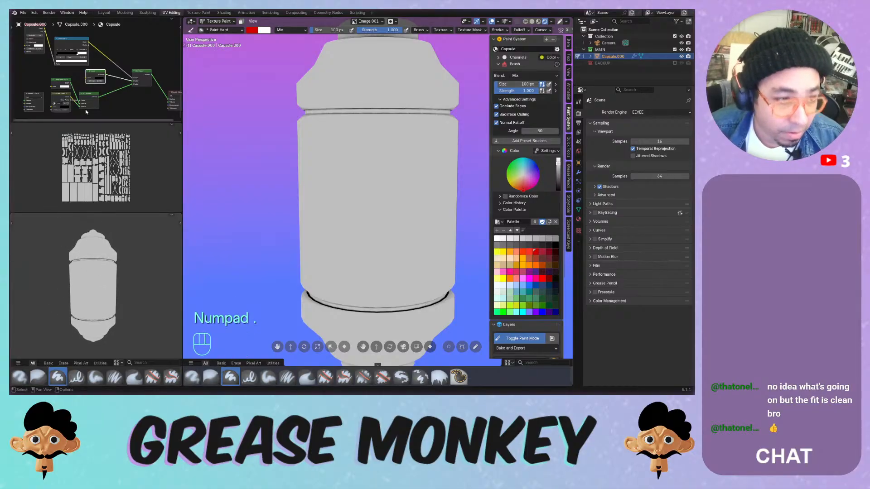
pyautogui.press('Home')
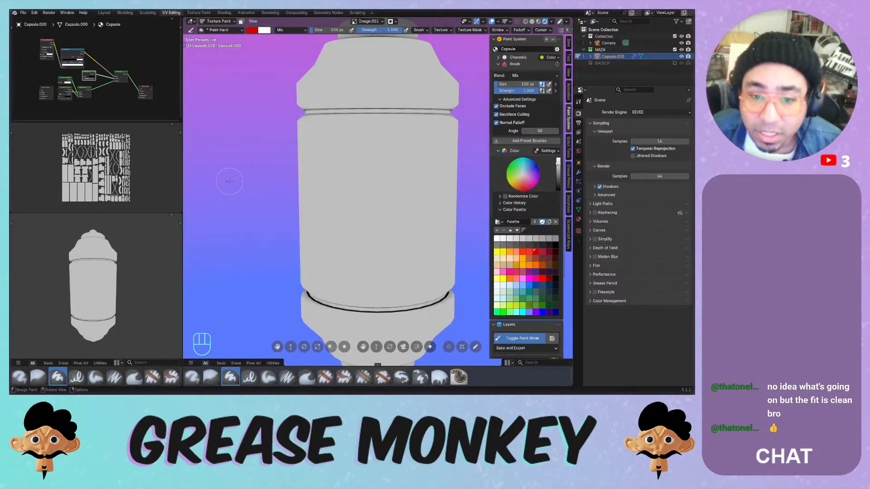
# - Test strokes on the capsule with light grey, undoing each one
pyautogui.moveTo(398, 138)
pyautogui.mouseDown()
pyautogui.moveTo(369, 199)
pyautogui.moveTo(381, 213)
pyautogui.mouseUp()
pyautogui.hotkey('ctrl', 'z')
pyautogui.moveTo(399, 150)
pyautogui.mouseDown()
pyautogui.moveTo(350, 209)
pyautogui.moveTo(417, 181)
pyautogui.moveTo(363, 226)
pyautogui.moveTo(432, 199)
pyautogui.mouseUp()
pyautogui.hotkey('ctrl', 'z')
pyautogui.click(524, 240)
pyautogui.hotkey('ctrl', 'z')
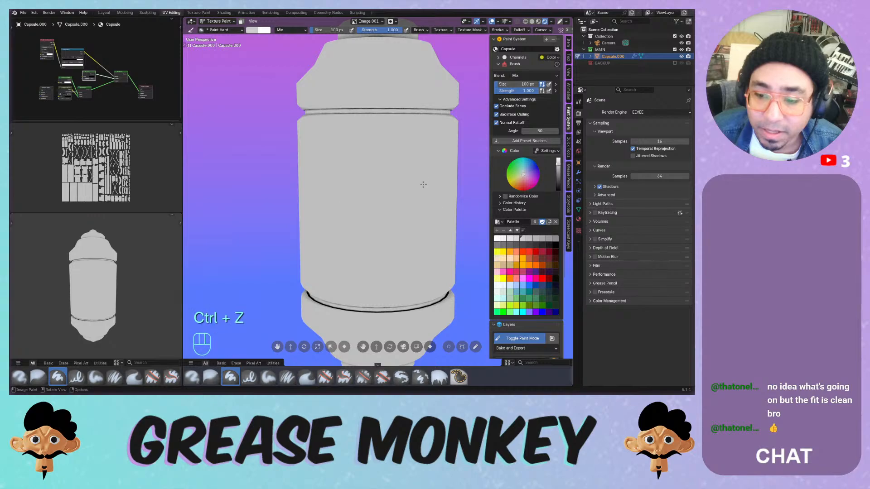
pyautogui.moveTo(399, 190)
pyautogui.mouseDown()
pyautogui.moveTo(404, 198)
pyautogui.moveTo(390, 252)
pyautogui.moveTo(438, 228)
pyautogui.mouseUp()
pyautogui.hotkey('ctrl', 'z')
# - Try darker grey, grey and orange strokes, undo them, and keep orange as the brush colour
pyautogui.click(555, 240)
pyautogui.hotkey('ctrl', 'z')
pyautogui.click(515, 246)
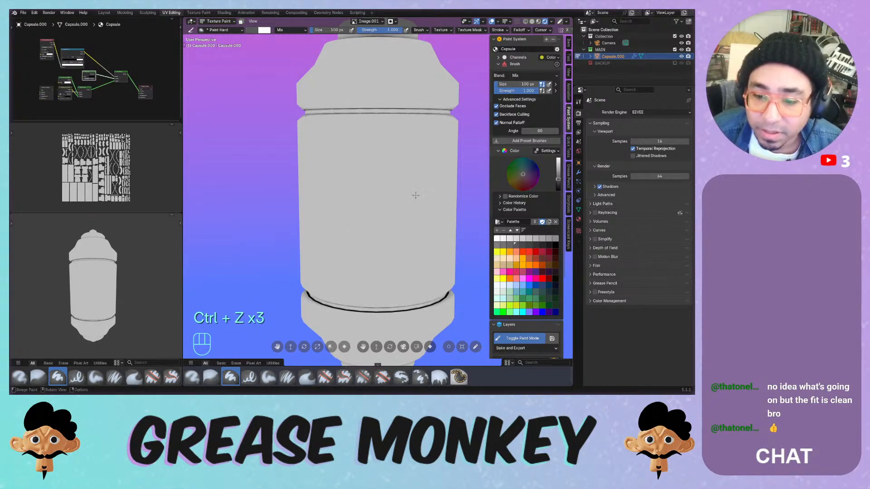
pyautogui.moveTo(414, 194)
pyautogui.mouseDown()
pyautogui.moveTo(437, 211)
pyautogui.moveTo(441, 202)
pyautogui.moveTo(376, 240)
pyautogui.moveTo(448, 206)
pyautogui.mouseUp()
pyautogui.hotkey('ctrl', 'z')
pyautogui.click(521, 264)
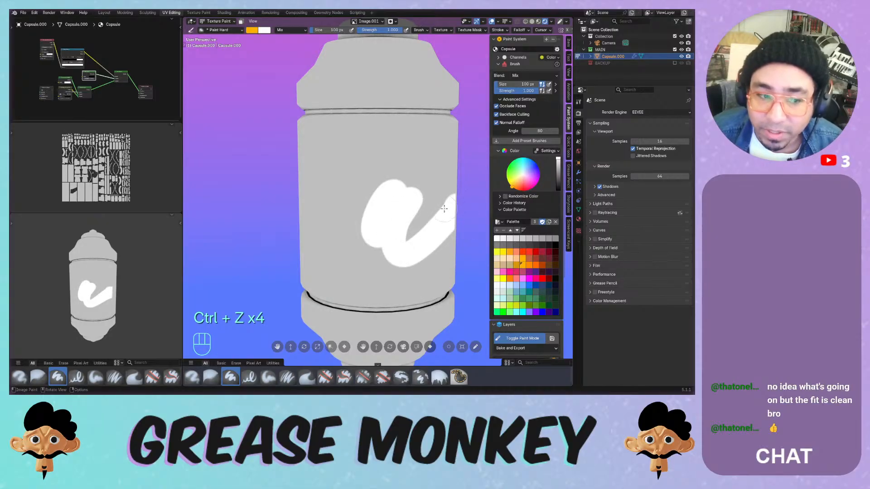
pyautogui.hotkey('ctrl', 'z')
pyautogui.moveTo(380, 183)
pyautogui.mouseDown()
pyautogui.moveTo(444, 216)
pyautogui.moveTo(433, 188)
pyautogui.mouseUp()
pyautogui.hotkey('ctrl', 'z')
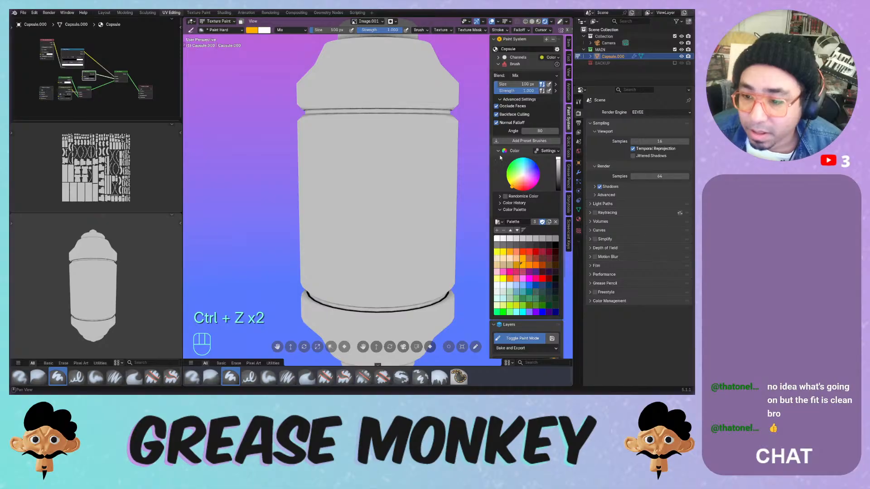
# - Scroll down to the paint layers, select the Image layer and toggle its visibility back on
pyautogui.click(501, 210)
pyautogui.click(501, 211)
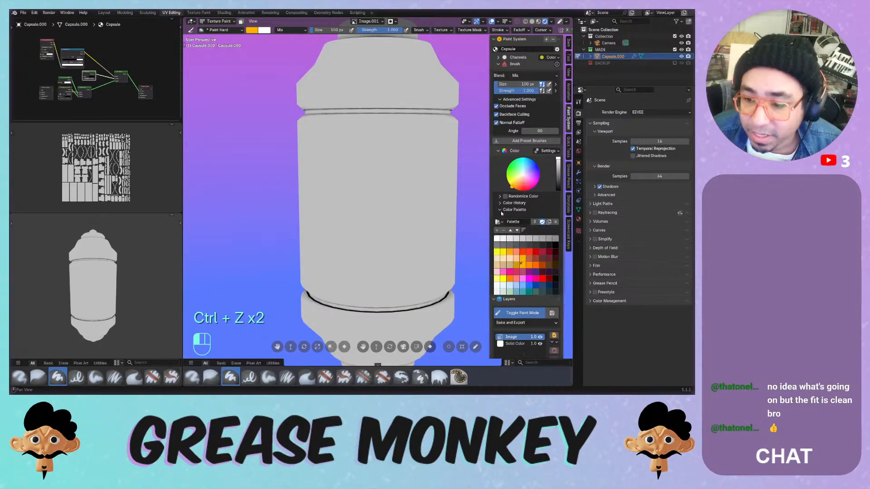
pyautogui.scroll(-5, 563, 171)
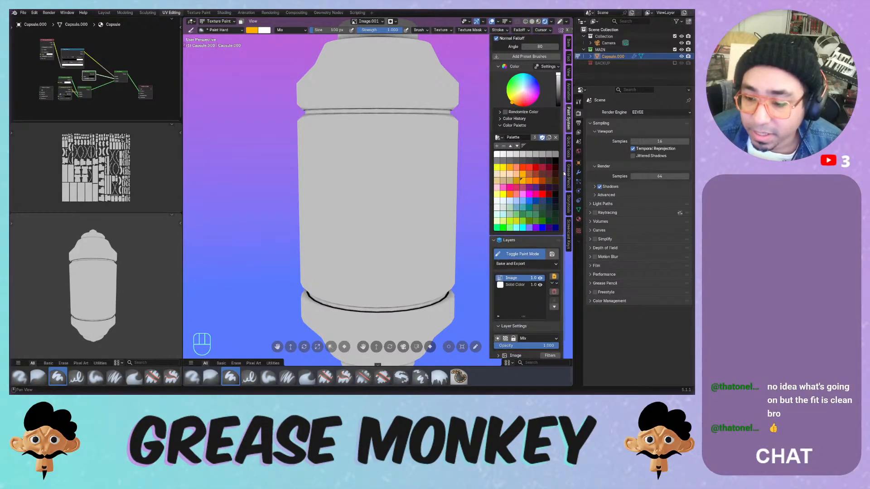
pyautogui.click(542, 263)
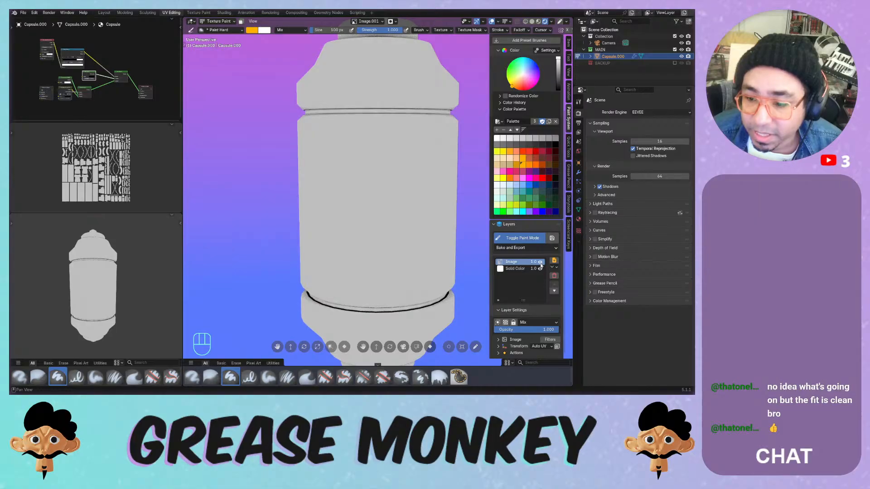
pyautogui.click(540, 264)
pyautogui.click(540, 264)
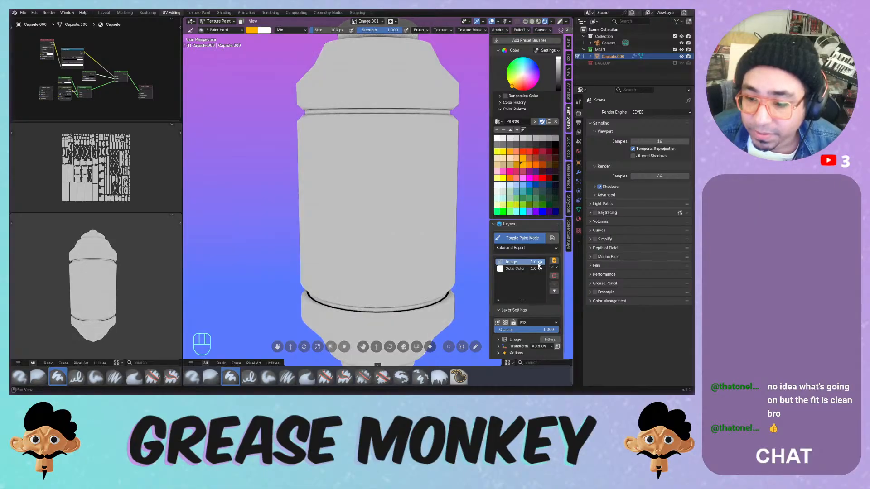
# - Open the Solid Color layer's colour picker, then briefly return to the Image layer
pyautogui.click(512, 269)
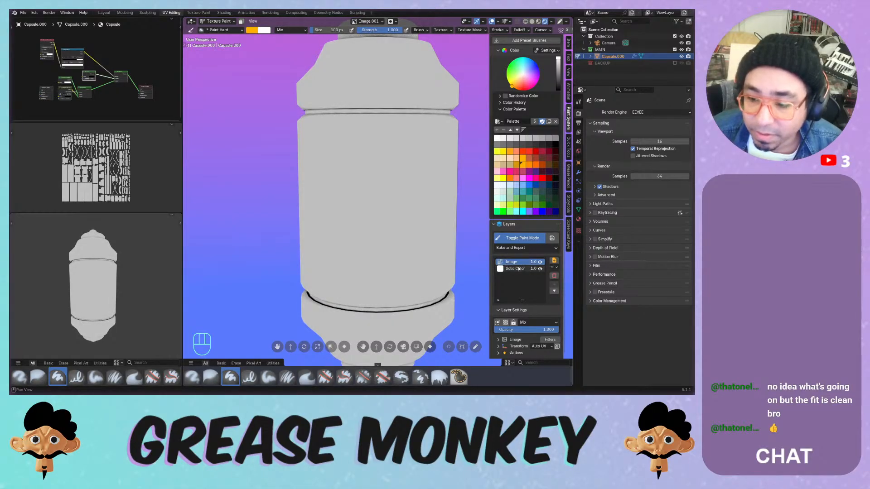
pyautogui.click(507, 341)
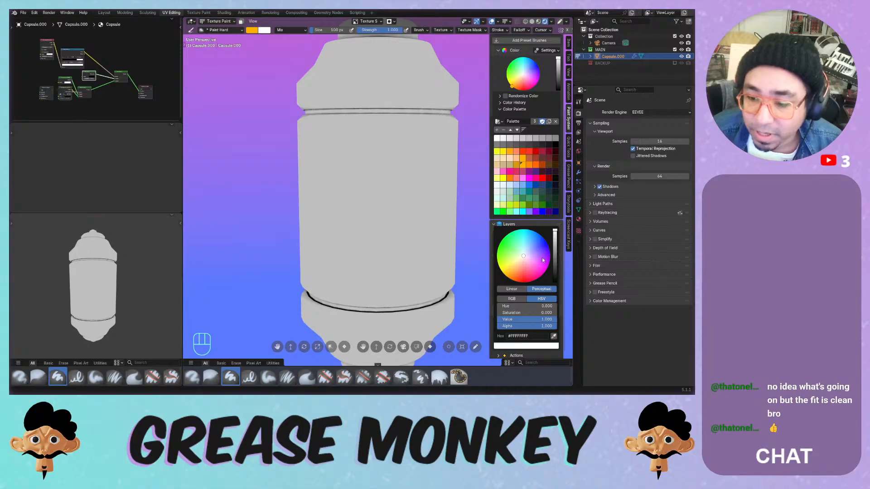
pyautogui.keyDown('ctrl'); pyautogui.scroll(-13, 543, 260); pyautogui.keyUp('ctrl')
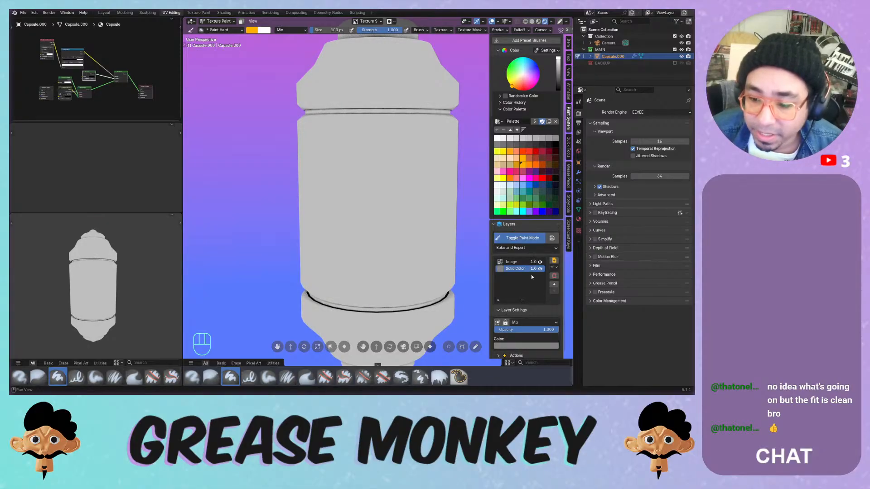
pyautogui.click(528, 262)
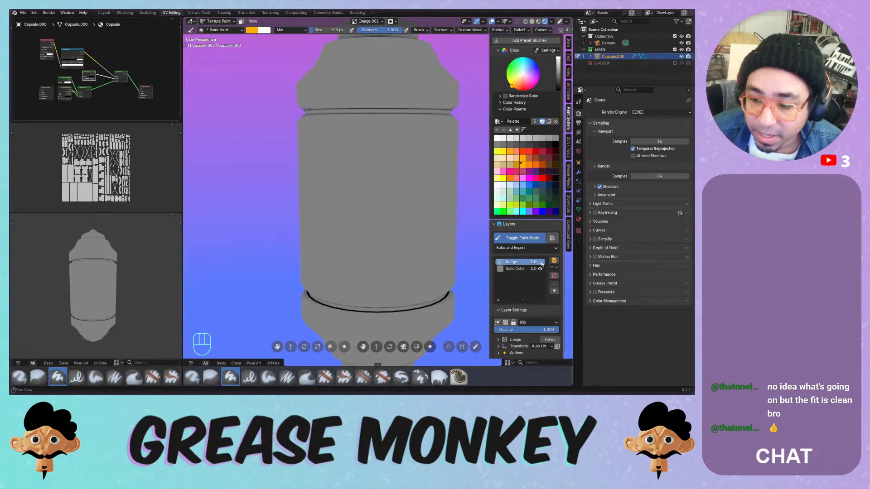
pyautogui.click(541, 263)
pyautogui.click(541, 264)
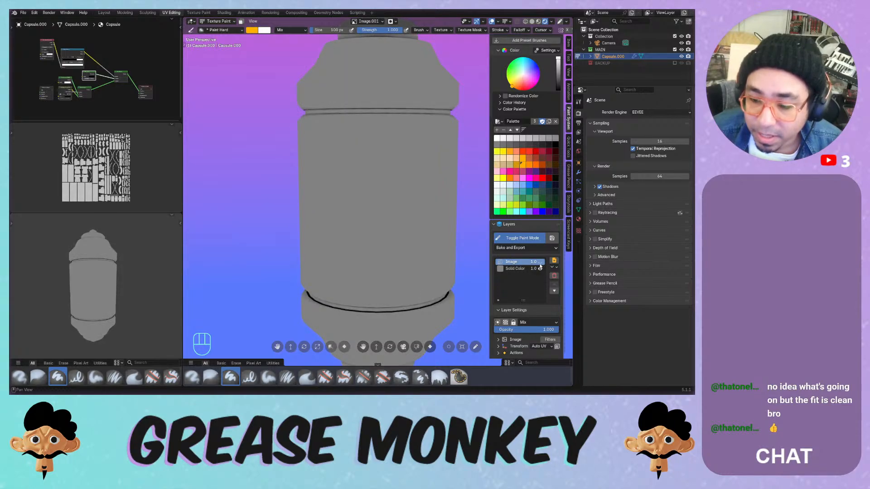
# - Make the Solid Color layer a darker muted blue-grey, then reselect the Image layer
pyautogui.click(518, 269)
pyautogui.click(522, 347)
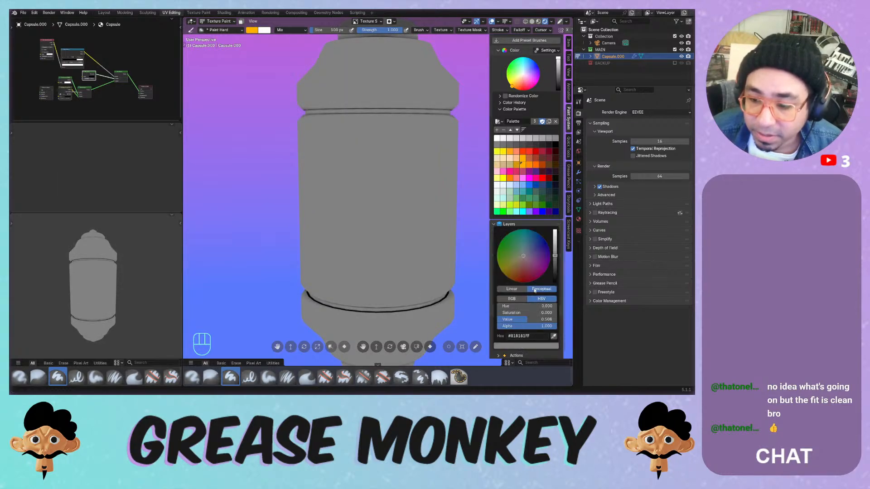
pyautogui.moveTo(537, 258); pyautogui.dragTo(525, 256)
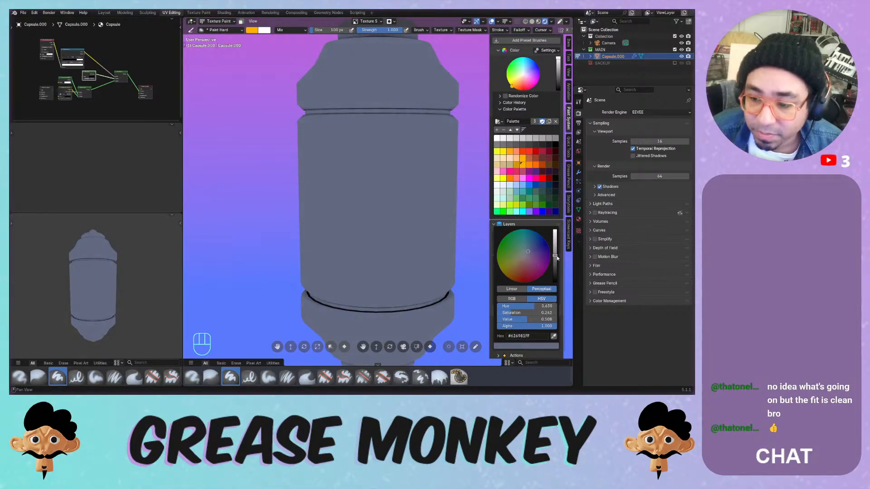
pyautogui.moveTo(558, 258); pyautogui.dragTo(528, 248)
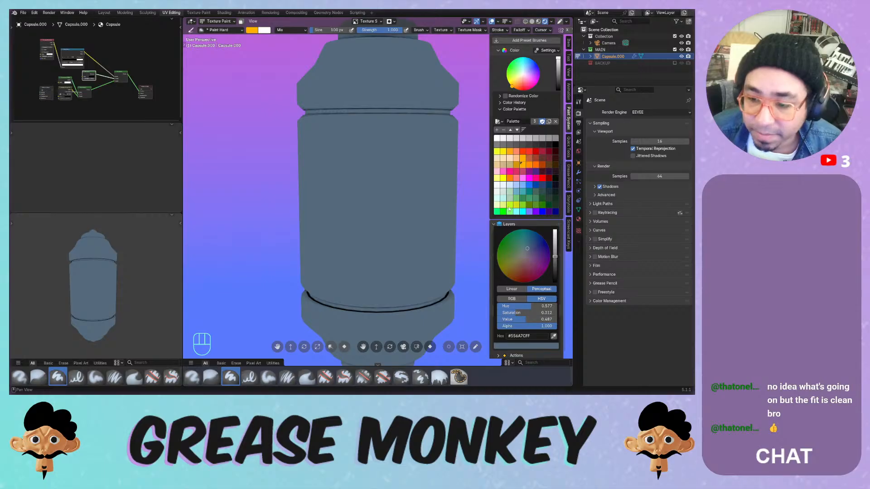
pyautogui.click(526, 262)
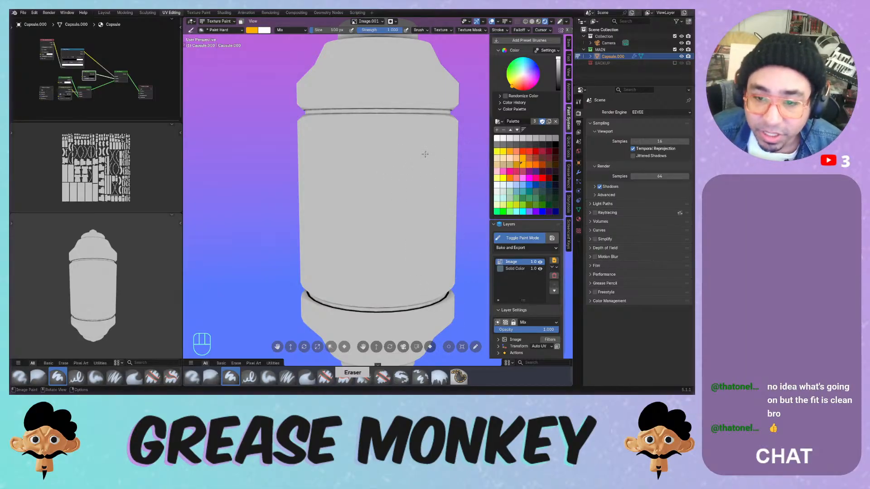
# - Enlarge the brush to 428 px and paint the capsule's front and one side blue-grey
pyautogui.moveTo(418, 142); pyautogui.dragTo(344, 258)
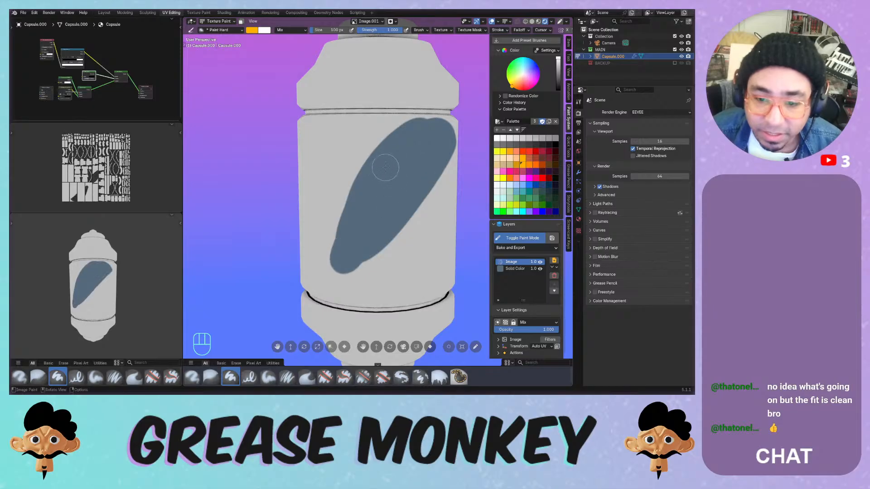
pyautogui.keyDown('ctrl'); pyautogui.moveTo(389, 158); pyautogui.dragTo(408, 176, button='middle'); pyautogui.keyUp('ctrl')
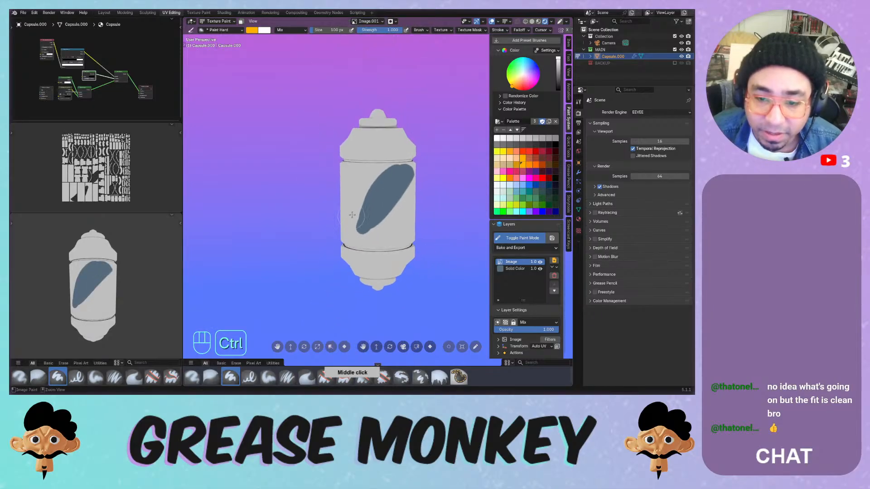
pyautogui.press('f')
pyautogui.moveTo(410, 161); pyautogui.dragTo(374, 194)
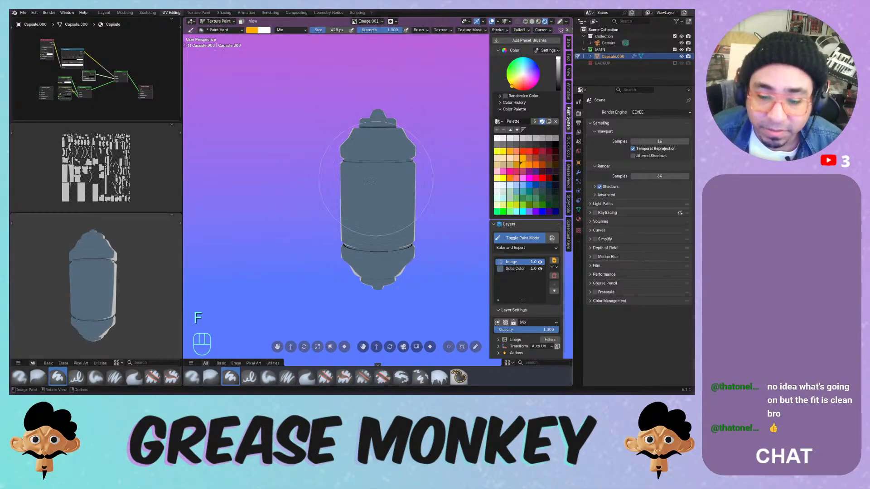
pyautogui.moveTo(358, 191); pyautogui.dragTo(387, 166, button='middle')
pyautogui.moveTo(388, 166)
pyautogui.mouseDown()
pyautogui.moveTo(366, 224)
pyautogui.moveTo(373, 247)
pyautogui.mouseUp()
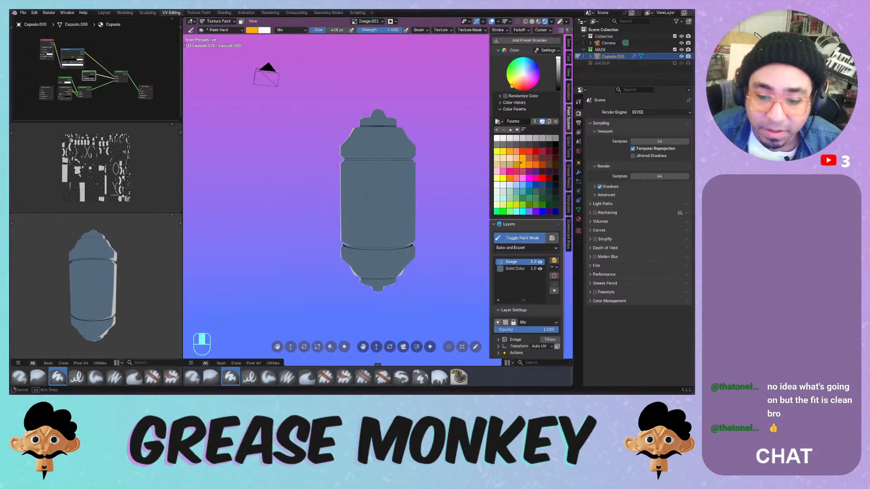
# - Paint the remaining sides and underside blue-grey, then view the capsule from the front
pyautogui.moveTo(365, 129); pyautogui.dragTo(400, 142, button='middle')
pyautogui.moveTo(399, 142); pyautogui.dragTo(338, 285)
pyautogui.moveTo(400, 141); pyautogui.dragTo(378, 137, button='middle')
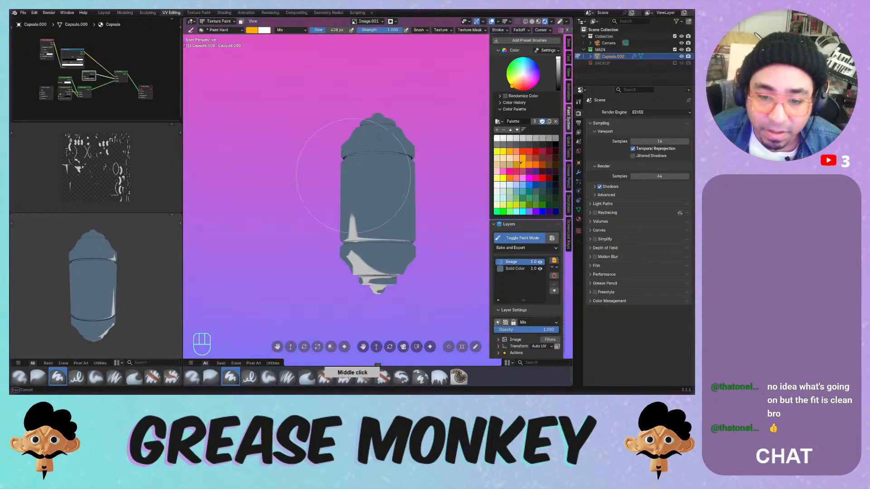
pyautogui.moveTo(401, 189); pyautogui.dragTo(397, 222)
pyautogui.moveTo(395, 228); pyautogui.dragTo(391, 187, button='middle')
pyautogui.moveTo(391, 187)
pyautogui.mouseDown()
pyautogui.moveTo(398, 205)
pyautogui.moveTo(392, 220)
pyautogui.mouseUp()
pyautogui.moveTo(383, 105)
pyautogui.mouseDown(button='middle')
pyautogui.moveTo(372, 173)
pyautogui.moveTo(369, 166)
pyautogui.moveTo(401, 183)
pyautogui.moveTo(335, 250)
pyautogui.mouseUp(button='middle')
pyautogui.moveTo(383, 148); pyautogui.dragTo(349, 164, button='middle')
pyautogui.moveTo(410, 157)
pyautogui.mouseDown(button='middle')
pyautogui.moveTo(332, 226)
pyautogui.moveTo(370, 166)
pyautogui.moveTo(399, 226)
pyautogui.moveTo(401, 186)
pyautogui.moveTo(375, 189)
pyautogui.moveTo(393, 174)
pyautogui.mouseUp(button='middle')
pyautogui.press('KP_1')
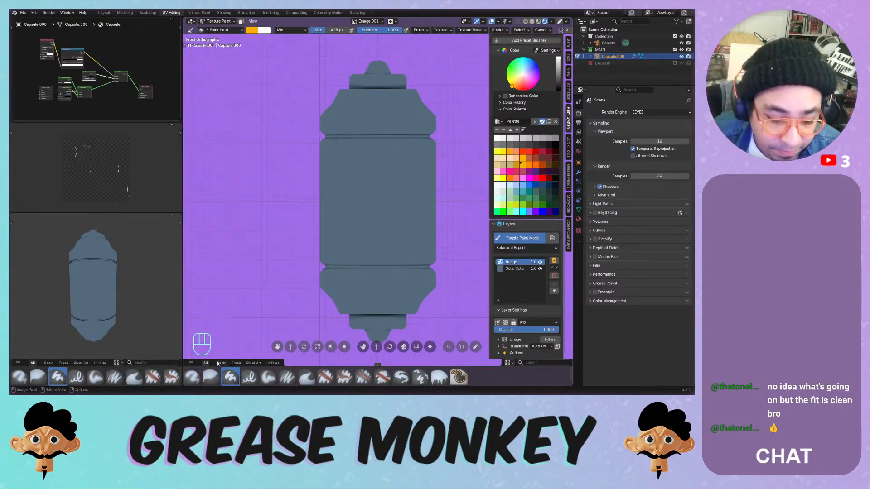
# - Shrink the brush to 156 px, pick a light grey swatch, and undo the trial strokes
pyautogui.press('f')
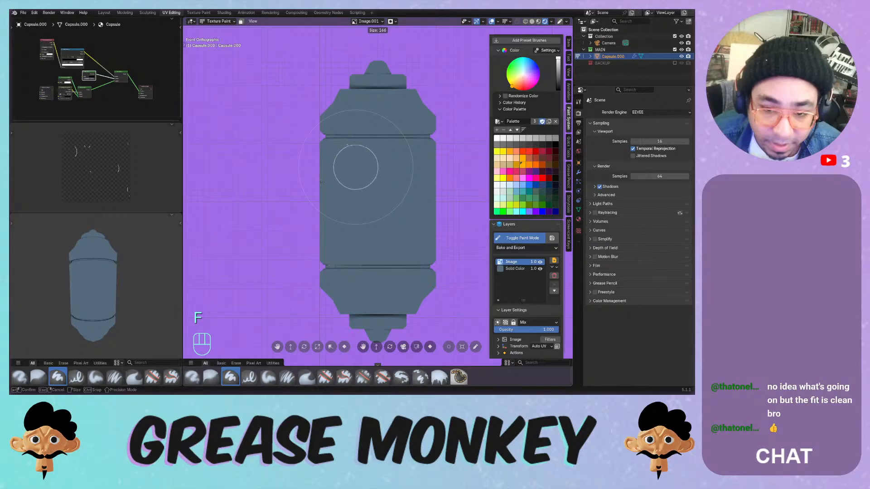
pyautogui.click(320, 185)
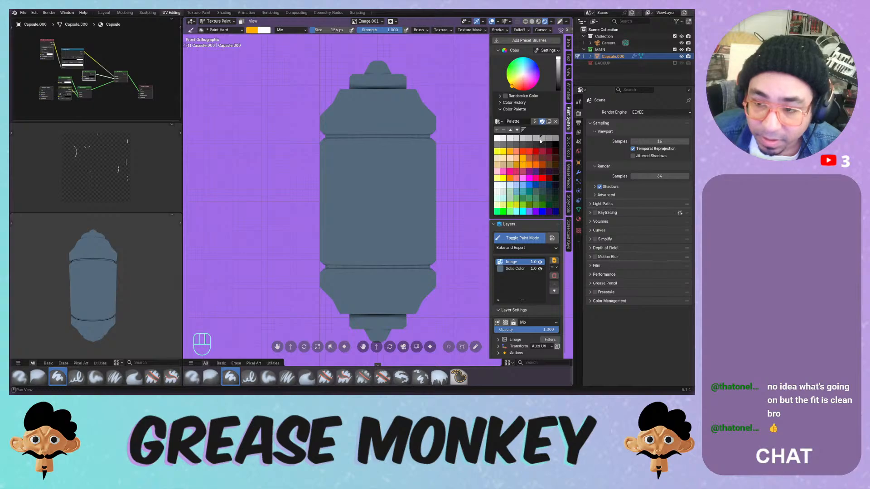
pyautogui.moveTo(391, 163)
pyautogui.mouseDown()
pyautogui.moveTo(368, 217)
pyautogui.moveTo(371, 186)
pyautogui.moveTo(349, 227)
pyautogui.moveTo(336, 168)
pyautogui.moveTo(361, 200)
pyautogui.moveTo(408, 159)
pyautogui.moveTo(388, 233)
pyautogui.moveTo(351, 161)
pyautogui.mouseUp()
pyautogui.hotkey('ctrl', 'z')
pyautogui.click(543, 141)
pyautogui.moveTo(352, 161)
pyautogui.mouseDown(button='middle')
pyautogui.moveTo(390, 163)
pyautogui.moveTo(367, 163)
pyautogui.moveTo(379, 163)
pyautogui.moveTo(362, 221)
pyautogui.moveTo(387, 180)
pyautogui.mouseUp(button='middle')
pyautogui.hotkey('ctrl', 'z')
pyautogui.hotkey('ctrl', 'z')
pyautogui.hotkey('ctrl', 'z')
pyautogui.hotkey('ctrl', 'z')
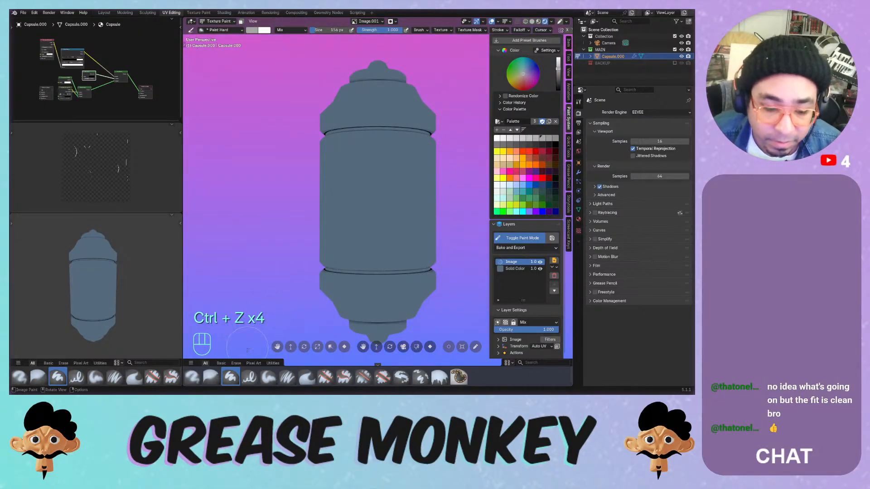
# - Try a light grey airbrush stroke on the capsule's middle, then undo it
pyautogui.click(194, 377)
pyautogui.moveTo(346, 182)
pyautogui.mouseDown()
pyautogui.moveTo(353, 169)
pyautogui.moveTo(353, 206)
pyautogui.moveTo(370, 167)
pyautogui.mouseUp()
pyautogui.moveTo(352, 217); pyautogui.dragTo(358, 227)
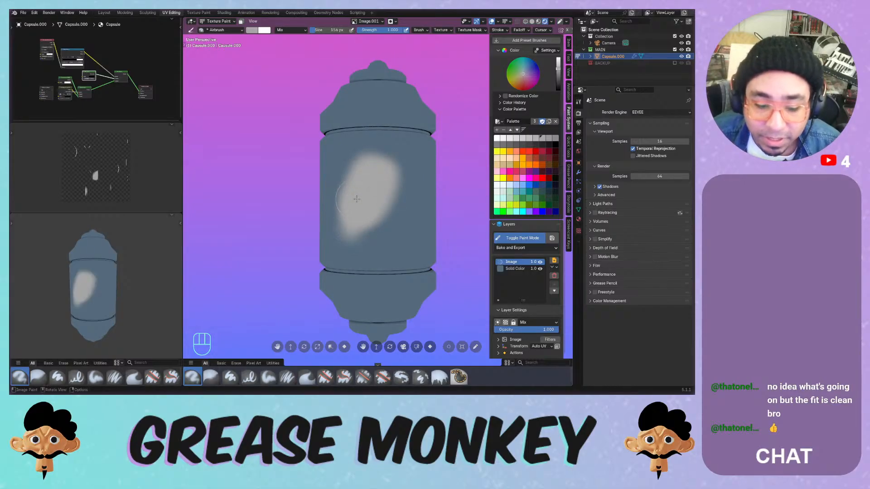
pyautogui.hotkey('ctrl', 'z')
# - With the Paint Soft brush, cover the capsule's middle and sides in light grey
pyautogui.click(268, 378)
pyautogui.moveTo(370, 157)
pyautogui.mouseDown()
pyautogui.moveTo(389, 214)
pyautogui.moveTo(385, 152)
pyautogui.moveTo(417, 166)
pyautogui.mouseUp()
pyautogui.moveTo(417, 165); pyautogui.dragTo(336, 180, button='middle')
pyautogui.moveTo(336, 180)
pyautogui.mouseDown()
pyautogui.moveTo(378, 181)
pyautogui.moveTo(352, 238)
pyautogui.moveTo(324, 249)
pyautogui.moveTo(372, 255)
pyautogui.mouseUp()
pyautogui.moveTo(393, 168); pyautogui.dragTo(370, 162, button='middle')
pyautogui.moveTo(370, 162)
pyautogui.mouseDown()
pyautogui.moveTo(340, 221)
pyautogui.moveTo(382, 242)
pyautogui.moveTo(410, 178)
pyautogui.mouseUp()
pyautogui.moveTo(410, 182); pyautogui.dragTo(361, 174, button='middle')
pyautogui.moveTo(361, 174)
pyautogui.mouseDown()
pyautogui.moveTo(338, 167)
pyautogui.moveTo(396, 193)
pyautogui.moveTo(335, 269)
pyautogui.moveTo(410, 233)
pyautogui.mouseUp()
pyautogui.moveTo(410, 233); pyautogui.dragTo(361, 184, button='middle')
pyautogui.moveTo(361, 184)
pyautogui.mouseDown()
pyautogui.moveTo(369, 152)
pyautogui.moveTo(407, 152)
pyautogui.moveTo(372, 169)
pyautogui.moveTo(370, 189)
pyautogui.mouseUp()
pyautogui.moveTo(355, 224)
pyautogui.mouseDown()
pyautogui.moveTo(395, 249)
pyautogui.moveTo(401, 219)
pyautogui.mouseUp()
# - Paint light grey over the capsule's right side, lower right and upper middle
pyautogui.moveTo(390, 174); pyautogui.dragTo(392, 202, button='middle')
pyautogui.moveTo(390, 207); pyautogui.dragTo(393, 232)
pyautogui.moveTo(381, 186); pyautogui.dragTo(393, 263)
pyautogui.moveTo(391, 254); pyautogui.dragTo(376, 206, button='middle')
pyautogui.moveTo(341, 244); pyautogui.dragTo(404, 250)
pyautogui.moveTo(399, 215)
pyautogui.mouseDown(button='middle')
pyautogui.moveTo(392, 198)
pyautogui.moveTo(383, 208)
pyautogui.mouseUp(button='middle')
pyautogui.moveTo(369, 165)
pyautogui.mouseDown()
pyautogui.moveTo(383, 218)
pyautogui.moveTo(400, 164)
pyautogui.moveTo(403, 200)
pyautogui.mouseUp()
pyautogui.moveTo(379, 199); pyautogui.dragTo(340, 196, button='middle')
pyautogui.moveTo(372, 157)
pyautogui.mouseDown()
pyautogui.moveTo(376, 240)
pyautogui.moveTo(412, 249)
pyautogui.moveTo(414, 236)
pyautogui.mouseUp()
pyautogui.moveTo(409, 189)
pyautogui.mouseDown(button='middle')
pyautogui.moveTo(407, 218)
pyautogui.moveTo(394, 207)
pyautogui.mouseUp(button='middle')
pyautogui.moveTo(400, 231)
pyautogui.mouseDown()
pyautogui.moveTo(365, 181)
pyautogui.moveTo(357, 148)
pyautogui.moveTo(408, 149)
pyautogui.mouseUp()
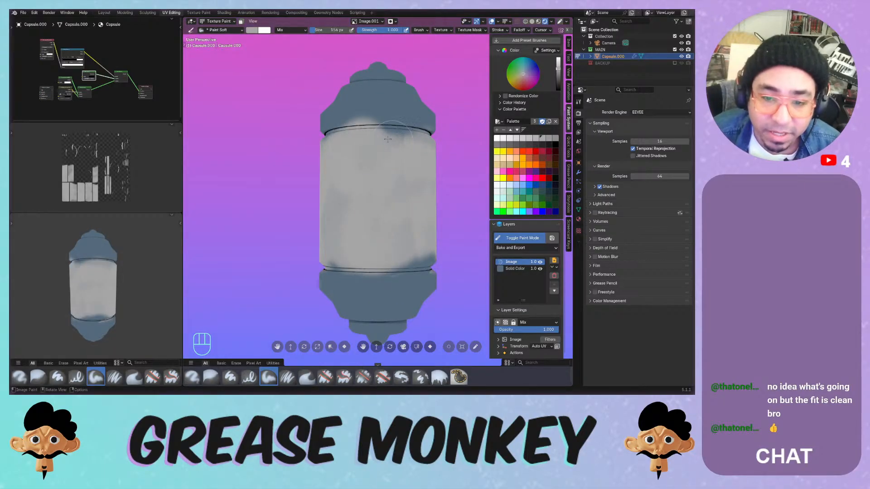
pyautogui.moveTo(400, 115); pyautogui.dragTo(403, 145, button='middle')
# - Paint the upper shoulder, collar, blue top cap and part of the lower band grey
pyautogui.moveTo(353, 126)
pyautogui.mouseDown()
pyautogui.moveTo(392, 120)
pyautogui.moveTo(336, 110)
pyautogui.moveTo(422, 113)
pyautogui.moveTo(344, 106)
pyautogui.moveTo(426, 132)
pyautogui.moveTo(416, 116)
pyautogui.moveTo(381, 111)
pyautogui.mouseUp()
pyautogui.moveTo(394, 132)
pyautogui.mouseDown(button='middle')
pyautogui.moveTo(431, 84)
pyautogui.moveTo(405, 146)
pyautogui.moveTo(392, 152)
pyautogui.moveTo(379, 121)
pyautogui.moveTo(396, 138)
pyautogui.moveTo(401, 130)
pyautogui.mouseUp(button='middle')
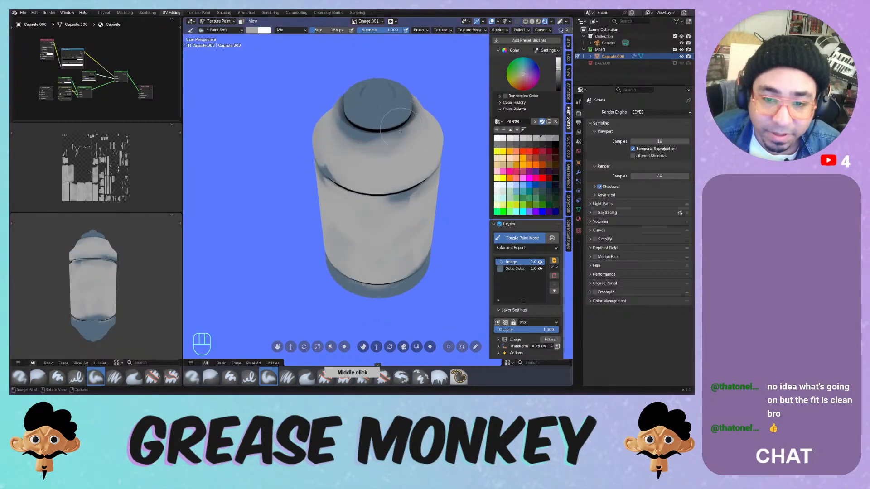
pyautogui.moveTo(399, 142); pyautogui.dragTo(393, 136)
pyautogui.moveTo(390, 127); pyautogui.dragTo(391, 138, button='middle')
pyautogui.moveTo(360, 118)
pyautogui.mouseDown()
pyautogui.moveTo(383, 112)
pyautogui.moveTo(366, 102)
pyautogui.moveTo(400, 95)
pyautogui.mouseUp()
pyautogui.moveTo(400, 95)
pyautogui.mouseDown(button='middle')
pyautogui.moveTo(382, 108)
pyautogui.moveTo(371, 142)
pyautogui.moveTo(388, 123)
pyautogui.moveTo(386, 111)
pyautogui.mouseUp(button='middle')
pyautogui.moveTo(351, 292)
pyautogui.mouseDown()
pyautogui.moveTo(392, 290)
pyautogui.moveTo(349, 292)
pyautogui.mouseUp()
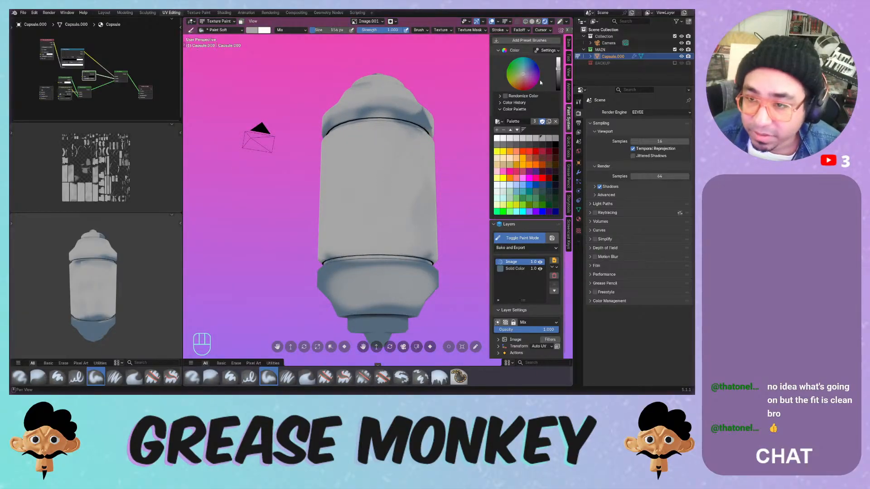
# - Turn off Normal Falloff in the brush's Advanced Settings so paint doesn't fade on angled faces
pyautogui.scroll(3, 564, 126)
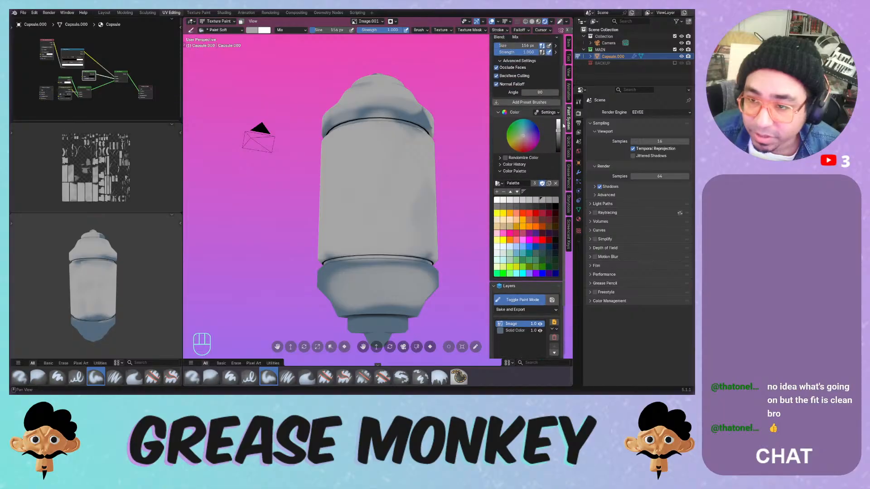
pyautogui.scroll(1, 524, 70)
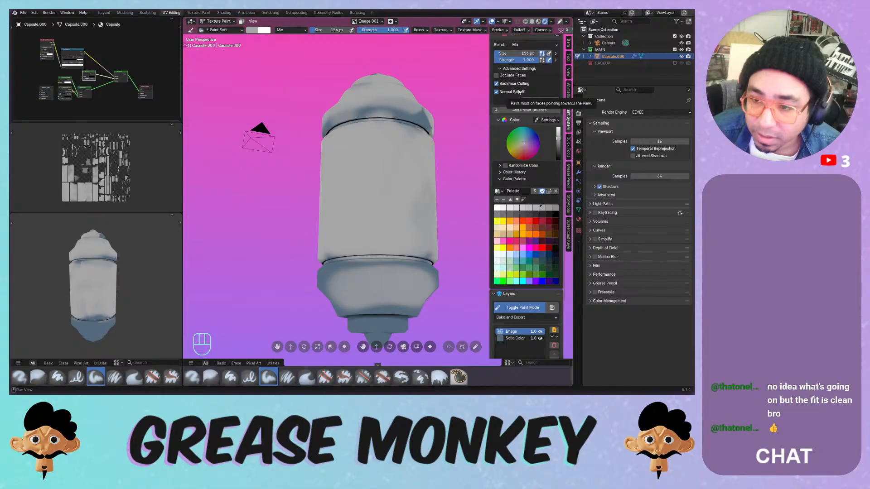
pyautogui.click(519, 92)
# - Paint the capsule's blue lower band light grey from several sides
pyautogui.moveTo(361, 165)
pyautogui.mouseDown()
pyautogui.moveTo(403, 289)
pyautogui.moveTo(423, 273)
pyautogui.mouseUp()
pyautogui.moveTo(422, 273); pyautogui.dragTo(360, 275, button='middle')
pyautogui.moveTo(360, 281)
pyautogui.mouseDown()
pyautogui.moveTo(368, 311)
pyautogui.moveTo(371, 265)
pyautogui.moveTo(408, 290)
pyautogui.mouseUp()
pyautogui.moveTo(408, 290); pyautogui.dragTo(380, 244, button='middle')
pyautogui.moveTo(381, 245)
pyautogui.mouseDown()
pyautogui.moveTo(372, 267)
pyautogui.moveTo(403, 258)
pyautogui.moveTo(375, 253)
pyautogui.moveTo(390, 281)
pyautogui.mouseUp()
pyautogui.moveTo(390, 272); pyautogui.dragTo(380, 313, button='middle')
pyautogui.moveTo(385, 312)
pyautogui.mouseDown()
pyautogui.moveTo(382, 290)
pyautogui.moveTo(340, 270)
pyautogui.moveTo(389, 268)
pyautogui.mouseUp()
pyautogui.moveTo(391, 266); pyautogui.dragTo(363, 271, button='middle')
pyautogui.moveTo(366, 281)
pyautogui.mouseDown()
pyautogui.moveTo(395, 296)
pyautogui.moveTo(402, 313)
pyautogui.mouseUp()
pyautogui.moveTo(402, 313); pyautogui.dragTo(386, 267, button='middle')
# - Cover the bottom cap and the remaining blue band in light grey
pyautogui.moveTo(386, 267)
pyautogui.mouseDown()
pyautogui.moveTo(385, 328)
pyautogui.moveTo(381, 317)
pyautogui.mouseUp()
pyautogui.moveTo(383, 290); pyautogui.dragTo(392, 263, button='middle')
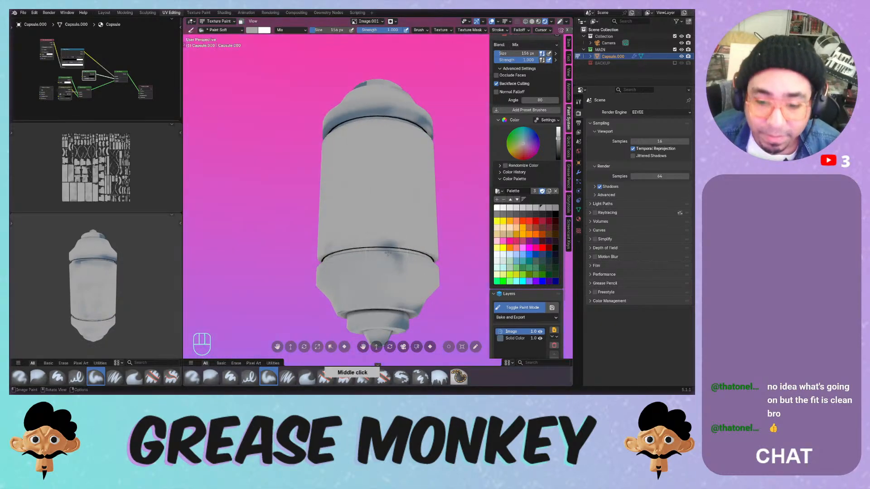
pyautogui.moveTo(392, 256)
pyautogui.mouseDown()
pyautogui.moveTo(401, 315)
pyautogui.moveTo(408, 313)
pyautogui.mouseUp()
pyautogui.moveTo(407, 290)
pyautogui.mouseDown(button='middle')
pyautogui.moveTo(405, 238)
pyautogui.moveTo(394, 267)
pyautogui.mouseUp(button='middle')
pyautogui.moveTo(393, 267)
pyautogui.mouseDown()
pyautogui.moveTo(367, 278)
pyautogui.moveTo(395, 271)
pyautogui.mouseUp()
pyautogui.moveTo(392, 254); pyautogui.dragTo(383, 308, button='middle')
pyautogui.moveTo(377, 159)
pyautogui.mouseDown()
pyautogui.moveTo(401, 163)
pyautogui.moveTo(392, 159)
pyautogui.mouseUp()
pyautogui.moveTo(392, 158); pyautogui.dragTo(362, 150, button='middle')
pyautogui.moveTo(367, 148); pyautogui.dragTo(429, 145)
pyautogui.moveTo(428, 145)
pyautogui.mouseDown(button='middle')
pyautogui.moveTo(357, 142)
pyautogui.moveTo(347, 156)
pyautogui.mouseUp(button='middle')
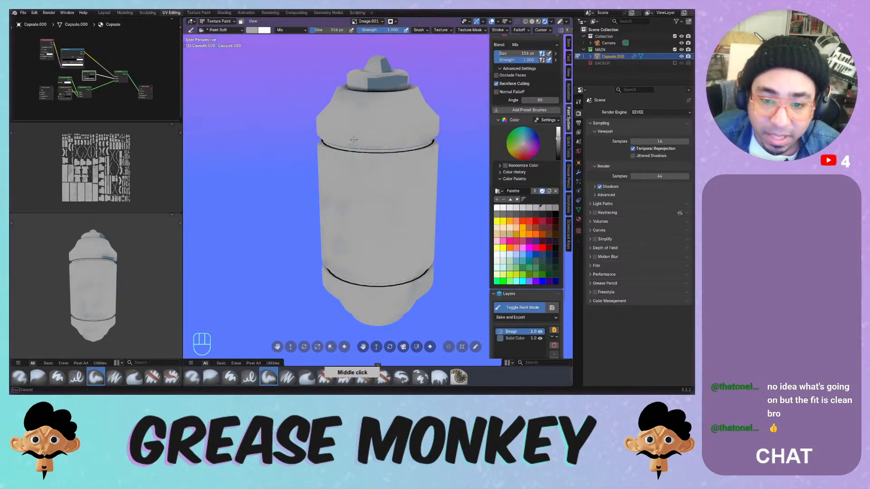
# - Set the brush blend to Overlay and brighten the capsule's front and left side with white
pyautogui.click(300, 30)
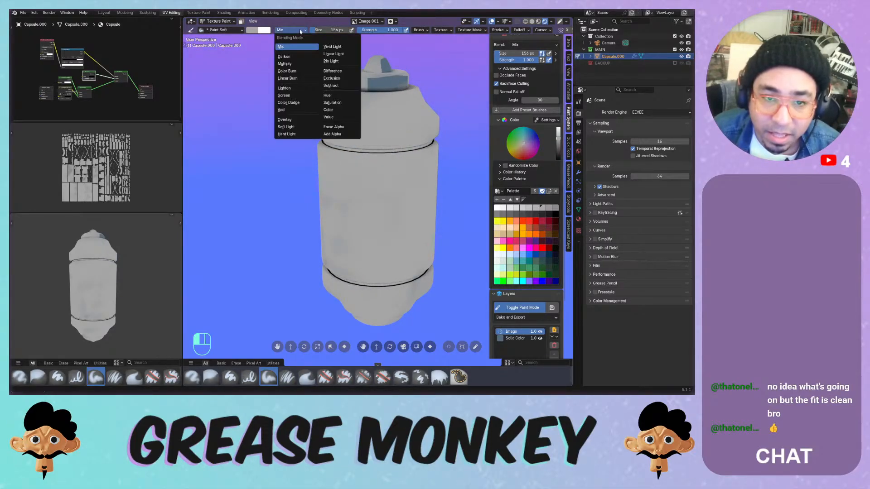
pyautogui.click(285, 120)
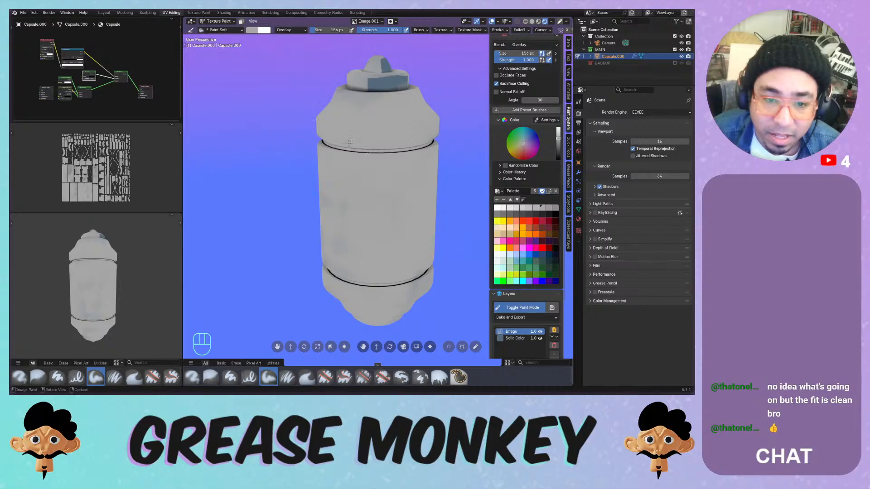
pyautogui.moveTo(367, 172)
pyautogui.mouseDown()
pyautogui.moveTo(390, 227)
pyautogui.moveTo(345, 169)
pyautogui.mouseUp()
pyautogui.moveTo(379, 191); pyautogui.dragTo(363, 167, button='middle')
pyautogui.moveTo(364, 159)
pyautogui.mouseDown()
pyautogui.moveTo(360, 190)
pyautogui.moveTo(338, 218)
pyautogui.moveTo(374, 190)
pyautogui.mouseUp()
pyautogui.moveTo(378, 187); pyautogui.dragTo(401, 207, button='middle')
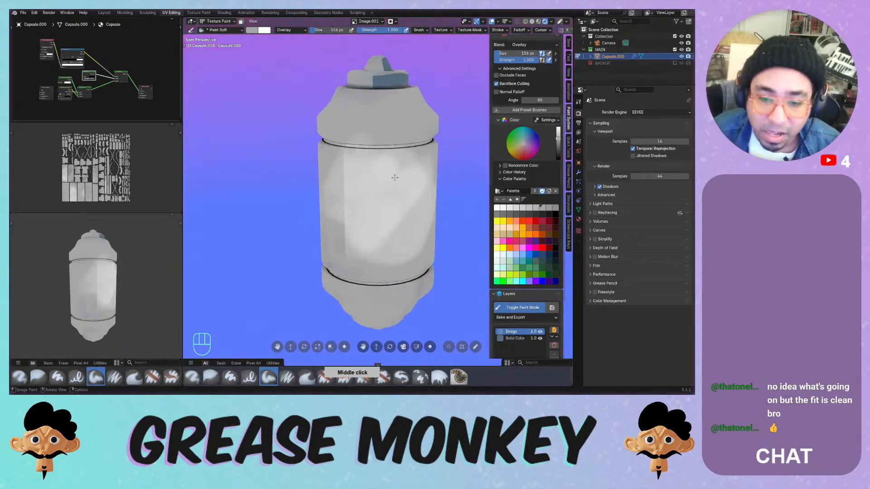
pyautogui.moveTo(397, 176)
pyautogui.mouseDown()
pyautogui.moveTo(384, 170)
pyautogui.moveTo(349, 211)
pyautogui.mouseUp()
# - Add more overlay highlights across the upper, lower and left-centre front of the body
pyautogui.moveTo(362, 170); pyautogui.dragTo(394, 155, button='middle')
pyautogui.moveTo(380, 168)
pyautogui.mouseDown()
pyautogui.moveTo(348, 177)
pyautogui.moveTo(388, 155)
pyautogui.moveTo(376, 229)
pyautogui.moveTo(389, 165)
pyautogui.mouseUp()
pyautogui.keyDown('ctrl'); pyautogui.moveTo(389, 176); pyautogui.dragTo(391, 150, button='middle'); pyautogui.keyUp('ctrl')
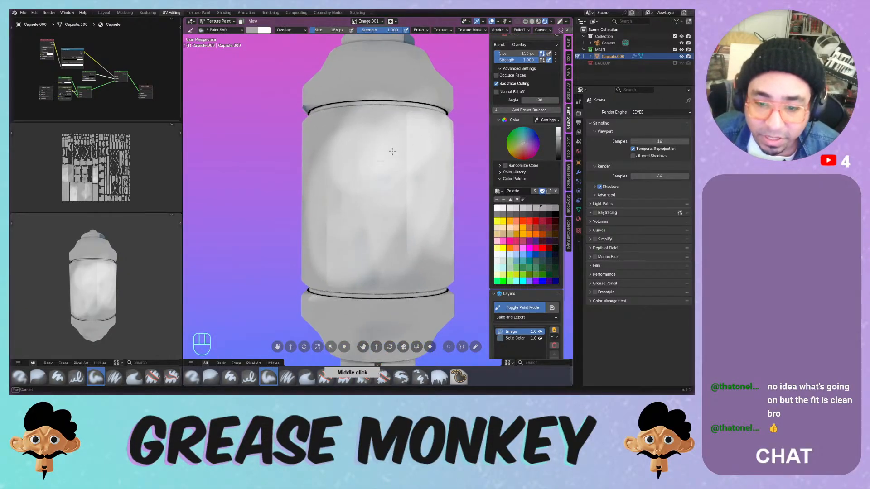
pyautogui.moveTo(391, 150)
pyautogui.mouseDown()
pyautogui.moveTo(380, 249)
pyautogui.moveTo(337, 253)
pyautogui.mouseUp()
pyautogui.moveTo(399, 191); pyautogui.dragTo(365, 205, button='middle')
pyautogui.moveTo(391, 169)
pyautogui.mouseDown()
pyautogui.moveTo(362, 204)
pyautogui.moveTo(370, 263)
pyautogui.moveTo(407, 230)
pyautogui.mouseUp()
pyautogui.moveTo(379, 189)
pyautogui.mouseDown()
pyautogui.moveTo(356, 193)
pyautogui.moveTo(329, 180)
pyautogui.moveTo(319, 156)
pyautogui.mouseUp()
pyautogui.moveTo(336, 167); pyautogui.dragTo(377, 160, button='middle')
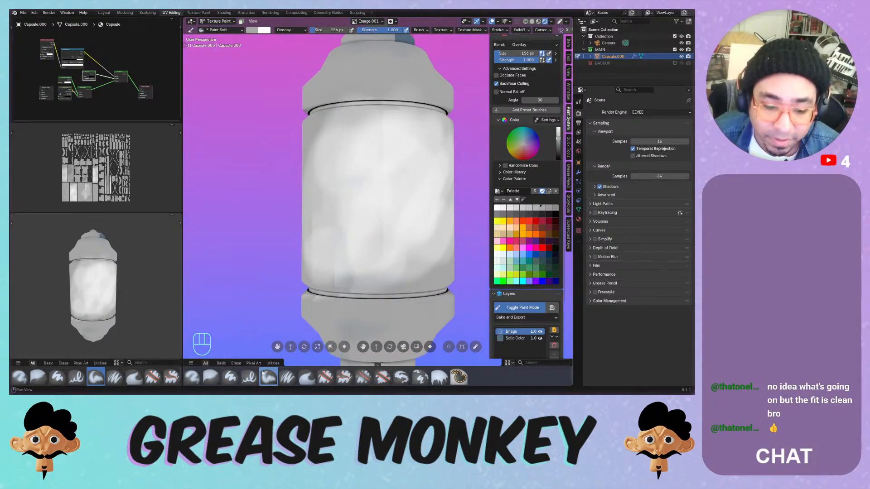
pyautogui.moveTo(387, 126); pyautogui.dragTo(381, 233)
# - Undo the last stroke, enlarge the brush to 370 px and brighten the left side
pyautogui.hotkey('ctrl', 'z')
pyautogui.hotkey('ctrl', 'z')
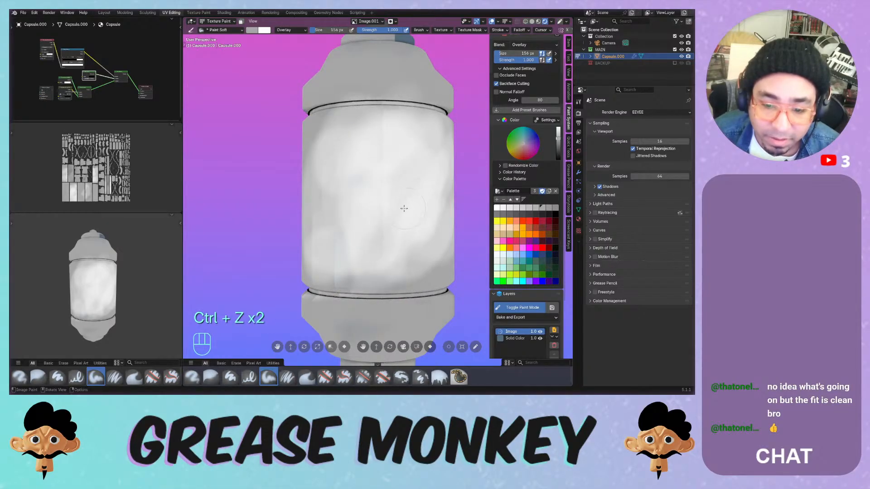
pyautogui.press('f')
pyautogui.click(424, 210)
pyautogui.moveTo(327, 226)
pyautogui.mouseDown()
pyautogui.moveTo(345, 178)
pyautogui.moveTo(333, 209)
pyautogui.mouseUp()
pyautogui.moveTo(368, 200); pyautogui.dragTo(380, 200, button='middle')
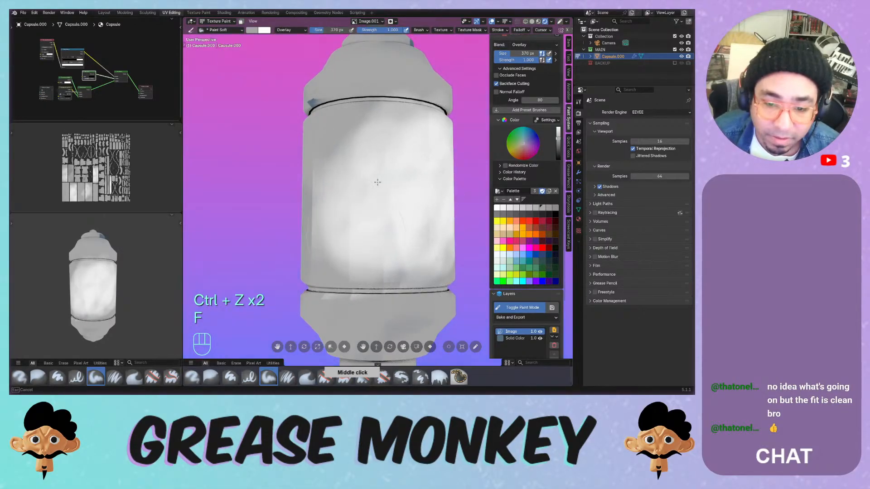
pyautogui.click(289, 30)
# - Return the brush blend to Mix and undo a darkening test stroke
pyautogui.click(282, 47)
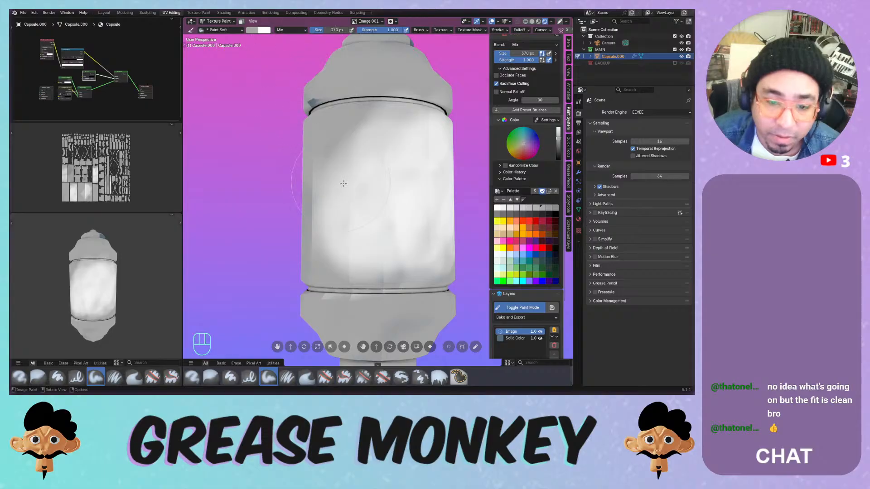
pyautogui.moveTo(363, 213)
pyautogui.mouseDown()
pyautogui.moveTo(379, 195)
pyautogui.moveTo(385, 203)
pyautogui.mouseUp()
pyautogui.hotkey('ctrl', 'z')
pyautogui.hotkey('ctrl', 'z')
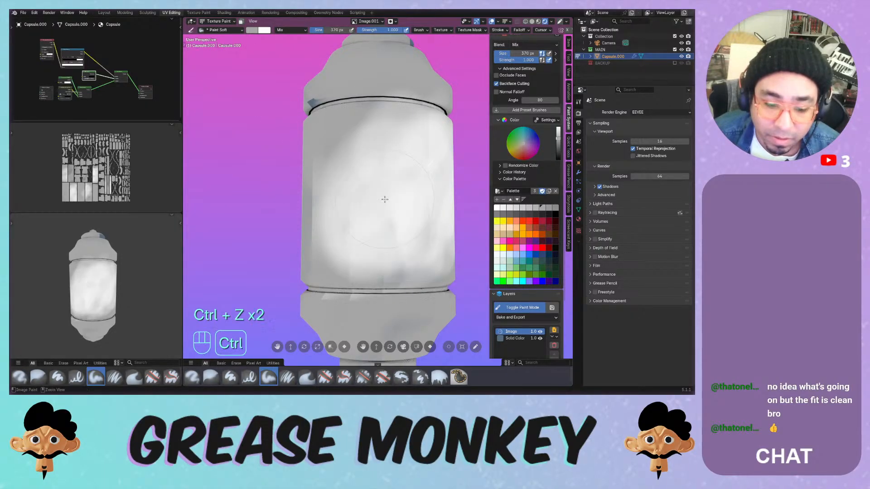
# - Blur the mottled white patches across the capsule's middle and lower body with the Blur brush
pyautogui.click(211, 377)
pyautogui.moveTo(384, 171); pyautogui.dragTo(390, 190)
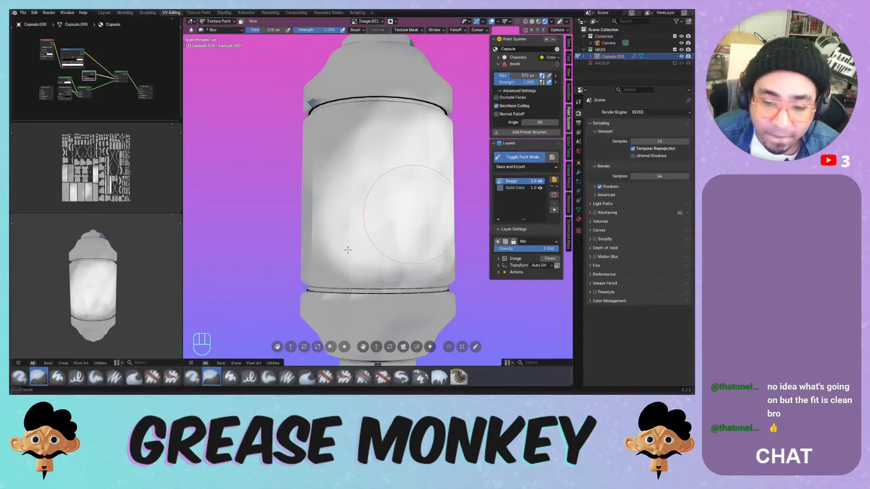
pyautogui.moveTo(347, 250)
pyautogui.mouseDown()
pyautogui.moveTo(387, 170)
pyautogui.moveTo(382, 162)
pyautogui.mouseUp()
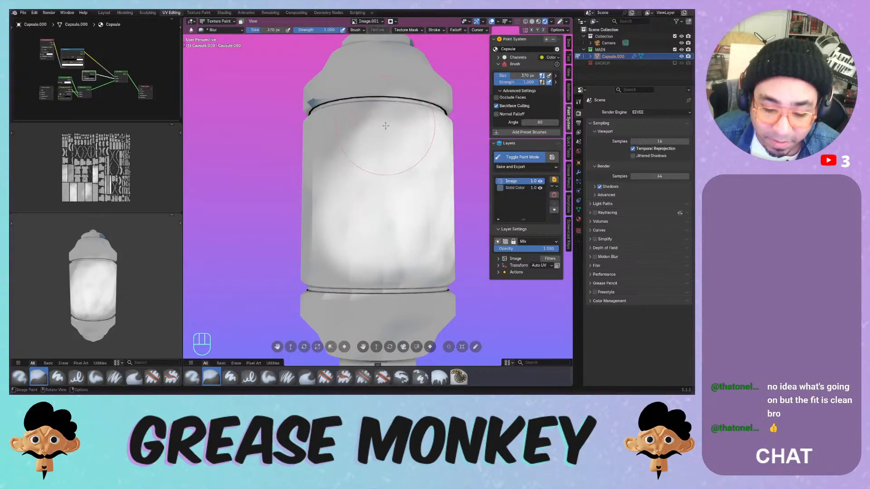
pyautogui.moveTo(382, 175); pyautogui.dragTo(382, 195, button='middle')
pyautogui.moveTo(383, 195)
pyautogui.mouseDown()
pyautogui.moveTo(392, 256)
pyautogui.moveTo(388, 190)
pyautogui.moveTo(397, 172)
pyautogui.moveTo(402, 189)
pyautogui.moveTo(379, 194)
pyautogui.moveTo(379, 203)
pyautogui.mouseUp()
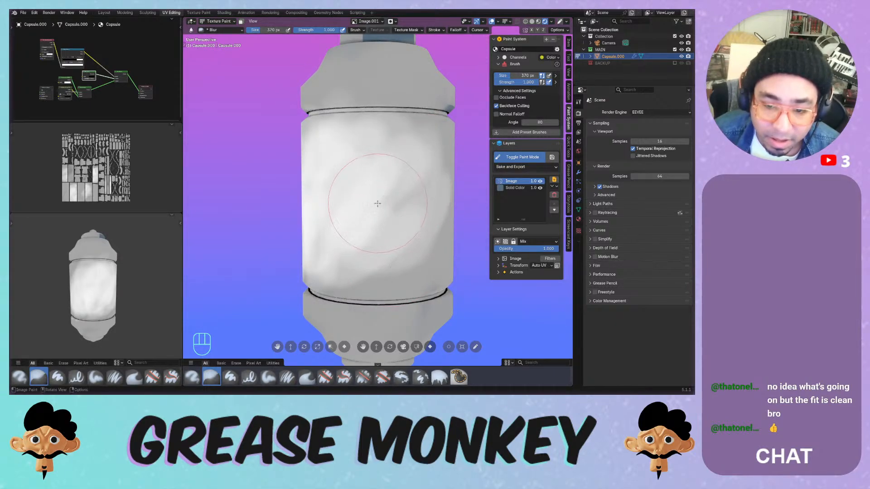
pyautogui.moveTo(382, 204); pyautogui.dragTo(373, 196, button='middle')
pyautogui.moveTo(373, 196)
pyautogui.mouseDown()
pyautogui.moveTo(371, 247)
pyautogui.moveTo(370, 209)
pyautogui.moveTo(393, 210)
pyautogui.mouseUp()
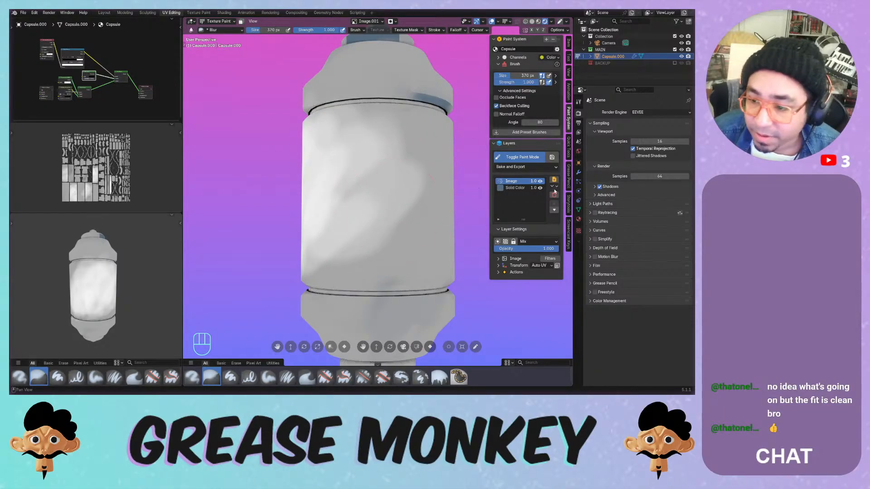
# - Add a Fake Light gradient layer and toggle its visibility to compare the shading
pyautogui.click(554, 187)
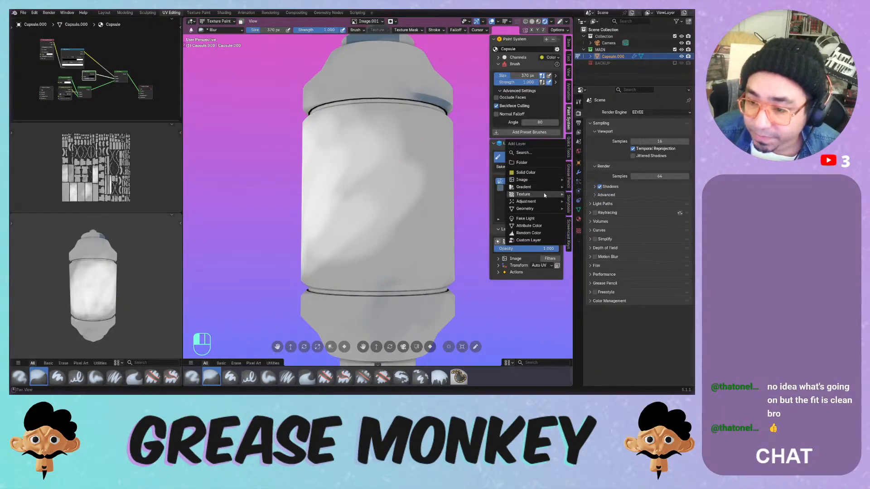
pyautogui.moveTo(545, 195)
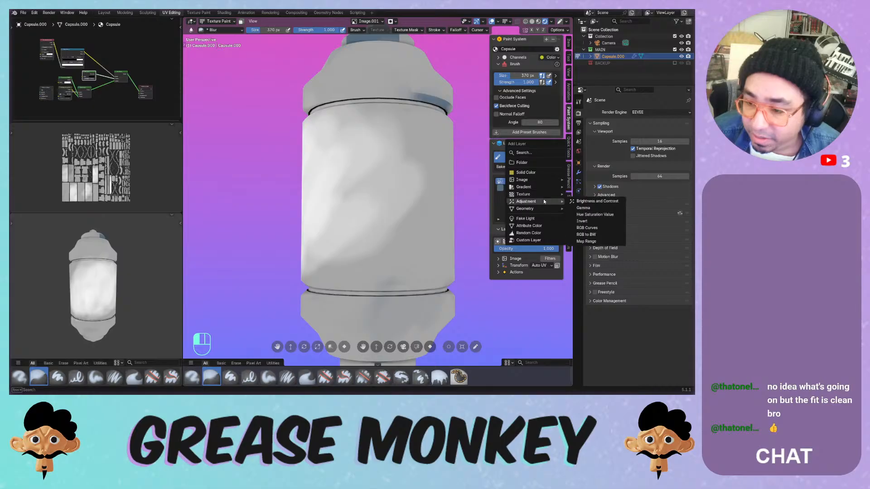
pyautogui.click(525, 218)
pyautogui.middleClick(415, 191)
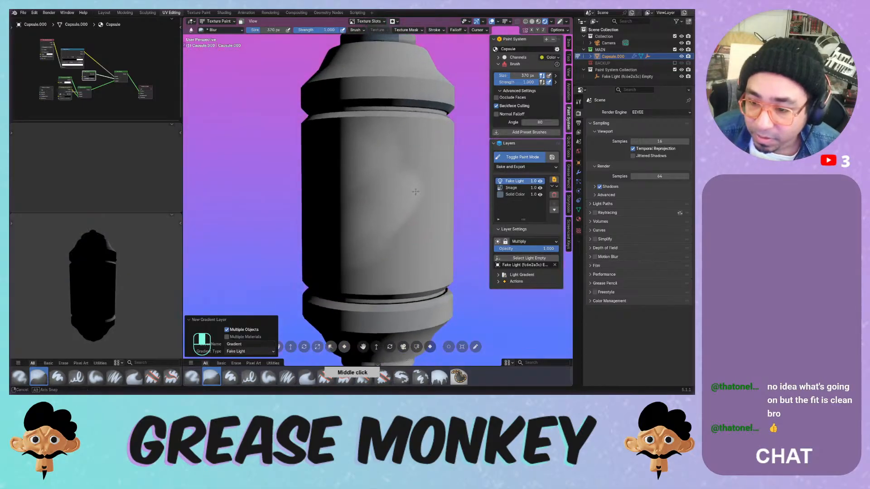
pyautogui.moveTo(416, 192)
pyautogui.mouseDown(button='middle')
pyautogui.moveTo(300, 177)
pyautogui.moveTo(385, 175)
pyautogui.moveTo(412, 189)
pyautogui.mouseUp(button='middle')
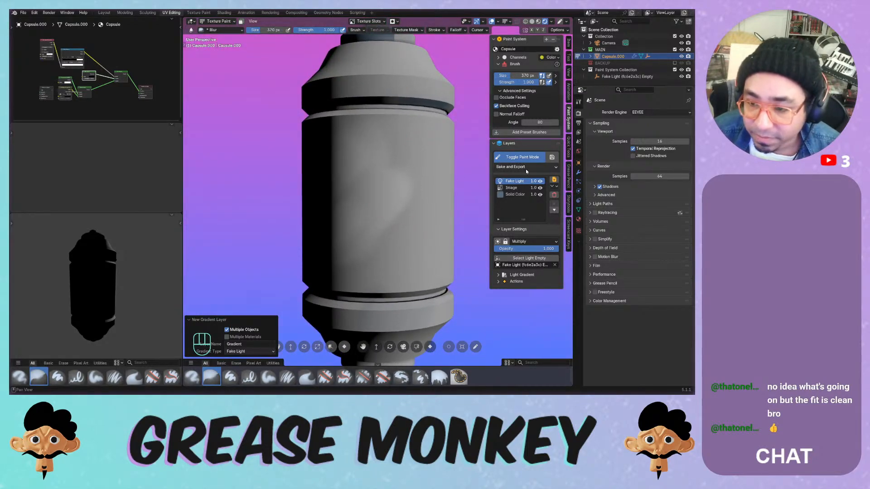
pyautogui.click(540, 181)
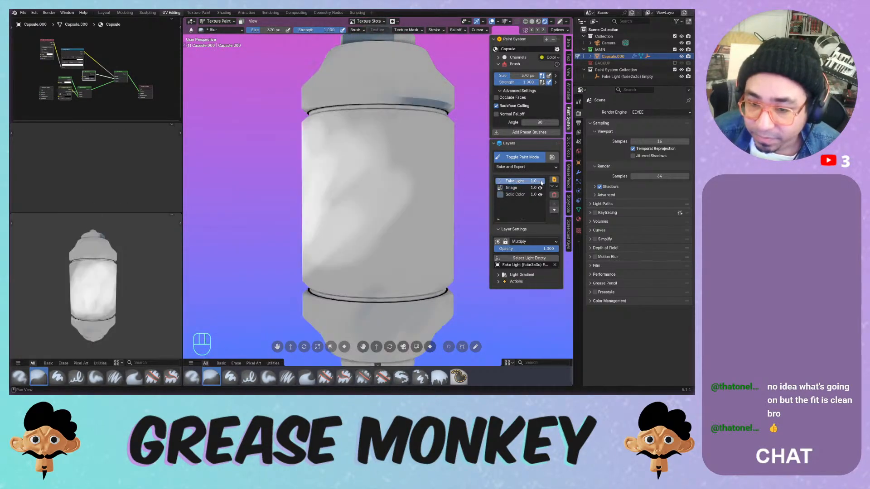
pyautogui.click(540, 181)
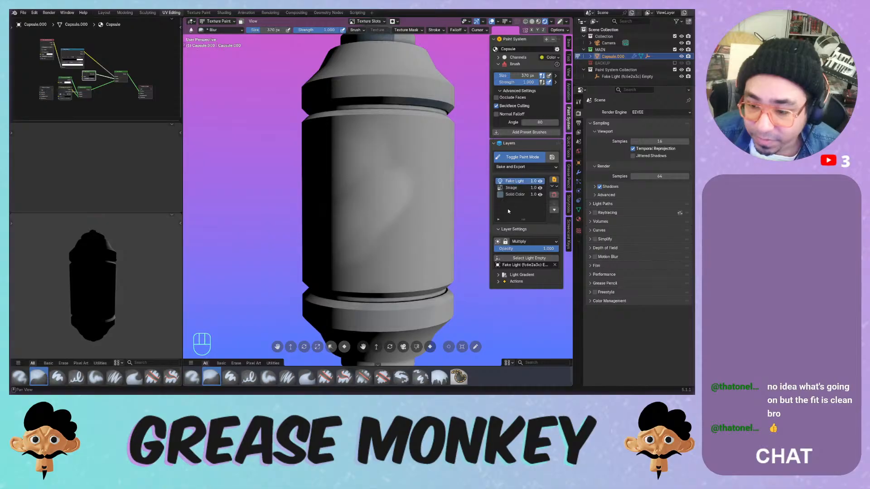
# - Set opacity to 0.709, make the gradient's dark end blue, and move the right stop to 0.992
pyautogui.moveTo(548, 249)
pyautogui.mouseDown()
pyautogui.moveTo(526, 251)
pyautogui.moveTo(533, 250)
pyautogui.mouseUp()
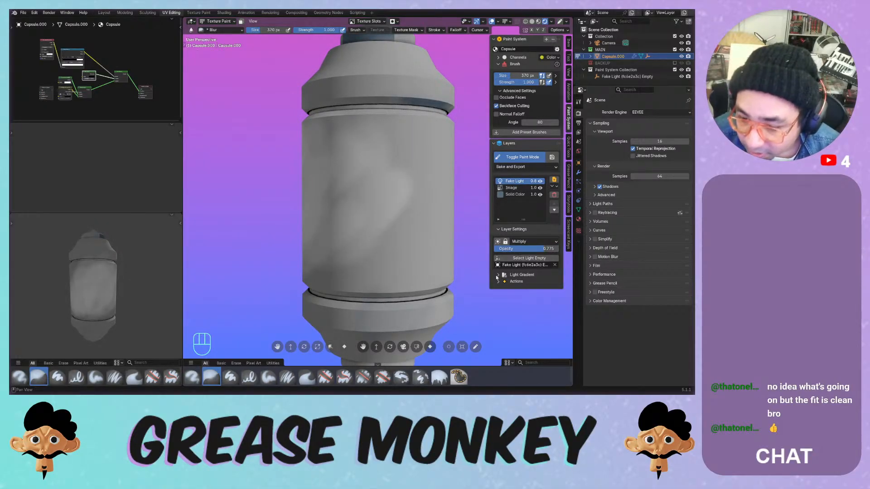
pyautogui.click(497, 275)
pyautogui.click(509, 320)
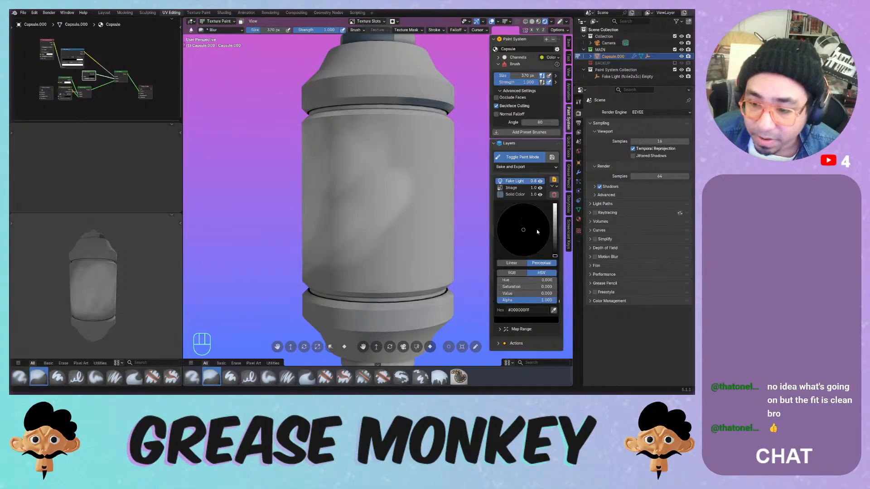
pyautogui.moveTo(533, 225); pyautogui.dragTo(533, 249)
pyautogui.click(557, 301)
pyautogui.click(545, 319)
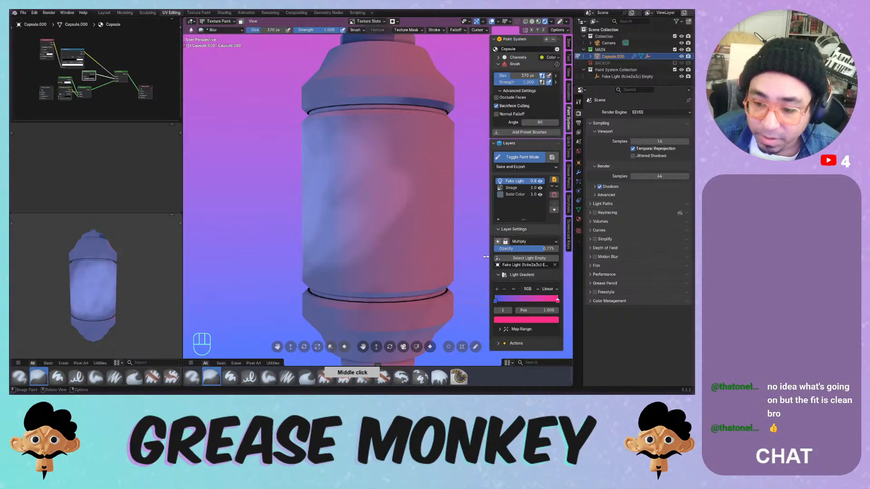
pyautogui.moveTo(554, 301); pyautogui.dragTo(554, 300)
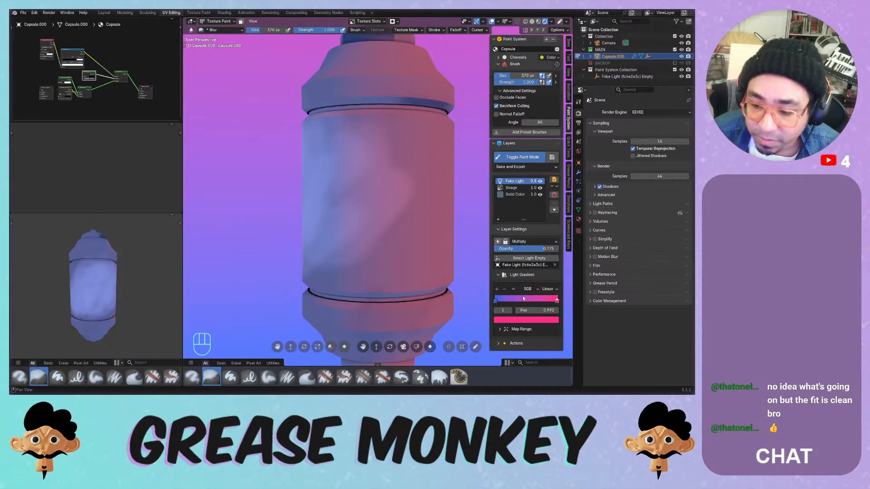
# - Inspect the Map Range, interpolation (left at Linear) and Actions settings of the gradient
pyautogui.click(500, 329)
pyautogui.click(500, 330)
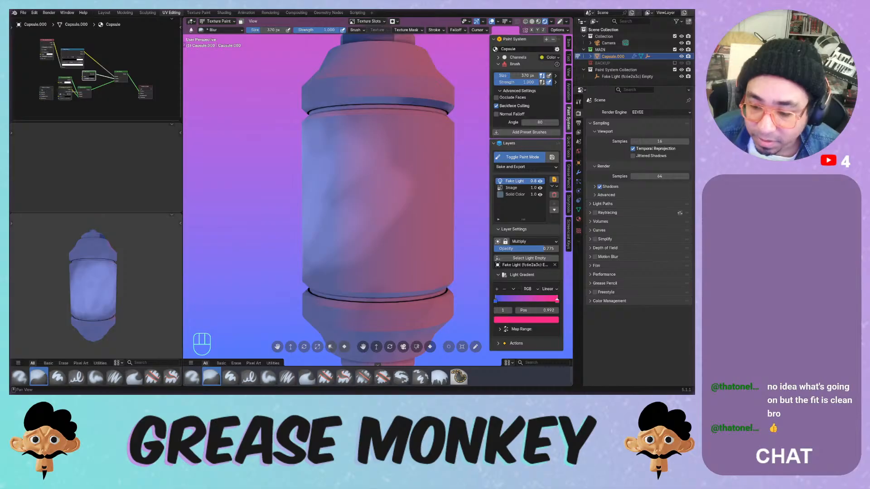
pyautogui.middleClick(510, 324)
pyautogui.click(547, 291)
pyautogui.click(547, 291)
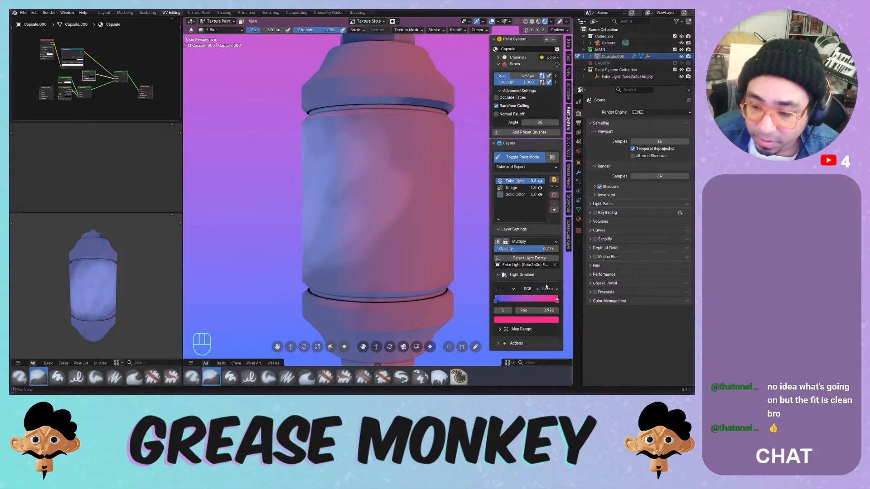
pyautogui.middleClick(534, 244)
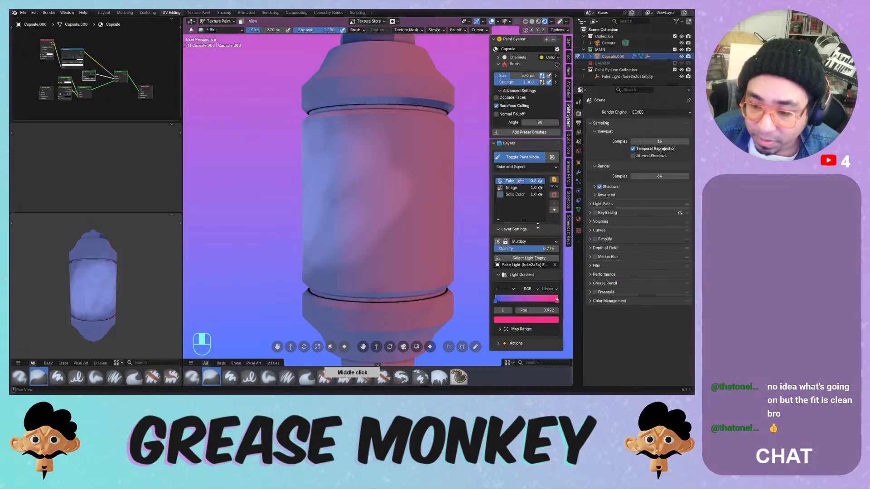
pyautogui.middleClick(536, 229)
pyautogui.click(516, 343)
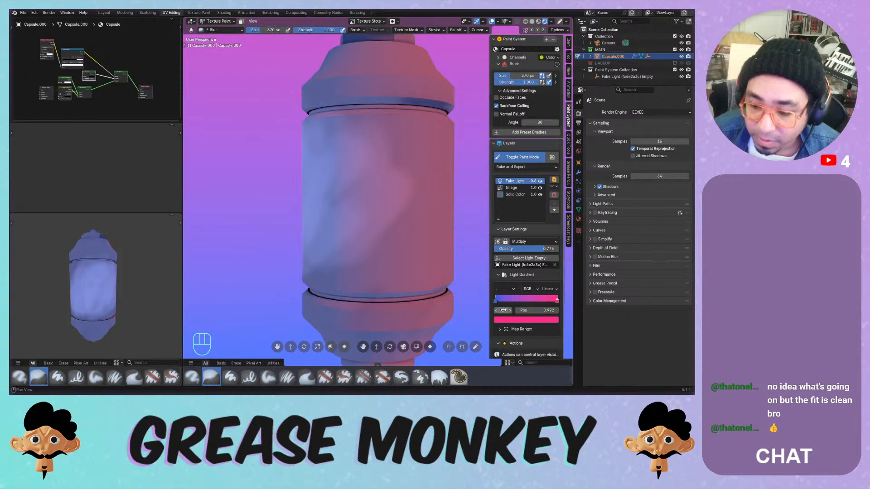
pyautogui.moveTo(522, 301); pyautogui.dragTo(527, 228, button='middle')
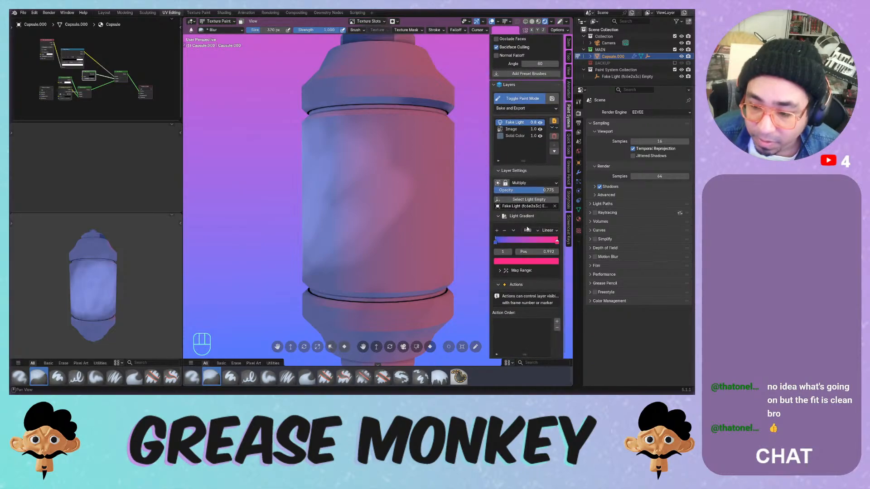
# - Expand Map Range and keep its interpolation at Linear
pyautogui.click(500, 271)
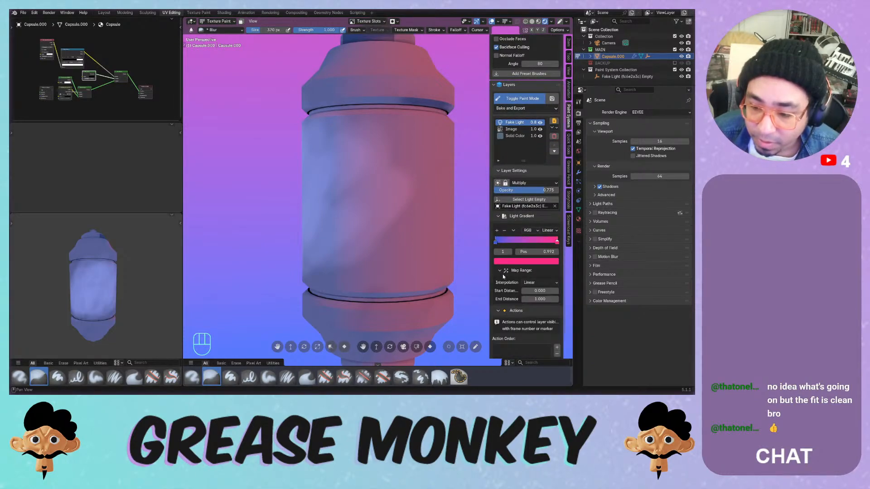
pyautogui.click(529, 283)
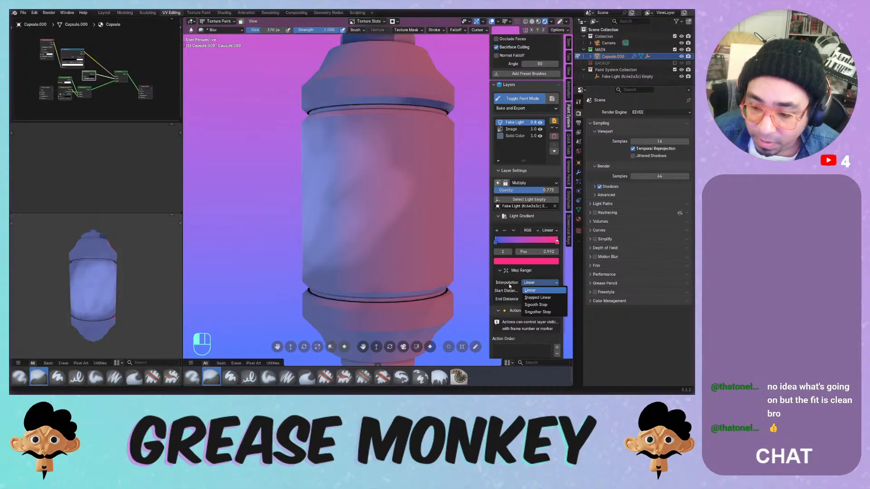
pyautogui.click(509, 286)
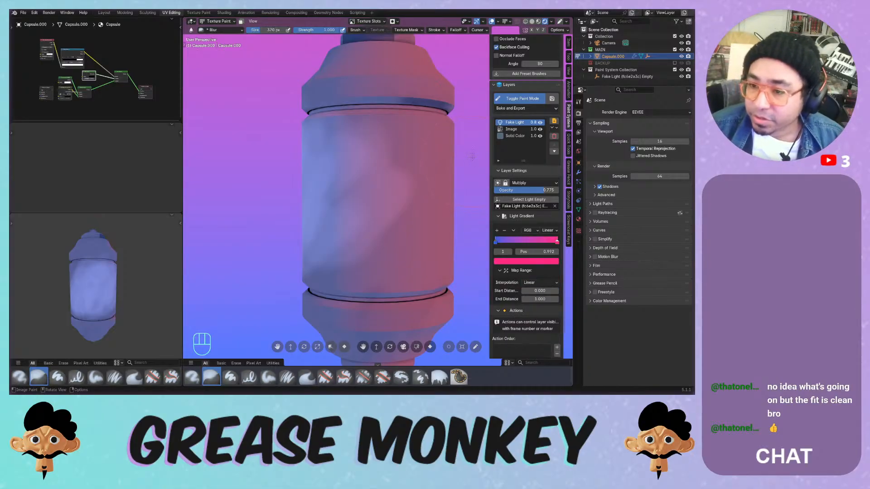
# - Try moving Fake Light below the Image layer, undo it, then select the Image layer
pyautogui.click(556, 129)
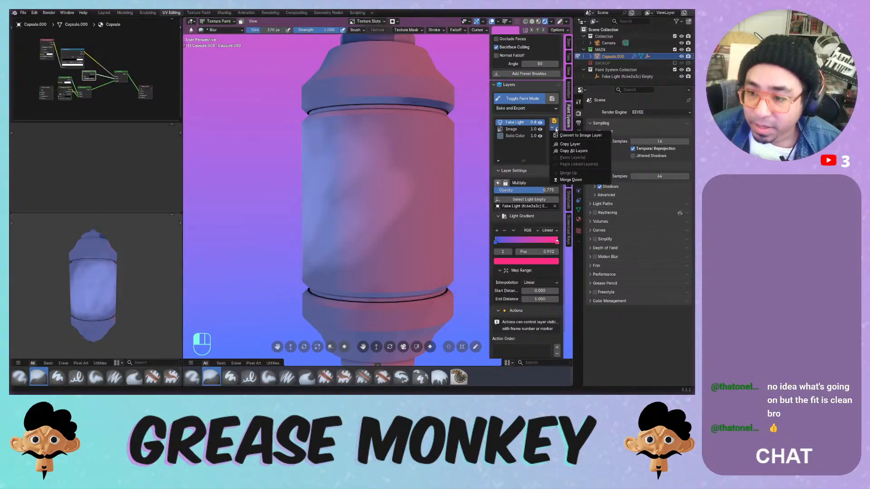
pyautogui.click(556, 130)
pyautogui.click(554, 152)
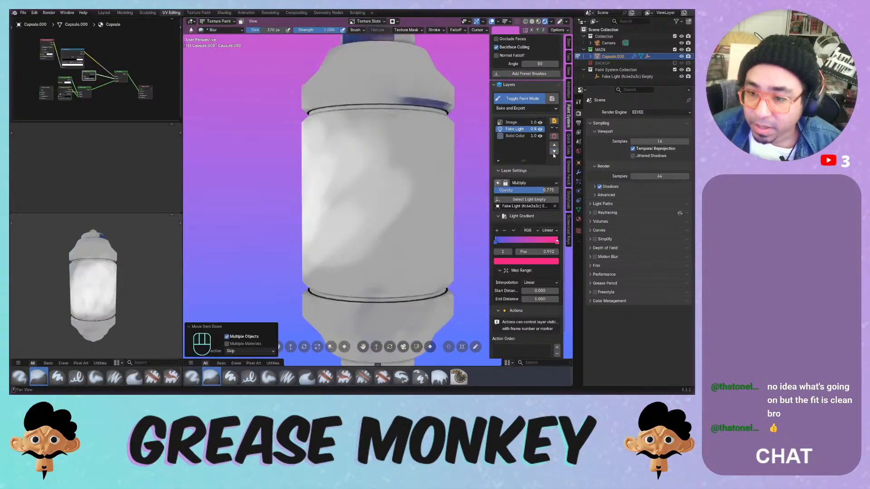
pyautogui.hotkey('ctrl', 'z')
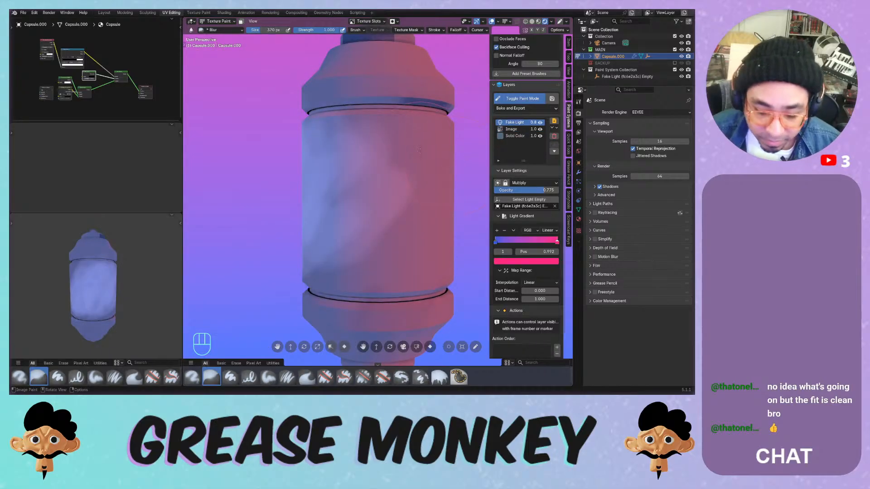
pyautogui.moveTo(405, 123); pyautogui.dragTo(402, 150, button='middle')
pyautogui.click(512, 130)
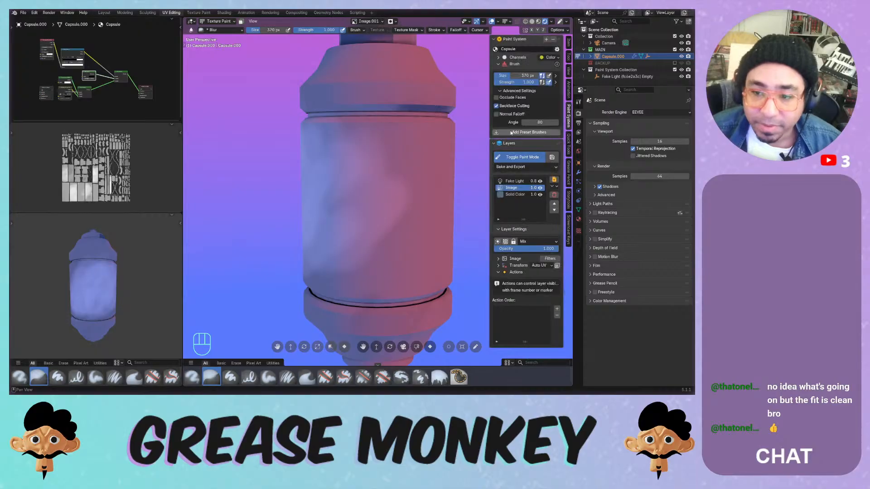
# - Delete the Image layer and raise Fake Light's opacity to 1.000
pyautogui.click(553, 195)
pyautogui.click(551, 209)
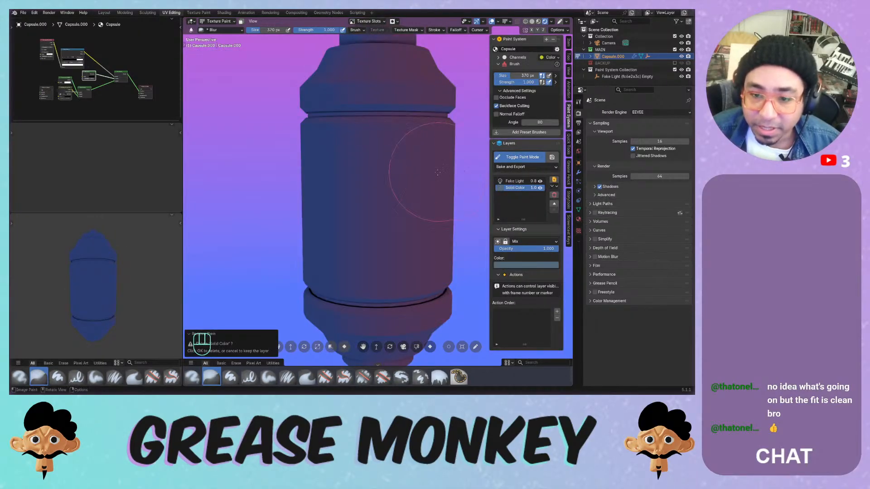
pyautogui.click(515, 181)
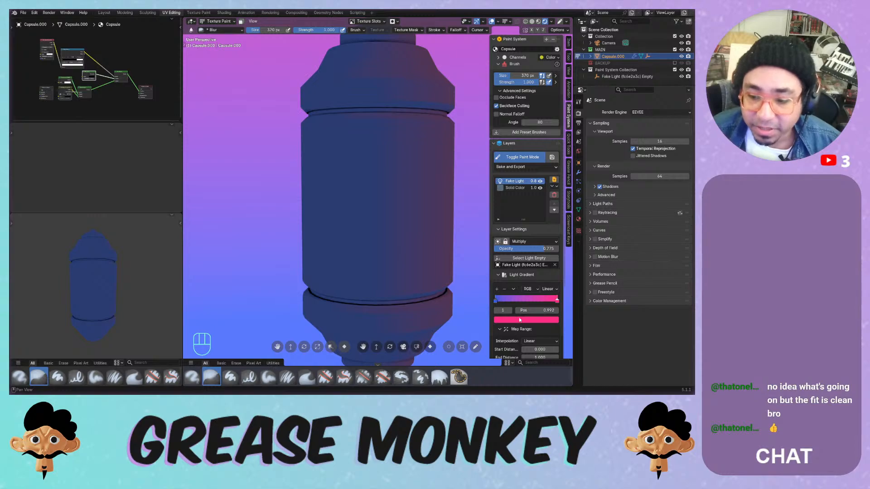
pyautogui.moveTo(528, 249); pyautogui.dragTo(552, 249)
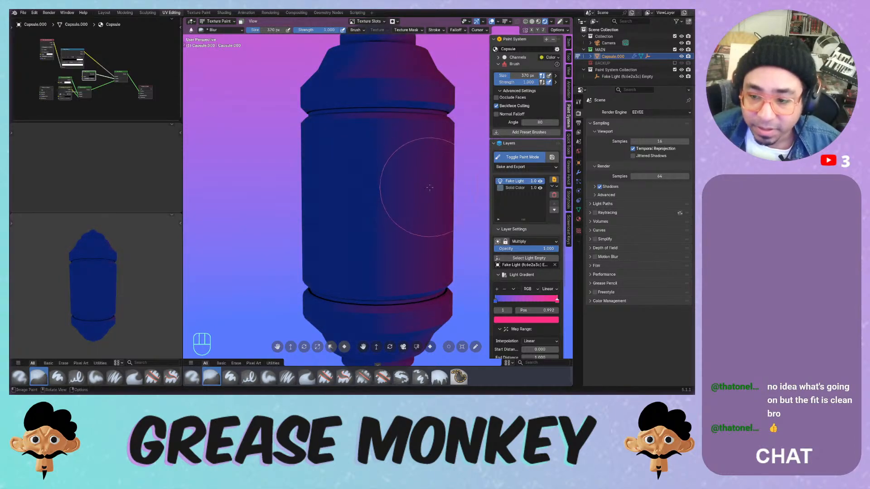
# - Switch to front view and select the Fake Light's empty in Object Mode
pyautogui.moveTo(430, 187)
pyautogui.mouseDown(button='middle')
pyautogui.moveTo(415, 196)
pyautogui.moveTo(408, 177)
pyautogui.moveTo(403, 203)
pyautogui.moveTo(403, 196)
pyautogui.mouseUp(button='middle')
pyautogui.press('KP_1')
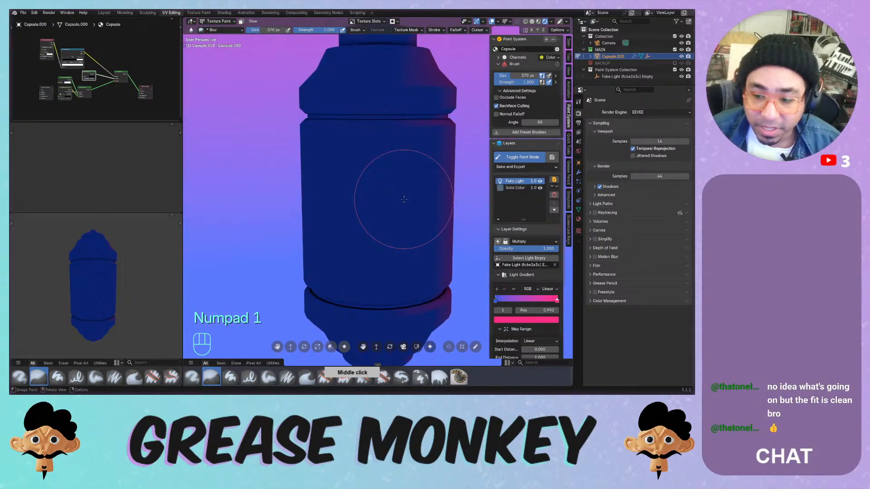
pyautogui.click(536, 259)
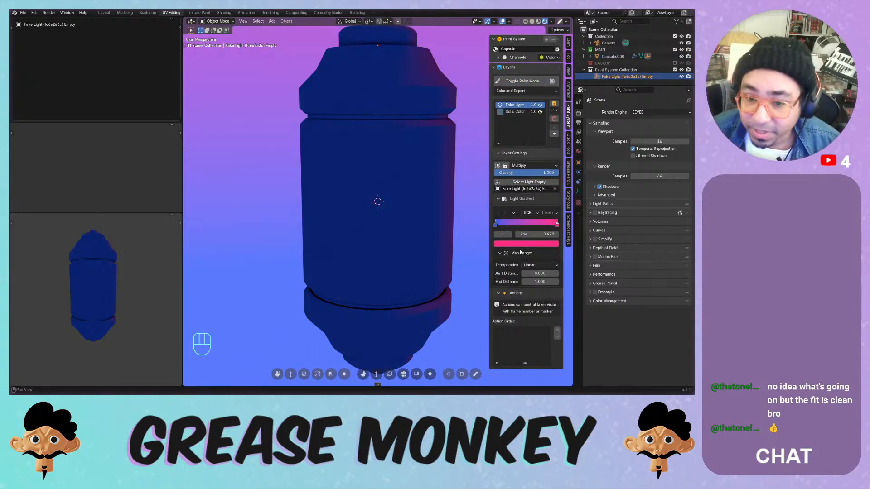
# - Clear the Fake Light empty's rotation and place it up-left of the capsule
pyautogui.scroll(-3, 379, 144)
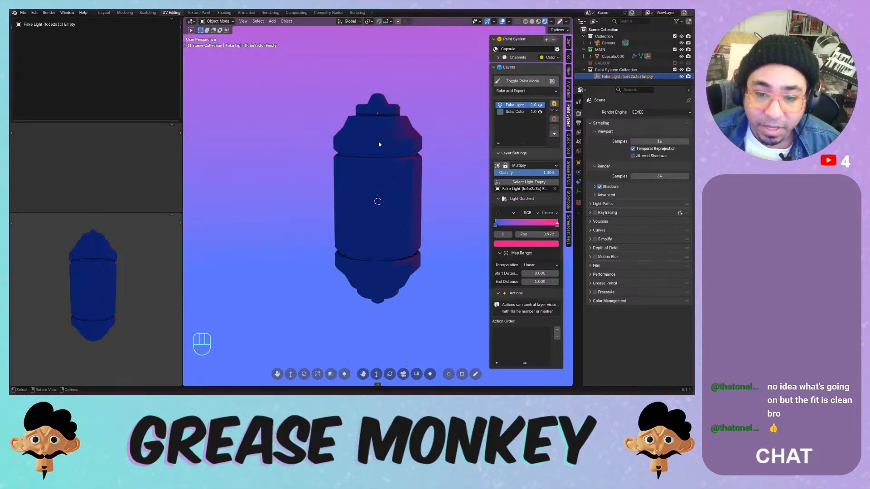
pyautogui.press('g')
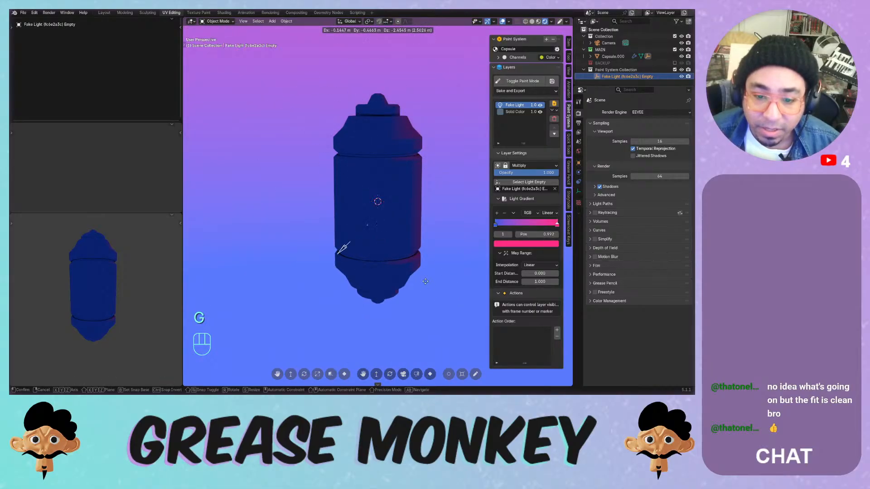
pyautogui.press('r')
pyautogui.press('r')
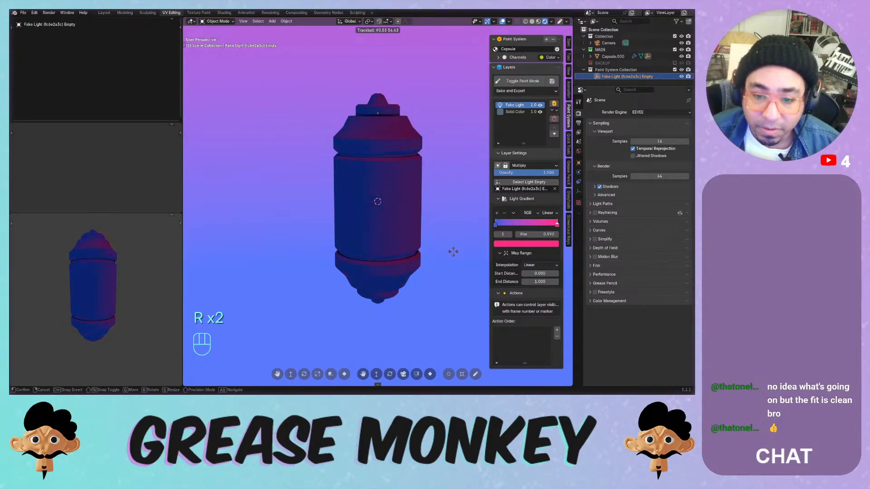
pyautogui.click(413, 182)
pyautogui.hotkey('alt', 'r')
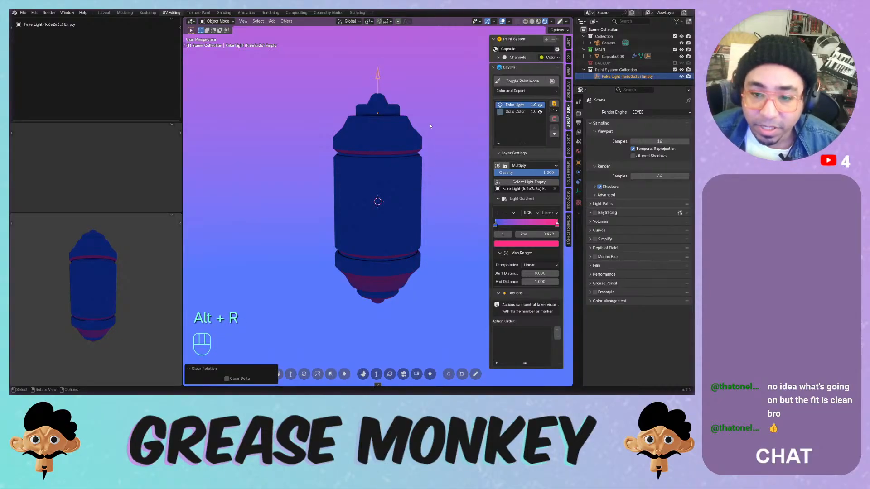
pyautogui.press('r')
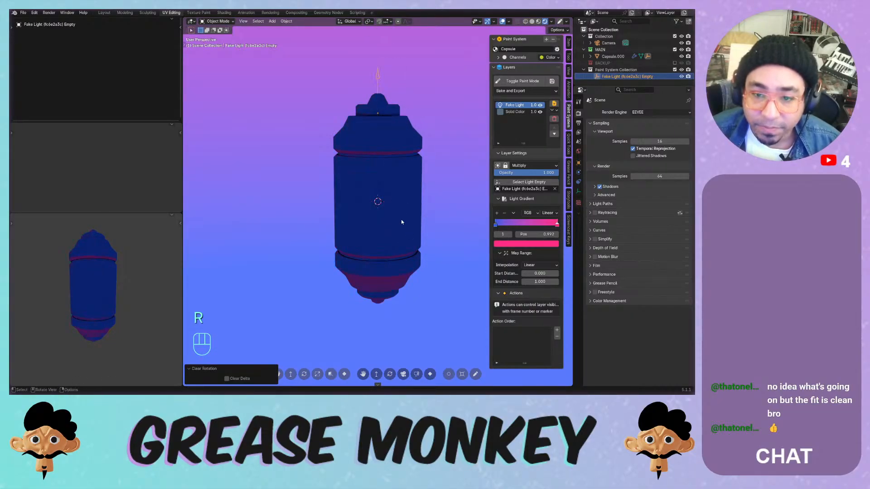
pyautogui.press('g')
pyautogui.click(265, 199)
pyautogui.press('r')
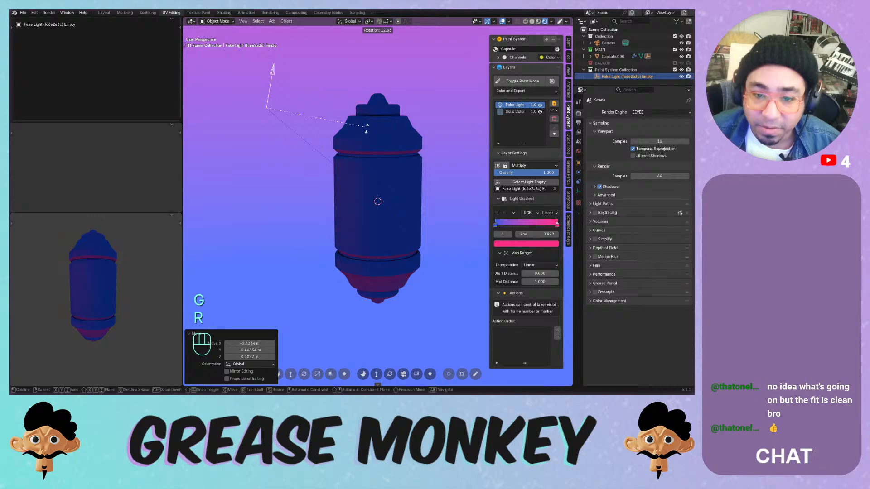
pyautogui.click(290, 123)
# - Rotate the Fake Light empty exactly 180° about the global Y axis
pyautogui.press('r')
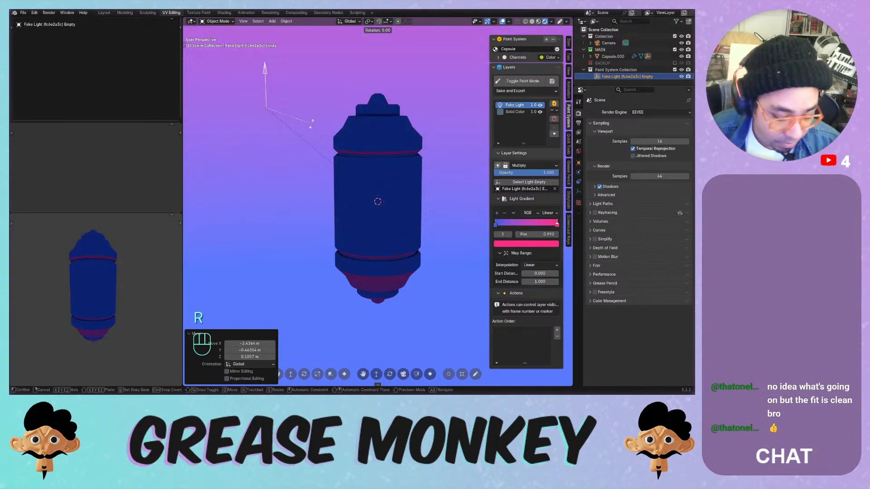
pyautogui.press('x')
pyautogui.press('KP_9')
pyautogui.press('KP_9')
pyautogui.press('KP_0')
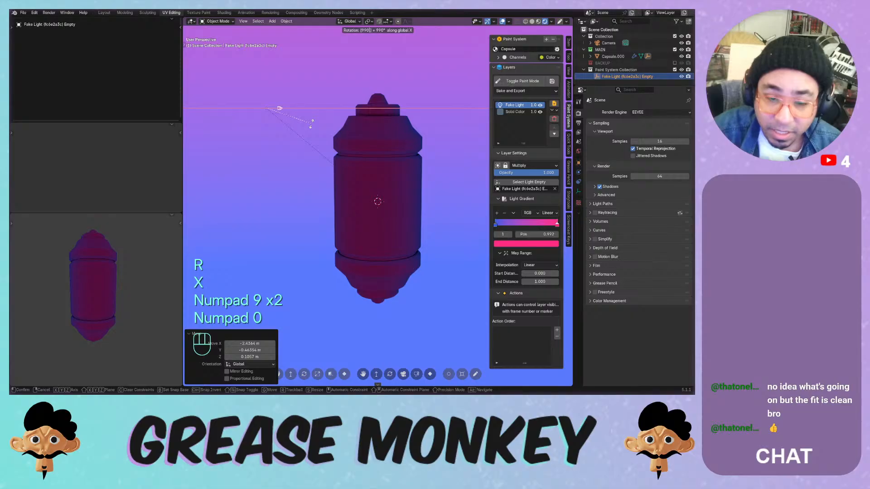
pyautogui.press('z')
pyautogui.press('y')
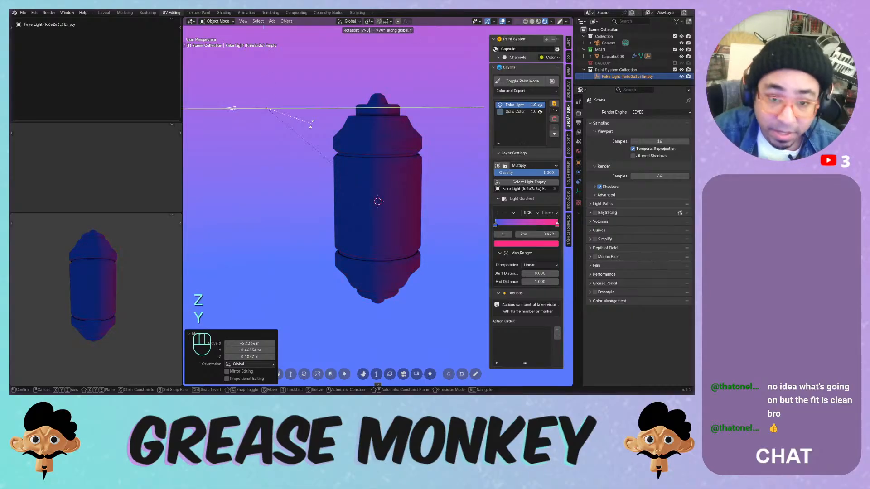
pyautogui.press('BackSpace')
pyautogui.press('BackSpace')
pyautogui.press('BackSpace')
pyautogui.press('BackSpace')
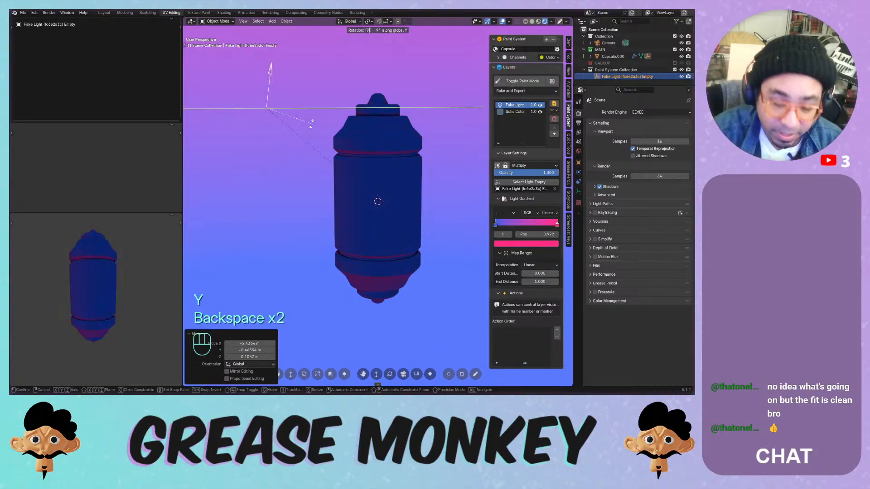
pyautogui.press('KP_1')
pyautogui.press('KP_8')
pyautogui.press('KP_0')
pyautogui.press('KP_Decimal')
pyautogui.press('KP_Enter')
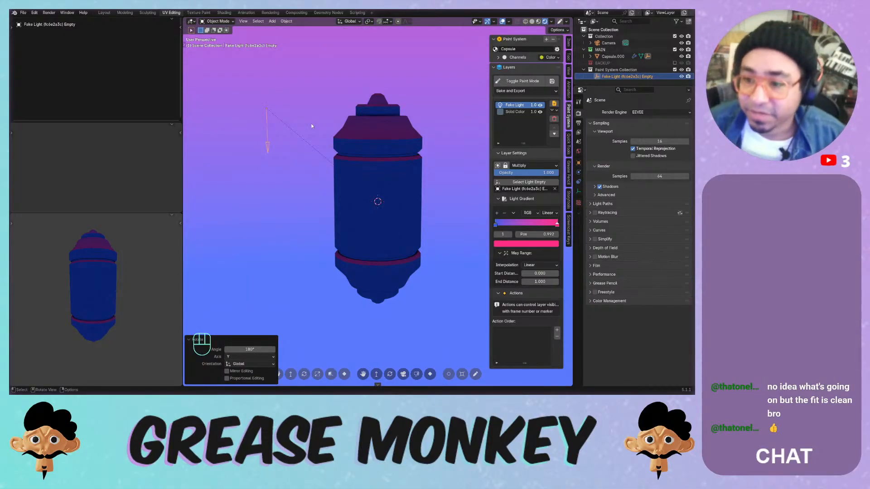
# - Recolour the gradient's right colour stop to pale cyan
pyautogui.click(557, 223)
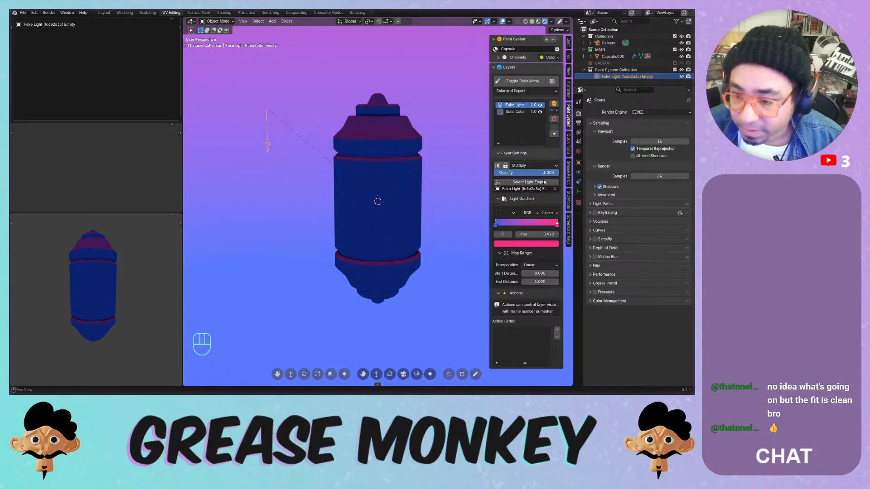
pyautogui.click(556, 225)
pyautogui.click(542, 244)
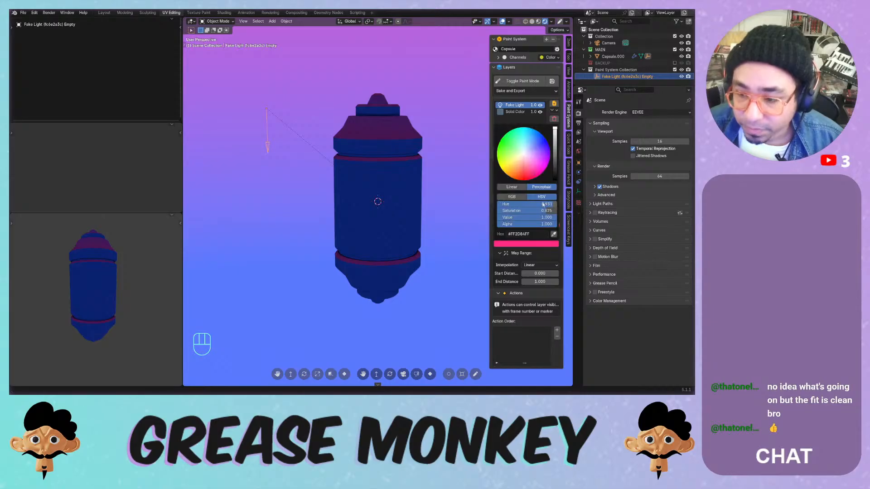
pyautogui.moveTo(527, 150)
pyautogui.mouseDown()
pyautogui.moveTo(528, 142)
pyautogui.moveTo(532, 157)
pyautogui.moveTo(516, 153)
pyautogui.moveTo(511, 161)
pyautogui.moveTo(533, 179)
pyautogui.mouseUp()
# - Darken the left gradient stop to purple and toggle the Fake Light layer to compare
pyautogui.click(496, 223)
pyautogui.click(515, 245)
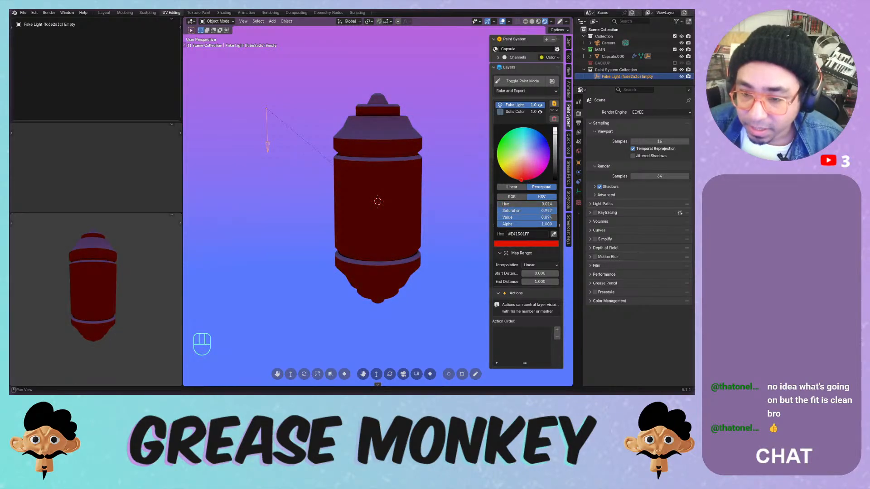
pyautogui.moveTo(554, 131)
pyautogui.mouseDown()
pyautogui.moveTo(554, 179)
pyautogui.moveTo(555, 134)
pyautogui.moveTo(554, 144)
pyautogui.mouseUp()
pyautogui.moveTo(530, 156); pyautogui.dragTo(536, 162)
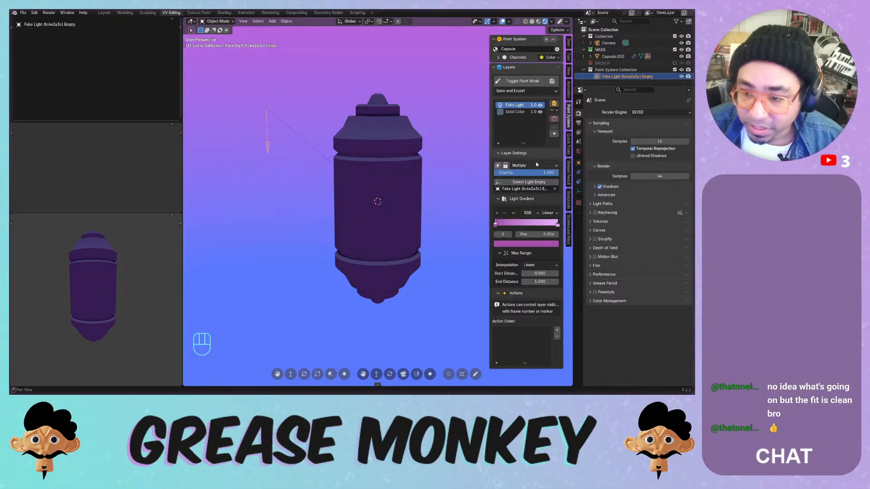
pyautogui.click(540, 105)
pyautogui.click(541, 106)
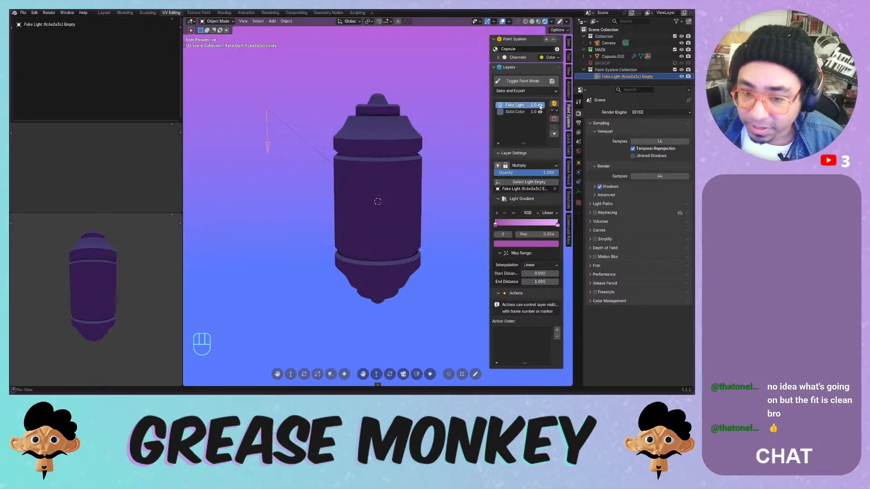
pyautogui.click(540, 105)
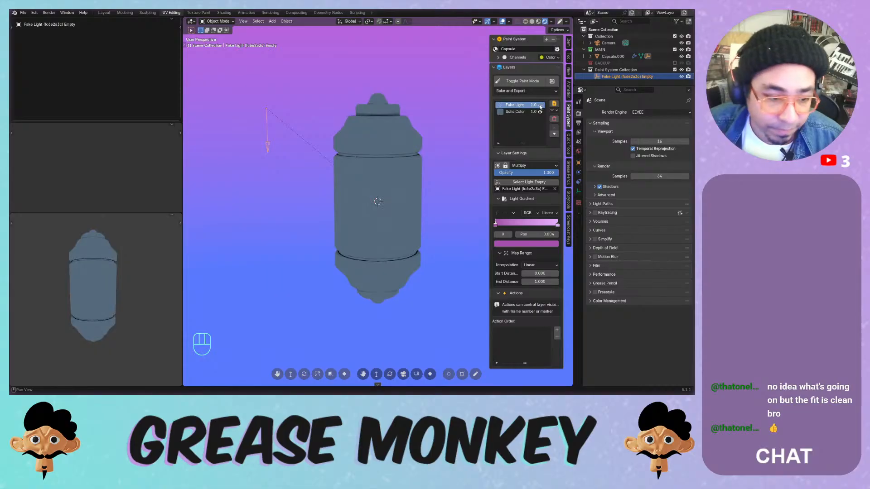
pyautogui.click(540, 105)
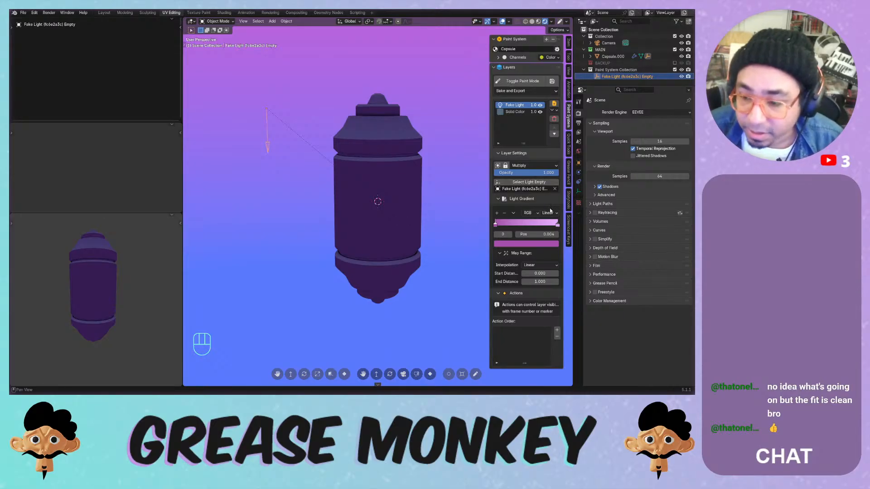
# - Try Mix, Add, Color Burn and Color Dodge blend modes on the Fake Light layer
pyautogui.click(530, 166)
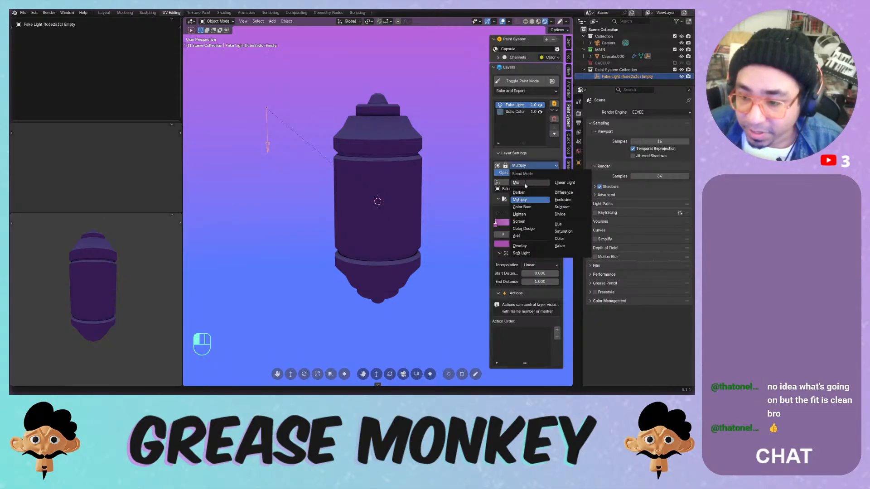
pyautogui.click(527, 181)
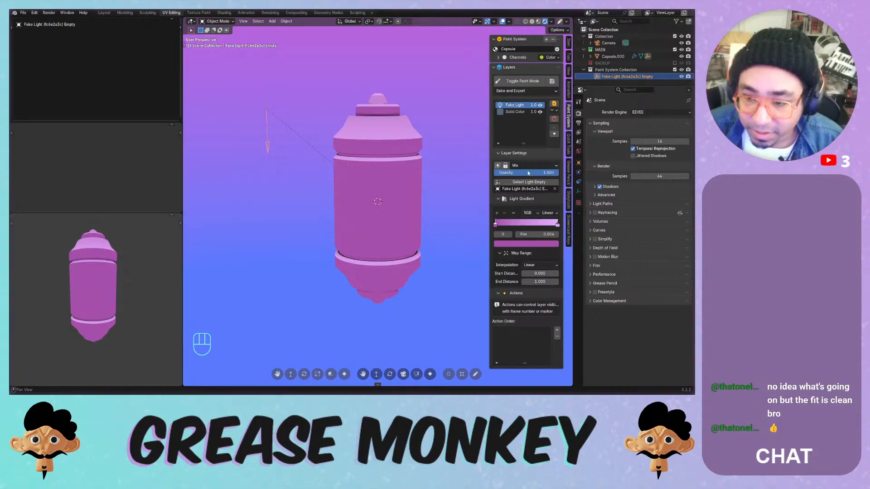
pyautogui.click(525, 166)
pyautogui.click(528, 236)
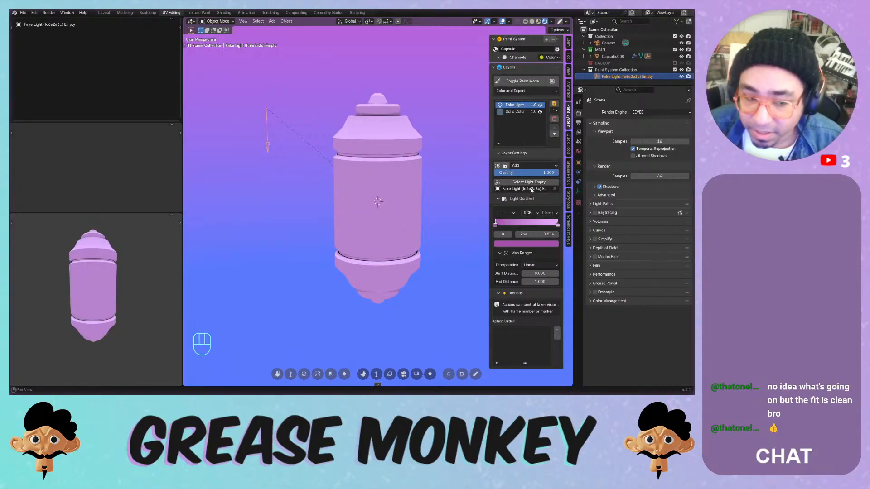
pyautogui.click(527, 166)
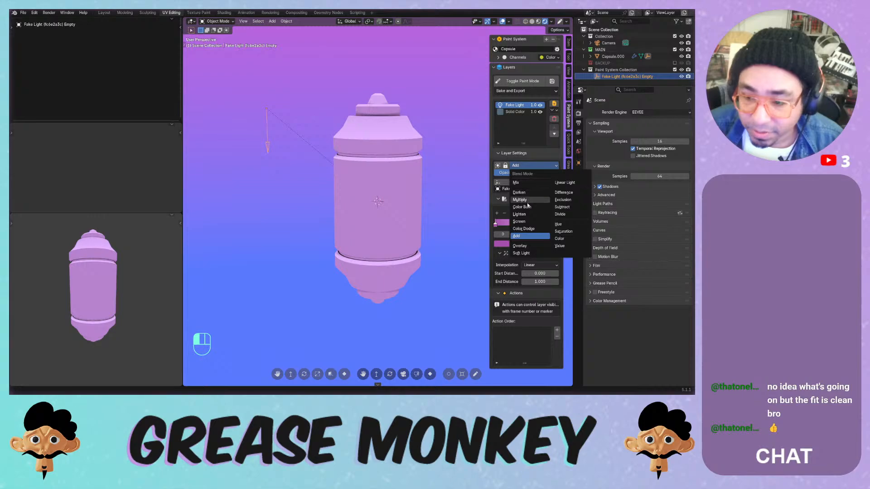
pyautogui.click(526, 206)
pyautogui.click(529, 166)
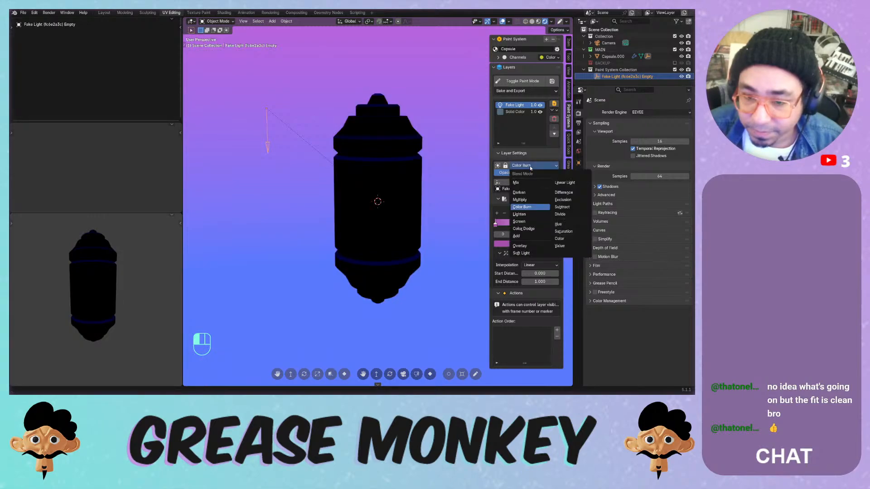
pyautogui.click(523, 228)
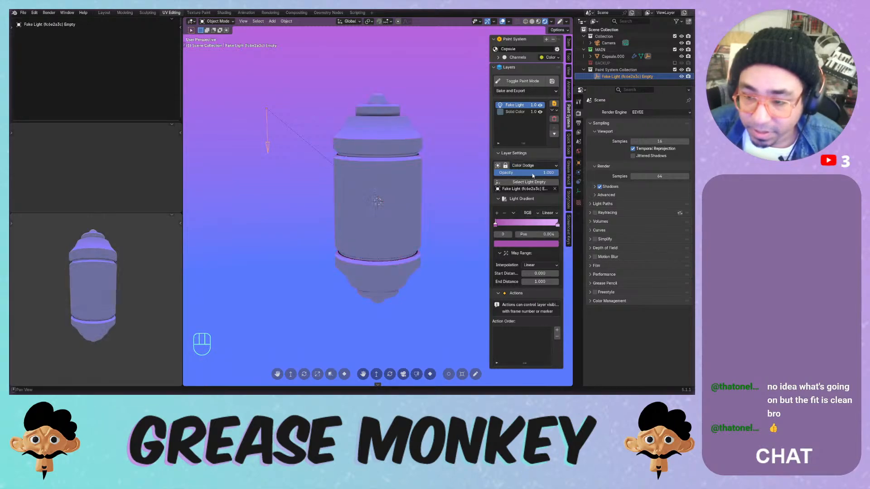
# - Compare Linear Light and Overlay, then settle on Add blending for the Fake Light layer
pyautogui.click(529, 167)
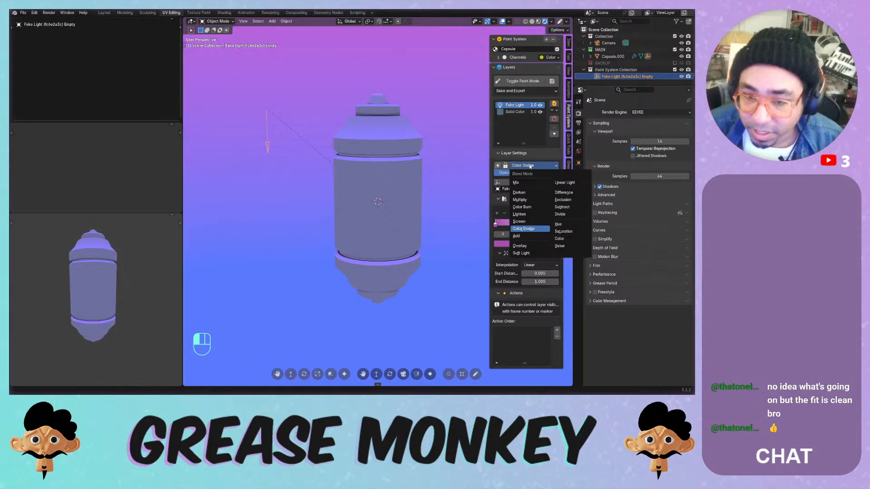
pyautogui.click(561, 183)
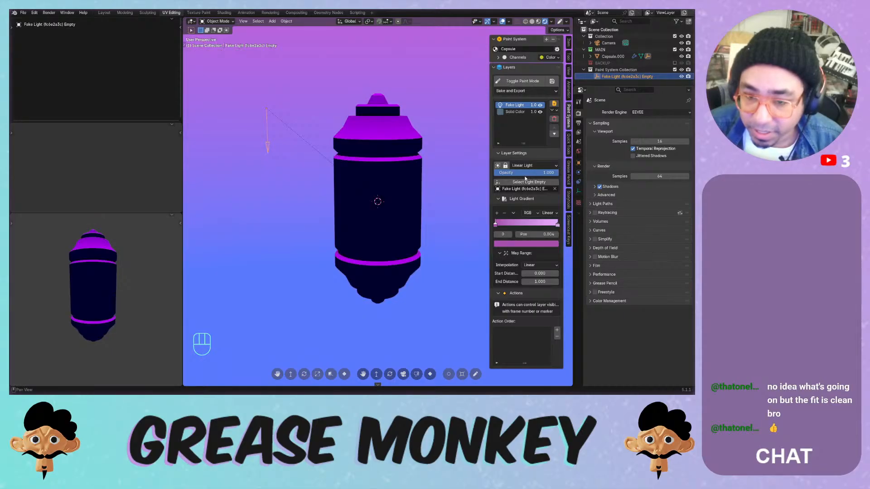
pyautogui.click(530, 166)
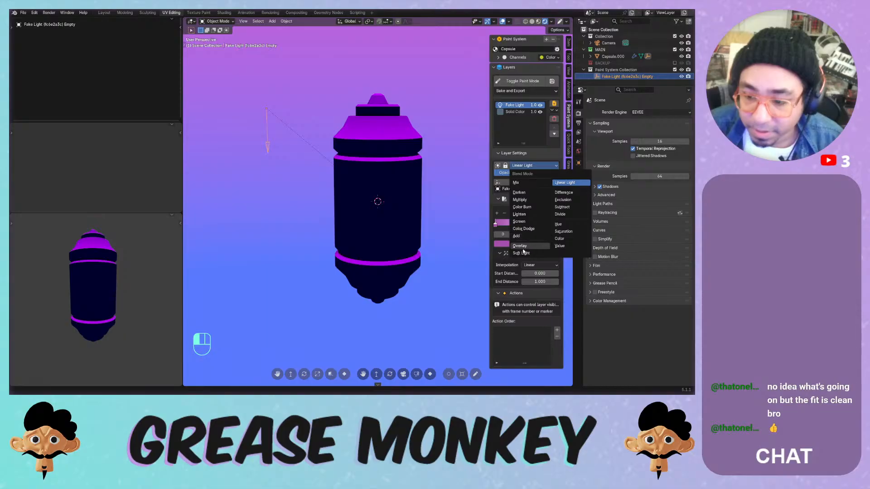
pyautogui.click(519, 246)
pyautogui.click(530, 166)
pyautogui.click(525, 239)
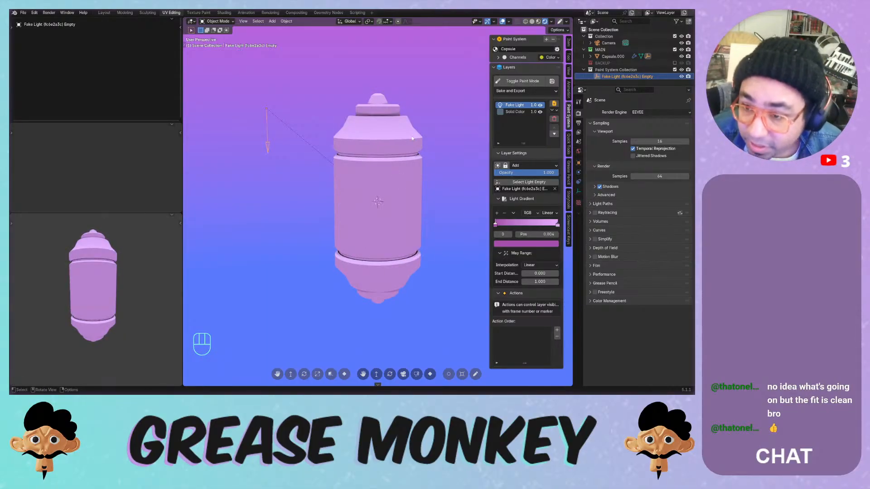
pyautogui.click(512, 112)
# - Pick a new pale, desaturated base colour for the Solid Color layer
pyautogui.click(518, 189)
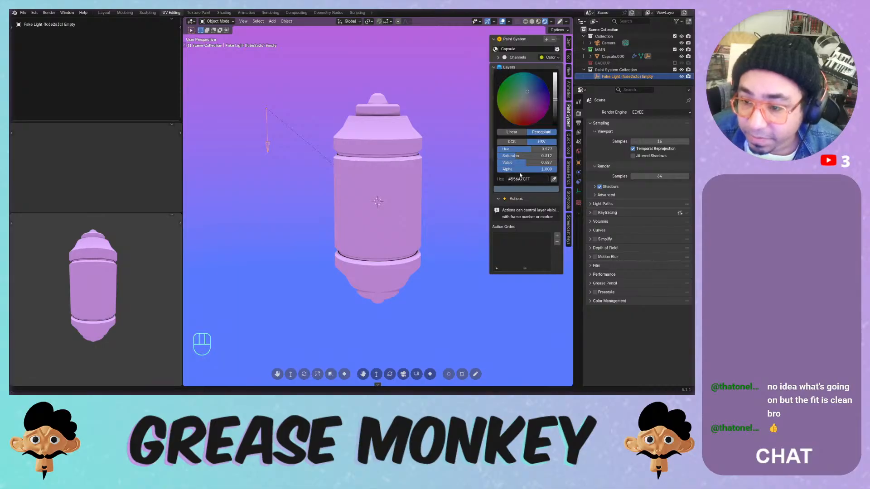
pyautogui.moveTo(526, 115)
pyautogui.mouseDown()
pyautogui.moveTo(527, 123)
pyautogui.moveTo(509, 76)
pyautogui.moveTo(497, 96)
pyautogui.moveTo(508, 121)
pyautogui.moveTo(548, 108)
pyautogui.moveTo(507, 78)
pyautogui.moveTo(501, 84)
pyautogui.moveTo(531, 117)
pyautogui.moveTo(555, 82)
pyautogui.moveTo(555, 121)
pyautogui.moveTo(556, 91)
pyautogui.moveTo(525, 88)
pyautogui.moveTo(531, 99)
pyautogui.moveTo(556, 90)
pyautogui.mouseUp()
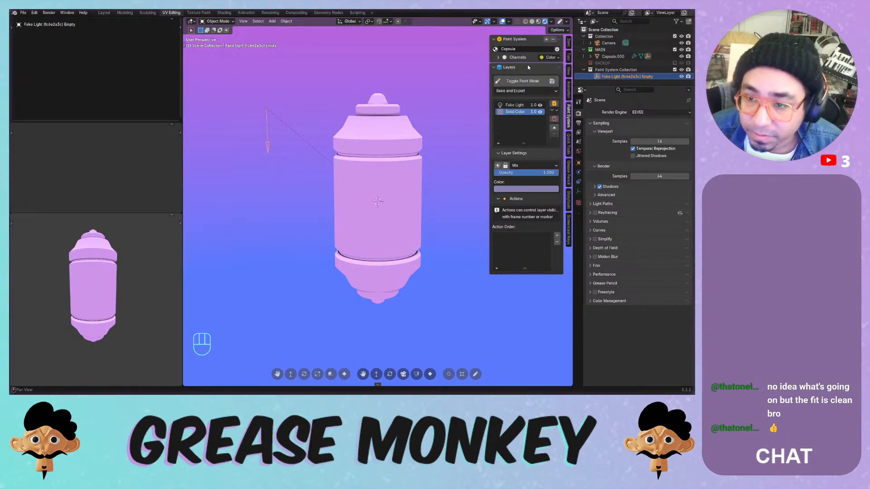
# - Add a Noise Texture layer, enter texture paint mode and expand its Texture settings
pyautogui.click(553, 104)
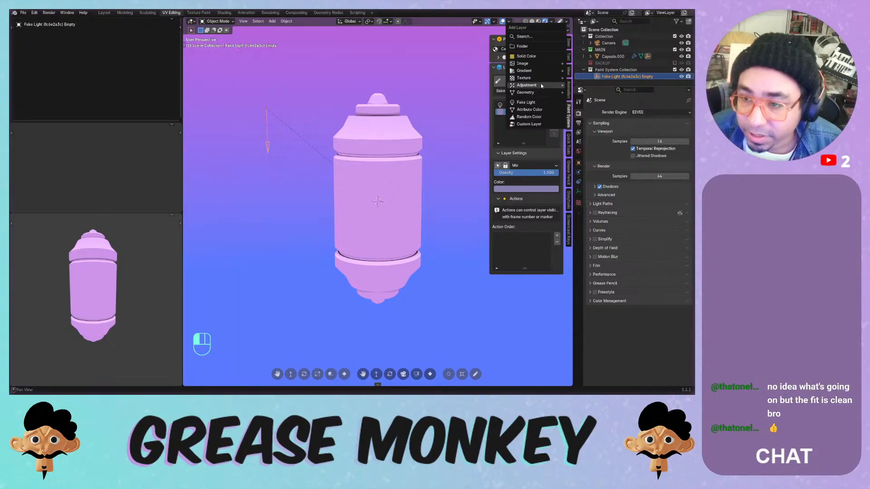
pyautogui.moveTo(542, 79)
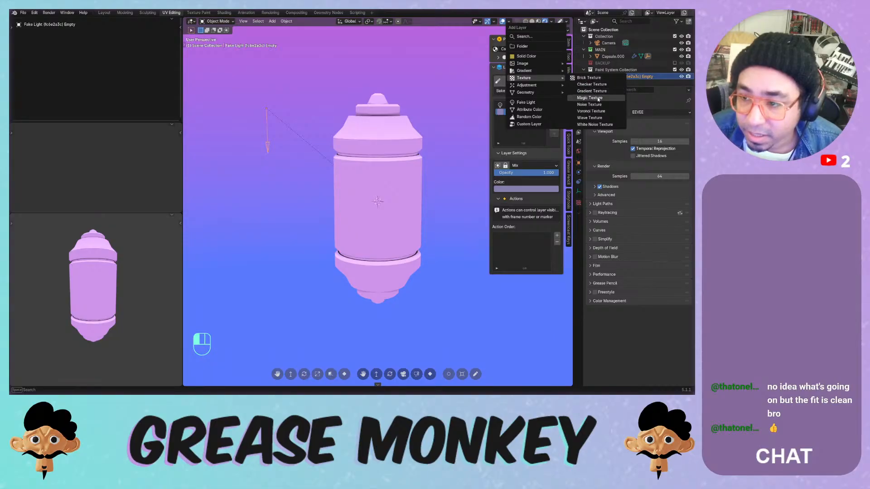
pyautogui.click(592, 110)
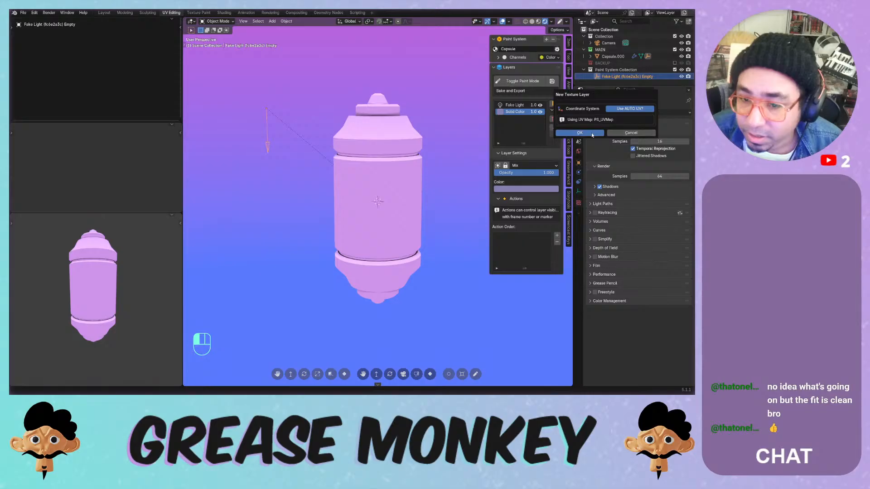
pyautogui.click(576, 132)
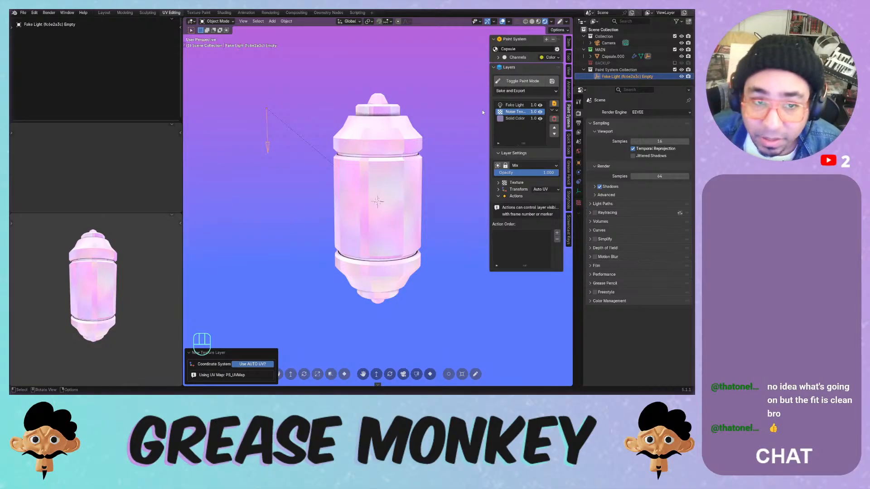
pyautogui.click(512, 81)
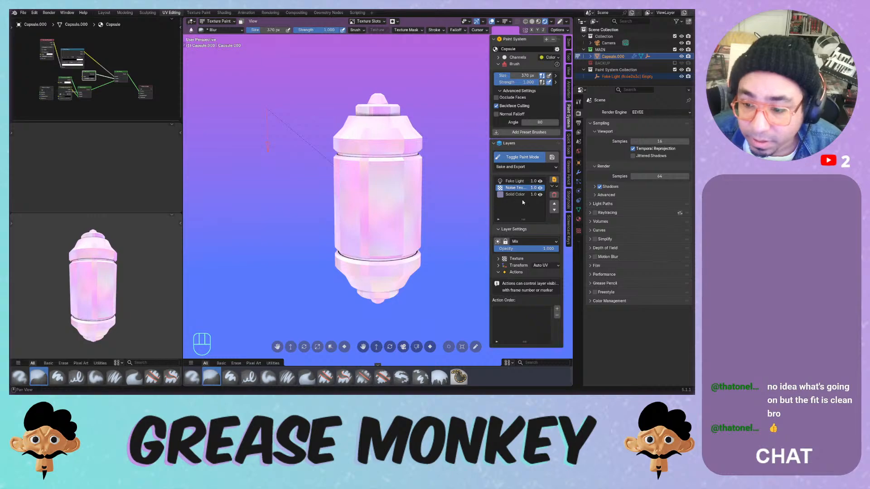
pyautogui.click(498, 259)
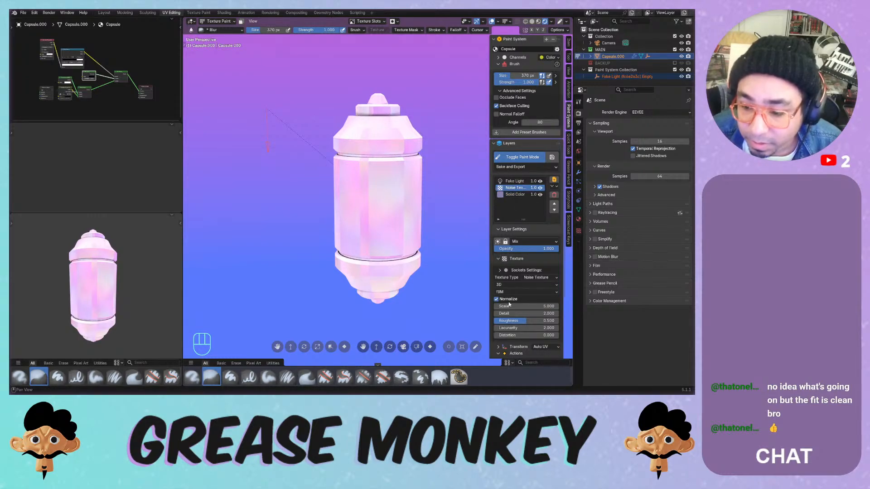
# - Set noise Scale to 16.5, adjust Roughness, and switch its blending from Darken to Multiply
pyautogui.moveTo(509, 305); pyautogui.dragTo(508, 305)
pyautogui.moveTo(528, 321); pyautogui.dragTo(512, 335)
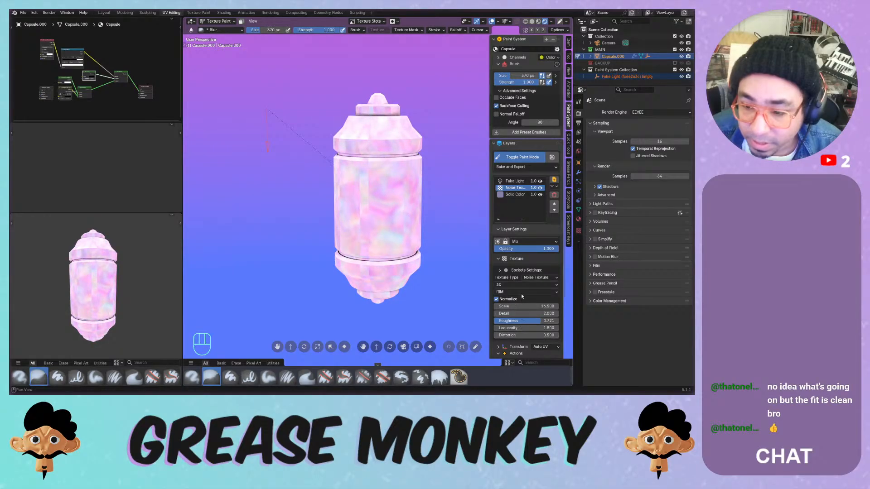
pyautogui.click(521, 242)
pyautogui.click(519, 268)
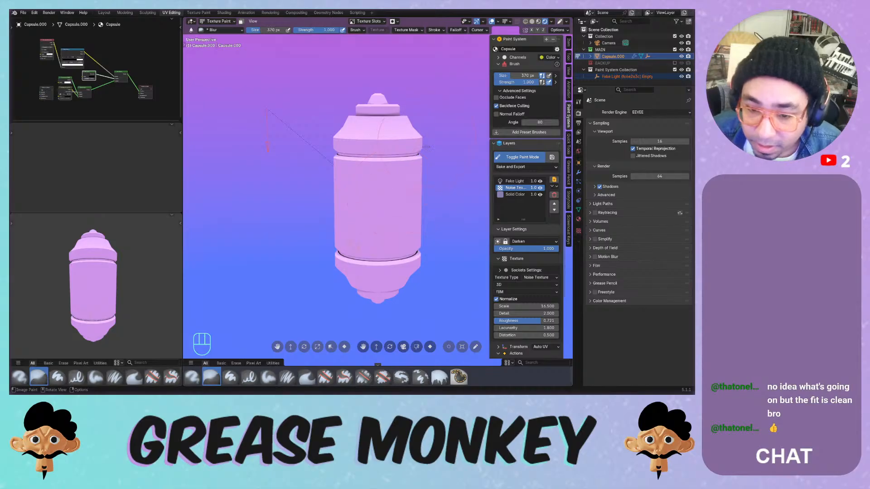
pyautogui.moveTo(391, 202)
pyautogui.mouseDown(button='middle')
pyautogui.moveTo(396, 195)
pyautogui.moveTo(386, 218)
pyautogui.moveTo(390, 190)
pyautogui.mouseUp(button='middle')
pyautogui.click(526, 242)
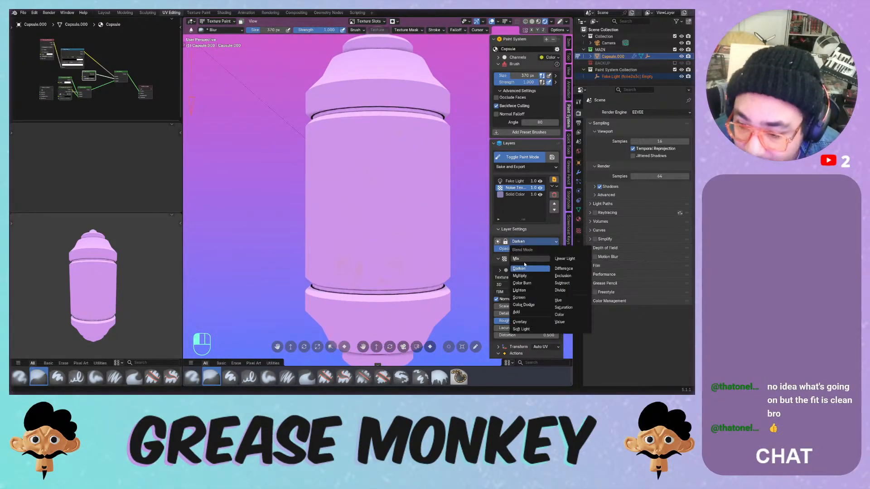
pyautogui.click(520, 276)
pyautogui.moveTo(436, 188); pyautogui.dragTo(419, 197, button='middle')
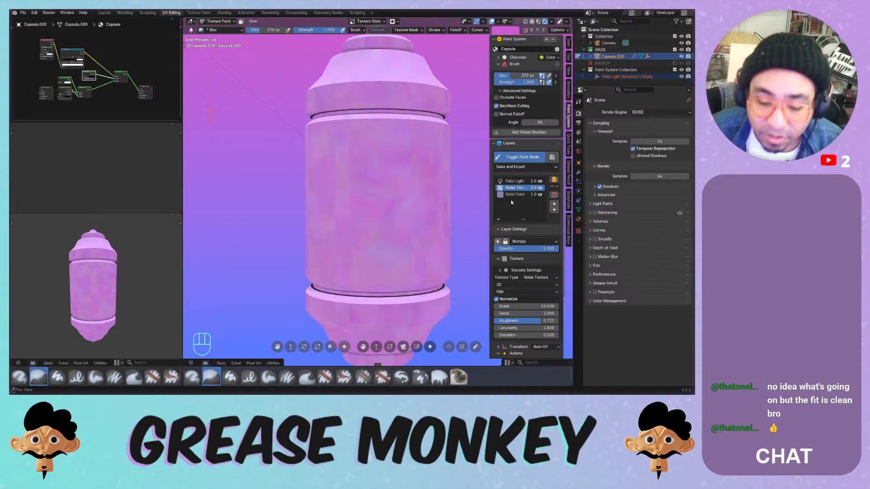
# - Remove the old Noise Texture layer and save the file
pyautogui.click(554, 196)
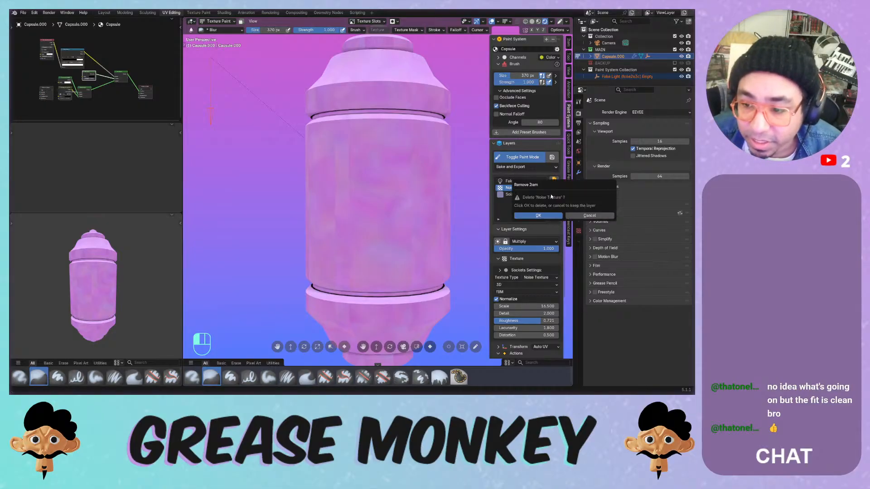
pyautogui.click(538, 216)
pyautogui.hotkey('ctrl', 's')
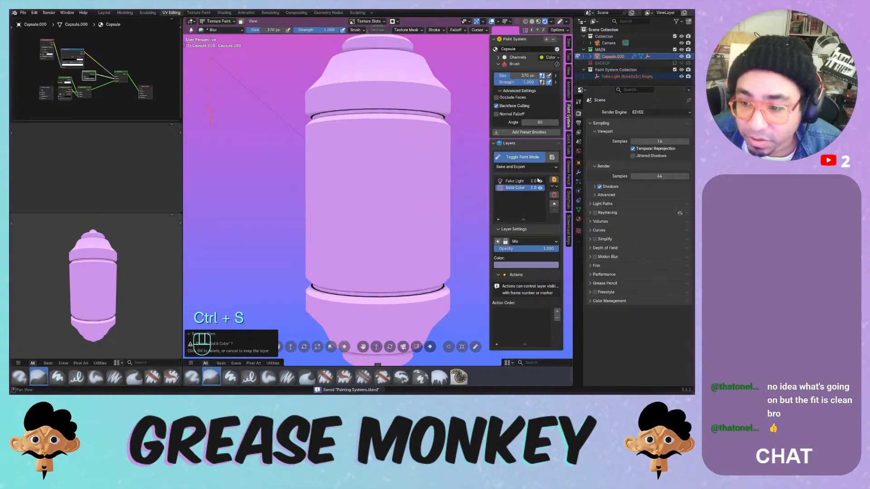
# - Add a new Noise Texture layer mapped with Object coordinates
pyautogui.click(553, 179)
pyautogui.moveTo(566, 180)
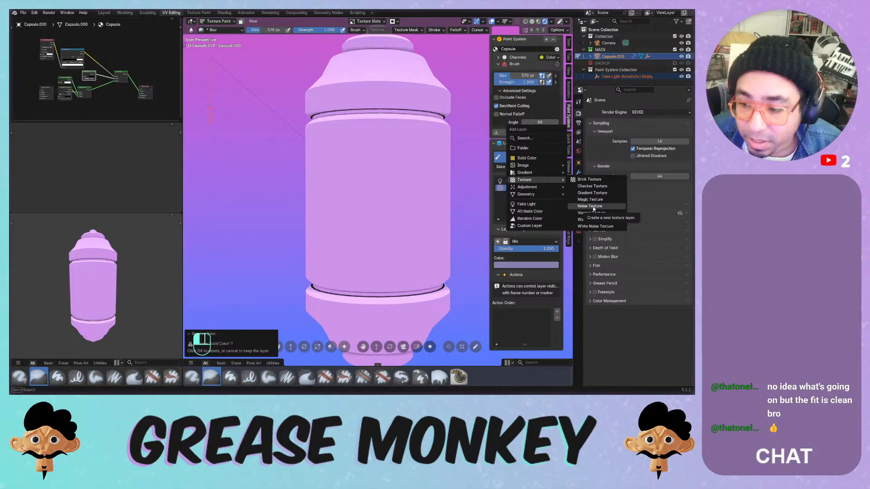
pyautogui.click(591, 207)
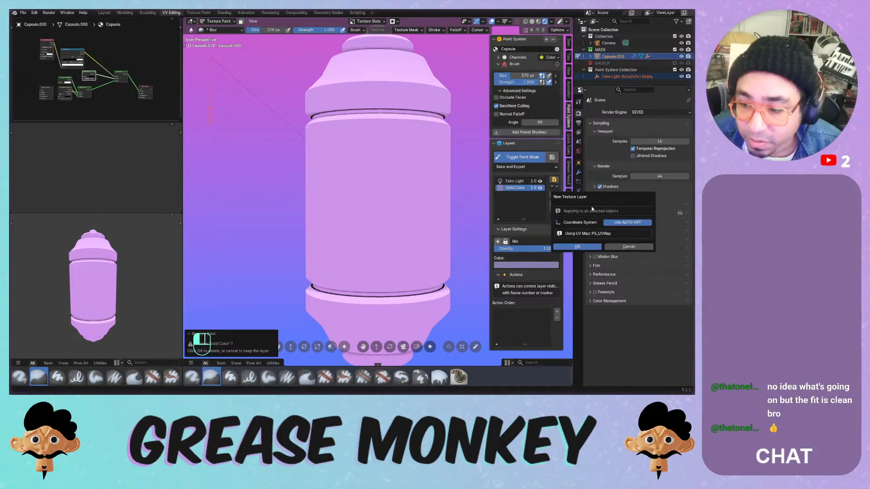
pyautogui.click(612, 223)
pyautogui.click(588, 232)
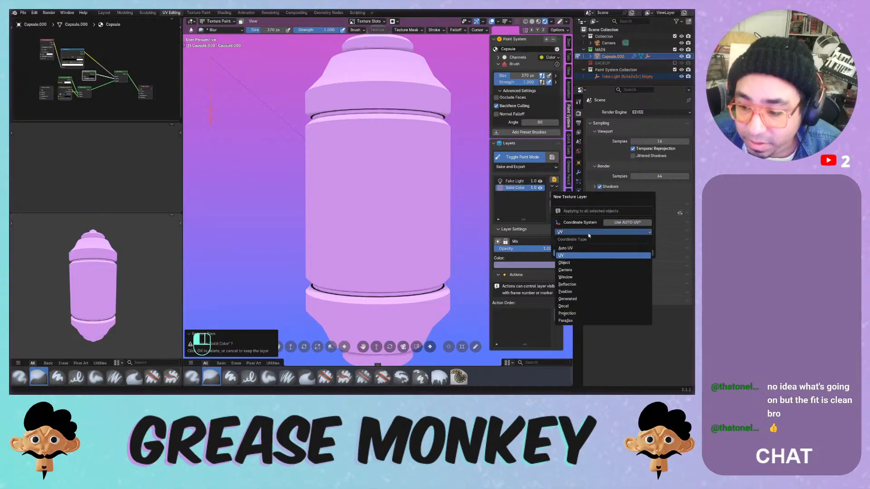
pyautogui.click(583, 262)
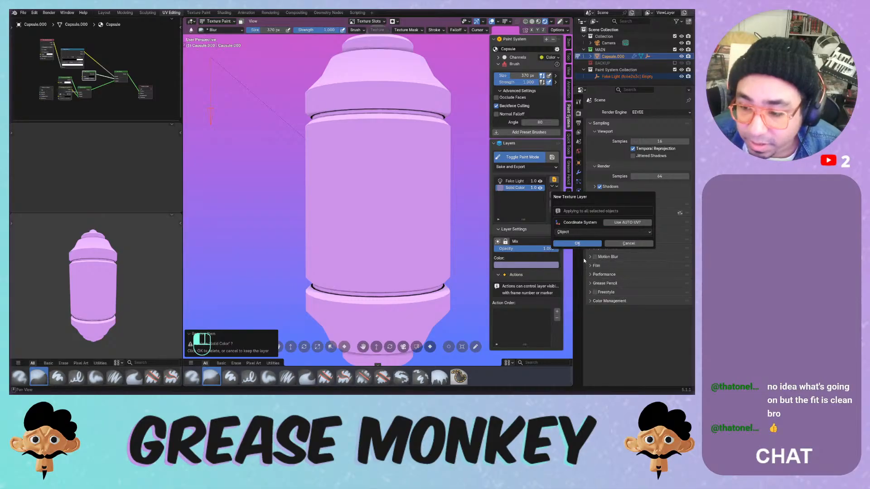
pyautogui.click(583, 245)
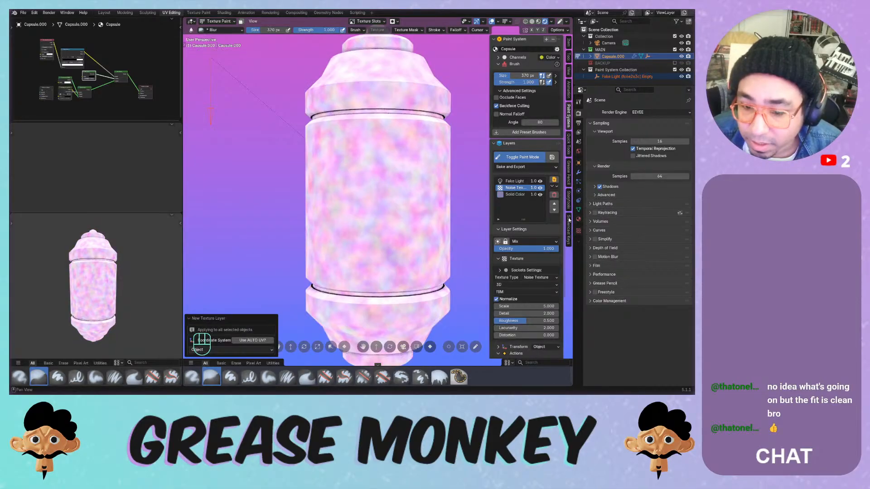
# - Lower the noise scale to 2.8 and try Multifractal, Ridged, Hybrid and Hetero Terrain noise
pyautogui.keyDown('ctrl'); pyautogui.moveTo(395, 135); pyautogui.dragTo(390, 177, button='middle'); pyautogui.keyUp('ctrl')
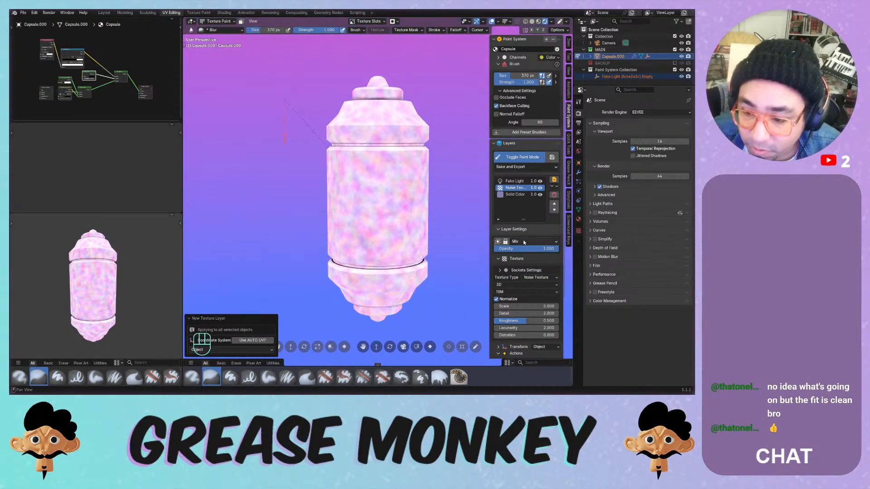
pyautogui.moveTo(517, 307)
pyautogui.mouseDown()
pyautogui.moveTo(505, 307)
pyautogui.moveTo(506, 321)
pyautogui.moveTo(516, 322)
pyautogui.mouseUp()
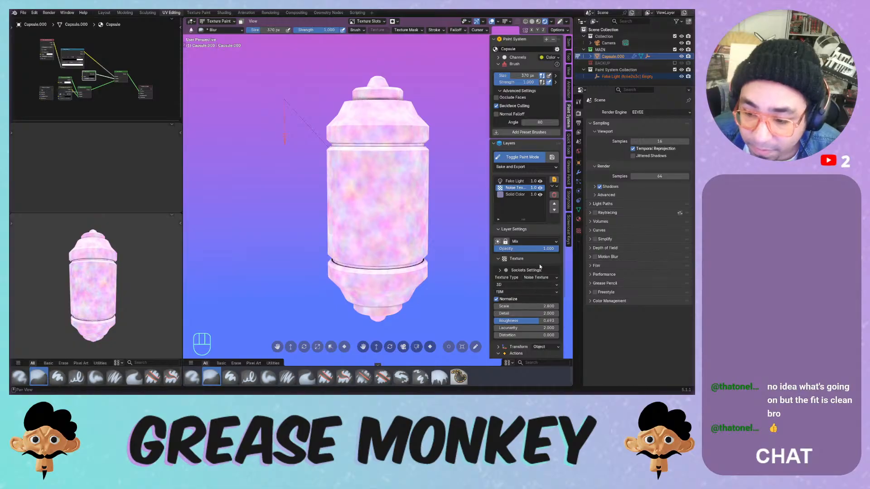
pyautogui.click(518, 293)
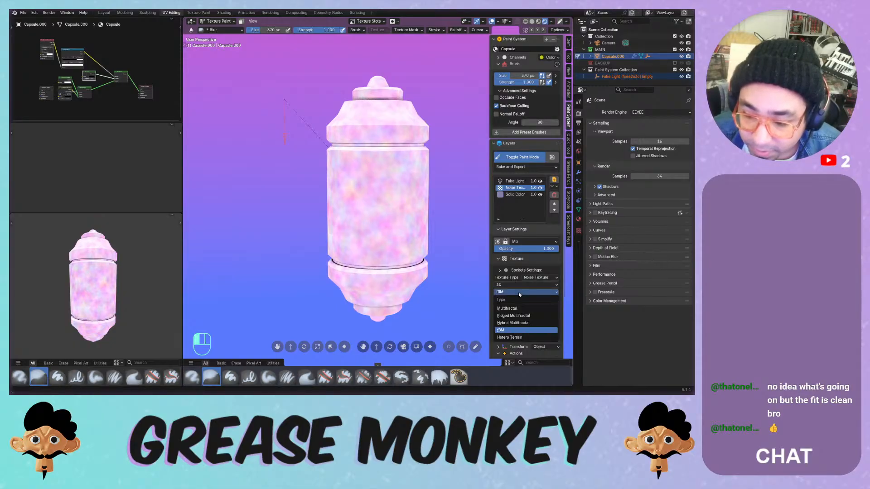
pyautogui.click(516, 309)
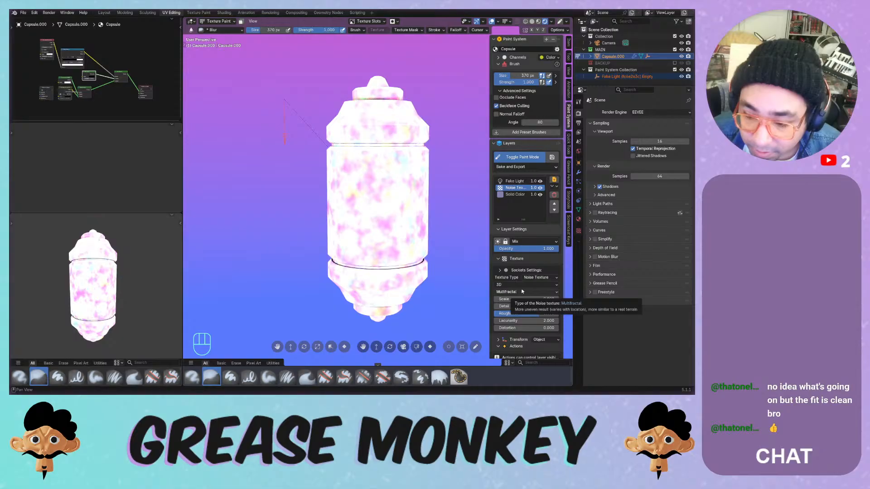
pyautogui.click(522, 292)
pyautogui.click(516, 316)
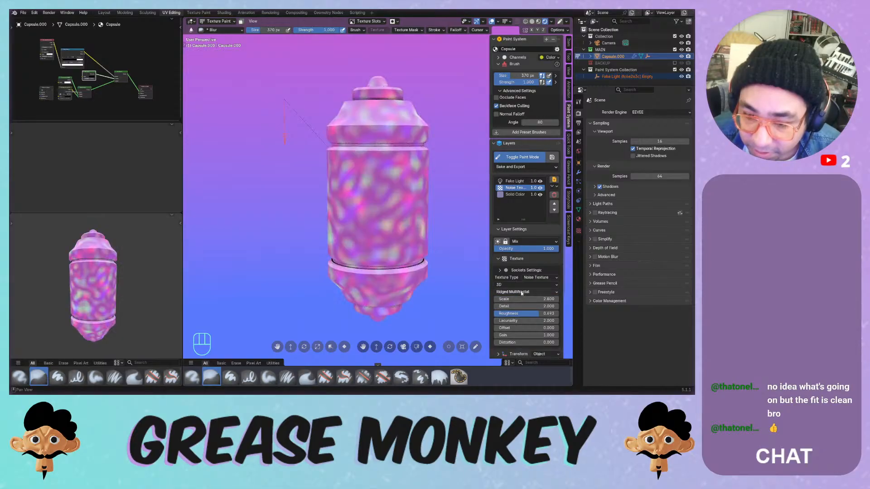
pyautogui.click(521, 293)
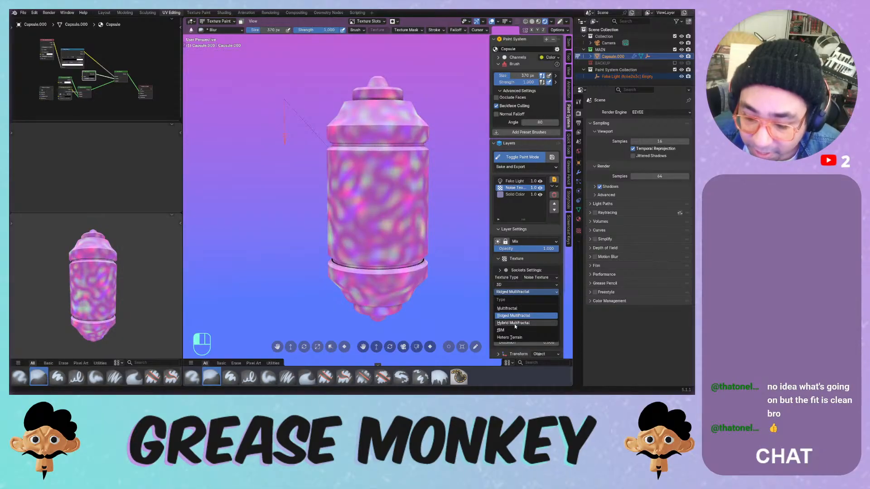
pyautogui.click(515, 323)
pyautogui.click(521, 292)
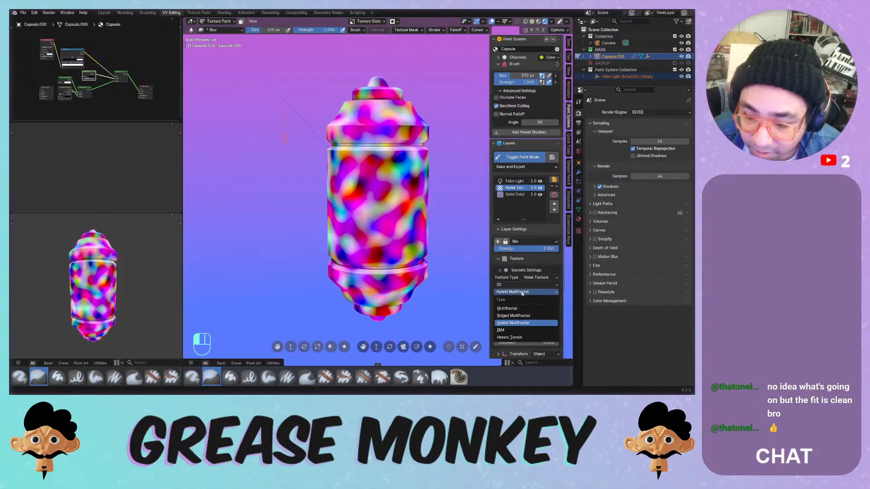
pyautogui.click(513, 338)
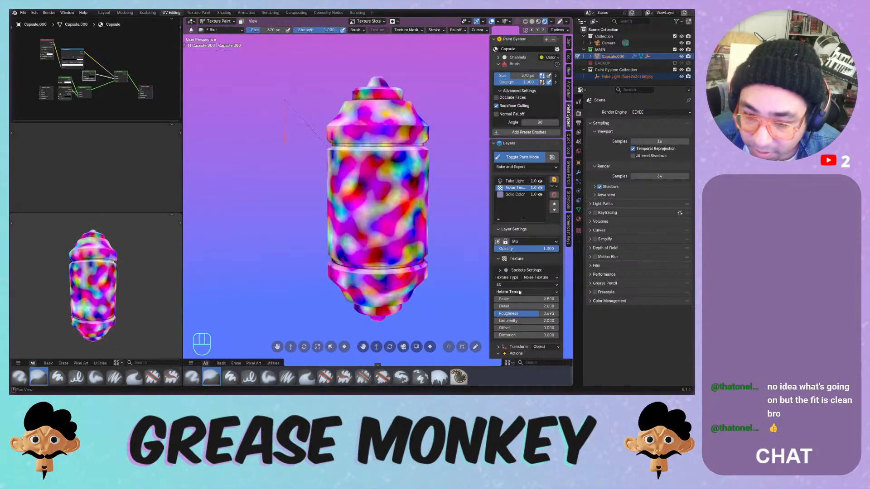
pyautogui.click(520, 292)
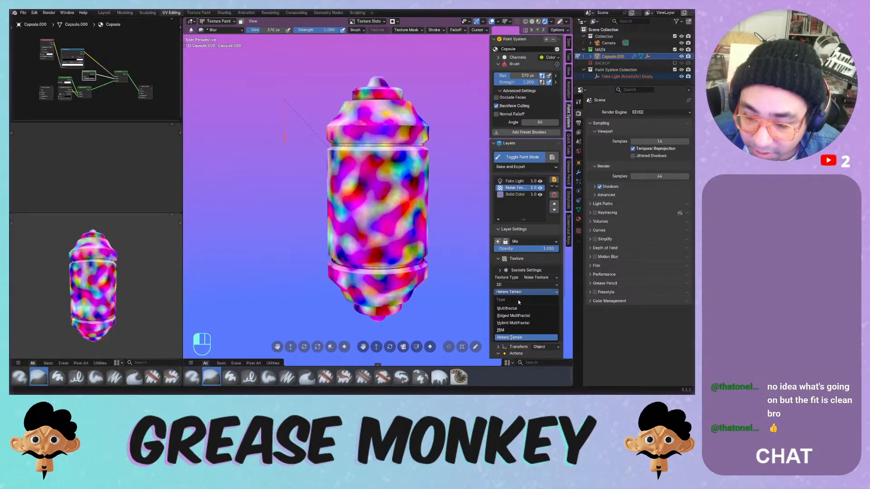
# - Compare Multiply and Darken blending, then settle on fBM noise with Multiply
pyautogui.click(528, 241)
pyautogui.click(521, 267)
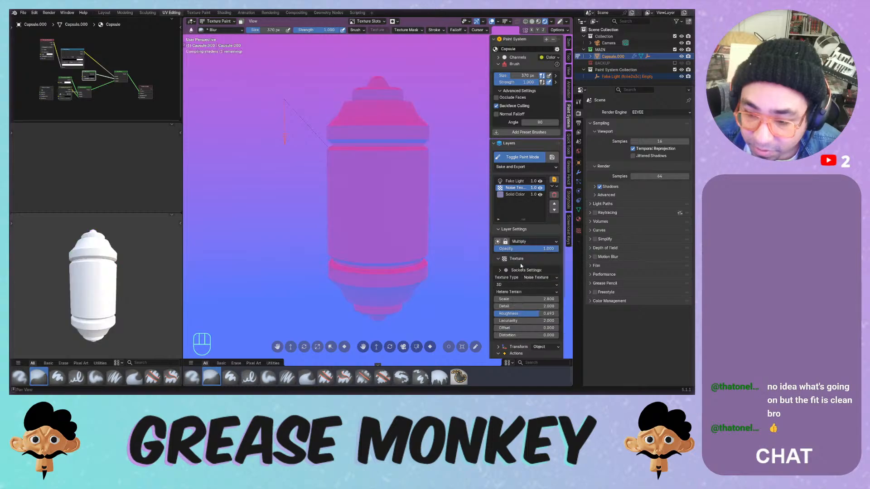
pyautogui.click(521, 241)
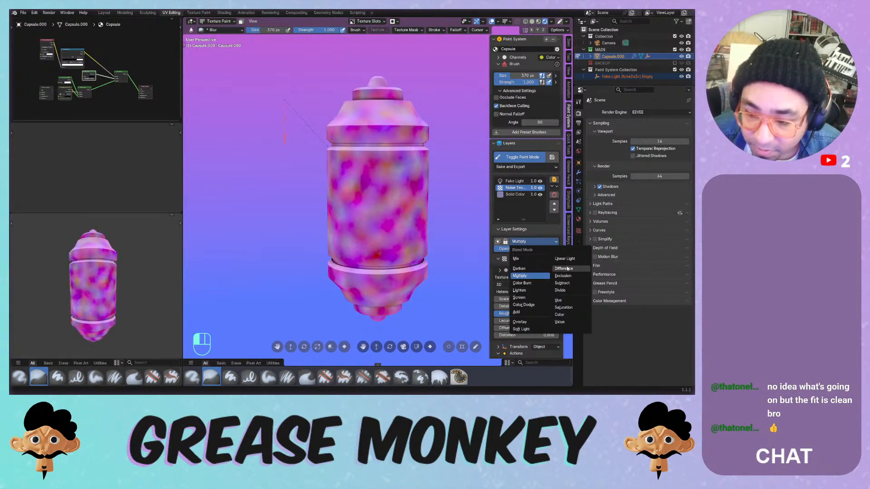
pyautogui.click(543, 270)
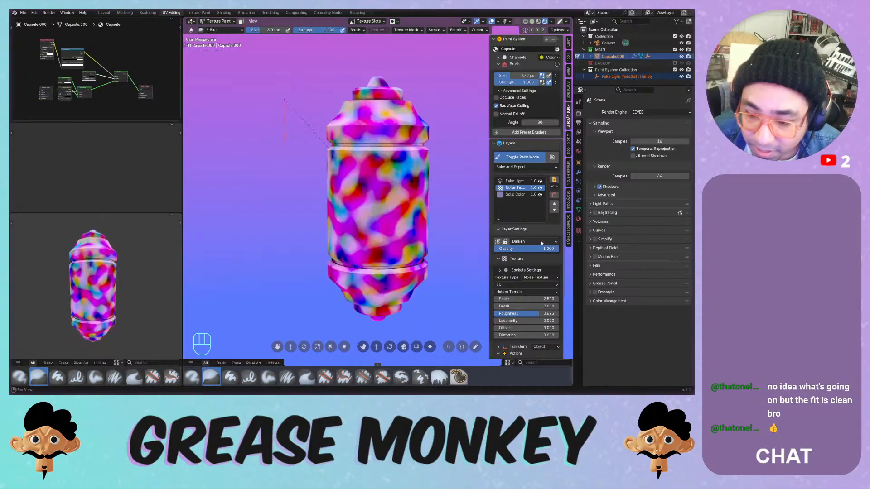
pyautogui.click(526, 293)
pyautogui.click(510, 331)
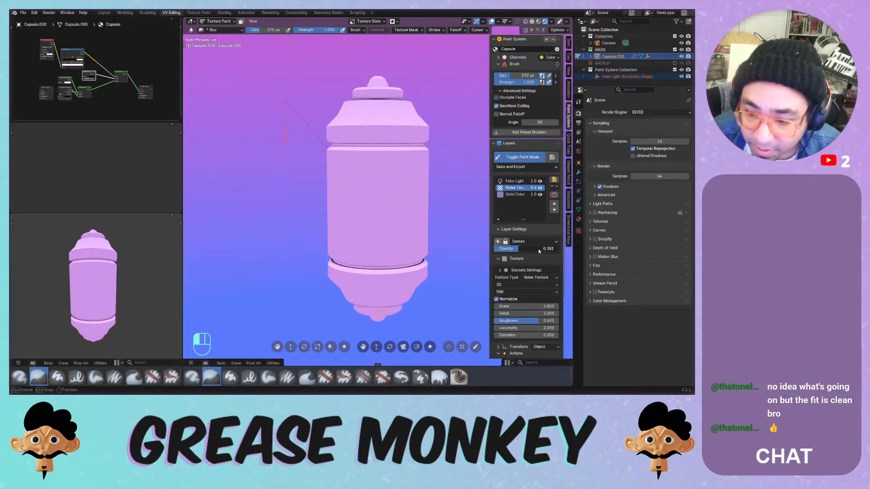
pyautogui.click(525, 243)
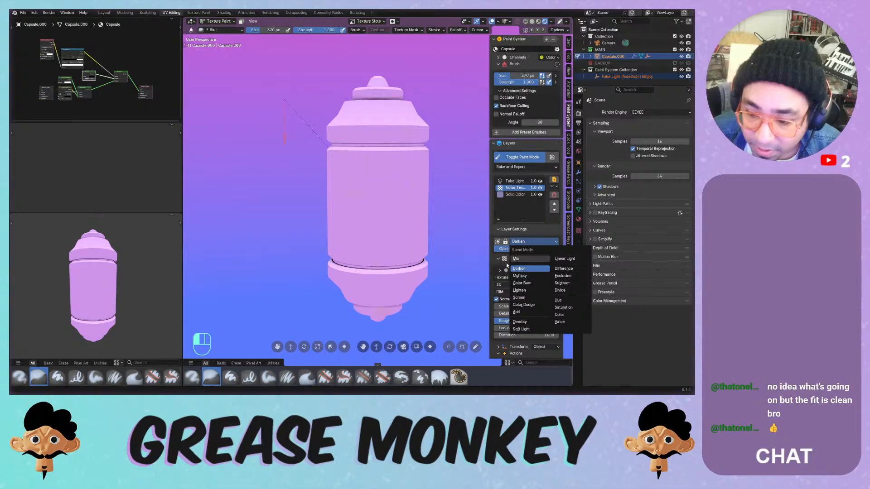
pyautogui.click(520, 275)
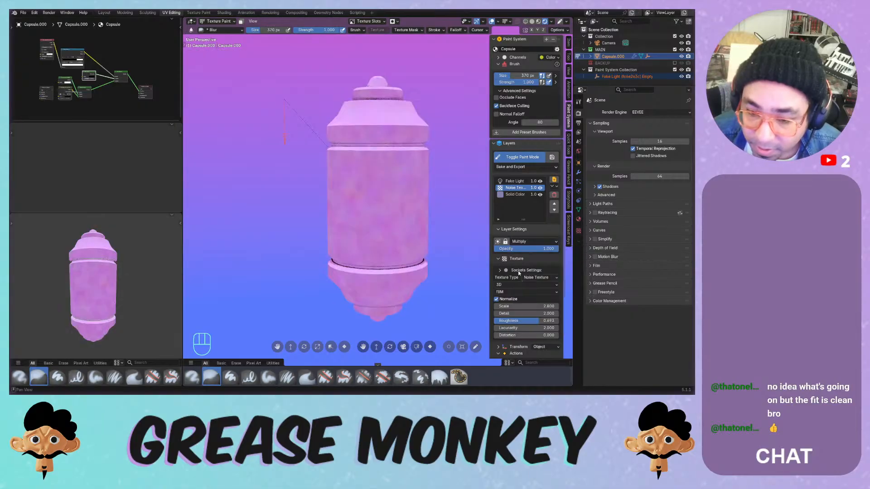
# - Experiment with the noise distortion, then reset Distortion to 0
pyautogui.moveTo(397, 213); pyautogui.dragTo(404, 219, button='middle')
pyautogui.moveTo(505, 336); pyautogui.dragTo(507, 335)
pyautogui.moveTo(521, 306); pyautogui.dragTo(517, 306)
pyautogui.moveTo(521, 336); pyautogui.dragTo(507, 335)
pyautogui.click(507, 335)
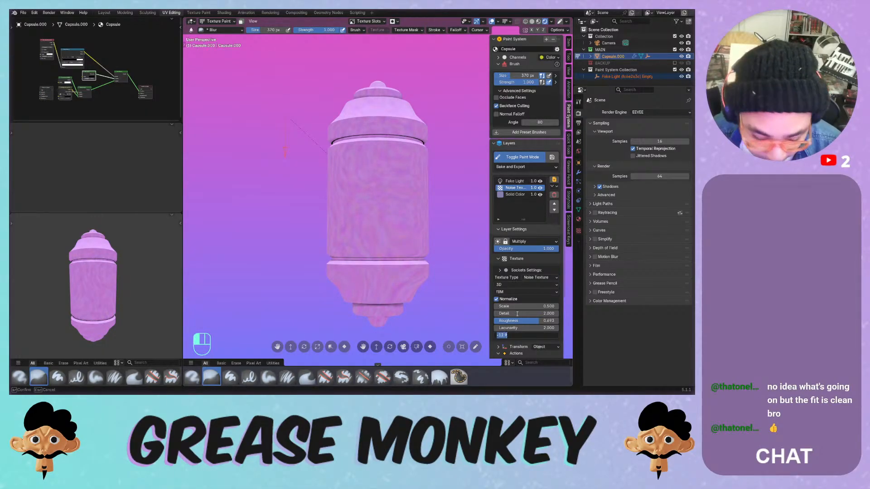
pyautogui.write('0')
pyautogui.press('Return')
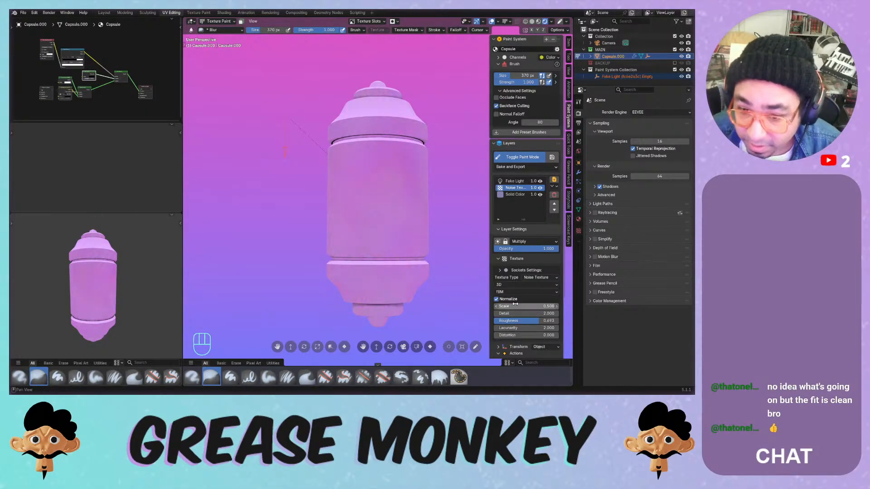
# - Broaden the noise to scale 0.600, check transform and mapping settings, and save
pyautogui.moveTo(517, 306); pyautogui.dragTo(522, 303)
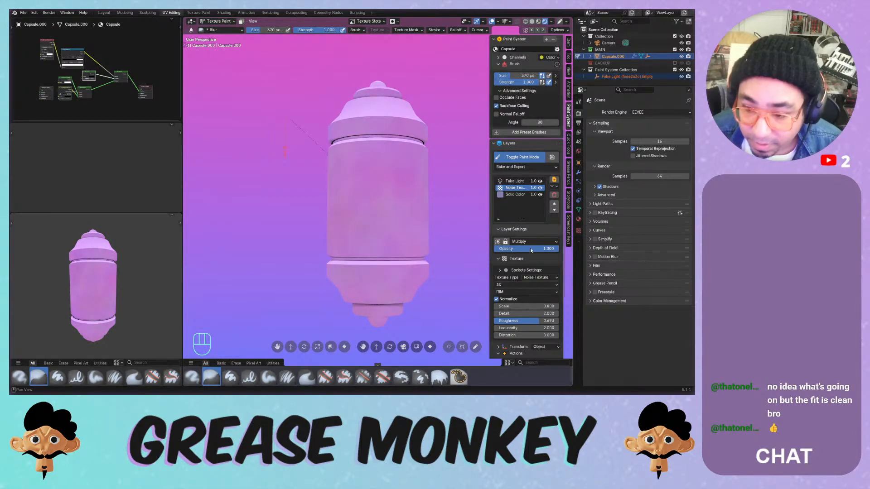
pyautogui.scroll(-4, 524, 265)
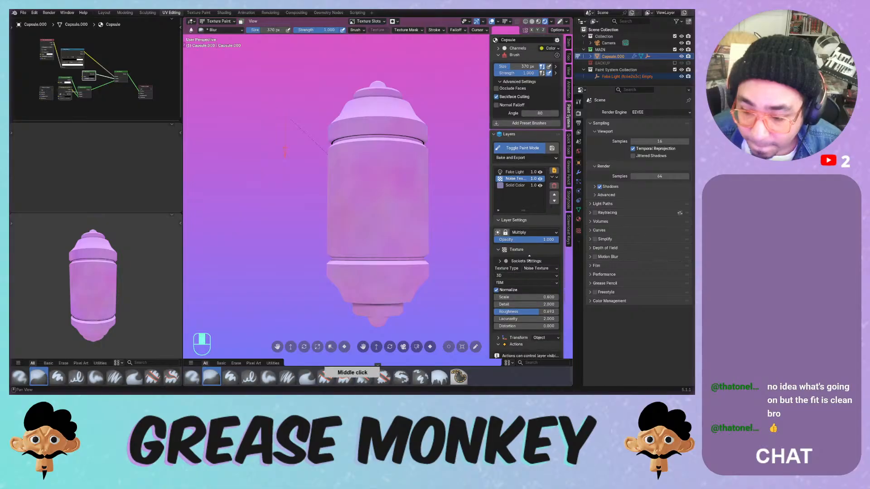
pyautogui.scroll(-1, 498, 293)
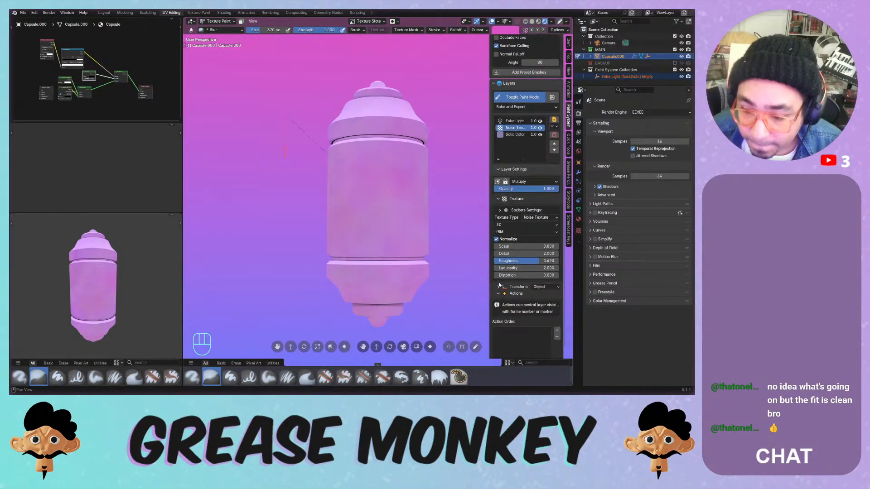
pyautogui.click(499, 286)
pyautogui.click(498, 298)
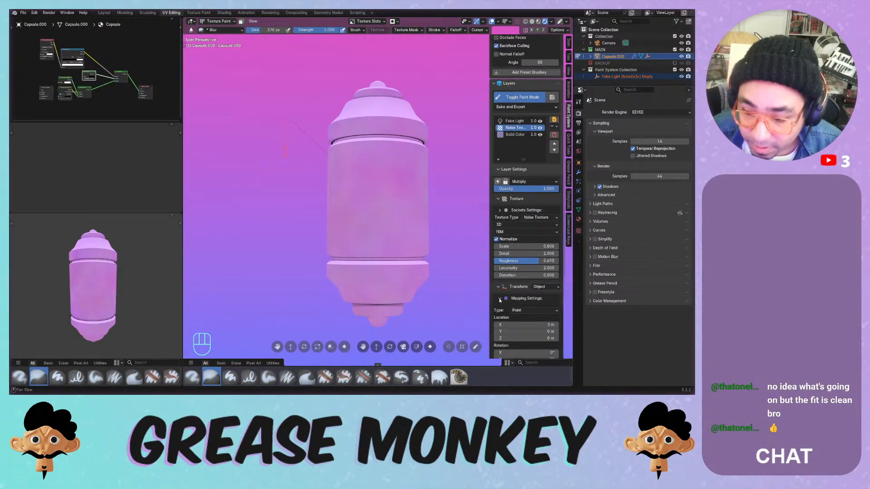
pyautogui.click(500, 299)
pyautogui.click(499, 287)
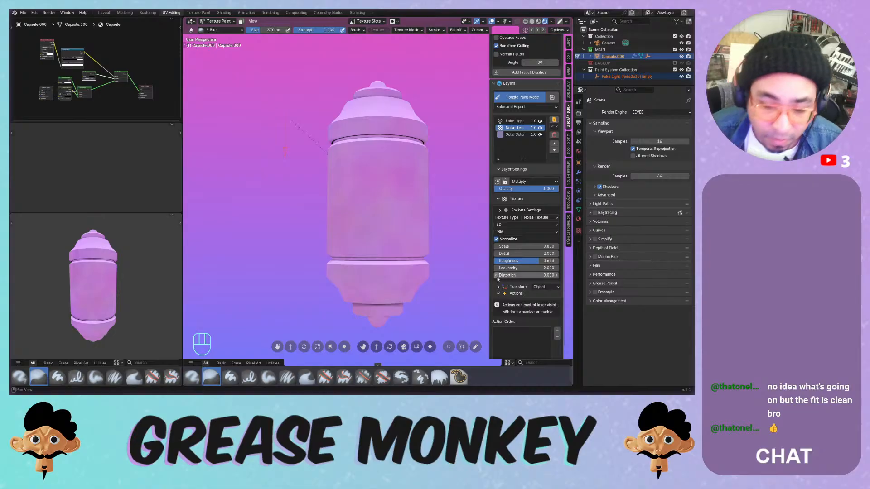
pyautogui.hotkey('ctrl', 's')
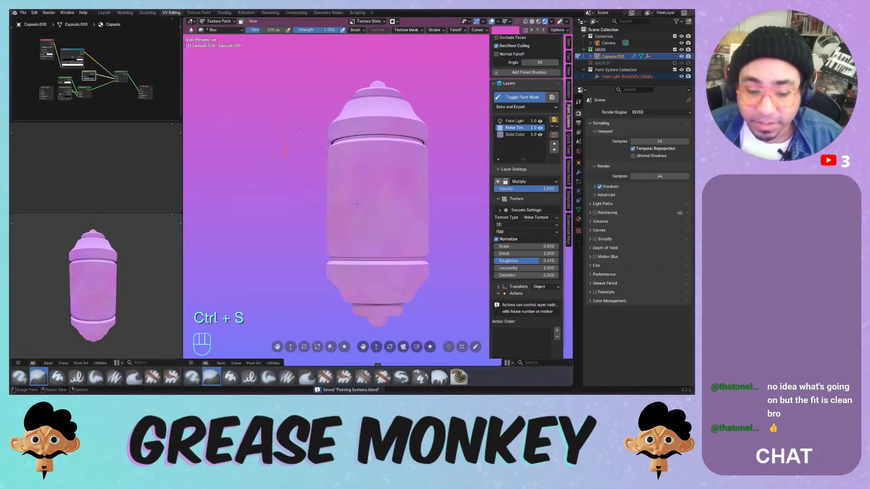
pyautogui.moveTo(355, 217); pyautogui.dragTo(457, 187, button='middle')
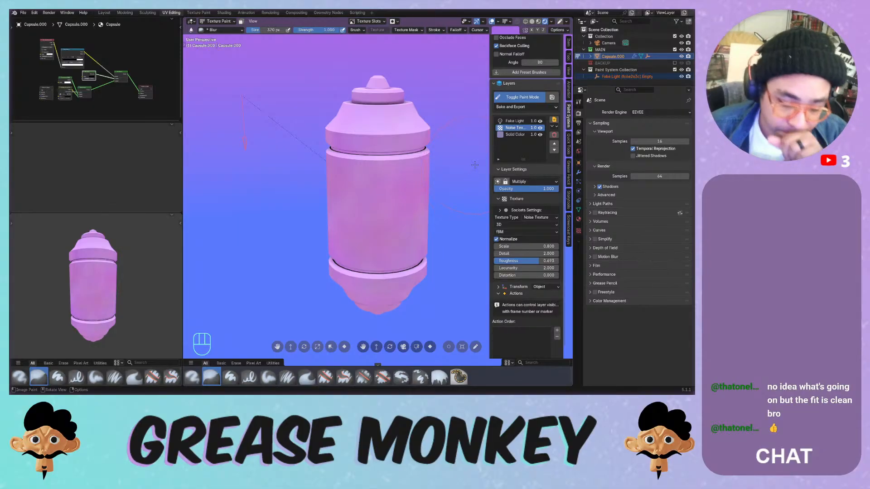
# - Create an Auto UV-mapped Image layer at custom 128 × 128 px resolution
pyautogui.click(554, 120)
pyautogui.moveTo(538, 105)
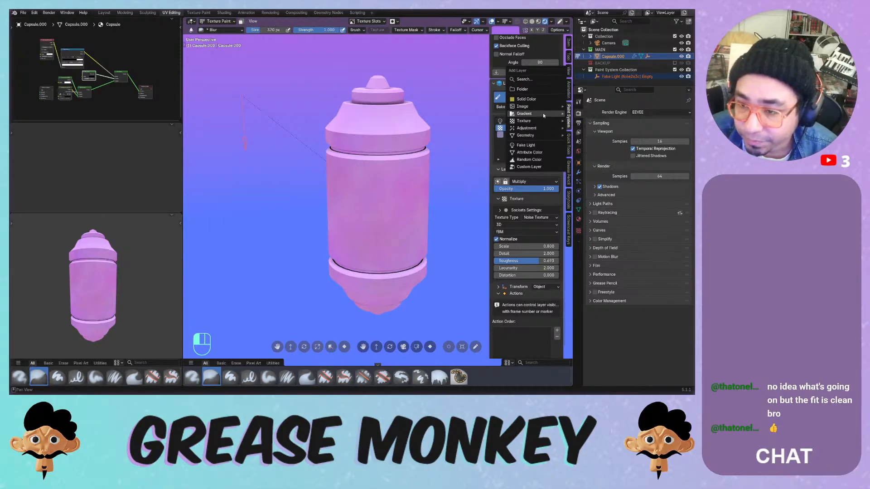
pyautogui.moveTo(545, 115)
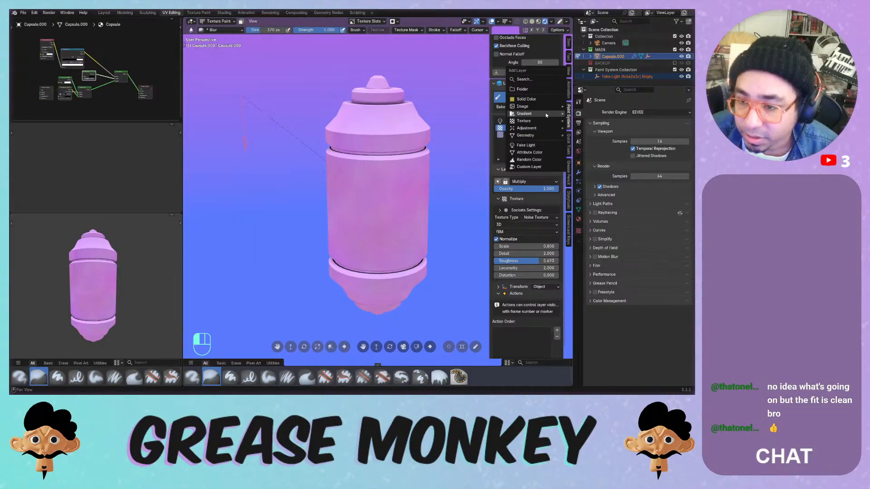
pyautogui.click(595, 108)
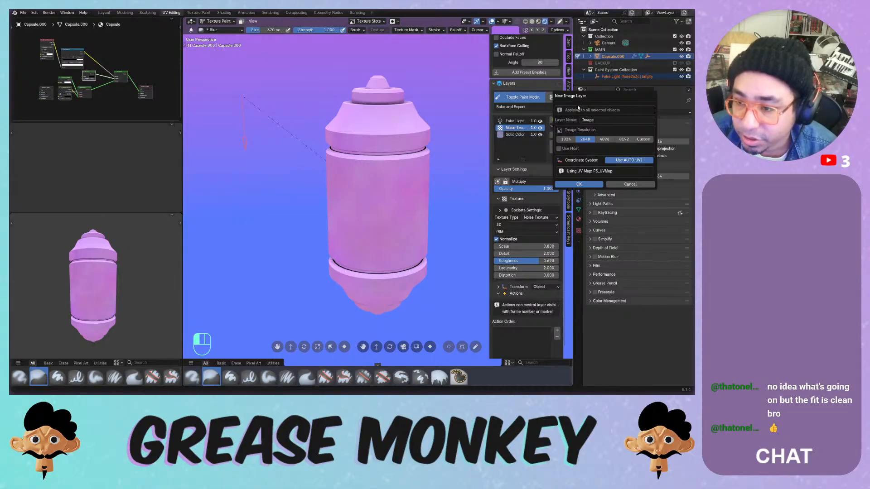
pyautogui.click(564, 140)
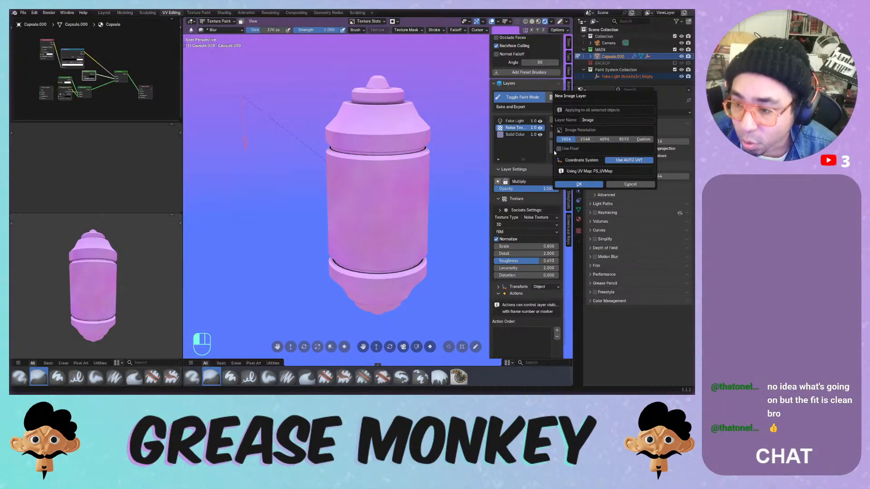
pyautogui.click(643, 140)
pyautogui.click(636, 148)
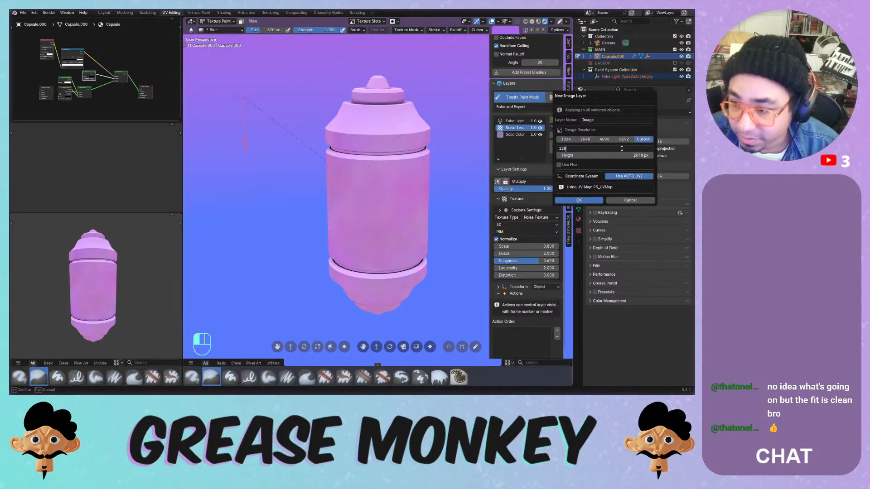
pyautogui.write('128')
pyautogui.click(636, 155)
pyautogui.write('12')
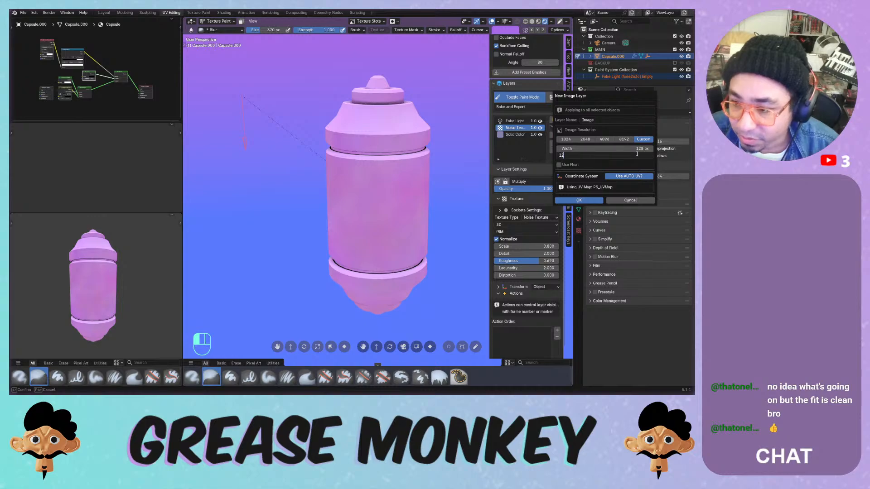
pyautogui.press('Return')
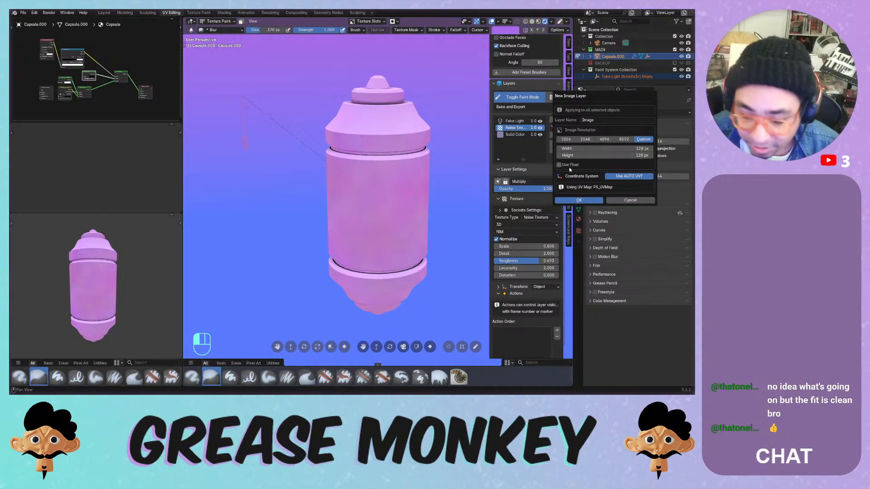
pyautogui.click(580, 201)
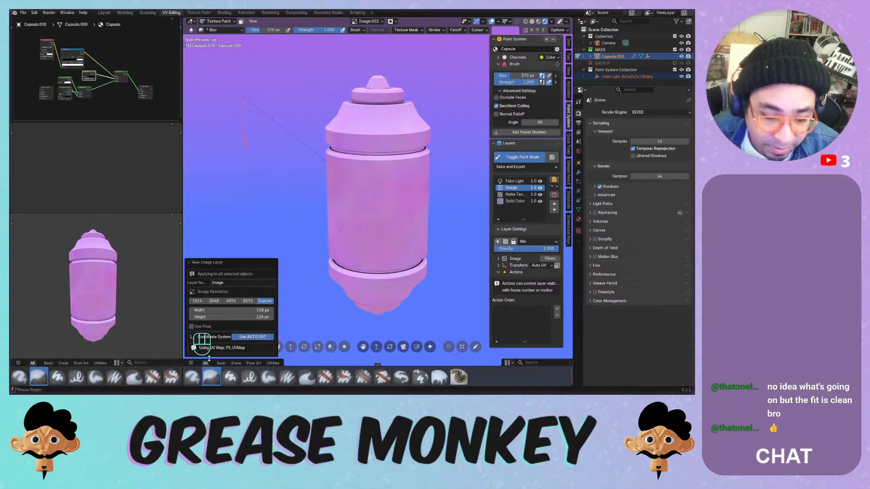
pyautogui.click(230, 377)
# - Set the hard brush to 80 px, paint a pale S test stroke, and undo it
pyautogui.press('f')
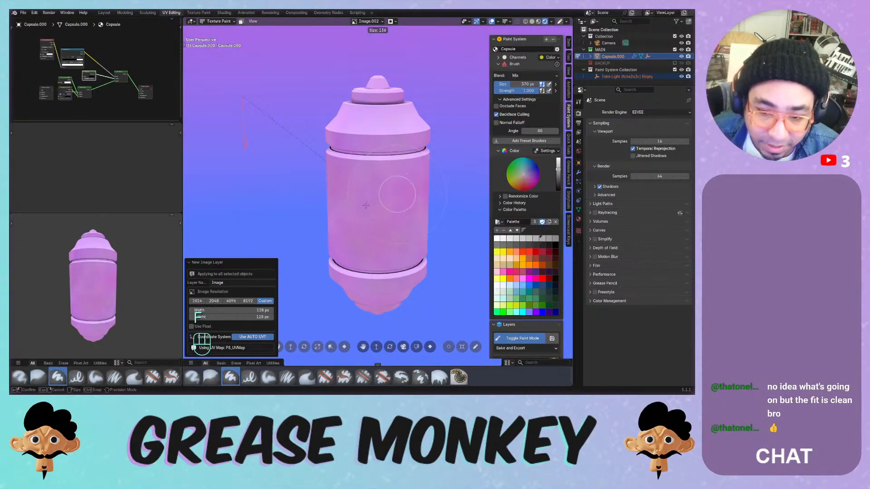
pyautogui.click(398, 195)
pyautogui.moveTo(383, 198); pyautogui.dragTo(377, 255)
pyautogui.hotkey('ctrl', 'z')
pyautogui.moveTo(386, 211); pyautogui.dragTo(383, 181, button='middle')
pyautogui.keyDown('ctrl'); pyautogui.moveTo(383, 181); pyautogui.dragTo(379, 154, button='middle'); pyautogui.keyUp('ctrl')
# - Paint several more pale test strokes across the capsule, undoing each one
pyautogui.moveTo(358, 153); pyautogui.dragTo(391, 239)
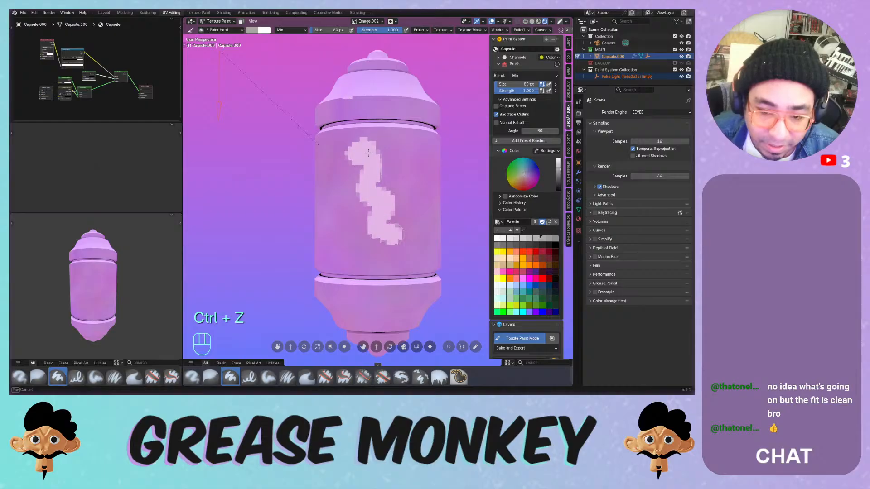
pyautogui.moveTo(391, 239); pyautogui.dragTo(408, 192, button='middle')
pyautogui.hotkey('ctrl', 'z')
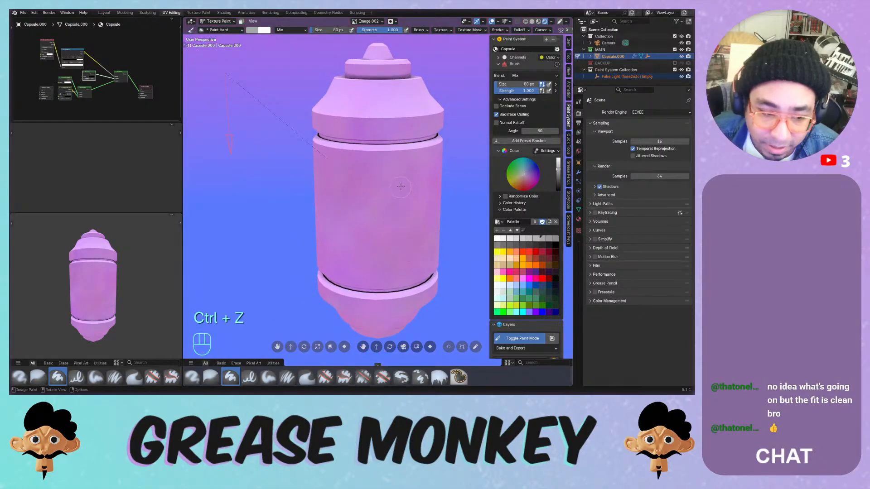
pyautogui.moveTo(395, 136)
pyautogui.mouseDown()
pyautogui.moveTo(365, 253)
pyautogui.moveTo(401, 254)
pyautogui.moveTo(397, 180)
pyautogui.moveTo(354, 114)
pyautogui.moveTo(393, 108)
pyautogui.mouseUp()
pyautogui.hotkey('ctrl', 'z')
pyautogui.moveTo(396, 173); pyautogui.dragTo(373, 109)
pyautogui.hotkey('ctrl', 'z')
pyautogui.moveTo(371, 224)
pyautogui.mouseDown()
pyautogui.moveTo(383, 198)
pyautogui.moveTo(406, 253)
pyautogui.moveTo(424, 250)
pyautogui.mouseUp()
pyautogui.moveTo(419, 247); pyautogui.dragTo(388, 177, button='middle')
pyautogui.hotkey('ctrl', 'z')
pyautogui.moveTo(385, 183)
pyautogui.mouseDown()
pyautogui.moveTo(399, 212)
pyautogui.moveTo(367, 238)
pyautogui.moveTo(361, 136)
pyautogui.moveTo(405, 121)
pyautogui.moveTo(394, 99)
pyautogui.moveTo(406, 95)
pyautogui.mouseUp()
pyautogui.moveTo(406, 96); pyautogui.dragTo(345, 163, button='middle')
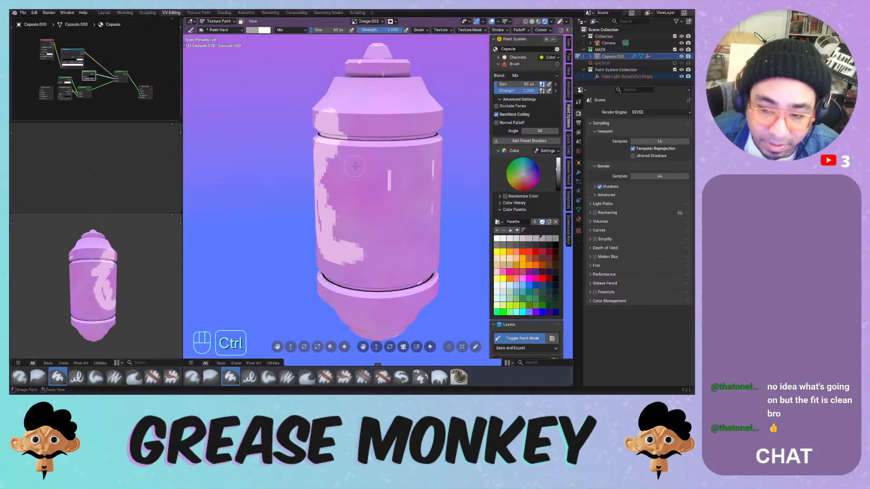
pyautogui.hotkey('ctrl', 'z')
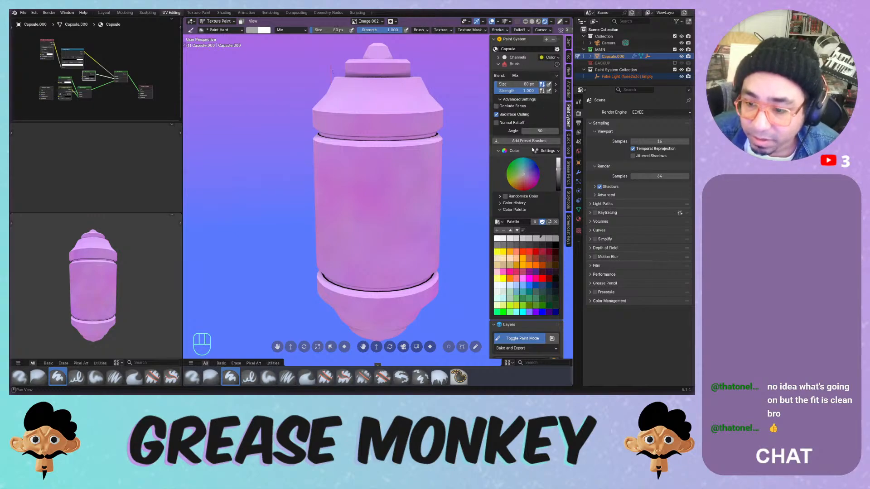
# - Expand the image layer's Transform settings and inspect its mapping, filter and UV transfer options
pyautogui.moveTo(532, 150); pyautogui.dragTo(533, 93, button='middle')
pyautogui.moveTo(533, 168); pyautogui.dragTo(526, 101, button='middle')
pyautogui.click(514, 276)
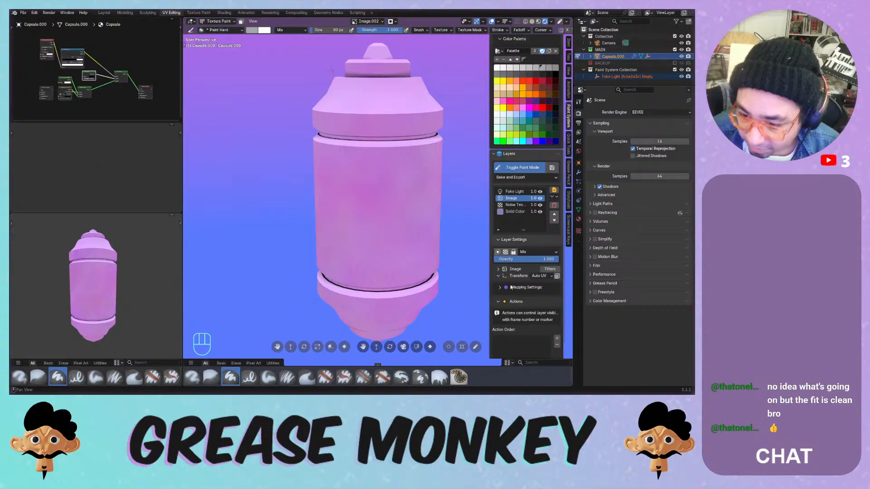
pyautogui.click(539, 276)
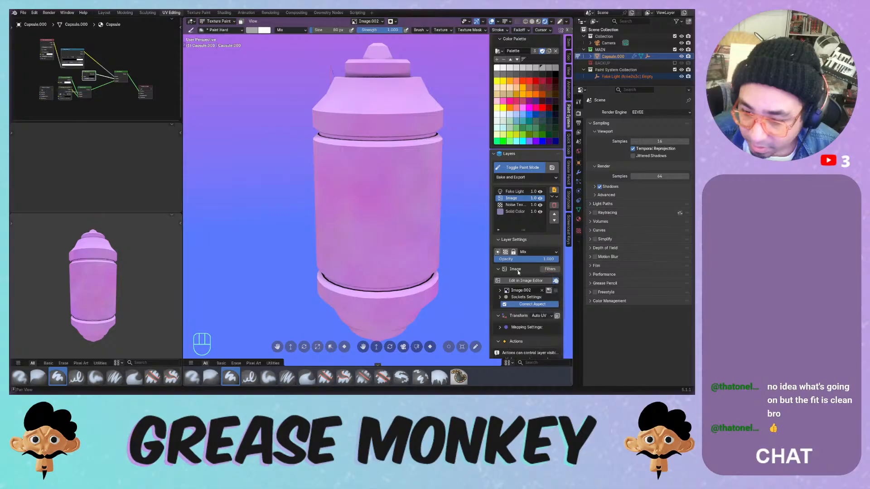
pyautogui.click(546, 269)
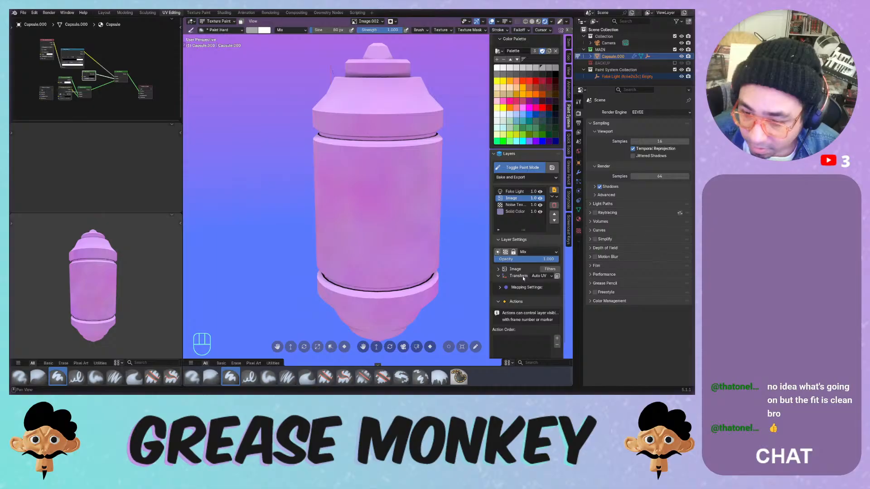
pyautogui.moveTo(523, 276); pyautogui.dragTo(533, 225, button='middle')
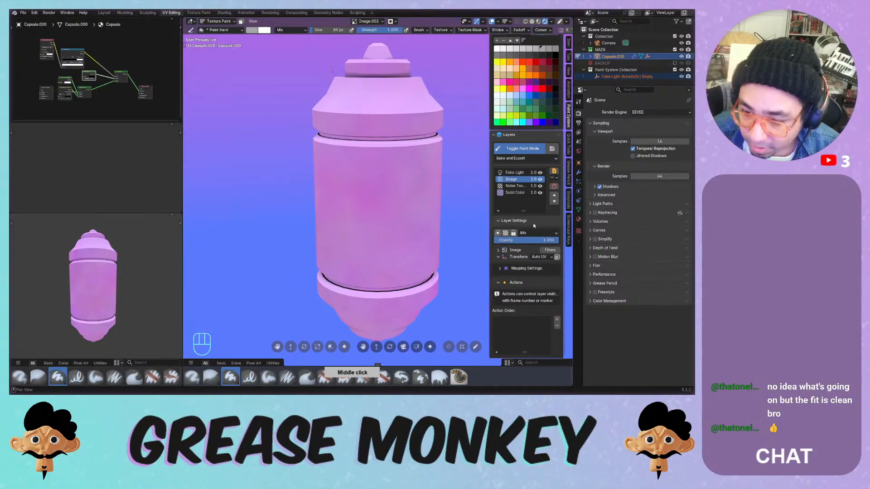
pyautogui.click(556, 257)
pyautogui.click(594, 299)
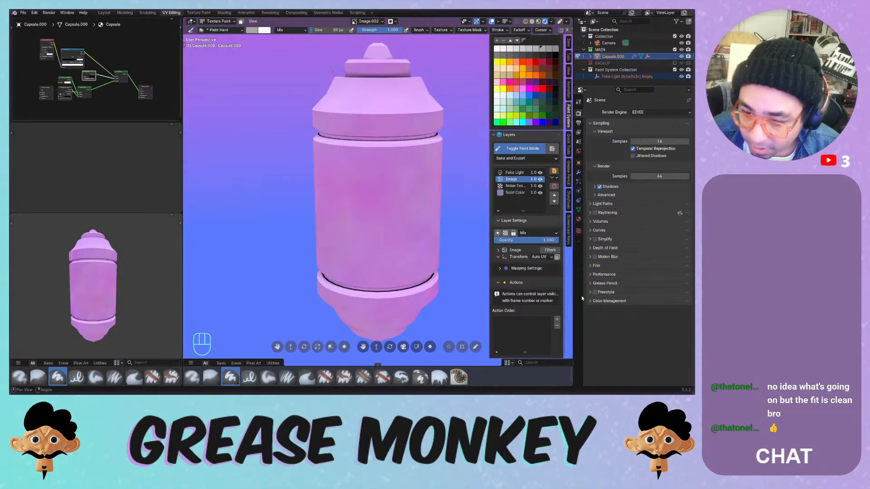
# - Change the layer mapping from Auto UV to UV with UVMap, then paint a white test loop
pyautogui.click(536, 257)
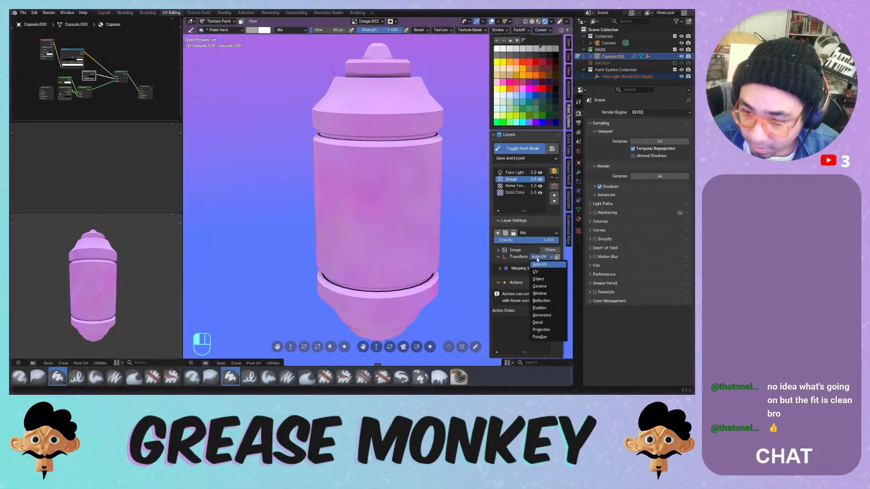
pyautogui.click(536, 272)
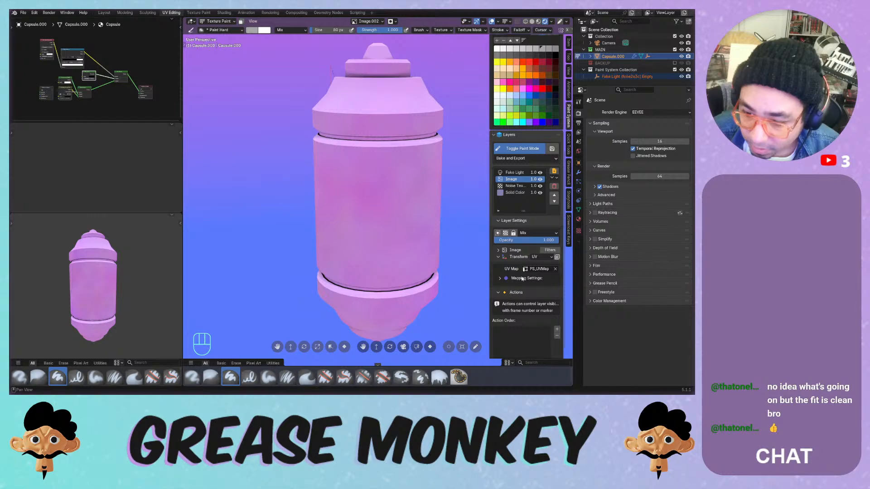
pyautogui.click(537, 269)
pyautogui.click(528, 285)
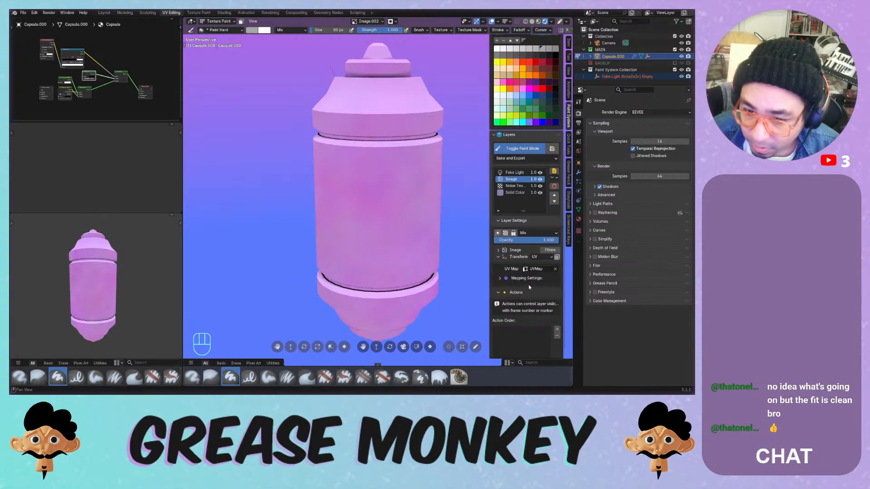
pyautogui.moveTo(386, 185)
pyautogui.mouseDown()
pyautogui.moveTo(372, 213)
pyautogui.moveTo(376, 141)
pyautogui.moveTo(398, 80)
pyautogui.moveTo(382, 162)
pyautogui.mouseUp()
# - Retry white strokes on the capsule from different angles, undoing each attempt
pyautogui.hotkey('ctrl', 'z')
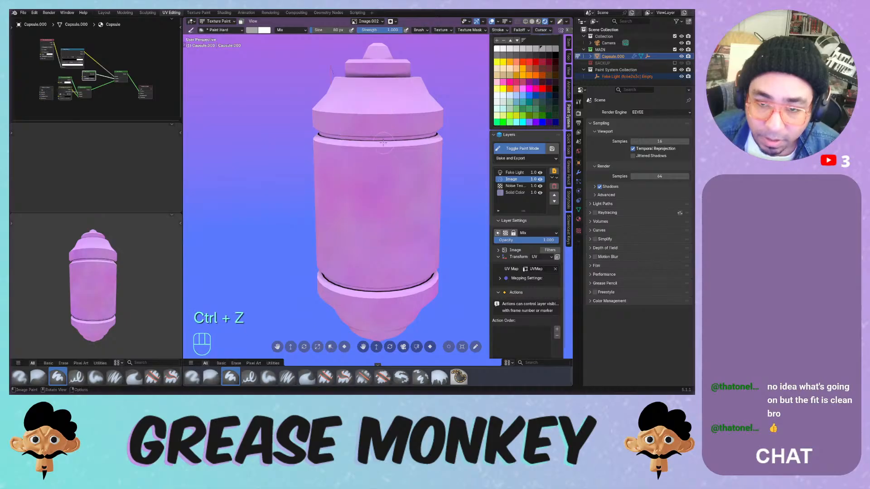
pyautogui.moveTo(399, 111); pyautogui.dragTo(408, 146, button='middle')
pyautogui.moveTo(390, 144)
pyautogui.mouseDown()
pyautogui.moveTo(367, 167)
pyautogui.moveTo(365, 185)
pyautogui.moveTo(397, 204)
pyautogui.mouseUp()
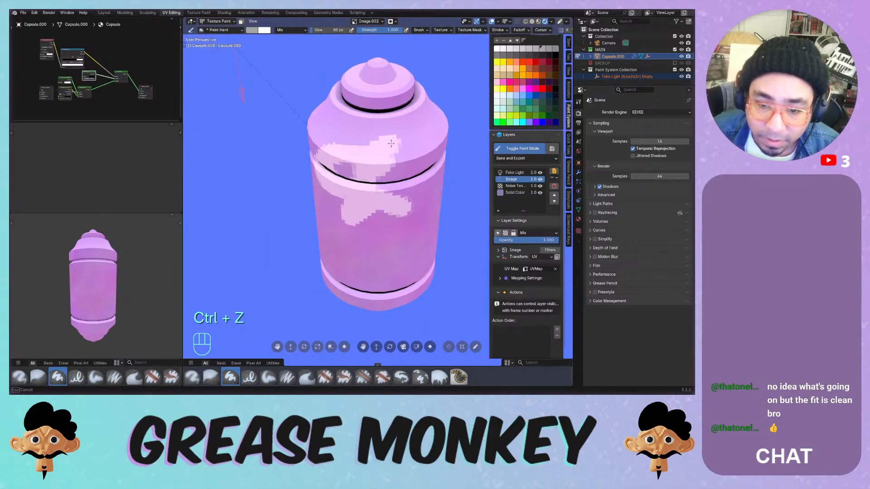
pyautogui.moveTo(396, 203); pyautogui.dragTo(371, 172, button='middle')
pyautogui.hotkey('ctrl', 'z')
pyautogui.moveTo(372, 173)
pyautogui.mouseDown()
pyautogui.moveTo(399, 206)
pyautogui.moveTo(376, 199)
pyautogui.moveTo(403, 185)
pyautogui.moveTo(392, 186)
pyautogui.moveTo(369, 219)
pyautogui.mouseUp()
pyautogui.hotkey('ctrl', 'z')
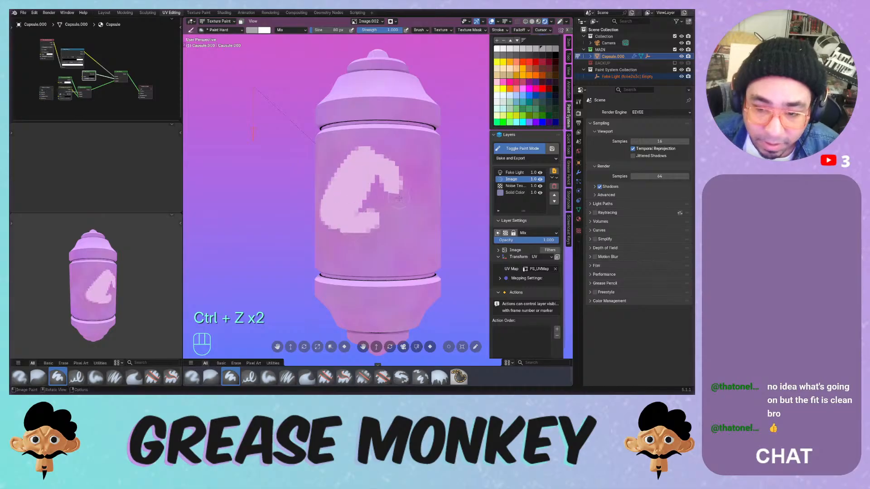
pyautogui.hotkey('ctrl', 'z')
pyautogui.moveTo(399, 132); pyautogui.dragTo(403, 156, button='middle')
pyautogui.moveTo(415, 161)
pyautogui.mouseDown()
pyautogui.moveTo(357, 198)
pyautogui.moveTo(377, 238)
pyautogui.mouseUp()
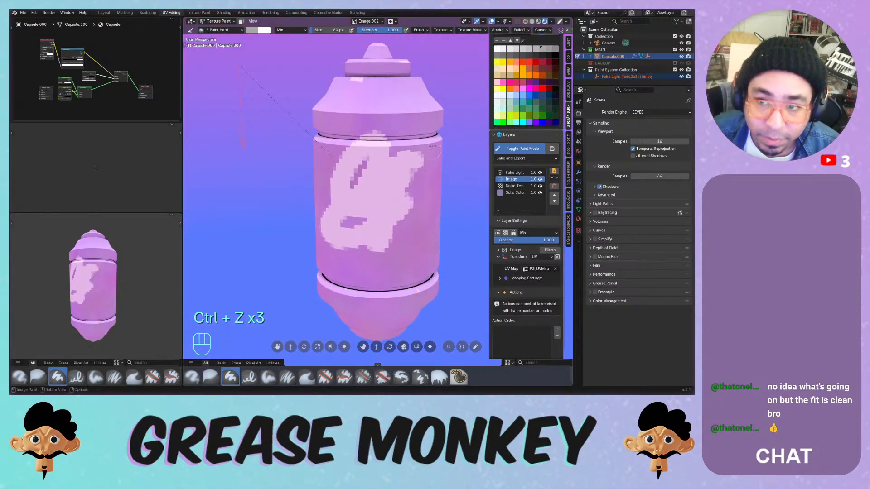
pyautogui.hotkey('ctrl', 'z')
pyautogui.moveTo(412, 89); pyautogui.dragTo(408, 87, button='middle')
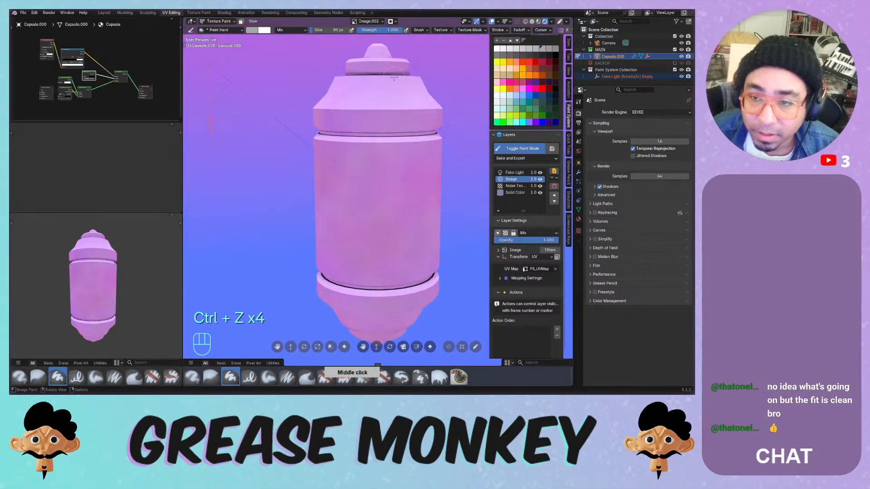
# - Check the viewport overlays, try white S, hook and branching strokes, then undo them
pyautogui.click(498, 21)
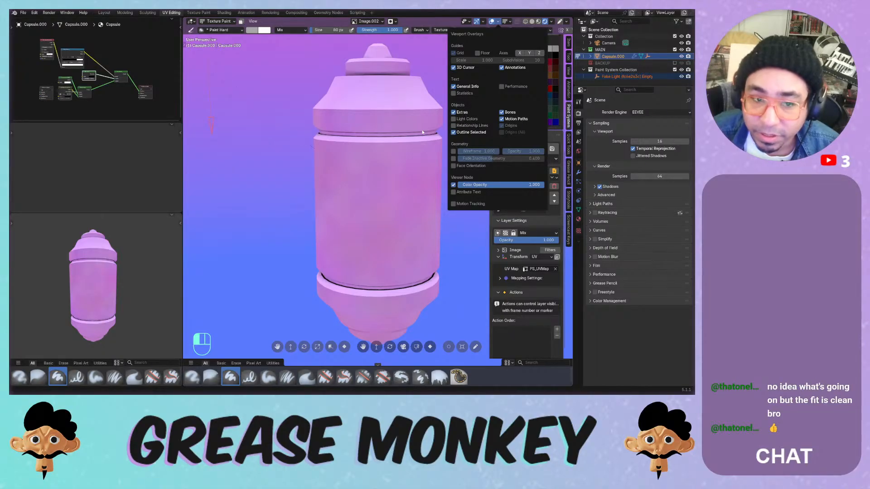
pyautogui.moveTo(383, 158); pyautogui.dragTo(382, 162, button='middle')
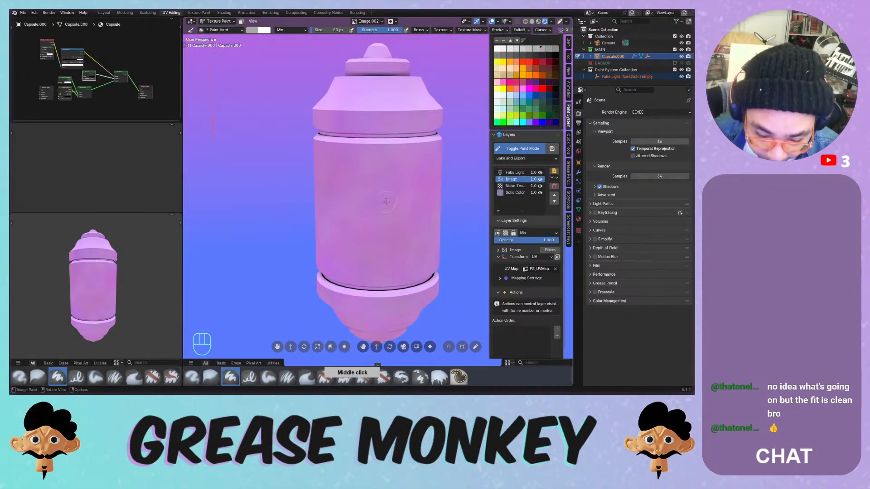
pyautogui.moveTo(388, 160)
pyautogui.mouseDown()
pyautogui.moveTo(355, 246)
pyautogui.moveTo(338, 188)
pyautogui.moveTo(389, 165)
pyautogui.moveTo(419, 218)
pyautogui.moveTo(394, 181)
pyautogui.moveTo(406, 240)
pyautogui.mouseUp()
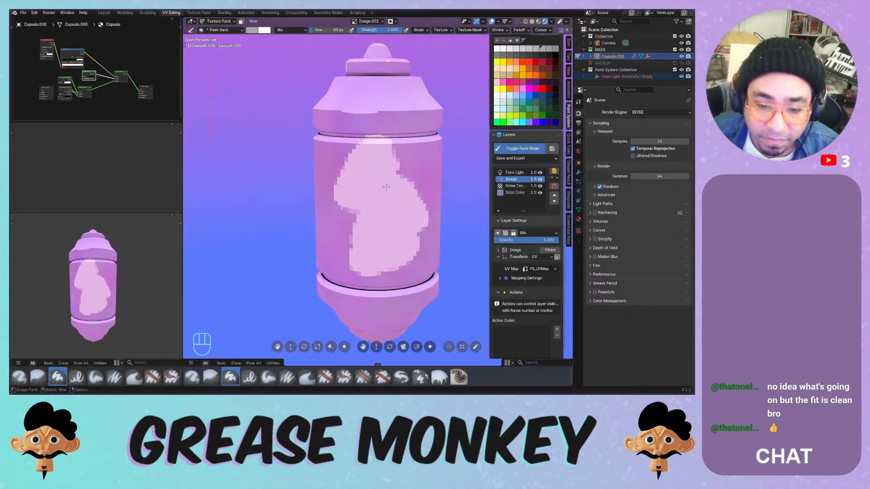
pyautogui.moveTo(386, 186)
pyautogui.mouseDown(button='middle')
pyautogui.moveTo(458, 181)
pyautogui.moveTo(424, 181)
pyautogui.mouseUp(button='middle')
pyautogui.moveTo(395, 171)
pyautogui.mouseDown()
pyautogui.moveTo(362, 216)
pyautogui.moveTo(374, 272)
pyautogui.mouseUp()
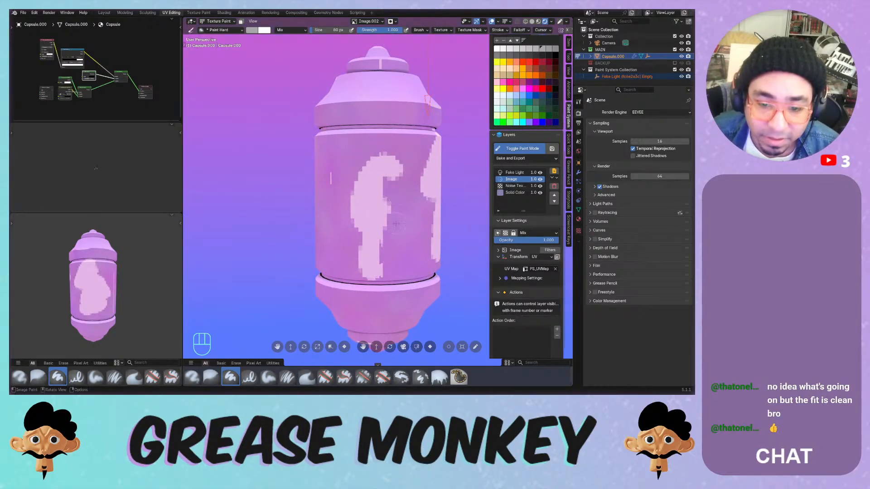
pyautogui.moveTo(396, 224); pyautogui.dragTo(313, 206, button='middle')
pyautogui.moveTo(405, 168); pyautogui.dragTo(371, 235)
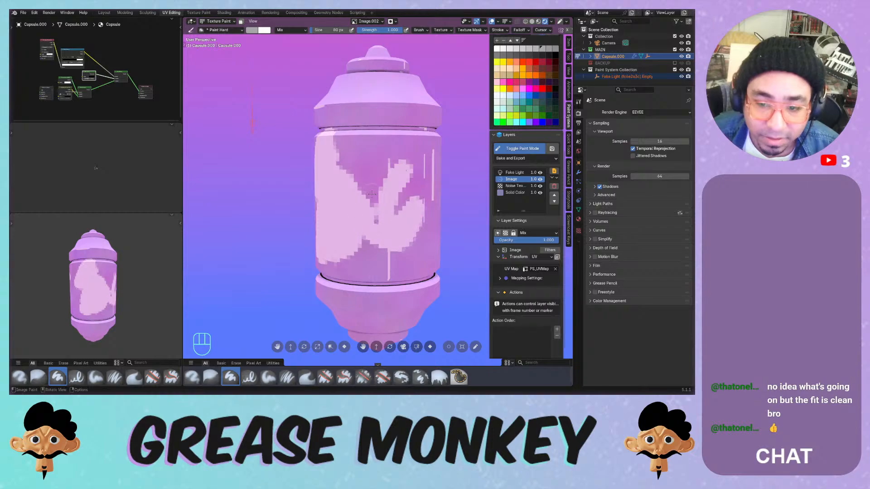
pyautogui.hotkey('ctrl', 'z')
pyautogui.hotkey('ctrl', 'z')
pyautogui.hotkey('ctrl', 'z')
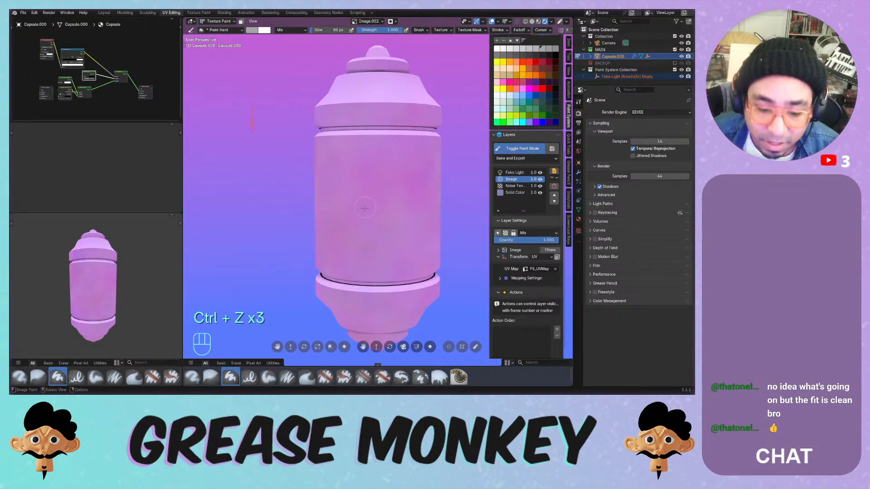
# - Switch to a different brush, resize it, and try white vertical strokes down the capsule front
pyautogui.click(402, 378)
pyautogui.press('f')
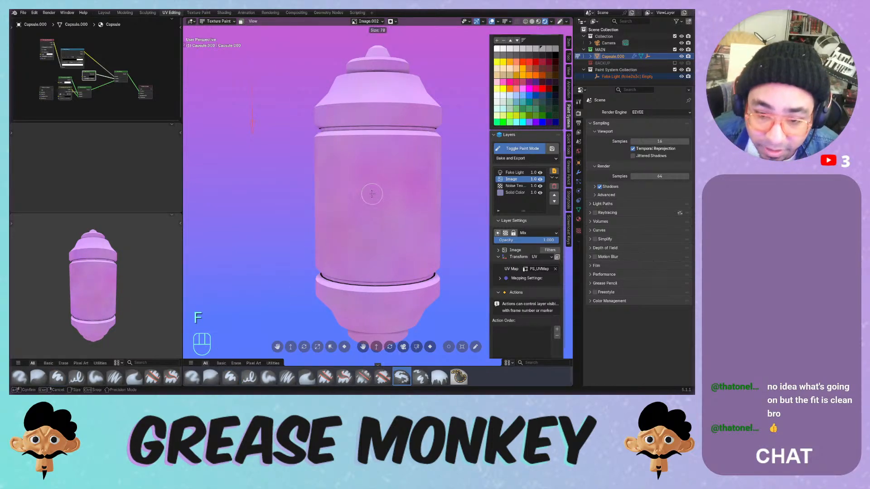
pyautogui.click(366, 196)
pyautogui.moveTo(371, 190); pyautogui.dragTo(389, 267)
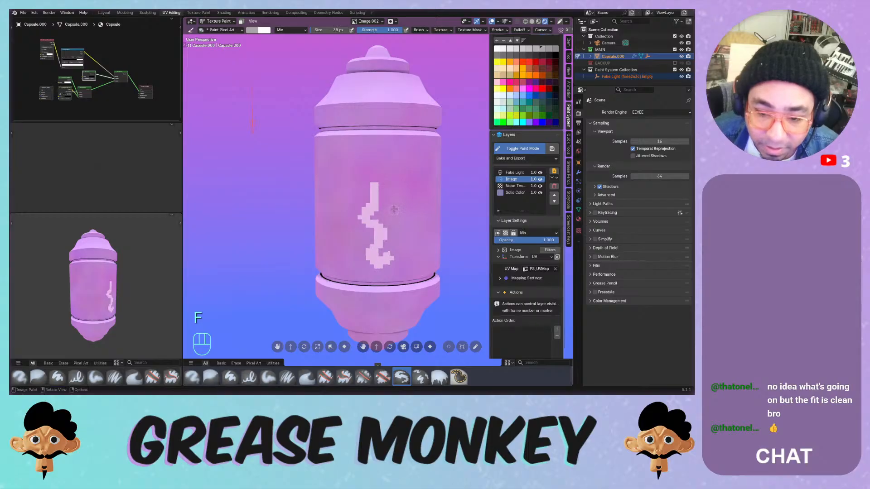
pyautogui.hotkey('ctrl', 'z')
pyautogui.moveTo(360, 161); pyautogui.dragTo(352, 252)
pyautogui.hotkey('ctrl', 'z')
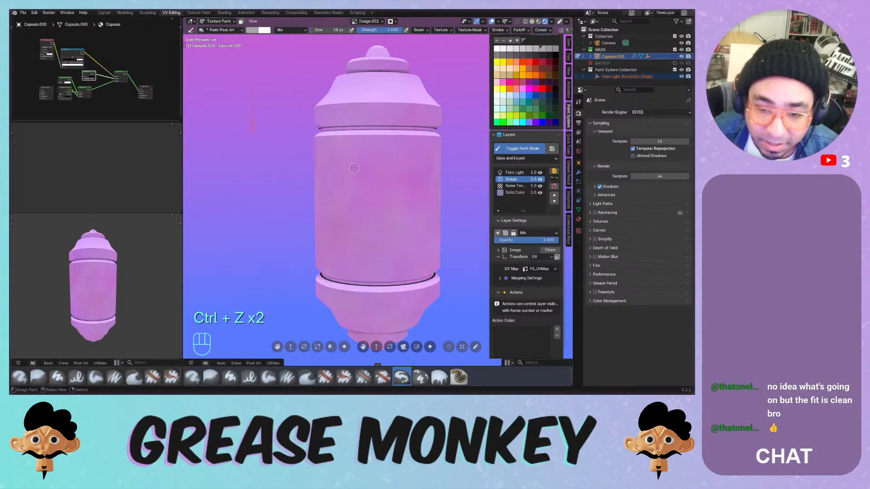
pyautogui.moveTo(355, 166)
pyautogui.mouseDown()
pyautogui.moveTo(356, 242)
pyautogui.moveTo(379, 267)
pyautogui.moveTo(401, 262)
pyautogui.moveTo(352, 174)
pyautogui.moveTo(353, 267)
pyautogui.mouseUp()
pyautogui.hotkey('ctrl', 'z')
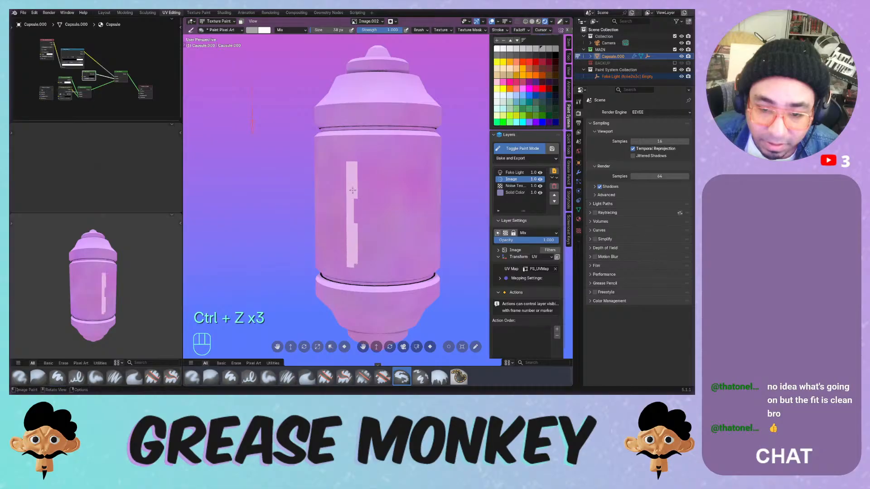
# - Trim the white vertical line thinner, then undo a trial stroke at its top
pyautogui.moveTo(361, 162); pyautogui.dragTo(358, 256)
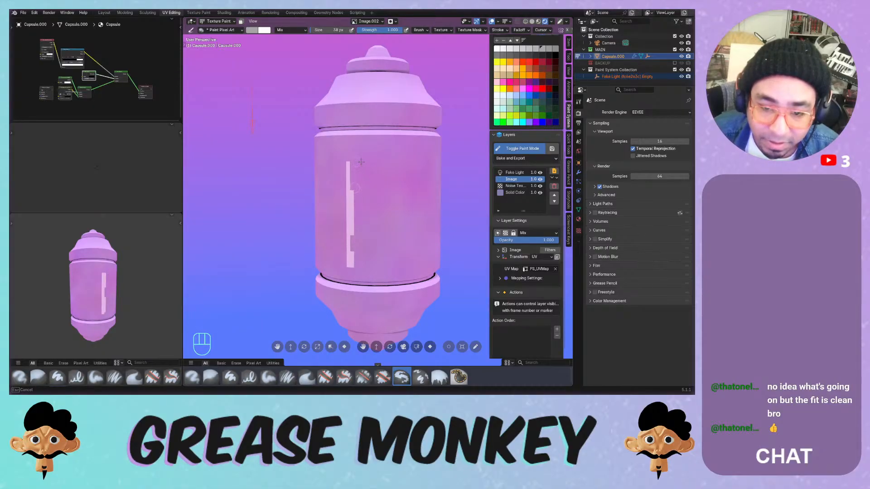
pyautogui.moveTo(358, 256); pyautogui.dragTo(359, 269)
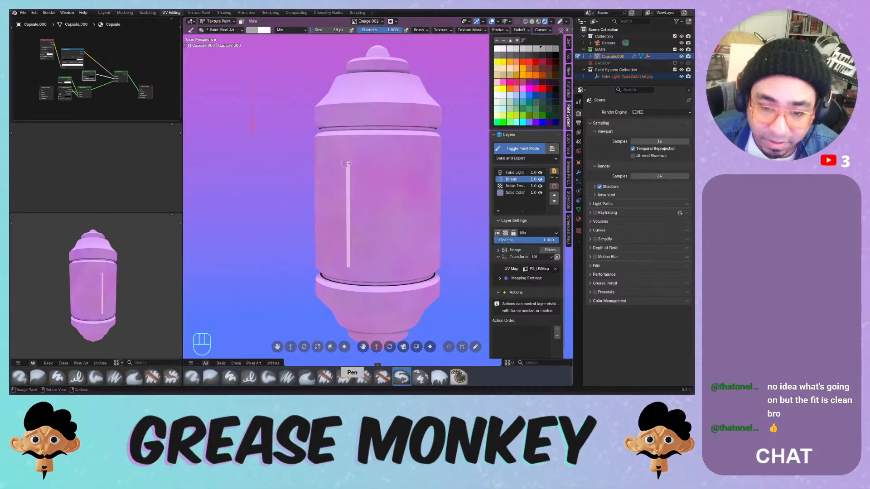
pyautogui.moveTo(348, 164)
pyautogui.mouseDown()
pyautogui.moveTo(396, 164)
pyautogui.moveTo(359, 162)
pyautogui.mouseUp()
pyautogui.hotkey('ctrl', 'z')
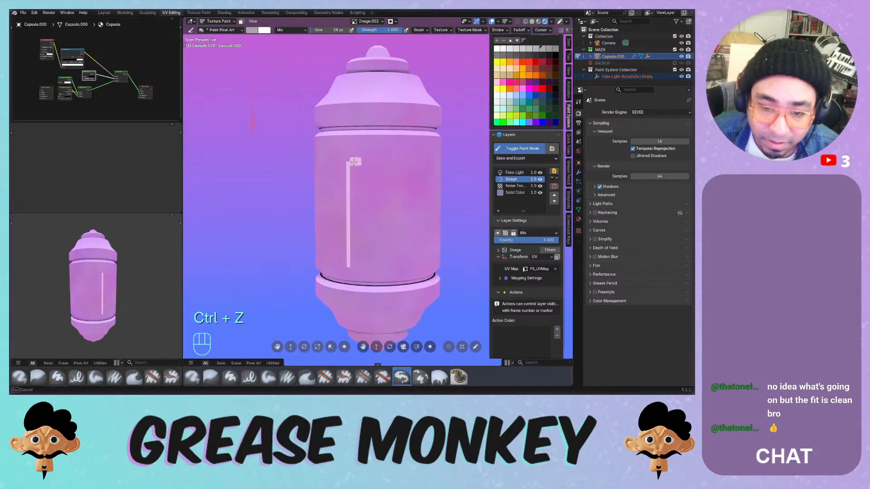
pyautogui.hotkey('ctrl', 'z')
# - Set the brush size to 1 px, then 2 px, and try a short stroke at the line's top
pyautogui.press('f')
pyautogui.click(364, 164)
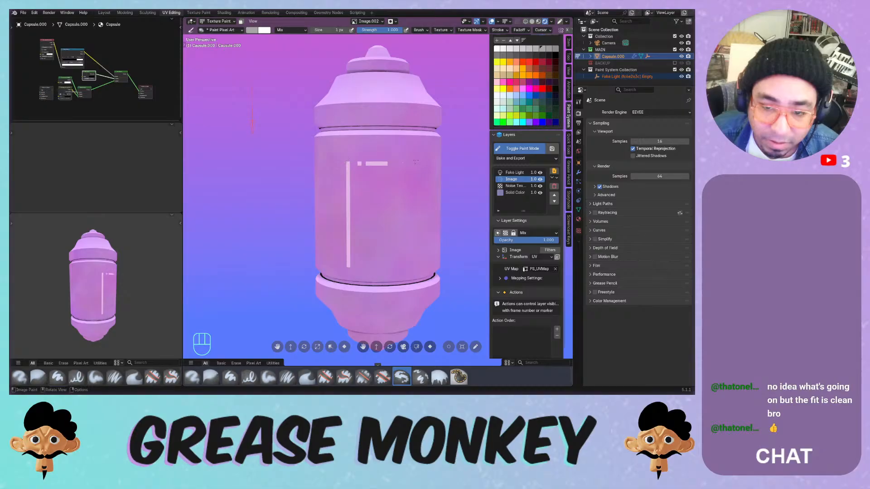
pyautogui.hotkey('ctrl', 'z')
pyautogui.press('f')
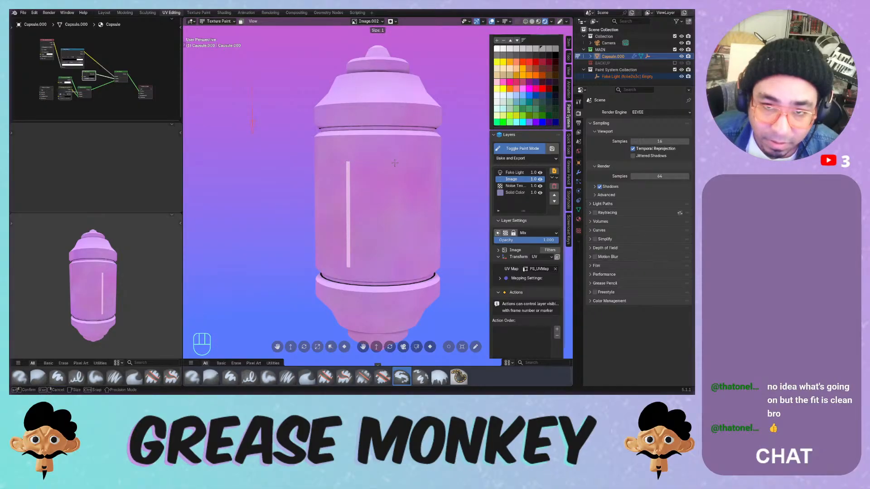
pyautogui.click(379, 165)
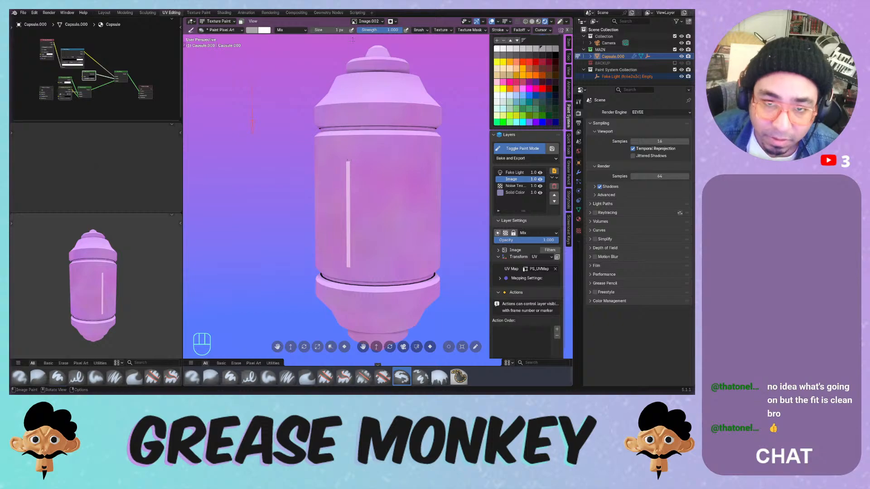
pyautogui.moveTo(341, 31); pyautogui.dragTo(343, 32)
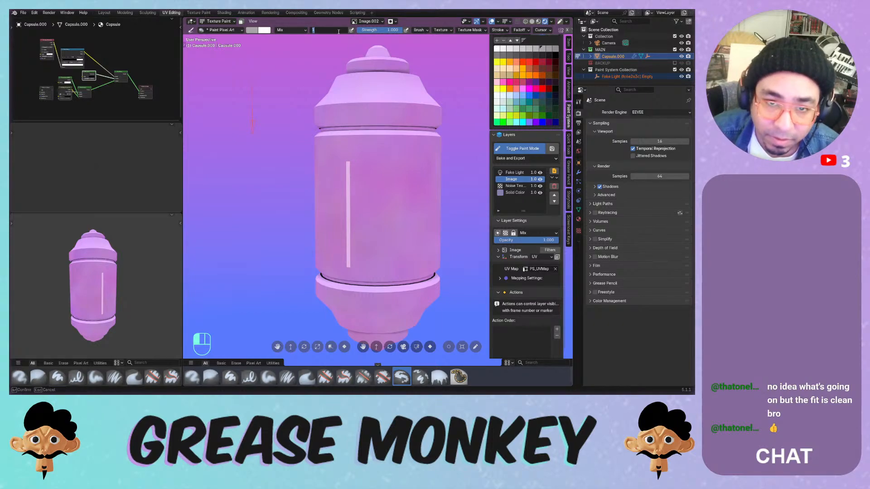
pyautogui.write('2')
pyautogui.press('Return')
pyautogui.moveTo(348, 163); pyautogui.dragTo(389, 162)
pyautogui.hotkey('ctrl', 'z')
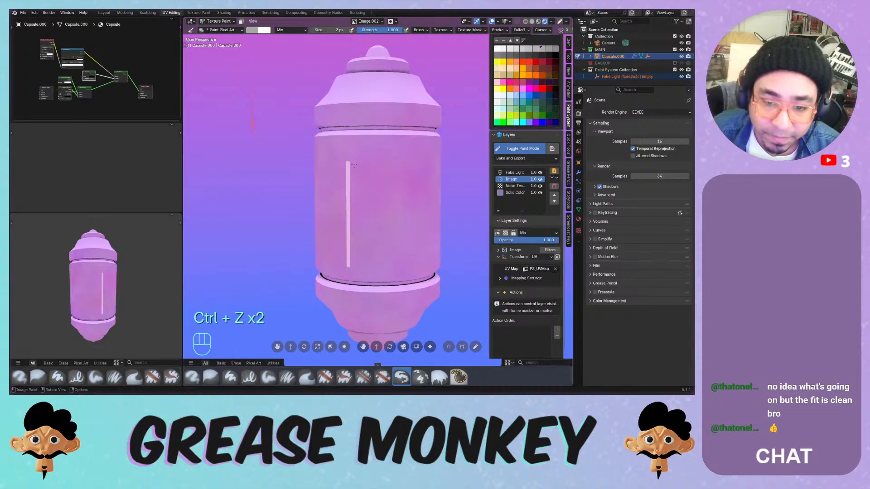
# - Undo the scattered white dots, keep the 2 px brush size, and undo a large trial stroke
pyautogui.moveTo(354, 164); pyautogui.dragTo(330, 152, button='middle')
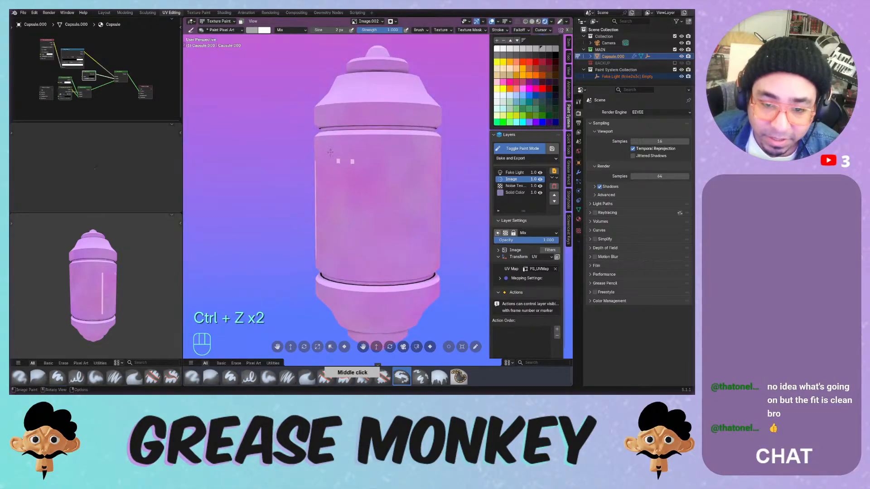
pyautogui.hotkey('ctrl', 'z')
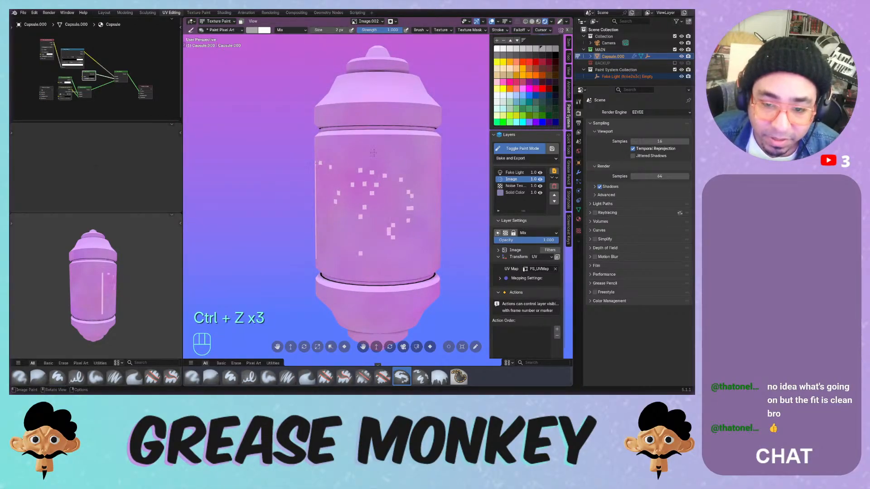
pyautogui.hotkey('ctrl', 'z')
pyautogui.moveTo(331, 30); pyautogui.dragTo(325, 31)
pyautogui.press('Return')
pyautogui.moveTo(348, 143)
pyautogui.mouseDown()
pyautogui.moveTo(382, 223)
pyautogui.moveTo(351, 225)
pyautogui.mouseUp()
pyautogui.hotkey('ctrl', 'z')
pyautogui.moveTo(358, 172); pyautogui.dragTo(371, 205, button='middle')
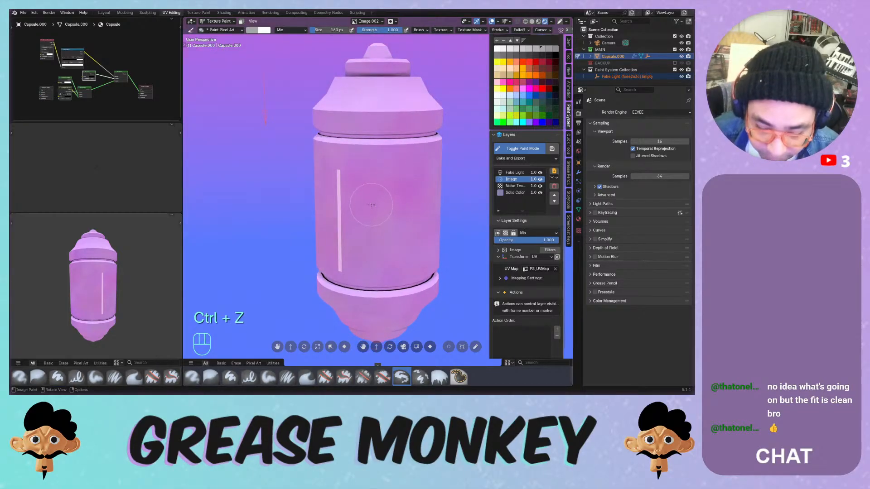
# - Set the brush to 62 px and paint a white rectangular label patch on the capsule front
pyautogui.press('f')
pyautogui.click(360, 204)
pyautogui.moveTo(338, 174)
pyautogui.mouseDown()
pyautogui.moveTo(410, 178)
pyautogui.moveTo(397, 262)
pyautogui.moveTo(350, 231)
pyautogui.moveTo(380, 199)
pyautogui.moveTo(363, 244)
pyautogui.moveTo(381, 219)
pyautogui.mouseUp()
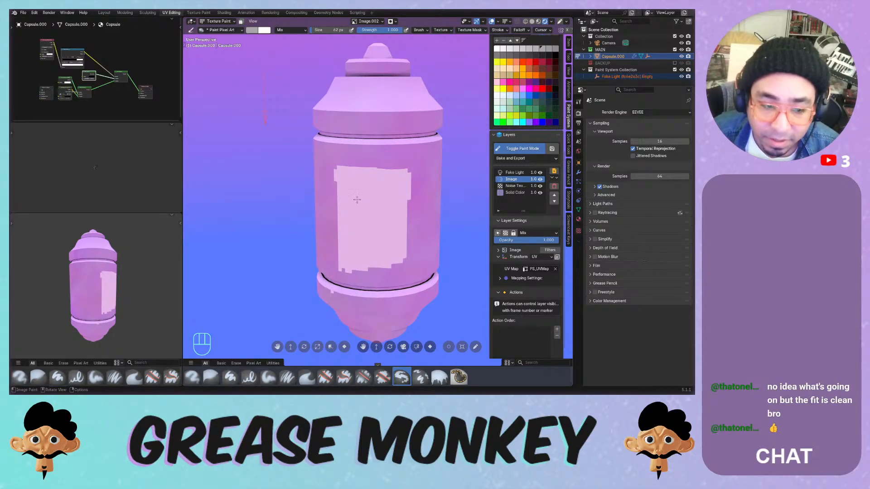
pyautogui.moveTo(351, 270)
pyautogui.mouseDown()
pyautogui.moveTo(348, 264)
pyautogui.moveTo(408, 269)
pyautogui.moveTo(413, 212)
pyautogui.mouseUp()
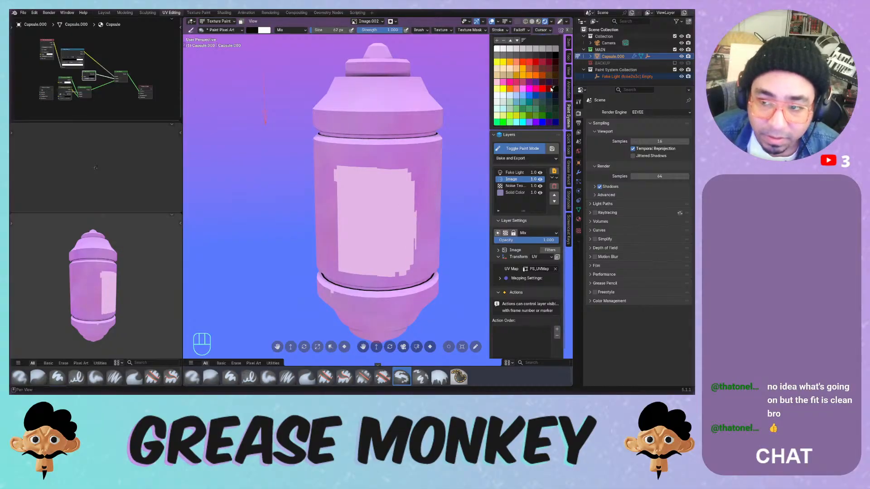
pyautogui.moveTo(349, 196)
pyautogui.mouseDown()
pyautogui.moveTo(370, 252)
pyautogui.moveTo(379, 224)
pyautogui.mouseUp()
pyautogui.hotkey('ctrl', 'z')
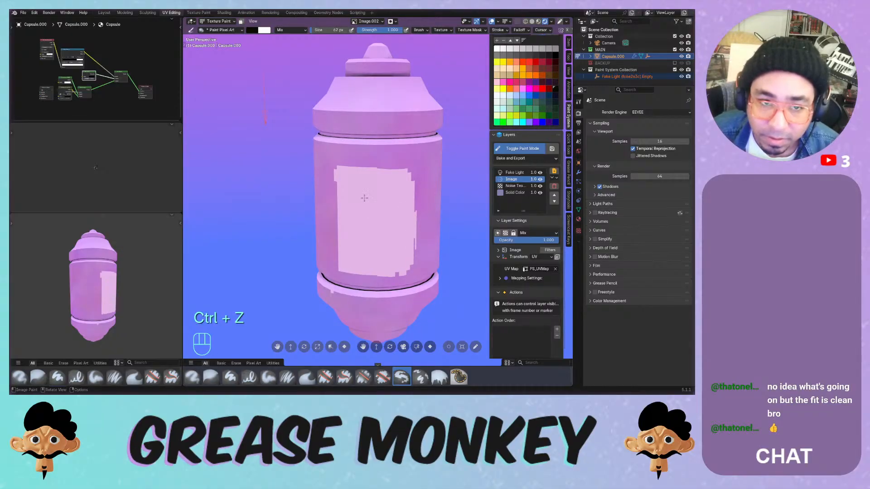
# - Paint a blue W on the label with a 22 px brush, then undo it
pyautogui.press('f')
pyautogui.click(361, 198)
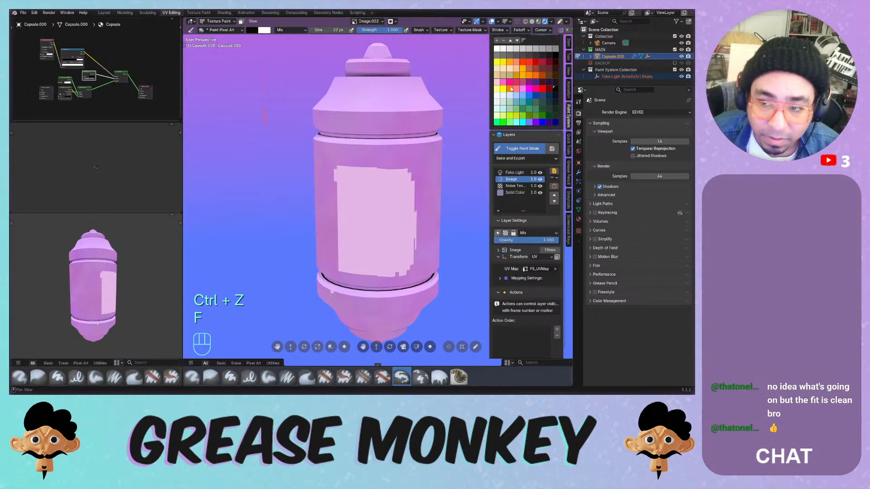
pyautogui.click(532, 95)
pyautogui.moveTo(347, 200)
pyautogui.mouseDown()
pyautogui.moveTo(361, 252)
pyautogui.moveTo(369, 222)
pyautogui.moveTo(394, 221)
pyautogui.moveTo(395, 194)
pyautogui.mouseUp()
pyautogui.moveTo(394, 184)
pyautogui.mouseDown(button='middle')
pyautogui.moveTo(445, 165)
pyautogui.moveTo(359, 162)
pyautogui.moveTo(414, 154)
pyautogui.moveTo(398, 150)
pyautogui.moveTo(423, 144)
pyautogui.moveTo(374, 155)
pyautogui.mouseUp(button='middle')
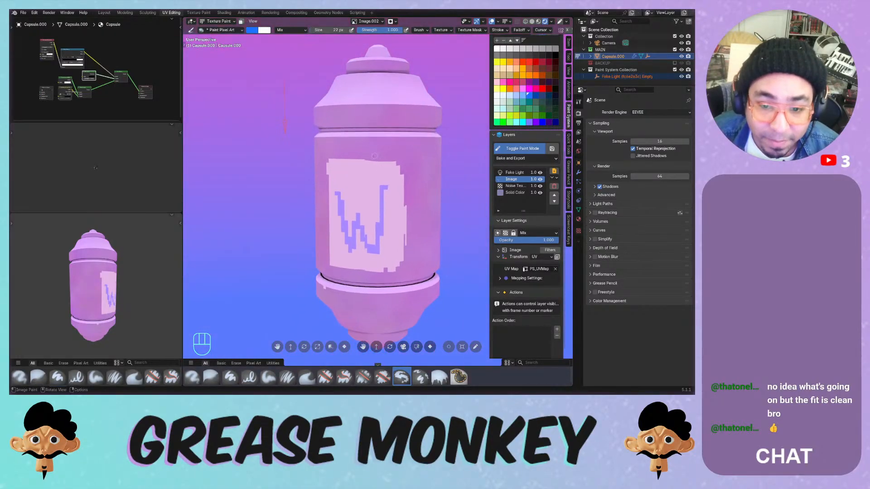
pyautogui.moveTo(374, 155)
pyautogui.mouseDown()
pyautogui.moveTo(401, 171)
pyautogui.moveTo(370, 212)
pyautogui.mouseUp()
pyautogui.hotkey('ctrl', 'z')
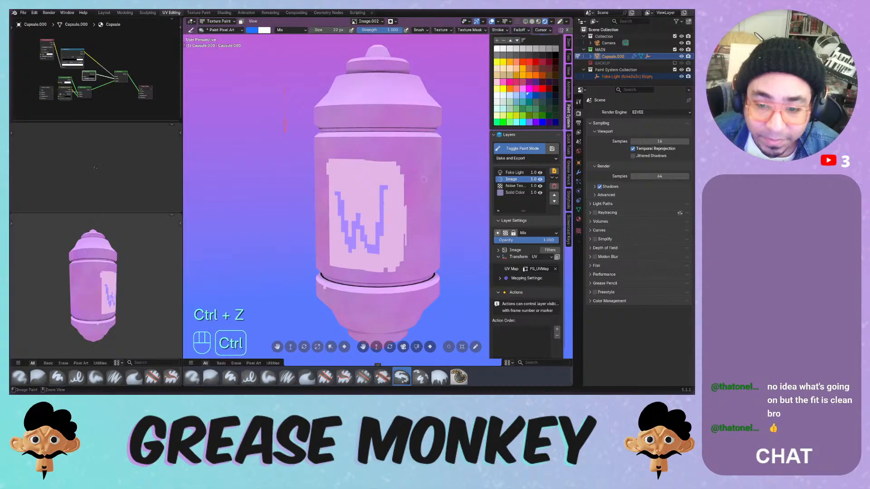
pyautogui.hotkey('ctrl', 'z')
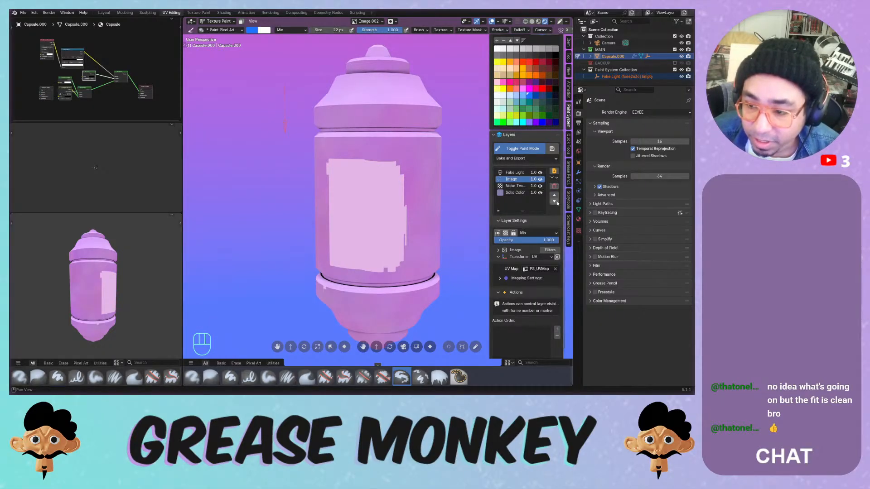
# - Move the Image layer below Noise Texture and delete it
pyautogui.click(555, 201)
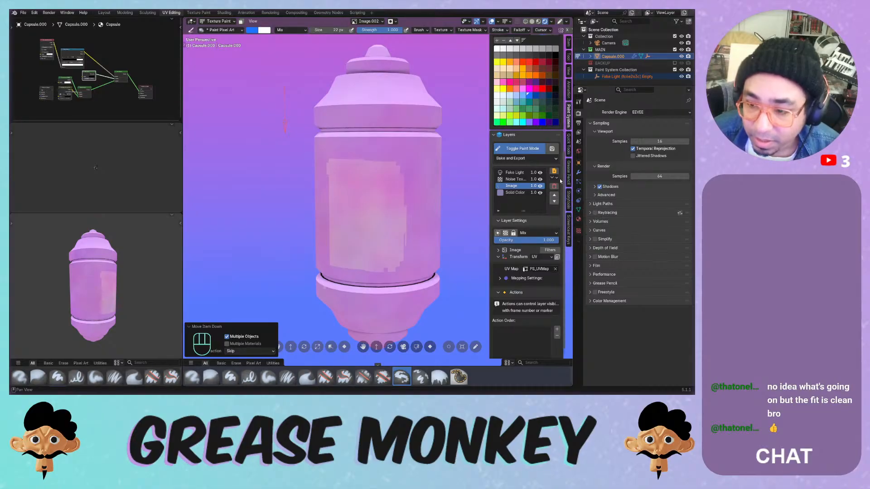
pyautogui.click(556, 188)
pyautogui.click(538, 209)
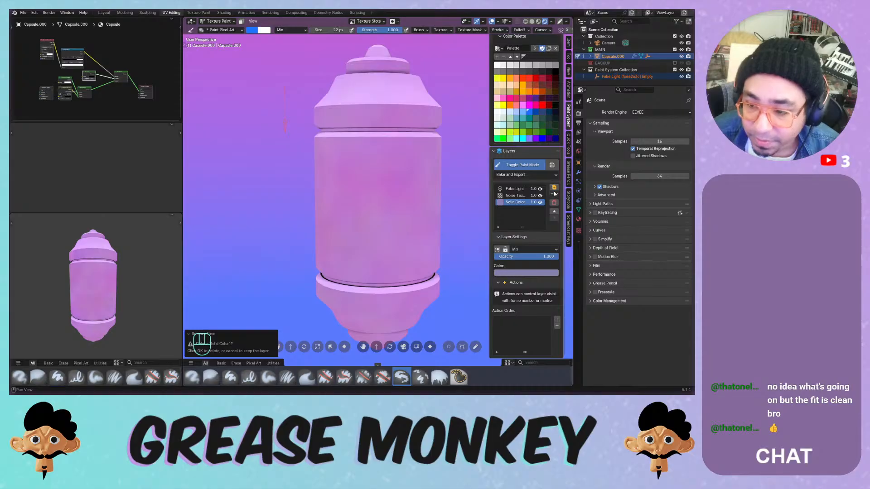
# - Choose Add Layer > Image > New Image Layer to bring up the new image settings
pyautogui.click(554, 188)
pyautogui.moveTo(551, 190)
pyautogui.click(584, 186)
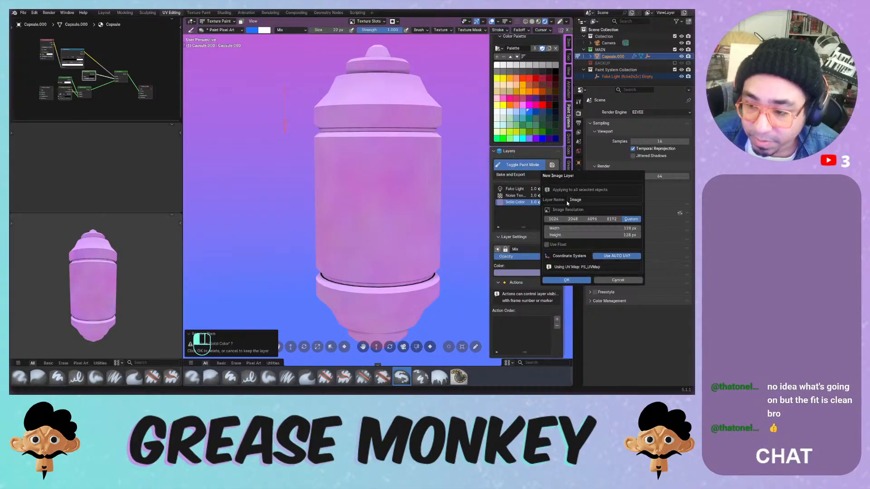
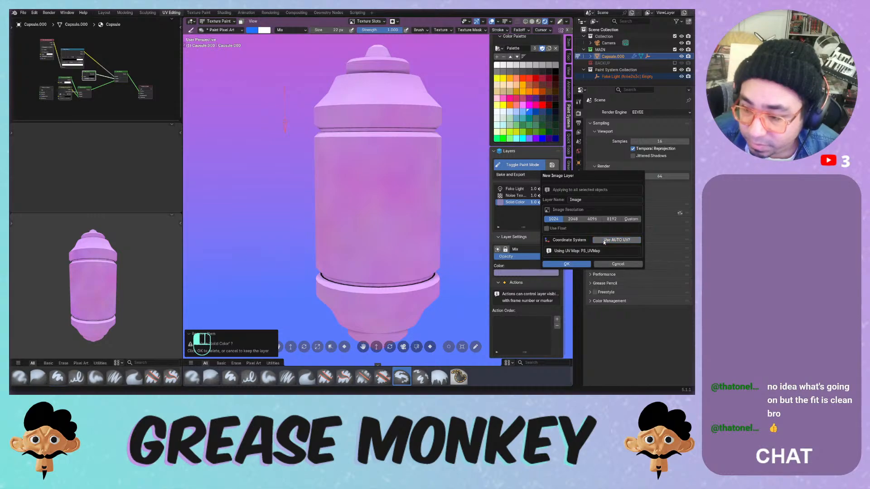
# - Create the new Image layer with Auto UV coordinates and paint a thin test stroke
pyautogui.click(604, 241)
pyautogui.click(595, 249)
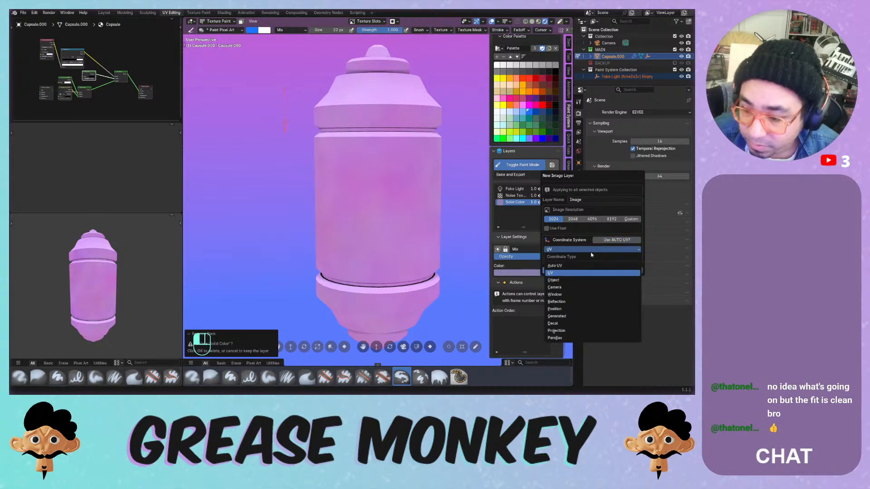
pyautogui.click(562, 280)
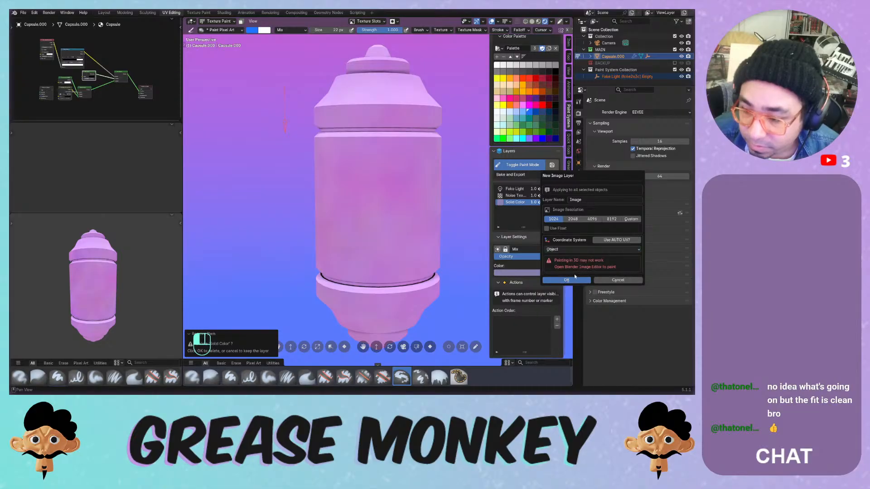
pyautogui.click(607, 241)
pyautogui.click(592, 250)
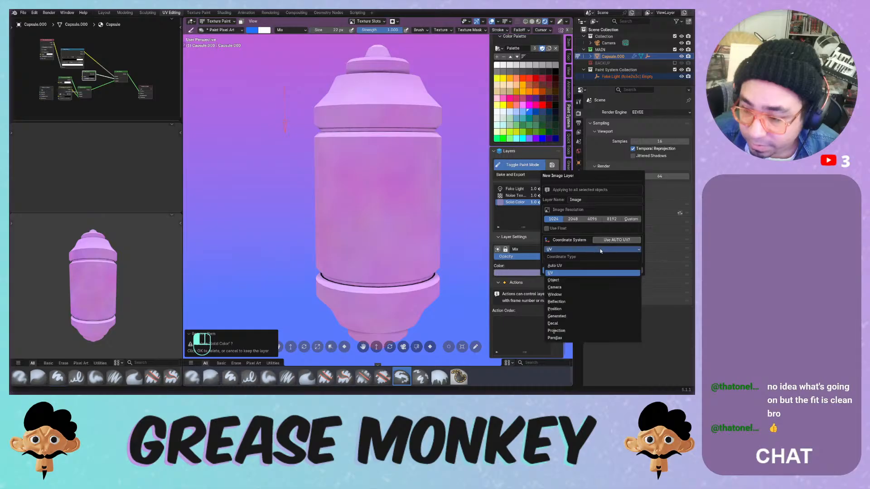
pyautogui.click(582, 266)
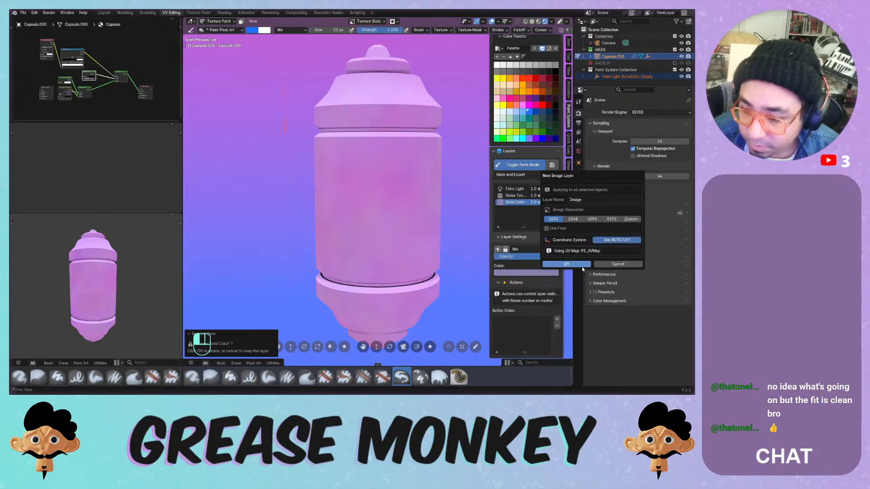
pyautogui.click(581, 266)
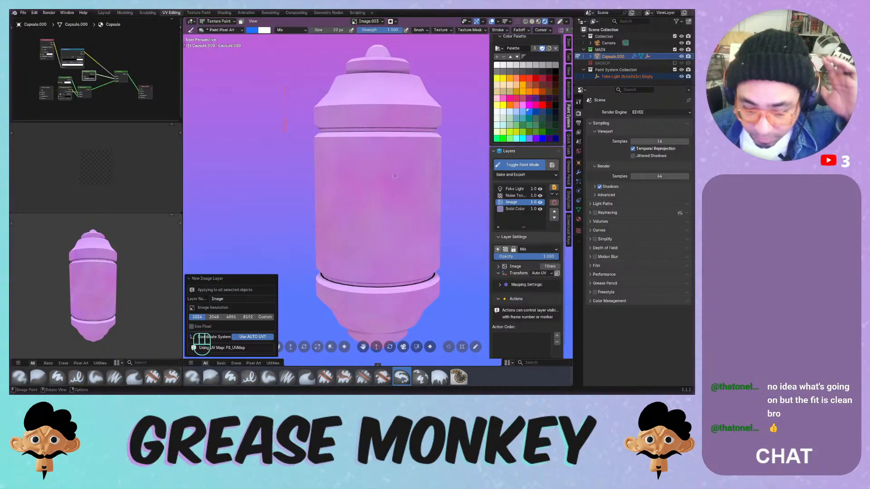
pyautogui.moveTo(376, 190); pyautogui.dragTo(356, 226)
# - Try thin and 94 px test strokes on the capsule, undoing both
pyautogui.moveTo(389, 200); pyautogui.dragTo(388, 200)
pyautogui.hotkey('ctrl', 'z')
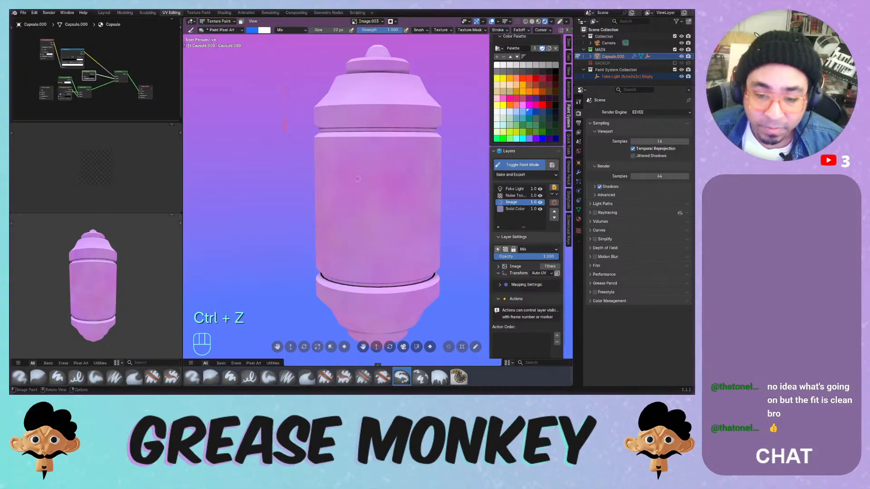
pyautogui.press('f')
pyautogui.click(380, 174)
pyautogui.moveTo(379, 171); pyautogui.dragTo(385, 212)
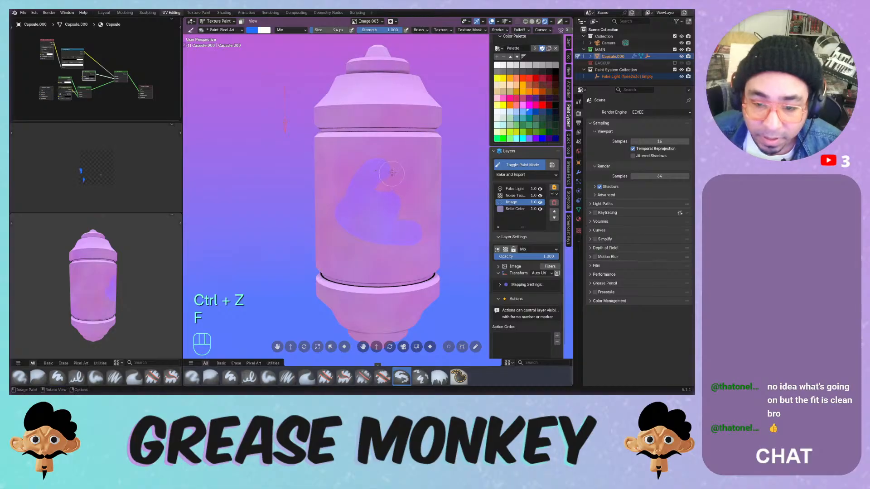
pyautogui.hotkey('ctrl', 'z')
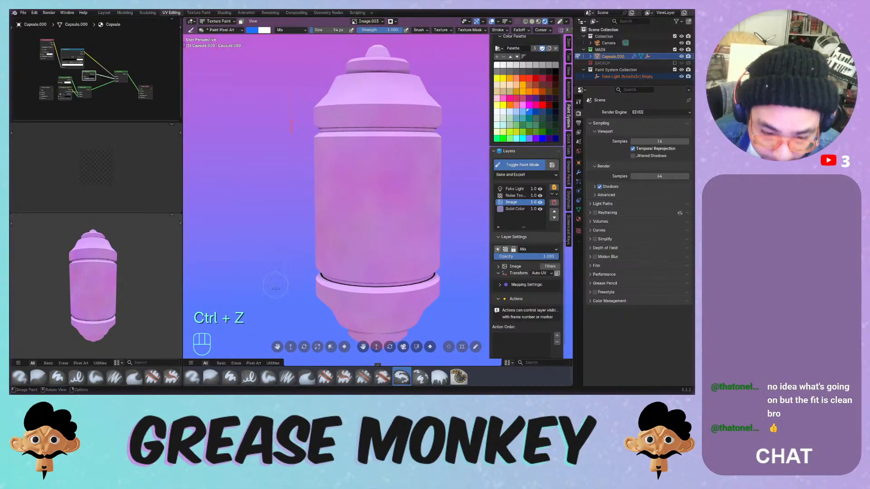
# - Switch to a black Paint Soft Pressure brush at 26 px and test strokes
pyautogui.click(287, 377)
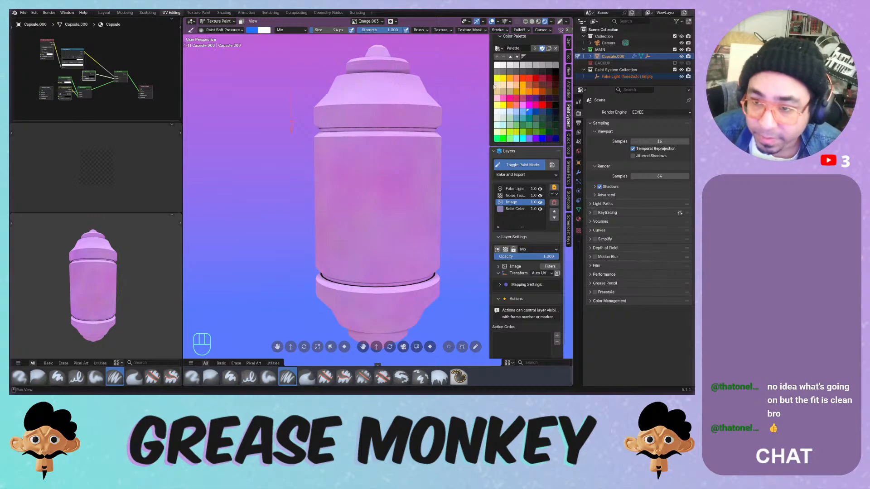
pyautogui.click(555, 75)
pyautogui.moveTo(368, 153); pyautogui.dragTo(410, 158)
pyautogui.hotkey('ctrl', 'z')
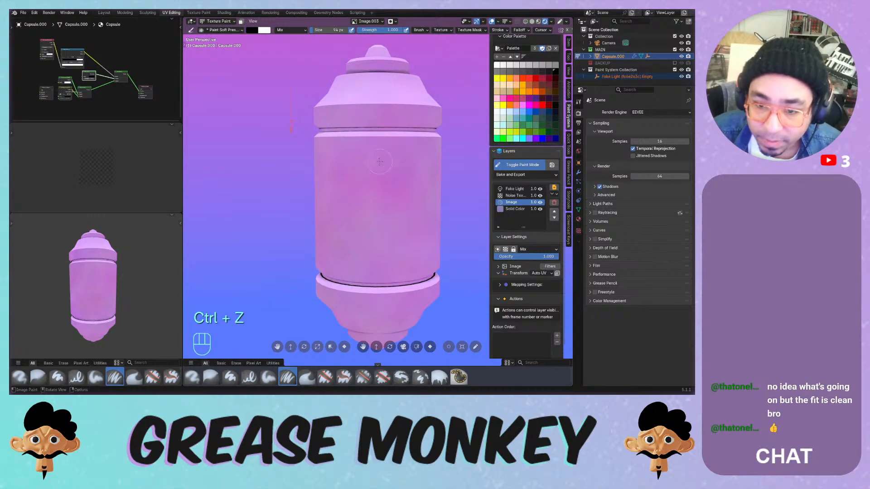
pyautogui.press('f')
pyautogui.click(363, 160)
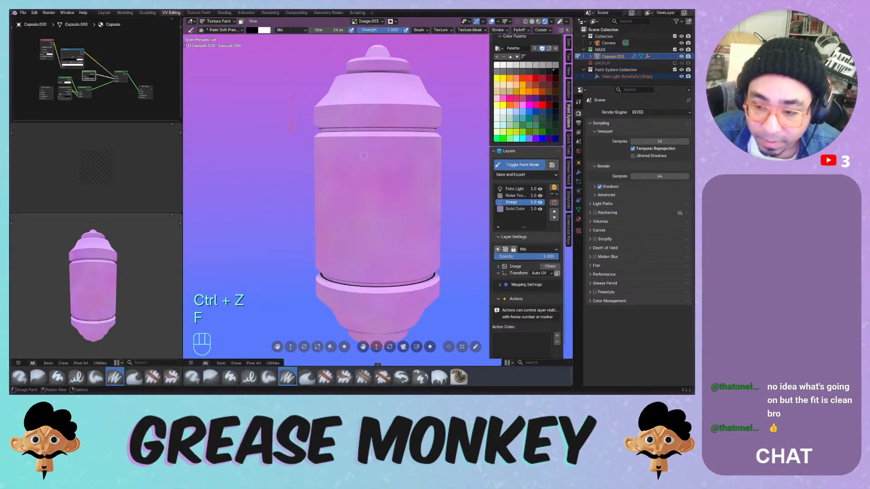
pyautogui.moveTo(363, 159)
pyautogui.mouseDown()
pyautogui.moveTo(360, 181)
pyautogui.moveTo(417, 189)
pyautogui.moveTo(347, 217)
pyautogui.mouseUp()
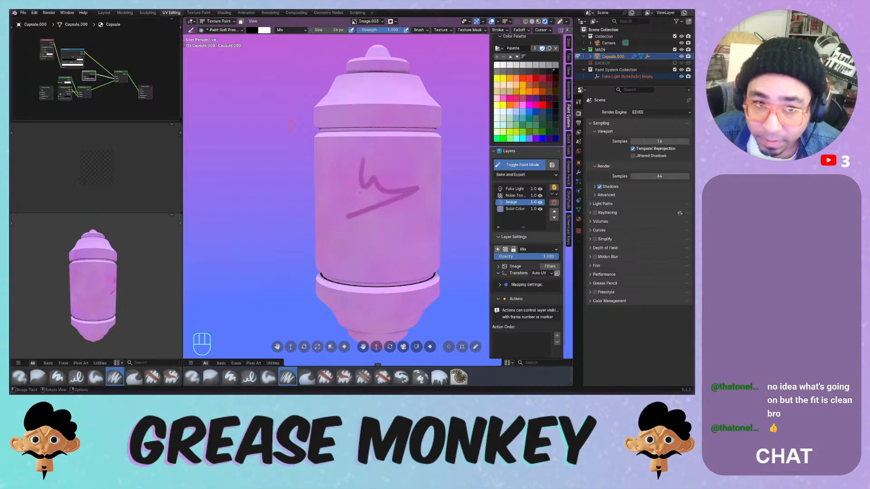
pyautogui.hotkey('ctrl', 'z')
pyautogui.moveTo(370, 170)
pyautogui.mouseDown()
pyautogui.moveTo(368, 196)
pyautogui.moveTo(403, 216)
pyautogui.mouseUp()
# - Move the Image layer to the top of the stack and clear the L stroke
pyautogui.click(554, 212)
pyautogui.click(554, 212)
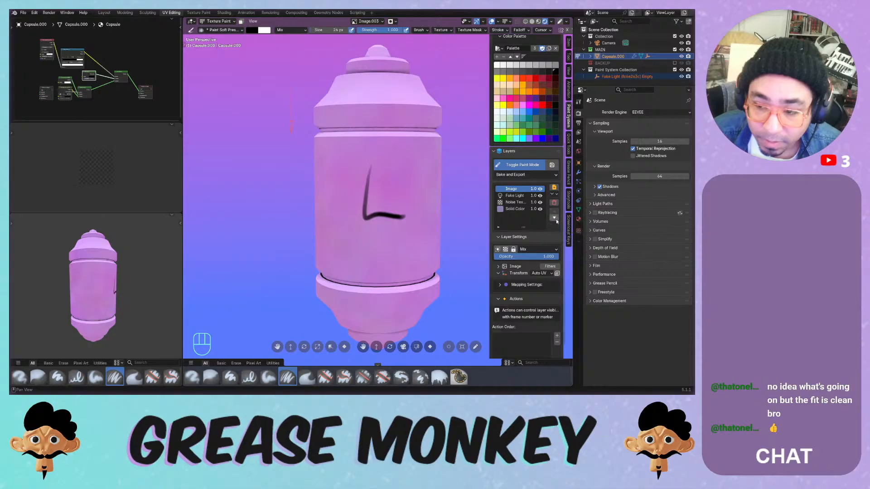
pyautogui.click(555, 218)
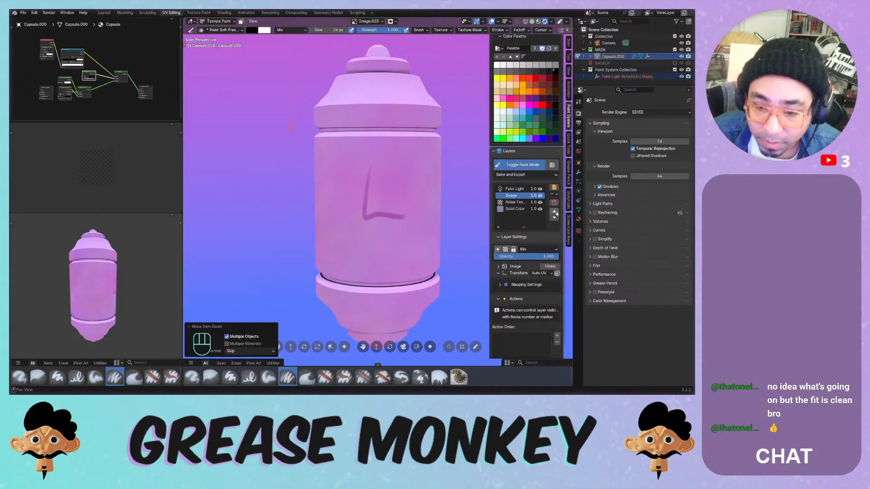
pyautogui.click(555, 212)
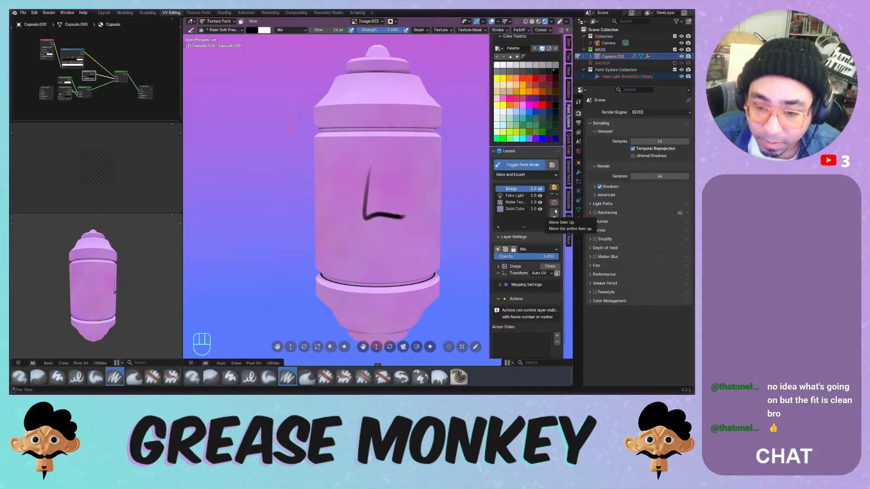
pyautogui.hotkey('ctrl', 'z')
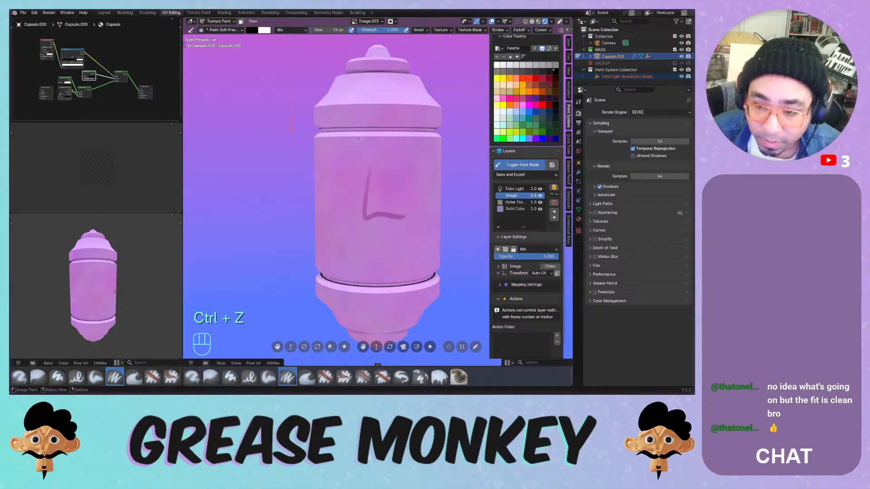
pyautogui.hotkey('ctrl', 'z')
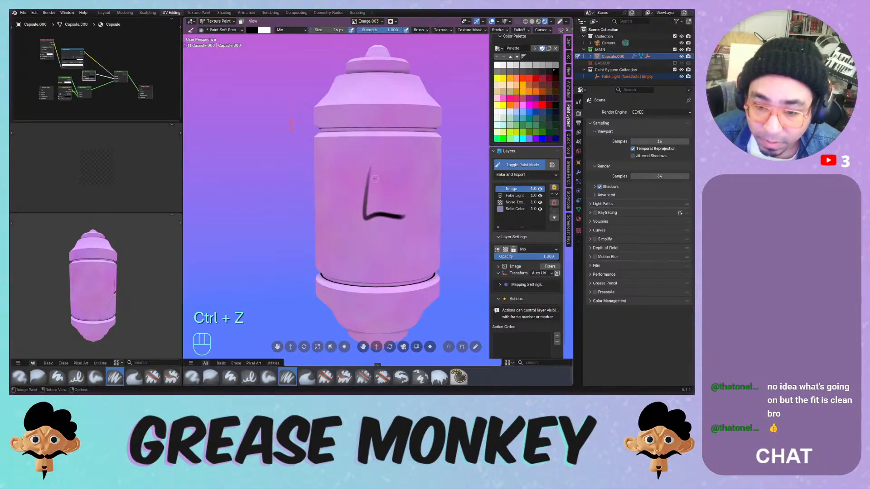
pyautogui.moveTo(368, 166)
pyautogui.mouseDown()
pyautogui.moveTo(366, 209)
pyautogui.moveTo(399, 216)
pyautogui.moveTo(385, 210)
pyautogui.mouseUp()
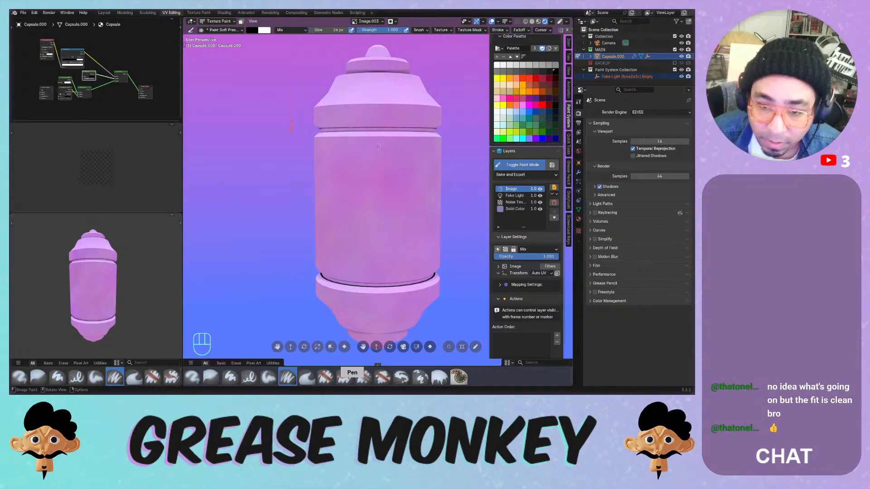
# - Frame the capsule's top and try seam strokes below the groove, undoing them
pyautogui.moveTo(378, 148)
pyautogui.keyDown('ctrl'); pyautogui.mouseDown(button='middle')
pyautogui.moveTo(397, 124)
pyautogui.moveTo(388, 135)
pyautogui.mouseUp(button='middle'); pyautogui.keyUp('ctrl')
pyautogui.keyDown('shift'); pyautogui.moveTo(353, 113); pyautogui.dragTo(294, 164, button='middle'); pyautogui.keyUp('shift')
pyautogui.keyDown('ctrl'); pyautogui.moveTo(293, 164); pyautogui.dragTo(286, 173, button='middle'); pyautogui.keyUp('ctrl')
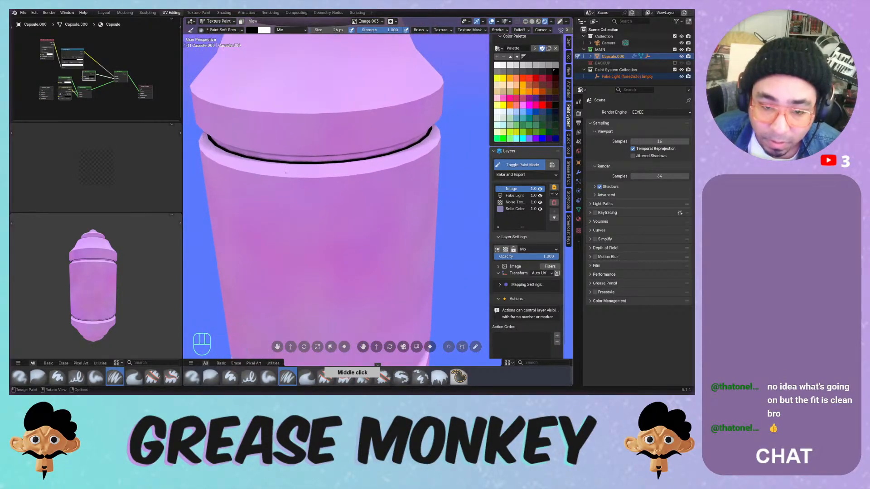
pyautogui.moveTo(286, 173); pyautogui.dragTo(367, 175)
pyautogui.hotkey('ctrl', 'z')
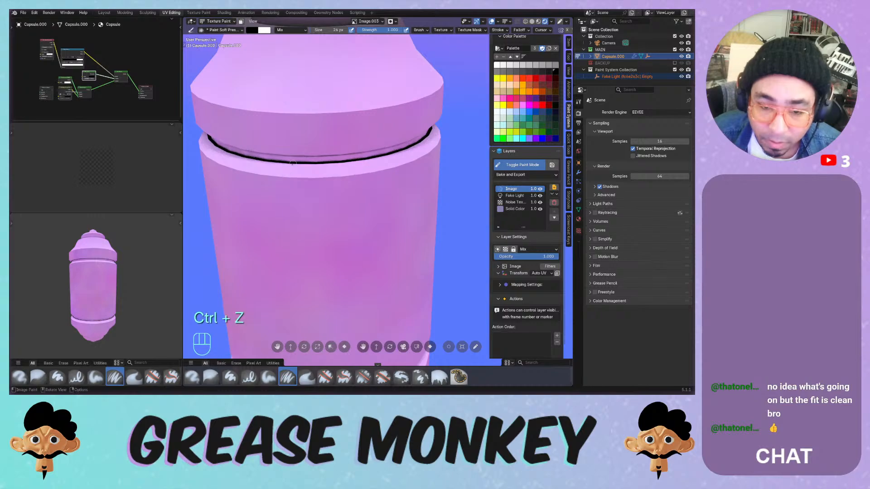
pyautogui.moveTo(257, 176); pyautogui.dragTo(325, 175)
pyautogui.hotkey('ctrl', 'z')
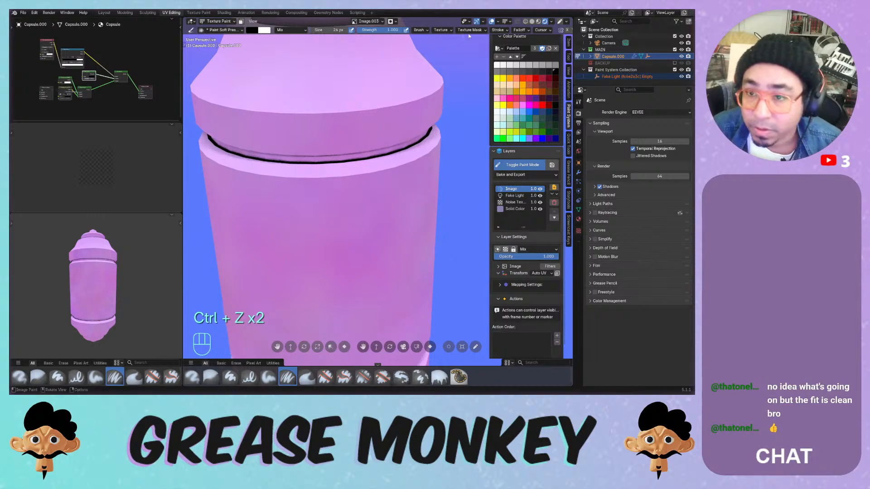
# - Enable stroke stabilization and paint a smoothed seam line along the rim
pyautogui.click(498, 30)
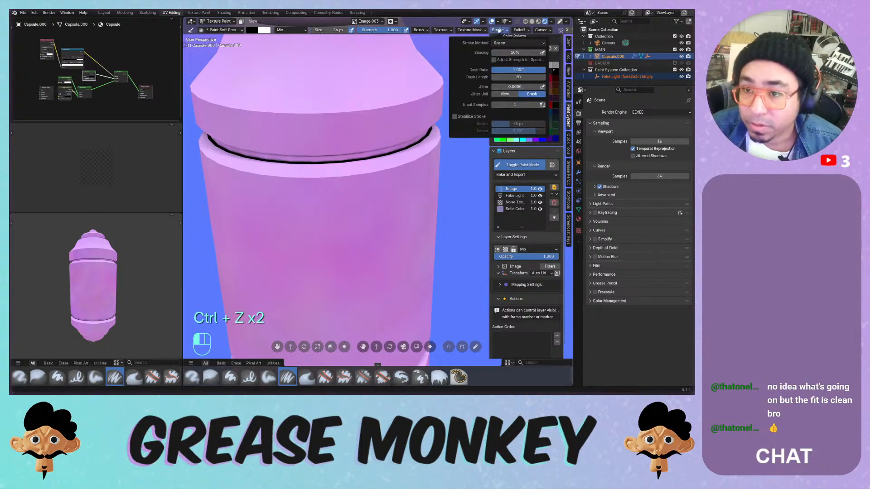
pyautogui.click(456, 117)
pyautogui.moveTo(265, 176)
pyautogui.mouseDown()
pyautogui.moveTo(393, 171)
pyautogui.moveTo(425, 160)
pyautogui.moveTo(449, 136)
pyautogui.mouseUp()
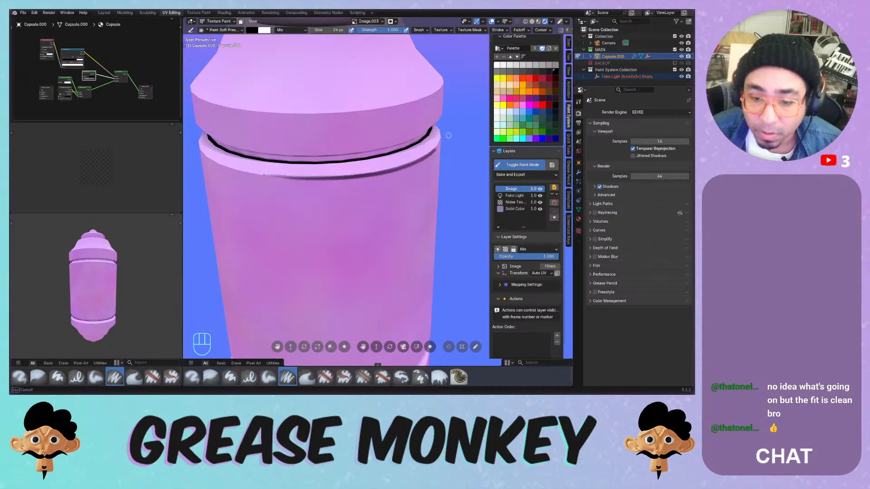
pyautogui.moveTo(360, 149); pyautogui.dragTo(342, 149, button='middle')
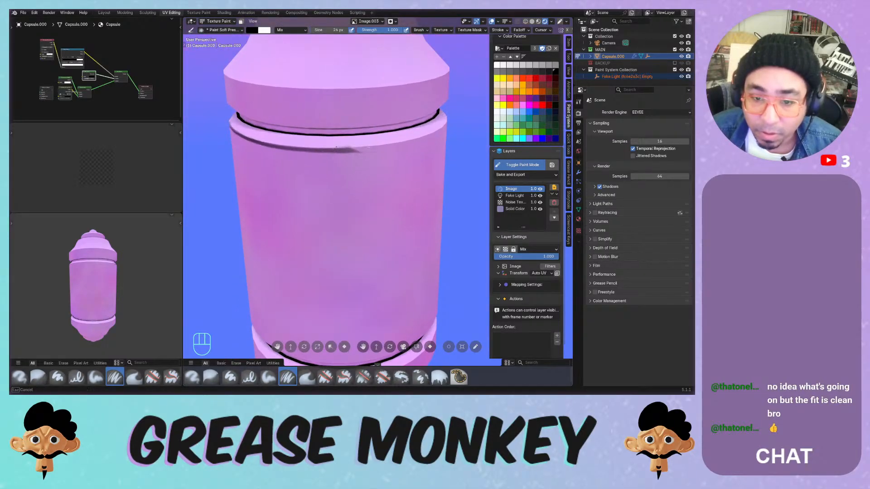
pyautogui.hotkey('ctrl', 'z')
pyautogui.moveTo(343, 148); pyautogui.dragTo(343, 146)
pyautogui.moveTo(423, 137); pyautogui.dragTo(452, 127)
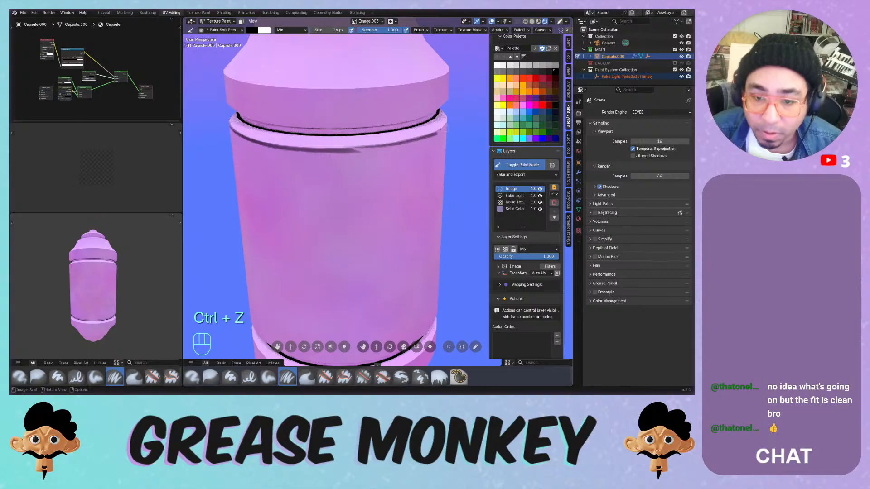
pyautogui.moveTo(342, 149); pyautogui.dragTo(442, 133)
pyautogui.moveTo(380, 151); pyautogui.dragTo(254, 153)
# - Reframe on the rim and paint a seam line along its lower edge
pyautogui.moveTo(352, 142)
pyautogui.mouseDown(button='middle')
pyautogui.moveTo(353, 117)
pyautogui.moveTo(353, 144)
pyautogui.mouseUp(button='middle')
pyautogui.moveTo(354, 144)
pyautogui.keyDown('ctrl'); pyautogui.mouseDown(button='middle')
pyautogui.moveTo(356, 179)
pyautogui.moveTo(357, 145)
pyautogui.mouseUp(button='middle'); pyautogui.keyUp('ctrl')
pyautogui.moveTo(394, 127); pyautogui.dragTo(364, 120, button='middle')
pyautogui.moveTo(380, 131); pyautogui.dragTo(328, 173, button='middle')
pyautogui.moveTo(332, 172); pyautogui.dragTo(450, 157)
pyautogui.moveTo(333, 174); pyautogui.dragTo(436, 160)
pyautogui.moveTo(439, 163); pyautogui.dragTo(392, 170, button='middle')
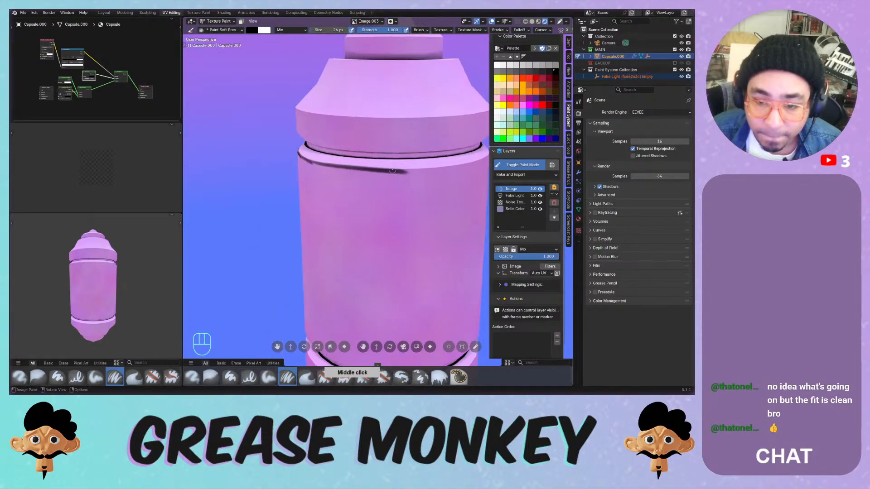
pyautogui.moveTo(478, 164); pyautogui.dragTo(335, 184, button='middle')
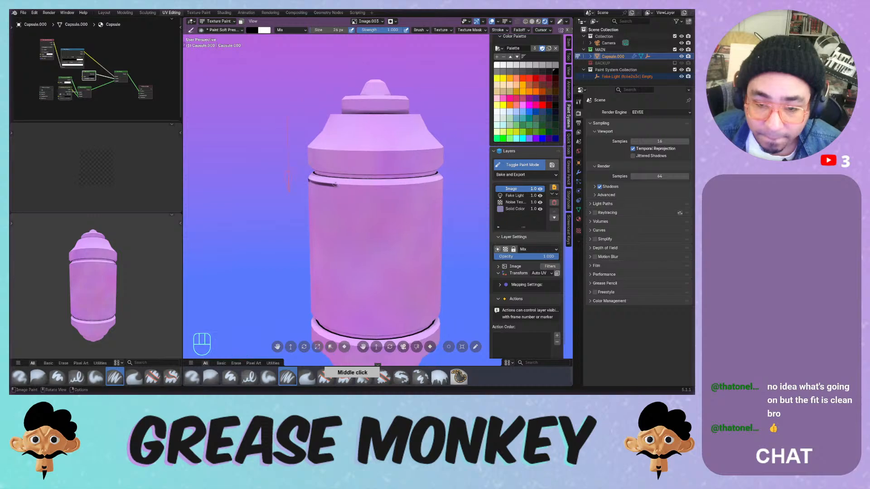
pyautogui.hotkey('ctrl', 'z')
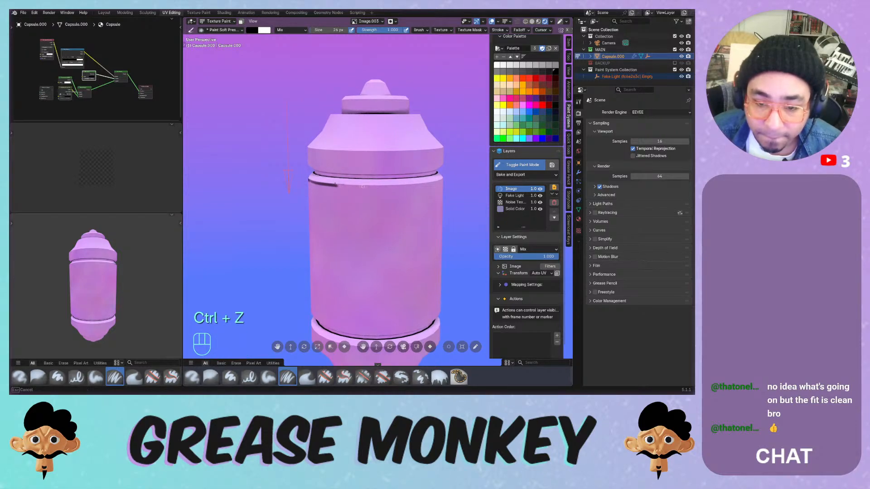
pyautogui.hotkey('ctrl', 'z')
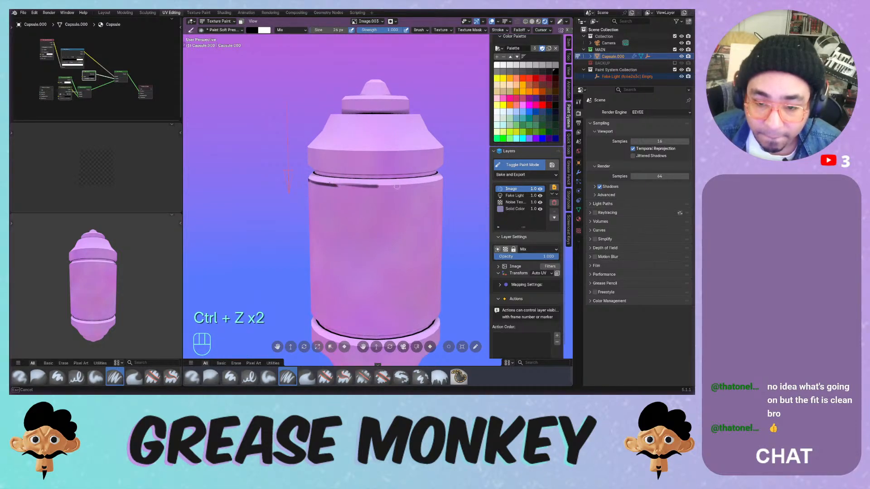
# - Extend the rim seam line, then switch to the Paint Soft brush at 24 px
pyautogui.moveTo(433, 183); pyautogui.dragTo(461, 176)
pyautogui.moveTo(458, 177); pyautogui.dragTo(468, 174, button='middle')
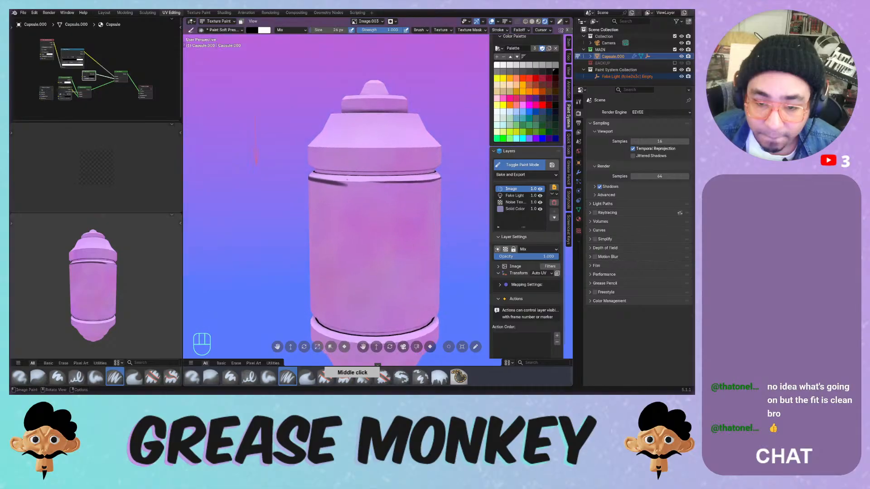
pyautogui.moveTo(336, 183); pyautogui.dragTo(441, 179)
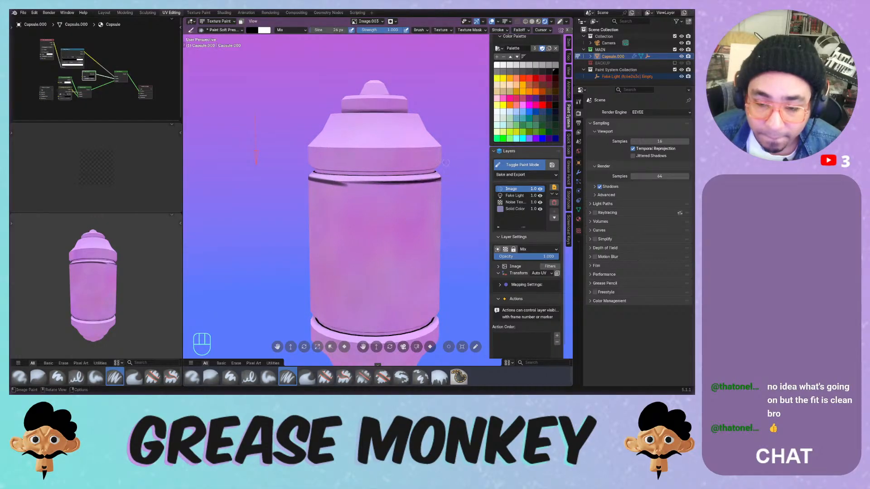
pyautogui.moveTo(443, 178)
pyautogui.mouseDown(button='middle')
pyautogui.moveTo(414, 171)
pyautogui.moveTo(414, 162)
pyautogui.mouseUp(button='middle')
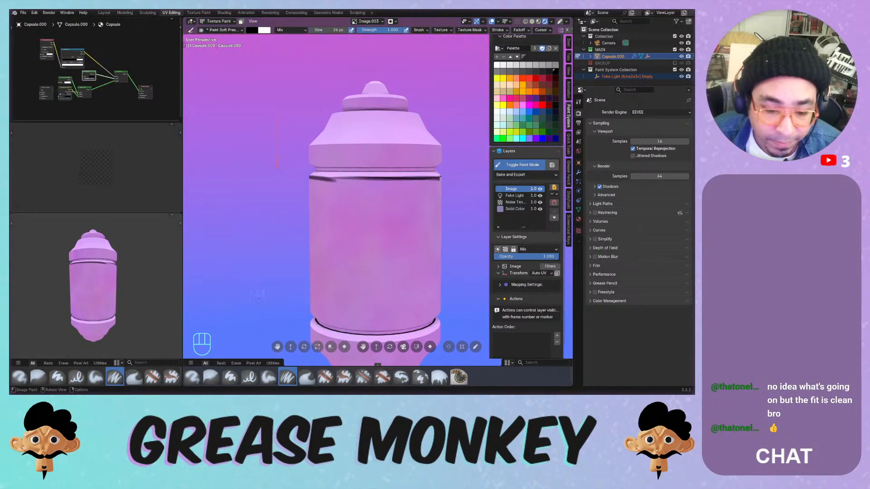
pyautogui.click(269, 377)
pyautogui.press('f')
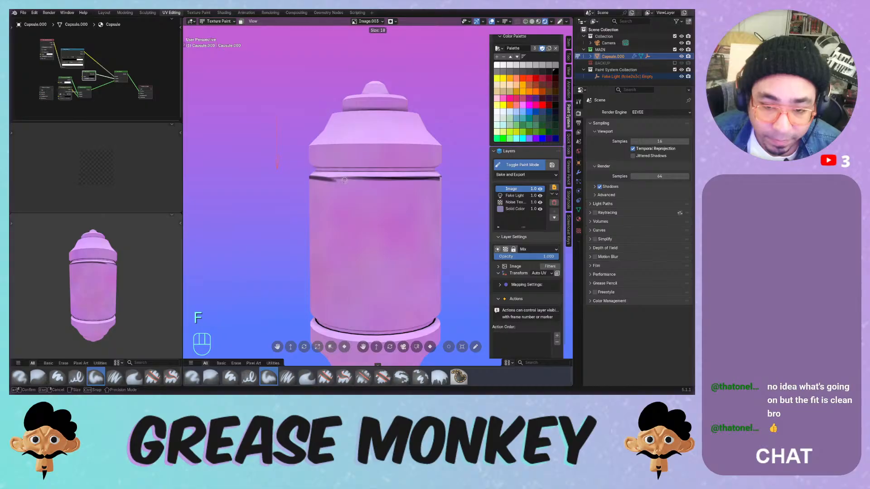
pyautogui.click(341, 183)
pyautogui.hotkey('ctrl', 'z')
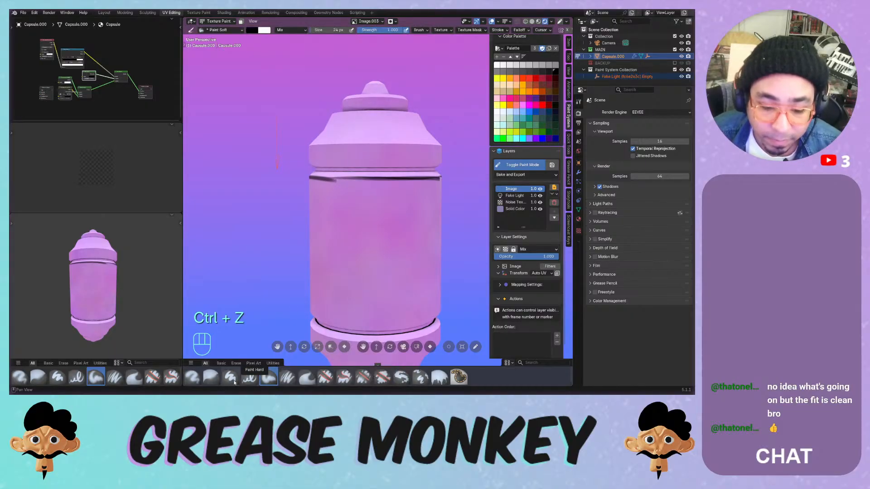
# - Set up the Blur brush with Box blur mode at 102 px
pyautogui.click(212, 378)
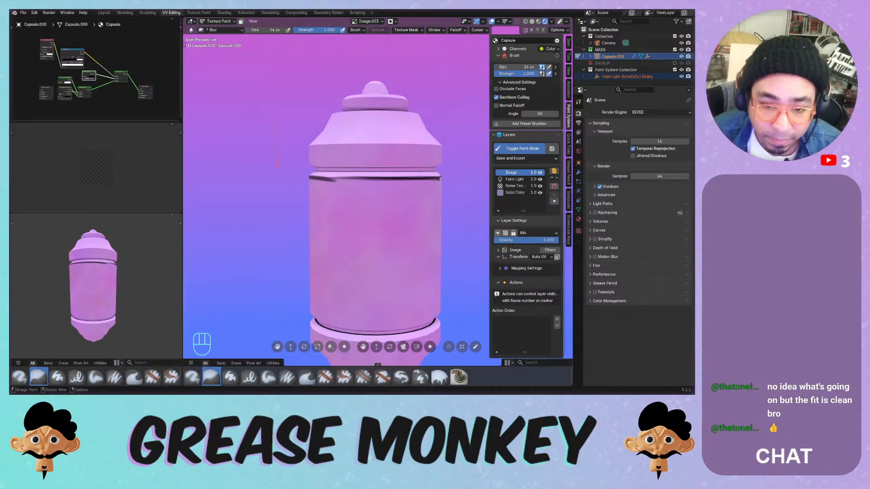
pyautogui.moveTo(325, 179); pyautogui.dragTo(336, 180)
pyautogui.hotkey('ctrl', 'z')
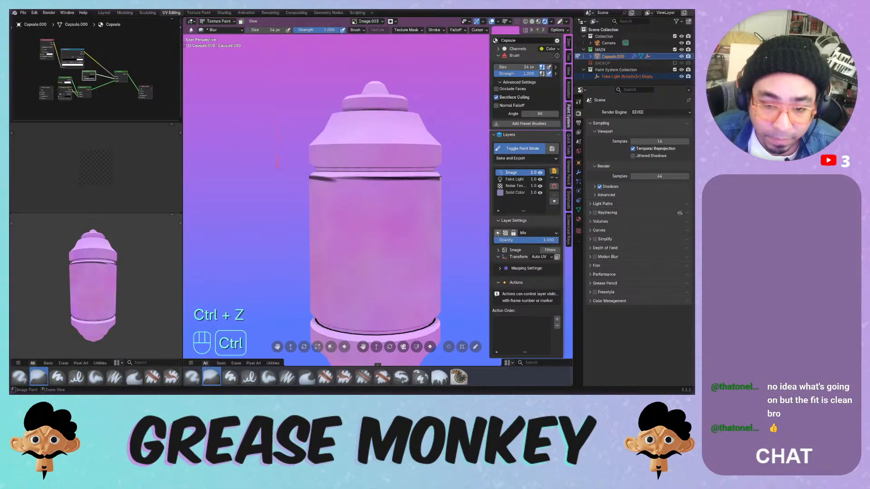
pyautogui.click(358, 30)
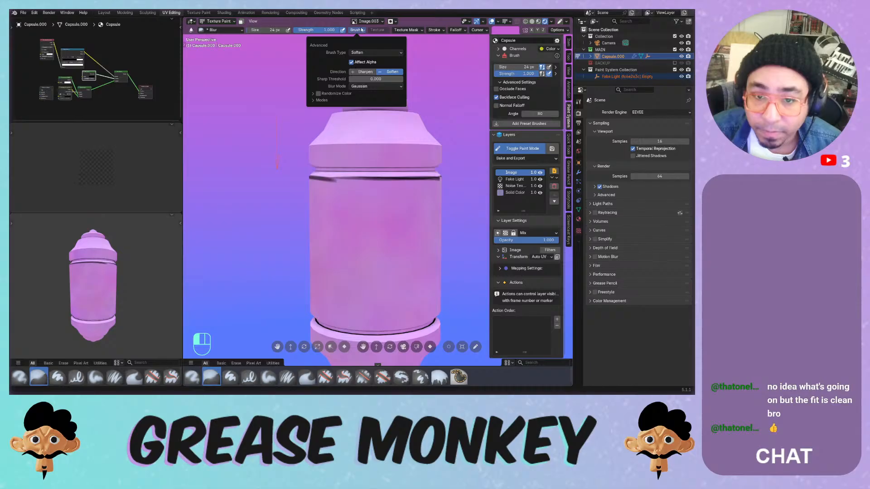
pyautogui.click(361, 86)
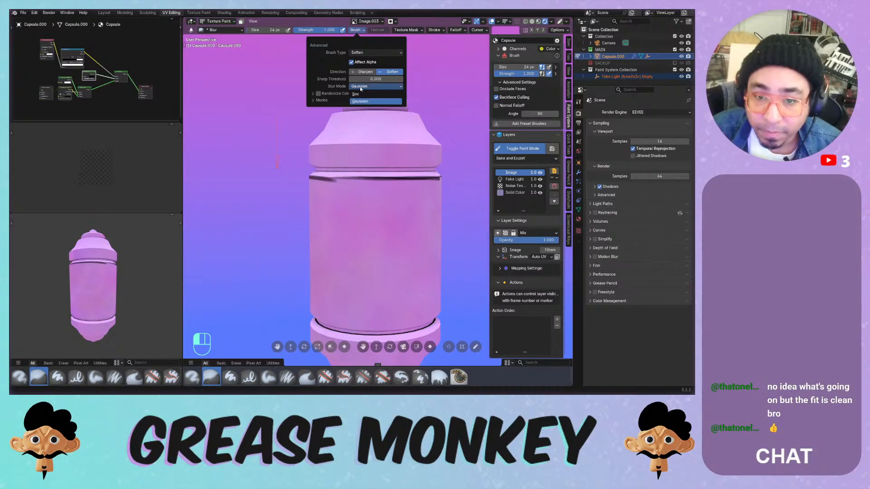
pyautogui.click(358, 94)
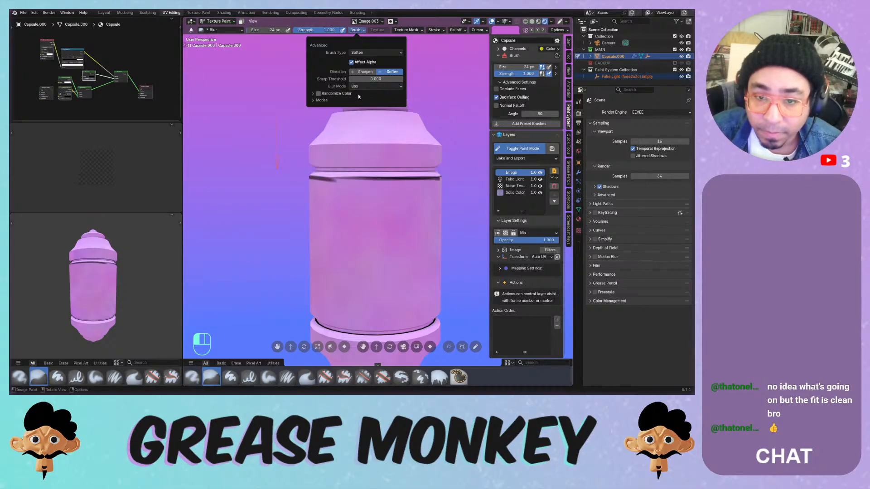
pyautogui.press('f')
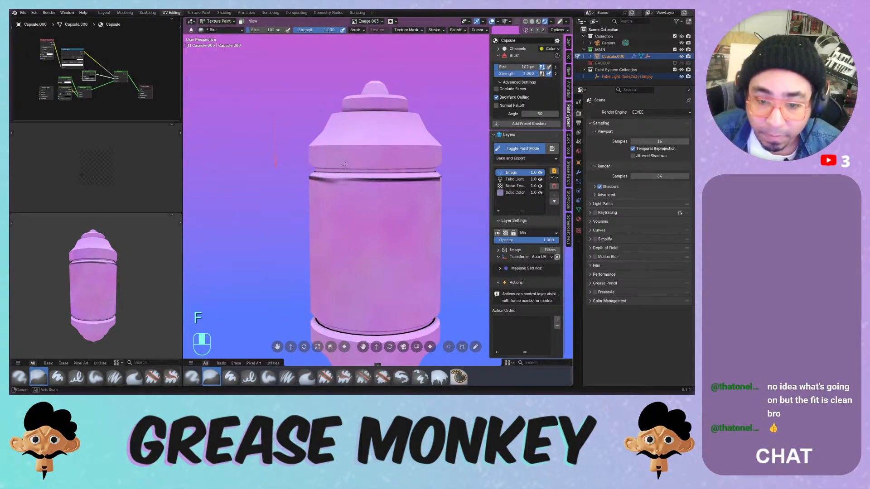
# - Blur the dark seam line around the capsule's ring, turning the view as needed
pyautogui.moveTo(335, 179)
pyautogui.mouseDown(button='middle')
pyautogui.moveTo(418, 194)
pyautogui.moveTo(362, 185)
pyautogui.moveTo(364, 176)
pyautogui.mouseUp(button='middle')
pyautogui.keyDown('ctrl'); pyautogui.moveTo(364, 176); pyautogui.dragTo(366, 159, button='middle'); pyautogui.keyUp('ctrl')
pyautogui.moveTo(437, 172)
pyautogui.mouseDown()
pyautogui.moveTo(410, 174)
pyautogui.moveTo(434, 180)
pyautogui.mouseUp()
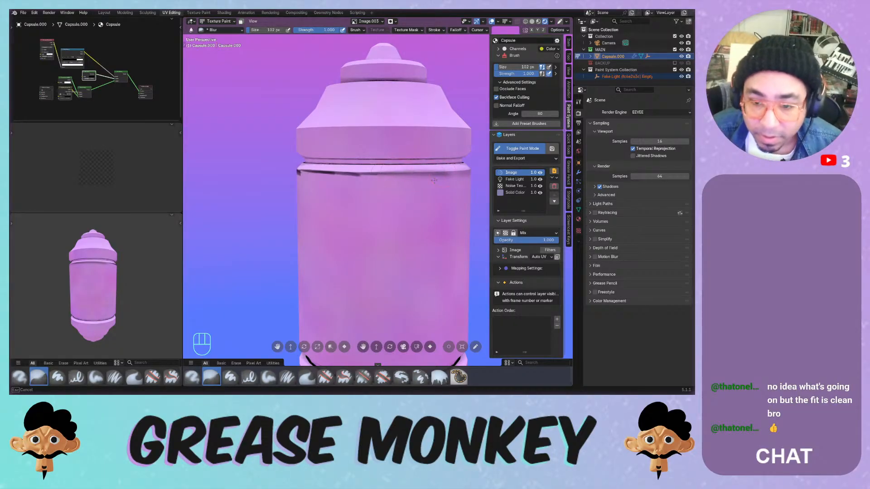
pyautogui.moveTo(386, 178); pyautogui.dragTo(380, 193, button='middle')
pyautogui.moveTo(349, 187)
pyautogui.mouseDown()
pyautogui.moveTo(358, 191)
pyautogui.moveTo(331, 187)
pyautogui.moveTo(336, 180)
pyautogui.mouseUp()
pyautogui.moveTo(335, 180)
pyautogui.mouseDown(button='middle')
pyautogui.moveTo(368, 171)
pyautogui.moveTo(374, 185)
pyautogui.mouseUp(button='middle')
pyautogui.moveTo(374, 185); pyautogui.dragTo(379, 188)
pyautogui.moveTo(378, 188); pyautogui.dragTo(393, 186, button='middle')
pyautogui.moveTo(393, 186)
pyautogui.mouseDown()
pyautogui.moveTo(369, 187)
pyautogui.moveTo(406, 185)
pyautogui.moveTo(390, 187)
pyautogui.mouseUp()
pyautogui.moveTo(390, 186); pyautogui.dragTo(420, 180, button='middle')
pyautogui.moveTo(371, 182)
pyautogui.mouseDown()
pyautogui.moveTo(343, 182)
pyautogui.moveTo(362, 182)
pyautogui.mouseUp()
pyautogui.moveTo(362, 182); pyautogui.dragTo(346, 181, button='middle')
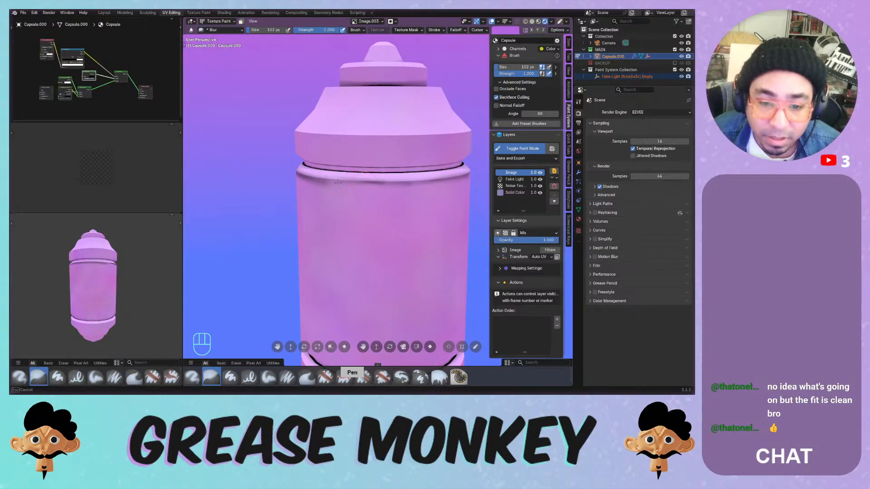
# - Test Paint Hard Pressure and Paint Soft Pressure strokes on the body, undoing them
pyautogui.click(249, 377)
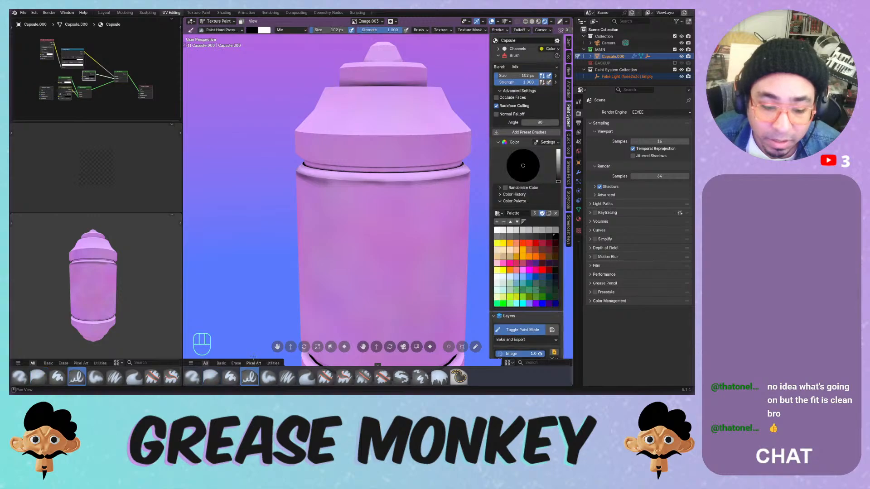
pyautogui.moveTo(329, 181); pyautogui.dragTo(397, 183)
pyautogui.hotkey('ctrl', 'z')
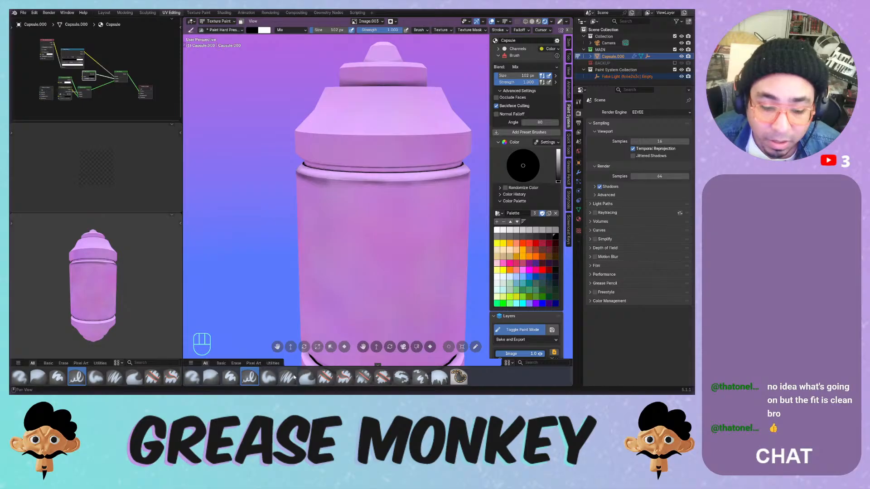
pyautogui.click(287, 377)
pyautogui.moveTo(331, 189)
pyautogui.mouseDown()
pyautogui.moveTo(428, 185)
pyautogui.moveTo(410, 211)
pyautogui.moveTo(383, 221)
pyautogui.moveTo(358, 200)
pyautogui.moveTo(471, 197)
pyautogui.mouseUp()
pyautogui.hotkey('ctrl', 'z')
pyautogui.hotkey('ctrl', 'z')
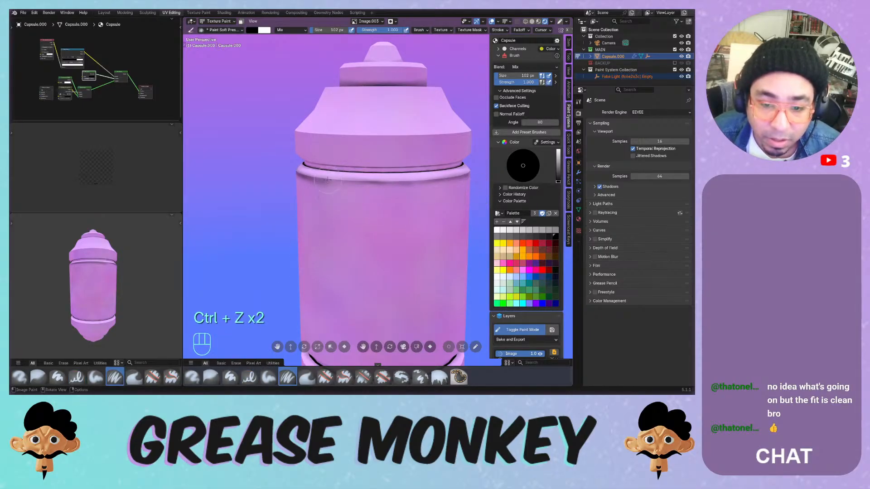
pyautogui.moveTo(327, 178); pyautogui.dragTo(414, 181)
# - Resize the brush to 38 px and paint a dark line along the rim
pyautogui.hotkey('ctrl', 'z')
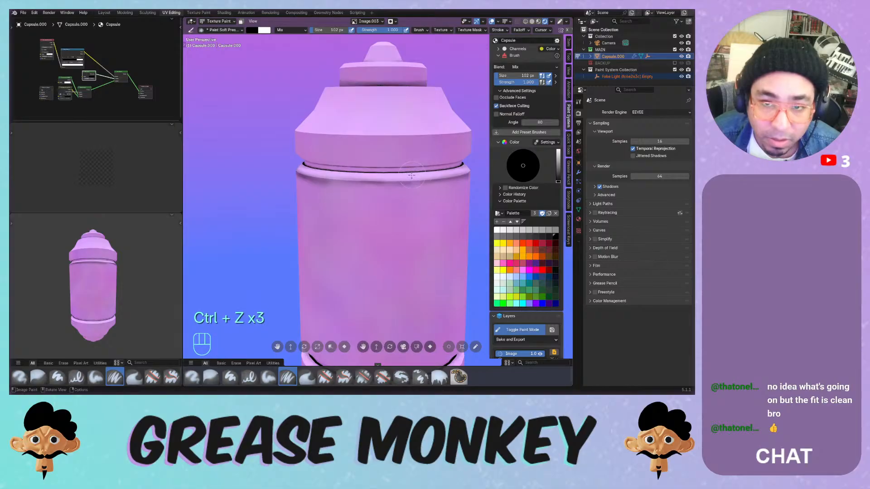
pyautogui.press('f')
pyautogui.click(381, 183)
pyautogui.moveTo(326, 179); pyautogui.dragTo(469, 175)
pyautogui.moveTo(454, 175); pyautogui.dragTo(346, 175, button='middle')
pyautogui.moveTo(344, 182); pyautogui.dragTo(454, 181)
pyautogui.hotkey('ctrl', 'z')
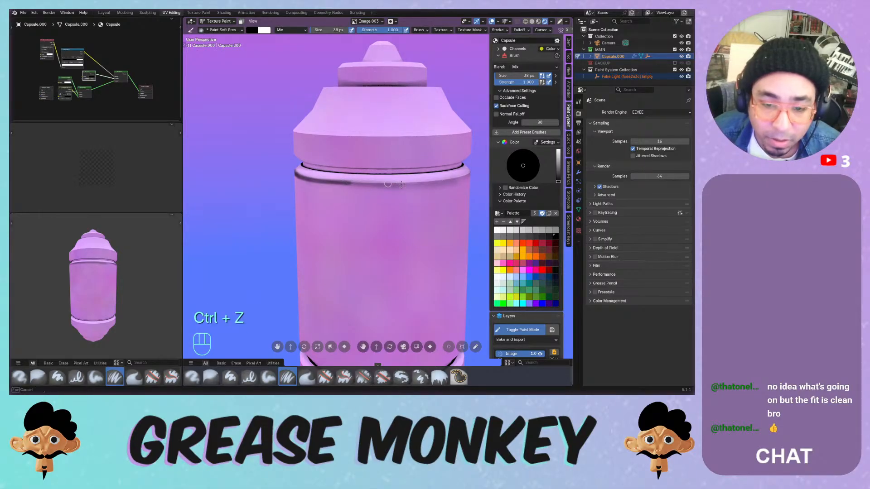
pyautogui.moveTo(317, 179); pyautogui.dragTo(380, 173, button='middle')
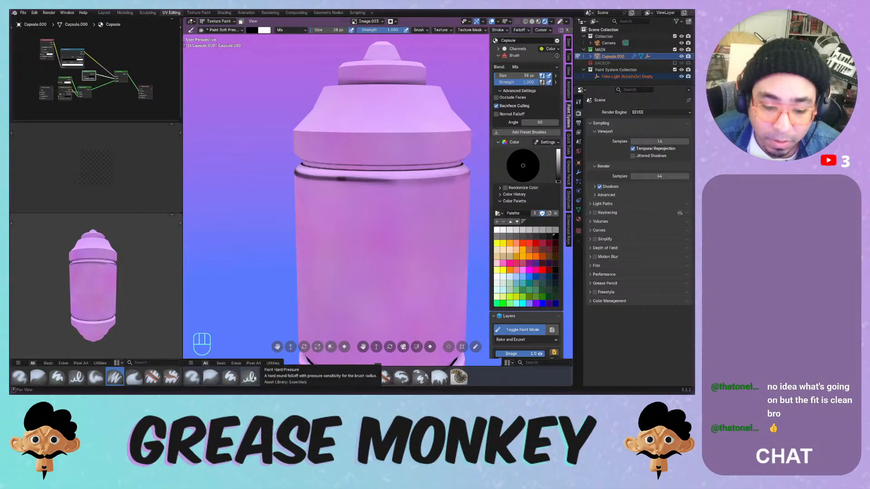
# - Try an Airbrush stroke, undo it, and hide the Noise Tex layer
pyautogui.press('q')
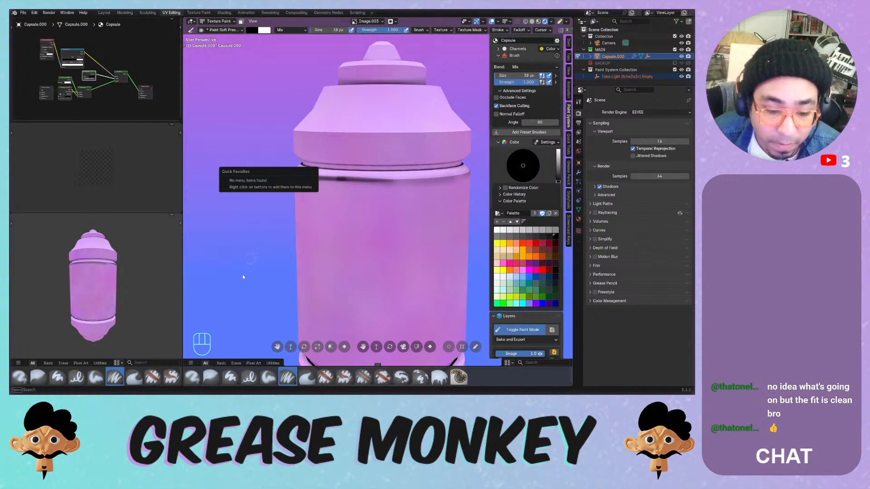
pyautogui.click(198, 378)
pyautogui.moveTo(320, 177); pyautogui.dragTo(411, 181)
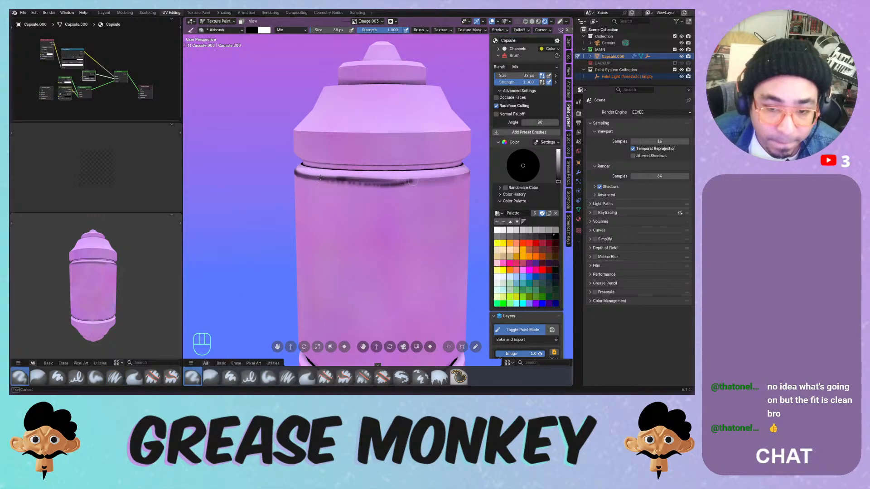
pyautogui.hotkey('ctrl', 'z')
pyautogui.hotkey('ctrl', 'z')
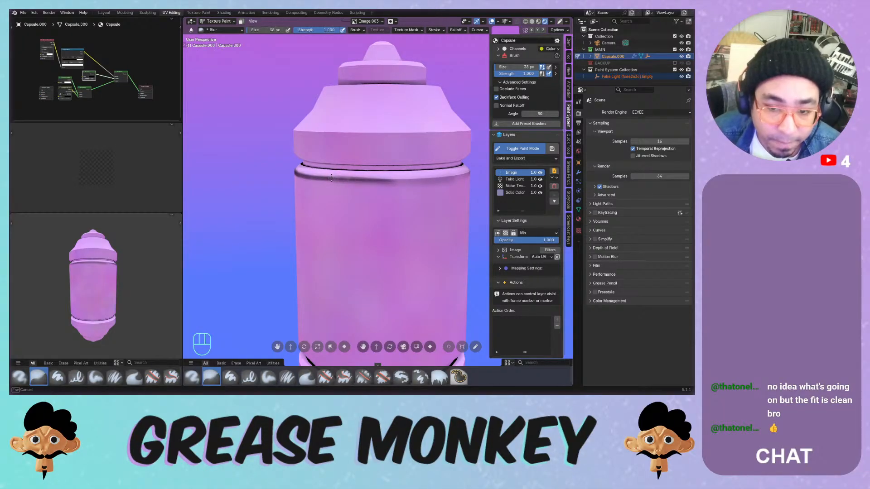
pyautogui.keyDown('ctrl'); pyautogui.moveTo(332, 178); pyautogui.dragTo(429, 183, button='middle'); pyautogui.keyUp('ctrl')
pyautogui.click(540, 186)
pyautogui.moveTo(412, 189); pyautogui.dragTo(417, 176, button='middle')
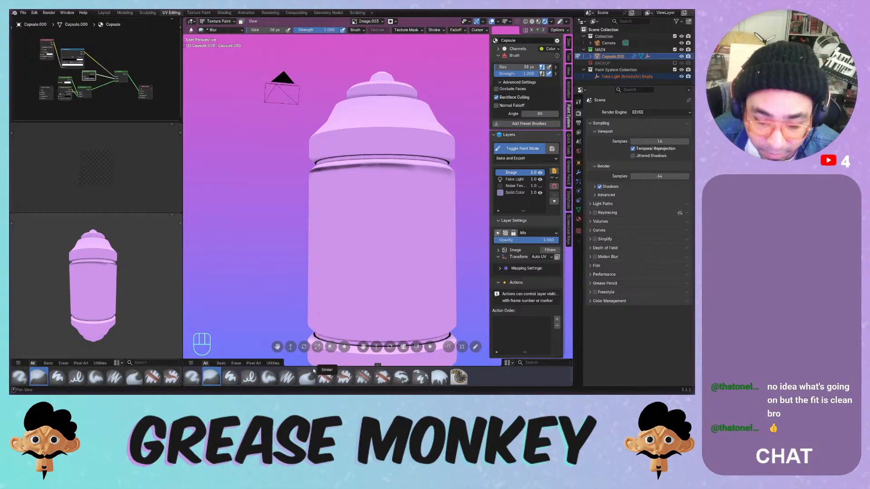
# - Test black strokes with the hard and hard pressure brushes, undoing each
pyautogui.click(230, 378)
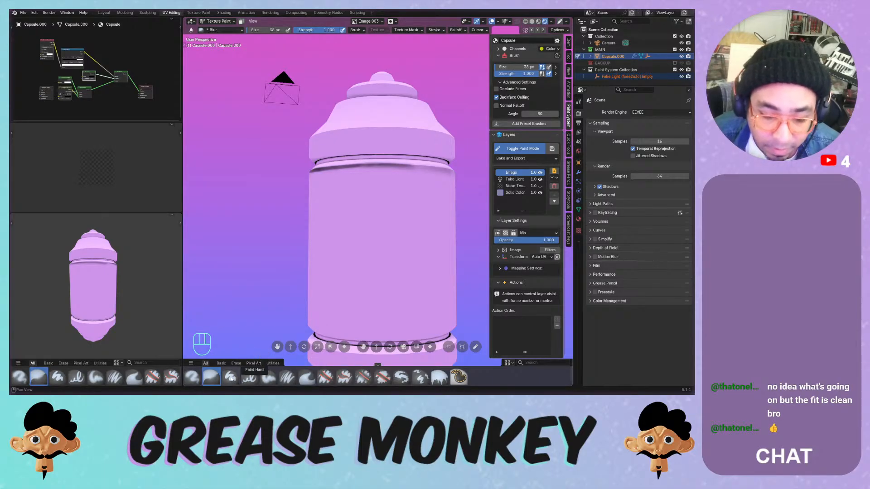
pyautogui.moveTo(374, 170)
pyautogui.mouseDown()
pyautogui.moveTo(346, 201)
pyautogui.moveTo(364, 207)
pyautogui.mouseUp()
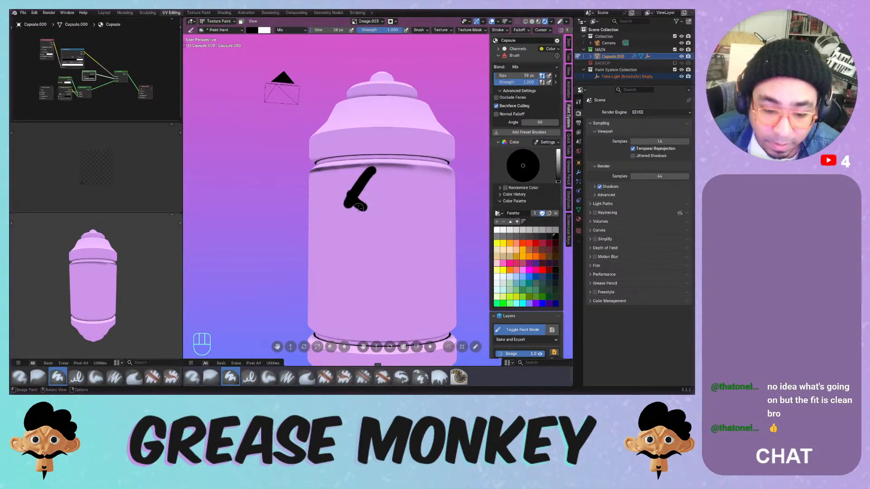
pyautogui.hotkey('ctrl', 'z')
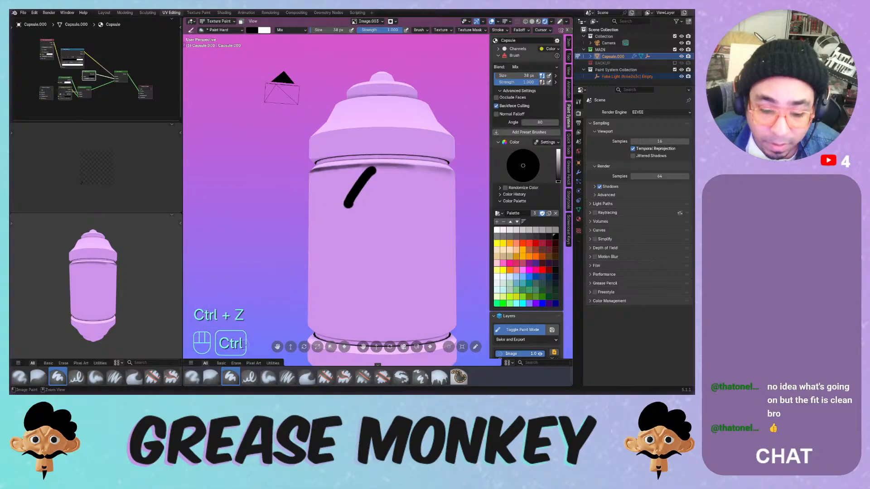
pyautogui.hotkey('ctrl', 'z')
pyautogui.click(250, 378)
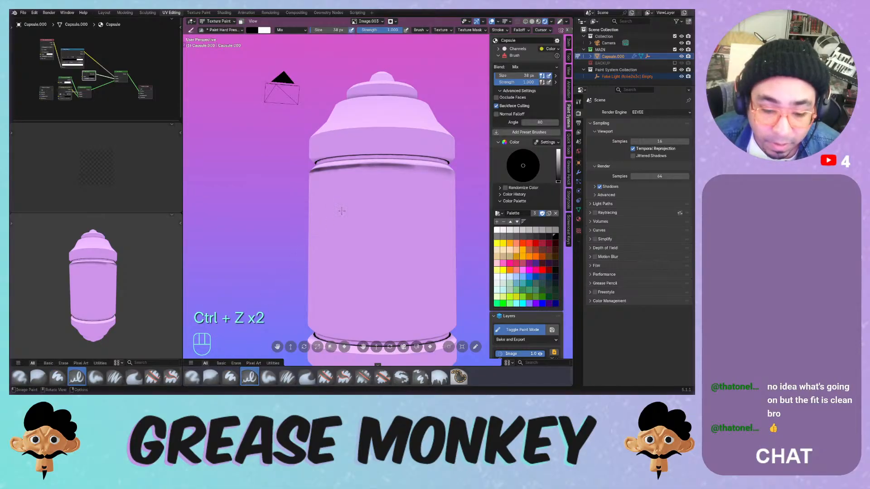
pyautogui.moveTo(368, 186)
pyautogui.mouseDown()
pyautogui.moveTo(362, 228)
pyautogui.moveTo(383, 256)
pyautogui.mouseUp()
pyautogui.hotkey('ctrl', 'z')
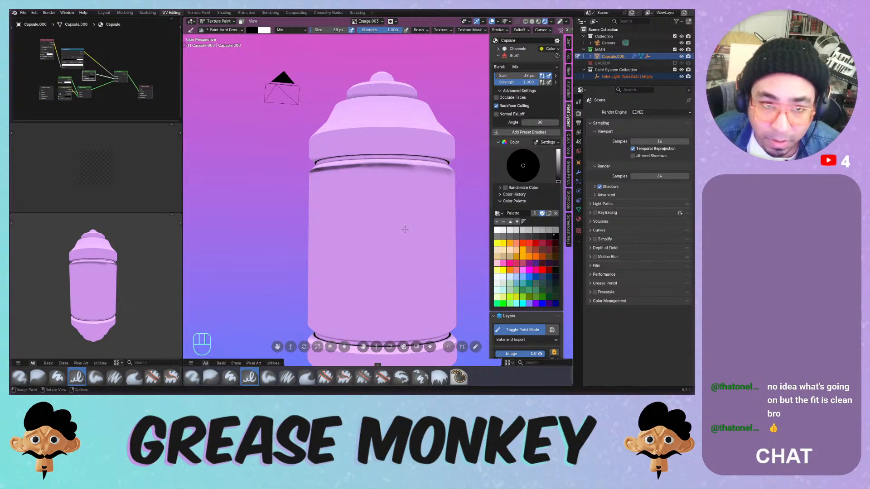
pyautogui.press('i')
pyautogui.press('i')
pyautogui.press('i')
pyautogui.press('i')
pyautogui.press('i')
pyautogui.press('i')
pyautogui.press('i')
pyautogui.press('i')
pyautogui.press('i')
pyautogui.press('i')
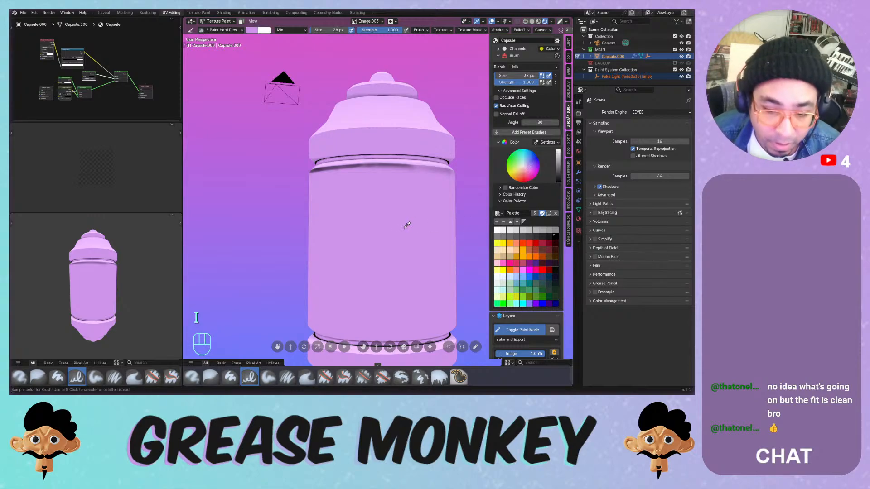
pyautogui.moveTo(384, 198)
pyautogui.mouseDown()
pyautogui.moveTo(364, 213)
pyautogui.moveTo(406, 246)
pyautogui.mouseUp()
pyautogui.hotkey('ctrl', 'z')
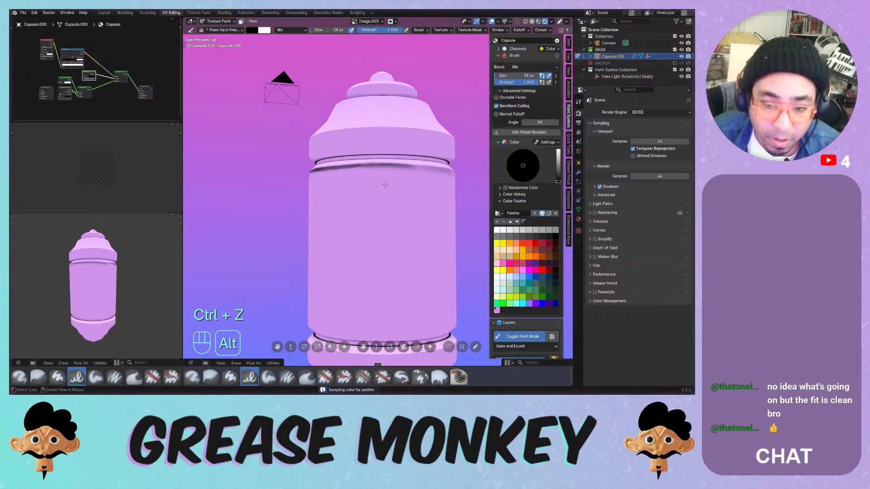
# - Sample the capsule's pink into the brush colour and palette
pyautogui.press('i')
pyautogui.press('i')
pyautogui.press('i')
pyautogui.press('i')
pyautogui.press('i')
pyautogui.press('i')
pyautogui.press('i')
pyautogui.press('i')
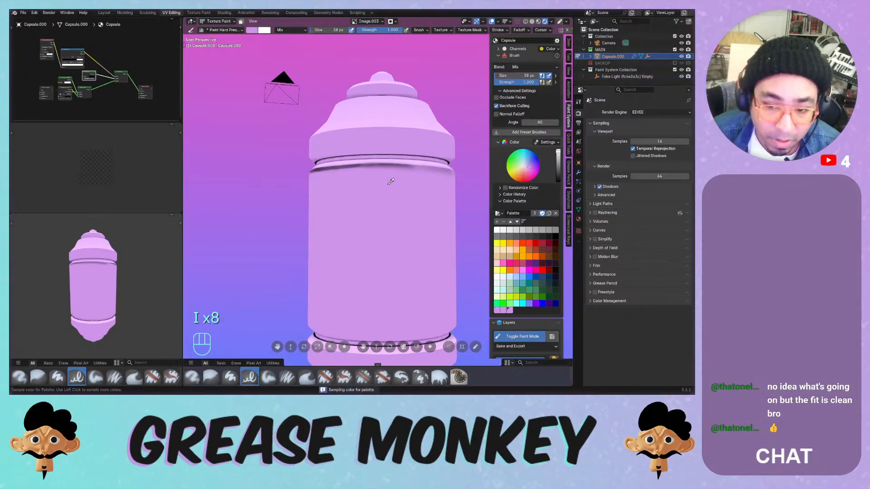
pyautogui.press('i')
pyautogui.press('i')
pyautogui.press('i')
pyautogui.press('i')
pyautogui.click(394, 178)
pyautogui.press('i')
pyautogui.press('i')
pyautogui.press('i')
pyautogui.press('i')
pyautogui.press('i')
pyautogui.press('i')
pyautogui.press('i')
pyautogui.press('i')
pyautogui.press('i')
pyautogui.press('i')
pyautogui.press('i')
pyautogui.press('i')
pyautogui.press('i')
pyautogui.press('i')
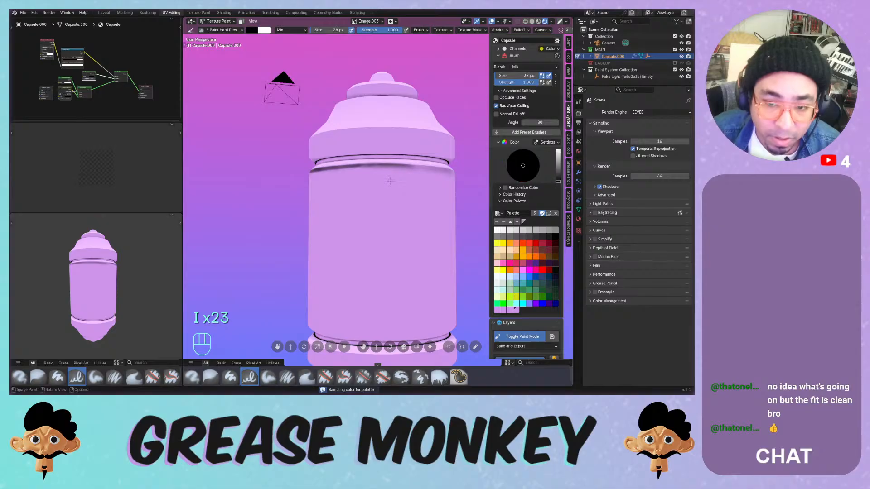
pyautogui.press('i')
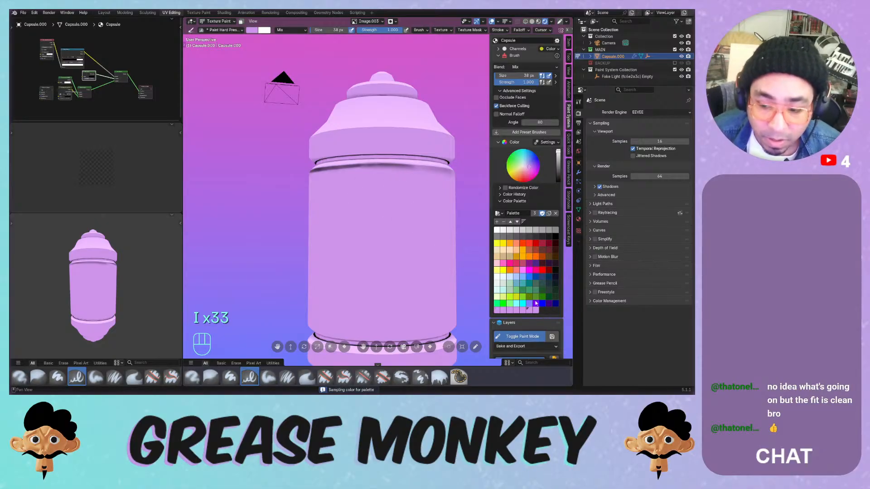
pyautogui.scroll(-3, 546, 267)
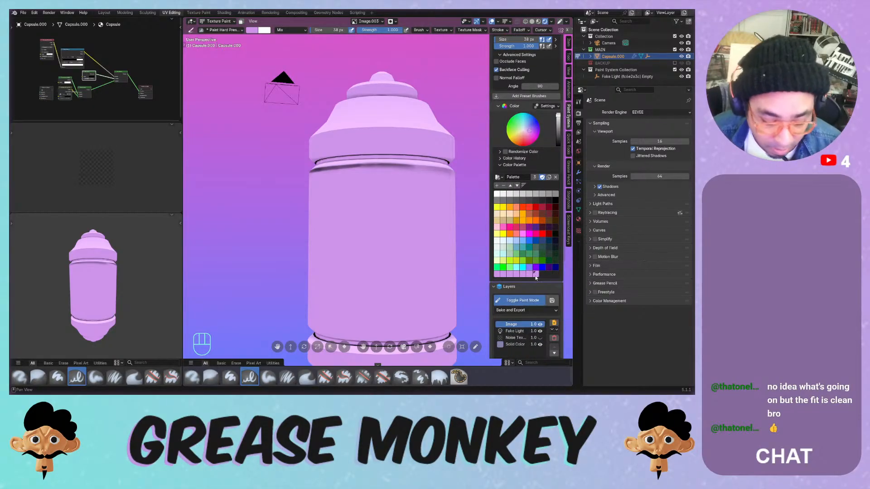
# - Delete the duplicate lilac swatches from the end of the palette
pyautogui.press('x')
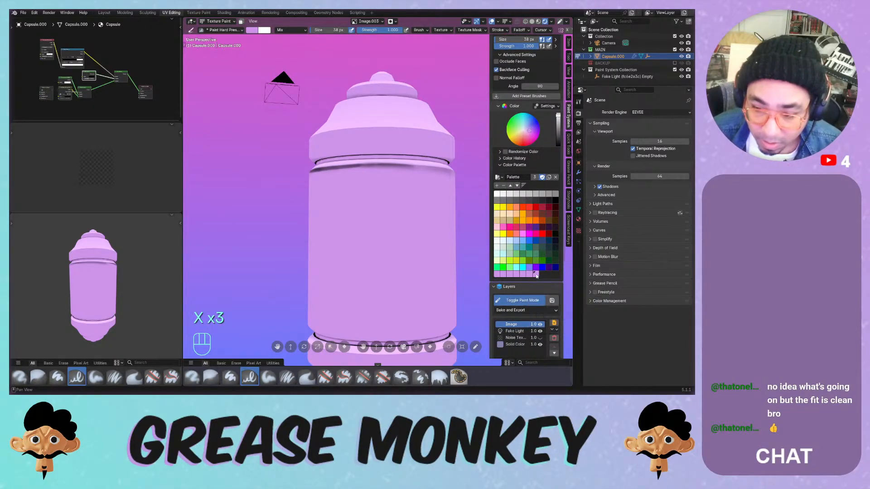
pyautogui.middleClick(536, 277)
pyautogui.press('x')
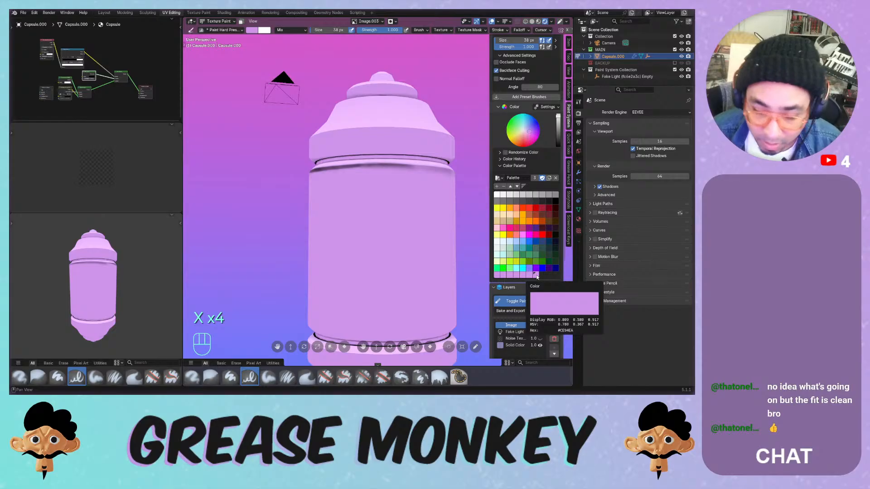
pyautogui.press('Delete')
pyautogui.press('Delete')
pyautogui.press('Delete')
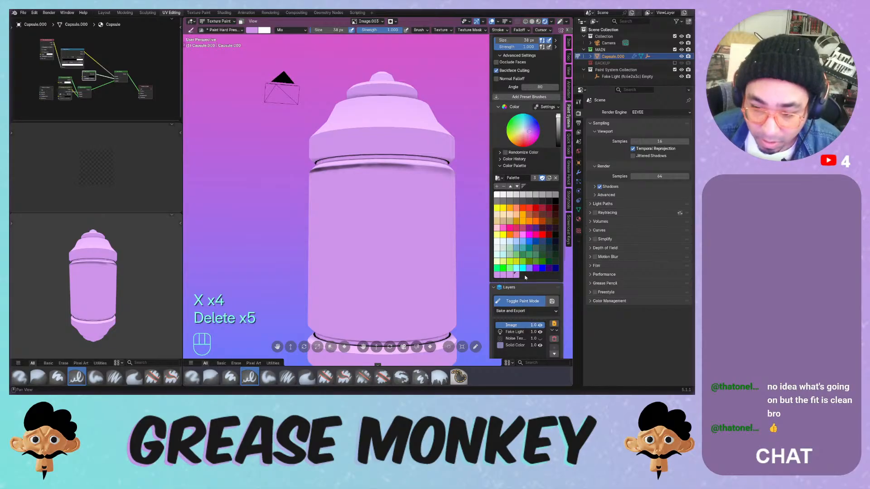
pyautogui.press('Delete')
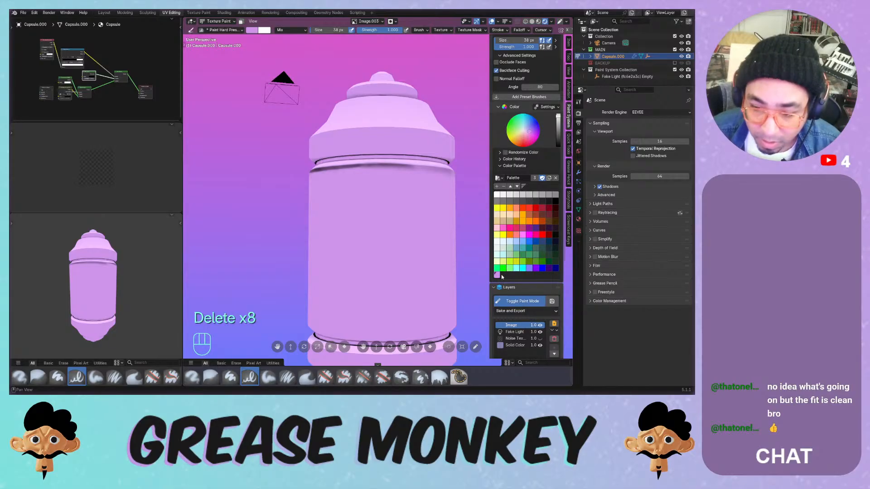
pyautogui.hotkey('ctrl', 'z')
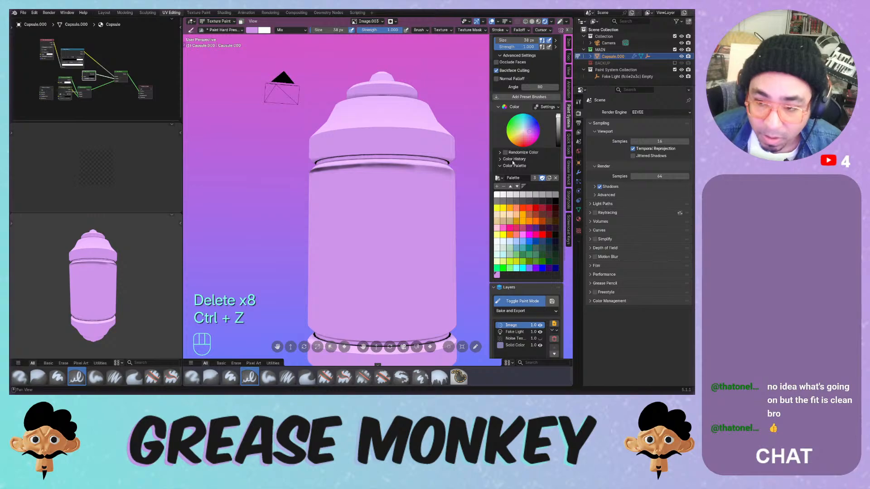
pyautogui.click(290, 30)
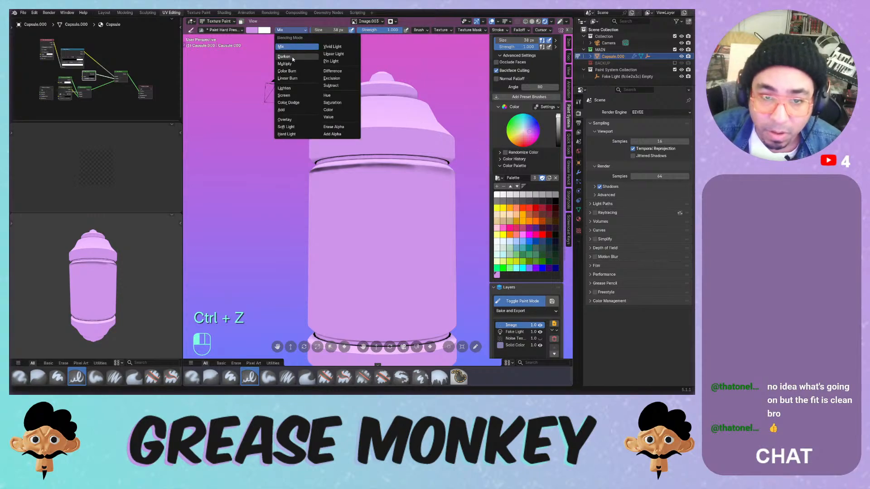
# - Test Darken and Multiply brush blending on the capsule, then return to Mix
pyautogui.click(293, 58)
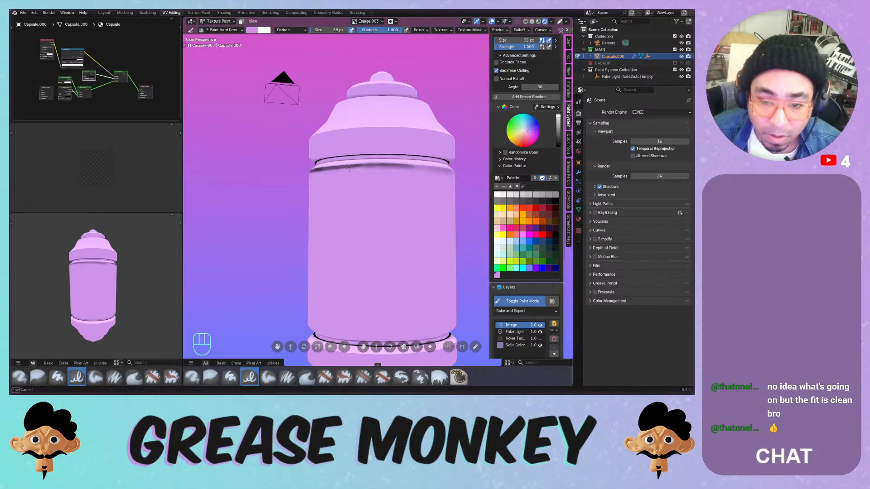
pyautogui.moveTo(349, 168); pyautogui.dragTo(360, 170)
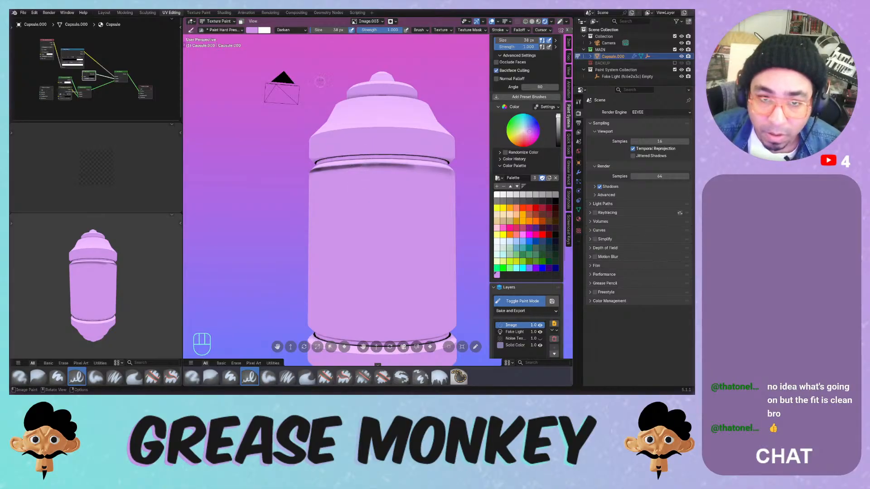
pyautogui.click(290, 30)
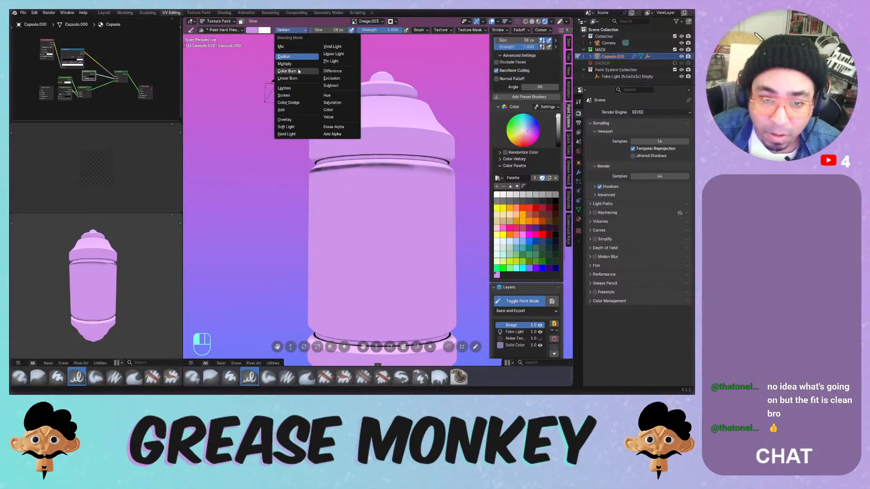
pyautogui.click(284, 63)
pyautogui.moveTo(329, 189); pyautogui.dragTo(329, 189, button='middle')
pyautogui.click(290, 30)
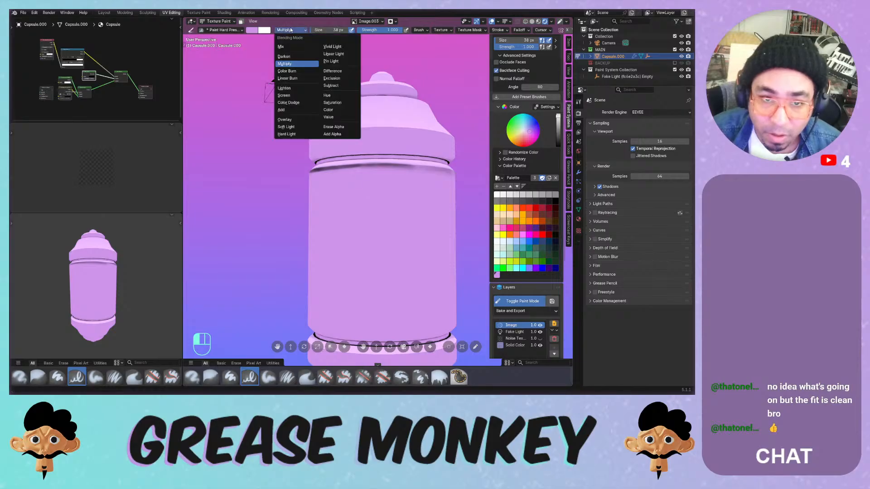
pyautogui.click(285, 45)
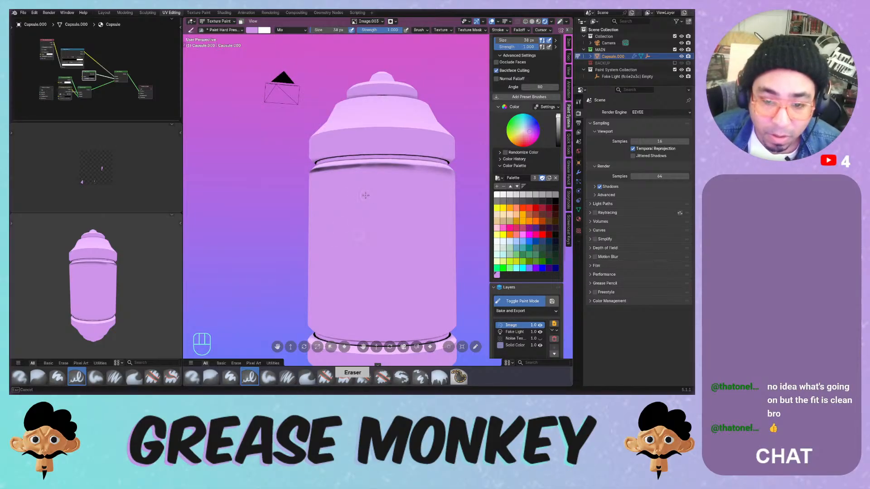
# - Switch to Paint Hard, undo a yellow-green test stroke, and pick light pink
pyautogui.click(230, 377)
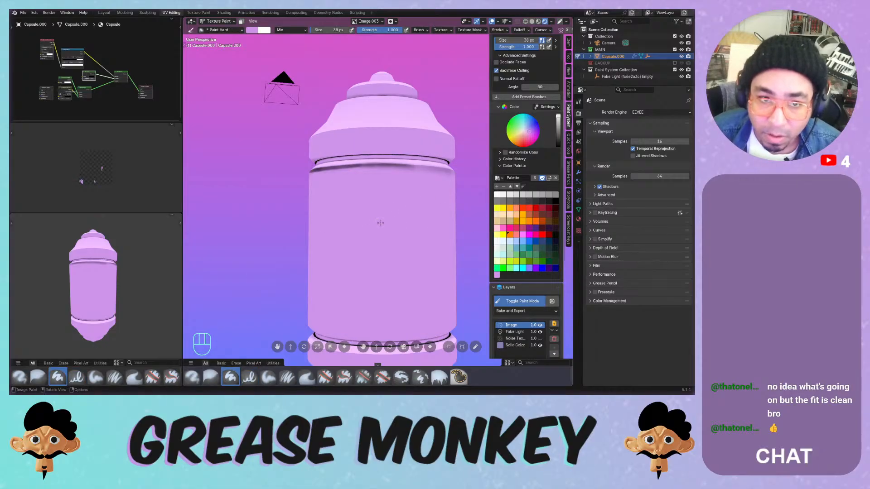
pyautogui.click(516, 261)
pyautogui.moveTo(410, 213)
pyautogui.mouseDown()
pyautogui.moveTo(369, 213)
pyautogui.moveTo(405, 256)
pyautogui.mouseUp()
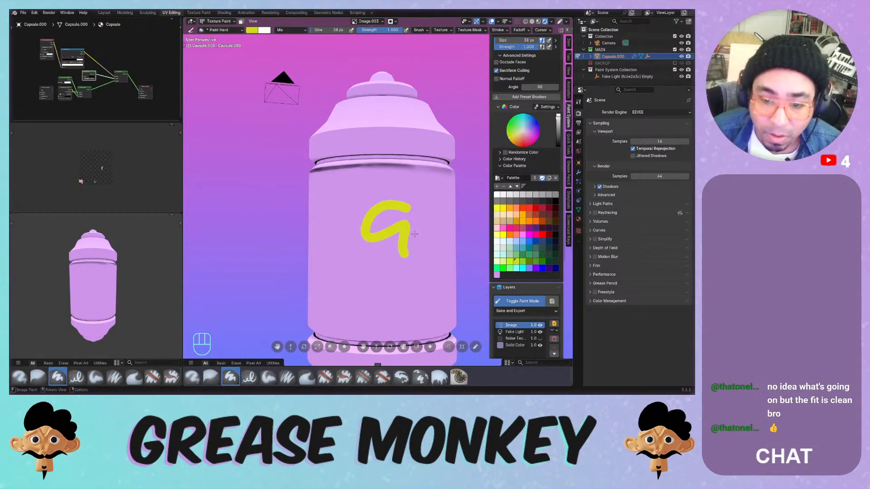
pyautogui.hotkey('ctrl', 'z')
pyautogui.click(497, 274)
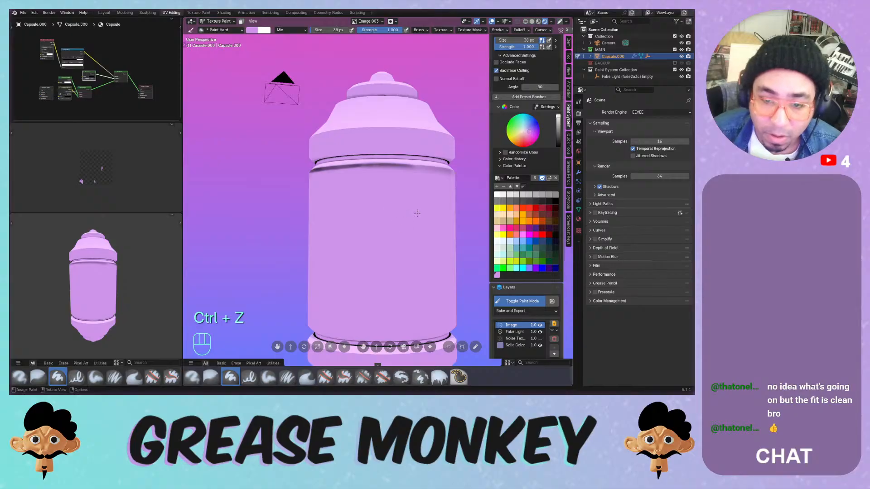
# - Try a Linear Burn test stroke on the capsule body and undo it
pyautogui.click(290, 29)
pyautogui.click(290, 72)
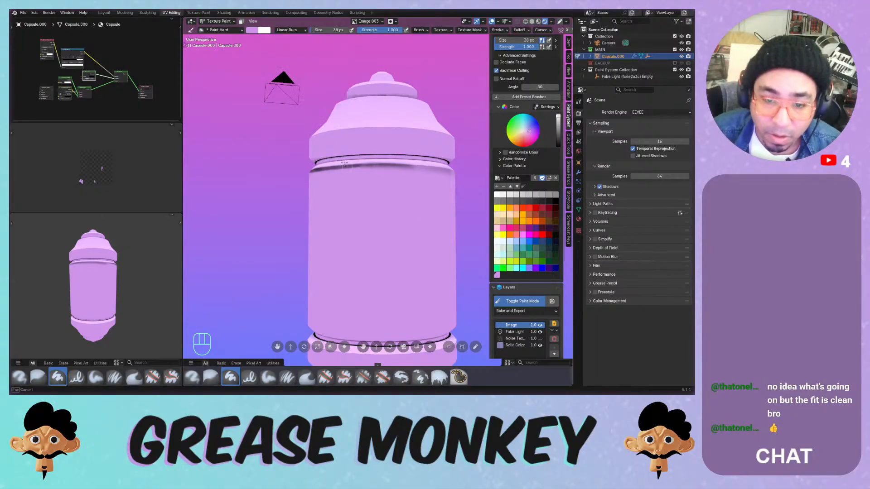
pyautogui.moveTo(347, 177); pyautogui.dragTo(386, 231)
pyautogui.hotkey('ctrl', 'z')
# - Set blending to Color Burn and paint a curved purple stroke on the capsule
pyautogui.click(290, 30)
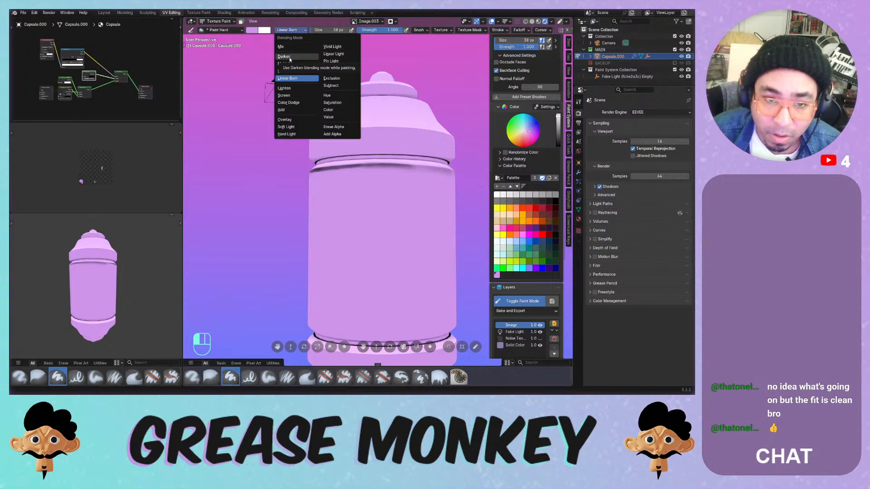
pyautogui.click(287, 72)
pyautogui.moveTo(368, 190)
pyautogui.mouseDown()
pyautogui.moveTo(375, 206)
pyautogui.moveTo(356, 201)
pyautogui.moveTo(383, 203)
pyautogui.mouseUp()
pyautogui.hotkey('ctrl', 'z')
pyautogui.hotkey('ctrl', 'z')
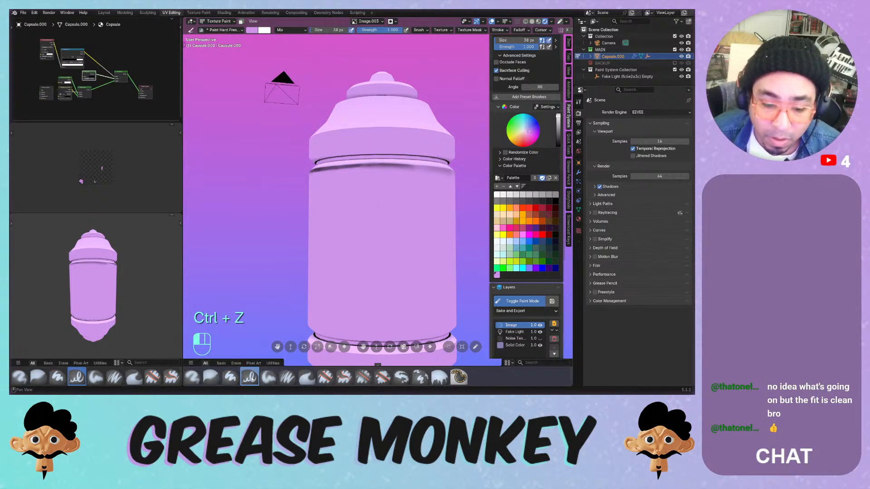
pyautogui.moveTo(362, 182); pyautogui.dragTo(301, 93, button='middle')
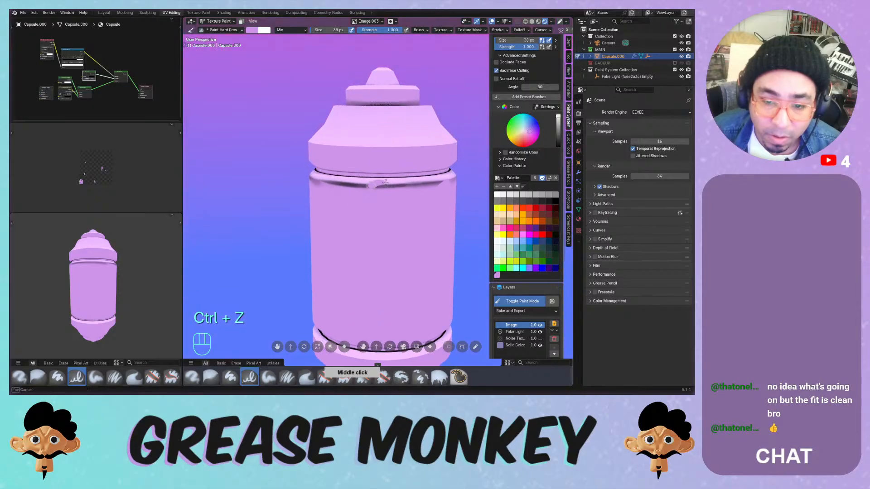
pyautogui.hotkey('ctrl', 'z')
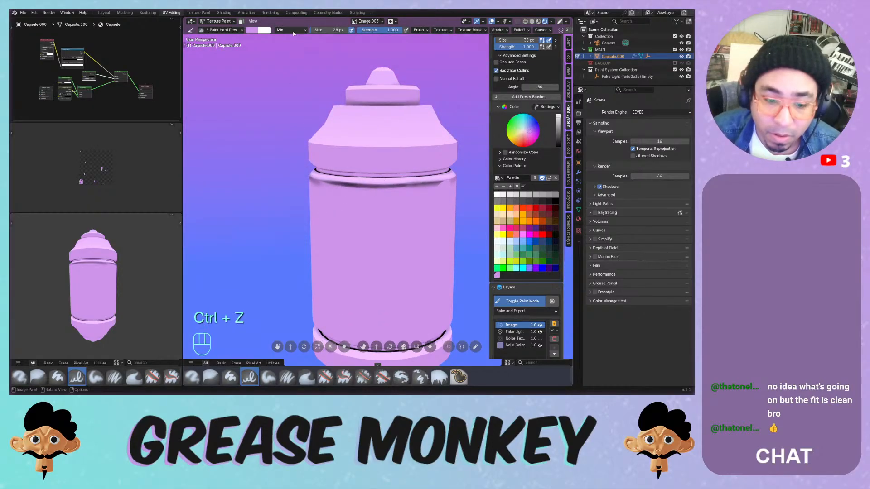
pyautogui.click(291, 30)
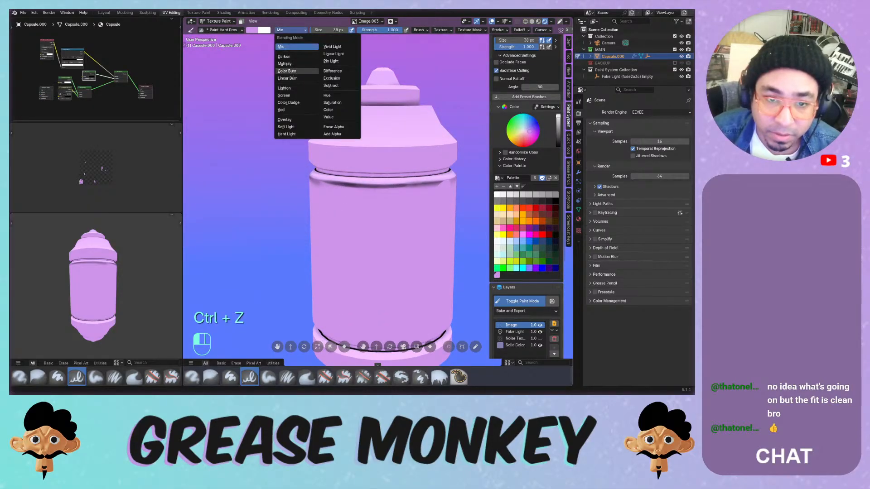
pyautogui.click(287, 71)
pyautogui.moveTo(349, 233)
pyautogui.mouseDown()
pyautogui.moveTo(368, 231)
pyautogui.moveTo(339, 183)
pyautogui.moveTo(435, 239)
pyautogui.moveTo(395, 248)
pyautogui.mouseUp()
# - Extend the purple Color Burn strokes into a zigzag band across the capsule
pyautogui.moveTo(399, 249); pyautogui.dragTo(379, 222, button='middle')
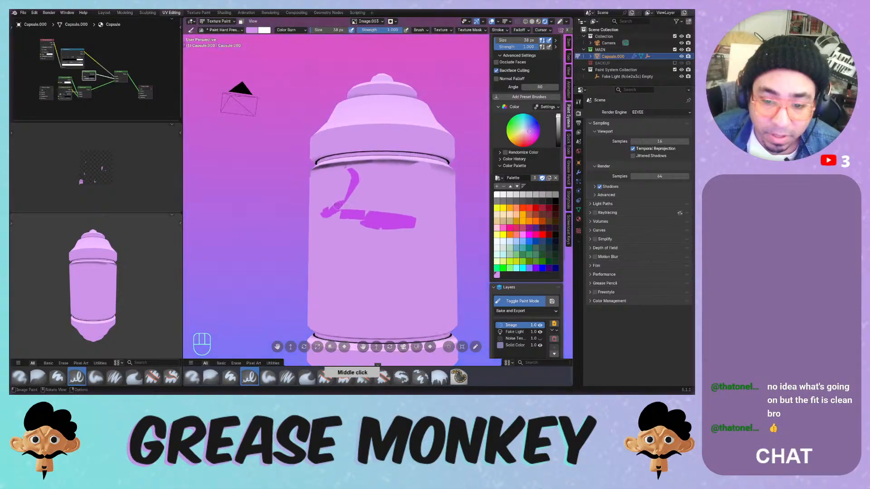
pyautogui.moveTo(379, 222); pyautogui.dragTo(340, 249)
pyautogui.moveTo(380, 221); pyautogui.dragTo(404, 224)
pyautogui.moveTo(404, 224); pyautogui.dragTo(381, 220, button='middle')
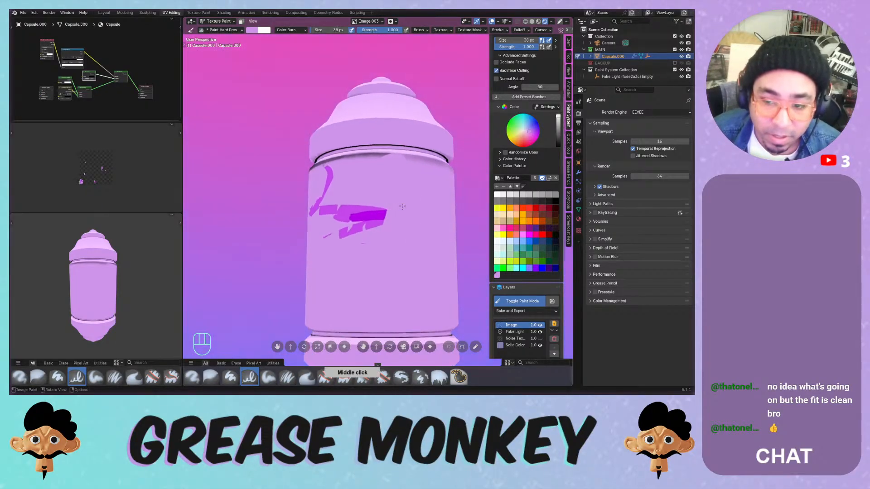
# - Hide the Noise Tex layer in the Paint System layer list
pyautogui.moveTo(519, 98); pyautogui.dragTo(519, 142, button='middle')
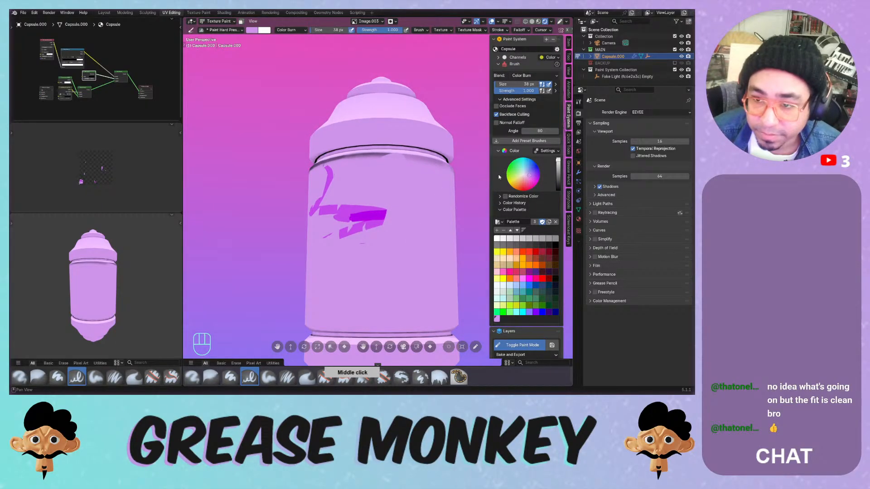
pyautogui.moveTo(499, 176); pyautogui.dragTo(528, 73, button='middle')
pyautogui.click(517, 282)
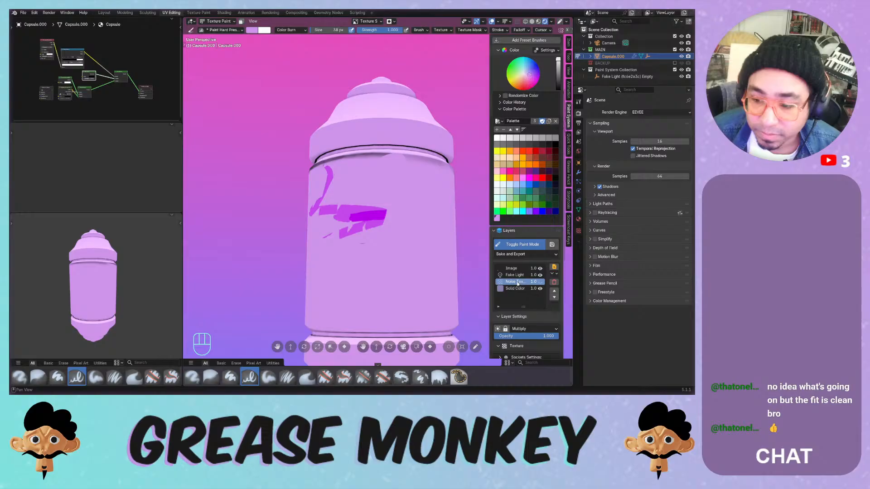
pyautogui.click(540, 282)
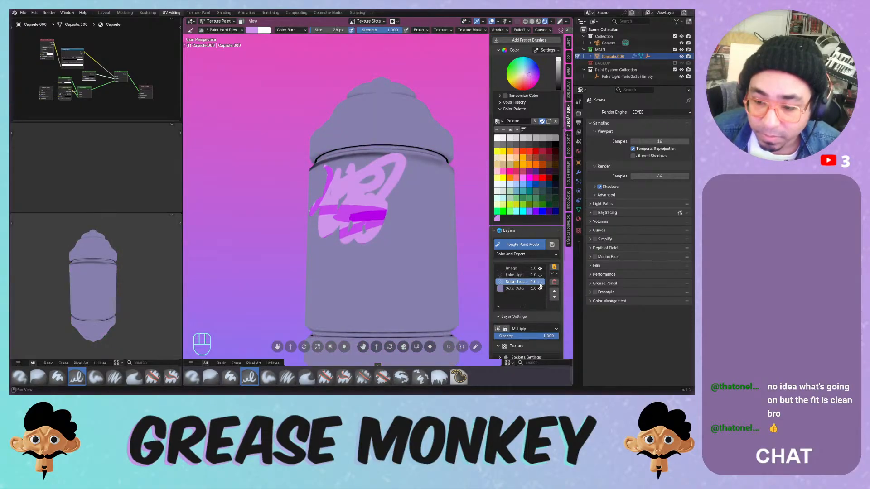
# - Select the Image layer and paint darker magenta strokes over the graffiti
pyautogui.moveTo(542, 280); pyautogui.dragTo(539, 252, button='middle')
pyautogui.click(521, 251)
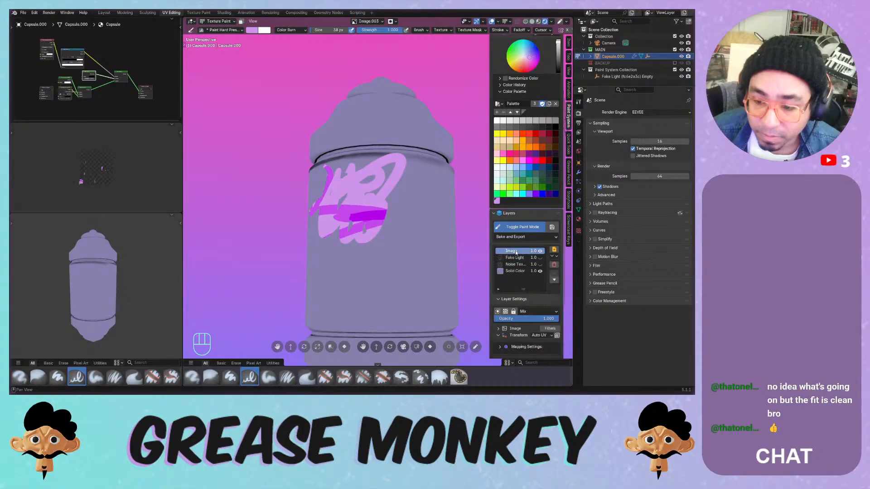
pyautogui.moveTo(371, 184); pyautogui.dragTo(406, 244)
pyautogui.moveTo(360, 209)
pyautogui.mouseDown()
pyautogui.moveTo(356, 235)
pyautogui.moveTo(375, 248)
pyautogui.moveTo(368, 249)
pyautogui.mouseUp()
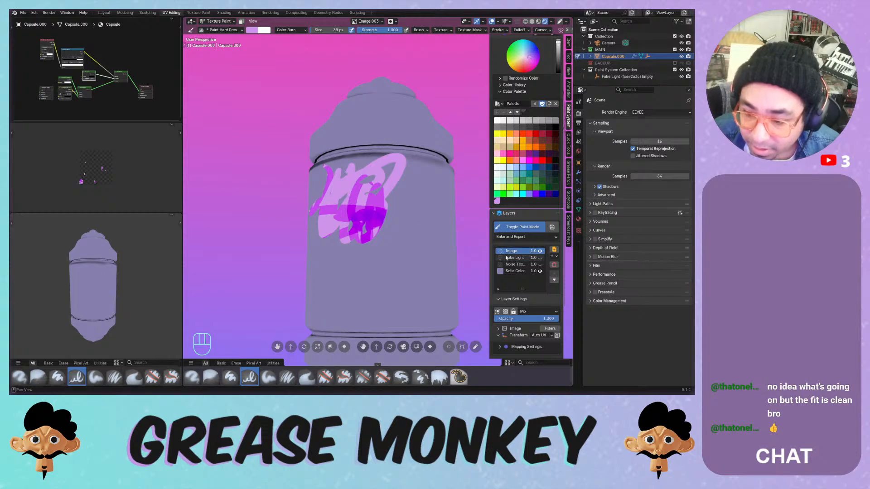
# - Delete the Fake Light and Noise Tex layers, confirming each removal
pyautogui.click(518, 259)
pyautogui.click(554, 265)
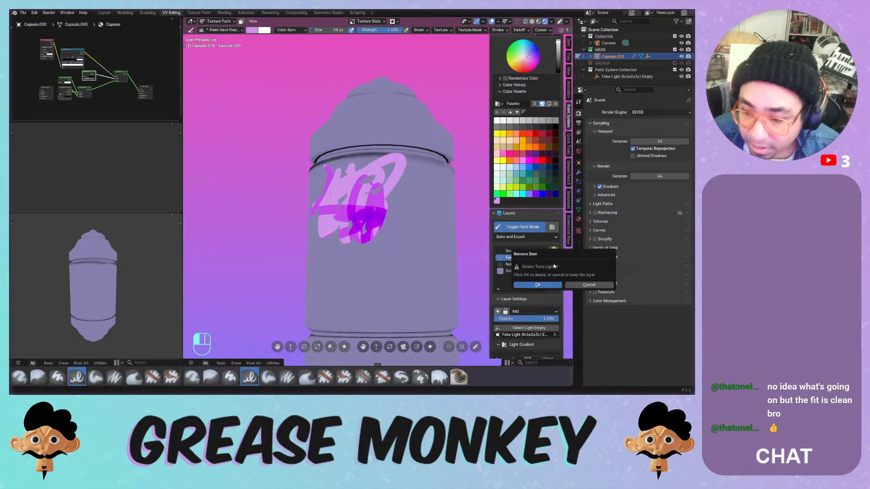
pyautogui.click(534, 286)
pyautogui.click(555, 264)
pyautogui.click(531, 284)
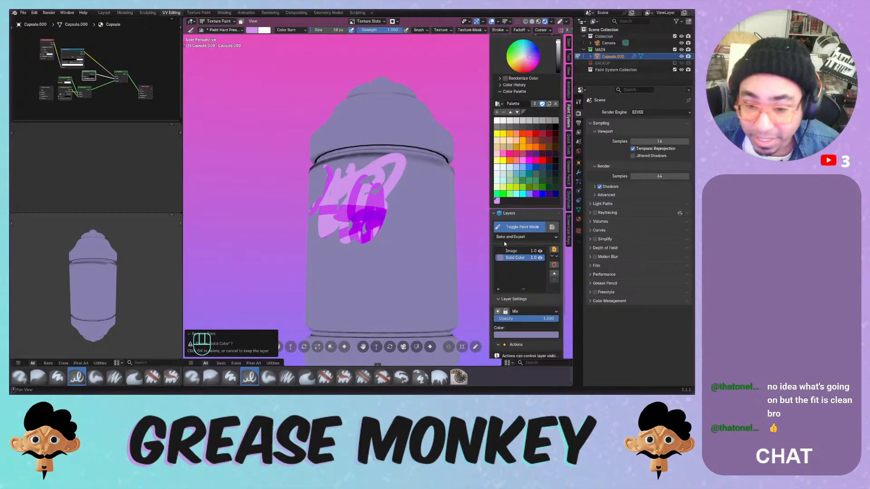
# - Select the Image layer, set brush blending back to Mix, and paint light-pink scribbles
pyautogui.click(540, 257)
pyautogui.click(540, 257)
pyautogui.click(540, 257)
pyautogui.click(541, 257)
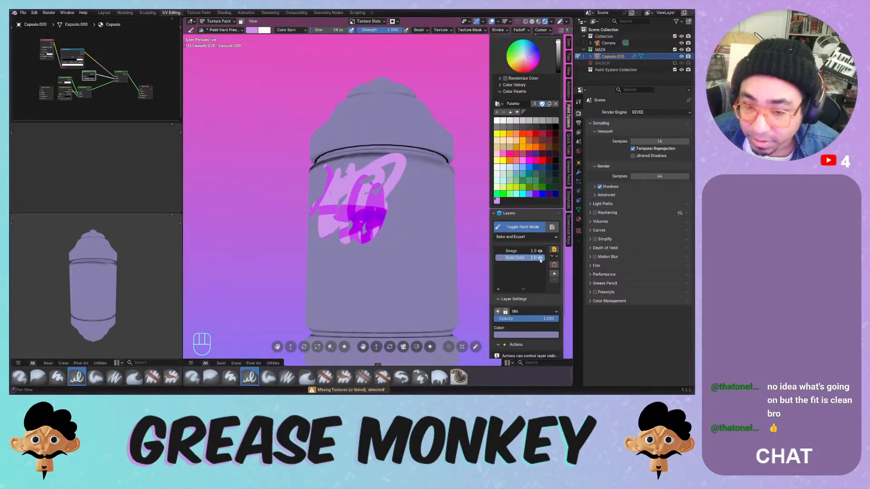
pyautogui.click(511, 251)
pyautogui.moveTo(365, 199)
pyautogui.mouseDown()
pyautogui.moveTo(346, 229)
pyautogui.moveTo(443, 225)
pyautogui.mouseUp()
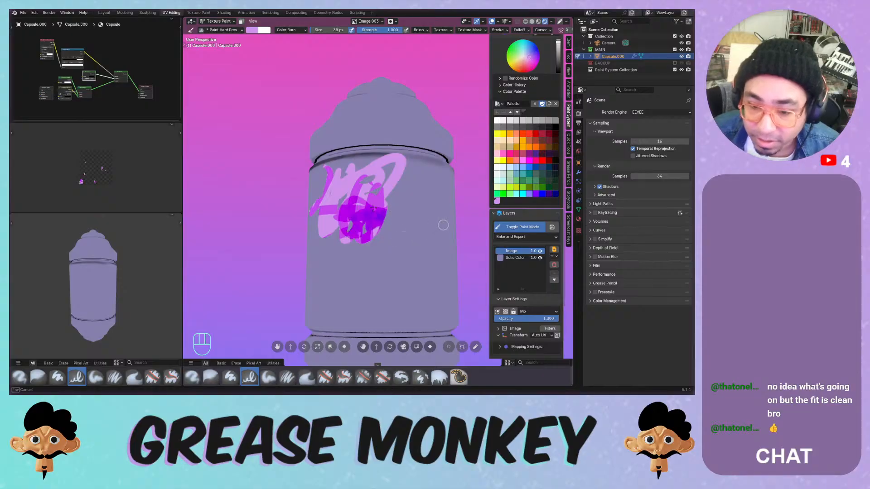
pyautogui.click(290, 30)
pyautogui.click(290, 47)
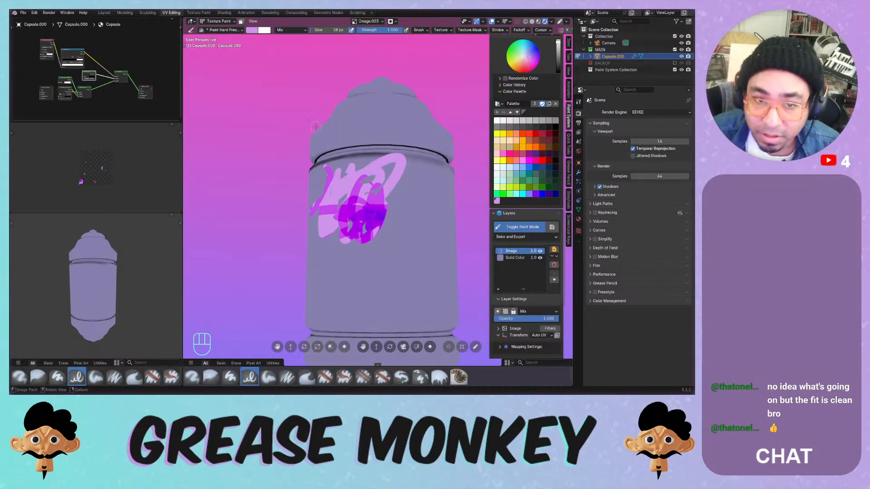
pyautogui.moveTo(369, 197)
pyautogui.mouseDown()
pyautogui.moveTo(400, 246)
pyautogui.moveTo(373, 182)
pyautogui.moveTo(394, 218)
pyautogui.moveTo(337, 229)
pyautogui.moveTo(351, 262)
pyautogui.moveTo(333, 253)
pyautogui.moveTo(347, 250)
pyautogui.moveTo(333, 274)
pyautogui.mouseUp()
# - Undo the drip stroke and set up the Paint Soft brush with strength about 0.451
pyautogui.click(268, 376)
pyautogui.hotkey('ctrl', 'z')
pyautogui.press('f')
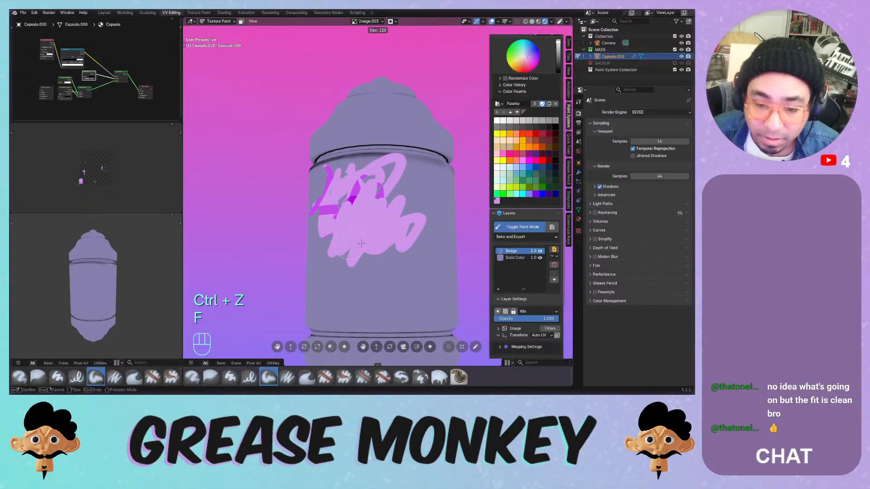
pyautogui.click(379, 247)
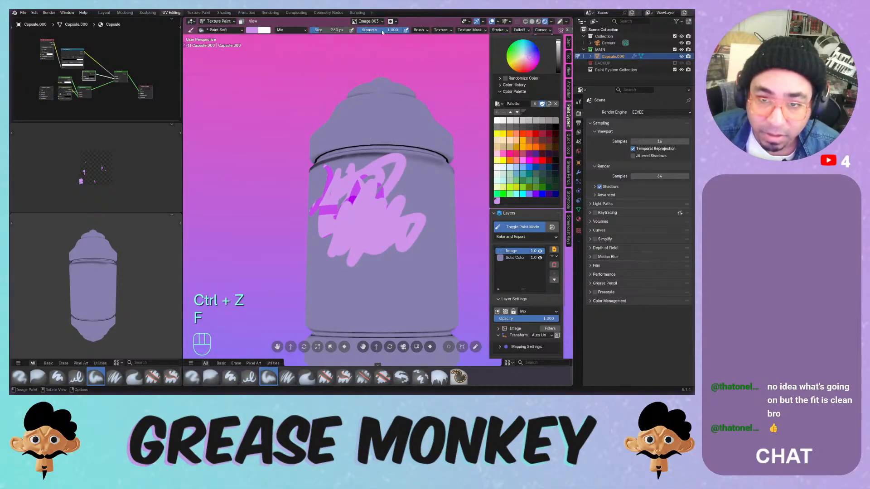
pyautogui.moveTo(399, 30); pyautogui.dragTo(376, 31)
# - Wash the capsule's front, right and lower body in soft light purple
pyautogui.moveTo(319, 204)
pyautogui.mouseDown()
pyautogui.moveTo(358, 281)
pyautogui.moveTo(337, 297)
pyautogui.mouseUp()
pyautogui.moveTo(417, 208); pyautogui.dragTo(375, 229, button='middle')
pyautogui.moveTo(363, 202)
pyautogui.mouseDown()
pyautogui.moveTo(391, 292)
pyautogui.moveTo(388, 272)
pyautogui.mouseUp()
pyautogui.moveTo(384, 265); pyautogui.dragTo(390, 241, button='middle')
pyautogui.moveTo(386, 242)
pyautogui.keyDown('ctrl'); pyautogui.mouseDown(button='middle')
pyautogui.moveTo(361, 275)
pyautogui.moveTo(363, 294)
pyautogui.mouseUp(button='middle'); pyautogui.keyUp('ctrl')
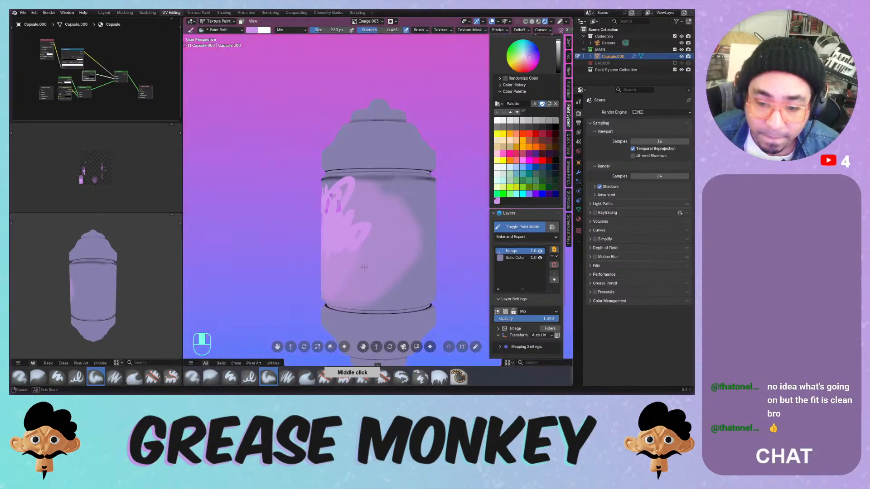
pyautogui.moveTo(358, 204)
pyautogui.mouseDown()
pyautogui.moveTo(389, 195)
pyautogui.moveTo(389, 266)
pyautogui.mouseUp()
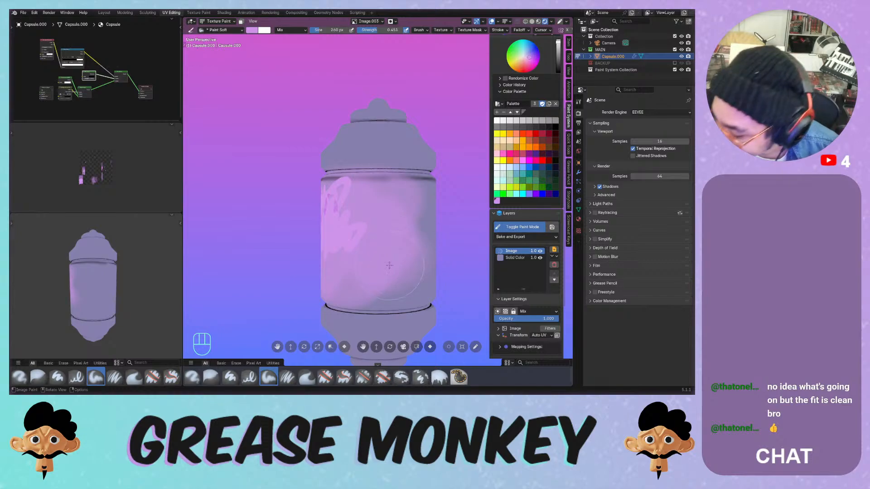
pyautogui.moveTo(410, 213)
pyautogui.mouseDown()
pyautogui.moveTo(408, 271)
pyautogui.moveTo(402, 256)
pyautogui.mouseUp()
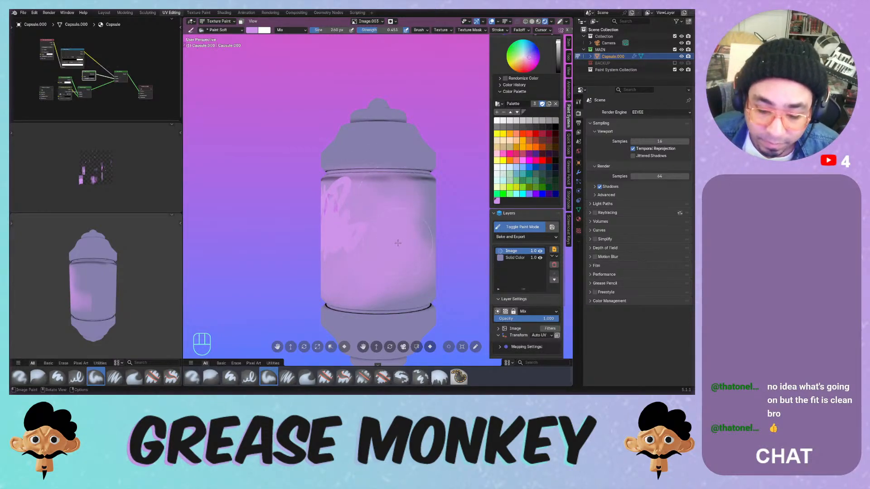
pyautogui.moveTo(408, 206); pyautogui.dragTo(368, 194, button='middle')
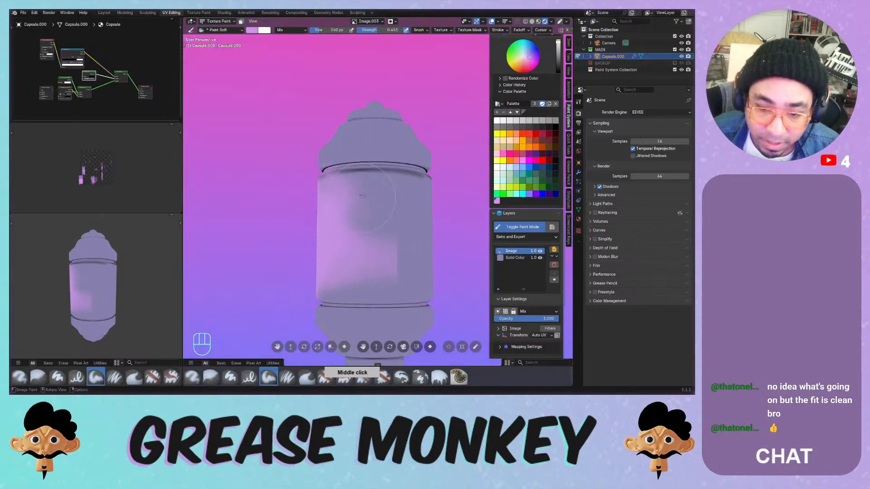
pyautogui.moveTo(370, 202)
pyautogui.mouseDown()
pyautogui.moveTo(393, 261)
pyautogui.moveTo(367, 192)
pyautogui.mouseUp()
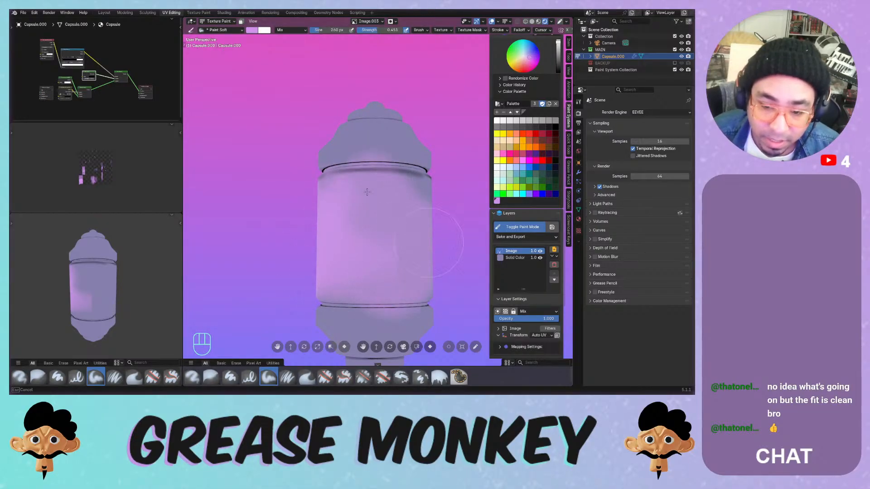
pyautogui.moveTo(367, 192); pyautogui.dragTo(367, 231, button='middle')
pyautogui.moveTo(368, 231)
pyautogui.mouseDown()
pyautogui.moveTo(368, 208)
pyautogui.moveTo(401, 279)
pyautogui.mouseUp()
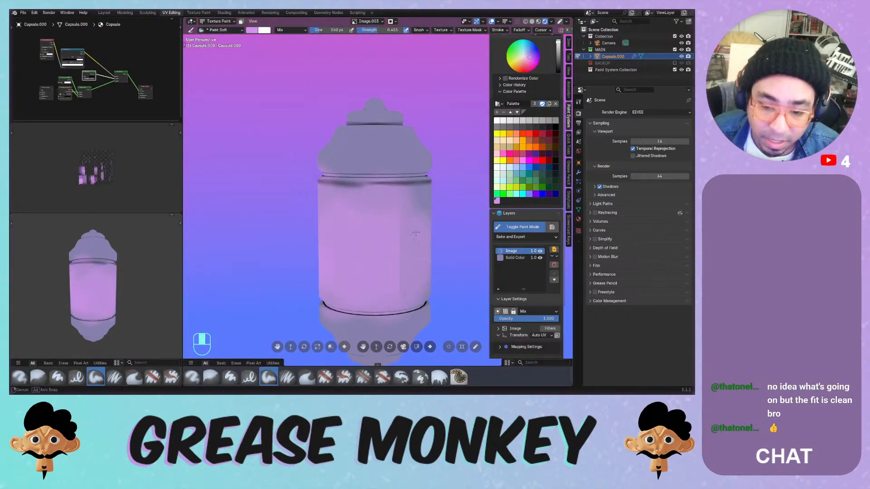
# - Cover the remaining jagged patches, upper rim and cap with soft purple
pyautogui.moveTo(370, 232); pyautogui.dragTo(371, 197, button='middle')
pyautogui.moveTo(372, 196)
pyautogui.mouseDown()
pyautogui.moveTo(397, 233)
pyautogui.moveTo(393, 276)
pyautogui.moveTo(362, 195)
pyautogui.moveTo(402, 204)
pyautogui.moveTo(418, 254)
pyautogui.moveTo(339, 271)
pyautogui.mouseUp()
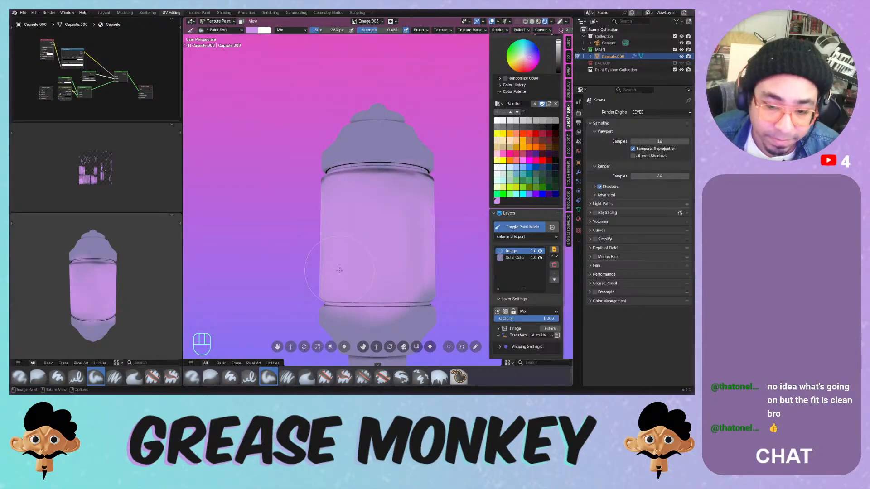
pyautogui.moveTo(399, 245); pyautogui.dragTo(362, 254, button='middle')
pyautogui.moveTo(391, 213)
pyautogui.mouseDown()
pyautogui.moveTo(399, 272)
pyautogui.moveTo(403, 254)
pyautogui.mouseUp()
pyautogui.moveTo(412, 218); pyautogui.dragTo(374, 222, button='middle')
pyautogui.moveTo(377, 217)
pyautogui.mouseDown()
pyautogui.moveTo(337, 259)
pyautogui.moveTo(374, 181)
pyautogui.mouseUp()
pyautogui.moveTo(347, 157)
pyautogui.mouseDown()
pyautogui.moveTo(340, 147)
pyautogui.moveTo(341, 157)
pyautogui.moveTo(397, 190)
pyautogui.mouseUp()
pyautogui.moveTo(376, 134); pyautogui.dragTo(390, 134)
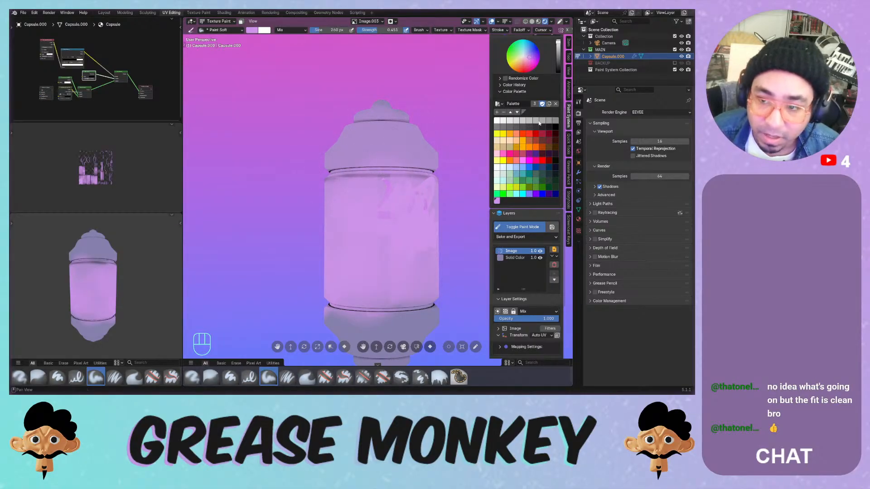
pyautogui.moveTo(514, 202)
pyautogui.mouseDown(button='middle')
pyautogui.moveTo(514, 173)
pyautogui.moveTo(503, 319)
pyautogui.mouseUp(button='middle')
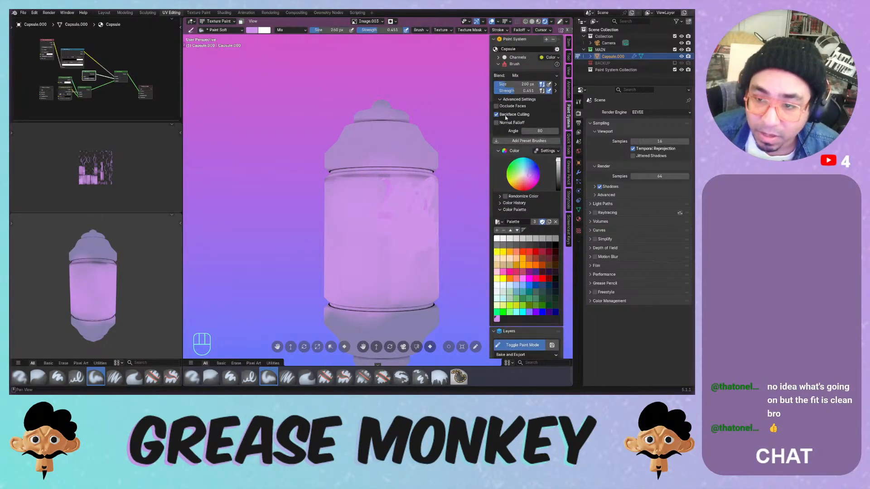
pyautogui.moveTo(380, 152)
pyautogui.mouseDown()
pyautogui.moveTo(393, 145)
pyautogui.moveTo(385, 152)
pyautogui.mouseUp()
pyautogui.moveTo(389, 159); pyautogui.dragTo(447, 177, button='middle')
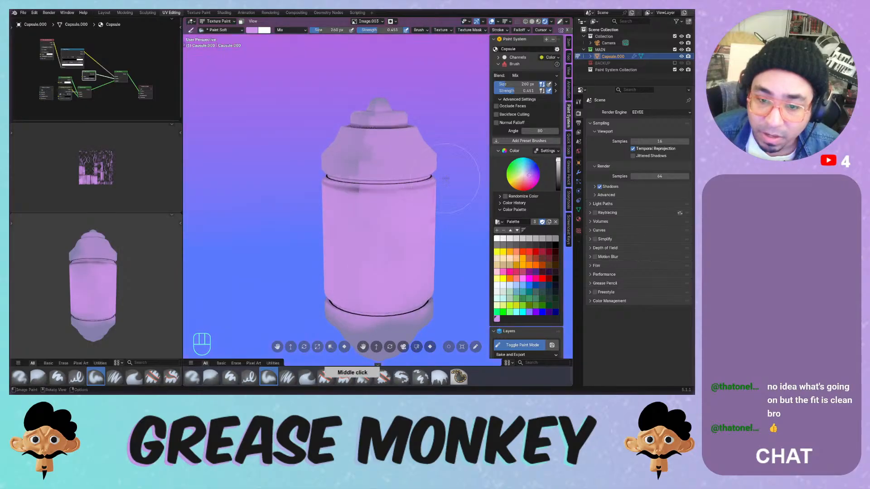
pyautogui.moveTo(345, 160)
pyautogui.mouseDown()
pyautogui.moveTo(398, 166)
pyautogui.moveTo(369, 141)
pyautogui.moveTo(343, 179)
pyautogui.mouseUp()
pyautogui.moveTo(358, 155); pyautogui.dragTo(394, 171, button='middle')
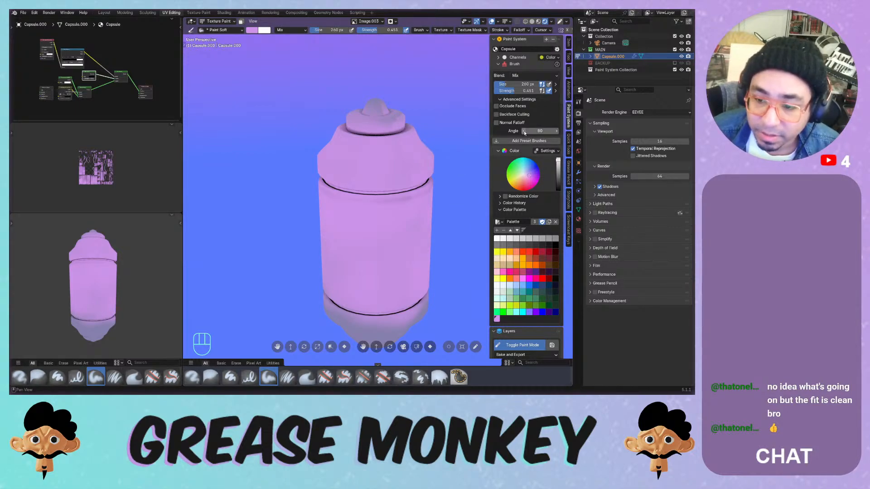
pyautogui.moveTo(530, 125); pyautogui.dragTo(564, 41, button='middle')
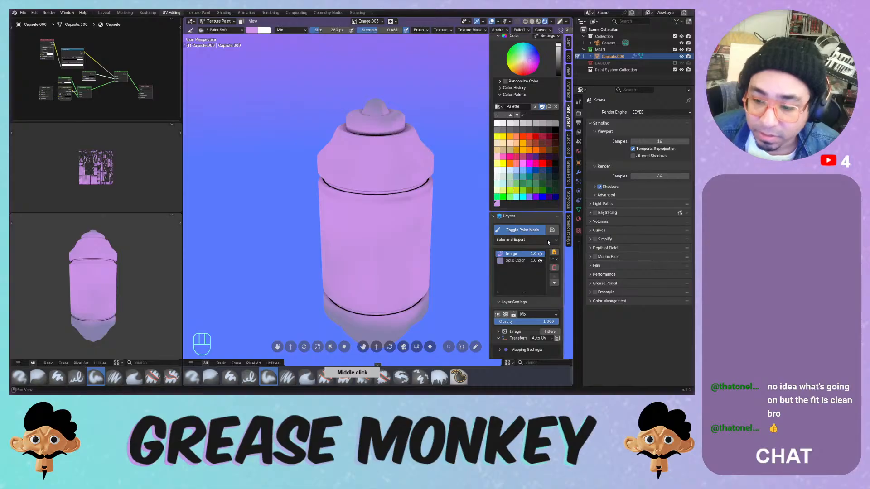
# - Delete the painted Image layer and add a new non-float image layer mapped to UVMap
pyautogui.click(554, 267)
pyautogui.click(531, 289)
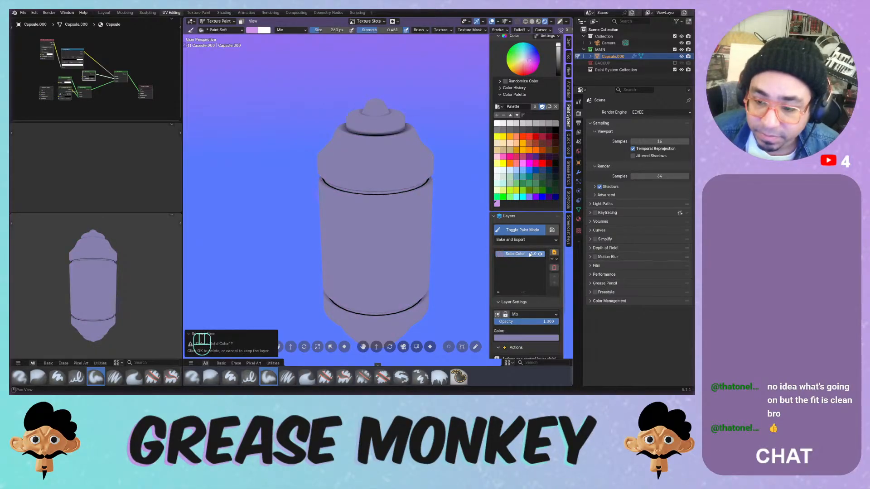
pyautogui.click(554, 253)
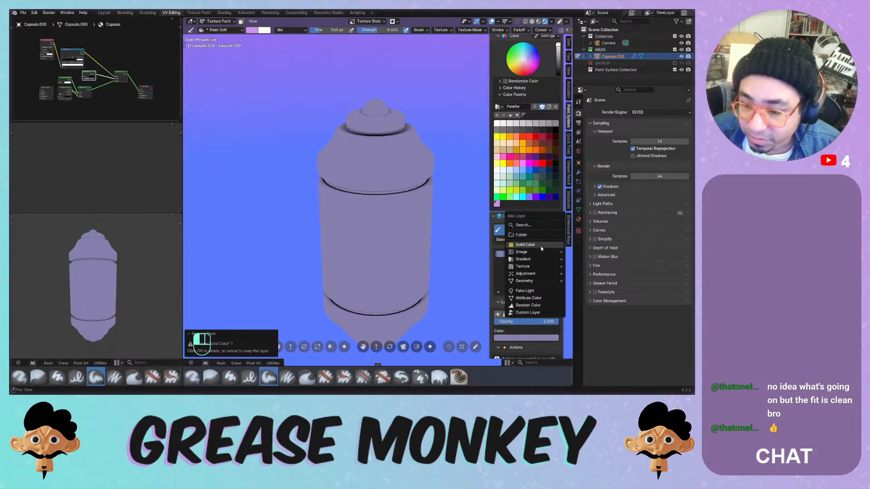
pyautogui.moveTo(541, 251)
pyautogui.click(582, 252)
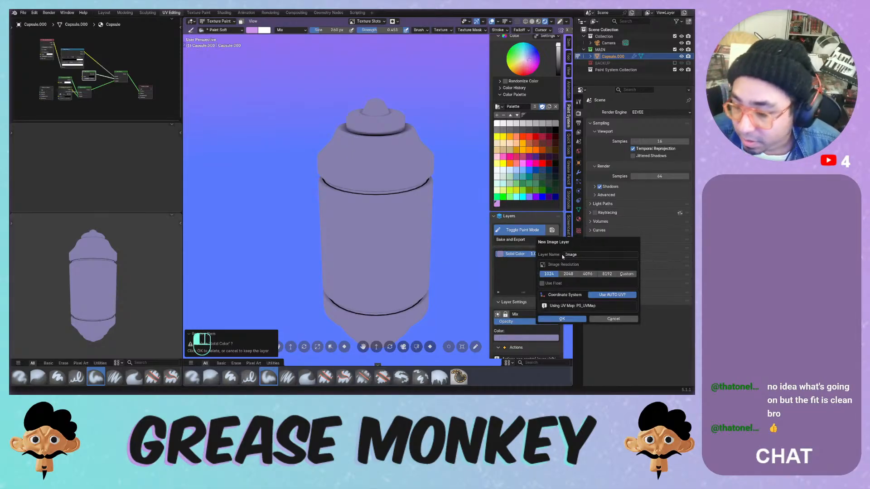
pyautogui.click(560, 284)
pyautogui.click(594, 293)
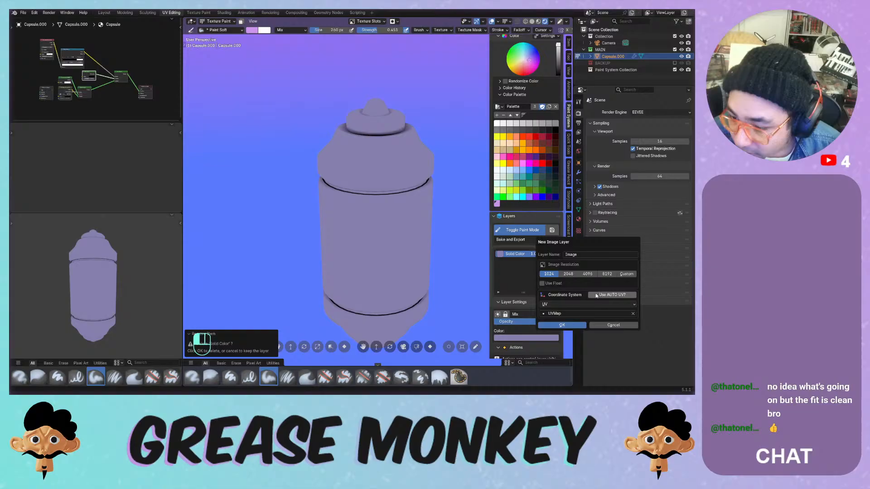
pyautogui.click(572, 313)
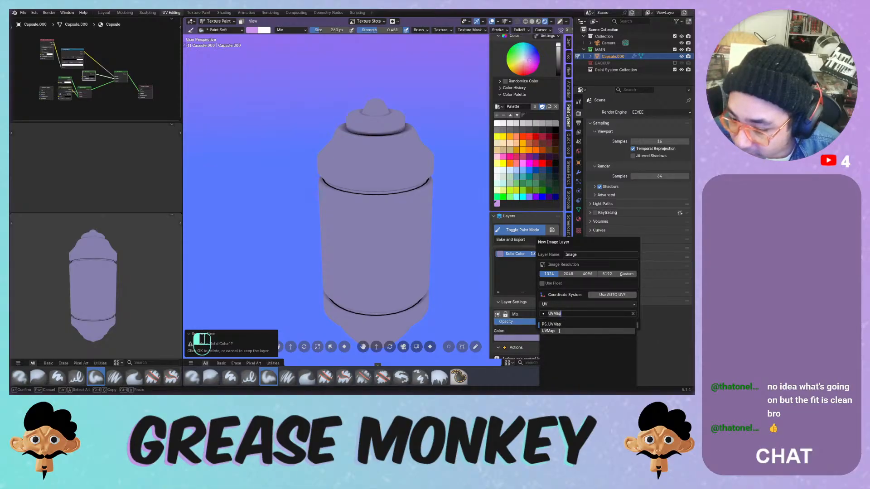
pyautogui.click(560, 330)
pyautogui.click(562, 326)
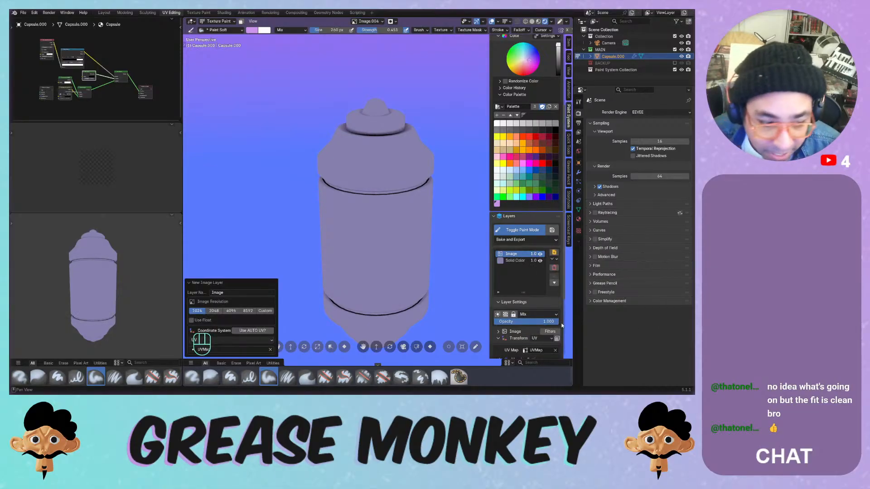
# - Coat the capsule body and upper part in soft pink on the fresh Image layer, undoing one stroke
pyautogui.moveTo(366, 204)
pyautogui.mouseDown()
pyautogui.moveTo(371, 247)
pyautogui.moveTo(390, 236)
pyautogui.moveTo(372, 218)
pyautogui.mouseUp()
pyautogui.moveTo(402, 182); pyautogui.dragTo(339, 161, button='middle')
pyautogui.hotkey('ctrl', 'z')
pyautogui.moveTo(388, 195)
pyautogui.mouseDown()
pyautogui.moveTo(348, 254)
pyautogui.moveTo(385, 231)
pyautogui.mouseUp()
pyautogui.moveTo(369, 206); pyautogui.dragTo(556, 210, button='middle')
pyautogui.moveTo(634, 214); pyautogui.dragTo(355, 195, button='middle')
pyautogui.moveTo(351, 265); pyautogui.dragTo(411, 244)
pyautogui.moveTo(426, 204); pyautogui.dragTo(386, 199, button='middle')
pyautogui.moveTo(381, 198)
pyautogui.mouseDown()
pyautogui.moveTo(369, 245)
pyautogui.moveTo(412, 244)
pyautogui.moveTo(390, 244)
pyautogui.mouseUp()
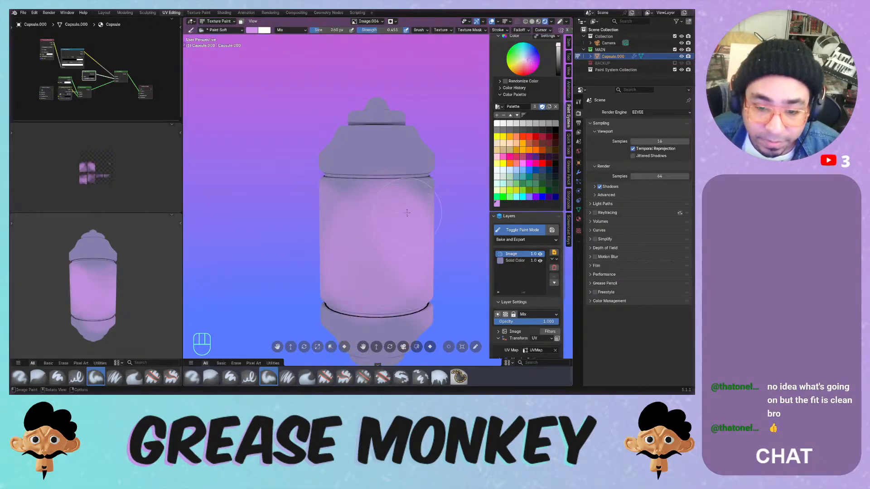
pyautogui.moveTo(385, 229); pyautogui.dragTo(368, 198, button='middle')
pyautogui.moveTo(367, 197)
pyautogui.mouseDown()
pyautogui.moveTo(353, 203)
pyautogui.moveTo(400, 225)
pyautogui.mouseUp()
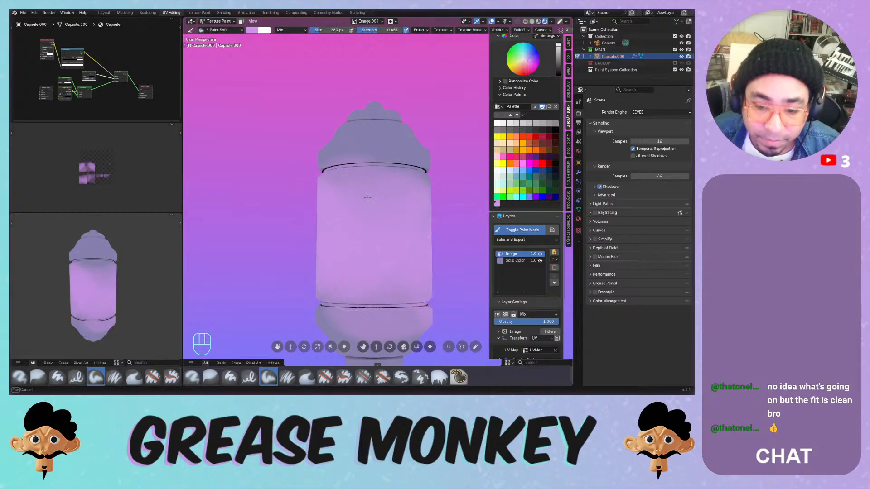
pyautogui.moveTo(367, 197)
pyautogui.mouseDown(button='middle')
pyautogui.moveTo(458, 206)
pyautogui.moveTo(341, 163)
pyautogui.moveTo(398, 283)
pyautogui.moveTo(386, 299)
pyautogui.moveTo(389, 185)
pyautogui.mouseUp(button='middle')
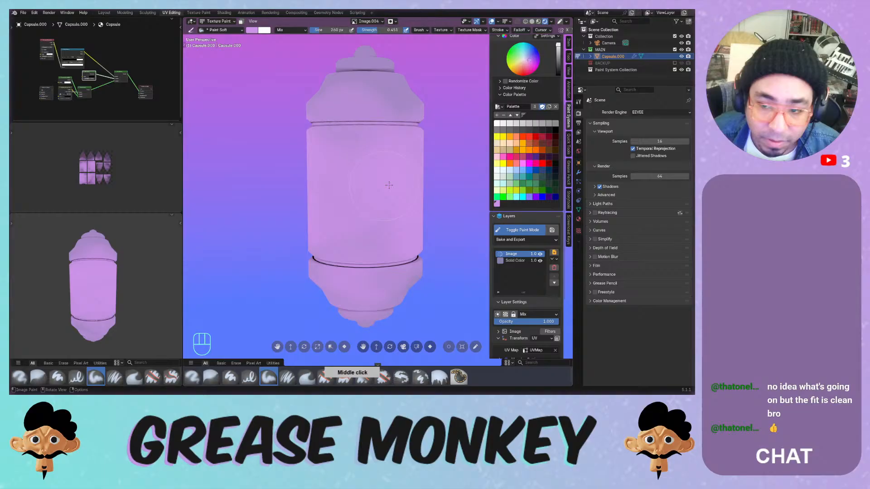
# - Try black and light pink with Multiply blending, undoing the dark blob
pyautogui.click(552, 129)
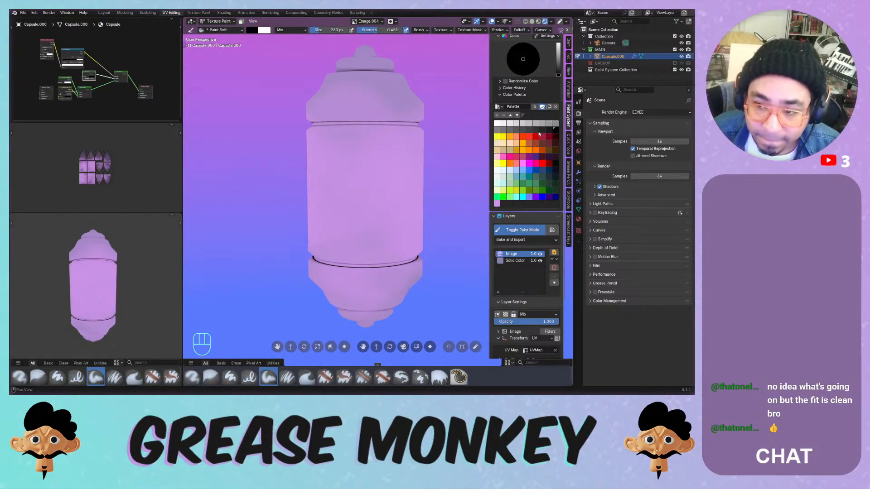
pyautogui.click(497, 203)
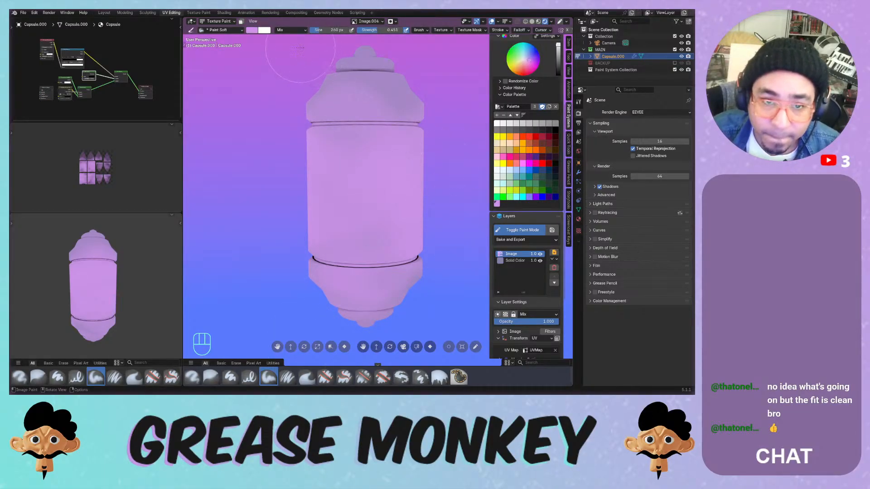
pyautogui.click(295, 30)
pyautogui.click(296, 67)
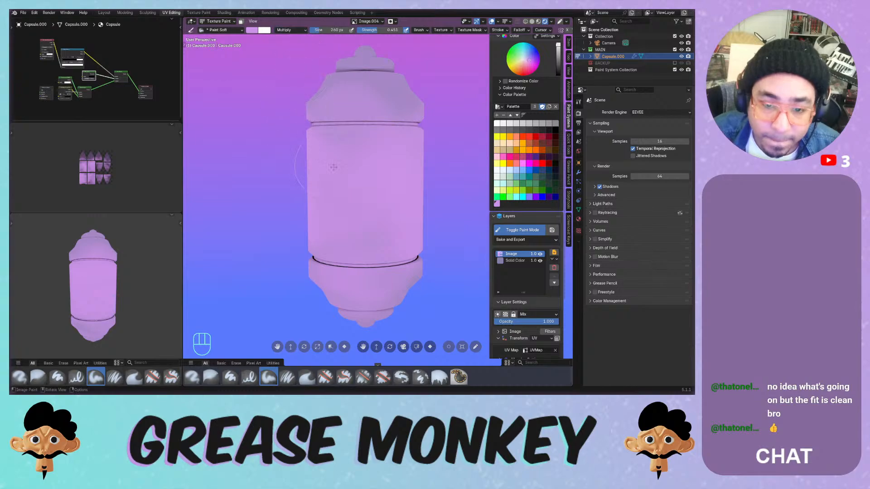
pyautogui.hotkey('ctrl', 'z')
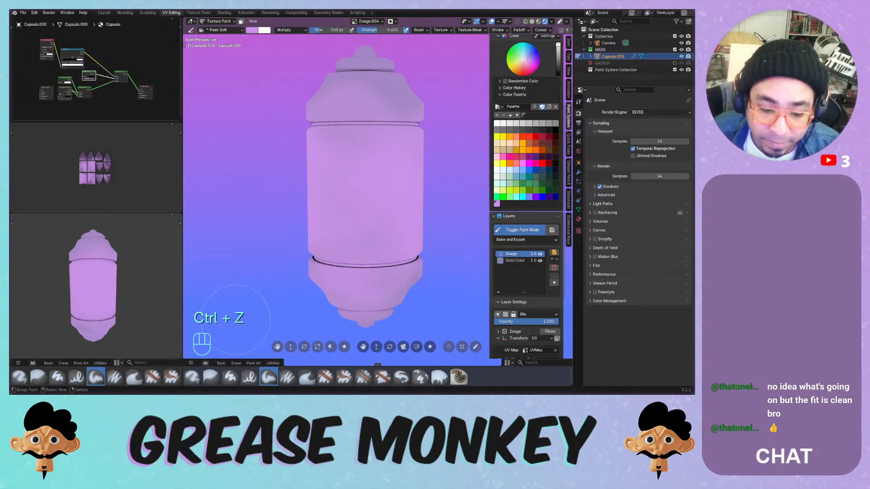
pyautogui.click(249, 377)
pyautogui.hotkey('ctrl', 'z')
# - Shrink the brush, switch blending to Overlay, and undo two test strokes
pyautogui.press('f')
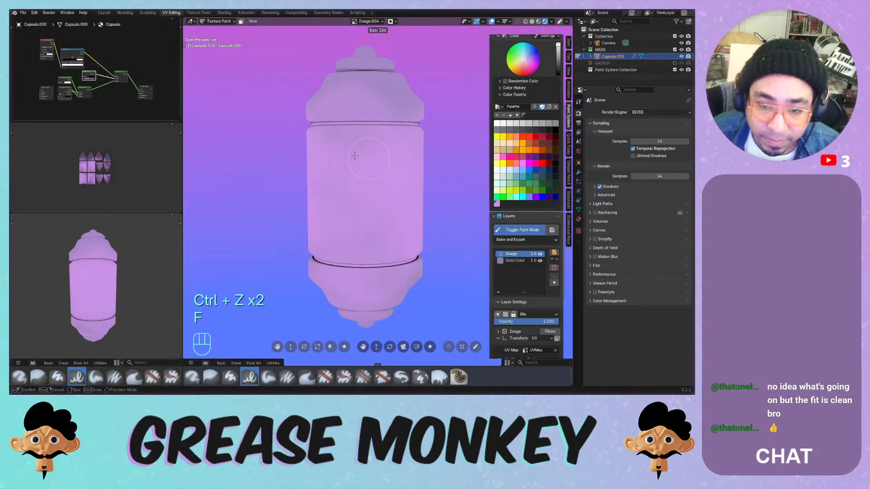
pyautogui.click(326, 135)
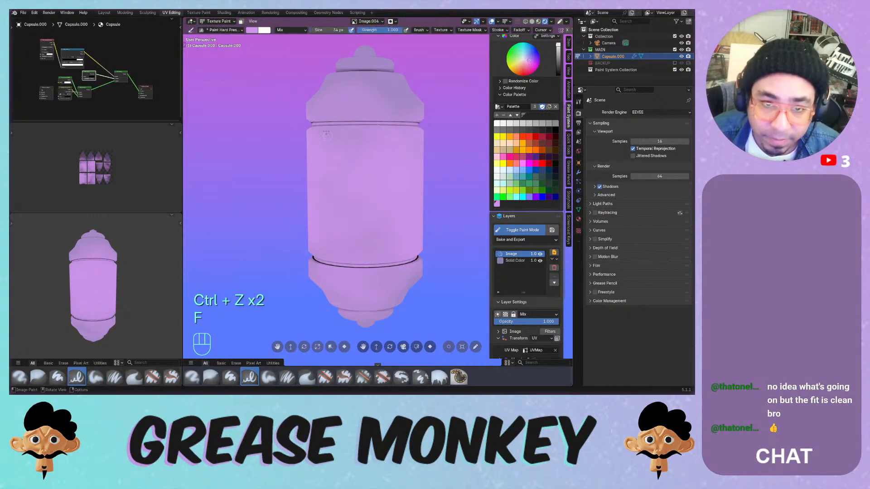
pyautogui.click(293, 31)
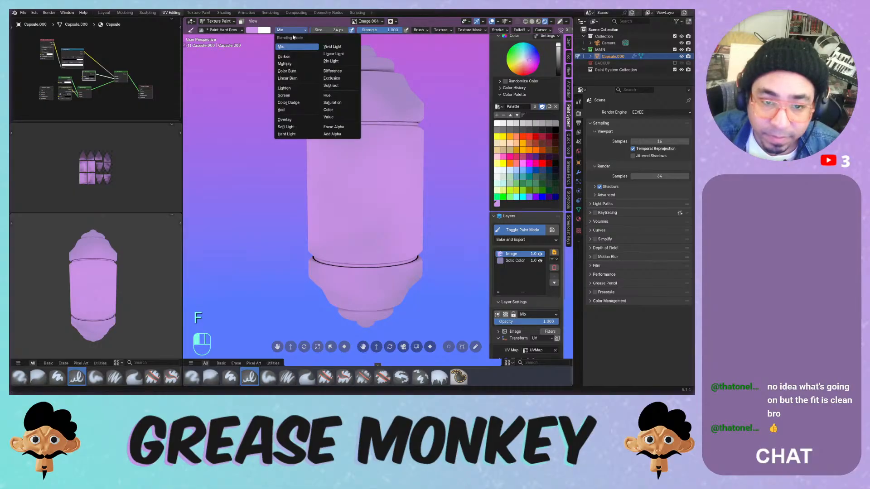
pyautogui.click(284, 120)
pyautogui.moveTo(365, 145); pyautogui.dragTo(327, 180)
pyautogui.hotkey('ctrl', 'z')
pyautogui.moveTo(313, 117)
pyautogui.mouseDown()
pyautogui.moveTo(337, 131)
pyautogui.moveTo(326, 130)
pyautogui.mouseUp()
pyautogui.hotkey('ctrl', 'z')
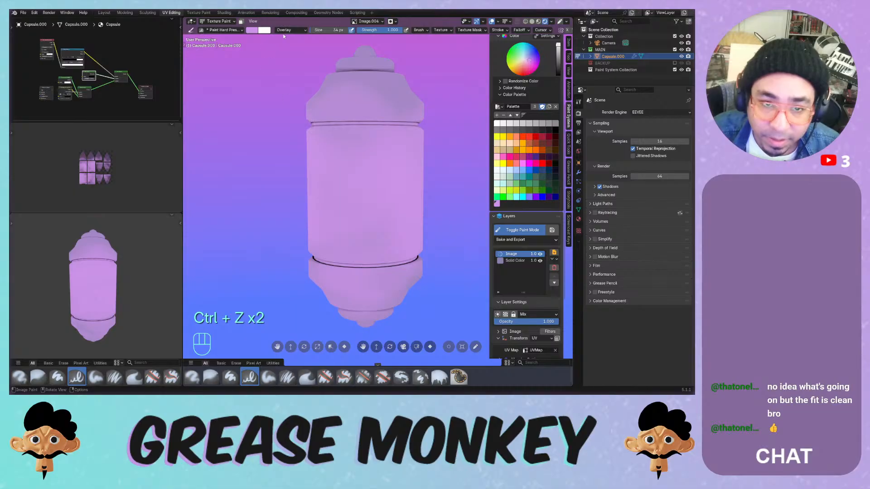
# - Test hot pink and darker magenta brush colours, undoing both strokes
pyautogui.click(284, 30)
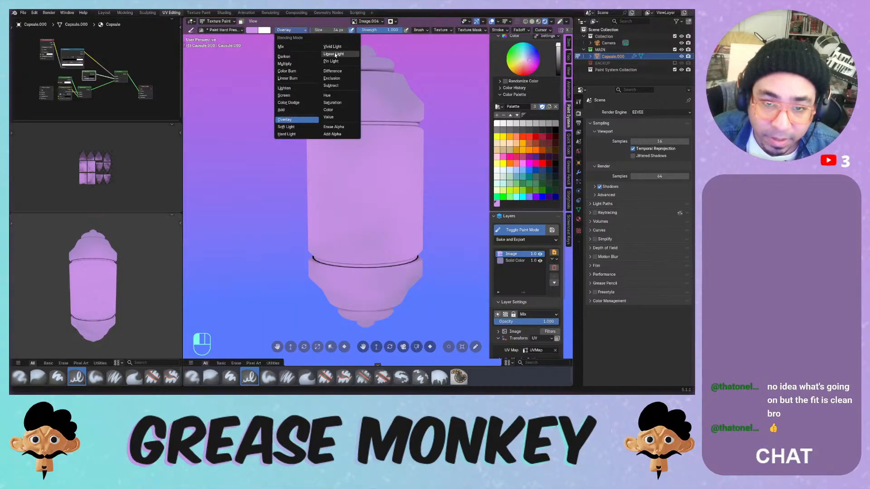
pyautogui.click(534, 68)
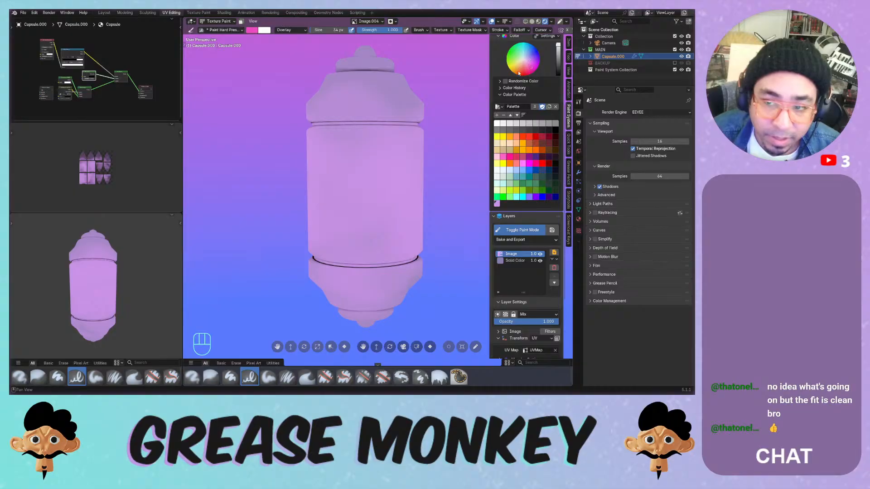
pyautogui.moveTo(353, 145)
pyautogui.mouseDown()
pyautogui.moveTo(400, 157)
pyautogui.moveTo(392, 141)
pyautogui.moveTo(410, 137)
pyautogui.mouseUp()
pyautogui.hotkey('ctrl', 'z')
pyautogui.click(558, 67)
pyautogui.hotkey('ctrl', 'z')
# - Switch blending back to Mix and settle on light pink with a lowered Value
pyautogui.click(291, 30)
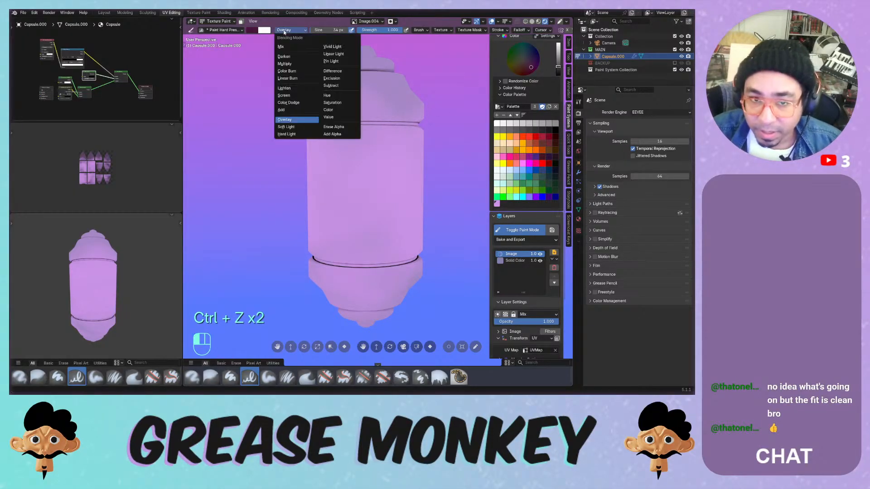
pyautogui.click(294, 46)
pyautogui.moveTo(353, 120)
pyautogui.mouseDown()
pyautogui.moveTo(327, 160)
pyautogui.moveTo(397, 160)
pyautogui.mouseUp()
pyautogui.hotkey('ctrl', 'z')
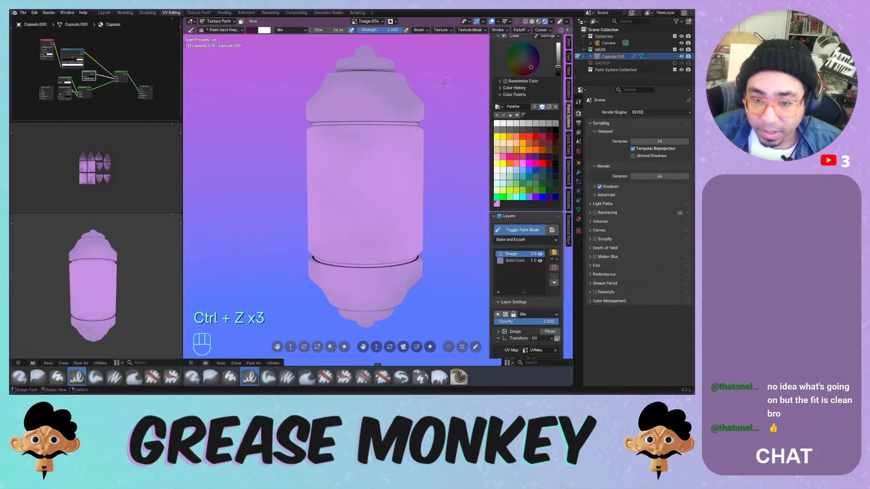
pyautogui.click(497, 204)
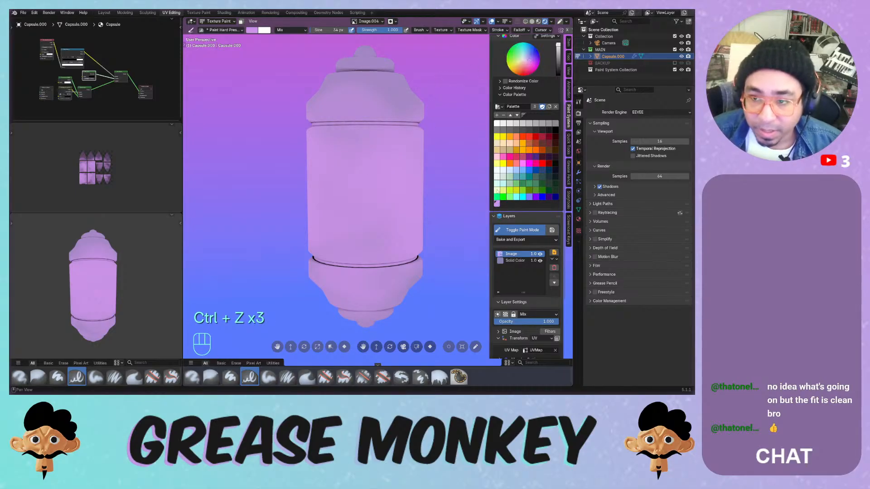
pyautogui.click(558, 55)
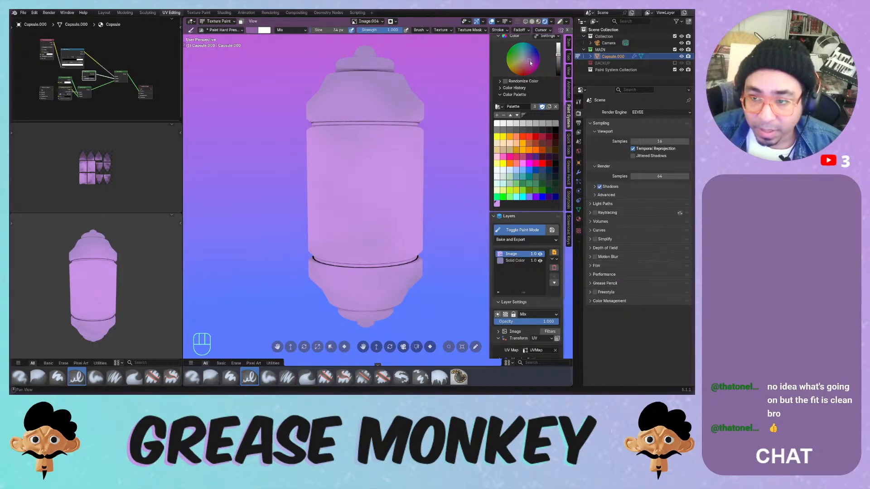
# - Shift the brush hue toward dark pink and try trial strokes along the upper band, undoing each
pyautogui.moveTo(529, 60); pyautogui.dragTo(527, 63)
pyautogui.moveTo(345, 140); pyautogui.dragTo(388, 135)
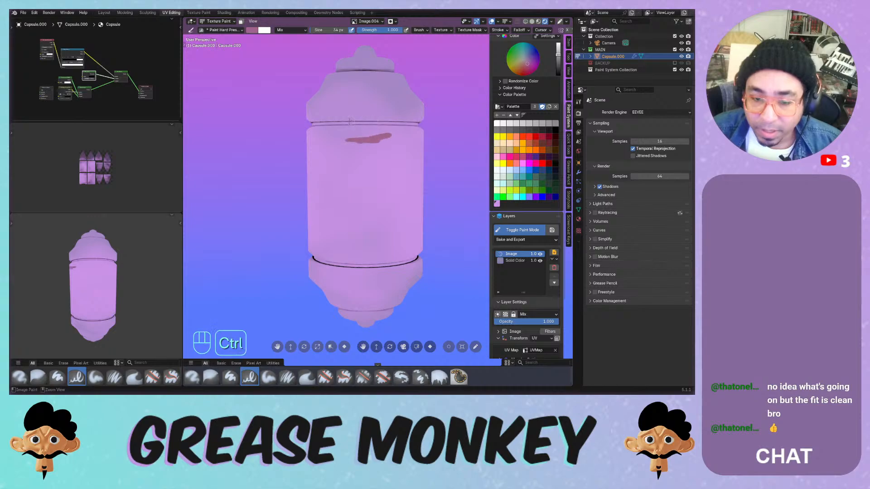
pyautogui.hotkey('ctrl', 'z')
pyautogui.moveTo(322, 132); pyautogui.dragTo(391, 132)
pyautogui.moveTo(368, 135); pyautogui.dragTo(368, 149, button='middle')
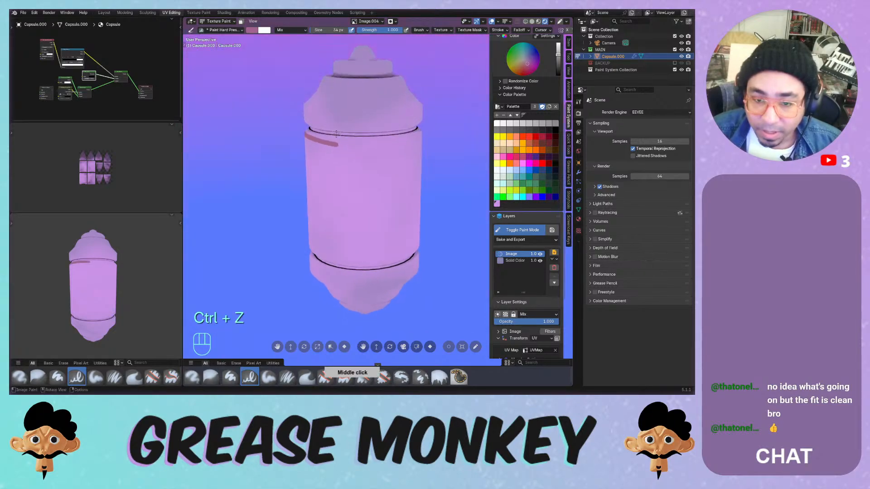
pyautogui.hotkey('ctrl', 'z')
pyautogui.moveTo(322, 142); pyautogui.dragTo(412, 138)
pyautogui.moveTo(414, 132); pyautogui.dragTo(408, 113, button='middle')
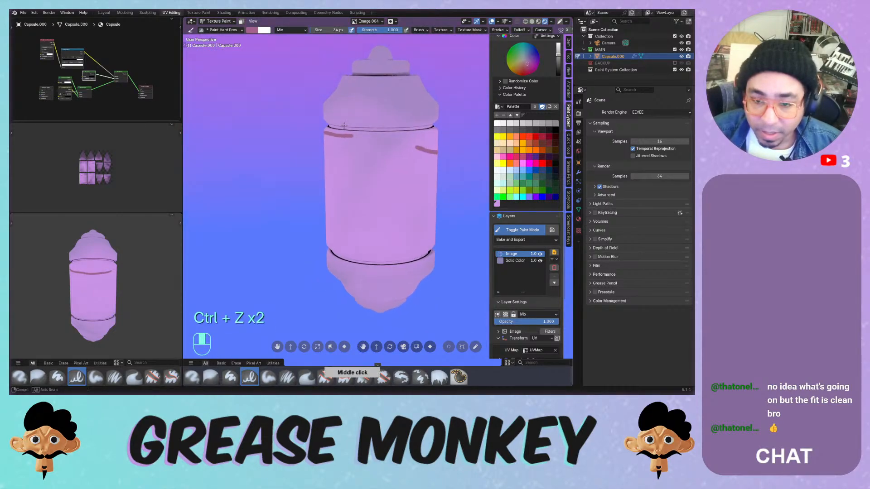
pyautogui.hotkey('ctrl', 'z')
# - Enable Stabilize Stroke and paint a smooth seam line around the capsule's upper band
pyautogui.click(496, 31)
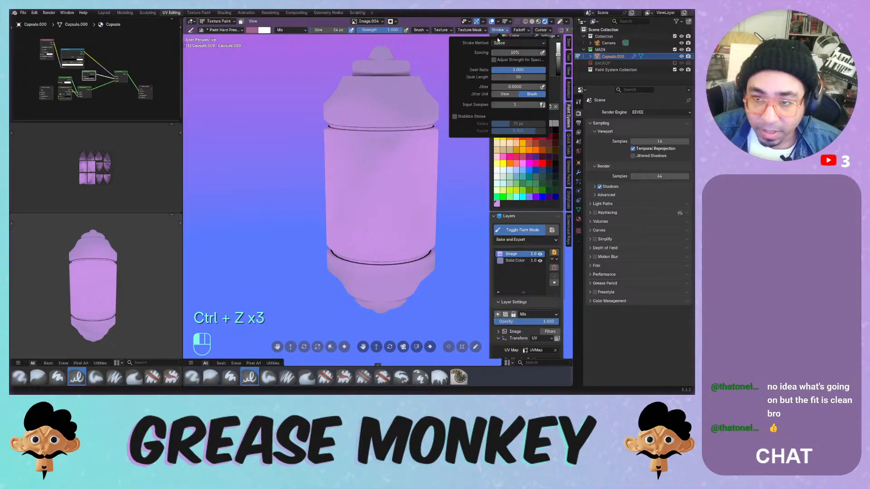
pyautogui.click(461, 116)
pyautogui.moveTo(327, 132); pyautogui.dragTo(330, 131)
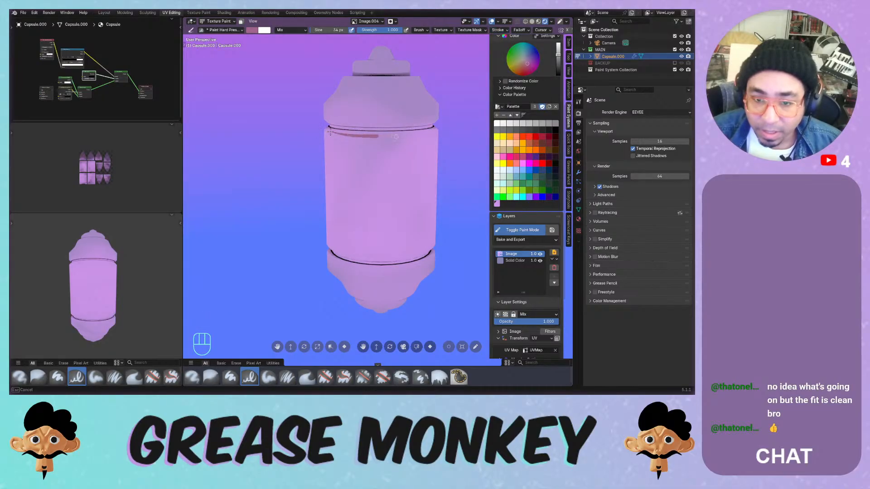
pyautogui.moveTo(446, 132); pyautogui.dragTo(447, 132)
pyautogui.moveTo(447, 132); pyautogui.dragTo(371, 132, button='middle')
pyautogui.moveTo(372, 134); pyautogui.dragTo(392, 134)
pyautogui.moveTo(455, 132); pyautogui.dragTo(457, 133)
pyautogui.moveTo(453, 130); pyautogui.dragTo(357, 119, button='middle')
pyautogui.moveTo(333, 131); pyautogui.dragTo(447, 130)
# - Paint seam lines all the way around the capsule's lower band
pyautogui.moveTo(447, 130); pyautogui.dragTo(326, 249, button='middle')
pyautogui.moveTo(324, 248); pyautogui.dragTo(432, 248)
pyautogui.moveTo(433, 248); pyautogui.dragTo(343, 257, button='middle')
pyautogui.moveTo(411, 251); pyautogui.dragTo(418, 249)
pyautogui.moveTo(418, 249)
pyautogui.mouseDown(button='middle')
pyautogui.moveTo(369, 233)
pyautogui.moveTo(347, 238)
pyautogui.mouseUp(button='middle')
pyautogui.moveTo(347, 238); pyautogui.dragTo(428, 242)
pyautogui.moveTo(428, 241); pyautogui.dragTo(343, 242, button='middle')
pyautogui.moveTo(343, 242); pyautogui.dragTo(435, 242)
pyautogui.moveTo(434, 242); pyautogui.dragTo(371, 244, button='middle')
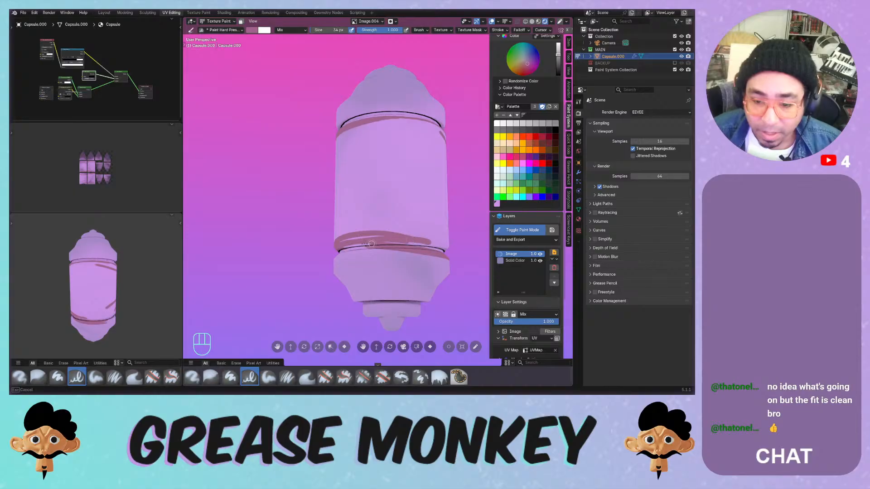
pyautogui.moveTo(457, 250); pyautogui.dragTo(459, 251)
pyautogui.moveTo(456, 249); pyautogui.dragTo(392, 245, button='middle')
pyautogui.moveTo(343, 245); pyautogui.dragTo(410, 242)
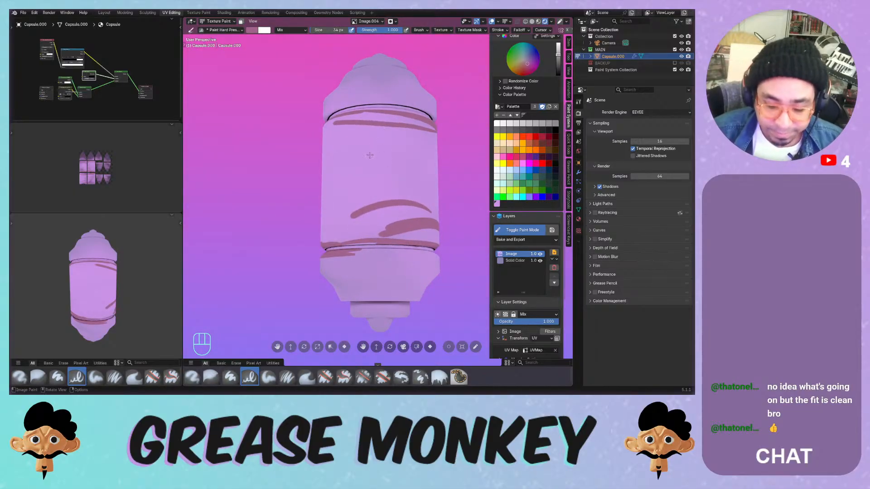
# - Darken the upper band line and add a line just below the cap rim
pyautogui.moveTo(368, 116); pyautogui.dragTo(399, 152, button='middle')
pyautogui.moveTo(348, 144); pyautogui.dragTo(453, 146)
pyautogui.moveTo(415, 120)
pyautogui.mouseDown(button='middle')
pyautogui.moveTo(420, 113)
pyautogui.moveTo(427, 152)
pyautogui.mouseUp(button='middle')
pyautogui.moveTo(363, 113)
pyautogui.mouseDown()
pyautogui.moveTo(410, 125)
pyautogui.moveTo(440, 110)
pyautogui.mouseUp()
pyautogui.moveTo(435, 97)
pyautogui.mouseDown(button='middle')
pyautogui.moveTo(425, 43)
pyautogui.moveTo(383, 111)
pyautogui.mouseUp(button='middle')
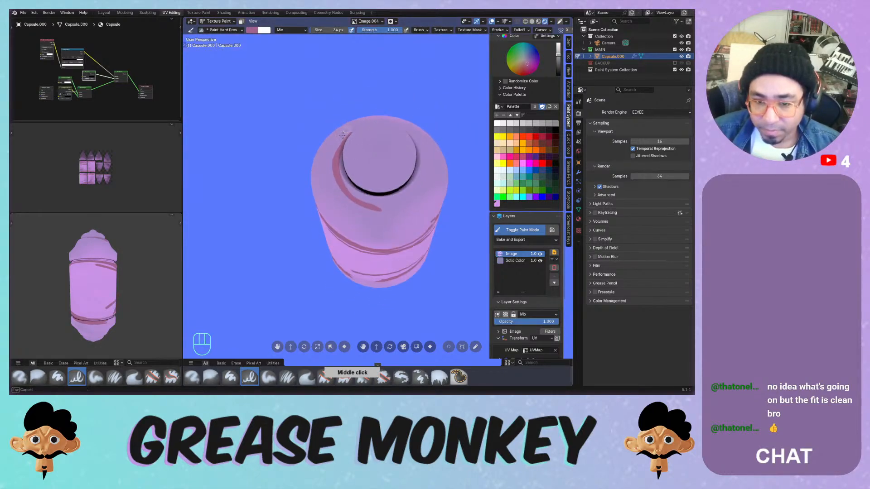
pyautogui.moveTo(343, 135)
pyautogui.mouseDown()
pyautogui.moveTo(415, 129)
pyautogui.moveTo(403, 187)
pyautogui.moveTo(363, 202)
pyautogui.moveTo(430, 139)
pyautogui.mouseUp()
pyautogui.hotkey('ctrl', 'z')
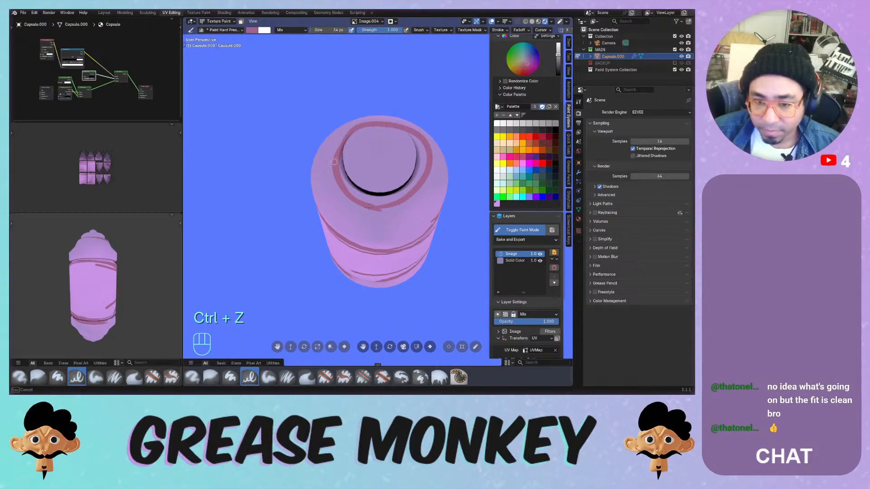
pyautogui.moveTo(334, 162); pyautogui.dragTo(347, 135, button='middle')
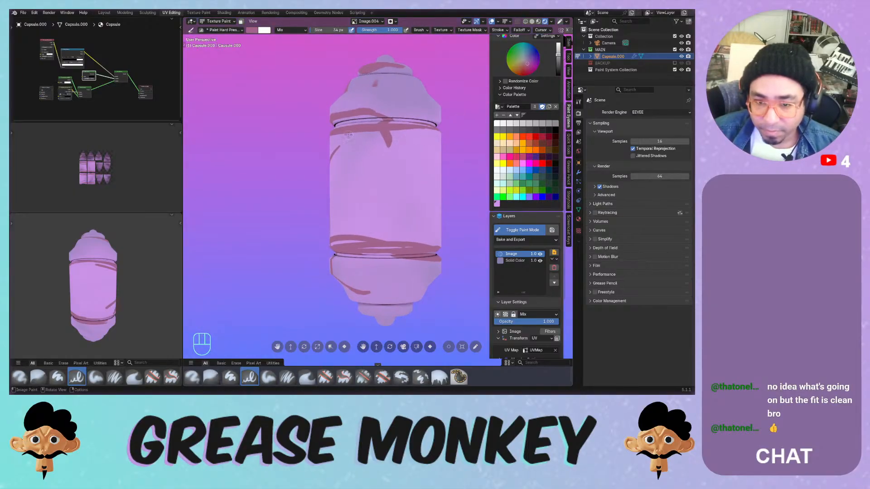
pyautogui.moveTo(446, 130)
pyautogui.mouseDown(button='middle')
pyautogui.moveTo(317, 129)
pyautogui.moveTo(415, 142)
pyautogui.moveTo(361, 152)
pyautogui.mouseUp(button='middle')
# - Undo the accidental eraser stroke, turn off Stabilize Stroke, and discard a grey test stroke
pyautogui.moveTo(378, 149)
pyautogui.mouseDown()
pyautogui.moveTo(391, 150)
pyautogui.moveTo(361, 146)
pyautogui.moveTo(408, 148)
pyautogui.mouseUp()
pyautogui.hotkey('ctrl', 'z')
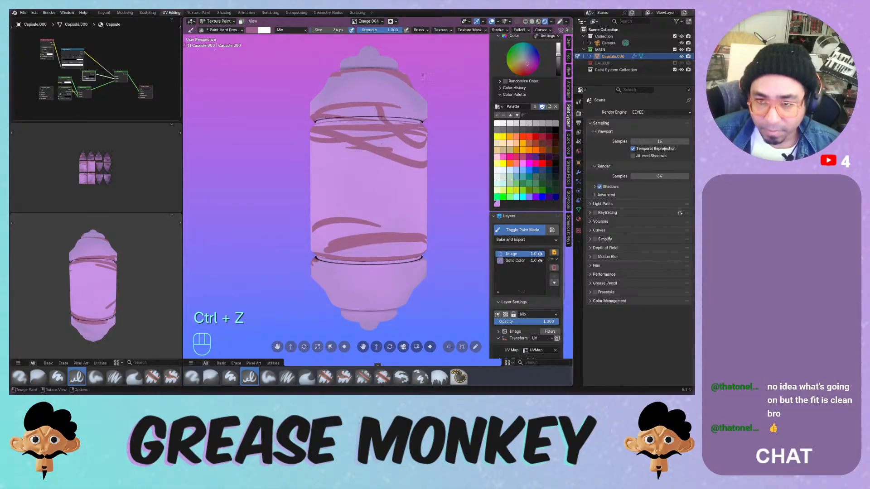
pyautogui.click(498, 30)
pyautogui.click(455, 117)
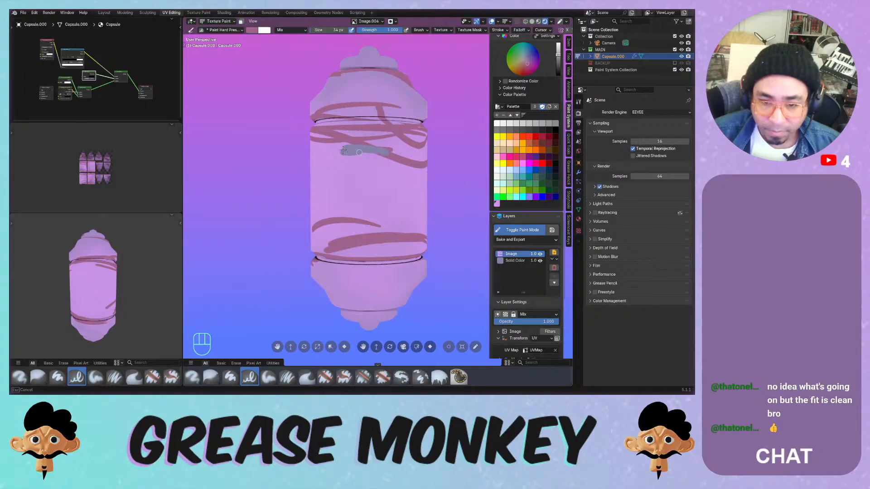
pyautogui.moveTo(359, 152); pyautogui.dragTo(360, 148)
pyautogui.hotkey('ctrl', 'z')
pyautogui.hotkey('ctrl', 'z')
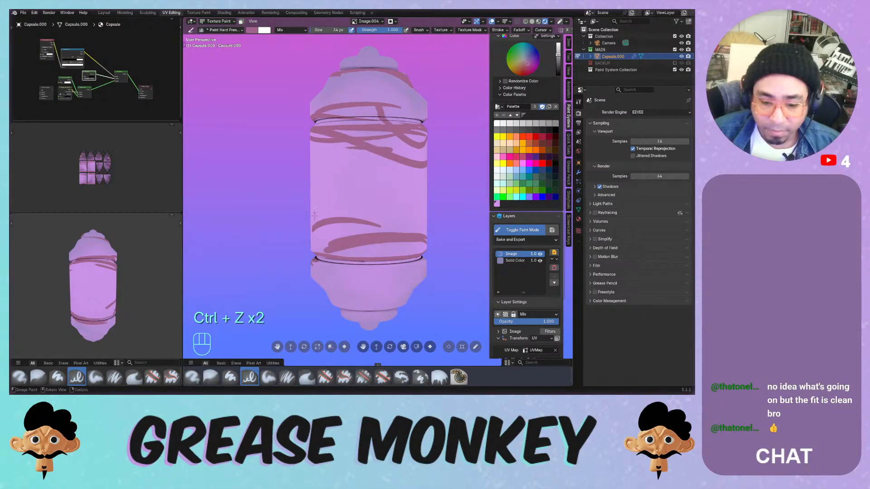
pyautogui.moveTo(356, 150); pyautogui.dragTo(358, 150)
# - Switch the soft brush blending from Multiply to Mix and undo the leftover grey strokes
pyautogui.hotkey('ctrl', 'z')
pyautogui.click(290, 30)
pyautogui.click(291, 45)
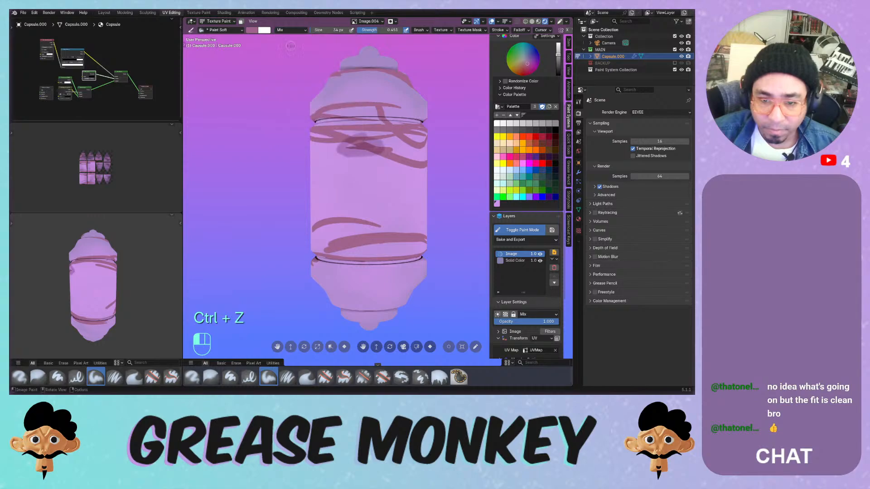
pyautogui.hotkey('ctrl', 'z')
pyautogui.hotkey('ctrl', 'z')
pyautogui.hotkey('ctrl', 'z')
pyautogui.hotkey('ctrl', 'z')
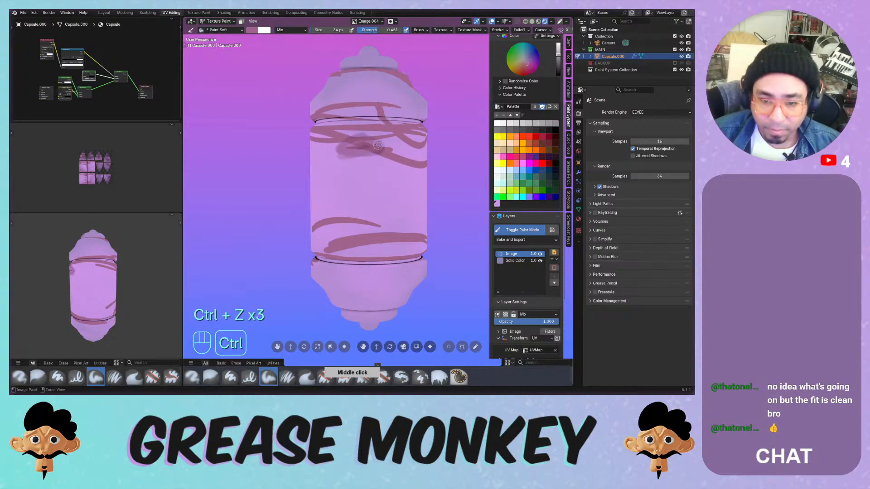
pyautogui.hotkey('ctrl', 'z')
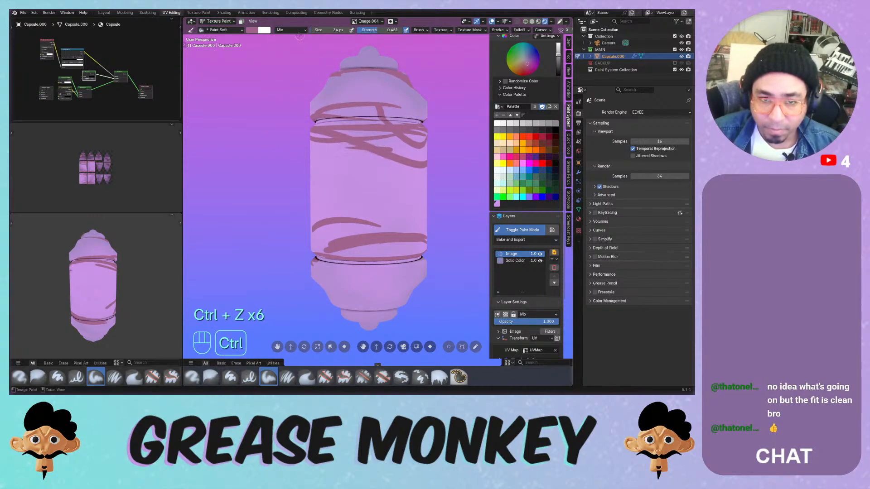
pyautogui.press('f')
# - Set the soft brush to 130 px and strength 1.0, then shade the upper and middle body darker
pyautogui.click(375, 38)
pyautogui.moveTo(376, 30); pyautogui.dragTo(405, 30)
pyautogui.moveTo(353, 141); pyautogui.dragTo(390, 146)
pyautogui.moveTo(390, 139)
pyautogui.mouseDown(button='middle')
pyautogui.moveTo(367, 141)
pyautogui.moveTo(358, 154)
pyautogui.mouseUp(button='middle')
pyautogui.moveTo(358, 154)
pyautogui.mouseDown()
pyautogui.moveTo(389, 157)
pyautogui.moveTo(410, 145)
pyautogui.moveTo(399, 175)
pyautogui.moveTo(313, 196)
pyautogui.moveTo(380, 192)
pyautogui.mouseUp()
pyautogui.moveTo(383, 186); pyautogui.dragTo(349, 179, button='middle')
pyautogui.moveTo(349, 181)
pyautogui.mouseDown()
pyautogui.moveTo(351, 204)
pyautogui.moveTo(374, 187)
pyautogui.moveTo(374, 153)
pyautogui.mouseUp()
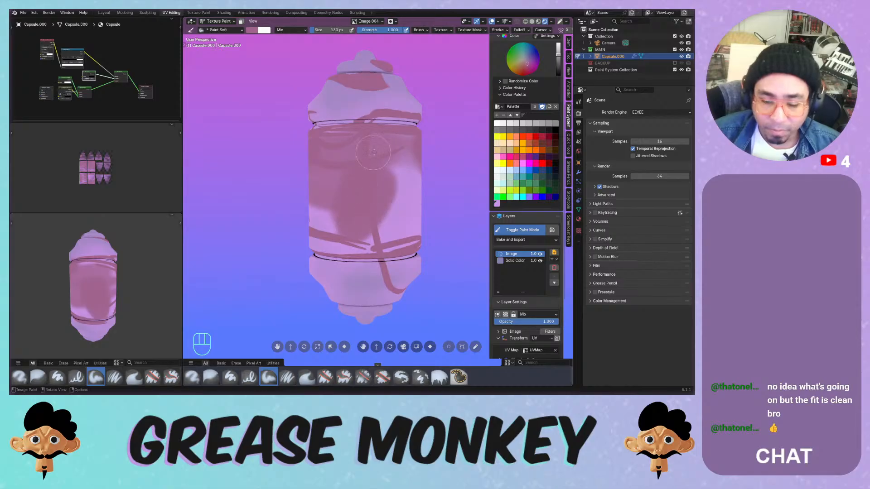
# - Paint soft dusty pink over the light blotches on the capsule's middle, discarding the bad strokes
pyautogui.keyDown('ctrl'); pyautogui.moveTo(370, 221); pyautogui.dragTo(395, 184); pyautogui.keyUp('ctrl')
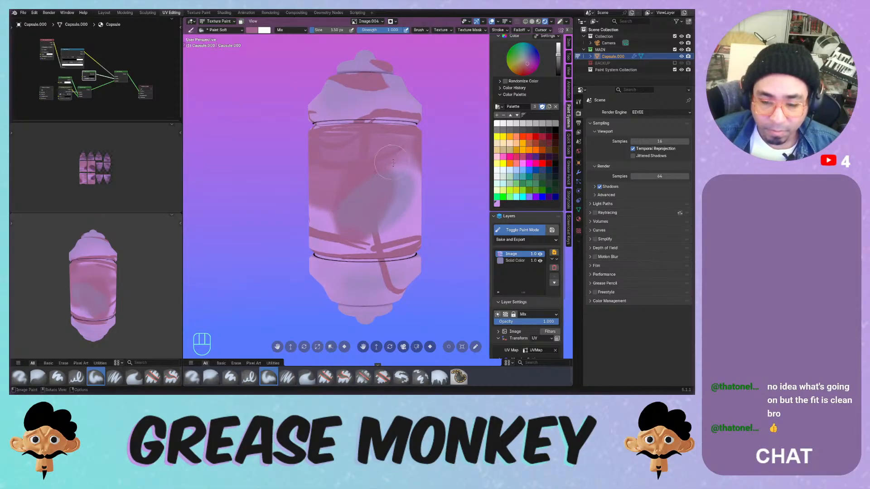
pyautogui.moveTo(389, 196); pyautogui.dragTo(342, 73, button='middle')
pyautogui.hotkey('ctrl', 'z')
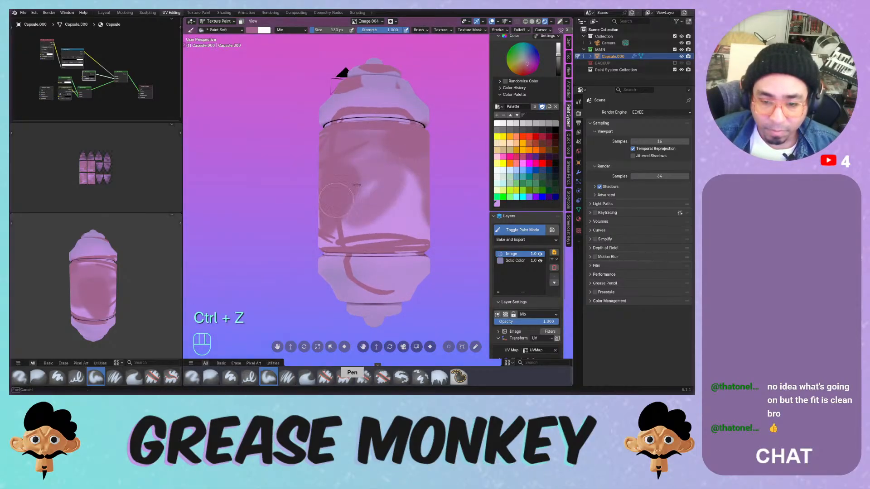
pyautogui.moveTo(371, 225)
pyautogui.mouseDown()
pyautogui.moveTo(389, 191)
pyautogui.moveTo(380, 165)
pyautogui.moveTo(354, 240)
pyautogui.moveTo(416, 192)
pyautogui.mouseUp()
pyautogui.moveTo(357, 185); pyautogui.dragTo(360, 155)
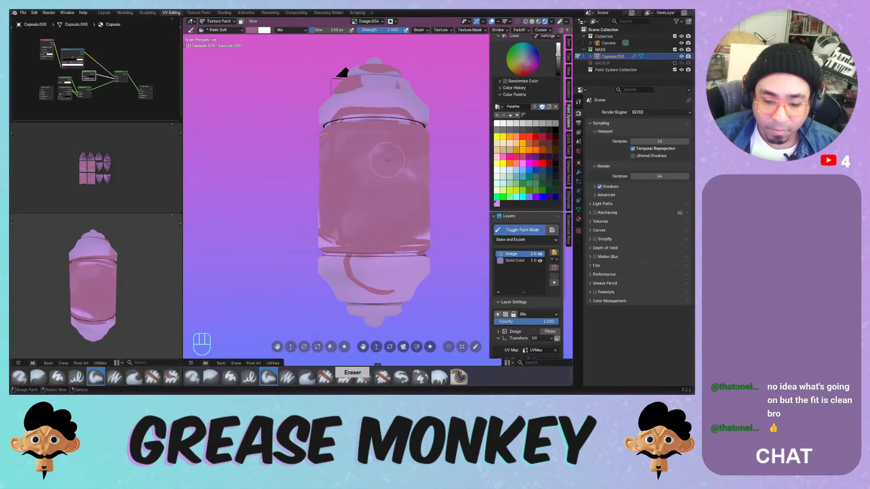
pyautogui.moveTo(386, 161); pyautogui.dragTo(379, 152, button='middle')
pyautogui.hotkey('ctrl', 'z')
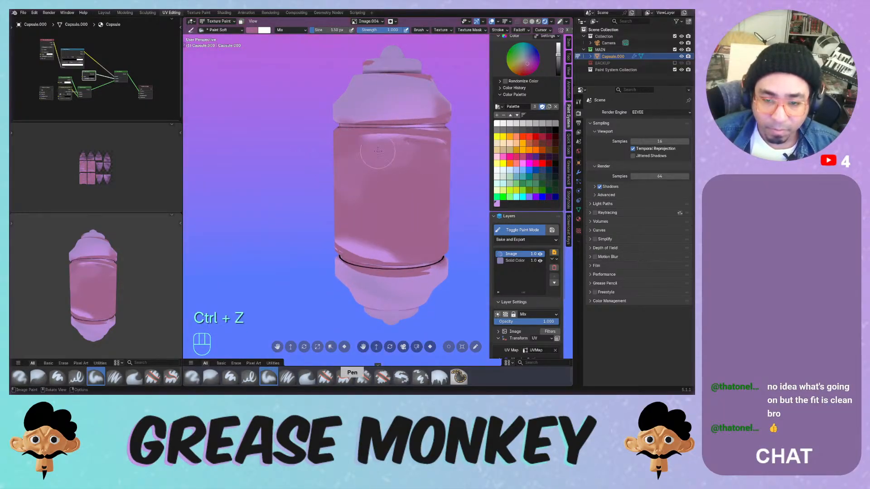
pyautogui.moveTo(378, 151)
pyautogui.mouseDown()
pyautogui.moveTo(408, 142)
pyautogui.moveTo(381, 162)
pyautogui.moveTo(372, 252)
pyautogui.moveTo(436, 180)
pyautogui.mouseUp()
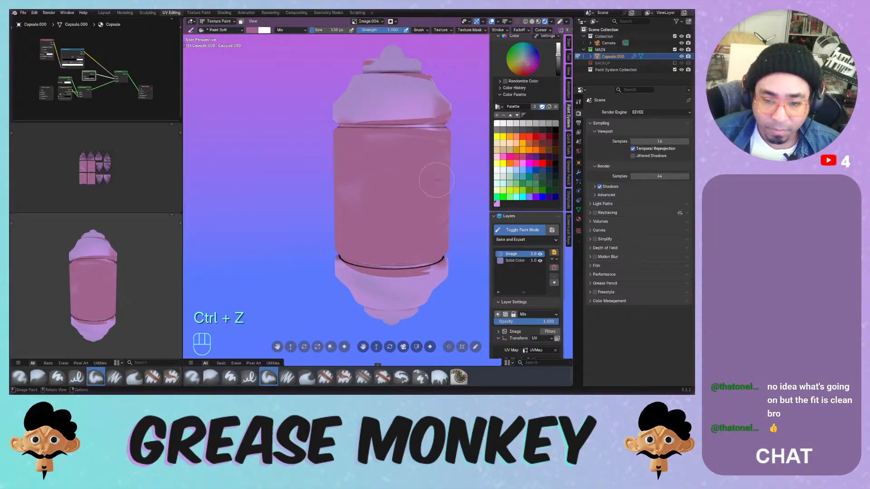
pyautogui.moveTo(336, 232); pyautogui.dragTo(395, 213, button='middle')
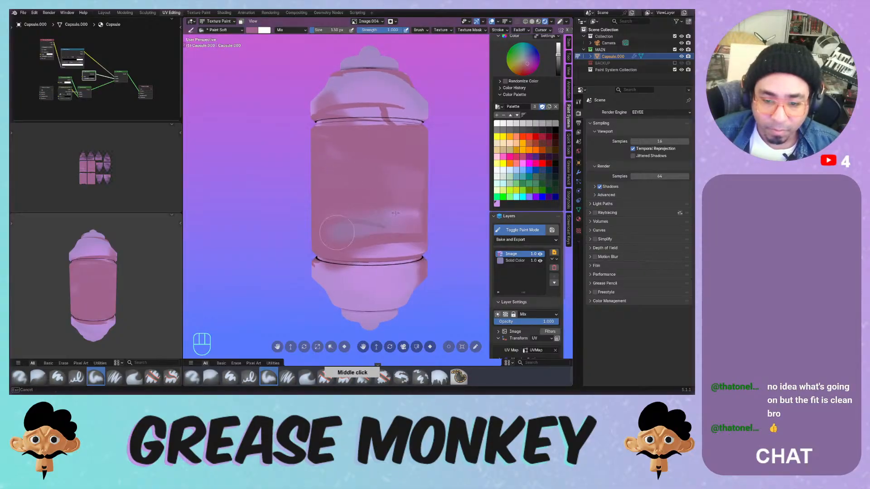
pyautogui.hotkey('ctrl', 'z')
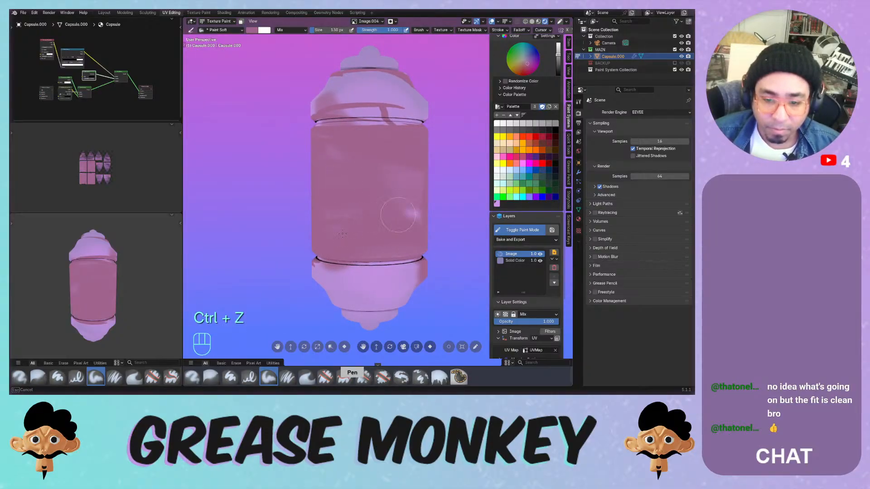
pyautogui.moveTo(343, 234)
pyautogui.mouseDown()
pyautogui.moveTo(342, 171)
pyautogui.moveTo(328, 142)
pyautogui.moveTo(338, 163)
pyautogui.mouseUp()
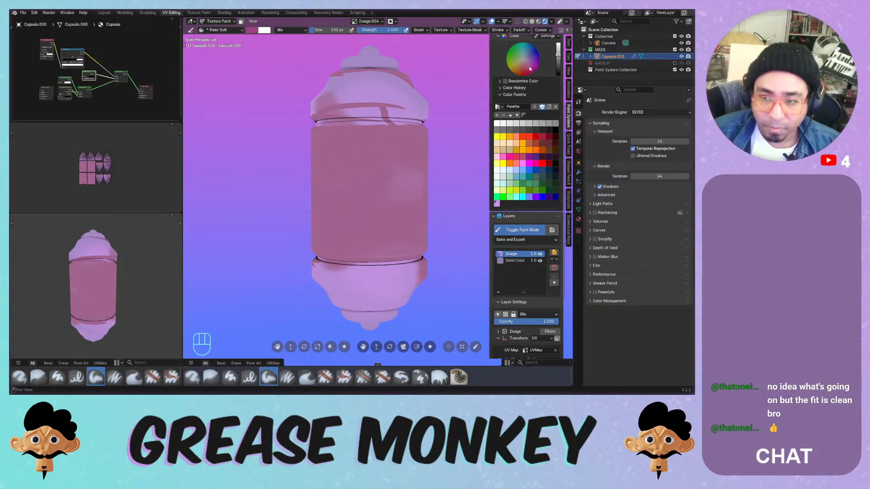
# - Shrink the brush to 14 px, undo the caret-shaped stroke, and paint short dark strokes mid-body
pyautogui.press('f')
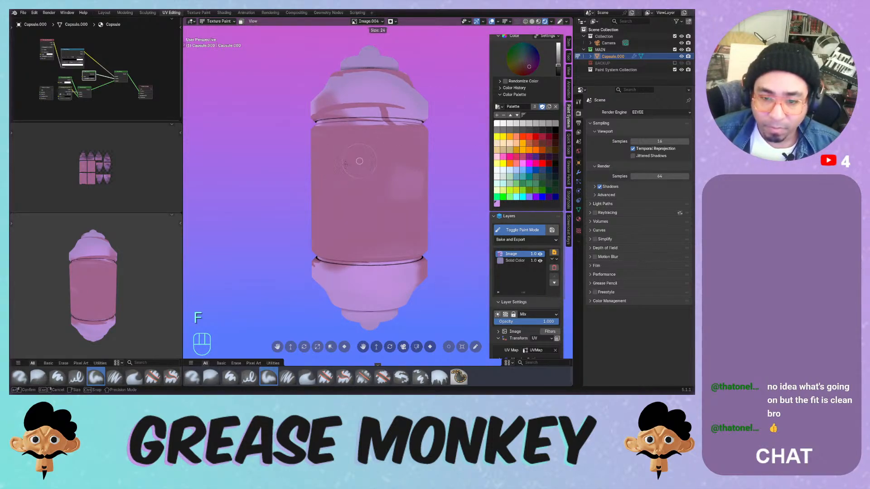
pyautogui.click(358, 161)
pyautogui.hotkey('ctrl', 'z')
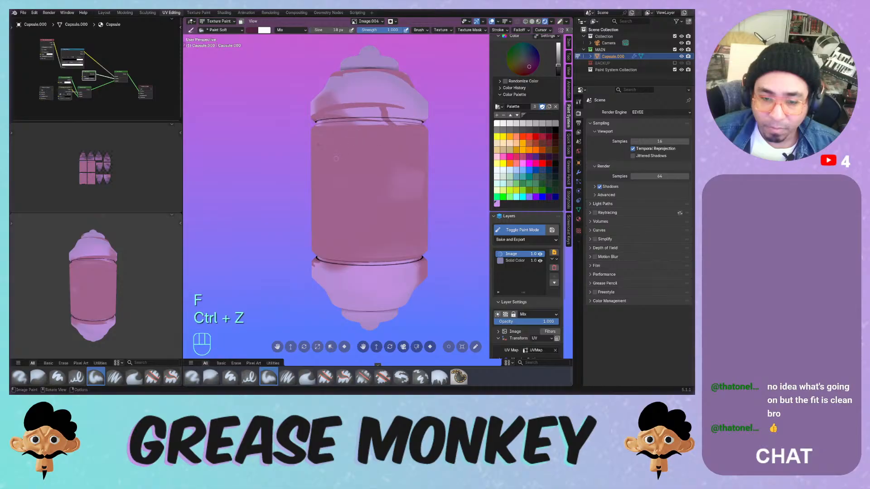
pyautogui.press('f')
pyautogui.click(324, 157)
pyautogui.moveTo(328, 160)
pyautogui.mouseDown()
pyautogui.moveTo(374, 144)
pyautogui.moveTo(356, 147)
pyautogui.mouseUp()
pyautogui.hotkey('ctrl', 'z')
pyautogui.hotkey('ctrl', 'z')
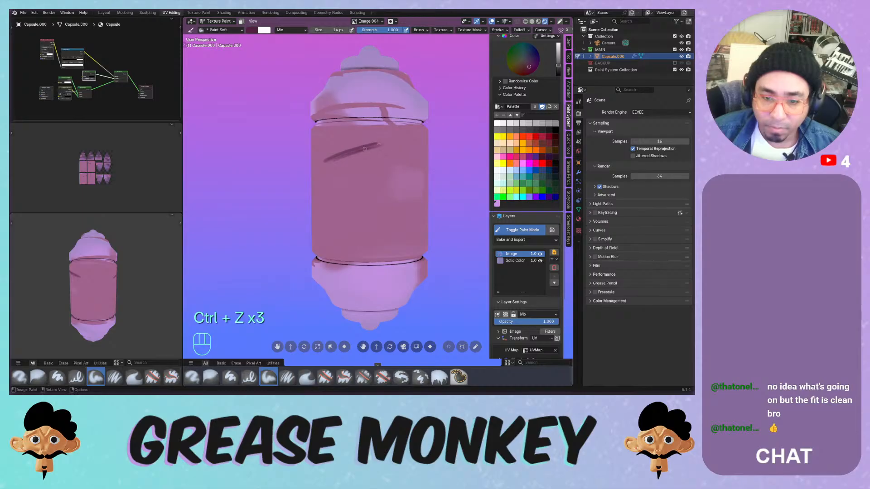
pyautogui.hotkey('ctrl', 'z')
pyautogui.hotkey('ctrl', 'z')
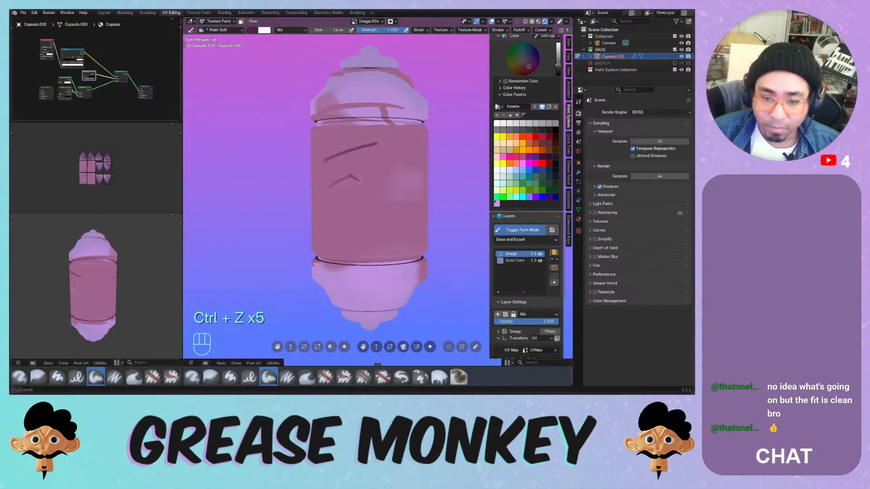
pyautogui.hotkey('ctrl', 'z')
pyautogui.hotkey('ctrl', 'z')
pyautogui.hotkey('ctrl', 'z')
pyautogui.hotkey('ctrl', 'z')
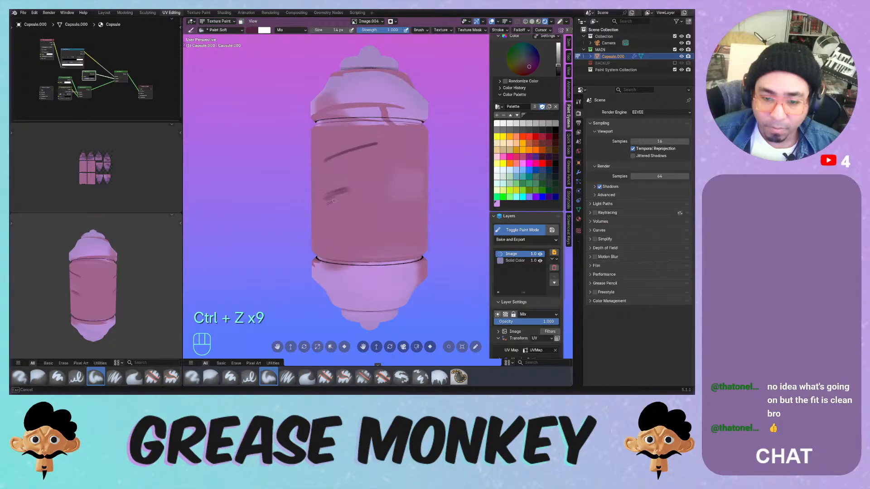
pyautogui.moveTo(320, 213); pyautogui.dragTo(336, 211)
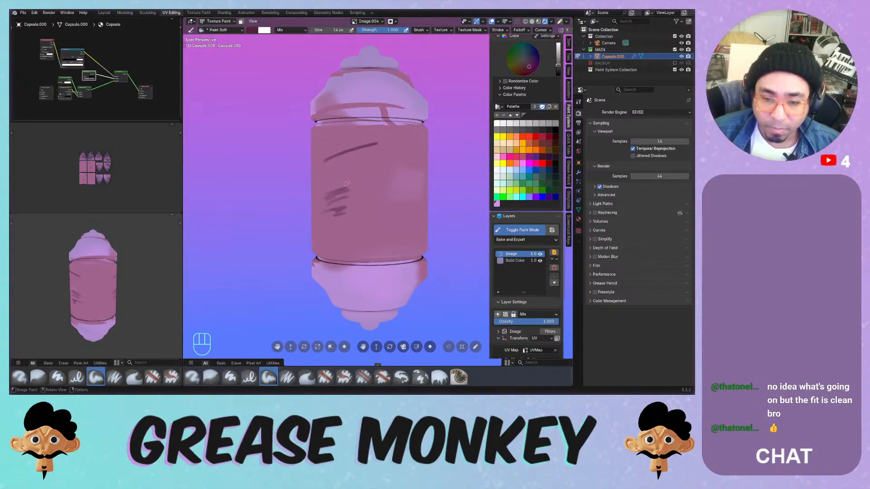
# - Switch brush blending to Multiply and draw a dark line along the capsule's upper rim
pyautogui.click(281, 29)
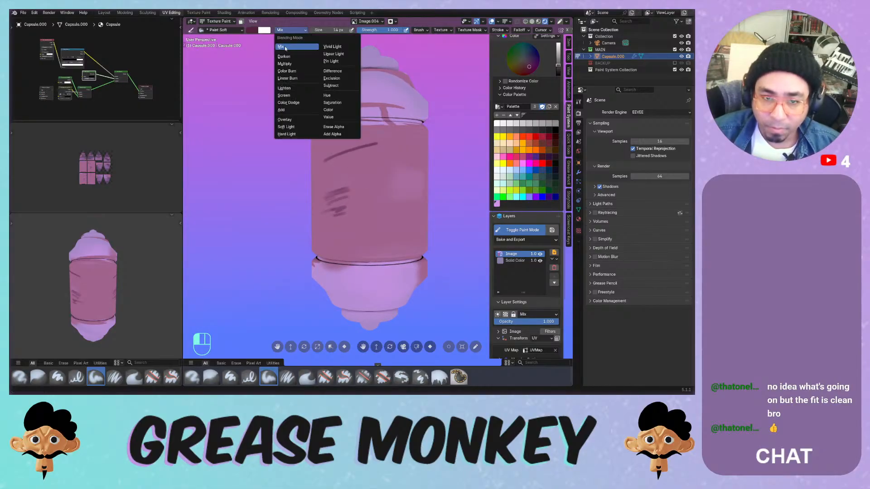
pyautogui.click(290, 58)
pyautogui.hotkey('ctrl', 'z')
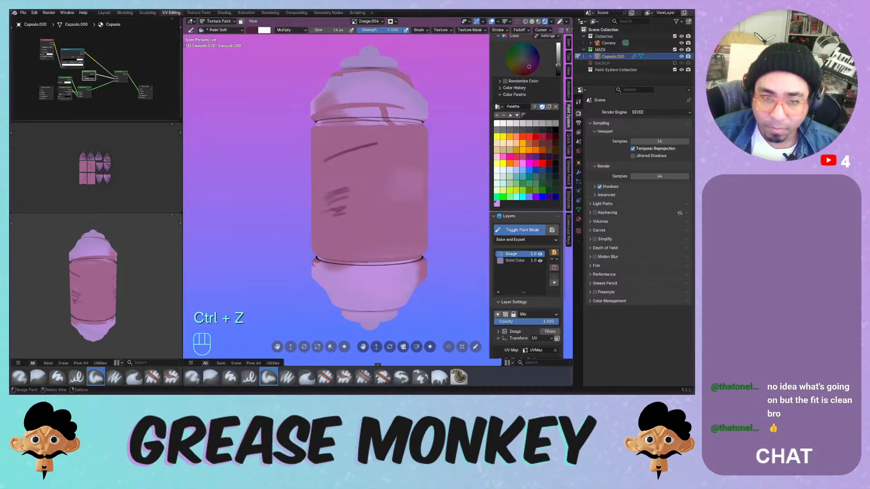
pyautogui.moveTo(352, 130); pyautogui.dragTo(413, 129)
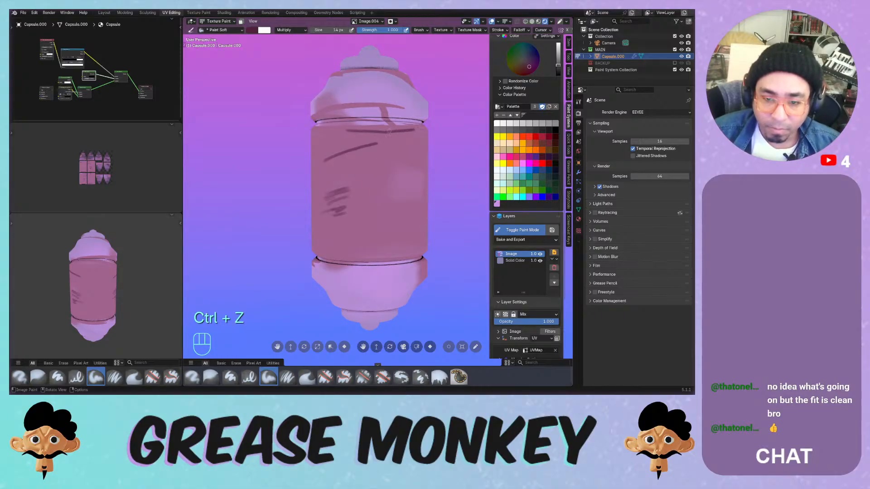
pyautogui.hotkey('ctrl', 'z')
pyautogui.moveTo(334, 132); pyautogui.dragTo(414, 131)
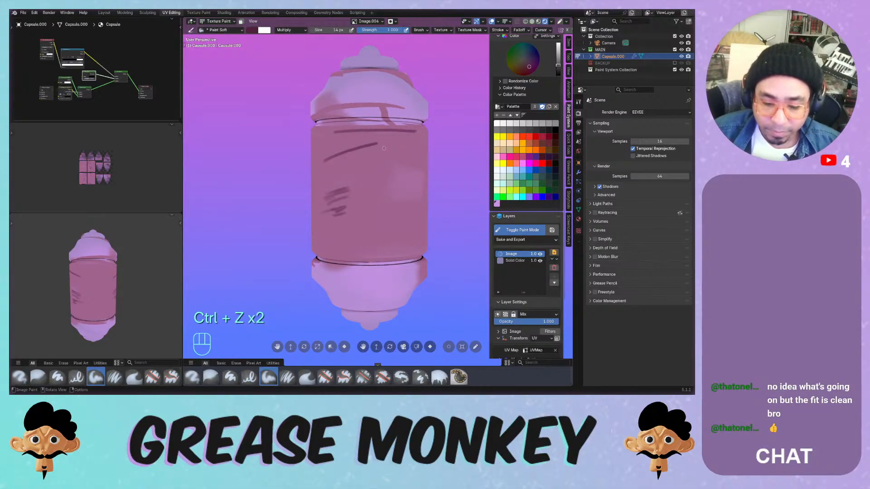
# - Continue the dark seam along the upper rim around the rest of the capsule
pyautogui.moveTo(383, 148); pyautogui.dragTo(345, 131, button='middle')
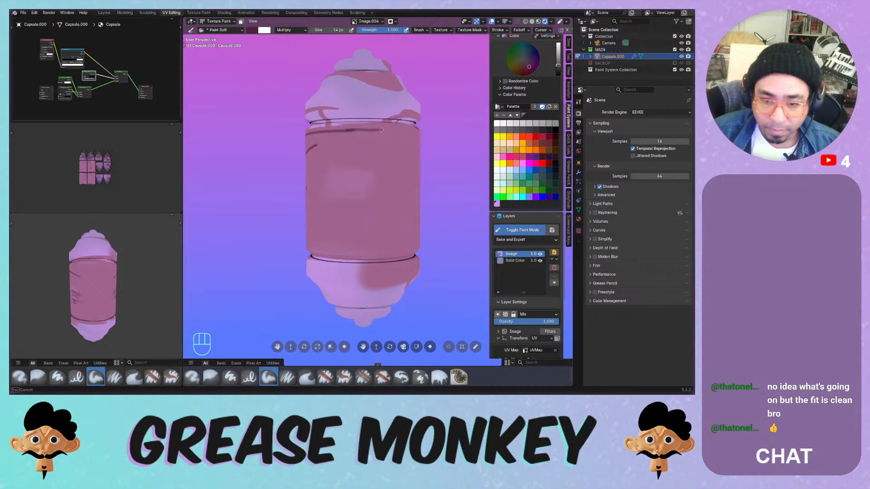
pyautogui.moveTo(381, 130); pyautogui.dragTo(408, 130)
pyautogui.moveTo(408, 131); pyautogui.dragTo(346, 131, button='middle')
pyautogui.moveTo(346, 131); pyautogui.dragTo(401, 131)
pyautogui.moveTo(405, 130); pyautogui.dragTo(355, 132, button='middle')
pyautogui.moveTo(356, 132); pyautogui.dragTo(414, 131)
pyautogui.moveTo(408, 131); pyautogui.dragTo(355, 133, button='middle')
pyautogui.moveTo(349, 133); pyautogui.dragTo(364, 133)
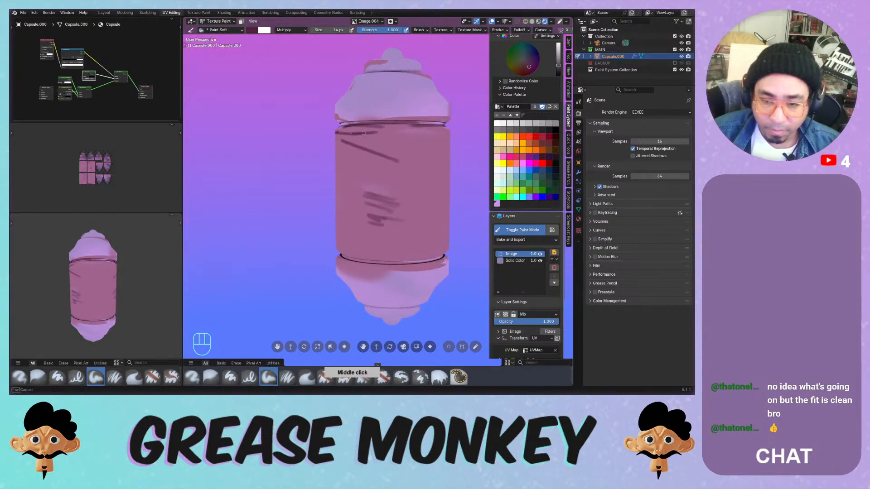
pyautogui.moveTo(431, 133); pyautogui.dragTo(359, 135, button='middle')
pyautogui.moveTo(357, 136); pyautogui.dragTo(425, 134)
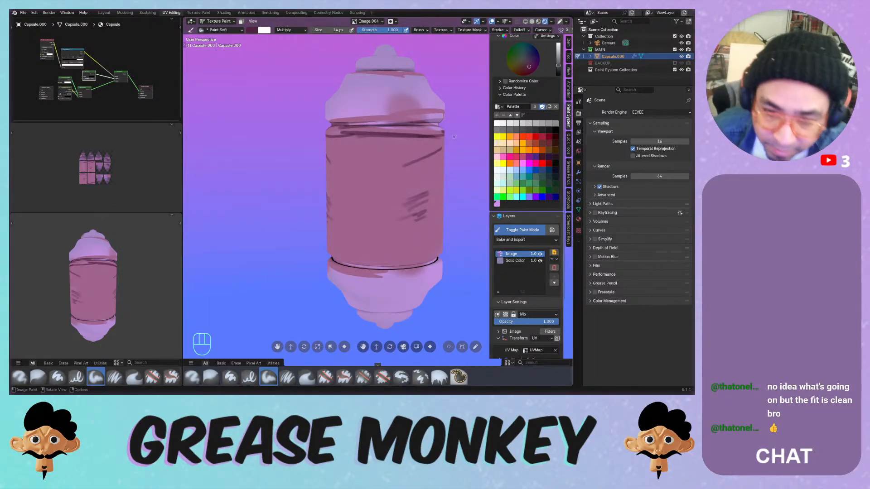
# - Paint a vertical seam from the rim down the capsule's front, discarding the horizontal strokes
pyautogui.moveTo(371, 136); pyautogui.dragTo(370, 262)
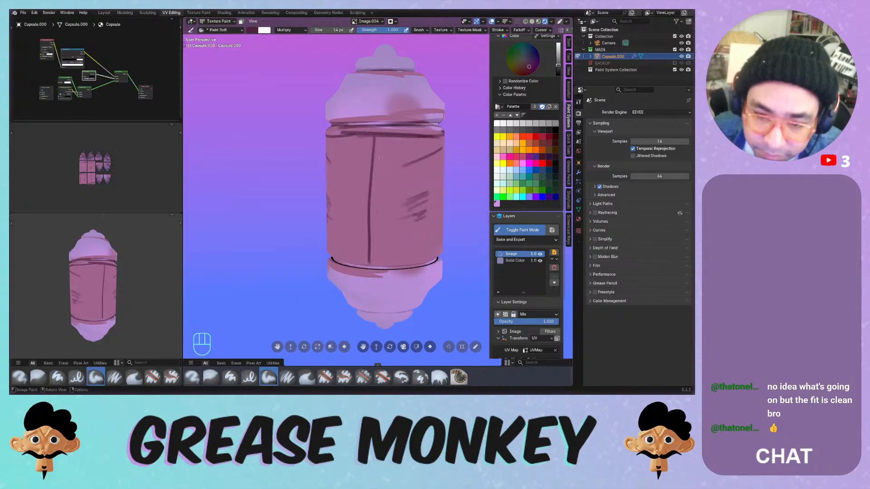
pyautogui.hotkey('ctrl', 'z')
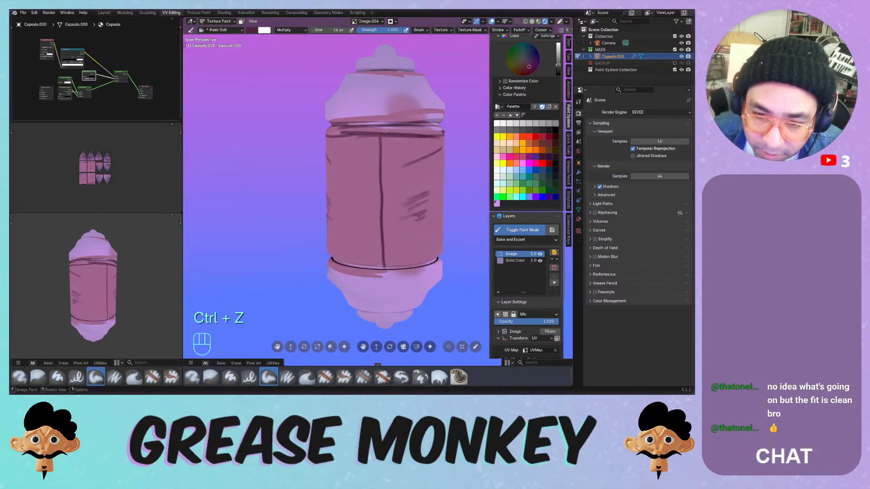
pyautogui.hotkey('ctrl', 'z')
pyautogui.moveTo(379, 133); pyautogui.dragTo(379, 224)
pyautogui.moveTo(380, 262); pyautogui.dragTo(380, 263)
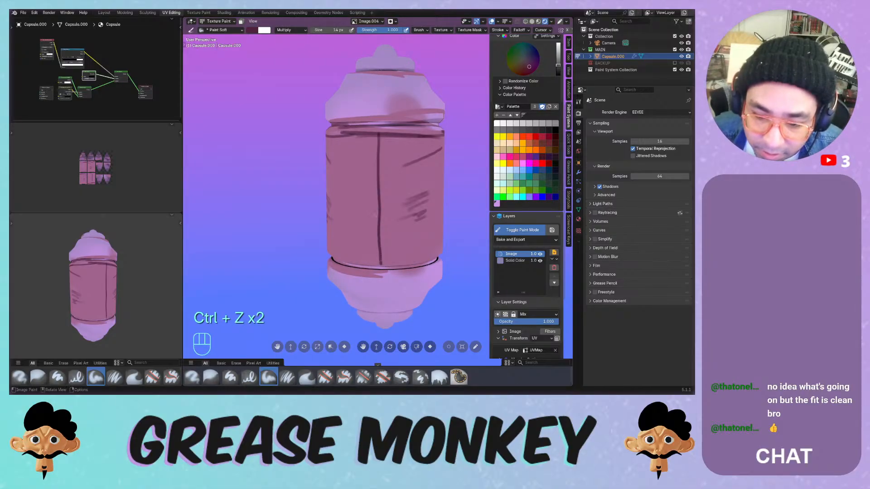
pyautogui.moveTo(365, 209); pyautogui.dragTo(406, 209)
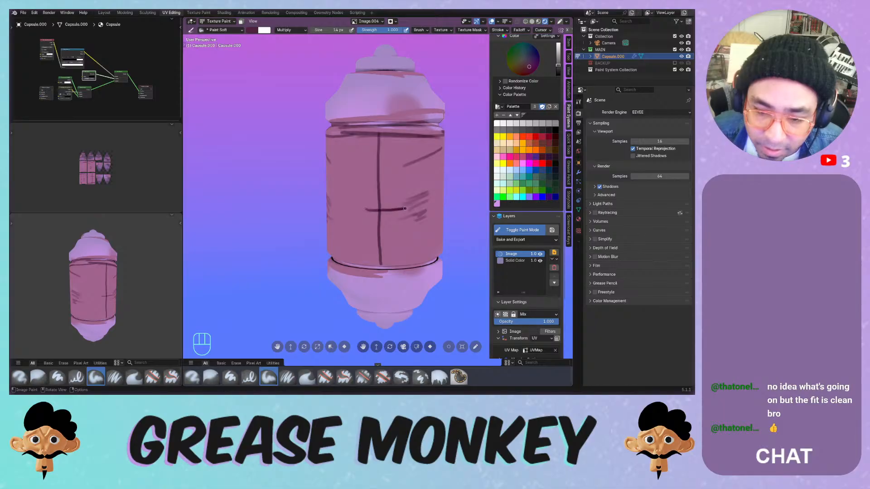
pyautogui.hotkey('ctrl', 'z')
pyautogui.hotkey('ctrl', 'z')
pyautogui.keyDown('shift'); pyautogui.moveTo(374, 237); pyautogui.dragTo(373, 237, button='middle'); pyautogui.keyUp('shift')
pyautogui.hotkey('ctrl', 'z')
pyautogui.hotkey('ctrl', 'z')
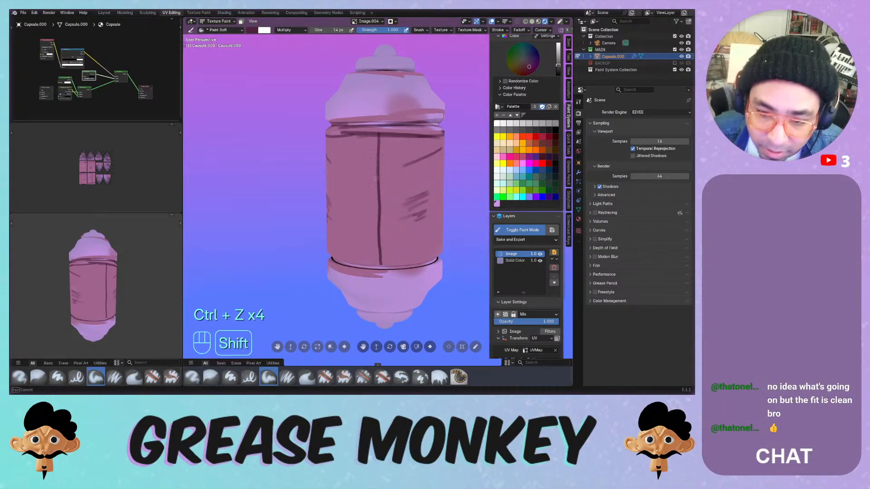
# - Try a 104 px soft stroke down the seam, then resize the brush and repaint the seam stroke
pyautogui.press('f')
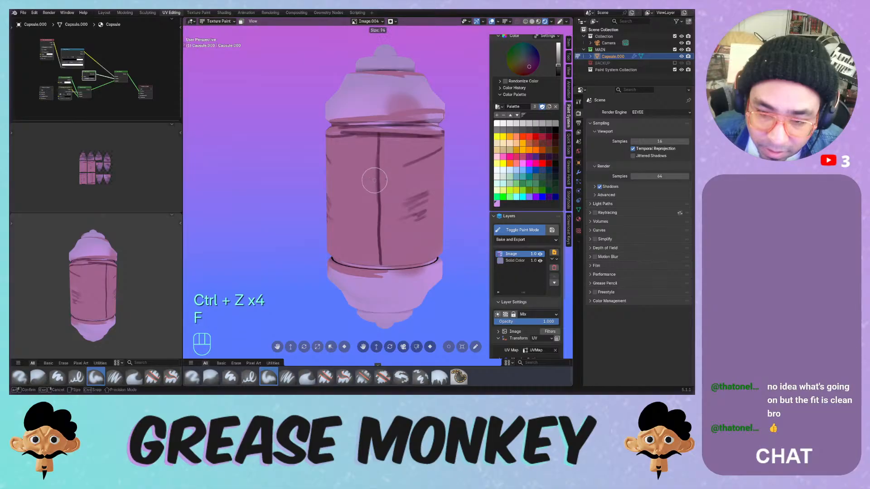
pyautogui.keyDown('shift'); pyautogui.moveTo(377, 238); pyautogui.dragTo(378, 266); pyautogui.keyUp('shift')
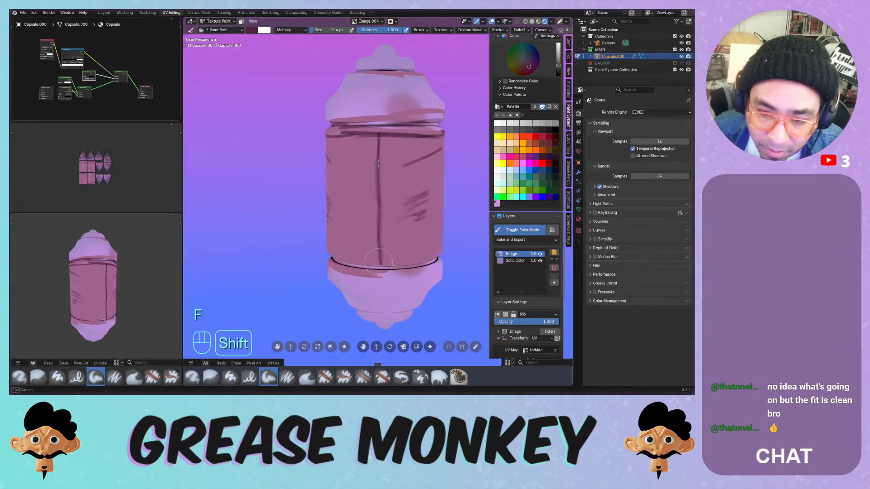
pyautogui.moveTo(378, 138); pyautogui.dragTo(377, 271)
pyautogui.hotkey('ctrl', 'z')
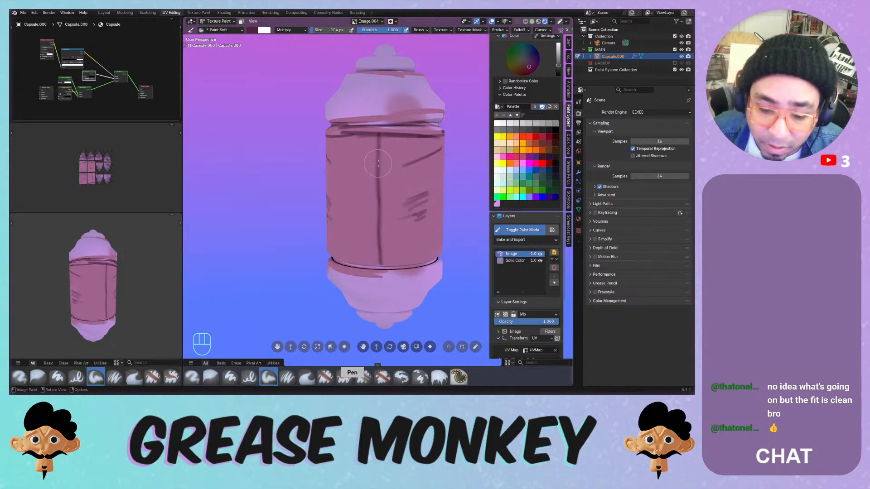
pyautogui.moveTo(378, 142); pyautogui.dragTo(377, 256)
pyautogui.hotkey('ctrl', 'z')
pyautogui.press('f')
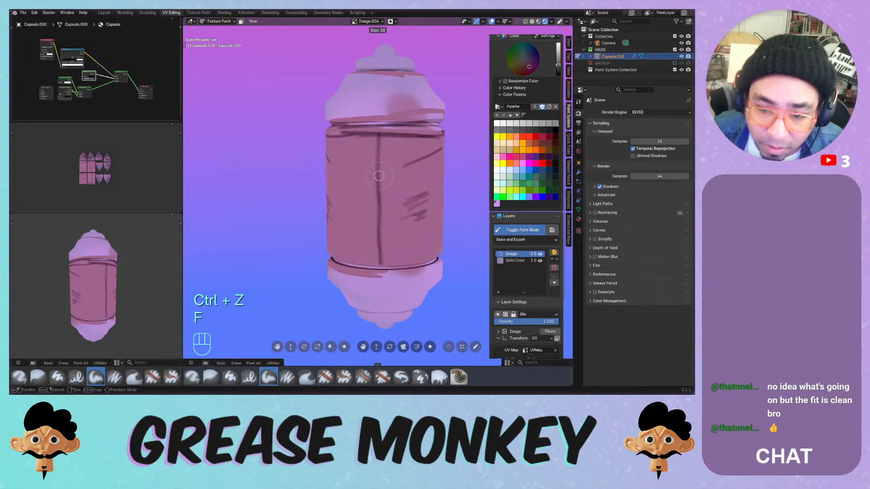
pyautogui.click(368, 178)
pyautogui.moveTo(378, 140); pyautogui.dragTo(377, 227)
pyautogui.hotkey('ctrl', 'z')
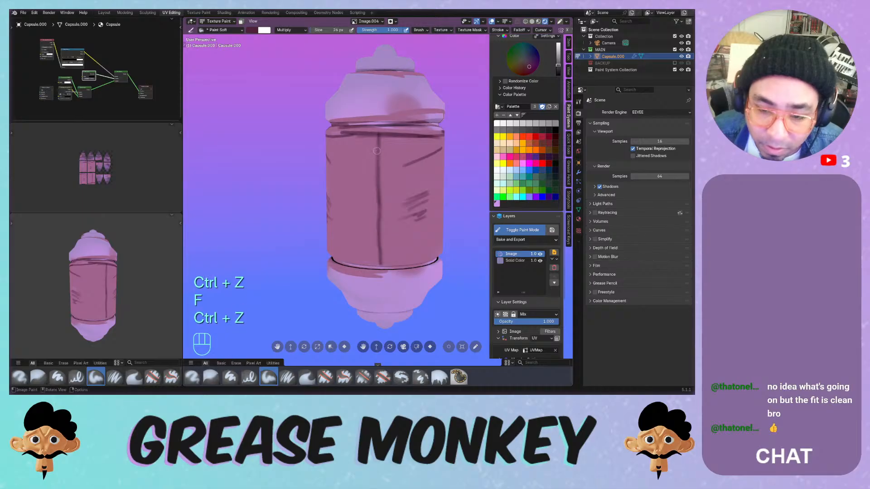
pyautogui.moveTo(378, 134); pyautogui.dragTo(380, 258)
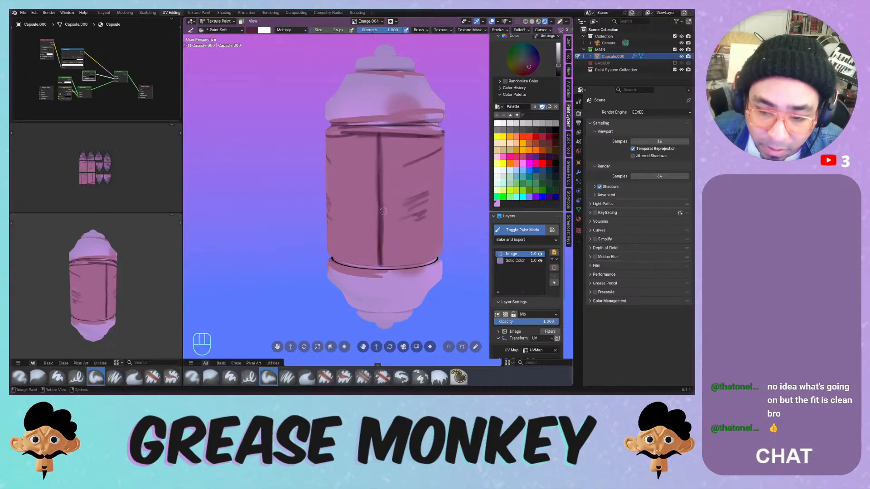
pyautogui.moveTo(386, 205); pyautogui.dragTo(398, 177, button='middle')
pyautogui.click(290, 30)
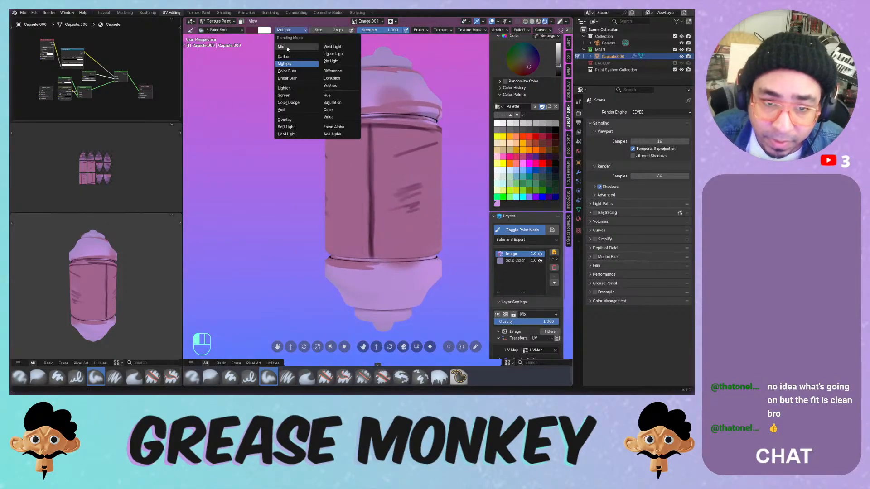
# - Switch blending to Add, set the brush to 12 px, and paint light highlights along the seam's left edge
pyautogui.click(293, 110)
pyautogui.moveTo(368, 138); pyautogui.dragTo(362, 222)
pyautogui.hotkey('ctrl', 'z')
pyautogui.press('f')
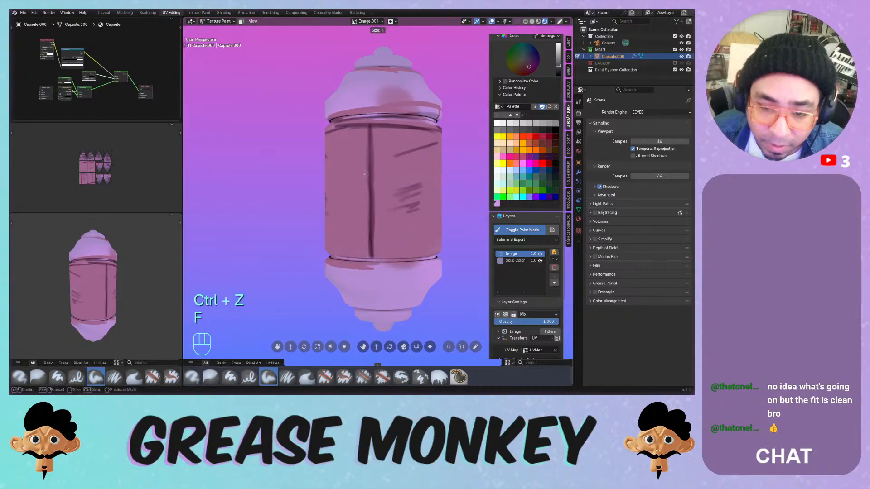
pyautogui.click(363, 175)
pyautogui.moveTo(368, 133); pyautogui.dragTo(366, 251)
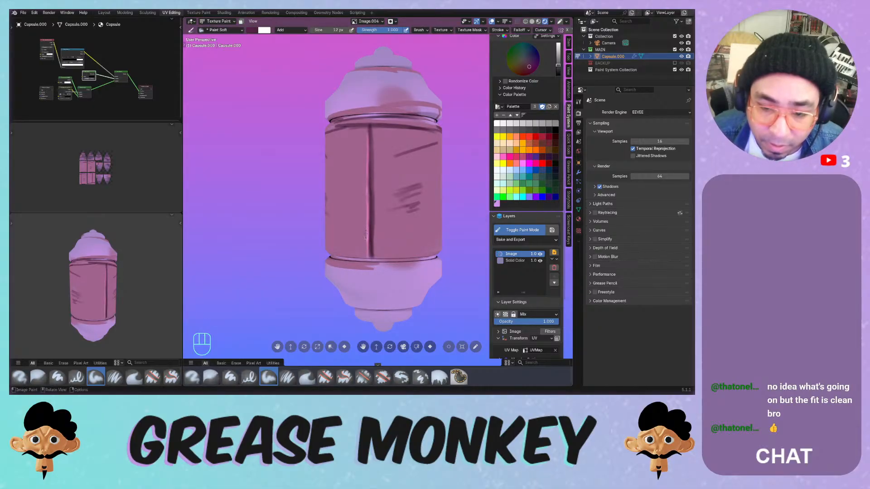
pyautogui.moveTo(367, 125); pyautogui.dragTo(368, 177)
pyautogui.hotkey('ctrl', 'z')
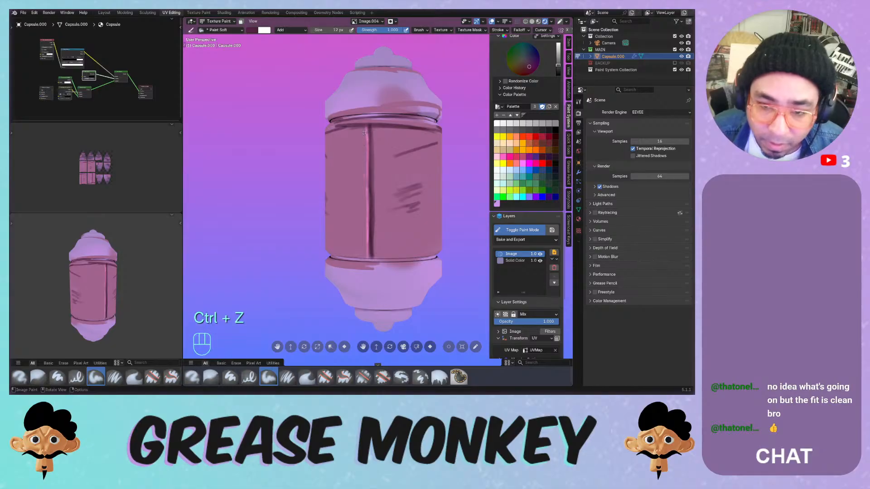
pyautogui.moveTo(368, 122)
pyautogui.mouseDown(button='middle')
pyautogui.moveTo(339, 148)
pyautogui.moveTo(339, 162)
pyautogui.moveTo(362, 158)
pyautogui.mouseUp(button='middle')
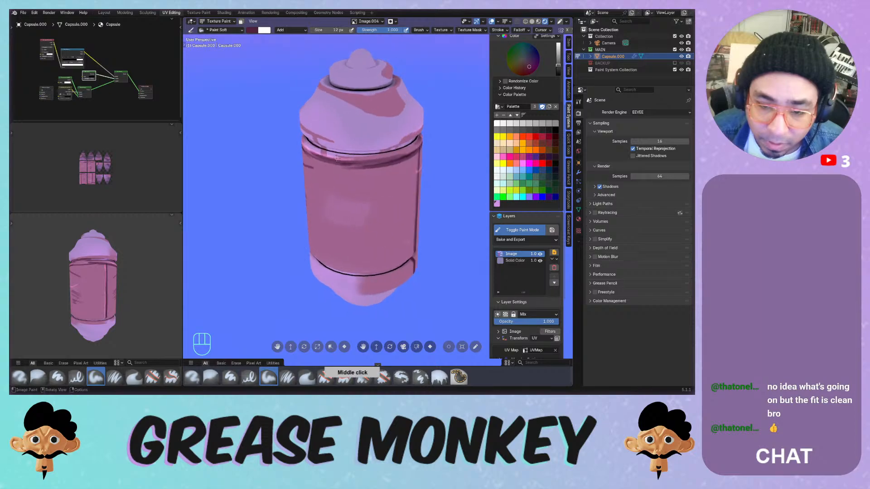
pyautogui.moveTo(407, 143); pyautogui.dragTo(358, 140, button='middle')
pyautogui.moveTo(410, 136)
pyautogui.mouseDown(button='middle')
pyautogui.moveTo(374, 140)
pyautogui.moveTo(438, 136)
pyautogui.moveTo(376, 155)
pyautogui.moveTo(391, 167)
pyautogui.moveTo(393, 137)
pyautogui.mouseUp(button='middle')
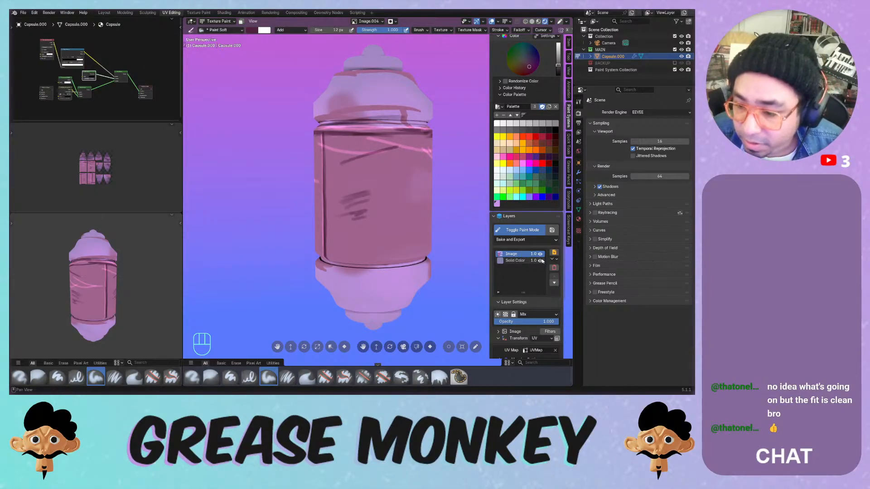
# - Delete the painted Image layer, add a new 256 × 256 px image layer, and dab a test mark
pyautogui.click(554, 267)
pyautogui.click(526, 289)
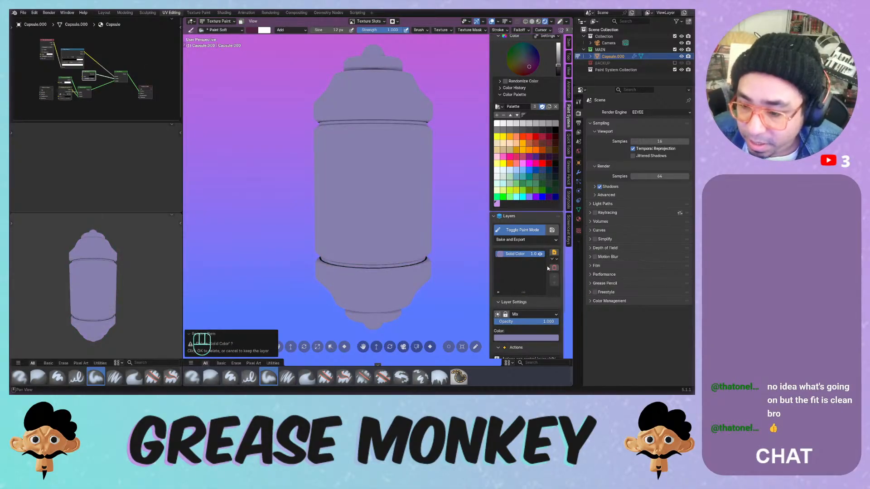
pyautogui.click(554, 252)
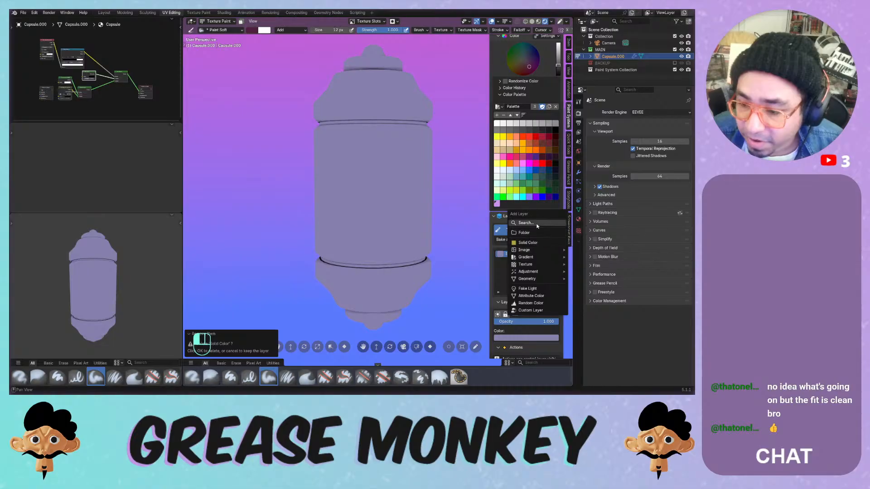
pyautogui.click(585, 250)
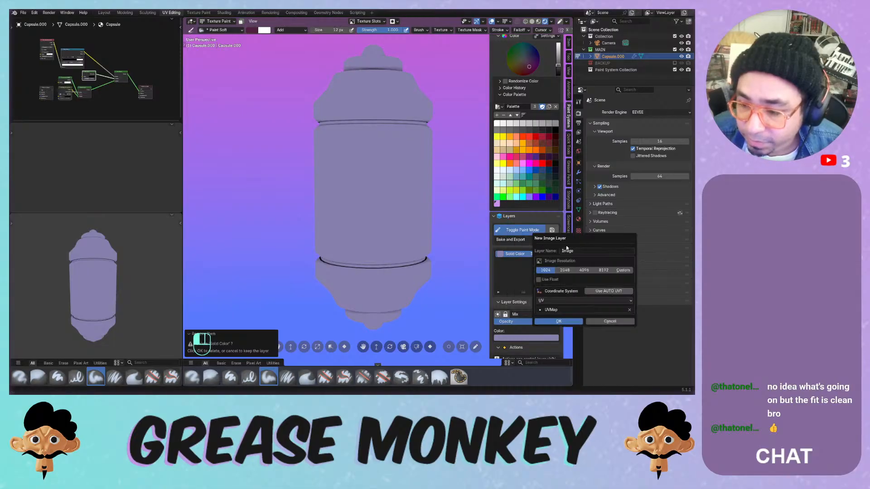
pyautogui.click(623, 270)
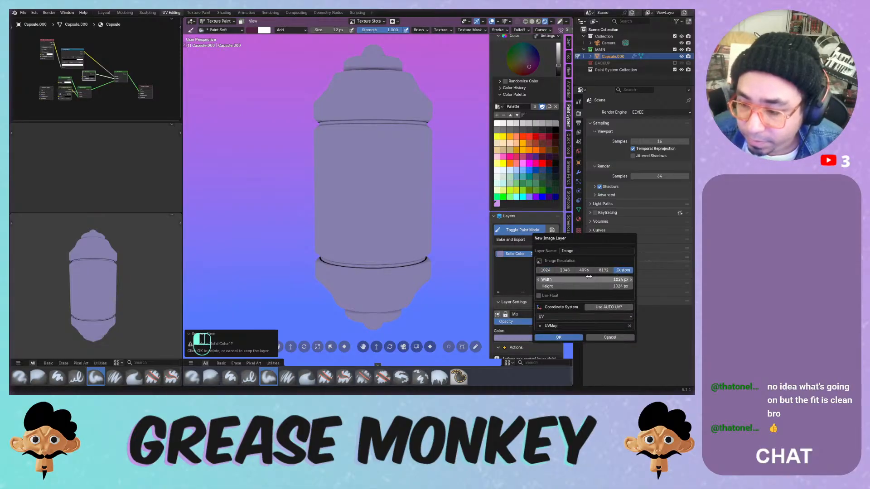
pyautogui.click(598, 277)
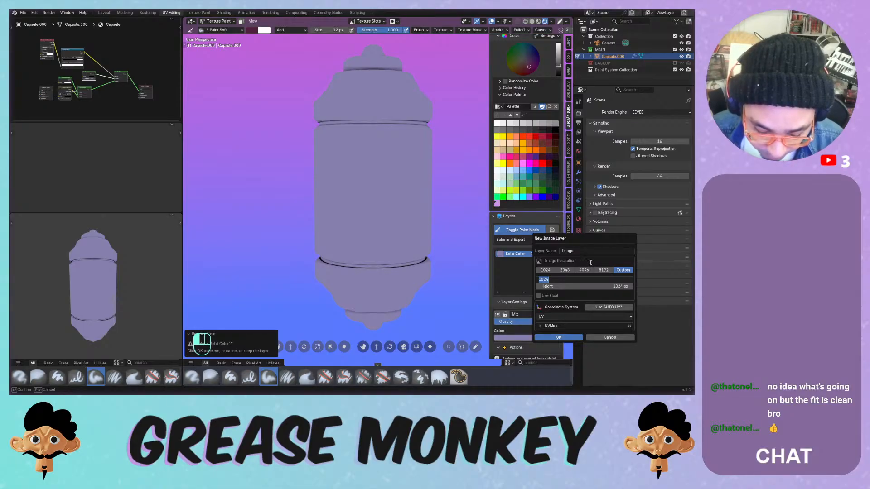
pyautogui.press('Tab')
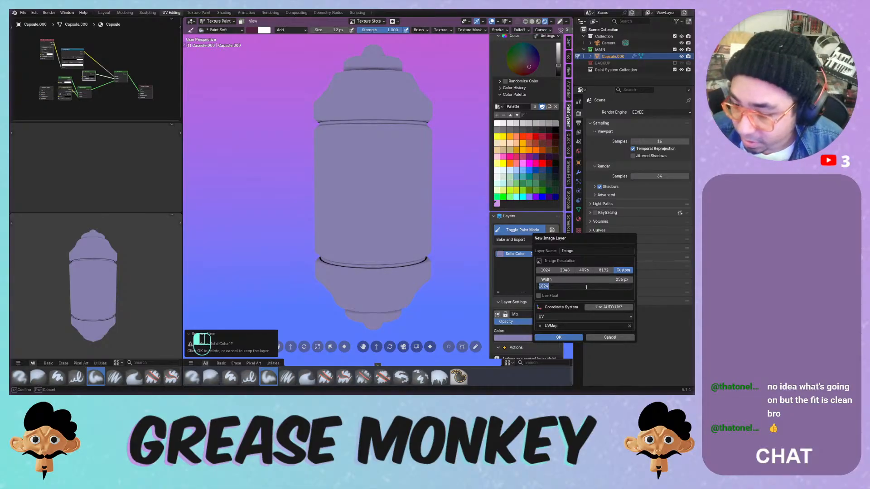
pyautogui.press('Return')
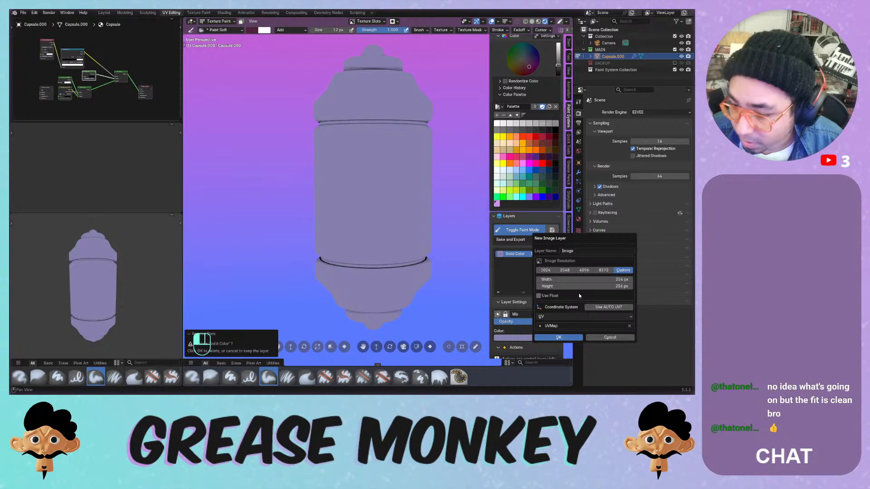
pyautogui.click(557, 338)
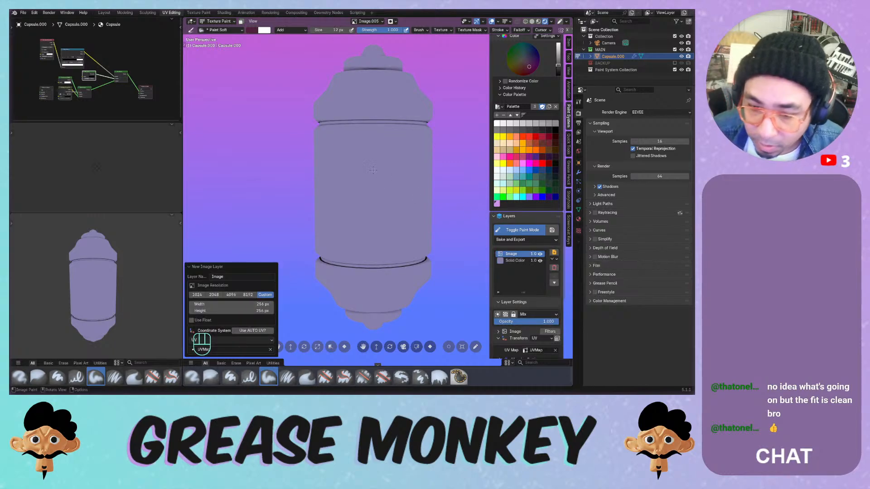
pyautogui.moveTo(379, 175); pyautogui.dragTo(379, 186)
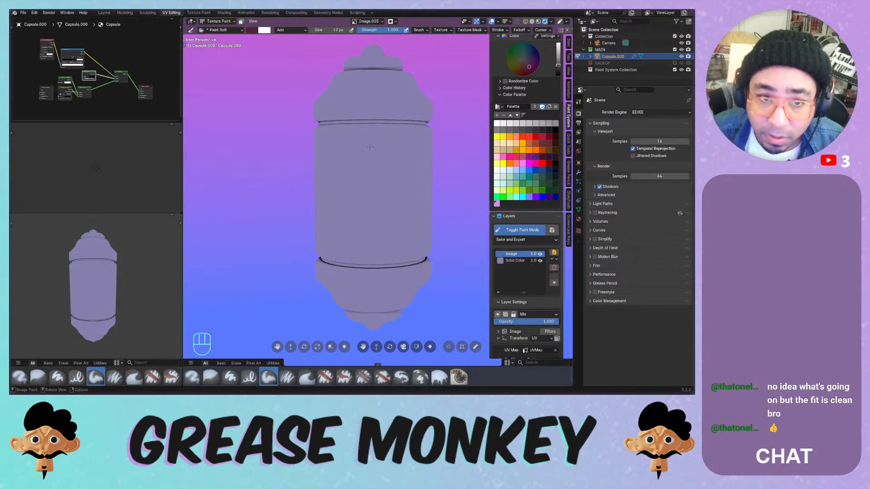
# - Switch the brush blending from Add to Mix and set the brush size to 22 px, undoing test strokes
pyautogui.moveTo(365, 156)
pyautogui.mouseDown()
pyautogui.moveTo(359, 179)
pyautogui.moveTo(359, 159)
pyautogui.moveTo(335, 198)
pyautogui.moveTo(373, 205)
pyautogui.mouseUp()
pyautogui.click(287, 29)
pyautogui.click(289, 40)
pyautogui.hotkey('ctrl', 'z')
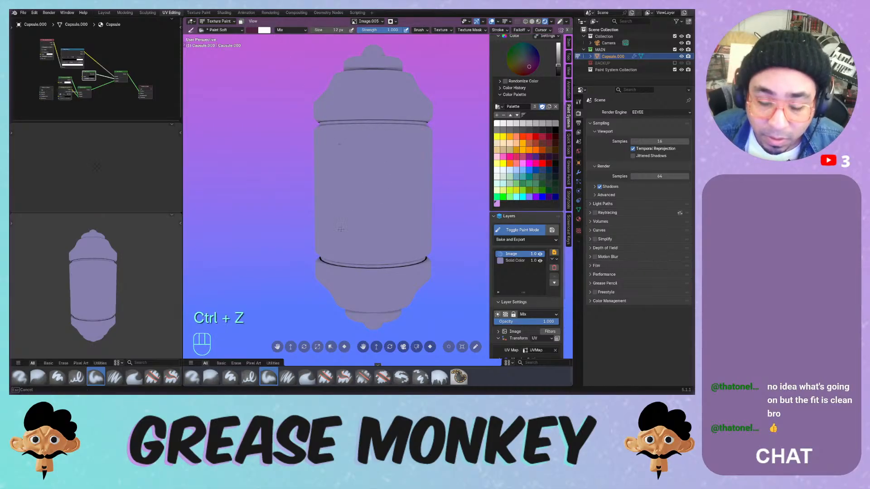
pyautogui.moveTo(340, 232)
pyautogui.mouseDown()
pyautogui.moveTo(393, 199)
pyautogui.moveTo(394, 182)
pyautogui.moveTo(398, 206)
pyautogui.moveTo(341, 242)
pyautogui.moveTo(421, 247)
pyautogui.mouseUp()
pyautogui.hotkey('ctrl', 'z')
pyautogui.press('f')
pyautogui.click(381, 175)
pyautogui.hotkey('ctrl', 'z')
pyautogui.hotkey('ctrl', 'z')
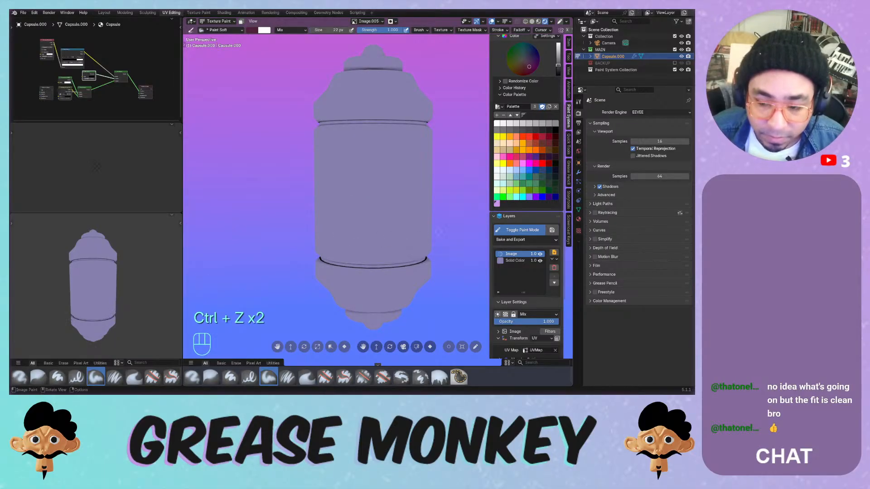
# - Make the Solid Color layer active and sample its base colour into the palette
pyautogui.click(515, 261)
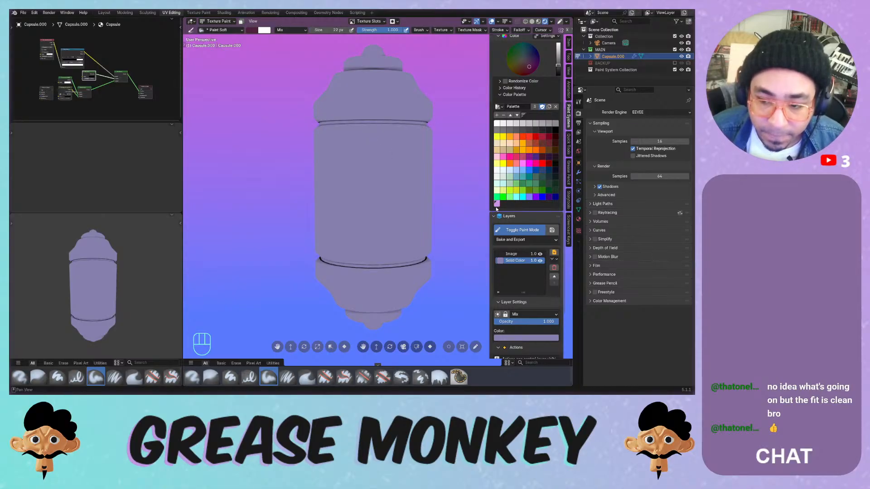
pyautogui.click(496, 203)
pyautogui.click(499, 261)
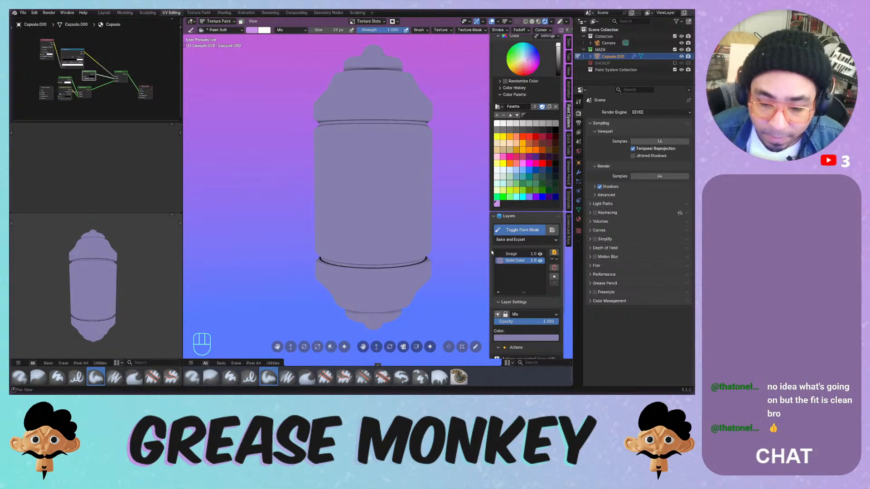
pyautogui.press('o')
pyautogui.press('p')
pyautogui.press('i')
pyautogui.press('i')
pyautogui.press('i')
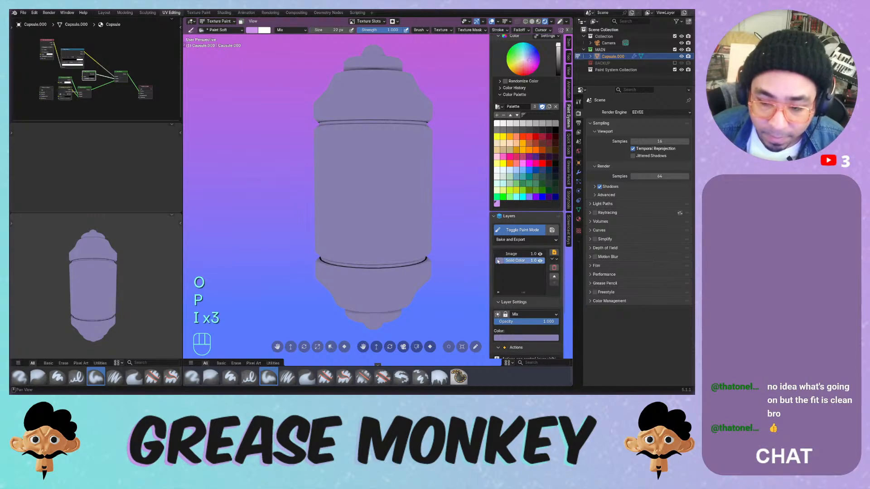
pyautogui.press('i')
pyautogui.press('i')
pyautogui.press('i')
pyautogui.press('i')
pyautogui.press('i')
pyautogui.press('i')
pyautogui.press('i')
pyautogui.press('i')
pyautogui.press('i')
pyautogui.press('i')
pyautogui.press('i')
pyautogui.press('i')
pyautogui.press('i')
pyautogui.press('i')
pyautogui.press('i')
pyautogui.press('i')
pyautogui.press('i')
pyautogui.press('i')
pyautogui.press('i')
pyautogui.press('i')
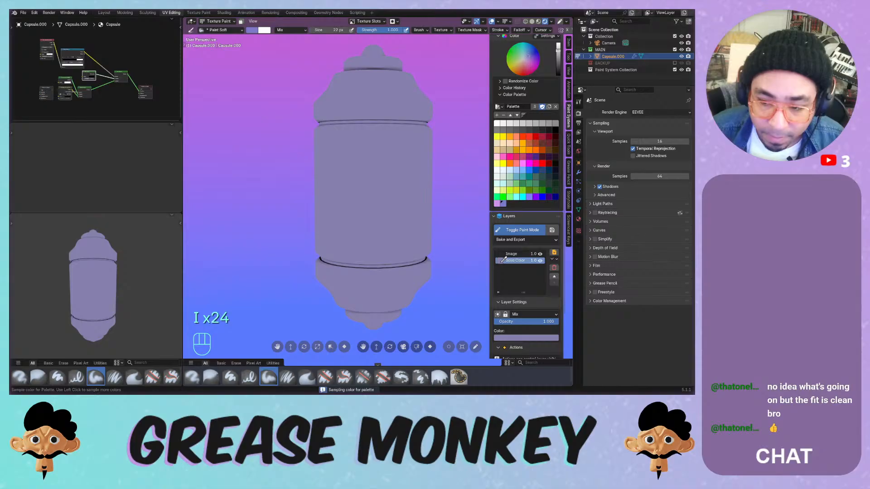
pyautogui.press('i')
pyautogui.press('i')
pyautogui.press('i')
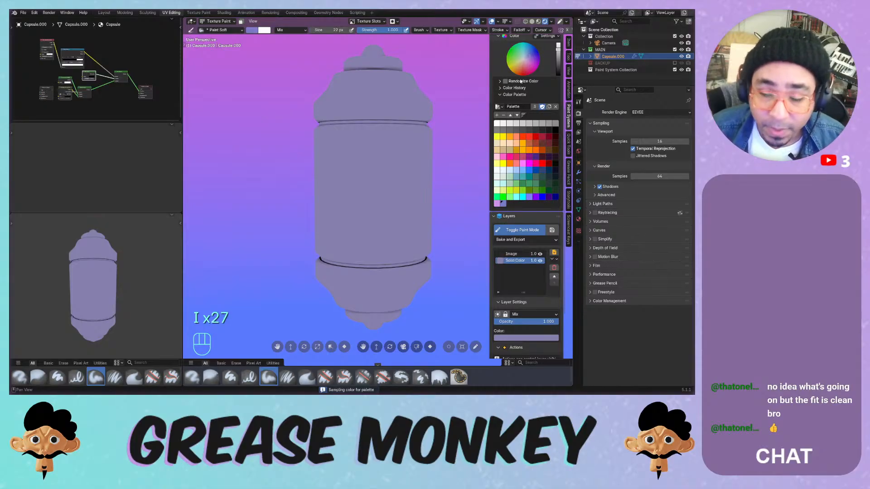
# - Undo the stray test strokes and pick the lavender palette swatch as brush colour
pyautogui.click(409, 137)
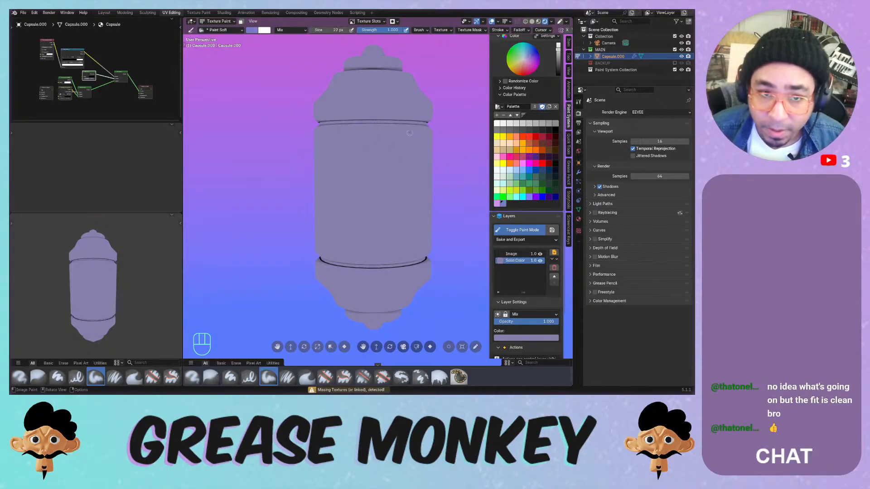
pyautogui.hotkey('ctrl', 'z')
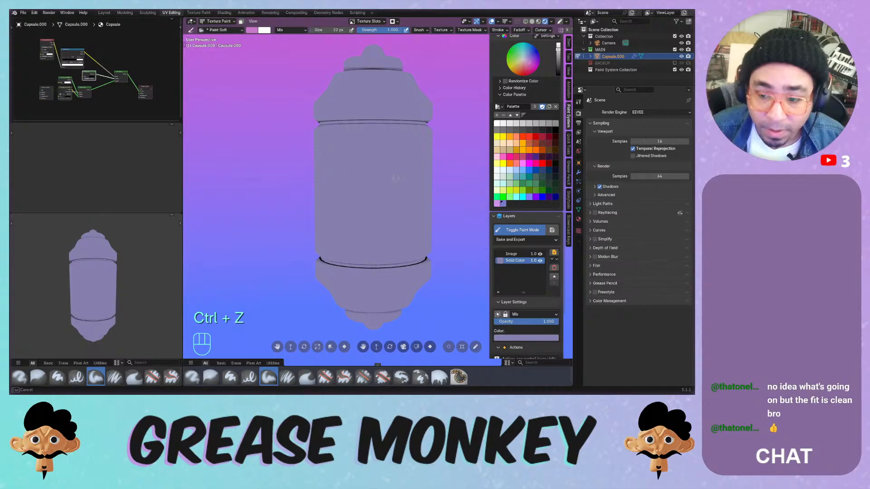
pyautogui.hotkey('ctrl', 'z')
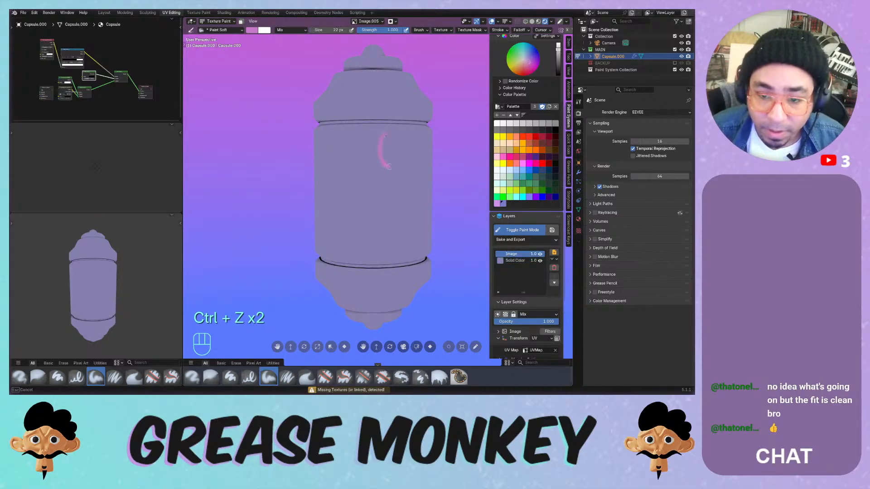
pyautogui.hotkey('ctrl', 'z')
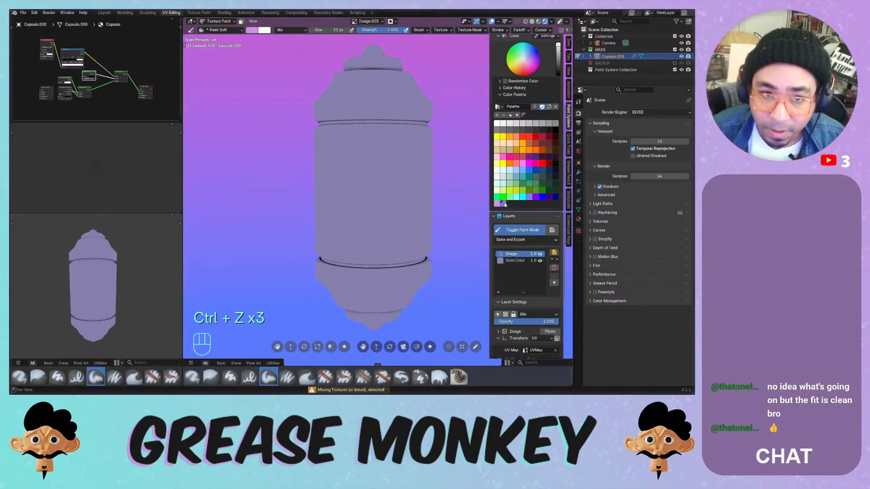
pyautogui.click(504, 204)
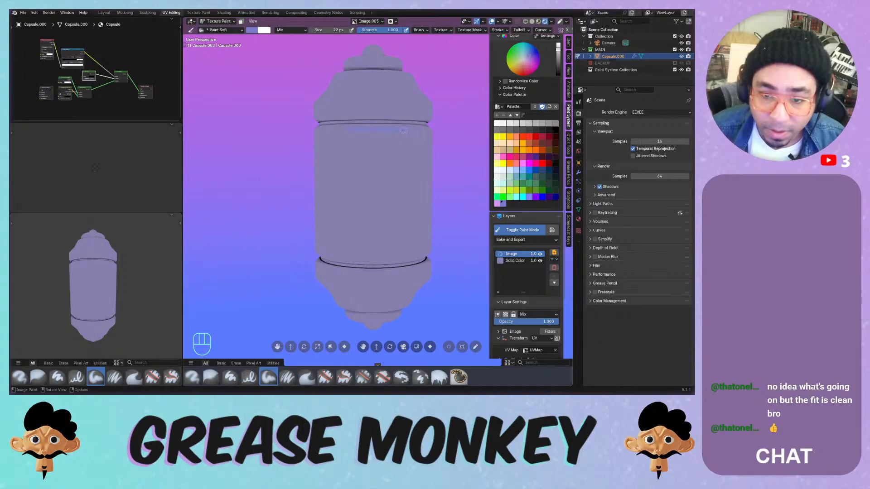
pyautogui.hotkey('ctrl', 'z')
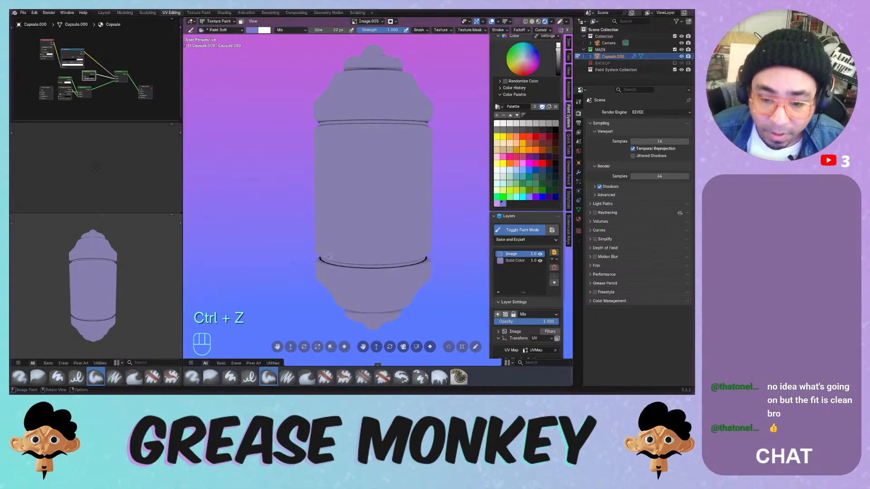
# - Paint a thin seam line along the groove above the capsule's lower band
pyautogui.hotkey('ctrl', 'z')
pyautogui.moveTo(357, 248); pyautogui.dragTo(379, 194, button='middle')
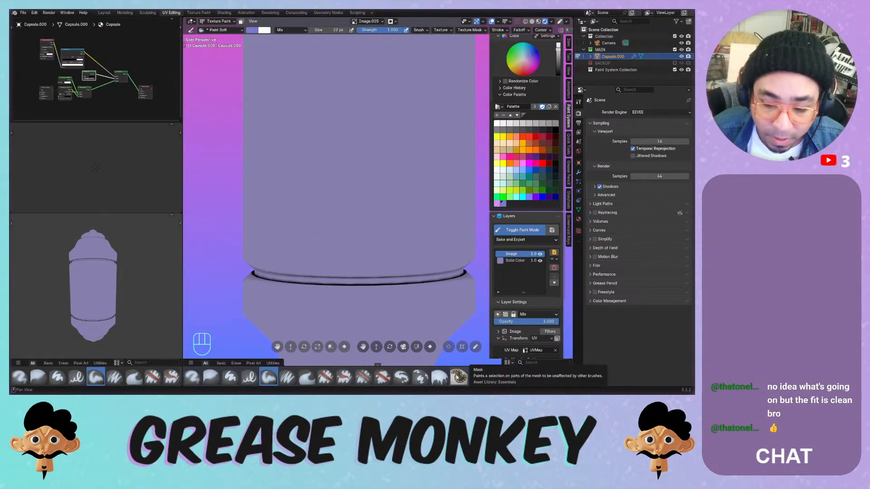
pyautogui.moveTo(363, 277)
pyautogui.mouseDown()
pyautogui.moveTo(351, 282)
pyautogui.moveTo(362, 281)
pyautogui.mouseUp()
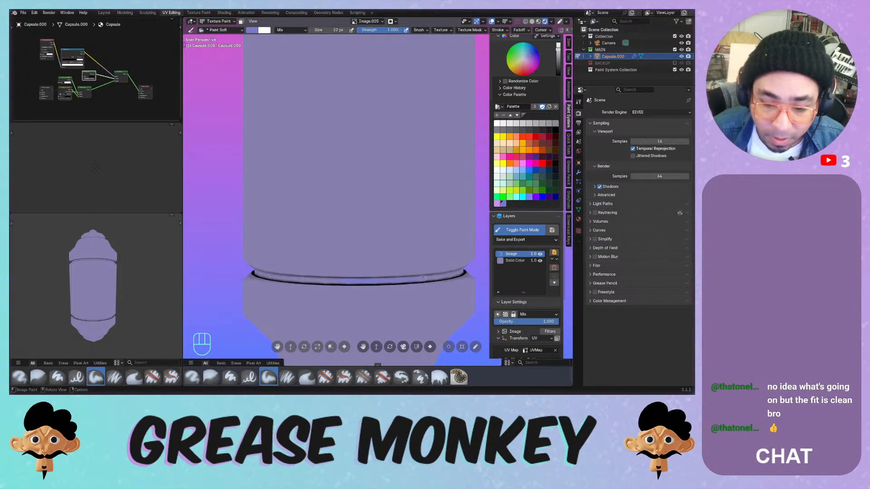
pyautogui.moveTo(362, 281); pyautogui.dragTo(308, 268, button='middle')
pyautogui.moveTo(284, 267); pyautogui.dragTo(279, 265)
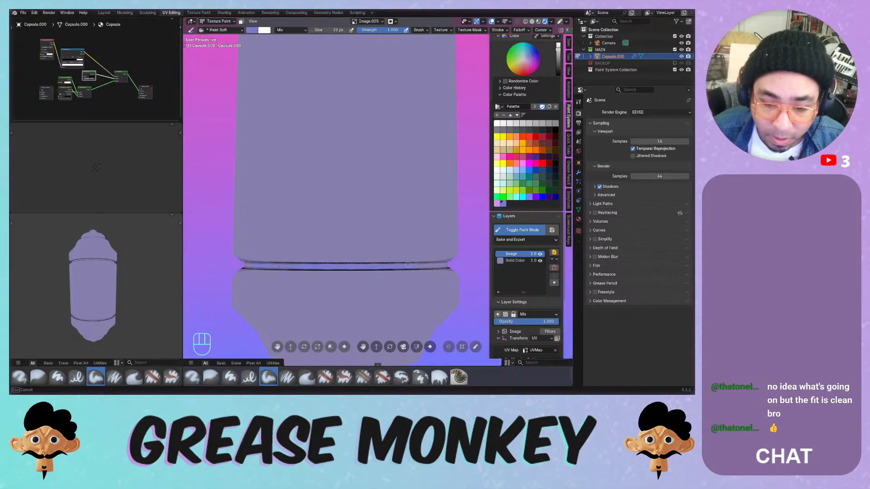
pyautogui.moveTo(380, 264); pyautogui.dragTo(289, 259, button='middle')
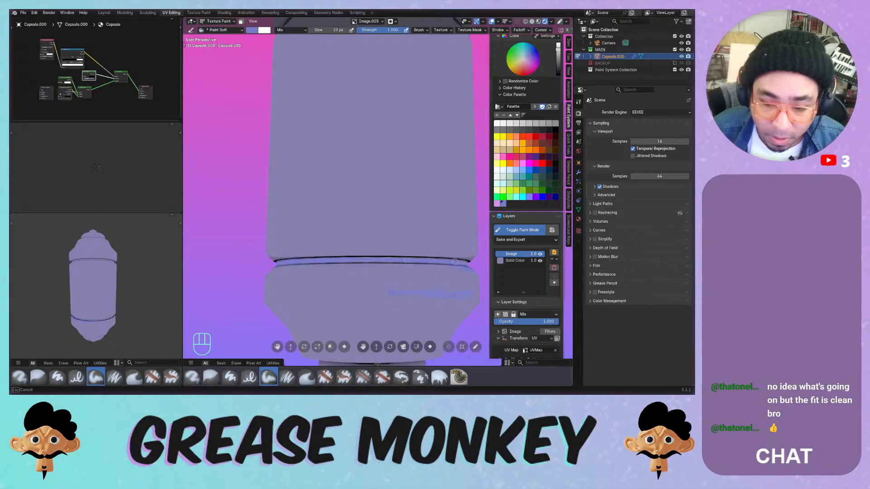
pyautogui.moveTo(417, 267); pyautogui.dragTo(385, 248, button='middle')
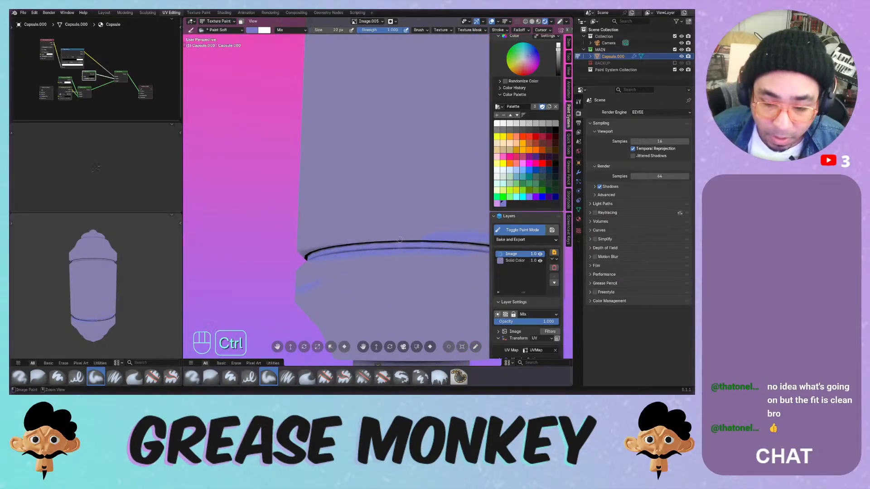
pyautogui.moveTo(445, 247); pyautogui.dragTo(329, 248, button='middle')
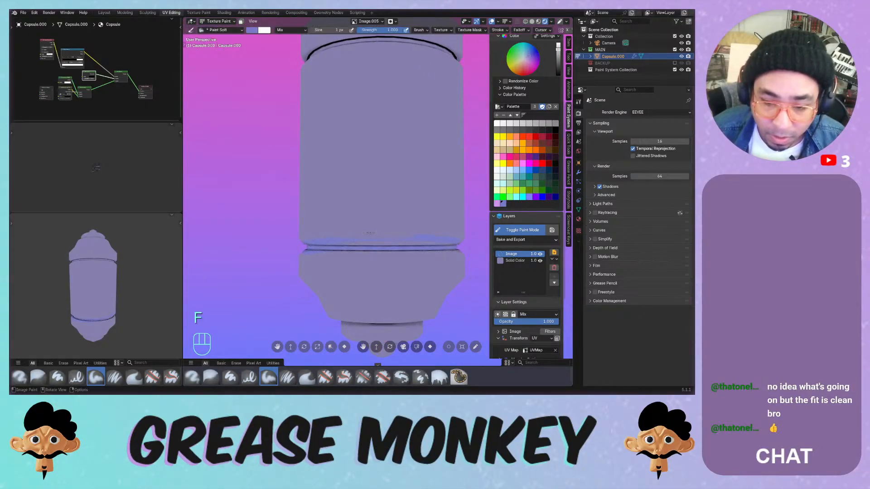
# - Enlarge the brush to 66 px and undo the light-blue test stroke below the groove
pyautogui.press('f')
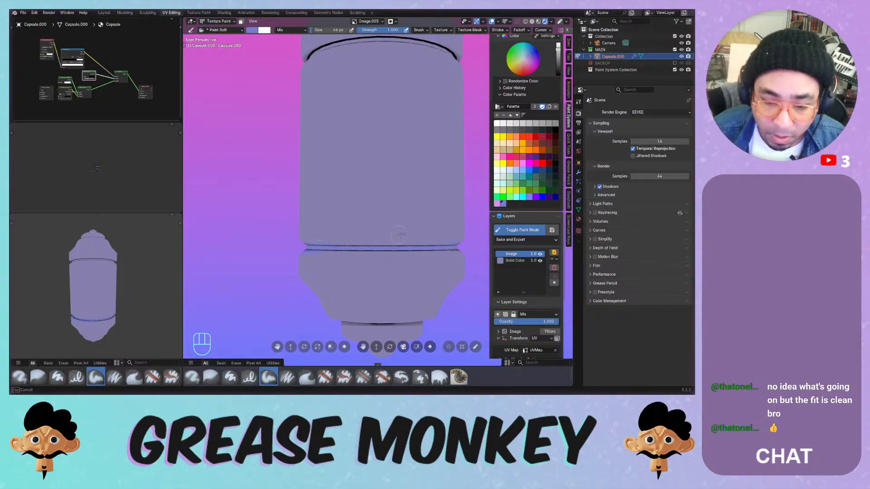
pyautogui.moveTo(401, 234); pyautogui.dragTo(402, 236)
pyautogui.hotkey('ctrl', 'z')
pyautogui.moveTo(403, 238); pyautogui.dragTo(393, 257, button='middle')
pyautogui.moveTo(337, 266); pyautogui.dragTo(428, 271)
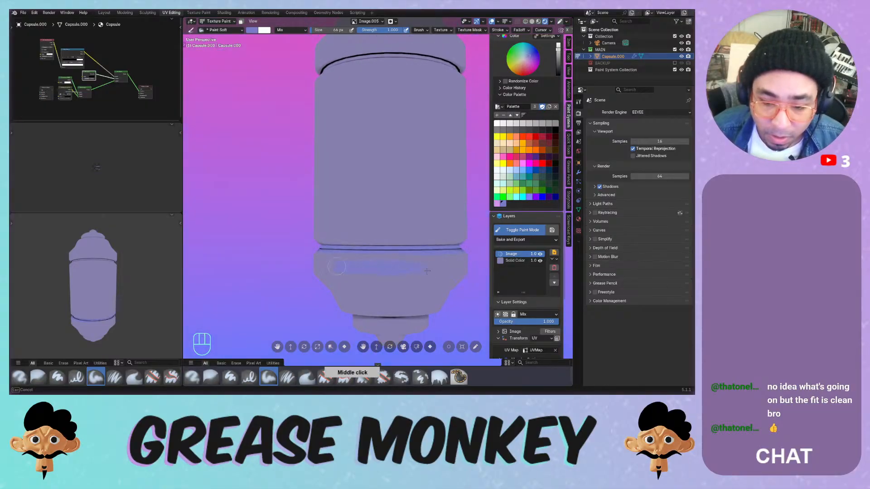
pyautogui.hotkey('ctrl', 'z')
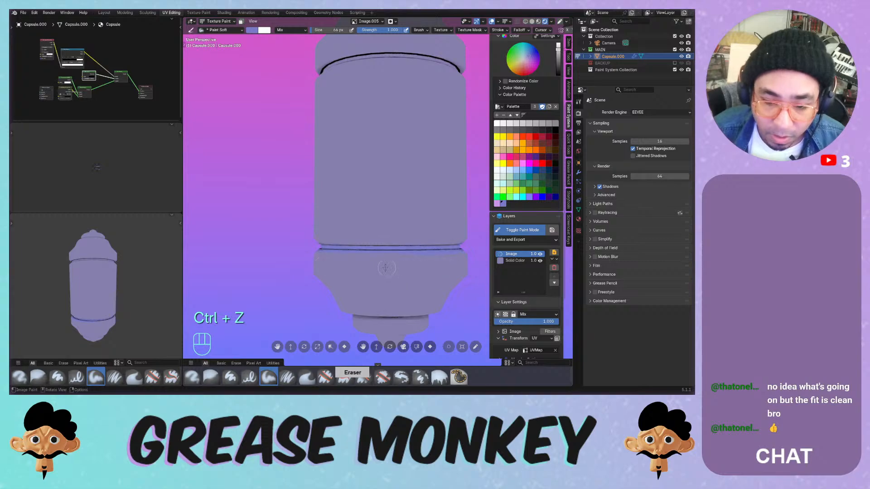
pyautogui.moveTo(385, 267); pyautogui.dragTo(337, 216, button='middle')
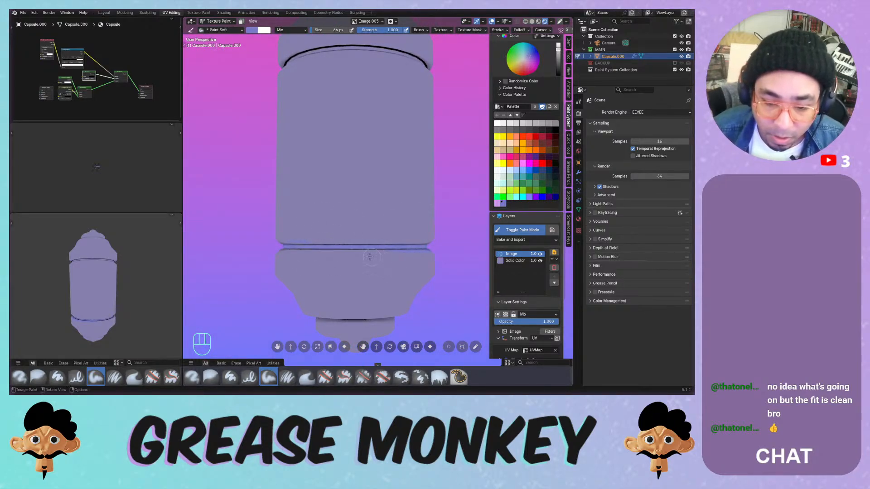
pyautogui.moveTo(402, 219); pyautogui.dragTo(435, 240, button='middle')
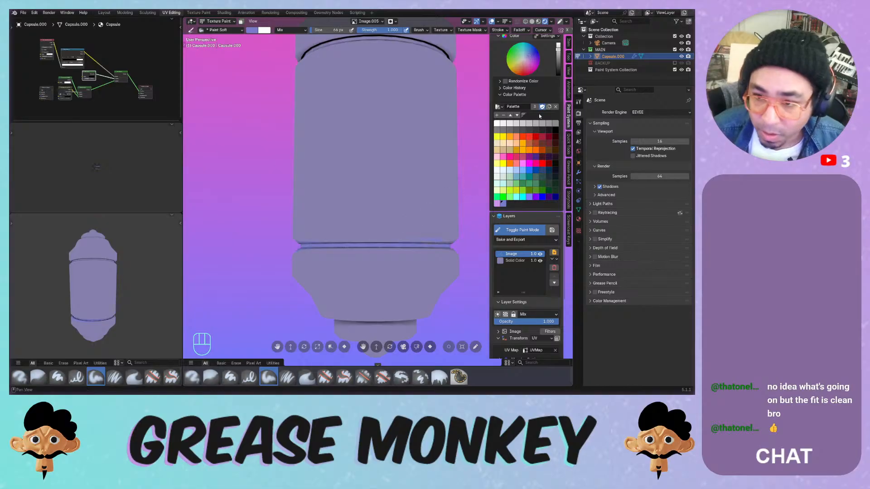
pyautogui.moveTo(510, 138); pyautogui.dragTo(510, 219, button='middle')
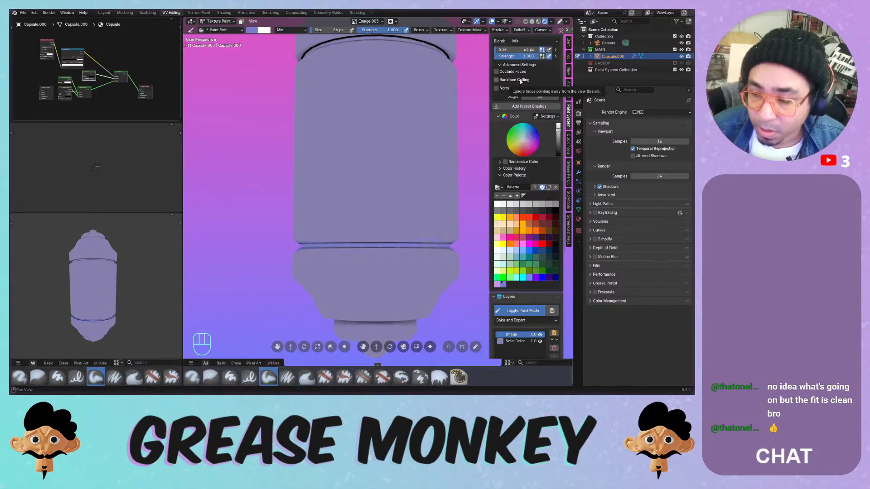
# - Stop painting on back-facing faces and set the brush size to 50 px
pyautogui.click(520, 79)
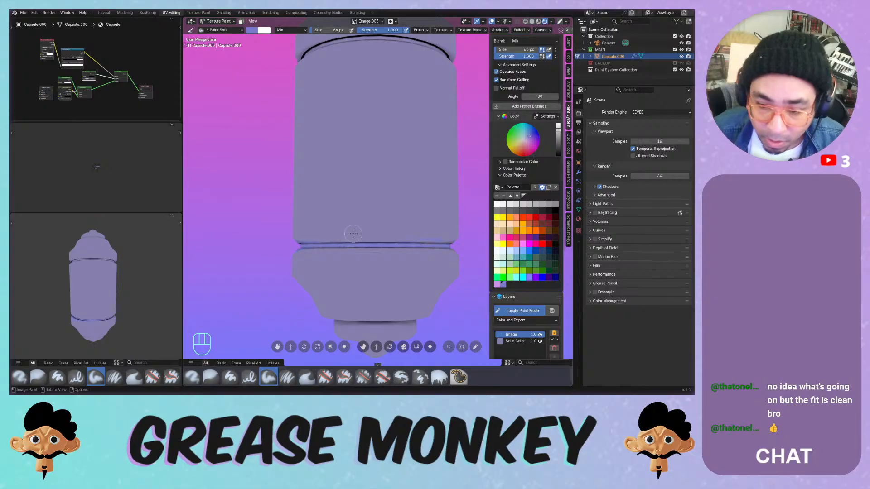
pyautogui.moveTo(354, 234); pyautogui.dragTo(405, 231)
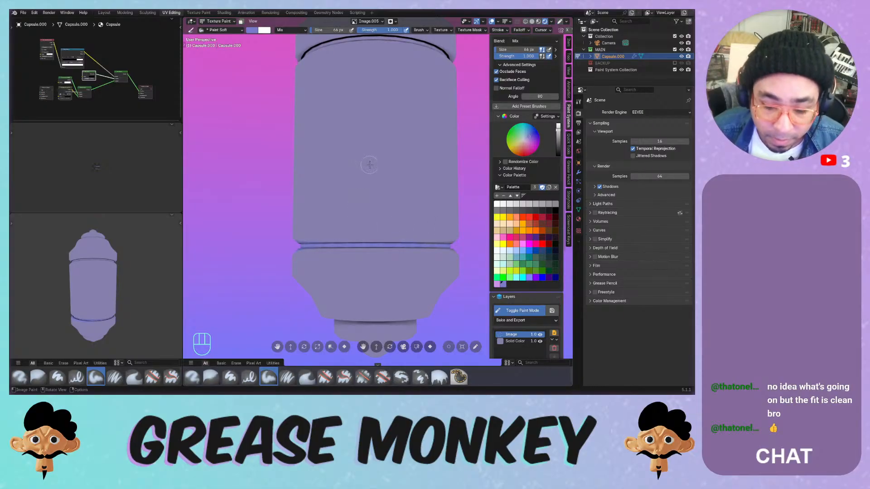
pyautogui.moveTo(363, 187); pyautogui.dragTo(352, 217, button='middle')
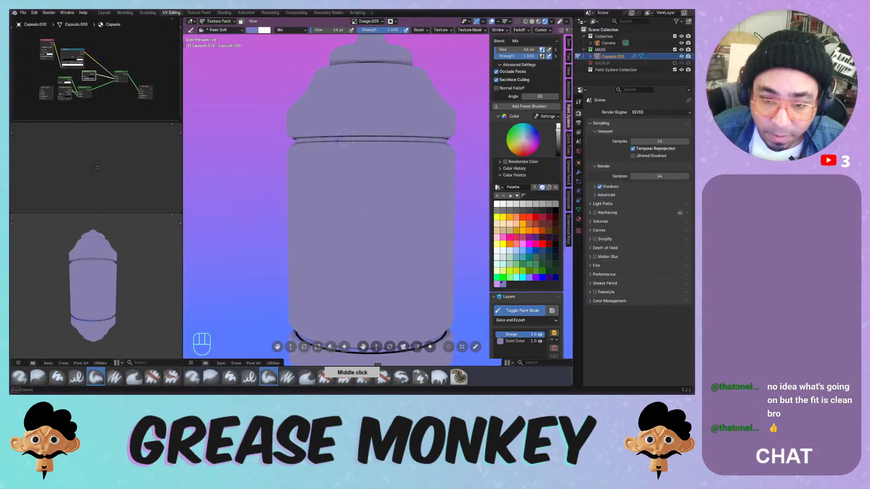
pyautogui.hotkey('ctrl', 'z')
pyautogui.press('f')
pyautogui.click(372, 140)
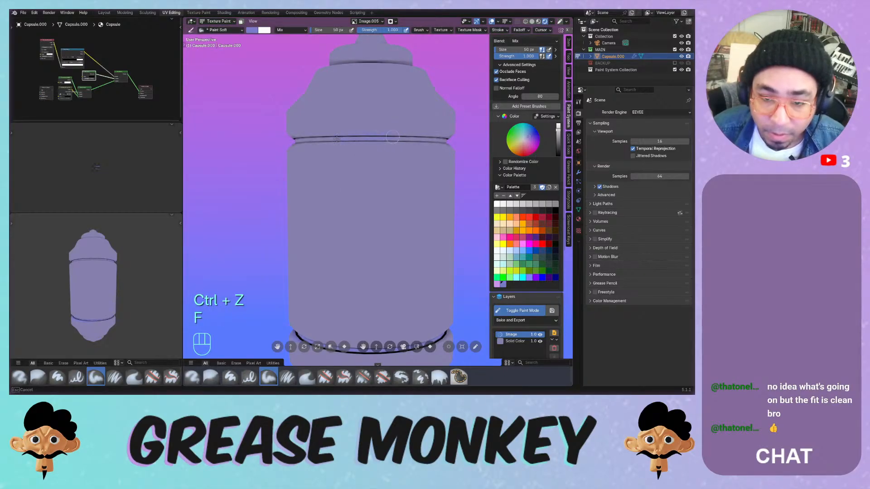
# - Paint the dark seam line along the capsule's upper groove in several strokes
pyautogui.moveTo(372, 139); pyautogui.dragTo(284, 142, button='middle')
pyautogui.moveTo(284, 142); pyautogui.dragTo(384, 142)
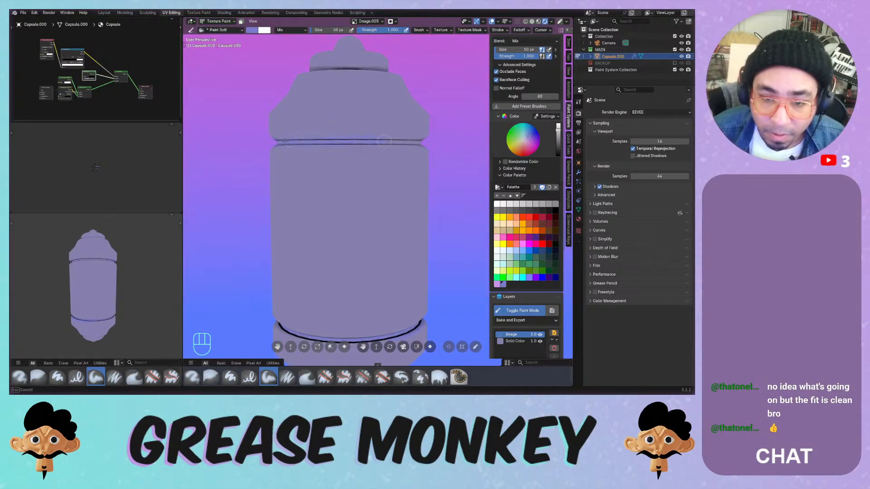
pyautogui.moveTo(402, 141)
pyautogui.mouseDown(button='middle')
pyautogui.moveTo(343, 138)
pyautogui.moveTo(444, 133)
pyautogui.moveTo(337, 139)
pyautogui.mouseUp(button='middle')
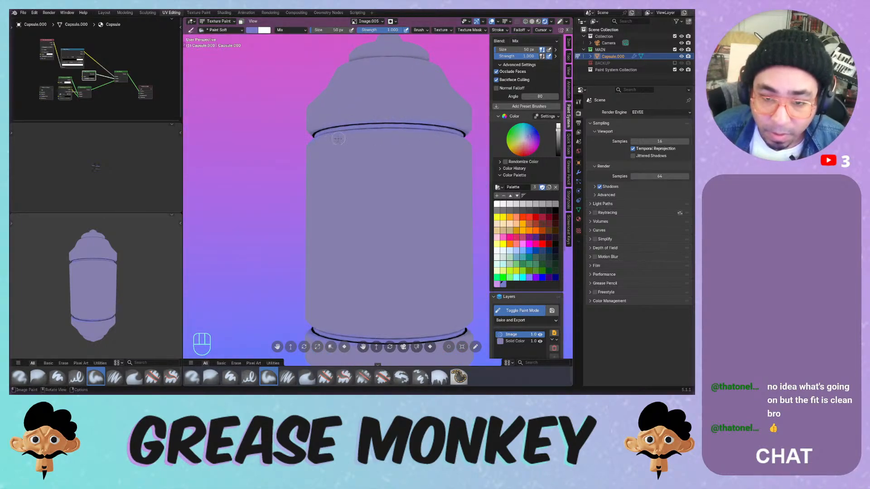
pyautogui.moveTo(309, 145); pyautogui.dragTo(410, 131)
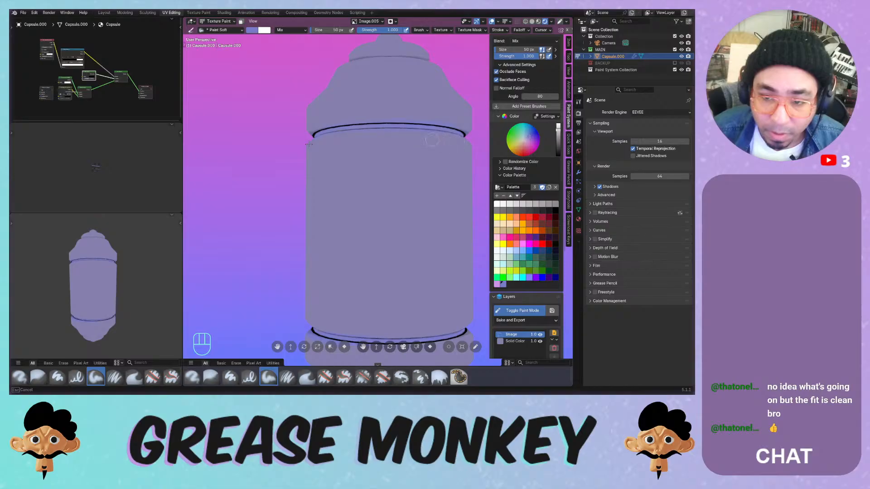
pyautogui.moveTo(339, 118); pyautogui.dragTo(435, 117)
pyautogui.moveTo(398, 108)
pyautogui.mouseDown(button='middle')
pyautogui.moveTo(389, 124)
pyautogui.moveTo(351, 122)
pyautogui.mouseUp(button='middle')
pyautogui.moveTo(310, 128); pyautogui.dragTo(424, 134)
pyautogui.moveTo(365, 123); pyautogui.dragTo(401, 120, button='middle')
pyautogui.moveTo(328, 143)
pyautogui.mouseDown()
pyautogui.moveTo(358, 140)
pyautogui.moveTo(328, 144)
pyautogui.mouseUp()
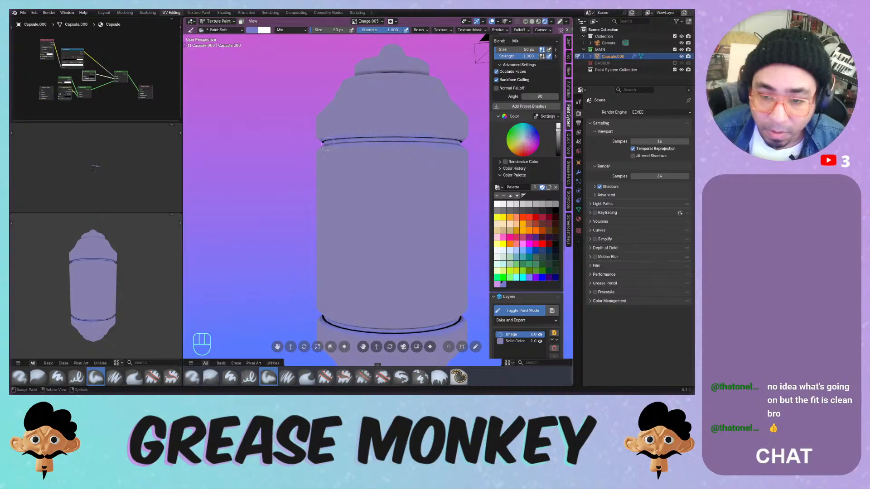
pyautogui.moveTo(328, 144); pyautogui.dragTo(359, 138, button='middle')
pyautogui.moveTo(317, 139); pyautogui.dragTo(376, 126, button='middle')
pyautogui.keyDown('ctrl'); pyautogui.moveTo(376, 127); pyautogui.dragTo(335, 176, button='middle'); pyautogui.keyUp('ctrl')
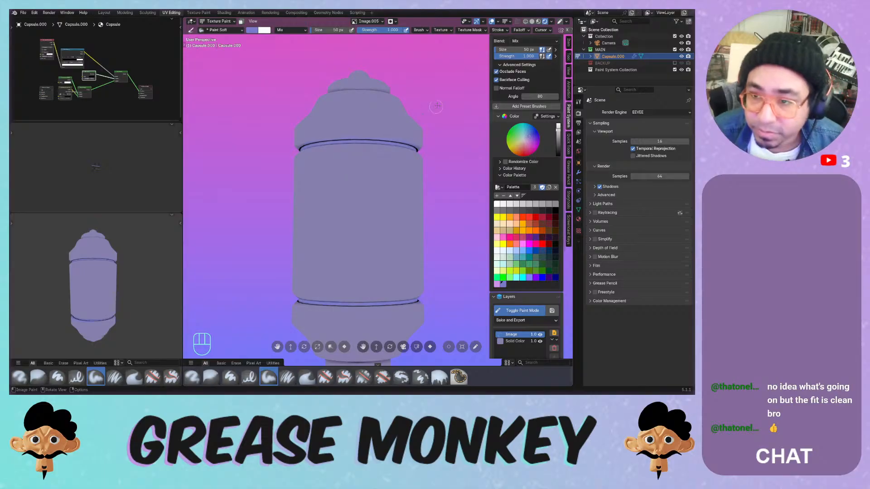
# - Try Darken brush blending, then switch it to Multiply
pyautogui.click(295, 31)
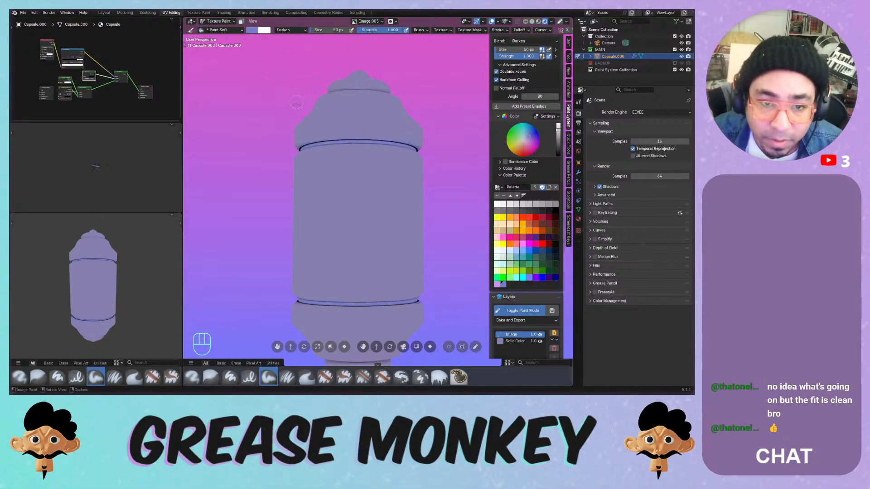
pyautogui.click(295, 57)
pyautogui.hotkey('ctrl', 'z')
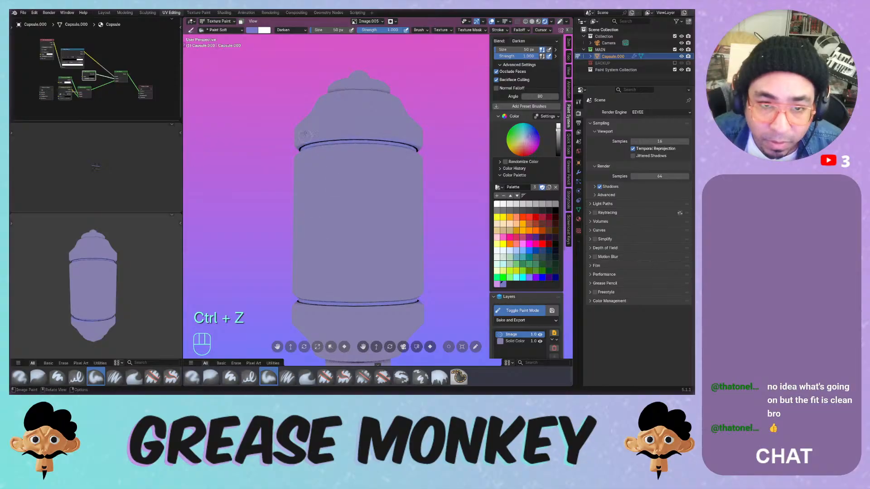
pyautogui.click(292, 30)
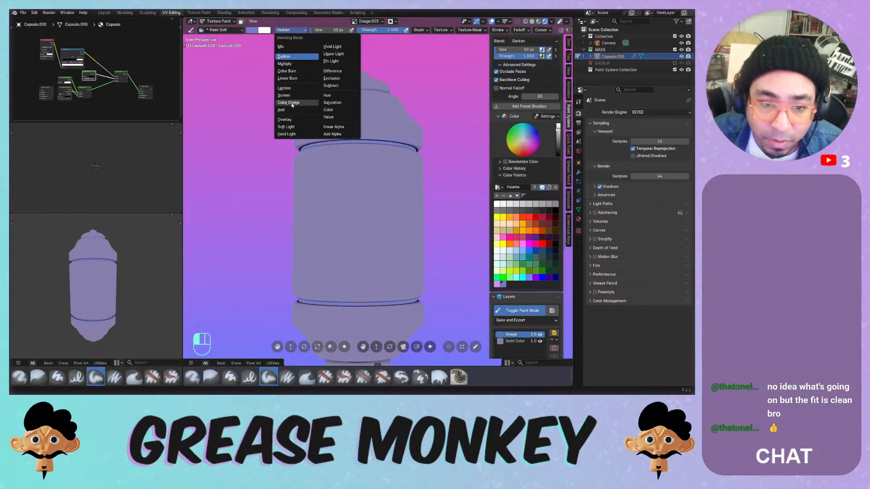
pyautogui.click(295, 64)
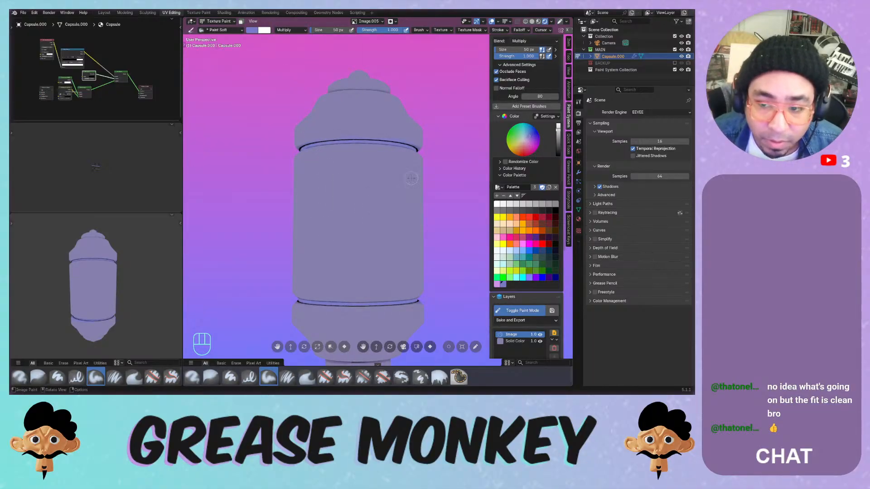
pyautogui.moveTo(527, 160); pyautogui.dragTo(527, 119, button='middle')
# - Resize the brush to 20 px and switch to the pressure-sensitive soft paint brush
pyautogui.press('f')
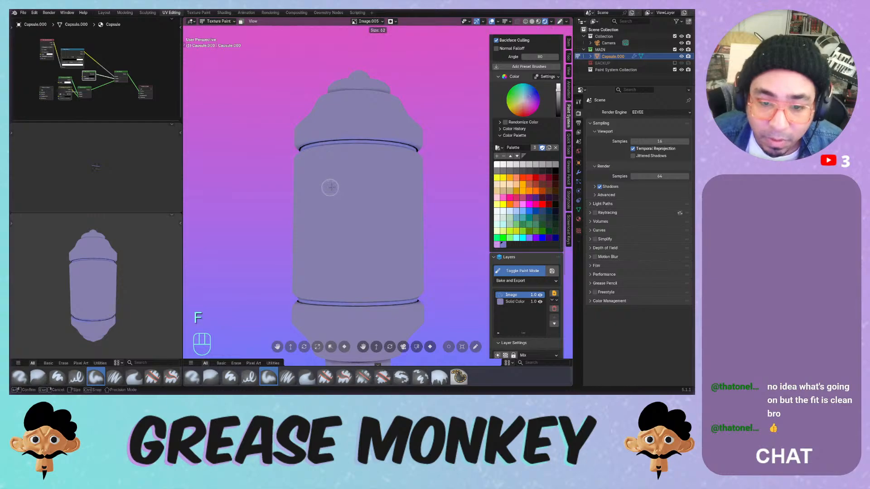
pyautogui.click(339, 183)
pyautogui.keyDown('ctrl'); pyautogui.moveTo(341, 185); pyautogui.dragTo(345, 203, button='middle'); pyautogui.keyUp('ctrl')
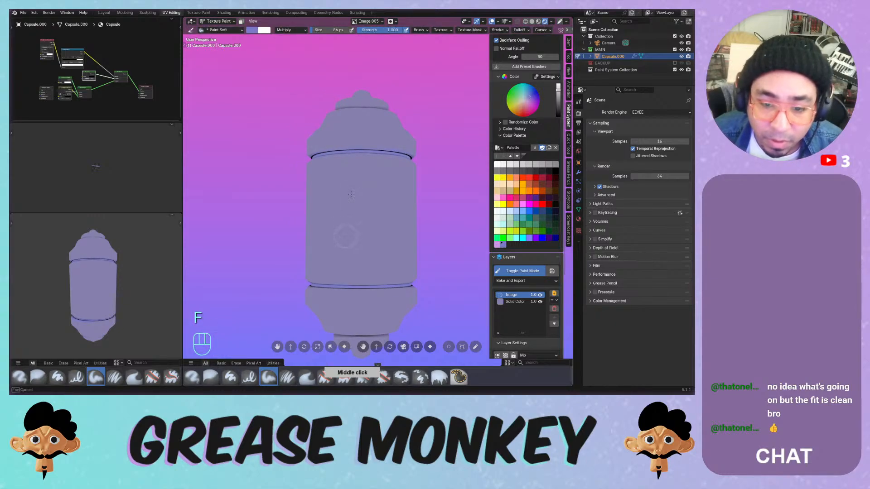
pyautogui.moveTo(375, 157); pyautogui.dragTo(390, 176, button='middle')
pyautogui.press('f')
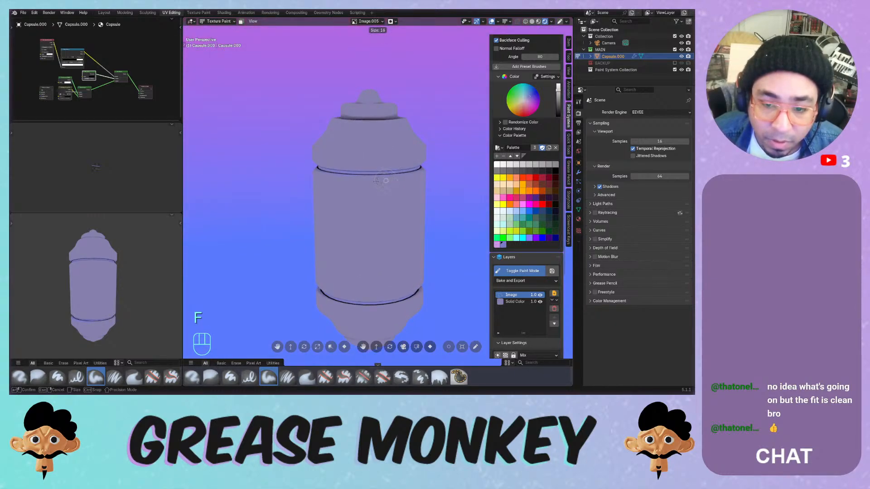
pyautogui.click(384, 181)
pyautogui.click(287, 377)
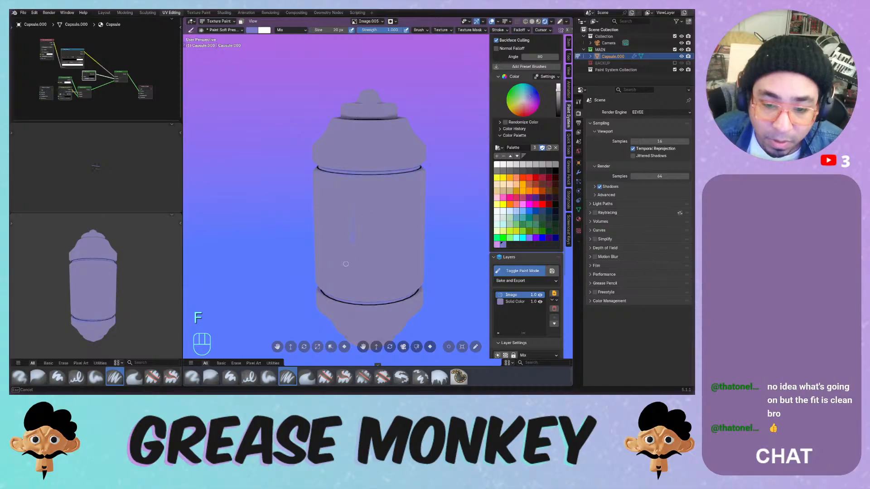
pyautogui.hotkey('ctrl', 'z')
# - Turn off Stabilize Stroke and paint a first vertical line down from the upper seam
pyautogui.click(497, 30)
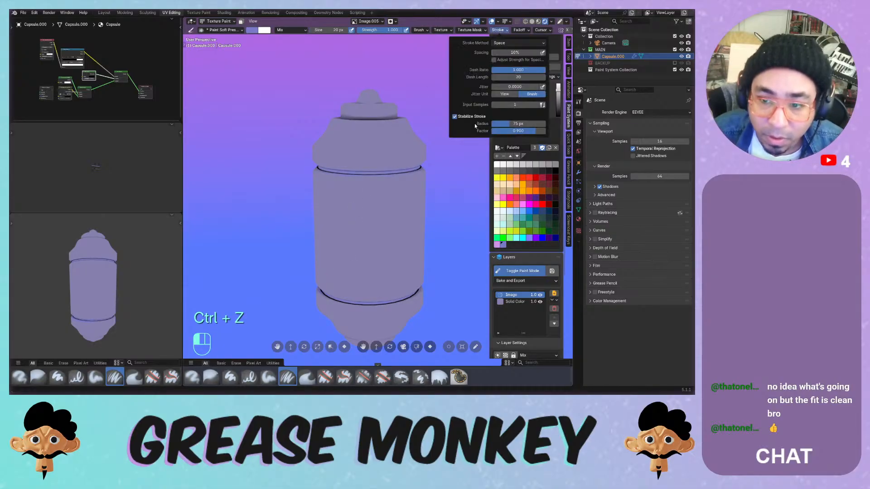
pyautogui.click(463, 117)
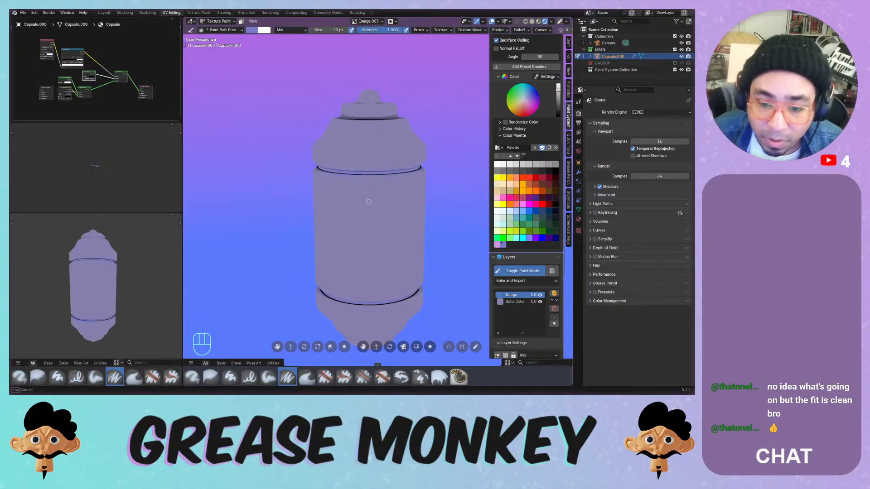
pyautogui.hotkey('ctrl', 'z')
pyautogui.moveTo(365, 237); pyautogui.dragTo(355, 154, button='middle')
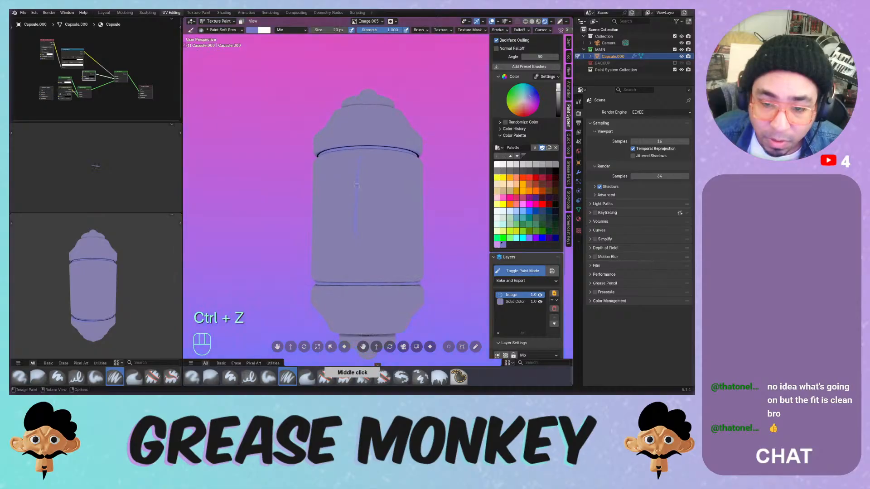
pyautogui.hotkey('ctrl', 'z')
pyautogui.hotkey('ctrl', 'z')
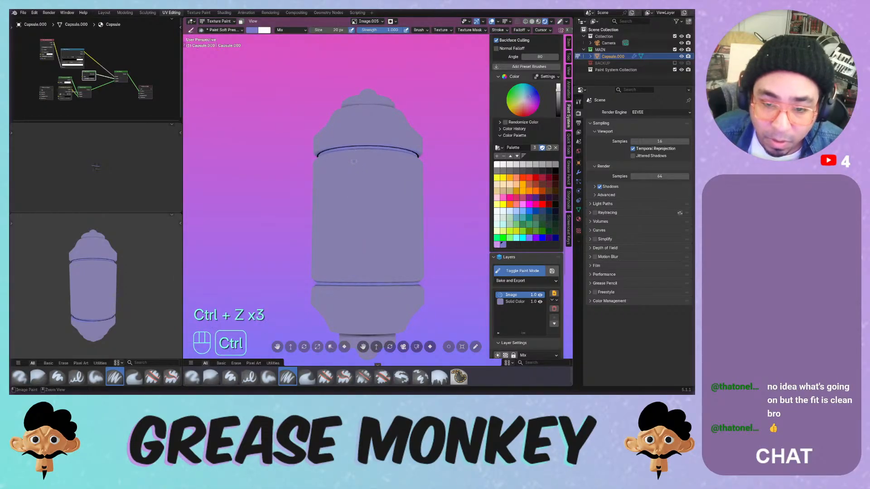
pyautogui.moveTo(354, 150); pyautogui.dragTo(354, 197)
pyautogui.moveTo(354, 274); pyautogui.dragTo(354, 274)
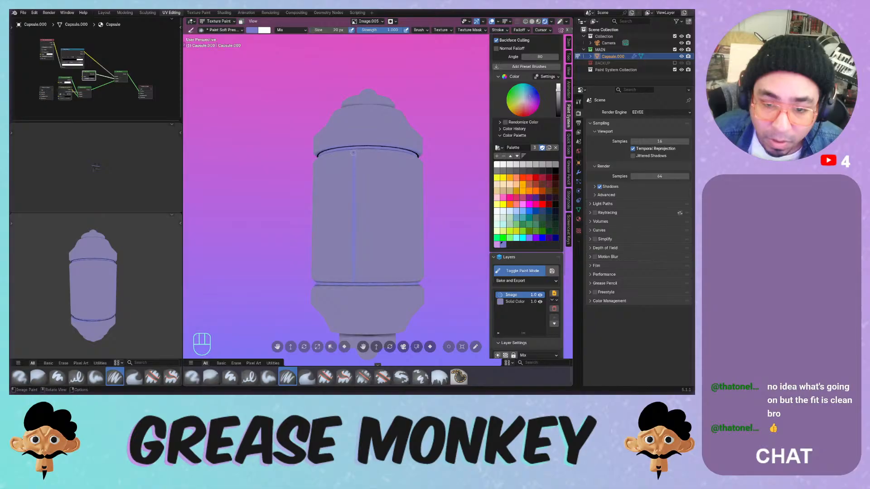
# - Darken the brush colour and retry the dark vertical line down the capsule
pyautogui.keyDown('shift'); pyautogui.moveTo(360, 180); pyautogui.dragTo(360, 190, button='middle'); pyautogui.keyUp('shift')
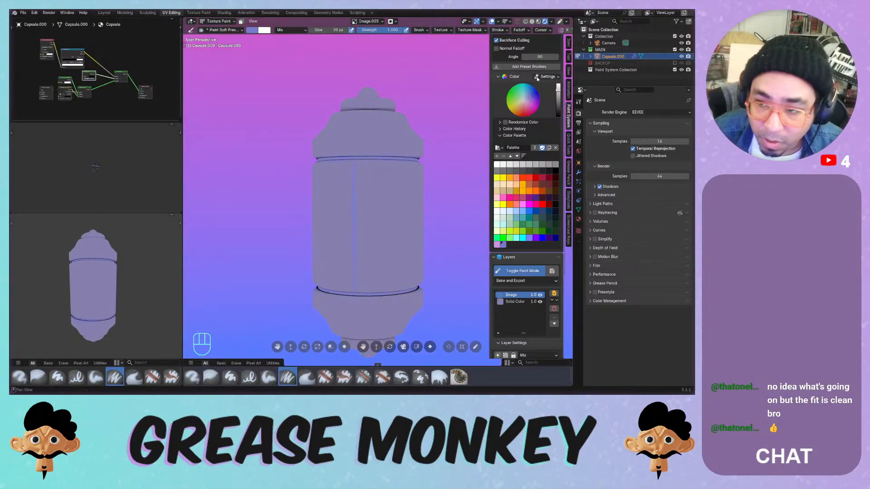
pyautogui.moveTo(558, 93); pyautogui.dragTo(558, 101)
pyautogui.moveTo(354, 166); pyautogui.dragTo(352, 252)
pyautogui.hotkey('ctrl', 'z')
pyautogui.moveTo(353, 168); pyautogui.dragTo(357, 294)
pyautogui.hotkey('ctrl', 'z')
pyautogui.moveTo(354, 161); pyautogui.dragTo(357, 292)
pyautogui.hotkey('ctrl', 'z')
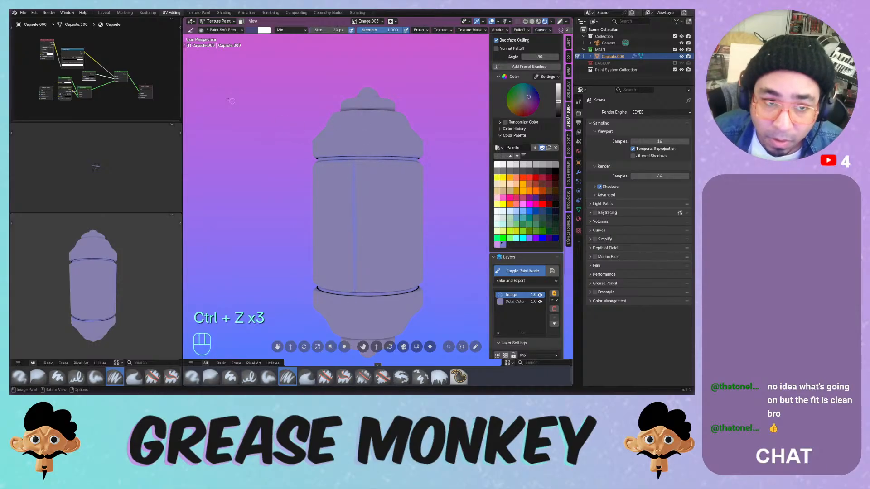
# - Paint the straight dark door line down the capsule's front
pyautogui.click(184, 45)
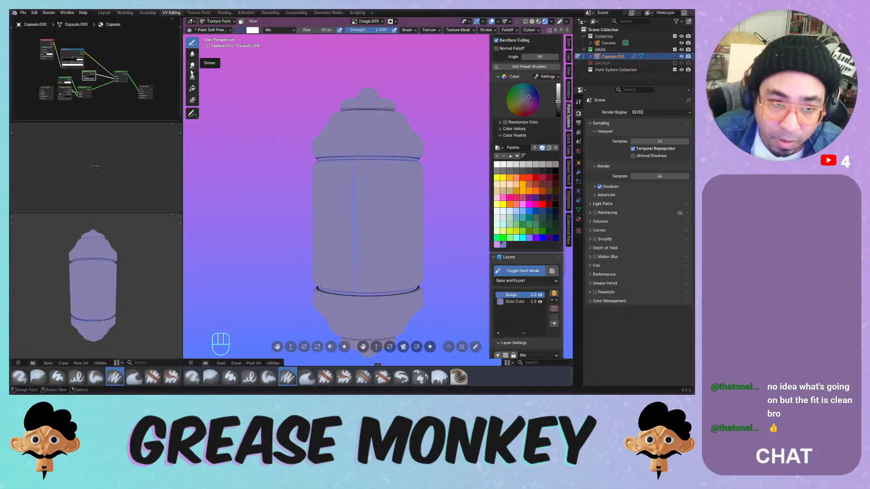
pyautogui.moveTo(199, 41); pyautogui.dragTo(183, 43)
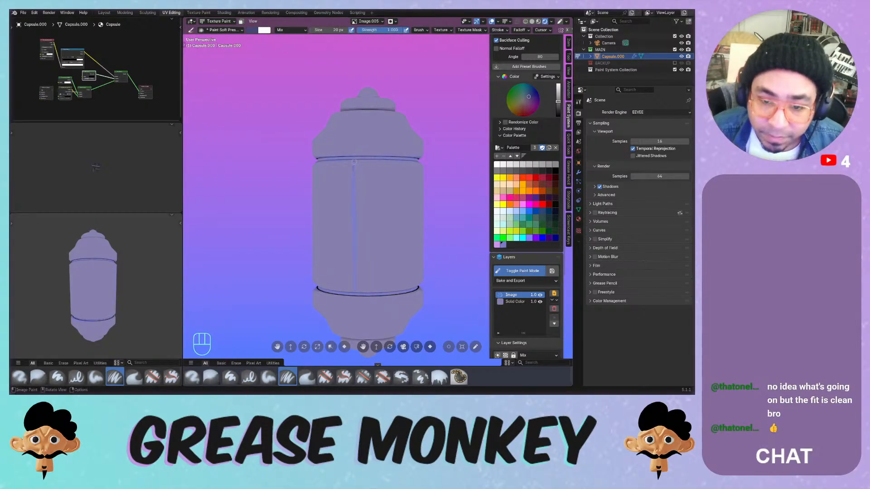
pyautogui.moveTo(353, 162); pyautogui.dragTo(354, 244)
pyautogui.hotkey('ctrl', 'z')
pyautogui.moveTo(355, 159)
pyautogui.mouseDown()
pyautogui.moveTo(356, 293)
pyautogui.moveTo(356, 173)
pyautogui.mouseUp()
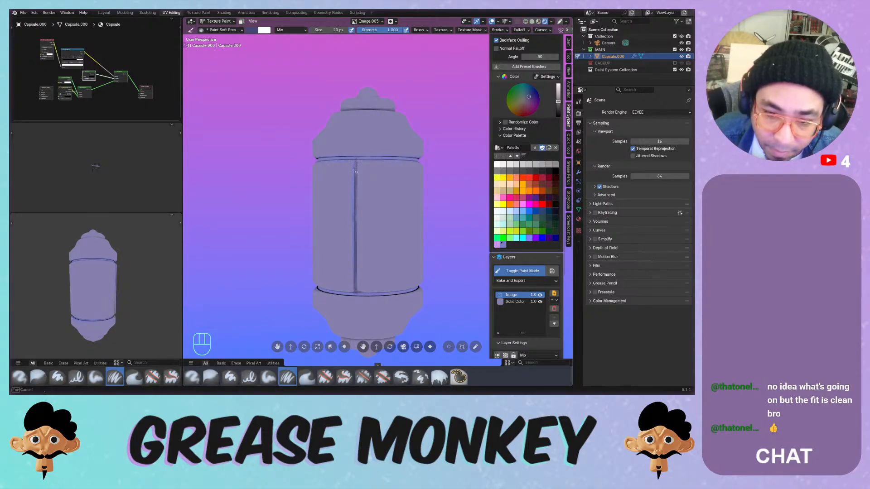
pyautogui.moveTo(357, 161)
pyautogui.mouseDown(button='middle')
pyautogui.moveTo(356, 152)
pyautogui.moveTo(350, 170)
pyautogui.mouseUp(button='middle')
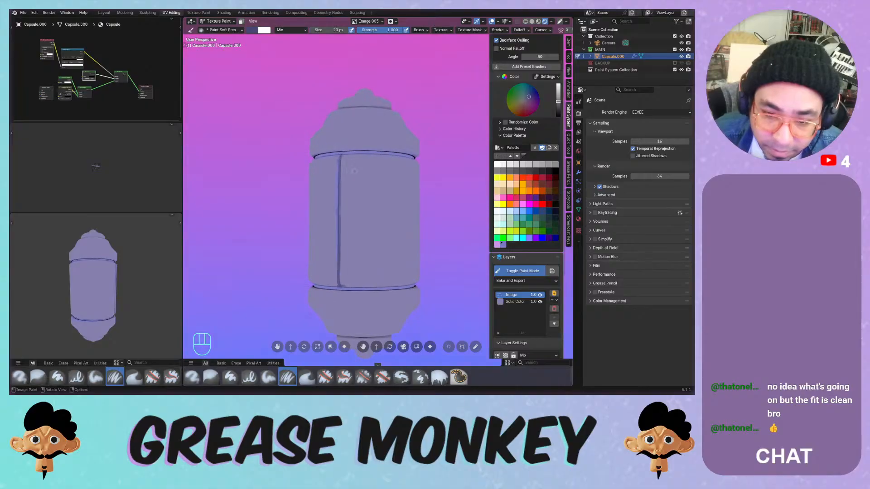
# - Add a small dot at the seam's top and sample the capsule's lavender with Mix blending
pyautogui.hotkey('ctrl', 'z')
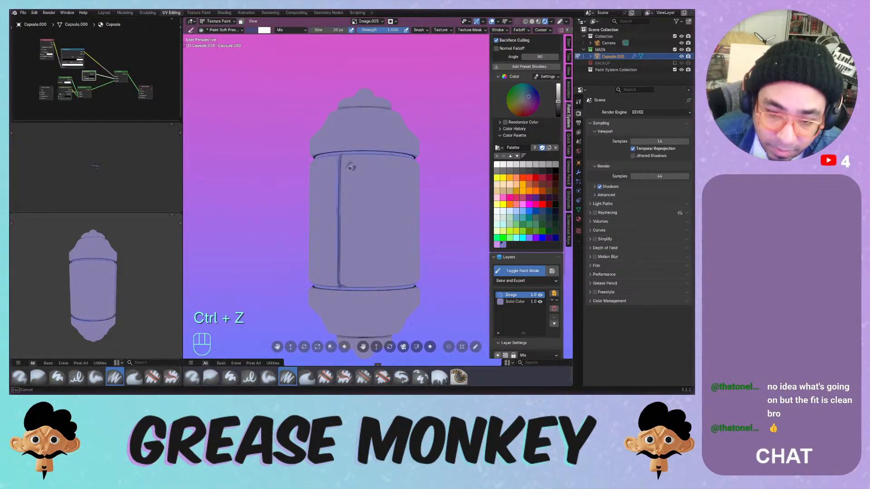
pyautogui.moveTo(352, 167); pyautogui.dragTo(355, 167)
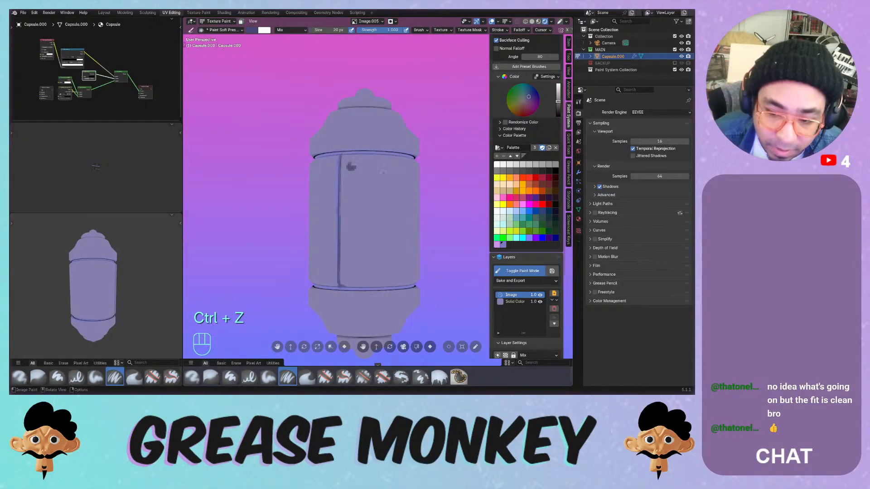
pyautogui.click(285, 30)
pyautogui.click(293, 33)
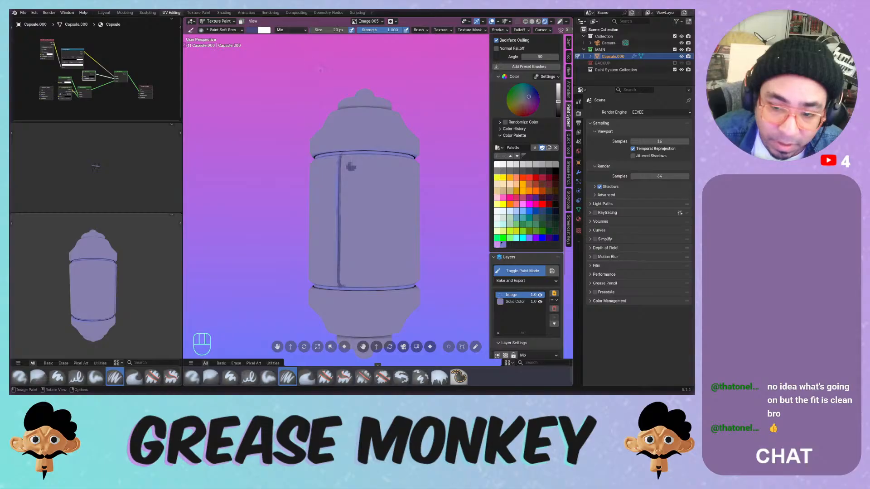
pyautogui.press('s')
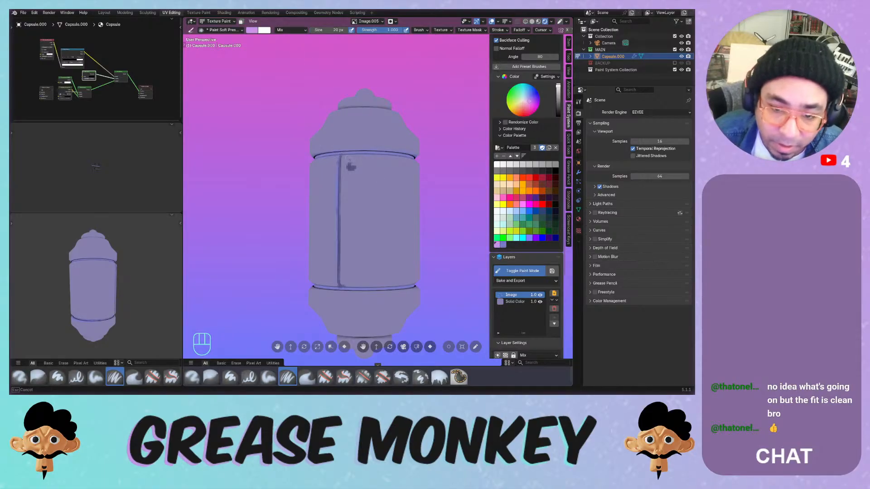
pyautogui.click(350, 166)
pyautogui.hotkey('ctrl', 'z')
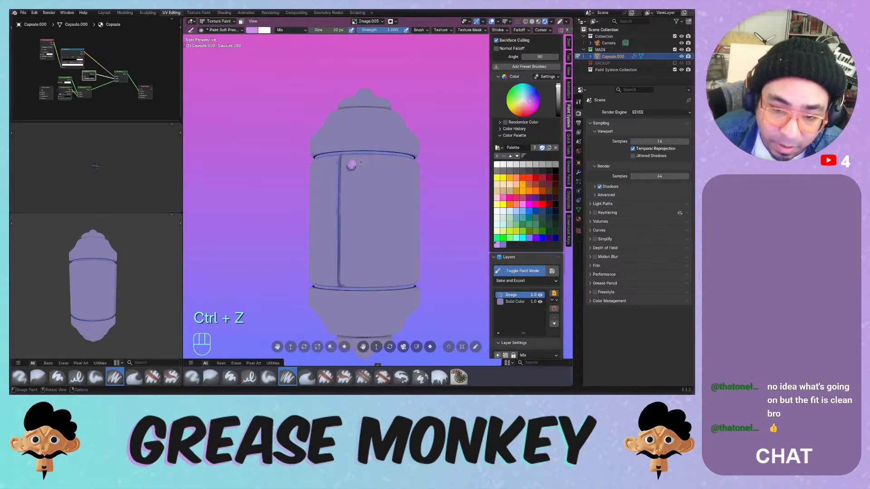
pyautogui.hotkey('ctrl', 'z')
pyautogui.click(351, 166)
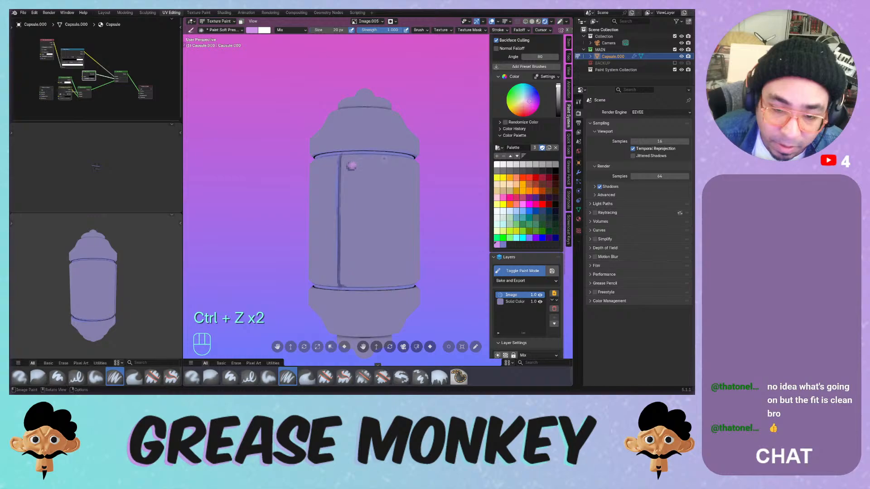
# - Sample the capsule's purple as brush colour, keeping the lower pink dot intact
pyautogui.press('s')
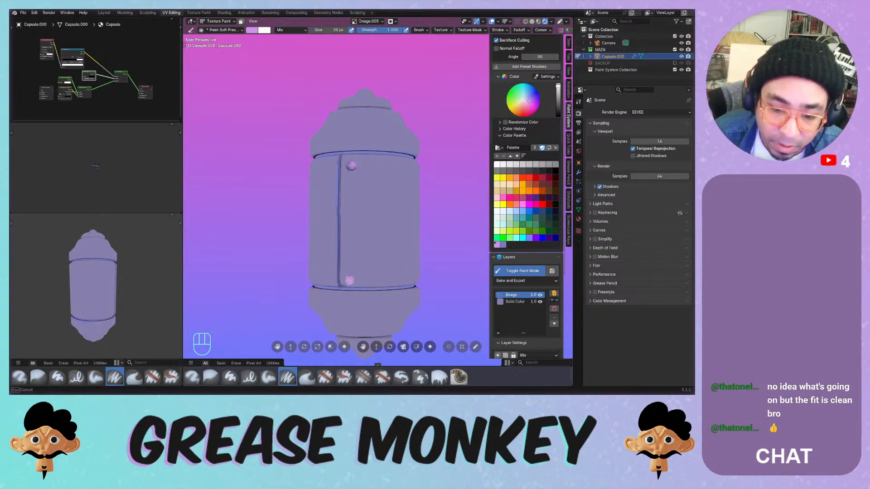
pyautogui.click(350, 279)
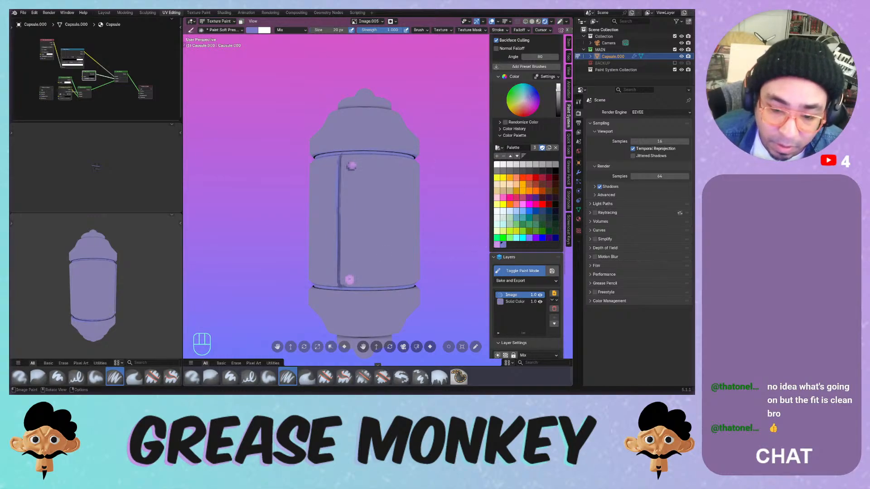
pyautogui.moveTo(350, 284); pyautogui.dragTo(346, 277)
pyautogui.hotkey('ctrl', 'z')
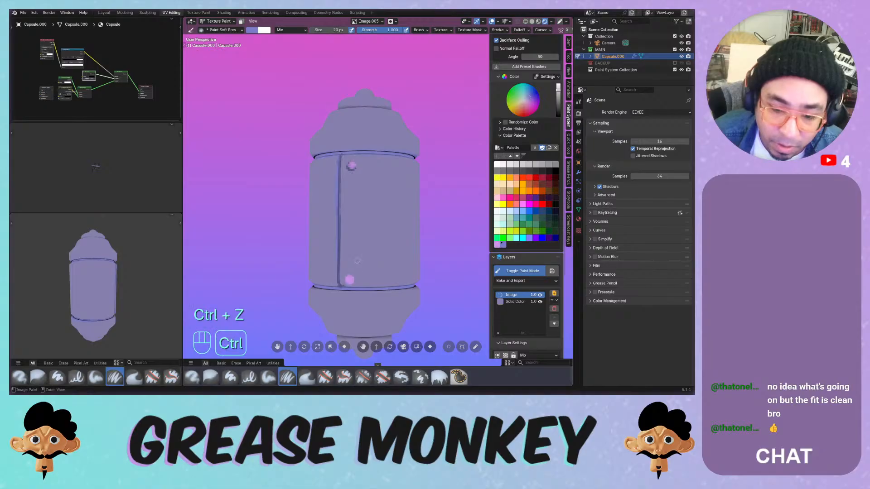
pyautogui.hotkey('ctrl', 'z')
pyautogui.click(290, 30)
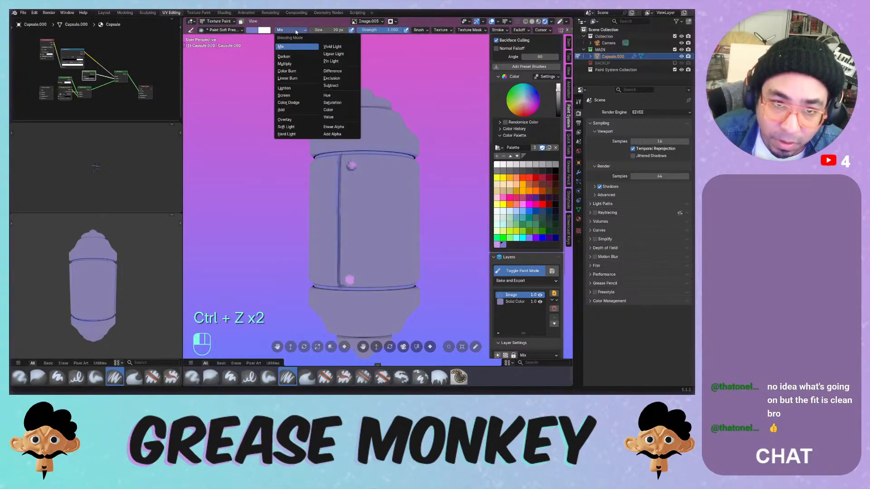
# - Darken the lower and upper pink hinge dots to purple using Multiply blending
pyautogui.click(285, 64)
pyautogui.moveTo(348, 276); pyautogui.dragTo(349, 279)
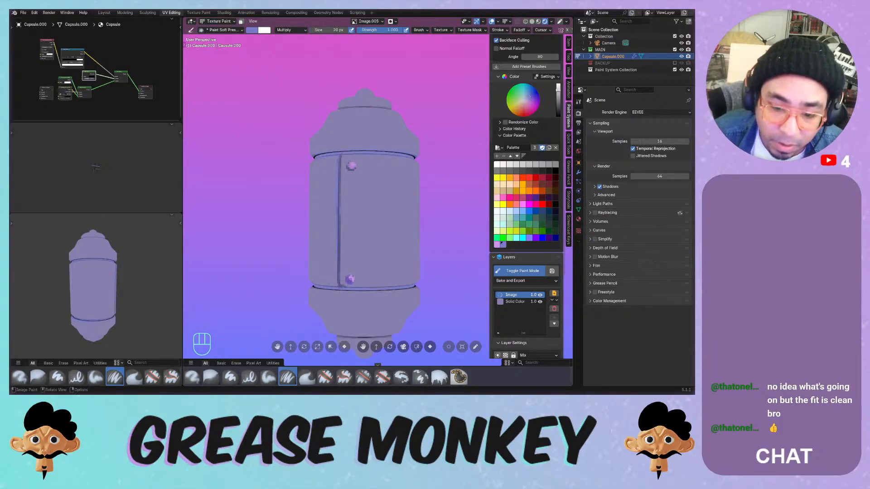
pyautogui.moveTo(352, 165); pyautogui.dragTo(351, 169)
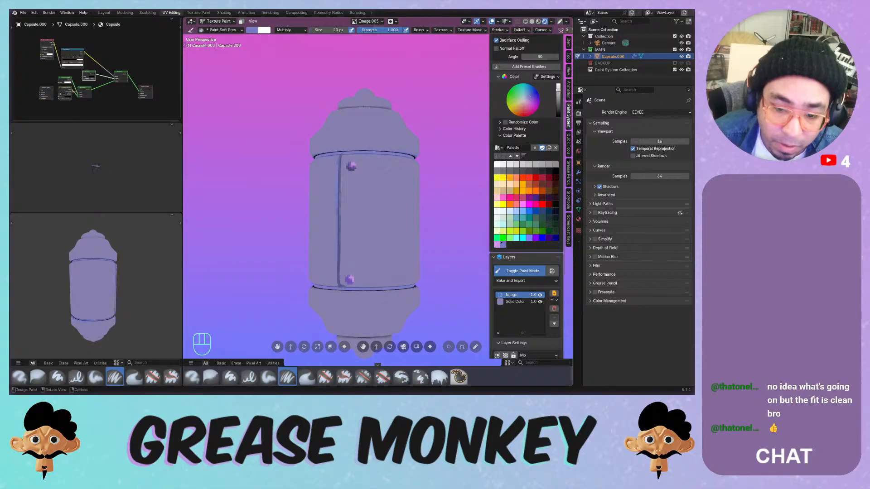
pyautogui.moveTo(349, 164); pyautogui.dragTo(317, 235, button='middle')
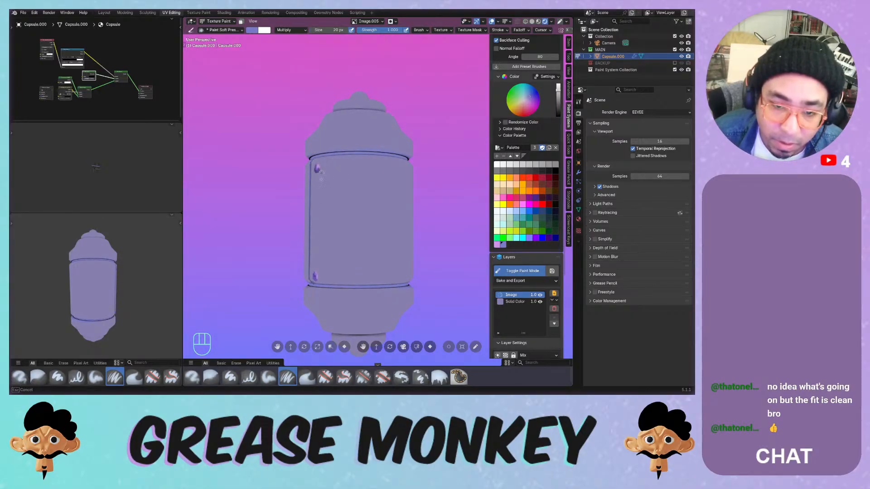
# - Set brush blending back to Mix and open the Solid Color layer's colour settings
pyautogui.click(287, 30)
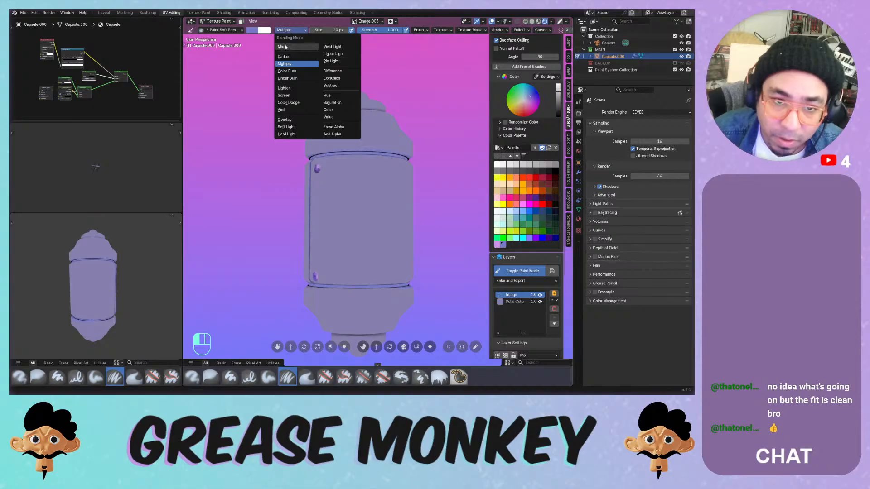
pyautogui.click(290, 42)
pyautogui.hotkey('ctrl', 'z')
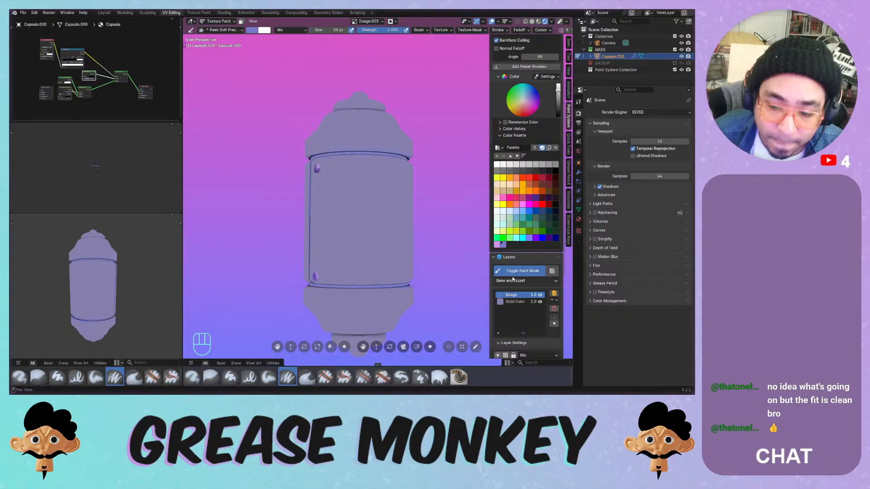
pyautogui.click(513, 301)
pyautogui.click(500, 302)
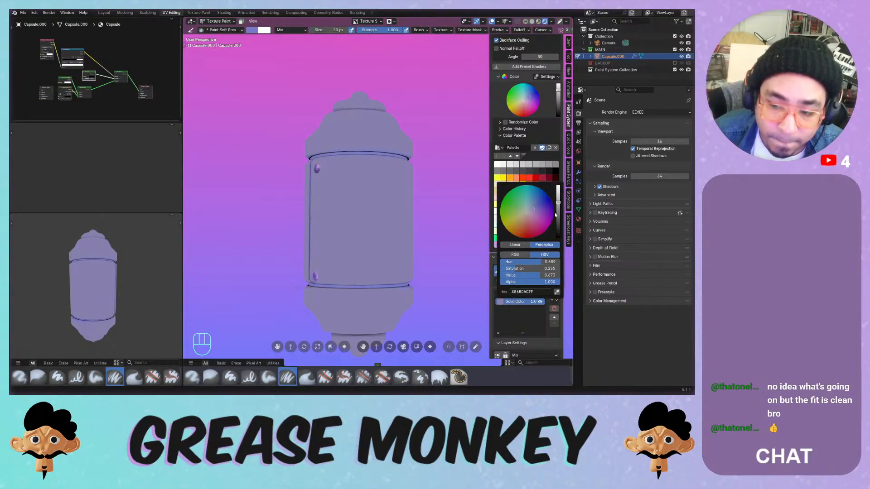
# - Adjust the Solid Color base colour's hue and value to a neutral gray at value 0.52
pyautogui.moveTo(521, 274)
pyautogui.mouseDown()
pyautogui.moveTo(509, 275)
pyautogui.moveTo(528, 275)
pyautogui.moveTo(517, 270)
pyautogui.mouseUp()
pyautogui.moveTo(533, 263)
pyautogui.mouseDown()
pyautogui.moveTo(526, 277)
pyautogui.moveTo(528, 264)
pyautogui.moveTo(546, 276)
pyautogui.moveTo(527, 262)
pyautogui.moveTo(533, 275)
pyautogui.mouseUp()
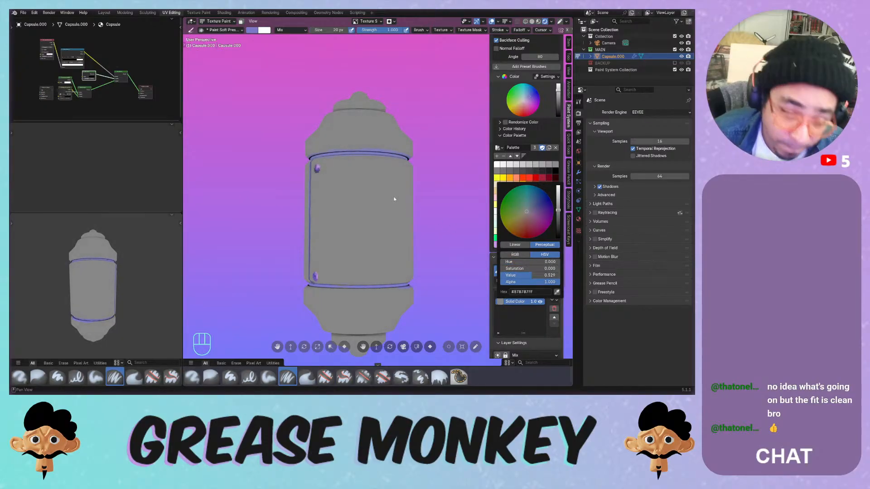
pyautogui.middleClick(377, 167)
pyautogui.moveTo(378, 168)
pyautogui.mouseDown(button='middle')
pyautogui.moveTo(443, 188)
pyautogui.moveTo(403, 195)
pyautogui.moveTo(412, 206)
pyautogui.moveTo(361, 215)
pyautogui.mouseUp(button='middle')
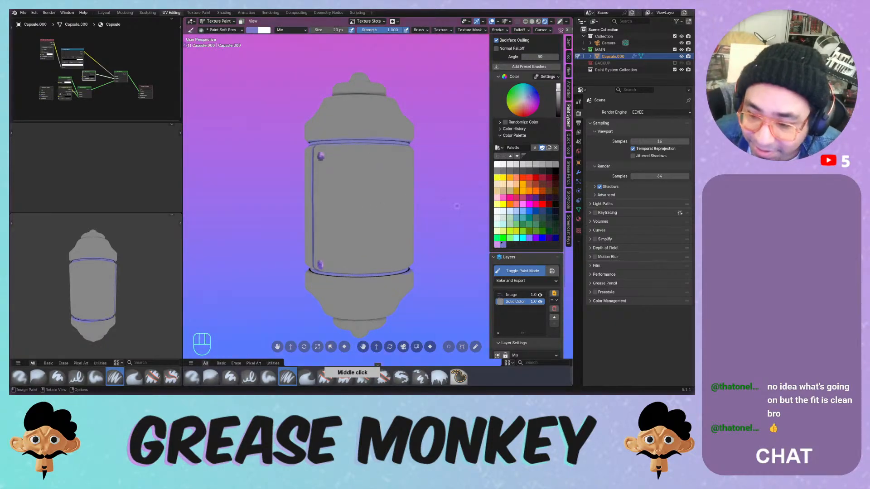
pyautogui.click(499, 301)
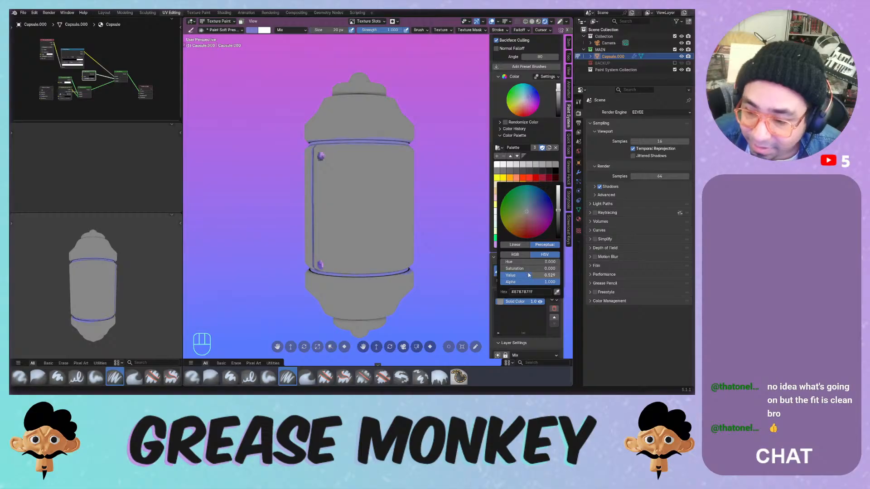
pyautogui.moveTo(528, 275)
pyautogui.mouseDown()
pyautogui.moveTo(517, 275)
pyautogui.moveTo(544, 275)
pyautogui.moveTo(530, 276)
pyautogui.mouseUp()
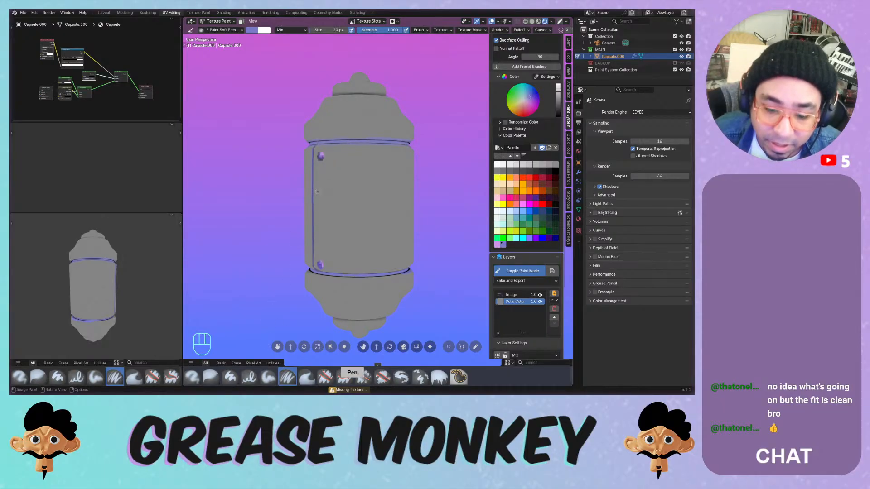
# - Return to the Image layer, try Multiply brush blending, undo the stroke and reset blending to Mix
pyautogui.click(511, 295)
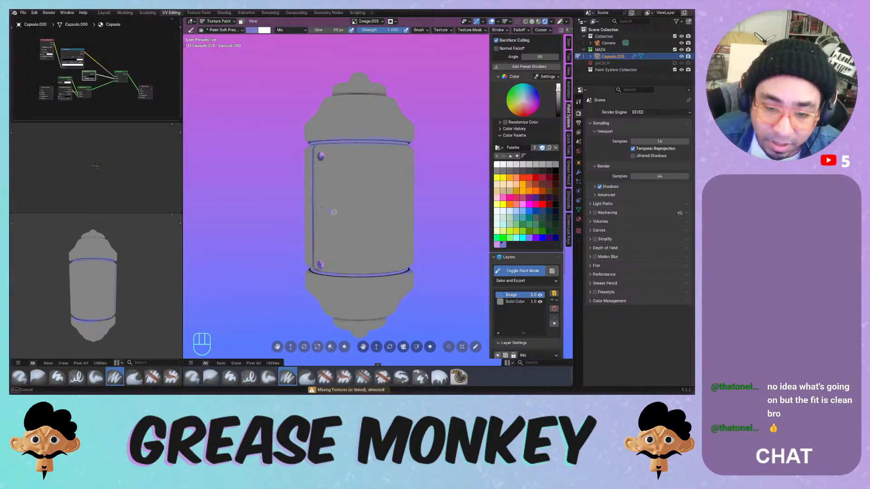
pyautogui.hotkey('ctrl', 'z')
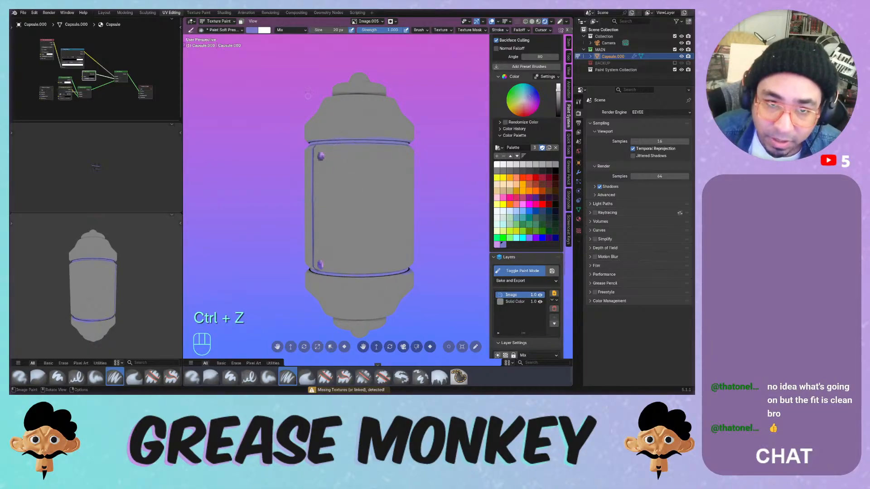
pyautogui.click(290, 30)
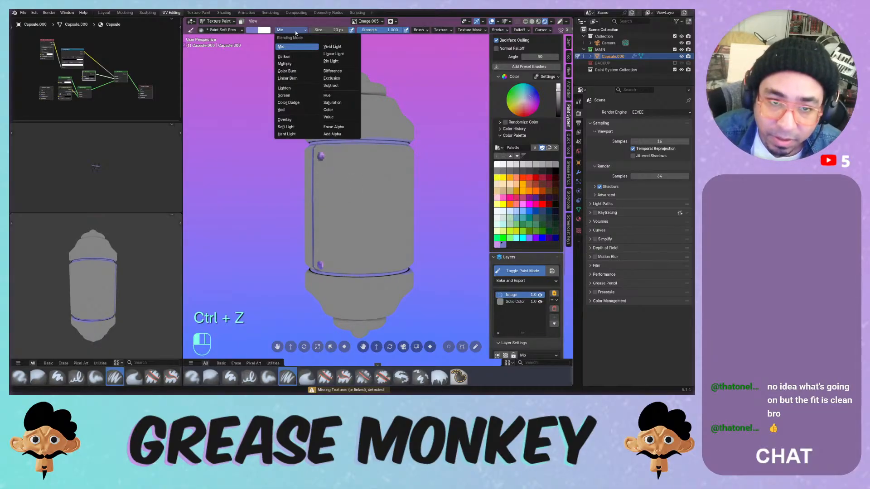
pyautogui.click(285, 64)
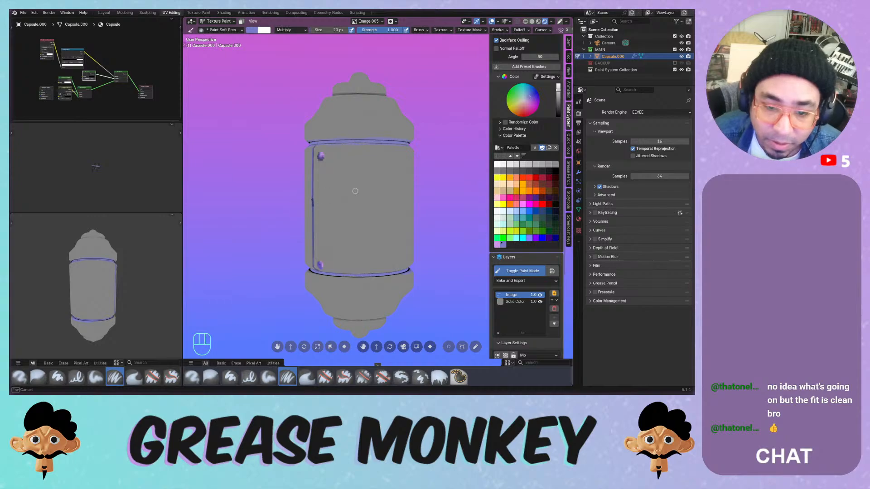
pyautogui.hotkey('ctrl', 'z')
pyautogui.click(290, 30)
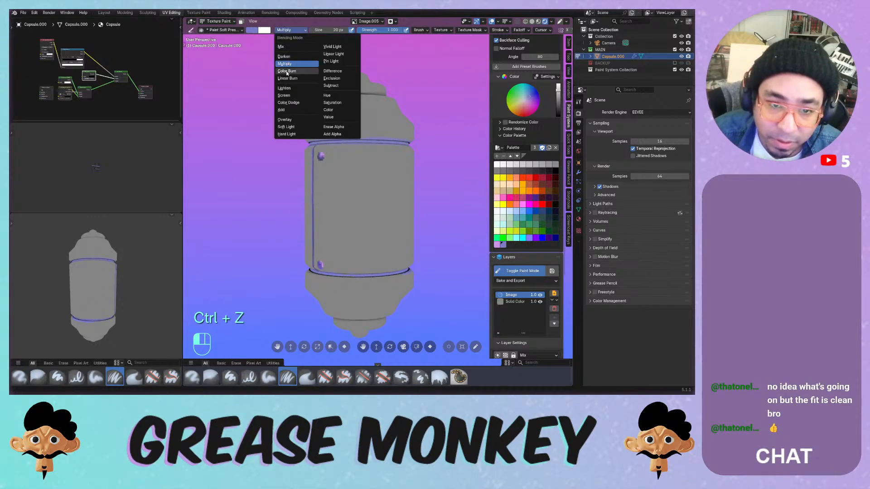
pyautogui.click(281, 46)
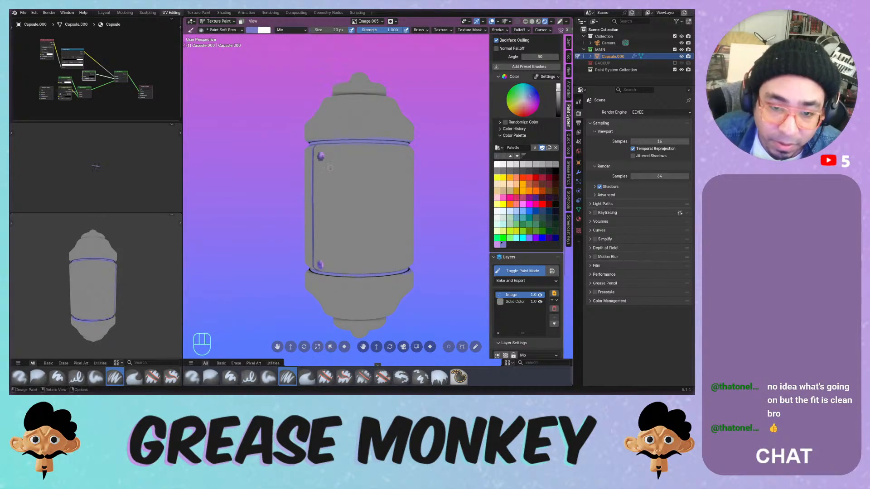
# - Paint horizontal and vertical door outline lines up to the top band, redoing them darker with Multiply
pyautogui.moveTo(315, 204)
pyautogui.mouseDown()
pyautogui.moveTo(347, 204)
pyautogui.moveTo(323, 208)
pyautogui.moveTo(338, 209)
pyautogui.mouseUp()
pyautogui.hotkey('ctrl', 'z')
pyautogui.hotkey('ctrl', 'z')
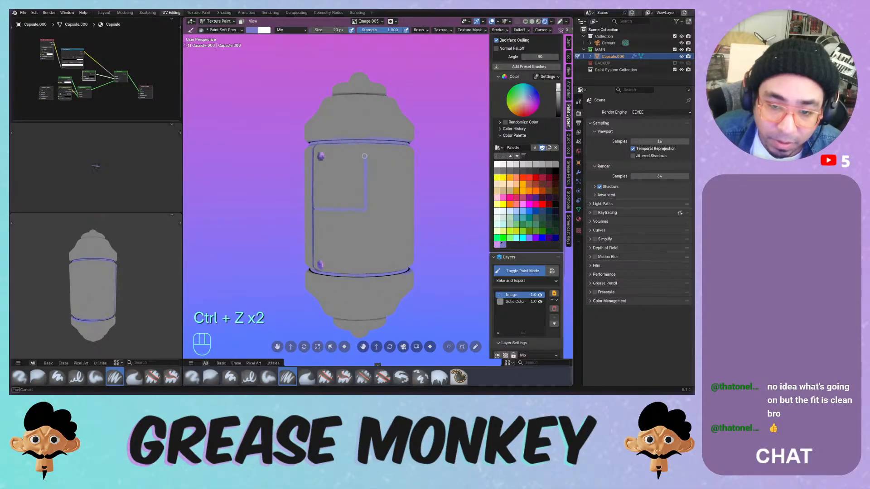
pyautogui.moveTo(364, 156); pyautogui.dragTo(365, 144)
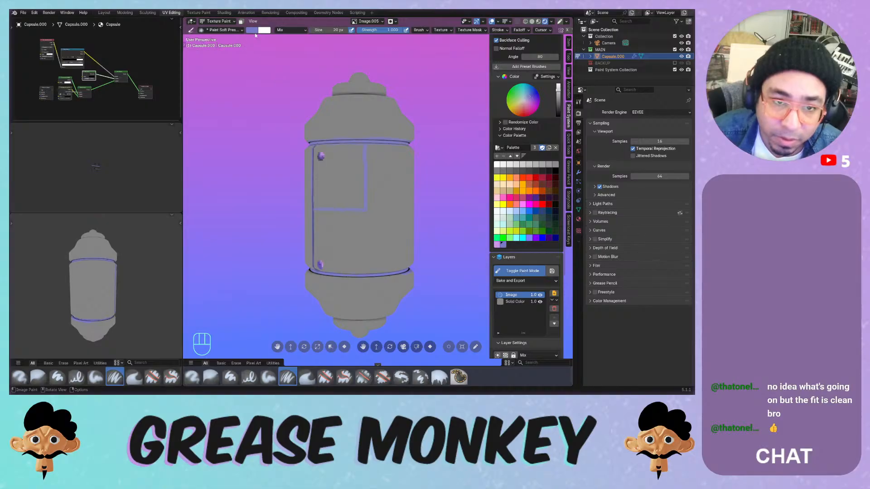
pyautogui.click(282, 30)
pyautogui.click(286, 67)
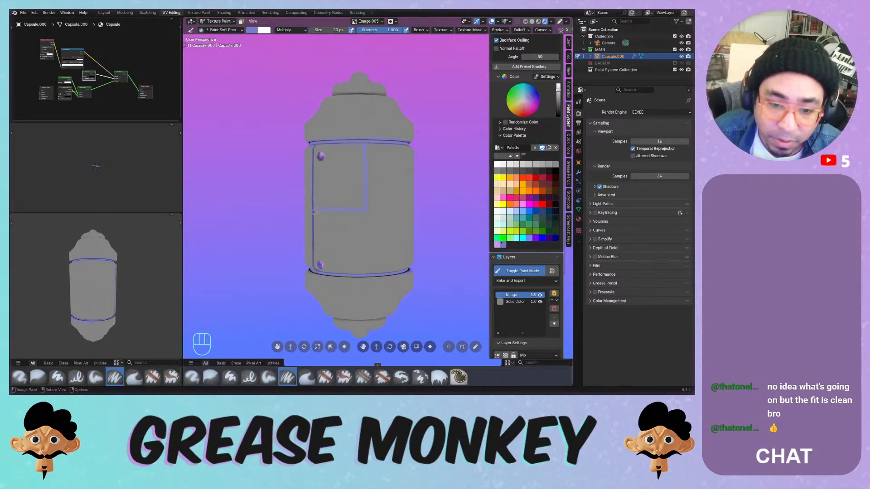
pyautogui.moveTo(313, 210); pyautogui.dragTo(369, 211)
pyautogui.hotkey('ctrl', 'z')
pyautogui.hotkey('ctrl', 'z')
pyautogui.moveTo(314, 213); pyautogui.dragTo(369, 210)
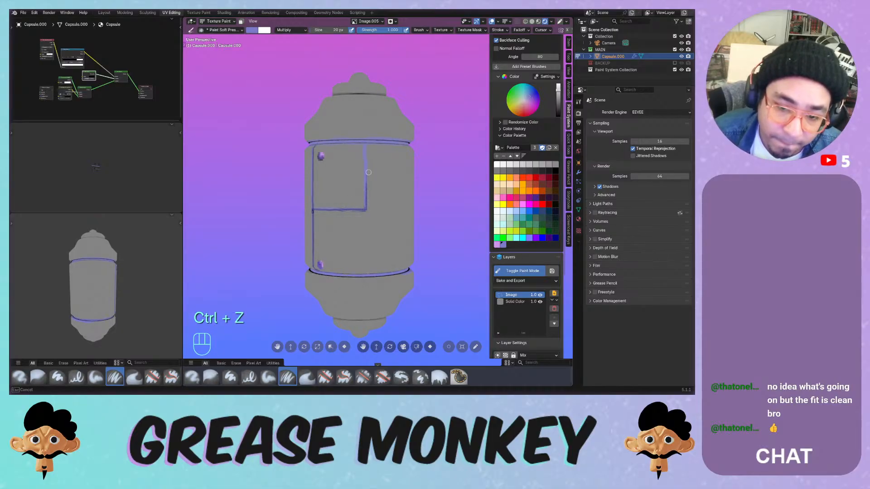
pyautogui.moveTo(368, 172); pyautogui.dragTo(367, 141)
# - Try darkening the horizontal line to the door corner, undo the darkened strokes, and reset blending to Mix
pyautogui.moveTo(369, 190)
pyautogui.mouseDown()
pyautogui.moveTo(367, 165)
pyautogui.moveTo(366, 204)
pyautogui.mouseUp()
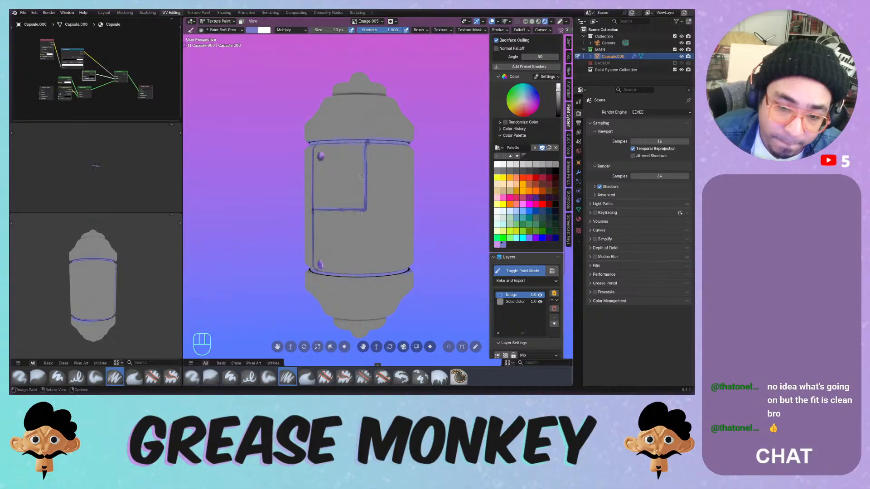
pyautogui.moveTo(331, 194)
pyautogui.mouseDown(button='middle')
pyautogui.moveTo(378, 184)
pyautogui.moveTo(356, 183)
pyautogui.mouseUp(button='middle')
pyautogui.hotkey('ctrl', 'z')
pyautogui.moveTo(341, 203); pyautogui.dragTo(400, 201)
pyautogui.hotkey('ctrl', 'z')
pyautogui.hotkey('ctrl', 'z')
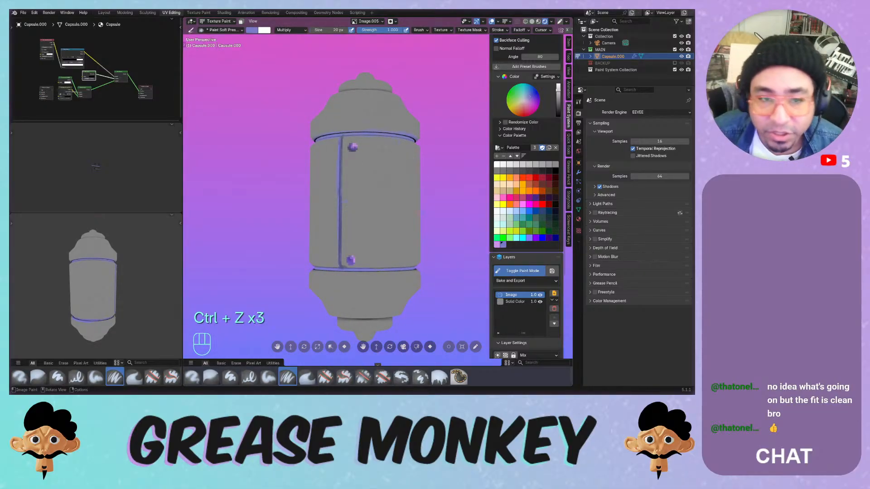
pyautogui.moveTo(286, 31); pyautogui.dragTo(289, 48)
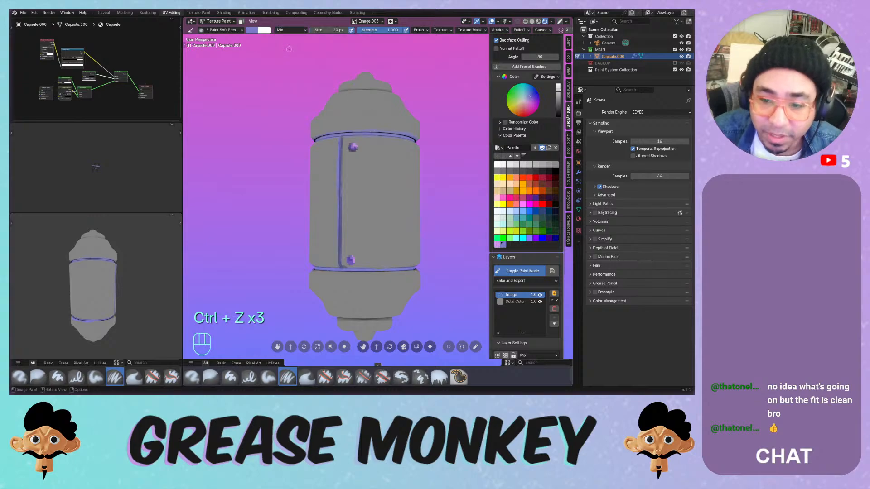
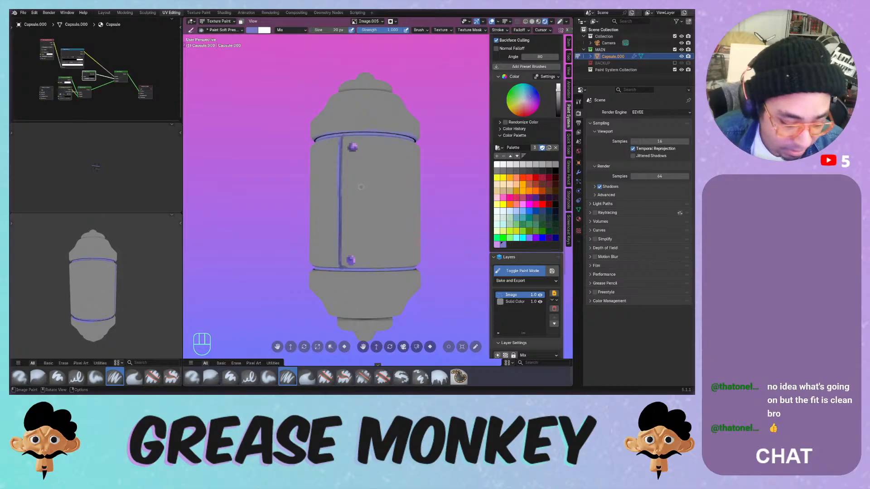
# - Sample several capsule colours into the palette with I, undoing a stray purple stroke
pyautogui.press('s')
pyautogui.press('i')
pyautogui.press('i')
pyautogui.press('i')
pyautogui.press('i')
pyautogui.press('i')
pyautogui.press('i')
pyautogui.press('i')
pyautogui.press('i')
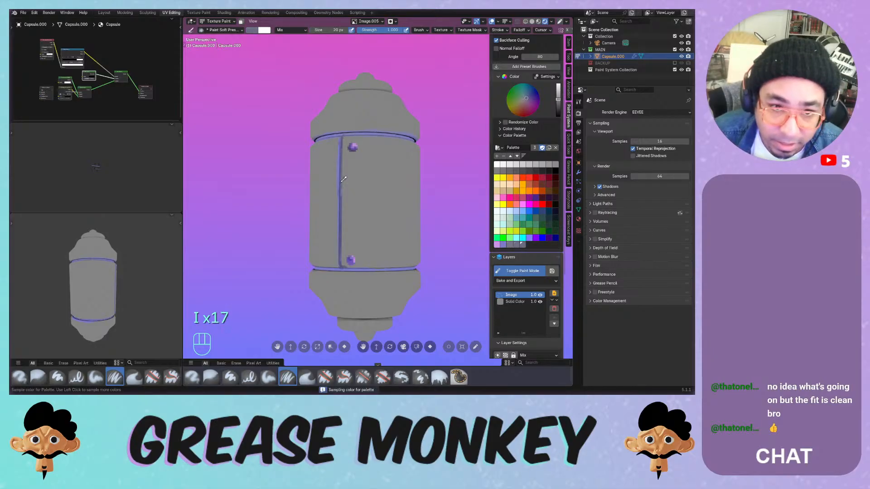
pyautogui.press('i')
pyautogui.press('i')
pyautogui.press('i')
pyautogui.press('i')
pyautogui.press('i')
pyautogui.press('i')
pyautogui.press('i')
pyautogui.press('i')
pyautogui.press('i')
pyautogui.press('i')
pyautogui.press('i')
pyautogui.press('i')
pyautogui.press('i')
pyautogui.press('i')
pyautogui.press('i')
pyautogui.press('i')
pyautogui.press('i')
pyautogui.press('i')
pyautogui.press('i')
pyautogui.press('i')
pyautogui.press('ctrl')
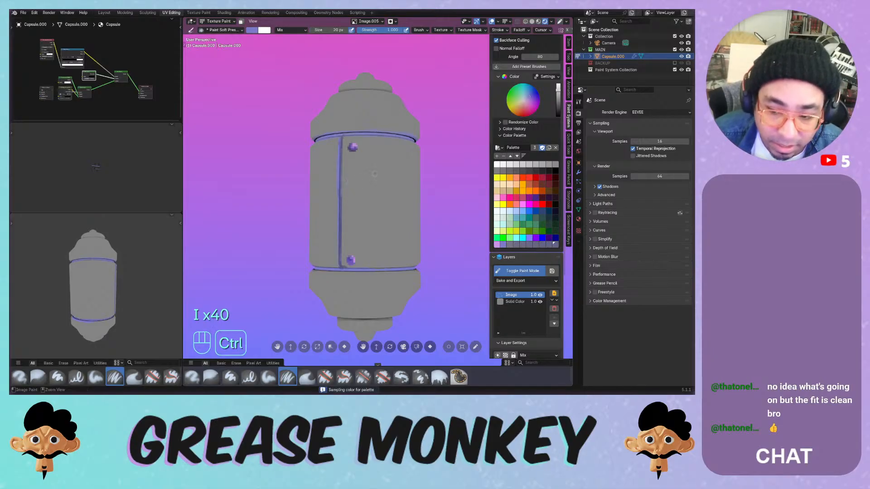
pyautogui.hotkey('ctrl', 'z')
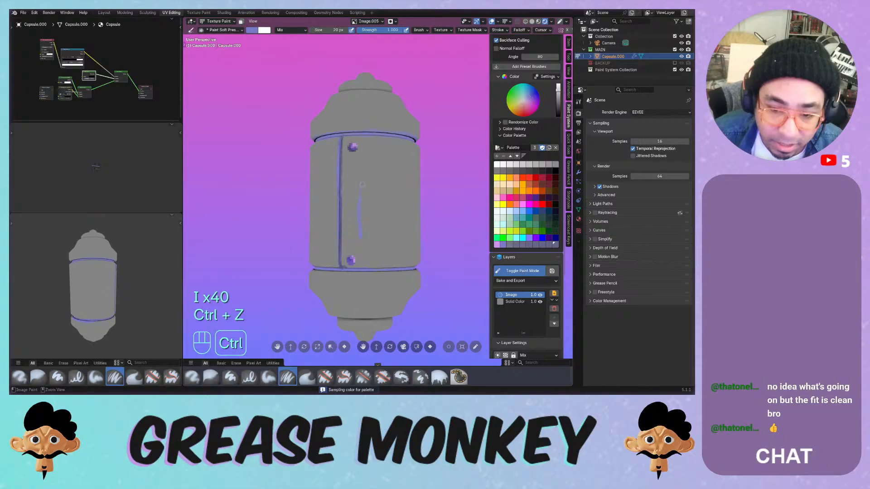
pyautogui.hotkey('ctrl', 'z')
pyautogui.hotkey('ctrl', 'z')
# - Darken the brush colour and try short test strokes on the capsule, undoing them
pyautogui.moveTo(558, 87); pyautogui.dragTo(559, 100)
pyautogui.moveTo(352, 193); pyautogui.dragTo(410, 193)
pyautogui.hotkey('ctrl', 'z')
pyautogui.moveTo(408, 193)
pyautogui.mouseDown(button='middle')
pyautogui.moveTo(335, 168)
pyautogui.moveTo(324, 187)
pyautogui.moveTo(333, 186)
pyautogui.mouseUp(button='middle')
pyautogui.moveTo(328, 185); pyautogui.dragTo(365, 185)
pyautogui.hotkey('ctrl', 'z')
pyautogui.hotkey('ctrl', 'z')
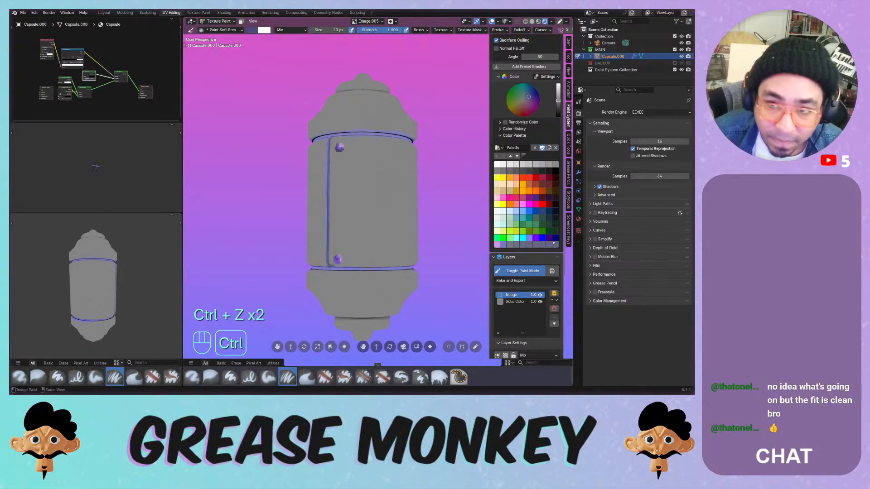
# - Enable Stabilize Stroke and test a stabilized stroke across the capsule
pyautogui.click(498, 30)
pyautogui.click(455, 117)
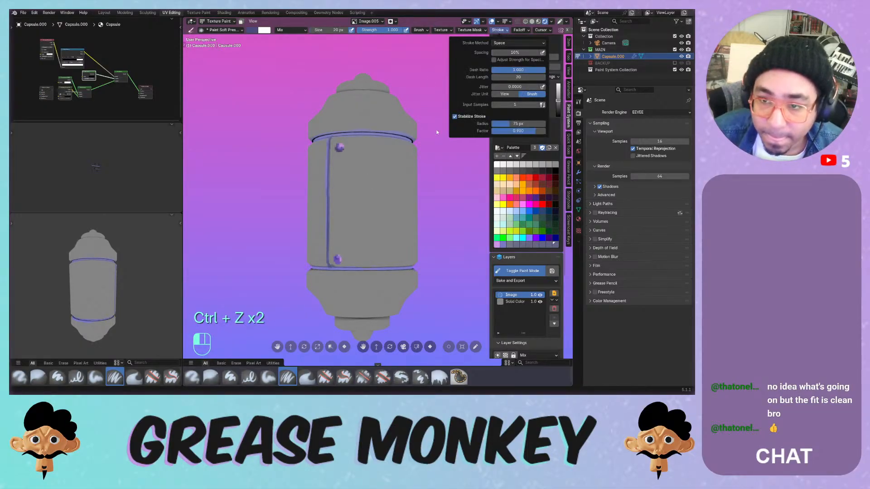
pyautogui.click(330, 185)
pyautogui.moveTo(329, 188); pyautogui.dragTo(379, 189)
pyautogui.hotkey('ctrl', 'z')
# - Switch to the Paint Hard brush with Mix blending, testing and undoing strokes
pyautogui.click(230, 377)
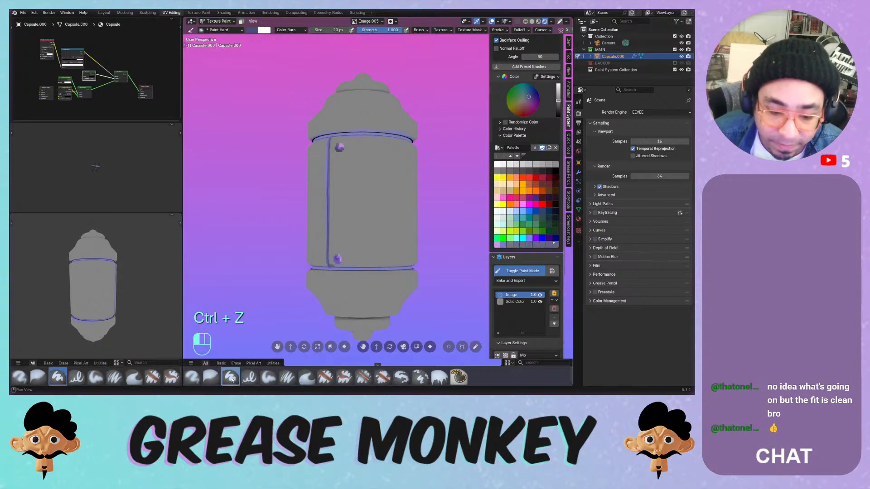
pyautogui.moveTo(330, 169); pyautogui.dragTo(331, 169)
pyautogui.moveTo(394, 171)
pyautogui.mouseDown()
pyautogui.moveTo(338, 162)
pyautogui.moveTo(318, 186)
pyautogui.mouseUp()
pyautogui.hotkey('ctrl', 'z')
pyautogui.click(298, 30)
pyautogui.click(286, 38)
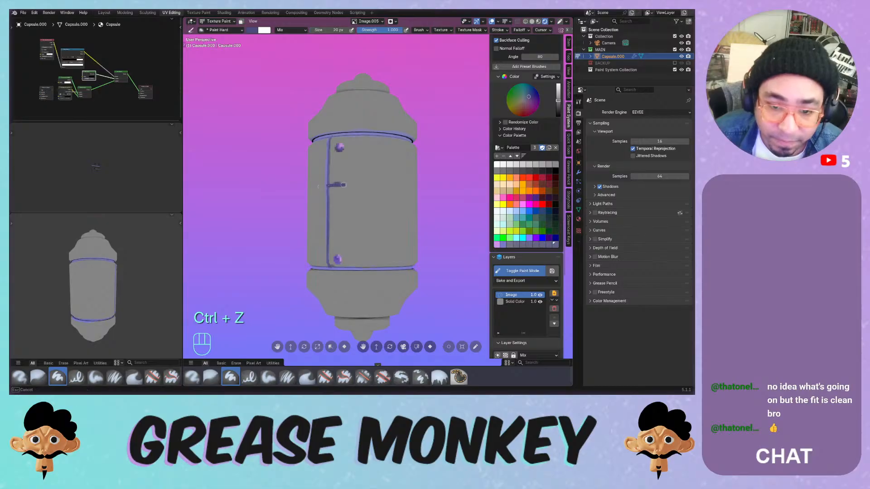
pyautogui.moveTo(389, 185); pyautogui.dragTo(389, 184)
pyautogui.hotkey('ctrl', 'z')
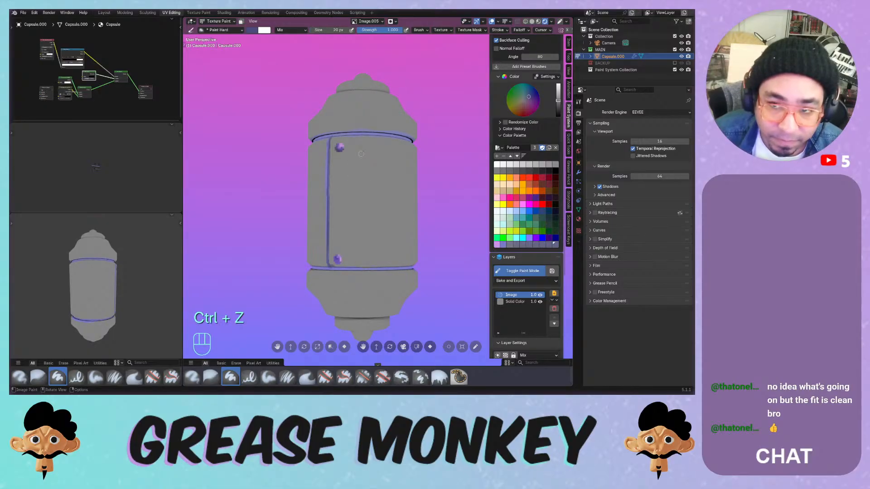
pyautogui.click(498, 30)
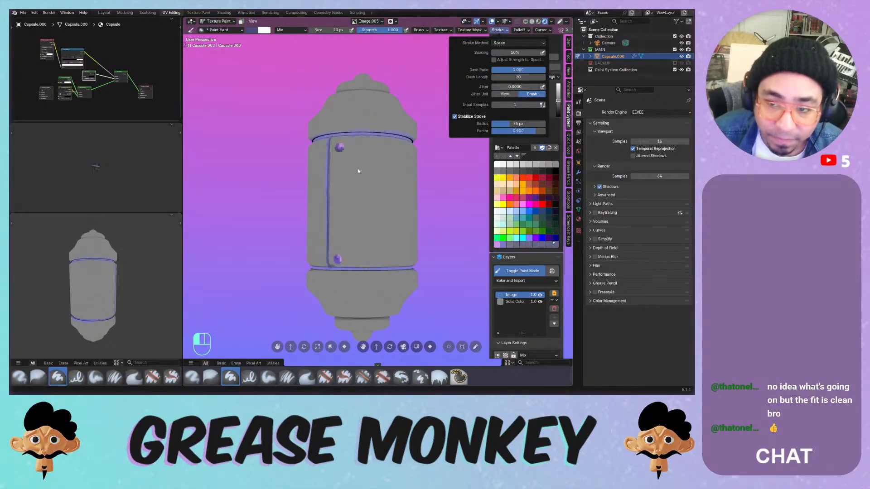
# - Try dark strokes across the capsule front, undoing each attempt
pyautogui.moveTo(331, 183); pyautogui.dragTo(384, 185)
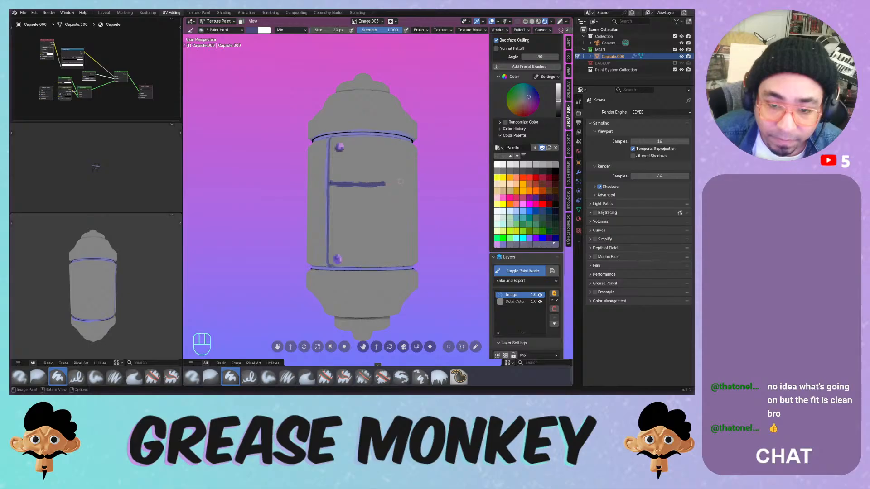
pyautogui.hotkey('ctrl', 'z')
pyautogui.moveTo(331, 183); pyautogui.dragTo(385, 186)
pyautogui.hotkey('ctrl', 'z')
pyautogui.moveTo(384, 185)
pyautogui.mouseDown(button='middle')
pyautogui.moveTo(333, 202)
pyautogui.moveTo(381, 193)
pyautogui.moveTo(373, 199)
pyautogui.mouseUp(button='middle')
pyautogui.hotkey('ctrl', 'z')
# - Paint the dark horizontal and vertical door panel lines, then zoom in on the panel
pyautogui.moveTo(319, 202); pyautogui.dragTo(320, 202)
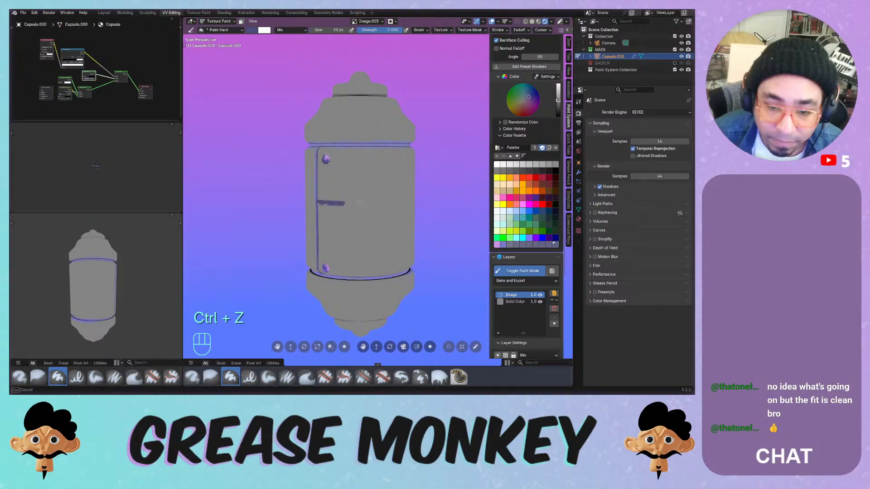
pyautogui.moveTo(382, 204); pyautogui.dragTo(381, 204)
pyautogui.moveTo(364, 202); pyautogui.dragTo(363, 202)
pyautogui.moveTo(362, 170); pyautogui.dragTo(362, 133)
pyautogui.moveTo(361, 133)
pyautogui.mouseDown(button='middle')
pyautogui.moveTo(407, 145)
pyautogui.moveTo(415, 159)
pyautogui.mouseUp(button='middle')
pyautogui.moveTo(410, 168); pyautogui.dragTo(394, 170, button='middle')
pyautogui.keyDown('ctrl'); pyautogui.moveTo(392, 186); pyautogui.dragTo(393, 154, button='middle'); pyautogui.keyUp('ctrl')
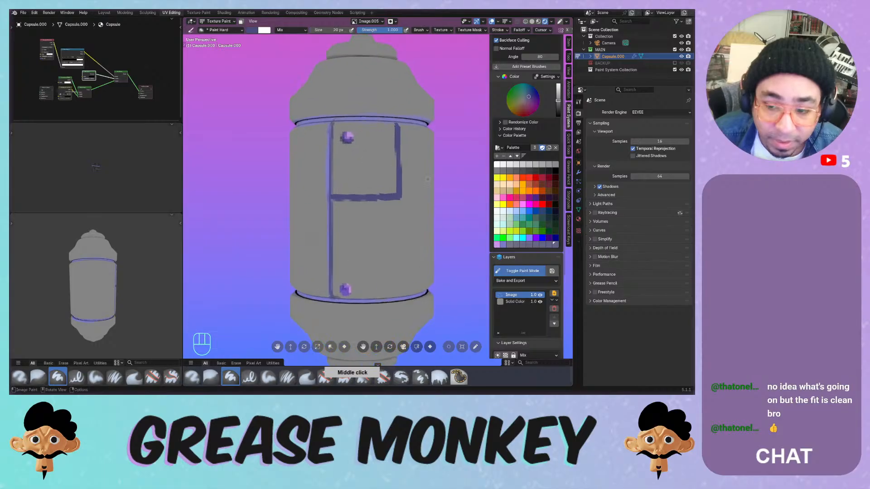
# - Try the light purple palette colour on the panel and undo it
pyautogui.click(499, 245)
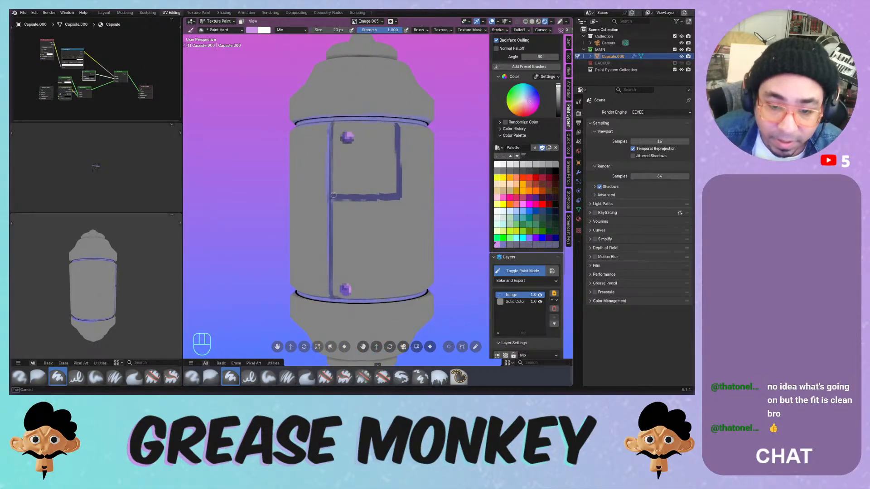
pyautogui.moveTo(385, 196); pyautogui.dragTo(399, 196)
pyautogui.hotkey('ctrl', 'z')
# - Shrink the brush to 14 px and remove the last palette swatch
pyautogui.press('f')
pyautogui.click(371, 190)
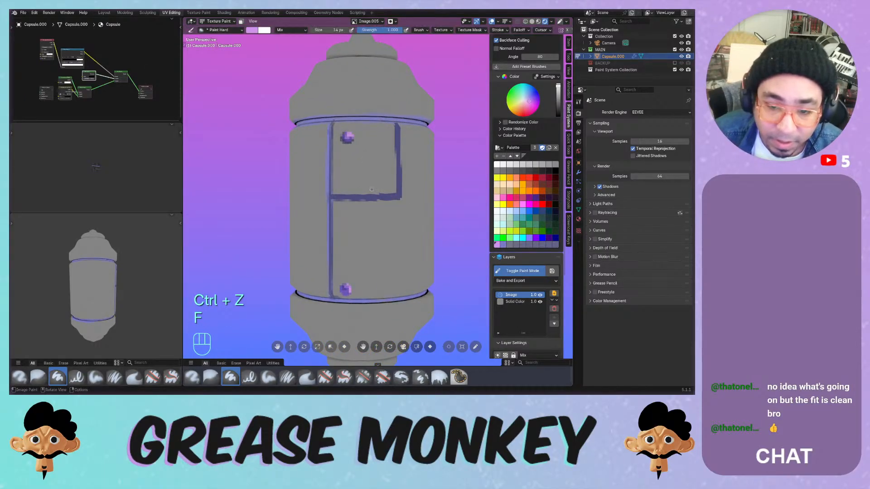
pyautogui.click(556, 245)
pyautogui.press('BackSpace')
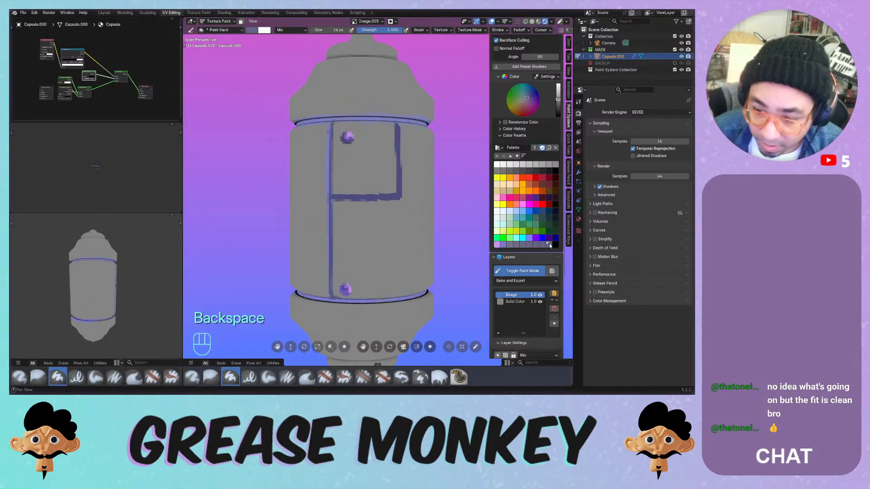
# - Delete more trailing swatches and sample the capsule's grey into the palette
pyautogui.press('BackSpace')
pyautogui.press('Delete')
pyautogui.press('Delete')
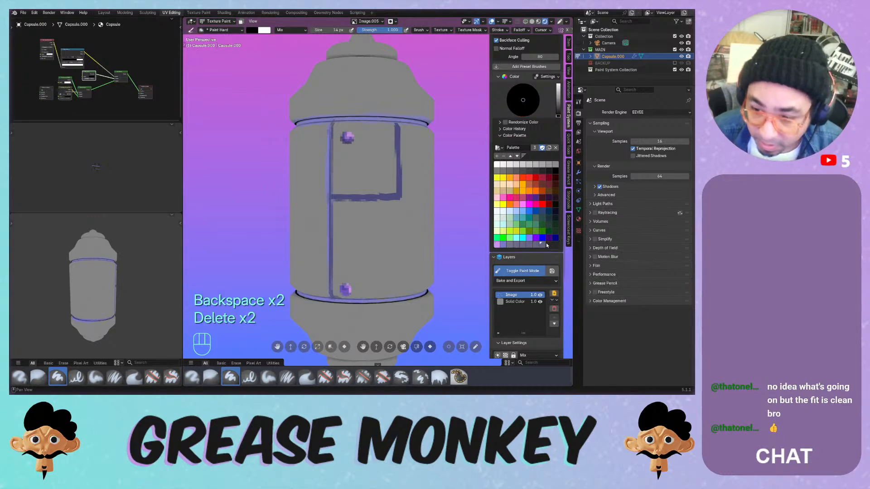
pyautogui.press('Delete')
pyautogui.press('Delete')
pyautogui.press('Delete')
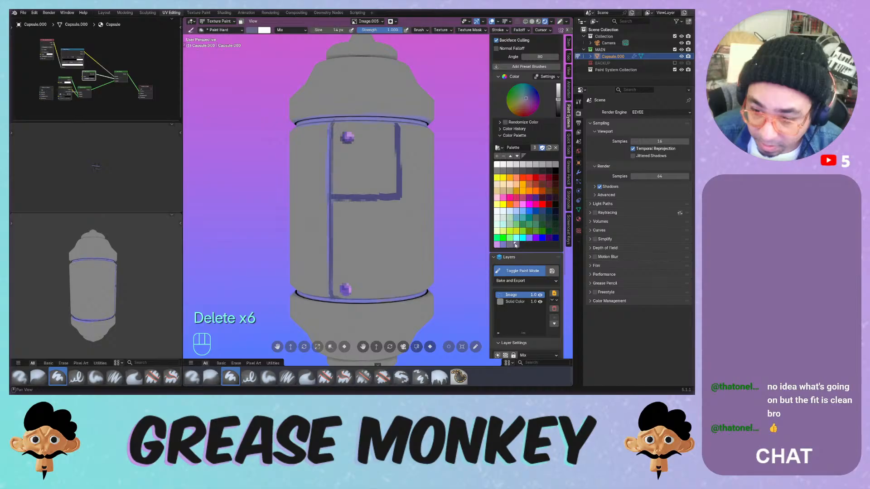
pyautogui.press('Delete')
pyautogui.press('Delete')
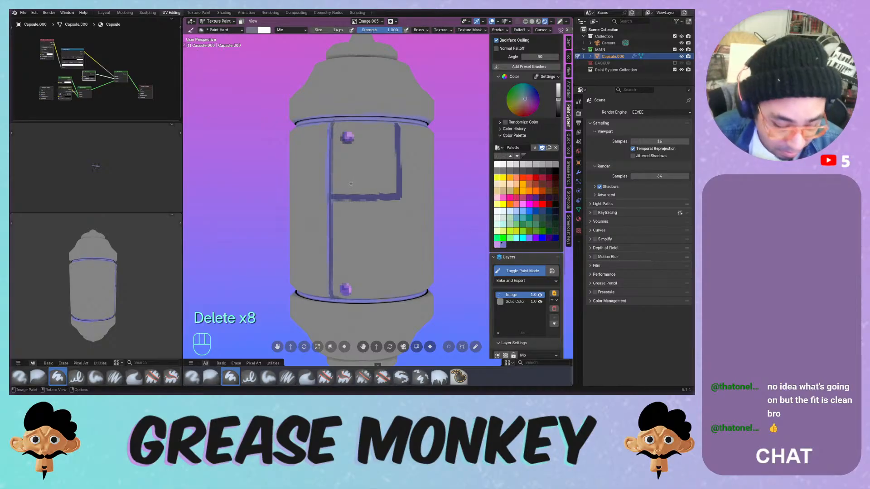
pyautogui.press('i')
pyautogui.press('i')
pyautogui.press('i')
pyautogui.press('i')
pyautogui.press('i')
pyautogui.press('i')
pyautogui.press('i')
pyautogui.press('i')
pyautogui.press('i')
pyautogui.press('i')
pyautogui.press('i')
pyautogui.press('i')
pyautogui.press('i')
pyautogui.press('i')
pyautogui.press('i')
pyautogui.click(333, 168)
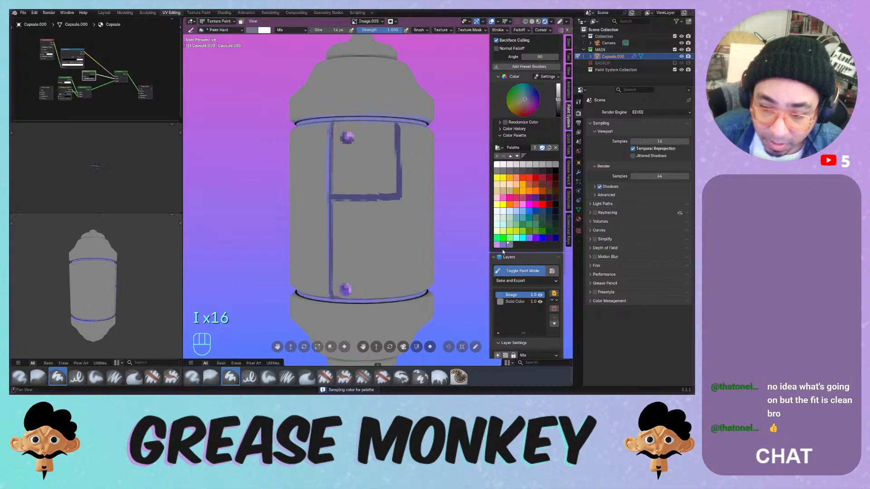
# - Paint grey edging along the horizontal panel line, undoing misplaced strokes
pyautogui.moveTo(339, 195); pyautogui.dragTo(385, 195)
pyautogui.hotkey('ctrl', 'z')
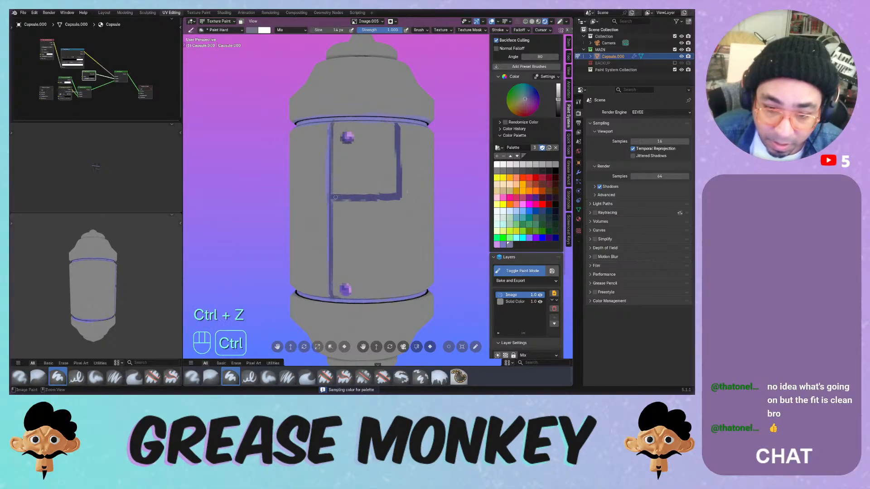
pyautogui.hotkey('ctrl', 'z')
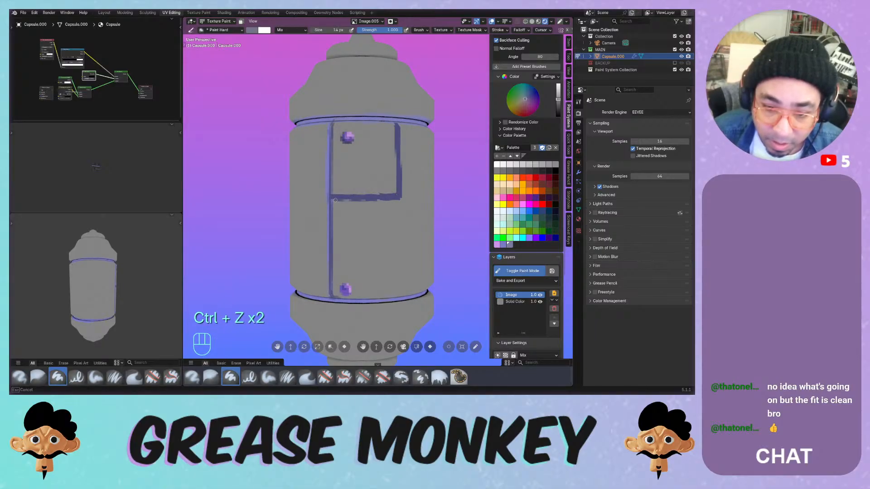
pyautogui.hotkey('ctrl', 'z')
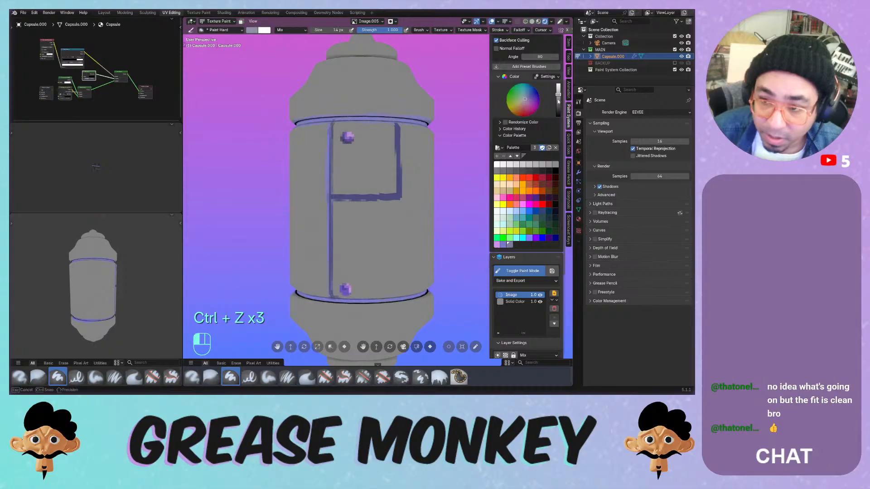
pyautogui.moveTo(336, 202); pyautogui.dragTo(371, 202)
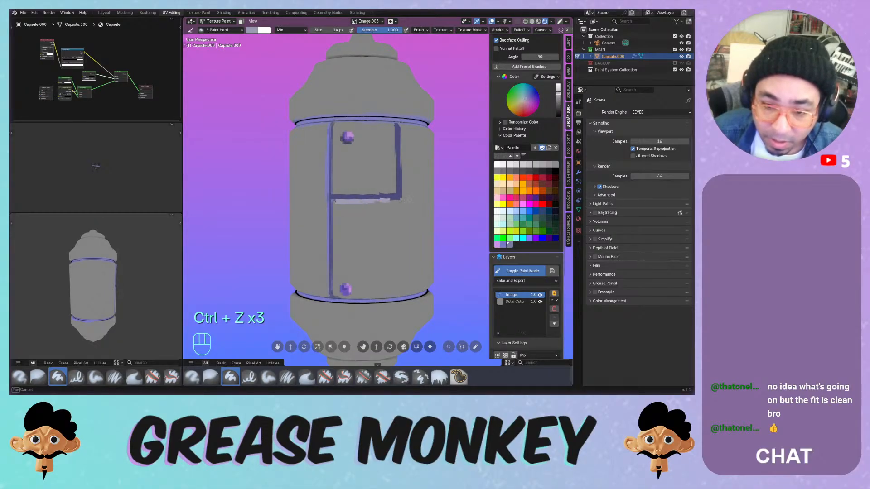
pyautogui.hotkey('ctrl', 'z')
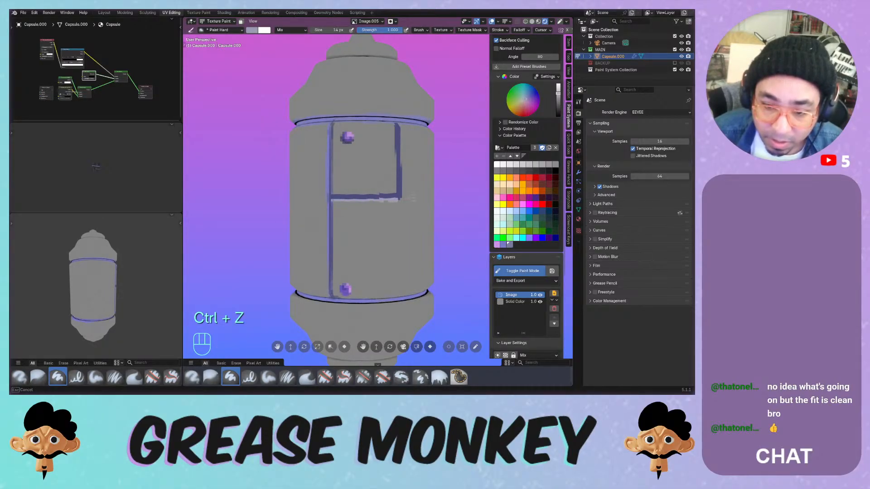
pyautogui.moveTo(412, 198); pyautogui.dragTo(413, 197)
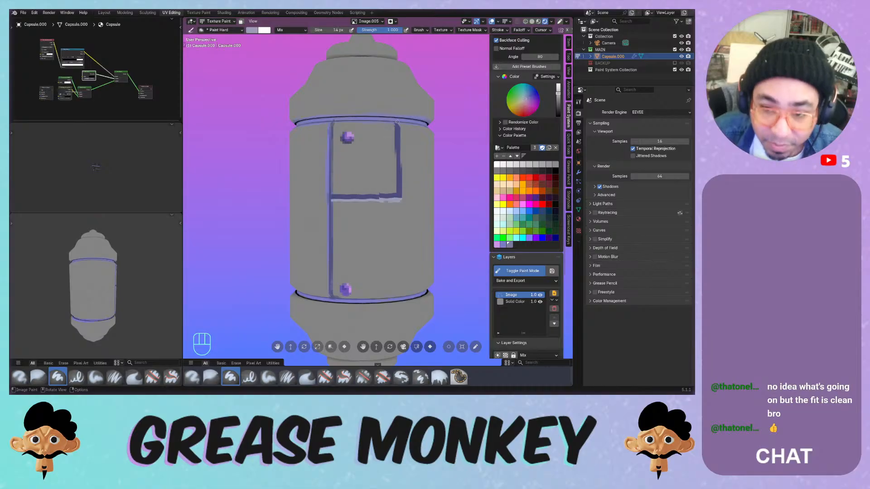
# - Edge the vertical panel line in light grey and add a pale highlight under the horizontal line
pyautogui.moveTo(398, 131); pyautogui.dragTo(403, 157)
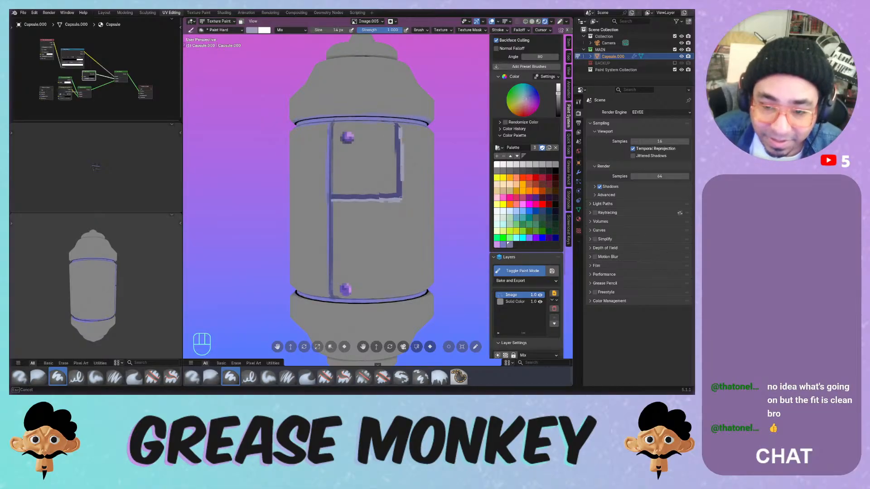
pyautogui.moveTo(402, 197); pyautogui.dragTo(401, 199)
pyautogui.hotkey('ctrl', 'z')
pyautogui.moveTo(400, 125); pyautogui.dragTo(401, 180)
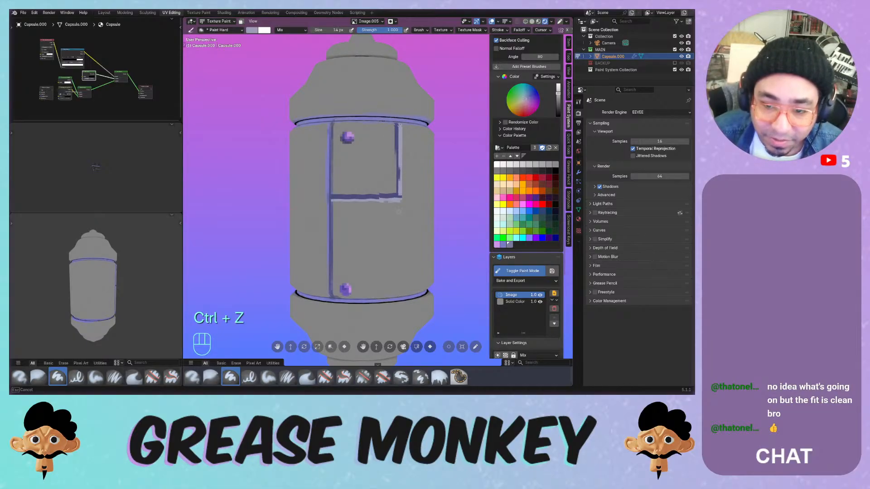
pyautogui.moveTo(399, 212); pyautogui.dragTo(398, 212)
pyautogui.hotkey('ctrl', 'z')
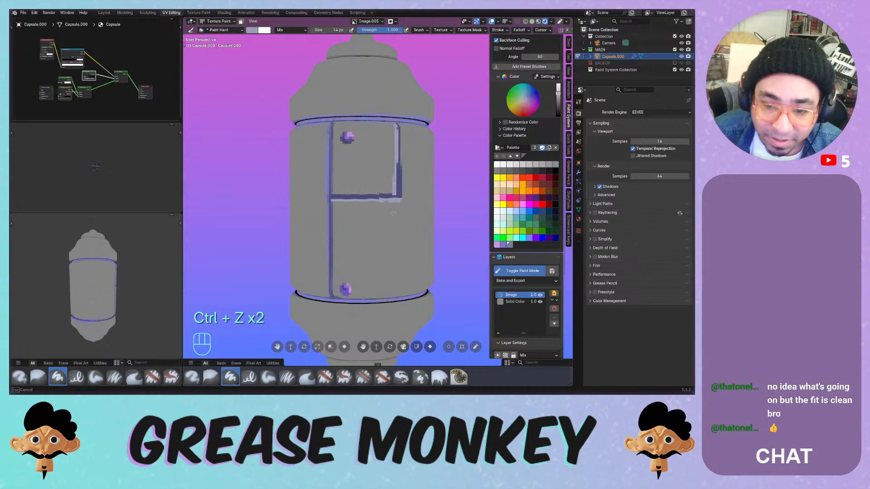
pyautogui.moveTo(393, 214); pyautogui.dragTo(361, 195, button='middle')
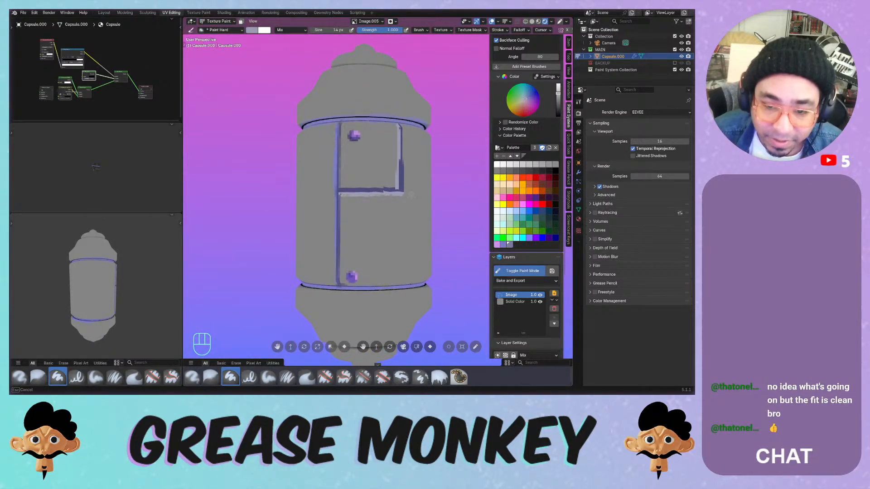
pyautogui.moveTo(411, 195); pyautogui.dragTo(412, 195)
# - Repaint the pale highlight along the horizontal line and test one along the panel top
pyautogui.hotkey('ctrl', 'z')
pyautogui.moveTo(338, 195); pyautogui.dragTo(412, 195)
pyautogui.moveTo(399, 188); pyautogui.dragTo(427, 206, button='middle')
pyautogui.moveTo(374, 143); pyautogui.dragTo(374, 145)
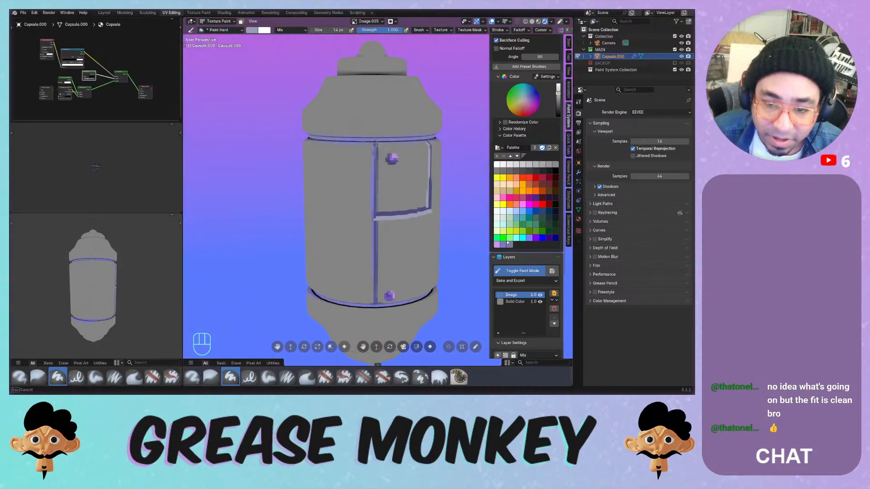
pyautogui.moveTo(442, 143); pyautogui.dragTo(442, 143)
pyautogui.hotkey('ctrl', 'z')
pyautogui.moveTo(437, 149)
pyautogui.mouseDown(button='middle')
pyautogui.moveTo(387, 122)
pyautogui.moveTo(395, 120)
pyautogui.mouseUp(button='middle')
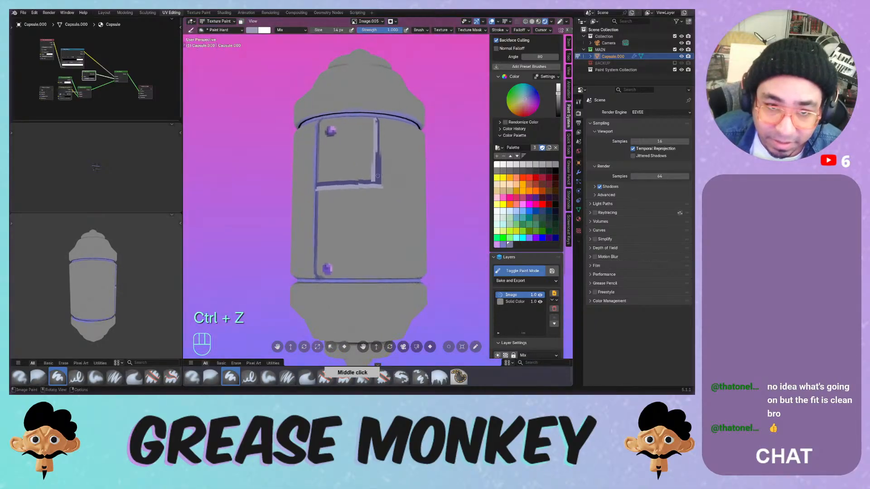
# - Pick a blue-violet colour, darken it, and save it to the palette
pyautogui.click(504, 244)
pyautogui.moveTo(313, 212); pyautogui.dragTo(384, 207)
pyautogui.hotkey('ctrl', 'z')
pyautogui.moveTo(558, 87); pyautogui.dragTo(559, 106)
pyautogui.click(497, 156)
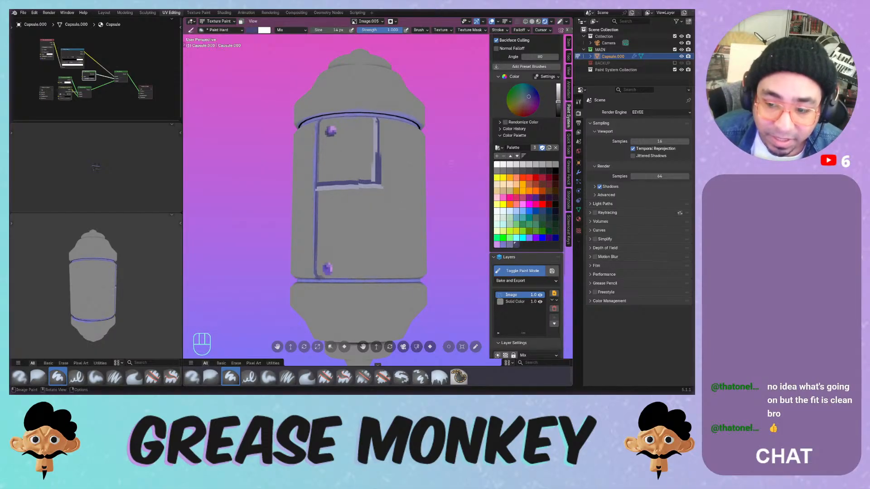
# - Set the brush to 36 px and paint the dark horizontal seam across the panel
pyautogui.moveTo(321, 201); pyautogui.dragTo(375, 203)
pyautogui.hotkey('ctrl', 'z')
pyautogui.moveTo(317, 213); pyautogui.dragTo(361, 213)
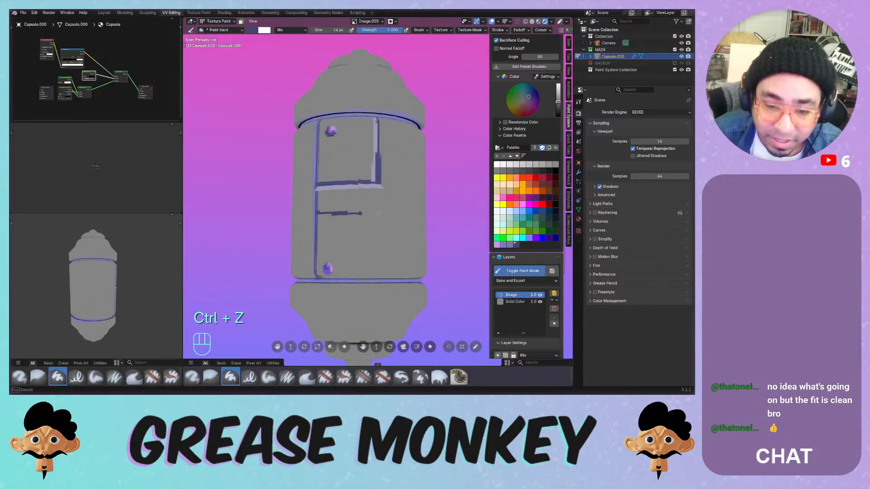
pyautogui.hotkey('ctrl', 'z')
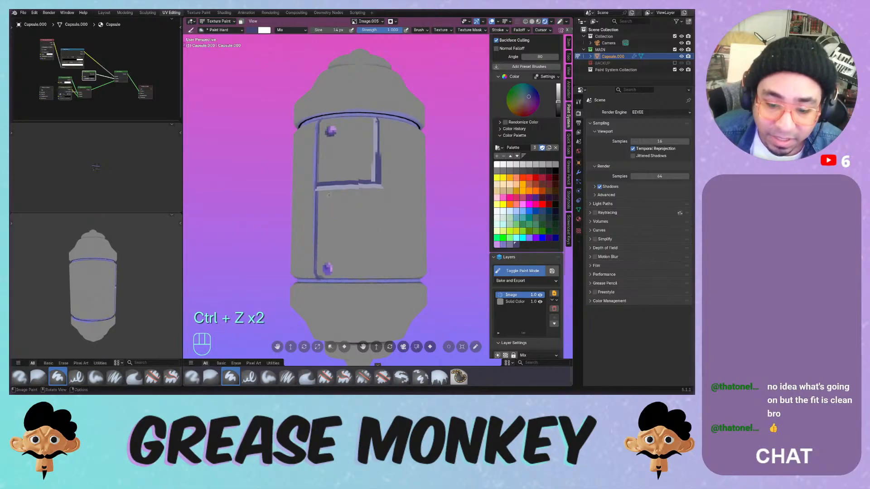
pyautogui.press('f')
pyautogui.click(321, 210)
pyautogui.moveTo(321, 210)
pyautogui.mouseDown()
pyautogui.moveTo(387, 212)
pyautogui.moveTo(379, 286)
pyautogui.mouseUp()
# - Paint the dark vertical seam down the lower door
pyautogui.moveTo(379, 286); pyautogui.dragTo(358, 231, button='middle')
pyautogui.hotkey('ctrl', 'z')
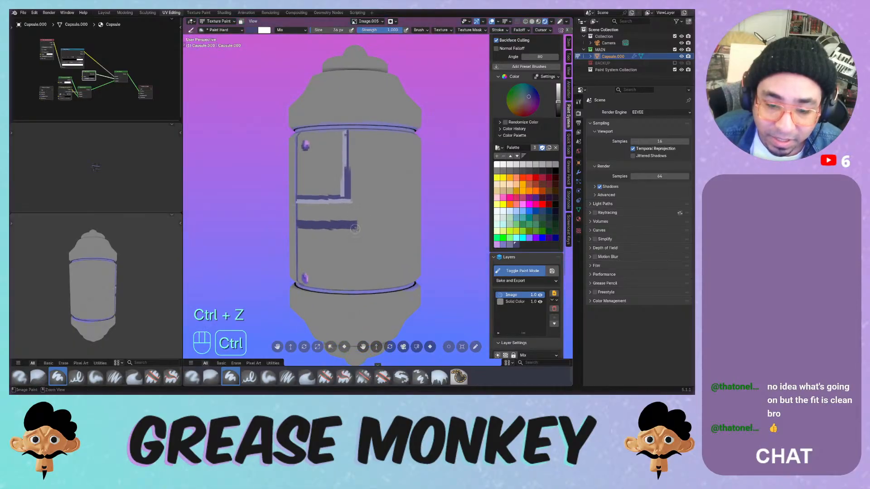
pyautogui.moveTo(356, 229); pyautogui.dragTo(355, 303)
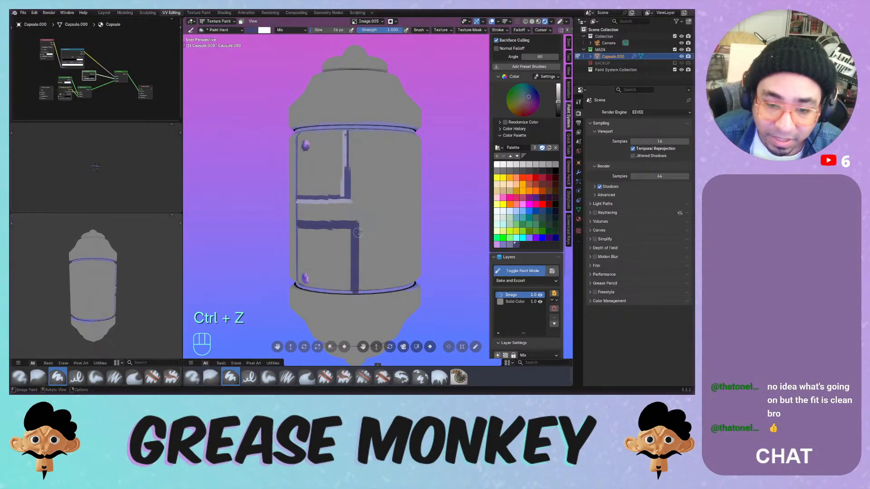
pyautogui.moveTo(358, 210); pyautogui.dragTo(358, 204, button='middle')
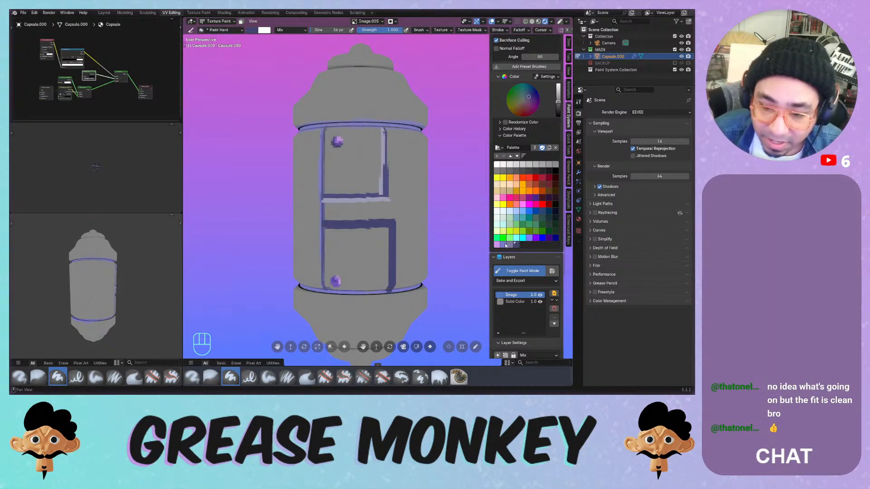
# - Sample the pale lavender surface colour and test a highlight stroke
pyautogui.press('s')
pyautogui.click(345, 200)
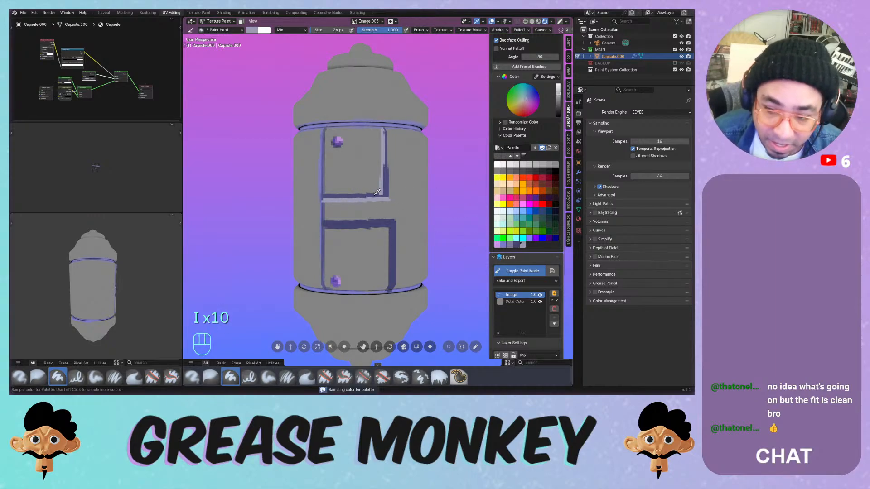
pyautogui.click(522, 245)
pyautogui.moveTo(327, 221); pyautogui.dragTo(390, 222)
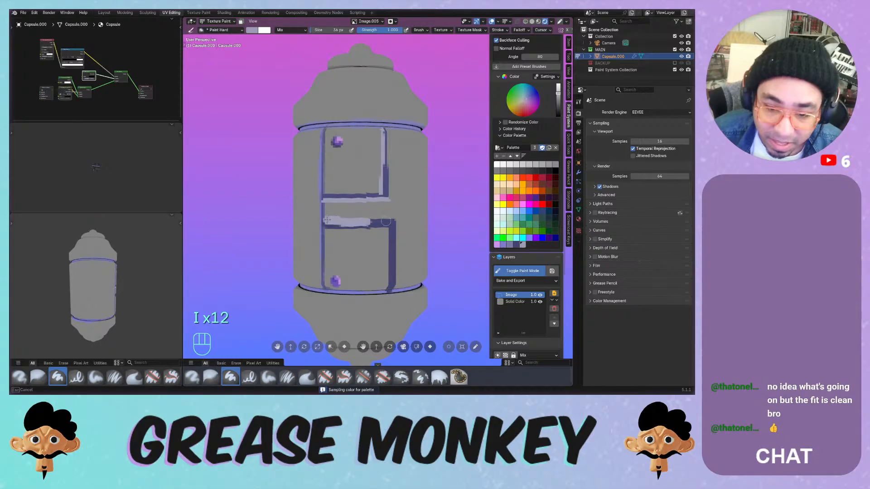
pyautogui.hotkey('ctrl', 'z')
# - Resize the brush to 30 then 20 px and paint a light edge down the lower panel
pyautogui.press('f')
pyautogui.click(356, 222)
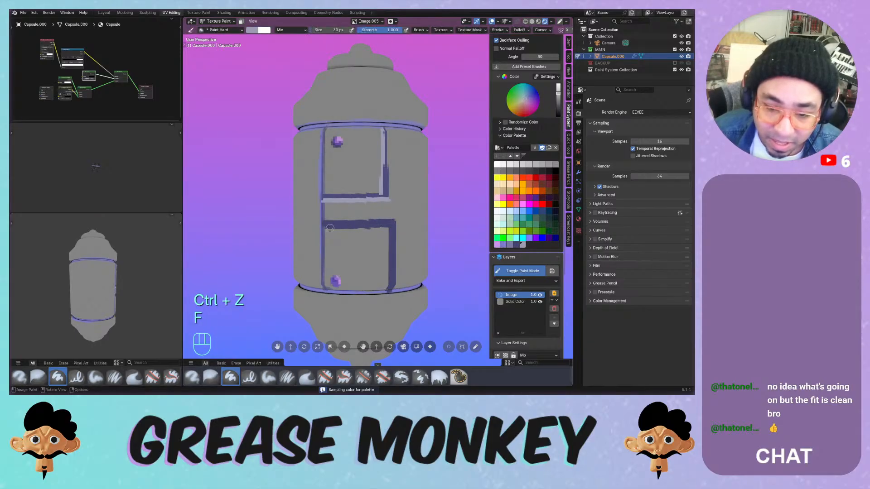
pyautogui.moveTo(327, 228)
pyautogui.mouseDown()
pyautogui.moveTo(405, 228)
pyautogui.moveTo(392, 227)
pyautogui.moveTo(391, 292)
pyautogui.mouseUp()
pyautogui.hotkey('ctrl', 'z')
pyautogui.press('f')
pyautogui.click(361, 226)
pyautogui.hotkey('ctrl', 'z')
pyautogui.moveTo(395, 221); pyautogui.dragTo(393, 292)
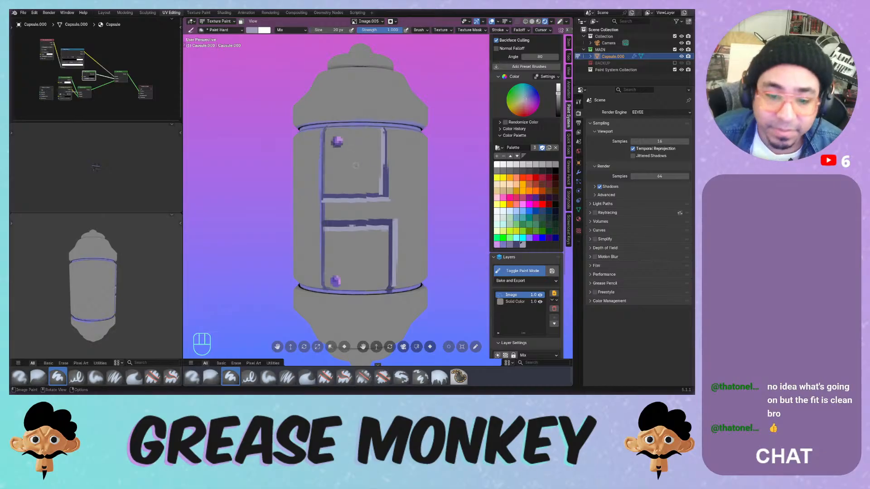
# - Add a light highlight stroke along the capsule body's top edge
pyautogui.moveTo(352, 144)
pyautogui.mouseDown(button='middle')
pyautogui.moveTo(329, 191)
pyautogui.moveTo(351, 203)
pyautogui.mouseUp(button='middle')
pyautogui.moveTo(324, 181)
pyautogui.mouseDown()
pyautogui.moveTo(403, 181)
pyautogui.moveTo(423, 167)
pyautogui.mouseUp()
pyautogui.hotkey('ctrl', 'z')
pyautogui.moveTo(425, 152); pyautogui.dragTo(390, 140, button='middle')
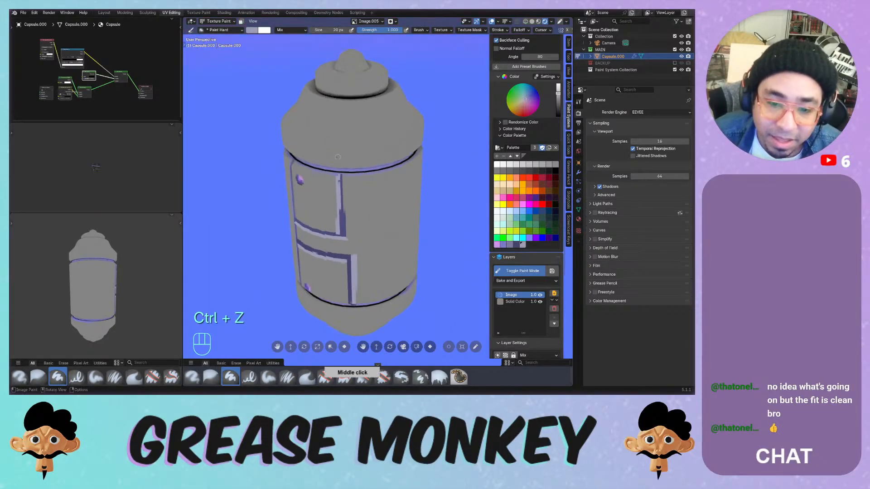
pyautogui.moveTo(320, 161); pyautogui.dragTo(405, 151)
pyautogui.hotkey('ctrl', 'z')
pyautogui.moveTo(341, 176); pyautogui.dragTo(342, 177)
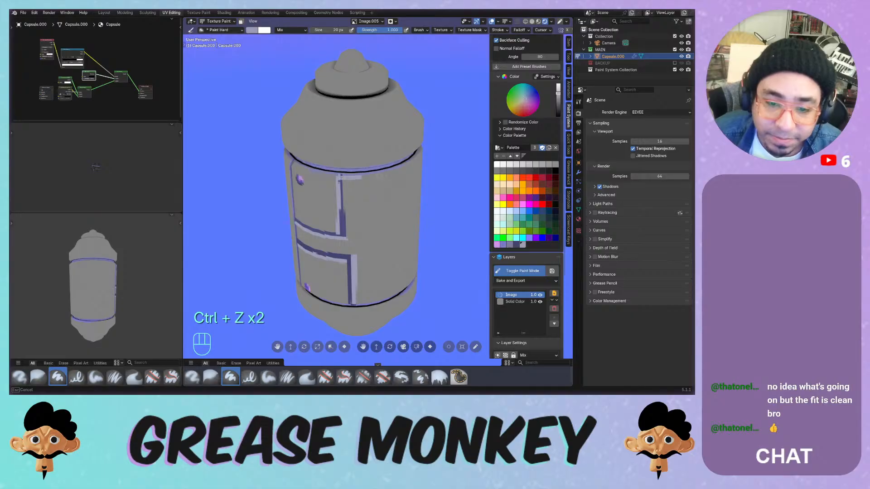
pyautogui.moveTo(431, 147); pyautogui.dragTo(355, 178, button='middle')
pyautogui.hotkey('ctrl', 'z')
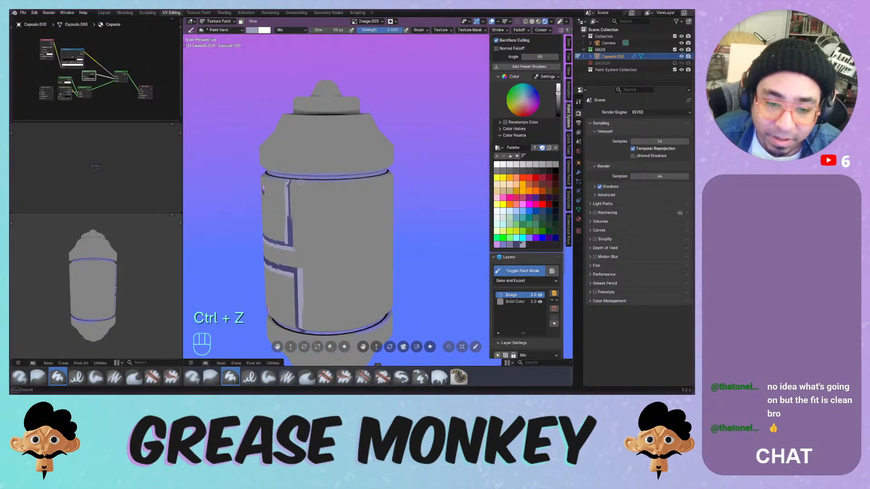
pyautogui.hotkey('ctrl', 'z')
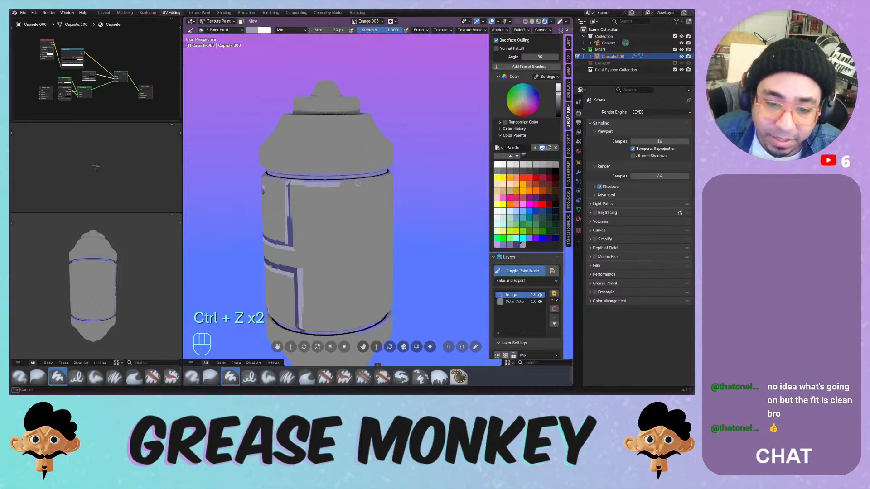
pyautogui.moveTo(393, 177)
pyautogui.mouseDown(button='middle')
pyautogui.moveTo(320, 178)
pyautogui.moveTo(348, 176)
pyautogui.mouseUp(button='middle')
pyautogui.moveTo(344, 176); pyautogui.dragTo(390, 177)
# - Sample a dark bluish grey from the rim, try a line along the door's top edge, and undo it
pyautogui.moveTo(438, 170); pyautogui.dragTo(422, 166, button='middle')
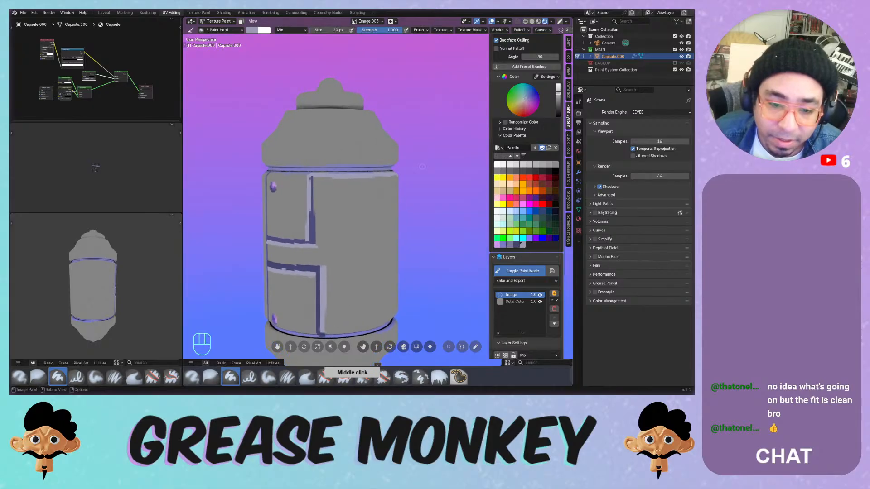
pyautogui.press('s')
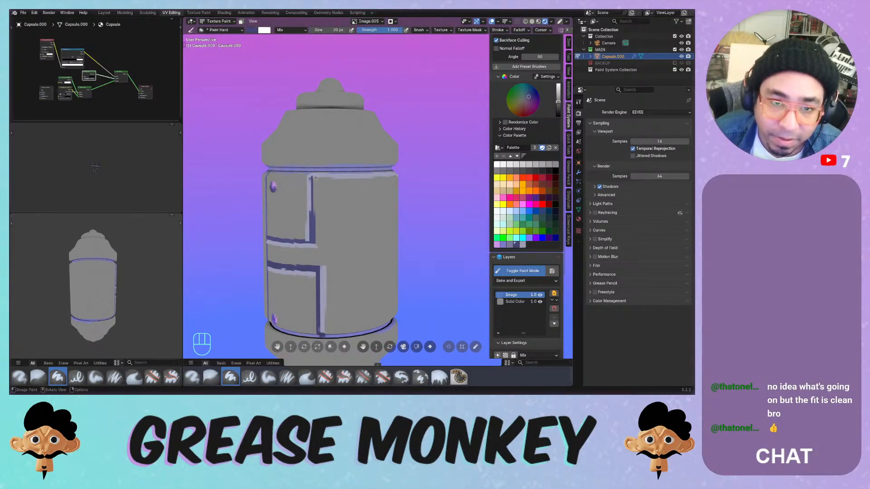
pyautogui.moveTo(315, 177); pyautogui.dragTo(357, 180)
pyautogui.hotkey('ctrl', 'z')
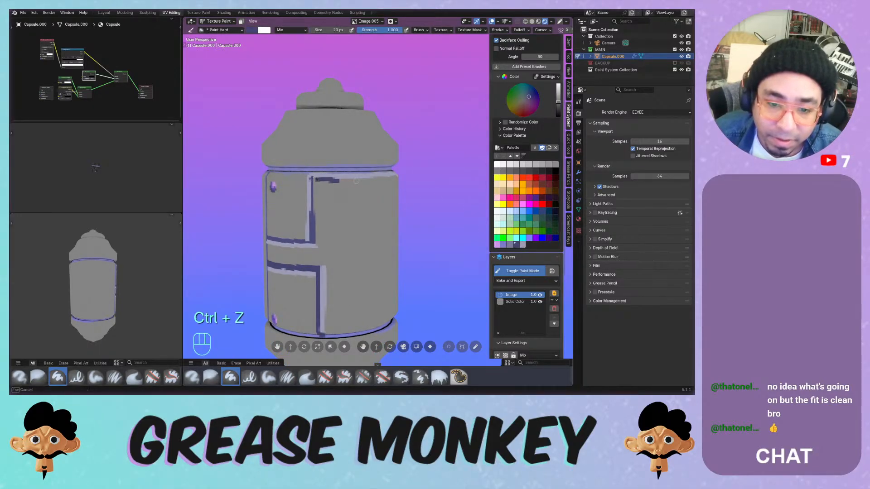
pyautogui.moveTo(404, 176); pyautogui.dragTo(453, 192, button='middle')
pyautogui.moveTo(333, 162); pyautogui.dragTo(358, 179, button='middle')
pyautogui.keyDown('ctrl'); pyautogui.moveTo(358, 179); pyautogui.dragTo(358, 217, button='middle'); pyautogui.keyUp('ctrl')
pyautogui.moveTo(122, 285)
pyautogui.mouseDown(button='middle')
pyautogui.moveTo(61, 292)
pyautogui.moveTo(52, 280)
pyautogui.mouseUp(button='middle')
pyautogui.moveTo(341, 189); pyautogui.dragTo(343, 204, button='middle')
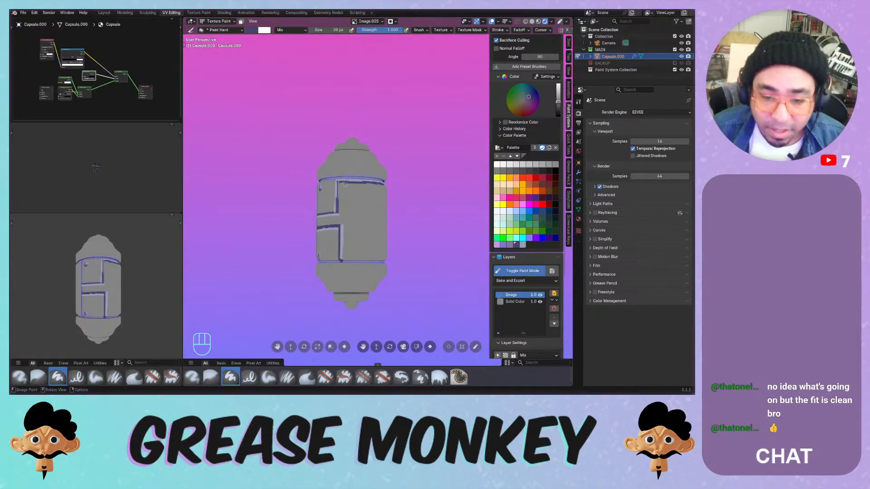
# - Try several seam strokes across the capsule's door panel, undoing each unsatisfactory one
pyautogui.moveTo(345, 183)
pyautogui.keyDown('ctrl'); pyautogui.mouseDown(button='middle')
pyautogui.moveTo(347, 175)
pyautogui.moveTo(361, 192)
pyautogui.moveTo(350, 205)
pyautogui.moveTo(358, 188)
pyautogui.moveTo(349, 194)
pyautogui.mouseUp(button='middle'); pyautogui.keyUp('ctrl')
pyautogui.moveTo(293, 267); pyautogui.dragTo(375, 263)
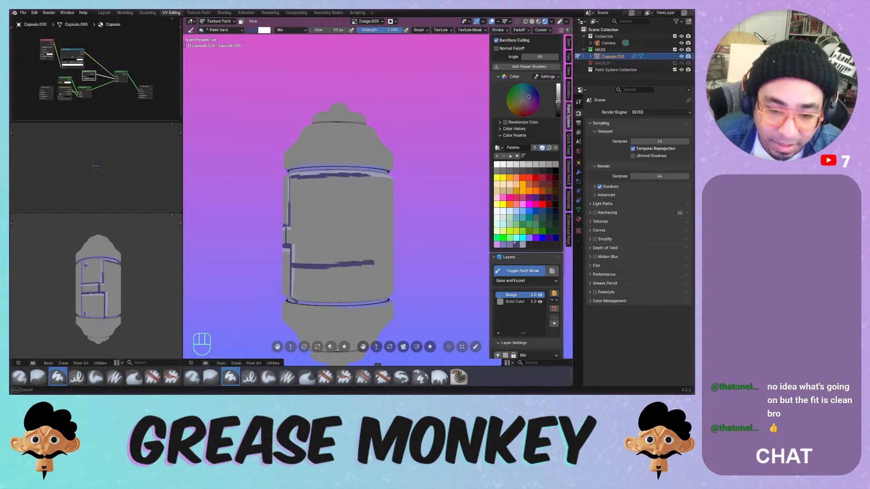
pyautogui.hotkey('ctrl', 'z')
pyautogui.moveTo(290, 270); pyautogui.dragTo(370, 265)
pyautogui.hotkey('ctrl', 'z')
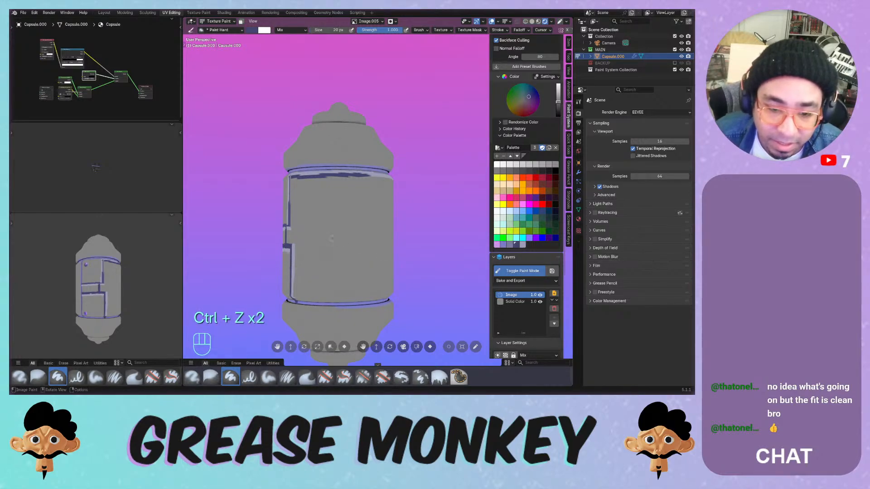
pyautogui.moveTo(357, 254); pyautogui.dragTo(360, 245, button='middle')
pyautogui.keyDown('shift'); pyautogui.moveTo(291, 264); pyautogui.dragTo(389, 260); pyautogui.keyUp('shift')
pyautogui.hotkey('ctrl', 'z')
pyautogui.hotkey('ctrl', 'z')
pyautogui.moveTo(296, 261)
pyautogui.keyDown('ctrl'); pyautogui.mouseDown()
pyautogui.moveTo(388, 218)
pyautogui.moveTo(310, 270)
pyautogui.mouseUp(); pyautogui.keyUp('ctrl')
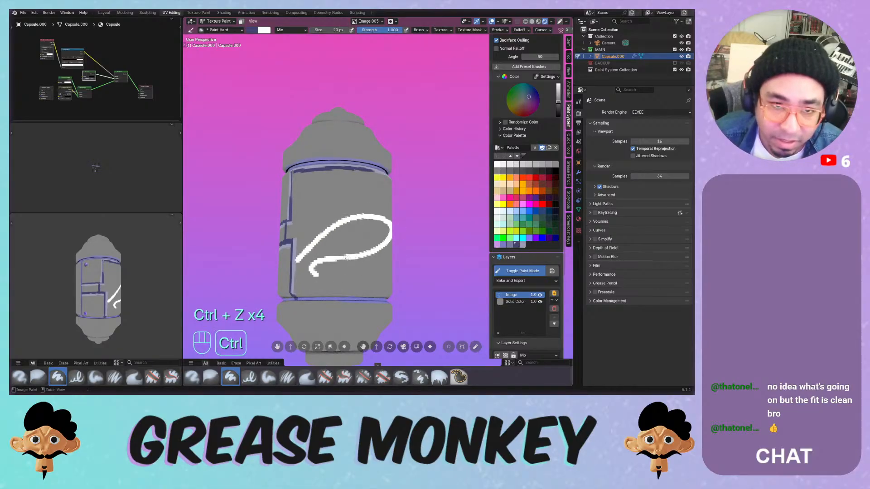
pyautogui.hotkey('ctrl', 'z')
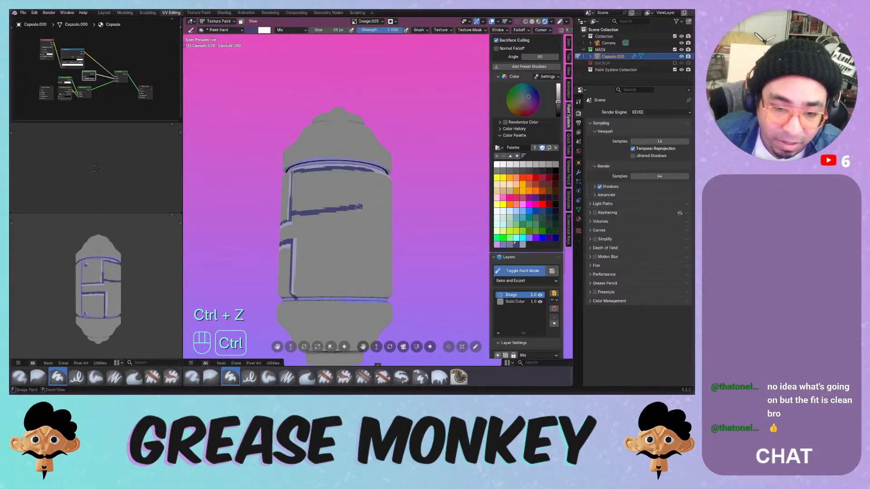
pyautogui.hotkey('ctrl', 'z')
pyautogui.moveTo(293, 200)
pyautogui.mouseDown()
pyautogui.moveTo(359, 205)
pyautogui.moveTo(352, 276)
pyautogui.mouseUp()
pyautogui.hotkey('ctrl', 'z')
# - From the other side, dab dark blue and paint along the panel lines, undoing the lower stroke
pyautogui.moveTo(325, 197); pyautogui.dragTo(316, 295, button='middle')
pyautogui.moveTo(316, 295); pyautogui.dragTo(317, 293)
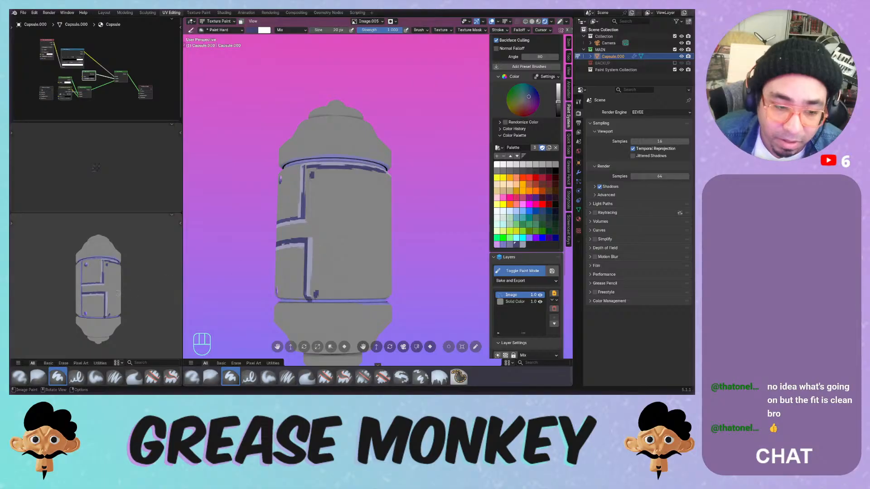
pyautogui.moveTo(317, 293); pyautogui.dragTo(325, 292, button='middle')
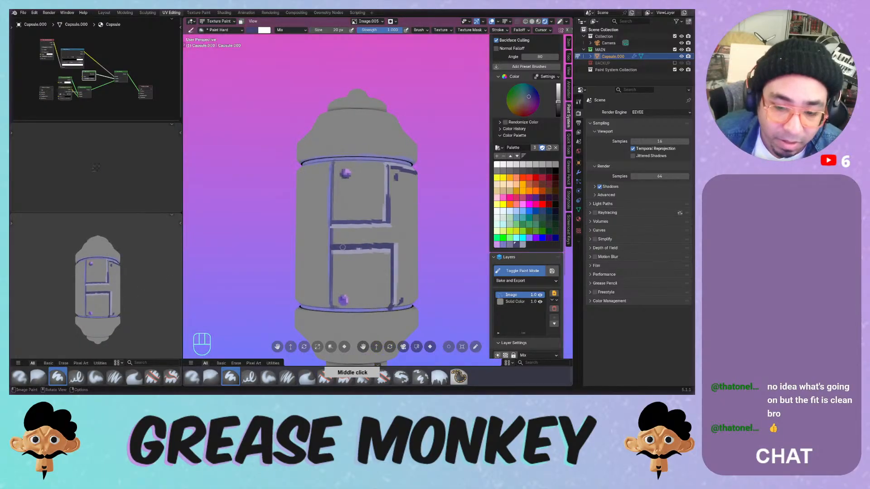
pyautogui.moveTo(342, 247); pyautogui.dragTo(350, 246)
pyautogui.moveTo(409, 246); pyautogui.dragTo(410, 246)
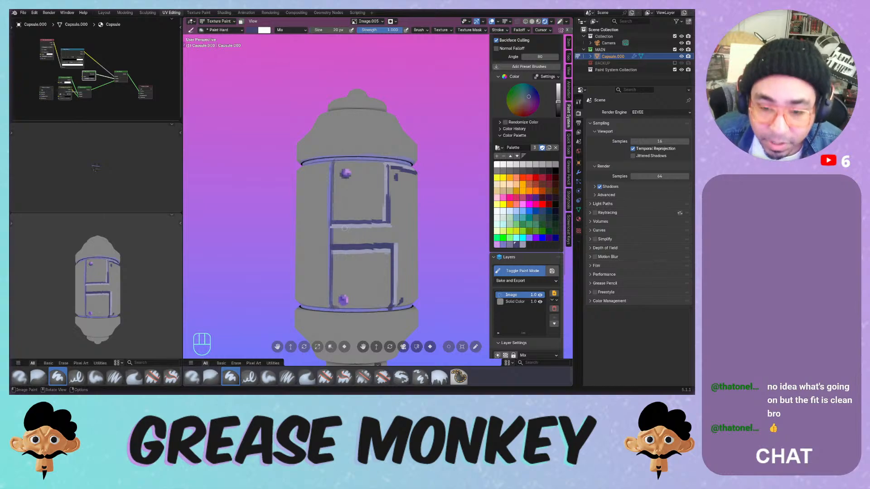
pyautogui.moveTo(343, 245)
pyautogui.mouseDown()
pyautogui.moveTo(400, 246)
pyautogui.moveTo(374, 246)
pyautogui.moveTo(392, 246)
pyautogui.mouseUp()
pyautogui.hotkey('ctrl', 'z')
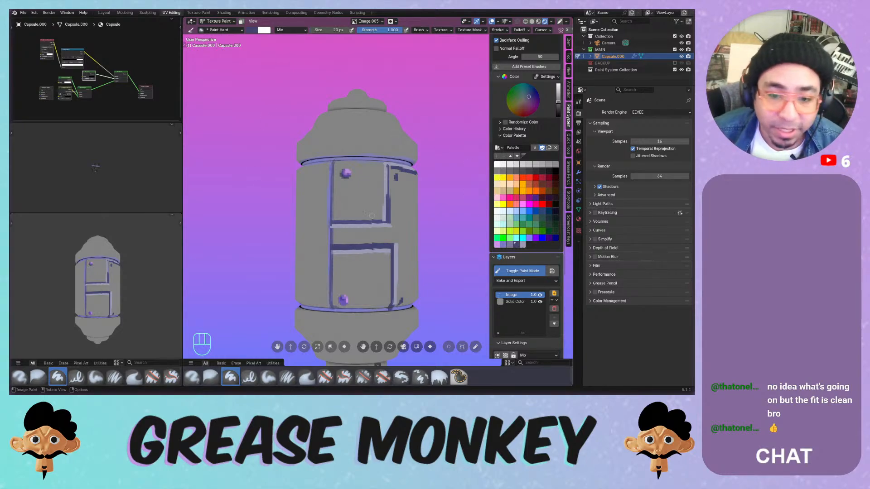
pyautogui.scroll(-4, 370, 215)
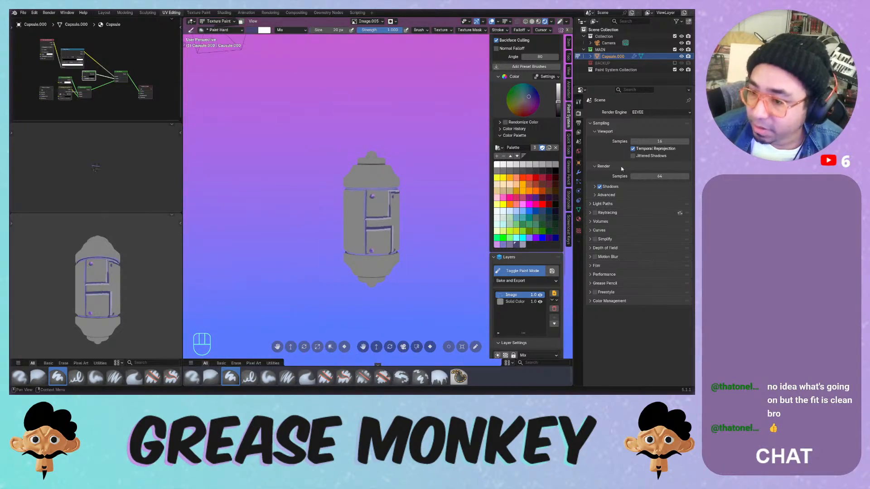
# - Delete the capsule's paint system from its material settings
pyautogui.click(579, 219)
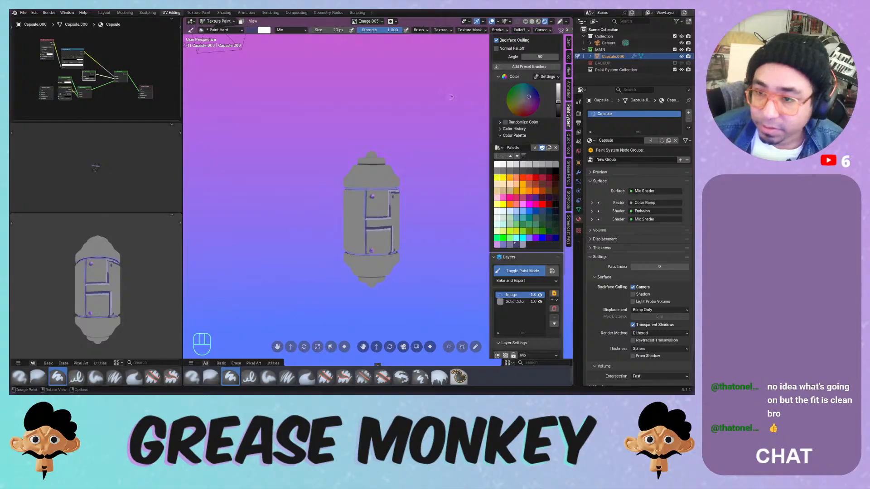
pyautogui.scroll(4, 515, 117)
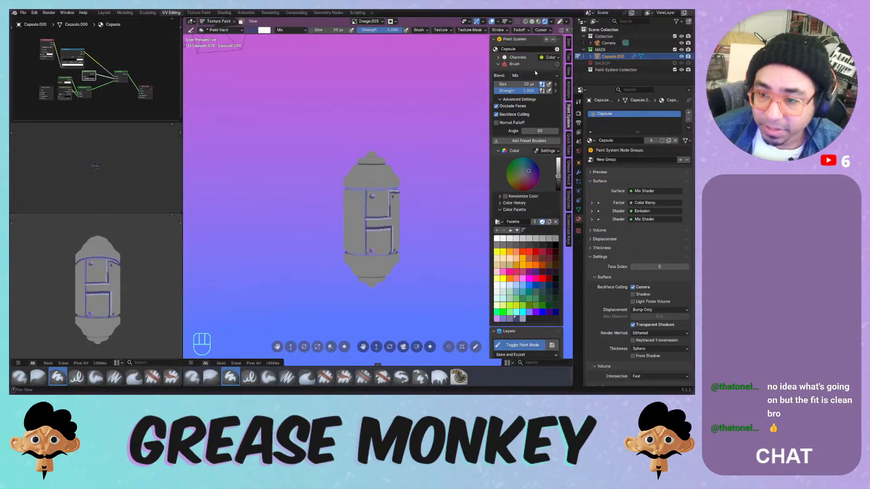
pyautogui.click(553, 39)
pyautogui.click(527, 60)
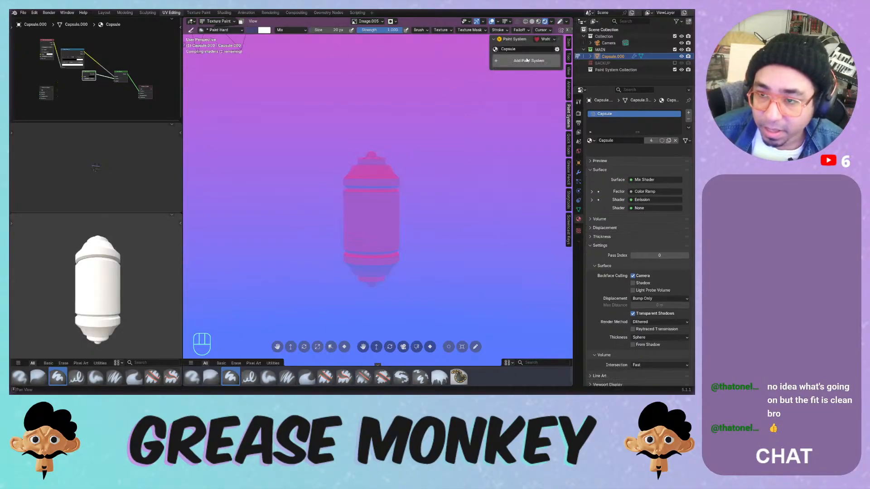
# - Unlink the current material and assign the Capsule material to the capsule
pyautogui.click(676, 141)
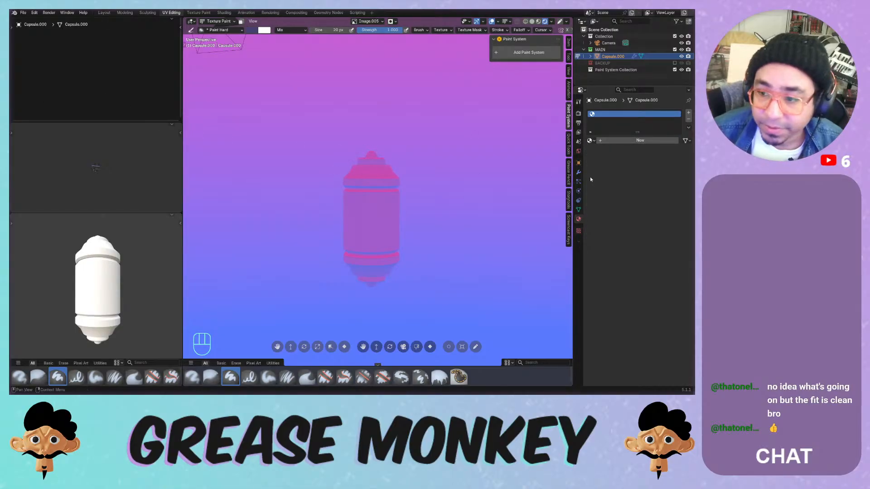
pyautogui.click(590, 141)
pyautogui.click(598, 150)
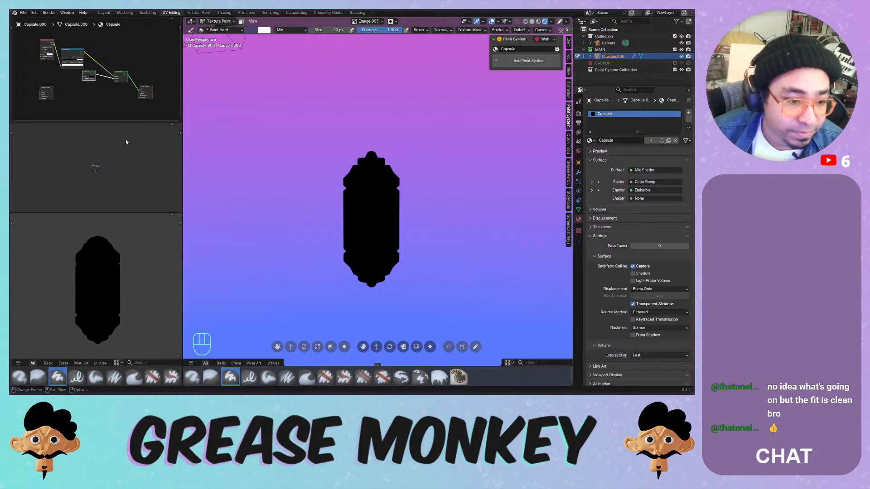
# - Enlarge the node editor and frame all of the capsule's shader nodes
pyautogui.moveTo(183, 154); pyautogui.dragTo(261, 156)
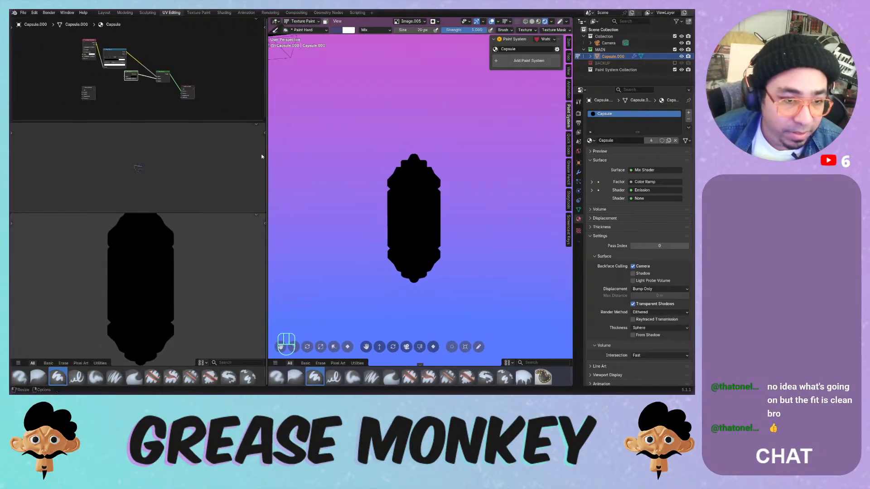
pyautogui.moveTo(194, 121); pyautogui.dragTo(186, 168)
pyautogui.scroll(5, 110, 114)
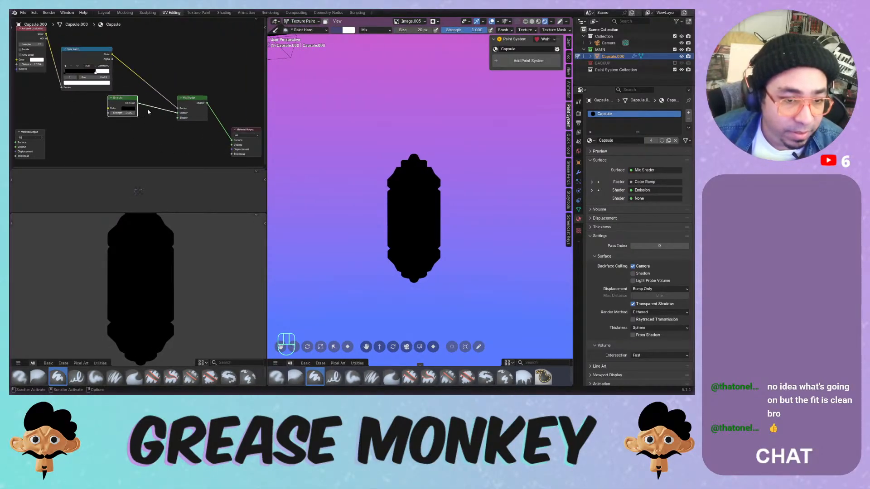
pyautogui.moveTo(163, 77); pyautogui.dragTo(188, 93, button='middle')
# - Delete the Color Ramp, Emission, Mix Shader, Ambient Occlusion and extra Material Output nodes
pyautogui.click(114, 64)
pyautogui.press('x')
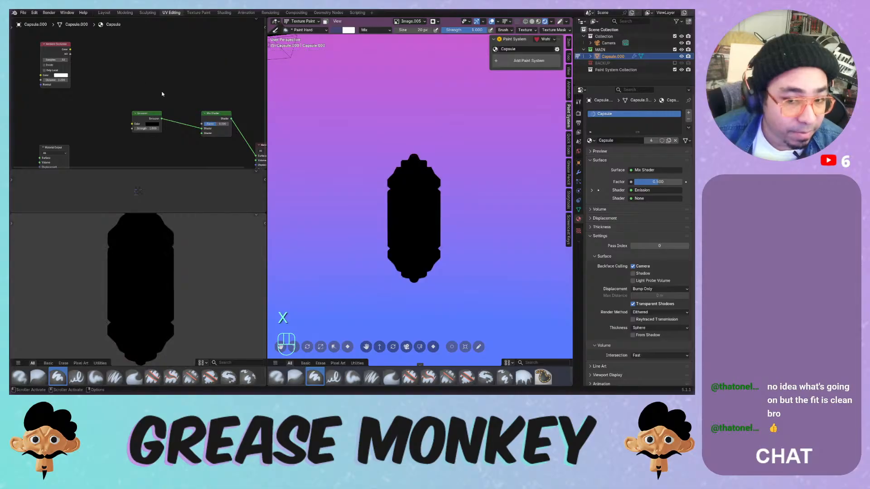
pyautogui.click(150, 114)
pyautogui.press('x')
pyautogui.click(216, 120)
pyautogui.press('x')
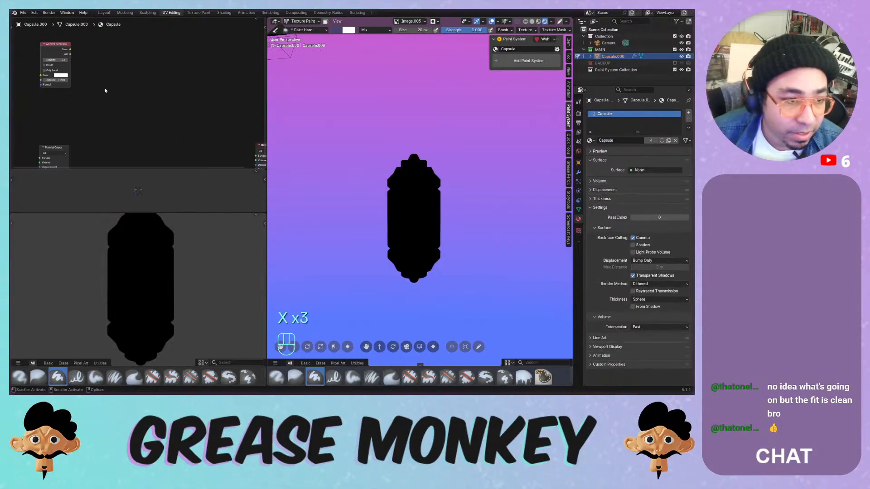
pyautogui.click(53, 49)
pyautogui.press('x')
pyautogui.click(64, 147)
pyautogui.press('x')
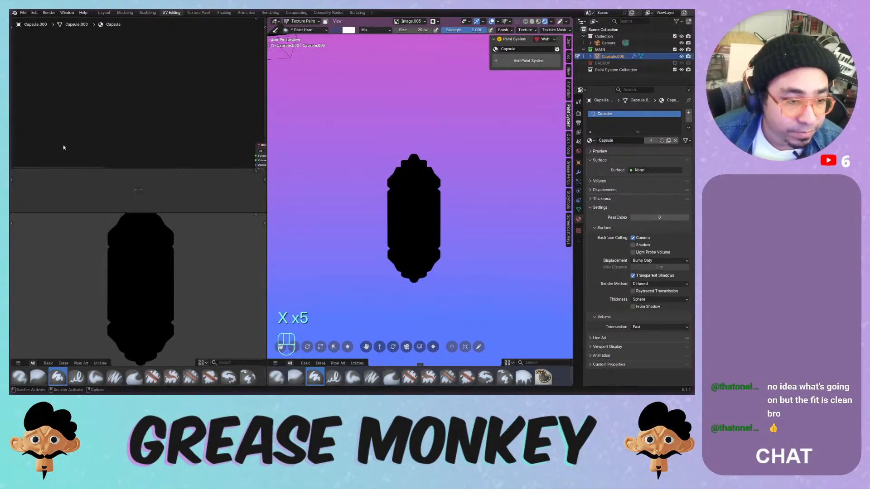
# - Add texture coordinate, mapping and image texture nodes to the Material Output via Ctrl+T
pyautogui.moveTo(186, 153); pyautogui.dragTo(124, 95, button='middle')
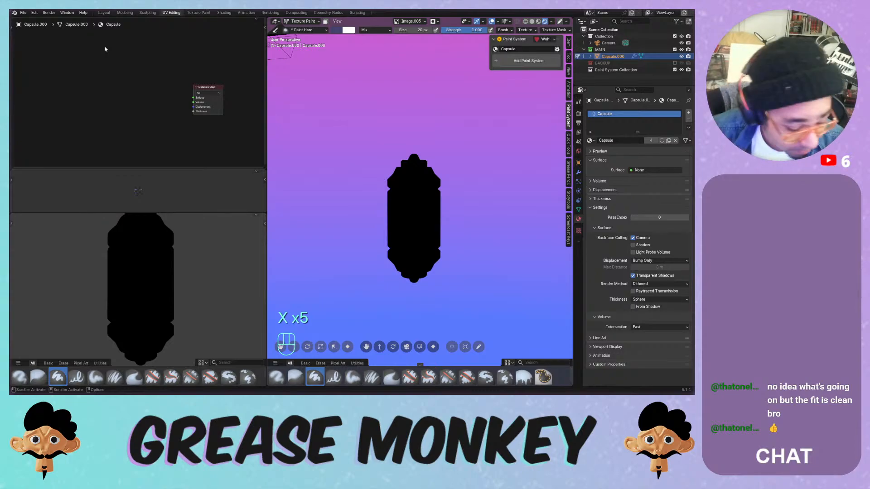
pyautogui.click(206, 96)
pyautogui.hotkey('ctrl', 't')
pyautogui.moveTo(44, 118); pyautogui.dragTo(82, 114, button='middle')
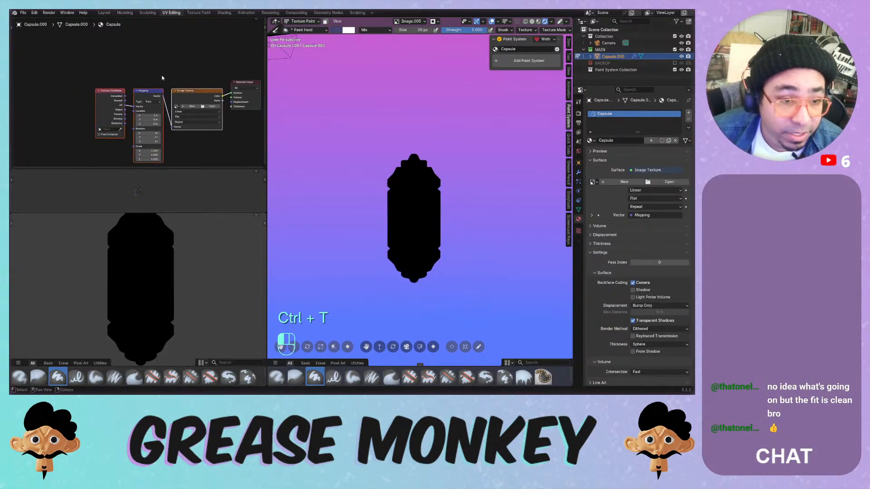
pyautogui.moveTo(192, 91); pyautogui.dragTo(91, 90)
# - Insert a Principled BSDF between the image texture and the Material Output
pyautogui.hotkey('shift', 'a')
pyautogui.moveTo(151, 54)
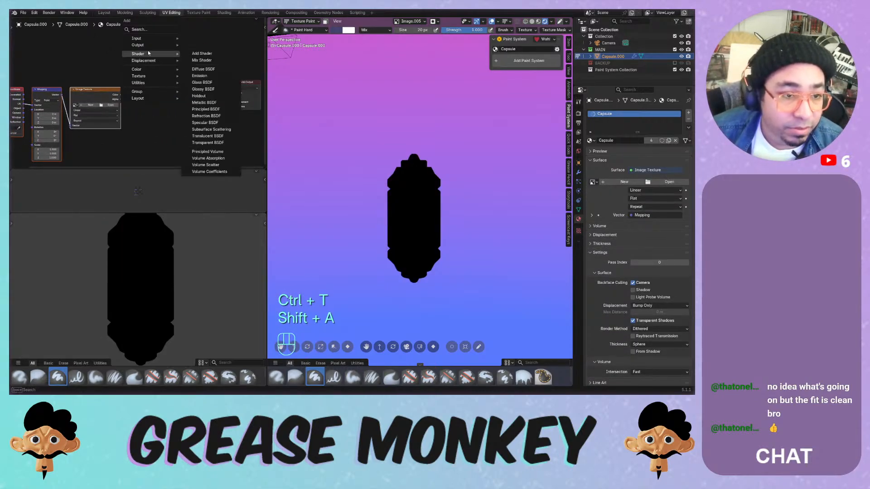
pyautogui.click(215, 112)
pyautogui.click(123, 77)
pyautogui.moveTo(162, 78); pyautogui.dragTo(185, 82)
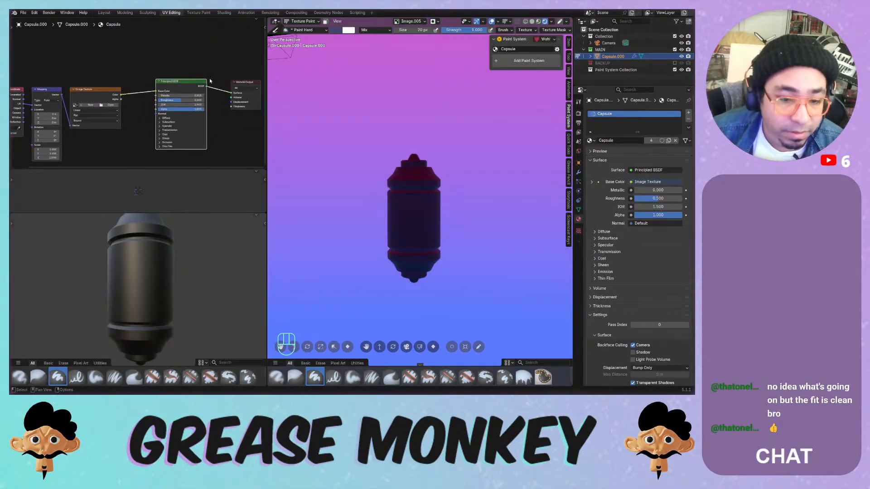
# - Raise the world background strength to 35
pyautogui.scroll(4, 446, 172)
pyautogui.scroll(-3, 446, 172)
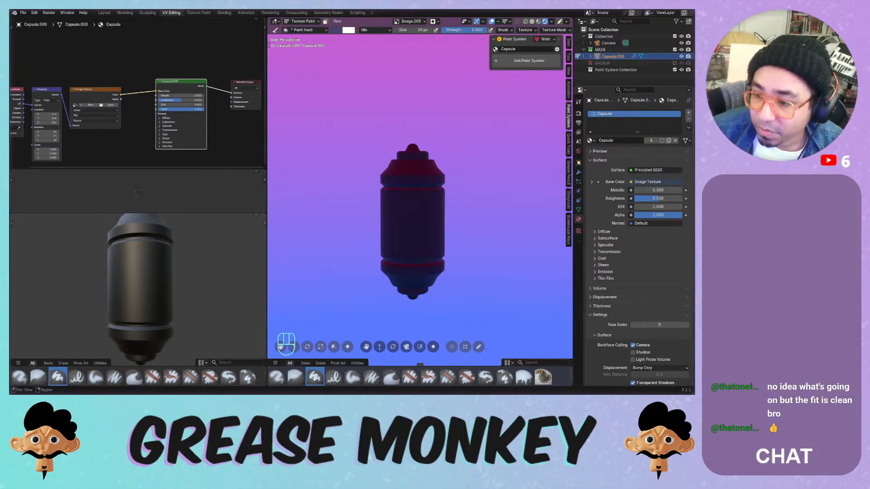
pyautogui.click(579, 150)
pyautogui.moveTo(658, 156); pyautogui.dragTo(690, 156)
# - Undo the world strength change, switch to Object Mode and render-shade the lower view
pyautogui.hotkey('ctrl', 'z')
pyautogui.scroll(-2, 397, 184)
pyautogui.hotkey('shift', 'a')
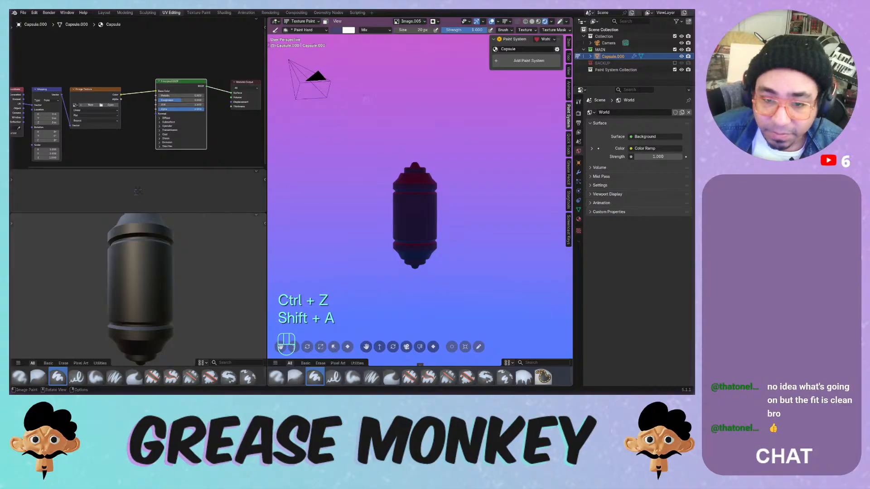
pyautogui.click(299, 21)
pyautogui.click(301, 28)
pyautogui.scroll(3, 445, 190)
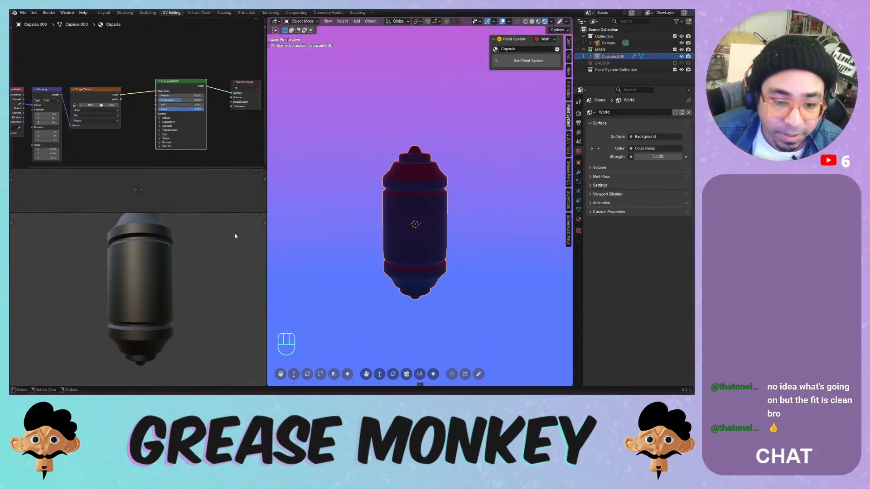
pyautogui.press('z')
pyautogui.click(217, 219)
pyautogui.moveTo(217, 219); pyautogui.dragTo(152, 277, button='middle')
pyautogui.scroll(-3, 167, 262)
pyautogui.moveTo(267, 249); pyautogui.dragTo(194, 251)
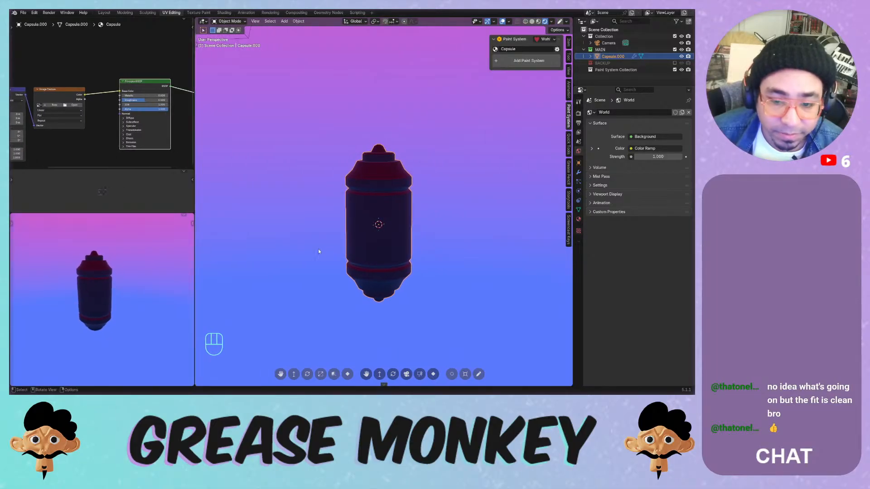
pyautogui.moveTo(380, 224); pyautogui.dragTo(375, 223, button='middle')
# - Add a Sun light, position it, rotate it 47.3° and adjust its strength
pyautogui.hotkey('shift', 'a')
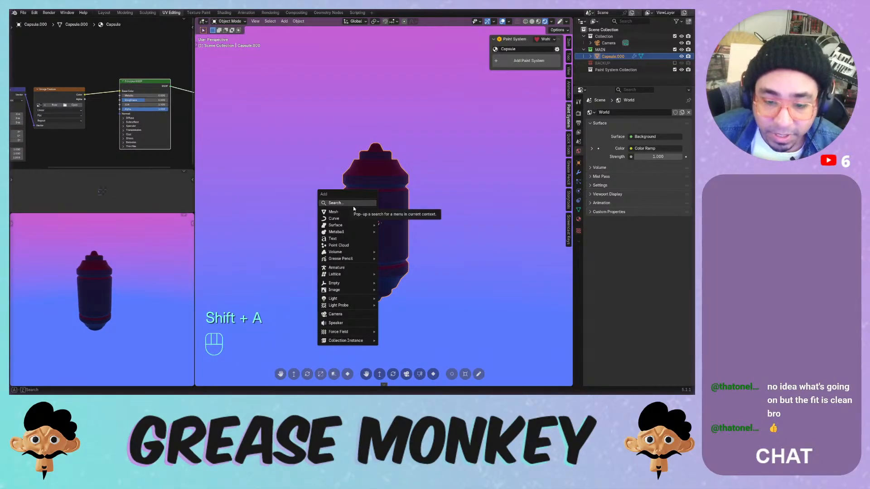
pyautogui.moveTo(344, 298)
pyautogui.click(395, 306)
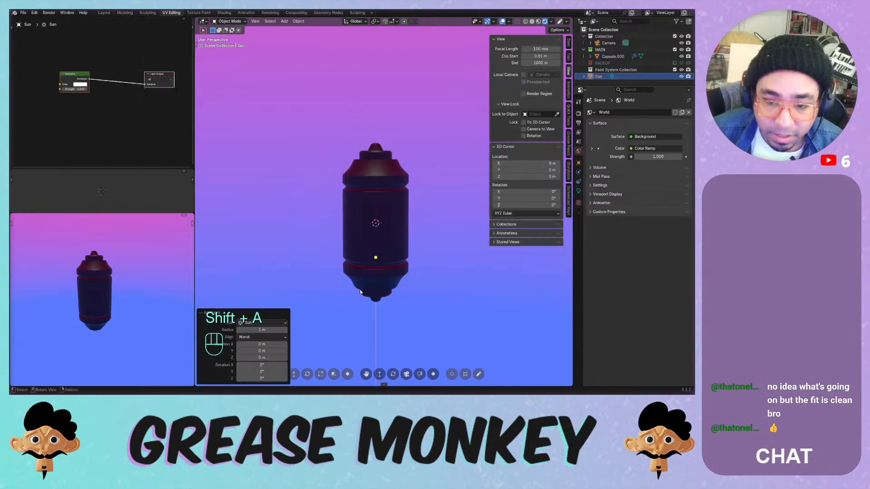
pyautogui.press('g')
pyautogui.click(453, 74)
pyautogui.press('r')
pyautogui.click(418, 146)
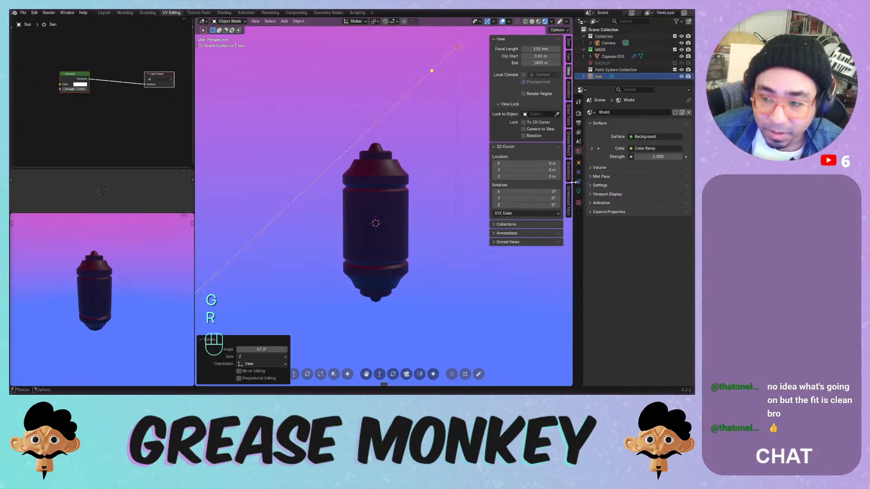
pyautogui.click(579, 191)
pyautogui.moveTo(655, 169); pyautogui.dragTo(680, 169)
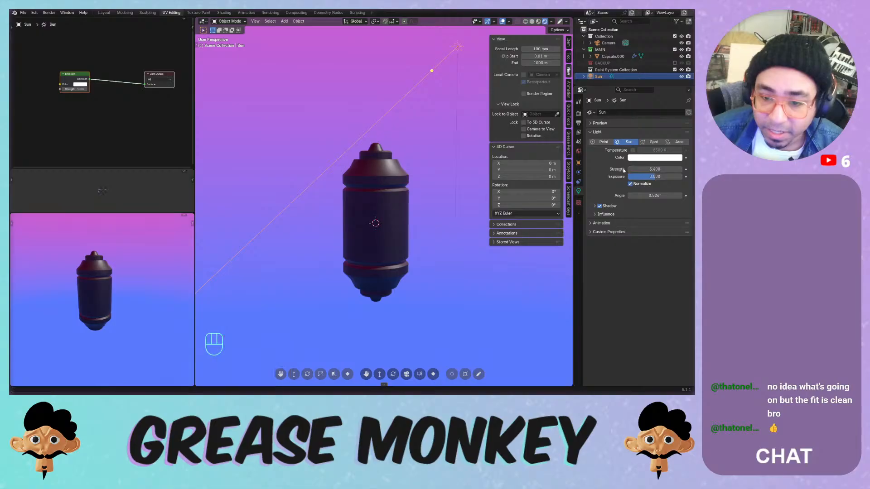
# - Delete the capsule material's Image Texture node so it shades plain white
pyautogui.click(366, 206)
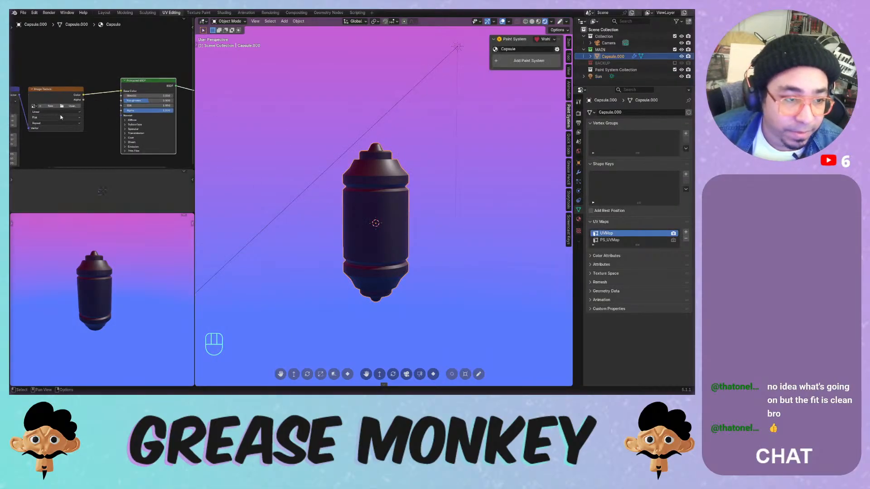
pyautogui.press('x')
pyautogui.press('Home')
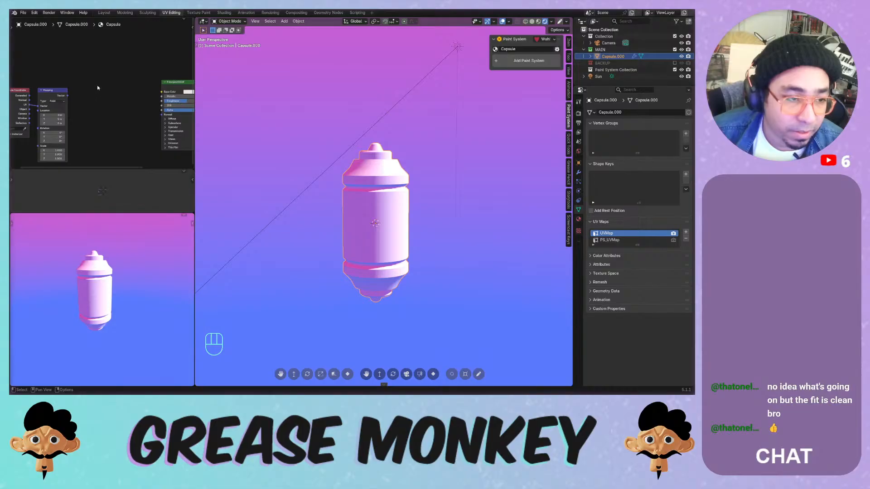
pyautogui.scroll(-1, 98, 89)
pyautogui.moveTo(131, 101); pyautogui.dragTo(82, 95, button='middle')
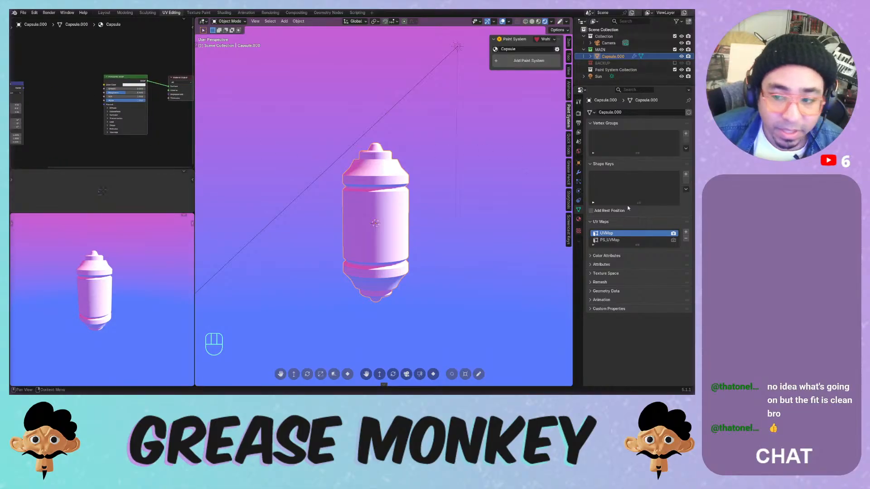
# - Lower the Sun light's strength to darken the capsule and rotate the Sun again
pyautogui.click(458, 48)
pyautogui.moveTo(654, 169)
pyautogui.mouseDown()
pyautogui.moveTo(632, 169)
pyautogui.moveTo(665, 169)
pyautogui.mouseUp()
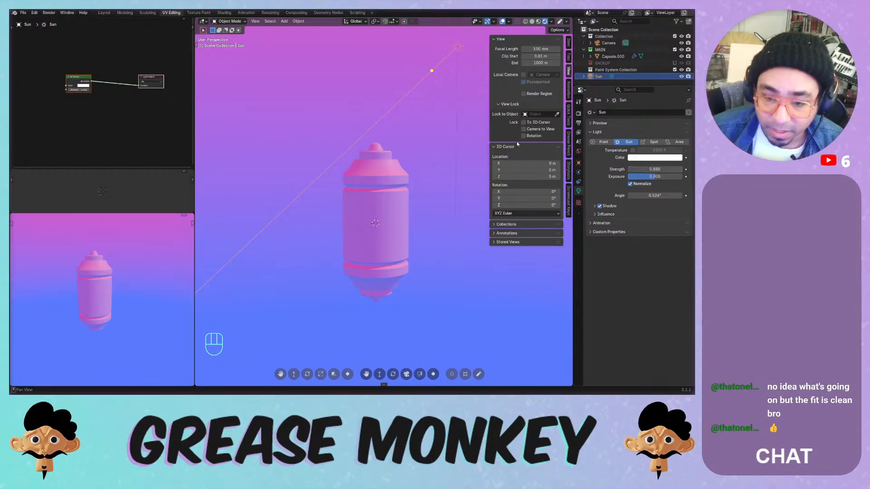
pyautogui.press('t')
pyautogui.press('t')
pyautogui.press('r')
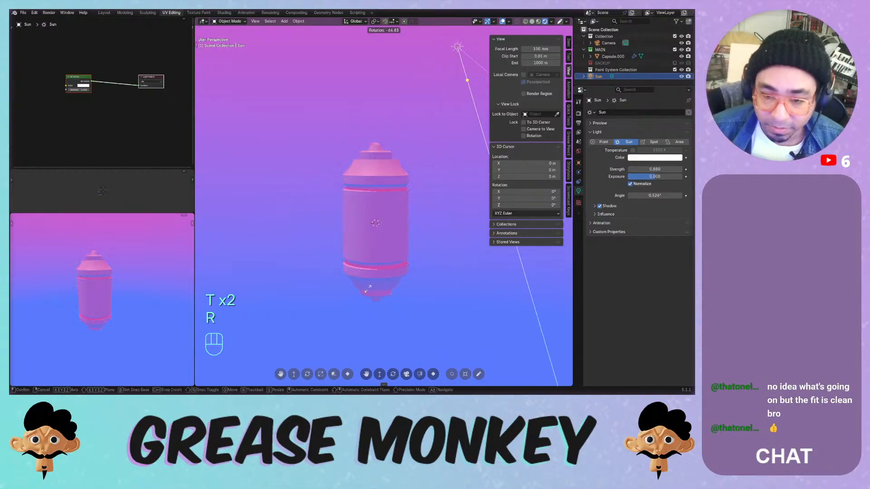
pyautogui.click(455, 212)
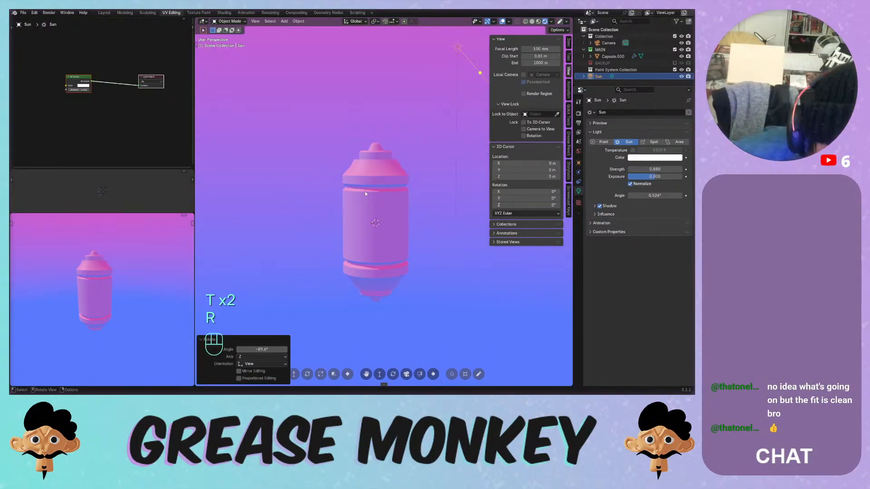
# - Clear the Sun's rotation and re-rotate it to -50°, checking from the front view
pyautogui.scroll(2, 90, 265)
pyautogui.press('KP_1')
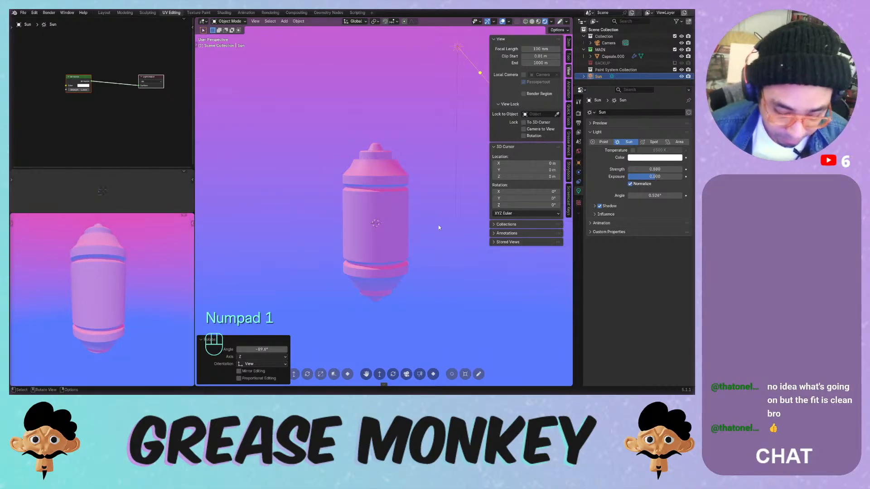
pyautogui.press('KP_1')
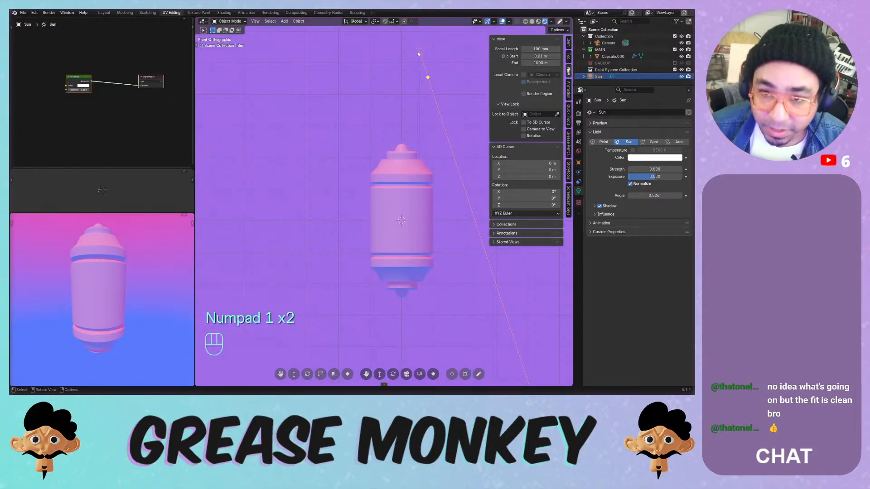
pyautogui.hotkey('alt', 'r')
pyautogui.press('r')
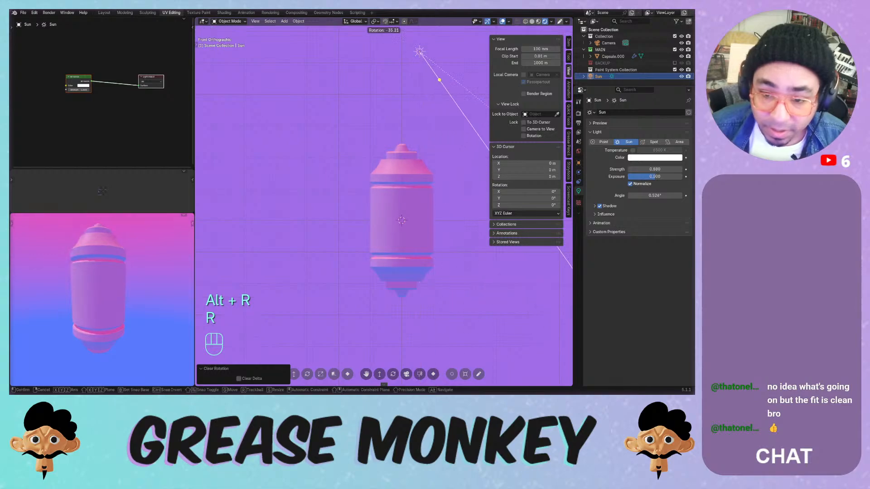
pyautogui.click(424, 94)
pyautogui.moveTo(424, 94); pyautogui.dragTo(426, 133, button='middle')
pyautogui.keyDown('shift'); pyautogui.moveTo(131, 256); pyautogui.dragTo(130, 266, button='middle'); pyautogui.keyUp('shift')
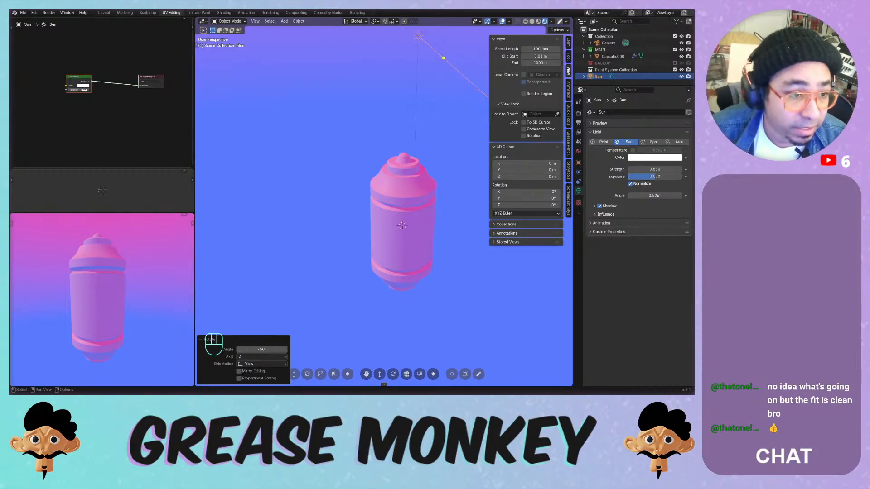
pyautogui.click(73, 77)
# - Lower the capsule's roughness and trial a base colour hue, then cancel back to white
pyautogui.click(396, 196)
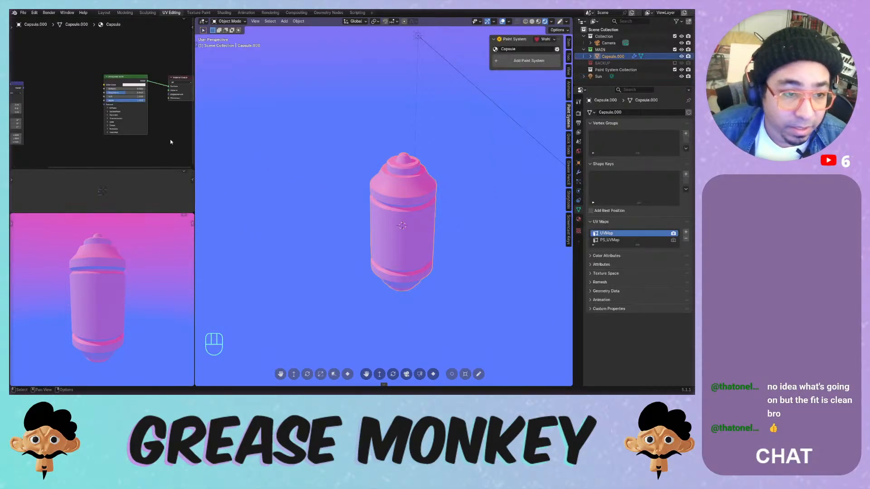
pyautogui.scroll(2, 113, 108)
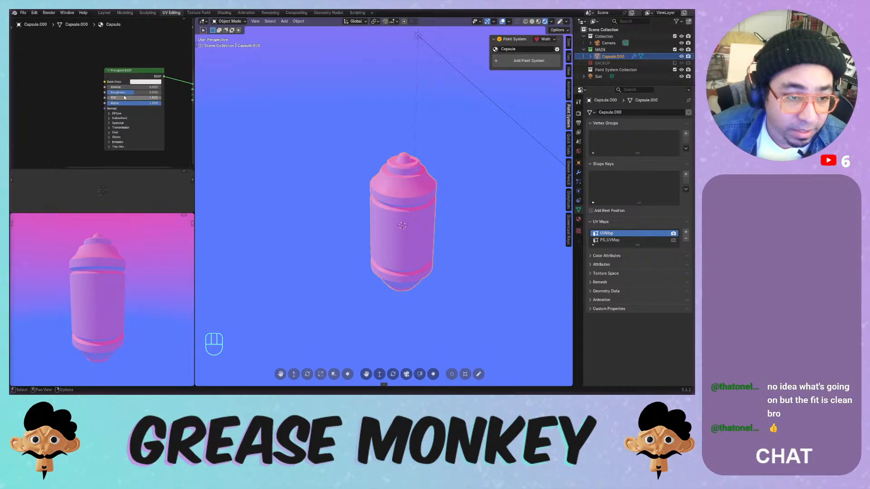
pyautogui.moveTo(125, 92); pyautogui.dragTo(119, 87)
pyautogui.moveTo(105, 92); pyautogui.dragTo(157, 93)
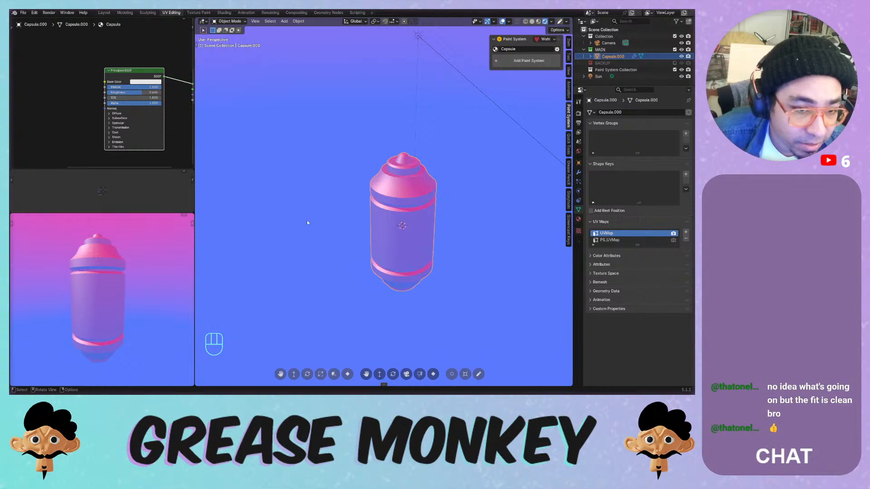
pyautogui.click(146, 82)
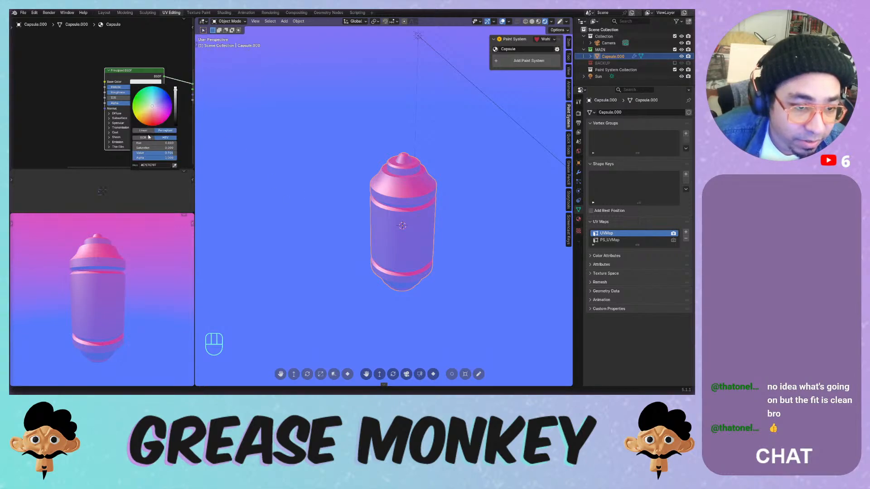
pyautogui.moveTo(149, 144)
pyautogui.mouseDown()
pyautogui.moveTo(190, 146)
pyautogui.moveTo(132, 143)
pyautogui.moveTo(153, 143)
pyautogui.mouseUp()
pyautogui.moveTo(153, 148); pyautogui.dragTo(133, 148)
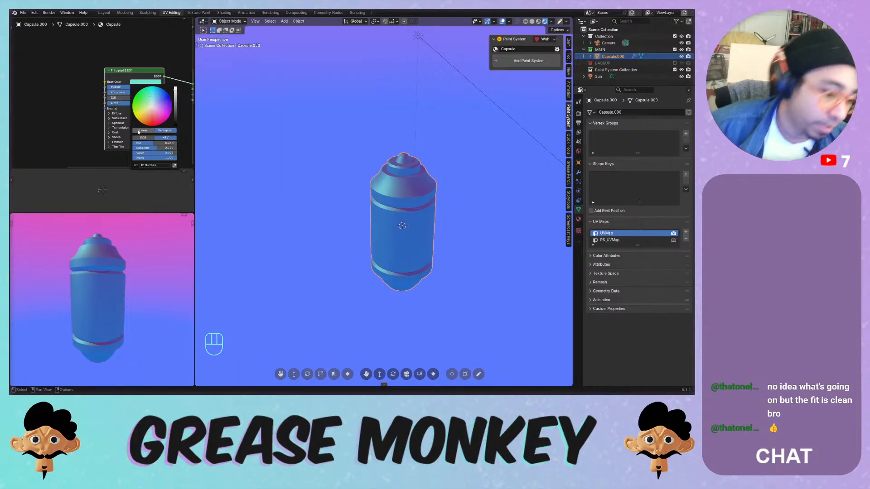
pyautogui.press('Escape')
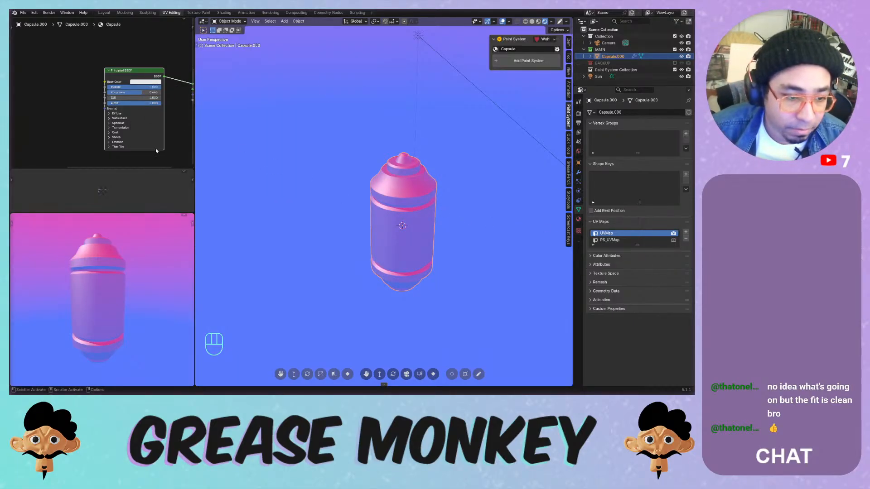
# - Merge the image area into the node editor, then set Base Color red and roughness 0.478
pyautogui.scroll(5, 121, 191)
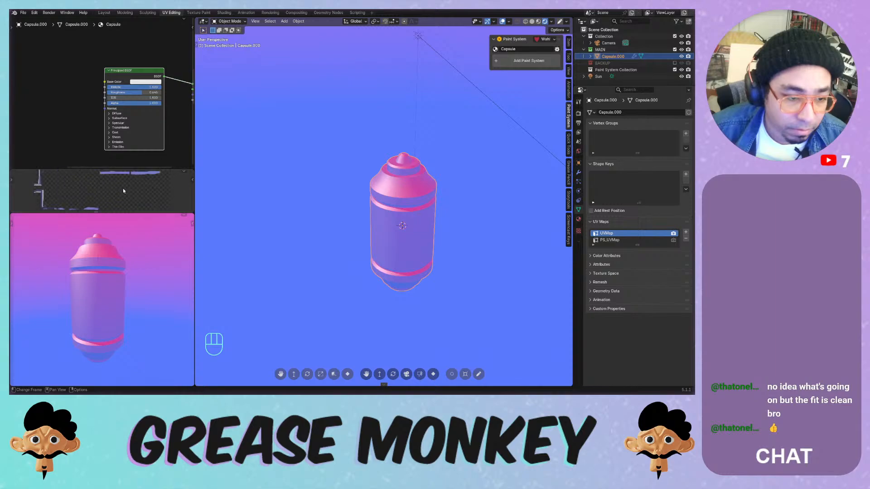
pyautogui.moveTo(194, 169); pyautogui.dragTo(236, 177)
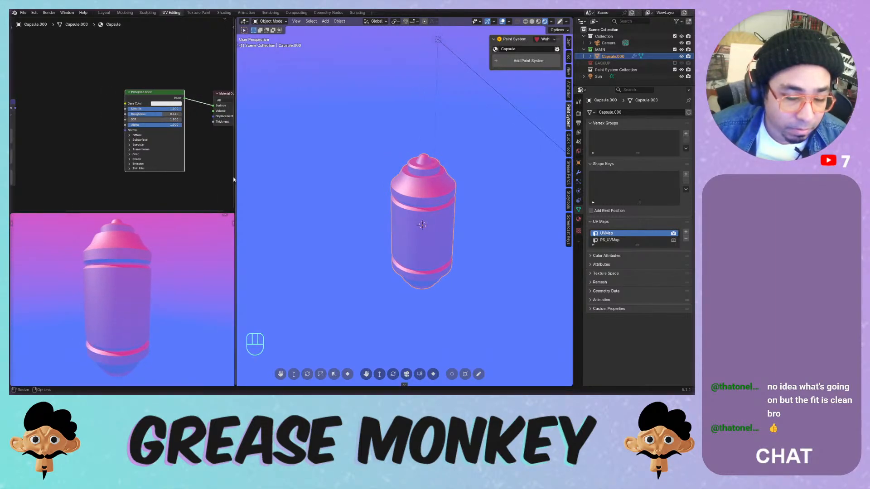
pyautogui.click(176, 104)
pyautogui.moveTo(167, 75); pyautogui.dragTo(197, 76)
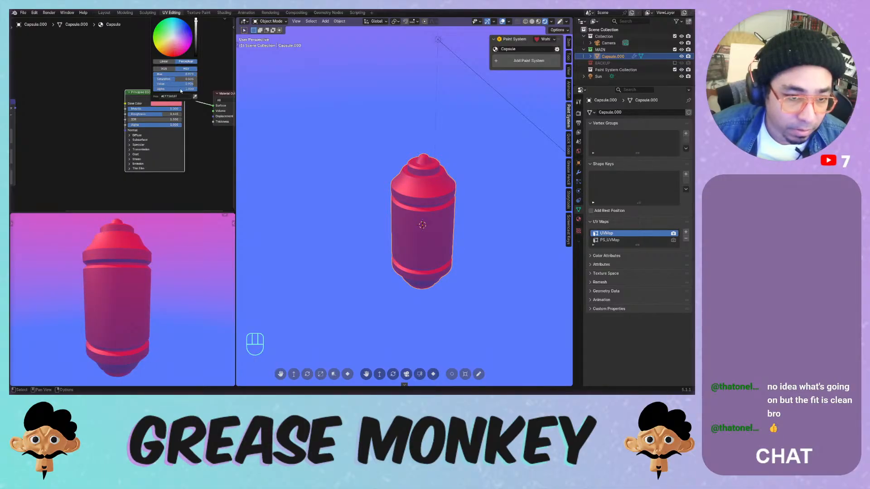
pyautogui.moveTo(165, 116); pyautogui.dragTo(165, 116)
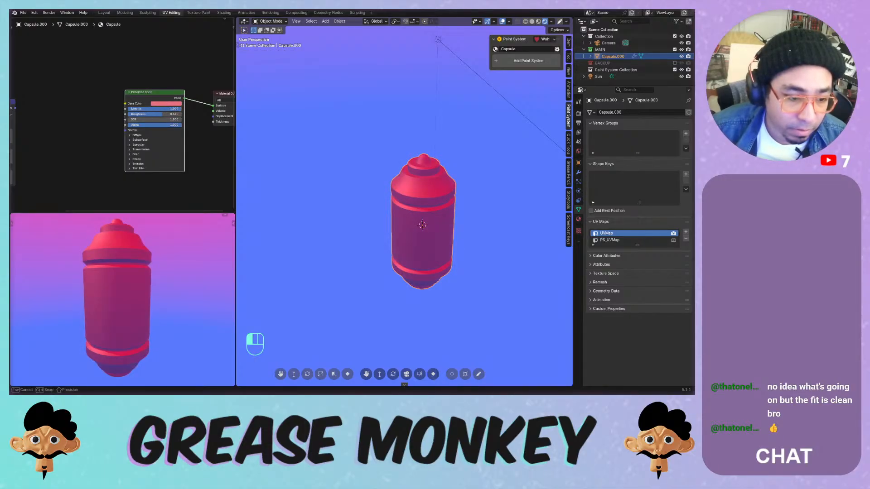
pyautogui.moveTo(161, 116); pyautogui.dragTo(150, 115)
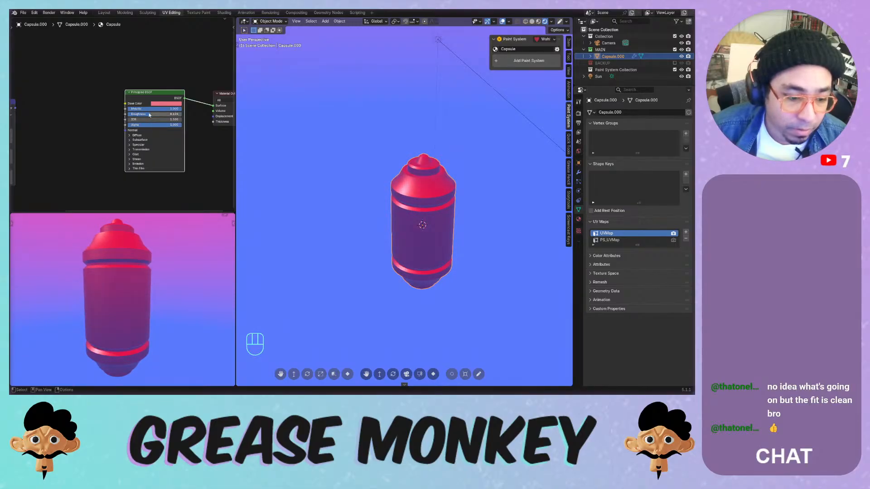
pyautogui.moveTo(28, 26); pyautogui.dragTo(52, 24, button='middle')
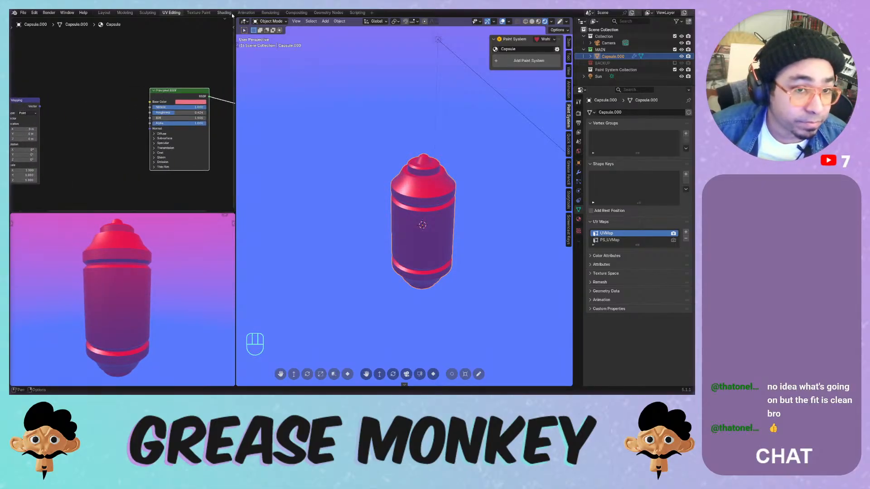
pyautogui.click(226, 20)
# - Switch the node editor to the World shader and move its Color Ramp left
pyautogui.click(38, 22)
pyautogui.click(41, 46)
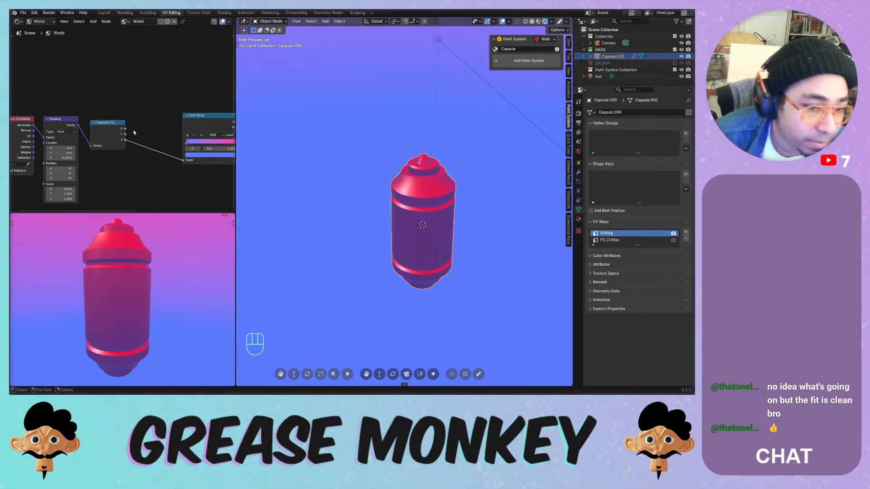
pyautogui.moveTo(134, 133); pyautogui.dragTo(41, 128, button='middle')
pyautogui.moveTo(121, 111); pyautogui.dragTo(73, 114)
# - Add a Hue/Saturation/Value node on the ramp–Background link with Hue 1.000
pyautogui.hotkey('shift', 'a')
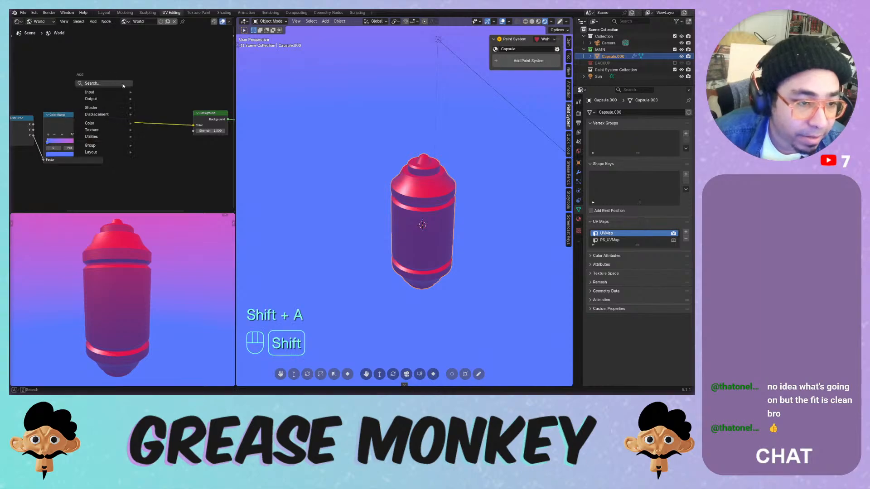
pyautogui.moveTo(101, 123)
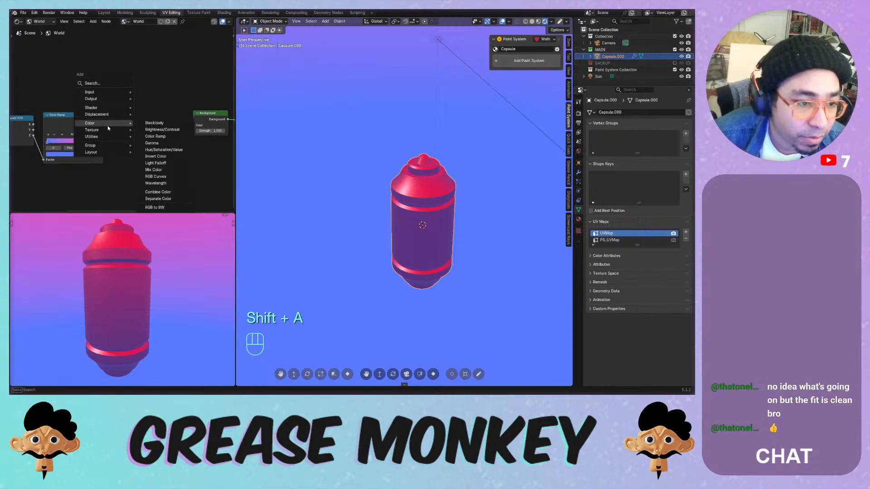
pyautogui.click(171, 151)
pyautogui.click(169, 130)
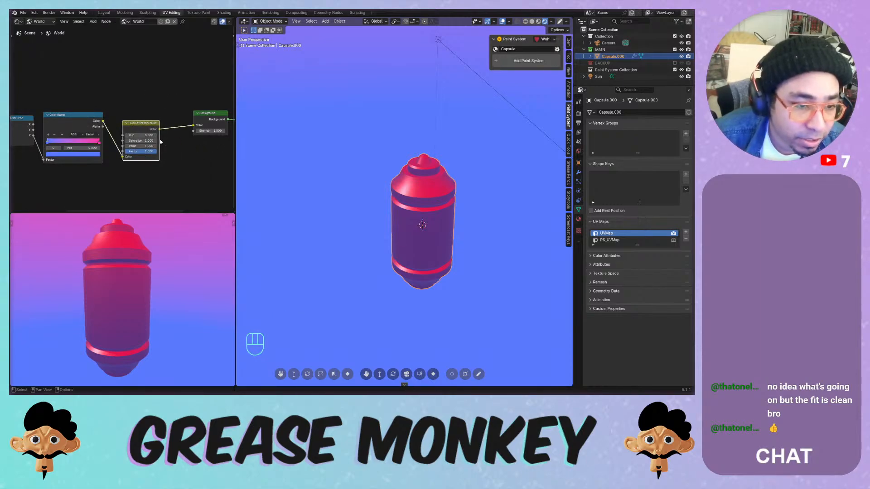
pyautogui.moveTo(143, 124); pyautogui.dragTo(157, 134)
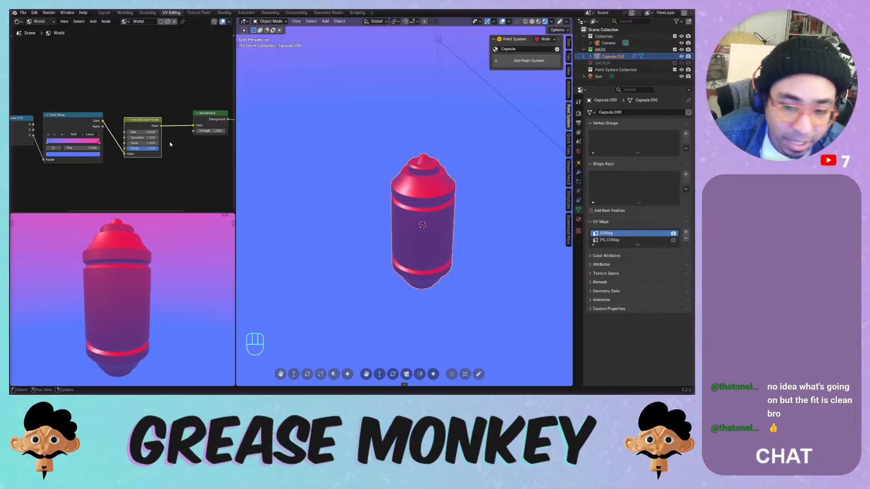
pyautogui.scroll(-1, 147, 141)
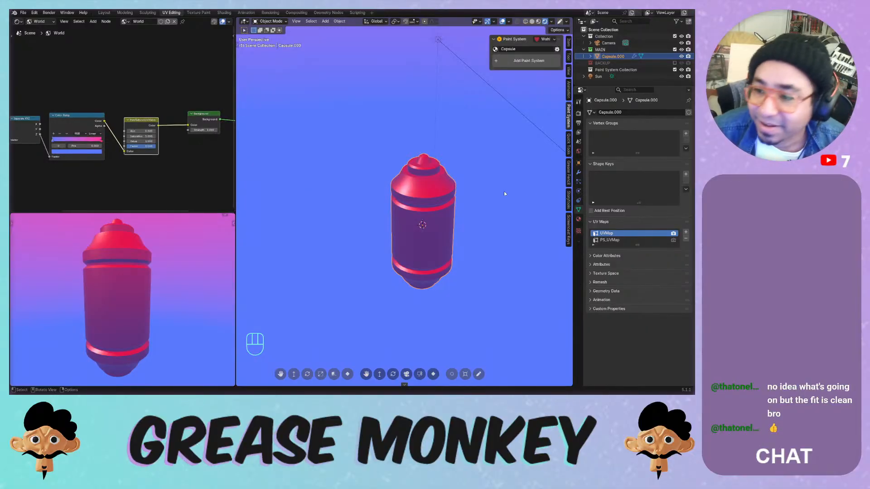
# - Add a new material slot to the capsule with a new material named 'Emissions'
pyautogui.click(579, 219)
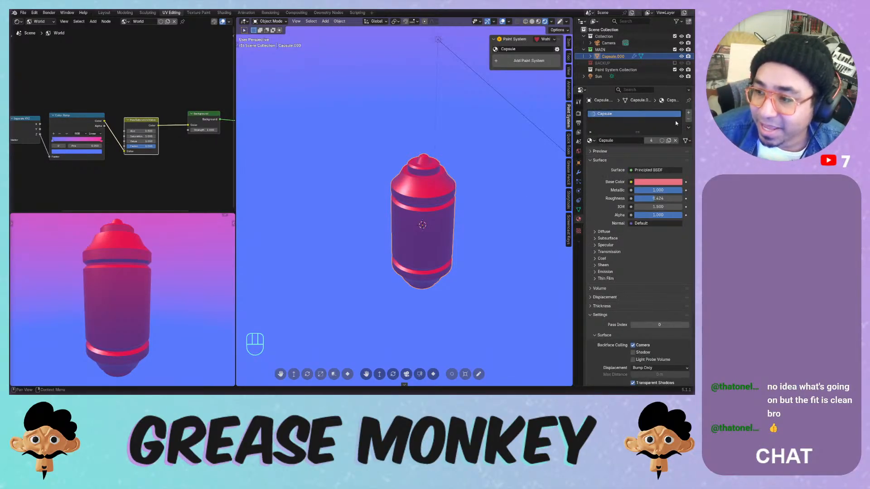
pyautogui.click(688, 112)
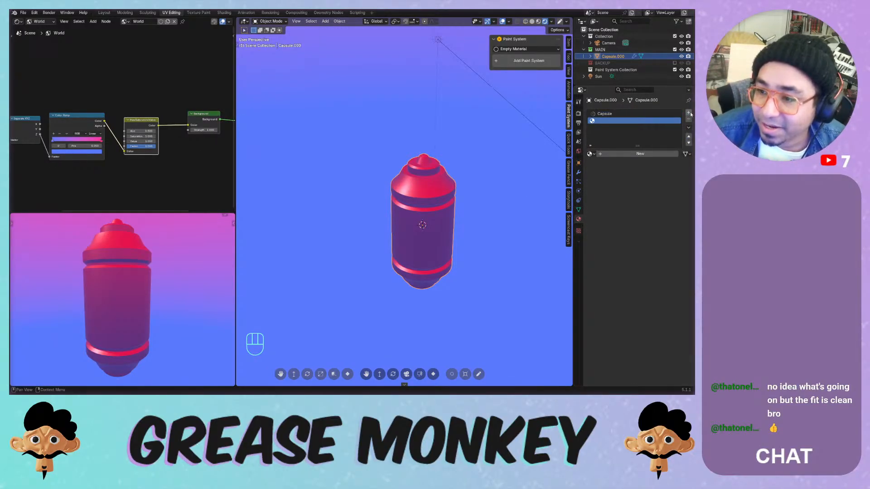
pyautogui.click(629, 154)
pyautogui.doubleClick(604, 120)
pyautogui.write('Em')
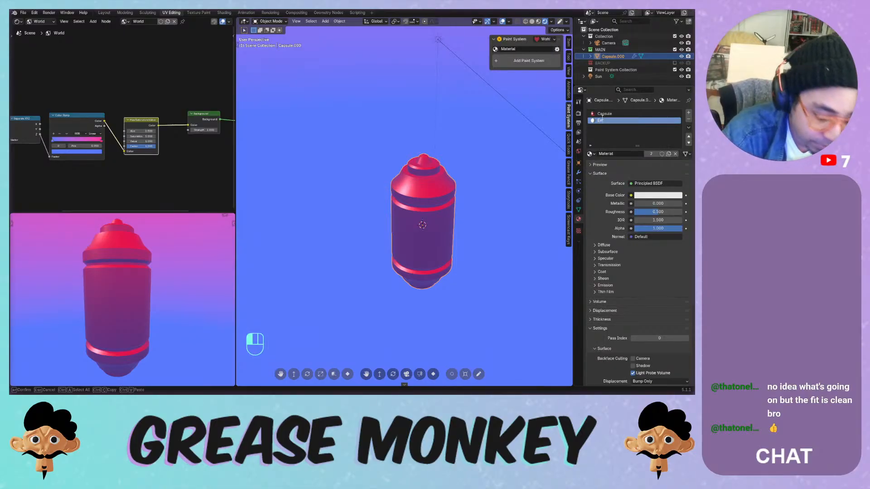
pyautogui.write('issions')
pyautogui.press('Return')
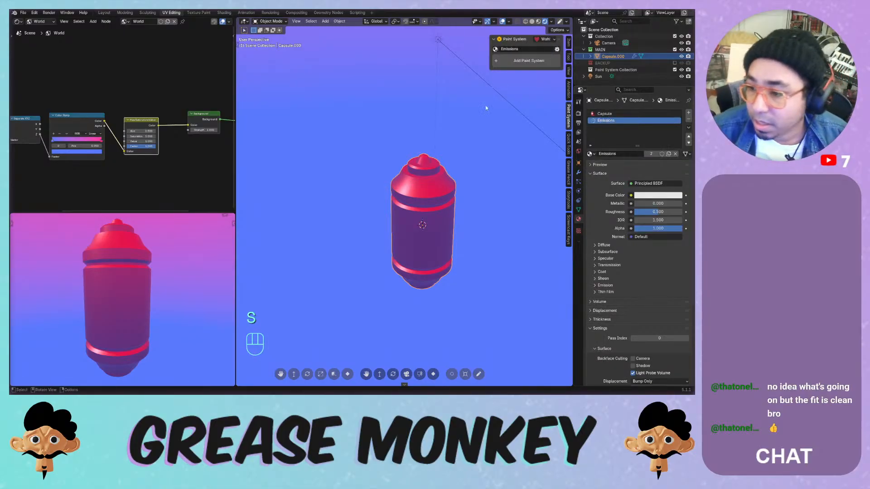
pyautogui.scroll(8, 485, 105)
# - In Edit Mode, select the neck and lower ring face loops and assign them the Emissions material
pyautogui.press('Tab')
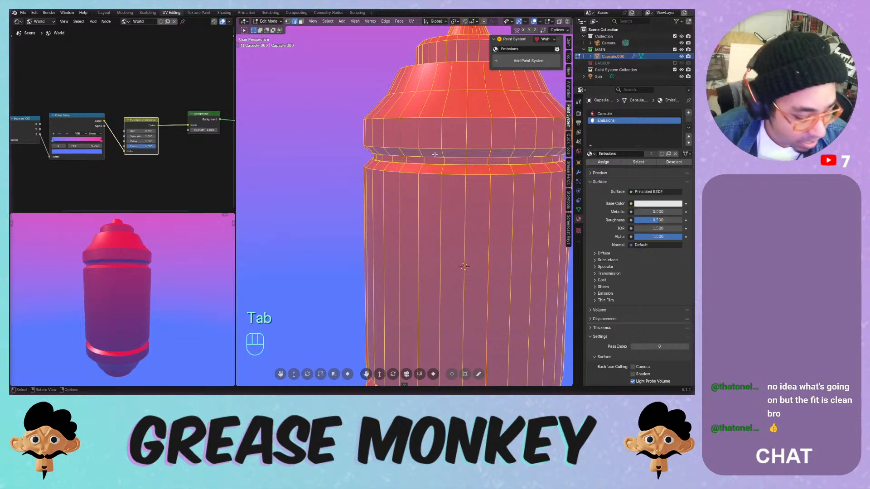
pyautogui.press('3')
pyautogui.keyDown('alt'); pyautogui.click(434, 155); pyautogui.keyUp('alt')
pyautogui.scroll(-4, 464, 210)
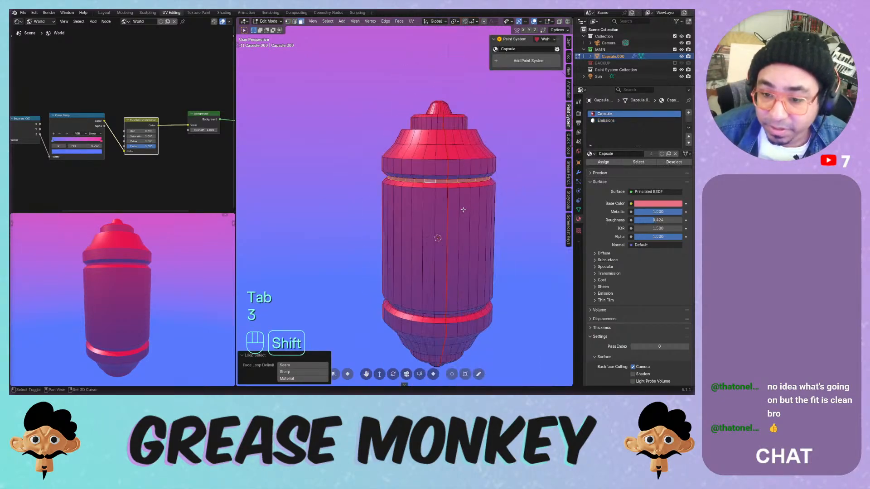
pyautogui.scroll(5, 463, 210)
pyautogui.keyDown('alt'); pyautogui.keyDown('shift'); pyautogui.click(413, 221); pyautogui.keyUp('shift'); pyautogui.keyUp('alt')
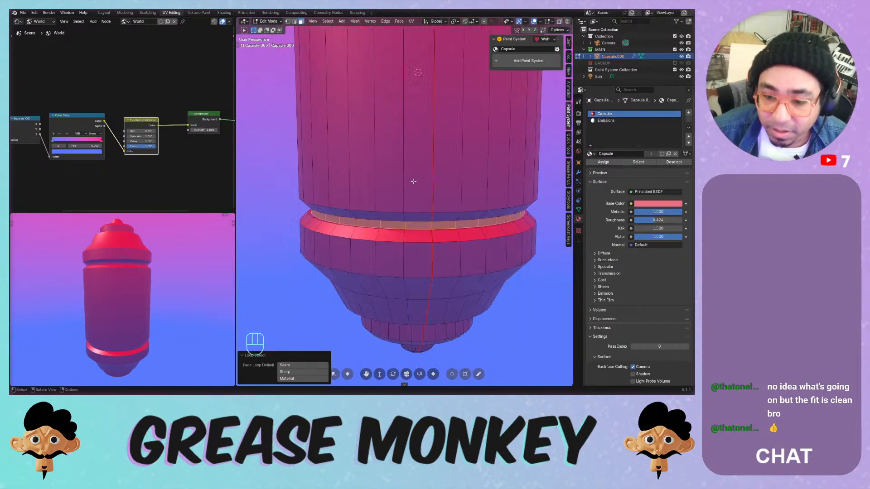
pyautogui.scroll(-5, 413, 182)
pyautogui.keyDown('shift'); pyautogui.moveTo(413, 182); pyautogui.dragTo(413, 254, button='middle'); pyautogui.keyUp('shift')
pyautogui.click(606, 120)
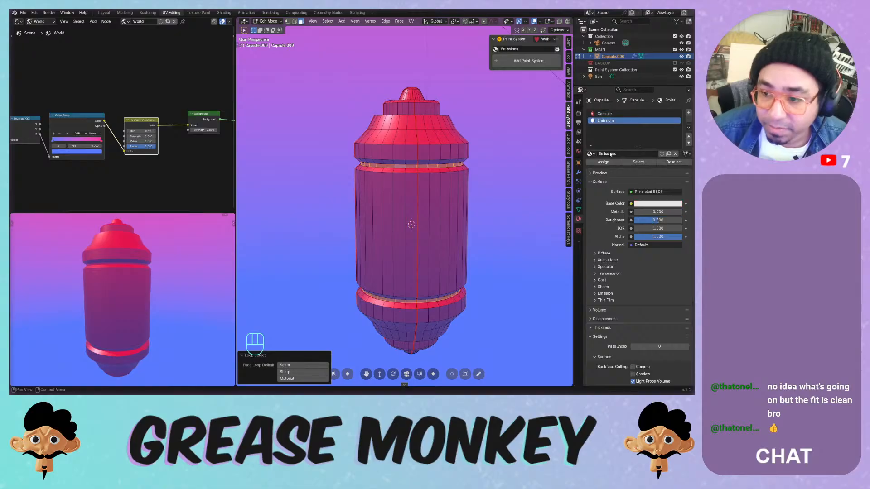
pyautogui.click(603, 161)
pyautogui.press('Tab')
pyautogui.moveTo(468, 144); pyautogui.dragTo(460, 101, button='middle')
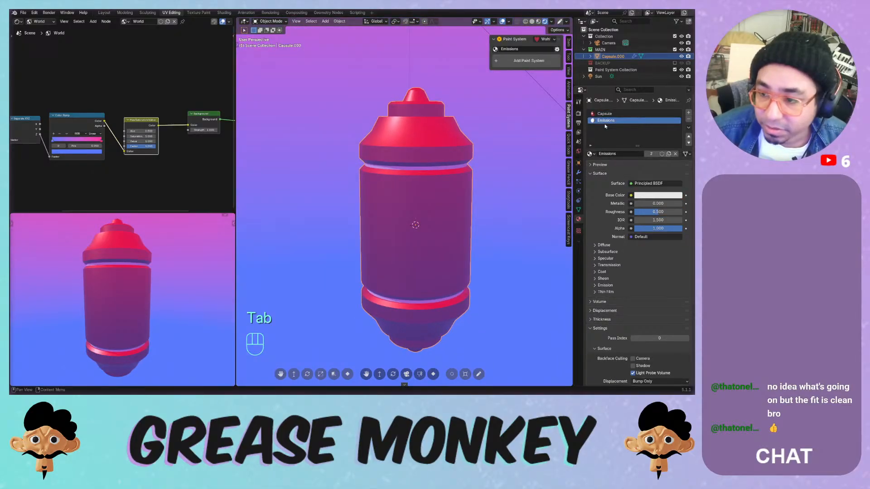
# - Show the Emissions material's node tree in the shader editor, undoing an accidental node deletion
pyautogui.click(41, 21)
pyautogui.click(43, 31)
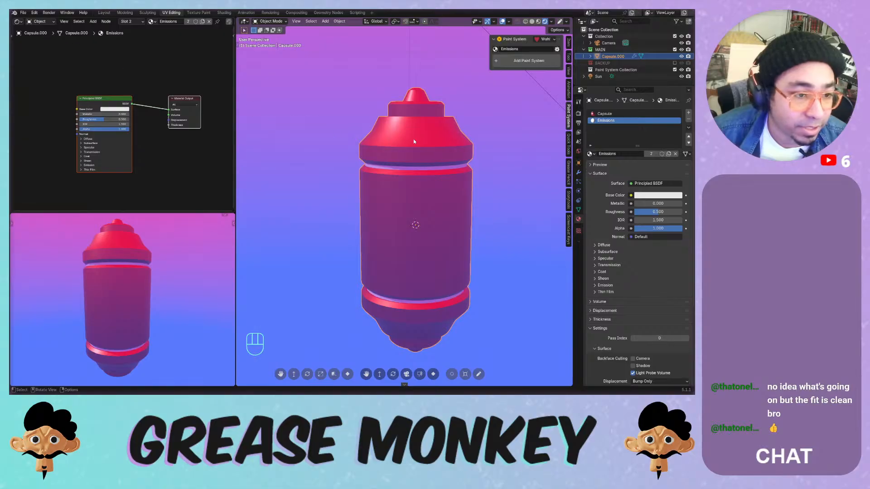
pyautogui.click(601, 115)
pyautogui.click(601, 120)
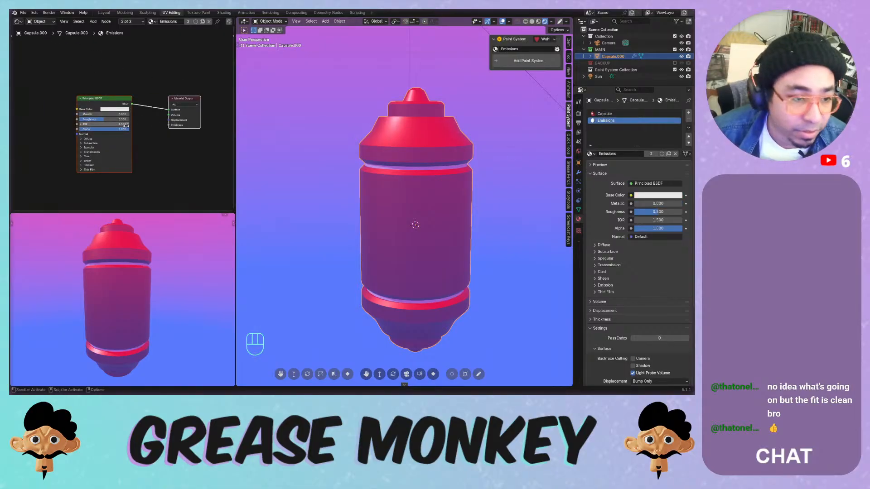
pyautogui.scroll(1, 126, 126)
pyautogui.press('x')
pyautogui.hotkey('shift', 'a')
pyautogui.hotkey('ctrl', 'z')
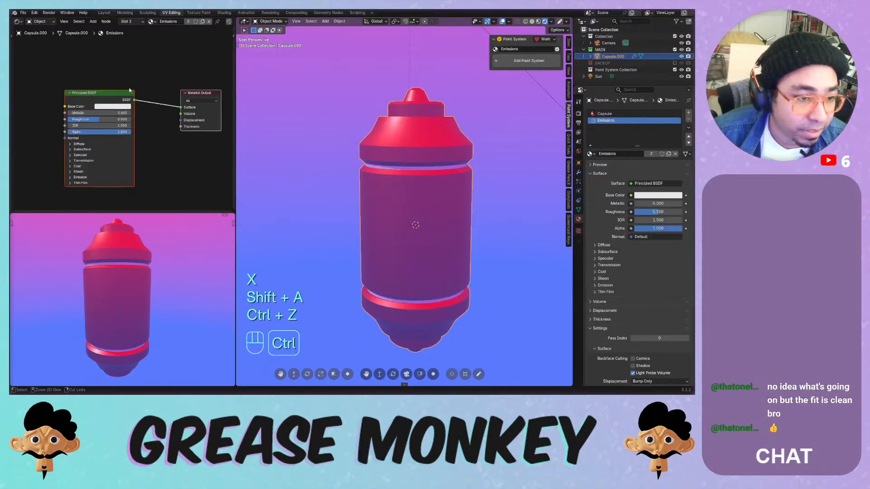
# - Replace the Principled BSDF with an Emission shader wired to the Material Output, strength 54.6
pyautogui.click(95, 92)
pyautogui.press('x')
pyautogui.hotkey('shift', 'a')
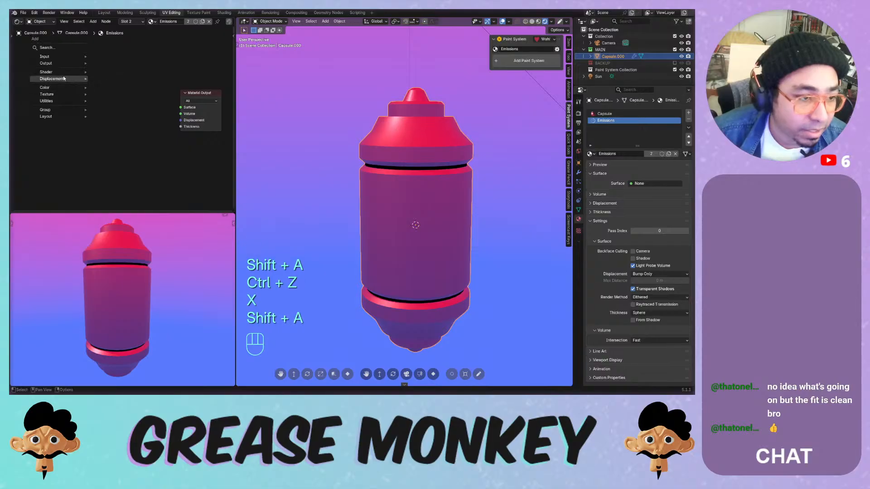
pyautogui.moveTo(59, 71)
pyautogui.click(113, 95)
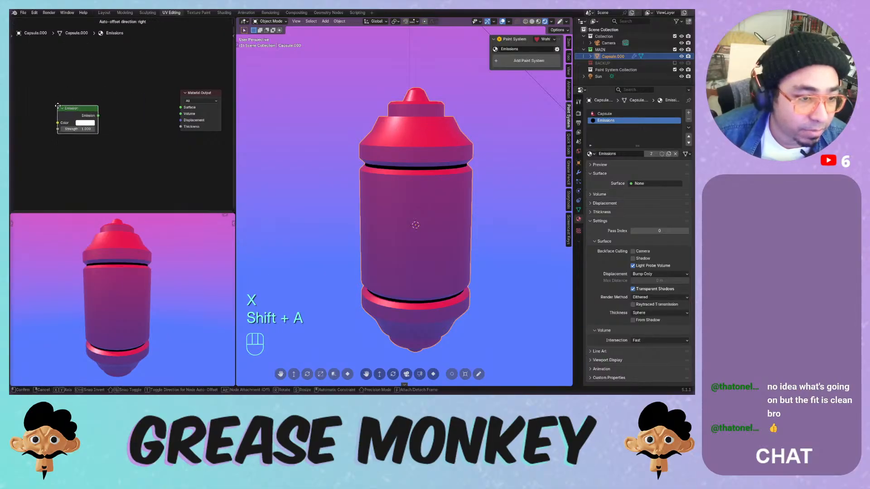
pyautogui.click(57, 106)
pyautogui.moveTo(98, 115); pyautogui.dragTo(180, 108)
pyautogui.moveTo(124, 129); pyautogui.dragTo(169, 121, button='middle')
pyautogui.click(122, 121)
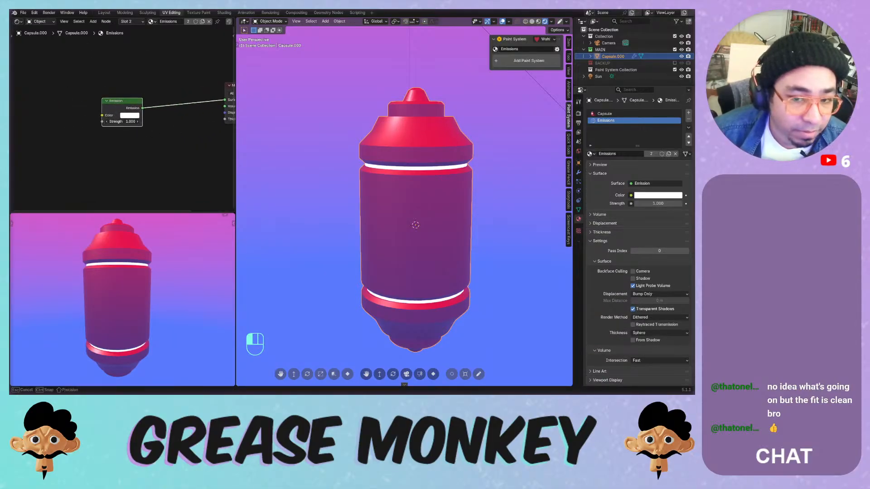
pyautogui.moveTo(123, 122); pyautogui.dragTo(160, 121)
# - Check the lower preview's shading options, then split the node area and make it a Texture Node Editor
pyautogui.click(223, 213)
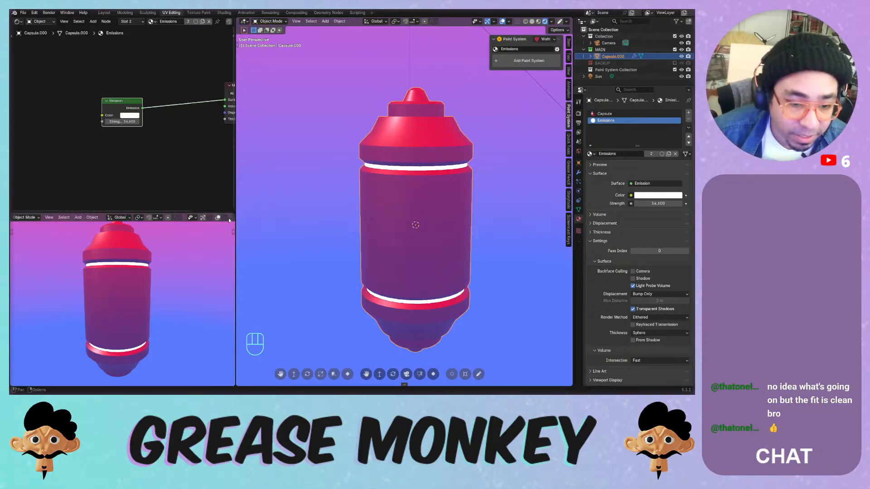
pyautogui.click(213, 218)
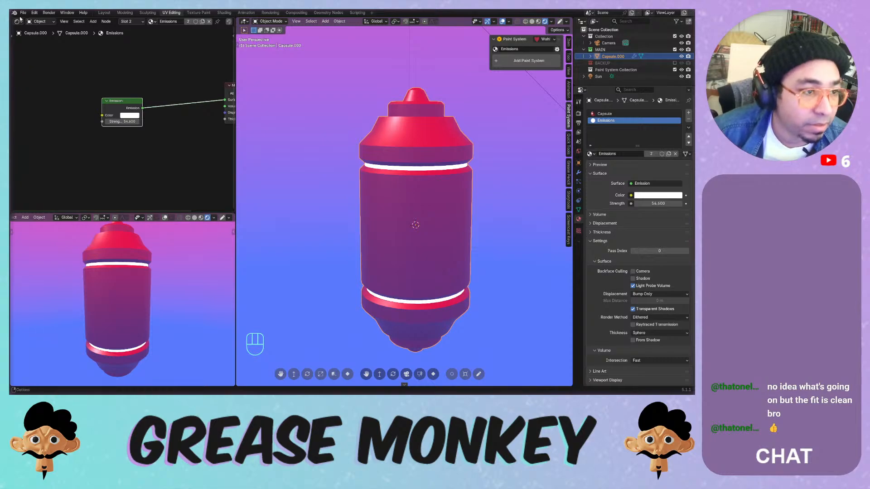
pyautogui.moveTo(233, 19); pyautogui.dragTo(14, 27)
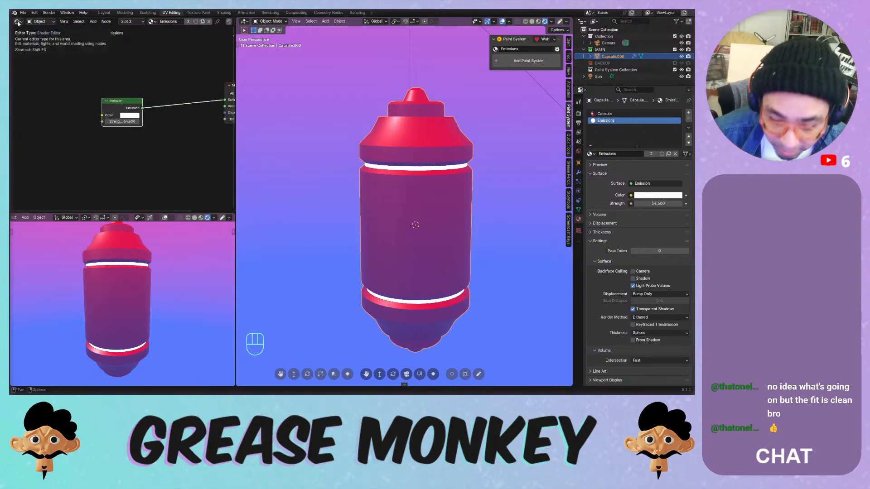
pyautogui.click(18, 21)
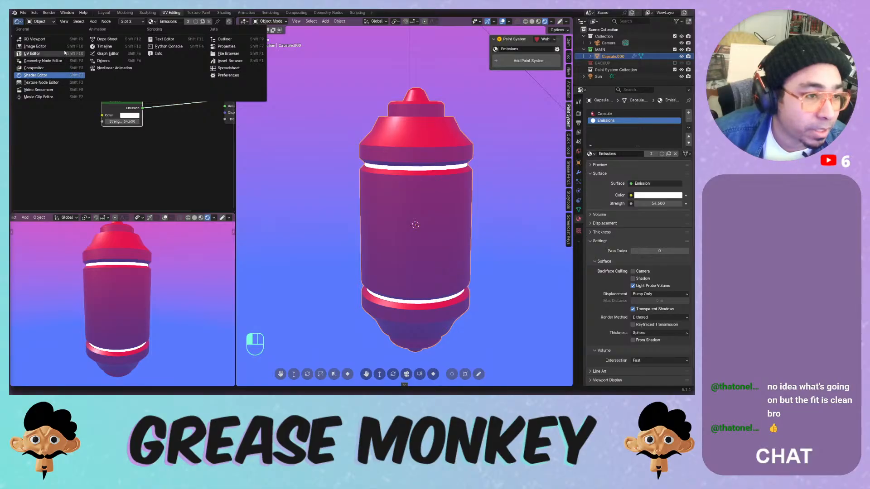
pyautogui.click(49, 82)
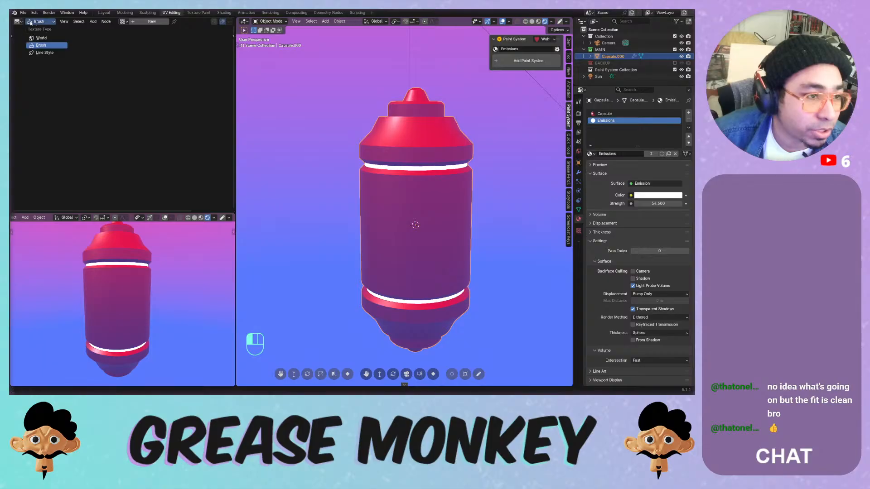
# - Create a new compositor node tree and insert a Bloom Glare node into the render output link
pyautogui.click(17, 21)
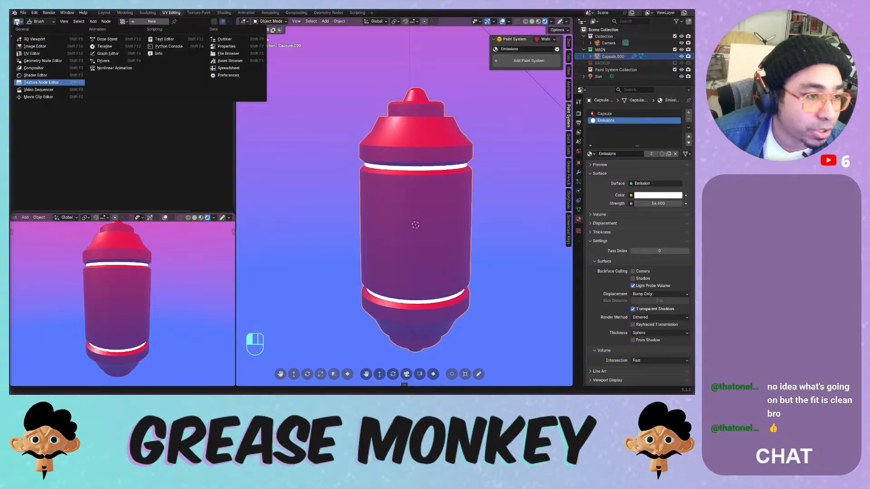
pyautogui.click(34, 68)
pyautogui.click(148, 27)
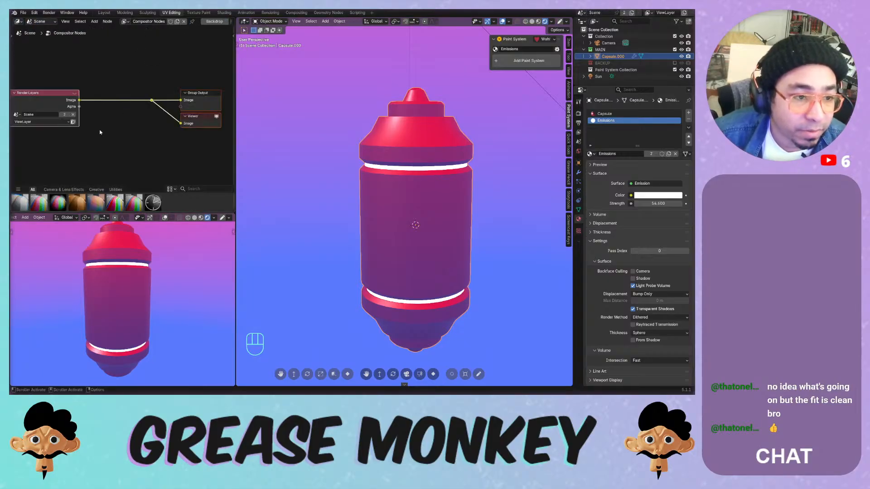
pyautogui.scroll(-2, 93, 96)
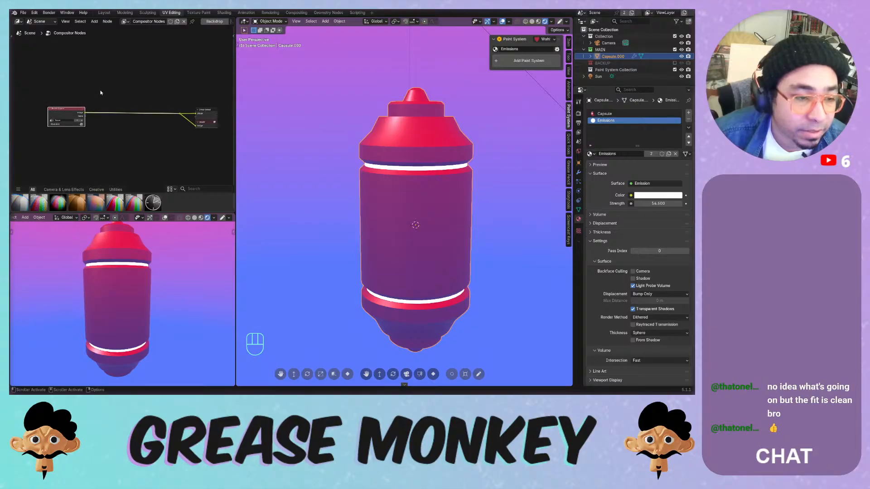
pyautogui.hotkey('shift', 'a')
pyautogui.click(97, 91)
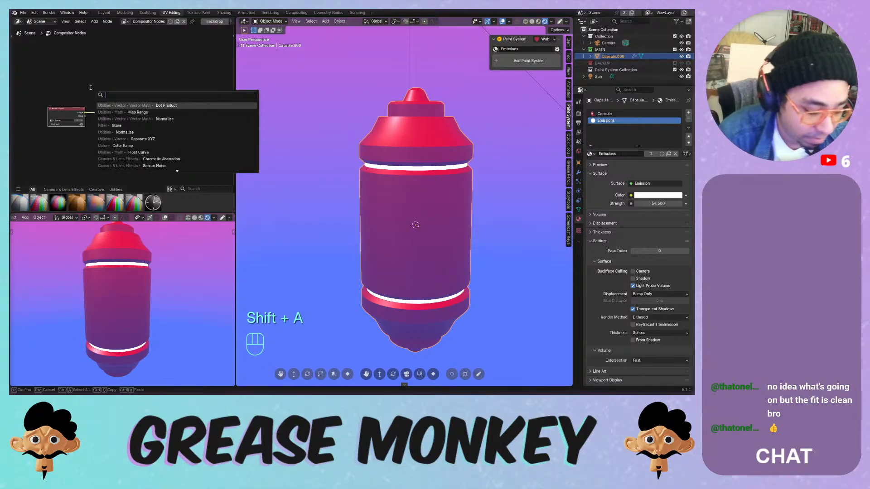
pyautogui.write('bloo')
pyautogui.press('Return')
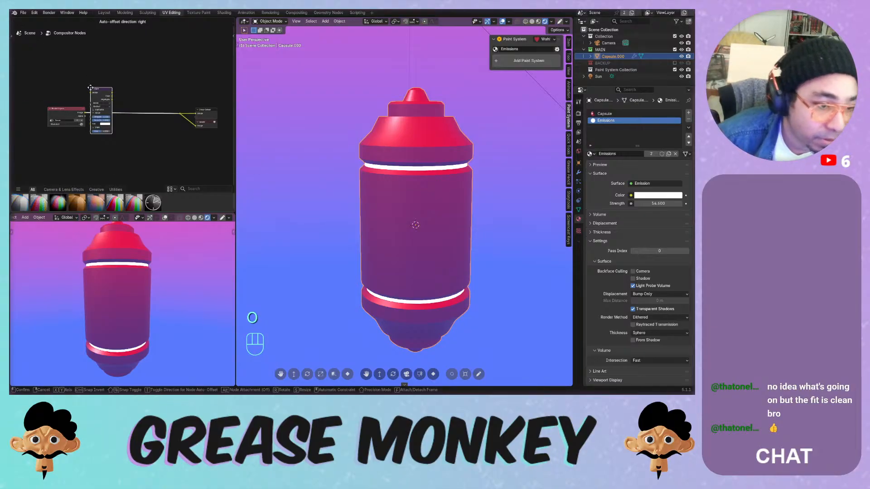
pyautogui.click(114, 63)
pyautogui.moveTo(125, 66); pyautogui.dragTo(140, 101)
pyautogui.scroll(8, 140, 111)
pyautogui.moveTo(158, 136); pyautogui.dragTo(179, 136)
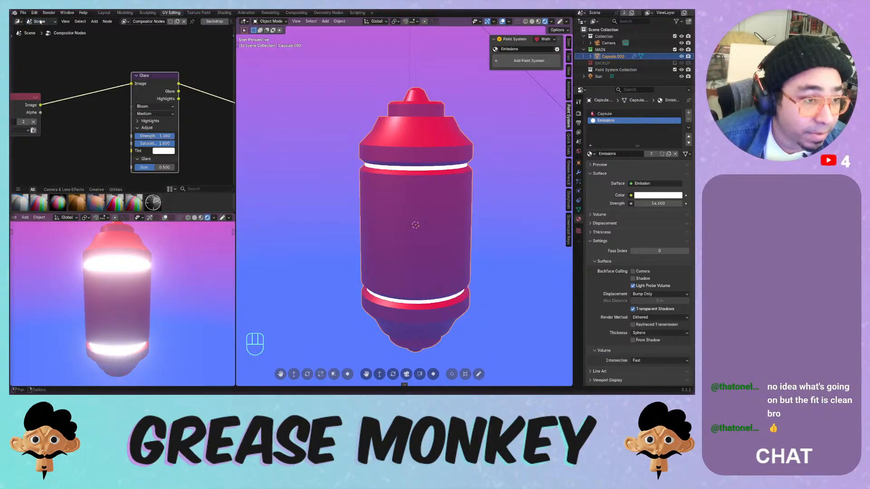
# - Back in the Shader Editor, lower the Emission strength to 8.6 and open its colour
pyautogui.click(18, 22)
pyautogui.click(18, 21)
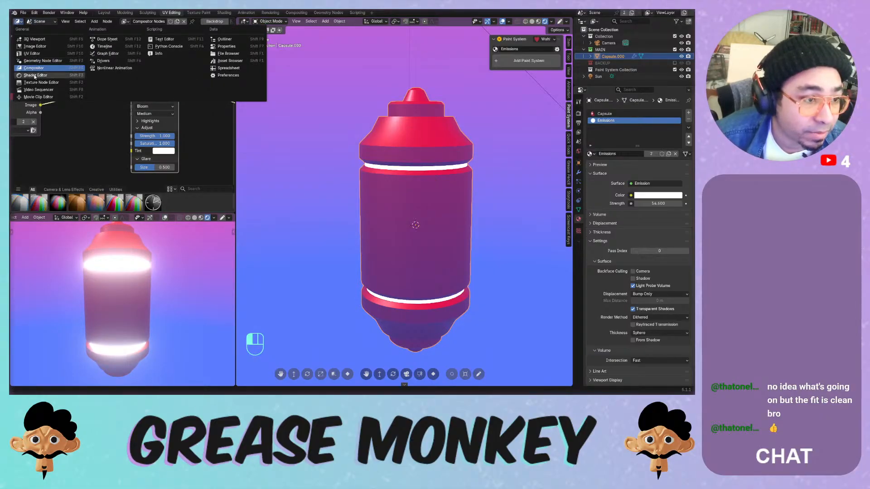
pyautogui.click(35, 75)
pyautogui.moveTo(129, 125); pyautogui.dragTo(147, 136)
pyautogui.click(131, 115)
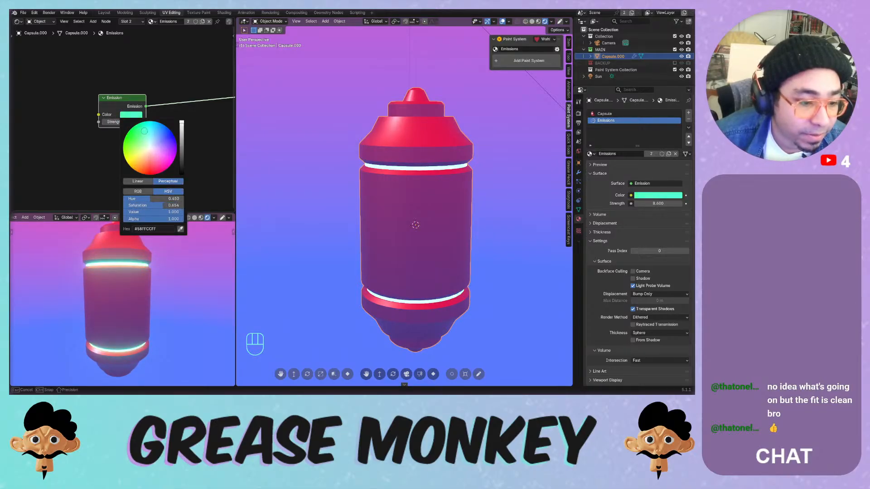
# - Add Texture Coordinate and Mapping nodes to the Emission node, deleting the extra Image Texture
pyautogui.moveTo(115, 154); pyautogui.dragTo(163, 163, button='middle')
pyautogui.click(166, 107)
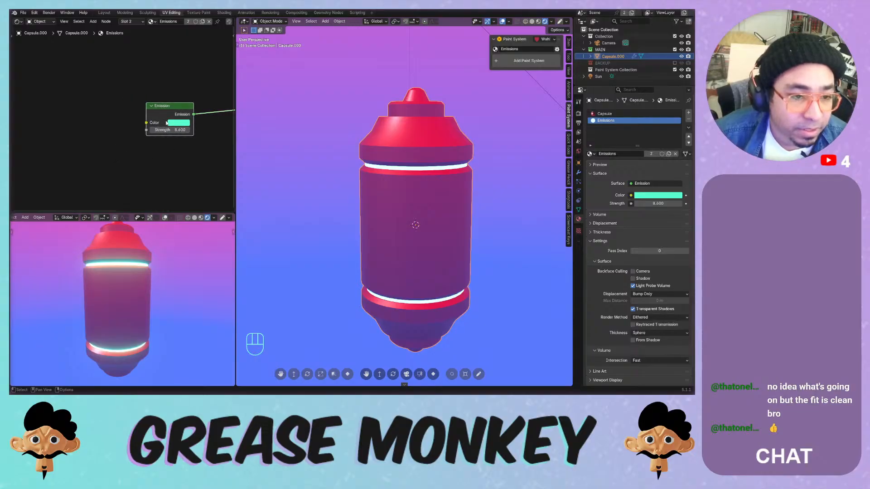
pyautogui.hotkey('ctrl', 't')
pyautogui.moveTo(88, 98); pyautogui.dragTo(145, 91, button='middle')
pyautogui.press('x')
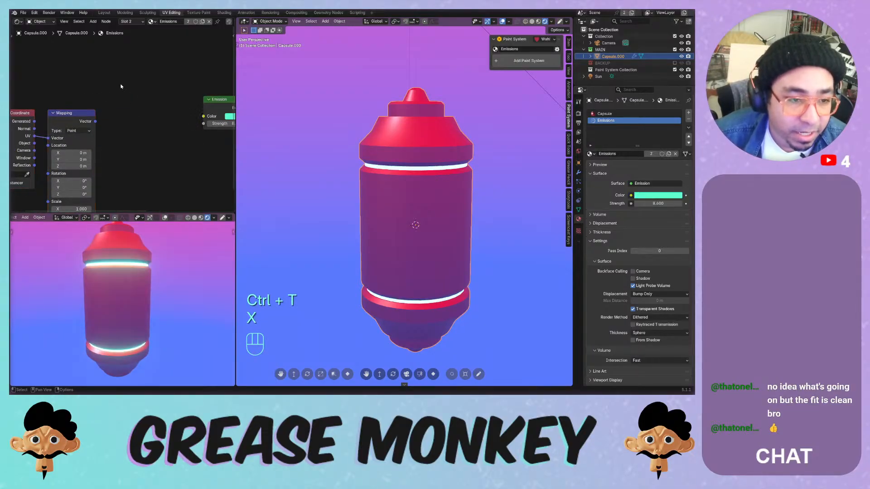
pyautogui.hotkey('shift', 'a')
pyautogui.moveTo(89, 94); pyautogui.dragTo(168, 90, button='middle')
pyautogui.moveTo(168, 90); pyautogui.dragTo(96, 128)
pyautogui.moveTo(144, 111); pyautogui.dragTo(65, 89)
pyautogui.scroll(-5, 122, 92)
pyautogui.moveTo(123, 94); pyautogui.dragTo(103, 93, button='middle')
# - Add a Color Ramp node and shift the Texture Coordinate and Mapping nodes further left
pyautogui.hotkey('shift', 'a')
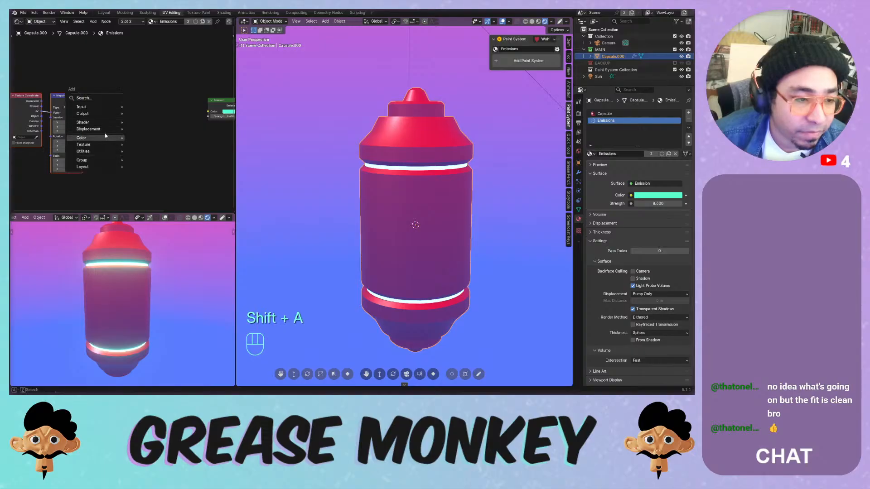
pyautogui.moveTo(89, 123)
pyautogui.moveTo(92, 139)
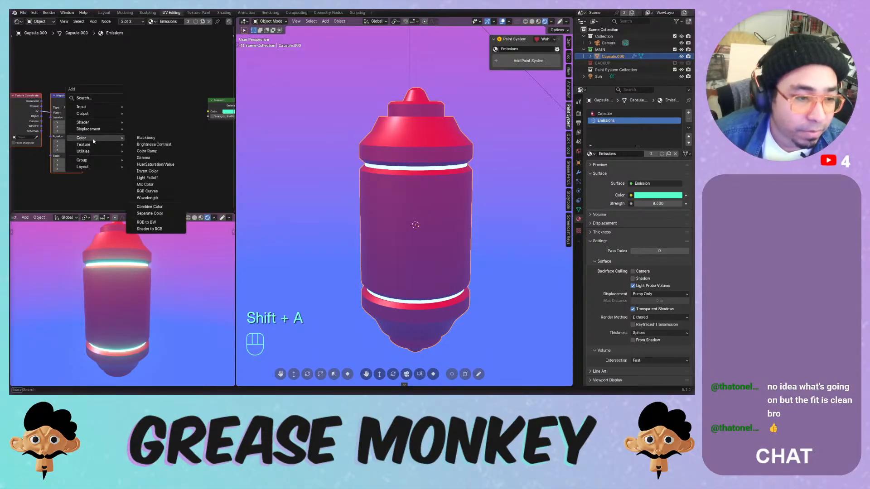
pyautogui.click(159, 151)
pyautogui.click(109, 77)
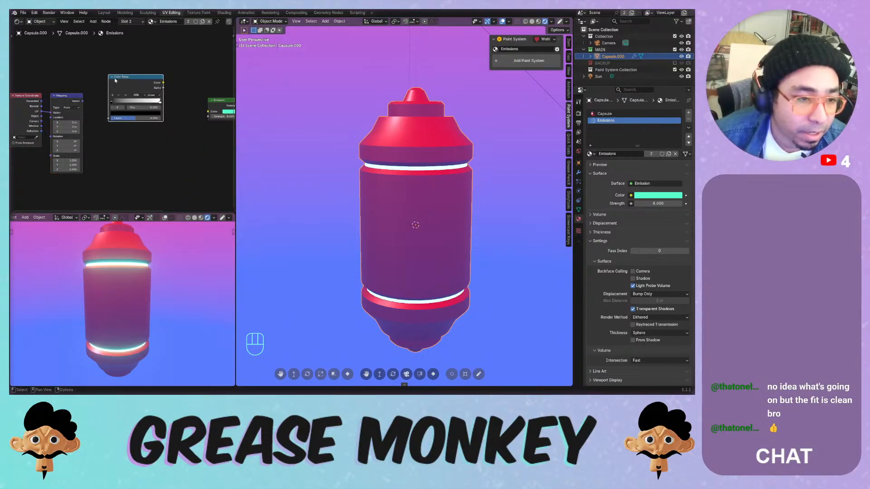
pyautogui.moveTo(90, 85); pyautogui.dragTo(161, 97, button='middle')
pyautogui.moveTo(132, 79); pyautogui.dragTo(59, 135)
pyautogui.moveTo(122, 117); pyautogui.dragTo(51, 117)
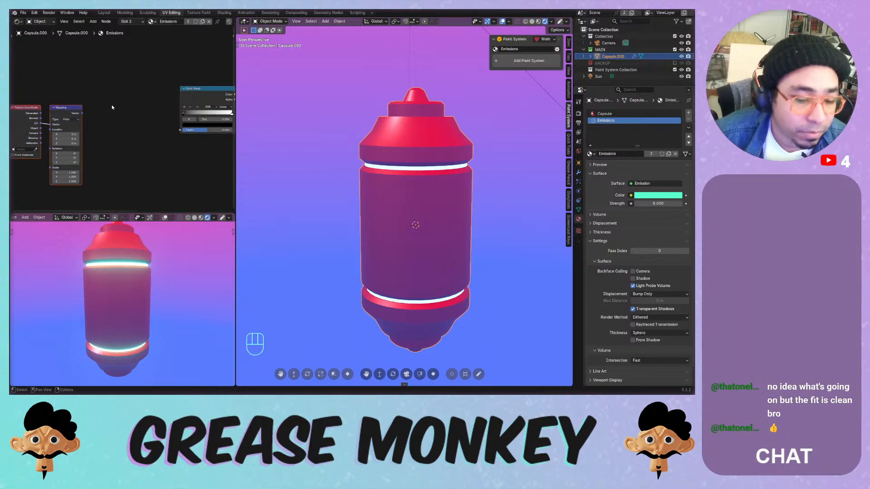
# - Add a Map Range node and a Separate XYZ node to the Emissions tree
pyautogui.hotkey('shift', 'a')
pyautogui.moveTo(151, 104)
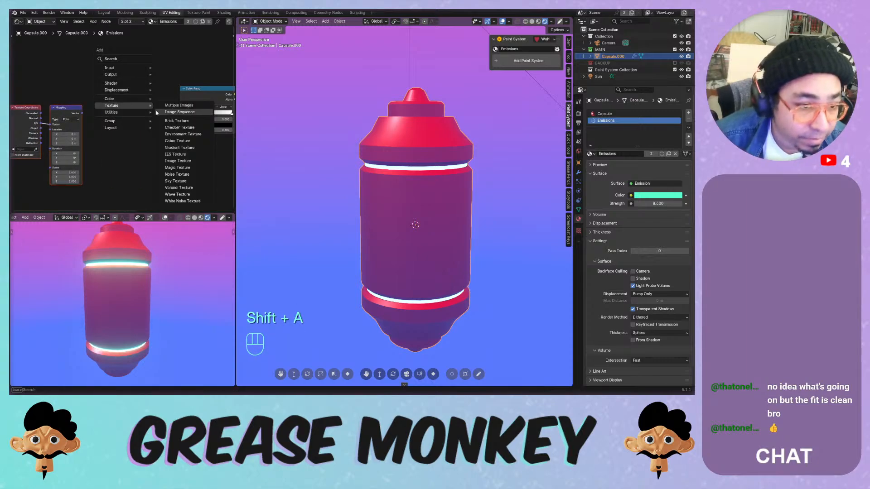
pyautogui.moveTo(123, 82)
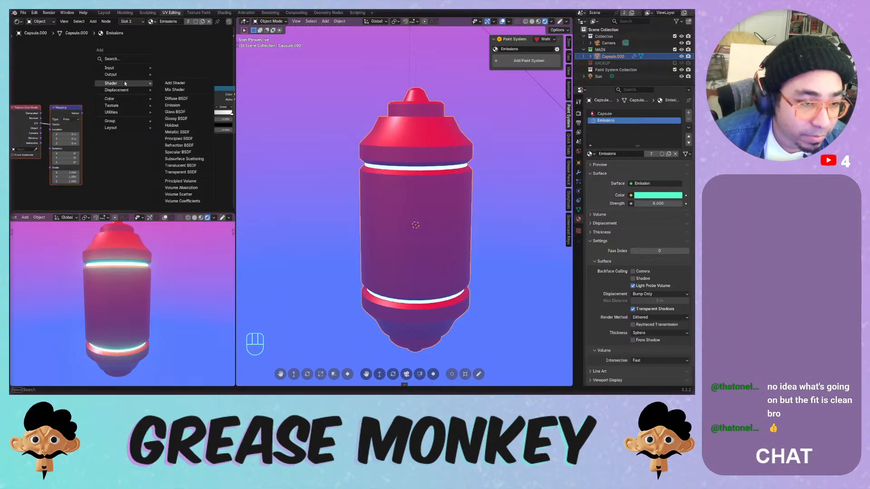
pyautogui.moveTo(123, 112)
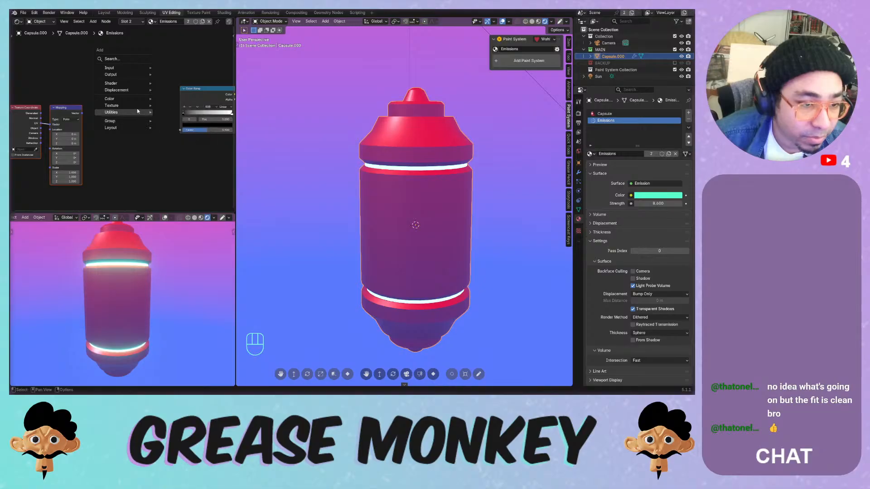
pyautogui.moveTo(191, 118)
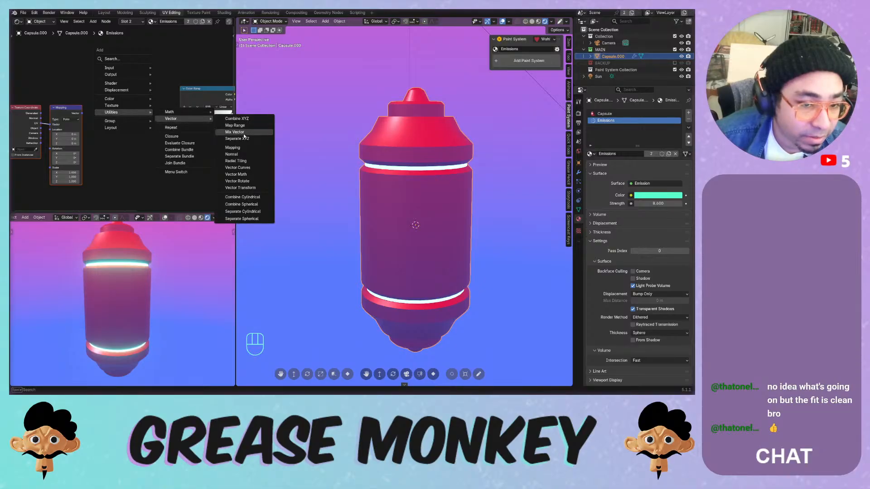
pyautogui.click(250, 125)
pyautogui.click(126, 105)
pyautogui.hotkey('shift', 'a')
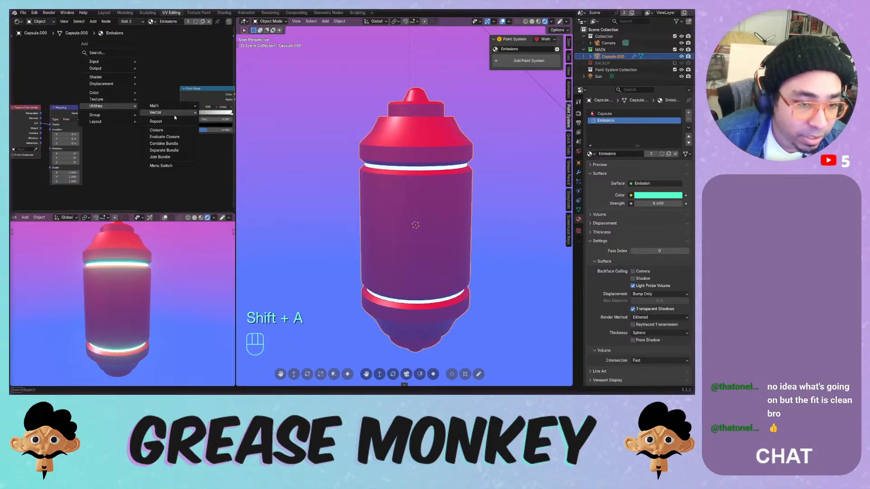
pyautogui.moveTo(174, 113)
pyautogui.click(218, 132)
pyautogui.click(104, 109)
# - Wire Mapping into Separate XYZ, its Z into the Color Ramp factor, and the ramp into Emission colour
pyautogui.moveTo(82, 113); pyautogui.dragTo(180, 130)
pyautogui.scroll(3, 162, 149)
pyautogui.moveTo(218, 135); pyautogui.dragTo(137, 136, button='middle')
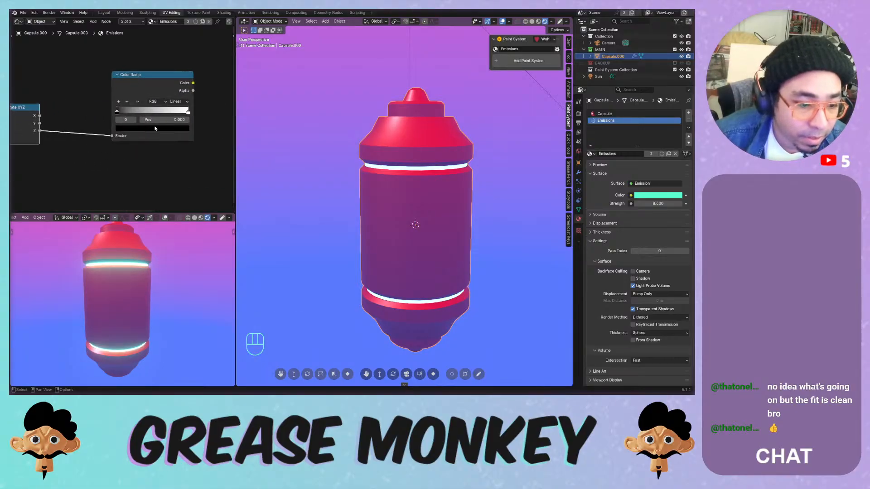
pyautogui.scroll(-2, 172, 129)
pyautogui.moveTo(167, 96); pyautogui.dragTo(209, 123)
pyautogui.scroll(3, 156, 114)
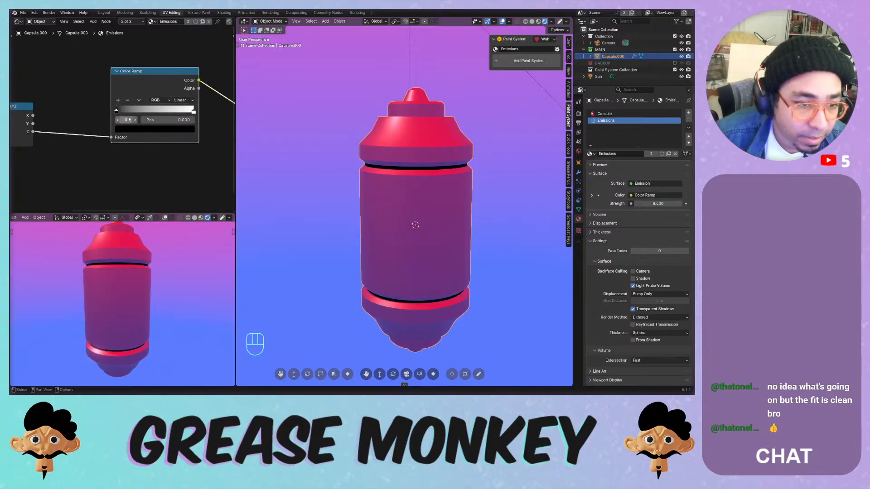
pyautogui.scroll(-3, 129, 119)
# - Set the Mapping node's Z location to 0.09 m
pyautogui.moveTo(62, 126); pyautogui.dragTo(171, 128, button='middle')
pyautogui.scroll(-2, 111, 129)
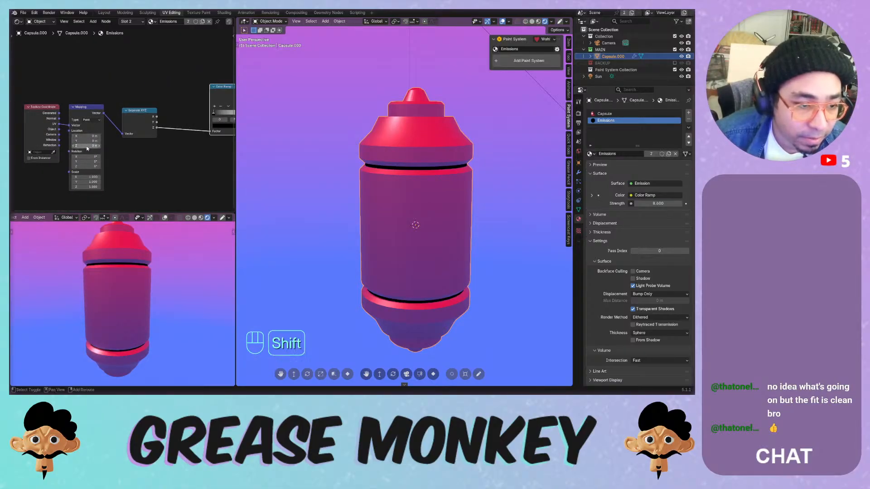
pyautogui.keyDown('shift'); pyautogui.moveTo(87, 146); pyautogui.dragTo(92, 146); pyautogui.keyUp('shift')
# - Colour the Color Ramp's dark stop cyan and its white stop grey
pyautogui.moveTo(217, 113); pyautogui.dragTo(133, 111, button='middle')
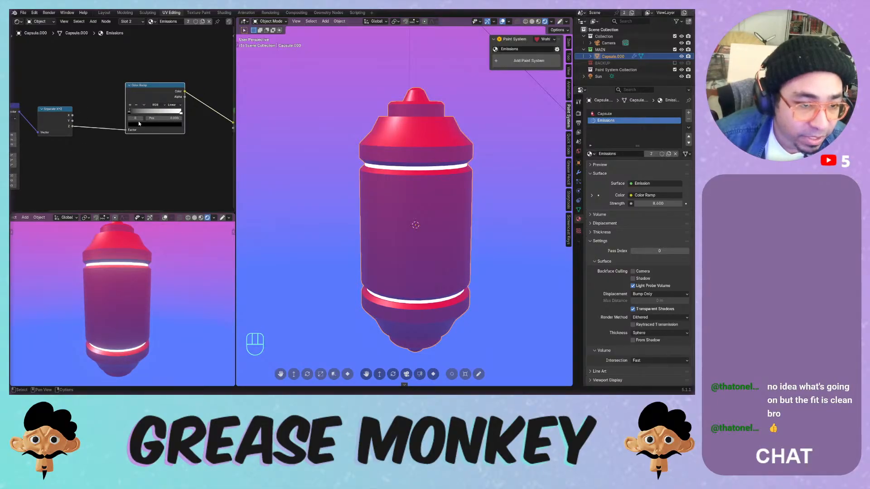
pyautogui.click(139, 124)
pyautogui.moveTo(172, 68); pyautogui.dragTo(173, 48)
pyautogui.click(154, 41)
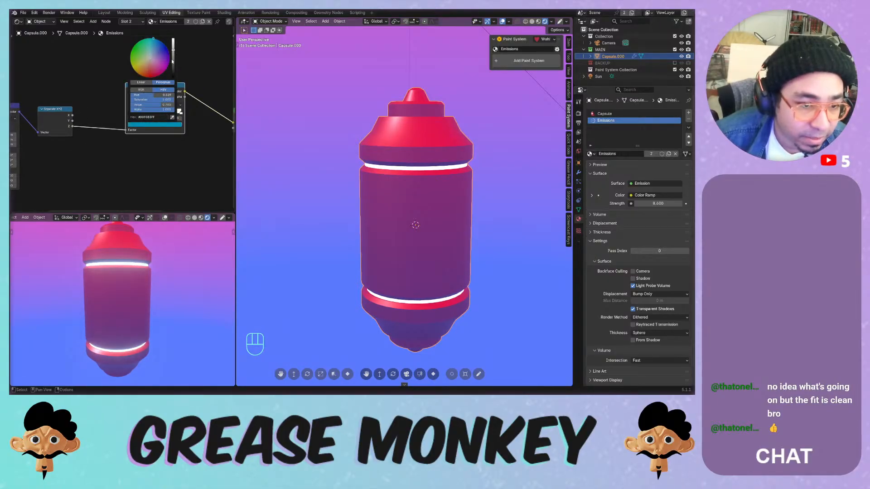
pyautogui.click(172, 126)
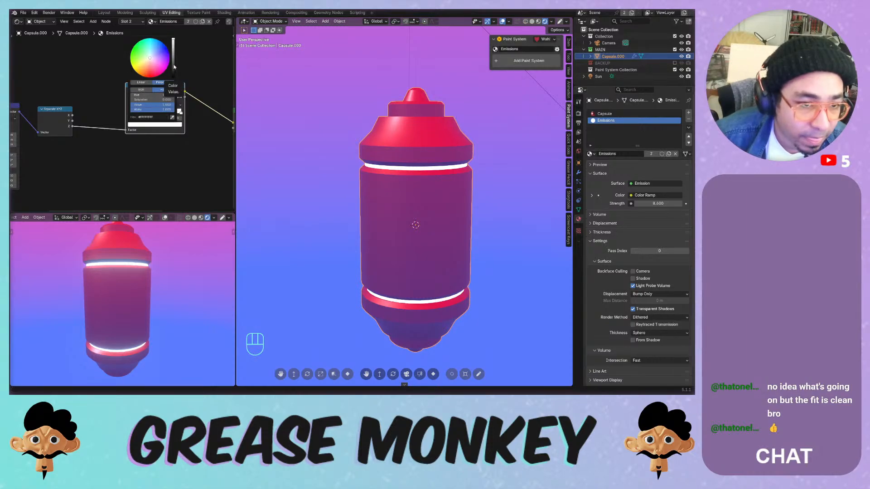
pyautogui.moveTo(174, 67)
pyautogui.mouseDown()
pyautogui.moveTo(156, 41)
pyautogui.moveTo(164, 65)
pyautogui.moveTo(173, 39)
pyautogui.moveTo(164, 60)
pyautogui.mouseUp()
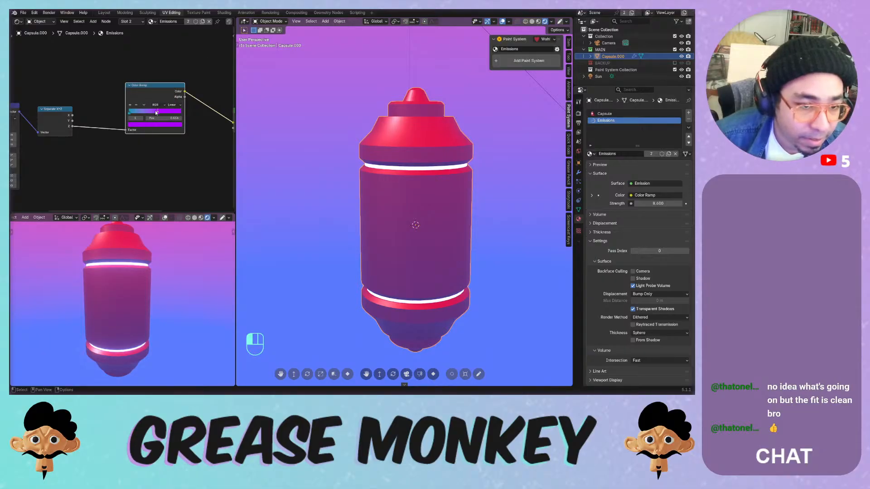
pyautogui.moveTo(132, 112); pyautogui.dragTo(145, 111)
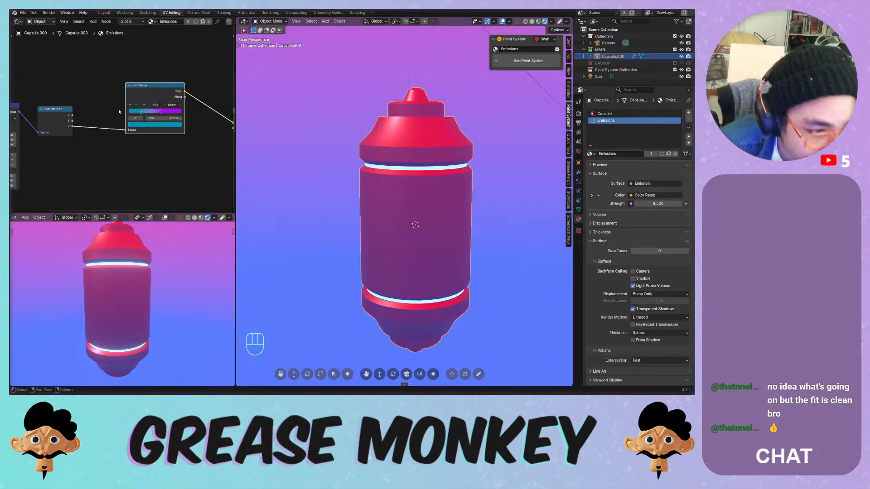
pyautogui.hotkey('ctrl', 'z')
pyautogui.hotkey('ctrl', 'z')
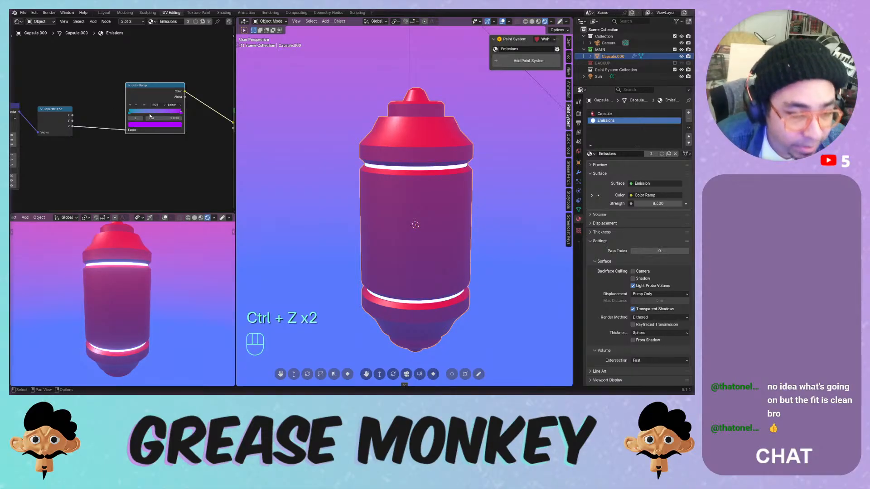
# - Raise the ring glow strength, slide the left ramp stop, and make the gradient hard-edged
pyautogui.moveTo(82, 154); pyautogui.dragTo(52, 152, button='middle')
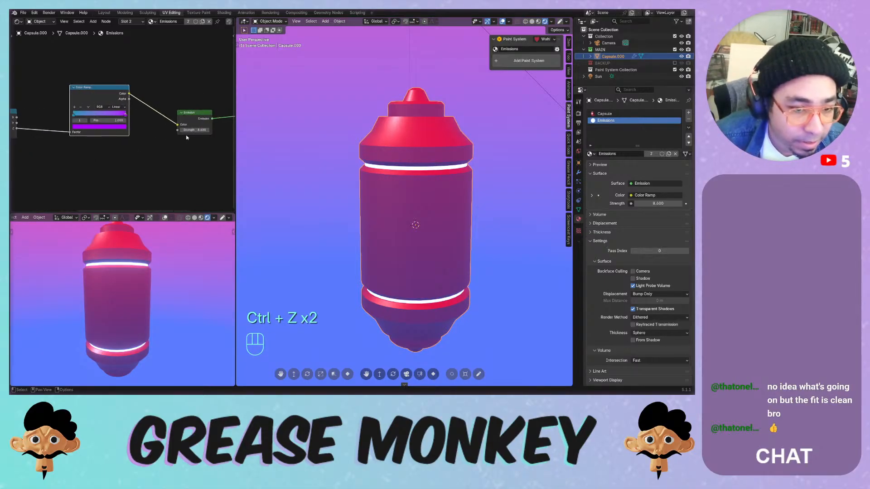
pyautogui.moveTo(191, 131); pyautogui.dragTo(229, 130)
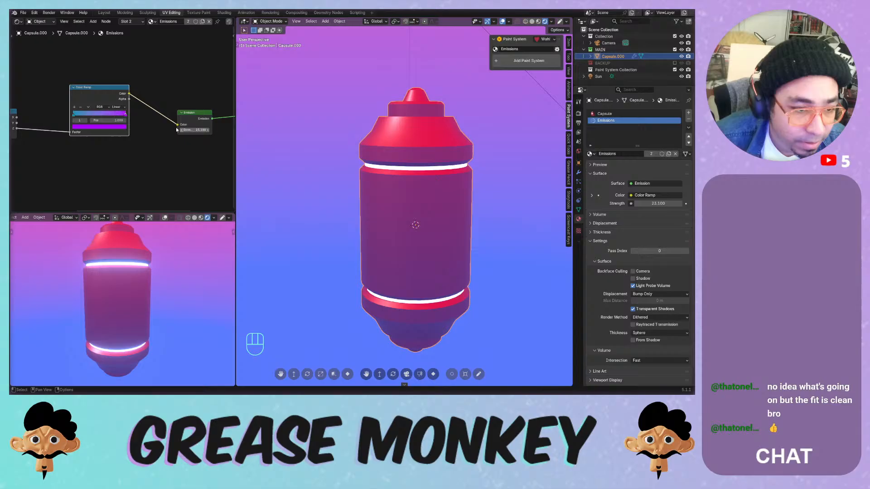
pyautogui.moveTo(79, 115); pyautogui.dragTo(100, 114)
pyautogui.click(117, 106)
pyautogui.click(121, 141)
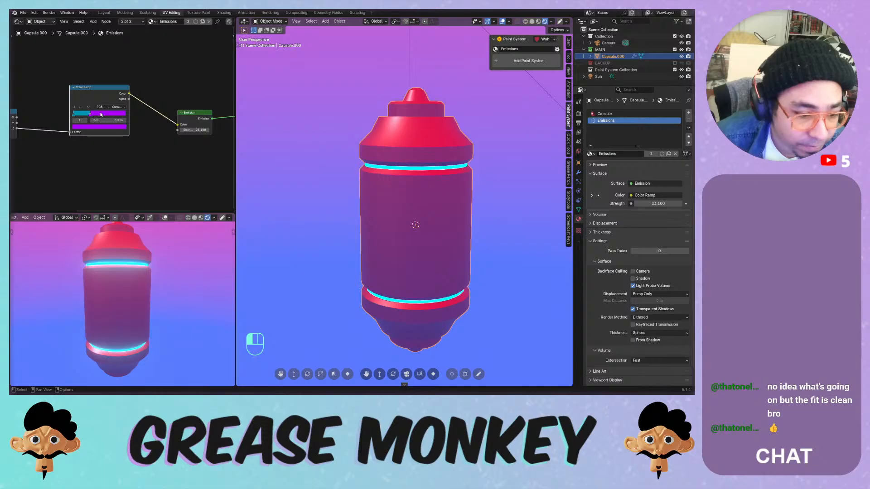
# - Reposition the ramp stops (right stop to 0.433, another to about 0.773) with smooth interpolation
pyautogui.moveTo(38, 150); pyautogui.dragTo(66, 161, button='middle')
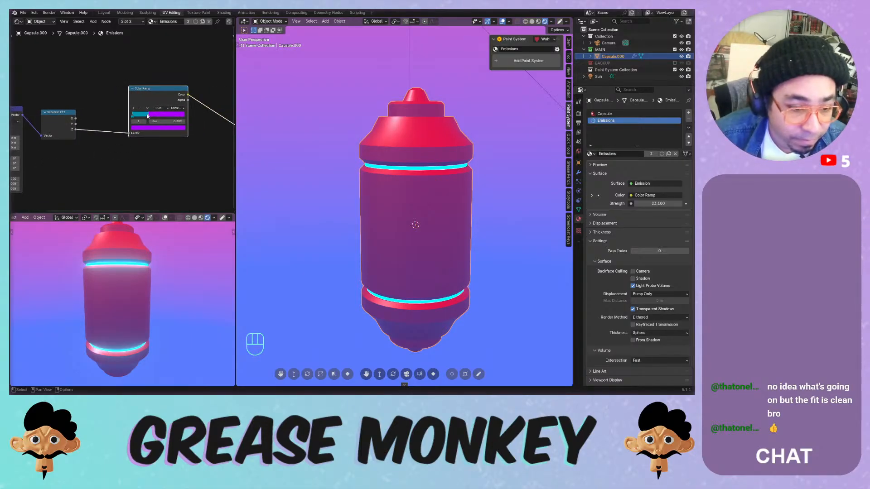
pyautogui.moveTo(164, 116); pyautogui.dragTo(129, 116)
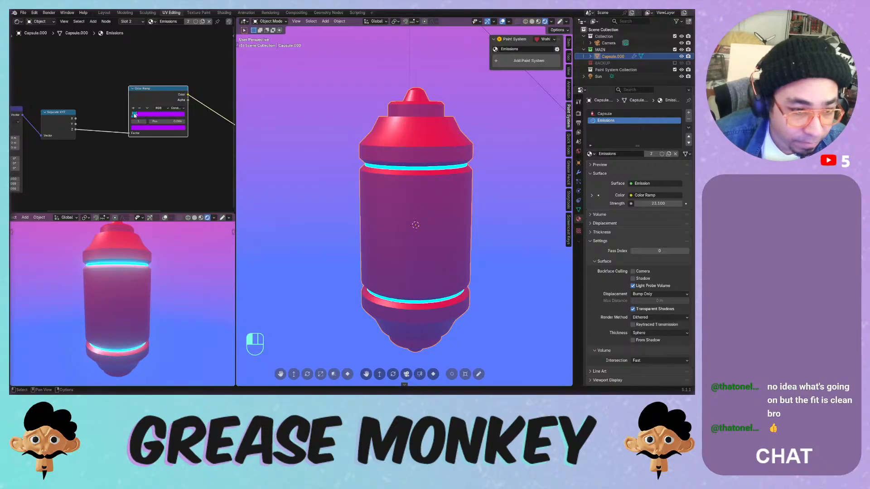
pyautogui.scroll(-1, 71, 164)
pyautogui.moveTo(72, 164); pyautogui.dragTo(122, 155, button='middle')
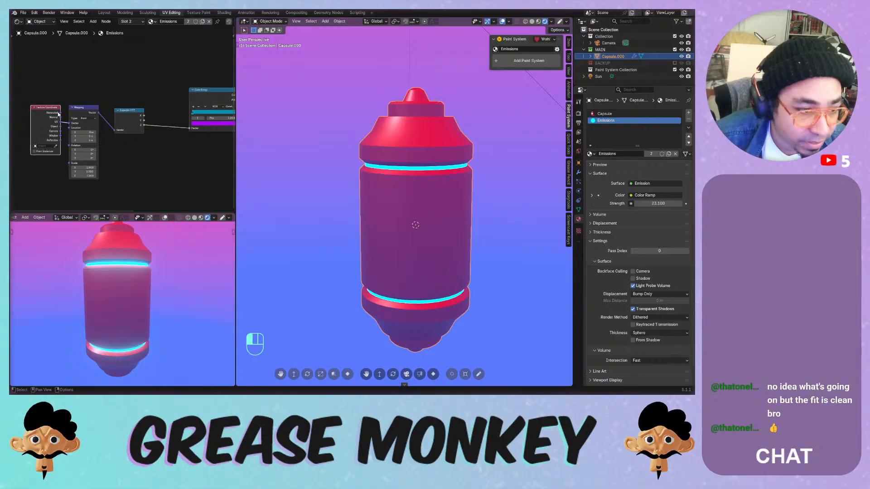
pyautogui.moveTo(234, 113); pyautogui.dragTo(172, 124, button='middle')
pyautogui.moveTo(173, 124)
pyautogui.mouseDown()
pyautogui.moveTo(142, 129)
pyautogui.moveTo(169, 129)
pyautogui.moveTo(160, 129)
pyautogui.mouseUp()
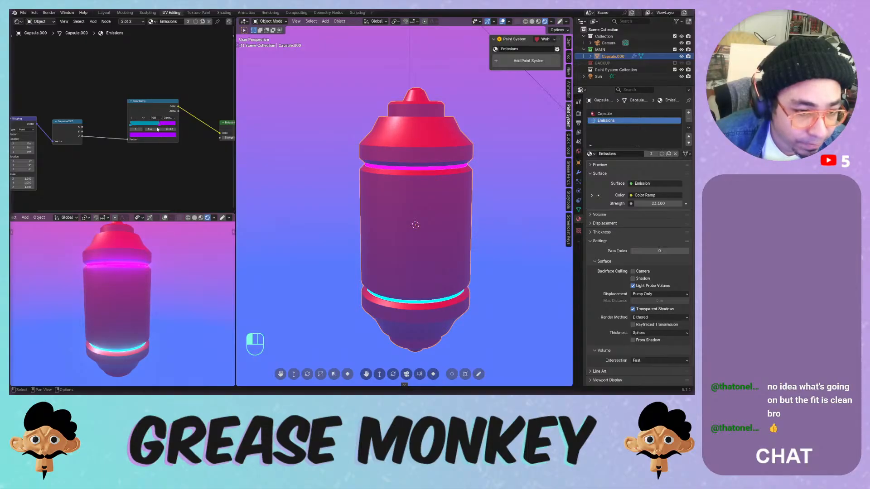
pyautogui.click(168, 118)
pyautogui.click(172, 136)
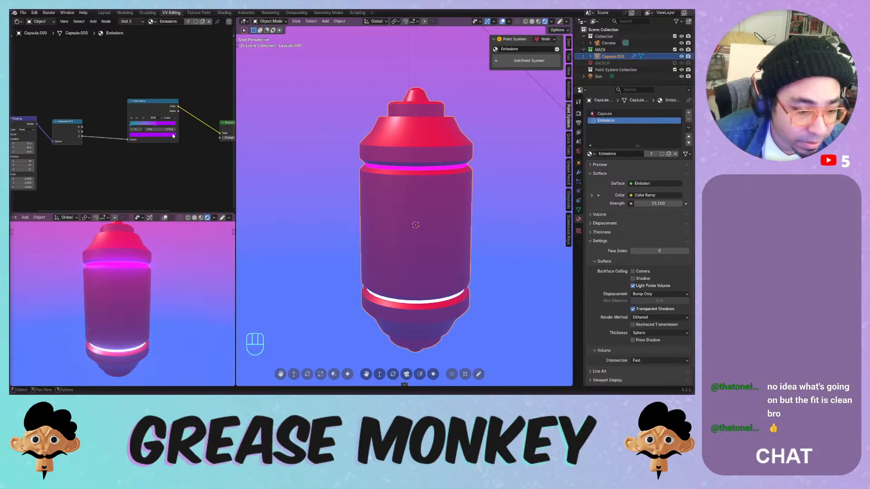
pyautogui.moveTo(165, 126)
pyautogui.mouseDown()
pyautogui.moveTo(176, 127)
pyautogui.moveTo(138, 126)
pyautogui.moveTo(169, 126)
pyautogui.mouseUp()
# - Set the Emission strength to 20, then select the Capsule material slot
pyautogui.click(137, 125)
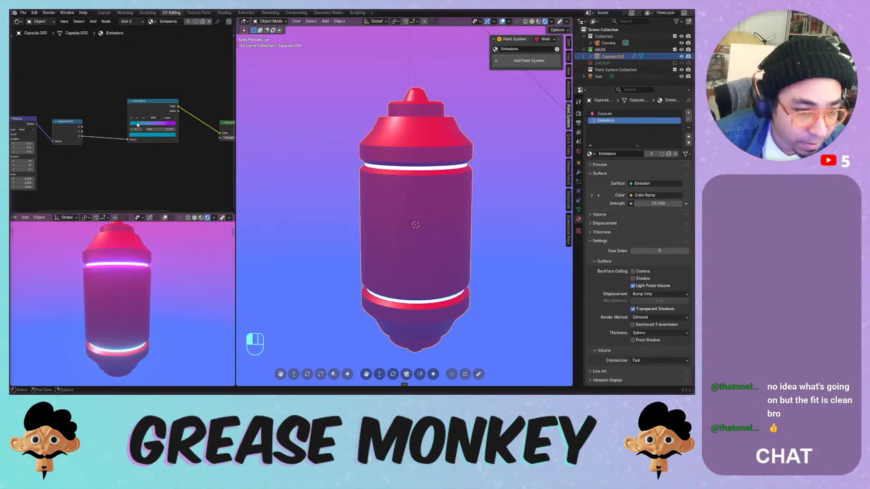
pyautogui.moveTo(202, 152); pyautogui.dragTo(158, 151, button='middle')
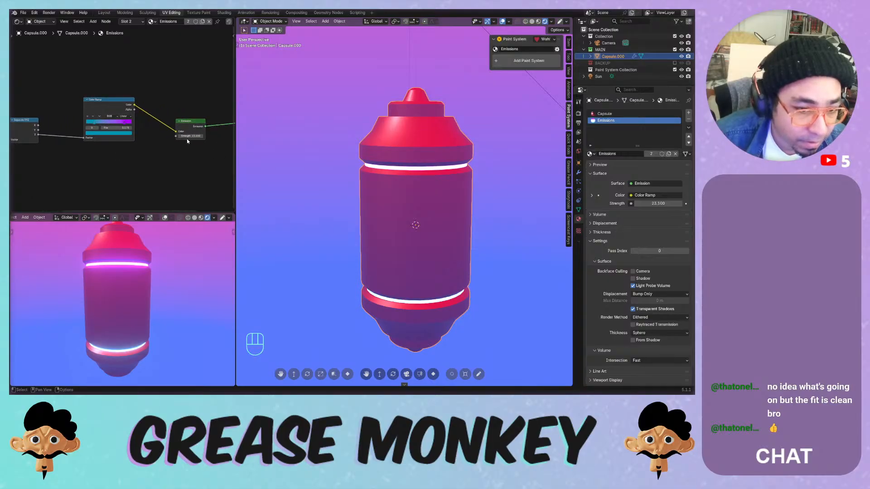
pyautogui.moveTo(189, 136)
pyautogui.mouseDown()
pyautogui.moveTo(204, 136)
pyautogui.moveTo(178, 129)
pyautogui.mouseUp()
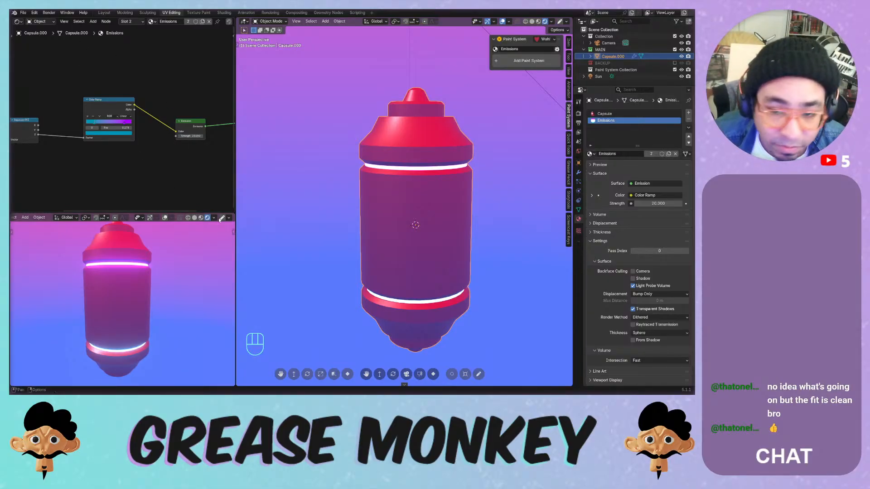
pyautogui.click(607, 113)
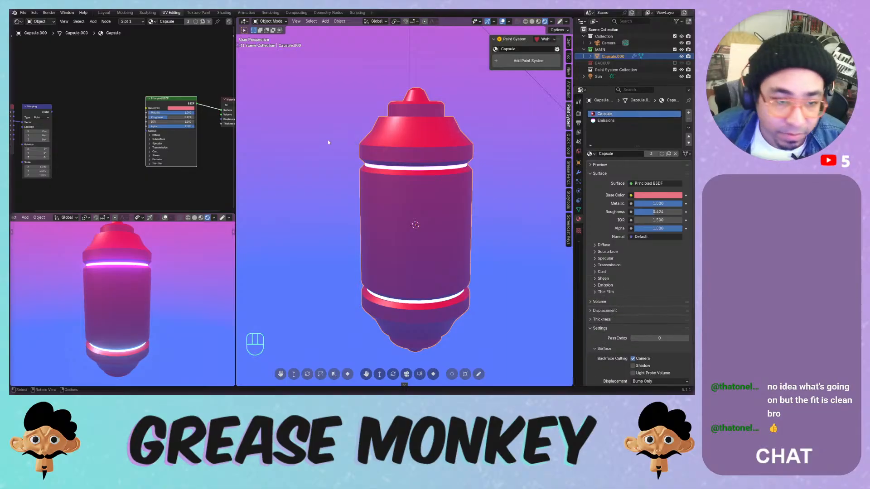
# - Add a Separate XYZ node fed by the Mapping vector, shifting the left nodes further left
pyautogui.scroll(-2, 180, 113)
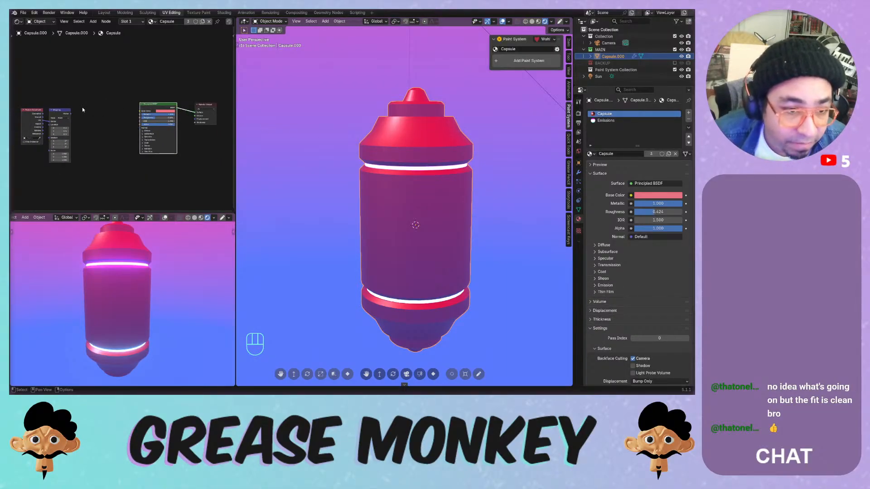
pyautogui.scroll(2, 82, 105)
pyautogui.hotkey('shift', 'a')
pyautogui.moveTo(78, 100)
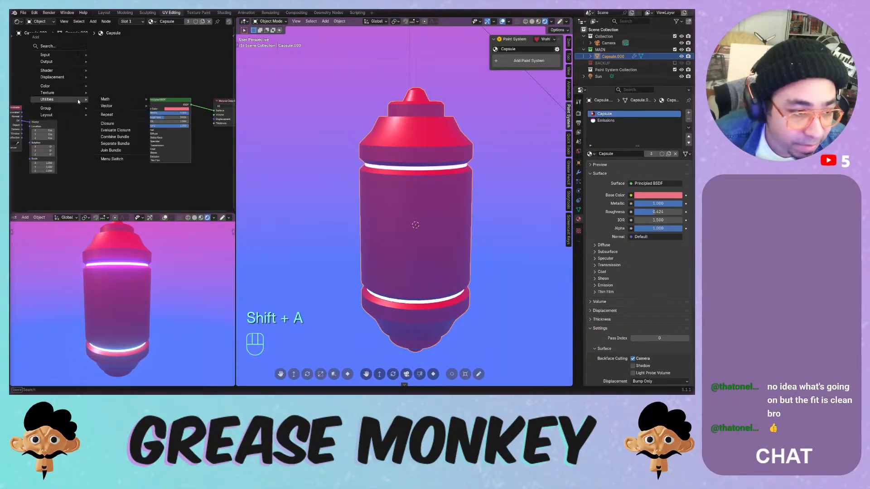
pyautogui.moveTo(113, 106)
pyautogui.click(174, 127)
pyautogui.click(70, 106)
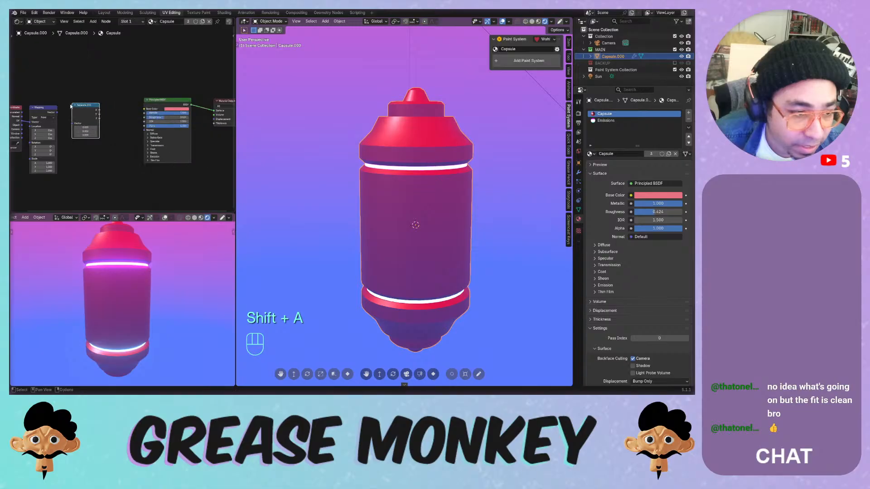
pyautogui.moveTo(57, 112); pyautogui.dragTo(74, 124)
pyautogui.moveTo(94, 86); pyautogui.dragTo(121, 90, button='middle')
pyautogui.scroll(-1, 121, 90)
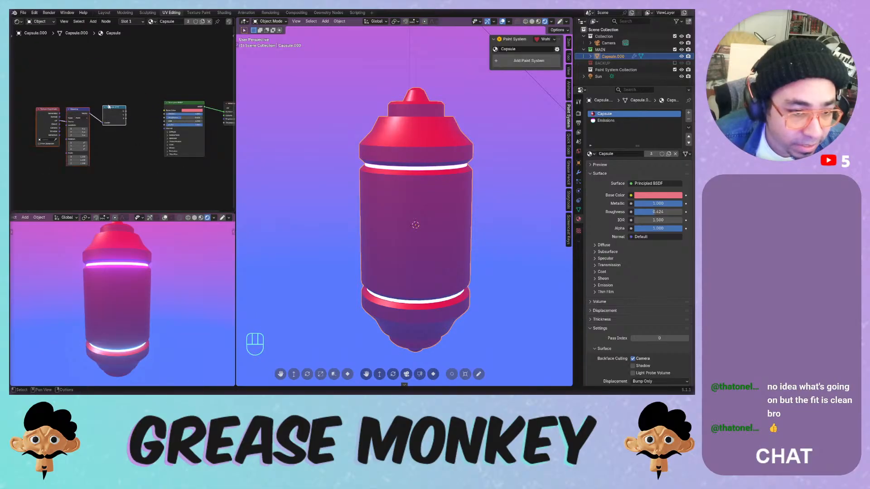
pyautogui.moveTo(109, 106); pyautogui.dragTo(50, 106)
# - Add a Color Ramp with the capsule's pink colour, driven by the Separate XYZ output
pyautogui.hotkey('shift', 'a')
pyautogui.moveTo(109, 96)
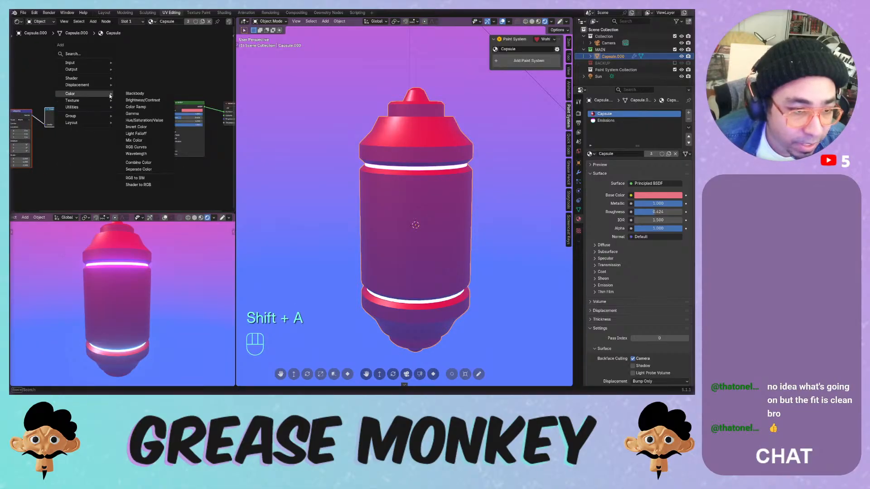
pyautogui.click(136, 107)
pyautogui.click(101, 105)
pyautogui.hotkey('shift', 'c')
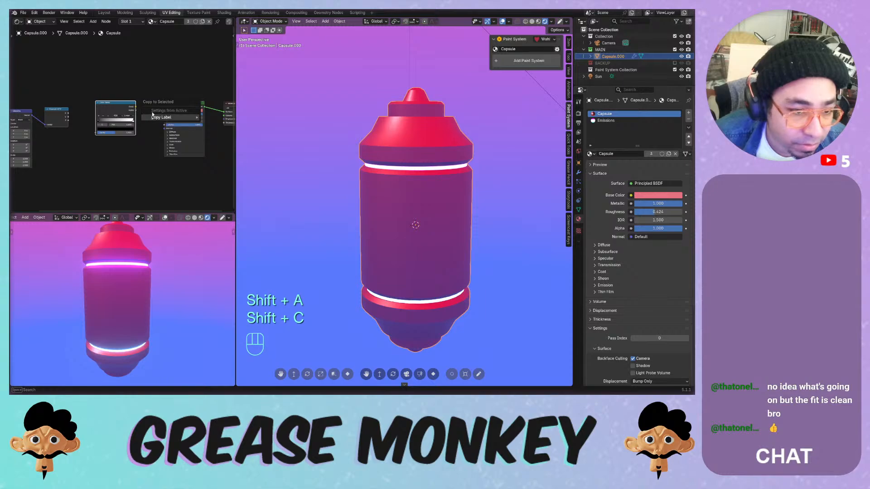
pyautogui.hotkey('ctrl', 'c')
pyautogui.hotkey('ctrl', 'v')
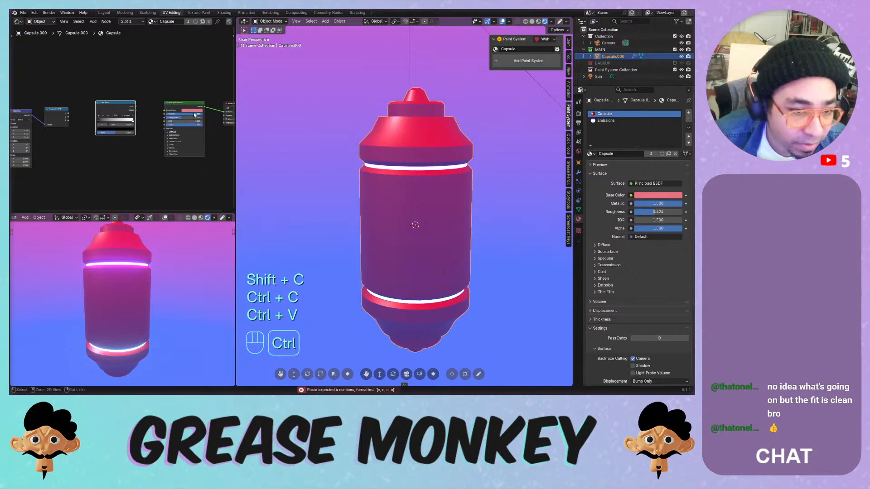
pyautogui.hotkey('ctrl', 'c')
pyautogui.hotkey('ctrl', 'c')
pyautogui.hotkey('ctrl', 'v')
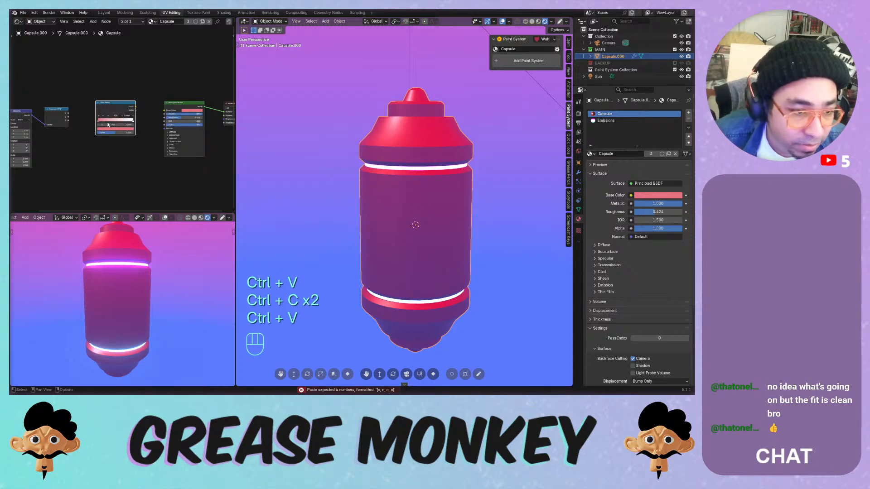
pyautogui.moveTo(70, 118); pyautogui.dragTo(165, 110)
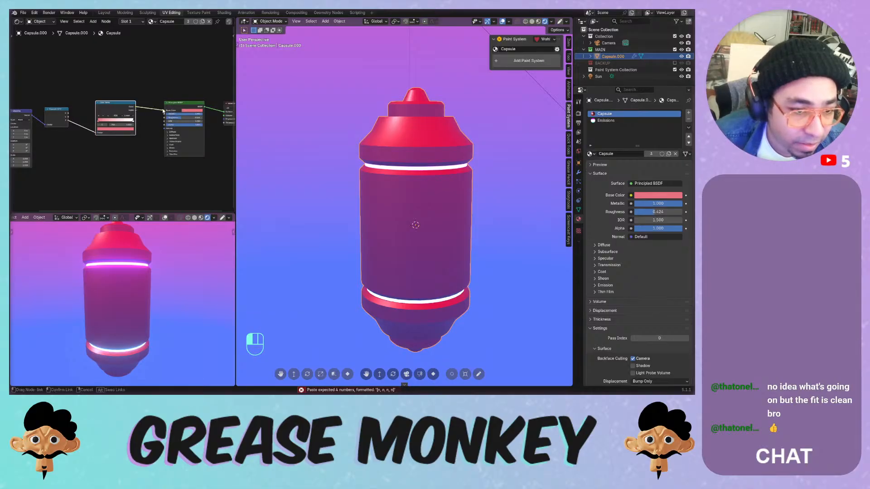
# - Move the ramp stop to 1.000 and connect Generated coordinates into the Mapping node
pyautogui.scroll(1, 108, 112)
pyautogui.moveTo(108, 113); pyautogui.dragTo(145, 121, button='middle')
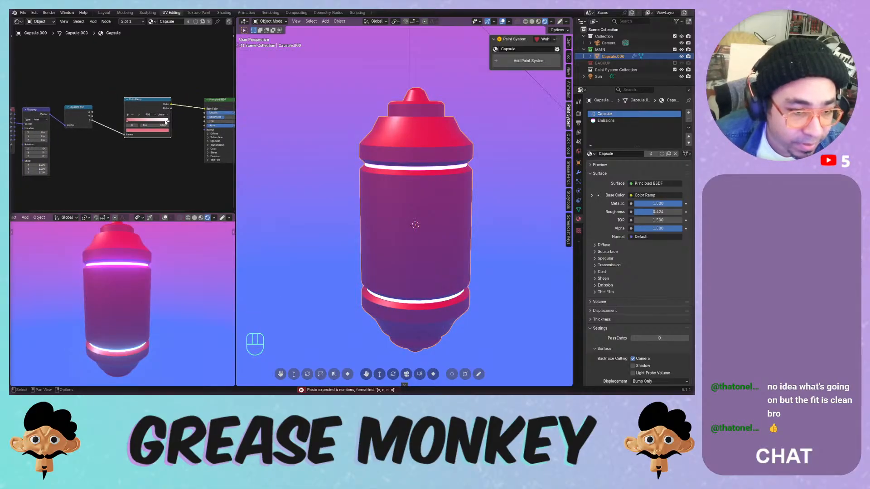
pyautogui.moveTo(146, 121); pyautogui.dragTo(189, 122)
pyautogui.scroll(-1, 188, 121)
pyautogui.moveTo(188, 122); pyautogui.dragTo(131, 122, button='middle')
pyautogui.scroll(2, 130, 124)
pyautogui.scroll(2, 129, 123)
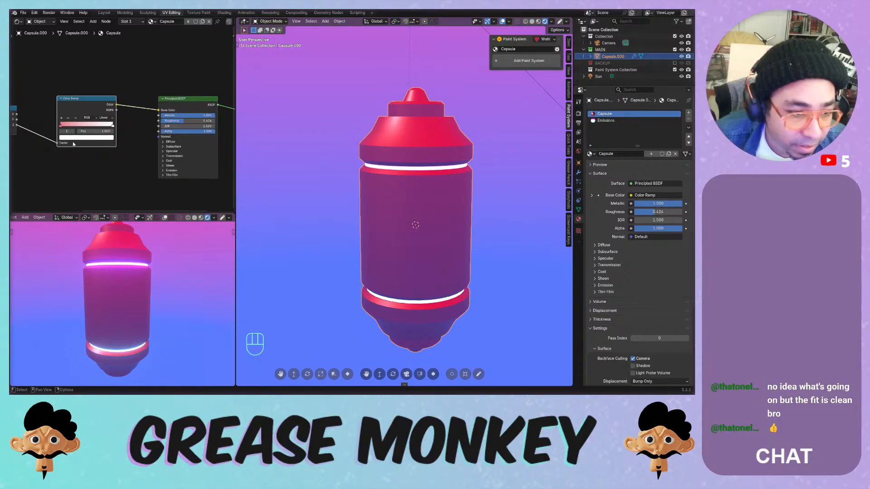
pyautogui.moveTo(78, 144); pyautogui.dragTo(138, 144, button='middle')
pyautogui.scroll(-1, 91, 142)
pyautogui.moveTo(46, 119); pyautogui.dragTo(53, 129)
pyautogui.moveTo(191, 131); pyautogui.dragTo(125, 129, button='middle')
# - Tune the ramp: white stop near 0.9, darker pink stop, left stop at position 0
pyautogui.moveTo(133, 123); pyautogui.dragTo(92, 124)
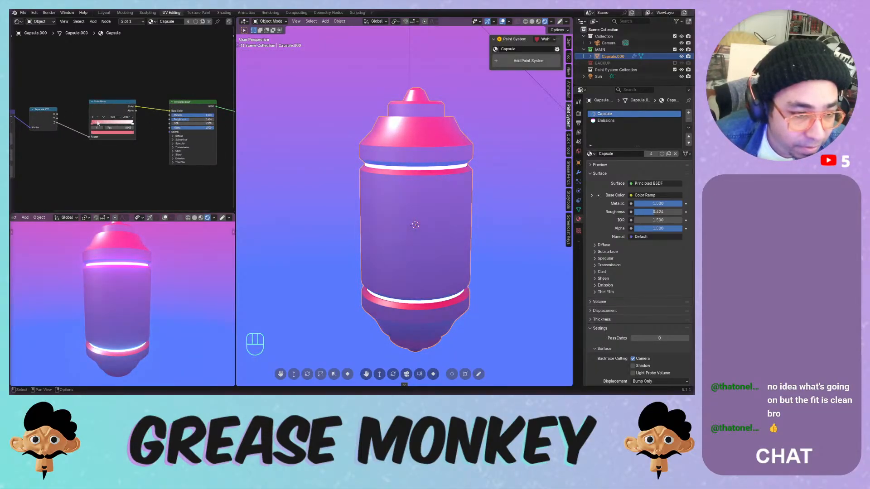
pyautogui.hotkey('ctrl', 'v')
pyautogui.click(125, 132)
pyautogui.moveTo(128, 87); pyautogui.dragTo(127, 75)
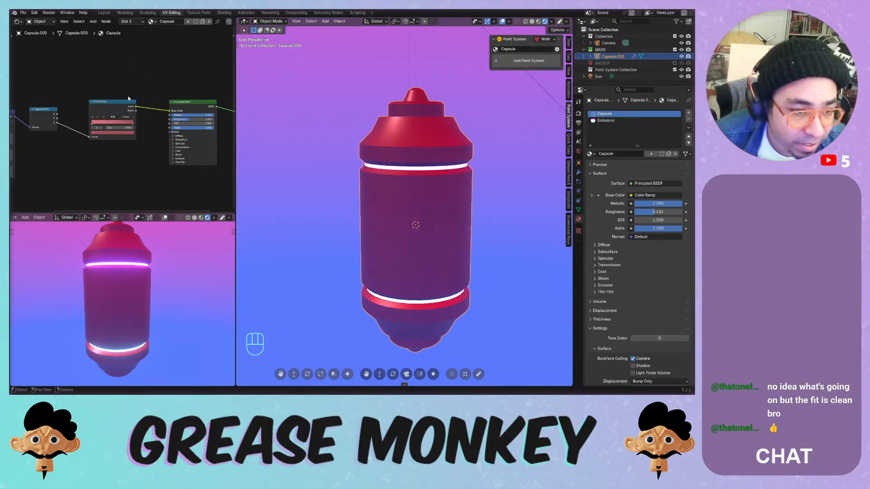
pyautogui.click(107, 123)
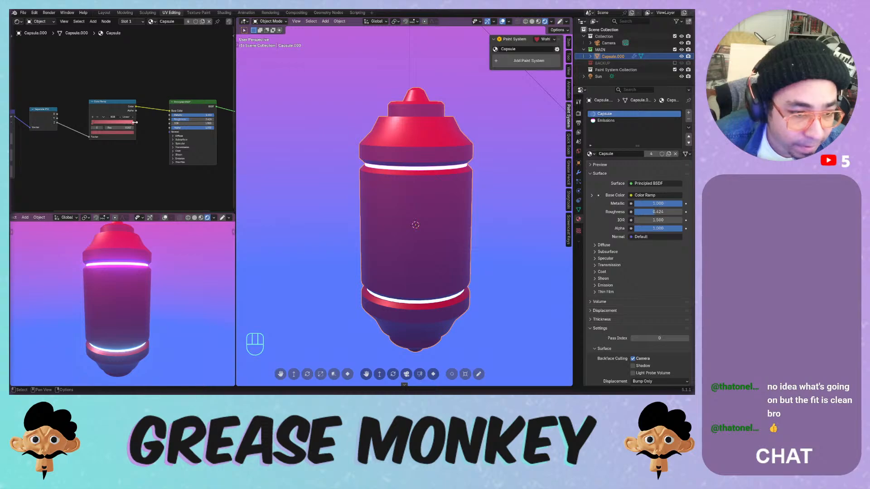
pyautogui.click(134, 122)
pyautogui.moveTo(94, 122)
pyautogui.mouseDown()
pyautogui.moveTo(62, 119)
pyautogui.moveTo(128, 116)
pyautogui.moveTo(104, 117)
pyautogui.moveTo(128, 111)
pyautogui.moveTo(110, 111)
pyautogui.mouseUp()
pyautogui.click(105, 132)
pyautogui.click(126, 123)
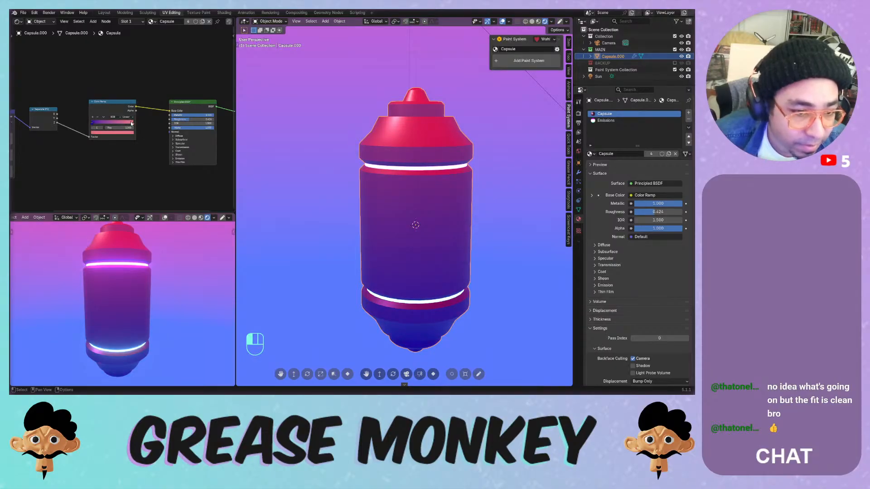
# - Shift the gradient by setting the Mapping Location Z to 1.2 m
pyautogui.scroll(-2, 46, 123)
pyautogui.moveTo(46, 125); pyautogui.dragTo(118, 139, button='middle')
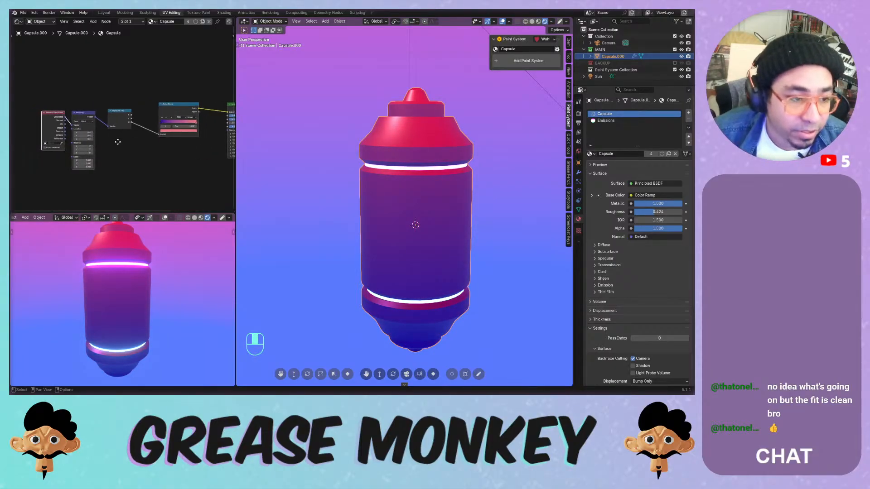
pyautogui.moveTo(84, 139); pyautogui.dragTo(132, 141)
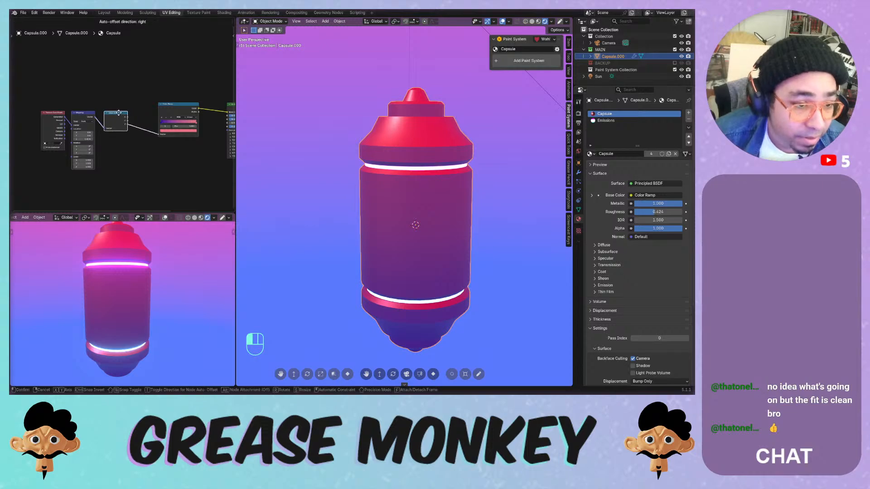
# - Place the Principled BSDF beside the Color Ramp and save Painting Systems.blend
pyautogui.moveTo(168, 107); pyautogui.dragTo(136, 116)
pyautogui.moveTo(165, 123); pyautogui.dragTo(112, 125, button='middle')
pyautogui.moveTo(189, 109); pyautogui.dragTo(132, 118)
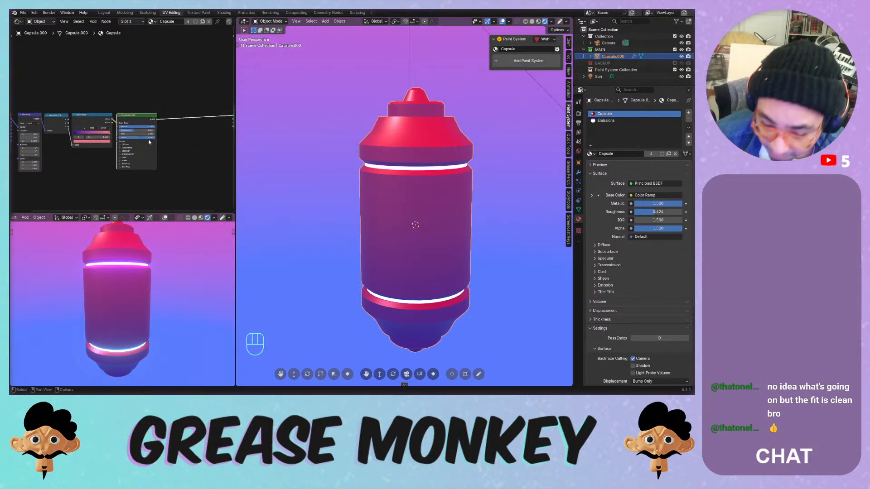
pyautogui.hotkey('ctrl', 's')
# - Move the Material Output node far right to make room for new nodes
pyautogui.moveTo(229, 116); pyautogui.dragTo(190, 118, button='middle')
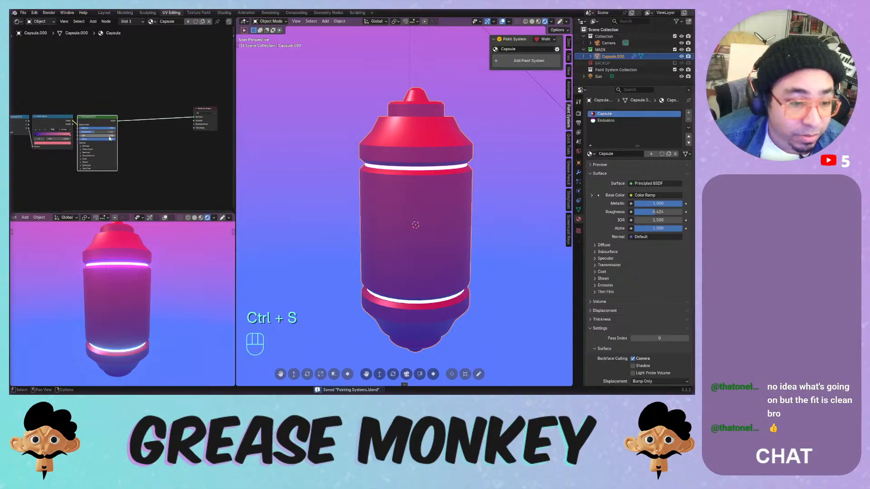
pyautogui.click(195, 109)
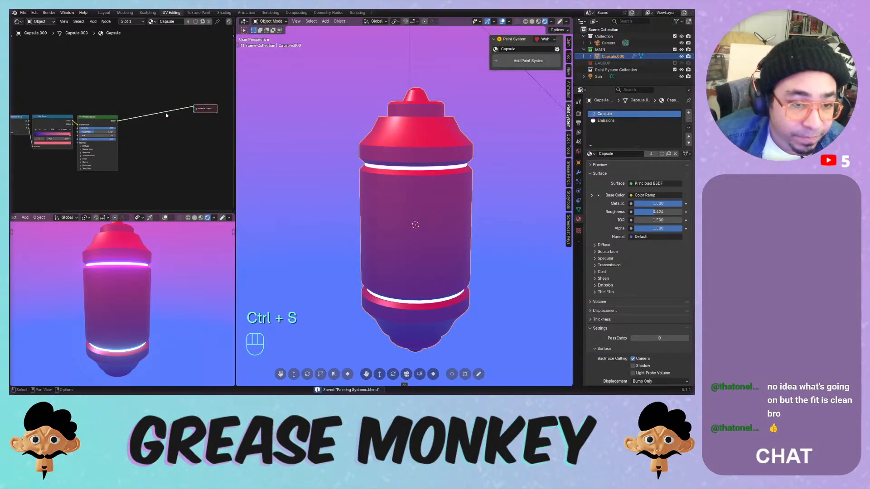
pyautogui.click(196, 110)
pyautogui.moveTo(199, 109); pyautogui.dragTo(127, 115)
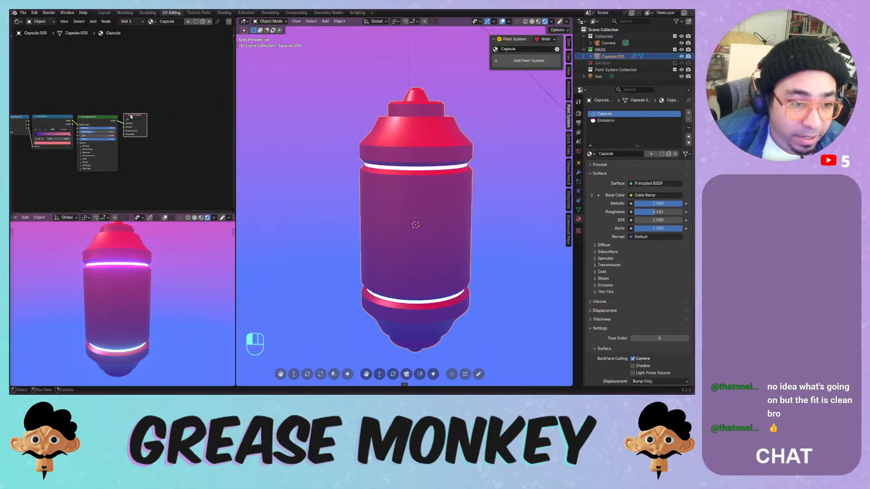
pyautogui.hotkey('ctrl', 's')
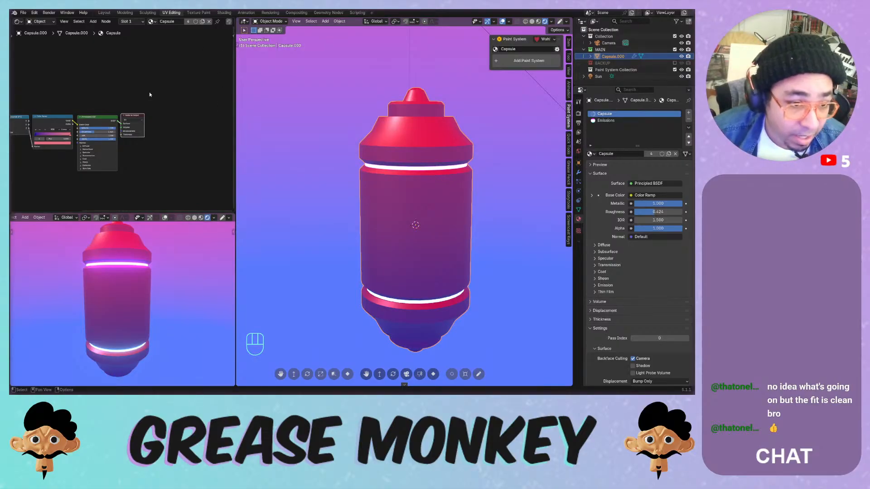
pyautogui.moveTo(139, 115); pyautogui.dragTo(232, 109)
pyautogui.moveTo(163, 103); pyautogui.dragTo(202, 113, button='middle')
# - Add an Ambient Occlusion input node and place it in the editor
pyautogui.hotkey('shift', 'a')
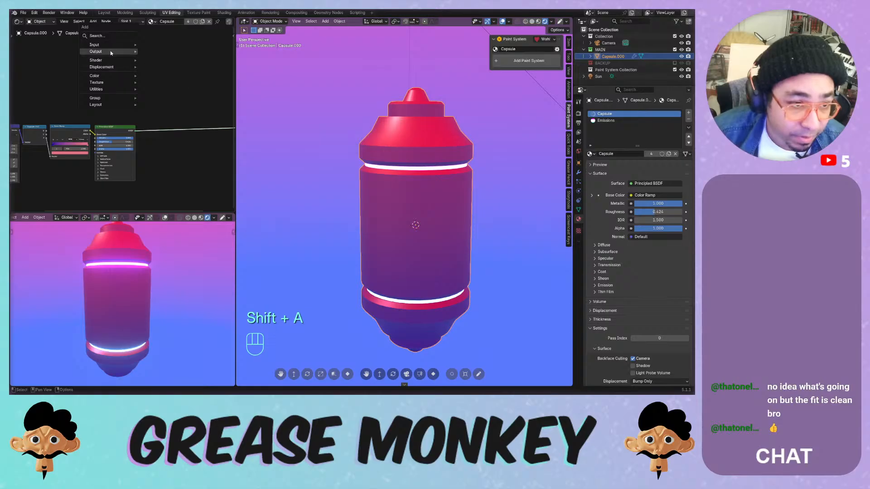
pyautogui.moveTo(113, 44)
pyautogui.click(166, 53)
pyautogui.click(93, 80)
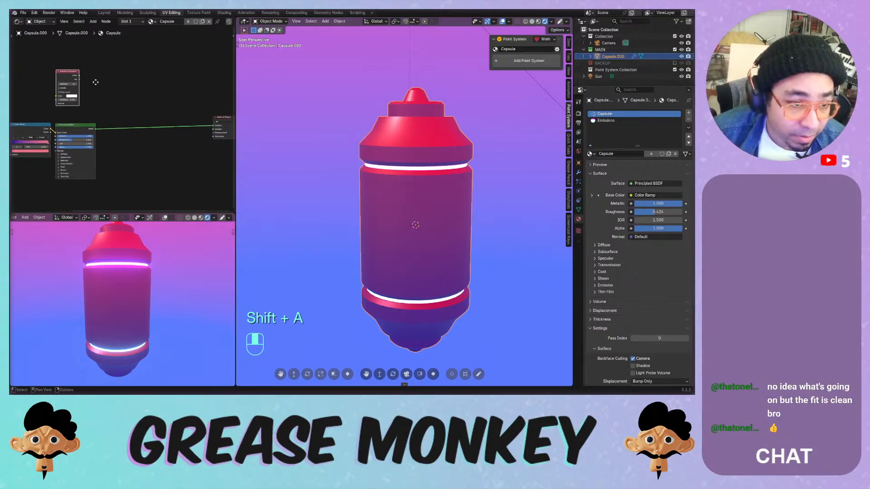
pyautogui.hotkey('shift', 'a')
pyautogui.moveTo(121, 85)
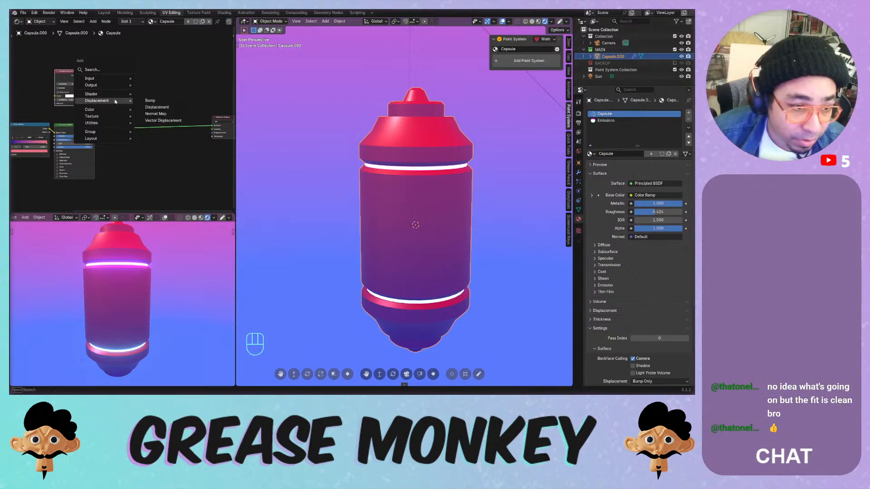
pyautogui.moveTo(110, 122)
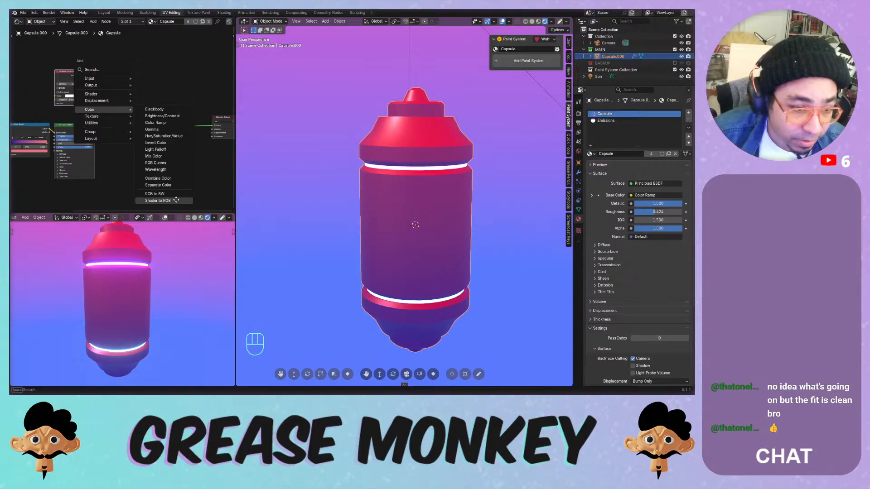
# - Insert a Shader to RGB node on the output link with Ambient Occlusion above it
pyautogui.click(158, 200)
pyautogui.click(117, 125)
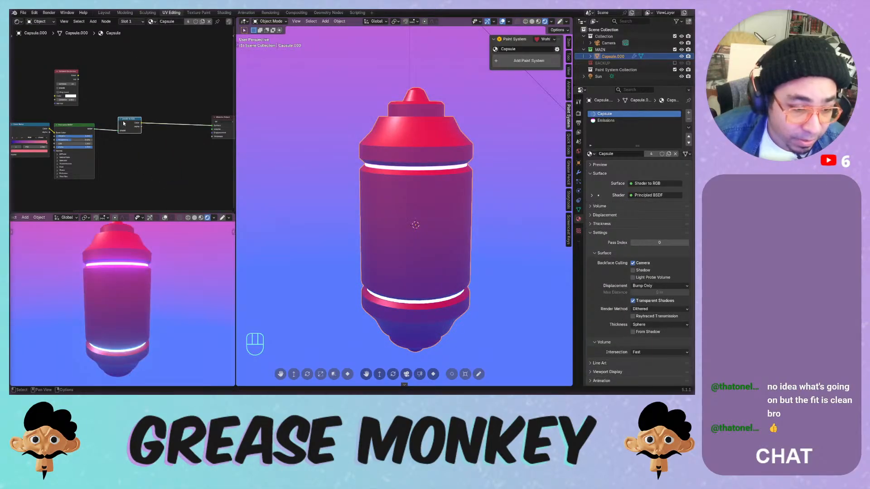
pyautogui.moveTo(123, 123); pyautogui.dragTo(109, 131)
pyautogui.moveTo(68, 74); pyautogui.dragTo(116, 87)
pyautogui.scroll(3, 136, 109)
pyautogui.moveTo(170, 92); pyautogui.dragTo(114, 89, button='middle')
# - Drop a Mix Color node on the output link, swap its inputs, and drive Factor with AO
pyautogui.hotkey('shift', 'a')
pyautogui.moveTo(101, 77)
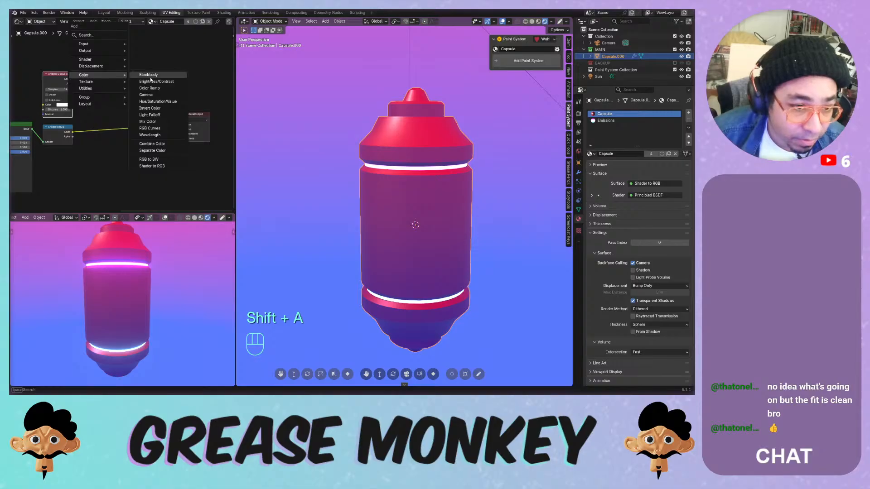
pyautogui.click(158, 121)
pyautogui.click(125, 129)
pyautogui.moveTo(73, 79); pyautogui.dragTo(107, 156)
pyautogui.scroll(2, 102, 157)
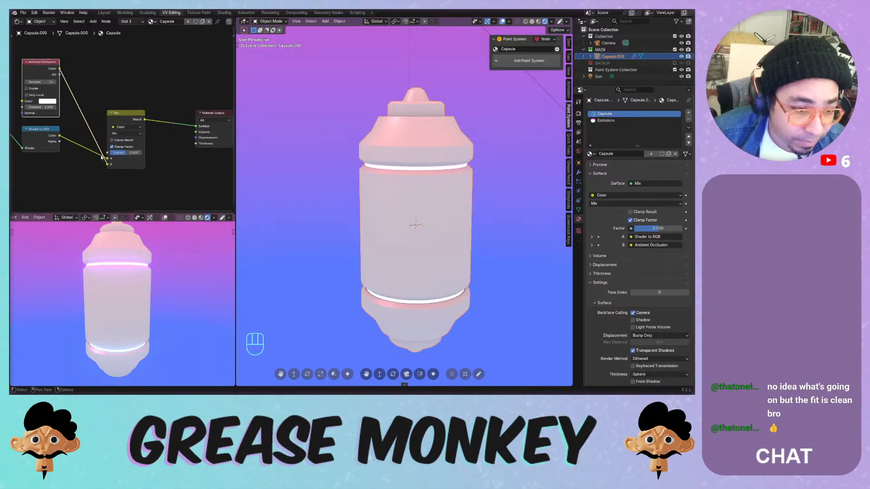
pyautogui.click(116, 160)
pyautogui.hotkey('alt', 's')
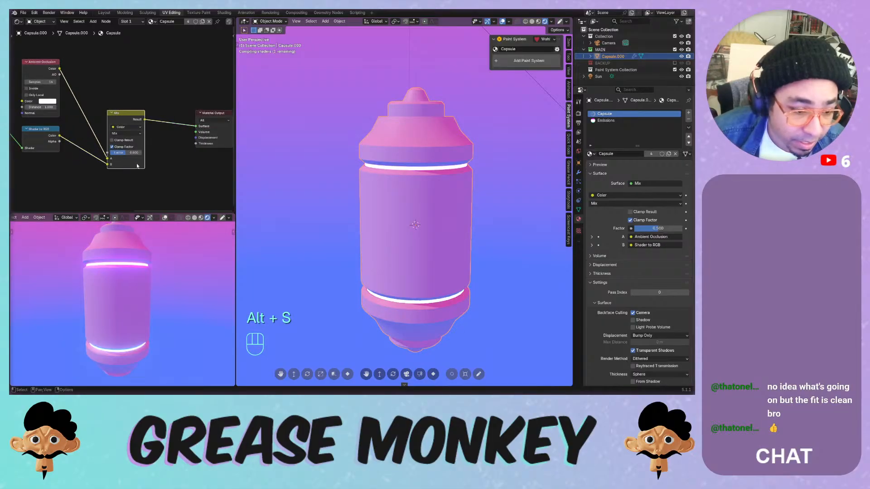
pyautogui.scroll(1, 157, 162)
pyautogui.moveTo(167, 159); pyautogui.dragTo(189, 160, button='middle')
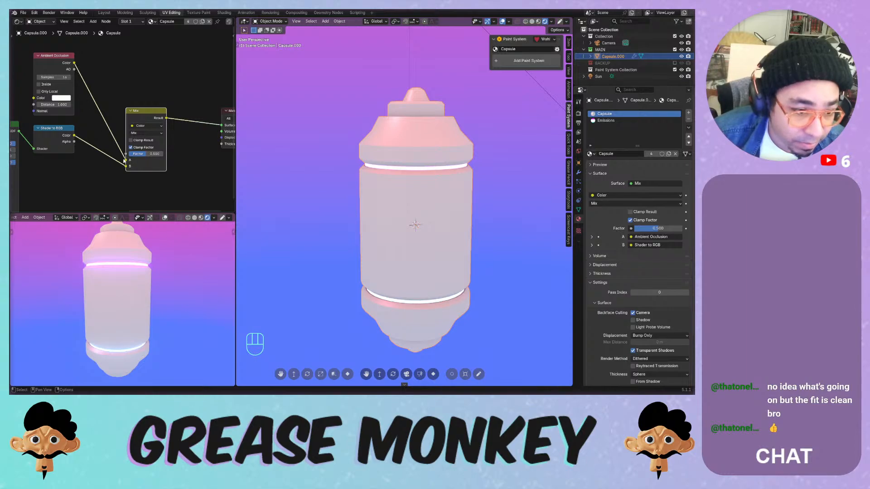
pyautogui.moveTo(125, 160); pyautogui.dragTo(126, 154)
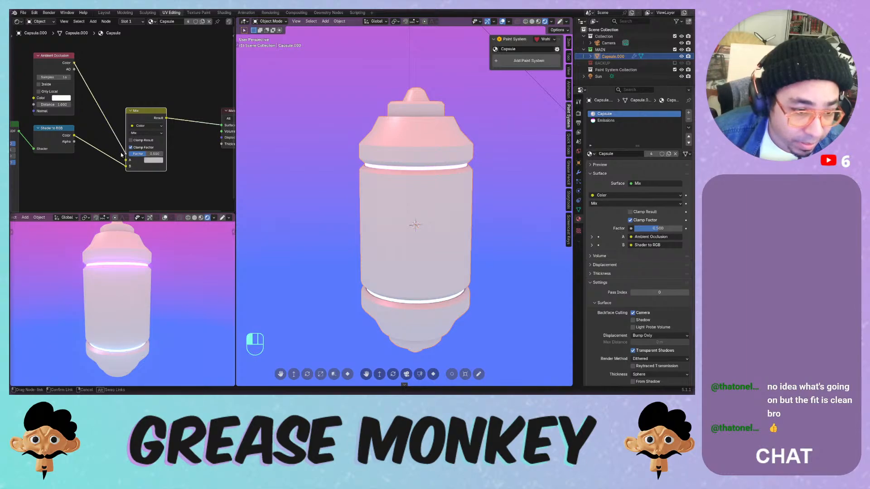
# - Set the Mix node's A colour to green and check the capsule's shading
pyautogui.click(157, 161)
pyautogui.moveTo(176, 98); pyautogui.dragTo(197, 56)
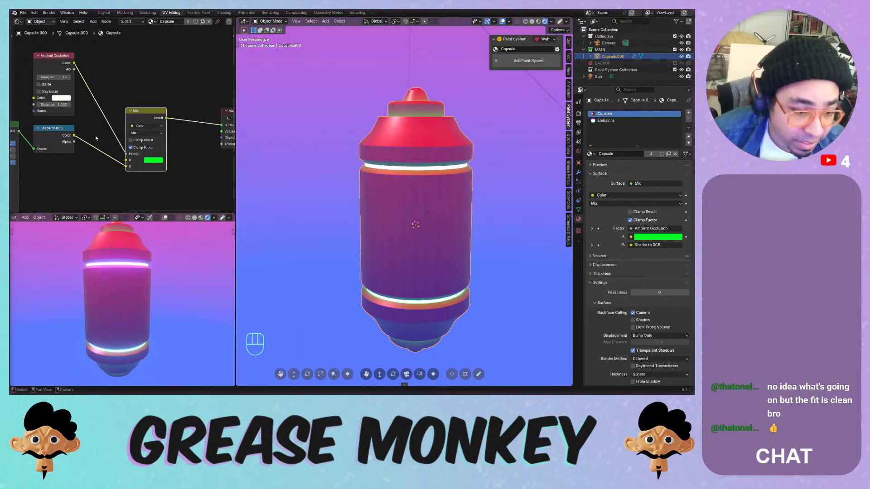
pyautogui.moveTo(373, 180); pyautogui.dragTo(361, 141, button='middle')
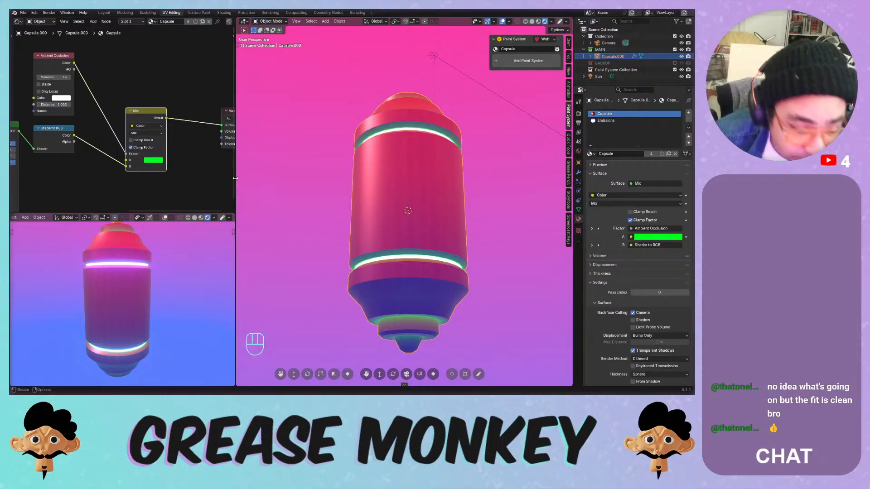
pyautogui.scroll(-2, 133, 170)
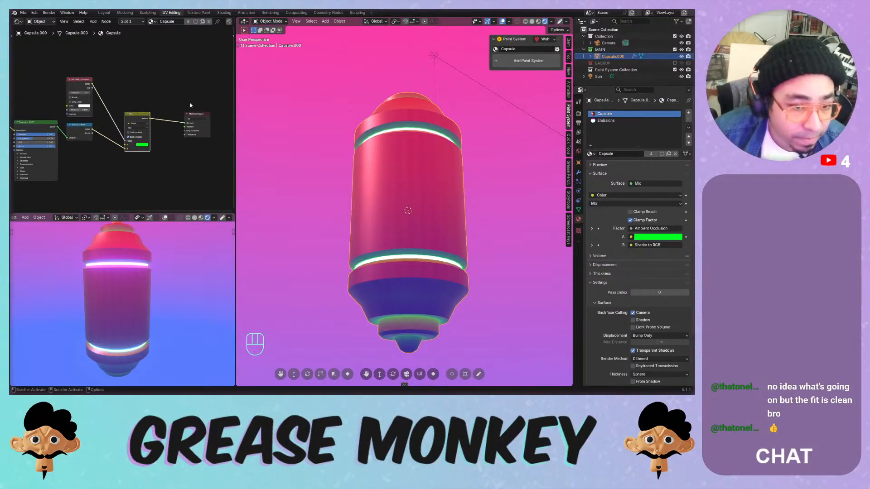
# - Reposition the Mix node, reconnect the AO output to its factor, and save
pyautogui.moveTo(143, 115); pyautogui.dragTo(160, 105)
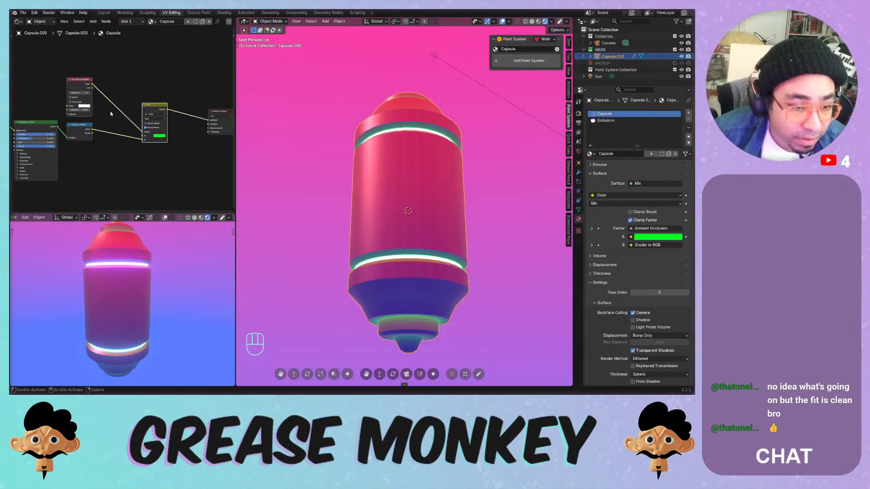
pyautogui.scroll(4, 120, 118)
pyautogui.click(162, 134)
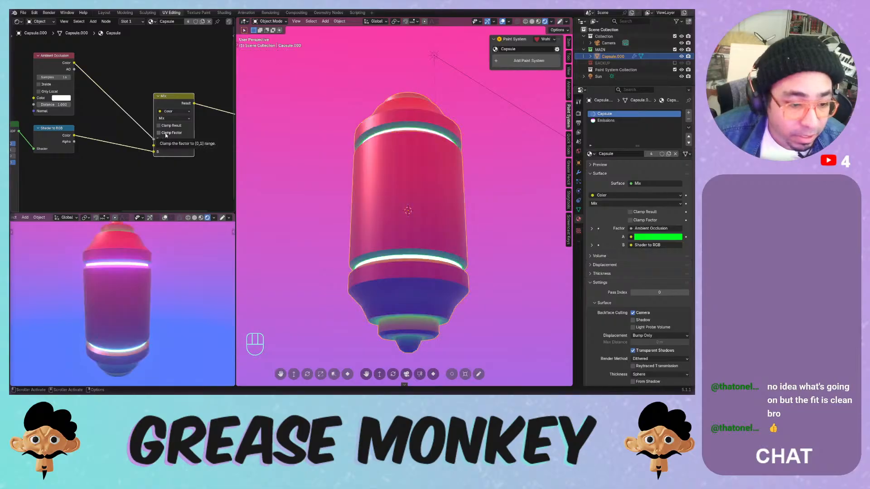
pyautogui.click(166, 134)
pyautogui.moveTo(91, 94); pyautogui.dragTo(116, 118, button='middle')
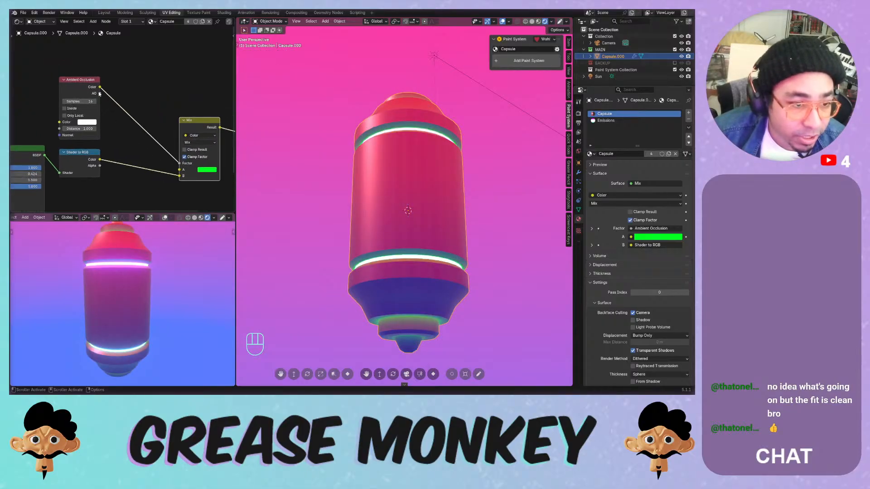
pyautogui.moveTo(99, 93); pyautogui.dragTo(173, 159)
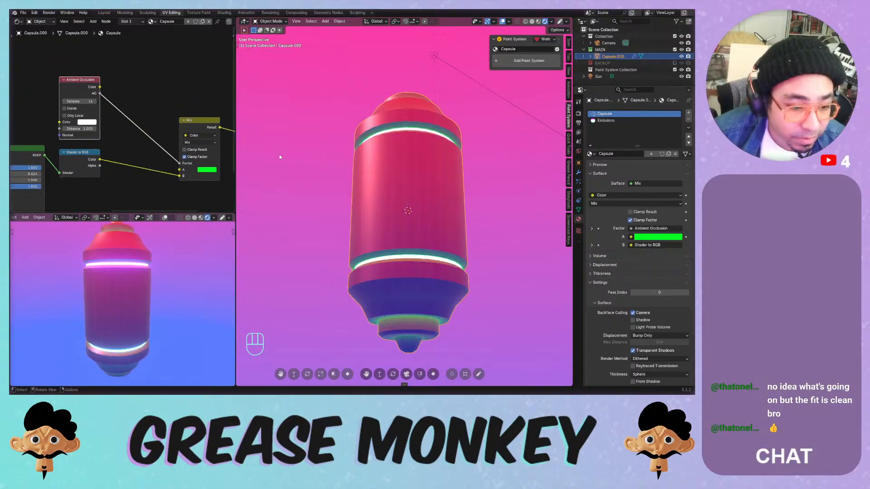
pyautogui.moveTo(279, 154); pyautogui.dragTo(354, 182, button='middle')
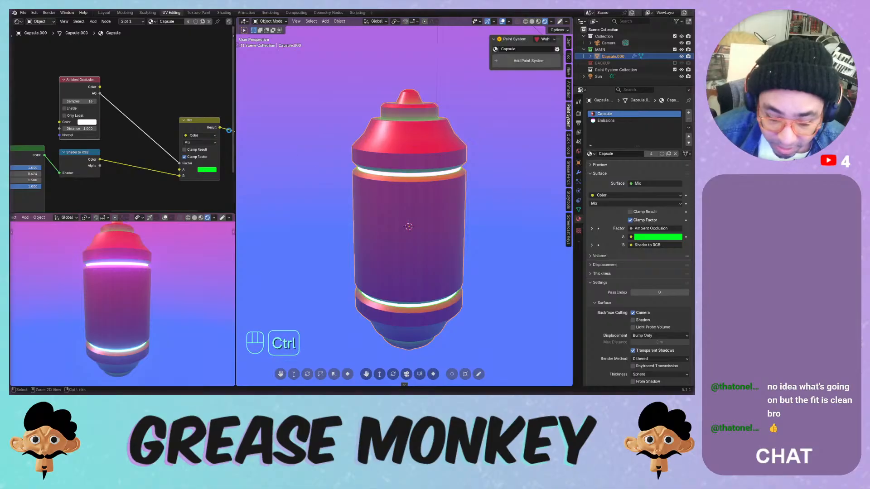
pyautogui.hotkey('ctrl', 's')
# - Insert a Color Ramp between AO and the Mix factor, white stop at 0.840
pyautogui.hotkey('shift', 'a')
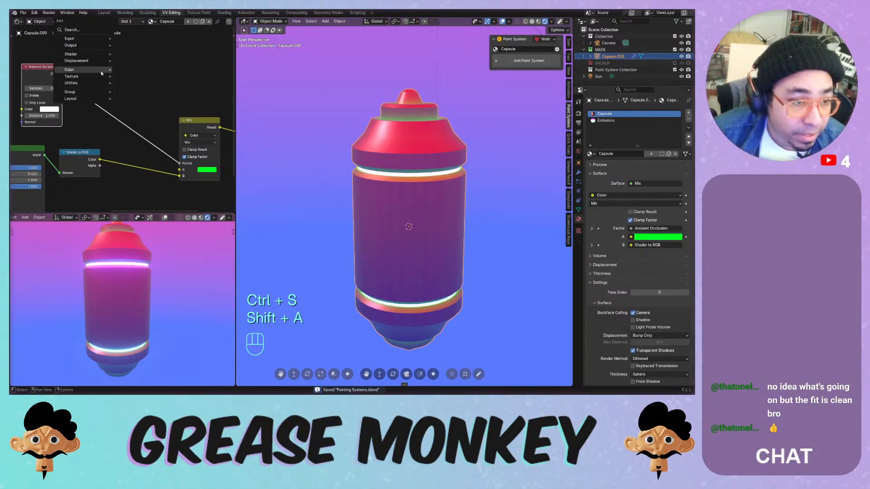
pyautogui.moveTo(87, 70)
pyautogui.click(138, 83)
pyautogui.click(136, 91)
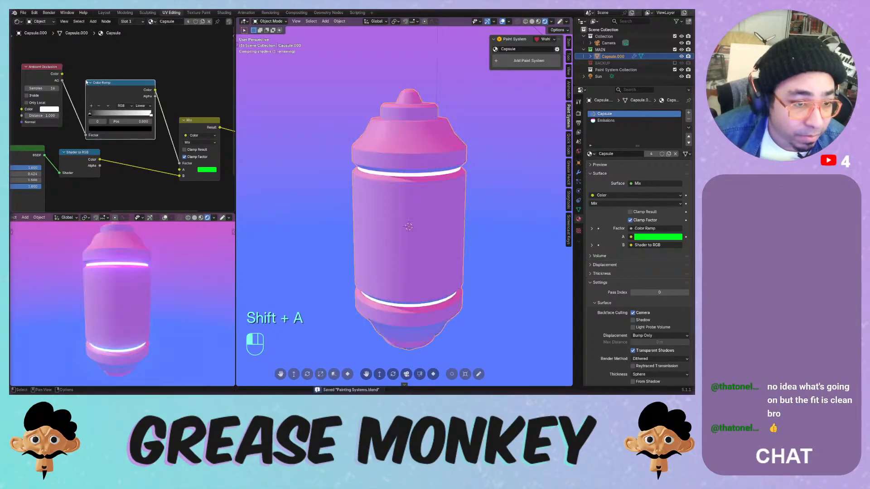
pyautogui.moveTo(151, 114)
pyautogui.mouseDown()
pyautogui.moveTo(121, 116)
pyautogui.moveTo(154, 117)
pyautogui.mouseUp()
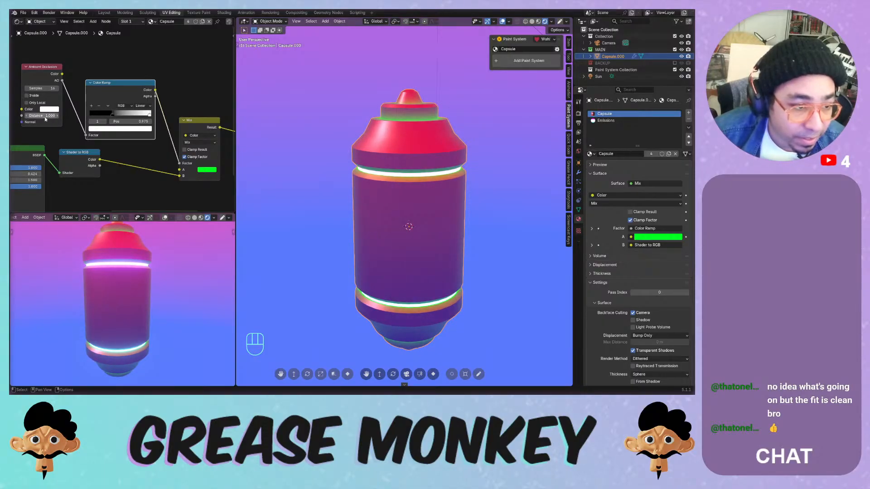
# - Adjust the AO distance, set Samples to 64, and slide the ramp stop to 0.291
pyautogui.moveTo(43, 115)
pyautogui.mouseDown()
pyautogui.moveTo(25, 115)
pyautogui.moveTo(56, 115)
pyautogui.mouseUp()
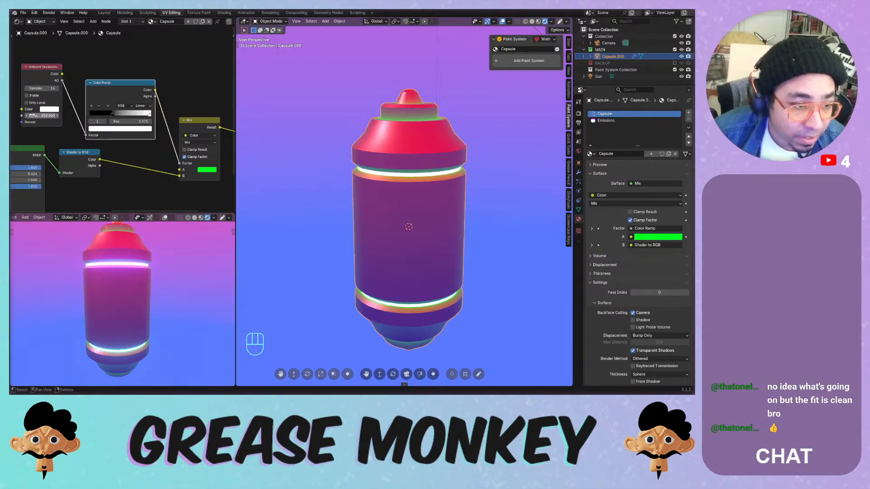
pyautogui.moveTo(114, 115); pyautogui.dragTo(132, 114)
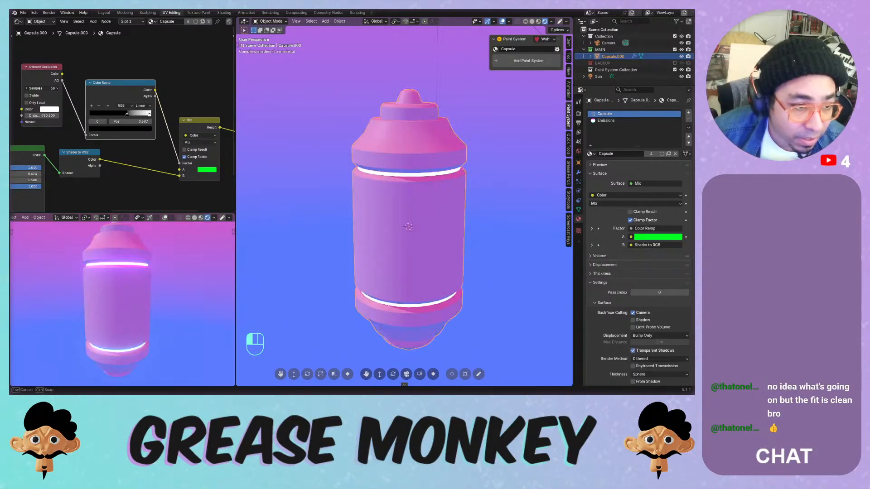
pyautogui.doubleClick(60, 91)
pyautogui.write('64')
pyautogui.press('Return')
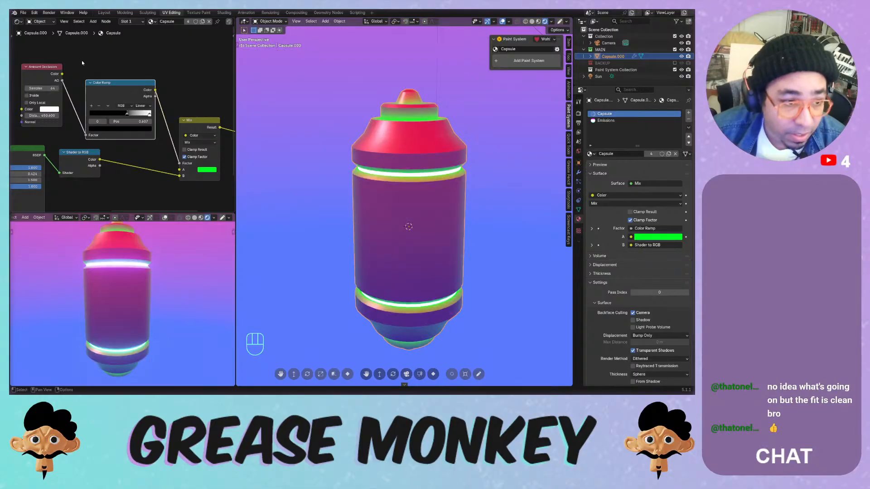
pyautogui.moveTo(127, 113)
pyautogui.mouseDown()
pyautogui.moveTo(107, 114)
pyautogui.moveTo(142, 116)
pyautogui.mouseUp()
pyautogui.moveTo(142, 116); pyautogui.dragTo(104, 110, button='middle')
# - Change the Mix node's A colour from green to dark red
pyautogui.click(169, 164)
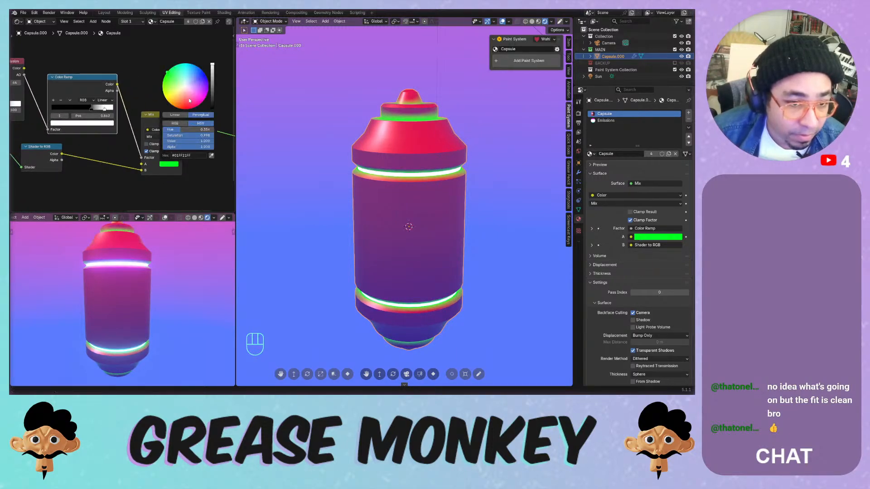
pyautogui.moveTo(192, 79); pyautogui.dragTo(212, 89)
pyautogui.moveTo(387, 178); pyautogui.dragTo(361, 168, button='middle')
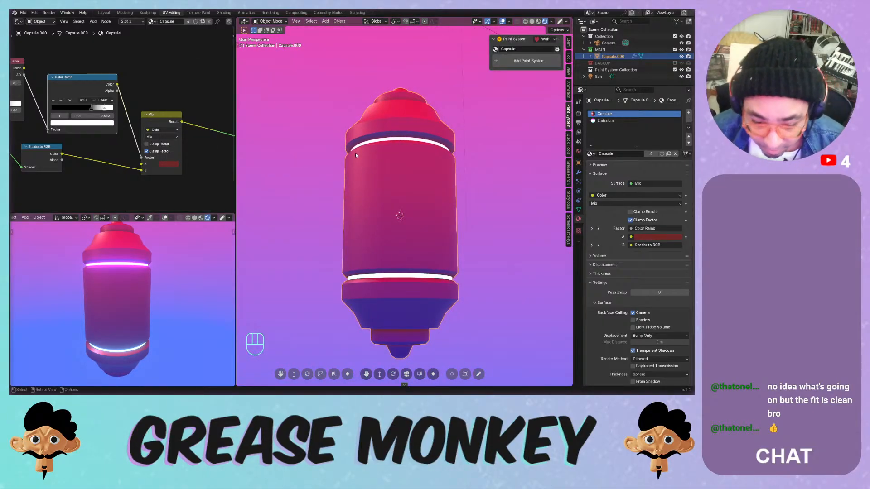
# - Set the viewport compositor to Always so the glow shows, then save
pyautogui.click(551, 21)
pyautogui.click(577, 120)
pyautogui.moveTo(317, 159); pyautogui.dragTo(307, 153, button='middle')
pyautogui.hotkey('ctrl', 's')
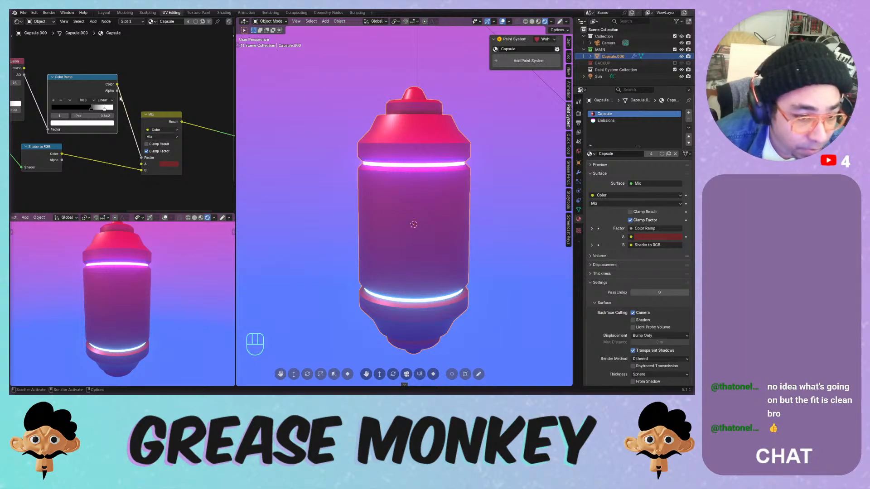
pyautogui.scroll(-5, 83, 72)
# - Reposition the Color Ramp and Mix nodes, undoing the last move
pyautogui.scroll(-1, 136, 94)
pyautogui.moveTo(193, 92); pyautogui.dragTo(138, 87, button='middle')
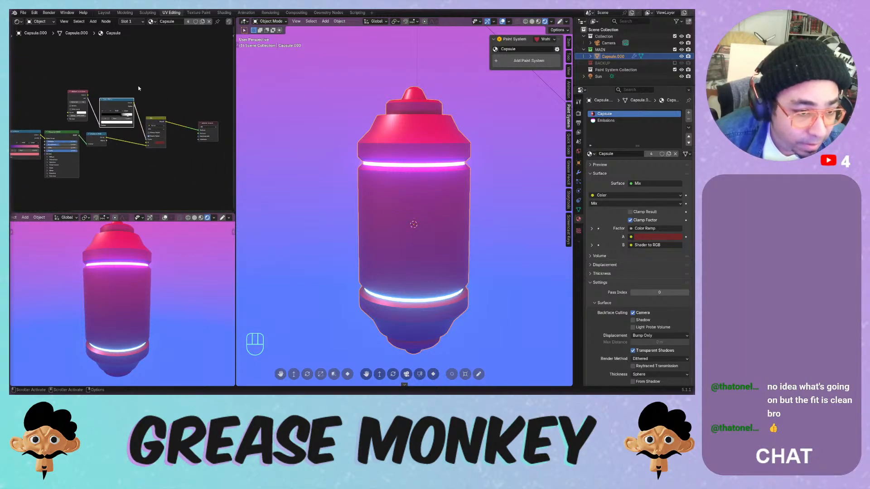
pyautogui.moveTo(114, 100); pyautogui.dragTo(105, 92)
pyautogui.moveTo(157, 119); pyautogui.dragTo(142, 90)
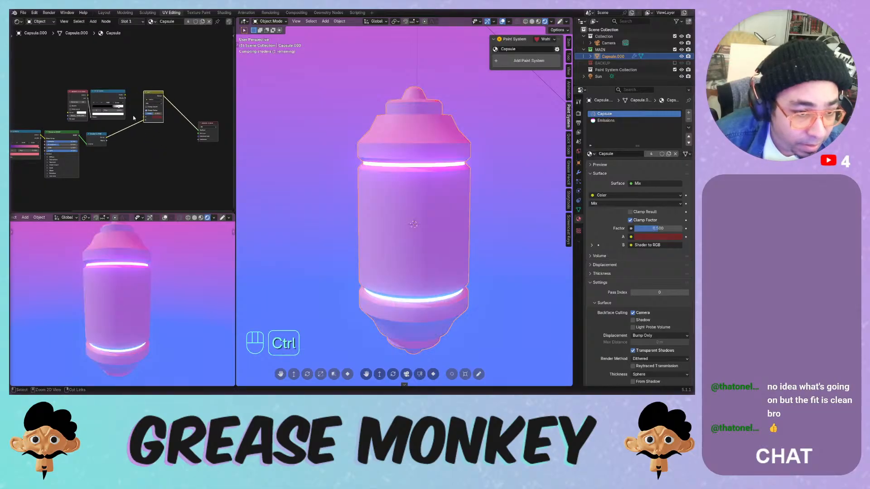
pyautogui.hotkey('ctrl', 'z')
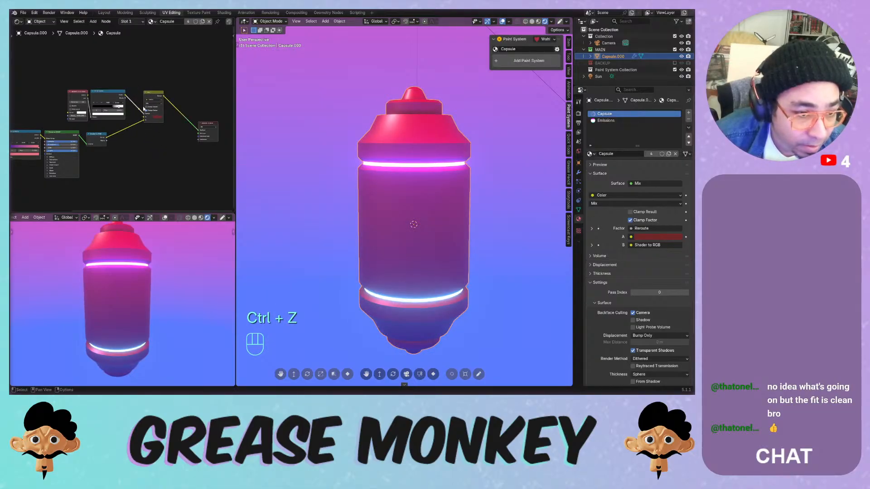
# - Add and place reroutes on the Factor and Shader to RGB links into Mix
pyautogui.press('g')
pyautogui.click(136, 95)
pyautogui.press('g')
pyautogui.moveTo(141, 100)
pyautogui.keyDown('shift'); pyautogui.mouseDown(button='right')
pyautogui.moveTo(132, 138)
pyautogui.moveTo(131, 126)
pyautogui.mouseUp(button='right'); pyautogui.keyUp('shift')
pyautogui.click(130, 118)
pyautogui.press('g')
pyautogui.click(132, 138)
pyautogui.press('g')
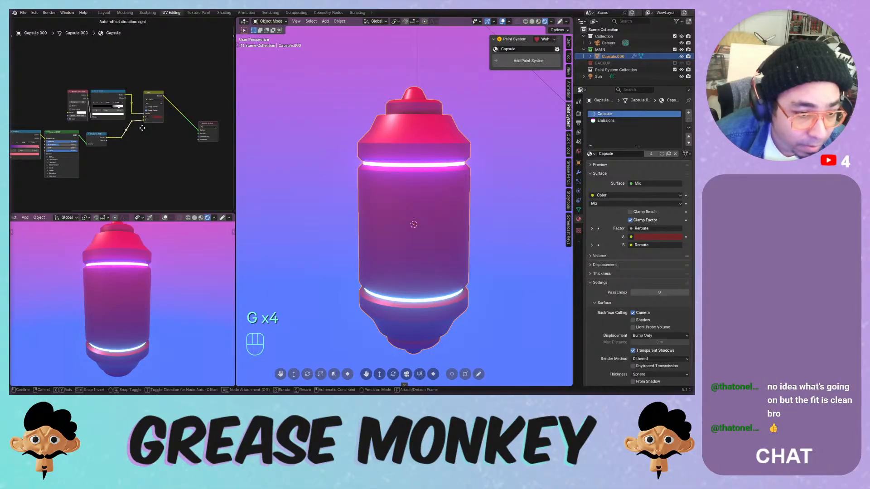
pyautogui.click(142, 128)
# - Move Material Output closer to Mix, save, and select Capsule.000
pyautogui.moveTo(203, 122); pyautogui.dragTo(176, 88)
pyautogui.hotkey('ctrl', 's')
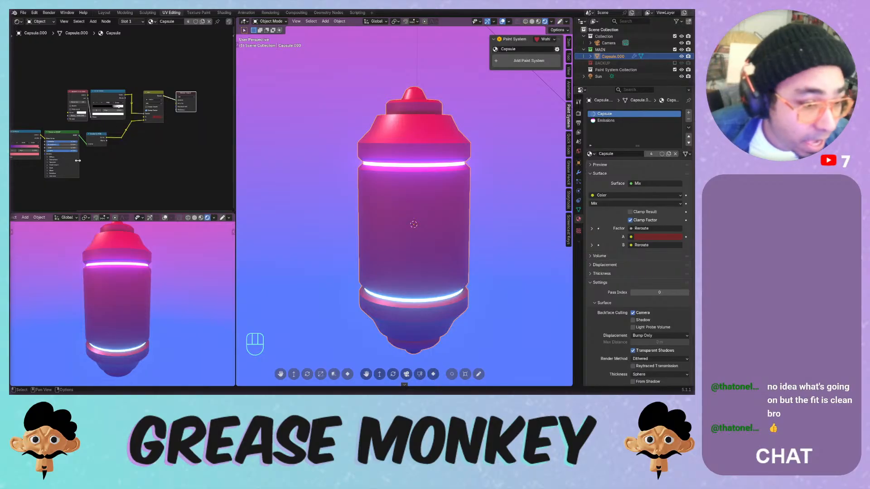
pyautogui.scroll(1, 111, 119)
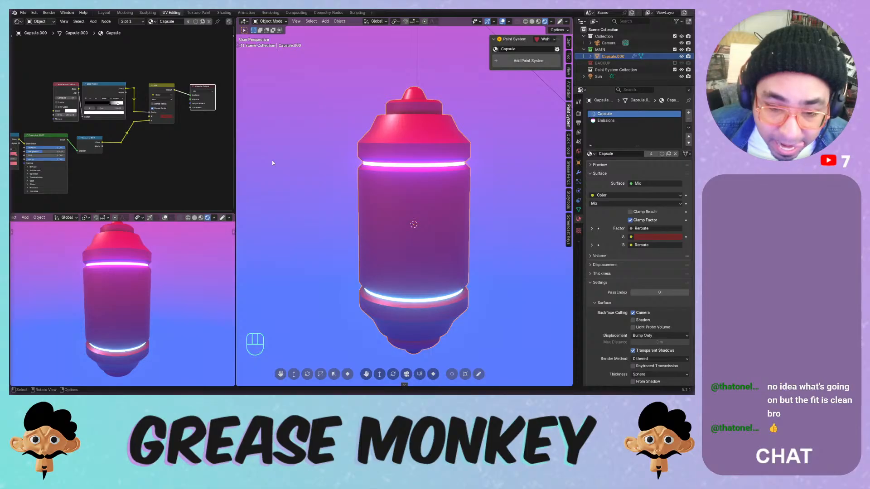
pyautogui.click(331, 144)
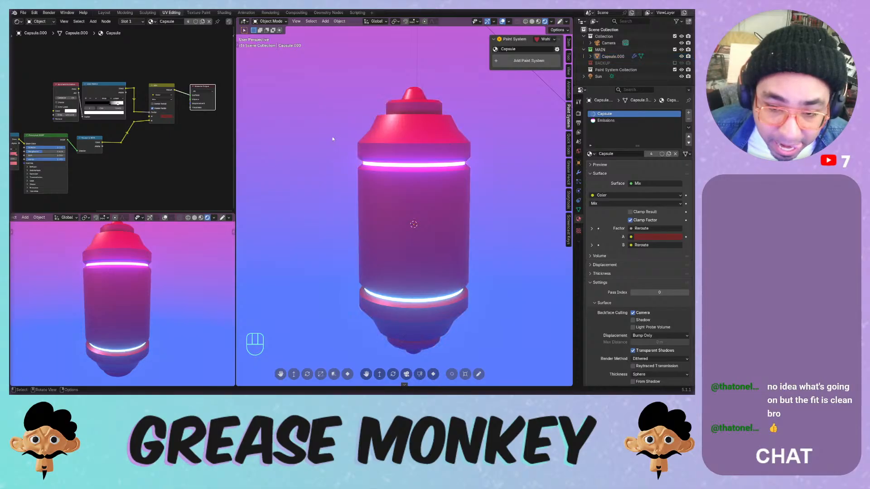
pyautogui.click(395, 175)
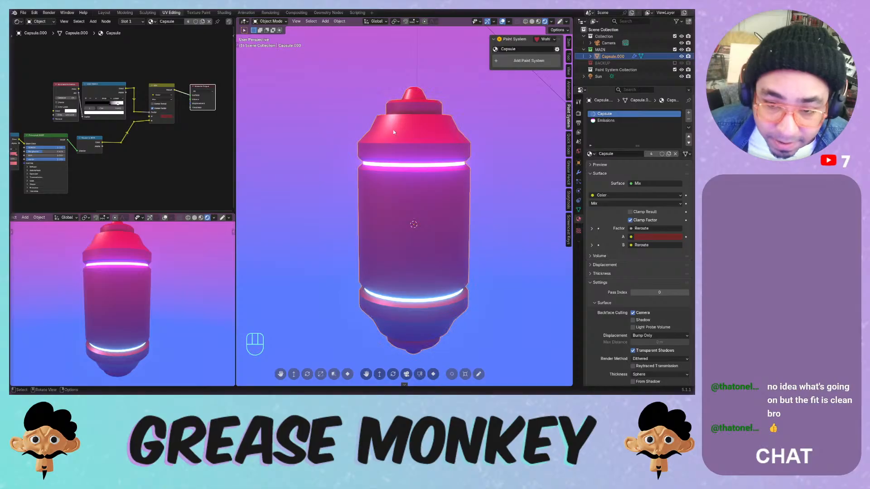
# - Show the capsule's modifier stack, browse Add Modifier, and save the file
pyautogui.click(578, 172)
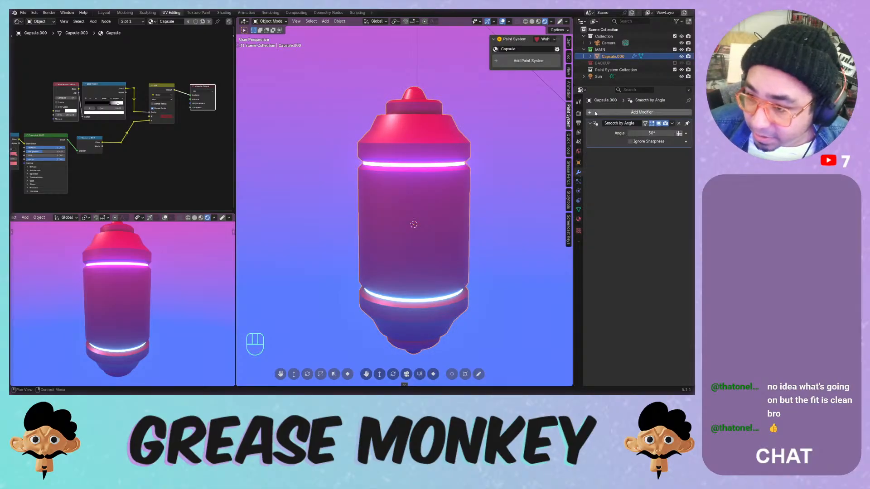
pyautogui.click(596, 112)
pyautogui.moveTo(596, 113)
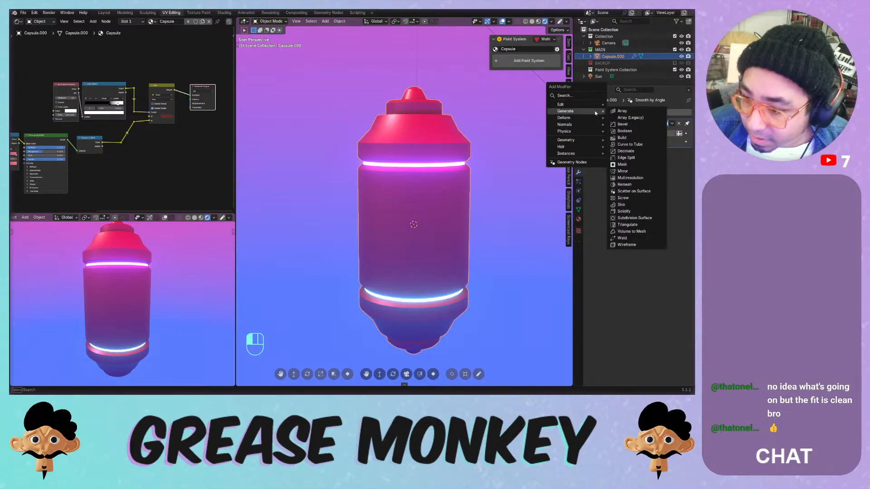
pyautogui.hotkey('ctrl', 's')
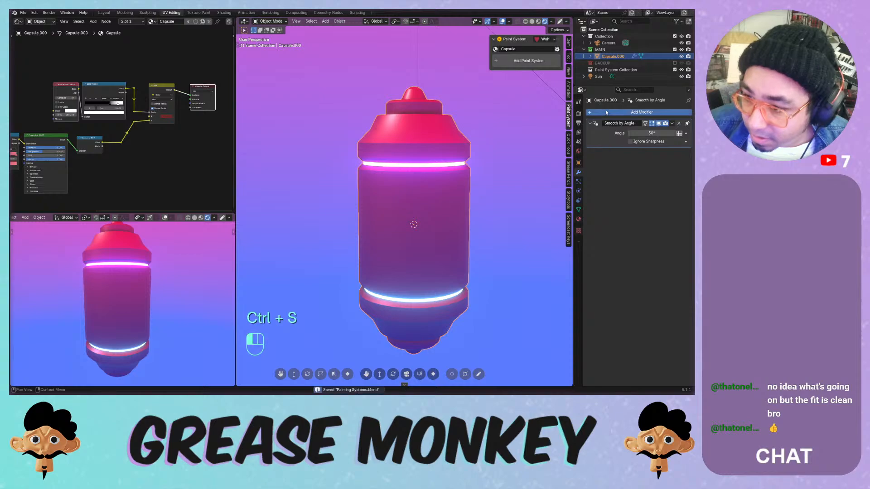
# - Search the Add Modifier list for 'greas', then clear the search
pyautogui.click(607, 112)
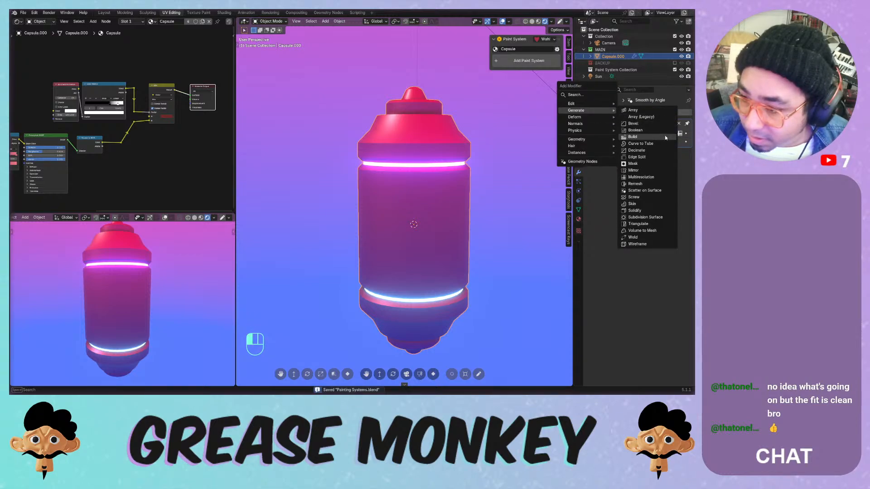
pyautogui.moveTo(600, 120)
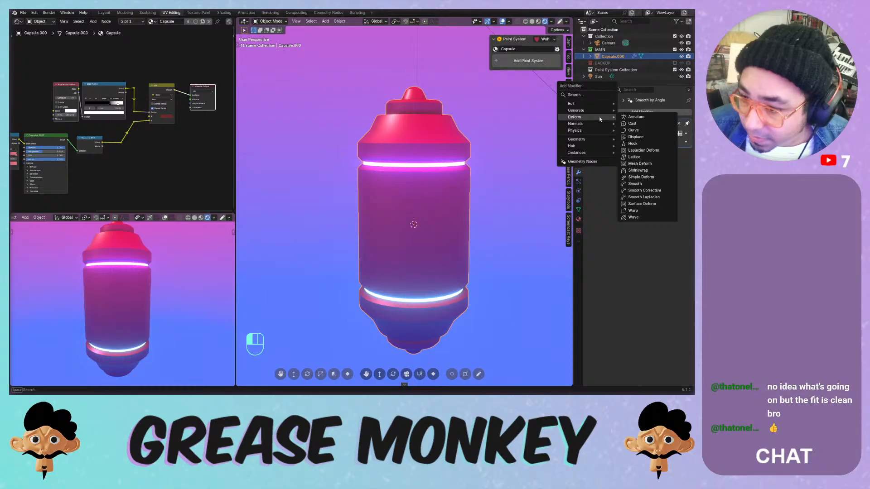
pyautogui.moveTo(586, 145)
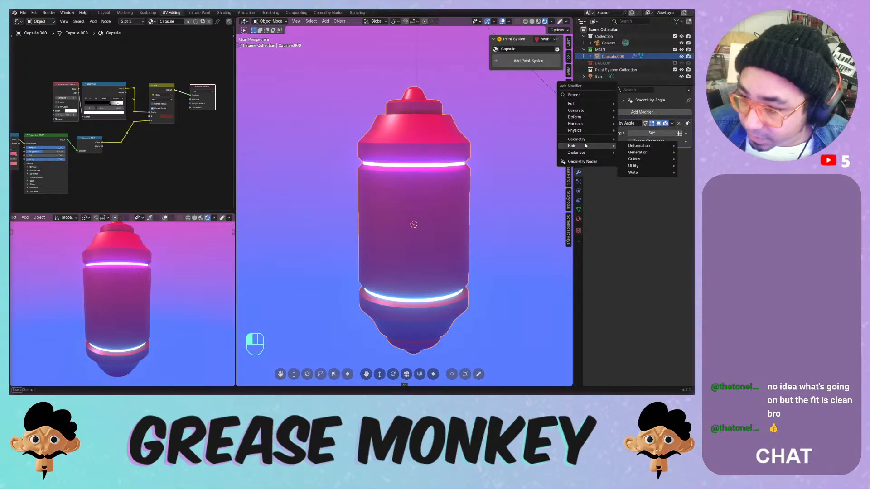
pyautogui.click(586, 94)
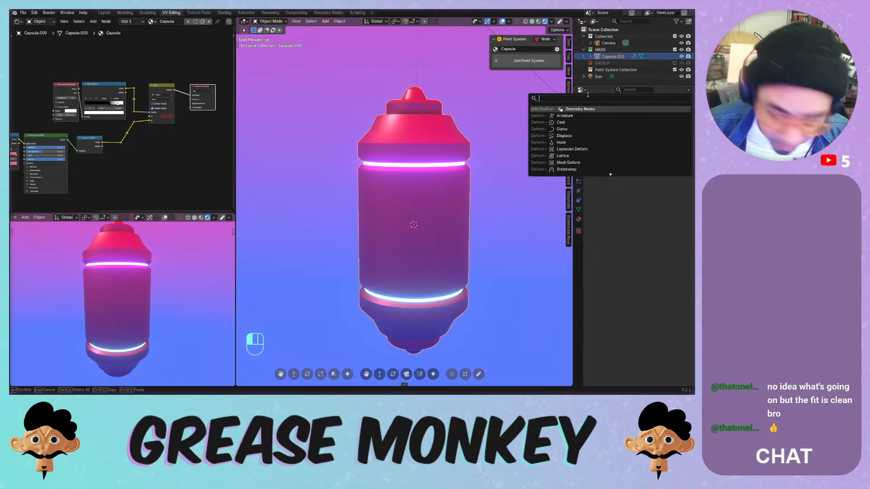
pyautogui.write('greas')
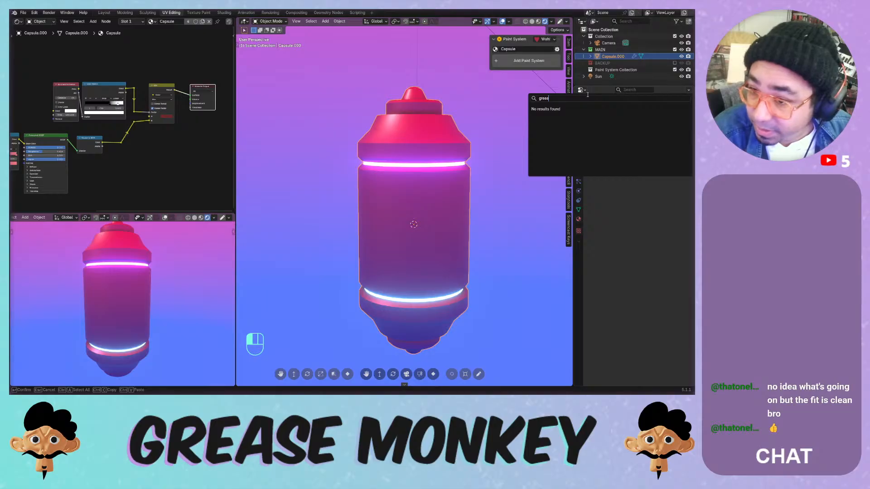
pyautogui.press('BackSpace')
pyautogui.press('BackSpace')
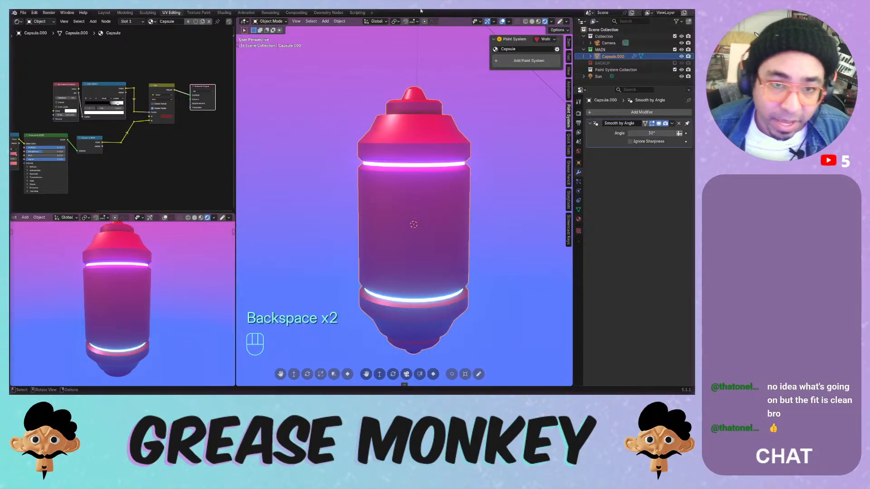
# - Add a blank Grease Pencil object, GPencil, at the world origin beside the capsule
pyautogui.hotkey('shift', 'a')
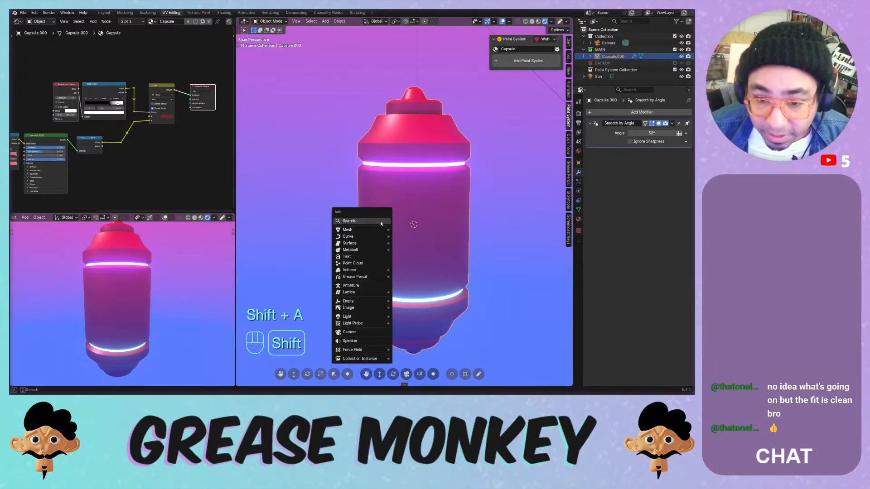
pyautogui.moveTo(364, 276)
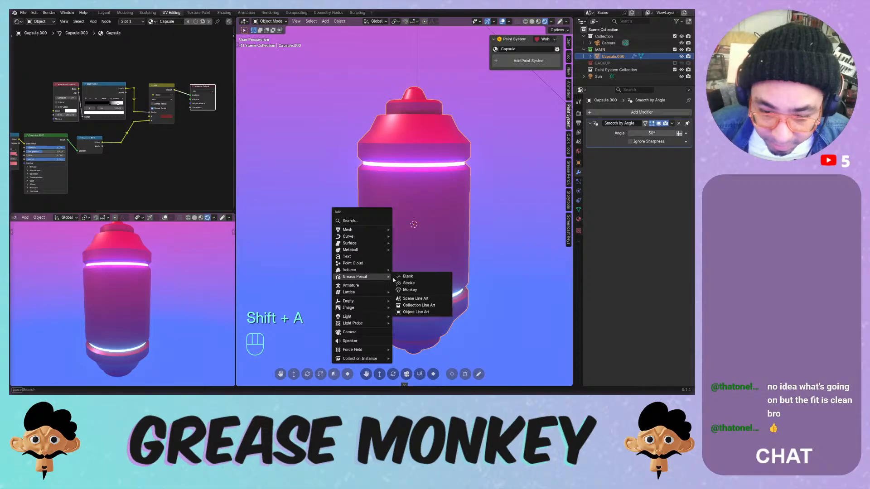
pyautogui.click(429, 277)
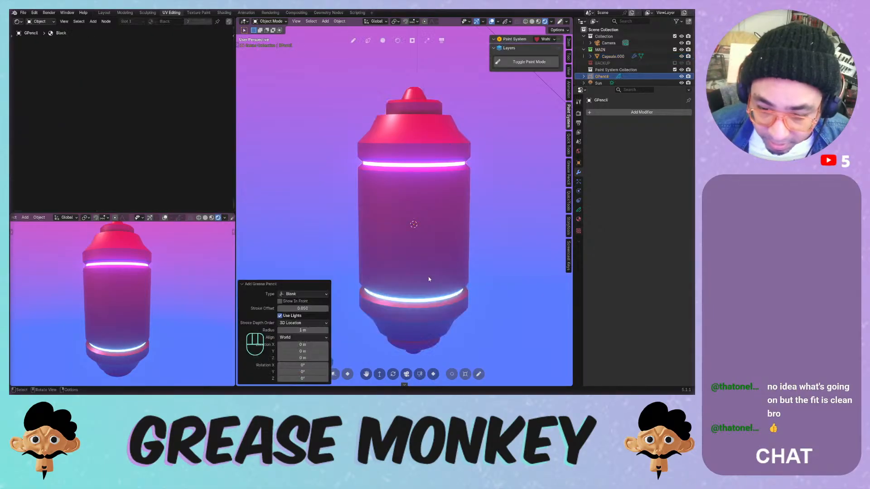
pyautogui.scroll(-2, 442, 192)
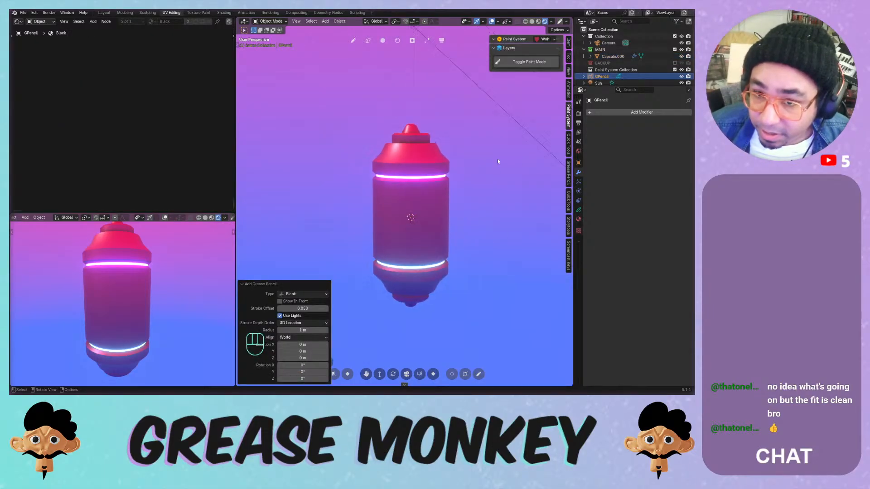
# - Browse the Add Modifier submenus available for the new GPencil object
pyautogui.hotkey('shift', 'a')
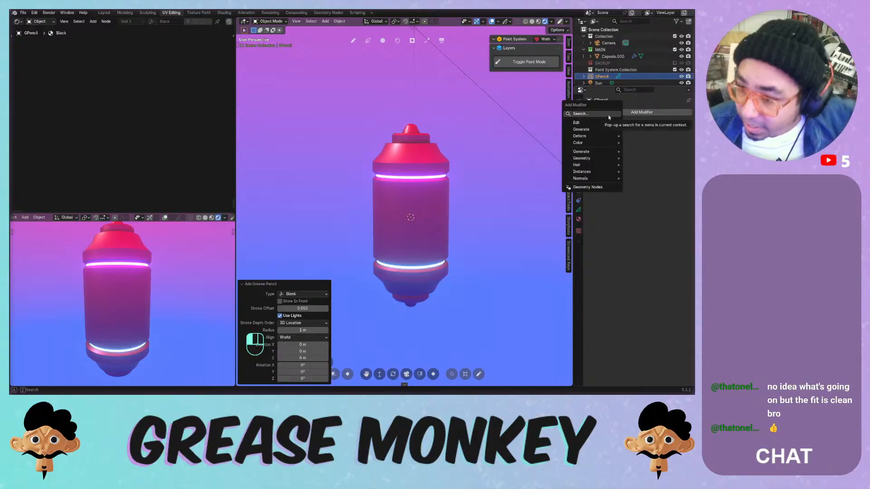
pyautogui.moveTo(594, 124)
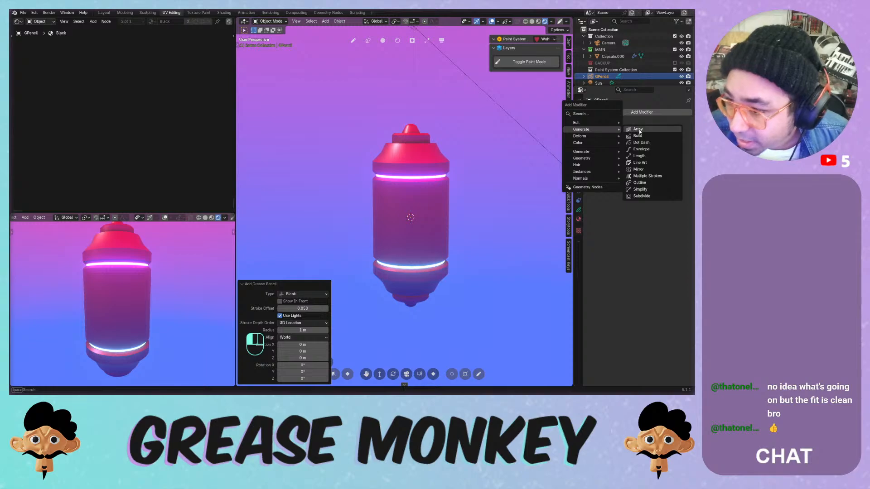
pyautogui.moveTo(600, 152)
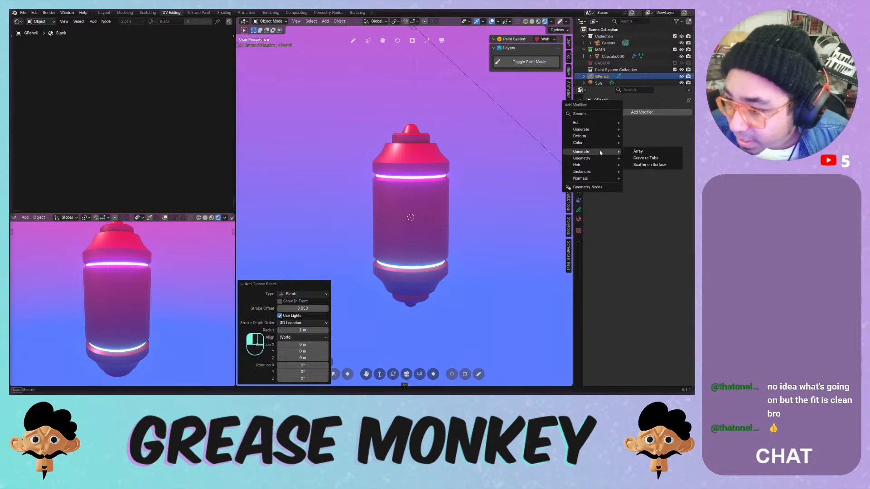
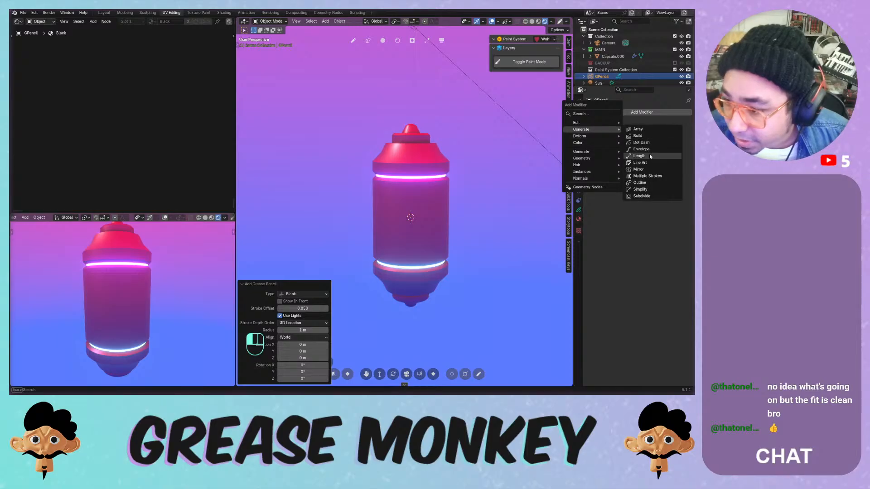
# - Try an outline modifier targeting the capsule with Black material and thicker strokes, then remove it
pyautogui.click(644, 182)
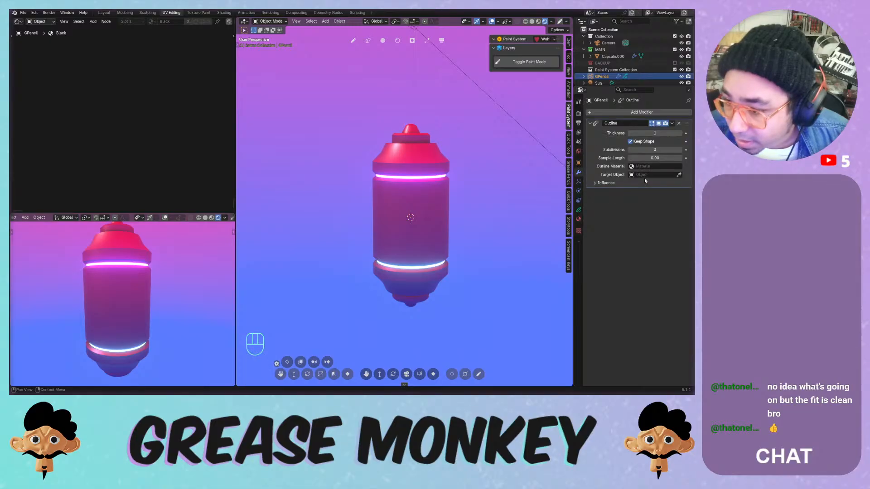
pyautogui.click(679, 174)
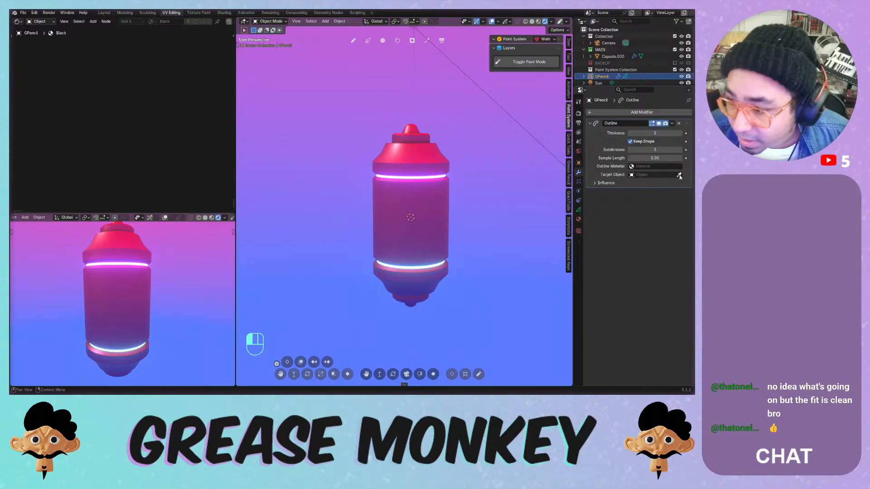
pyautogui.click(436, 197)
pyautogui.click(643, 167)
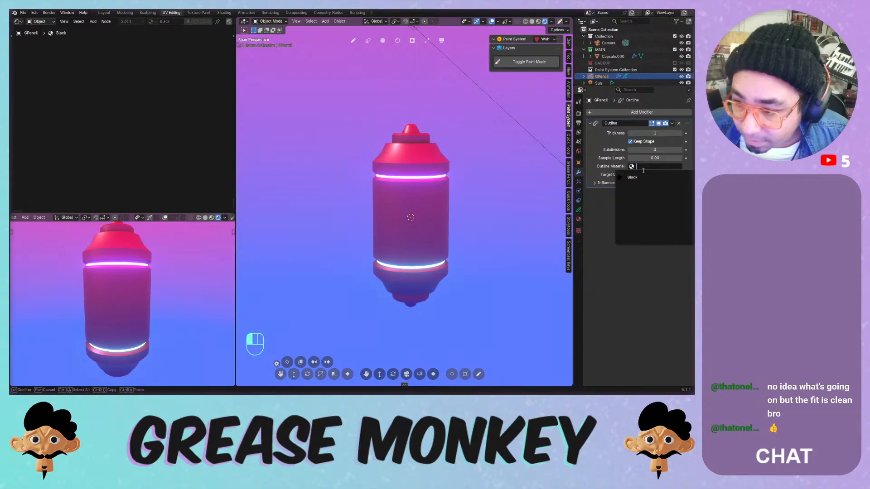
pyautogui.click(634, 177)
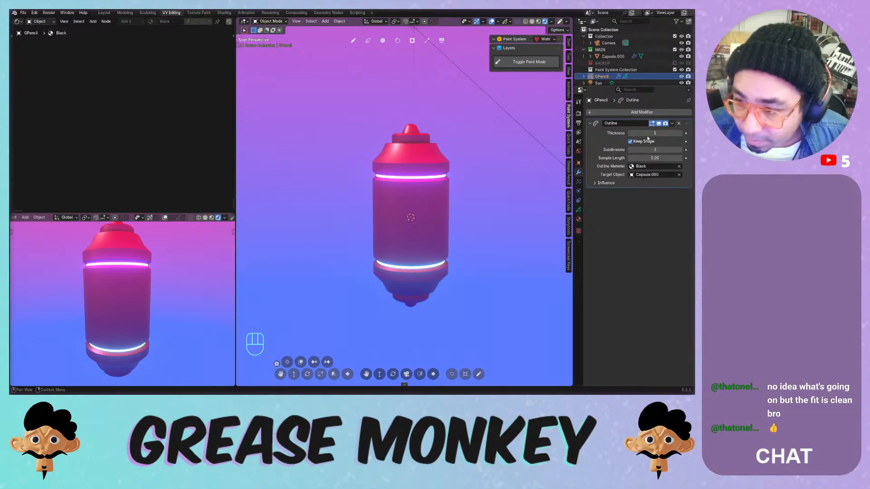
pyautogui.moveTo(648, 134); pyautogui.dragTo(689, 134)
pyautogui.click(678, 123)
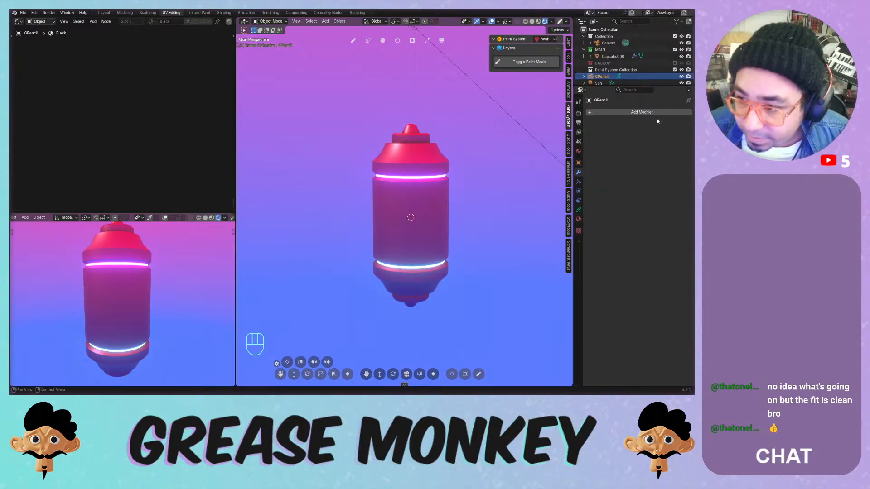
# - Add a Line Art modifier to GPencil with Source Type set to Object
pyautogui.click(635, 113)
pyautogui.moveTo(627, 110)
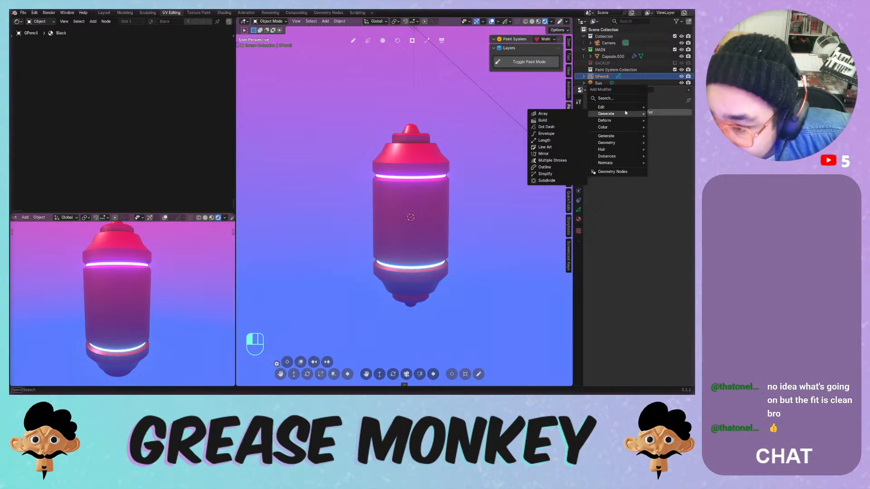
pyautogui.click(558, 147)
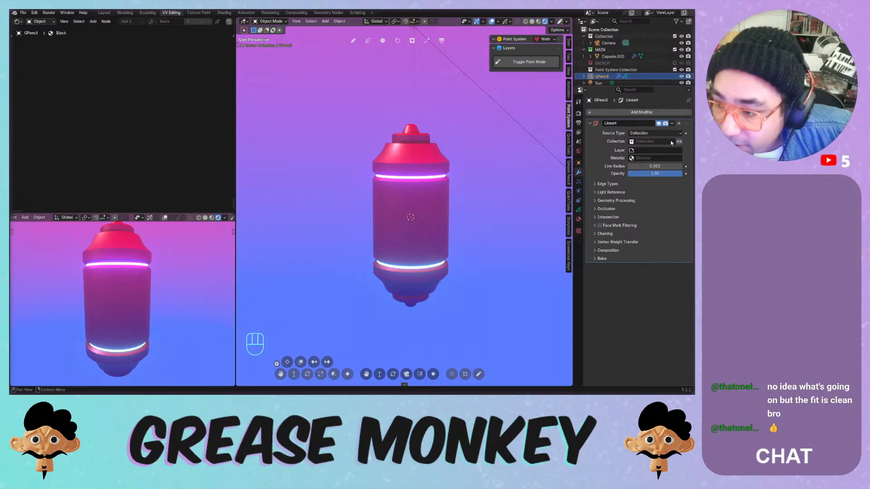
pyautogui.click(655, 133)
pyautogui.click(655, 148)
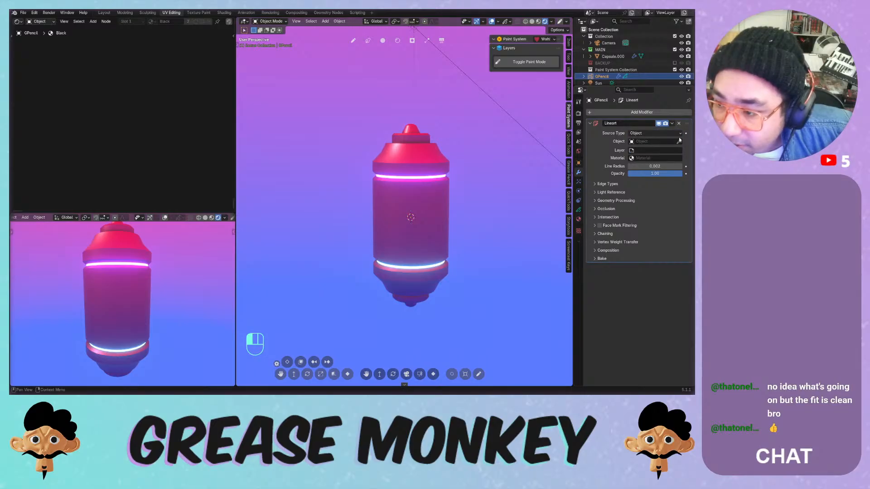
pyautogui.click(418, 192)
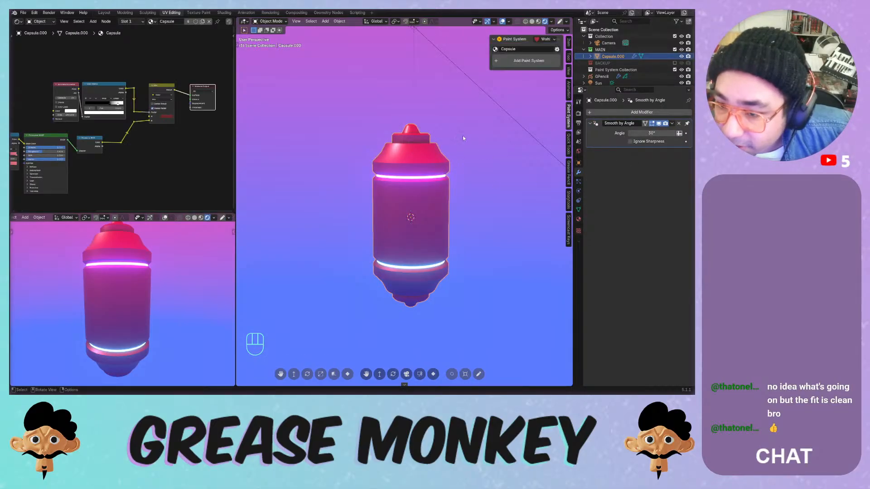
# - Move GPencil into MAIN and set Line Art to Capsule.000, layer 'Layer', Black material
pyautogui.moveTo(601, 77); pyautogui.dragTo(601, 50)
pyautogui.click(608, 64)
pyautogui.click(679, 141)
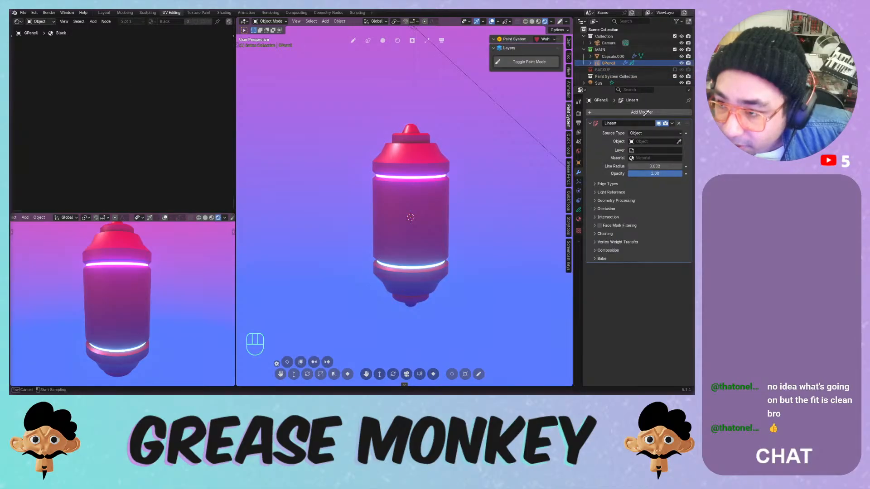
pyautogui.click(612, 56)
pyautogui.click(652, 150)
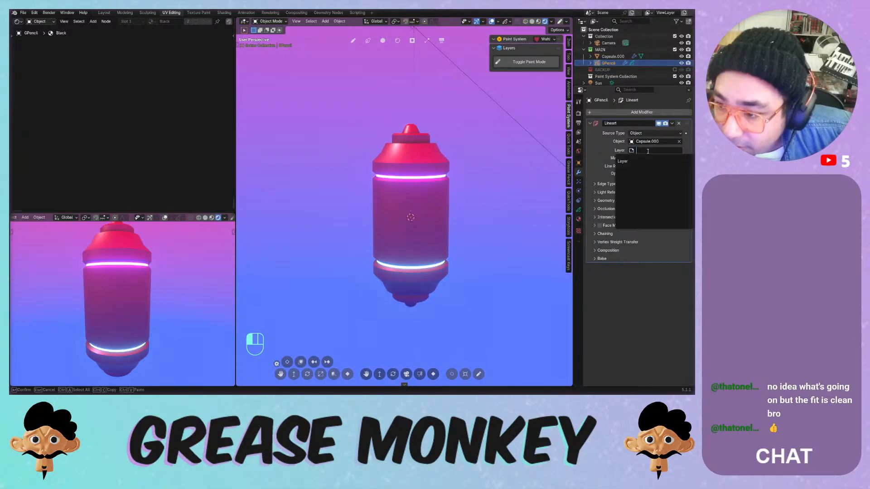
pyautogui.click(640, 162)
pyautogui.click(640, 158)
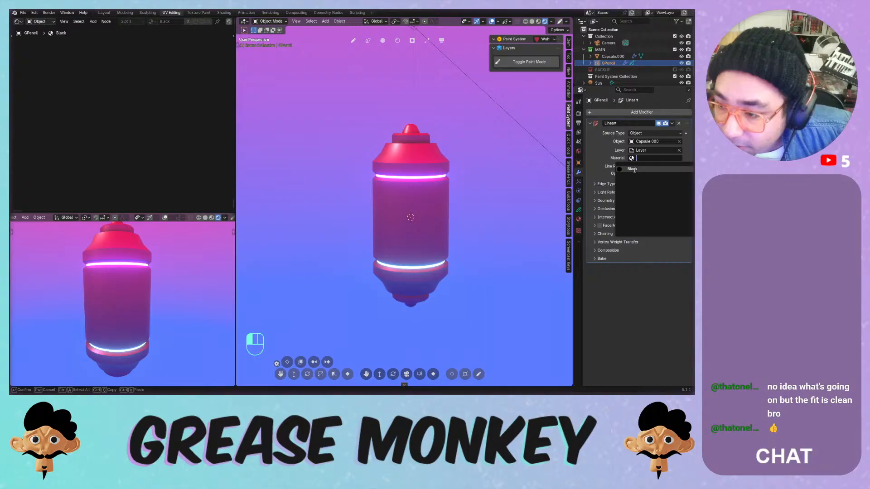
pyautogui.click(634, 169)
pyautogui.click(495, 163)
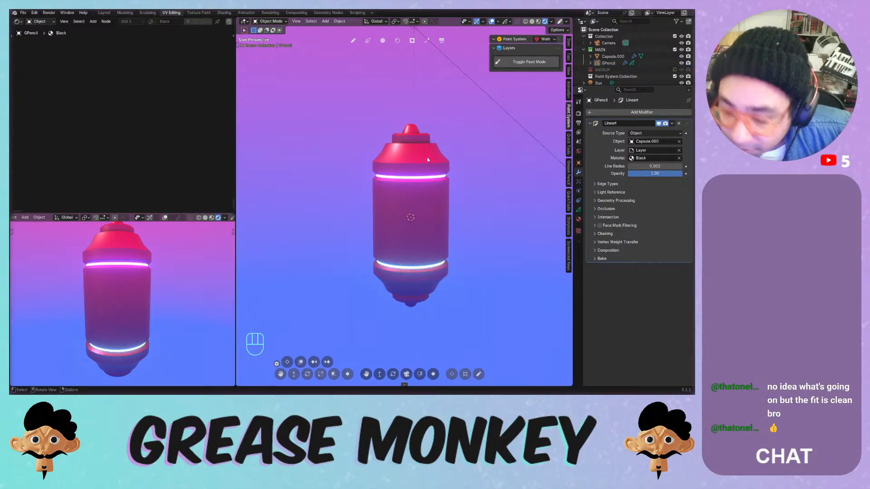
# - View through the camera and set the Line Art line radius to 0.02 and opacity about 0.48
pyautogui.press('KP_0')
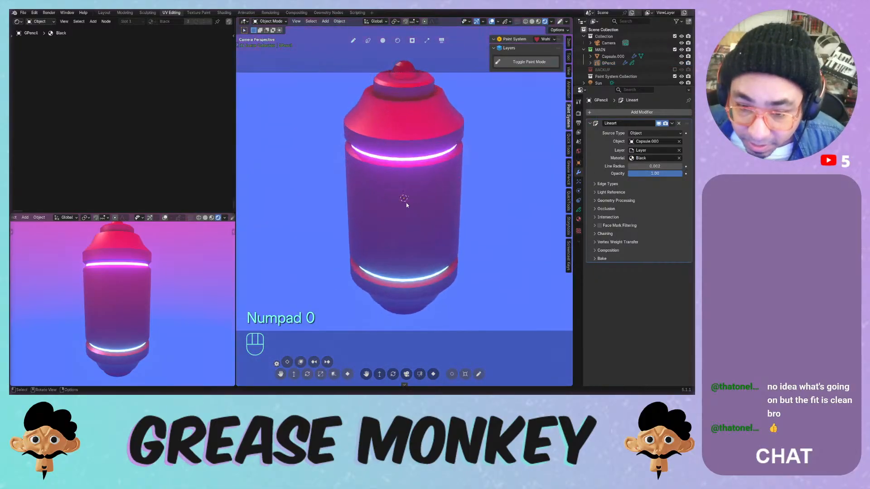
pyautogui.scroll(-3, 411, 175)
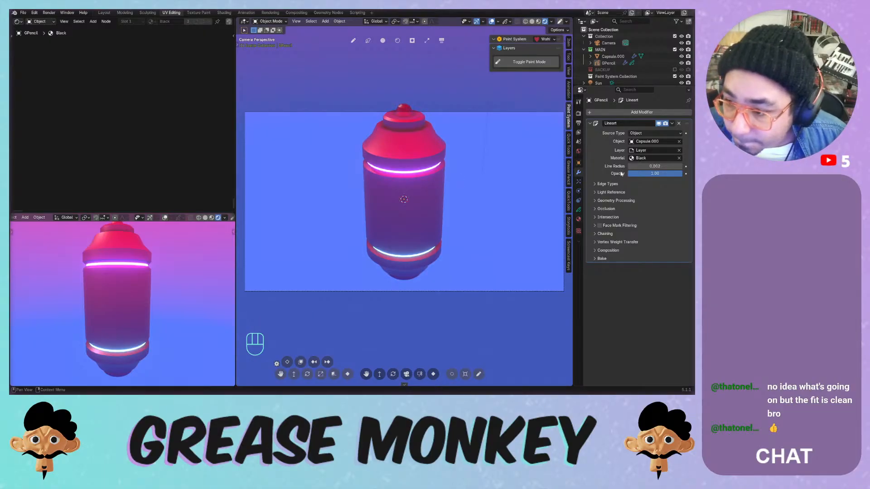
pyautogui.moveTo(645, 167); pyautogui.dragTo(666, 176)
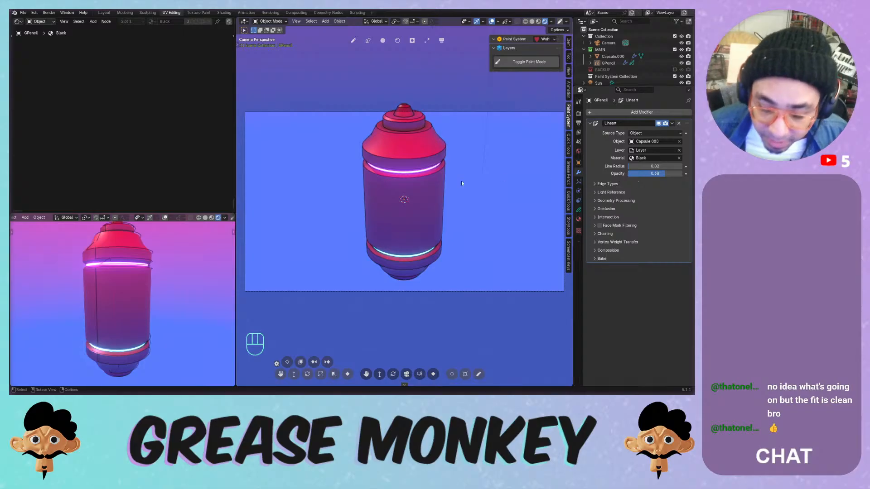
# - Expand and collapse the Edge Types, Light Reference, Geometry Processing and Occlusion subpanels
pyautogui.click(608, 184)
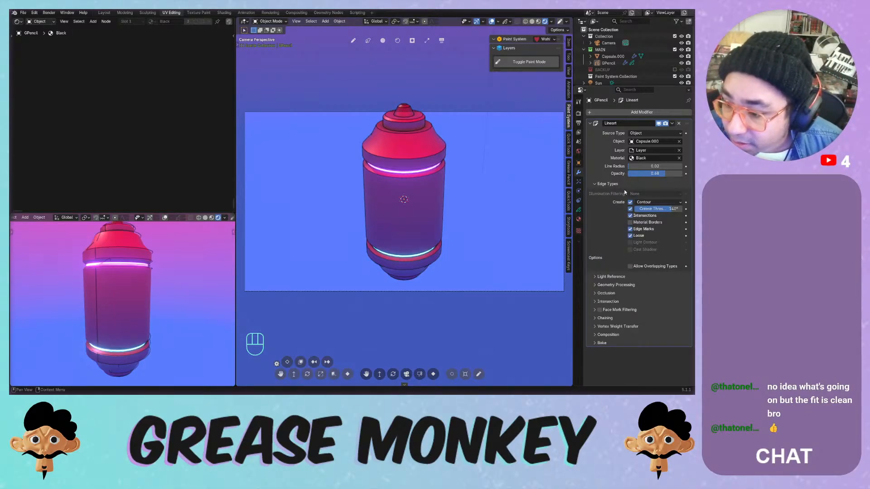
pyautogui.click(621, 185)
pyautogui.click(620, 194)
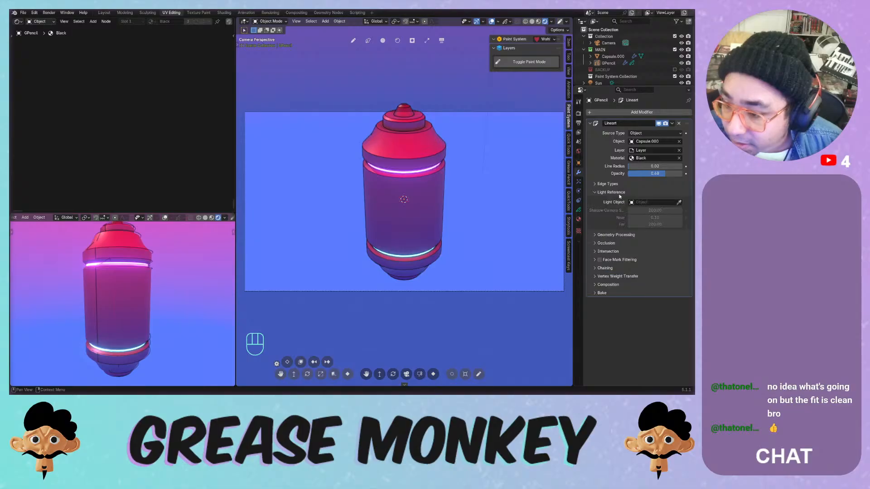
pyautogui.click(619, 193)
pyautogui.click(628, 201)
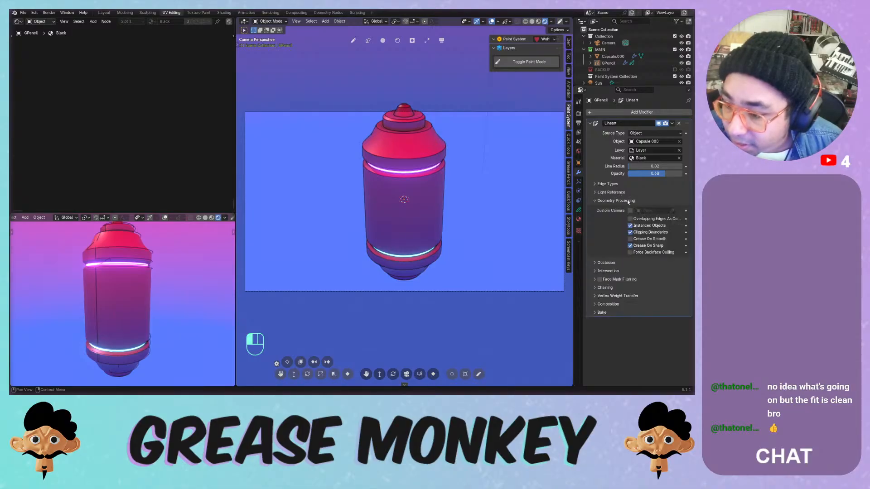
pyautogui.click(627, 200)
pyautogui.click(620, 204)
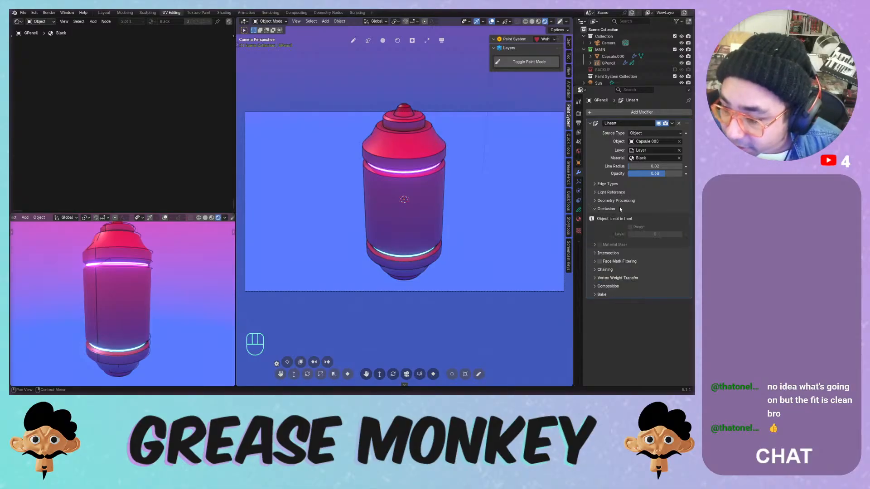
pyautogui.click(621, 208)
# - Expand and collapse the Intersection, Chaining, Vertex Weight Transfer and Composition subpanels
pyautogui.click(627, 216)
pyautogui.click(627, 216)
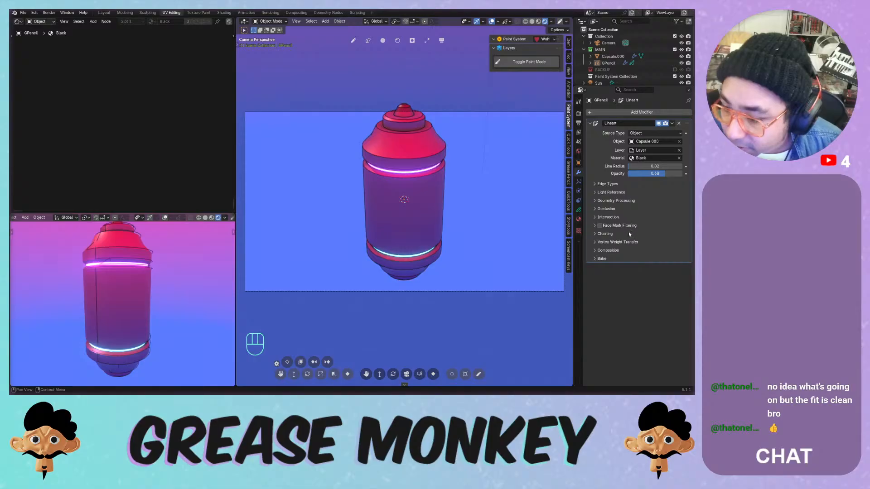
pyautogui.click(628, 234)
pyautogui.click(628, 233)
pyautogui.click(630, 242)
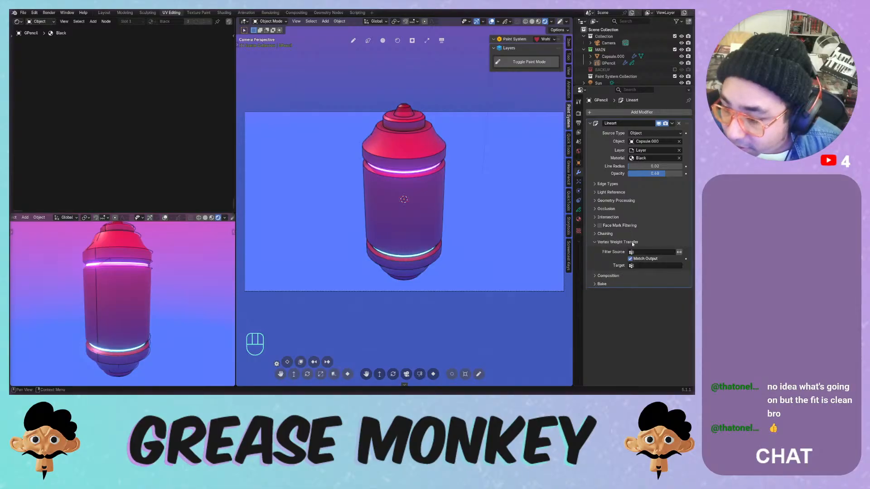
pyautogui.click(629, 243)
pyautogui.click(633, 251)
pyautogui.click(632, 252)
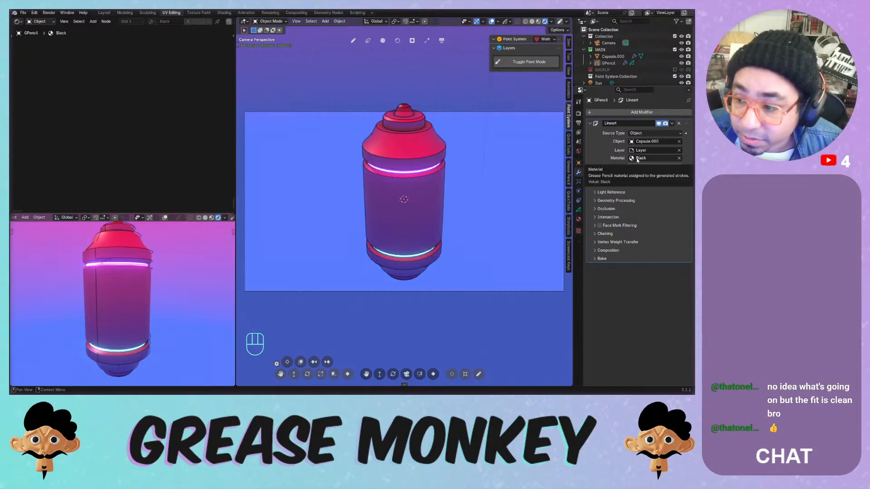
# - Try white and light blue stroke colours on the Black material, then sample the capsule's red
pyautogui.click(578, 219)
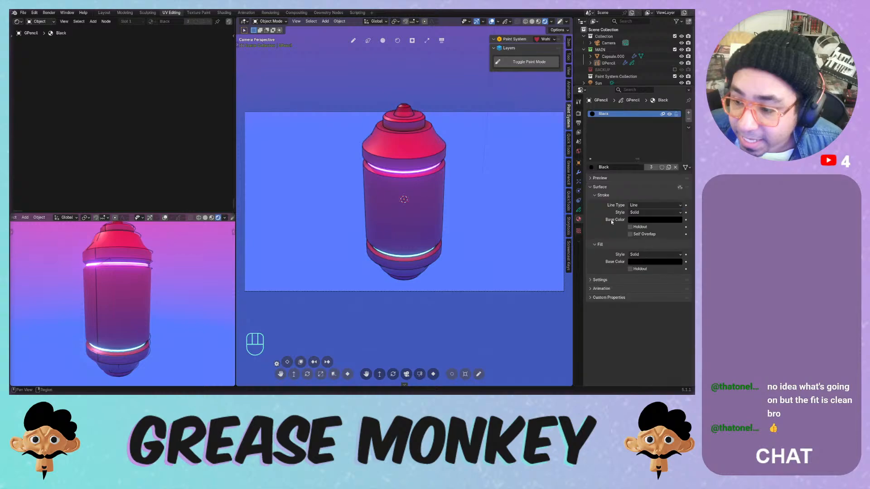
pyautogui.click(655, 219)
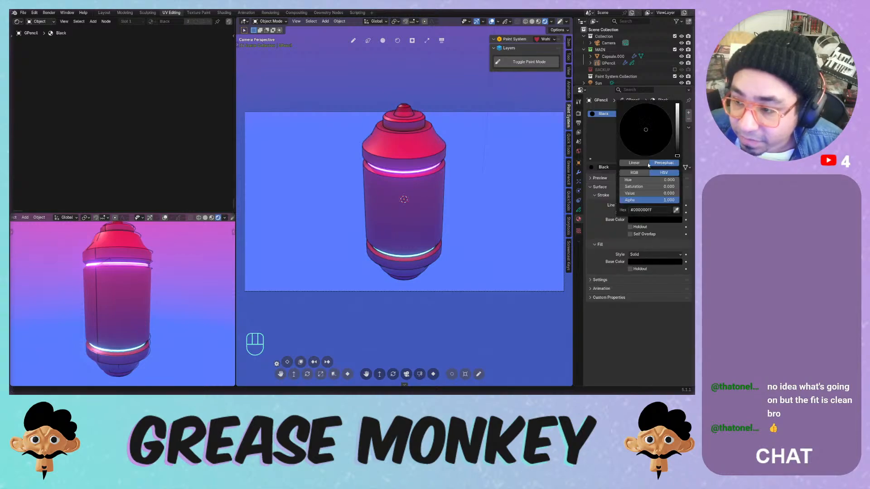
pyautogui.moveTo(677, 120); pyautogui.dragTo(677, 105)
pyautogui.moveTo(646, 130)
pyautogui.mouseDown()
pyautogui.moveTo(635, 136)
pyautogui.moveTo(625, 121)
pyautogui.moveTo(648, 125)
pyautogui.mouseUp()
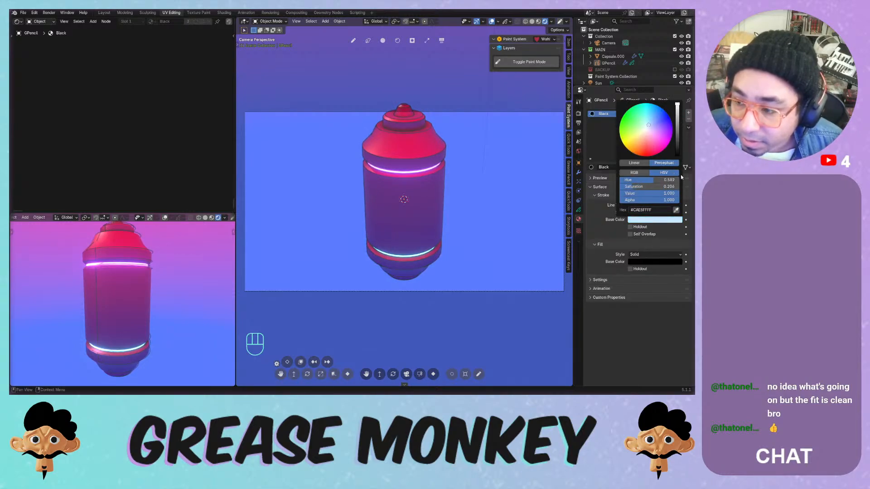
pyautogui.click(676, 210)
pyautogui.click(415, 143)
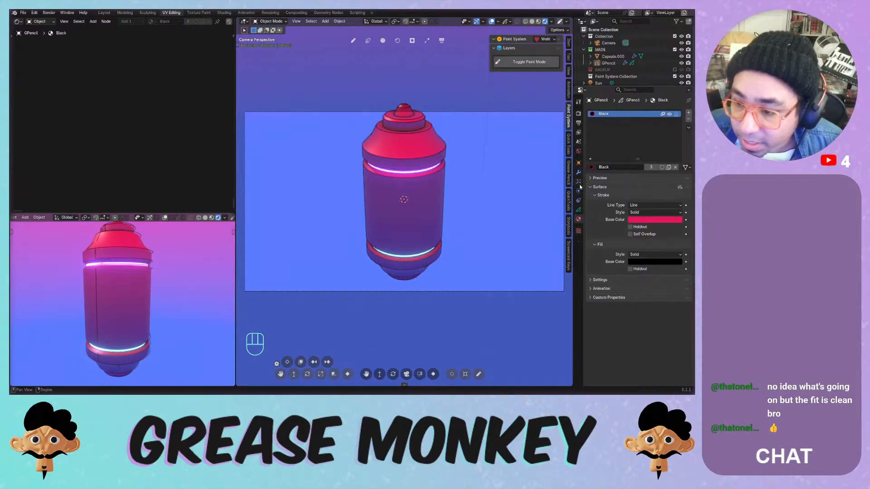
# - Set the Line Art line radius to 0.04 and save Painting Systems.blend
pyautogui.click(579, 210)
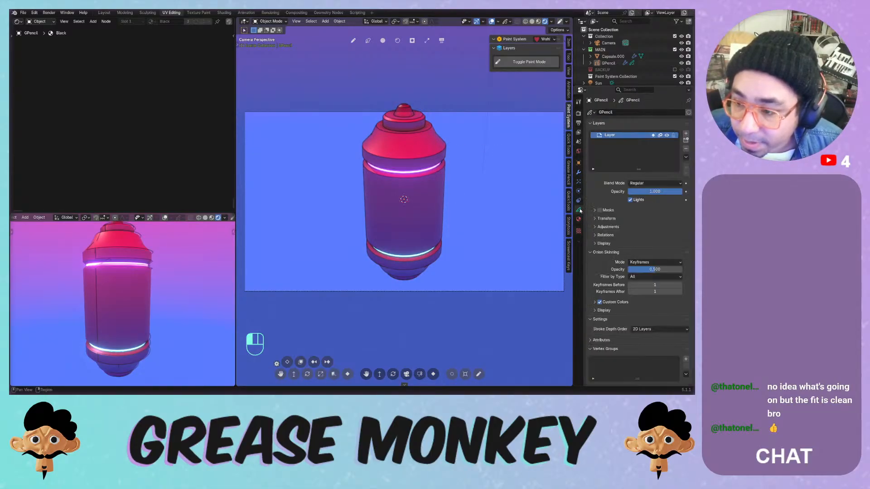
pyautogui.click(579, 172)
pyautogui.moveTo(645, 166)
pyautogui.mouseDown()
pyautogui.moveTo(673, 174)
pyautogui.moveTo(636, 166)
pyautogui.mouseUp()
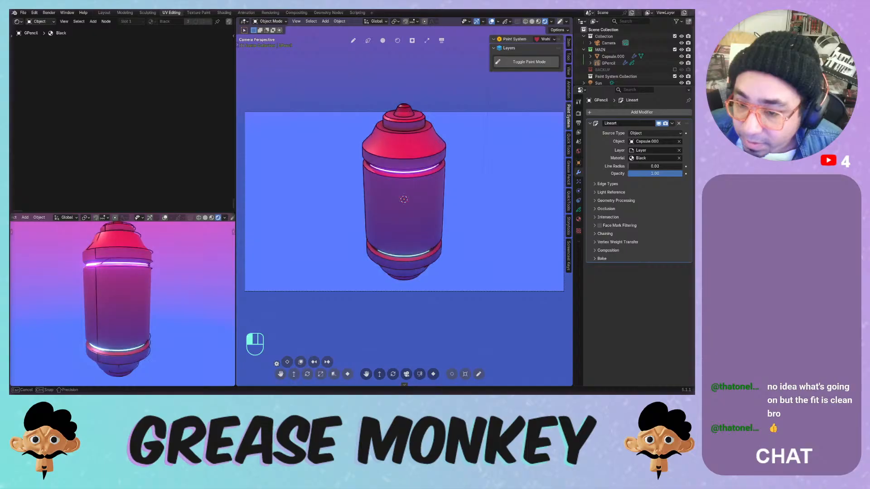
pyautogui.moveTo(636, 167); pyautogui.dragTo(641, 167)
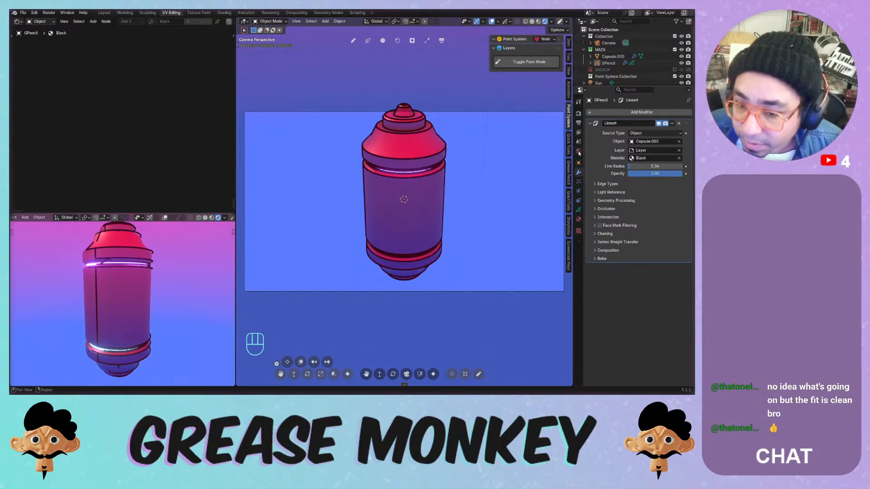
pyautogui.hotkey('ctrl', 's')
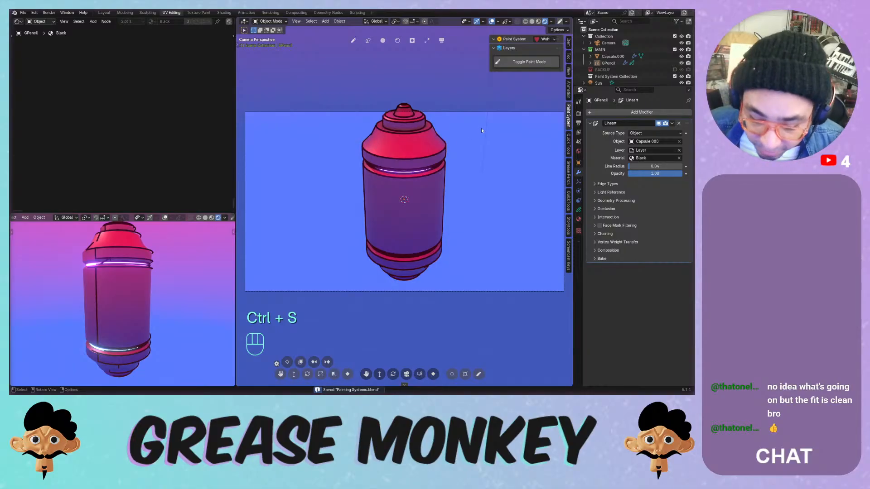
pyautogui.click(609, 43)
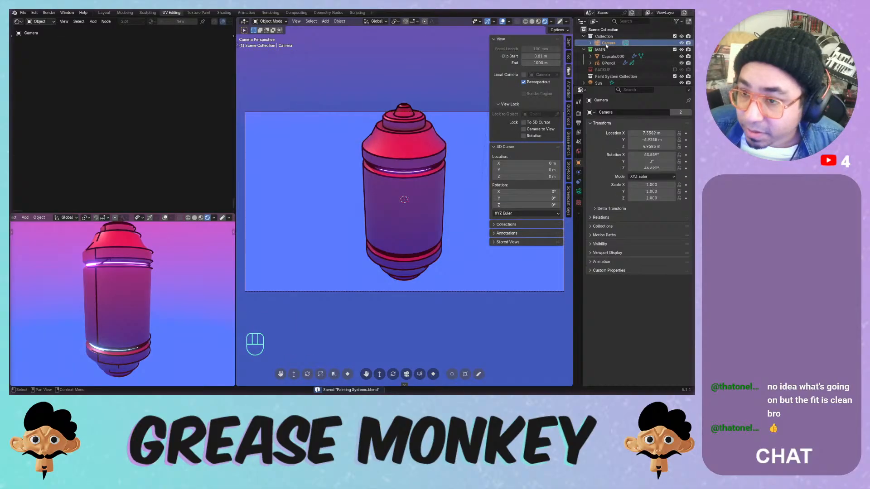
# - Set the camera to Rotation X 90°, Z 0°, Location X 0, and adjust Y to frame the capsule
pyautogui.click(568, 43)
pyautogui.moveTo(519, 69); pyautogui.dragTo(521, 69)
pyautogui.click(519, 83)
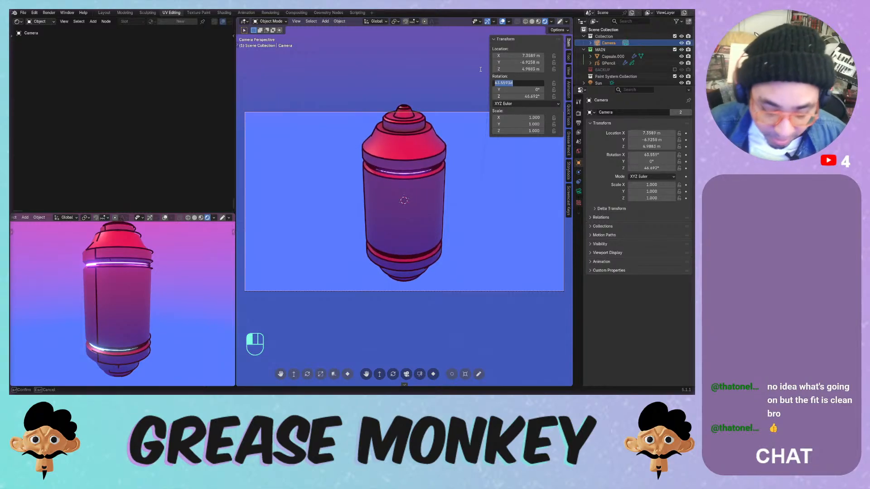
pyautogui.write('90')
pyautogui.press('Tab')
pyautogui.press('Tab')
pyautogui.write('0')
pyautogui.press('Return')
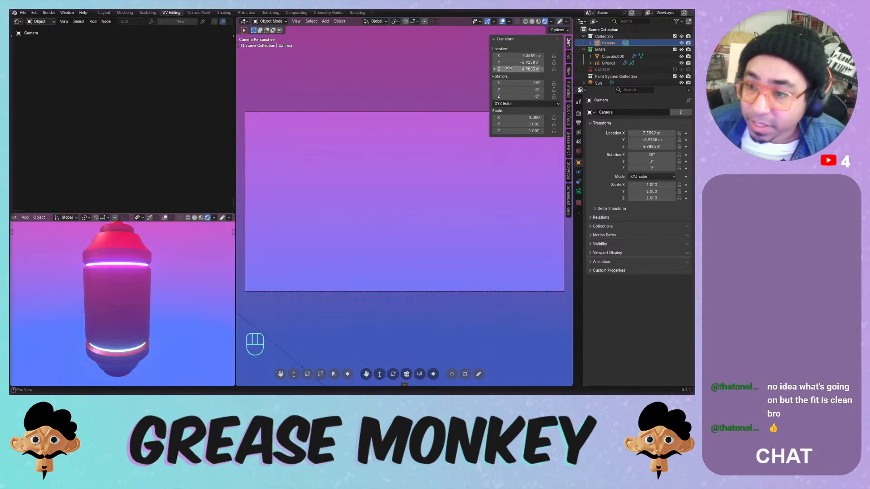
pyautogui.moveTo(509, 69)
pyautogui.mouseDown()
pyautogui.moveTo(485, 65)
pyautogui.moveTo(507, 66)
pyautogui.mouseUp()
pyautogui.hotkey('ctrl', 'z')
pyautogui.click(528, 55)
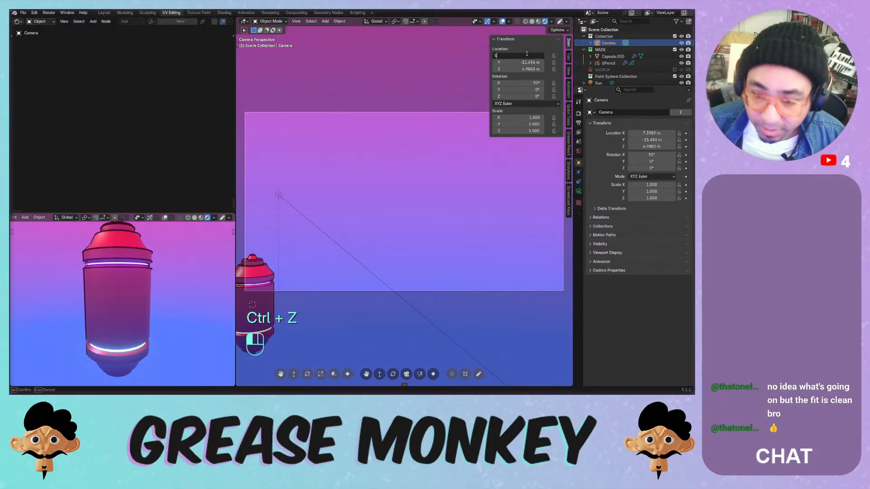
pyautogui.press('Return')
pyautogui.moveTo(519, 62)
pyautogui.mouseDown()
pyautogui.moveTo(536, 62)
pyautogui.moveTo(498, 69)
pyautogui.moveTo(530, 62)
pyautogui.moveTo(513, 69)
pyautogui.mouseUp()
# - Set the camera's Passepartout to 1.0
pyautogui.click(578, 191)
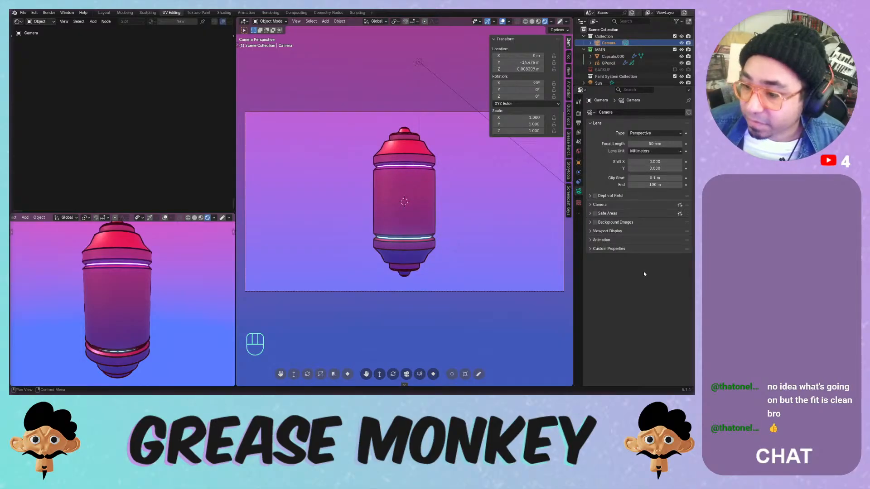
pyautogui.click(611, 235)
pyautogui.moveTo(648, 279); pyautogui.dragTo(682, 279)
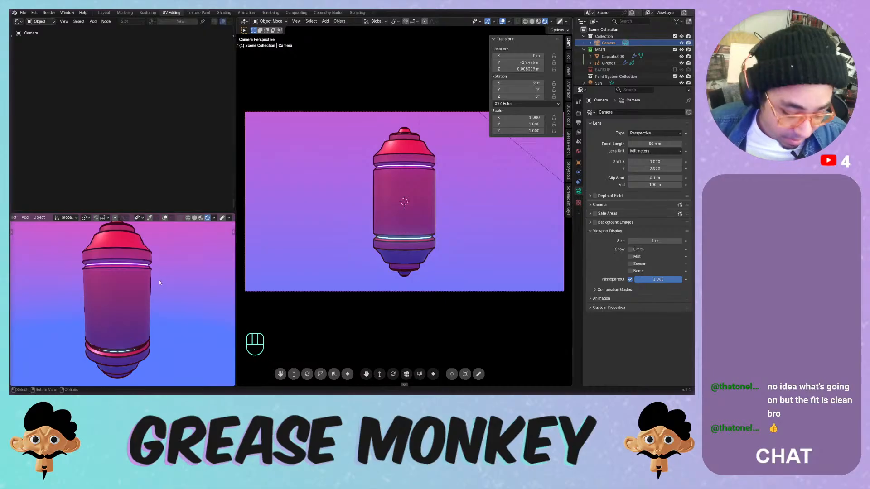
# - Show the camera view in the second viewport, hide its header, and save the file
pyautogui.press('KP_0')
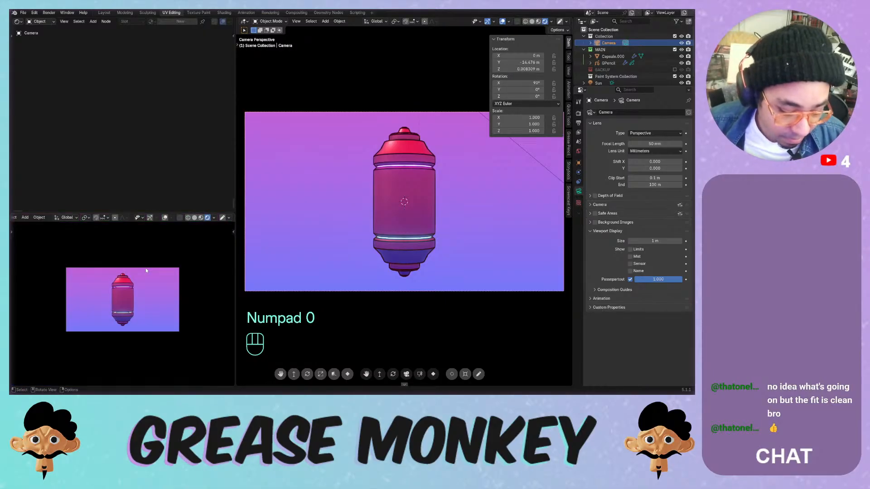
pyautogui.press('Home')
pyautogui.rightClick(149, 219)
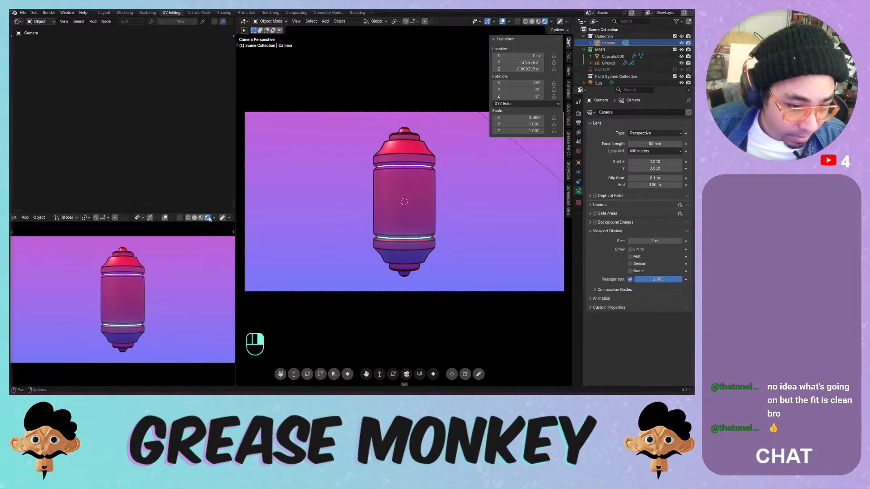
pyautogui.rightClick(195, 218)
pyautogui.moveTo(204, 218)
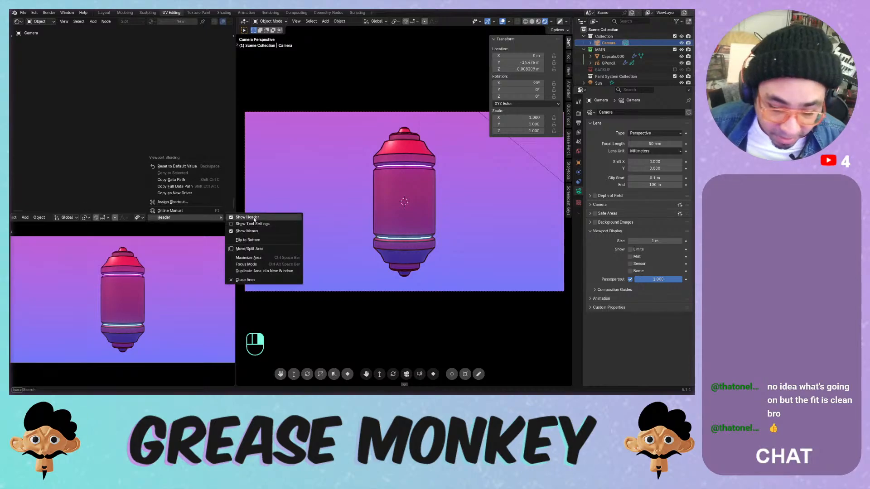
pyautogui.click(252, 218)
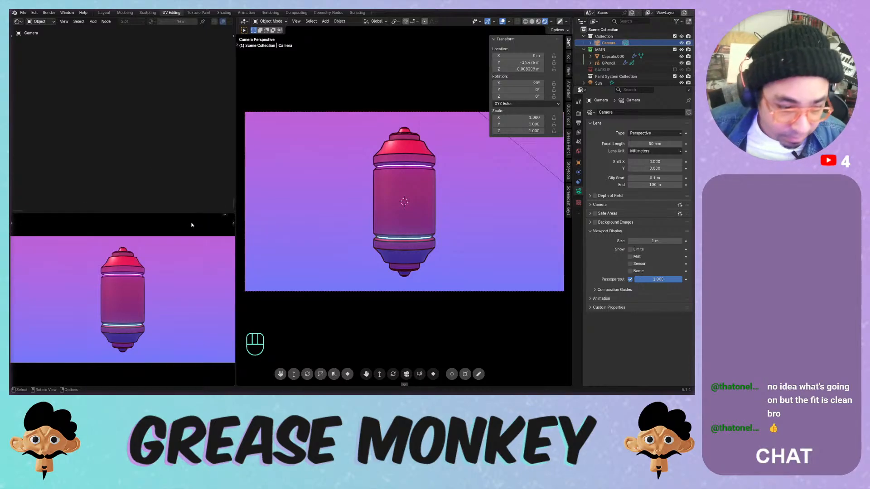
pyautogui.hotkey('ctrl', 's')
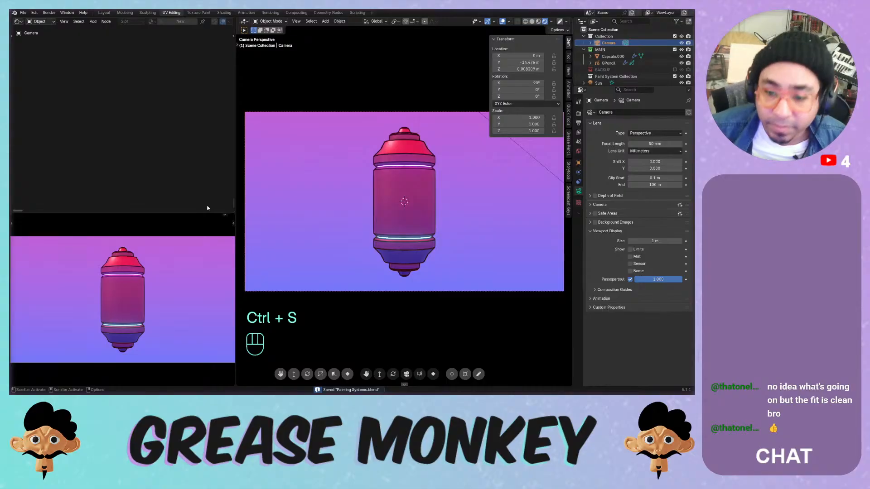
pyautogui.scroll(3, 413, 224)
pyautogui.scroll(-1, 413, 224)
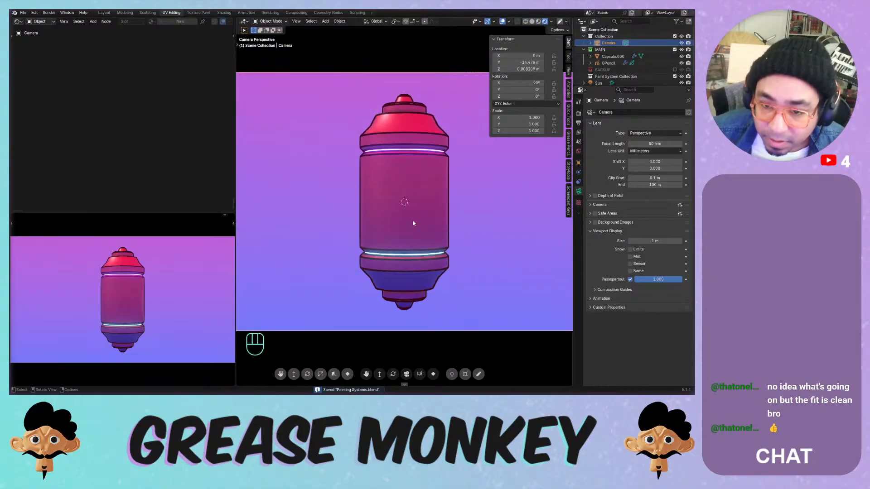
pyautogui.click(413, 186)
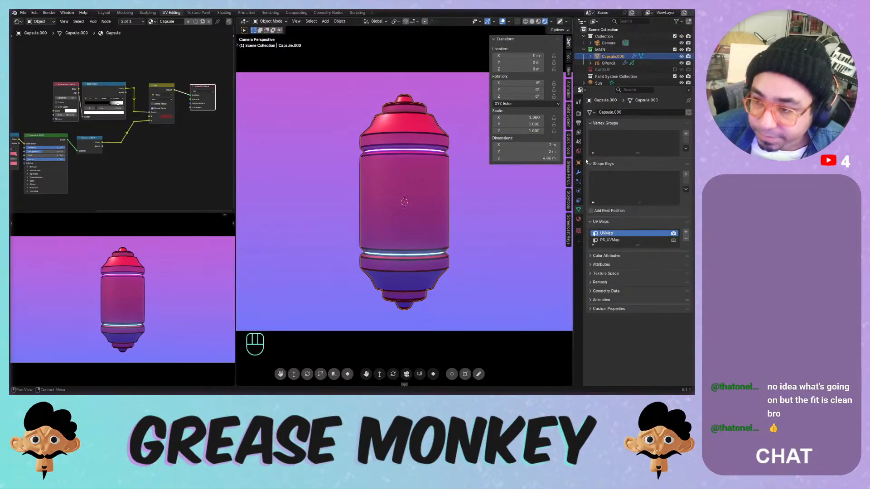
# - Compare GPencil's Line Art with Contour and Crease toggled off, leaving both on
pyautogui.click(608, 63)
pyautogui.click(578, 172)
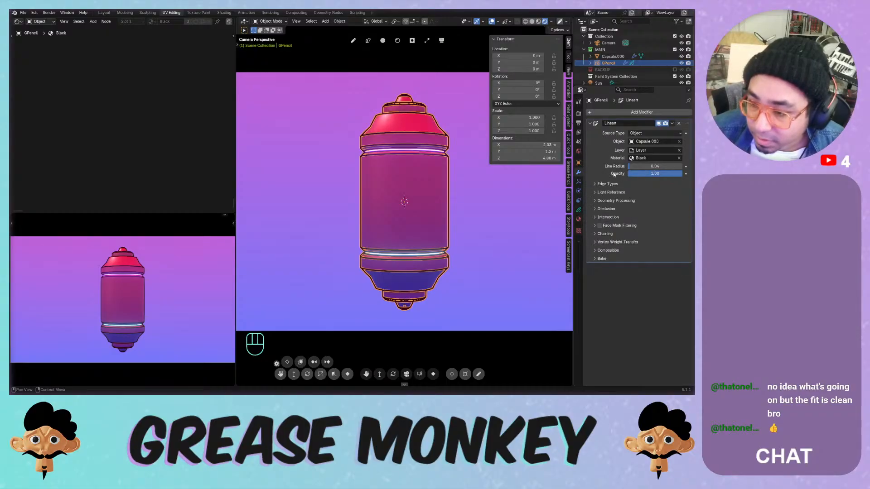
pyautogui.click(609, 184)
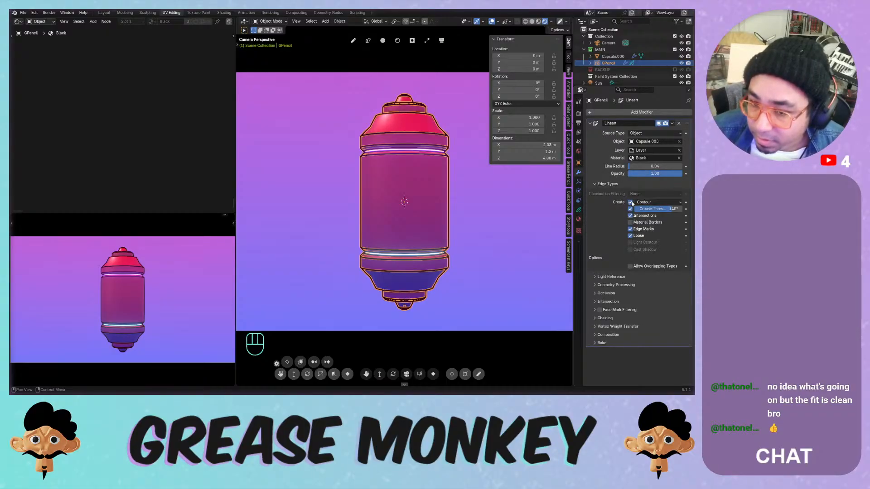
pyautogui.click(631, 203)
pyautogui.click(508, 195)
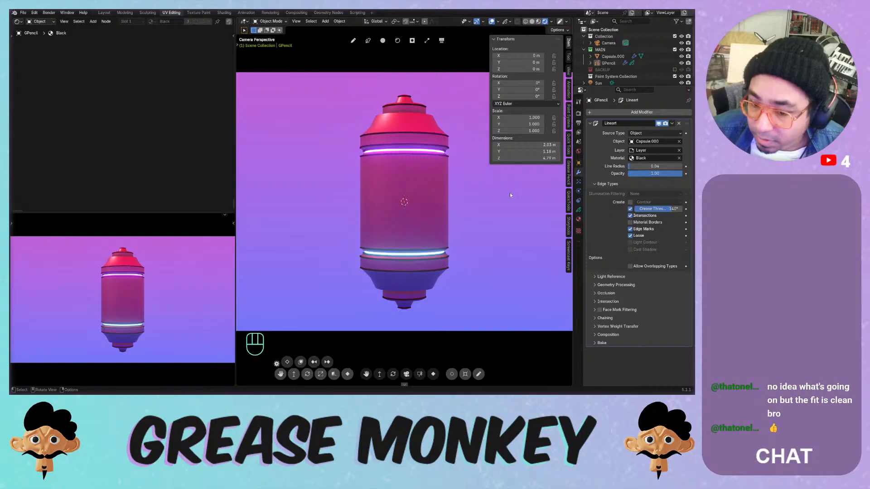
pyautogui.click(631, 202)
pyautogui.click(630, 209)
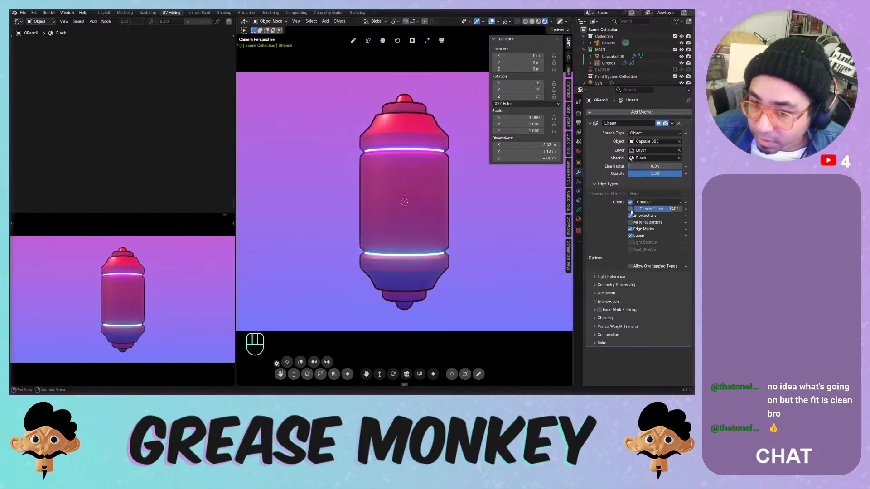
pyautogui.click(631, 210)
pyautogui.click(631, 210)
pyautogui.click(496, 184)
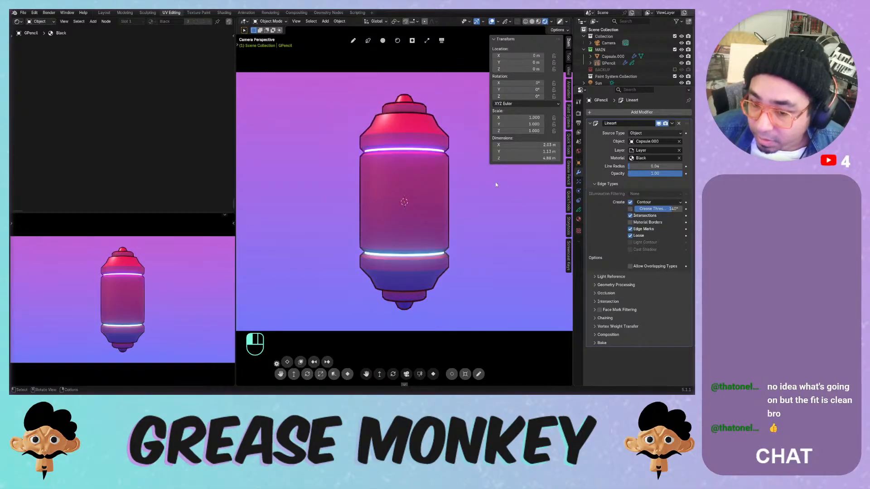
pyautogui.click(631, 210)
# - Enable Intersections and Loose edges, leave Material Borders off, set line radius 0.02, and save
pyautogui.click(633, 216)
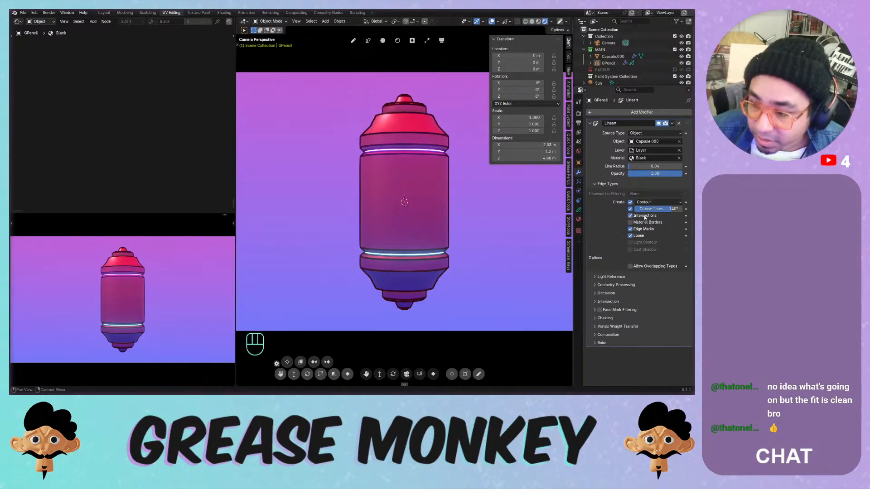
pyautogui.click(630, 222)
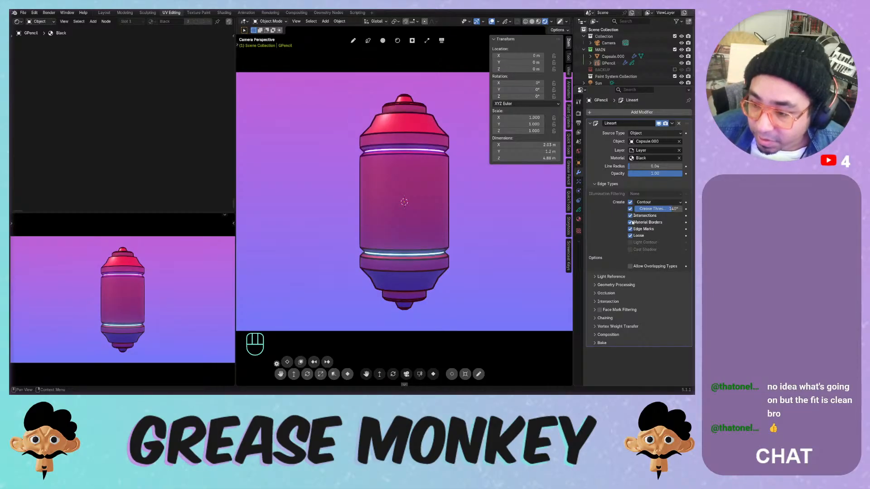
pyautogui.click(631, 222)
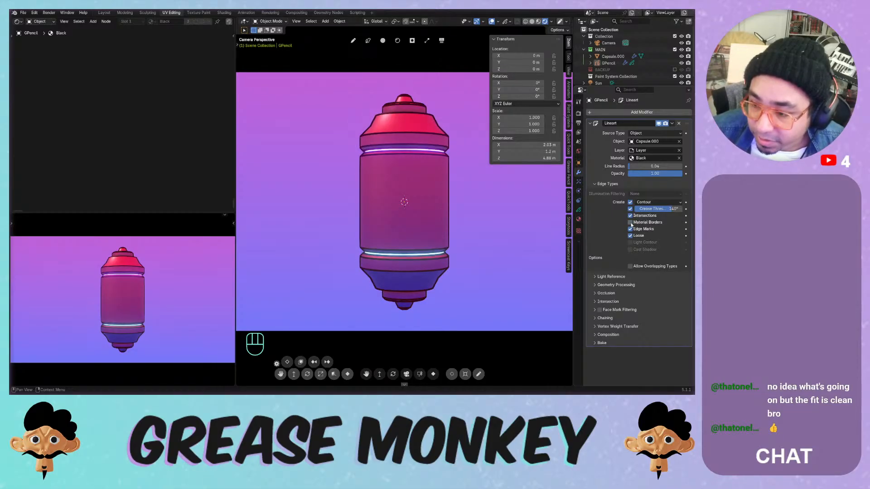
pyautogui.click(630, 236)
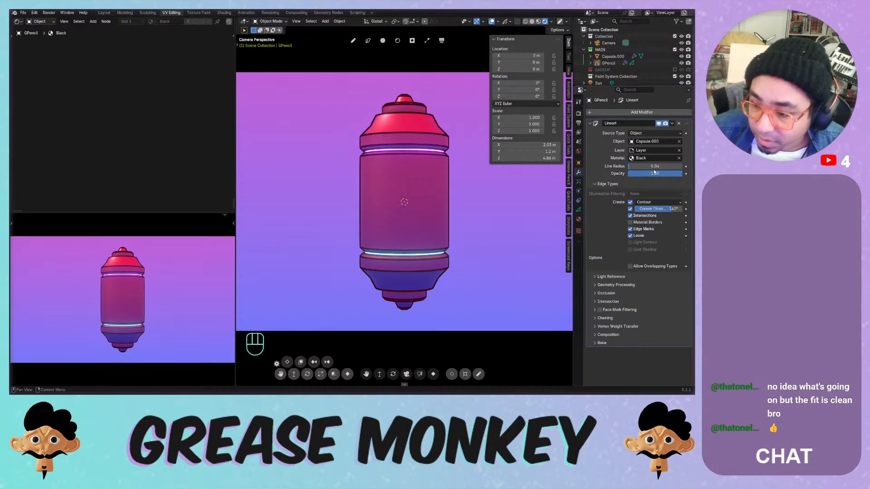
pyautogui.moveTo(648, 167); pyautogui.dragTo(606, 168)
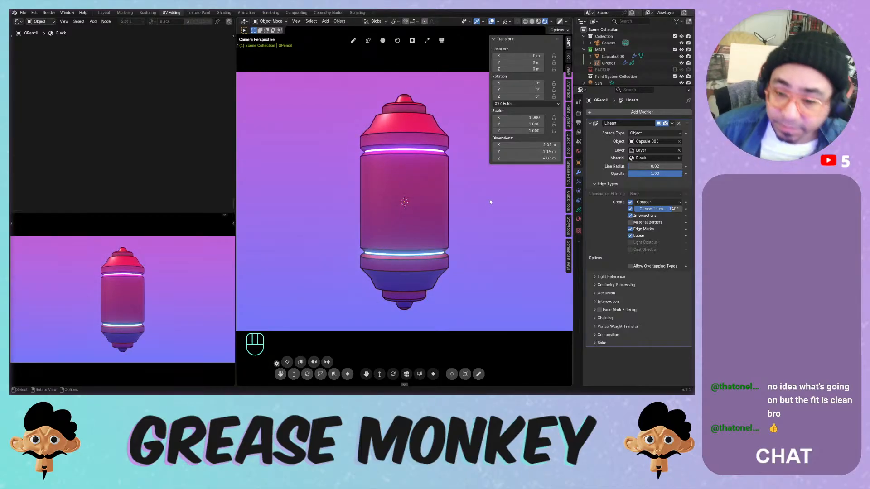
pyautogui.hotkey('ctrl', 's')
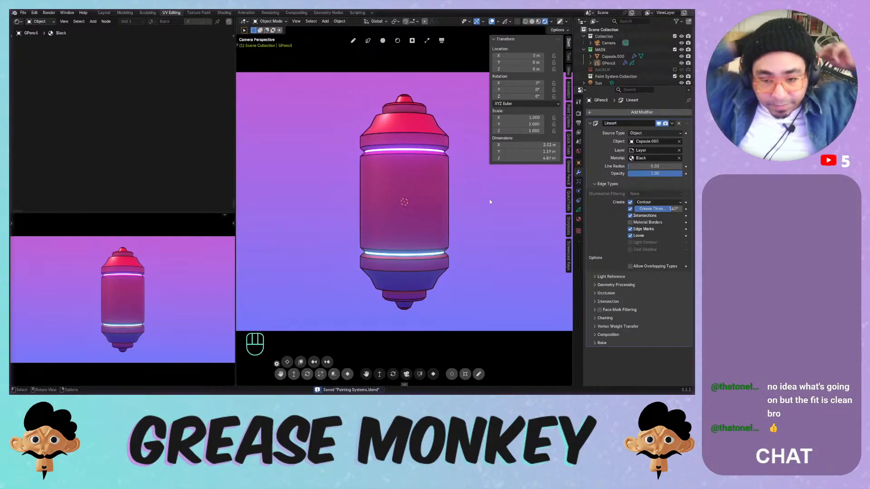
# - Try rotating the line art object and the capsule, cancelling each rotation
pyautogui.click(432, 138)
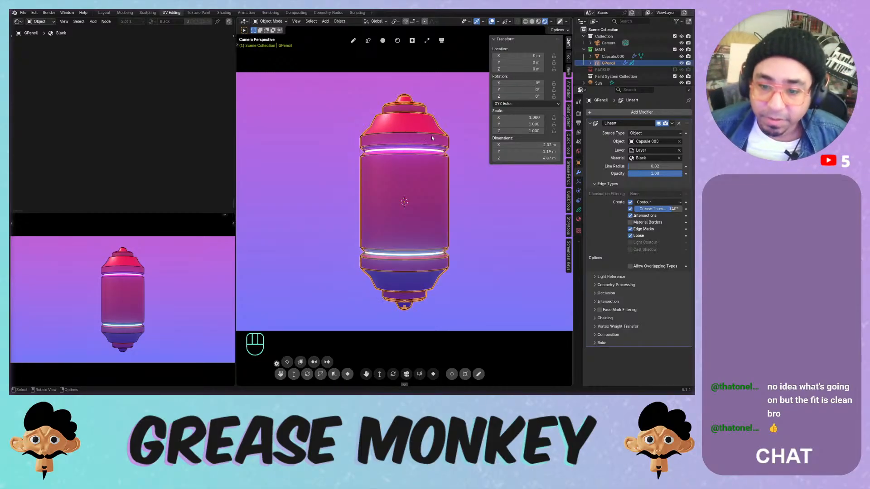
pyautogui.press('r')
pyautogui.rightClick(303, 45)
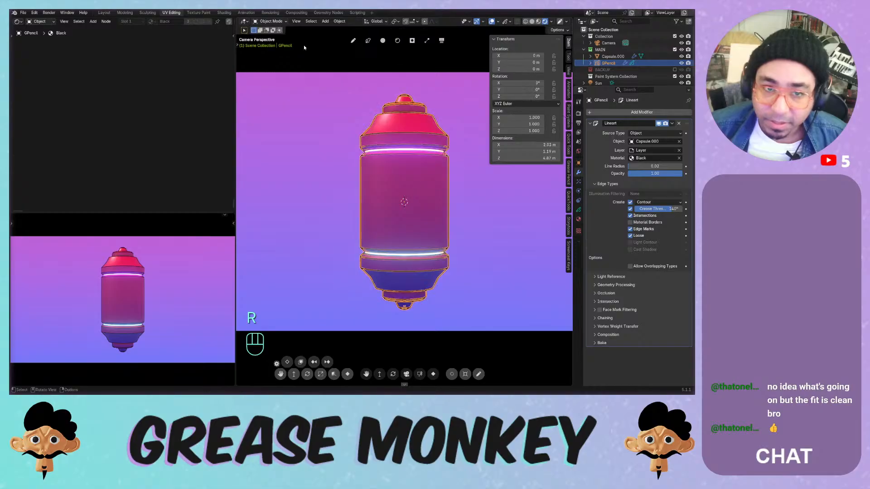
pyautogui.press('r')
pyautogui.rightClick(456, 109)
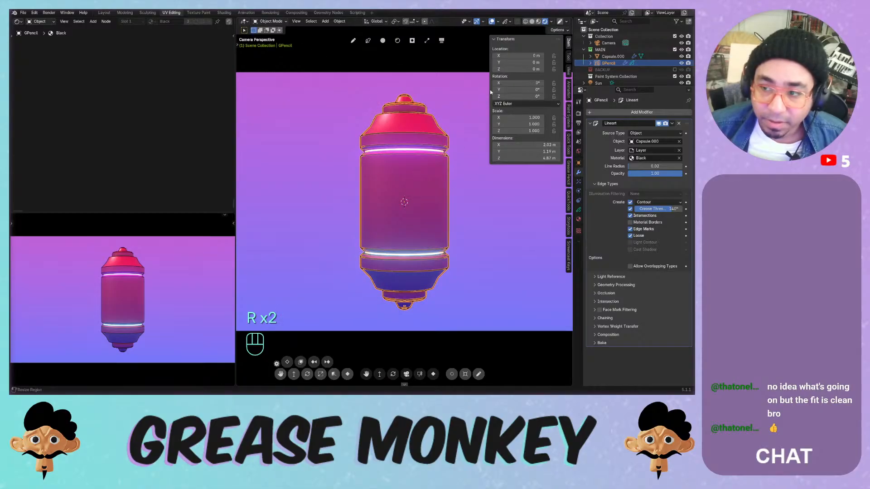
pyautogui.click(610, 56)
pyautogui.press('r')
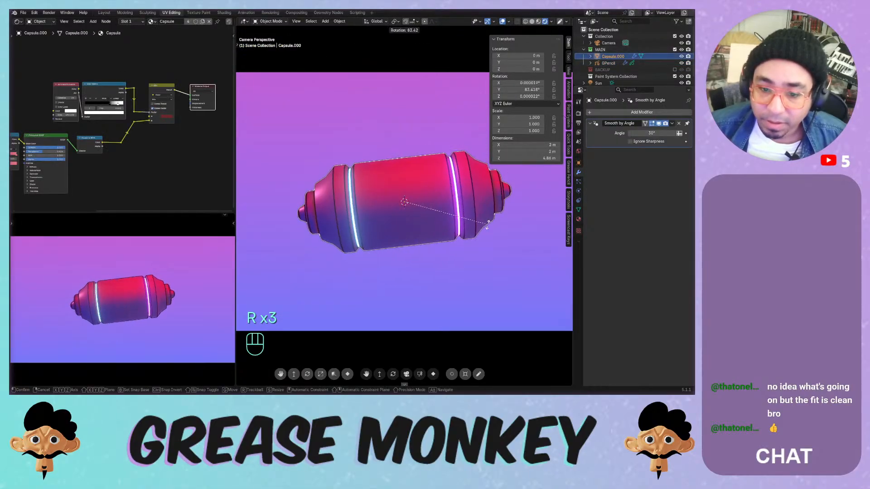
pyautogui.rightClick(521, 163)
# - Set the capsule's Y rotation to 90° and save the file
pyautogui.moveTo(513, 88); pyautogui.dragTo(554, 87)
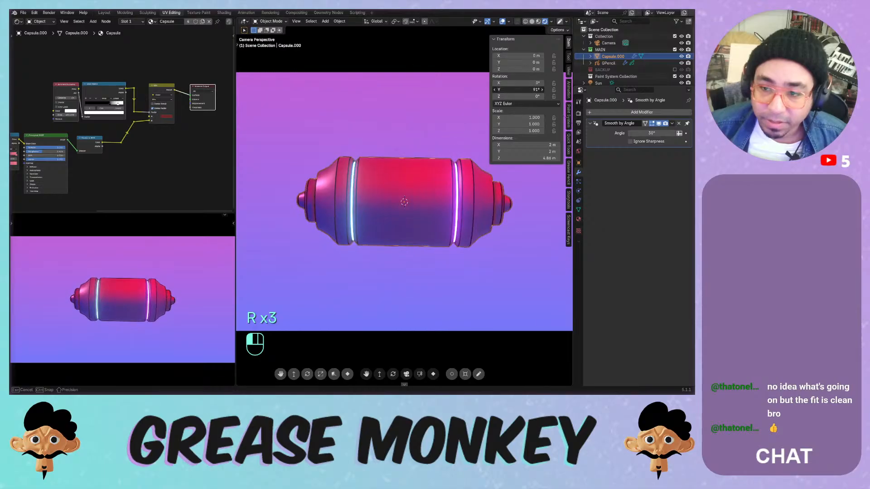
pyautogui.click(513, 87)
pyautogui.write('90')
pyautogui.press('Return')
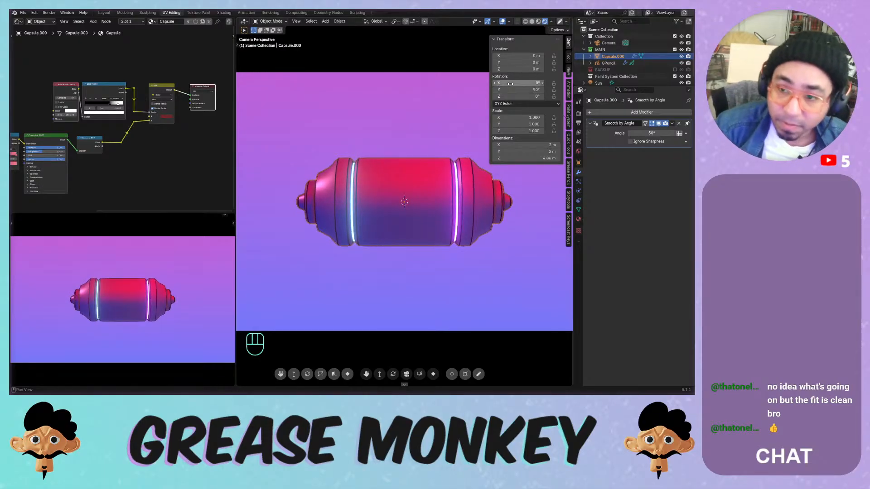
pyautogui.hotkey('ctrl', 's')
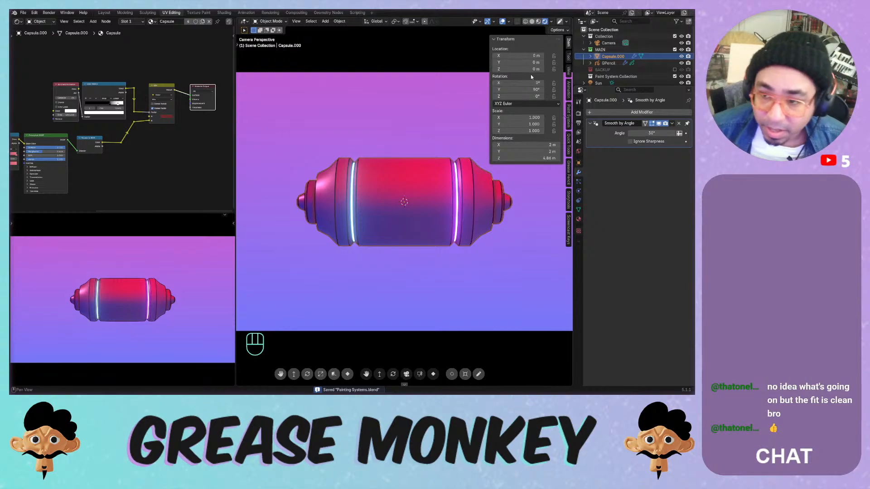
# - Experiment with the capsule's Z rotation and length, keeping Y at 90° and undoing the stretch
pyautogui.moveTo(517, 90); pyautogui.dragTo(869, 96)
pyautogui.hotkey('ctrl', 'z')
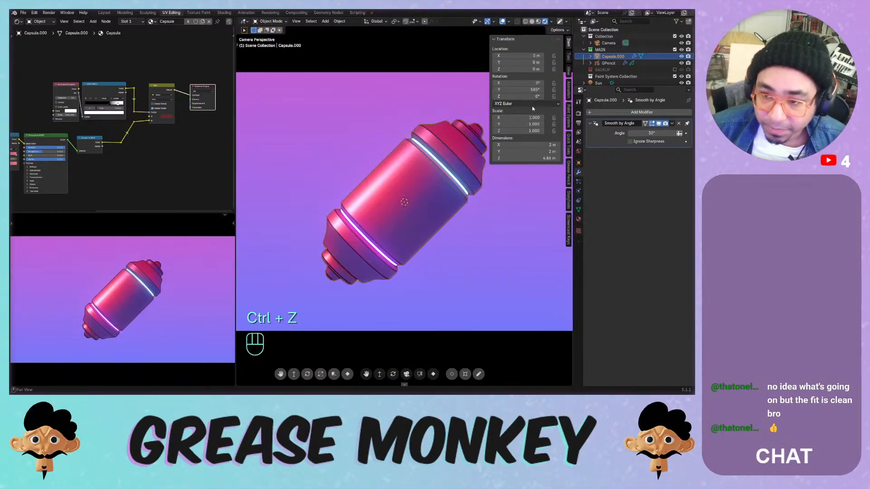
pyautogui.moveTo(528, 89); pyautogui.dragTo(455, 89)
pyautogui.click(530, 90)
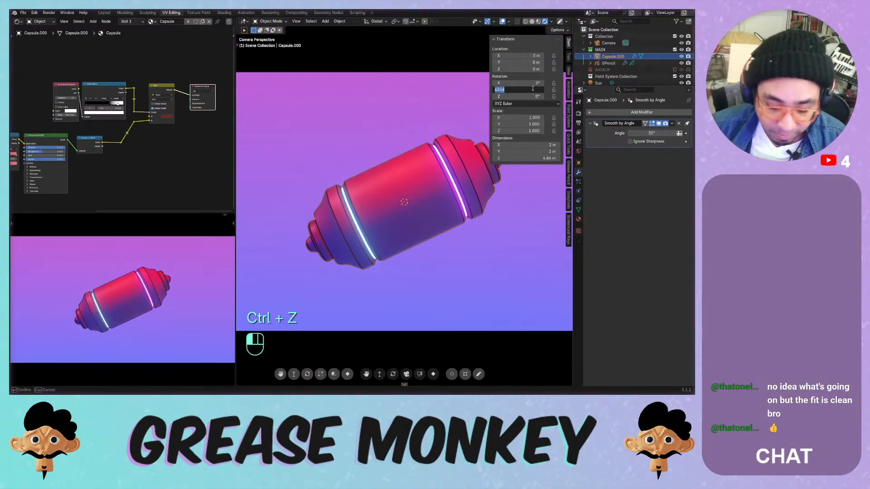
pyautogui.write('90')
pyautogui.press('Return')
pyautogui.moveTo(528, 96); pyautogui.dragTo(590, 96)
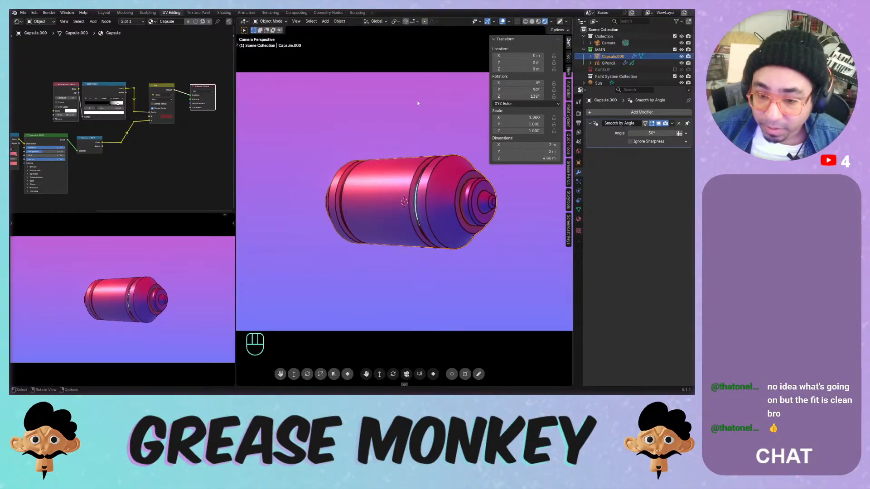
pyautogui.moveTo(521, 130); pyautogui.dragTo(605, 130)
pyautogui.hotkey('ctrl', 'z')
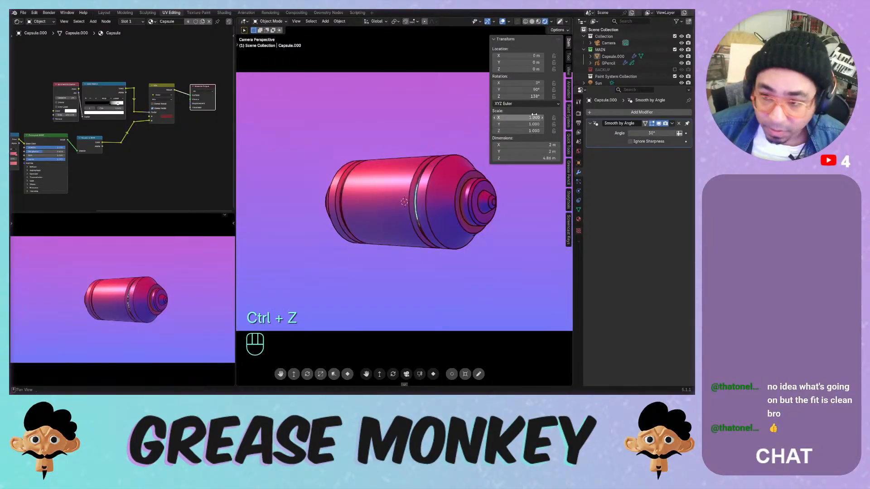
# - Set the capsule's Z rotation to 0°, inspect it up close, and save
pyautogui.moveTo(549, 96)
pyautogui.mouseDown()
pyautogui.moveTo(528, 96)
pyautogui.moveTo(548, 96)
pyautogui.mouseUp()
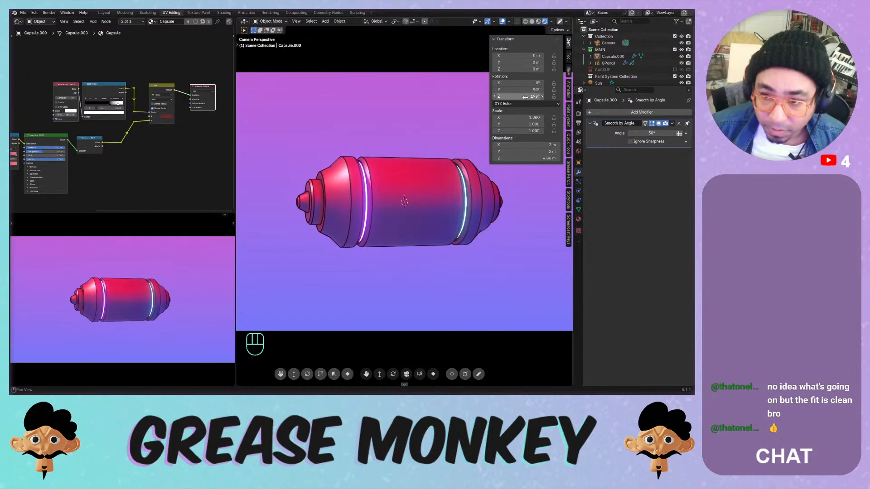
pyautogui.click(524, 98)
pyautogui.write('0')
pyautogui.press('Return')
pyautogui.moveTo(437, 132); pyautogui.dragTo(409, 173, button='middle')
pyautogui.scroll(3, 409, 213)
pyautogui.moveTo(398, 178)
pyautogui.keyDown('shift'); pyautogui.mouseDown(button='middle')
pyautogui.moveTo(376, 165)
pyautogui.moveTo(384, 138)
pyautogui.mouseUp(button='middle'); pyautogui.keyUp('shift')
pyautogui.hotkey('ctrl', 's')
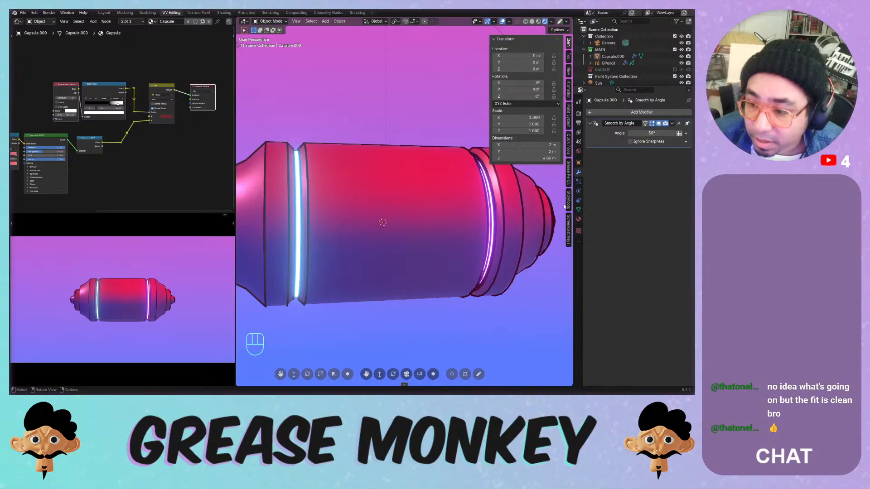
# - Add a Paint System to Capsule.000 using the PBR template
pyautogui.click(568, 116)
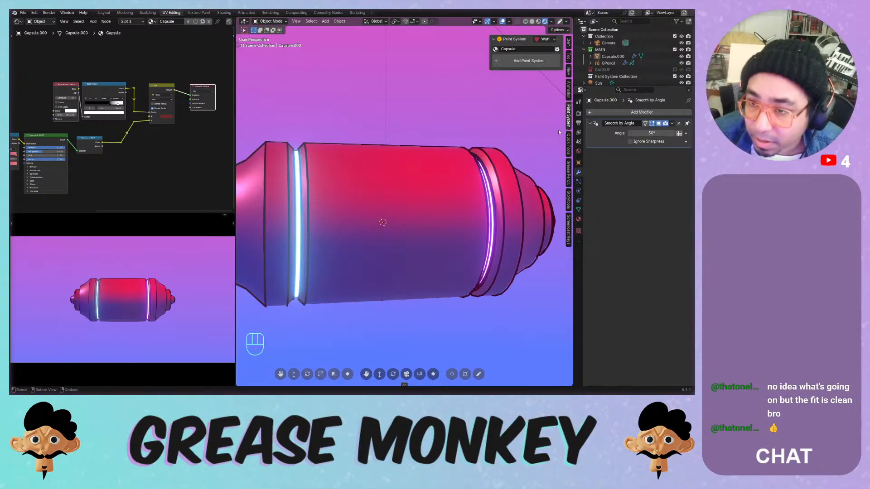
pyautogui.click(425, 169)
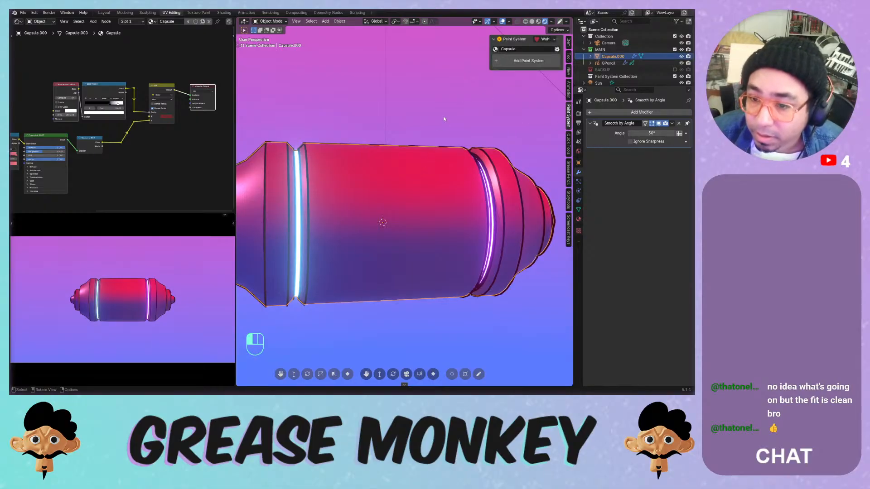
pyautogui.click(519, 61)
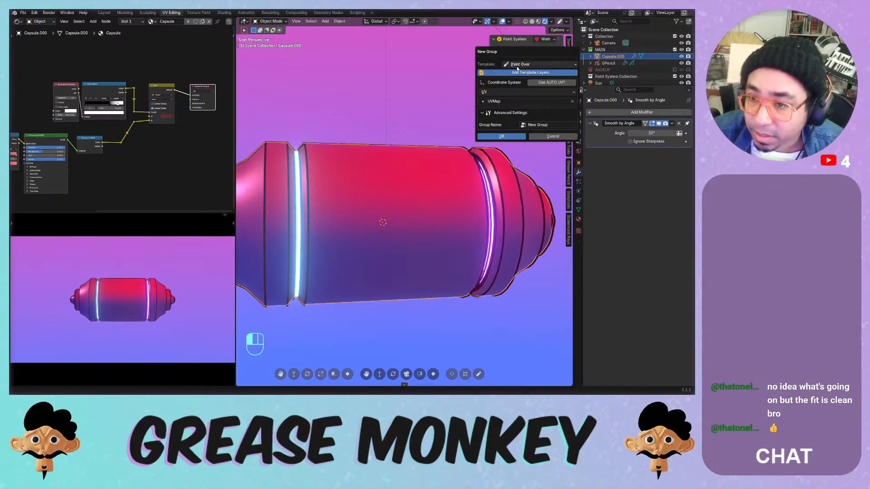
pyautogui.click(518, 66)
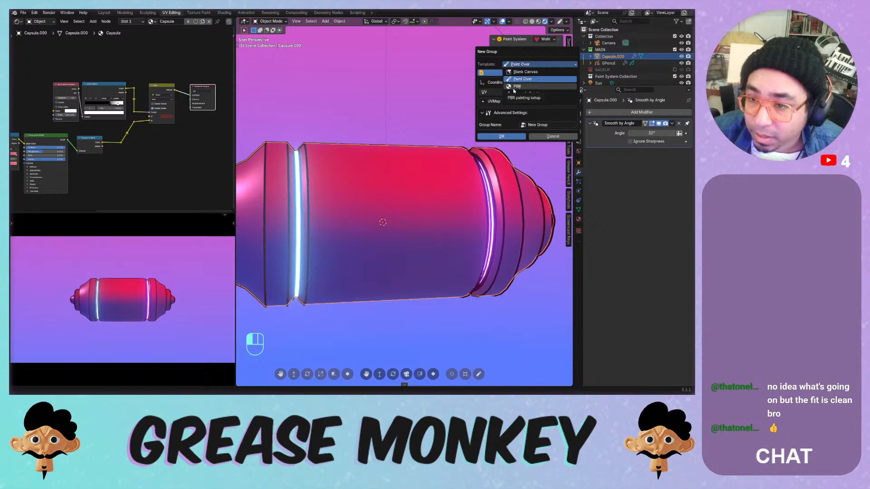
pyautogui.click(517, 86)
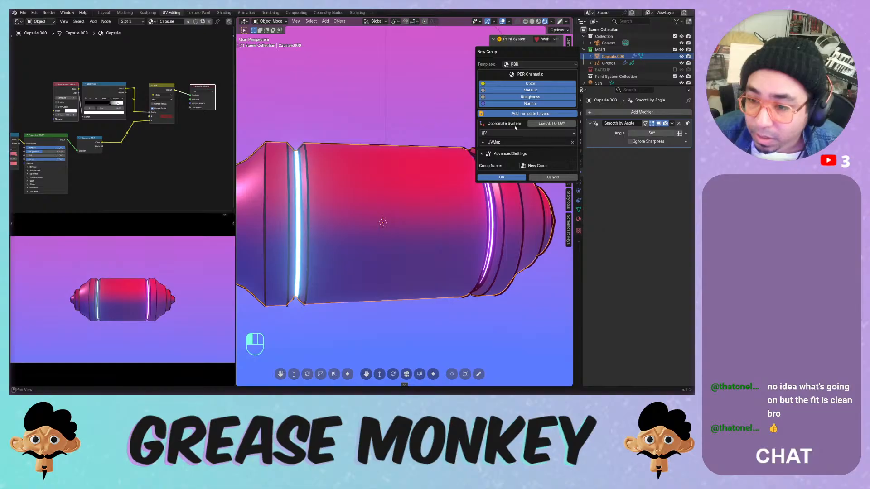
pyautogui.click(502, 177)
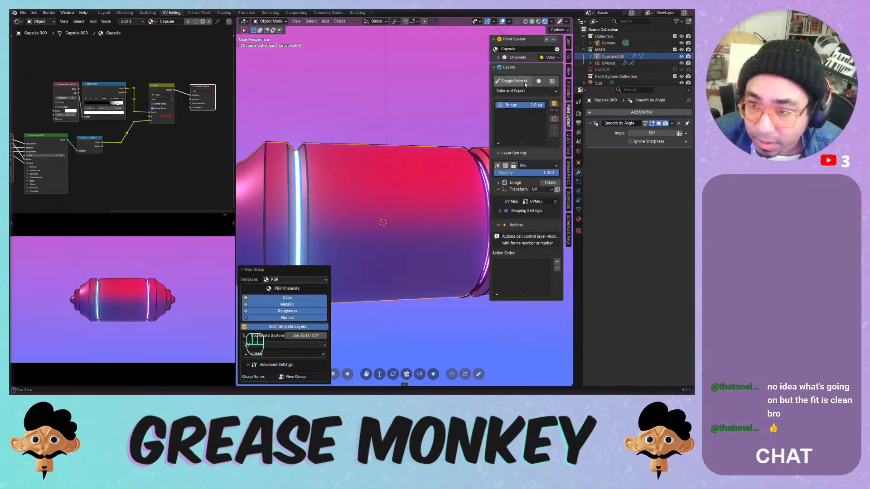
# - Expand the paint channels and make Metallic the active channel
pyautogui.click(499, 58)
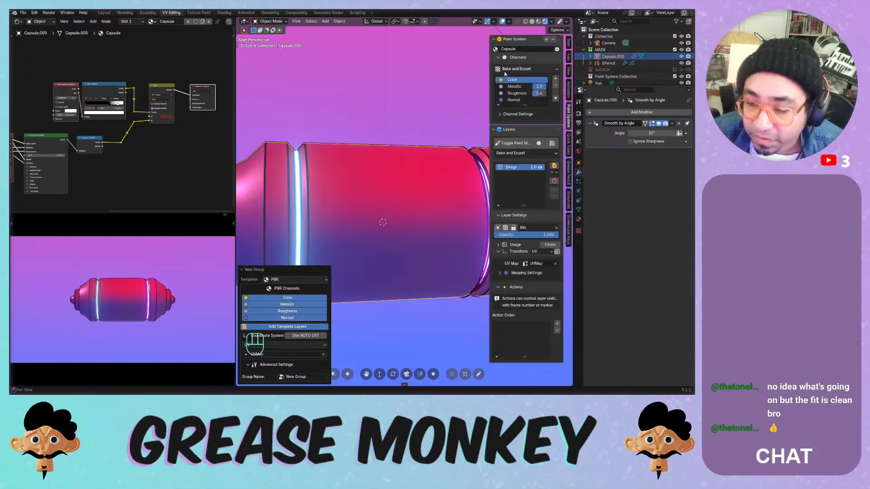
pyautogui.moveTo(539, 86); pyautogui.dragTo(539, 89)
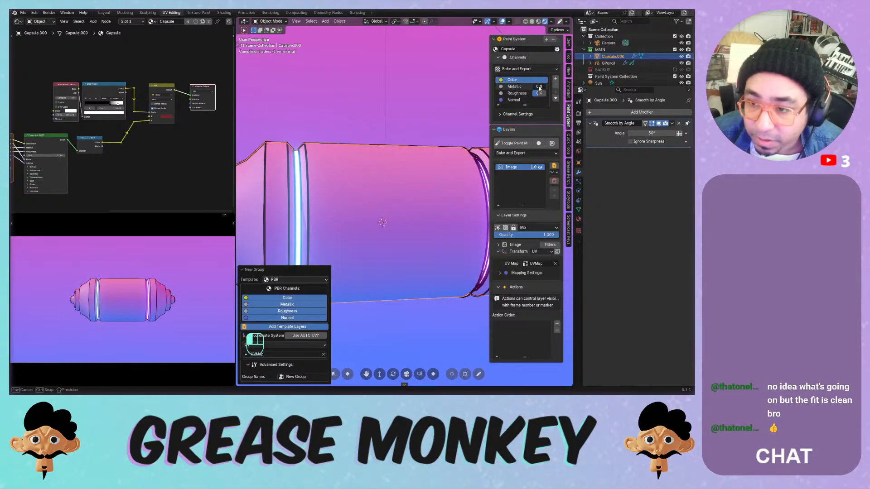
pyautogui.press('Escape')
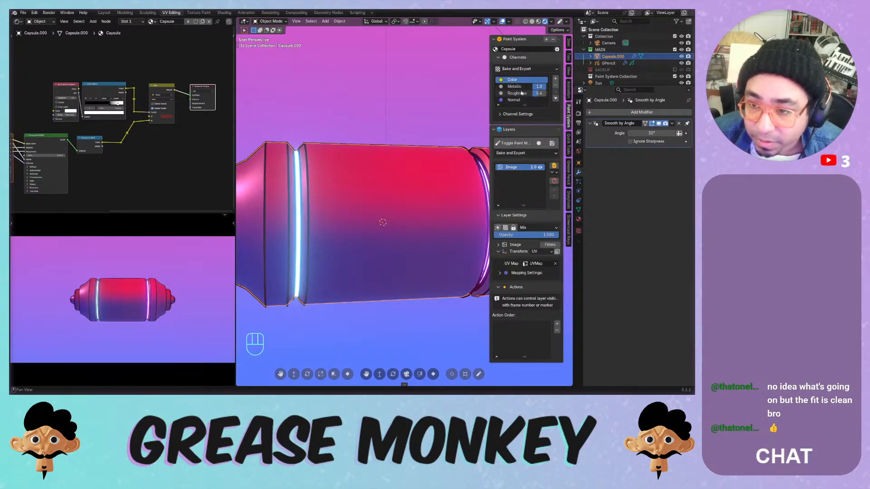
pyautogui.click(517, 87)
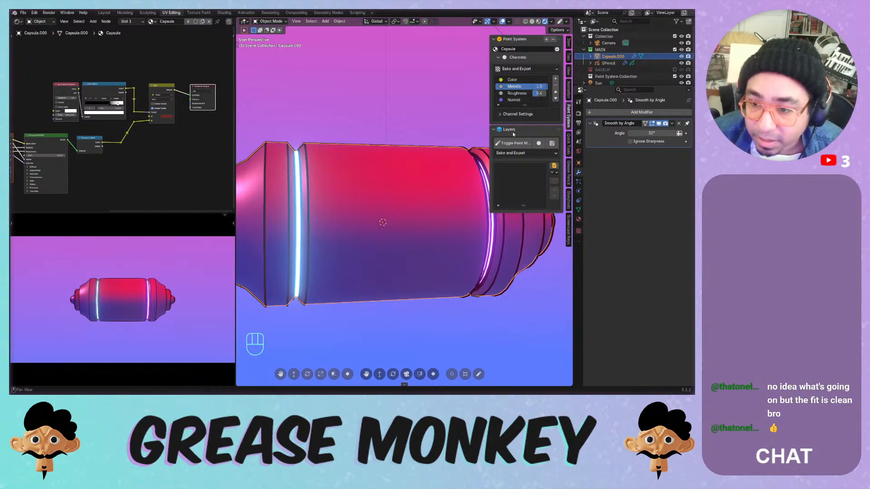
pyautogui.click(551, 166)
# - Add a 1024 px image layer named 'Met' and switch the capsule into Texture Paint mode
pyautogui.moveTo(550, 168)
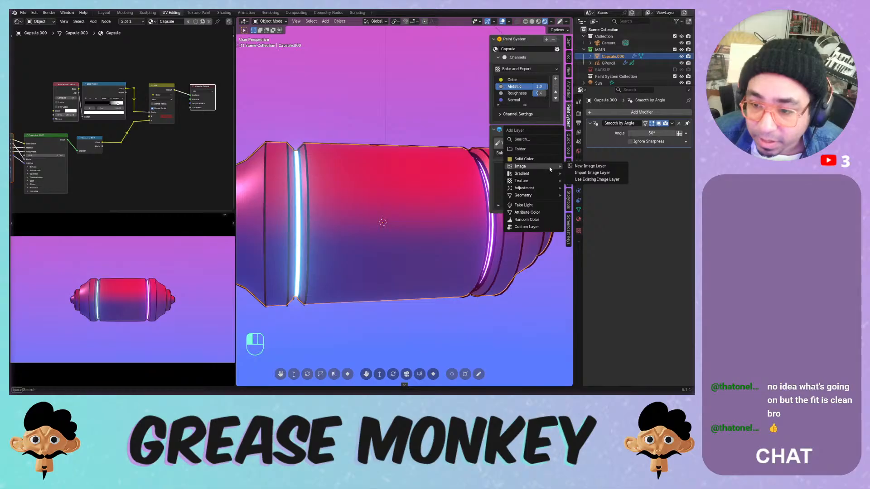
pyautogui.click(576, 168)
pyautogui.click(574, 170)
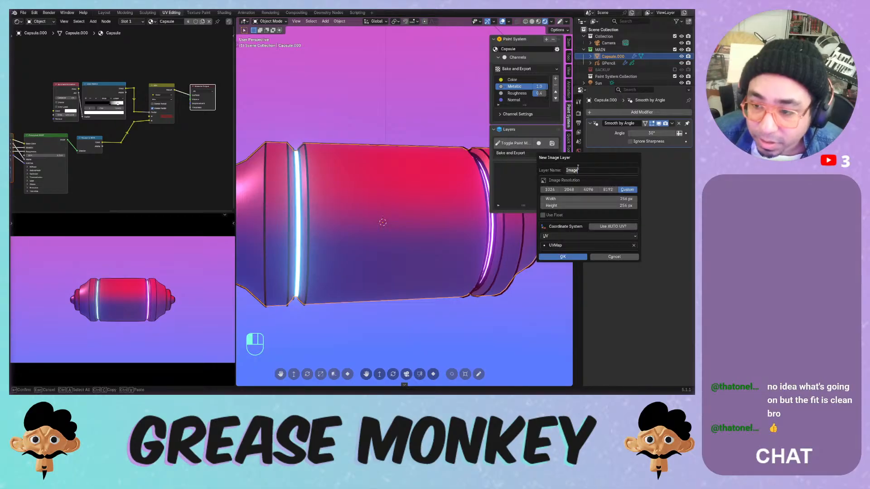
pyautogui.write('Met')
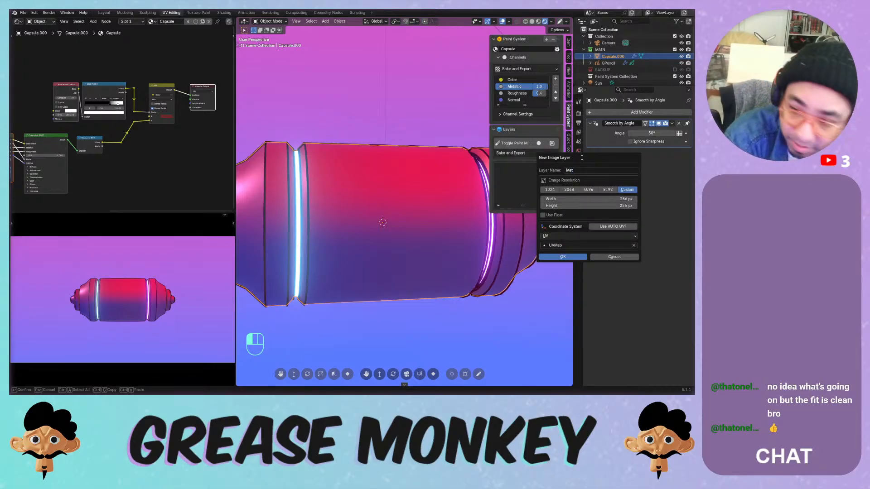
pyautogui.click(550, 190)
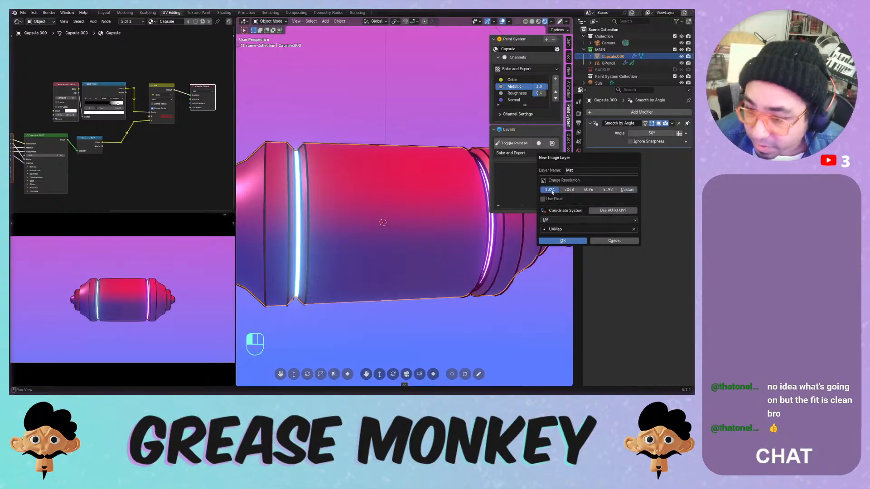
pyautogui.click(569, 240)
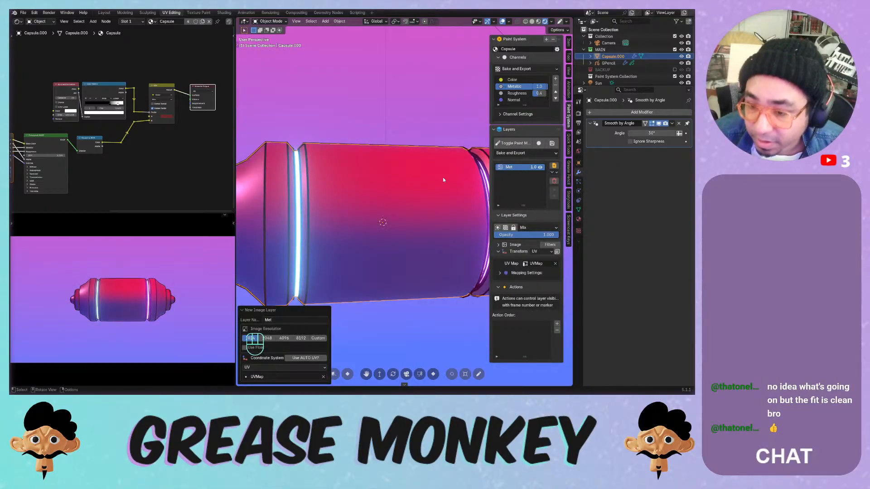
pyautogui.click(504, 143)
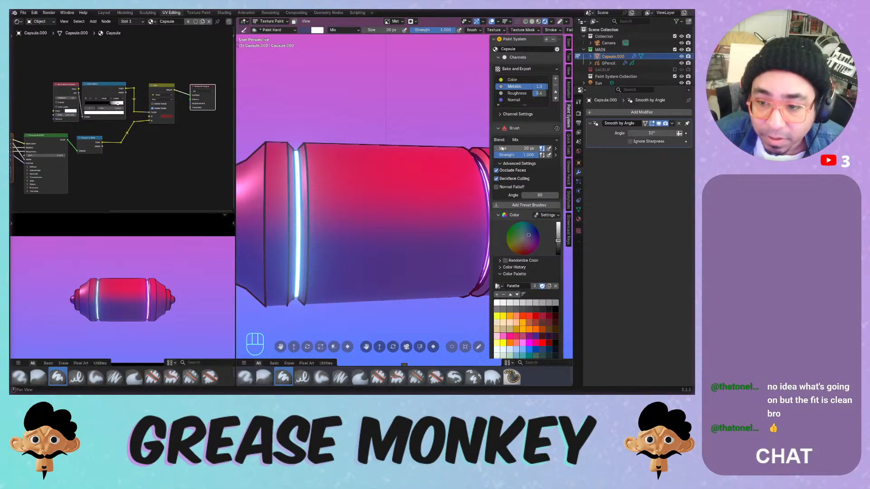
# - Try white and black test strokes on the capsule, undoing each one
pyautogui.middleClick(514, 99)
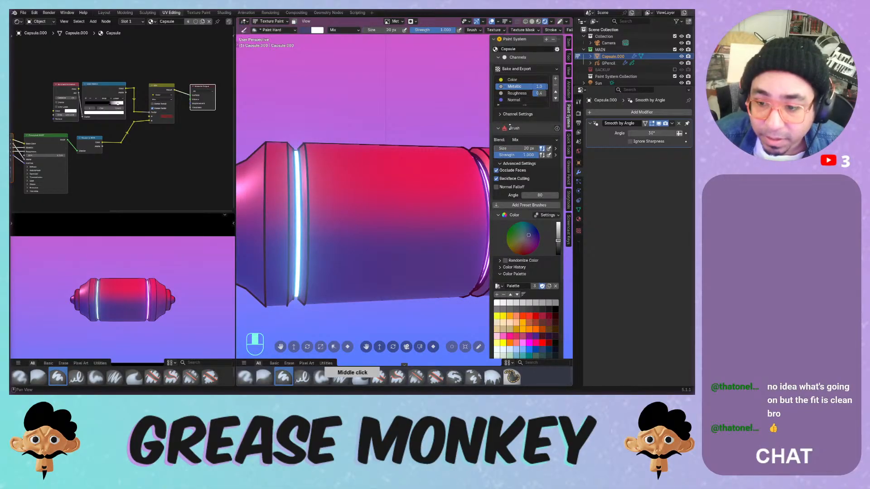
pyautogui.moveTo(512, 144)
pyautogui.mouseDown(button='middle')
pyautogui.moveTo(508, 126)
pyautogui.moveTo(501, 177)
pyautogui.moveTo(515, 80)
pyautogui.moveTo(546, 10)
pyautogui.mouseUp(button='middle')
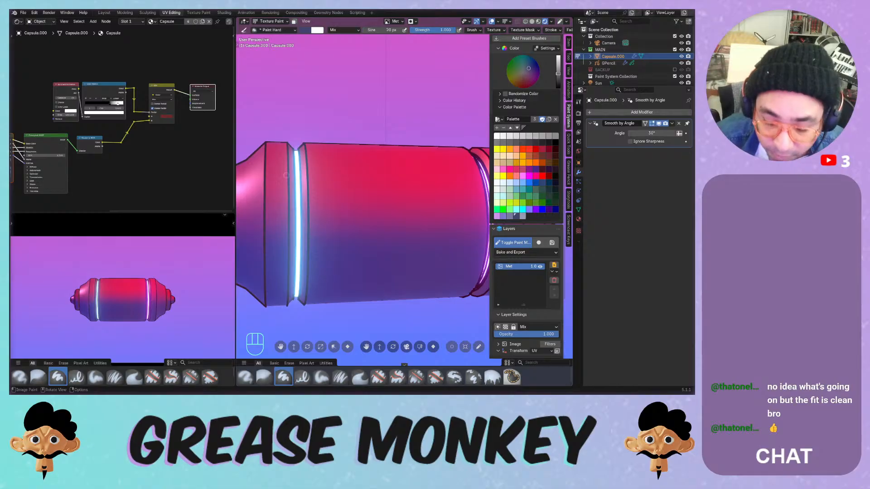
pyautogui.click(498, 137)
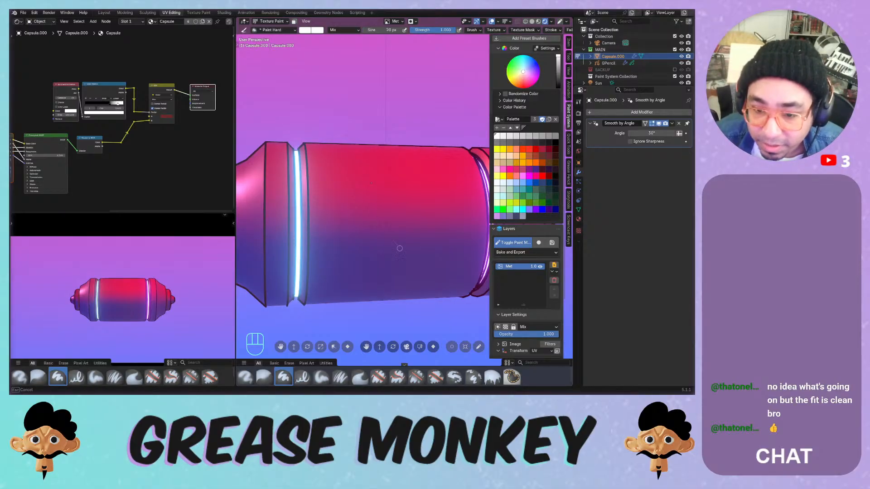
pyautogui.hotkey('ctrl', 'z')
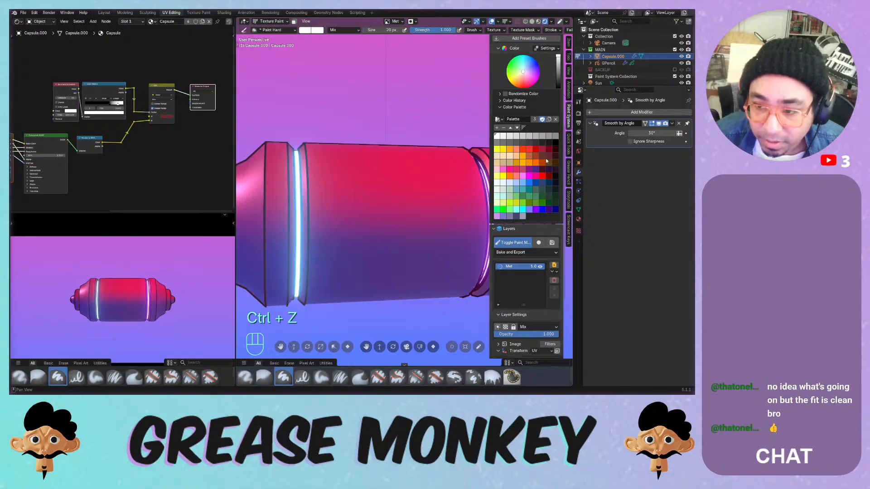
pyautogui.click(554, 144)
pyautogui.moveTo(424, 179)
pyautogui.mouseDown()
pyautogui.moveTo(438, 268)
pyautogui.moveTo(444, 188)
pyautogui.mouseUp()
pyautogui.hotkey('ctrl', 'z')
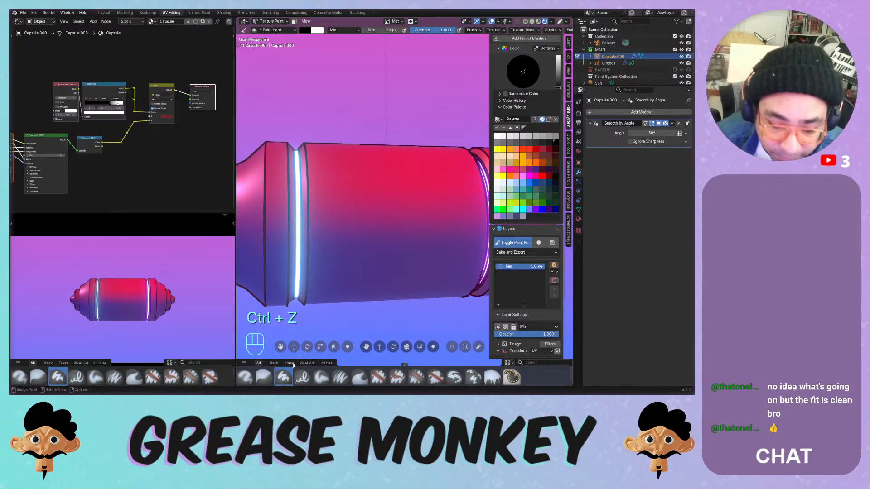
# - Use the Paint Soft brush at 208 px in Mix blend mode, painting black
pyautogui.click(322, 378)
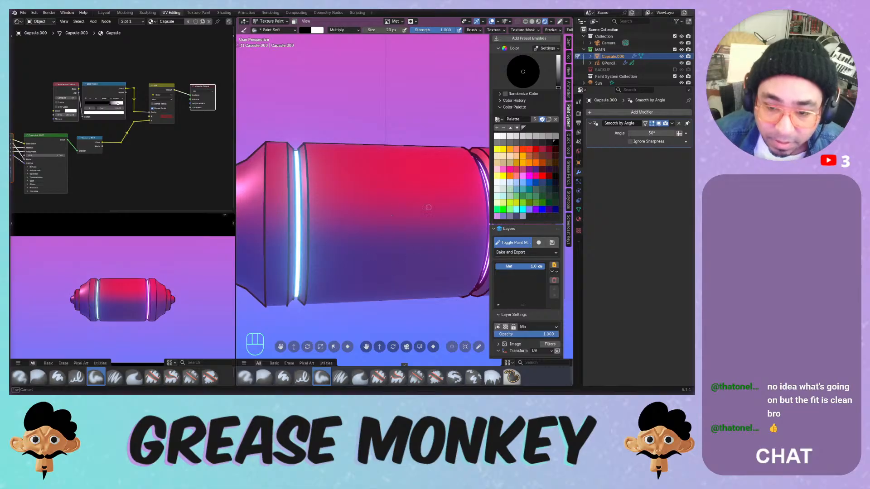
pyautogui.press('f')
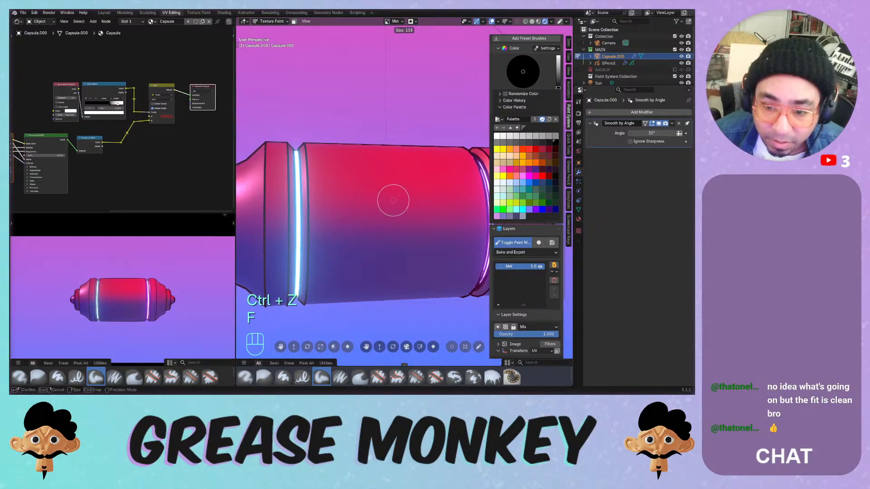
pyautogui.click(418, 200)
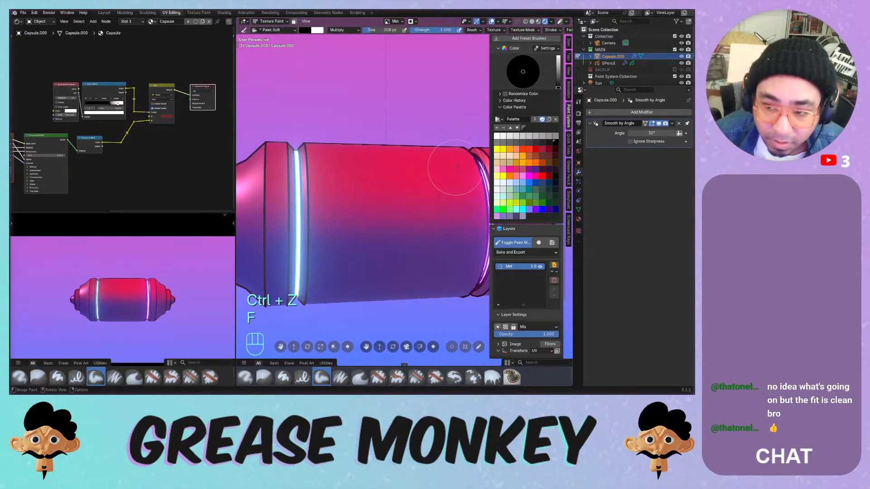
pyautogui.hotkey('ctrl', 'z')
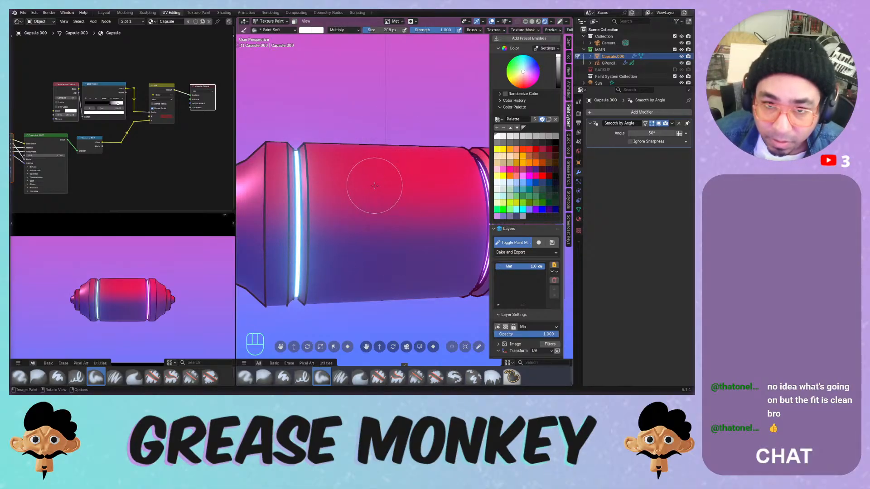
pyautogui.click(342, 30)
pyautogui.click(344, 47)
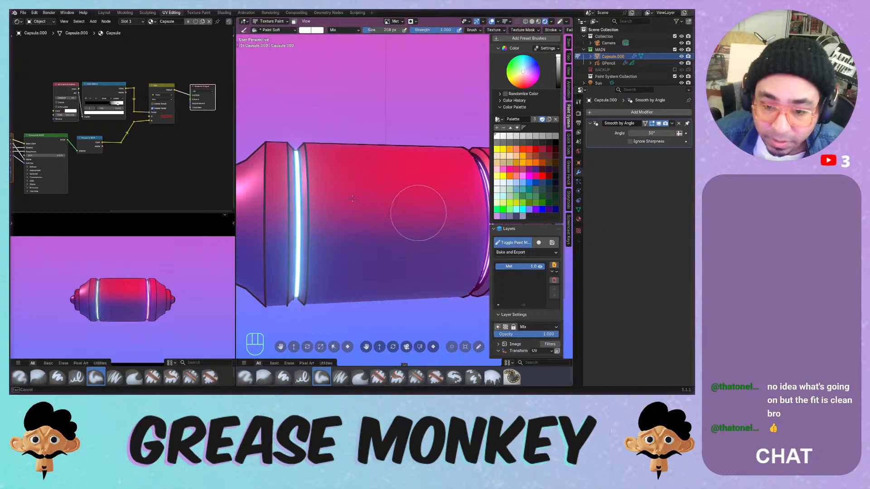
pyautogui.click(555, 142)
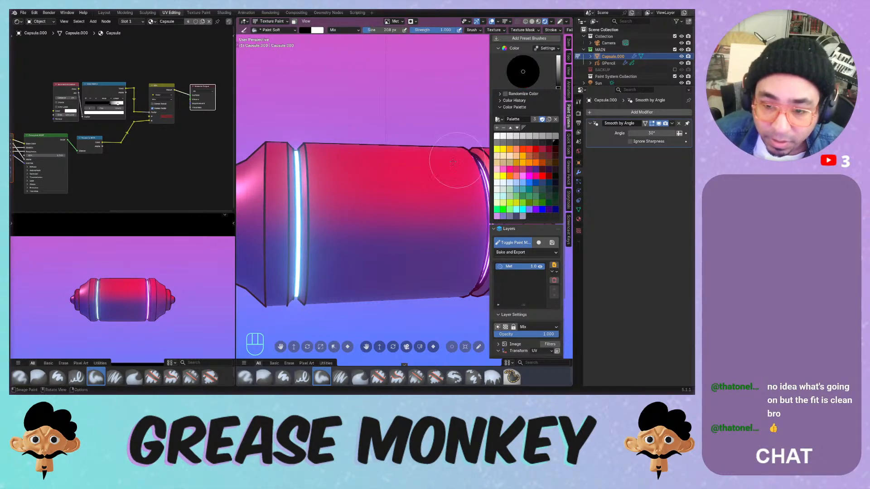
pyautogui.hotkey('ctrl', 'z')
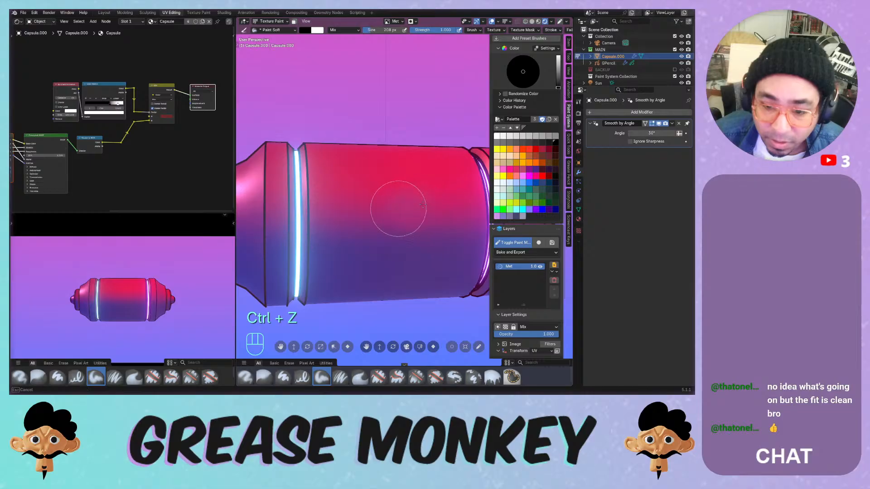
# - Orbit to face the capsule's middle and undo the stray strokes there
pyautogui.moveTo(427, 221)
pyautogui.mouseDown(button='middle')
pyautogui.moveTo(410, 213)
pyautogui.moveTo(435, 199)
pyautogui.moveTo(414, 184)
pyautogui.moveTo(366, 203)
pyautogui.mouseUp(button='middle')
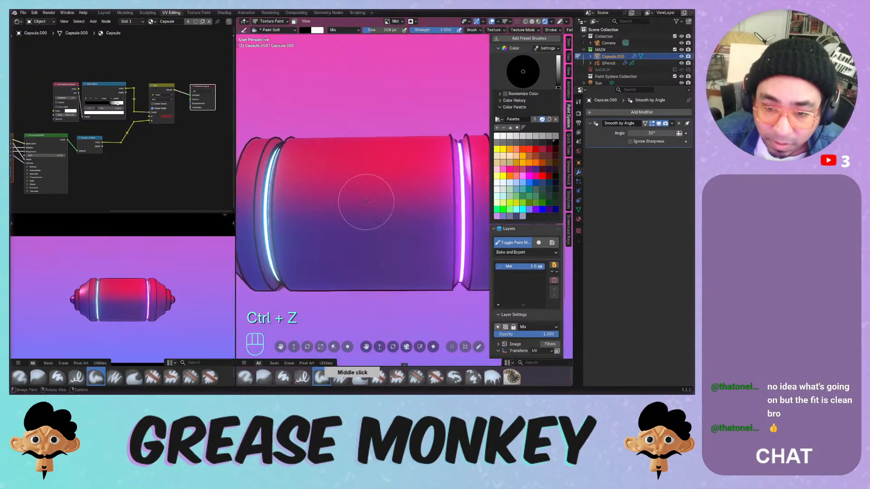
pyautogui.hotkey('ctrl', 'z')
pyautogui.moveTo(371, 208); pyautogui.dragTo(326, 227)
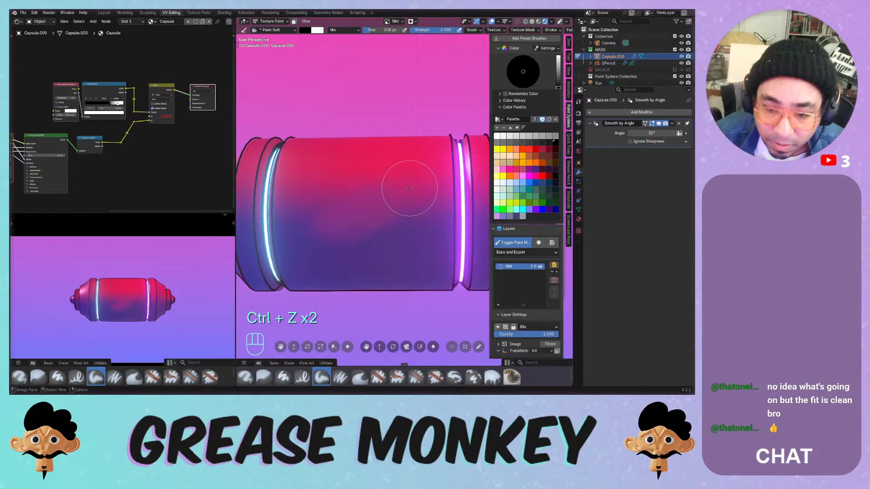
pyautogui.hotkey('ctrl', 'z')
pyautogui.moveTo(406, 192); pyautogui.dragTo(367, 210, button='middle')
pyautogui.hotkey('ctrl', 'z')
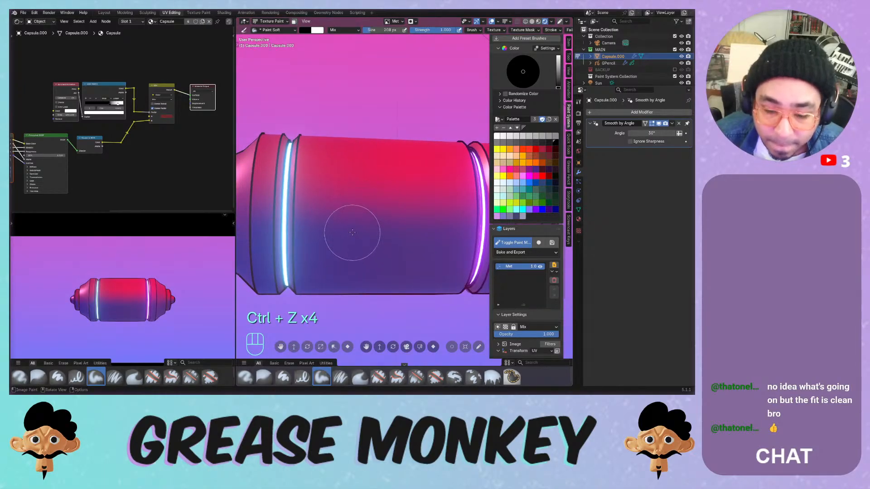
# - Shrink the brush to 40 px and streak pink down into the capsule's blue middle
pyautogui.press('f')
pyautogui.moveTo(310, 231); pyautogui.dragTo(334, 223)
pyautogui.moveTo(388, 202)
pyautogui.mouseDown()
pyautogui.moveTo(354, 235)
pyautogui.moveTo(373, 234)
pyautogui.mouseUp()
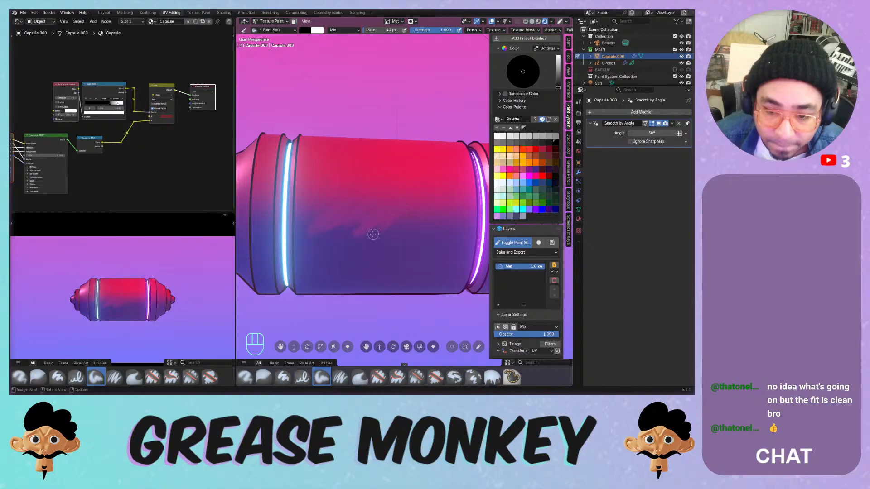
pyautogui.moveTo(413, 208); pyautogui.dragTo(396, 230)
pyautogui.moveTo(441, 204)
pyautogui.mouseDown()
pyautogui.moveTo(429, 228)
pyautogui.moveTo(452, 222)
pyautogui.mouseUp()
pyautogui.moveTo(336, 213); pyautogui.dragTo(314, 229)
pyautogui.moveTo(370, 199); pyautogui.dragTo(351, 221)
pyautogui.moveTo(402, 197); pyautogui.dragTo(389, 209)
pyautogui.moveTo(367, 239); pyautogui.dragTo(363, 241)
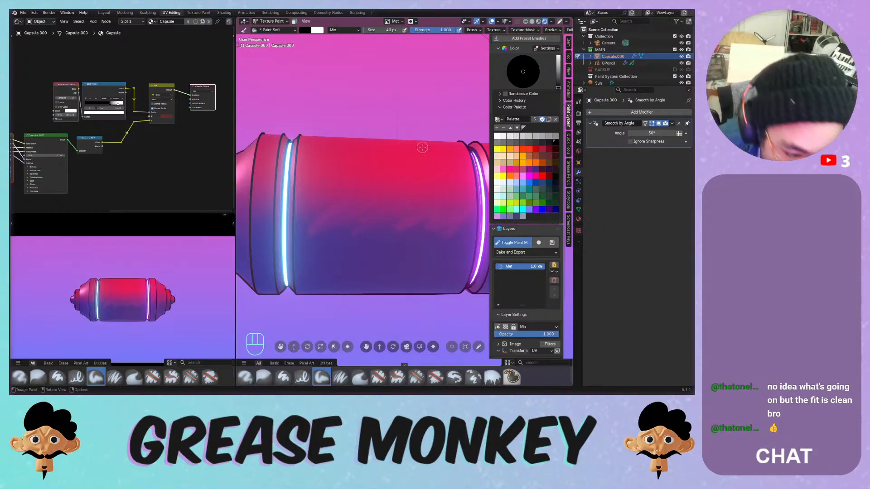
pyautogui.moveTo(391, 196); pyautogui.dragTo(368, 240)
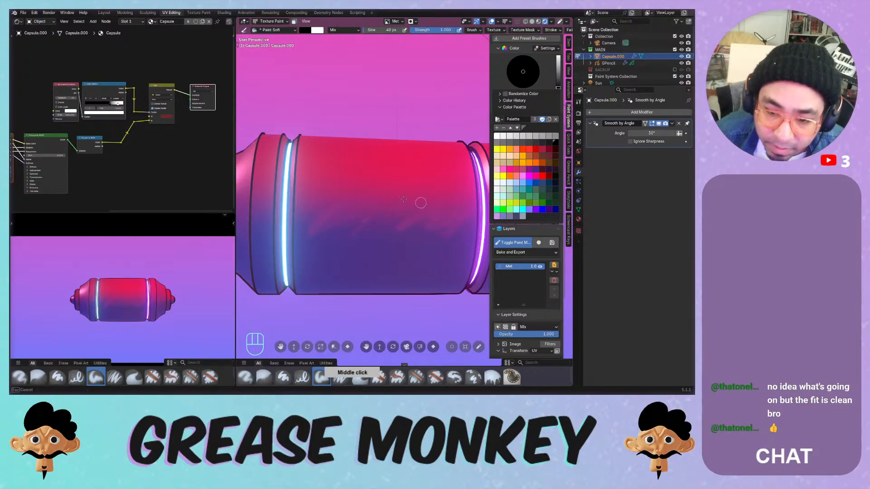
pyautogui.moveTo(421, 203); pyautogui.dragTo(397, 233)
pyautogui.moveTo(416, 204); pyautogui.dragTo(382, 237)
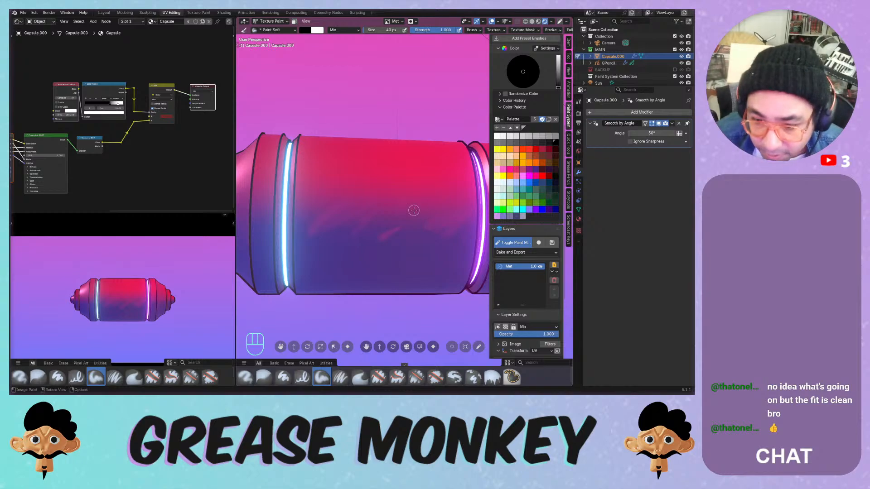
# - Blend reddish and blue streaks across the lower and centre parts of the capsule
pyautogui.moveTo(317, 210)
pyautogui.mouseDown()
pyautogui.moveTo(371, 192)
pyautogui.moveTo(367, 207)
pyautogui.moveTo(401, 207)
pyautogui.mouseUp()
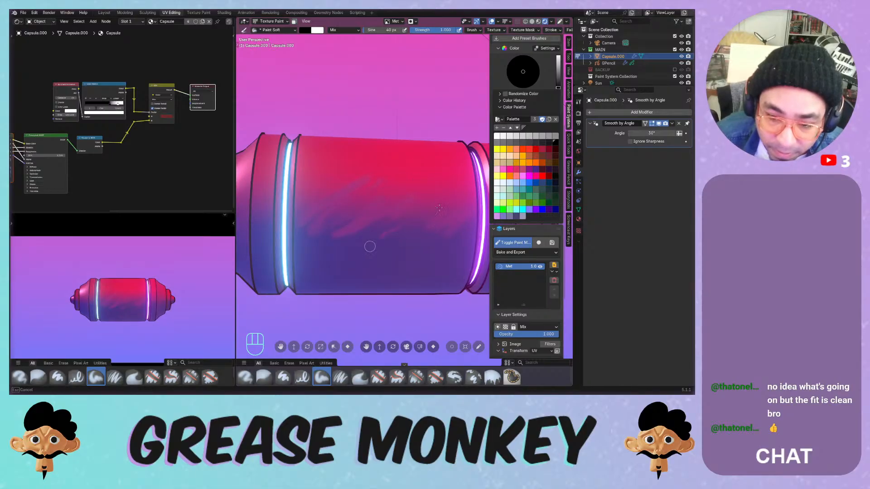
pyautogui.moveTo(369, 246)
pyautogui.mouseDown()
pyautogui.moveTo(340, 242)
pyautogui.moveTo(393, 254)
pyautogui.mouseUp()
pyautogui.moveTo(431, 230)
pyautogui.mouseDown()
pyautogui.moveTo(442, 237)
pyautogui.moveTo(432, 266)
pyautogui.moveTo(312, 267)
pyautogui.moveTo(373, 233)
pyautogui.mouseUp()
pyautogui.moveTo(362, 240); pyautogui.dragTo(389, 224)
pyautogui.moveTo(347, 234); pyautogui.dragTo(309, 254)
pyautogui.moveTo(364, 212); pyautogui.dragTo(317, 254)
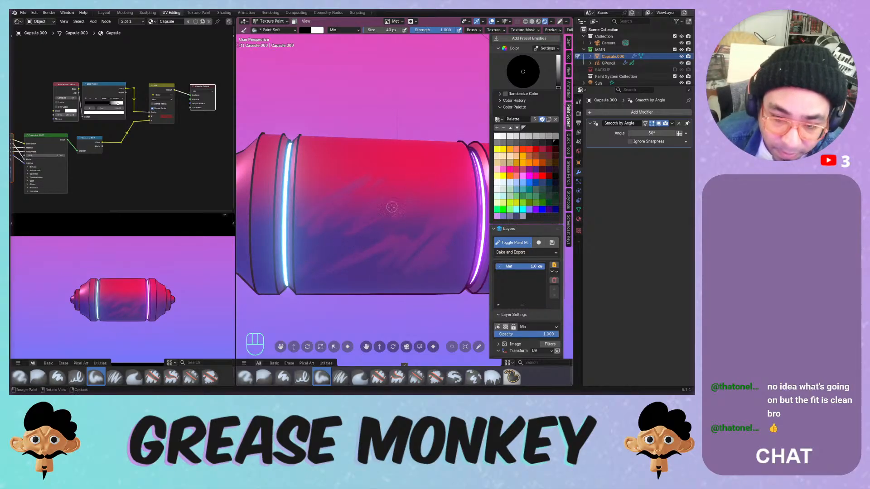
pyautogui.moveTo(391, 207); pyautogui.dragTo(342, 263)
pyautogui.moveTo(426, 218); pyautogui.dragTo(407, 233)
# - Enlarge the brush to 254 px and smooth the red-to-blue blend with broad strokes
pyautogui.press('f')
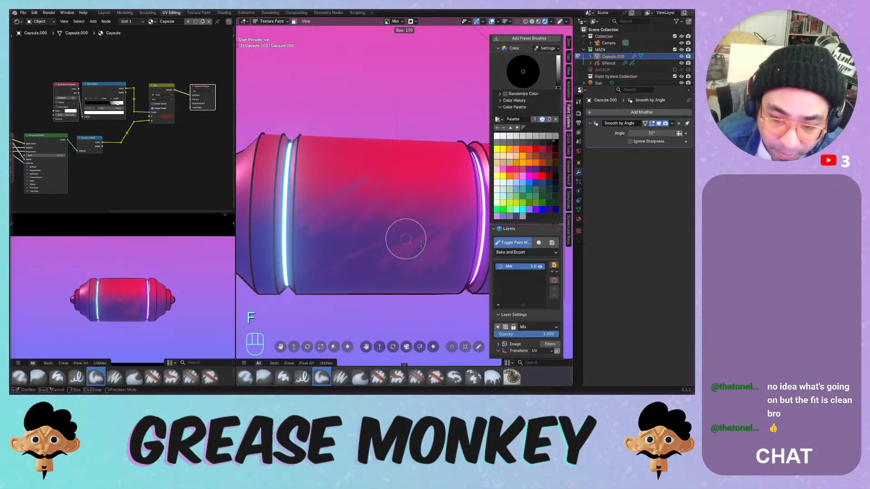
pyautogui.click(448, 199)
pyautogui.moveTo(408, 199)
pyautogui.mouseDown()
pyautogui.moveTo(375, 194)
pyautogui.moveTo(351, 215)
pyautogui.mouseUp()
pyautogui.moveTo(351, 215)
pyautogui.mouseDown()
pyautogui.moveTo(326, 210)
pyautogui.moveTo(414, 196)
pyautogui.moveTo(444, 246)
pyautogui.moveTo(413, 192)
pyautogui.mouseUp()
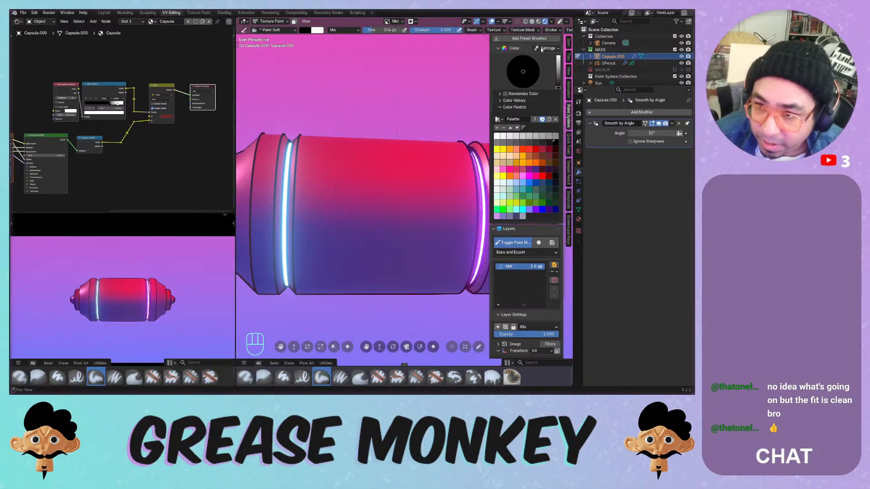
# - Select the Roughness channel, collapse the Color settings and open the Layers + menu
pyautogui.scroll(8, 529, 67)
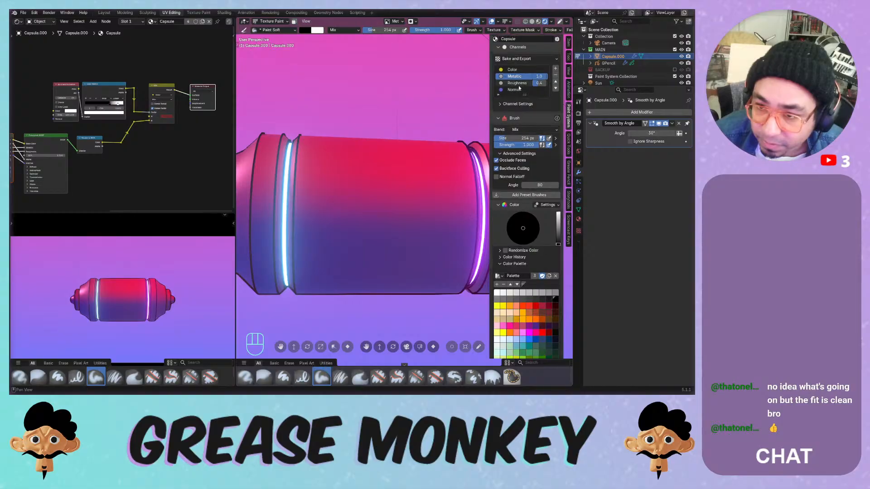
pyautogui.click(521, 83)
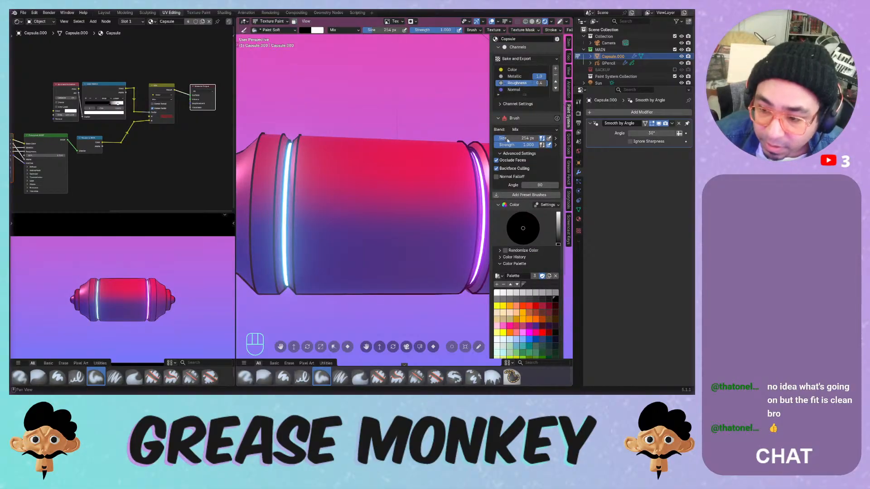
pyautogui.scroll(-2, 521, 118)
pyautogui.moveTo(497, 168); pyautogui.dragTo(497, 171)
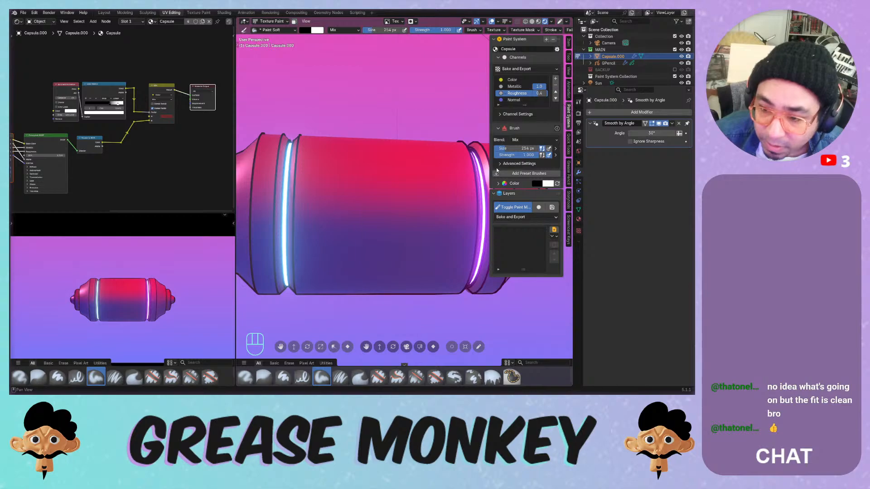
pyautogui.click(554, 230)
# - Add a 1024 image layer named 'Image' to the Roughness channel
pyautogui.moveTo(541, 227)
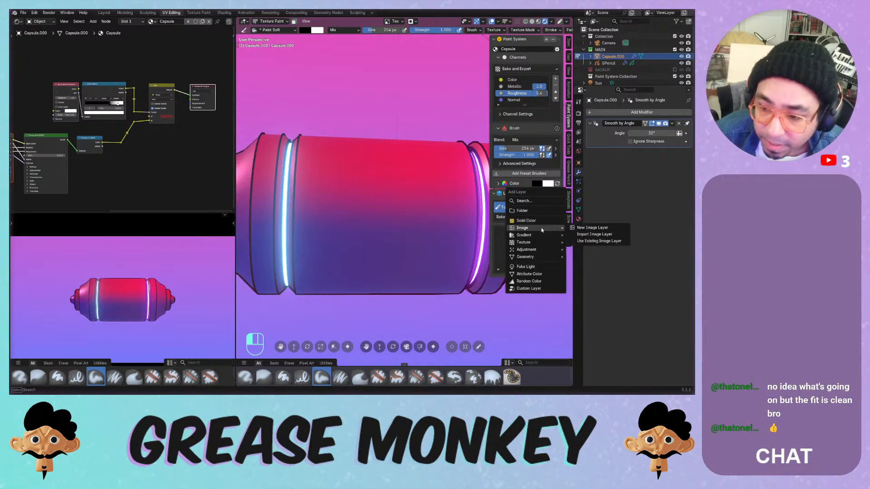
pyautogui.click(585, 228)
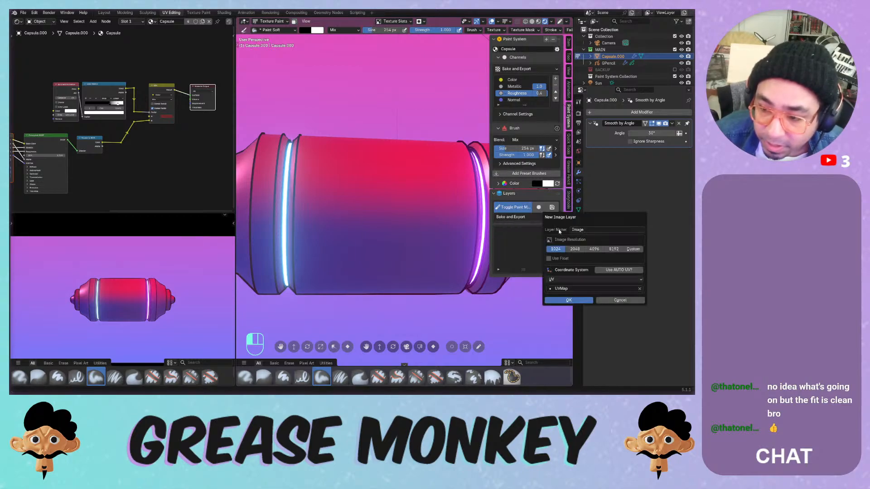
pyautogui.click(567, 300)
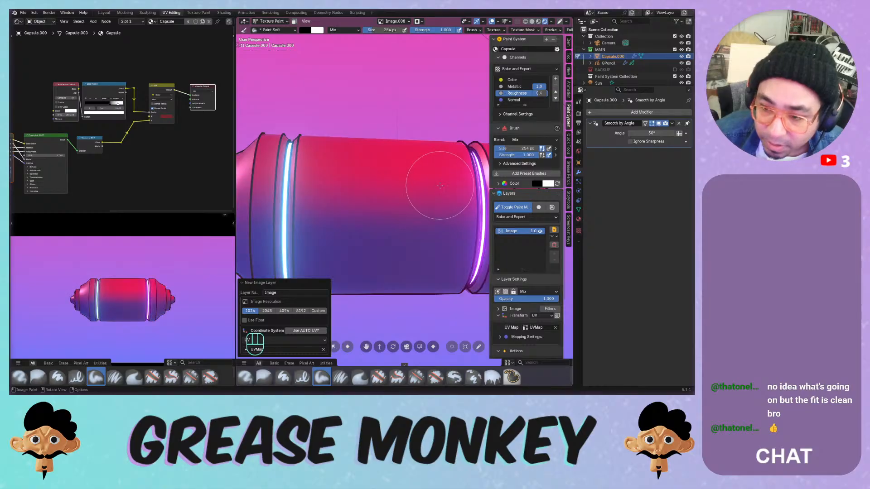
# - Show the colour wheel and palette, then paint and undo test strokes on the capsule
pyautogui.click(507, 184)
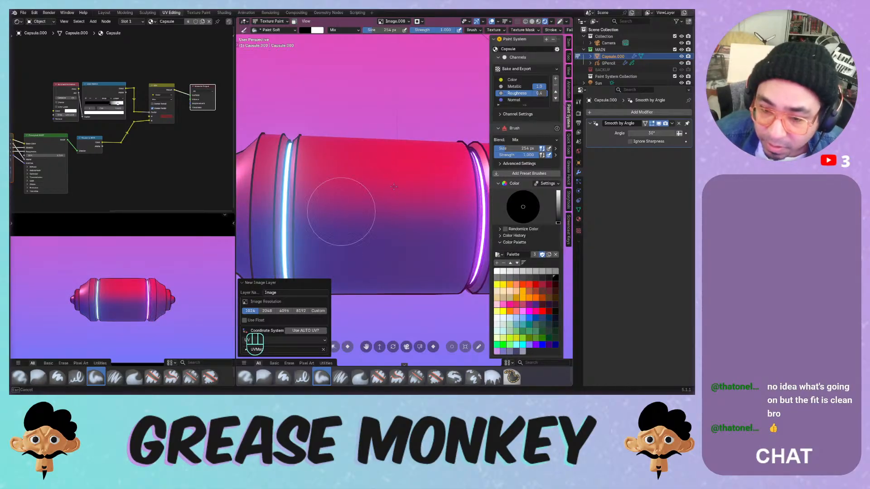
pyautogui.moveTo(394, 187); pyautogui.dragTo(386, 220)
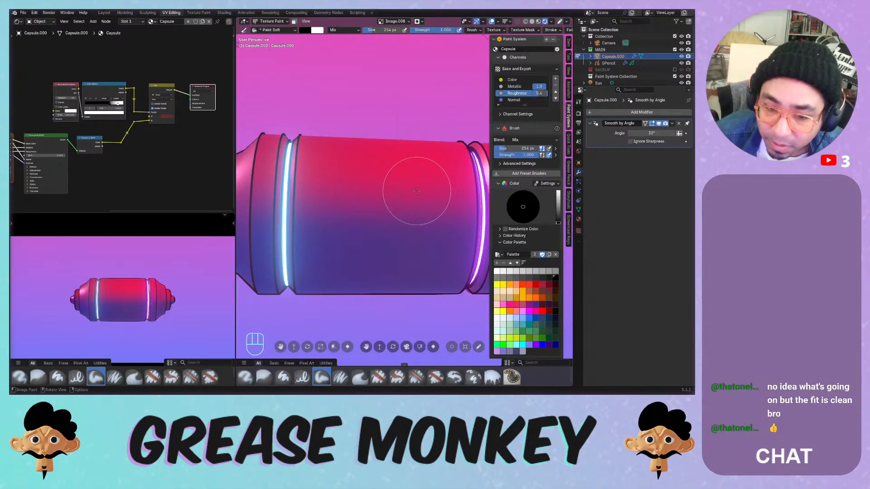
pyautogui.moveTo(401, 170)
pyautogui.mouseDown()
pyautogui.moveTo(389, 175)
pyautogui.moveTo(353, 284)
pyautogui.moveTo(370, 282)
pyautogui.mouseUp()
pyautogui.hotkey('ctrl', 'z')
pyautogui.moveTo(418, 184)
pyautogui.mouseDown(button='middle')
pyautogui.moveTo(426, 144)
pyautogui.moveTo(372, 190)
pyautogui.moveTo(400, 181)
pyautogui.moveTo(401, 196)
pyautogui.moveTo(398, 142)
pyautogui.moveTo(392, 186)
pyautogui.moveTo(403, 195)
pyautogui.moveTo(400, 148)
pyautogui.moveTo(394, 187)
pyautogui.mouseUp(button='middle')
pyautogui.hotkey('ctrl', 'z')
# - Switch to the Paint Hard Pressure brush and set its size to 124 px
pyautogui.click(302, 377)
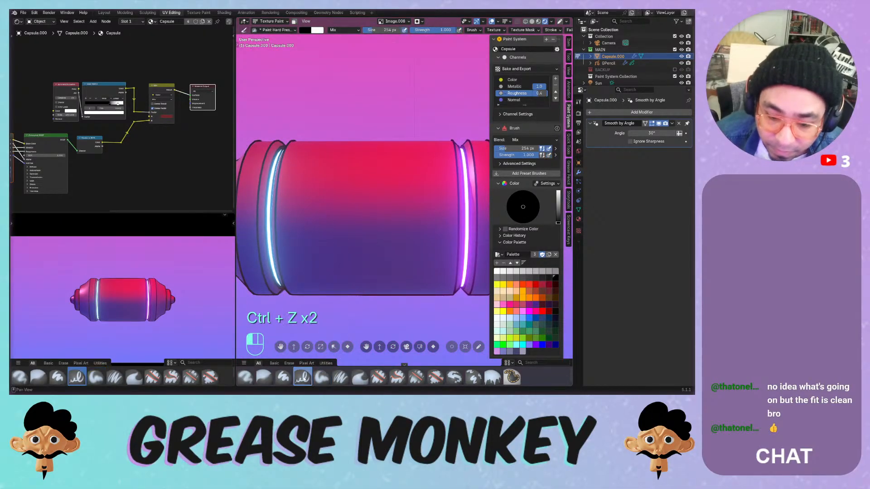
pyautogui.hotkey('ctrl', 'z')
pyautogui.press('f')
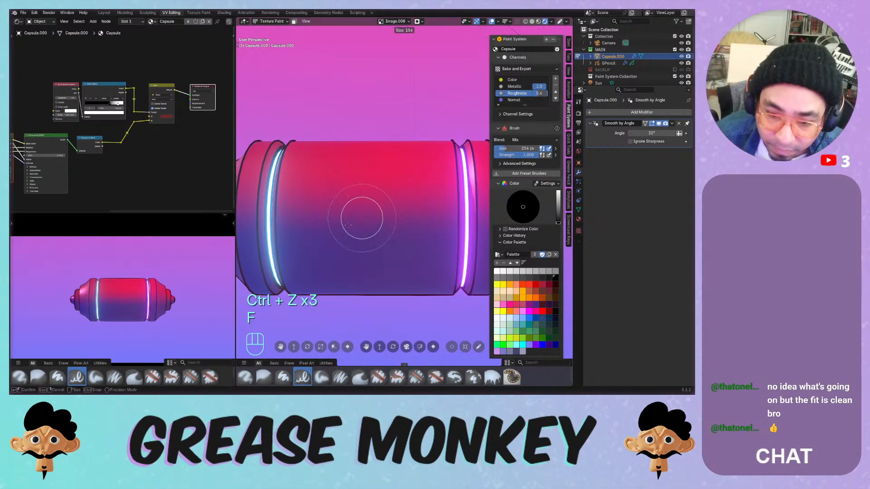
pyautogui.click(362, 218)
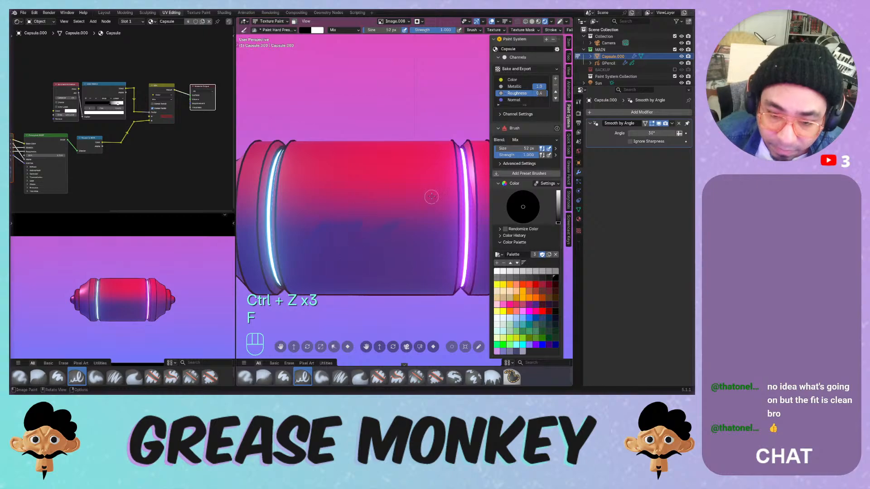
pyautogui.moveTo(409, 251); pyautogui.dragTo(390, 193, button='middle')
pyautogui.hotkey('ctrl', 'z')
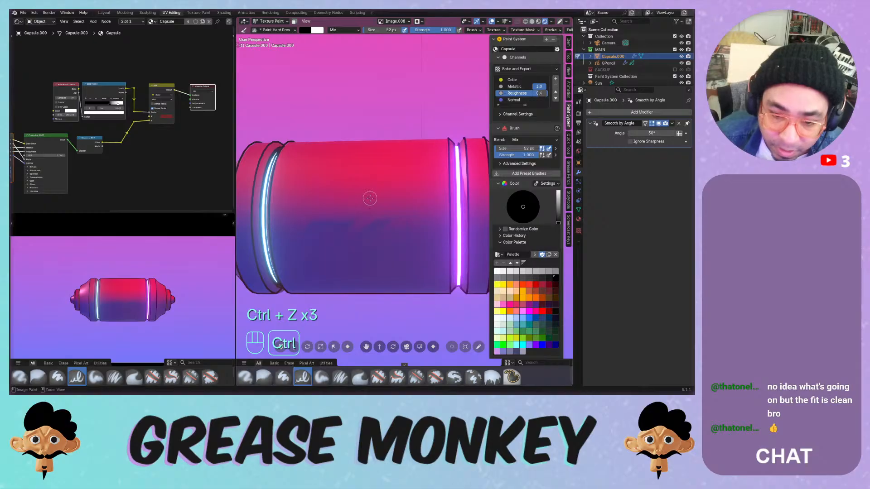
pyautogui.press('f')
pyautogui.click(366, 201)
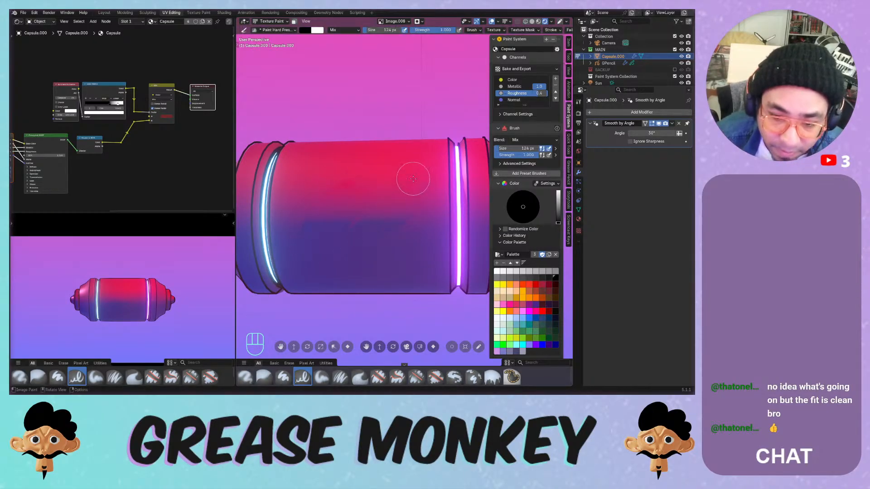
# - Undo the recent test strokes, including the blue blob, with the capsule orbited horizontal
pyautogui.moveTo(410, 170); pyautogui.dragTo(411, 183, button='middle')
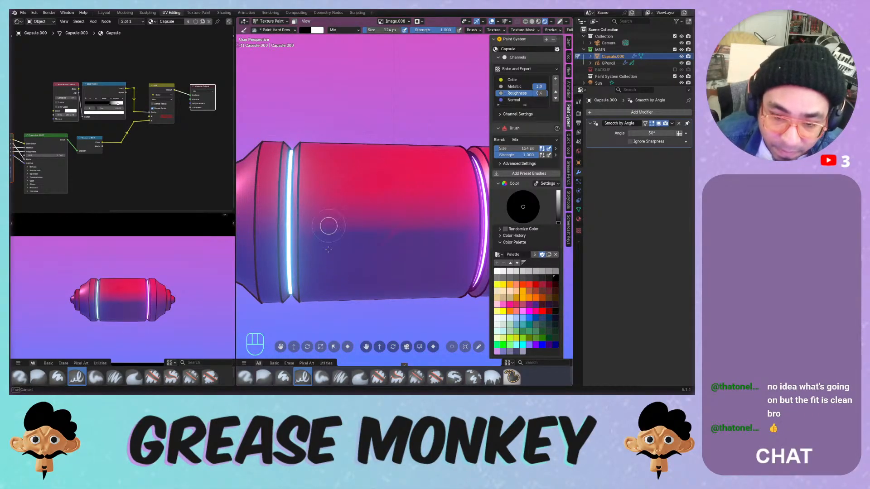
pyautogui.moveTo(328, 225); pyautogui.dragTo(308, 233, button='middle')
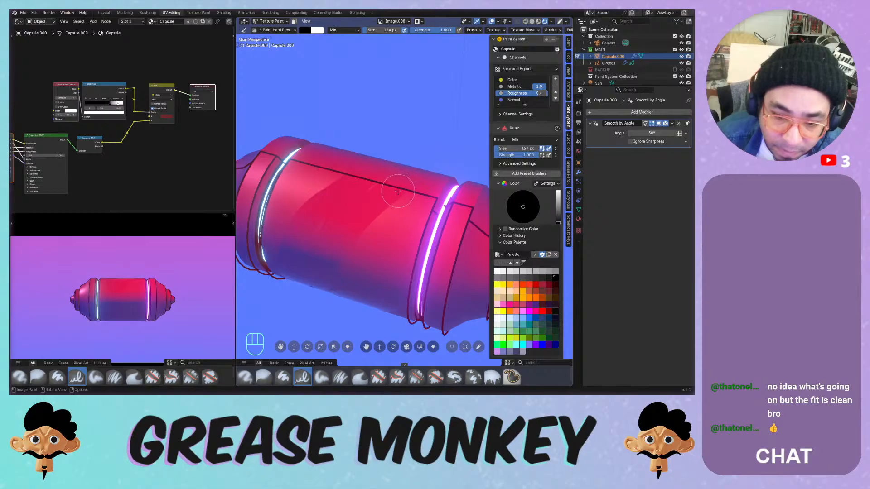
pyautogui.hotkey('ctrl', 'z')
pyautogui.hotkey('ctrl', 'z')
pyautogui.hotkey('ctrl', 'z')
pyautogui.hotkey('ctrl', 'z')
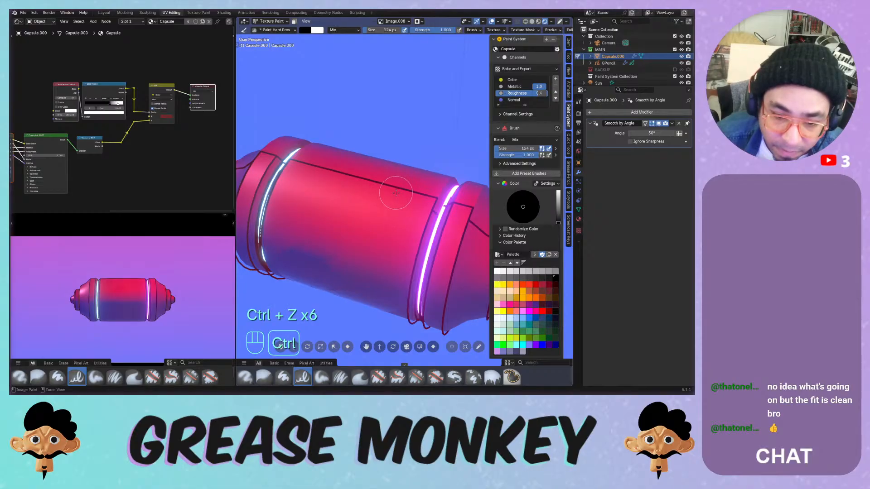
pyautogui.hotkey('ctrl', 'z')
pyautogui.moveTo(396, 193); pyautogui.dragTo(385, 156, button='middle')
pyautogui.hotkey('ctrl', 'z')
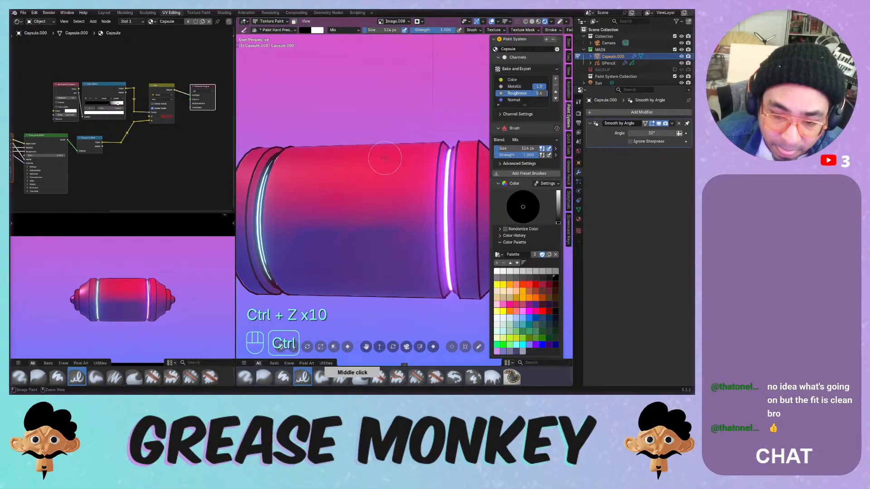
pyautogui.hotkey('ctrl', 'z')
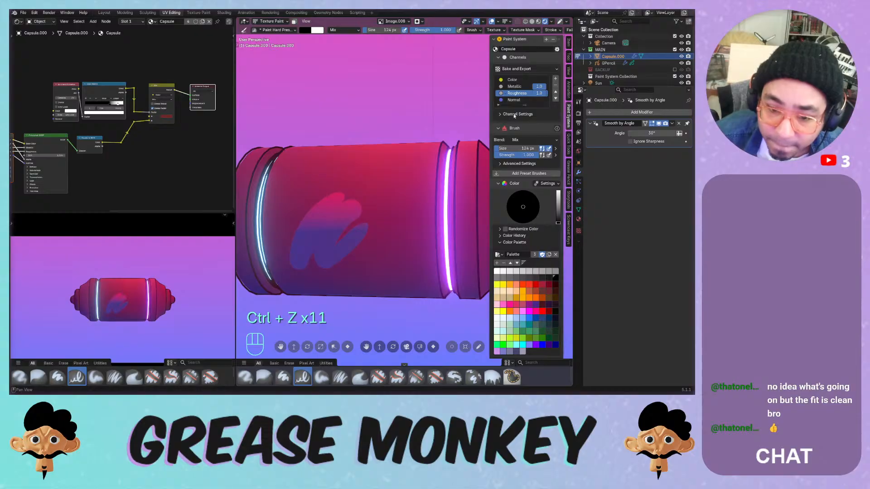
pyautogui.hotkey('ctrl', 'z')
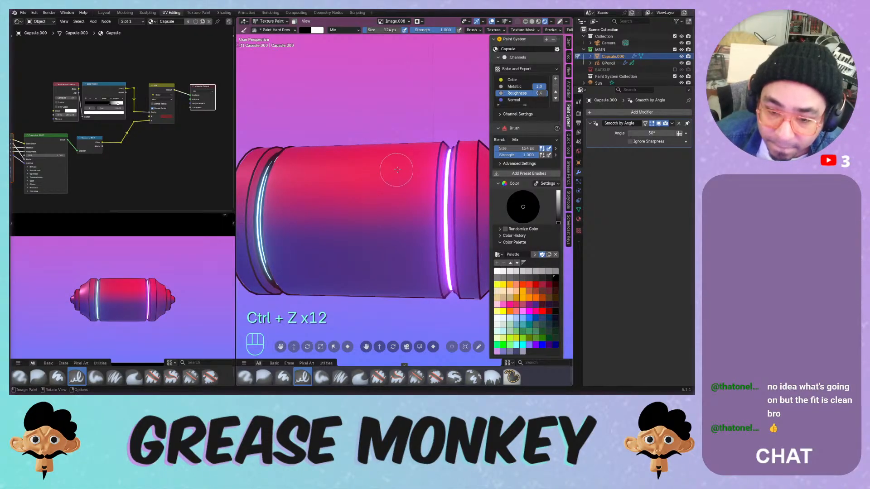
pyautogui.moveTo(424, 154)
pyautogui.mouseDown(button='middle')
pyautogui.moveTo(399, 179)
pyautogui.moveTo(436, 156)
pyautogui.mouseUp(button='middle')
# - Raise the roughness value to 1.0, test a glossy stroke, then paint over the glossy blob
pyautogui.moveTo(538, 93); pyautogui.dragTo(544, 93)
pyautogui.moveTo(361, 186)
pyautogui.mouseDown()
pyautogui.moveTo(344, 256)
pyautogui.moveTo(398, 219)
pyautogui.mouseUp()
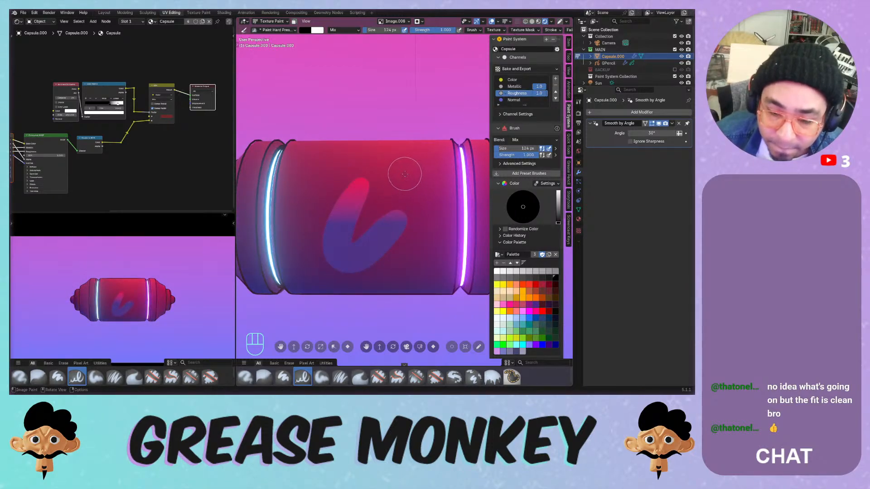
pyautogui.hotkey('ctrl', 'z')
pyautogui.moveTo(427, 165); pyautogui.dragTo(367, 200, button='middle')
pyautogui.moveTo(367, 200)
pyautogui.mouseDown()
pyautogui.moveTo(334, 241)
pyautogui.moveTo(327, 285)
pyautogui.moveTo(399, 209)
pyautogui.mouseUp()
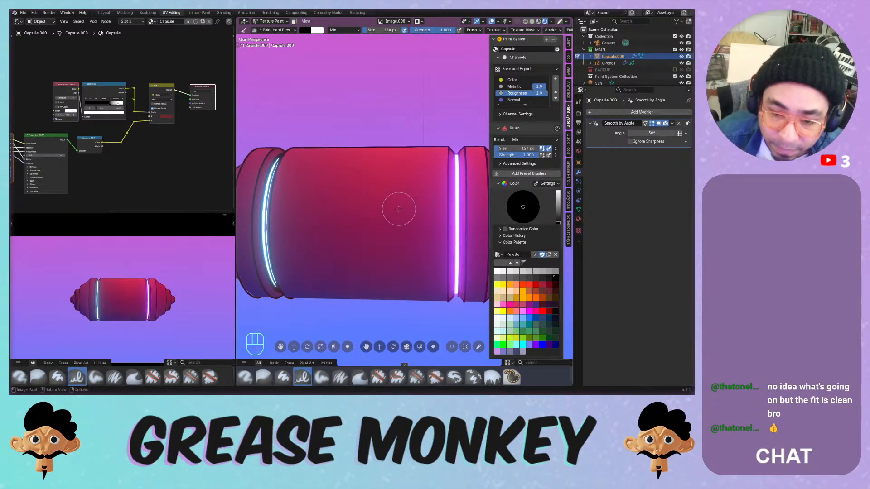
pyautogui.moveTo(430, 173); pyautogui.dragTo(393, 203, button='middle')
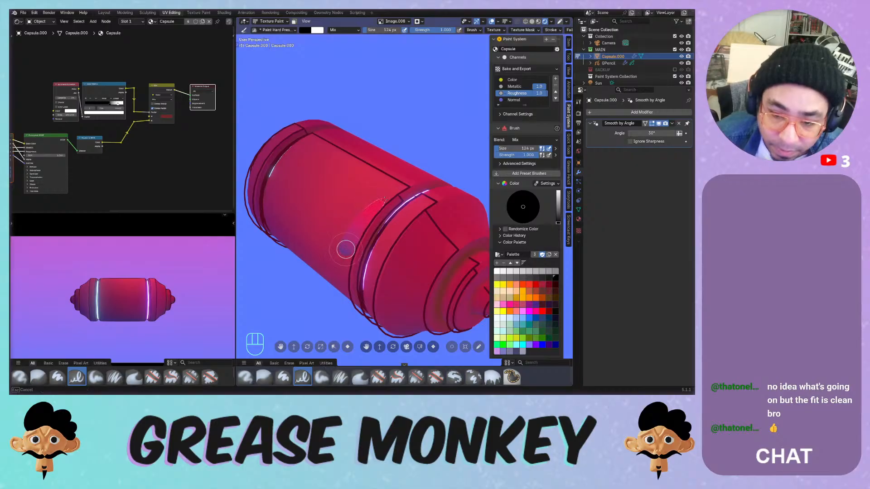
# - Set the brush size to 38 px and undo the test strokes on the capsule
pyautogui.moveTo(345, 246); pyautogui.dragTo(406, 197)
pyautogui.hotkey('ctrl', 'z')
pyautogui.press('f')
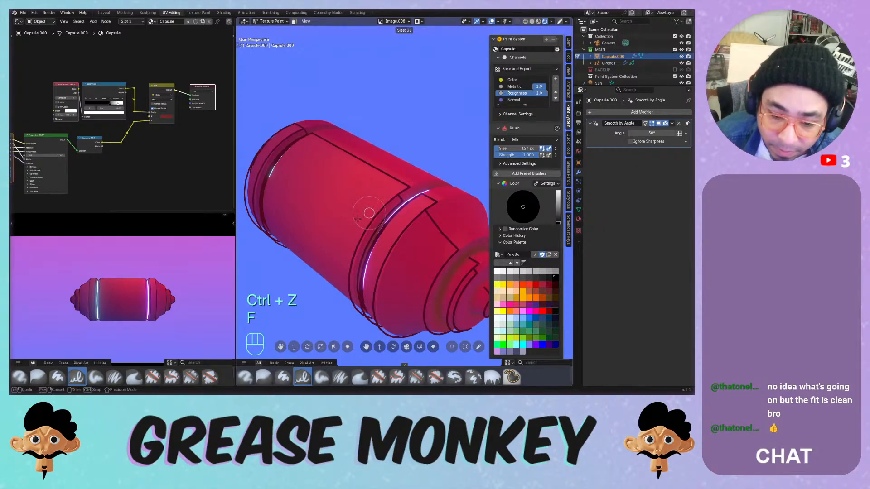
pyautogui.click(358, 219)
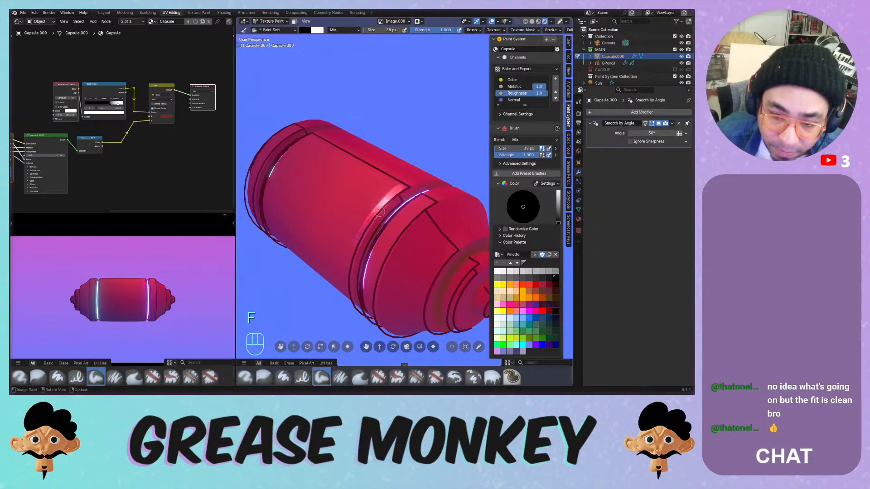
pyautogui.hotkey('ctrl', 'z')
pyautogui.moveTo(337, 289)
pyautogui.mouseDown(button='middle')
pyautogui.moveTo(387, 169)
pyautogui.moveTo(385, 184)
pyautogui.mouseUp(button='middle')
pyautogui.hotkey('ctrl', 'z')
pyautogui.hotkey('ctrl', 'z')
pyautogui.keyDown('ctrl'); pyautogui.moveTo(384, 184); pyautogui.dragTo(397, 166, button='middle'); pyautogui.keyUp('ctrl')
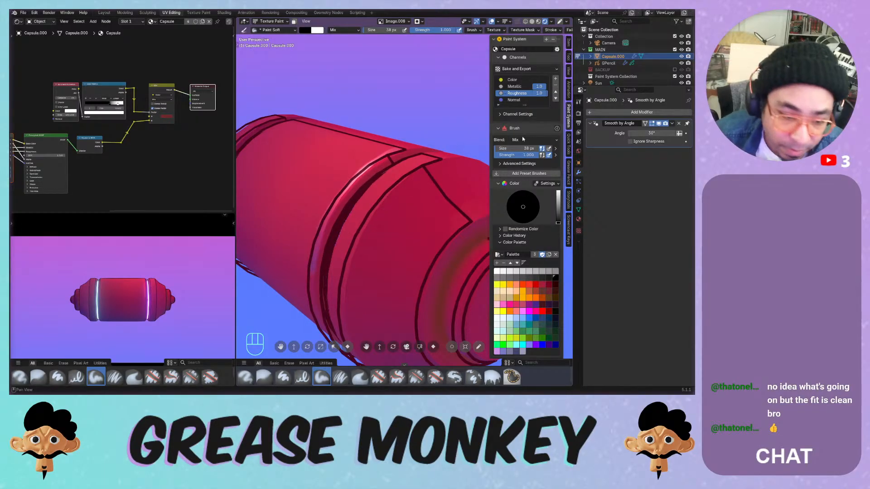
pyautogui.hotkey('ctrl', 'z')
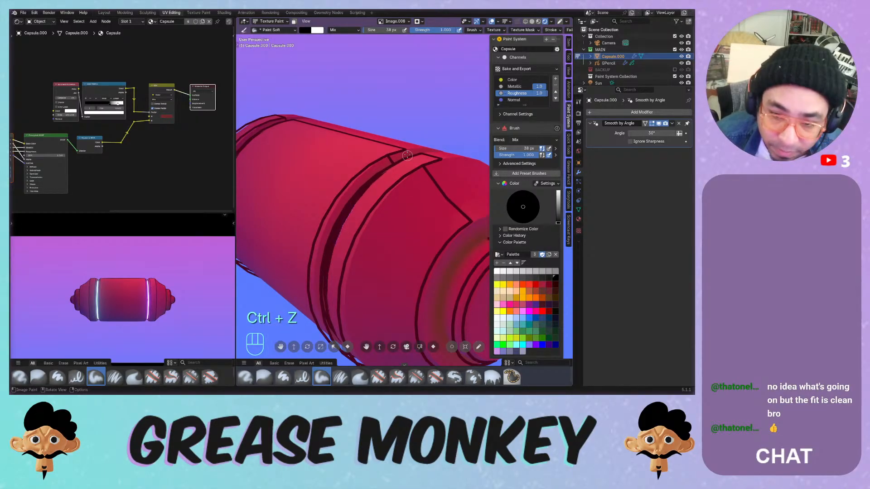
# - Turn on Stabilize Stroke in the brush options and try stabilized strokes, undoing them
pyautogui.click(494, 30)
pyautogui.moveTo(473, 31)
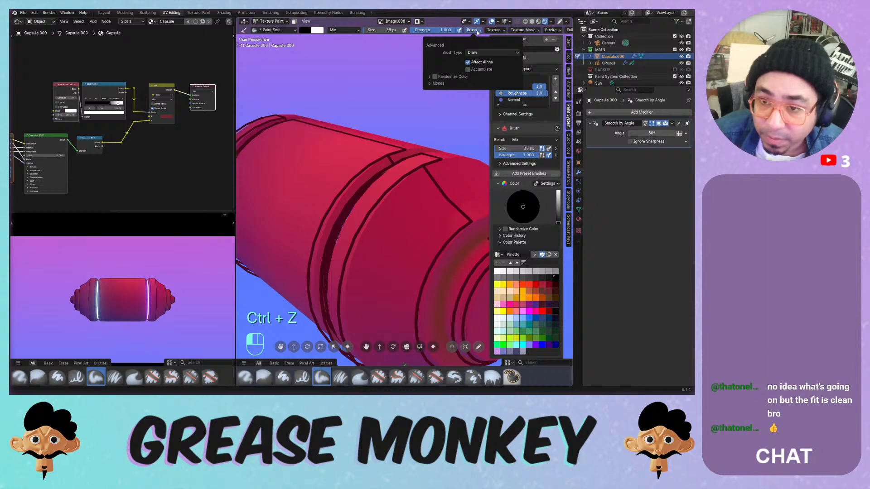
pyautogui.moveTo(551, 32)
pyautogui.click(508, 117)
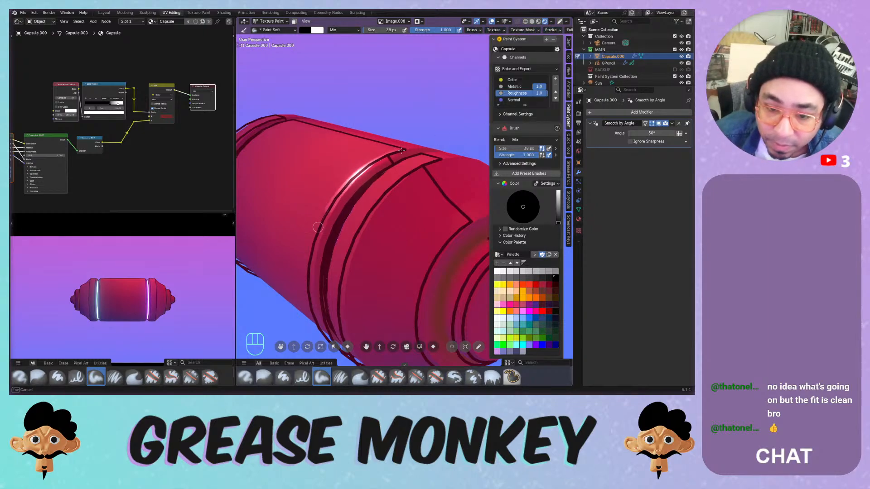
pyautogui.moveTo(401, 150); pyautogui.dragTo(401, 150)
pyautogui.hotkey('ctrl', 'z')
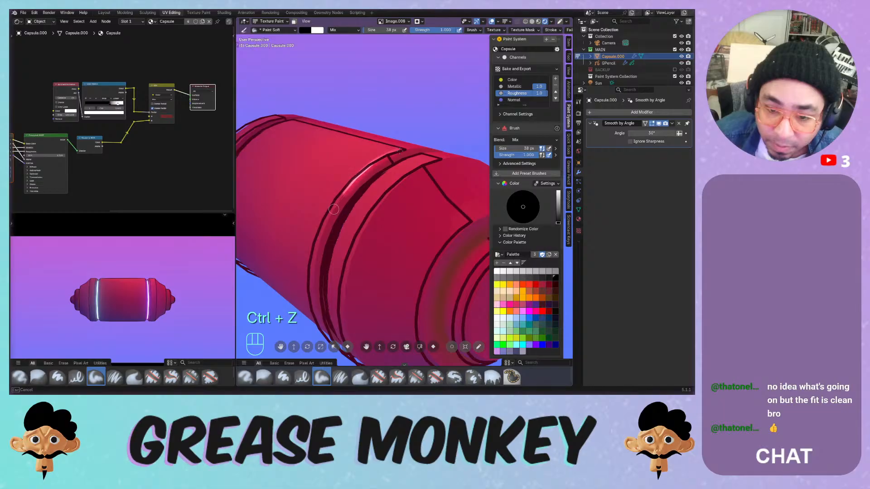
pyautogui.moveTo(308, 291); pyautogui.dragTo(365, 187, button='middle')
pyautogui.moveTo(387, 246); pyautogui.dragTo(388, 254)
pyautogui.hotkey('ctrl', 'z')
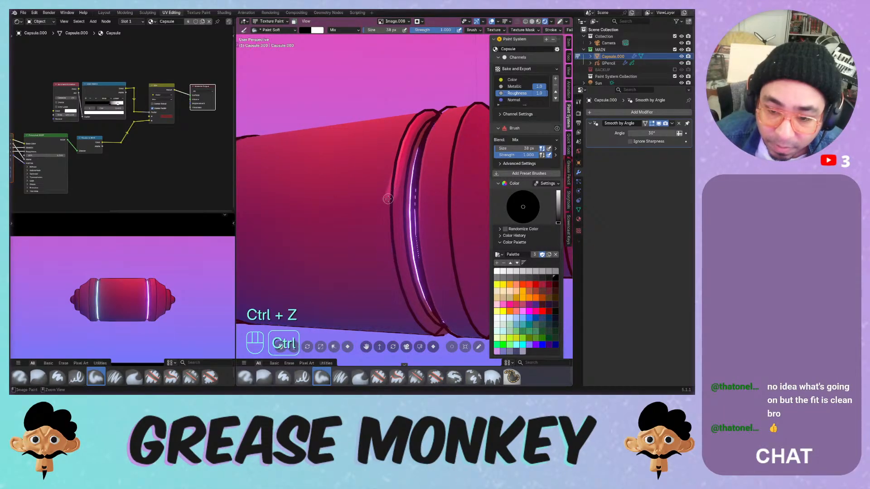
pyautogui.moveTo(388, 254); pyautogui.dragTo(356, 198, button='middle')
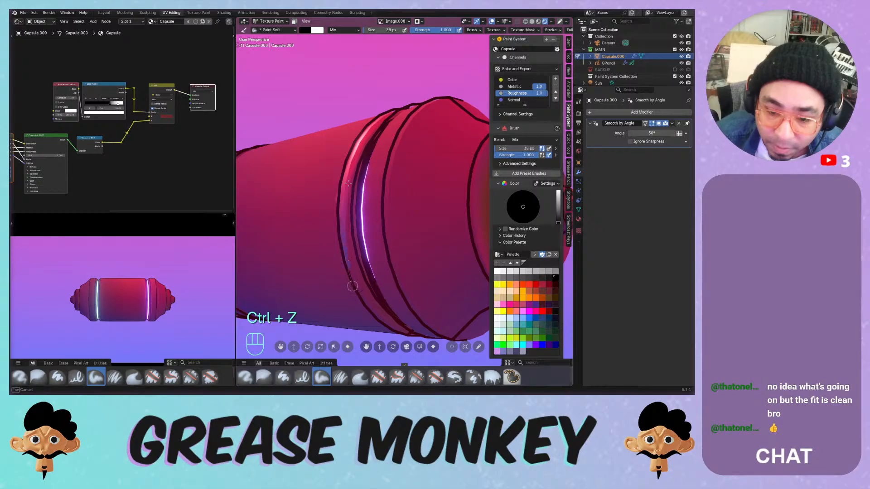
pyautogui.moveTo(361, 256); pyautogui.dragTo(405, 217, button='middle')
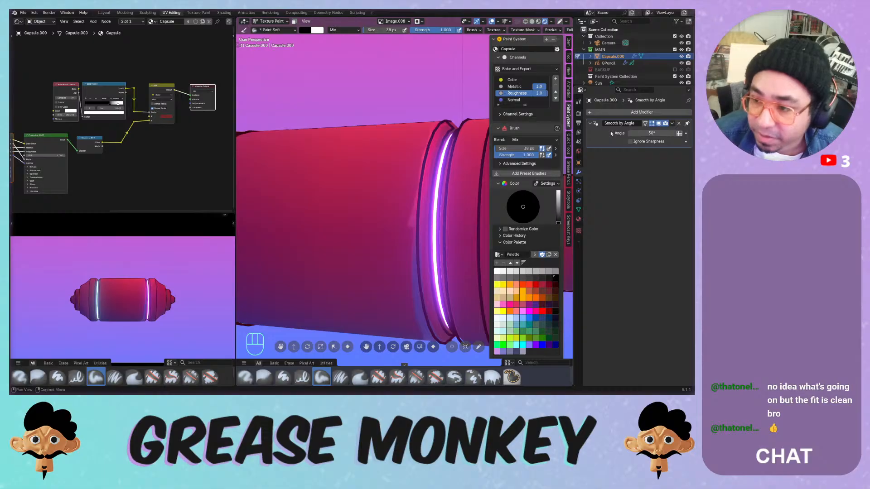
pyautogui.click(682, 64)
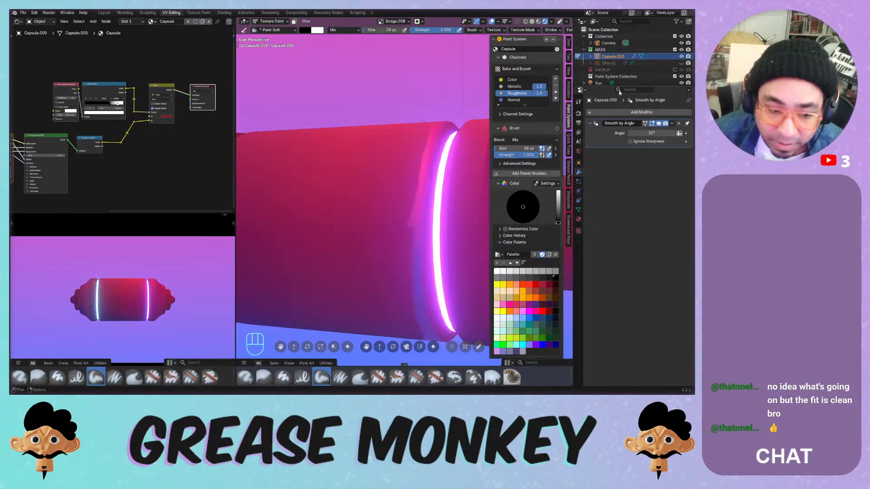
pyautogui.moveTo(412, 191); pyautogui.dragTo(368, 247, button='middle')
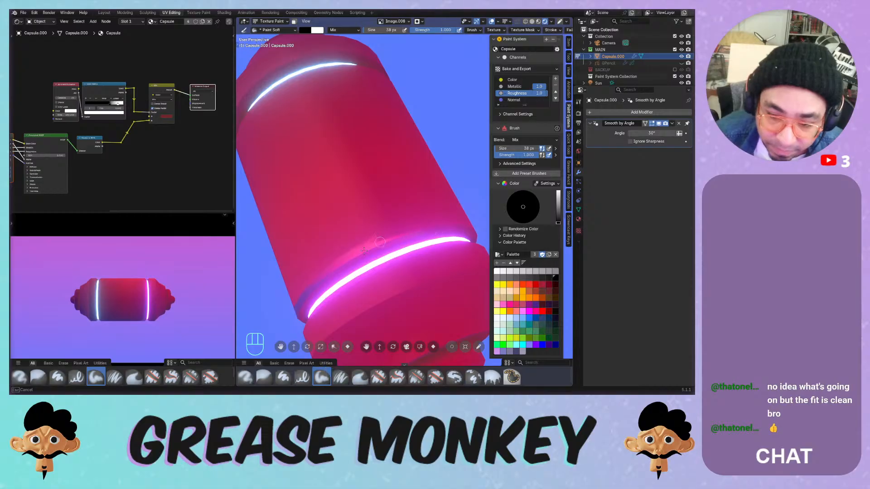
pyautogui.moveTo(431, 223); pyautogui.dragTo(344, 151, button='middle')
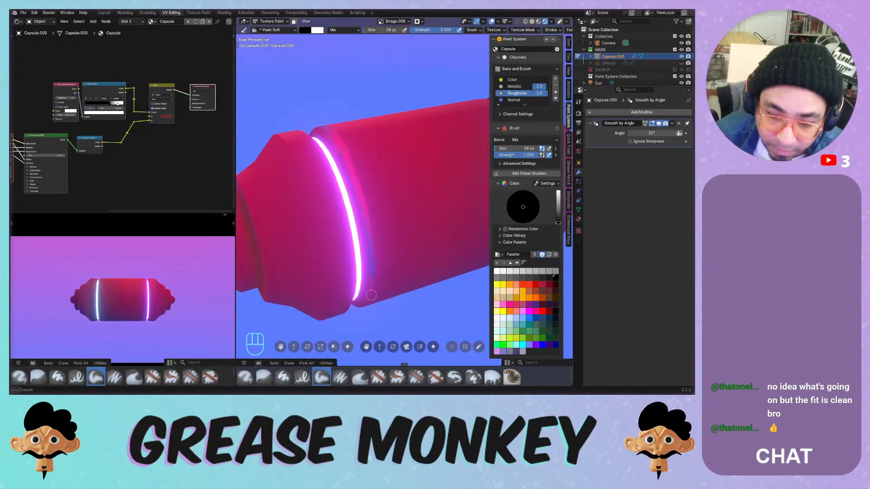
pyautogui.moveTo(371, 295); pyautogui.dragTo(367, 141, button='middle')
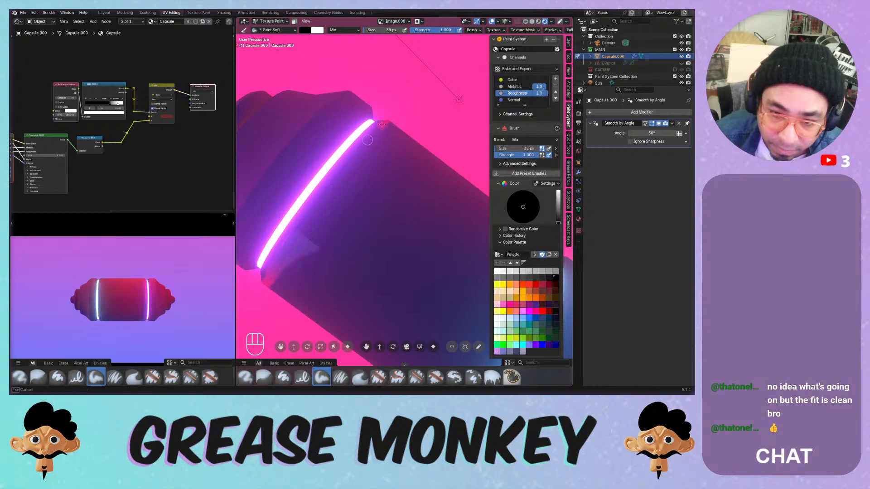
pyautogui.moveTo(281, 259)
pyautogui.mouseDown(button='middle')
pyautogui.moveTo(431, 245)
pyautogui.moveTo(443, 193)
pyautogui.mouseUp(button='middle')
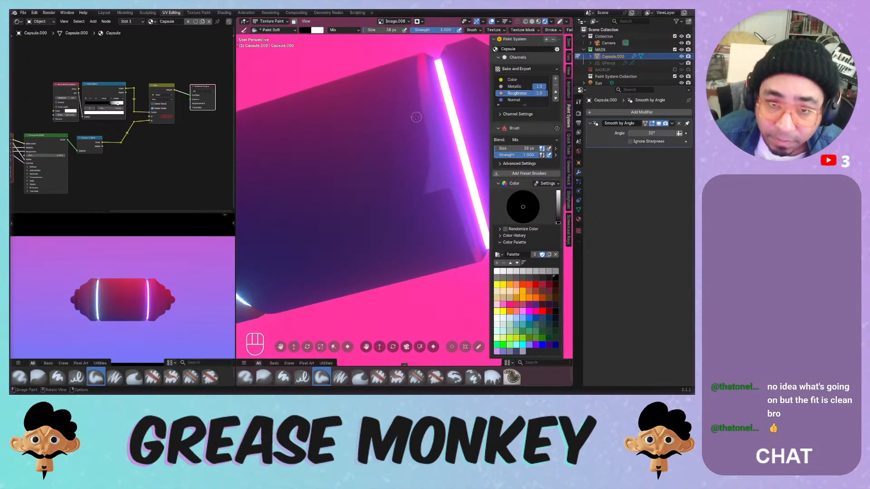
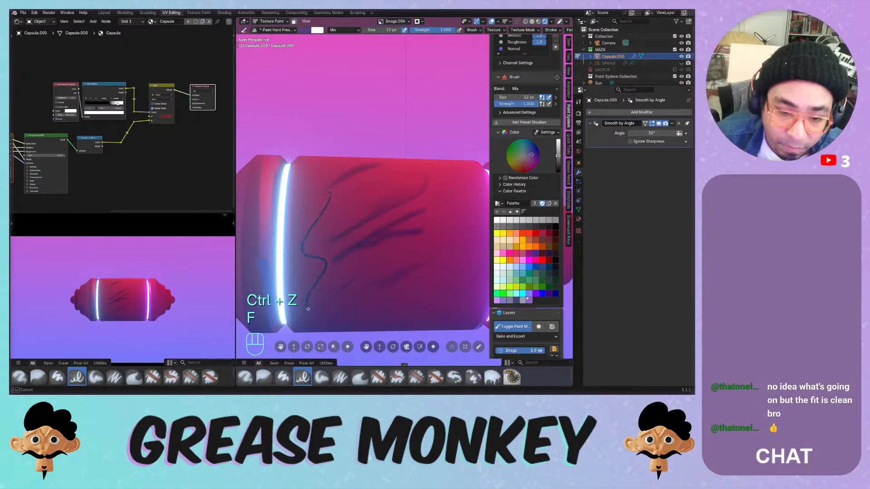
# - Try straight and outline test strokes on the capsule, undoing each one
pyautogui.hotkey('ctrl', 'z')
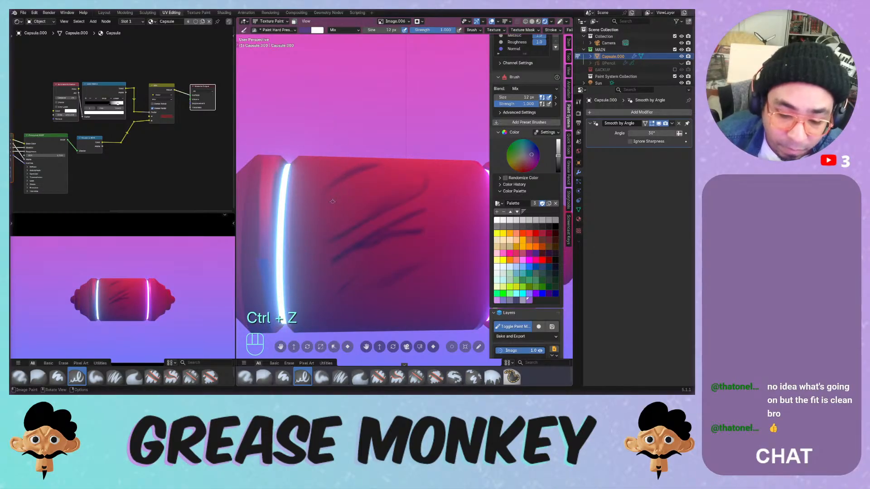
pyautogui.moveTo(408, 167); pyautogui.dragTo(316, 213)
pyautogui.hotkey('ctrl', 'z')
pyautogui.moveTo(351, 196); pyautogui.dragTo(309, 237, button='middle')
pyautogui.moveTo(309, 238)
pyautogui.mouseDown()
pyautogui.moveTo(391, 200)
pyautogui.moveTo(400, 212)
pyautogui.mouseUp()
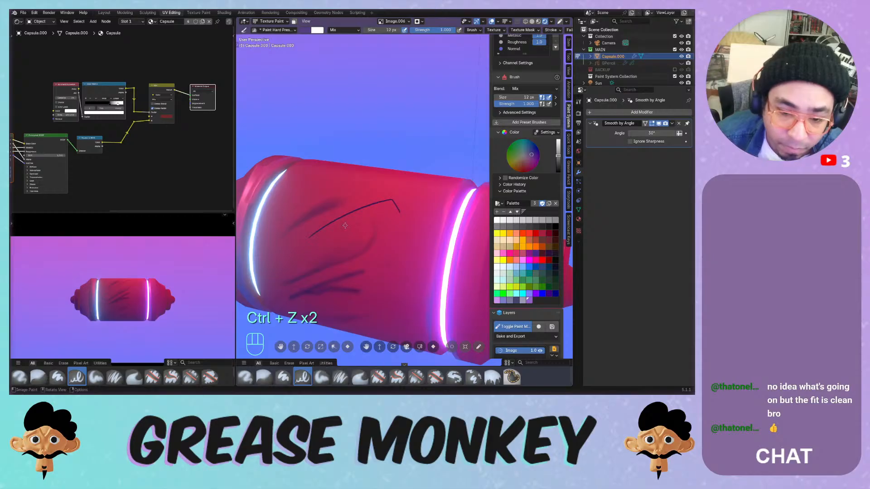
pyautogui.moveTo(309, 238); pyautogui.dragTo(311, 245)
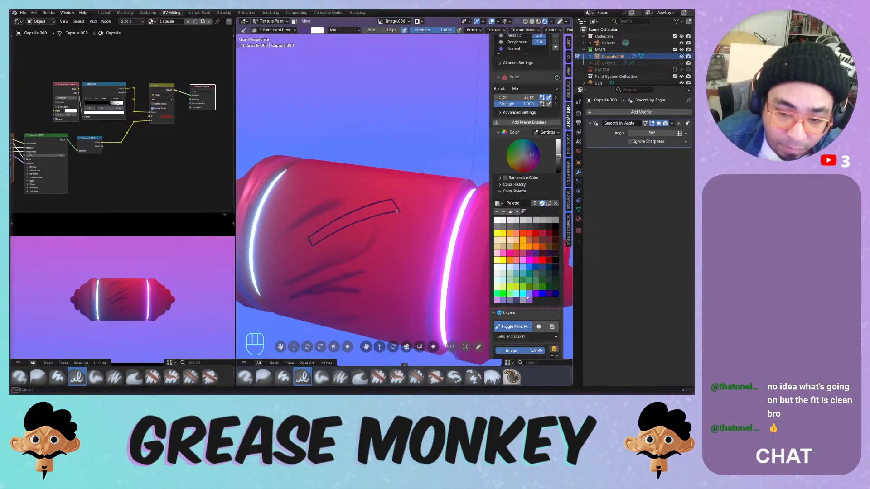
pyautogui.hotkey('ctrl', 'z')
pyautogui.hotkey('ctrl', 'z')
pyautogui.hotkey('ctrl', 'z')
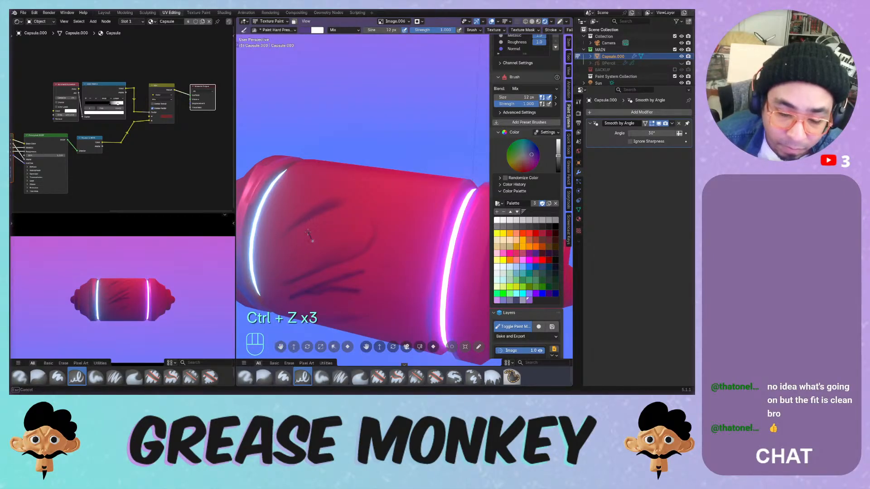
# - Paint and undo a long curved dark stroke, then frame the glowing ring
pyautogui.moveTo(307, 231); pyautogui.dragTo(396, 194)
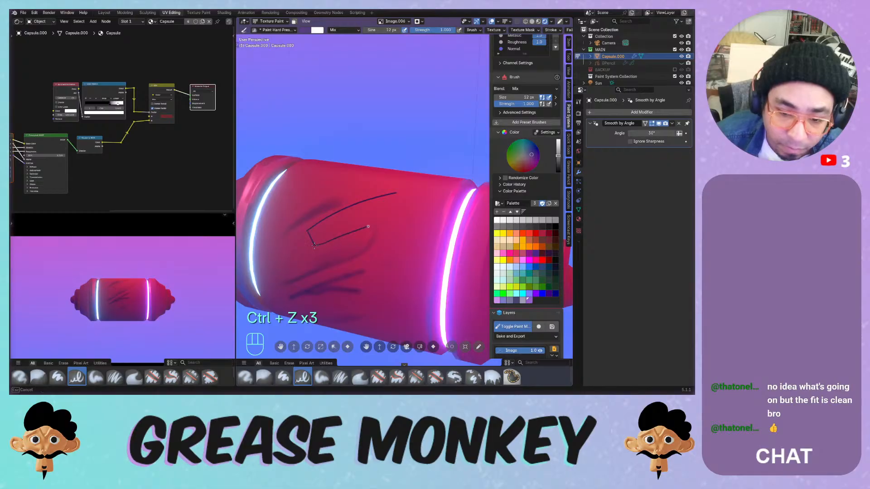
pyautogui.hotkey('ctrl', 'z')
pyautogui.hotkey('ctrl', 'z')
pyautogui.moveTo(344, 219); pyautogui.dragTo(403, 216, button='middle')
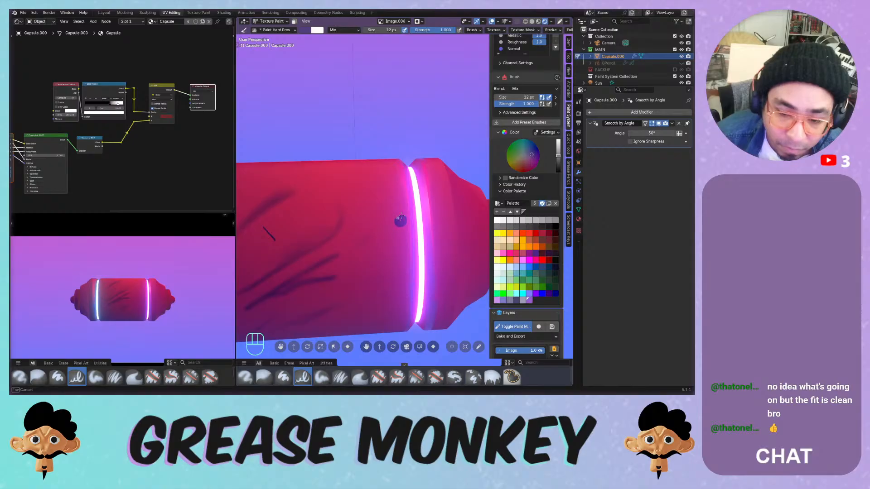
pyautogui.moveTo(396, 208)
pyautogui.keyDown('shift'); pyautogui.mouseDown(button='middle')
pyautogui.moveTo(363, 209)
pyautogui.moveTo(359, 194)
pyautogui.moveTo(397, 203)
pyautogui.mouseUp(button='middle'); pyautogui.keyUp('shift')
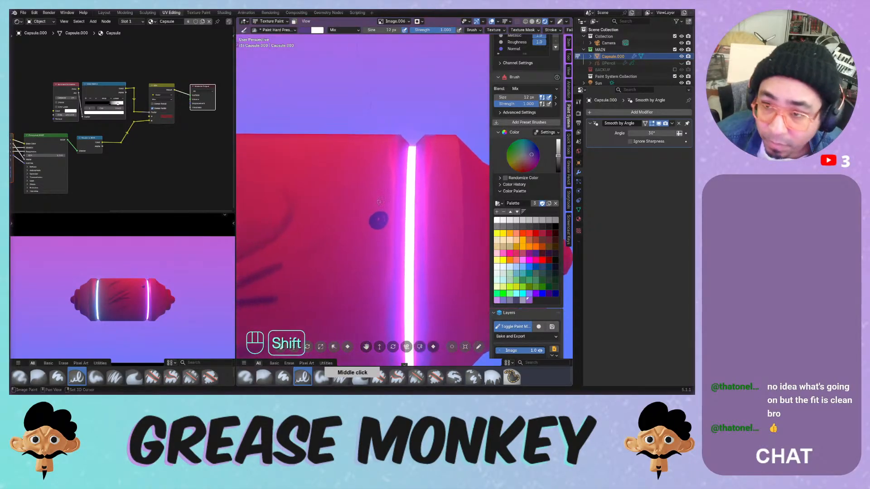
# - Switch to the Normal channel and select the Normal layer, then undo that selection
pyautogui.click(513, 49)
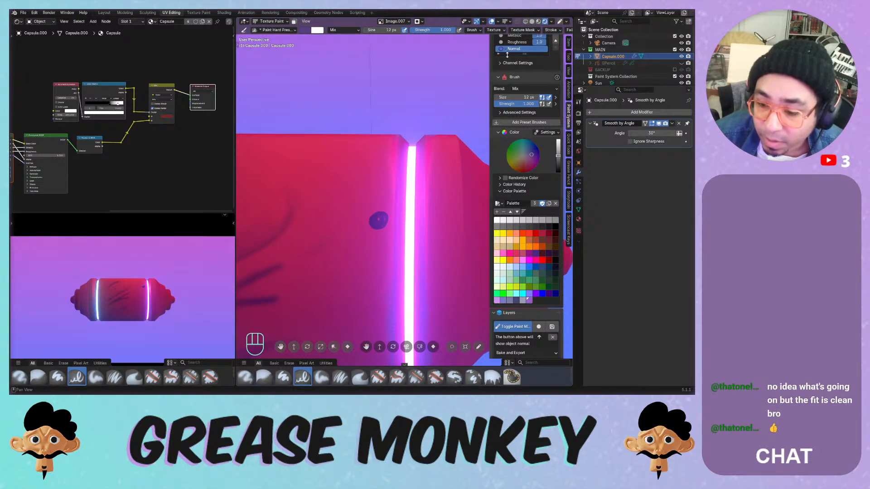
pyautogui.scroll(-5, 501, 214)
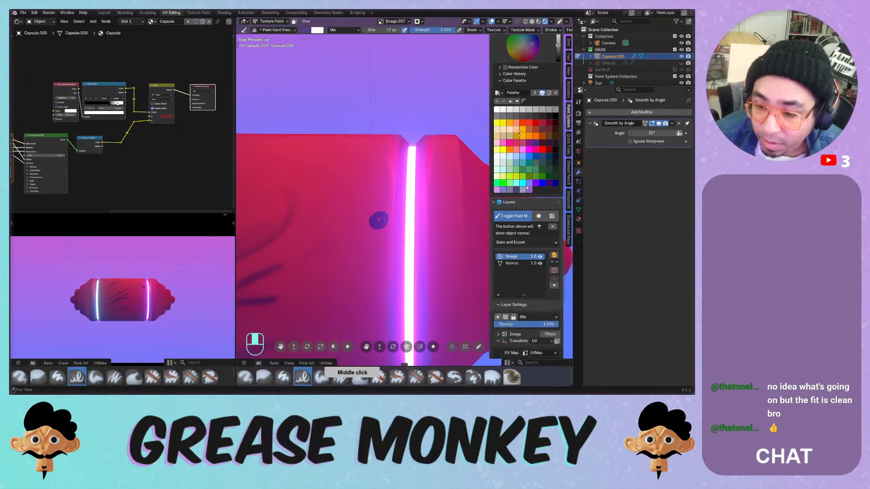
pyautogui.click(510, 265)
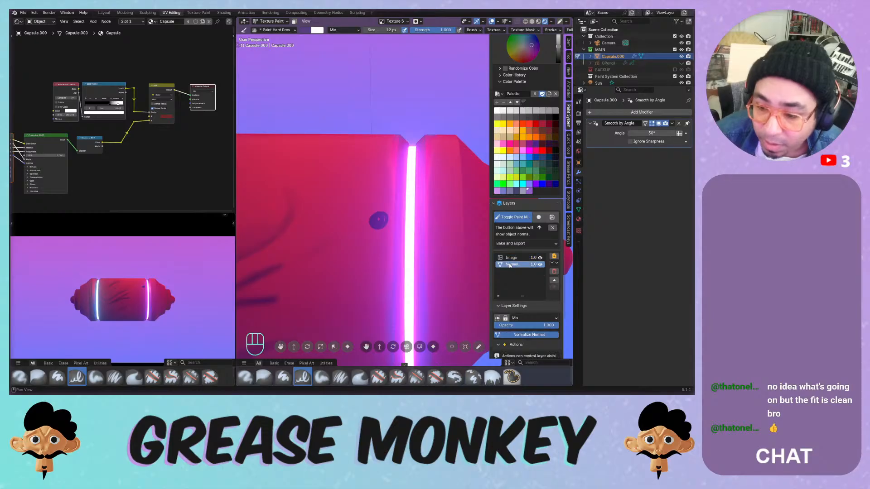
pyautogui.moveTo(531, 237); pyautogui.dragTo(537, 159, button='middle')
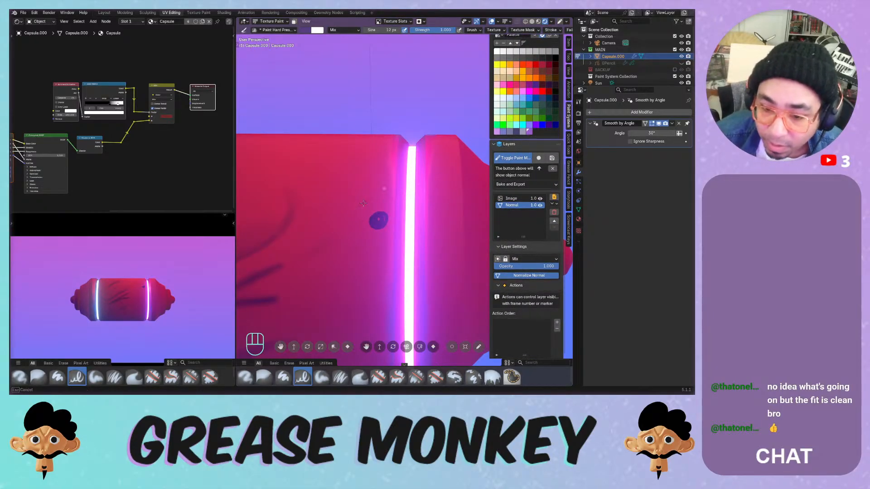
pyautogui.hotkey('ctrl', 'z')
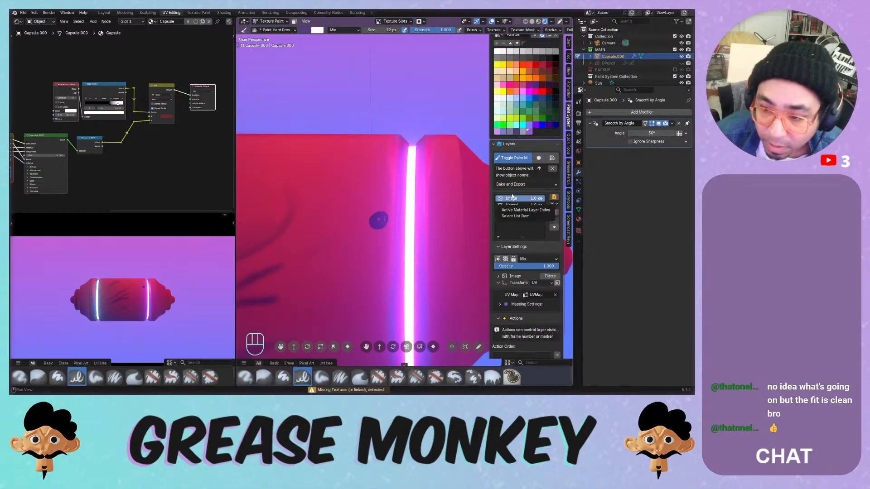
# - Reselect the Normal layer and toggle its visibility, leaving it visible
pyautogui.click(526, 205)
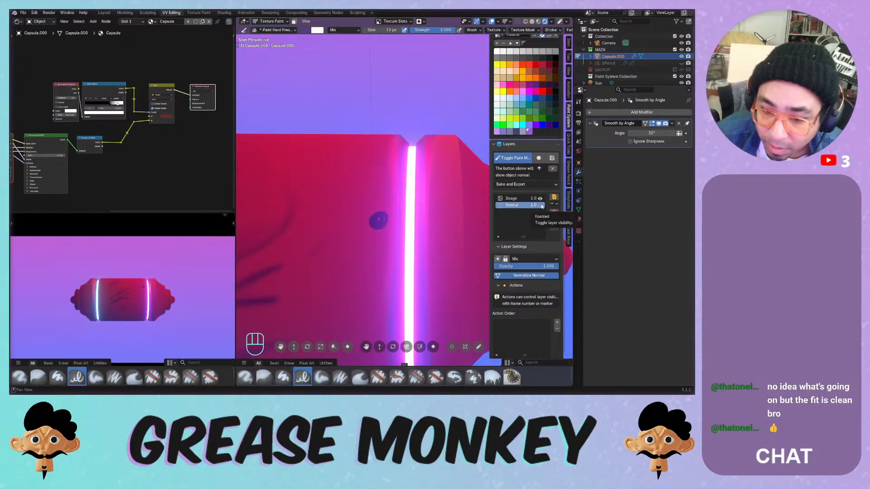
pyautogui.click(541, 205)
pyautogui.click(541, 206)
pyautogui.click(542, 207)
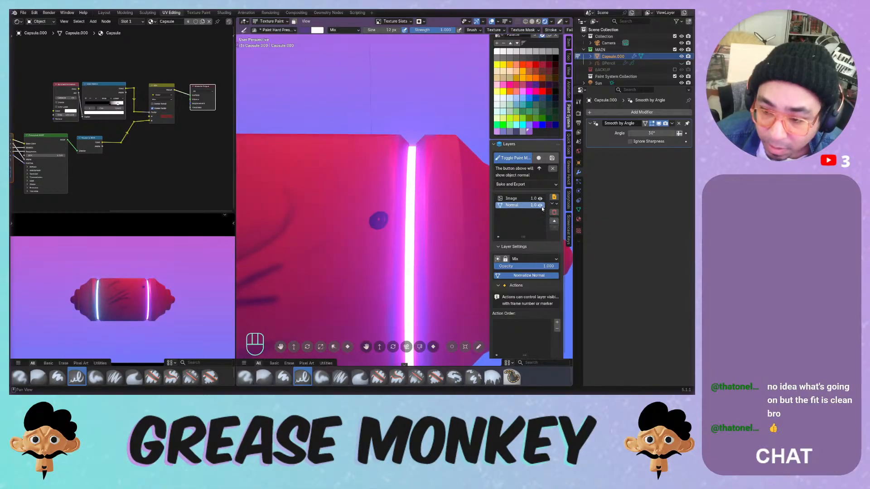
pyautogui.moveTo(517, 200); pyautogui.dragTo(515, 329, button='middle')
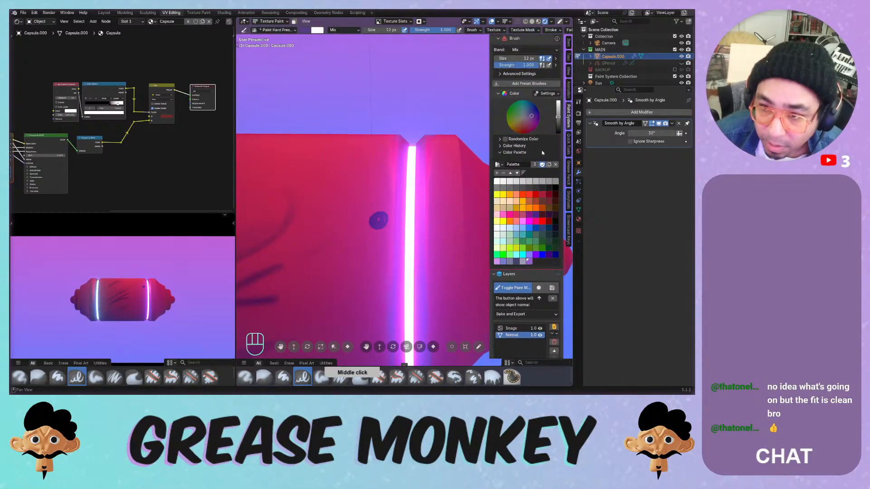
pyautogui.moveTo(510, 178); pyautogui.dragTo(508, 270, button='middle')
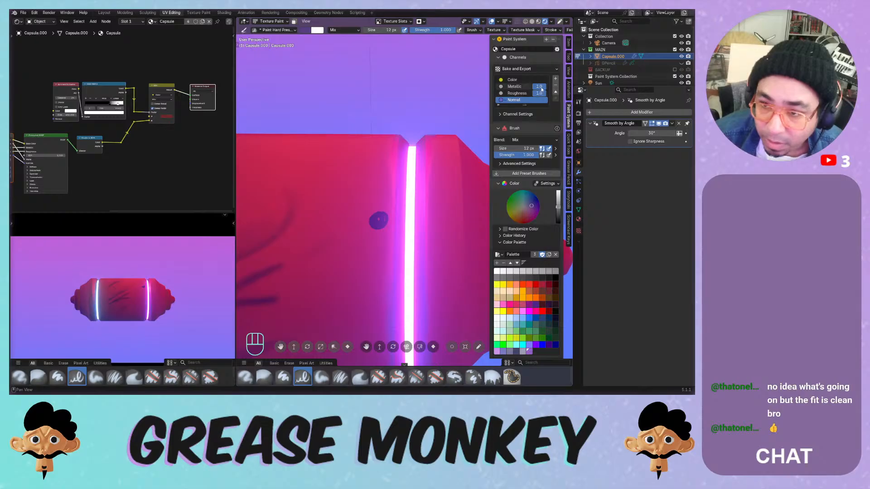
# - Check the bake/export options and display settings, keeping the render method Dithered
pyautogui.click(540, 69)
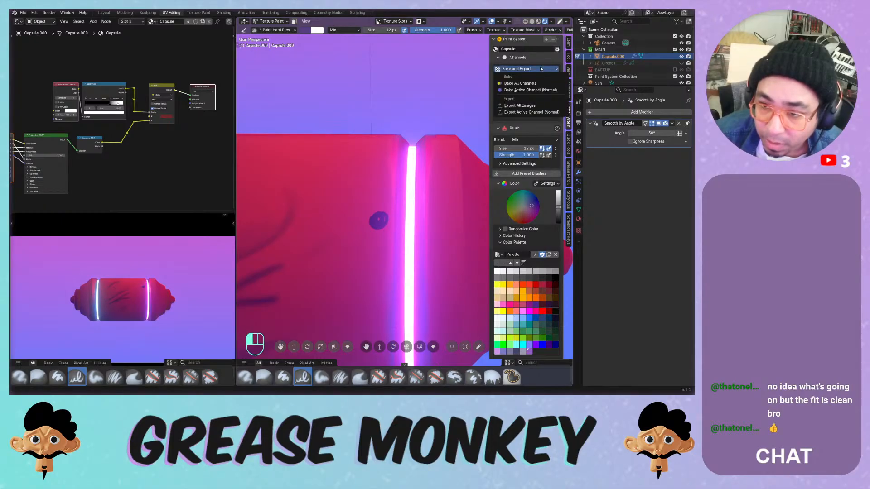
pyautogui.click(541, 69)
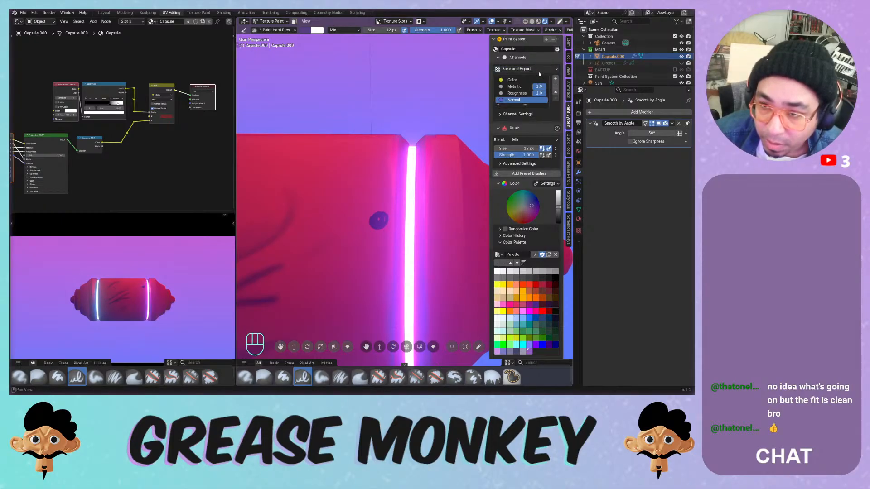
pyautogui.click(557, 49)
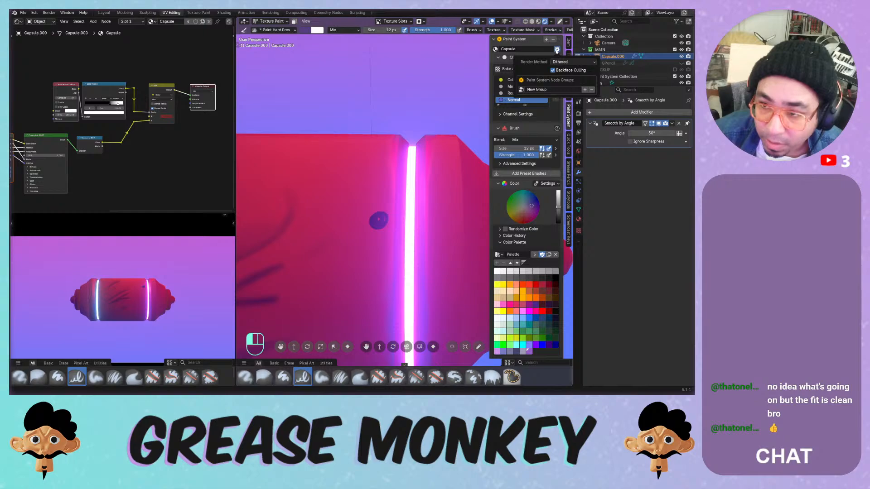
pyautogui.click(562, 62)
pyautogui.click(562, 63)
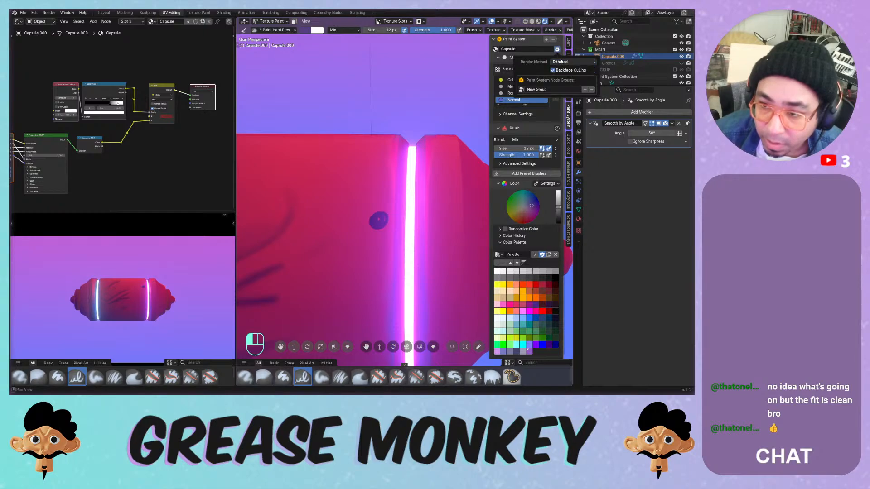
pyautogui.click(558, 50)
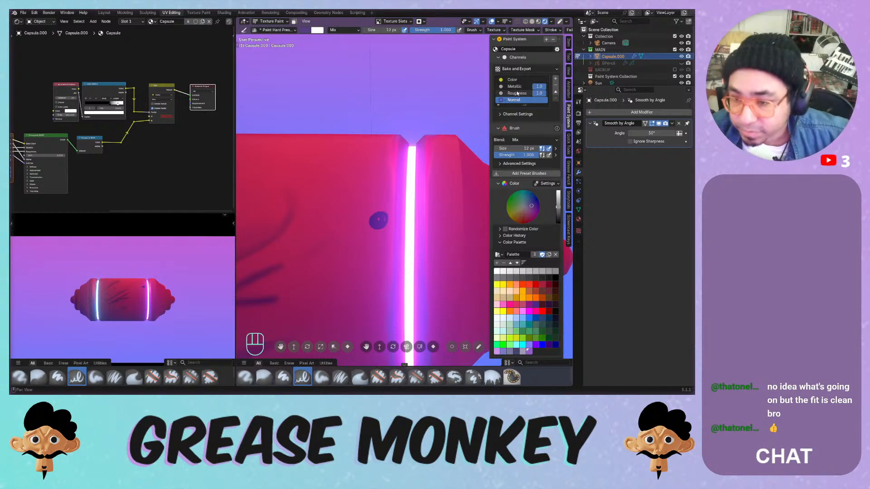
# - Expand and collapse the brush's advanced settings, then make the Normal layer active
pyautogui.click(513, 164)
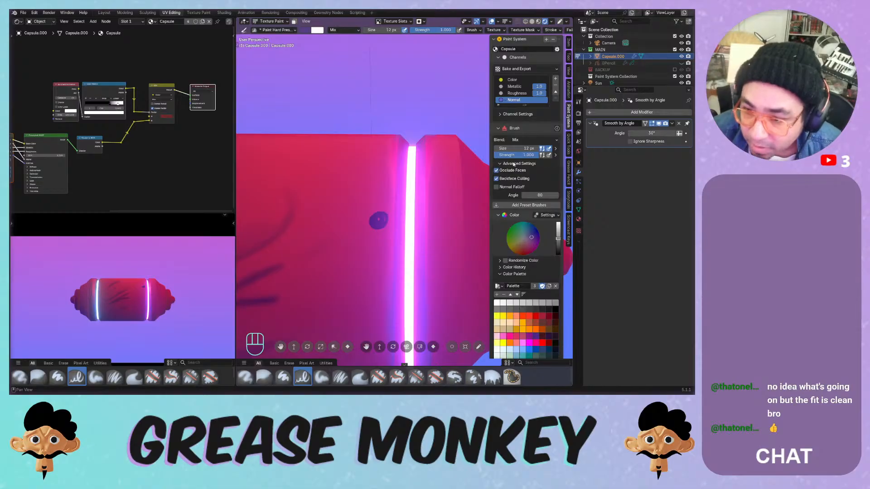
pyautogui.click(520, 163)
pyautogui.scroll(-5, 523, 171)
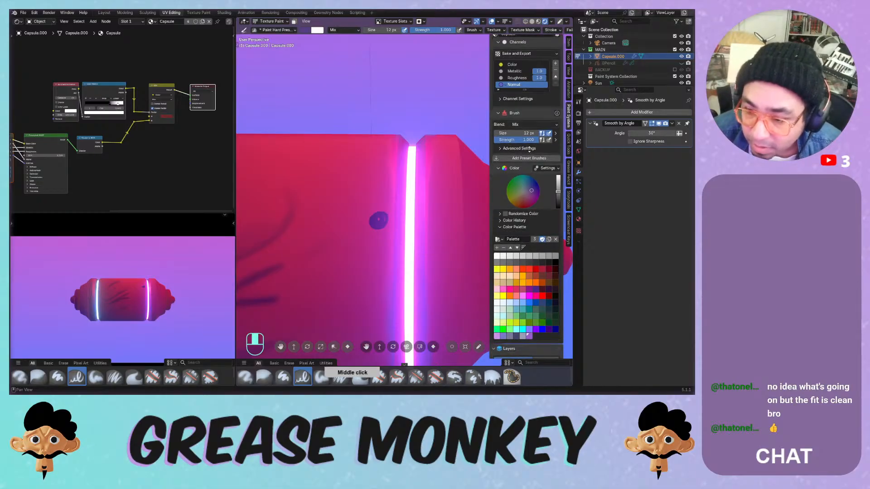
pyautogui.moveTo(543, 296); pyautogui.dragTo(542, 258, button='middle')
pyautogui.click(556, 284)
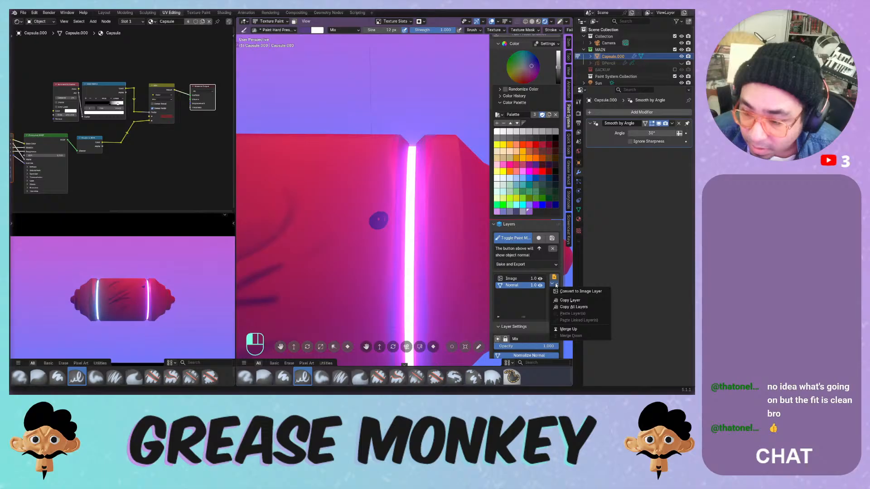
pyautogui.click(524, 279)
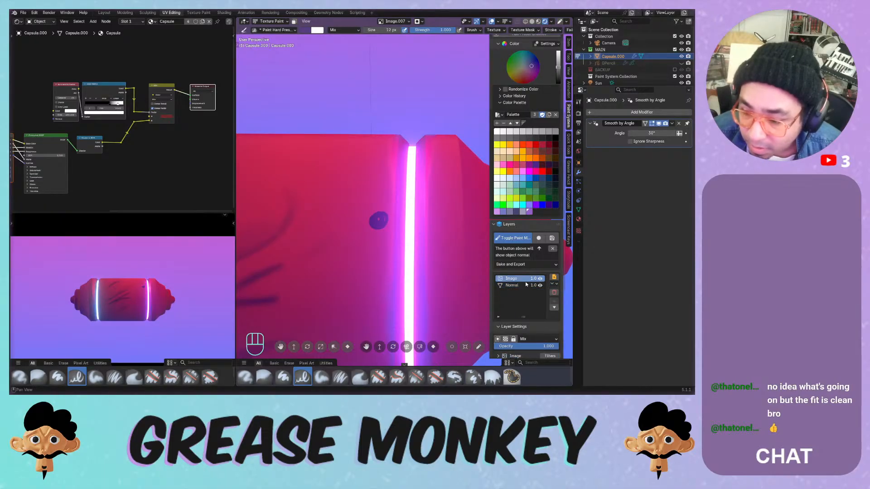
pyautogui.click(526, 285)
pyautogui.moveTo(527, 284); pyautogui.dragTo(522, 233, button='middle')
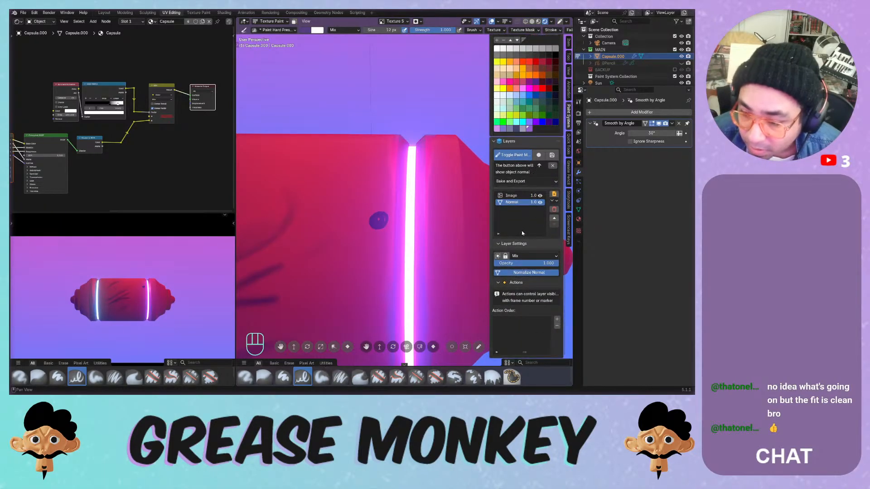
# - Toggle Normalize Normal off and on, then delete the Image layer and confirm
pyautogui.click(511, 272)
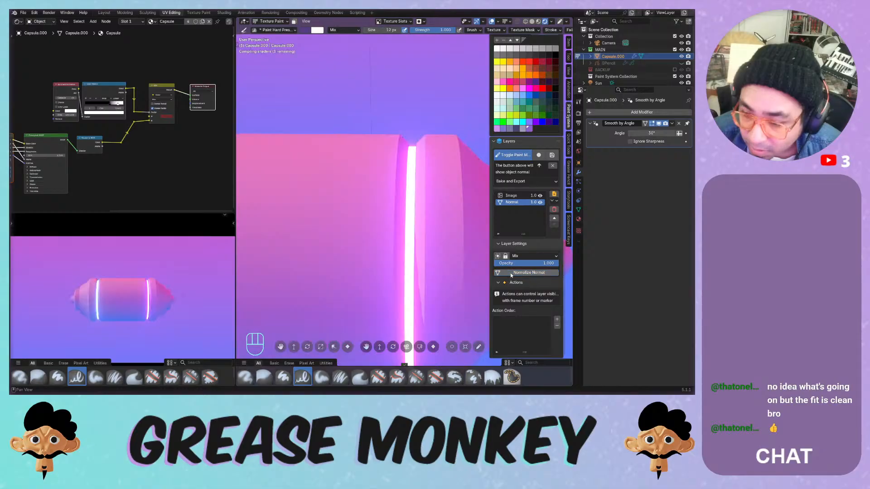
pyautogui.click(511, 274)
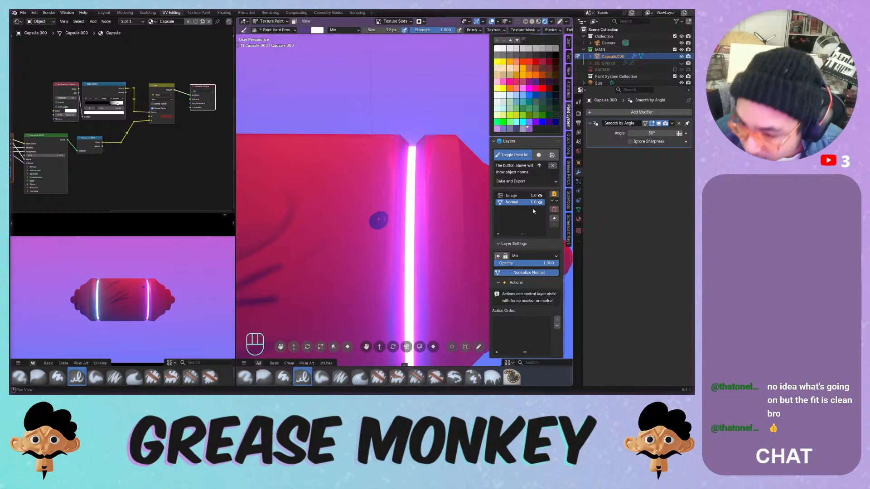
pyautogui.click(521, 196)
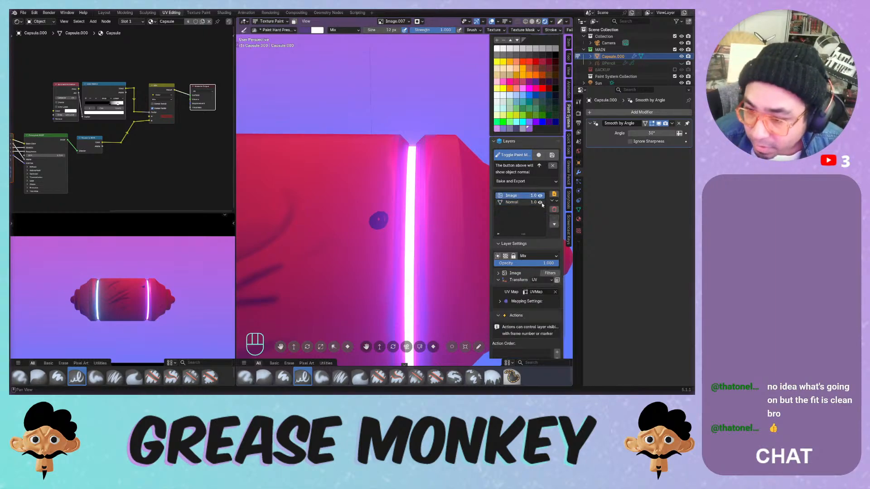
pyautogui.click(554, 209)
pyautogui.click(548, 227)
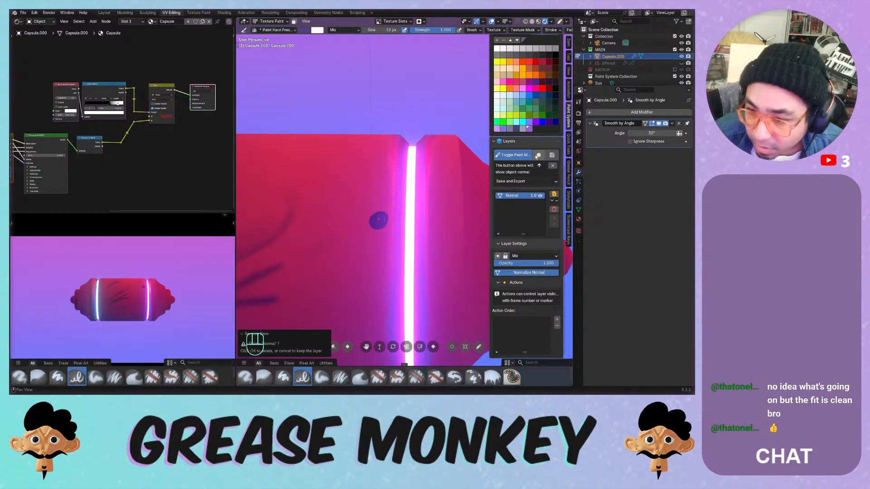
# - Isolate the active channel, frame the capsule, and dismiss the normal painting tips
pyautogui.click(537, 157)
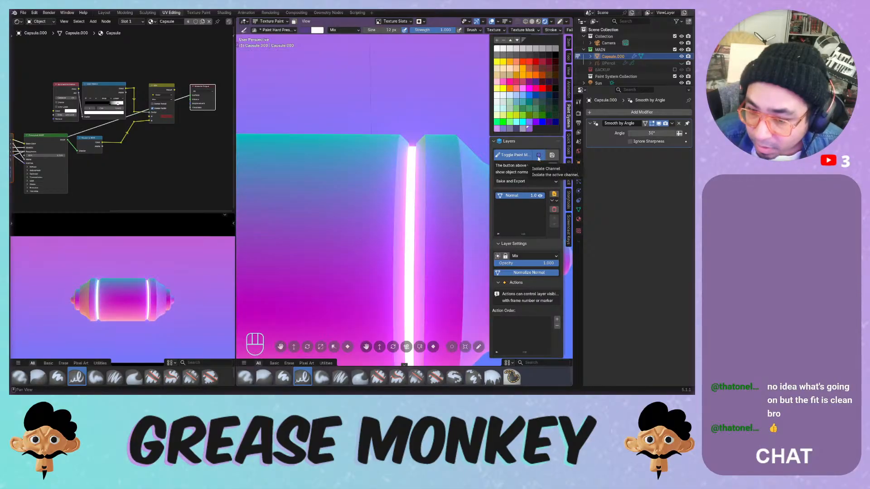
pyautogui.keyDown('shift'); pyautogui.moveTo(372, 195); pyautogui.dragTo(404, 204, button='middle'); pyautogui.keyUp('shift')
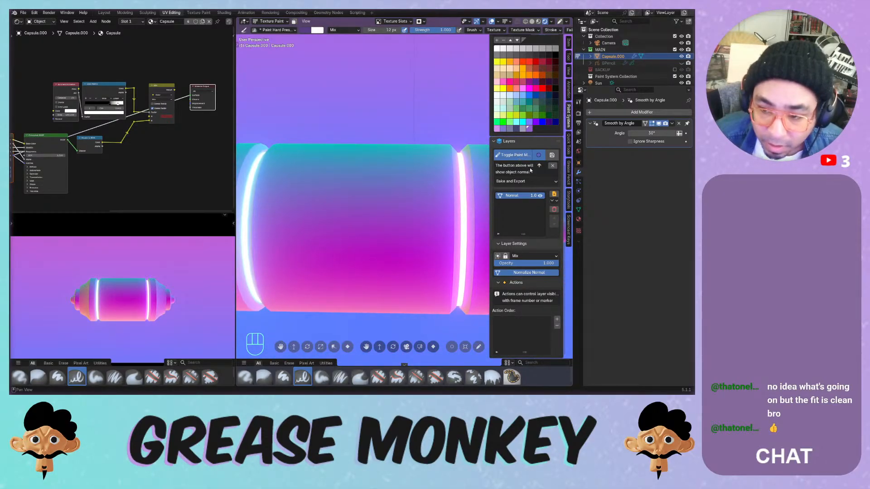
pyautogui.click(553, 166)
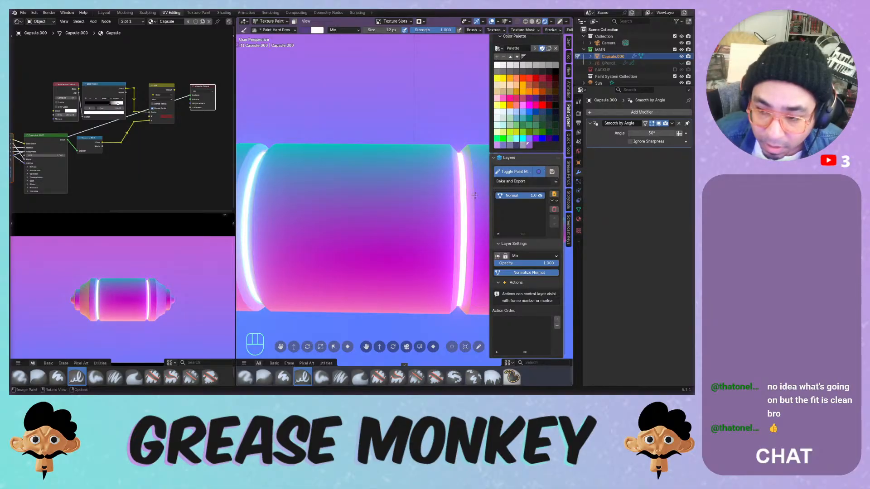
pyautogui.click(539, 171)
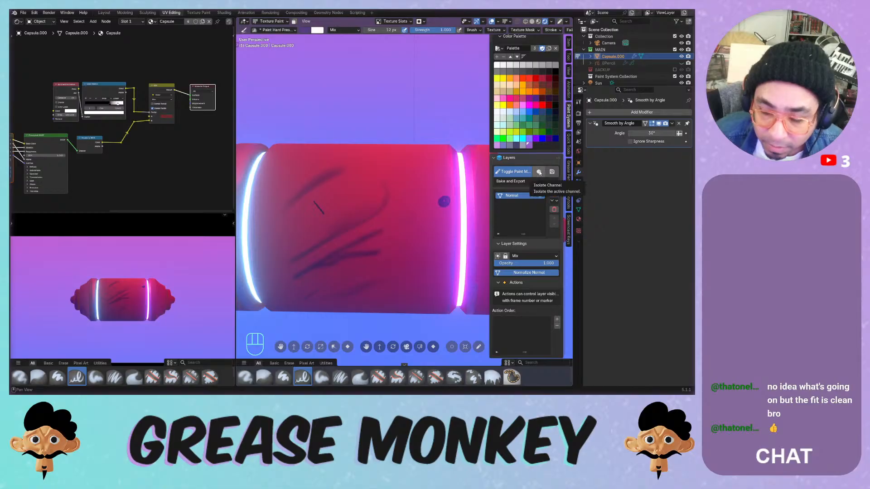
pyautogui.click(539, 173)
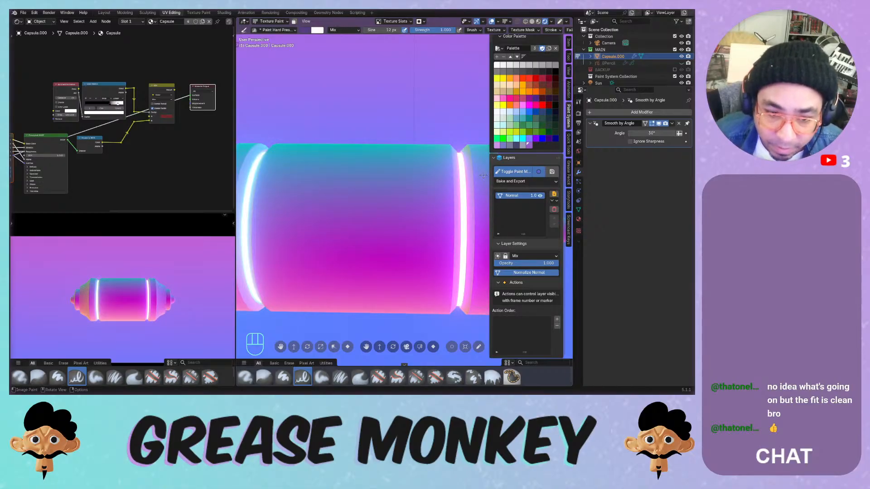
# - Sample brush colours, switch to the Paint Soft brush, and enlarge it to 106 px
pyautogui.press('s')
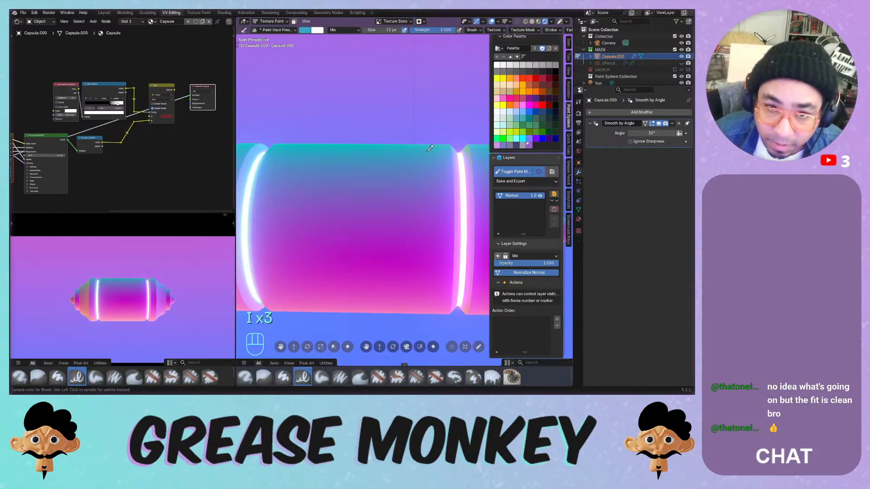
pyautogui.press('i')
pyautogui.click(538, 171)
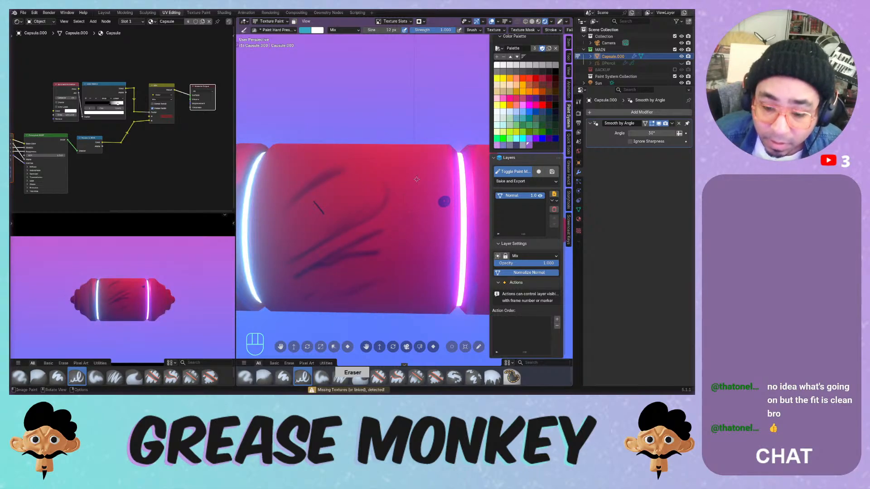
pyautogui.click(322, 377)
pyautogui.hotkey('ctrl', 'z')
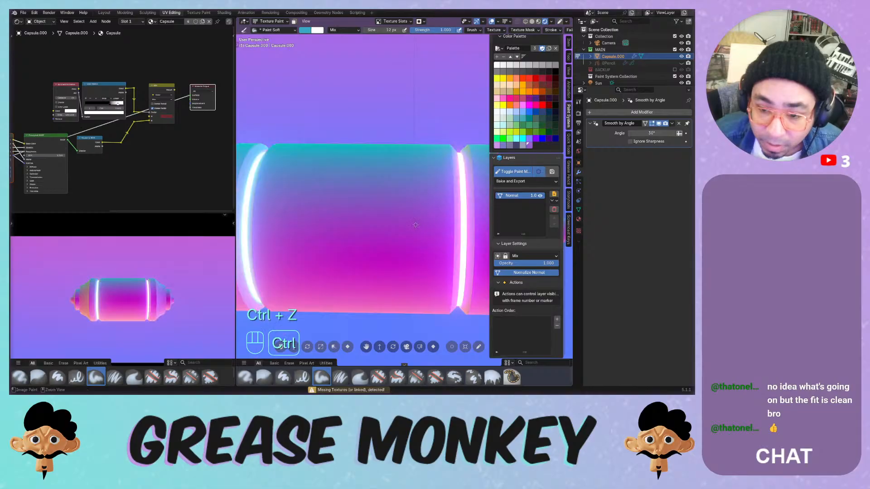
pyautogui.press('f')
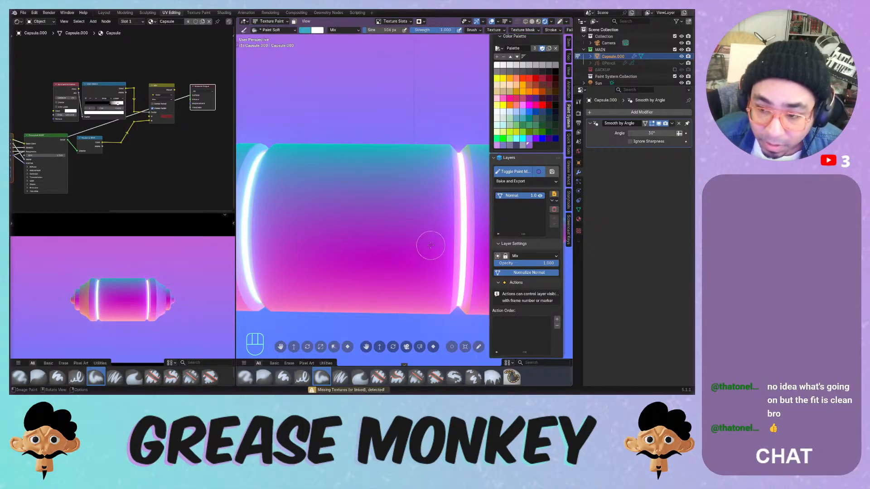
# - Undo back to restore the deleted Image layer and make it the paint target
pyautogui.hotkey('ctrl', 'z')
pyautogui.hotkey('ctrl', 'z')
pyautogui.hotkey('ctrl', 'z')
pyautogui.hotkey('ctrl', 'z')
pyautogui.hotkey('ctrl', 'z')
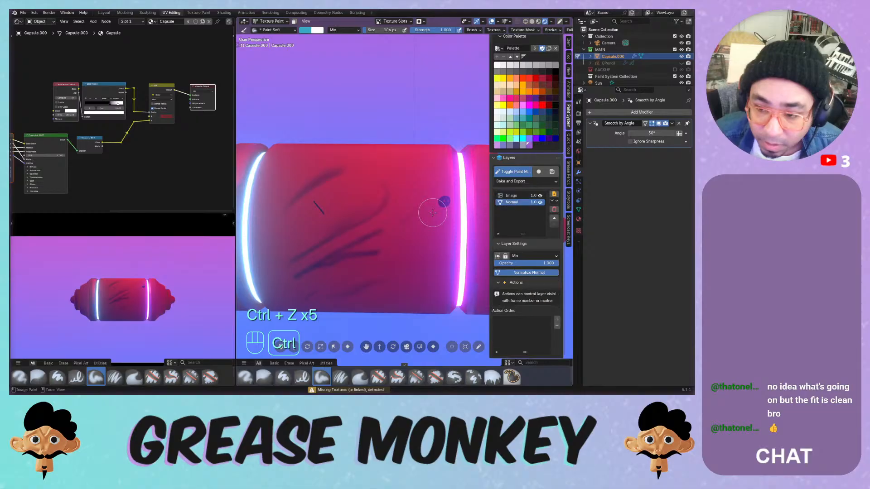
pyautogui.click(504, 196)
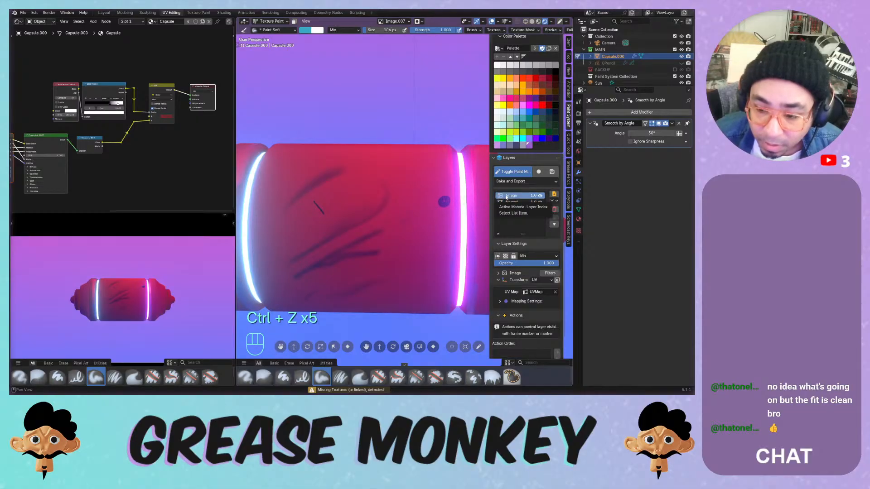
pyautogui.hotkey('ctrl', 'z')
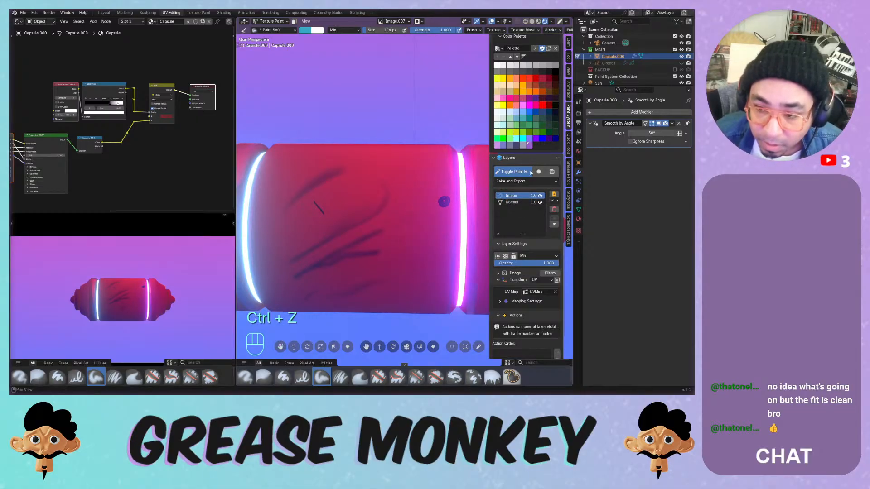
pyautogui.click(531, 172)
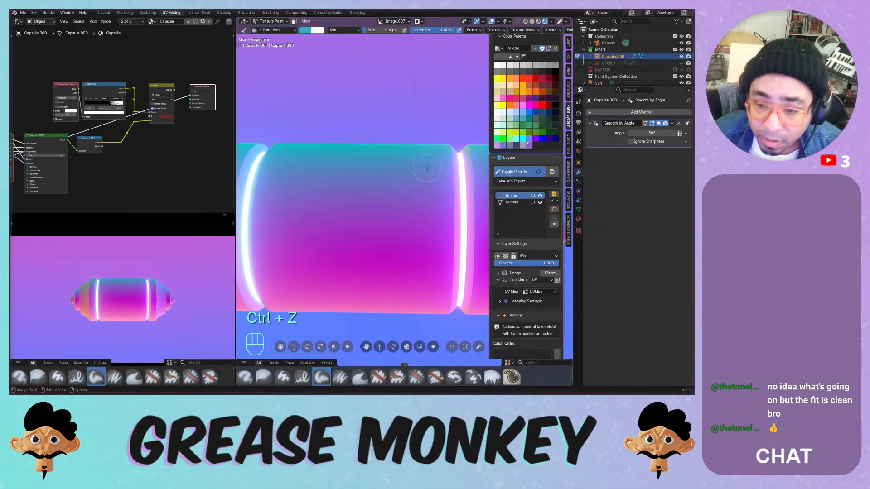
pyautogui.click(538, 172)
# - Paint a bright test stroke, then undo it and the pale pink patch
pyautogui.moveTo(434, 181)
pyautogui.mouseDown()
pyautogui.moveTo(405, 248)
pyautogui.moveTo(415, 195)
pyautogui.mouseUp()
pyautogui.moveTo(416, 181)
pyautogui.mouseDown(button='middle')
pyautogui.moveTo(435, 123)
pyautogui.moveTo(416, 182)
pyautogui.moveTo(410, 179)
pyautogui.mouseUp(button='middle')
pyautogui.hotkey('ctrl', 'z')
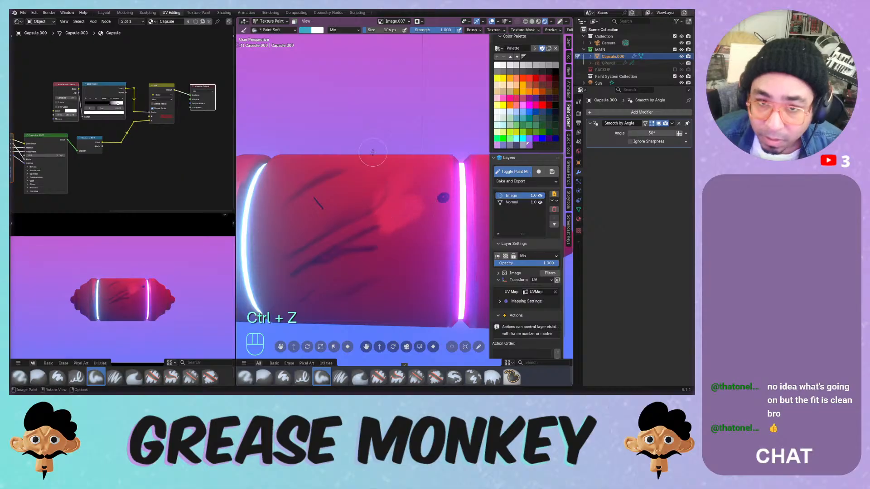
pyautogui.hotkey('ctrl', 'z')
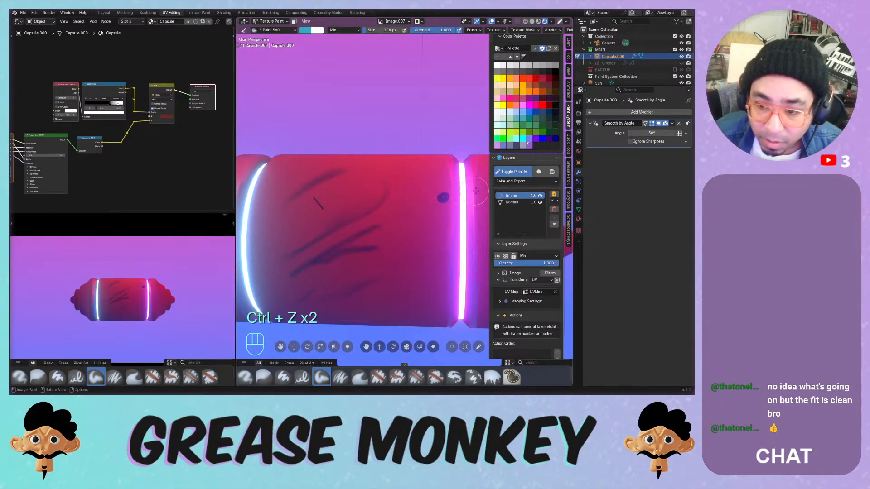
pyautogui.click(539, 172)
# - Sample blue, pink and blue-violet brush colours, returning to the red painted view
pyautogui.press('s')
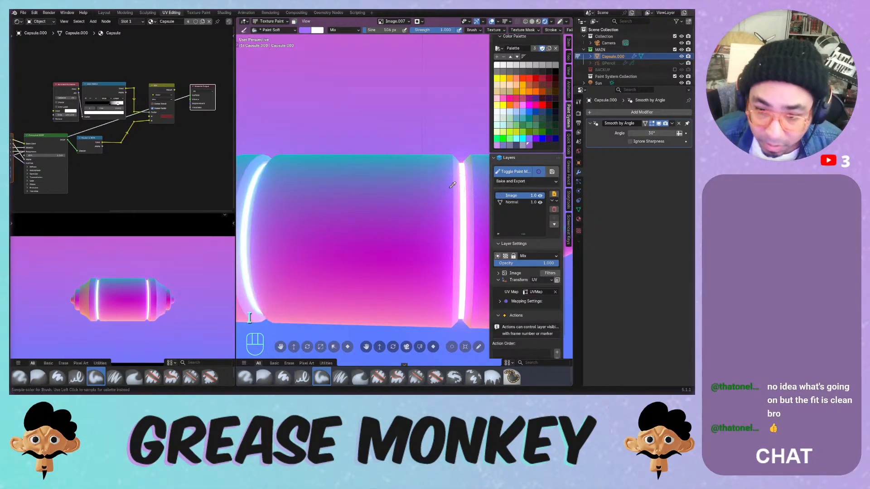
pyautogui.click(410, 325)
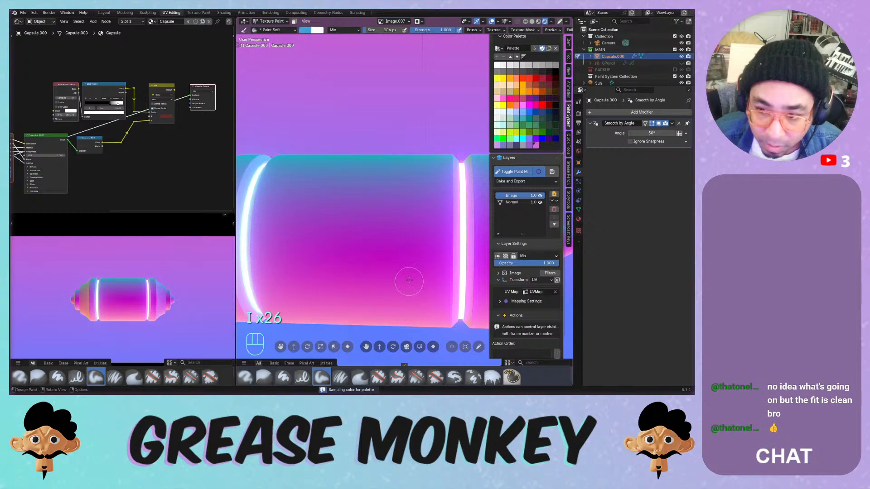
pyautogui.click(538, 171)
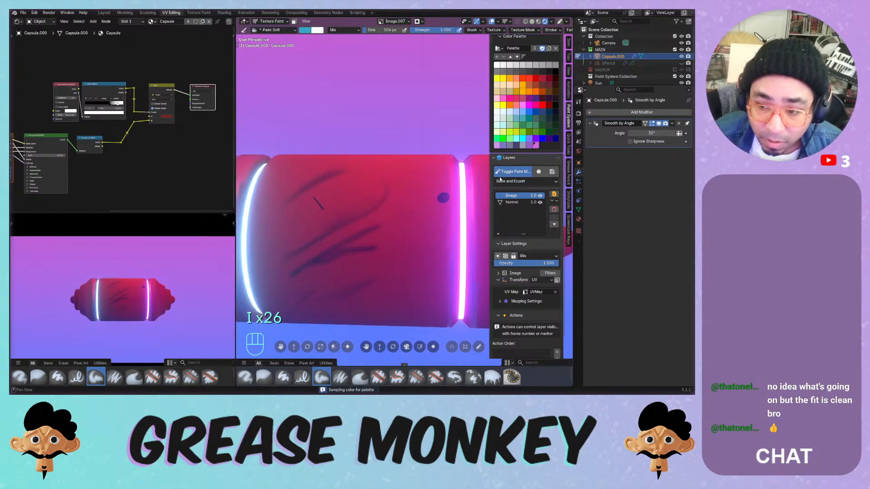
pyautogui.click(539, 172)
pyautogui.press('s')
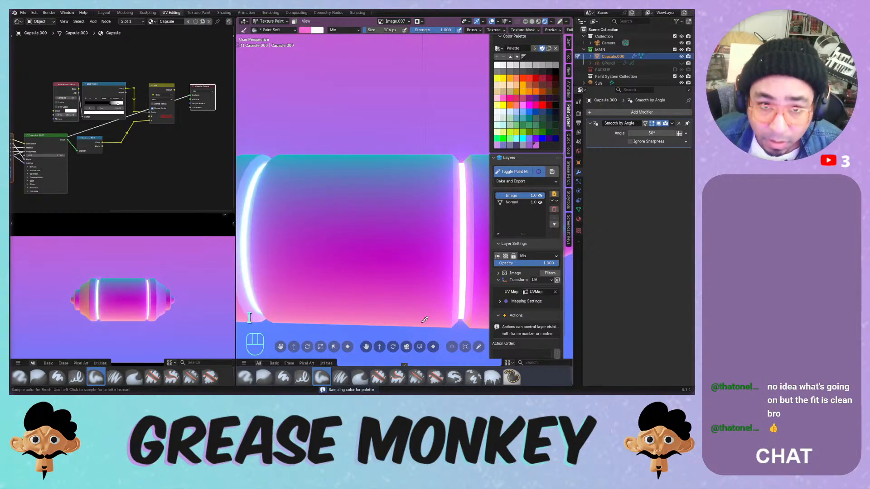
pyautogui.press('i')
pyautogui.press('i')
pyautogui.press('i')
pyautogui.press('i')
pyautogui.press('i')
pyautogui.press('i')
pyautogui.press('i')
pyautogui.press('i')
pyautogui.press('i')
pyautogui.press('i')
pyautogui.press('i')
pyautogui.press('i')
pyautogui.press('i')
pyautogui.press('i')
pyautogui.press('i')
pyautogui.press('i')
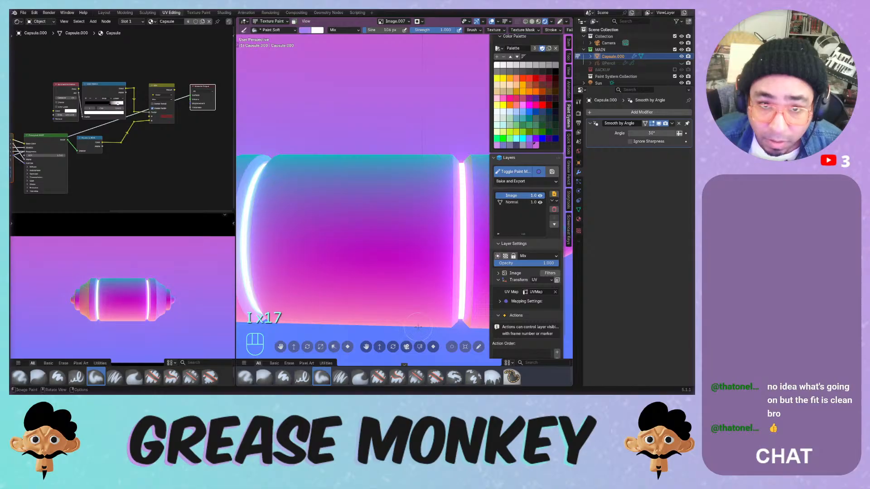
pyautogui.press('i')
pyautogui.press('i')
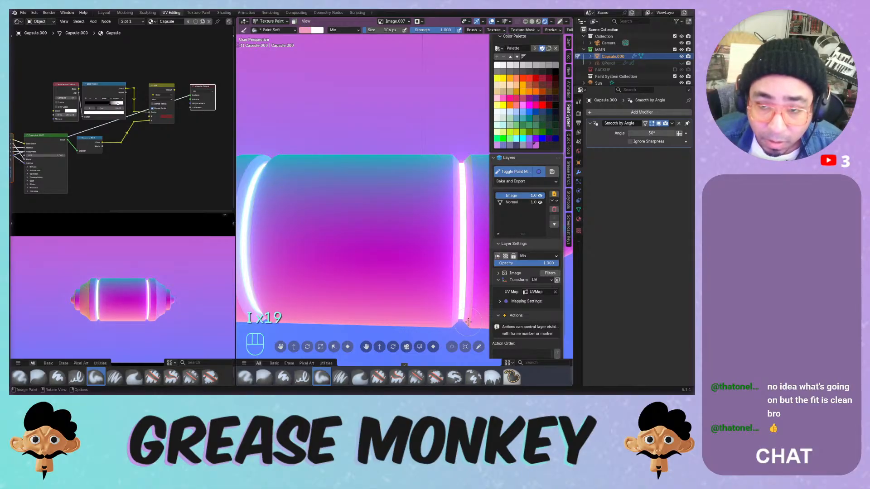
pyautogui.click(539, 172)
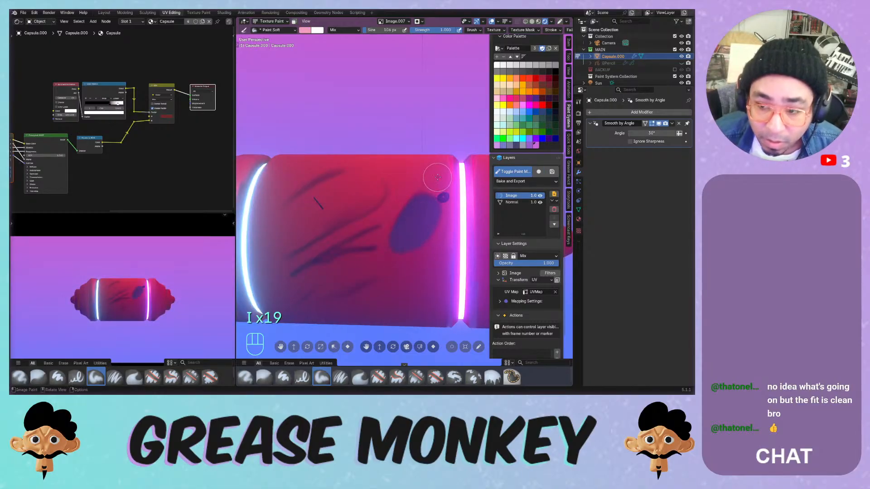
# - Undo the dark oval blob and a long dark stroke, trying more strokes while orbiting
pyautogui.hotkey('ctrl', 'z')
pyautogui.moveTo(435, 174)
pyautogui.mouseDown()
pyautogui.moveTo(364, 213)
pyautogui.moveTo(360, 247)
pyautogui.moveTo(434, 172)
pyautogui.mouseUp()
pyautogui.moveTo(433, 171); pyautogui.dragTo(458, 196, button='middle')
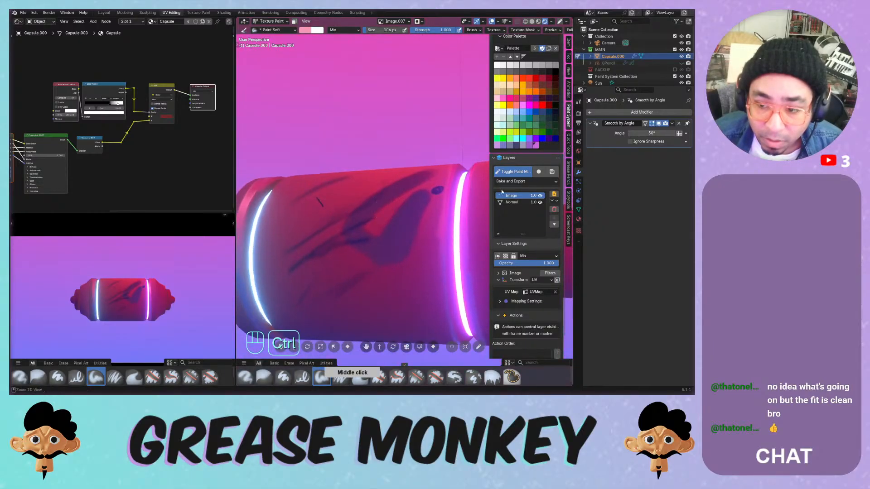
pyautogui.hotkey('ctrl', 'z')
pyautogui.moveTo(424, 204); pyautogui.dragTo(357, 271)
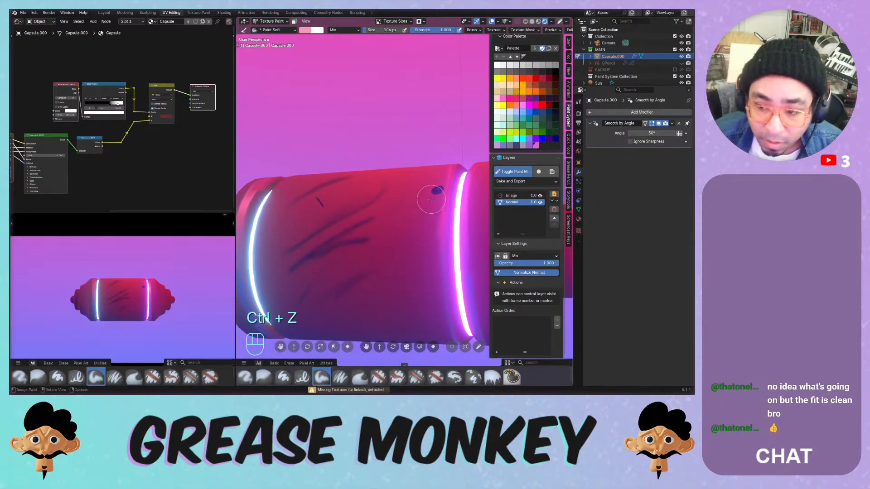
pyautogui.moveTo(431, 200); pyautogui.dragTo(421, 242)
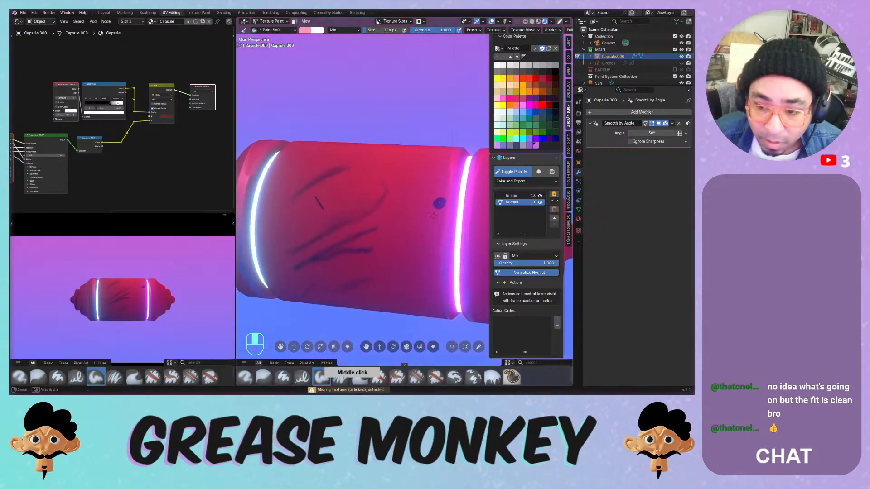
pyautogui.moveTo(436, 195); pyautogui.dragTo(432, 204, button='middle')
# - Toggle the Normal layer's visibility, paint a stroke, and reselect the Image layer
pyautogui.click(539, 202)
pyautogui.click(539, 203)
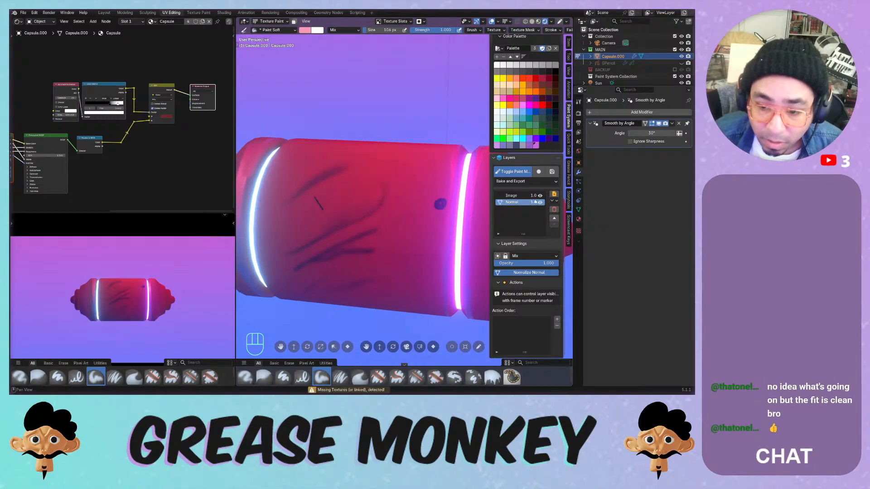
pyautogui.moveTo(413, 154); pyautogui.dragTo(453, 188)
pyautogui.click(516, 196)
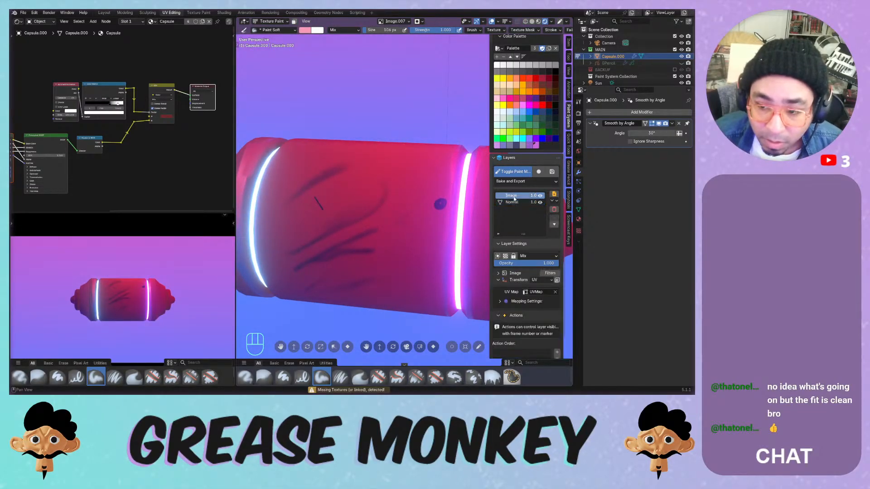
# - Toggle Isolate Channel, leave and re-enter Texture Paint with the Image layer selected
pyautogui.click(539, 172)
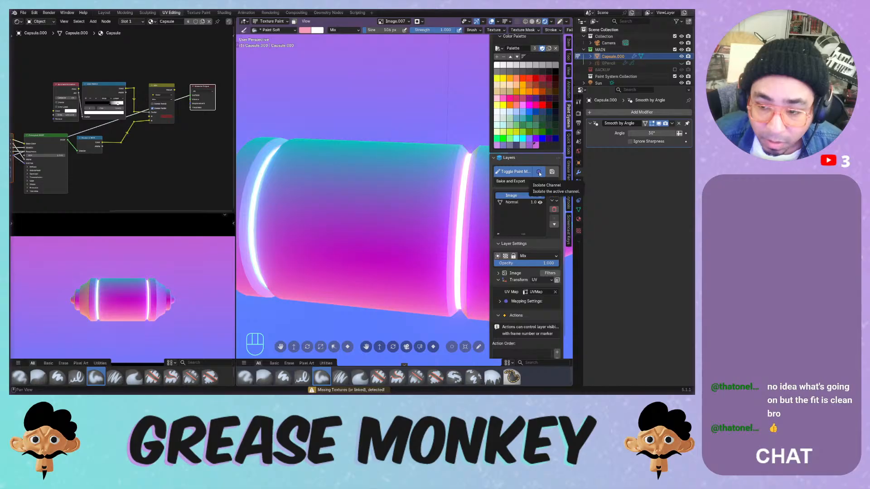
pyautogui.click(539, 173)
pyautogui.click(524, 174)
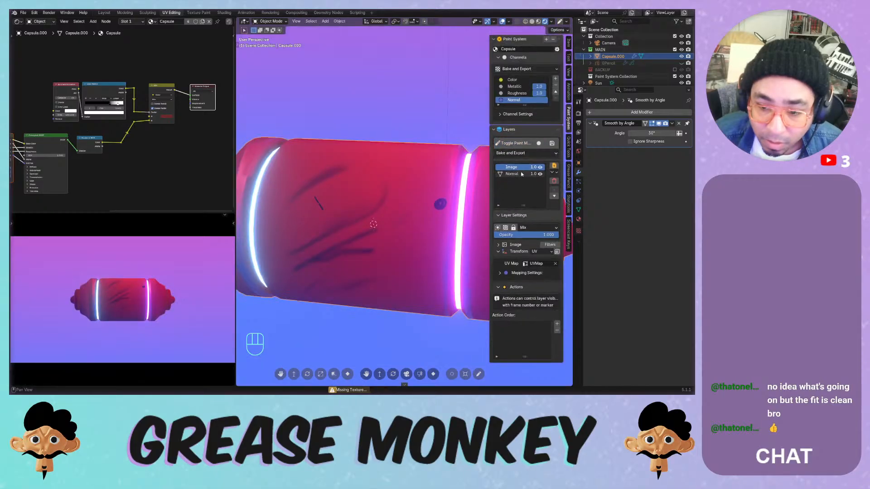
pyautogui.click(523, 174)
pyautogui.click(520, 167)
pyautogui.click(518, 147)
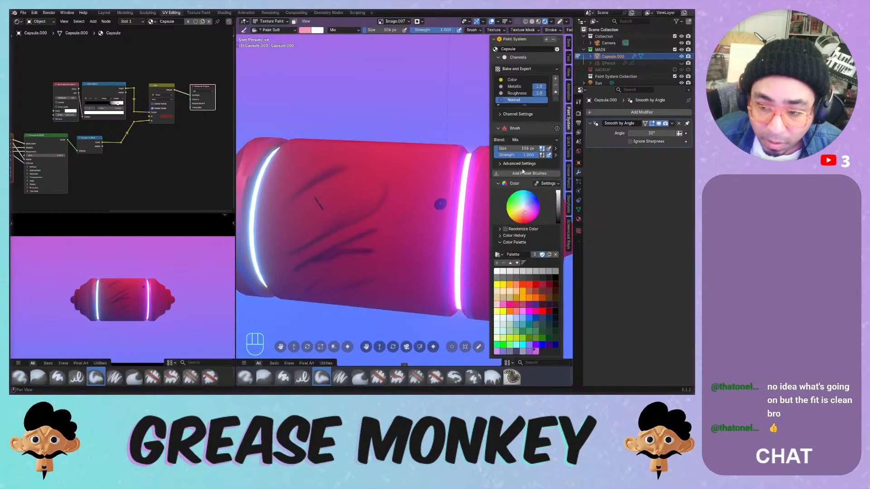
pyautogui.moveTo(525, 263); pyautogui.dragTo(526, 95, button='middle')
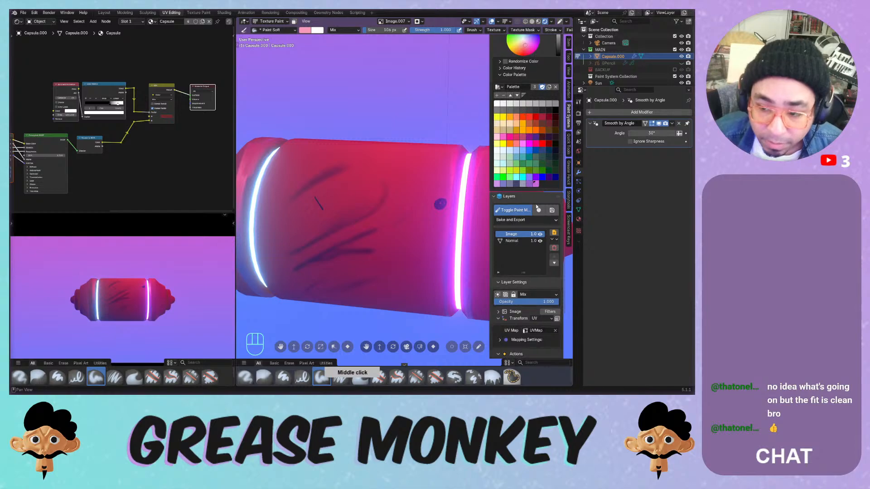
# - Paint pink diagonal and zigzag soft strokes across the capsule
pyautogui.click(539, 210)
pyautogui.moveTo(437, 187)
pyautogui.mouseDown()
pyautogui.moveTo(385, 247)
pyautogui.moveTo(365, 237)
pyautogui.mouseUp()
pyautogui.hotkey('ctrl', 'z')
pyautogui.moveTo(409, 195)
pyautogui.mouseDown(button='middle')
pyautogui.moveTo(384, 181)
pyautogui.moveTo(457, 207)
pyautogui.mouseUp(button='middle')
pyautogui.moveTo(456, 207); pyautogui.dragTo(403, 272)
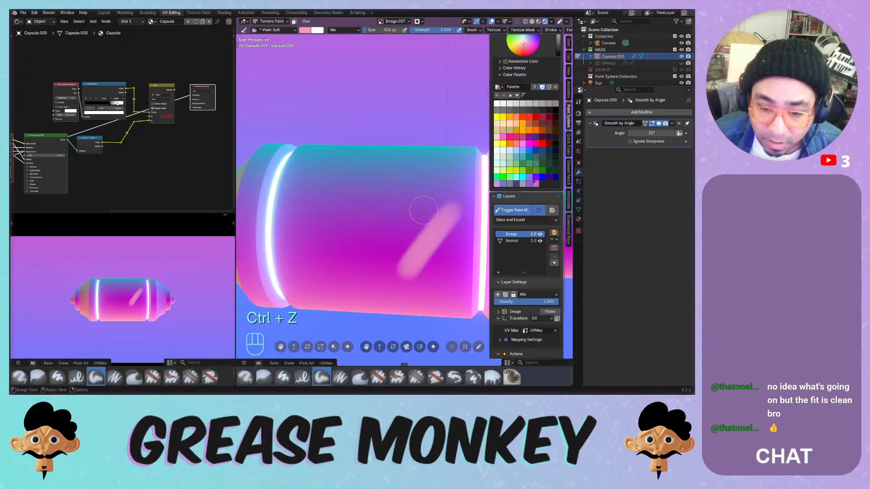
pyautogui.moveTo(424, 209)
pyautogui.mouseDown()
pyautogui.moveTo(401, 258)
pyautogui.moveTo(338, 272)
pyautogui.moveTo(317, 263)
pyautogui.moveTo(318, 204)
pyautogui.moveTo(285, 249)
pyautogui.moveTo(298, 213)
pyautogui.mouseUp()
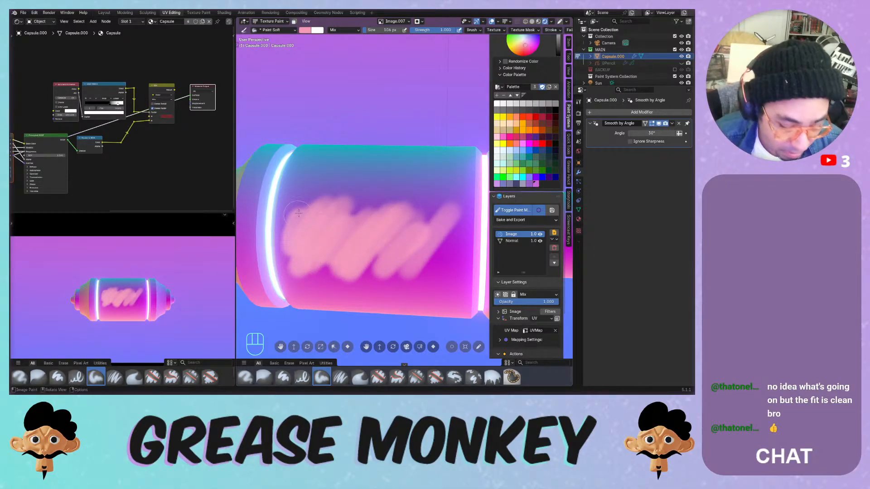
# - Eyedrop teal-blue and paint it across the capsule's upper part
pyautogui.press('i')
pyautogui.click(395, 152)
pyautogui.moveTo(367, 184)
pyautogui.mouseDown()
pyautogui.moveTo(415, 169)
pyautogui.moveTo(395, 180)
pyautogui.moveTo(440, 181)
pyautogui.mouseUp()
pyautogui.press('i')
pyautogui.press('i')
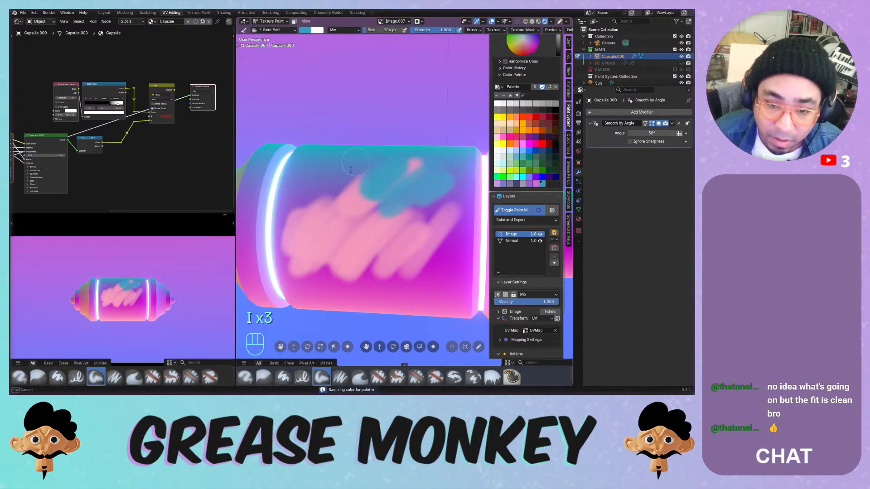
pyautogui.moveTo(350, 169)
pyautogui.mouseDown()
pyautogui.moveTo(345, 202)
pyautogui.moveTo(308, 177)
pyautogui.moveTo(295, 181)
pyautogui.mouseUp()
# - Sample purple and paint it between the teal and pink areas and over the lower stroke
pyautogui.press('i')
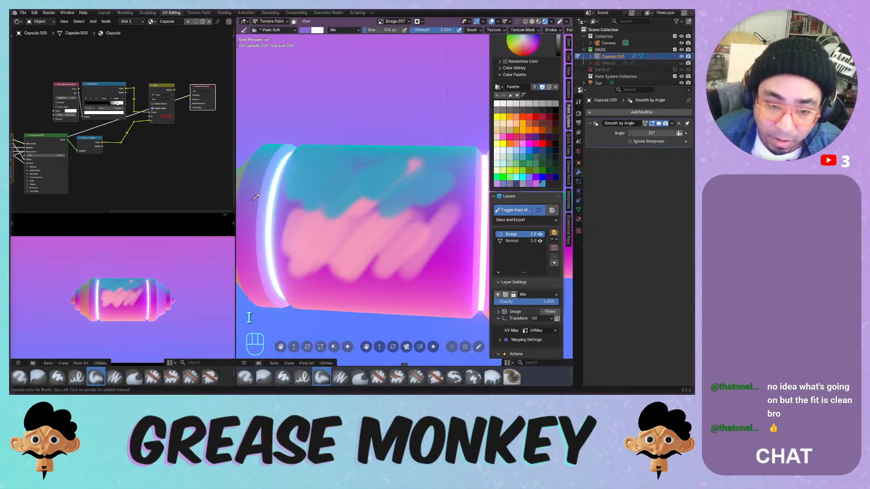
pyautogui.click(256, 196)
pyautogui.moveTo(279, 229)
pyautogui.mouseDown()
pyautogui.moveTo(376, 217)
pyautogui.moveTo(417, 240)
pyautogui.mouseUp()
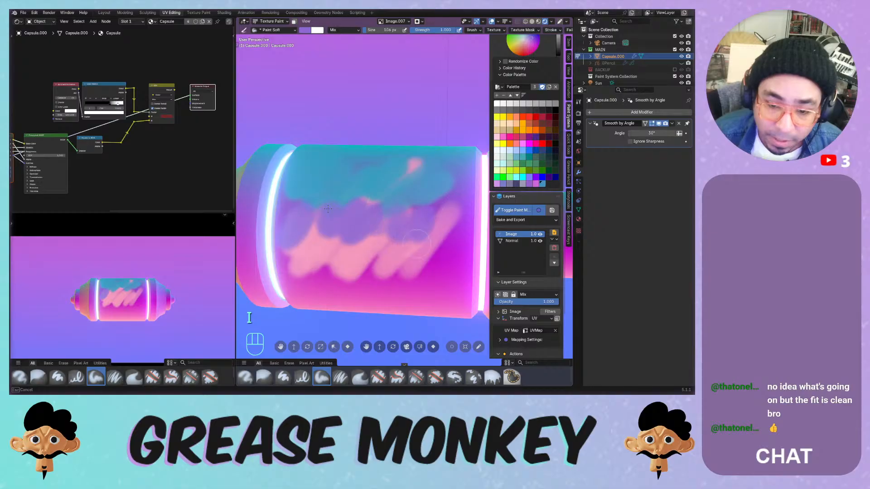
pyautogui.moveTo(367, 267)
pyautogui.mouseDown(button='middle')
pyautogui.moveTo(363, 218)
pyautogui.moveTo(353, 210)
pyautogui.mouseUp(button='middle')
pyautogui.moveTo(281, 298)
pyautogui.mouseDown()
pyautogui.moveTo(307, 259)
pyautogui.moveTo(362, 260)
pyautogui.moveTo(426, 246)
pyautogui.mouseUp()
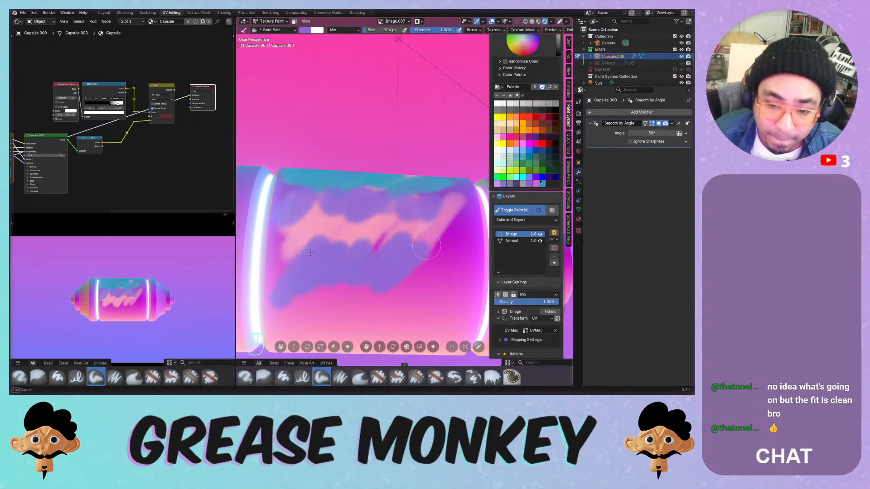
pyautogui.moveTo(310, 252)
pyautogui.mouseDown(button='middle')
pyautogui.moveTo(392, 242)
pyautogui.moveTo(372, 268)
pyautogui.moveTo(394, 192)
pyautogui.mouseUp(button='middle')
pyautogui.moveTo(397, 171); pyautogui.dragTo(394, 236, button='middle')
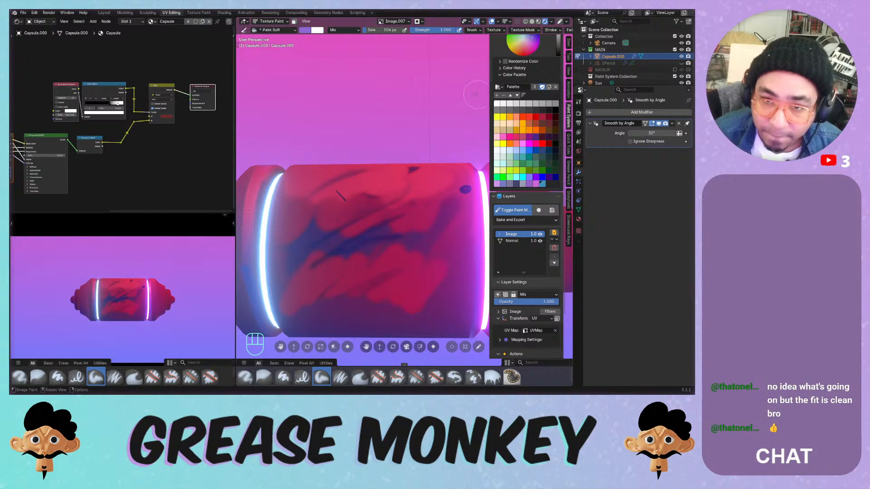
pyautogui.scroll(6, 522, 227)
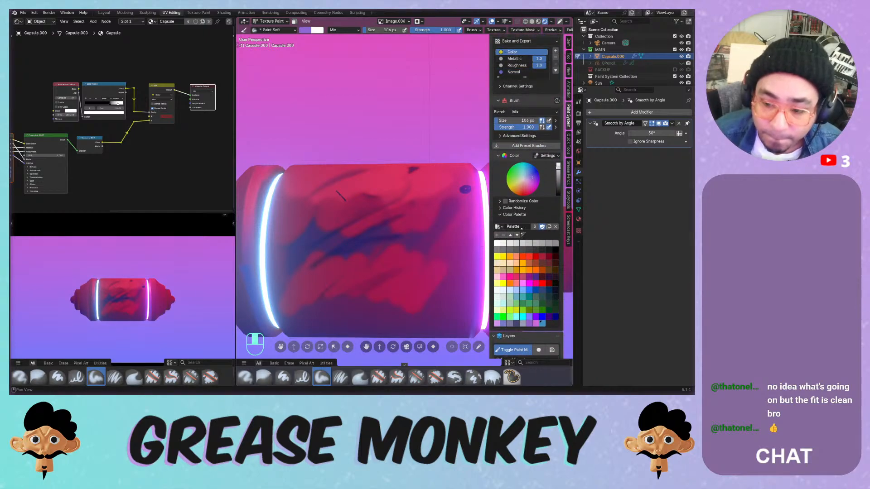
# - Delete the Image layer from the current channel's layer list
pyautogui.scroll(-6, 522, 228)
pyautogui.click(544, 238)
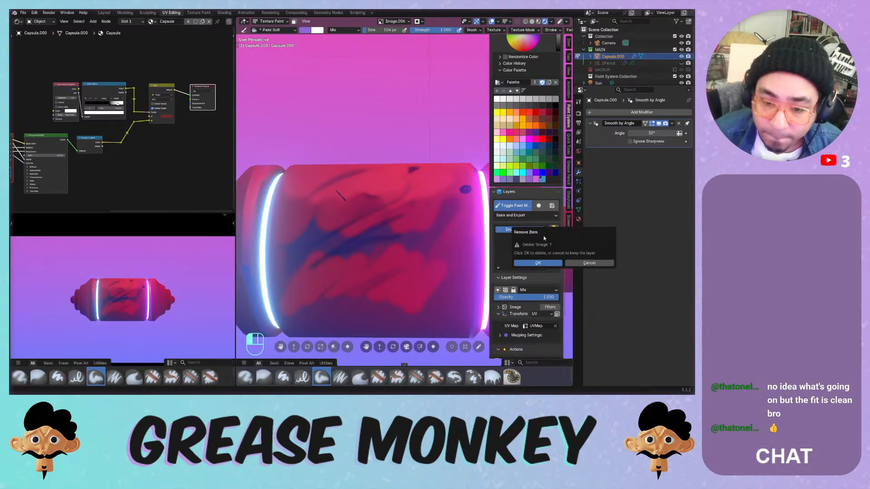
pyautogui.click(536, 262)
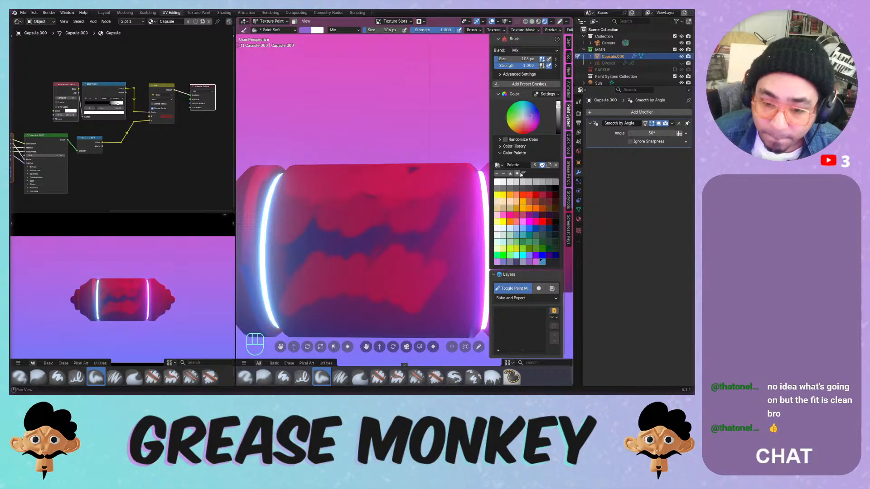
pyautogui.moveTo(501, 144)
pyautogui.mouseDown(button='middle')
pyautogui.moveTo(498, 233)
pyautogui.moveTo(543, 112)
pyautogui.mouseUp(button='middle')
# - In the Metallic channel, delete the Met layer and the Image layer
pyautogui.click(516, 85)
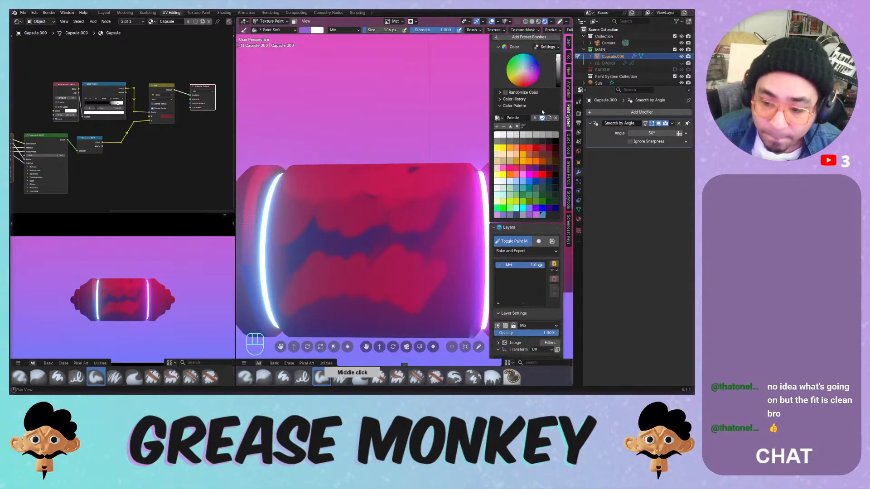
pyautogui.click(553, 277)
pyautogui.click(526, 298)
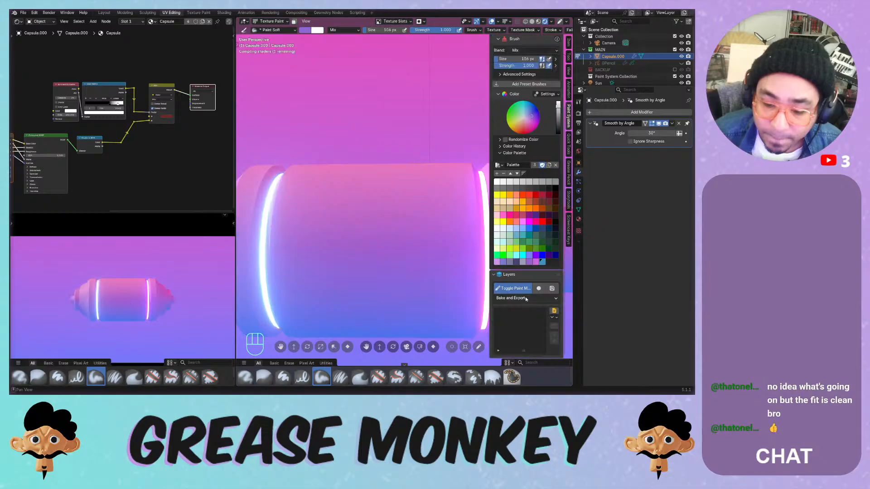
pyautogui.scroll(5, 525, 190)
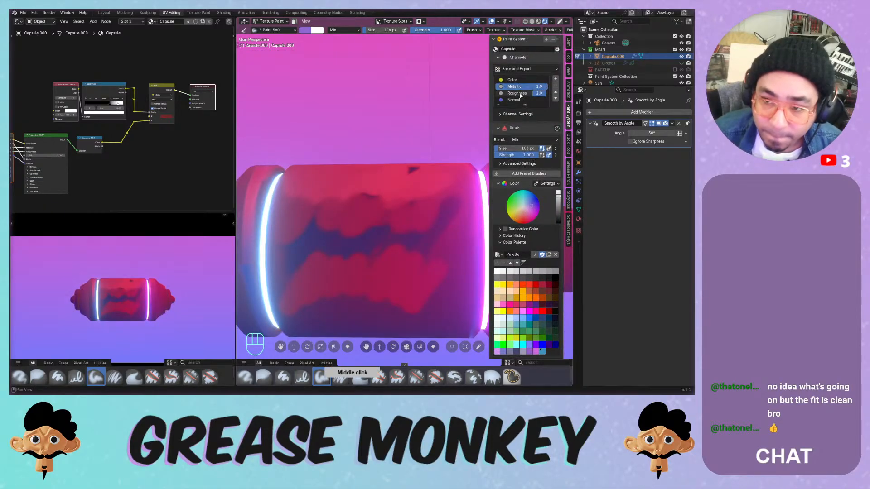
pyautogui.moveTo(520, 209); pyautogui.dragTo(521, 52, button='middle')
pyautogui.click(554, 259)
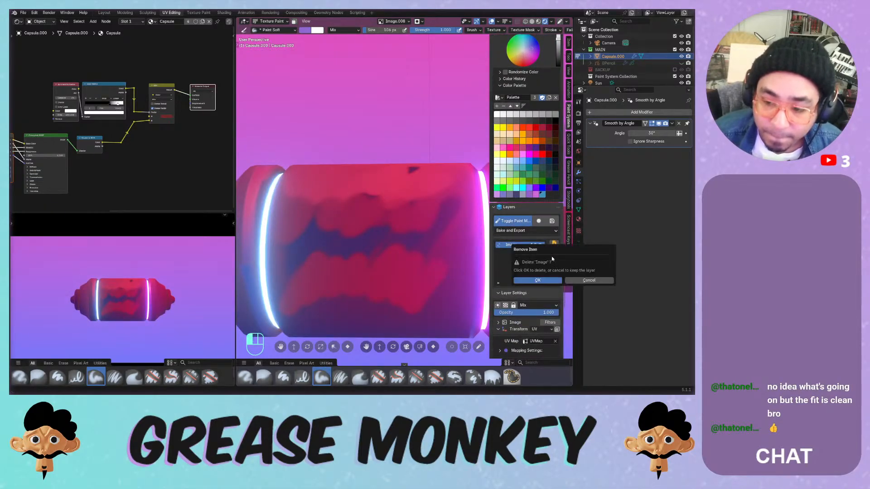
pyautogui.click(540, 280)
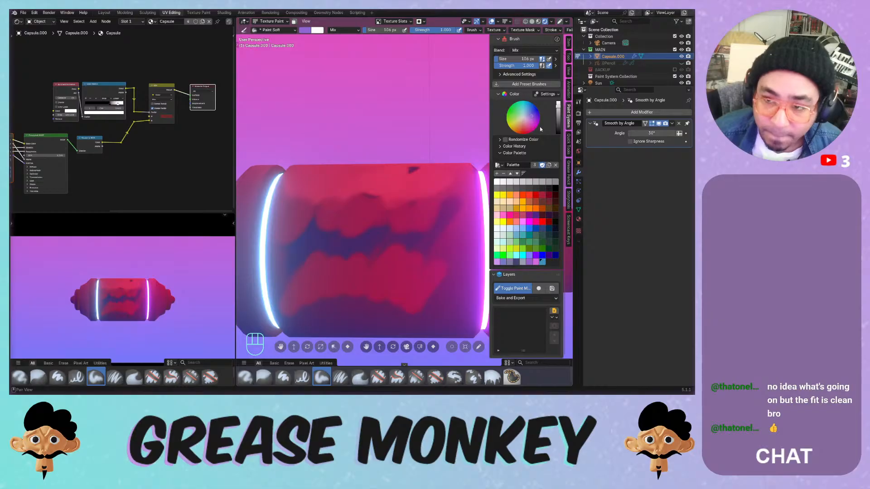
pyautogui.moveTo(540, 130); pyautogui.dragTo(528, 123, button='middle')
# - In the Normal channel, toggle the Image layer's visibility repeatedly to compare shading
pyautogui.click(520, 45)
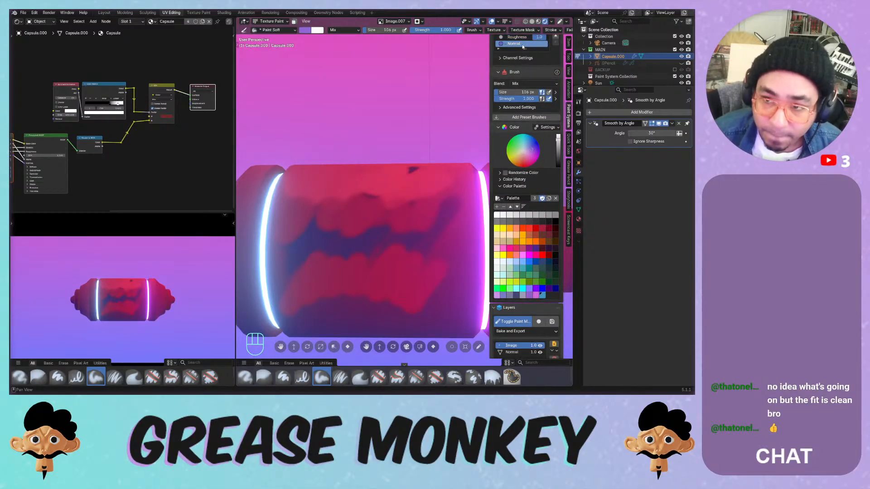
pyautogui.moveTo(514, 198); pyautogui.dragTo(524, 71, button='middle')
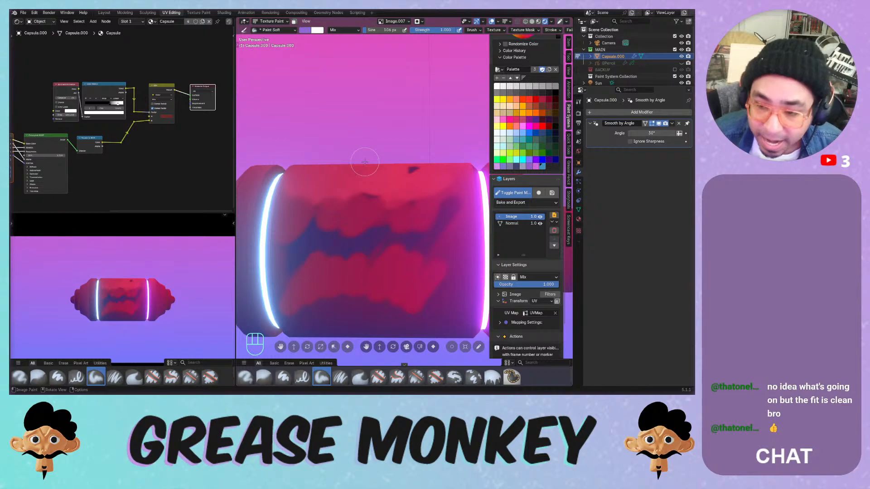
pyautogui.click(540, 217)
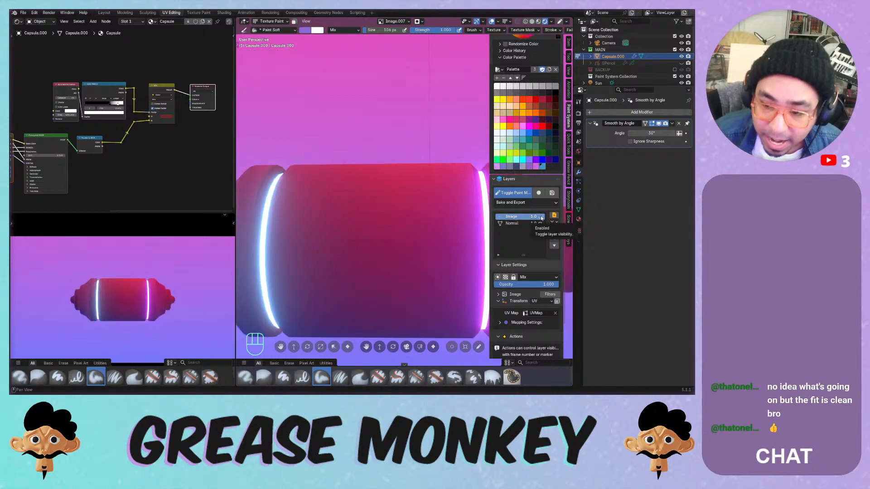
pyautogui.click(540, 217)
pyautogui.click(541, 216)
pyautogui.click(540, 217)
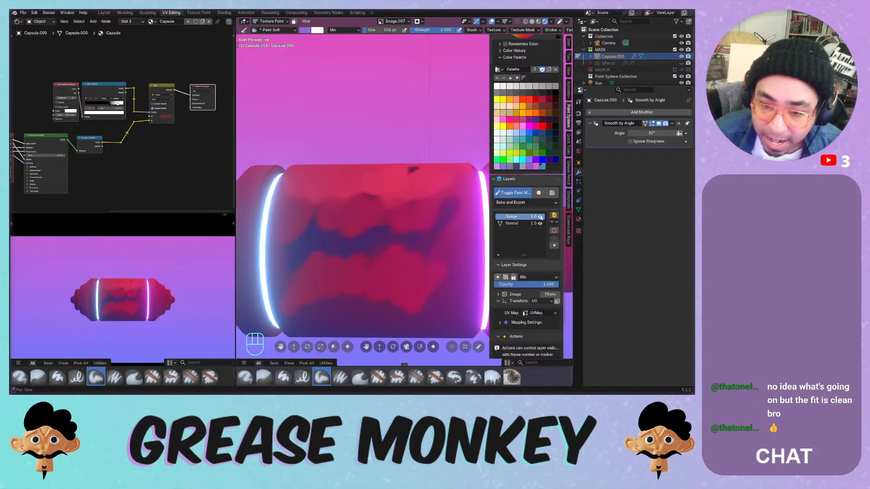
pyautogui.click(540, 216)
pyautogui.click(540, 217)
pyautogui.click(540, 218)
pyautogui.click(540, 218)
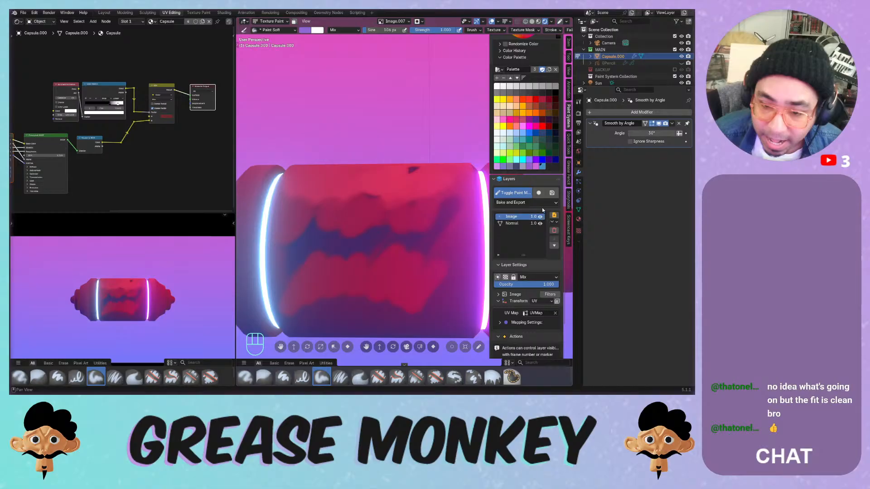
pyautogui.moveTo(428, 175); pyautogui.dragTo(417, 196, button='middle')
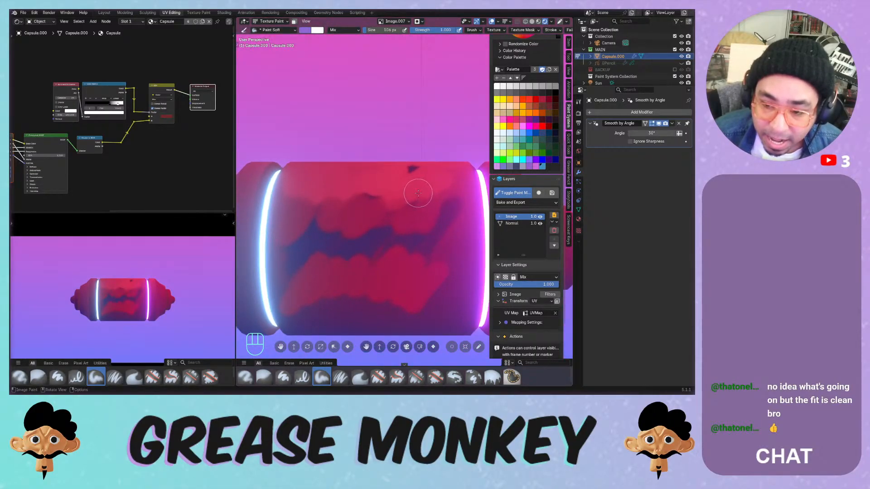
# - Switch to Object Mode, cancel a trial rotation, return to Texture Paint, and select the Normal layer
pyautogui.click(271, 22)
pyautogui.click(267, 27)
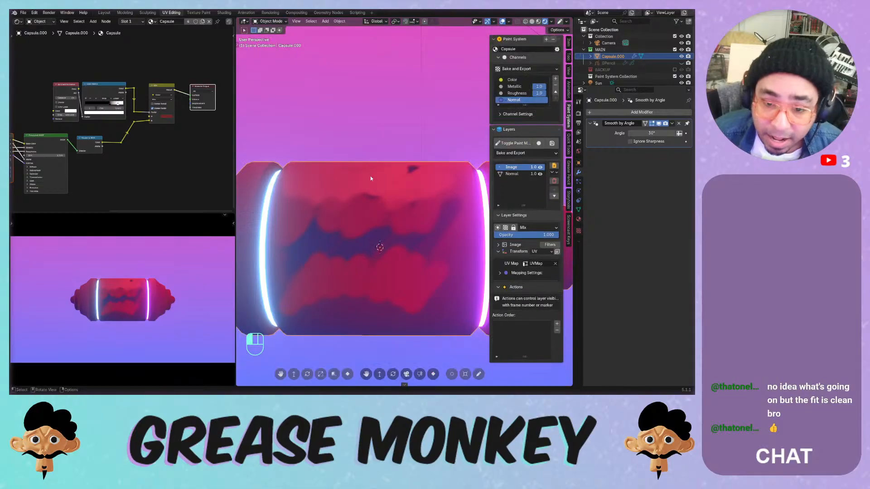
pyautogui.press('r')
pyautogui.press('r')
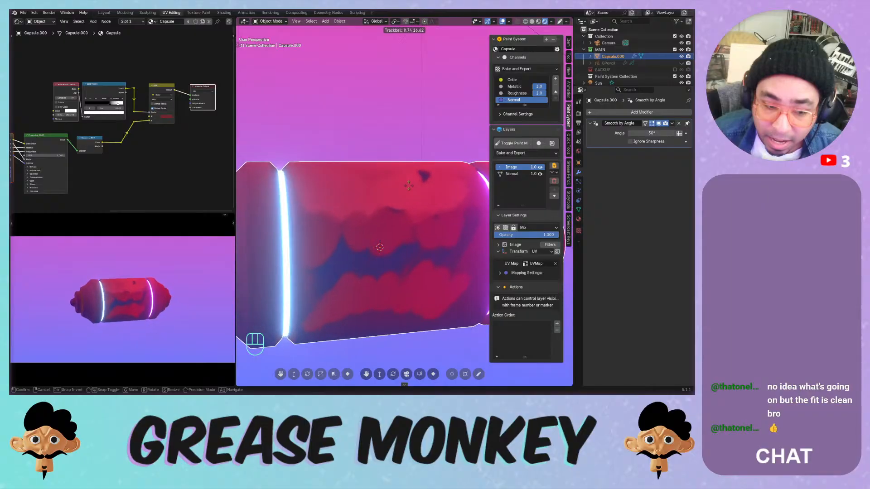
pyautogui.rightClick(406, 177)
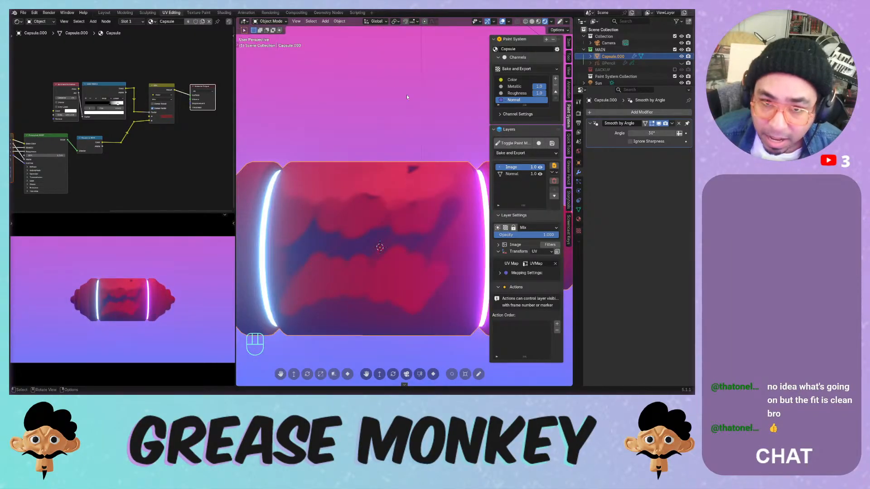
pyautogui.click(523, 144)
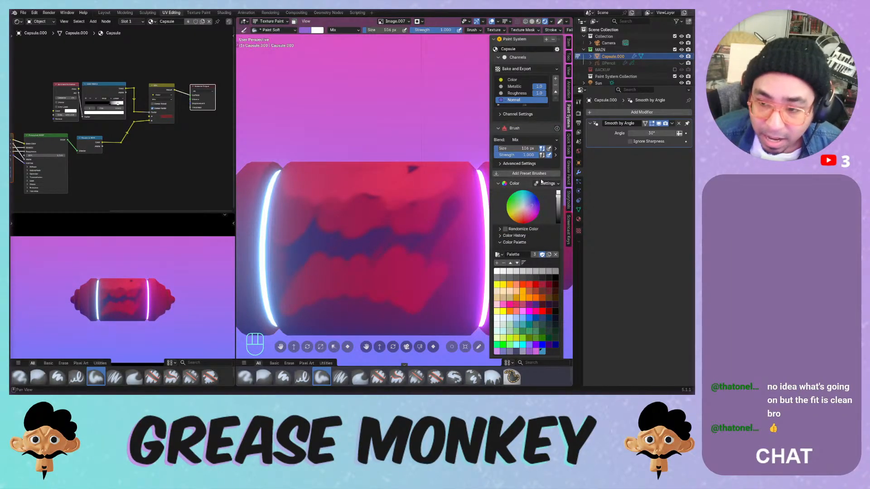
pyautogui.scroll(-10, 542, 181)
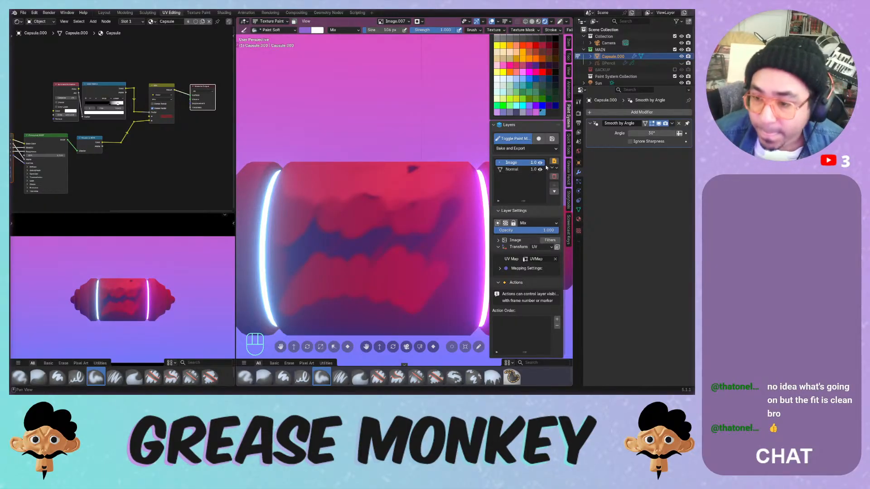
pyautogui.click(526, 169)
pyautogui.scroll(2, 521, 172)
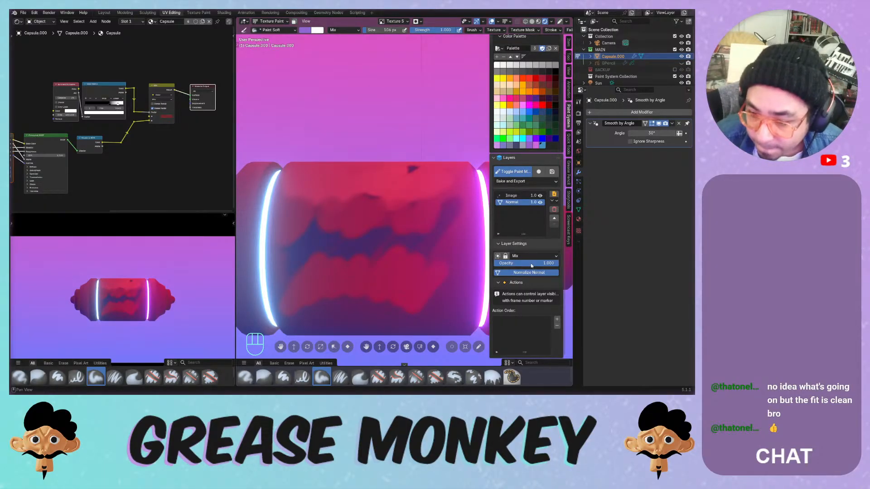
# - Test the Normal layer's opacity and Normalize Normal, ending at opacity 1.0 with Normalize on
pyautogui.moveTo(532, 265); pyautogui.dragTo(538, 269)
pyautogui.click(533, 274)
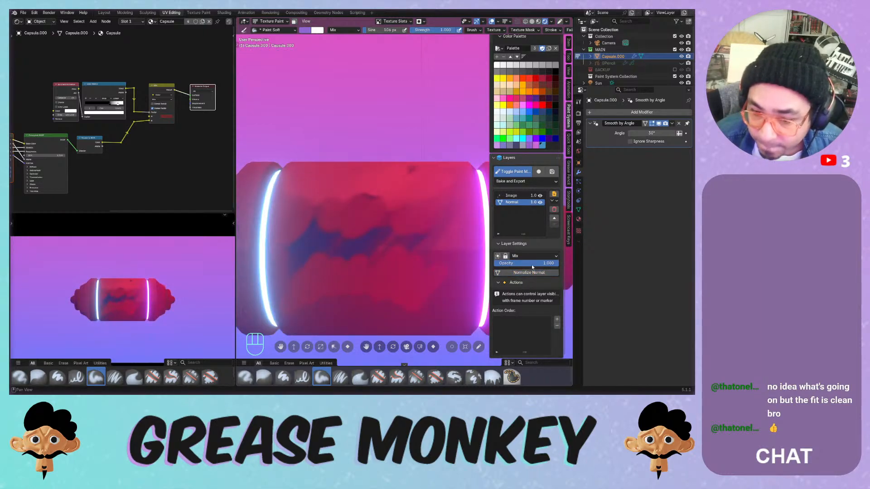
pyautogui.moveTo(456, 149); pyautogui.dragTo(467, 190, button='middle')
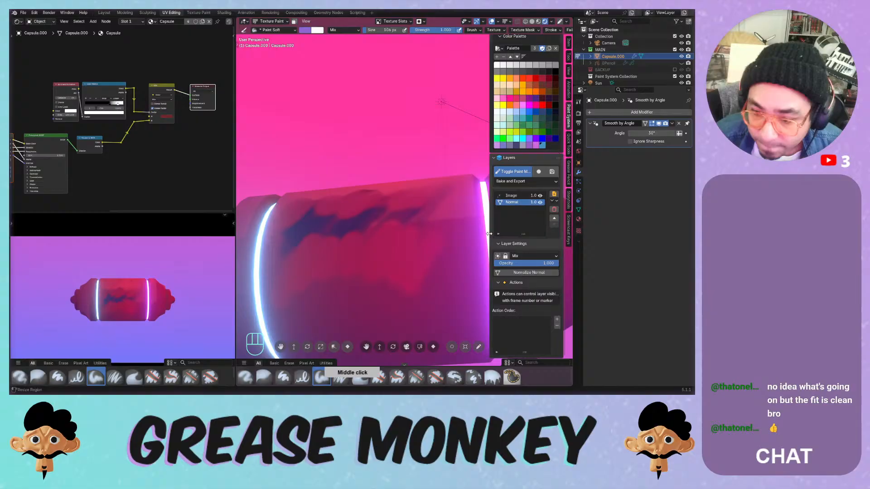
pyautogui.doubleClick(511, 264)
pyautogui.press('Return')
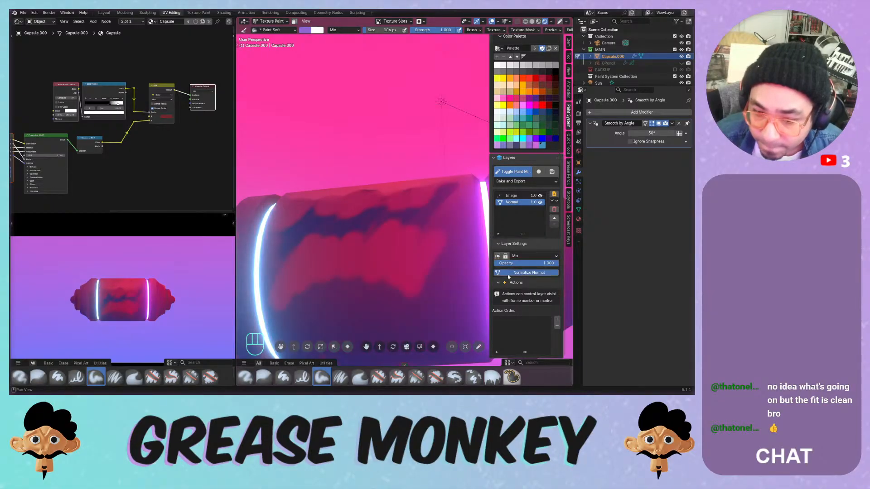
pyautogui.click(511, 273)
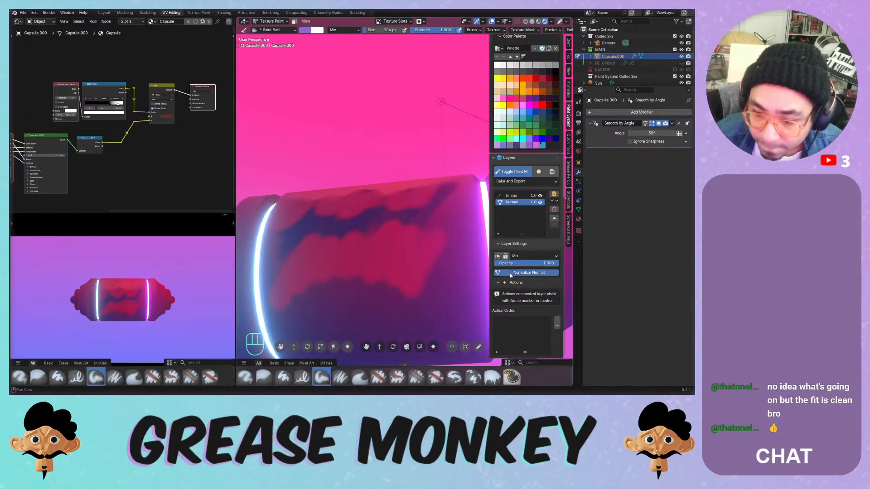
pyautogui.moveTo(439, 176); pyautogui.dragTo(433, 210, button='middle')
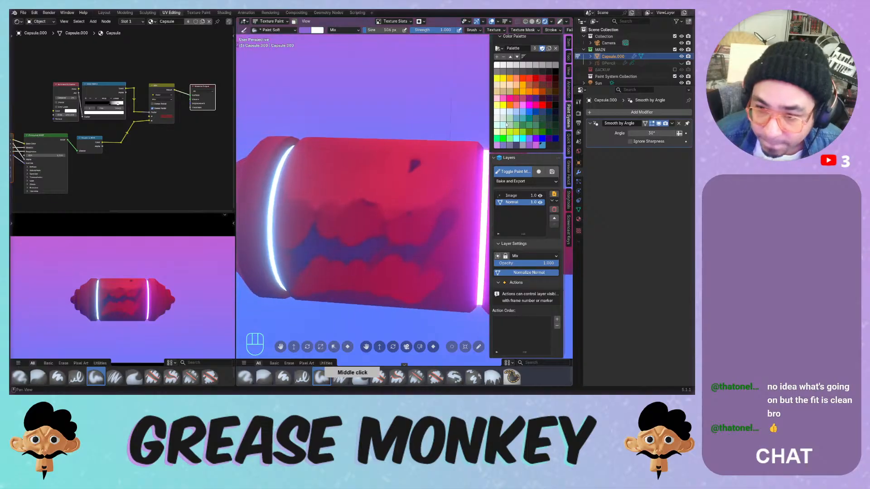
# - Save the file and paint a pale grey-green patch onto the capsule's Image layer
pyautogui.click(509, 126)
pyautogui.hotkey('ctrl', 's')
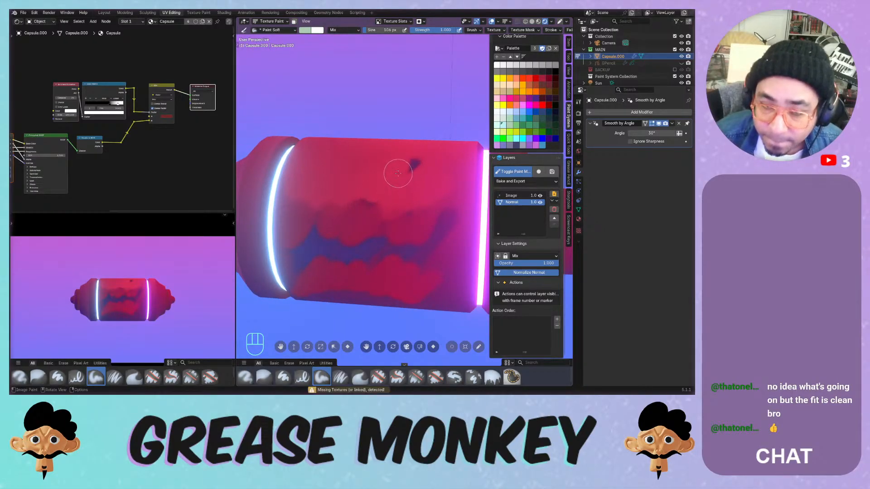
pyautogui.click(511, 195)
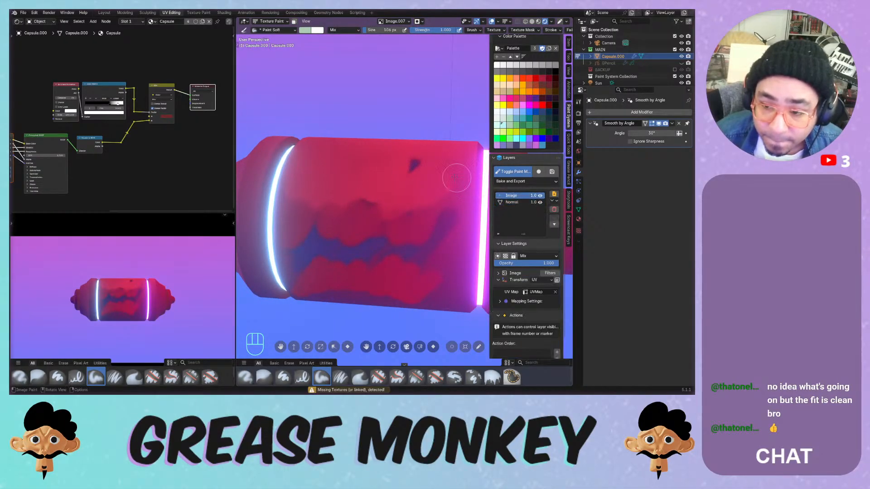
pyautogui.moveTo(376, 184)
pyautogui.mouseDown()
pyautogui.moveTo(399, 183)
pyautogui.moveTo(344, 193)
pyautogui.moveTo(407, 162)
pyautogui.mouseUp()
pyautogui.moveTo(407, 163); pyautogui.dragTo(377, 153, button='middle')
# - Paint light blue strokes over the pale patch and preview the painted texture
pyautogui.click(523, 111)
pyautogui.moveTo(424, 152)
pyautogui.mouseDown()
pyautogui.moveTo(333, 176)
pyautogui.moveTo(413, 169)
pyautogui.mouseUp()
pyautogui.moveTo(407, 172)
pyautogui.mouseDown(button='middle')
pyautogui.moveTo(375, 202)
pyautogui.moveTo(427, 168)
pyautogui.mouseUp(button='middle')
pyautogui.moveTo(418, 174)
pyautogui.mouseDown()
pyautogui.moveTo(442, 190)
pyautogui.moveTo(360, 242)
pyautogui.mouseUp()
pyautogui.moveTo(445, 170); pyautogui.dragTo(454, 165)
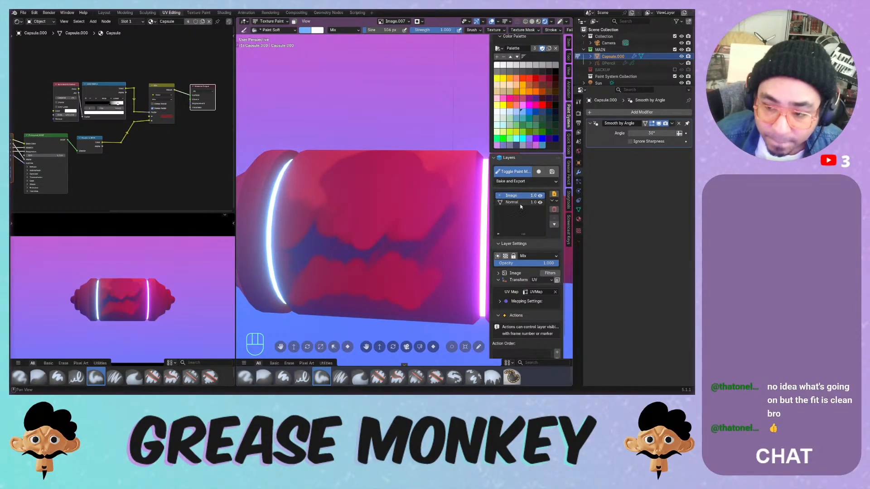
pyautogui.click(539, 173)
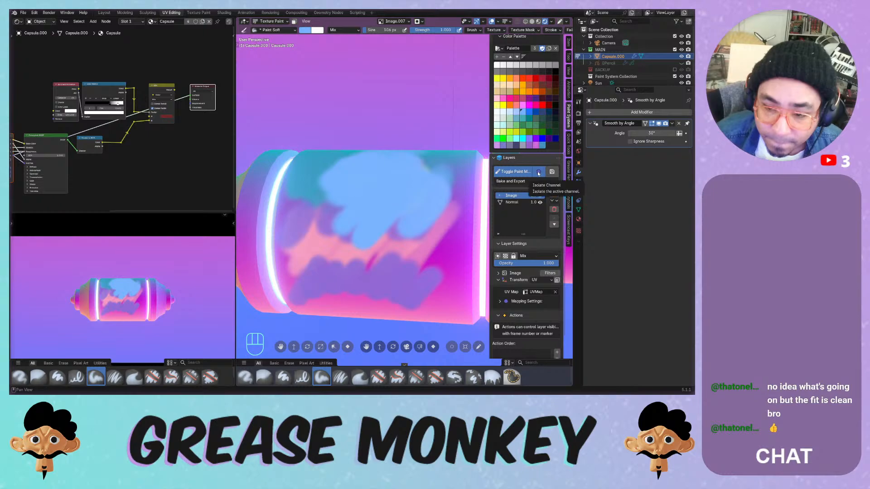
# - Enlarge the brush to about 598 px and wash blue over most of the capsule's Image layer
pyautogui.click(520, 203)
pyautogui.click(538, 174)
pyautogui.click(539, 174)
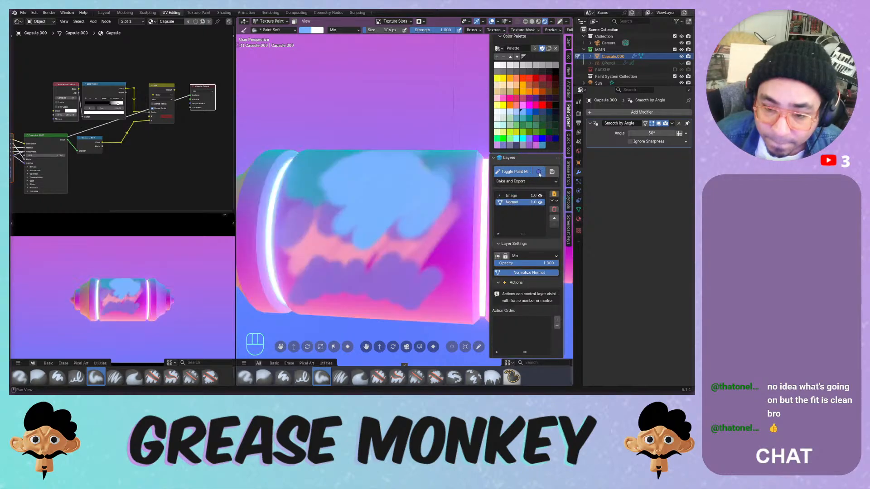
pyautogui.moveTo(442, 175)
pyautogui.mouseDown(button='middle')
pyautogui.moveTo(378, 215)
pyautogui.moveTo(447, 160)
pyautogui.moveTo(420, 186)
pyautogui.moveTo(426, 182)
pyautogui.mouseUp(button='middle')
pyautogui.press('alt')
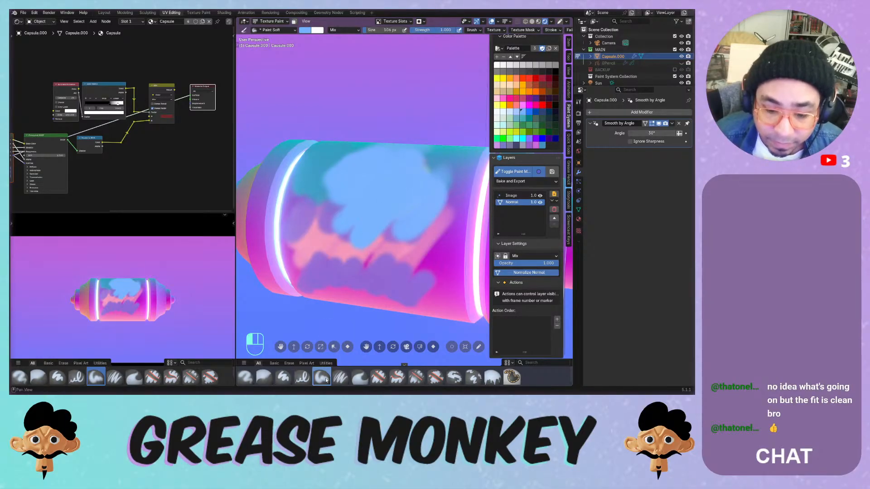
pyautogui.press('f')
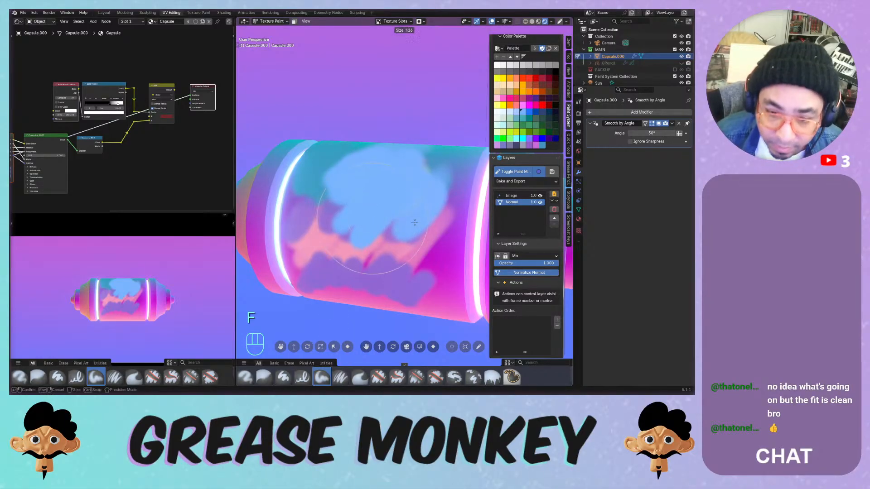
pyautogui.moveTo(376, 209); pyautogui.dragTo(388, 193, button='middle')
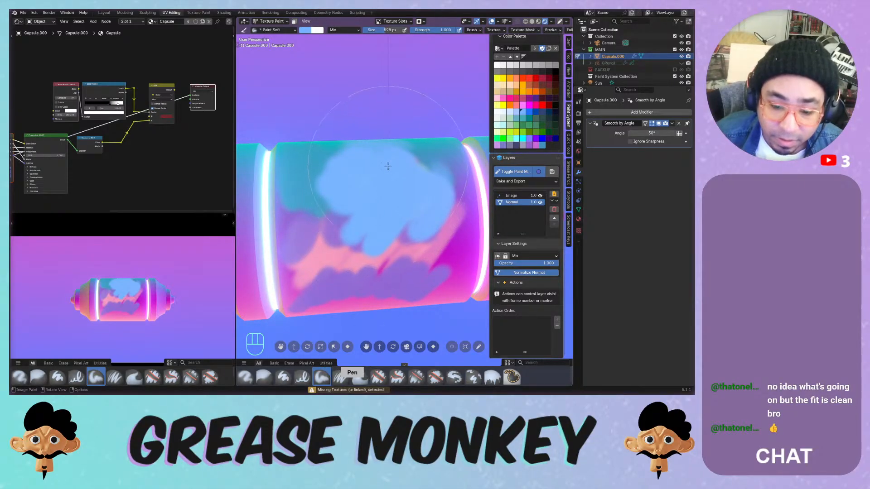
pyautogui.click(511, 196)
pyautogui.moveTo(398, 191)
pyautogui.mouseDown()
pyautogui.moveTo(312, 227)
pyautogui.moveTo(397, 222)
pyautogui.mouseUp()
pyautogui.moveTo(397, 223); pyautogui.dragTo(392, 183, button='middle')
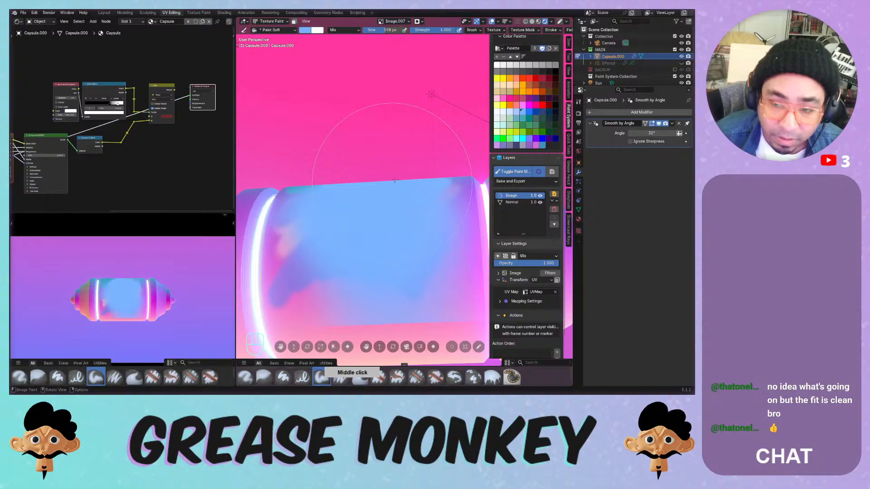
# - Turn off Stabilize Stroke and paint blue over the capsule's lower left
pyautogui.click(549, 30)
pyautogui.click(510, 117)
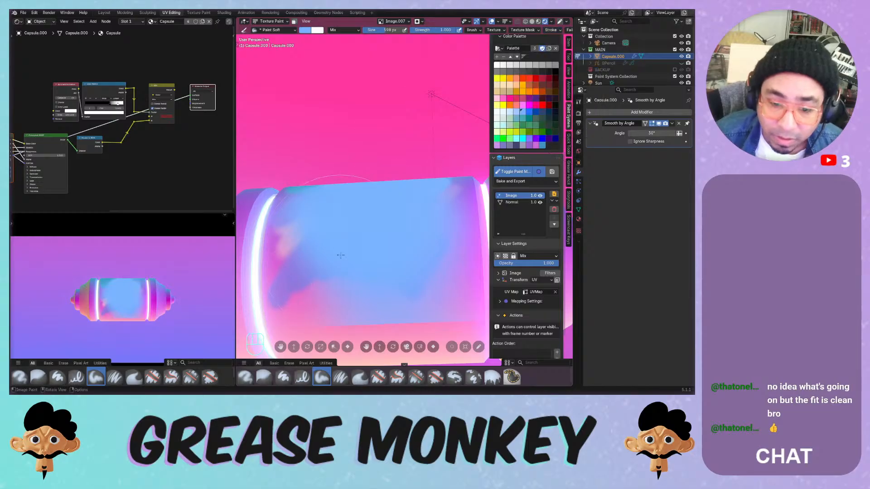
pyautogui.moveTo(339, 256); pyautogui.dragTo(331, 307)
pyautogui.moveTo(361, 250)
pyautogui.keyDown('ctrl'); pyautogui.mouseDown(button='middle')
pyautogui.moveTo(403, 117)
pyautogui.moveTo(398, 201)
pyautogui.moveTo(426, 210)
pyautogui.moveTo(399, 190)
pyautogui.mouseUp(button='middle'); pyautogui.keyUp('ctrl')
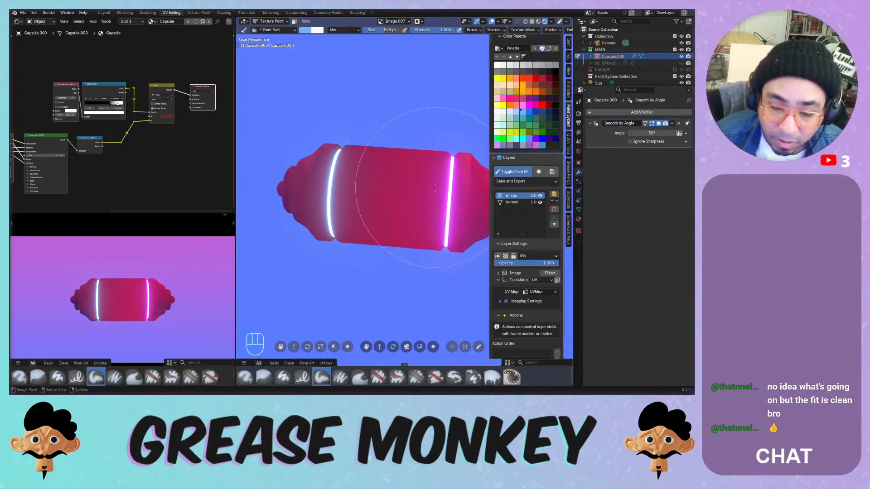
# - Switch to the light-blue normal preview, shrink the brush and sample a magenta brush colour
pyautogui.click(527, 175)
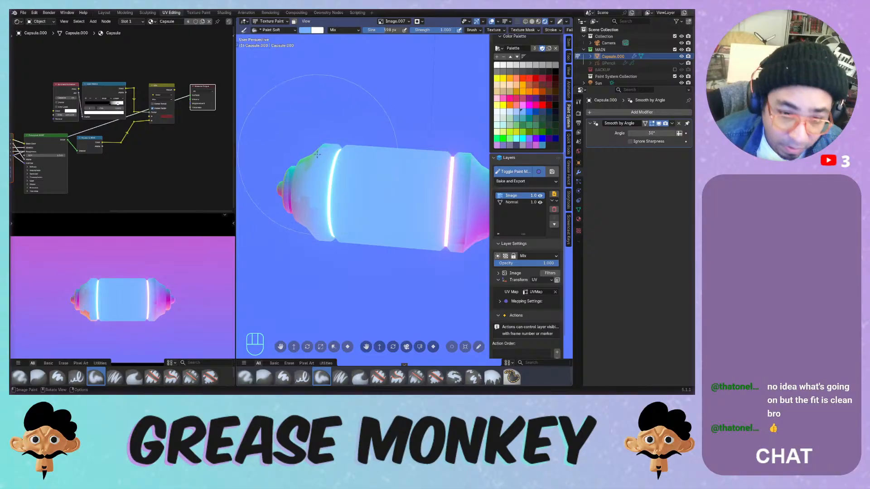
pyautogui.press('i')
pyautogui.press('i')
pyautogui.press('i')
pyautogui.press('i')
pyautogui.press('i')
pyautogui.press('i')
pyautogui.press('i')
pyautogui.press('i')
pyautogui.press('i')
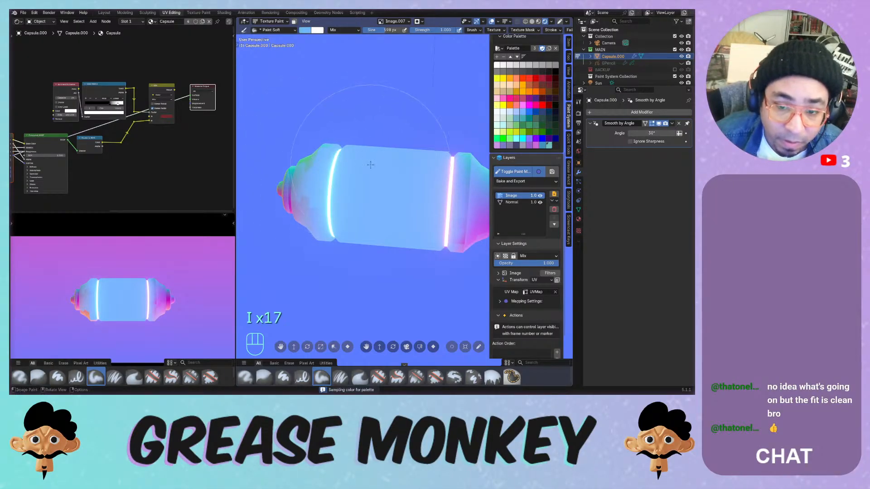
pyautogui.press('f')
pyautogui.click(302, 183)
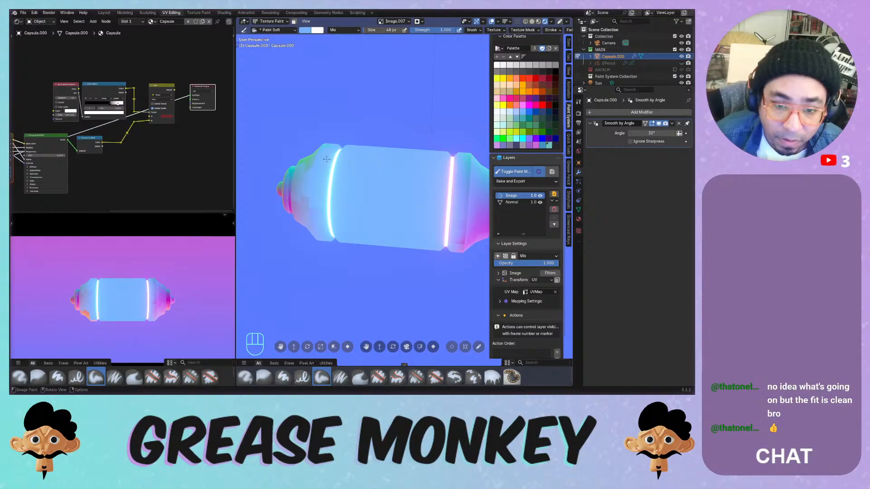
pyautogui.press('t')
pyautogui.press('t')
pyautogui.press('u')
pyautogui.press('i')
pyautogui.press('u')
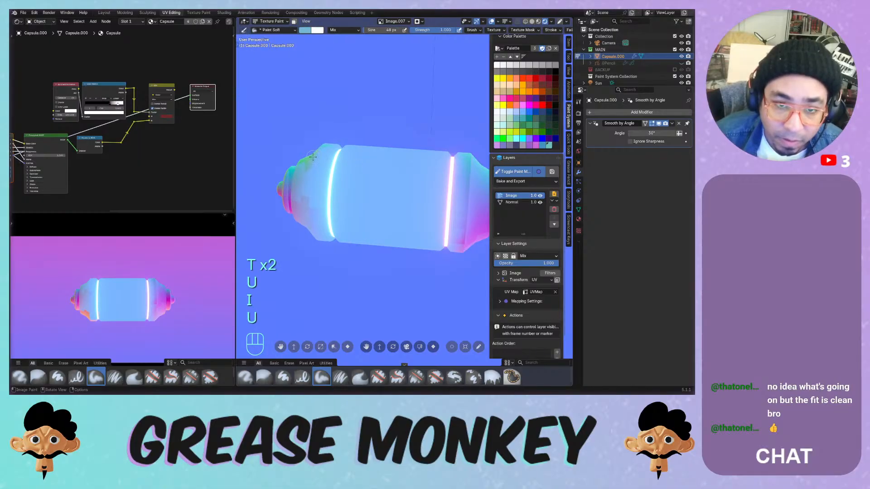
pyautogui.press('u')
pyautogui.press('i')
pyautogui.press('i')
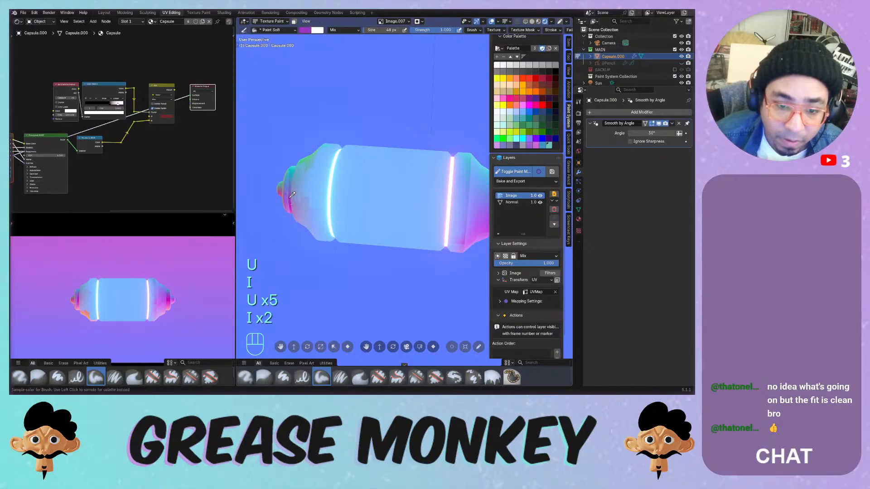
# - Set the brush to 16 px, undo the trial strokes, and turn off the paint preview
pyautogui.moveTo(334, 187); pyautogui.dragTo(448, 192)
pyautogui.hotkey('ctrl', 'z')
pyautogui.press('f')
pyautogui.click(336, 186)
pyautogui.hotkey('ctrl', 'z')
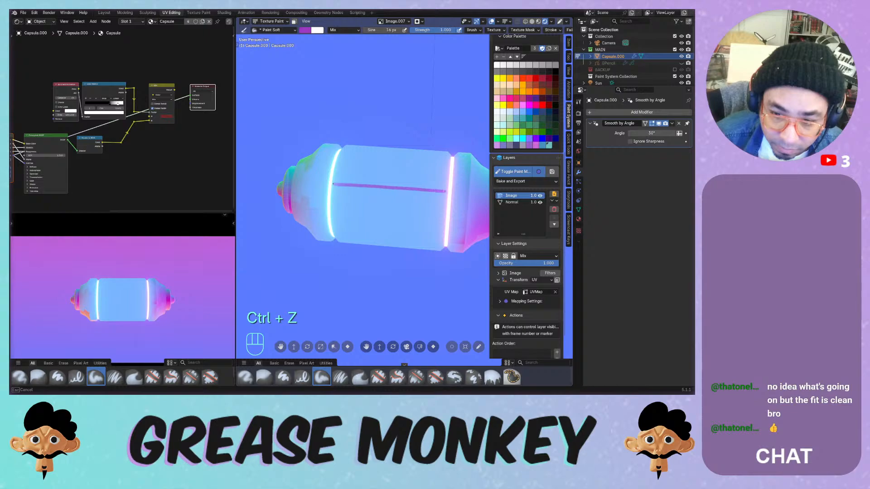
pyautogui.click(539, 172)
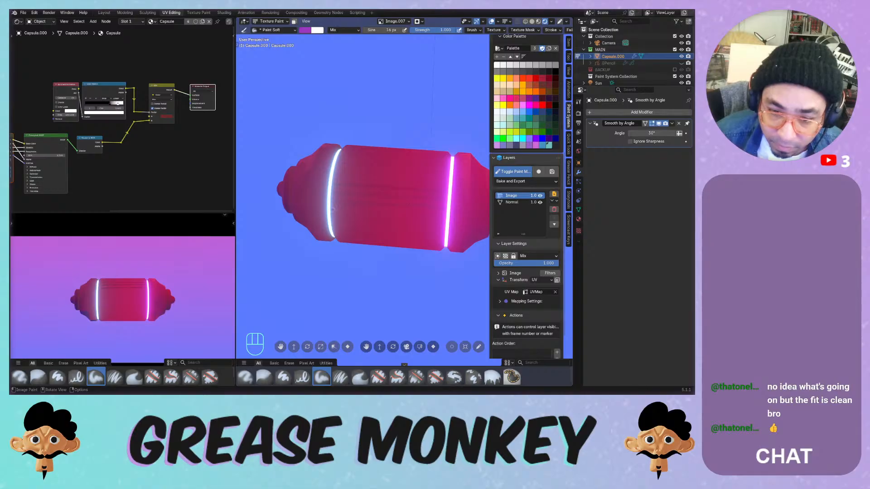
# - Remove the Image layer from the Paint System layers, leaving only the Normal layer
pyautogui.moveTo(331, 210)
pyautogui.mouseDown(button='middle')
pyautogui.moveTo(349, 161)
pyautogui.moveTo(410, 116)
pyautogui.moveTo(363, 136)
pyautogui.moveTo(407, 167)
pyautogui.moveTo(455, 134)
pyautogui.moveTo(397, 179)
pyautogui.moveTo(420, 71)
pyautogui.moveTo(453, 86)
pyautogui.moveTo(469, 164)
pyautogui.moveTo(387, 182)
pyautogui.moveTo(484, 131)
pyautogui.mouseUp(button='middle')
pyautogui.hotkey('ctrl', 'z')
pyautogui.click(553, 209)
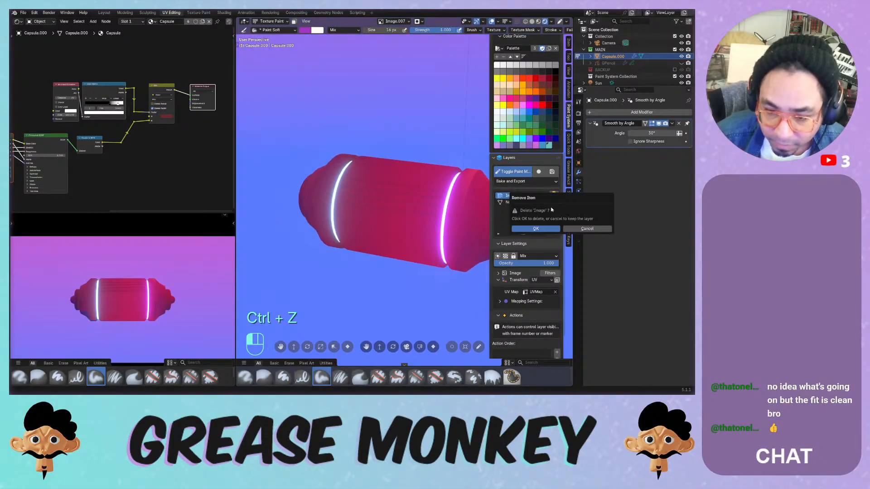
pyautogui.click(535, 228)
pyautogui.moveTo(446, 196); pyautogui.dragTo(485, 167, button='middle')
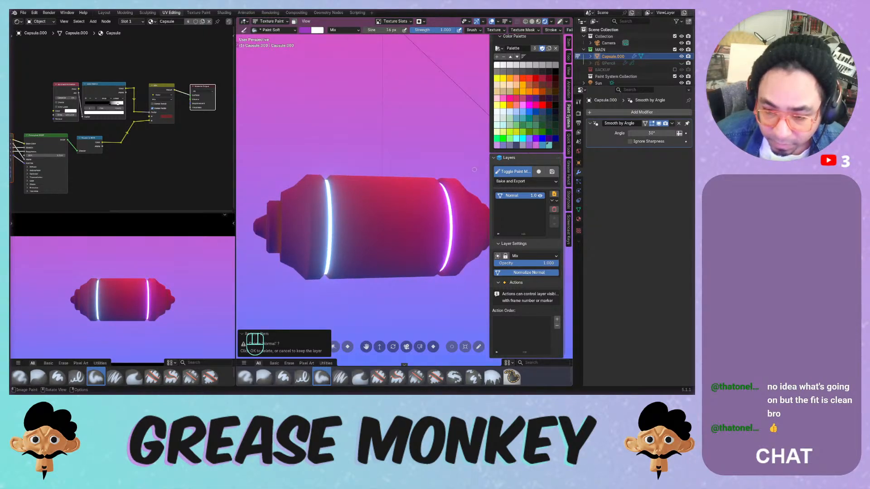
pyautogui.moveTo(465, 173); pyautogui.dragTo(440, 181, button='middle')
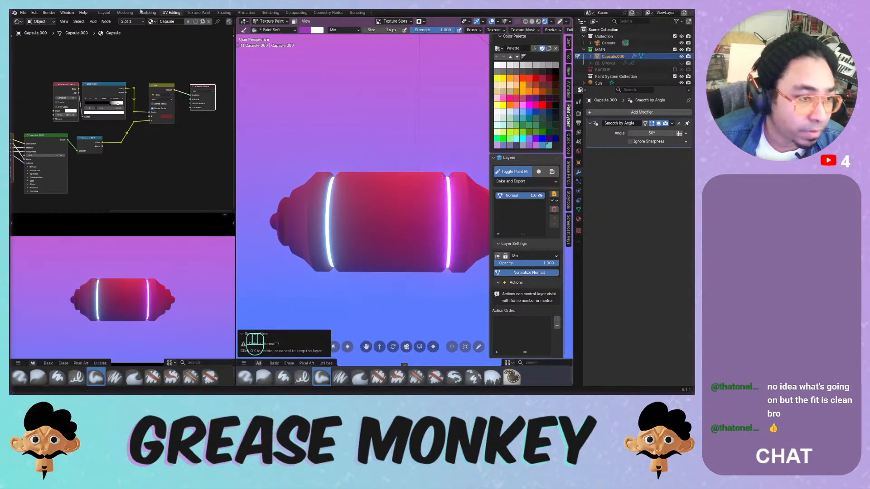
pyautogui.click(17, 21)
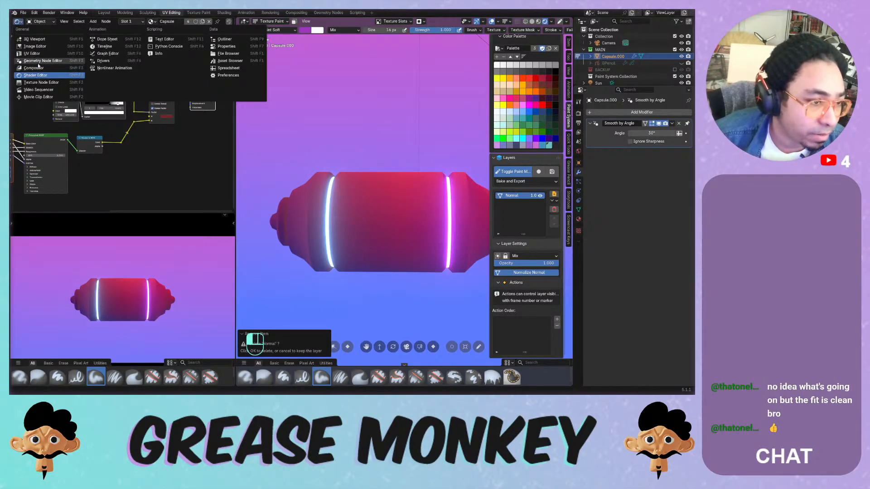
# - Turn the main view into an Image Editor
pyautogui.click(244, 21)
pyautogui.click(244, 21)
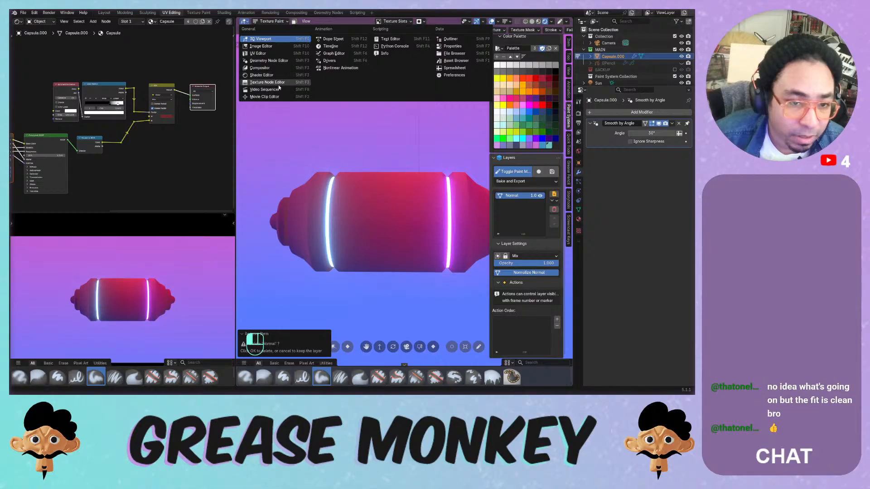
pyautogui.click(243, 22)
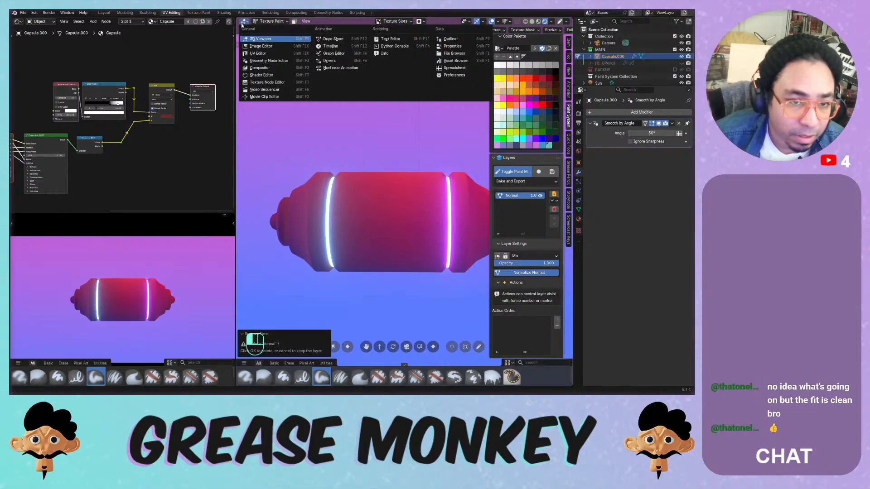
pyautogui.click(271, 47)
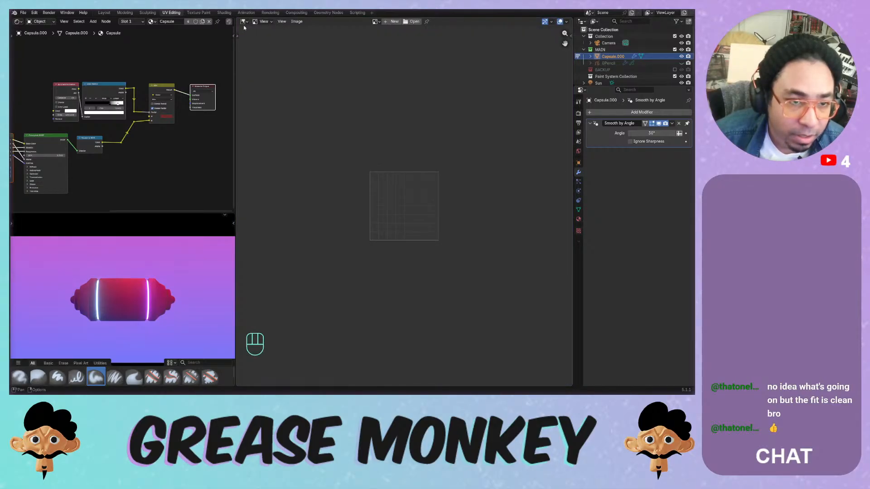
# - In Texture Paint, set both viewports to Rendered shading and put the capsule in Object Mode
pyautogui.click(199, 12)
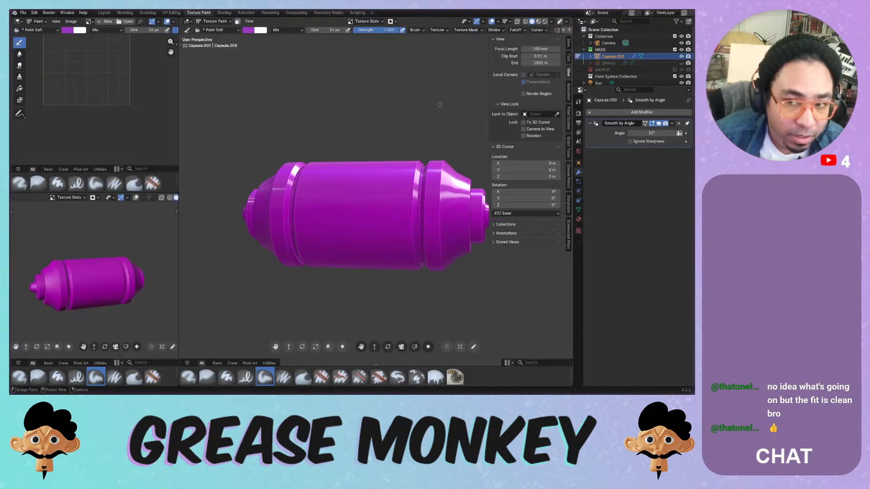
pyautogui.click(538, 21)
pyautogui.click(545, 21)
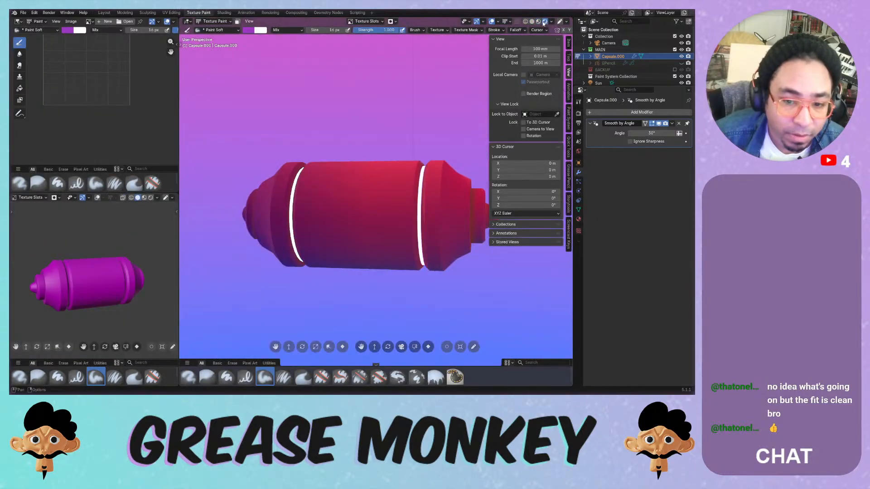
pyautogui.press('z')
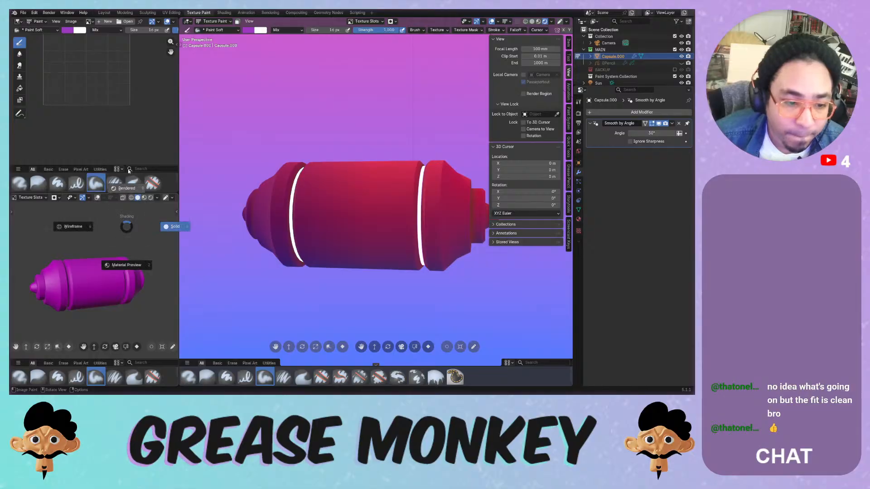
pyautogui.click(127, 175)
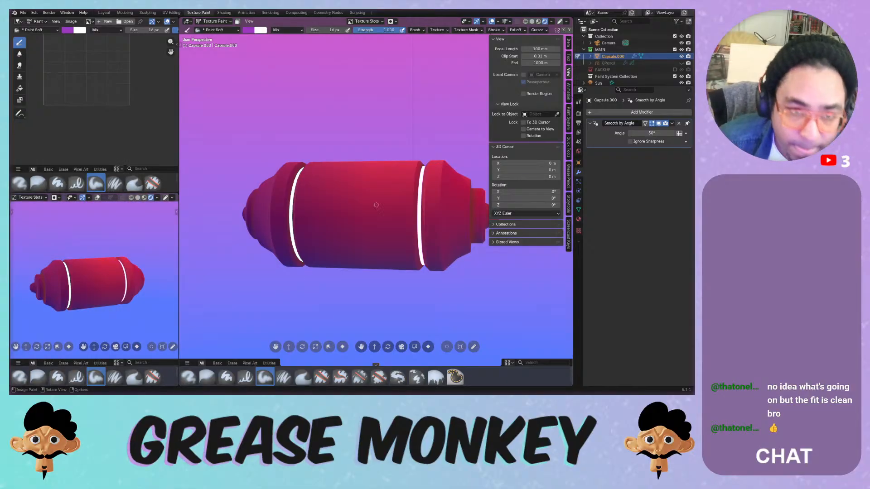
pyautogui.click(220, 21)
pyautogui.click(218, 29)
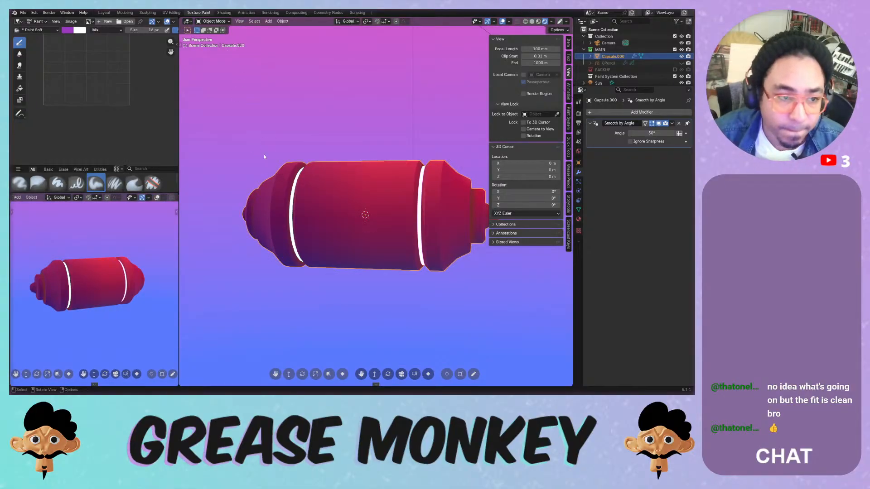
# - Purge unused data-blocks and check which images remain in the image editor
pyautogui.click(89, 21)
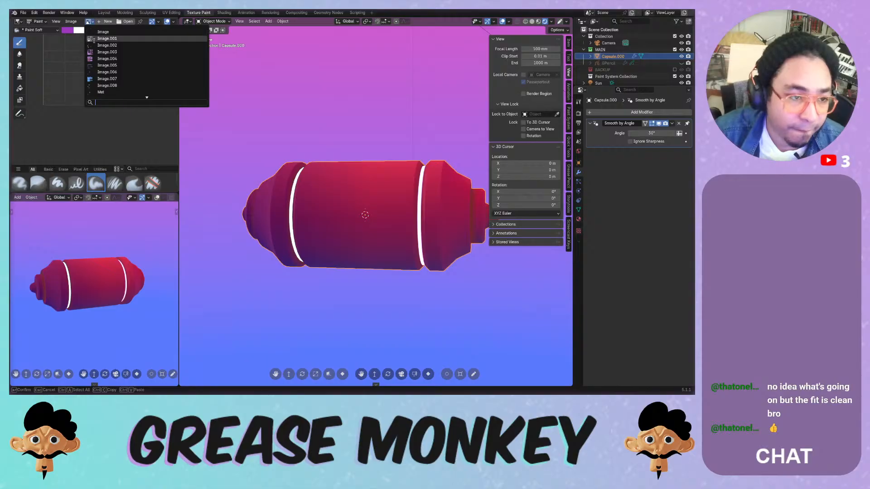
pyautogui.click(23, 12)
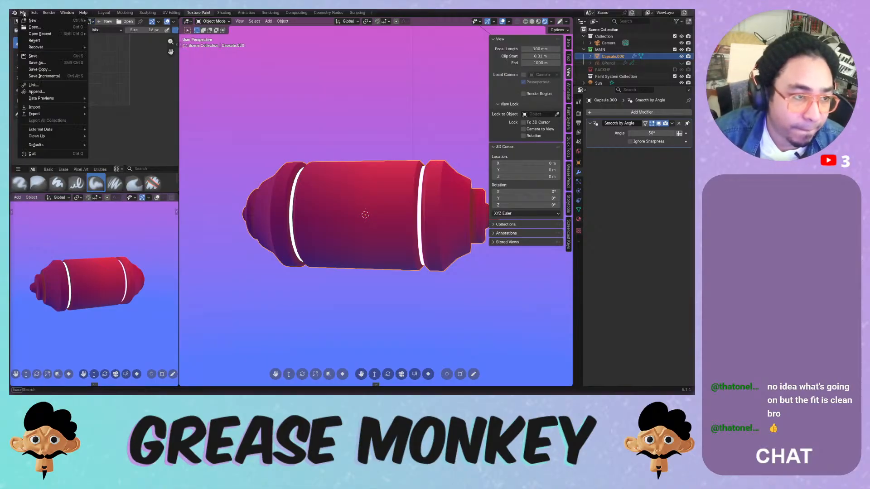
pyautogui.moveTo(65, 131)
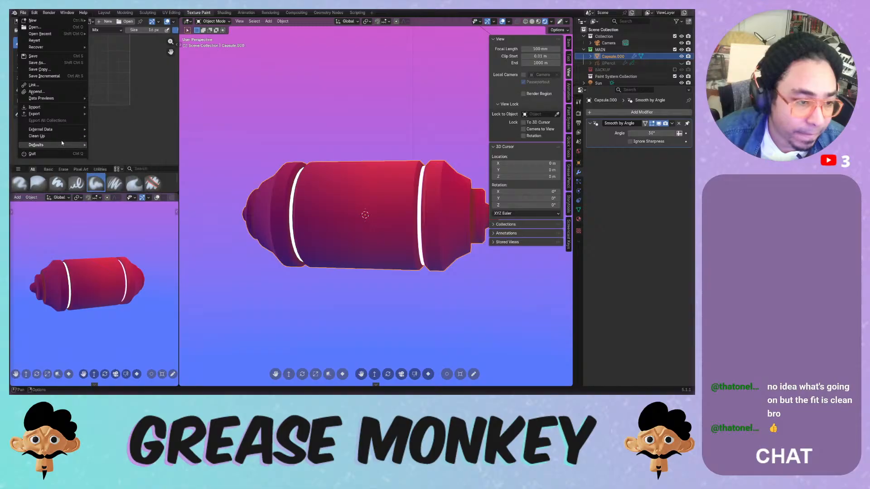
pyautogui.click(107, 135)
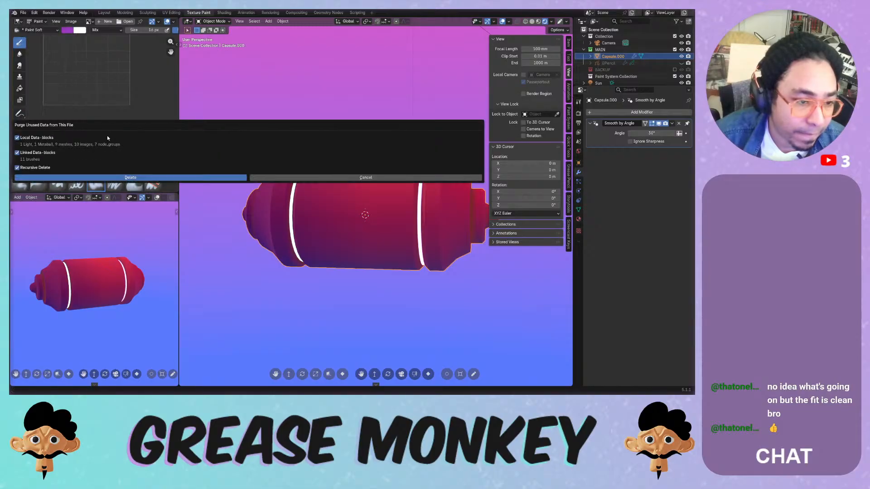
pyautogui.click(98, 177)
pyautogui.click(89, 21)
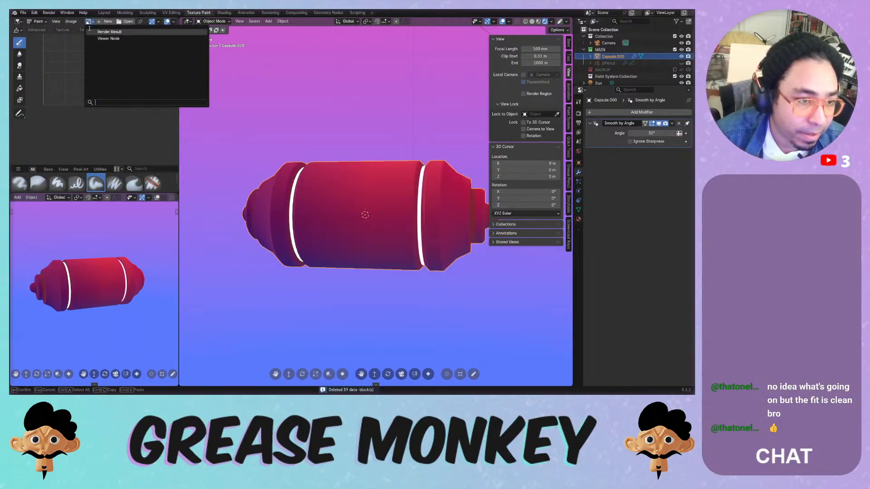
pyautogui.click(408, 152)
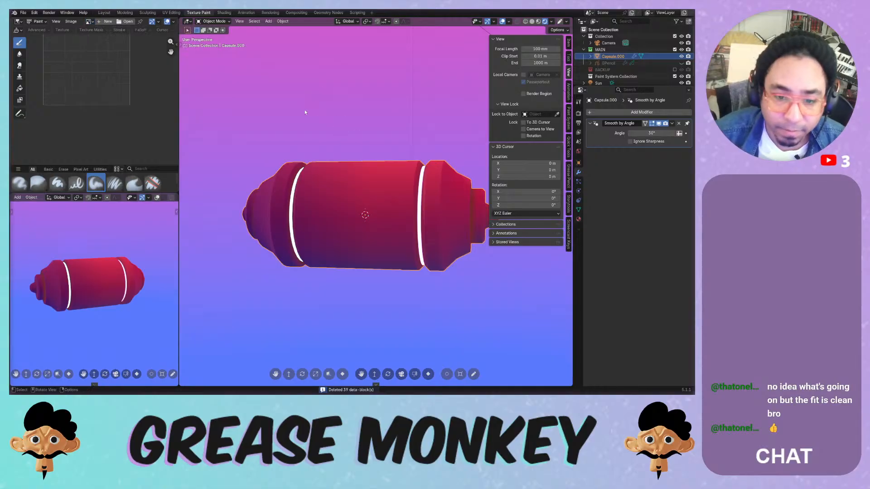
# - Remove the Paint System from the capsule and save Painting Systems.blend
pyautogui.click(569, 119)
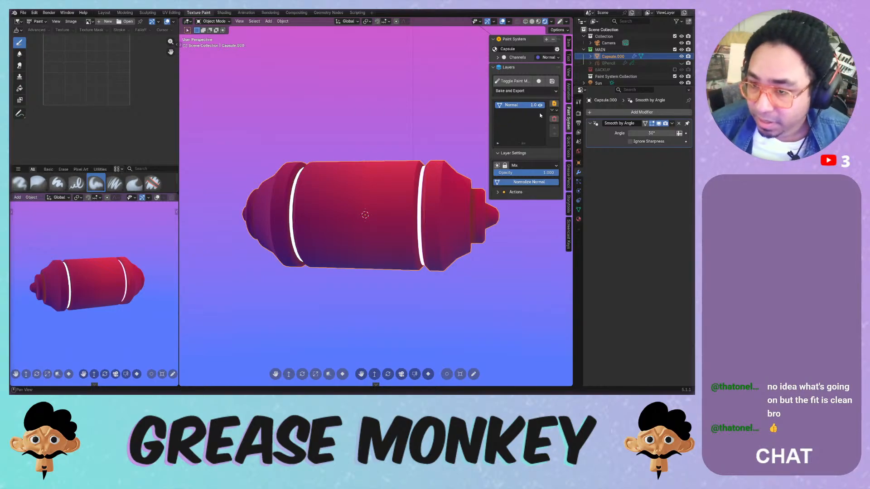
pyautogui.click(553, 40)
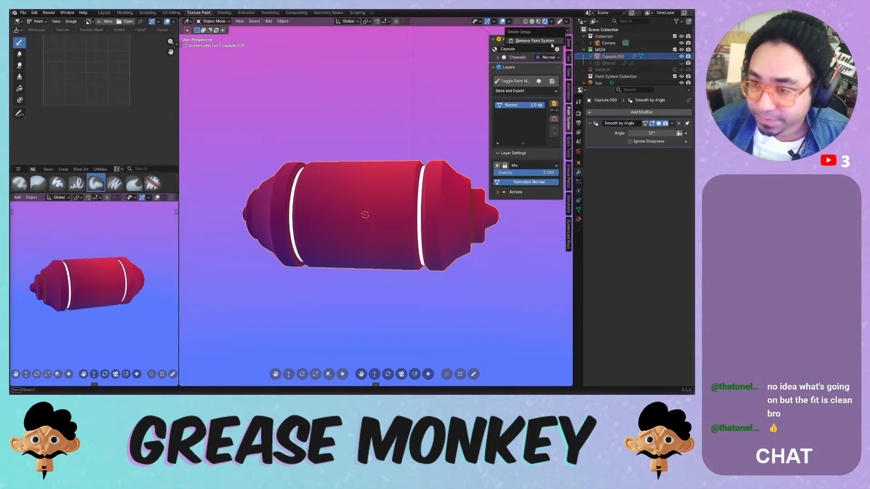
pyautogui.click(542, 41)
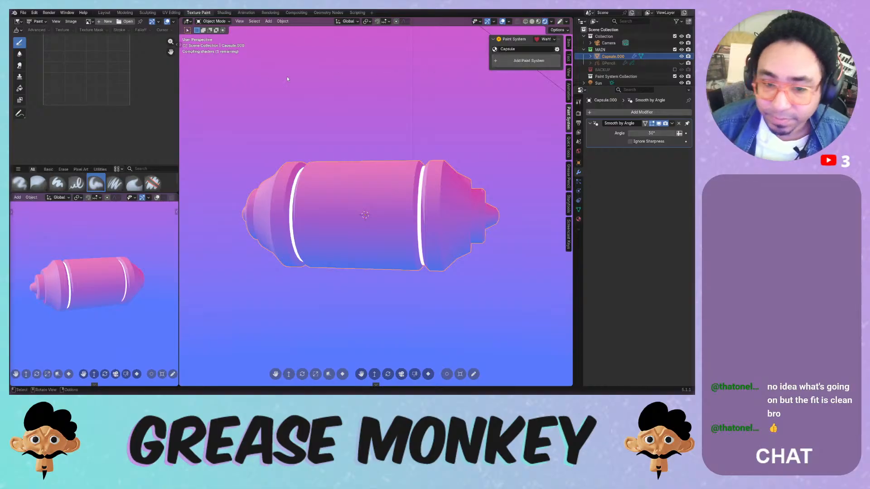
pyautogui.click(23, 12)
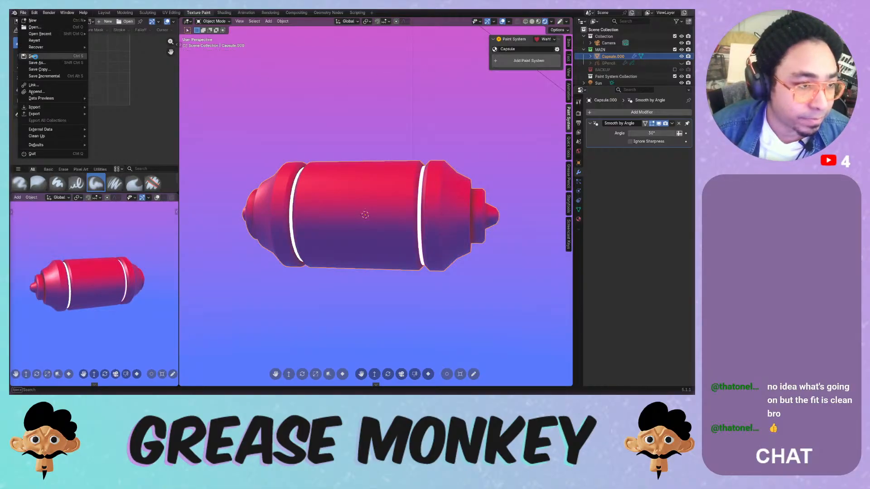
pyautogui.click(33, 56)
# - Purge the remaining unused data-blocks again, removing 8 of them
pyautogui.click(24, 12)
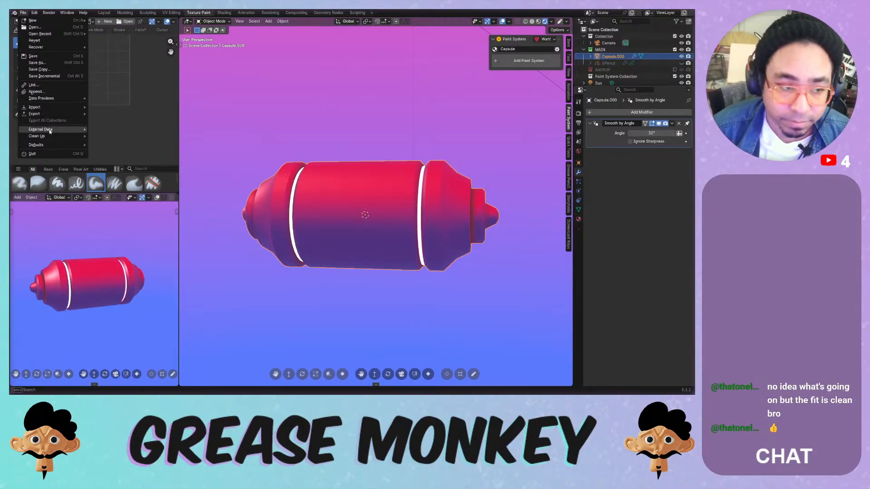
pyautogui.moveTo(51, 139)
pyautogui.click(116, 136)
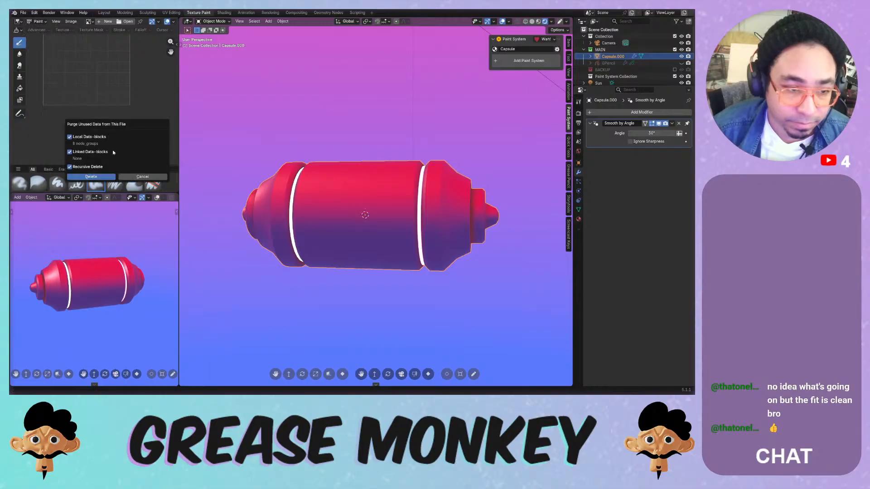
pyautogui.click(101, 177)
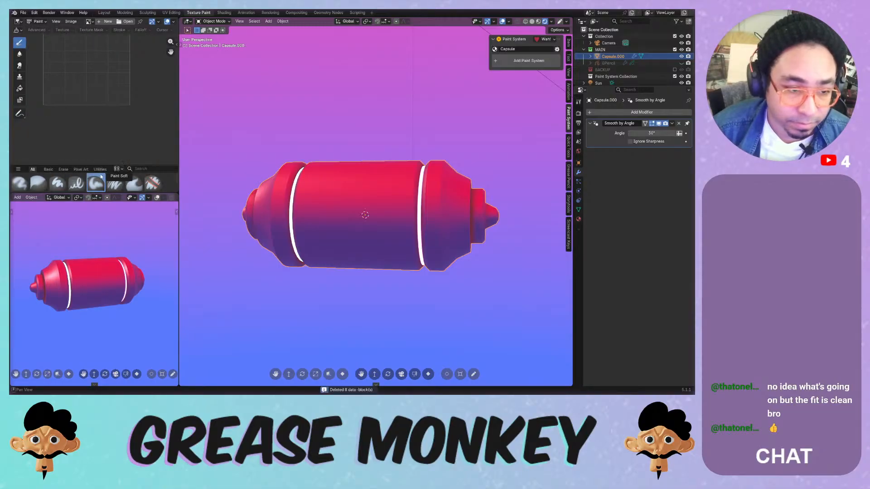
pyautogui.click(521, 61)
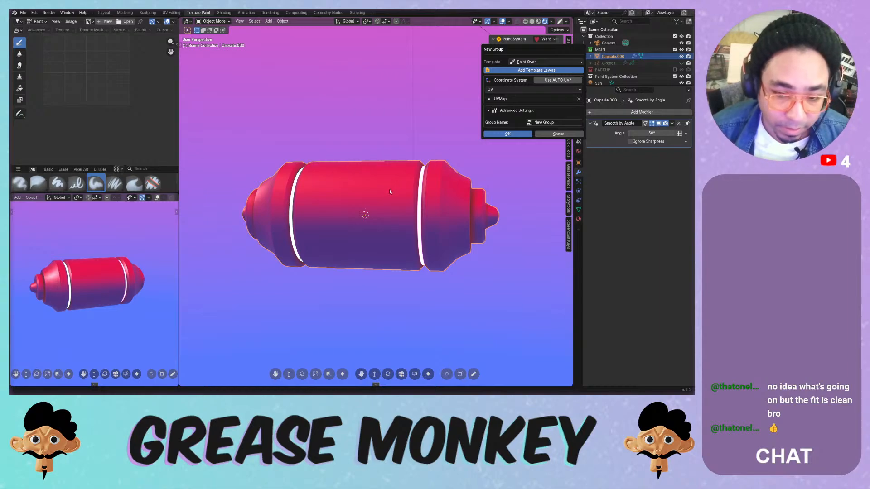
# - Enter Edit Mode, select the whole capsule mesh and clear all its seams
pyautogui.press('Escape')
pyautogui.press('Tab')
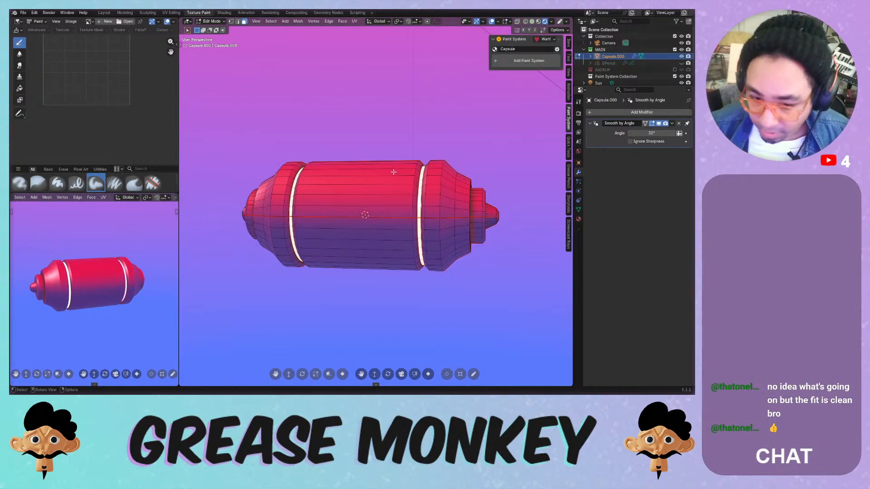
pyautogui.moveTo(363, 75); pyautogui.dragTo(348, 182, button='middle')
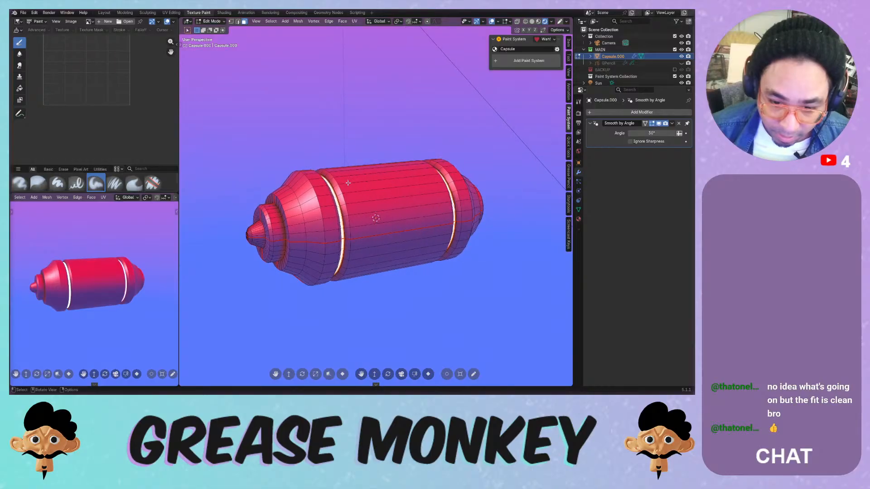
pyautogui.scroll(3, 348, 183)
pyautogui.scroll(-2, 348, 183)
pyautogui.press('a')
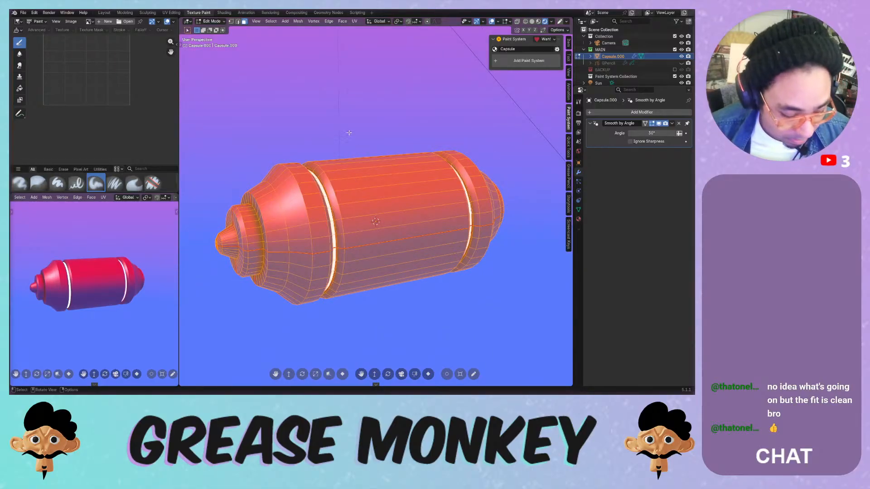
pyautogui.hotkey('ctrl', 'e')
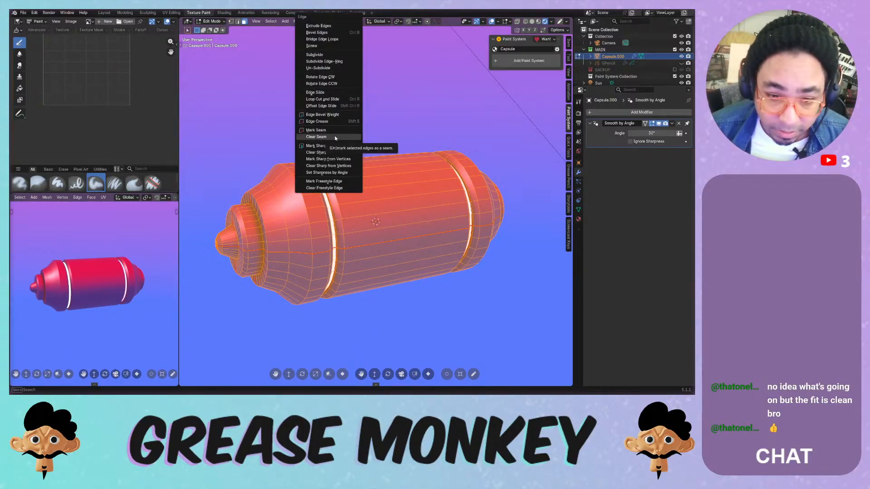
pyautogui.click(335, 136)
# - Try selecting edge loops along and beside the first groove
pyautogui.moveTo(334, 136); pyautogui.dragTo(373, 181, button='middle')
pyautogui.scroll(5, 314, 181)
pyautogui.hotkey('alt', 'a')
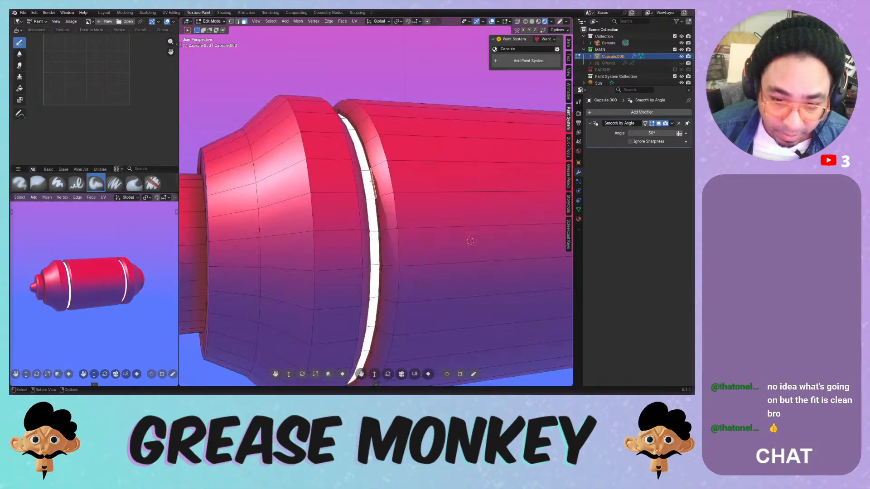
pyautogui.keyDown('alt'); pyautogui.click(372, 180); pyautogui.keyUp('alt')
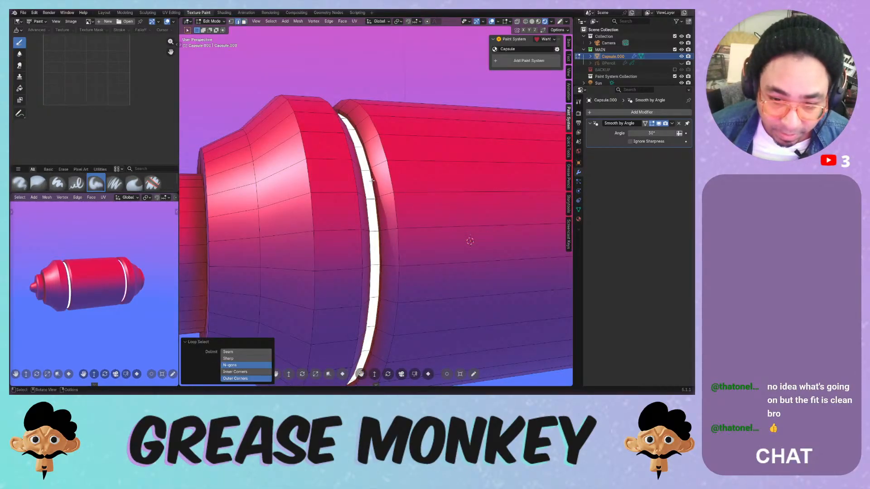
pyautogui.hotkey('ctrl', 'z')
pyautogui.keyDown('alt'); pyautogui.click(372, 181); pyautogui.keyUp('alt')
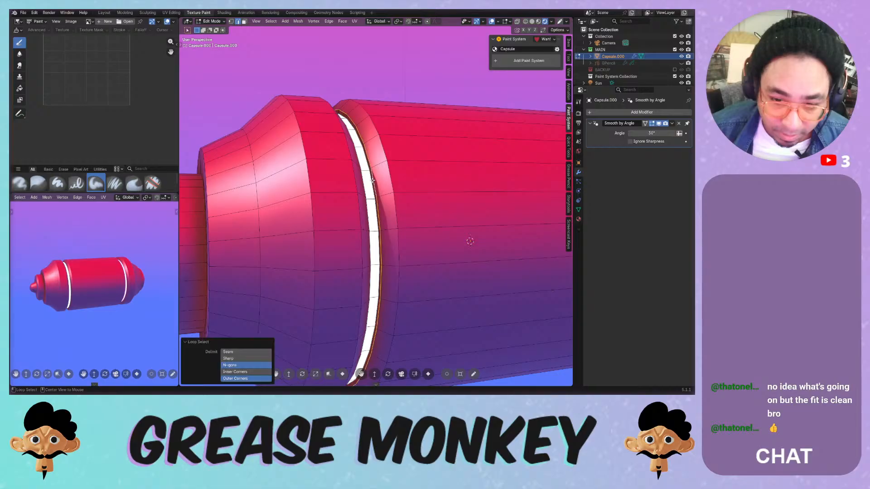
pyautogui.keyDown('alt'); pyautogui.click(372, 180); pyautogui.keyUp('alt')
pyautogui.scroll(8, 370, 182)
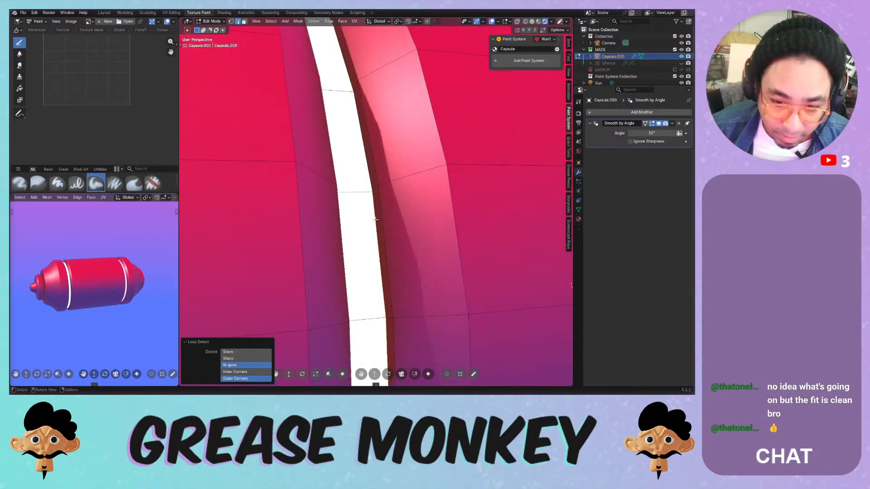
pyautogui.hotkey('ctrl', 'z')
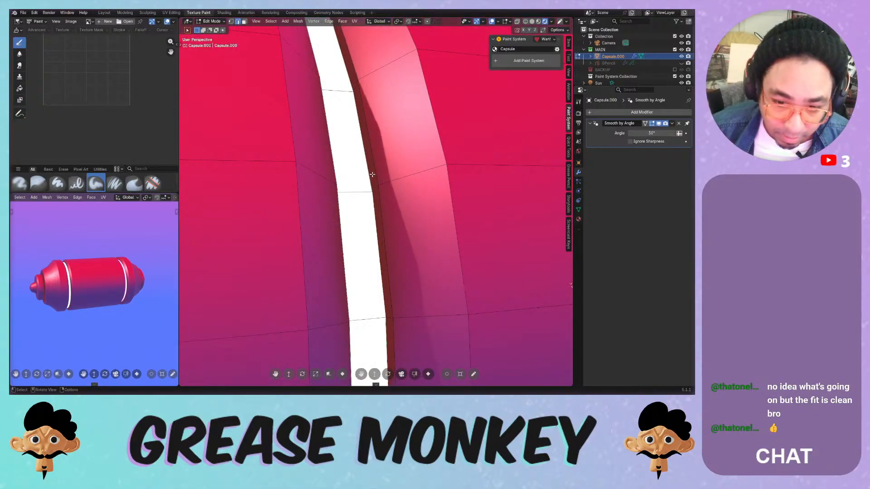
pyautogui.keyDown('alt'); pyautogui.click(372, 200); pyautogui.keyUp('alt')
pyautogui.press('g')
pyautogui.press('g')
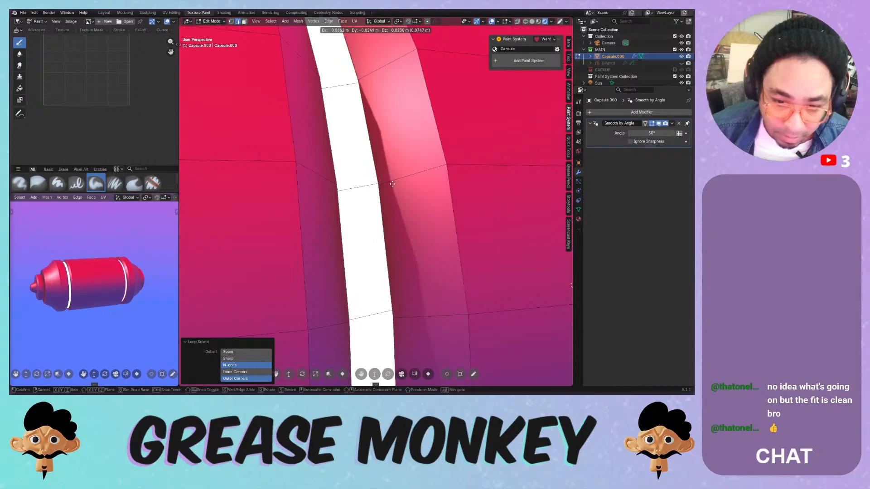
pyautogui.rightClick(343, 205)
# - Select the edge loop along the second groove and change its seam marking
pyautogui.scroll(-9, 411, 215)
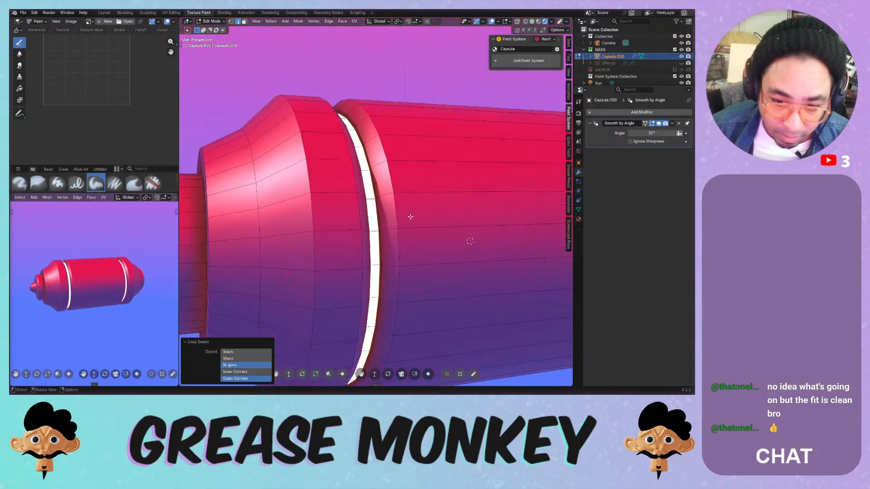
pyautogui.moveTo(444, 212)
pyautogui.mouseDown(button='middle')
pyautogui.moveTo(428, 210)
pyautogui.moveTo(452, 208)
pyautogui.mouseUp(button='middle')
pyautogui.scroll(6, 412, 210)
pyautogui.keyDown('alt'); pyautogui.click(453, 207); pyautogui.keyUp('alt')
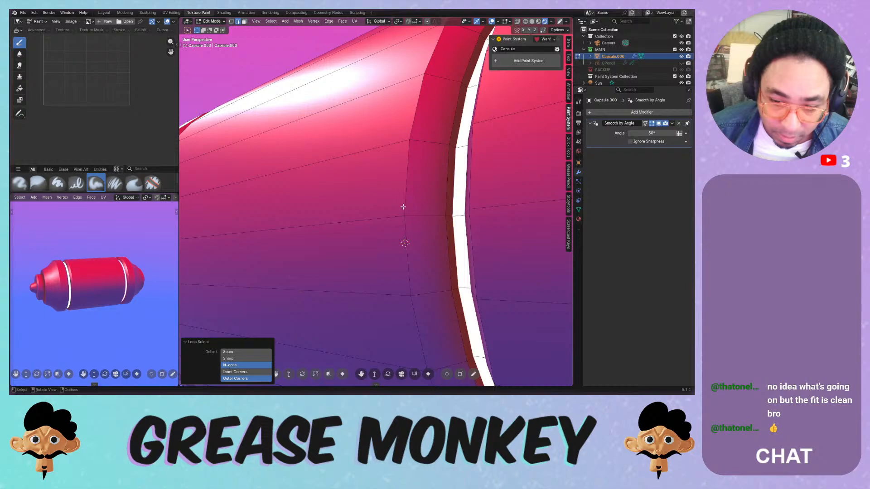
pyautogui.scroll(-5, 402, 207)
pyautogui.rightClick(361, 198)
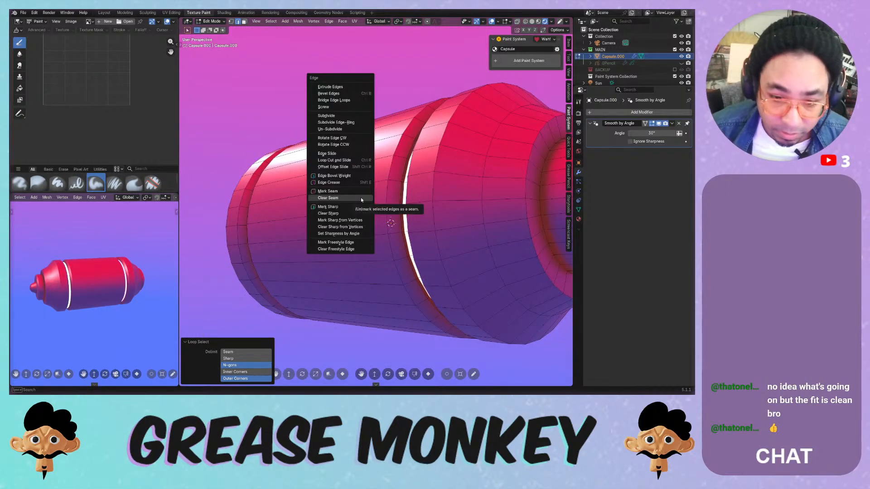
pyautogui.click(360, 194)
pyautogui.moveTo(360, 194); pyautogui.dragTo(377, 199, button='middle')
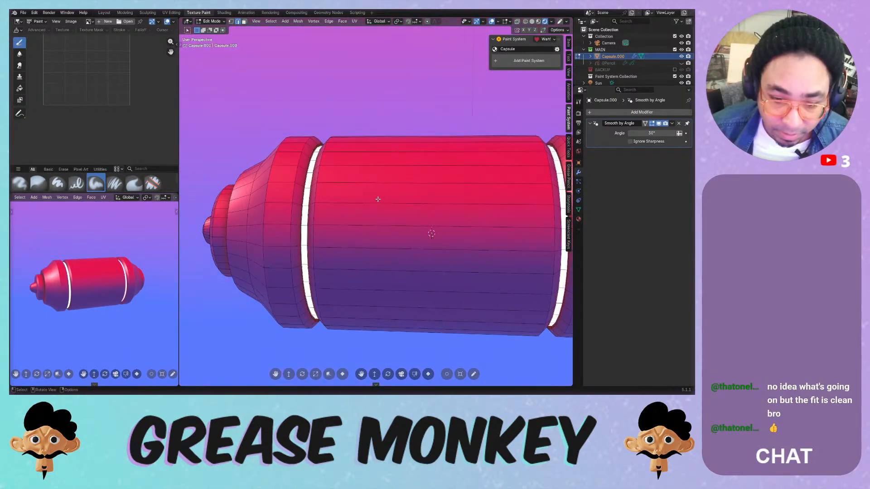
# - Select the horizontal edge loop running lengthwise along the capsule body
pyautogui.moveTo(355, 226); pyautogui.dragTo(397, 229, button='middle')
pyautogui.scroll(5, 401, 229)
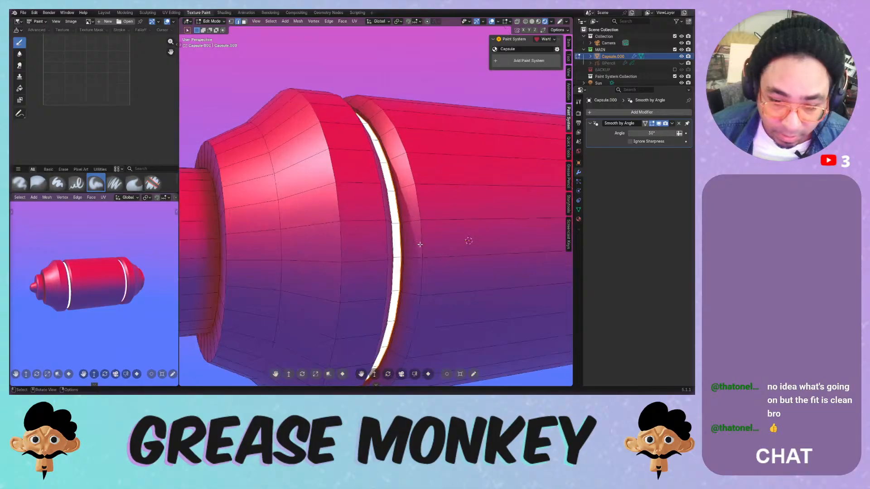
pyautogui.scroll(5, 374, 224)
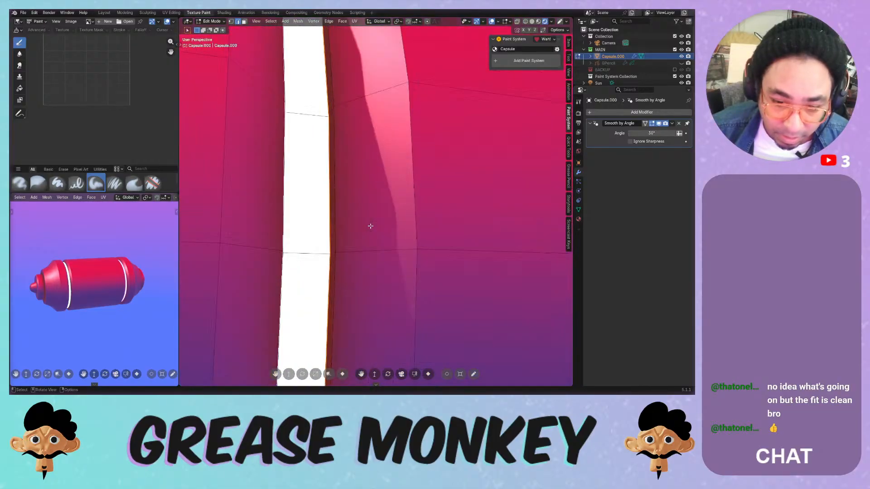
pyautogui.keyDown('shift'); pyautogui.moveTo(373, 229); pyautogui.dragTo(375, 230, button='middle'); pyautogui.keyUp('shift')
pyautogui.click(410, 278)
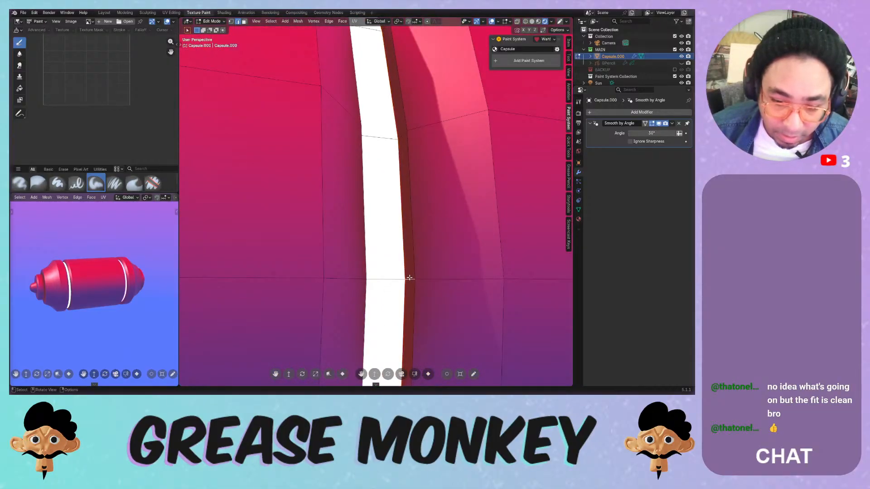
pyautogui.keyDown('shift'); pyautogui.click(435, 278); pyautogui.keyUp('shift')
pyautogui.scroll(-6, 446, 275)
pyautogui.keyDown('shift'); pyautogui.moveTo(458, 274); pyautogui.dragTo(365, 260, button='middle'); pyautogui.keyUp('shift')
pyautogui.keyDown('alt'); pyautogui.click(380, 229); pyautogui.keyUp('alt')
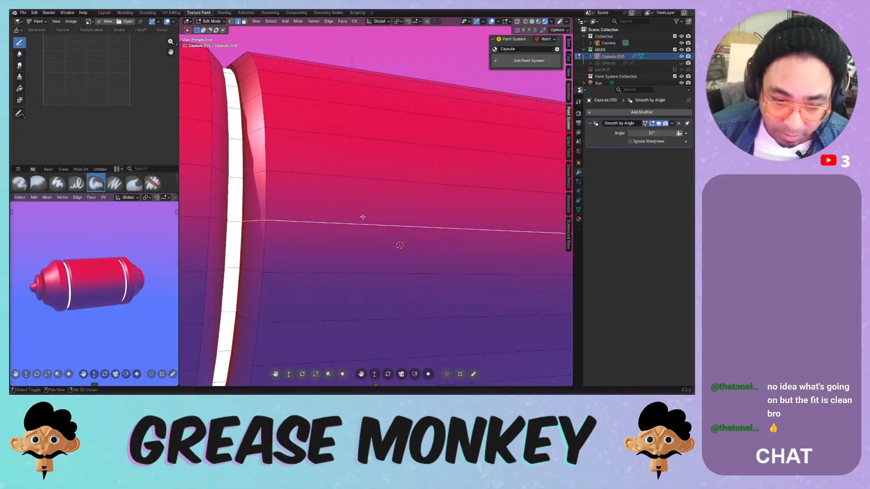
pyautogui.moveTo(380, 229)
pyautogui.mouseDown(button='middle')
pyautogui.moveTo(437, 227)
pyautogui.moveTo(386, 221)
pyautogui.mouseUp(button='middle')
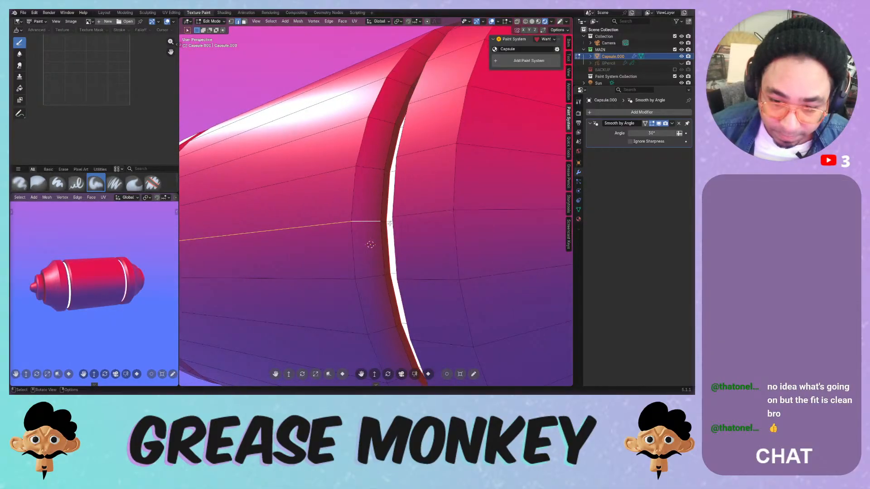
pyautogui.hotkey('ctrl', 'e')
# - Mark the lengthwise loop as a seam and unwrap the whole mesh Angle Based with Fill Holes and Correct Aspect
pyautogui.click(322, 209)
pyautogui.scroll(-5, 311, 206)
pyautogui.moveTo(311, 205); pyautogui.dragTo(334, 219, button='middle')
pyautogui.press('a')
pyautogui.press('u')
pyautogui.click(334, 219)
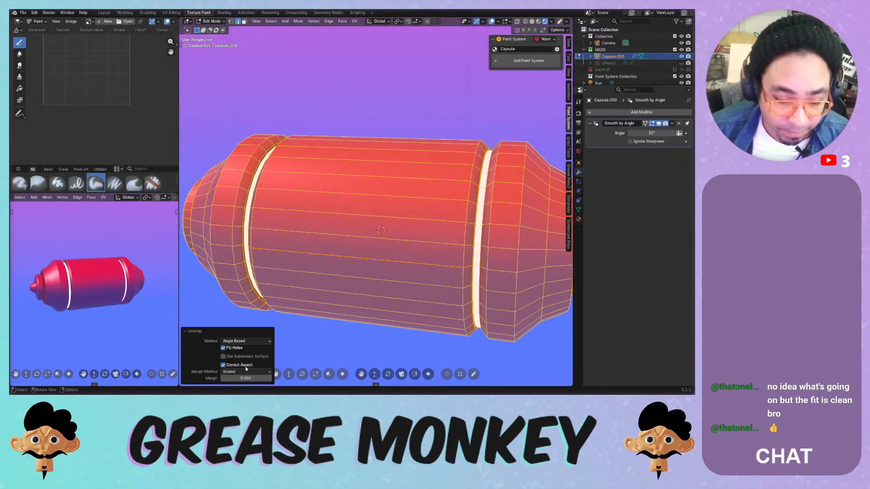
pyautogui.click(89, 21)
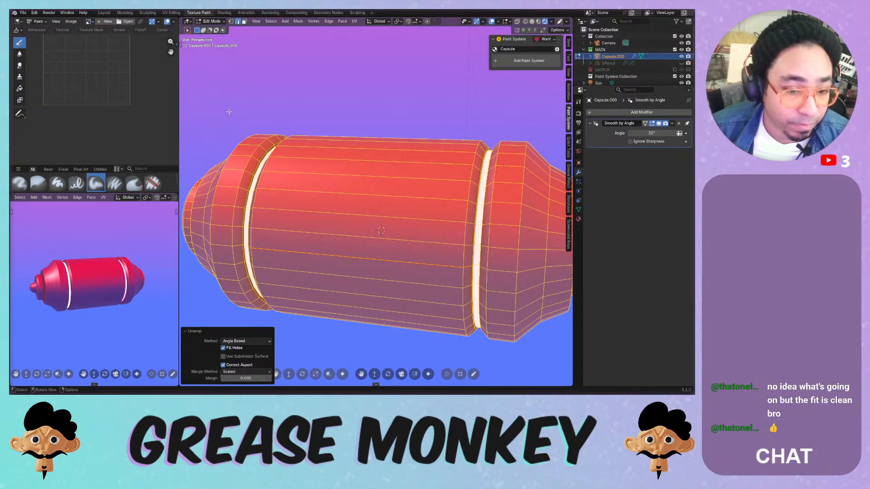
# - Inspect the new UV islands in a UV Editor, leave Edit Mode, and return to Texture Paint
pyautogui.click(171, 12)
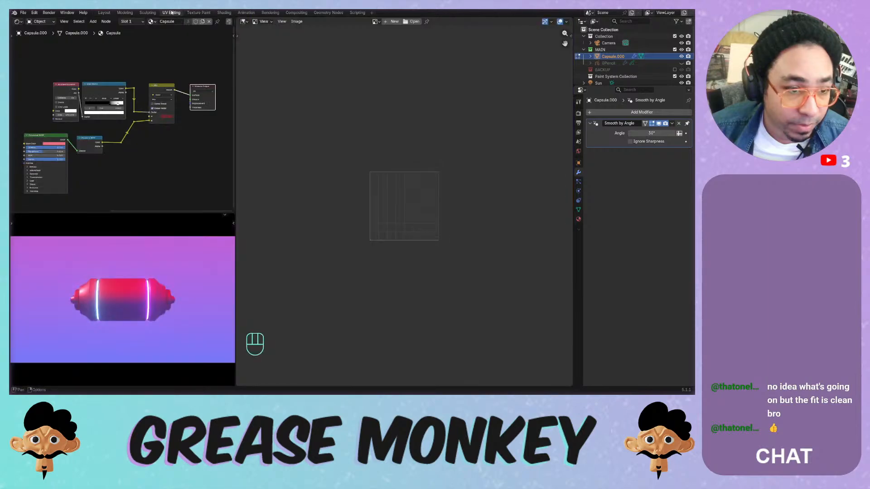
pyautogui.click(17, 21)
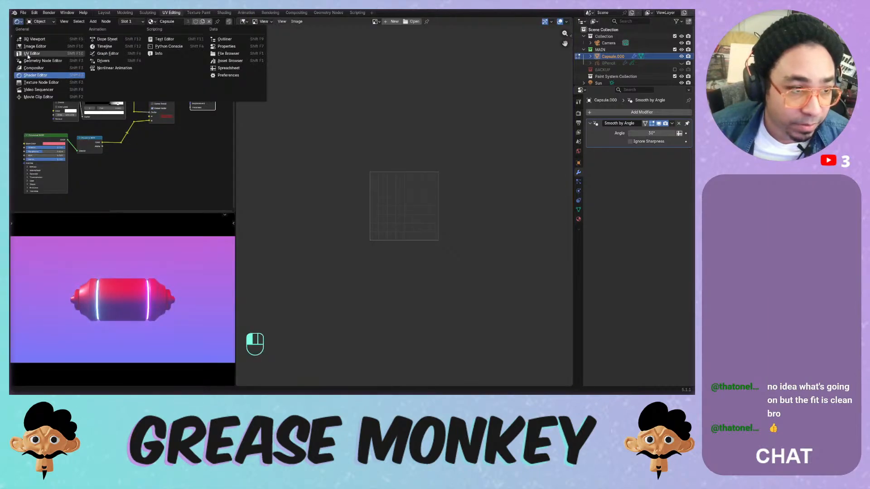
pyautogui.click(50, 55)
pyautogui.scroll(10, 120, 119)
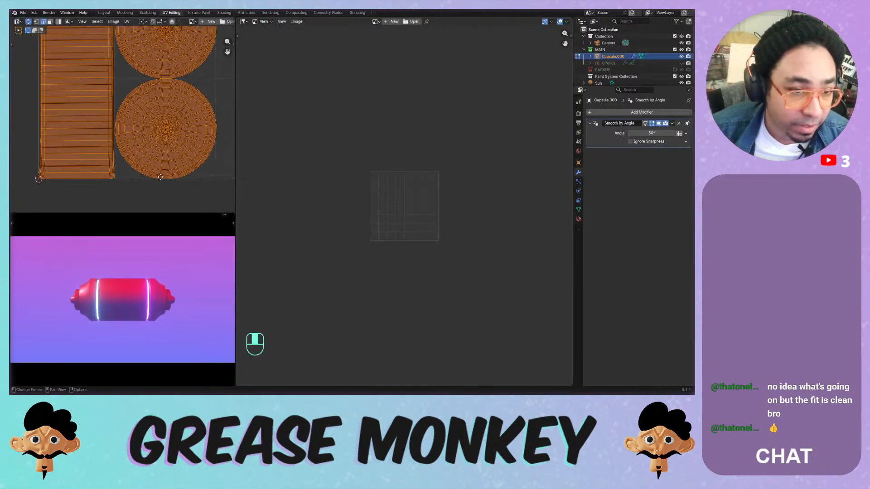
pyautogui.scroll(-2, 168, 170)
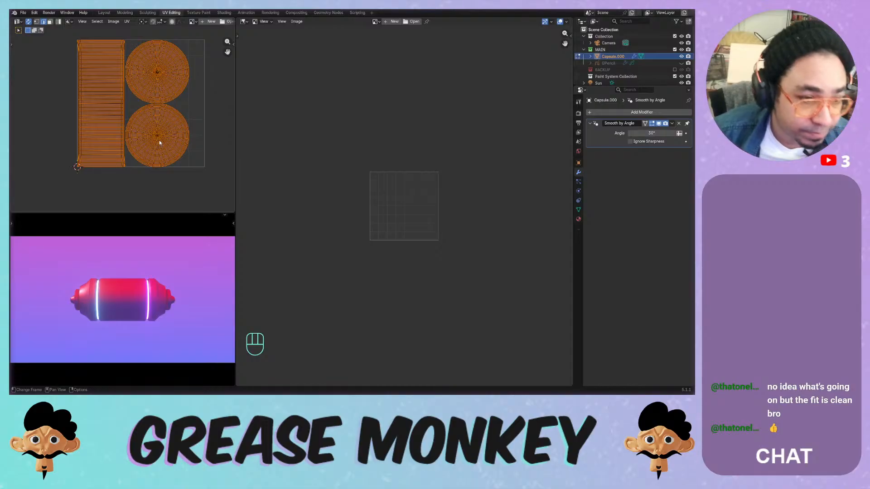
pyautogui.press('Tab')
pyautogui.press('Tab')
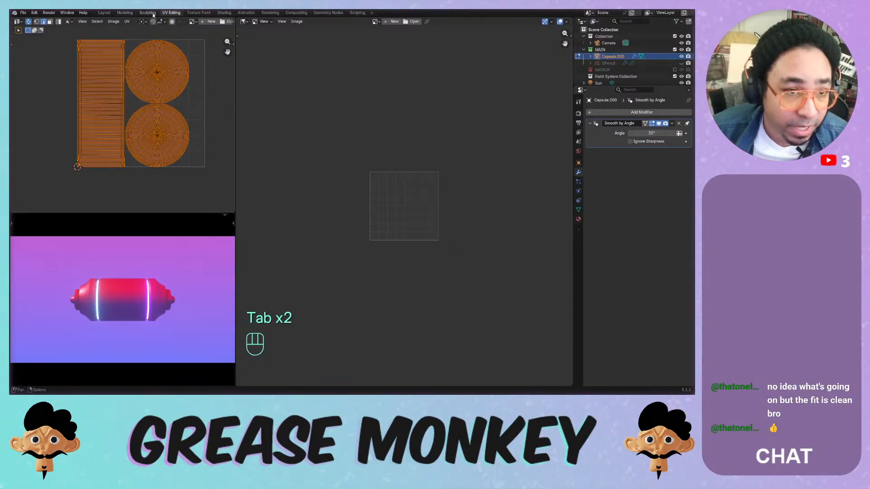
pyautogui.click(198, 12)
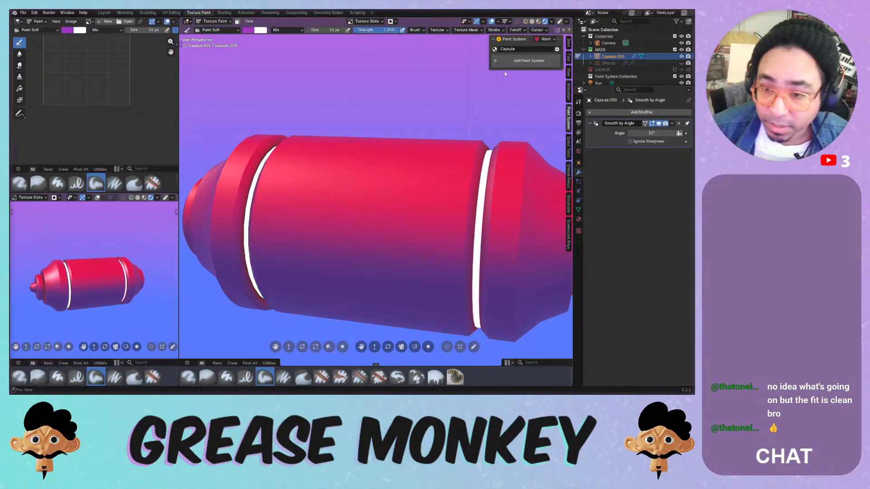
# - Switch to Object Mode and add a PBR-template Paint System group on UVMap with an Image layer
pyautogui.click(212, 21)
pyautogui.click(213, 27)
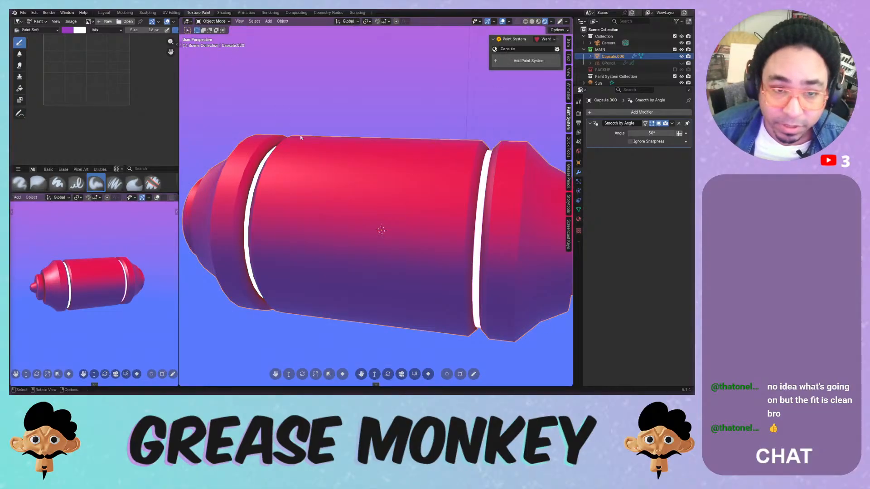
pyautogui.click(521, 59)
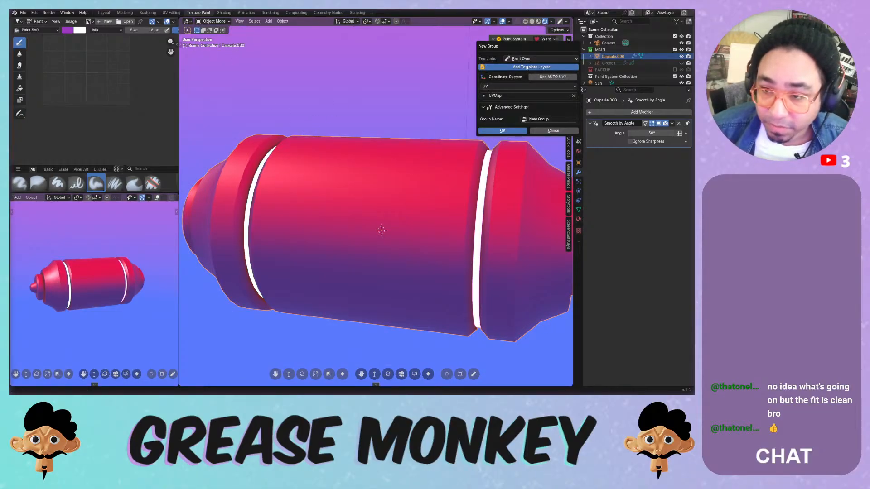
pyautogui.click(539, 60)
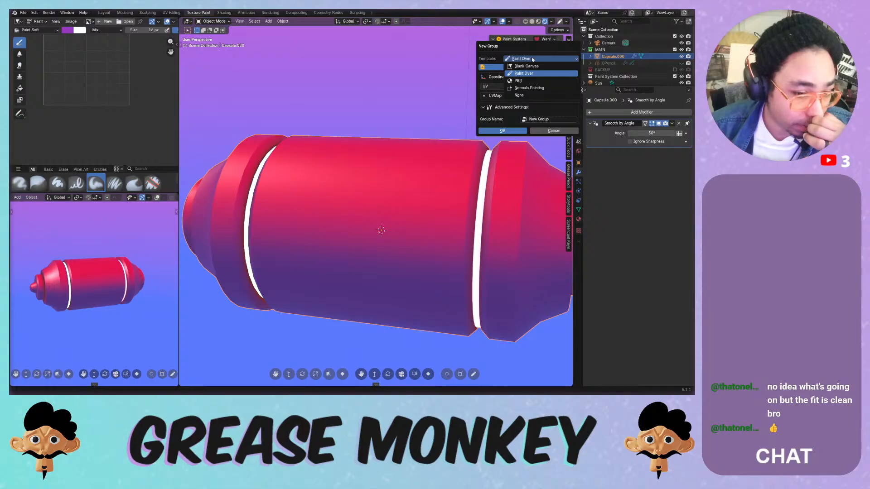
pyautogui.click(518, 81)
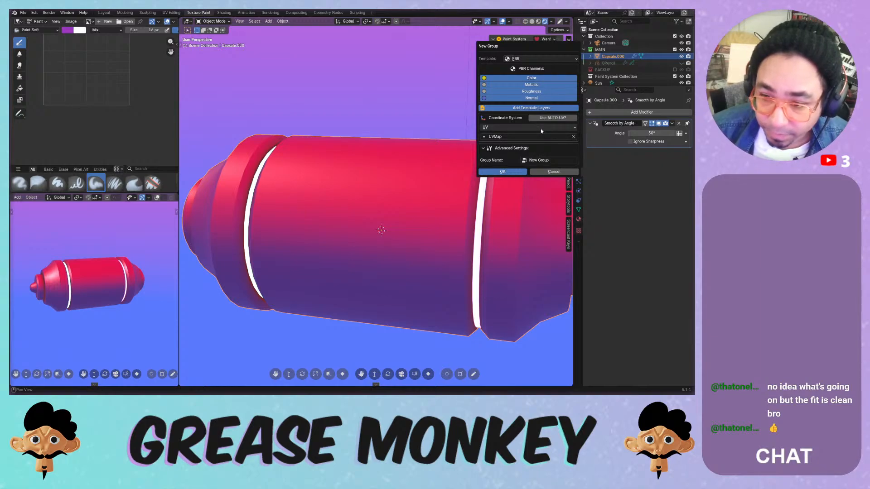
pyautogui.click(529, 135)
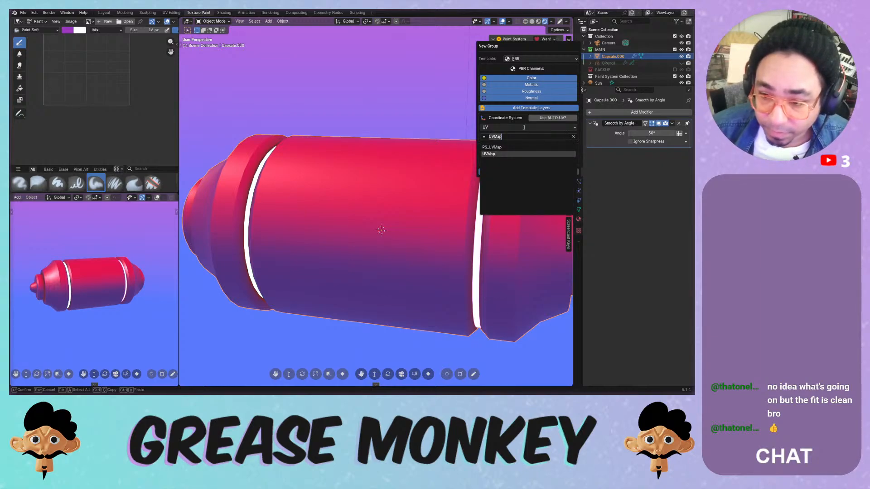
pyautogui.press('Return')
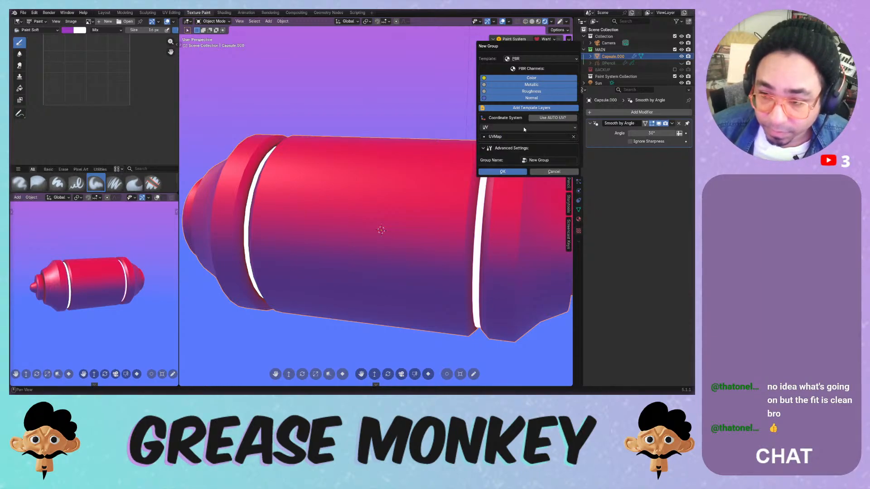
pyautogui.click(502, 172)
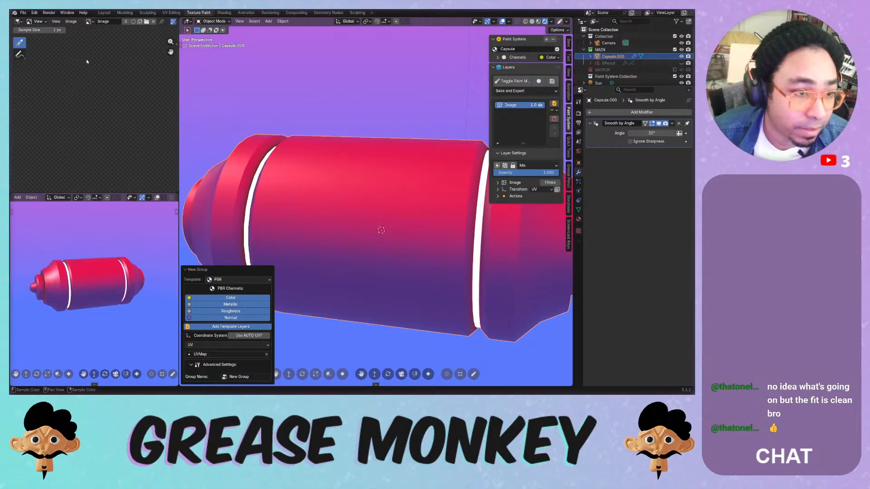
# - Fit the whole image in the Image Editor, leaving the selected image unchanged
pyautogui.press('Home')
pyautogui.scroll(1, 71, 68)
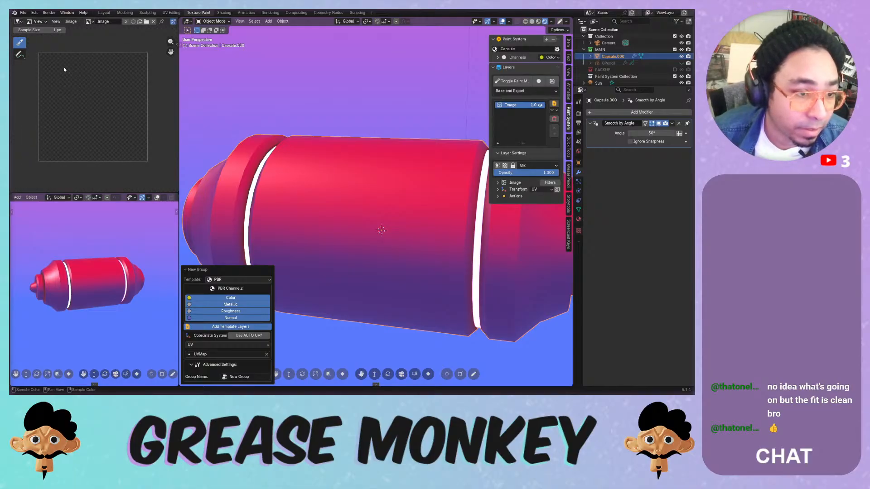
pyautogui.click(89, 21)
pyautogui.click(88, 21)
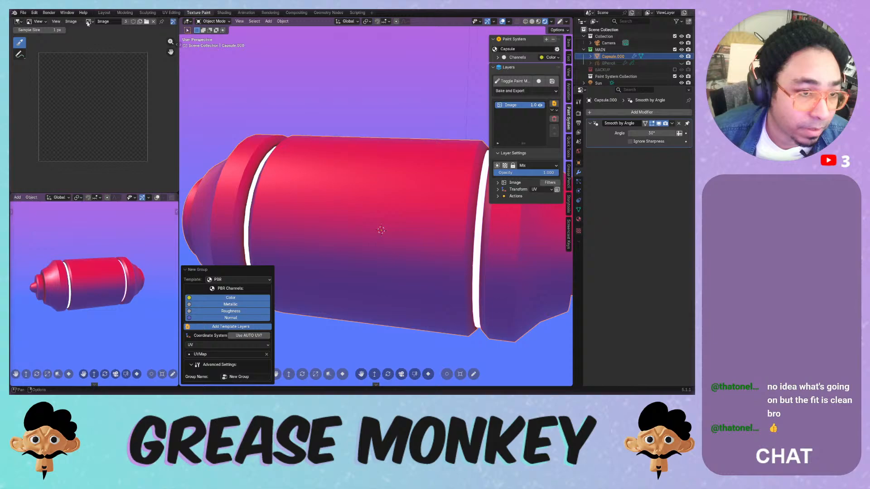
# - Switch the Image Editor to Paint mode and widen the left image and brush panels
pyautogui.click(38, 21)
pyautogui.click(40, 45)
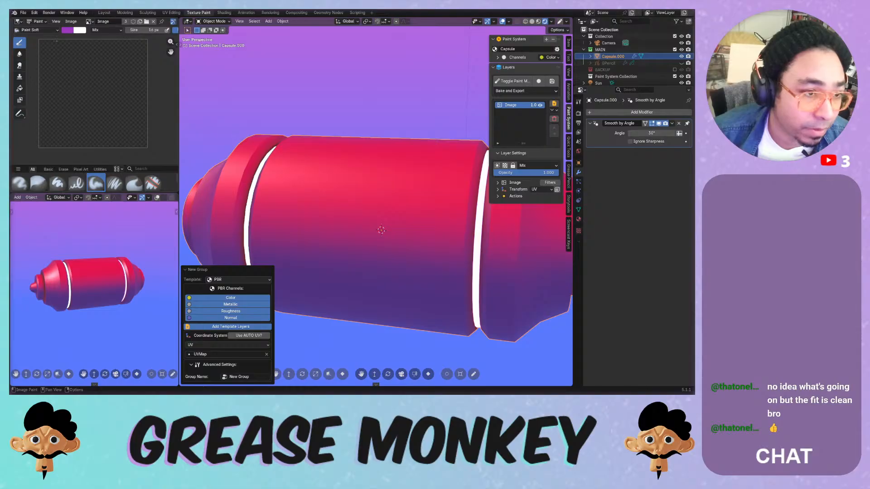
pyautogui.moveTo(179, 78); pyautogui.dragTo(317, 77)
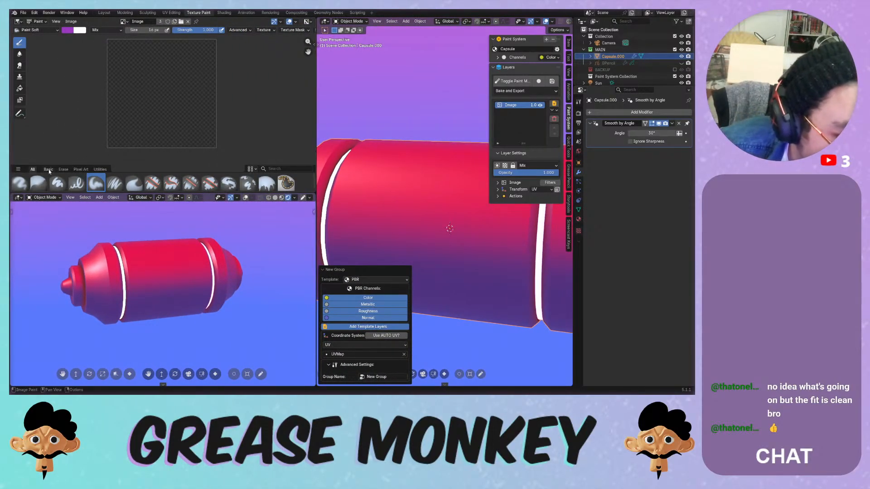
pyautogui.click(64, 169)
# - Show all brushes and browse the advanced brush and brush texture settings
pyautogui.click(33, 169)
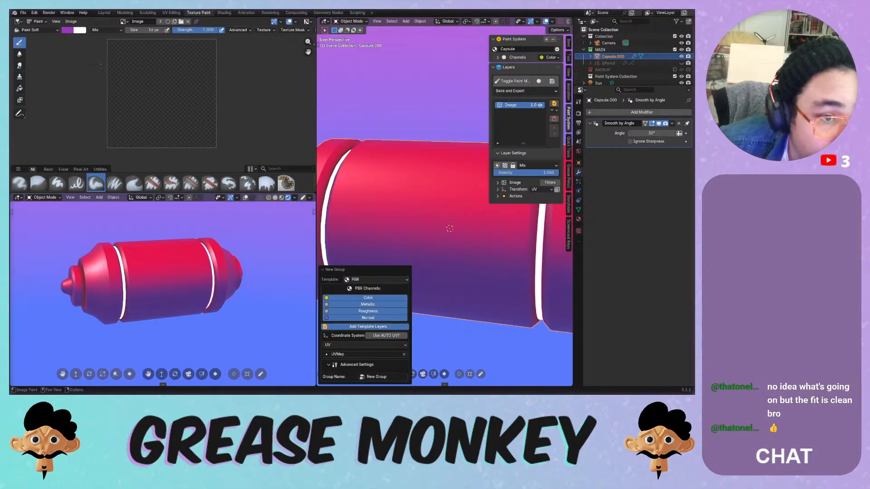
pyautogui.click(244, 30)
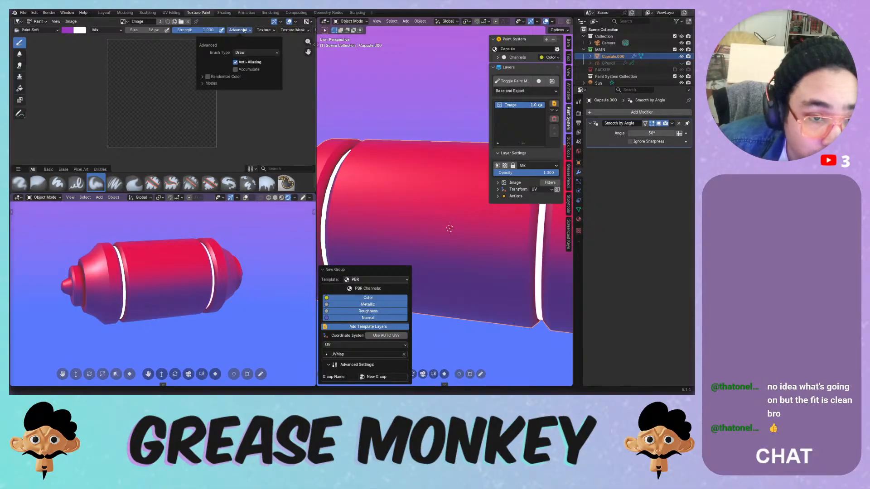
pyautogui.click(207, 84)
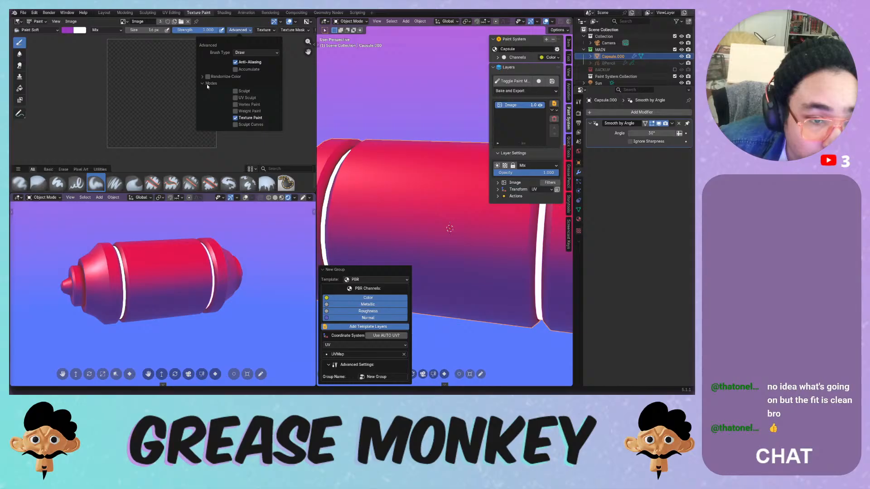
pyautogui.click(270, 30)
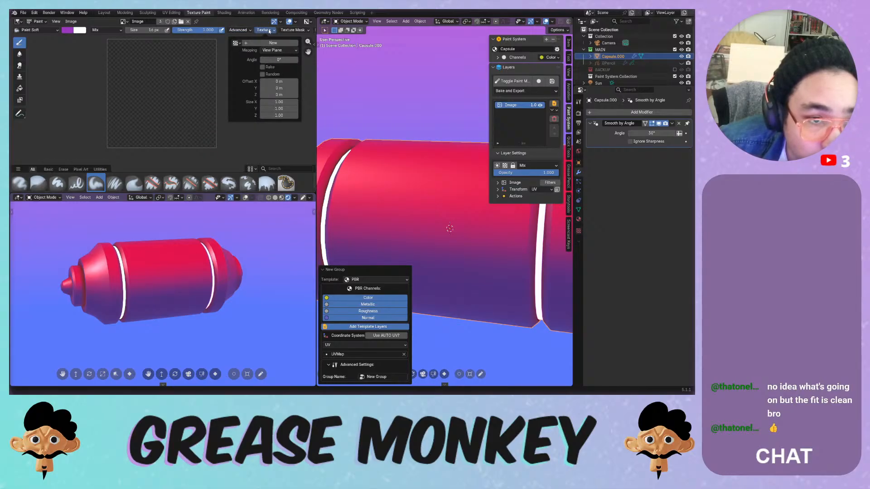
pyautogui.moveTo(291, 31)
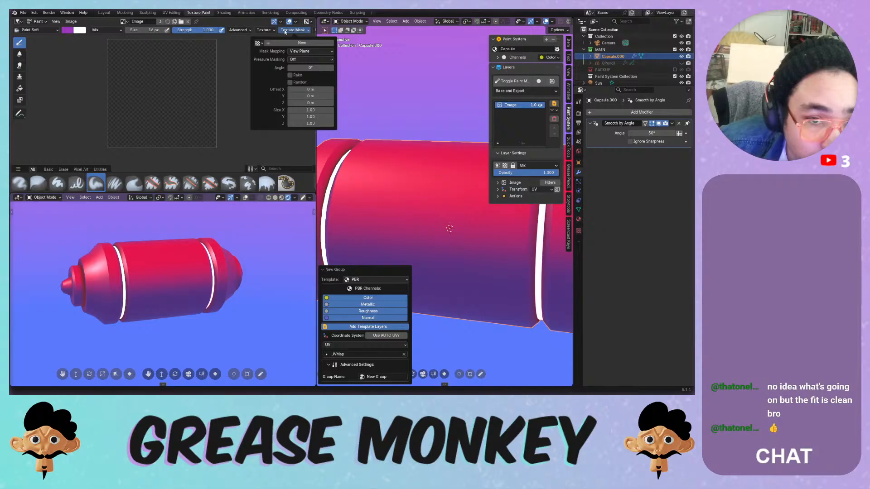
pyautogui.scroll(-5, 285, 31)
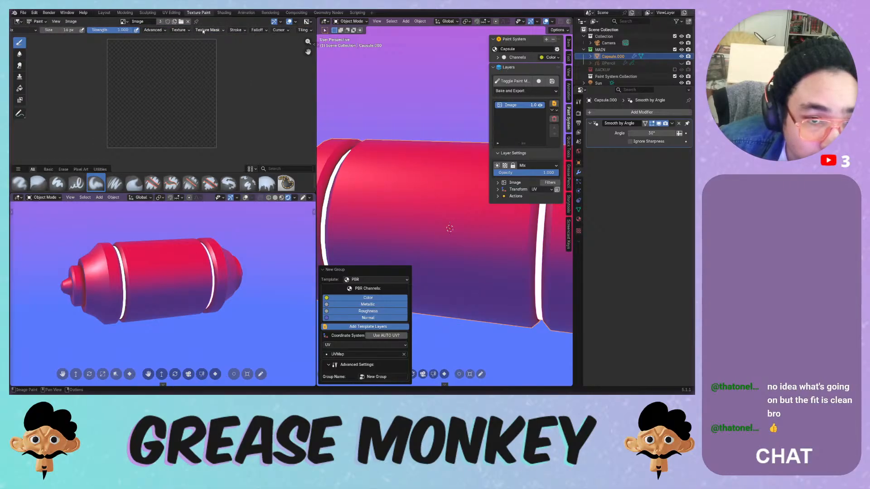
pyautogui.click(307, 22)
# - In the Image sidebar, try UV Grid and Color Grid, then set Generated Type to Blank
pyautogui.click(314, 44)
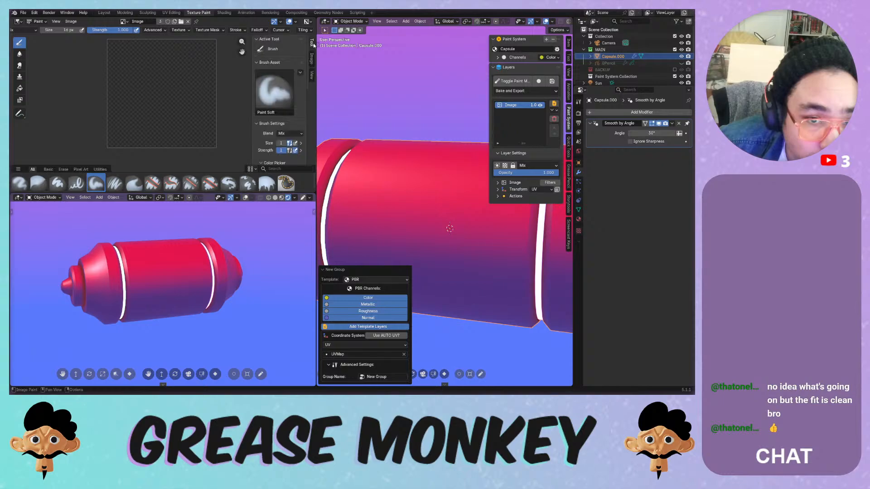
pyautogui.click(312, 58)
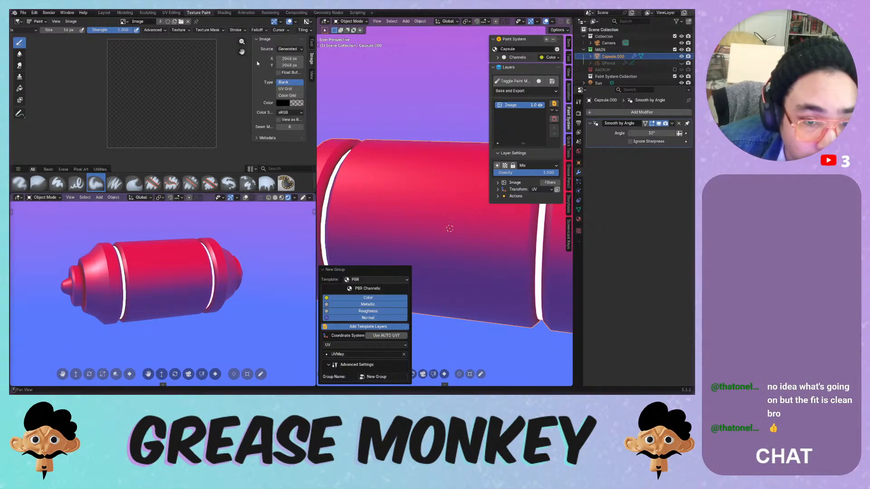
pyautogui.moveTo(249, 62); pyautogui.dragTo(220, 60)
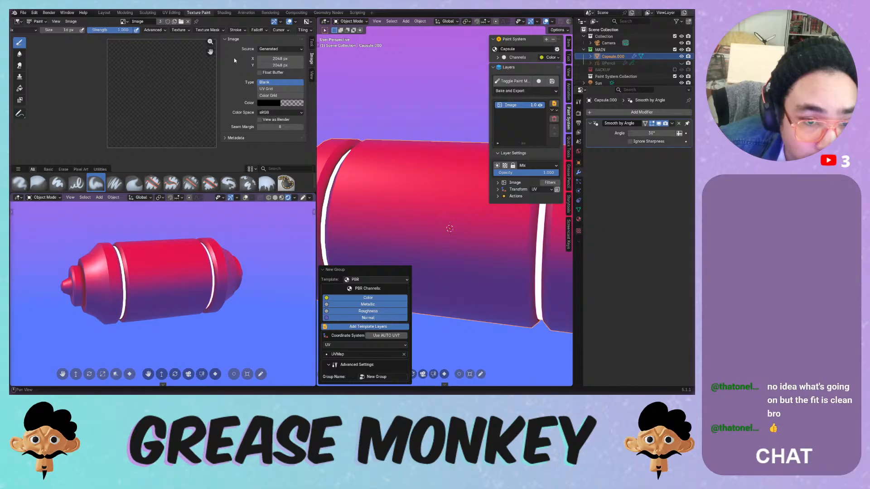
pyautogui.click(262, 89)
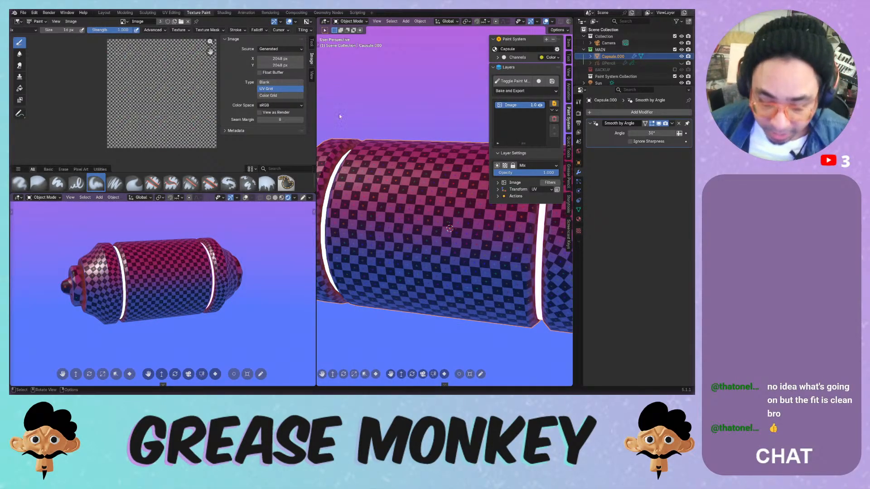
pyautogui.moveTo(367, 177); pyautogui.dragTo(379, 192, button='middle')
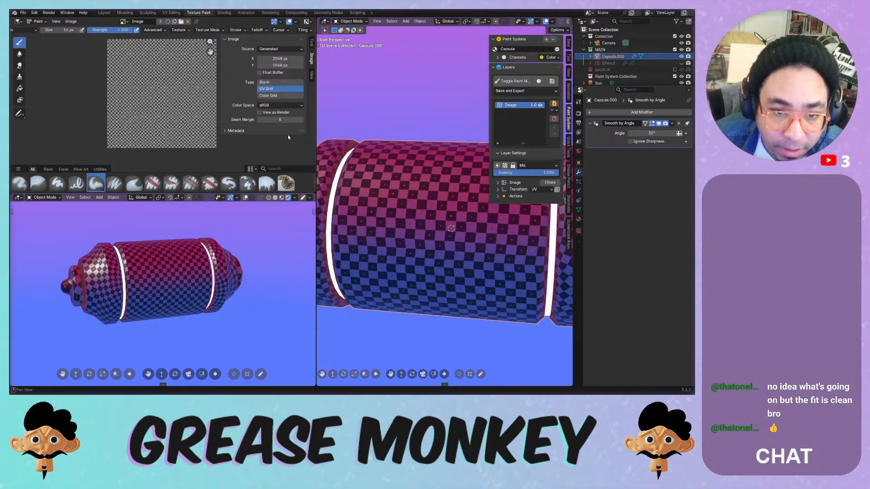
pyautogui.click(285, 96)
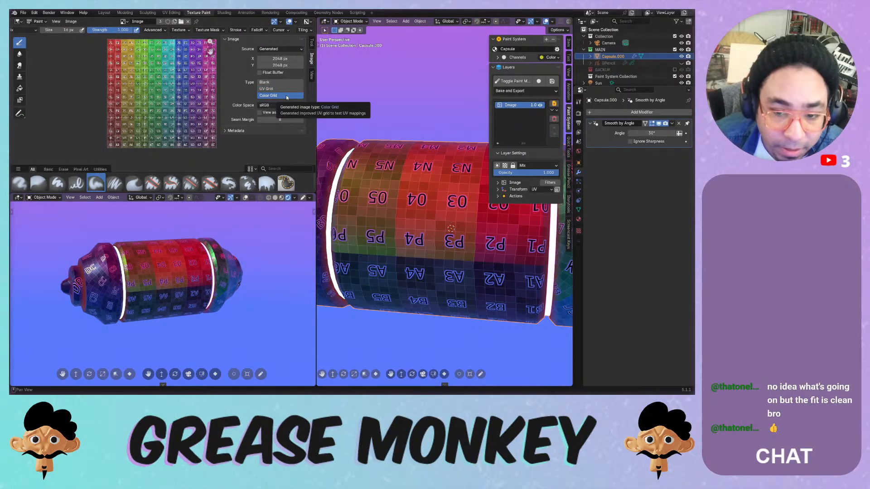
pyautogui.click(285, 89)
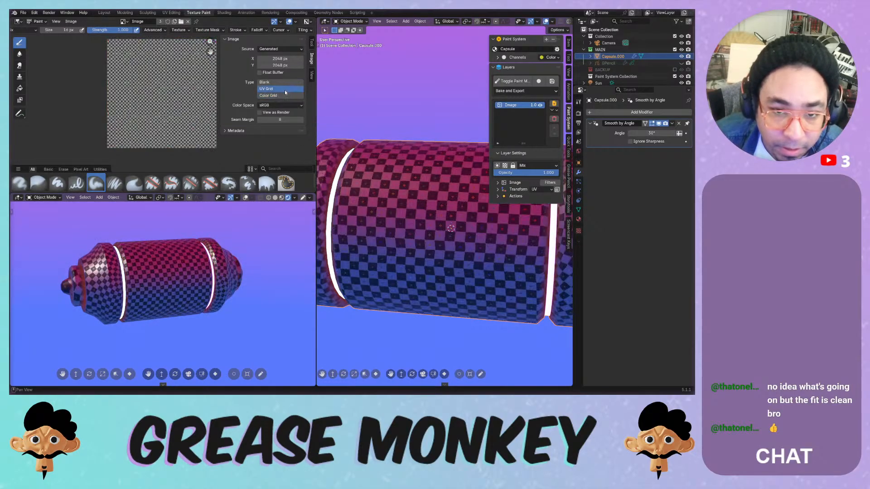
pyautogui.click(272, 82)
pyautogui.click(311, 74)
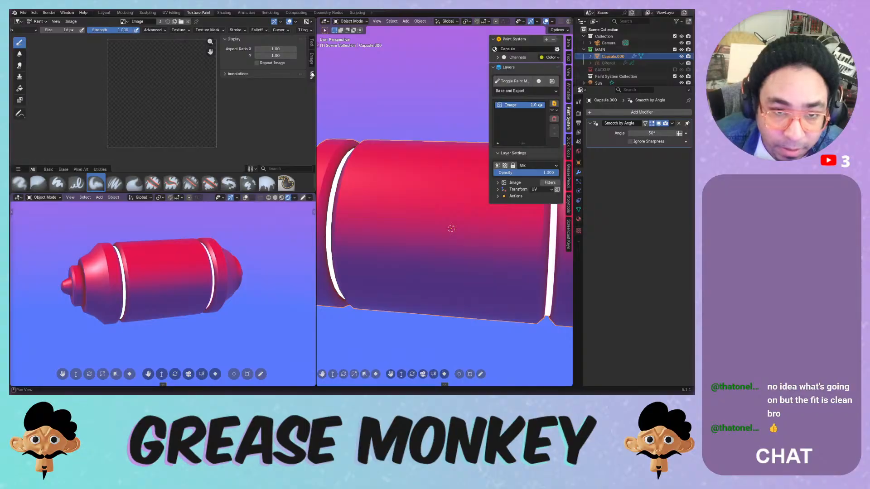
# - Toggle the annotations settings and turn on image metadata display in the View menu
pyautogui.click(288, 74)
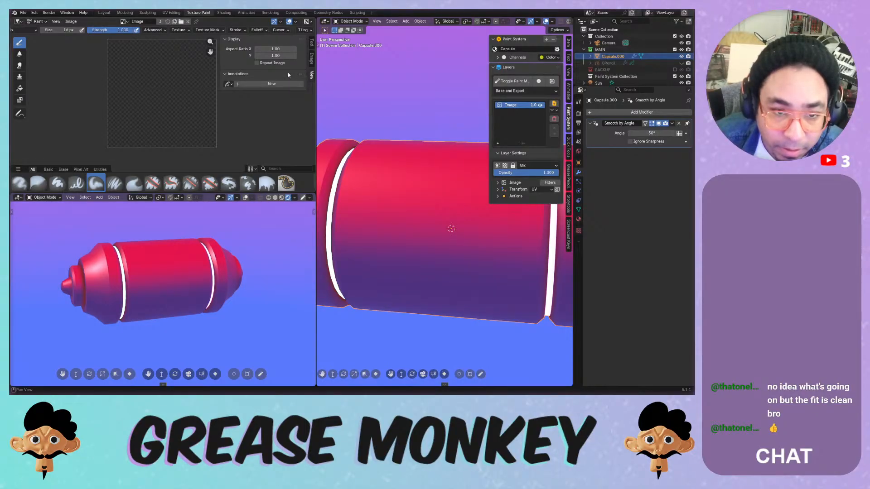
pyautogui.click(288, 74)
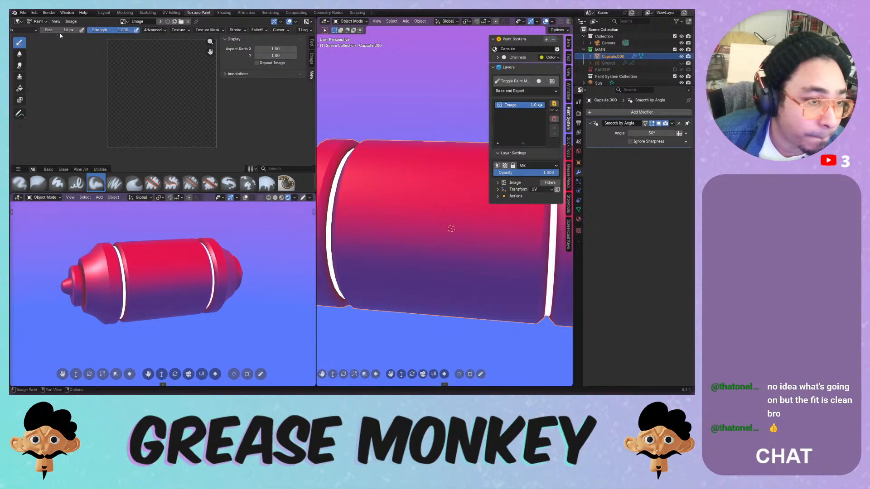
pyautogui.click(55, 22)
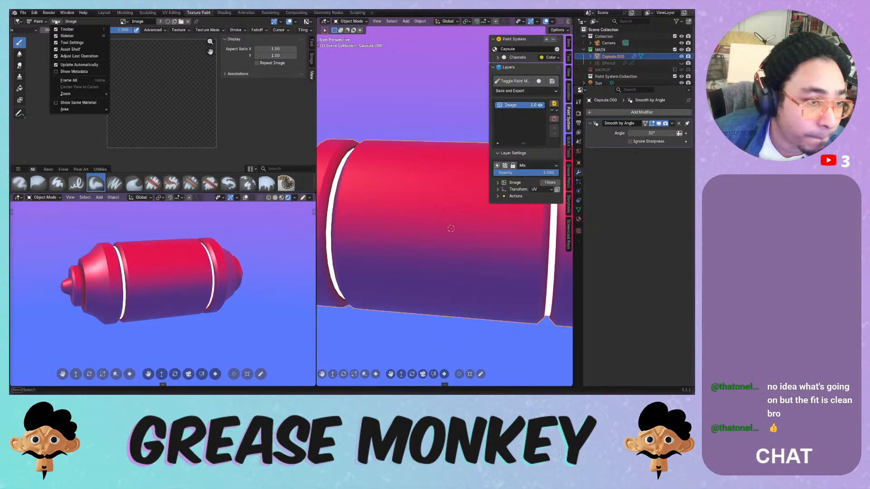
pyautogui.click(73, 71)
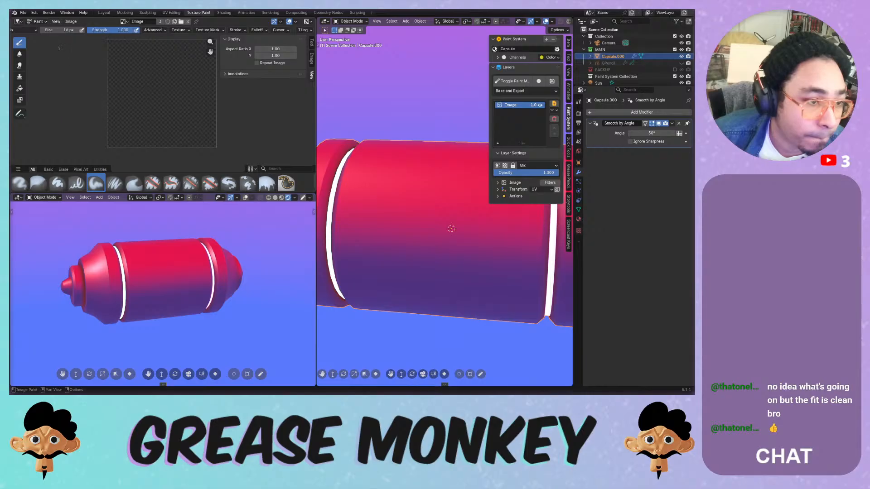
pyautogui.click(56, 21)
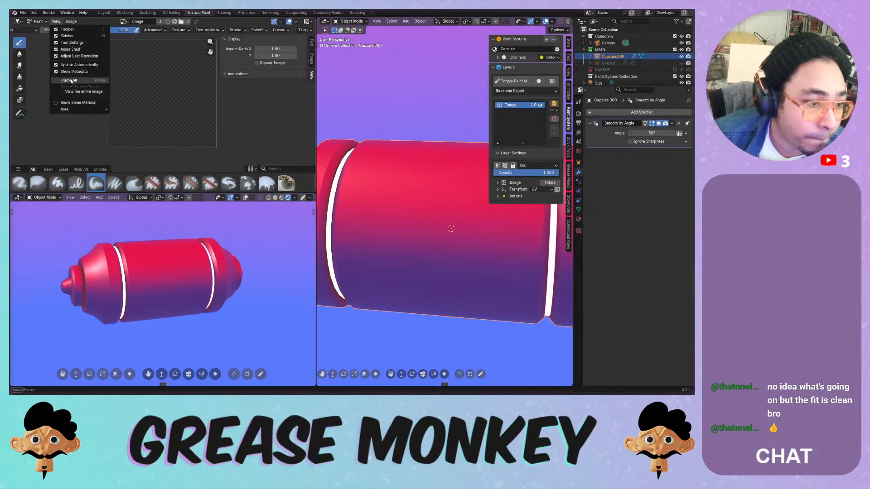
# - Turn showing only same-material faces on and off again, then dismiss the View menu
pyautogui.moveTo(97, 98)
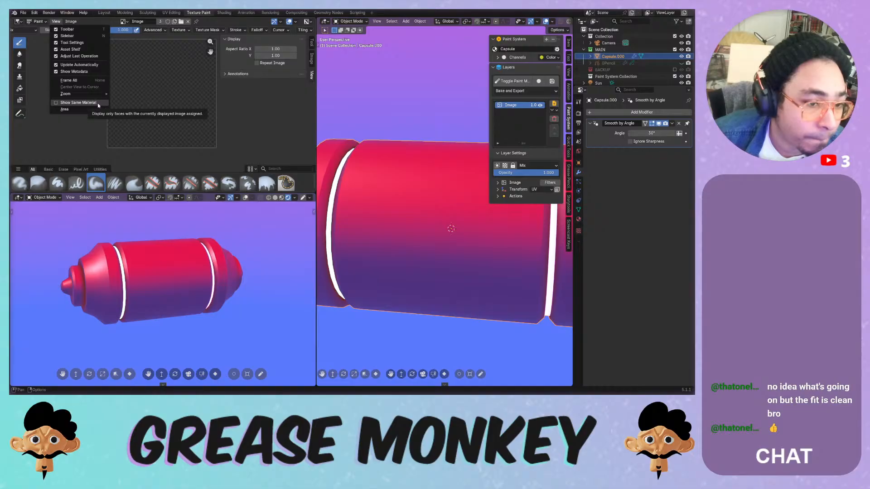
pyautogui.click(97, 103)
pyautogui.click(56, 21)
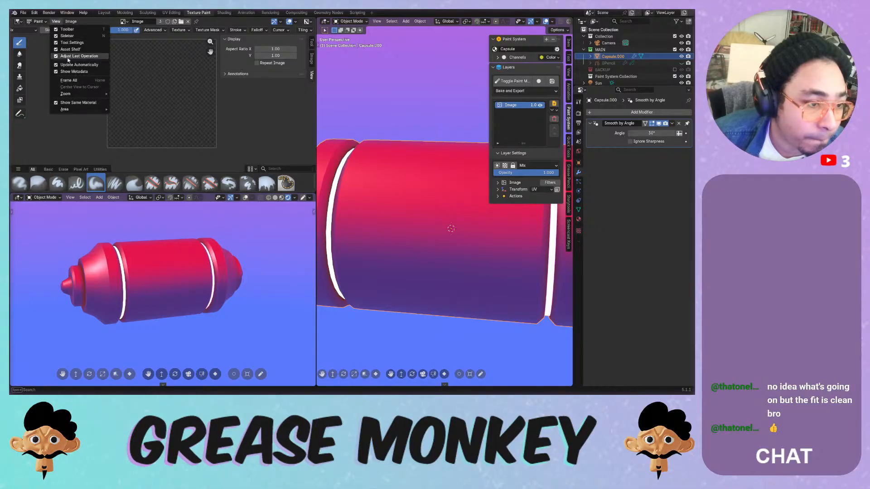
pyautogui.click(75, 102)
pyautogui.click(56, 21)
pyautogui.moveTo(71, 111)
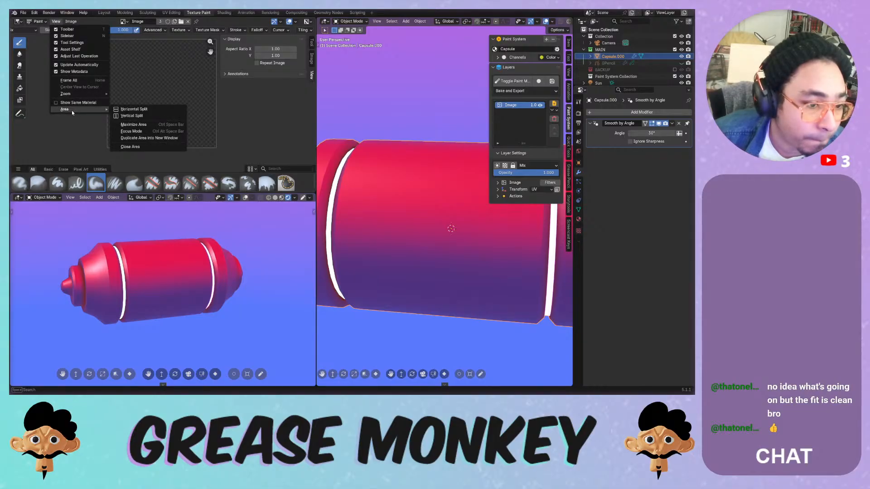
pyautogui.moveTo(69, 22)
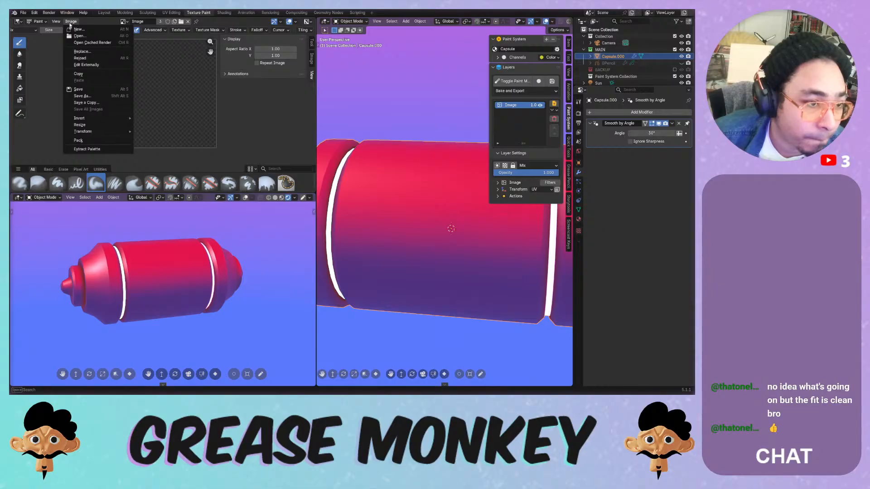
pyautogui.click(271, 150)
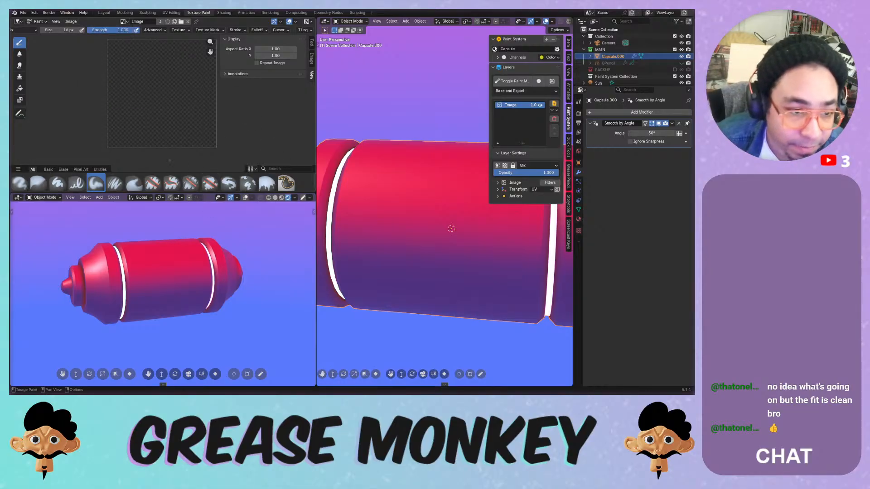
# - Paint and undo test strokes, switching to a different paint brush
pyautogui.moveTo(133, 145); pyautogui.dragTo(135, 94)
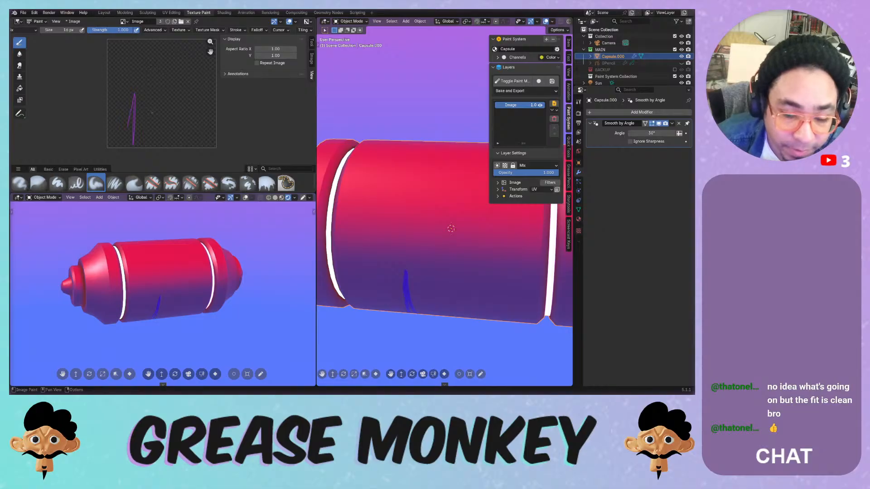
pyautogui.hotkey('ctrl', 'z')
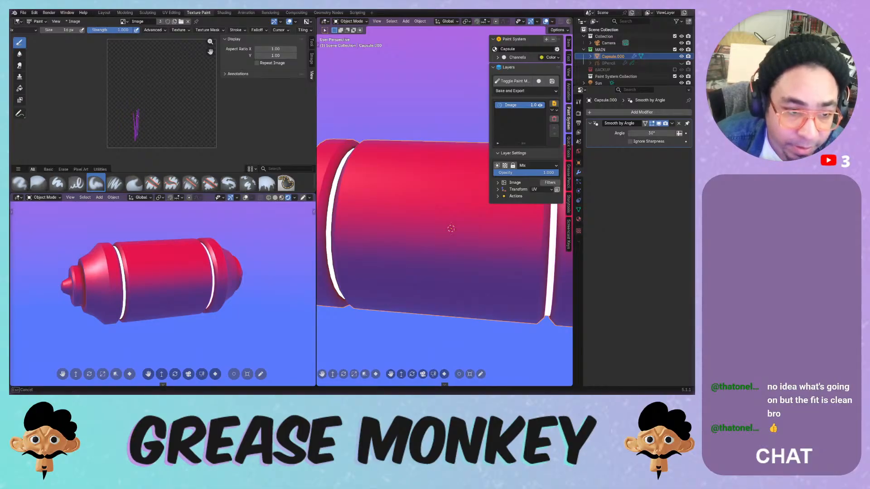
pyautogui.hotkey('ctrl', 'z')
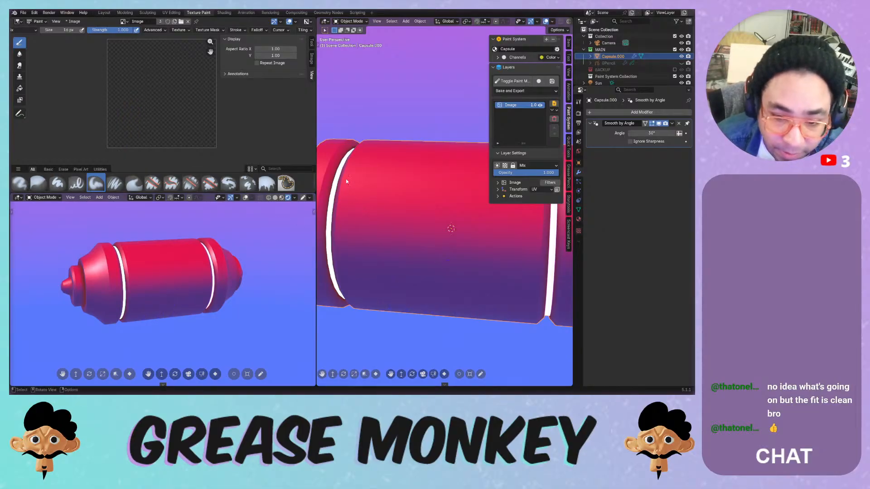
pyautogui.moveTo(354, 161)
pyautogui.mouseDown(button='middle')
pyautogui.moveTo(369, 200)
pyautogui.moveTo(358, 174)
pyautogui.mouseUp(button='middle')
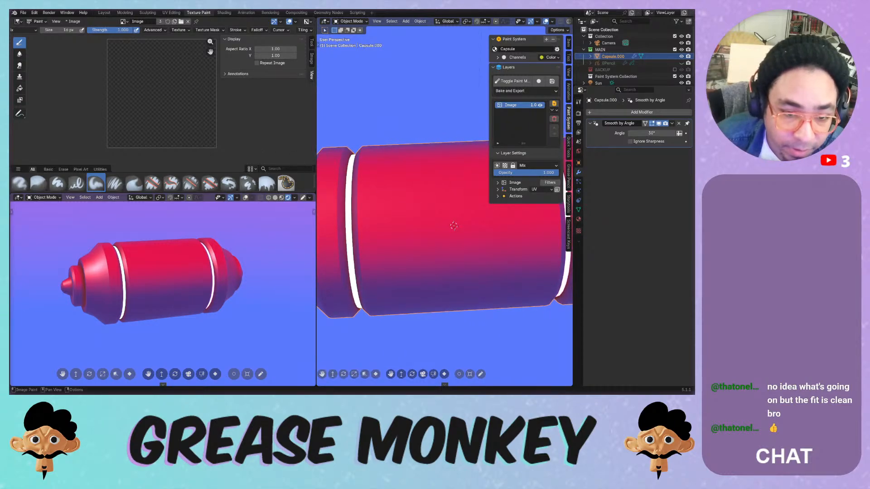
pyautogui.click(76, 183)
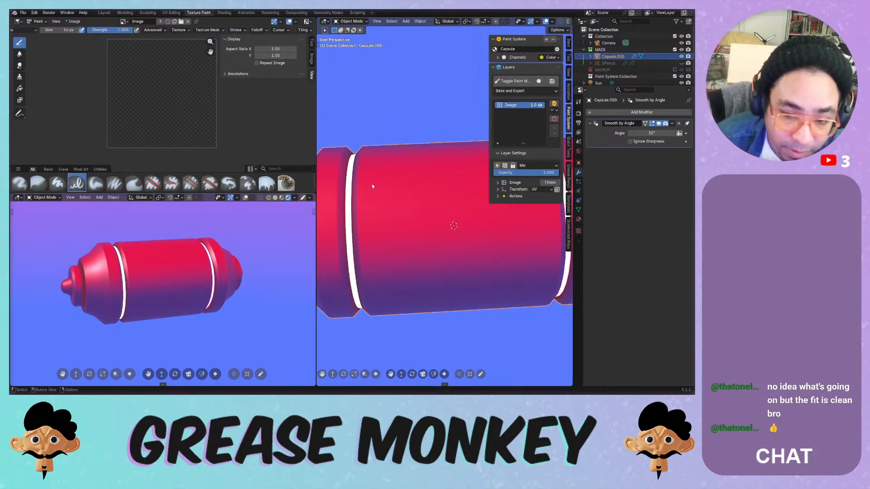
pyautogui.moveTo(501, 296); pyautogui.dragTo(502, 305)
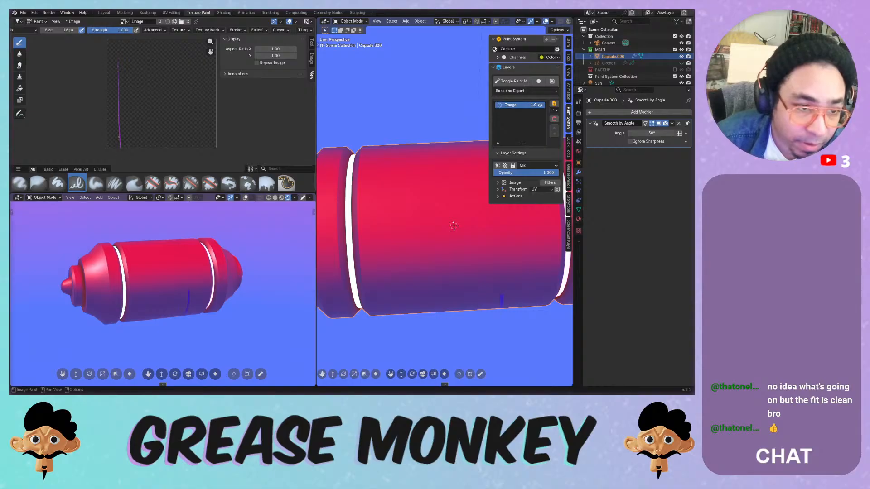
pyautogui.hotkey('ctrl', 'z')
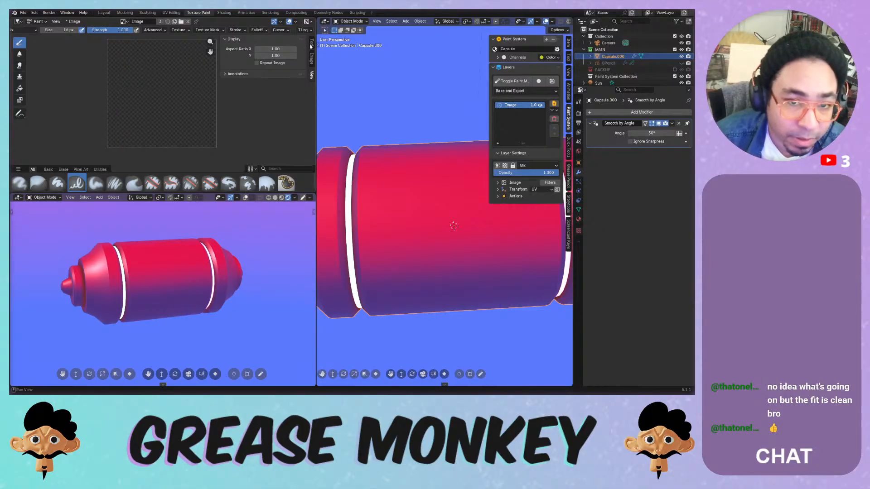
# - Adjust the active brush settings, paint and undo a test stroke, and open the interaction mode list
pyautogui.click(312, 42)
pyautogui.moveTo(260, 136); pyautogui.dragTo(254, 107, button='middle')
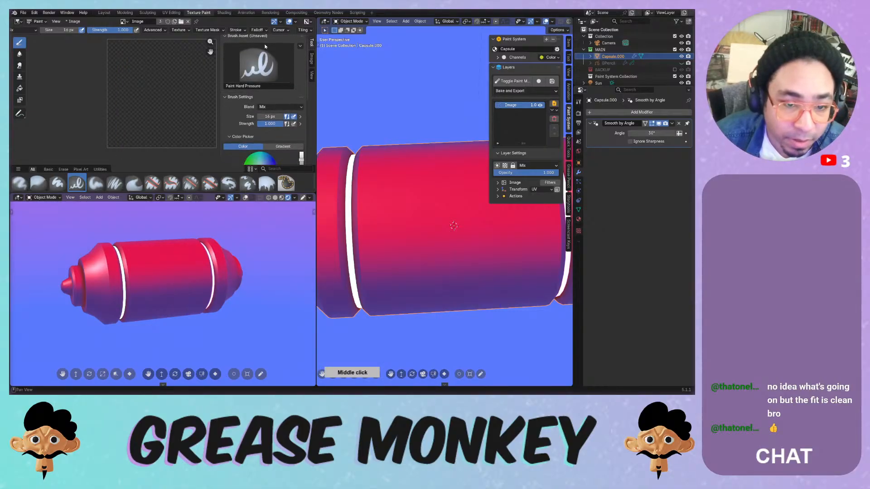
pyautogui.moveTo(238, 156); pyautogui.dragTo(231, 81, button='middle')
pyautogui.moveTo(230, 124)
pyautogui.mouseDown(button='middle')
pyautogui.moveTo(230, 88)
pyautogui.moveTo(245, 58)
pyautogui.mouseUp(button='middle')
pyautogui.moveTo(243, 104); pyautogui.dragTo(246, 88, button='middle')
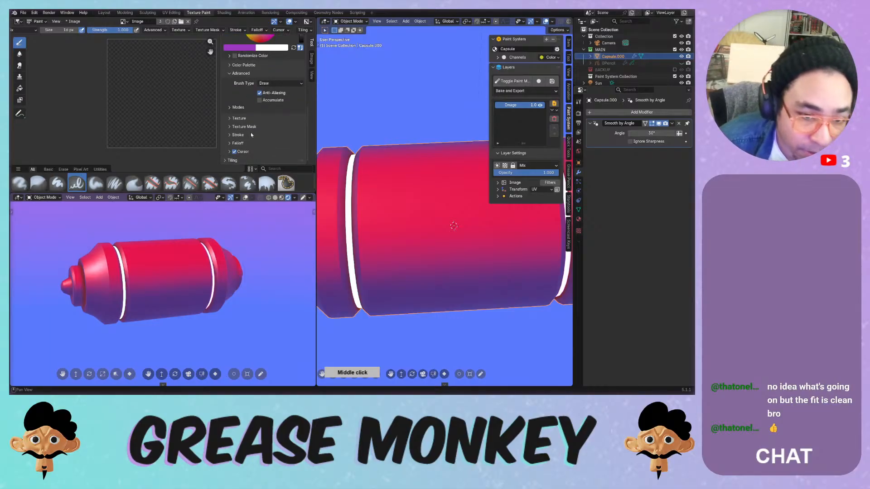
pyautogui.moveTo(243, 158); pyautogui.dragTo(243, 171, button='middle')
pyautogui.moveTo(134, 78); pyautogui.dragTo(135, 145)
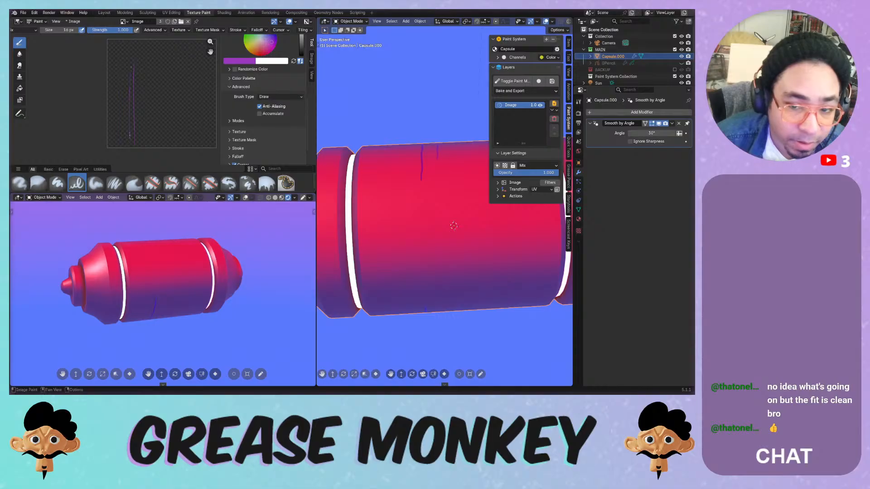
pyautogui.hotkey('ctrl', 'z')
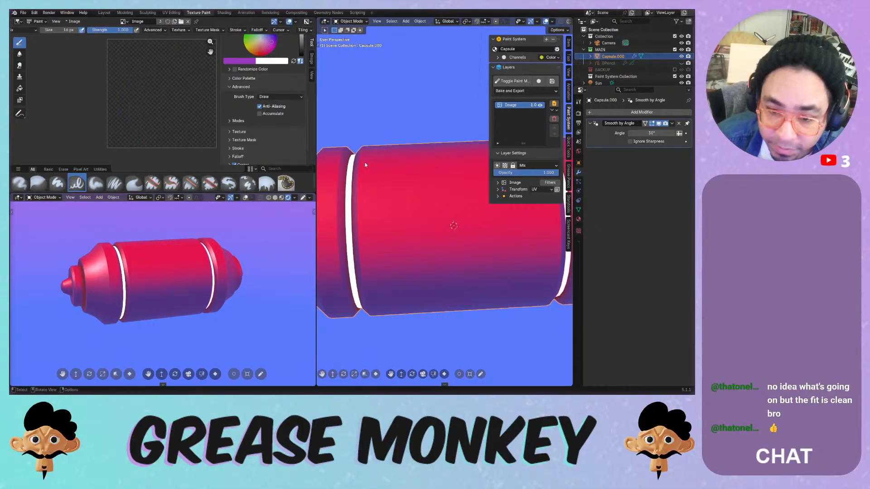
pyautogui.click(351, 22)
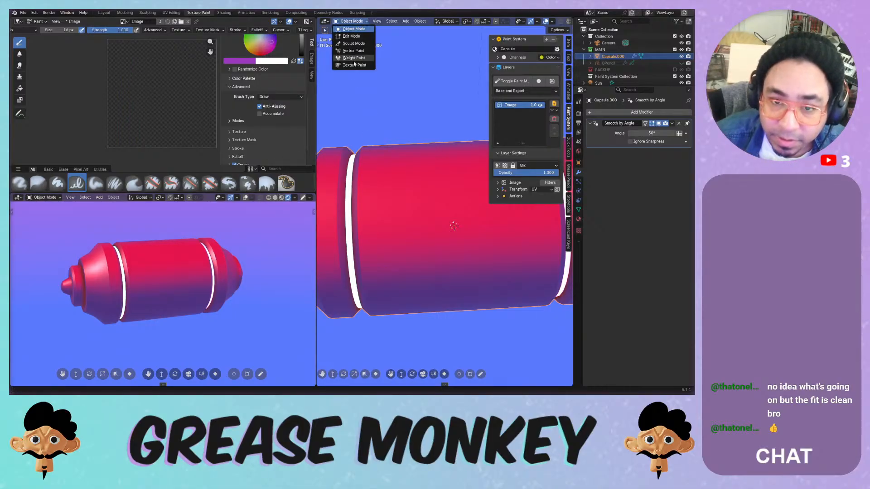
# - Switch to Texture Paint and paint, then undo, test strokes beside the white ring
pyautogui.click(353, 65)
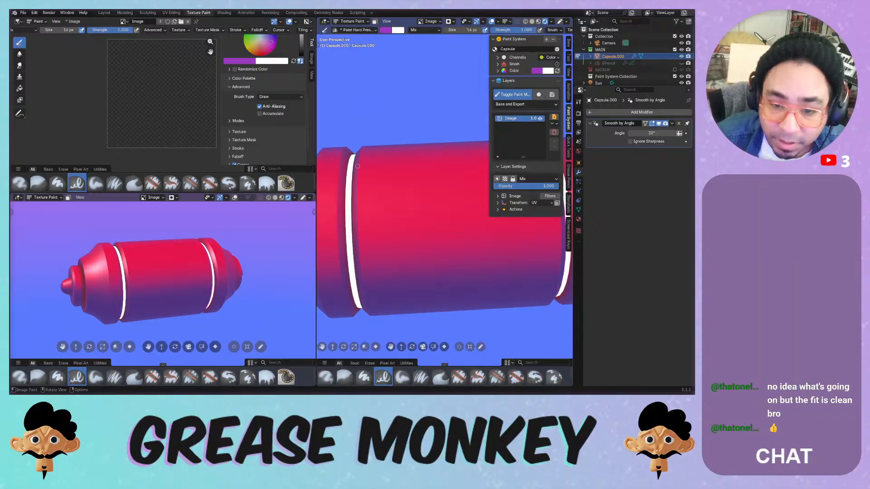
pyautogui.moveTo(357, 166); pyautogui.dragTo(357, 255)
pyautogui.hotkey('ctrl', 'z')
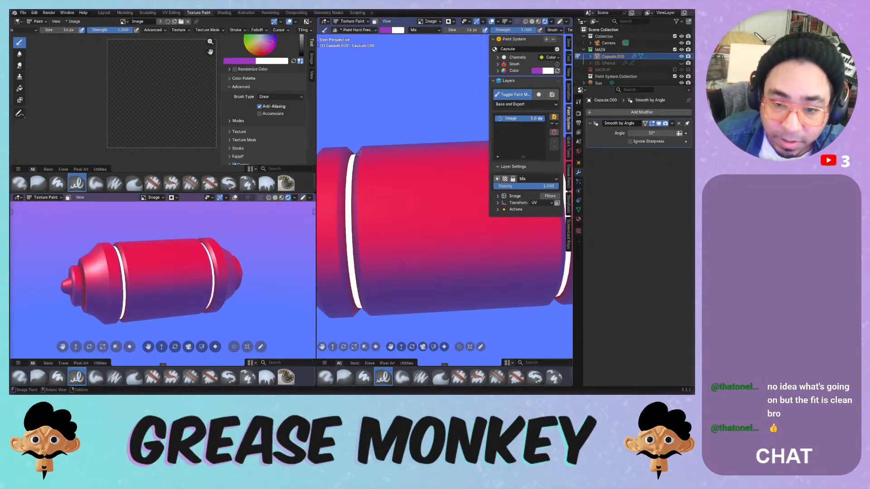
pyautogui.moveTo(376, 153); pyautogui.dragTo(365, 223)
pyautogui.middleClick(365, 223)
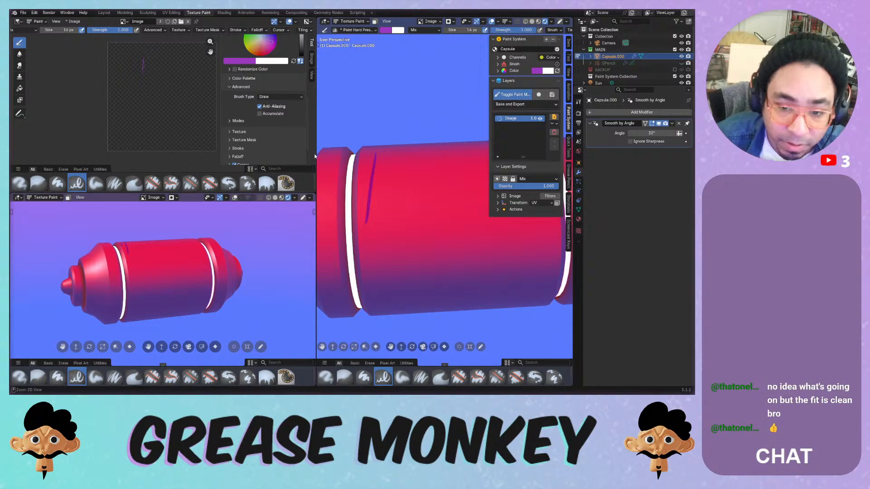
pyautogui.hotkey('ctrl', 'z')
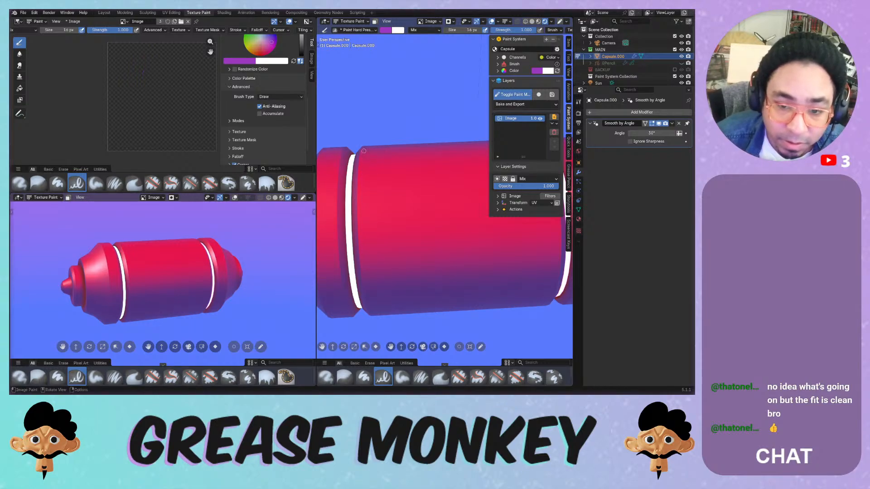
pyautogui.moveTo(358, 158); pyautogui.dragTo(356, 198)
pyautogui.hotkey('ctrl', 'z')
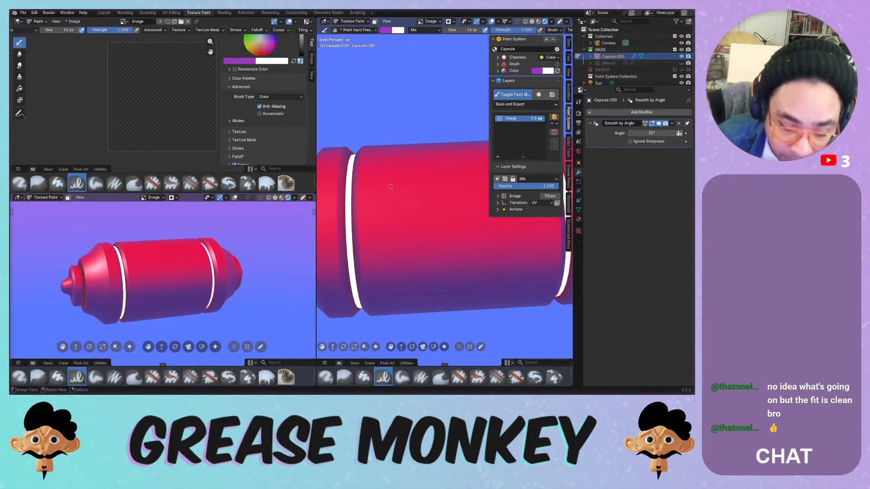
pyautogui.moveTo(390, 186); pyautogui.dragTo(397, 187, button='middle')
# - View the capsule from the front, then through the scene camera, framing and zooming in
pyautogui.press('KP_1')
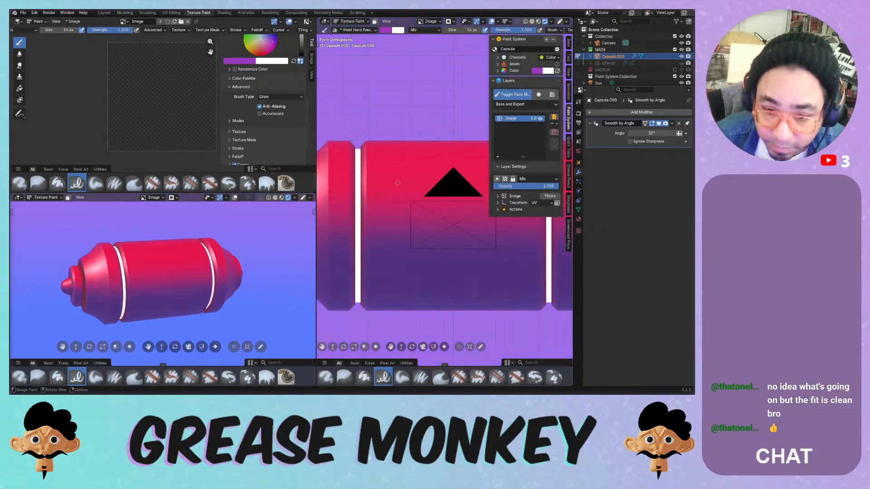
pyautogui.press('KP_0')
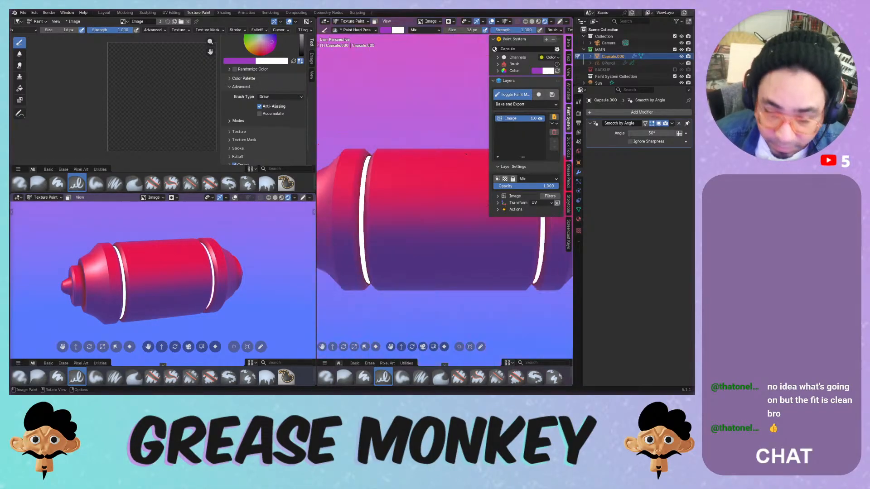
pyautogui.moveTo(426, 187)
pyautogui.keyDown('shift'); pyautogui.mouseDown(button='middle')
pyautogui.moveTo(385, 192)
pyautogui.moveTo(387, 176)
pyautogui.moveTo(441, 178)
pyautogui.mouseUp(button='middle'); pyautogui.keyUp('shift')
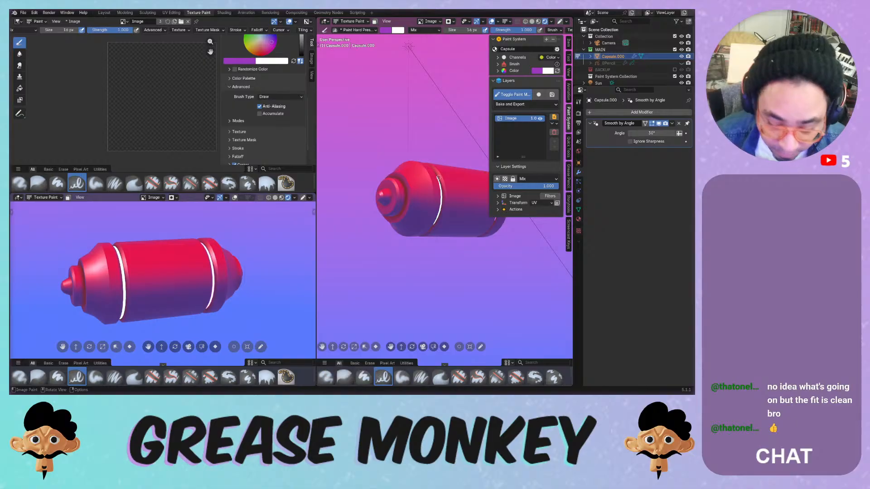
pyautogui.press('KP_0')
pyautogui.keyDown('shift'); pyautogui.moveTo(382, 183); pyautogui.dragTo(443, 188, button='middle'); pyautogui.keyUp('shift')
pyautogui.scroll(2, 443, 188)
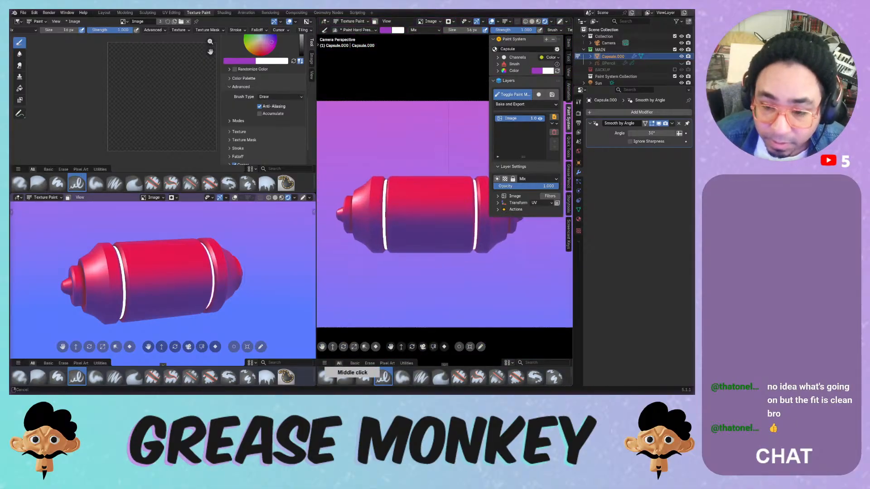
# - Paint and undo three purple test strokes across the capsule, then open the Add Layer menu
pyautogui.moveTo(378, 200); pyautogui.dragTo(449, 202)
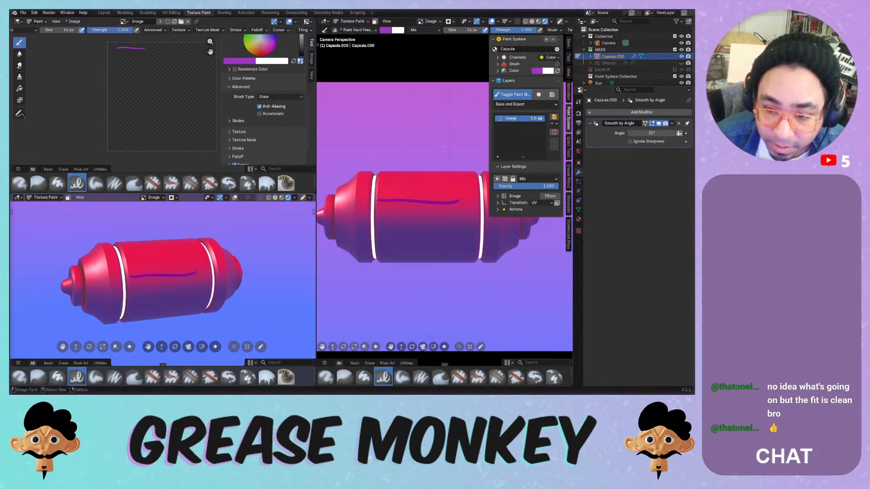
pyautogui.hotkey('ctrl', 'z')
pyautogui.moveTo(376, 187)
pyautogui.mouseDown()
pyautogui.moveTo(476, 186)
pyautogui.moveTo(391, 194)
pyautogui.moveTo(459, 191)
pyautogui.mouseUp()
pyautogui.hotkey('ctrl', 'z')
pyautogui.hotkey('ctrl', 'z')
pyautogui.moveTo(381, 194); pyautogui.dragTo(453, 188)
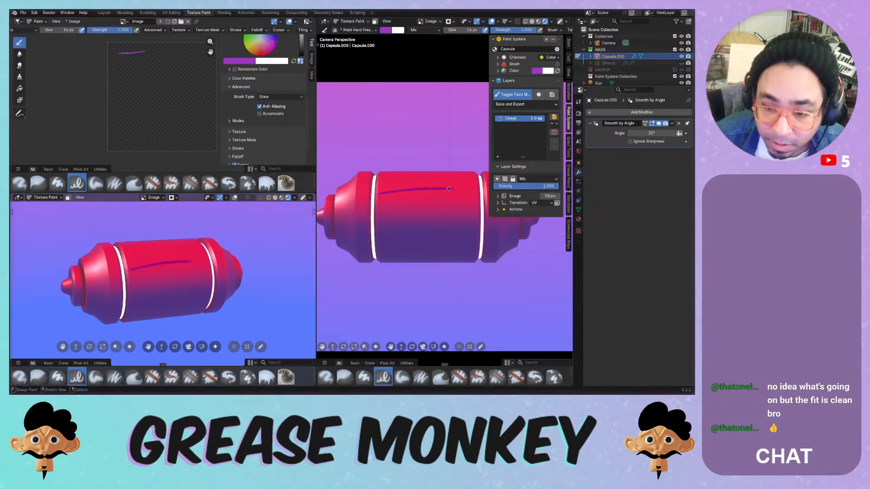
pyautogui.hotkey('ctrl', 'z')
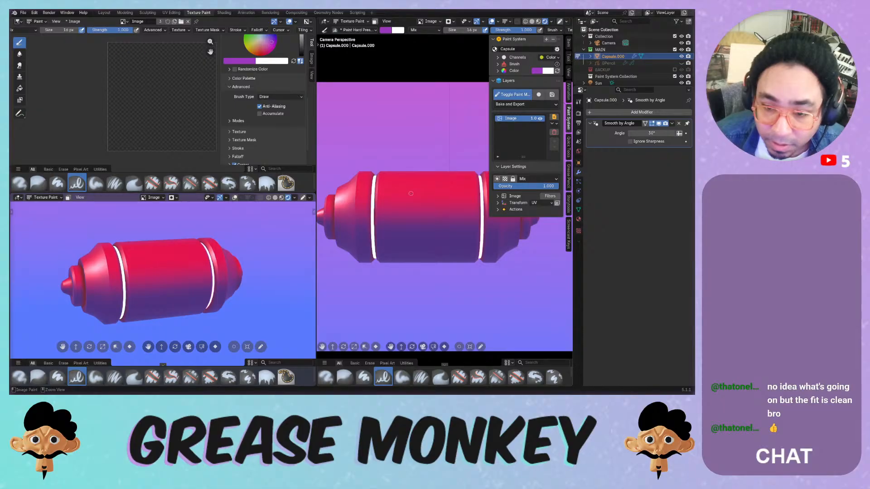
pyautogui.click(554, 118)
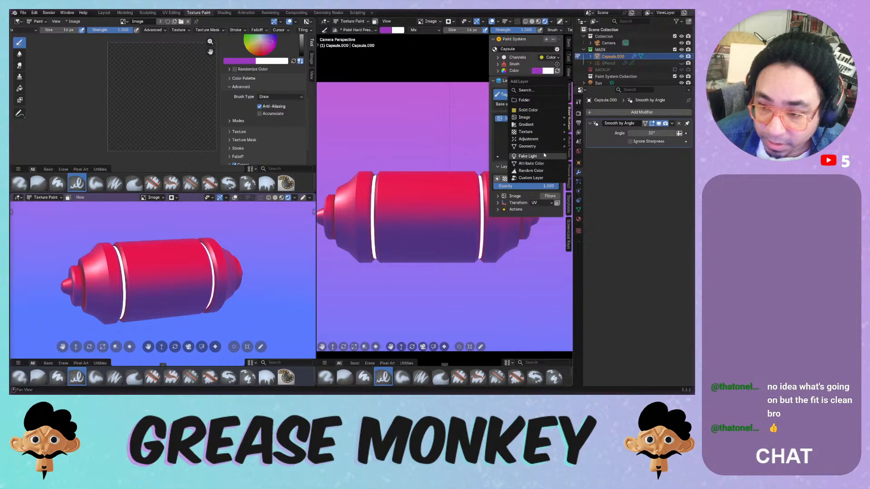
# - Dismiss the add-layer choices and switch the Paint System to the Normal channel
pyautogui.moveTo(547, 139)
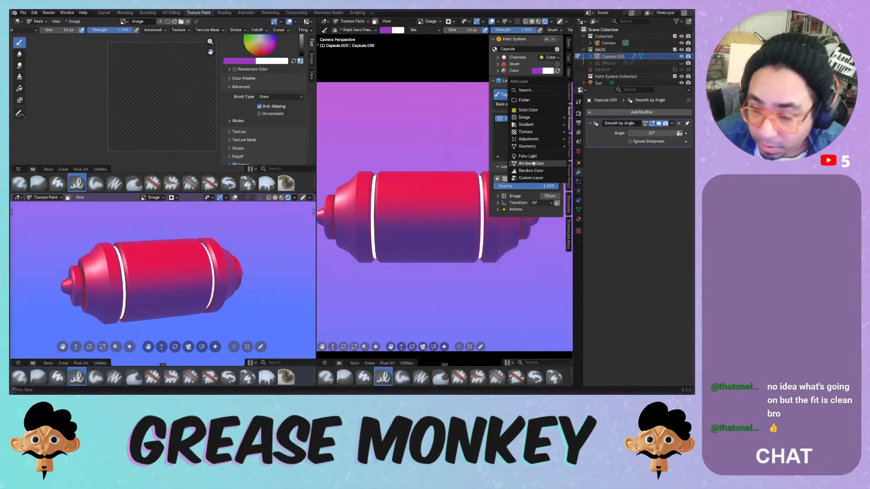
pyautogui.middleClick(524, 85)
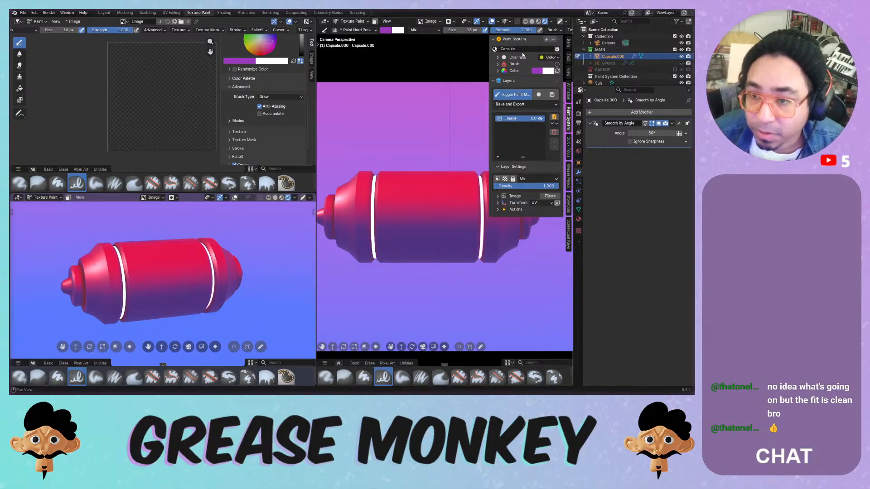
pyautogui.click(549, 57)
pyautogui.click(534, 103)
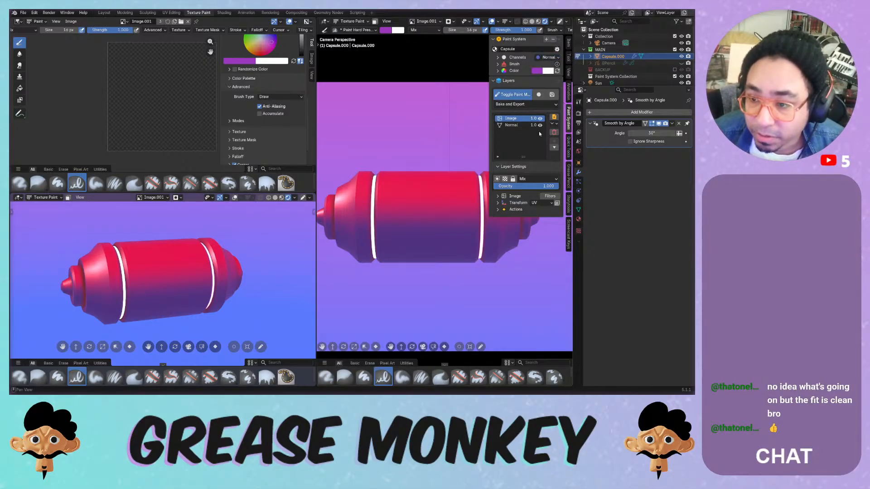
# - Select the Normal layer and inspect its extra options and blend modes
pyautogui.click(554, 124)
pyautogui.click(555, 124)
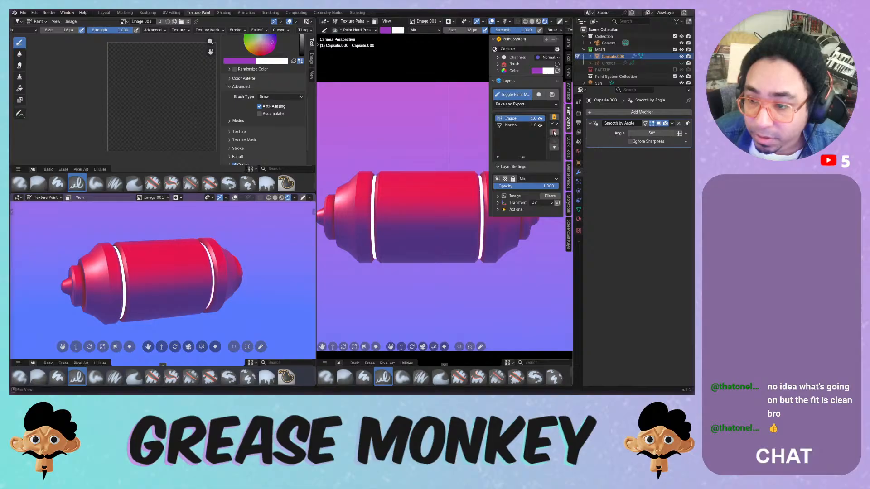
pyautogui.click(557, 125)
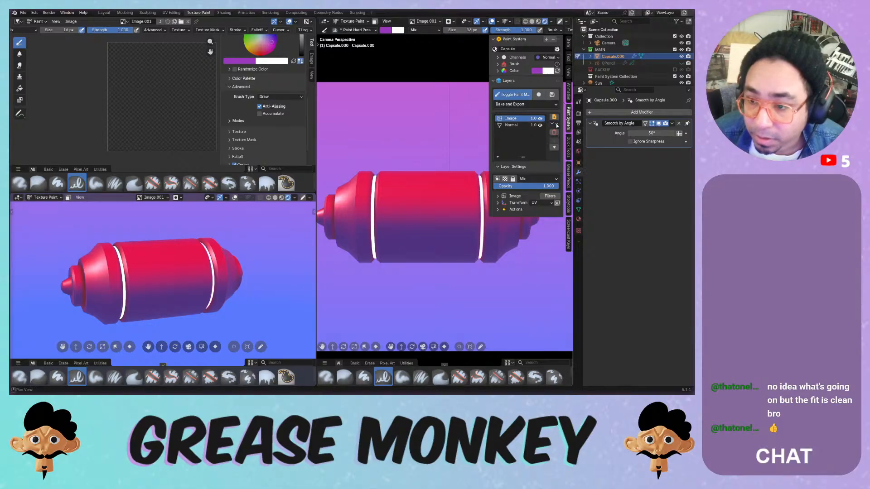
pyautogui.click(511, 125)
pyautogui.click(556, 124)
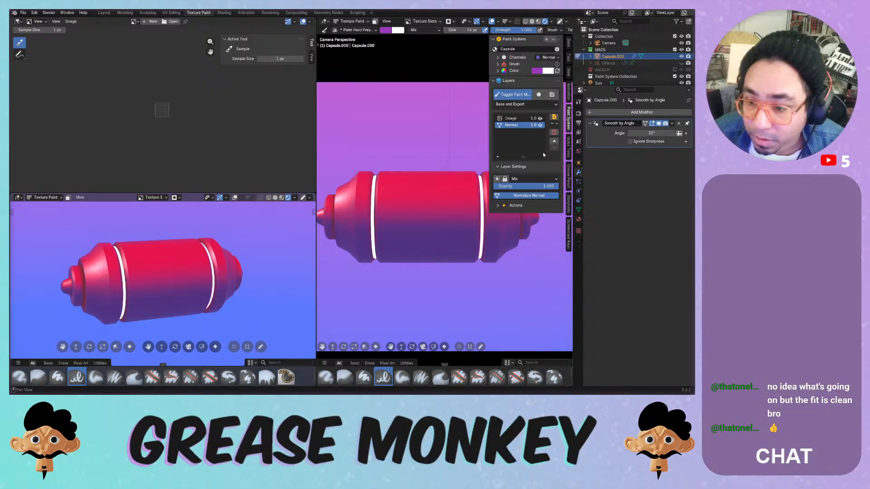
pyautogui.click(539, 179)
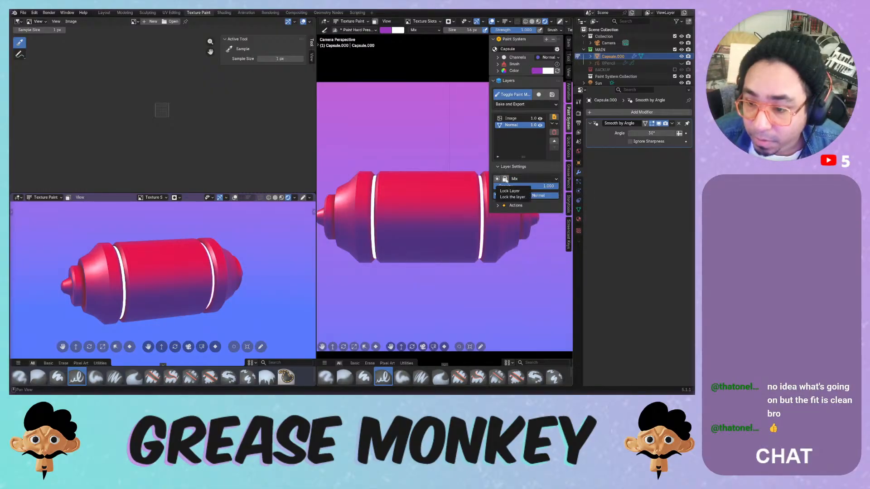
# - Expand the Actions subpanel, cancel adding an action, and expand the Channels list
pyautogui.click(512, 205)
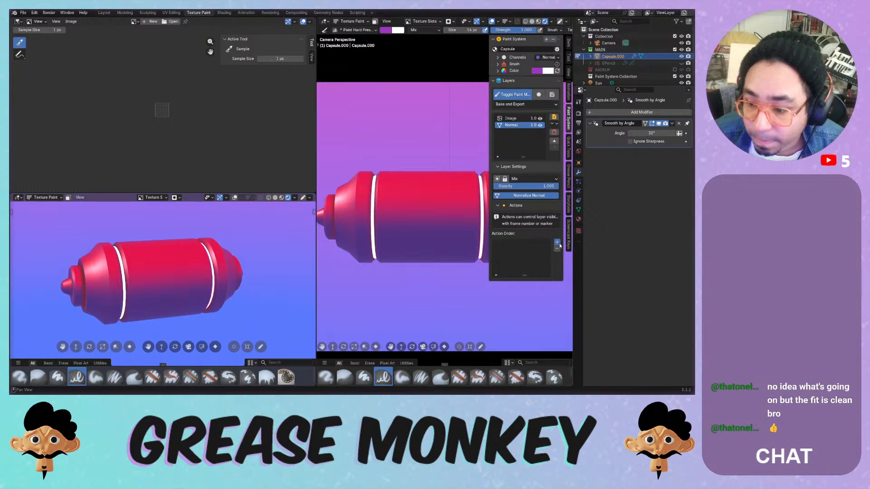
pyautogui.click(558, 244)
pyautogui.click(592, 274)
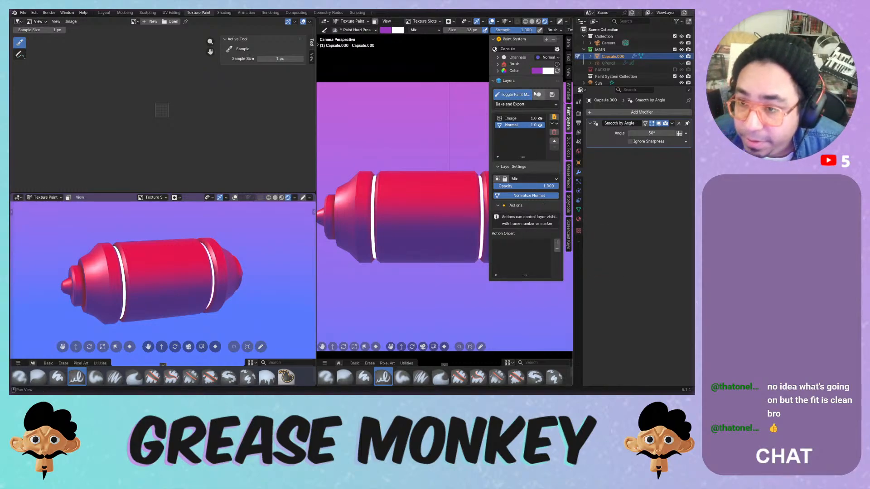
pyautogui.click(499, 58)
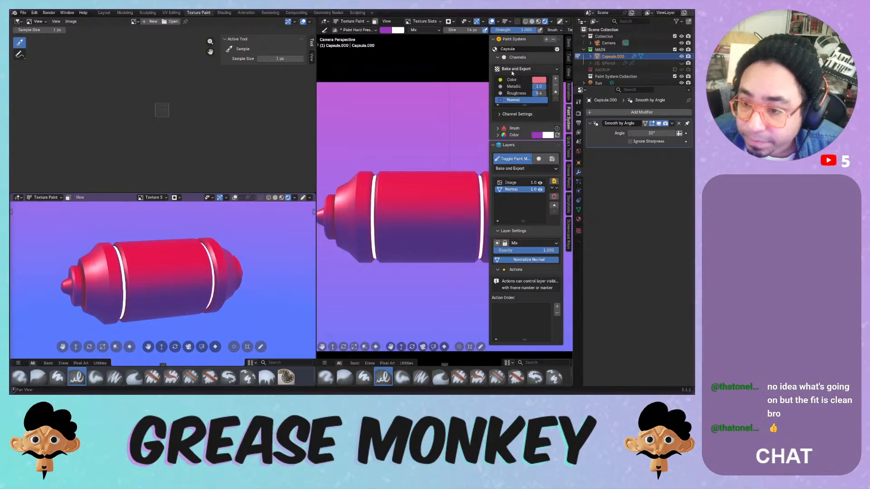
# - Show and hide the Normal channel settings, then select the Image layer
pyautogui.click(502, 114)
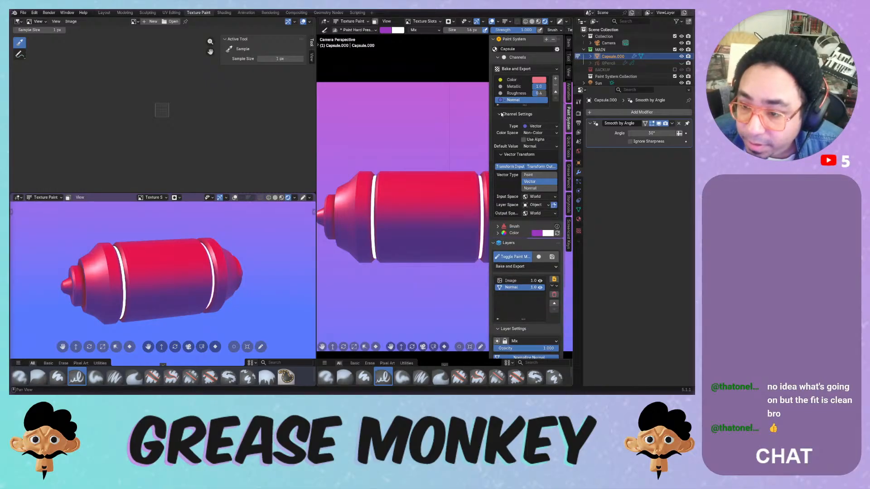
pyautogui.click(502, 114)
pyautogui.click(523, 182)
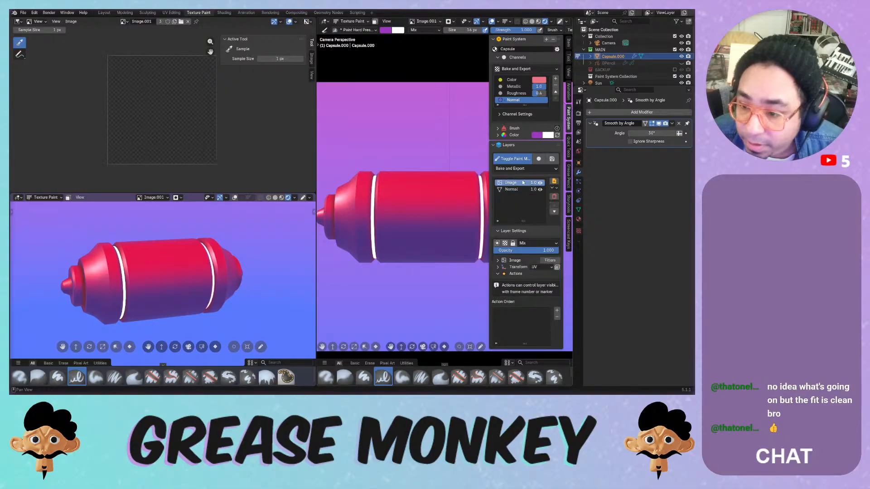
pyautogui.click(554, 188)
pyautogui.click(554, 189)
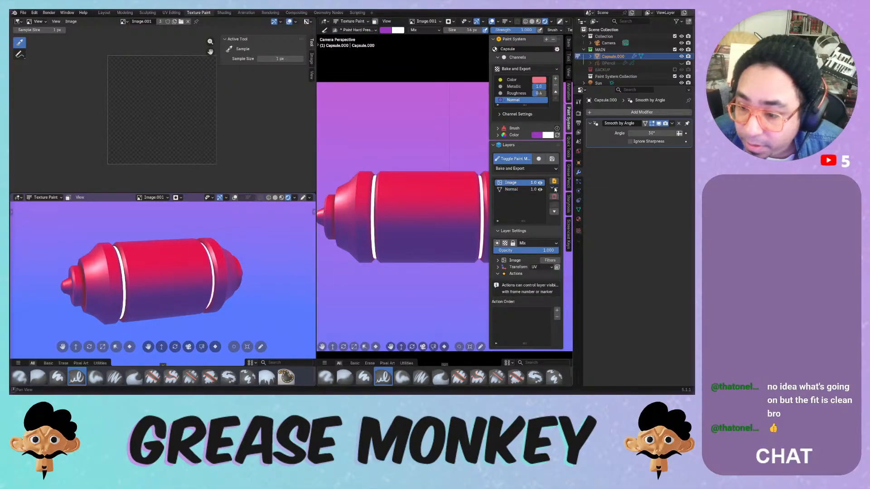
# - Toggle the Normal preview, switch to Color and back to Normal, and open Add Layer
pyautogui.click(538, 159)
pyautogui.click(539, 160)
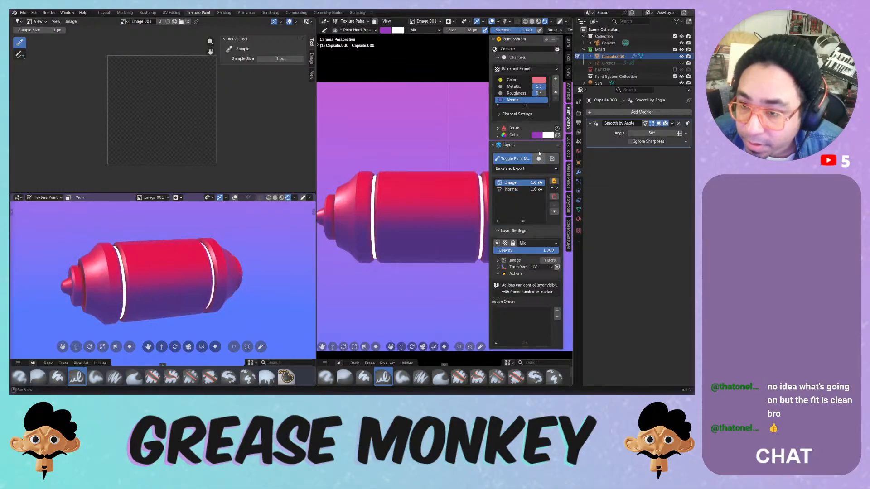
pyautogui.click(516, 81)
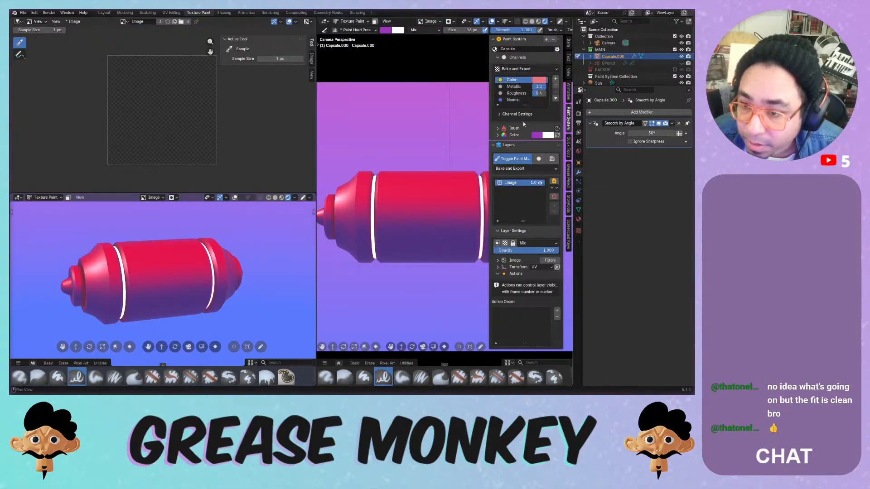
pyautogui.click(521, 100)
pyautogui.click(555, 181)
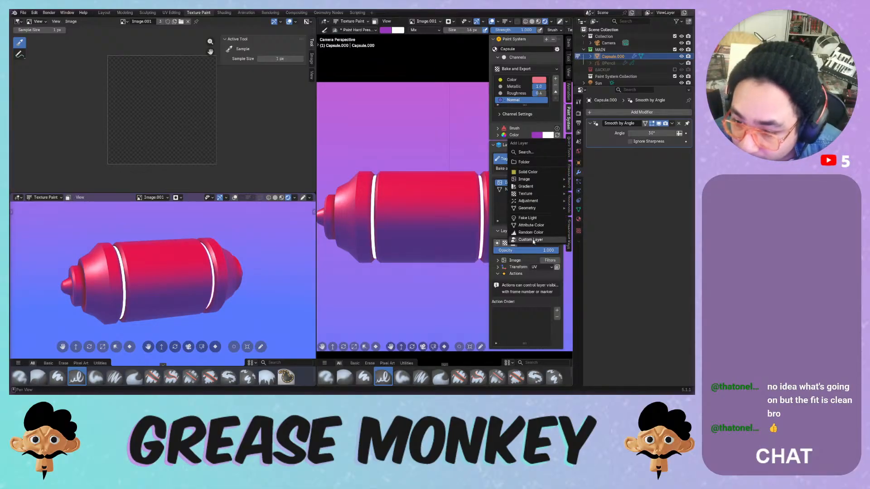
pyautogui.moveTo(545, 189)
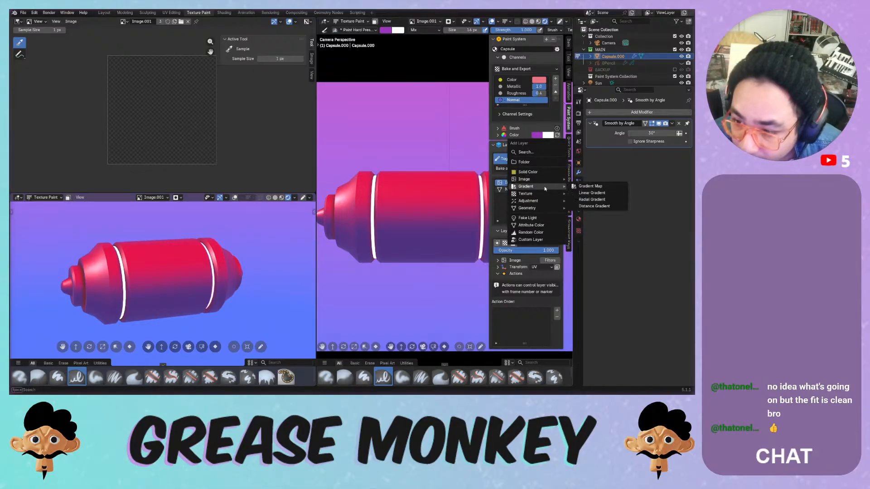
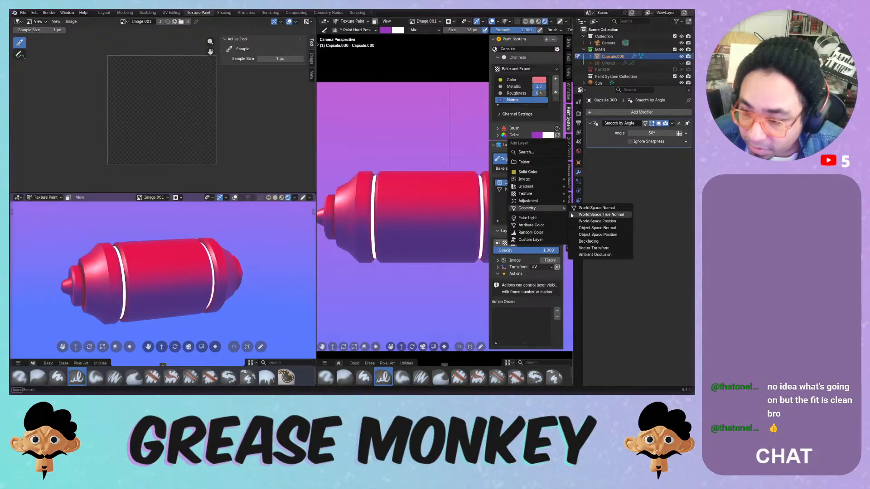
# - In the Color channel, add a Geometry > Ambient Occlusion layer above the Image layer
pyautogui.click(509, 81)
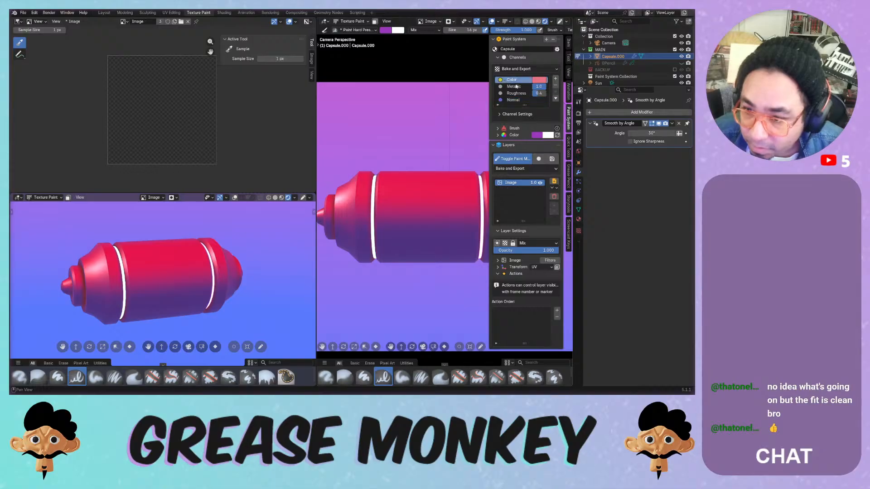
pyautogui.click(557, 189)
pyautogui.click(553, 184)
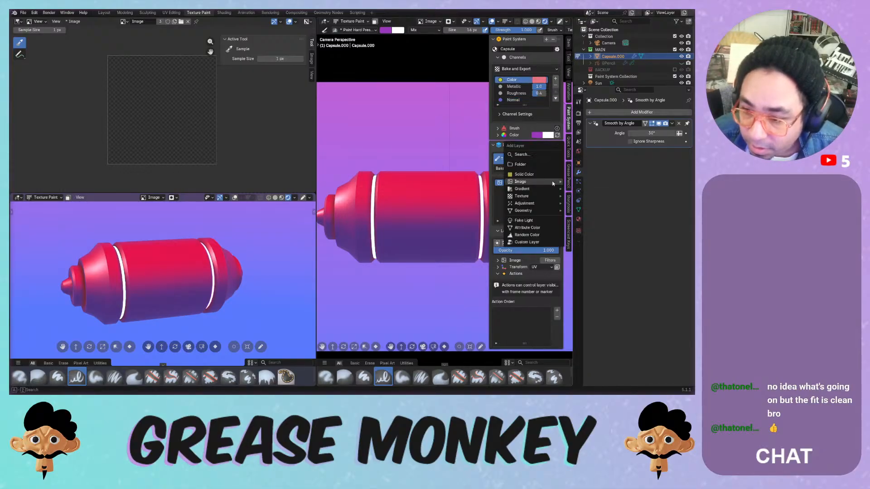
pyautogui.moveTo(543, 211)
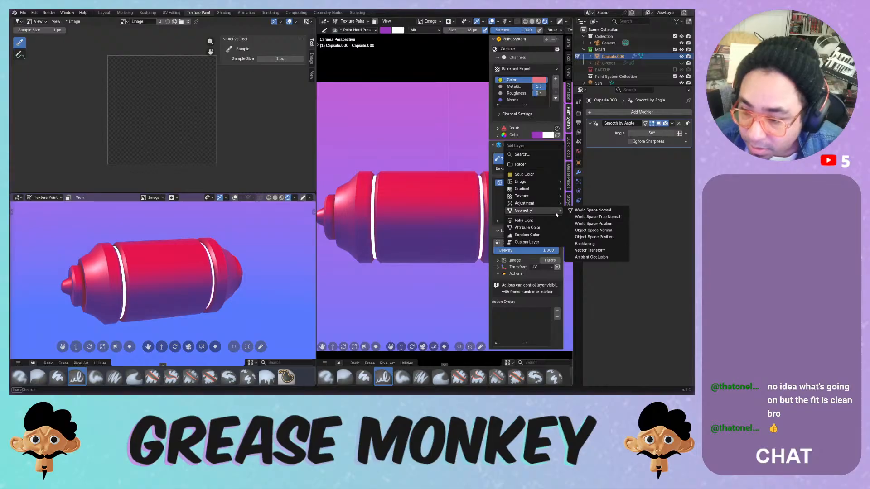
pyautogui.click(592, 256)
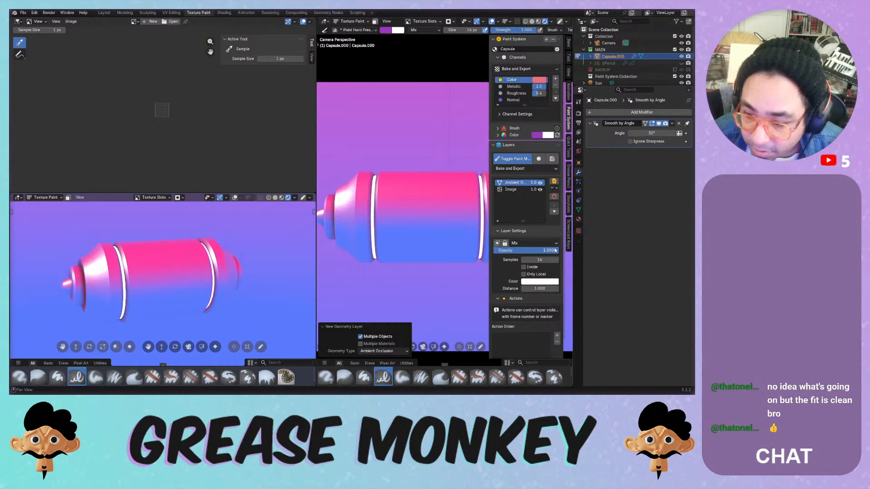
# - Try Multiply blending on the AO layer, adjust its opacity, and tint it green
pyautogui.moveTo(555, 251); pyautogui.dragTo(532, 248)
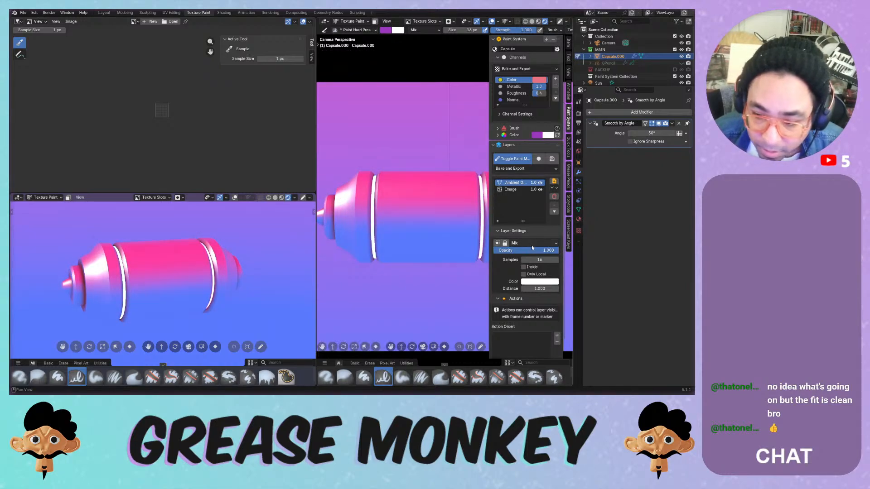
pyautogui.click(530, 243)
pyautogui.click(540, 257)
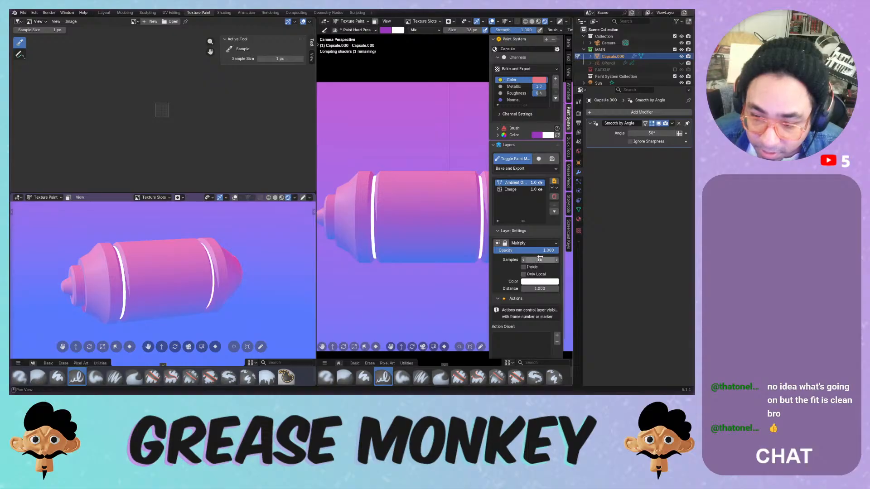
pyautogui.moveTo(539, 250); pyautogui.dragTo(555, 264)
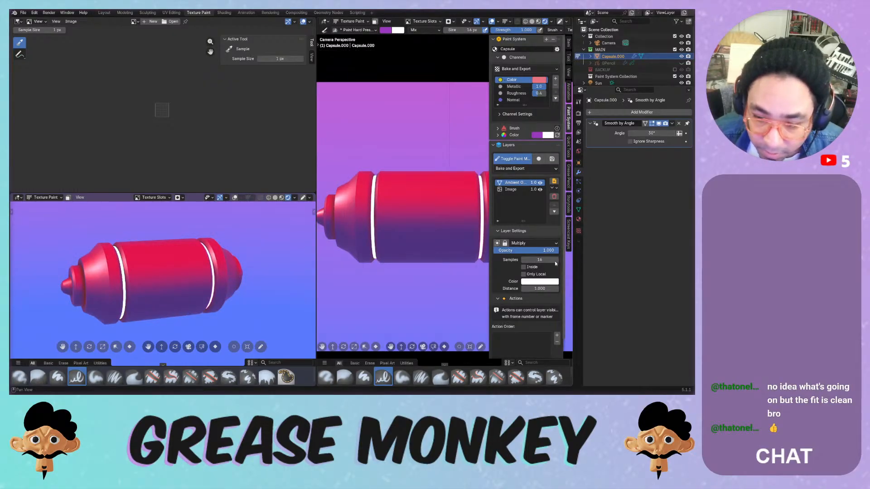
pyautogui.click(551, 281)
pyautogui.moveTo(545, 202); pyautogui.dragTo(534, 174)
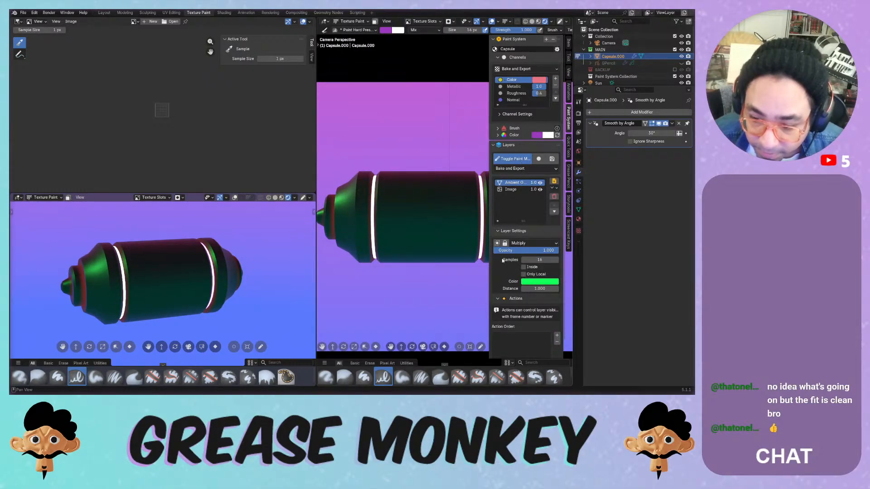
# - Switch the AO layer to Add blending with a red colour and toggle the flat preview
pyautogui.click(519, 243)
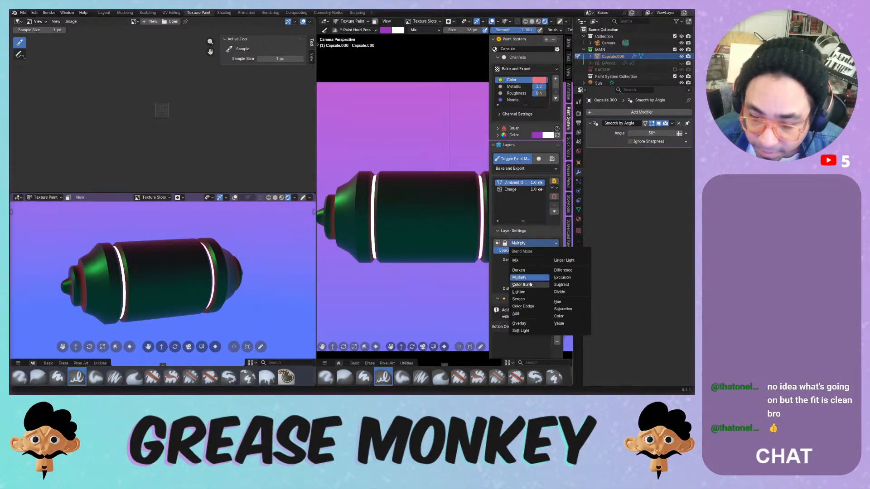
pyautogui.click(519, 312)
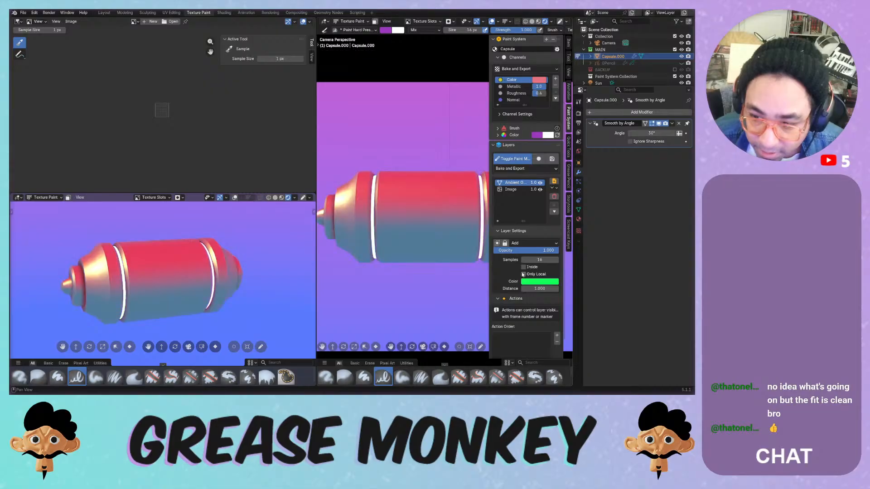
pyautogui.click(539, 281)
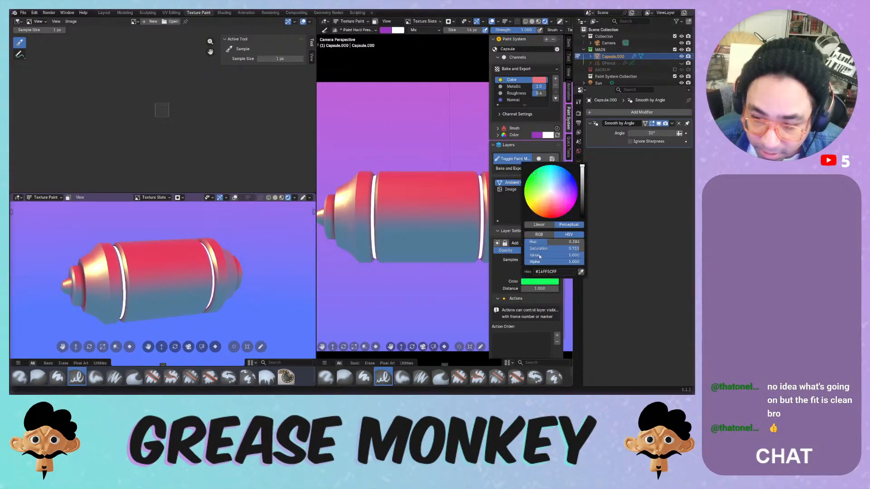
pyautogui.moveTo(562, 242)
pyautogui.mouseDown()
pyautogui.moveTo(533, 241)
pyautogui.moveTo(557, 248)
pyautogui.moveTo(524, 255)
pyautogui.moveTo(560, 255)
pyautogui.mouseUp()
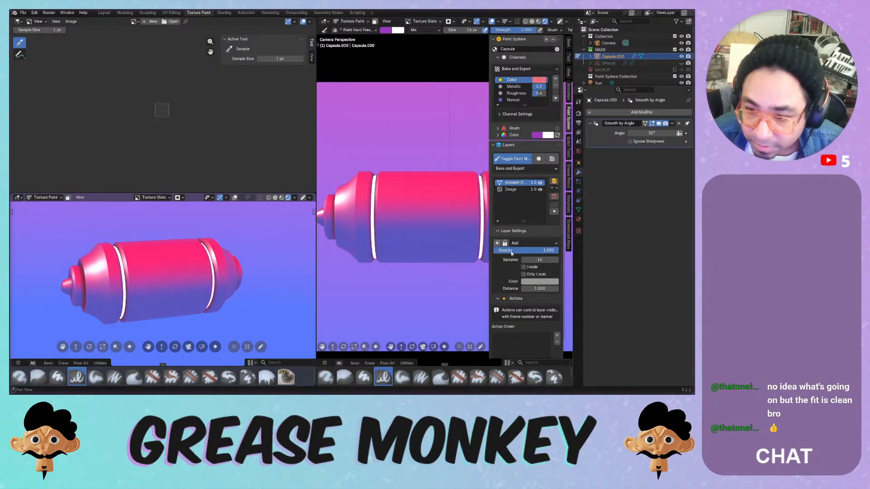
pyautogui.click(539, 158)
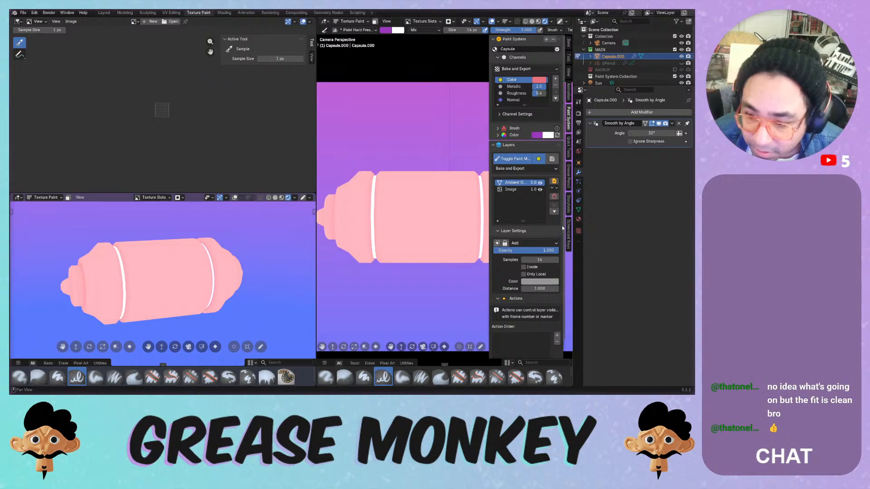
pyautogui.rightClick(529, 190)
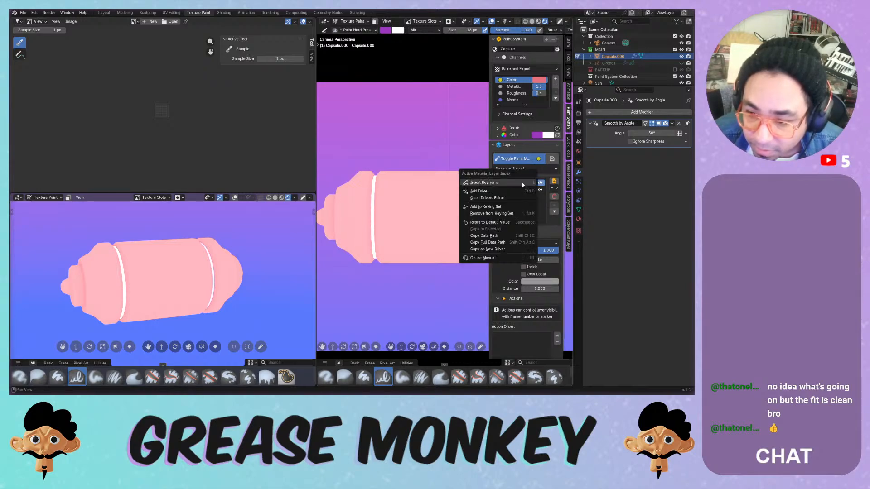
pyautogui.press('Escape')
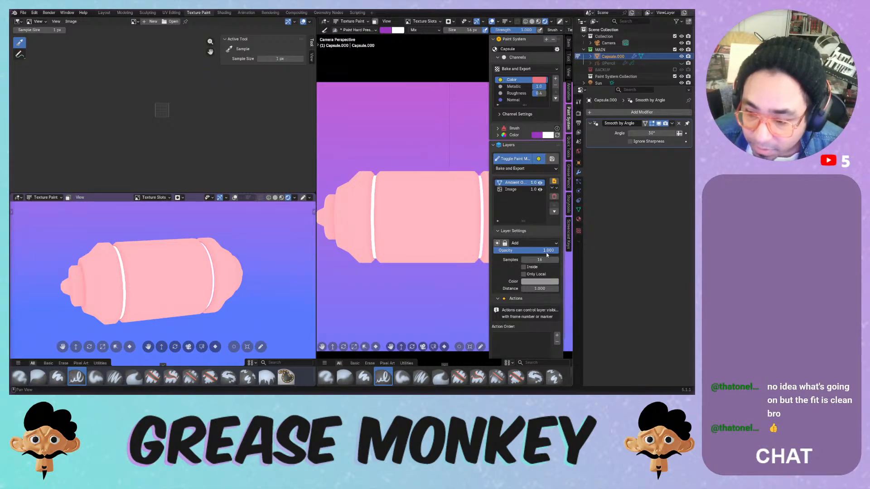
# - Lower the AO opacity and settle its blend mode on Overlay after trying Mix
pyautogui.moveTo(547, 250)
pyautogui.mouseDown()
pyautogui.moveTo(510, 251)
pyautogui.moveTo(559, 253)
pyautogui.mouseUp()
pyautogui.click(542, 243)
pyautogui.click(533, 258)
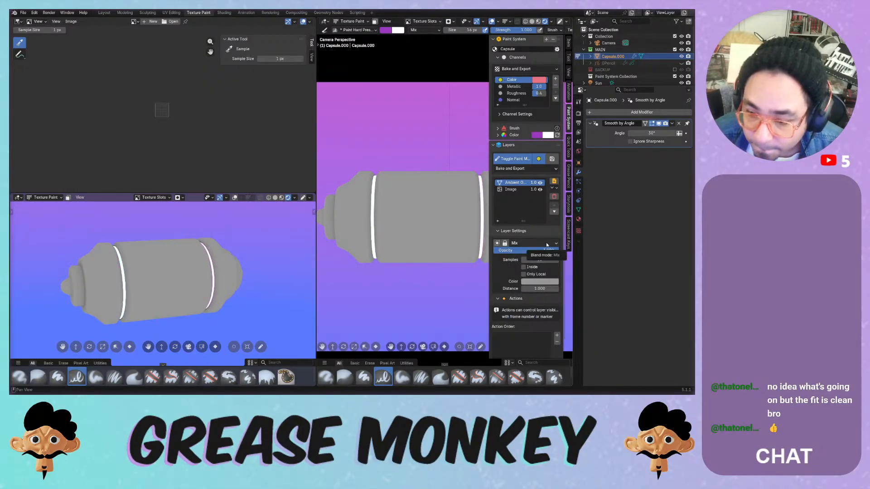
pyautogui.click(531, 244)
pyautogui.click(523, 323)
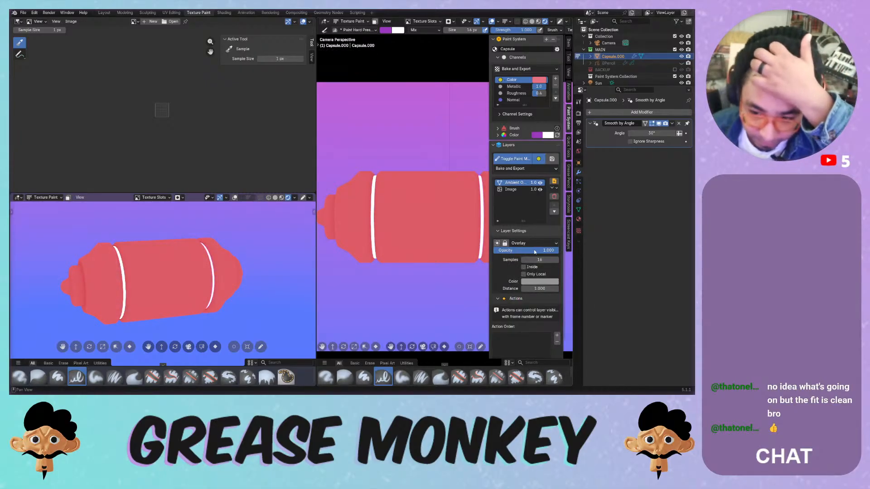
# - Darken the AO colour to black, increase its distance, and try Mix then Overlay
pyautogui.click(536, 282)
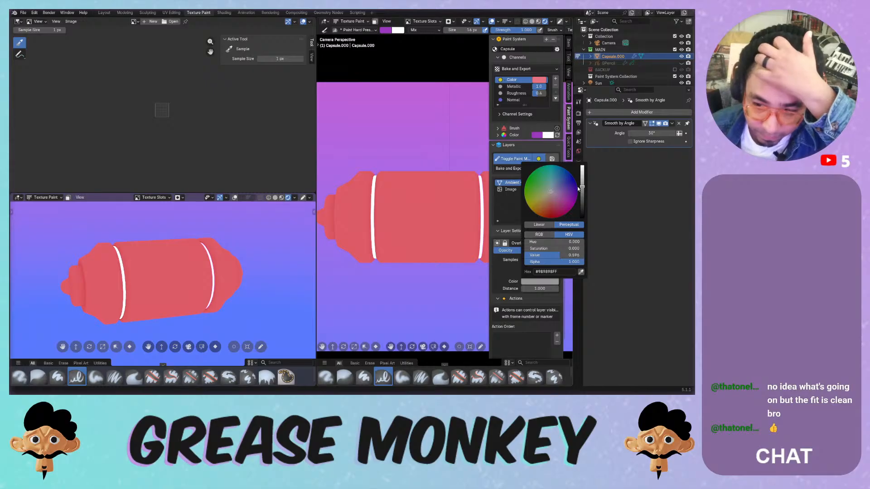
pyautogui.moveTo(582, 190); pyautogui.dragTo(589, 251)
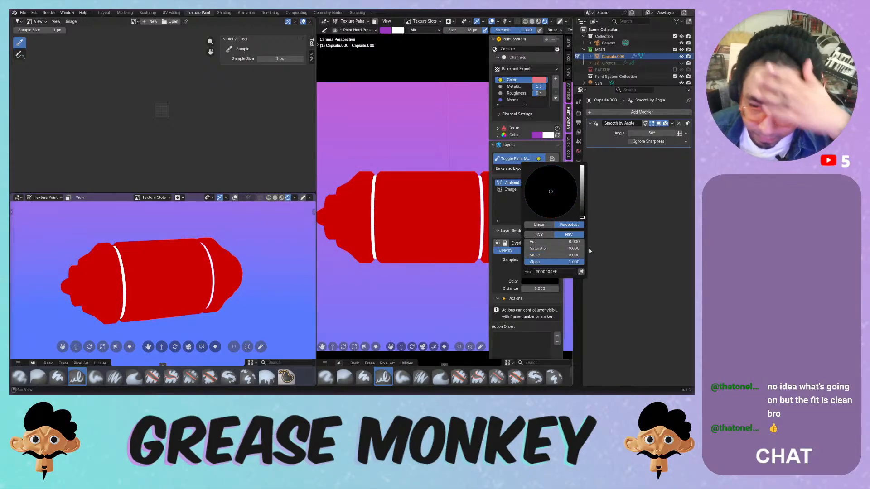
pyautogui.moveTo(528, 289); pyautogui.dragTo(555, 289)
pyautogui.click(530, 243)
pyautogui.click(525, 260)
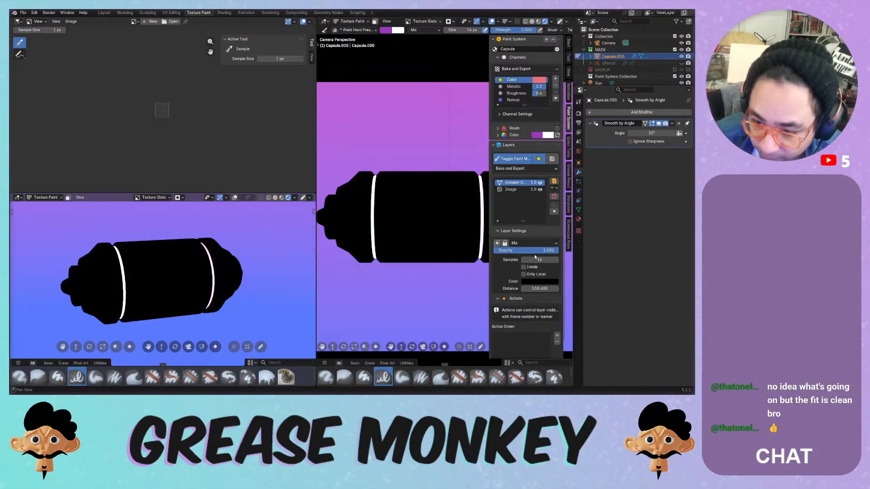
pyautogui.click(527, 243)
pyautogui.click(530, 323)
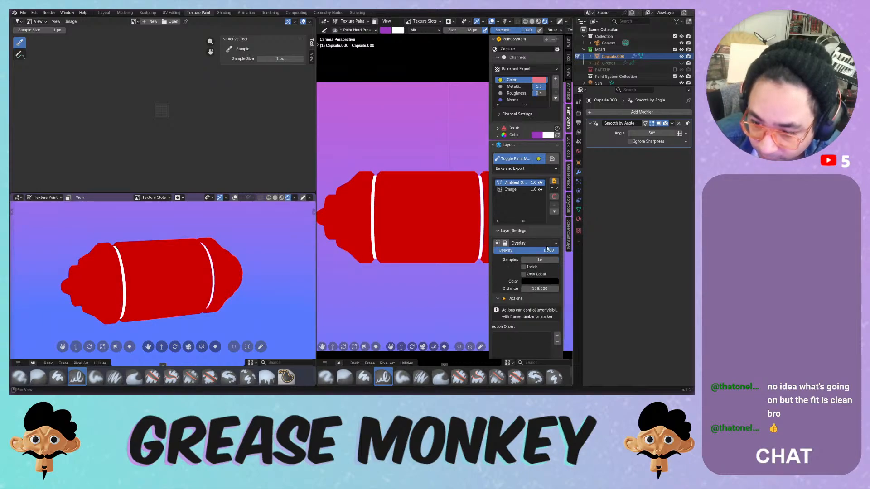
# - Set the AO colour's brightness to 0.5, reduce its distance, and switch back to Mix
pyautogui.click(540, 281)
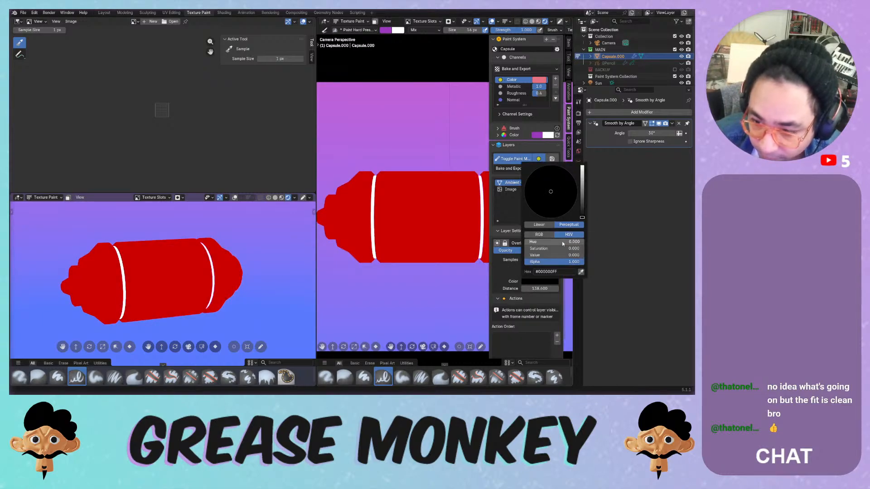
pyautogui.click(557, 255)
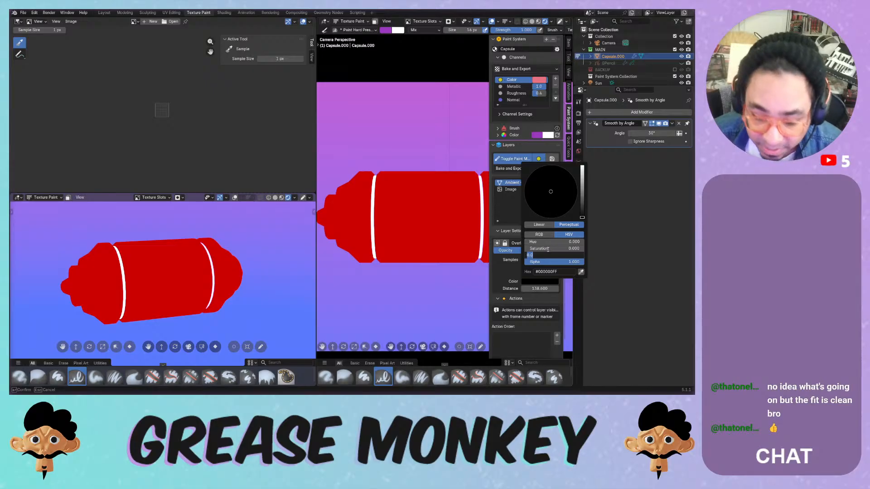
pyautogui.write('0.5')
pyautogui.press('Return')
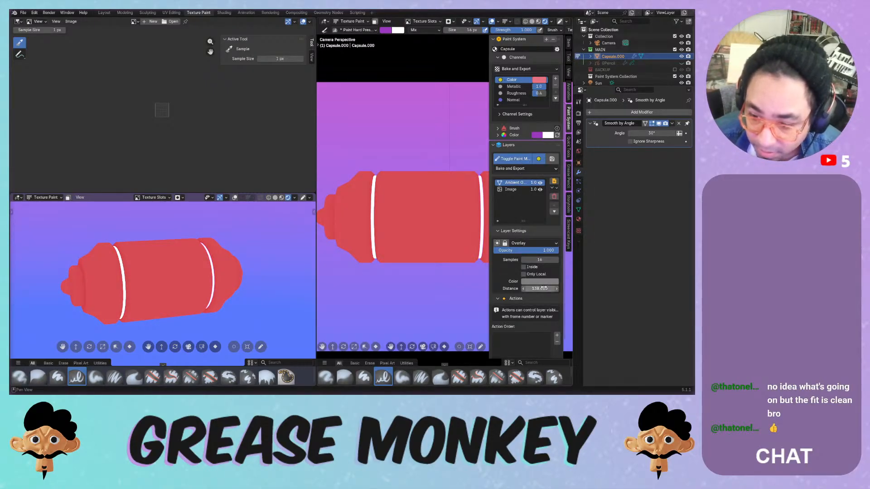
pyautogui.moveTo(539, 289)
pyautogui.mouseDown()
pyautogui.moveTo(487, 288)
pyautogui.moveTo(539, 289)
pyautogui.mouseUp()
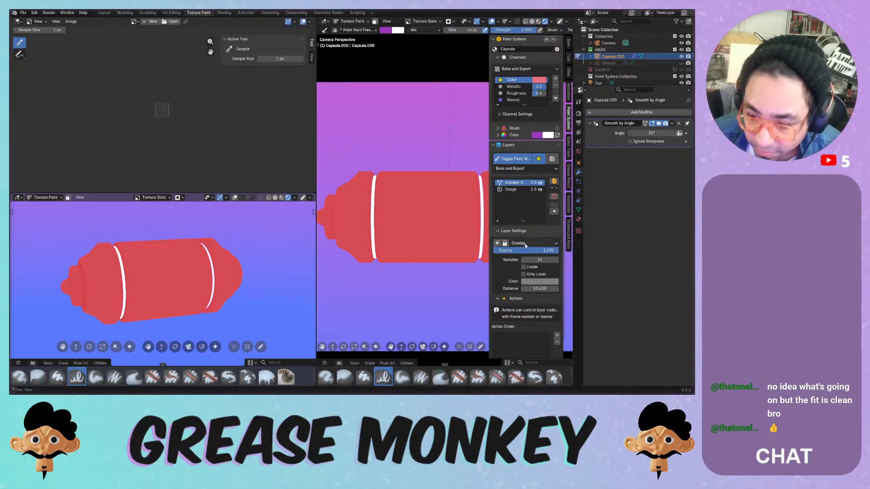
pyautogui.click(526, 243)
pyautogui.click(524, 260)
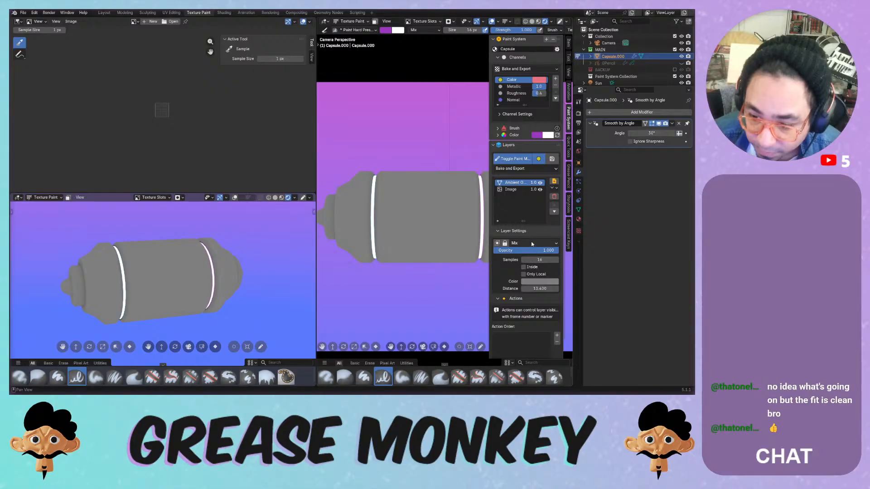
# - Try Add blending, then set the AO blend mode to Soft Light
pyautogui.click(531, 243)
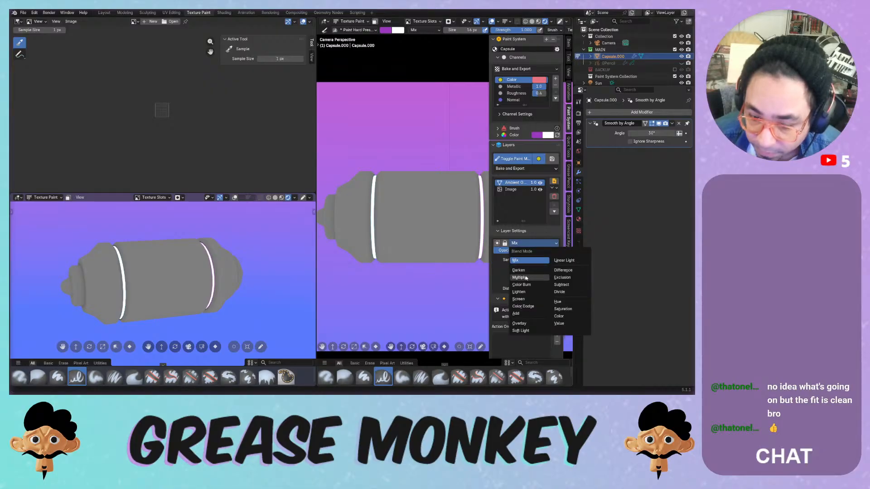
pyautogui.click(526, 315)
pyautogui.click(526, 243)
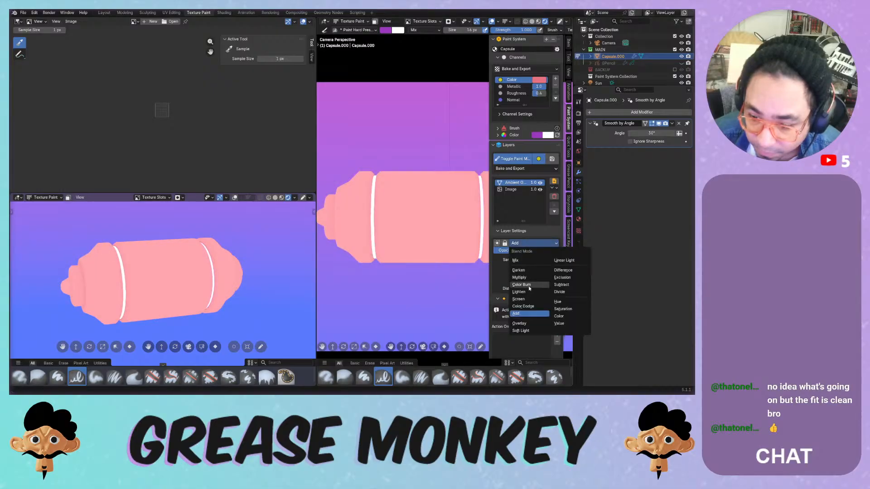
pyautogui.click(522, 331)
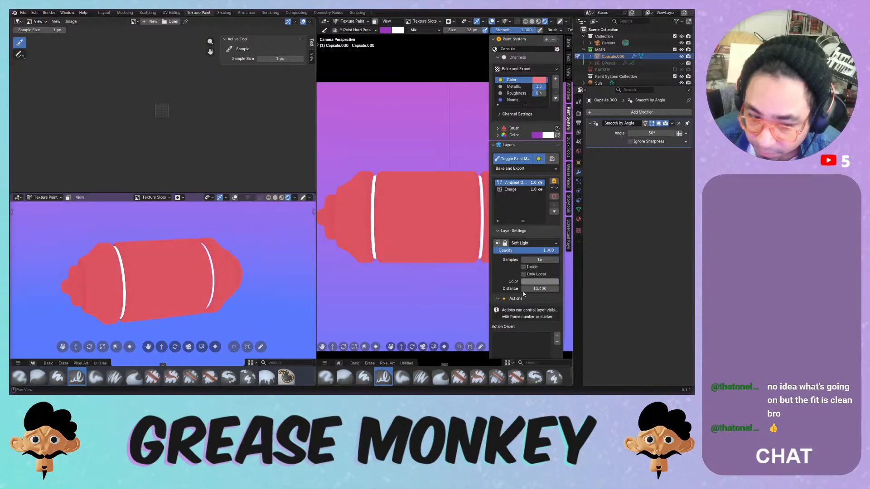
pyautogui.click(526, 243)
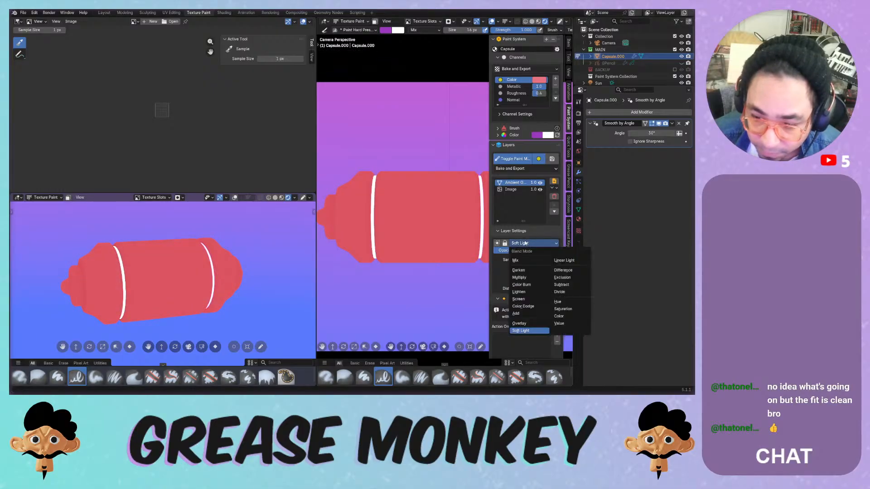
# - Toggle the AO layer's visibility to compare, then move the Image layer above it
pyautogui.click(540, 183)
pyautogui.click(541, 183)
pyautogui.click(541, 183)
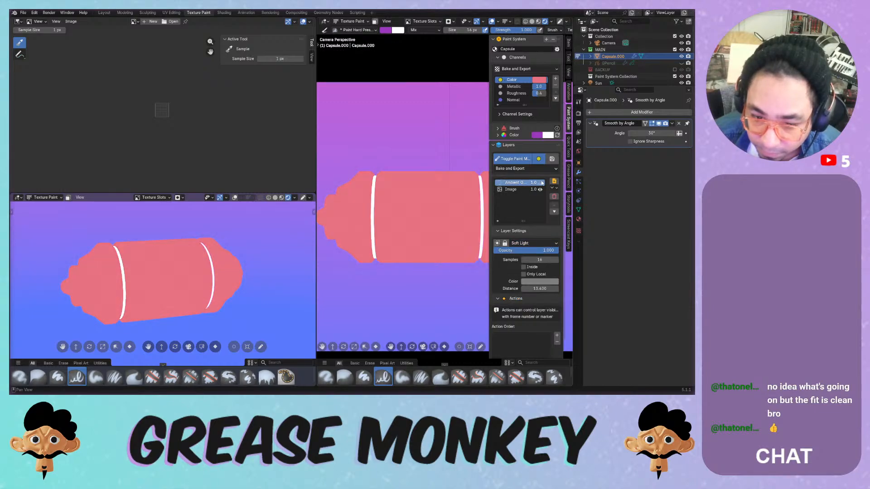
pyautogui.click(541, 182)
pyautogui.click(541, 182)
pyautogui.click(540, 182)
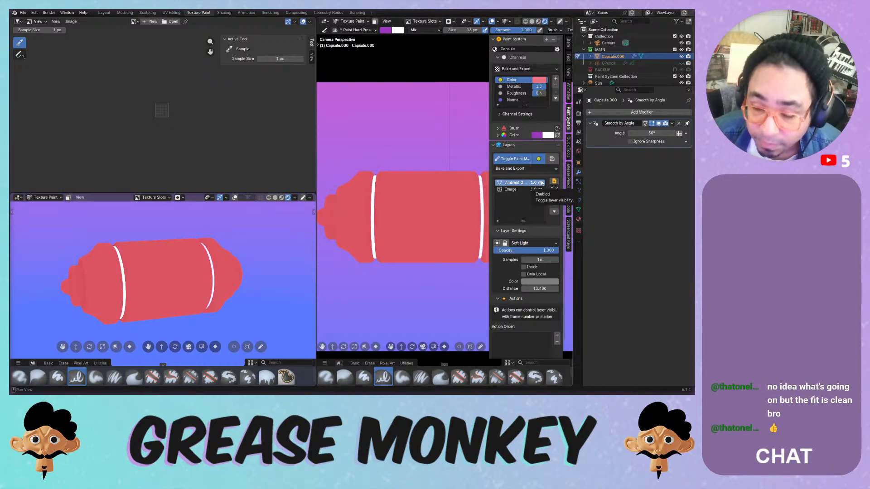
pyautogui.click(555, 210)
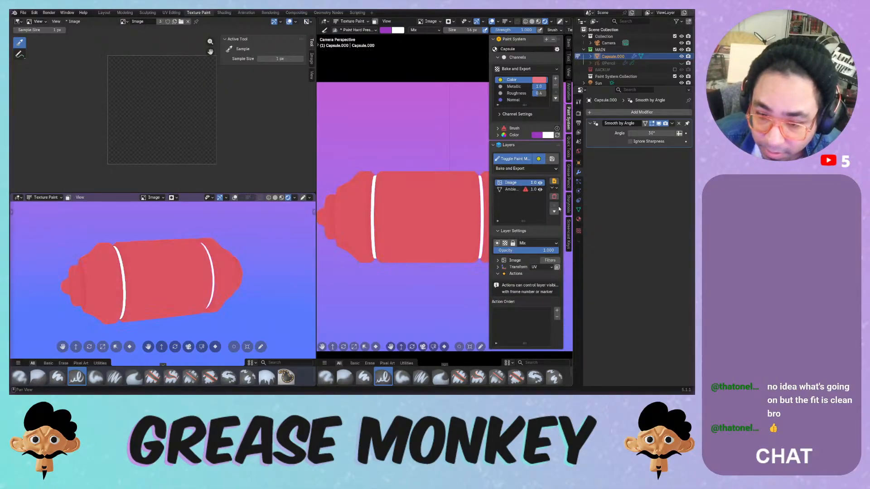
# - Inspect and dismiss the Ambient Occlusion layer's warning popup
pyautogui.click(525, 190)
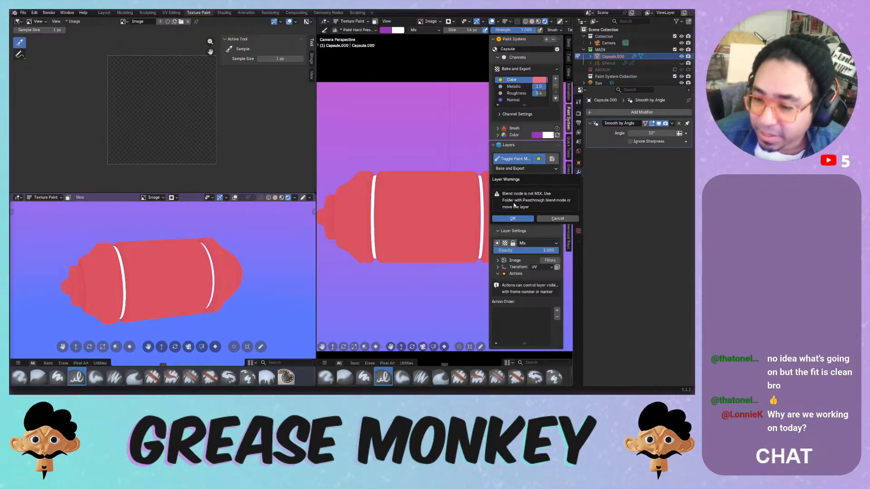
pyautogui.click(518, 220)
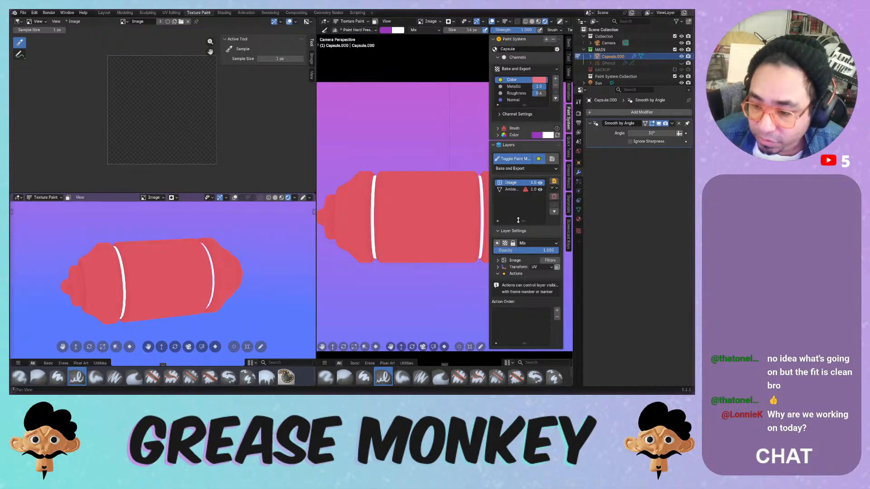
pyautogui.click(526, 191)
pyautogui.click(557, 221)
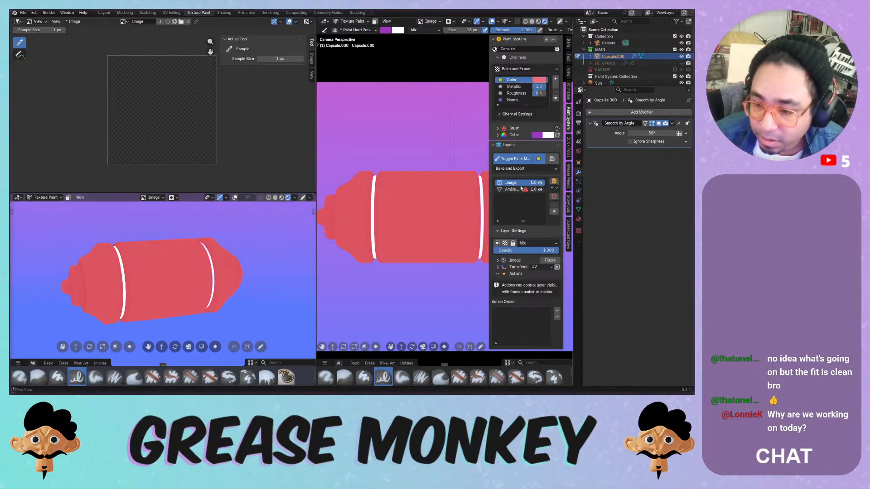
# - Select the AO layer, set it to Mix, and move it above Image
pyautogui.click(511, 190)
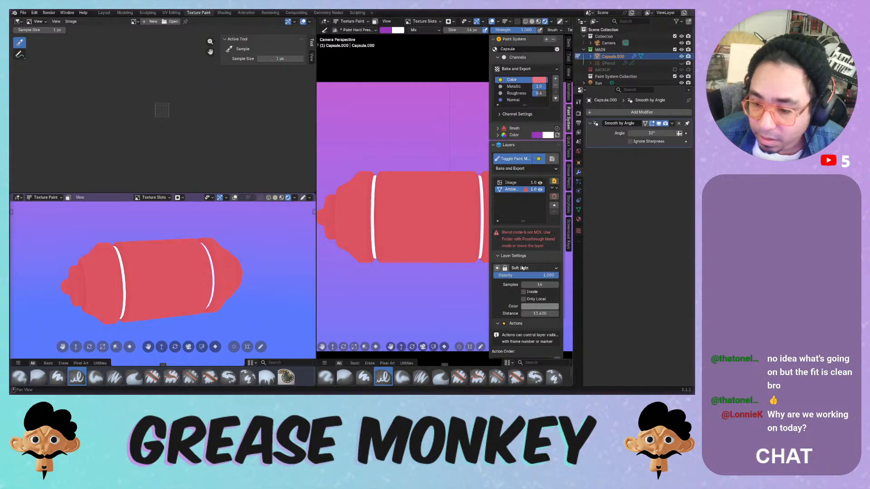
pyautogui.click(522, 268)
pyautogui.click(514, 276)
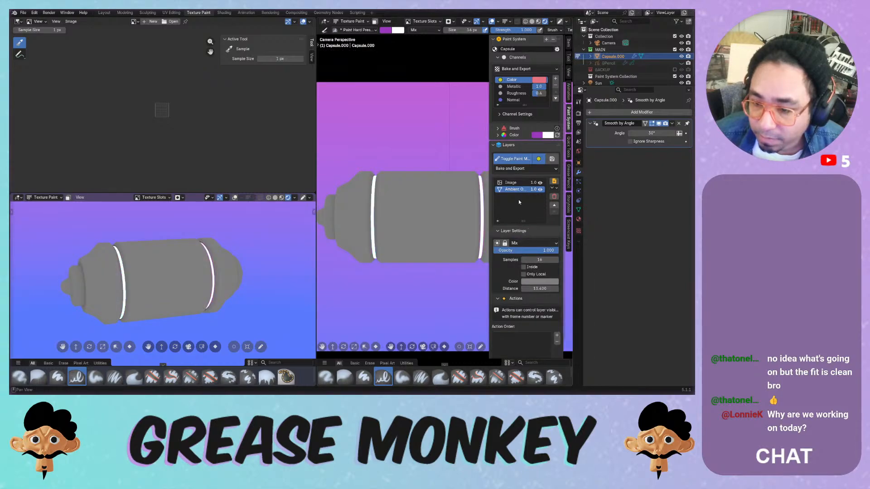
pyautogui.click(554, 204)
# - Try Darken then Overlay blending on the AO layer, and undo the last blend change
pyautogui.click(525, 243)
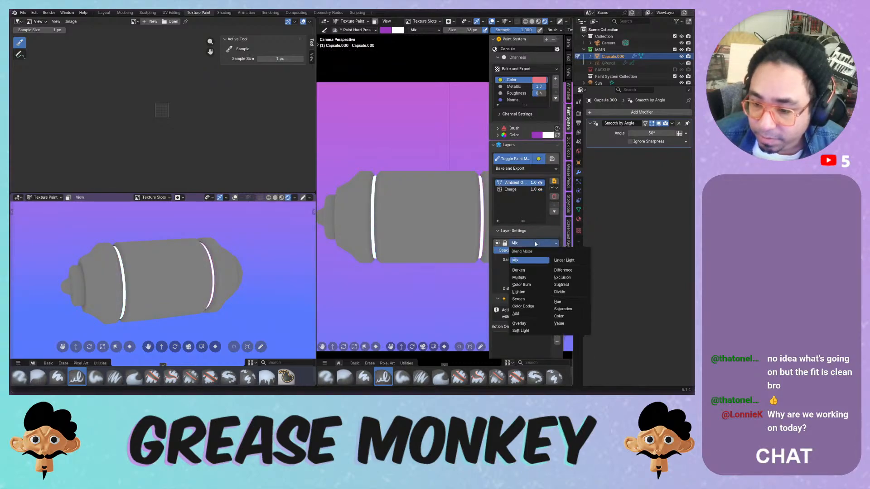
pyautogui.click(529, 270)
pyautogui.click(525, 243)
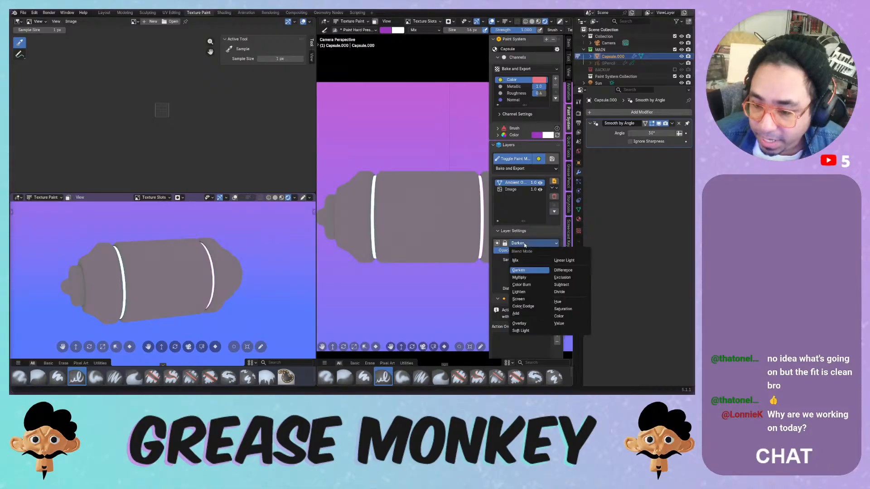
pyautogui.click(524, 323)
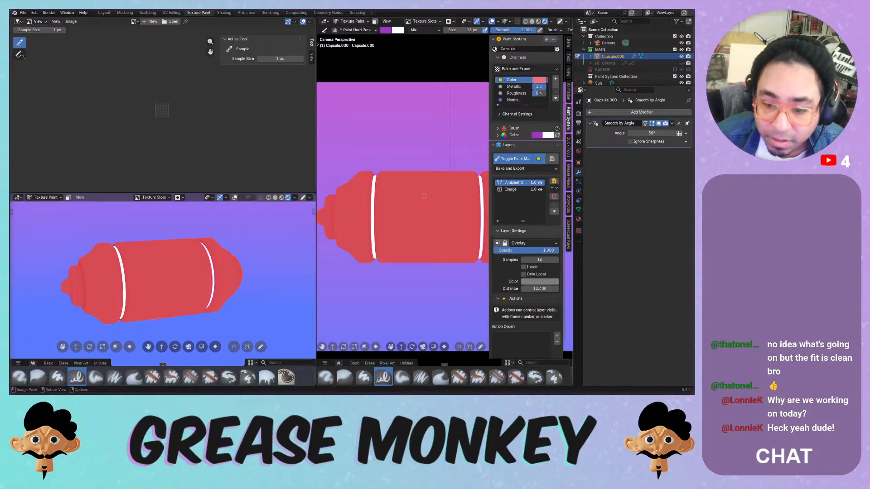
pyautogui.click(434, 179)
pyautogui.hotkey('ctrl', 'z')
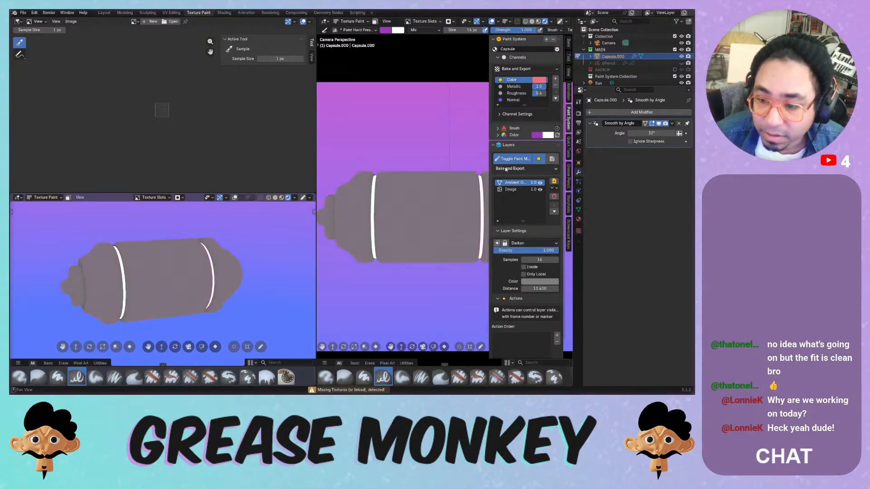
pyautogui.click(510, 189)
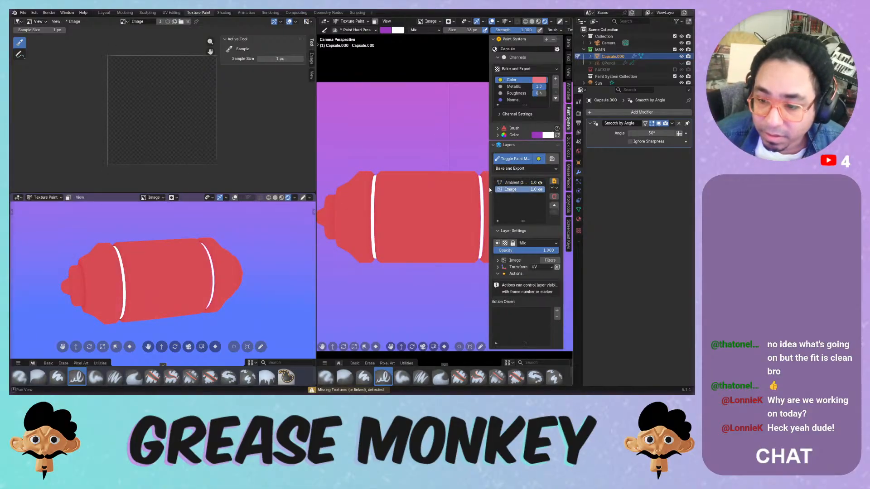
pyautogui.moveTo(418, 203)
pyautogui.mouseDown()
pyautogui.moveTo(430, 196)
pyautogui.moveTo(433, 241)
pyautogui.mouseUp()
pyautogui.hotkey('ctrl', 'z')
pyautogui.moveTo(426, 175)
pyautogui.mouseDown()
pyautogui.moveTo(398, 222)
pyautogui.moveTo(397, 255)
pyautogui.mouseUp()
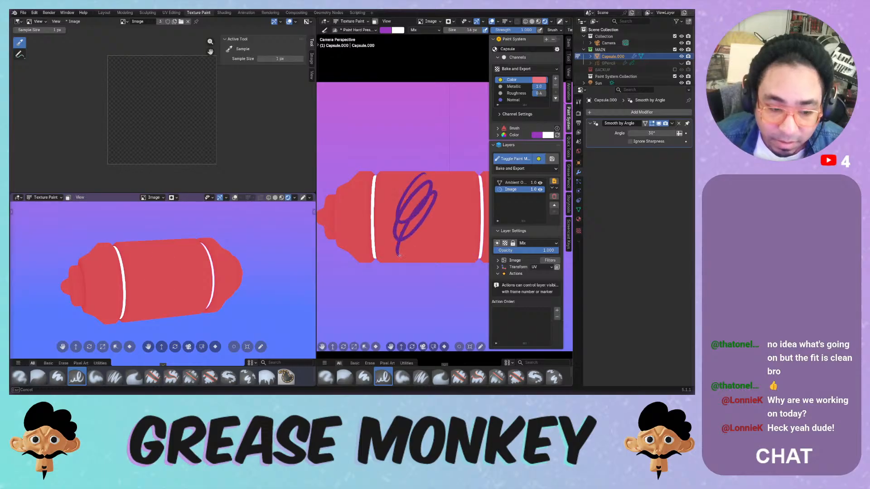
pyautogui.moveTo(403, 245)
pyautogui.mouseDown(button='middle')
pyautogui.moveTo(365, 268)
pyautogui.moveTo(375, 260)
pyautogui.mouseUp(button='middle')
pyautogui.moveTo(415, 226)
pyautogui.keyDown('shift'); pyautogui.mouseDown(button='middle')
pyautogui.moveTo(382, 259)
pyautogui.moveTo(410, 184)
pyautogui.mouseUp(button='middle'); pyautogui.keyUp('shift')
pyautogui.hotkey('ctrl', 'z')
pyautogui.moveTo(416, 174); pyautogui.dragTo(378, 264)
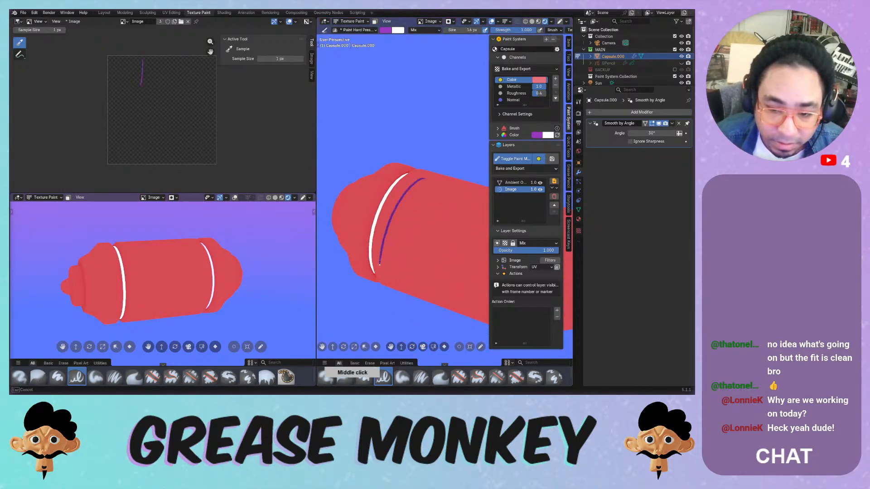
pyautogui.hotkey('ctrl', 'z')
pyautogui.moveTo(416, 173); pyautogui.dragTo(378, 264)
pyautogui.hotkey('ctrl', 'z')
pyautogui.moveTo(409, 175); pyautogui.dragTo(374, 261)
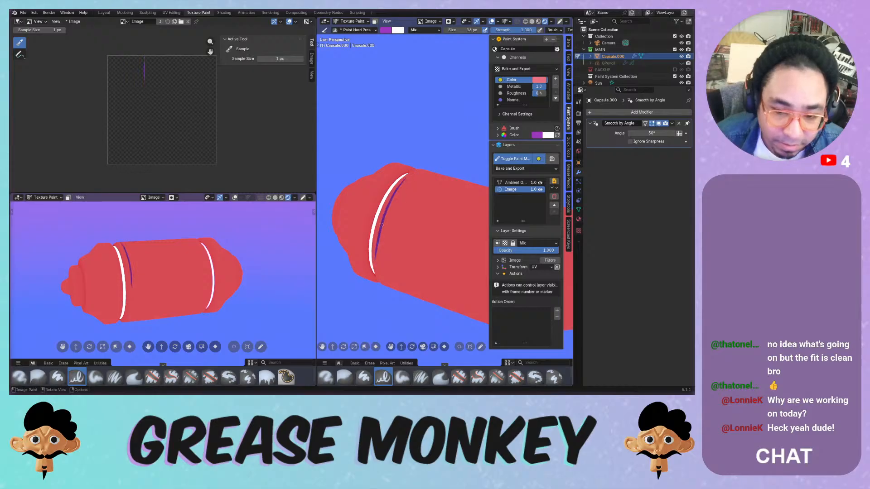
pyautogui.hotkey('ctrl', 'z')
pyautogui.moveTo(405, 170); pyautogui.dragTo(369, 264)
pyautogui.hotkey('ctrl', 'z')
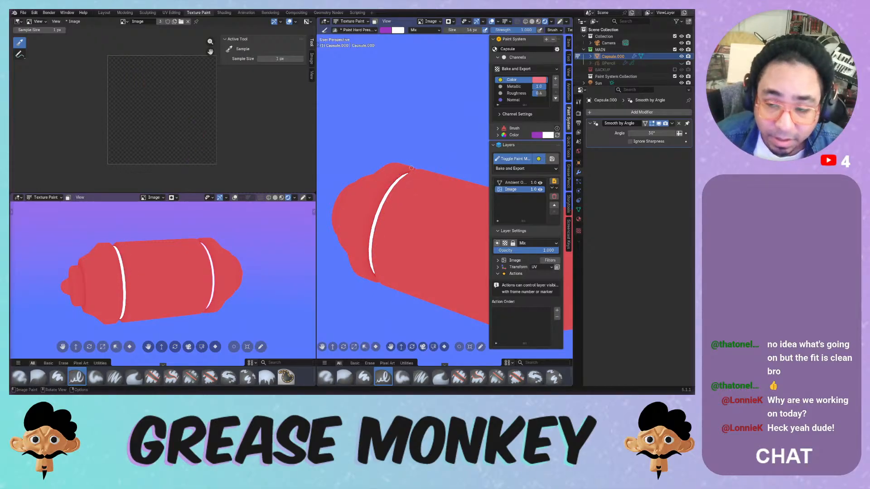
# - Recolour the capsule base to orange and delete the Ambient Occlusion layer
pyautogui.click(539, 80)
pyautogui.moveTo(572, 106)
pyautogui.mouseDown()
pyautogui.moveTo(546, 125)
pyautogui.moveTo(490, 135)
pyautogui.mouseUp()
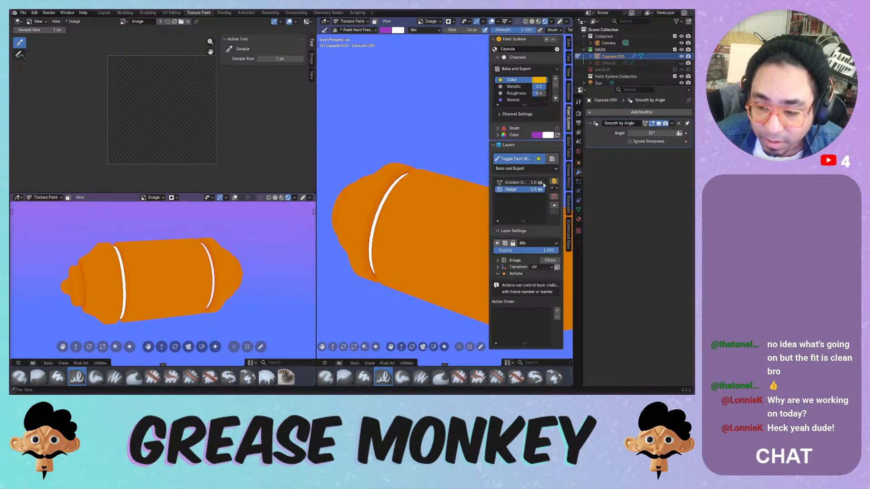
pyautogui.click(515, 183)
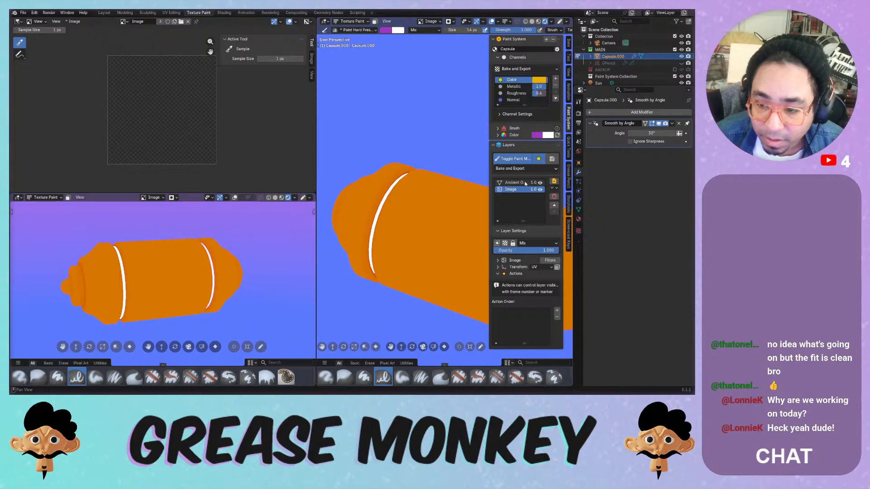
pyautogui.click(554, 196)
pyautogui.click(536, 218)
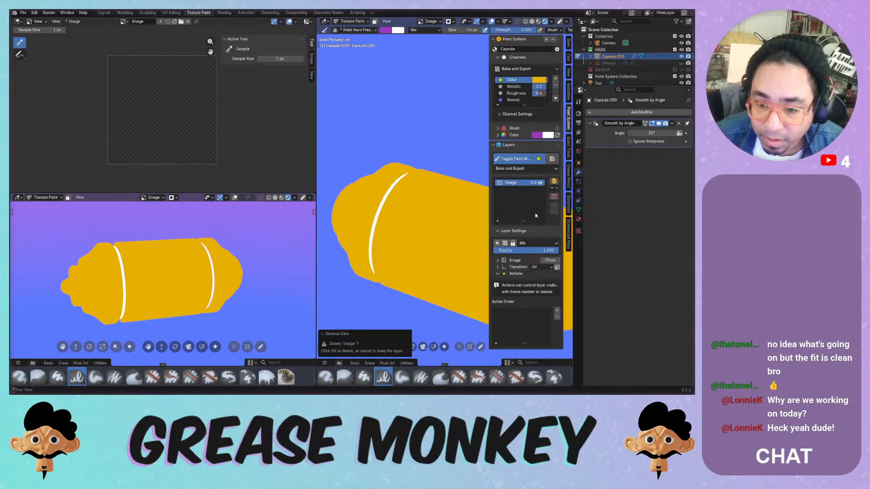
# - Change the base colour to pink and switch to the Metallic channel
pyautogui.moveTo(421, 235); pyautogui.dragTo(481, 210, button='middle')
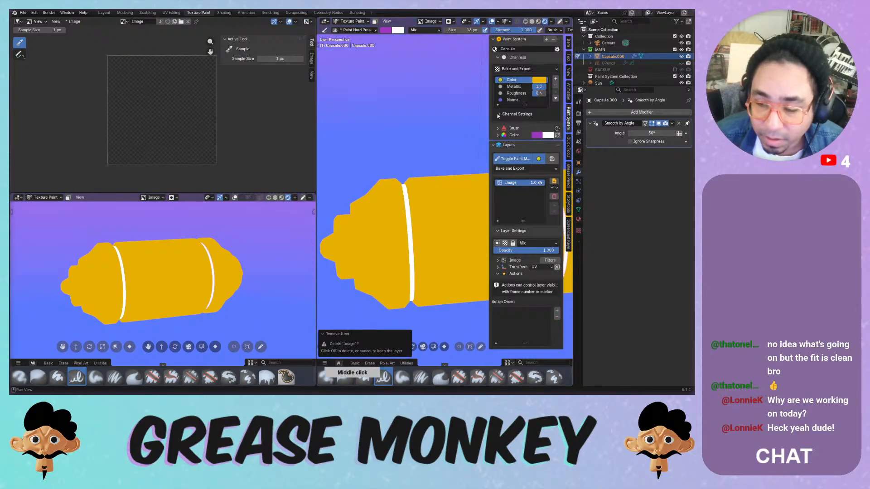
pyautogui.click(539, 79)
pyautogui.moveTo(562, 111)
pyautogui.mouseDown()
pyautogui.moveTo(572, 122)
pyautogui.moveTo(561, 111)
pyautogui.moveTo(567, 131)
pyautogui.mouseUp()
pyautogui.click(514, 87)
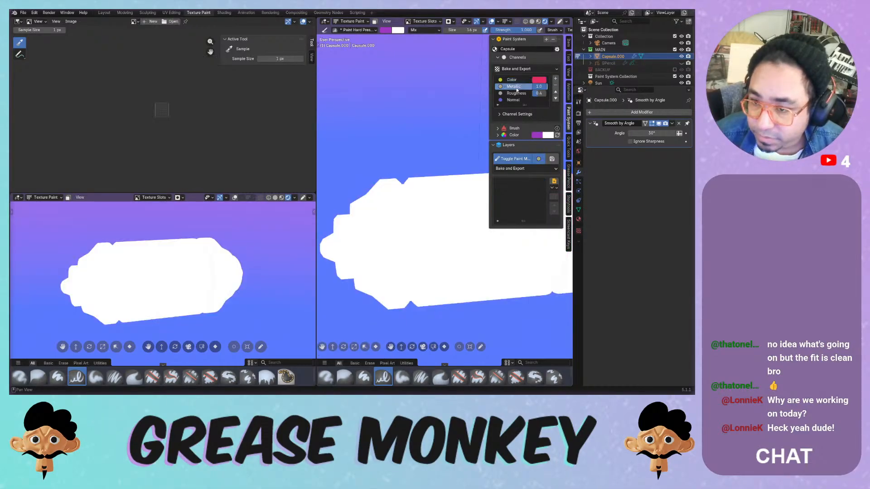
# - Add a new Ambient Occlusion geometry layer and adjust its distance
pyautogui.click(553, 181)
pyautogui.moveTo(552, 185)
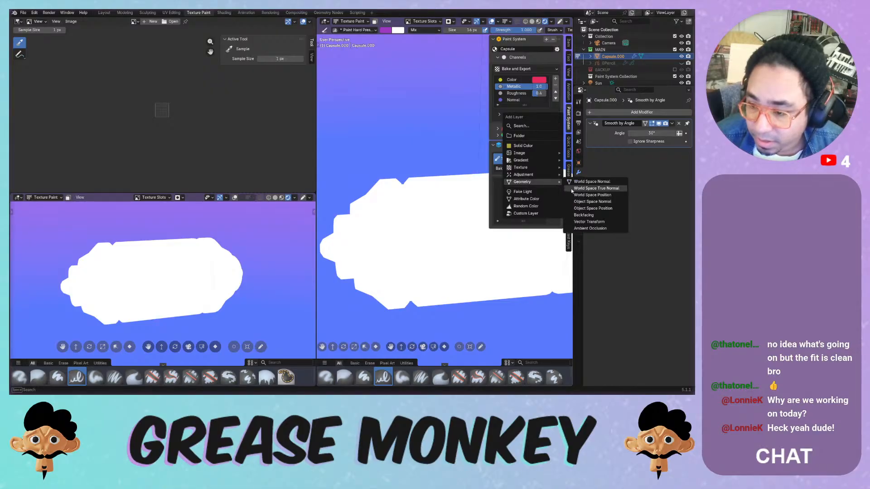
pyautogui.click(590, 228)
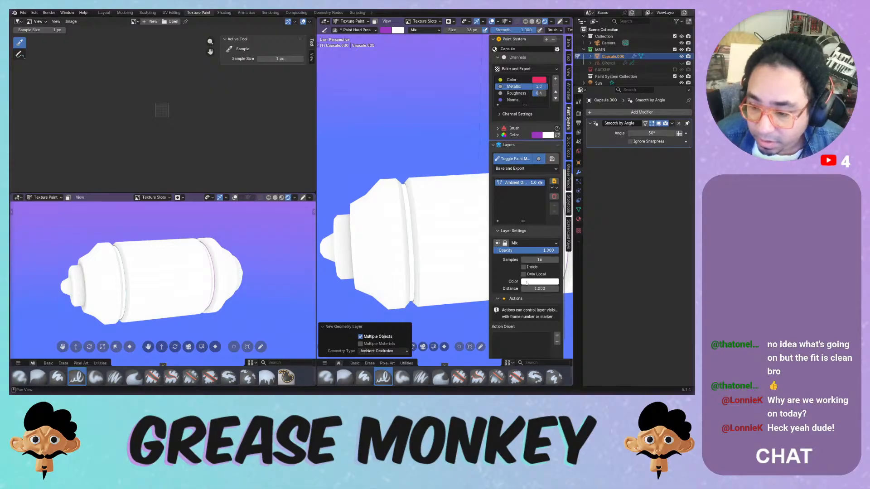
pyautogui.moveTo(535, 289); pyautogui.dragTo(540, 260)
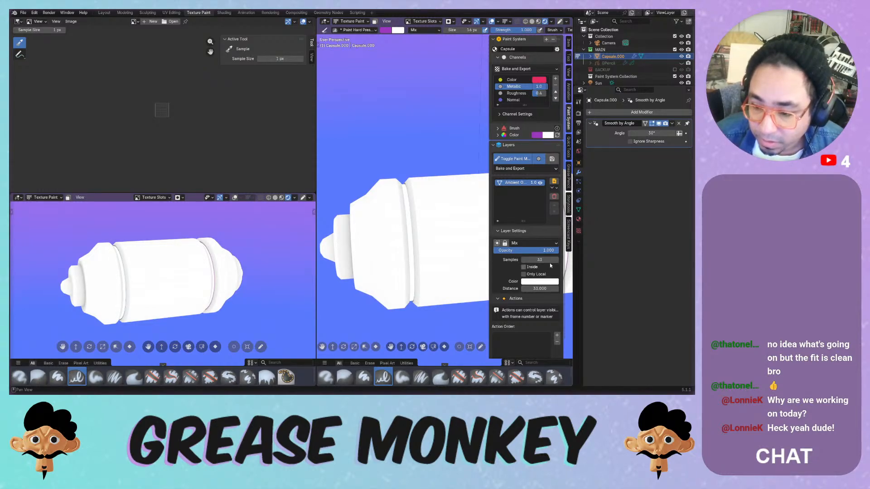
# - Try Darken and Mix blending, then undo back to the red capsule with Overlay AO
pyautogui.click(525, 243)
pyautogui.click(522, 271)
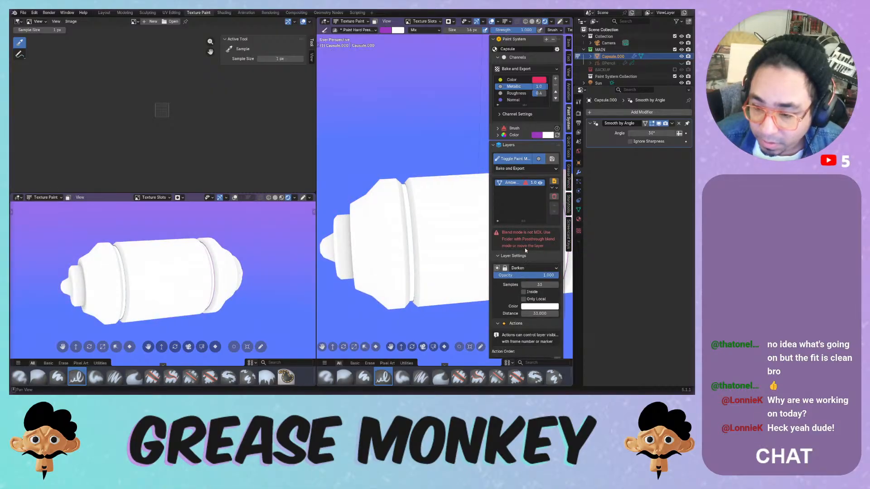
pyautogui.click(528, 268)
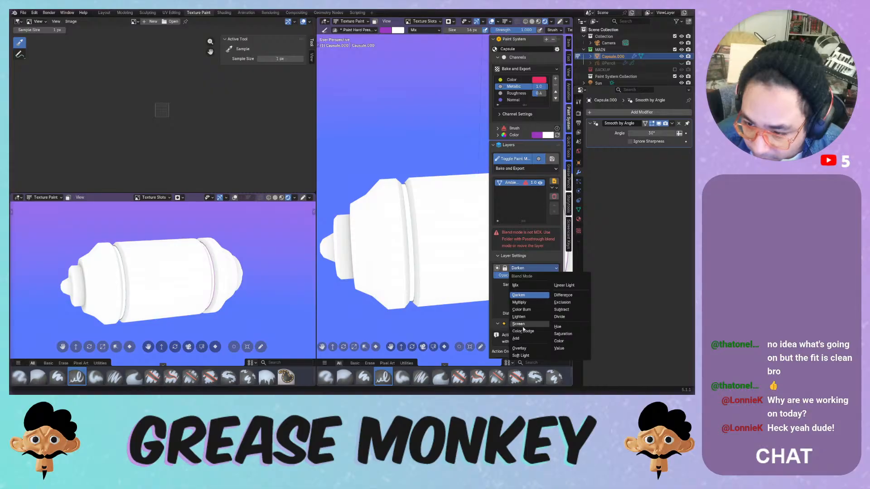
pyautogui.click(515, 285)
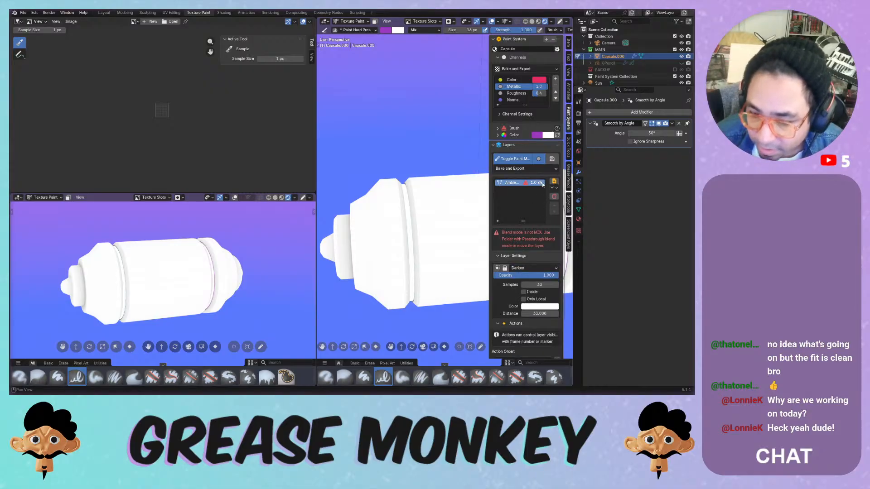
pyautogui.hotkey('ctrl', 'z')
pyautogui.hotkey('ctrl', 'z')
pyautogui.hotkey('ctrl', 'z')
pyautogui.hotkey('ctrl', 'z')
pyautogui.hotkey('ctrl', 'z')
pyautogui.hotkey('ctrl', 'z')
pyautogui.hotkey('ctrl', 'z')
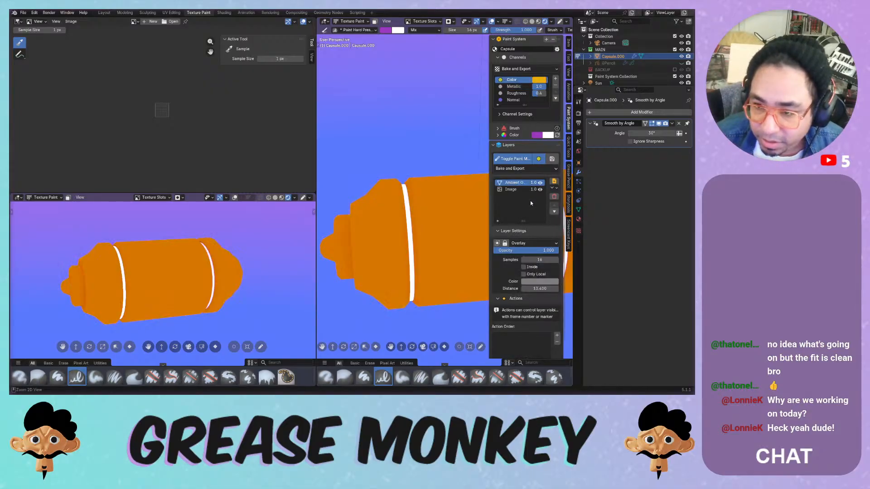
pyautogui.hotkey('ctrl', 'z')
pyautogui.hotkey('ctrl', 'z')
pyautogui.hotkey('ctrl', 'z')
pyautogui.hotkey('ctrl', 'z')
pyautogui.hotkey('ctrl', 'z')
pyautogui.hotkey('ctrl', 'z')
pyautogui.hotkey('ctrl', 'z')
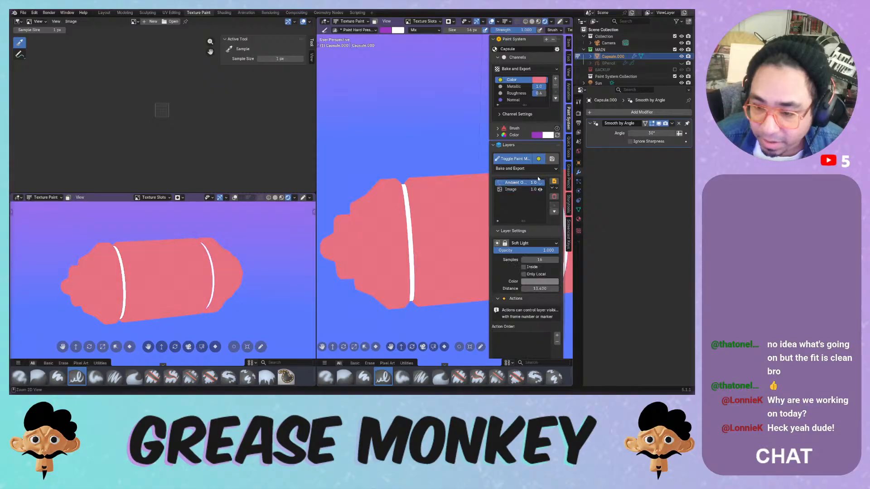
pyautogui.hotkey('ctrl', 'z')
pyautogui.hotkey('ctrl', 'z')
pyautogui.hotkey('ctrl', 'z')
pyautogui.hotkey('ctrl', 'z')
pyautogui.hotkey('ctrl', 'z')
pyautogui.hotkey('ctrl', 'z')
pyautogui.hotkey('ctrl', 'z')
pyautogui.hotkey('ctrl', 'z')
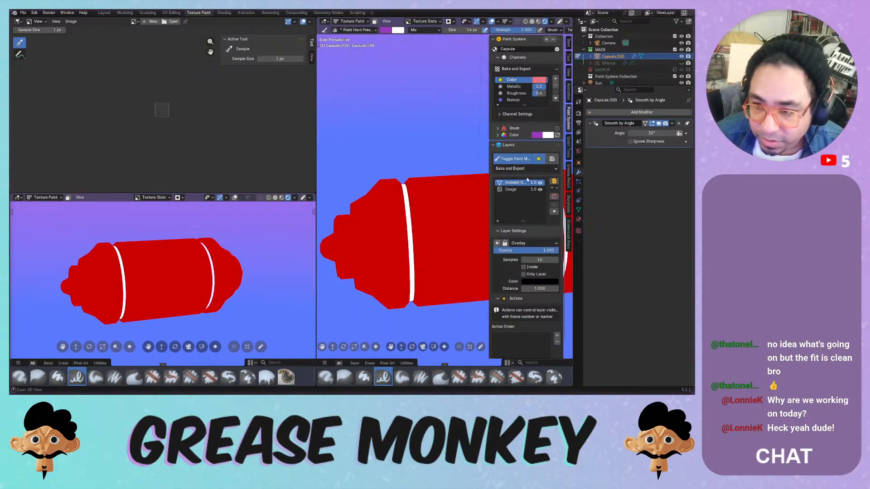
# - Remove the existing paint system and add a new one from the Paint Over template
pyautogui.click(552, 40)
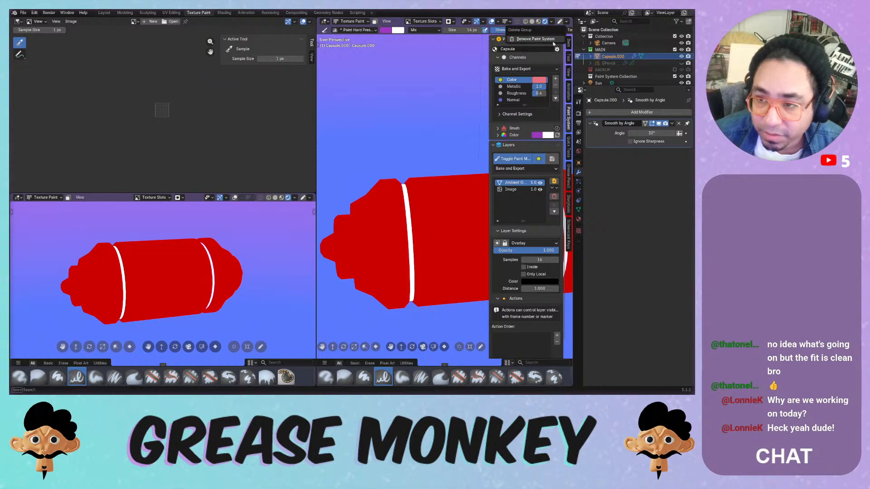
pyautogui.click(536, 39)
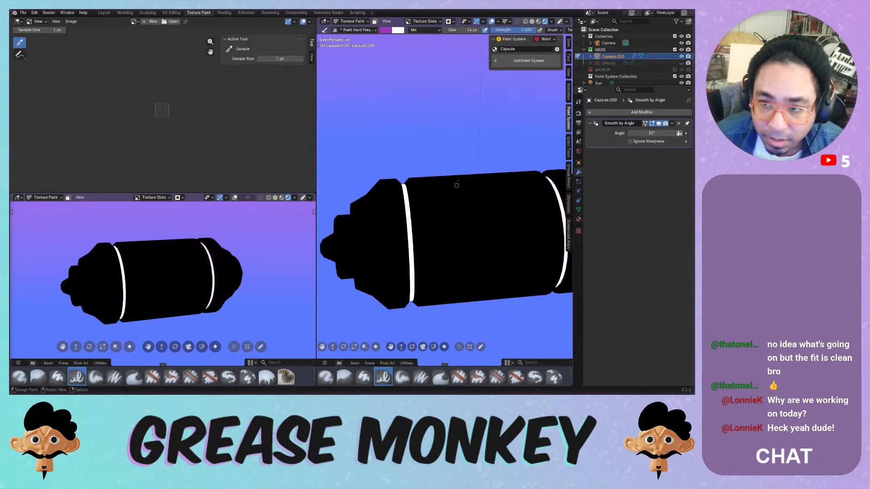
pyautogui.click(511, 60)
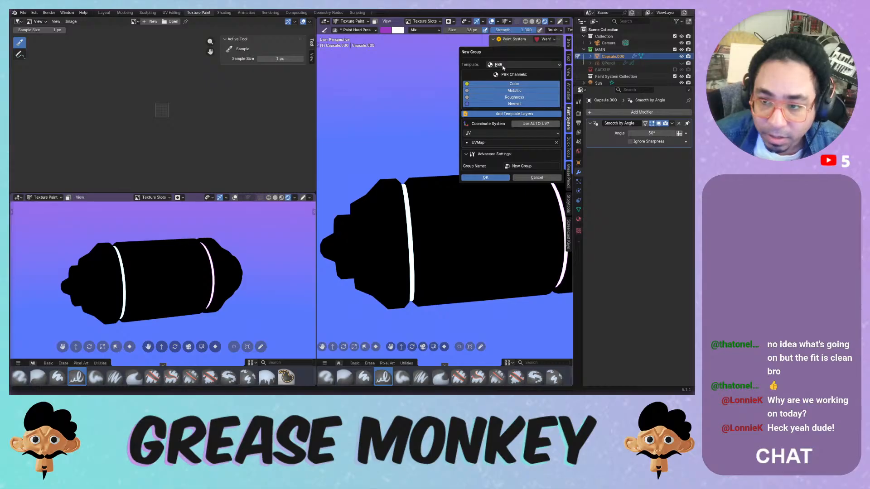
pyautogui.click(503, 65)
pyautogui.click(506, 78)
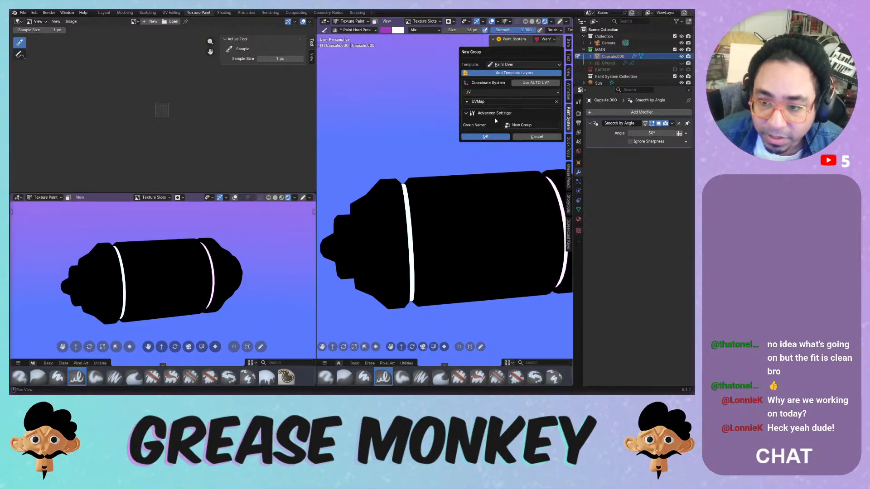
pyautogui.click(486, 136)
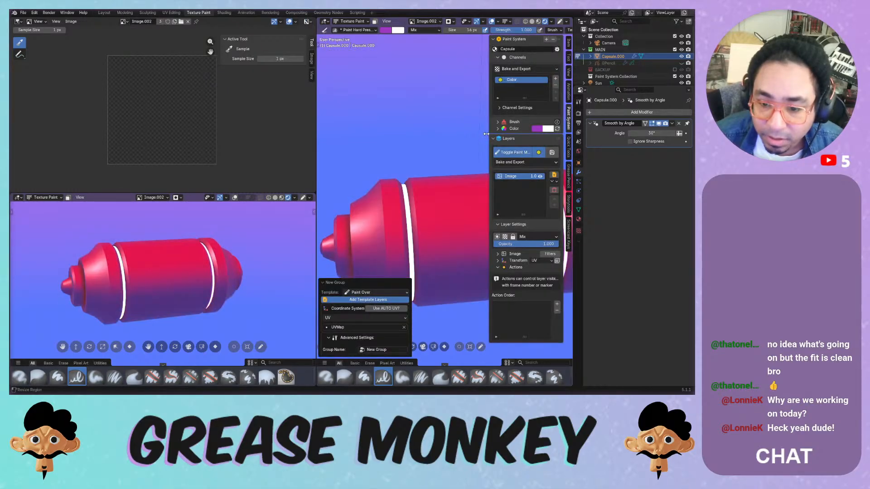
# - Paint and undo a test stroke, then orbit the capsule and widen the 3D view
pyautogui.moveTo(428, 216)
pyautogui.mouseDown()
pyautogui.moveTo(449, 237)
pyautogui.moveTo(486, 248)
pyautogui.mouseUp()
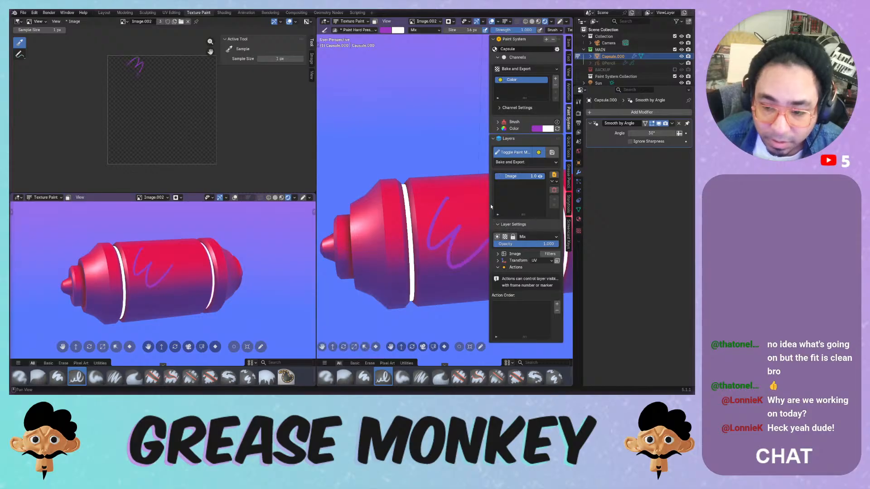
pyautogui.hotkey('ctrl', 'z')
pyautogui.moveTo(398, 199); pyautogui.dragTo(321, 190, button='middle')
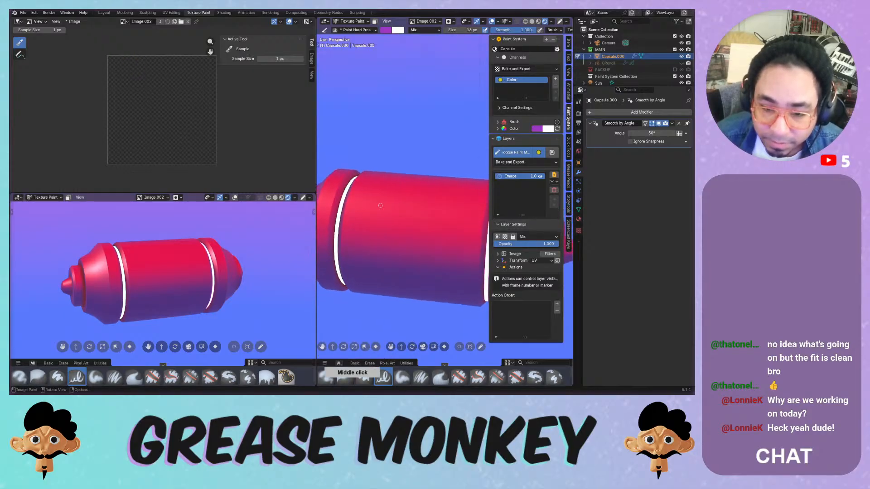
pyautogui.moveTo(317, 189); pyautogui.dragTo(224, 189)
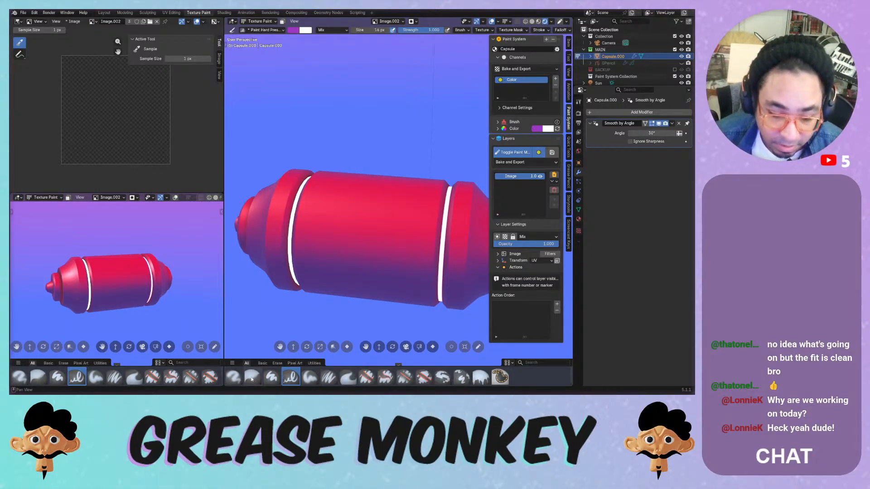
# - Select the Paint Soft brush and set its radius to 116 px
pyautogui.click(309, 378)
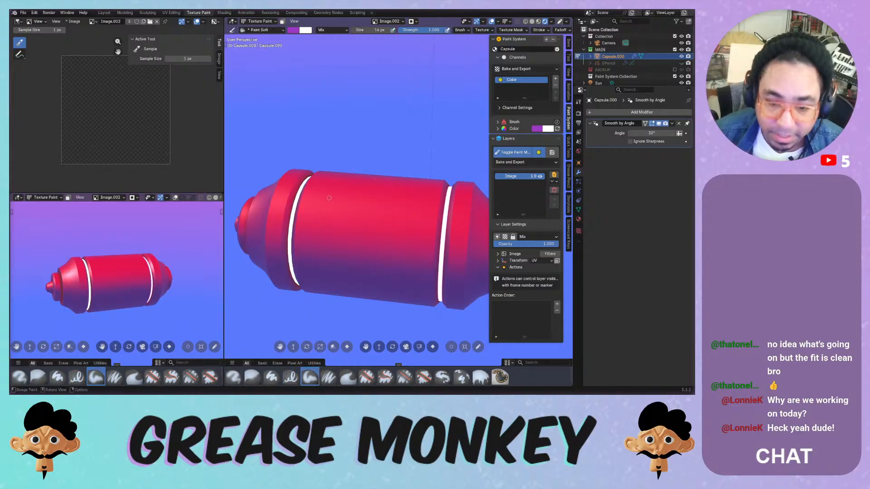
pyautogui.press('f')
pyautogui.click(347, 206)
# - Test three purple strokes on the capsule, undoing each, then make the Color channel active
pyautogui.moveTo(339, 190)
pyautogui.mouseDown()
pyautogui.moveTo(320, 269)
pyautogui.moveTo(329, 264)
pyautogui.mouseUp()
pyautogui.hotkey('ctrl', 'z')
pyautogui.hotkey('ctrl', 'z')
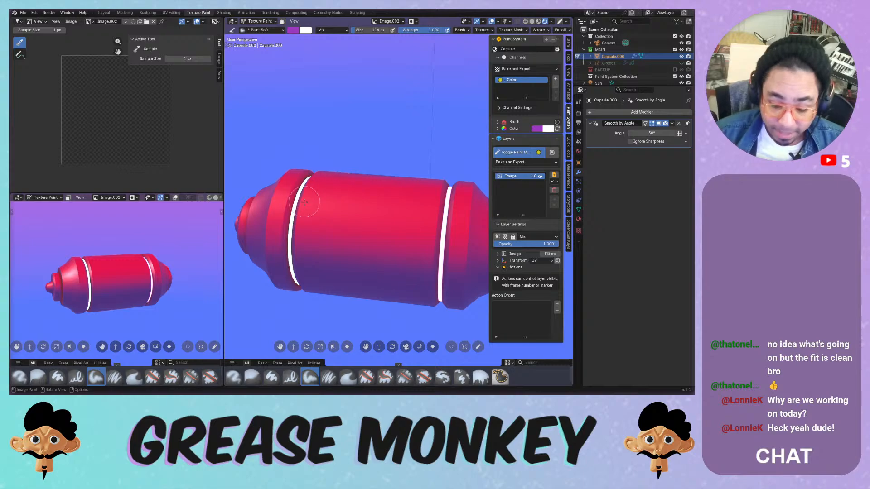
pyautogui.moveTo(353, 188)
pyautogui.mouseDown()
pyautogui.moveTo(337, 266)
pyautogui.moveTo(359, 225)
pyautogui.moveTo(356, 263)
pyautogui.mouseUp()
pyautogui.hotkey('ctrl', 'z')
pyautogui.hotkey('ctrl', 'z')
pyautogui.moveTo(391, 192); pyautogui.dragTo(378, 265)
pyautogui.hotkey('ctrl', 'z')
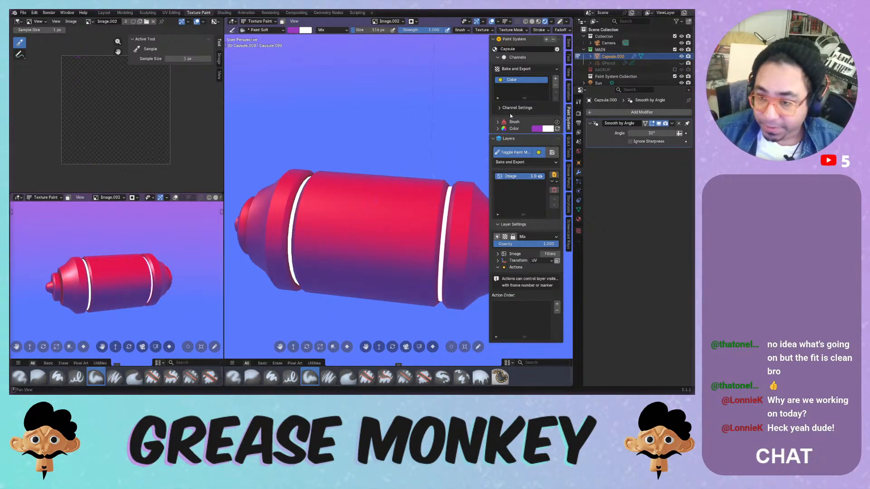
pyautogui.click(520, 80)
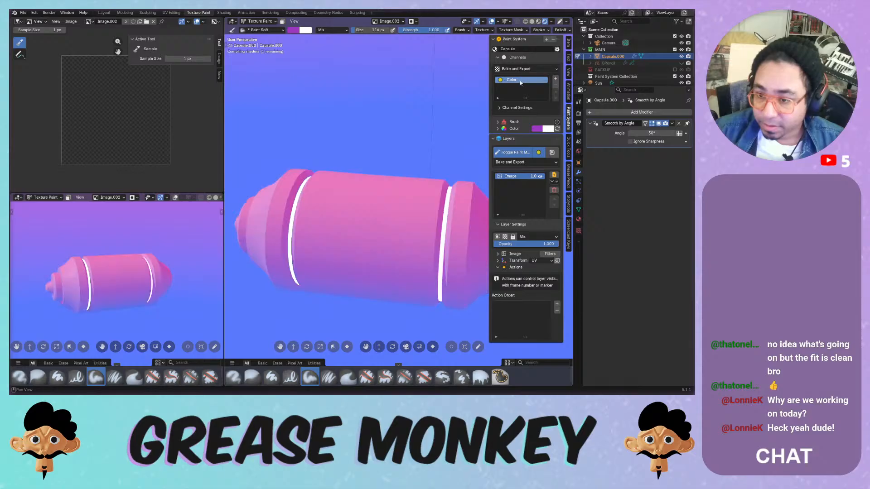
pyautogui.click(555, 79)
# - Add a Normal channel, then paint a purple dab on the Color image
pyautogui.click(526, 109)
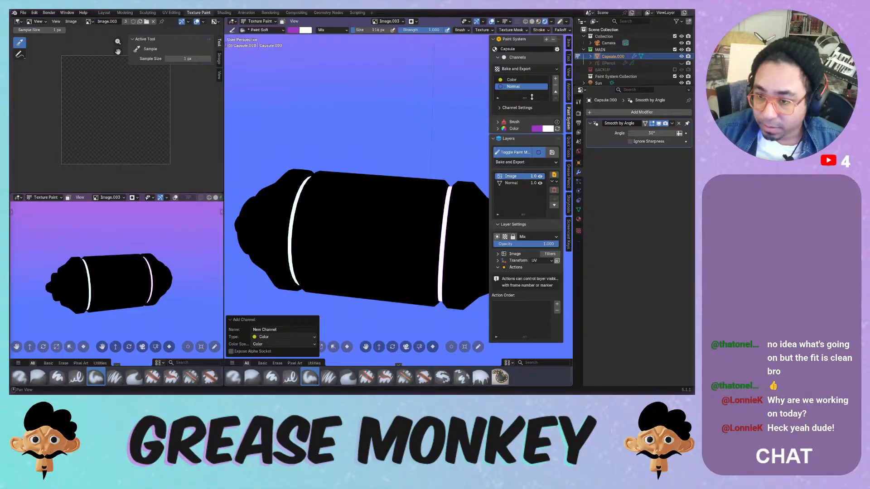
pyautogui.click(535, 88)
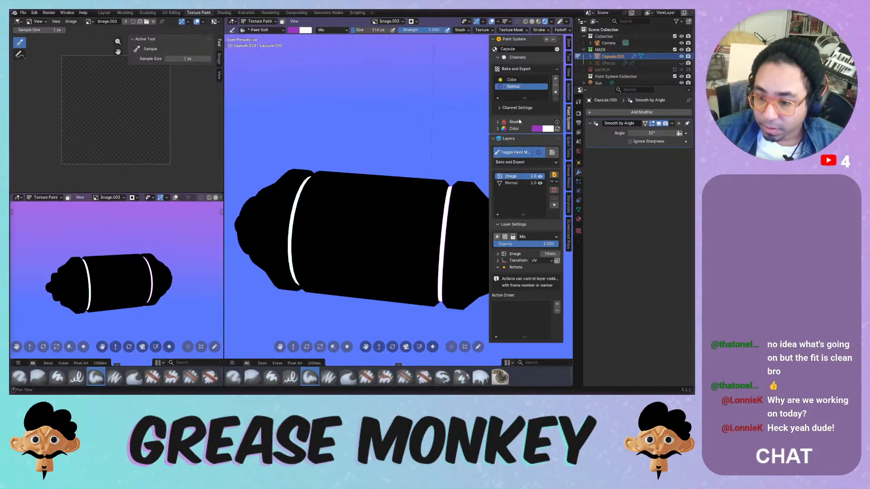
pyautogui.click(512, 80)
pyautogui.moveTo(391, 198); pyautogui.dragTo(388, 217)
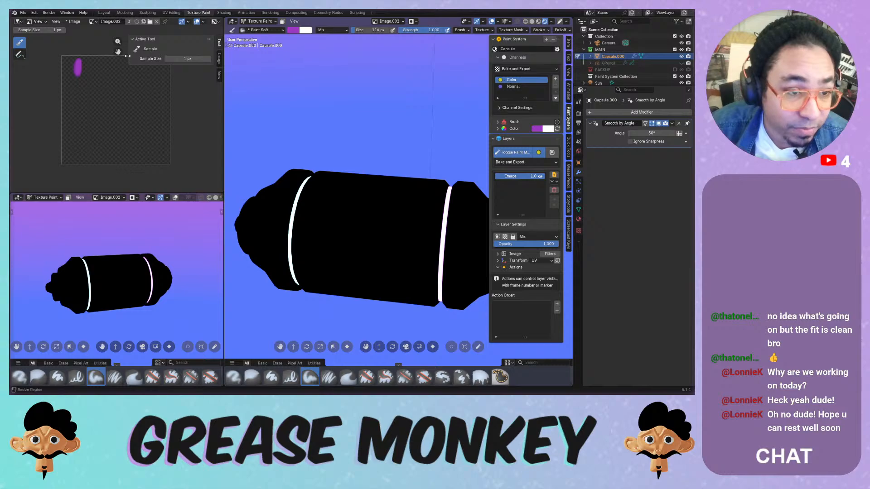
pyautogui.press('n')
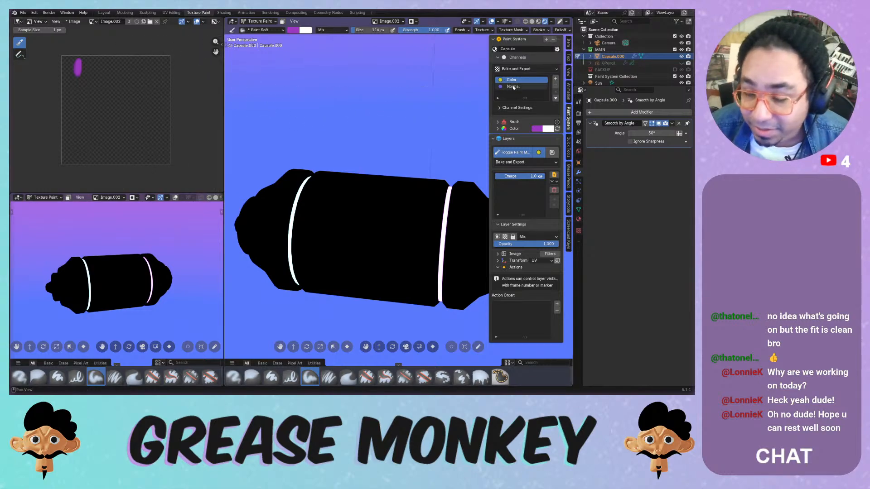
# - Switch between the Color and Normal channels, leaving Normal active
pyautogui.click(515, 87)
pyautogui.click(512, 80)
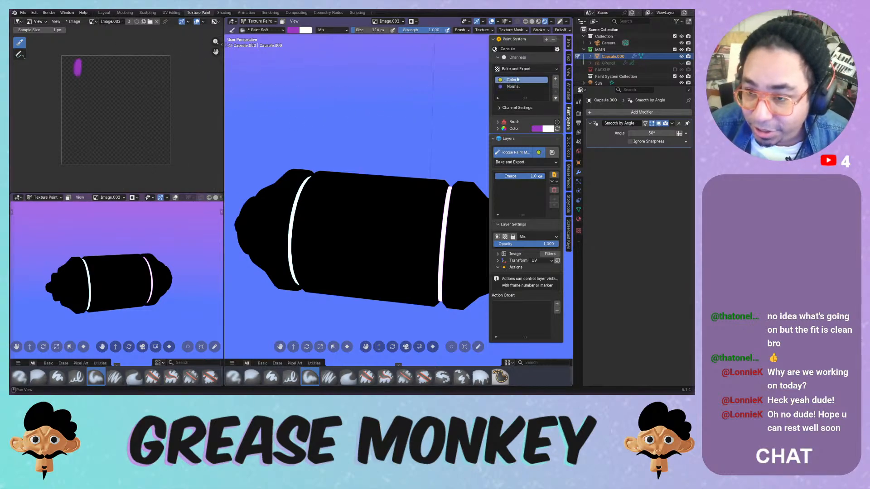
pyautogui.click(516, 86)
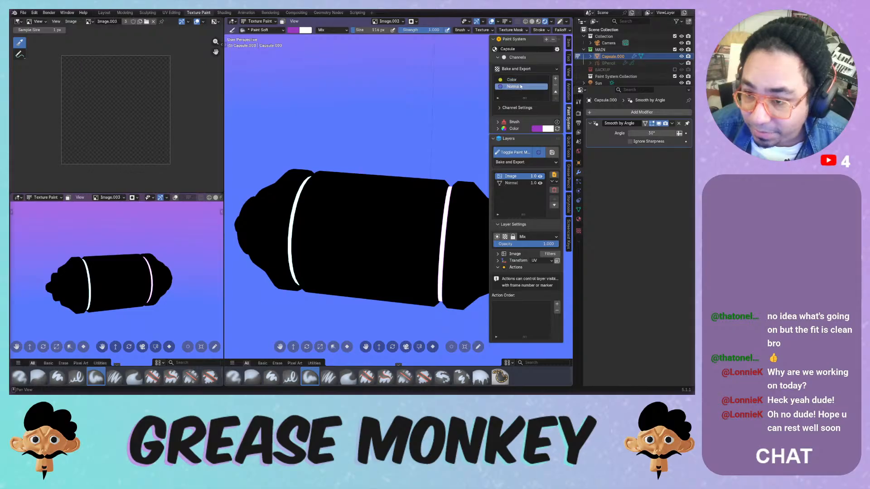
# - Add a Gradient Map layer to the Normal channel, then delete it again
pyautogui.click(554, 175)
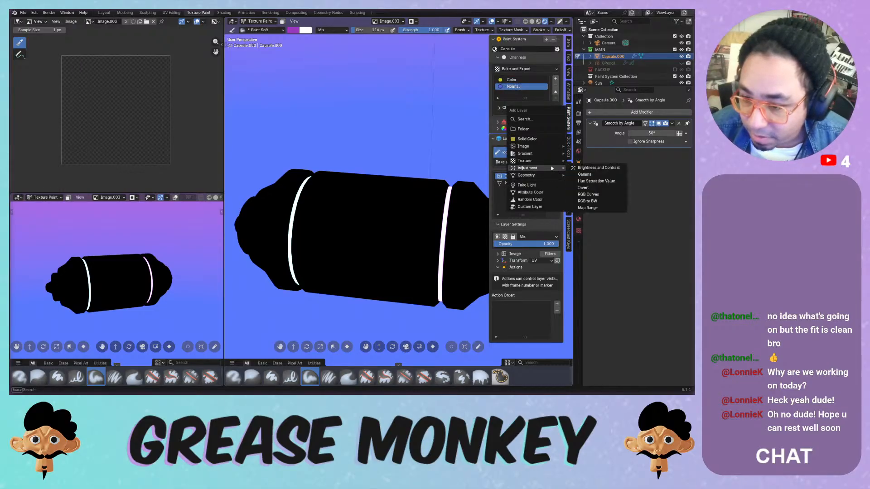
pyautogui.moveTo(550, 147)
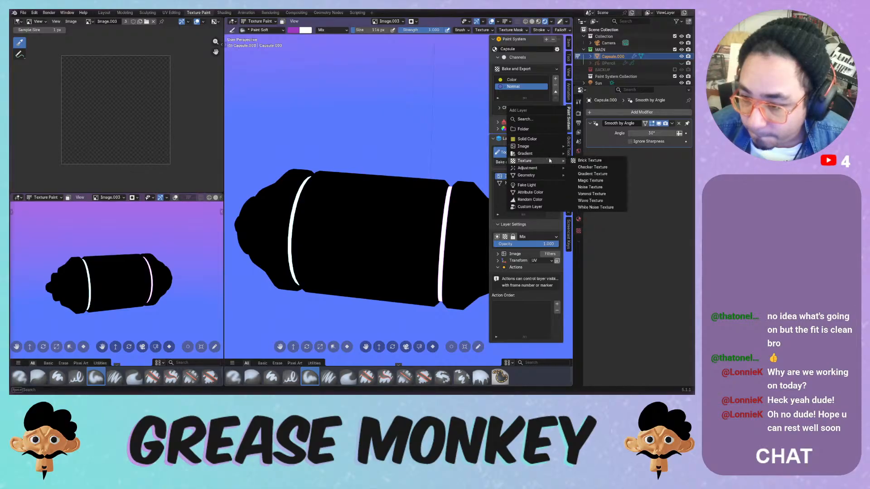
pyautogui.click(580, 154)
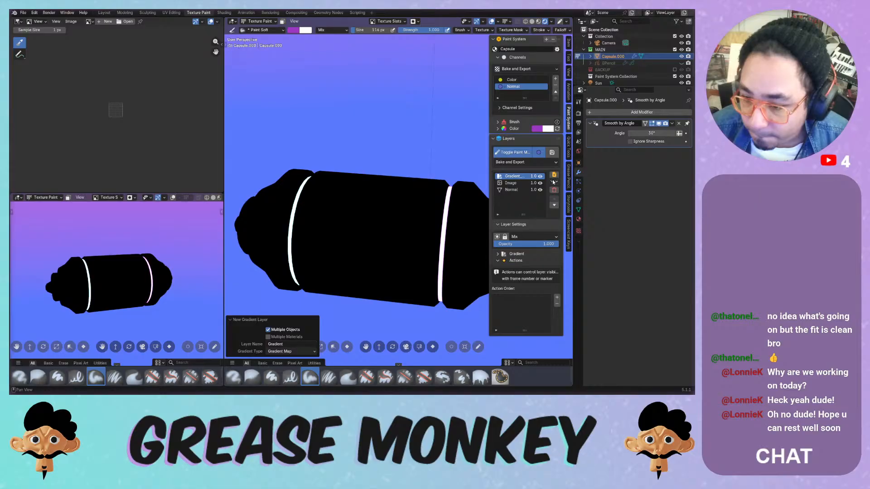
pyautogui.click(553, 190)
pyautogui.click(536, 212)
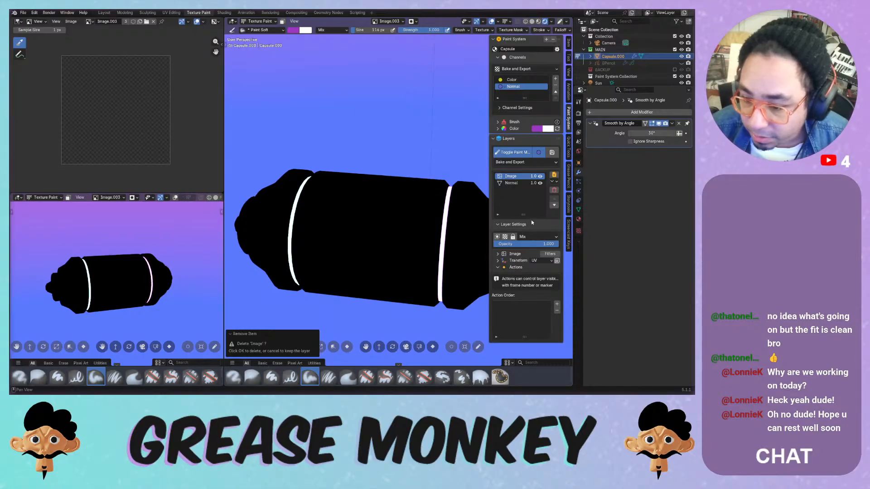
# - Toggle Lock Alpha on the Image layer and expand its UV mapping settings
pyautogui.click(505, 238)
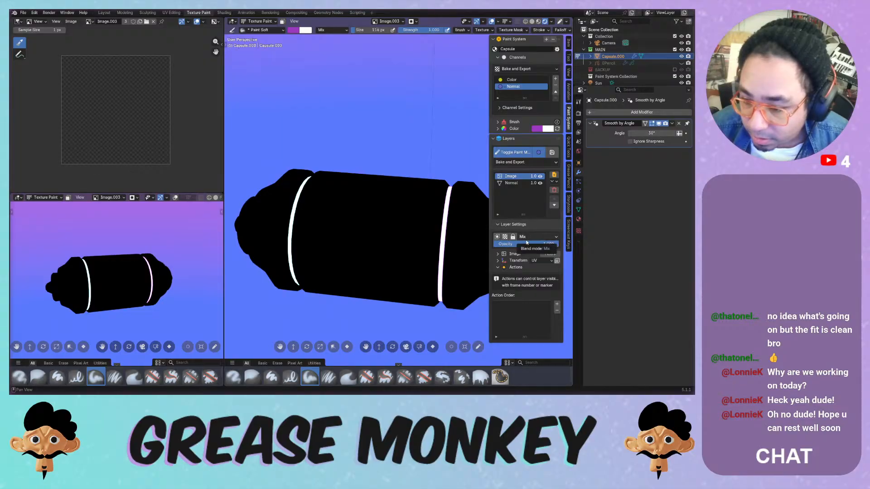
pyautogui.click(518, 253)
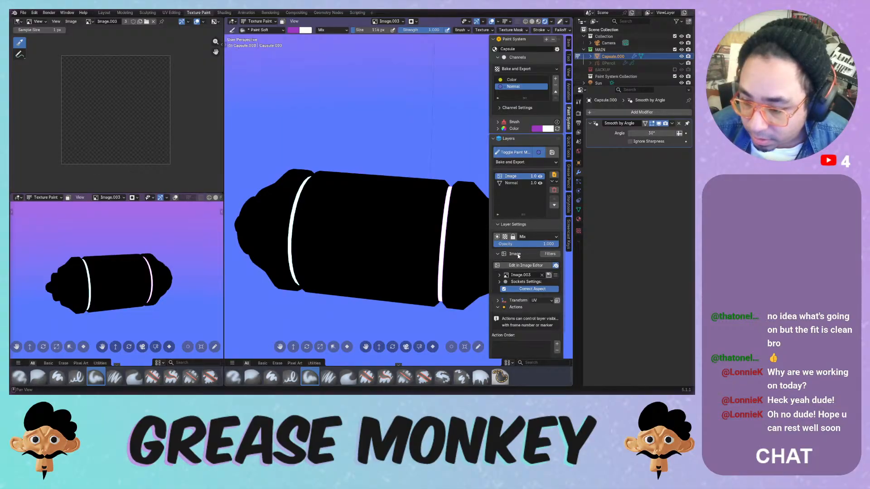
pyautogui.click(516, 255)
pyautogui.click(517, 261)
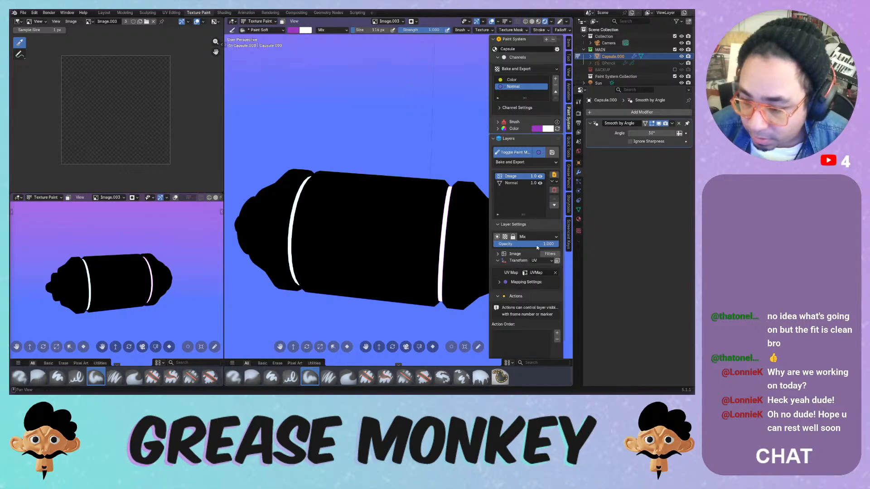
# - Run the Brush Painter filter on the Normal channel's Image layer
pyautogui.click(545, 254)
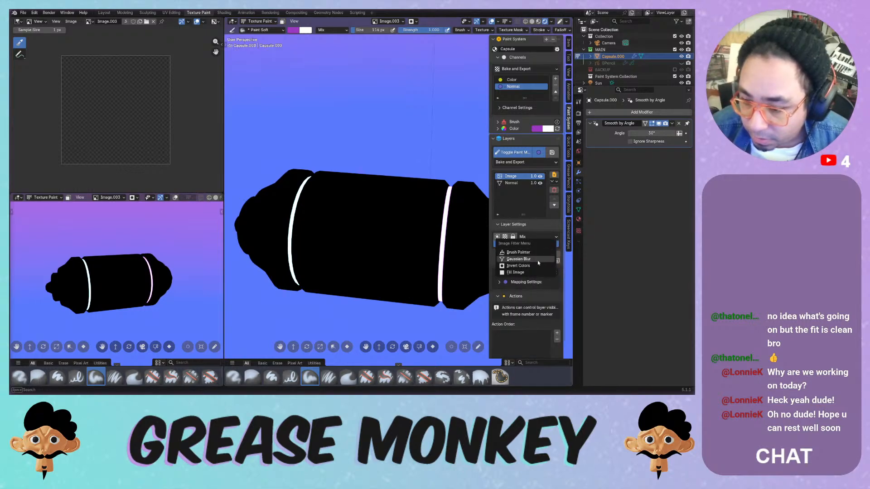
pyautogui.click(533, 253)
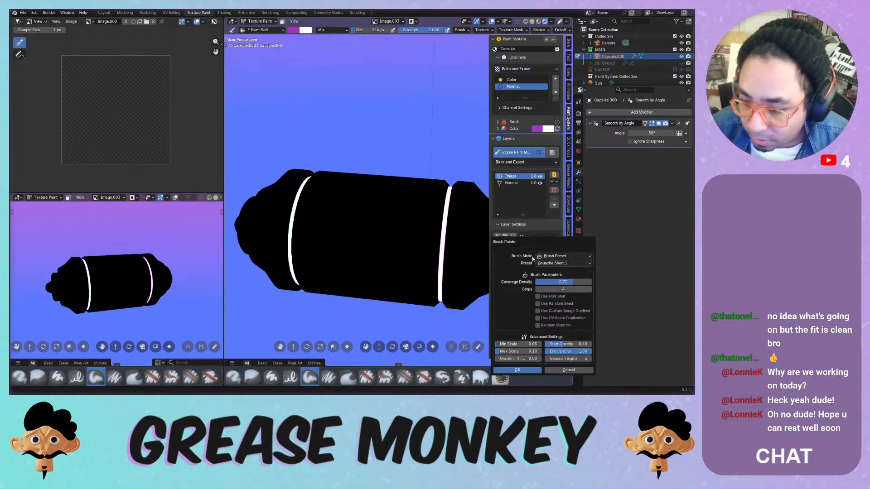
pyautogui.click(515, 370)
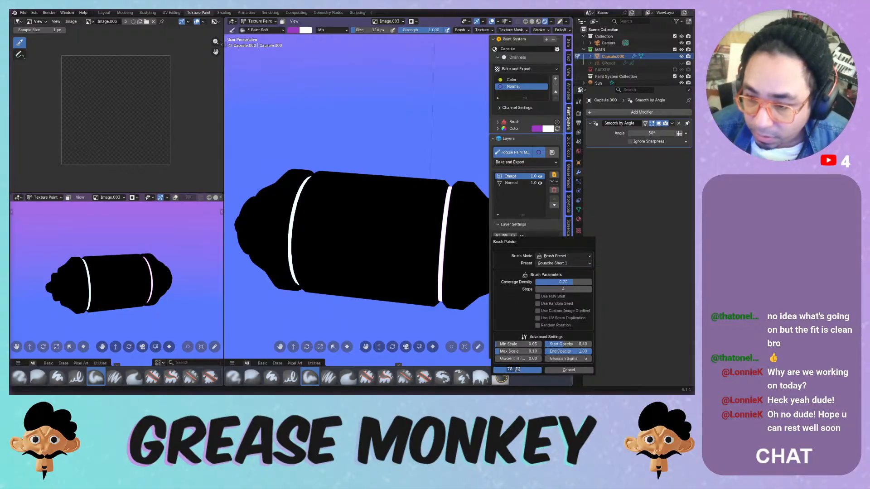
pyautogui.click(510, 183)
pyautogui.click(522, 177)
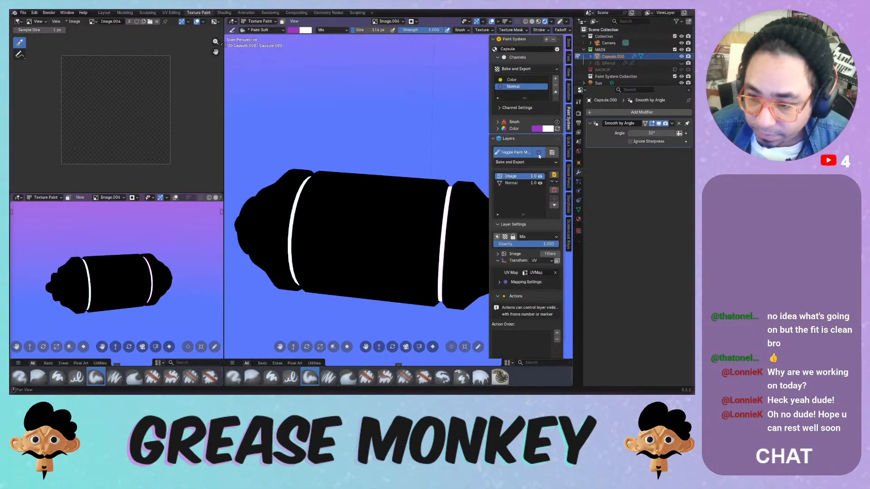
# - Delete the Color channel's Image layer
pyautogui.click(521, 81)
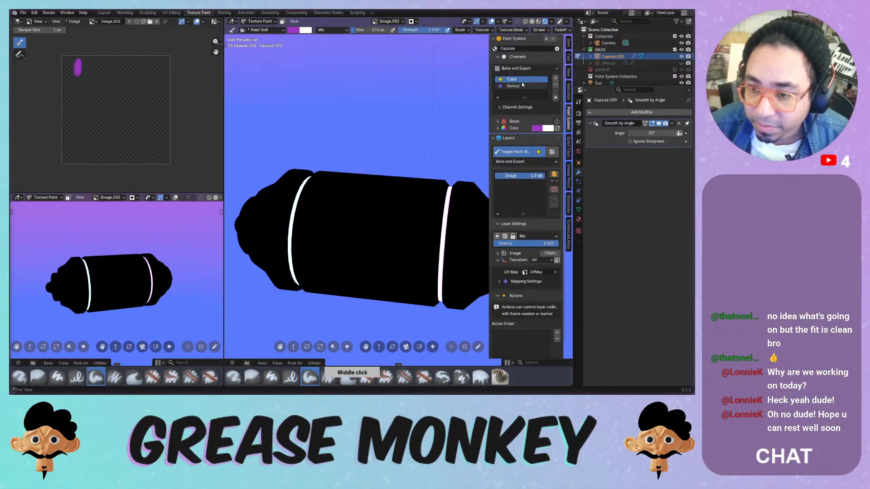
pyautogui.click(554, 189)
pyautogui.click(542, 210)
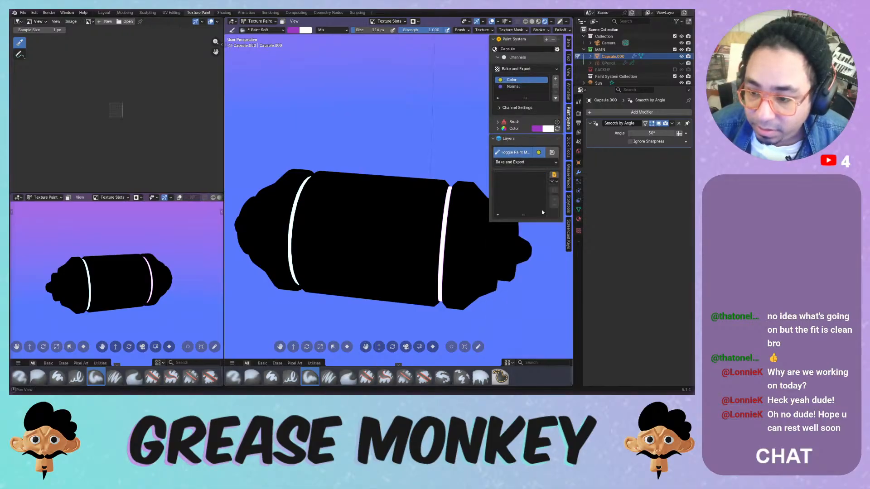
# - Delete the Normal channel, leaving Color as the only channel
pyautogui.click(521, 86)
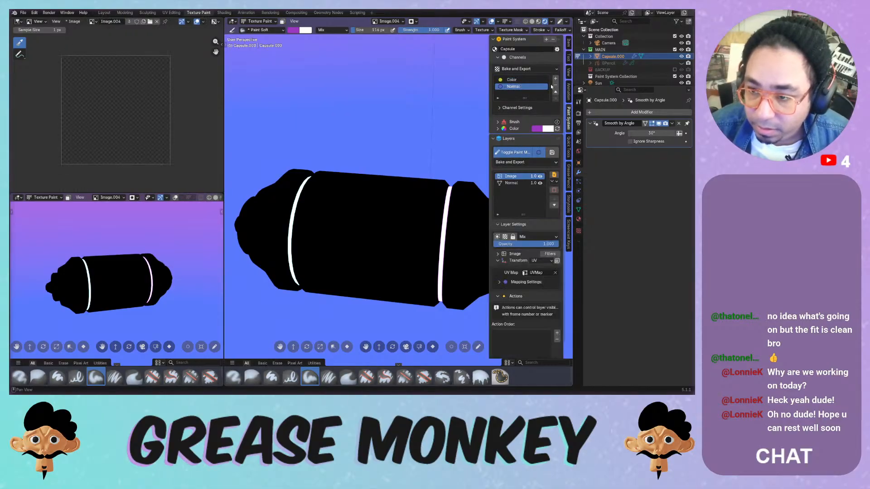
pyautogui.click(555, 85)
pyautogui.click(536, 96)
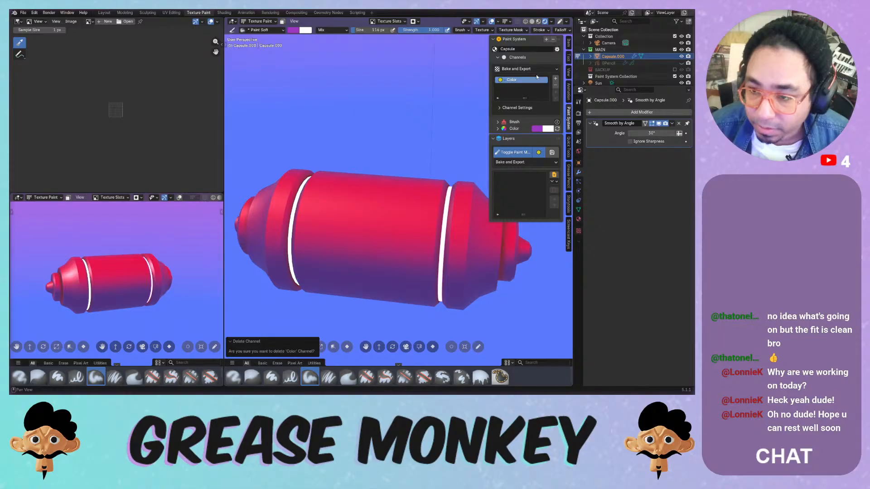
# - Delete the whole Paint System, purge unused data-blocks and save Painting Systems.blend
pyautogui.click(553, 39)
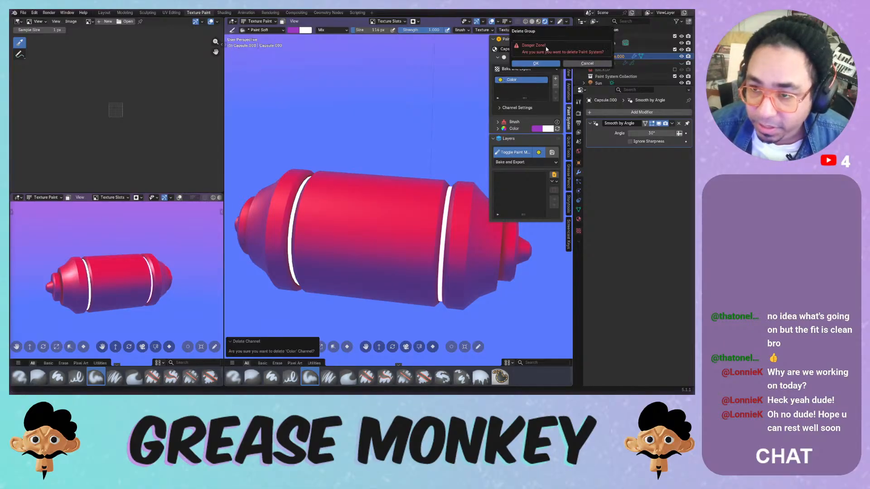
pyautogui.click(544, 62)
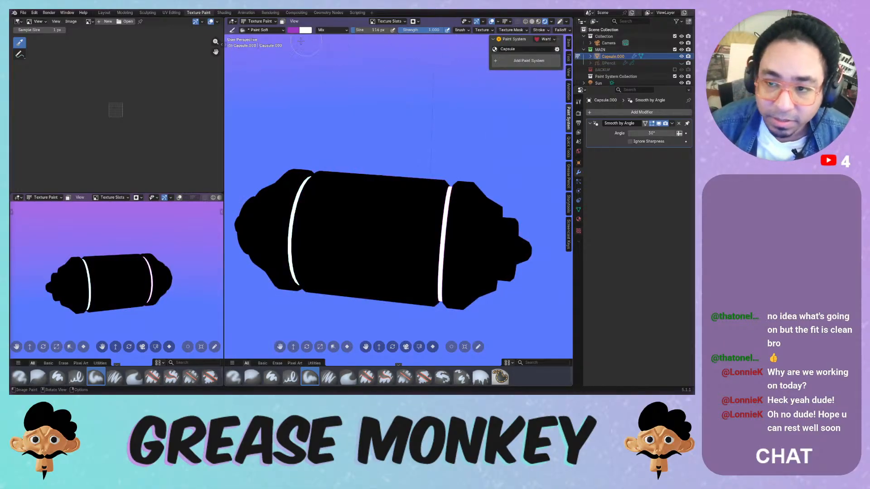
pyautogui.click(23, 13)
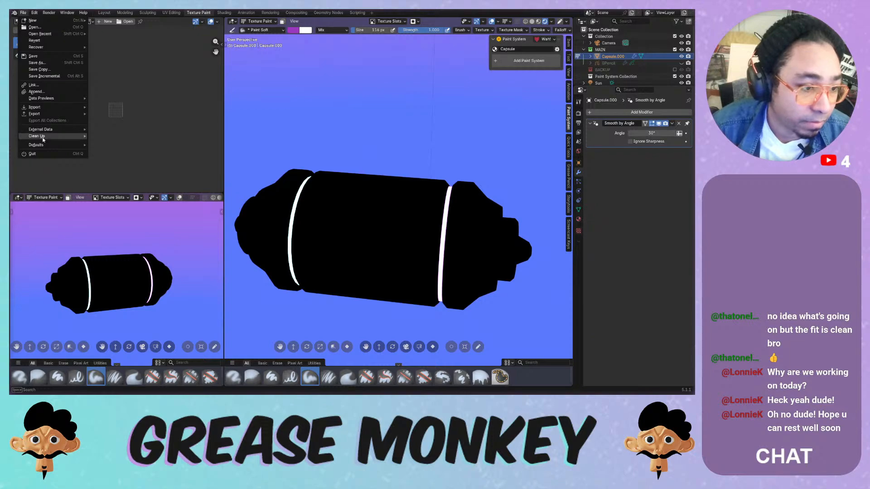
pyautogui.click(109, 144)
pyautogui.click(99, 178)
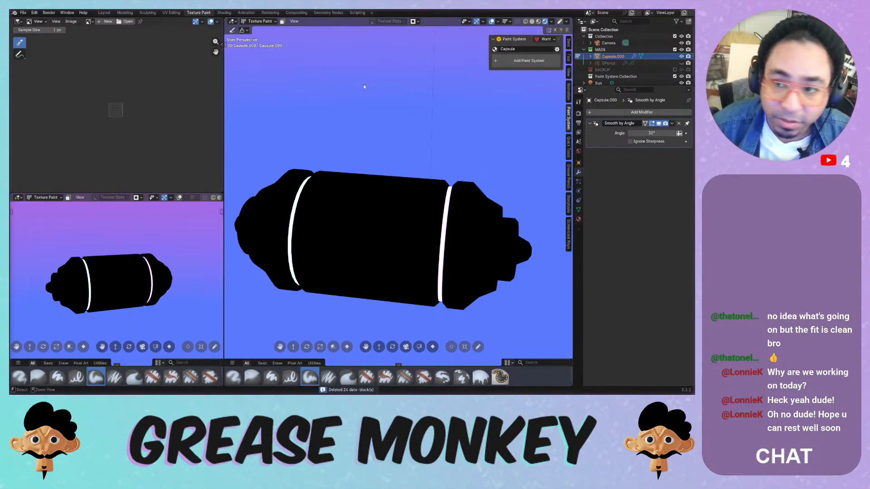
pyautogui.hotkey('ctrl', 's')
# - Make Capsule the active material and slot, keeping the Emissions slot after undoing its removal
pyautogui.click(499, 49)
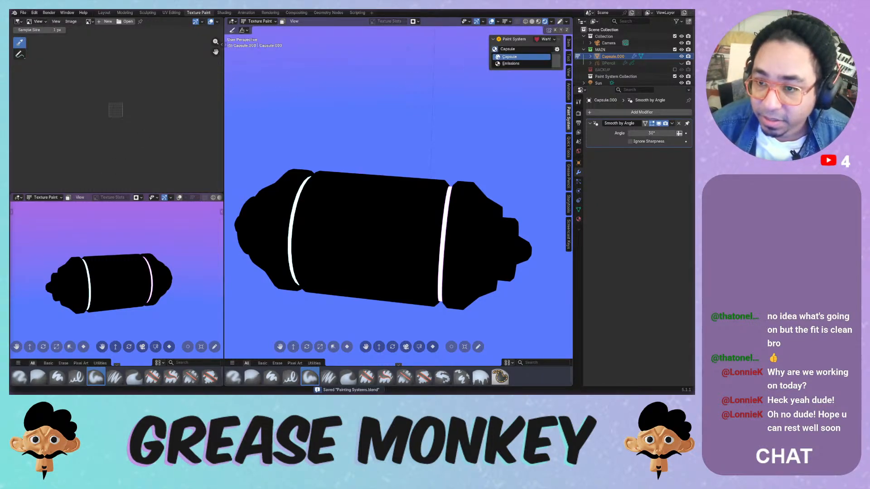
pyautogui.click(498, 57)
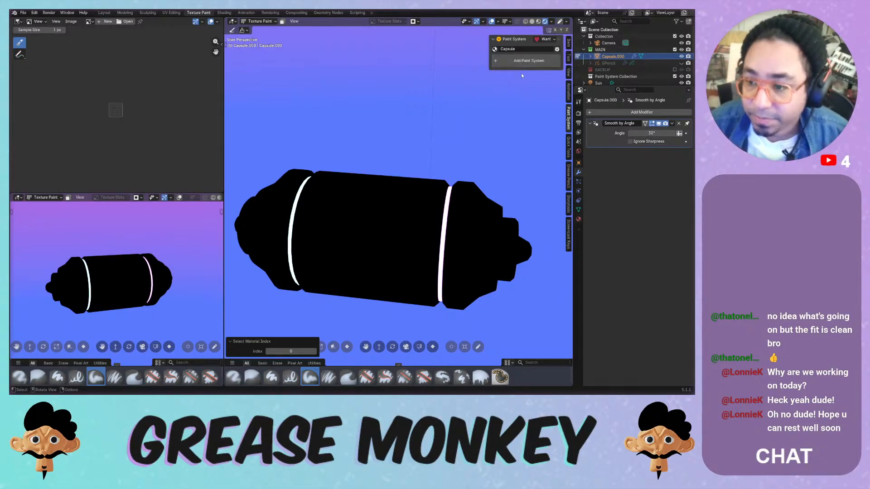
pyautogui.click(578, 219)
pyautogui.click(634, 121)
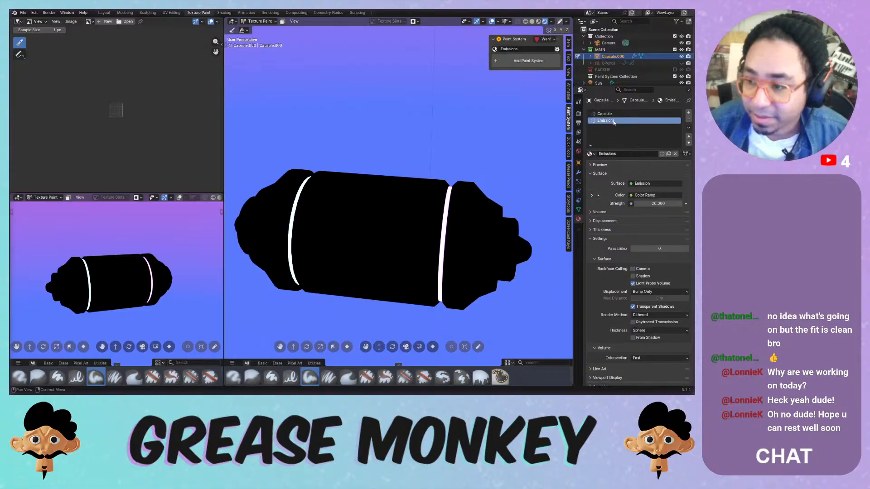
pyautogui.click(690, 120)
pyautogui.hotkey('ctrl', 'z')
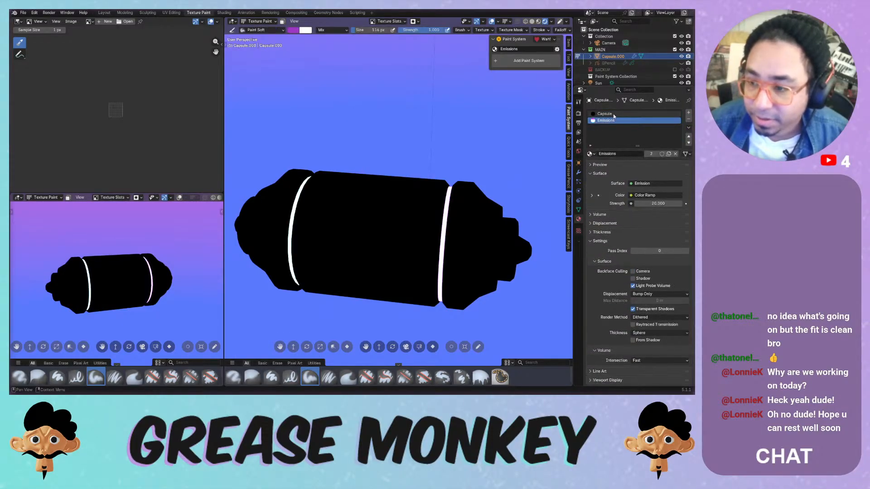
pyautogui.click(614, 113)
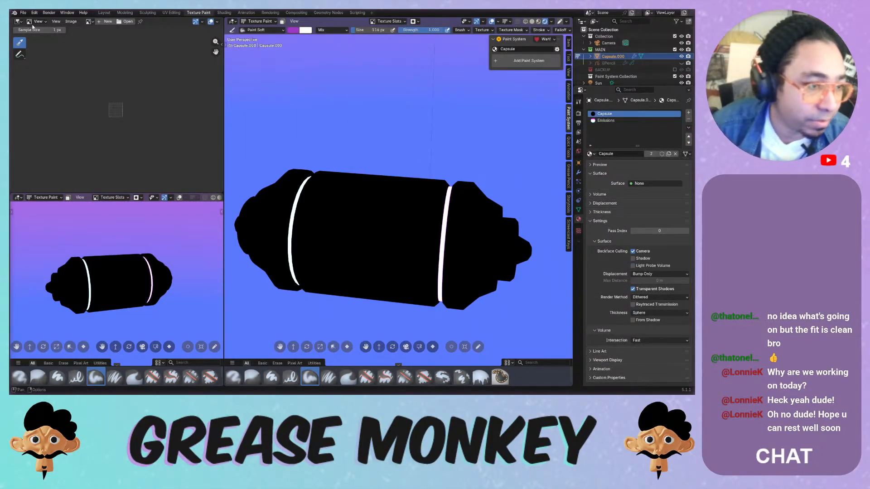
pyautogui.click(19, 22)
# - In the Shader Editor, link the Mix node to Material Output and save
pyautogui.click(35, 75)
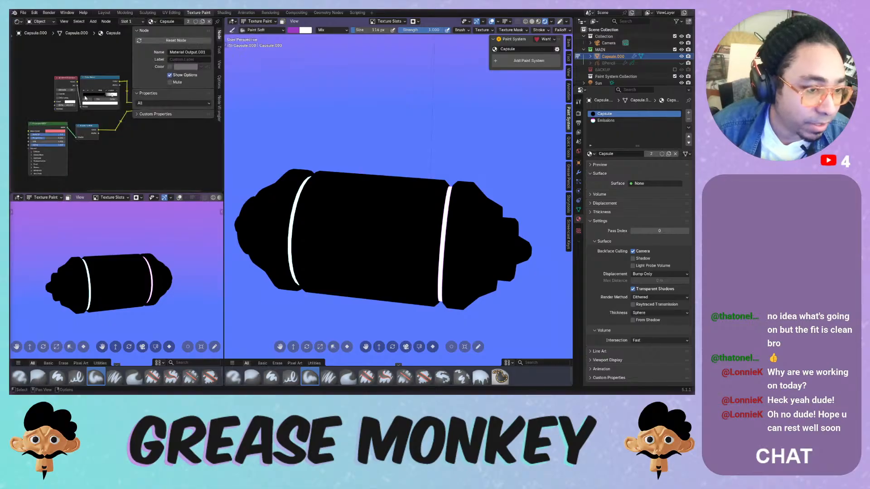
pyautogui.moveTo(143, 137); pyautogui.dragTo(72, 164, button='middle')
pyautogui.moveTo(89, 124); pyautogui.dragTo(163, 127)
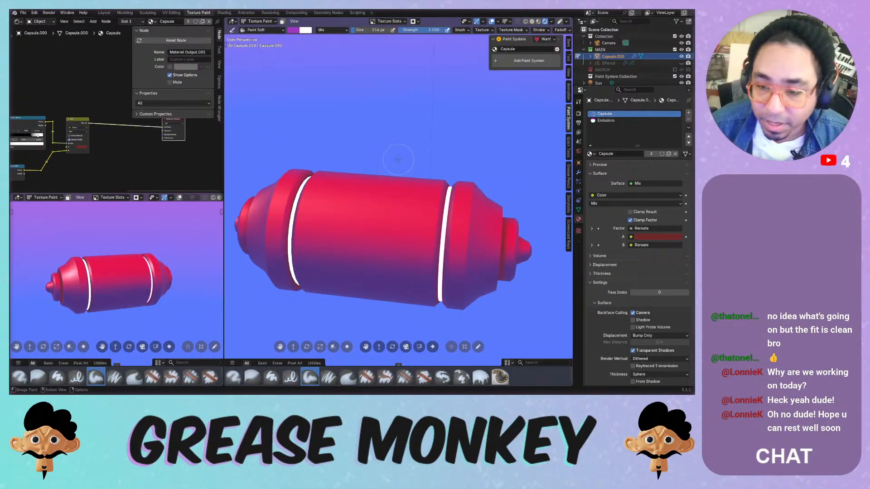
pyautogui.hotkey('ctrl', 's')
# - Add a PBR Paint System and set its Metallic and Roughness values to 0
pyautogui.moveTo(404, 162); pyautogui.dragTo(404, 136, button='middle')
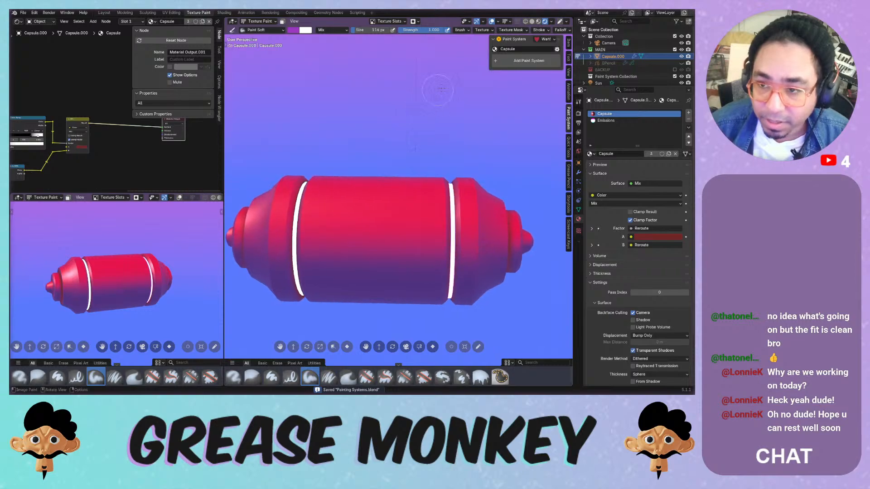
pyautogui.click(512, 63)
pyautogui.click(515, 66)
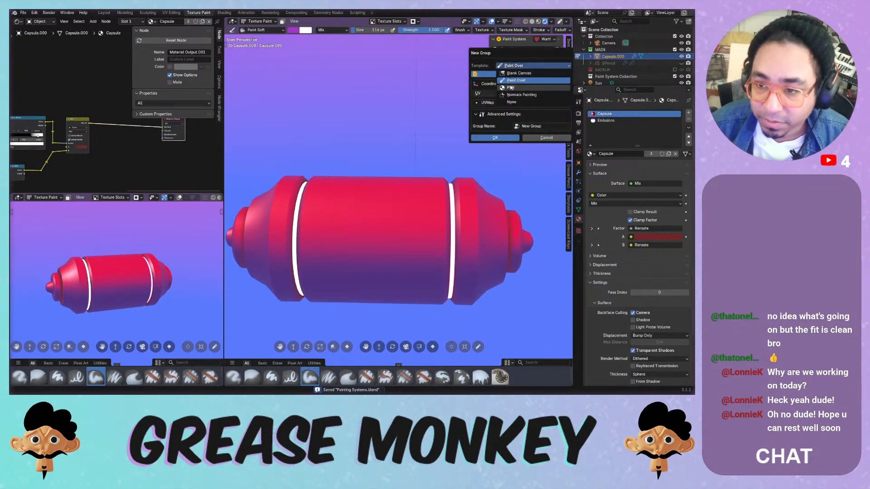
pyautogui.click(510, 90)
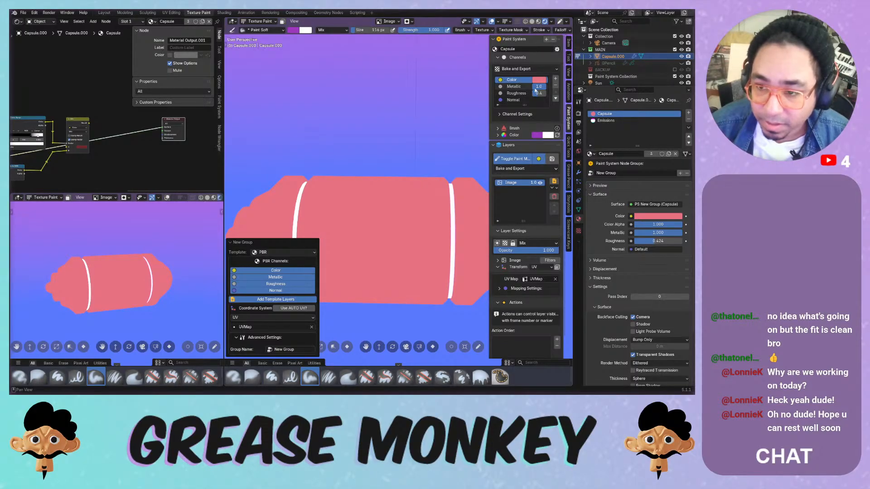
pyautogui.moveTo(540, 87)
pyautogui.mouseDown()
pyautogui.moveTo(526, 87)
pyautogui.moveTo(546, 94)
pyautogui.moveTo(530, 94)
pyautogui.mouseUp()
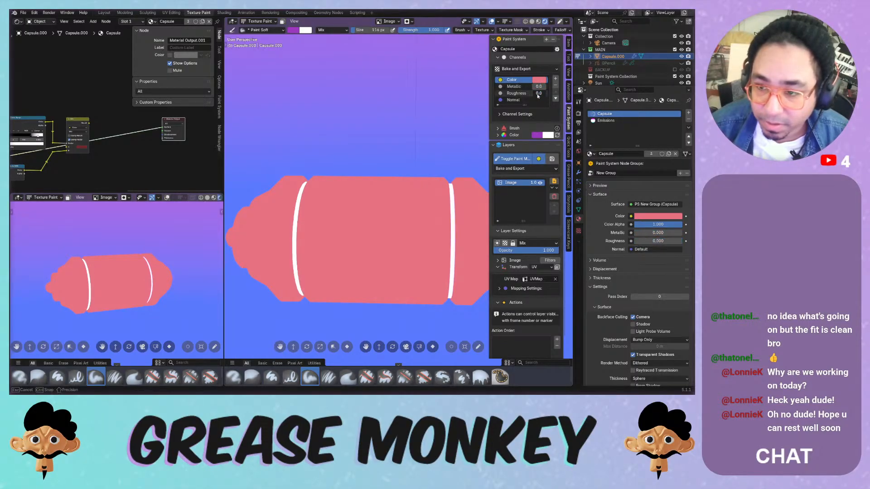
pyautogui.click(538, 87)
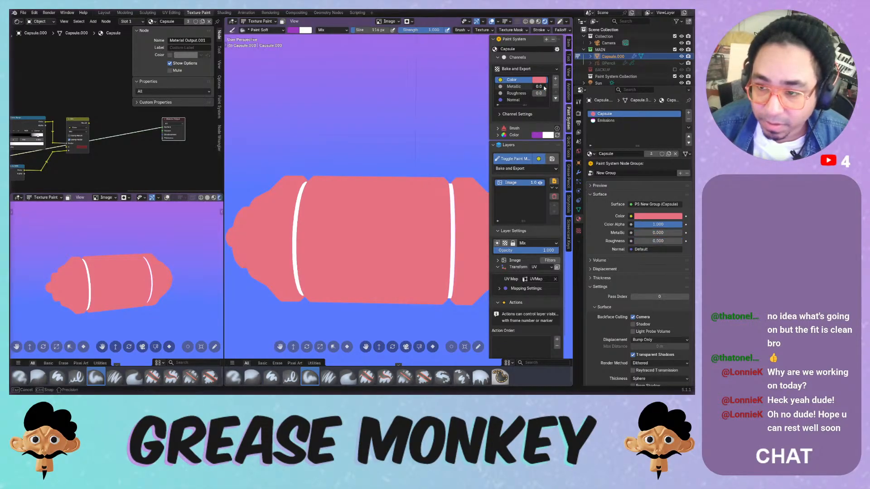
pyautogui.doubleClick(507, 99)
pyautogui.click(498, 86)
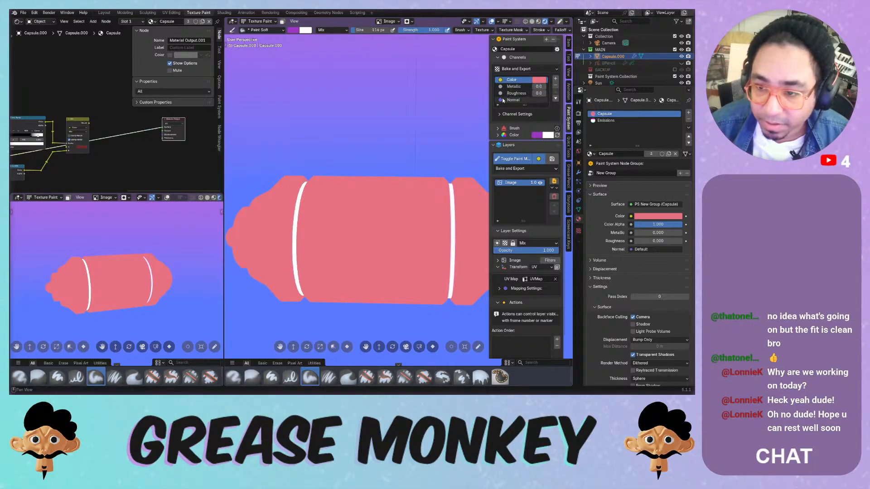
pyautogui.rightClick(505, 99)
# - On the Normal channel, run Brush Painter with the Gouache Short 1 brush preset
pyautogui.click(512, 100)
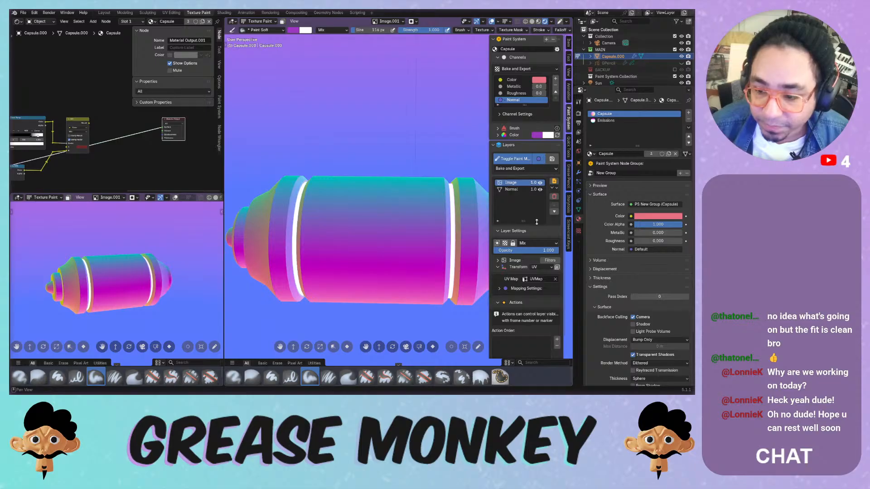
pyautogui.click(548, 261)
pyautogui.click(546, 259)
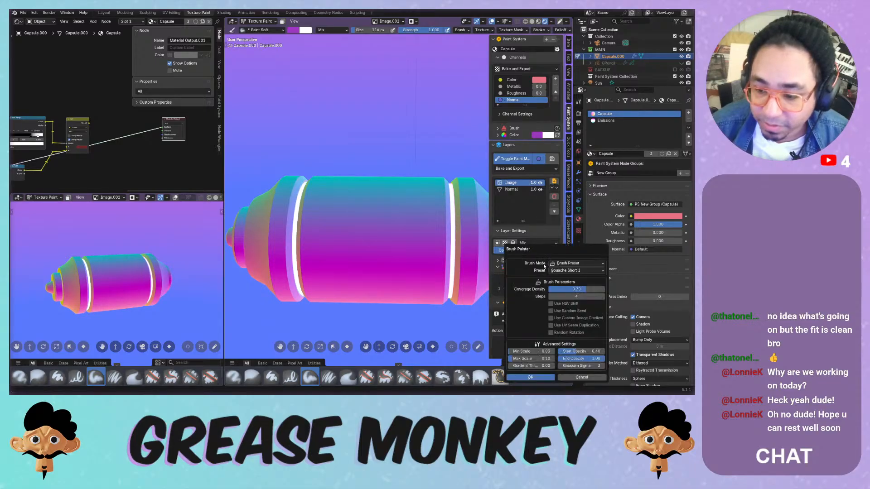
pyautogui.click(562, 270)
pyautogui.click(562, 272)
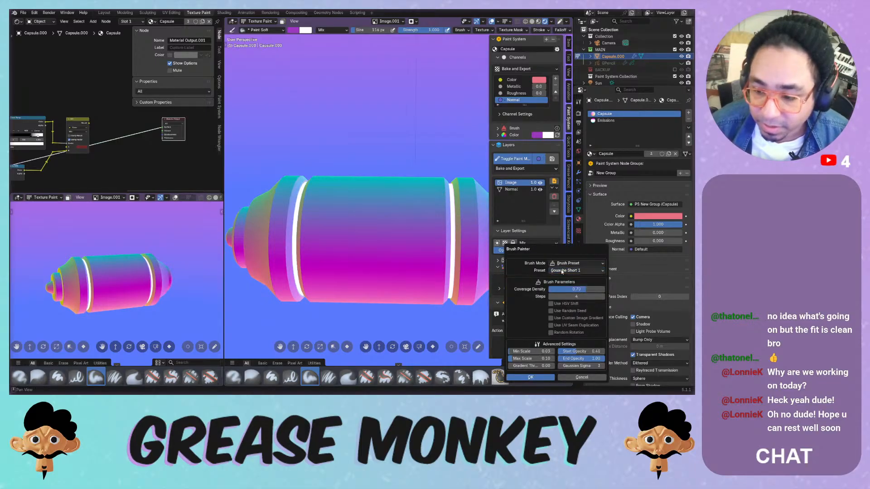
pyautogui.click(566, 264)
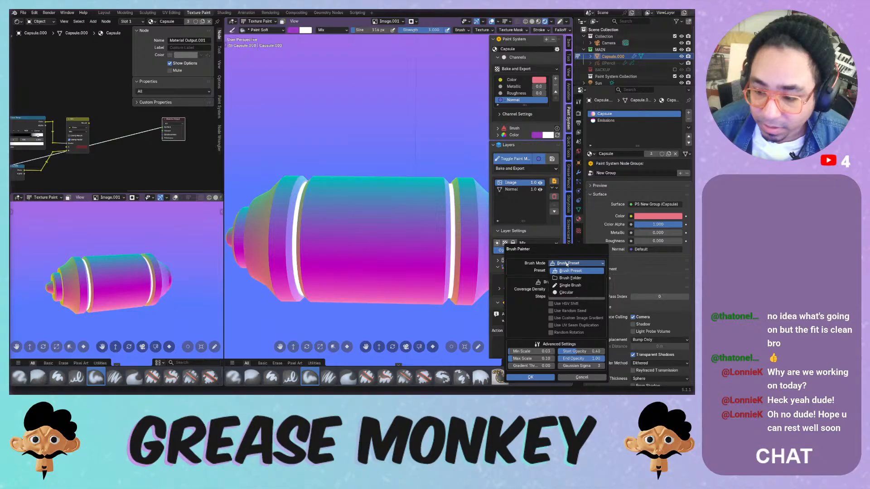
pyautogui.click(566, 264)
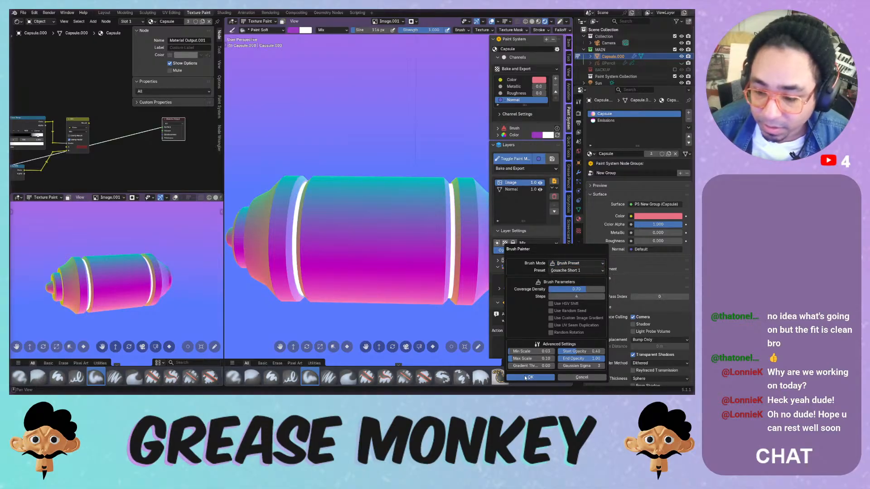
pyautogui.click(526, 377)
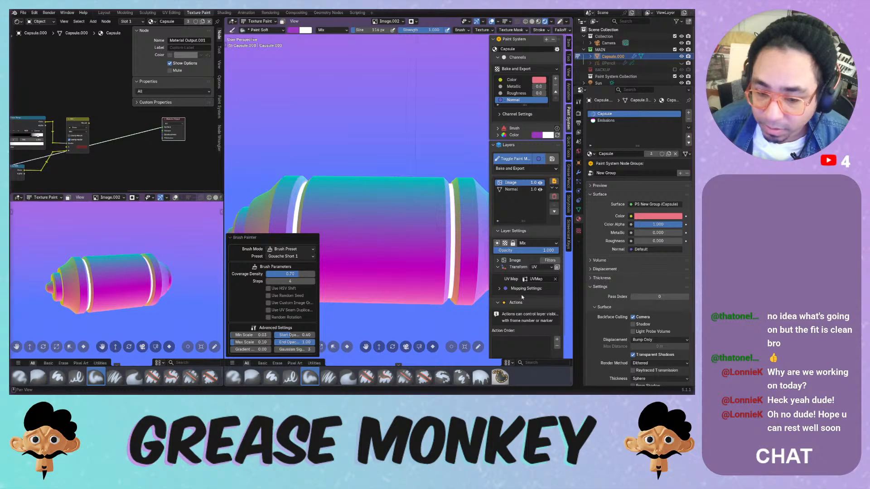
# - Set the Brush Painter coverage density to about 0.80 and isolate the colour channel
pyautogui.moveTo(299, 274); pyautogui.dragTo(299, 275)
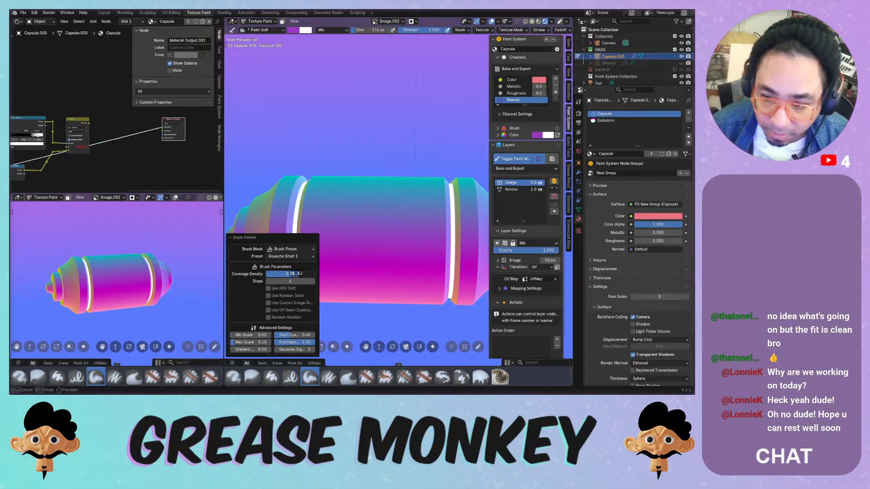
pyautogui.click(290, 273)
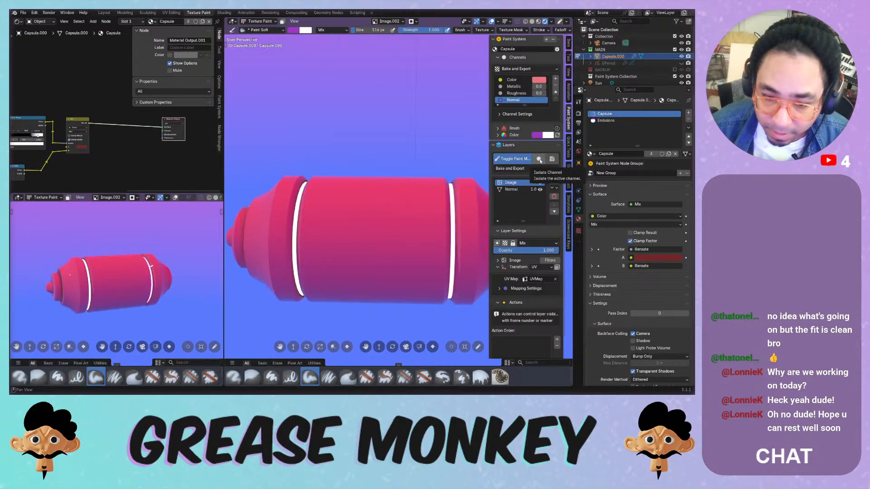
pyautogui.click(540, 160)
# - Turn off channel isolation and select the Image layer, keeping UV projection
pyautogui.click(539, 159)
pyautogui.click(539, 160)
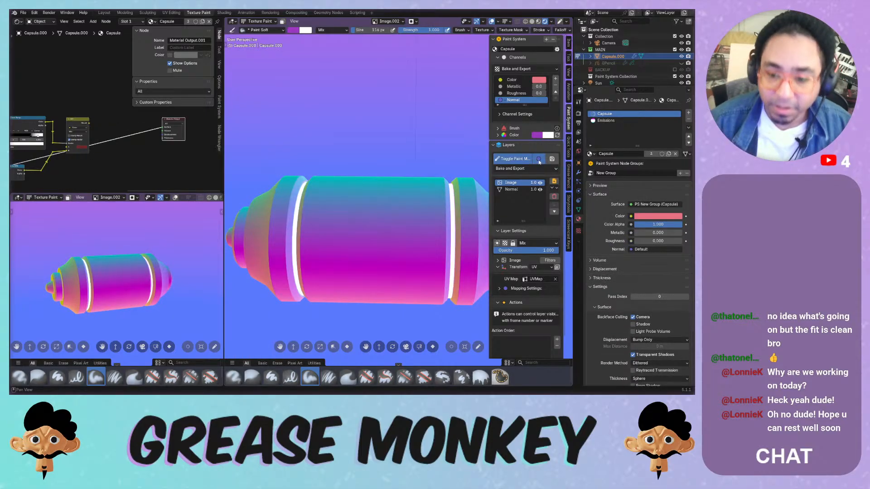
pyautogui.click(519, 190)
pyautogui.click(512, 182)
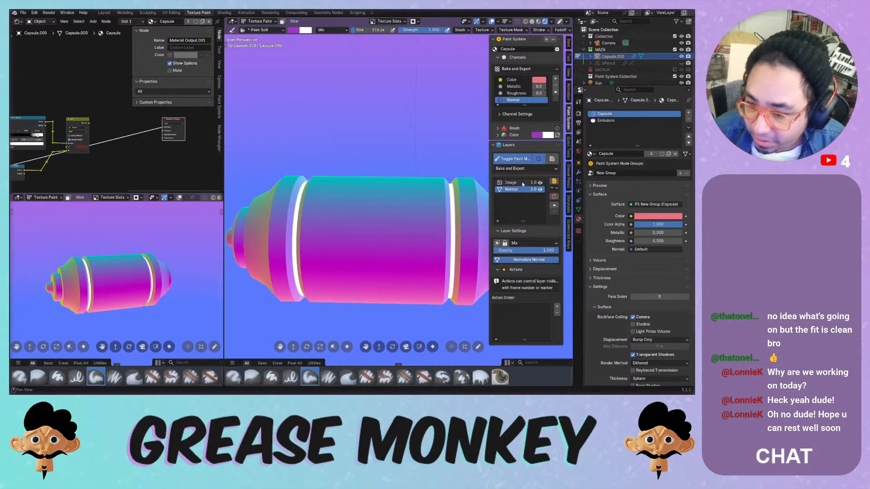
pyautogui.click(539, 268)
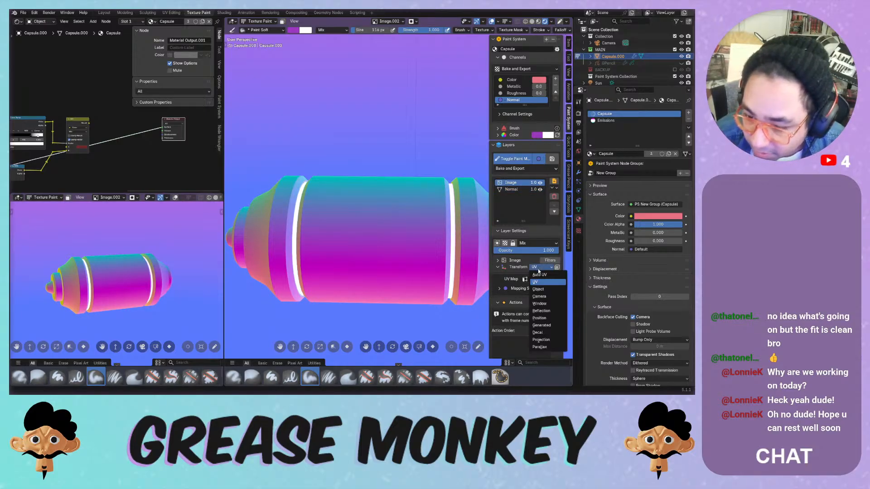
pyautogui.click(538, 271)
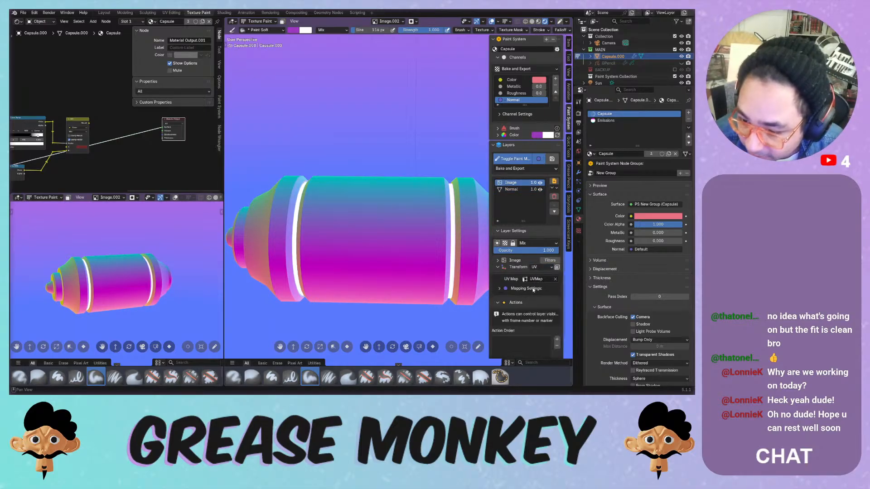
# - Expand the Image layer's Image.002 settings, starting and cancelling a Quick Edit
pyautogui.click(517, 260)
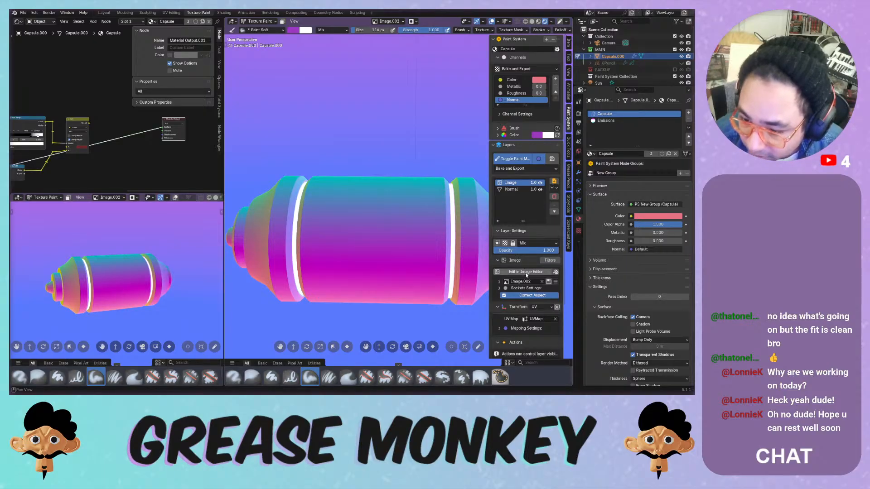
pyautogui.click(526, 273)
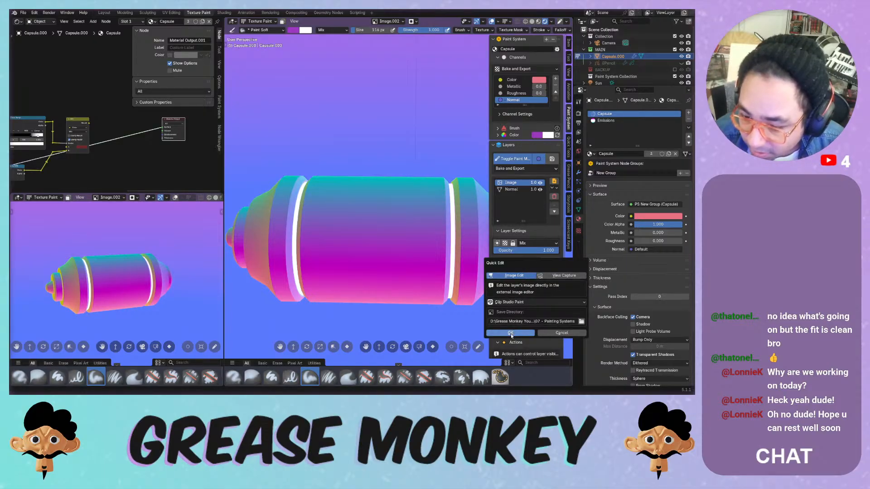
pyautogui.click(553, 332)
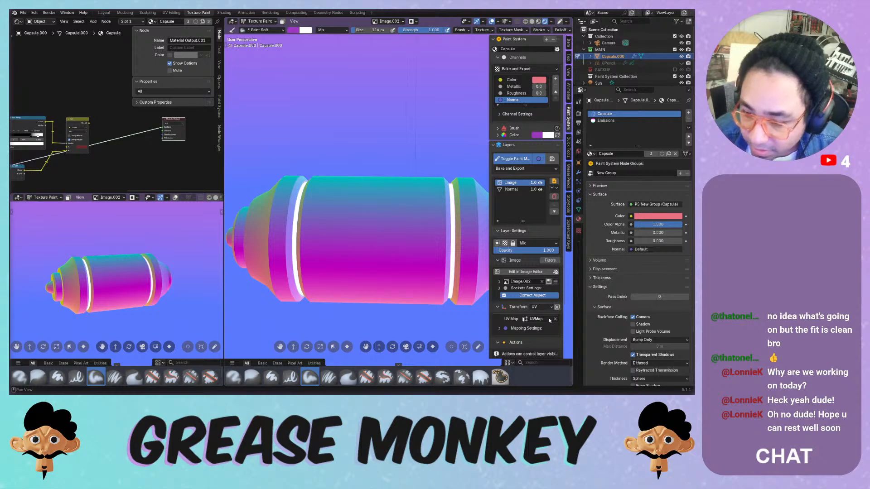
pyautogui.click(17, 21)
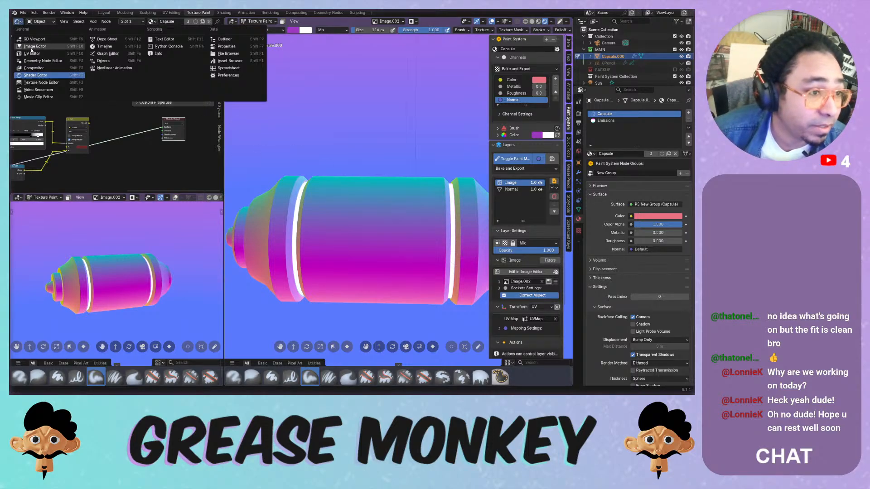
# - Turn the top-left pane into an Image Editor
pyautogui.click(42, 82)
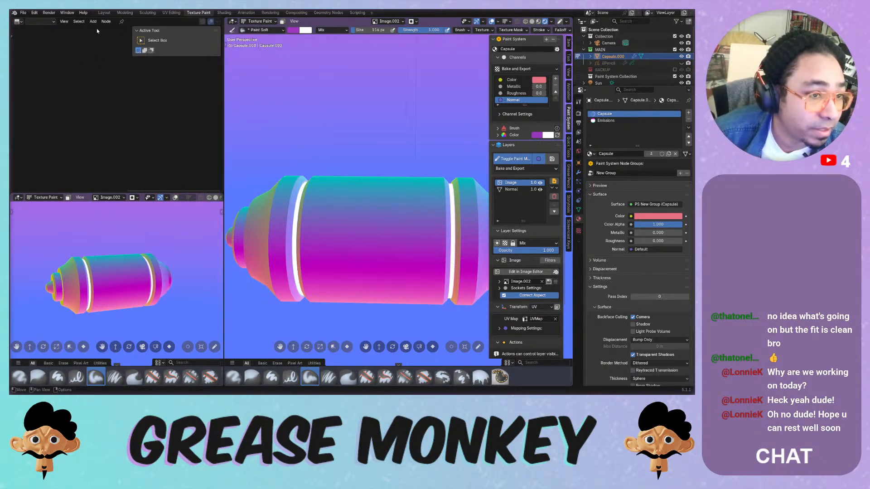
pyautogui.click(46, 21)
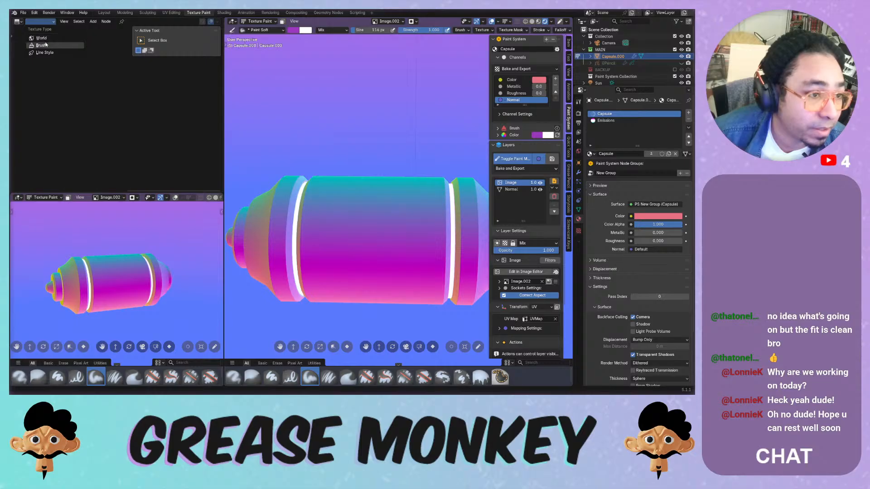
pyautogui.click(46, 45)
pyautogui.click(17, 21)
pyautogui.click(48, 52)
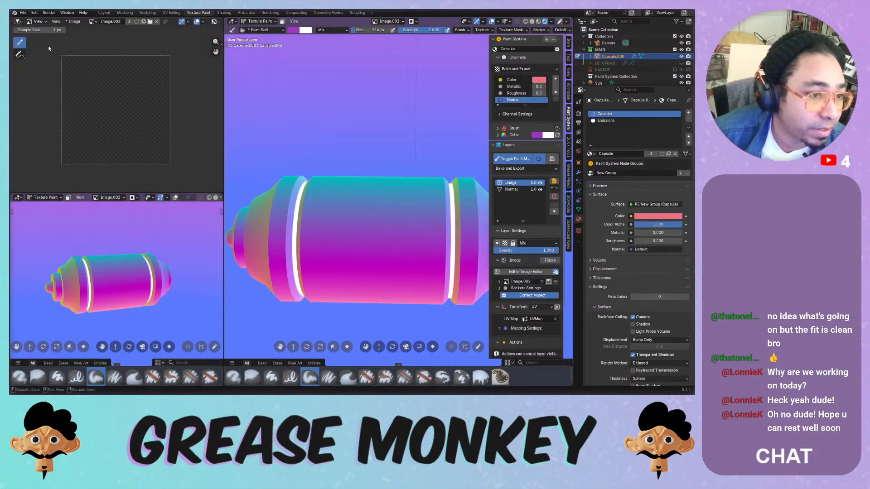
# - Switch the Image Editor between Image and Image.002, then reselect the Normal and Image layers
pyautogui.click(92, 22)
pyautogui.click(104, 32)
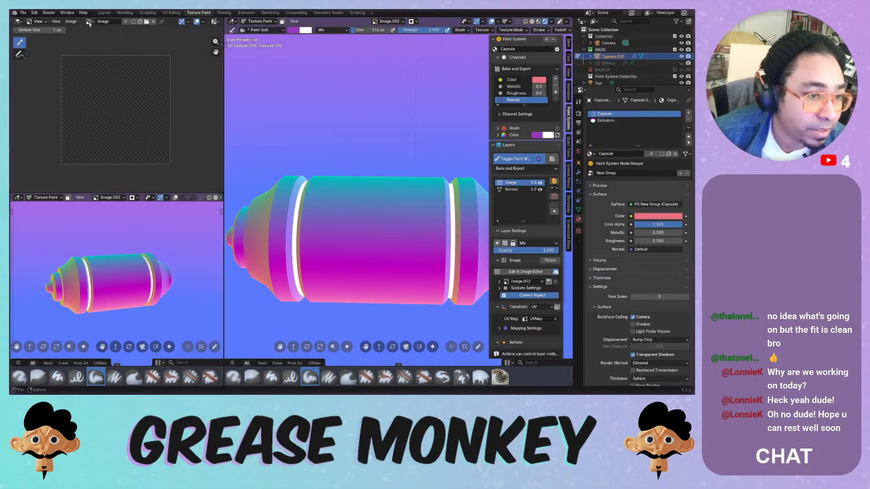
pyautogui.click(89, 24)
pyautogui.click(95, 38)
pyautogui.click(92, 23)
pyautogui.click(95, 45)
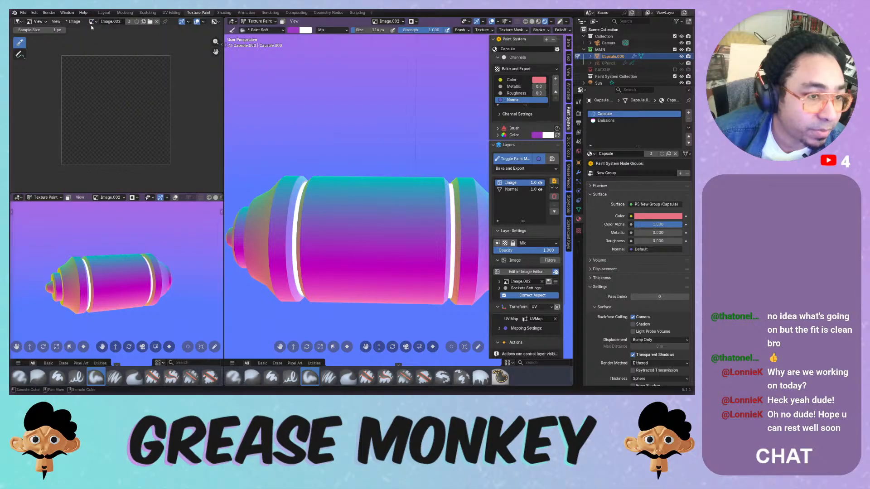
pyautogui.click(91, 22)
pyautogui.click(99, 49)
pyautogui.click(92, 22)
pyautogui.click(103, 32)
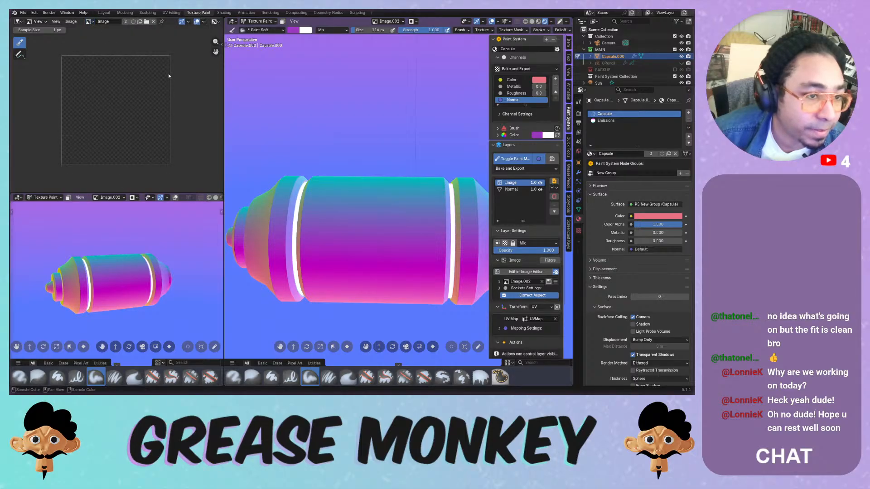
pyautogui.click(513, 190)
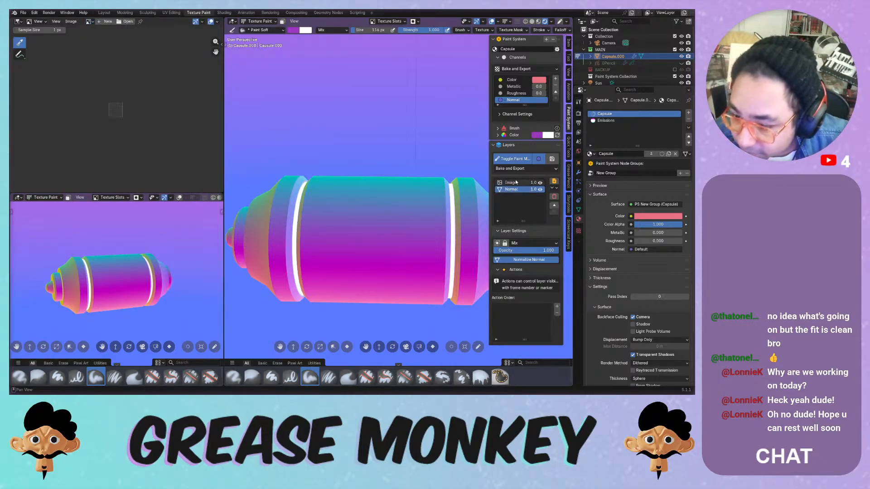
pyautogui.click(517, 183)
# - Replace the Image layer with a new 1024 image layer
pyautogui.click(553, 199)
pyautogui.click(562, 218)
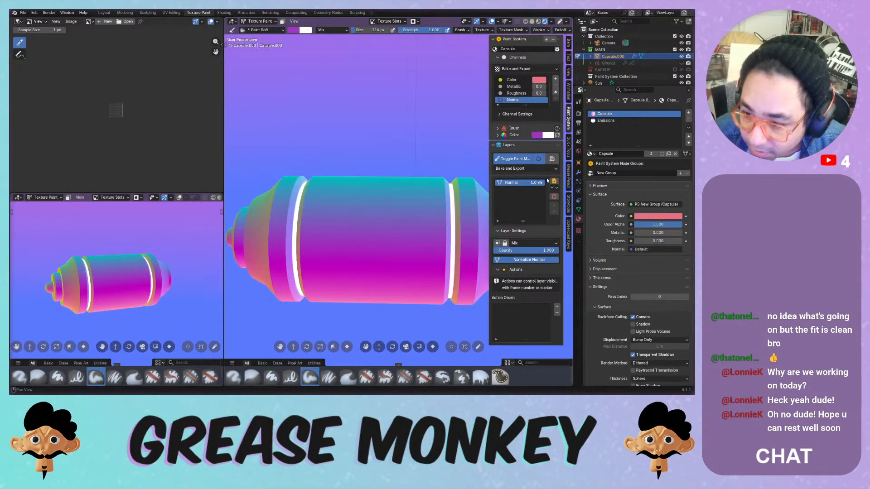
pyautogui.click(554, 181)
pyautogui.moveTo(549, 175)
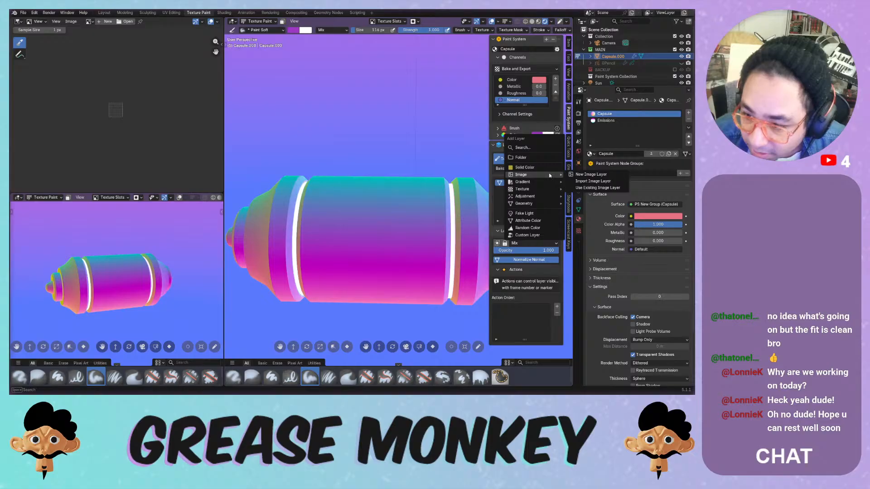
pyautogui.click(589, 174)
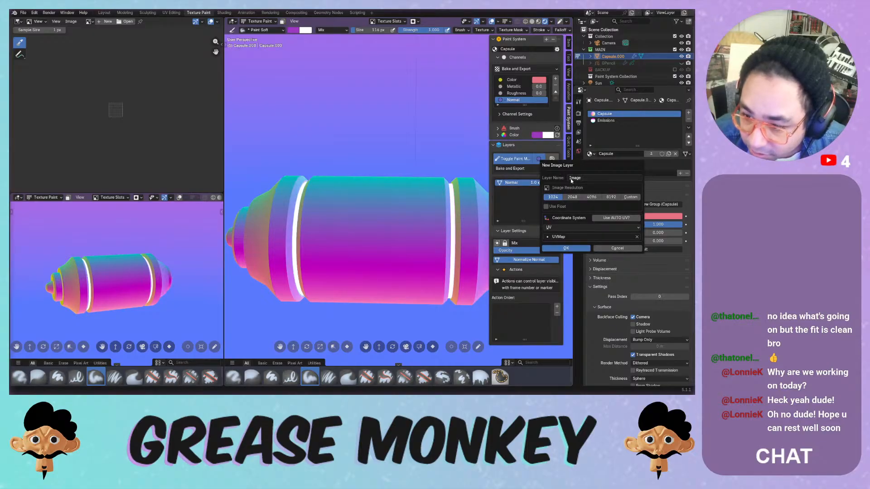
pyautogui.click(561, 248)
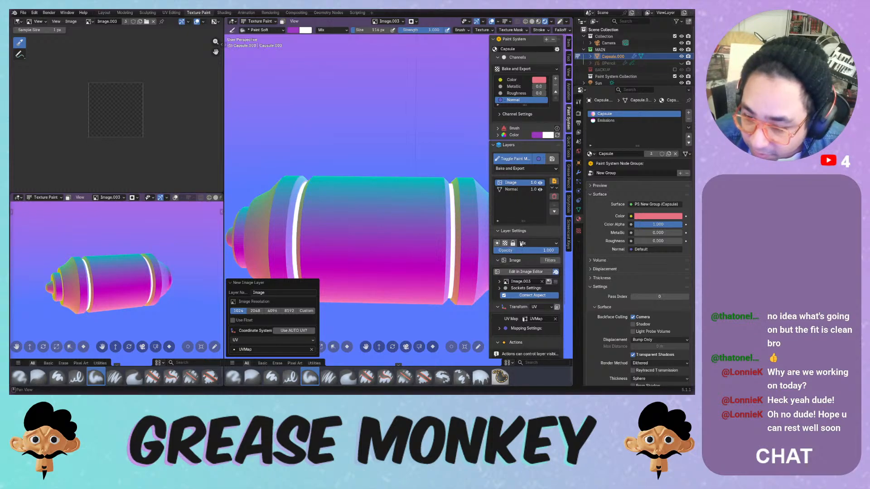
# - Run Brush Painter with the Gouache Short 2 preset and a higher minimum stroke scale
pyautogui.click(497, 262)
pyautogui.click(550, 261)
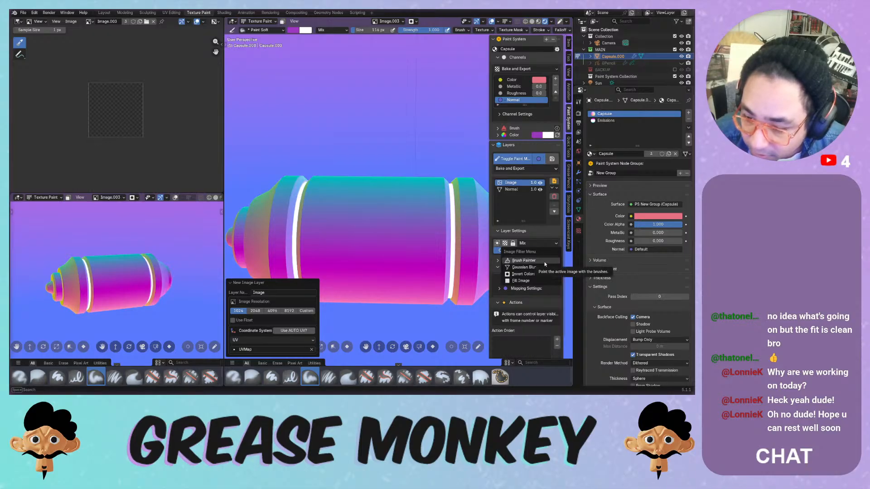
pyautogui.click(542, 263)
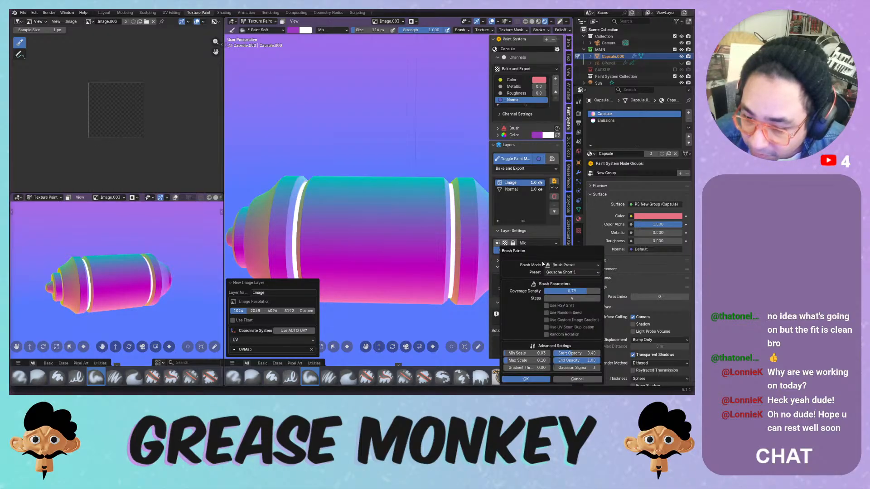
pyautogui.click(549, 272)
pyautogui.click(550, 290)
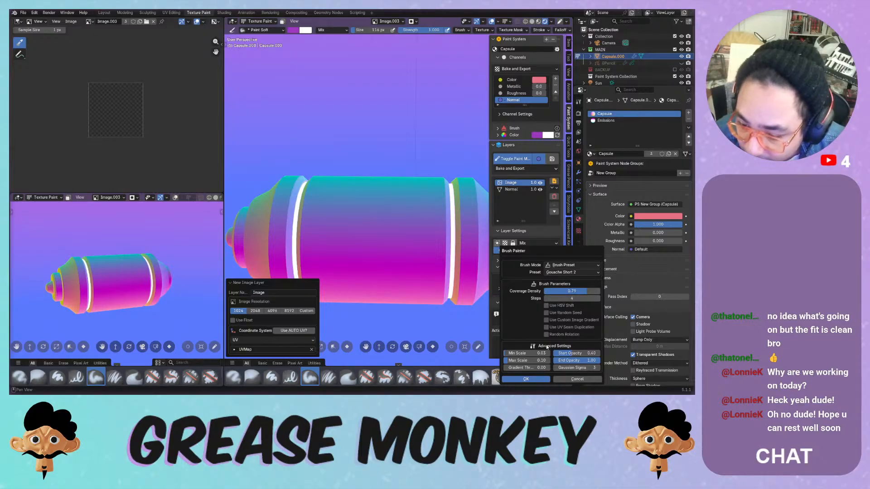
pyautogui.moveTo(546, 350)
pyautogui.mouseDown()
pyautogui.moveTo(516, 361)
pyautogui.moveTo(538, 361)
pyautogui.moveTo(526, 353)
pyautogui.mouseUp()
pyautogui.click(525, 380)
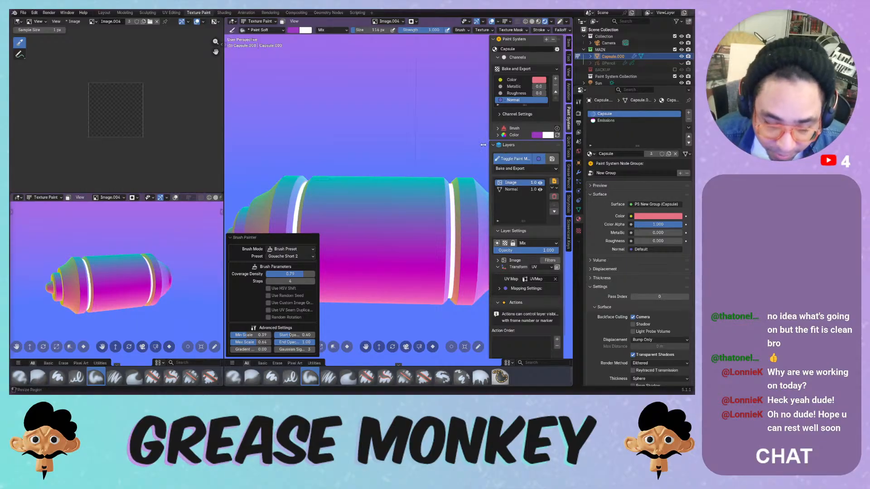
# - Switch the brush mode to Single Brush and paint purple strokes on the capsule body
pyautogui.click(290, 249)
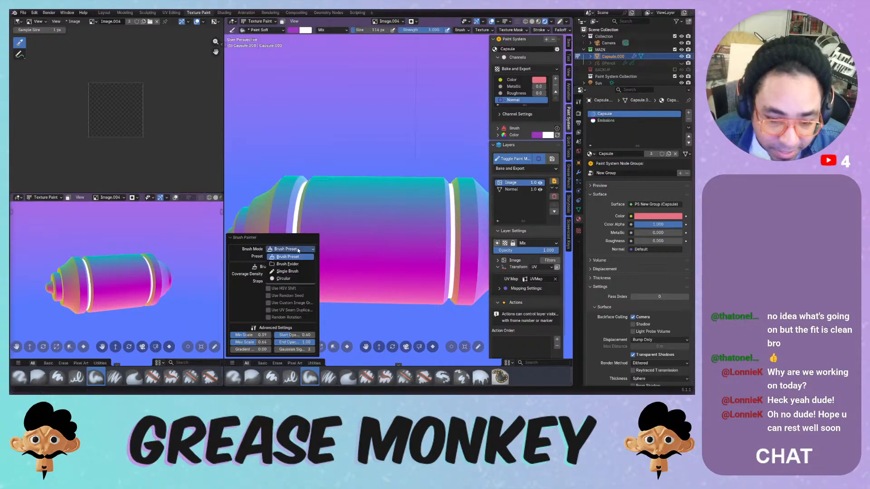
pyautogui.click(299, 270)
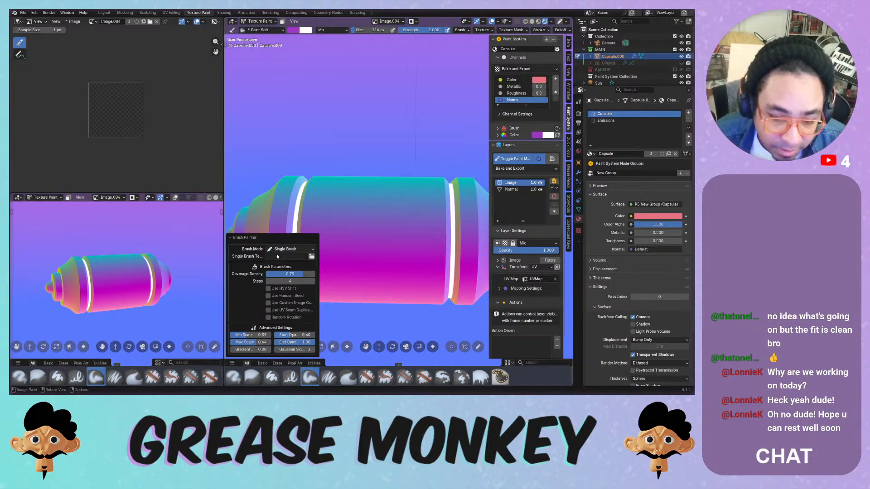
pyautogui.moveTo(339, 249)
pyautogui.mouseDown()
pyautogui.moveTo(376, 199)
pyautogui.moveTo(347, 238)
pyautogui.mouseUp()
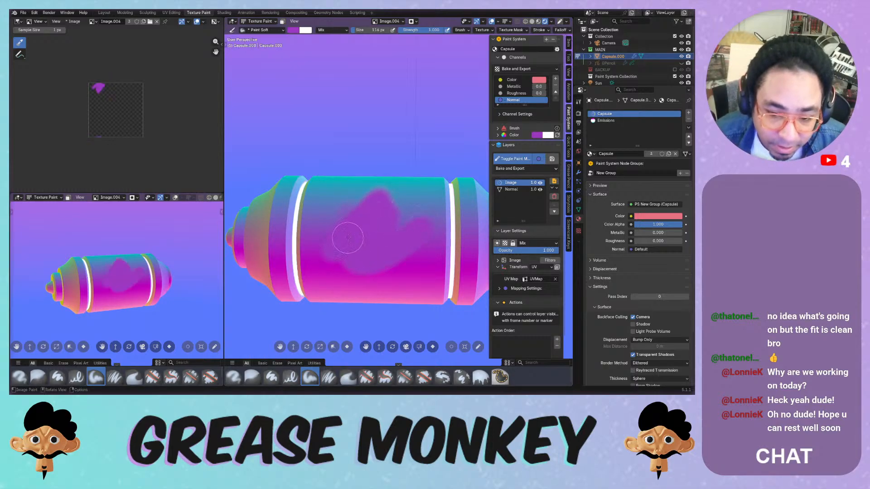
# - Run Brush Painter with Gouache Short 1, HSV Shift, Random Seed, Random Rotation and gradient threshold 0.12
pyautogui.click(548, 261)
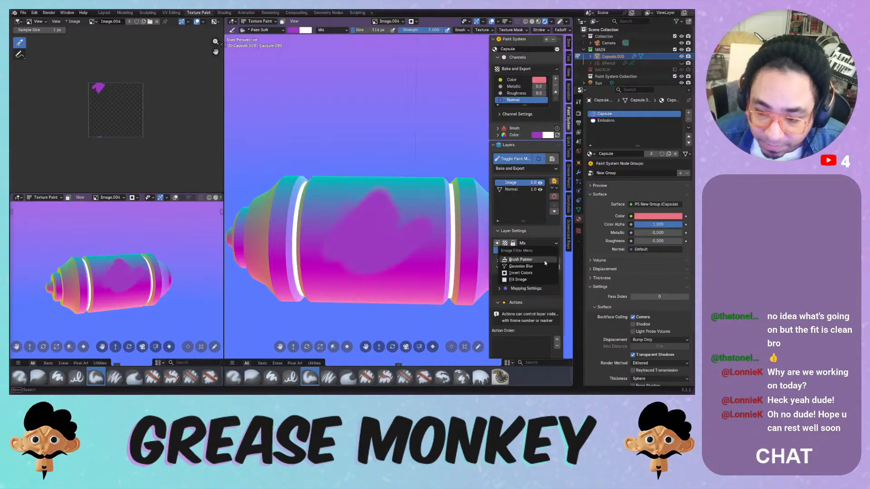
pyautogui.click(544, 262)
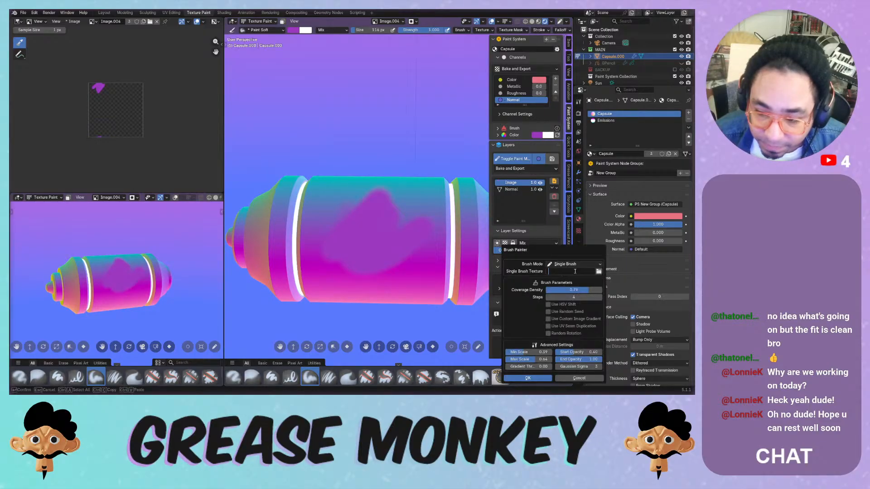
pyautogui.click(593, 264)
pyautogui.click(589, 272)
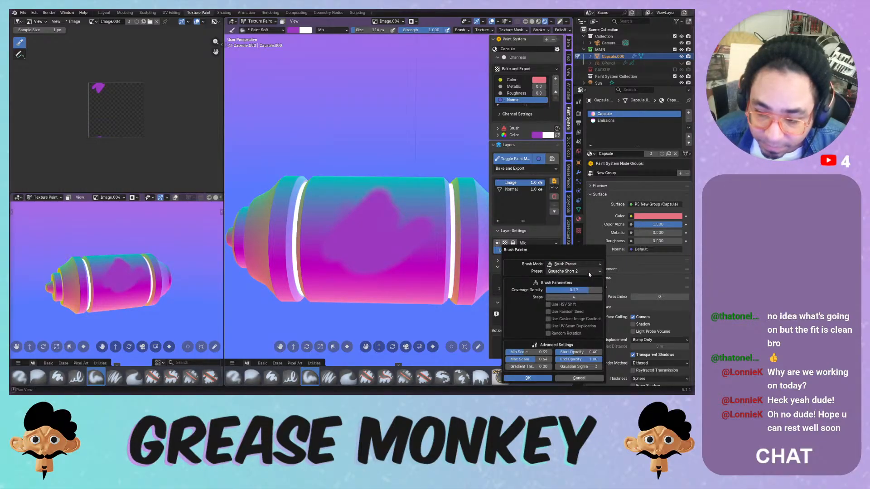
pyautogui.click(588, 272)
pyautogui.click(584, 278)
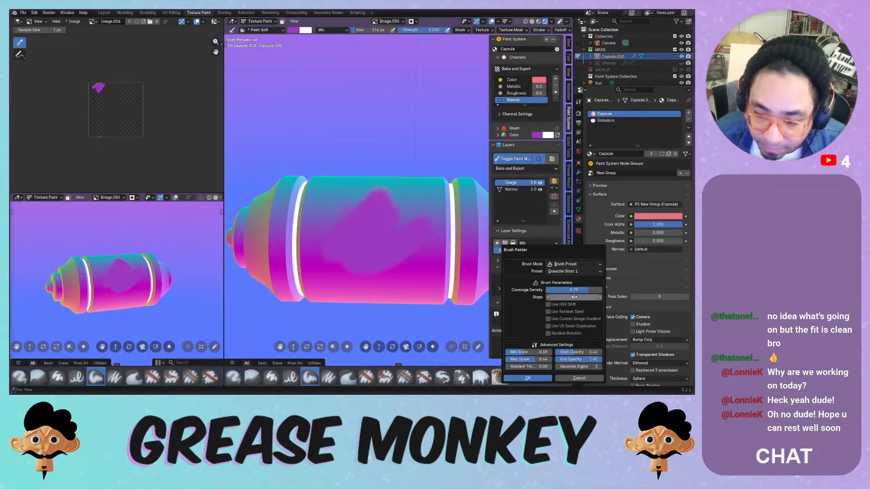
pyautogui.click(562, 307)
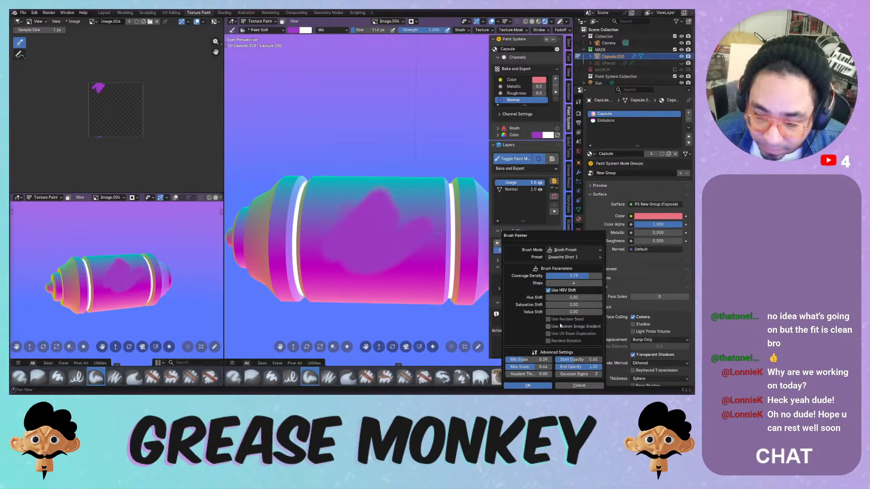
pyautogui.click(564, 325)
pyautogui.click(565, 312)
pyautogui.click(565, 319)
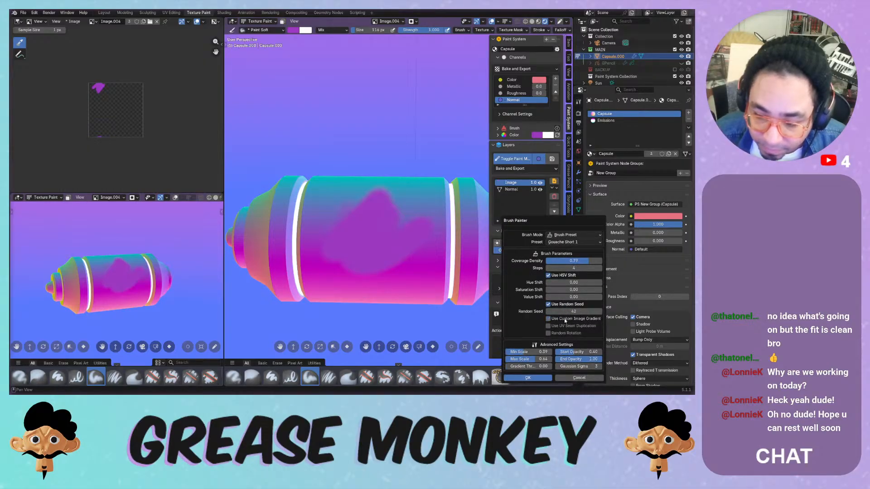
pyautogui.click(573, 333)
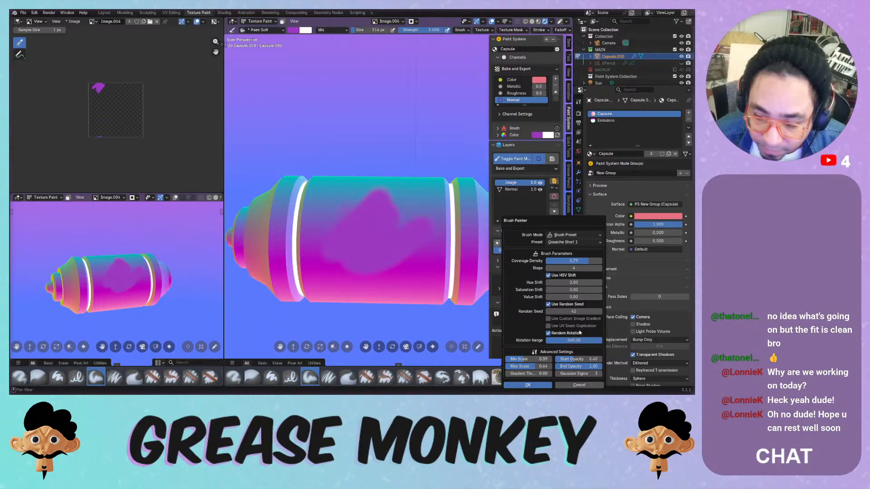
pyautogui.moveTo(538, 375); pyautogui.dragTo(544, 375)
pyautogui.click(540, 385)
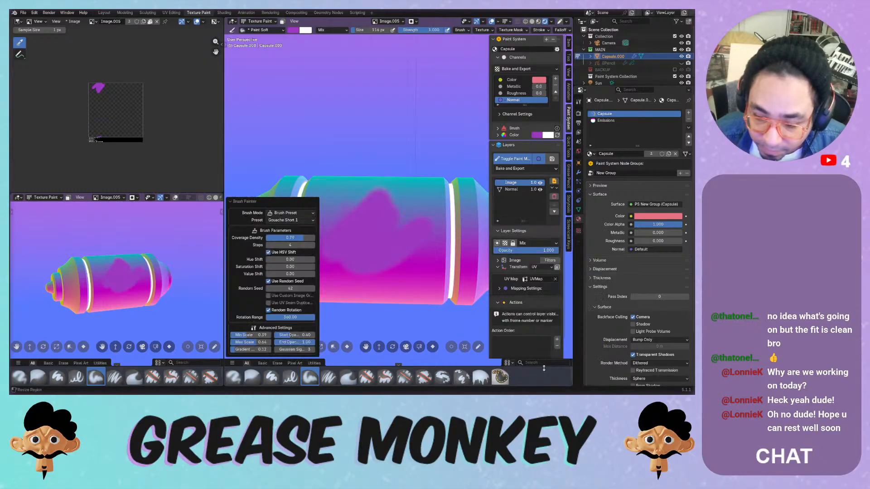
# - Compare the painted patch against plain red by toggling layer visibility, then paint more purple strokes
pyautogui.click(540, 190)
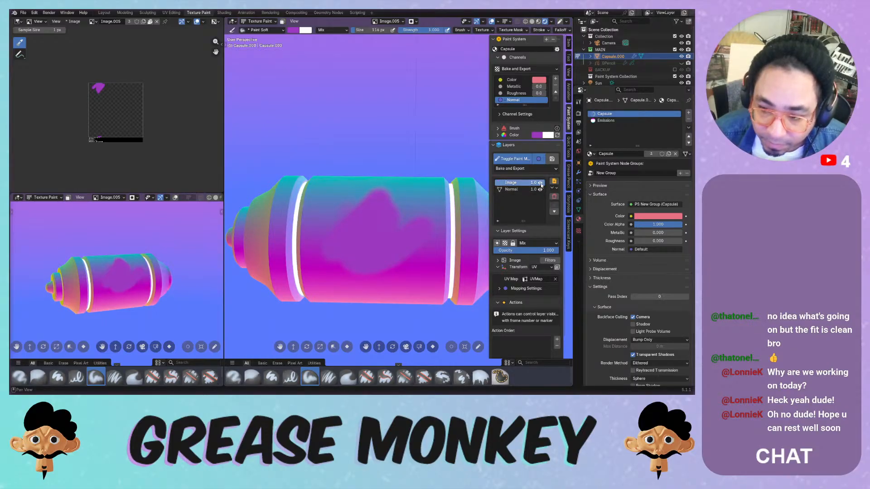
pyautogui.click(541, 182)
pyautogui.click(541, 183)
pyautogui.click(541, 182)
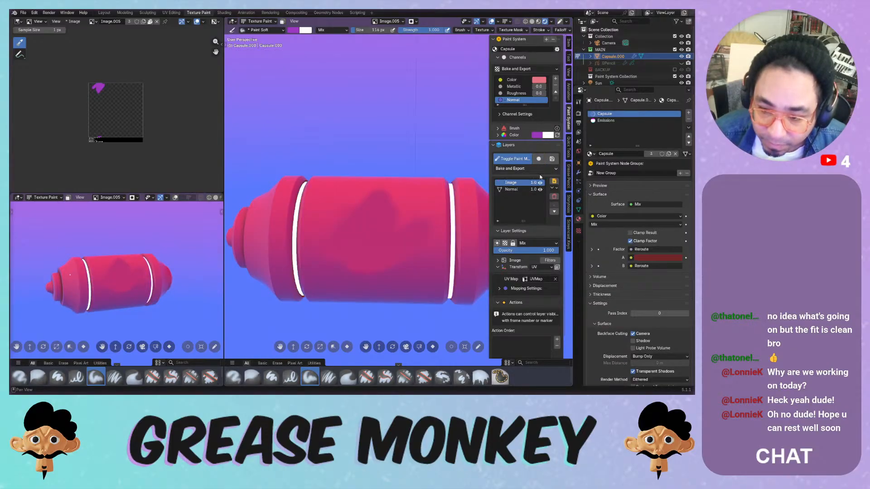
pyautogui.click(540, 183)
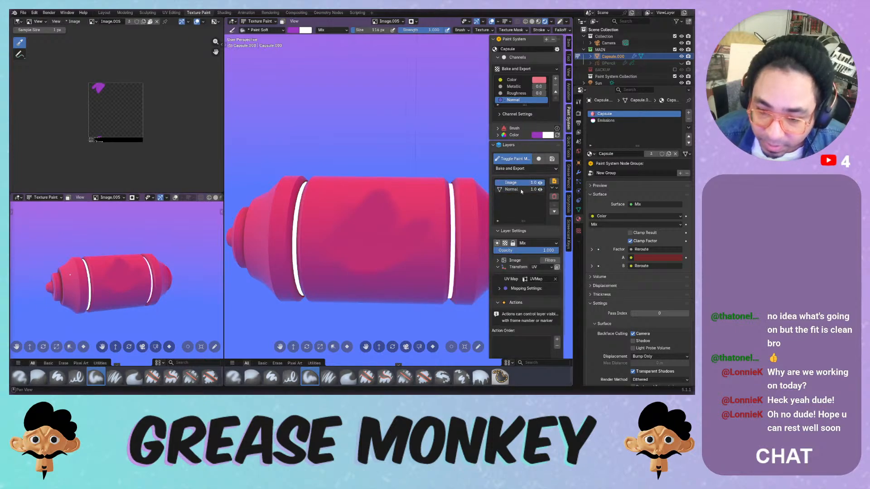
pyautogui.moveTo(362, 194)
pyautogui.mouseDown()
pyautogui.moveTo(349, 226)
pyautogui.moveTo(385, 208)
pyautogui.moveTo(416, 271)
pyautogui.moveTo(347, 225)
pyautogui.moveTo(366, 223)
pyautogui.mouseUp()
pyautogui.moveTo(389, 190); pyautogui.dragTo(382, 198, button='middle')
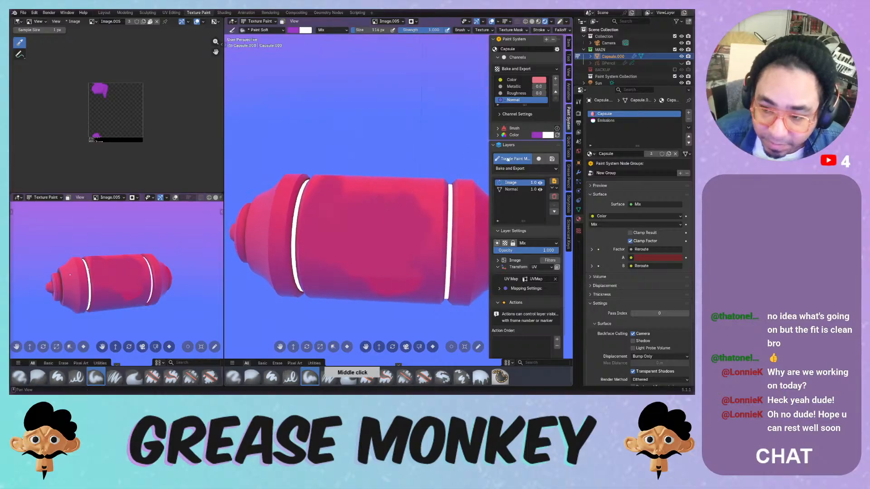
pyautogui.click(508, 160)
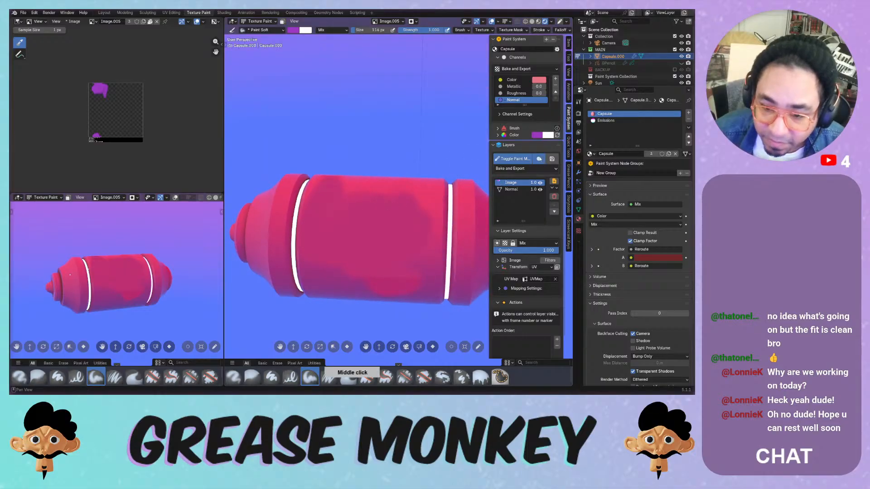
pyautogui.click(548, 262)
# - Rerun Brush Painter with Steps 10 and coverage density 0.30, then paint magenta over the capsule's upper middle
pyautogui.click(528, 263)
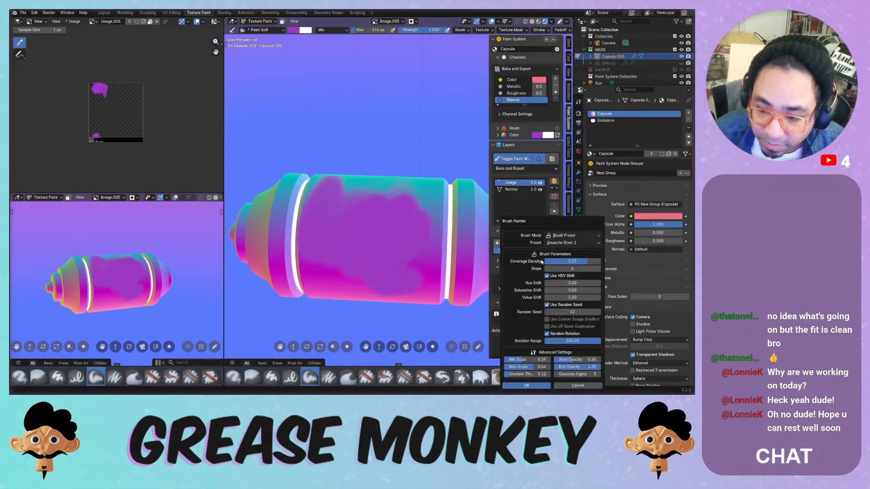
pyautogui.click(518, 386)
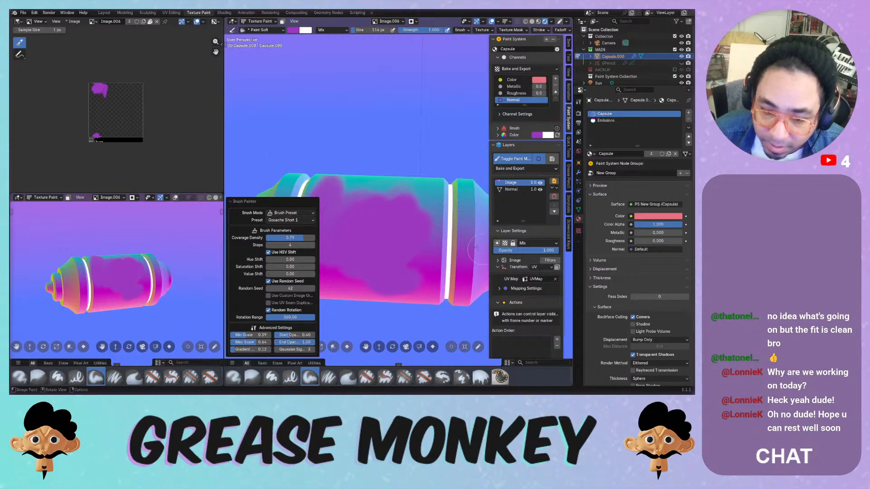
pyautogui.click(278, 244)
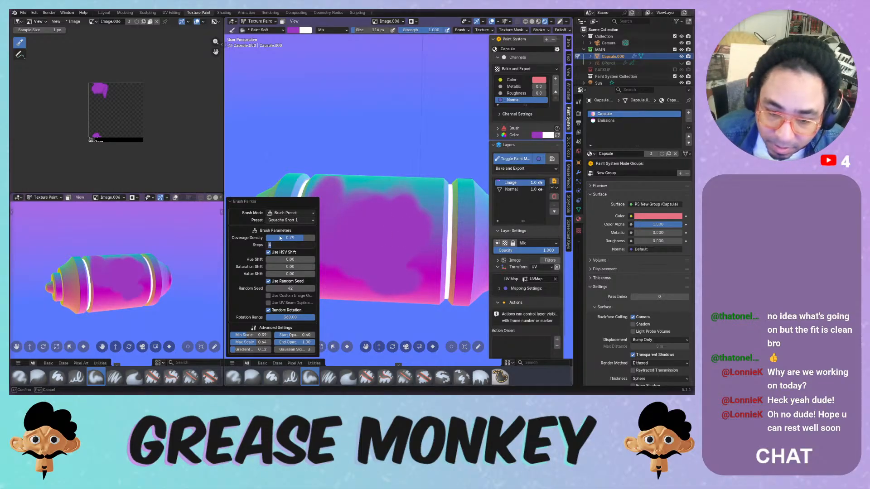
pyautogui.press('Return')
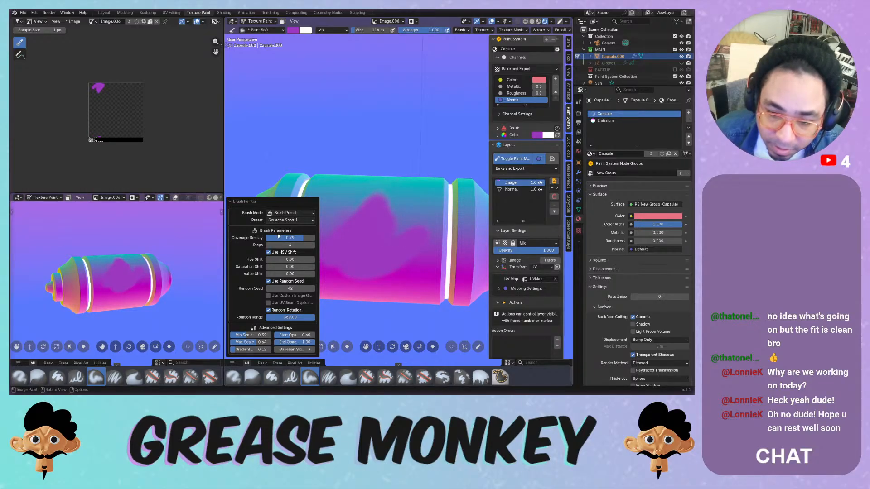
pyautogui.click(276, 237)
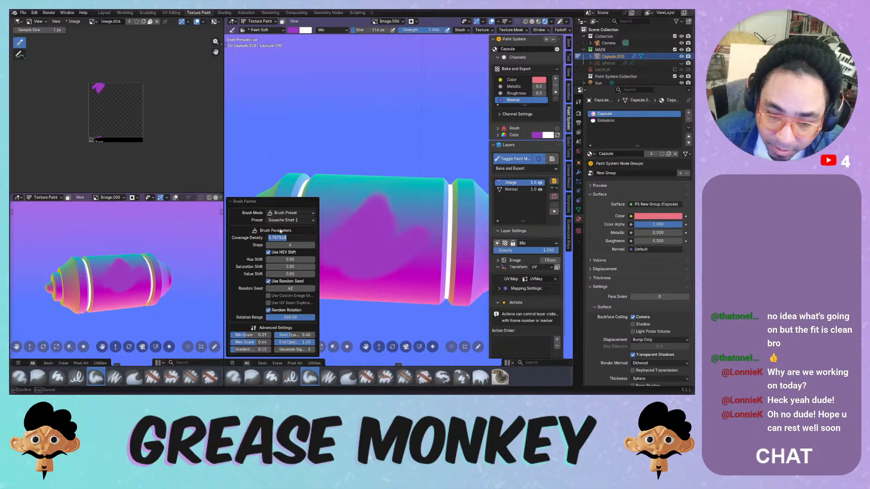
pyautogui.press('Return')
pyautogui.moveTo(286, 234)
pyautogui.mouseDown()
pyautogui.moveTo(269, 240)
pyautogui.moveTo(310, 245)
pyautogui.mouseUp()
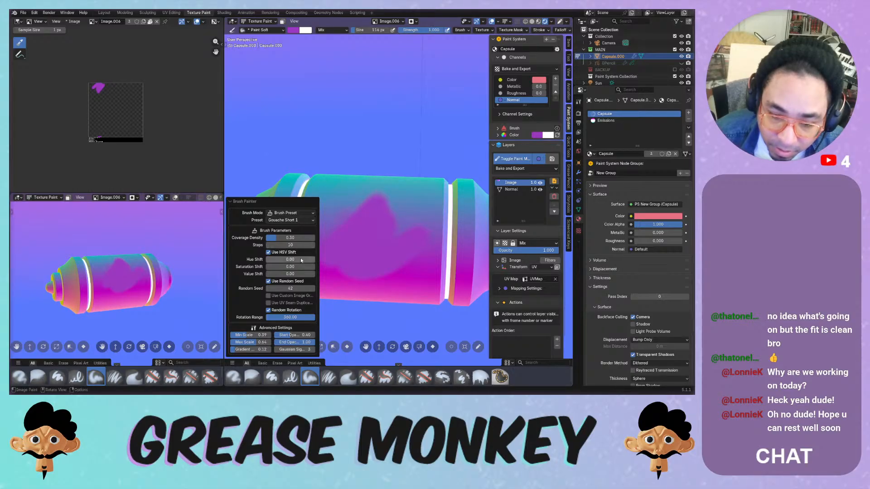
pyautogui.moveTo(375, 216)
pyautogui.mouseDown()
pyautogui.moveTo(346, 263)
pyautogui.moveTo(347, 198)
pyautogui.moveTo(401, 213)
pyautogui.moveTo(360, 272)
pyautogui.mouseUp()
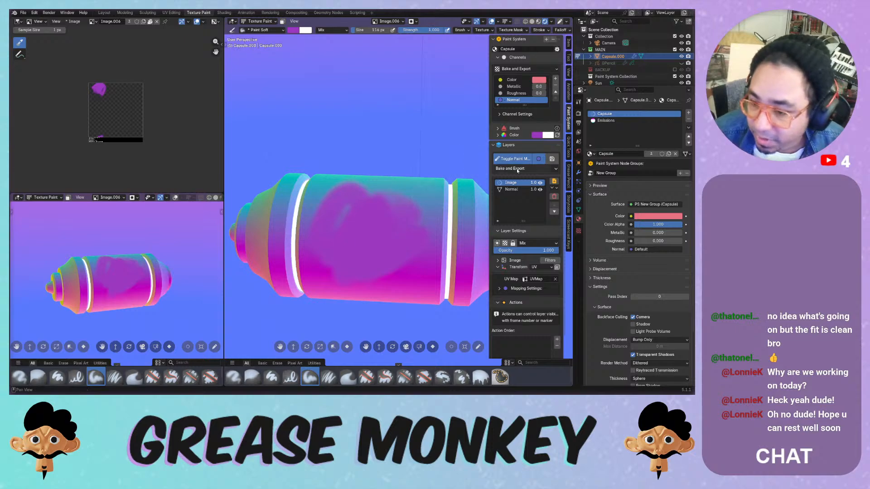
# - Delete the Normal channel's painted Image layer, adding and undoing a Fake Light layer
pyautogui.click(554, 197)
pyautogui.click(537, 216)
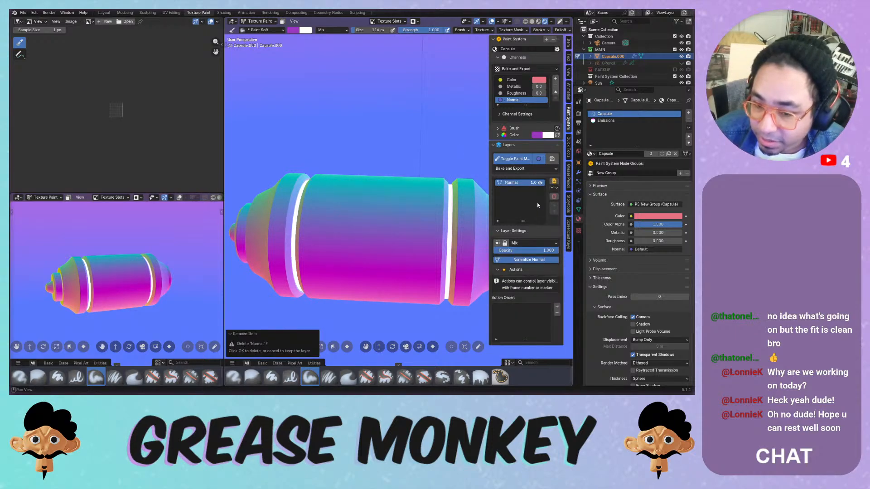
pyautogui.click(553, 183)
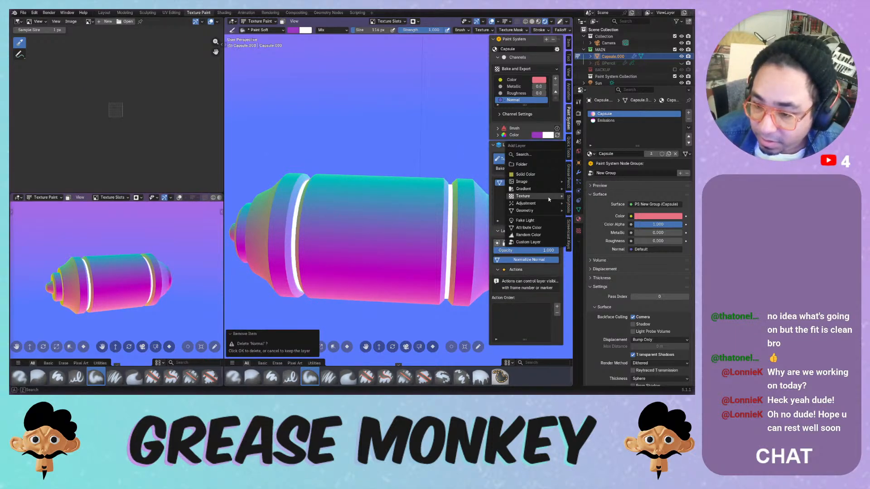
pyautogui.click(525, 221)
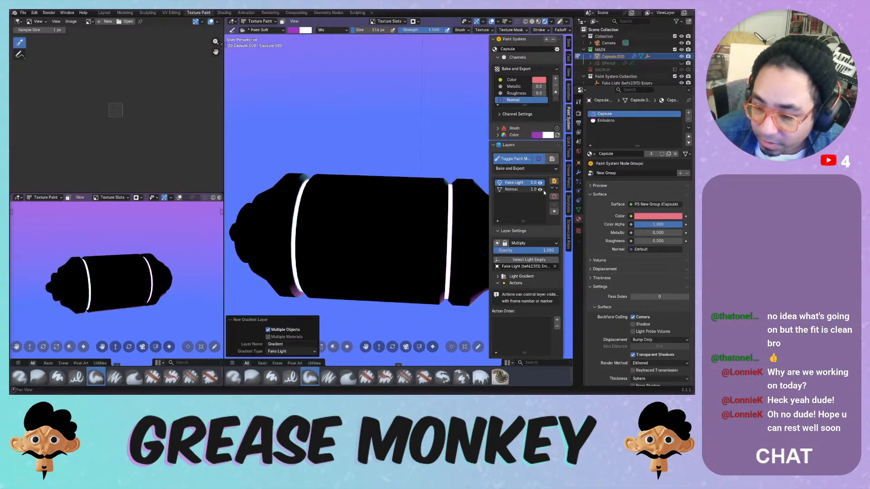
pyautogui.hotkey('ctrl', 'z')
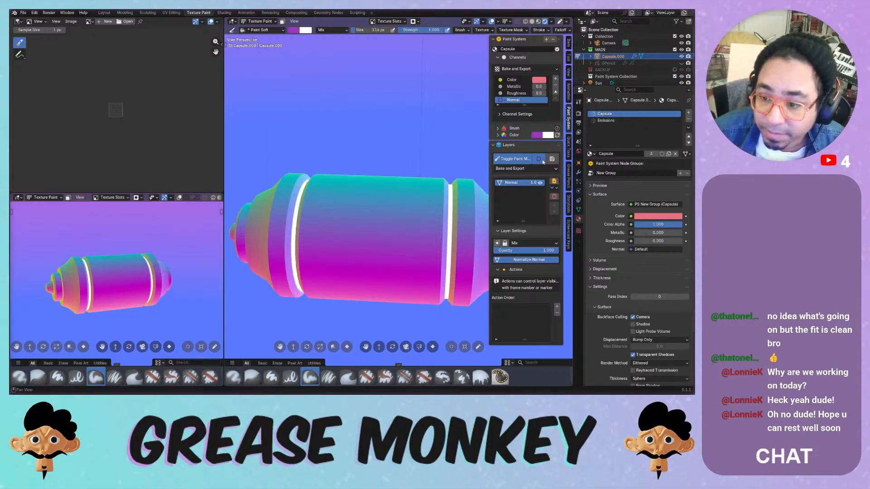
# - Stop previewing the Normal channel and select the Color channel
pyautogui.click(542, 161)
pyautogui.moveTo(385, 213); pyautogui.dragTo(376, 196, button='middle')
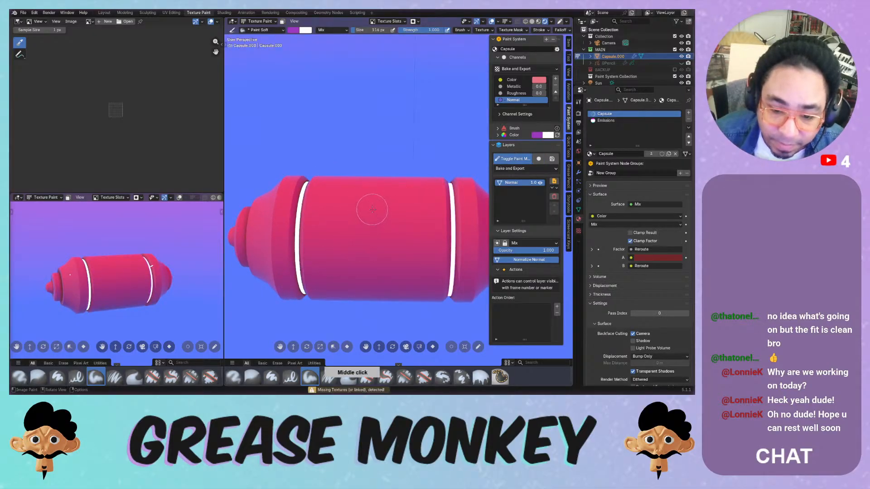
pyautogui.click(511, 79)
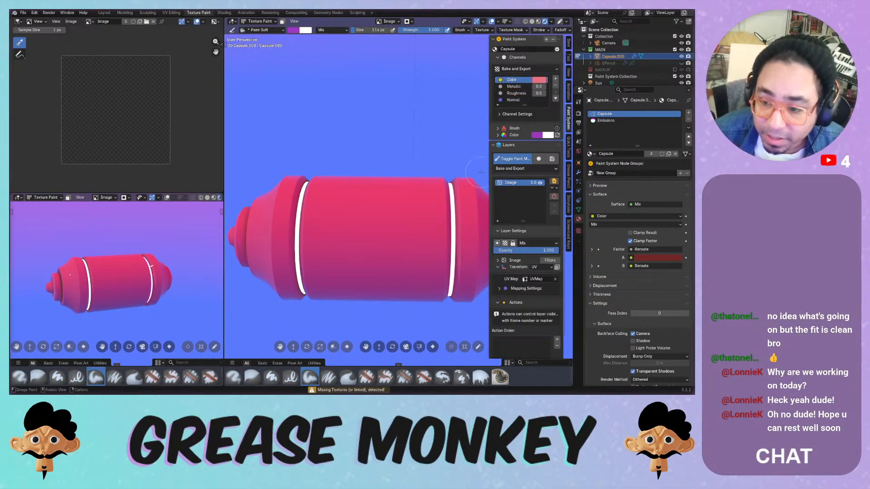
# - Toggle the Image layer, make it the paint target, and undo two trial purple strokes
pyautogui.click(541, 183)
pyautogui.click(541, 184)
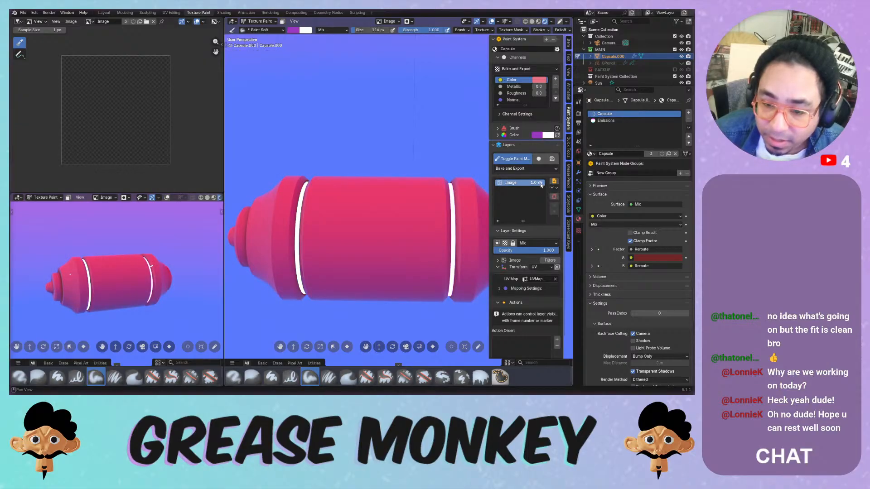
pyautogui.click(514, 183)
pyautogui.moveTo(381, 207); pyautogui.dragTo(351, 256)
pyautogui.hotkey('ctrl', 'z')
pyautogui.moveTo(317, 190)
pyautogui.mouseDown()
pyautogui.moveTo(320, 262)
pyautogui.moveTo(336, 207)
pyautogui.mouseUp()
pyautogui.hotkey('ctrl', 'z')
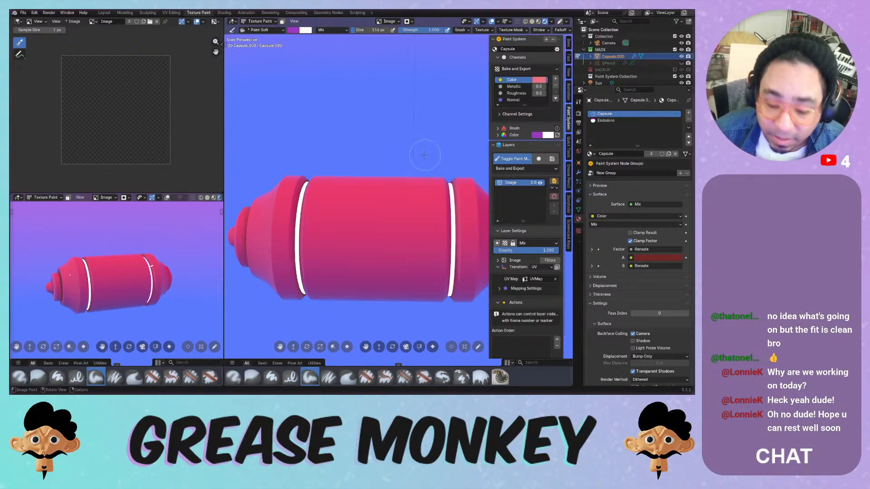
# - Sample the capsule's pink with S and dab darker pink across its middle
pyautogui.click(383, 191)
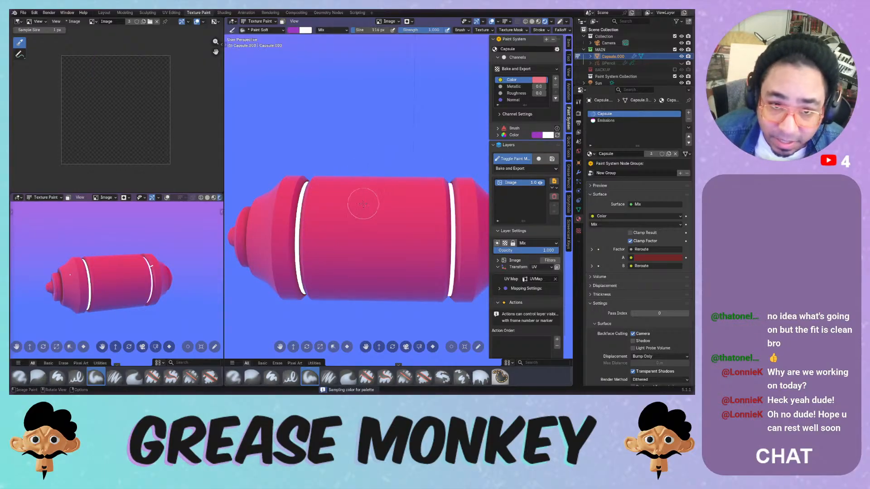
pyautogui.press('s')
pyautogui.click(388, 190)
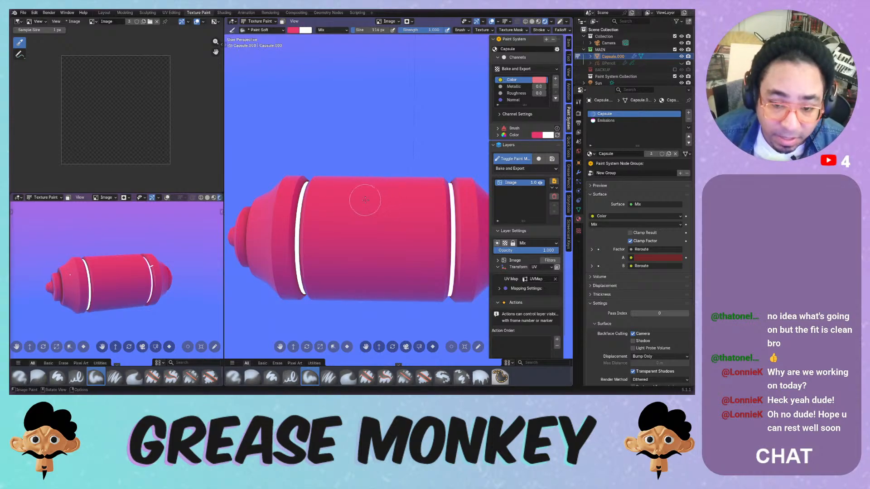
pyautogui.moveTo(361, 195); pyautogui.dragTo(349, 252)
pyautogui.moveTo(372, 191)
pyautogui.mouseDown()
pyautogui.moveTo(335, 198)
pyautogui.moveTo(319, 271)
pyautogui.moveTo(335, 204)
pyautogui.moveTo(334, 259)
pyautogui.moveTo(369, 241)
pyautogui.moveTo(374, 200)
pyautogui.mouseUp()
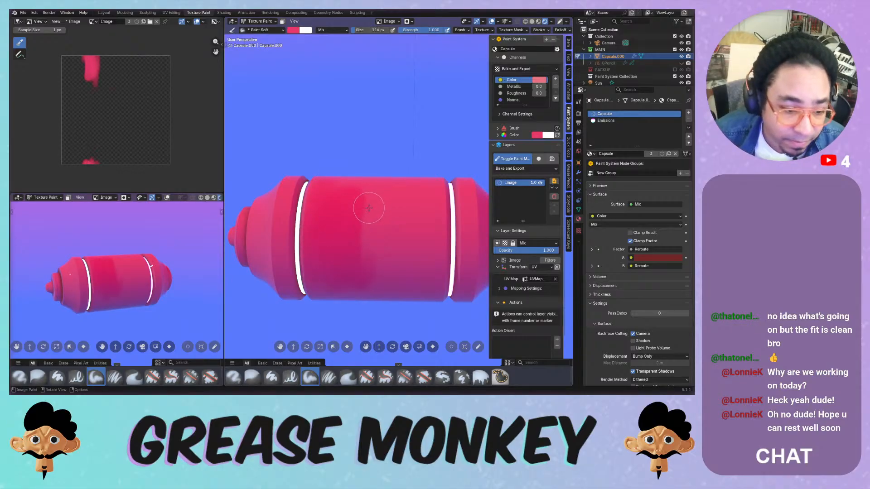
pyautogui.moveTo(374, 200); pyautogui.dragTo(372, 187, button='middle')
# - Keep darkening the capsule's middle, left-middle and upper middle with pink from other angles
pyautogui.moveTo(370, 187)
pyautogui.mouseDown()
pyautogui.moveTo(394, 257)
pyautogui.moveTo(414, 152)
pyautogui.mouseUp()
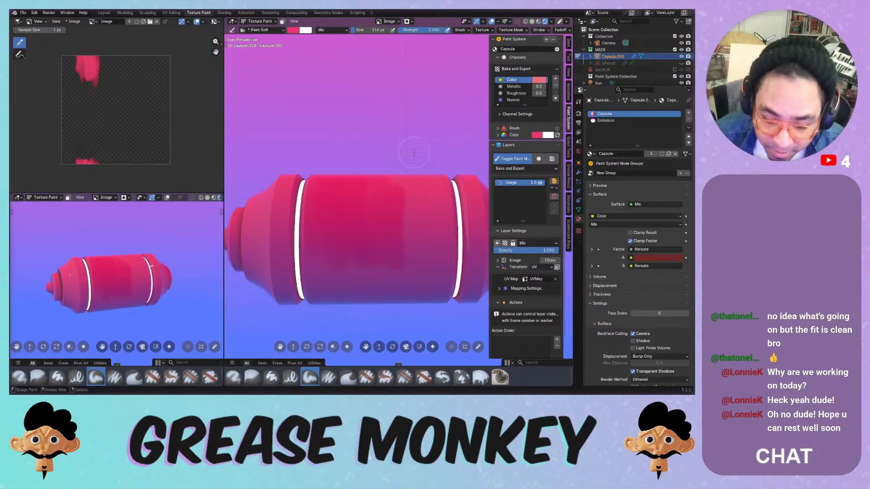
pyautogui.moveTo(403, 213)
pyautogui.mouseDown()
pyautogui.moveTo(404, 277)
pyautogui.moveTo(433, 245)
pyautogui.moveTo(437, 219)
pyautogui.mouseUp()
pyautogui.moveTo(424, 210); pyautogui.dragTo(406, 155, button='middle')
pyautogui.moveTo(334, 175)
pyautogui.mouseDown()
pyautogui.moveTo(325, 233)
pyautogui.moveTo(375, 232)
pyautogui.moveTo(417, 194)
pyautogui.mouseUp()
pyautogui.moveTo(417, 194); pyautogui.dragTo(394, 188, button='middle')
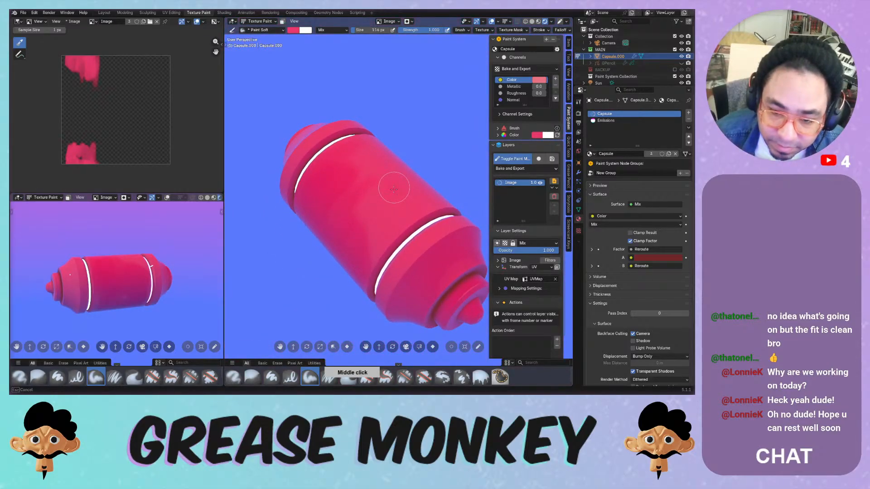
# - Expand the brush settings and colour wheel, then choose a light green brush colour
pyautogui.click(527, 135)
pyautogui.click(498, 129)
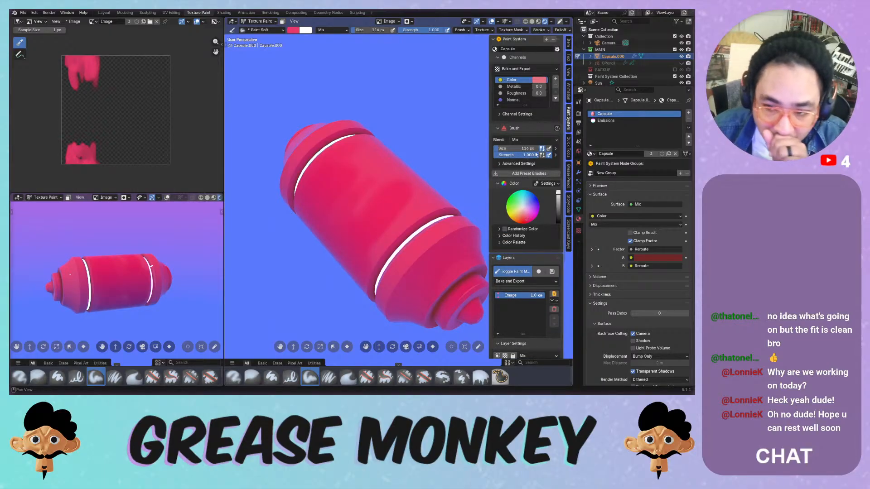
pyautogui.click(499, 164)
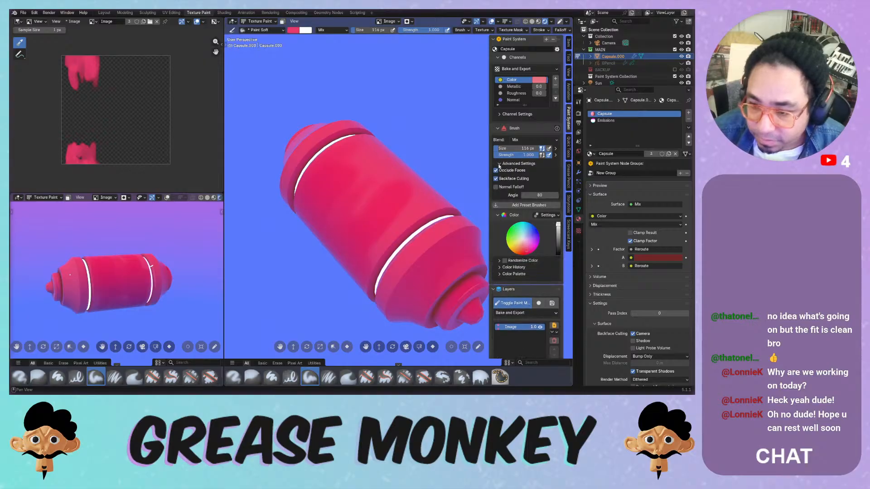
pyautogui.click(499, 164)
pyautogui.click(547, 183)
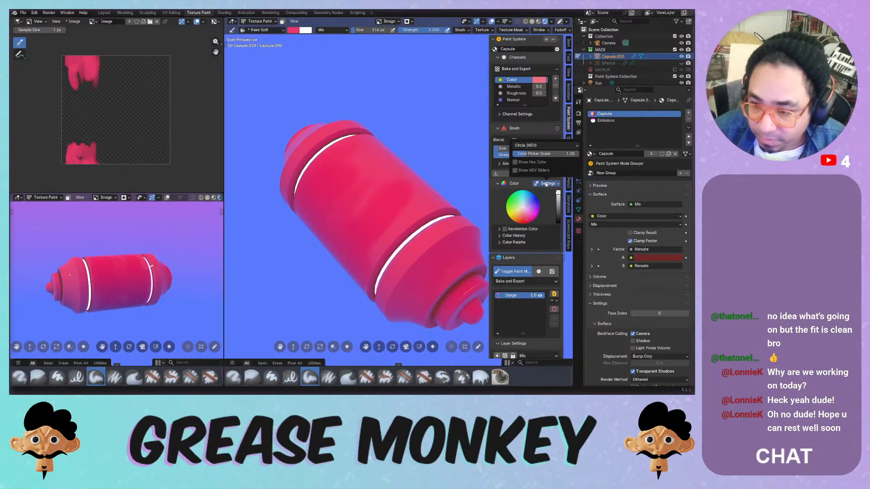
pyautogui.click(520, 200)
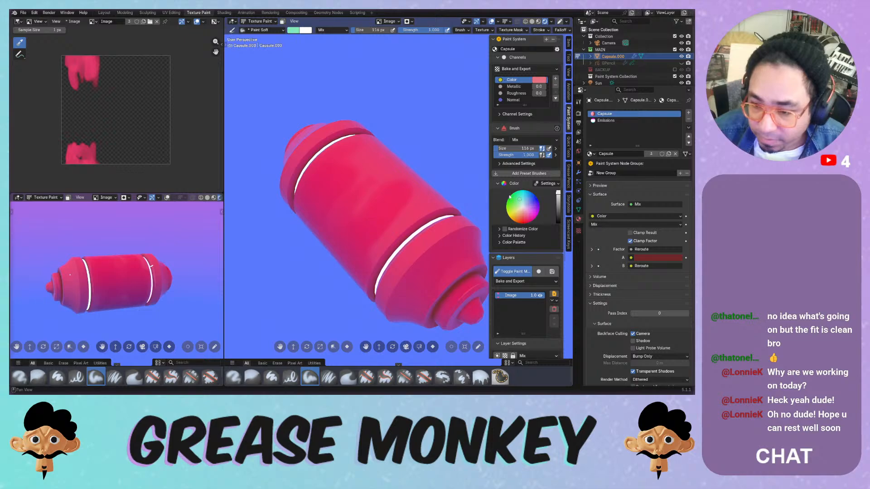
# - Paint green strokes across the capsule's pink middle
pyautogui.moveTo(371, 178)
pyautogui.mouseDown()
pyautogui.moveTo(333, 206)
pyautogui.moveTo(345, 215)
pyautogui.mouseUp()
pyautogui.moveTo(346, 195); pyautogui.dragTo(393, 132, button='middle')
pyautogui.moveTo(355, 218)
pyautogui.mouseDown()
pyautogui.moveTo(357, 192)
pyautogui.moveTo(391, 209)
pyautogui.moveTo(414, 193)
pyautogui.mouseUp()
# - Pick a paler blue and paint blue strokes over the capsule's right side and middle
pyautogui.click(520, 208)
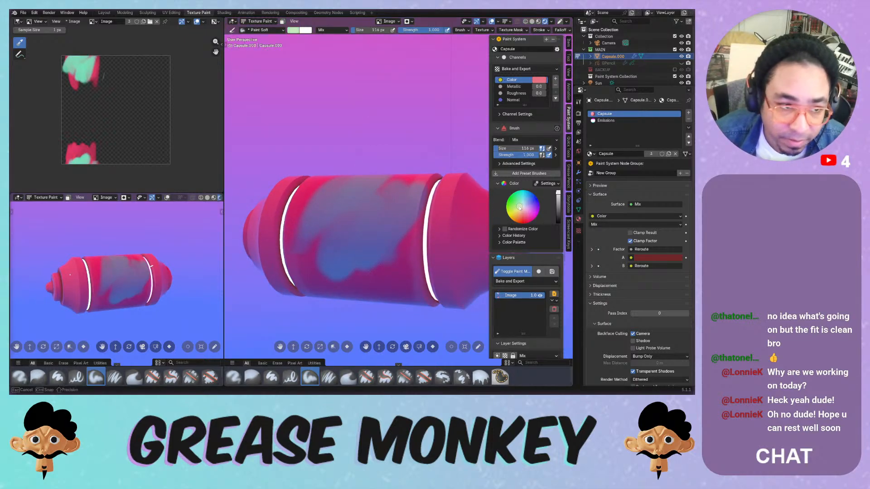
pyautogui.moveTo(520, 207); pyautogui.dragTo(517, 206)
pyautogui.moveTo(349, 204); pyautogui.dragTo(386, 191, button='middle')
pyautogui.moveTo(386, 192); pyautogui.dragTo(399, 278)
pyautogui.moveTo(366, 216); pyautogui.dragTo(402, 208, button='middle')
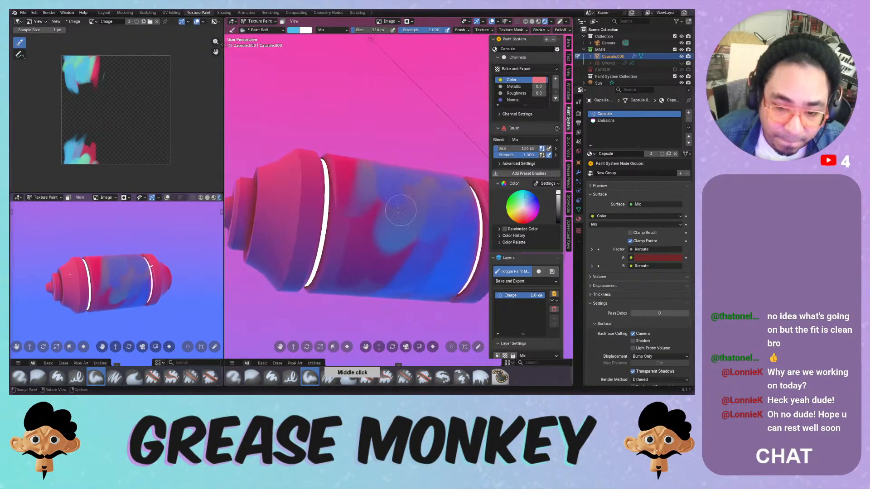
pyautogui.moveTo(364, 217)
pyautogui.mouseDown()
pyautogui.moveTo(351, 278)
pyautogui.moveTo(380, 200)
pyautogui.mouseUp()
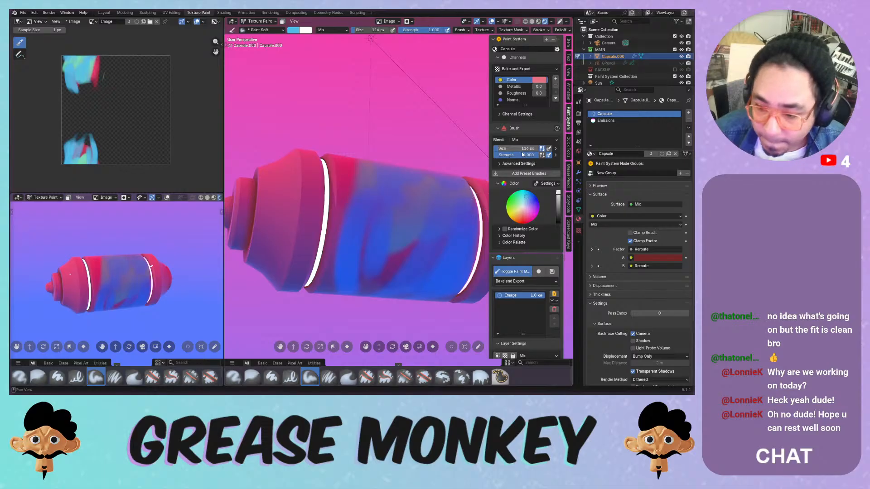
# - Scroll the side panel down to the Brush Painter filter options
pyautogui.moveTo(521, 154); pyautogui.dragTo(521, 77, button='middle')
pyautogui.moveTo(529, 259); pyautogui.dragTo(530, 245, button='middle')
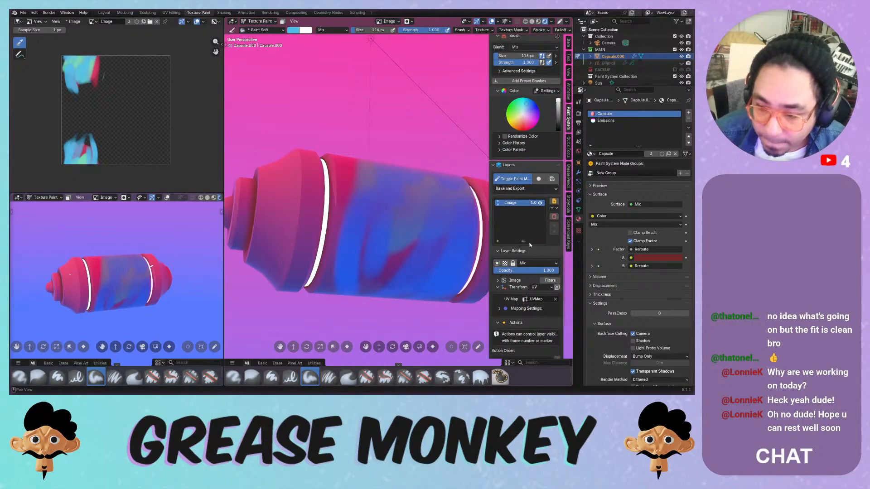
pyautogui.click(542, 281)
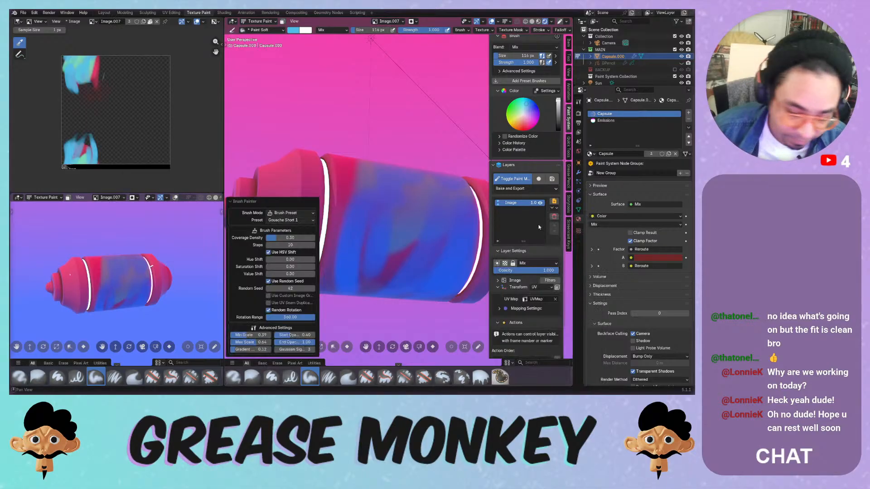
# - Look down on the capsule and extend the blue painted area further
pyautogui.moveTo(430, 166); pyautogui.dragTo(389, 213, button='middle')
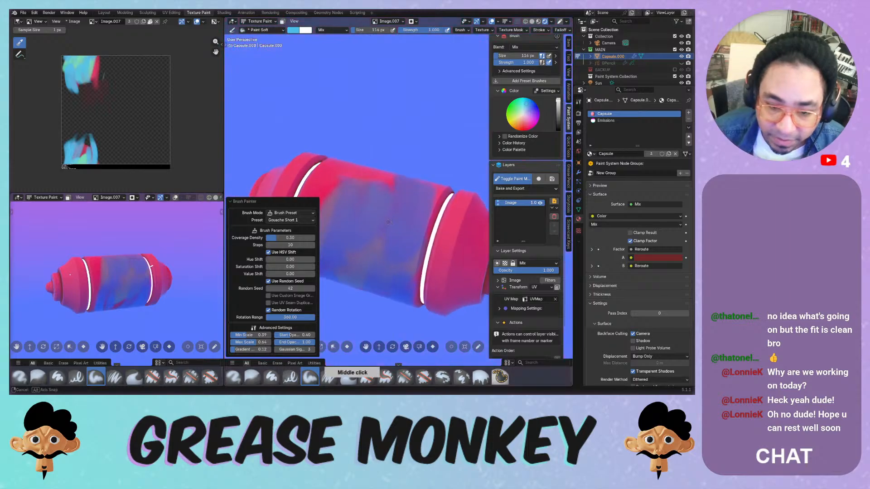
pyautogui.moveTo(377, 201); pyautogui.dragTo(347, 221)
pyautogui.moveTo(353, 167); pyautogui.dragTo(332, 195, button='middle')
pyautogui.moveTo(332, 195); pyautogui.dragTo(362, 146)
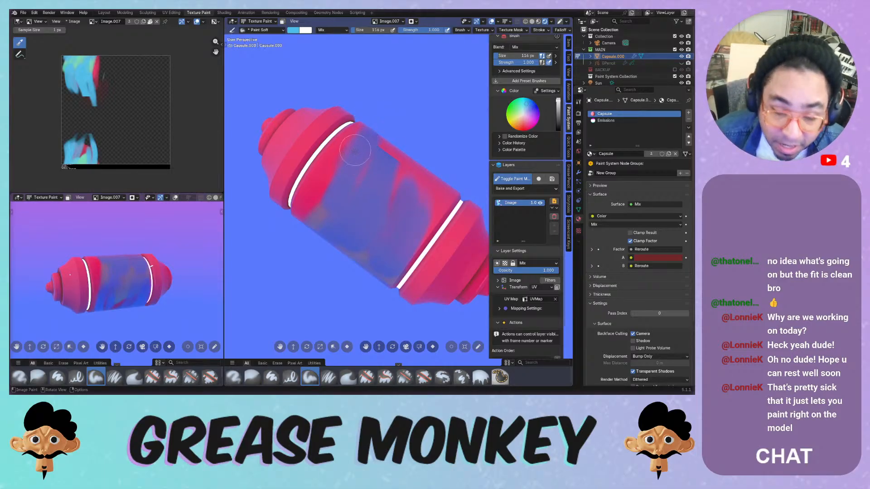
# - Paint blue over the red beside the capsule's left white ring
pyautogui.moveTo(354, 137); pyautogui.dragTo(304, 216)
pyautogui.moveTo(313, 218); pyautogui.dragTo(366, 168, button='middle')
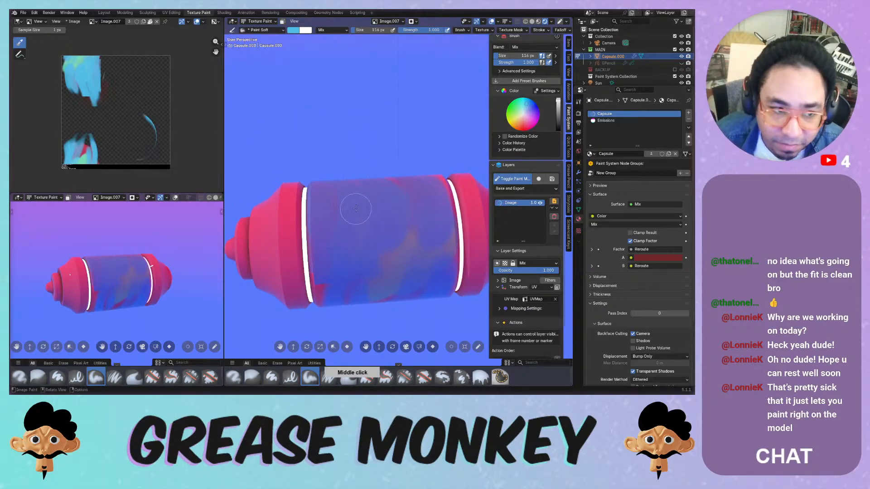
pyautogui.moveTo(353, 211); pyautogui.dragTo(348, 167, button='middle')
pyautogui.moveTo(329, 206); pyautogui.dragTo(317, 266)
pyautogui.moveTo(389, 202); pyautogui.dragTo(367, 256, button='middle')
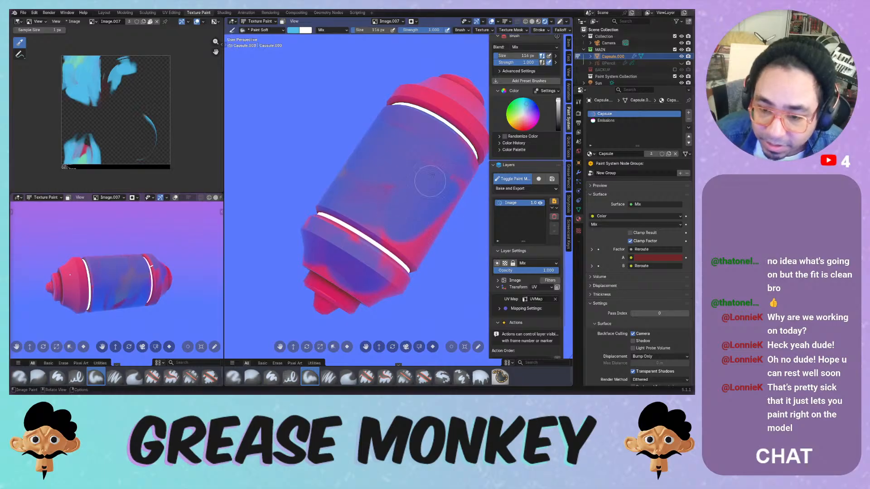
pyautogui.moveTo(426, 181); pyautogui.dragTo(388, 252, button='middle')
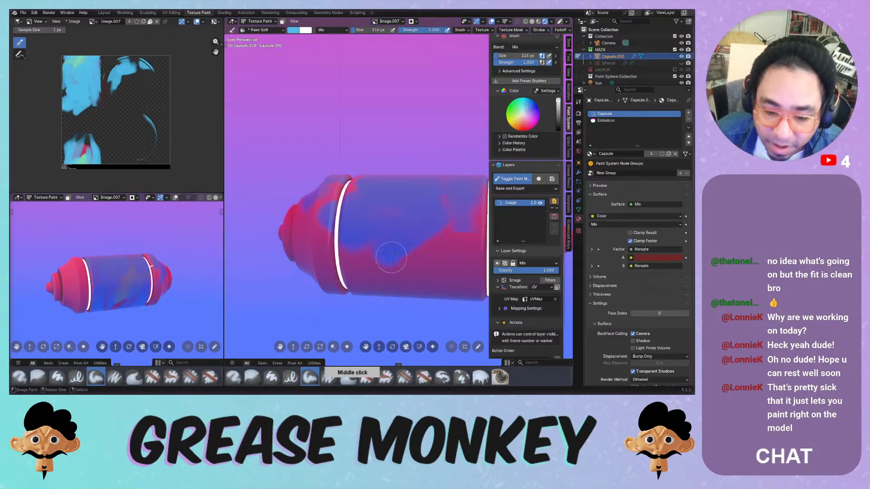
# - Switch to the Paint Hard Pressure brush and show the colour wheel and palette swatches
pyautogui.click(290, 377)
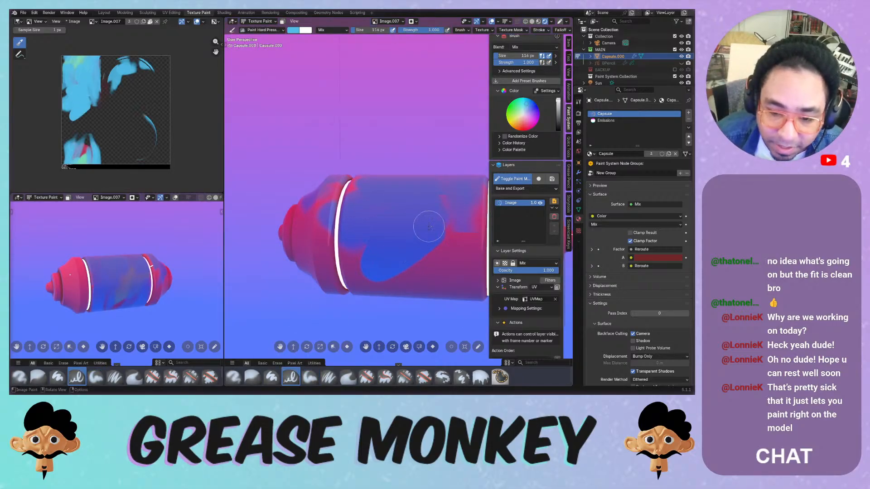
pyautogui.moveTo(433, 228); pyautogui.dragTo(389, 212, button='middle')
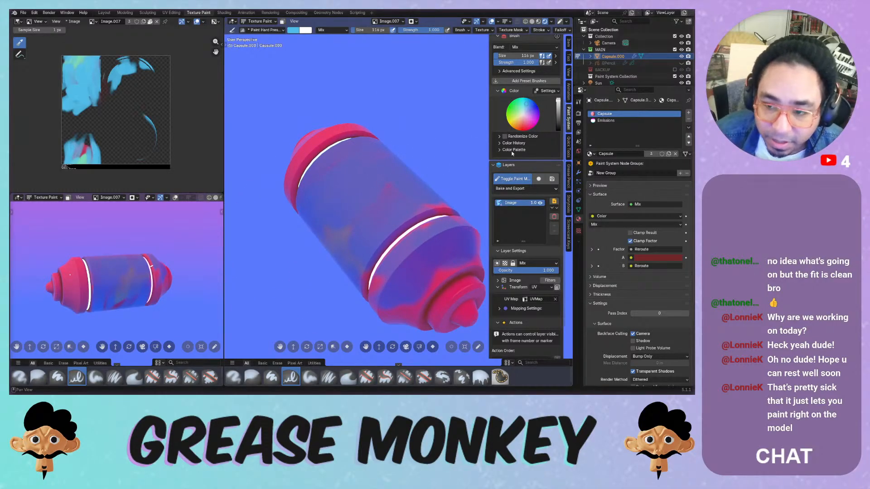
pyautogui.click(512, 92)
pyautogui.click(515, 60)
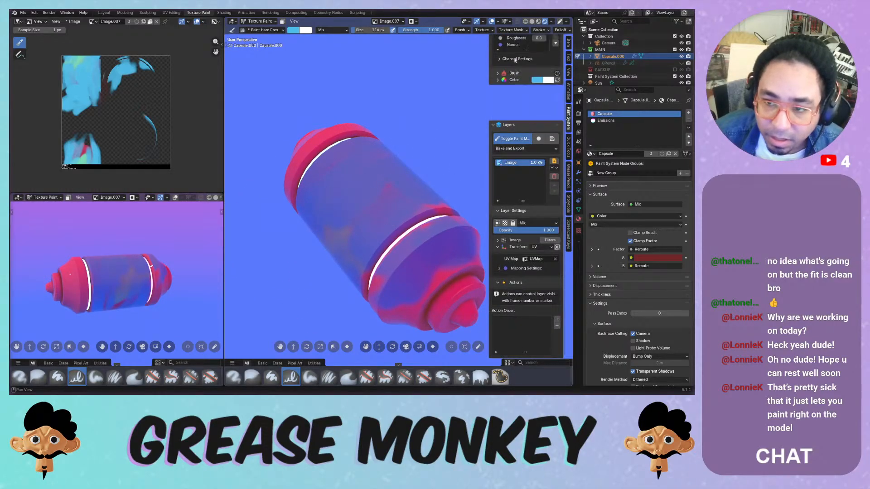
pyautogui.click(514, 115)
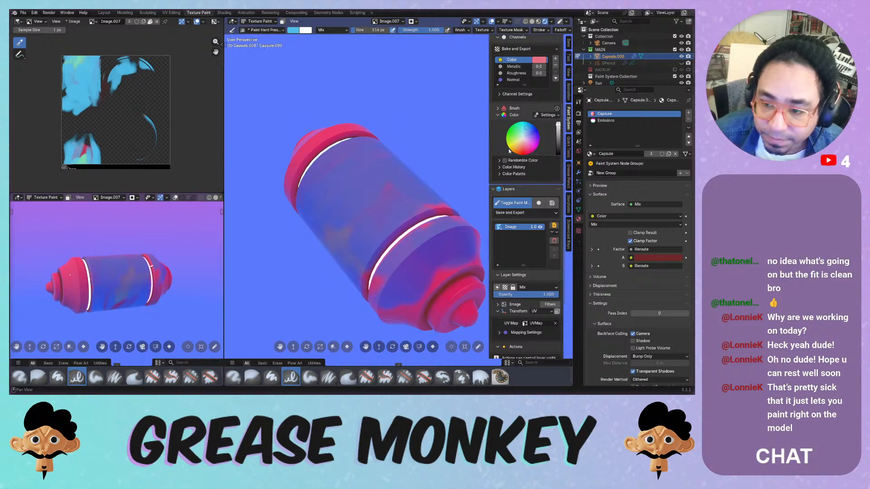
pyautogui.click(511, 174)
# - With red and the Paint Soft brush, paint red strokes down the capsule's middle and sides
pyautogui.click(529, 220)
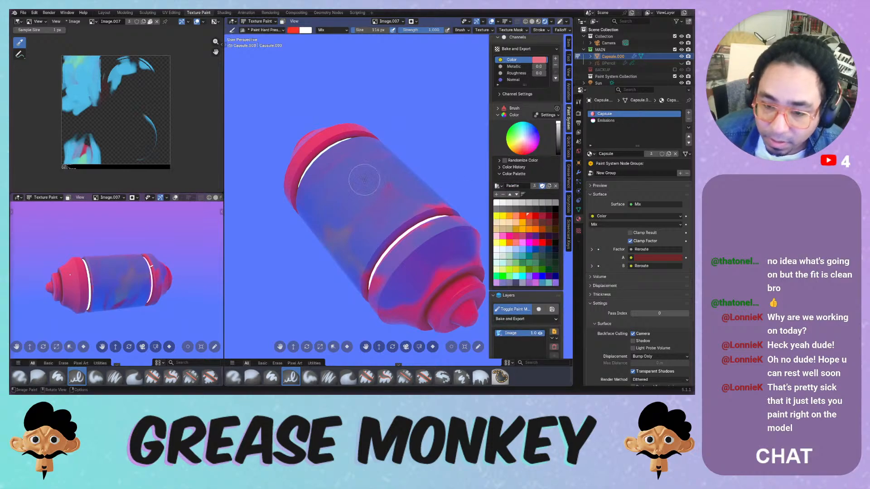
pyautogui.moveTo(360, 181); pyautogui.dragTo(343, 259)
pyautogui.hotkey('ctrl', 'z')
pyautogui.click(310, 377)
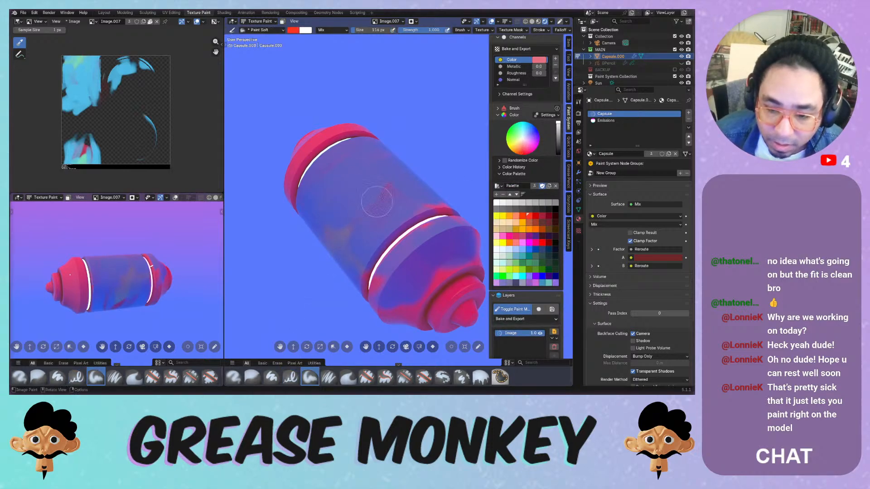
pyautogui.moveTo(381, 179); pyautogui.dragTo(349, 262)
pyautogui.moveTo(349, 263); pyautogui.dragTo(401, 184, button='middle')
pyautogui.moveTo(408, 186); pyautogui.dragTo(395, 287)
pyautogui.moveTo(412, 187); pyautogui.dragTo(434, 158, button='middle')
pyautogui.moveTo(386, 185); pyautogui.dragTo(339, 278)
pyautogui.moveTo(352, 248)
pyautogui.mouseDown()
pyautogui.moveTo(319, 254)
pyautogui.moveTo(317, 181)
pyautogui.moveTo(313, 272)
pyautogui.mouseUp()
# - Brush red-orange, then orange, across the capsule's left, middle and blue right side
pyautogui.click(521, 216)
pyautogui.moveTo(297, 186)
pyautogui.mouseDown()
pyautogui.moveTo(292, 217)
pyautogui.moveTo(336, 232)
pyautogui.mouseUp()
pyautogui.click(508, 216)
pyautogui.moveTo(330, 179)
pyautogui.mouseDown()
pyautogui.moveTo(346, 184)
pyautogui.moveTo(358, 254)
pyautogui.moveTo(416, 179)
pyautogui.mouseUp()
pyautogui.moveTo(417, 179); pyautogui.dragTo(361, 222, button='middle')
pyautogui.moveTo(361, 185)
pyautogui.mouseDown()
pyautogui.moveTo(346, 194)
pyautogui.moveTo(334, 158)
pyautogui.moveTo(369, 152)
pyautogui.moveTo(376, 218)
pyautogui.moveTo(362, 247)
pyautogui.mouseUp()
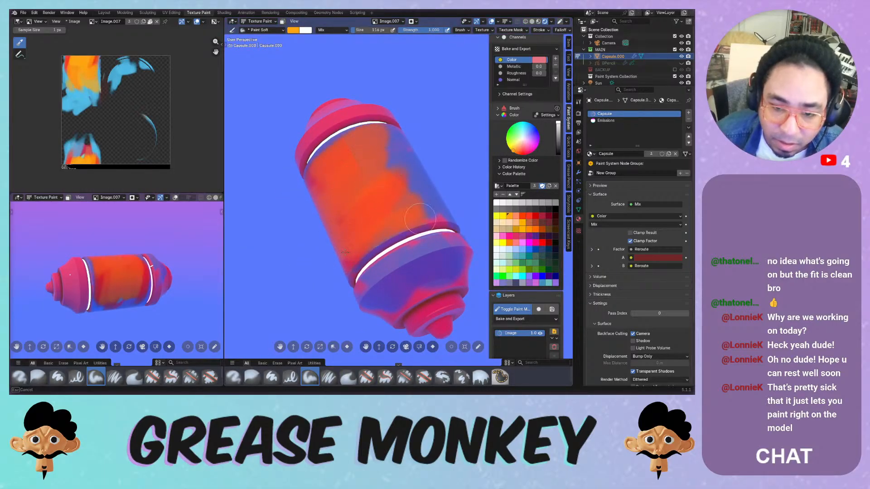
pyautogui.moveTo(362, 247); pyautogui.dragTo(369, 178, button='middle')
pyautogui.moveTo(312, 230); pyautogui.dragTo(313, 249)
# - Cover the lower left and blue middle with orange, then pick a dark grey swatch
pyautogui.moveTo(312, 250); pyautogui.dragTo(383, 152, button='middle')
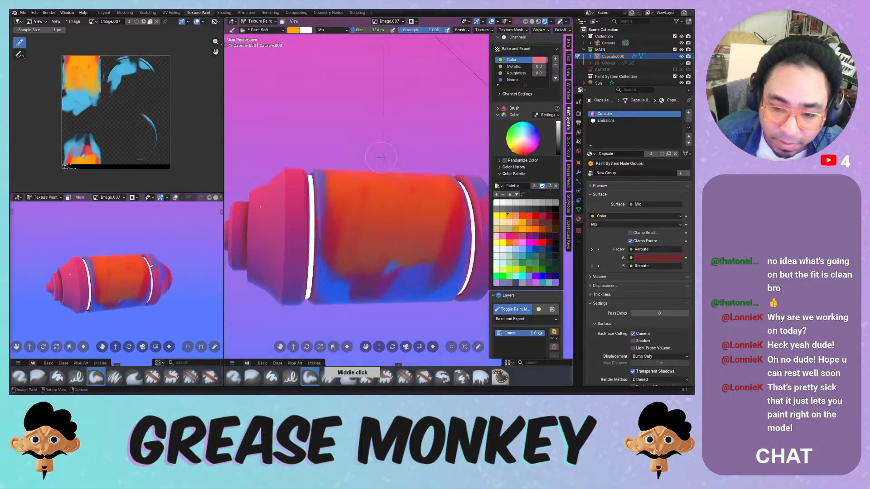
pyautogui.moveTo(327, 211)
pyautogui.mouseDown()
pyautogui.moveTo(326, 259)
pyautogui.moveTo(355, 172)
pyautogui.mouseUp()
pyautogui.moveTo(400, 213); pyautogui.dragTo(387, 169, button='middle')
pyautogui.moveTo(368, 226)
pyautogui.mouseDown()
pyautogui.moveTo(357, 204)
pyautogui.moveTo(351, 253)
pyautogui.mouseUp()
pyautogui.moveTo(390, 183)
pyautogui.mouseDown(button='middle')
pyautogui.moveTo(368, 222)
pyautogui.moveTo(384, 201)
pyautogui.moveTo(370, 210)
pyautogui.mouseUp(button='middle')
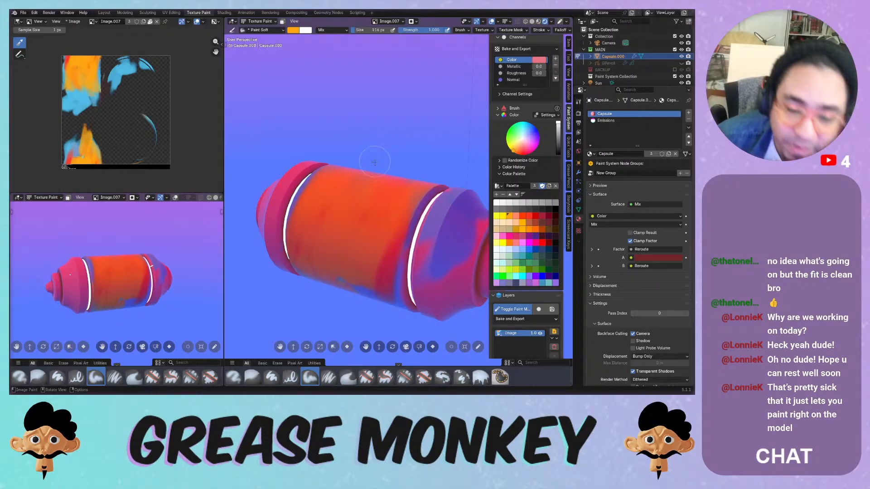
pyautogui.moveTo(377, 173); pyautogui.dragTo(392, 148, button='middle')
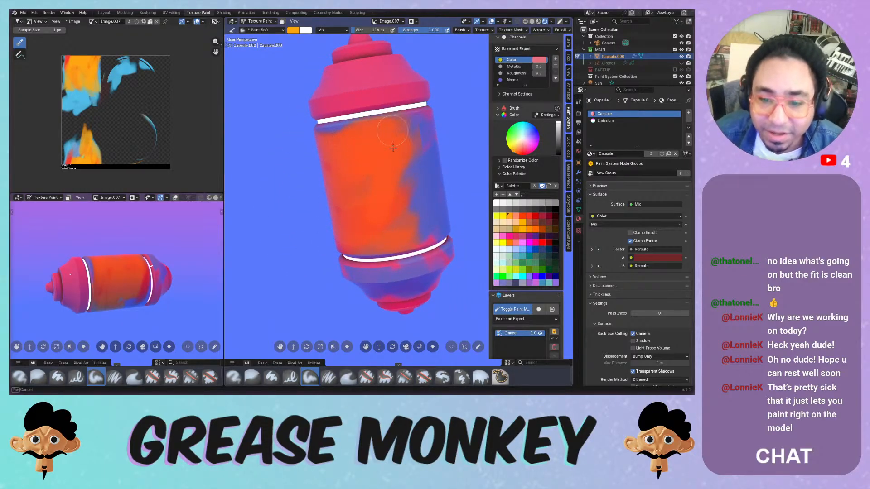
pyautogui.click(534, 210)
pyautogui.middleClick(375, 160)
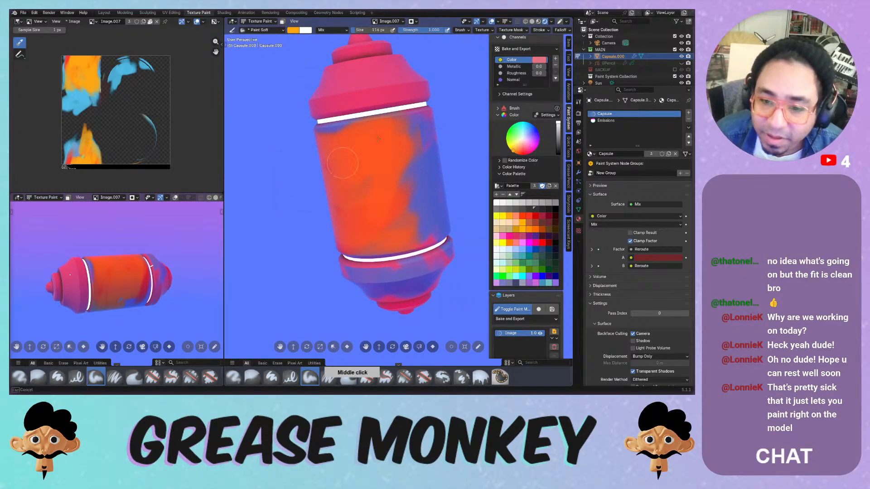
pyautogui.moveTo(393, 145); pyautogui.dragTo(375, 202)
# - Set a black Paint Hard Pressure brush at 14 px size
pyautogui.click(549, 210)
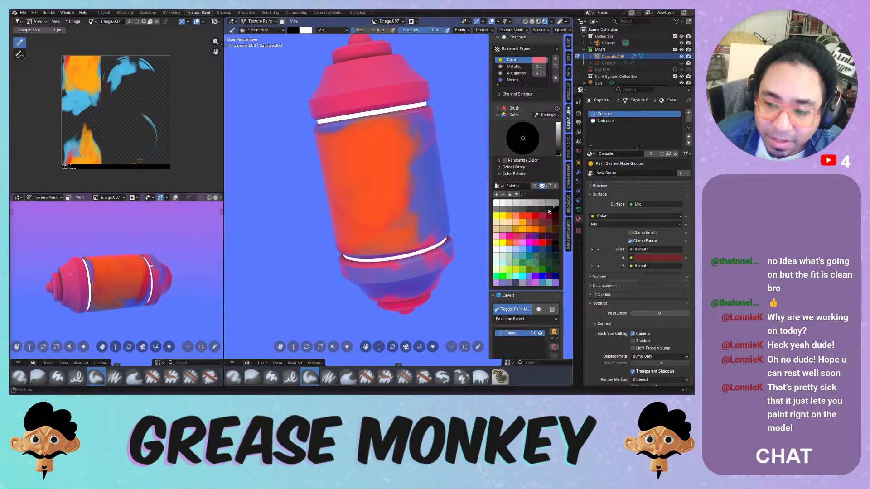
pyautogui.click(290, 377)
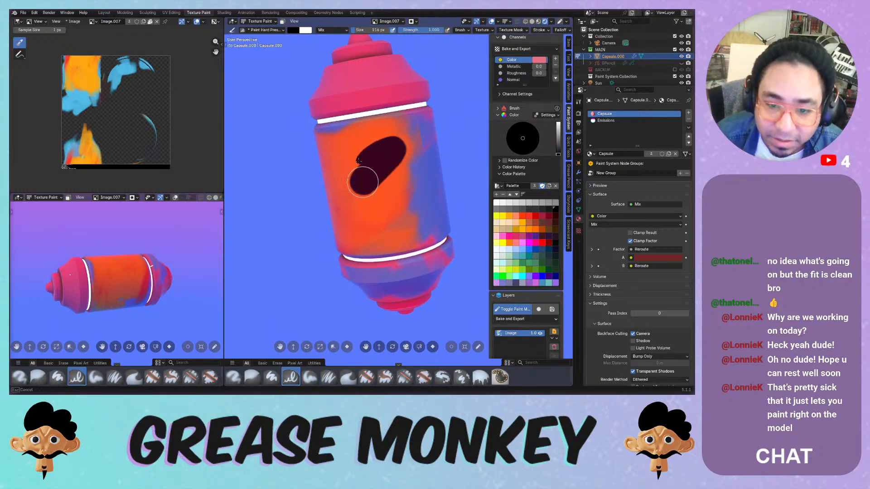
pyautogui.press('f')
pyautogui.click(367, 142)
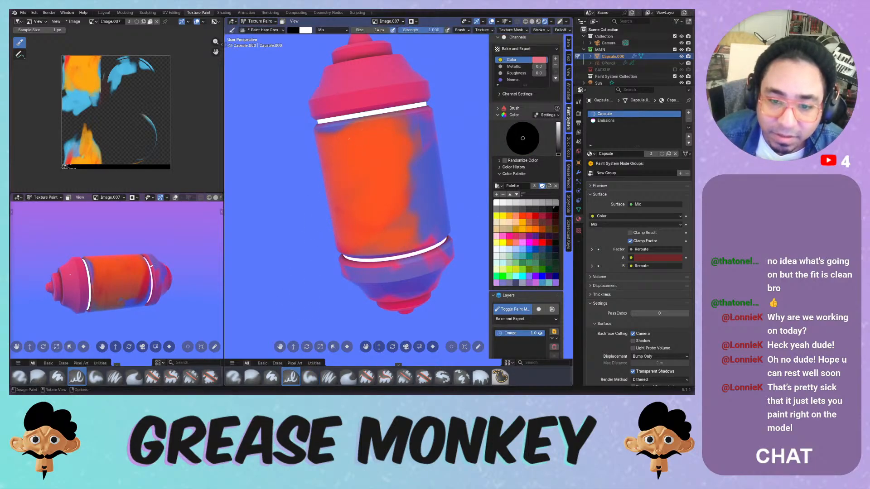
# - Draw trial black lines along the white bands and across the cap, then undo them
pyautogui.moveTo(326, 129); pyautogui.dragTo(332, 129)
pyautogui.moveTo(396, 118); pyautogui.dragTo(407, 116)
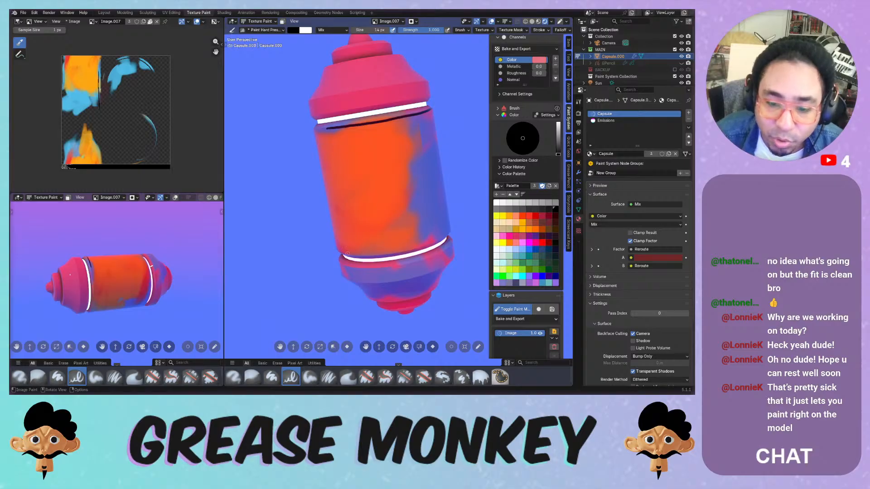
pyautogui.moveTo(346, 253); pyautogui.dragTo(437, 244)
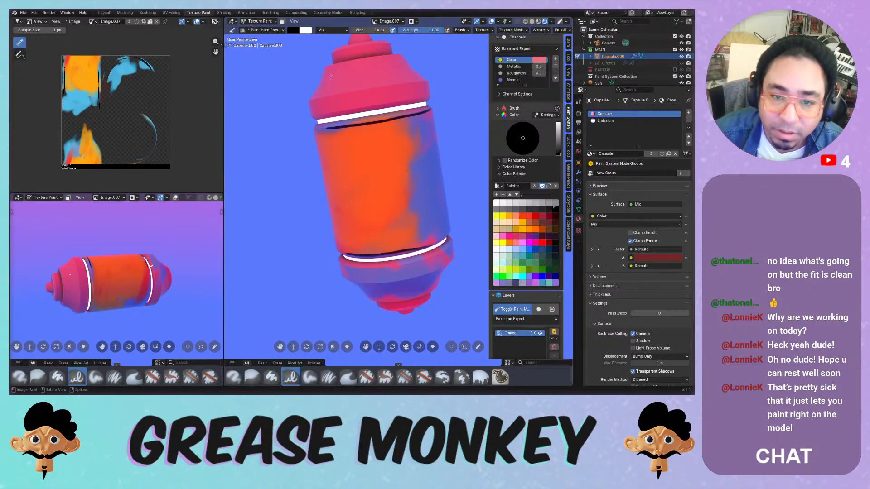
pyautogui.moveTo(331, 77); pyautogui.dragTo(314, 100)
pyautogui.moveTo(407, 83); pyautogui.dragTo(417, 81)
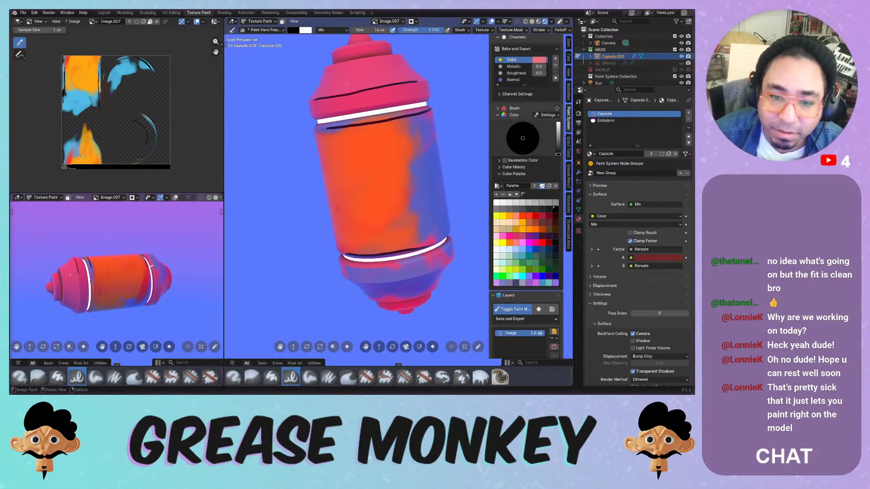
pyautogui.hotkey('ctrl', 'z')
pyautogui.hotkey('ctrl', 'z')
# - Try thinner black lines across the cap and white band using stroke options, then undo them
pyautogui.moveTo(311, 101); pyautogui.dragTo(405, 83)
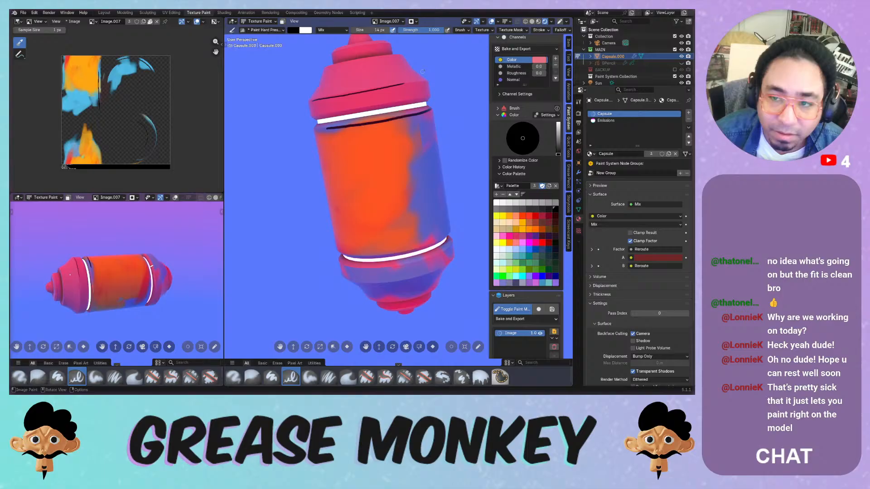
pyautogui.click(539, 29)
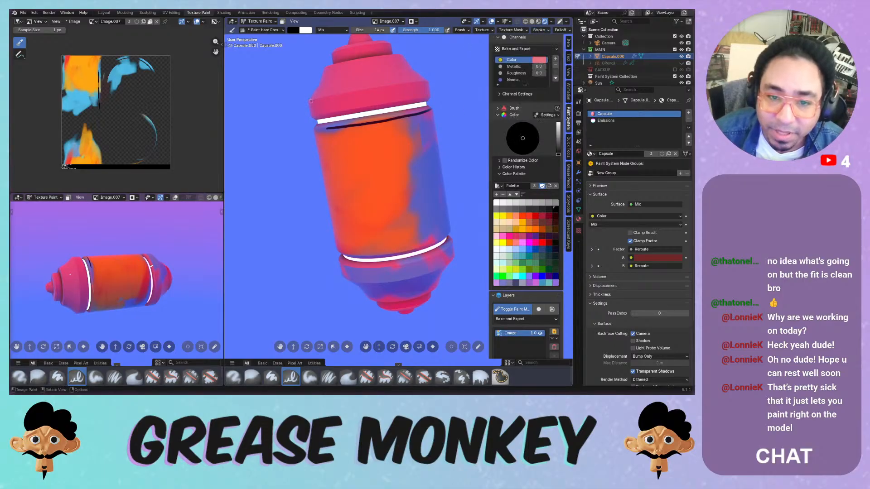
pyautogui.moveTo(415, 82); pyautogui.dragTo(416, 81)
pyautogui.hotkey('ctrl', 'z')
pyautogui.hotkey('ctrl', 'z')
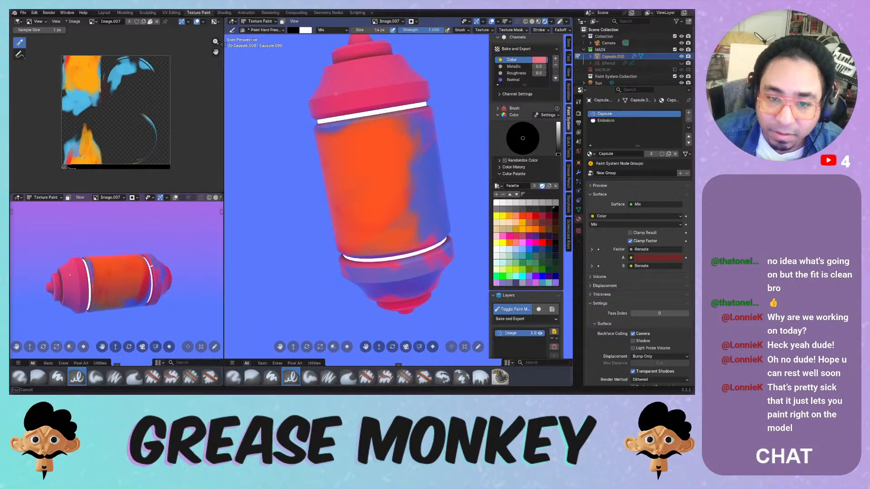
pyautogui.moveTo(335, 93); pyautogui.dragTo(442, 80)
pyautogui.moveTo(322, 126); pyautogui.dragTo(425, 104)
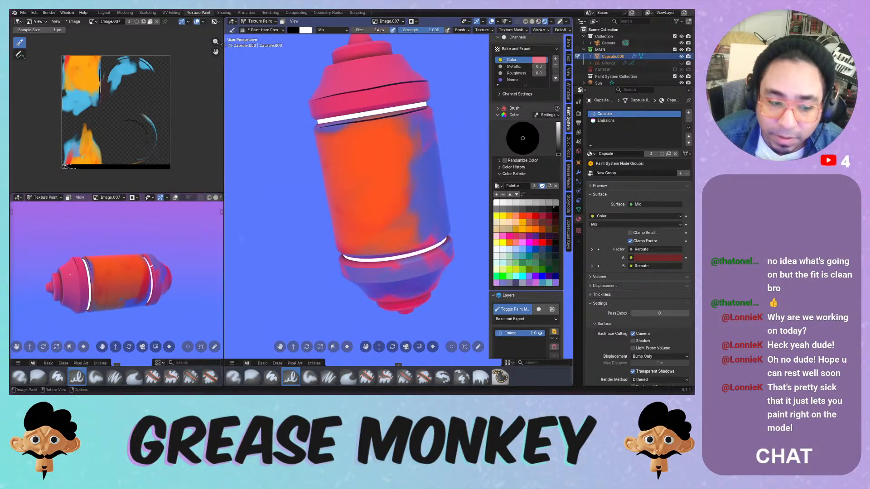
pyautogui.hotkey('ctrl', 'z')
pyautogui.hotkey('ctrl', 'z')
pyautogui.press('KP_0')
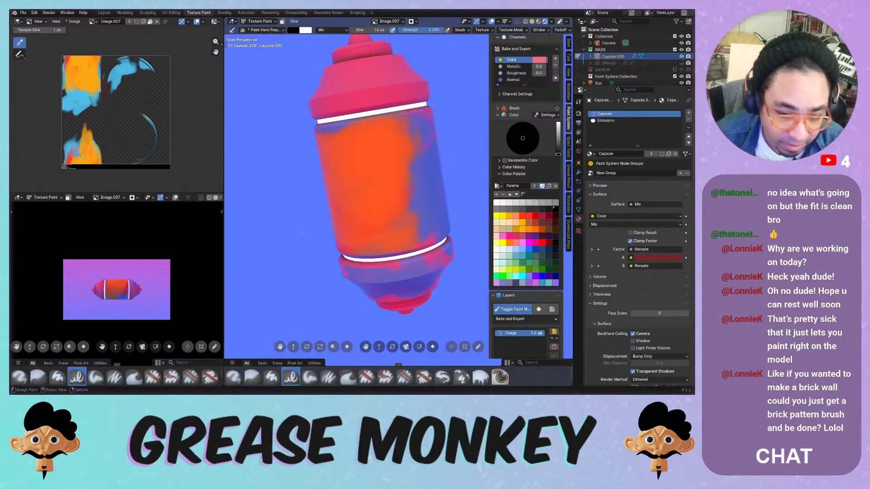
# - Return to camera view and paint trial dark lines beside the left white ring
pyautogui.press('KP_0')
pyautogui.moveTo(308, 180); pyautogui.dragTo(357, 168, button='middle')
pyautogui.press('KP_0')
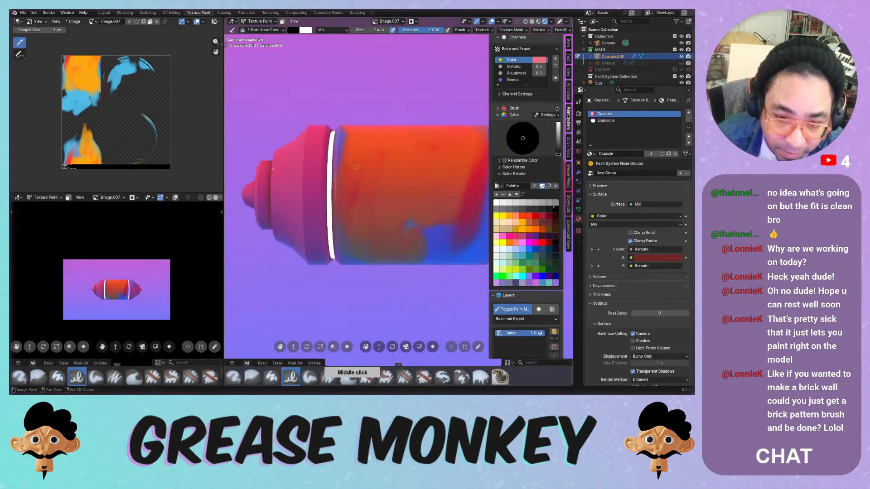
pyautogui.moveTo(338, 133); pyautogui.dragTo(334, 184)
pyautogui.moveTo(336, 241); pyautogui.dragTo(339, 252)
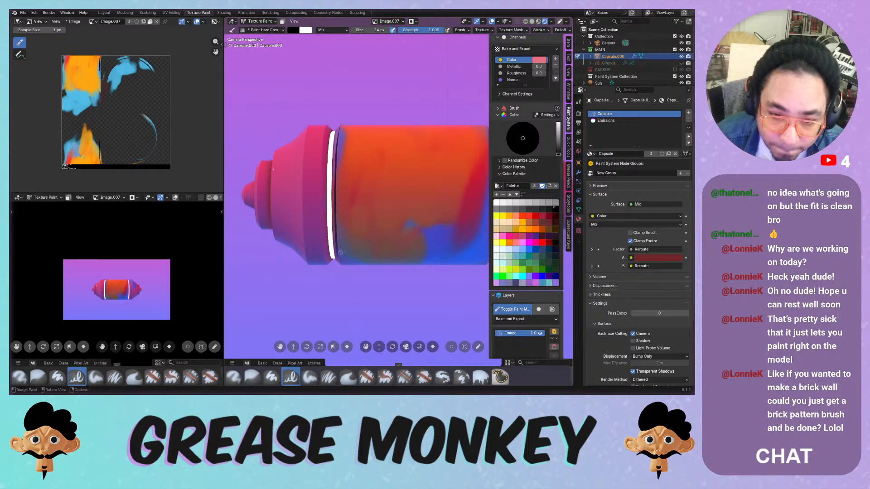
pyautogui.moveTo(328, 127); pyautogui.dragTo(320, 226)
pyautogui.hotkey('ctrl', 'z')
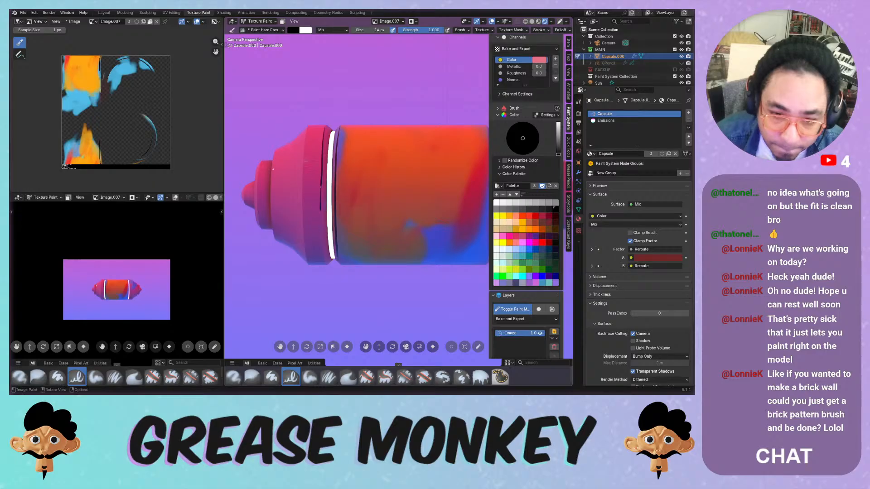
pyautogui.moveTo(307, 127); pyautogui.dragTo(304, 179)
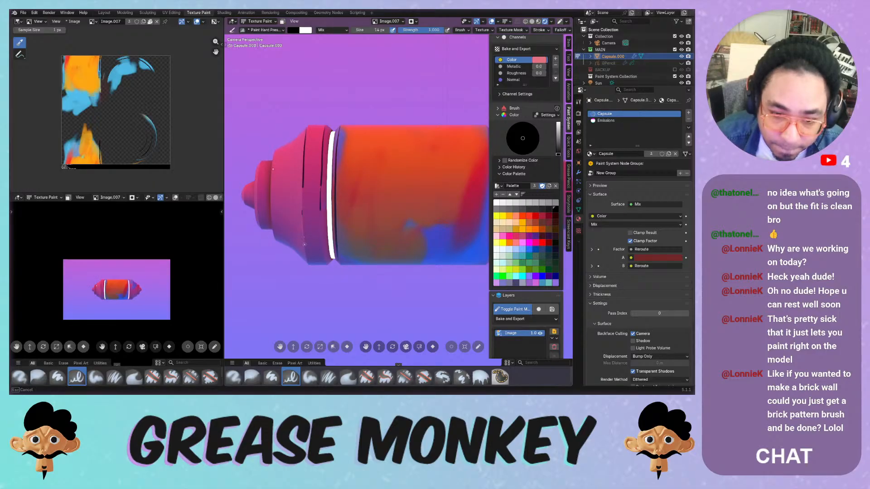
# - Set the Color channel base colour to hue 0, saturation 0, value 1 (#FFFFFF)
pyautogui.click(539, 60)
pyautogui.moveTo(560, 93); pyautogui.dragTo(547, 99)
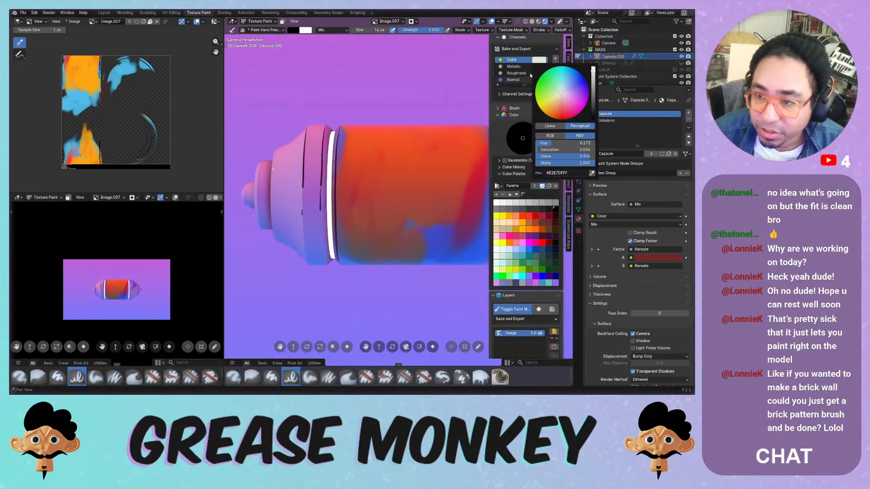
pyautogui.moveTo(561, 150); pyautogui.dragTo(549, 150)
pyautogui.moveTo(561, 144); pyautogui.dragTo(542, 145)
pyautogui.moveTo(543, 157); pyautogui.dragTo(553, 159)
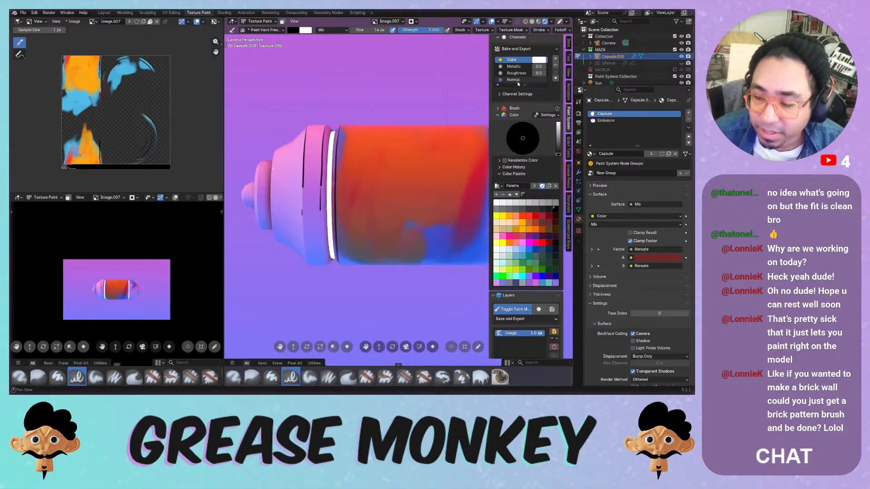
pyautogui.click(516, 95)
pyautogui.click(516, 94)
pyautogui.click(517, 115)
pyautogui.click(521, 108)
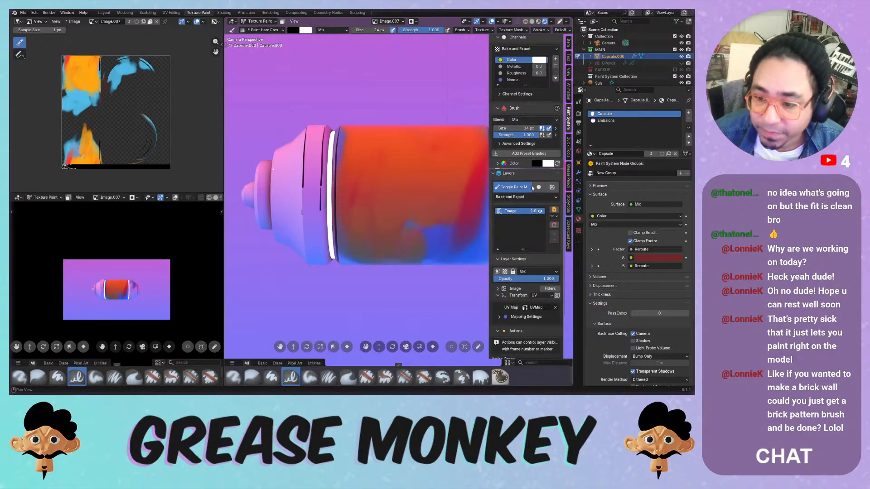
# - Delete the painted Image layer and add a new 1024 px Image layer (Image.008)
pyautogui.click(555, 224)
pyautogui.click(531, 249)
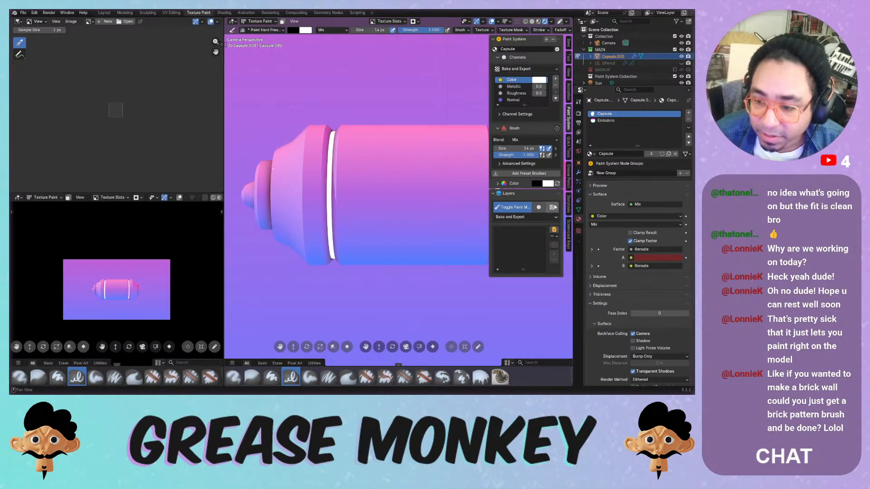
pyautogui.click(554, 231)
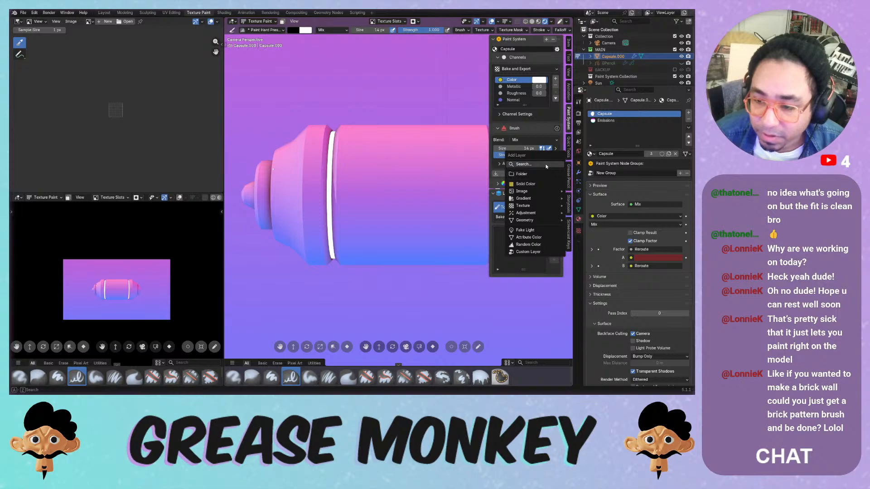
pyautogui.moveTo(541, 190)
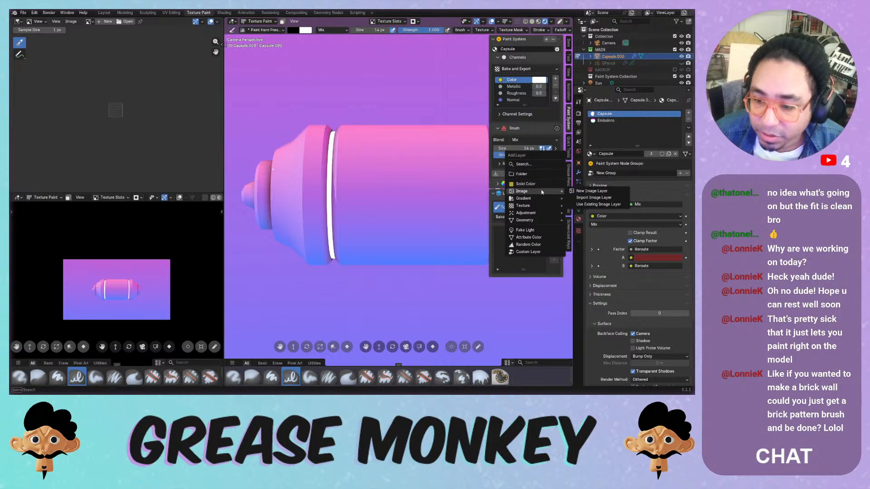
pyautogui.click(581, 192)
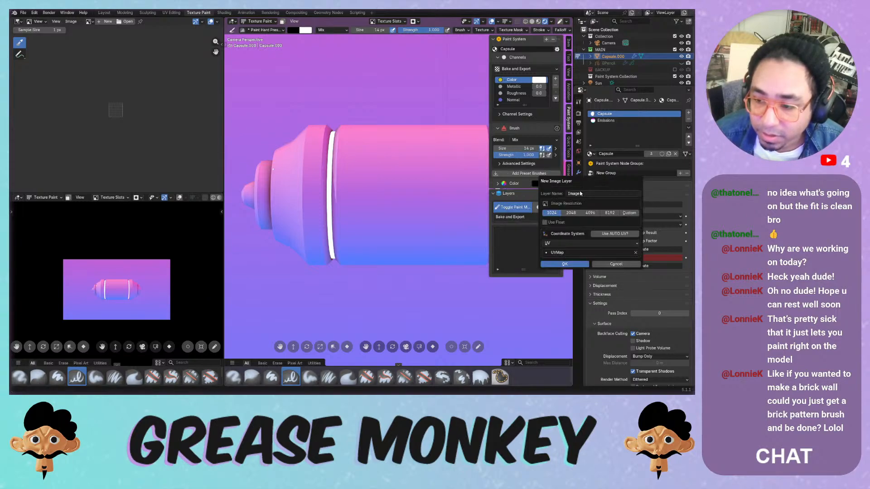
pyautogui.click(565, 263)
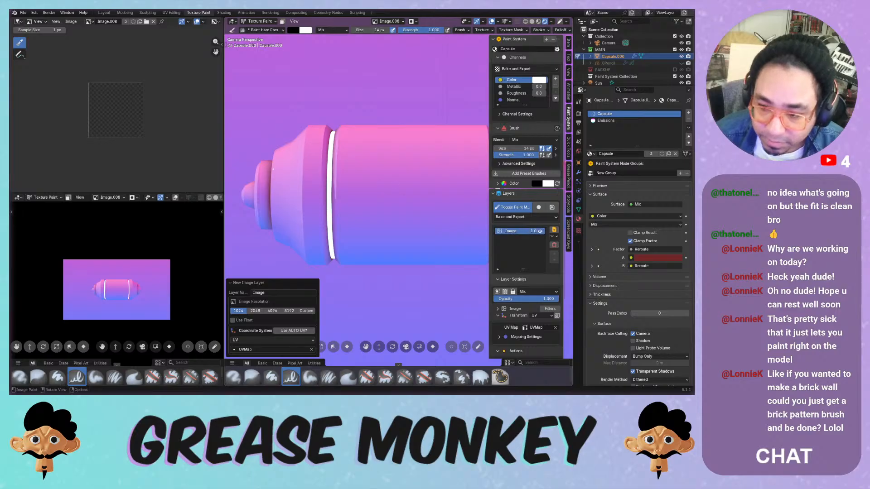
# - Paint test strokes, including a dark one by the right ring, on the new layer
pyautogui.moveTo(347, 133); pyautogui.dragTo(344, 171, button='middle')
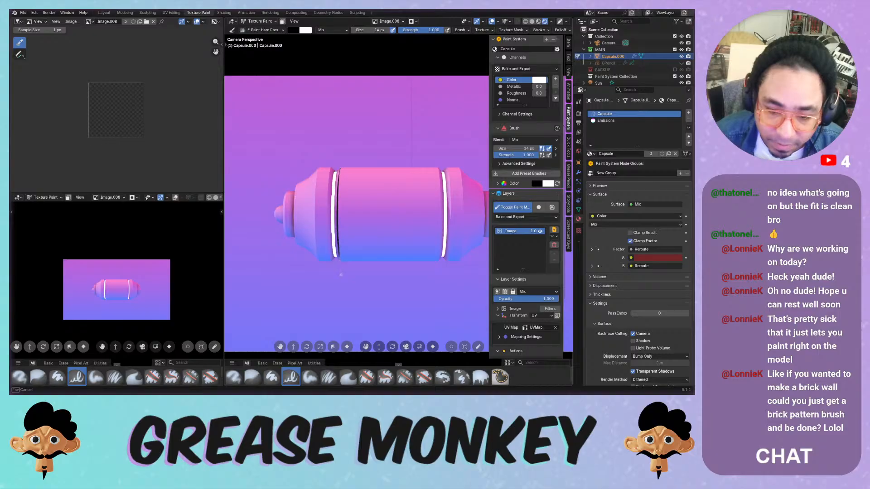
pyautogui.moveTo(341, 274)
pyautogui.mouseDown()
pyautogui.moveTo(430, 167)
pyautogui.moveTo(439, 209)
pyautogui.mouseUp()
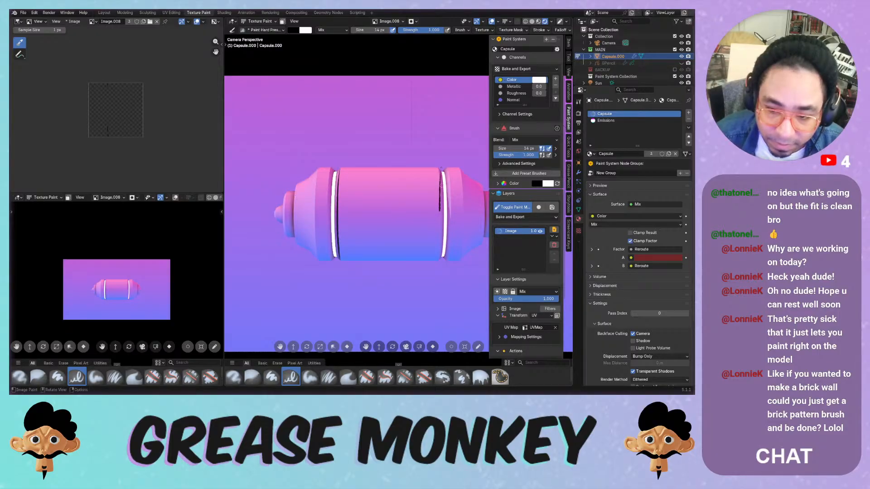
pyautogui.moveTo(437, 166); pyautogui.dragTo(439, 220)
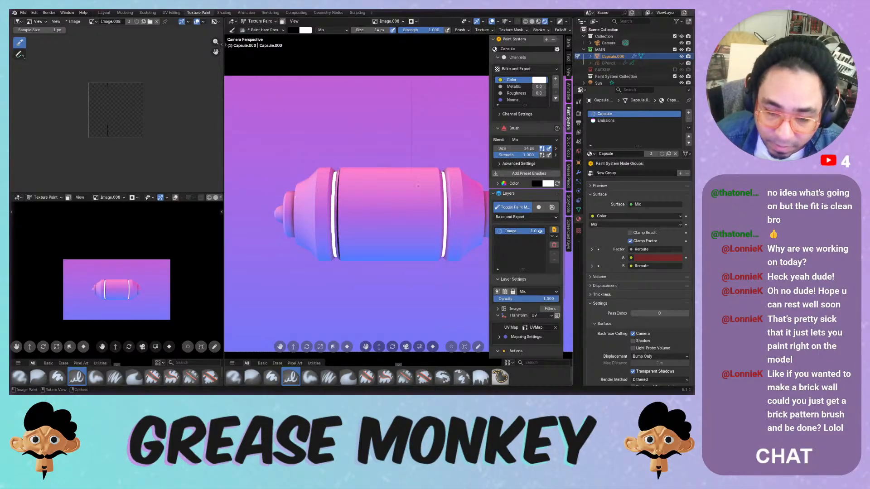
pyautogui.moveTo(441, 172); pyautogui.dragTo(382, 158, button='middle')
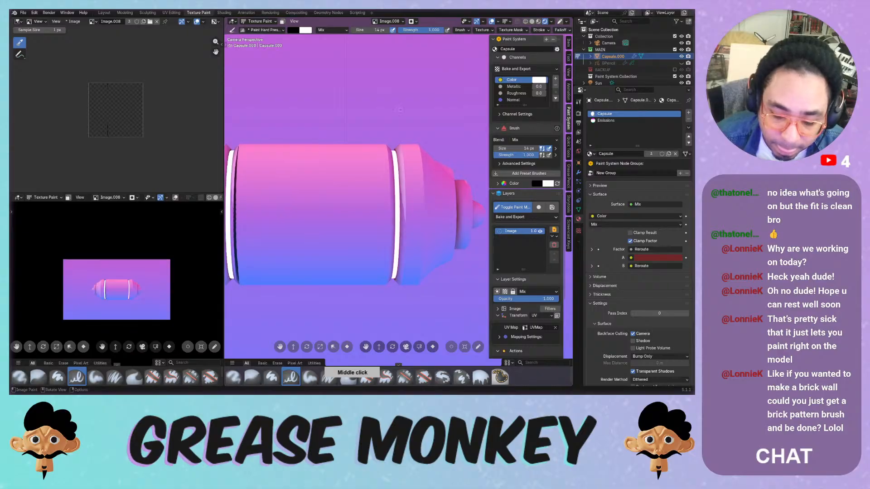
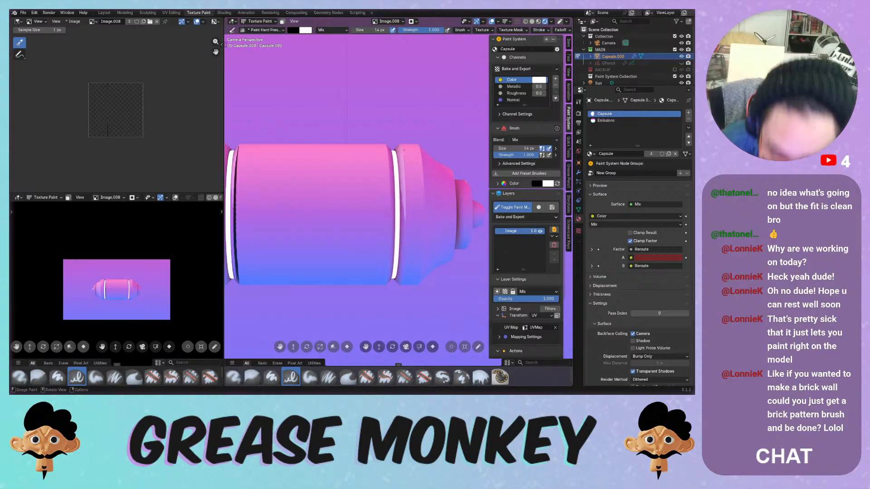
# - Ink thin black lines along the right groove and the inner edge of the left ring
pyautogui.moveTo(388, 149); pyautogui.dragTo(393, 246)
pyautogui.hotkey('ctrl', 'z')
pyautogui.moveTo(391, 292); pyautogui.dragTo(391, 292)
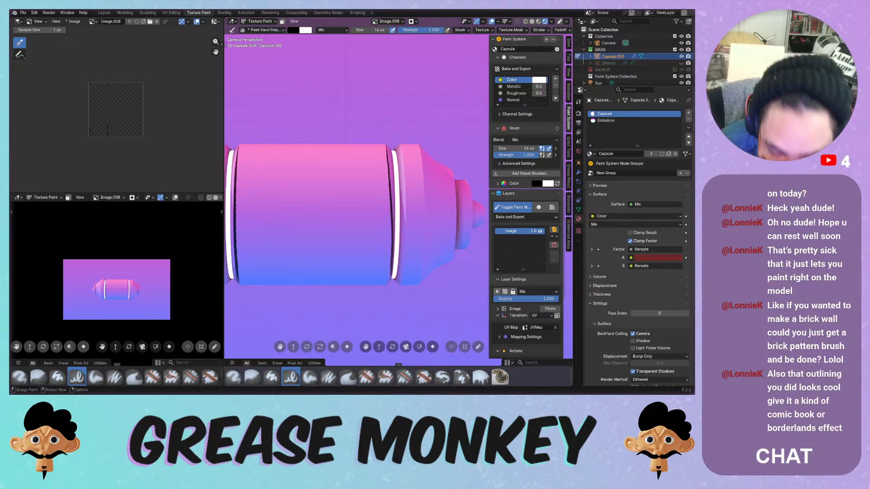
pyautogui.keyDown('shift'); pyautogui.moveTo(290, 181); pyautogui.dragTo(345, 170, button='middle'); pyautogui.keyUp('shift')
pyautogui.moveTo(260, 139); pyautogui.dragTo(255, 204)
pyautogui.hotkey('ctrl', 'z')
pyautogui.moveTo(277, 133); pyautogui.dragTo(274, 223)
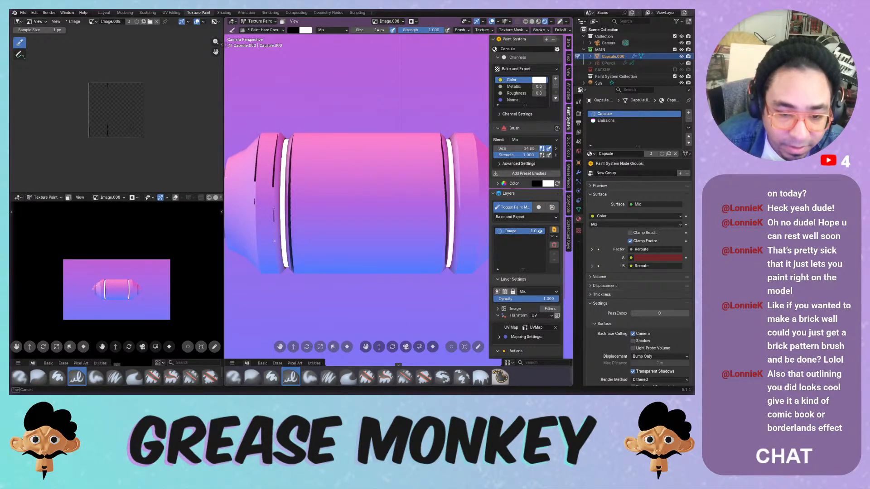
# - Turn the GPencil line-art outline visibility back on in the Outliner
pyautogui.click(681, 63)
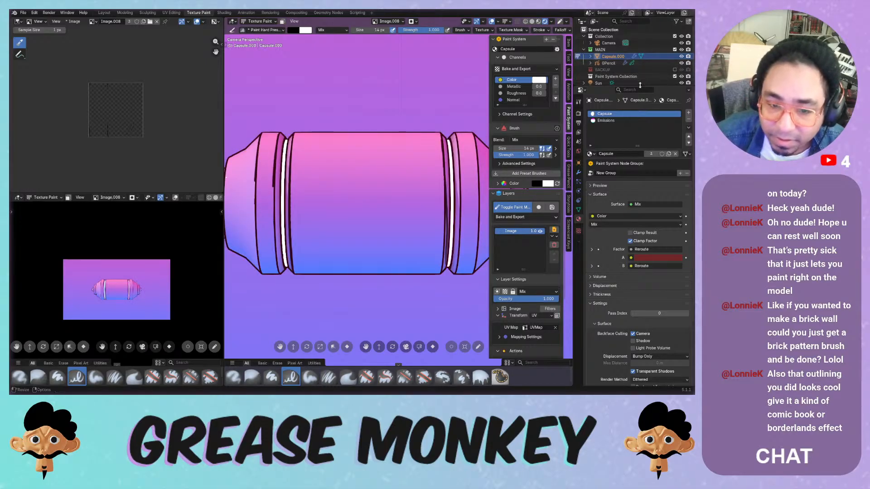
pyautogui.click(681, 63)
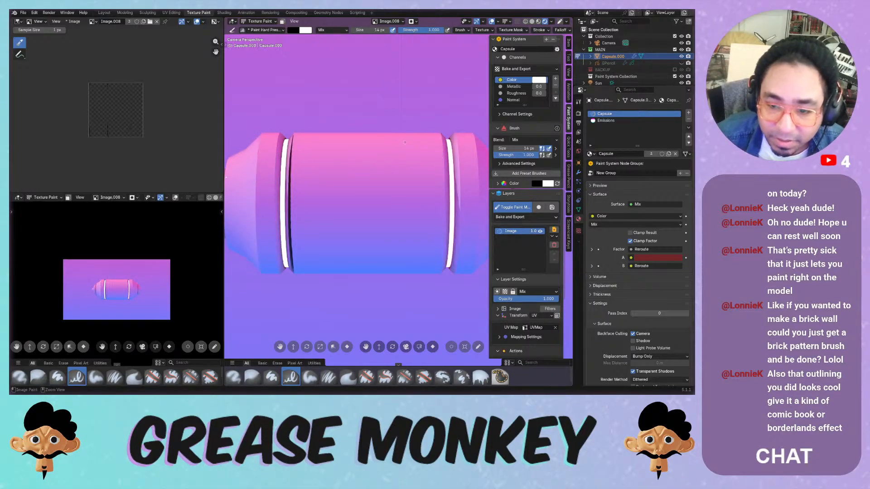
pyautogui.click(681, 63)
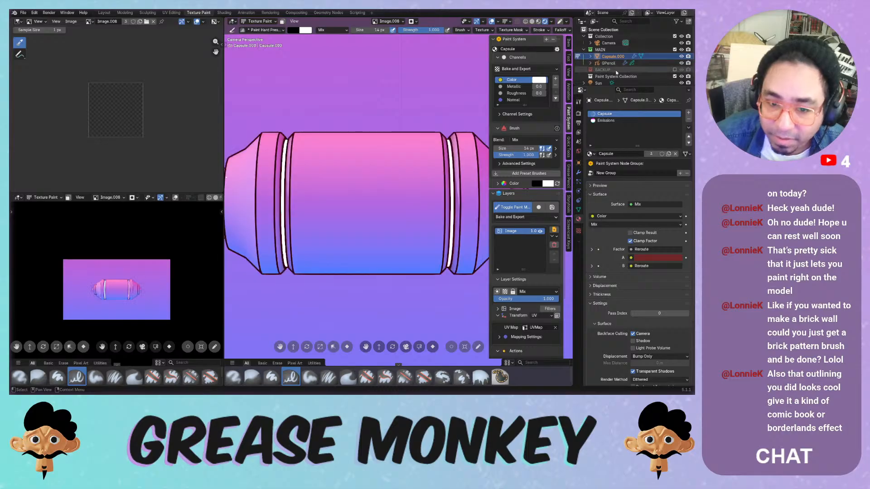
# - Attempt a horizontal stroke across the capsule's upper body, undoing each try
pyautogui.moveTo(294, 157); pyautogui.dragTo(420, 157)
pyautogui.hotkey('ctrl', 'z')
pyautogui.moveTo(293, 157); pyautogui.dragTo(420, 157)
pyautogui.hotkey('ctrl', 'z')
pyautogui.moveTo(304, 154); pyautogui.dragTo(424, 154)
pyautogui.hotkey('ctrl', 'z')
pyautogui.moveTo(305, 152); pyautogui.dragTo(413, 152)
pyautogui.hotkey('ctrl', 'z')
# - Paint the panel's left, top, right and bottom edges as a black rectangle
pyautogui.moveTo(308, 151); pyautogui.dragTo(307, 242)
pyautogui.hotkey('ctrl', 'z')
pyautogui.moveTo(311, 147); pyautogui.dragTo(310, 242)
pyautogui.moveTo(310, 147)
pyautogui.mouseDown()
pyautogui.moveTo(424, 151)
pyautogui.moveTo(424, 199)
pyautogui.mouseUp()
pyautogui.hotkey('ctrl', 'z')
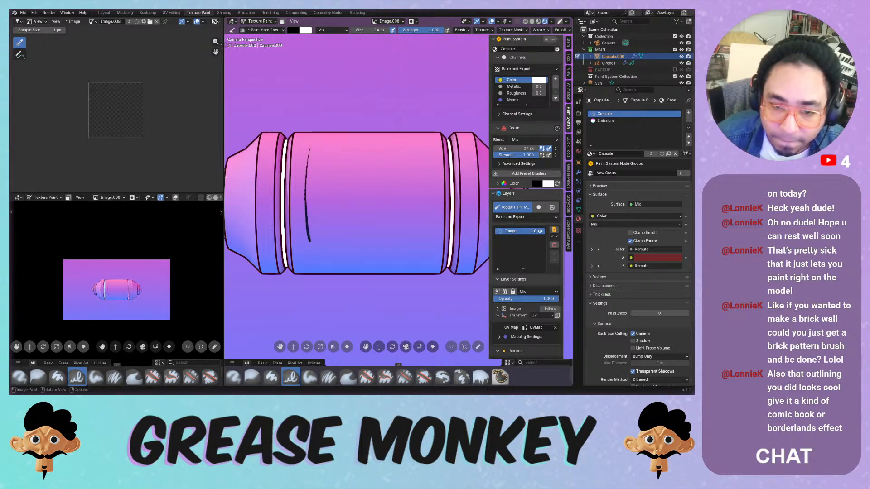
pyautogui.moveTo(310, 148); pyautogui.dragTo(420, 149)
pyautogui.hotkey('ctrl', 'z')
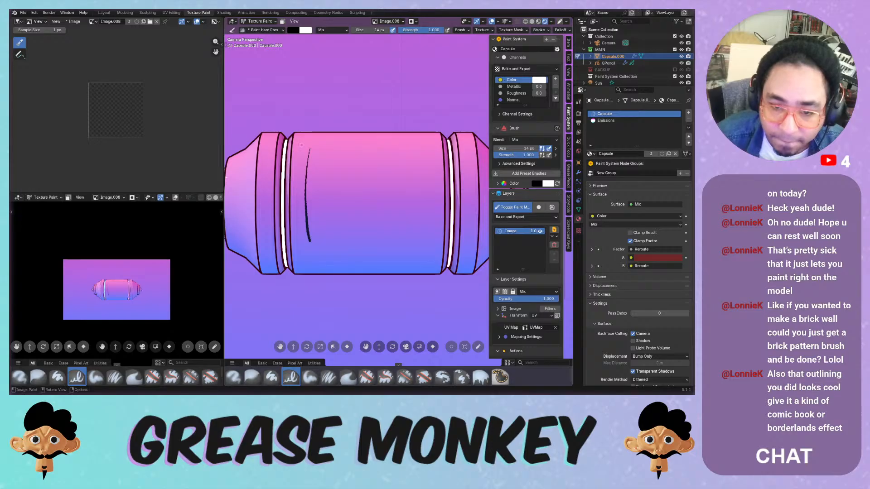
pyautogui.moveTo(310, 147)
pyautogui.mouseDown()
pyautogui.moveTo(415, 146)
pyautogui.moveTo(405, 249)
pyautogui.mouseUp()
pyautogui.hotkey('ctrl', 'z')
pyautogui.moveTo(415, 146); pyautogui.dragTo(413, 247)
pyautogui.moveTo(310, 241)
pyautogui.mouseDown()
pyautogui.moveTo(424, 239)
pyautogui.moveTo(415, 241)
pyautogui.mouseUp()
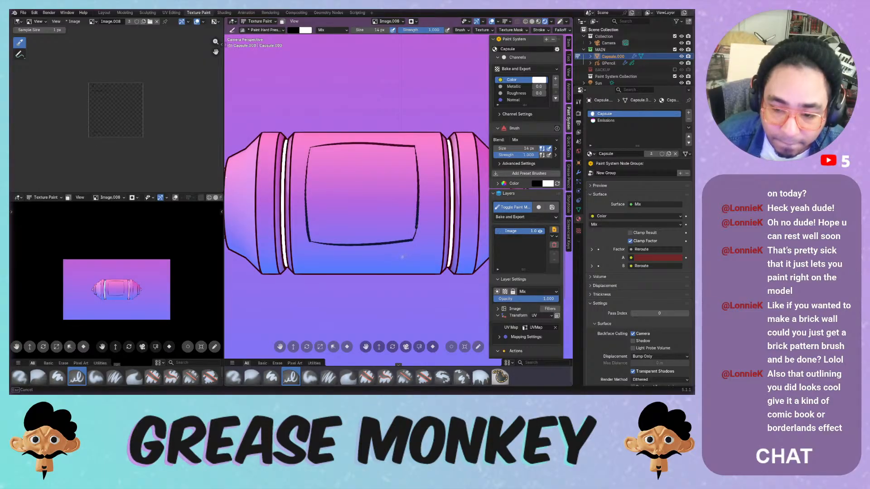
# - Zoom in close on the panel outline and switch to the Mask brush
pyautogui.moveTo(402, 257); pyautogui.dragTo(389, 96, button='middle')
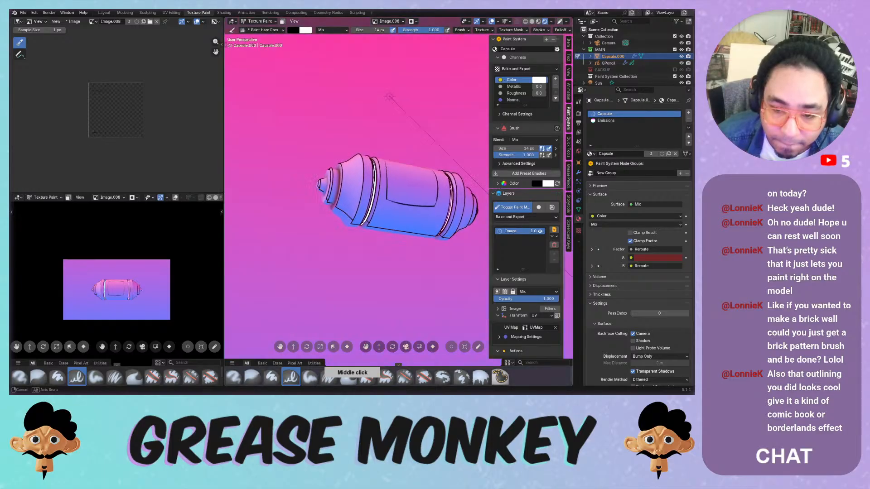
pyautogui.moveTo(389, 149); pyautogui.dragTo(349, 199, button='middle')
pyautogui.keyDown('ctrl'); pyautogui.moveTo(385, 226); pyautogui.dragTo(399, 132, button='middle'); pyautogui.keyUp('ctrl')
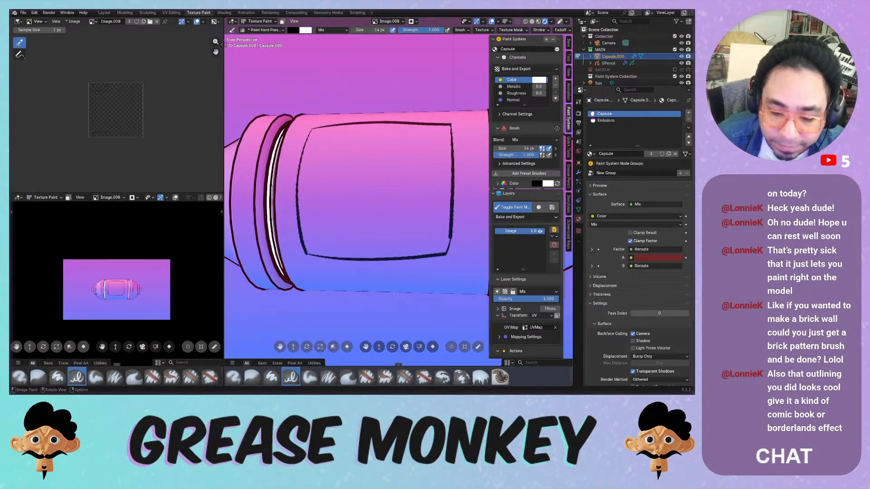
pyautogui.click(500, 377)
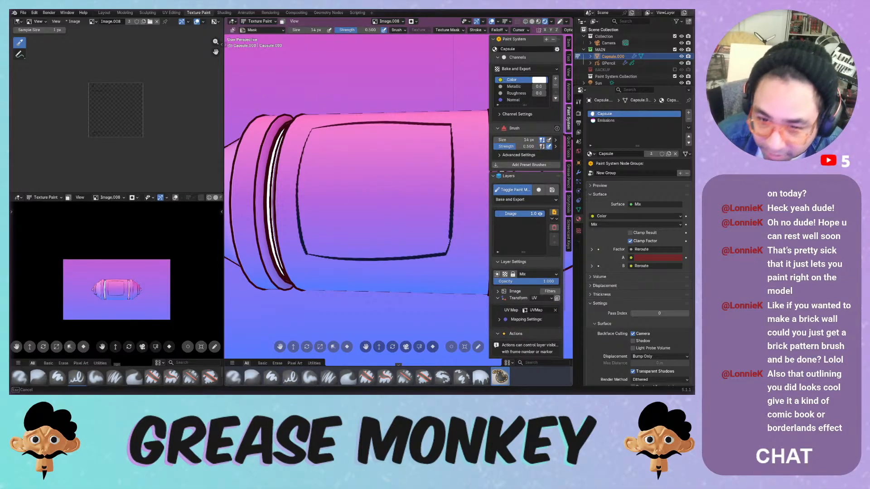
pyautogui.click(390, 160)
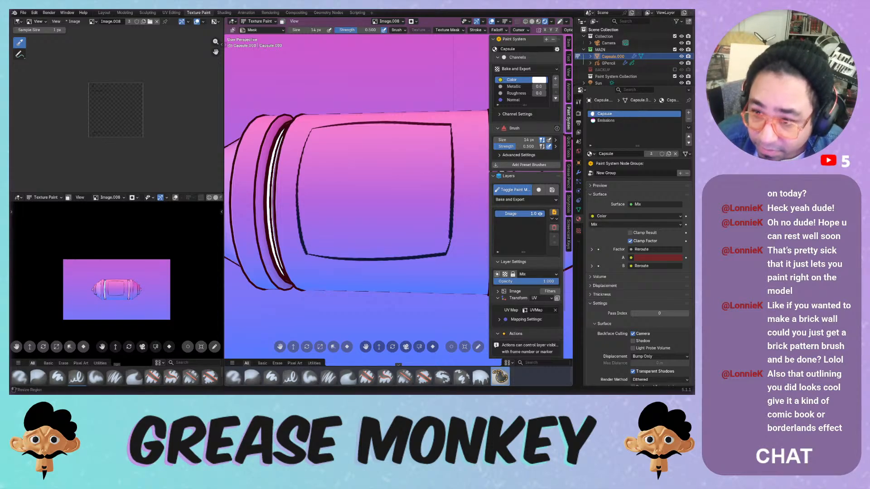
# - Open the brush settings in the Tool tab and expand Advanced, keeping Mask as brush type
pyautogui.moveTo(535, 147); pyautogui.dragTo(535, 141, button='middle')
pyautogui.click(569, 58)
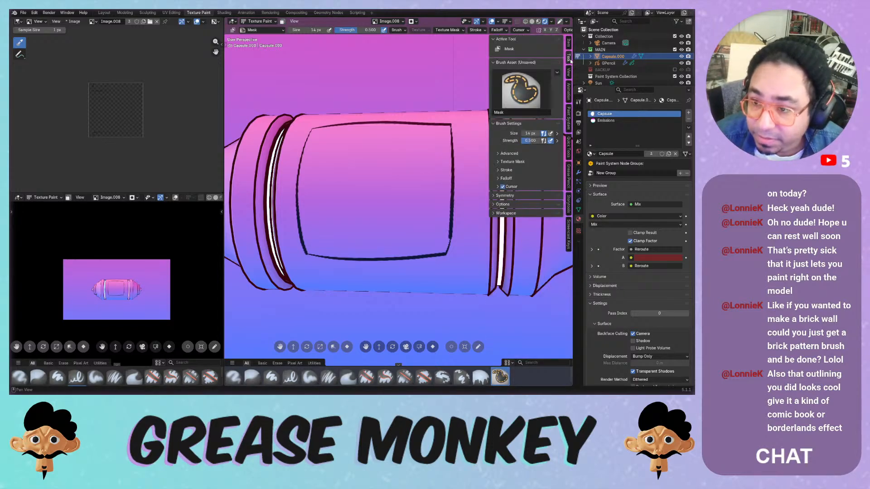
pyautogui.click(513, 171)
pyautogui.click(513, 171)
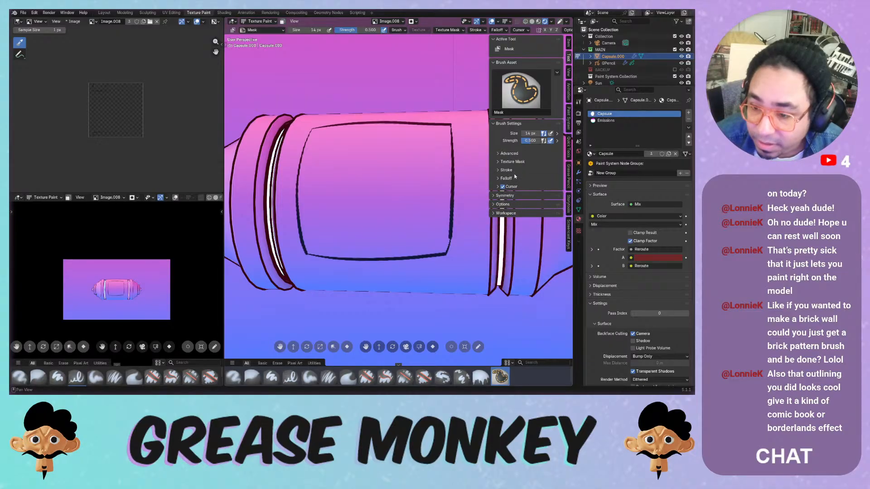
pyautogui.click(515, 205)
pyautogui.click(514, 205)
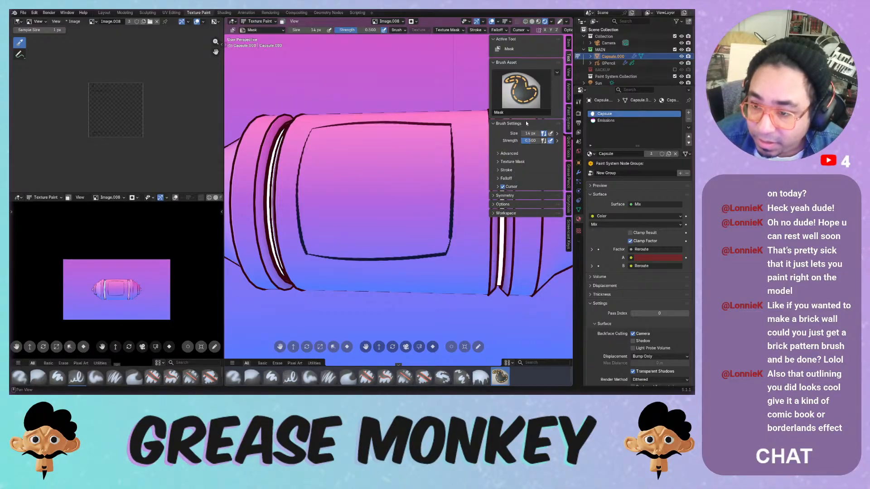
pyautogui.click(510, 153)
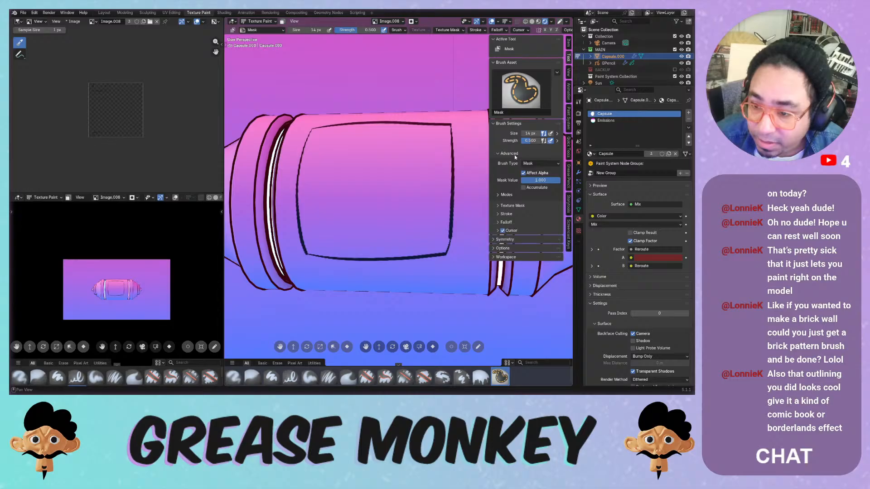
pyautogui.click(531, 163)
pyautogui.click(530, 166)
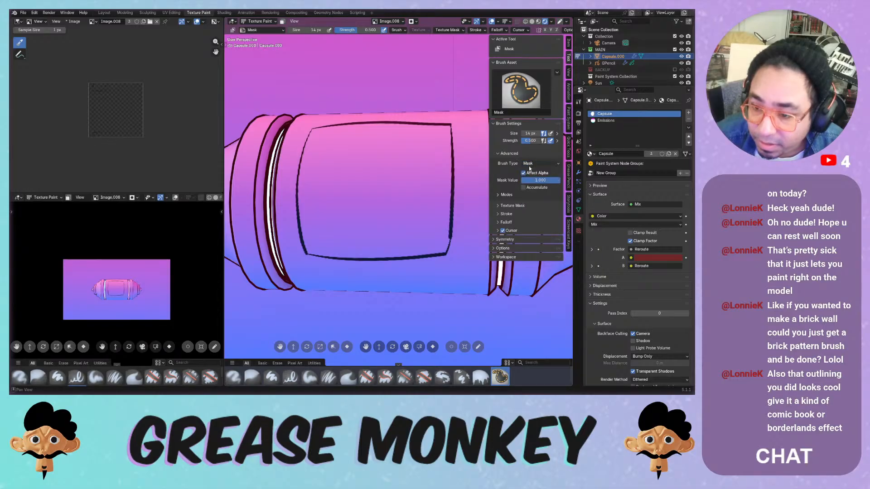
pyautogui.click(512, 195)
pyautogui.click(512, 195)
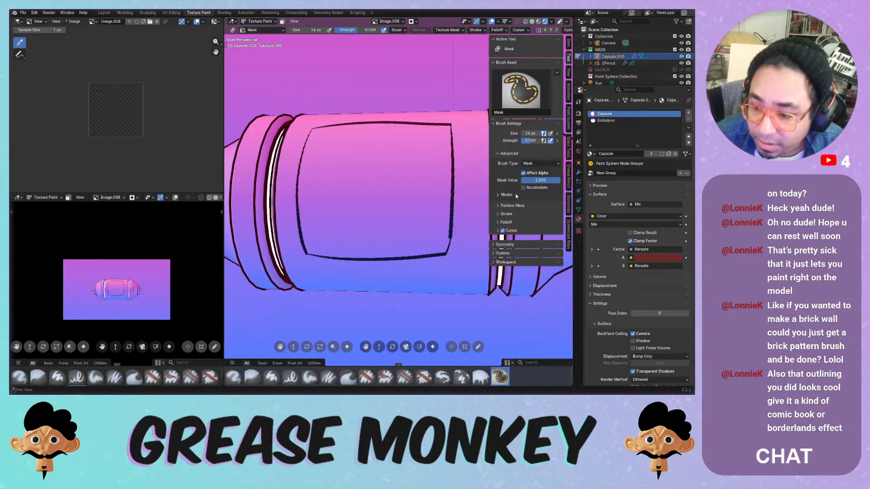
# - Add a new texture under Texture Mask, then switch to the Paint Hard Pressure brush
pyautogui.click(517, 206)
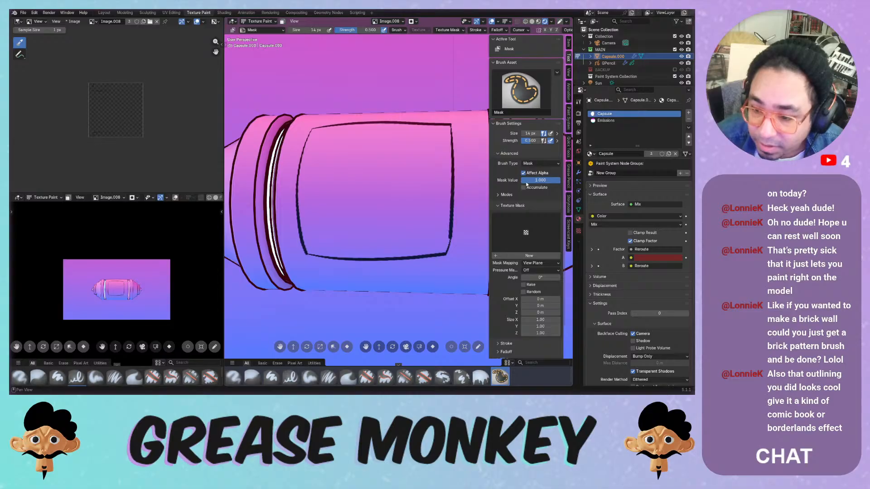
pyautogui.scroll(-3, 521, 200)
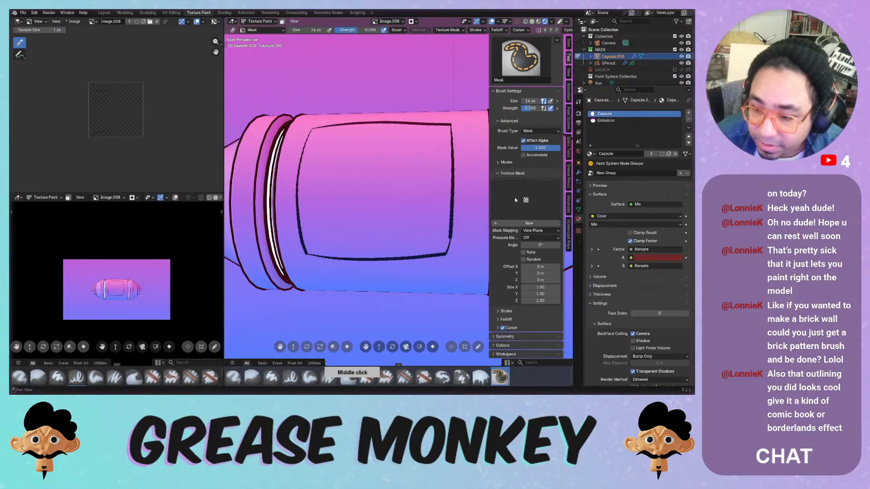
pyautogui.click(516, 223)
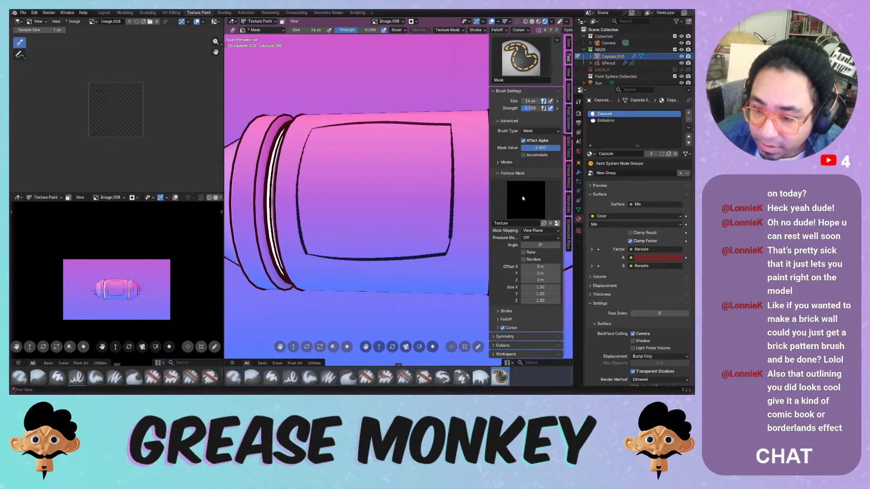
pyautogui.click(522, 199)
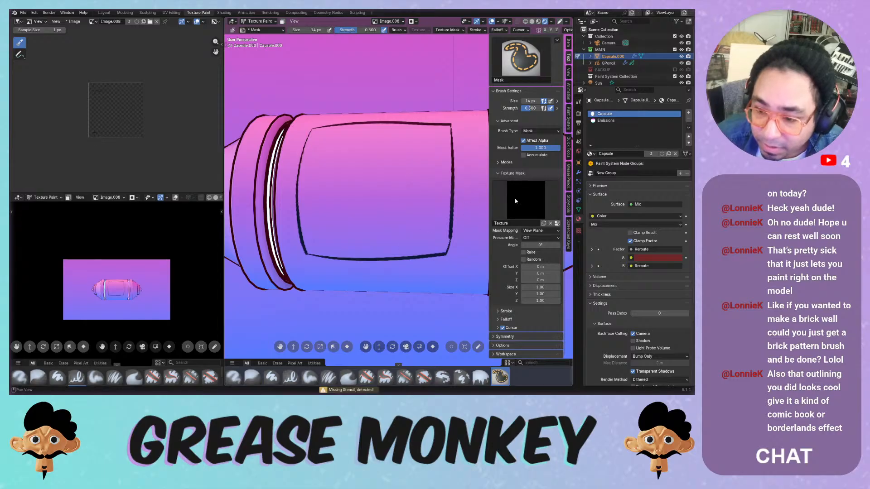
pyautogui.click(523, 186)
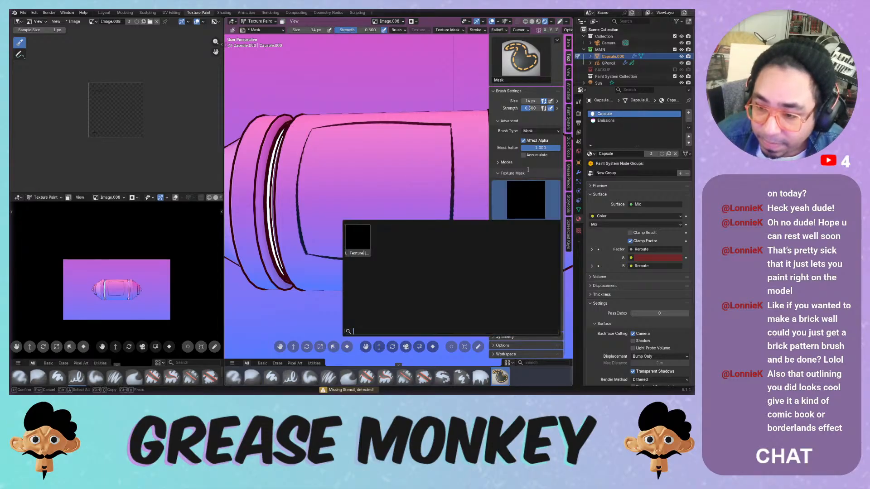
pyautogui.click(528, 172)
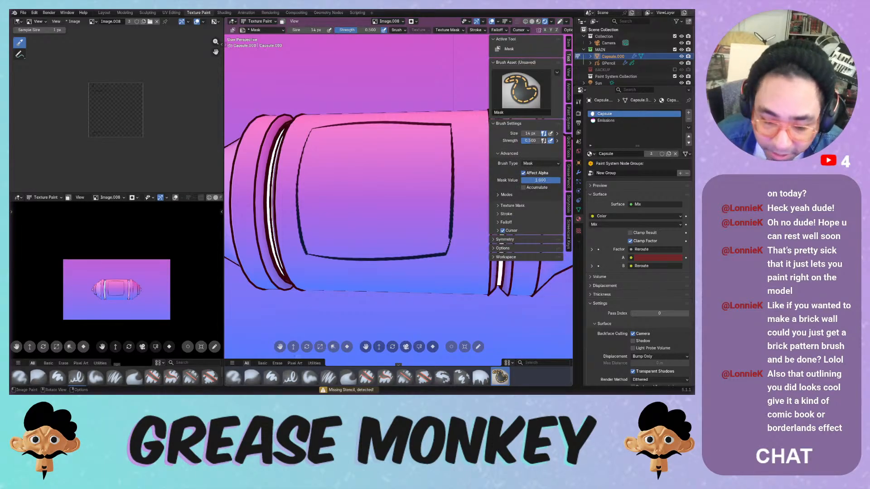
pyautogui.click(290, 377)
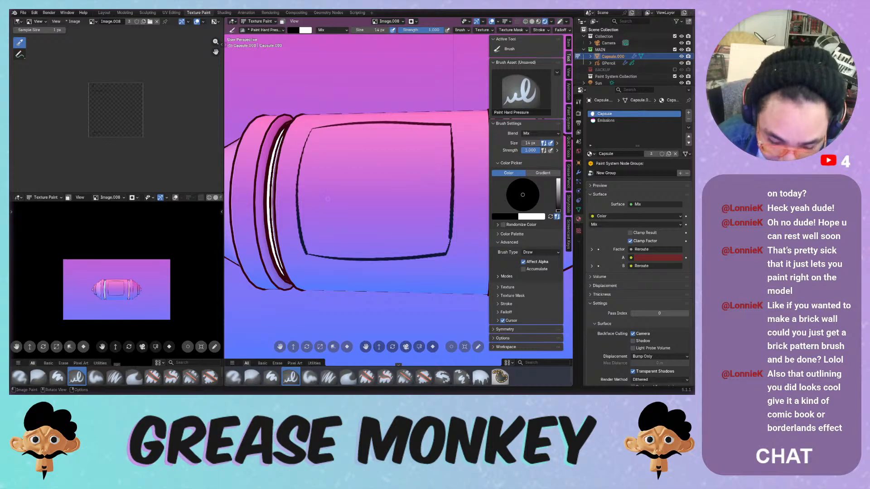
# - Paint four vertical stripes inside the panel outline
pyautogui.moveTo(325, 130); pyautogui.dragTo(327, 257)
pyautogui.hotkey('ctrl', 'z')
pyautogui.moveTo(330, 126); pyautogui.dragTo(325, 233)
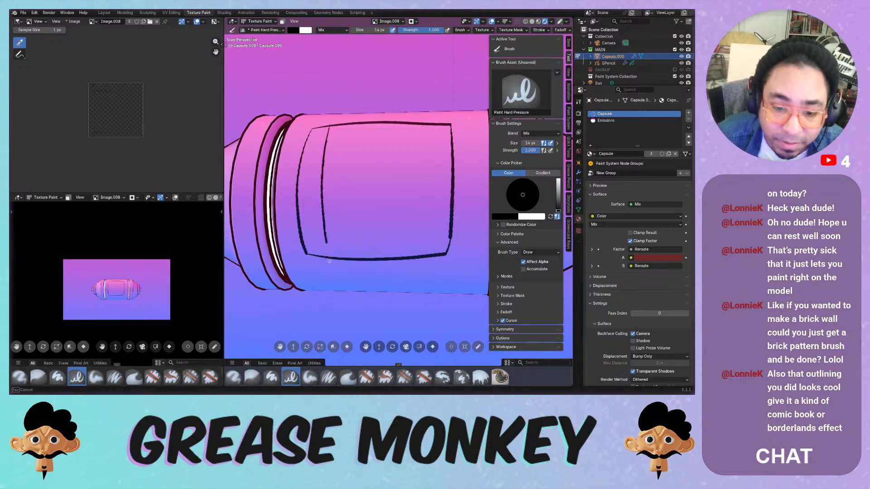
pyautogui.moveTo(351, 122); pyautogui.dragTo(341, 241)
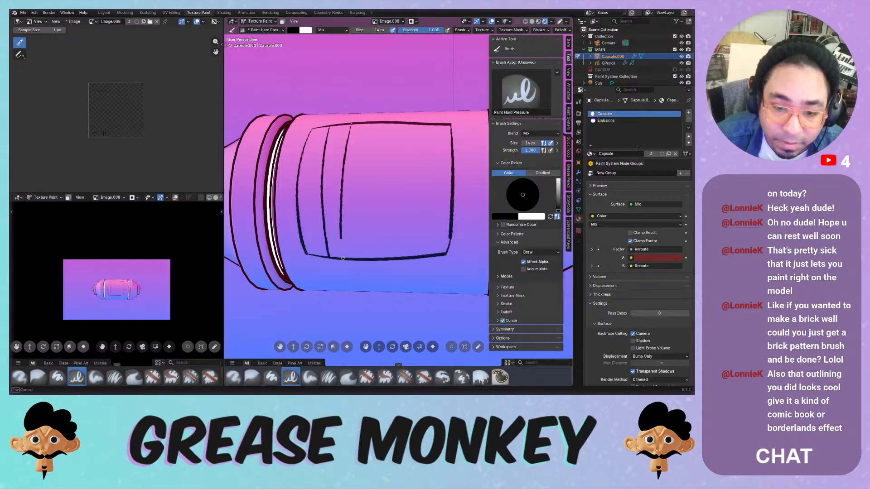
pyautogui.hotkey('ctrl', 'z')
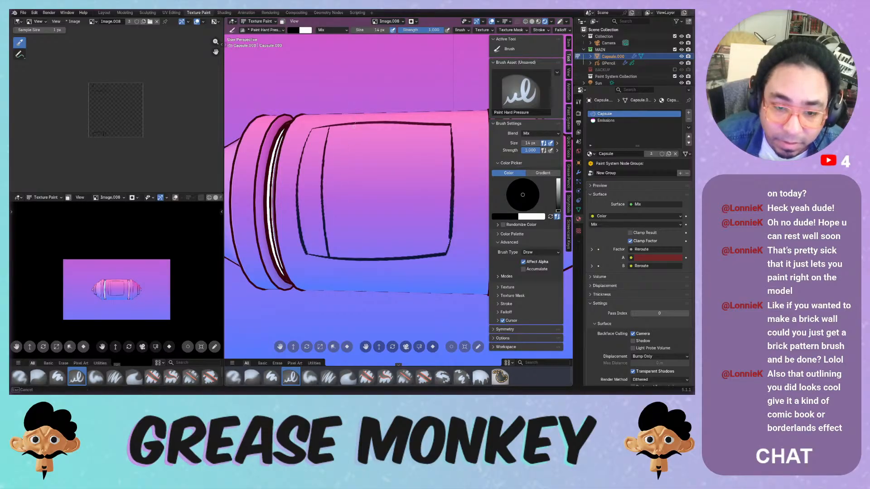
pyautogui.moveTo(354, 123); pyautogui.dragTo(357, 274)
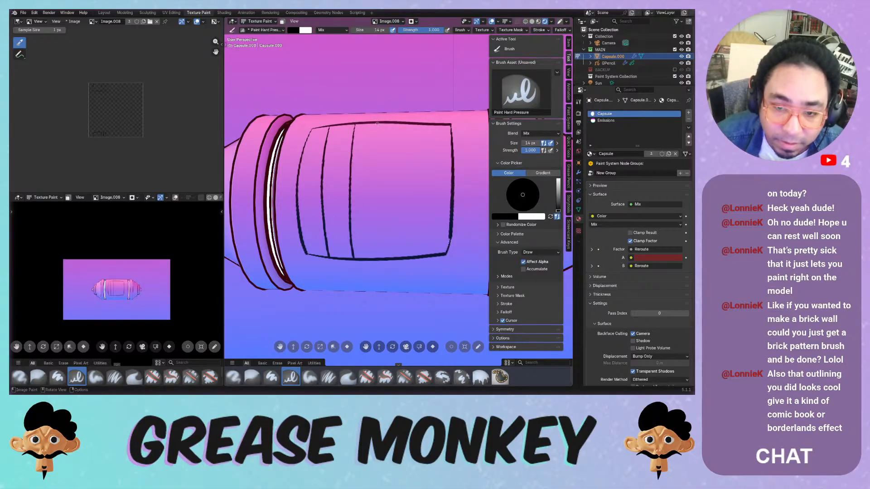
pyautogui.moveTo(377, 124); pyautogui.dragTo(372, 260)
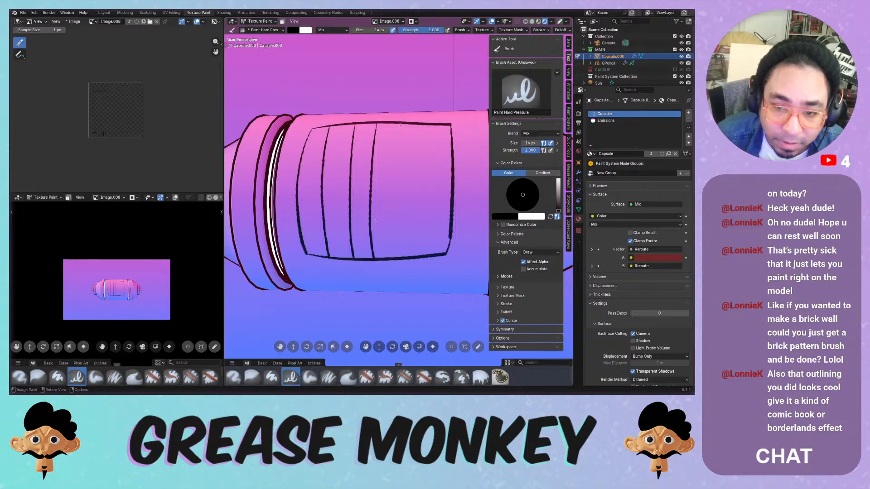
pyautogui.moveTo(400, 125)
pyautogui.mouseDown()
pyautogui.moveTo(393, 203)
pyautogui.moveTo(401, 277)
pyautogui.moveTo(422, 130)
pyautogui.moveTo(421, 254)
pyautogui.mouseUp()
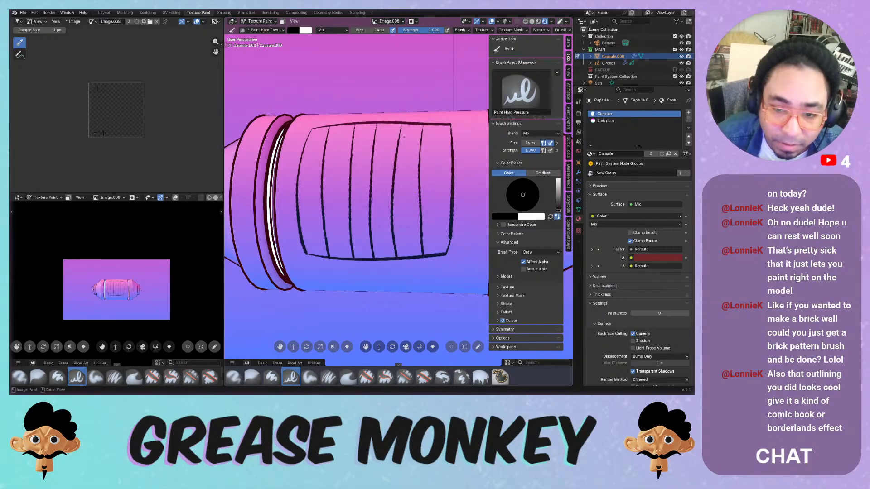
# - Try the Fill brush on the capsule twice, undoing each dark fill
pyautogui.moveTo(415, 195); pyautogui.dragTo(436, 322, button='middle')
pyautogui.click(481, 378)
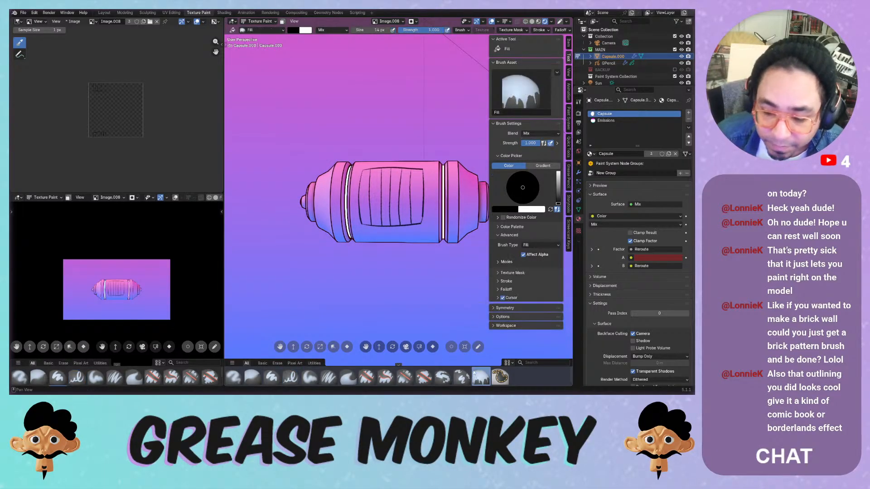
pyautogui.click(387, 193)
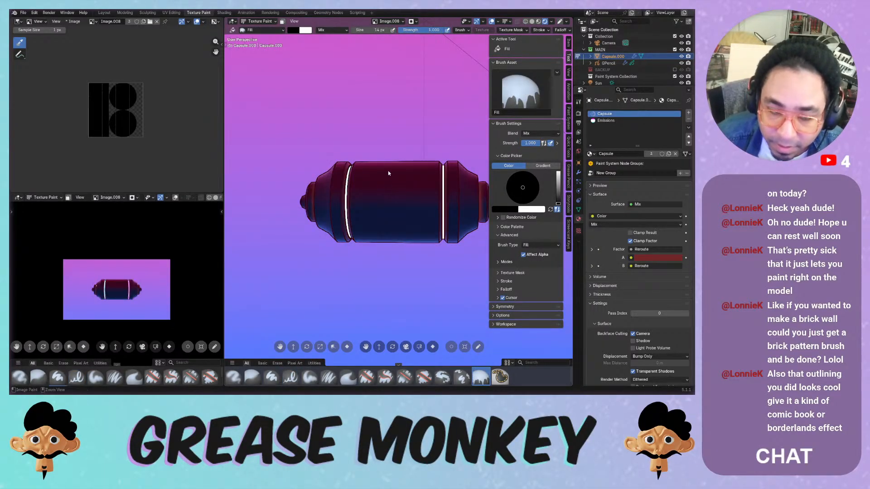
pyautogui.hotkey('ctrl', 'z')
pyautogui.keyDown('ctrl'); pyautogui.moveTo(391, 179); pyautogui.dragTo(396, 157, button='middle'); pyautogui.keyUp('ctrl')
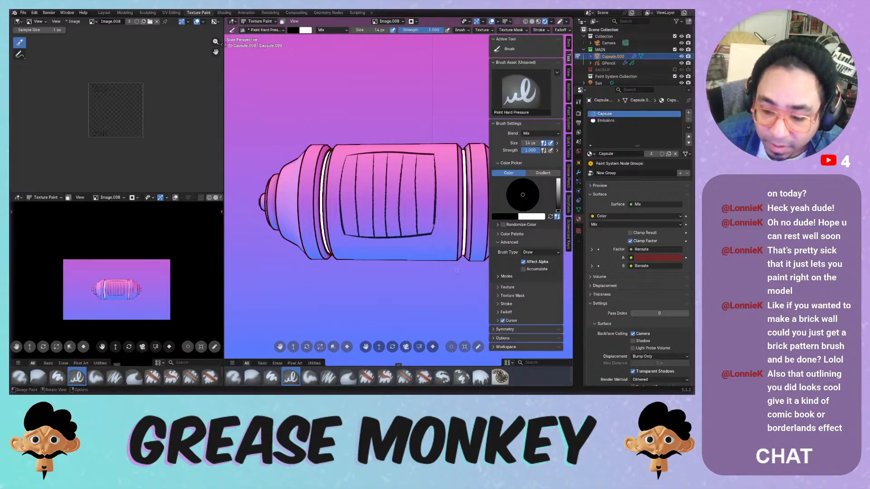
pyautogui.click(481, 378)
pyautogui.click(396, 182)
pyautogui.hotkey('ctrl', 'z')
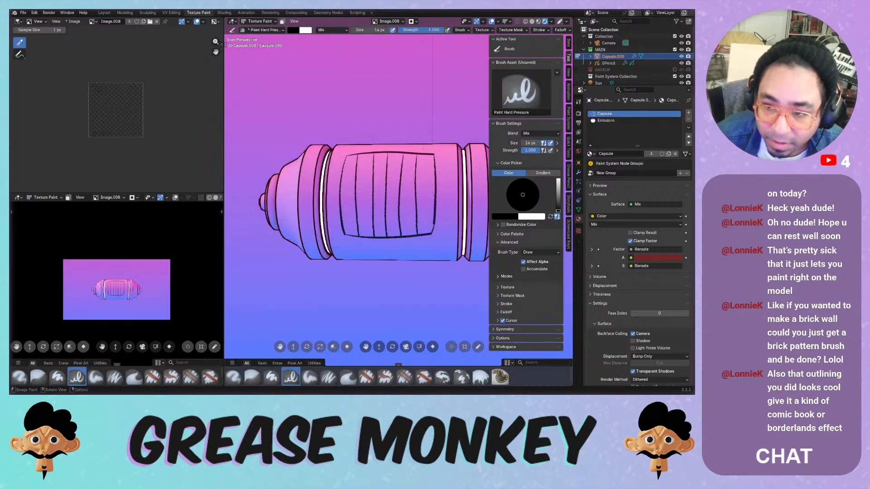
pyautogui.click(480, 375)
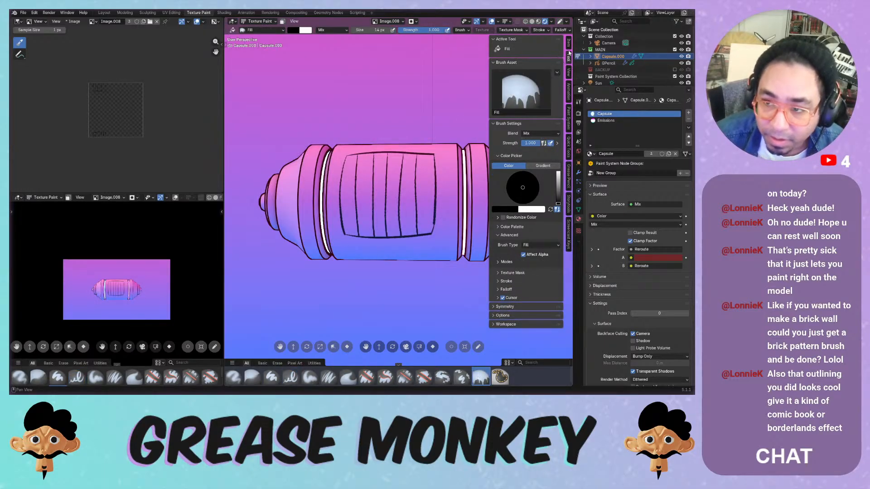
# - Review the fill brush and tool settings, then test-fill the capsule and undo it
pyautogui.click(568, 121)
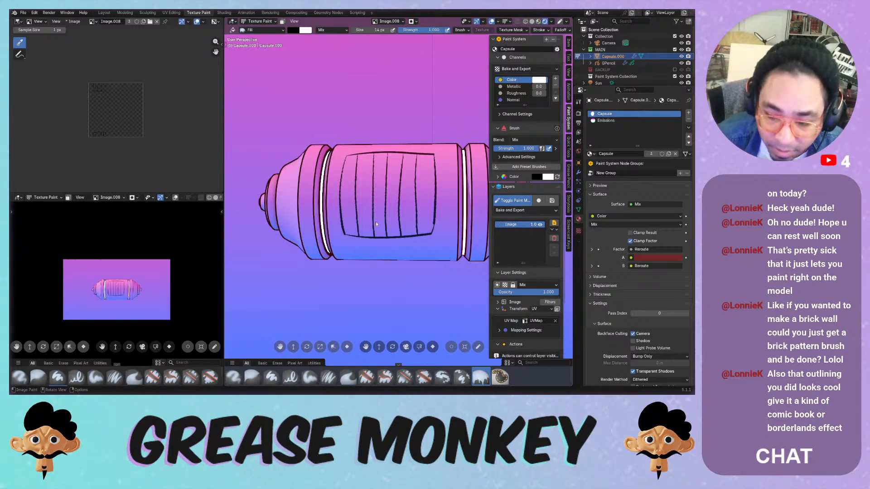
pyautogui.click(513, 130)
pyautogui.click(513, 130)
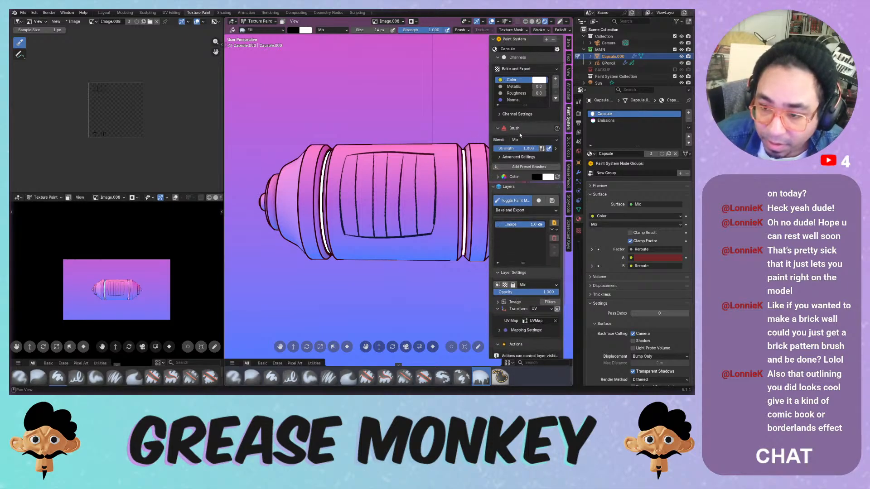
pyautogui.click(519, 157)
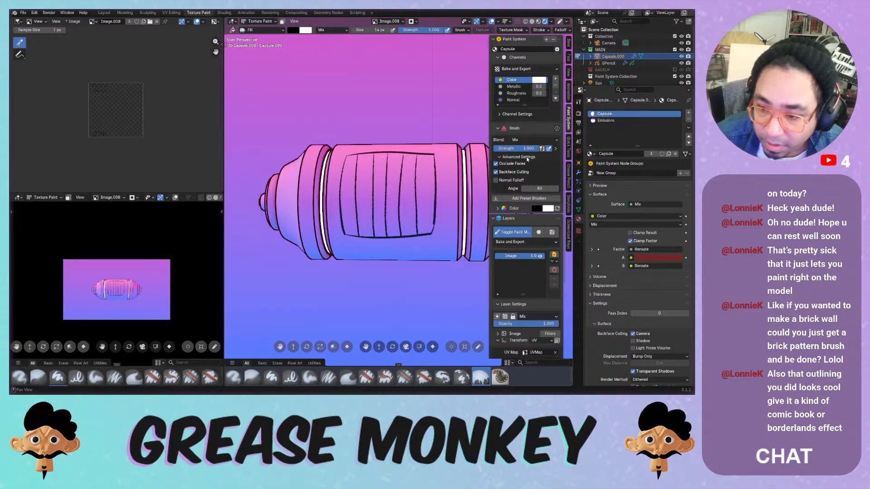
pyautogui.click(526, 157)
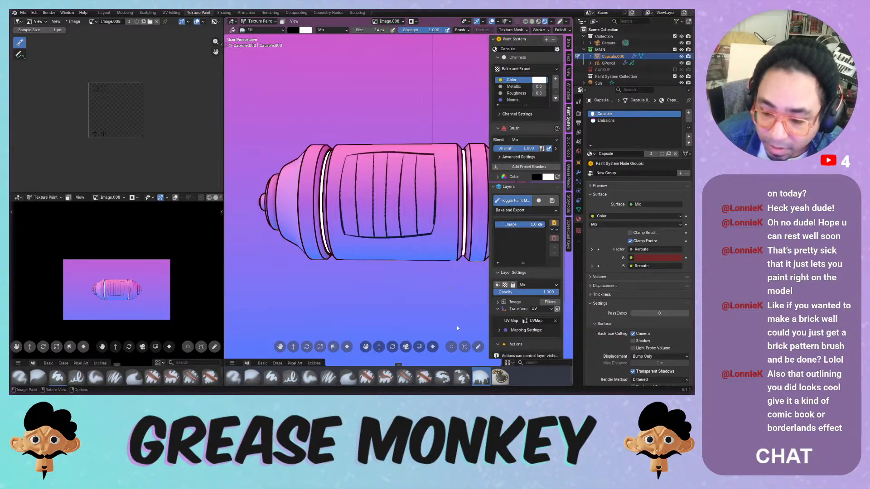
pyautogui.click(568, 57)
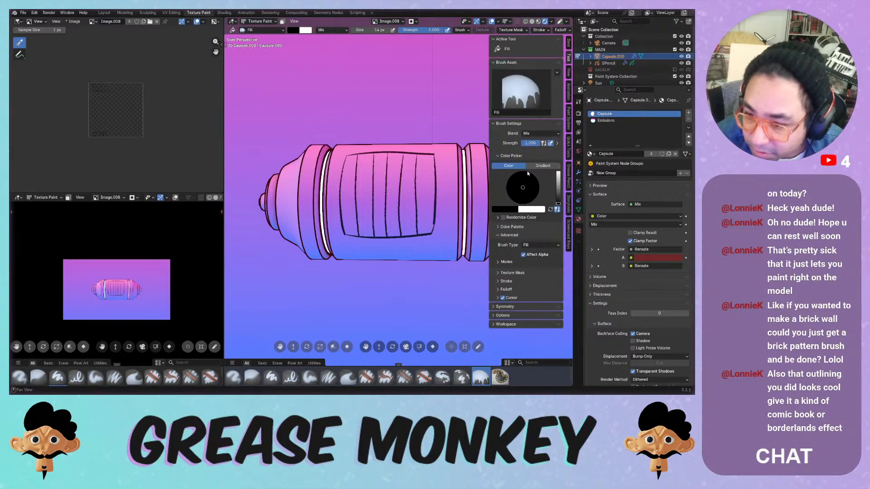
pyautogui.click(512, 235)
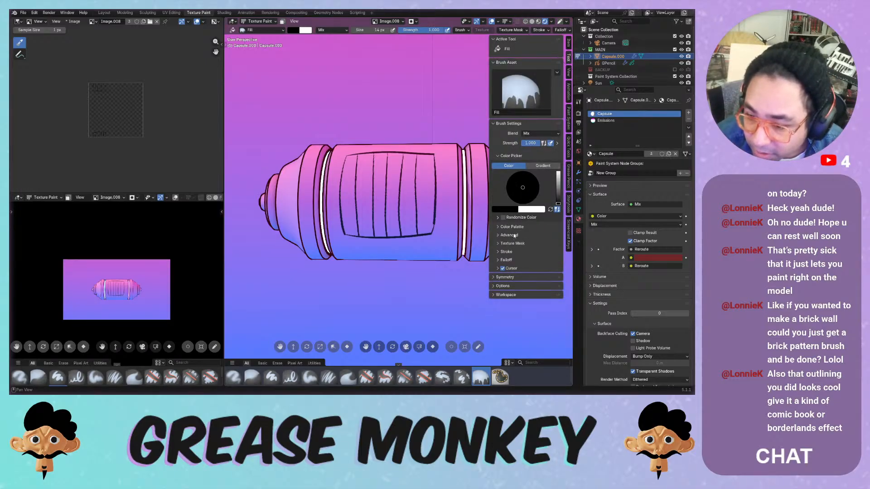
pyautogui.click(517, 251)
pyautogui.click(517, 251)
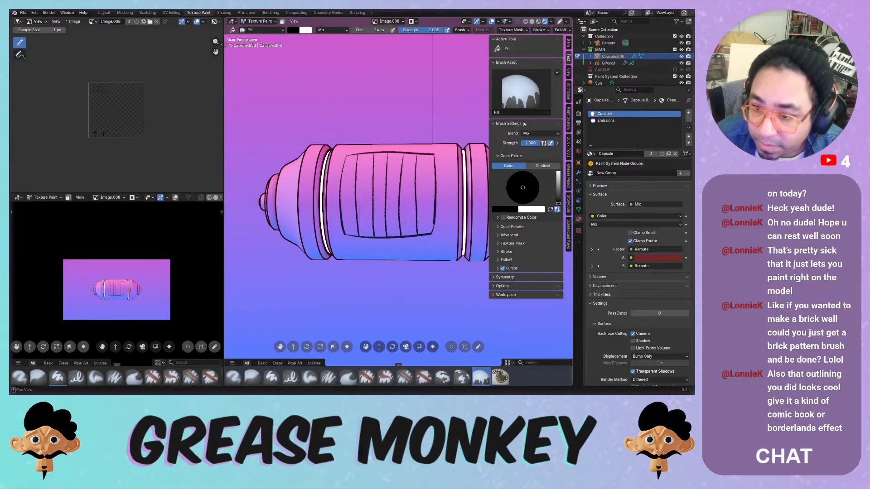
pyautogui.click(532, 133)
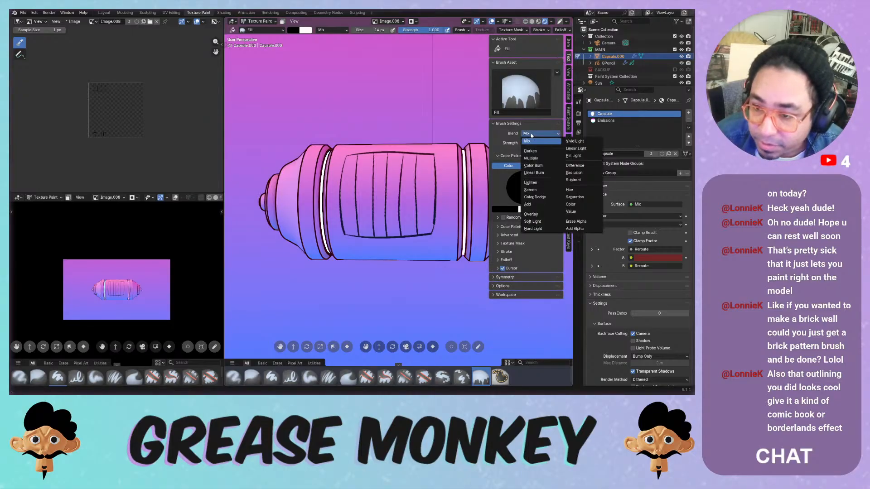
pyautogui.click(354, 163)
pyautogui.hotkey('ctrl', 'z')
pyautogui.hotkey('ctrl', 'z')
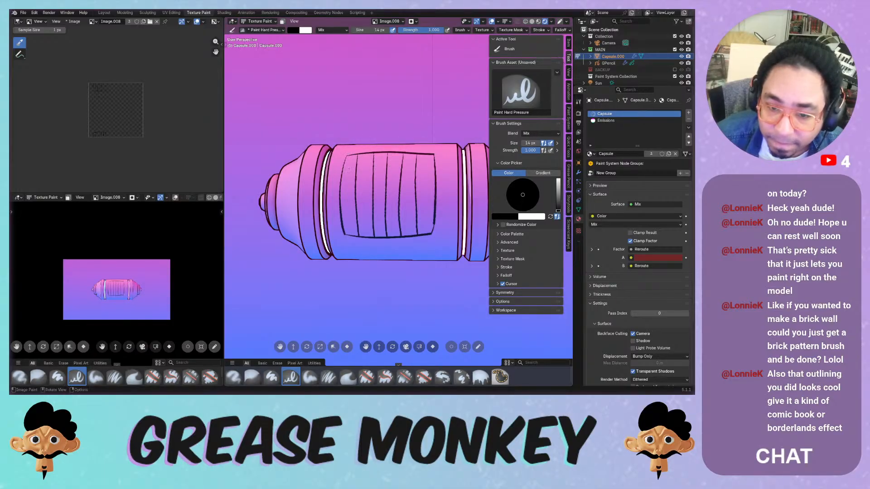
# - Paint bolt dots on the left and right below the panel
pyautogui.click(539, 30)
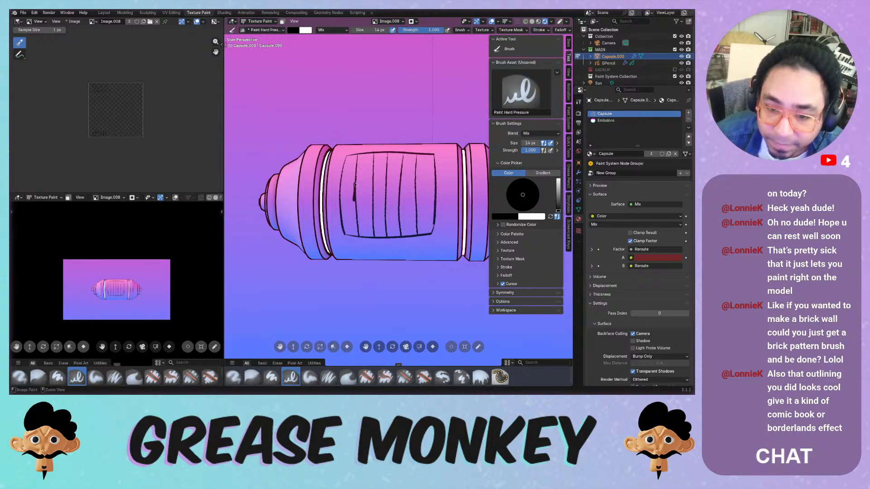
pyautogui.moveTo(354, 193); pyautogui.dragTo(338, 181, button='middle')
pyautogui.moveTo(336, 175); pyautogui.dragTo(340, 177)
pyautogui.moveTo(453, 184); pyautogui.dragTo(451, 185)
pyautogui.moveTo(451, 185)
pyautogui.mouseDown(button='middle')
pyautogui.moveTo(402, 140)
pyautogui.moveTo(393, 146)
pyautogui.mouseUp(button='middle')
pyautogui.moveTo(331, 223); pyautogui.dragTo(344, 231)
pyautogui.moveTo(443, 223); pyautogui.dragTo(444, 230)
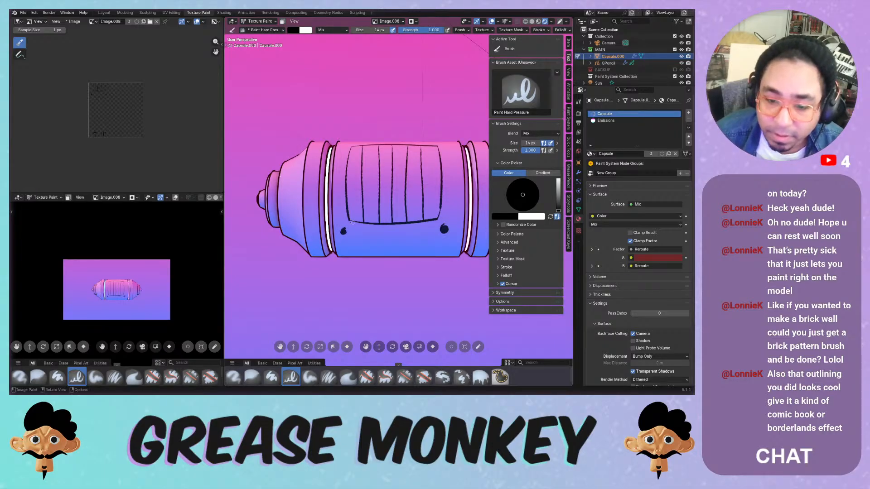
pyautogui.moveTo(343, 230); pyautogui.dragTo(343, 232)
pyautogui.moveTo(362, 162)
pyautogui.mouseDown(button='middle')
pyautogui.moveTo(346, 172)
pyautogui.moveTo(355, 169)
pyautogui.mouseUp(button='middle')
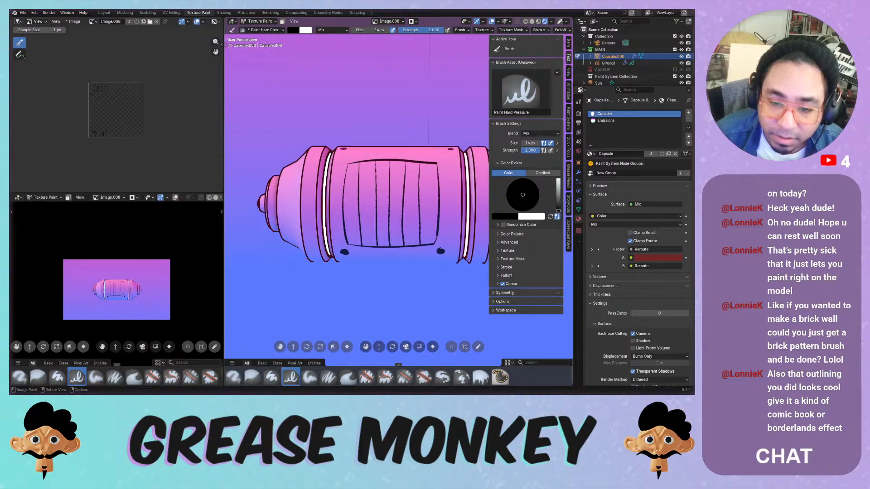
# - Thicken the panel's left, top-left and right edge outlines
pyautogui.moveTo(347, 166)
pyautogui.mouseDown()
pyautogui.moveTo(347, 246)
pyautogui.moveTo(435, 244)
pyautogui.mouseUp()
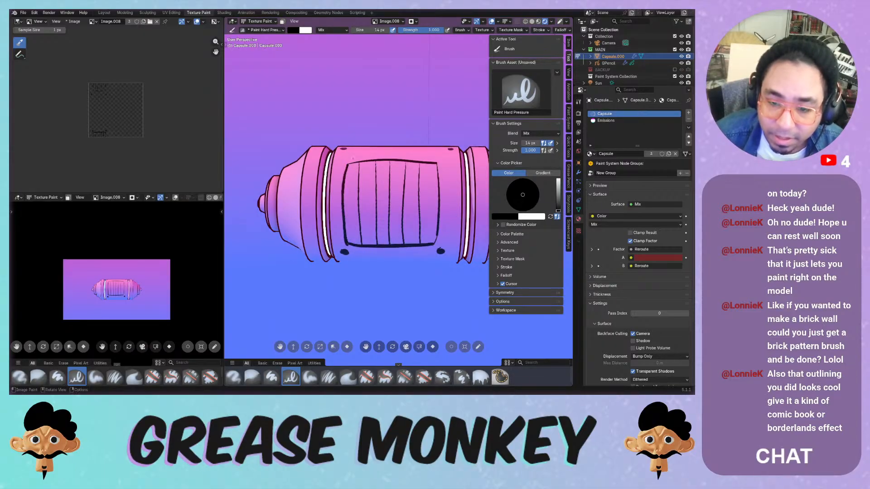
pyautogui.moveTo(348, 165)
pyautogui.mouseDown()
pyautogui.moveTo(437, 163)
pyautogui.moveTo(433, 249)
pyautogui.mouseUp()
pyautogui.moveTo(436, 163); pyautogui.dragTo(436, 246)
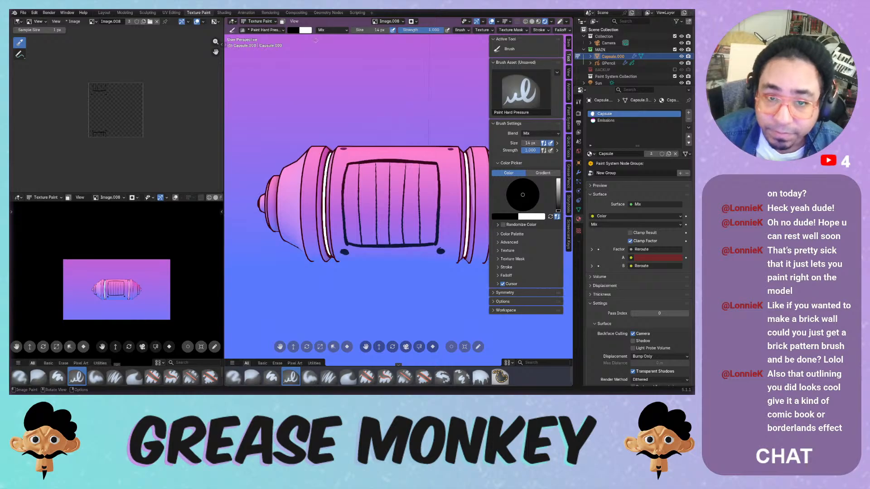
pyautogui.click(298, 31)
# - Switch the brush to dark grey (#434343) and repaint vertical lines down the panel
pyautogui.moveTo(349, 56); pyautogui.dragTo(349, 78)
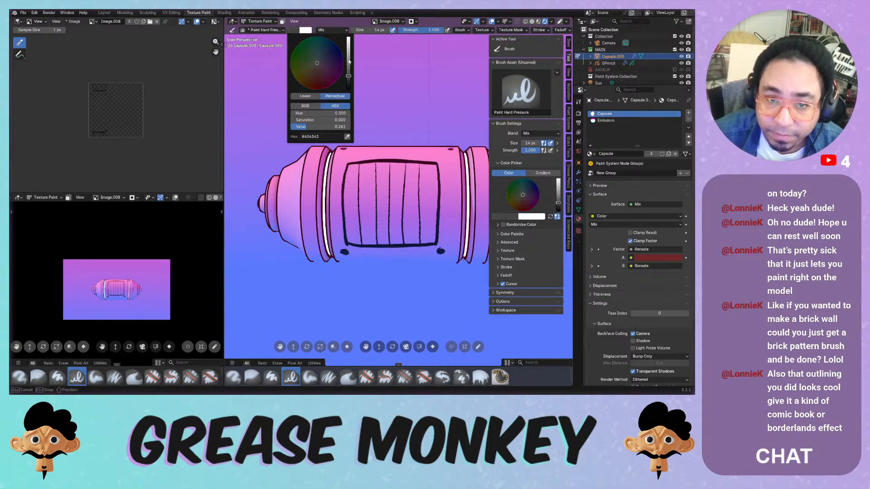
pyautogui.moveTo(359, 164); pyautogui.dragTo(361, 243)
pyautogui.hotkey('ctrl', 'z')
pyautogui.moveTo(375, 198); pyautogui.dragTo(375, 246)
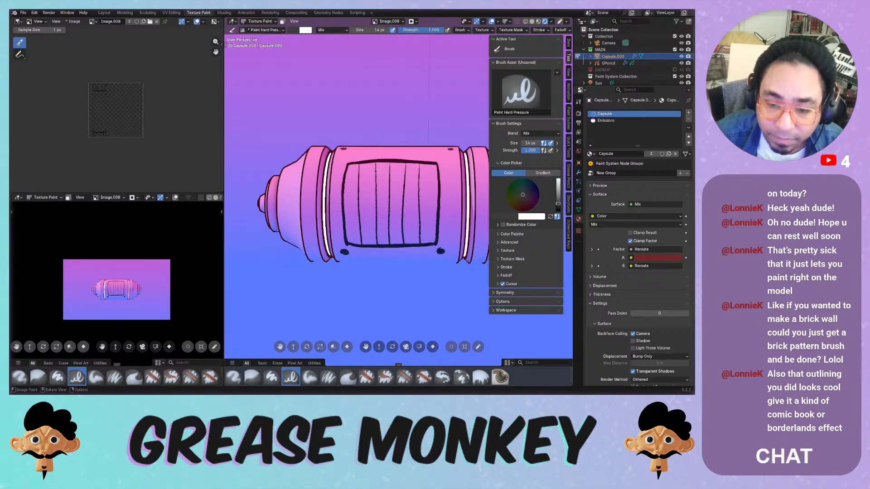
pyautogui.moveTo(376, 166); pyautogui.dragTo(377, 238)
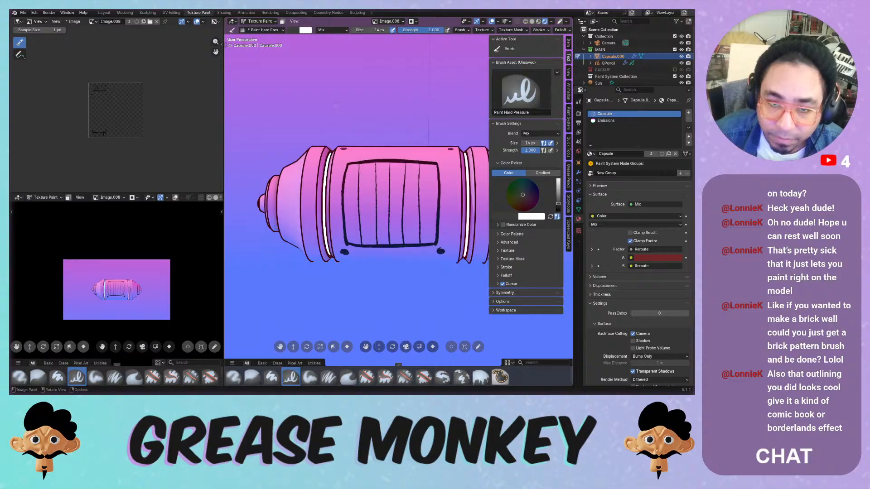
pyautogui.click(306, 31)
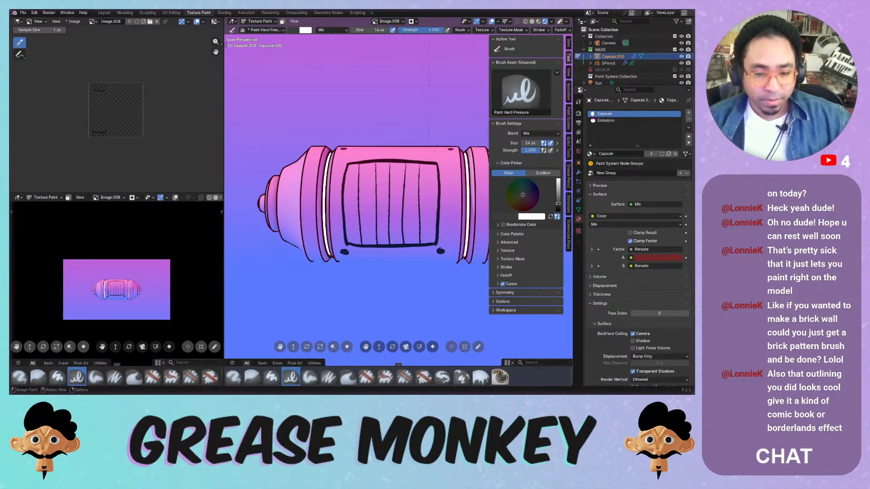
pyautogui.moveTo(453, 134)
pyautogui.mouseDown(button='middle')
pyautogui.moveTo(429, 91)
pyautogui.moveTo(418, 137)
pyautogui.mouseUp(button='middle')
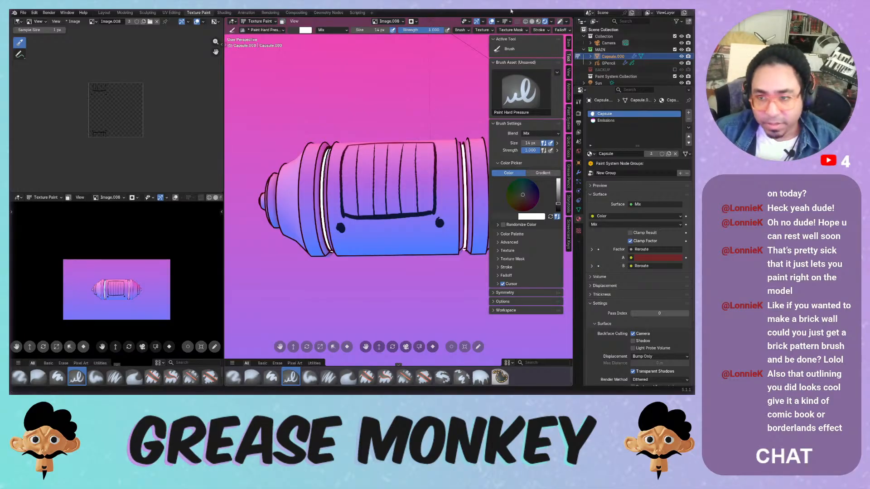
pyautogui.moveTo(525, 74); pyautogui.dragTo(524, 74, button='middle')
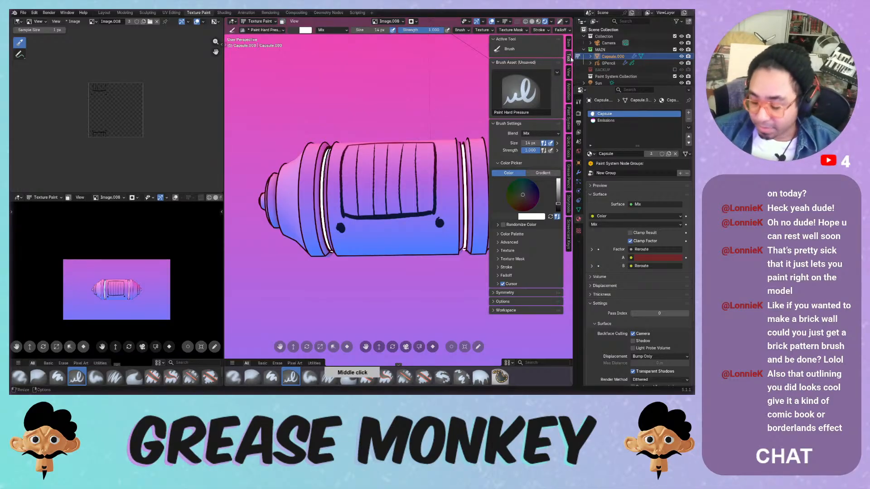
pyautogui.scroll(1, 570, 64)
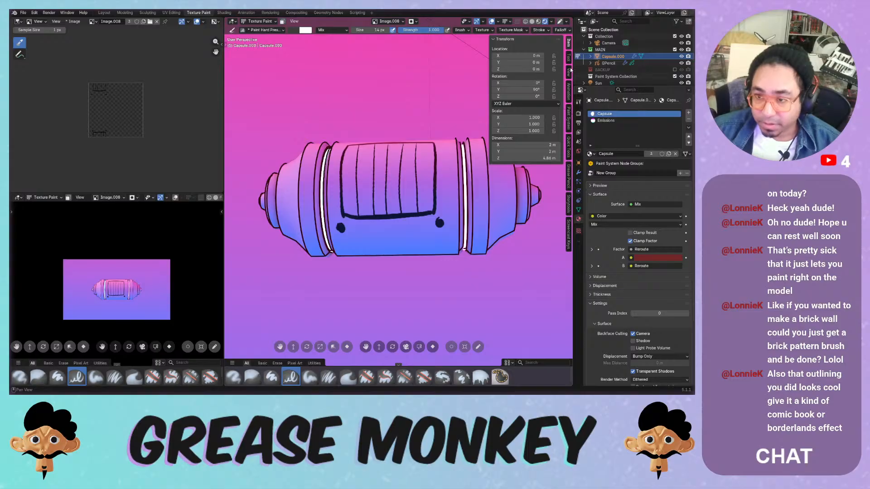
# - Return to Object Mode and delete the capsule's Paint System
pyautogui.click(259, 21)
pyautogui.click(258, 30)
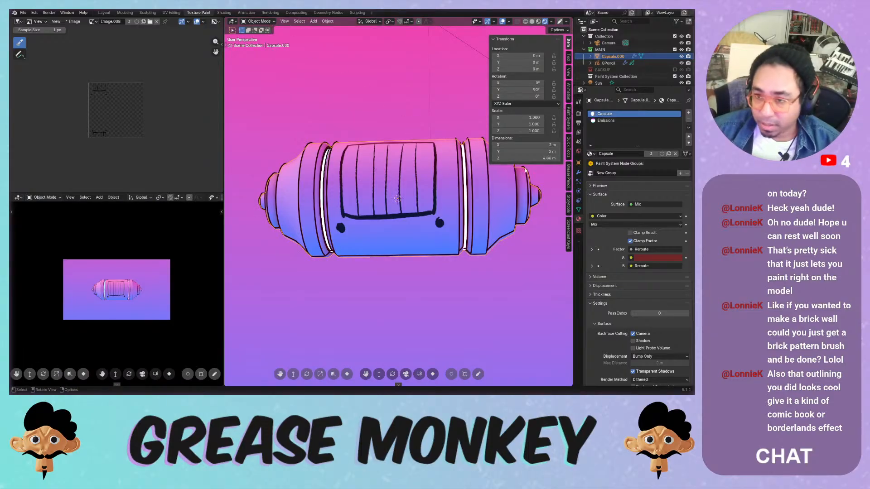
pyautogui.click(568, 118)
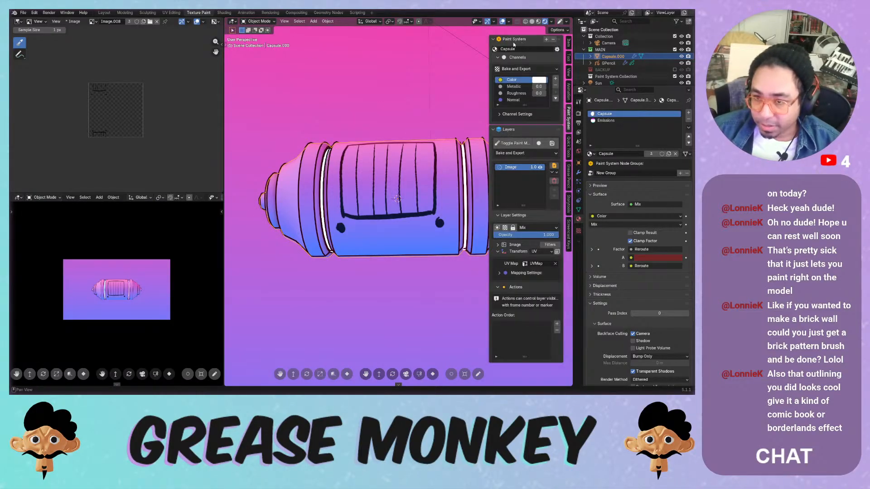
pyautogui.click(552, 39)
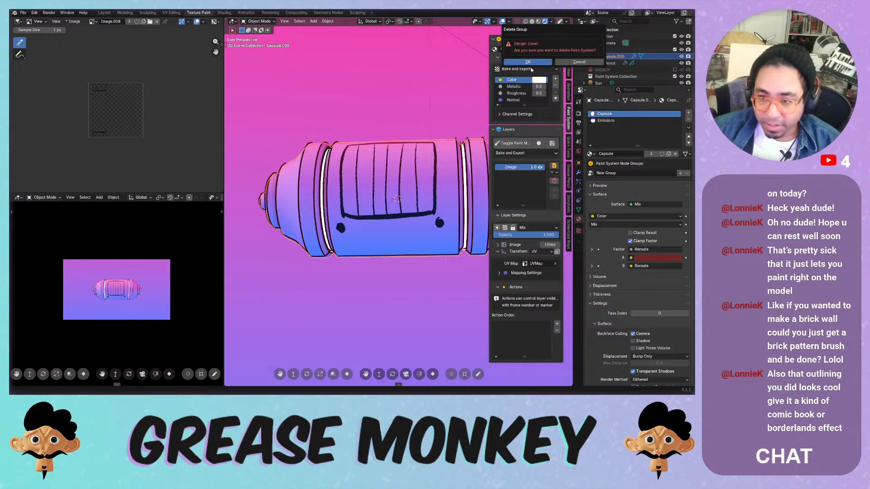
pyautogui.click(529, 62)
# - Purge unused data via File > Clean Up and save Painting Systems.blend
pyautogui.click(24, 12)
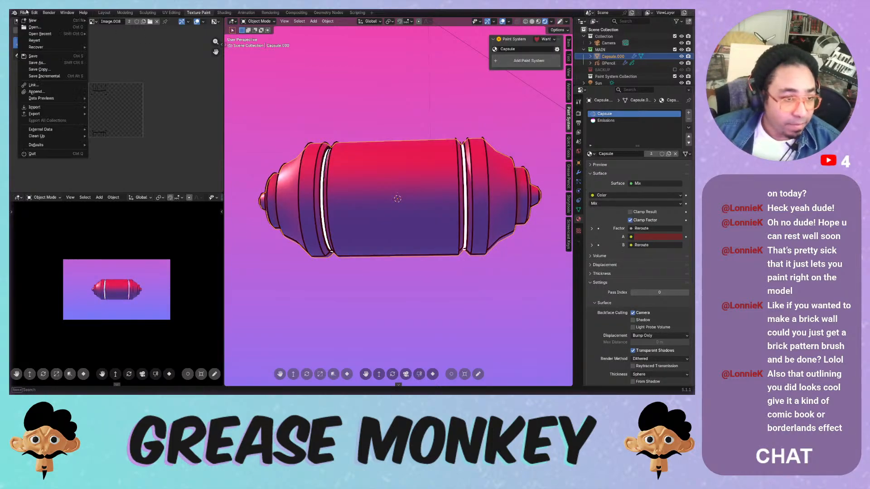
pyautogui.moveTo(59, 136)
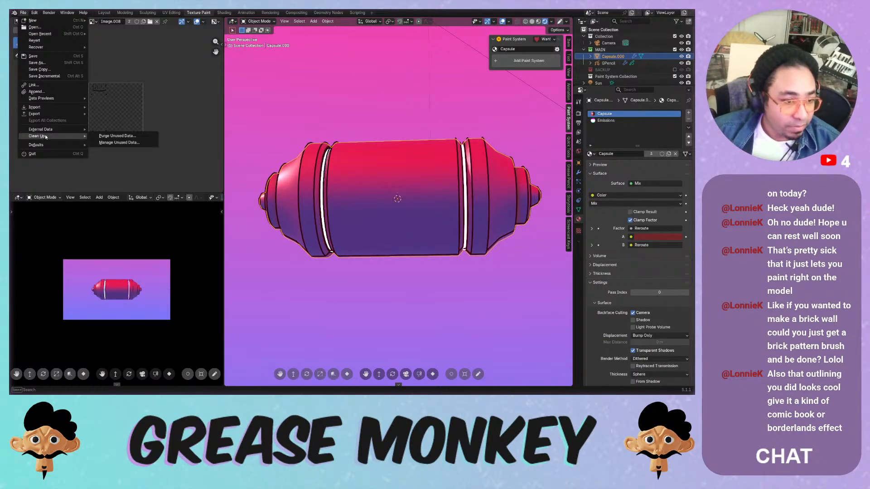
pyautogui.click(113, 136)
pyautogui.click(149, 178)
pyautogui.moveTo(356, 196); pyautogui.dragTo(401, 216, button='middle')
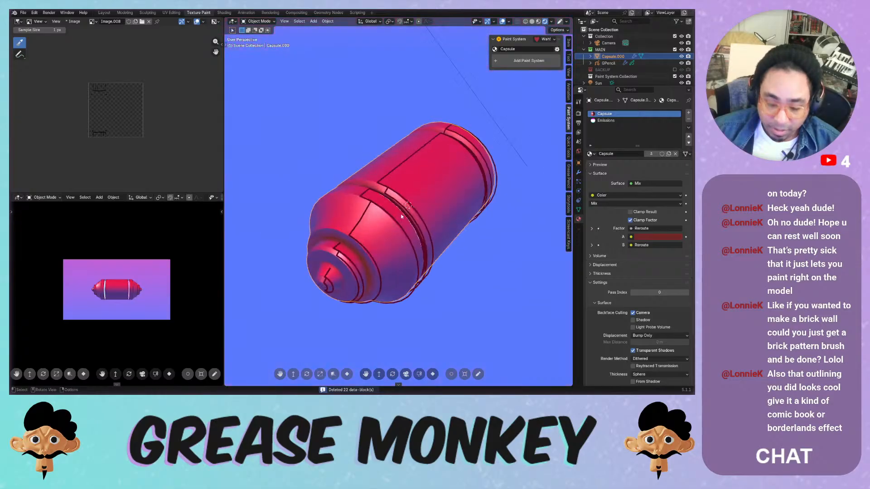
pyautogui.press('KP_0')
pyautogui.press('KP_0')
pyautogui.moveTo(409, 183); pyautogui.dragTo(348, 152, button='middle')
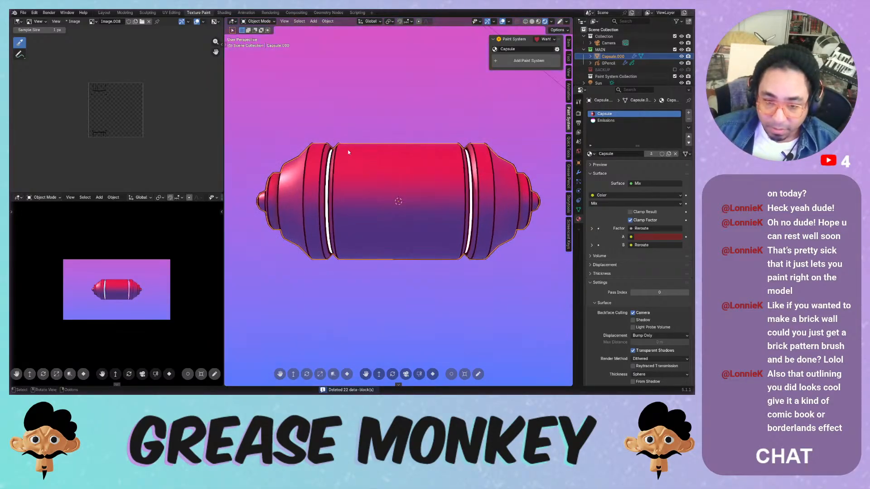
pyautogui.hotkey('ctrl', 's')
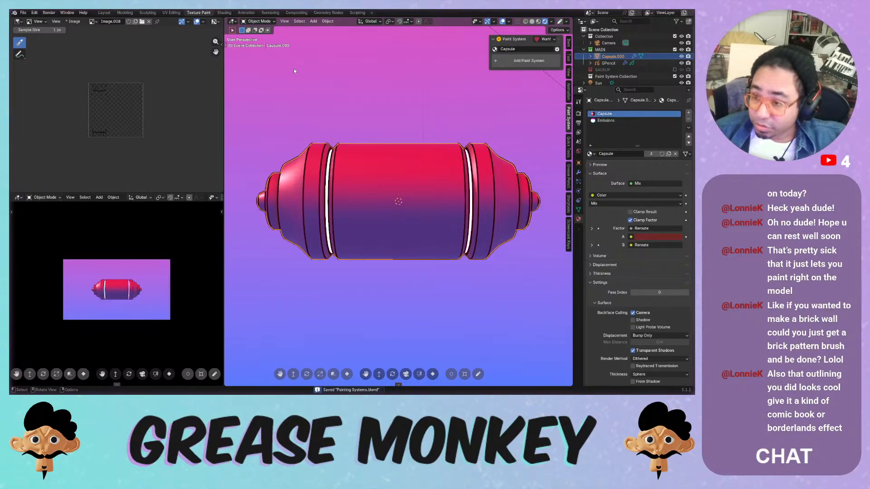
pyautogui.hotkey('ctrl', 's')
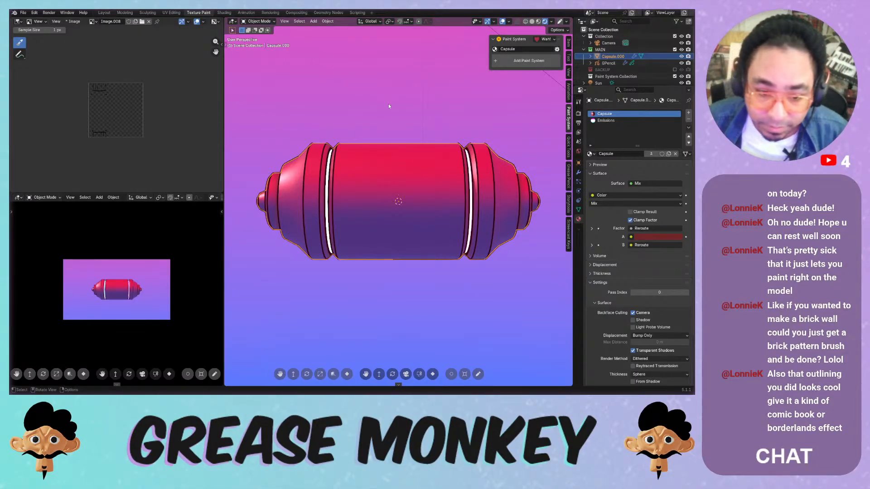
# - View the capsule through the scene camera, deselect it, hide overlays and save
pyautogui.moveTo(387, 104); pyautogui.dragTo(458, 135, button='middle')
pyautogui.press('KP_1')
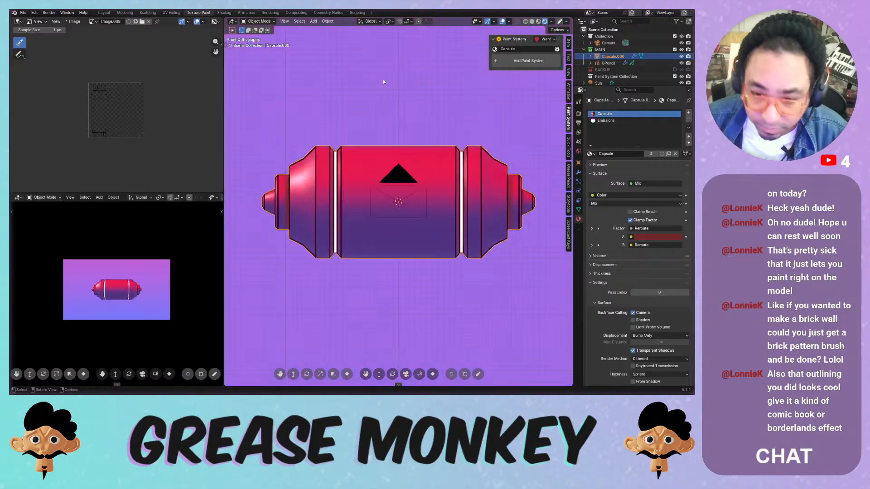
pyautogui.press('KP_0')
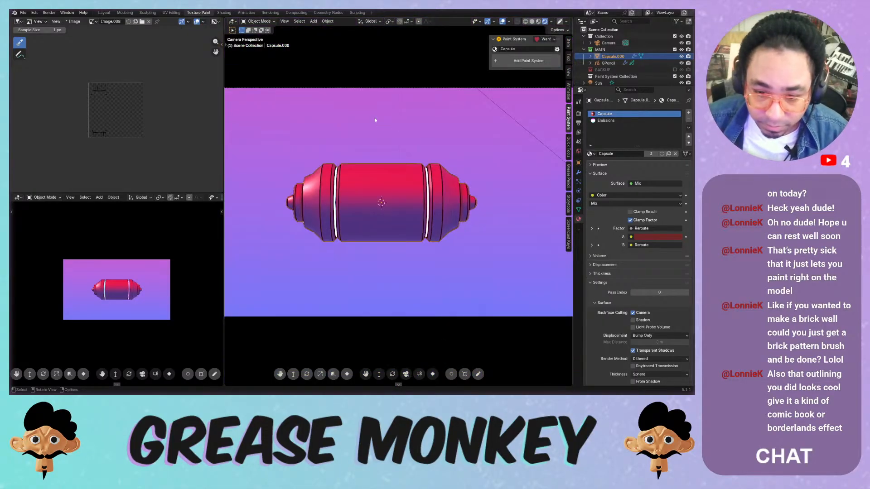
pyautogui.scroll(1, 353, 138)
pyautogui.keyDown('shift'); pyautogui.moveTo(355, 139); pyautogui.dragTo(379, 139, button='middle'); pyautogui.keyUp('shift')
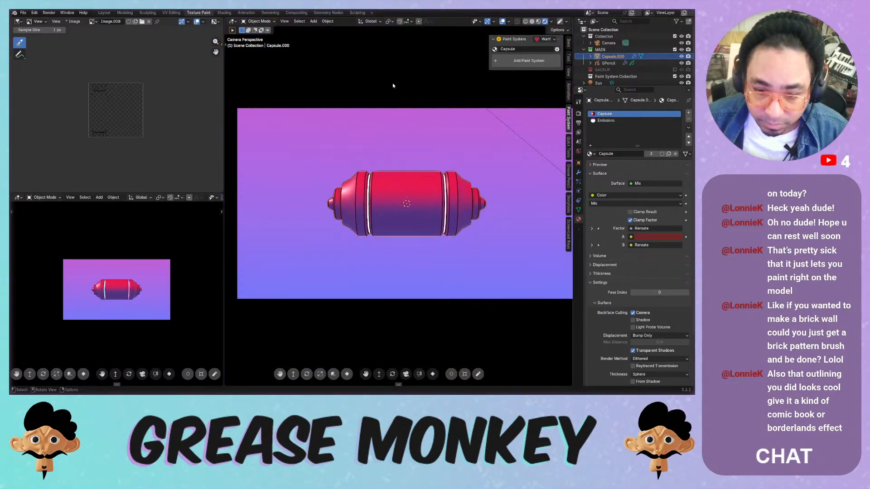
pyautogui.click(393, 84)
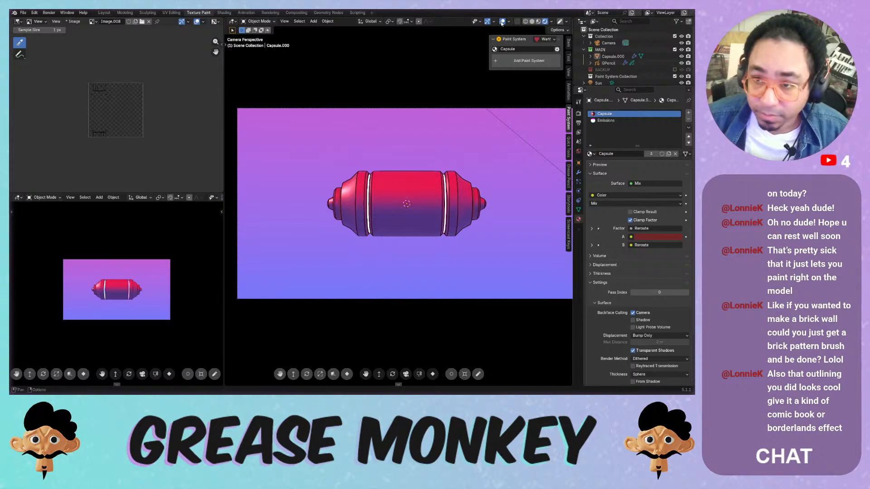
pyautogui.hotkey('shift', 'alt', 'z')
pyautogui.hotkey('ctrl', 's')
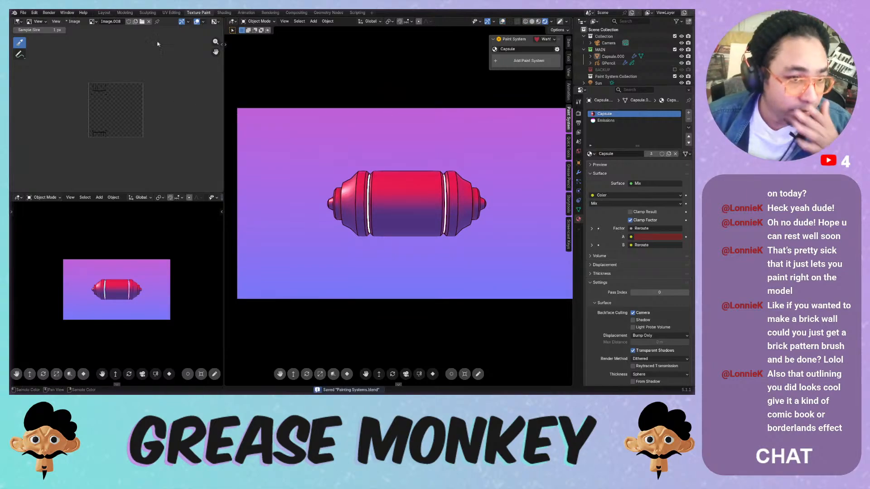
# - In the Layout workspace, show the camera view with Rendered shading and overlays hidden
pyautogui.click(104, 12)
pyautogui.press('KP_0')
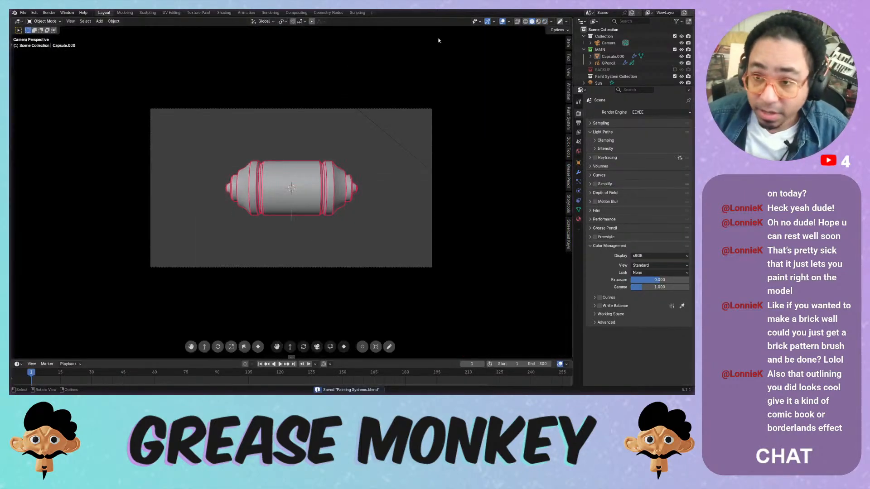
pyautogui.click(544, 21)
pyautogui.scroll(3, 278, 198)
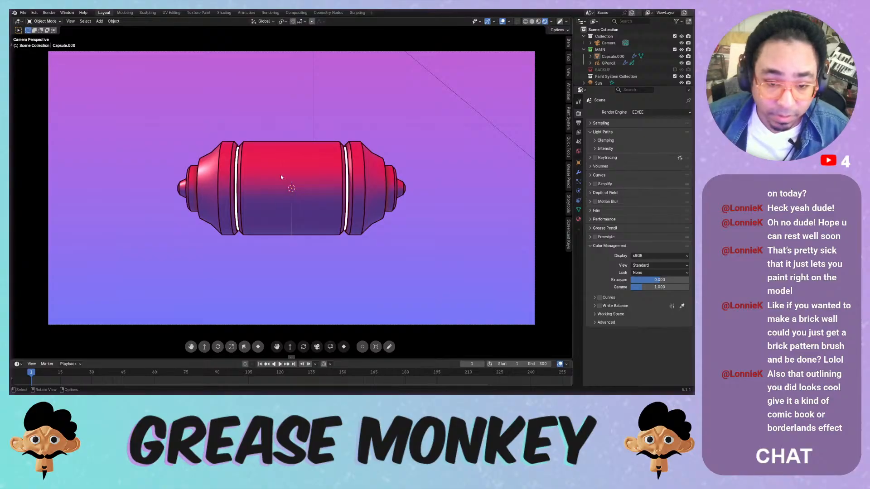
pyautogui.hotkey('shift', 'alt', 'z')
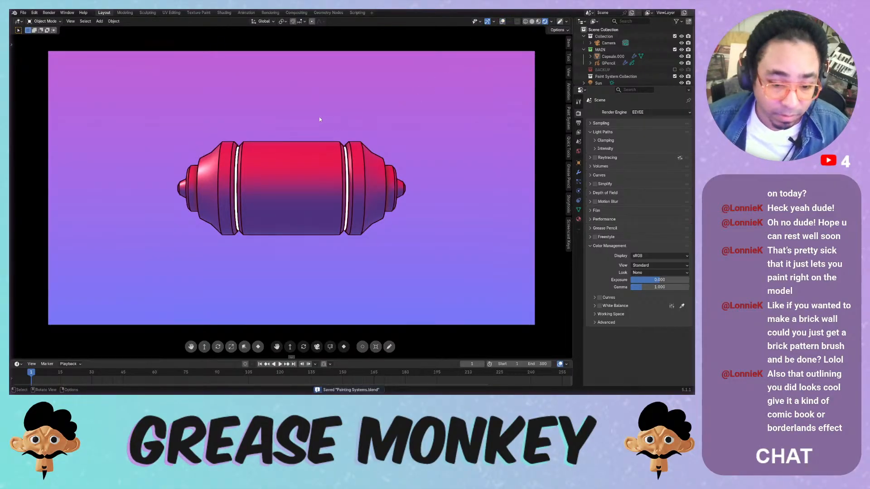